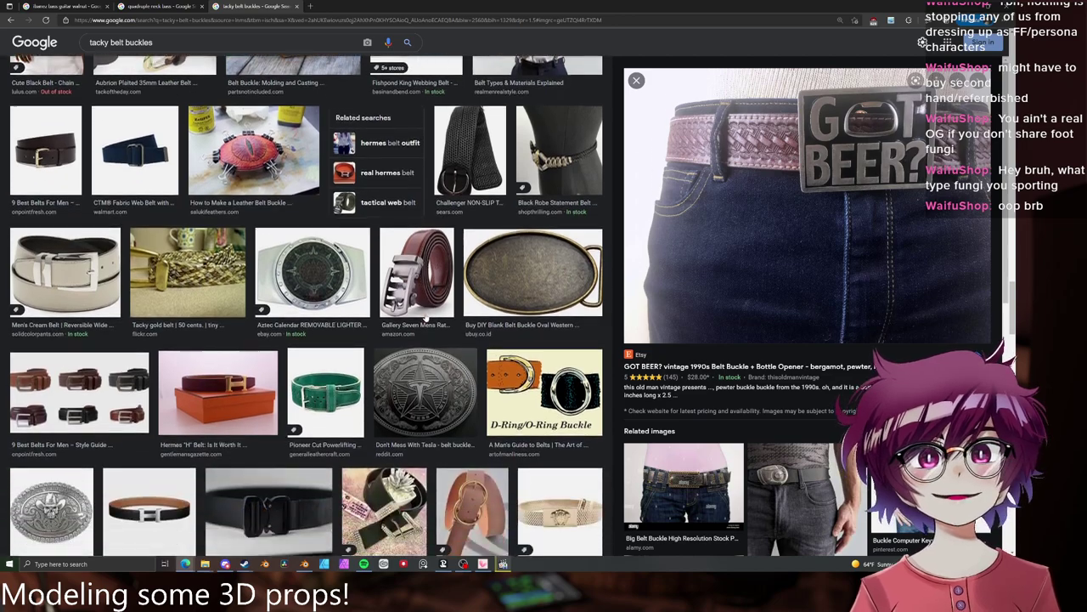
- Examine the tacky belt buckle image results, previewing the Tesla buckle, the cowboy skull buckle and the leopard-print belt
{"action": "left_click", "coordinate": [429, 318]}
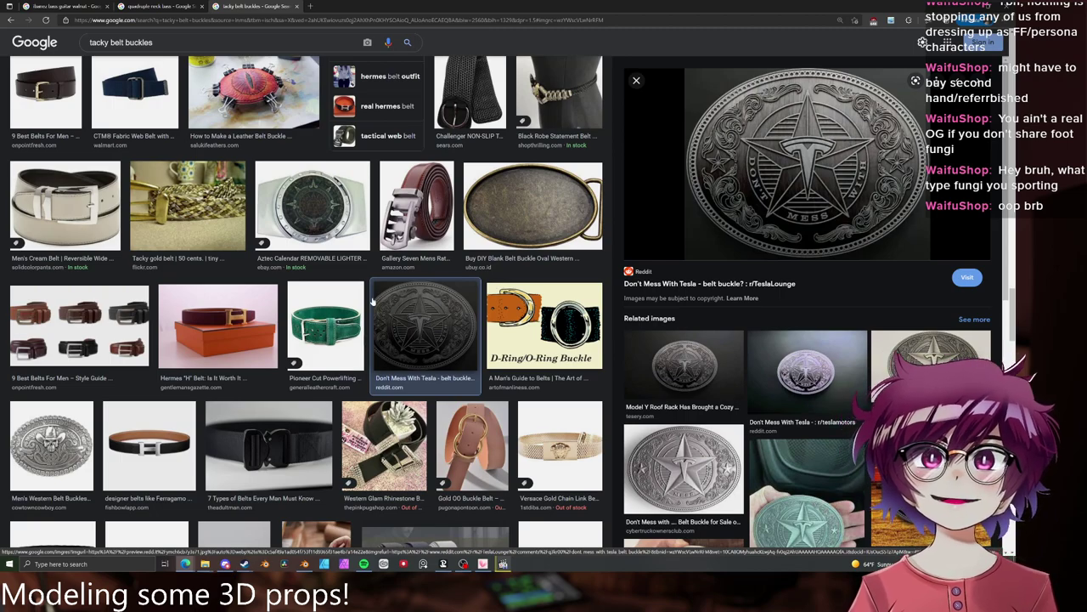
{"action": "scroll", "coordinate": [371, 300], "scroll_direction": "down", "scroll_amount": 3}
{"action": "left_click", "coordinate": [86, 269]}
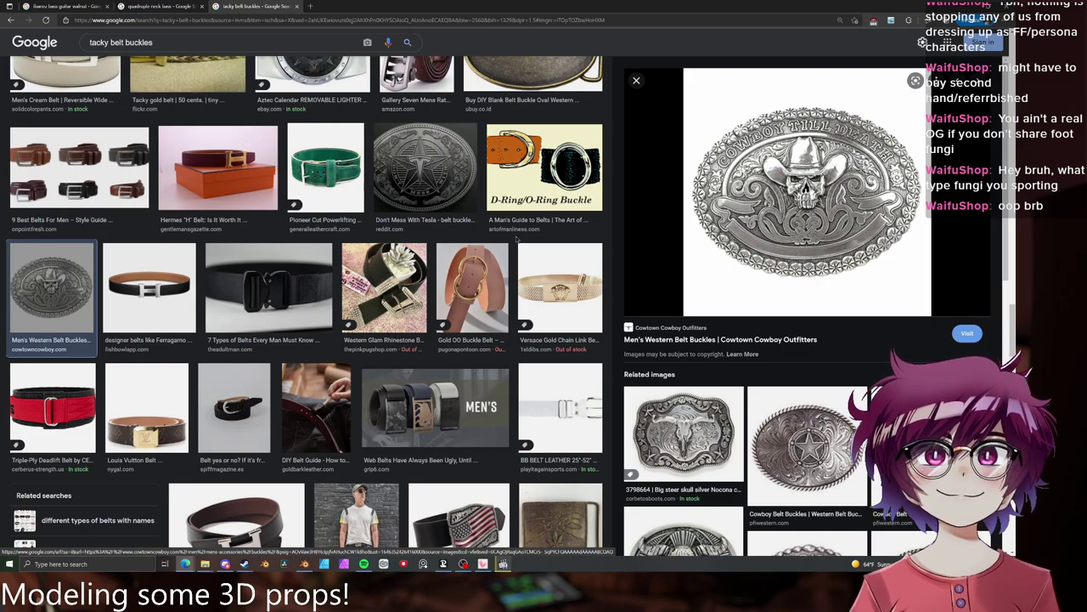
{"action": "scroll", "coordinate": [512, 240], "scroll_direction": "down", "scroll_amount": 4}
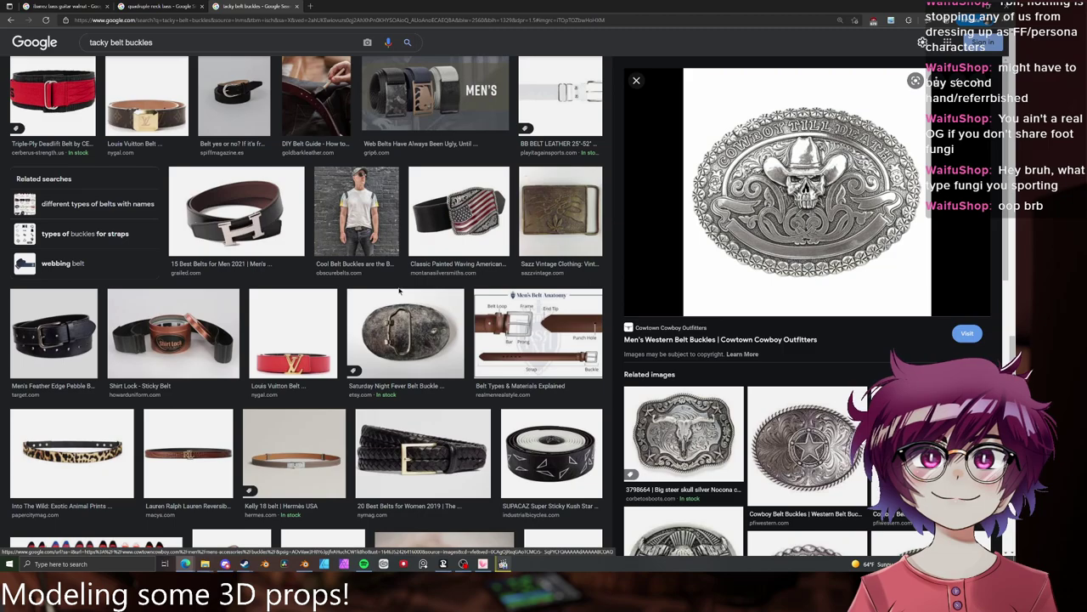
{"action": "scroll", "coordinate": [392, 292], "scroll_direction": "down", "scroll_amount": 3}
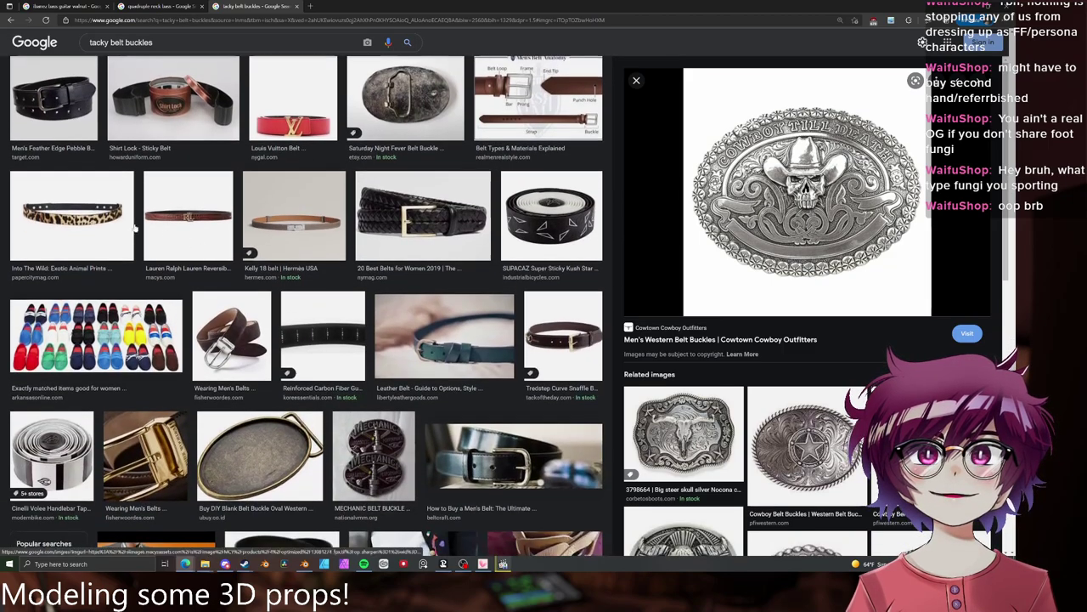
{"action": "left_click", "coordinate": [95, 219]}
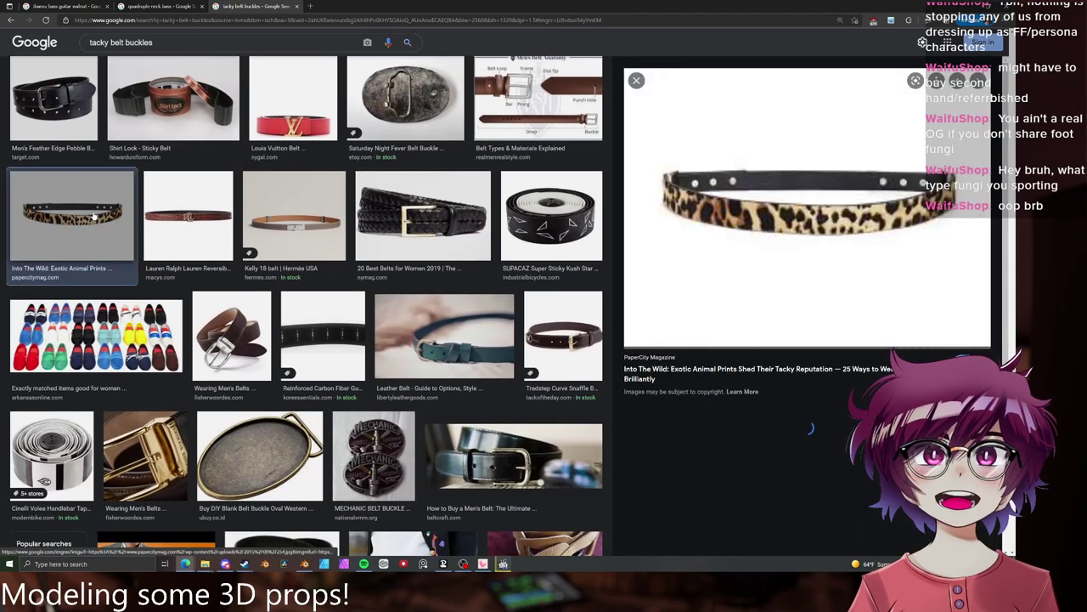
- Close the belt buckle and rock bass searches and save the preview image of the walnut Ibanez GSR200B bass
{"action": "middle_click", "coordinate": [260, 5]}
{"action": "left_click", "coordinate": [202, 6]}
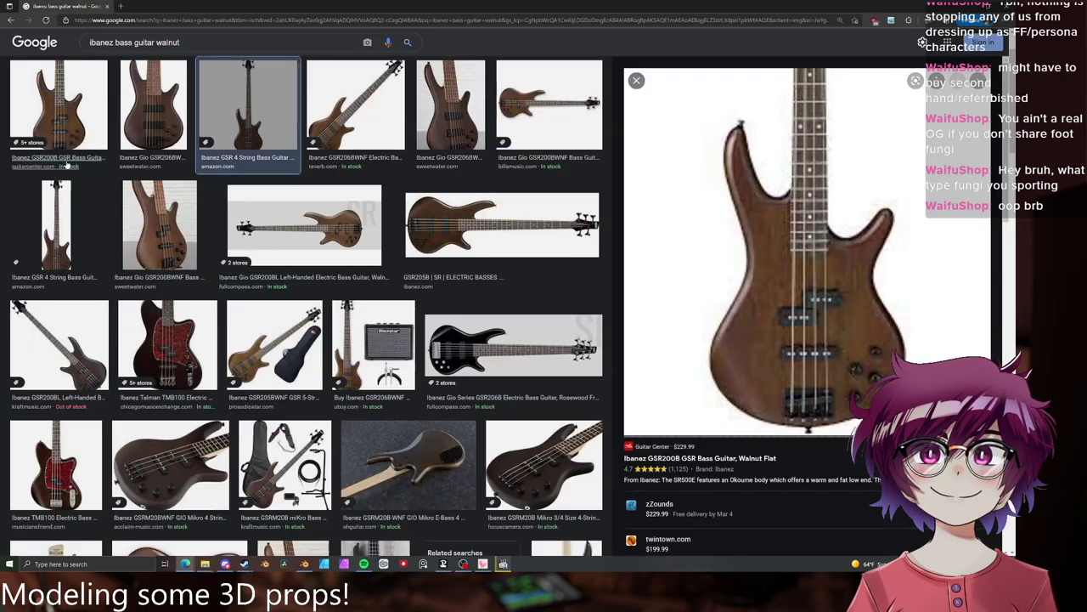
{"action": "left_click", "coordinate": [67, 164]}
{"action": "right_click", "coordinate": [755, 179]}
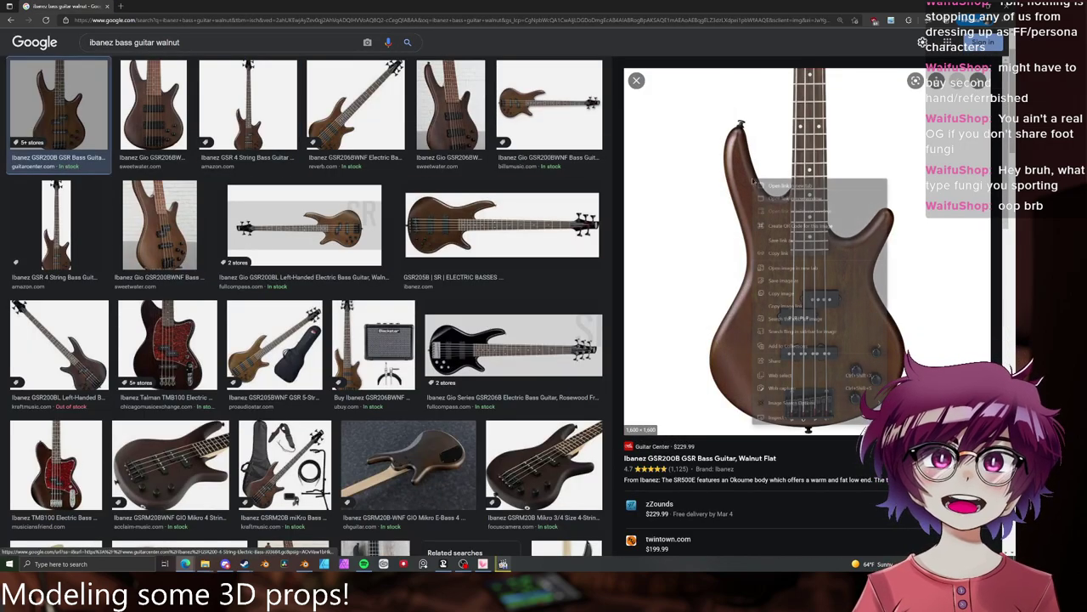
{"action": "left_click", "coordinate": [791, 286]}
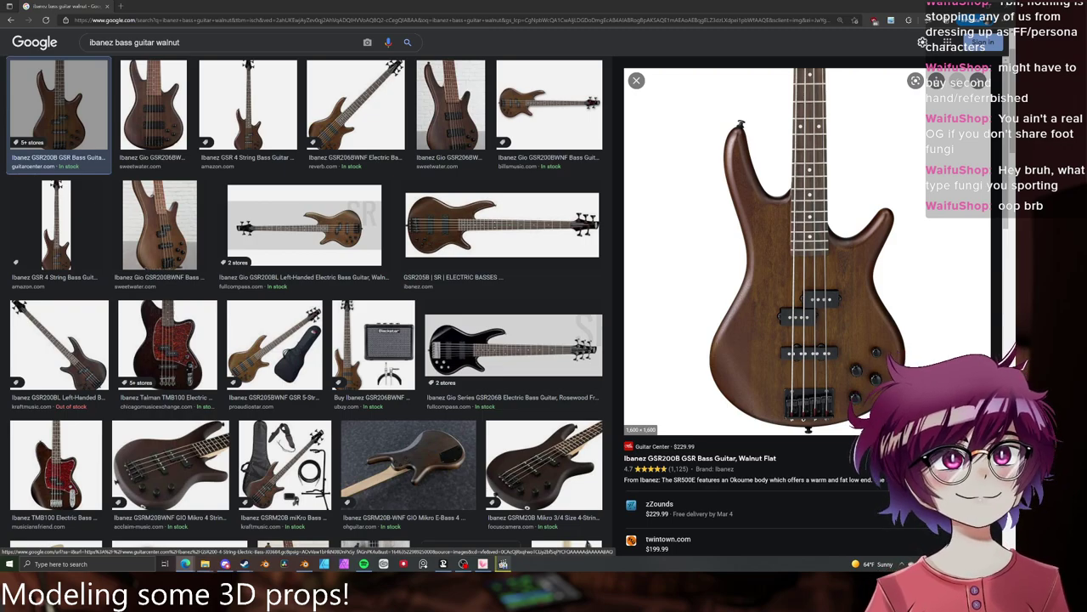
{"action": "key", "text": "Return"}
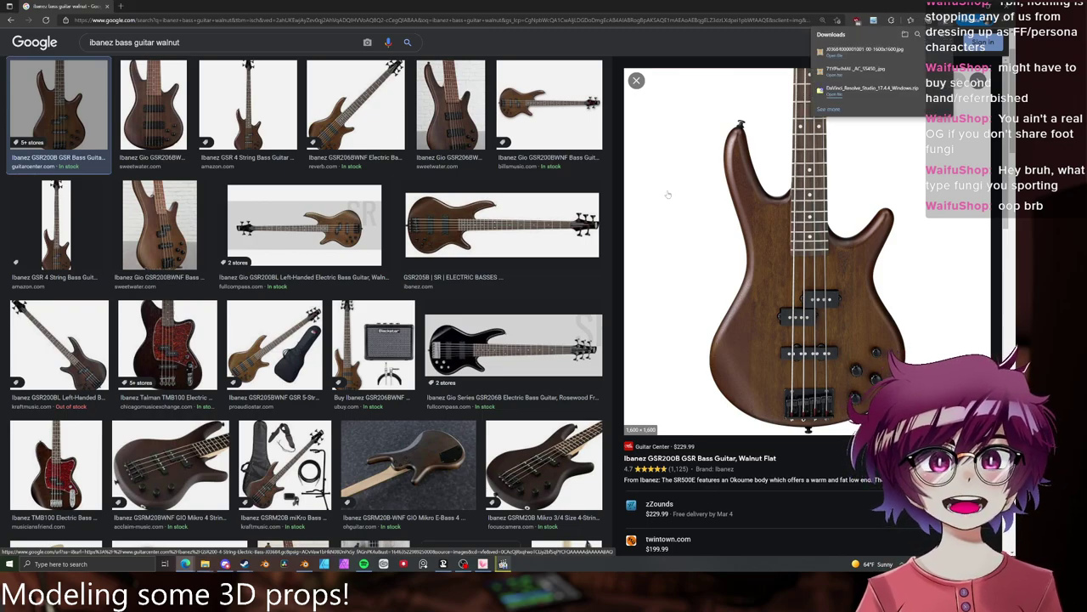
{"action": "scroll", "coordinate": [668, 190], "scroll_direction": "up", "scroll_amount": 1}
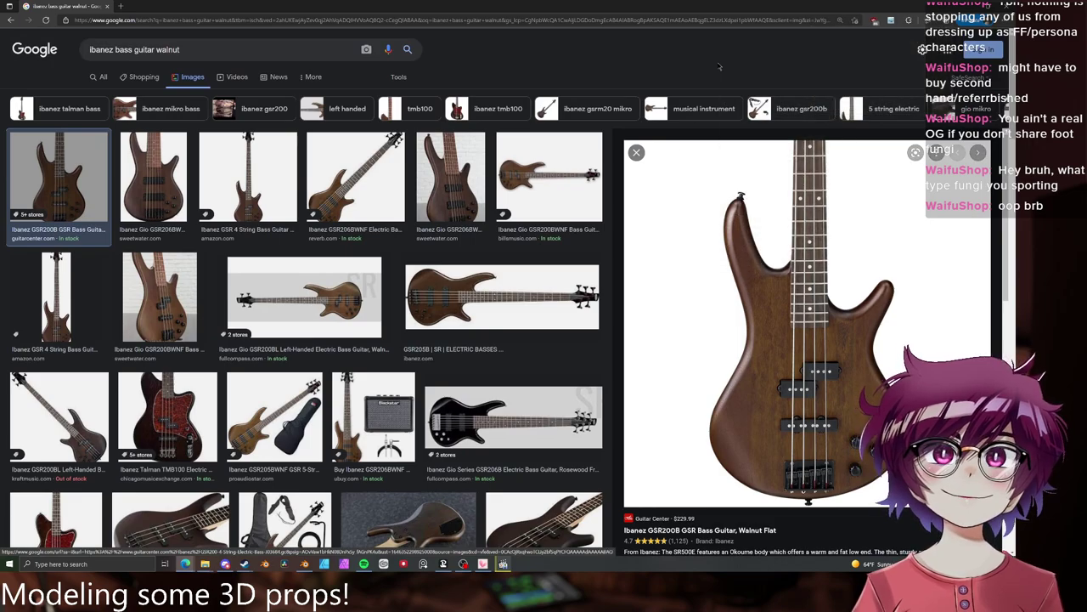
- Switch to Blender, dismiss the splash screen and delete all the default scene objects
{"action": "left_click", "coordinate": [969, 3]}
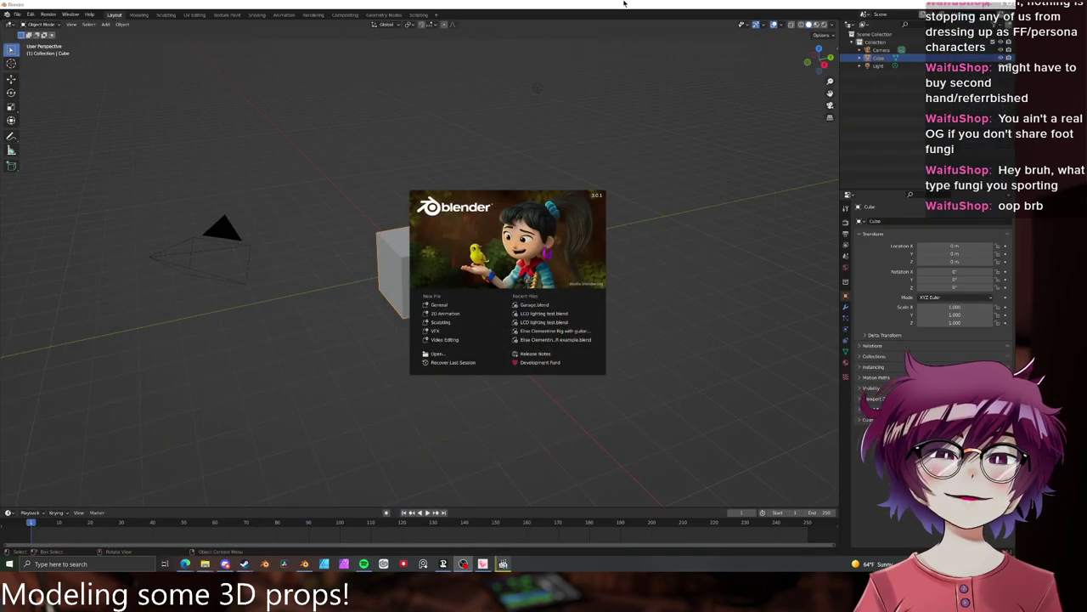
{"action": "left_click", "coordinate": [655, 244]}
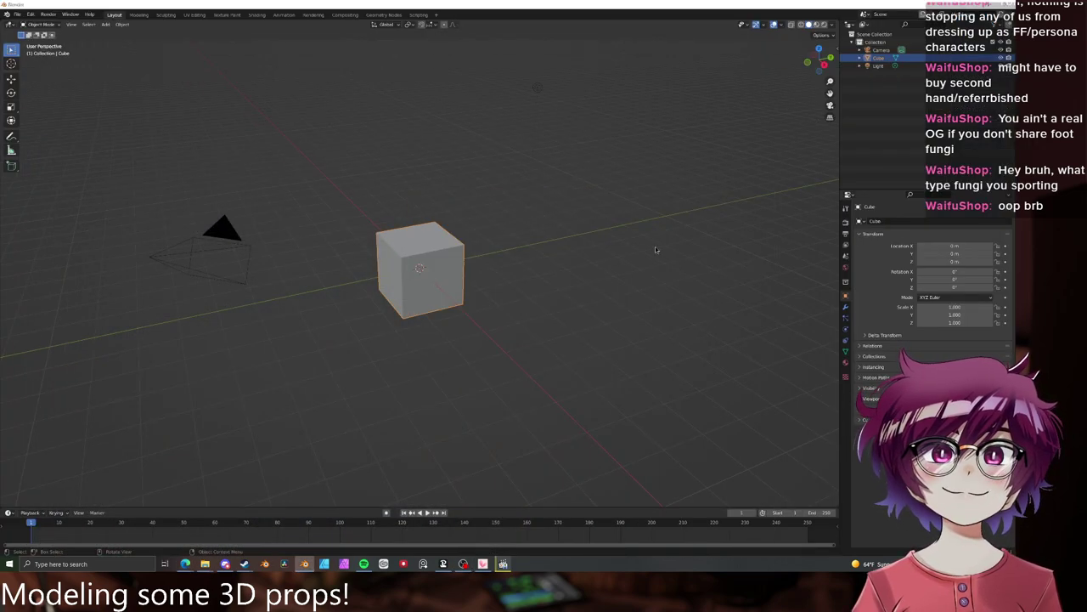
{"action": "key", "text": "a"}
{"action": "key", "text": "x"}
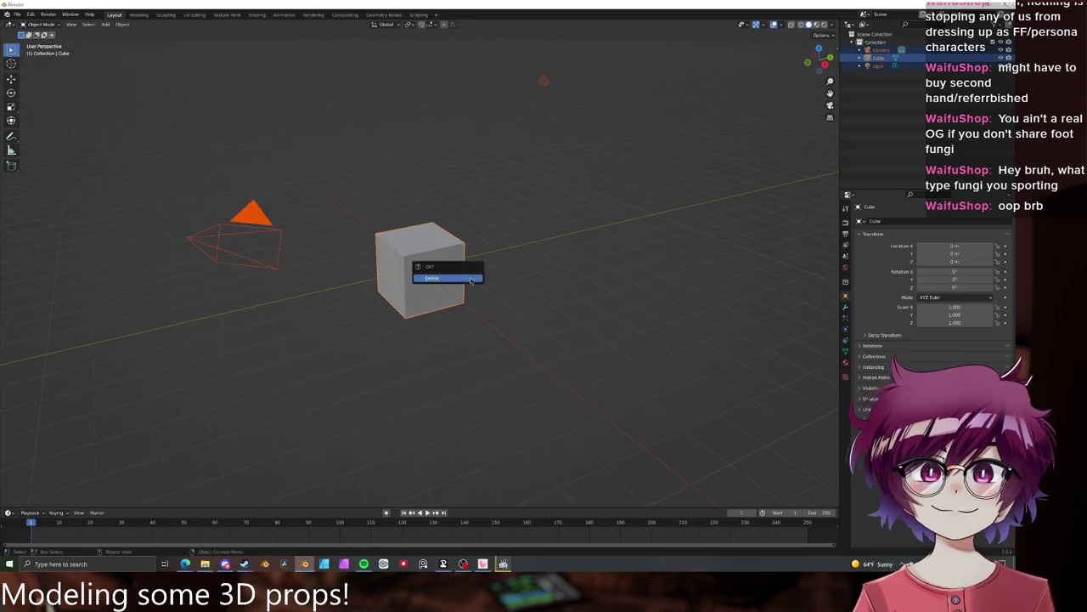
{"action": "left_click", "coordinate": [471, 278]}
- Add the downloaded bass guitar picture as a reference image aligned to the front view
{"action": "key", "text": "KP_1"}
{"action": "key", "text": "shift+a"}
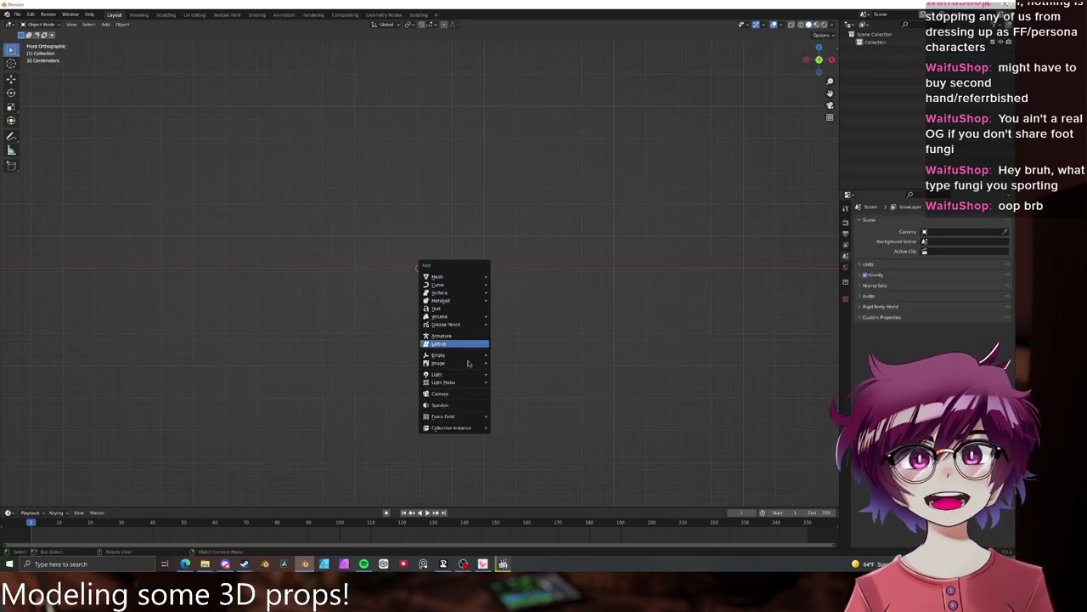
{"action": "mouse_move", "coordinate": [471, 359]}
{"action": "left_click", "coordinate": [510, 363]}
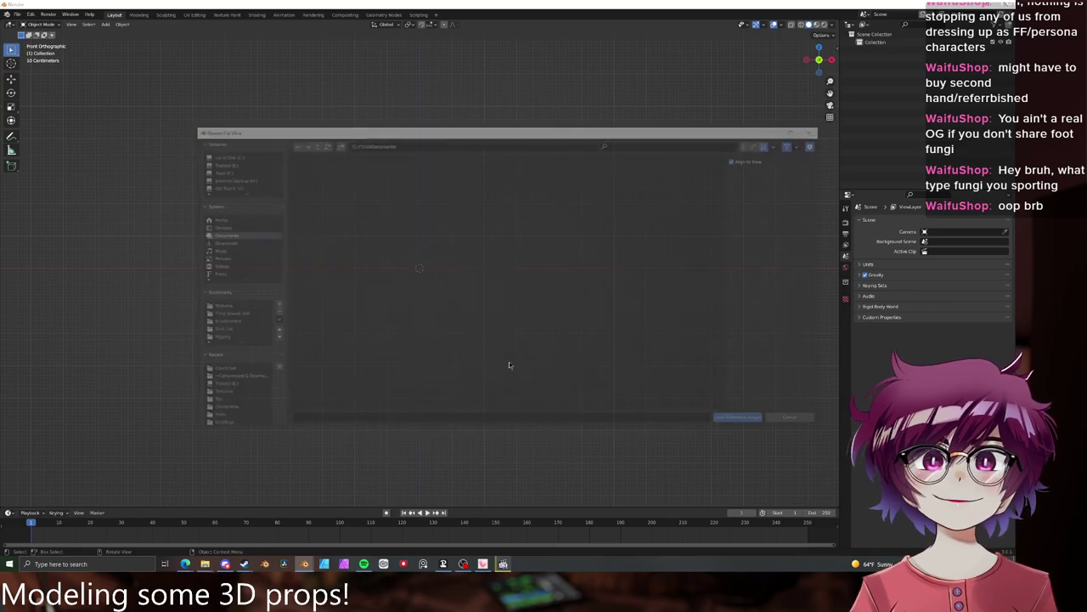
{"action": "left_click_drag", "start_coordinate": [414, 129], "coordinate": [1086, 129]}
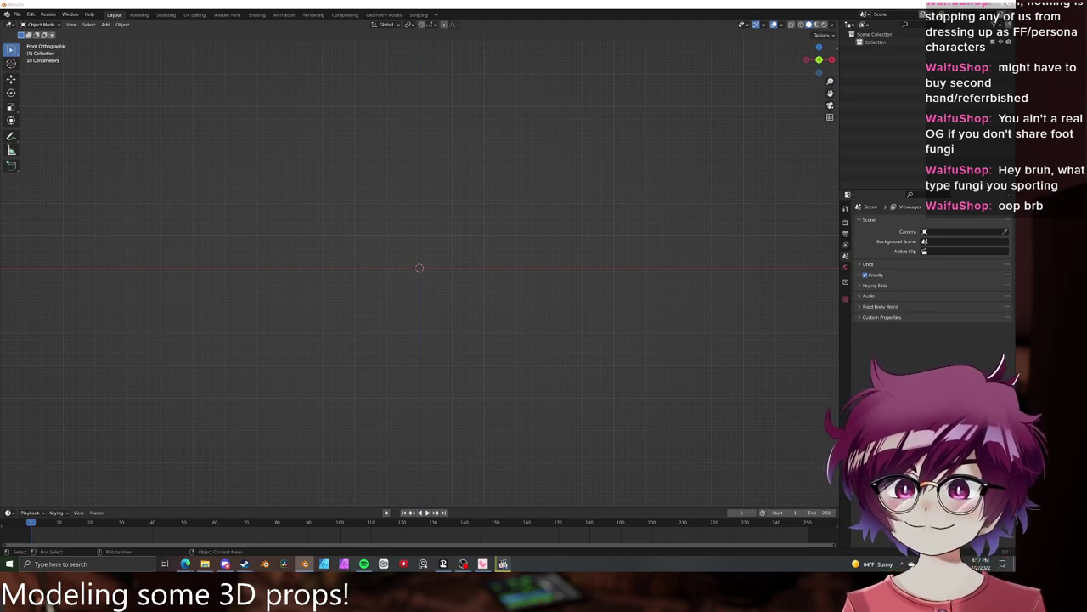
{"action": "key", "text": "XF86AudioPlay"}
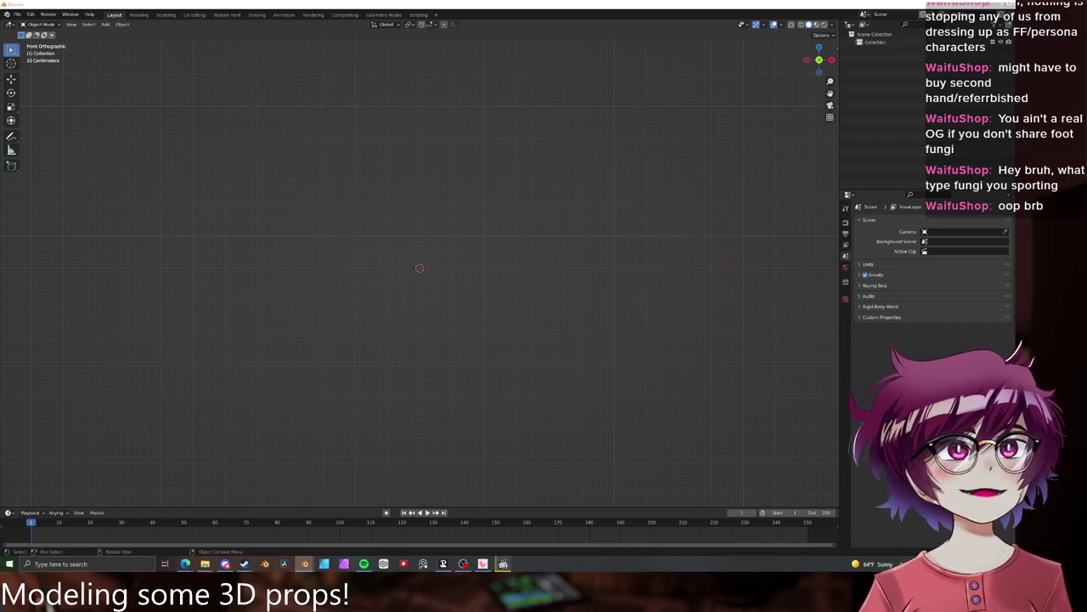
- Move the reference image up about 2.4 m along Z so the guitar's base sits at the world origin
{"action": "scroll", "coordinate": [491, 276], "scroll_direction": "up", "scroll_amount": 4}
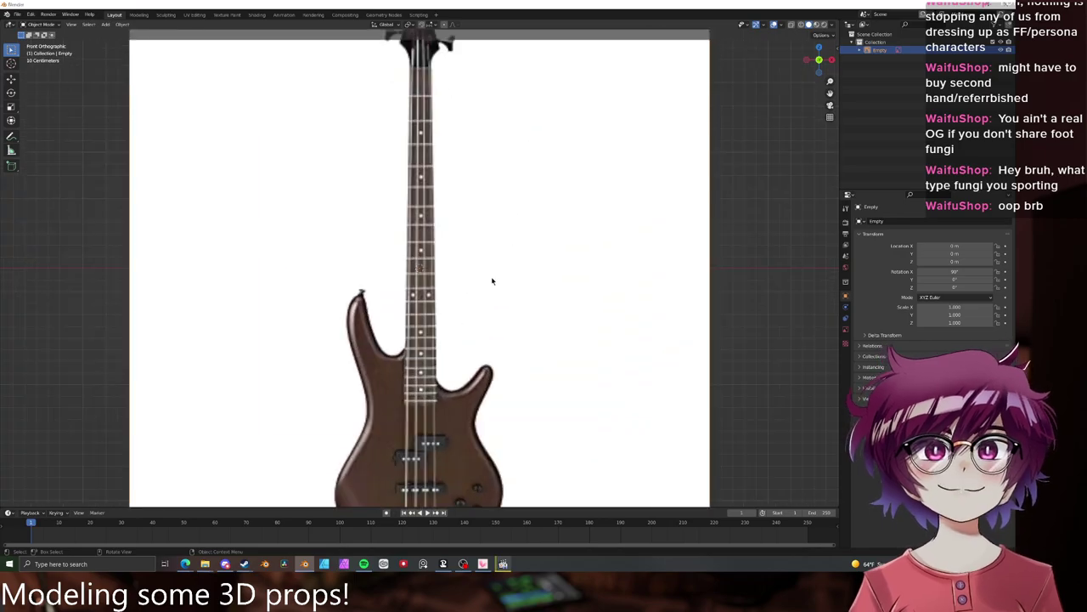
{"action": "scroll", "coordinate": [491, 280], "scroll_direction": "down", "scroll_amount": 3}
{"action": "key", "text": "g"}
{"action": "key", "text": "z"}
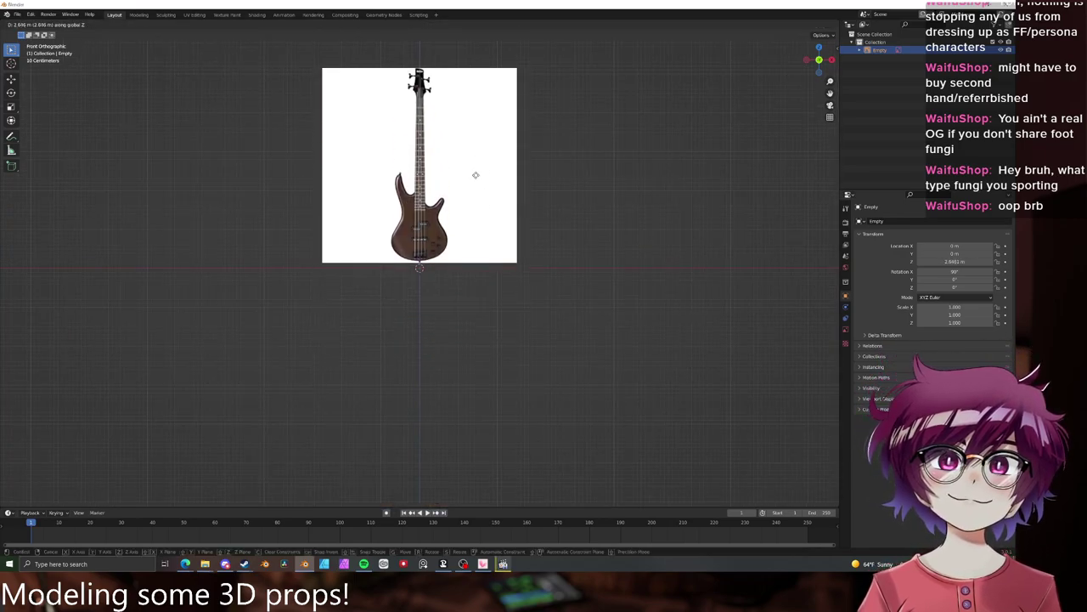
{"action": "left_click", "coordinate": [484, 209]}
{"action": "scroll", "coordinate": [496, 239], "scroll_direction": "up", "scroll_amount": 3}
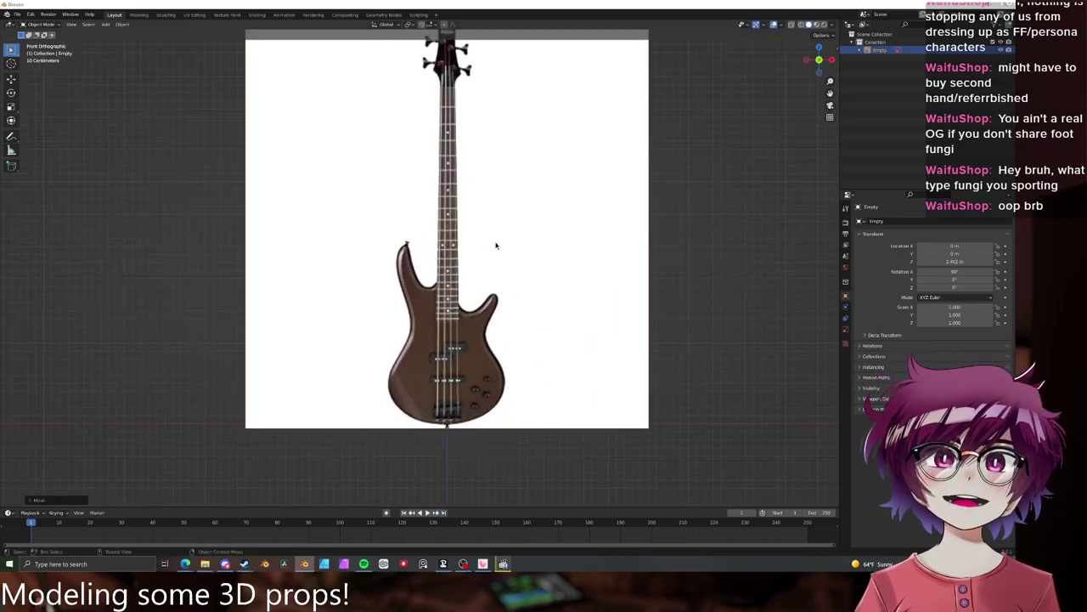
{"action": "scroll", "coordinate": [498, 239], "scroll_direction": "down", "scroll_amount": 4}
{"action": "scroll", "coordinate": [501, 240], "scroll_direction": "up", "scroll_amount": 3}
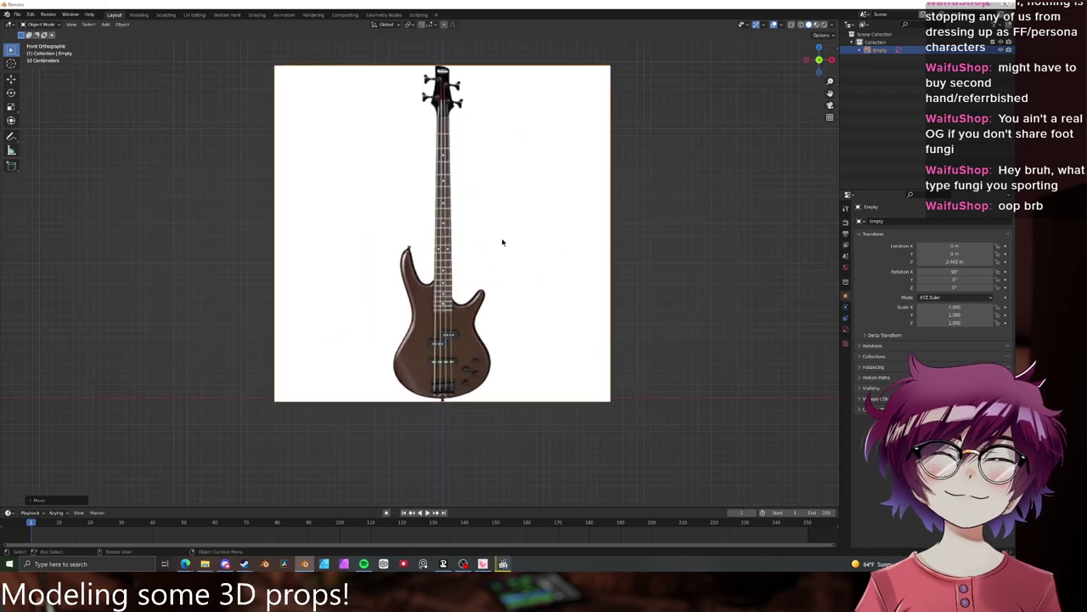
- Switch to the browser and search images for "ibanez bass guitar walnut profile"
{"action": "left_click", "coordinate": [186, 564]}
{"action": "left_click", "coordinate": [223, 542]}
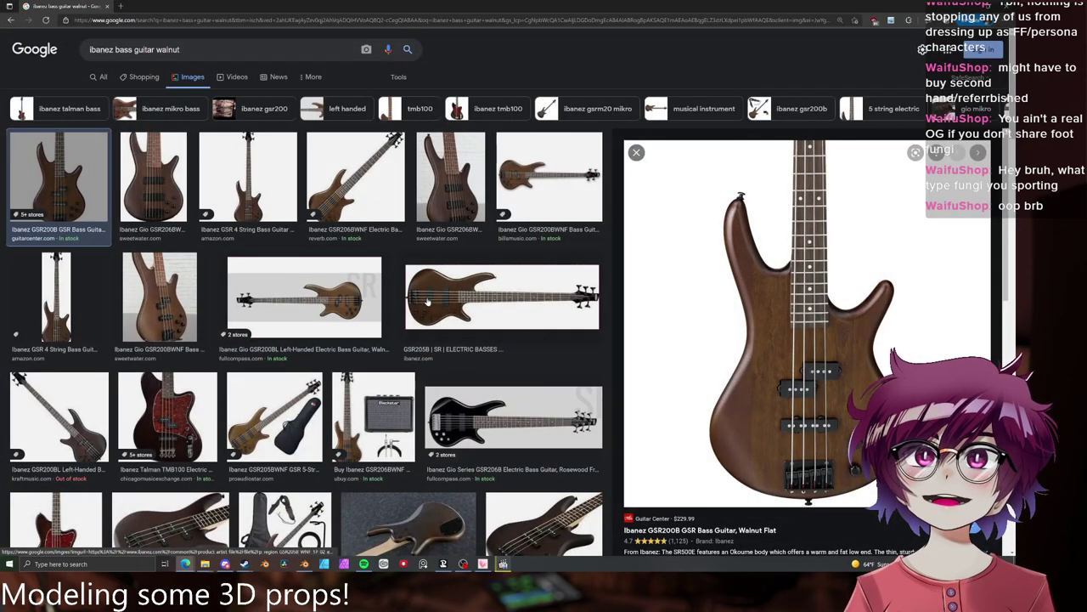
{"action": "left_click", "coordinate": [211, 49]}
{"action": "type", "text": "profil"}
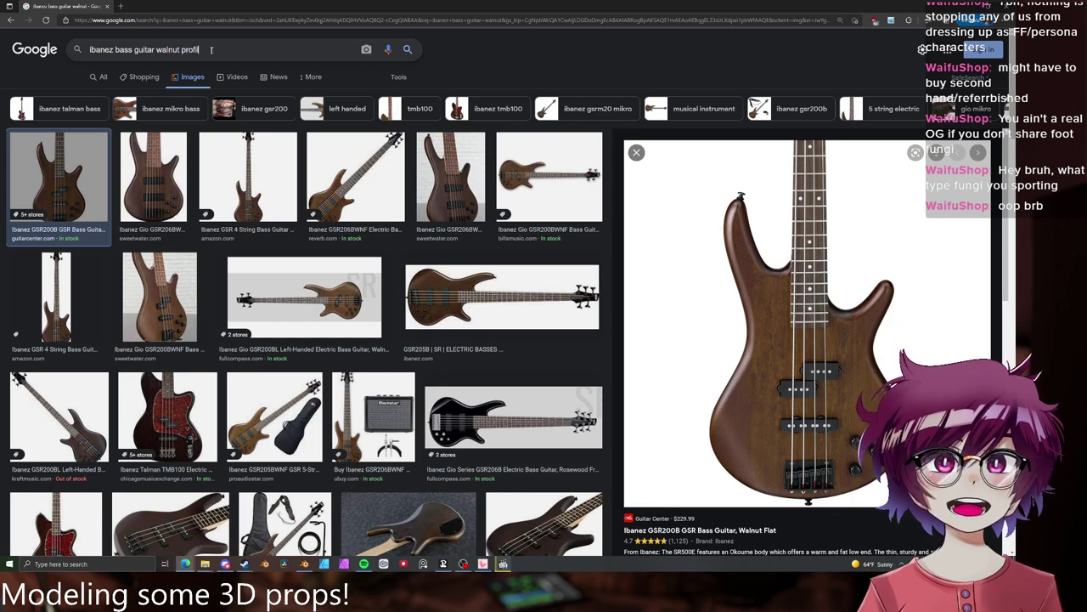
{"action": "type", "text": "e"}
{"action": "key", "text": "Return"}
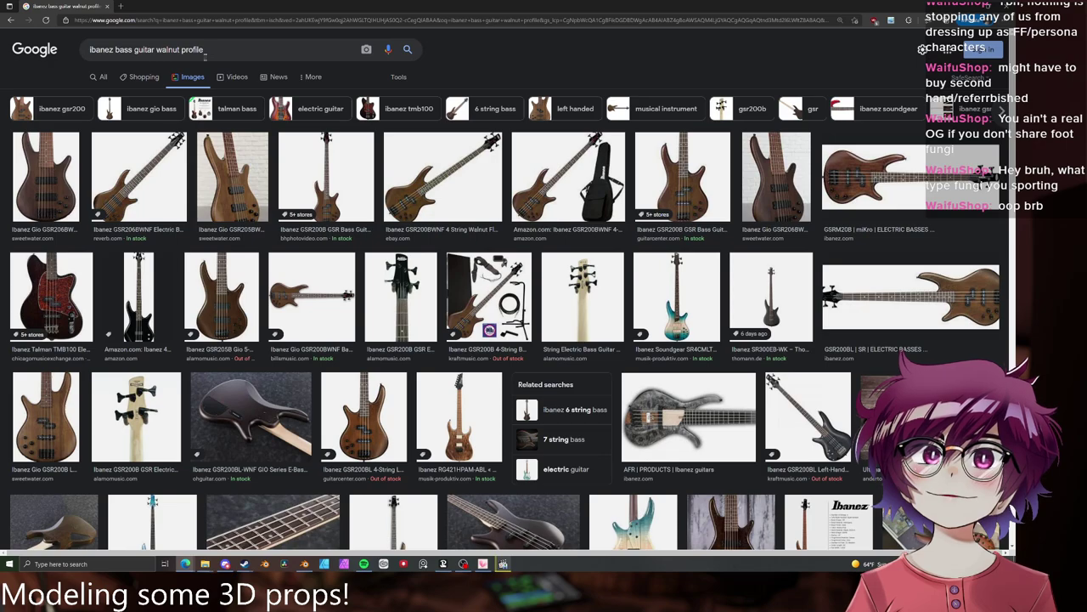
- Examine the body and headstock photos in the Sweetwater listing for the Ibanez Gio GSR206BWNF, then close the listing
{"action": "left_click", "coordinate": [56, 177]}
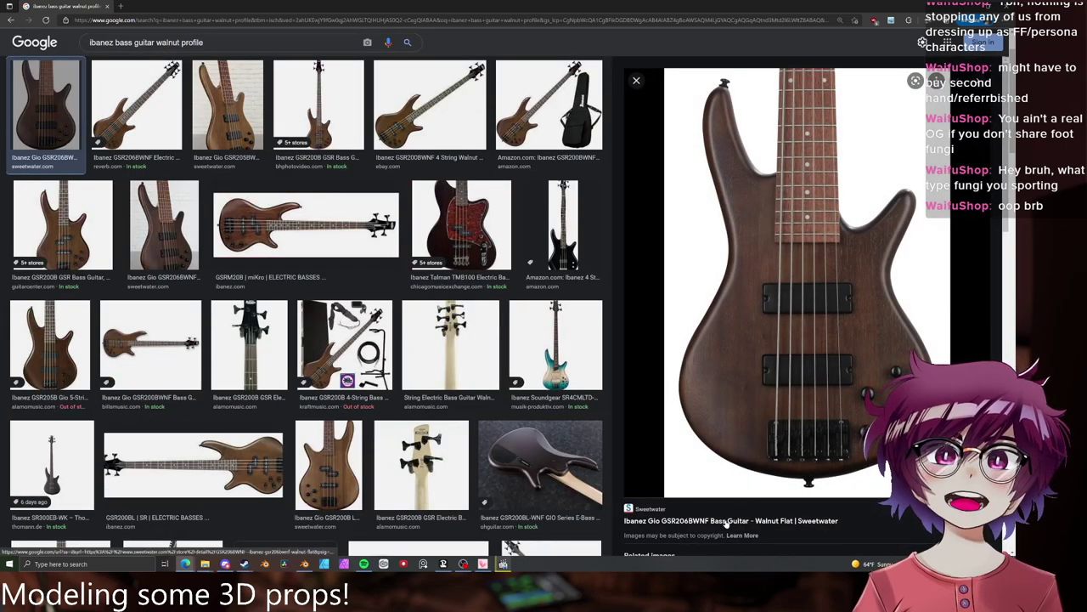
{"action": "left_click", "coordinate": [160, 8]}
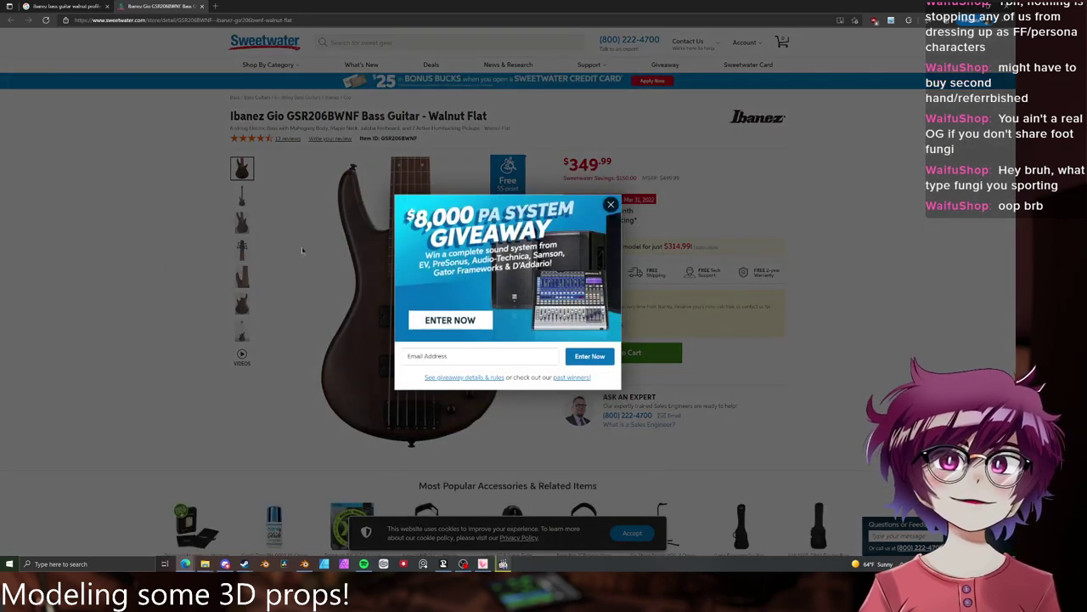
{"action": "left_click", "coordinate": [610, 206]}
{"action": "left_click", "coordinate": [239, 195]}
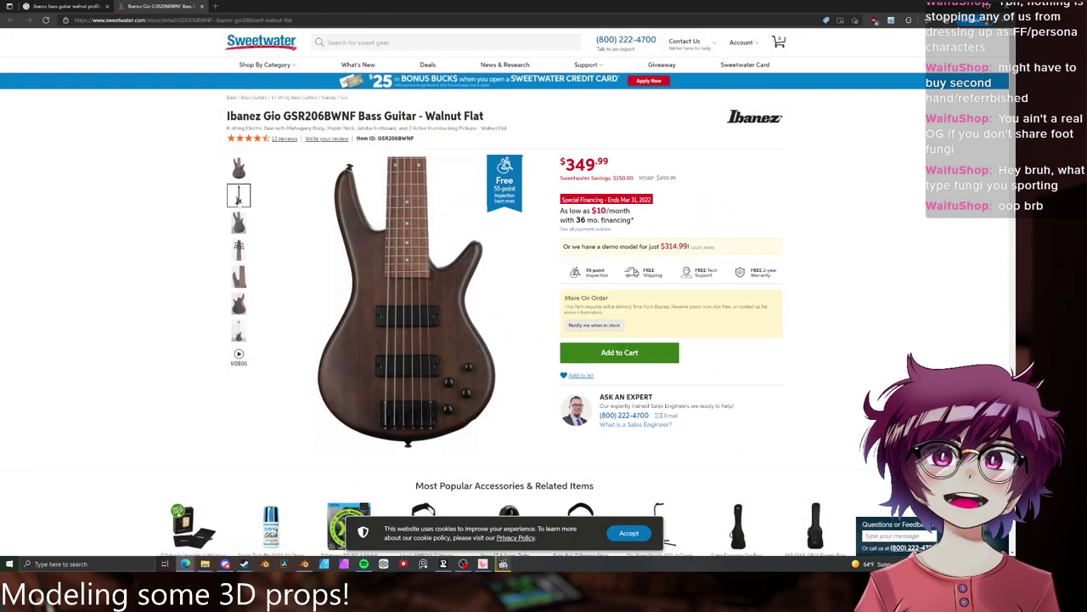
{"action": "left_click", "coordinate": [239, 225]}
{"action": "left_click", "coordinate": [239, 246]}
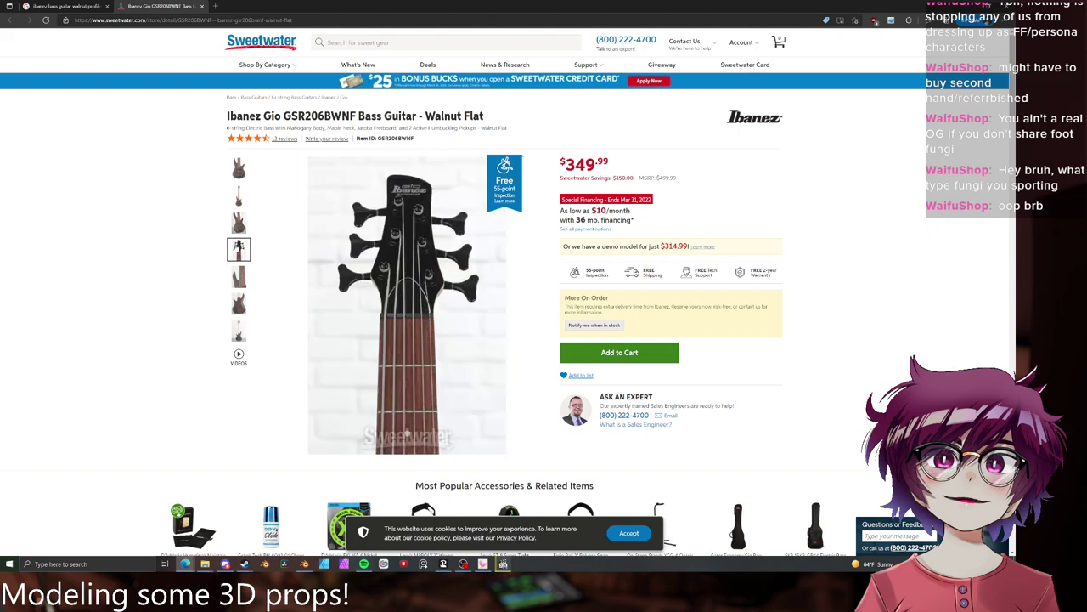
{"action": "left_click", "coordinate": [202, 7]}
- Open the B&H listing for the Ibanez GSR200B and examine its enlarged photos of the full bass, neck and control knobs
{"action": "scroll", "coordinate": [297, 147], "scroll_direction": "up", "scroll_amount": 2}
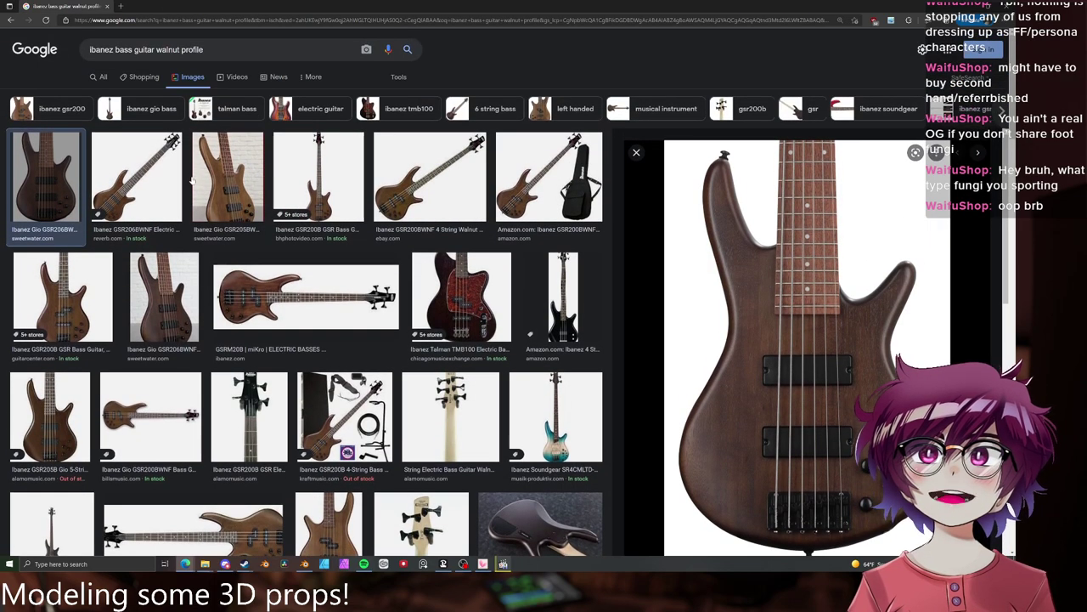
{"action": "left_click", "coordinate": [327, 175]}
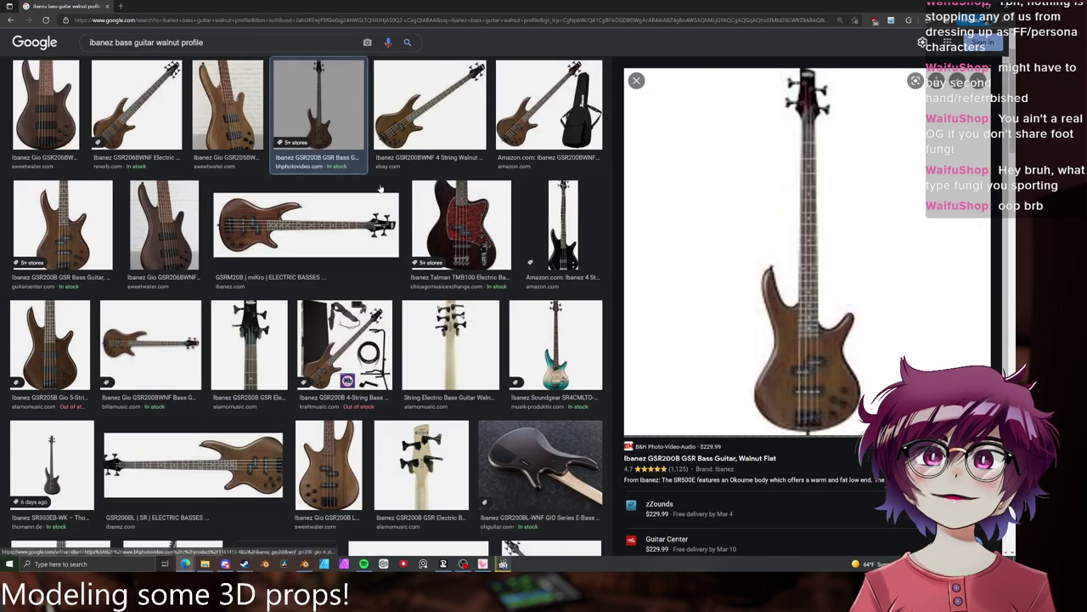
{"action": "left_click", "coordinate": [140, 7]}
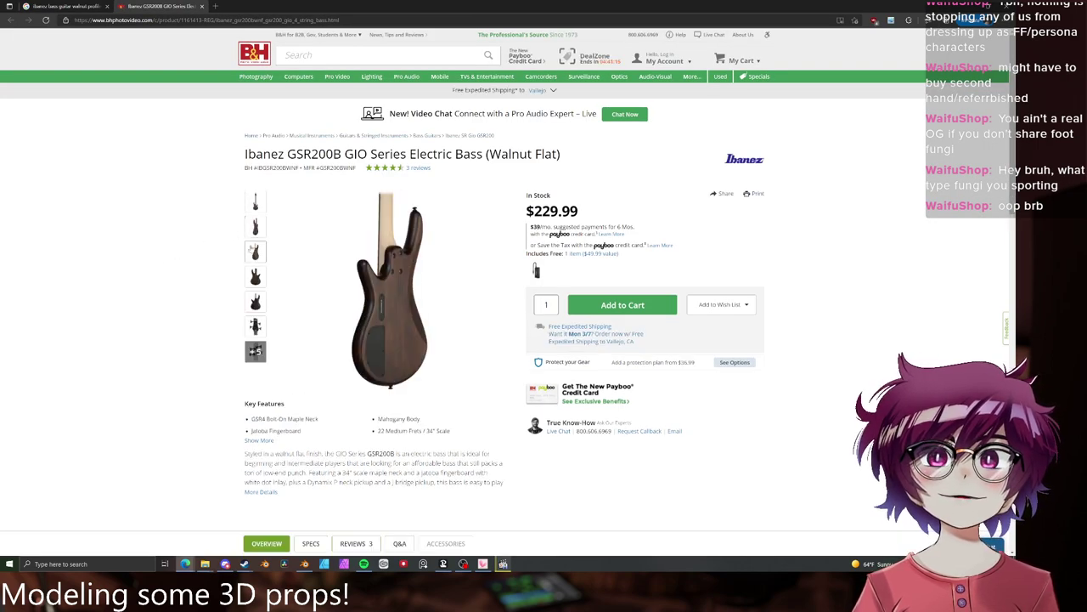
{"action": "mouse_move", "coordinate": [254, 236]}
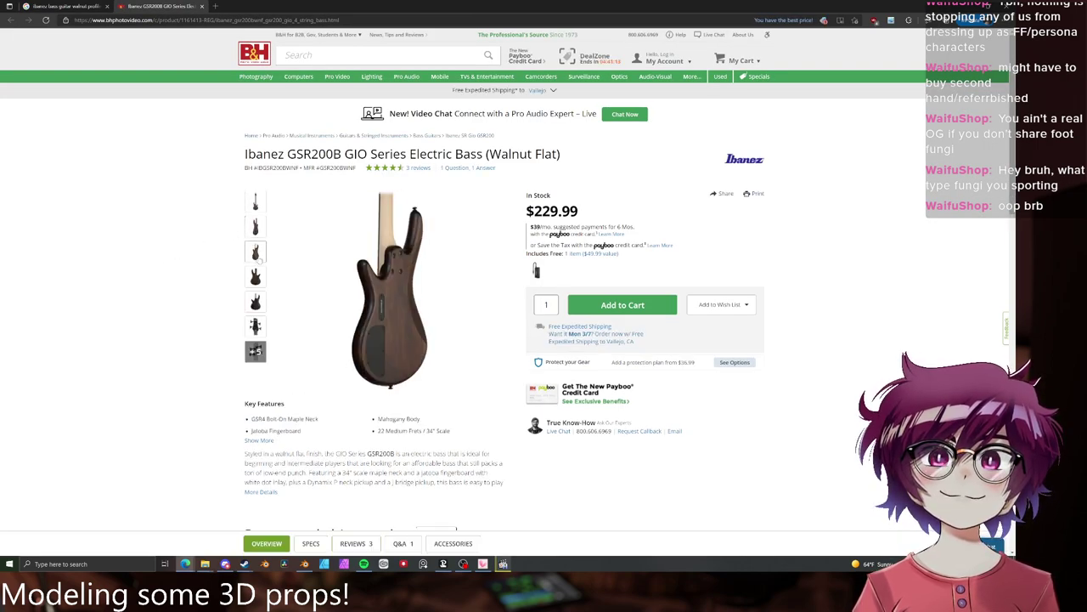
{"action": "left_click", "coordinate": [256, 351]}
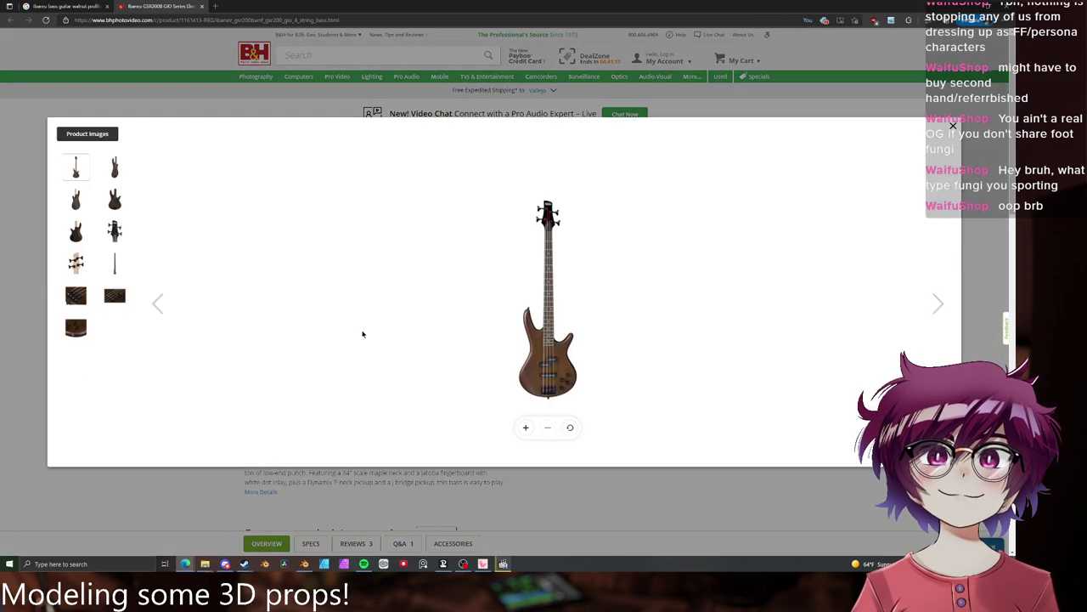
{"action": "left_click", "coordinate": [117, 266]}
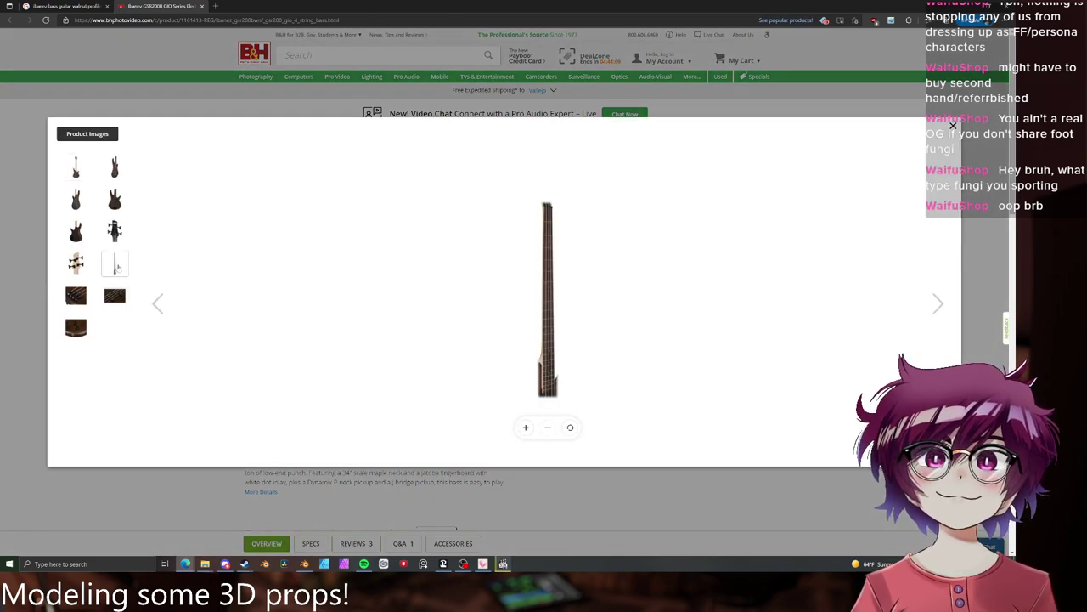
{"action": "left_click", "coordinate": [74, 328]}
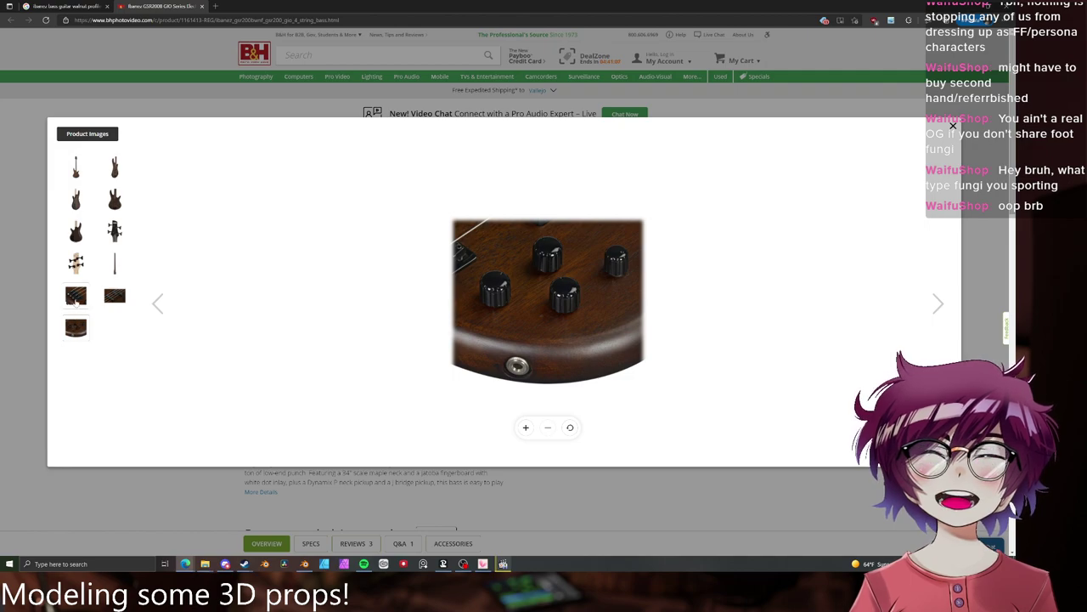
- Examine the B&H listing's remaining photos, comparing the headstock, rear body and angled front and back views
{"action": "left_click", "coordinate": [76, 297]}
{"action": "left_click", "coordinate": [78, 263]}
{"action": "left_click", "coordinate": [80, 225]}
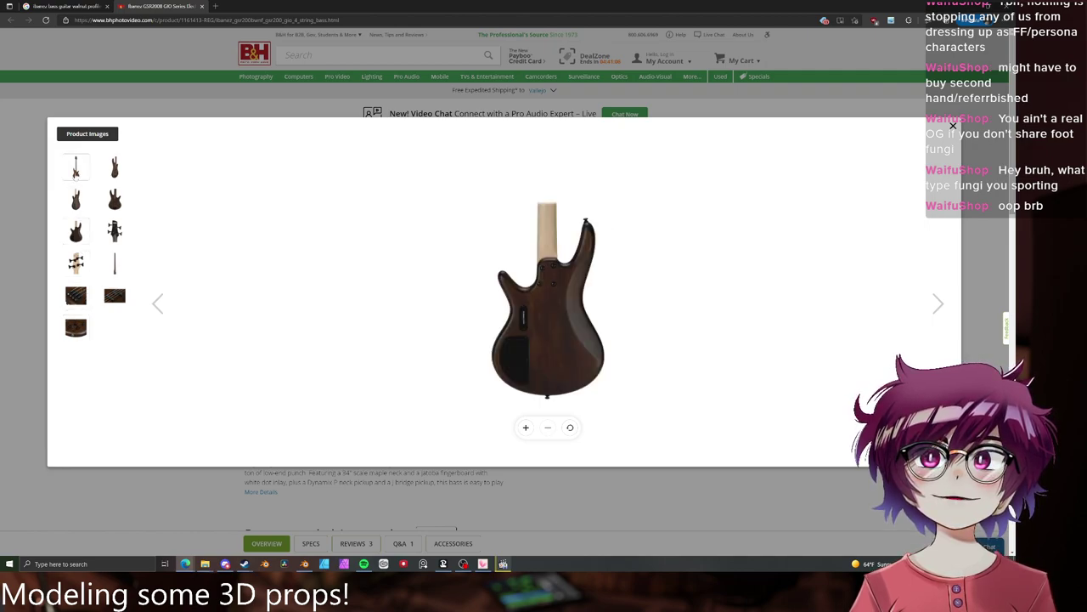
{"action": "left_click", "coordinate": [80, 176]}
{"action": "left_click", "coordinate": [117, 168]}
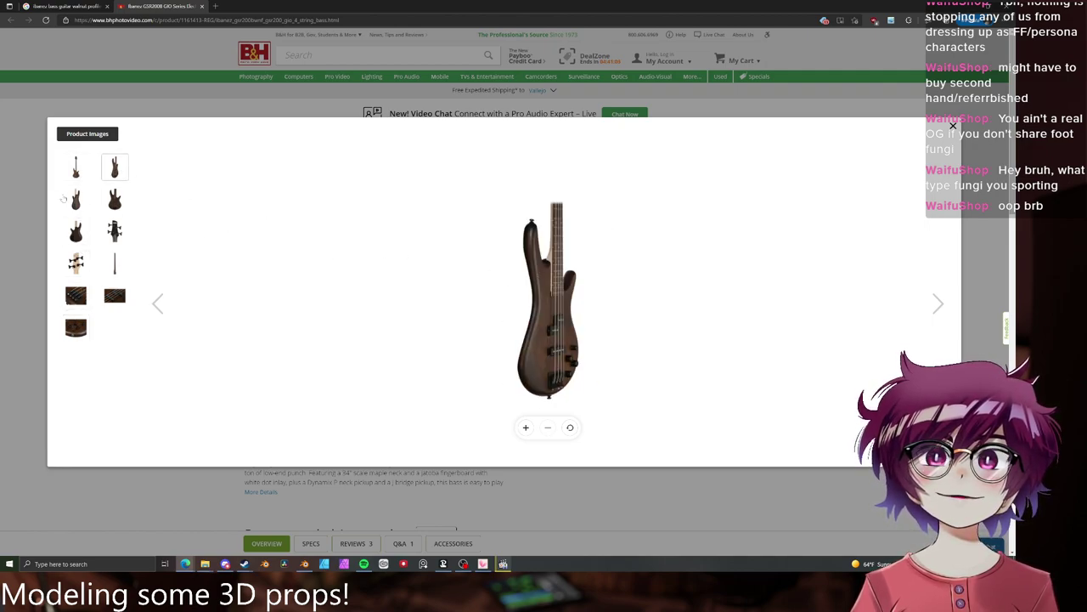
{"action": "left_click", "coordinate": [80, 199]}
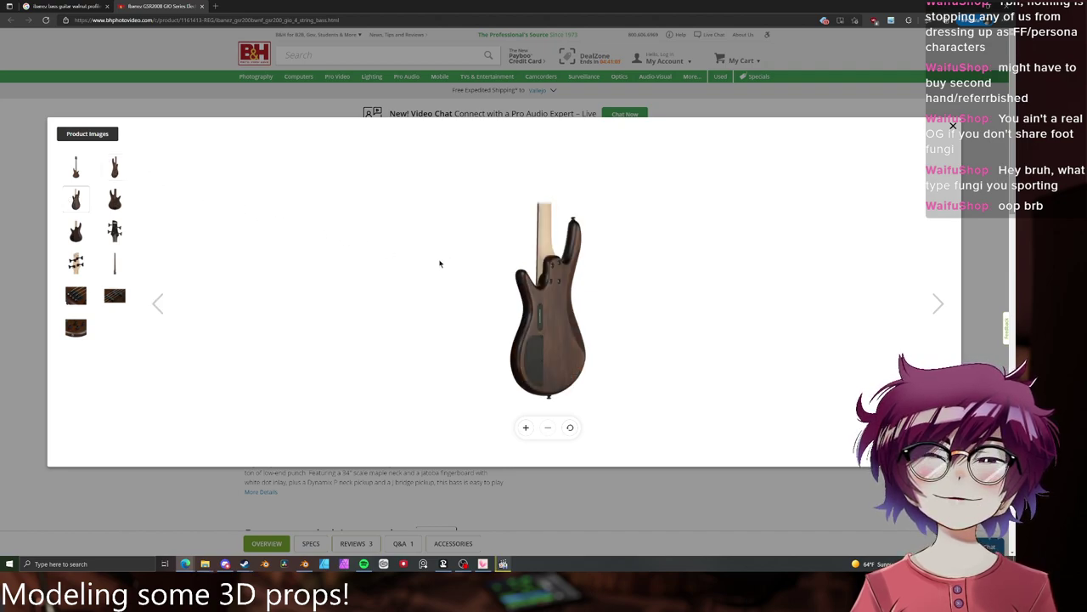
- Save the angled front photo of the bass body from the listing, then return to Blender
{"action": "left_click", "coordinate": [114, 167]}
{"action": "right_click", "coordinate": [565, 279]}
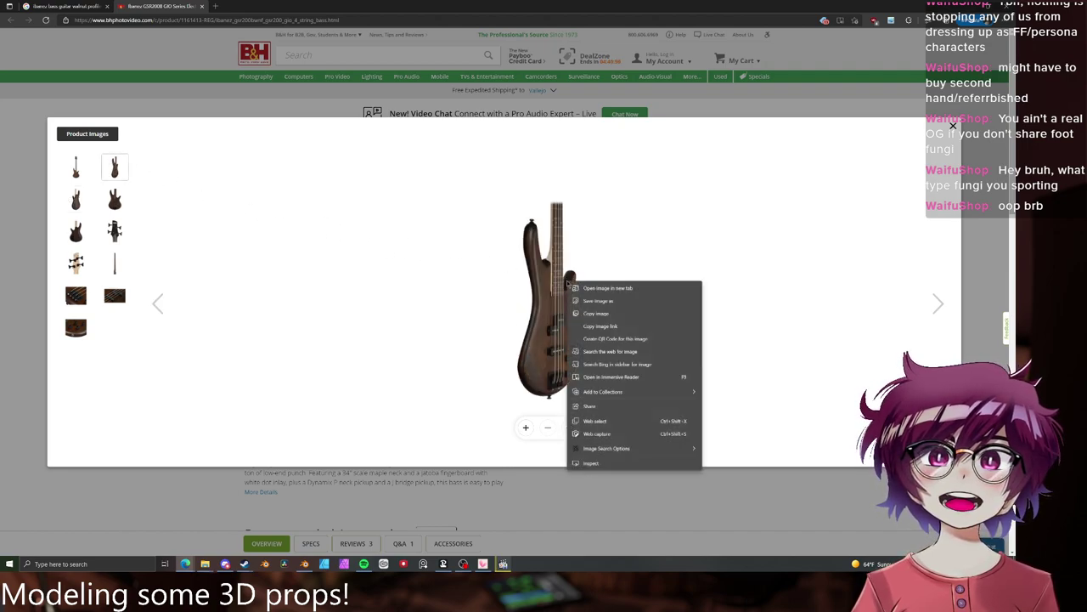
{"action": "left_click", "coordinate": [579, 301]}
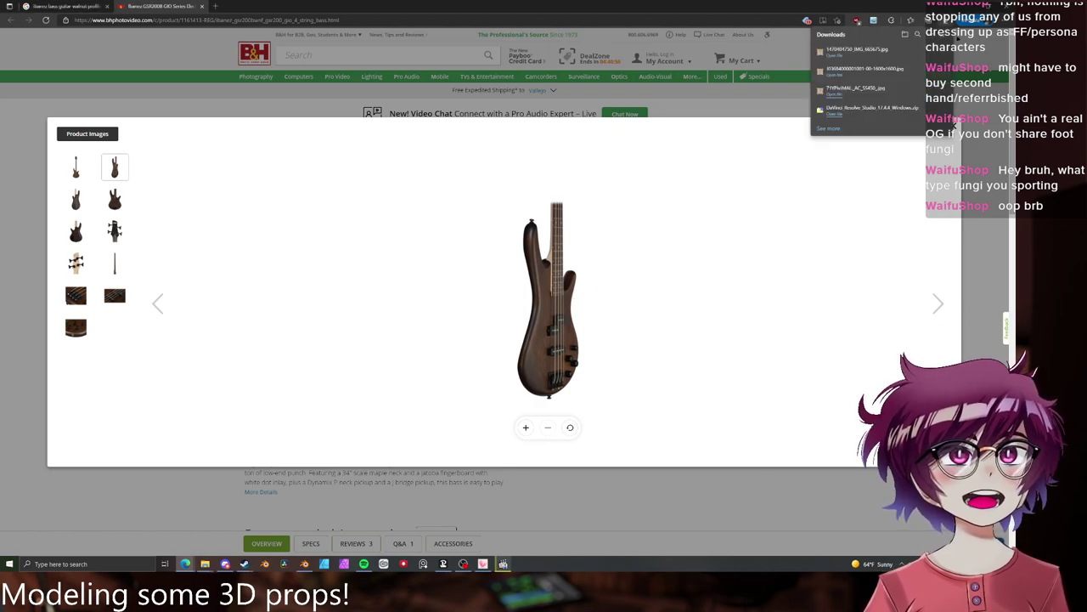
{"action": "left_click", "coordinate": [963, 6]}
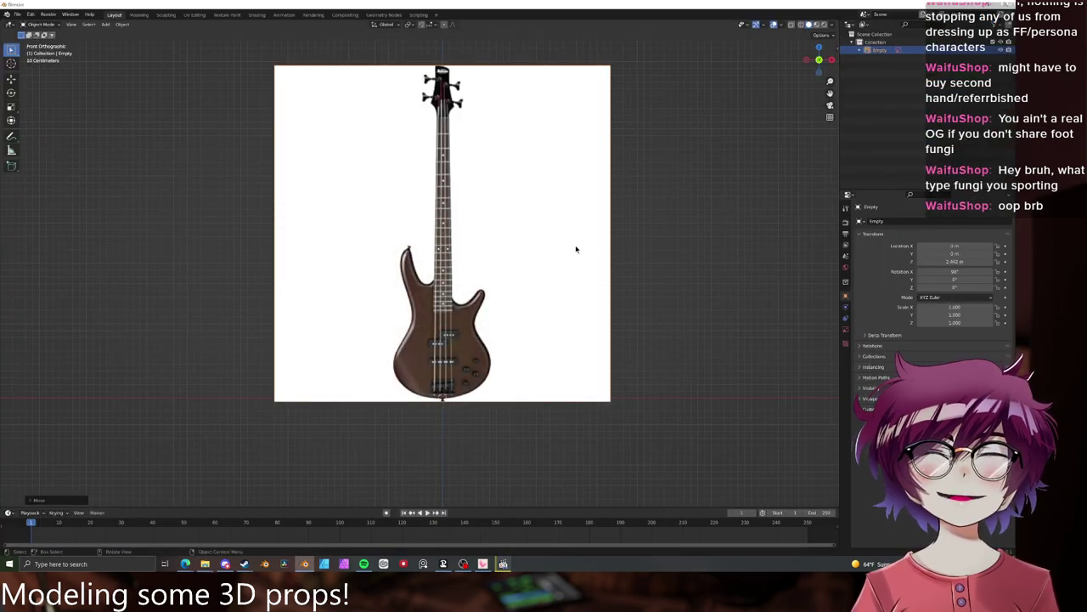
- Enable opacity on the reference image and lower it to about 0.12
{"action": "left_click", "coordinate": [845, 342]}
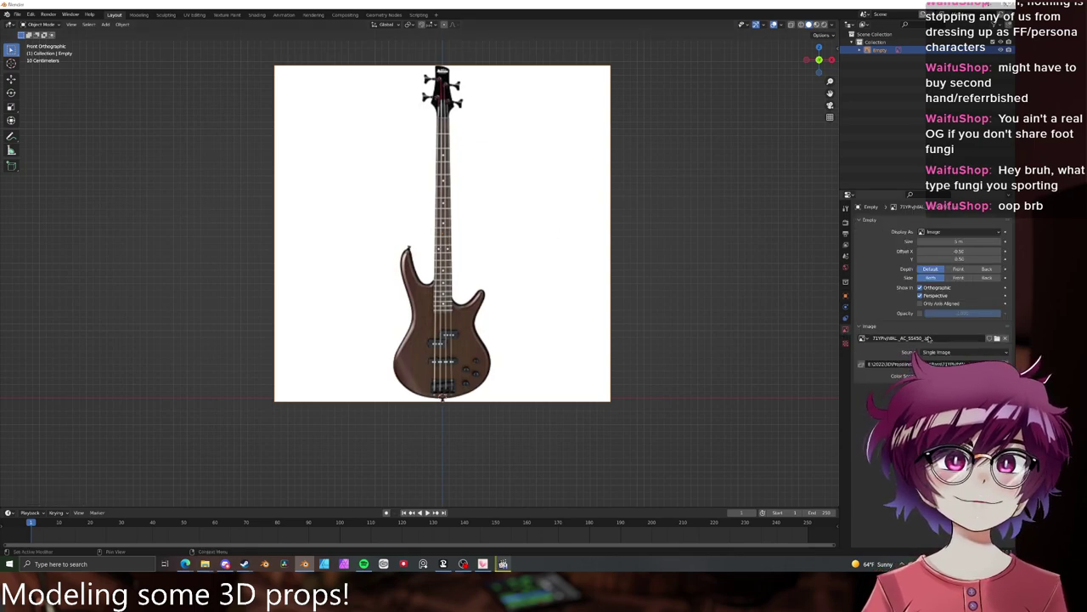
{"action": "left_click", "coordinate": [920, 312]}
{"action": "left_click_drag", "start_coordinate": [985, 313], "coordinate": [950, 324]}
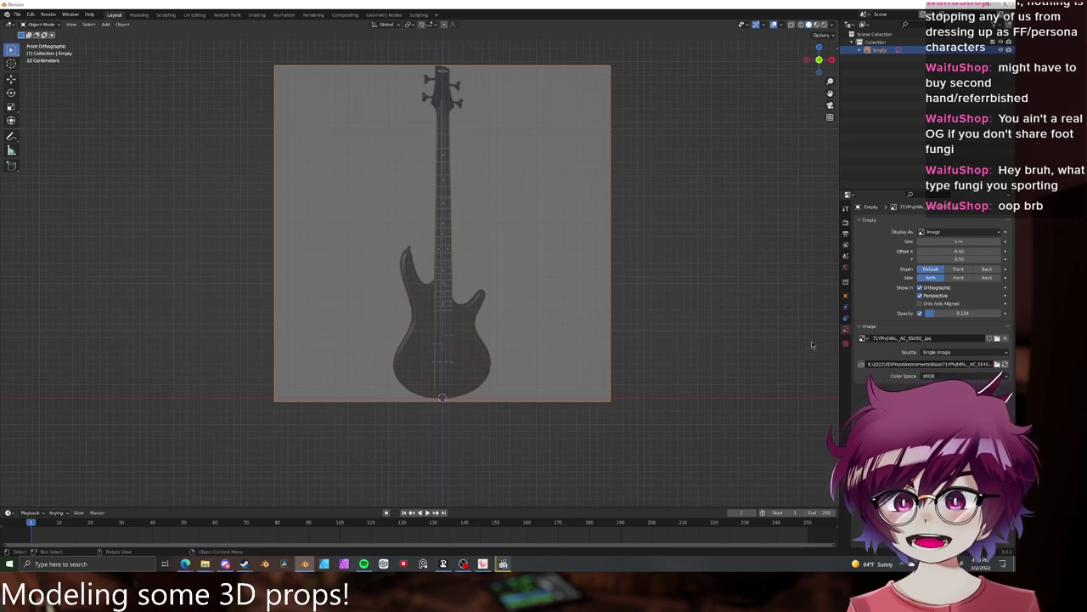
{"action": "key", "text": "XF86AudioNext"}
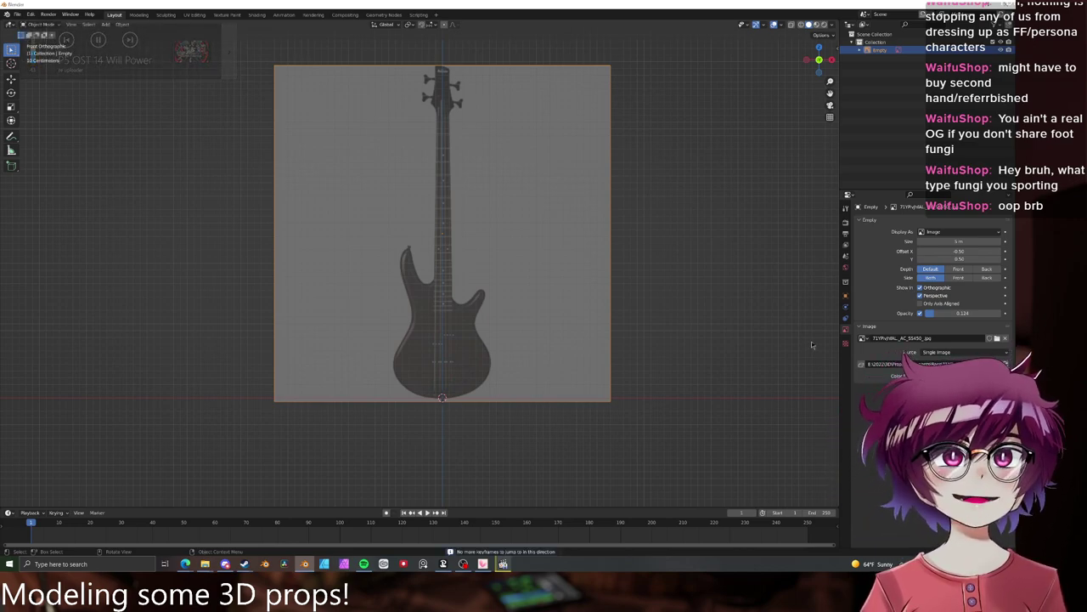
{"action": "key", "text": "XF86AudioNext"}
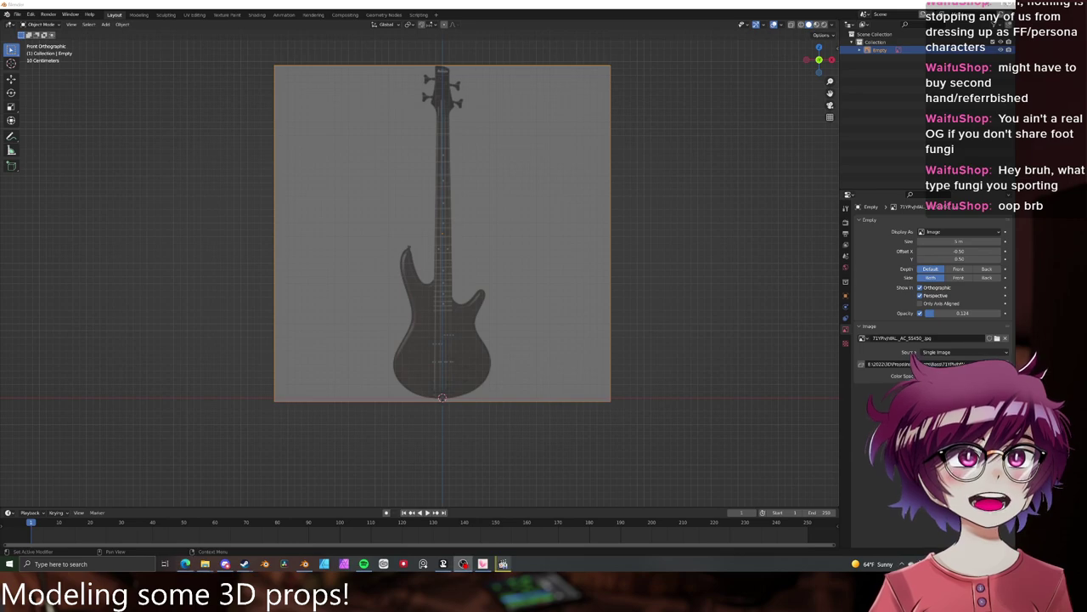
{"action": "key", "text": "XF86AudioNext"}
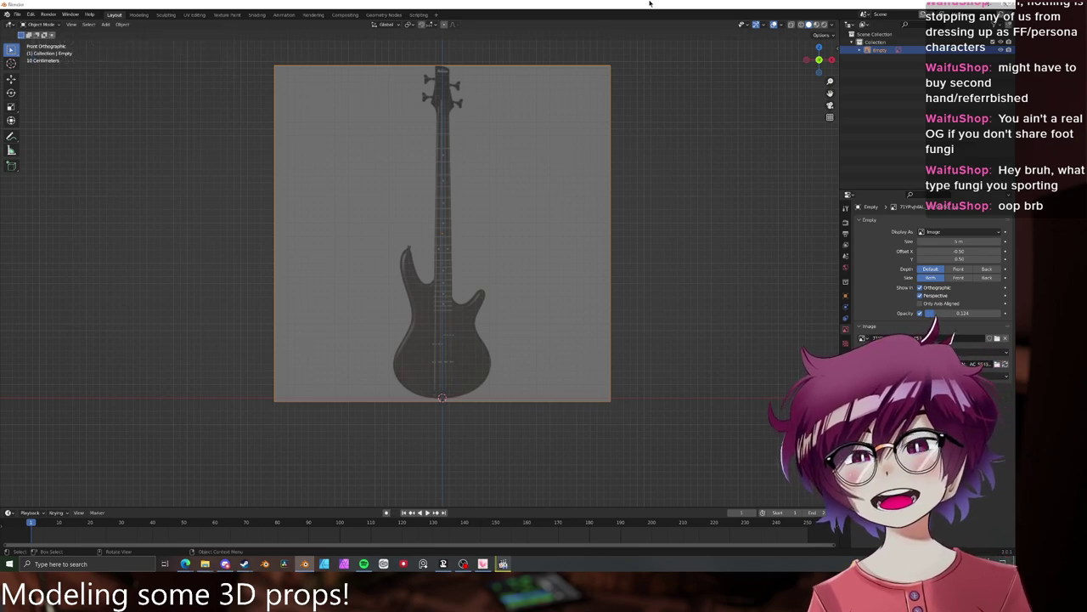
- Add a plane at the world origin and rotate it 90 degrees about X to face the front view
{"action": "key", "text": "shift+a"}
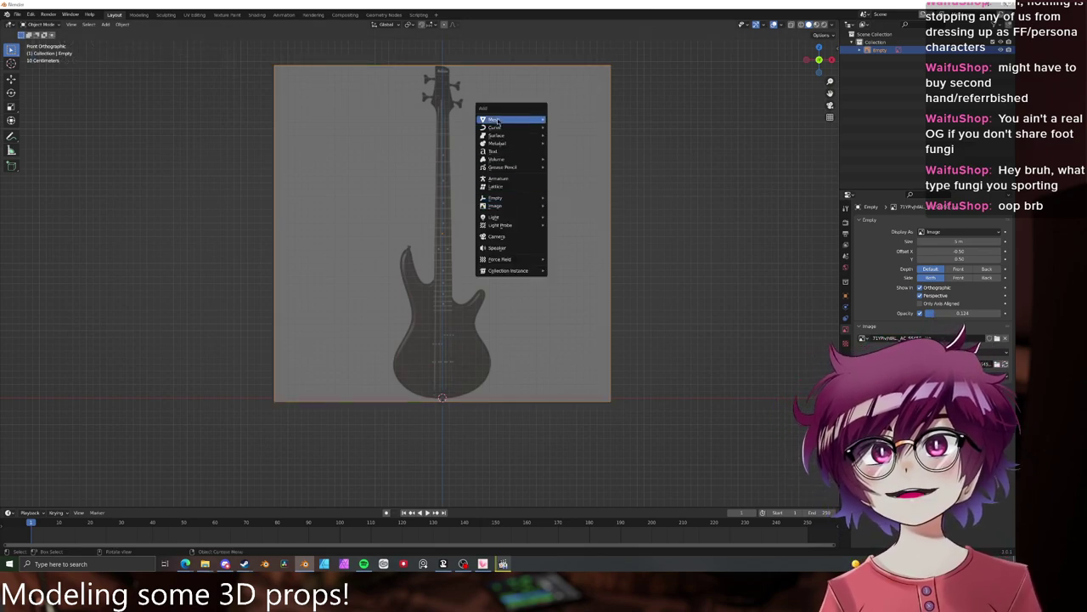
{"action": "mouse_move", "coordinate": [497, 121]}
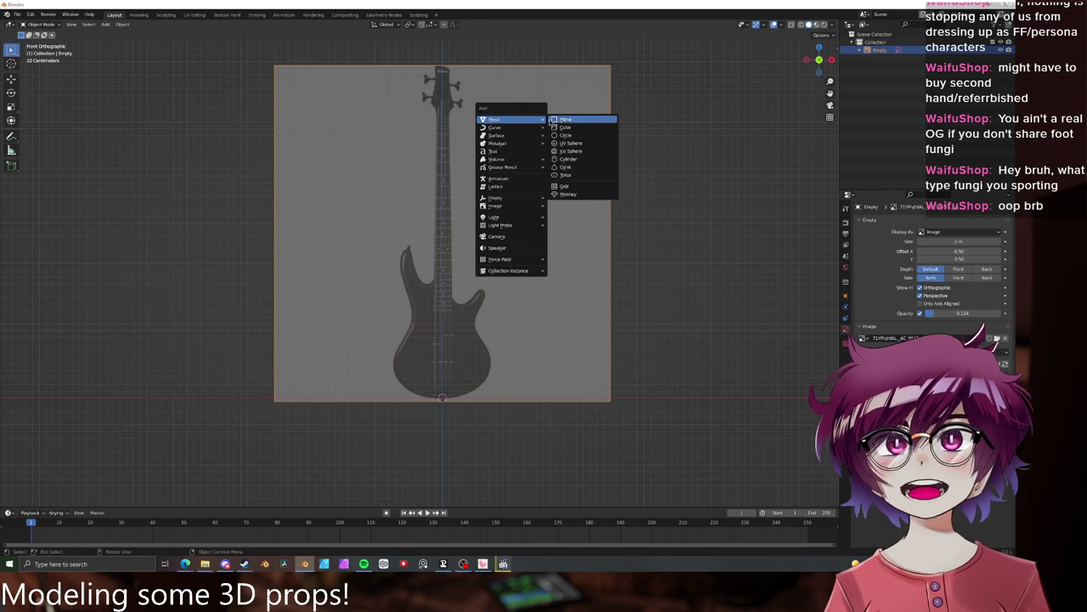
{"action": "left_click", "coordinate": [563, 118]}
{"action": "type", "text": "rx"}
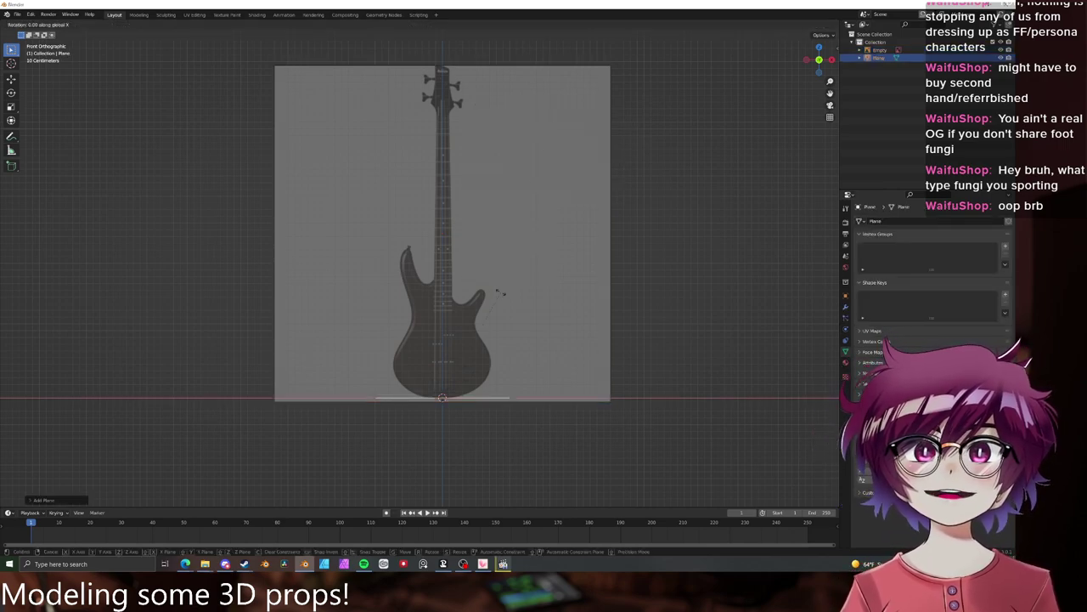
{"action": "type", "text": "90"}
{"action": "key", "text": "Return"}
- Scale the plane's mesh down to about 0.1 and raise it along Z onto the base of the guitar body
{"action": "key", "text": "Tab"}
{"action": "middle_click_drag", "start_coordinate": [488, 363], "coordinate": [502, 281], "text": "shift"}
{"action": "scroll", "coordinate": [504, 282], "scroll_direction": "up", "scroll_amount": 6}
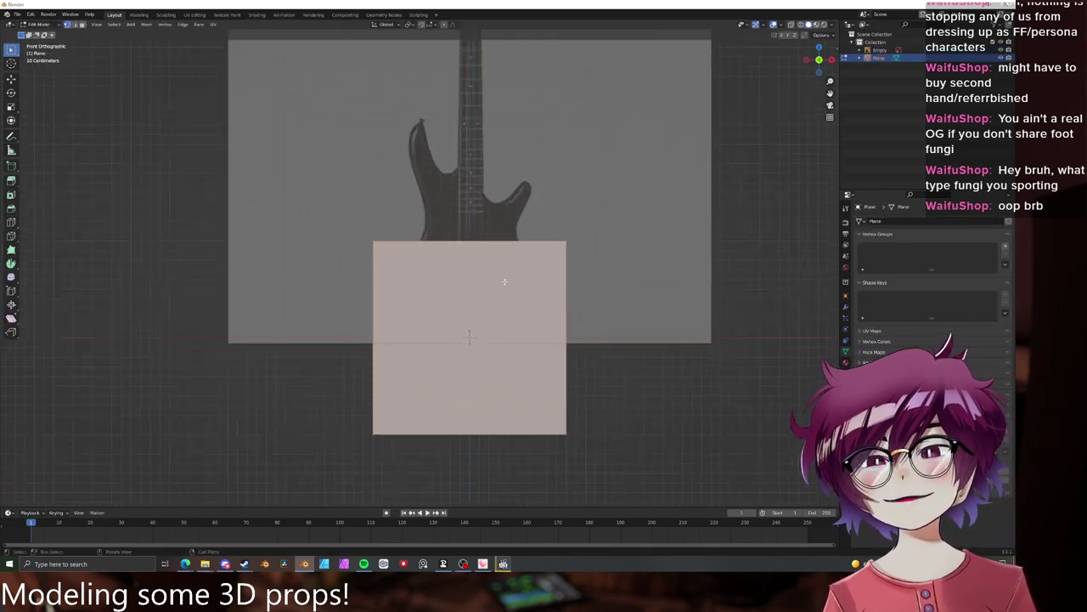
{"action": "key", "text": "s"}
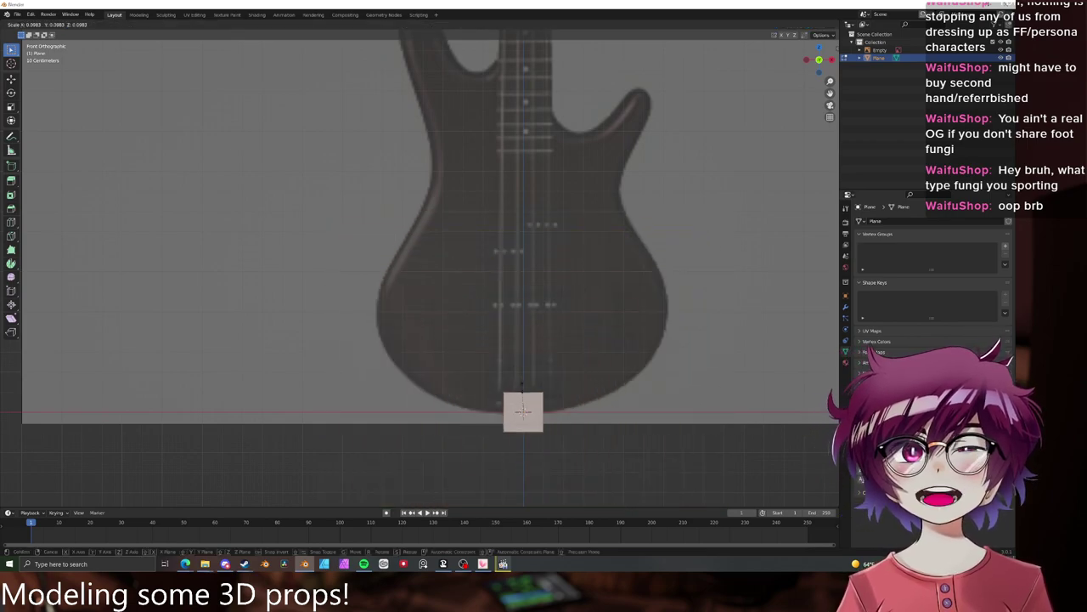
{"action": "left_click", "coordinate": [522, 378]}
{"action": "key", "text": "g"}
{"action": "key", "text": "z"}
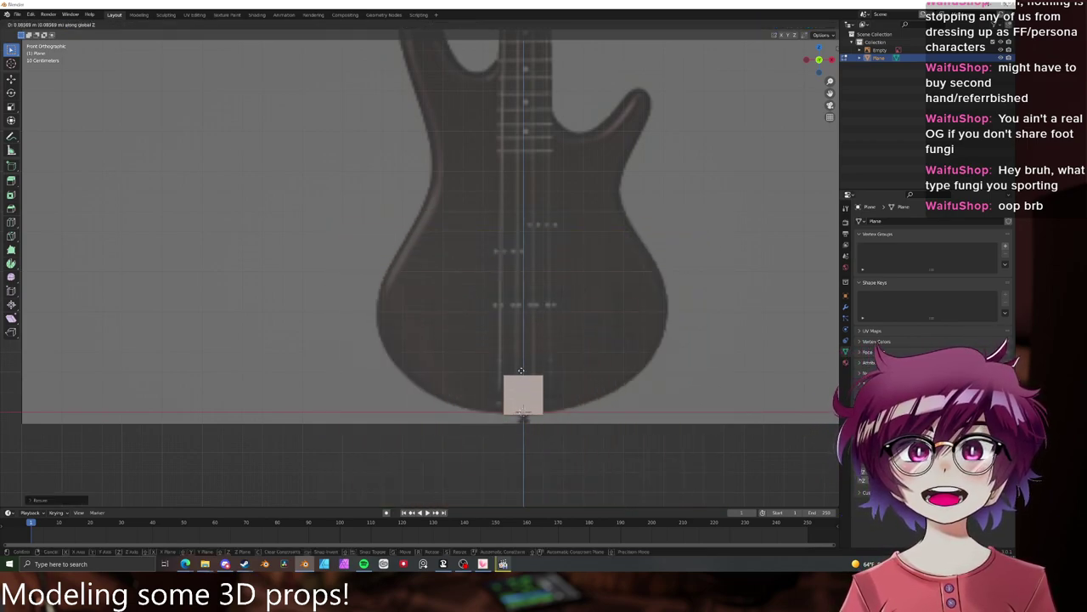
{"action": "left_click", "coordinate": [520, 371]}
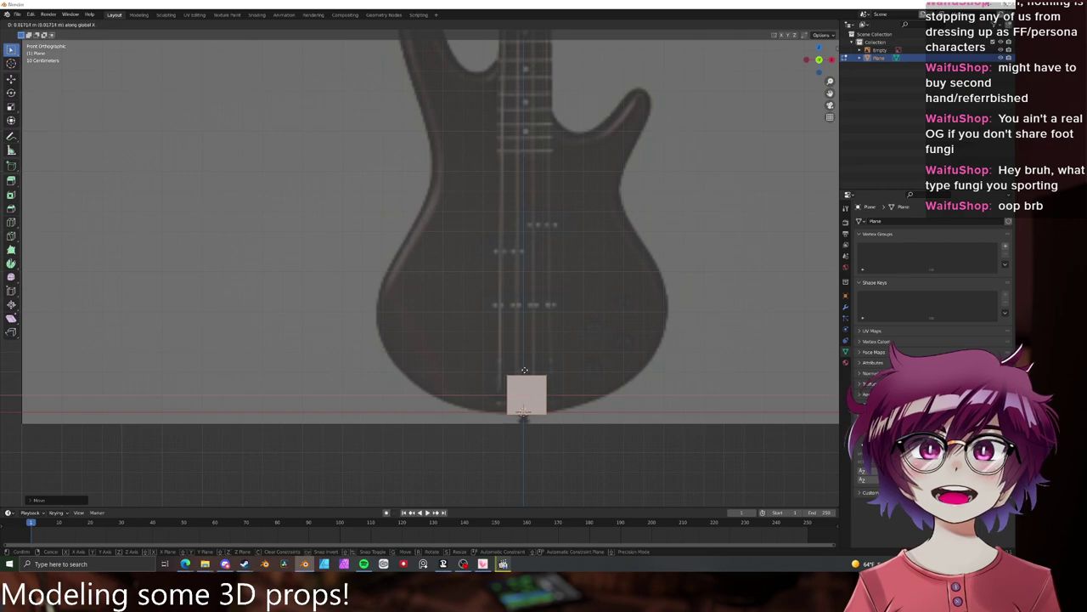
- Enlarge the small square slightly and adjust its height along Z so its lower edge meets the body's base
{"action": "key", "text": "s"}
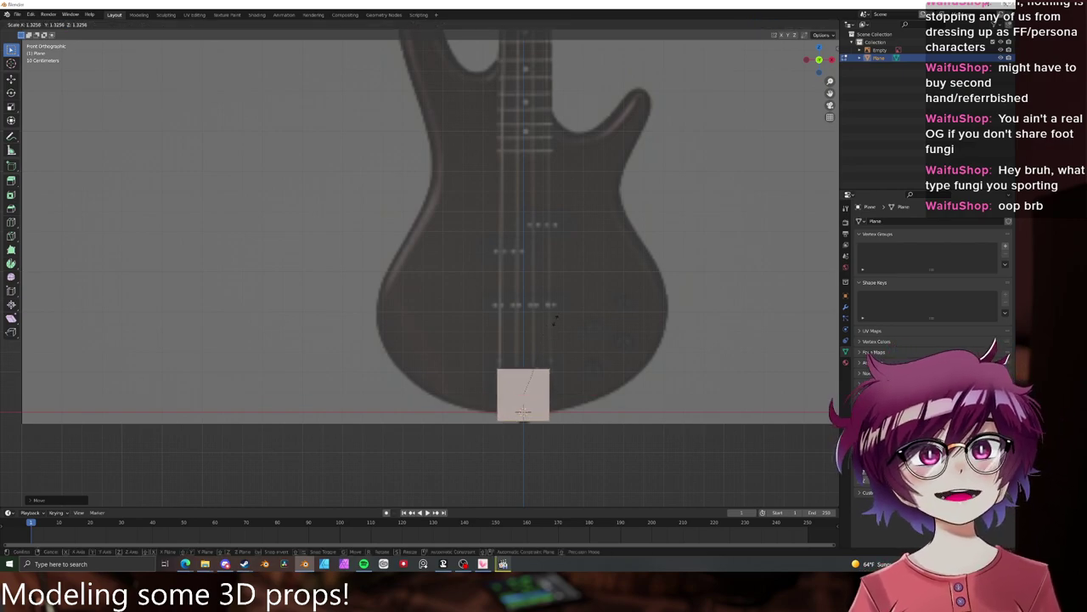
{"action": "left_click", "coordinate": [541, 326]}
{"action": "key", "text": "g"}
{"action": "key", "text": "z"}
{"action": "left_click", "coordinate": [542, 321]}
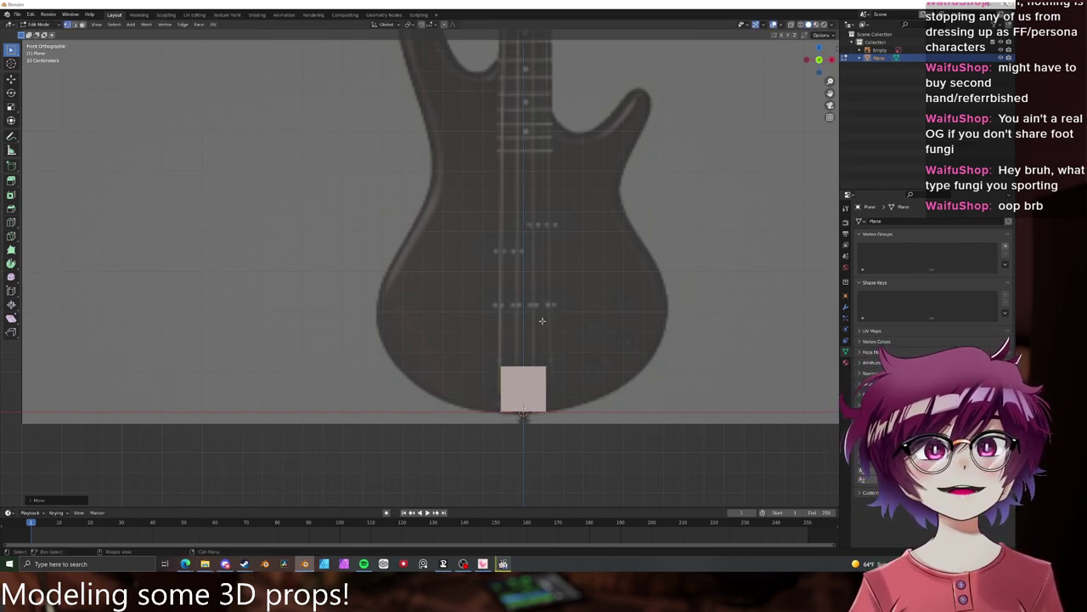
- Extrude the square's right edge into two segments, angling and placing them along the body's lower-right outline
{"action": "key", "text": "2"}
{"action": "left_click", "coordinate": [548, 377]}
{"action": "key", "text": "e"}
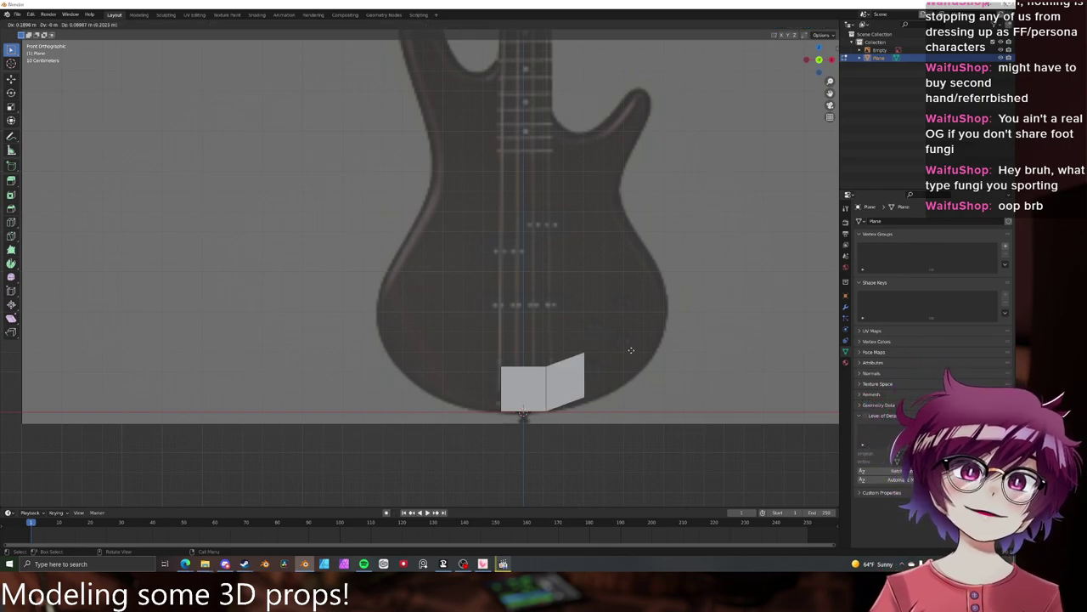
{"action": "left_click", "coordinate": [633, 289]}
{"action": "key", "text": "r"}
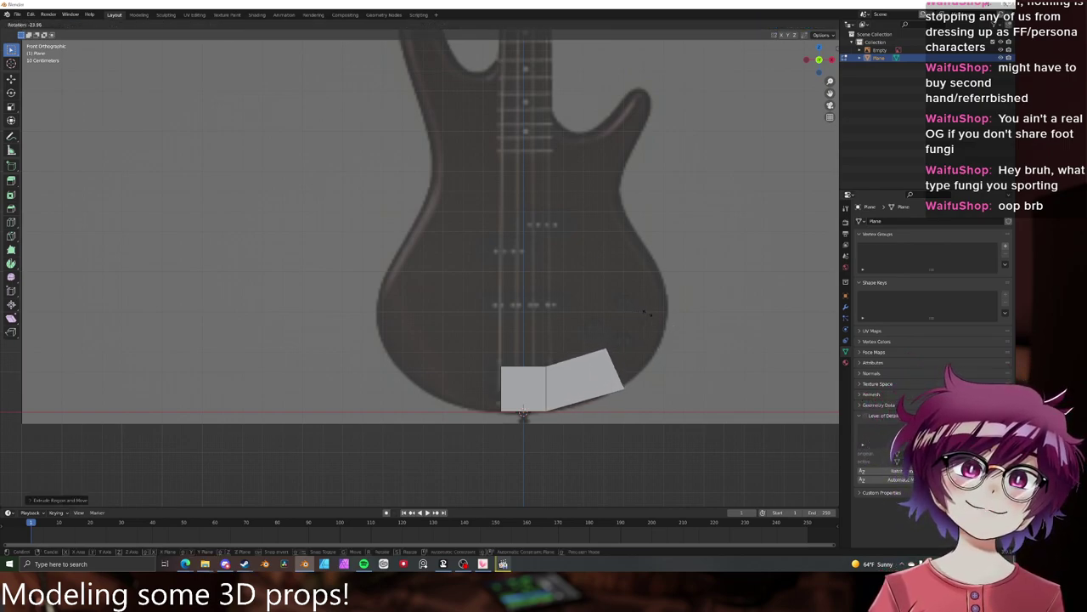
{"action": "left_click", "coordinate": [646, 312]}
{"action": "key", "text": "e"}
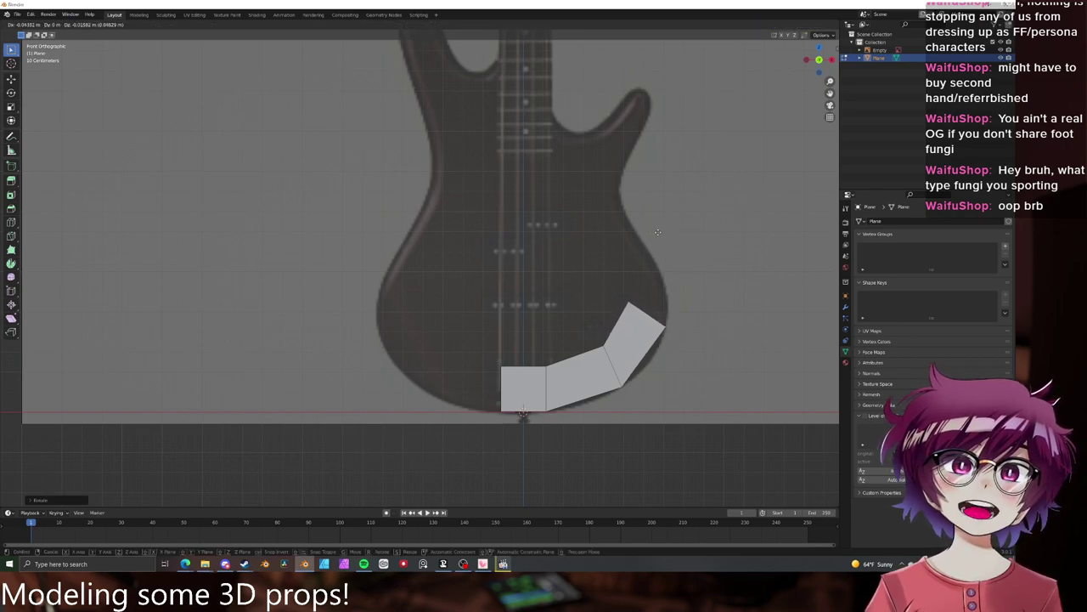
{"action": "left_click", "coordinate": [652, 252]}
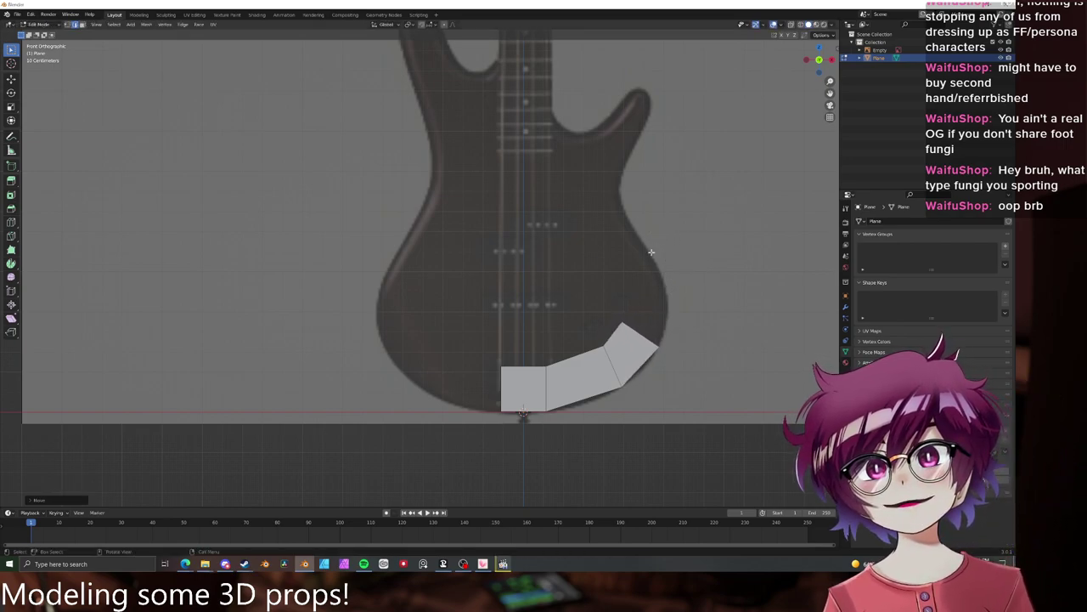
- Extrude a third segment up to the body's widest point on the right, rotating and moving its end to fit the outline
{"action": "key", "text": "e"}
{"action": "left_click", "coordinate": [662, 204]}
{"action": "key", "text": "r"}
{"action": "left_click", "coordinate": [672, 202]}
{"action": "key", "text": "g"}
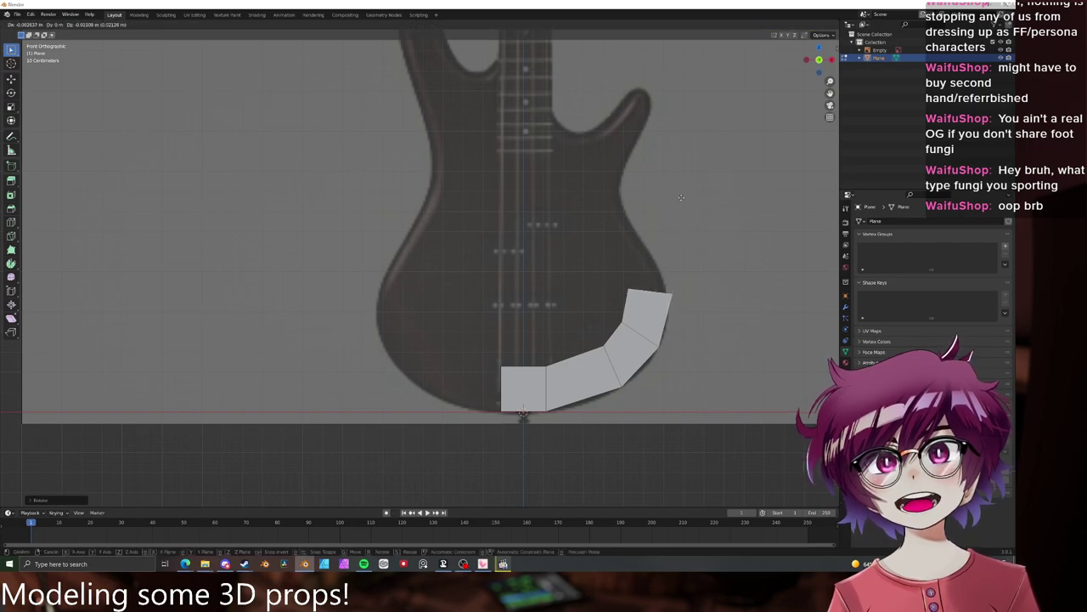
{"action": "left_click", "coordinate": [668, 214]}
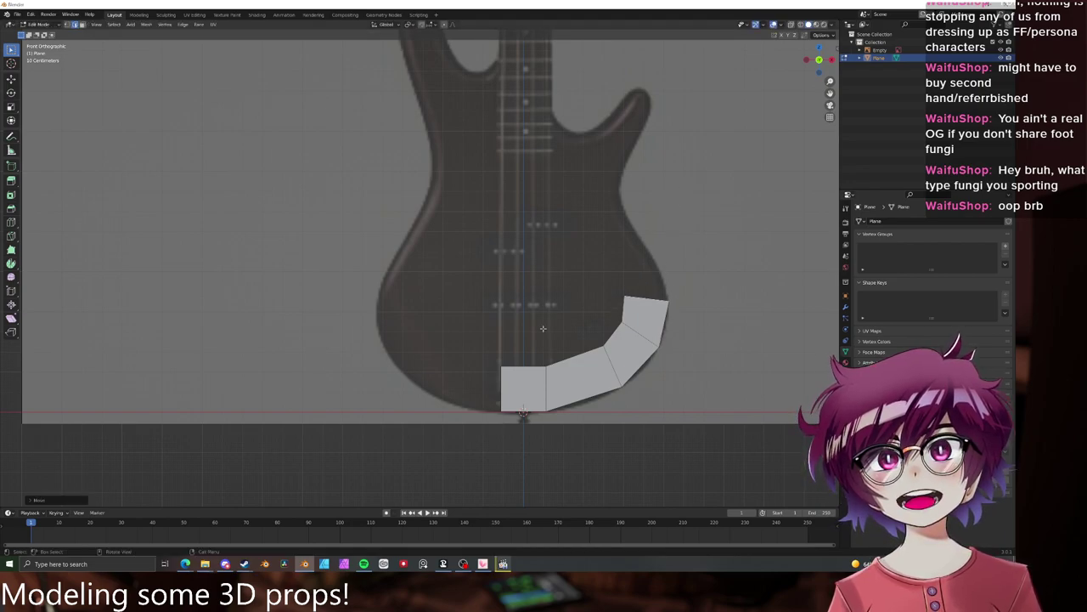
- Cut the starting square with a centered vertical loop and delete its left half, leaving Edit Mode
{"action": "key", "text": "ctrl+r"}
{"action": "left_click", "coordinate": [512, 389]}
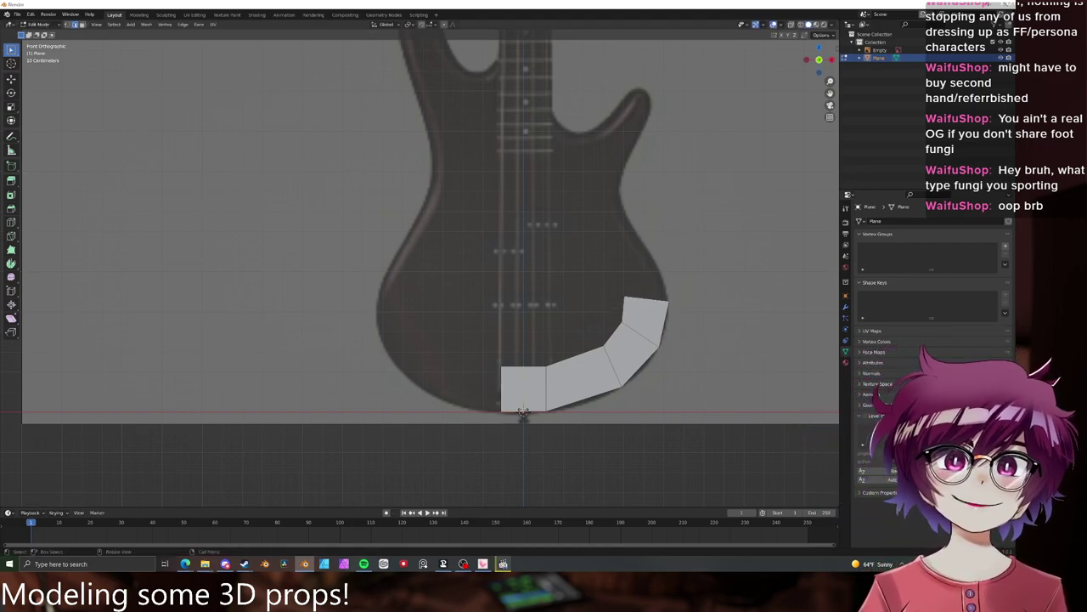
{"action": "right_click", "coordinate": [513, 389]}
{"action": "left_click", "coordinate": [502, 386]}
{"action": "key", "text": "x"}
{"action": "left_click", "coordinate": [503, 382]}
{"action": "key", "text": "Tab"}
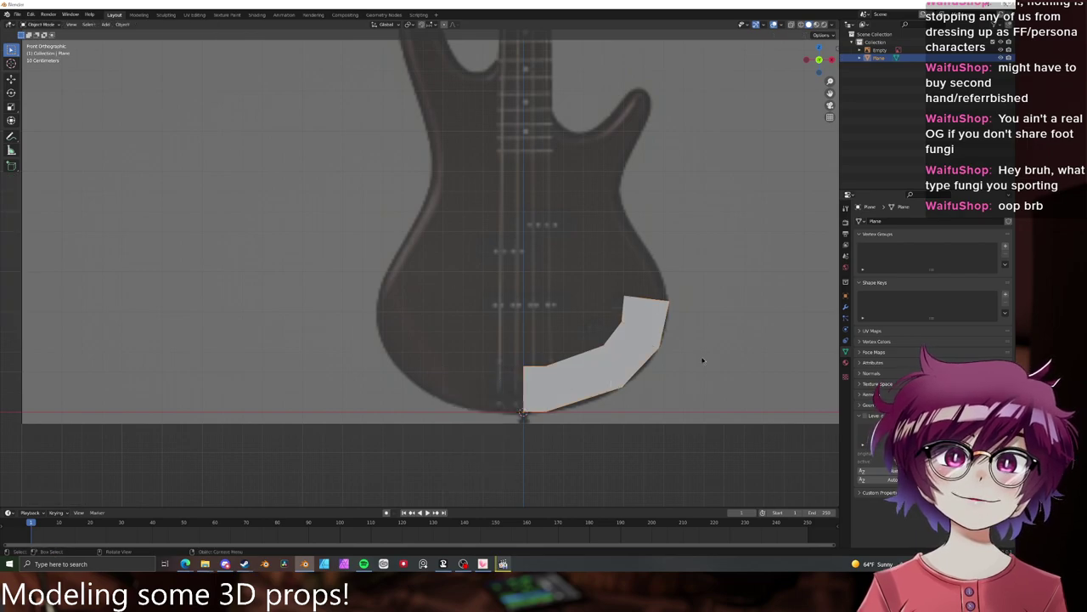
- Add a Mirror modifier on the X axis to the plane
{"action": "left_click", "coordinate": [846, 307]}
{"action": "left_click", "coordinate": [886, 221]}
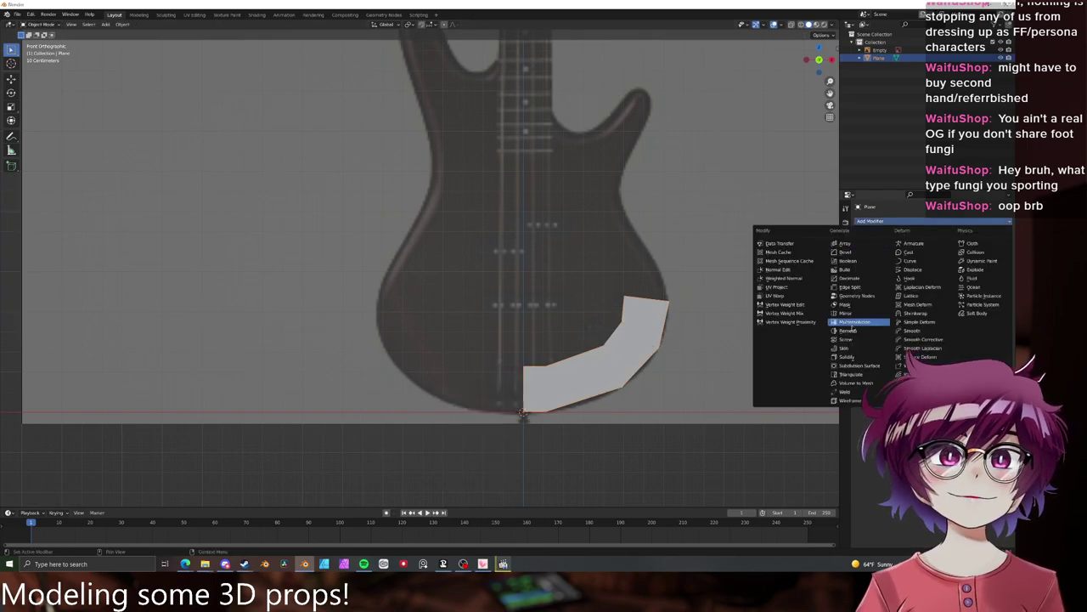
{"action": "left_click", "coordinate": [845, 312]}
- Extrude the strip's upper end edge further up the body's right outline toward the waist
{"action": "key", "text": "Tab"}
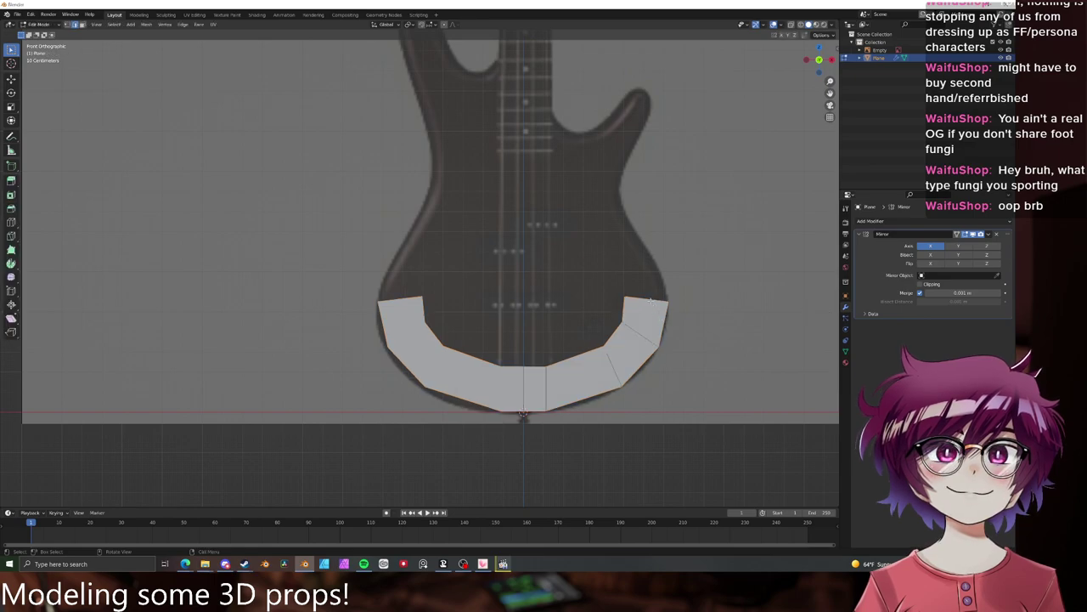
{"action": "key", "text": "e"}
{"action": "left_click", "coordinate": [639, 231]}
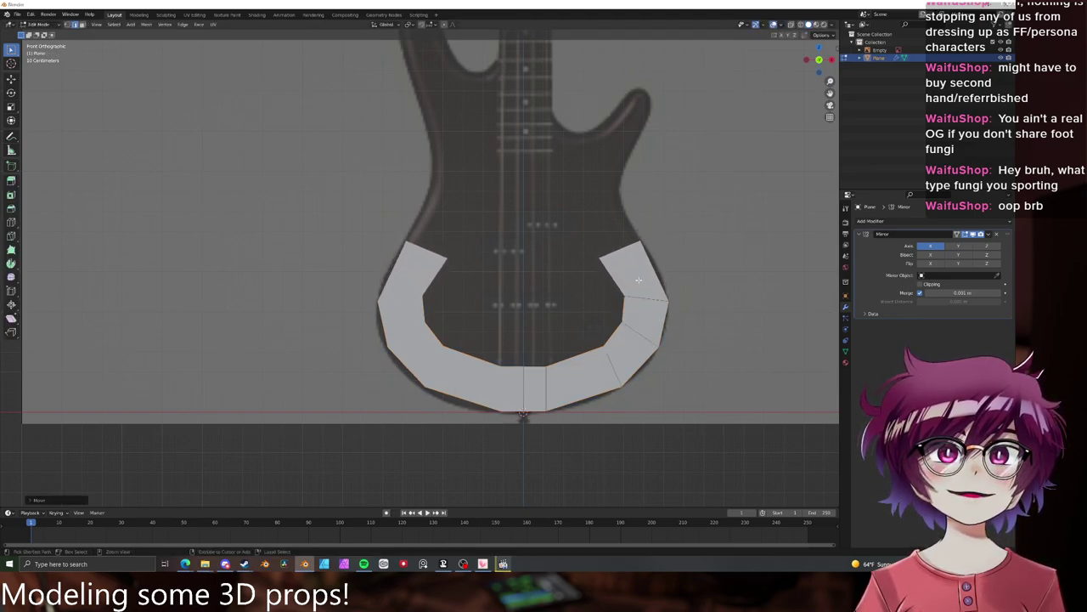
- Add loop cuts in the strip's upper and lower segments and move them outward to follow the body's curve
{"action": "key", "text": "g"}
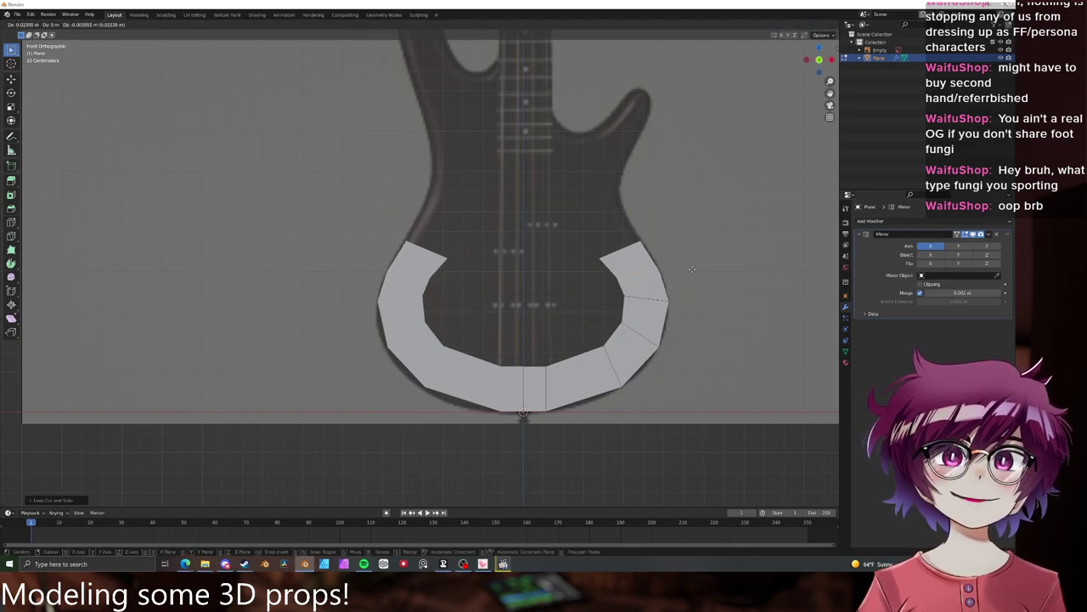
{"action": "left_click", "coordinate": [691, 269]}
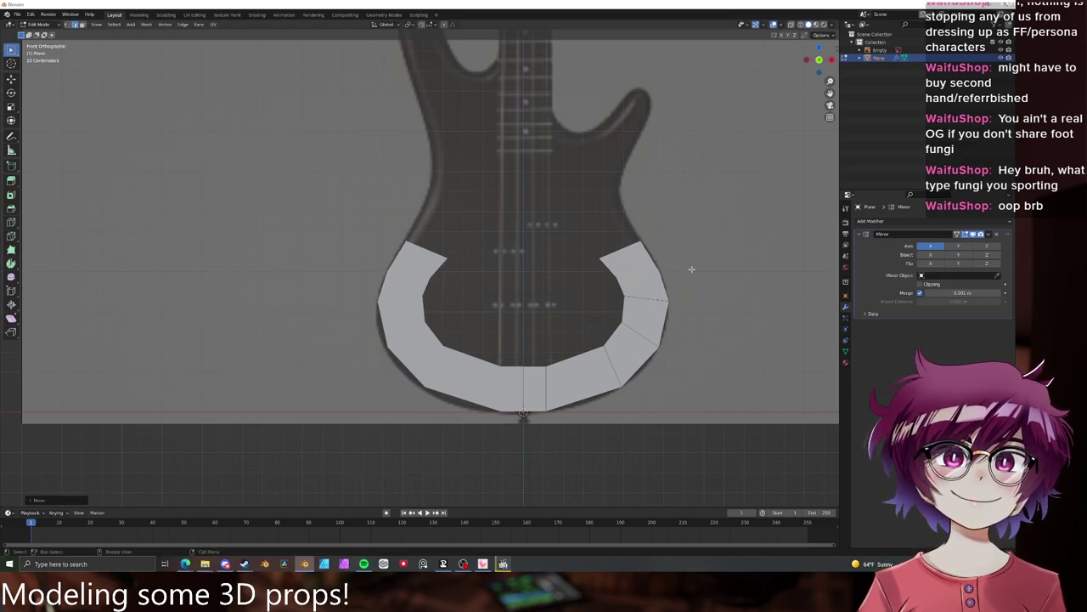
{"action": "left_click", "coordinate": [589, 389]}
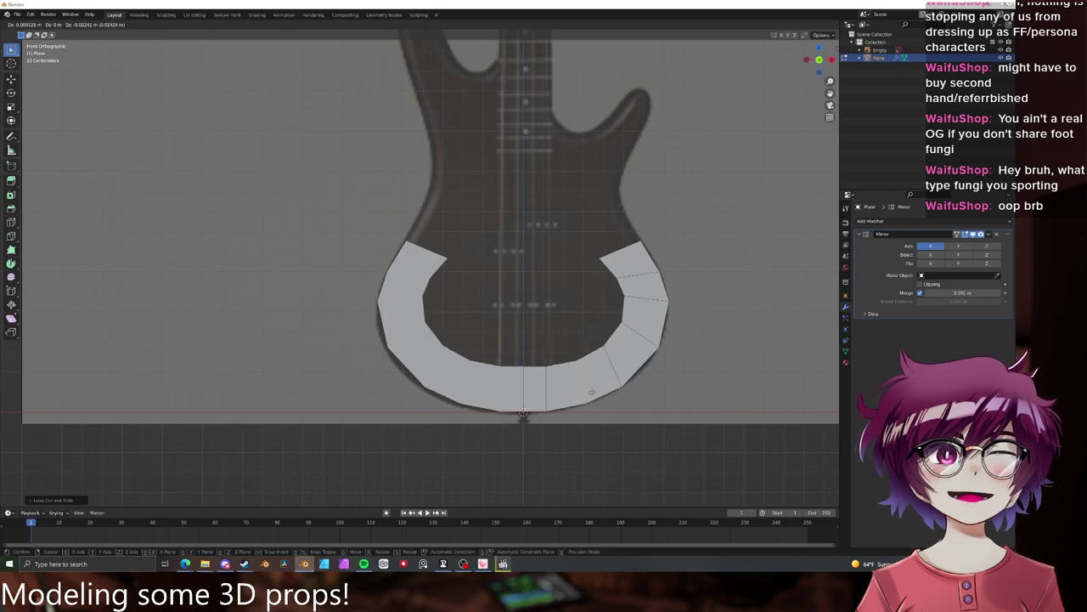
{"action": "left_click", "coordinate": [591, 394]}
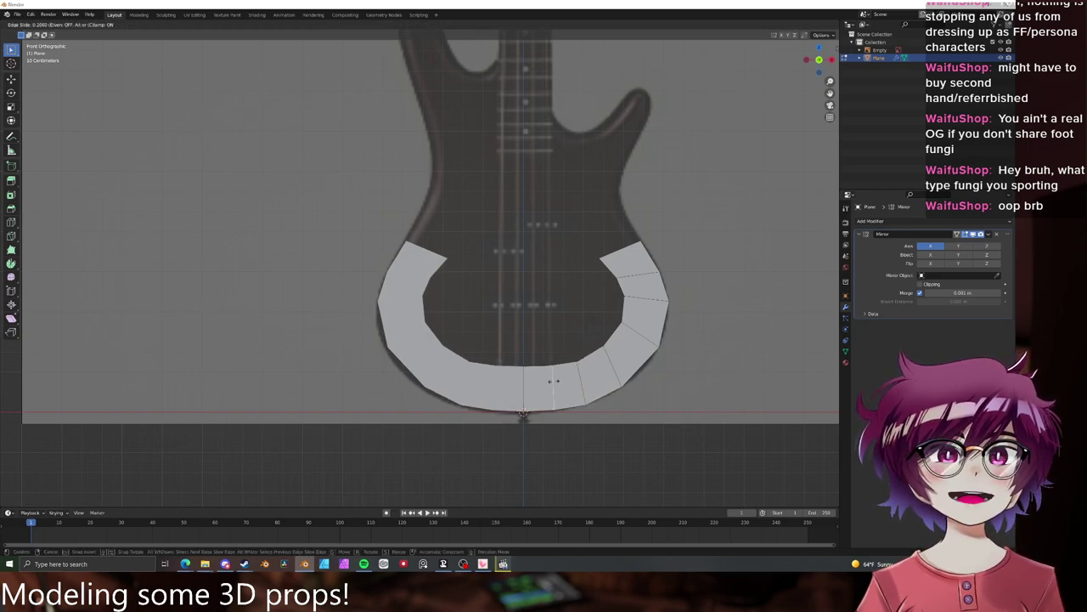
- Extrude the strip's upper end edge twice up the right outline past the waist, rotating it to follow the curve
{"action": "key", "text": "r"}
{"action": "left_click", "coordinate": [611, 324]}
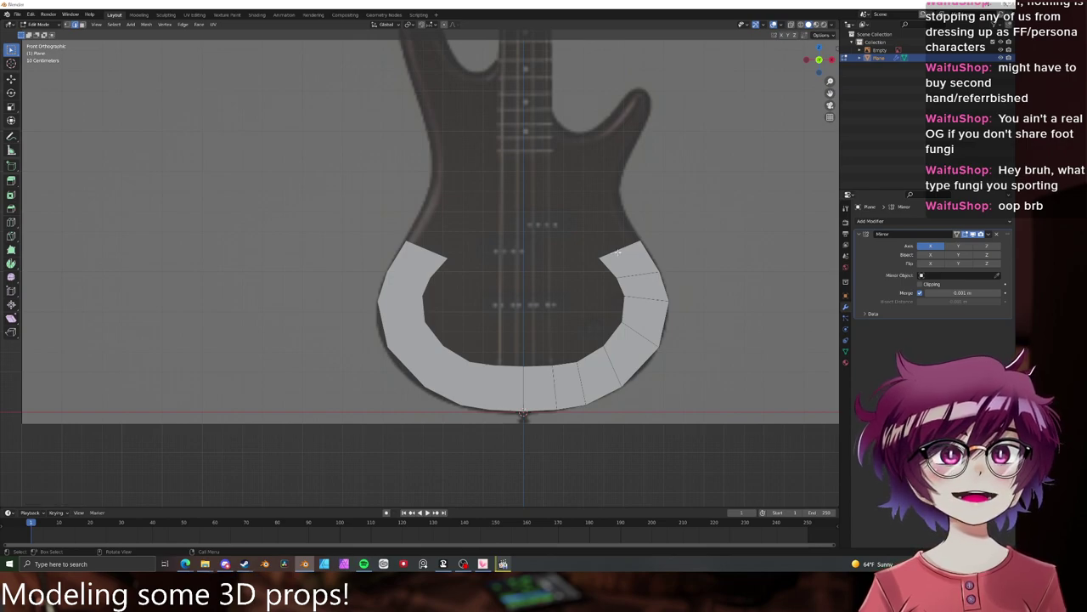
{"action": "key", "text": "e"}
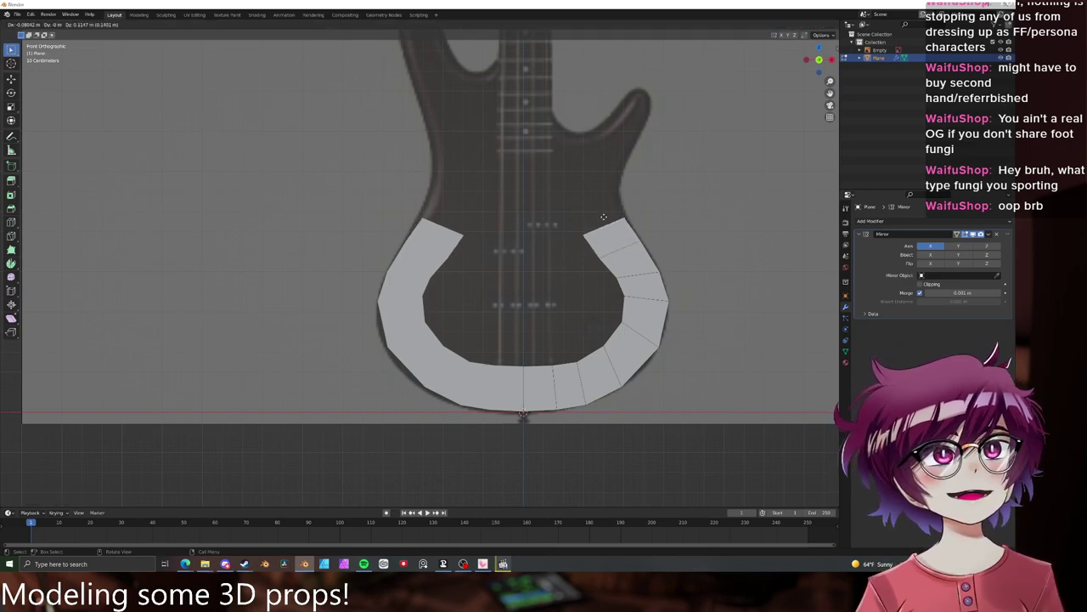
{"action": "left_click", "coordinate": [618, 191]}
{"action": "key", "text": "r"}
{"action": "left_click", "coordinate": [635, 181]}
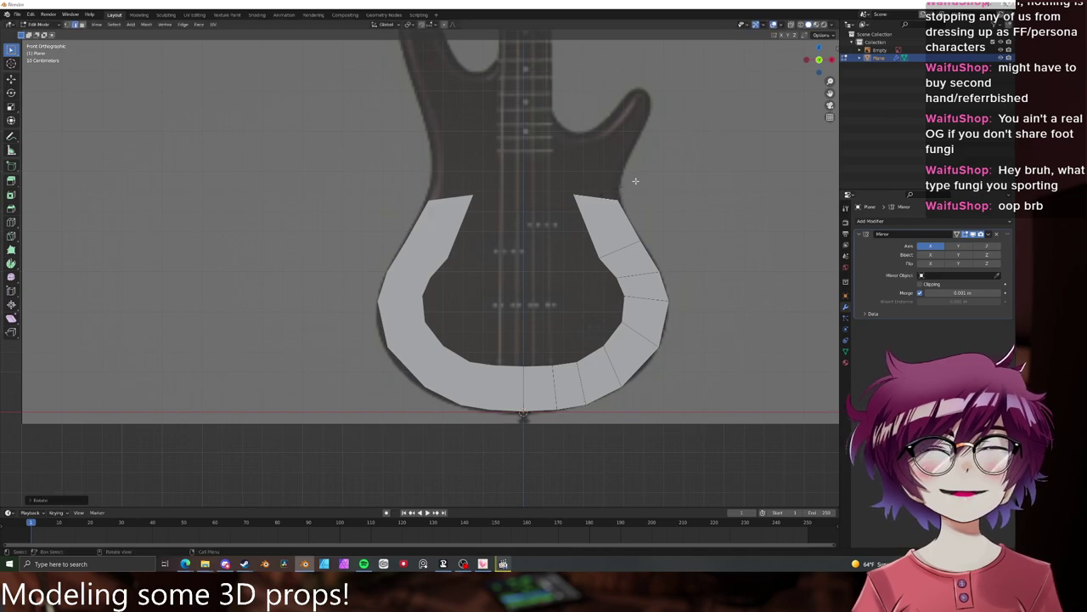
{"action": "key", "text": "e"}
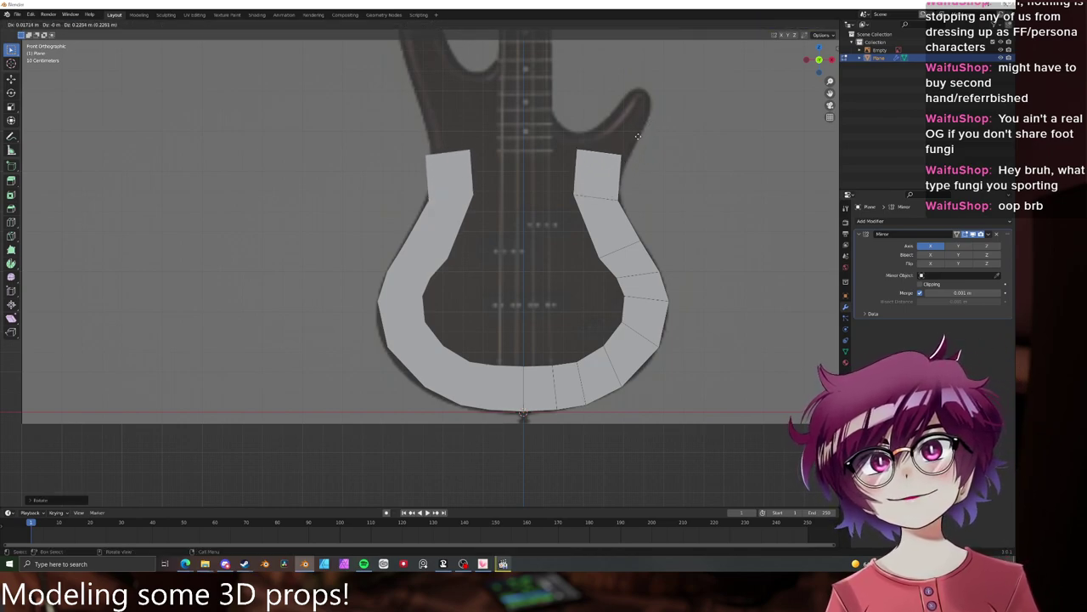
{"action": "left_click", "coordinate": [637, 144]}
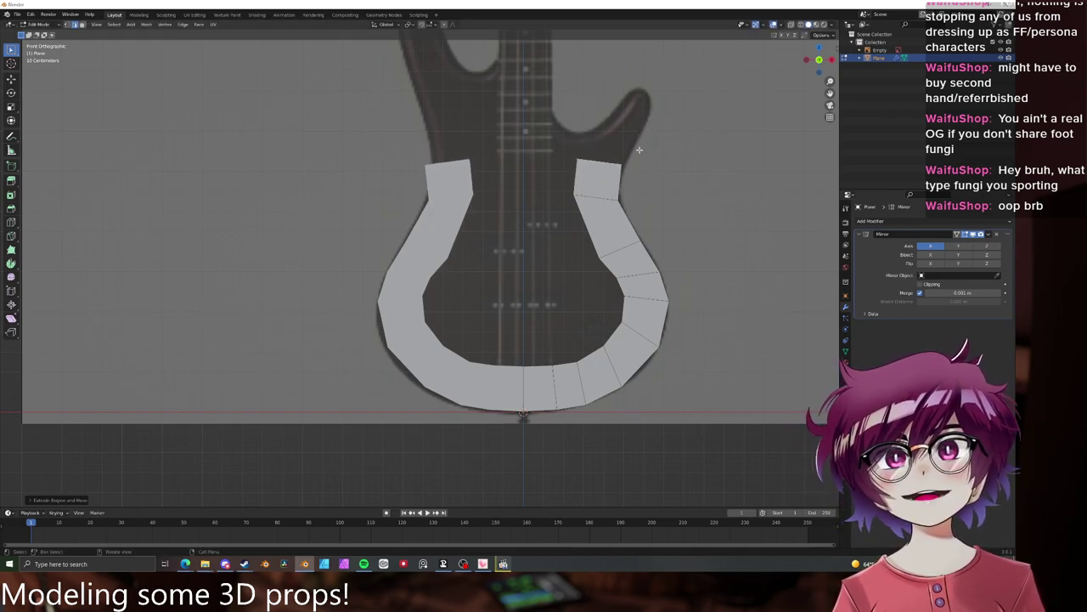
- Extrude the end edge up into the right horn, then scale it down and move it onto the horn's outer outline
{"action": "middle_click_drag", "start_coordinate": [639, 149], "coordinate": [612, 280], "text": "shift"}
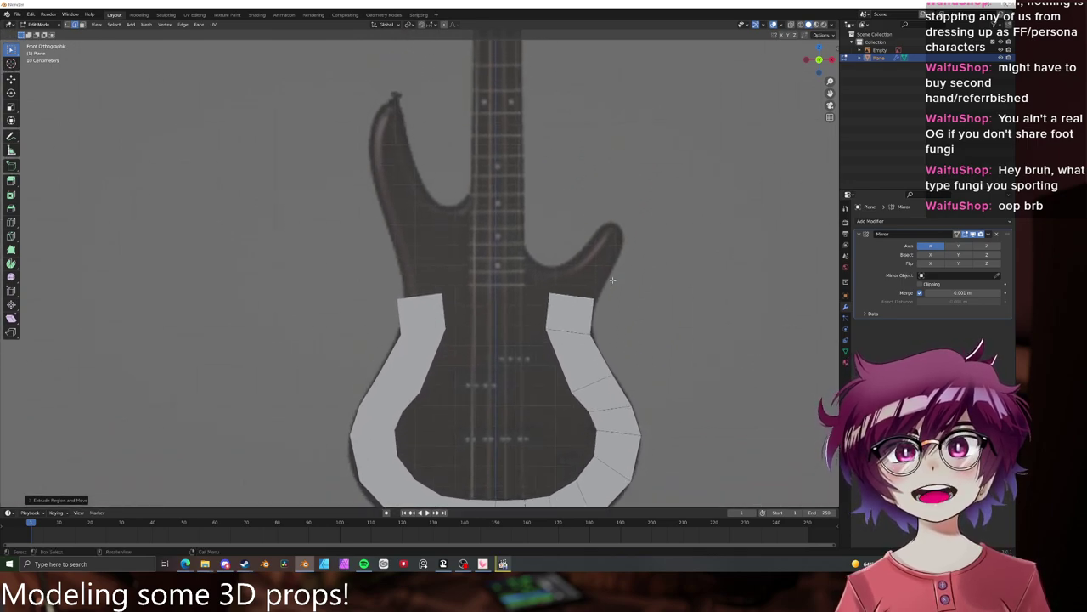
{"action": "key", "text": "e"}
{"action": "left_click", "coordinate": [642, 229]}
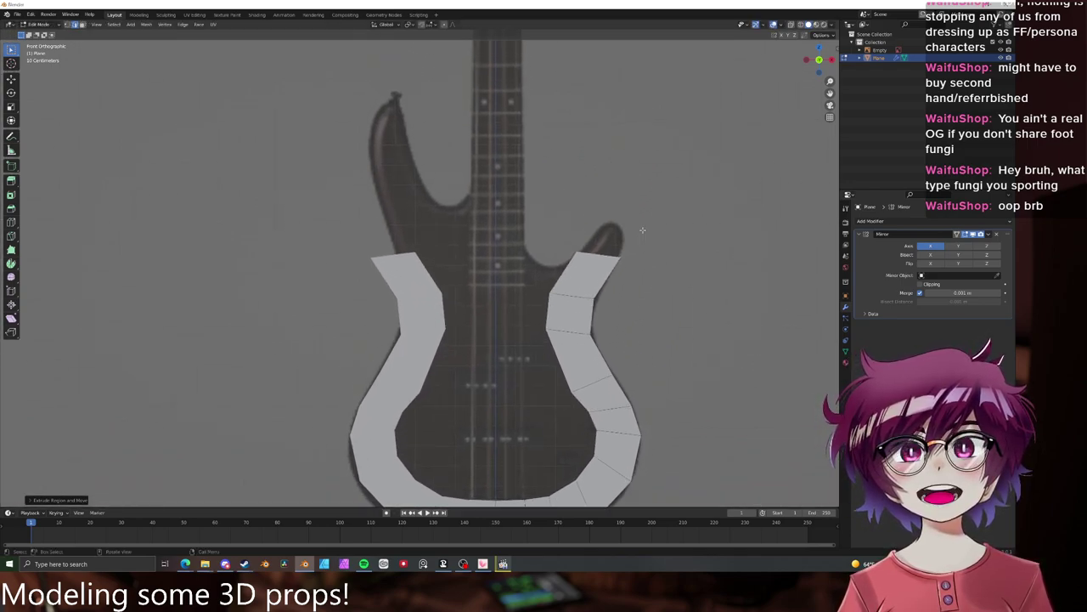
{"action": "key", "text": "s"}
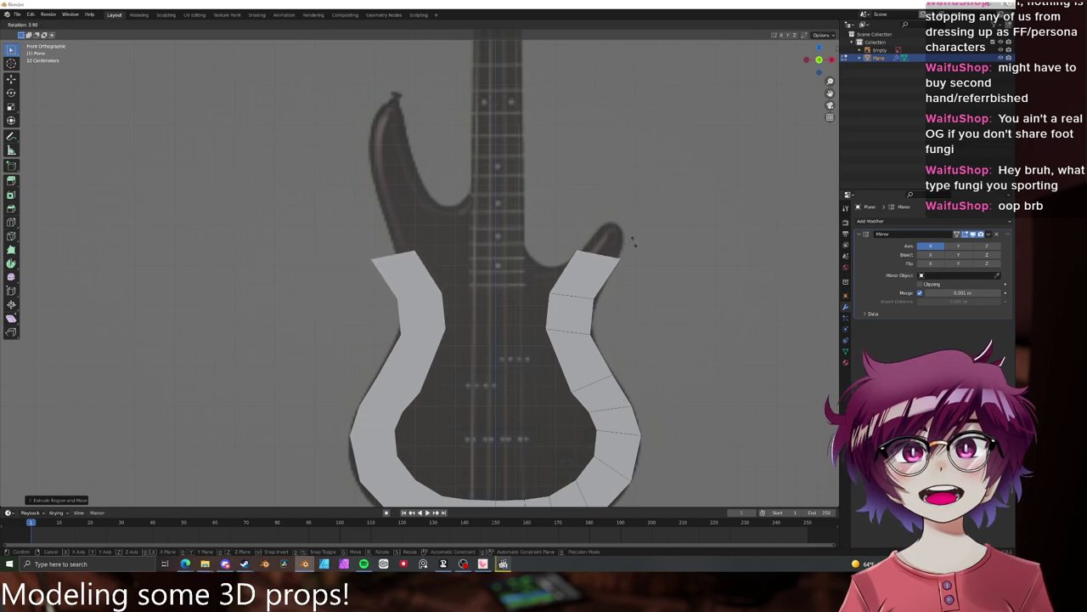
{"action": "left_click", "coordinate": [617, 252]}
{"action": "key", "text": "g"}
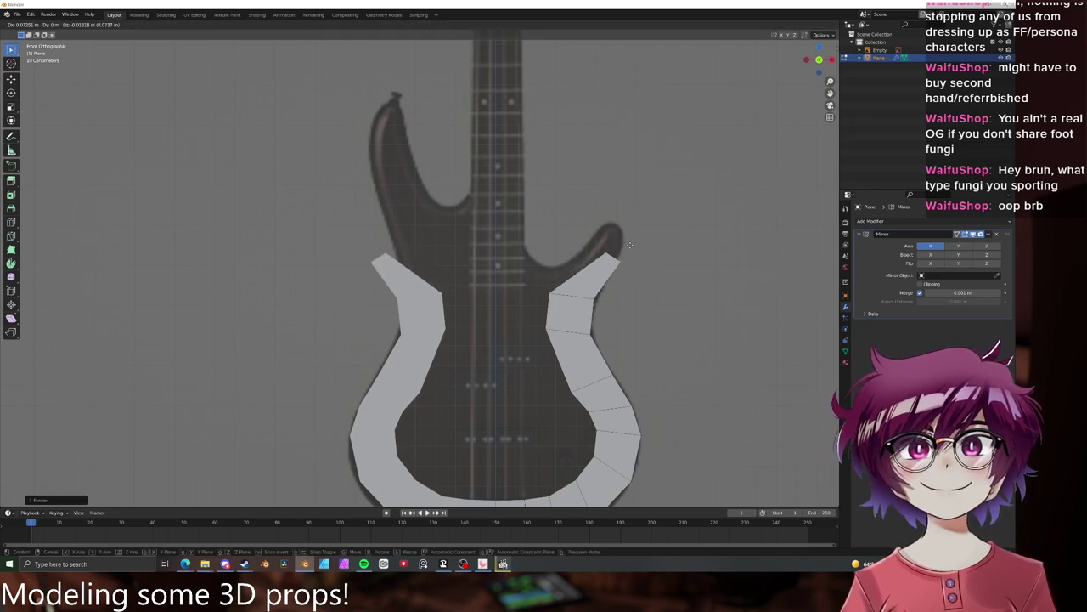
{"action": "left_click", "coordinate": [631, 253]}
- Scale down the strip's edge at the base of the right horn and move it to the outline
{"action": "left_click", "coordinate": [572, 293]}
{"action": "key", "text": "s"}
{"action": "left_click", "coordinate": [644, 280]}
{"action": "key", "text": "g"}
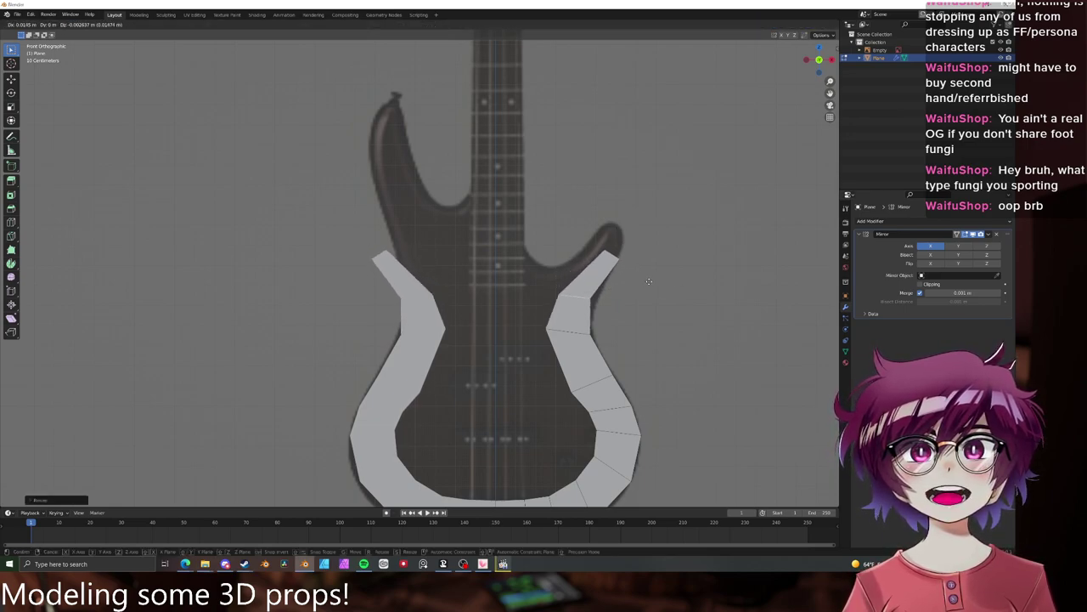
{"action": "left_click", "coordinate": [653, 281]}
- Extrude the end edge up to the right horn's tip and rotate it to wrap around the tip
{"action": "left_click", "coordinate": [603, 257]}
{"action": "key", "text": "e"}
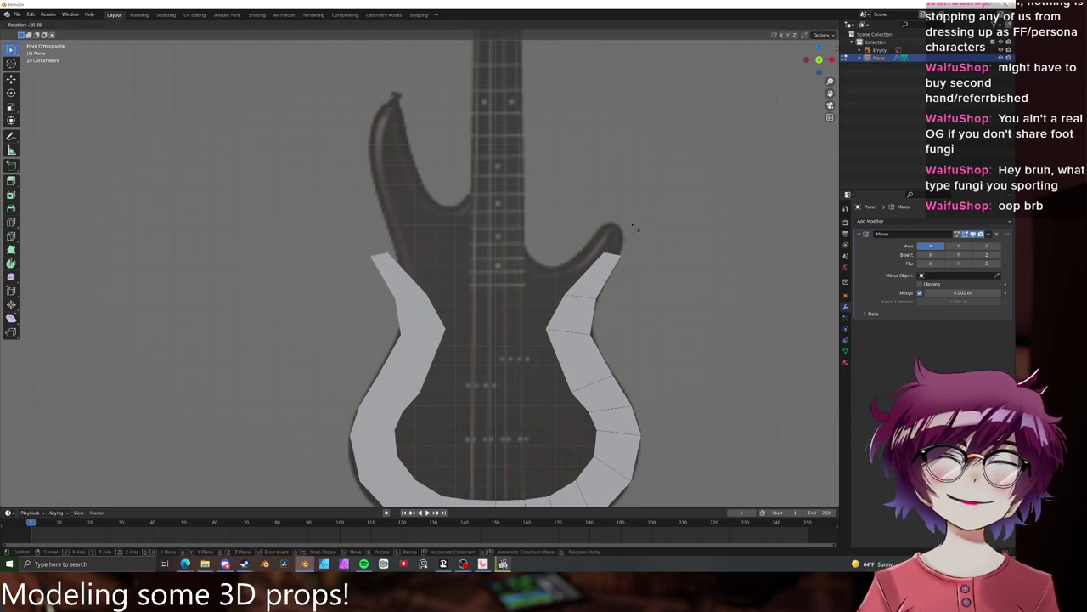
{"action": "left_click", "coordinate": [640, 207]}
{"action": "key", "text": "r"}
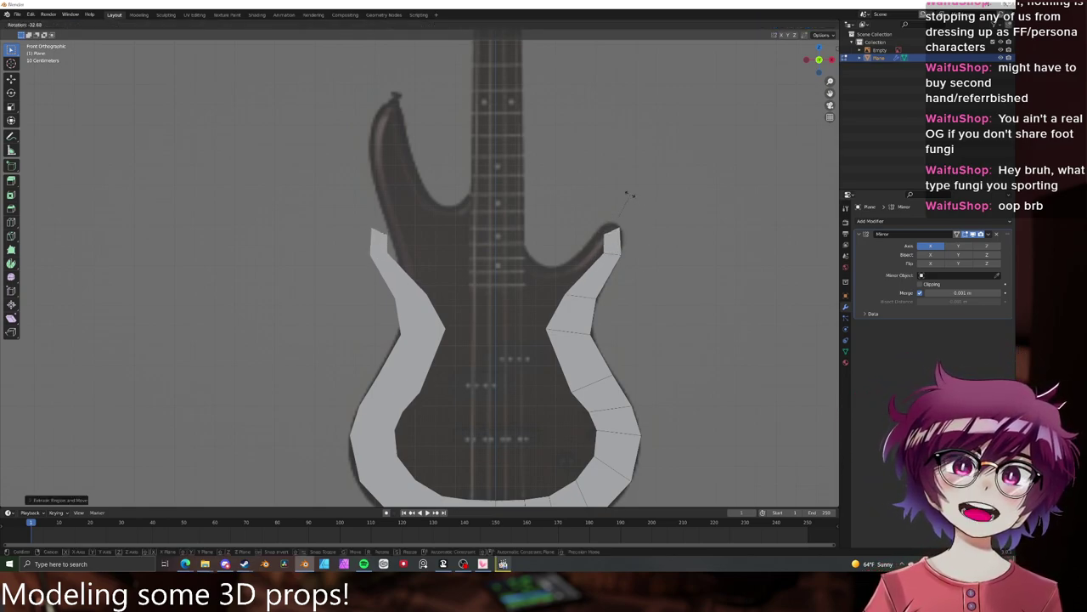
{"action": "left_click", "coordinate": [631, 195]}
{"action": "key", "text": "g"}
{"action": "key", "text": "r"}
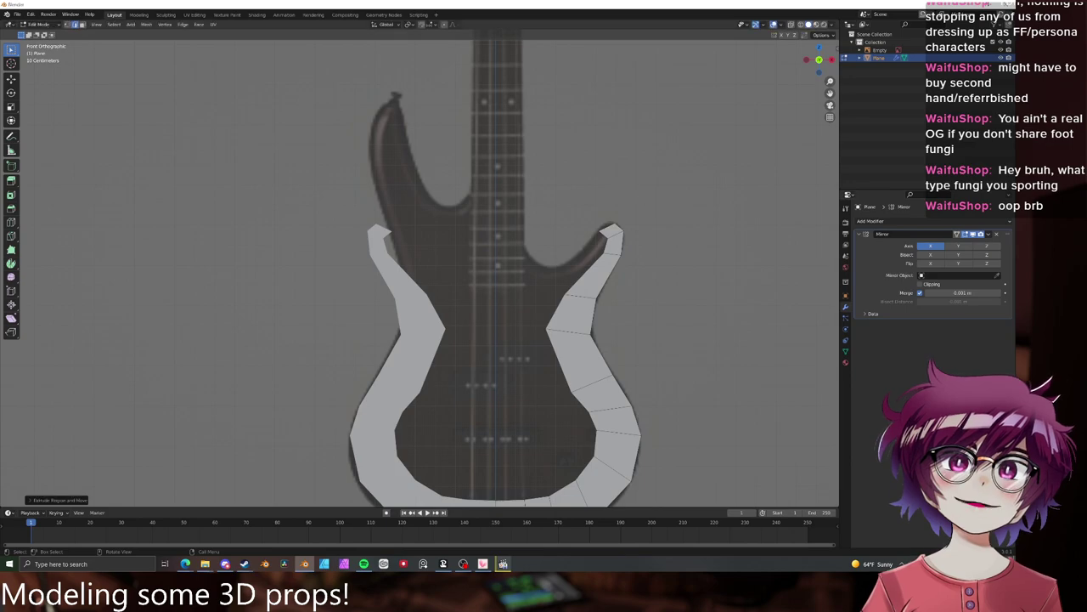
{"action": "left_click", "coordinate": [611, 185]}
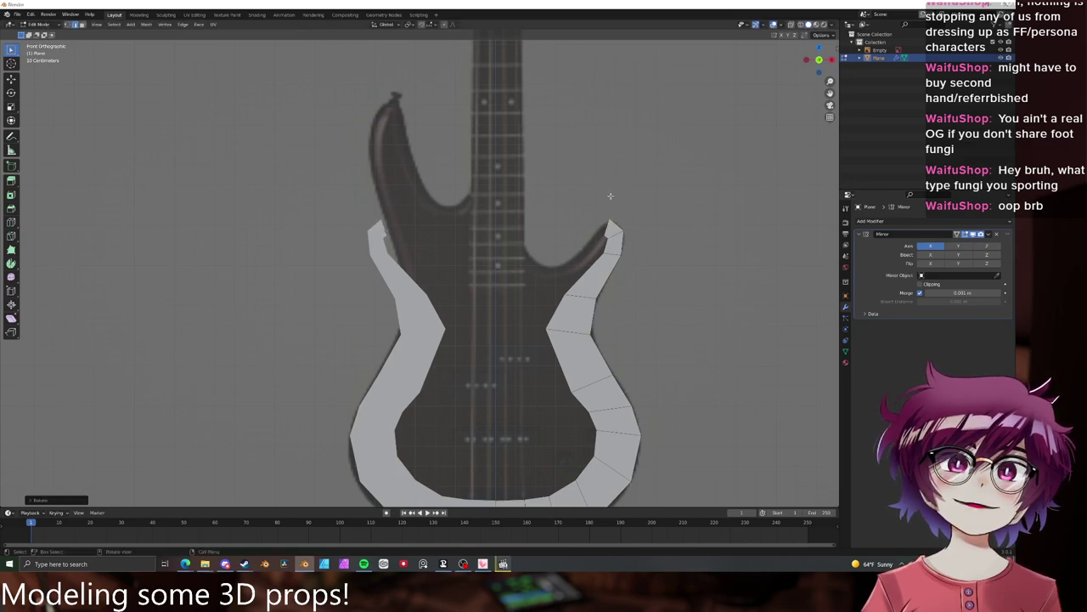
- Continue the strip down the horn's inner side and around the right cutaway toward the neck, rotating its end edge
{"action": "key", "text": "g"}
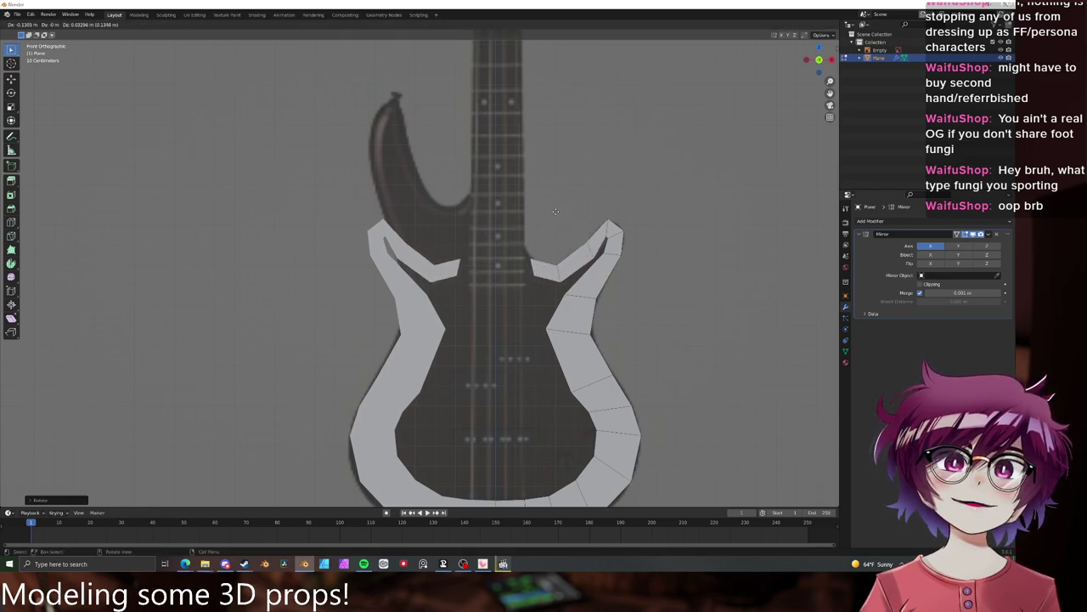
{"action": "left_click", "coordinate": [556, 212]}
{"action": "key", "text": "r"}
{"action": "left_click", "coordinate": [584, 220]}
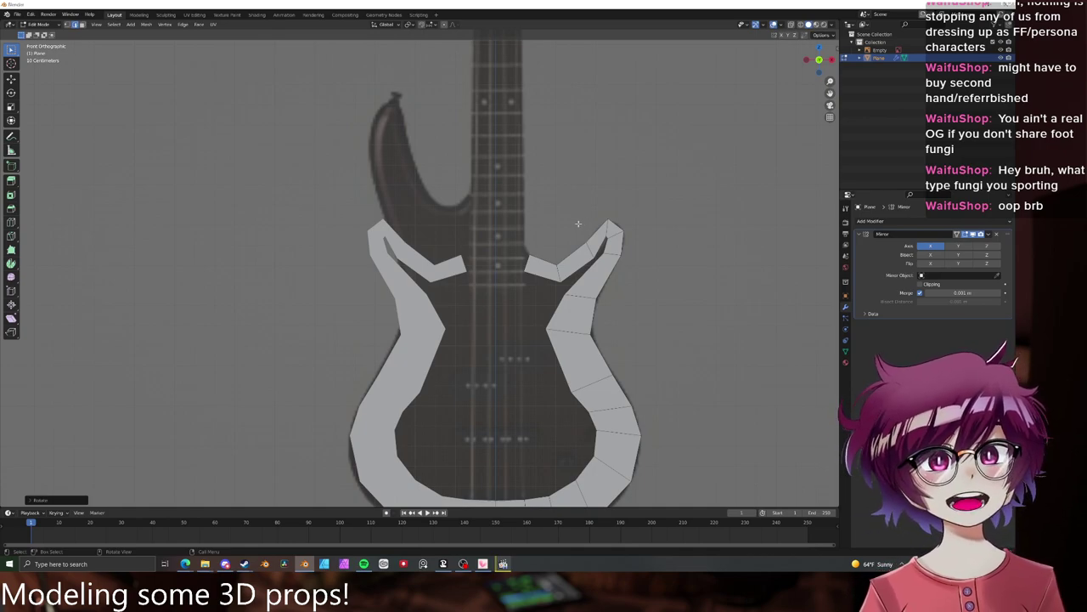
- Extrude the strip to the centre line and close it against its mirrored half with the Mirror modifier's Clipping enabled
{"action": "key", "text": "e"}
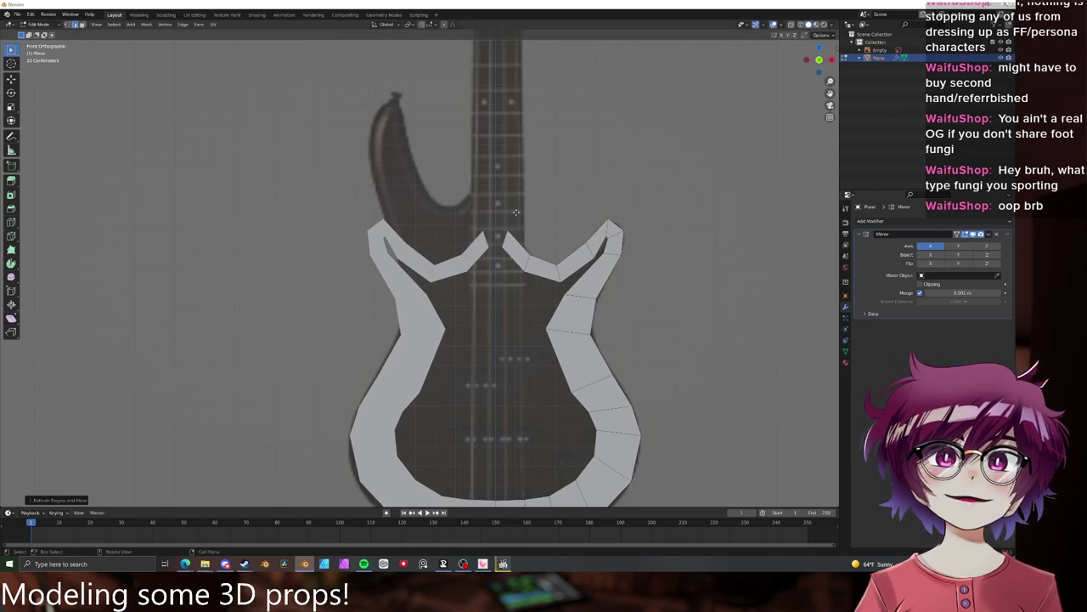
{"action": "left_click", "coordinate": [510, 209]}
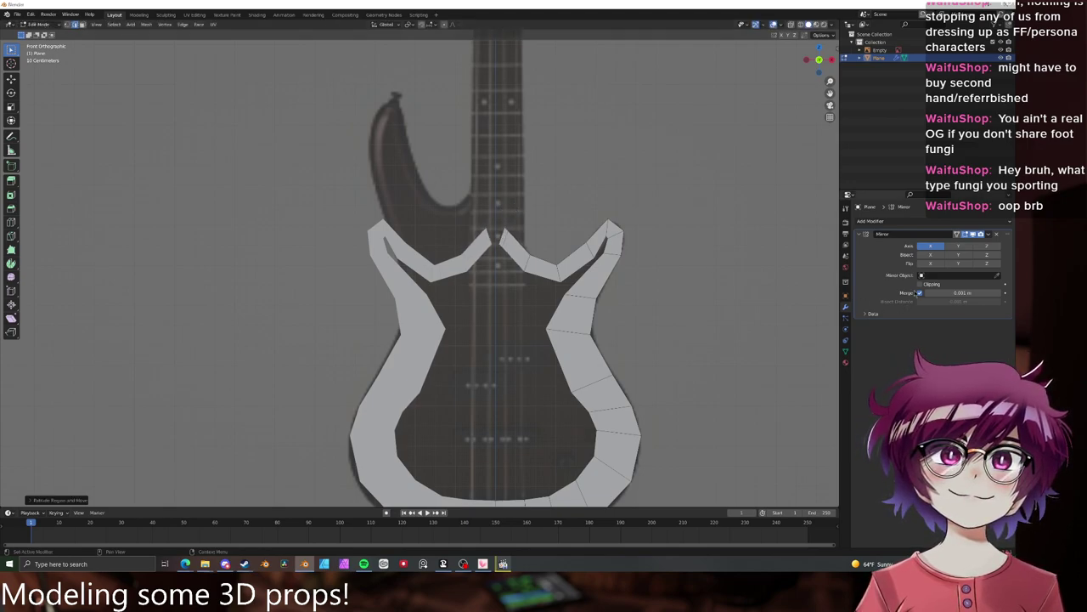
{"action": "key", "text": "g"}
{"action": "left_click", "coordinate": [511, 241]}
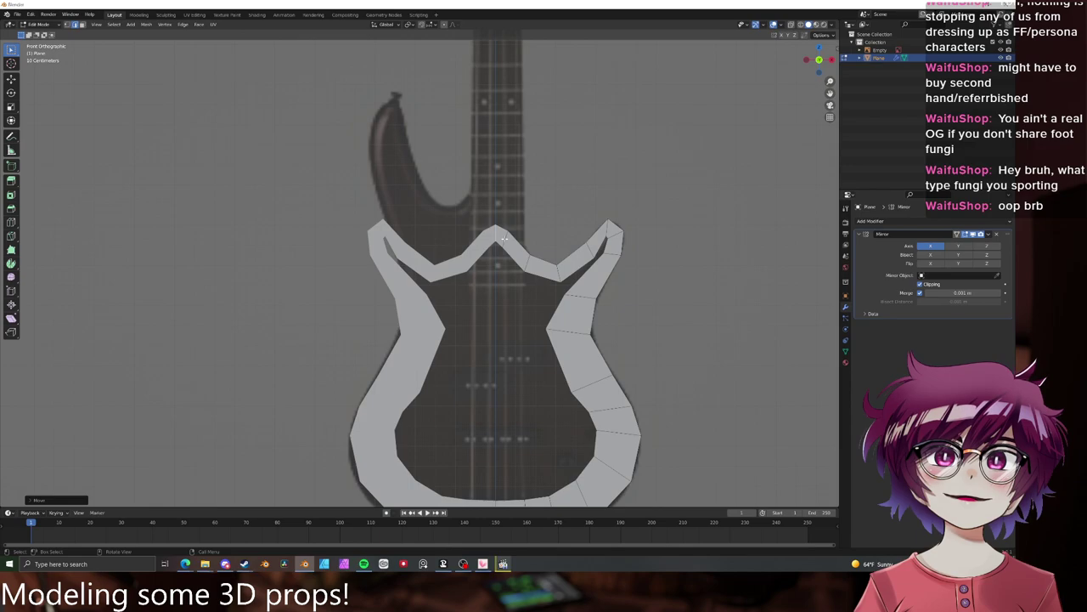
{"action": "key", "text": "ctrl+r"}
{"action": "left_click", "coordinate": [508, 241]}
{"action": "left_click", "coordinate": [510, 244]}
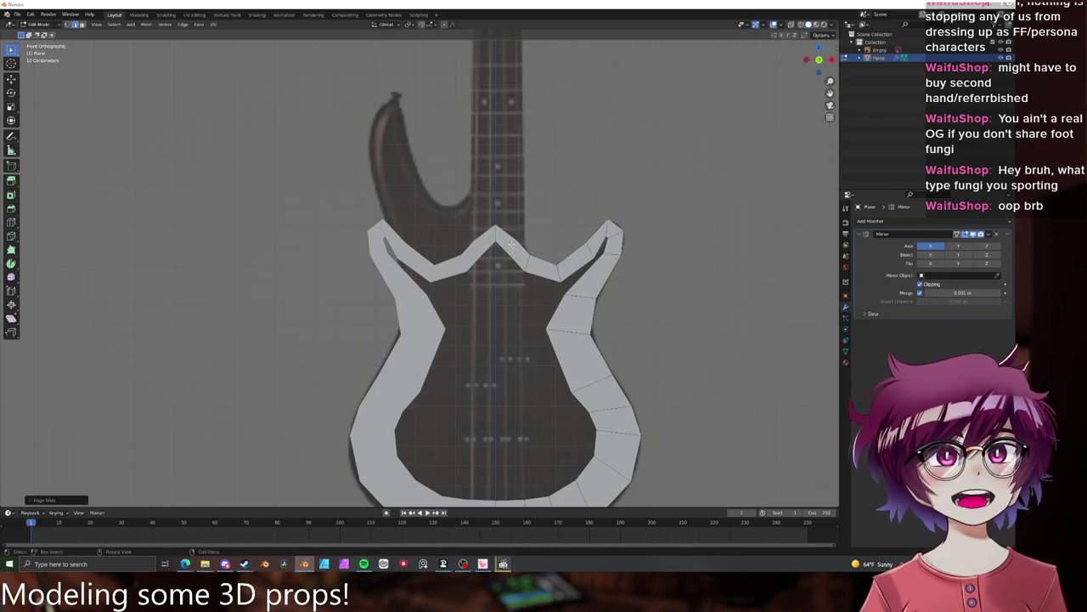
- Delete the strip's inner edge loop, leaving only the body's outer outline
{"action": "middle_click_drag", "start_coordinate": [577, 290], "coordinate": [564, 230], "text": "shift"}
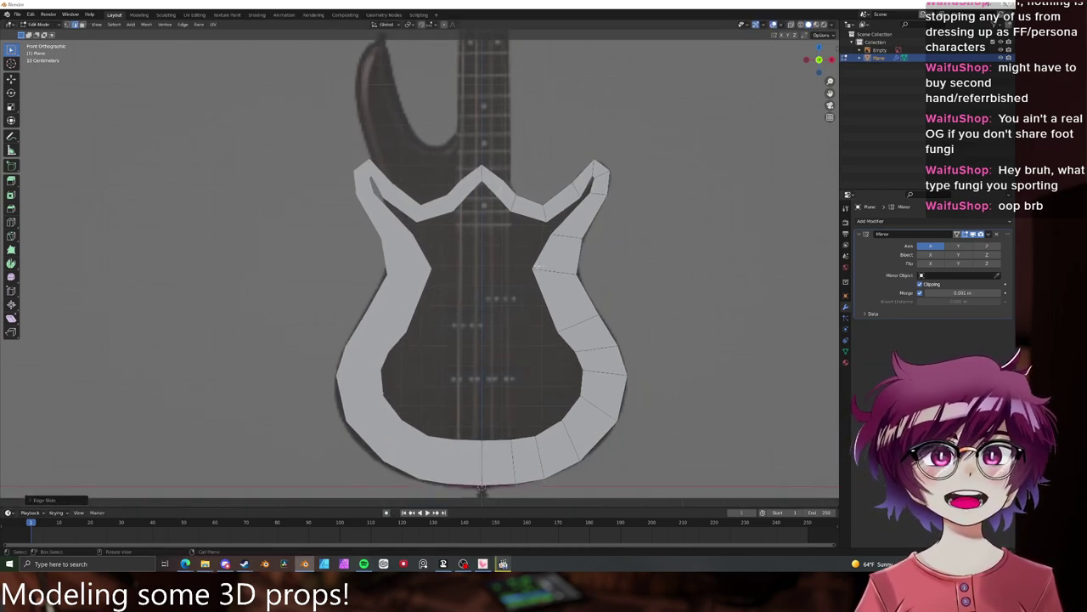
{"action": "key", "text": "x"}
{"action": "left_click", "coordinate": [535, 264]}
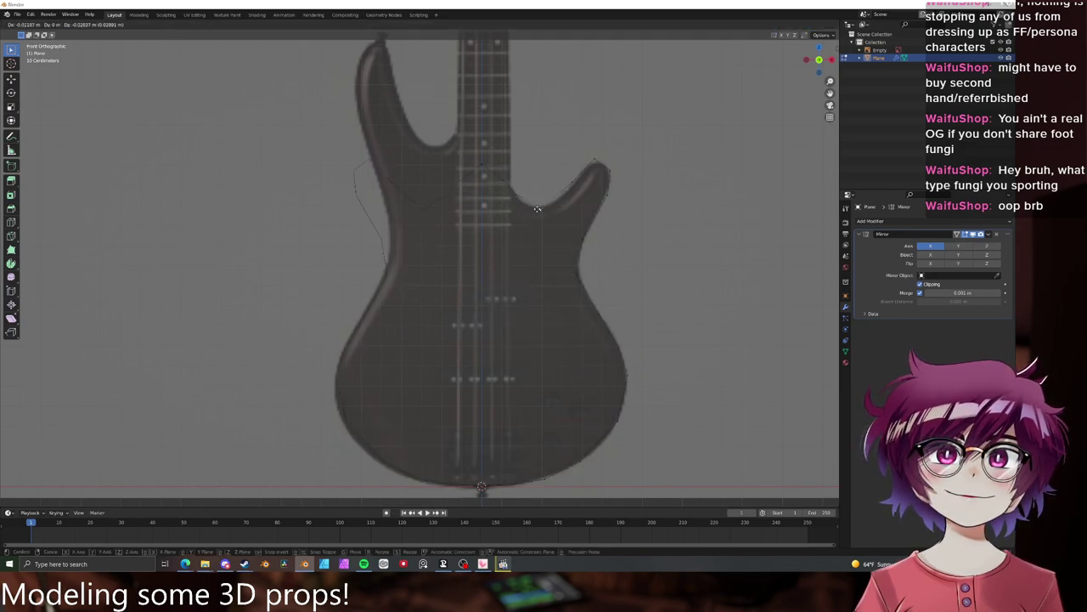
- Move the outline vertices at the right cutaway and horn tip onto the reference image
{"action": "left_click", "coordinate": [590, 160]}
{"action": "key", "text": "g"}
{"action": "left_click", "coordinate": [592, 164]}
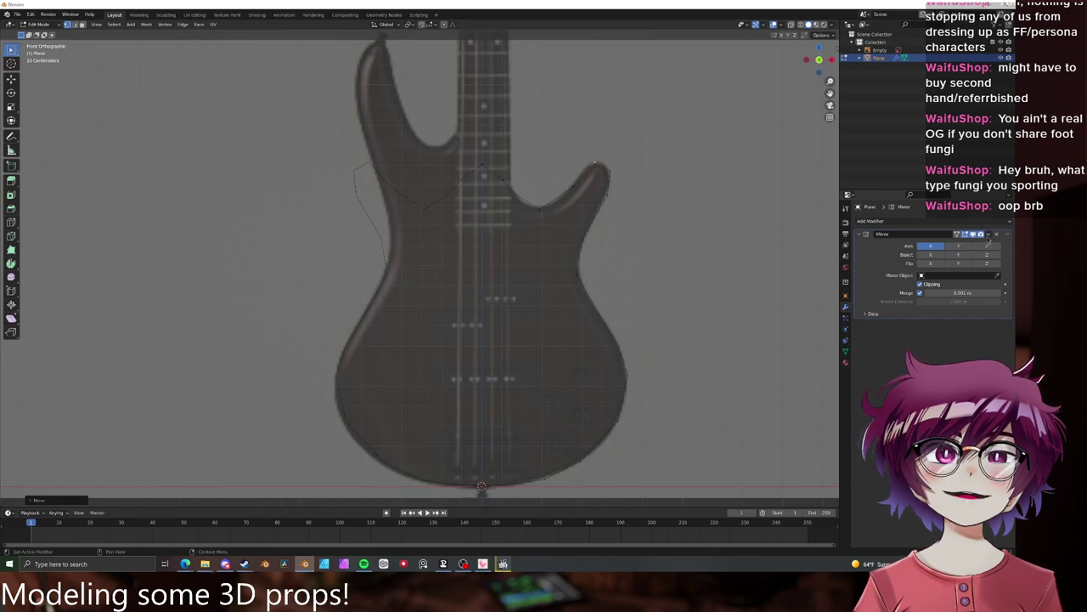
- Apply the Mirror modifier in Object Mode and return to editing the outline
{"action": "key", "text": "Tab"}
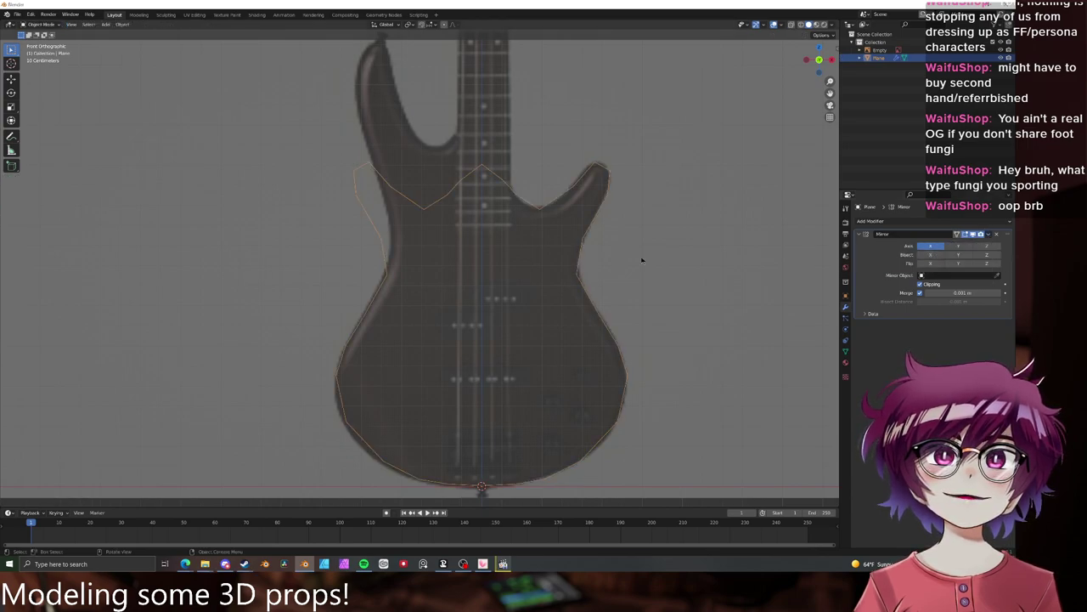
{"action": "left_click", "coordinate": [989, 234]}
{"action": "left_click", "coordinate": [968, 246]}
{"action": "key", "text": "Tab"}
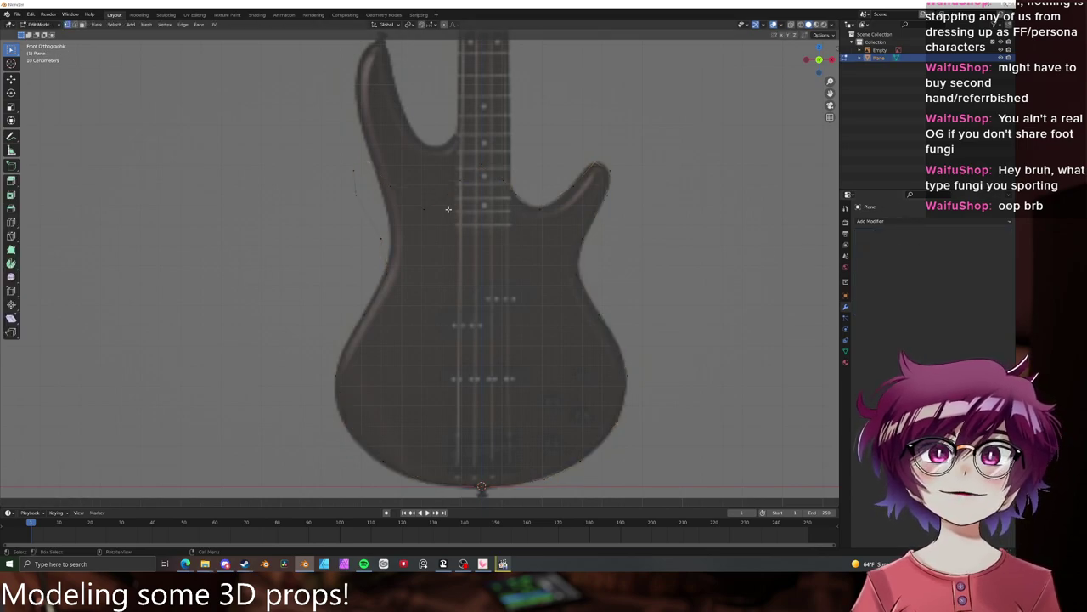
- Move the left horn's tip up to the reference horn using proportional editing with a radius of about 0.56 m
{"action": "middle_click_drag", "start_coordinate": [388, 166], "coordinate": [391, 259], "text": "shift"}
{"action": "key", "text": "g"}
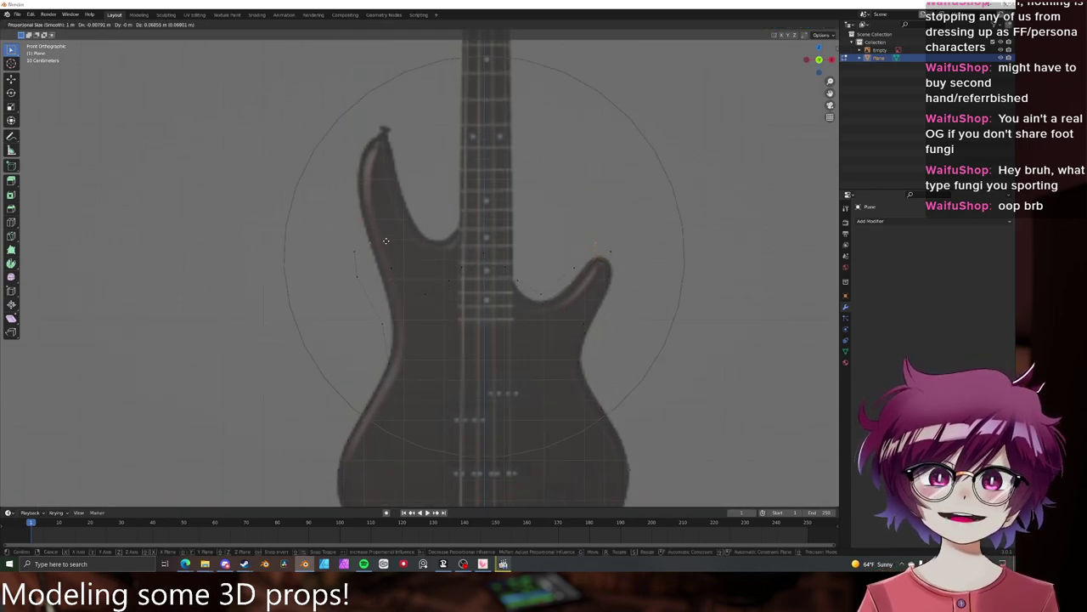
{"action": "scroll", "coordinate": [391, 221], "scroll_direction": "up", "scroll_amount": 4}
{"action": "left_click", "coordinate": [393, 187]}
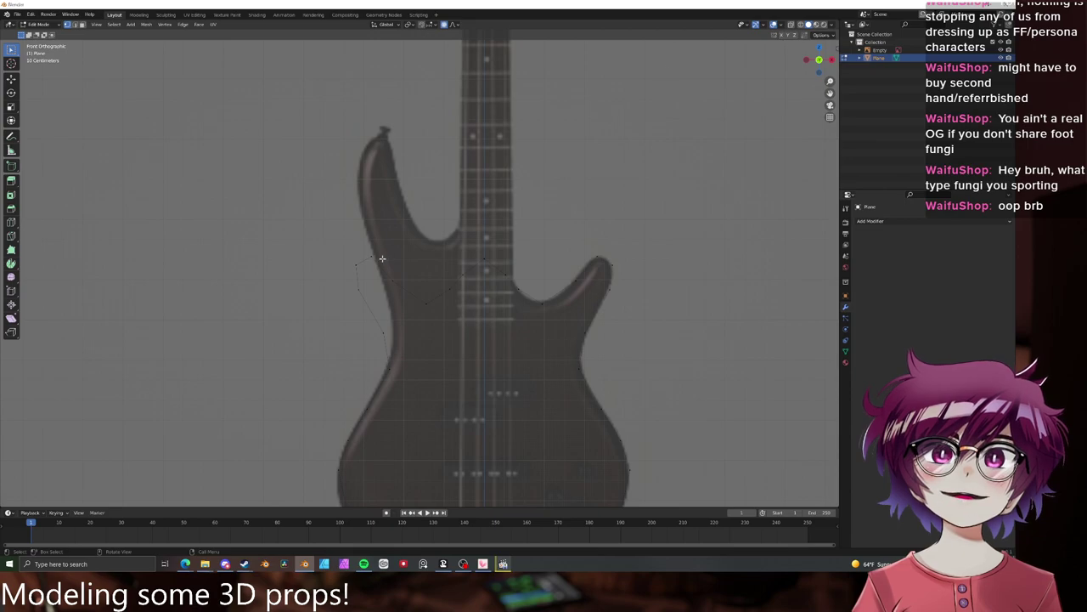
{"action": "key", "text": "g"}
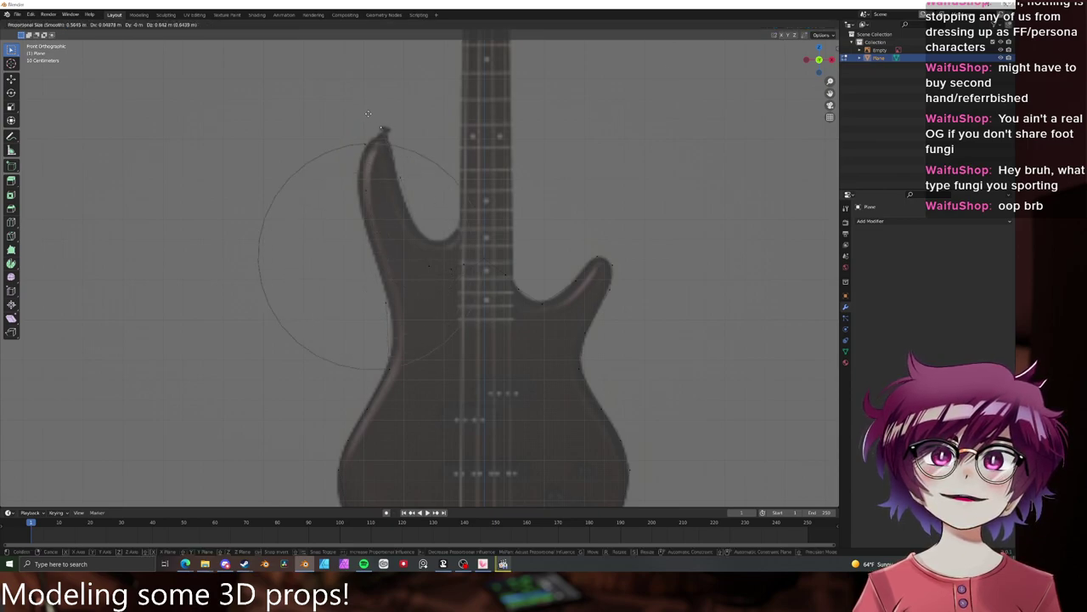
{"action": "left_click", "coordinate": [367, 124]}
- Move the outline vertices at the left cutaway and above the left waist onto the reference with proportional editing
{"action": "key", "text": "g"}
{"action": "left_click", "coordinate": [421, 243]}
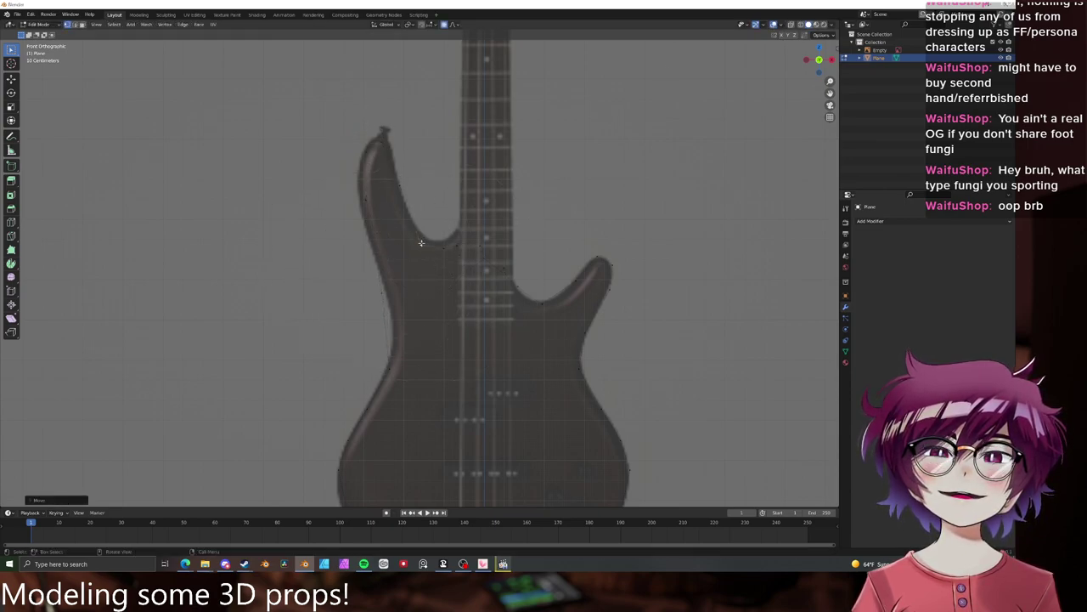
{"action": "key", "text": "g"}
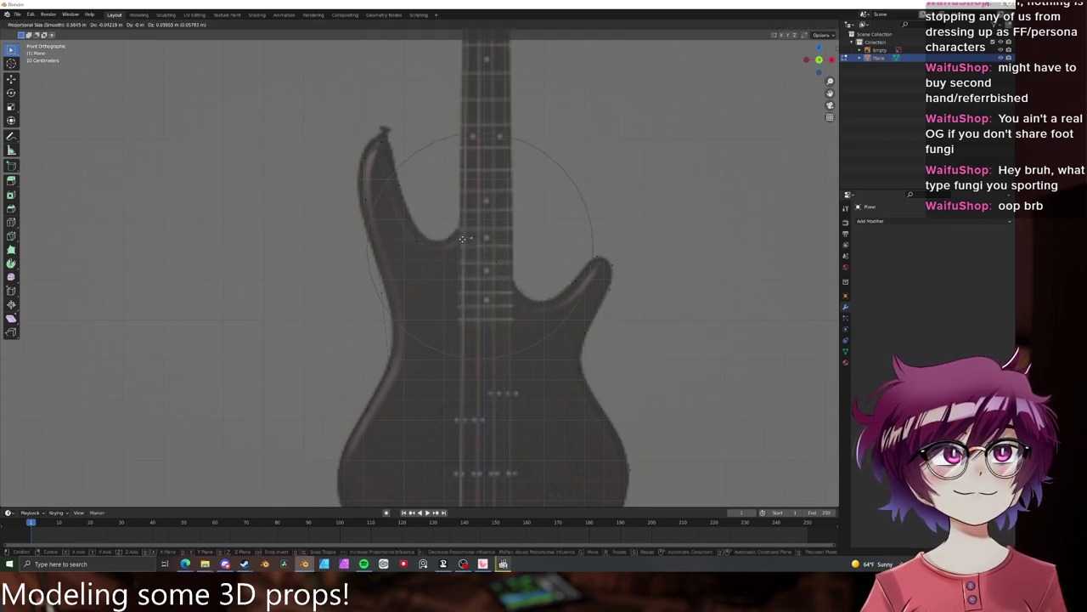
{"action": "left_click", "coordinate": [459, 248]}
{"action": "key", "text": "g"}
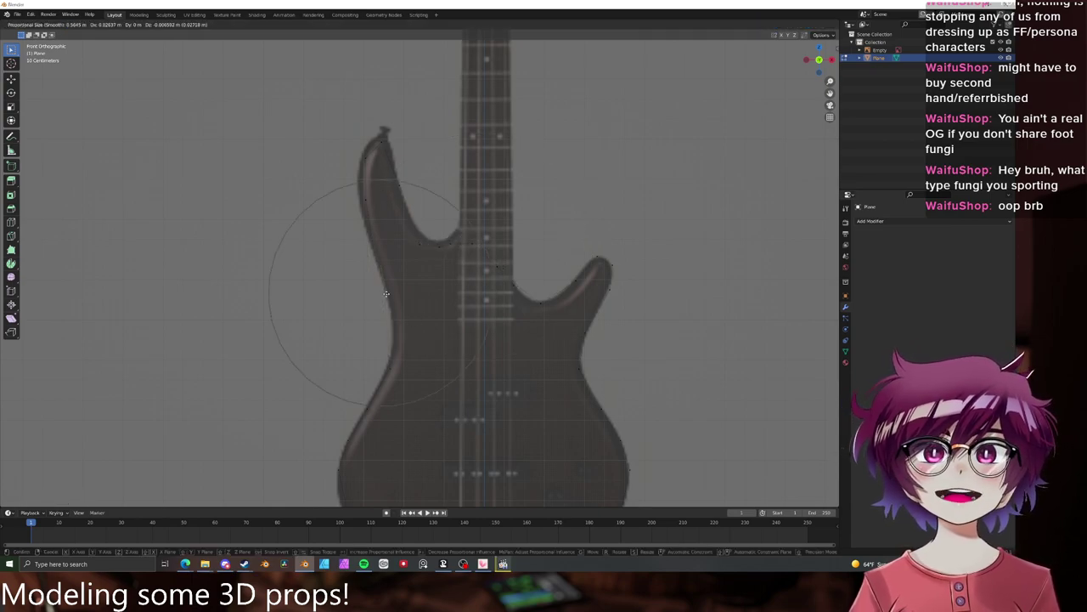
{"action": "left_click", "coordinate": [389, 299]}
- Add a vertex to the outline at the left waist and move it onto the reference curve
{"action": "key", "text": "ctrl+e"}
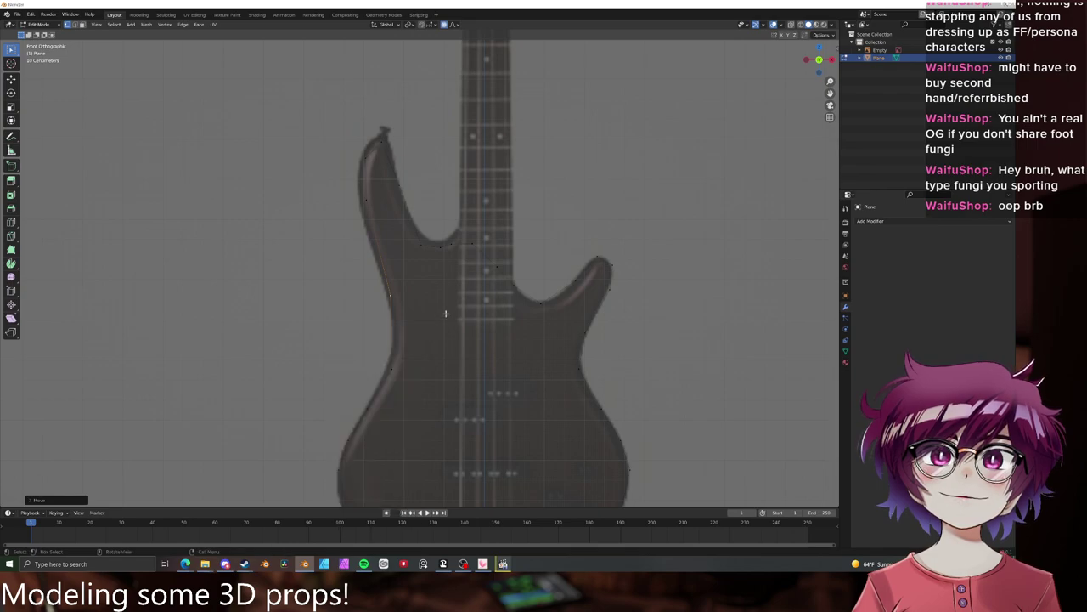
{"action": "key", "text": "ctrl+r"}
{"action": "left_click", "coordinate": [398, 340]}
{"action": "right_click", "coordinate": [398, 340]}
{"action": "key", "text": "g"}
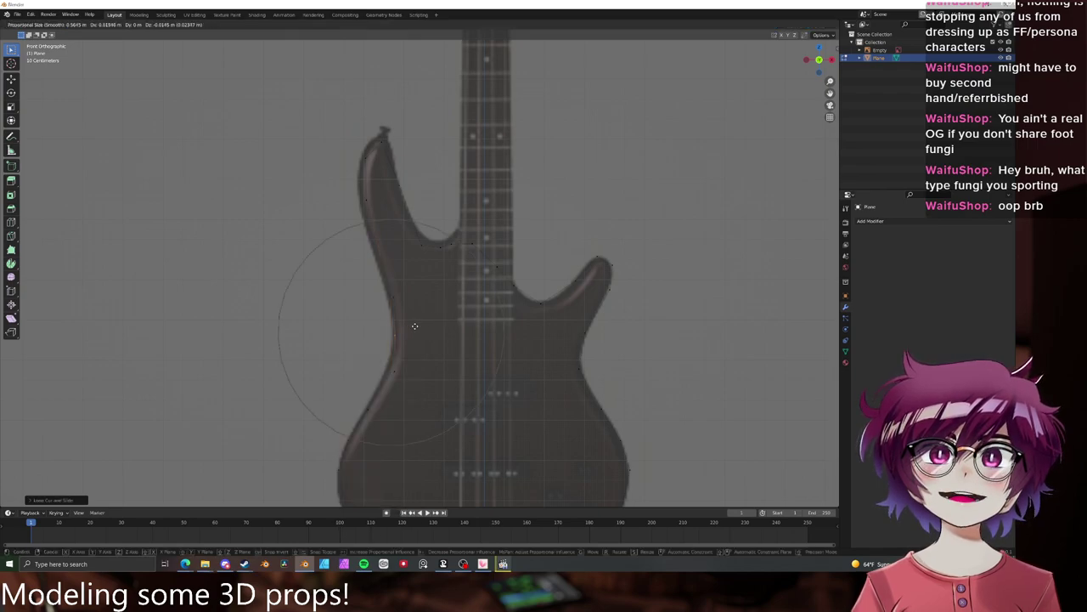
{"action": "left_click", "coordinate": [417, 325]}
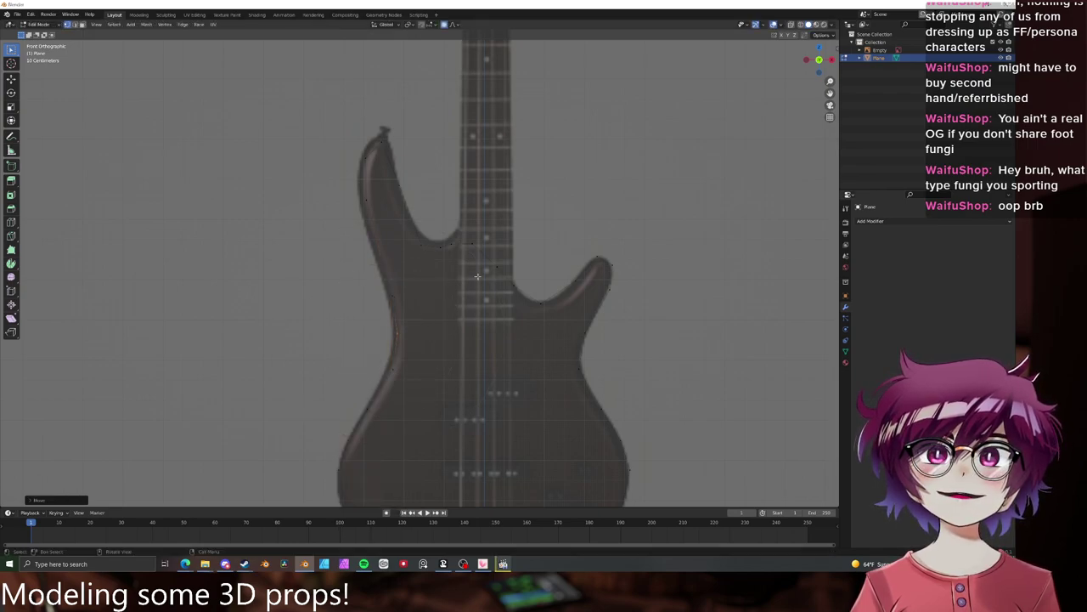
- Adjust the outline vertex at the lowest point of the right cutaway
{"action": "left_click", "coordinate": [540, 301]}
{"action": "key", "text": "g"}
{"action": "left_click", "coordinate": [540, 301]}
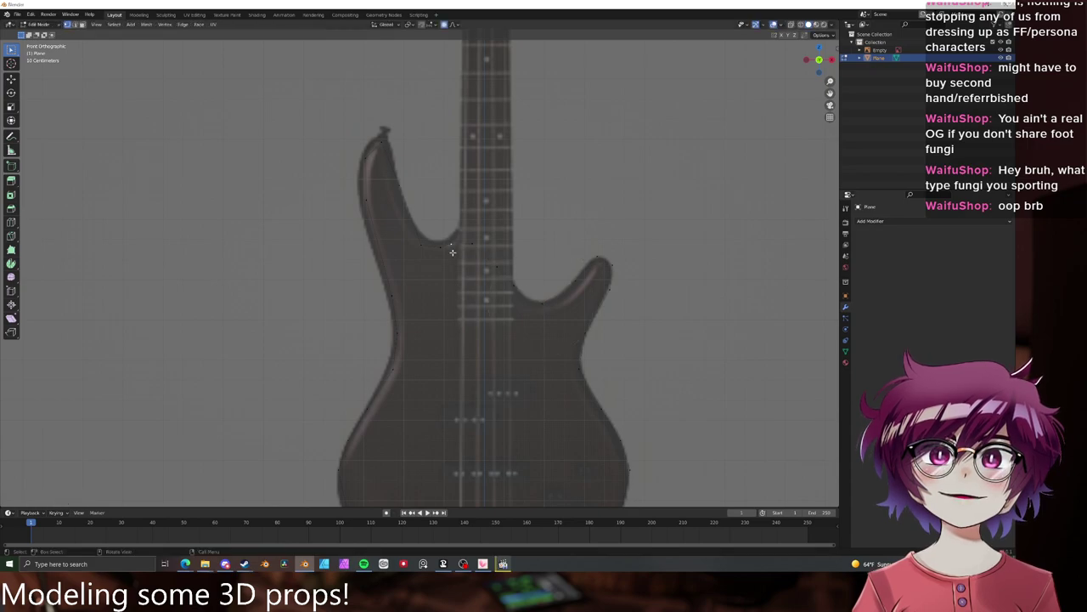
- Dissolve the extra outline vertex at the left cutaway's neck corner and move the neighbouring vertices onto the neck joint
{"action": "key", "text": "x"}
{"action": "left_click", "coordinate": [435, 294]}
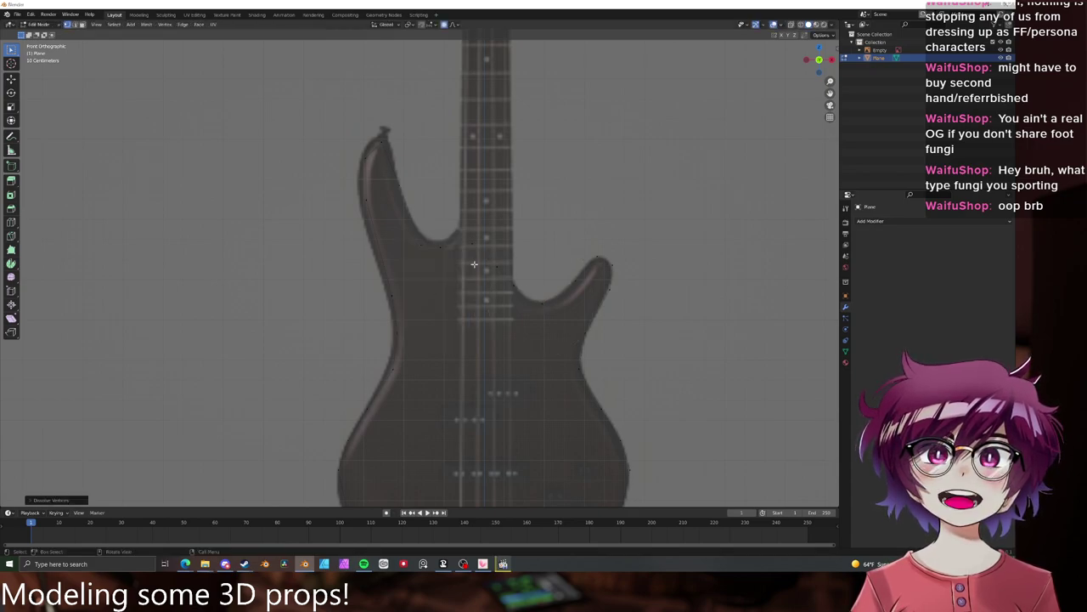
{"action": "key", "text": "g"}
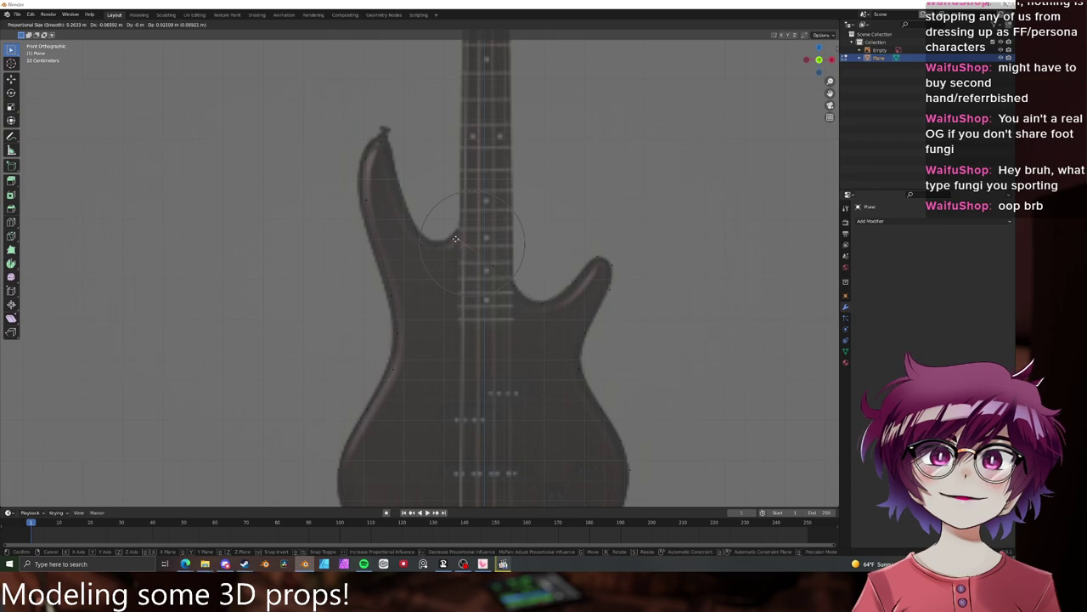
{"action": "left_click", "coordinate": [460, 243]}
{"action": "key", "text": "g"}
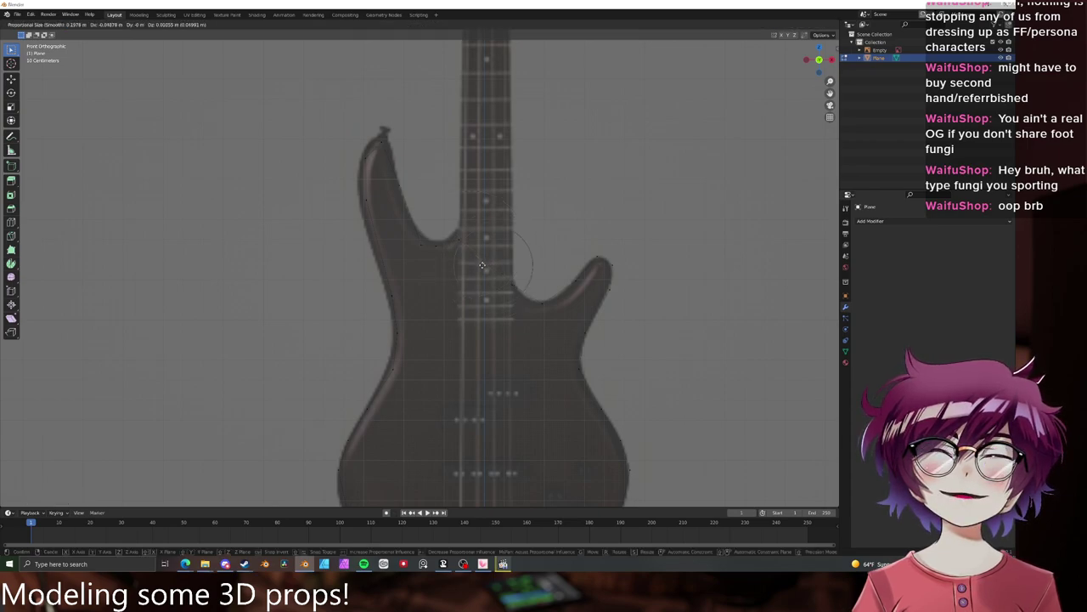
{"action": "left_click", "coordinate": [483, 265]}
- Move the outline vertex at the neck's right side up the neck edge and place a subdivided vertex at the right cutaway's corner
{"action": "left_click", "coordinate": [516, 286]}
{"action": "key", "text": "g"}
{"action": "left_click", "coordinate": [513, 252]}
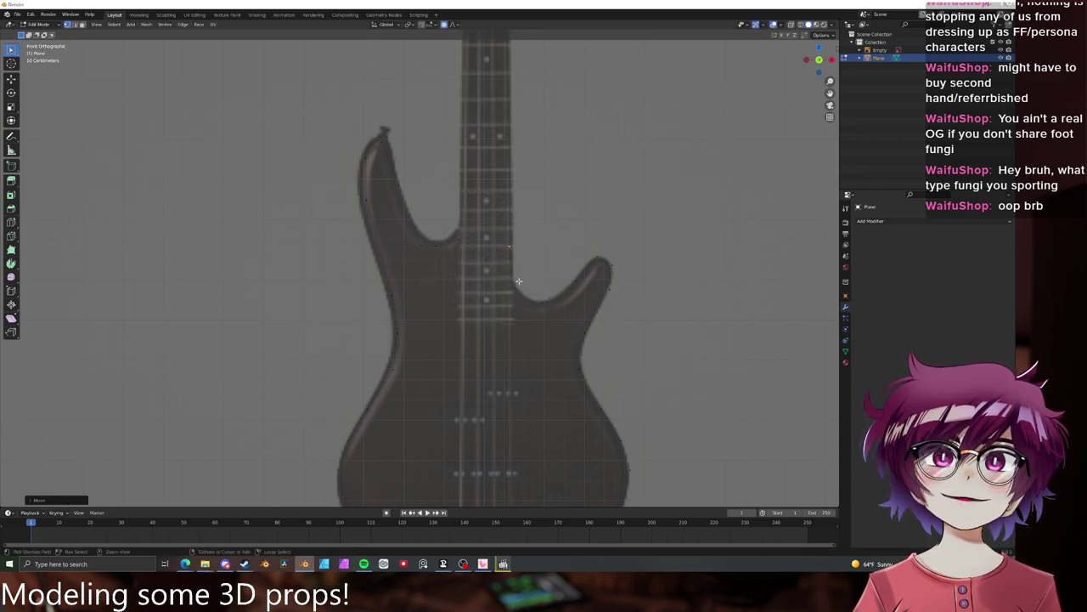
{"action": "key", "text": "g"}
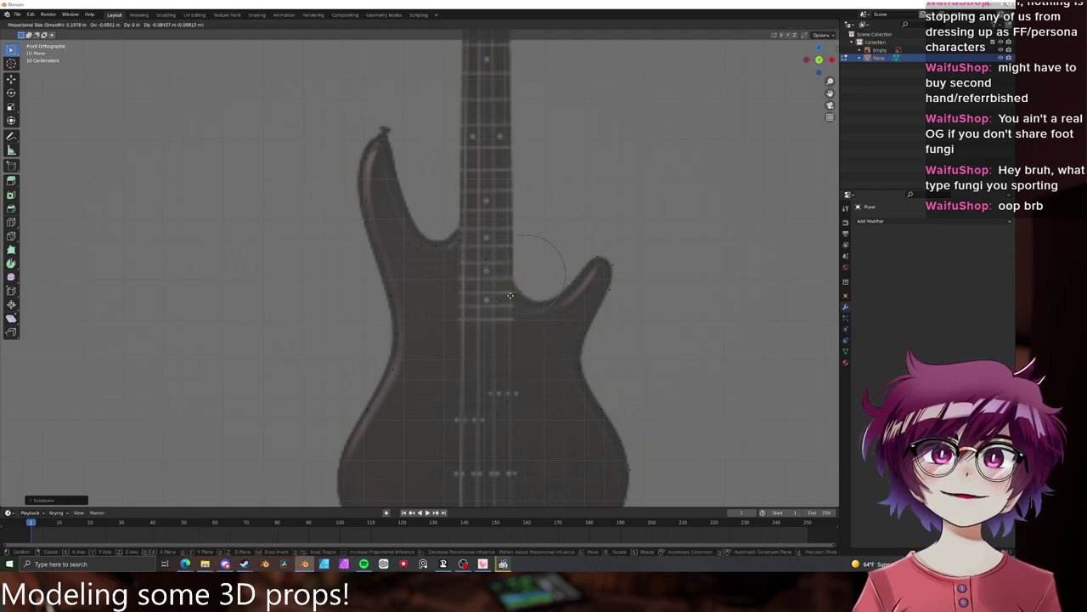
{"action": "left_click", "coordinate": [511, 295]}
- Raise the neck joint's vertices and flatten them to one height by scaling to 0 along Z
{"action": "left_click", "coordinate": [484, 261]}
{"action": "key", "text": "g"}
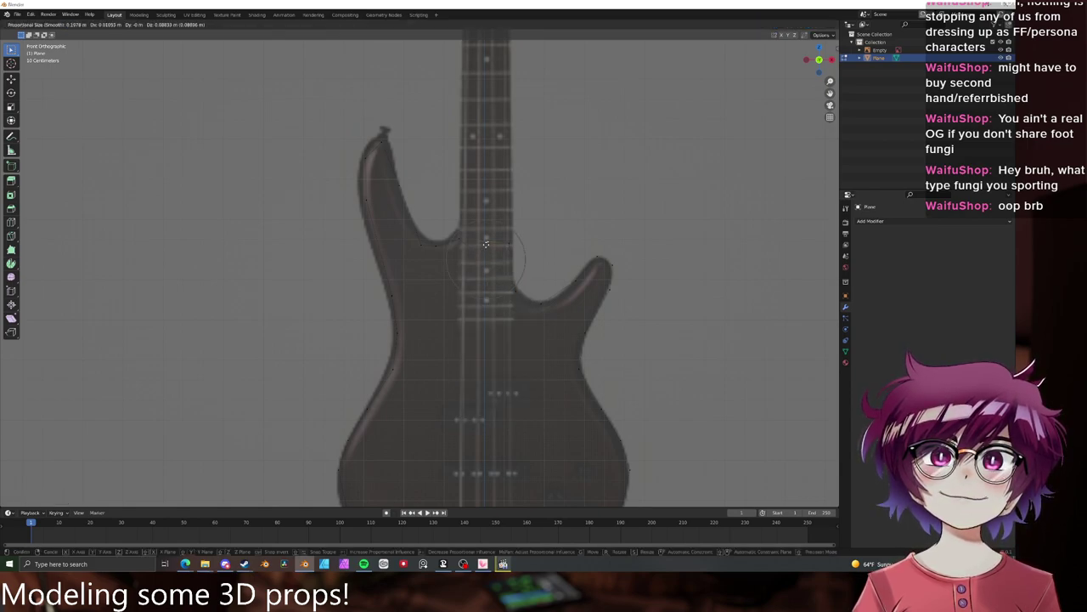
{"action": "left_click", "coordinate": [503, 243]}
{"action": "key", "text": "s"}
{"action": "key", "text": "z"}
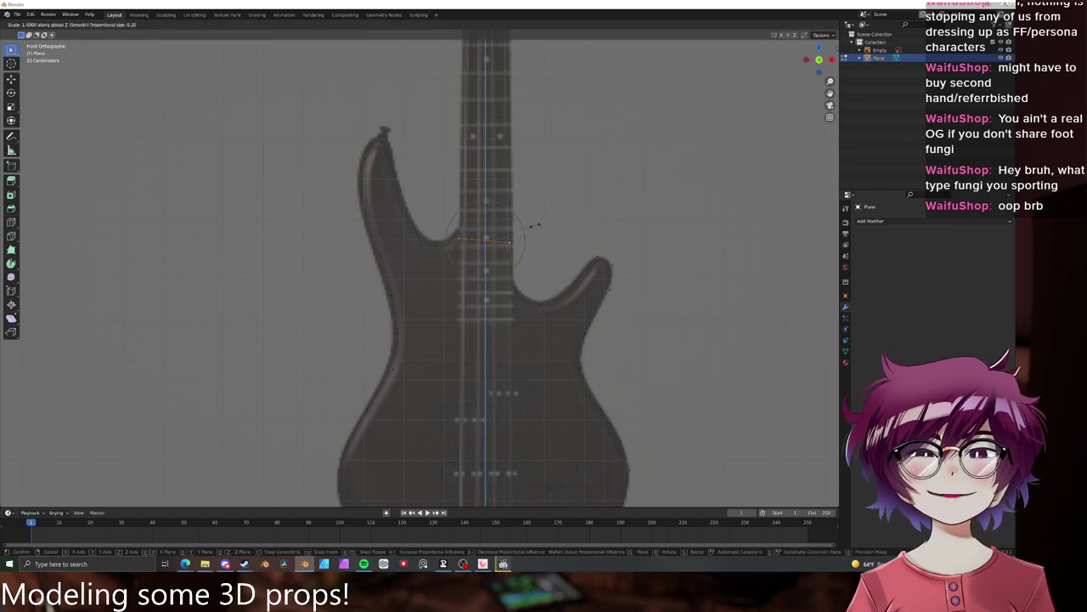
{"action": "key", "text": "0"}
{"action": "key", "text": "Return"}
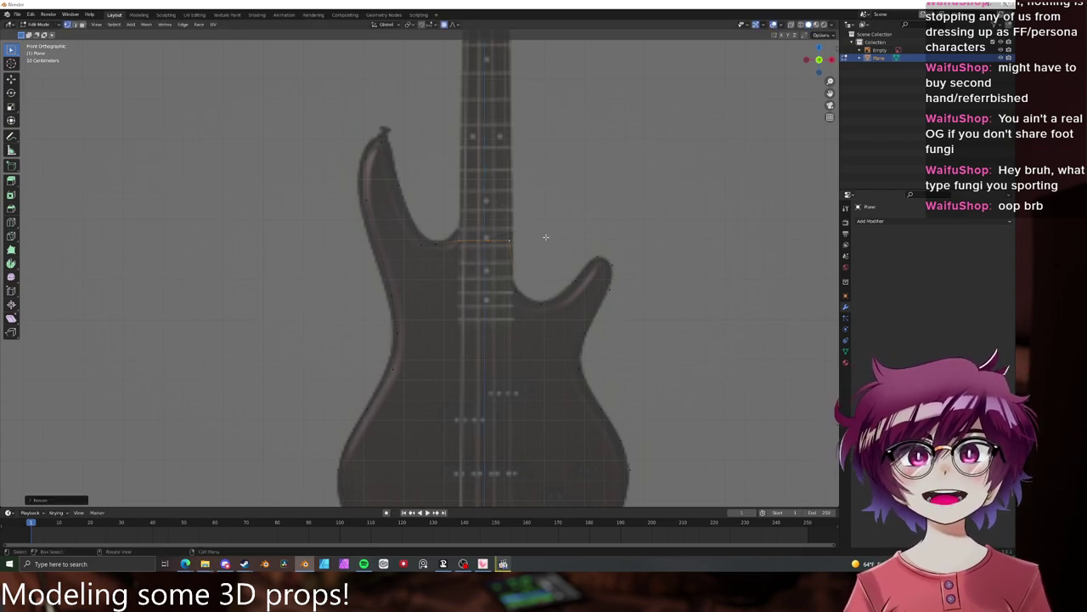
- Add a vertex on the left horn's inner edge near the tip and move it onto the reference curve
{"action": "scroll", "coordinate": [397, 147], "scroll_direction": "down", "scroll_amount": 2}
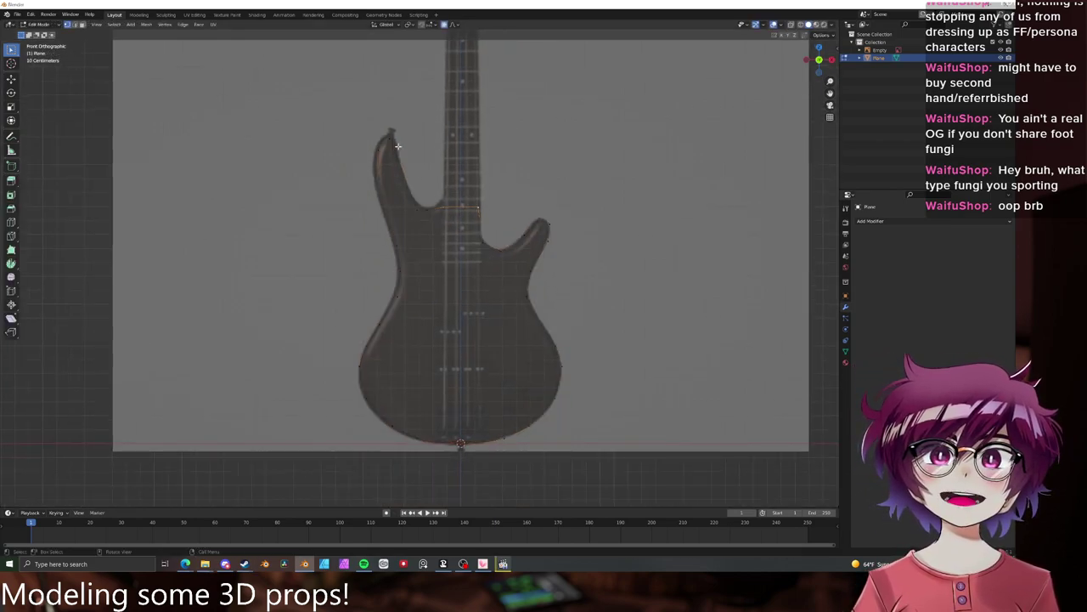
{"action": "key", "text": "ctrl+r"}
{"action": "left_click", "coordinate": [394, 148]}
{"action": "right_click", "coordinate": [394, 150]}
{"action": "right_click", "coordinate": [394, 149]}
{"action": "key", "text": "Escape"}
{"action": "key", "text": "g"}
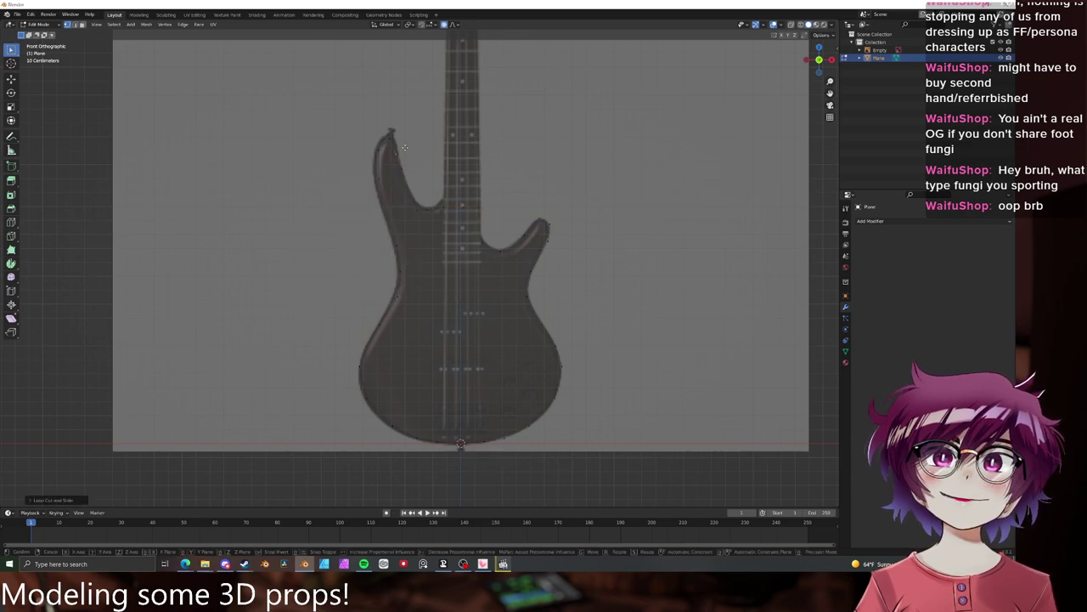
{"action": "left_click", "coordinate": [407, 141]}
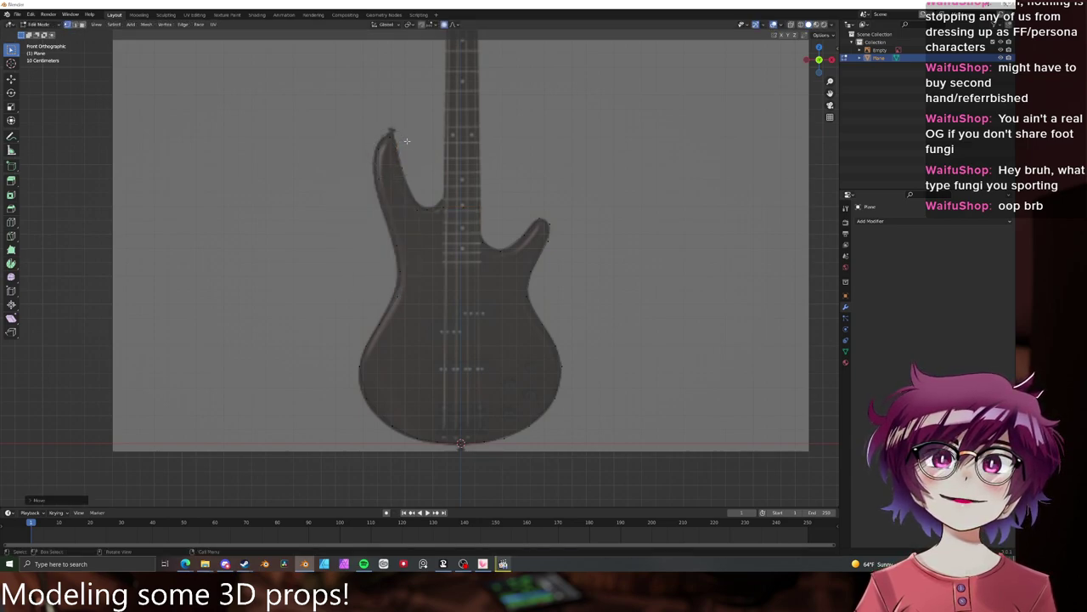
- Move the left horn's outer-edge vertex onto the reference and add another vertex on the edge below it
{"action": "key", "text": "g"}
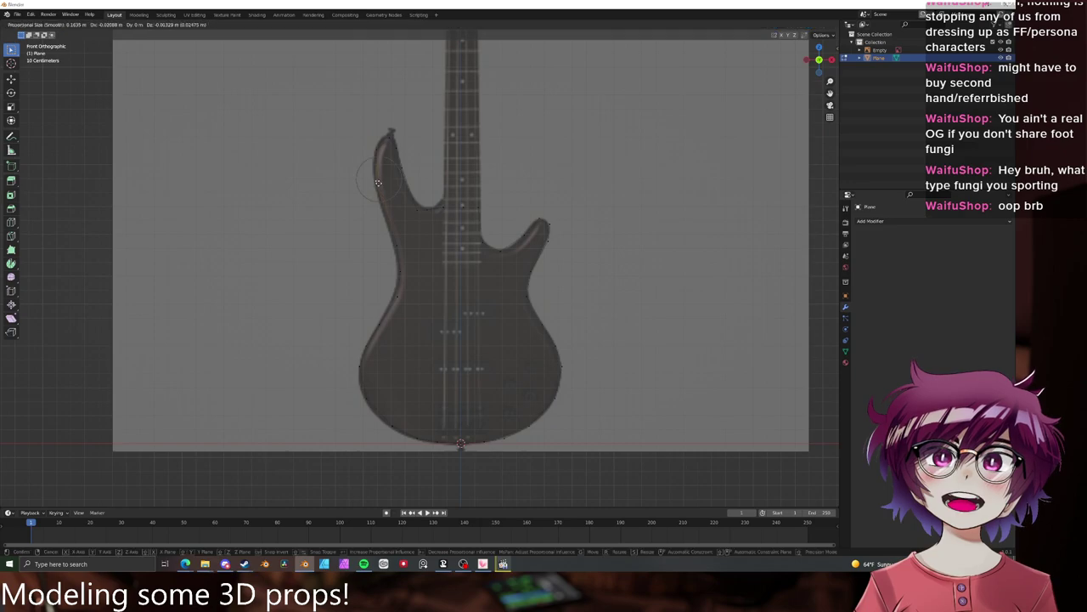
{"action": "left_click", "coordinate": [377, 183]}
{"action": "key", "text": "ctrl+r"}
{"action": "left_click", "coordinate": [388, 220]}
{"action": "right_click", "coordinate": [388, 220]}
{"action": "right_click", "coordinate": [388, 220]}
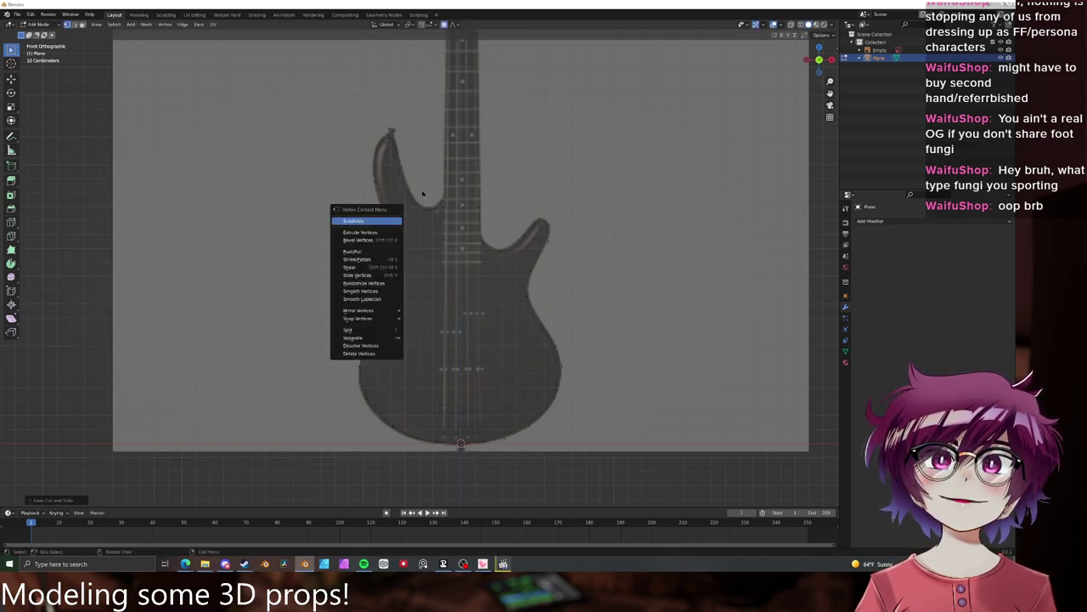
{"action": "key", "text": "g"}
{"action": "left_click", "coordinate": [398, 154]}
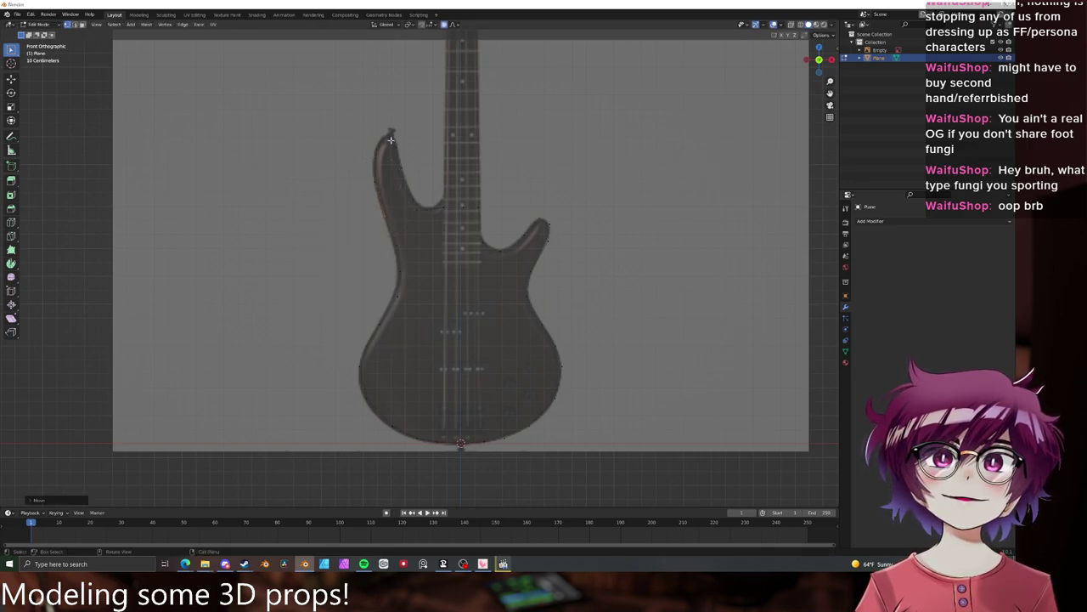
{"action": "key", "text": "ctrl+z"}
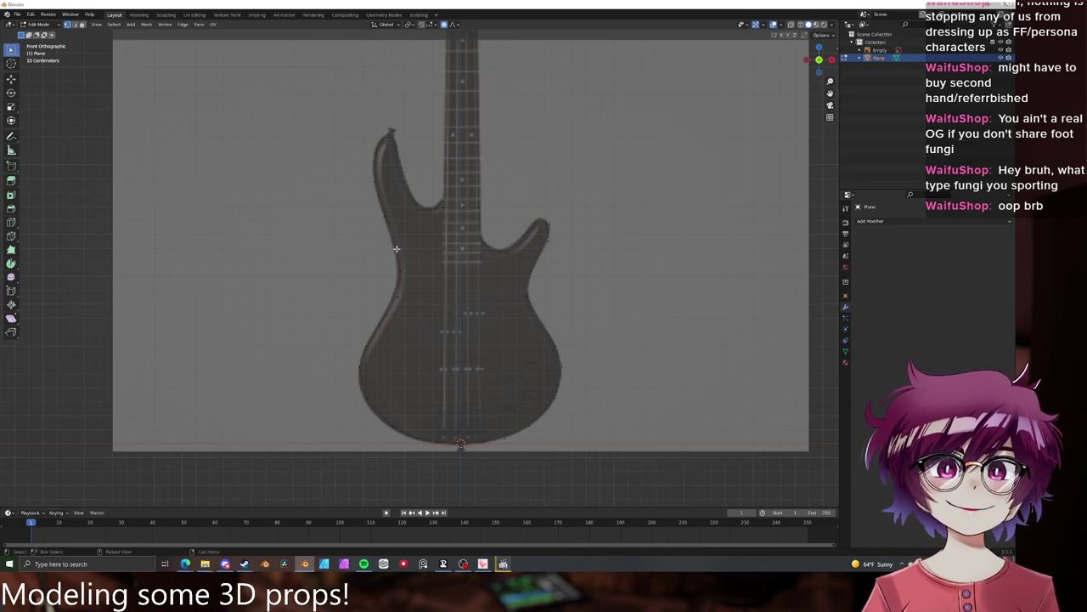
- Dissolve a surplus outline vertex and move the vertex on the body's lower-left curve onto the reference
{"action": "key", "text": "x"}
{"action": "left_click", "coordinate": [414, 437]}
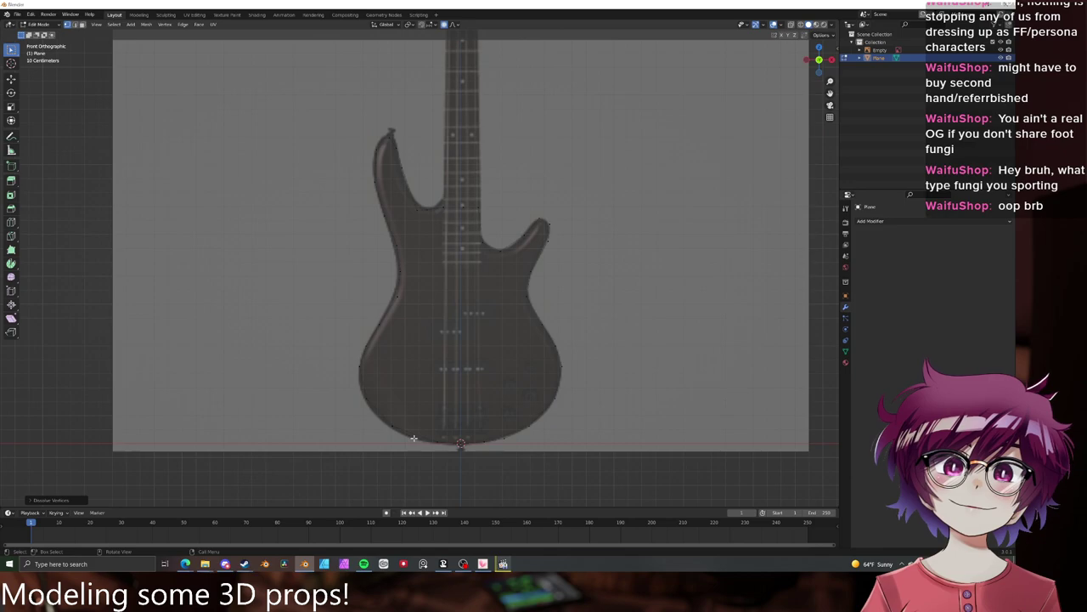
{"action": "left_click", "coordinate": [400, 433]}
{"action": "key", "text": "g"}
{"action": "left_click", "coordinate": [409, 439]}
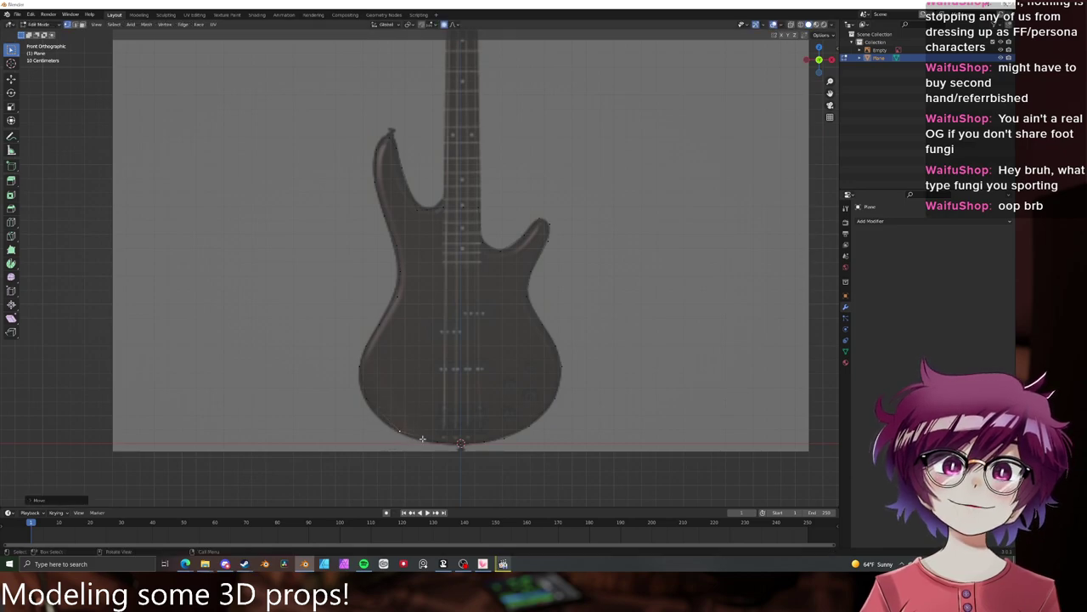
- Move the two outline vertices along the body's lower-right curve onto the reference edge
{"action": "left_click", "coordinate": [510, 439]}
{"action": "key", "text": "g"}
{"action": "left_click", "coordinate": [512, 439]}
{"action": "left_click", "coordinate": [531, 427]}
{"action": "key", "text": "g"}
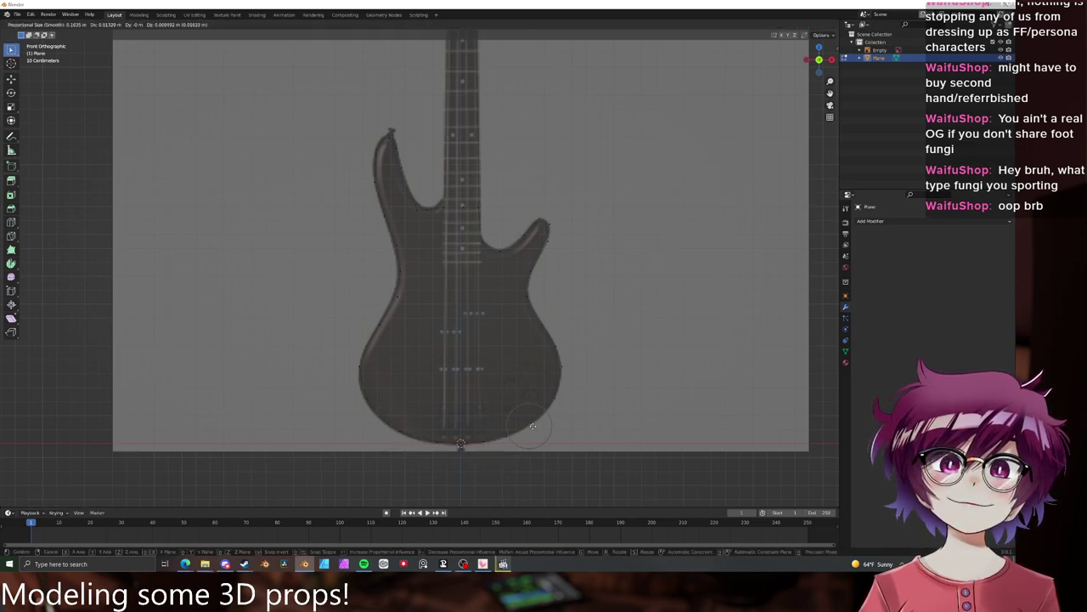
{"action": "left_click", "coordinate": [534, 424]}
- Dissolve a surplus vertex on the right side of the body and move the vertex below the right waist onto the reference
{"action": "key", "text": "x"}
{"action": "left_click", "coordinate": [558, 344]}
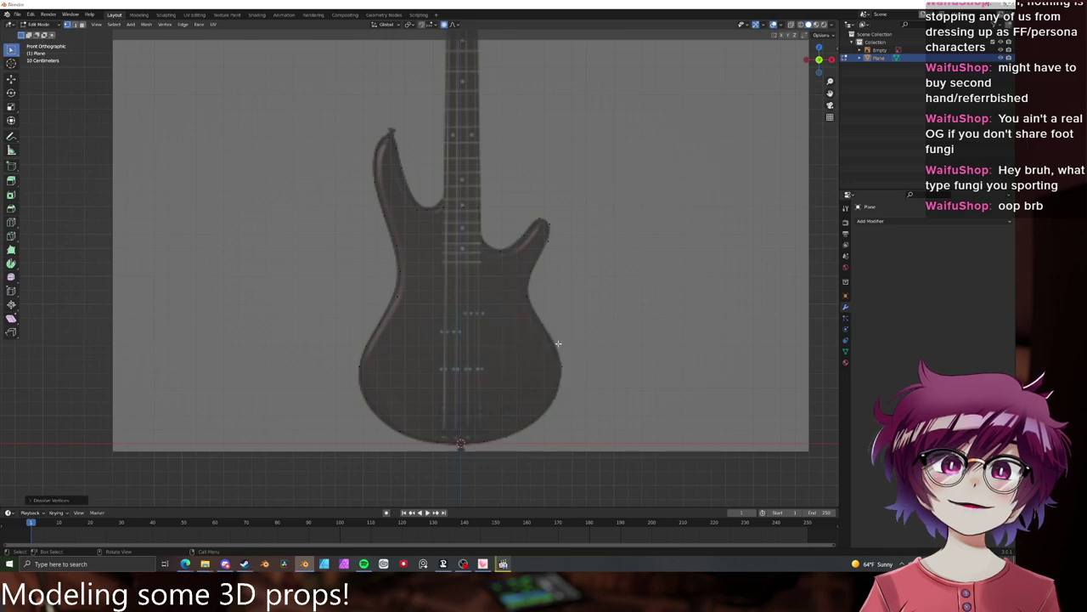
{"action": "left_click", "coordinate": [550, 337]}
{"action": "key", "text": "g"}
{"action": "left_click", "coordinate": [554, 343]}
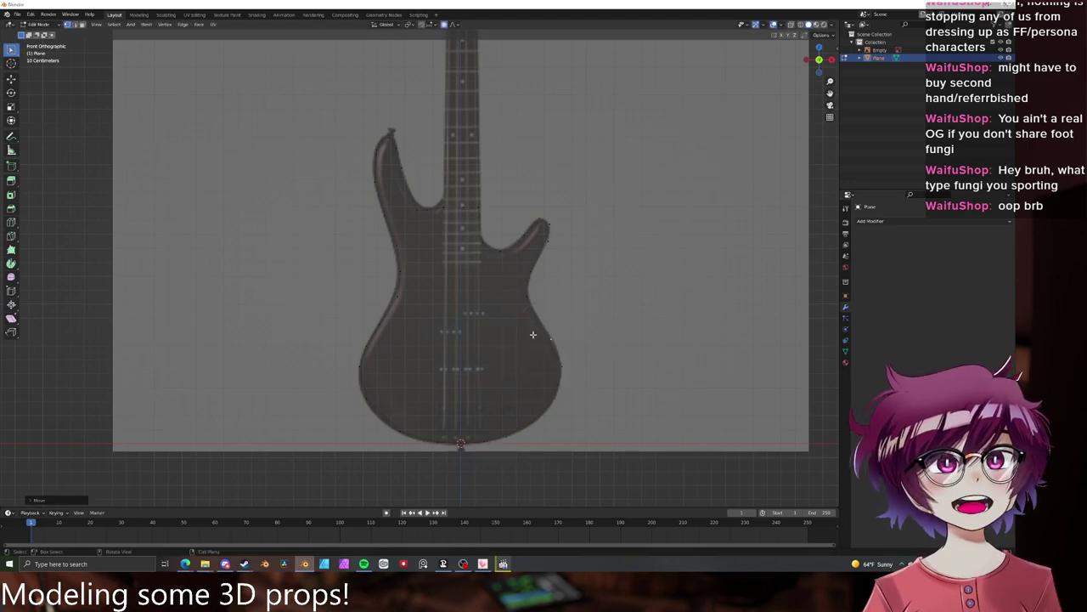
- Try extruding the whole body outline inward, scaling the new ring to about 0.78 and shifting it inside the body
{"action": "left_click", "coordinate": [537, 319], "text": "alt"}
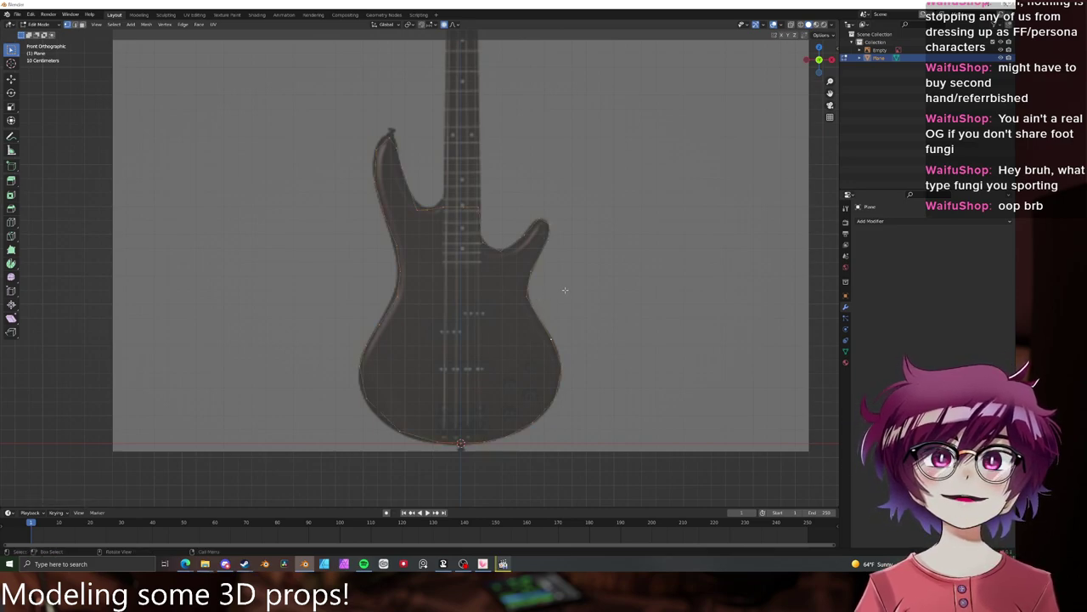
{"action": "key", "text": "e"}
{"action": "key", "text": "s"}
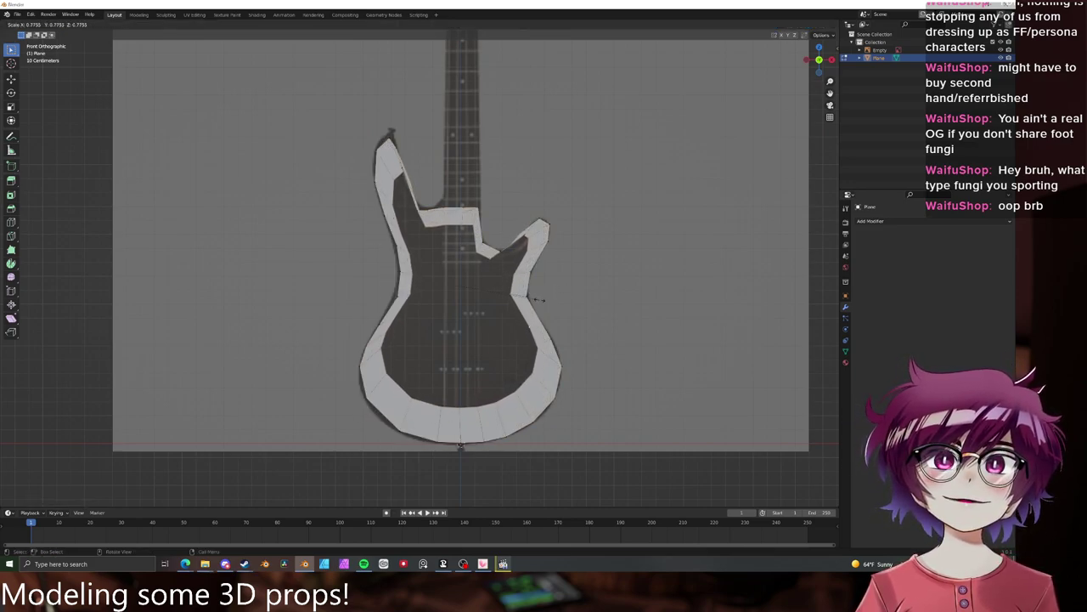
{"action": "left_click", "coordinate": [541, 298]}
{"action": "key", "text": "g"}
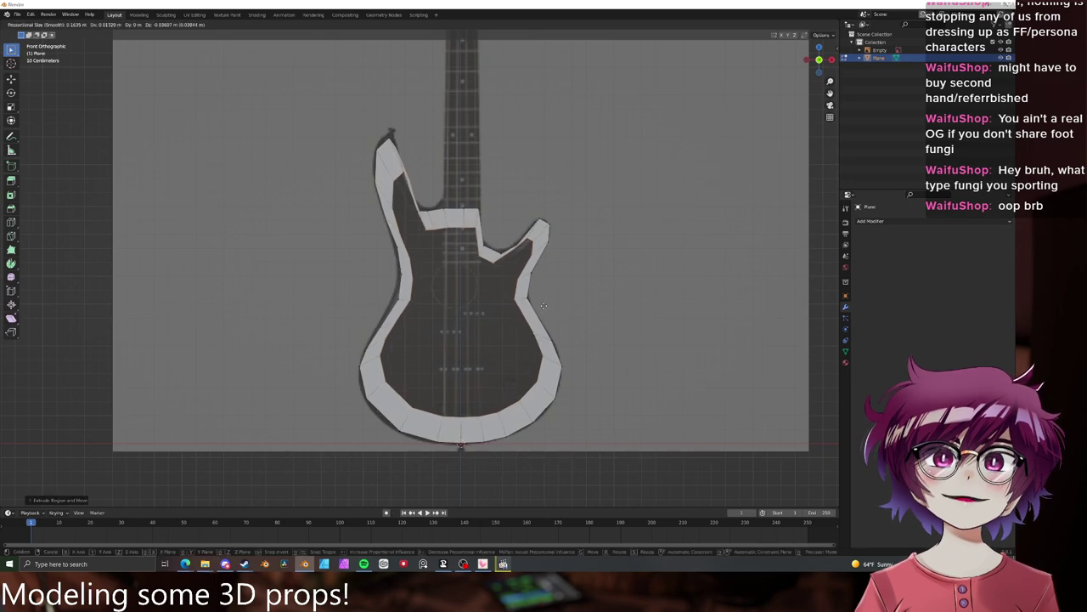
{"action": "left_click", "coordinate": [540, 309]}
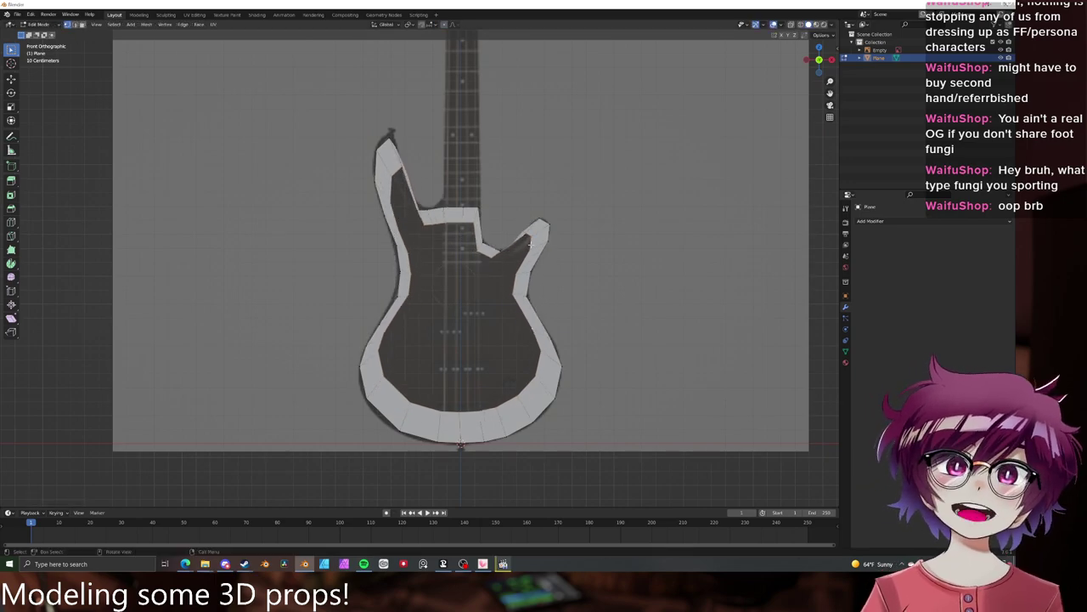
- Scale the inner ring down further and move it to center it within the body
{"action": "scroll", "coordinate": [530, 244], "scroll_direction": "up", "scroll_amount": 2}
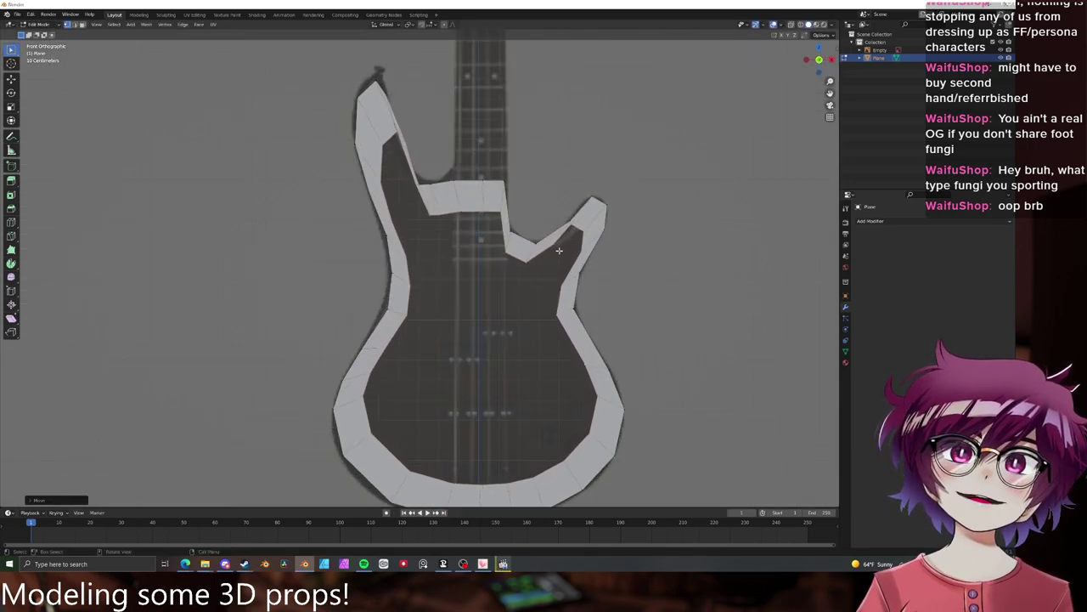
{"action": "key", "text": "s"}
{"action": "left_click", "coordinate": [586, 243]}
{"action": "key", "text": "g"}
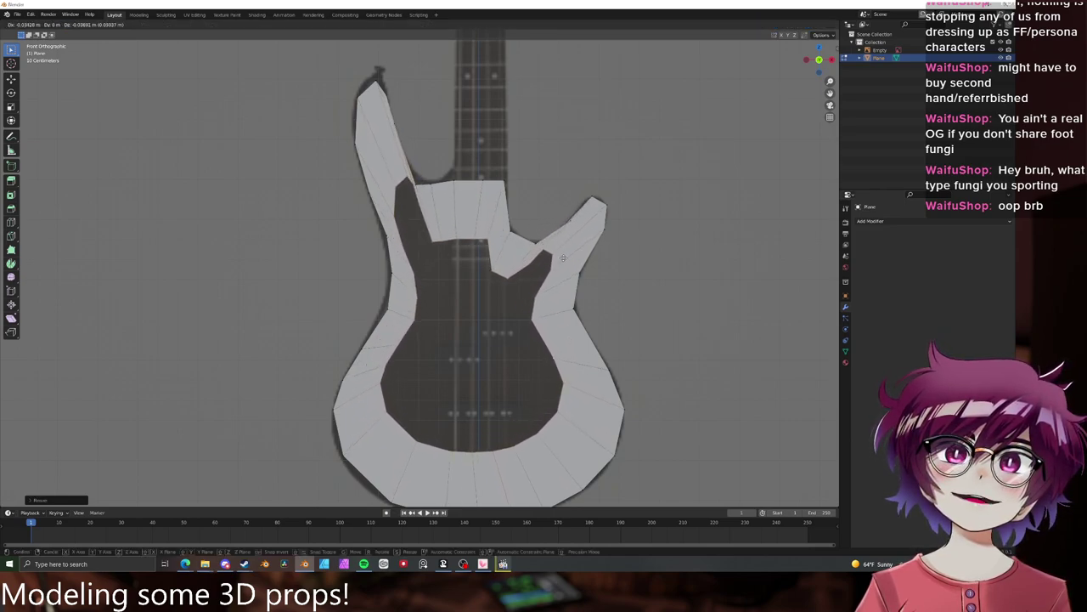
{"action": "left_click", "coordinate": [410, 194]}
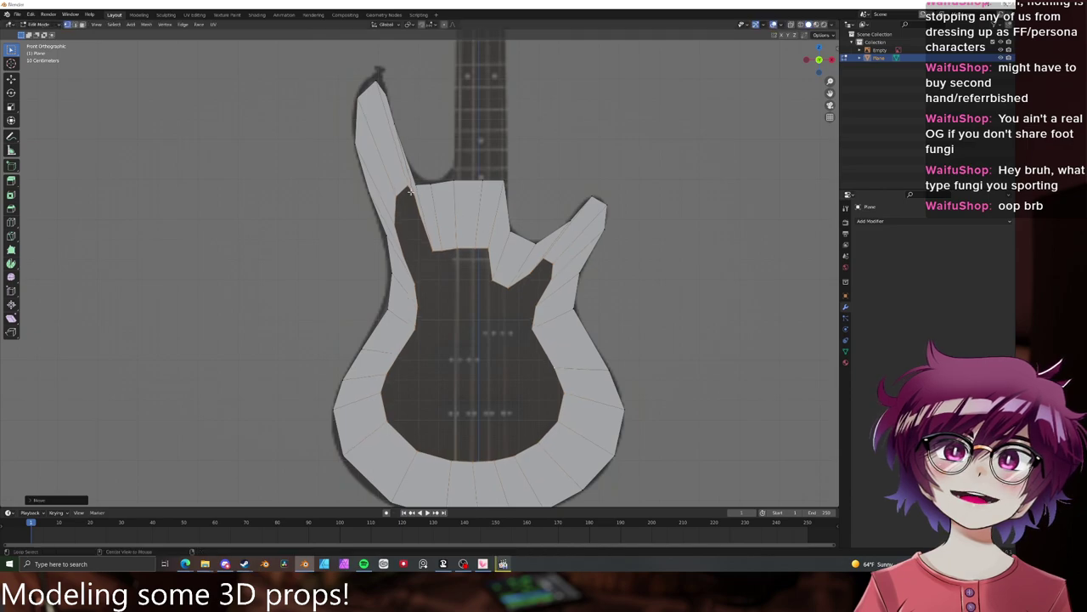
- Select the inner ring's vertices along the left horn and move them up into the horn
{"action": "left_click", "coordinate": [415, 191]}
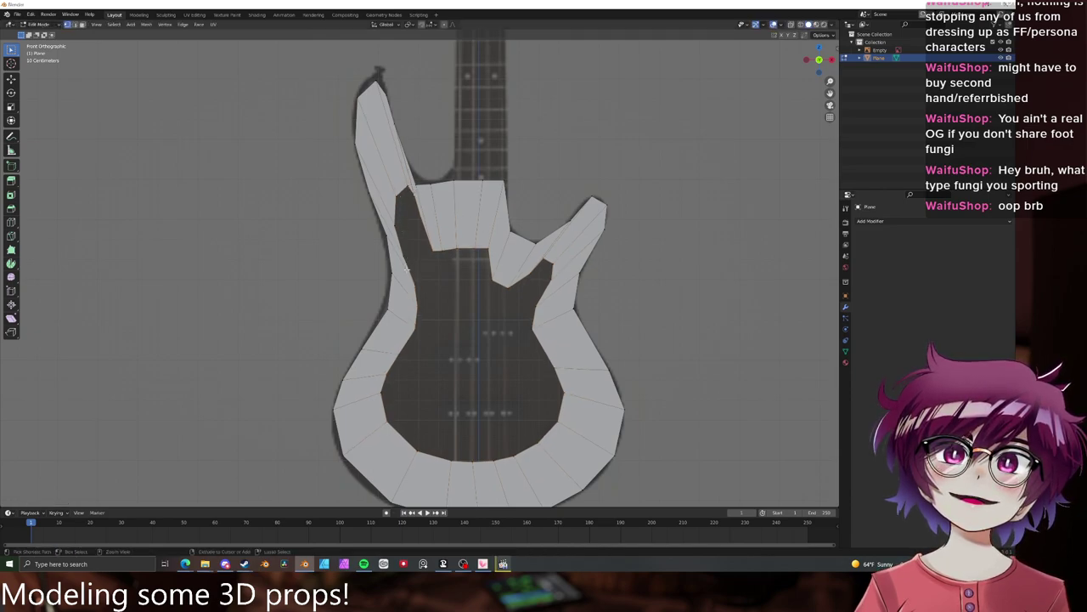
{"action": "left_click", "coordinate": [413, 281], "text": "ctrl"}
{"action": "key", "text": "XF86AudioNext"}
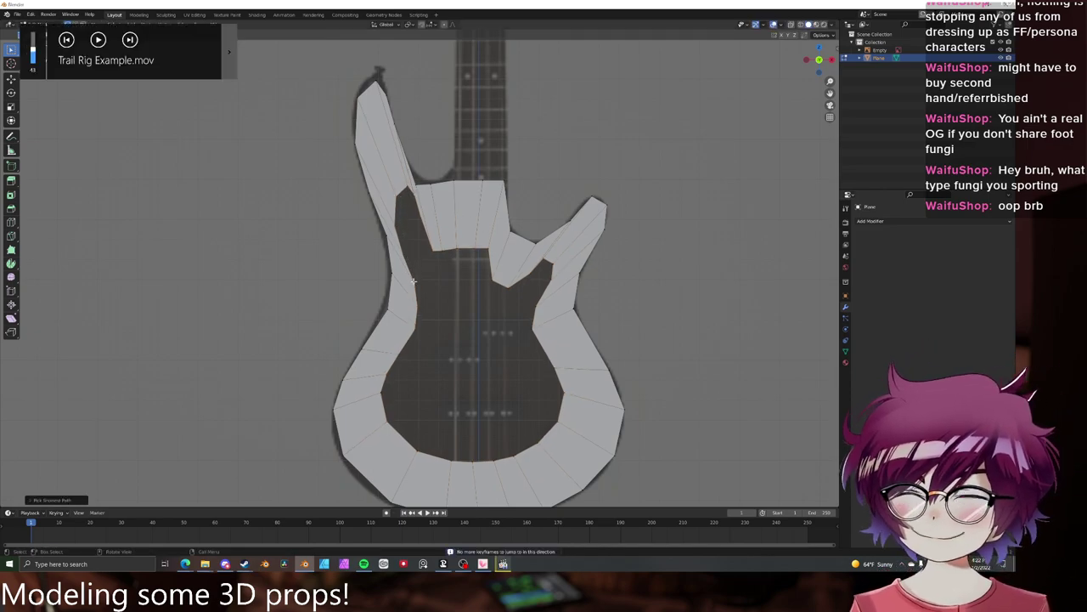
{"action": "key", "text": "g"}
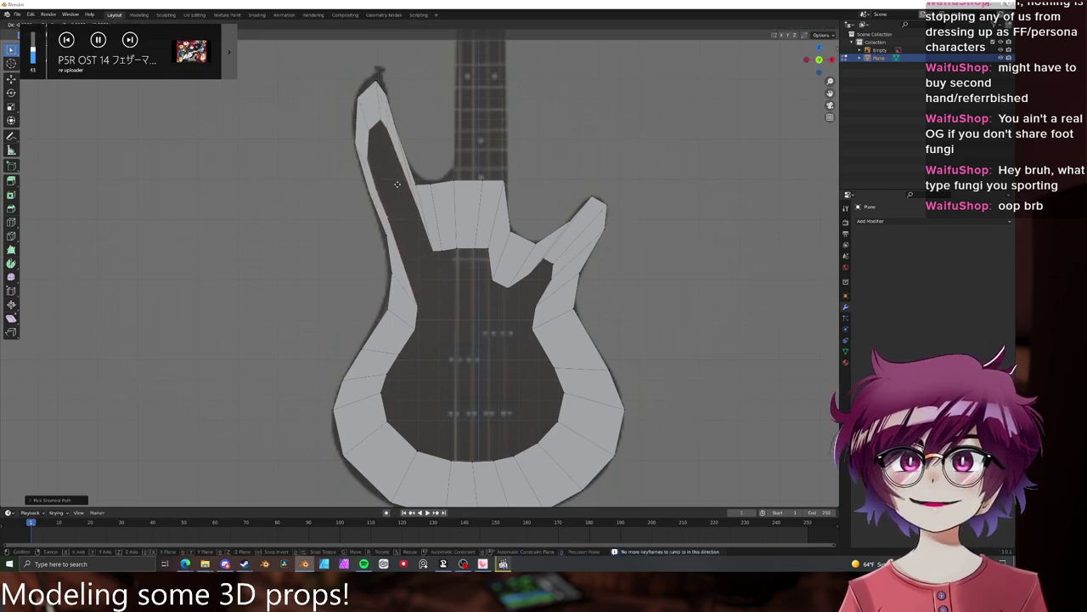
{"action": "left_click", "coordinate": [398, 186]}
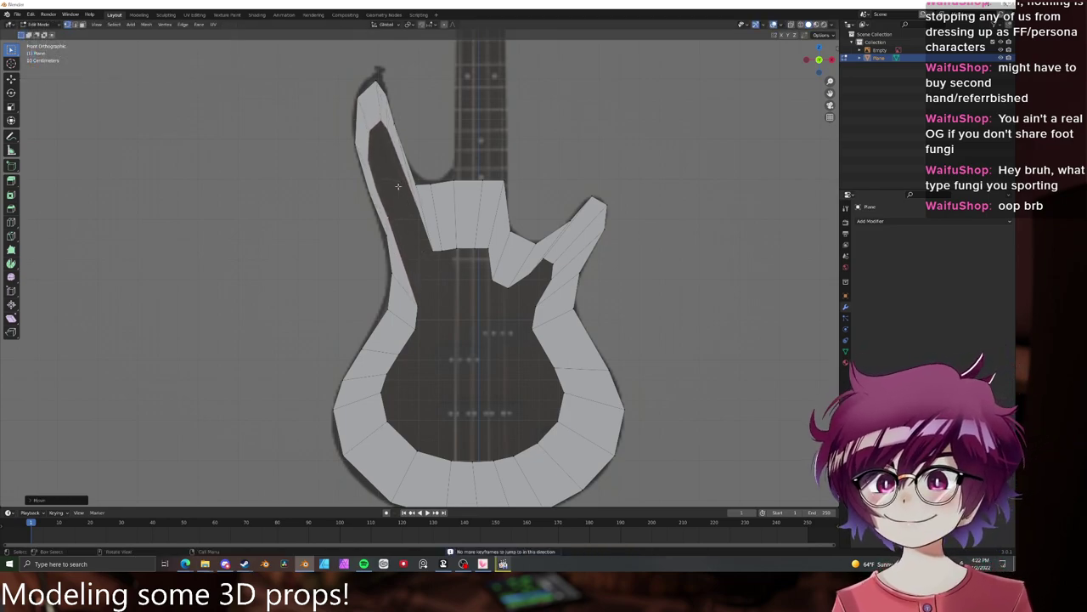
{"action": "key", "text": "XF86AudioLowerVolume"}
{"action": "key", "text": "alt+Tab"}
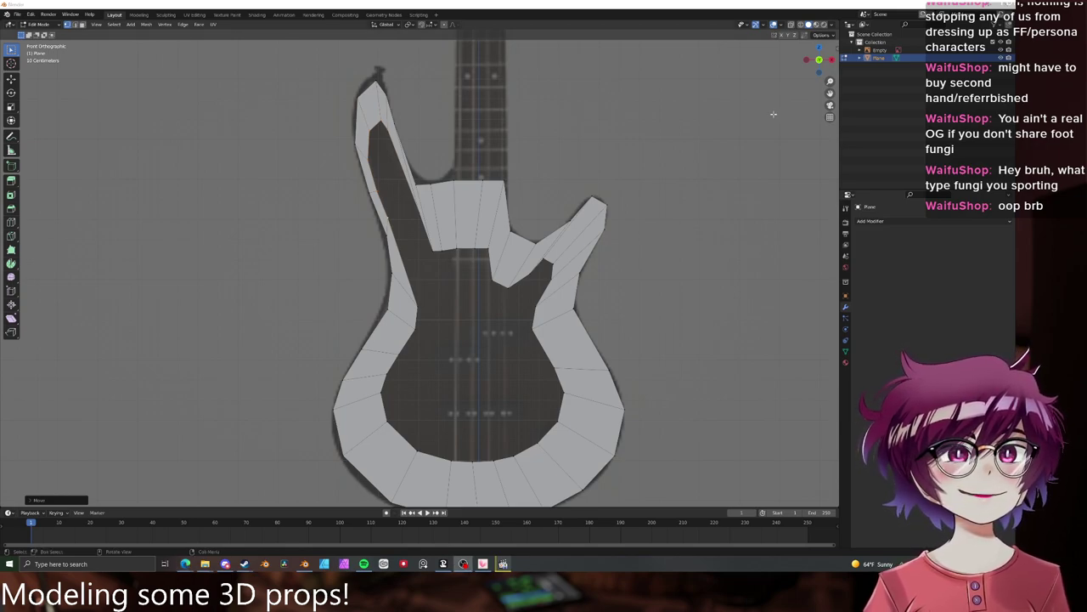
{"action": "left_click", "coordinate": [613, 3]}
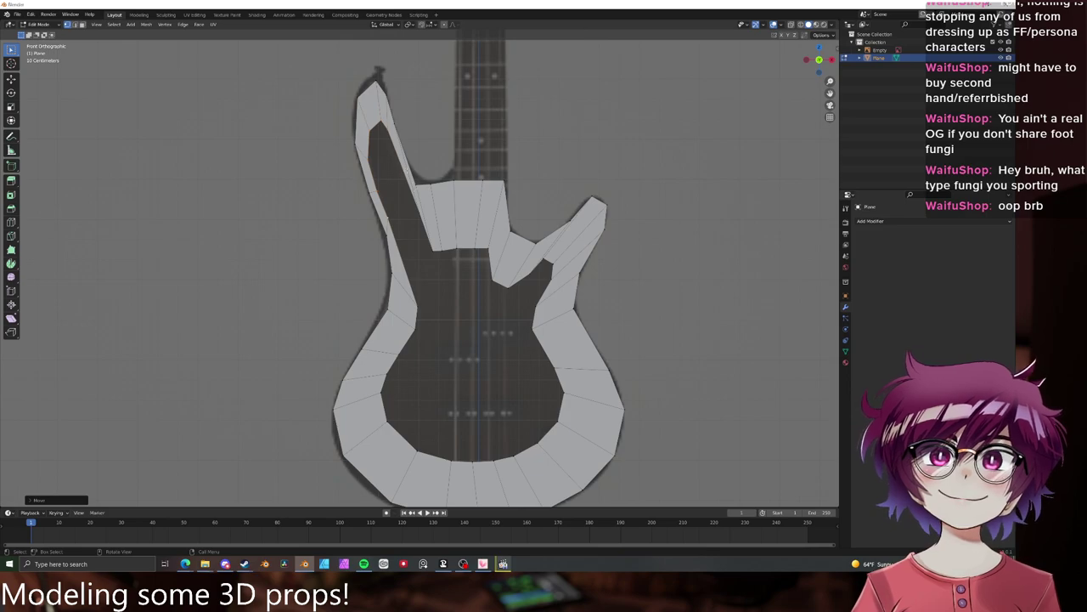
- Undo the inward ring extrusion with its scaling and moves, back to the bare body outline
{"action": "key", "text": "ctrl+z"}
{"action": "key", "text": "ctrl+z"}
{"action": "key", "text": "ctrl+z"}
{"action": "key", "text": "ctrl+z"}
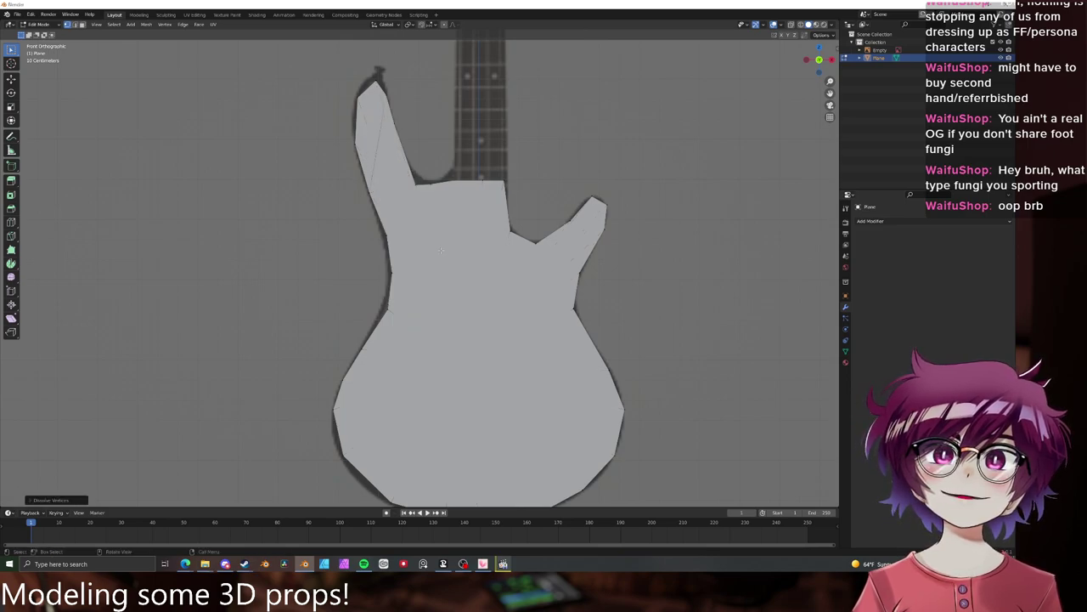
{"action": "key", "text": "ctrl+z"}
{"action": "key", "text": "x"}
{"action": "left_click", "coordinate": [419, 187]}
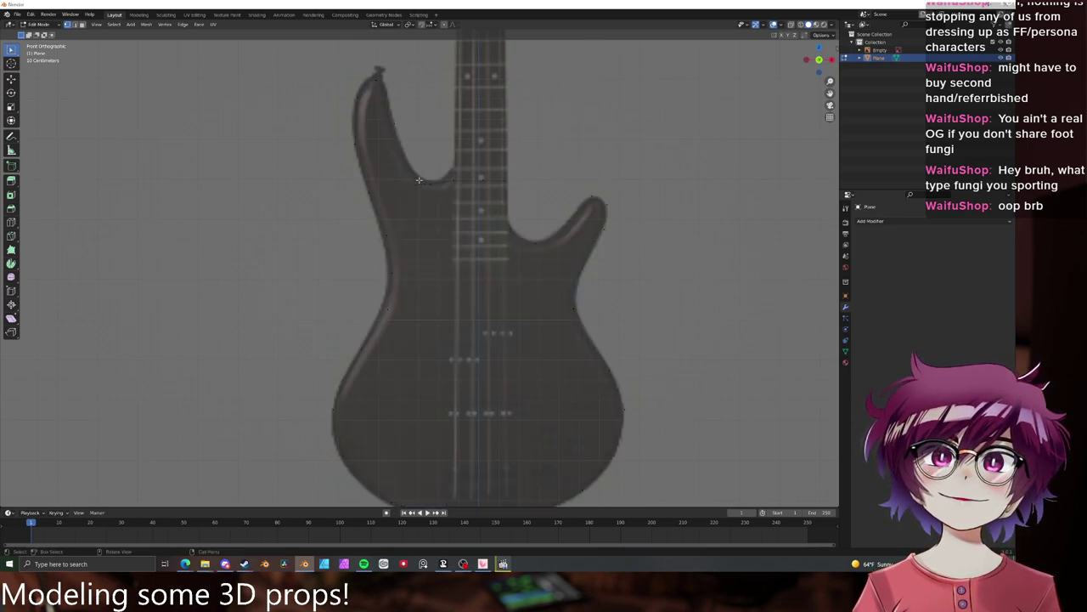
- Move the outline vertices along the left cutaway onto the edge of the reference body
{"action": "key", "text": "ctrl+r"}
{"action": "key", "text": "Escape"}
{"action": "key", "text": "g"}
{"action": "left_click", "coordinate": [422, 166]}
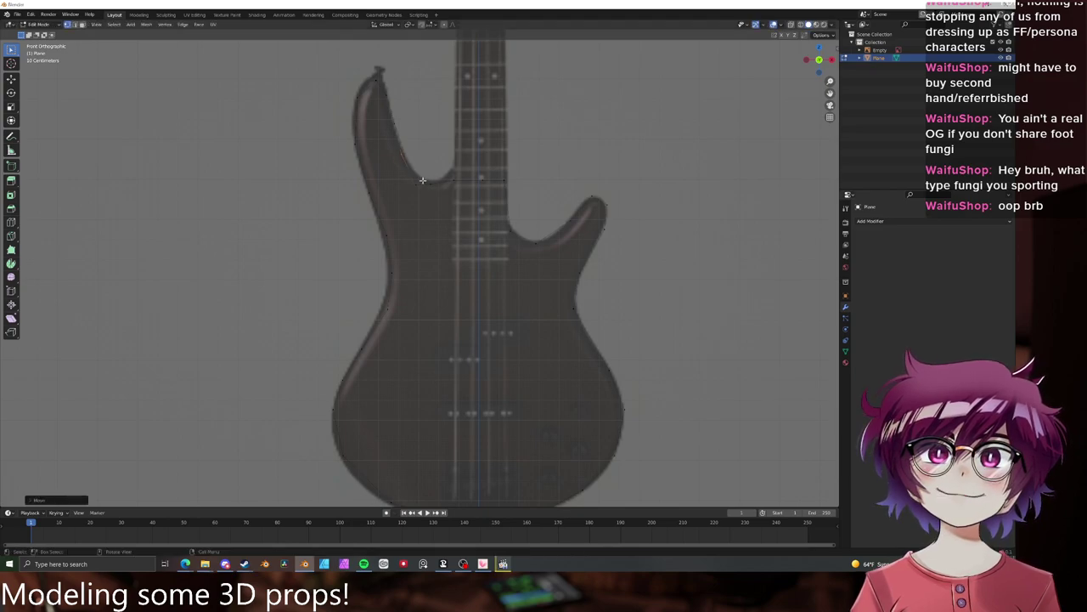
{"action": "left_click", "coordinate": [422, 180]}
{"action": "key", "text": "g"}
{"action": "left_click", "coordinate": [424, 177]}
{"action": "left_click", "coordinate": [433, 184]}
{"action": "key", "text": "g"}
{"action": "left_click", "coordinate": [435, 185]}
- Raise the three outline vertices across the neck joint so the body's top edge sits higher on the neck
{"action": "left_click", "coordinate": [452, 180]}
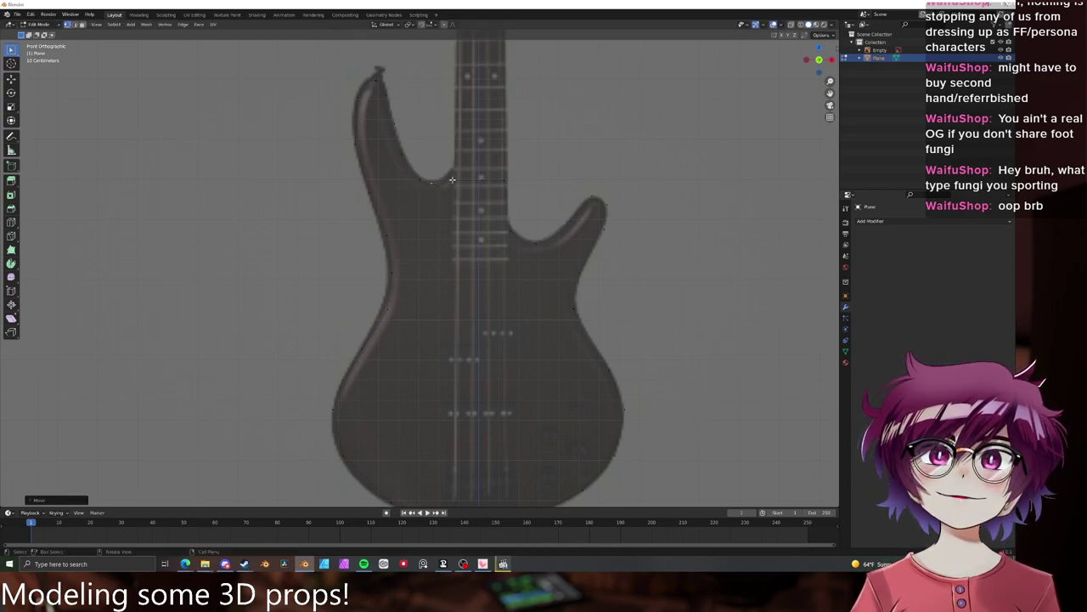
{"action": "key", "text": "g"}
{"action": "left_click", "coordinate": [453, 169]}
{"action": "left_click", "coordinate": [481, 179]}
{"action": "key", "text": "g"}
{"action": "left_click", "coordinate": [482, 168]}
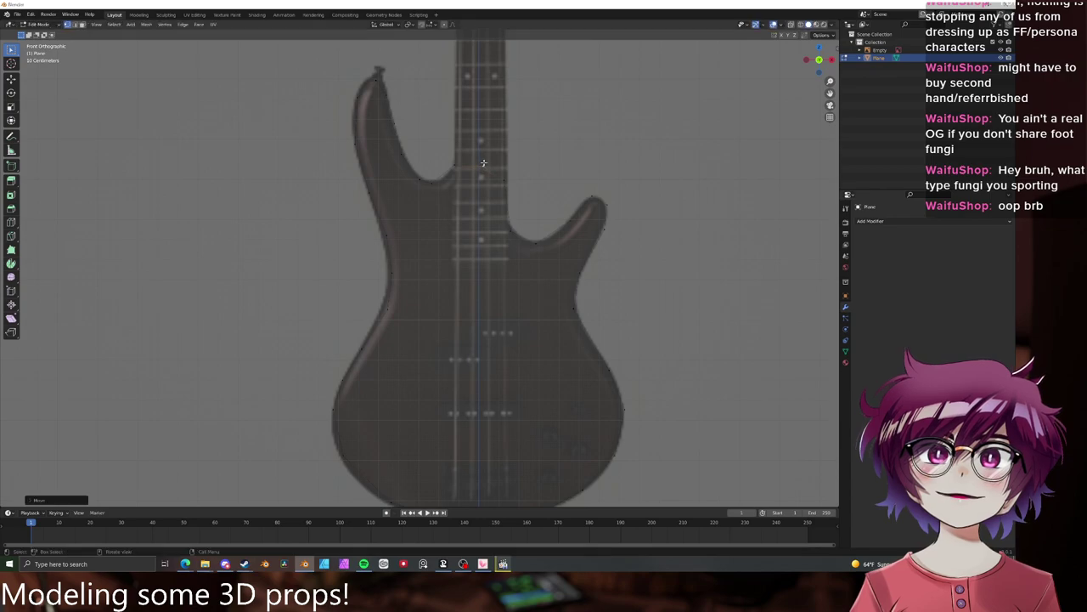
{"action": "left_click", "coordinate": [505, 181]}
{"action": "key", "text": "g"}
{"action": "left_click", "coordinate": [507, 163]}
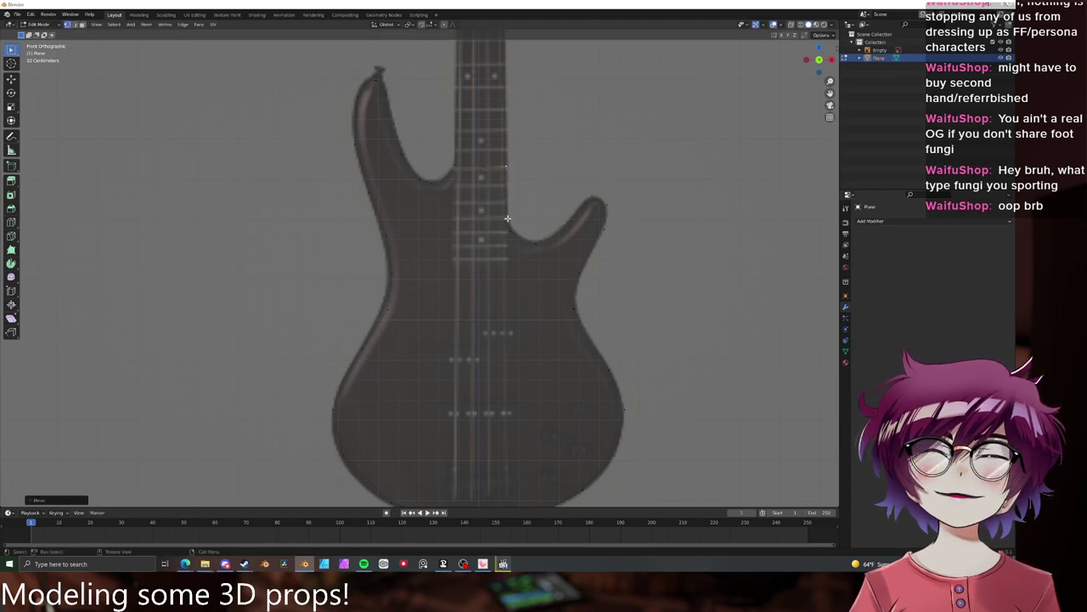
- Add a loop cut to the outline along the neck's right edge, above the right cutaway
{"action": "key", "text": "ctrl+r"}
{"action": "left_click", "coordinate": [510, 228]}
{"action": "left_click", "coordinate": [509, 226]}
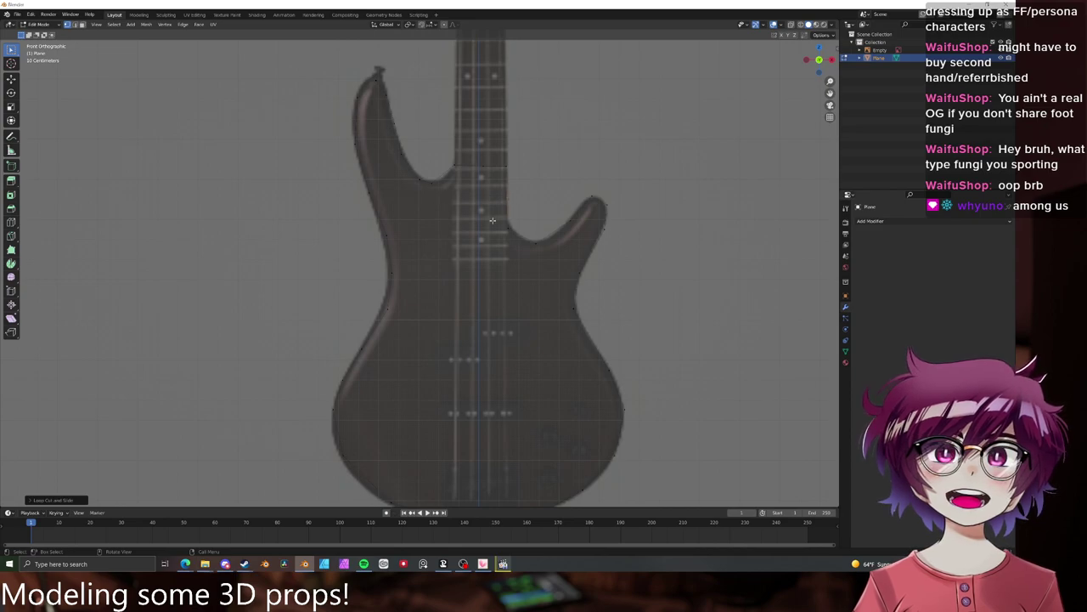
- Move the outline vertices around the right cutaway and at its corner with the neck onto the reference edge
{"action": "left_click", "coordinate": [563, 230]}
{"action": "key", "text": "g"}
{"action": "left_click", "coordinate": [531, 238]}
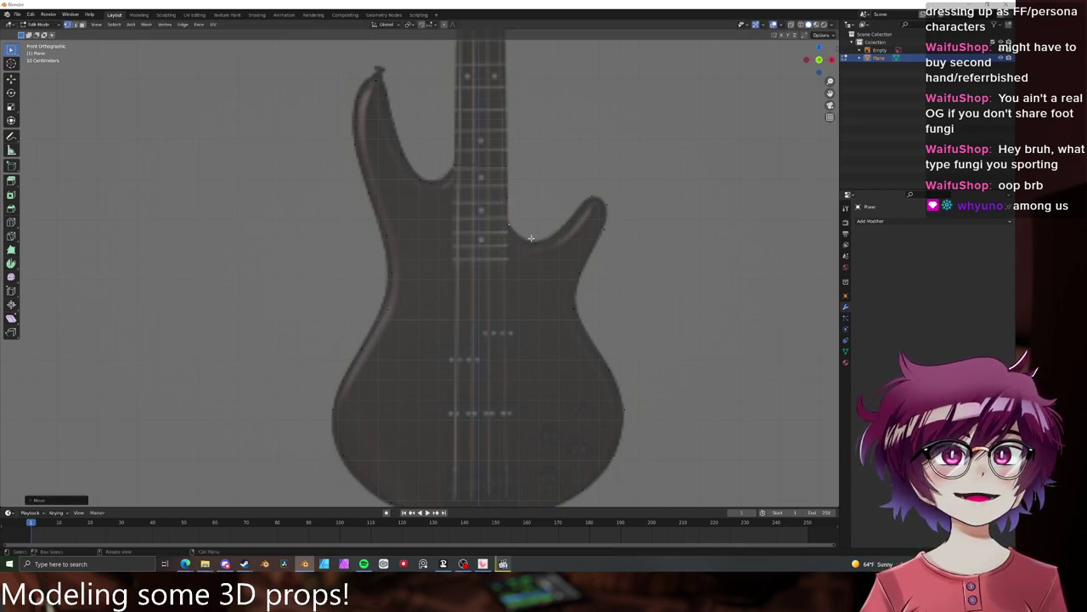
{"action": "key", "text": "g"}
{"action": "left_click", "coordinate": [538, 244]}
{"action": "key", "text": "g"}
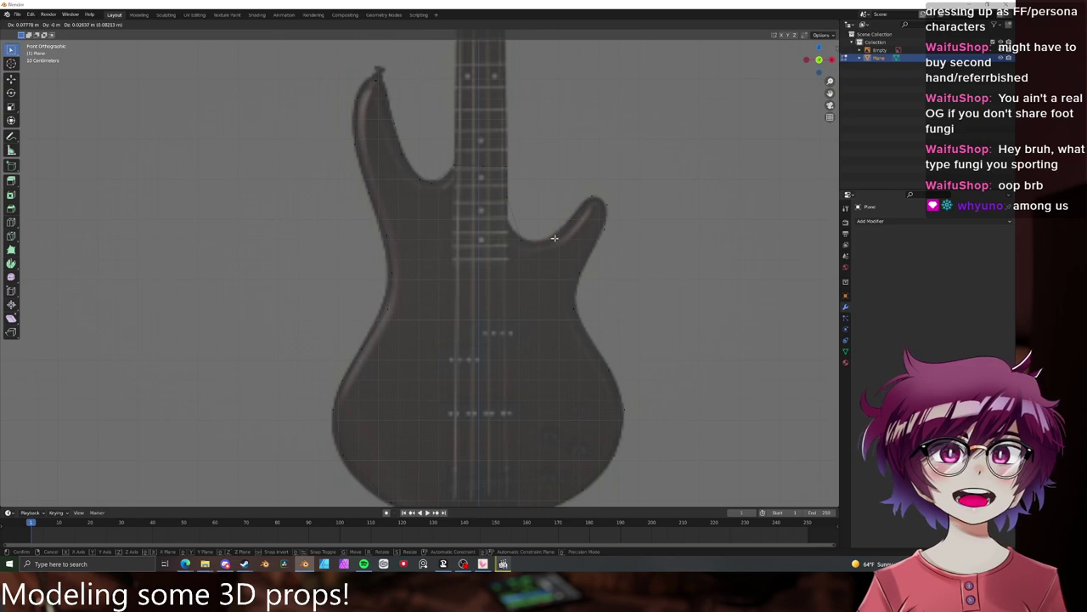
{"action": "left_click", "coordinate": [552, 240]}
{"action": "left_click", "coordinate": [507, 199]}
{"action": "key", "text": "g"}
{"action": "left_click", "coordinate": [504, 222]}
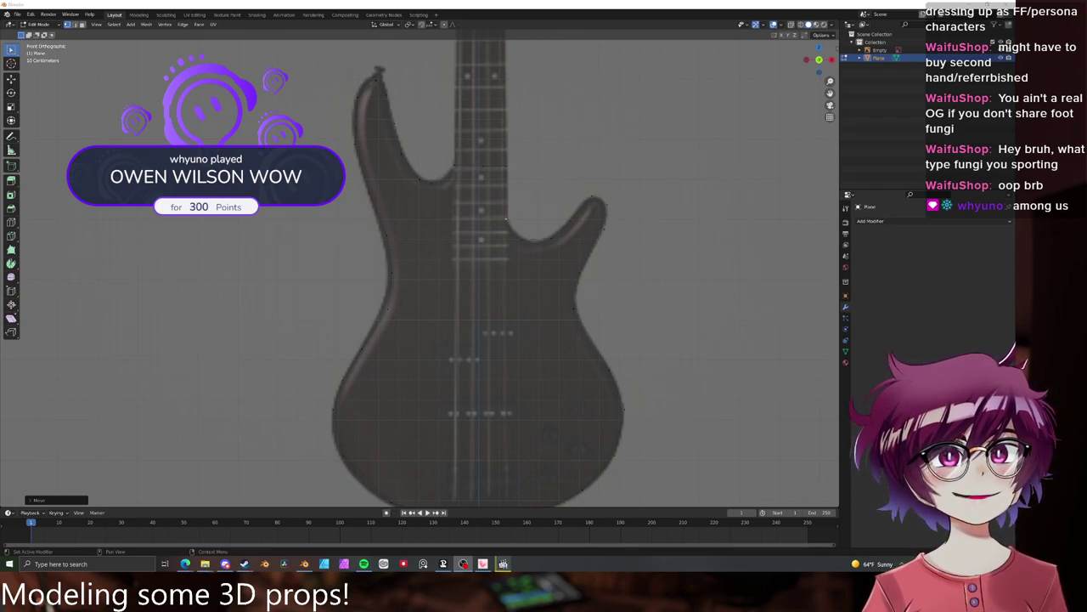
{"action": "key", "text": "alt+Tab"}
{"action": "key", "text": "alt+Tab"}
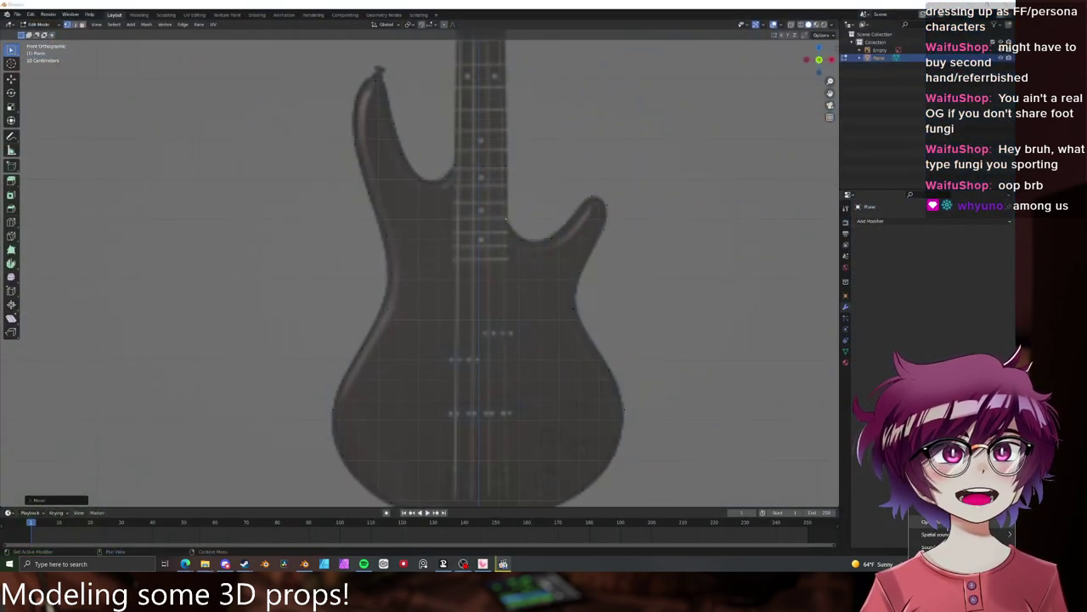
{"action": "left_click", "coordinate": [942, 522]}
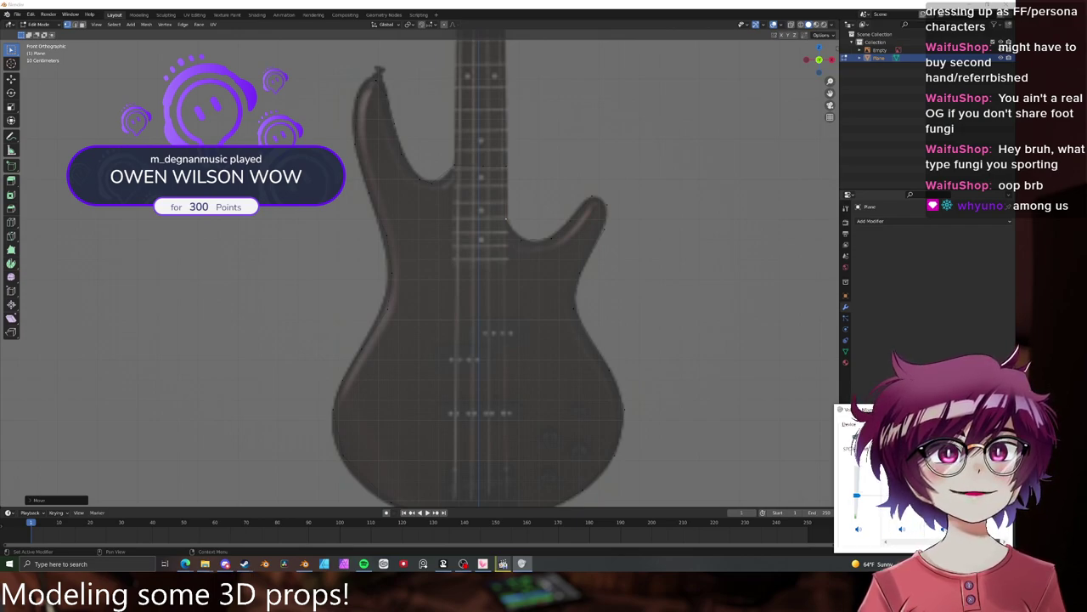
{"action": "left_click", "coordinate": [1002, 409]}
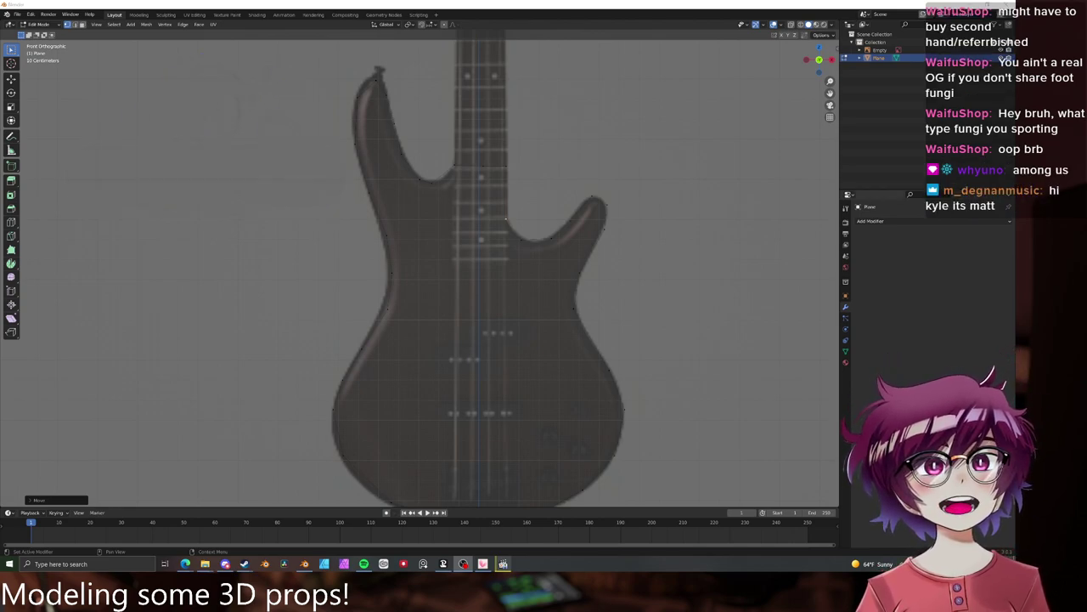
{"action": "left_click", "coordinate": [886, 386]}
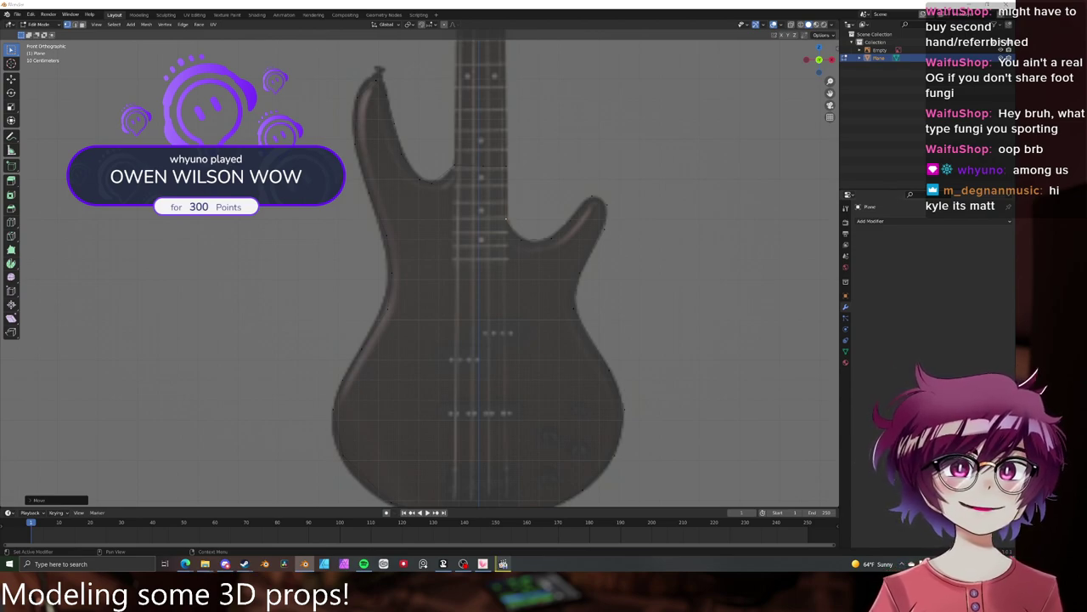
{"action": "key", "text": "alt+Tab"}
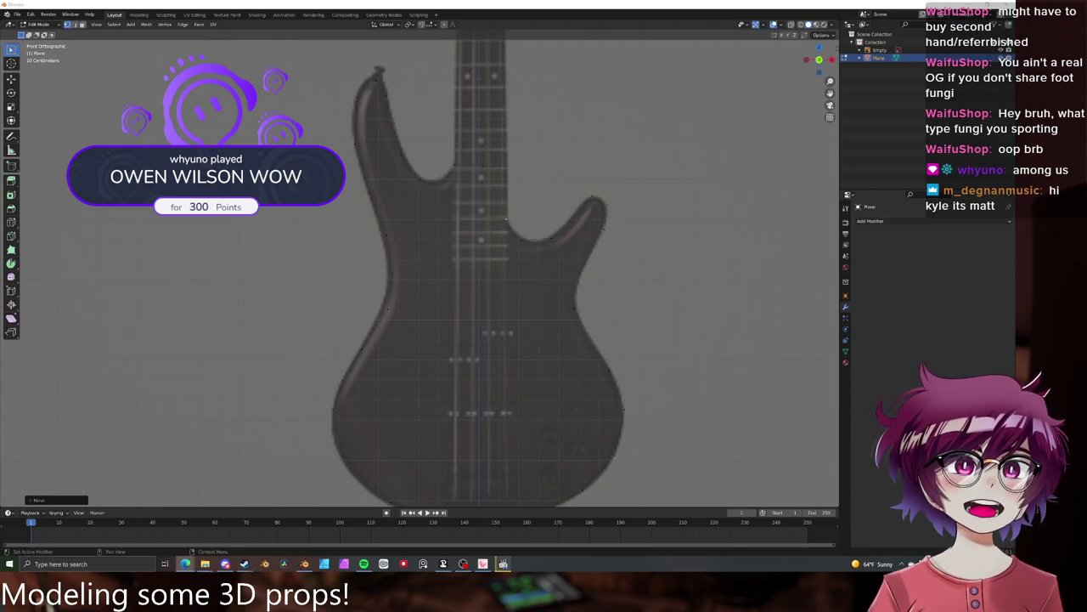
{"action": "left_click", "coordinate": [642, 2]}
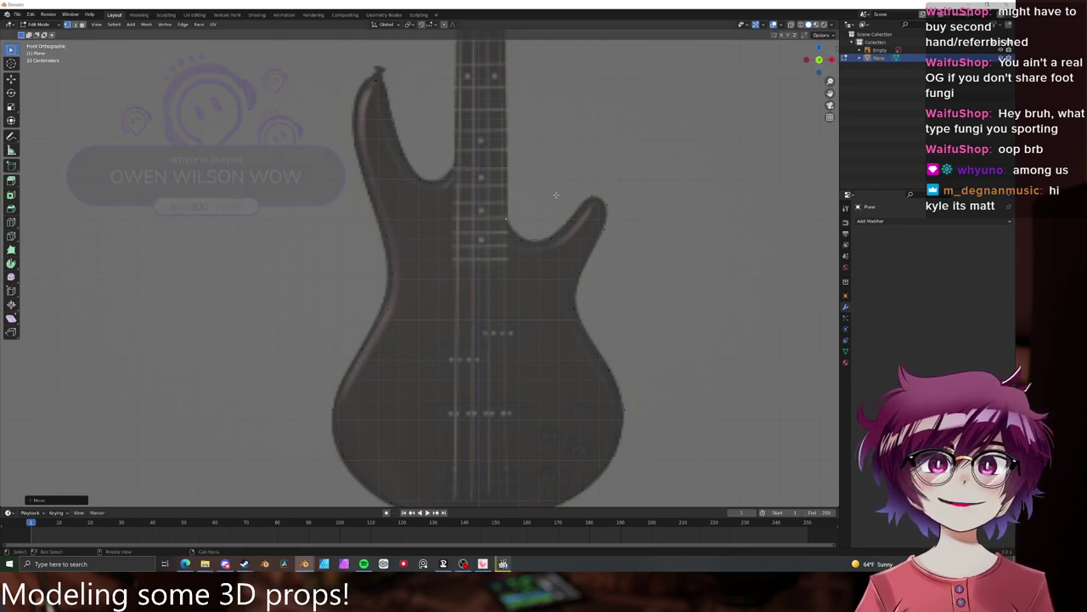
- Nudge the lower vertex of the left cutaway onto the reference body's edge
{"action": "key", "text": "g"}
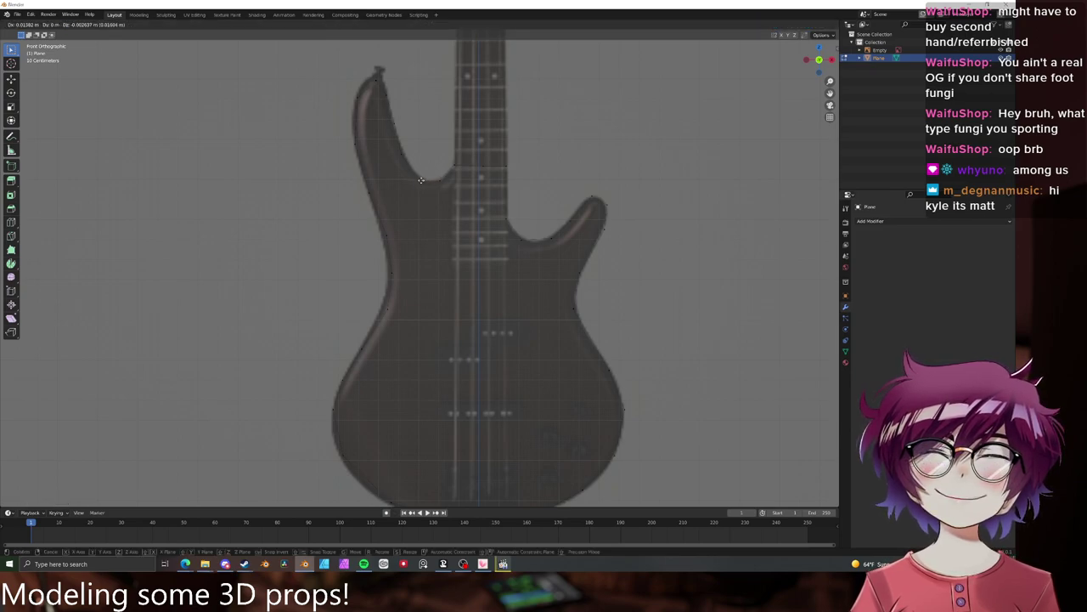
{"action": "left_click", "coordinate": [419, 180]}
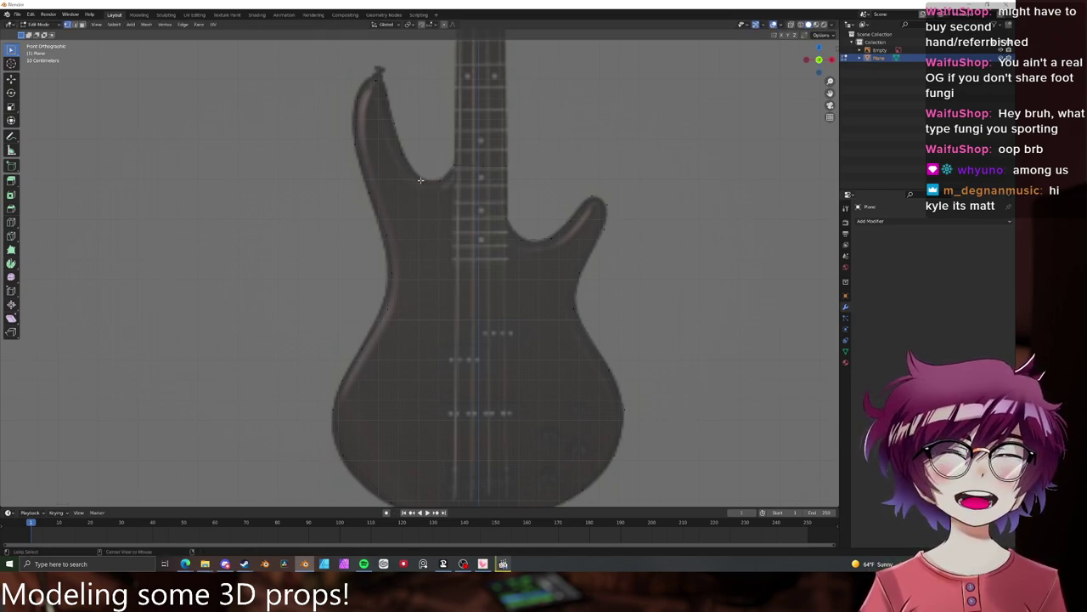
- Extrude the whole body outline into a smaller inner ring and shift that ring inside the body
{"action": "key", "text": "a"}
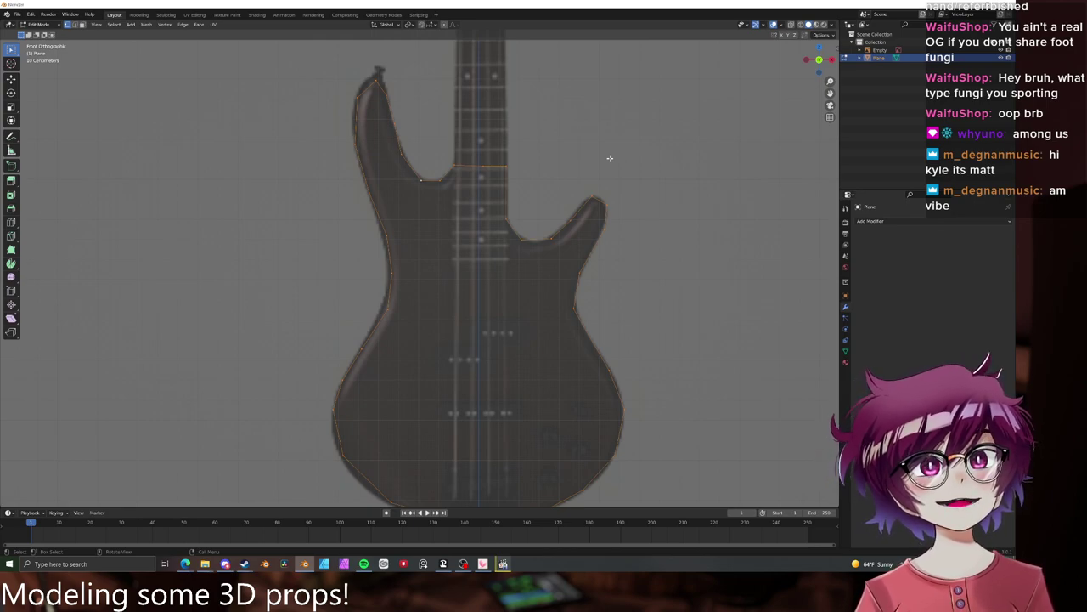
{"action": "scroll", "coordinate": [607, 172], "scroll_direction": "down", "scroll_amount": 2}
{"action": "key", "text": "e"}
{"action": "key", "text": "s"}
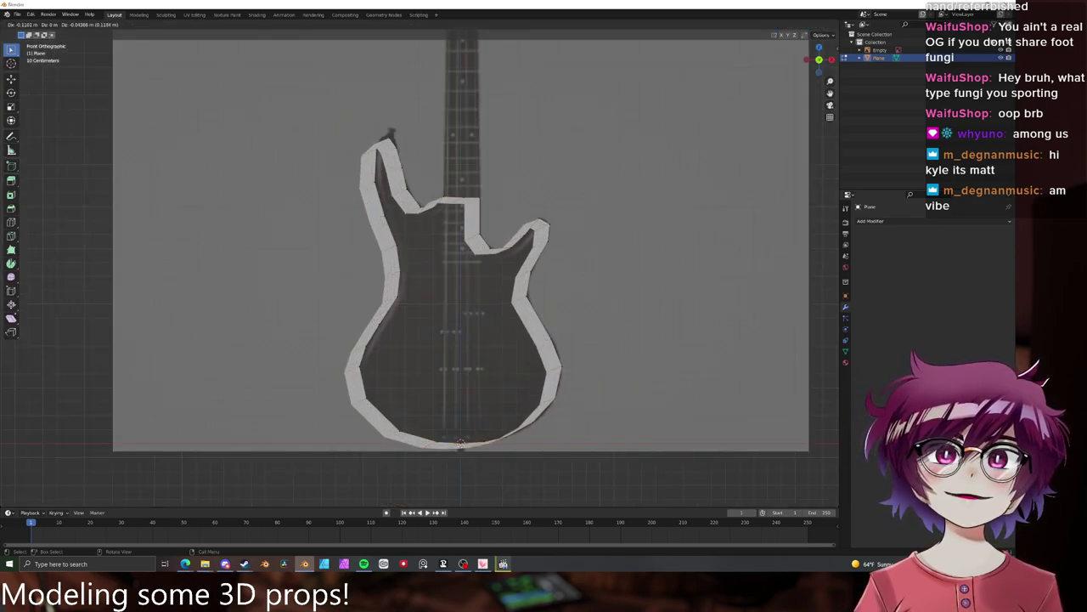
{"action": "left_click", "coordinate": [579, 218]}
{"action": "key", "text": "g"}
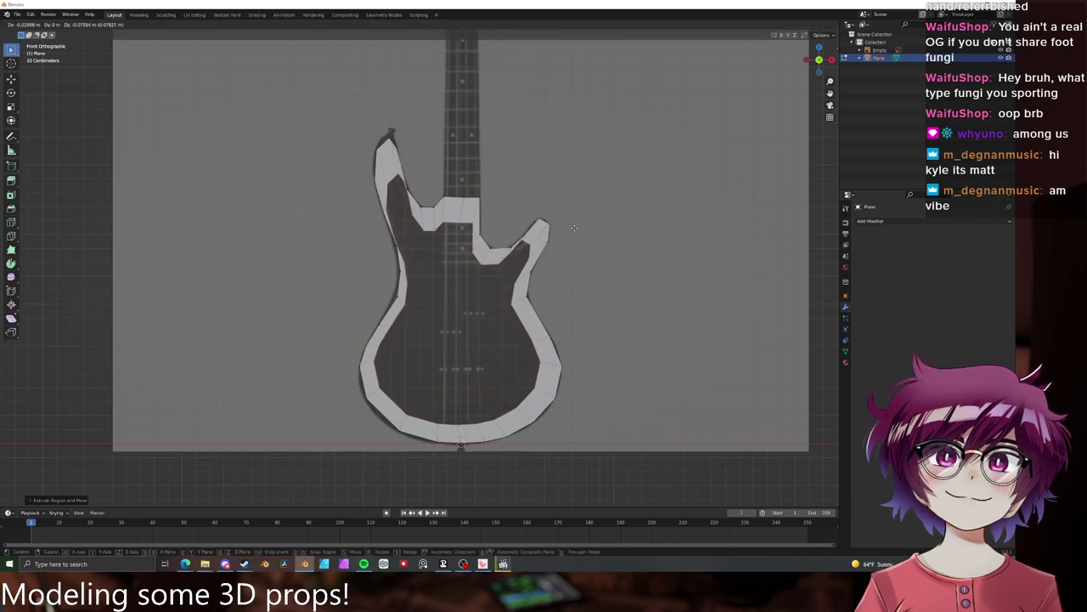
{"action": "left_click", "coordinate": [577, 229]}
- Scale the inner ring down further and move it to the middle of the body
{"action": "key", "text": "s"}
{"action": "left_click", "coordinate": [559, 232]}
{"action": "key", "text": "g"}
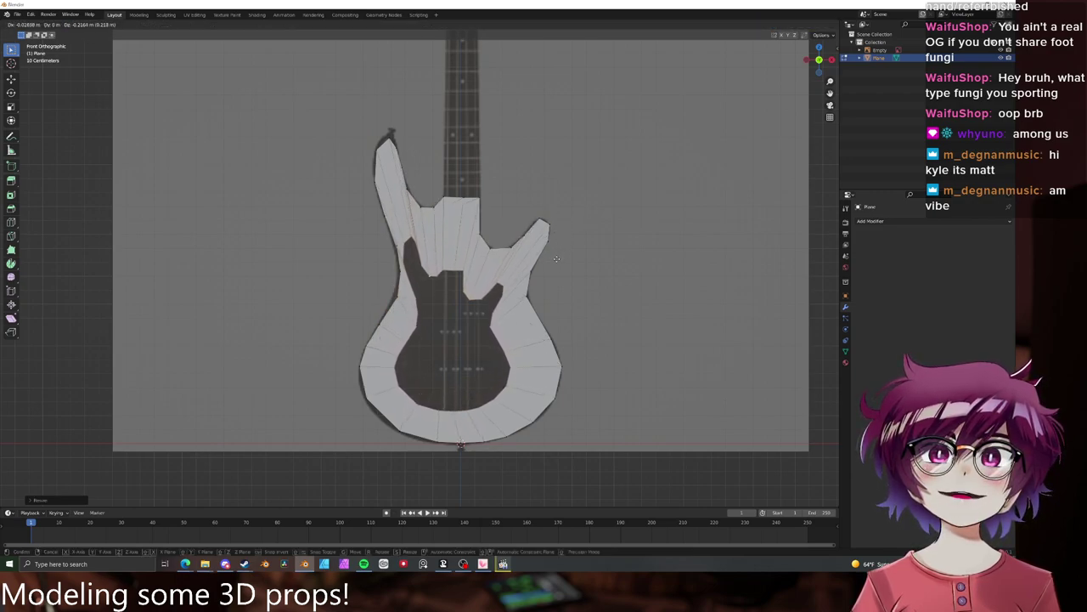
{"action": "left_click", "coordinate": [430, 265]}
- Move the inner ring's left horn vertices up into the horn and its left waist vertices out toward the outline
{"action": "scroll", "coordinate": [430, 265], "scroll_direction": "up", "scroll_amount": 3}
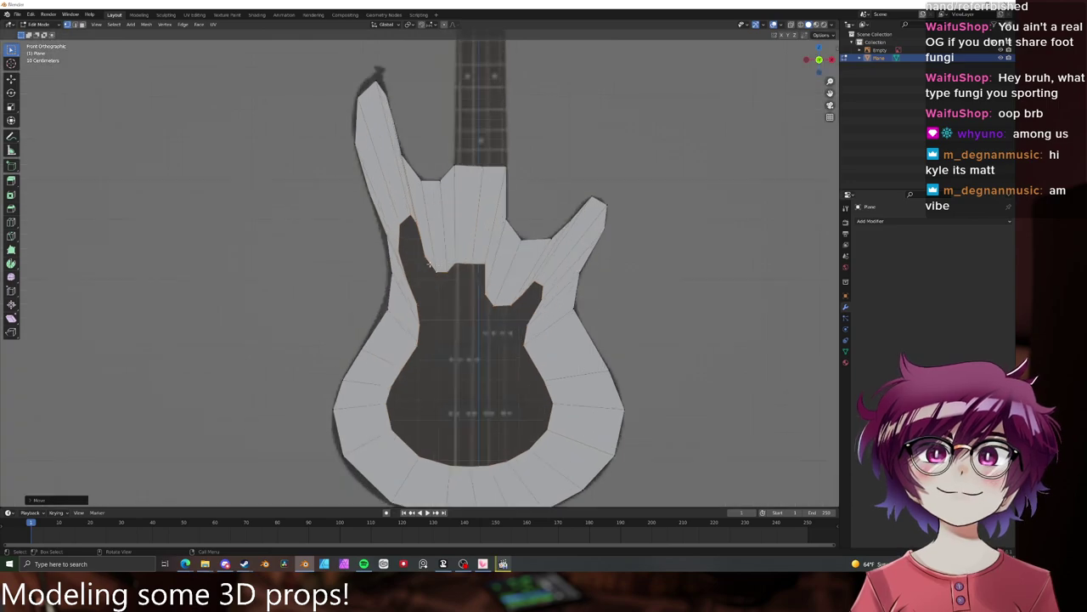
{"action": "left_click", "coordinate": [402, 222], "text": "ctrl"}
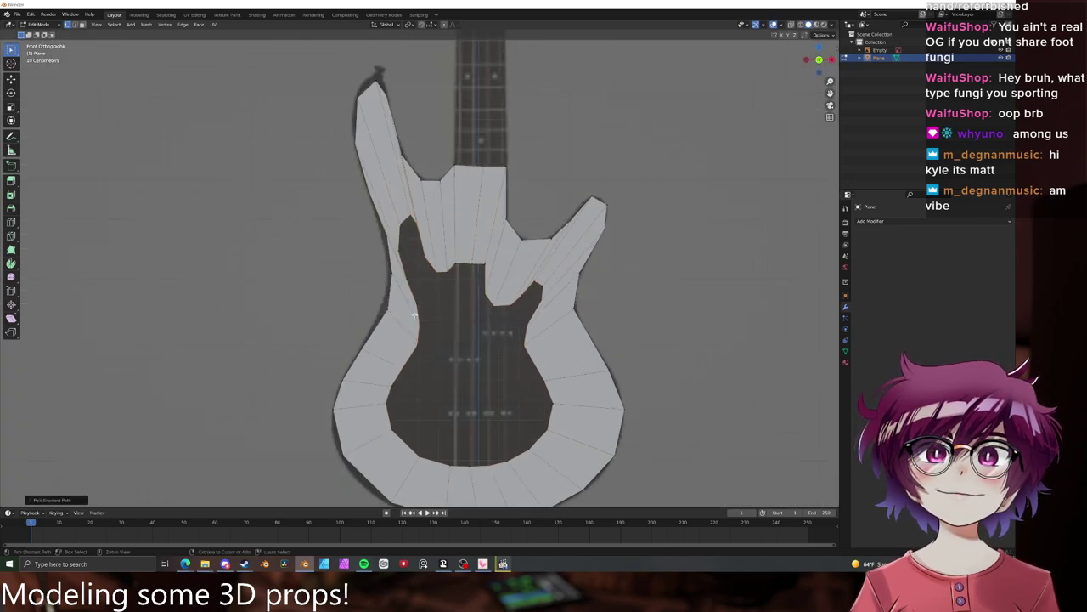
{"action": "key", "text": "g"}
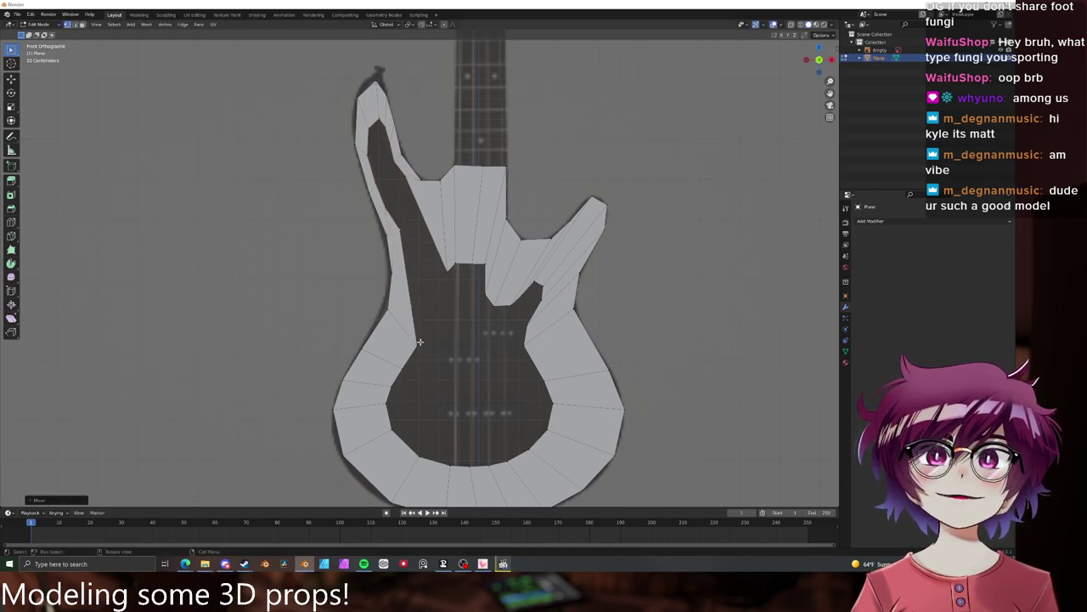
{"action": "left_click", "coordinate": [401, 239]}
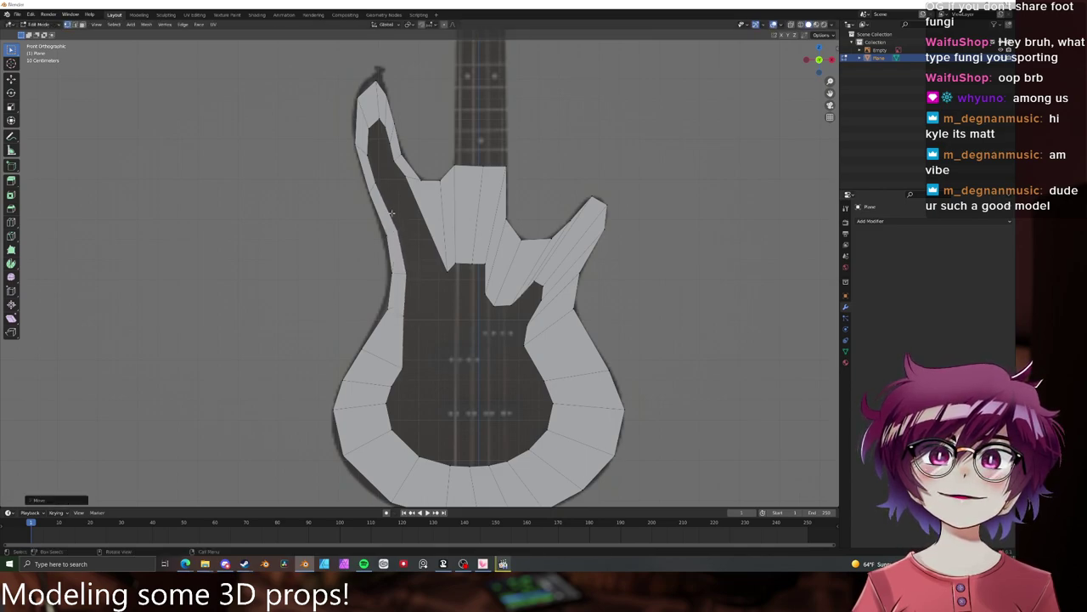
- Move the inner ring's vertices along the left cutaway close to the outer outline to form a narrow border
{"action": "left_click", "coordinate": [442, 269]}
{"action": "key", "text": "g"}
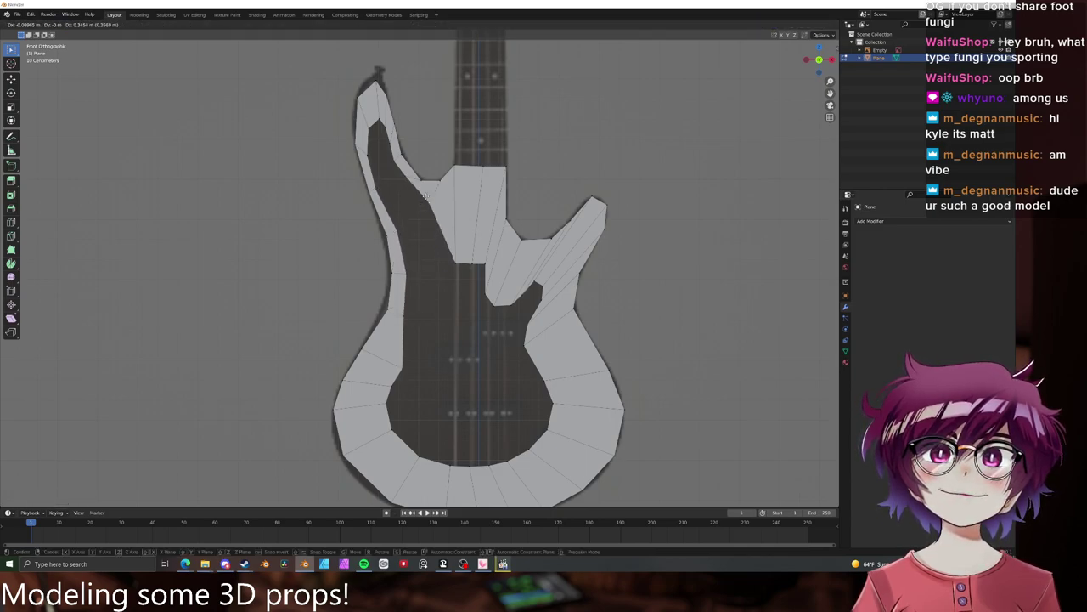
{"action": "left_click", "coordinate": [435, 194]}
{"action": "left_click", "coordinate": [408, 181]}
{"action": "key", "text": "g"}
{"action": "left_click", "coordinate": [415, 190]}
{"action": "left_click", "coordinate": [395, 159]}
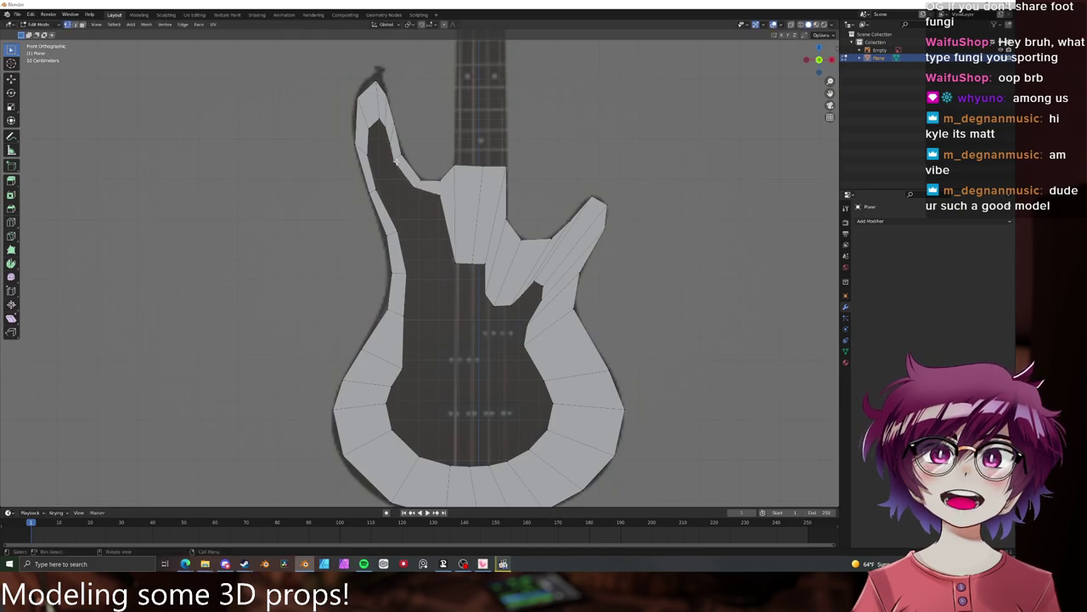
{"action": "key", "text": "g"}
{"action": "left_click", "coordinate": [397, 162]}
- Move the inner ring's vertices at the neck joint and right cutaway up close to the outer outline
{"action": "left_click", "coordinate": [452, 271], "text": "ctrl"}
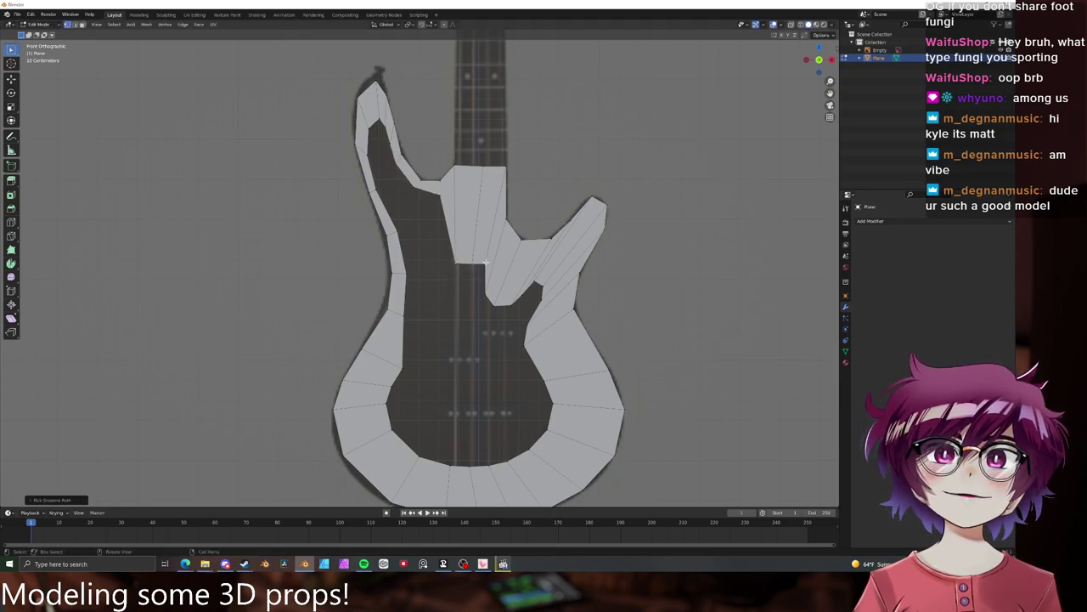
{"action": "key", "text": "g"}
{"action": "left_click", "coordinate": [491, 180]}
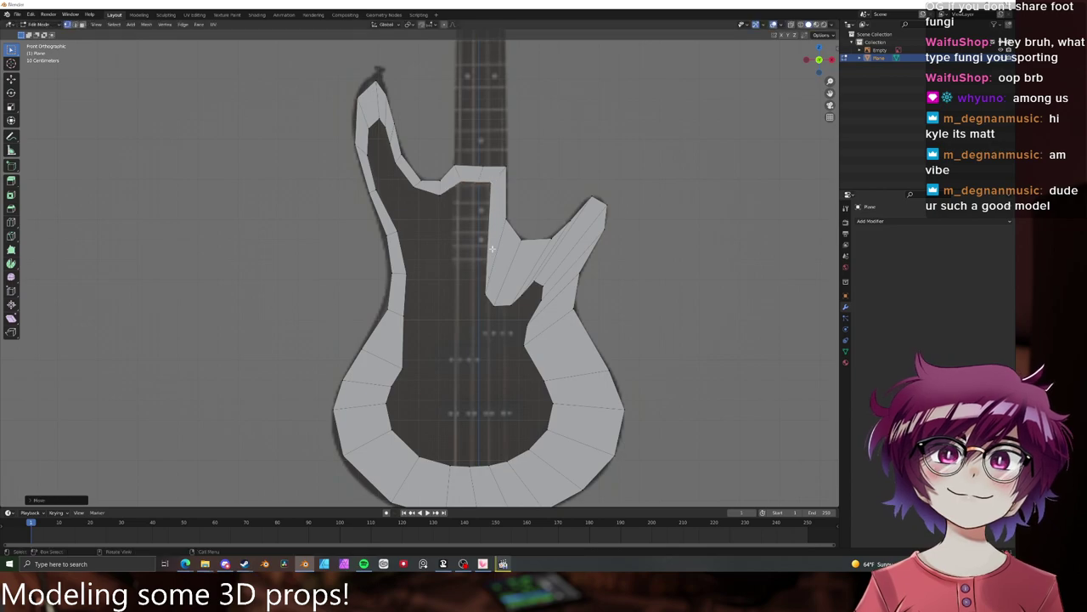
{"action": "key", "text": "s"}
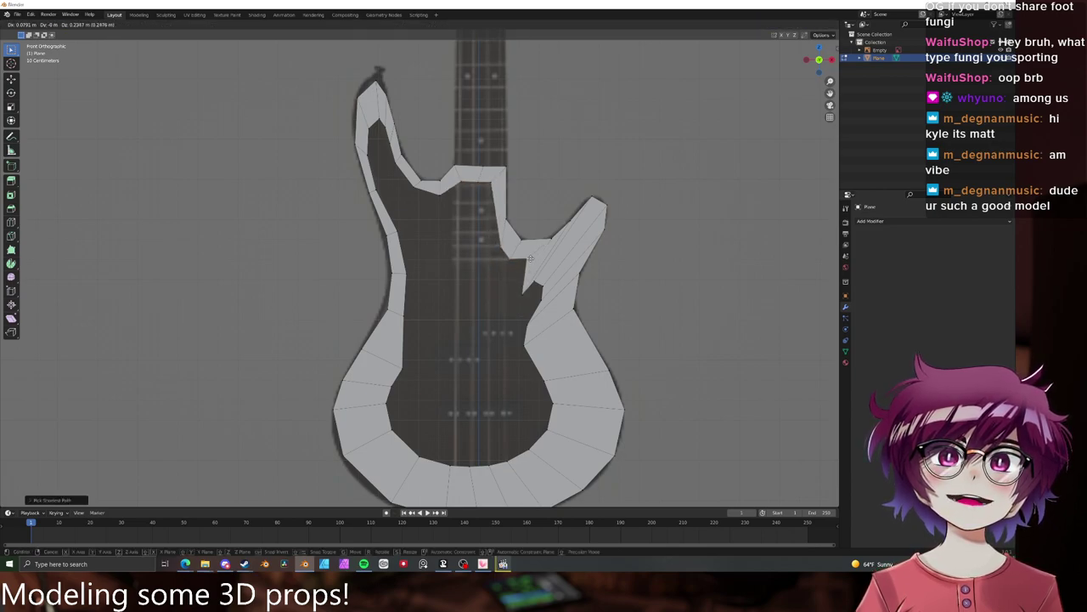
{"action": "left_click", "coordinate": [539, 255]}
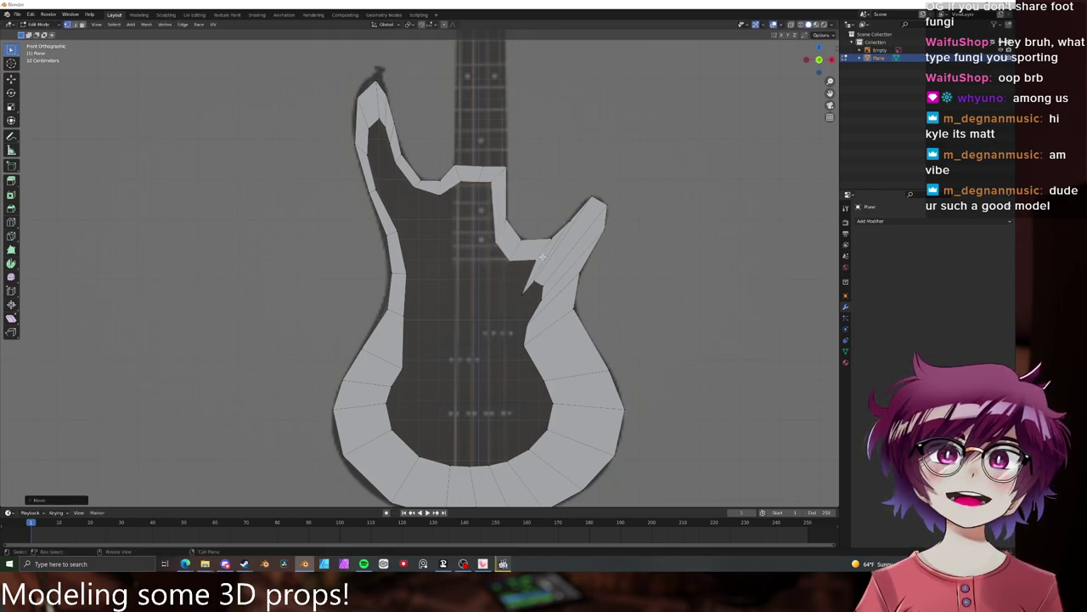
- Move the inner ring's right horn vertices up into the tip of the right horn
{"action": "left_click", "coordinate": [539, 299], "text": "ctrl"}
{"action": "key", "text": "g"}
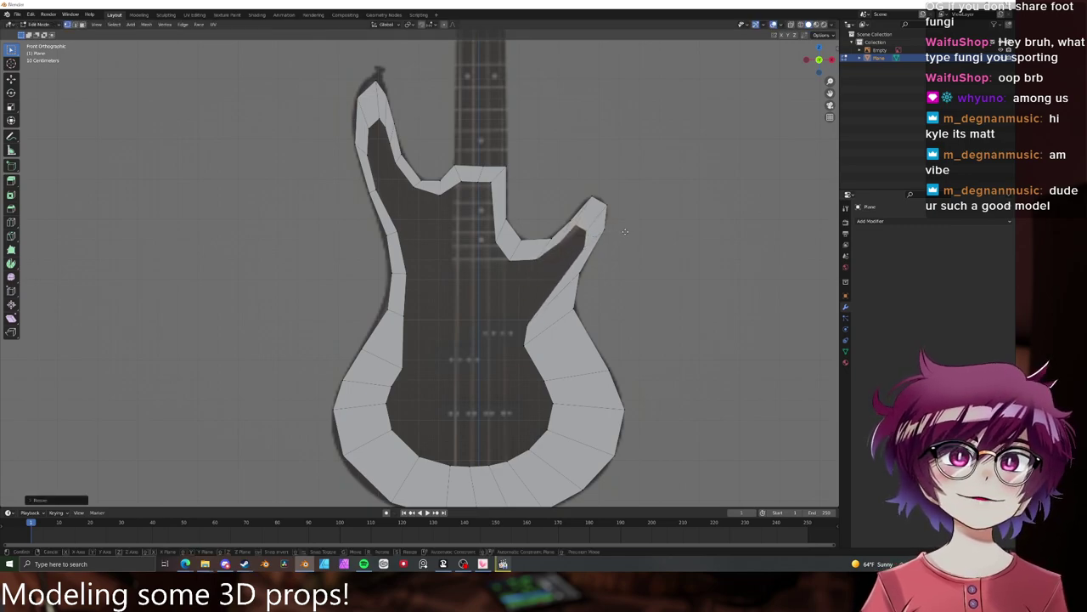
{"action": "left_click", "coordinate": [629, 228]}
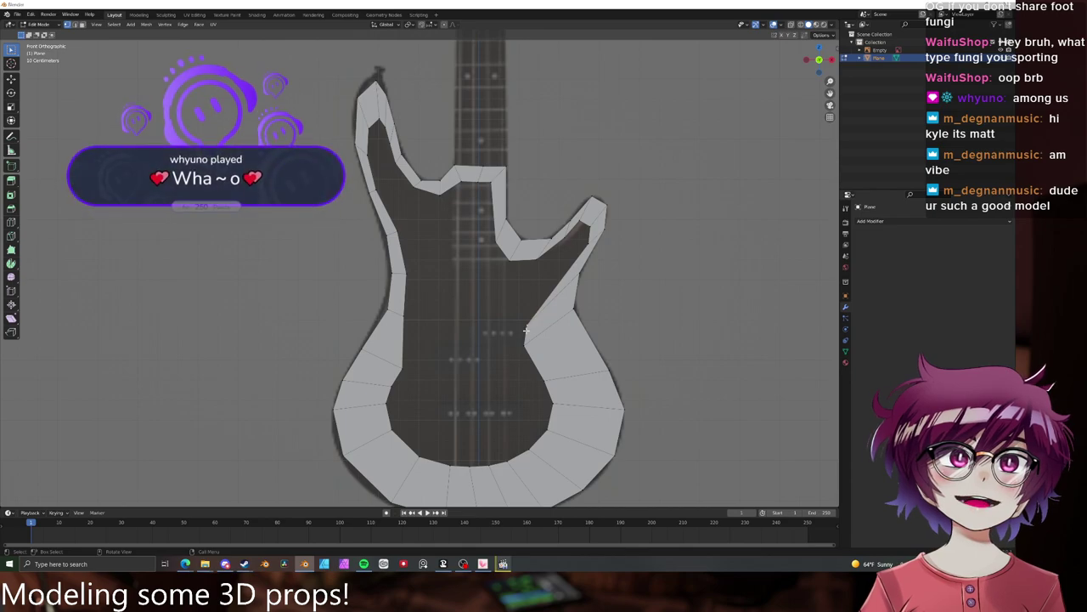
- Move the inner ring's vertices from the right waist to the lower right side outward along the outer outline
{"action": "left_click", "coordinate": [545, 390], "text": "ctrl"}
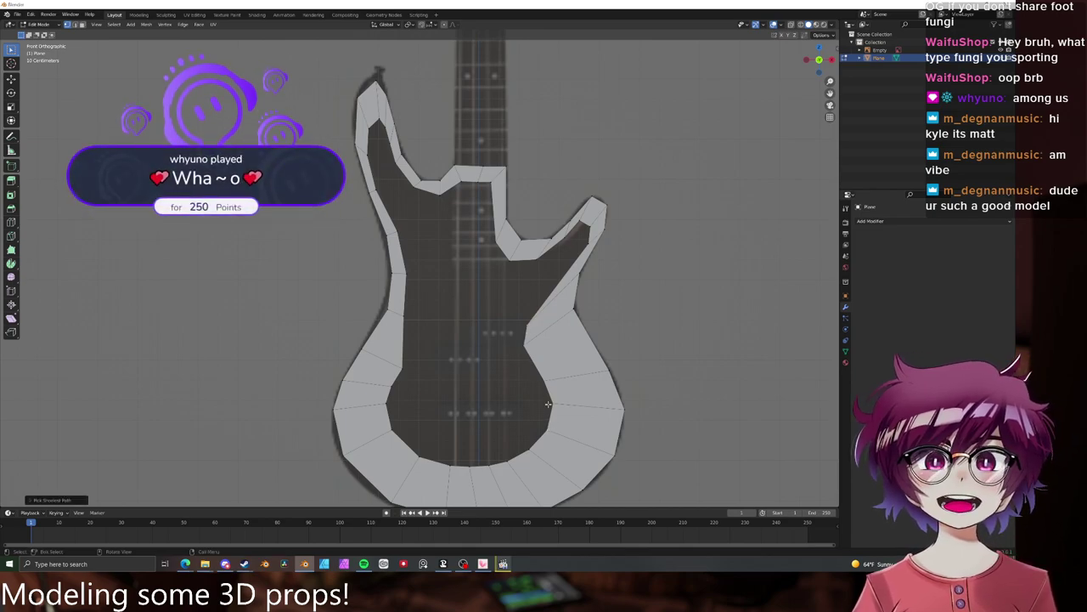
{"action": "key", "text": "g"}
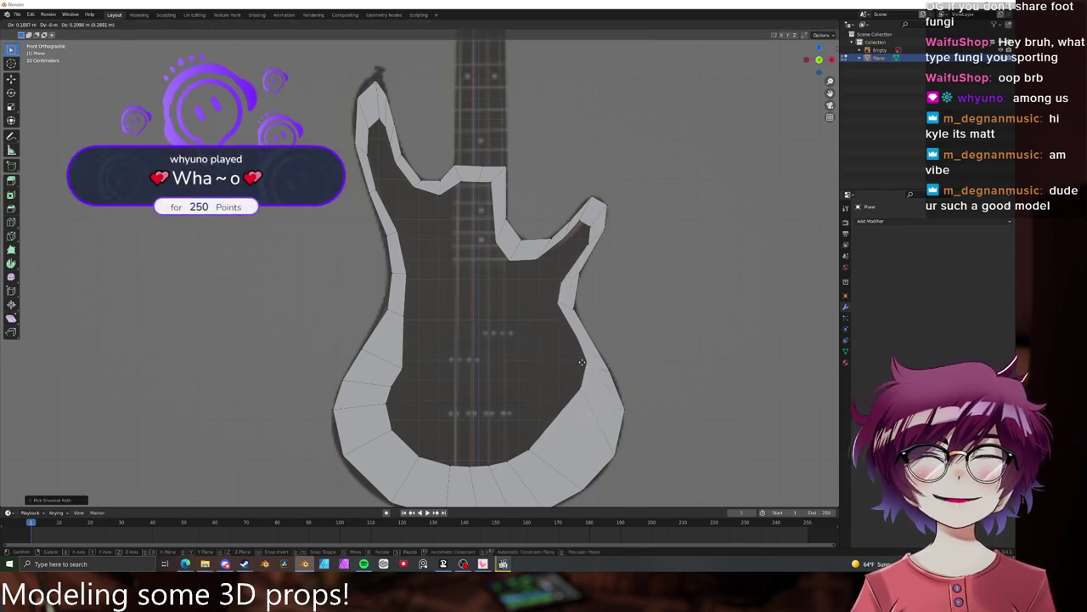
{"action": "left_click", "coordinate": [586, 380]}
{"action": "left_click", "coordinate": [581, 388]}
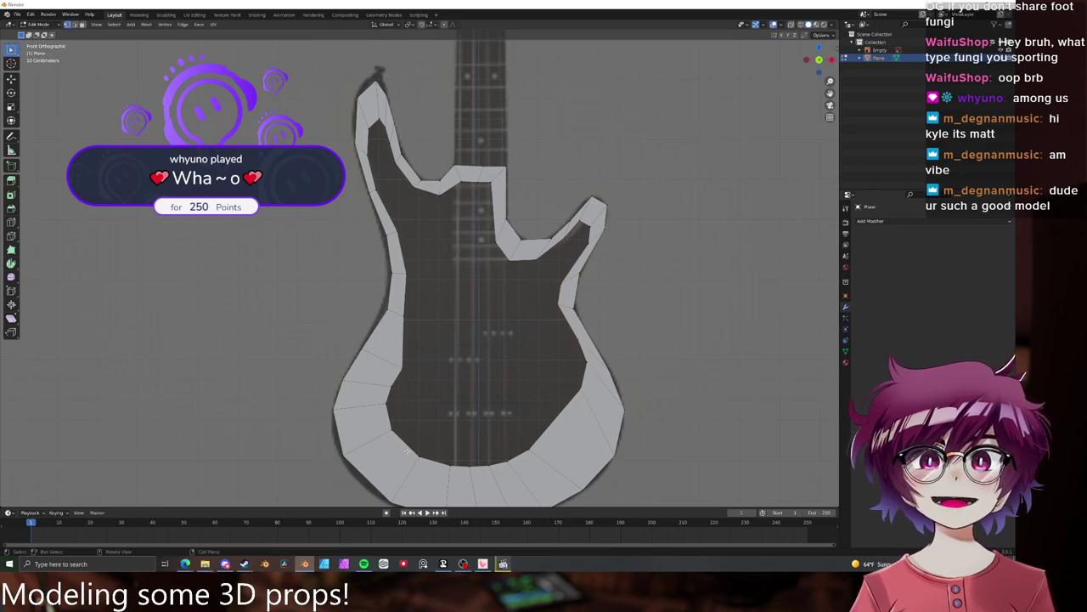
- Move the inner ring's bottom and lower right vertices outward to narrow the border along the outer outline
{"action": "left_click", "coordinate": [414, 440], "text": "ctrl"}
{"action": "middle_click_drag", "start_coordinate": [502, 416], "coordinate": [501, 358], "text": "shift"}
{"action": "key", "text": "g"}
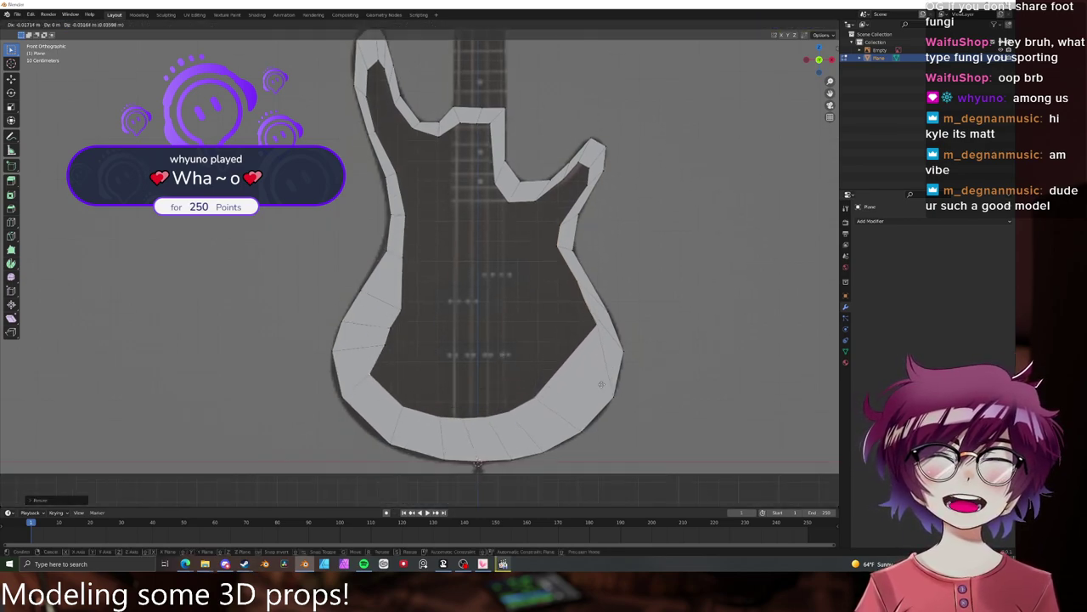
{"action": "left_click", "coordinate": [613, 403]}
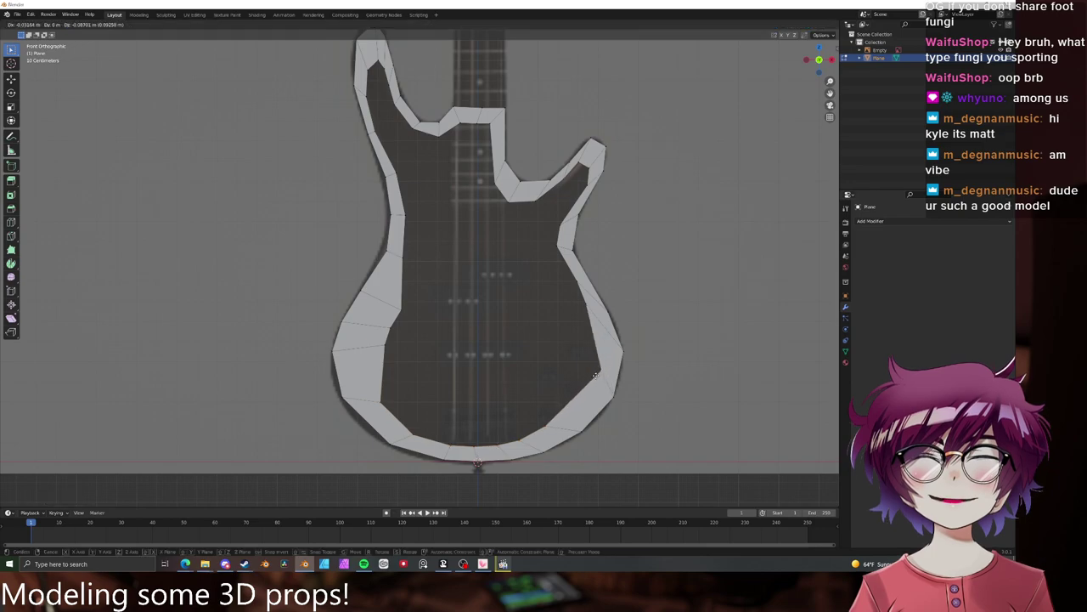
- Move the inner ring's vertices on the left side, below the waist, outward close to the outer outline
{"action": "left_click", "coordinate": [385, 346]}
{"action": "key", "text": "g"}
{"action": "left_click", "coordinate": [364, 346]}
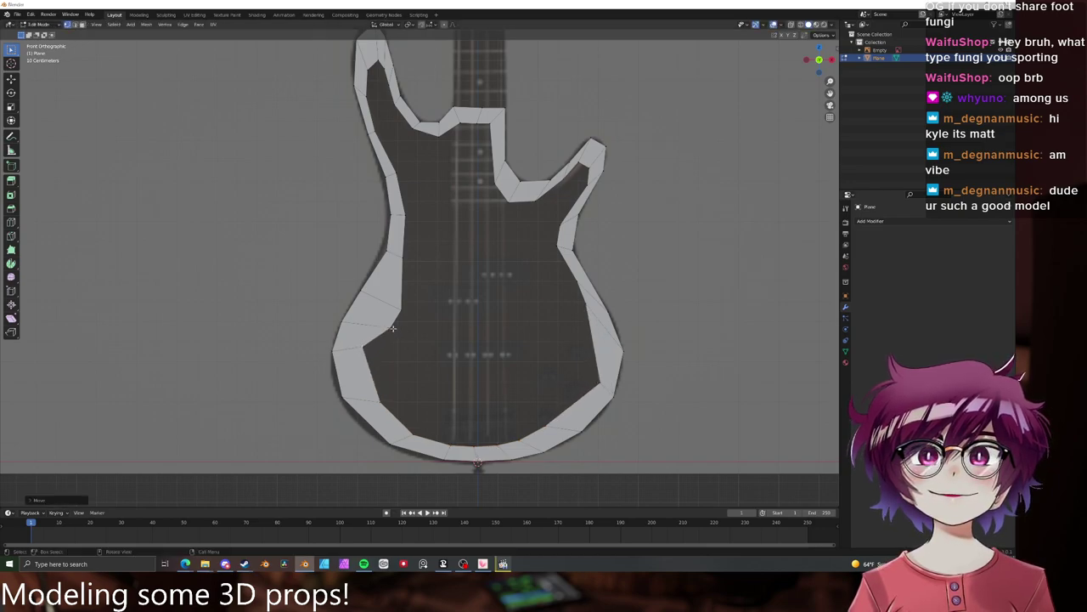
{"action": "left_click", "coordinate": [391, 329]}
{"action": "key", "text": "g"}
{"action": "left_click", "coordinate": [368, 326]}
{"action": "left_click", "coordinate": [403, 315]}
{"action": "key", "text": "g"}
{"action": "left_click", "coordinate": [384, 298]}
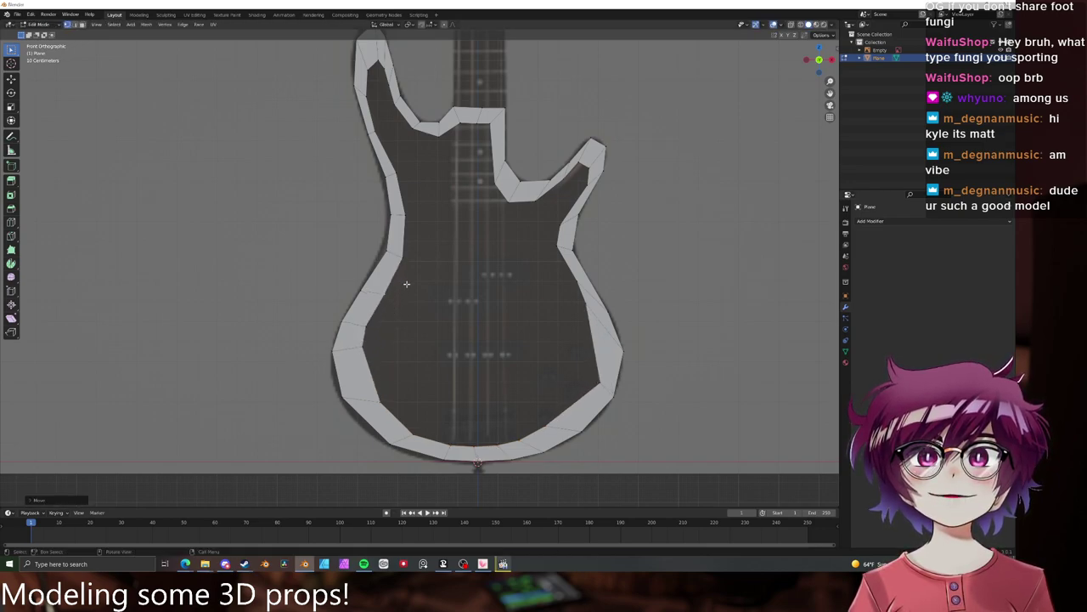
- Adjust the inner ring's vertices from the lower left curve to the bottom to even out the border's width
{"action": "left_click", "coordinate": [383, 400]}
{"action": "key", "text": "g"}
{"action": "left_click", "coordinate": [371, 394]}
{"action": "left_click", "coordinate": [417, 435]}
{"action": "key", "text": "g"}
{"action": "left_click", "coordinate": [403, 427]}
{"action": "left_click", "coordinate": [447, 446]}
{"action": "key", "text": "g"}
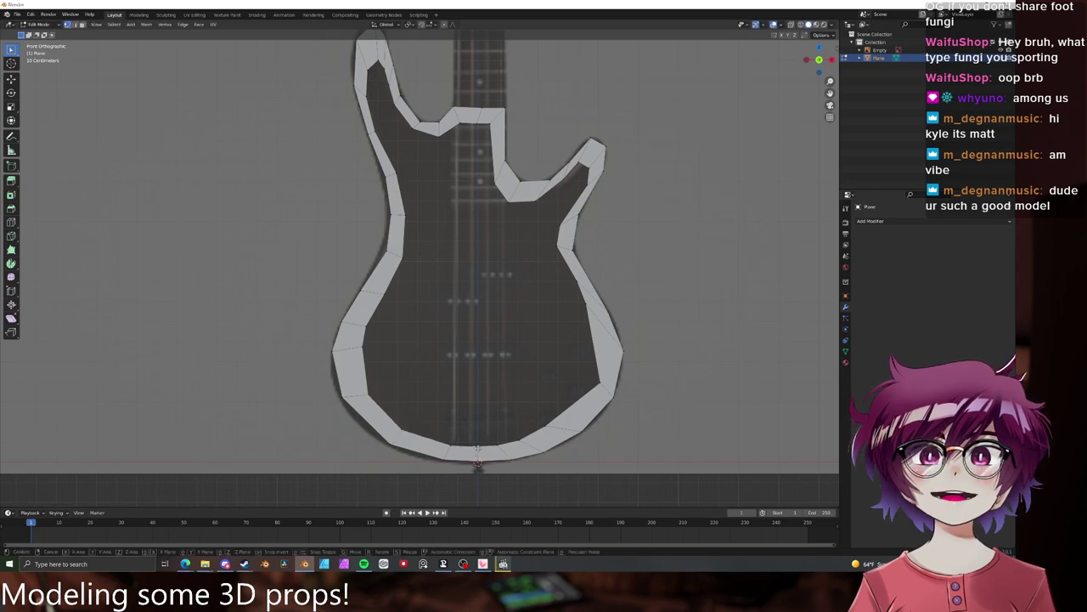
{"action": "left_click", "coordinate": [452, 445]}
- Reposition the inner ring's vertices along the lower right curve and right side for an even border width
{"action": "left_click", "coordinate": [501, 445]}
{"action": "key", "text": "g"}
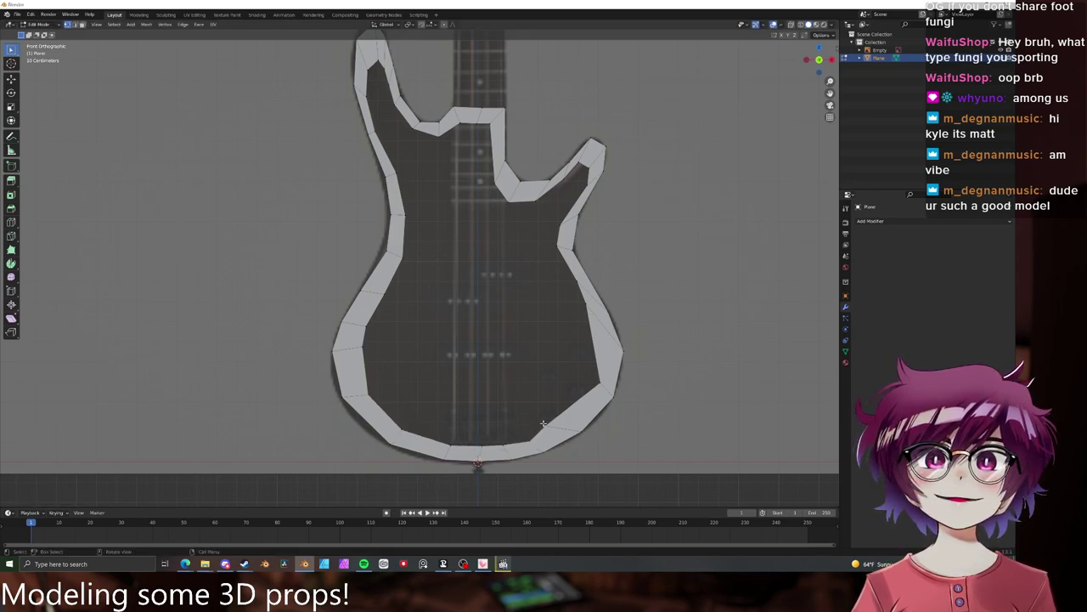
{"action": "key", "text": "g"}
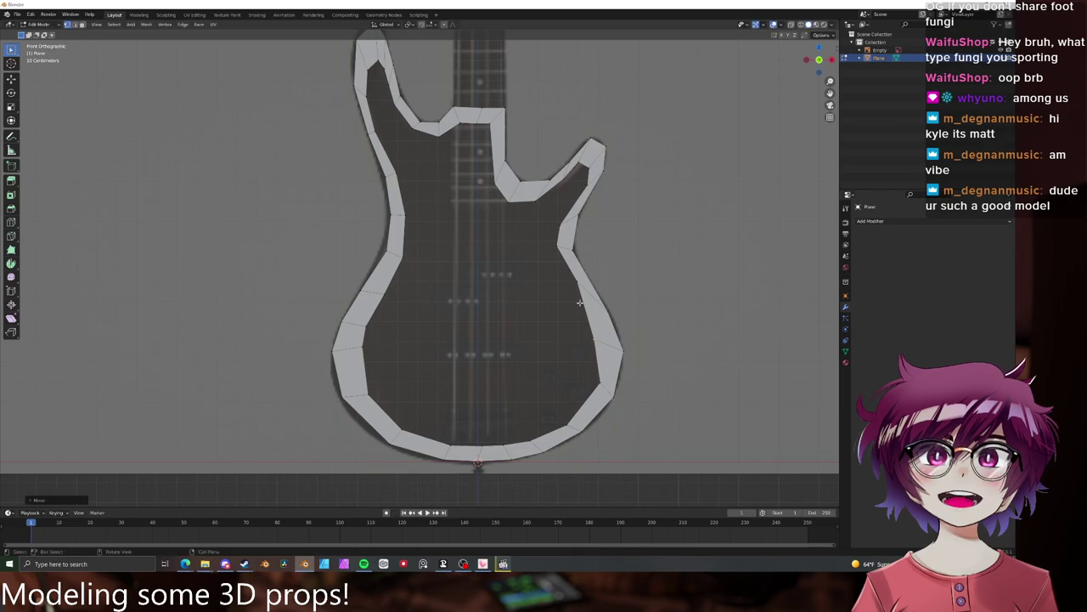
{"action": "right_click", "coordinate": [583, 311]}
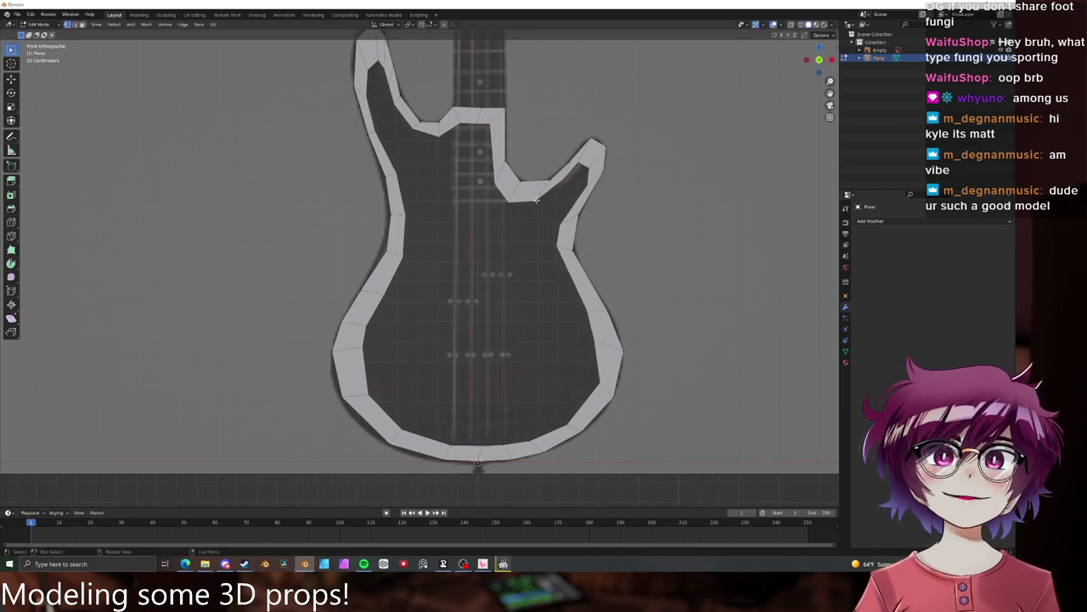
- Apply Smooth Vertices repeatedly to the whole inner ring
{"action": "right_click", "coordinate": [538, 206]}
{"action": "left_click", "coordinate": [518, 297]}
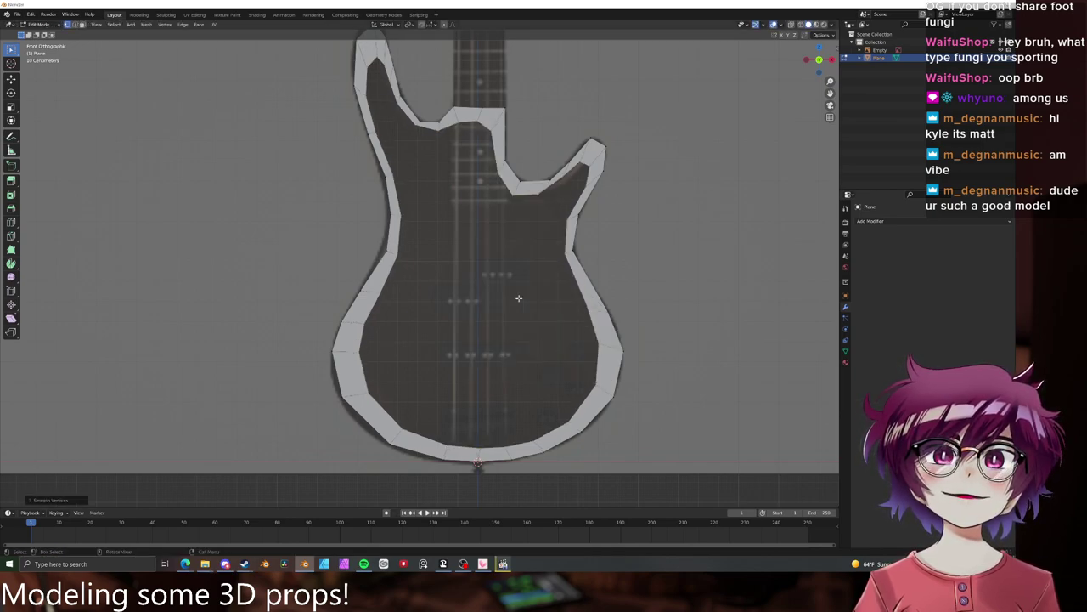
{"action": "right_click", "coordinate": [519, 297]}
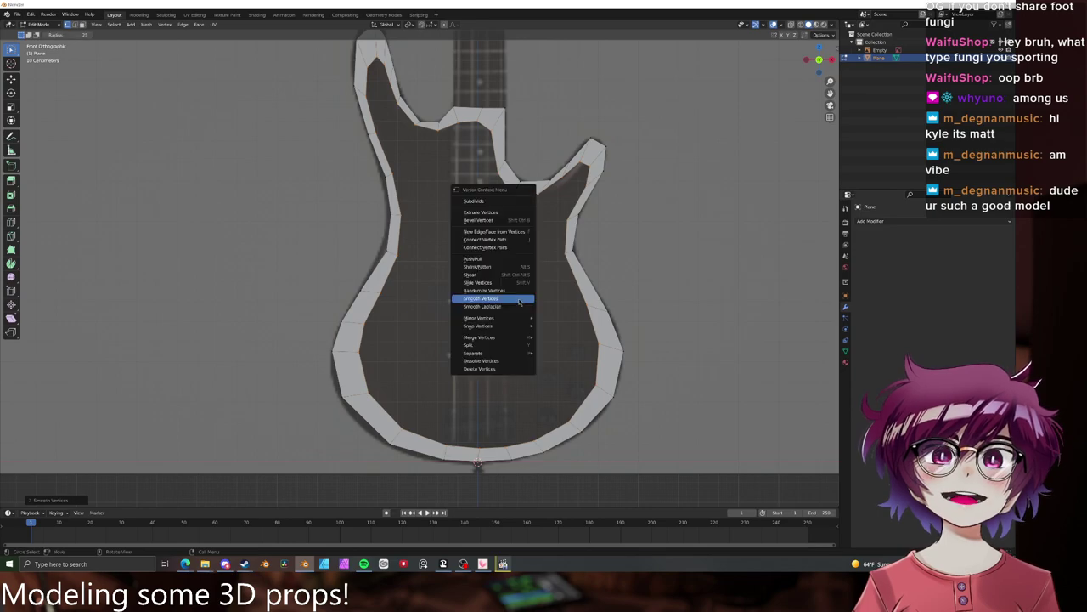
{"action": "left_click", "coordinate": [520, 299]}
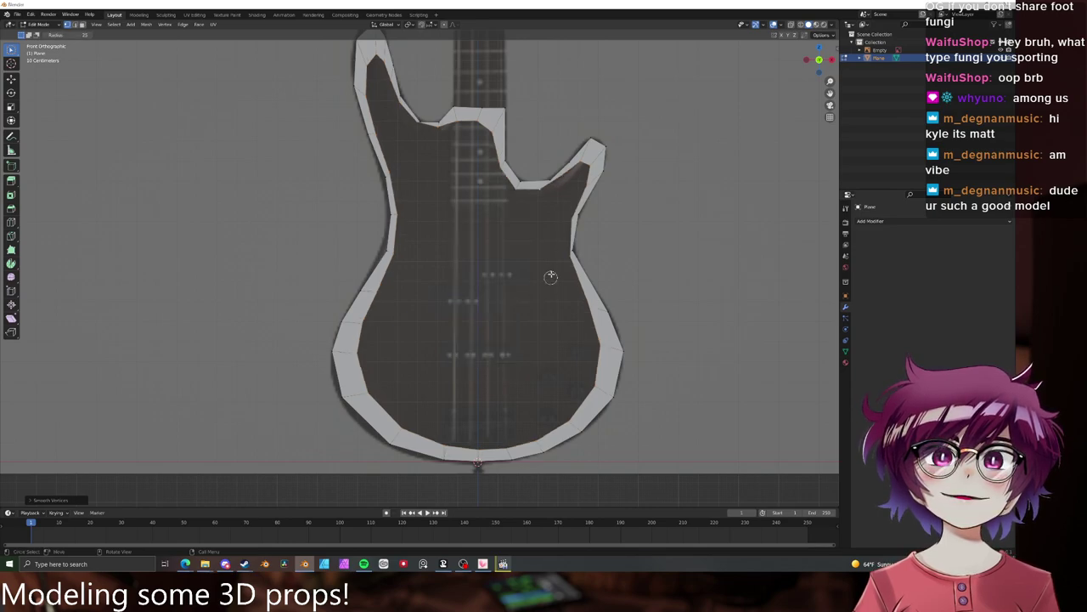
- Scale the inner ring slightly and move it down along Z to rebalance the border around the body
{"action": "key", "text": "s"}
{"action": "left_click", "coordinate": [611, 237]}
{"action": "key", "text": "g"}
{"action": "key", "text": "z"}
{"action": "left_click", "coordinate": [613, 242]}
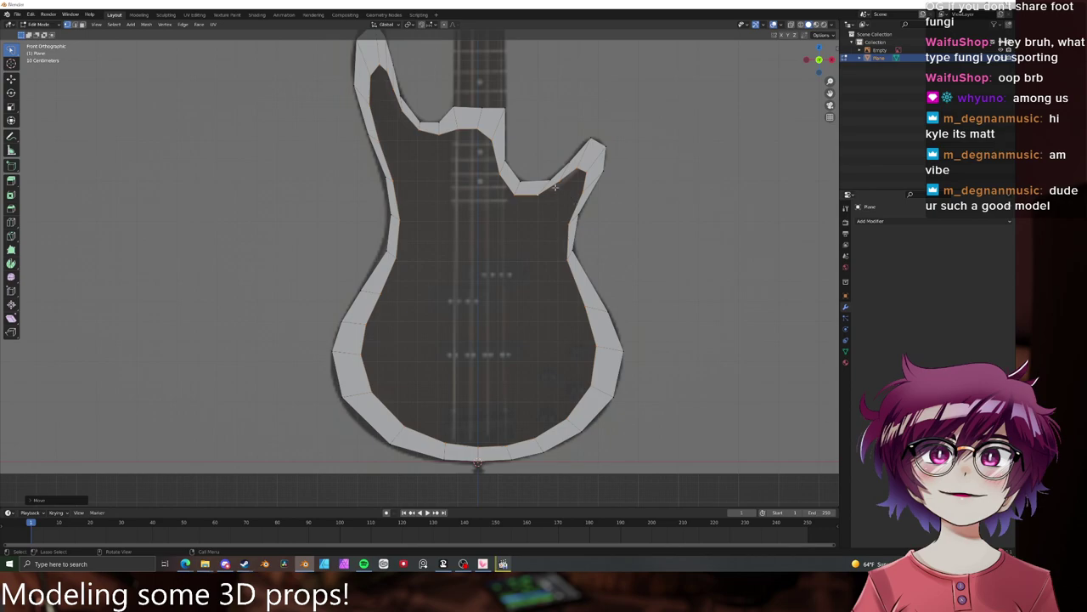
- Adjust the inner ring's vertices at the right cutaway and the right horn's tip to follow the outline
{"action": "left_click", "coordinate": [540, 195]}
{"action": "key", "text": "g"}
{"action": "left_click", "coordinate": [548, 196]}
{"action": "left_click", "coordinate": [584, 172]}
{"action": "key", "text": "g"}
{"action": "left_click", "coordinate": [585, 174]}
{"action": "left_click", "coordinate": [575, 168]}
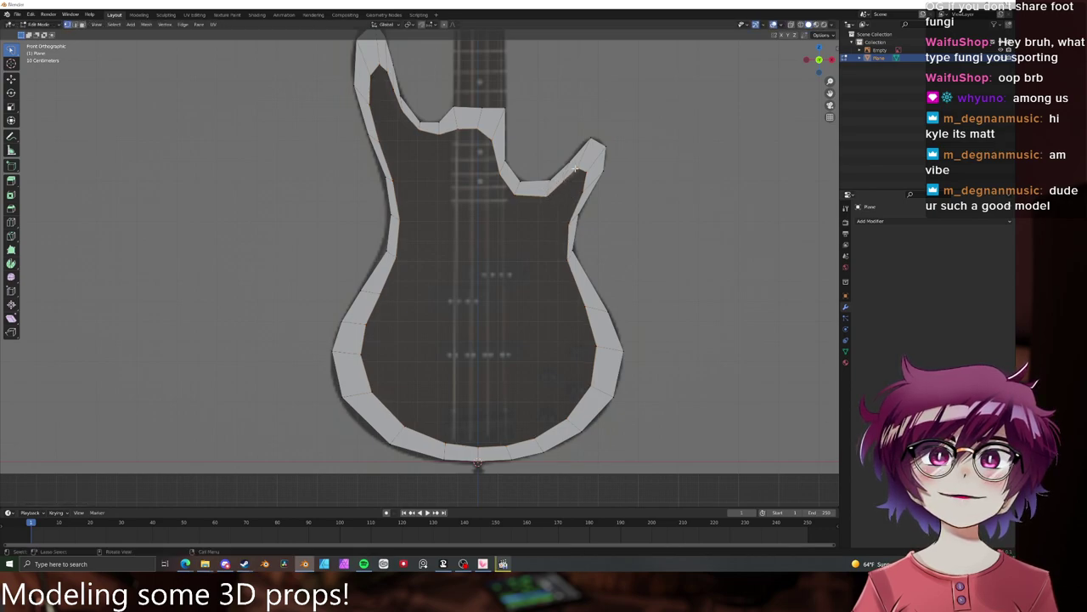
{"action": "key", "text": "g"}
{"action": "left_click", "coordinate": [583, 169]}
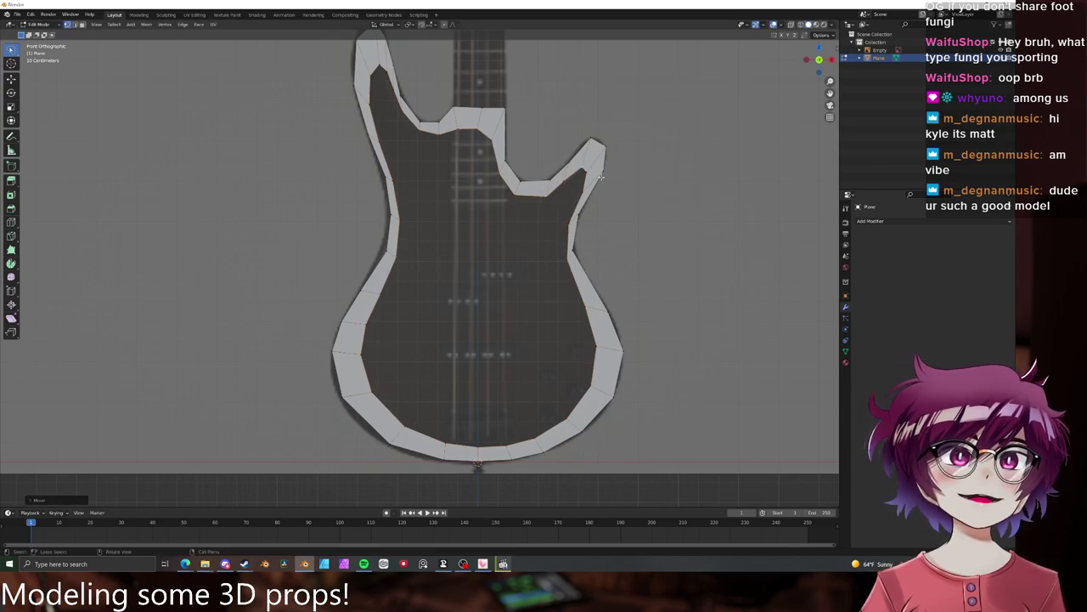
{"action": "middle_click_drag", "start_coordinate": [602, 177], "coordinate": [597, 193], "text": "shift"}
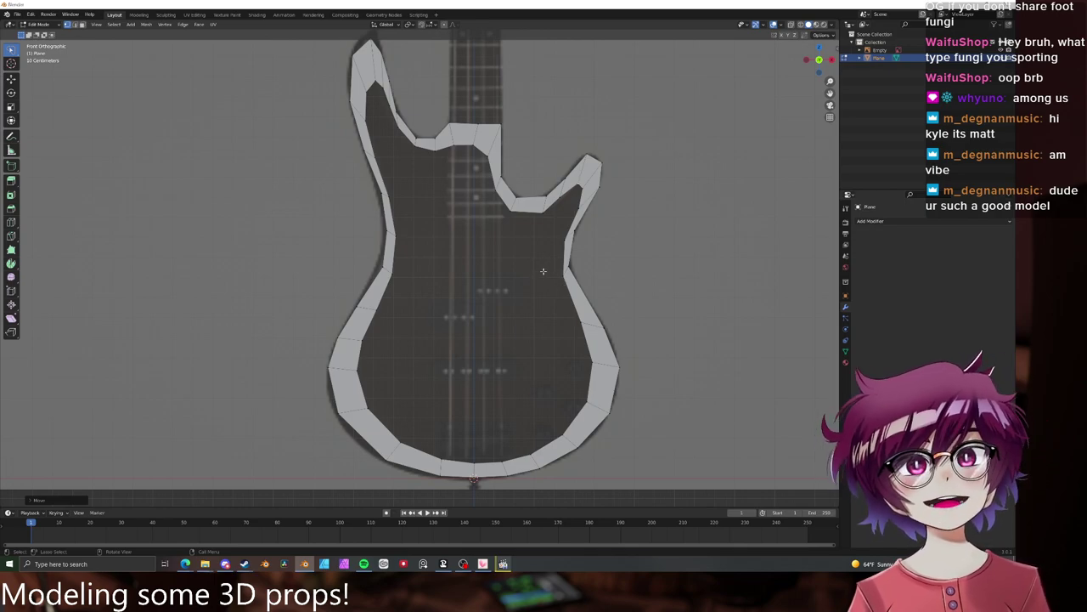
- Extrude the inner ring's lower left vertex upward into the body and adjust the new vertex's position
{"action": "key", "text": "alt+a"}
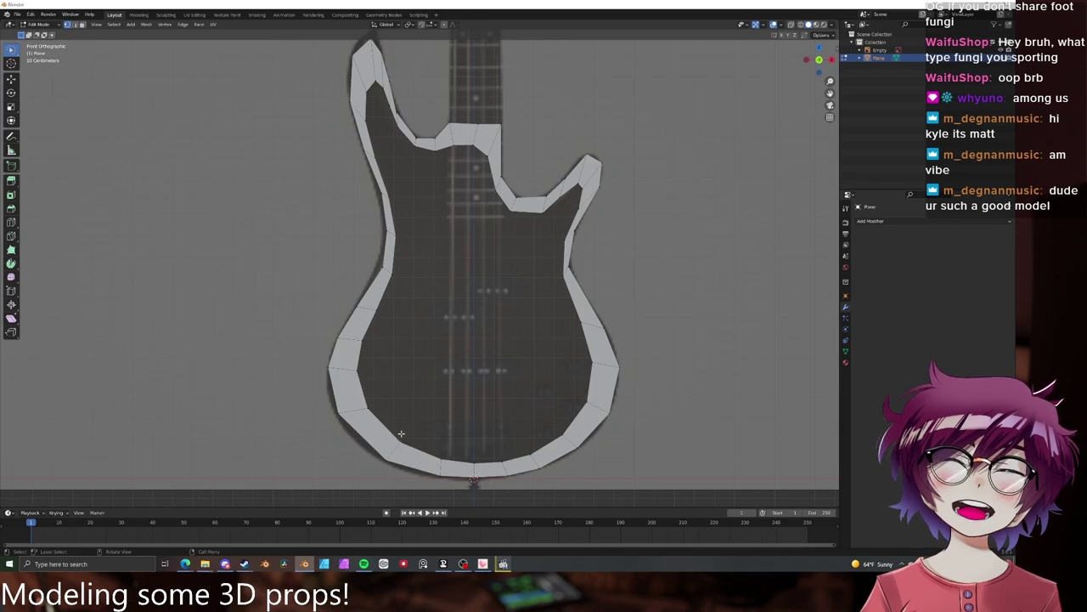
{"action": "key", "text": "g"}
{"action": "left_click", "coordinate": [403, 401]}
{"action": "scroll", "coordinate": [400, 416], "scroll_direction": "up", "scroll_amount": 5}
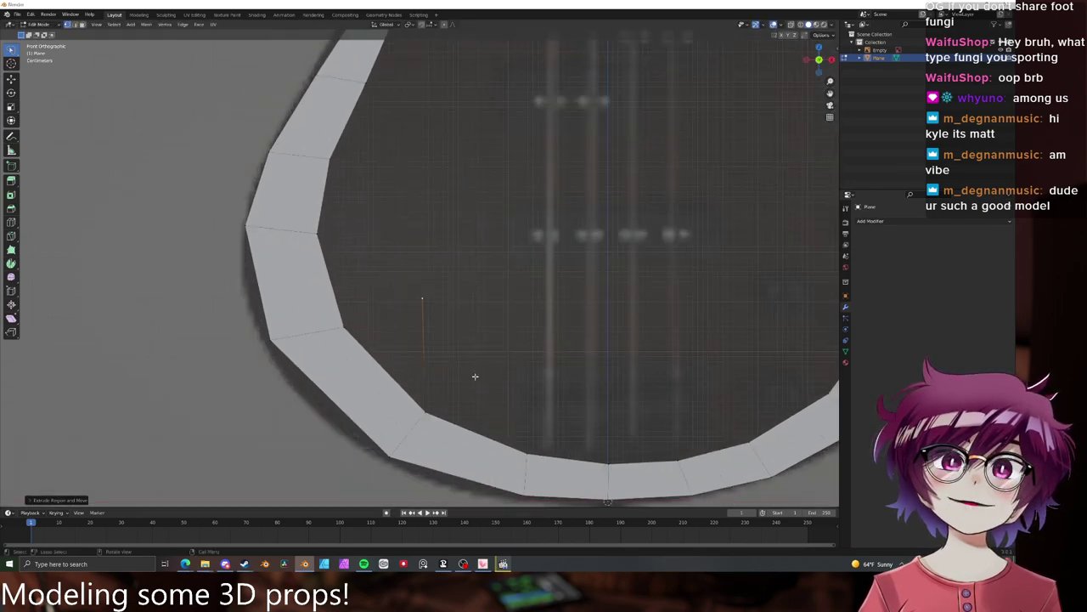
{"action": "scroll", "coordinate": [481, 355], "scroll_direction": "down", "scroll_amount": 2}
{"action": "scroll", "coordinate": [455, 320], "scroll_direction": "down", "scroll_amount": 2}
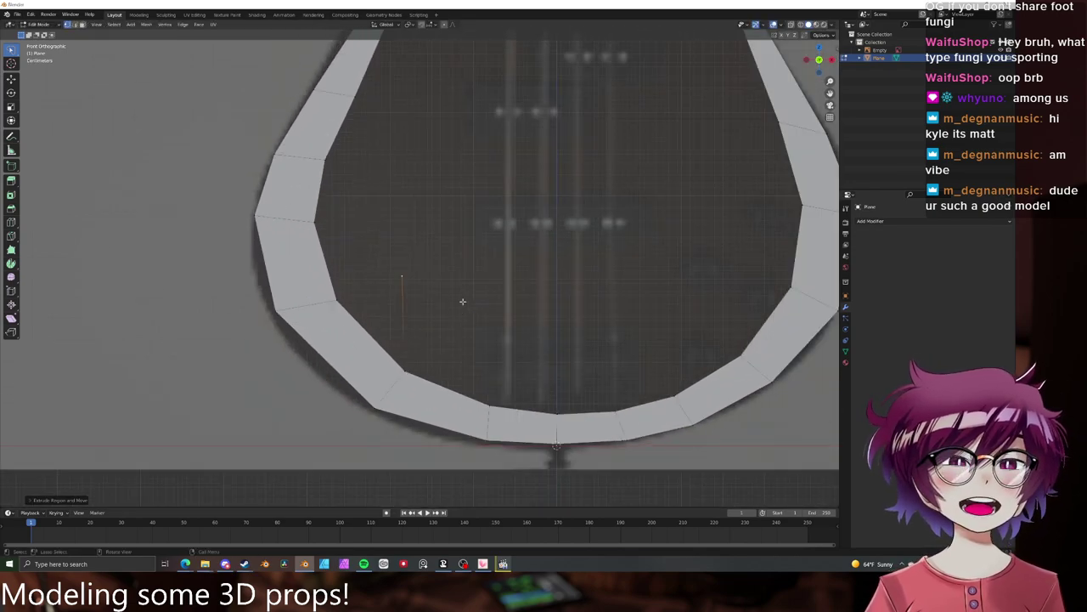
{"action": "key", "text": "g"}
{"action": "left_click", "coordinate": [466, 296]}
- In the preferences' theme settings for the 3D Viewport, set the vertex size to 9 px and close the preferences
{"action": "left_click", "coordinate": [30, 14]}
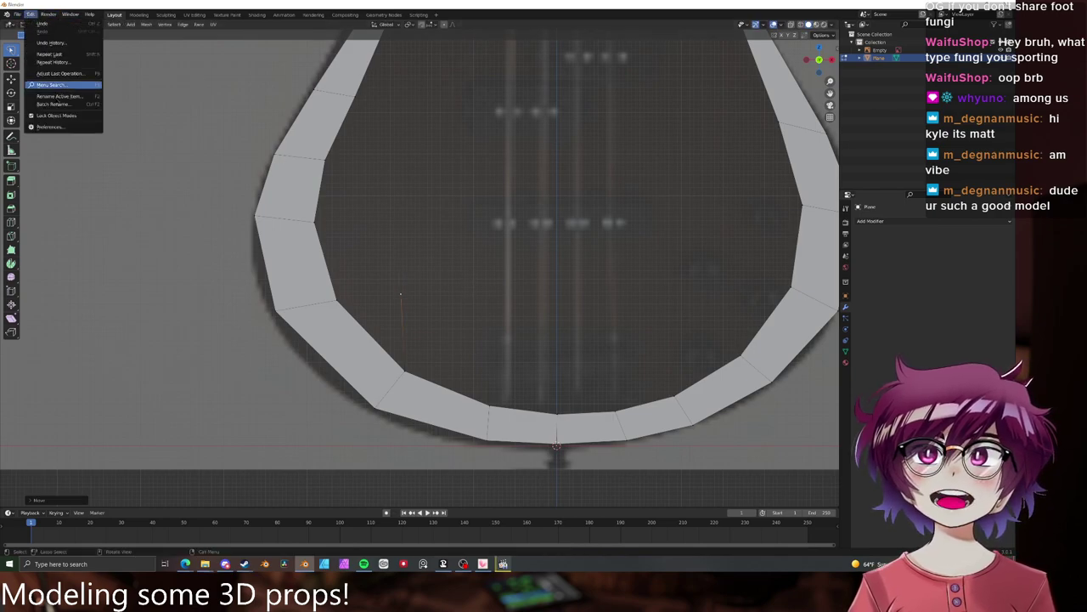
{"action": "left_click", "coordinate": [62, 126]}
{"action": "left_click", "coordinate": [30, 15]}
{"action": "left_click", "coordinate": [51, 223]}
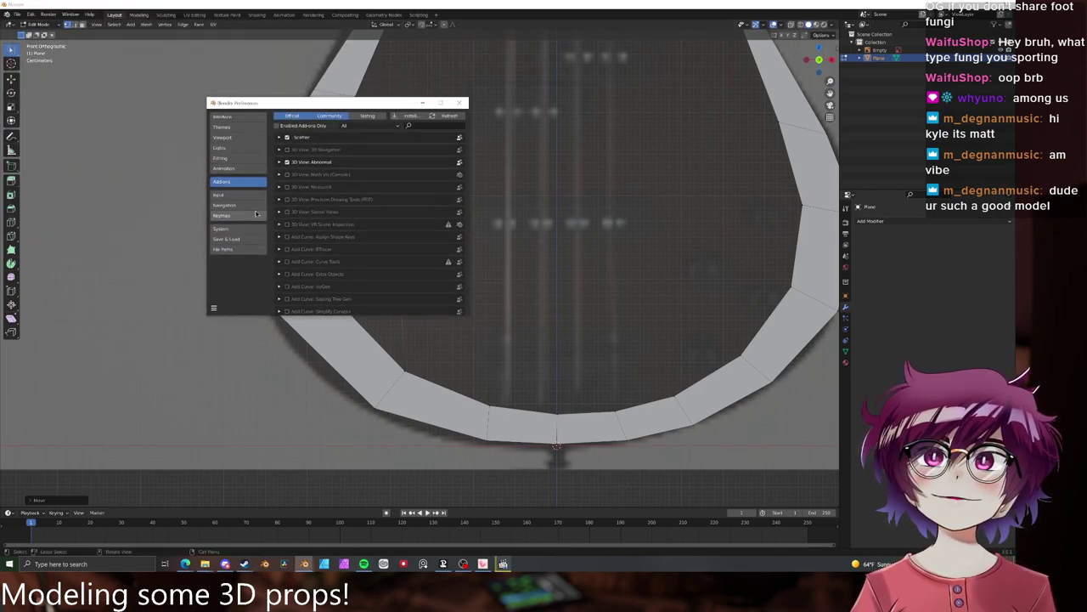
{"action": "left_click", "coordinate": [230, 138]}
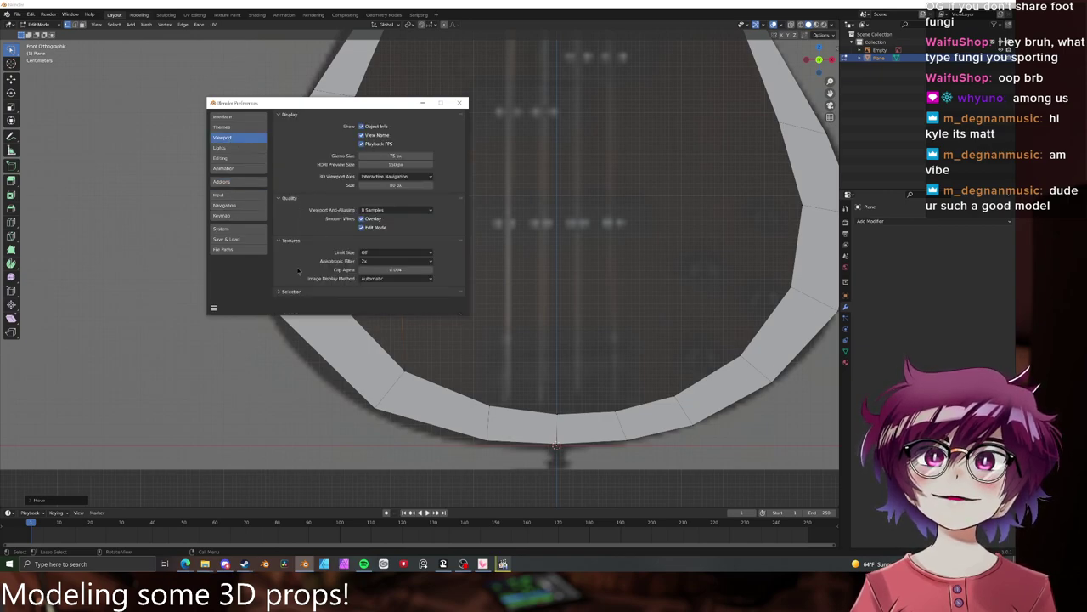
{"action": "left_click", "coordinate": [227, 127]}
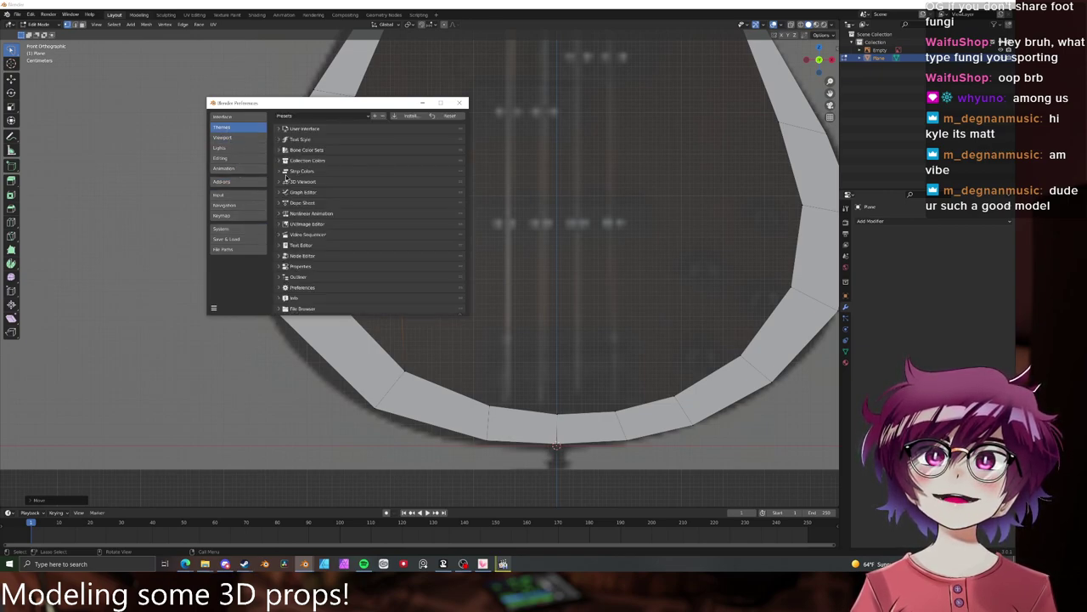
{"action": "left_click", "coordinate": [302, 128]}
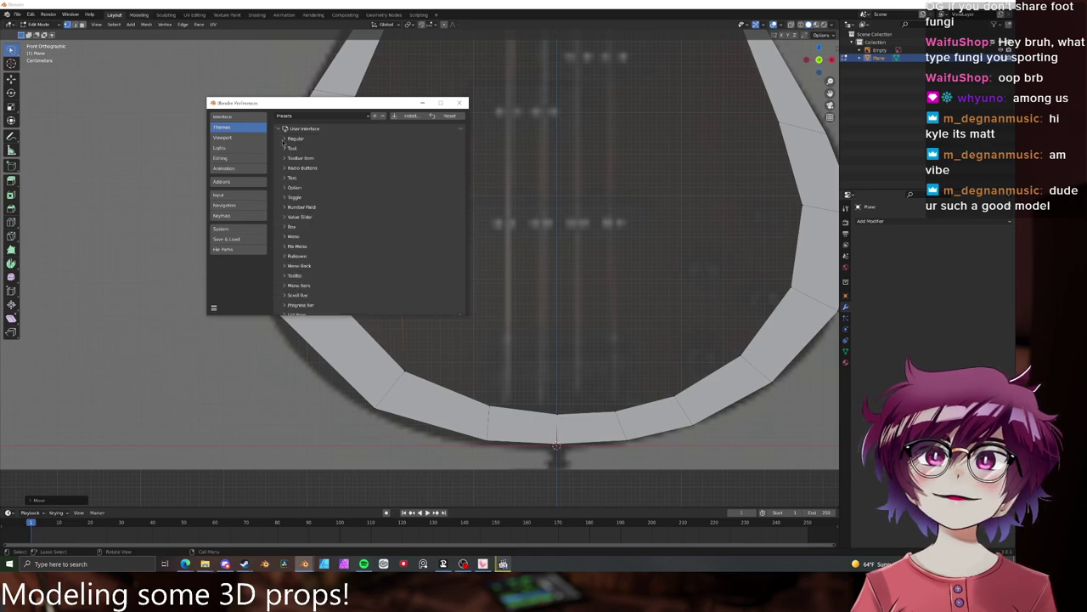
{"action": "left_click", "coordinate": [289, 138]}
{"action": "left_click", "coordinate": [286, 139]}
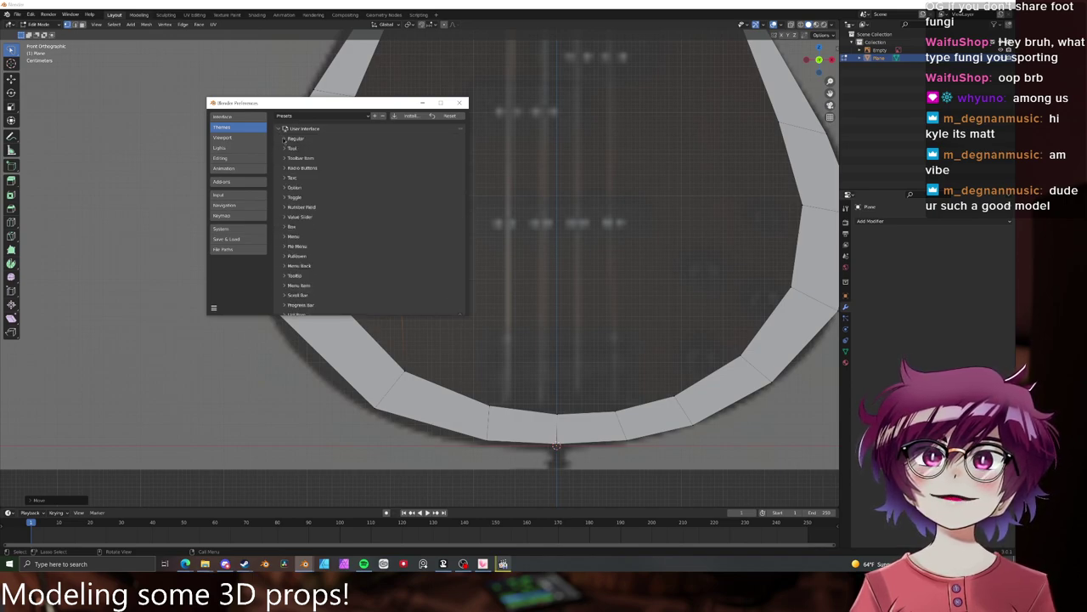
{"action": "scroll", "coordinate": [324, 173], "scroll_direction": "down", "scroll_amount": 10}
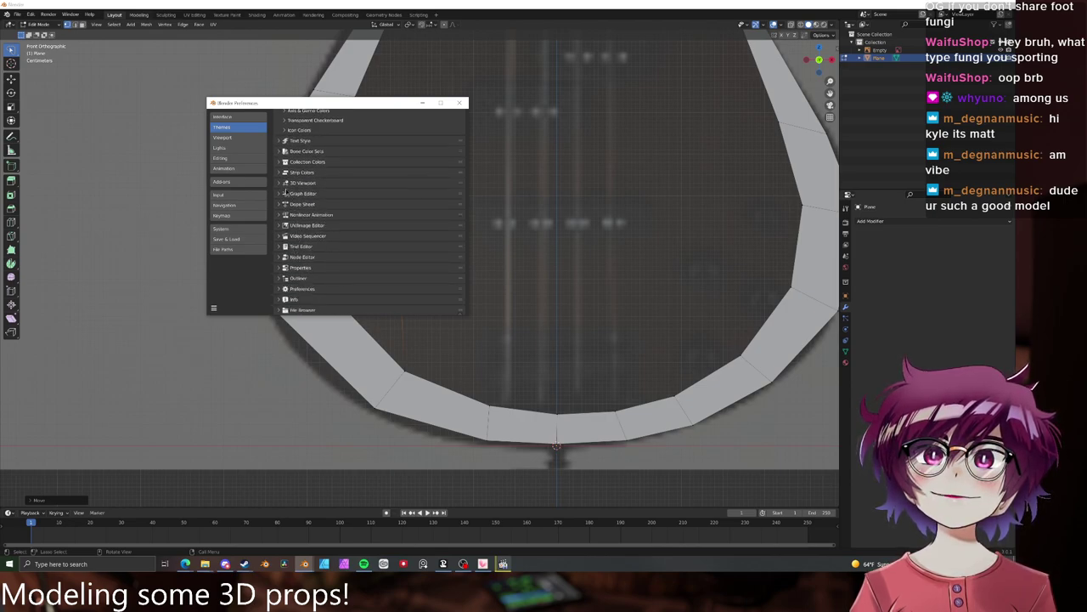
{"action": "left_click", "coordinate": [282, 183]}
{"action": "scroll", "coordinate": [303, 214], "scroll_direction": "down", "scroll_amount": 10}
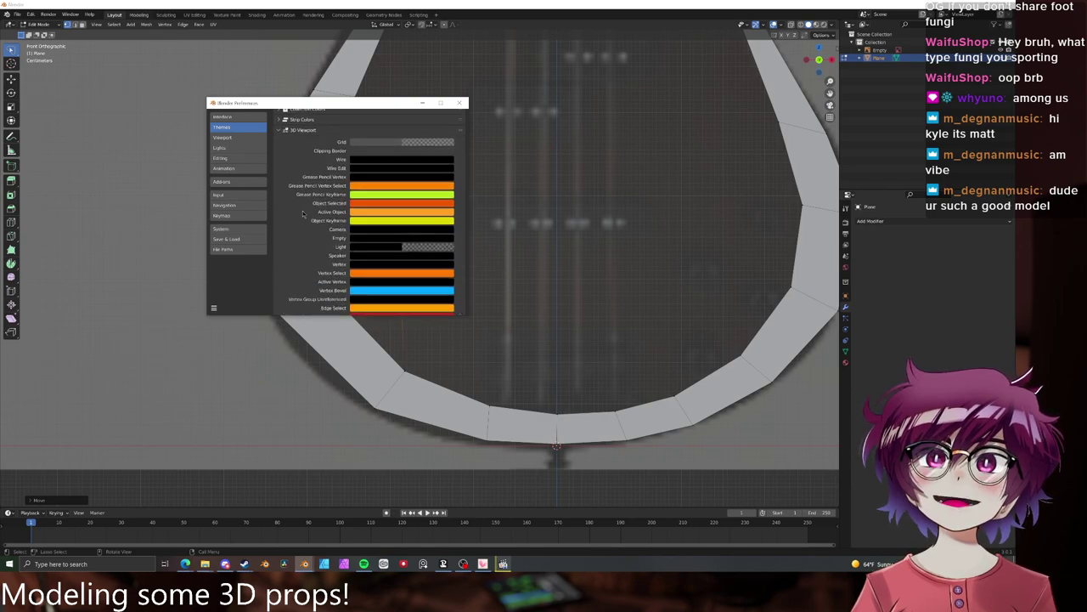
{"action": "scroll", "coordinate": [307, 207], "scroll_direction": "down", "scroll_amount": 6}
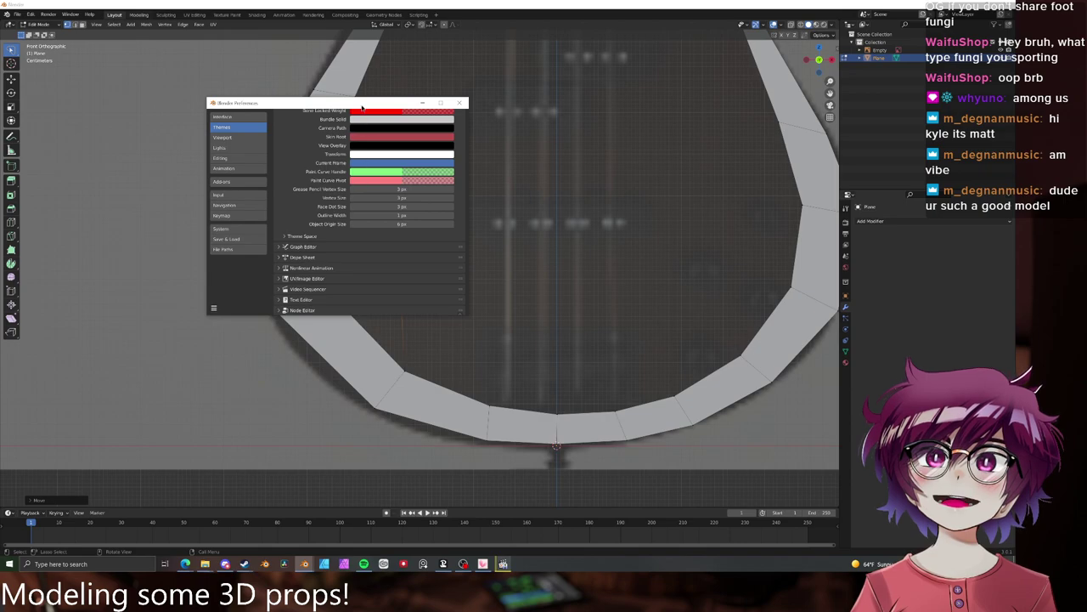
{"action": "left_click_drag", "start_coordinate": [361, 108], "coordinate": [583, 139]}
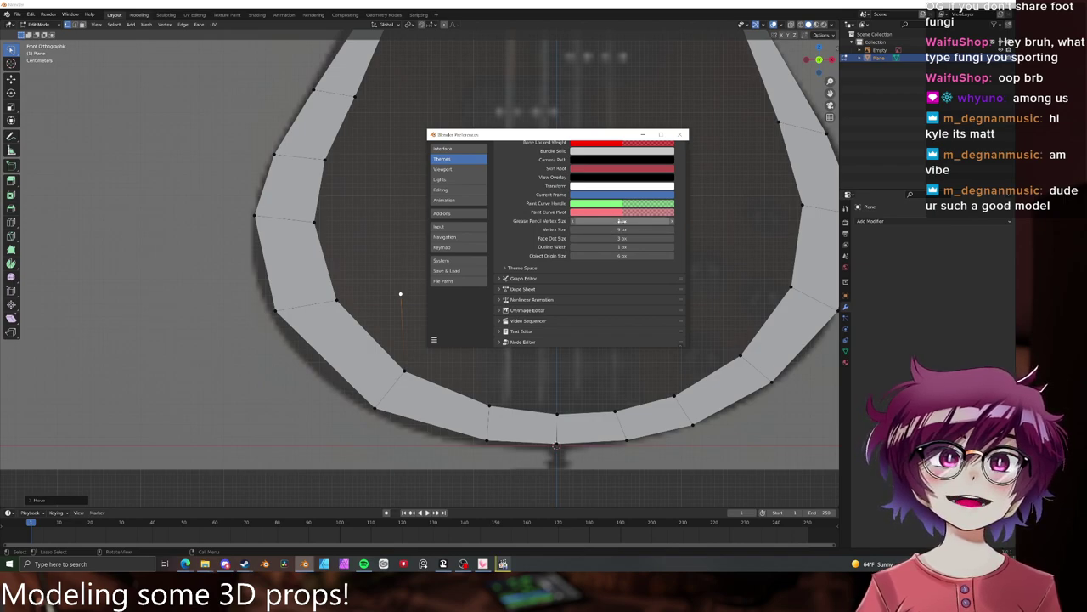
{"action": "left_click", "coordinate": [679, 134]}
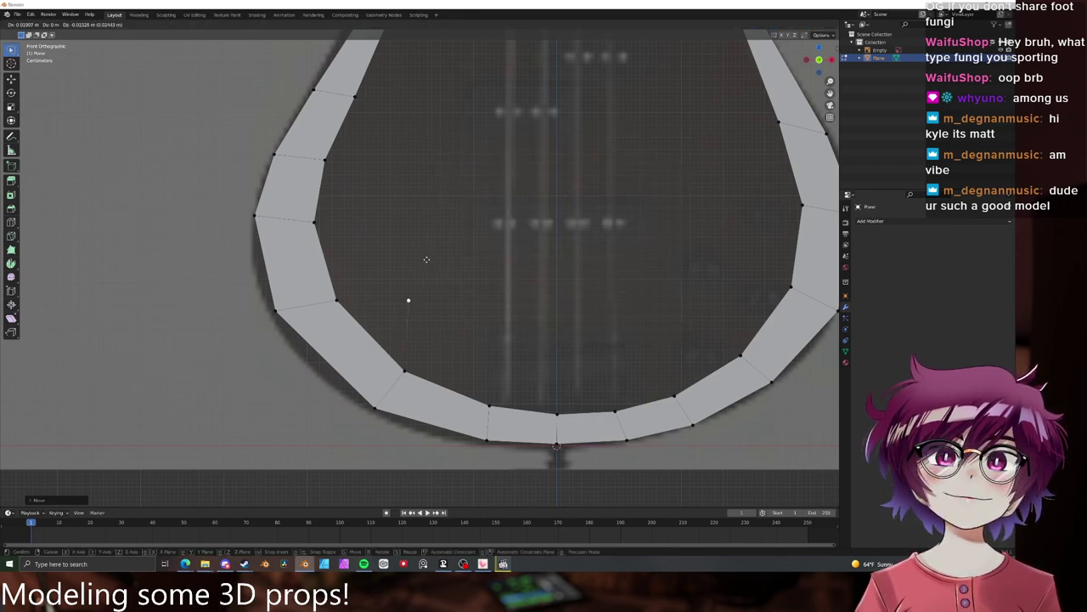
- Fill a face between the extruded vertex and the three adjacent inner ring vertices at the lower left
{"action": "left_click", "coordinate": [344, 299], "text": "shift"}
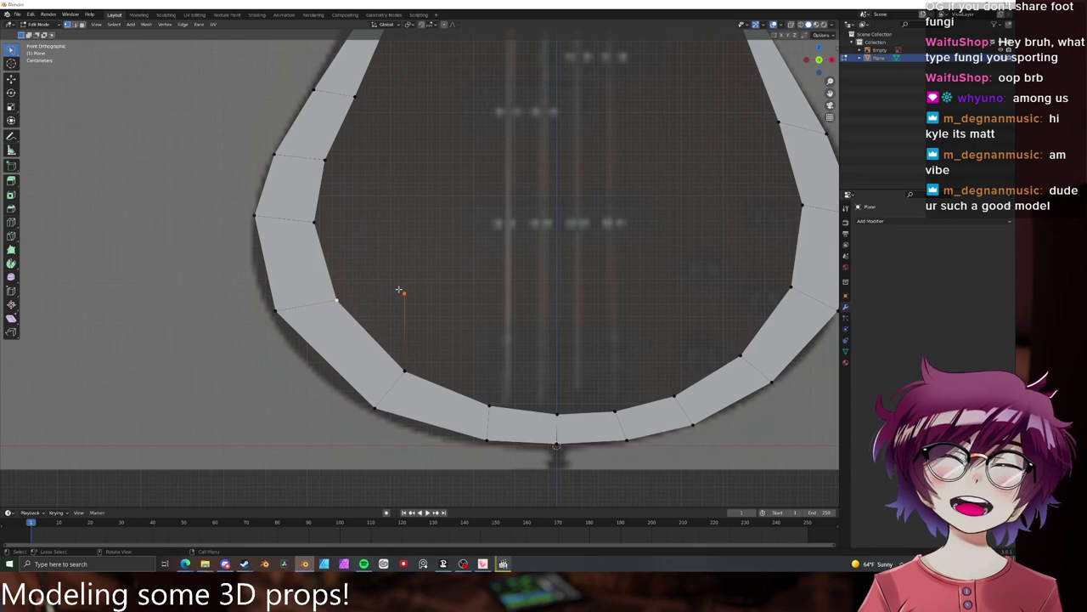
{"action": "left_click", "coordinate": [315, 222], "text": "shift"}
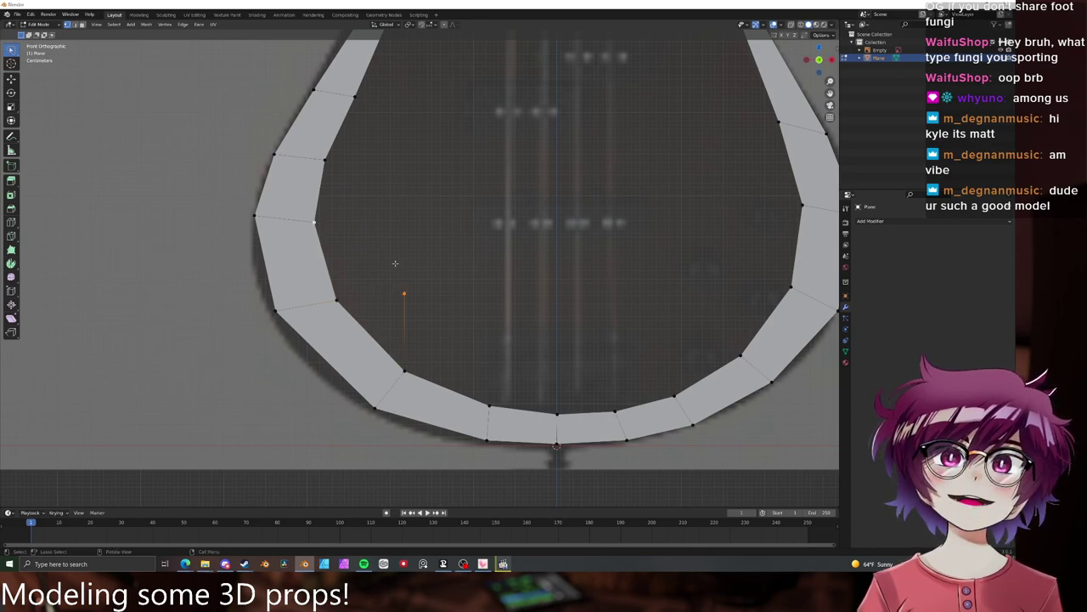
{"action": "left_click", "coordinate": [403, 370], "text": "shift"}
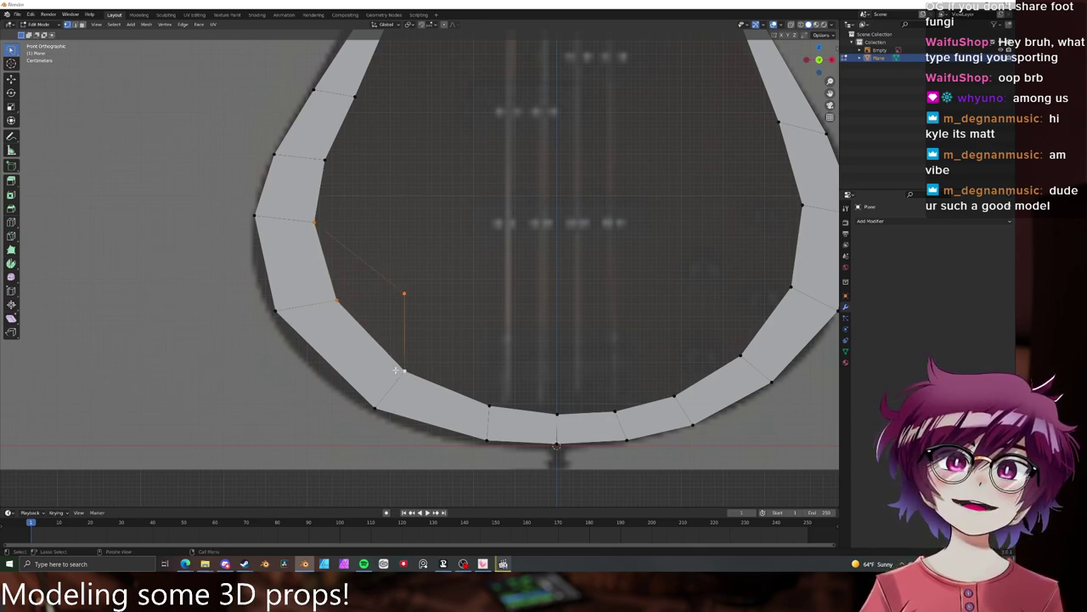
{"action": "key", "text": "f"}
- Move the new face's outer corner vertex slightly outward and its inner corner vertex slightly up to even its shape
{"action": "left_click", "coordinate": [340, 298]}
{"action": "key", "text": "g"}
{"action": "left_click", "coordinate": [329, 305]}
{"action": "left_click_drag", "start_coordinate": [403, 294], "coordinate": [409, 285]}
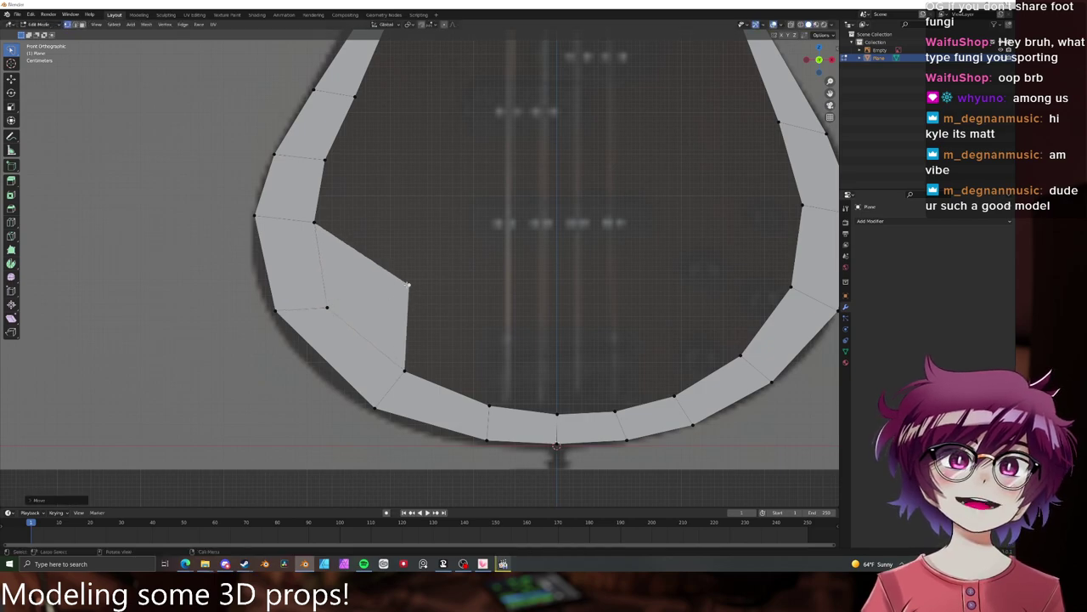
{"action": "left_click", "coordinate": [315, 226]}
{"action": "left_click", "coordinate": [416, 293]}
{"action": "key", "text": "g"}
{"action": "left_click", "coordinate": [415, 289]}
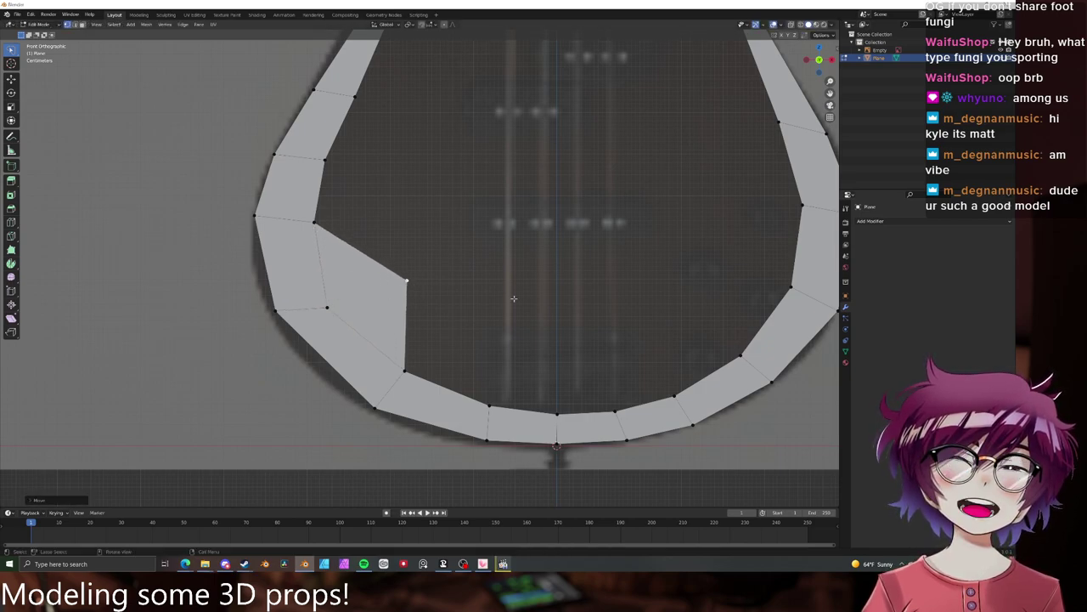
- Extrude the inner ring's lower right vertex upward into the body and fill a face between it and the adjacent inner ring vertices
{"action": "middle_click_drag", "start_coordinate": [588, 315], "coordinate": [511, 327], "text": "shift"}
{"action": "left_click", "coordinate": [651, 360]}
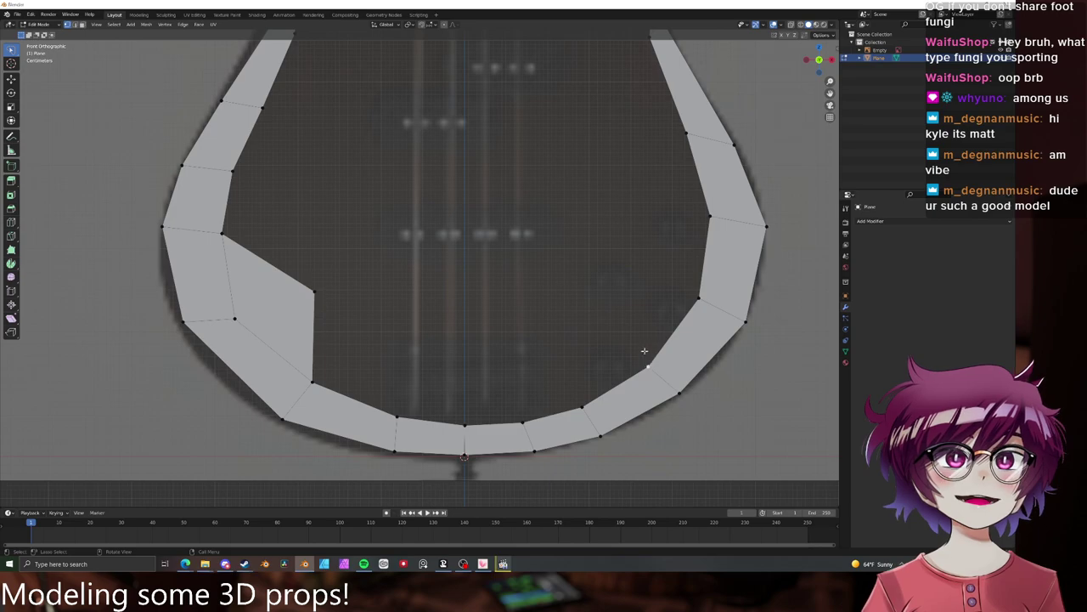
{"action": "key", "text": "e"}
{"action": "left_click", "coordinate": [638, 255]}
{"action": "left_click", "coordinate": [709, 216], "text": "shift"}
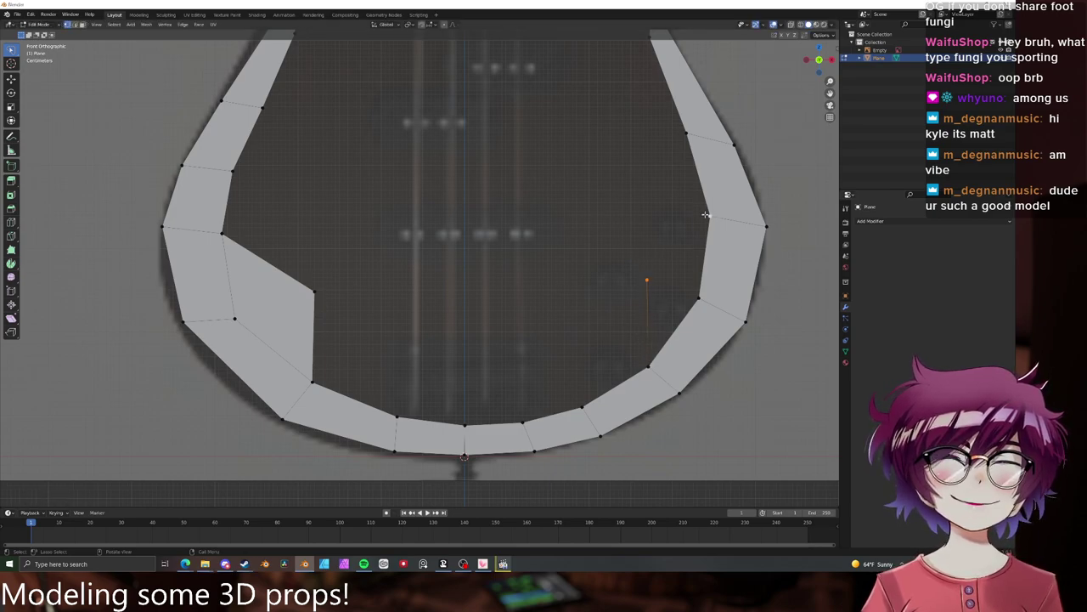
{"action": "left_click", "coordinate": [649, 365], "text": "shift"}
{"action": "key", "text": "f"}
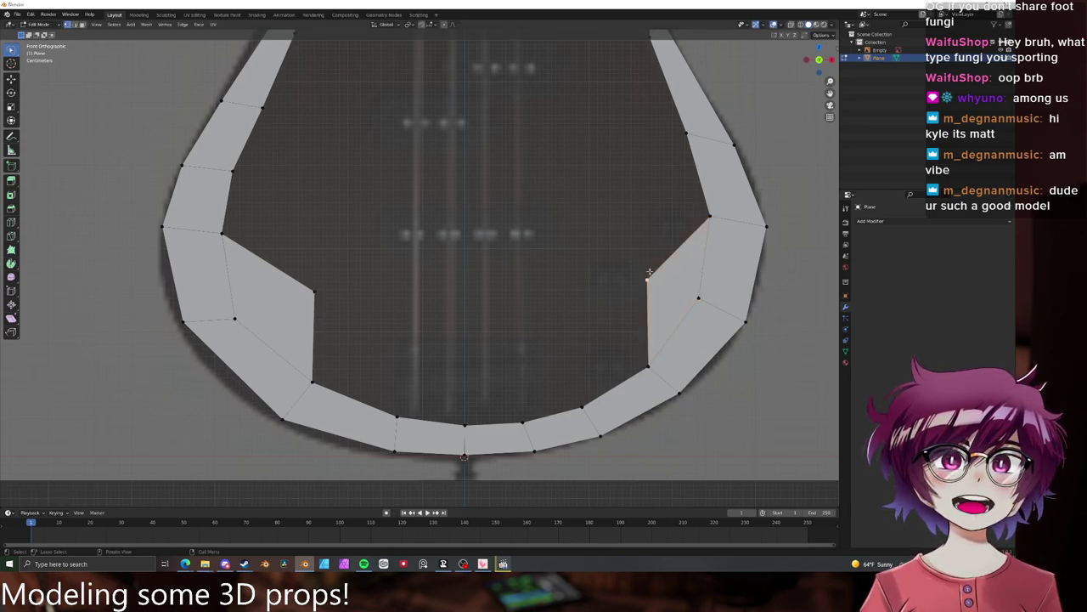
- Extrude the bottom run of inner ring vertices between the two corner faces upward into a strip of three faces
{"action": "left_click", "coordinate": [395, 414]}
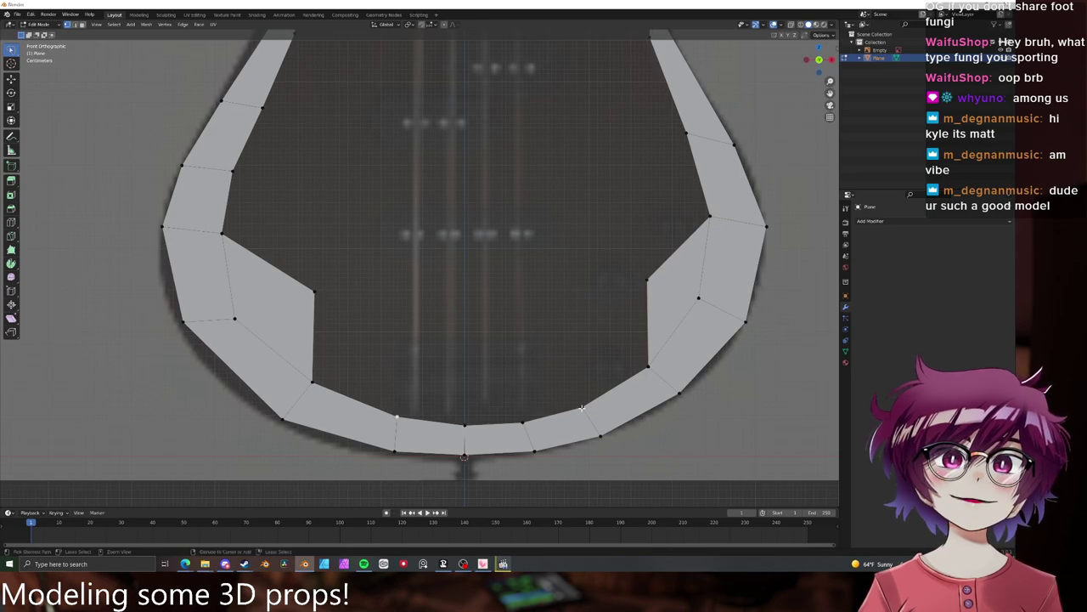
{"action": "left_click", "coordinate": [582, 407], "text": "ctrl"}
{"action": "key", "text": "e"}
{"action": "left_click", "coordinate": [516, 246]}
- Fill the gaps on both sides of the extruded strip with faces joining it to the left and right corner faces
{"action": "left_click", "coordinate": [314, 288], "text": "shift"}
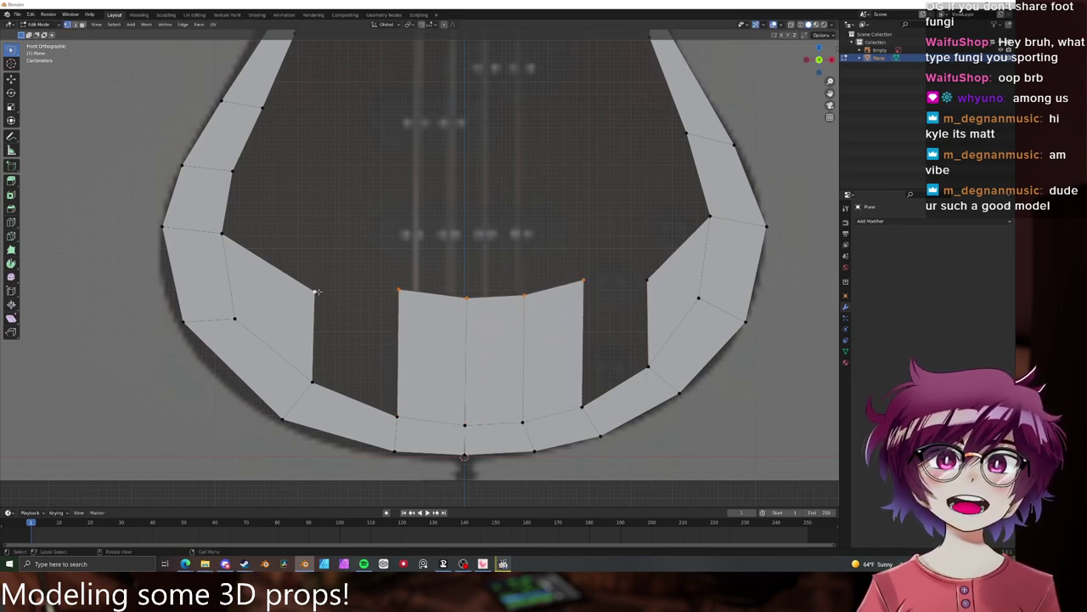
{"action": "left_click", "coordinate": [388, 415], "text": "shift"}
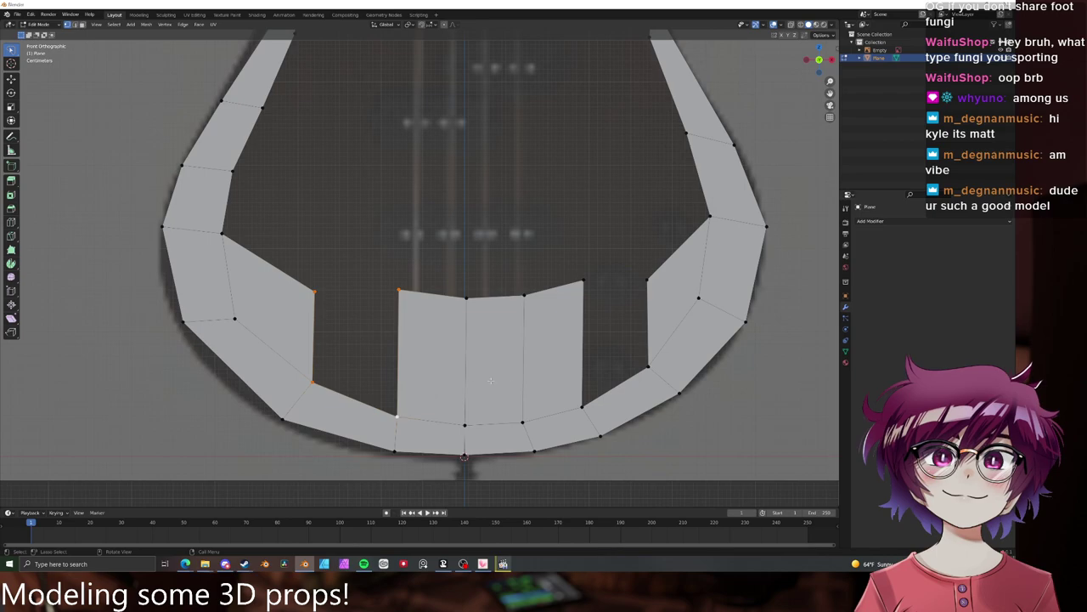
{"action": "key", "text": "f"}
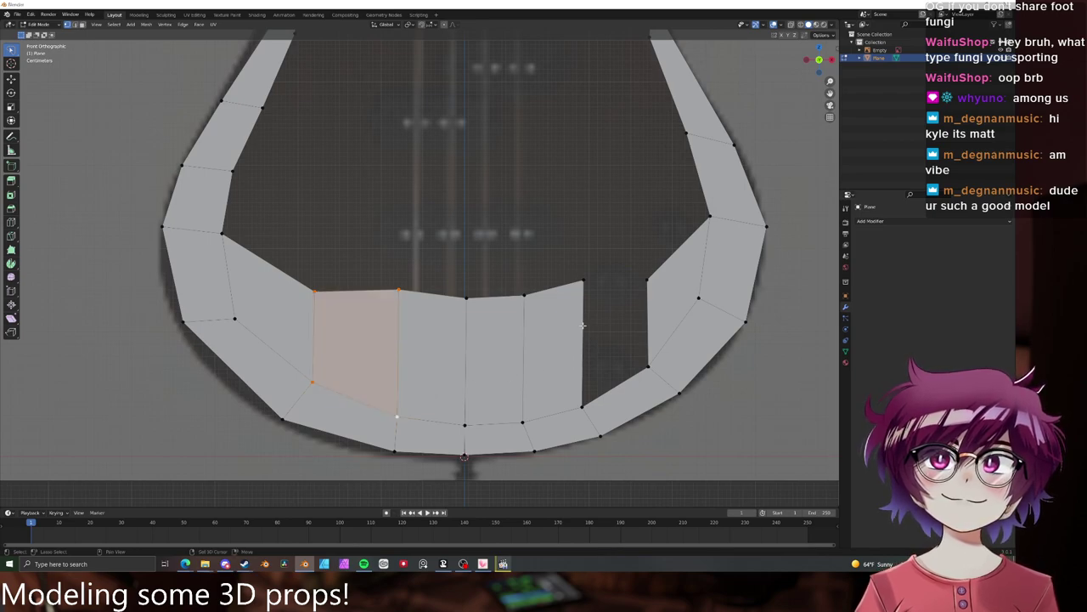
{"action": "key", "text": "shift+2"}
{"action": "left_click", "coordinate": [591, 325]}
{"action": "left_click", "coordinate": [650, 315], "text": "shift"}
{"action": "key", "text": "f"}
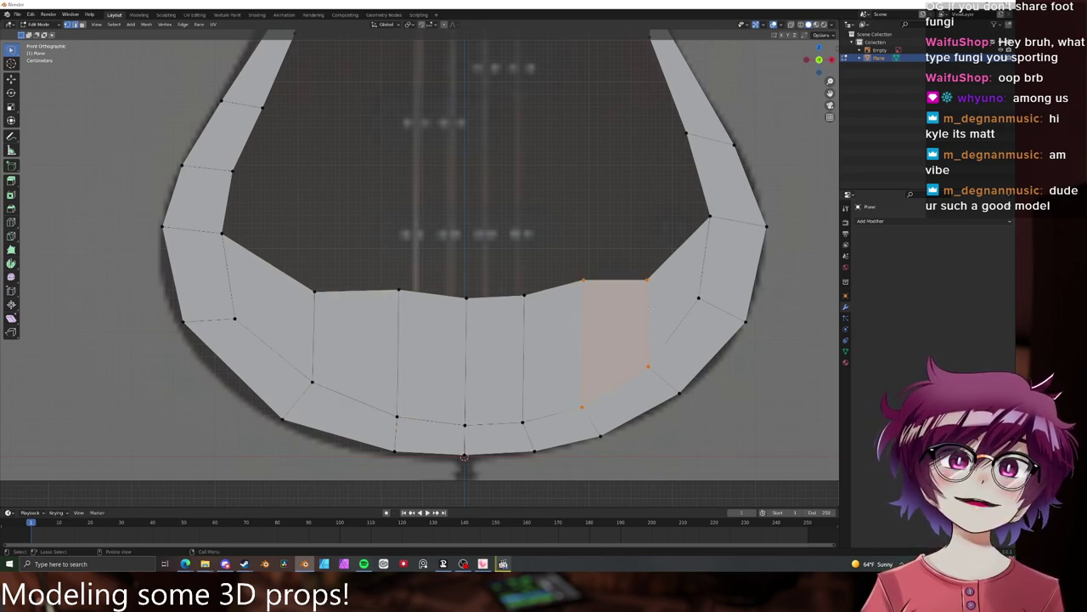
- Move the vertices along the new row's upper edge slightly so the edge forms an even curve
{"action": "left_click", "coordinate": [647, 281]}
{"action": "key", "text": "g"}
{"action": "left_click", "coordinate": [647, 272]}
{"action": "left_click", "coordinate": [583, 281]}
{"action": "key", "text": "g"}
{"action": "left_click", "coordinate": [588, 294]}
{"action": "left_click", "coordinate": [400, 290]}
{"action": "key", "text": "g"}
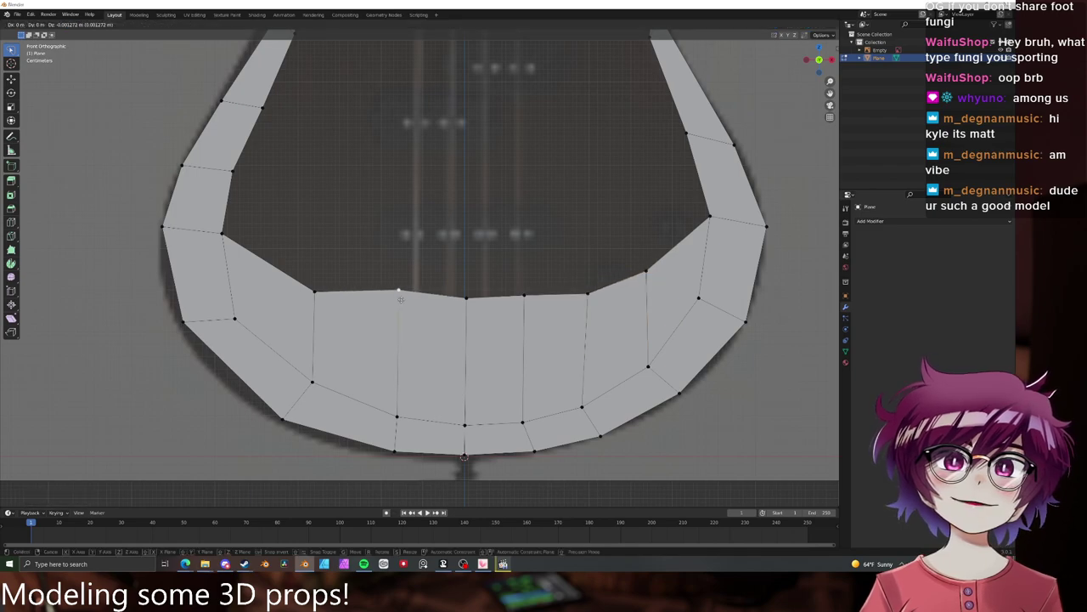
{"action": "left_click", "coordinate": [400, 298]}
{"action": "left_click", "coordinate": [473, 304]}
{"action": "key", "text": "g"}
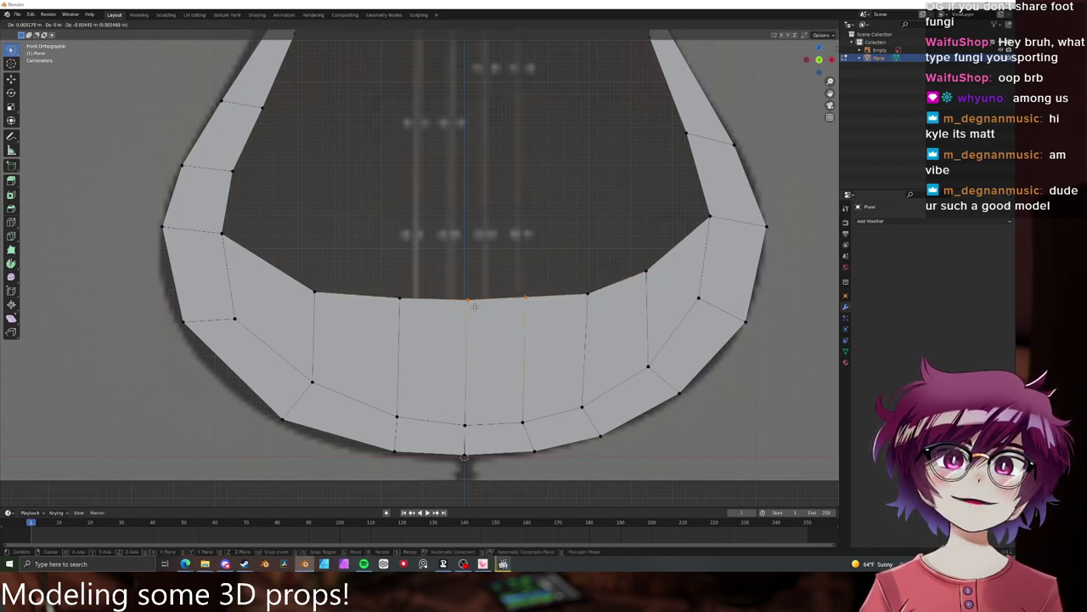
{"action": "left_click", "coordinate": [474, 307]}
{"action": "left_click", "coordinate": [495, 323]}
- Extrude the row's upper edge upward into a second row of faces, leaving the gaps at the border ring open
{"action": "middle_click_drag", "start_coordinate": [500, 311], "coordinate": [466, 364], "text": "shift"}
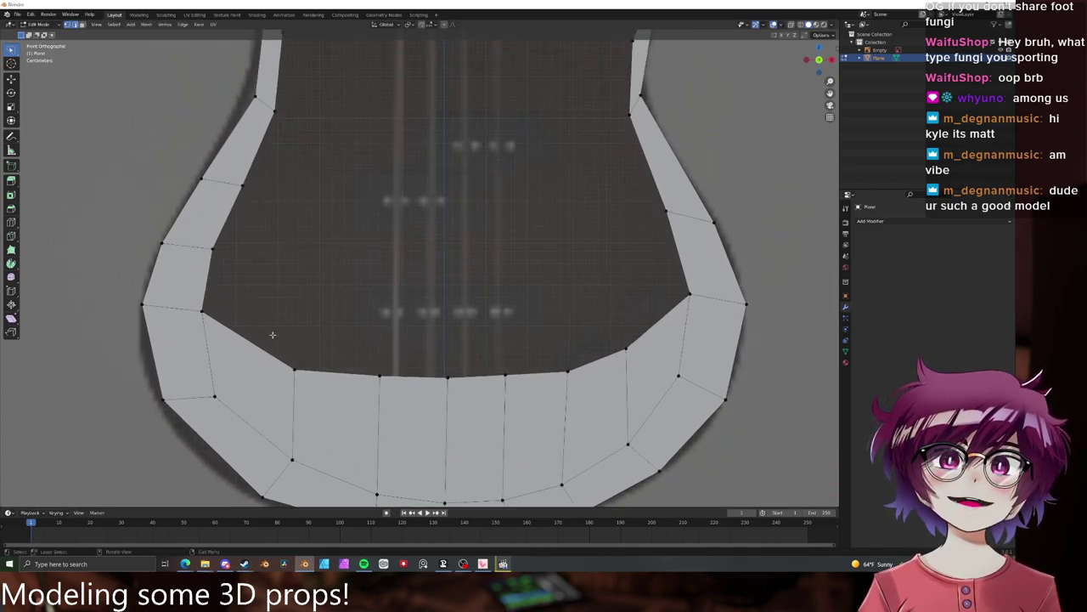
{"action": "left_click", "coordinate": [619, 348], "text": "ctrl"}
{"action": "key", "text": "e"}
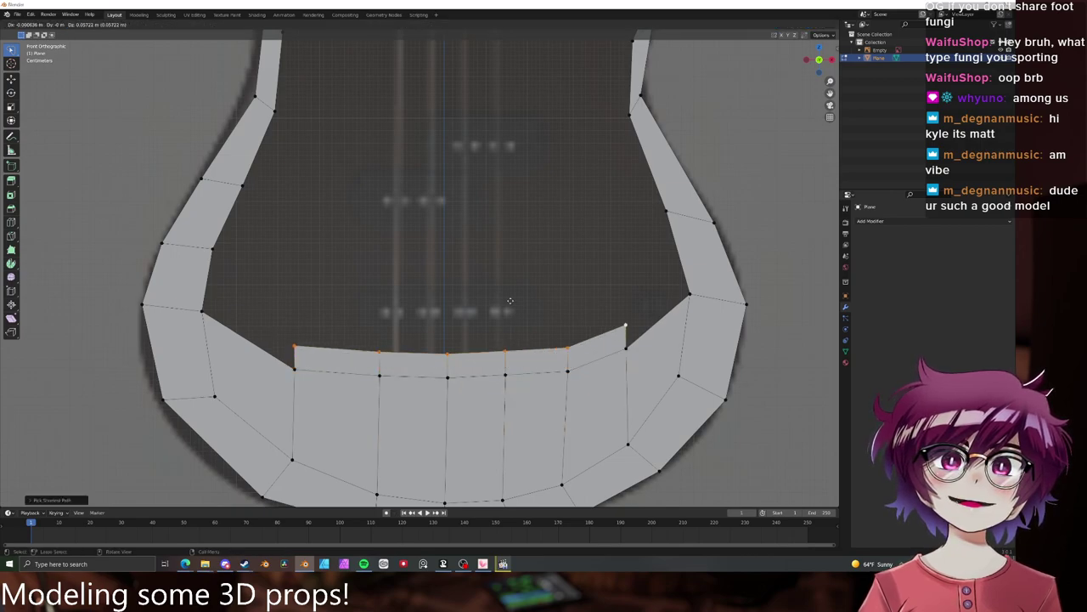
{"action": "left_click", "coordinate": [503, 221]}
- Move the right border's cross edge above the wide part of the body down and outward, then adjust its inner vertex
{"action": "left_click", "coordinate": [680, 213]}
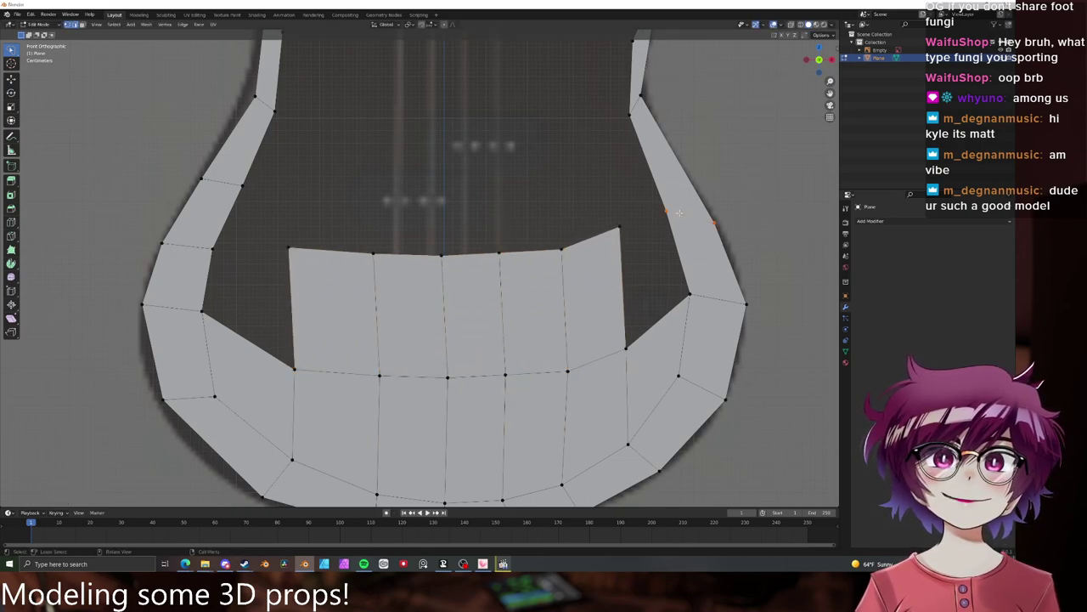
{"action": "key", "text": "g"}
{"action": "left_click", "coordinate": [686, 227]}
{"action": "left_click", "coordinate": [664, 229]}
{"action": "key", "text": "g"}
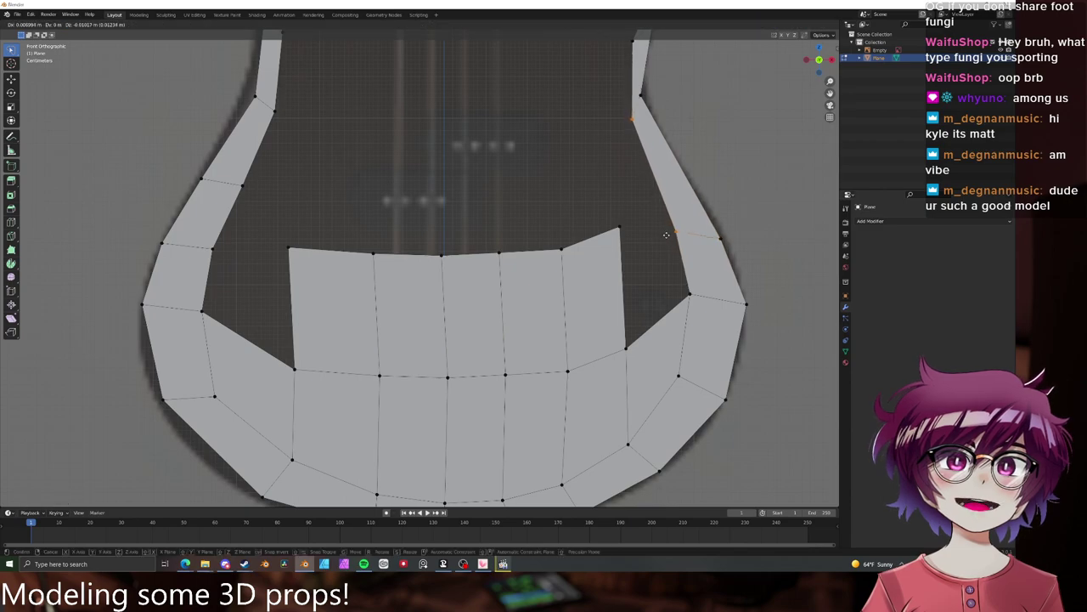
{"action": "right_click", "coordinate": [669, 231]}
{"action": "left_click", "coordinate": [669, 231]}
{"action": "key", "text": "g"}
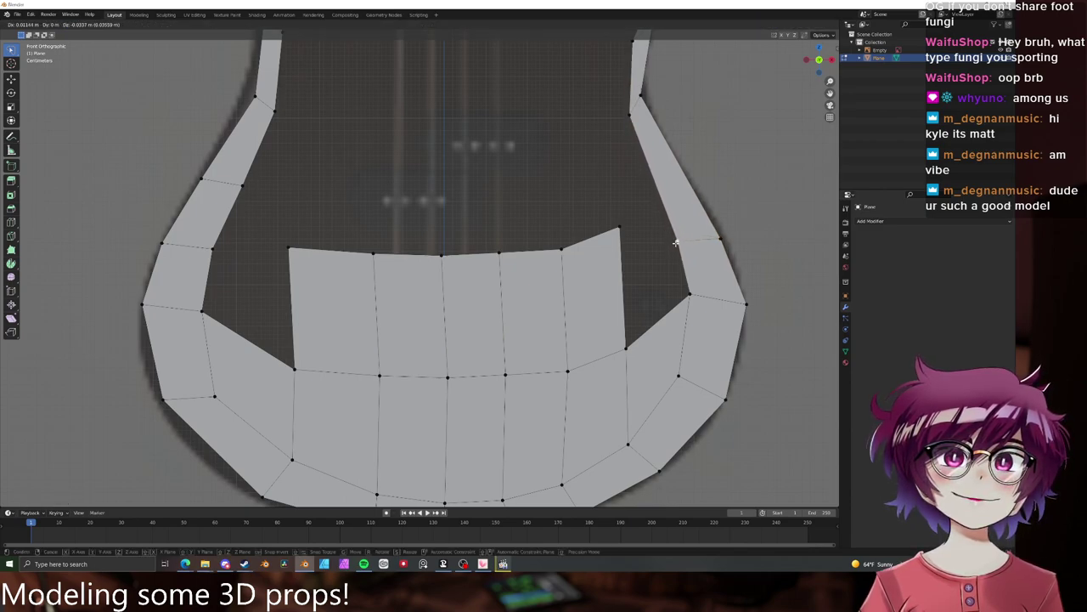
{"action": "left_click", "coordinate": [674, 243]}
- Add a centred loop cut across the right border section just above the lowered cross edge
{"action": "key", "text": "ctrl+r"}
{"action": "left_click", "coordinate": [651, 168]}
{"action": "right_click", "coordinate": [651, 168]}
- Fill the left and right gaps between the second row and the border ring, and lower the row's raised upper right vertex
{"action": "left_click", "coordinate": [663, 247]}
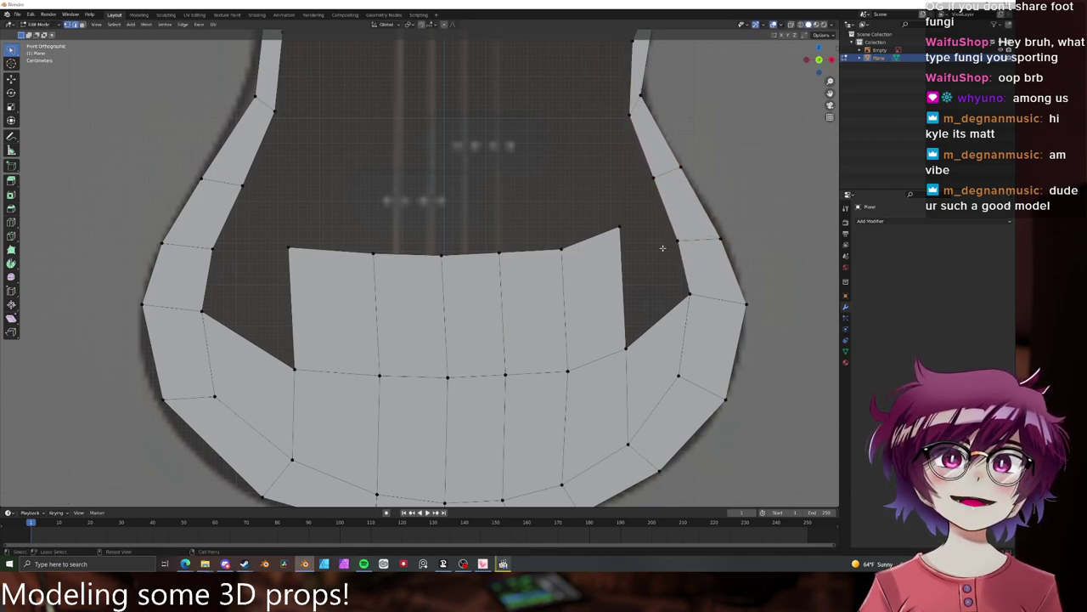
{"action": "left_click", "coordinate": [620, 228], "text": "shift"}
{"action": "left_click", "coordinate": [286, 248]}
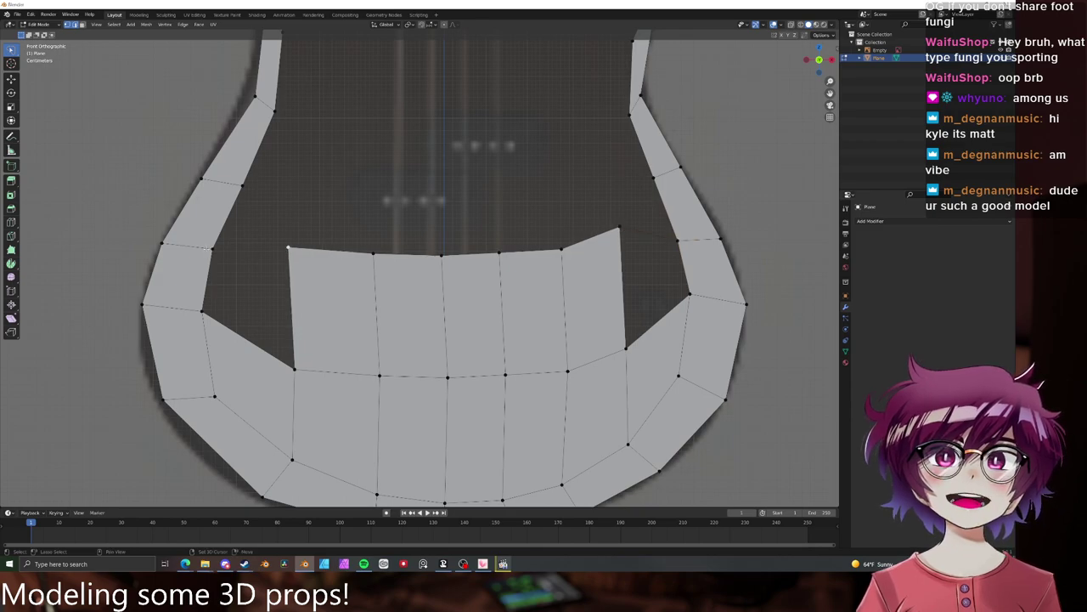
{"action": "left_click", "coordinate": [213, 249], "text": "shift"}
{"action": "key", "text": "f"}
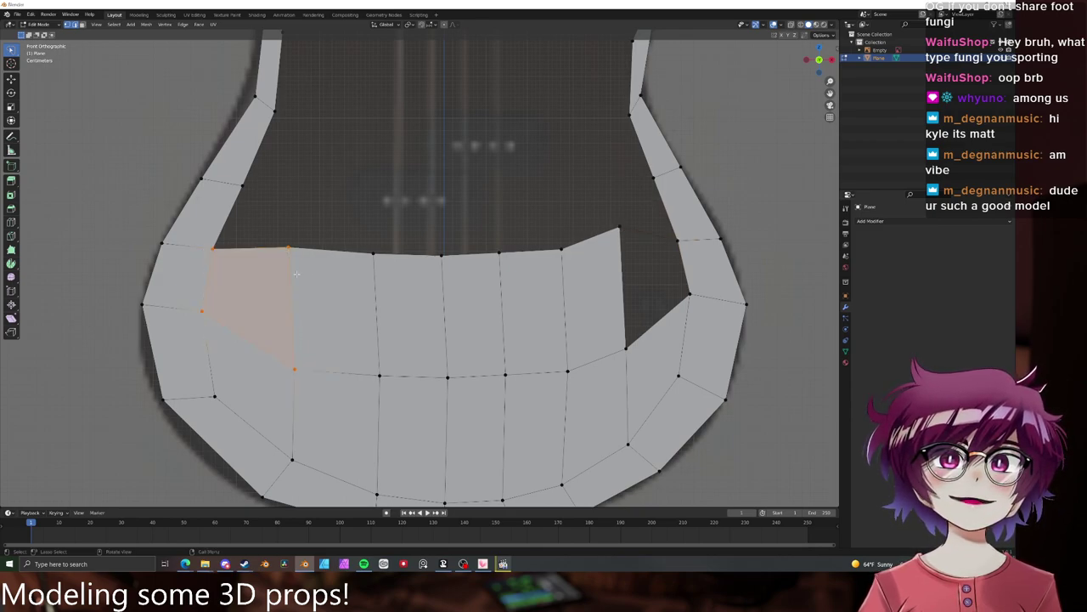
{"action": "left_click", "coordinate": [619, 228]}
{"action": "key", "text": "f"}
{"action": "left_click", "coordinate": [619, 228]}
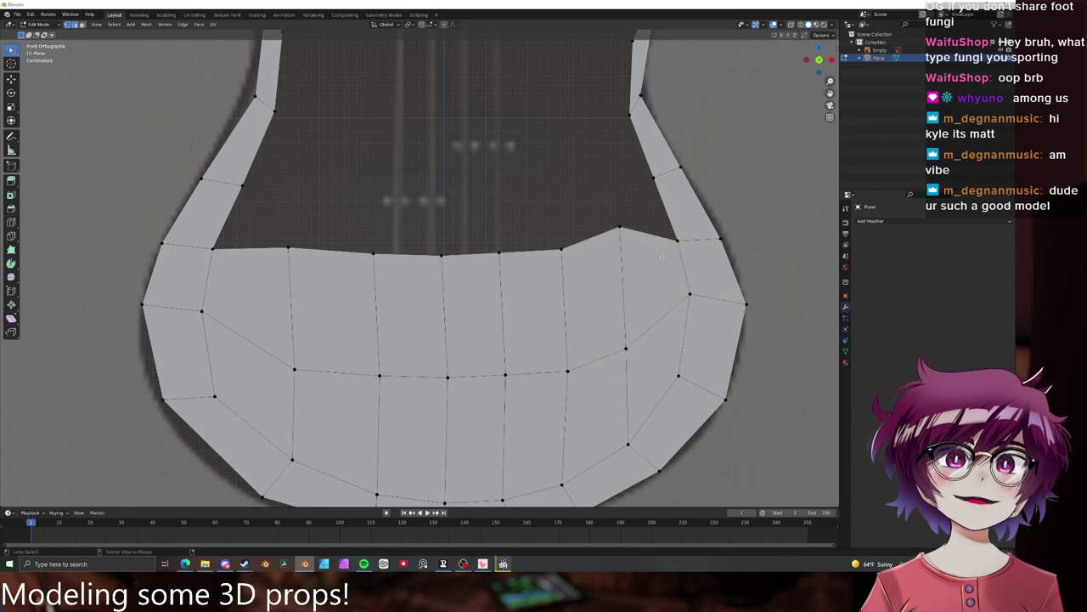
{"action": "left_click", "coordinate": [619, 247]}
{"action": "middle_click_drag", "start_coordinate": [533, 285], "coordinate": [497, 331], "text": "shift"}
{"action": "scroll", "coordinate": [535, 308], "scroll_direction": "down", "scroll_amount": 1}
{"action": "scroll", "coordinate": [535, 307], "scroll_direction": "down", "scroll_amount": 3}
{"action": "key", "text": "alt+a"}
{"action": "key", "text": "c"}
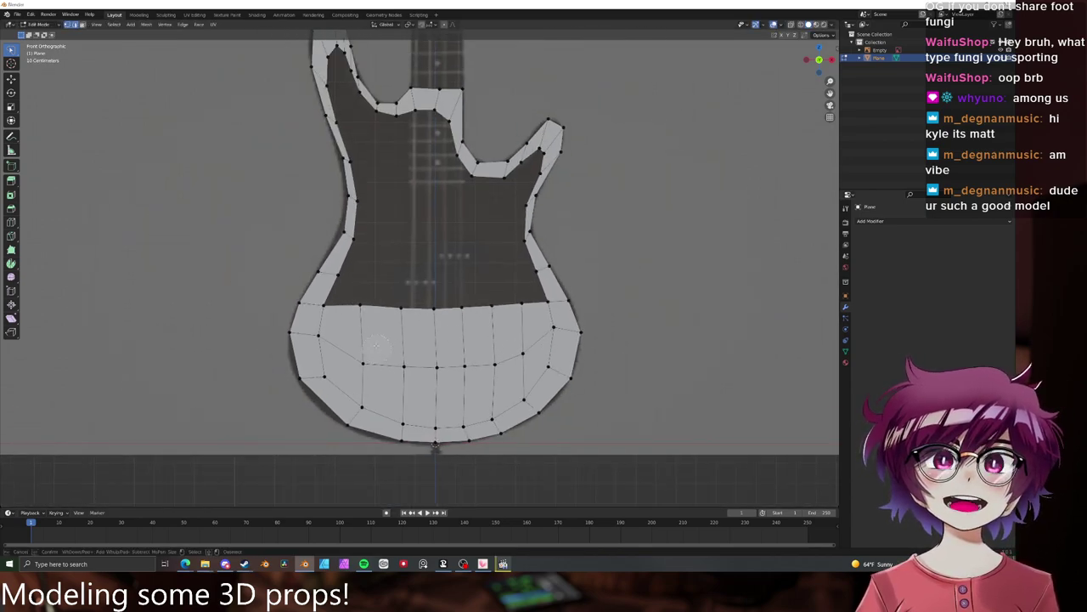
{"action": "mouse_move", "coordinate": [367, 336]}
{"action": "left_mouse_down"}
{"action": "mouse_move", "coordinate": [528, 331]}
{"action": "mouse_move", "coordinate": [478, 332]}
{"action": "left_mouse_up"}
{"action": "right_click", "coordinate": [475, 332]}
{"action": "key", "text": "alt+a"}
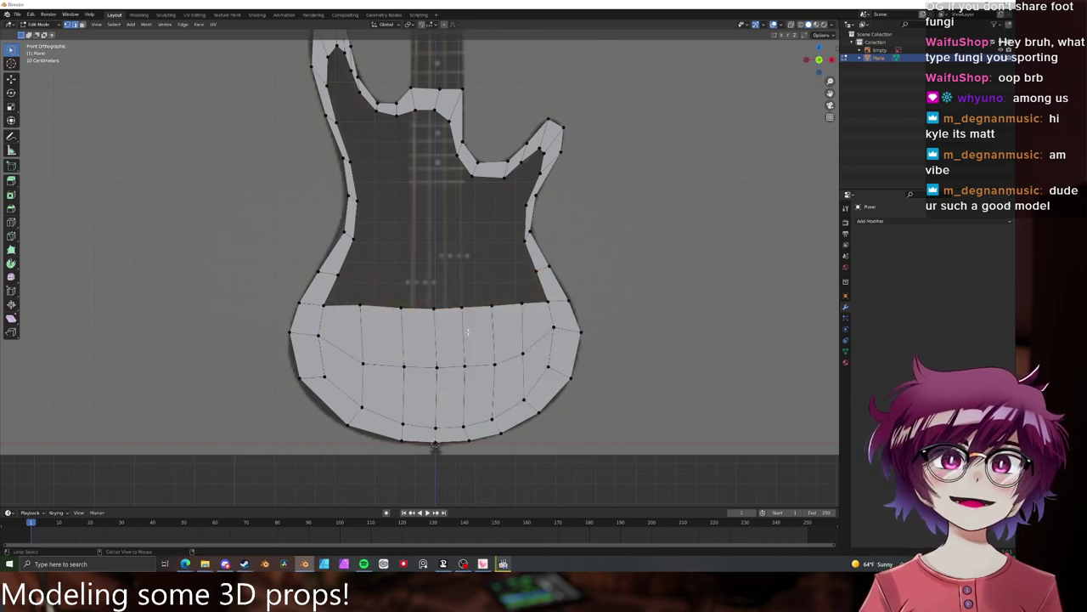
- Select the interior vertices of the filled lower body and apply Smooth Vertices twice
{"action": "key", "text": "c"}
{"action": "left_click_drag", "start_coordinate": [378, 326], "coordinate": [500, 329]}
{"action": "right_click", "coordinate": [494, 319]}
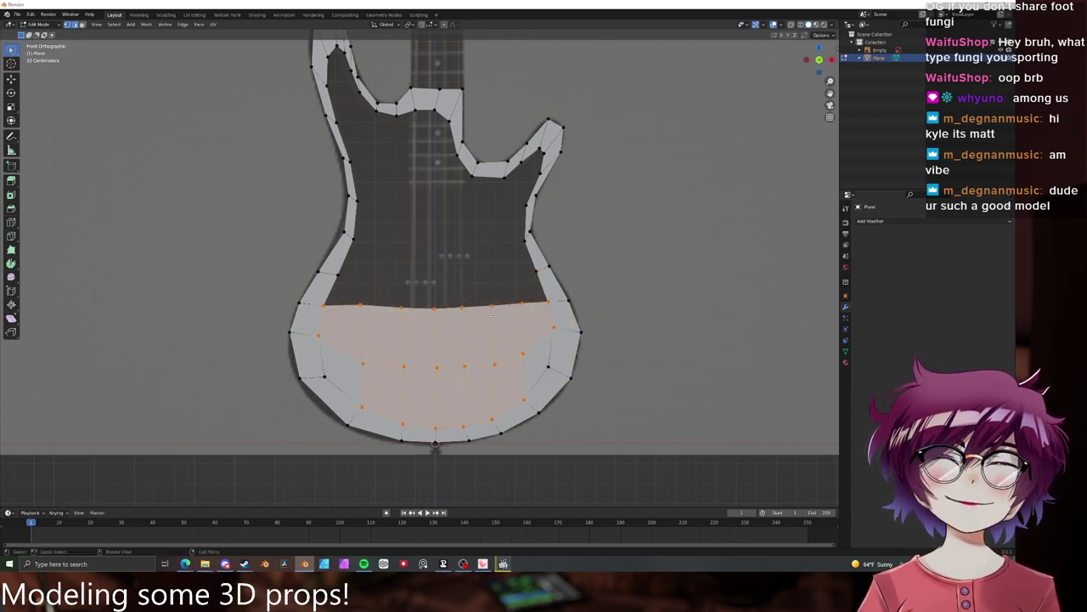
{"action": "key", "text": "w"}
{"action": "right_click", "coordinate": [493, 316]}
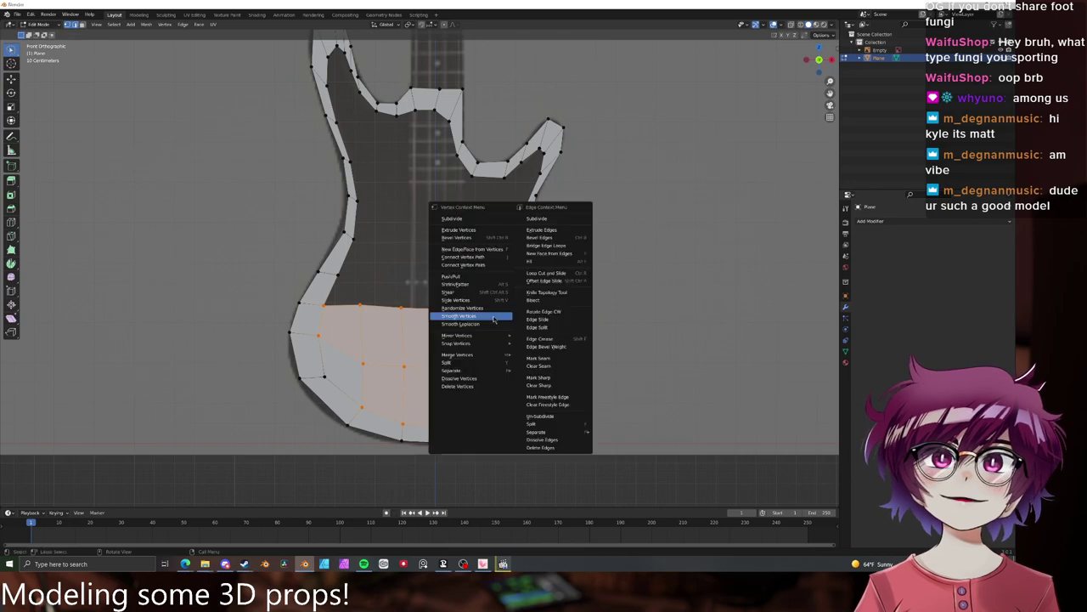
{"action": "left_click", "coordinate": [493, 316]}
{"action": "right_click", "coordinate": [494, 316]}
{"action": "left_click", "coordinate": [493, 316]}
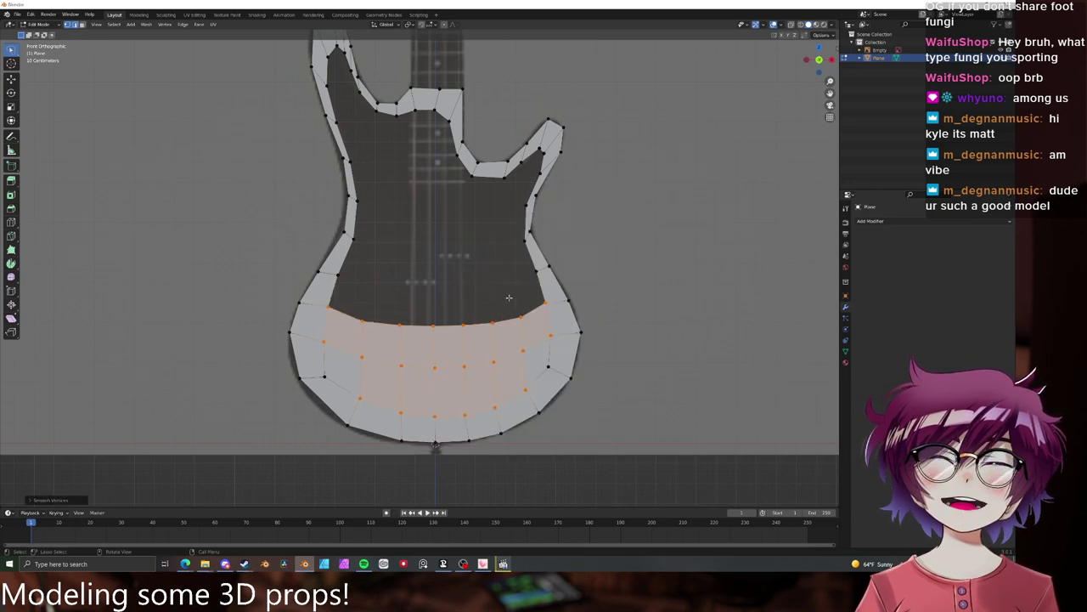
- Scale the smoothed interior vertices up slightly and clear the selection
{"action": "key", "text": "s"}
{"action": "left_click", "coordinate": [518, 289]}
{"action": "key", "text": "alt+a"}
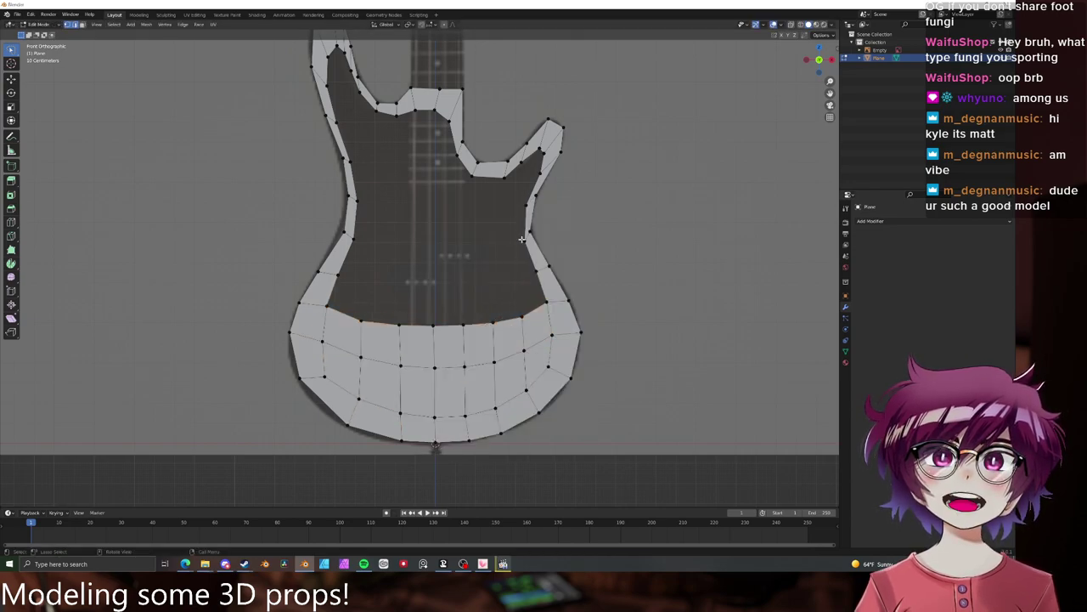
- Move the inner ring's right waist vertex slightly inward and up
{"action": "scroll", "coordinate": [511, 232], "scroll_direction": "up", "scroll_amount": 3}
{"action": "mouse_move", "coordinate": [509, 228]}
{"action": "middle_mouse_down"}
{"action": "mouse_move", "coordinate": [503, 250]}
{"action": "mouse_move", "coordinate": [523, 216]}
{"action": "middle_mouse_up"}
{"action": "key", "text": "KP_1"}
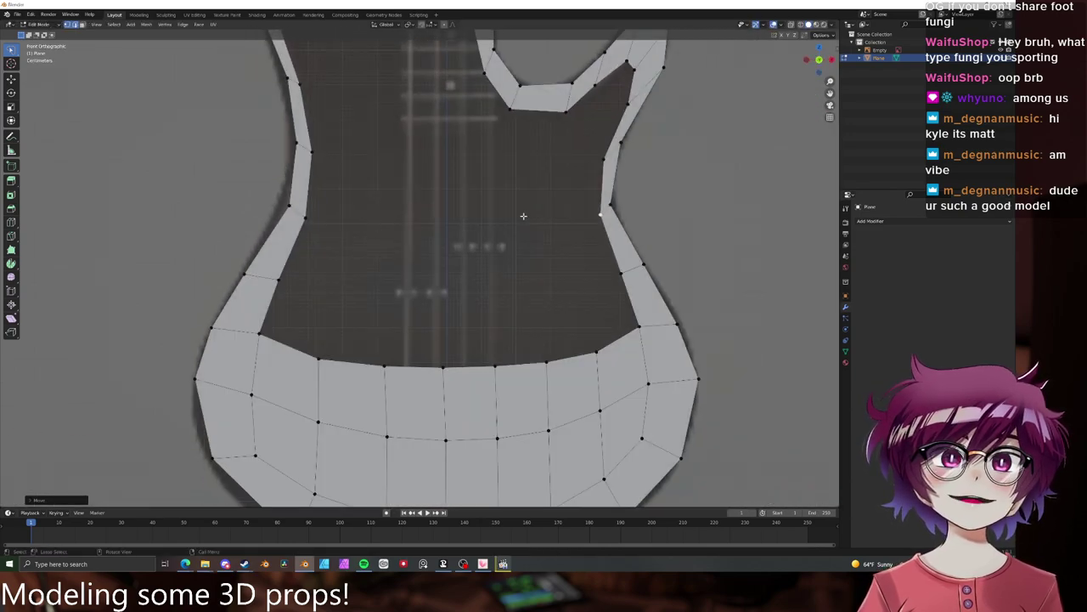
- Extrude the inner ring's left vertex above the filled area into a chain of six vertices running across the body to the right border
{"action": "scroll", "coordinate": [515, 227], "scroll_direction": "down", "scroll_amount": 4}
{"action": "scroll", "coordinate": [436, 348], "scroll_direction": "up", "scroll_amount": 4}
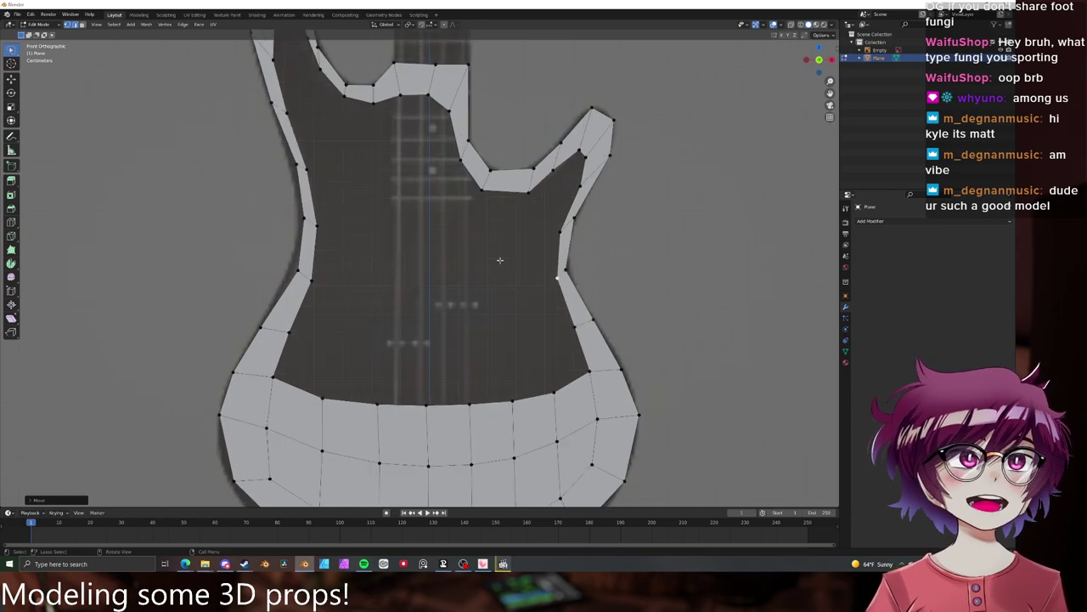
{"action": "left_click", "coordinate": [311, 321]}
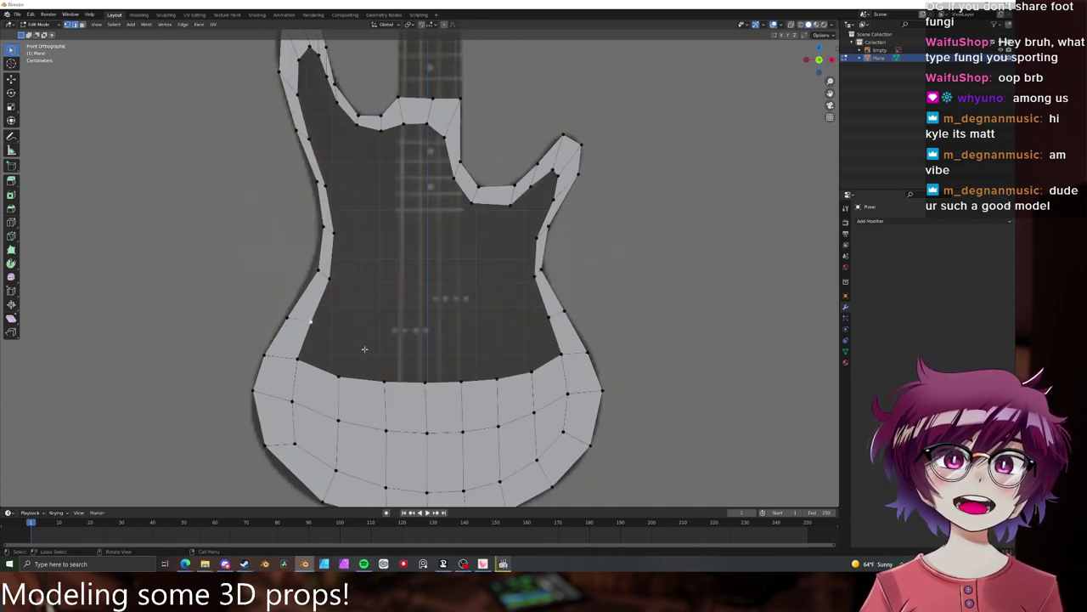
{"action": "key", "text": "e"}
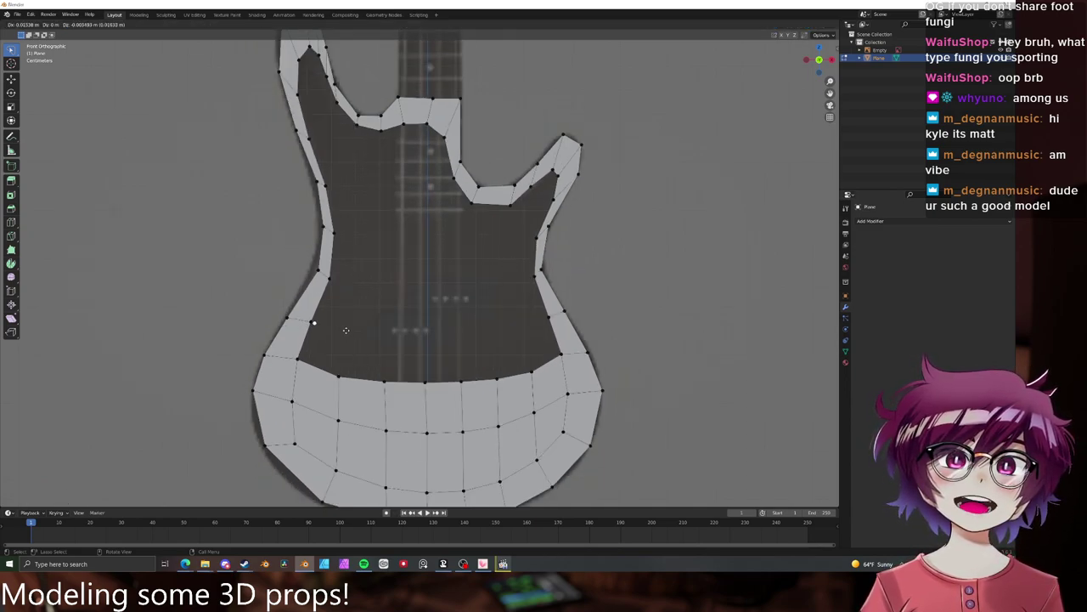
{"action": "left_click", "coordinate": [378, 335]}
{"action": "key", "text": "e"}
{"action": "left_click", "coordinate": [410, 337]}
{"action": "key", "text": "e"}
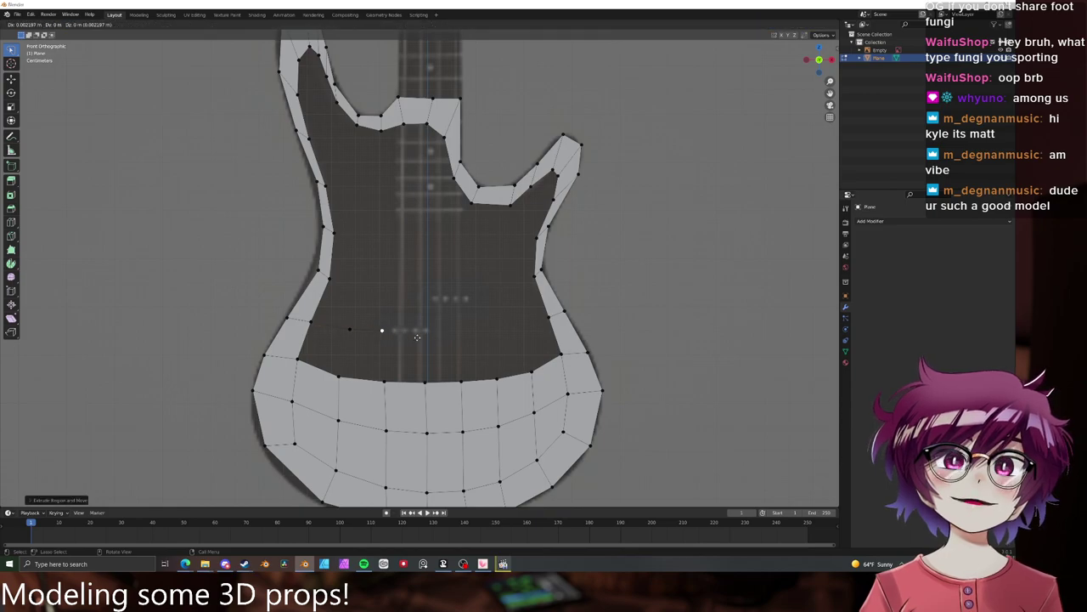
{"action": "left_click", "coordinate": [458, 338]}
{"action": "key", "text": "e"}
{"action": "left_click", "coordinate": [497, 336]}
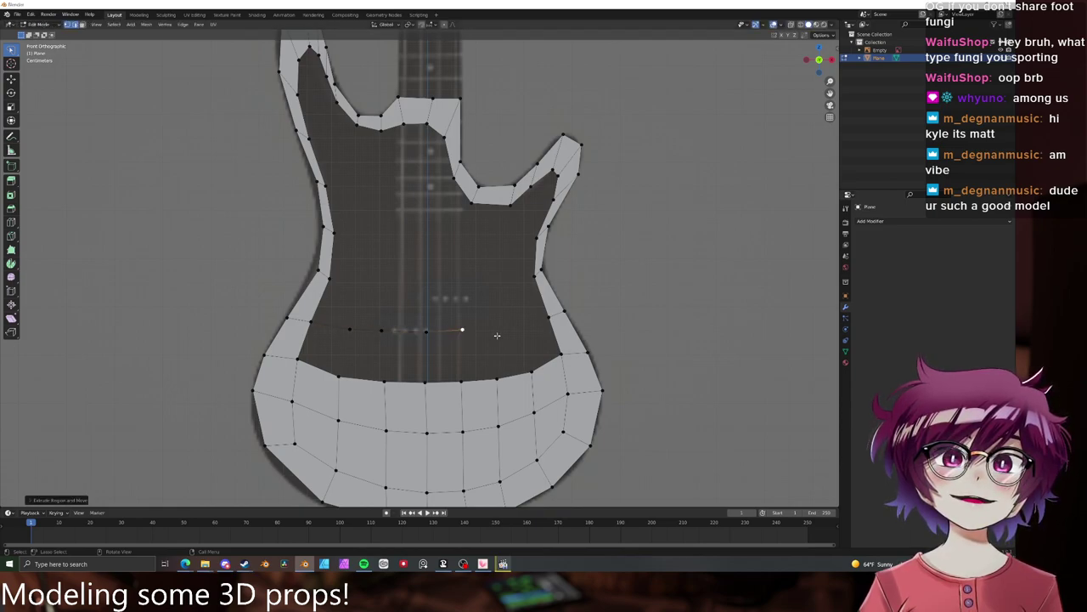
{"action": "key", "text": "e"}
{"action": "left_click", "coordinate": [532, 334]}
{"action": "key", "text": "e"}
{"action": "left_click", "coordinate": [556, 325]}
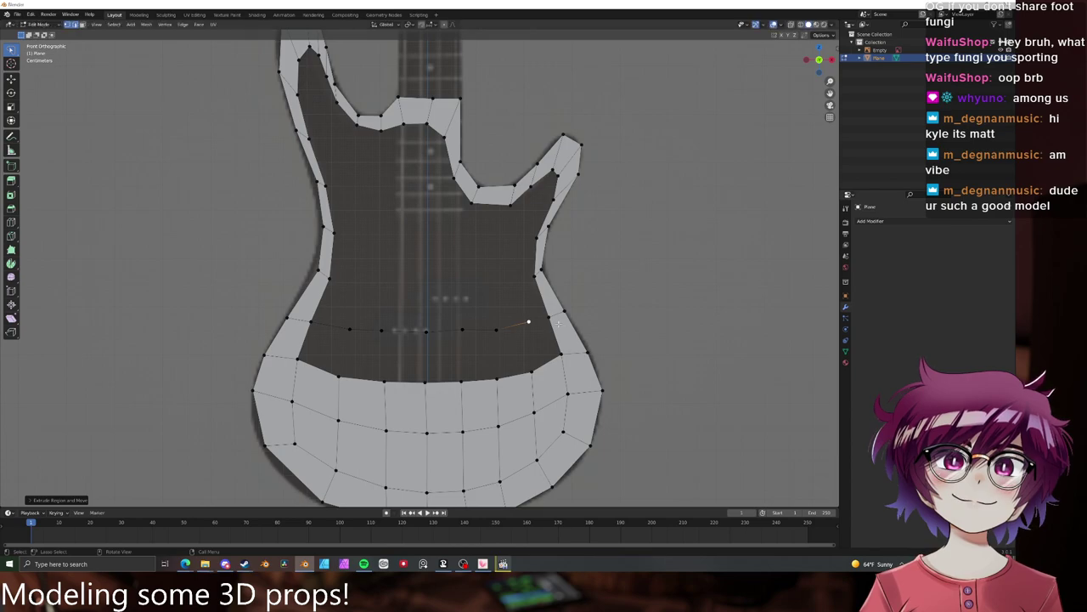
- Fill the strip between the vertex chain and the row below with seven faces, from the left border to the right
{"action": "left_click", "coordinate": [305, 334]}
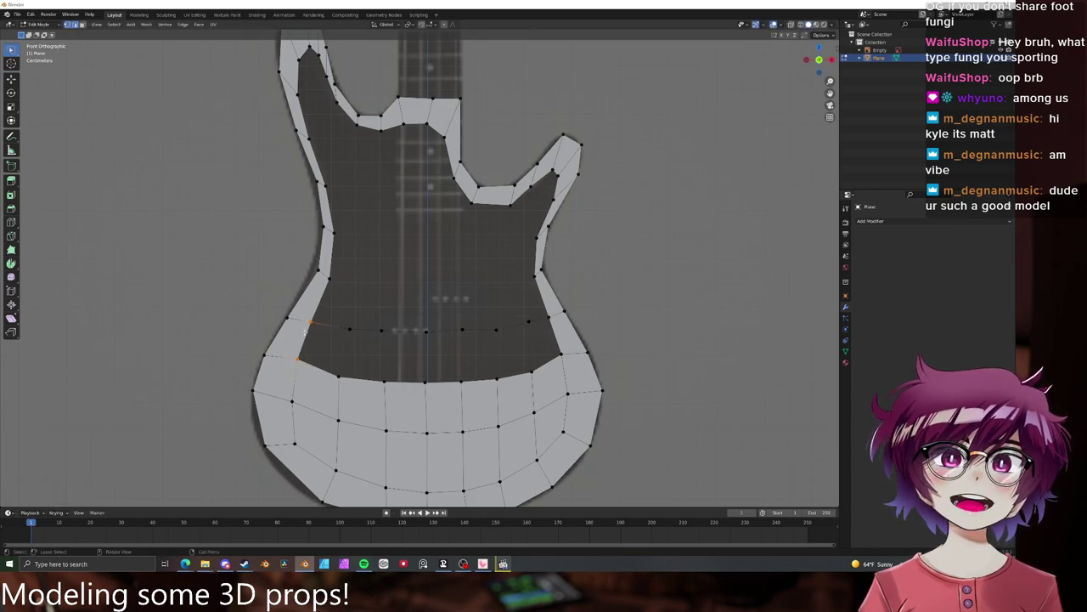
{"action": "key", "text": "f"}
{"action": "key", "text": "f"}
{"action": "key", "text": "f"}
{"action": "key", "text": "f"}
{"action": "key", "text": "f"}
{"action": "key", "text": "f"}
{"action": "key", "text": "f"}
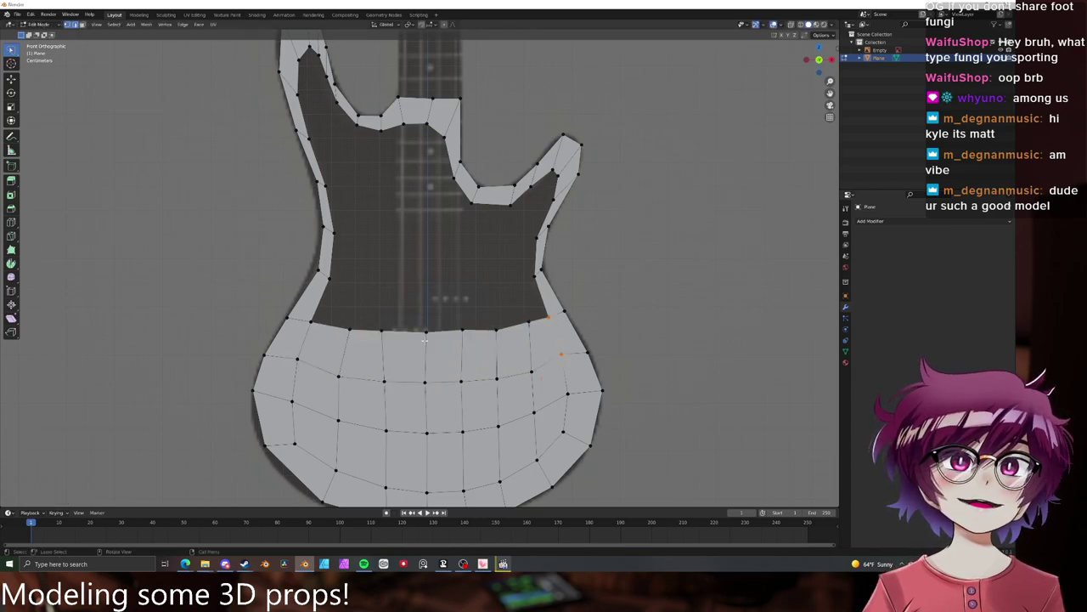
- Nudge a middle vertex of the top row, and extrude the inner ring's left waist vertex into six vertices running across to the right border
{"action": "left_click", "coordinate": [460, 333], "text": "alt"}
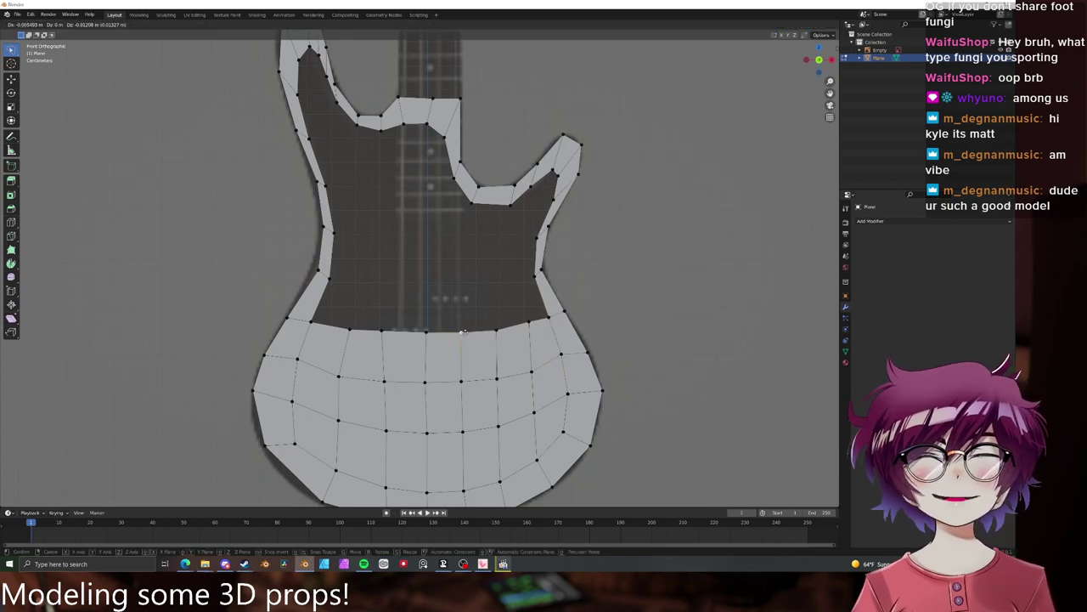
{"action": "left_click", "coordinate": [463, 281]}
{"action": "left_click", "coordinate": [332, 277]}
{"action": "key", "text": "e"}
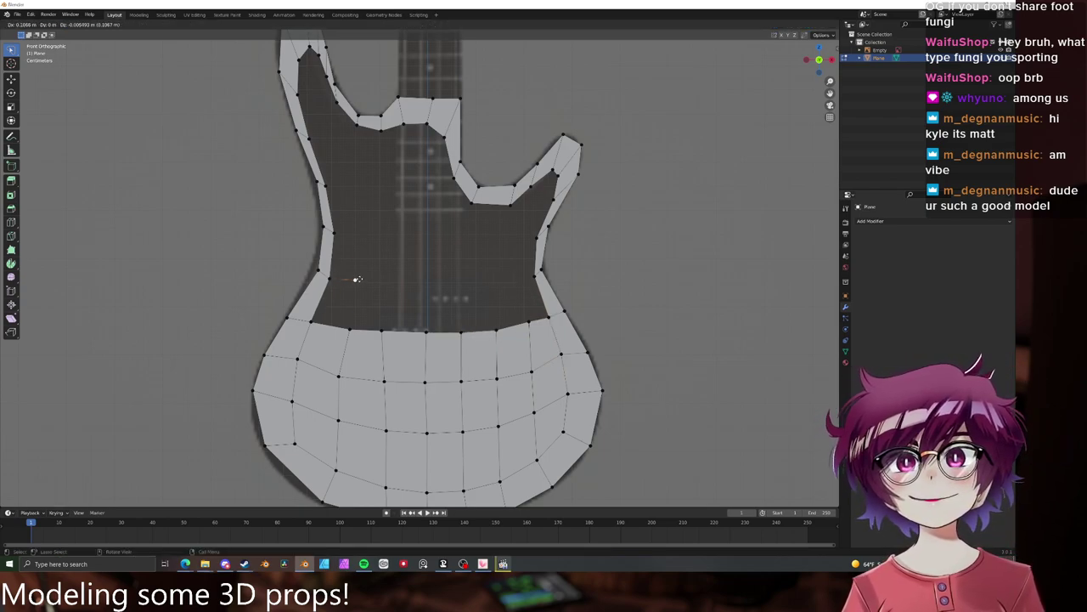
{"action": "left_click", "coordinate": [359, 279]}
{"action": "key", "text": "e"}
{"action": "left_click", "coordinate": [388, 281]}
{"action": "key", "text": "e"}
{"action": "left_click", "coordinate": [436, 283]}
{"action": "key", "text": "e"}
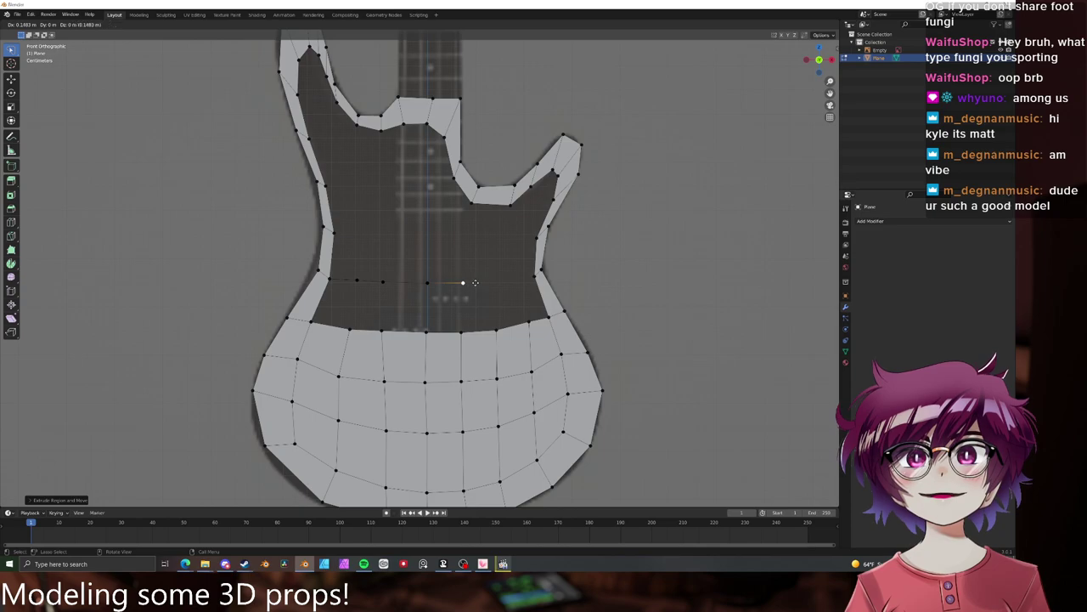
{"action": "left_click", "coordinate": [474, 282]}
{"action": "key", "text": "e"}
{"action": "left_click", "coordinate": [511, 281]}
{"action": "key", "text": "e"}
{"action": "left_click", "coordinate": [535, 277]}
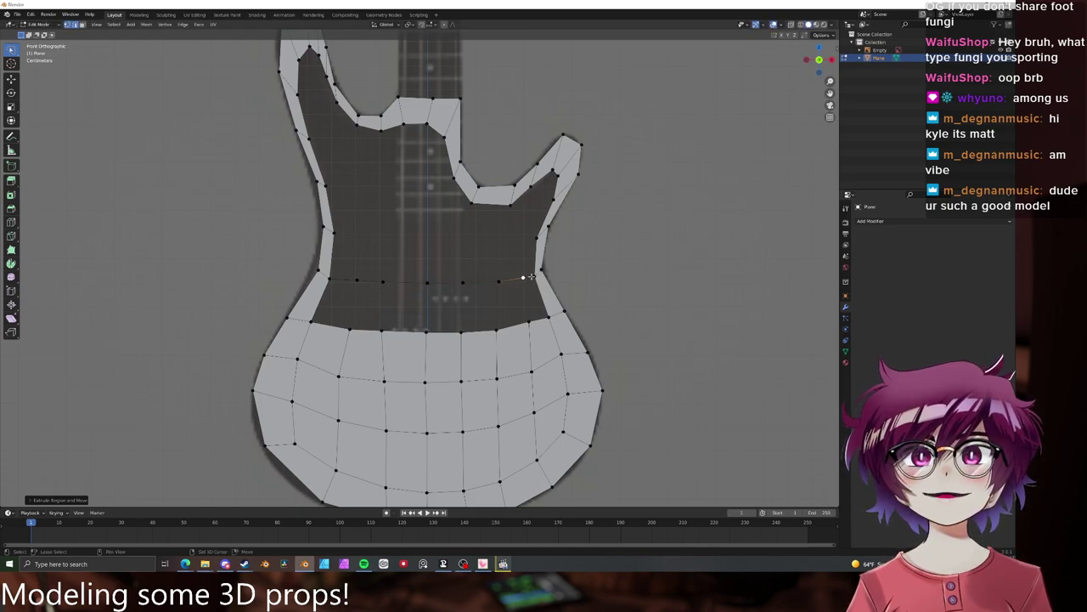
- Fill the strip between the new vertex chain and the row below with seven faces, from the left border to the right
{"action": "left_click", "coordinate": [322, 290]}
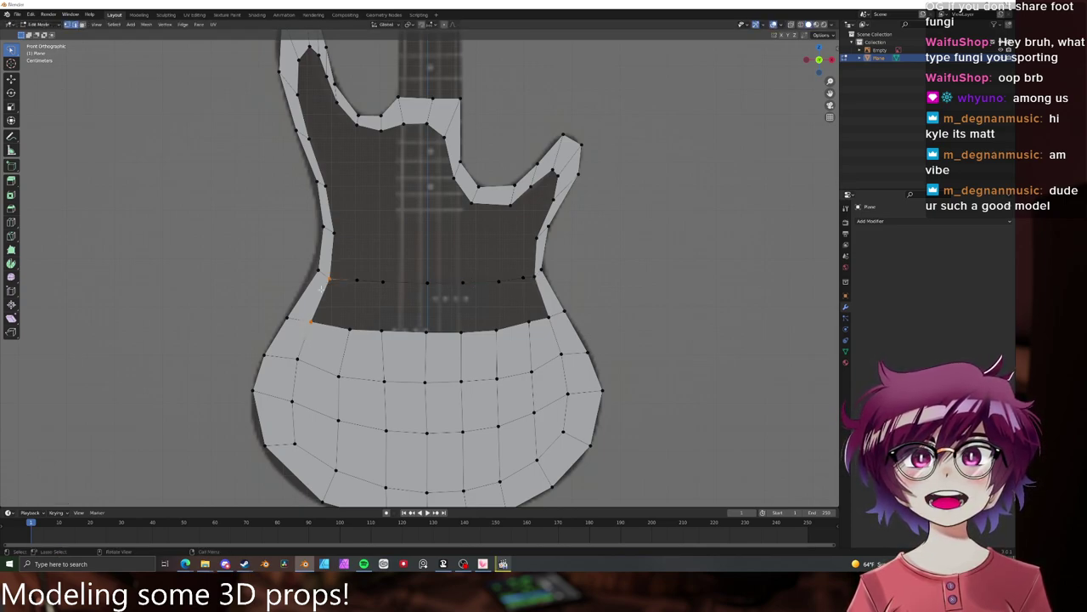
{"action": "key", "text": "f"}
{"action": "key", "text": "f"}
{"action": "key", "text": "f"}
{"action": "key", "text": "f"}
{"action": "key", "text": "f"}
{"action": "key", "text": "f"}
{"action": "key", "text": "f"}
{"action": "key", "text": "f"}
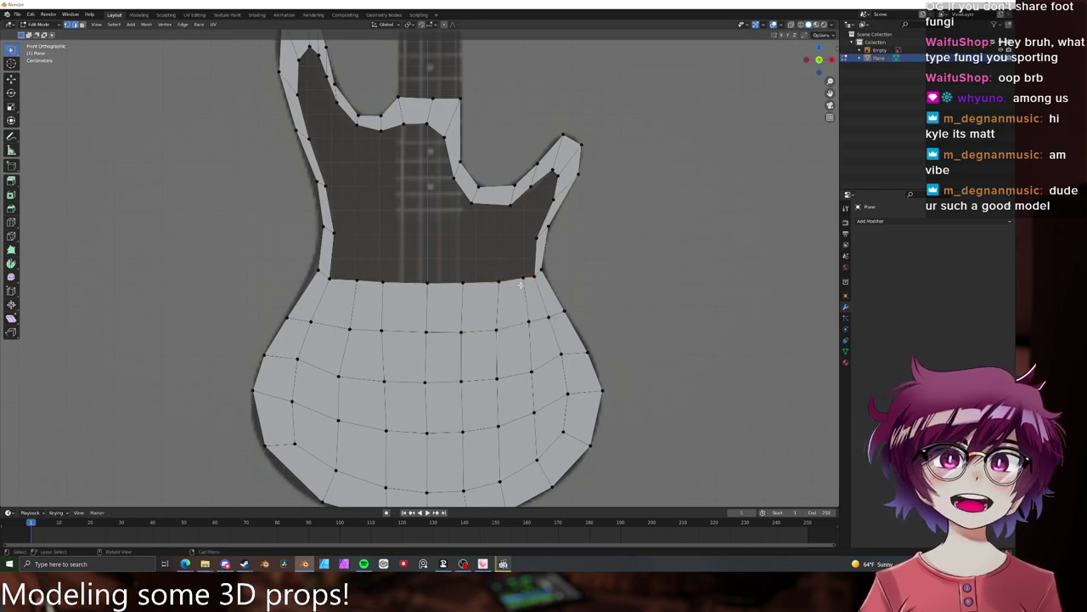
- Try to nudge the vertex at the right end of the new top row, and undo the move
{"action": "key", "text": "g"}
{"action": "left_click", "coordinate": [523, 279]}
{"action": "left_click", "coordinate": [533, 276]}
{"action": "key", "text": "g"}
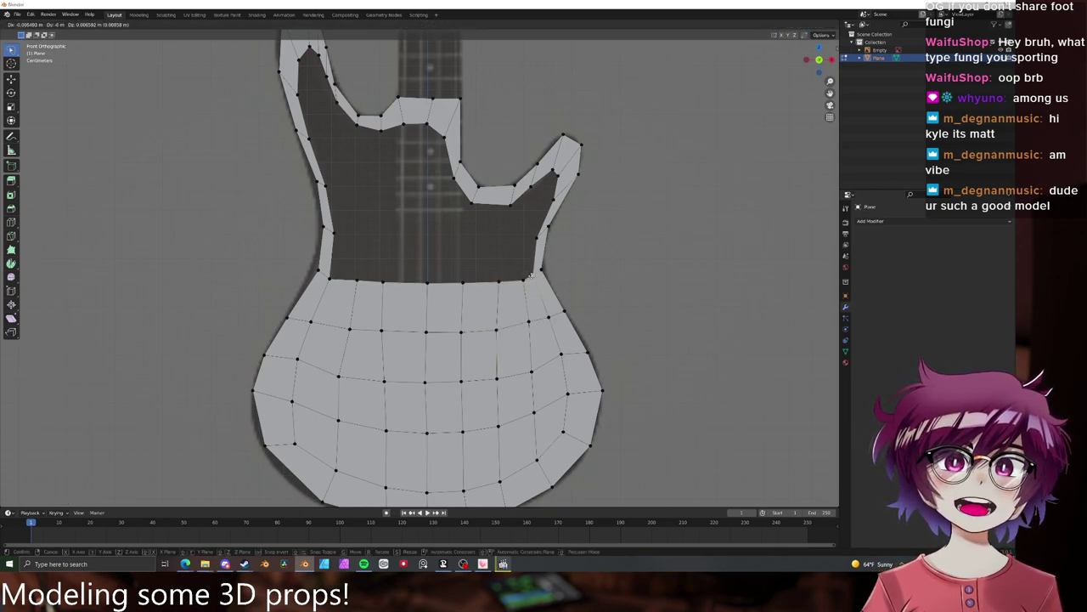
{"action": "left_click", "coordinate": [533, 277]}
{"action": "key", "text": "ctrl+z"}
- Extrude the inner ring vertex at the base of the left horn inward and connect it to the ring vertex above with an edge
{"action": "scroll", "coordinate": [511, 278], "scroll_direction": "up", "scroll_amount": 3, "text": "shift"}
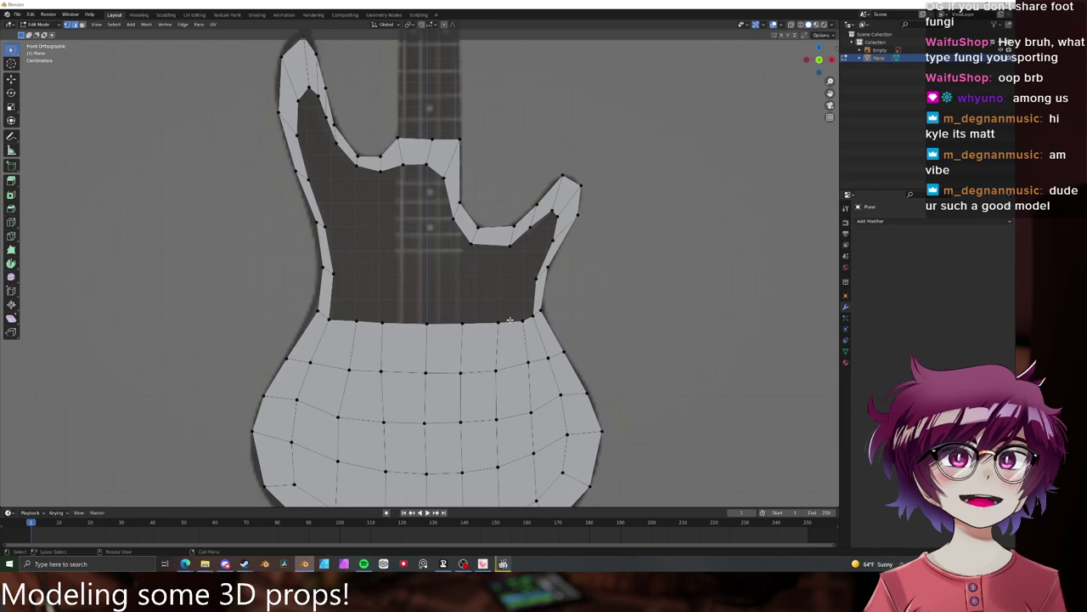
{"action": "scroll", "coordinate": [501, 291], "scroll_direction": "up", "scroll_amount": 1}
{"action": "scroll", "coordinate": [493, 298], "scroll_direction": "up", "scroll_amount": 2, "text": "shift"}
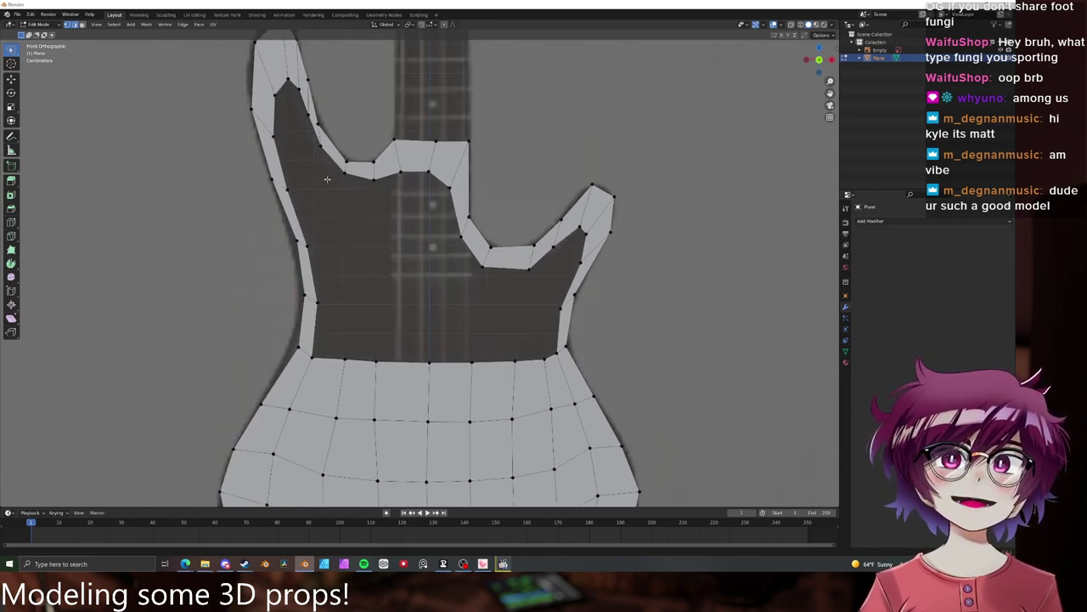
{"action": "middle_click_drag", "start_coordinate": [316, 230], "coordinate": [332, 280], "text": "shift"}
{"action": "key", "text": "e"}
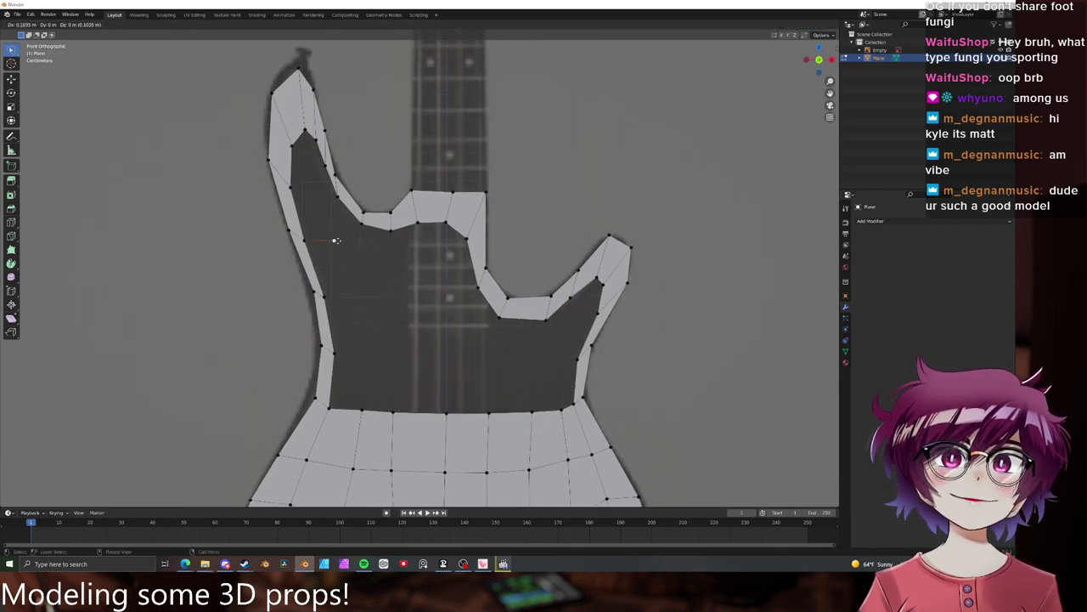
{"action": "left_click", "coordinate": [344, 242]}
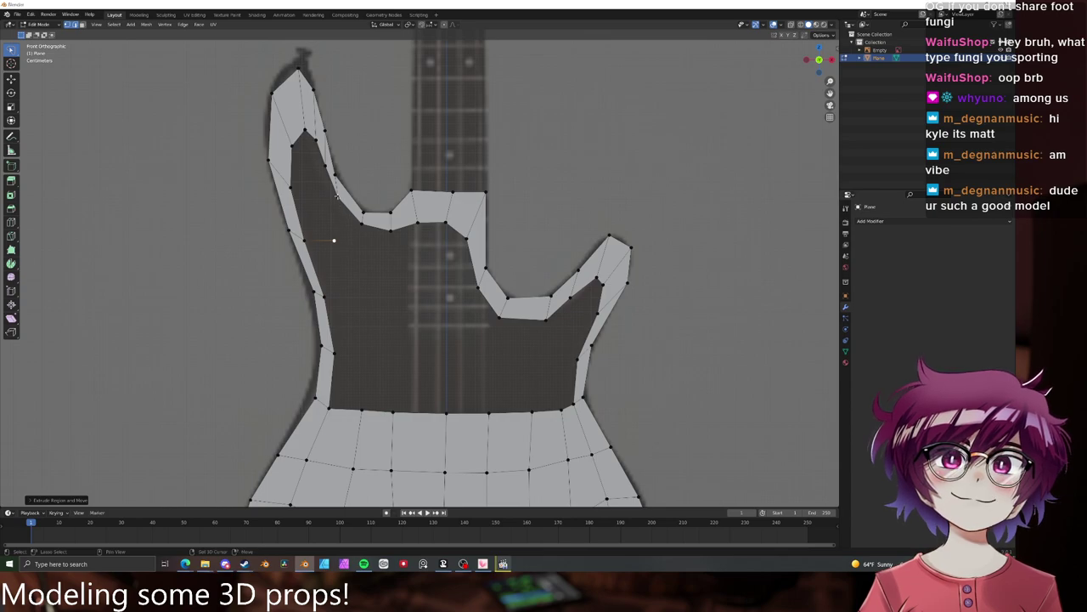
{"action": "left_click", "coordinate": [338, 199], "text": "shift"}
{"action": "key", "text": "f"}
{"action": "key", "text": "alt+a"}
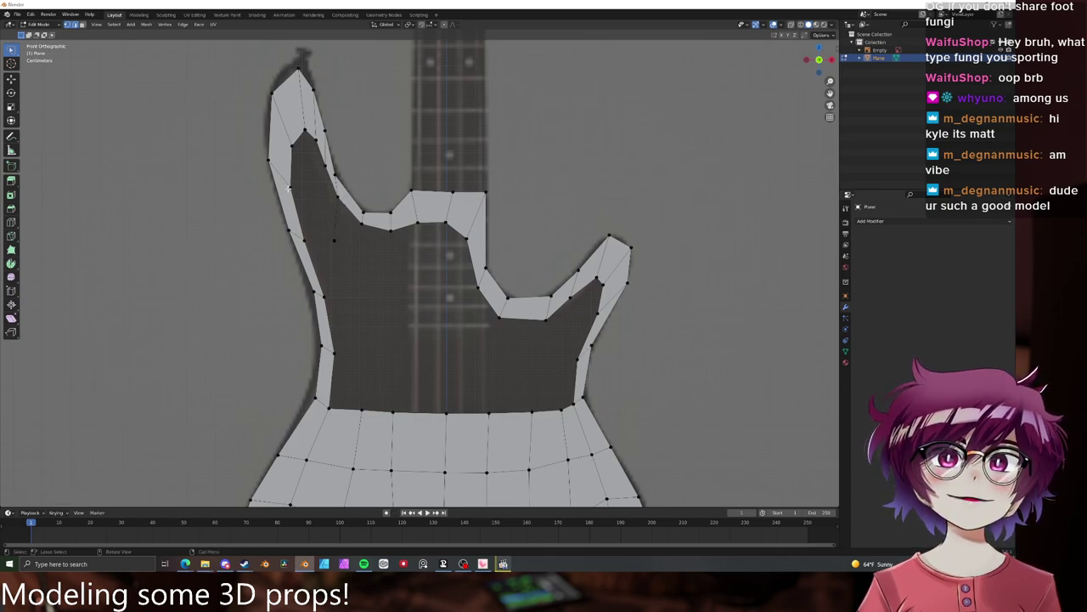
- Connect the left horn's inner ring from side to side with an edge and fill the gap at the horn's tip
{"action": "left_click", "coordinate": [289, 188]}
{"action": "scroll", "coordinate": [323, 201], "scroll_direction": "up", "scroll_amount": 2}
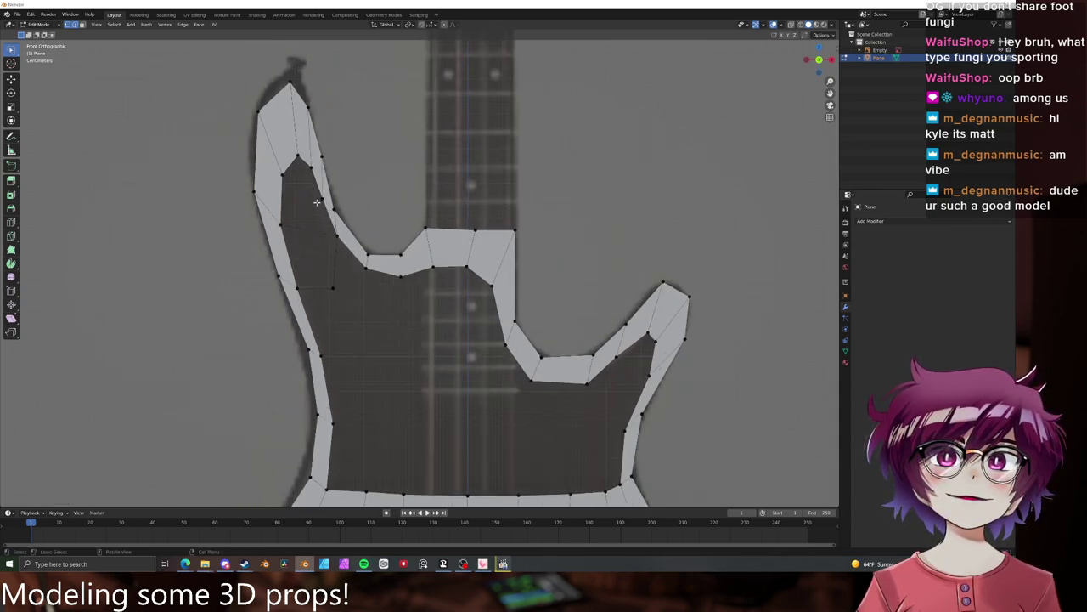
{"action": "left_click", "coordinate": [295, 163], "text": "shift"}
{"action": "key", "text": "f"}
{"action": "left_click", "coordinate": [282, 225]}
{"action": "left_click", "coordinate": [283, 176], "text": "shift"}
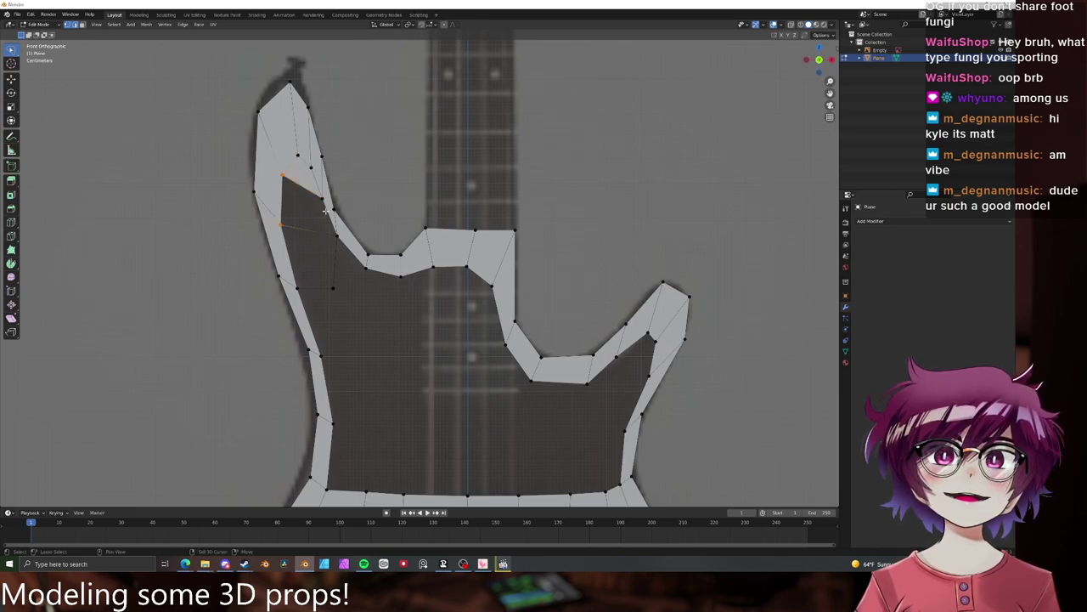
{"action": "left_click", "coordinate": [331, 206], "text": "shift"}
{"action": "key", "text": "f"}
{"action": "left_click", "coordinate": [332, 208]}
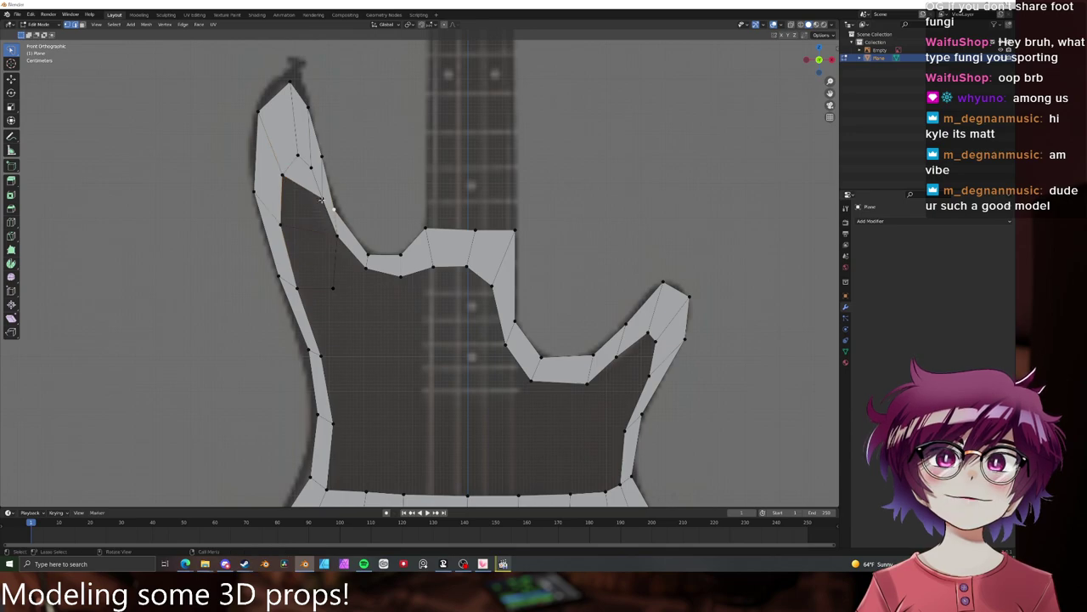
- Move the two inner vertices on the right side of the left horn slightly up and outward
{"action": "scroll", "coordinate": [331, 211], "scroll_direction": "up", "scroll_amount": 4}
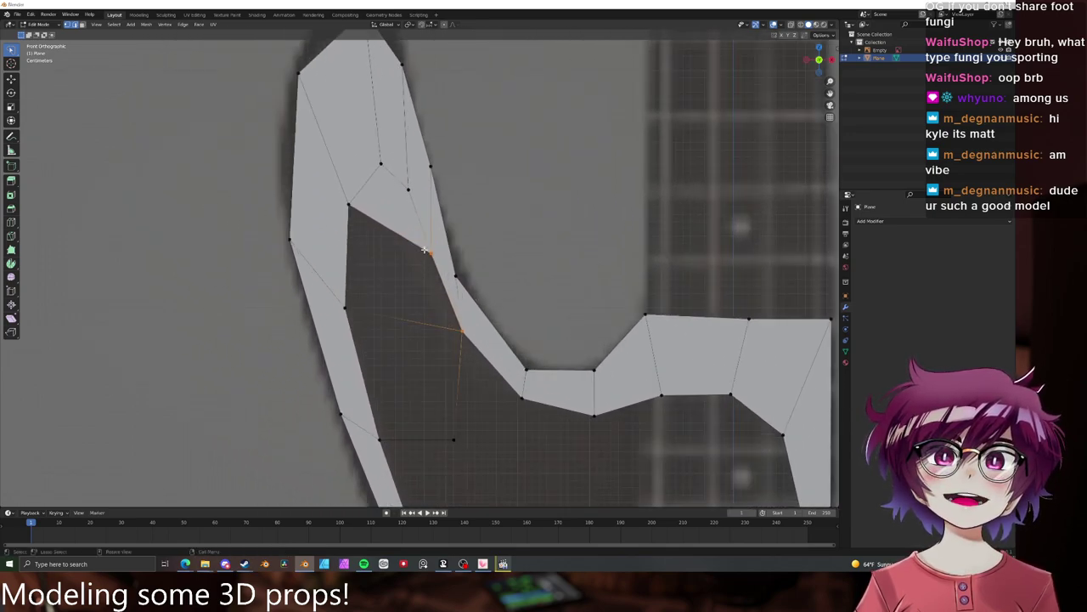
{"action": "left_click", "coordinate": [426, 250]}
{"action": "key", "text": "g"}
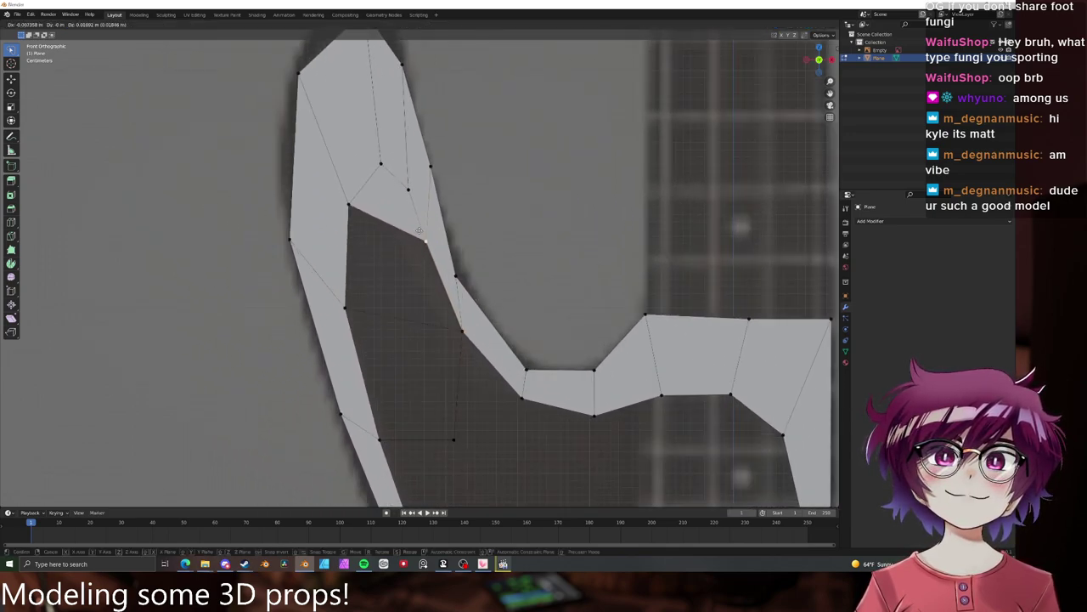
{"action": "left_click", "coordinate": [416, 221]}
{"action": "left_click", "coordinate": [409, 189]}
{"action": "key", "text": "g"}
{"action": "left_click", "coordinate": [403, 173]}
- Move the left horn's top inner vertex up and left, raise its right neighbour, and shift the left vertex below slightly outward
{"action": "left_click", "coordinate": [379, 160]}
{"action": "key", "text": "g"}
{"action": "left_click", "coordinate": [345, 126]}
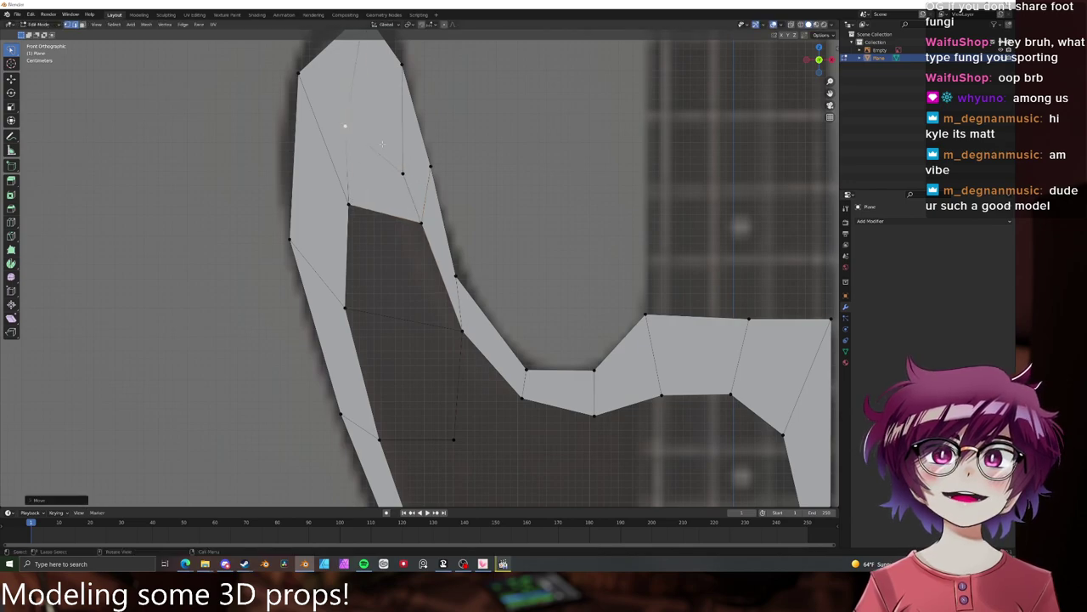
{"action": "left_click", "coordinate": [402, 173]}
{"action": "key", "text": "g"}
{"action": "left_click", "coordinate": [397, 151]}
{"action": "left_click", "coordinate": [350, 206]}
{"action": "key", "text": "g"}
- Fill the quad below the left horn's tip with a face and move its lower right vertex up and left along the border
{"action": "left_click", "coordinate": [348, 247]}
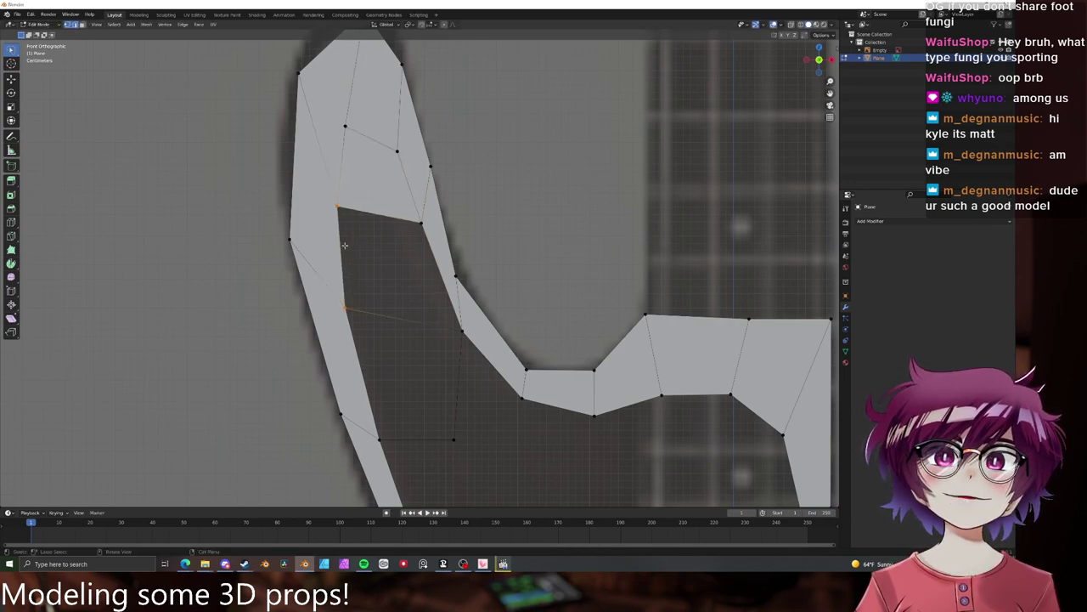
{"action": "left_click", "coordinate": [431, 249], "text": "shift"}
{"action": "key", "text": "f"}
{"action": "middle_click_drag", "start_coordinate": [445, 297], "coordinate": [393, 231], "text": "shift"}
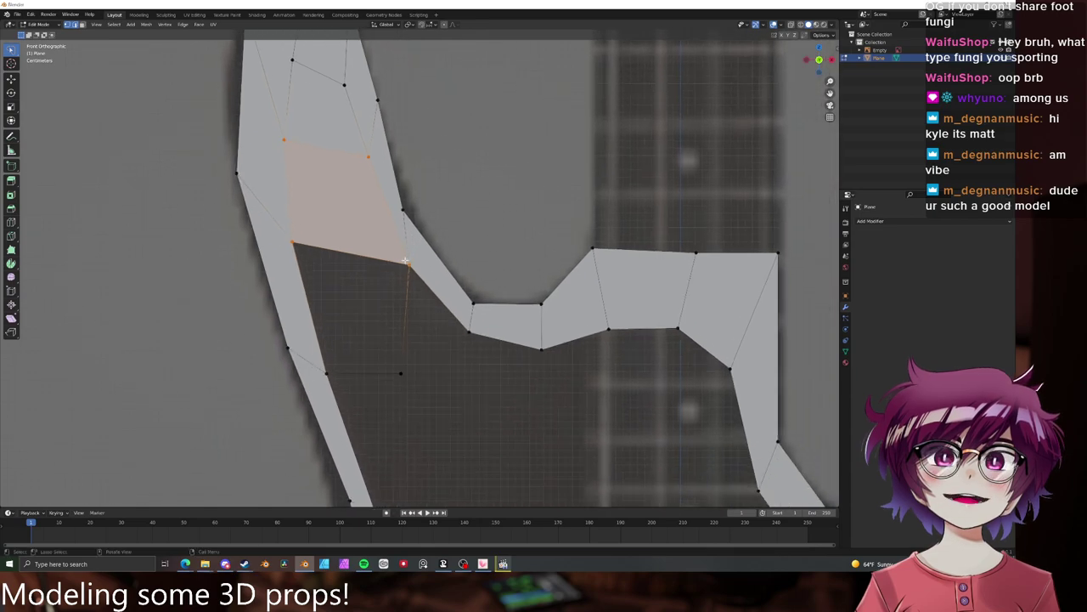
{"action": "left_click", "coordinate": [400, 255]}
{"action": "key", "text": "g"}
{"action": "left_click", "coordinate": [386, 225]}
- Fill the next quad at the left horn's base with a face and raise its lower right corner slightly
{"action": "left_click", "coordinate": [312, 289]}
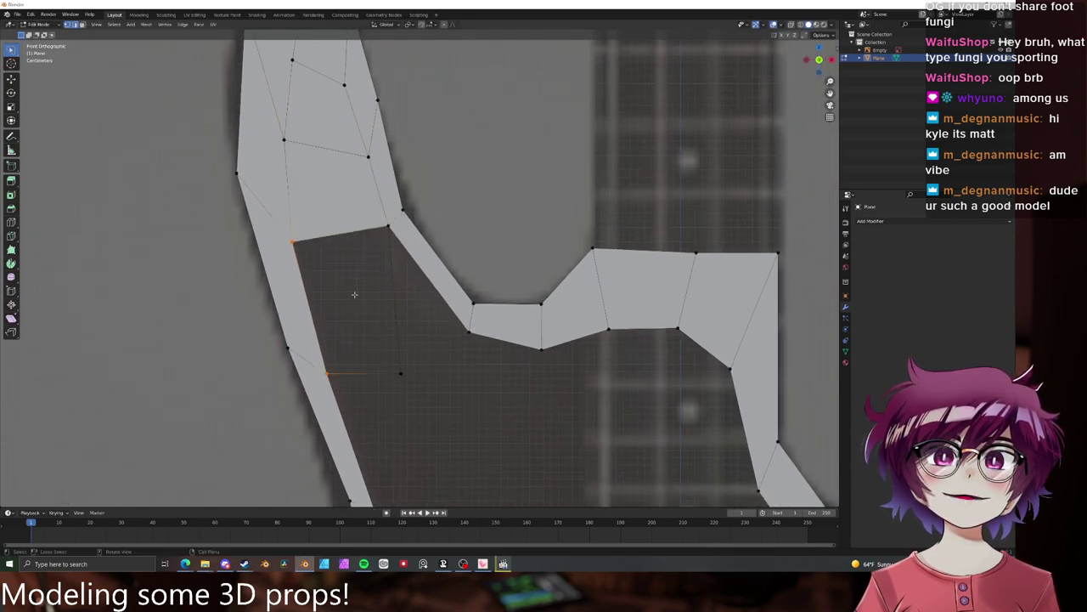
{"action": "left_click", "coordinate": [391, 286], "text": "shift"}
{"action": "key", "text": "f"}
{"action": "left_click", "coordinate": [403, 374]}
{"action": "key", "text": "g"}
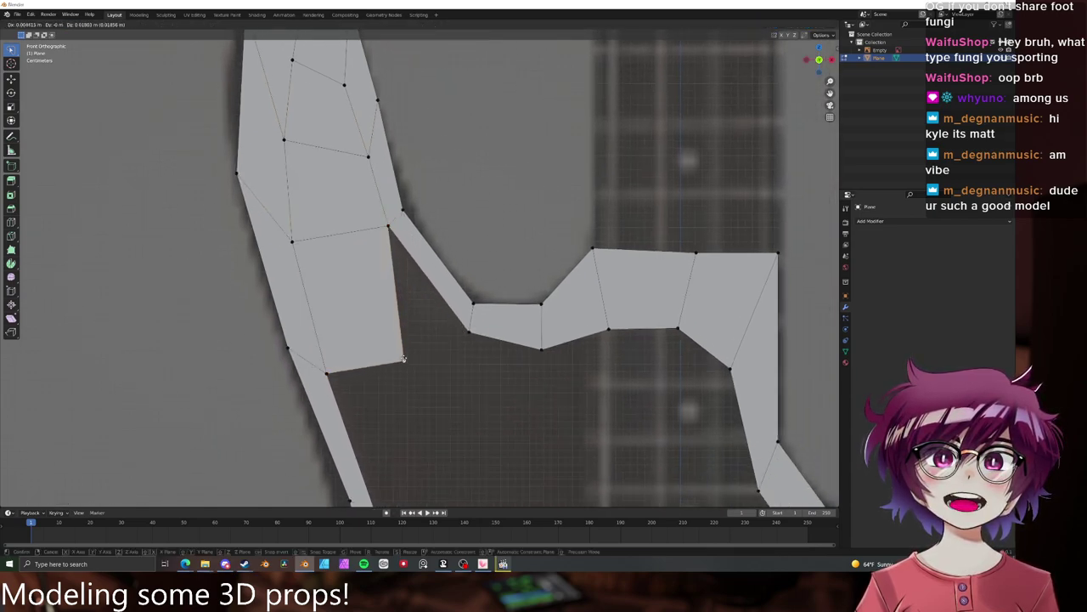
{"action": "left_click", "coordinate": [407, 361]}
- Connect the right horn's inner ring from side to side with two edges, one below the tip and one at the base
{"action": "scroll", "coordinate": [424, 346], "scroll_direction": "down", "scroll_amount": 2}
{"action": "scroll", "coordinate": [424, 347], "scroll_direction": "down", "scroll_amount": 3}
{"action": "middle_click_drag", "start_coordinate": [424, 347], "coordinate": [371, 224], "text": "shift"}
{"action": "middle_click_drag", "start_coordinate": [588, 288], "coordinate": [532, 287], "text": "shift"}
{"action": "scroll", "coordinate": [533, 287], "scroll_direction": "up", "scroll_amount": 3}
{"action": "left_click", "coordinate": [551, 271]}
{"action": "left_click", "coordinate": [597, 297], "text": "shift"}
{"action": "key", "text": "f"}
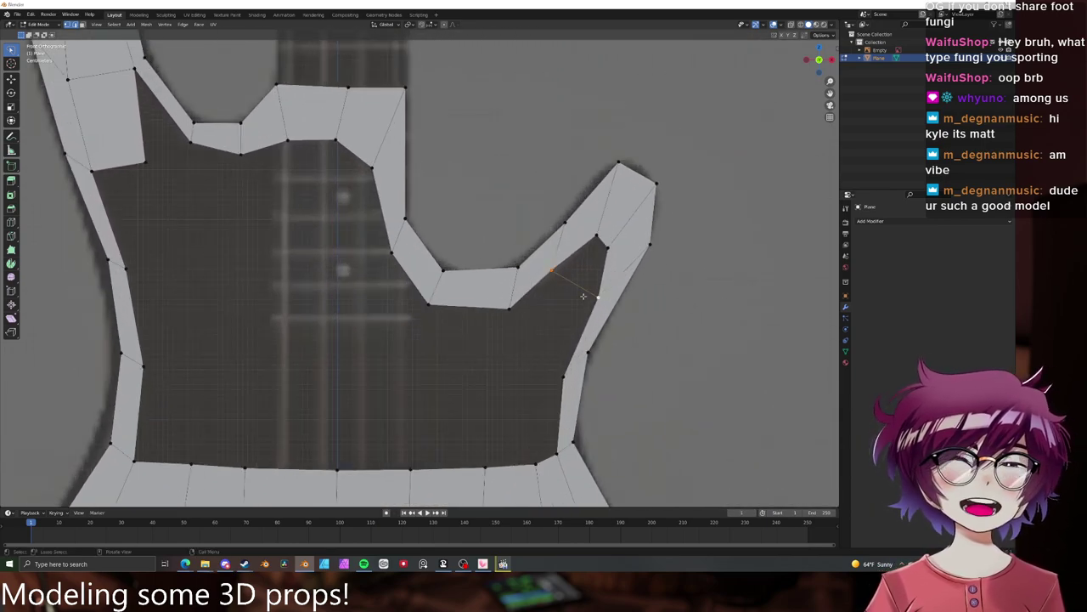
{"action": "left_click", "coordinate": [510, 309]}
{"action": "left_click", "coordinate": [564, 367], "text": "shift"}
{"action": "key", "text": "f"}
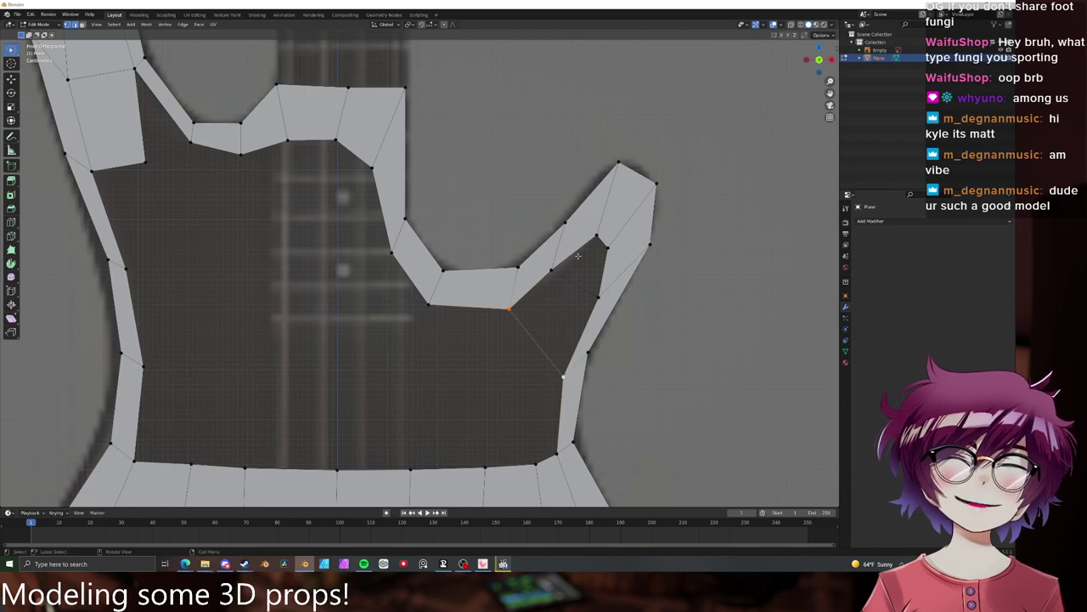
- Fill the right horn's tip and the quad below it with faces
{"action": "left_click", "coordinate": [577, 254]}
{"action": "left_click", "coordinate": [599, 275], "text": "shift"}
{"action": "key", "text": "f"}
{"action": "left_click", "coordinate": [532, 291]}
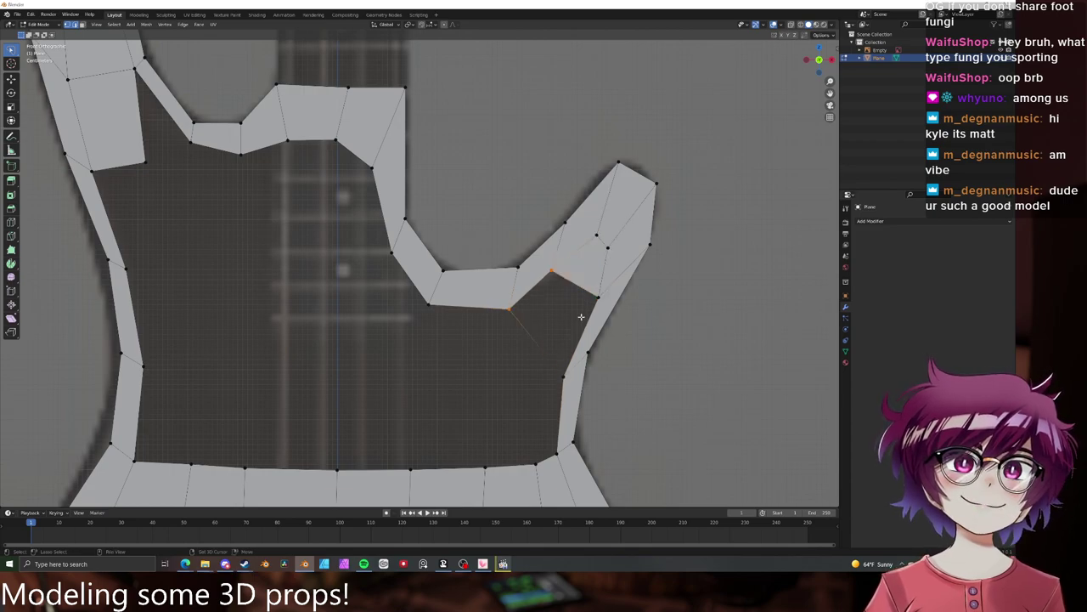
{"action": "key", "text": "f"}
- Extrude the inner ring's left vertex above the filled area into a chain of six vertices running toward the right border
{"action": "scroll", "coordinate": [581, 317], "scroll_direction": "down", "scroll_amount": 5}
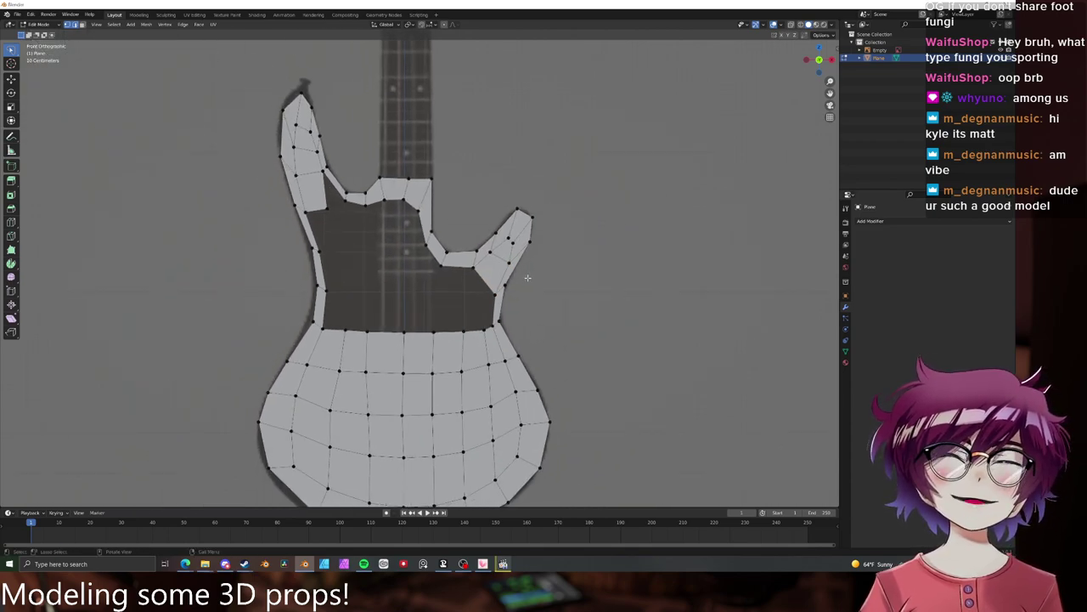
{"action": "scroll", "coordinate": [527, 277], "scroll_direction": "up", "scroll_amount": 2}
{"action": "left_click", "coordinate": [292, 268]}
{"action": "key", "text": "e"}
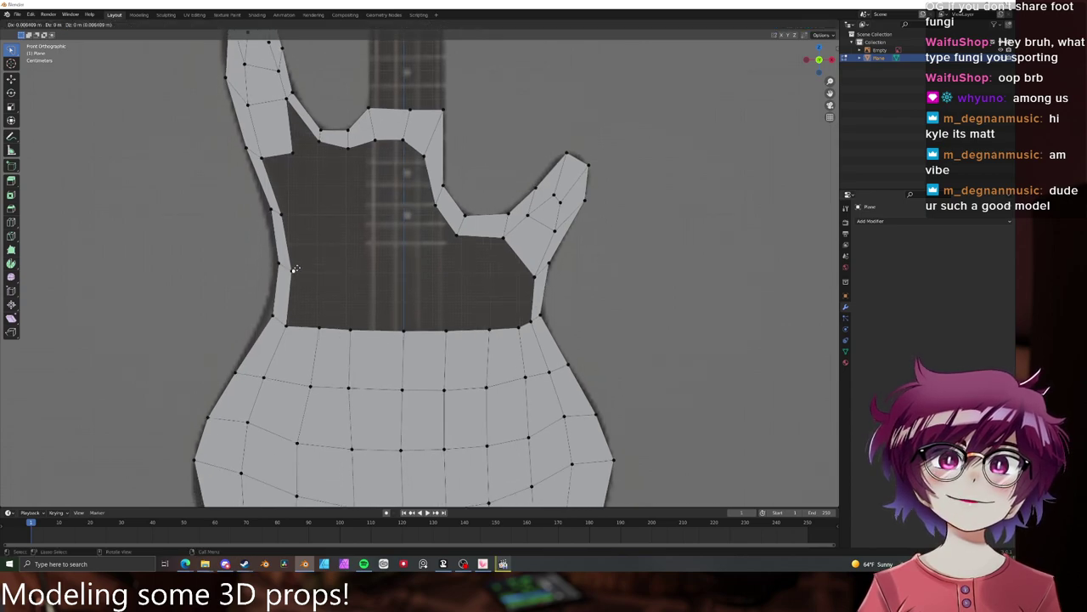
{"action": "left_click", "coordinate": [328, 272]}
{"action": "key", "text": "e"}
{"action": "left_click", "coordinate": [371, 274]}
{"action": "key", "text": "e"}
{"action": "left_click", "coordinate": [398, 271]}
{"action": "key", "text": "e"}
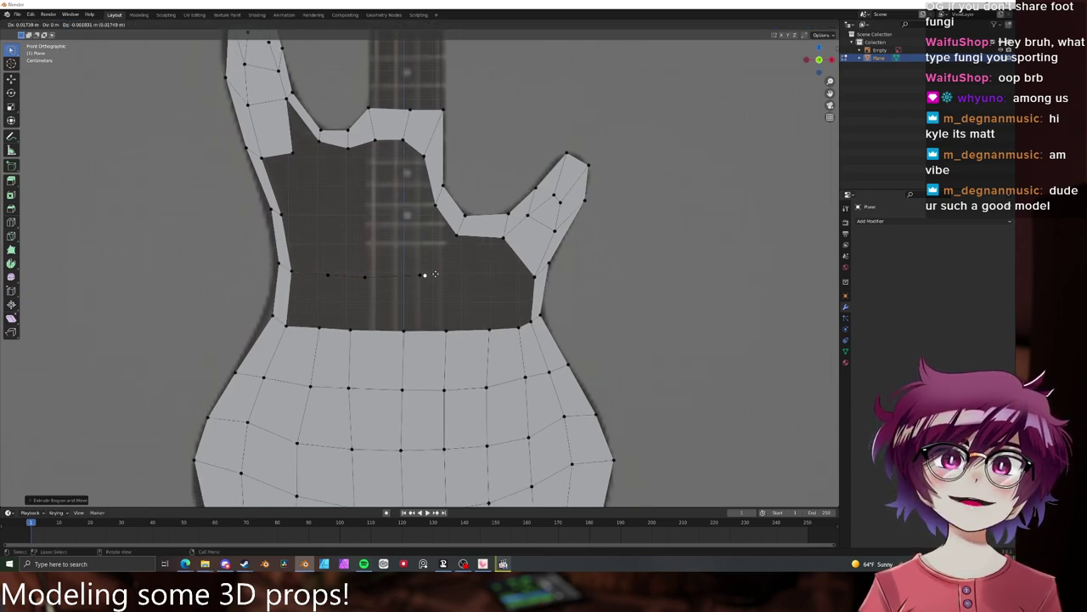
{"action": "left_click", "coordinate": [436, 276]}
{"action": "key", "text": "e"}
{"action": "left_click", "coordinate": [471, 279]}
{"action": "key", "text": "e"}
{"action": "left_click", "coordinate": [516, 277]}
- Join the chain's last vertex to the right border with an edge and move that vertex slightly right and down
{"action": "left_click", "coordinate": [534, 279]}
{"action": "key", "text": "e"}
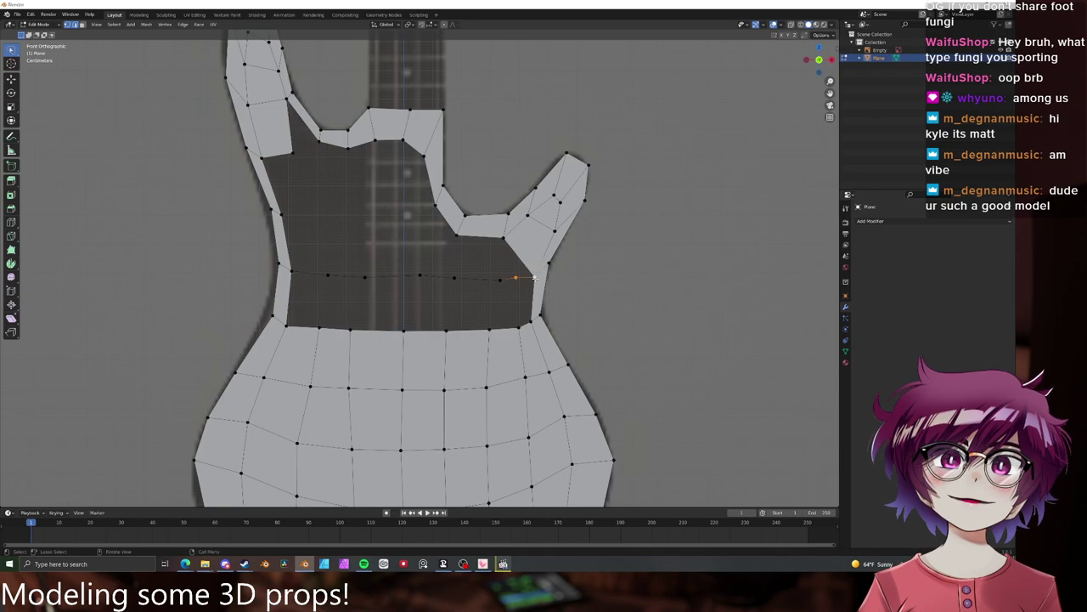
{"action": "left_click", "coordinate": [518, 278]}
{"action": "key", "text": "g"}
{"action": "left_click", "coordinate": [521, 280]}
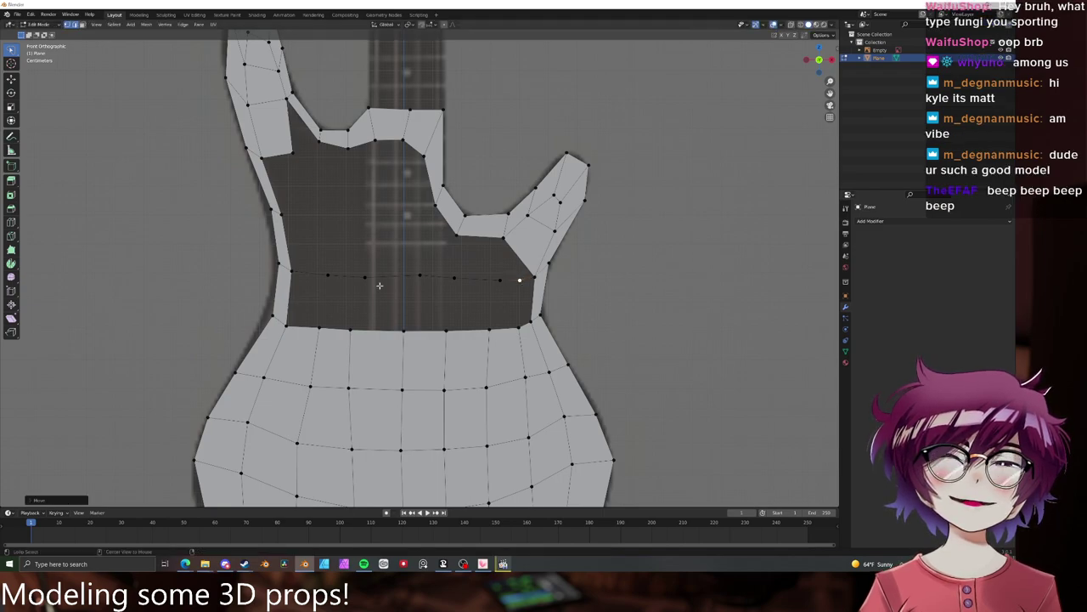
- Fill the strip below the chain under the horns with seven faces across the body and clear the selection
{"action": "left_click", "coordinate": [292, 286]}
{"action": "key", "text": "f"}
{"action": "key", "text": "f"}
{"action": "key", "text": "f"}
{"action": "key", "text": "f"}
{"action": "key", "text": "f"}
{"action": "key", "text": "f"}
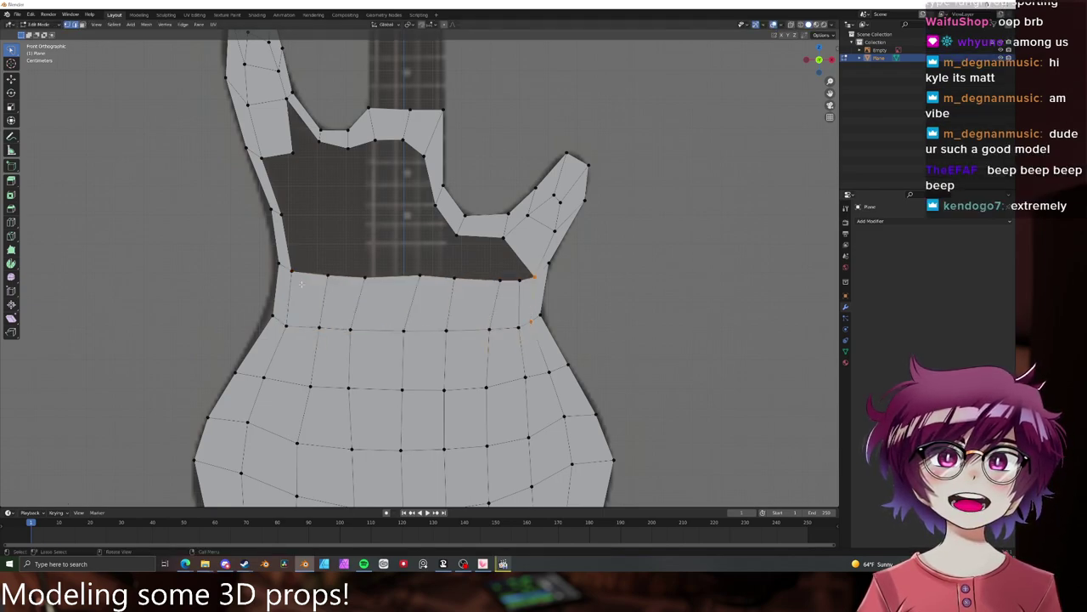
{"action": "key", "text": "alt+a"}
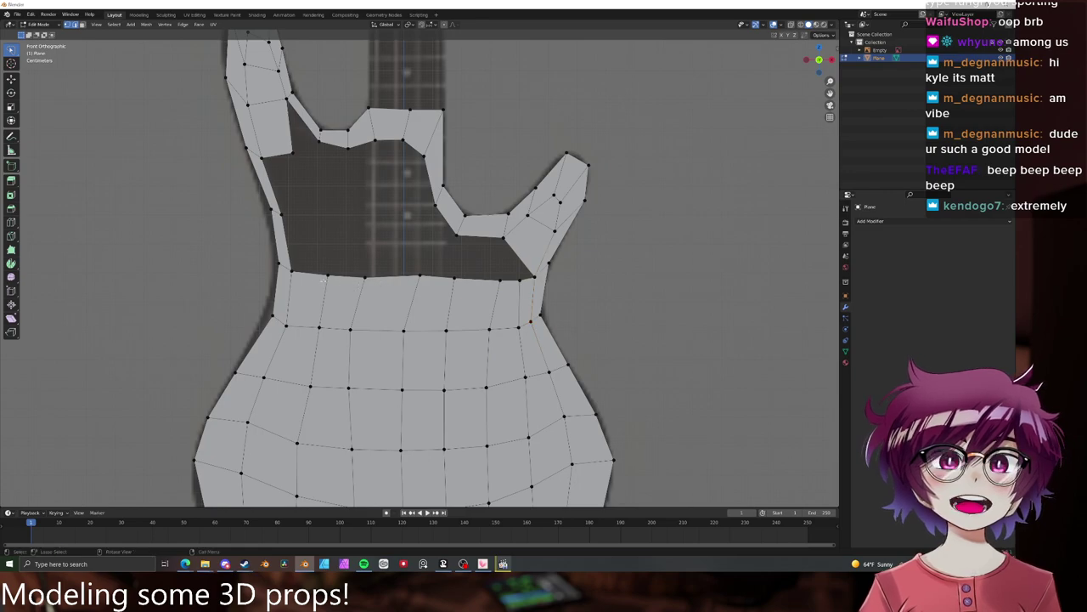
- Select the six interior vertices of the new top row and move them left and slightly down
{"action": "left_click", "coordinate": [519, 271], "text": "ctrl"}
{"action": "key", "text": "g"}
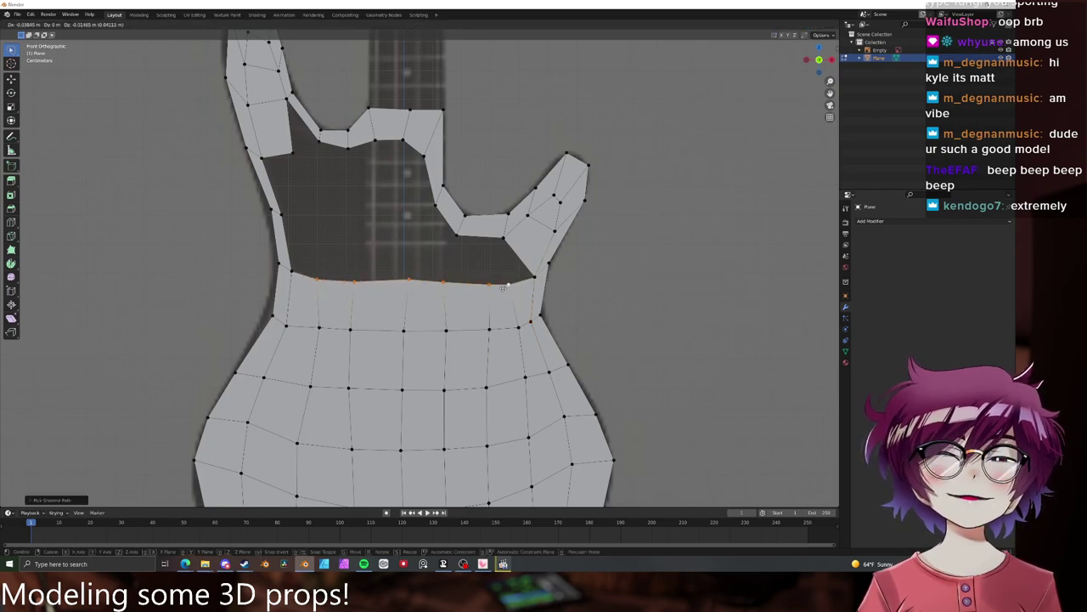
{"action": "left_click", "coordinate": [508, 271]}
- Smooth the six selected row vertices twice and move them slightly up and to the right
{"action": "right_click", "coordinate": [498, 284]}
{"action": "left_click", "coordinate": [499, 284]}
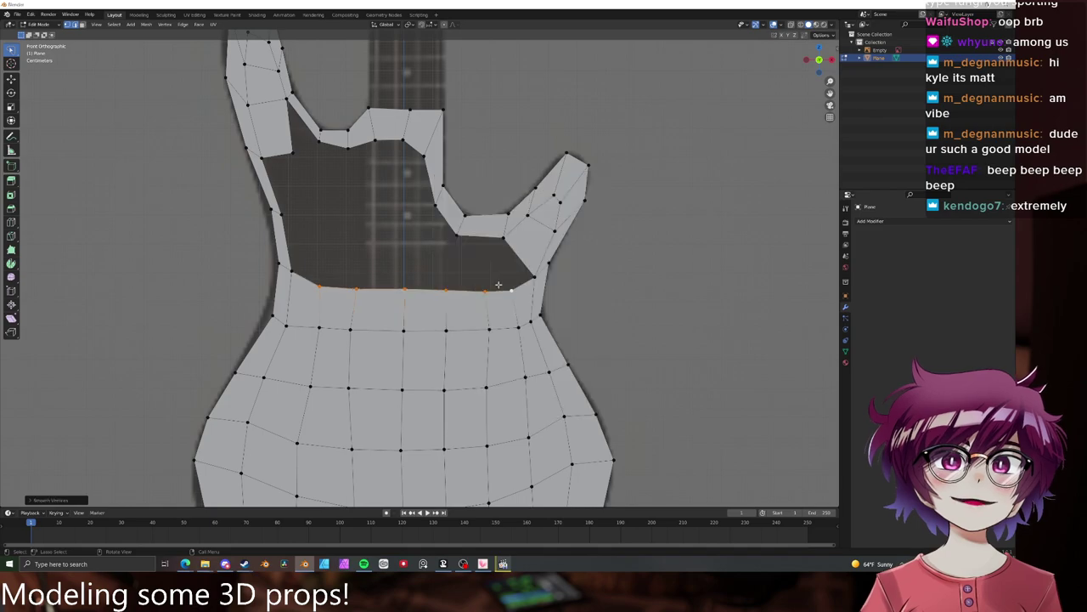
{"action": "right_click", "coordinate": [500, 282]}
{"action": "left_click", "coordinate": [502, 282]}
{"action": "key", "text": "g"}
{"action": "left_click", "coordinate": [520, 270]}
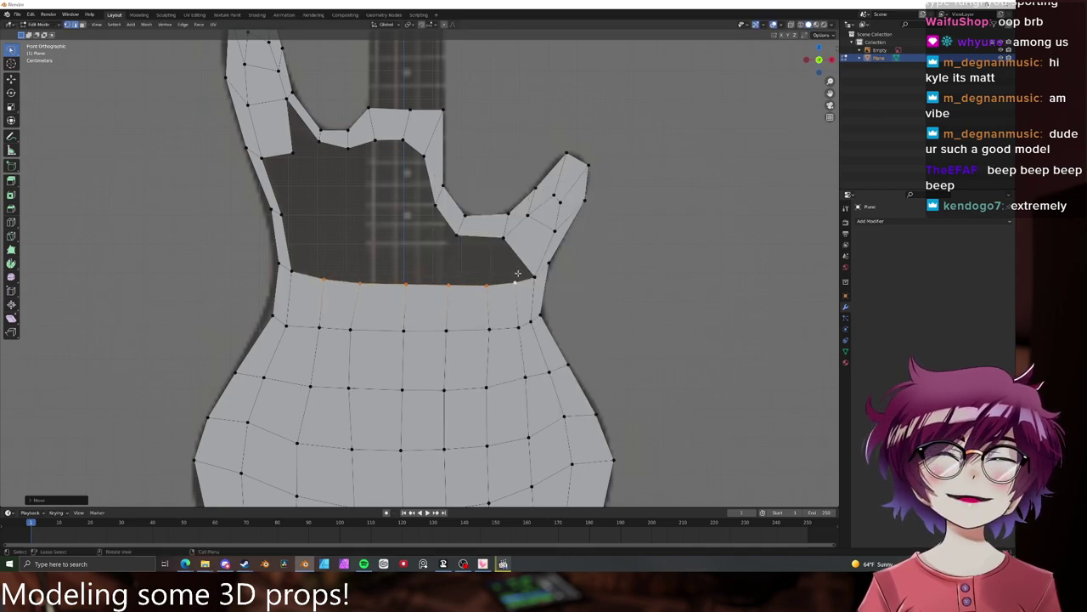
- Move the inner and outer border vertices along the body's left side below the long horn to fit the outline
{"action": "scroll", "coordinate": [505, 298], "scroll_direction": "down", "scroll_amount": 5}
{"action": "scroll", "coordinate": [505, 298], "scroll_direction": "up", "scroll_amount": 4}
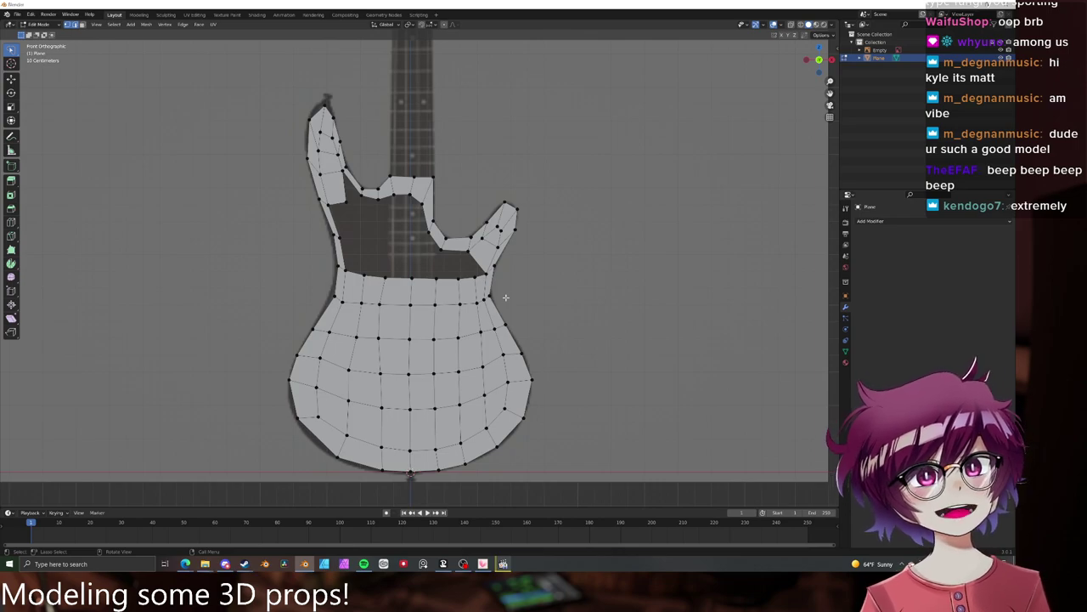
{"action": "scroll", "coordinate": [505, 297], "scroll_direction": "up", "scroll_amount": 4}
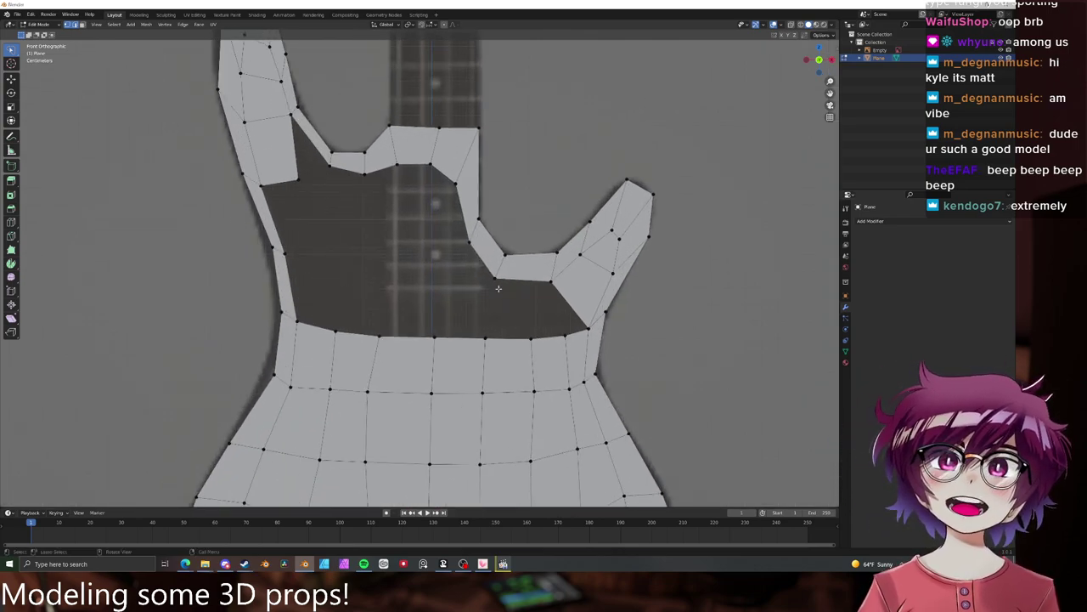
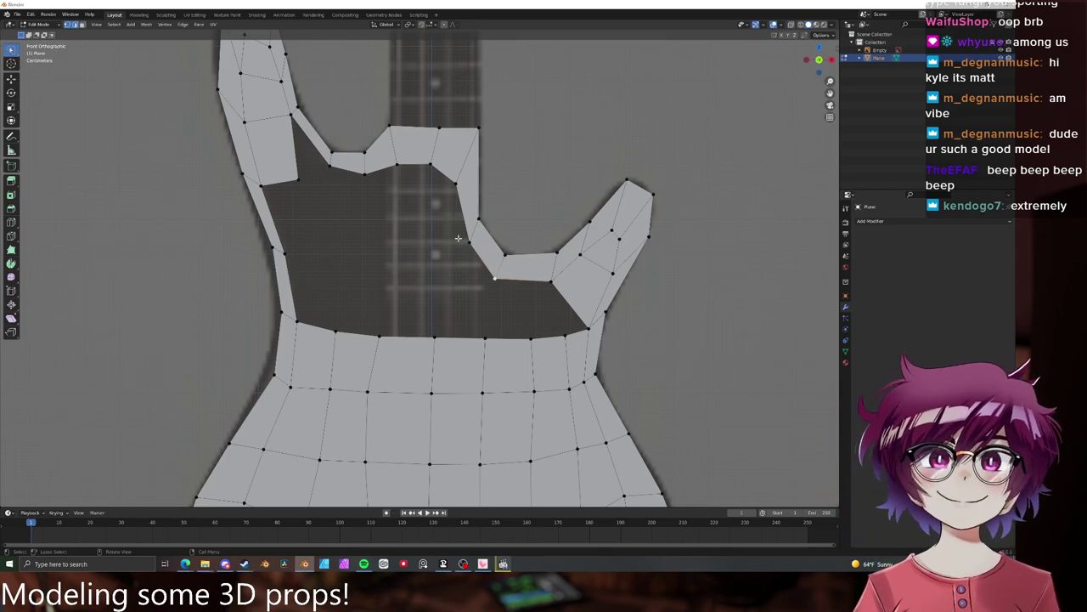
{"action": "left_click", "coordinate": [287, 253]}
{"action": "key", "text": "g"}
{"action": "left_click", "coordinate": [291, 246]}
{"action": "left_click", "coordinate": [273, 247]}
{"action": "key", "text": "g"}
{"action": "left_click", "coordinate": [269, 247]}
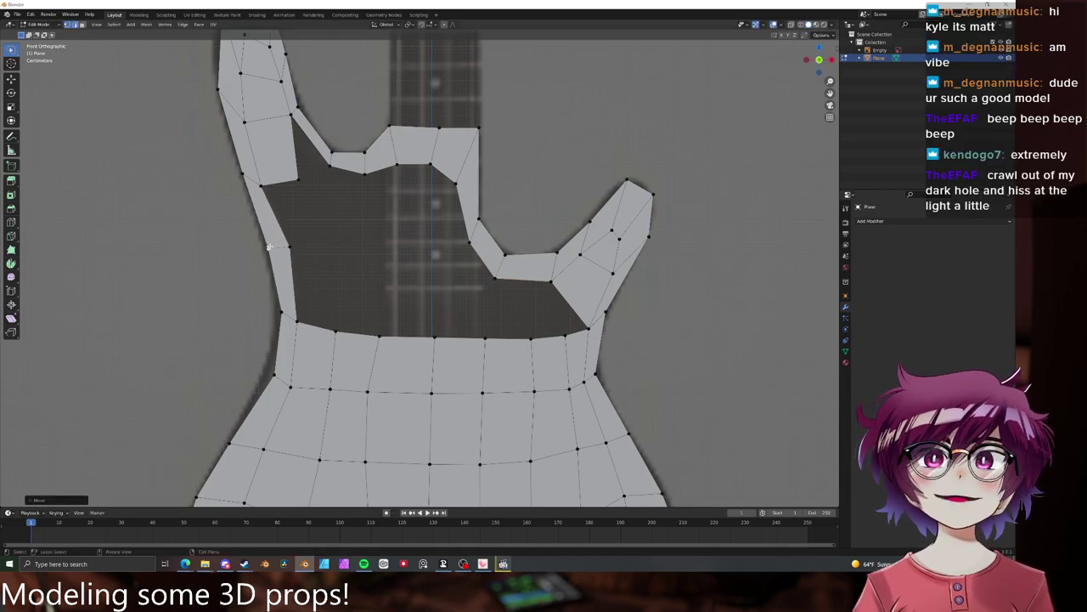
{"action": "left_click", "coordinate": [277, 312]}
{"action": "left_click", "coordinate": [269, 373]}
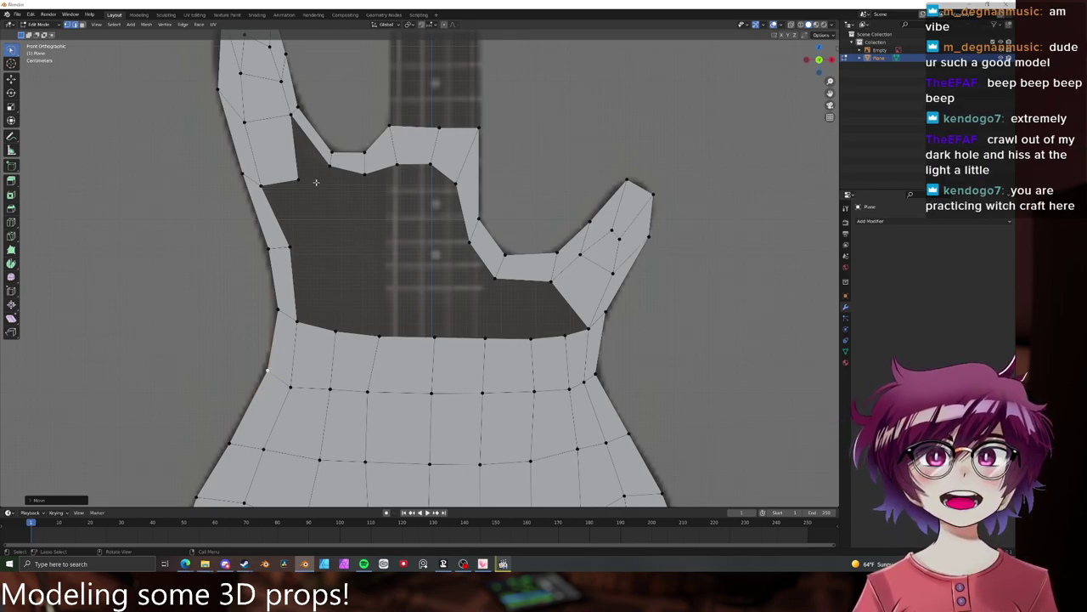
- Extrude the inner border edge between the long horn and the neck pocket downward into a new face
{"action": "middle_click_drag", "start_coordinate": [359, 174], "coordinate": [395, 202], "text": "shift"}
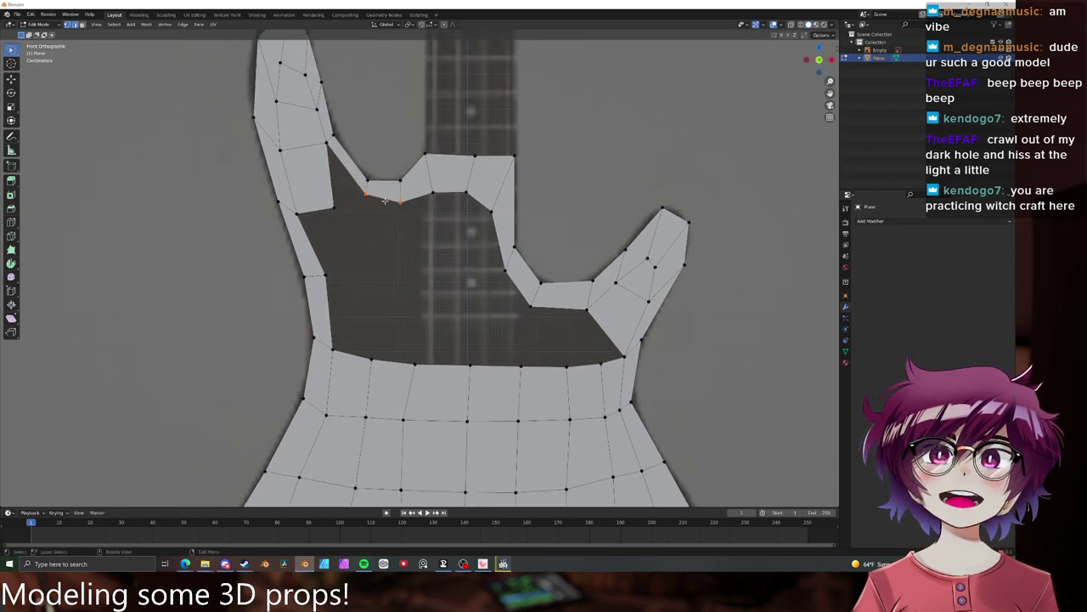
{"action": "key", "text": "e"}
{"action": "left_click", "coordinate": [381, 223]}
- Try to fill the gap between the long horn's base and the newly extruded face
{"action": "left_click", "coordinate": [337, 208]}
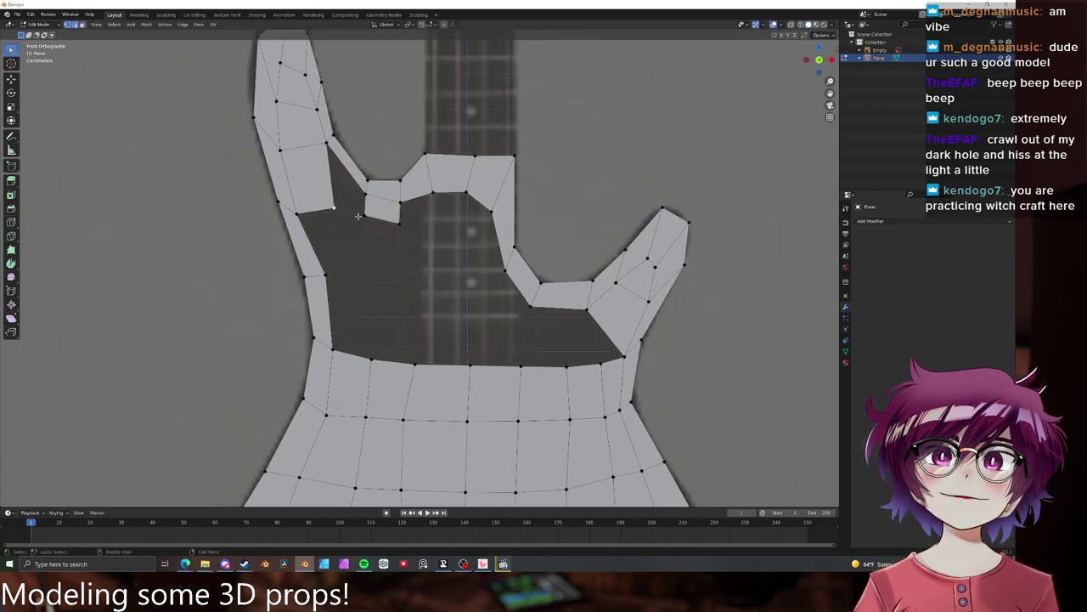
{"action": "left_click", "coordinate": [361, 214], "text": "shift"}
{"action": "left_click", "coordinate": [363, 193], "text": "shift"}
{"action": "key", "text": "alt+a"}
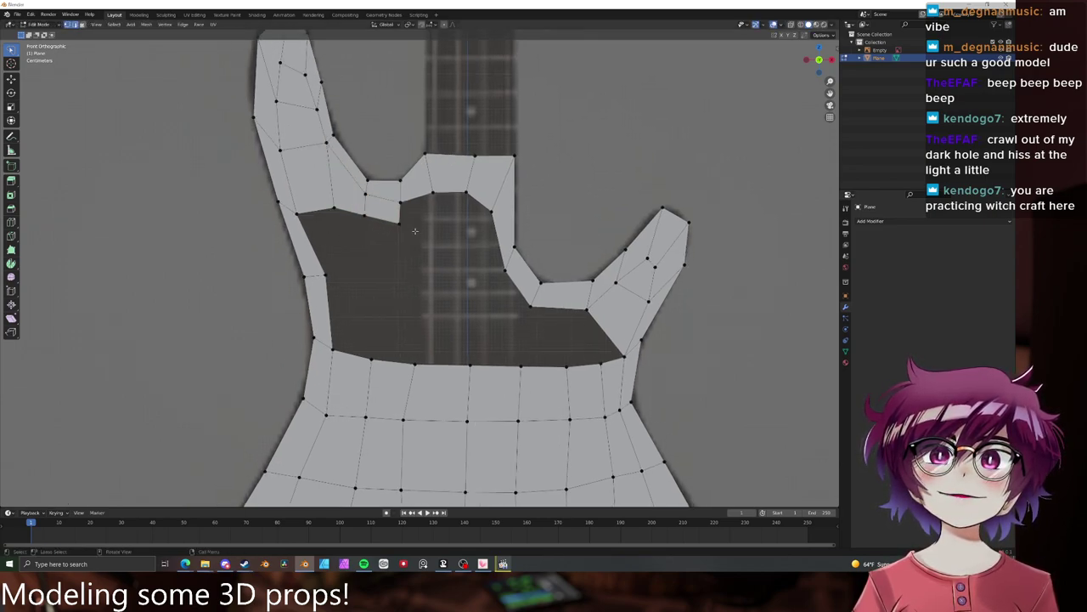
{"action": "scroll", "coordinate": [427, 243], "scroll_direction": "down", "scroll_amount": 3}
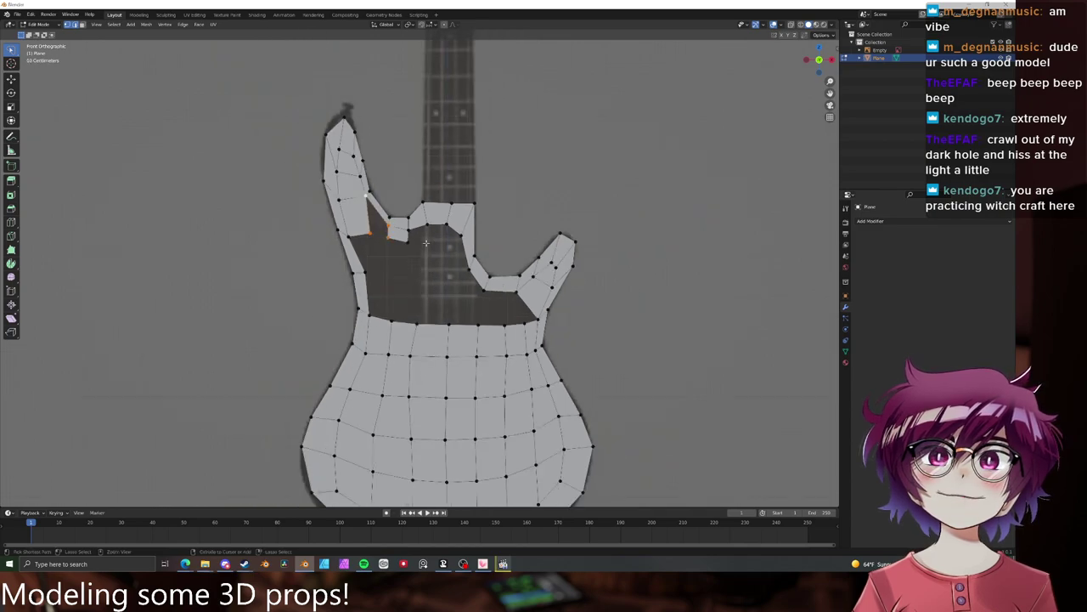
- Add a loop cut across the faces at the base of the long horn
{"action": "scroll", "coordinate": [423, 241], "scroll_direction": "up", "scroll_amount": 2}
{"action": "middle_click_drag", "start_coordinate": [400, 215], "coordinate": [442, 298], "text": "shift"}
{"action": "scroll", "coordinate": [440, 300], "scroll_direction": "up", "scroll_amount": 4}
{"action": "middle_click_drag", "start_coordinate": [438, 303], "coordinate": [426, 309]}
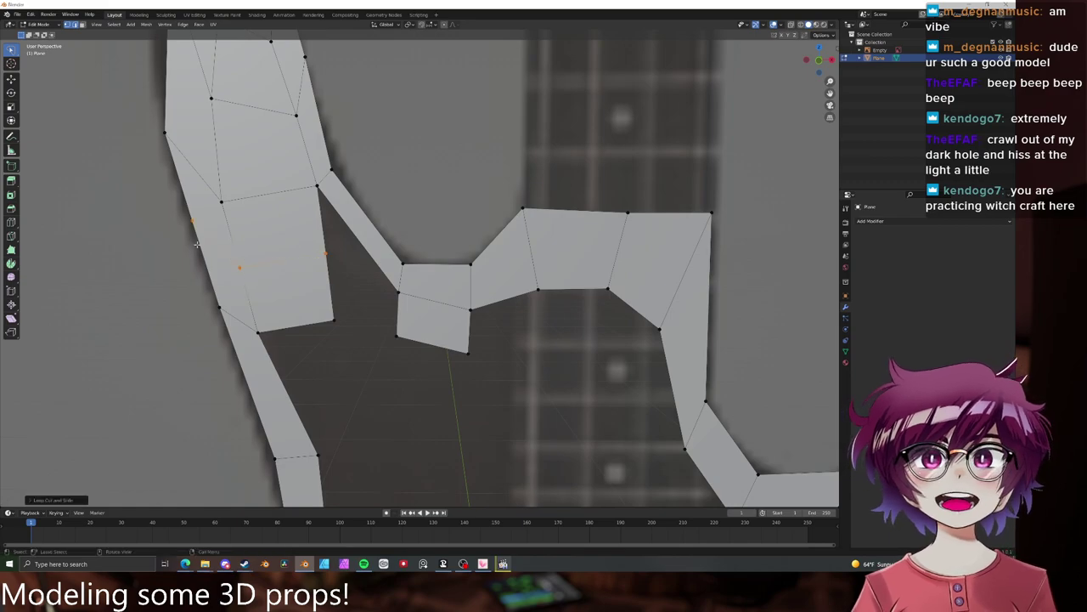
{"action": "key", "text": "ctrl+r"}
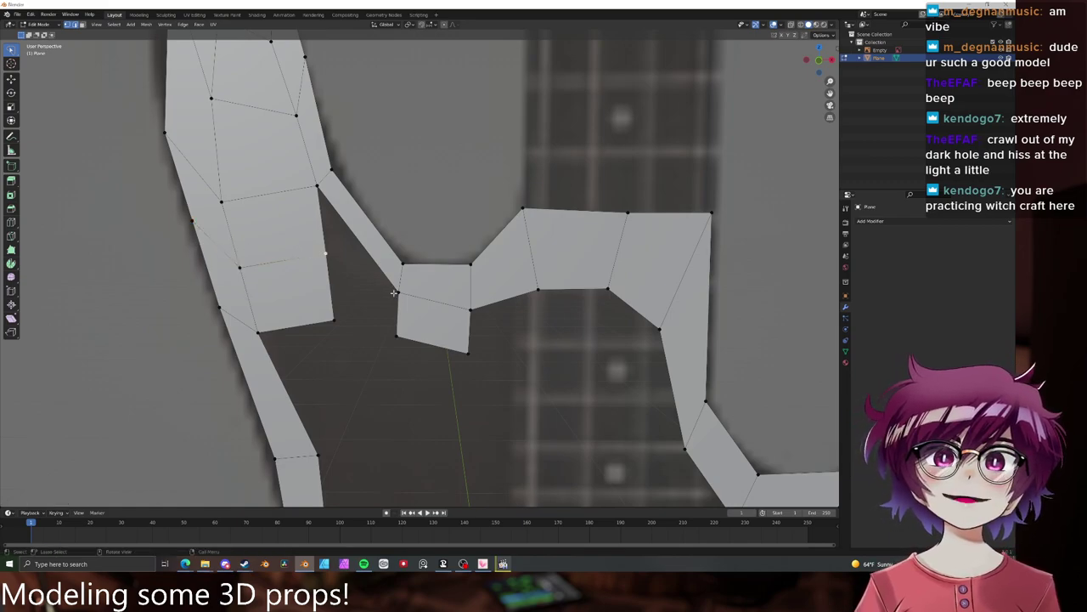
- Move the third interior vertex from the left in the body's second row slightly right and clear the selection
{"action": "scroll", "coordinate": [392, 291], "scroll_direction": "down", "scroll_amount": 3}
{"action": "middle_click_drag", "start_coordinate": [417, 320], "coordinate": [405, 221], "text": "shift"}
{"action": "scroll", "coordinate": [407, 223], "scroll_direction": "down", "scroll_amount": 6}
{"action": "middle_click_drag", "start_coordinate": [454, 373], "coordinate": [446, 297], "text": "shift"}
{"action": "scroll", "coordinate": [434, 266], "scroll_direction": "up", "scroll_amount": 3}
{"action": "left_click", "coordinate": [421, 240]}
{"action": "key", "text": "g"}
{"action": "left_click", "coordinate": [426, 239]}
{"action": "key", "text": "alt+a"}
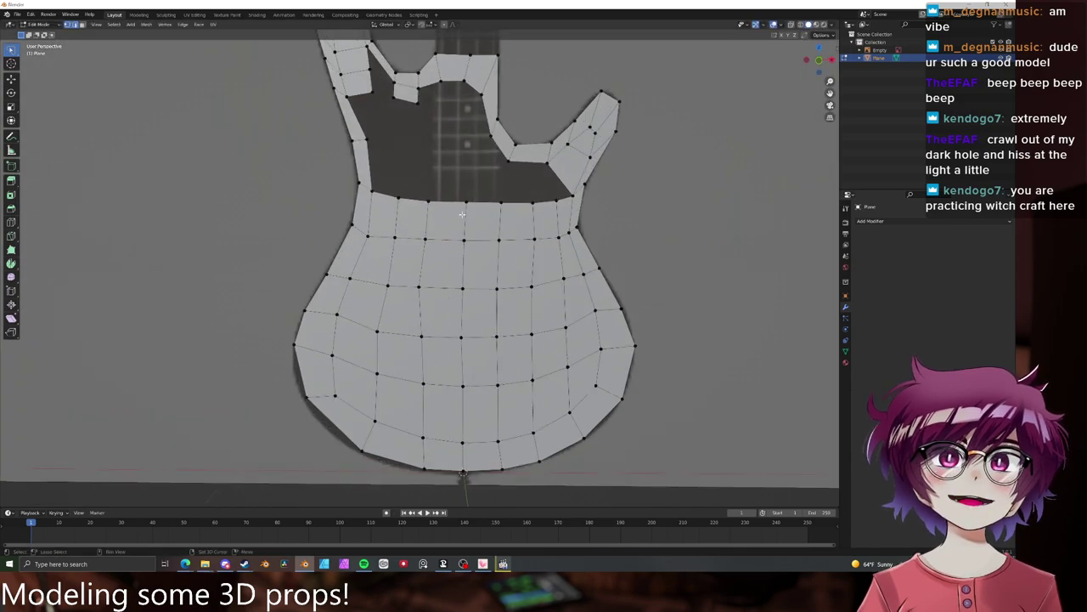
- Examine the lower body's edge flow and the vertices along its lower right border
{"action": "middle_click_drag", "start_coordinate": [462, 217], "coordinate": [454, 227], "text": "shift"}
{"action": "middle_click_drag", "start_coordinate": [463, 307], "coordinate": [447, 282], "text": "shift"}
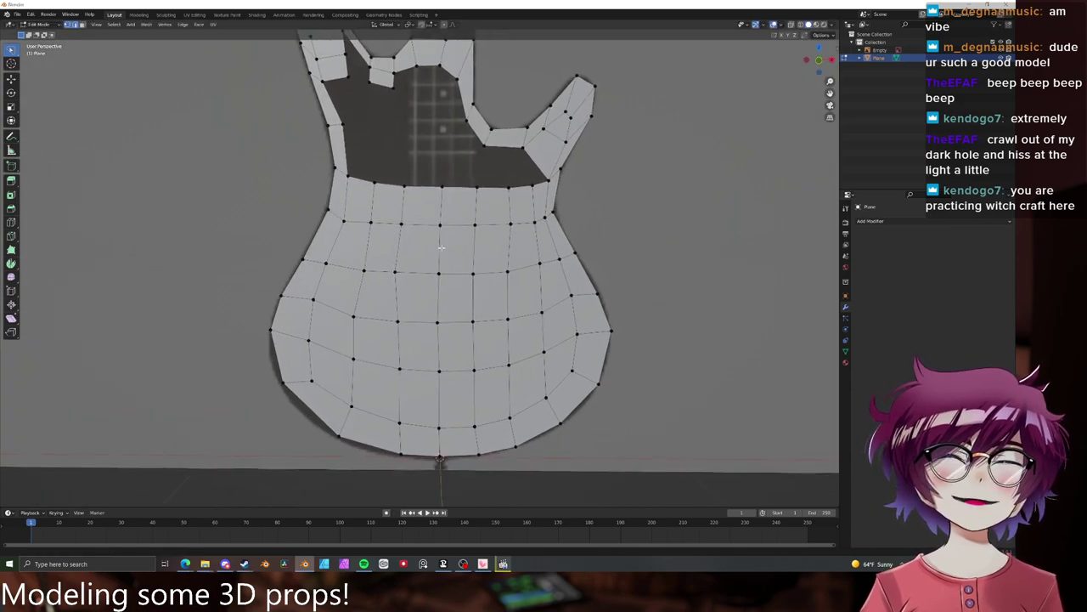
{"action": "scroll", "coordinate": [598, 344], "scroll_direction": "up", "scroll_amount": 1}
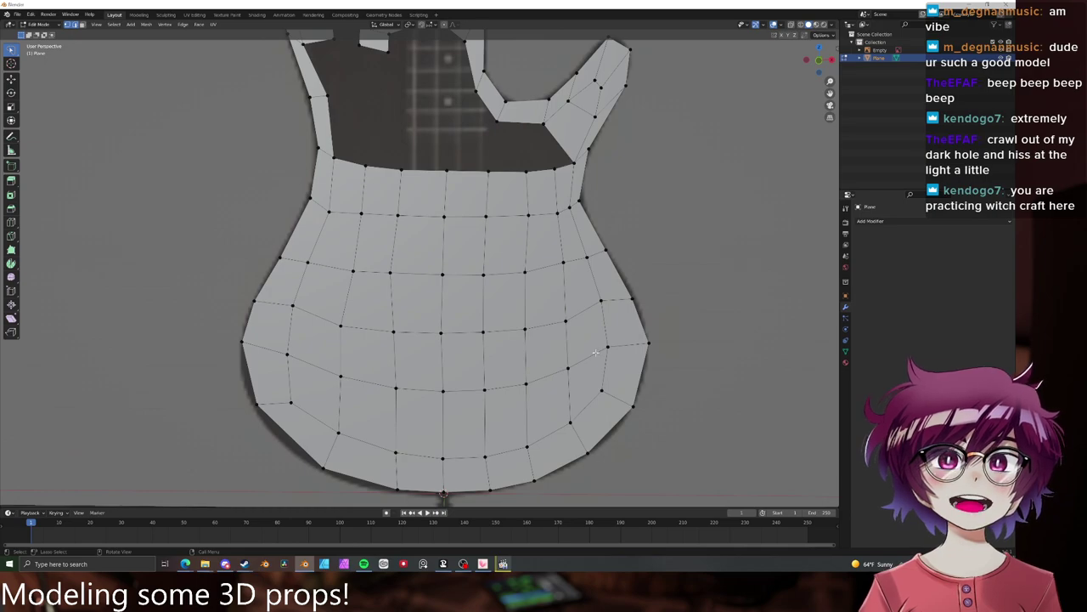
{"action": "middle_click_drag", "start_coordinate": [596, 351], "coordinate": [526, 327], "text": "shift"}
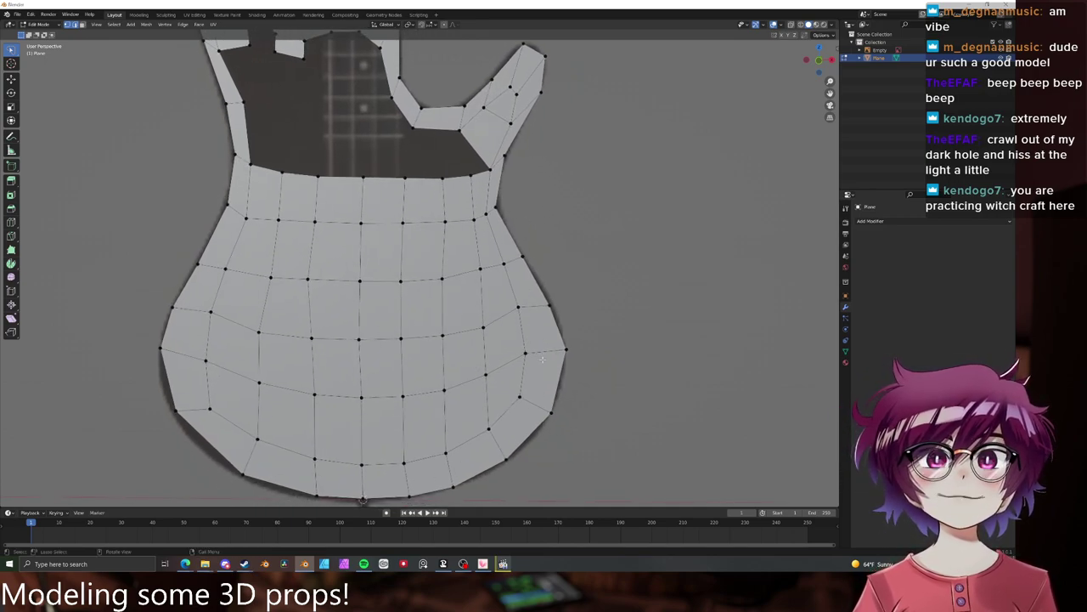
{"action": "left_click", "coordinate": [533, 403]}
{"action": "left_click", "coordinate": [513, 431]}
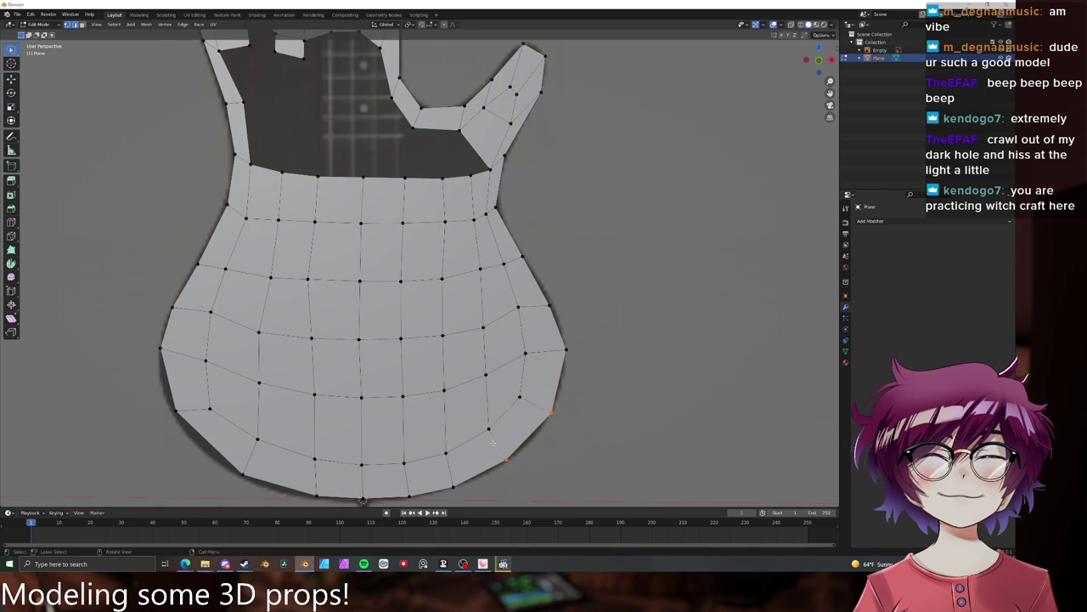
{"action": "left_click", "coordinate": [446, 466]}
{"action": "left_click", "coordinate": [403, 477]}
{"action": "key", "text": "alt+a"}
- Add a centred loop cut across the border face at the bottom of the short horn's cutaway and clear the selection
{"action": "middle_click_drag", "start_coordinate": [513, 329], "coordinate": [511, 409], "text": "shift"}
{"action": "scroll", "coordinate": [499, 374], "scroll_direction": "up", "scroll_amount": 1}
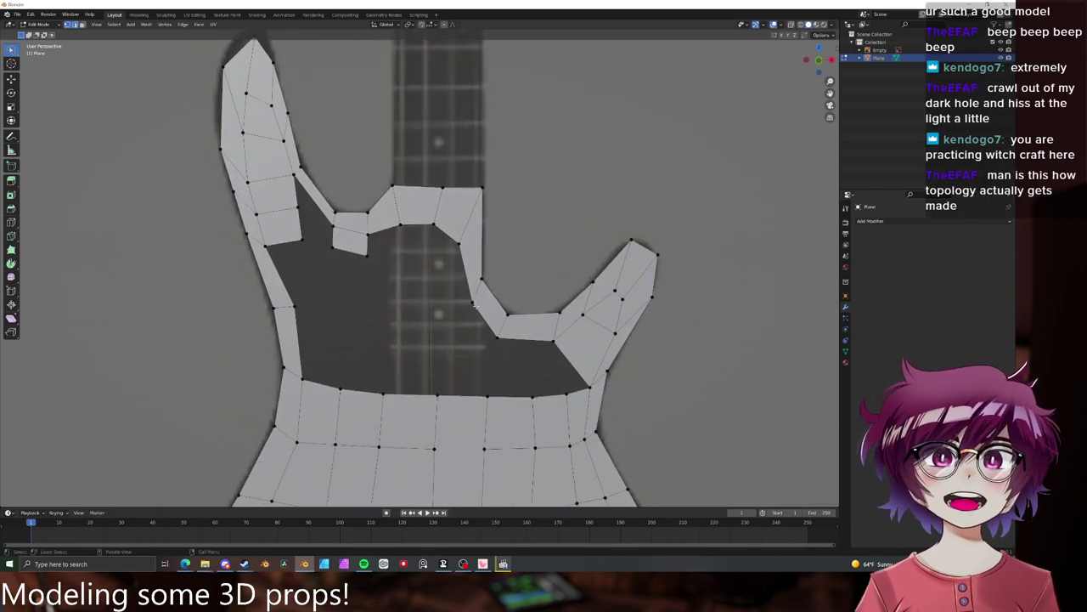
{"action": "middle_click_drag", "start_coordinate": [529, 352], "coordinate": [529, 311], "text": "shift"}
{"action": "key", "text": "ctrl+r"}
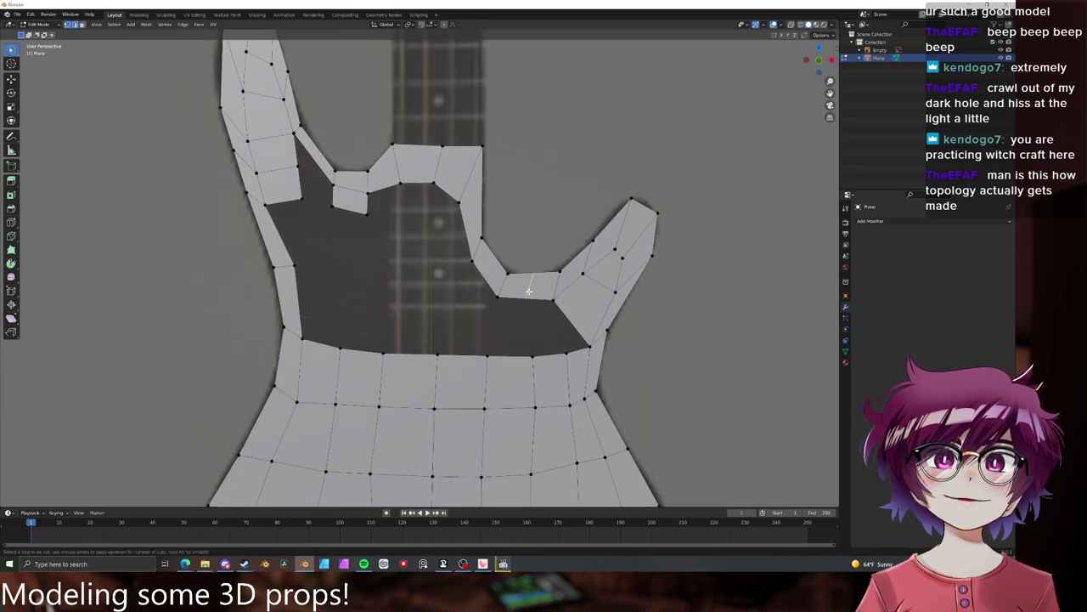
{"action": "double_click", "coordinate": [530, 291]}
{"action": "key", "text": "alt+a"}
- Dissolve the edges of the vertical loop nearest the body's right border
{"action": "scroll", "coordinate": [553, 354], "scroll_direction": "down", "scroll_amount": 5}
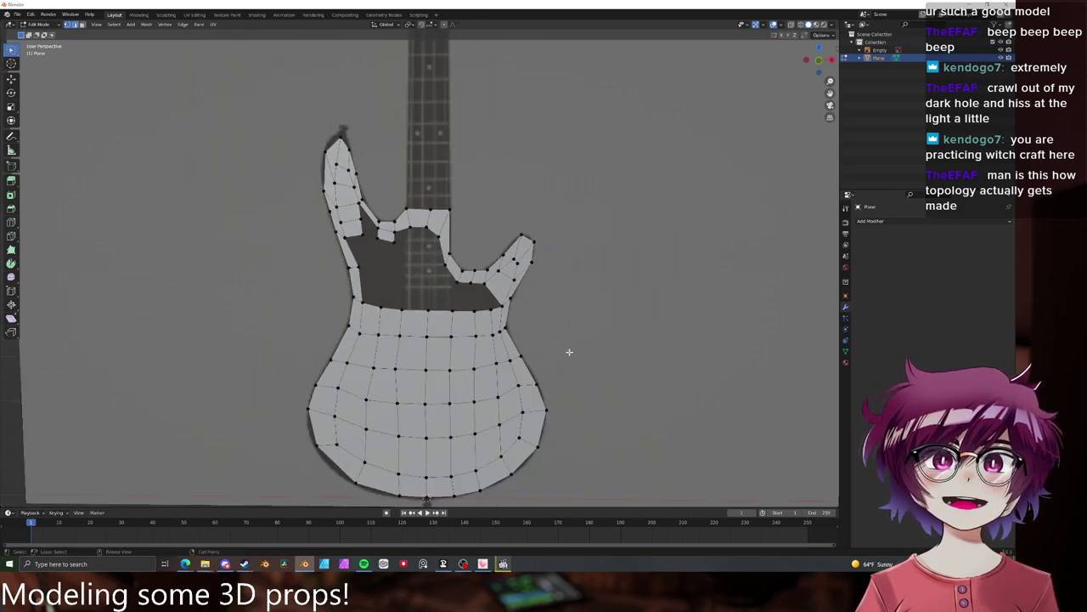
{"action": "middle_click_drag", "start_coordinate": [532, 373], "coordinate": [531, 358], "text": "shift"}
{"action": "scroll", "coordinate": [532, 356], "scroll_direction": "up", "scroll_amount": 1}
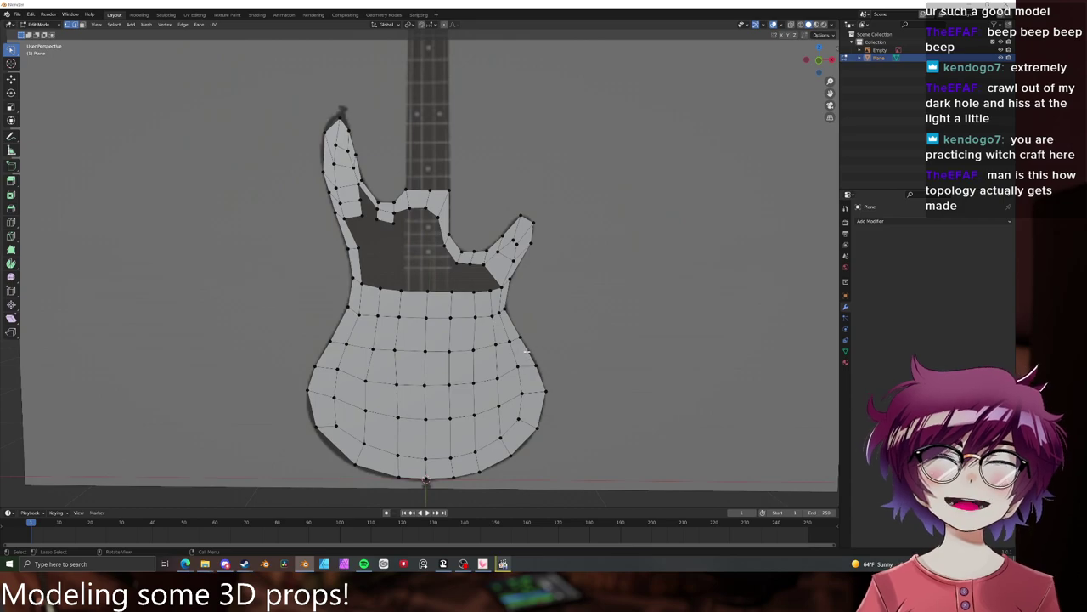
{"action": "scroll", "coordinate": [527, 352], "scroll_direction": "up", "scroll_amount": 3}
{"action": "key", "text": "x"}
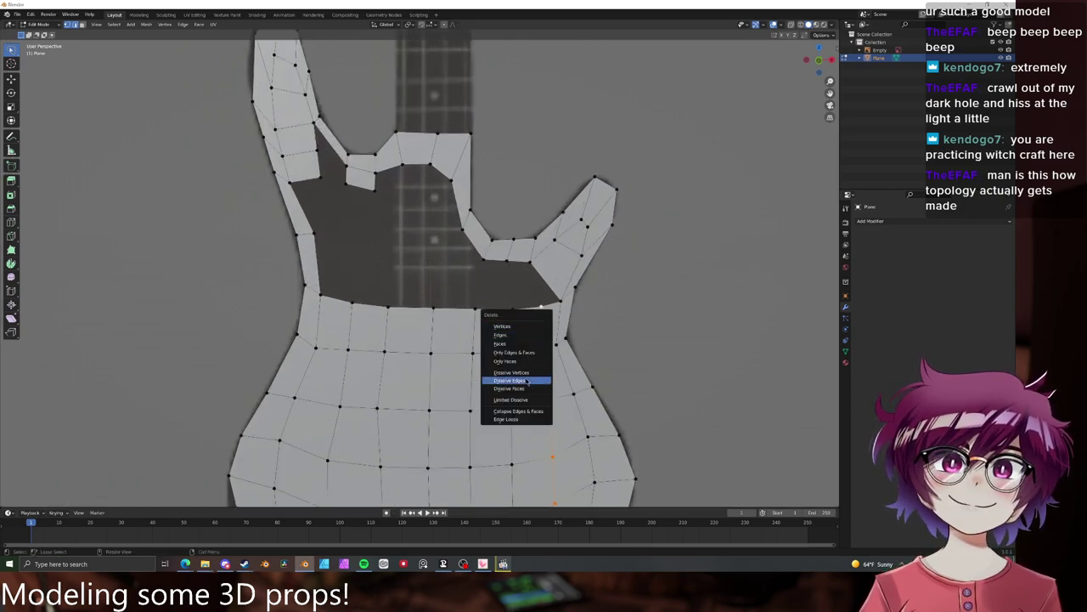
{"action": "left_click", "coordinate": [527, 381]}
- Slide the body's rightmost remaining vertical loop toward the right border and fit its lower border vertex to the outline
{"action": "scroll", "coordinate": [502, 348], "scroll_direction": "down", "scroll_amount": 3}
{"action": "scroll", "coordinate": [481, 315], "scroll_direction": "up", "scroll_amount": 2}
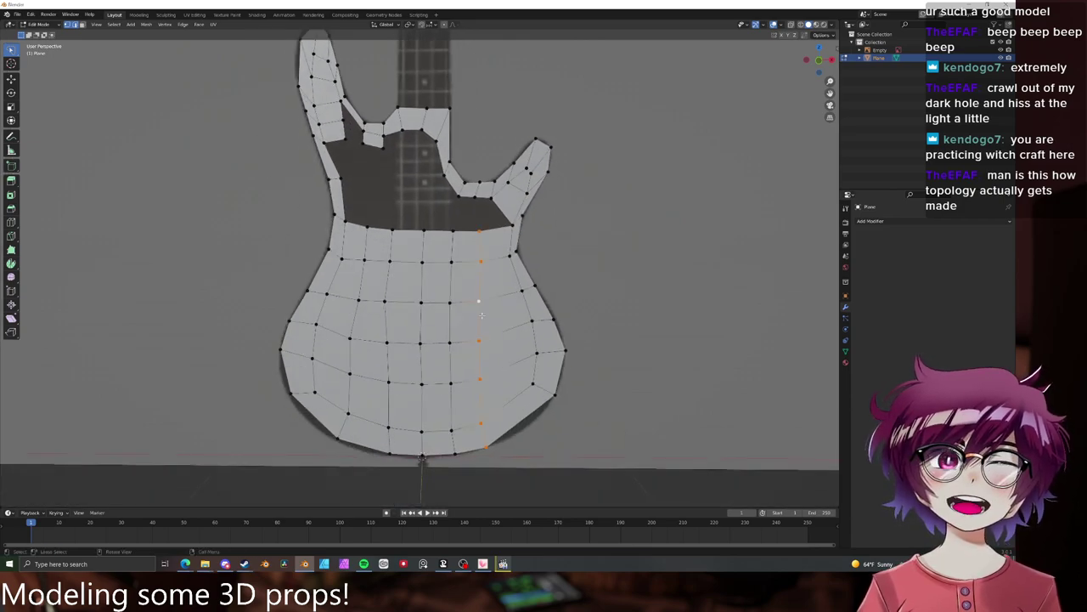
{"action": "key", "text": "g"}
{"action": "key", "text": "g"}
{"action": "left_click", "coordinate": [497, 320]}
{"action": "left_click", "coordinate": [510, 431]}
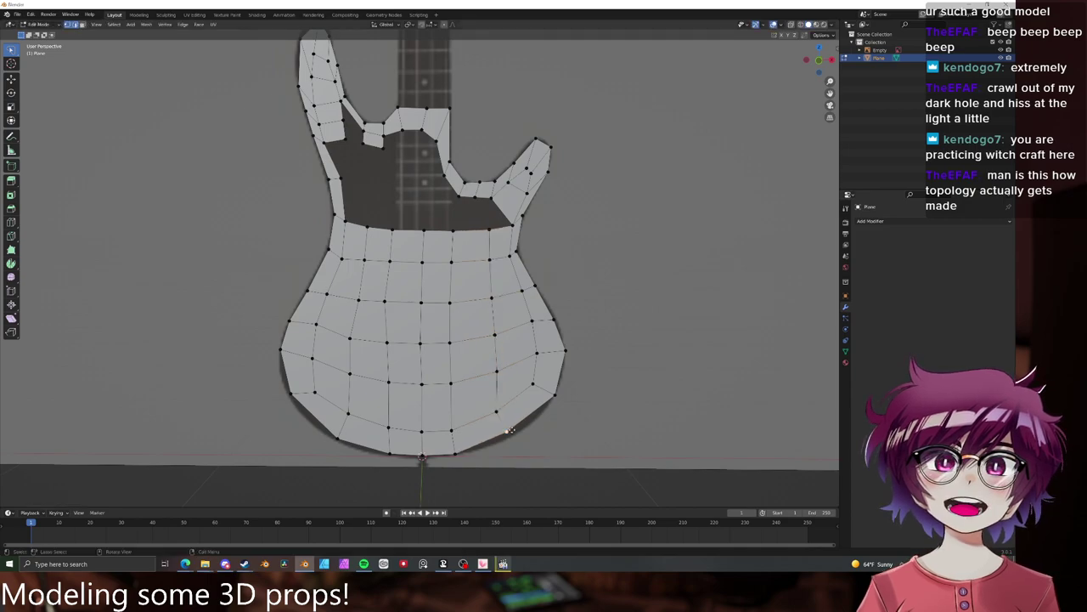
- Fill two faces between the short horn's cutaway border and the top row of the body
{"action": "scroll", "coordinate": [508, 247], "scroll_direction": "up", "scroll_amount": 3}
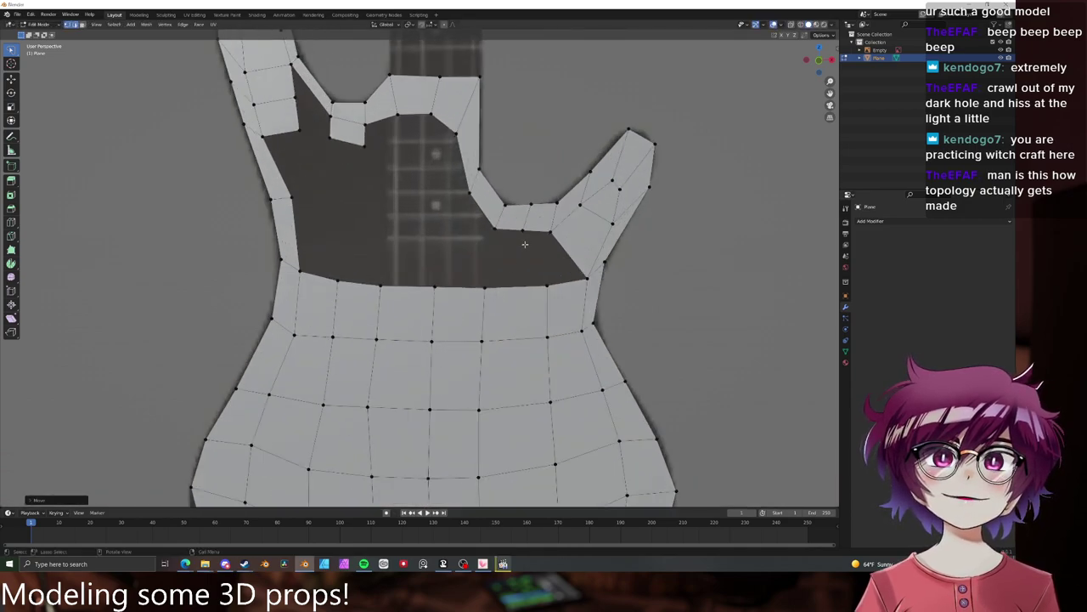
{"action": "key", "text": "f"}
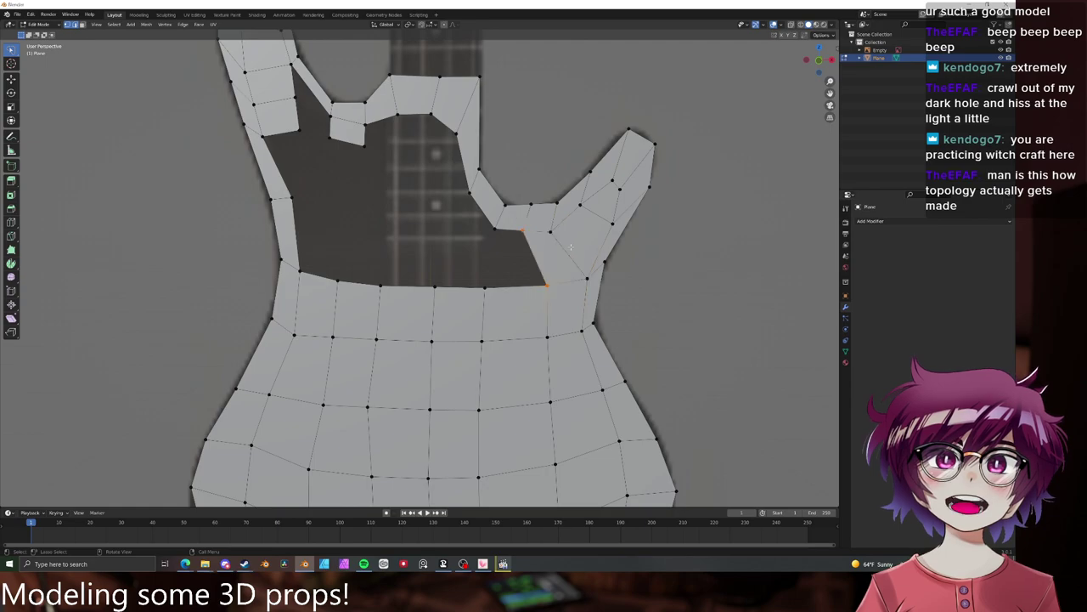
{"action": "key", "text": "f"}
{"action": "scroll", "coordinate": [562, 254], "scroll_direction": "down", "scroll_amount": 5}
{"action": "scroll", "coordinate": [539, 260], "scroll_direction": "up", "scroll_amount": 5}
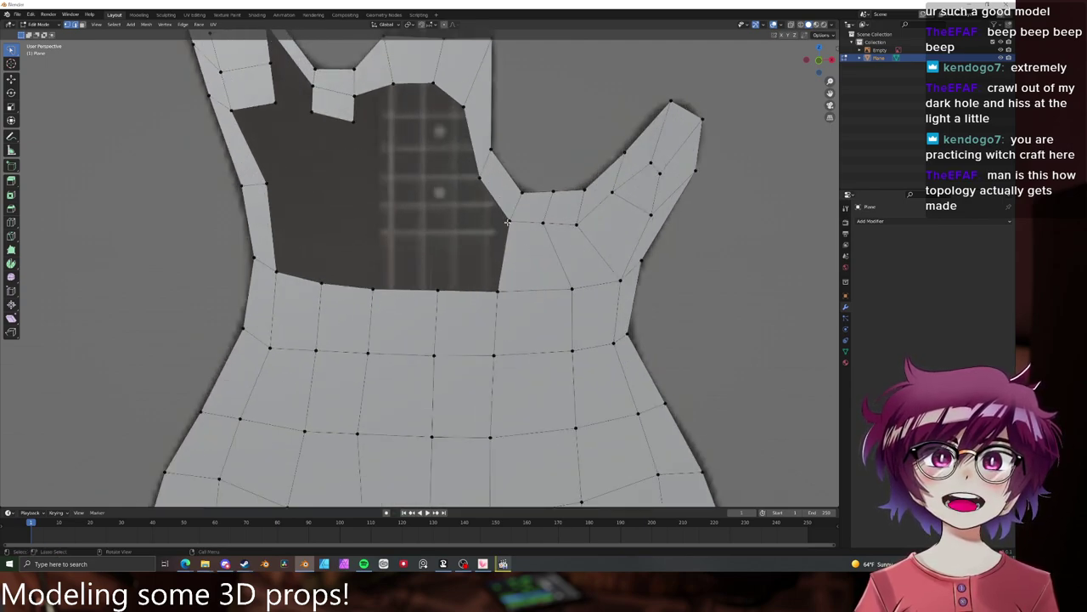
{"action": "middle_click_drag", "start_coordinate": [507, 222], "coordinate": [519, 285], "text": "shift"}
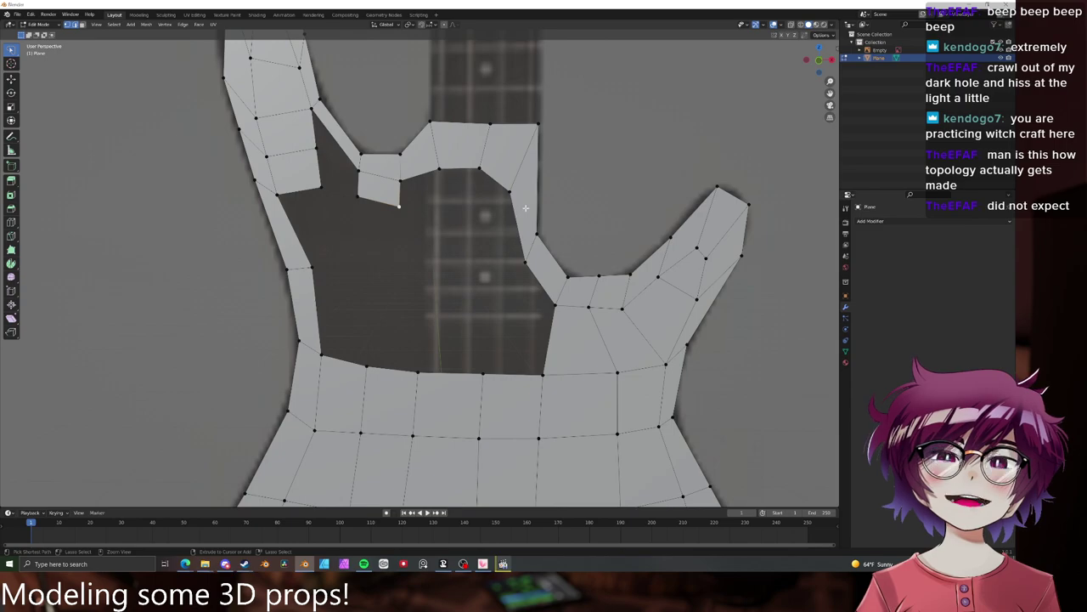
- Cut the border right of the neck pocket with an edge slid downward, and adjust the pocket's inner corner vertices
{"action": "key", "text": "shift+v"}
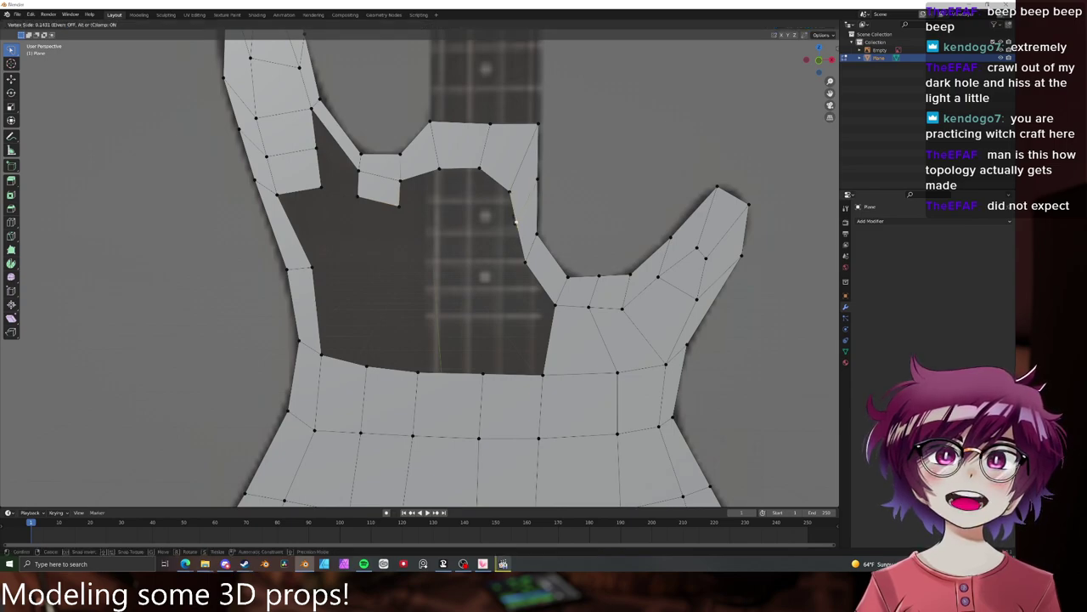
{"action": "left_click", "coordinate": [537, 201]}
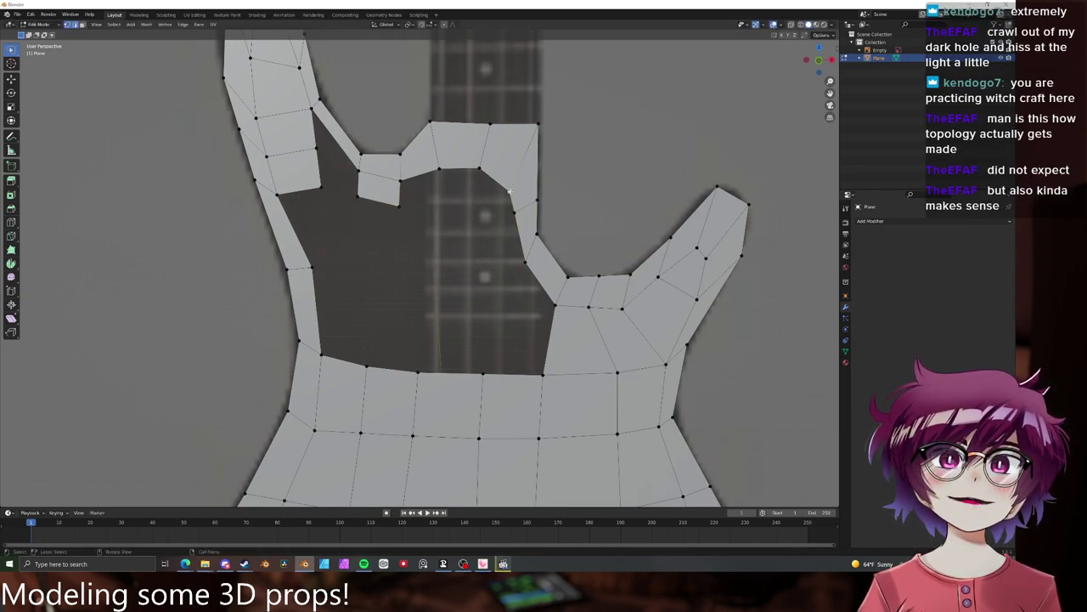
{"action": "key", "text": "g"}
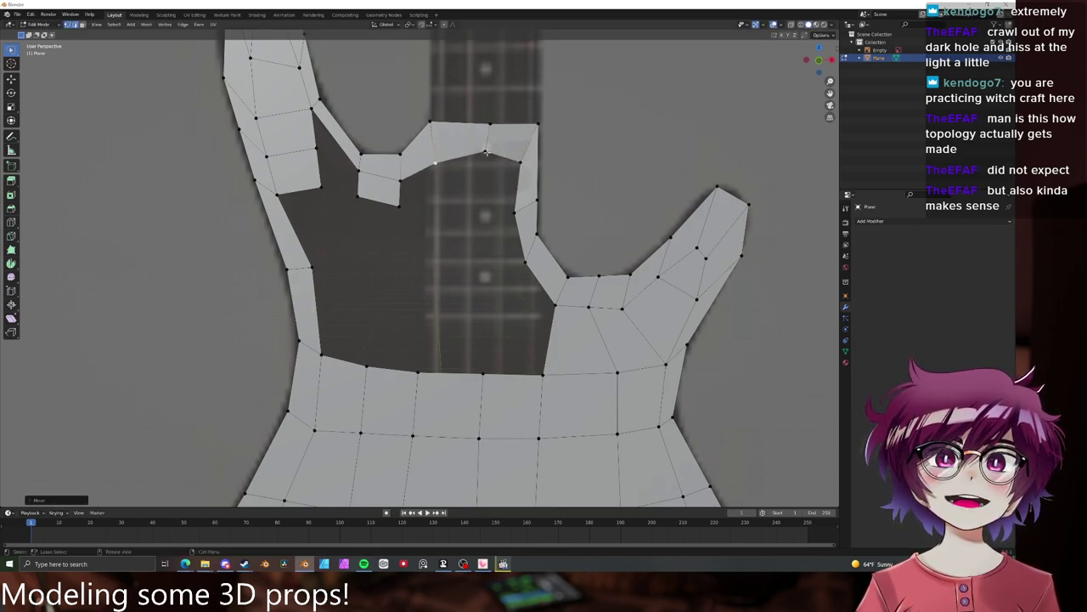
{"action": "left_click", "coordinate": [516, 165]}
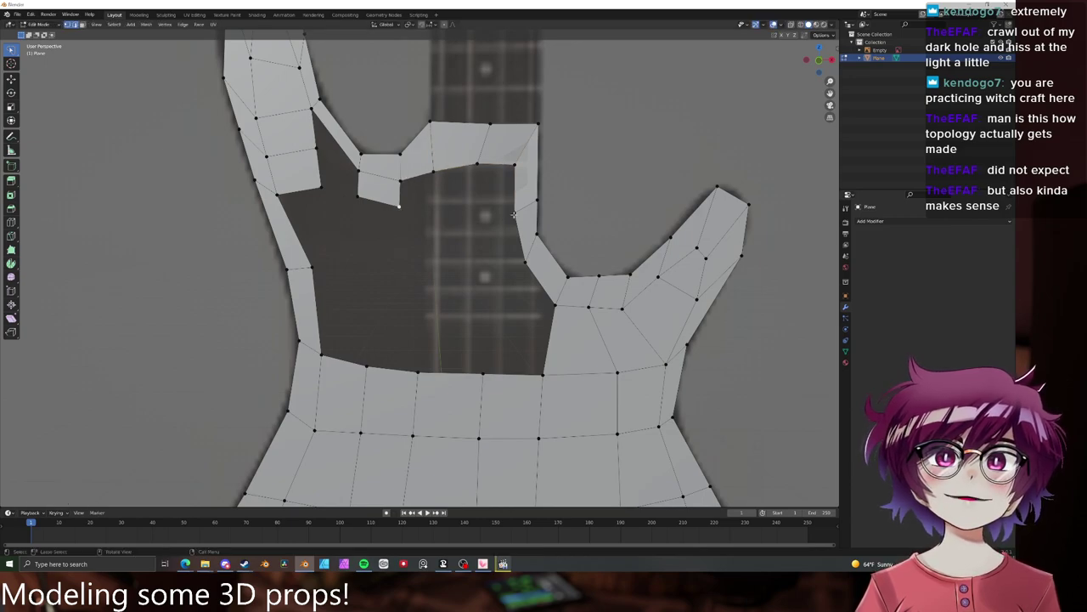
- Connect the extruded face's lower right vertex to the right inner border with an edge and smooth its two end vertices
{"action": "left_click", "coordinate": [514, 211], "text": "shift"}
{"action": "key", "text": "f"}
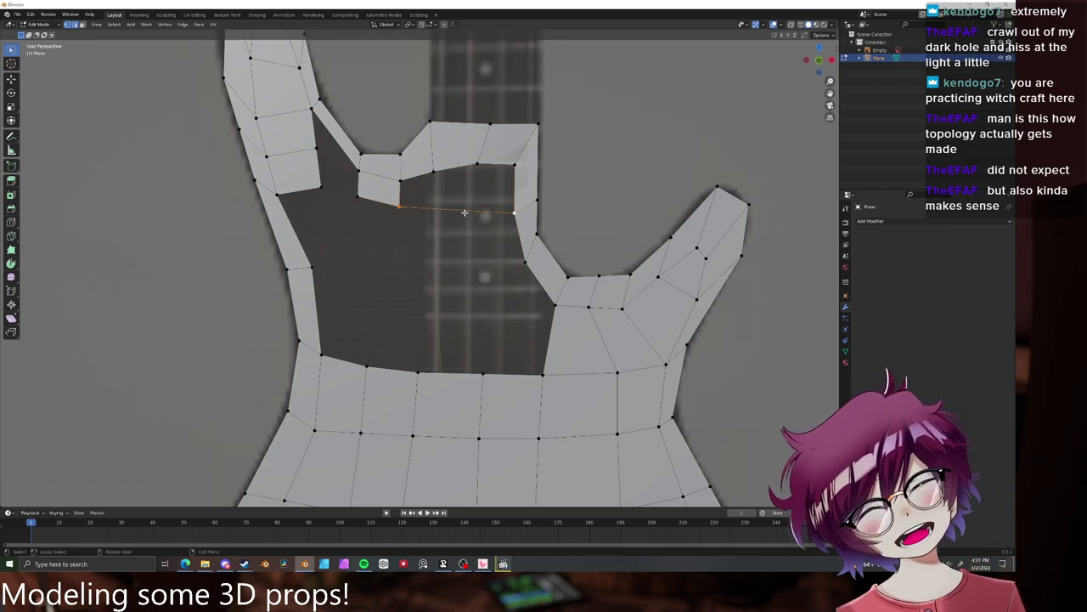
{"action": "scroll", "coordinate": [464, 212], "scroll_direction": "down", "scroll_amount": 6}
{"action": "middle_click_drag", "start_coordinate": [530, 195], "coordinate": [500, 262]}
{"action": "key", "text": "KP_1"}
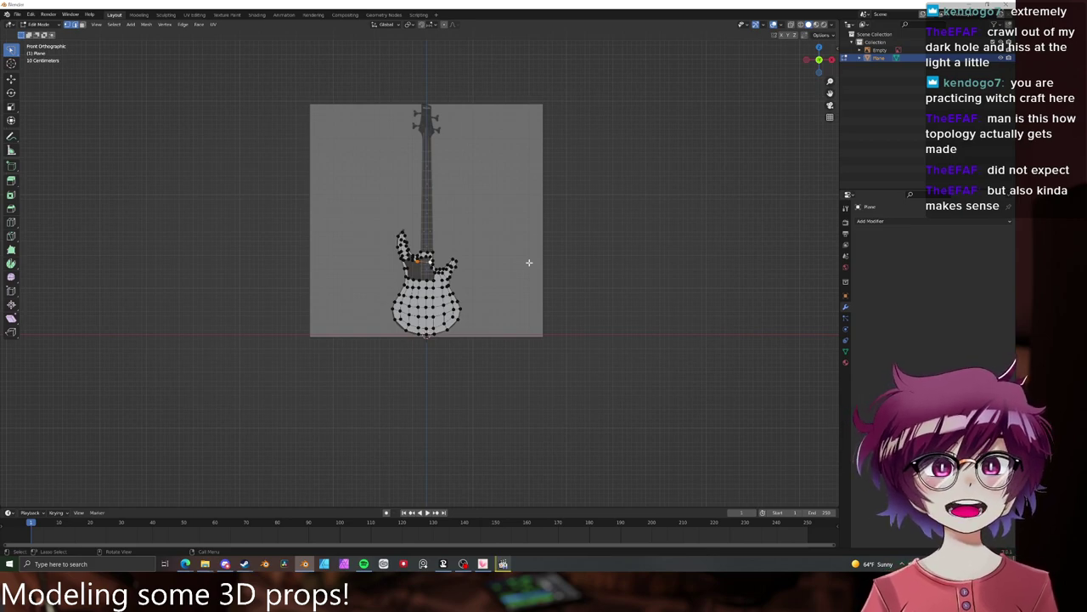
{"action": "scroll", "coordinate": [487, 259], "scroll_direction": "up", "scroll_amount": 10}
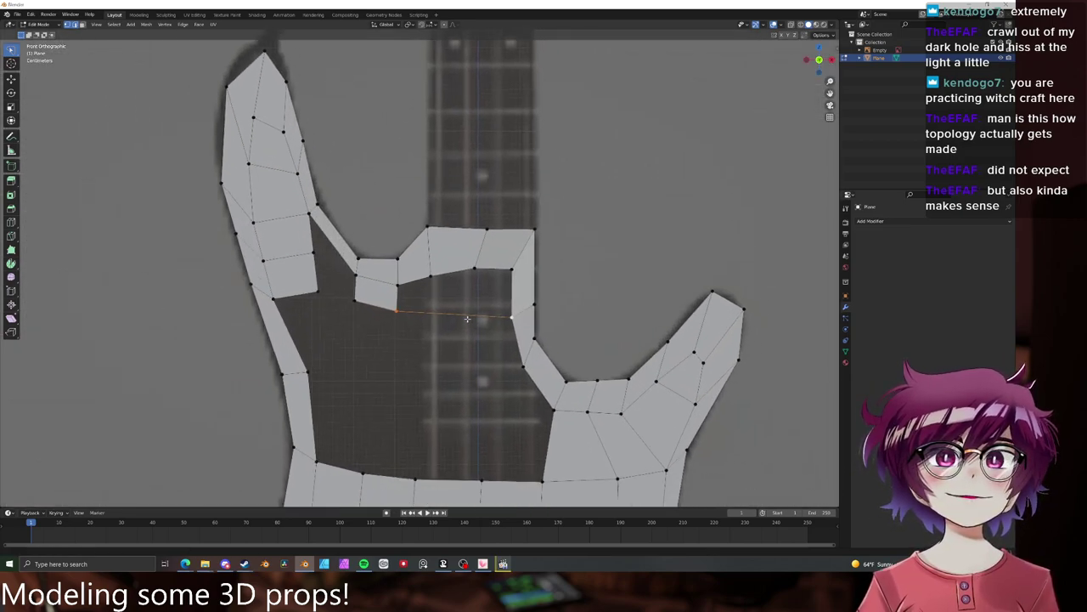
{"action": "right_click", "coordinate": [447, 268]}
{"action": "left_click", "coordinate": [447, 269]}
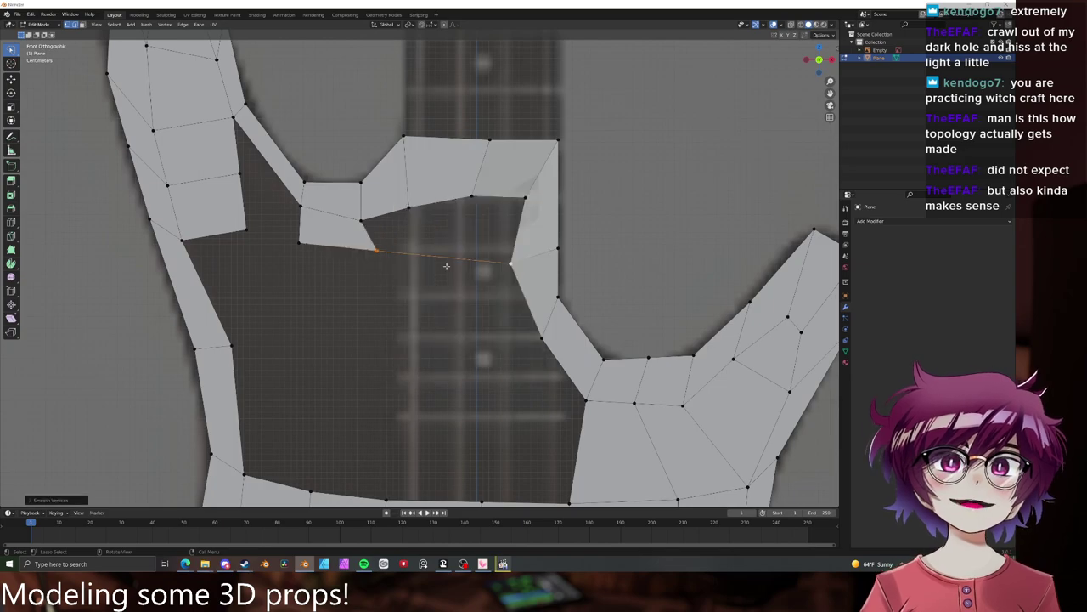
- Subdivide the edge connecting the extruded face to the right inner border and dissolve the surplus vertex, leaving three segments
{"action": "right_click", "coordinate": [447, 268]}
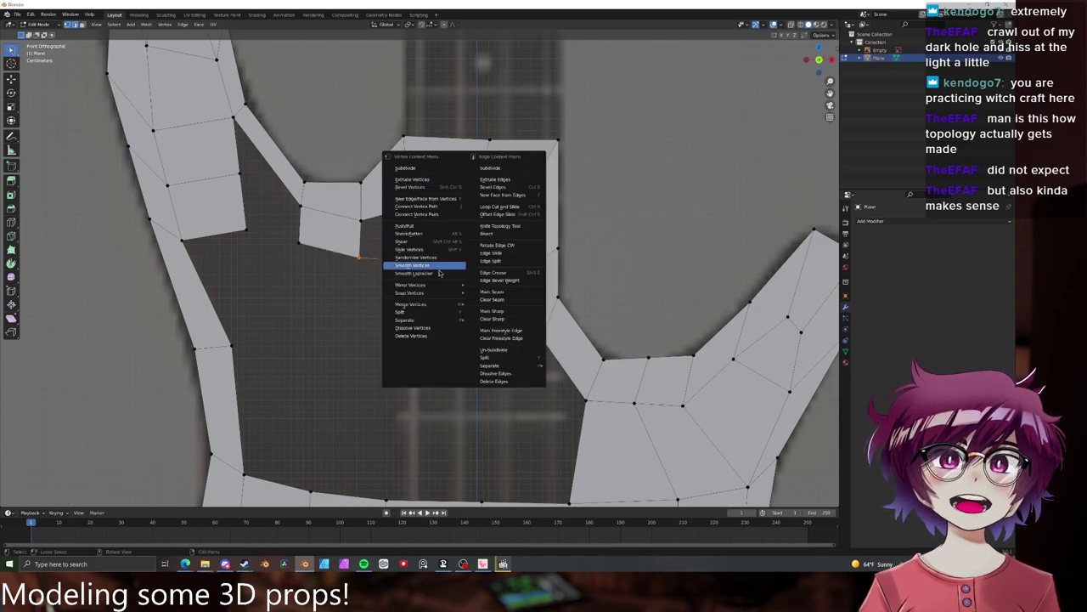
{"action": "left_click", "coordinate": [419, 167]}
{"action": "right_click", "coordinate": [446, 258]}
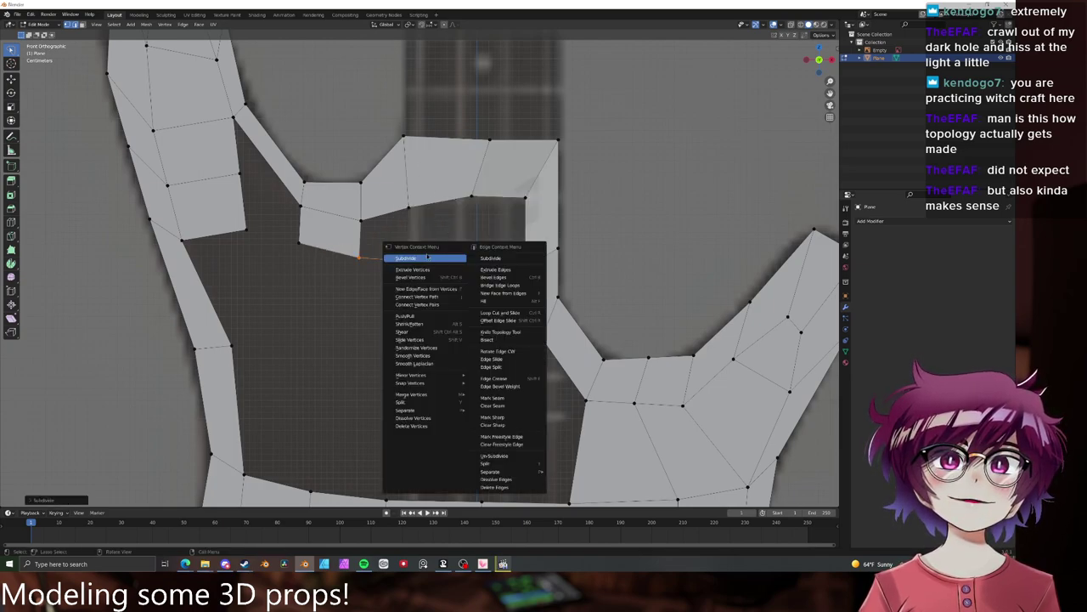
{"action": "left_click", "coordinate": [443, 256]}
{"action": "right_click", "coordinate": [441, 264]}
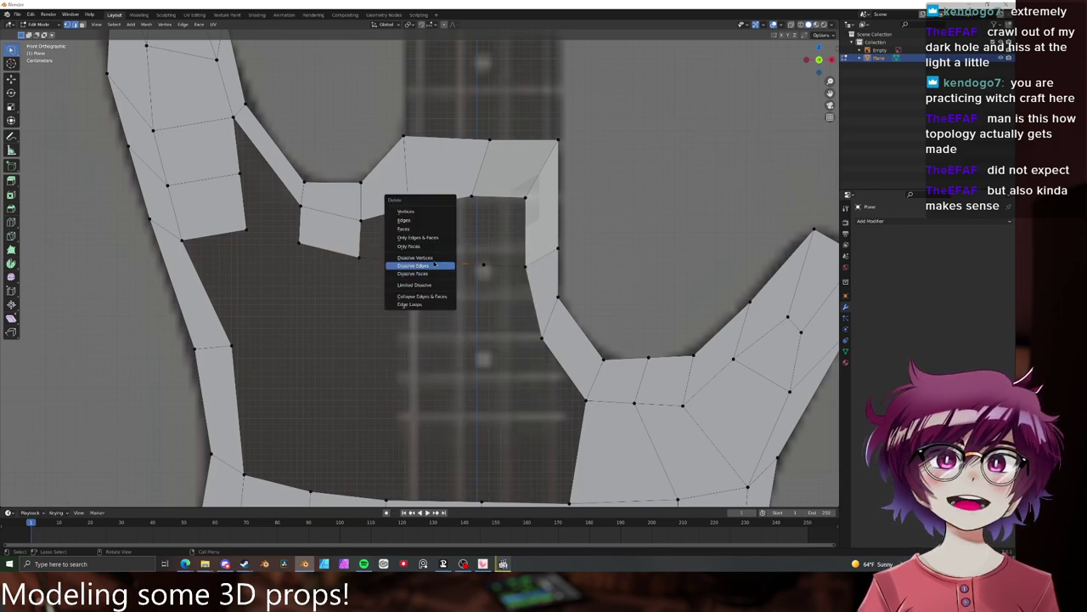
{"action": "left_click", "coordinate": [421, 260]}
{"action": "left_click", "coordinate": [420, 260]}
- Fill three faces between the subdivided connecting edge and the inner row of the neck pocket
{"action": "left_click", "coordinate": [368, 233]}
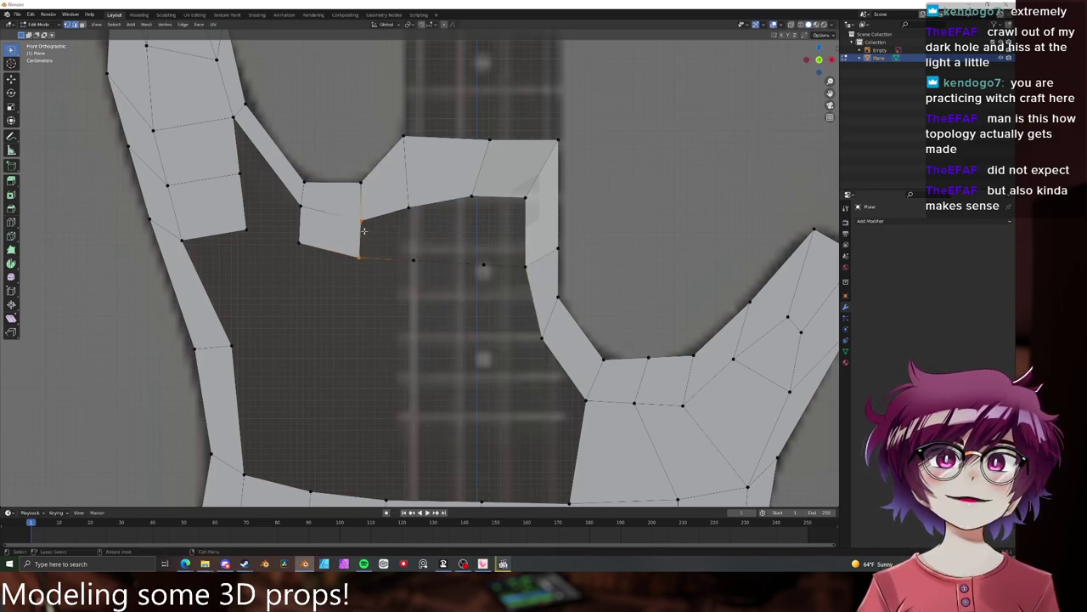
{"action": "key", "text": "f"}
{"action": "key", "text": "f"}
{"action": "key", "text": "f"}
{"action": "scroll", "coordinate": [369, 230], "scroll_direction": "down", "scroll_amount": 5}
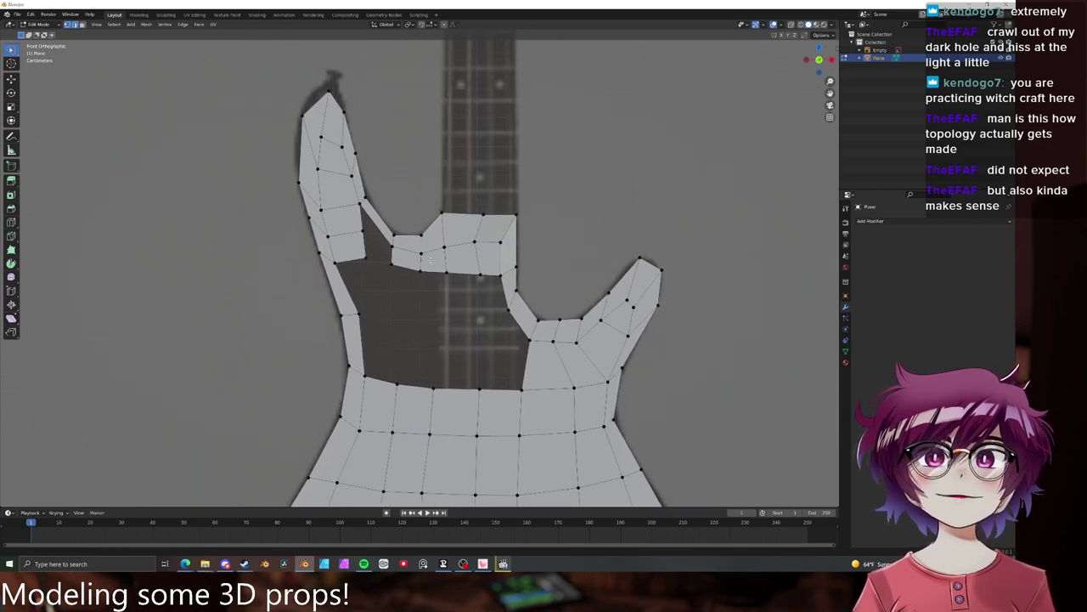
- Dissolve the crosswise edge at the base of the long horn and fill the slot between the horn and the neck pocket faces
{"action": "scroll", "coordinate": [393, 241], "scroll_direction": "up", "scroll_amount": 5}
{"action": "scroll", "coordinate": [325, 187], "scroll_direction": "down", "scroll_amount": 4}
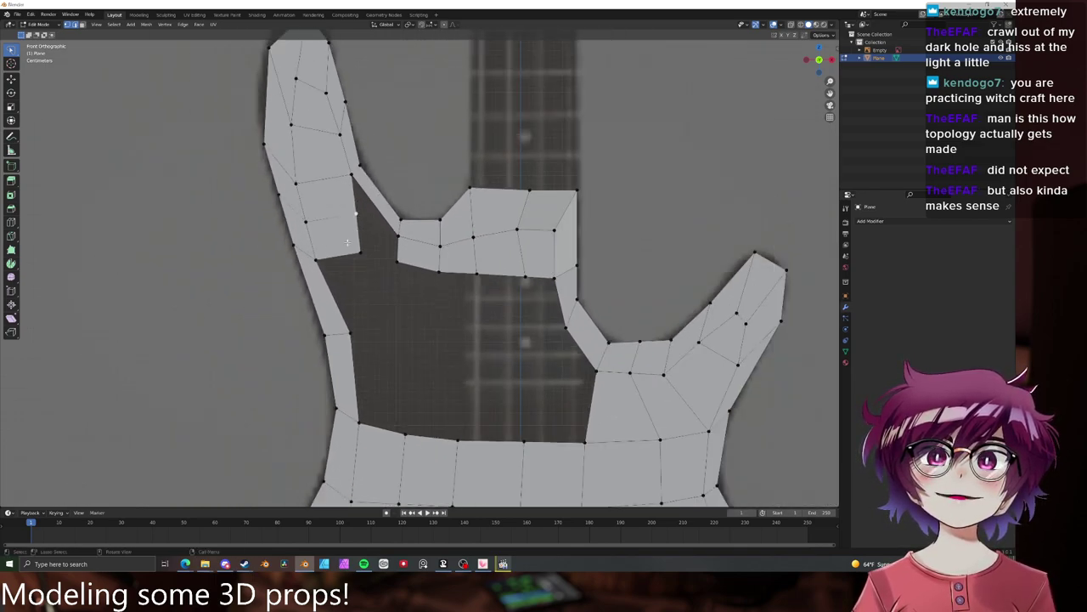
{"action": "scroll", "coordinate": [320, 216], "scroll_direction": "up", "scroll_amount": 4}
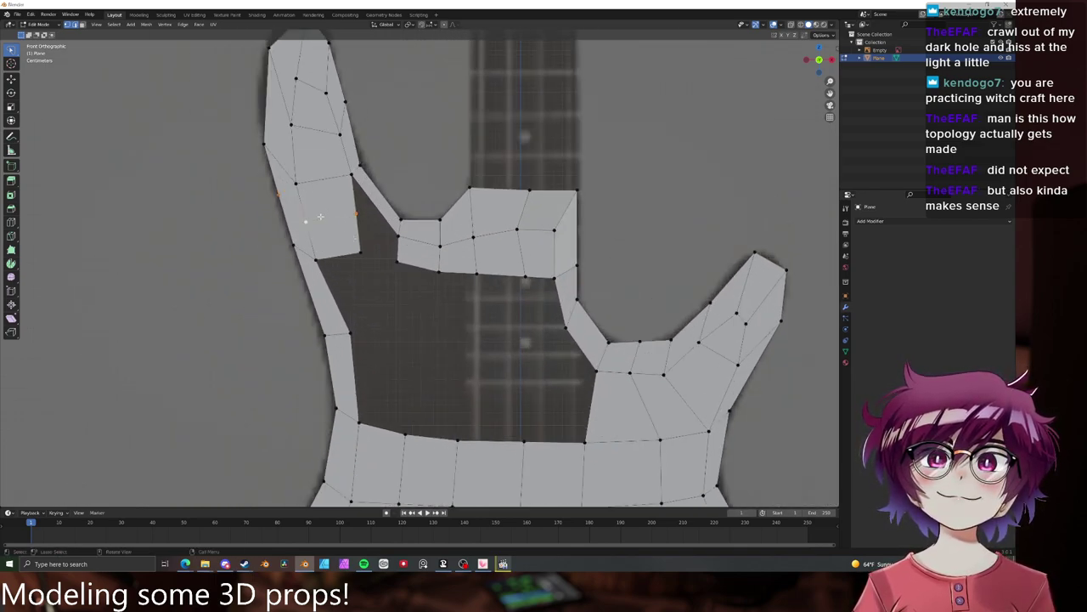
{"action": "key", "text": "x"}
{"action": "left_click", "coordinate": [327, 228]}
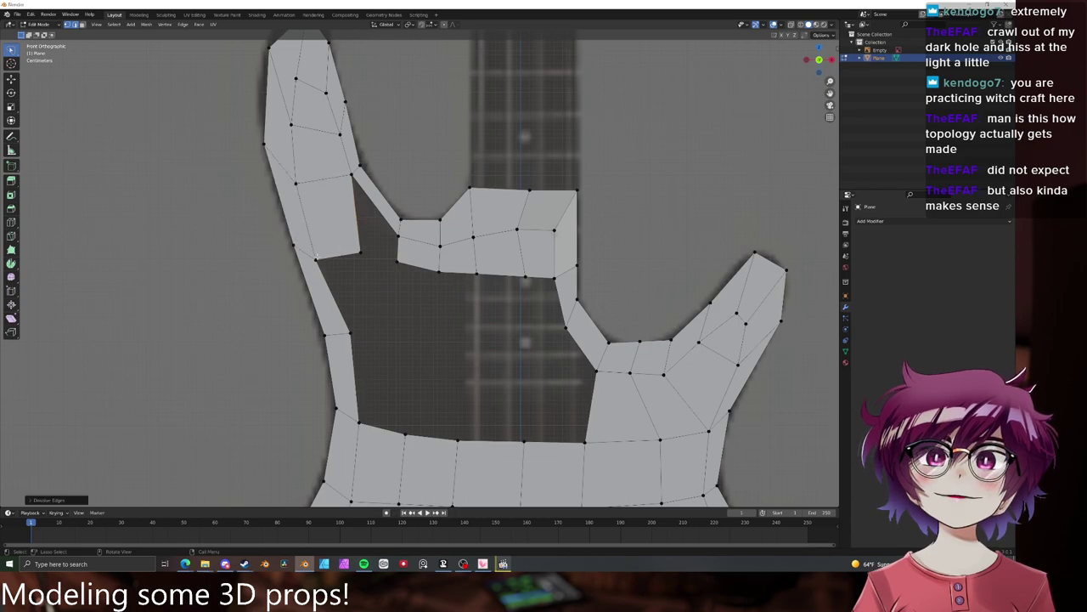
{"action": "scroll", "coordinate": [427, 245], "scroll_direction": "down", "scroll_amount": 5}
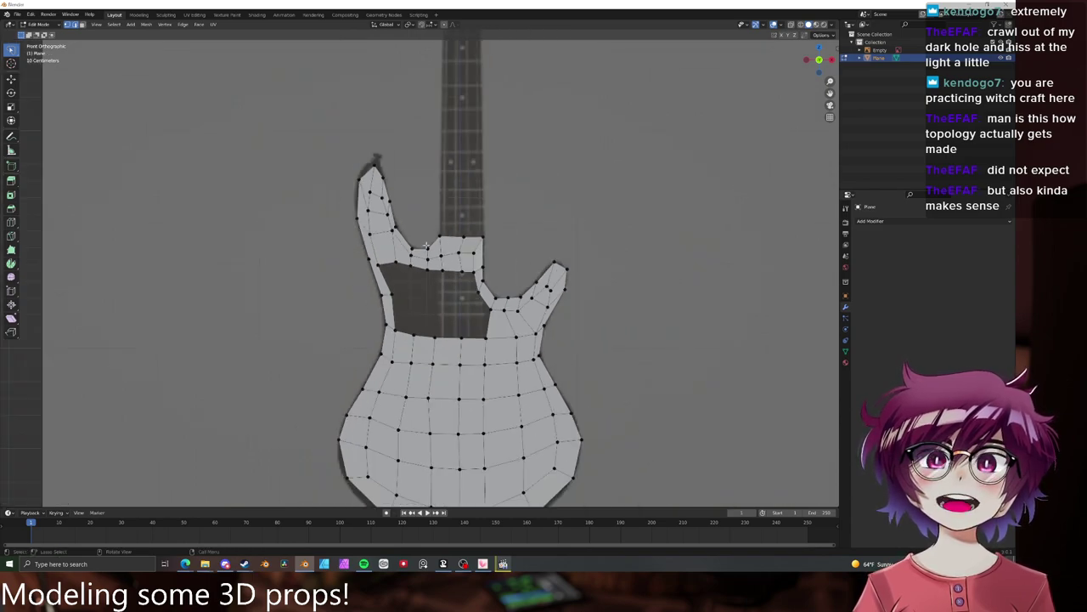
{"action": "scroll", "coordinate": [426, 244], "scroll_direction": "up", "scroll_amount": 5}
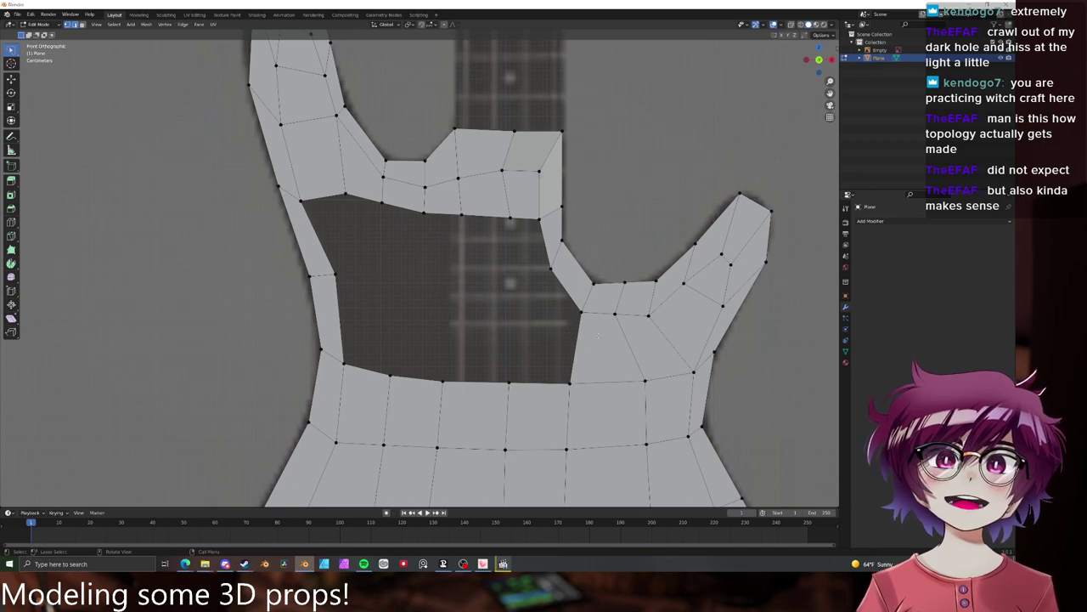
{"action": "key", "text": "k"}
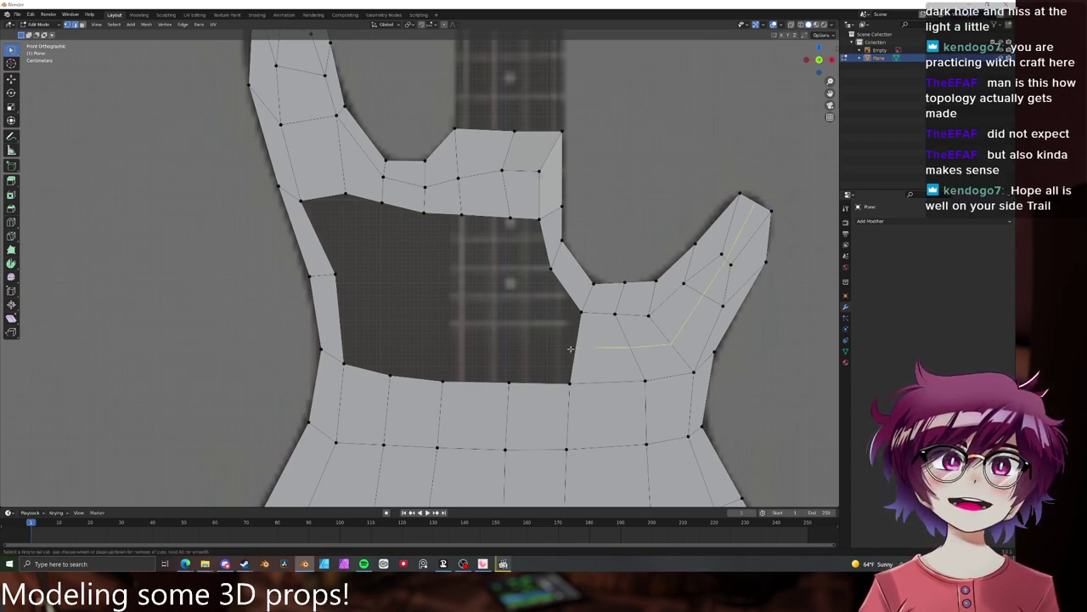
{"action": "left_click", "coordinate": [571, 349]}
{"action": "right_click", "coordinate": [570, 349]}
{"action": "left_click", "coordinate": [754, 202]}
{"action": "key", "text": "g"}
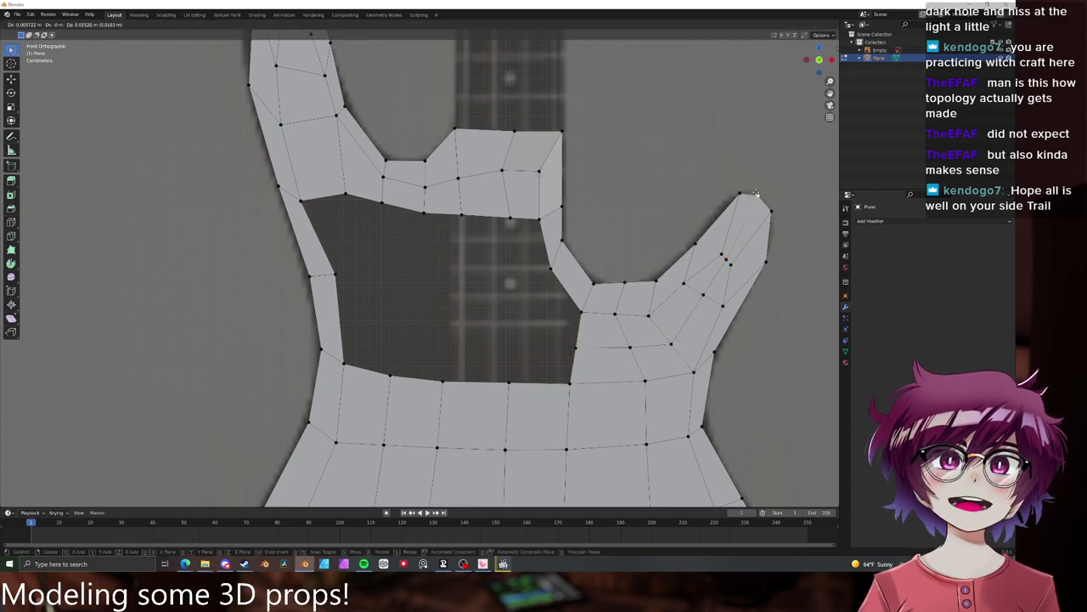
{"action": "left_click", "coordinate": [755, 197]}
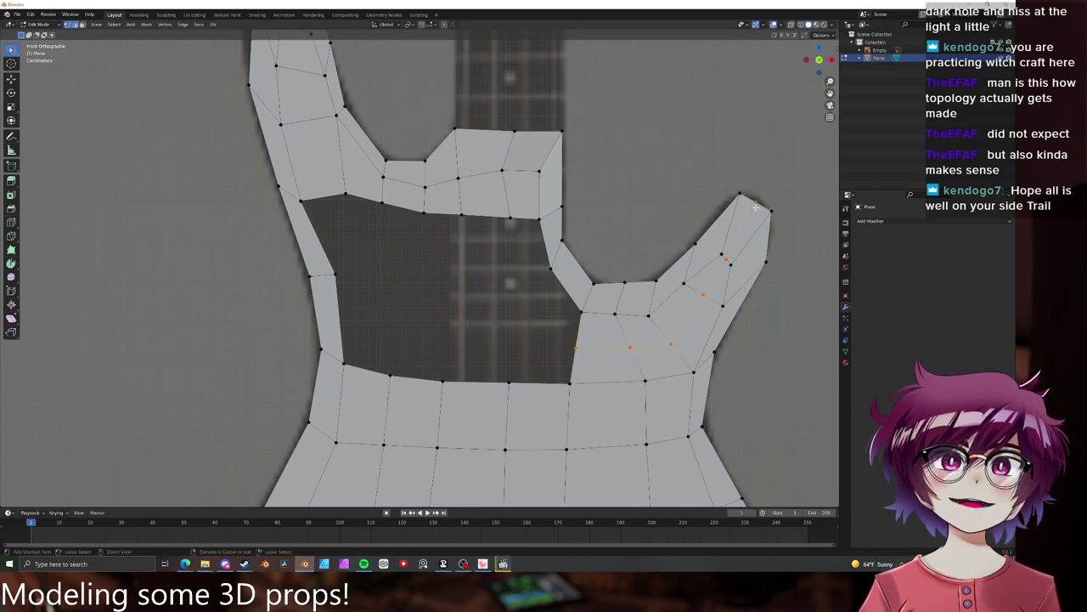
{"action": "key", "text": "ctrl+z"}
- Move the border edge below the neck pocket's right side slightly down and right, fitting it to the cutaway outline
{"action": "middle_click_drag", "start_coordinate": [372, 232], "coordinate": [337, 210], "text": "shift"}
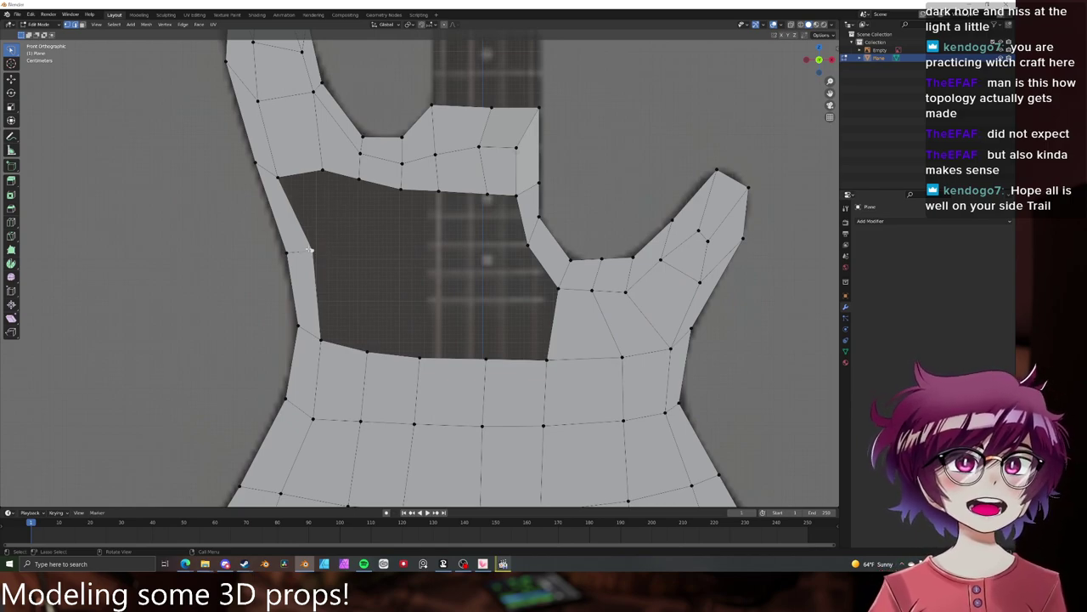
{"action": "left_click", "coordinate": [536, 233]}
{"action": "key", "text": "g"}
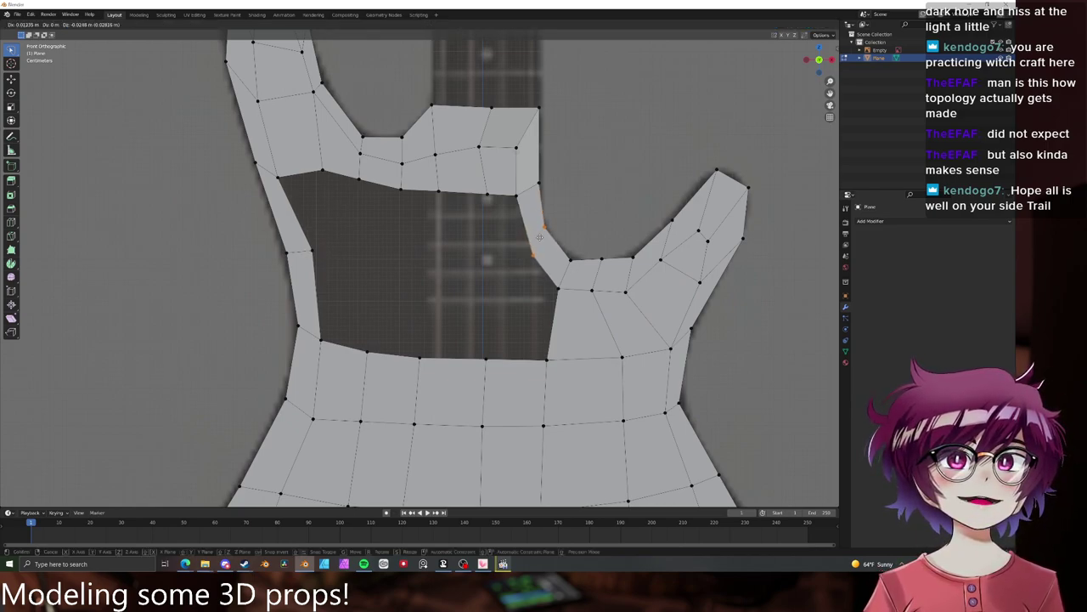
{"action": "left_click", "coordinate": [542, 244]}
- Add a loop cut across the left border strip and space its crosswise edges evenly, raising the strip's upper inner corner vertex
{"action": "key", "text": "alt+a"}
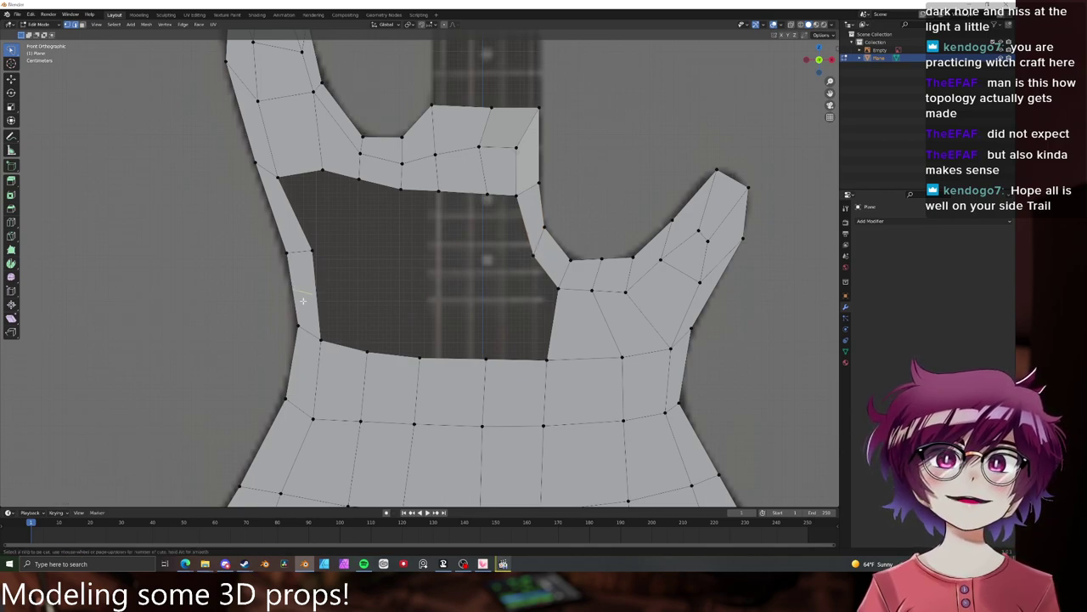
{"action": "key", "text": "g"}
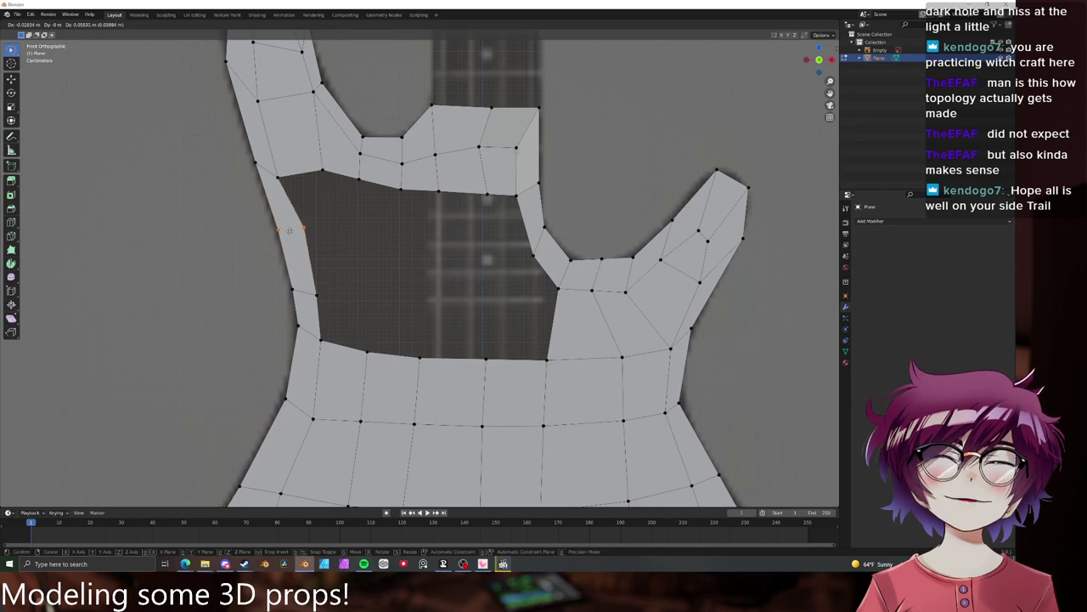
{"action": "left_click", "coordinate": [289, 231]}
{"action": "left_click", "coordinate": [281, 178]}
{"action": "key", "text": "g"}
{"action": "left_click", "coordinate": [283, 170]}
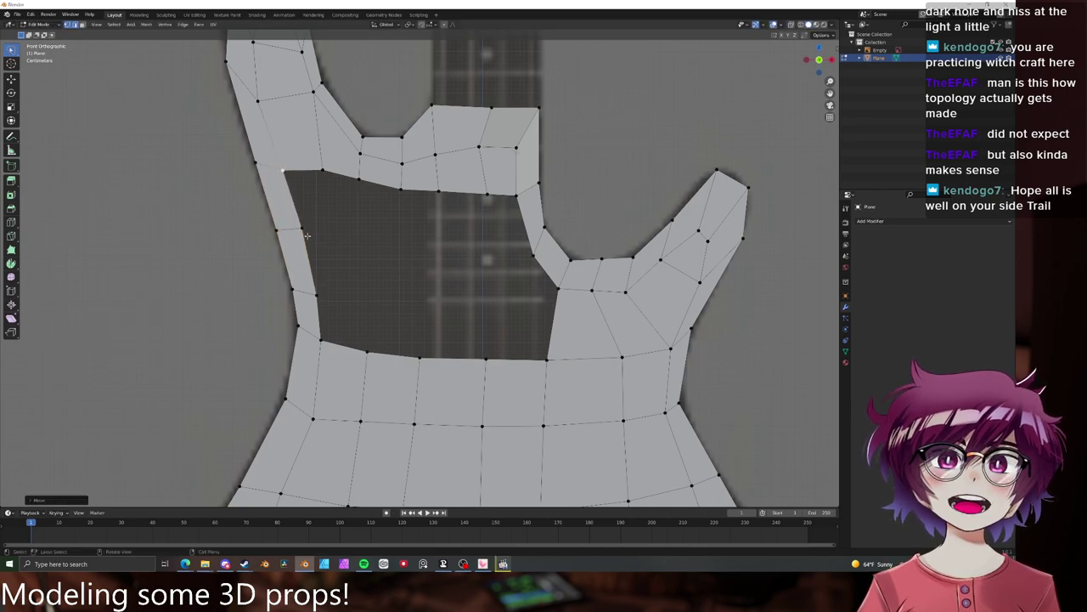
{"action": "left_click", "coordinate": [300, 295]}
{"action": "key", "text": "g"}
{"action": "left_click", "coordinate": [299, 284]}
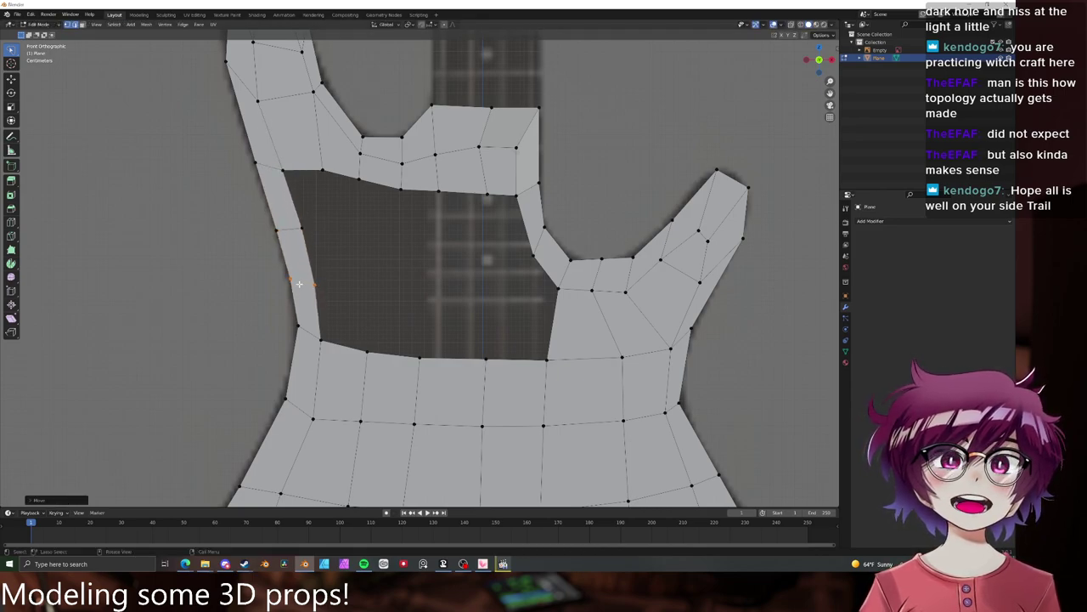
- Fit the vertex at the long horn's inner base to the outline and shift the inner vertex above it left to straighten the row
{"action": "left_click", "coordinate": [294, 201]}
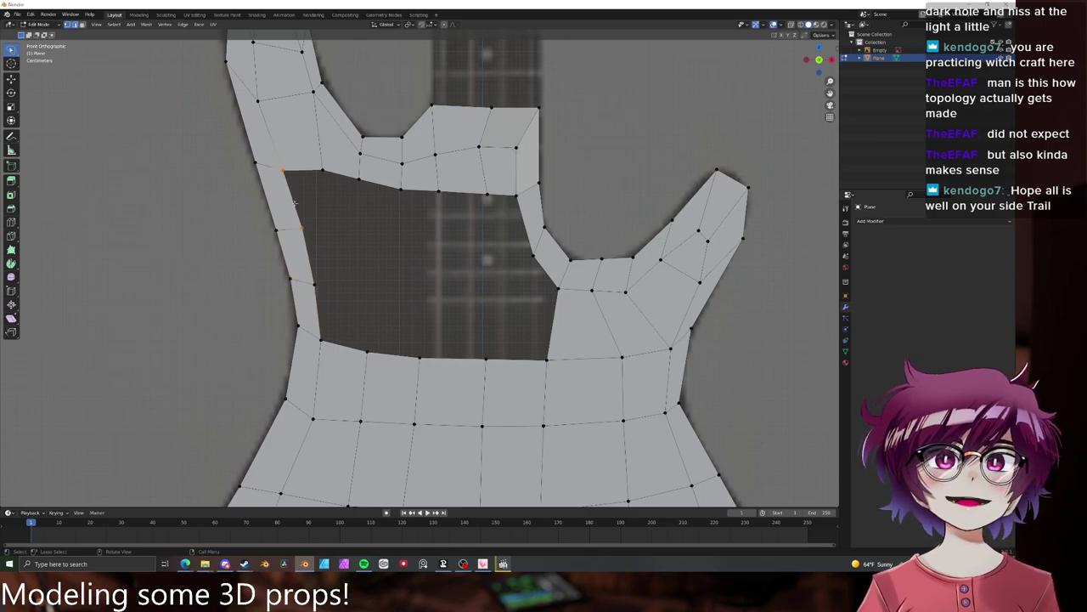
{"action": "left_click", "coordinate": [304, 228]}
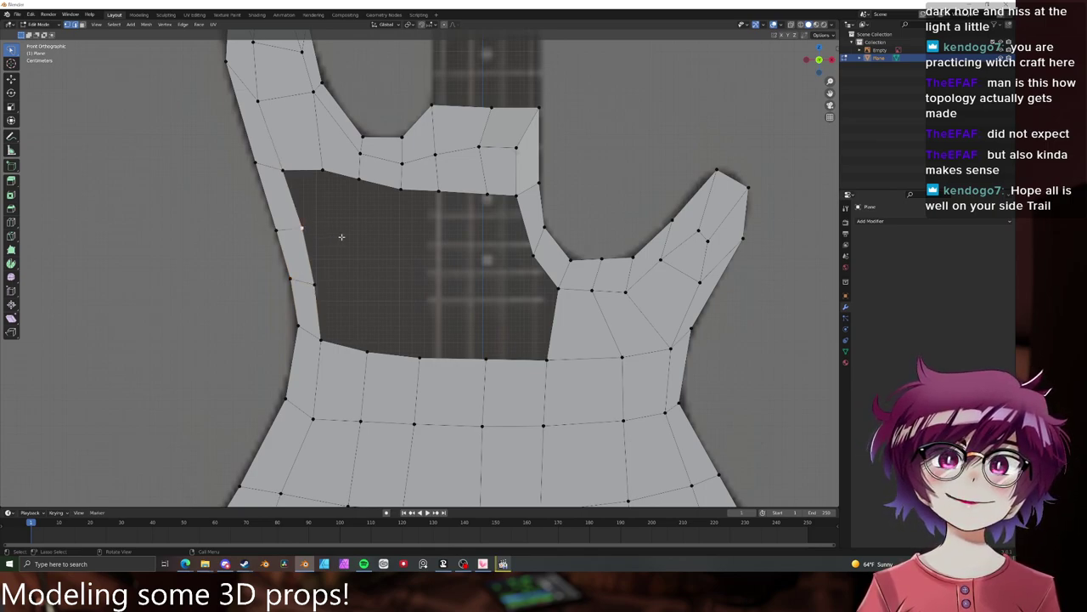
{"action": "scroll", "coordinate": [342, 236], "scroll_direction": "down", "scroll_amount": 3}
{"action": "scroll", "coordinate": [443, 269], "scroll_direction": "up", "scroll_amount": 2}
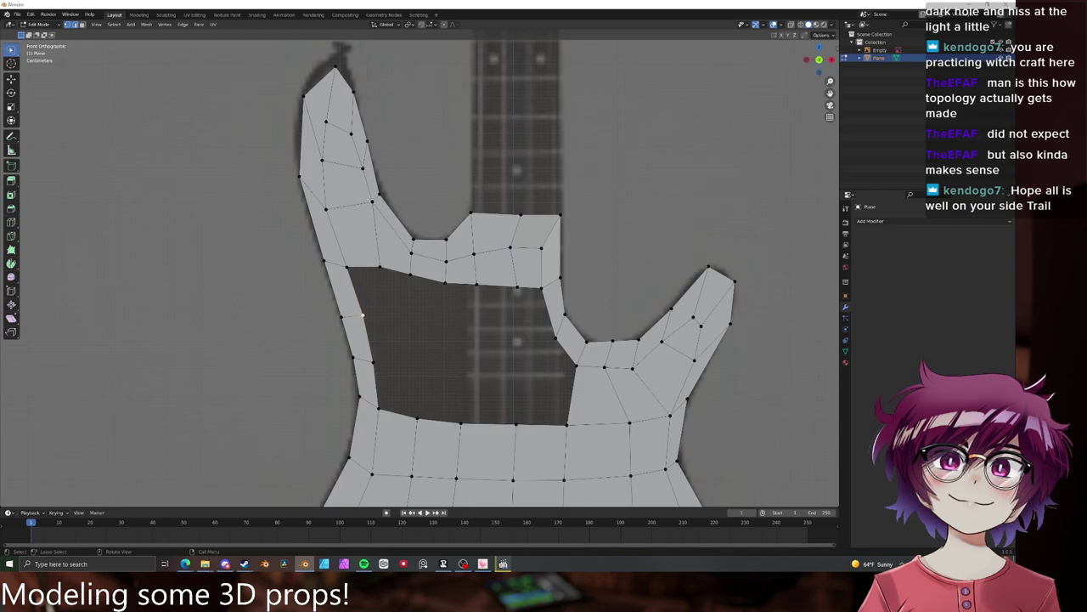
{"action": "key", "text": "g"}
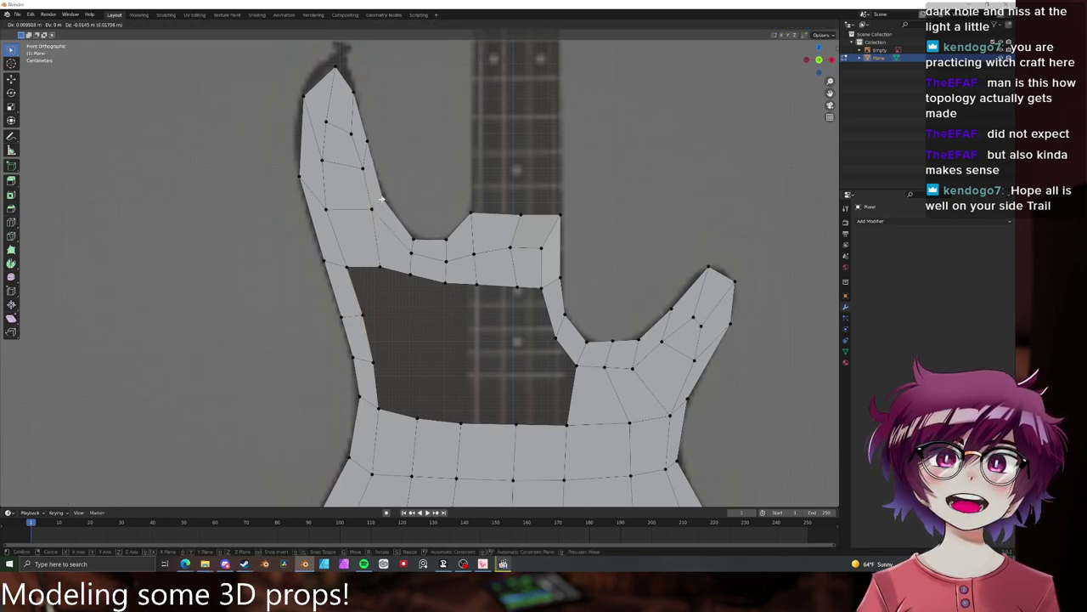
{"action": "left_click", "coordinate": [381, 198]}
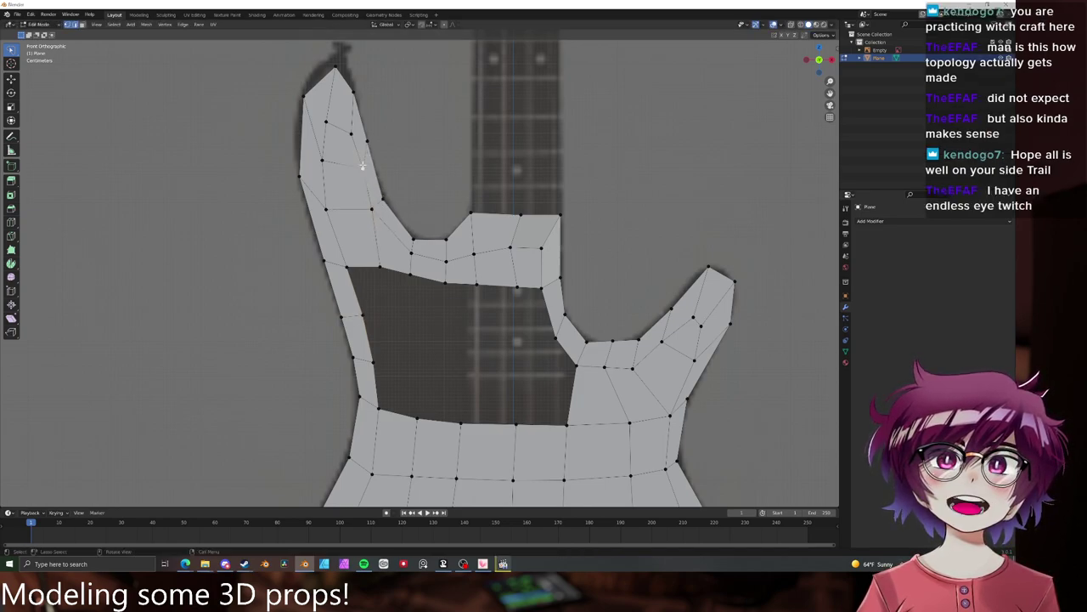
{"action": "key", "text": "g"}
{"action": "left_click", "coordinate": [357, 161]}
- Raise the long horn's upper inner vertex and move both tip vertices up to form a blunt tip along the outline
{"action": "left_click", "coordinate": [326, 121]}
{"action": "key", "text": "g"}
{"action": "left_click", "coordinate": [327, 113]}
{"action": "left_click", "coordinate": [335, 67]}
{"action": "key", "text": "g"}
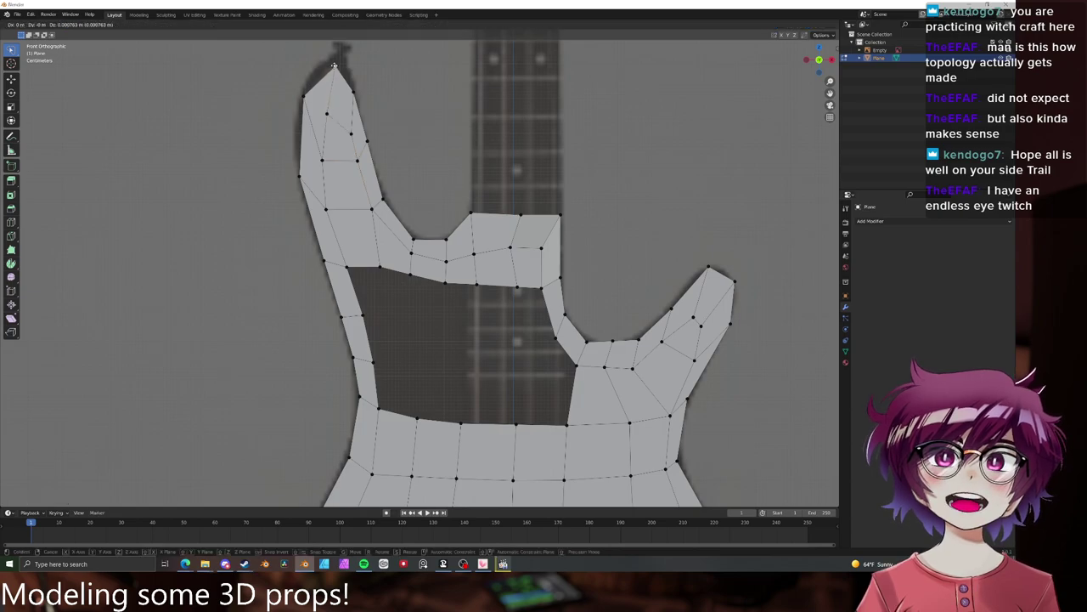
{"action": "left_click", "coordinate": [337, 53]}
{"action": "key", "text": "g"}
{"action": "left_click", "coordinate": [330, 55]}
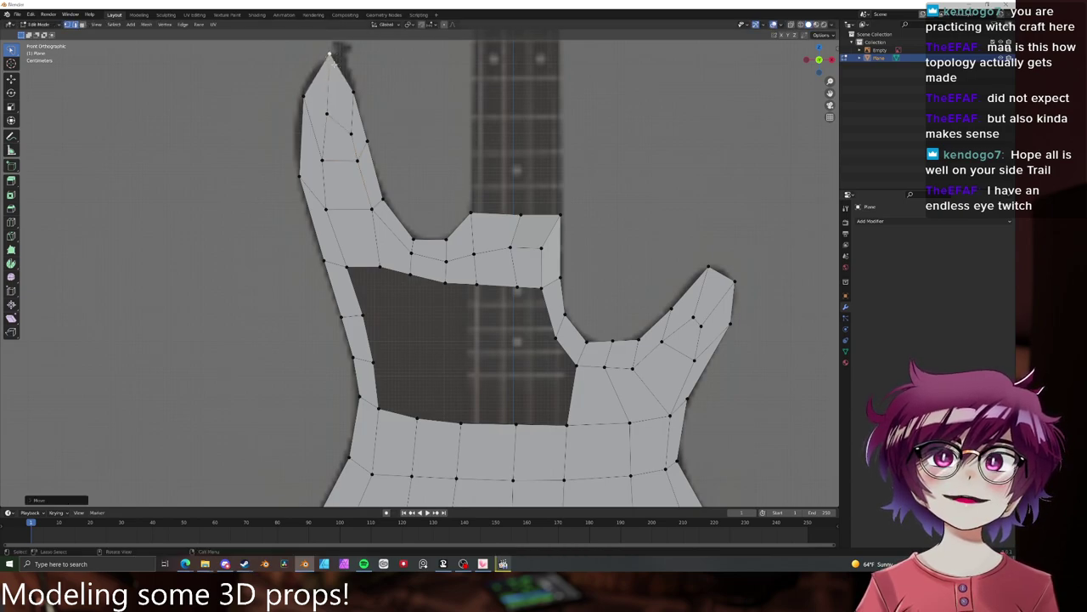
{"action": "left_click", "coordinate": [353, 91]}
{"action": "key", "text": "g"}
{"action": "left_click", "coordinate": [349, 63]}
- Raise the two inner vertices beneath the long horn's tip and align them as a row across the horn
{"action": "left_click", "coordinate": [349, 135]}
{"action": "key", "text": "g"}
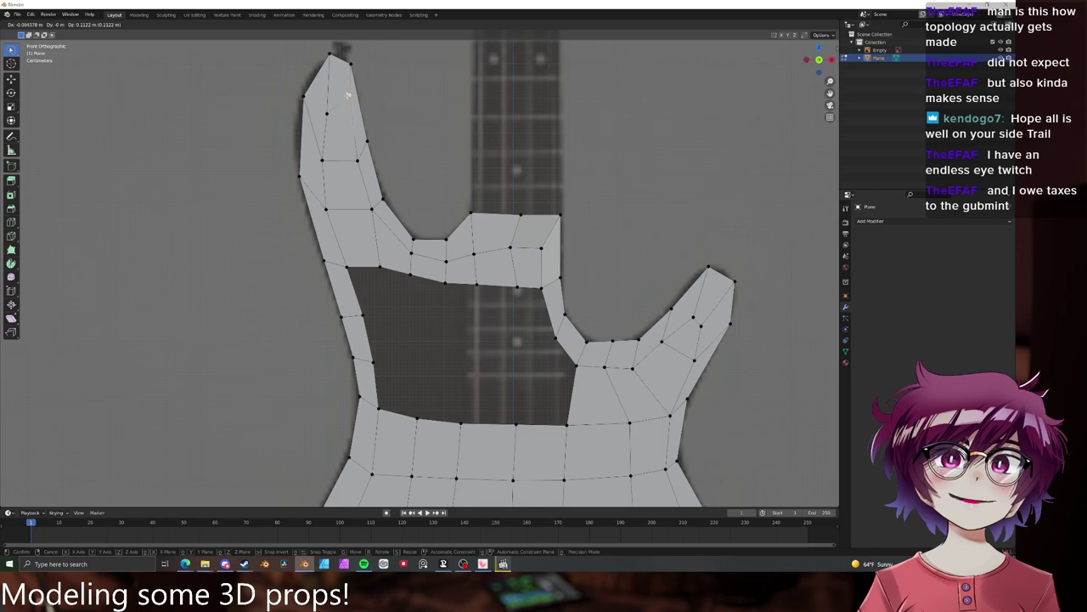
{"action": "left_click", "coordinate": [348, 98]}
{"action": "left_click", "coordinate": [327, 114]}
{"action": "key", "text": "g"}
{"action": "left_click", "coordinate": [326, 96]}
{"action": "left_click", "coordinate": [348, 97]}
{"action": "key", "text": "g"}
{"action": "left_click", "coordinate": [347, 98]}
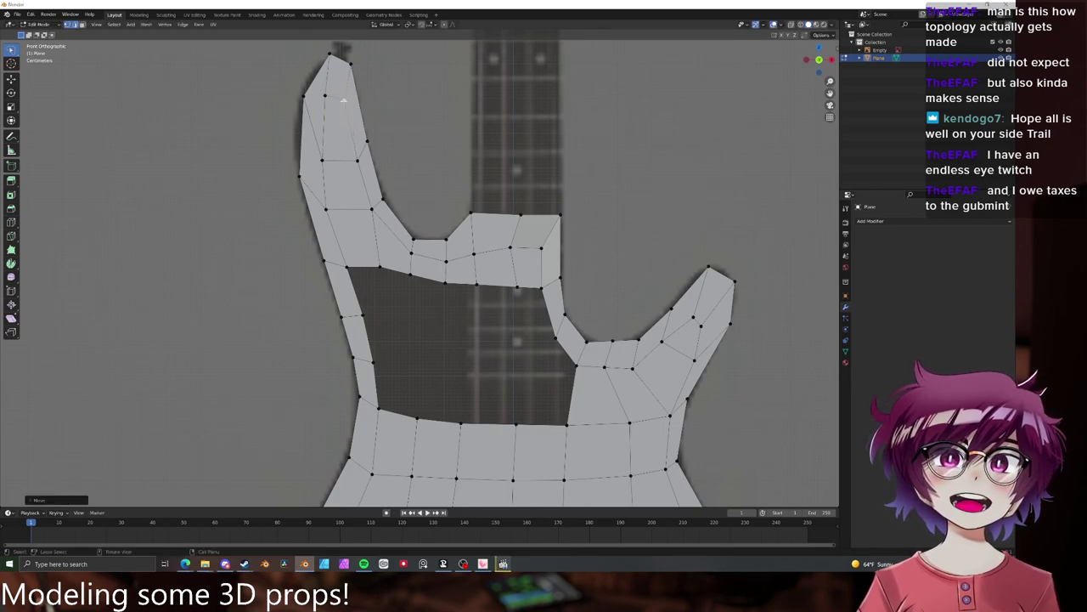
- Move the long horn's next row of inner vertices and its right border vertex up, and raise the left inner vertex under the tip
{"action": "left_click", "coordinate": [357, 159]}
{"action": "key", "text": "g"}
{"action": "left_click", "coordinate": [350, 137]}
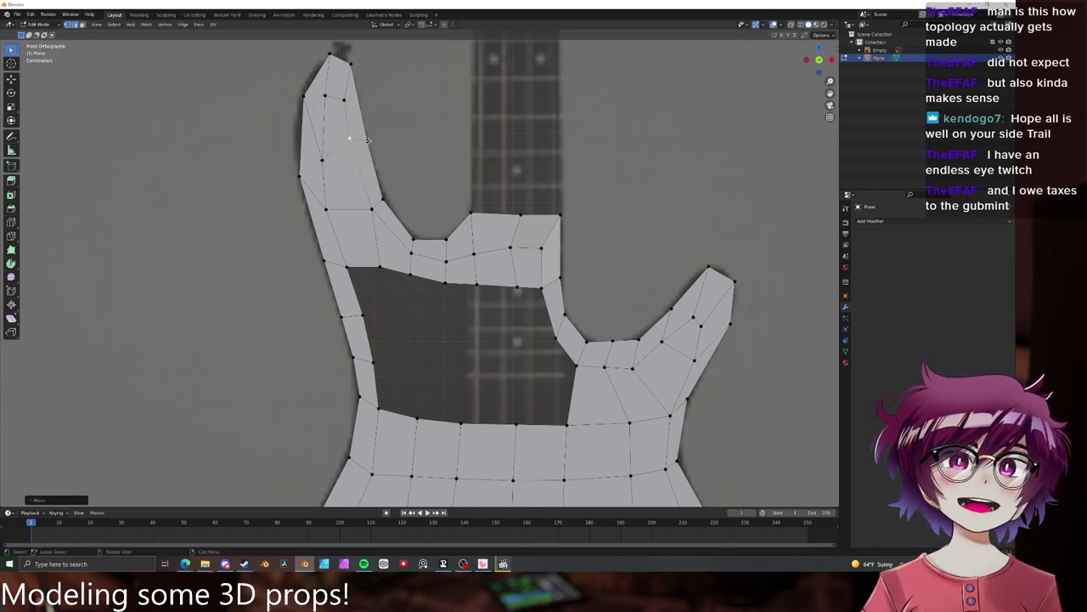
{"action": "left_click", "coordinate": [366, 141]}
{"action": "key", "text": "g"}
{"action": "left_click", "coordinate": [360, 114]}
{"action": "key", "text": "g"}
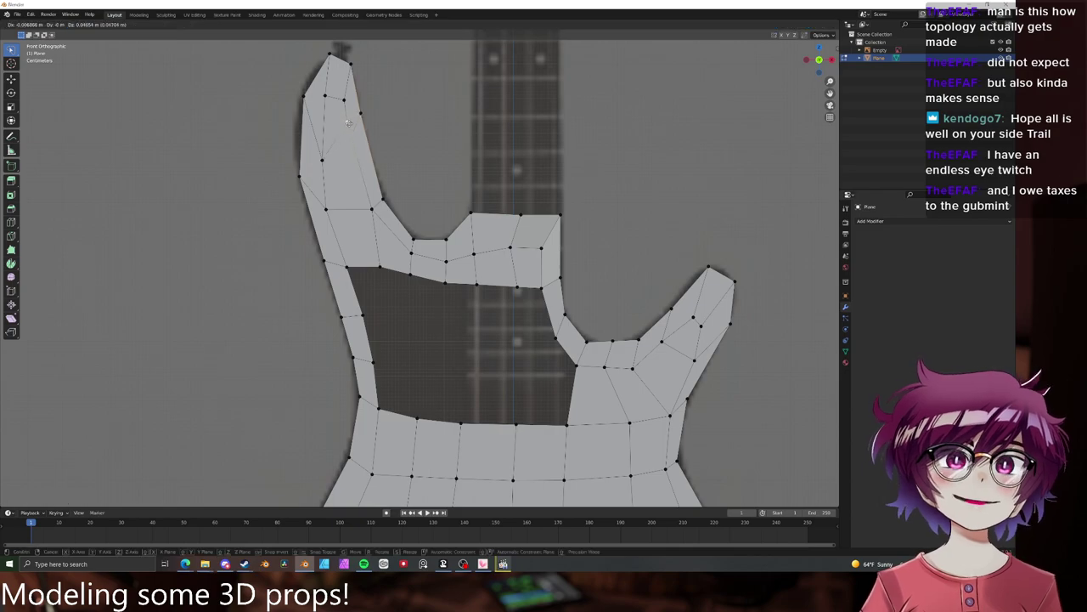
{"action": "left_click", "coordinate": [348, 123]}
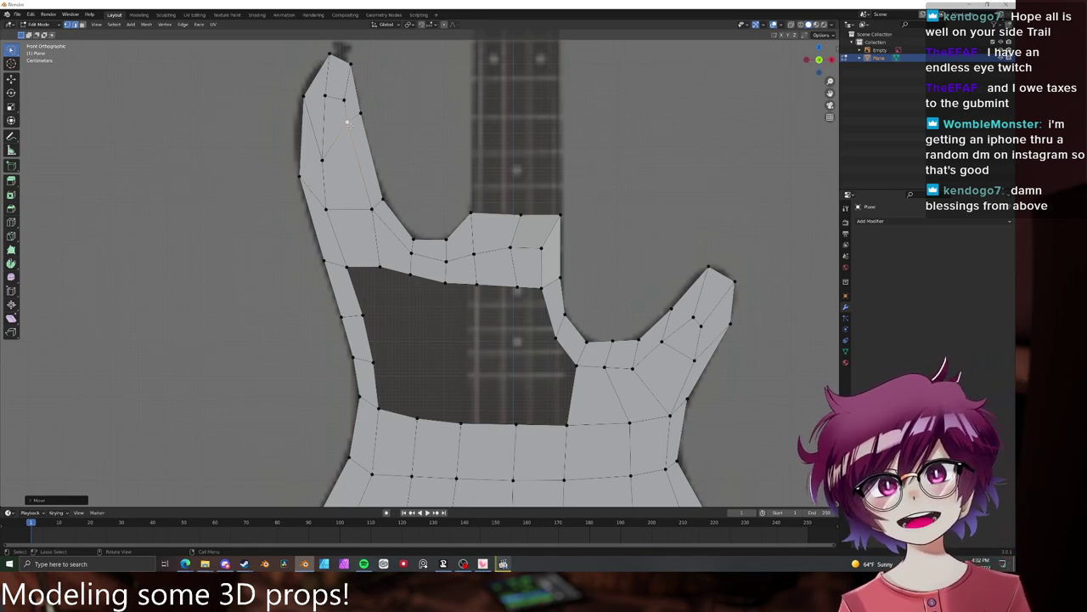
{"action": "key", "text": "g"}
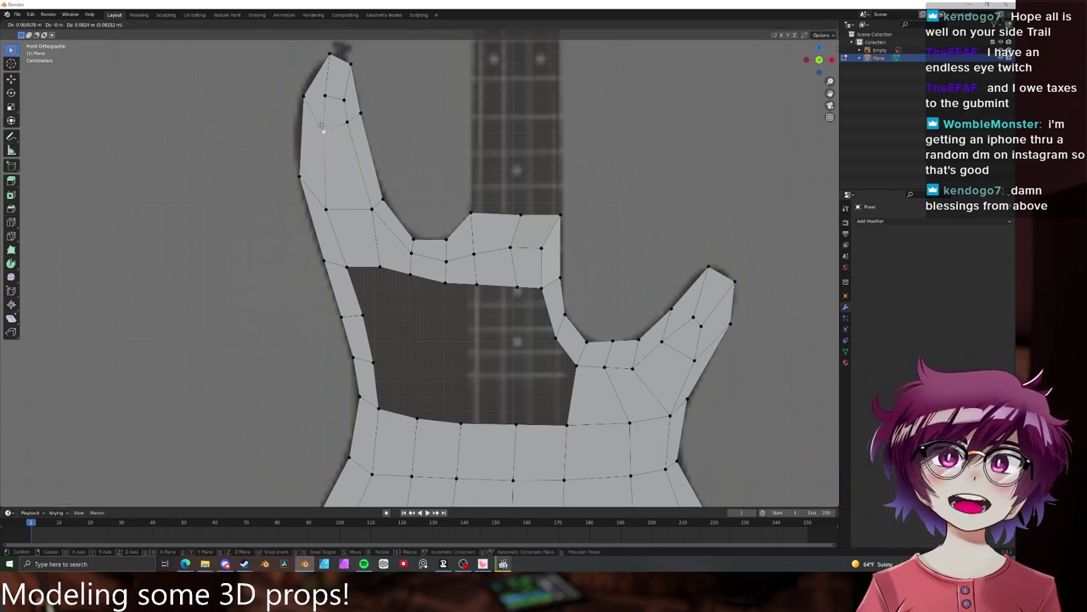
{"action": "left_click", "coordinate": [323, 90]}
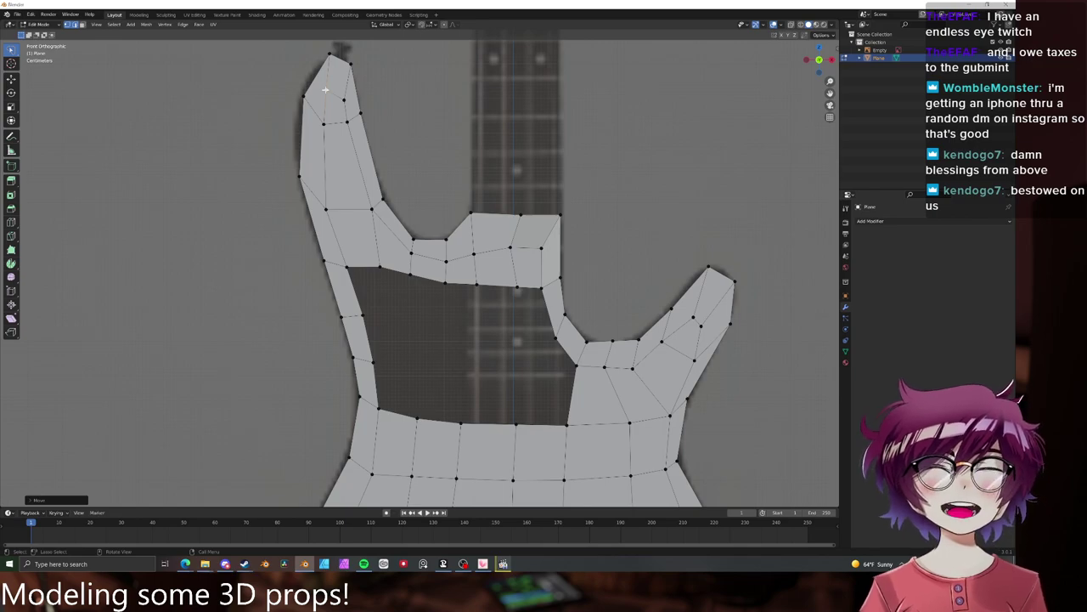
- Add a centred loop cut across the middle of the long horn
{"action": "key", "text": "ctrl+r"}
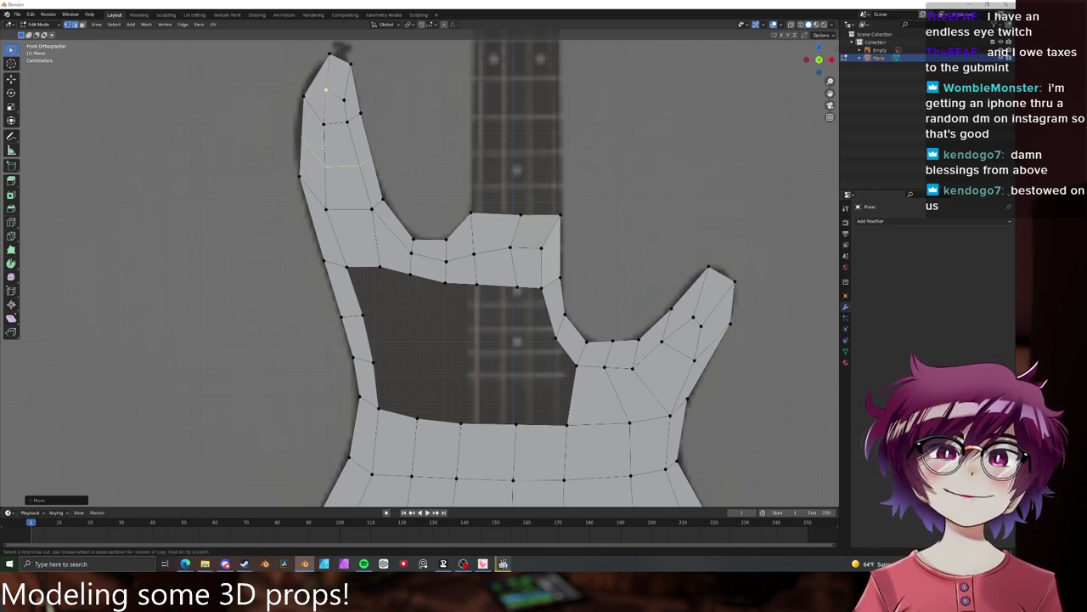
{"action": "left_click", "coordinate": [312, 144]}
{"action": "right_click", "coordinate": [312, 144]}
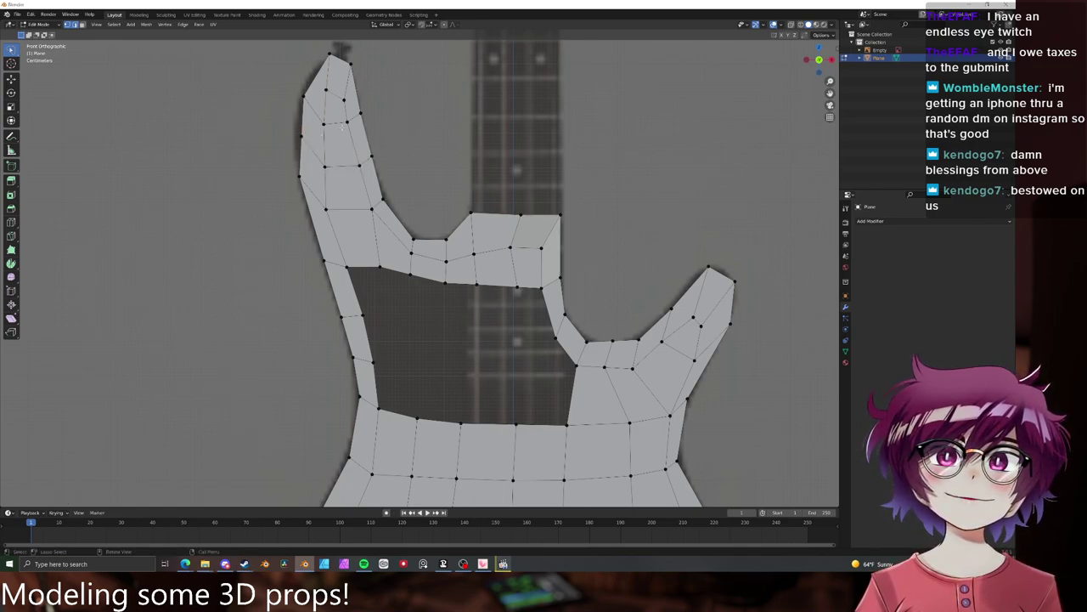
- Raise the left inner vertices of the two rows beneath the long horn's tip to even out their spacing
{"action": "key", "text": "g"}
{"action": "left_click", "coordinate": [327, 88]}
{"action": "left_click", "coordinate": [323, 124]}
{"action": "key", "text": "g"}
{"action": "left_click", "coordinate": [322, 115]}
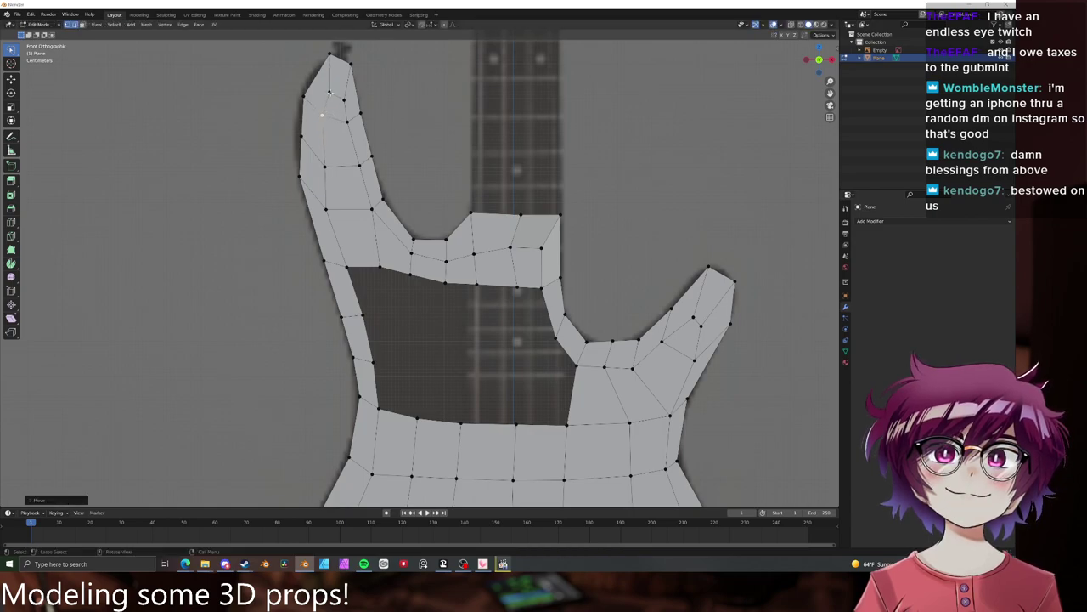
{"action": "left_click", "coordinate": [326, 88]}
{"action": "key", "text": "g"}
{"action": "left_click", "coordinate": [328, 89]}
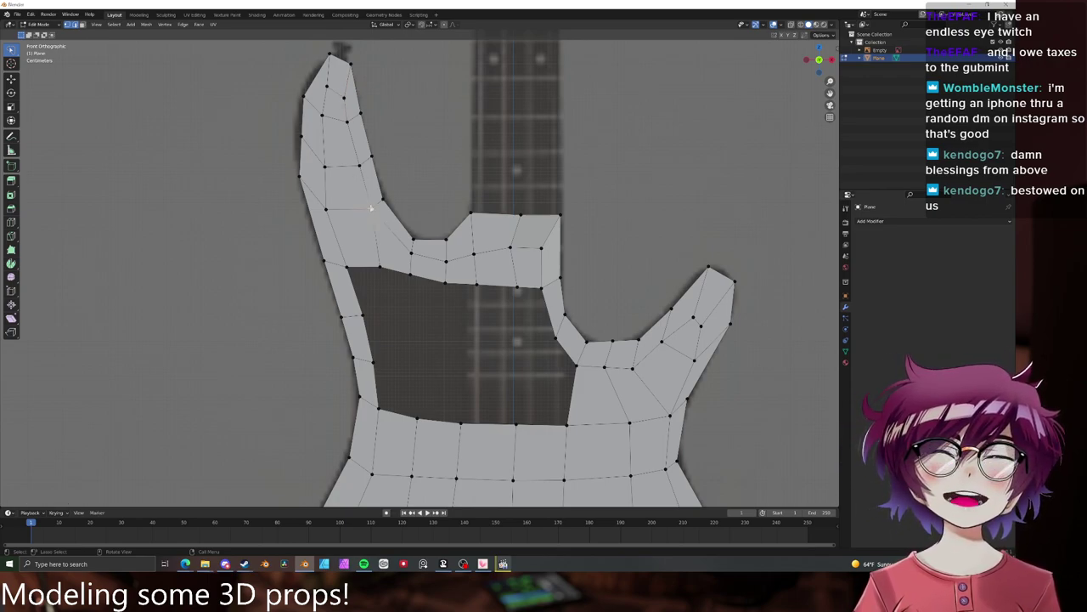
- Nudge the vertex on the gap's upper border at the base of the long horn slightly outward along the edge
{"action": "left_click", "coordinate": [379, 268]}
{"action": "key", "text": "g"}
{"action": "left_click", "coordinate": [382, 266]}
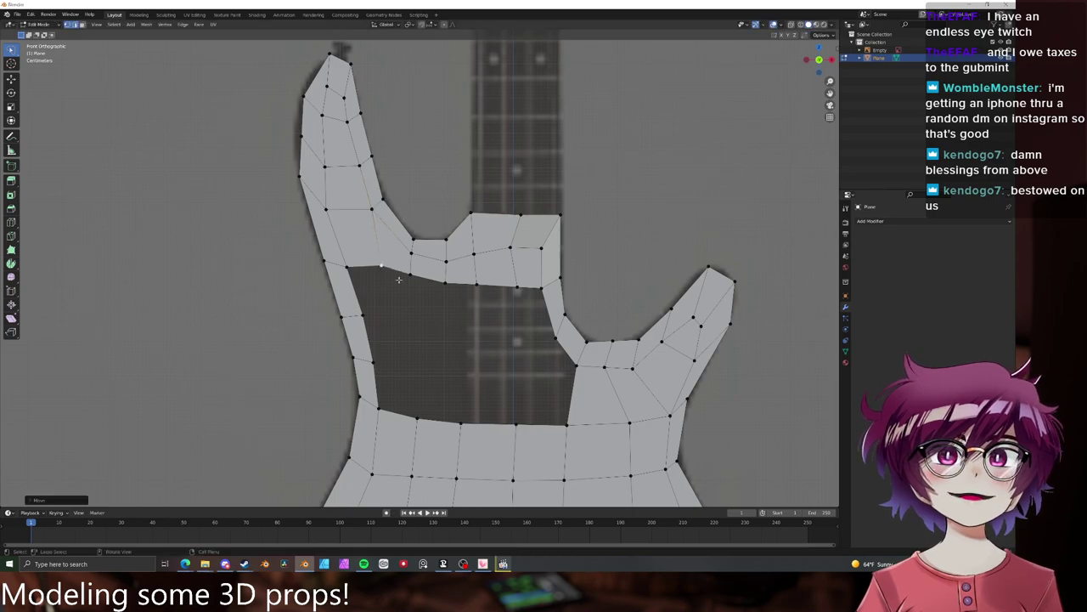
- Extrude a horizontal row of two vertices into the gap from its lower left border vertex, deleting the surplus geometry
{"action": "middle_click_drag", "start_coordinate": [423, 307], "coordinate": [407, 247], "text": "shift"}
{"action": "scroll", "coordinate": [477, 297], "scroll_direction": "up", "scroll_amount": 1}
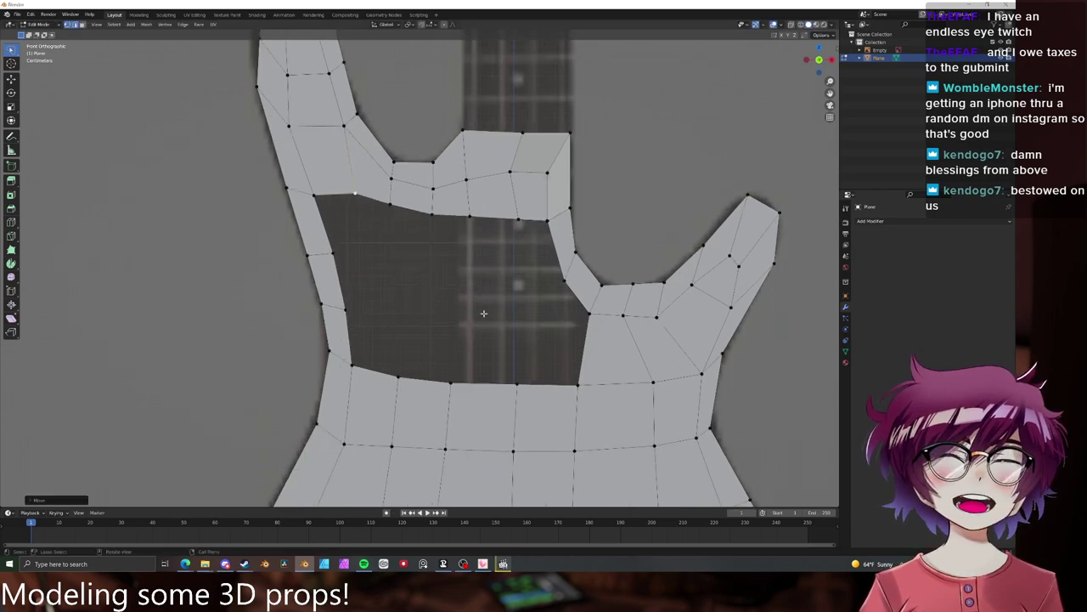
{"action": "left_click", "coordinate": [347, 309]}
{"action": "key", "text": "e"}
{"action": "left_click", "coordinate": [397, 313]}
{"action": "key", "text": "e"}
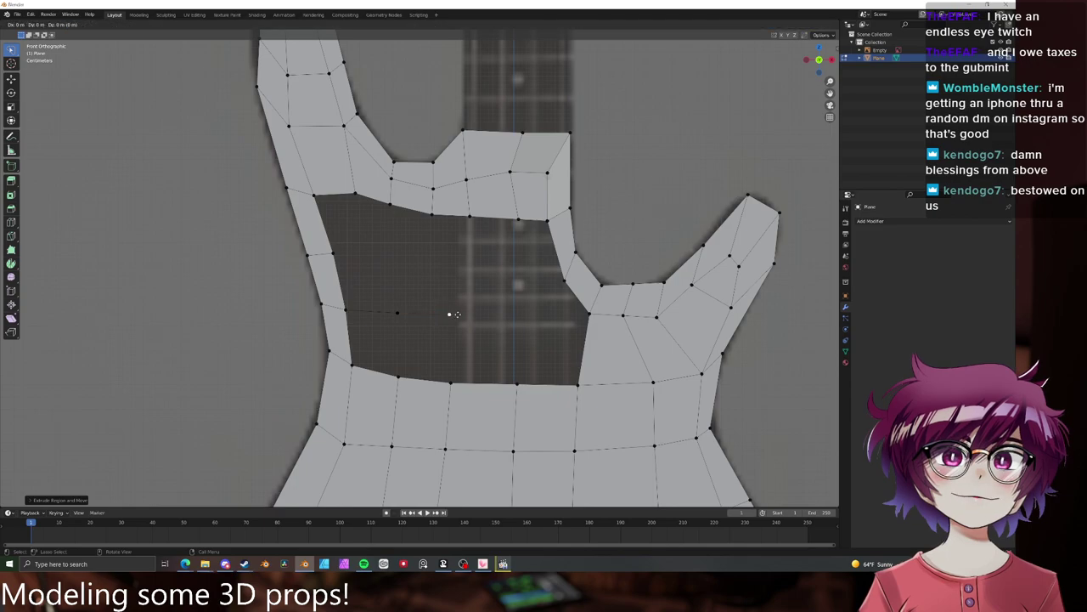
{"action": "left_click", "coordinate": [456, 314]}
{"action": "key", "text": "x"}
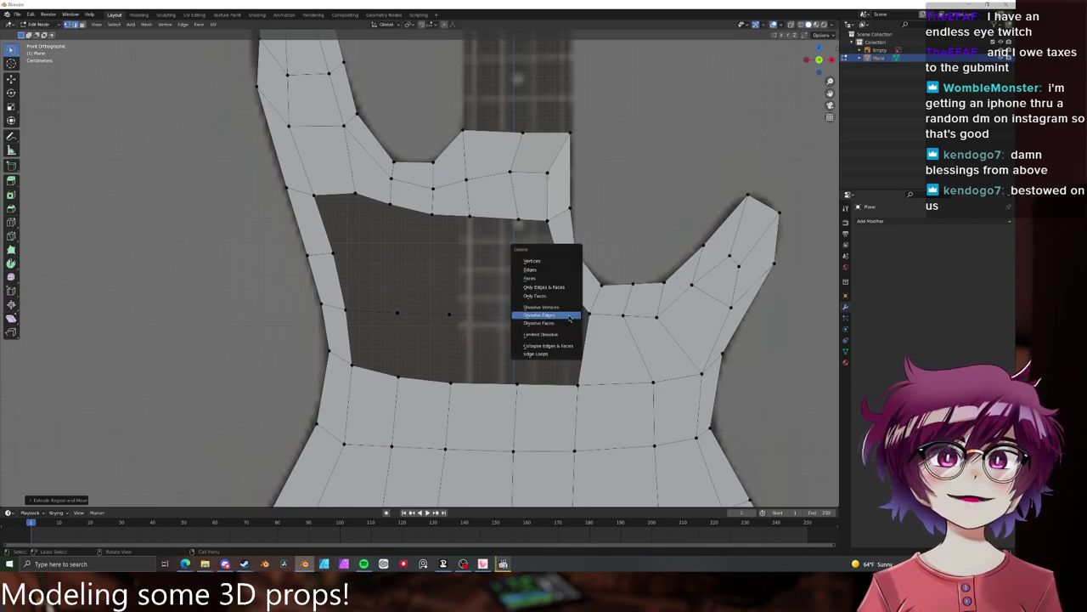
{"action": "left_click", "coordinate": [553, 263]}
- Extrude a vertex inward from the gap's right border and fill the strip along the gap's lower edge with quad faces
{"action": "left_click", "coordinate": [590, 315]}
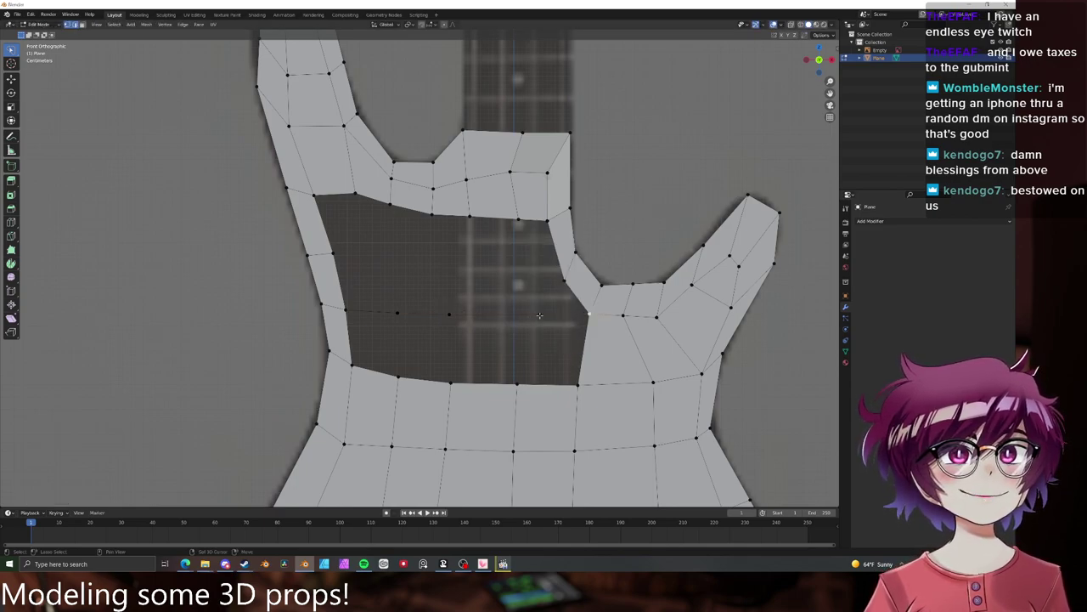
{"action": "left_click", "coordinate": [540, 316], "text": "shift"}
{"action": "key", "text": "f"}
{"action": "key", "text": "f"}
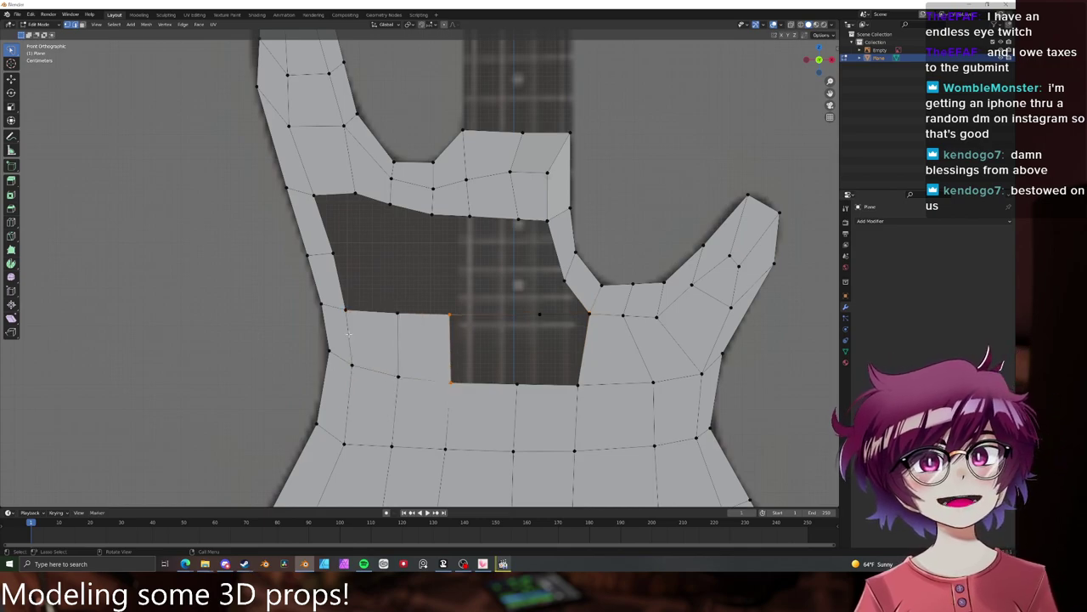
{"action": "key", "text": "f"}
{"action": "key", "text": "f"}
- Shift the two middle vertices of the new row sideways to even out the widths of the filled faces
{"action": "key", "text": "g"}
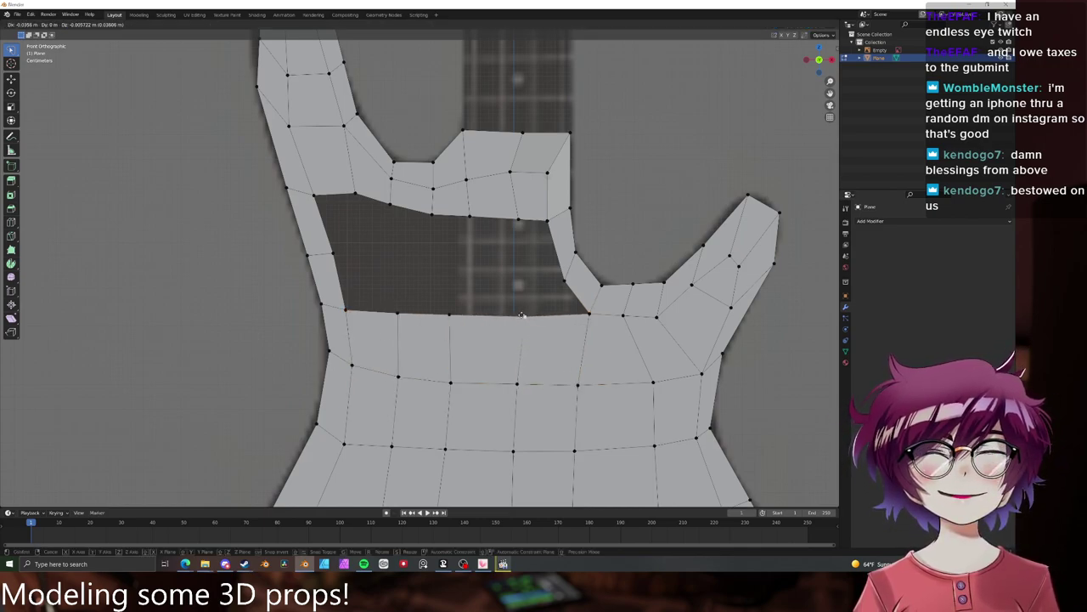
{"action": "left_click", "coordinate": [517, 315]}
{"action": "left_click", "coordinate": [451, 314]}
{"action": "key", "text": "g"}
{"action": "left_click", "coordinate": [458, 315]}
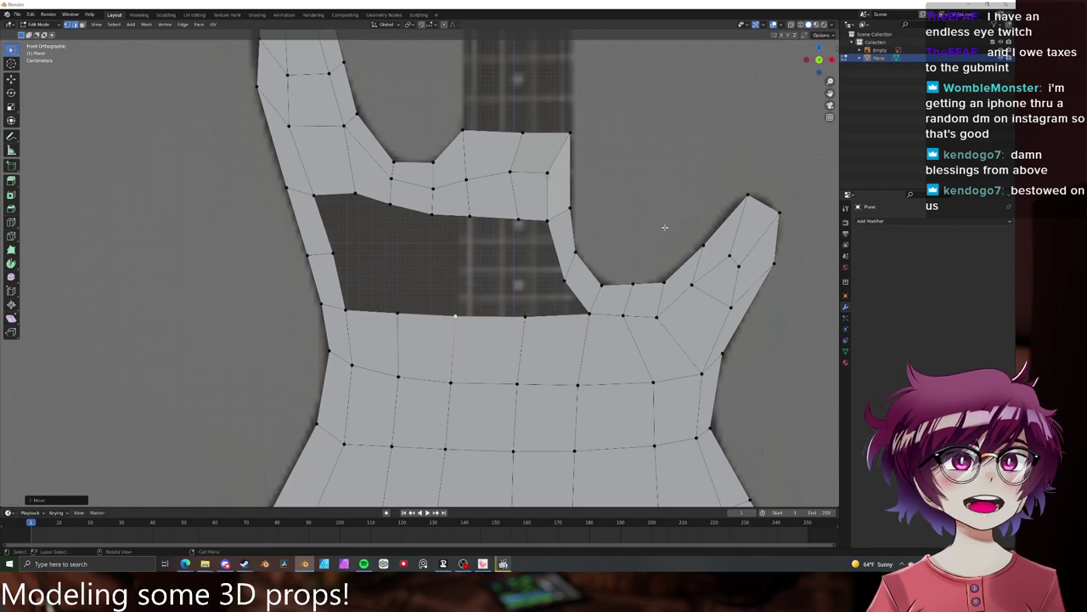
- Annotate the empty area beside the guitar with a conveyor belt, two rollers, a box beneath and a lamp-shaped device above
{"action": "scroll", "coordinate": [590, 304], "scroll_direction": "down", "scroll_amount": 6}
{"action": "middle_click_drag", "start_coordinate": [603, 317], "coordinate": [320, 241], "text": "shift"}
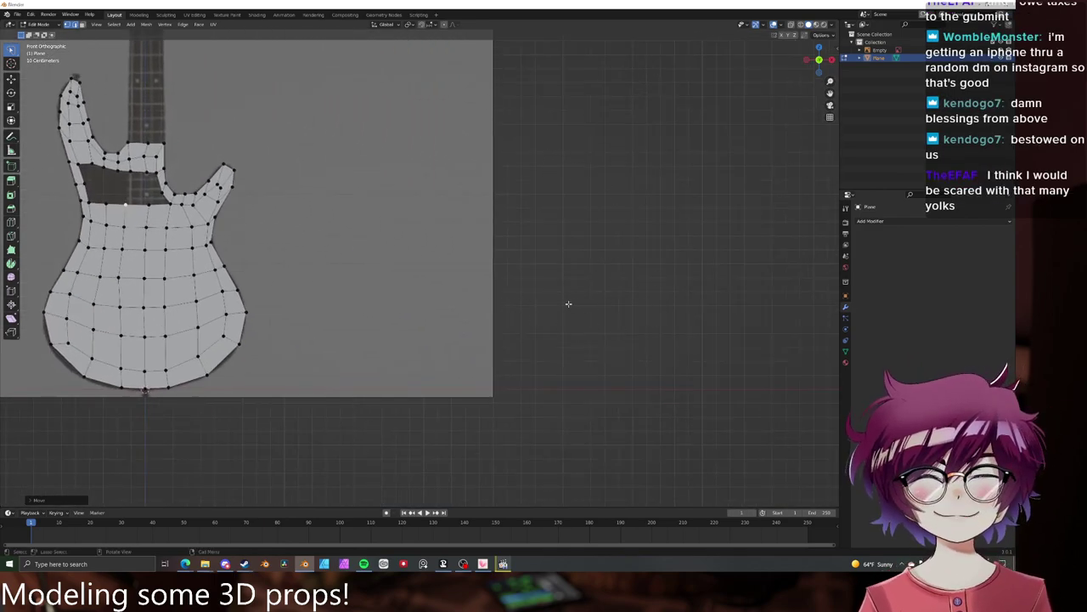
{"action": "left_click", "coordinate": [11, 136]}
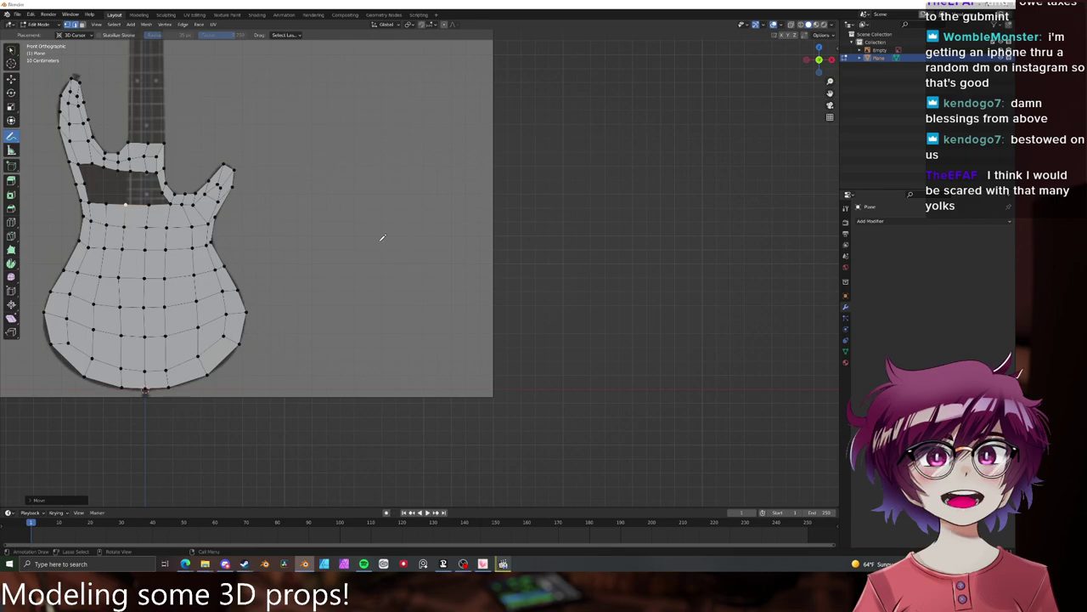
{"action": "mouse_move", "coordinate": [451, 245]}
{"action": "left_mouse_down"}
{"action": "mouse_move", "coordinate": [583, 263]}
{"action": "mouse_move", "coordinate": [357, 245]}
{"action": "mouse_move", "coordinate": [393, 243]}
{"action": "left_mouse_up"}
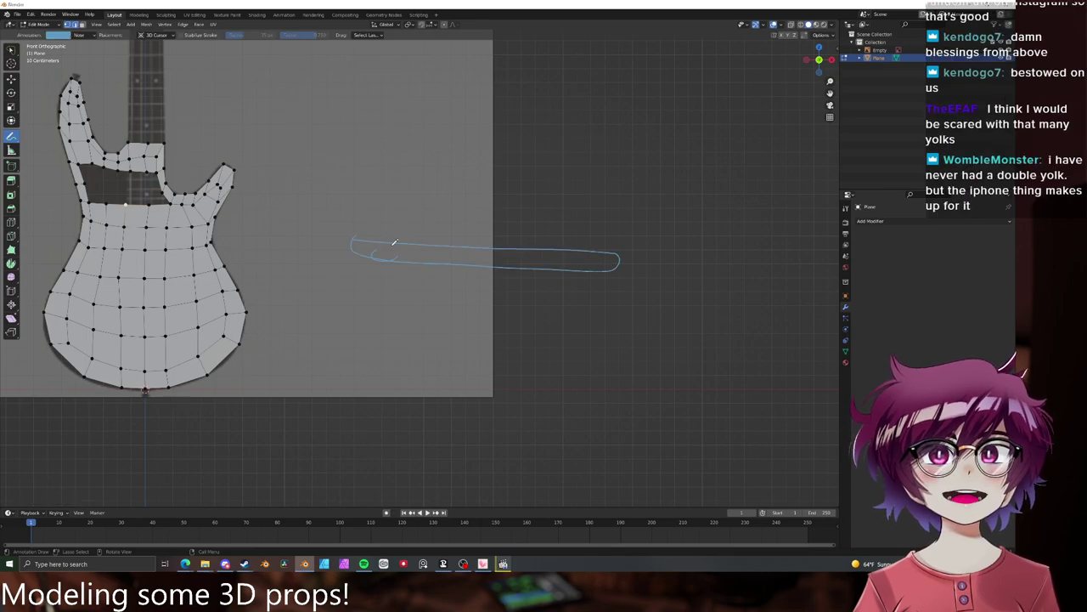
{"action": "left_click_drag", "start_coordinate": [580, 251], "coordinate": [583, 254]}
{"action": "mouse_move", "coordinate": [525, 286]}
{"action": "left_mouse_down"}
{"action": "mouse_move", "coordinate": [612, 299]}
{"action": "mouse_move", "coordinate": [603, 356]}
{"action": "mouse_move", "coordinate": [521, 297]}
{"action": "left_mouse_up"}
{"action": "mouse_move", "coordinate": [503, 194]}
{"action": "left_mouse_down"}
{"action": "mouse_move", "coordinate": [626, 202]}
{"action": "mouse_move", "coordinate": [559, 171]}
{"action": "mouse_move", "coordinate": [501, 191]}
{"action": "mouse_move", "coordinate": [528, 117]}
{"action": "mouse_move", "coordinate": [581, 163]}
{"action": "left_mouse_up"}
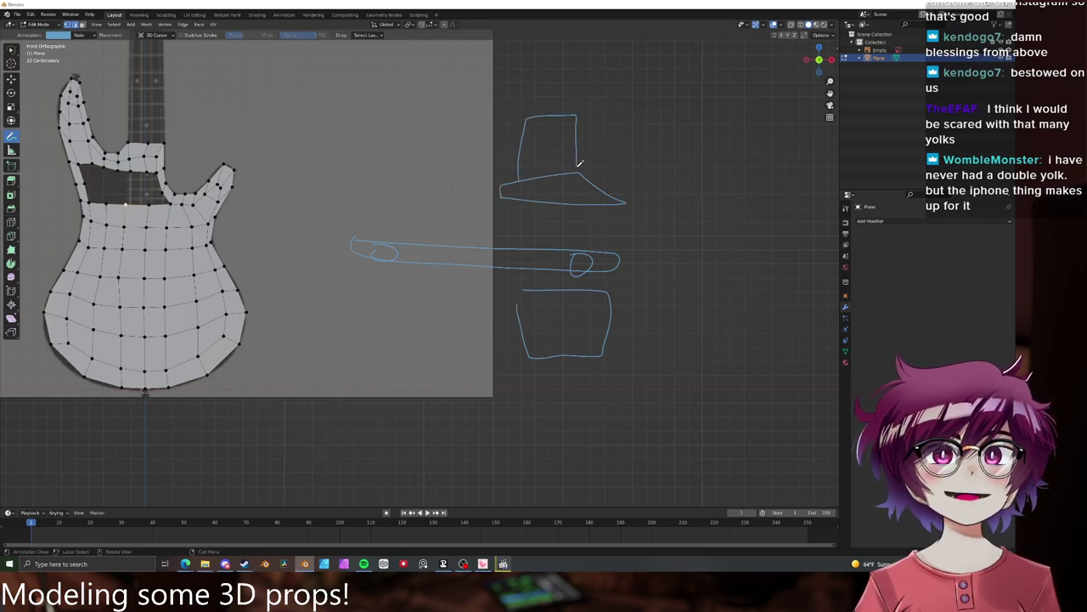
- Add annotation strokes for four eggs on the belt, an arrow showing its direction, and a screen showing an egg with its yolk
{"action": "mouse_move", "coordinate": [384, 218]}
{"action": "left_mouse_down"}
{"action": "mouse_move", "coordinate": [408, 219]}
{"action": "mouse_move", "coordinate": [398, 195]}
{"action": "left_mouse_up"}
{"action": "left_click_drag", "start_coordinate": [464, 244], "coordinate": [471, 207]}
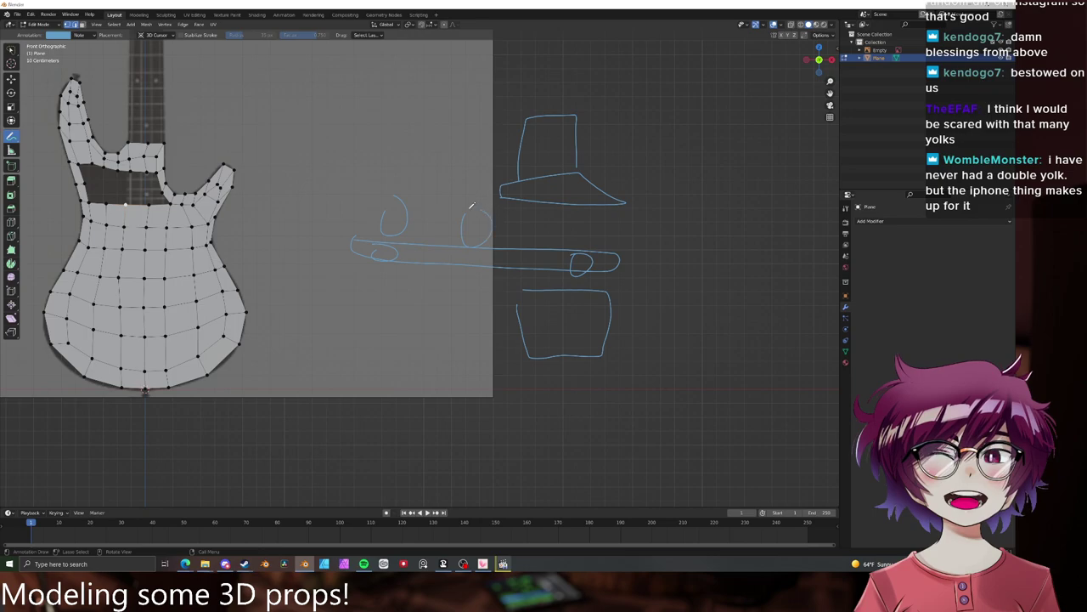
{"action": "mouse_move", "coordinate": [540, 214]}
{"action": "left_mouse_down"}
{"action": "mouse_move", "coordinate": [525, 212]}
{"action": "mouse_move", "coordinate": [576, 247]}
{"action": "mouse_move", "coordinate": [598, 222]}
{"action": "mouse_move", "coordinate": [659, 226]}
{"action": "mouse_move", "coordinate": [661, 239]}
{"action": "left_mouse_up"}
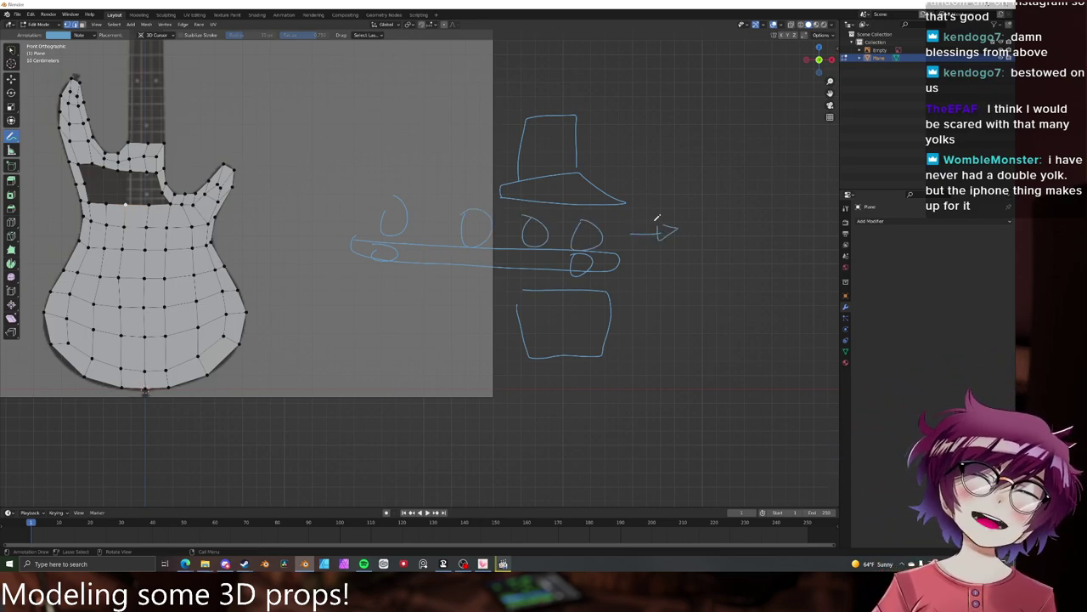
{"action": "mouse_move", "coordinate": [588, 80]}
{"action": "left_mouse_down"}
{"action": "mouse_move", "coordinate": [587, 117]}
{"action": "mouse_move", "coordinate": [719, 85]}
{"action": "mouse_move", "coordinate": [586, 59]}
{"action": "mouse_move", "coordinate": [580, 98]}
{"action": "left_mouse_up"}
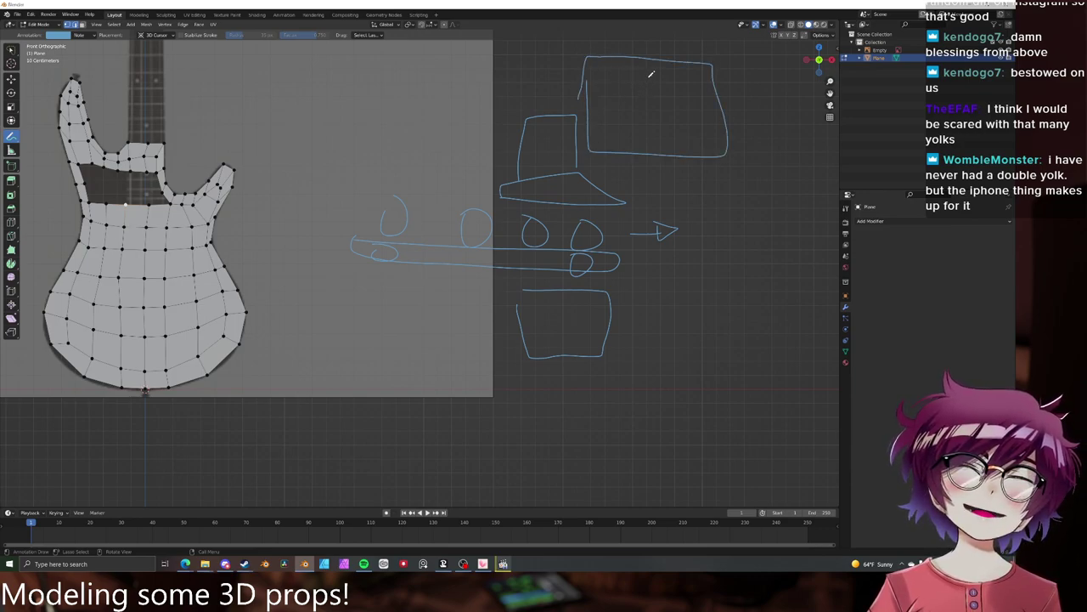
{"action": "mouse_move", "coordinate": [651, 75]}
{"action": "left_mouse_down"}
{"action": "mouse_move", "coordinate": [671, 126]}
{"action": "mouse_move", "coordinate": [651, 91]}
{"action": "left_mouse_up"}
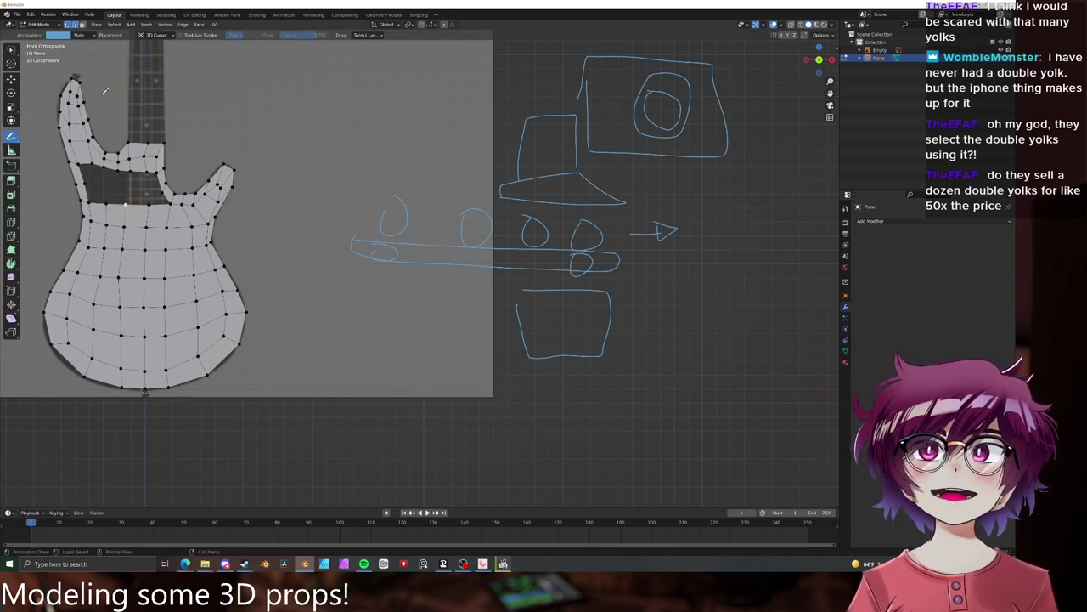
{"action": "mouse_move", "coordinate": [511, 130]}
{"action": "middle_mouse_down"}
{"action": "mouse_move", "coordinate": [430, 143]}
{"action": "mouse_move", "coordinate": [465, 117]}
{"action": "mouse_move", "coordinate": [513, 133]}
{"action": "middle_mouse_up"}
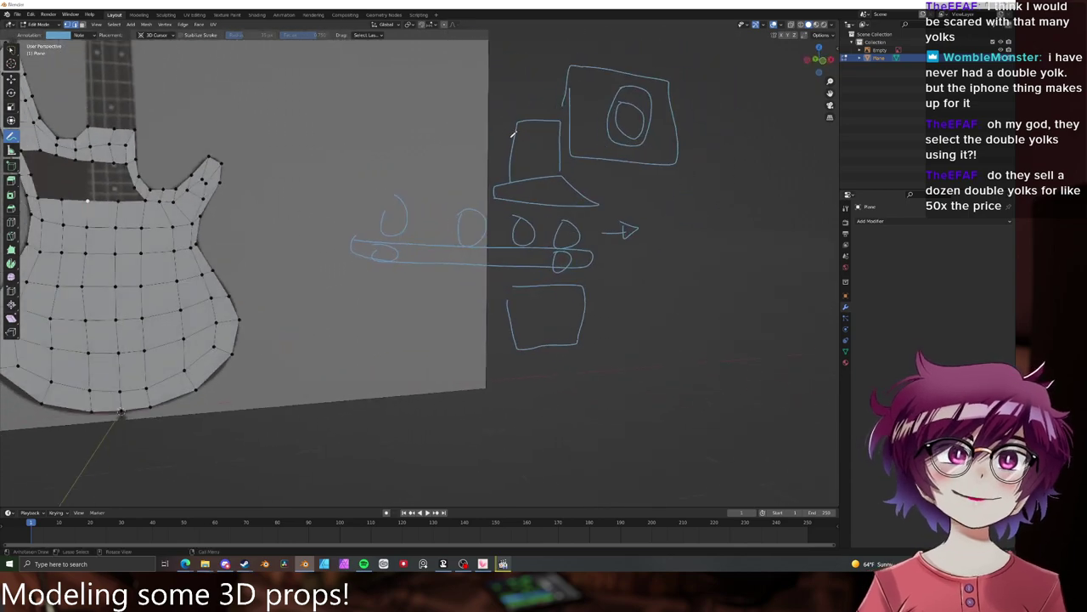
{"action": "key", "text": "KP_1"}
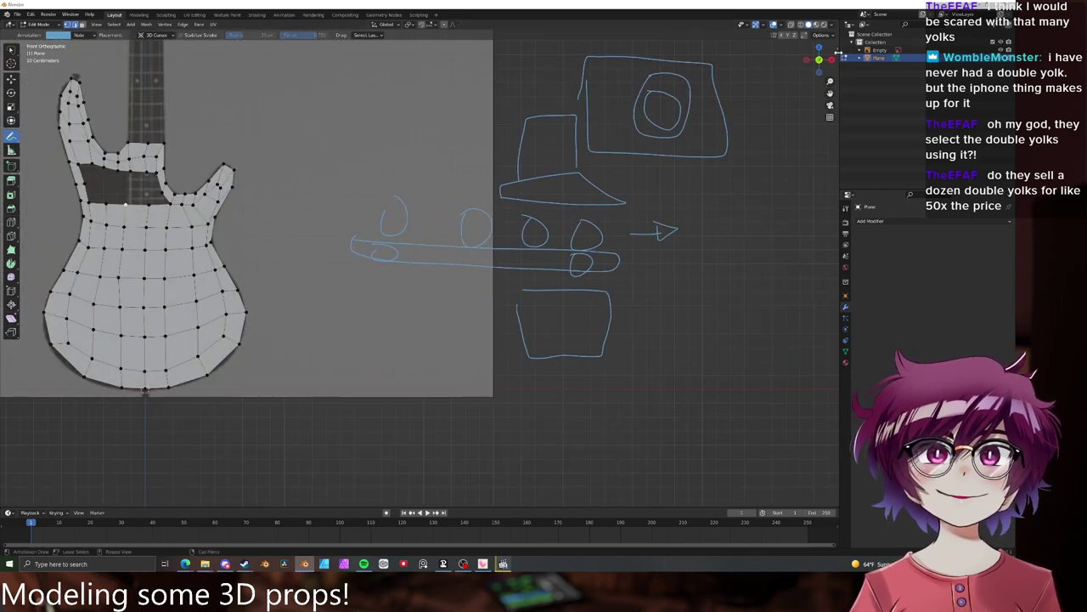
- Show the viewport sidebar and the active tool settings, and clear the selection on the guitar mesh
{"action": "key", "text": "n"}
{"action": "left_click", "coordinate": [846, 209]}
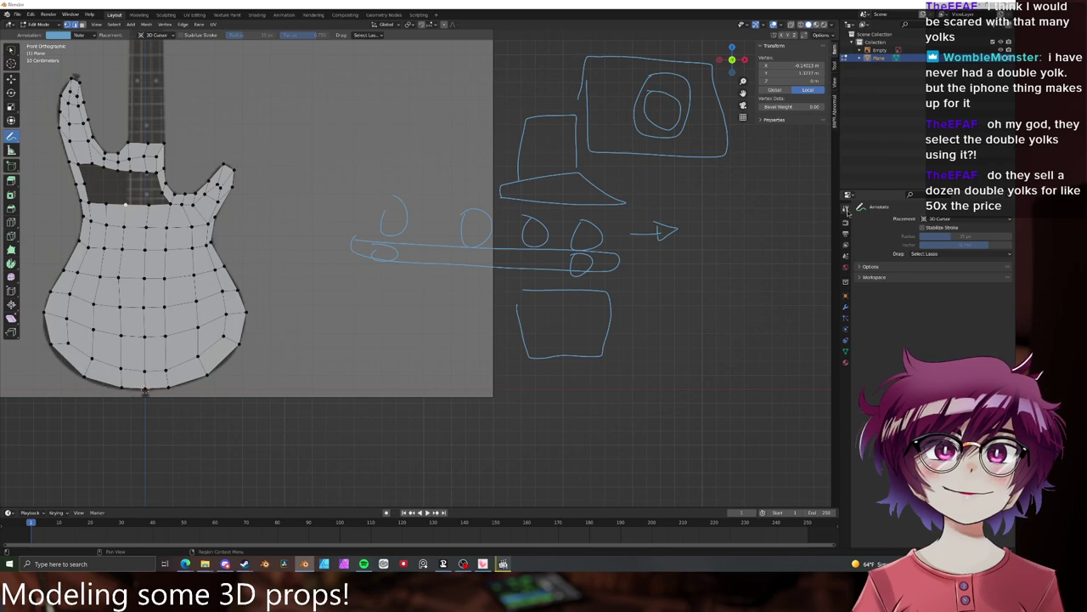
{"action": "right_click", "coordinate": [474, 128]}
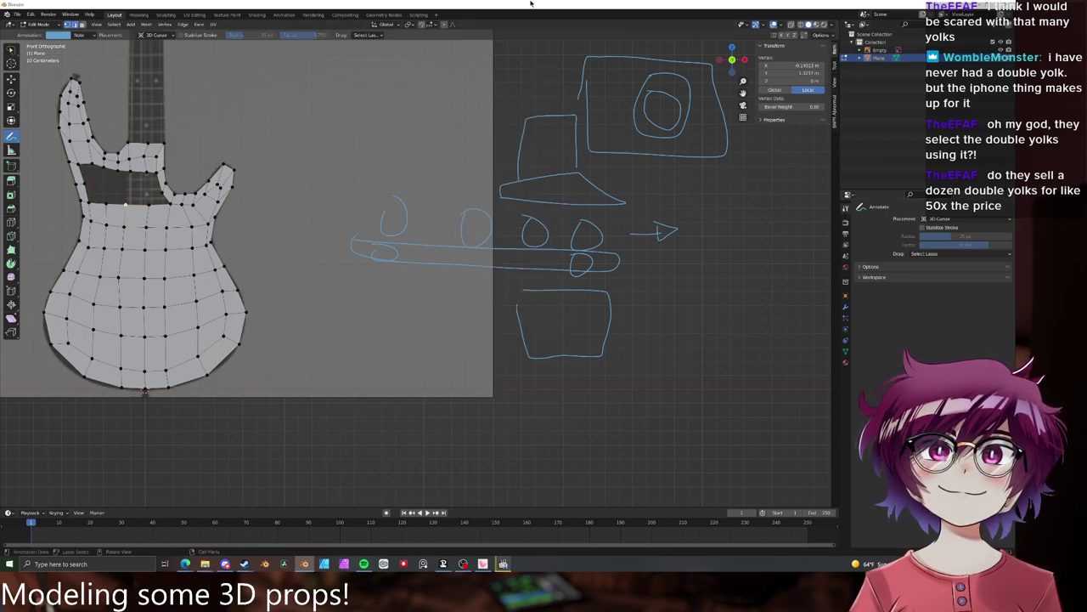
{"action": "left_click", "coordinate": [11, 80]}
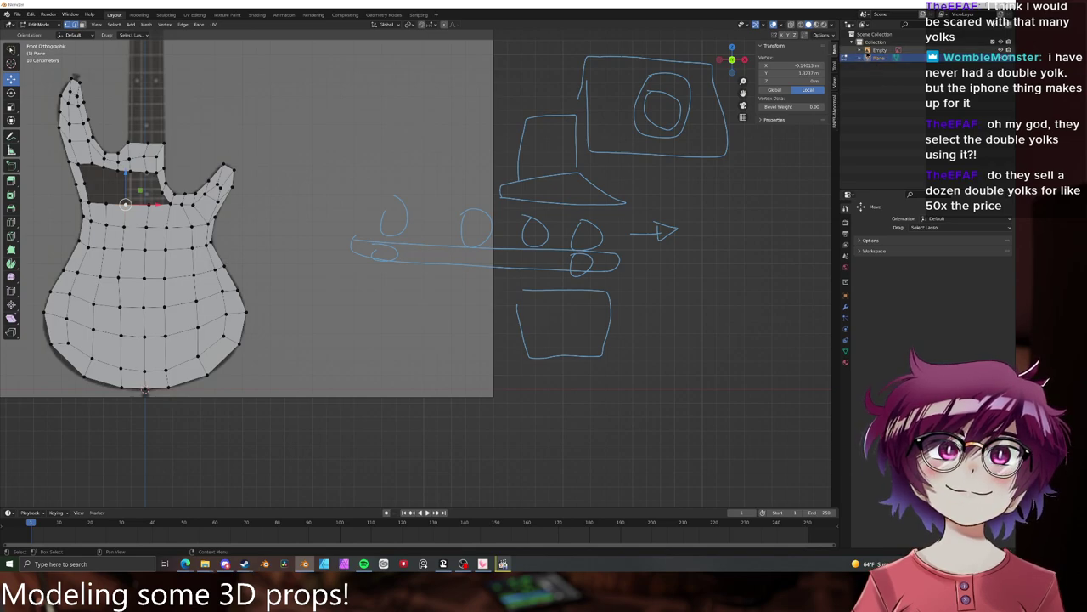
{"action": "left_click", "coordinate": [345, 130]}
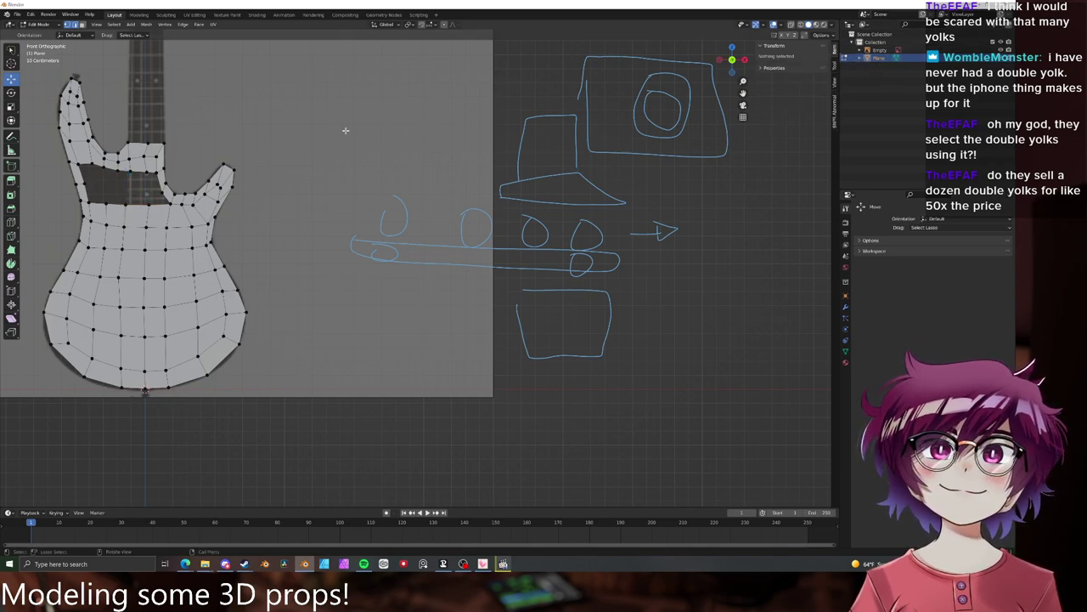
{"action": "key", "text": "w"}
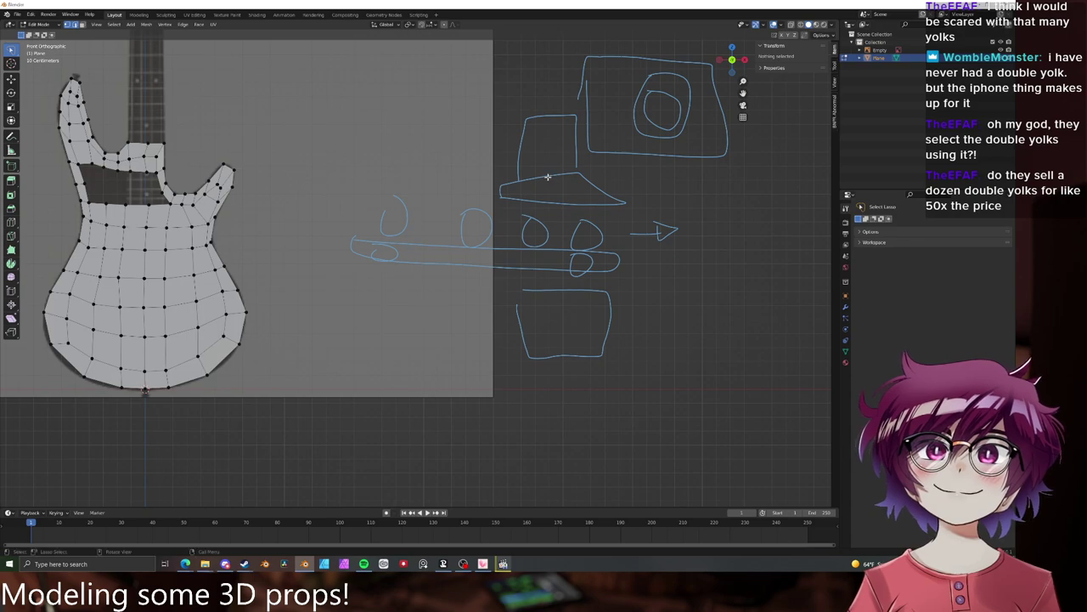
{"action": "mouse_move", "coordinate": [414, 134]}
{"action": "left_mouse_down"}
{"action": "mouse_move", "coordinate": [606, 399]}
{"action": "mouse_move", "coordinate": [556, 23]}
{"action": "mouse_move", "coordinate": [381, 154]}
{"action": "left_mouse_up"}
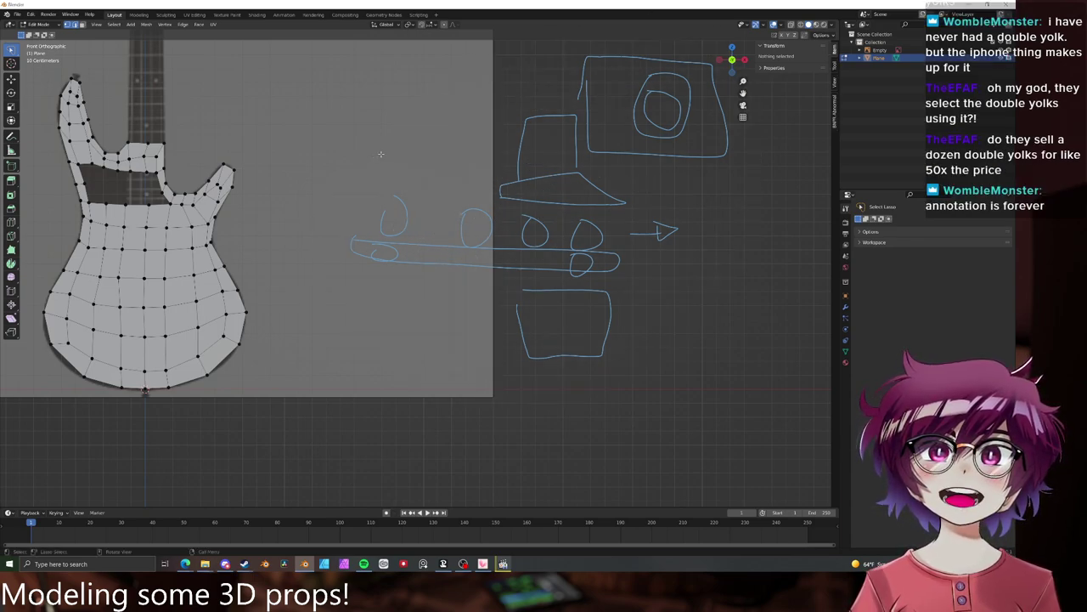
- Annotate a large freehand circle around the blue conveyor and machine sketches beside the guitar
{"action": "left_click", "coordinate": [12, 78]}
{"action": "scroll", "coordinate": [419, 268], "scroll_direction": "down", "scroll_amount": 3}
{"action": "left_click", "coordinate": [11, 136]}
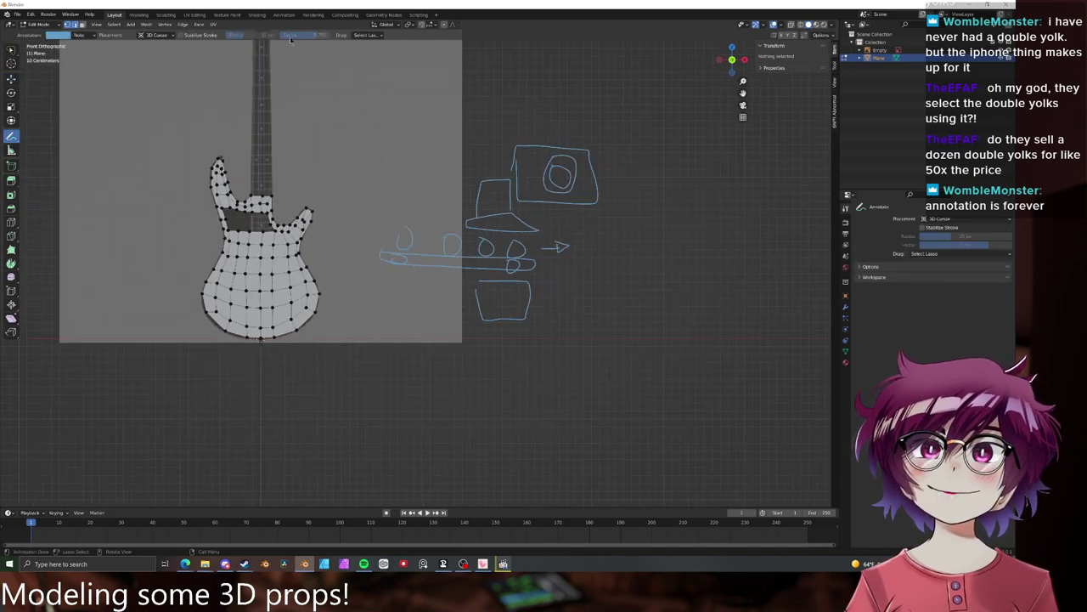
{"action": "mouse_move", "coordinate": [400, 175]}
{"action": "left_mouse_down"}
{"action": "mouse_move", "coordinate": [370, 243]}
{"action": "mouse_move", "coordinate": [502, 95]}
{"action": "mouse_move", "coordinate": [462, 94]}
{"action": "left_mouse_up"}
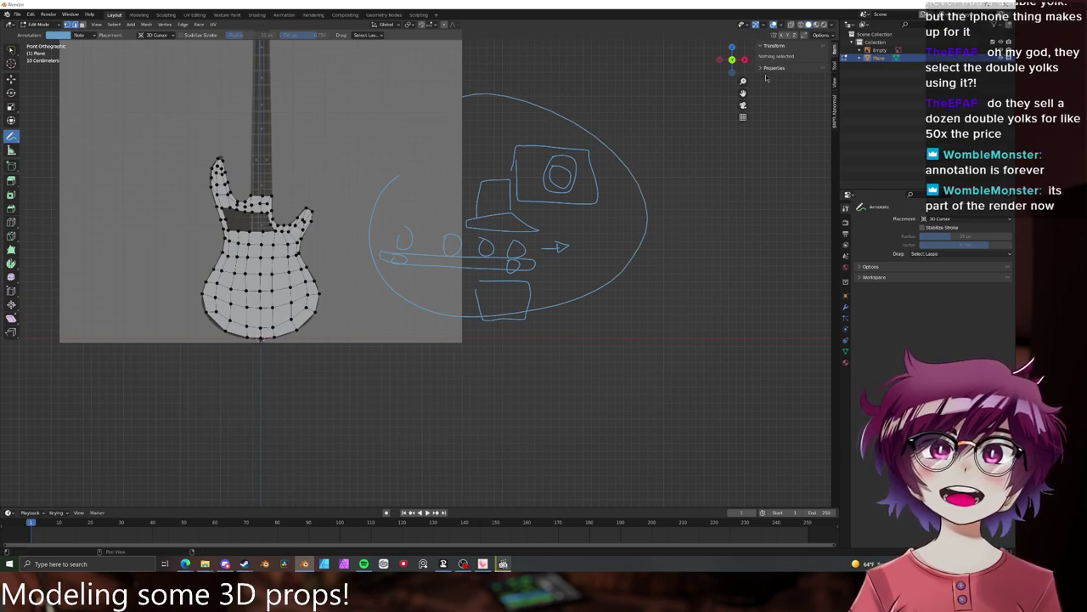
- Show the active tool's settings in the sidebar with its options expanded, and return to the Move tool
{"action": "left_click", "coordinate": [838, 68]}
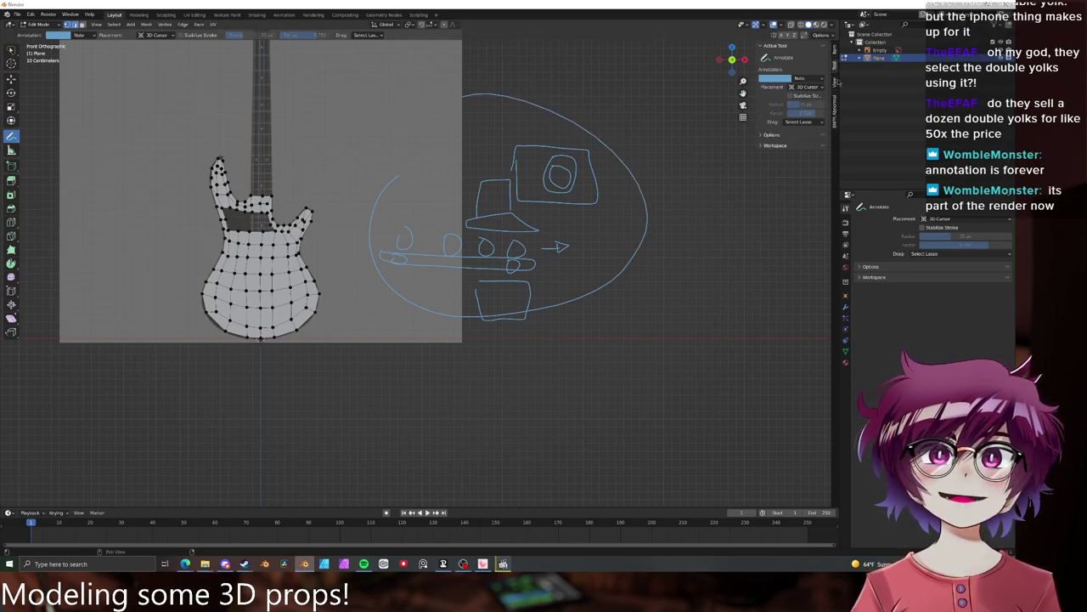
{"action": "left_click", "coordinate": [796, 136]}
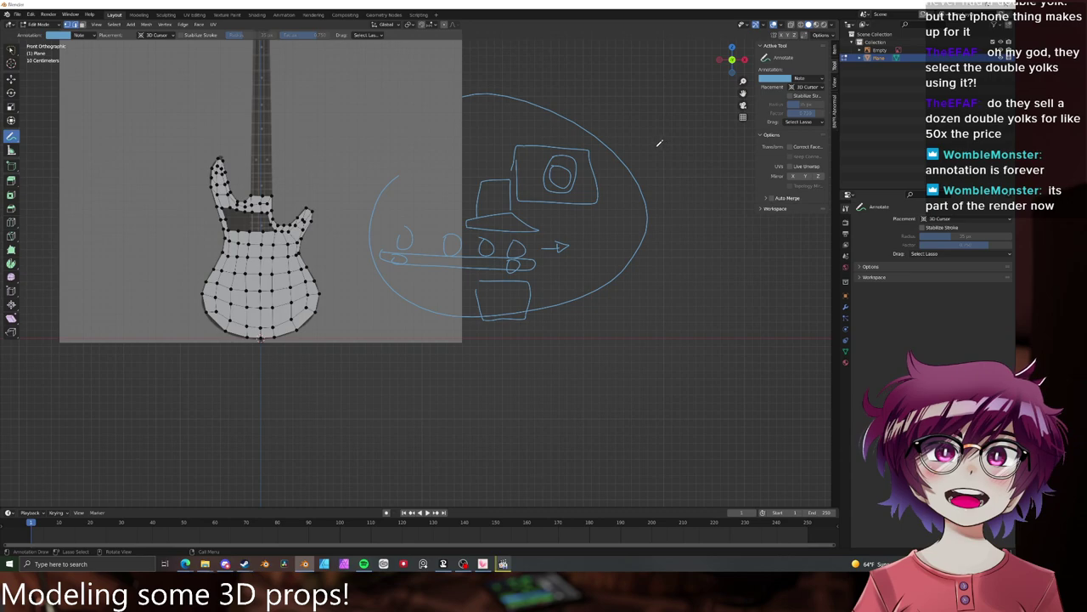
{"action": "middle_click_drag", "start_coordinate": [563, 147], "coordinate": [76, 95]}
{"action": "left_click", "coordinate": [10, 80]}
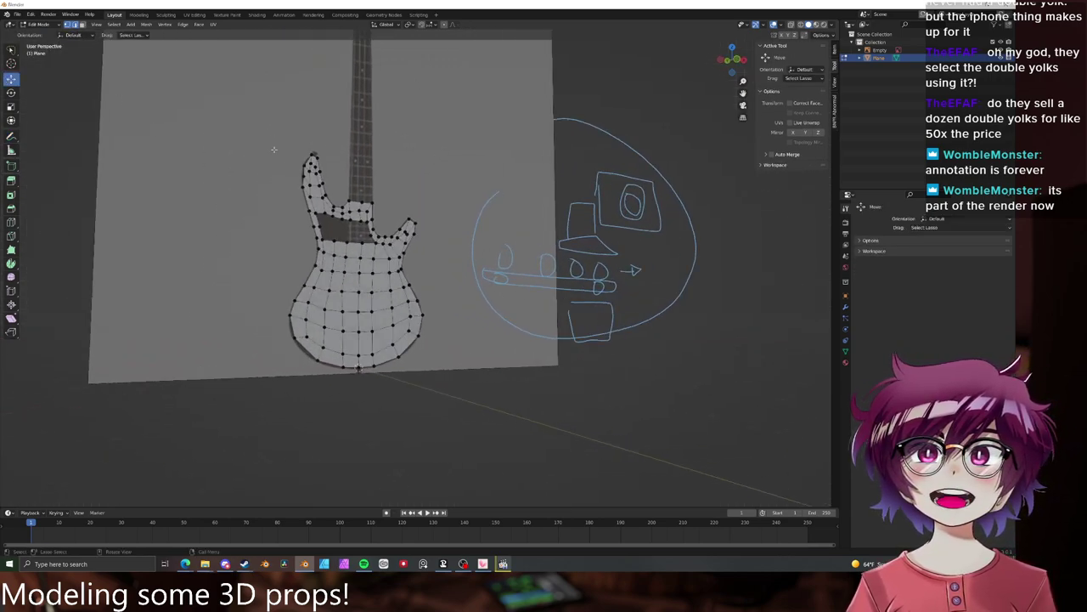
- Adjust the position of the vertex on the right edge of the opening in the guitar body, near the lower horn
{"action": "key", "text": "a"}
{"action": "key", "text": "alt+a"}
{"action": "scroll", "coordinate": [472, 268], "scroll_direction": "up", "scroll_amount": 3}
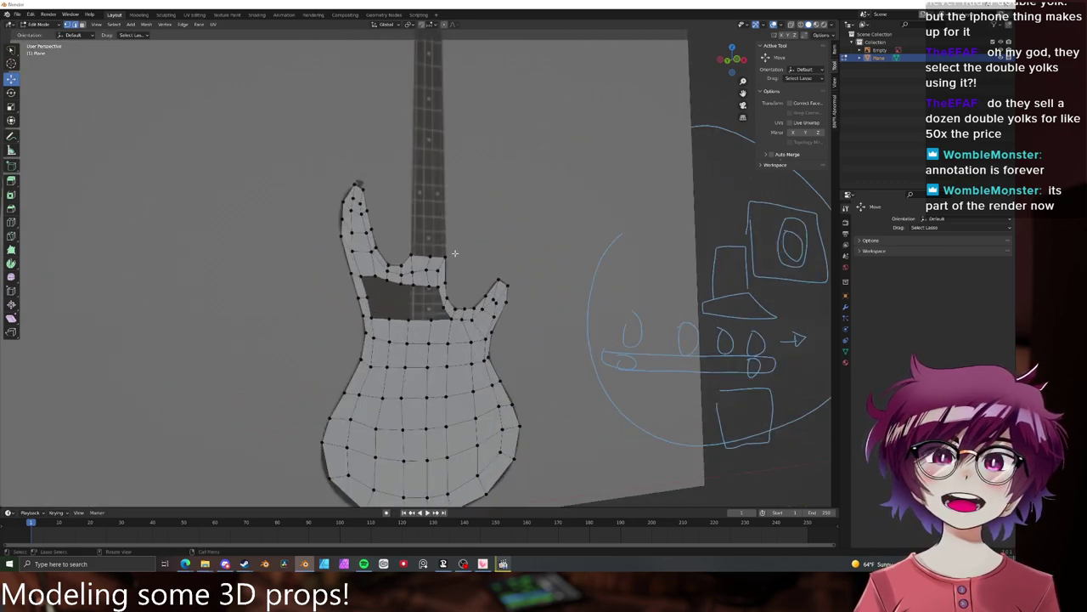
{"action": "scroll", "coordinate": [472, 269], "scroll_direction": "down", "scroll_amount": 3}
{"action": "scroll", "coordinate": [585, 297], "scroll_direction": "up", "scroll_amount": 3}
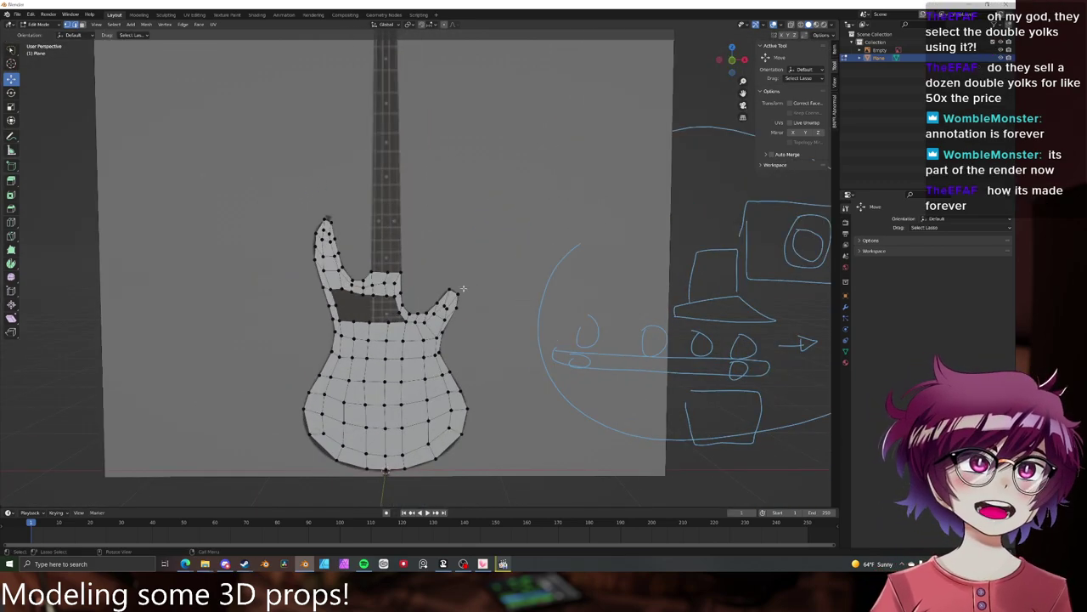
{"action": "scroll", "coordinate": [478, 268], "scroll_direction": "up", "scroll_amount": 8}
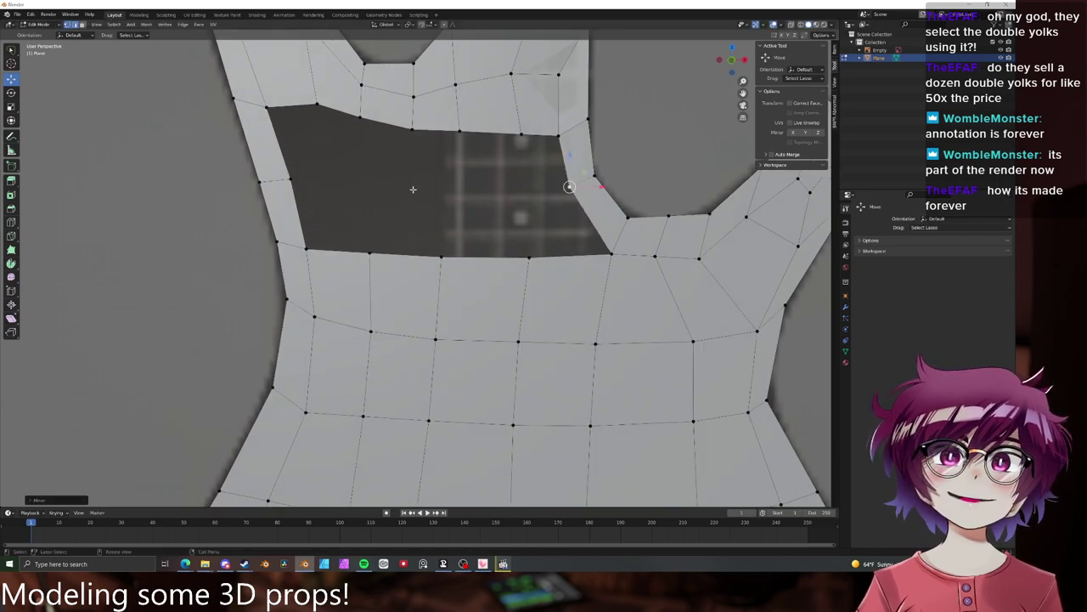
- Extrude the vertex at the opening's left edge in three segments across the opening to its right edge
{"action": "left_click", "coordinate": [288, 175]}
{"action": "scroll", "coordinate": [352, 192], "scroll_direction": "down", "scroll_amount": 3}
{"action": "key", "text": "e"}
{"action": "left_click", "coordinate": [395, 195]}
{"action": "key", "text": "e"}
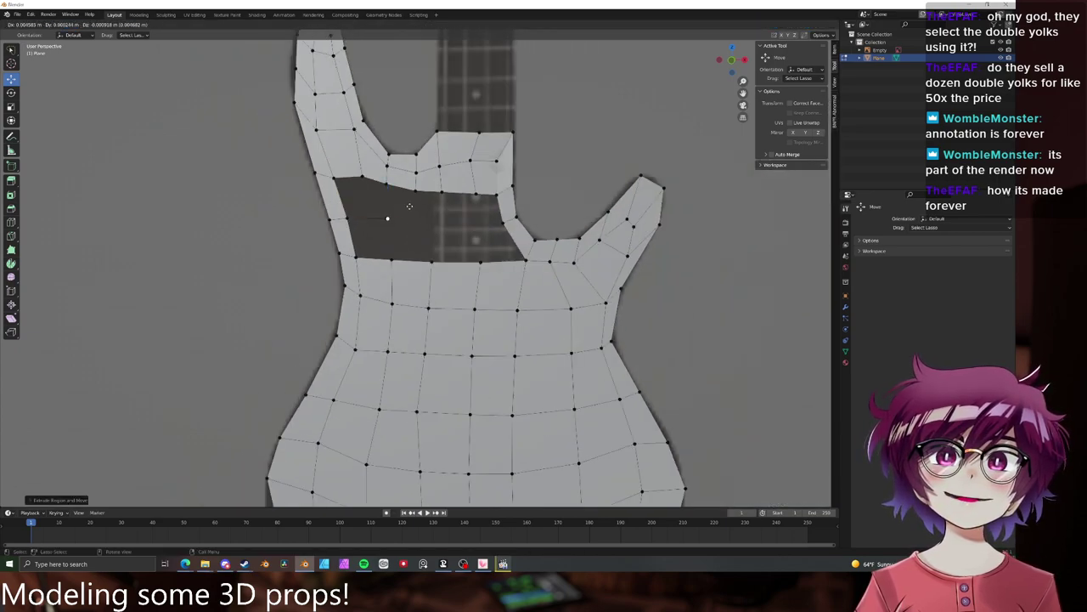
{"action": "left_click", "coordinate": [447, 204]}
{"action": "key", "text": "e"}
{"action": "left_click", "coordinate": [503, 222]}
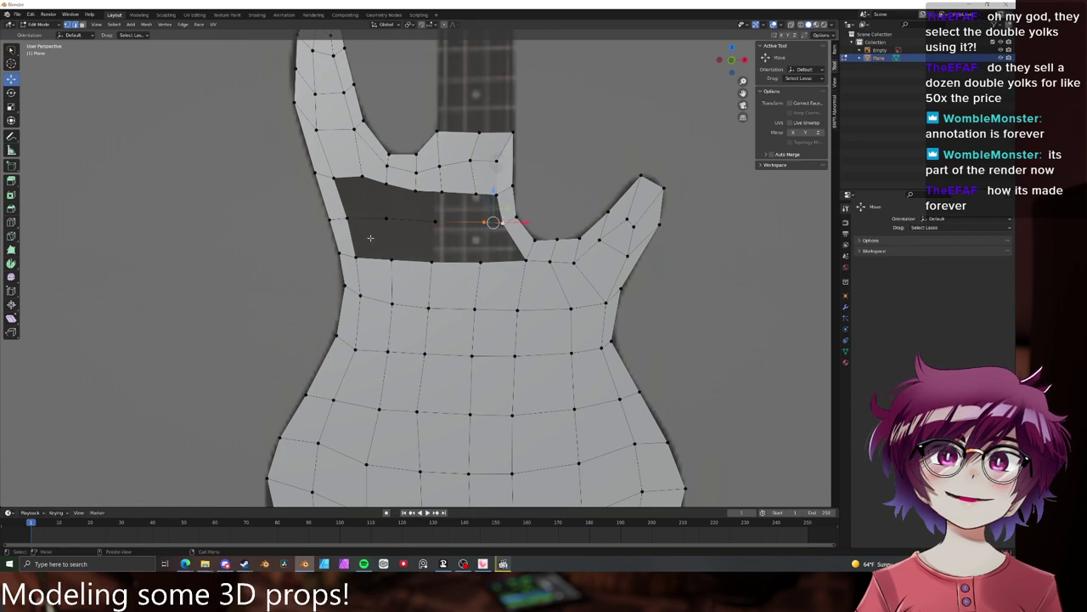
- Fill the row of faces between the new extruded edge line and the lower edge of the opening
{"action": "key", "text": "f"}
{"action": "key", "text": "f"}
{"action": "key", "text": "f"}
{"action": "key", "text": "f"}
{"action": "key", "text": "f"}
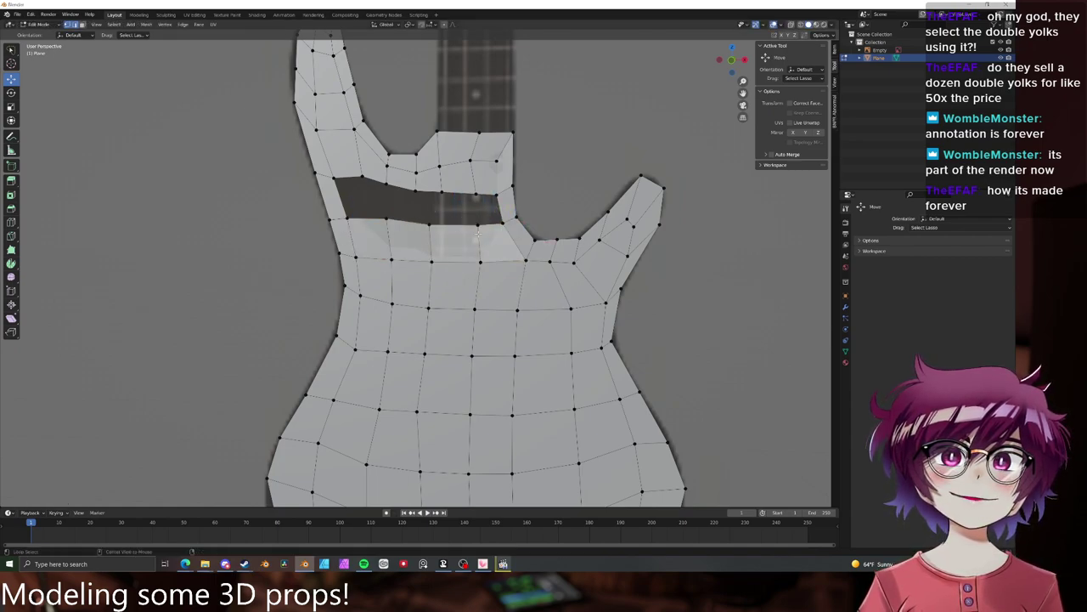
{"action": "scroll", "coordinate": [481, 235], "scroll_direction": "down", "scroll_amount": 4}
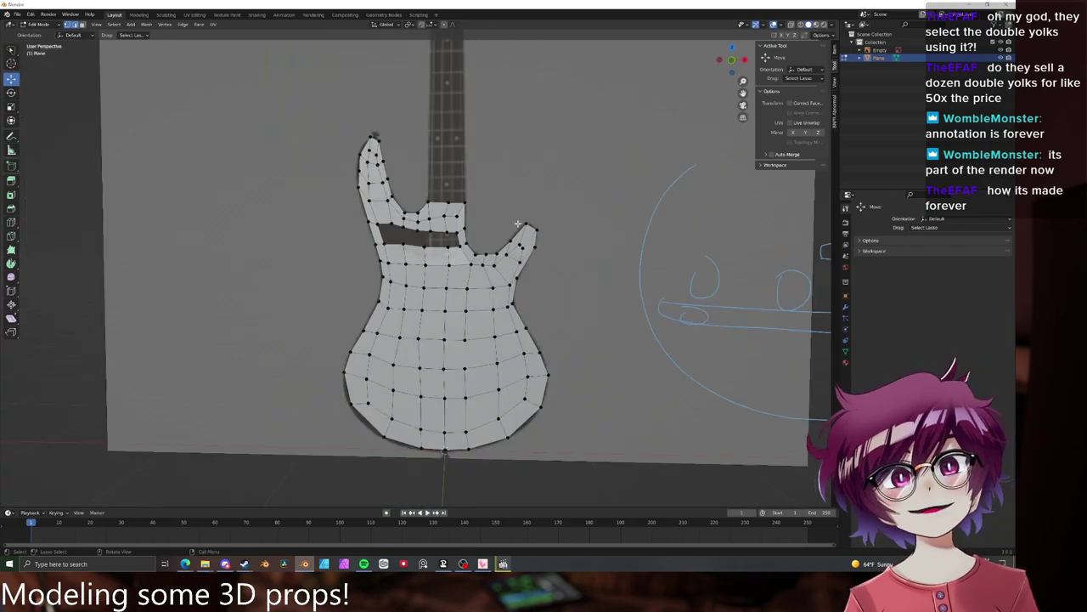
{"action": "scroll", "coordinate": [517, 223], "scroll_direction": "down", "scroll_amount": 2}
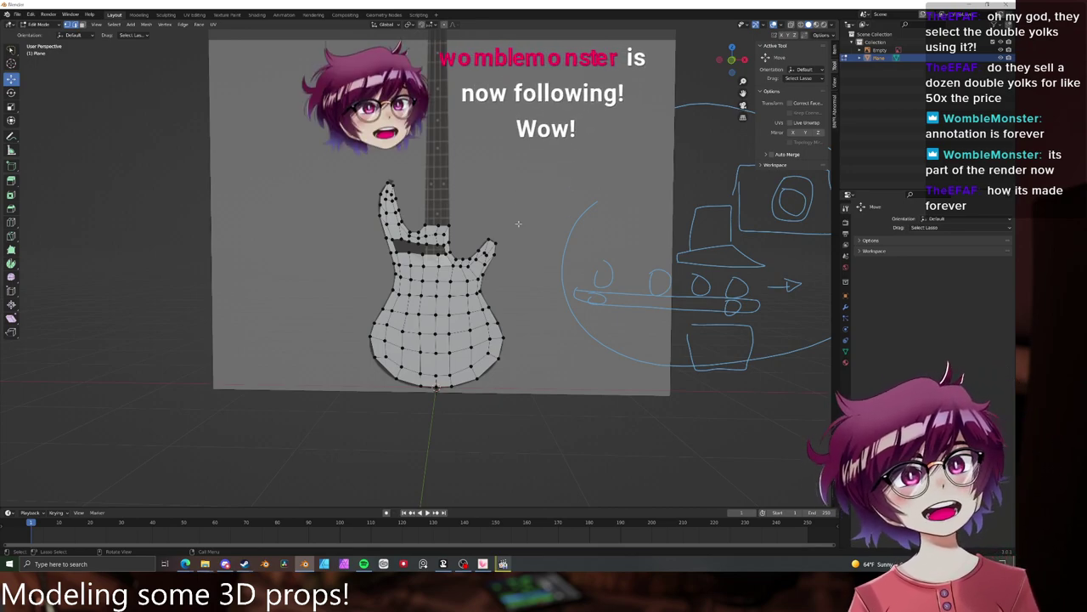
{"action": "scroll", "coordinate": [514, 219], "scroll_direction": "up", "scroll_amount": 2}
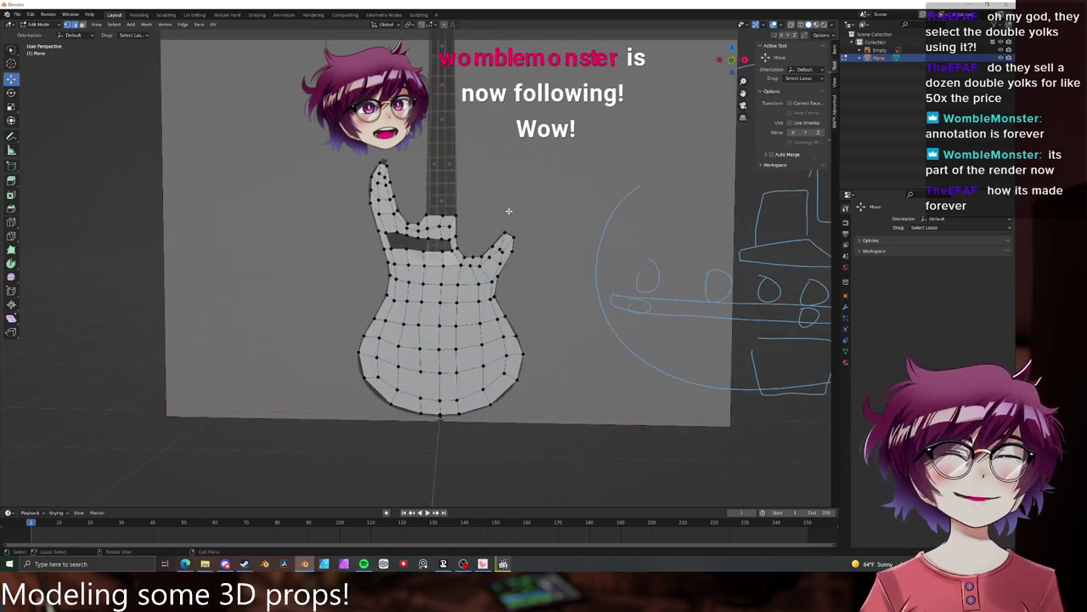
{"action": "middle_click_drag", "start_coordinate": [510, 216], "coordinate": [507, 276], "text": "shift"}
{"action": "scroll", "coordinate": [507, 275], "scroll_direction": "up", "scroll_amount": 4}
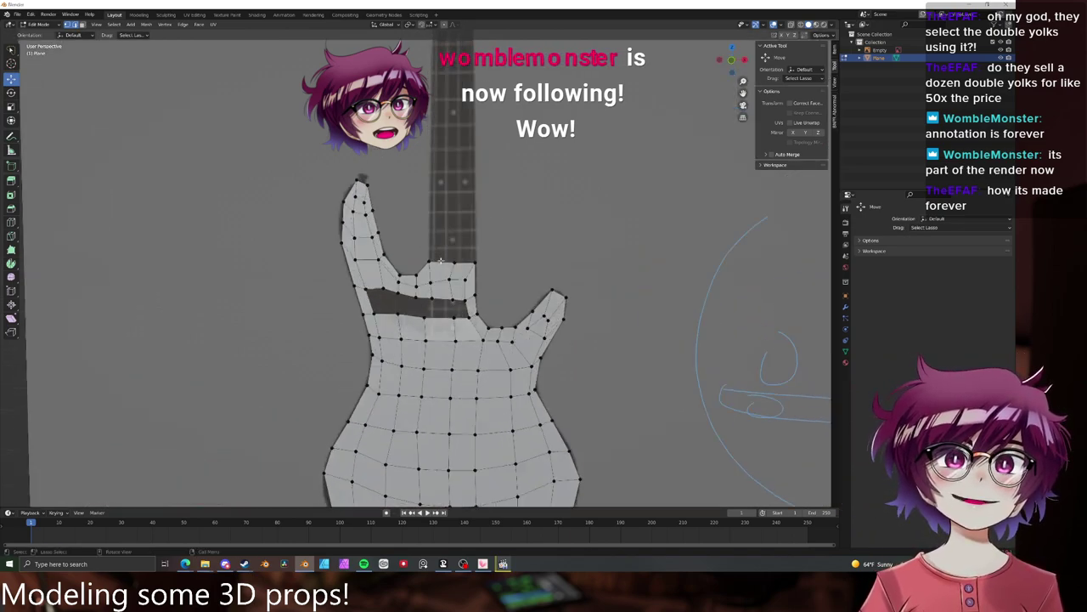
{"action": "left_click", "coordinate": [341, 321]}
- Switch to the image viewer, enlarge the render of the singer in front of the Meryll amplifiers, and close it
{"action": "mouse_move", "coordinate": [206, 566]}
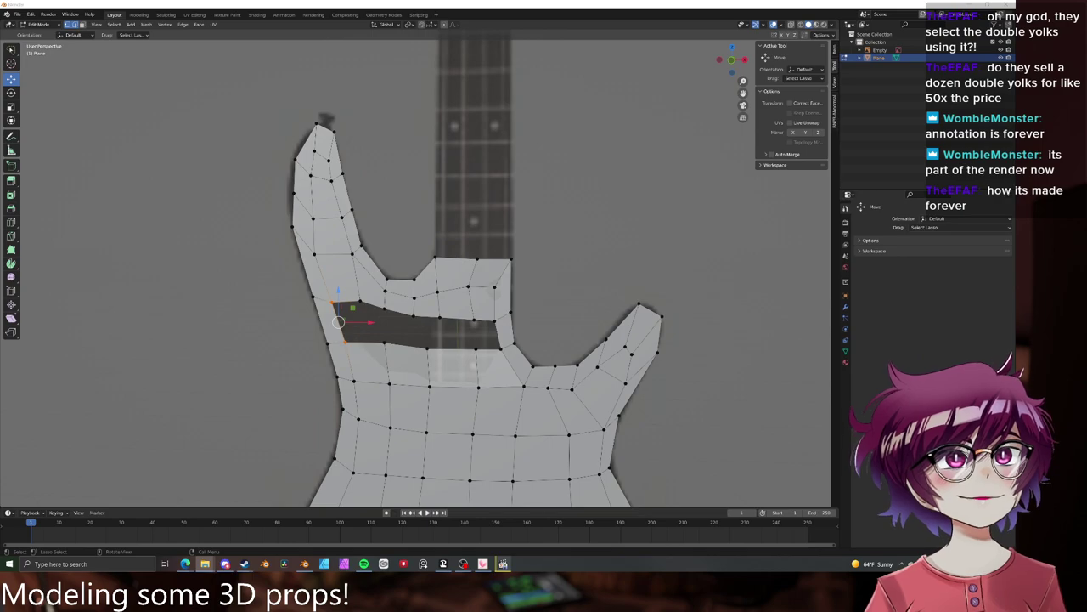
{"action": "left_click", "coordinate": [503, 564]}
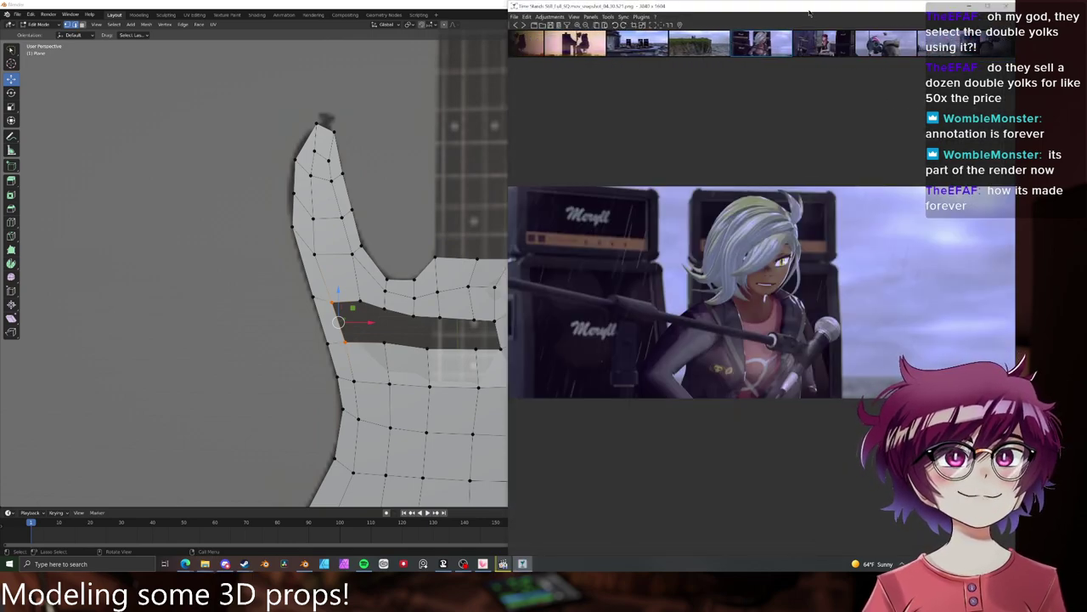
{"action": "left_click_drag", "start_coordinate": [811, 13], "coordinate": [637, 4]}
{"action": "double_click", "coordinate": [637, 4]}
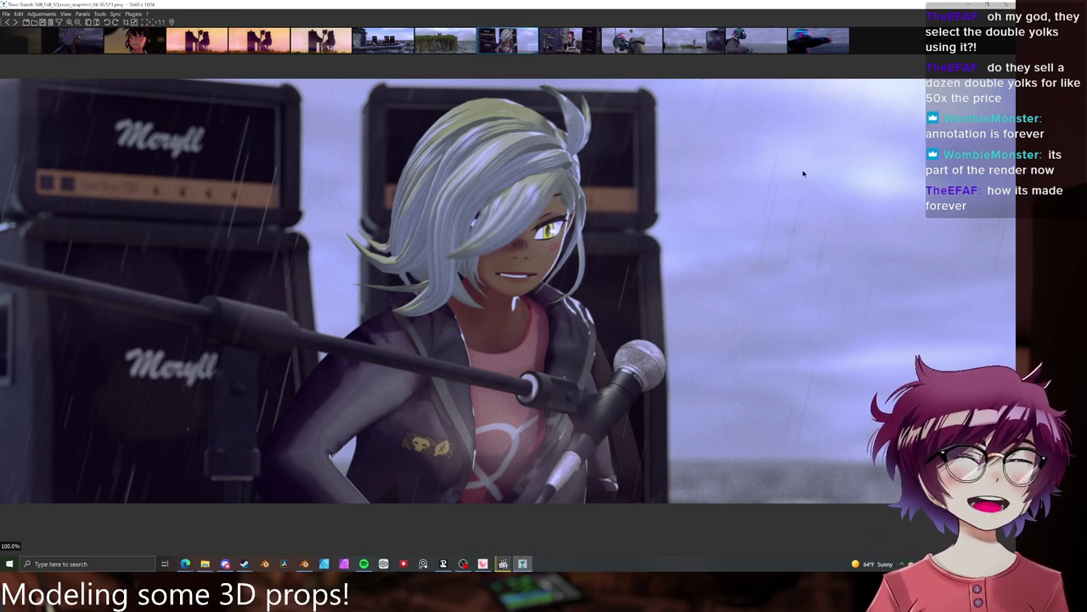
{"action": "left_click", "coordinate": [1006, 4]}
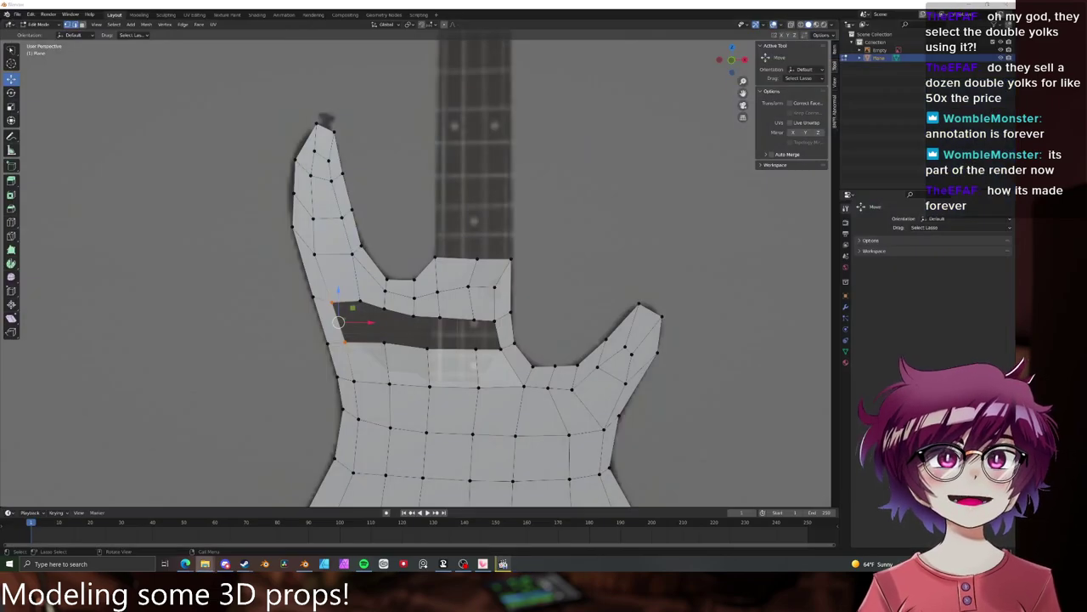
- Dissolve the short middle vertical edge at the top of the guitar body where the neck joins
{"action": "left_click", "coordinate": [541, 148]}
{"action": "scroll", "coordinate": [481, 306], "scroll_direction": "down", "scroll_amount": 4}
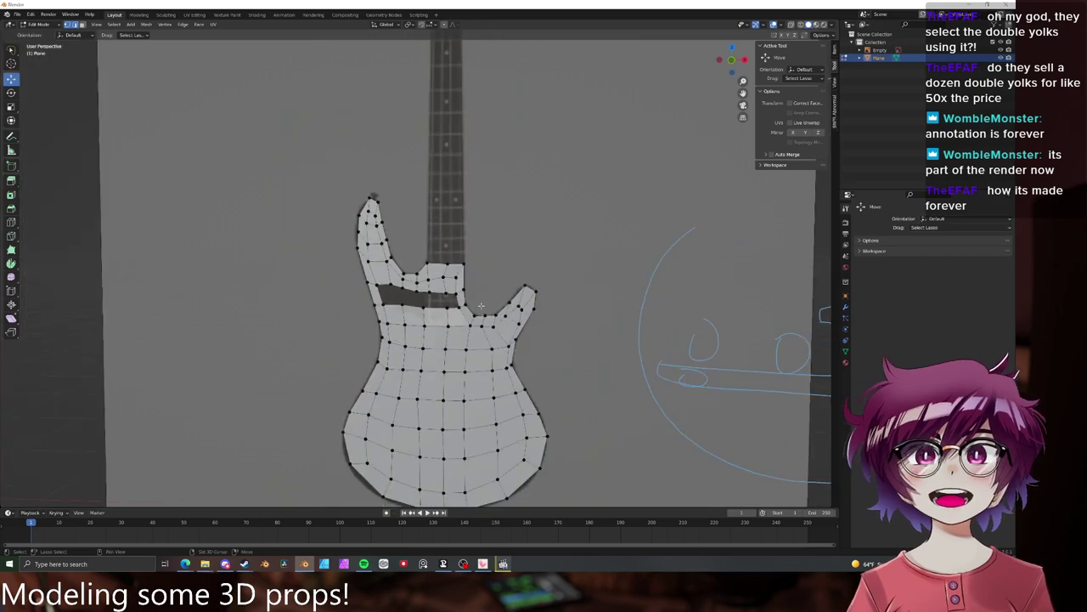
{"action": "scroll", "coordinate": [481, 304], "scroll_direction": "up", "scroll_amount": 3}
{"action": "left_click", "coordinate": [480, 242]}
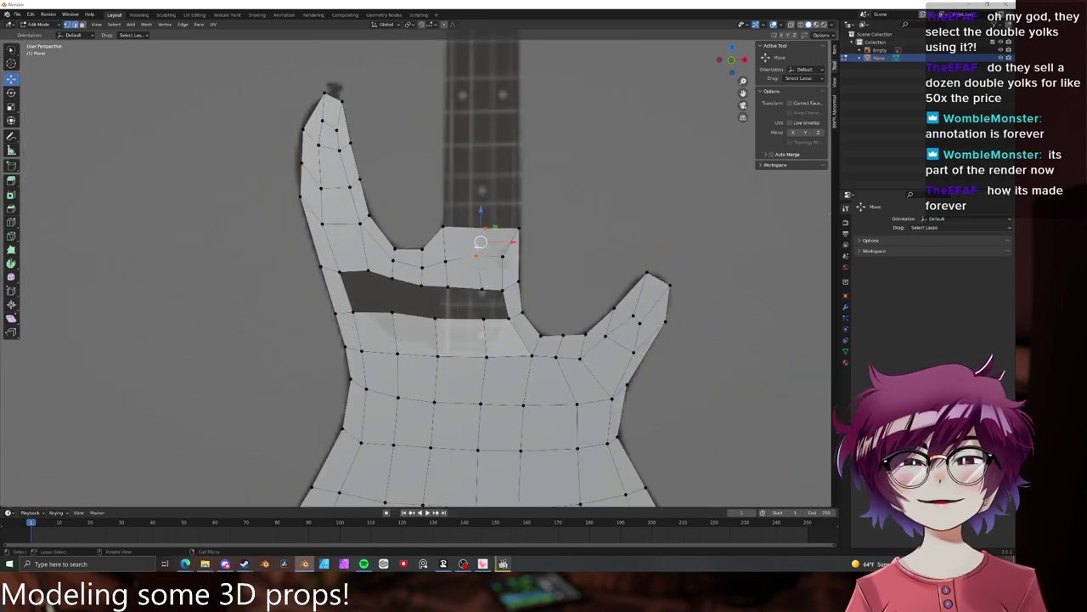
{"action": "key", "text": "x"}
{"action": "left_click", "coordinate": [451, 326]}
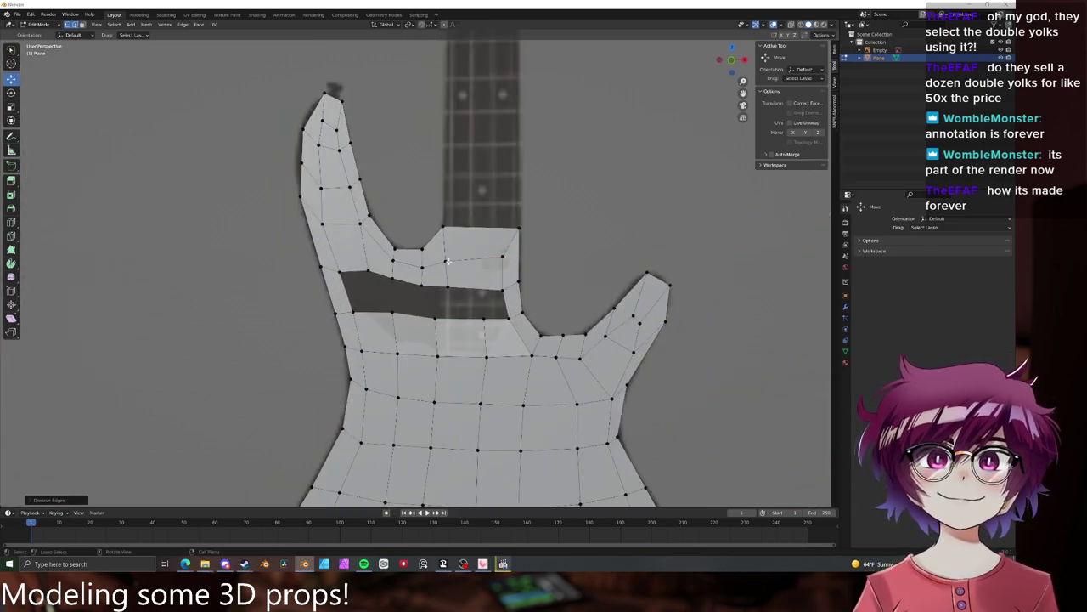
- Reposition the vertical edge at the left side of the neck joint
{"action": "left_click", "coordinate": [444, 248]}
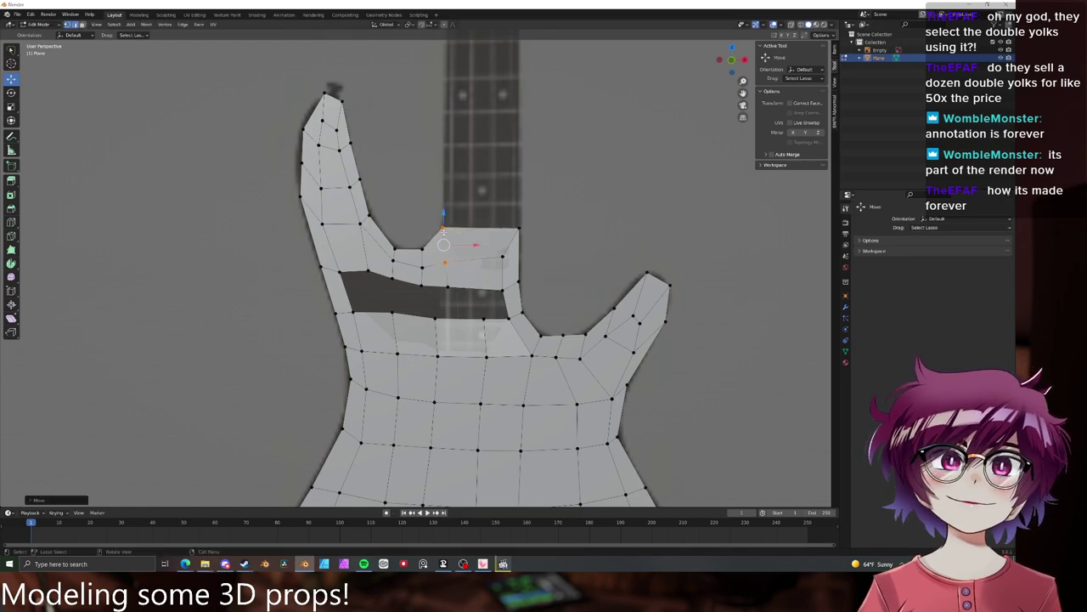
{"action": "key", "text": "g"}
{"action": "left_click", "coordinate": [443, 259]}
- Erase all the blue annotation strokes with the Annotate Eraser, enlarging its radius to 206 px
{"action": "scroll", "coordinate": [510, 265], "scroll_direction": "down", "scroll_amount": 6}
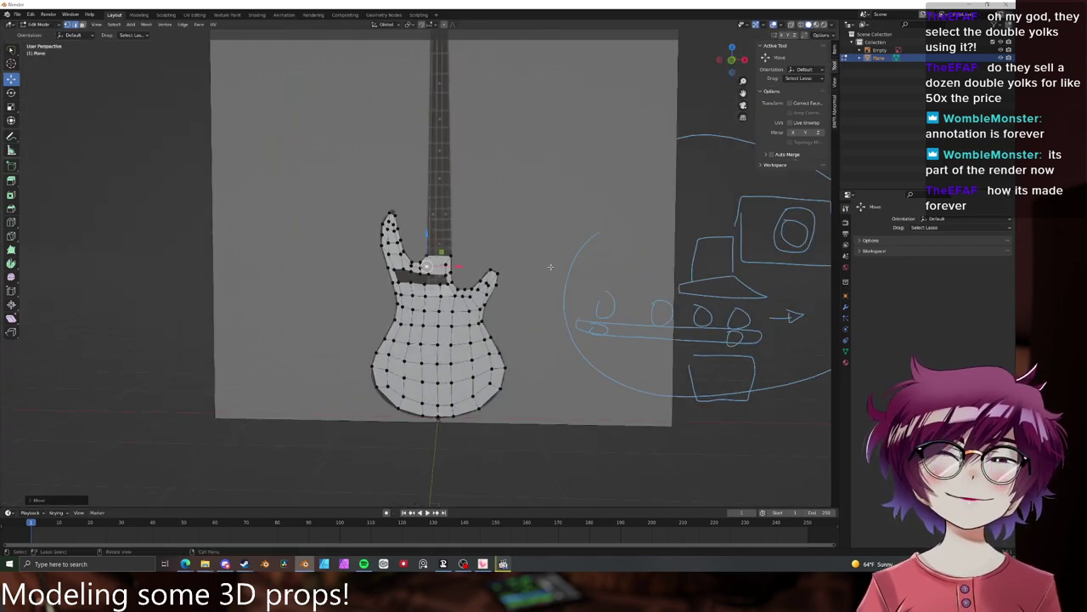
{"action": "mouse_move", "coordinate": [683, 273]}
{"action": "middle_mouse_down", "text": "shift"}
{"action": "mouse_move", "coordinate": [448, 258]}
{"action": "mouse_move", "coordinate": [474, 247]}
{"action": "middle_mouse_up", "text": "shift"}
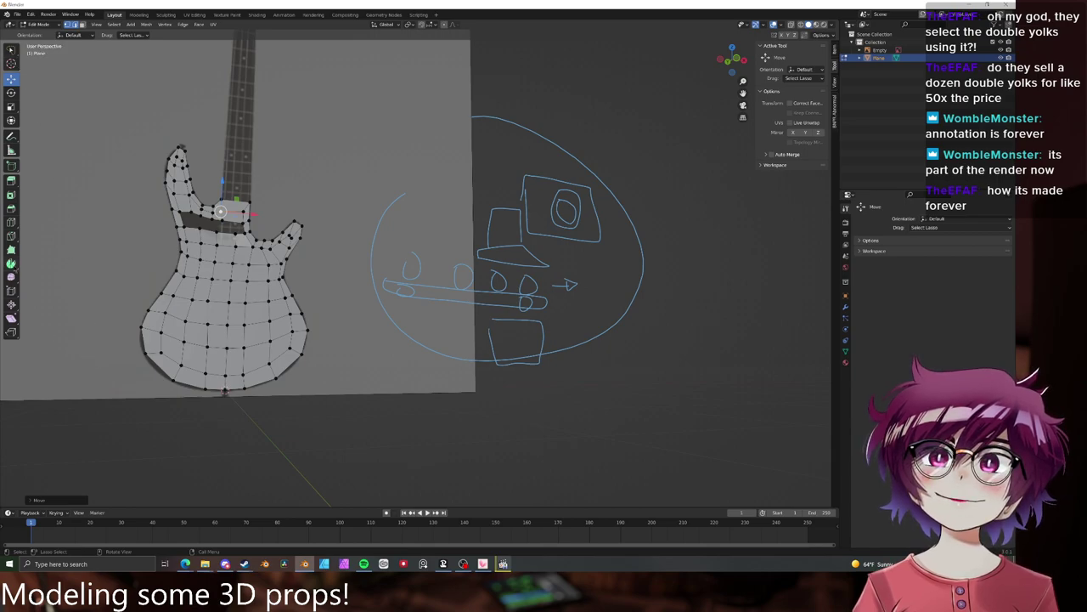
{"action": "left_click", "coordinate": [12, 137]}
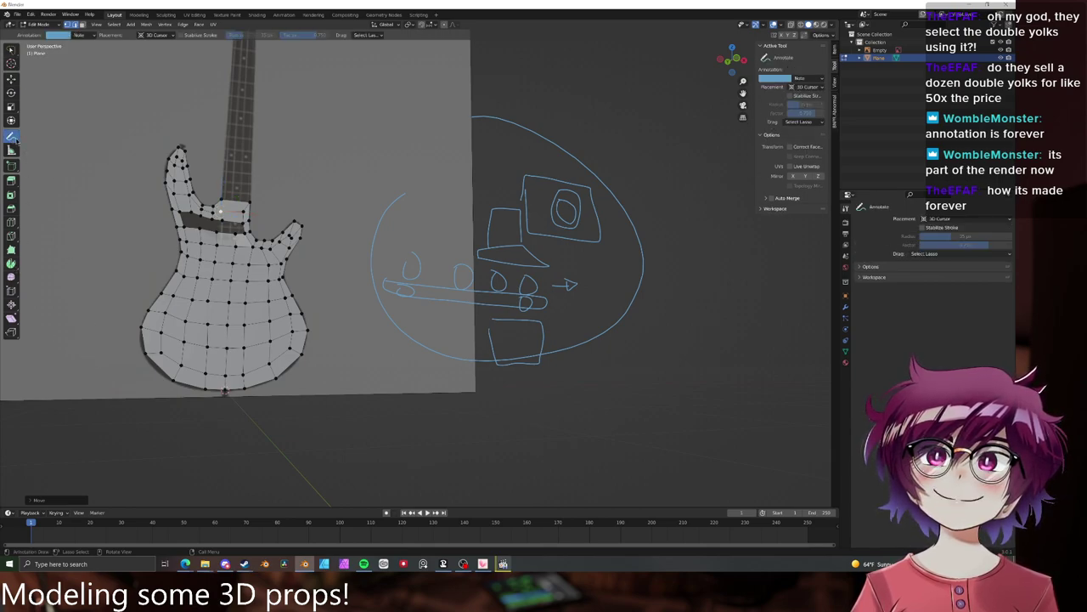
{"action": "left_click", "coordinate": [14, 139]}
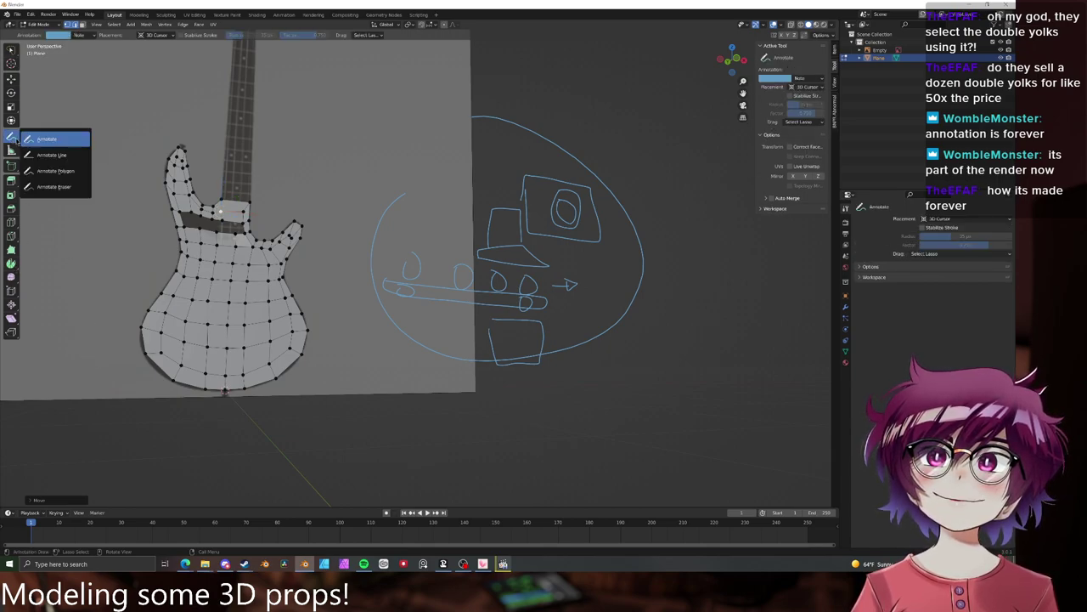
{"action": "left_click", "coordinate": [61, 187]}
{"action": "mouse_move", "coordinate": [403, 198]}
{"action": "left_mouse_down"}
{"action": "mouse_move", "coordinate": [385, 275]}
{"action": "mouse_move", "coordinate": [446, 271]}
{"action": "left_mouse_up"}
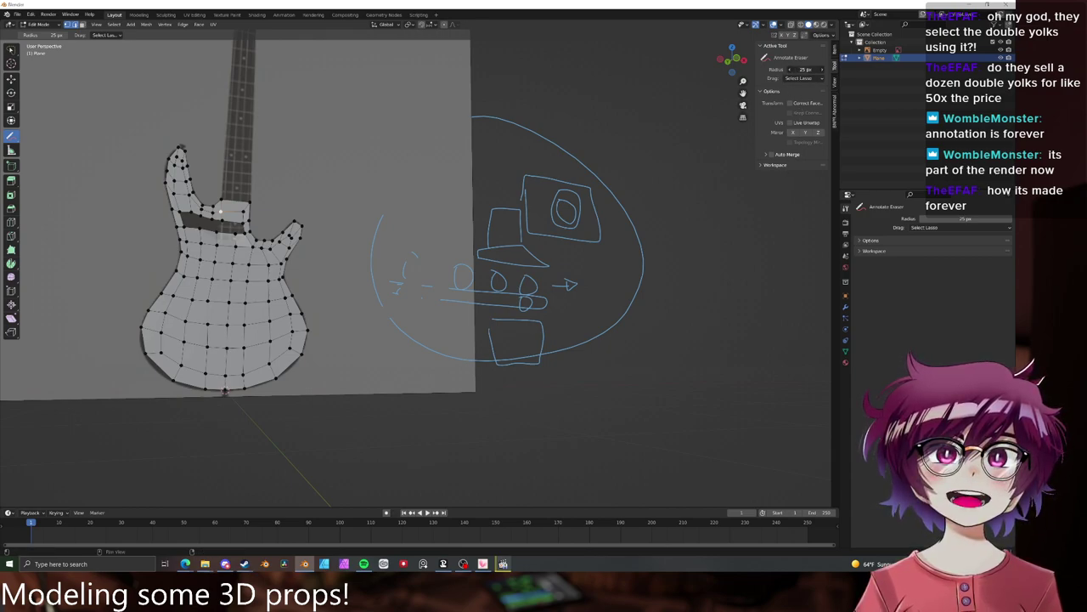
{"action": "left_click_drag", "start_coordinate": [802, 69], "coordinate": [820, 68]}
{"action": "mouse_move", "coordinate": [417, 187]}
{"action": "left_mouse_down"}
{"action": "mouse_move", "coordinate": [509, 296]}
{"action": "mouse_move", "coordinate": [502, 147]}
{"action": "mouse_move", "coordinate": [432, 113]}
{"action": "left_mouse_up"}
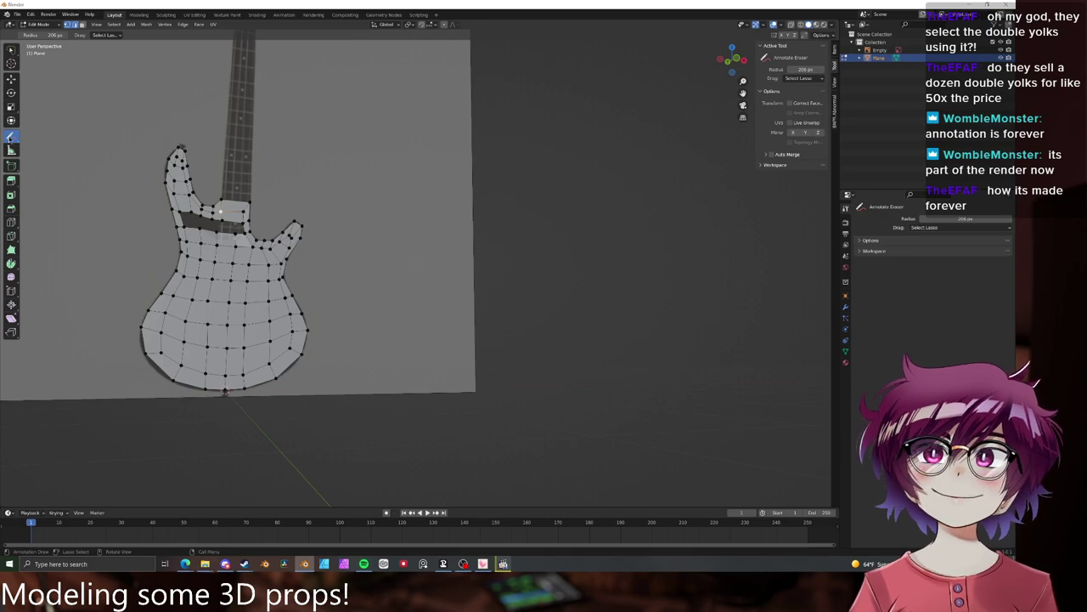
- Switch from the Annotate Eraser back to the Move tool for mesh editing
{"action": "left_click_drag", "start_coordinate": [11, 136], "coordinate": [61, 140]}
{"action": "left_click", "coordinate": [68, 139]}
{"action": "scroll", "coordinate": [359, 165], "scroll_direction": "up", "scroll_amount": 5}
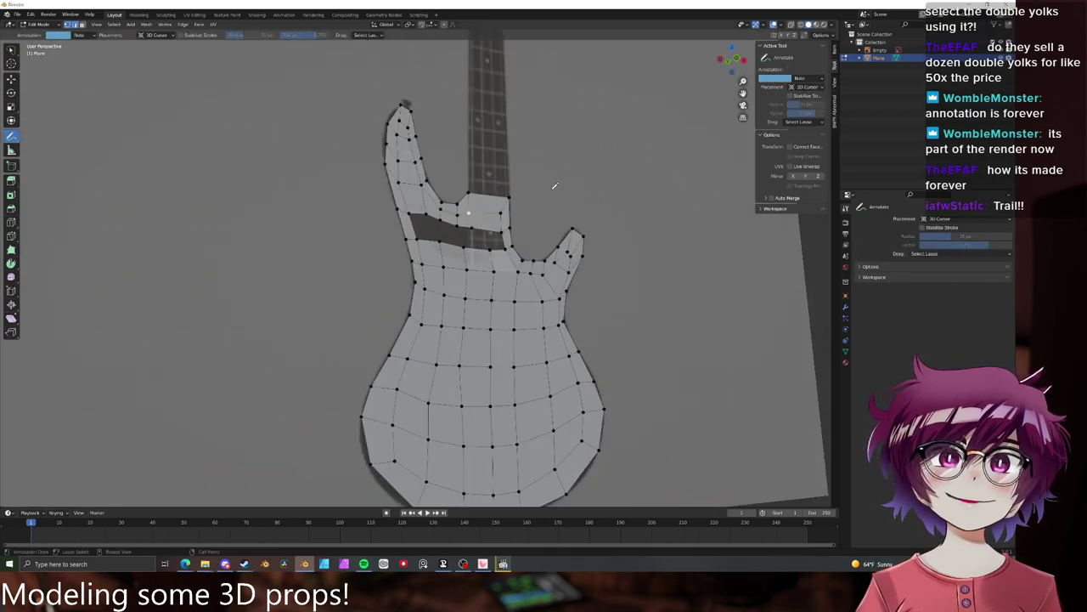
{"action": "left_click", "coordinate": [11, 79]}
- Examine the open gap below the neck joint and how its upper and lower edges line up with the body grid
{"action": "scroll", "coordinate": [402, 177], "scroll_direction": "down", "scroll_amount": 3}
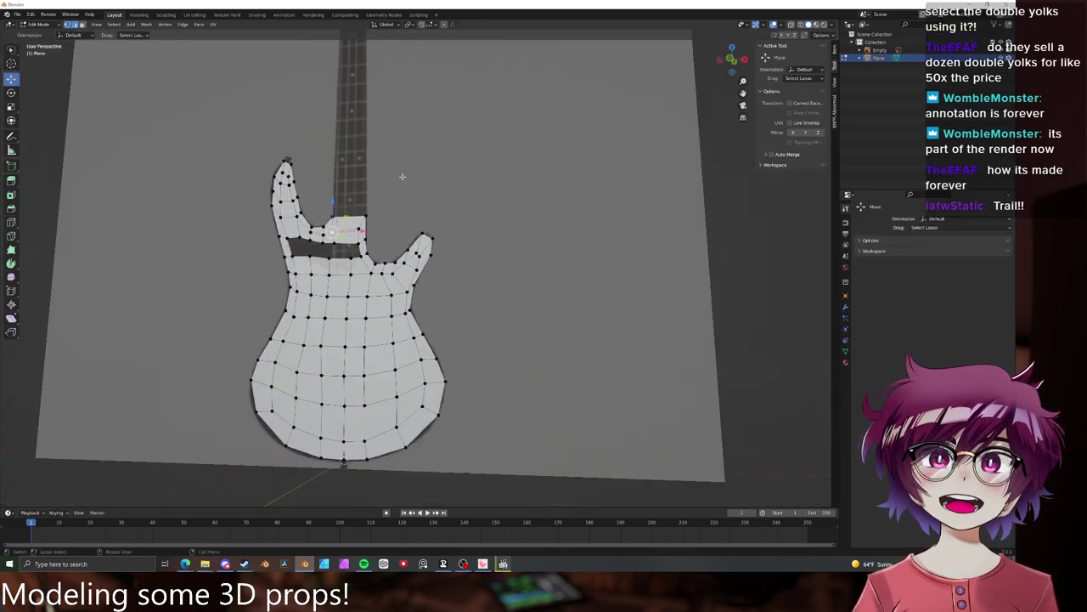
{"action": "middle_click_drag", "start_coordinate": [403, 177], "coordinate": [416, 182], "text": "shift"}
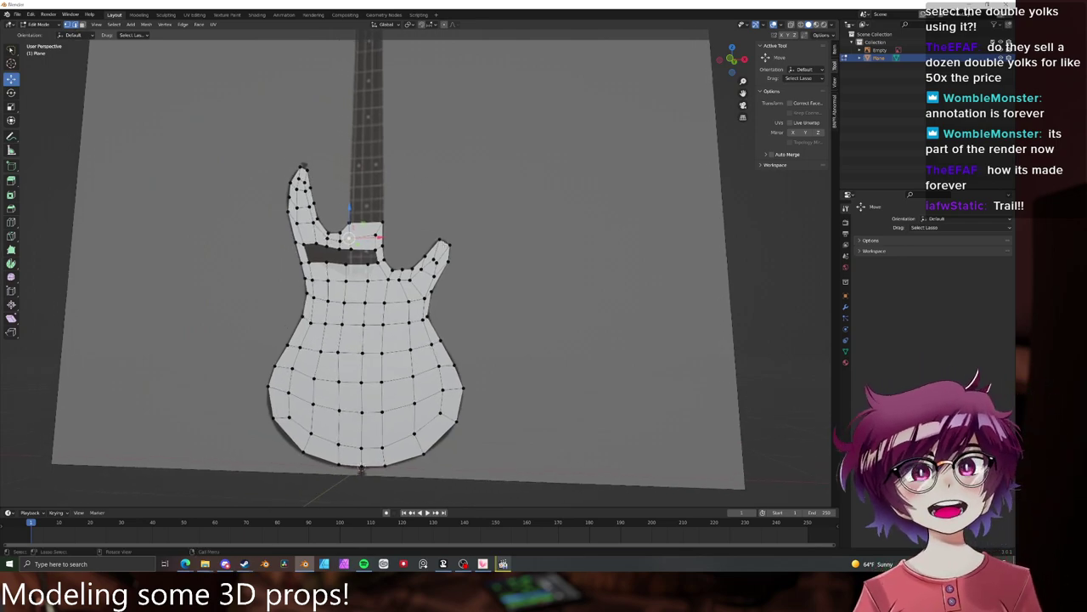
{"action": "scroll", "coordinate": [318, 300], "scroll_direction": "up", "scroll_amount": 4}
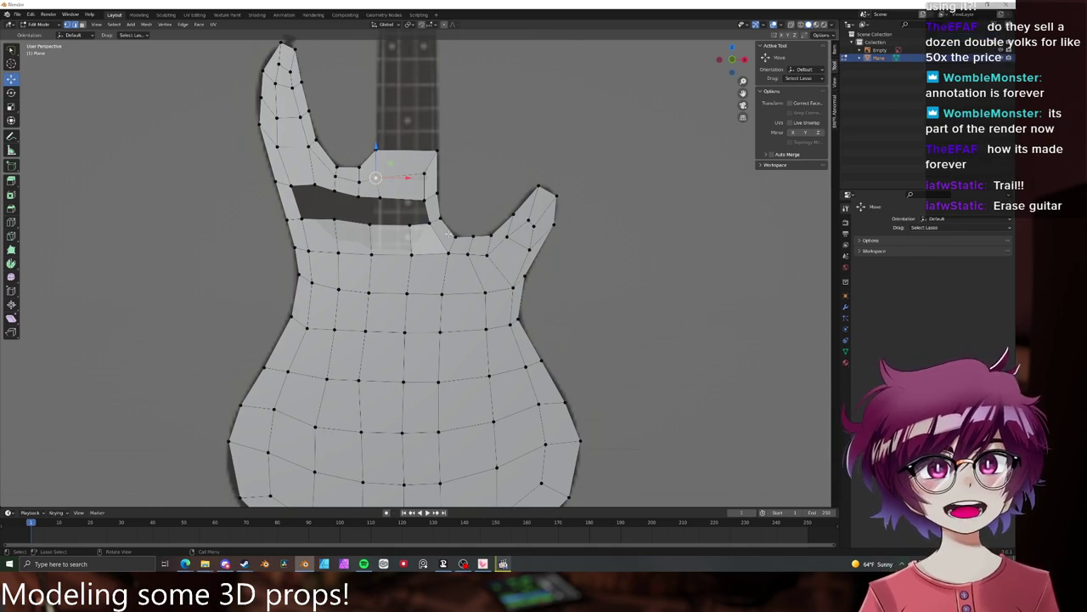
{"action": "middle_click_drag", "start_coordinate": [394, 178], "coordinate": [500, 247], "text": "shift"}
{"action": "scroll", "coordinate": [499, 247], "scroll_direction": "up", "scroll_amount": 7}
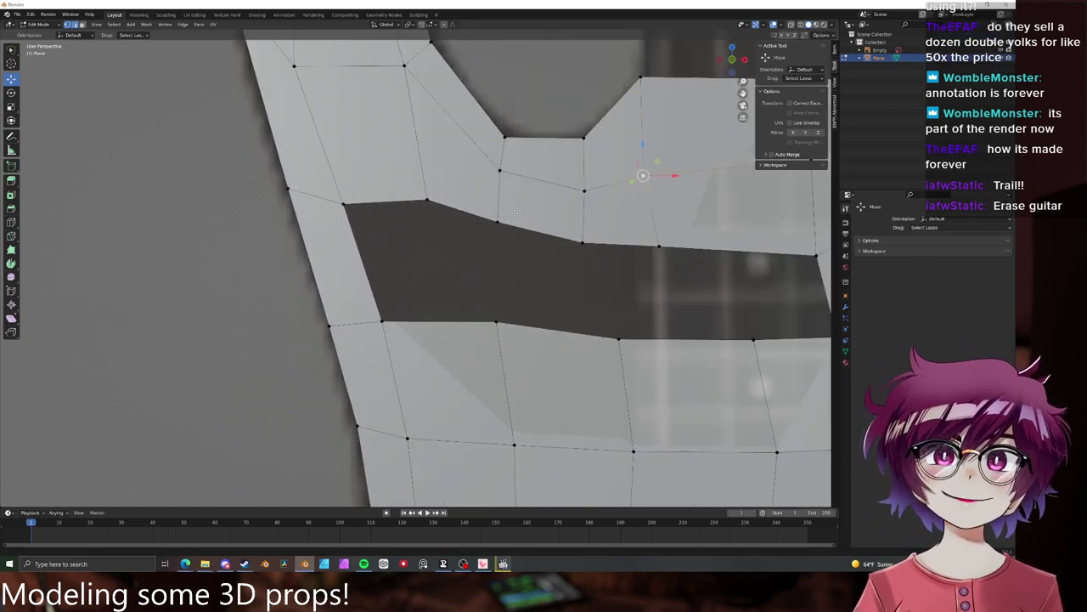
{"action": "middle_click_drag", "start_coordinate": [642, 88], "coordinate": [454, 280], "text": "shift"}
{"action": "scroll", "coordinate": [454, 280], "scroll_direction": "down", "scroll_amount": 3}
{"action": "scroll", "coordinate": [406, 321], "scroll_direction": "down", "scroll_amount": 5}
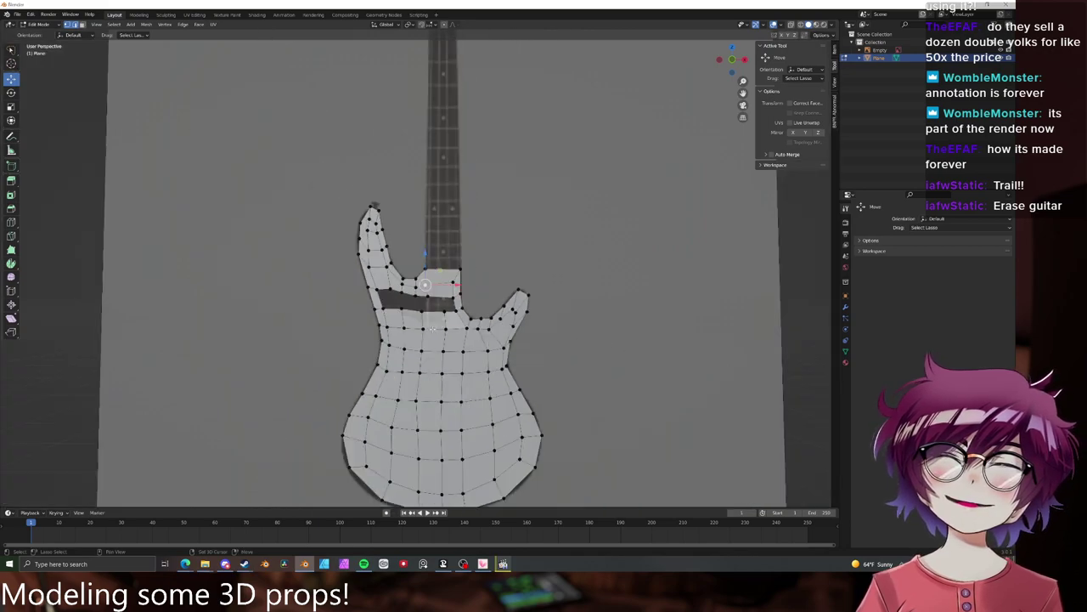
{"action": "scroll", "coordinate": [437, 277], "scroll_direction": "up", "scroll_amount": 5}
{"action": "scroll", "coordinate": [437, 277], "scroll_direction": "up", "scroll_amount": 2}
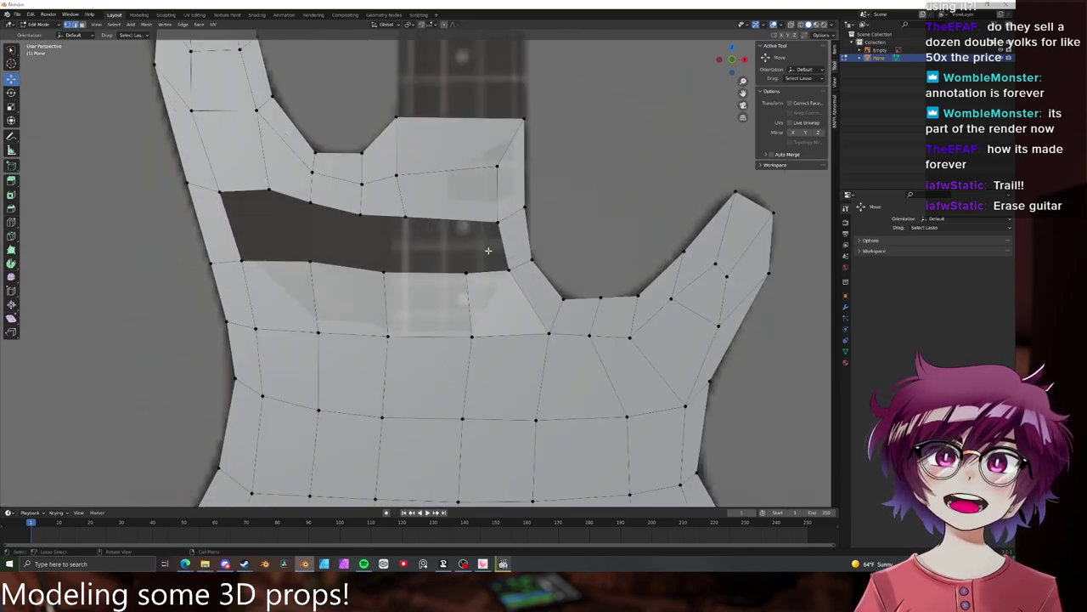
{"action": "scroll", "coordinate": [464, 297], "scroll_direction": "down", "scroll_amount": 4}
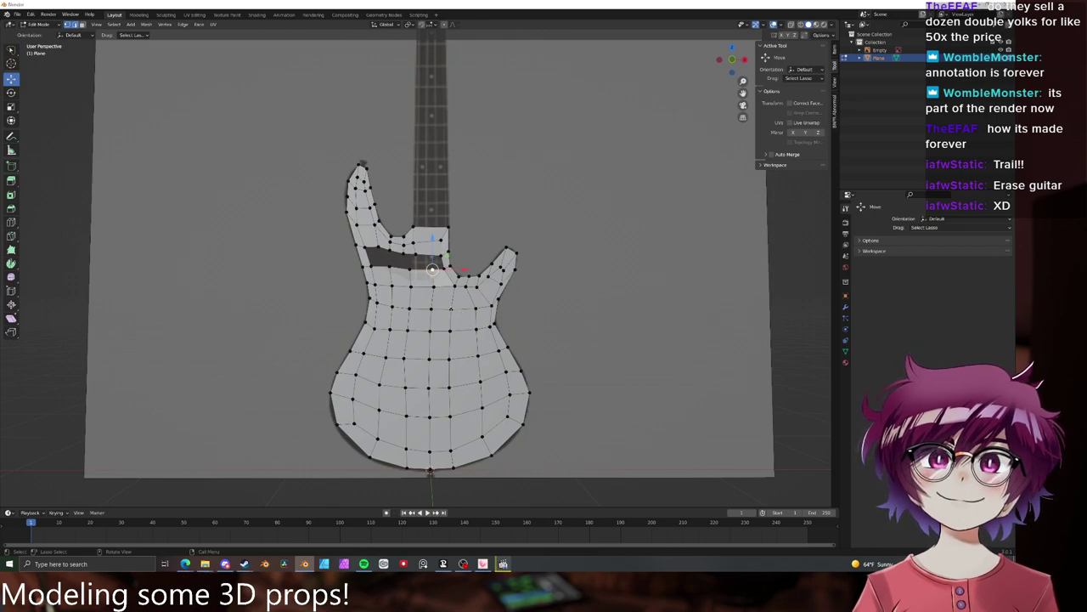
- Dissolve the vertical edge loop running down the middle of the guitar body
{"action": "left_click_drag", "start_coordinate": [432, 268], "coordinate": [432, 278]}
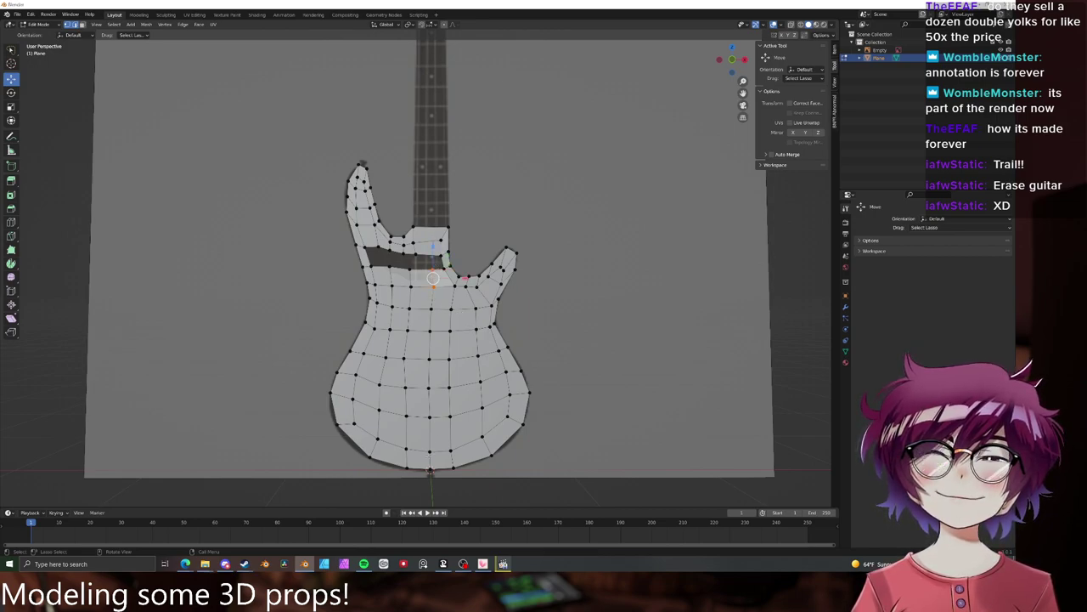
{"action": "left_click", "coordinate": [431, 454], "text": "alt"}
{"action": "key", "text": "x"}
{"action": "left_click", "coordinate": [430, 456]}
{"action": "scroll", "coordinate": [421, 307], "scroll_direction": "up", "scroll_amount": 2}
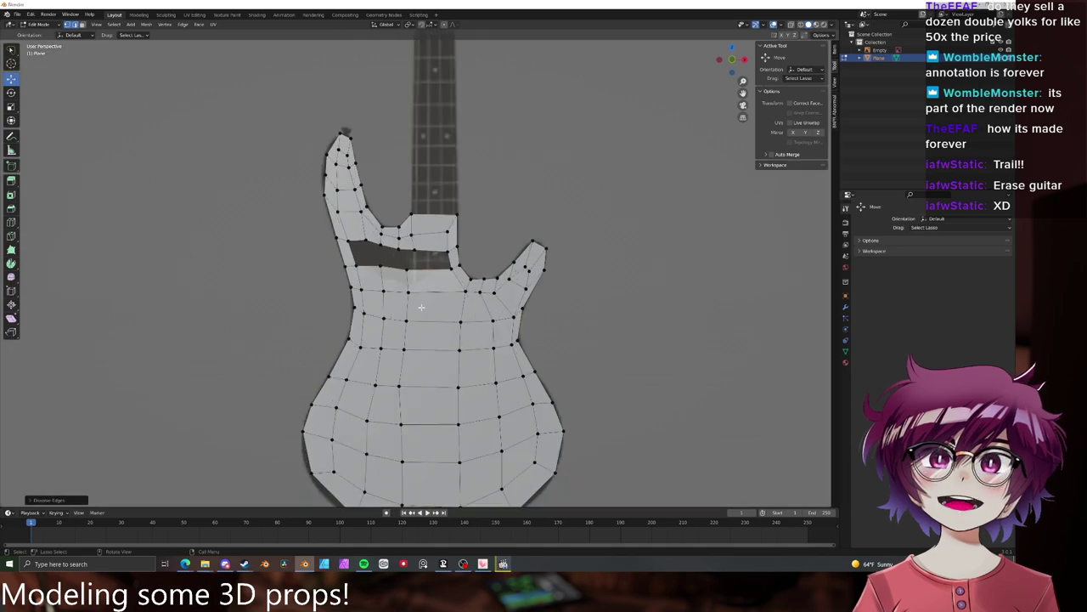
- Try to fill the gap below the neck joint with consecutive faces starting from its left edge
{"action": "scroll", "coordinate": [421, 307], "scroll_direction": "up", "scroll_amount": 4}
{"action": "left_click", "coordinate": [294, 240]}
{"action": "key", "text": "f"}
{"action": "key", "text": "f"}
{"action": "key", "text": "f"}
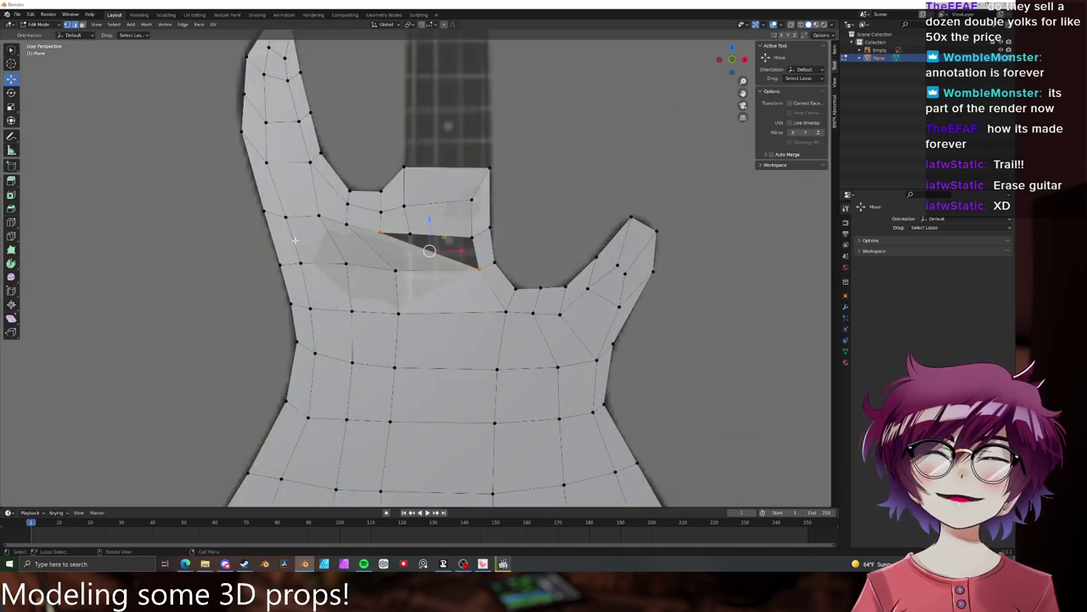
{"action": "key", "text": "ctrl+z"}
{"action": "key", "text": "ctrl+z"}
{"action": "key", "text": "ctrl+z"}
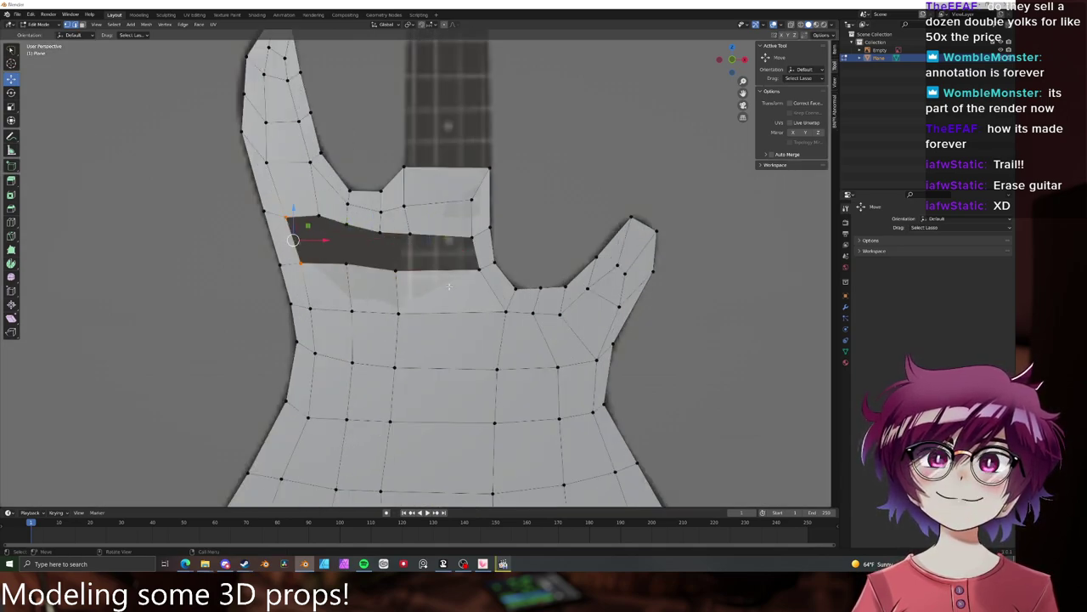
- Add a vertical loop cut down the wide central column of the guitar body
{"action": "key", "text": "ctrl+r"}
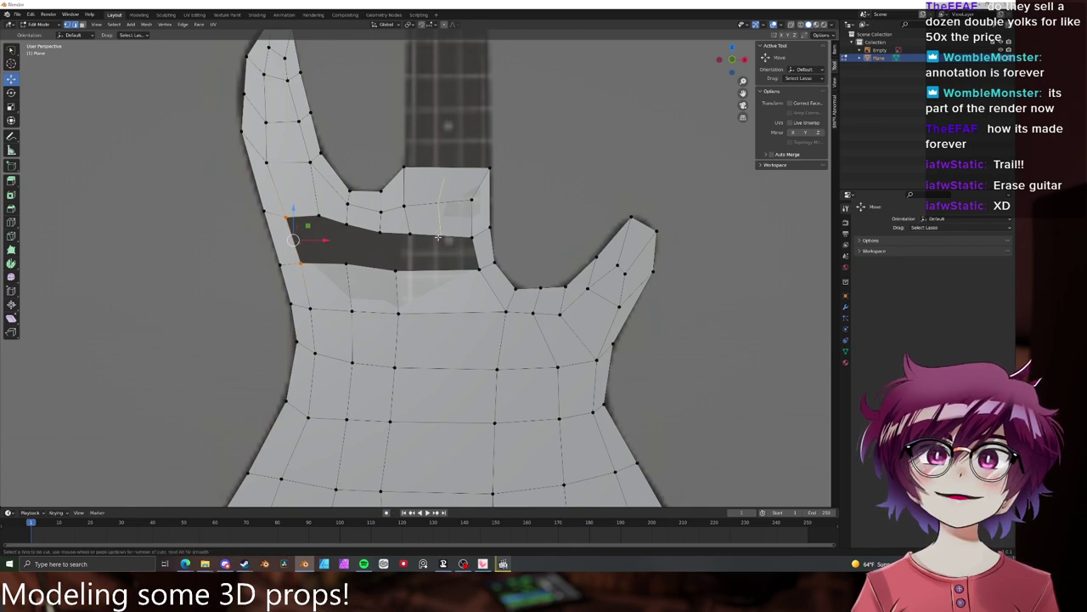
{"action": "left_click", "coordinate": [438, 238]}
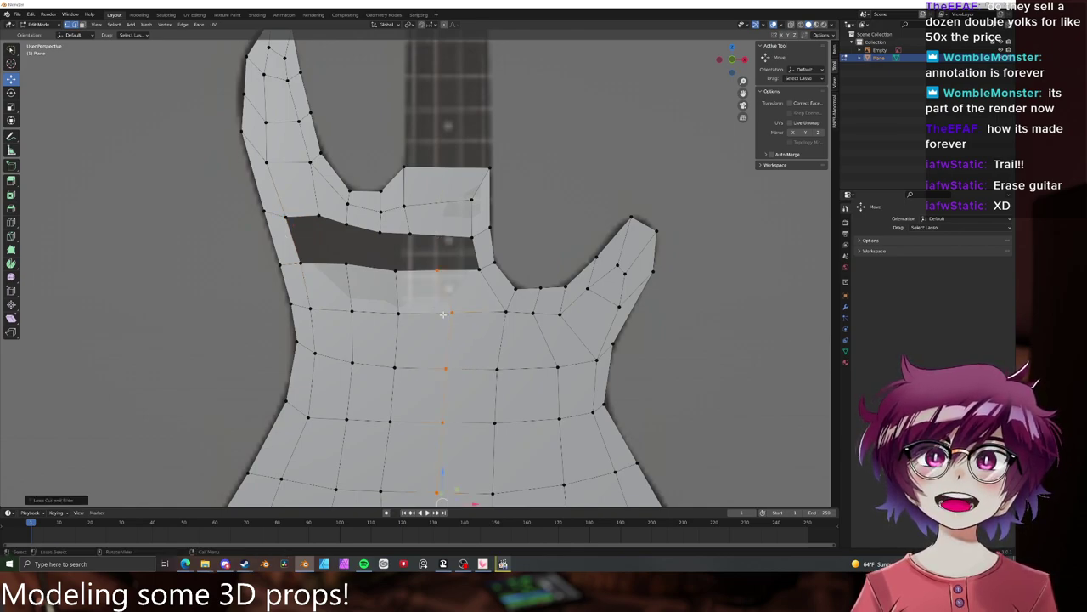
- Try again to fill the gap with faces from its left edge to test the added central loop
{"action": "left_click_drag", "start_coordinate": [290, 237], "coordinate": [444, 251]}
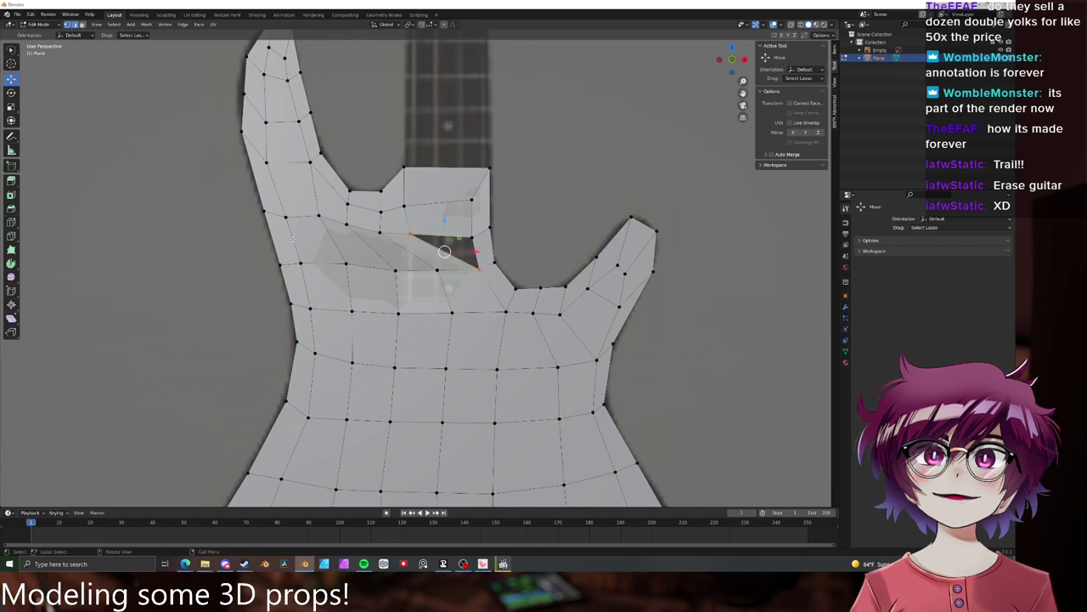
{"action": "key", "text": "ctrl+z"}
{"action": "key", "text": "ctrl+z"}
{"action": "key", "text": "ctrl+z"}
{"action": "key", "text": "ctrl+z"}
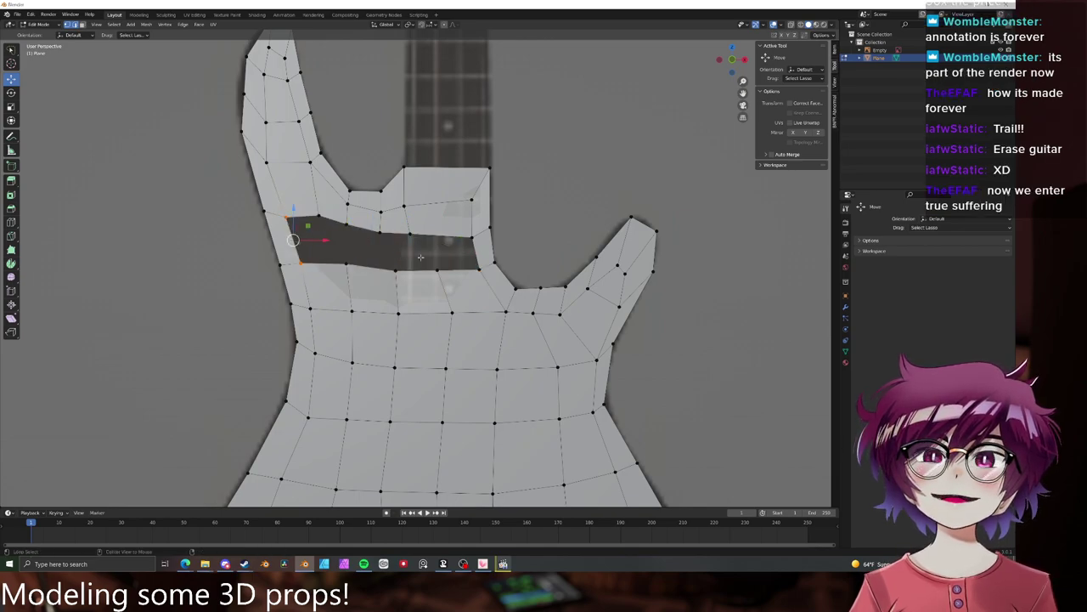
{"action": "key", "text": "alt+a"}
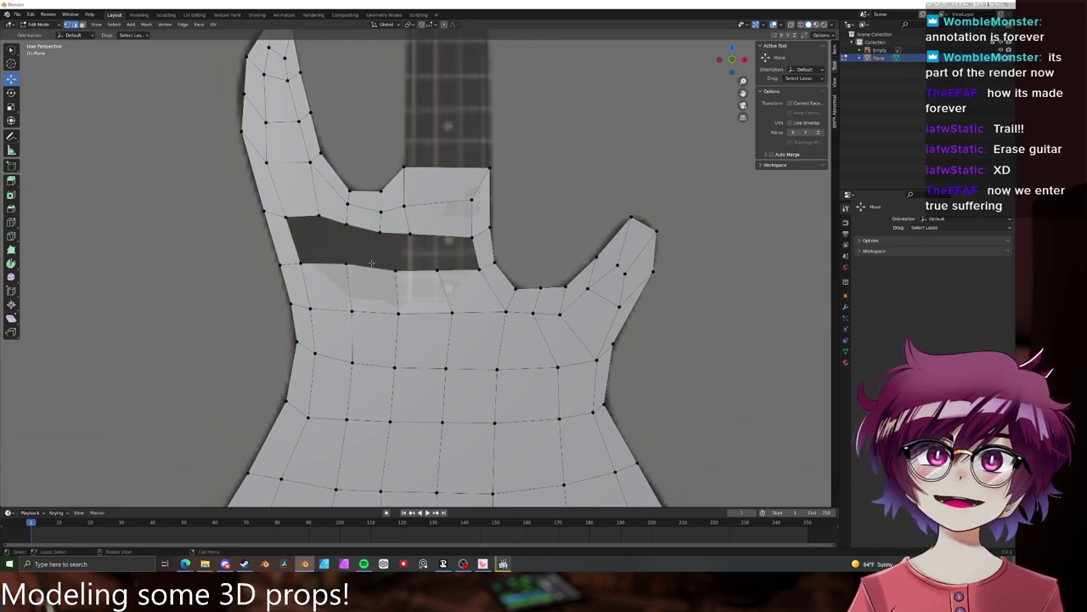
- Add another vertical loop cut, centred in the column just right of the body's central edge loop
{"action": "scroll", "coordinate": [463, 267], "scroll_direction": "down", "scroll_amount": 3}
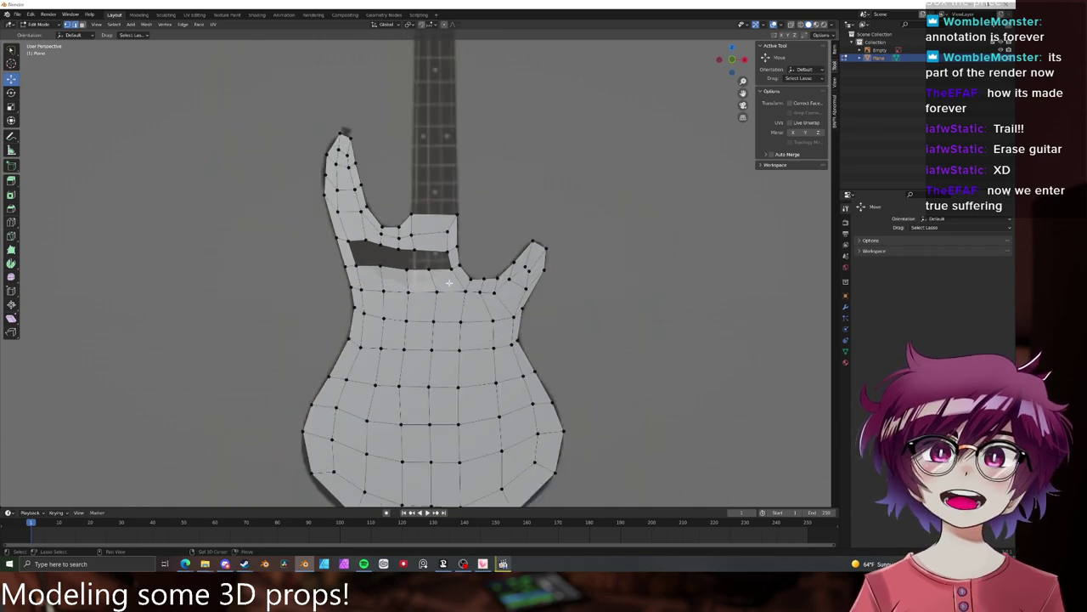
{"action": "key", "text": "ctrl+r"}
{"action": "left_click", "coordinate": [448, 318]}
{"action": "right_click", "coordinate": [448, 318]}
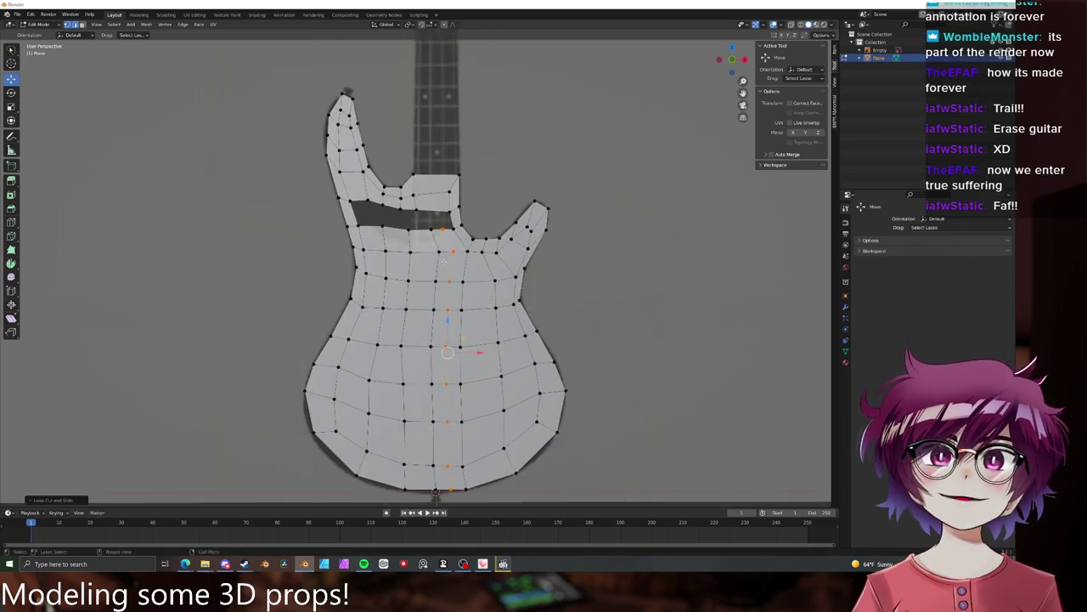
- Slide the central vertical edge loop left, away from the newly cut loop
{"action": "left_click", "coordinate": [437, 236], "text": "alt"}
{"action": "key", "text": "g"}
{"action": "key", "text": "g"}
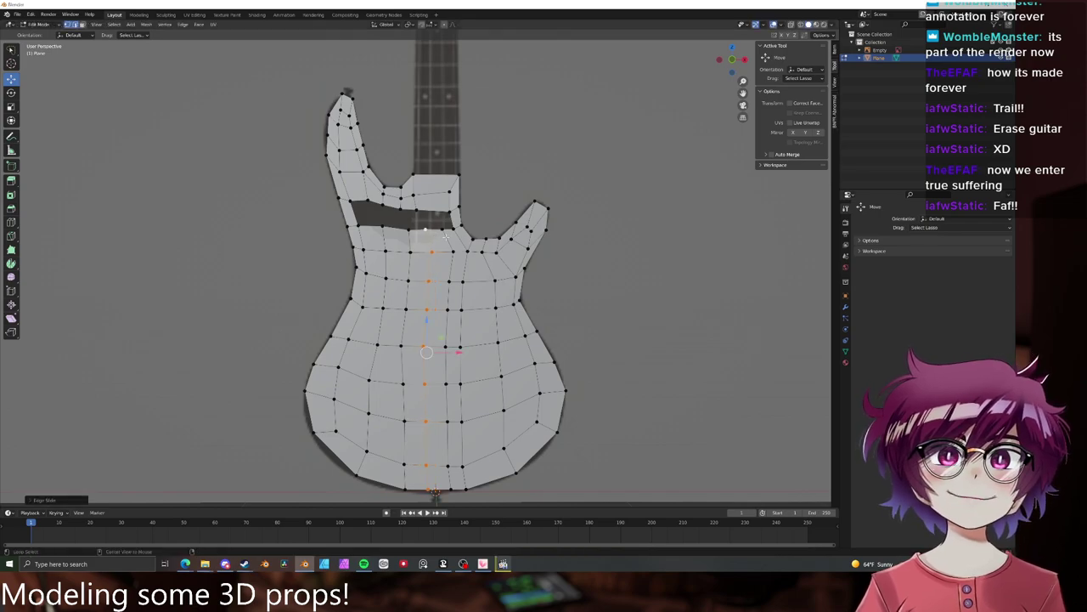
{"action": "left_click", "coordinate": [441, 236]}
{"action": "key", "text": "alt+a"}
- Slide the neighbouring vertical edge loops left across the body to even out the column spacing below the gap
{"action": "scroll", "coordinate": [440, 236], "scroll_direction": "up", "scroll_amount": 6}
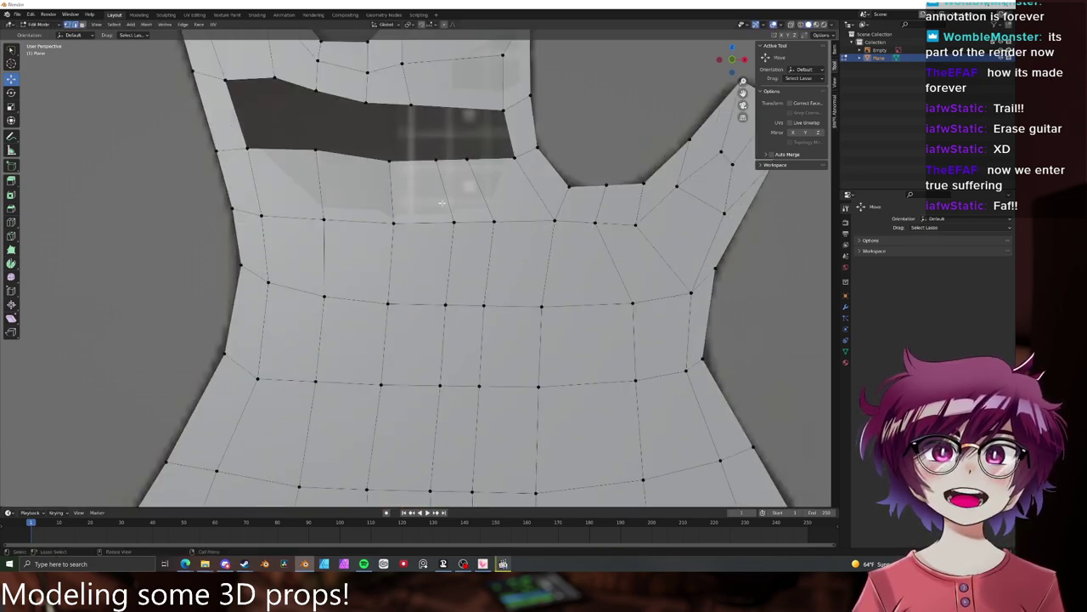
{"action": "middle_click_drag", "start_coordinate": [445, 170], "coordinate": [435, 396], "text": "shift"}
{"action": "middle_click_drag", "start_coordinate": [444, 252], "coordinate": [478, 127], "text": "shift"}
{"action": "scroll", "coordinate": [429, 213], "scroll_direction": "down", "scroll_amount": 4}
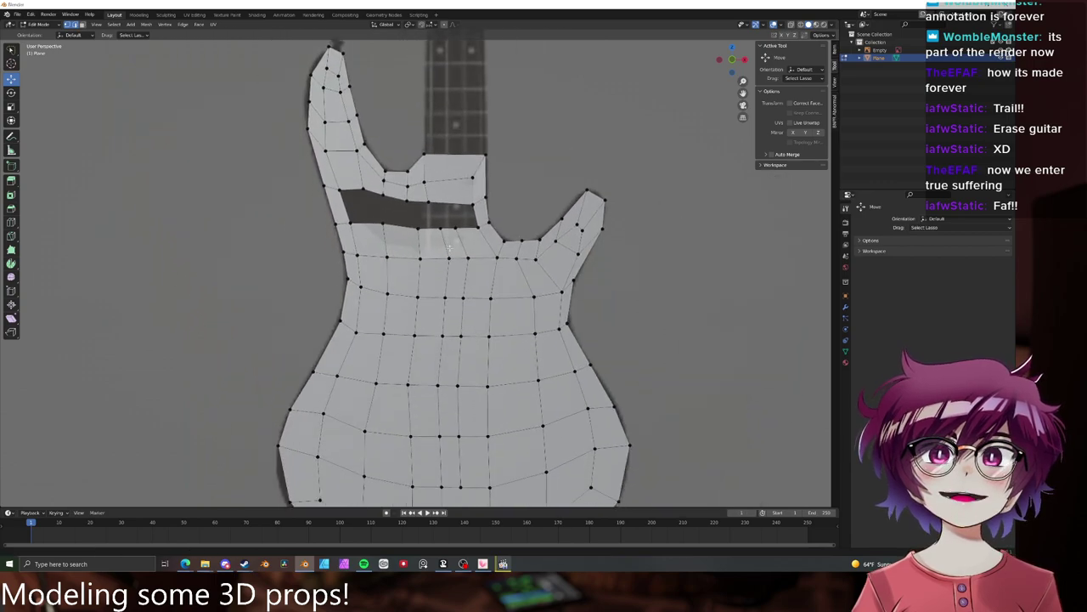
{"action": "middle_click_drag", "start_coordinate": [428, 279], "coordinate": [430, 208], "text": "shift"}
{"action": "scroll", "coordinate": [422, 175], "scroll_direction": "down", "scroll_amount": 2}
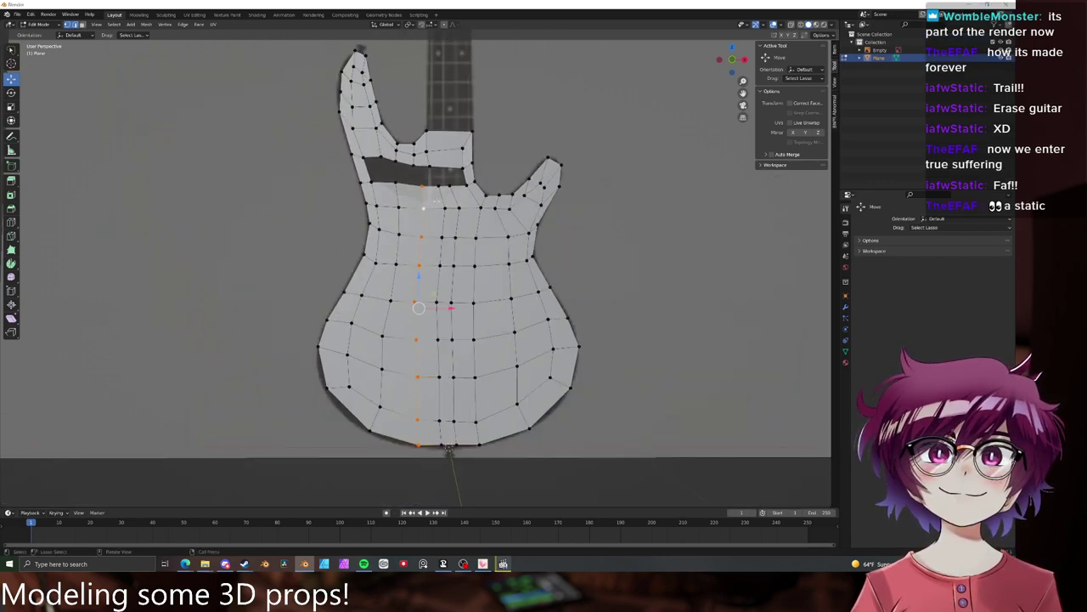
{"action": "left_click", "coordinate": [439, 188], "text": "alt"}
{"action": "key", "text": "g"}
{"action": "key", "text": "g"}
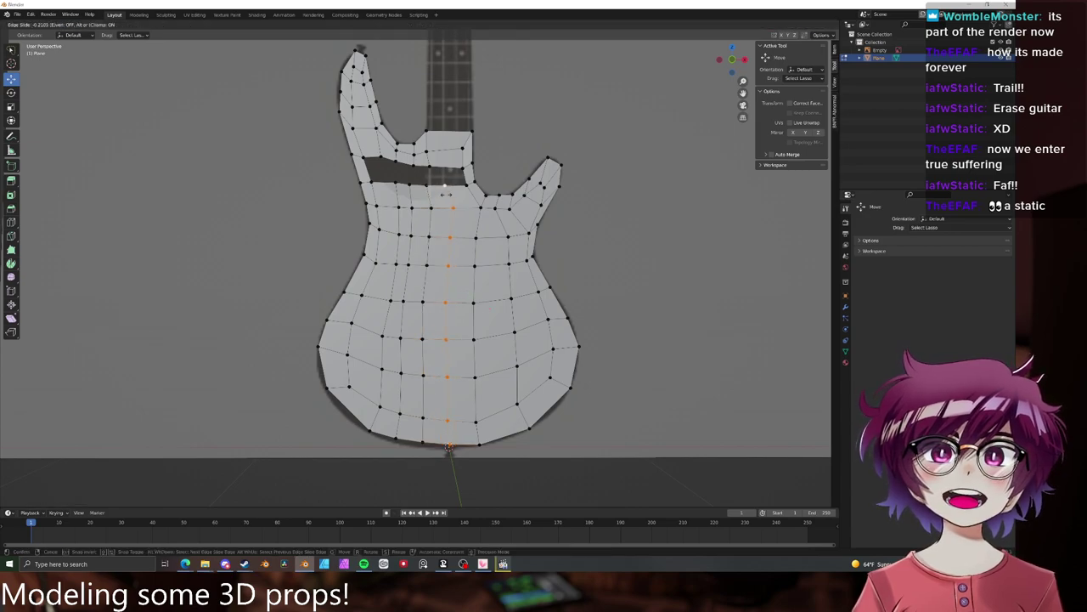
{"action": "left_click", "coordinate": [447, 195]}
{"action": "key", "text": "alt+a"}
- Fill the whole gap below the neck joint with a row of faces, starting from its left edge
{"action": "middle_click_drag", "start_coordinate": [447, 195], "coordinate": [446, 226], "text": "shift"}
{"action": "scroll", "coordinate": [425, 221], "scroll_direction": "up", "scroll_amount": 3}
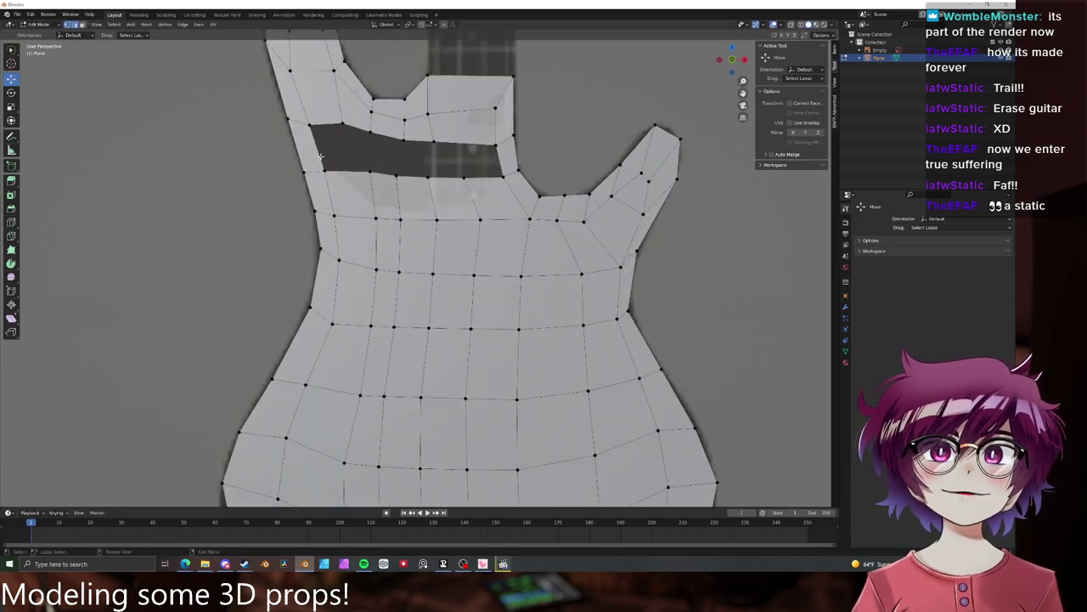
{"action": "left_click", "coordinate": [319, 155], "text": "alt"}
{"action": "key", "text": "f"}
{"action": "key", "text": "f"}
{"action": "key", "text": "f"}
{"action": "key", "text": "f"}
{"action": "key", "text": "f"}
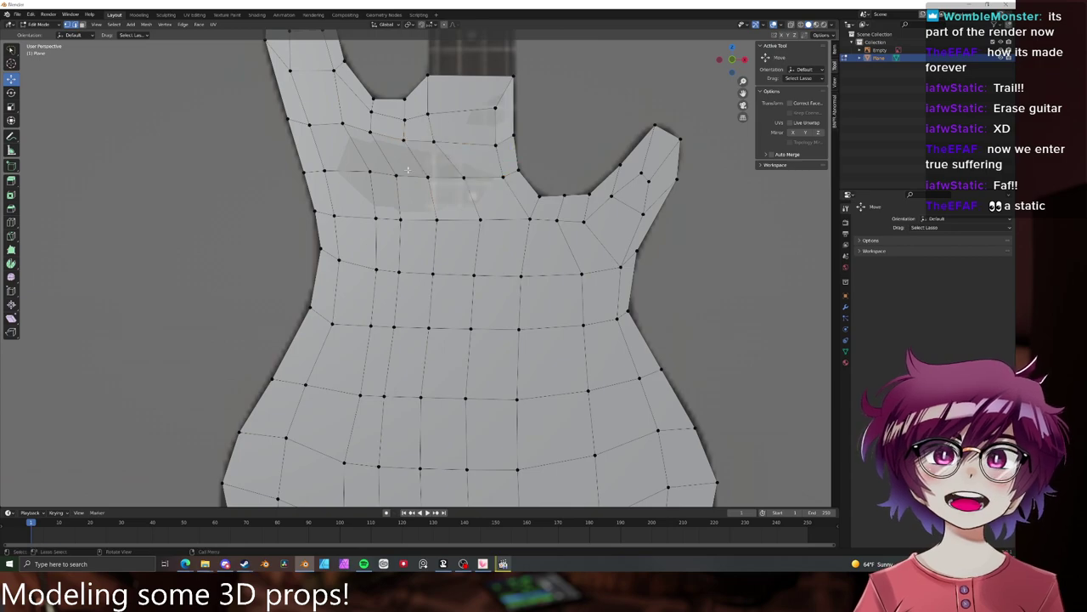
- Inspect the mesh flow by selecting face loops around the rim, across the lower body and down from the upper horn
{"action": "scroll", "coordinate": [419, 155], "scroll_direction": "down", "scroll_amount": 3}
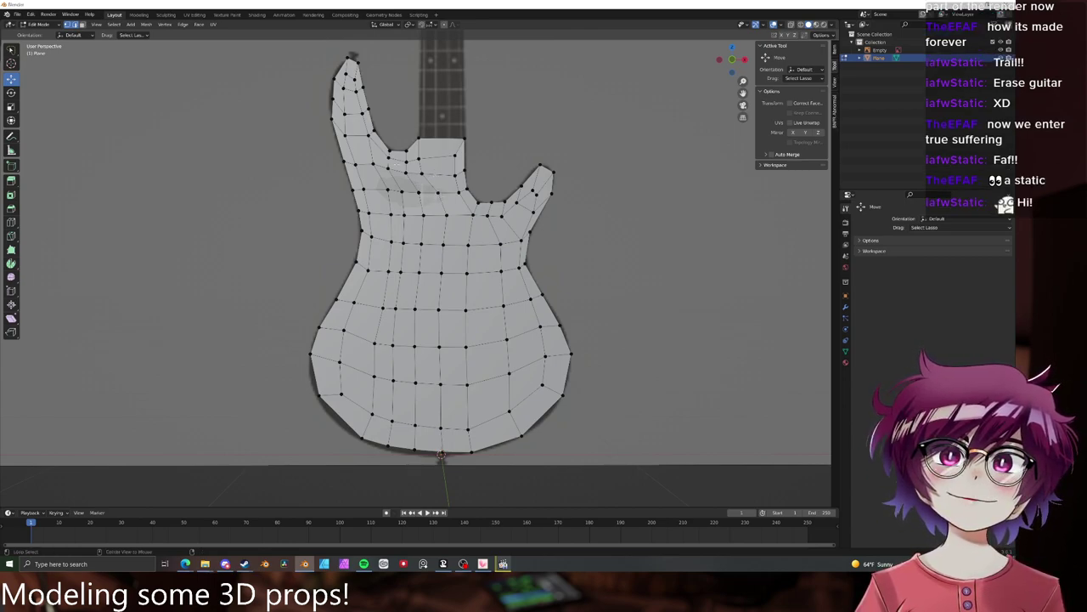
{"action": "key", "text": "3"}
{"action": "left_click", "coordinate": [370, 136], "text": "alt"}
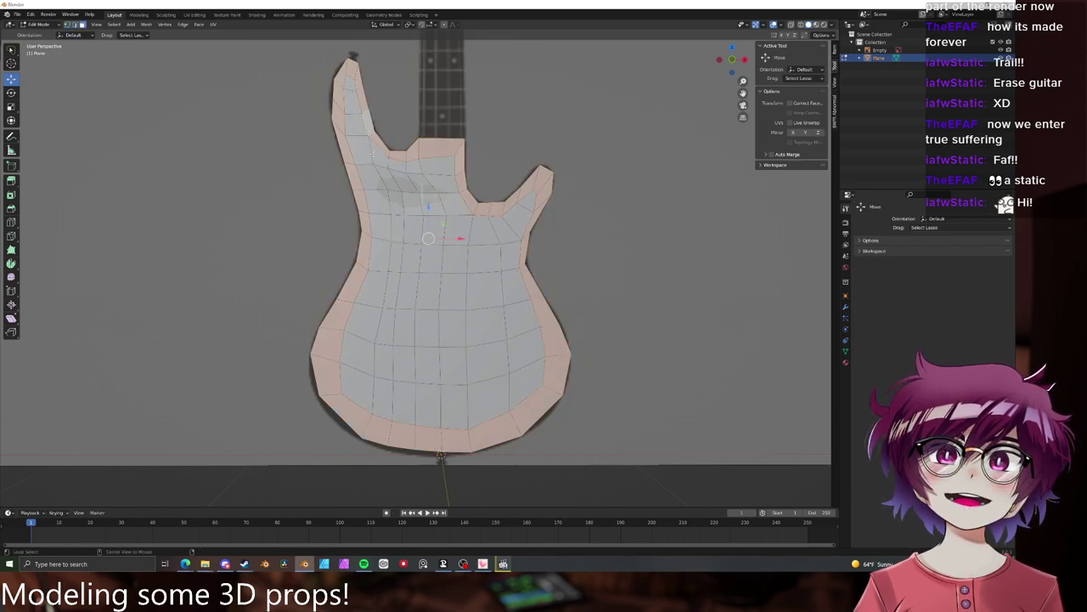
{"action": "left_click", "coordinate": [372, 393], "text": "alt"}
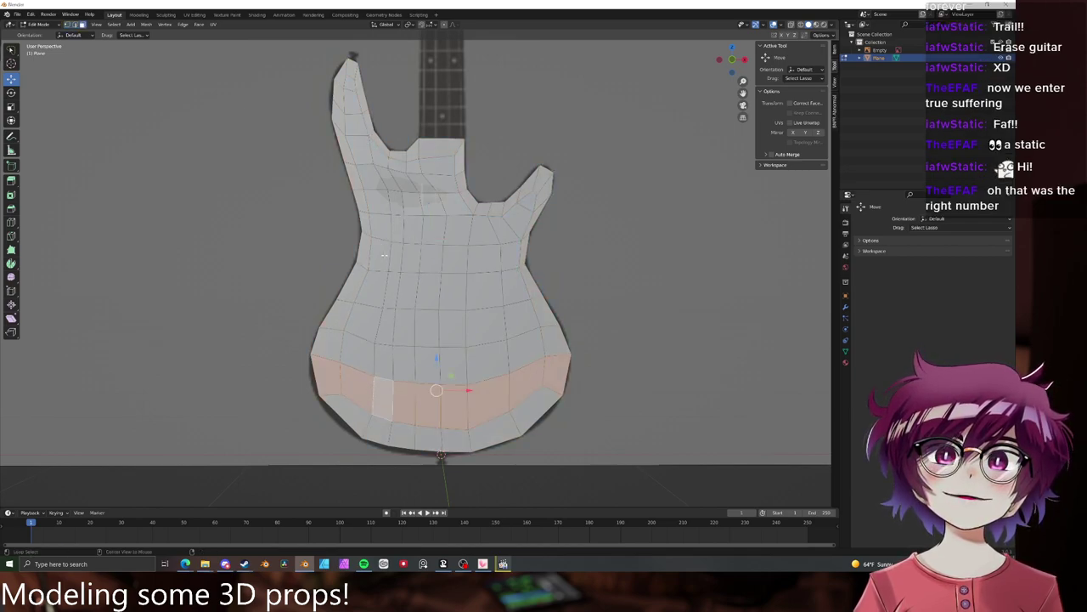
{"action": "left_click", "coordinate": [379, 172], "text": "alt"}
{"action": "left_click", "coordinate": [378, 162], "text": "alt"}
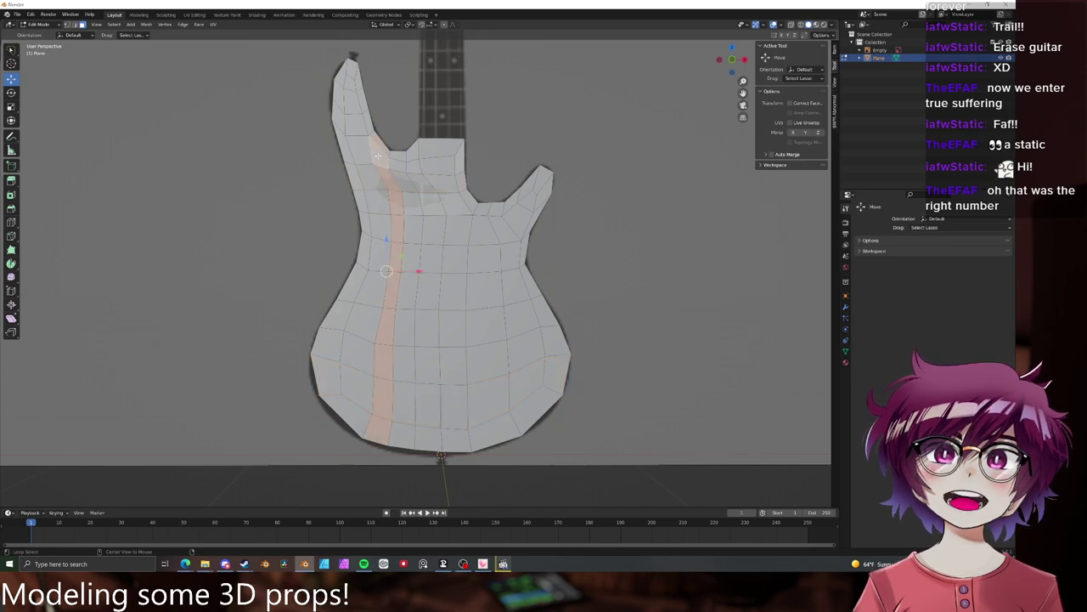
{"action": "key", "text": "alt+a"}
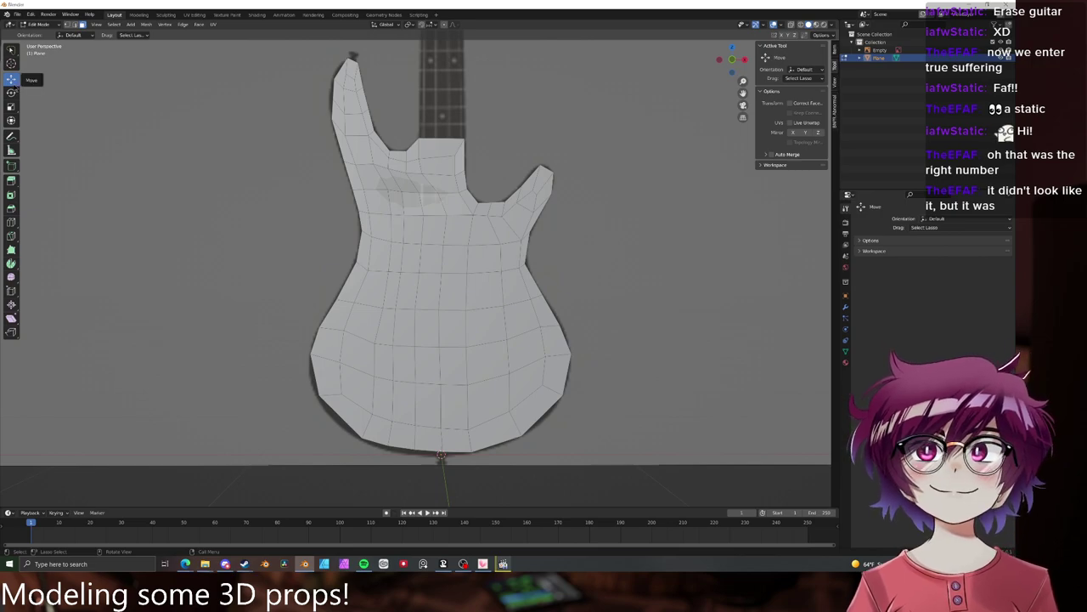
- Check the inner vertex near the upper horn's tip in vertex selection mode and return to face selection
{"action": "key", "text": "z"}
{"action": "key", "text": "Escape"}
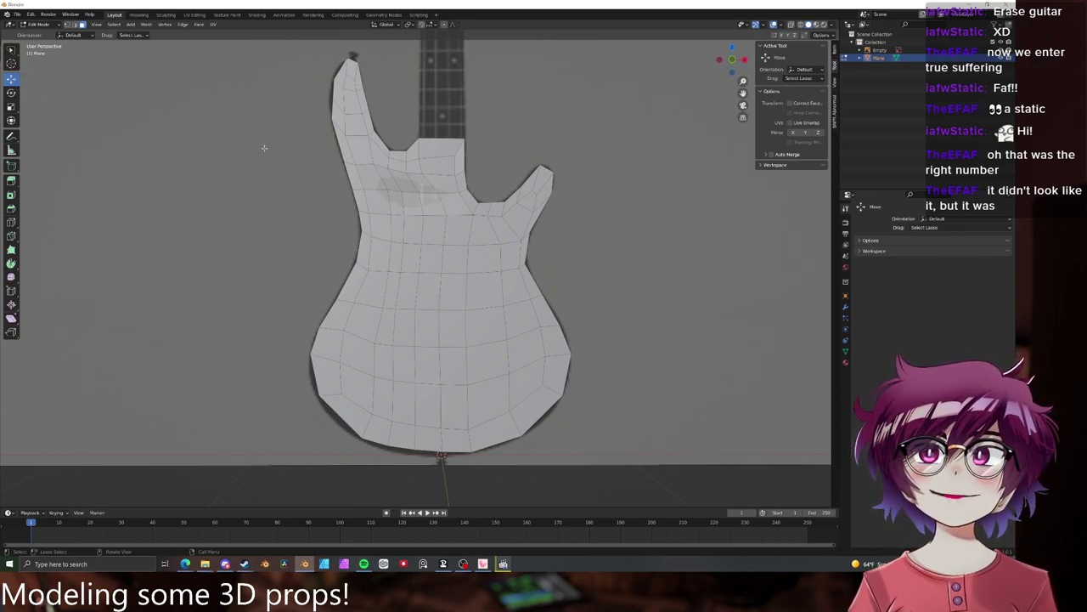
{"action": "key", "text": "1"}
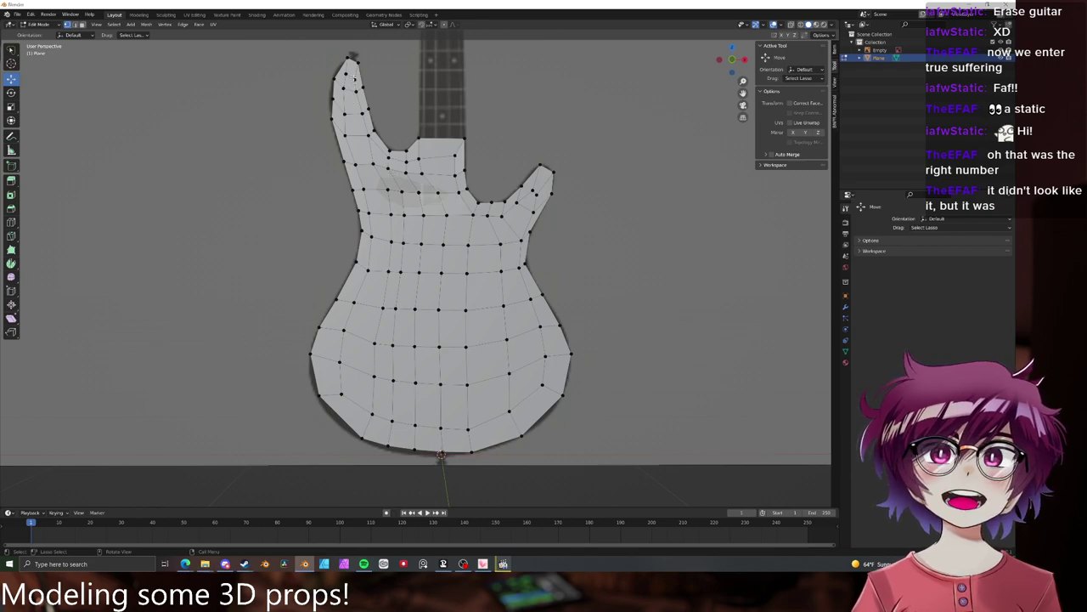
{"action": "left_click", "coordinate": [355, 78]}
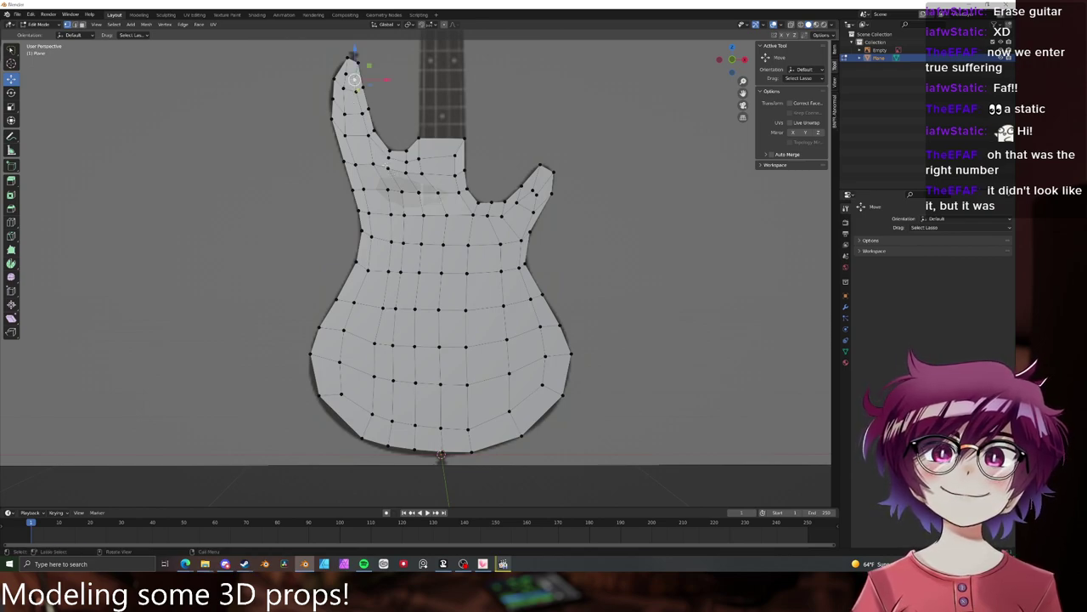
{"action": "key", "text": "2"}
{"action": "key", "text": "3"}
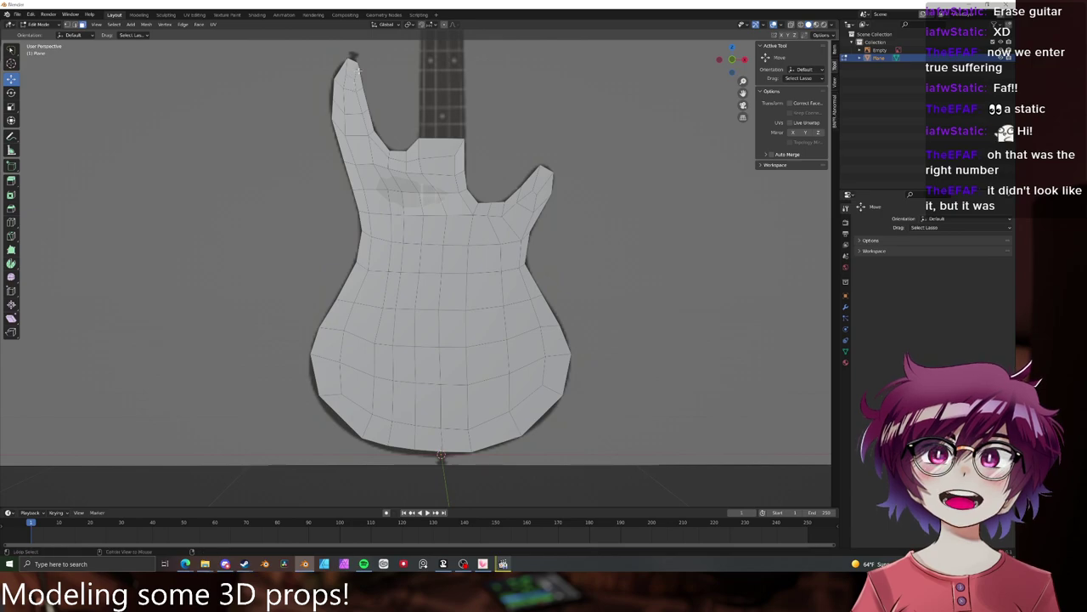
- Select the ring of faces around the body's rim, invert the selection to the interior, and switch to vertex selection mode
{"action": "left_click", "coordinate": [353, 67], "text": "alt"}
{"action": "right_click", "coordinate": [355, 74]}
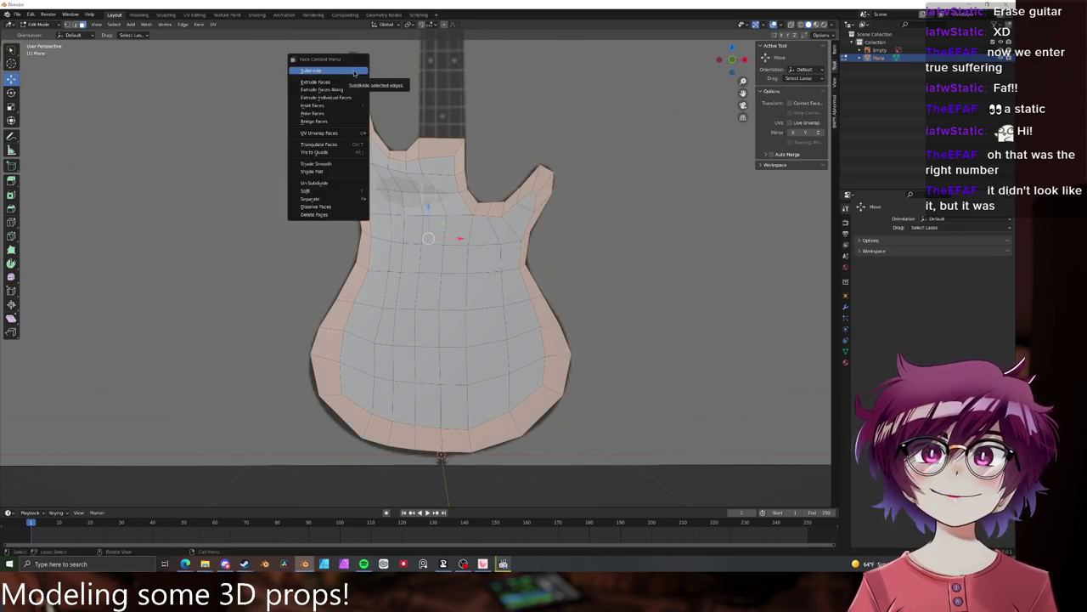
{"action": "left_click", "coordinate": [114, 24]}
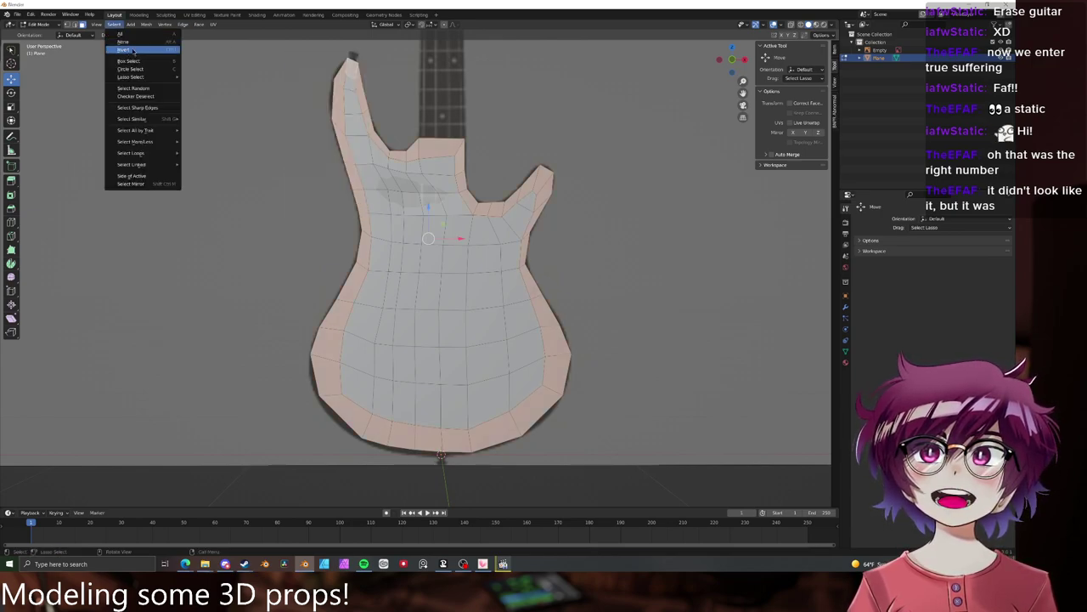
{"action": "left_click", "coordinate": [127, 50]}
{"action": "key", "text": "1"}
- Smooth the selected interior vertices with a smoothing factor of about 0.95 and 2 repeats, then deselect everything
{"action": "right_click", "coordinate": [477, 226]}
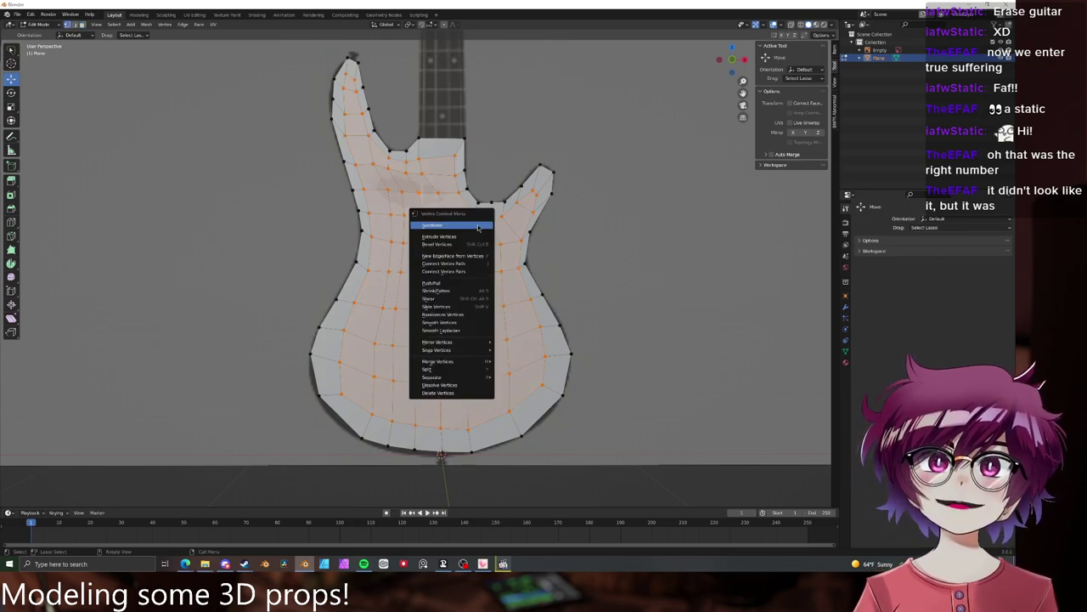
{"action": "right_click", "coordinate": [567, 269]}
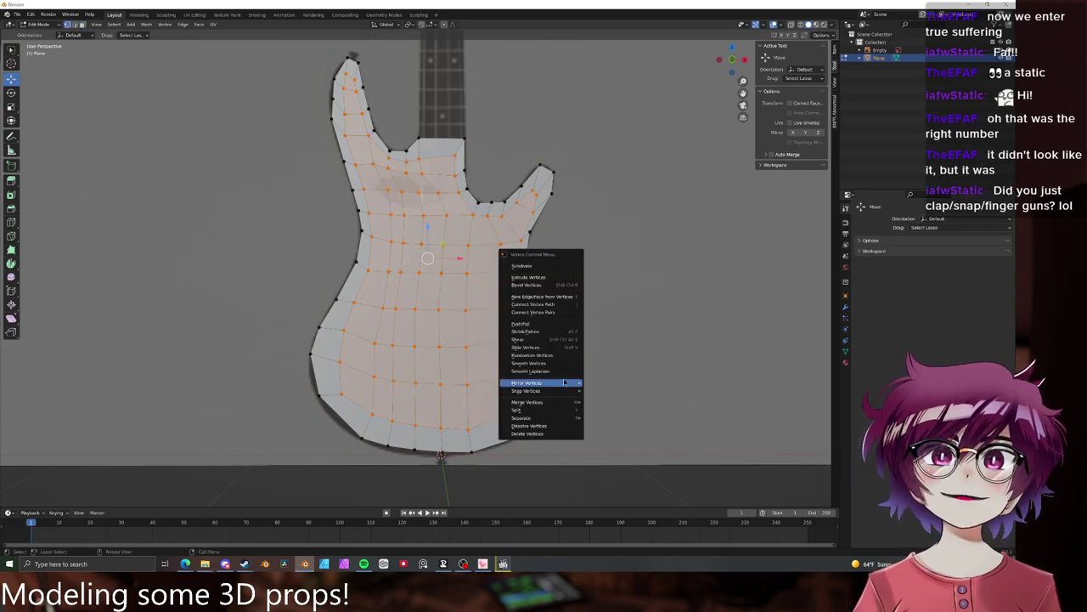
{"action": "left_click", "coordinate": [528, 363]}
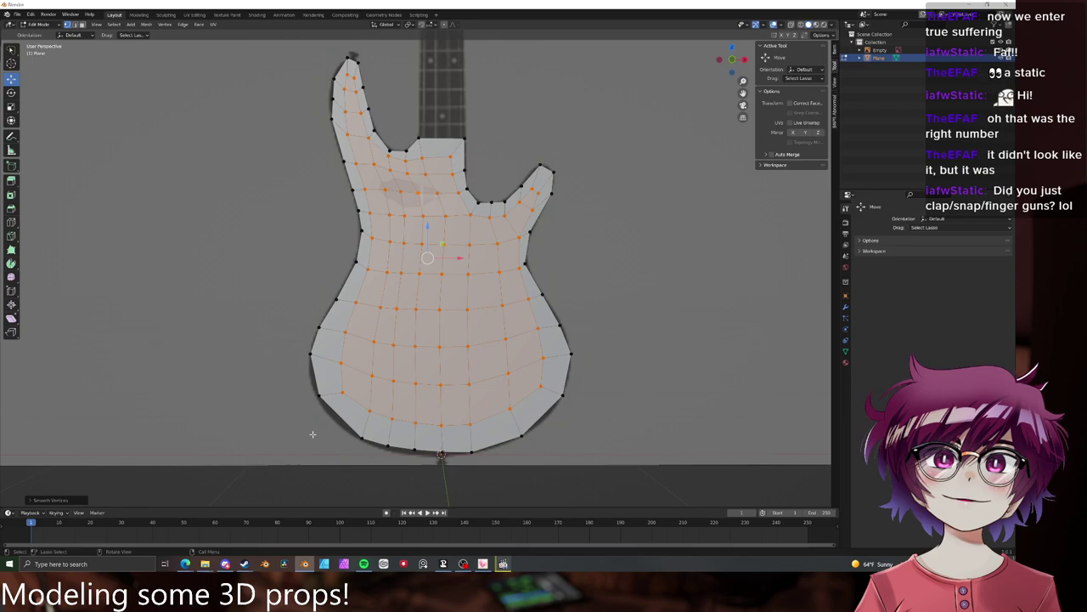
{"action": "left_click", "coordinate": [68, 500]}
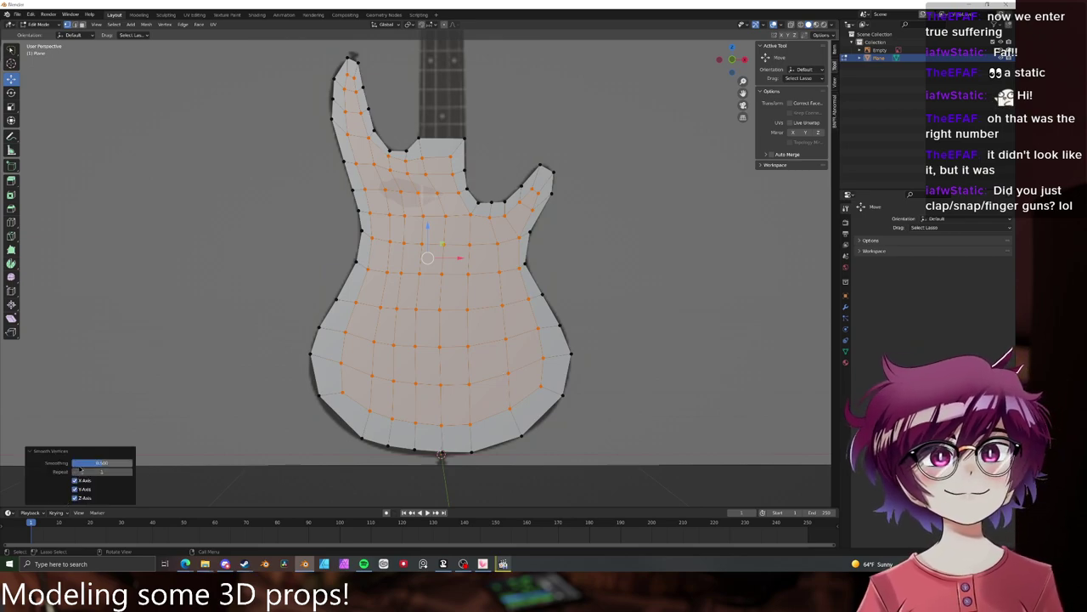
{"action": "left_click_drag", "start_coordinate": [93, 464], "coordinate": [129, 473]}
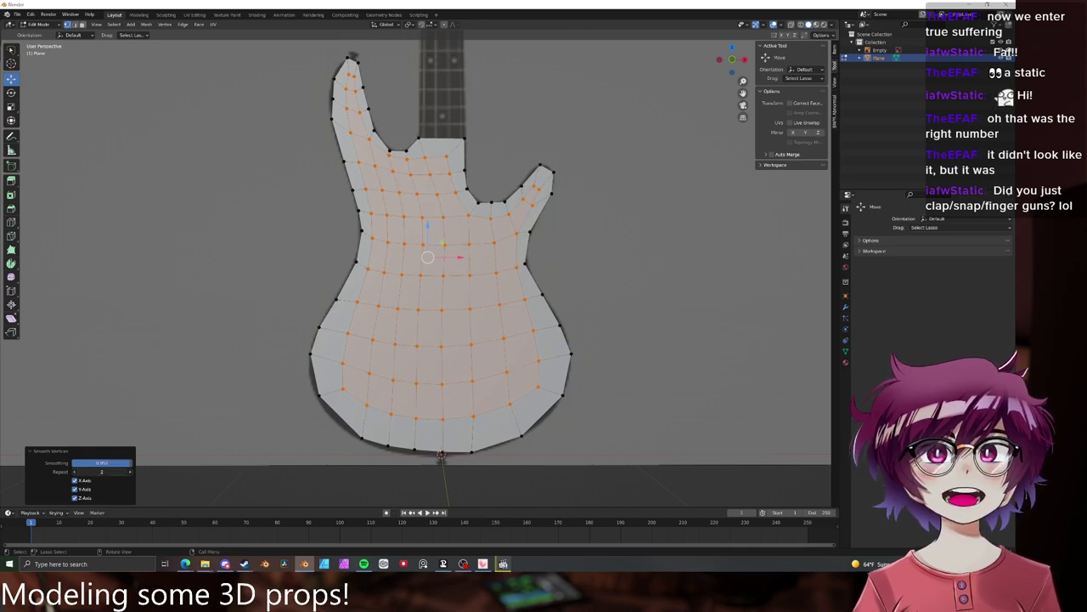
{"action": "key", "text": "alt+a"}
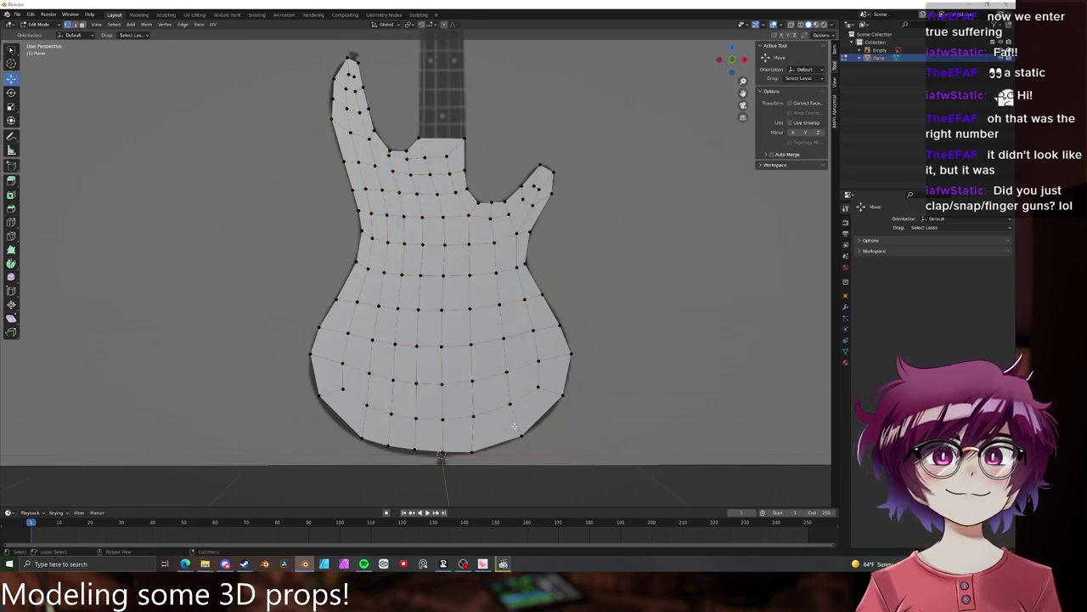
- Move the two inner vertices at the base of the upper horn slightly downward, away from the rim
{"action": "middle_click_drag", "start_coordinate": [436, 218], "coordinate": [427, 326], "text": "shift"}
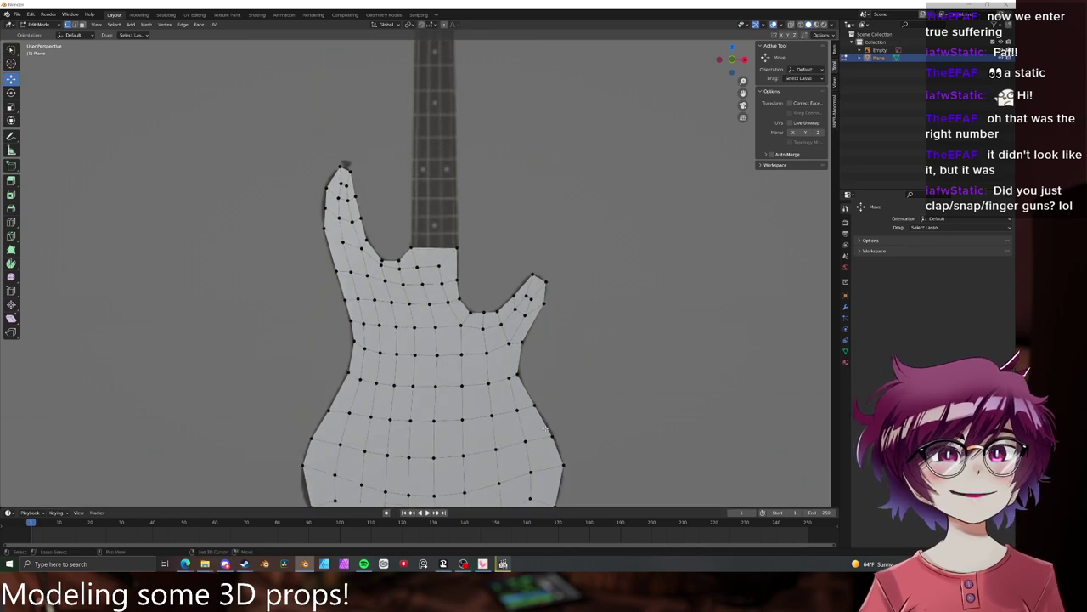
{"action": "scroll", "coordinate": [423, 325], "scroll_direction": "up", "scroll_amount": 3}
{"action": "left_click", "coordinate": [348, 263]}
{"action": "key", "text": "g"}
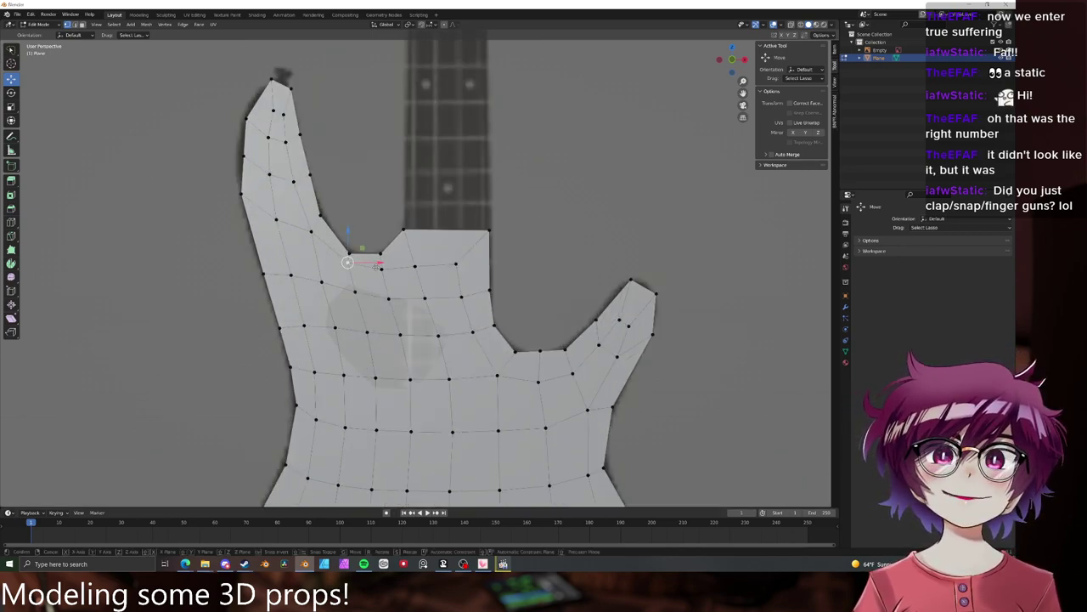
{"action": "left_click", "coordinate": [376, 272]}
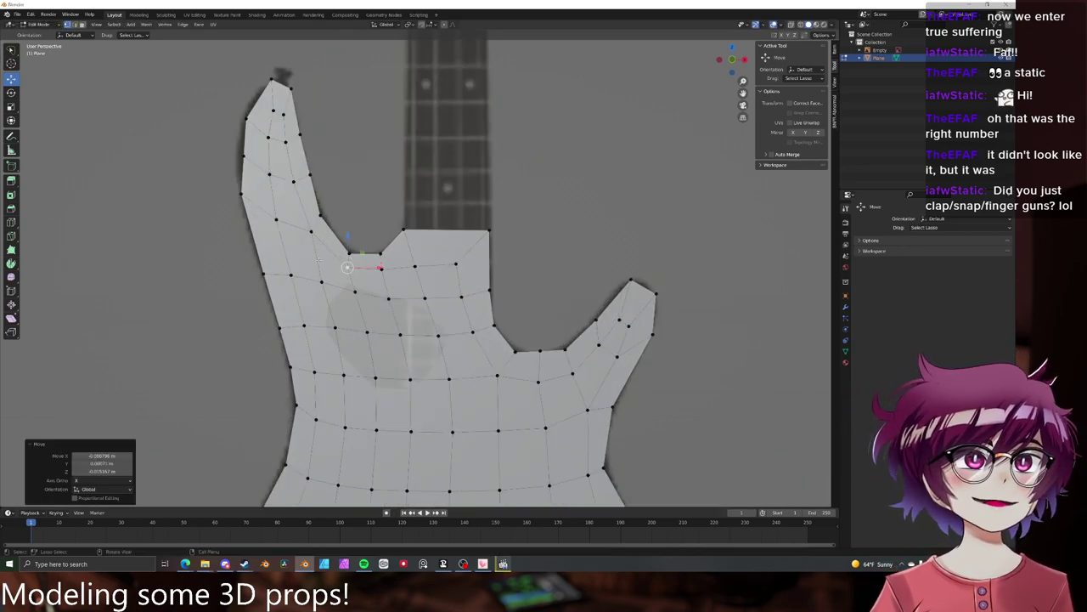
{"action": "left_click", "coordinate": [312, 232]}
{"action": "key", "text": "g"}
{"action": "left_click", "coordinate": [311, 238]}
{"action": "scroll", "coordinate": [366, 255], "scroll_direction": "down", "scroll_amount": 4}
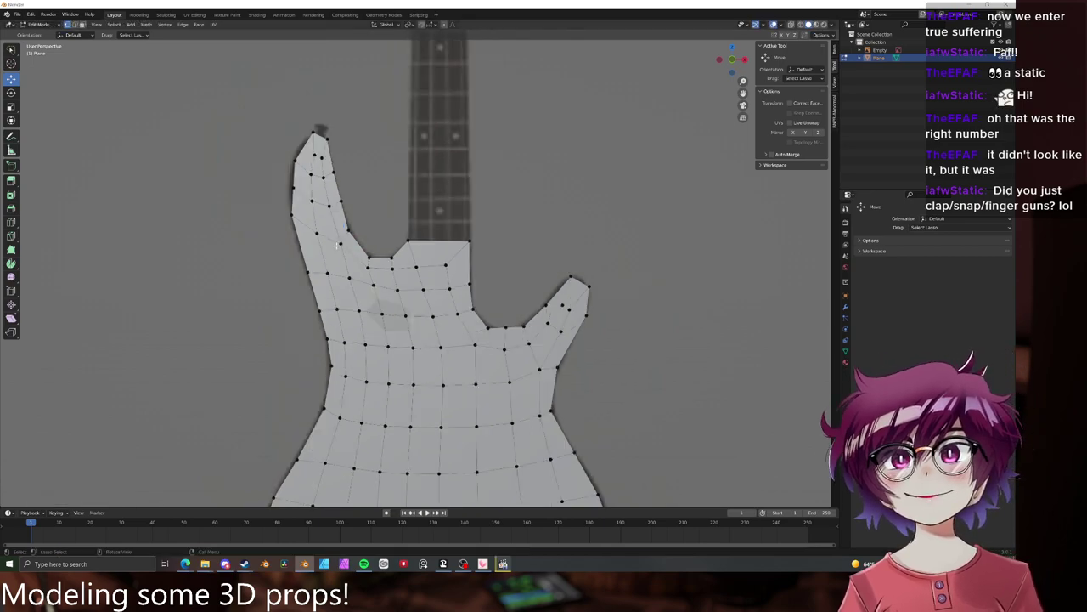
- Reposition the inner vertex beneath the neck joint's left corner slightly left and up to straighten its column
{"action": "scroll", "coordinate": [426, 276], "scroll_direction": "up", "scroll_amount": 4}
{"action": "scroll", "coordinate": [428, 275], "scroll_direction": "up", "scroll_amount": 2}
{"action": "left_click", "coordinate": [410, 251]}
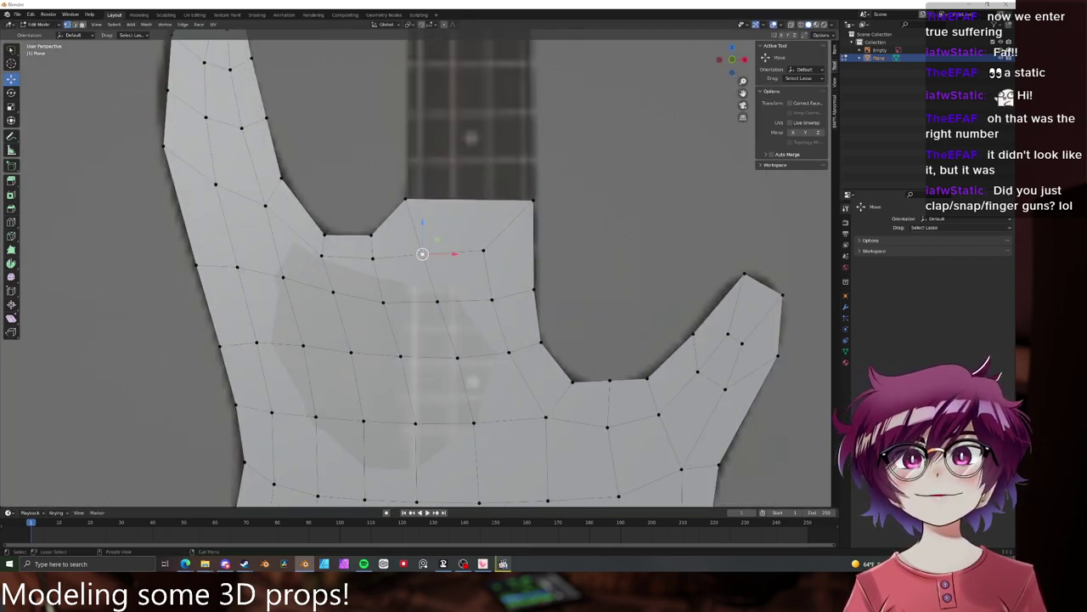
{"action": "key", "text": "g"}
{"action": "left_click", "coordinate": [421, 249]}
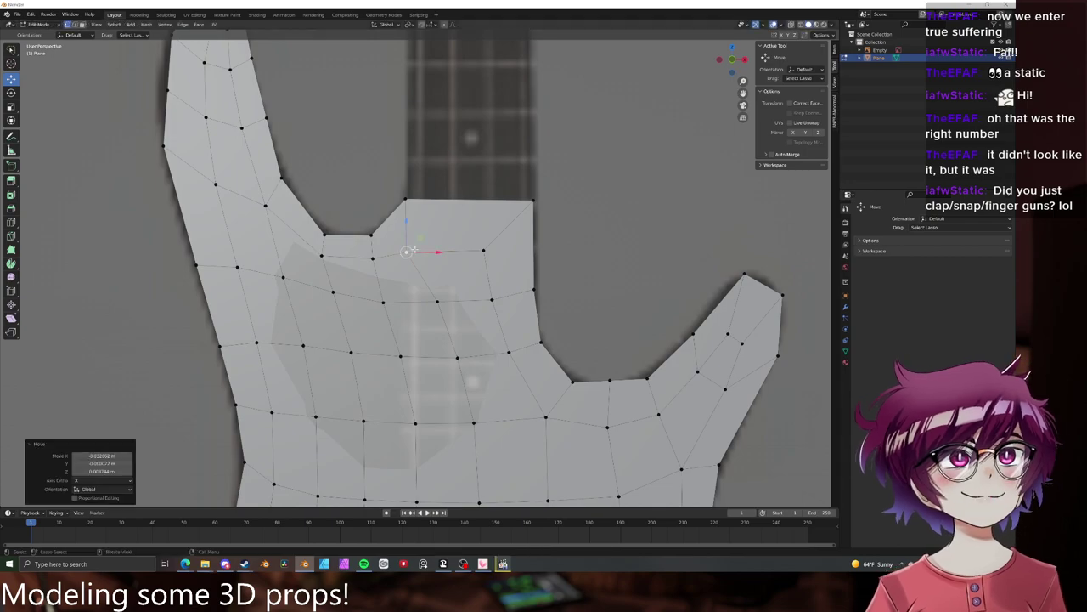
{"action": "key", "text": "g"}
{"action": "left_click", "coordinate": [419, 247]}
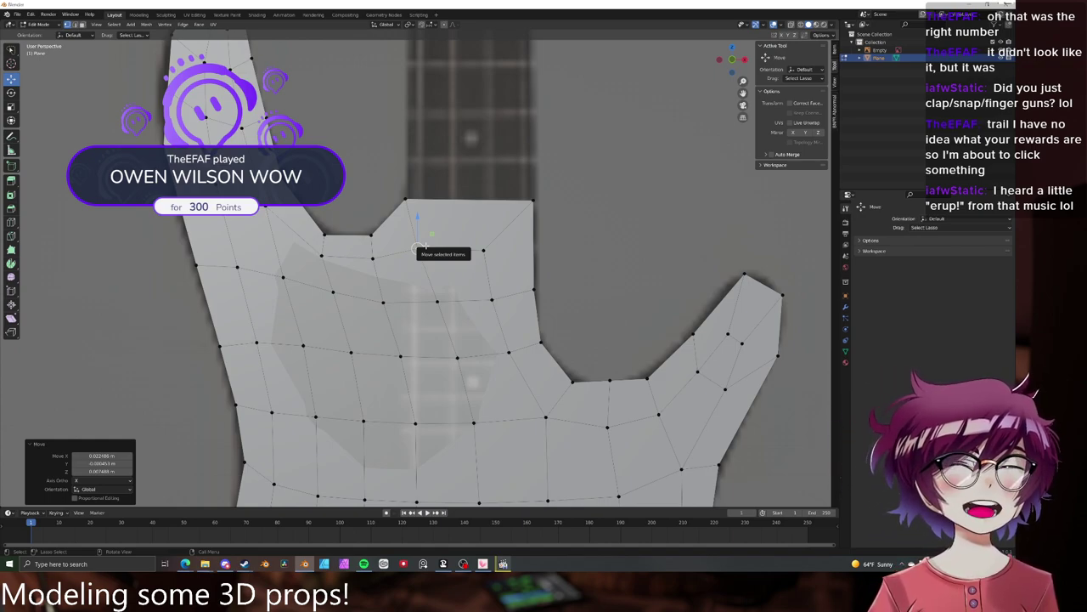
- Raise the two inner vertices under the neck joint's top edge and nudge the vertex below the right one into line
{"action": "left_click", "coordinate": [488, 252]}
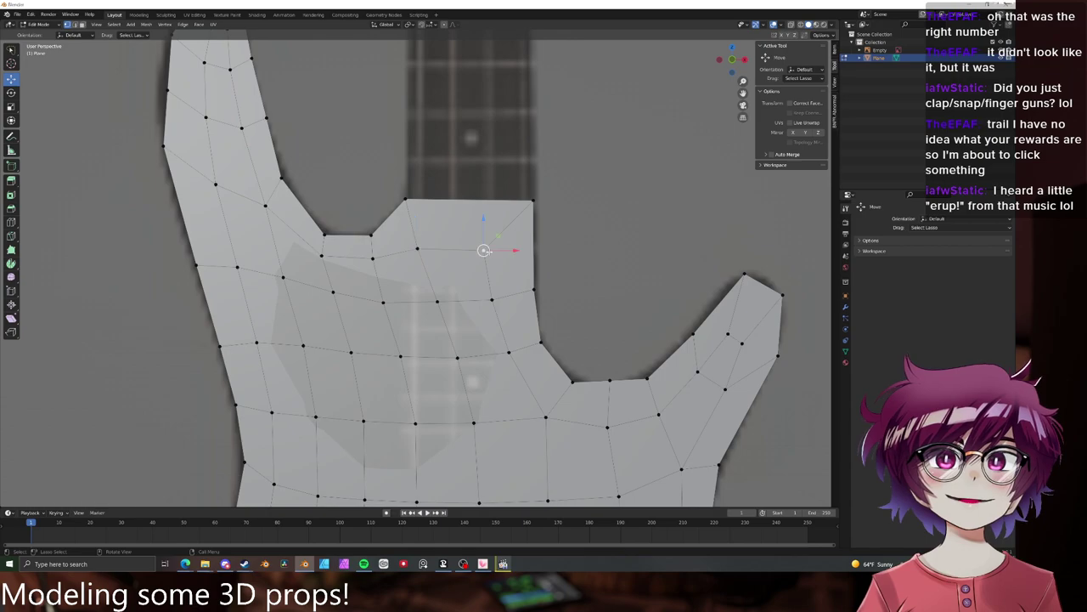
{"action": "mouse_move", "coordinate": [489, 252]}
{"action": "left_mouse_down"}
{"action": "mouse_move", "coordinate": [504, 241]}
{"action": "mouse_move", "coordinate": [494, 248]}
{"action": "left_mouse_up"}
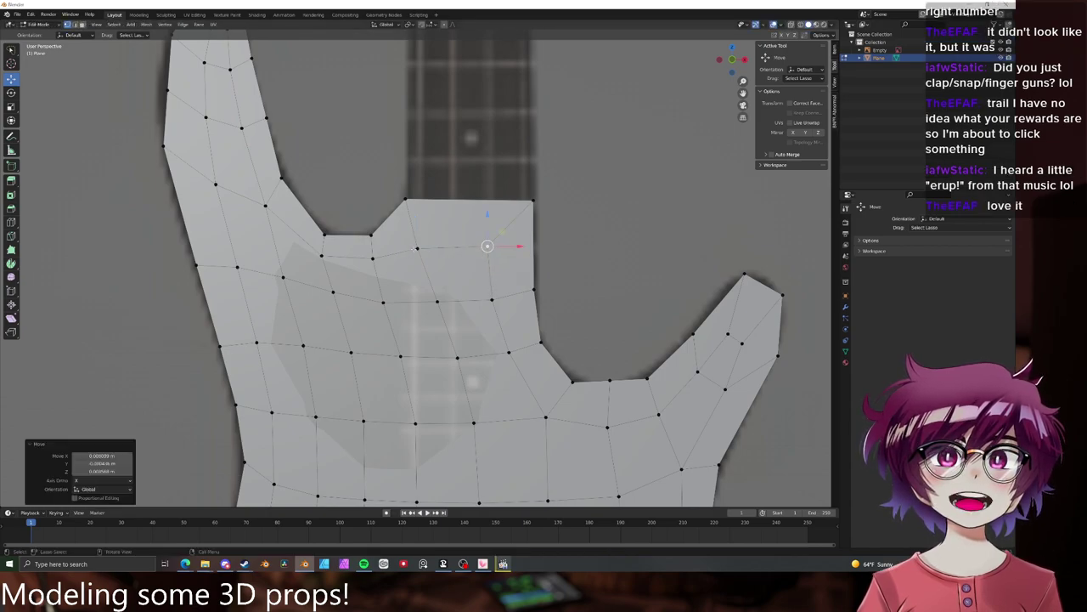
{"action": "left_click_drag", "start_coordinate": [419, 250], "coordinate": [418, 240]}
{"action": "left_click", "coordinate": [487, 246]}
{"action": "left_click_drag", "start_coordinate": [487, 246], "coordinate": [491, 242]}
{"action": "left_click_drag", "start_coordinate": [489, 298], "coordinate": [493, 297]}
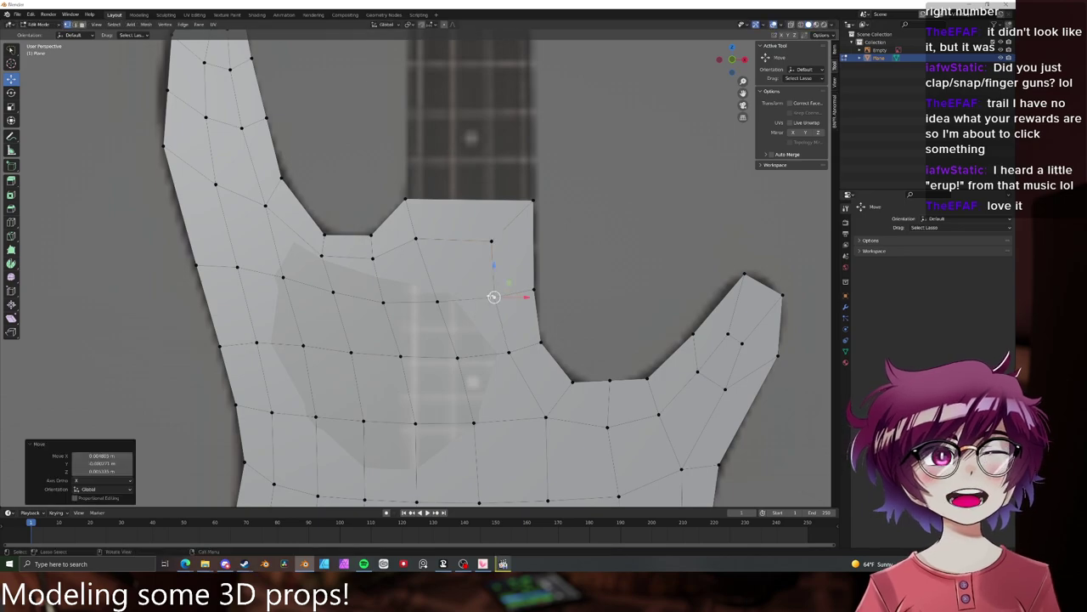
- Select the lowest interior row of vertices across the body and slide it down toward the bottom rim
{"action": "scroll", "coordinate": [494, 296], "scroll_direction": "down", "scroll_amount": 5}
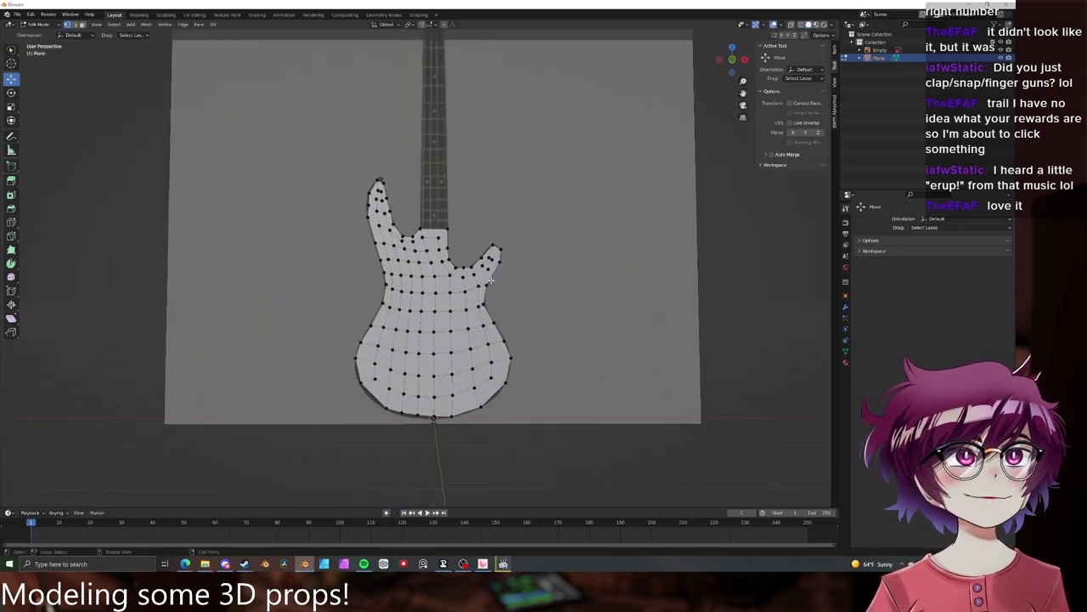
{"action": "scroll", "coordinate": [490, 279], "scroll_direction": "up", "scroll_amount": 2}
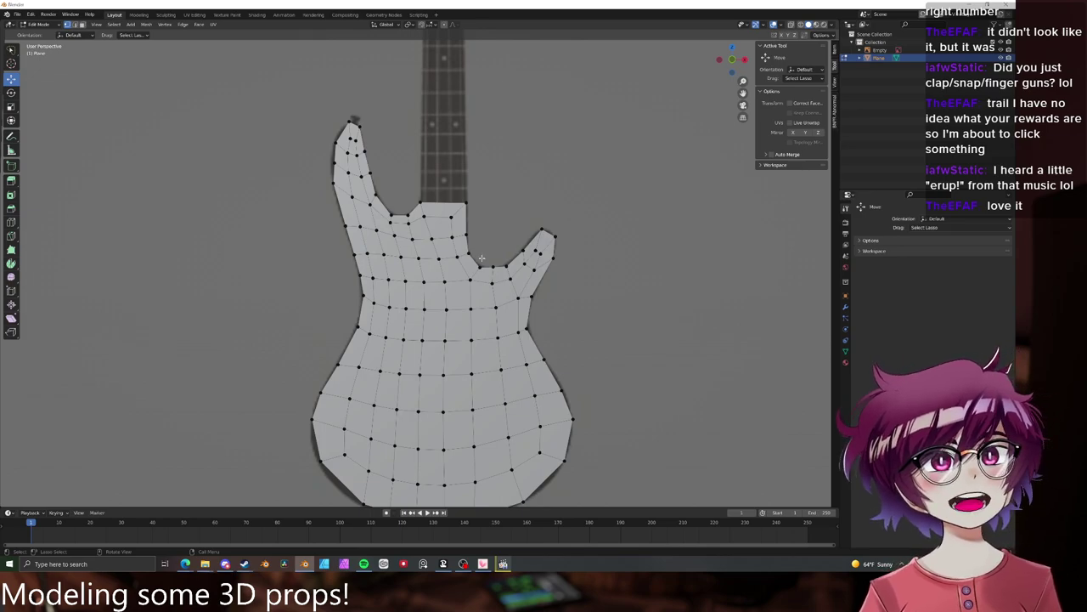
{"action": "scroll", "coordinate": [482, 259], "scroll_direction": "down", "scroll_amount": 2}
{"action": "middle_click_drag", "start_coordinate": [482, 259], "coordinate": [482, 176], "text": "shift"}
{"action": "scroll", "coordinate": [481, 175], "scroll_direction": "up", "scroll_amount": 4}
{"action": "left_click", "coordinate": [583, 377]}
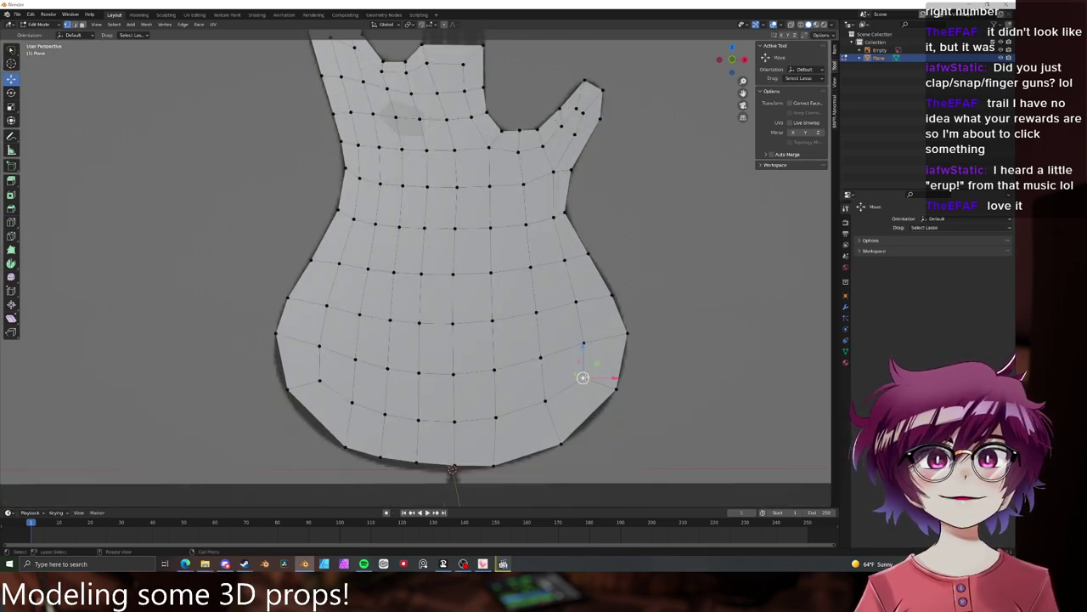
{"action": "left_click", "coordinate": [352, 403], "text": "ctrl"}
{"action": "key", "text": "g"}
{"action": "key", "text": "g"}
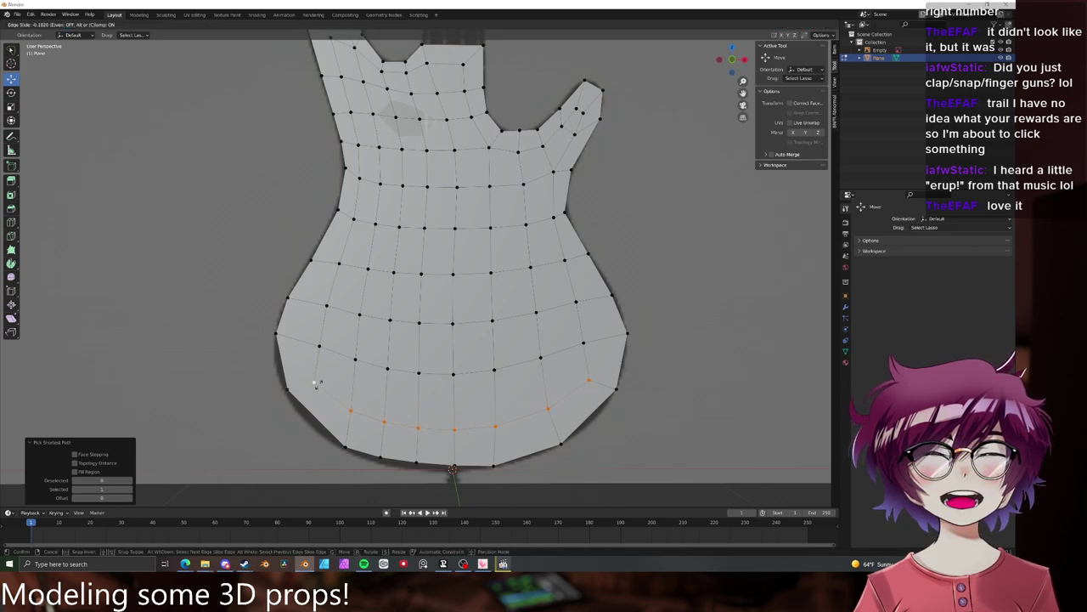
{"action": "left_click", "coordinate": [316, 384]}
{"action": "left_click", "coordinate": [254, 407]}
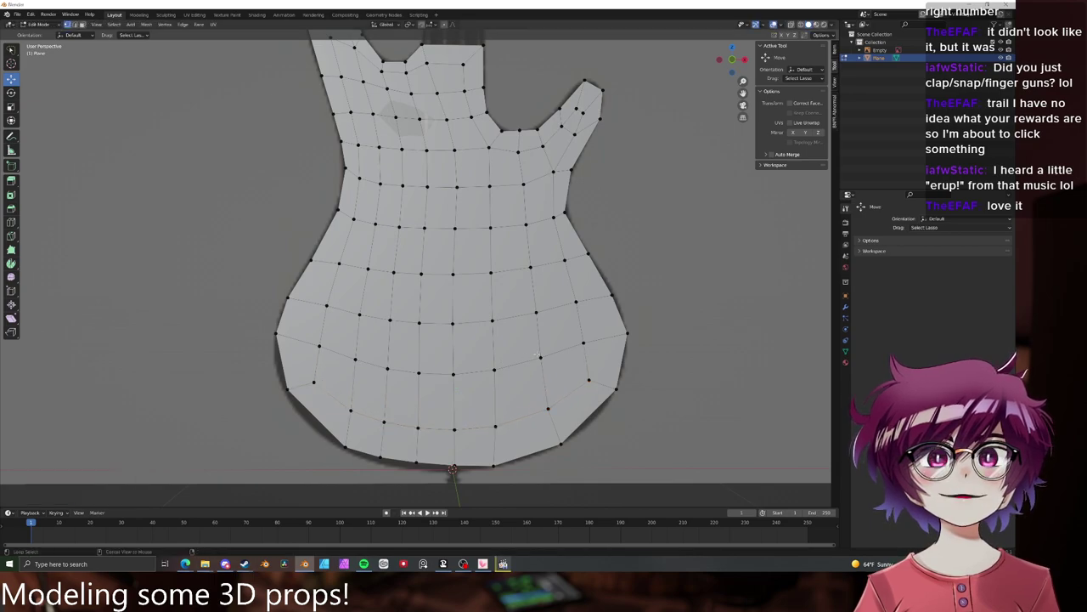
- Slide the next two horizontal vertex rows above it slightly to even out the row spacing across the lower body
{"action": "left_click", "coordinate": [319, 345], "text": "ctrl"}
{"action": "key", "text": "g"}
{"action": "key", "text": "g"}
{"action": "key", "text": "Escape"}
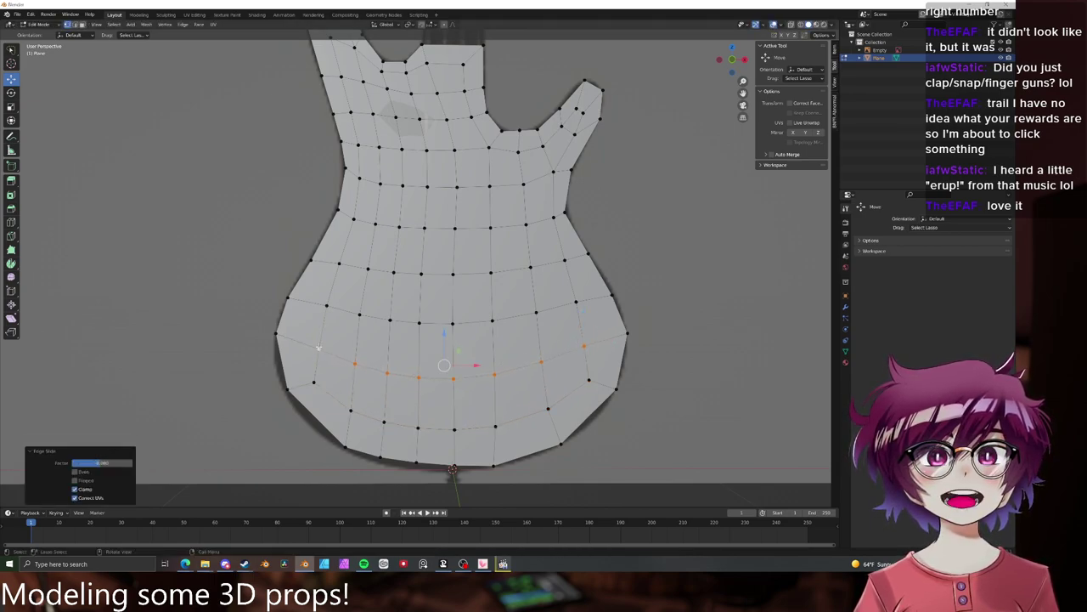
{"action": "key", "text": "ctrl+z"}
{"action": "left_click", "coordinate": [323, 302], "text": "ctrl"}
{"action": "key", "text": "g"}
{"action": "key", "text": "g"}
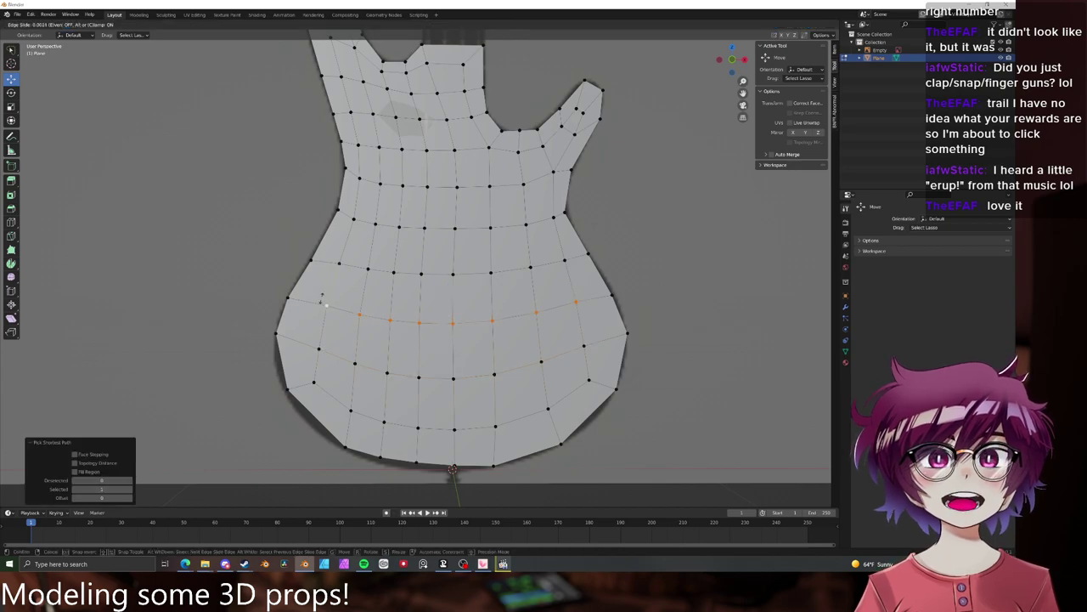
{"action": "left_click", "coordinate": [325, 308]}
{"action": "left_click", "coordinate": [262, 310]}
- Switch to the front orthographic view and move the lower-left rim vertex of the body to match the reference outline
{"action": "scroll", "coordinate": [444, 277], "scroll_direction": "down", "scroll_amount": 2}
{"action": "scroll", "coordinate": [443, 277], "scroll_direction": "down", "scroll_amount": 3}
{"action": "middle_click_drag", "start_coordinate": [443, 277], "coordinate": [441, 359], "text": "shift"}
{"action": "scroll", "coordinate": [442, 359], "scroll_direction": "up", "scroll_amount": 6}
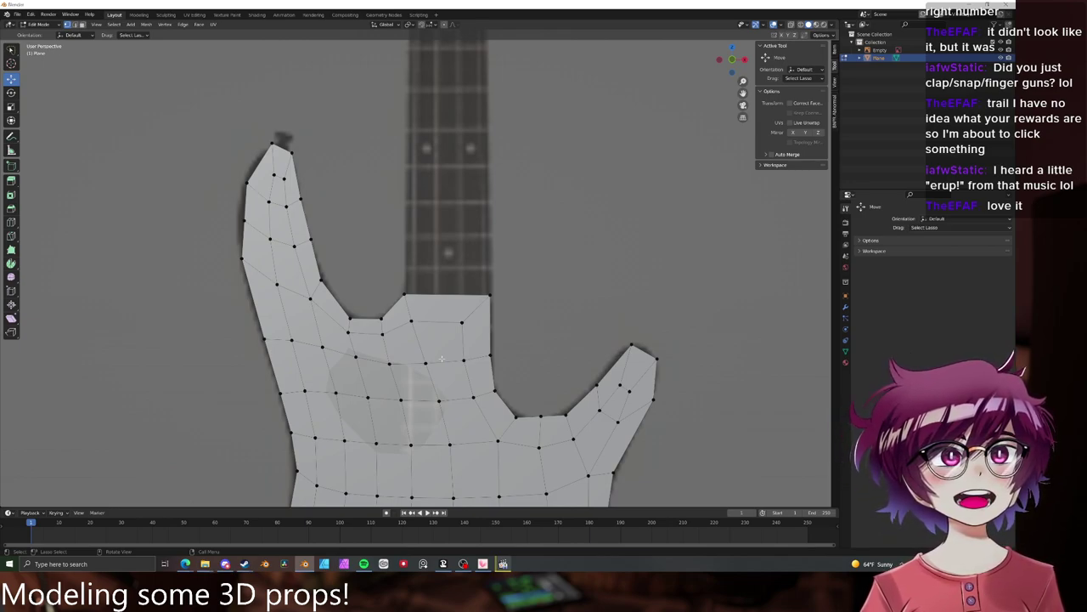
{"action": "scroll", "coordinate": [441, 359], "scroll_direction": "down", "scroll_amount": 4}
{"action": "middle_click_drag", "start_coordinate": [441, 344], "coordinate": [415, 365]}
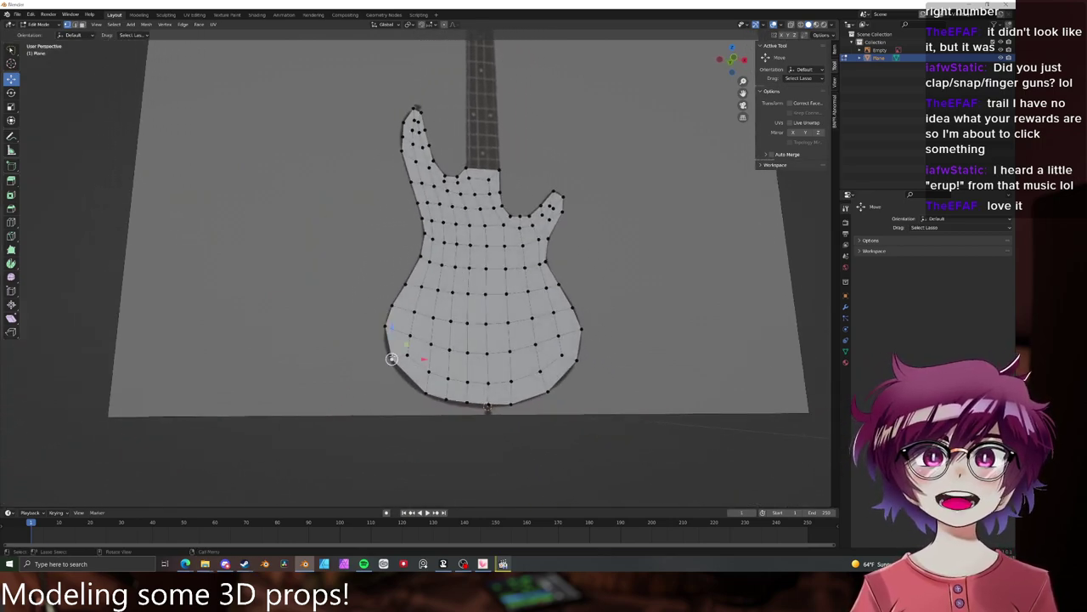
{"action": "key", "text": "KP_1"}
{"action": "scroll", "coordinate": [411, 267], "scroll_direction": "up", "scroll_amount": 4}
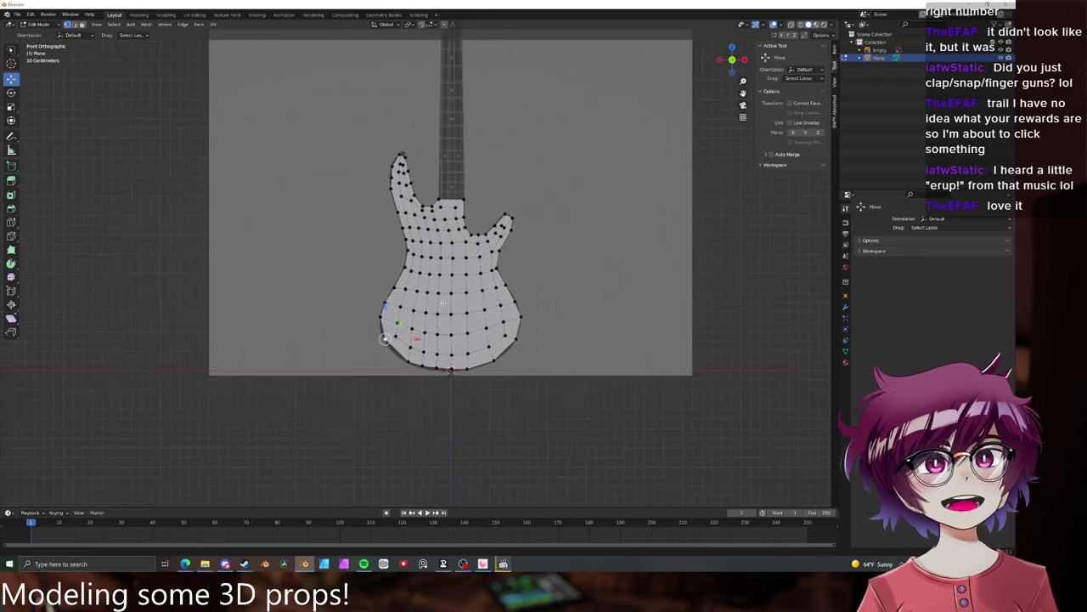
{"action": "key", "text": "g"}
{"action": "left_click", "coordinate": [392, 281]}
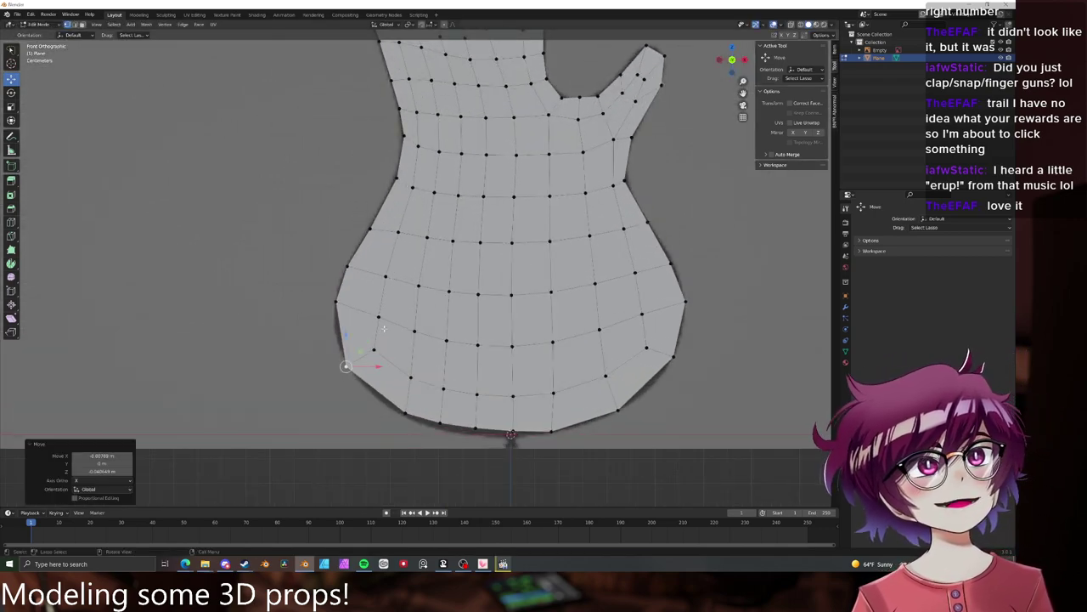
{"action": "key", "text": "ctrl+r"}
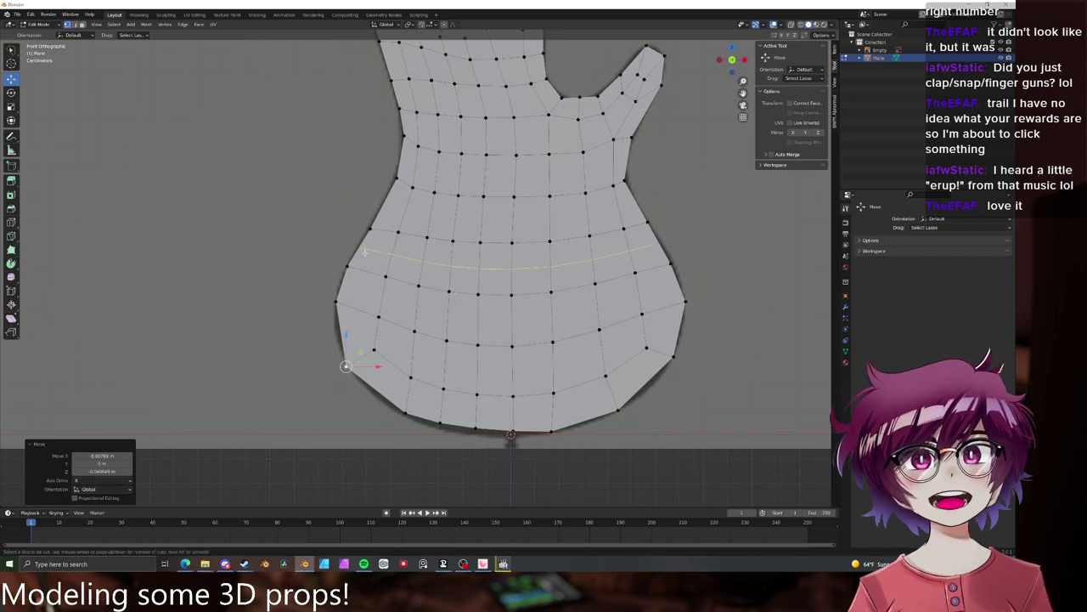
{"action": "left_click", "coordinate": [363, 272]}
{"action": "right_click", "coordinate": [363, 272]}
{"action": "key", "text": "alt+a"}
- Move the rim vertices at the widest left and right points of the lower body onto the reference outline
{"action": "scroll", "coordinate": [516, 297], "scroll_direction": "down", "scroll_amount": 3}
{"action": "middle_click_drag", "start_coordinate": [519, 299], "coordinate": [511, 324], "text": "shift"}
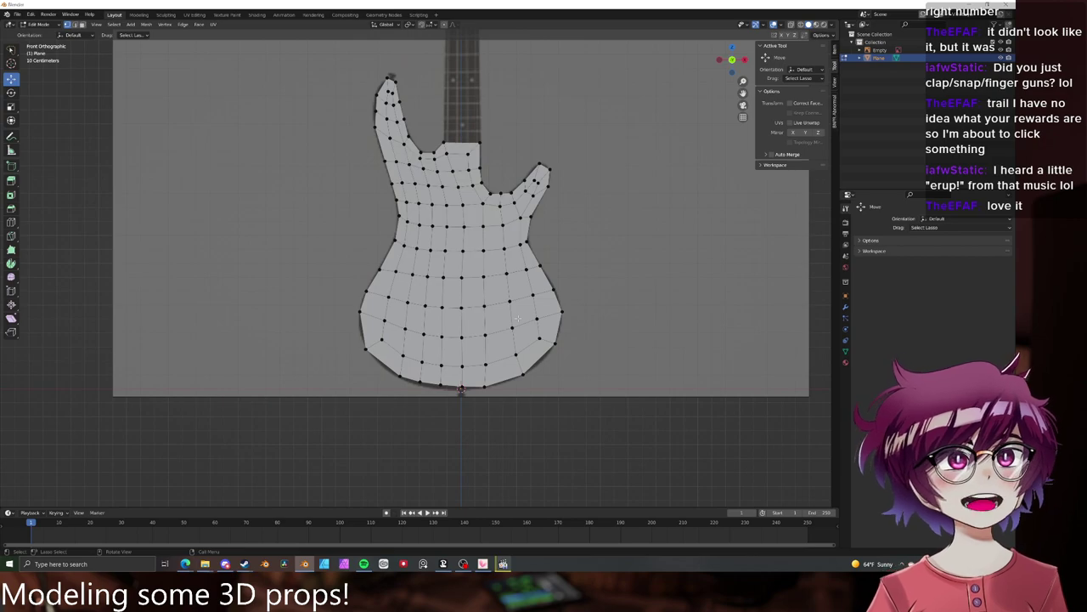
{"action": "scroll", "coordinate": [415, 328], "scroll_direction": "up", "scroll_amount": 2}
{"action": "left_click", "coordinate": [336, 329]}
{"action": "key", "text": "g"}
{"action": "left_click", "coordinate": [334, 336]}
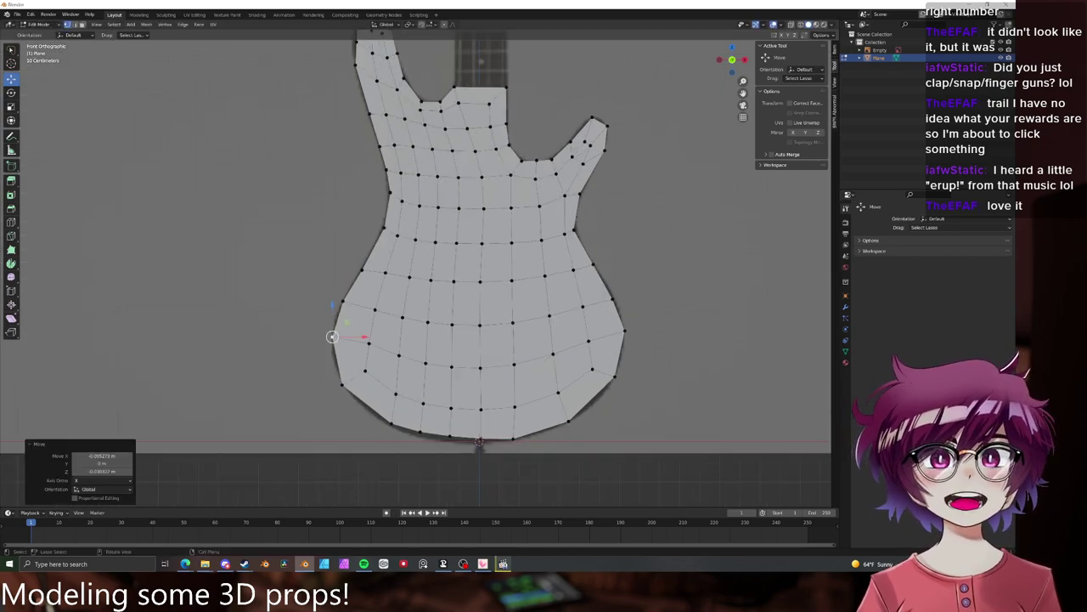
{"action": "key", "text": "alt+a"}
{"action": "left_click", "coordinate": [623, 329]}
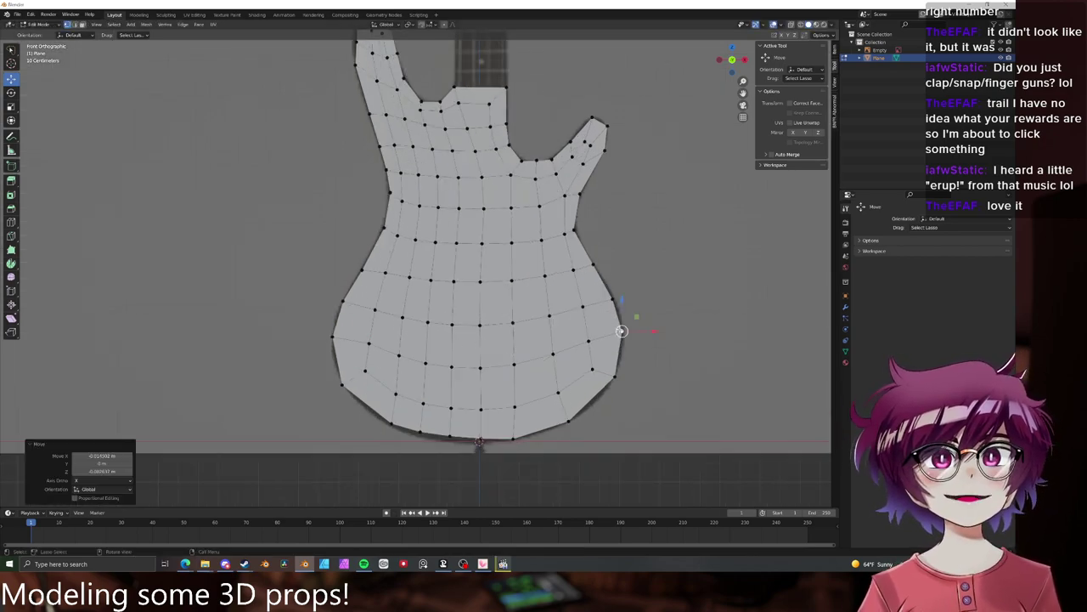
{"action": "key", "text": "ctrl+z"}
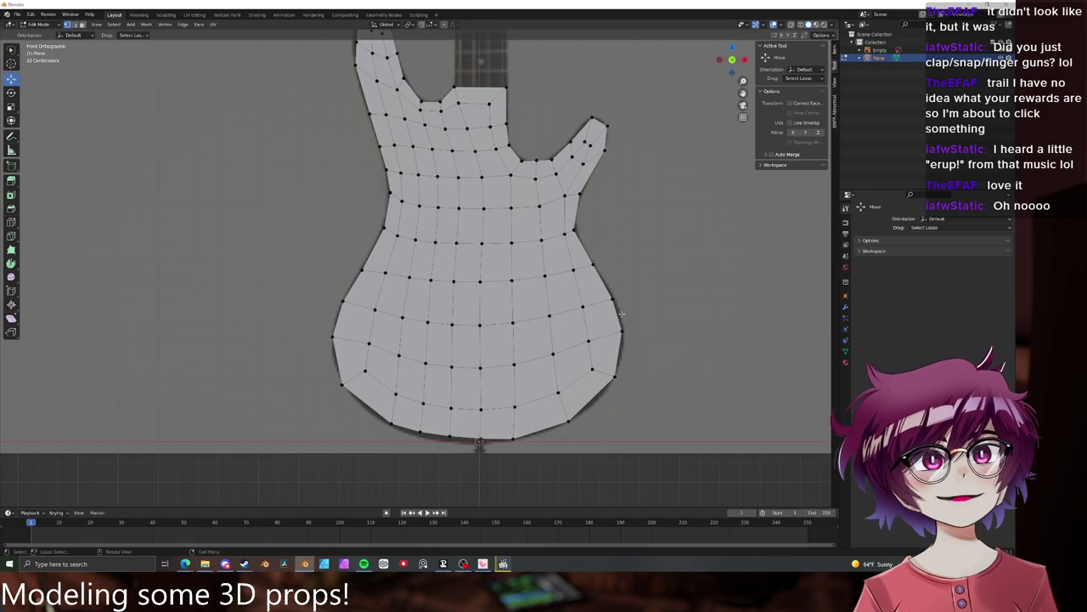
{"action": "scroll", "coordinate": [621, 314], "scroll_direction": "down", "scroll_amount": 3}
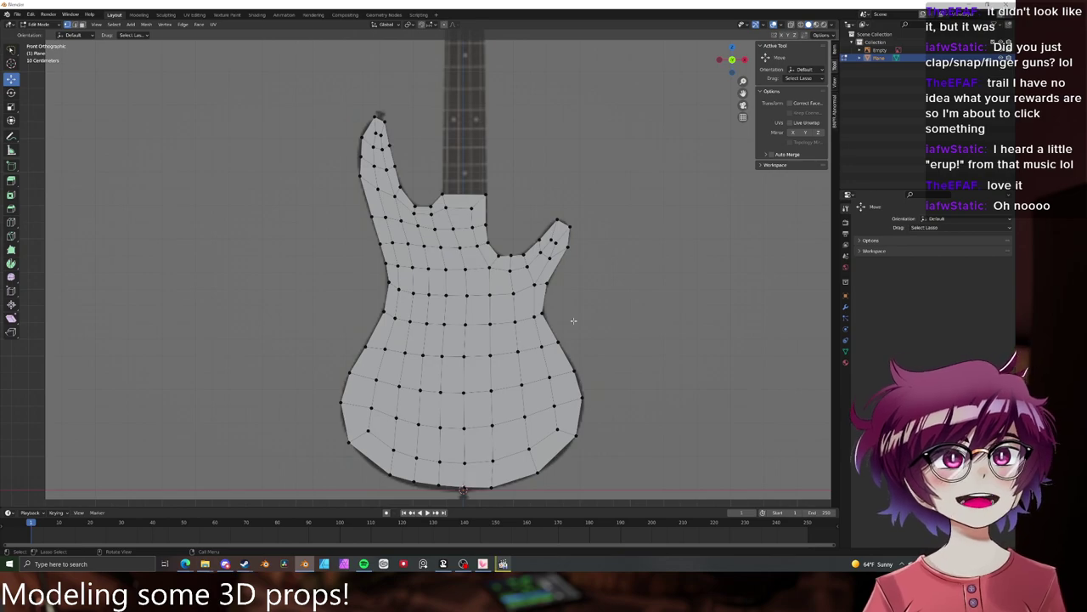
- Delete the interior vertices between the upper horn and the neck joint, opening a hole inside the border strip
{"action": "scroll", "coordinate": [571, 327], "scroll_direction": "up", "scroll_amount": 5}
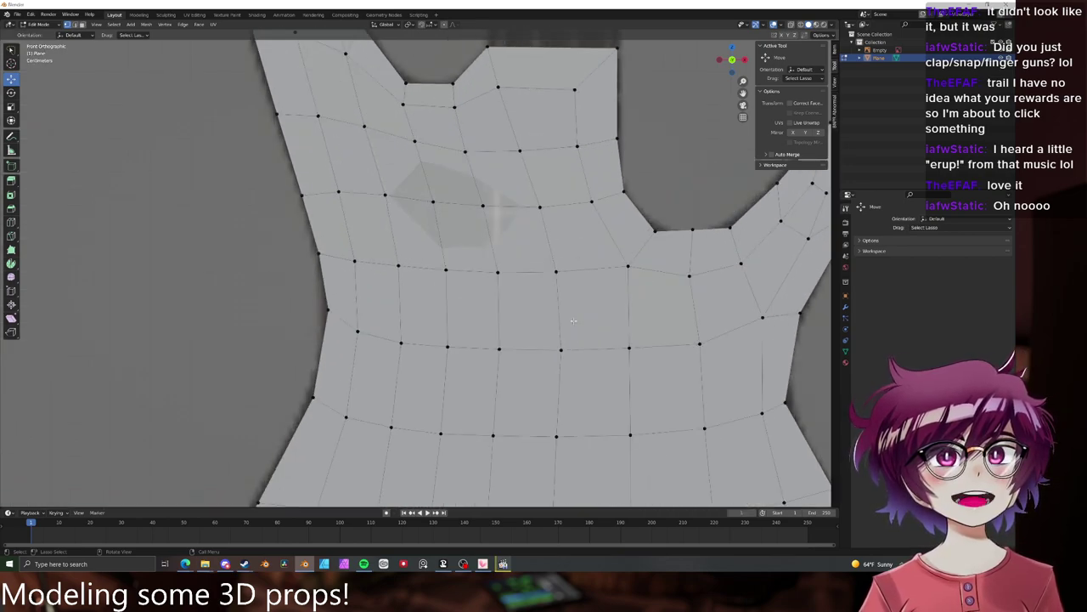
{"action": "scroll", "coordinate": [562, 340], "scroll_direction": "down", "scroll_amount": 3}
{"action": "scroll", "coordinate": [560, 343], "scroll_direction": "up", "scroll_amount": 2}
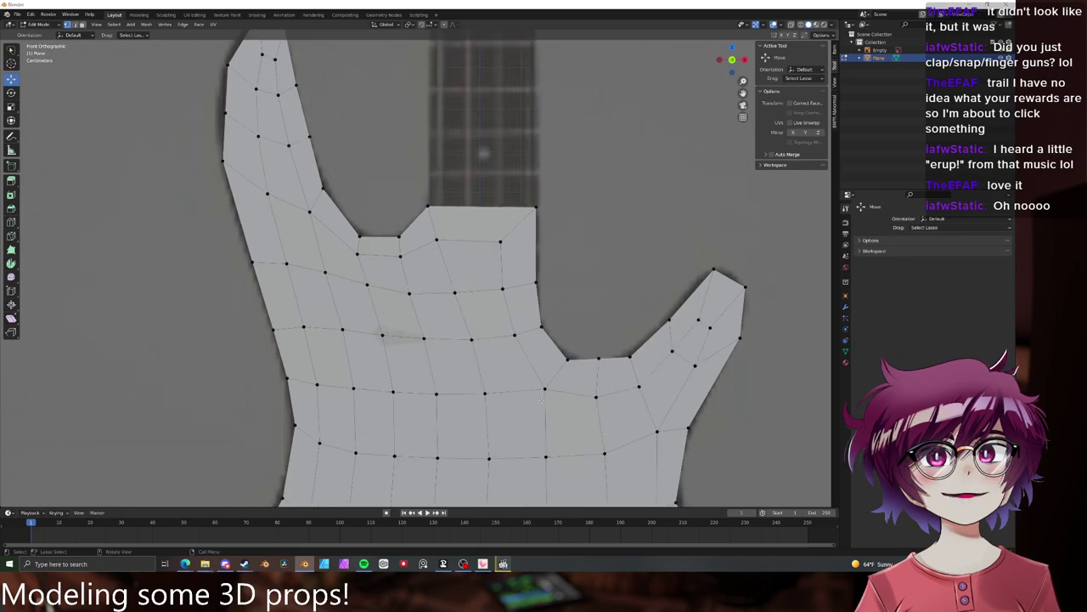
{"action": "scroll", "coordinate": [539, 388], "scroll_direction": "down", "scroll_amount": 3}
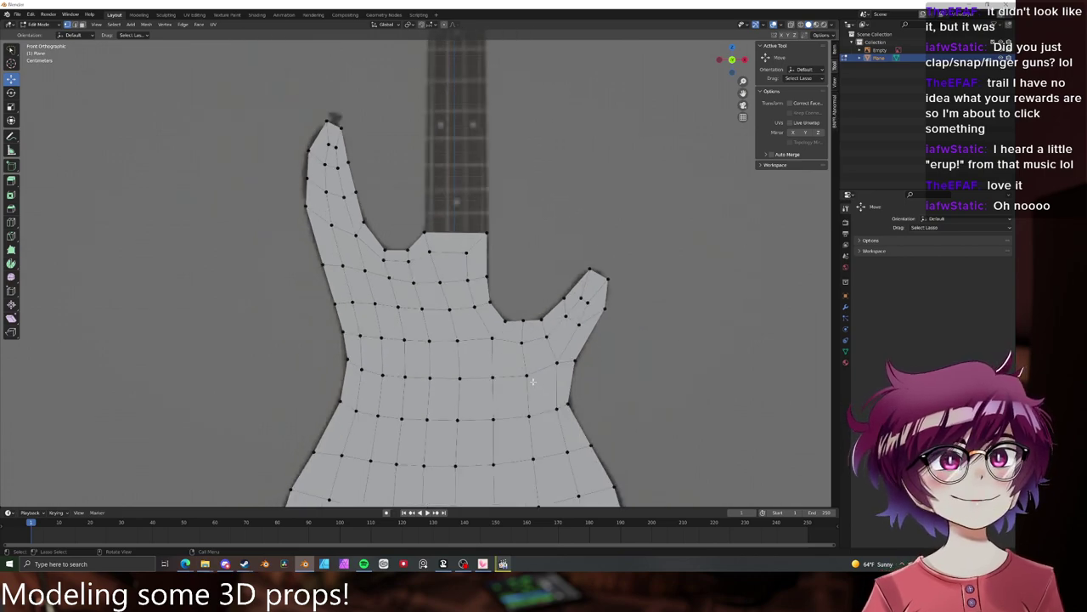
{"action": "scroll", "coordinate": [533, 378], "scroll_direction": "down", "scroll_amount": 3}
{"action": "scroll", "coordinate": [529, 296], "scroll_direction": "up", "scroll_amount": 2}
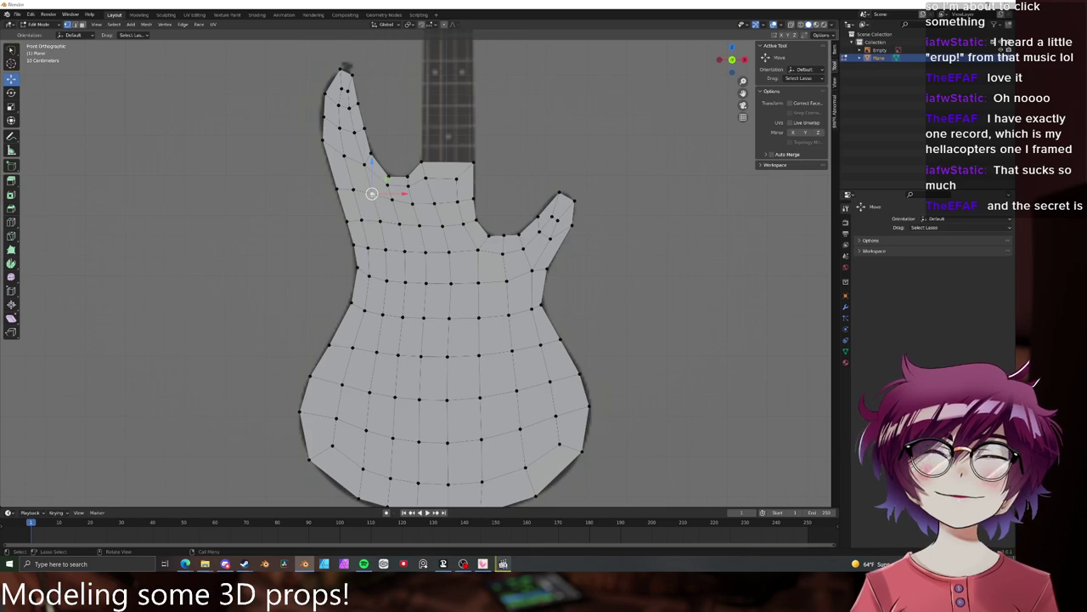
{"action": "key", "text": "x"}
{"action": "left_click", "coordinate": [414, 150]}
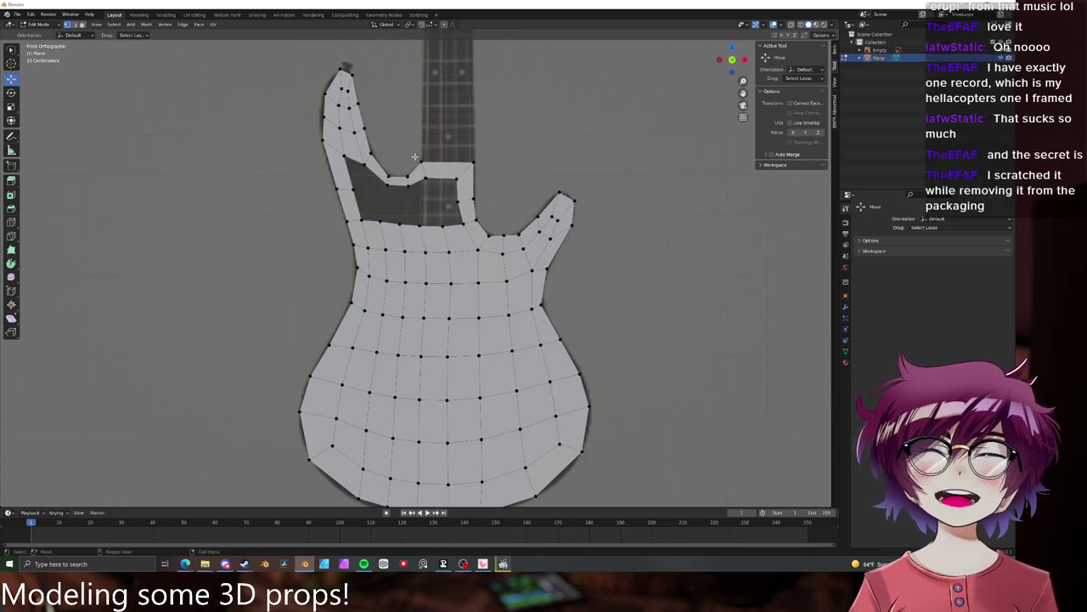
- Fill the hole's corner at the base of the upper horn with a quad and add a loop cut across the neck joint strip
{"action": "middle_click_drag", "start_coordinate": [426, 211], "coordinate": [424, 260], "text": "shift"}
{"action": "scroll", "coordinate": [345, 216], "scroll_direction": "up", "scroll_amount": 4}
{"action": "left_click", "coordinate": [265, 154]}
{"action": "key", "text": "g"}
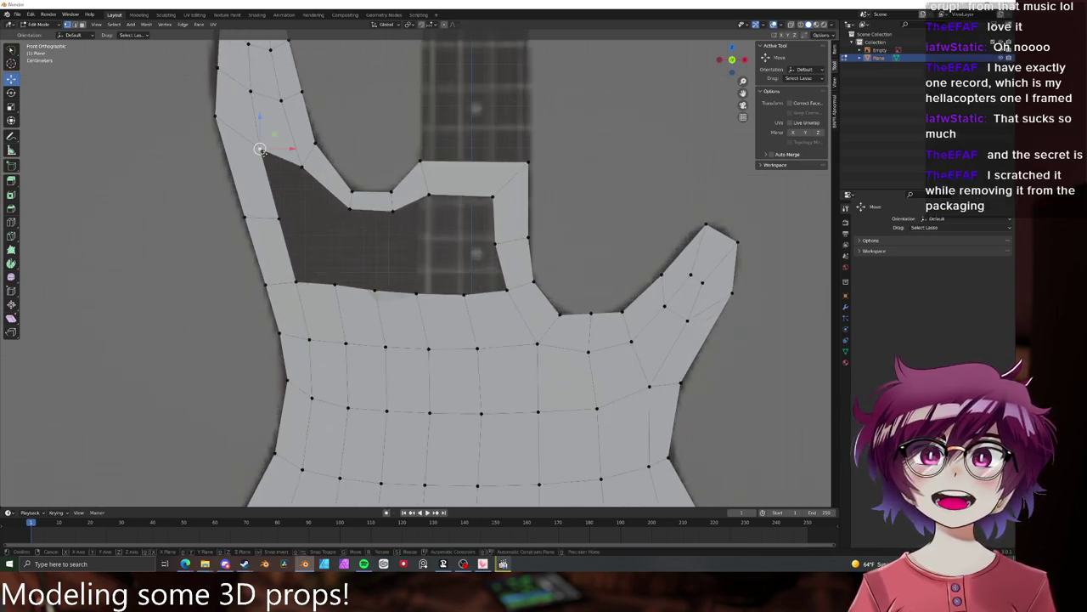
{"action": "left_click", "coordinate": [268, 161]}
{"action": "left_click", "coordinate": [282, 214]}
{"action": "left_click", "coordinate": [355, 206], "text": "shift"}
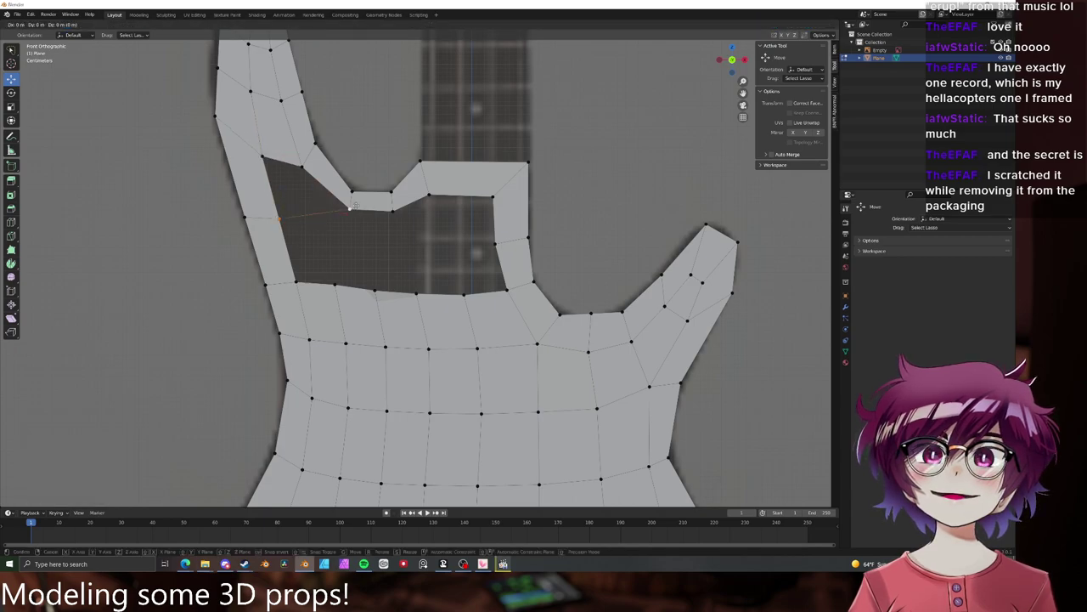
{"action": "left_click", "coordinate": [302, 166], "text": "shift"}
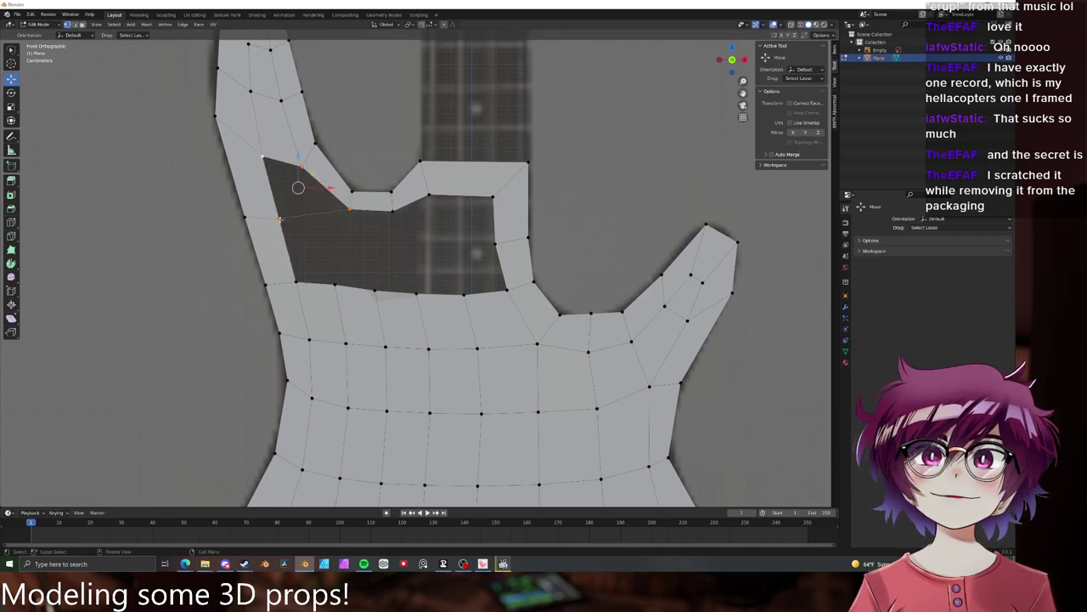
{"action": "key", "text": "f"}
{"action": "key", "text": "alt+a"}
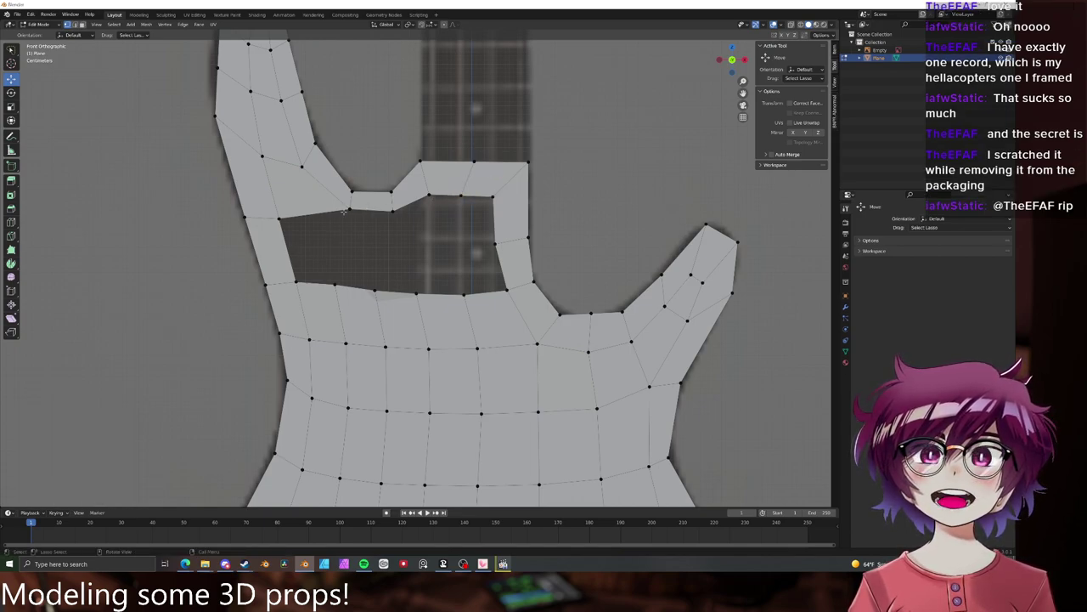
- Move the hole's edge vertex below the upper horn outward and add a centred loop cut across the adjacent outer border strip
{"action": "left_click_drag", "start_coordinate": [351, 208], "coordinate": [338, 209]}
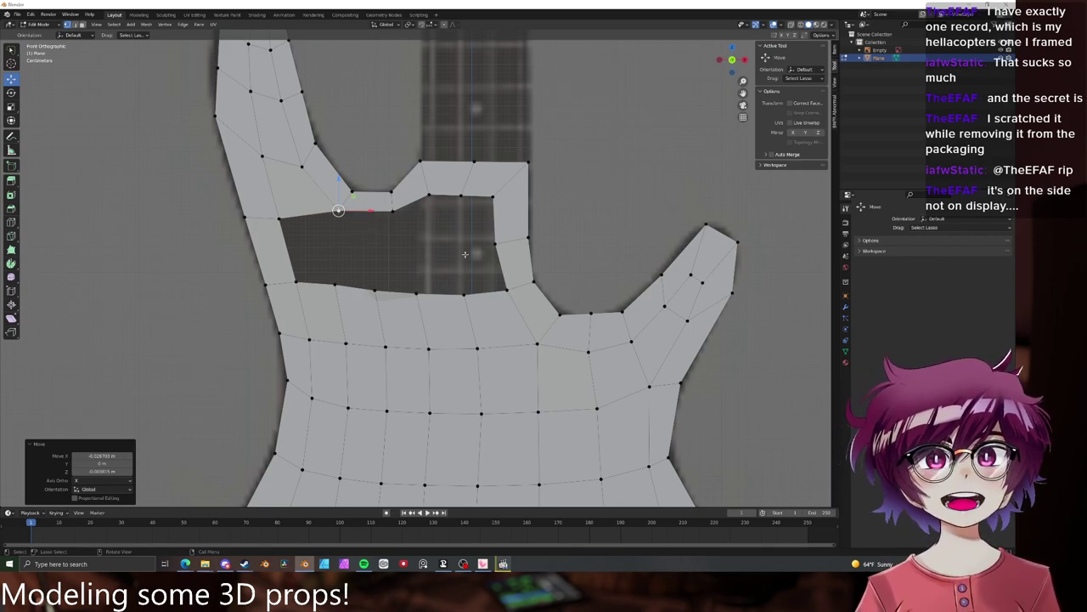
{"action": "key", "text": "ctrl+r"}
{"action": "left_click", "coordinate": [287, 267]}
{"action": "left_click", "coordinate": [287, 267]}
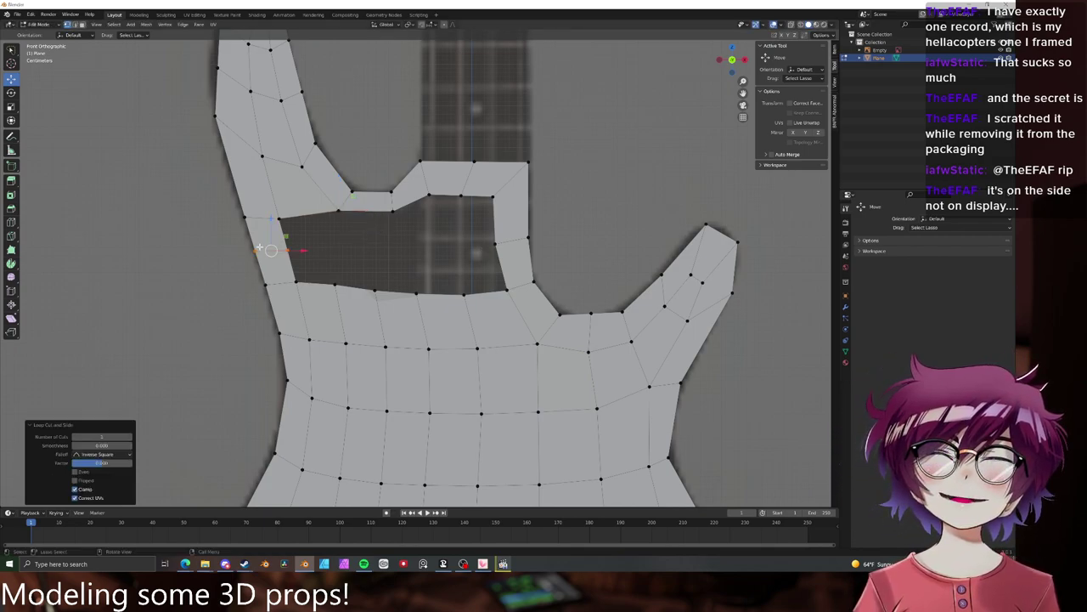
{"action": "left_click", "coordinate": [289, 268]}
{"action": "left_click", "coordinate": [290, 241]}
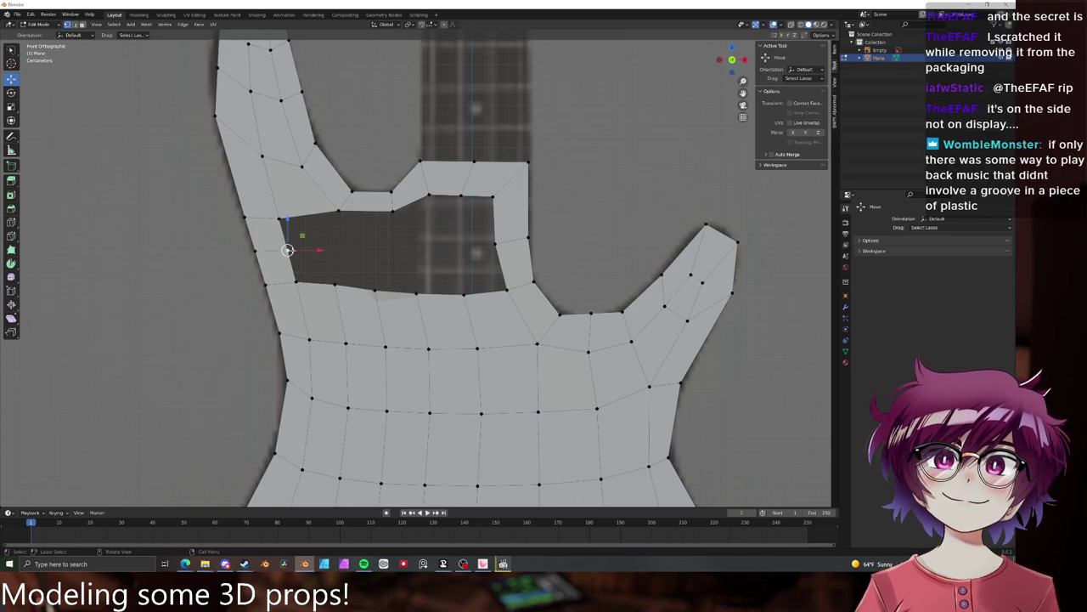
- Extrude the new loop cut's inner vertex across the hole in four segments and connect the last one to the opposite border vertex
{"action": "key", "text": "e"}
{"action": "left_click", "coordinate": [353, 250]}
{"action": "key", "text": "e"}
{"action": "left_click", "coordinate": [397, 250]}
{"action": "key", "text": "e"}
{"action": "left_click", "coordinate": [438, 252]}
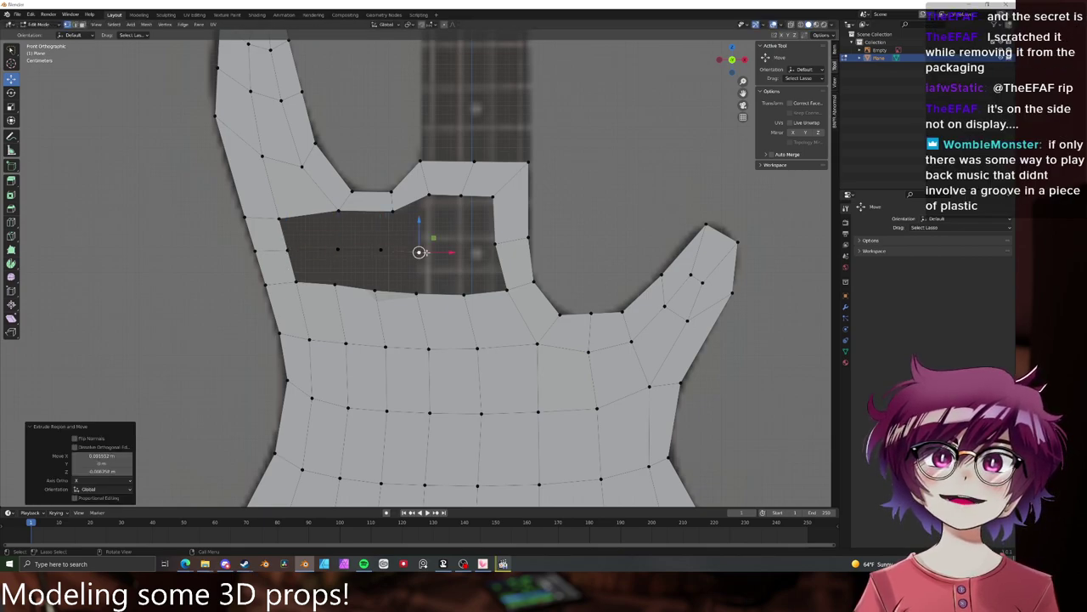
{"action": "key", "text": "e"}
{"action": "left_click", "coordinate": [481, 251]}
{"action": "left_click", "coordinate": [495, 245], "text": "shift"}
{"action": "key", "text": "f"}
{"action": "key", "text": "alt+a"}
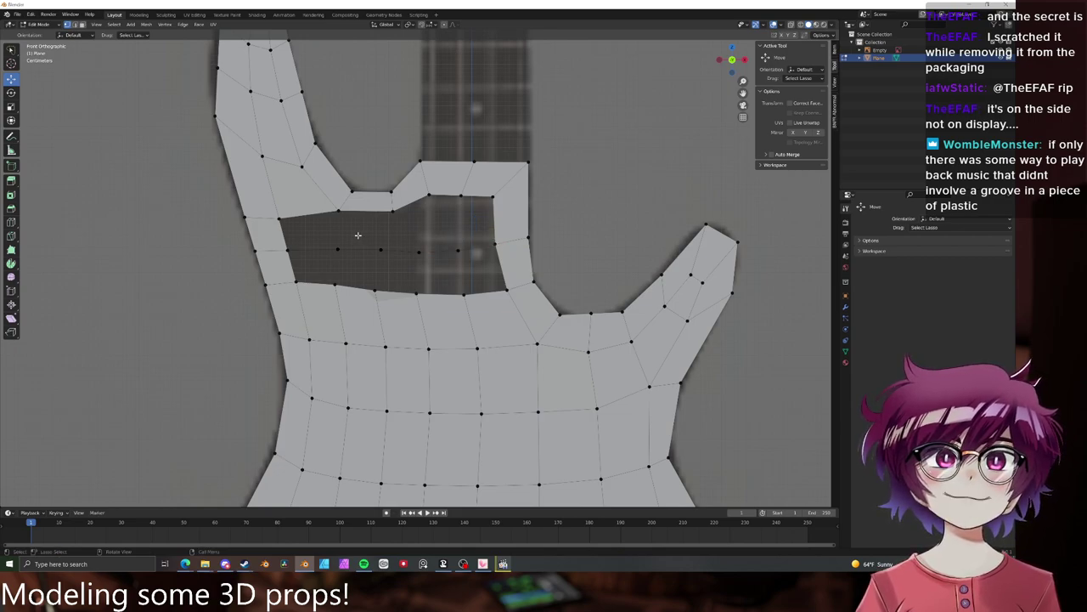
- Fill the gap between the extruded vertex row and the mesh below it with a row of quads
{"action": "mouse_move", "coordinate": [287, 247]}
{"action": "left_mouse_down"}
{"action": "mouse_move", "coordinate": [292, 275]}
{"action": "mouse_move", "coordinate": [340, 242]}
{"action": "mouse_move", "coordinate": [289, 248]}
{"action": "left_mouse_up"}
{"action": "left_click", "coordinate": [288, 251]}
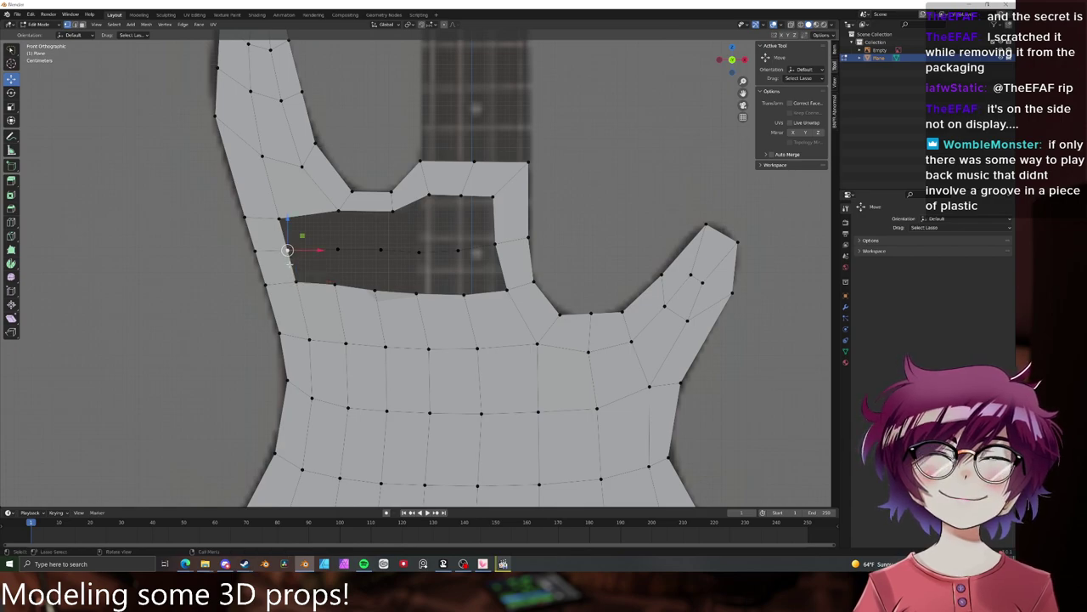
{"action": "left_click_drag", "start_coordinate": [287, 250], "coordinate": [378, 270]}
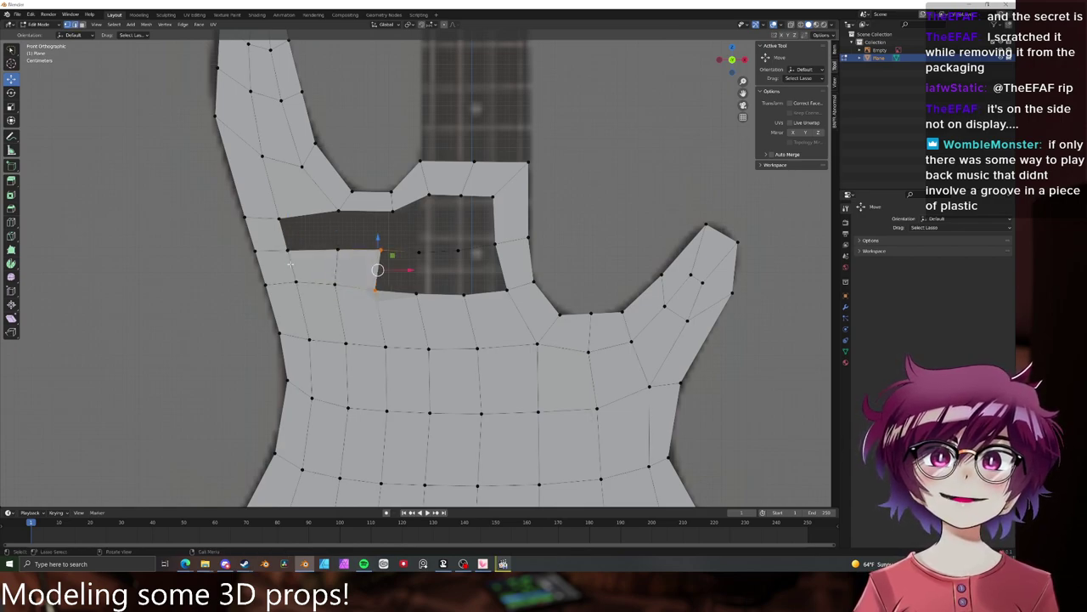
{"action": "key", "text": "f"}
{"action": "key", "text": "f"}
{"action": "key", "text": "f"}
{"action": "key", "text": "f"}
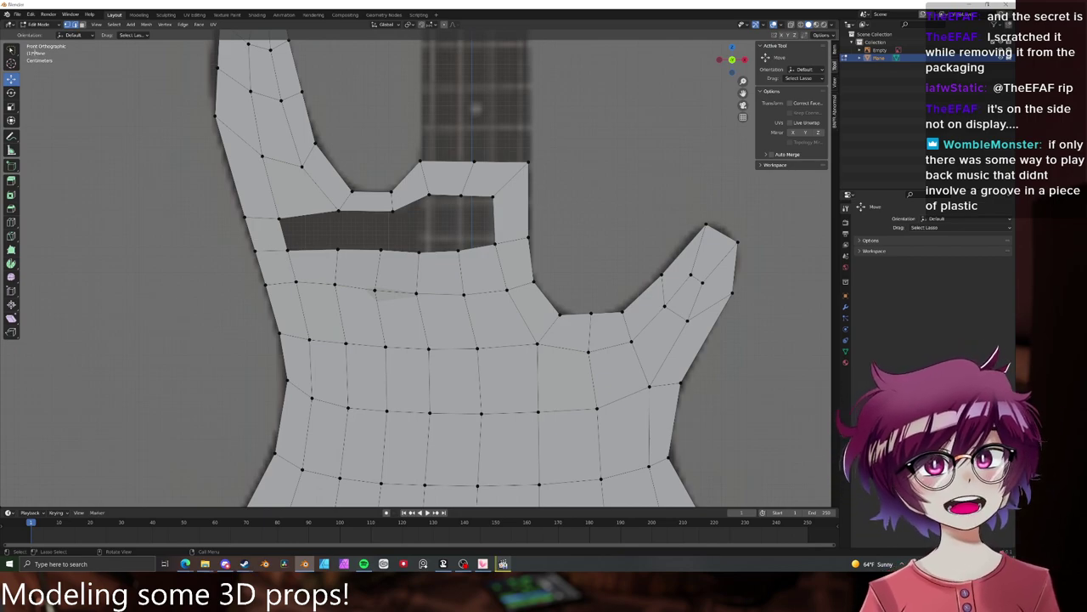
- Start saving the file under a new name and browse to the Bass folder under Props\Instruments
{"action": "left_click", "coordinate": [17, 15]}
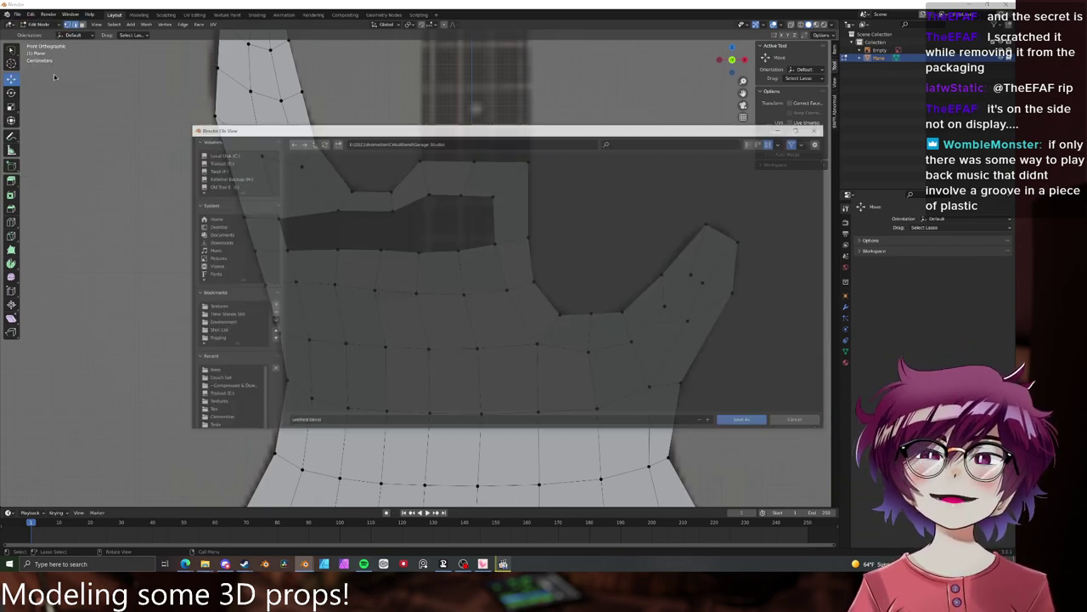
{"action": "left_click", "coordinate": [51, 75]}
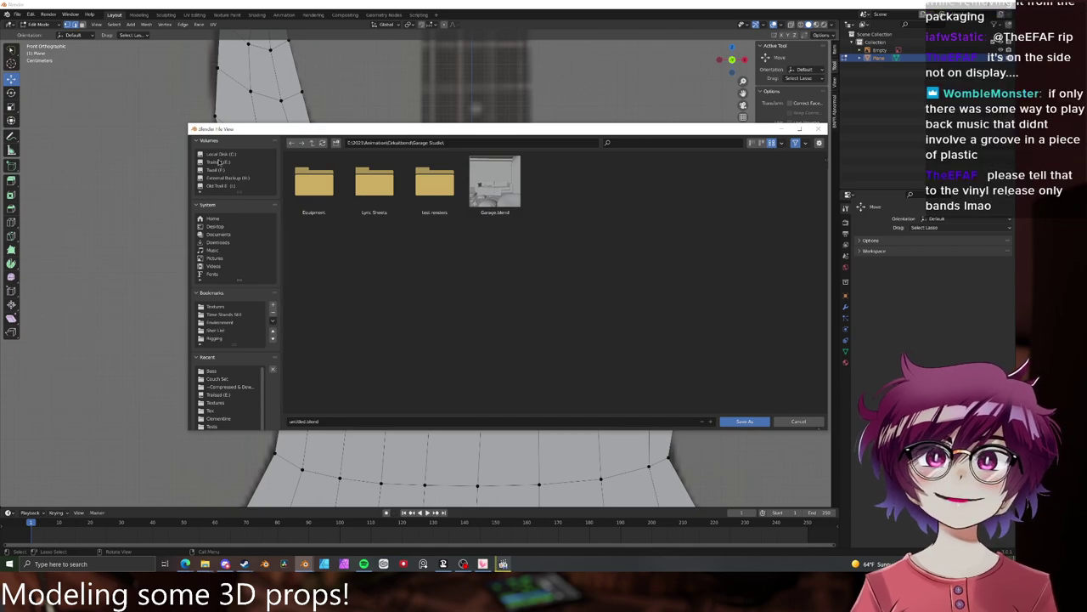
{"action": "left_click", "coordinate": [219, 161]}
{"action": "double_click", "coordinate": [495, 183]}
{"action": "double_click", "coordinate": [310, 186]}
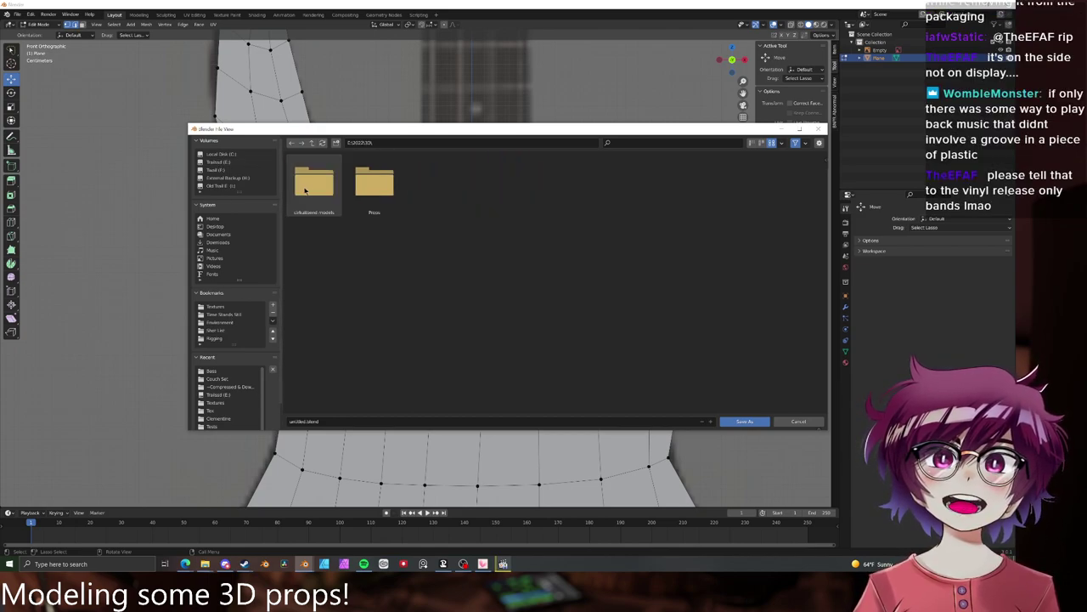
{"action": "double_click", "coordinate": [375, 182]}
{"action": "left_click", "coordinate": [212, 371]}
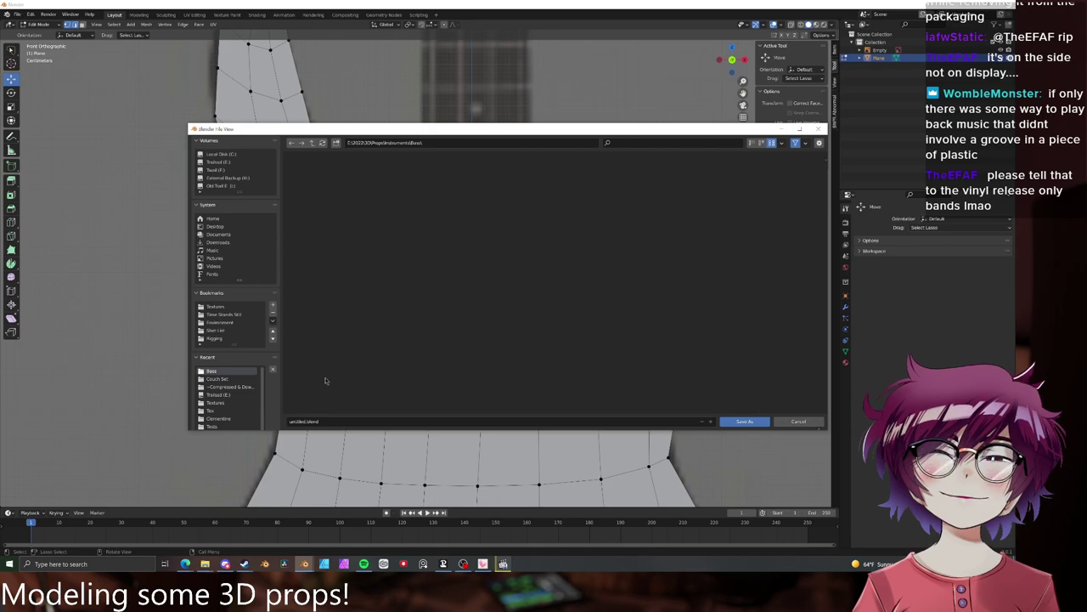
- Name the file Walnut Bass.blend and save it
{"action": "left_click", "coordinate": [304, 421]}
{"action": "left_click", "coordinate": [307, 421]}
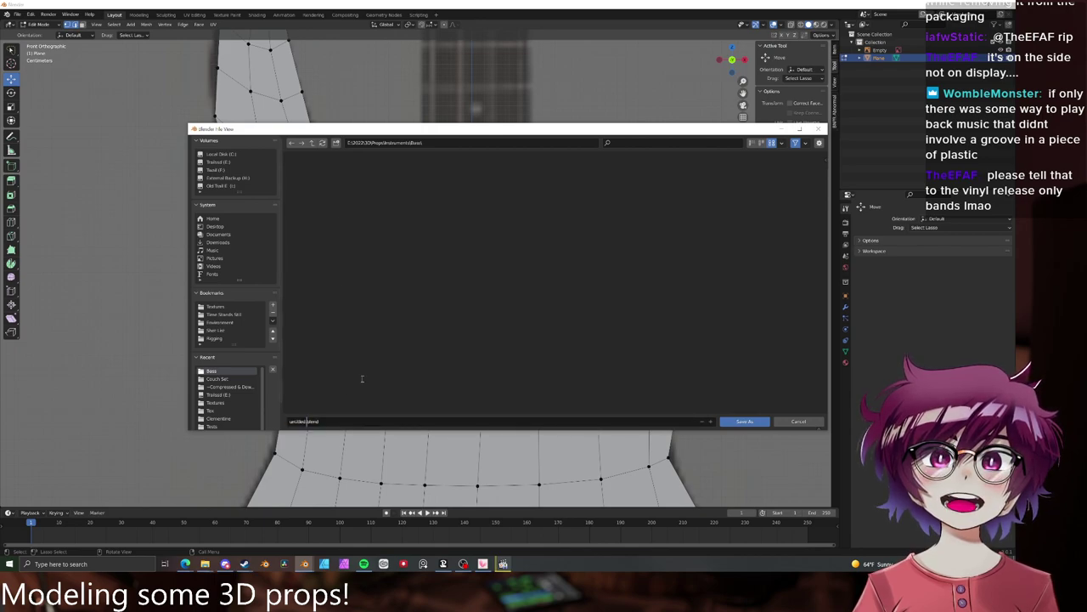
{"action": "key", "text": "BackSpace"}
{"action": "key", "text": "BackSpace"}
{"action": "key", "text": "BackSpace"}
{"action": "key", "text": "BackSpace"}
{"action": "key", "text": "BackSpace"}
{"action": "key", "text": "BackSpace"}
{"action": "key", "text": "BackSpace"}
{"action": "key", "text": "BackSpace"}
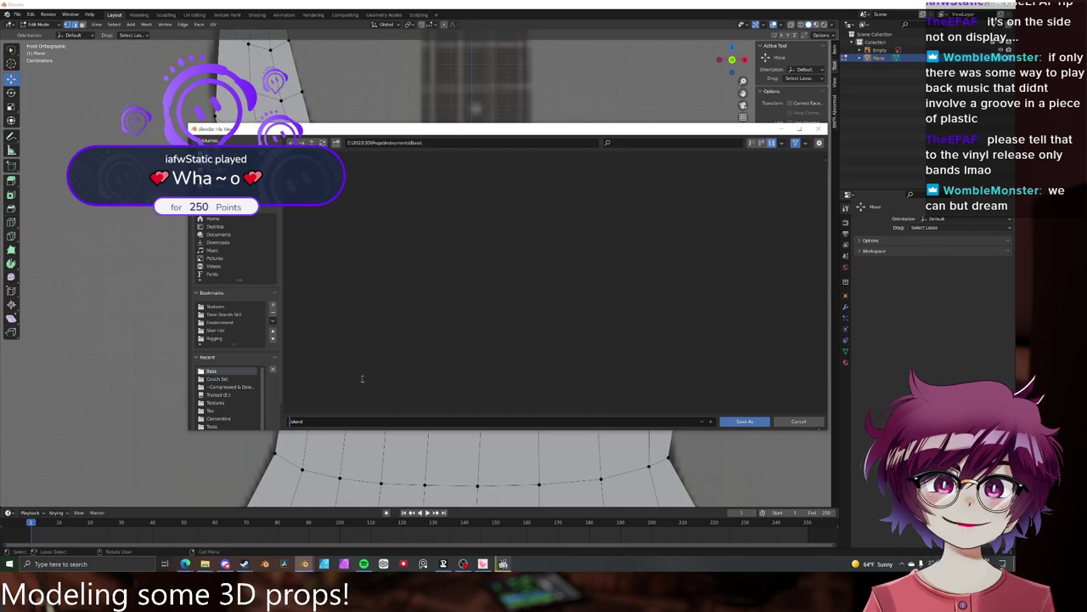
{"action": "type", "text": "Walnut Bass"}
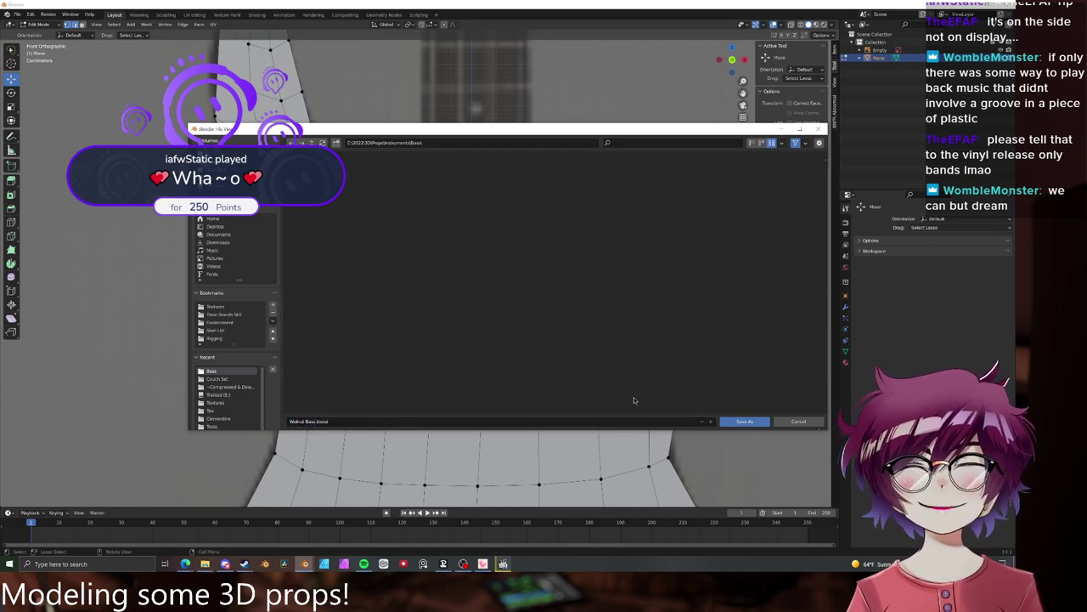
{"action": "key", "text": "Return"}
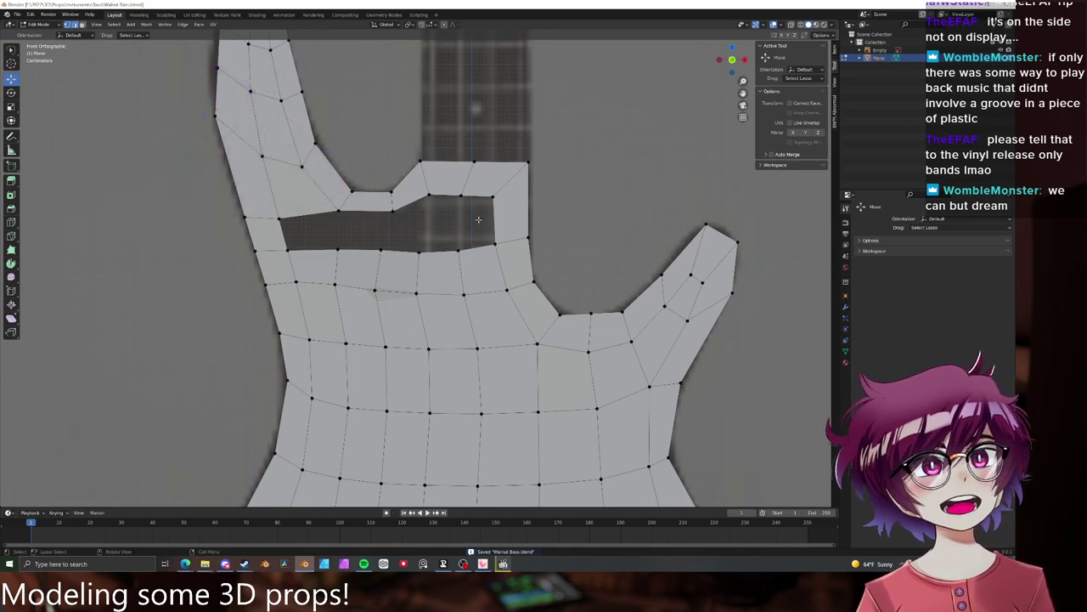
- Fill the remaining gap between the extruded vertex row and the neck joint strip with a row of quads
{"action": "left_click", "coordinate": [281, 220]}
{"action": "key", "text": "f"}
{"action": "key", "text": "ctrl+z"}
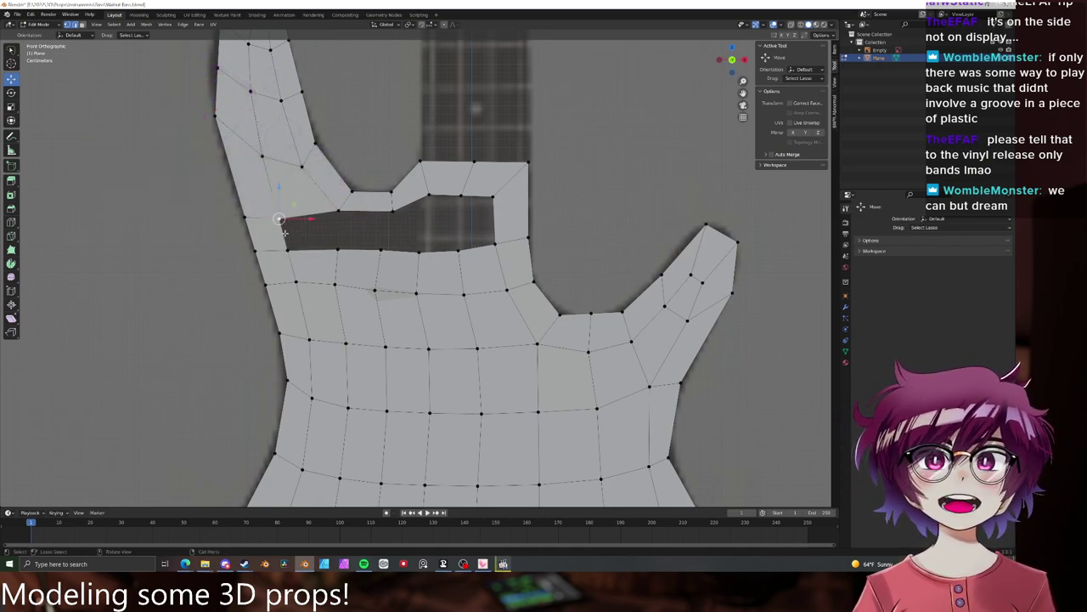
{"action": "left_click", "coordinate": [284, 234]}
{"action": "left_click_drag", "start_coordinate": [283, 233], "coordinate": [493, 221]}
{"action": "key", "text": "alt+a"}
- Move the two interior vertices just below the neck joint slightly down to even out the quads
{"action": "left_click", "coordinate": [429, 196]}
{"action": "left_click_drag", "start_coordinate": [428, 196], "coordinate": [461, 203]}
{"action": "key", "text": "alt+a"}
{"action": "left_click", "coordinate": [462, 197]}
{"action": "key", "text": "alt+a"}
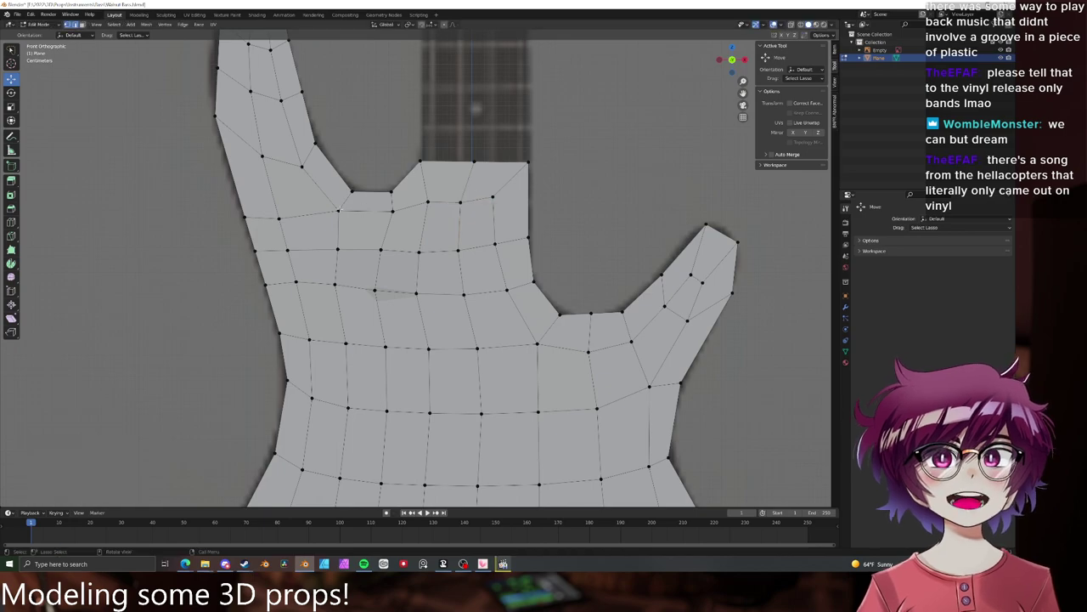
{"action": "left_click", "coordinate": [340, 212]}
{"action": "scroll", "coordinate": [348, 216], "scroll_direction": "down", "scroll_amount": 3}
{"action": "scroll", "coordinate": [348, 216], "scroll_direction": "up", "scroll_amount": 1}
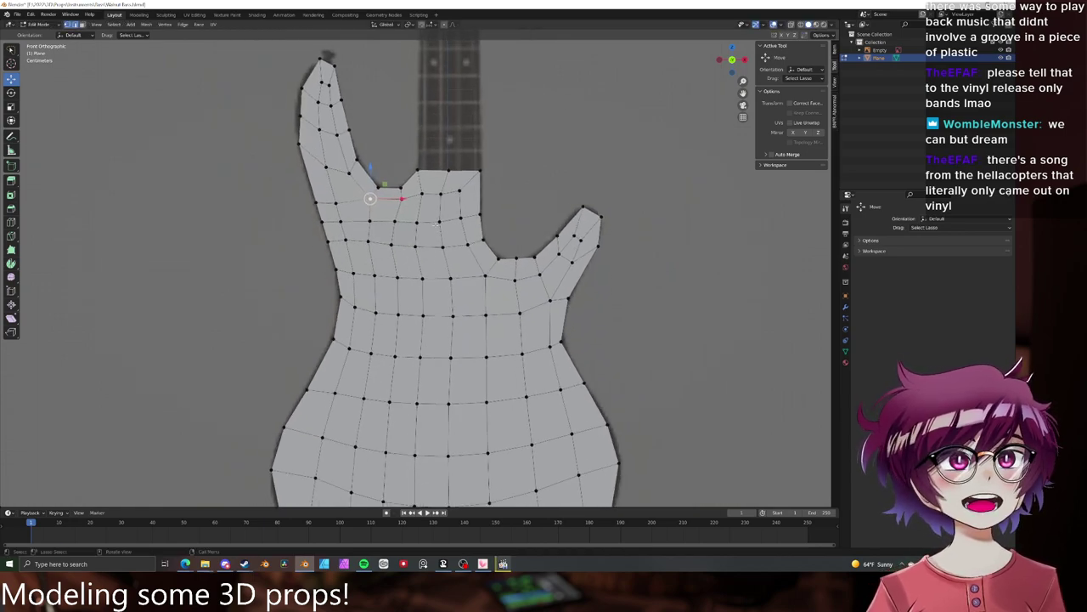
{"action": "scroll", "coordinate": [436, 224], "scroll_direction": "down", "scroll_amount": 2}
{"action": "left_click", "coordinate": [447, 216], "text": "ctrl"}
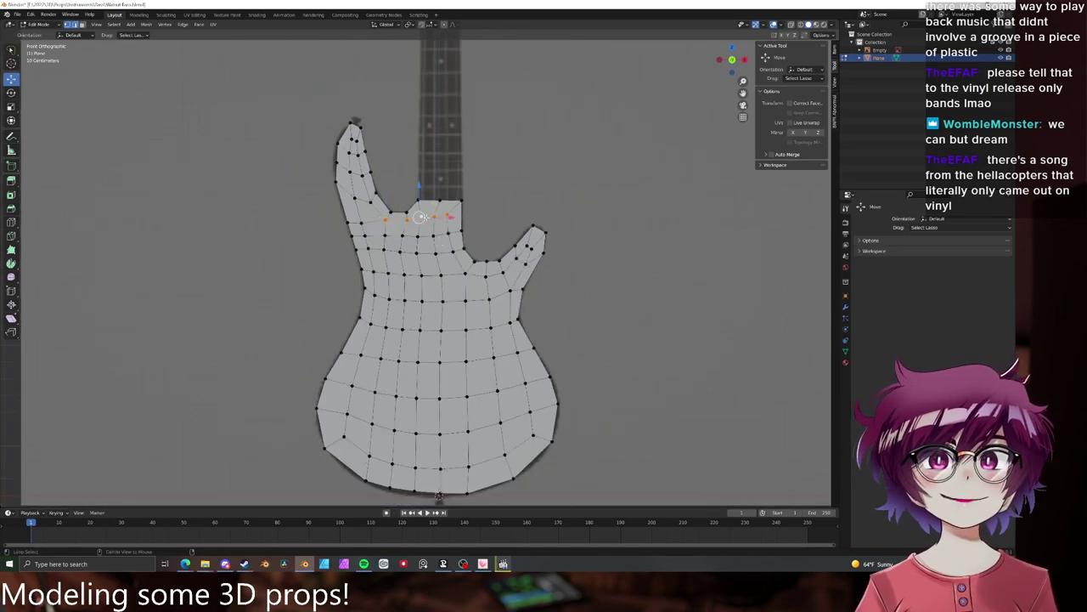
- Smooth all vertices inside the outer face loop with smoothing 0.5 and 2 repeats, and check the body's silhouette in Object Mode
{"action": "key", "text": "3"}
{"action": "left_click", "coordinate": [388, 216], "text": "alt"}
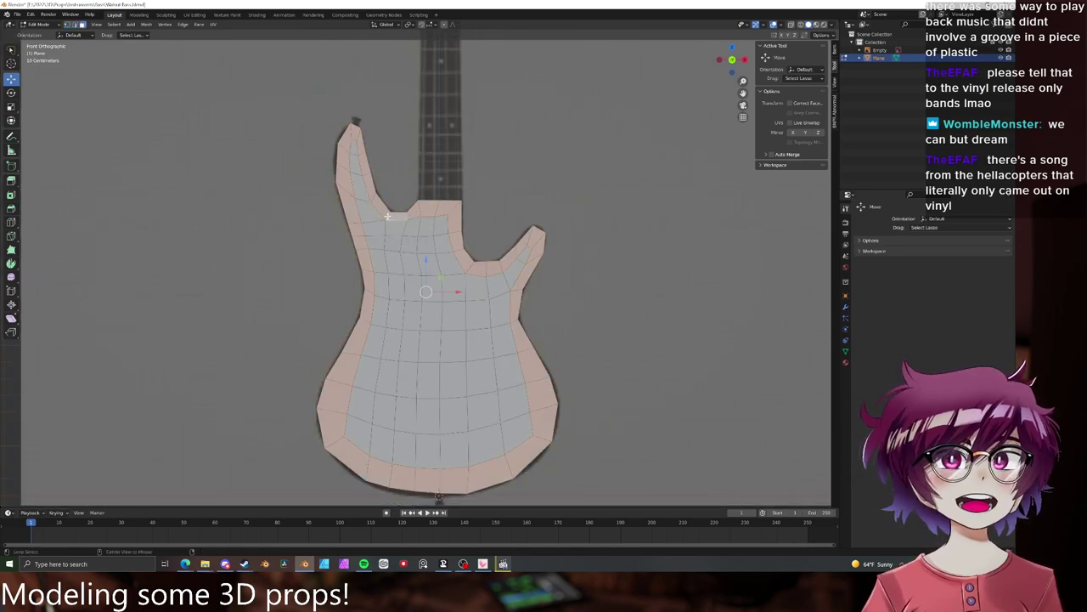
{"action": "left_click", "coordinate": [114, 24]}
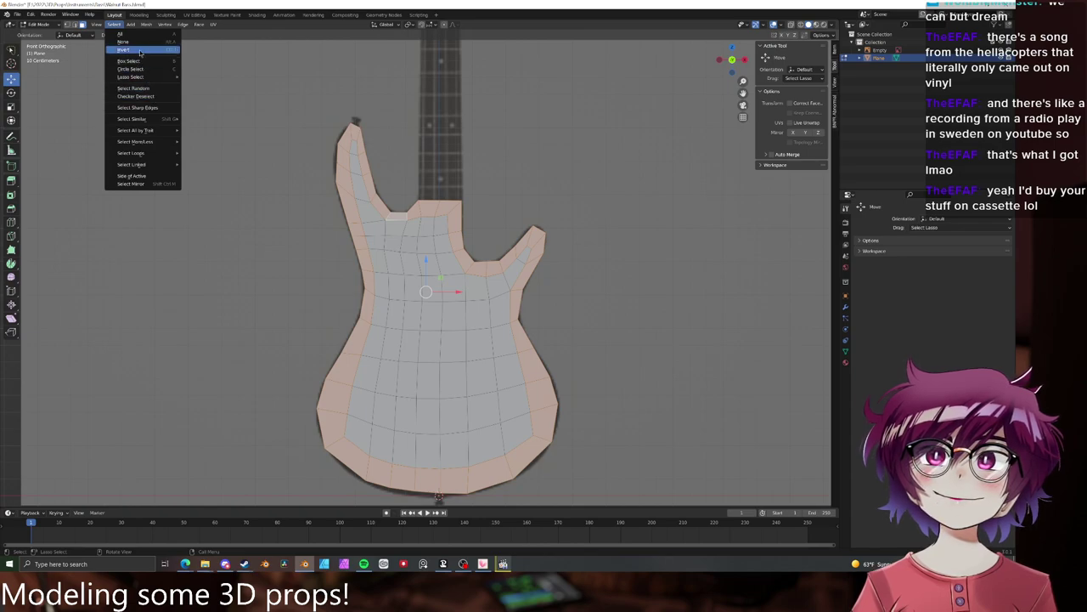
{"action": "left_click", "coordinate": [127, 50]}
{"action": "key", "text": "1"}
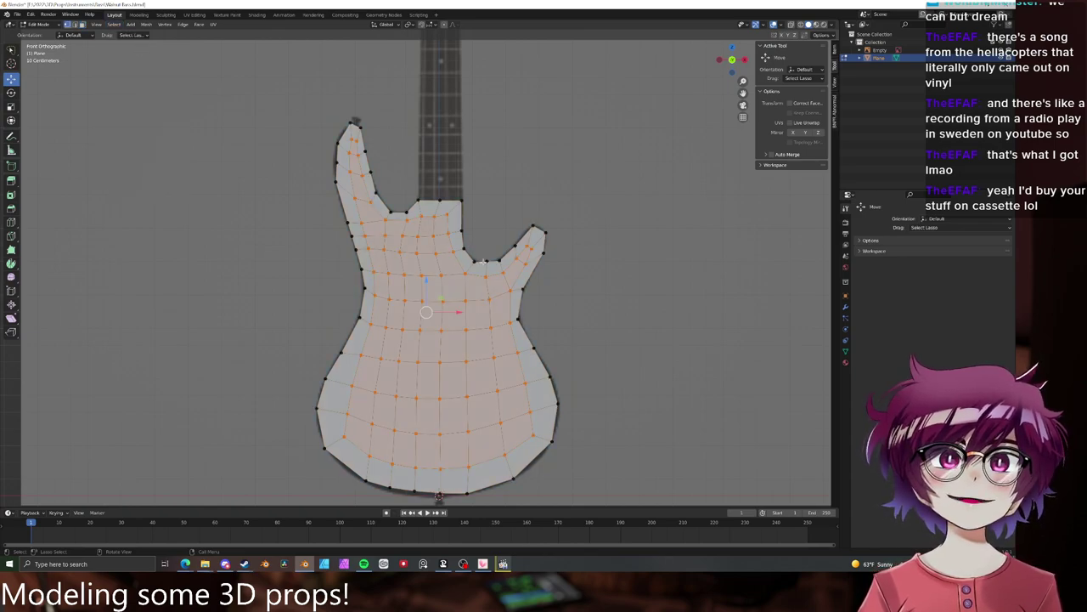
{"action": "right_click", "coordinate": [484, 266]}
{"action": "left_click", "coordinate": [484, 264]}
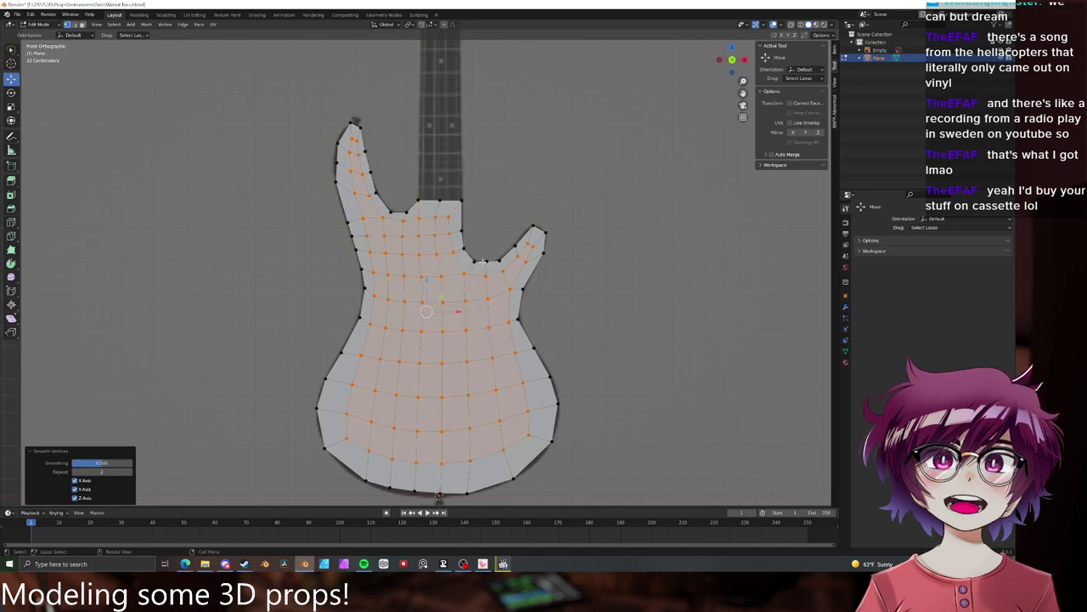
{"action": "key", "text": "Tab"}
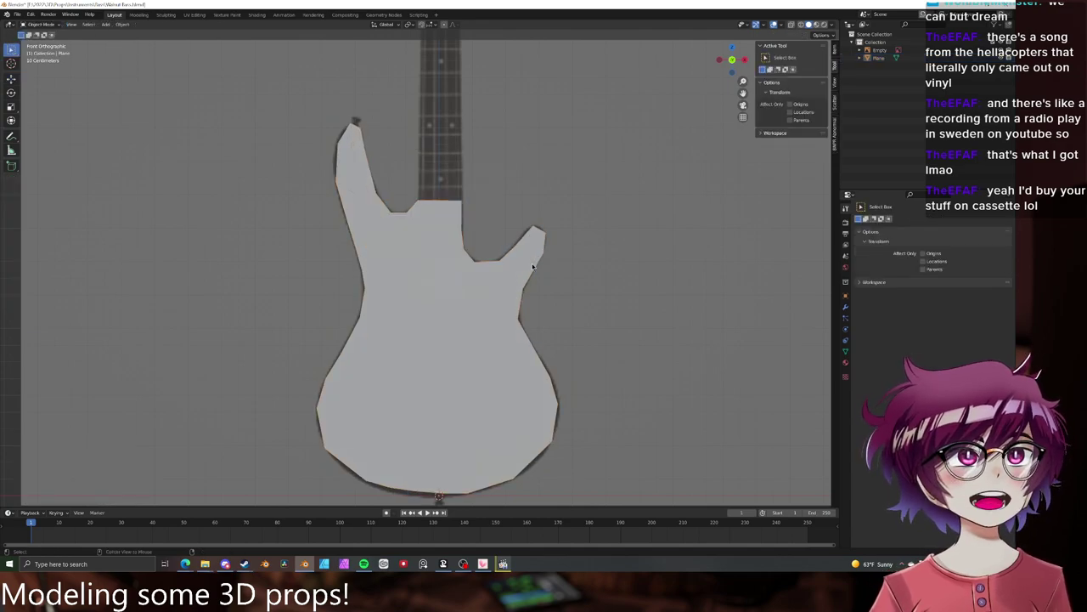
{"action": "scroll", "coordinate": [525, 192], "scroll_direction": "down", "scroll_amount": 2}
{"action": "scroll", "coordinate": [503, 296], "scroll_direction": "up", "scroll_amount": 2}
{"action": "key", "text": "Tab"}
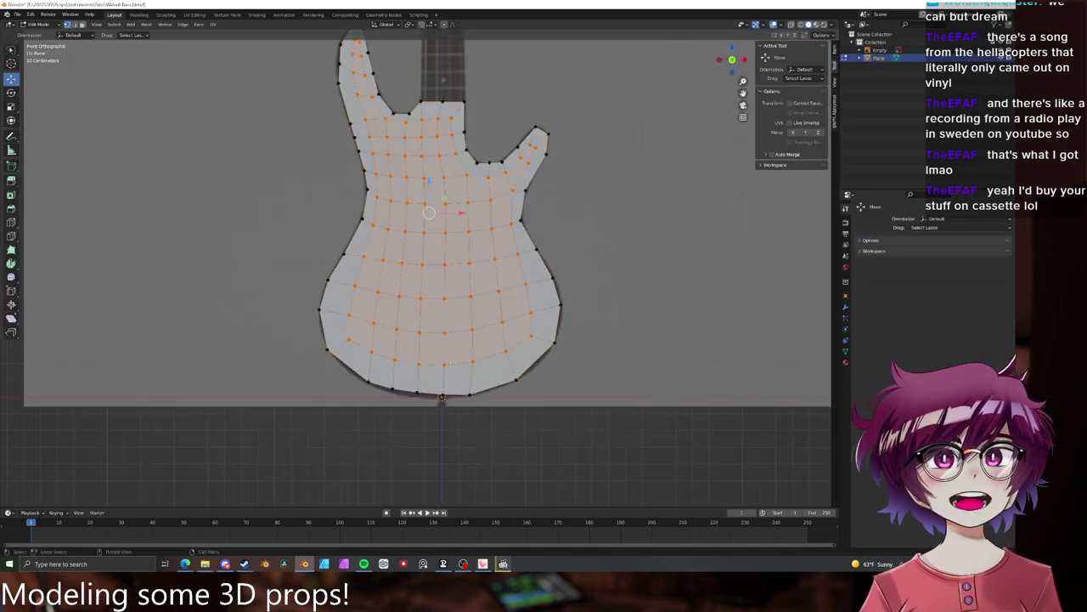
- Reposition the bottom rim vertices left of the end pin outward so they follow the reference outline with even spacing
{"action": "scroll", "coordinate": [423, 361], "scroll_direction": "up", "scroll_amount": 3}
{"action": "left_click", "coordinate": [423, 374]}
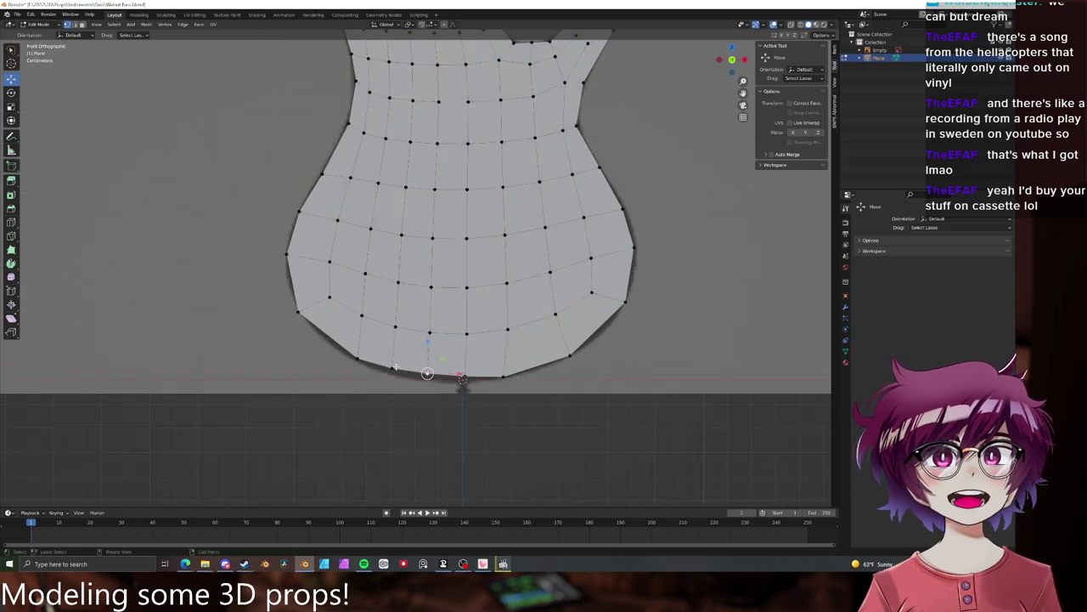
{"action": "left_click", "coordinate": [392, 370], "text": "ctrl"}
{"action": "key", "text": "r"}
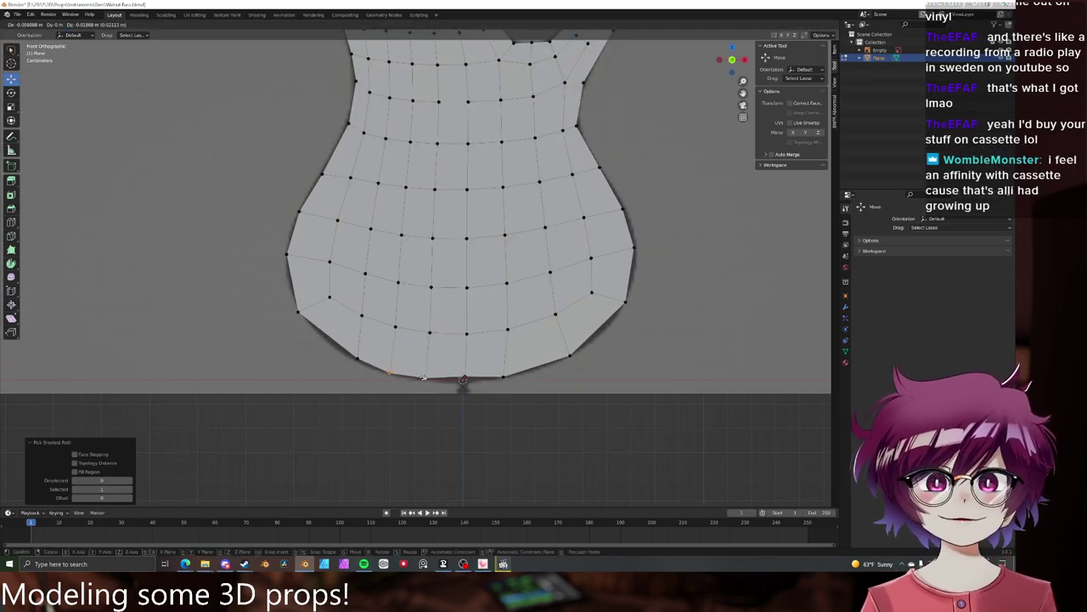
{"action": "left_click", "coordinate": [439, 349]}
{"action": "key", "text": "g"}
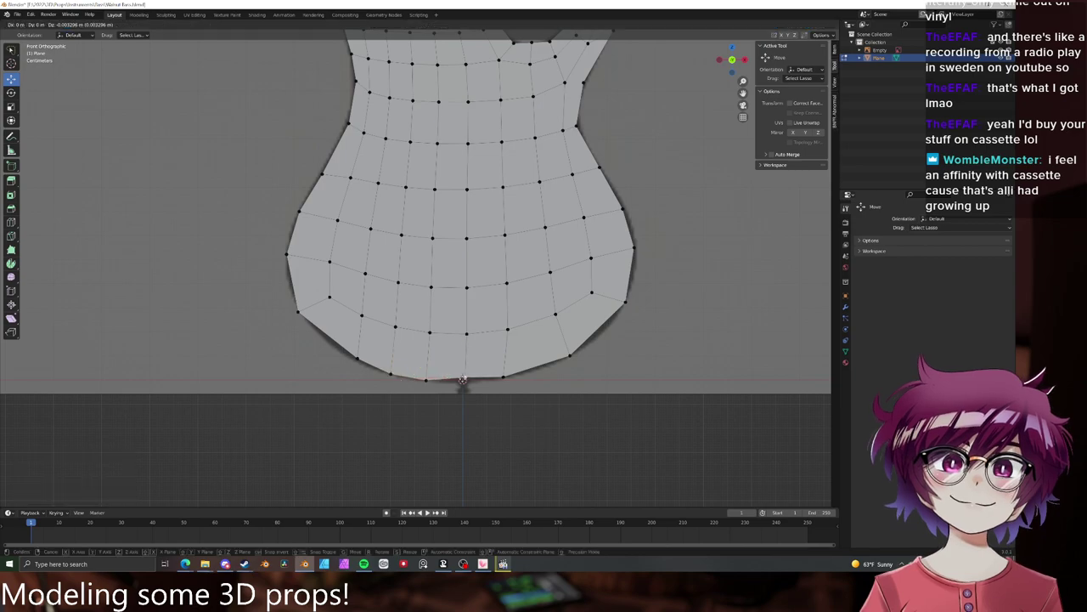
{"action": "left_click", "coordinate": [381, 362]}
{"action": "key", "text": "g"}
{"action": "key", "text": "g"}
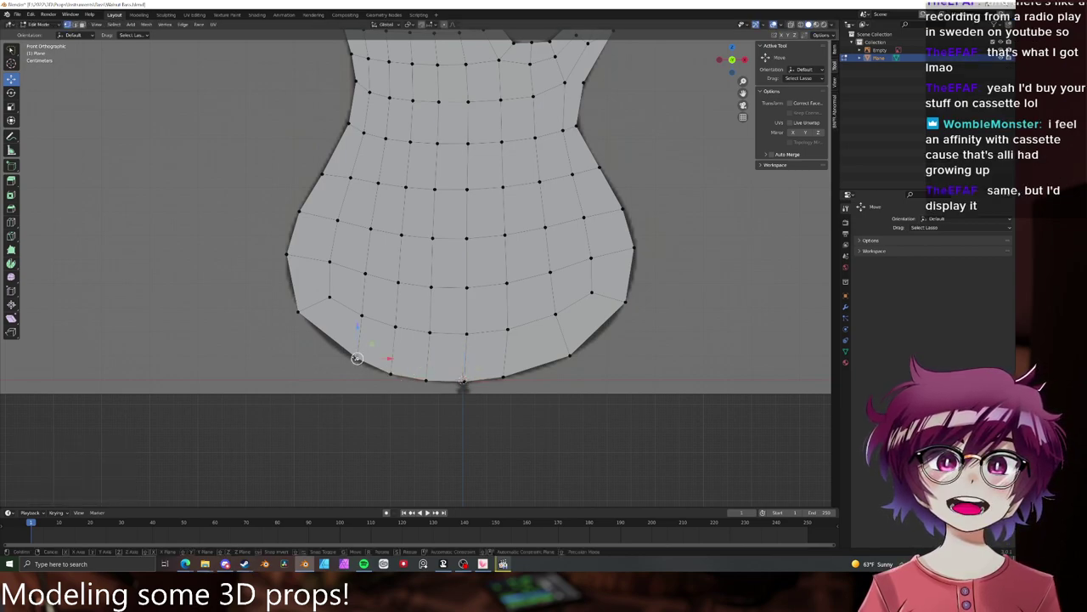
{"action": "left_click", "coordinate": [348, 350]}
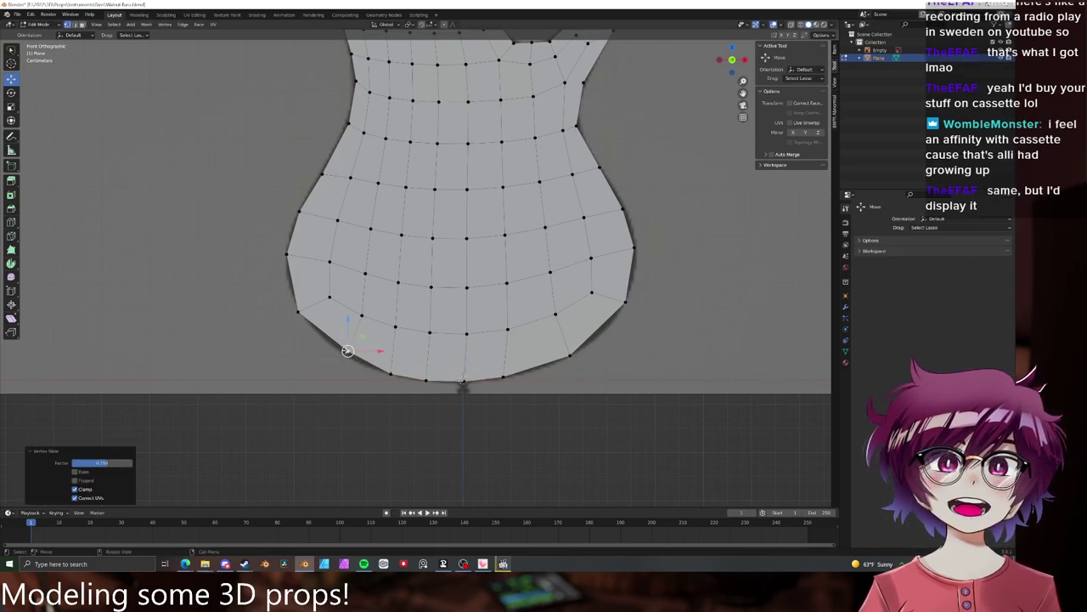
- Slide the two bottom rim vertices right of the end pin outward along their edges to match the curve
{"action": "left_click", "coordinate": [572, 355]}
{"action": "key", "text": "g"}
{"action": "key", "text": "g"}
{"action": "left_click", "coordinate": [573, 353]}
{"action": "left_click", "coordinate": [504, 377]}
{"action": "key", "text": "g"}
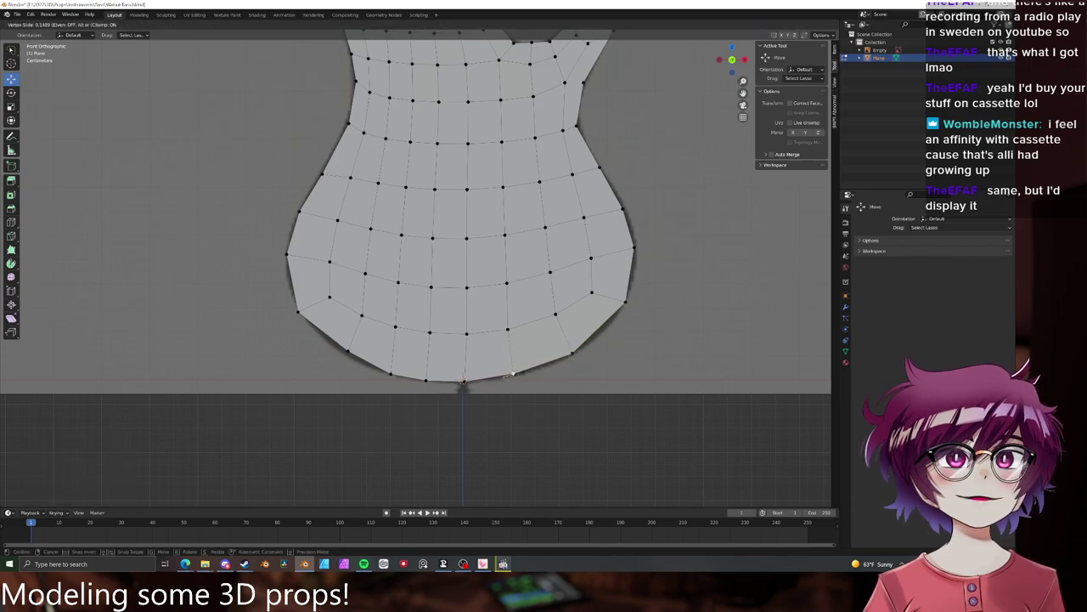
{"action": "left_click", "coordinate": [517, 375]}
- Adjust the rim vertex at the end pin and slide its lower-left and lower-right neighbours to even out the bottom curve
{"action": "key", "text": "g"}
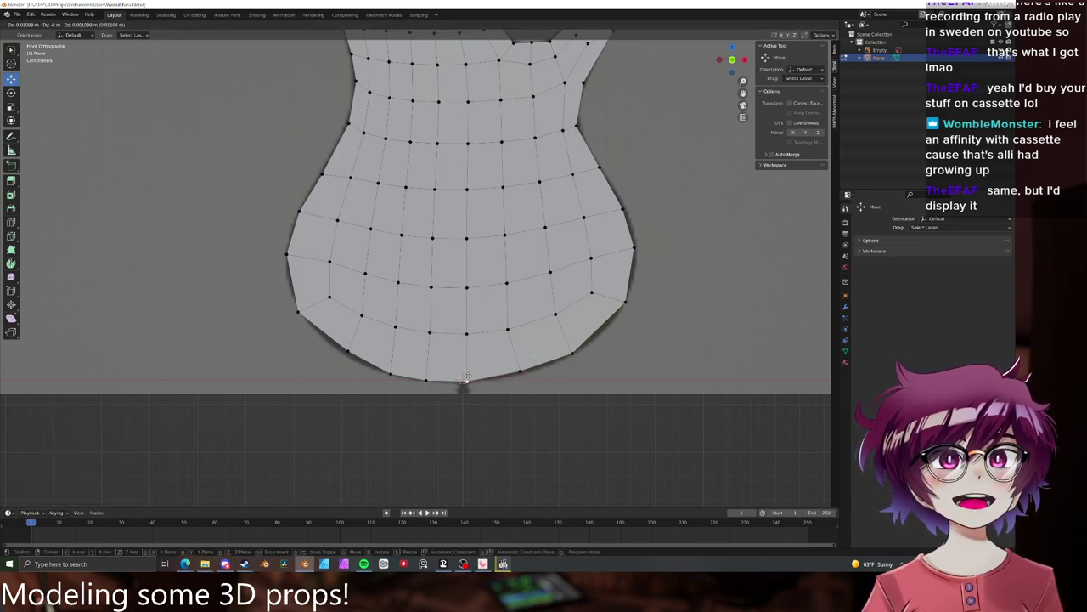
{"action": "left_click", "coordinate": [463, 380]}
{"action": "key", "text": "g"}
{"action": "key", "text": "g"}
{"action": "left_click", "coordinate": [387, 370]}
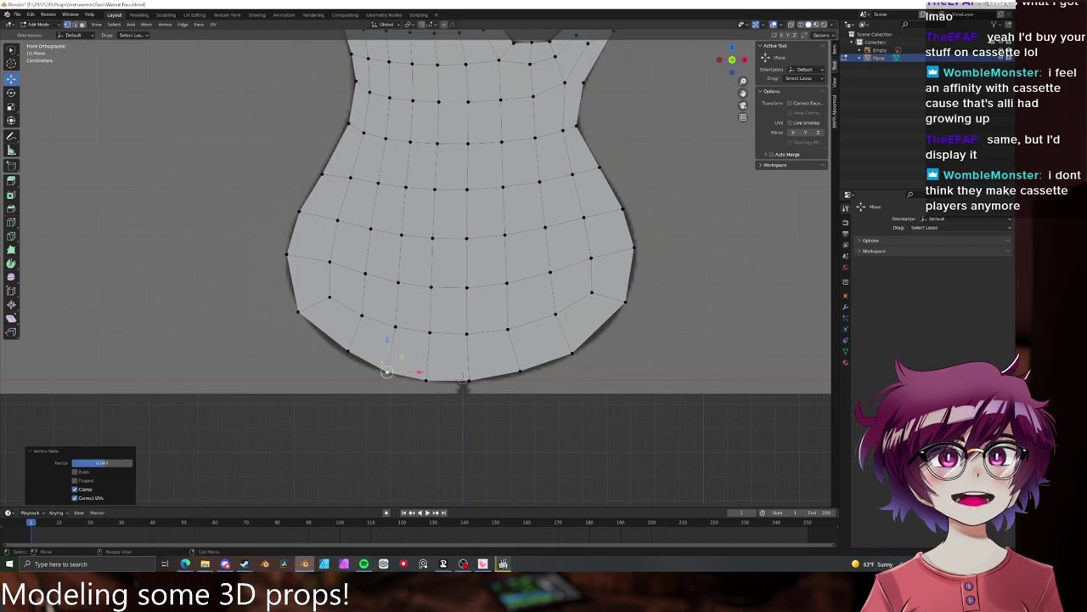
{"action": "left_click", "coordinate": [576, 357]}
{"action": "key", "text": "g"}
{"action": "key", "text": "g"}
{"action": "left_click", "coordinate": [579, 352]}
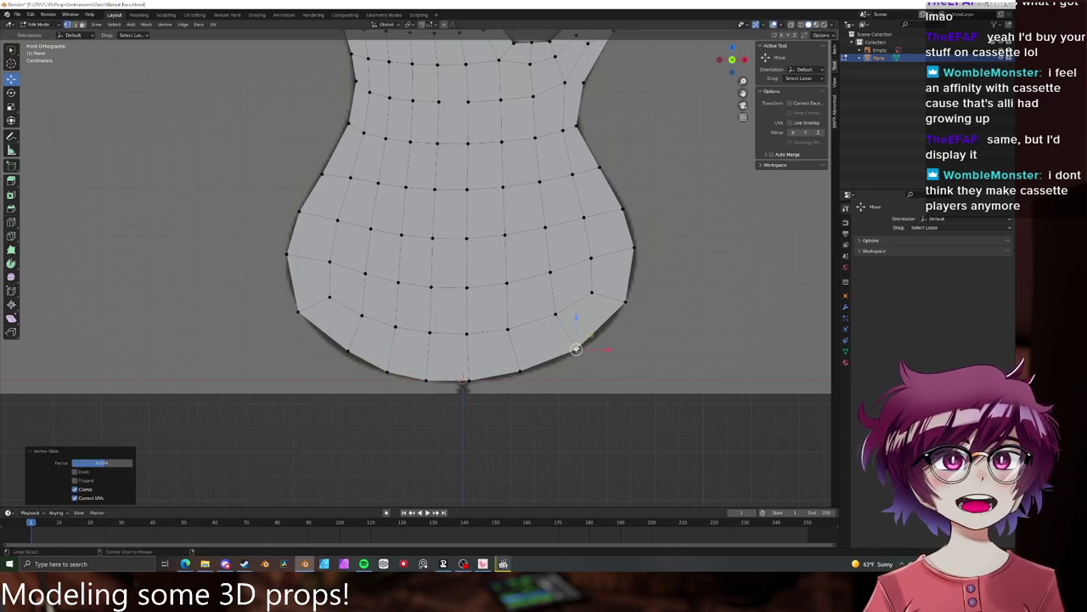
{"action": "key", "text": "alt+a"}
{"action": "middle_click_drag", "start_coordinate": [551, 334], "coordinate": [536, 402], "text": "shift"}
{"action": "scroll", "coordinate": [536, 402], "scroll_direction": "down", "scroll_amount": 3}
{"action": "scroll", "coordinate": [536, 403], "scroll_direction": "up", "scroll_amount": 2}
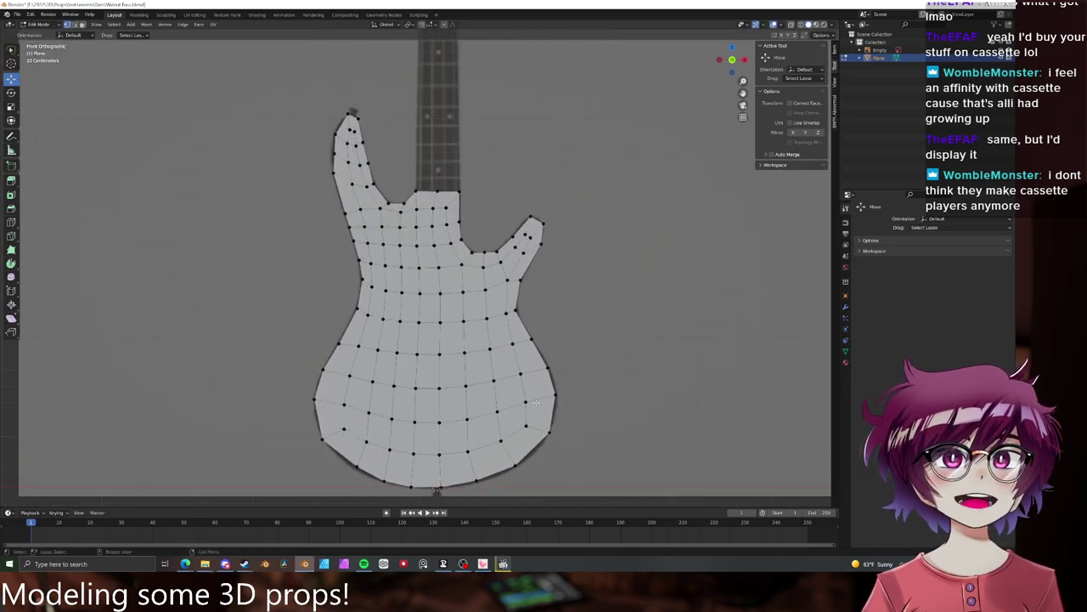
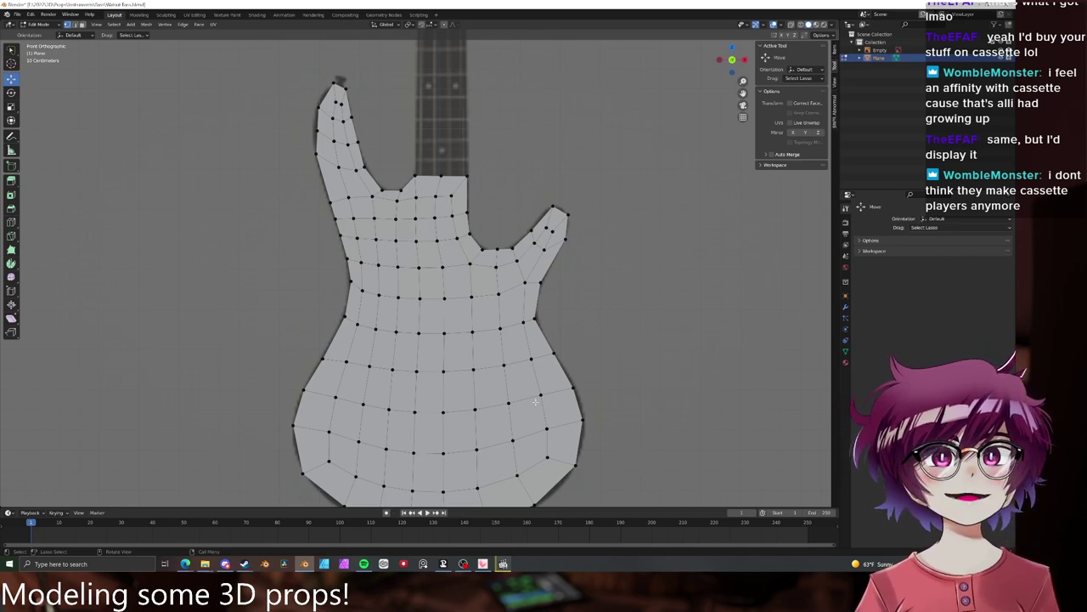
- Add one centred loop cut across the base of the long upper horn
{"action": "key", "text": "ctrl+r"}
{"action": "left_click", "coordinate": [361, 184]}
{"action": "right_click", "coordinate": [361, 185]}
{"action": "key", "text": "alt+a"}
{"action": "scroll", "coordinate": [389, 189], "scroll_direction": "down", "scroll_amount": 1}
{"action": "scroll", "coordinate": [386, 188], "scroll_direction": "up", "scroll_amount": 2}
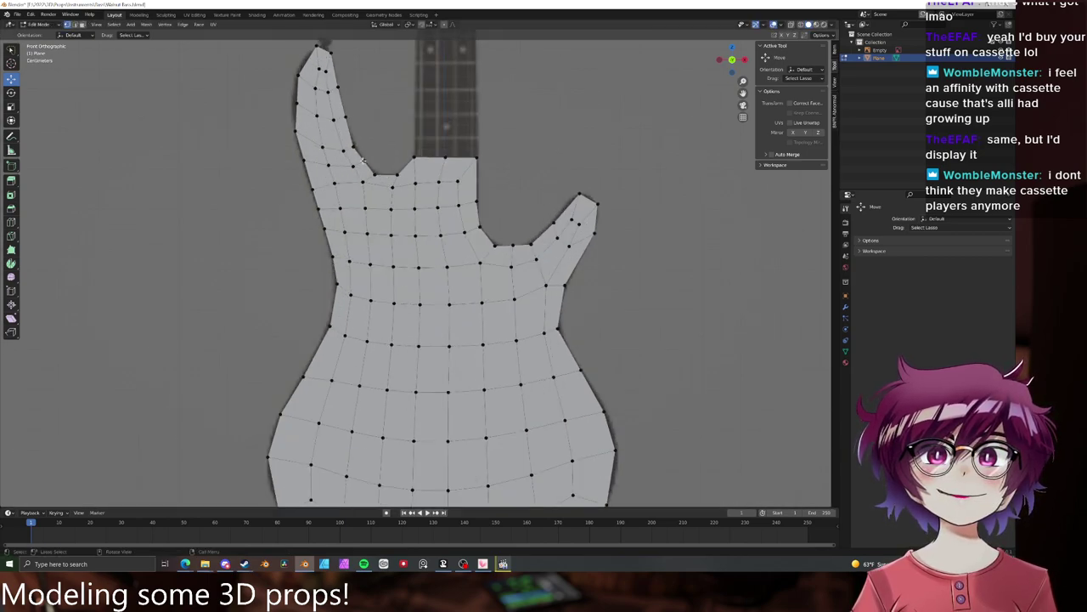
- Nudge the new loop's rim vertex and the adjacent vertex at the long horn's inner bend onto the reference outline
{"action": "left_click", "coordinate": [364, 160]}
{"action": "key", "text": "g"}
{"action": "left_click", "coordinate": [362, 160]}
{"action": "left_click", "coordinate": [356, 168]}
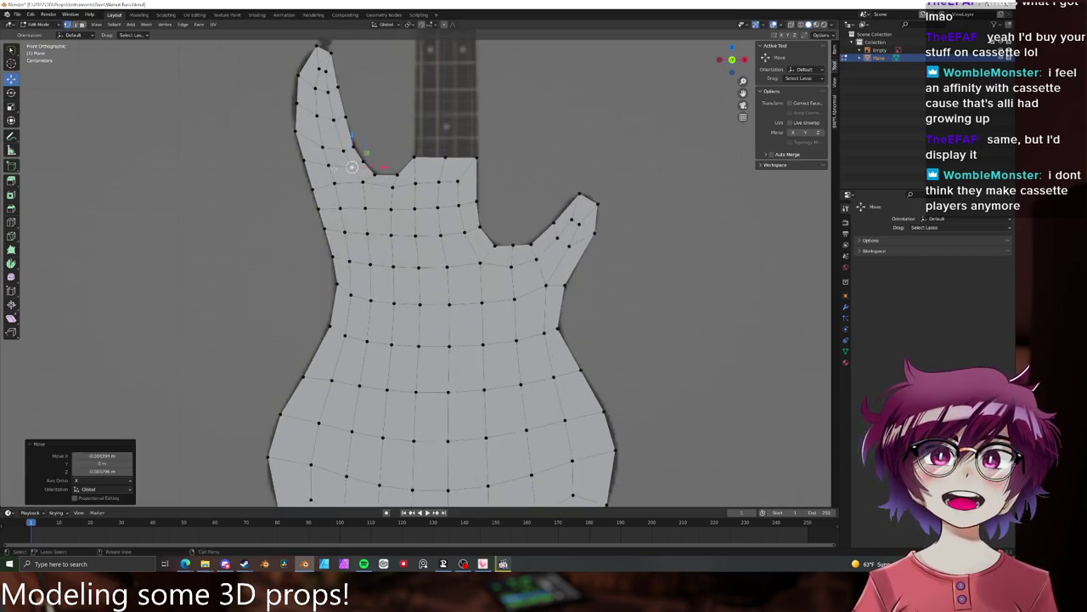
{"action": "left_click", "coordinate": [377, 175]}
{"action": "key", "text": "g"}
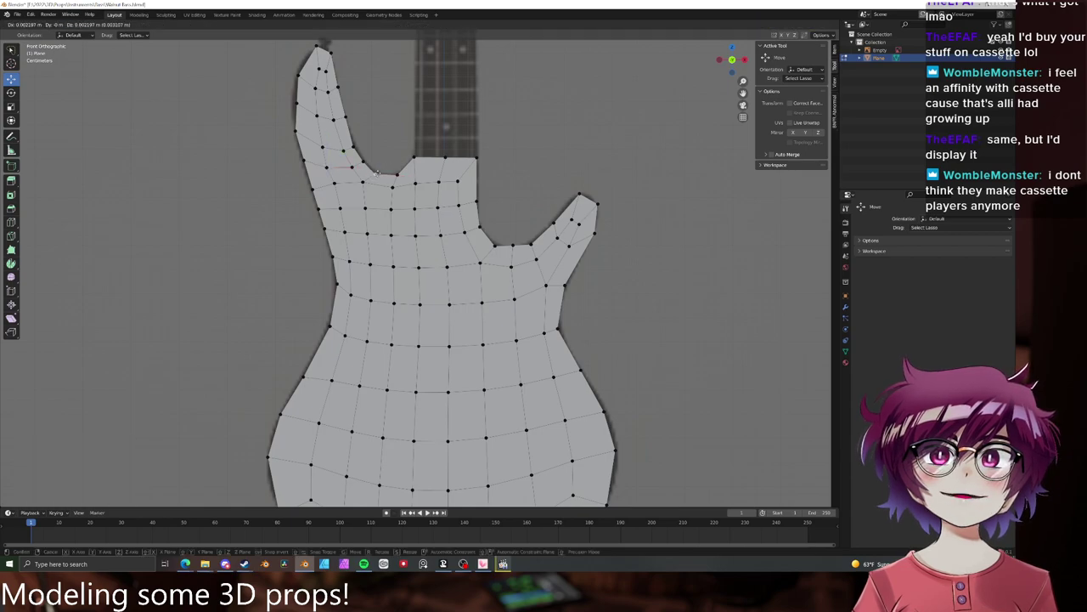
{"action": "left_click", "coordinate": [376, 174]}
{"action": "left_click", "coordinate": [397, 174]}
{"action": "left_click", "coordinate": [415, 159]}
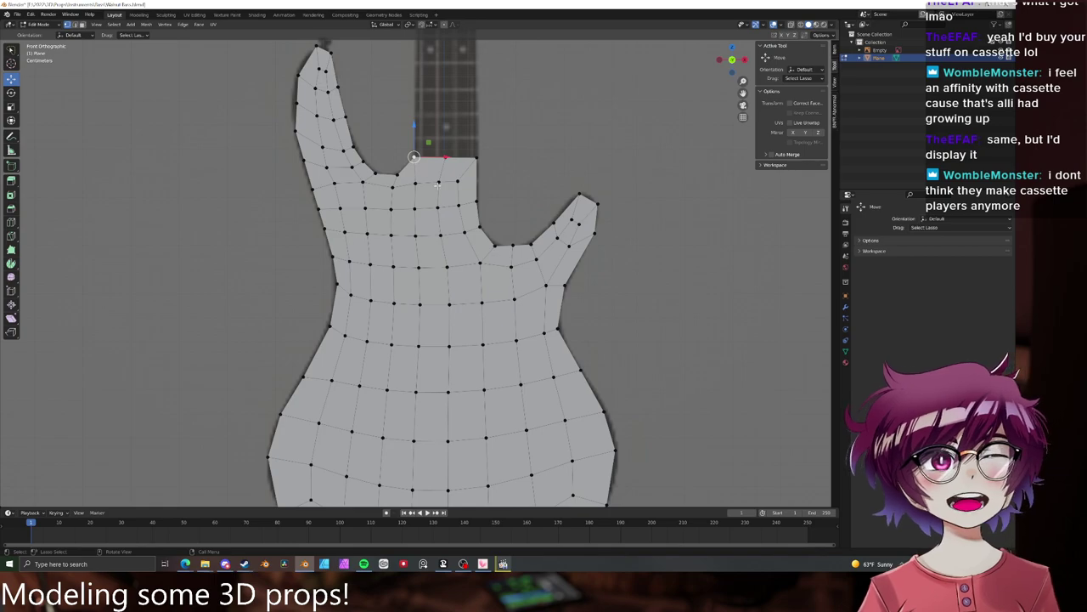
{"action": "scroll", "coordinate": [415, 169], "scroll_direction": "down", "scroll_amount": 1}
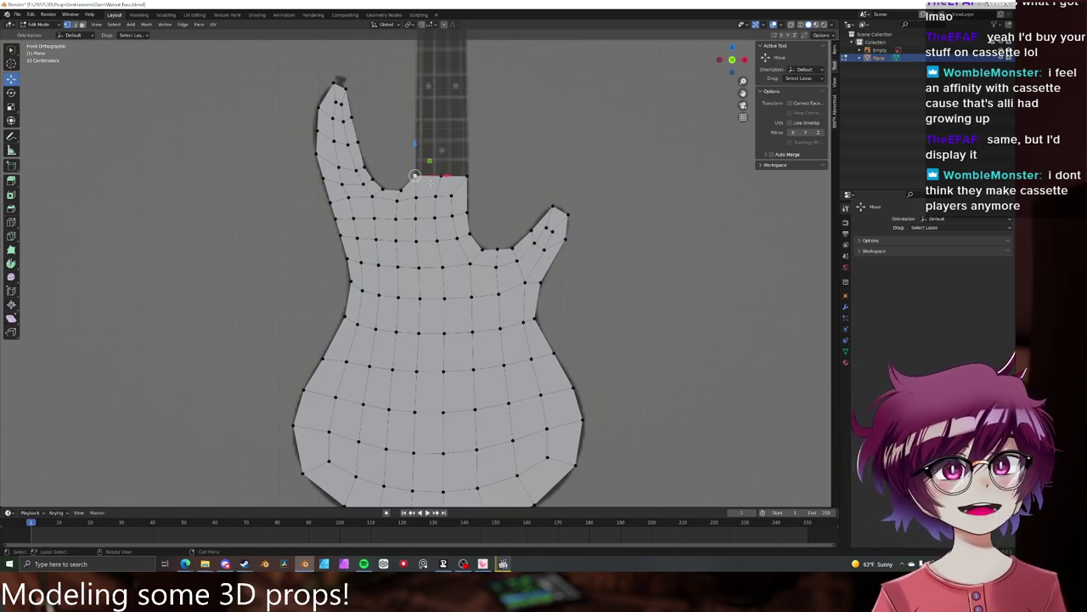
{"action": "left_click", "coordinate": [466, 176]}
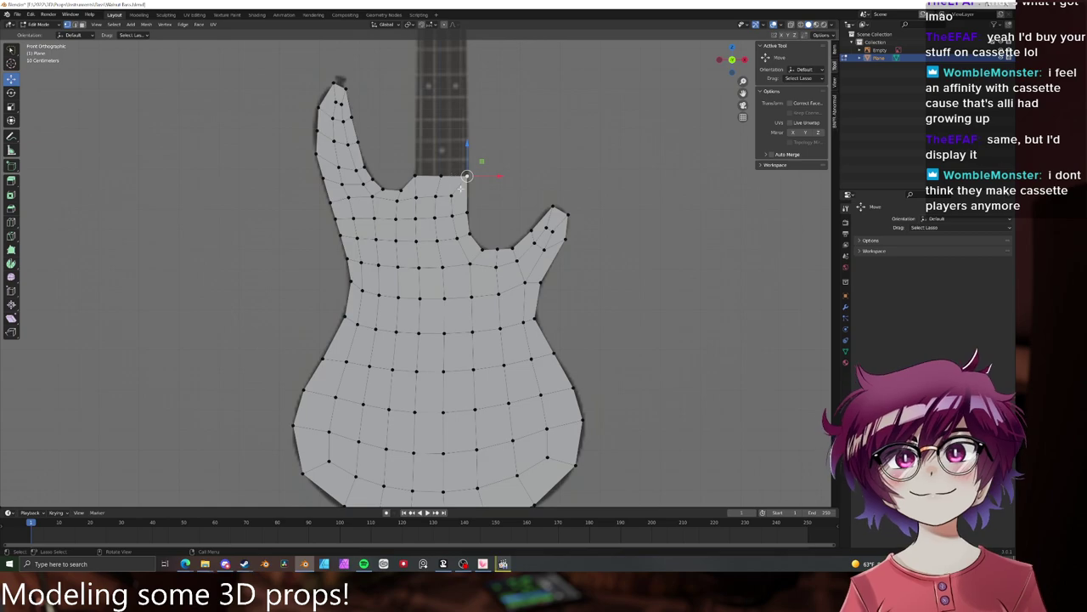
- Check the silhouette in Object Mode, then select the whole body mesh and extrude it along its normal to give it thickness
{"action": "scroll", "coordinate": [461, 189], "scroll_direction": "down", "scroll_amount": 2}
{"action": "key", "text": "Tab"}
{"action": "key", "text": "Tab"}
{"action": "scroll", "coordinate": [478, 245], "scroll_direction": "up", "scroll_amount": 3}
{"action": "middle_click_drag", "start_coordinate": [477, 244], "coordinate": [544, 227]}
{"action": "key", "text": "a"}
{"action": "scroll", "coordinate": [473, 226], "scroll_direction": "down", "scroll_amount": 3}
{"action": "middle_click_drag", "start_coordinate": [473, 226], "coordinate": [517, 212]}
{"action": "key", "text": "e"}
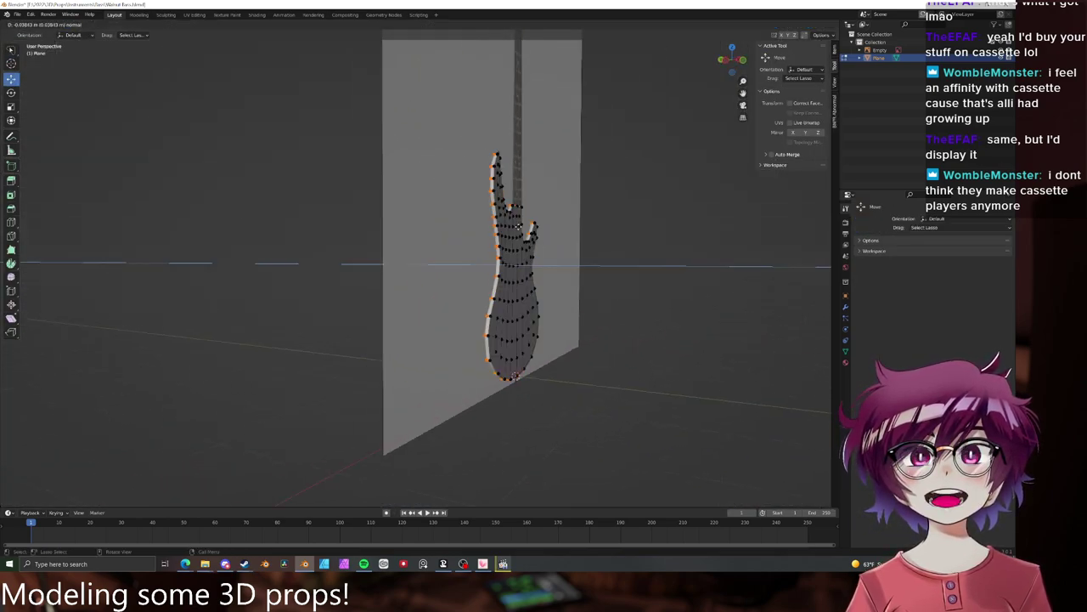
{"action": "left_click", "coordinate": [513, 228]}
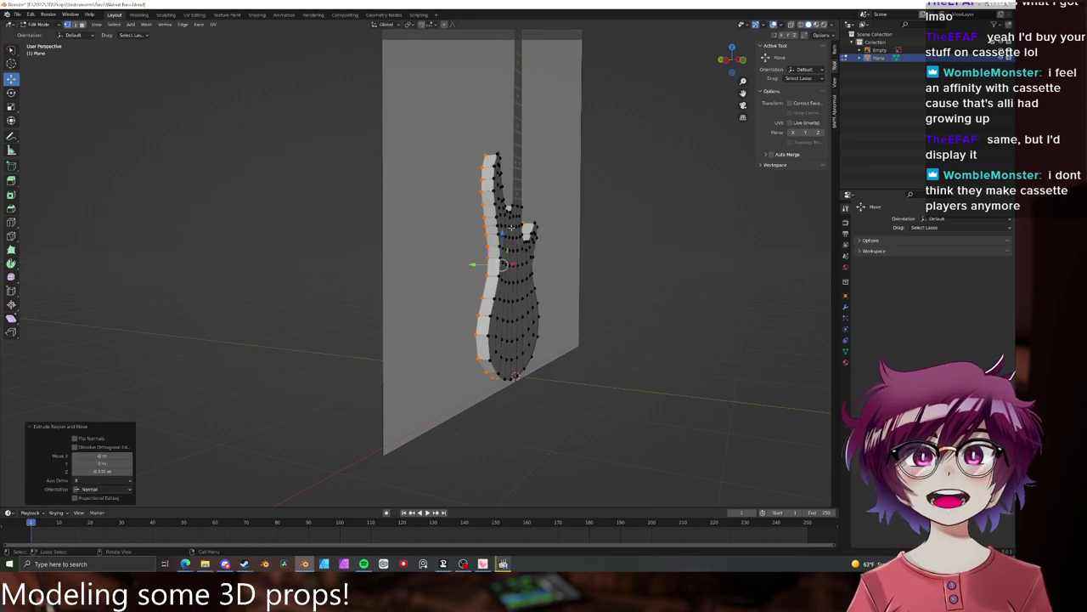
{"action": "mouse_move", "coordinate": [512, 228]}
{"action": "middle_mouse_down"}
{"action": "mouse_move", "coordinate": [555, 243]}
{"action": "mouse_move", "coordinate": [520, 246]}
{"action": "middle_mouse_up"}
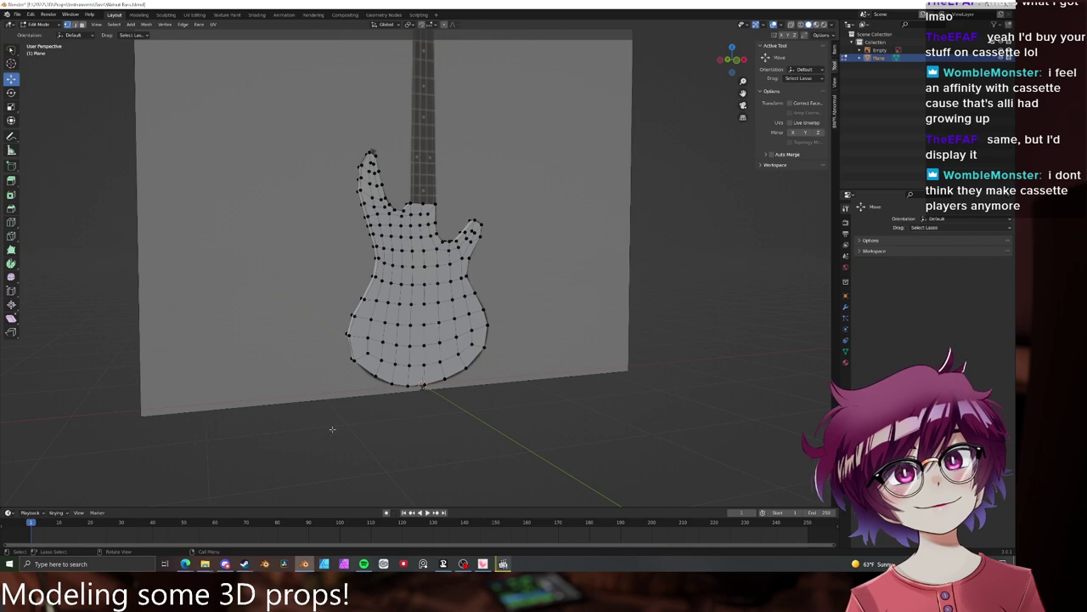
- Switch to the web browser, search for "sony walkman" in a new tab, and open Sony's Walkman & MP3 Players page without the cookie notice
{"action": "mouse_move", "coordinate": [185, 564]}
{"action": "left_click", "coordinate": [230, 531]}
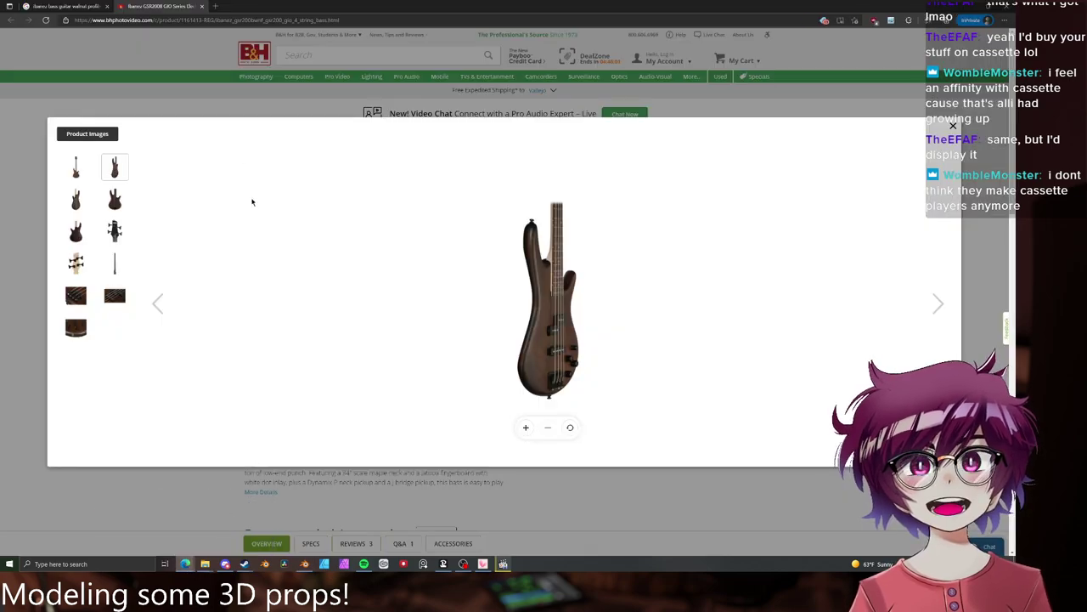
{"action": "left_click", "coordinate": [216, 6]}
{"action": "type", "text": "s"}
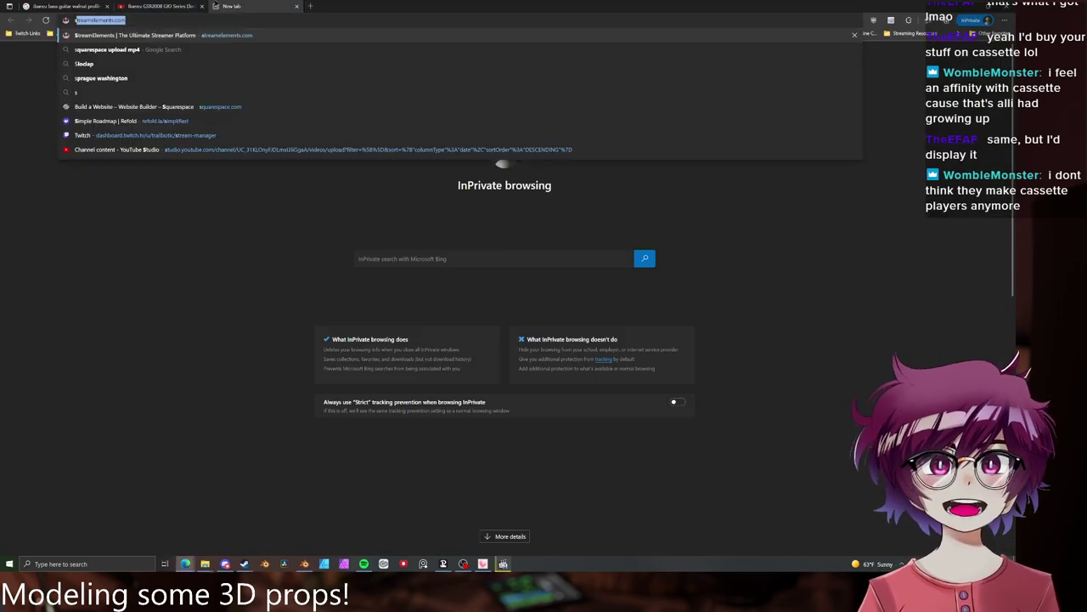
{"action": "type", "text": "ony walkman"}
{"action": "key", "text": "Return"}
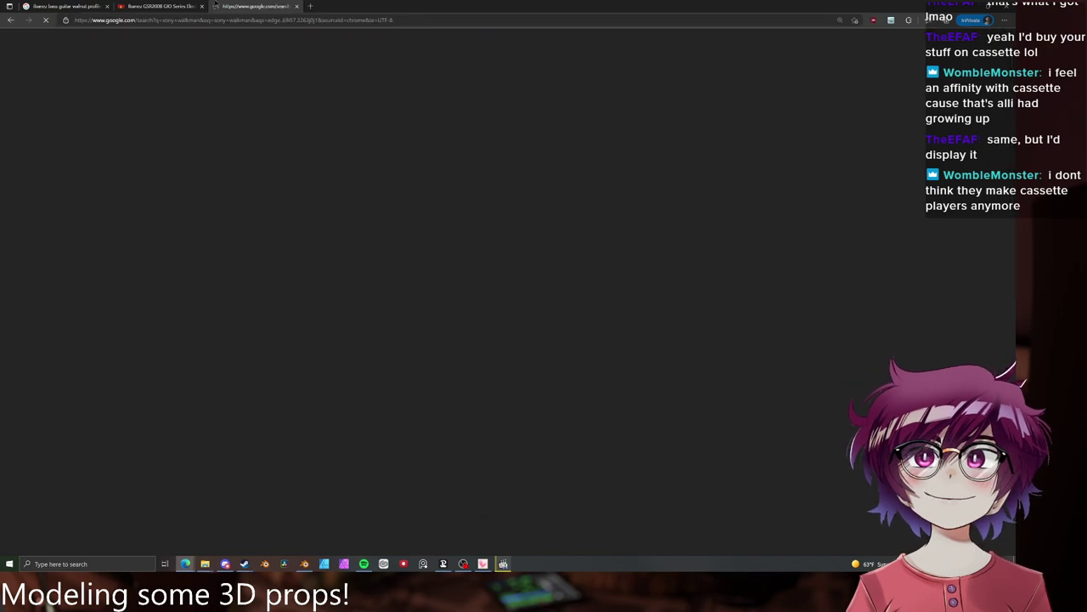
{"action": "left_click", "coordinate": [163, 131]}
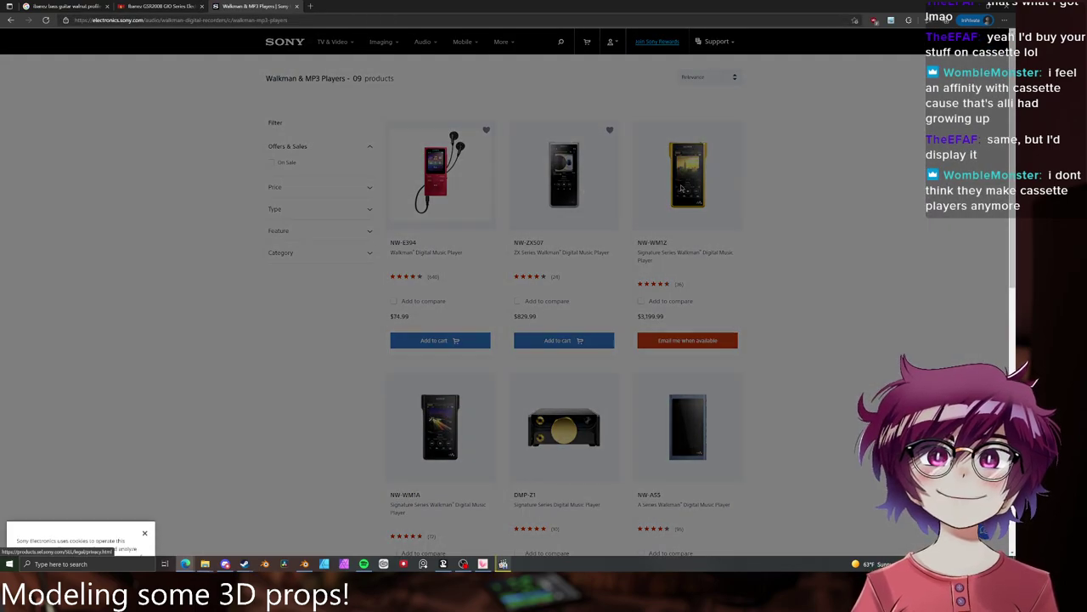
{"action": "left_click", "coordinate": [145, 487]}
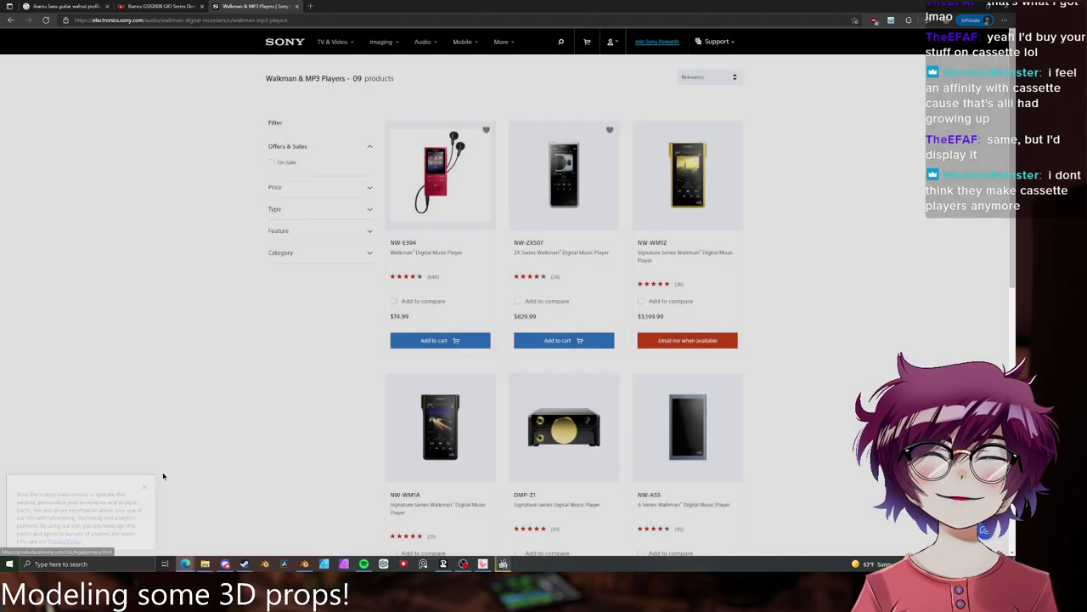
- View the NW-WM1Z Walkman product page, then return to the list and browse the other models
{"action": "left_click", "coordinate": [677, 184]}
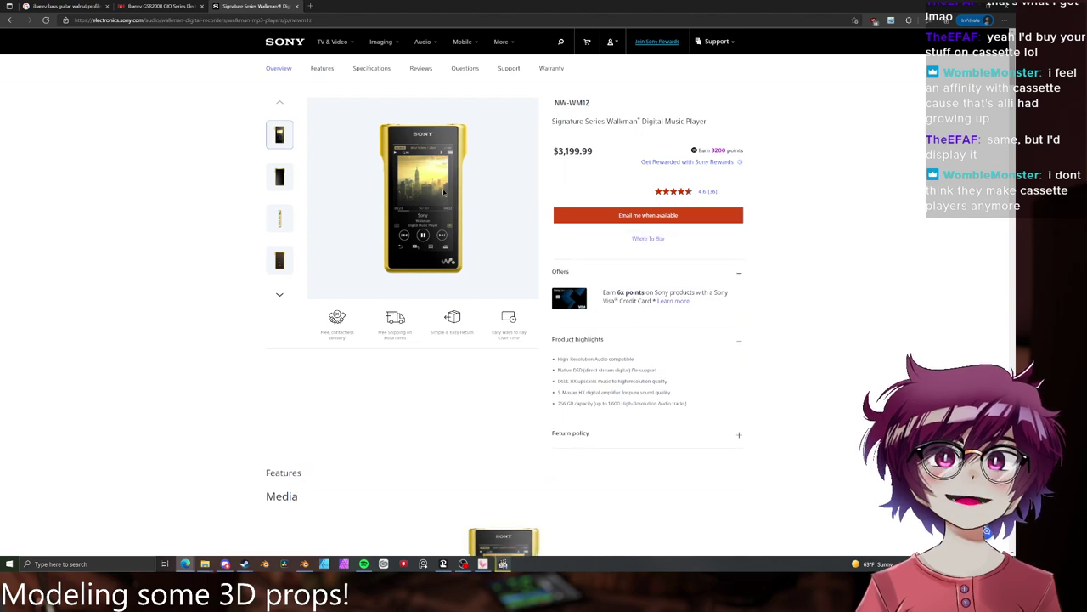
{"action": "key", "text": "alt+Left"}
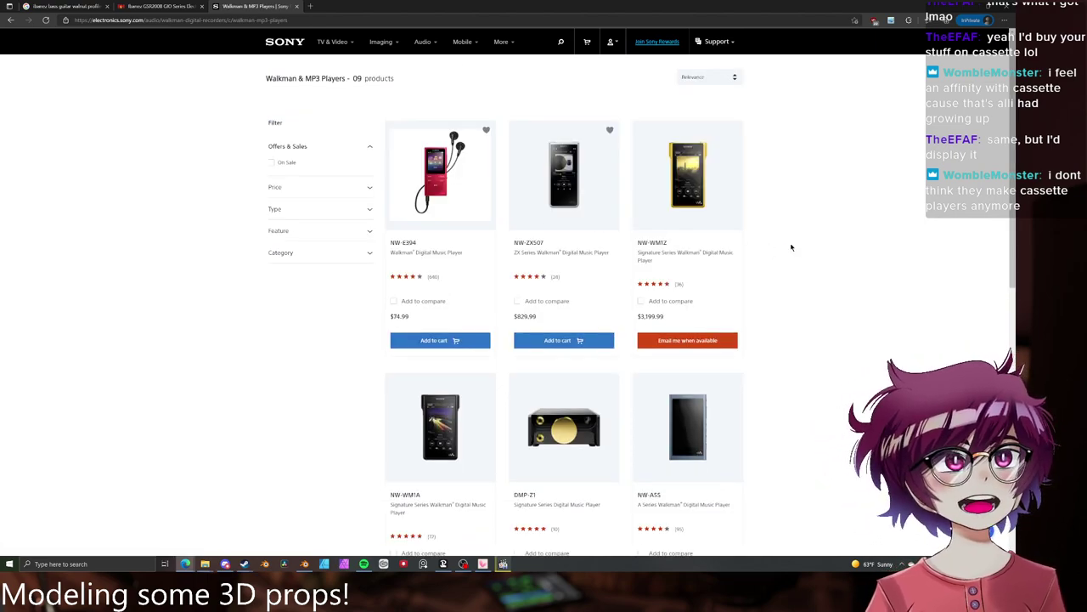
{"action": "scroll", "coordinate": [799, 245], "scroll_direction": "down", "scroll_amount": 7}
{"action": "scroll", "coordinate": [684, 355], "scroll_direction": "up", "scroll_amount": 3}
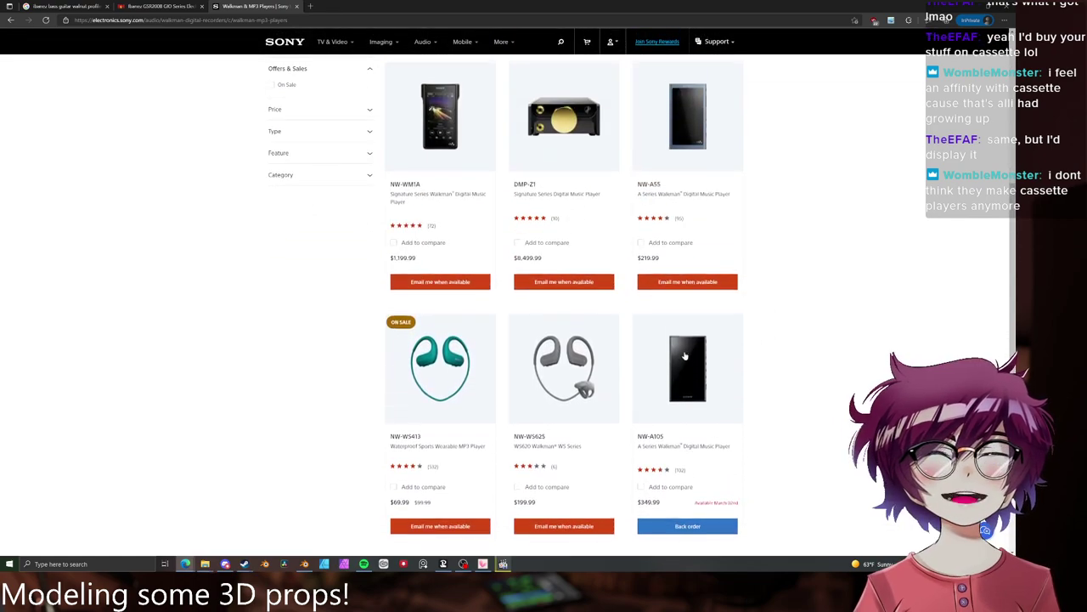
- View the NW-A105 Walkman's cassette-screen and player-screen pictures, then return to the product list
{"action": "left_click", "coordinate": [685, 355]}
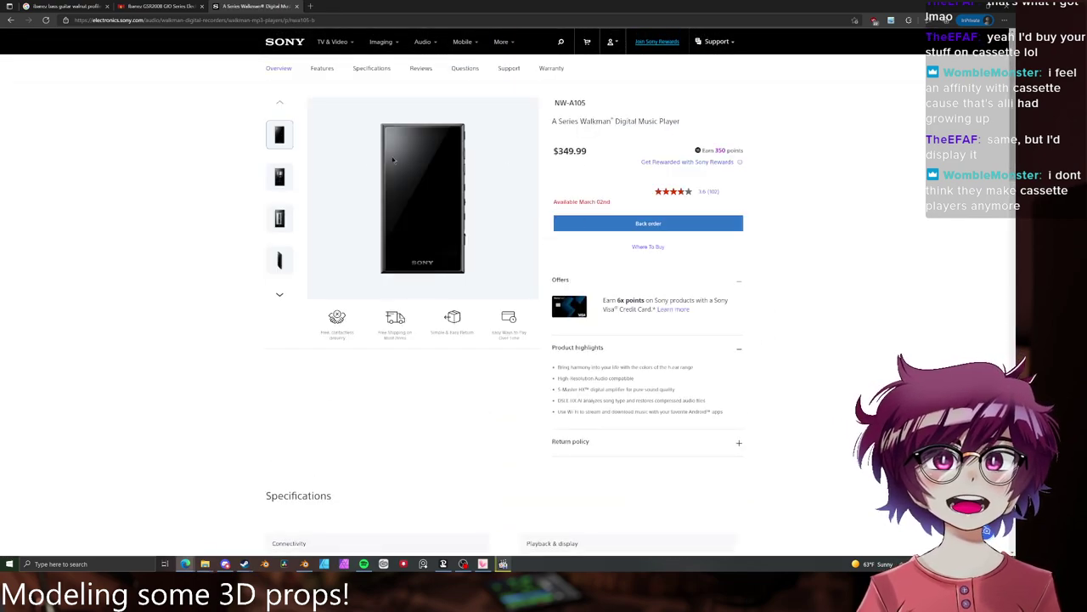
{"action": "left_click", "coordinate": [283, 224]}
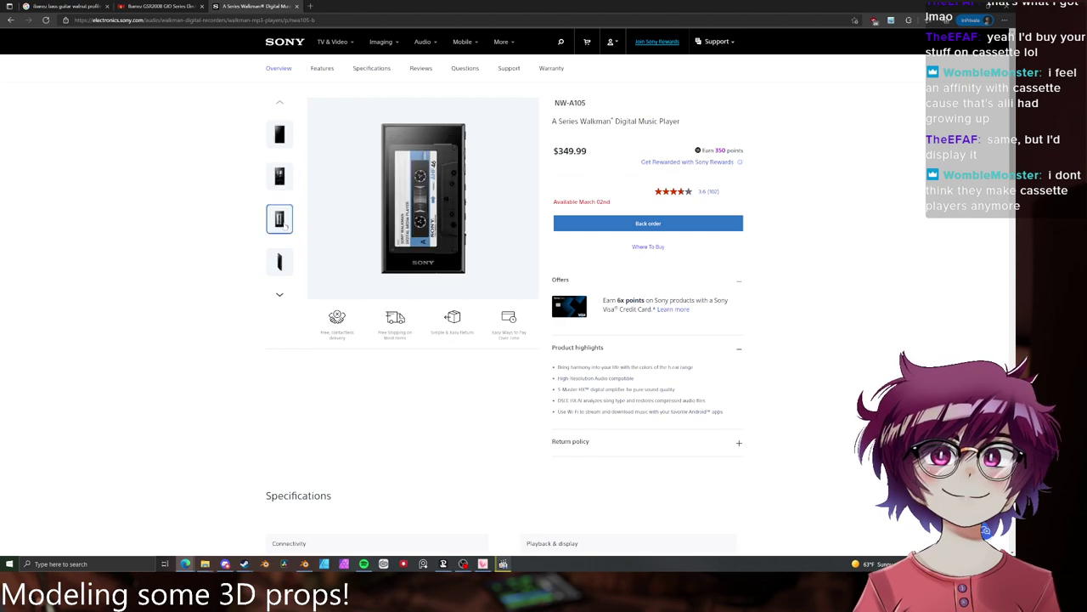
{"action": "left_click", "coordinate": [285, 180]}
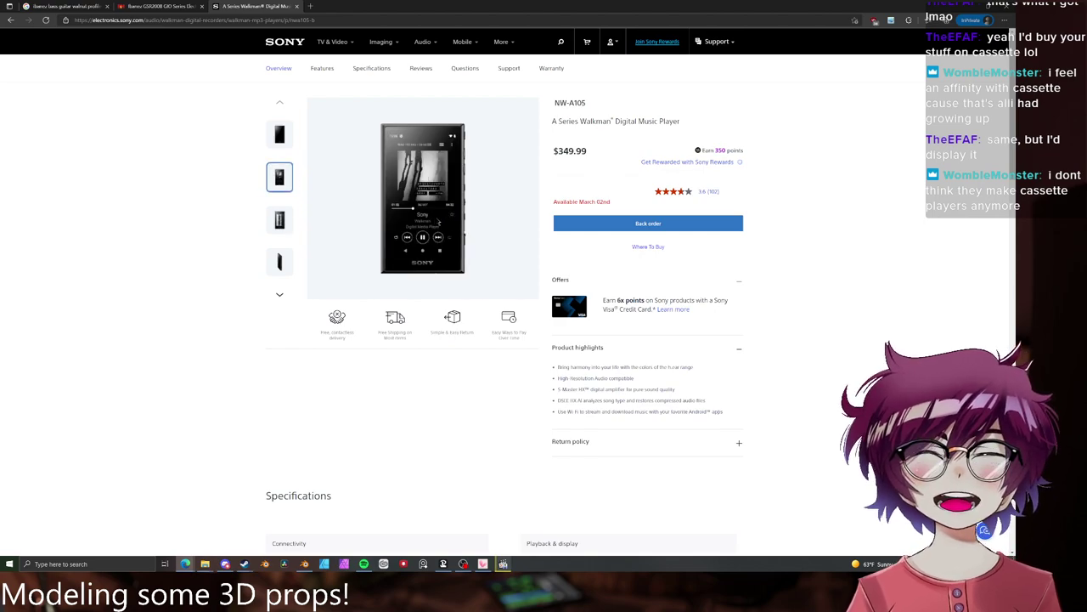
{"action": "key", "text": "alt+Left"}
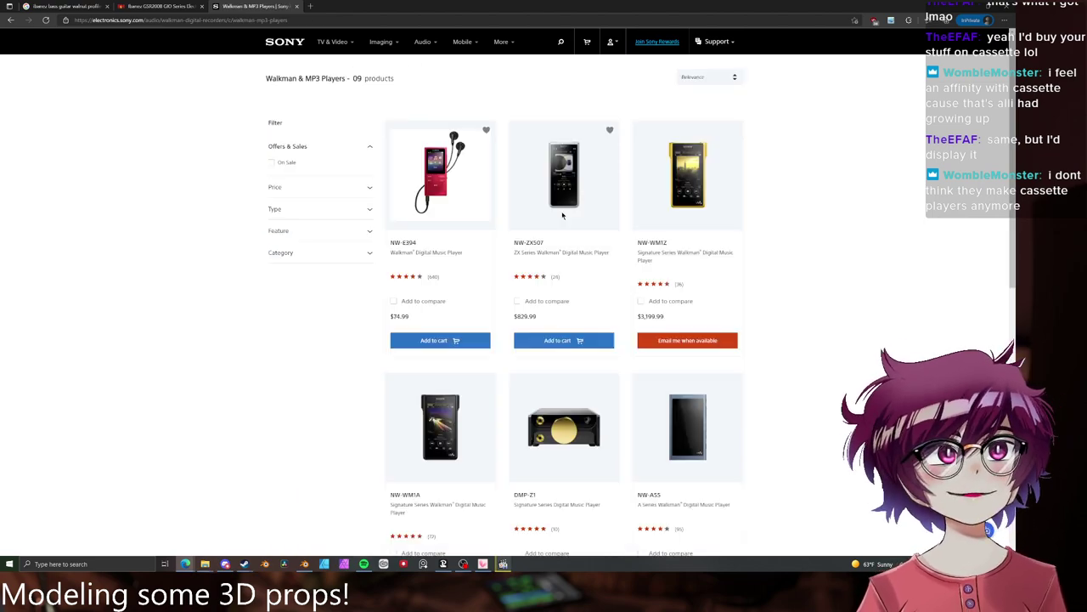
- View the red NW-E394 Walkman's product page, then return to the list and browse the lower rows
{"action": "left_click", "coordinate": [446, 169]}
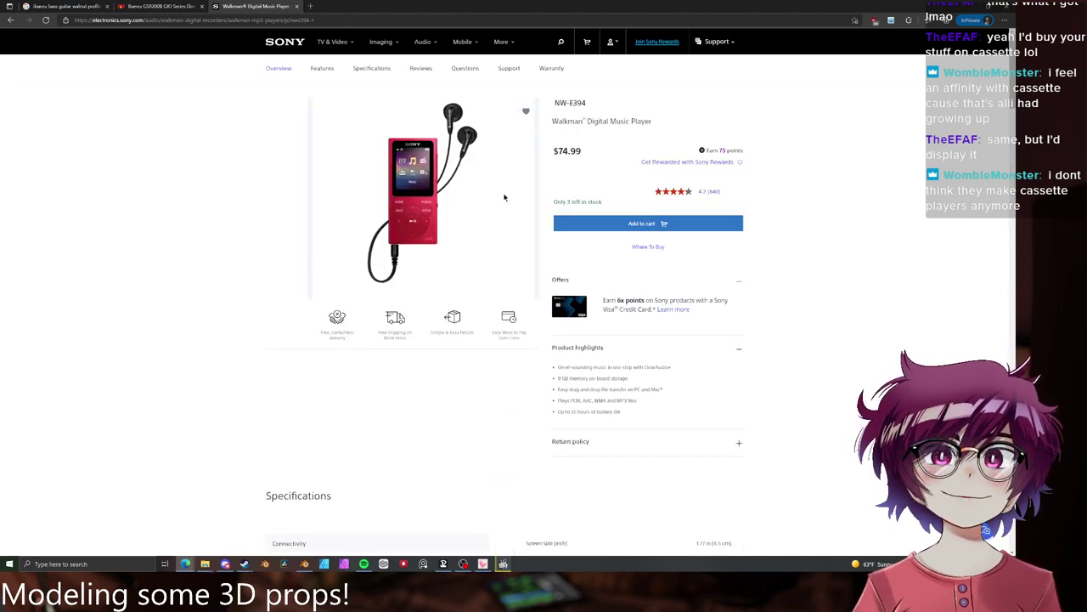
{"action": "key", "text": "alt+Left"}
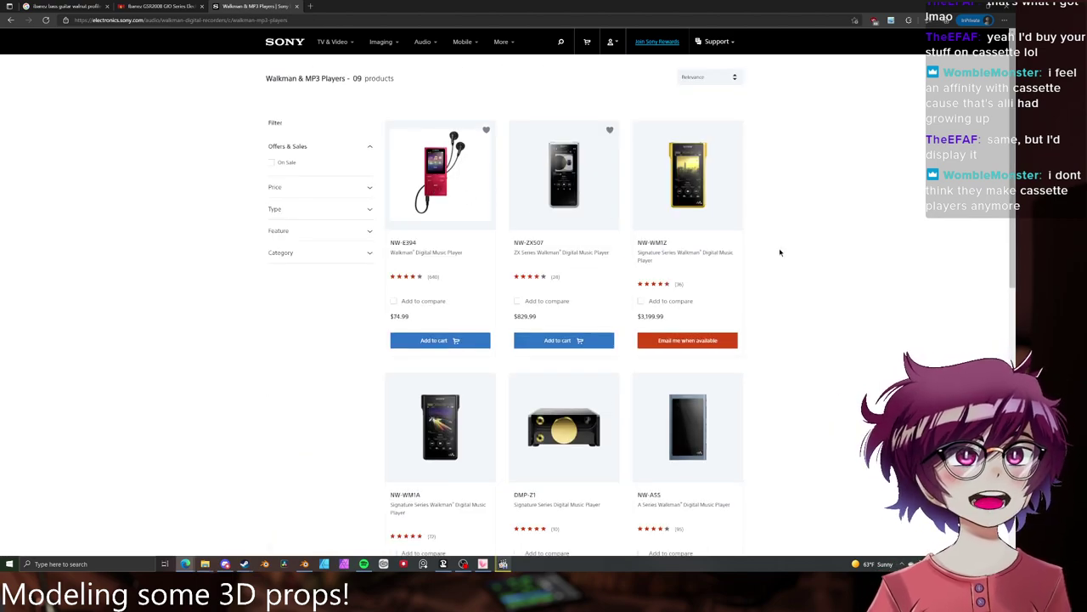
{"action": "scroll", "coordinate": [778, 246], "scroll_direction": "down", "scroll_amount": 4}
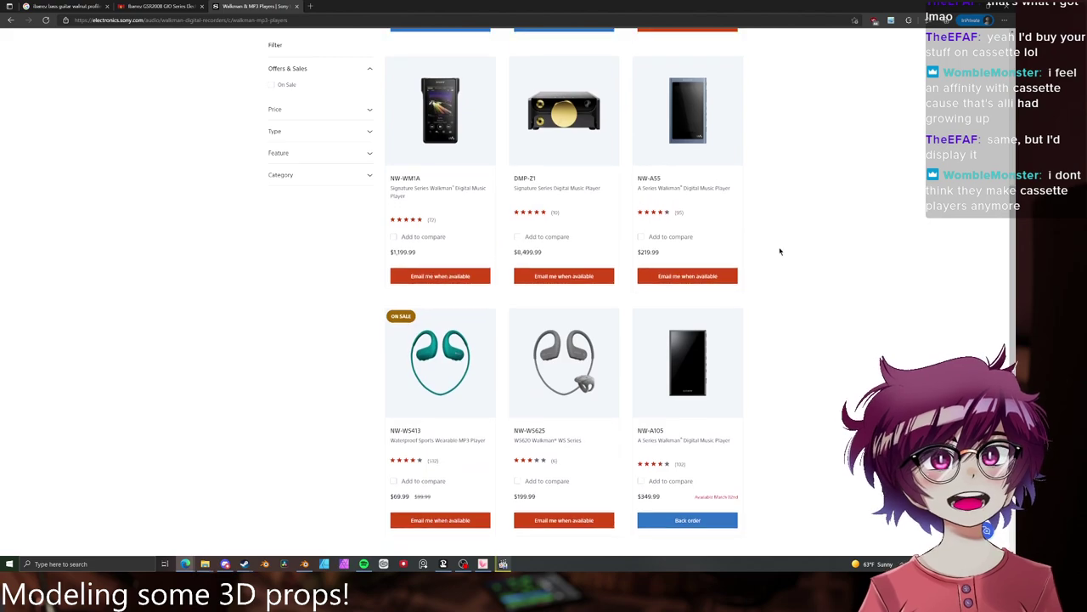
- Search the web for "sony walkman anniversary" in a new tab and show the image results
{"action": "scroll", "coordinate": [777, 251], "scroll_direction": "down", "scroll_amount": 3}
{"action": "scroll", "coordinate": [742, 235], "scroll_direction": "up", "scroll_amount": 10}
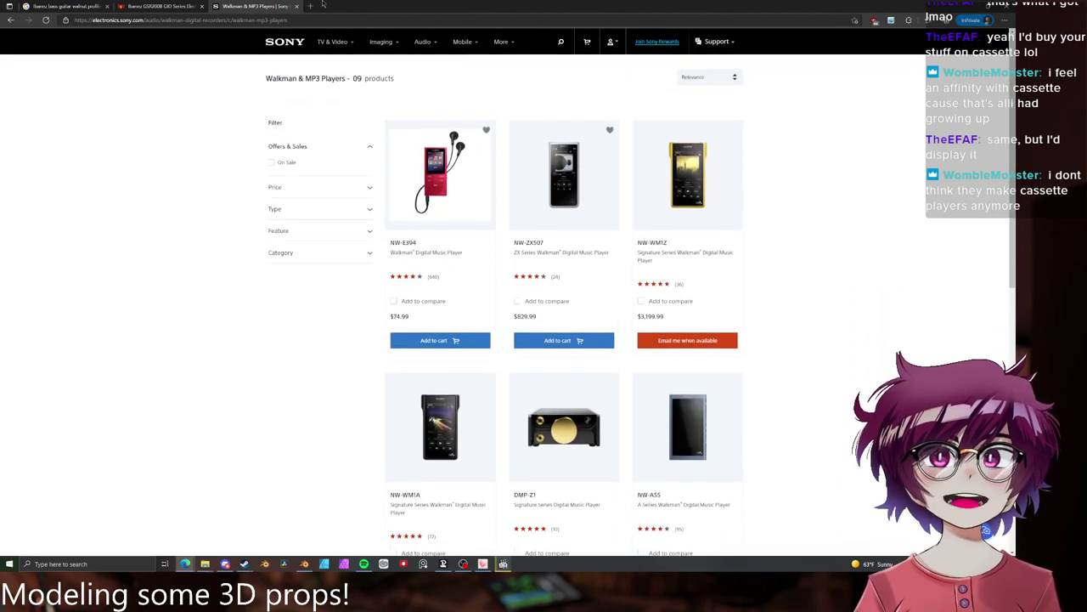
{"action": "left_click", "coordinate": [310, 6]}
{"action": "type", "text": "sony walk"}
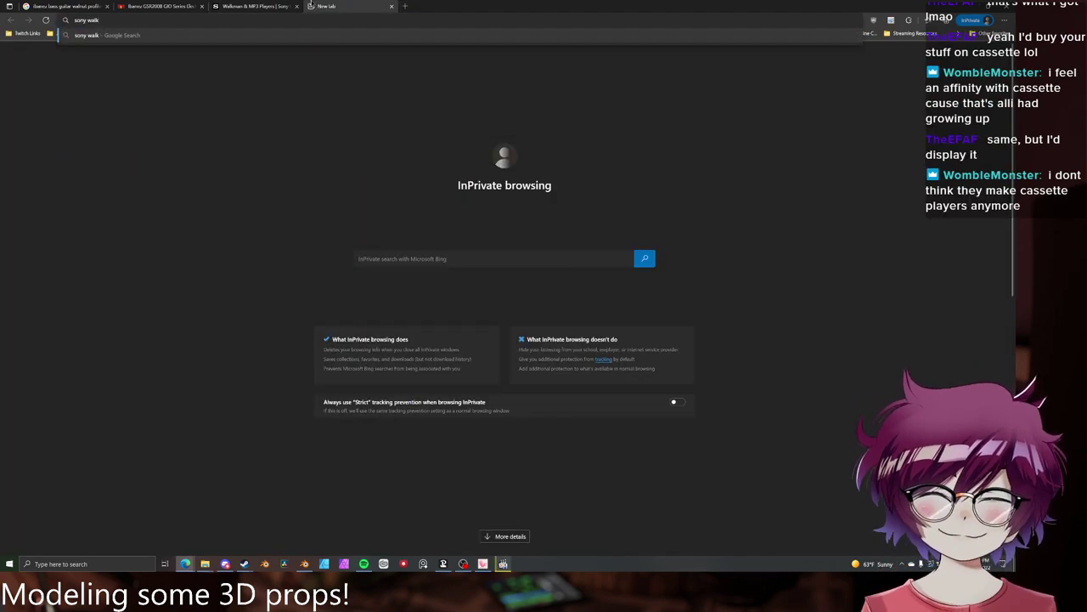
{"action": "type", "text": "man annive"}
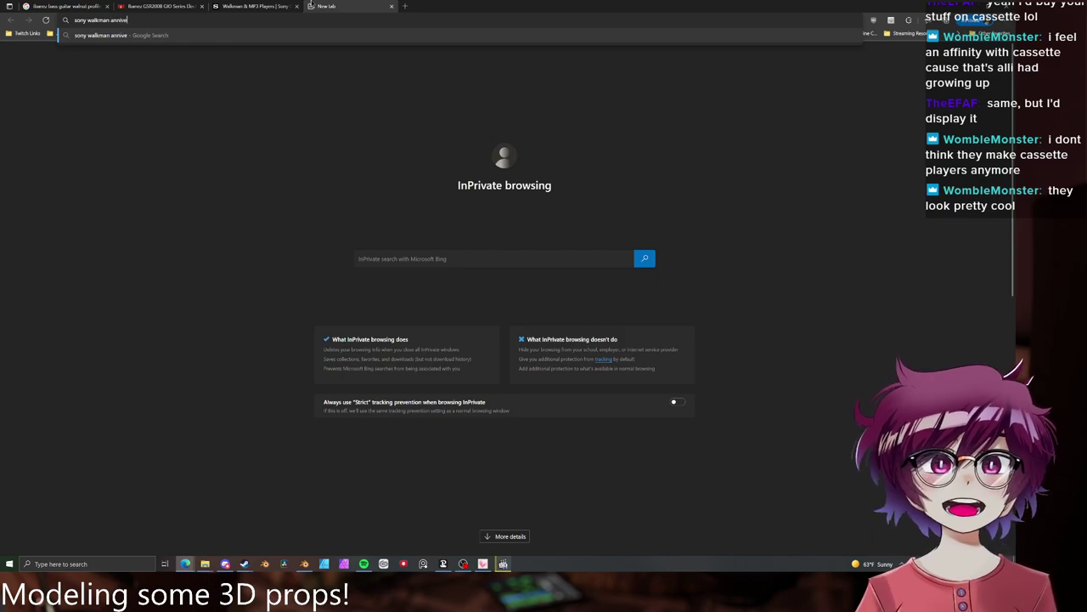
{"action": "type", "text": "rsary"}
{"action": "key", "text": "Return"}
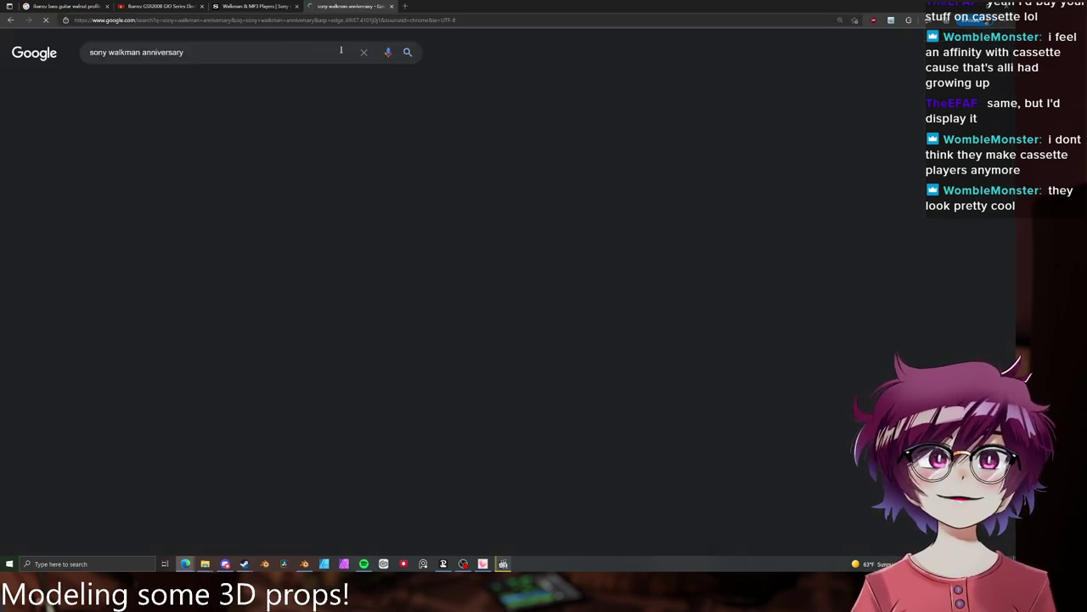
{"action": "left_click", "coordinate": [174, 85]}
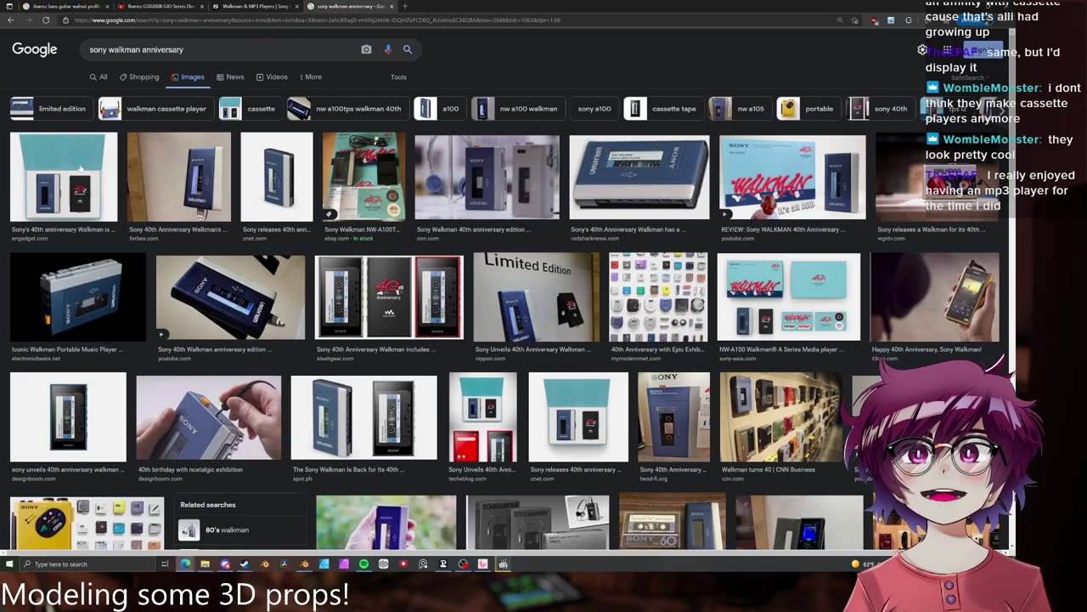
- Preview the Engadget, CNET and eBay pictures of the Sony Walkman 40th anniversary edition
{"action": "left_click", "coordinate": [81, 167]}
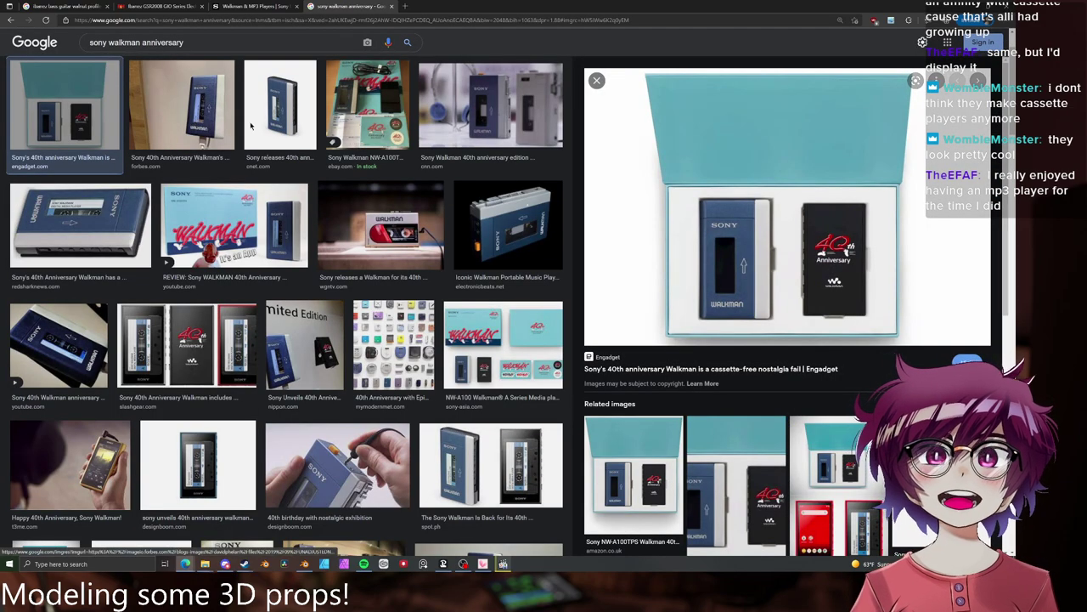
{"action": "left_click", "coordinate": [252, 125]}
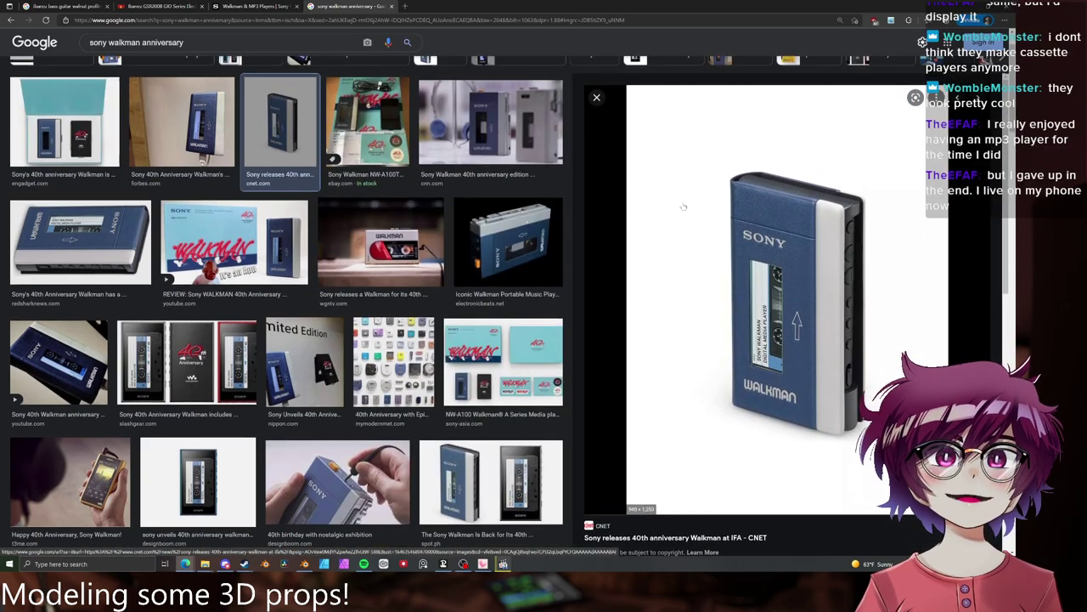
{"action": "scroll", "coordinate": [465, 167], "scroll_direction": "up", "scroll_amount": 2}
{"action": "left_click", "coordinate": [467, 167]}
{"action": "left_click", "coordinate": [371, 117]}
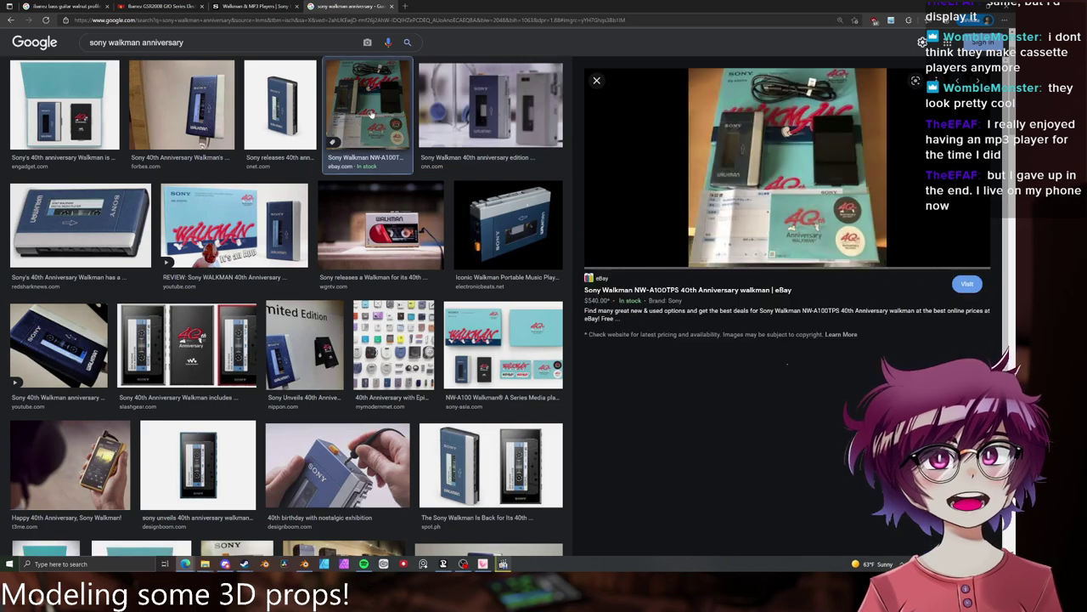
- Compare more anniversary Walkman pictures and view the Electronic Beats photo of the blue and silver Walkman
{"action": "left_click", "coordinate": [278, 102]}
{"action": "left_click", "coordinate": [508, 213]}
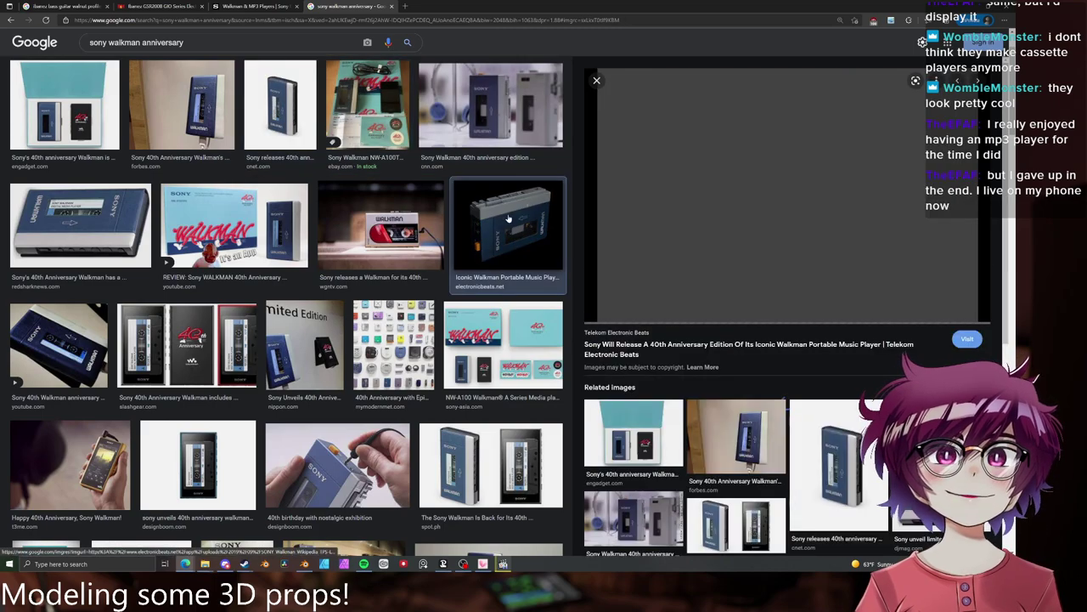
{"action": "left_click", "coordinate": [109, 192]}
{"action": "left_click", "coordinate": [64, 106]}
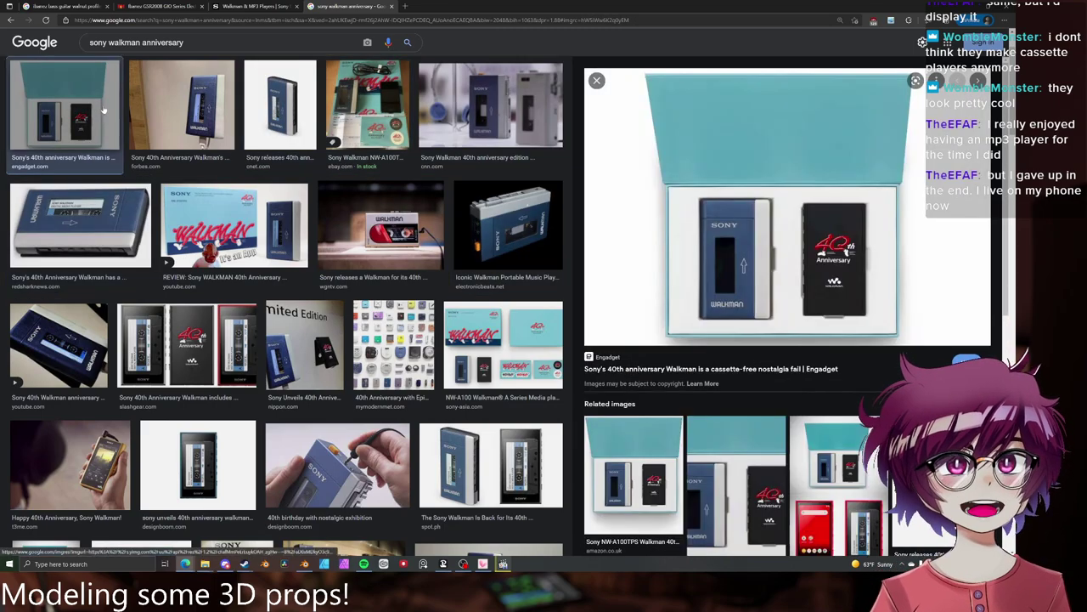
{"action": "scroll", "coordinate": [65, 106], "scroll_direction": "up", "scroll_amount": 2}
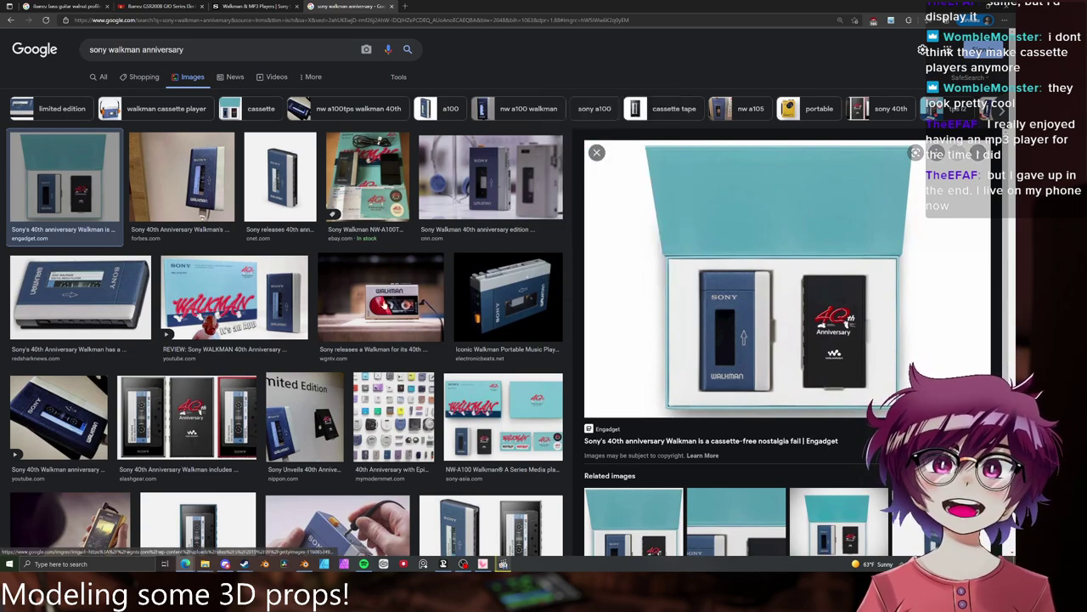
{"action": "left_click", "coordinate": [496, 295]}
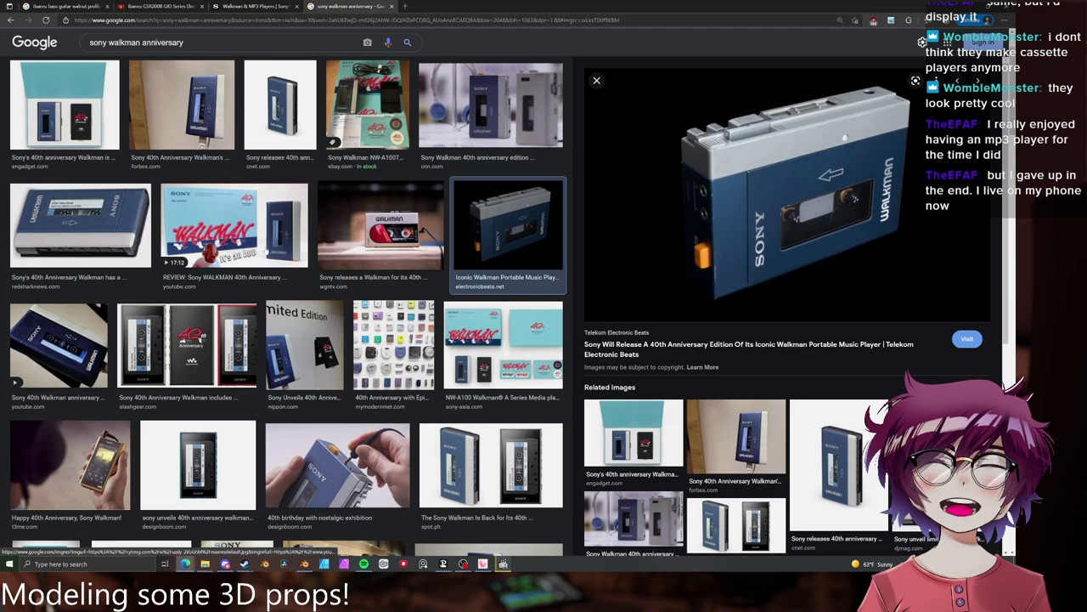
{"action": "scroll", "coordinate": [263, 250], "scroll_direction": "up", "scroll_amount": 2}
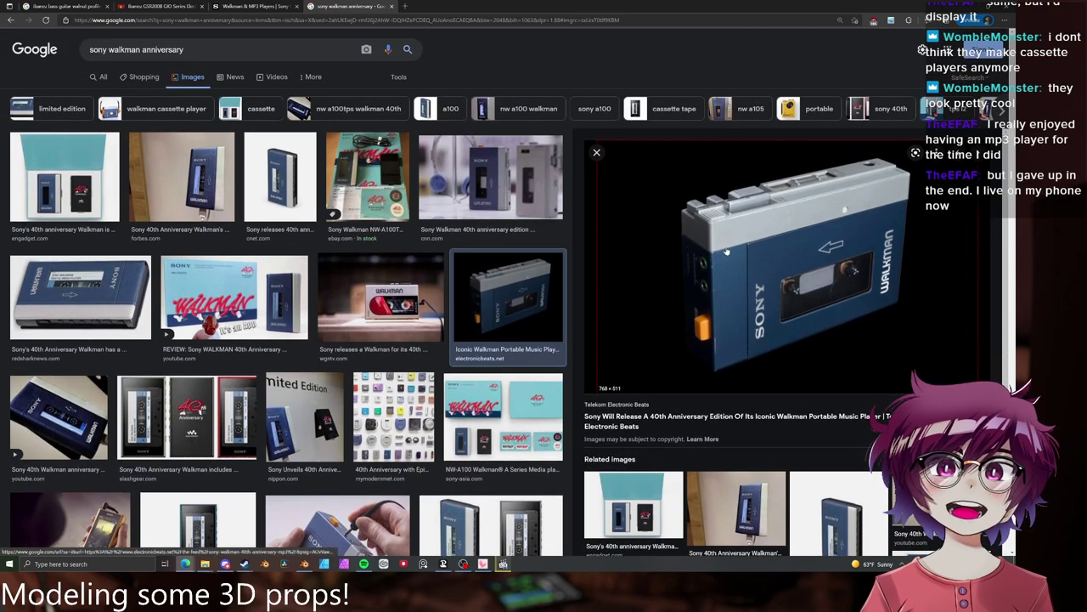
{"action": "mouse_move", "coordinate": [720, 263]}
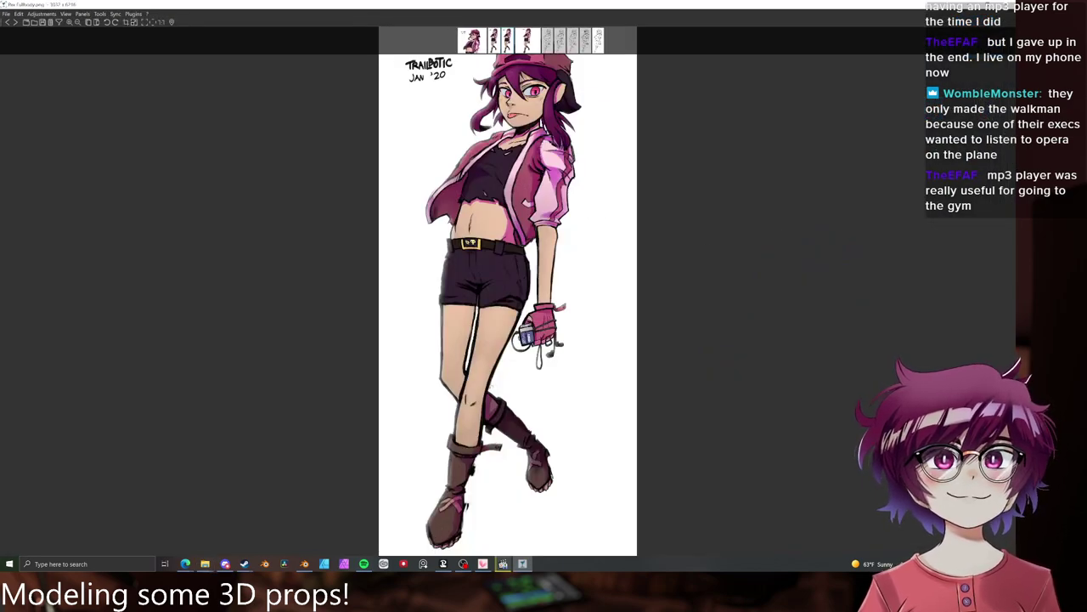
- Examine the cassette player in the character's gloved hand in the full-body drawing
{"action": "scroll", "coordinate": [510, 175], "scroll_direction": "down", "scroll_amount": 2}
{"action": "scroll", "coordinate": [509, 176], "scroll_direction": "up", "scroll_amount": 2}
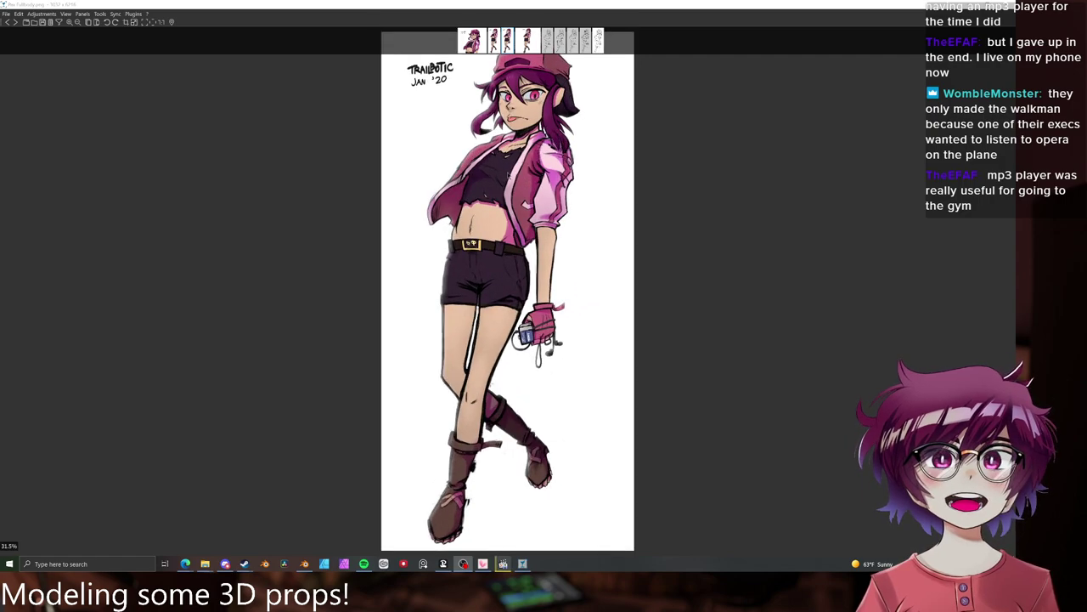
{"action": "double_click", "coordinate": [510, 176]}
{"action": "double_click", "coordinate": [510, 175]}
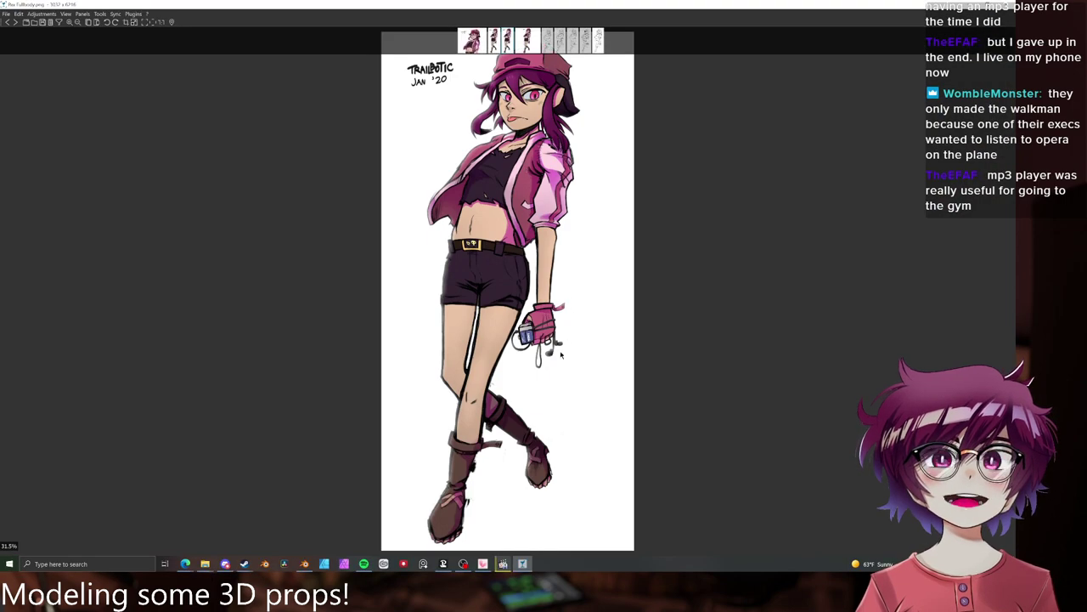
{"action": "scroll", "coordinate": [560, 355], "scroll_direction": "up", "scroll_amount": 12}
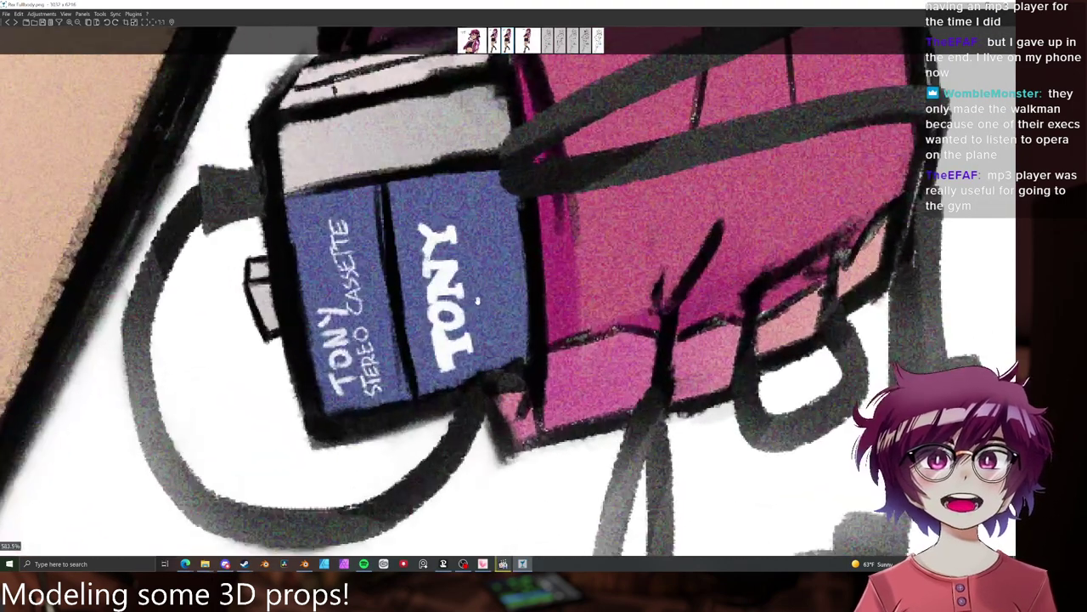
- Rotate the character drawing a quarter turn and examine the cassette player's TONY lettering up close
{"action": "key", "text": "r"}
{"action": "scroll", "coordinate": [509, 408], "scroll_direction": "up", "scroll_amount": 4}
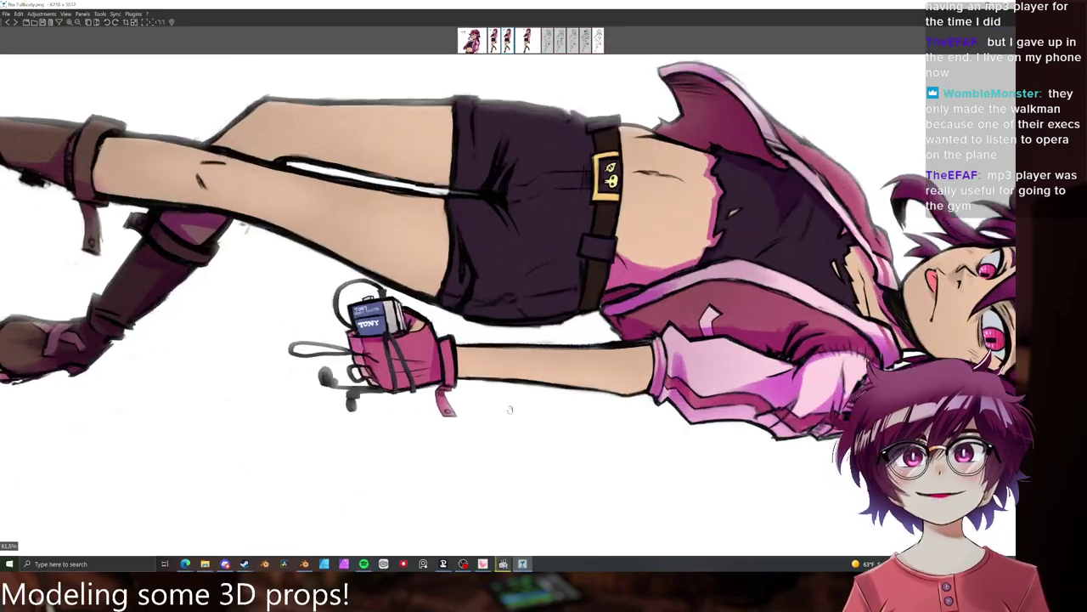
{"action": "left_click_drag", "start_coordinate": [422, 364], "coordinate": [546, 382]}
{"action": "scroll", "coordinate": [476, 335], "scroll_direction": "up", "scroll_amount": 6}
{"action": "scroll", "coordinate": [475, 327], "scroll_direction": "up", "scroll_amount": 4}
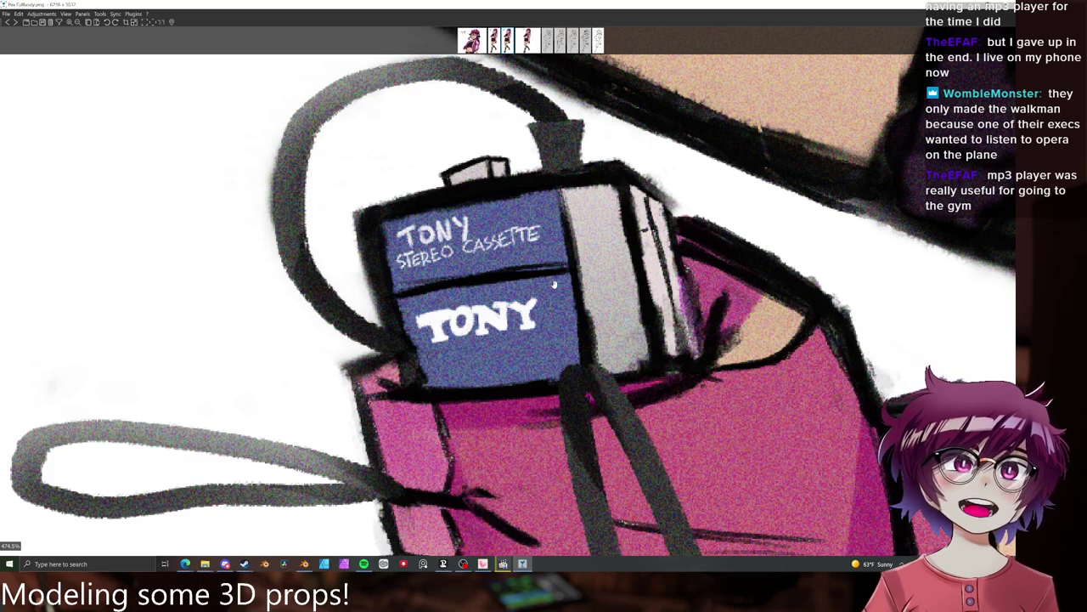
- Turn the drawing back upright, then leave the image viewer and browser to return to the bass body in Blender
{"action": "scroll", "coordinate": [556, 289], "scroll_direction": "down", "scroll_amount": 12}
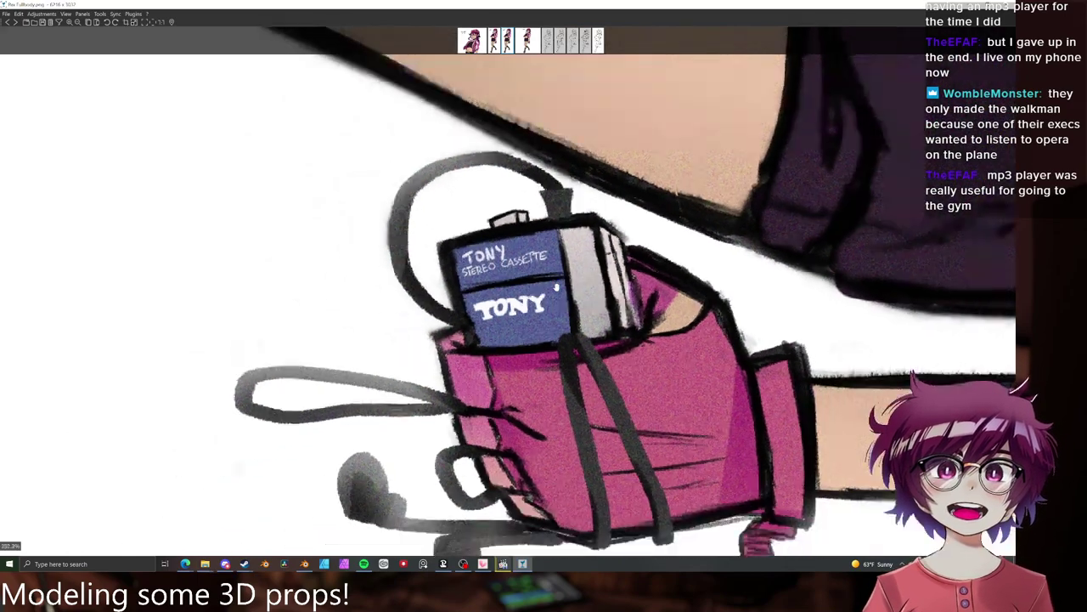
{"action": "key", "text": "r"}
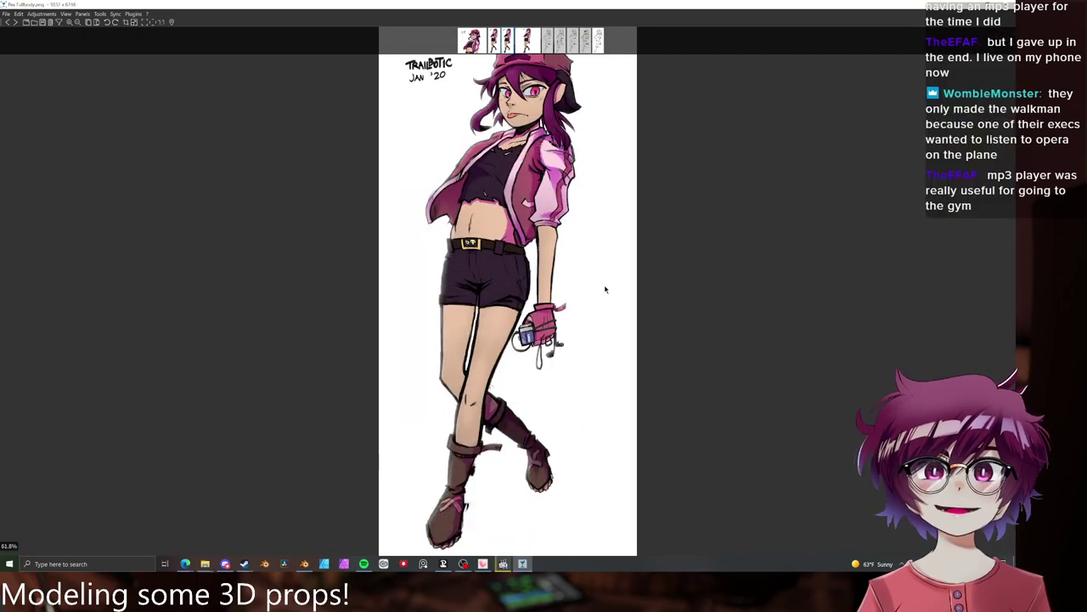
{"action": "scroll", "coordinate": [605, 288], "scroll_direction": "down", "scroll_amount": 1}
{"action": "scroll", "coordinate": [624, 268], "scroll_direction": "up", "scroll_amount": 2}
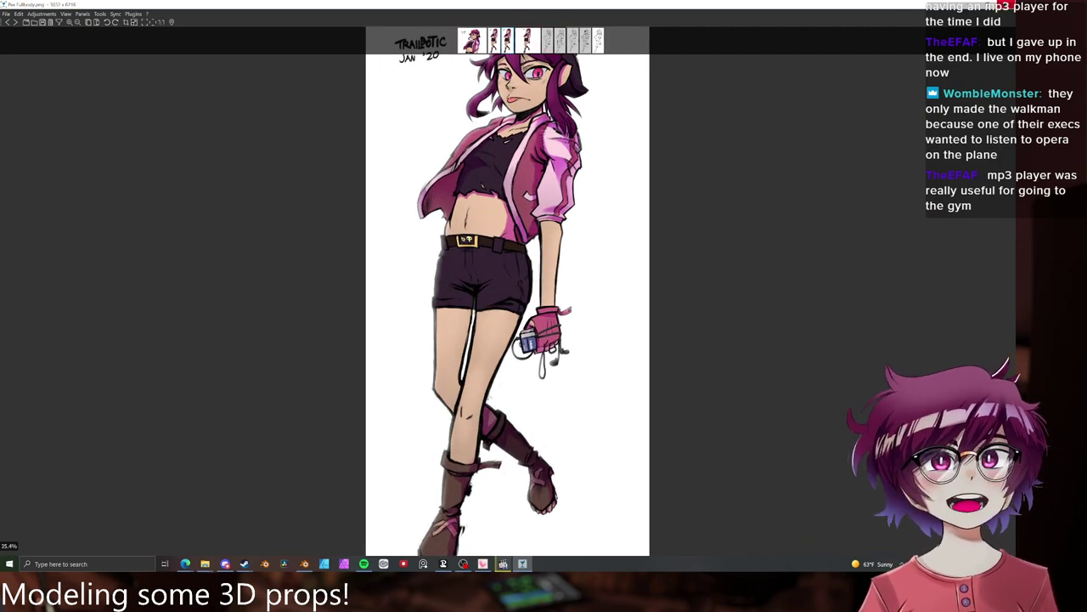
{"action": "left_click", "coordinate": [1008, 5]}
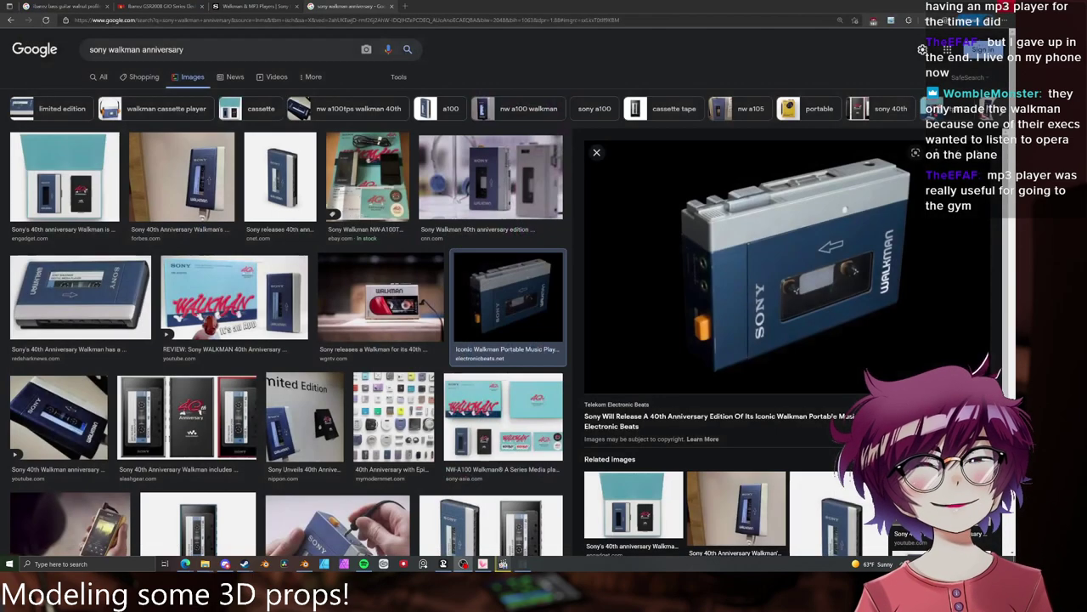
{"action": "left_click", "coordinate": [974, 4]}
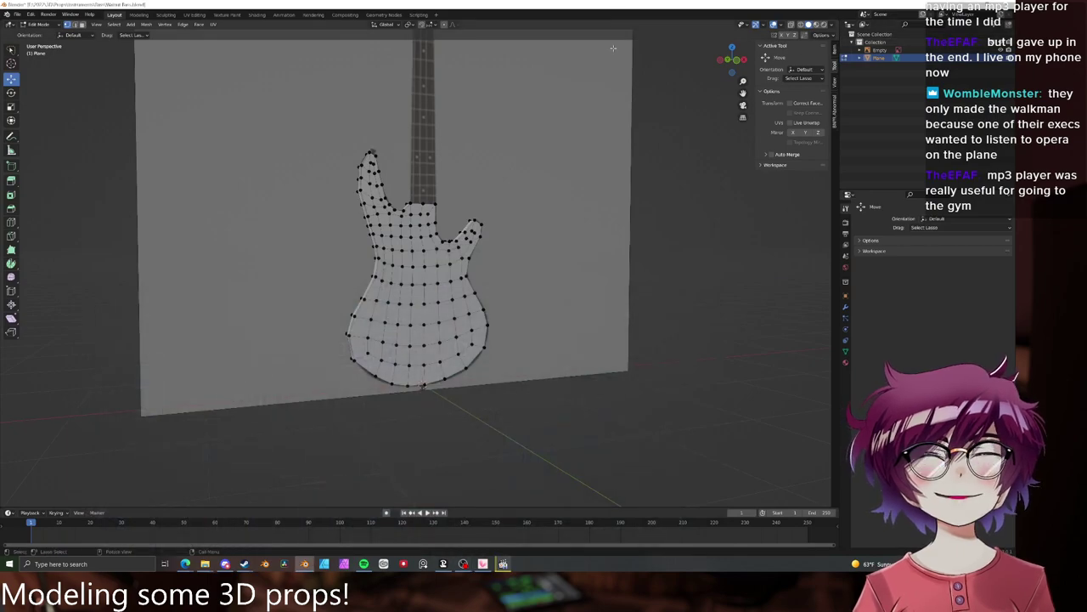
- Examine the bass body mesh from behind and in front view against the reference image
{"action": "middle_click_drag", "start_coordinate": [515, 178], "coordinate": [648, 179]}
{"action": "scroll", "coordinate": [648, 179], "scroll_direction": "up", "scroll_amount": 4}
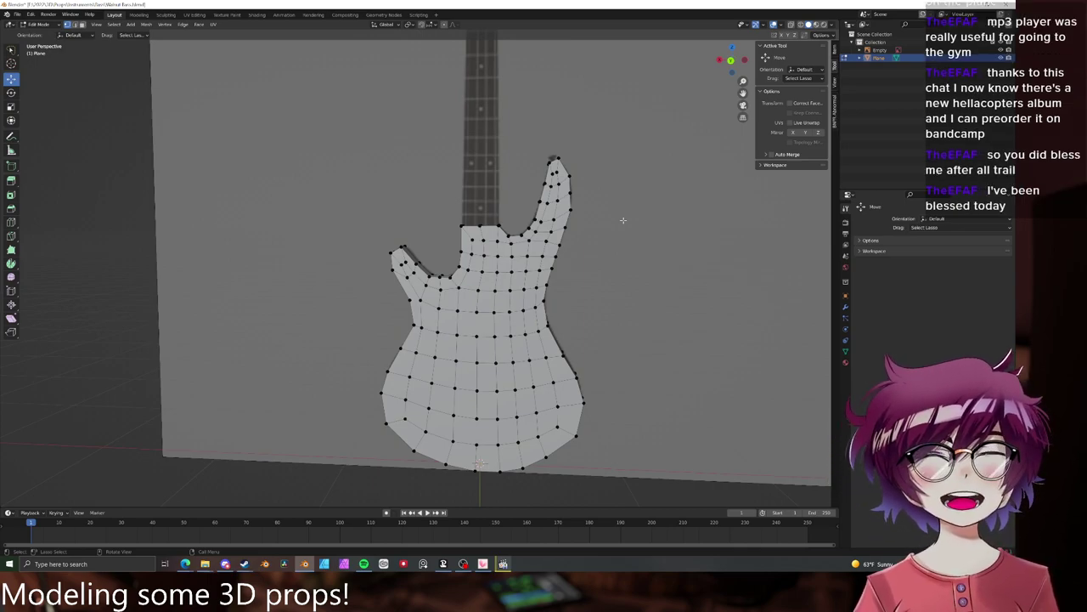
{"action": "mouse_move", "coordinate": [561, 262]}
{"action": "middle_mouse_down", "text": "shift"}
{"action": "mouse_move", "coordinate": [538, 249]}
{"action": "mouse_move", "coordinate": [585, 240]}
{"action": "mouse_move", "coordinate": [543, 253]}
{"action": "middle_mouse_up", "text": "shift"}
{"action": "scroll", "coordinate": [432, 288], "scroll_direction": "down", "scroll_amount": 2}
{"action": "key", "text": "KP_1"}
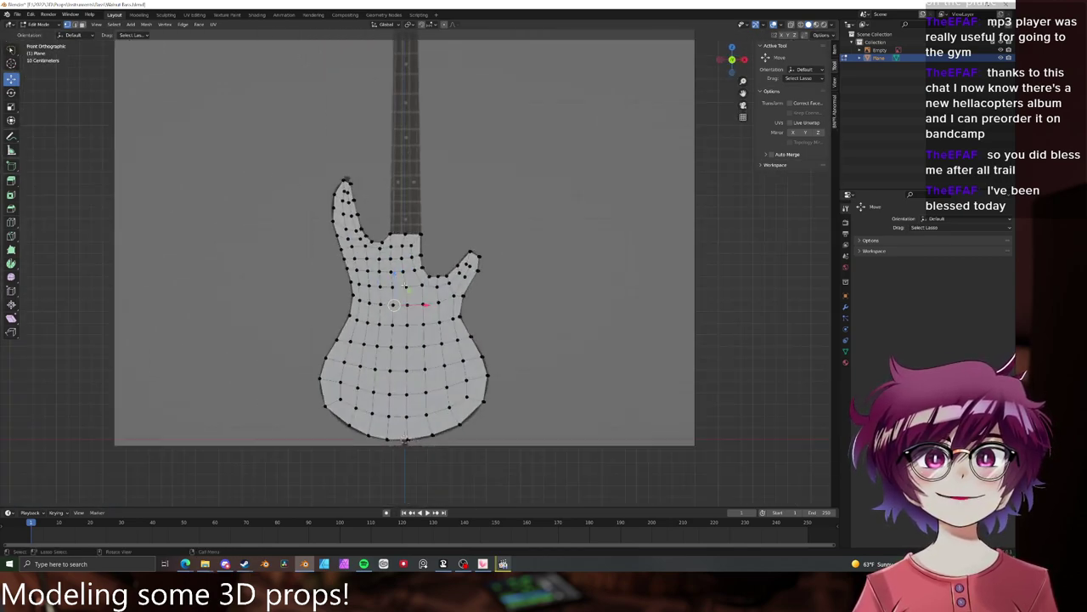
{"action": "scroll", "coordinate": [424, 282], "scroll_direction": "down", "scroll_amount": 3}
{"action": "middle_click_drag", "start_coordinate": [431, 280], "coordinate": [452, 264], "text": "shift"}
{"action": "scroll", "coordinate": [452, 264], "scroll_direction": "up", "scroll_amount": 4}
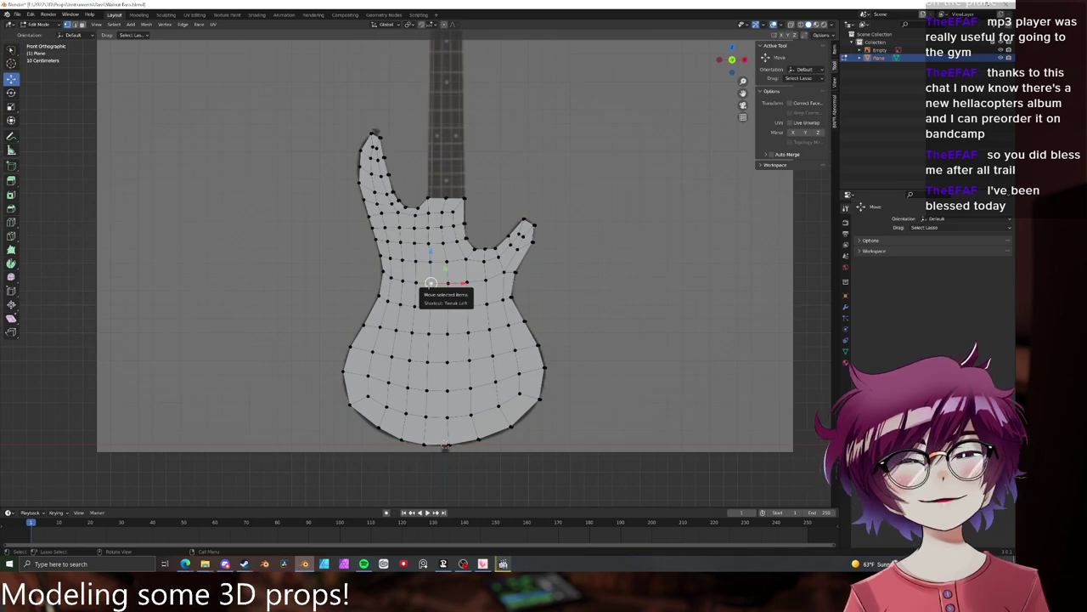
{"action": "scroll", "coordinate": [465, 261], "scroll_direction": "up", "scroll_amount": 5}
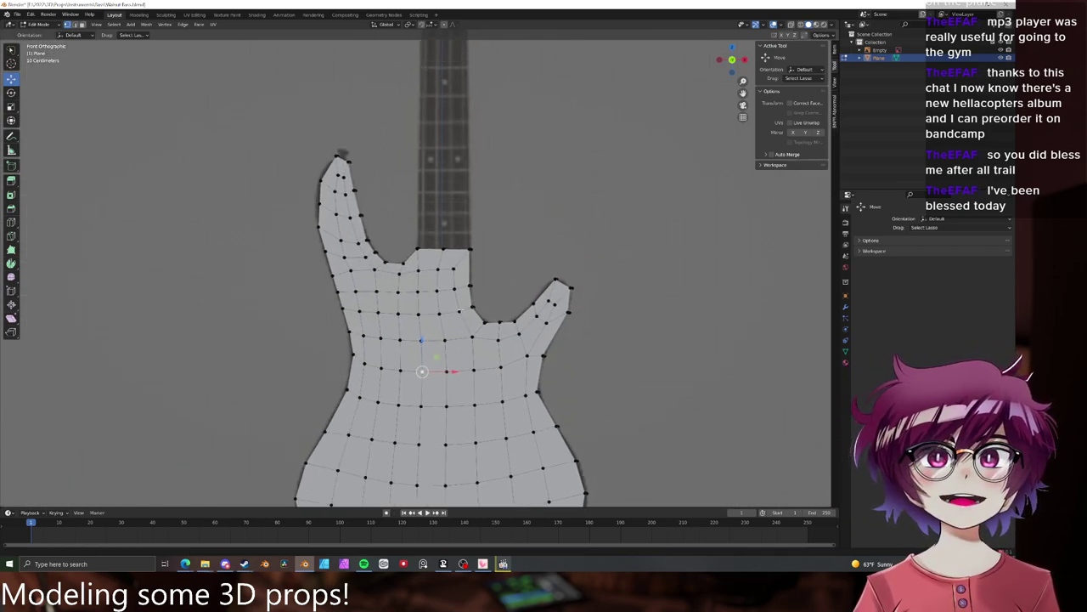
{"action": "scroll", "coordinate": [480, 285], "scroll_direction": "down", "scroll_amount": 4}
- Give the bass body mesh thickness and view the solid shape in Object Mode
{"action": "middle_click_drag", "start_coordinate": [480, 285], "coordinate": [434, 399]}
{"action": "scroll", "coordinate": [510, 313], "scroll_direction": "down", "scroll_amount": 3}
{"action": "key", "text": "Tab"}
{"action": "left_click", "coordinate": [552, 306]}
{"action": "left_click", "coordinate": [510, 310]}
{"action": "key", "text": "Tab"}
{"action": "scroll", "coordinate": [528, 291], "scroll_direction": "up", "scroll_amount": 6}
{"action": "scroll", "coordinate": [550, 269], "scroll_direction": "down", "scroll_amount": 8}
{"action": "key", "text": "Tab"}
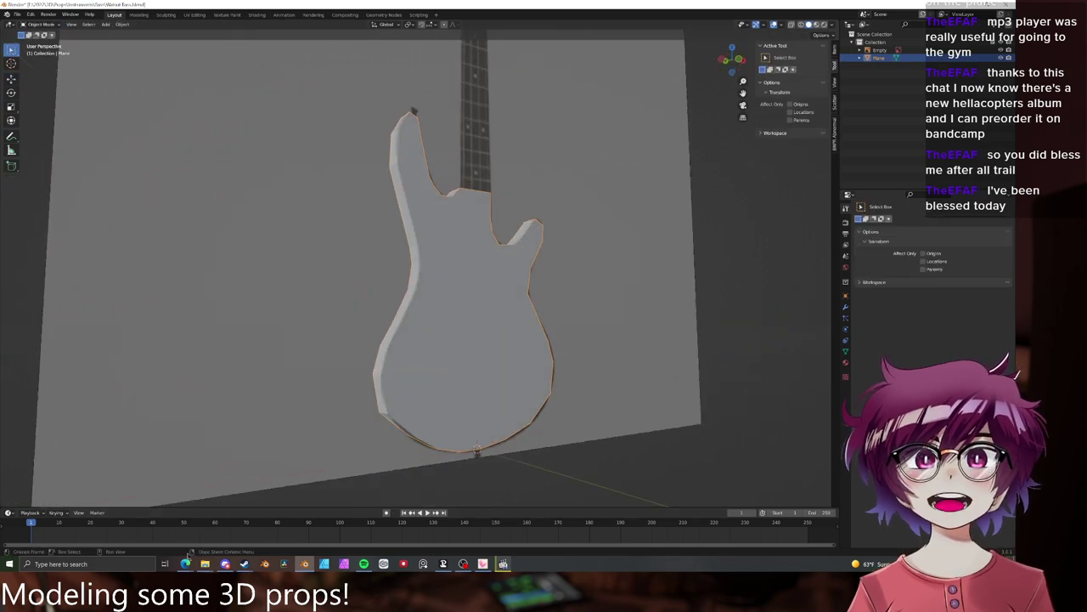
- Reselect the bass body and re-enter its mesh for editing with edge selection
{"action": "middle_click_drag", "start_coordinate": [551, 350], "coordinate": [527, 335]}
{"action": "left_click", "coordinate": [528, 335]}
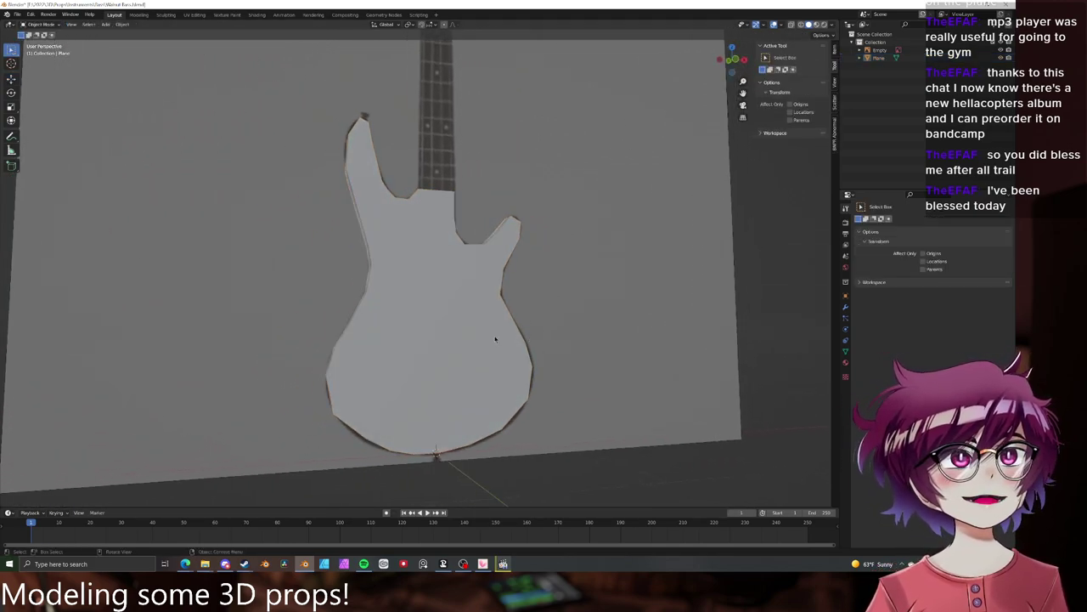
{"action": "left_click", "coordinate": [497, 340]}
{"action": "key", "text": "Tab"}
{"action": "middle_click_drag", "start_coordinate": [497, 340], "coordinate": [457, 320]}
{"action": "scroll", "coordinate": [361, 295], "scroll_direction": "up", "scroll_amount": 4}
{"action": "scroll", "coordinate": [323, 289], "scroll_direction": "down", "scroll_amount": 3}
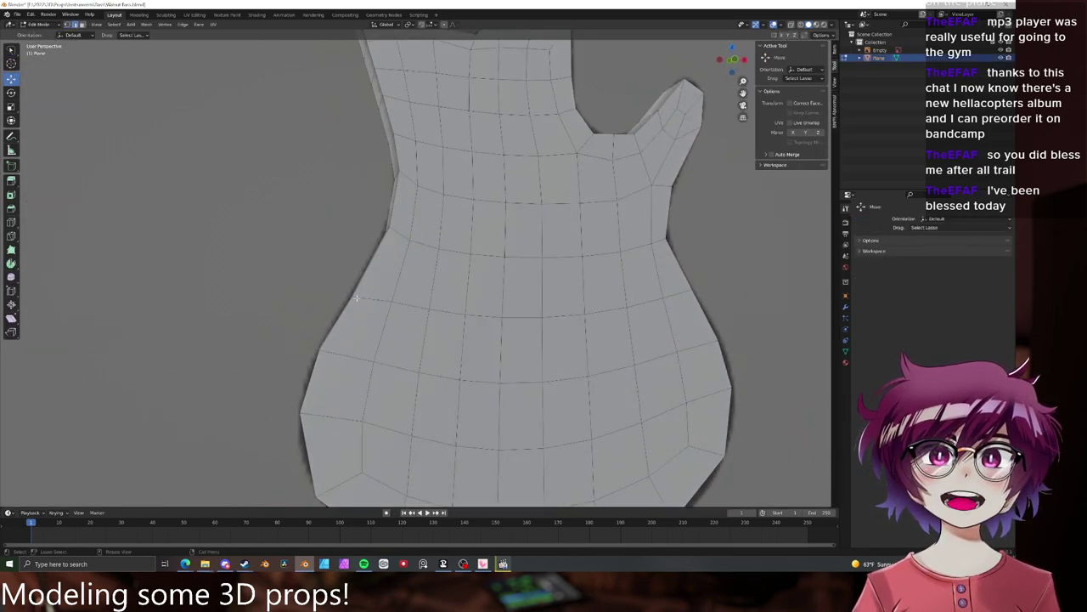
- Edge-slide two neighbouring edges on the body's side wall just below the waist to adjust the outline
{"action": "middle_click_drag", "start_coordinate": [351, 298], "coordinate": [379, 307]}
{"action": "key", "text": "g"}
{"action": "key", "text": "g"}
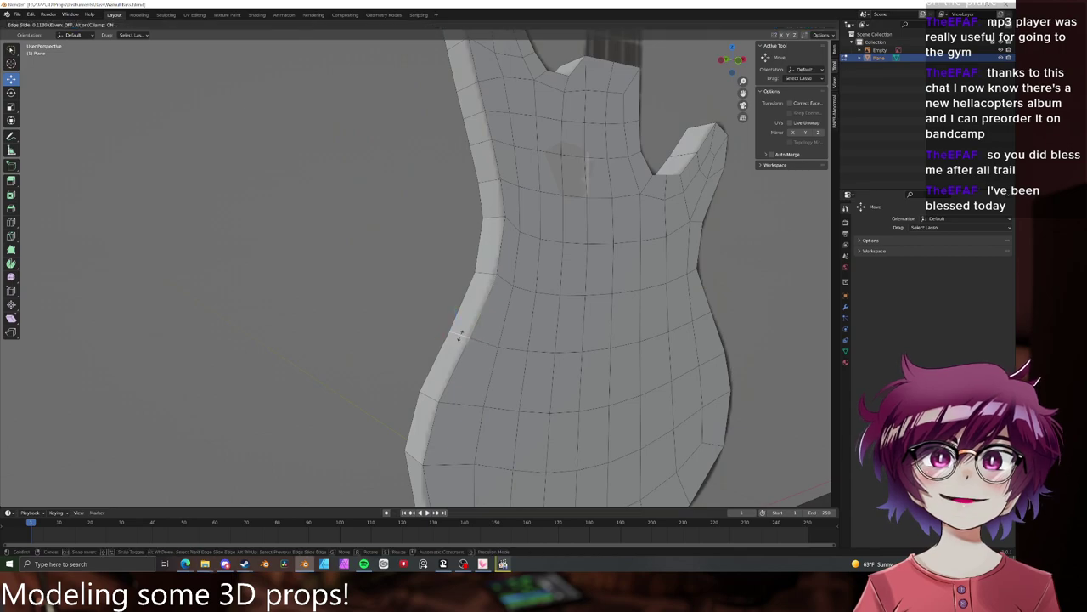
{"action": "left_click", "coordinate": [461, 335]}
{"action": "left_click", "coordinate": [426, 394]}
{"action": "key", "text": "g"}
{"action": "key", "text": "g"}
{"action": "left_click", "coordinate": [424, 392]}
{"action": "left_click", "coordinate": [361, 374]}
- Check the bass body's lower outline against the reference image in front view
{"action": "scroll", "coordinate": [531, 352], "scroll_direction": "down", "scroll_amount": 5}
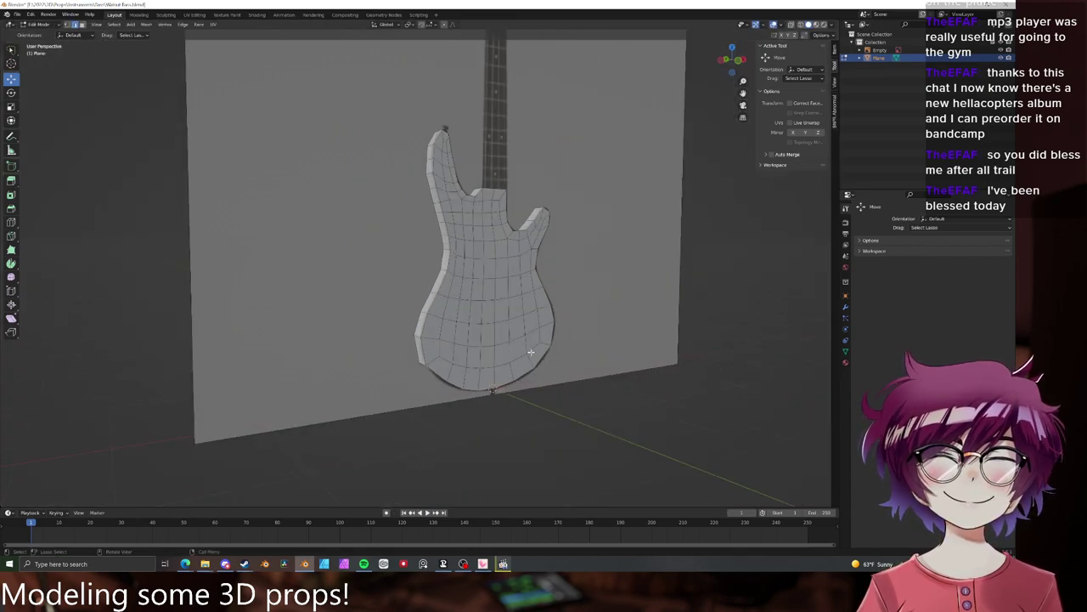
{"action": "middle_click_drag", "start_coordinate": [531, 352], "coordinate": [501, 289]}
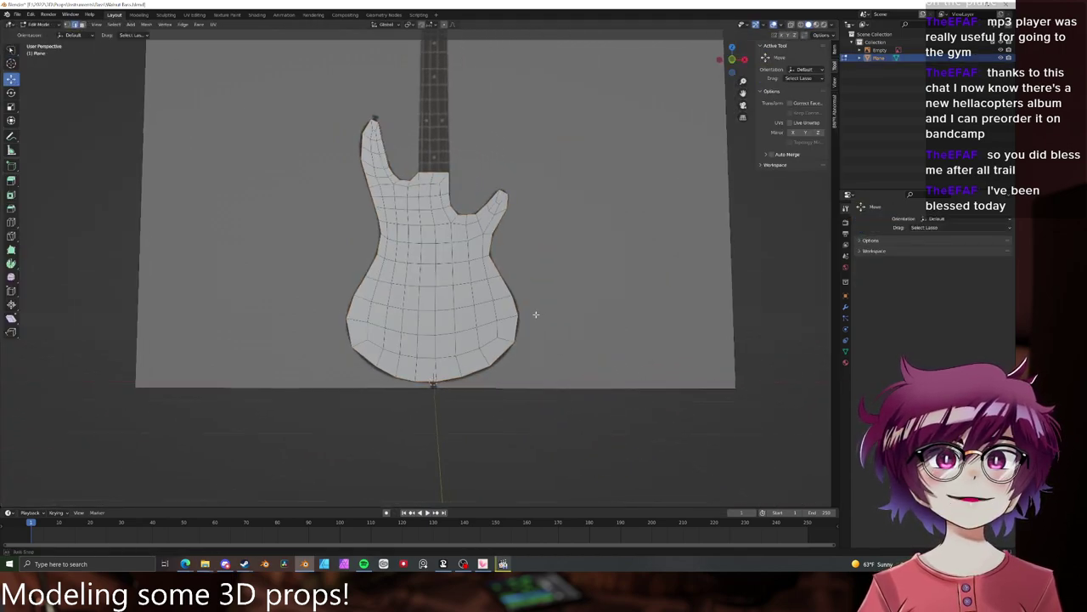
{"action": "scroll", "coordinate": [535, 314], "scroll_direction": "up", "scroll_amount": 7}
{"action": "key", "text": "KP_1"}
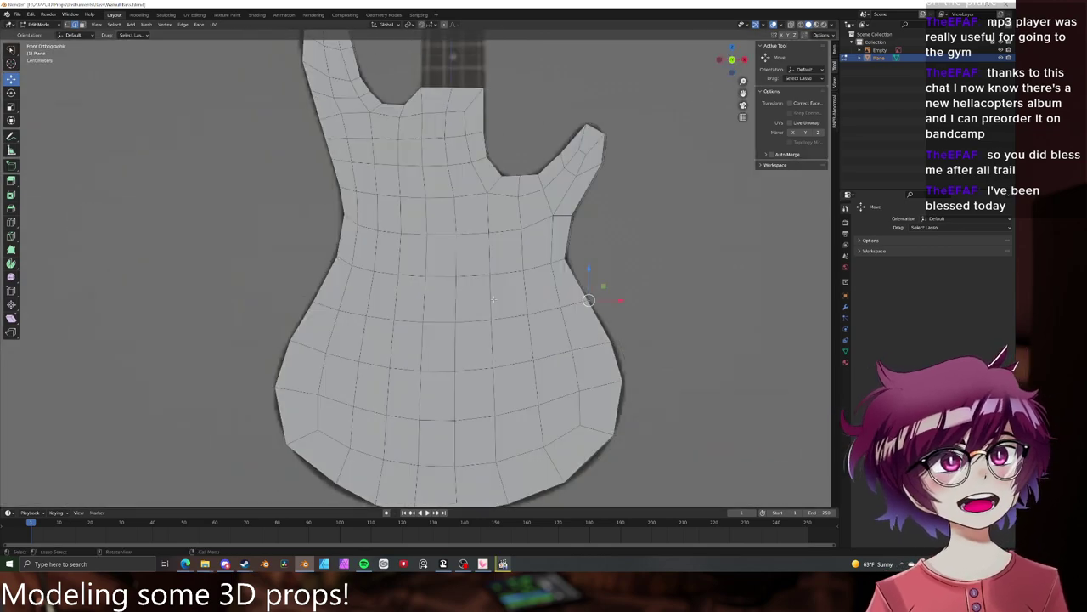
- Nudge the selection on the body's side below the waist to match the reference outline, and return to solid Object Mode
{"action": "key", "text": "alt+z"}
{"action": "key", "text": "g"}
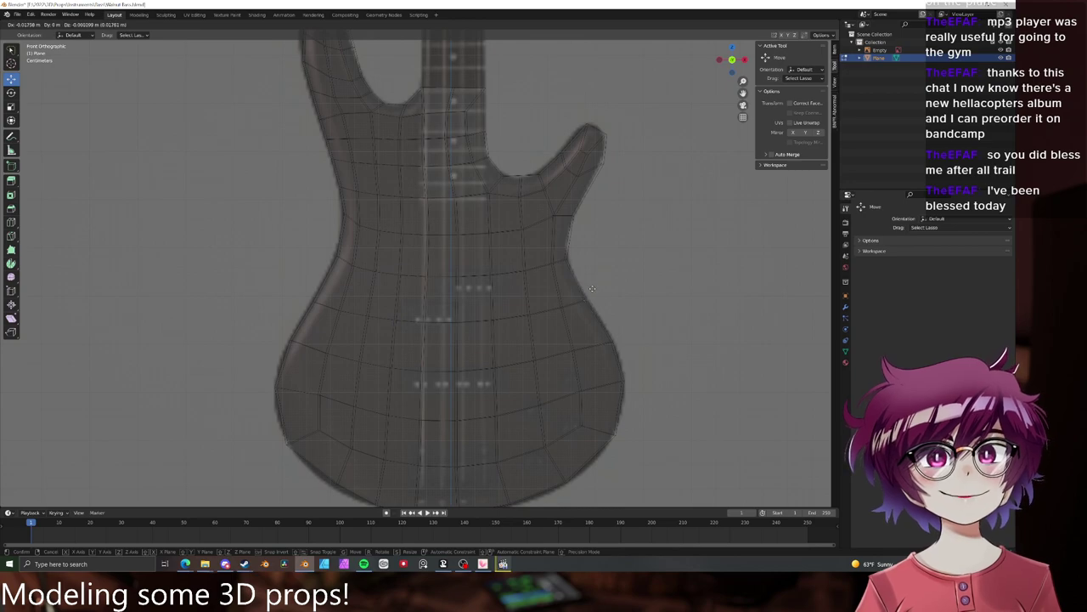
{"action": "left_click", "coordinate": [592, 288]}
{"action": "key", "text": "Tab"}
{"action": "left_click", "coordinate": [592, 288]}
{"action": "key", "text": "z"}
{"action": "left_click", "coordinate": [622, 291]}
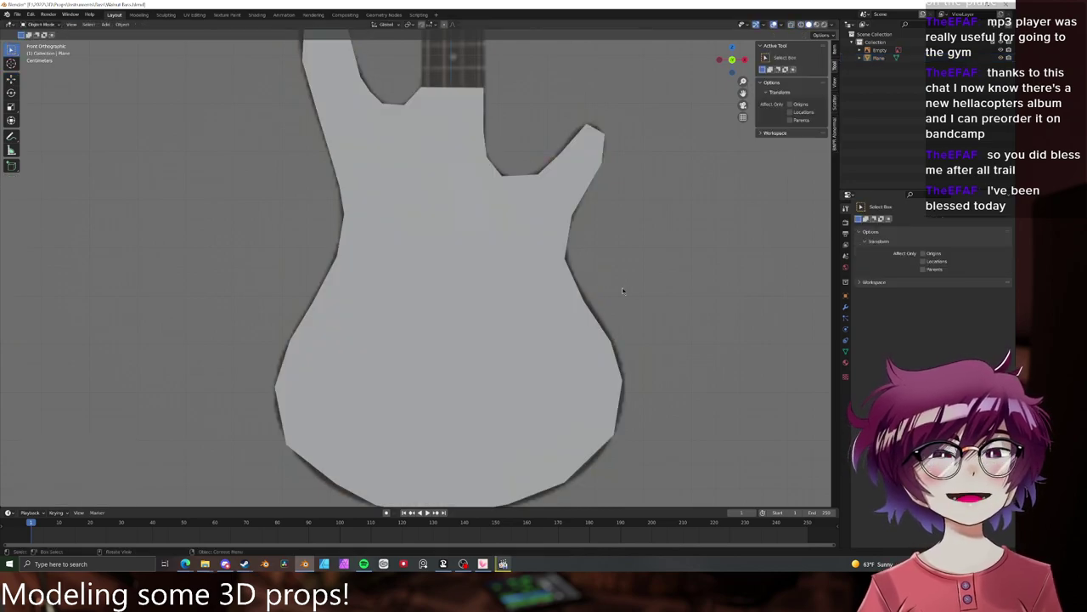
- Duplicate the end faces of the bass body's neck joint and place the copy just above the joint
{"action": "scroll", "coordinate": [622, 290], "scroll_direction": "down", "scroll_amount": 3}
{"action": "left_click", "coordinate": [473, 302]}
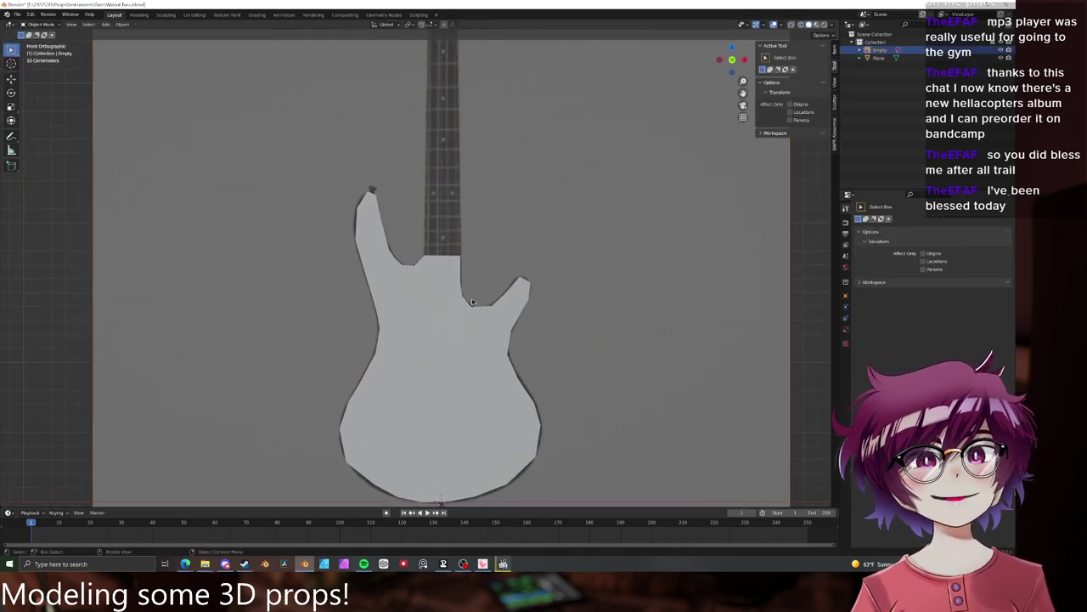
{"action": "left_click", "coordinate": [447, 289]}
{"action": "middle_click_drag", "start_coordinate": [447, 289], "coordinate": [533, 263]}
{"action": "scroll", "coordinate": [454, 302], "scroll_direction": "down", "scroll_amount": 5}
{"action": "scroll", "coordinate": [463, 285], "scroll_direction": "up", "scroll_amount": 2}
{"action": "left_click", "coordinate": [451, 324]}
{"action": "key", "text": "alt+a"}
{"action": "left_click", "coordinate": [467, 307]}
{"action": "key", "text": "Tab"}
{"action": "left_click", "coordinate": [406, 286], "text": "shift"}
{"action": "scroll", "coordinate": [407, 286], "scroll_direction": "up", "scroll_amount": 3}
{"action": "key", "text": "shift+d"}
{"action": "left_click", "coordinate": [472, 238]}
- Move the reference image along the Y axis so that it shows through the front of the body
{"action": "key", "text": "Tab"}
{"action": "left_click", "coordinate": [493, 250]}
{"action": "key", "text": "g"}
{"action": "key", "text": "y"}
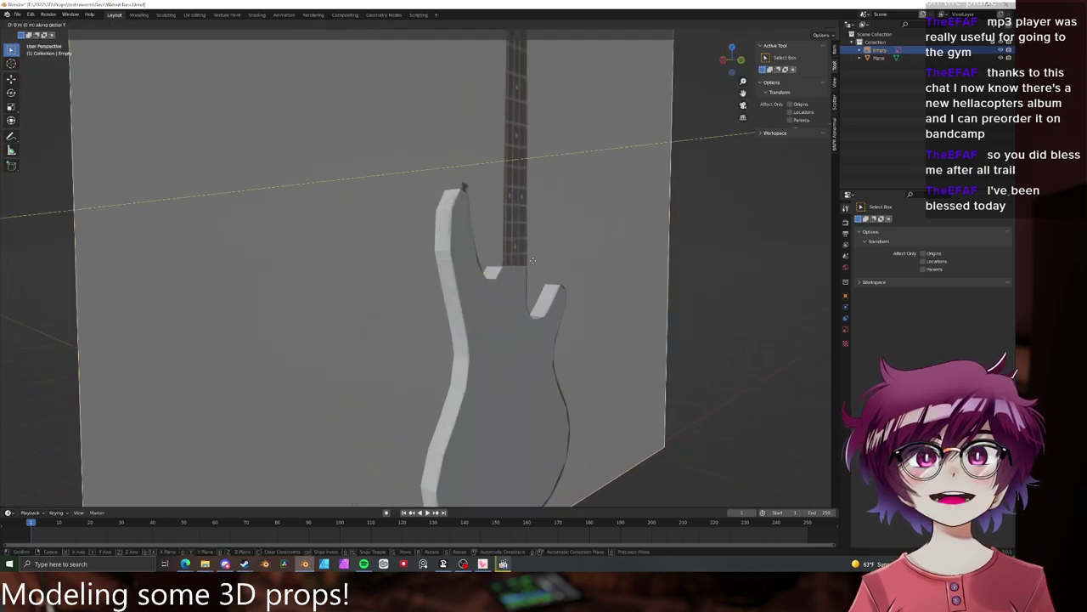
{"action": "left_click", "coordinate": [534, 261]}
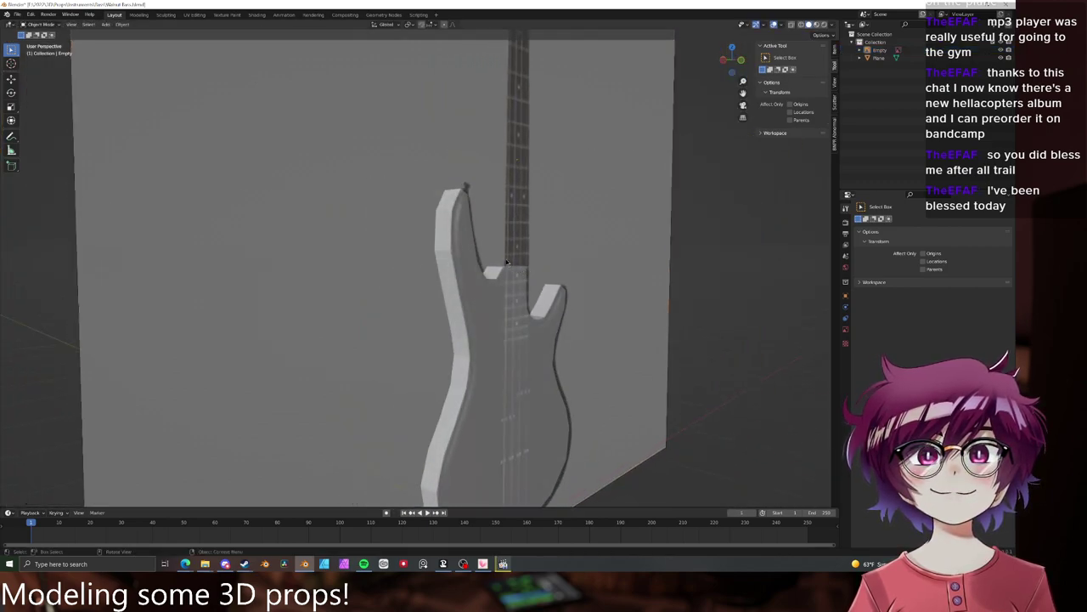
- Make the reference image unselectable in the viewport and select the bass body instead
{"action": "left_click", "coordinate": [508, 262]}
{"action": "left_click", "coordinate": [990, 24]}
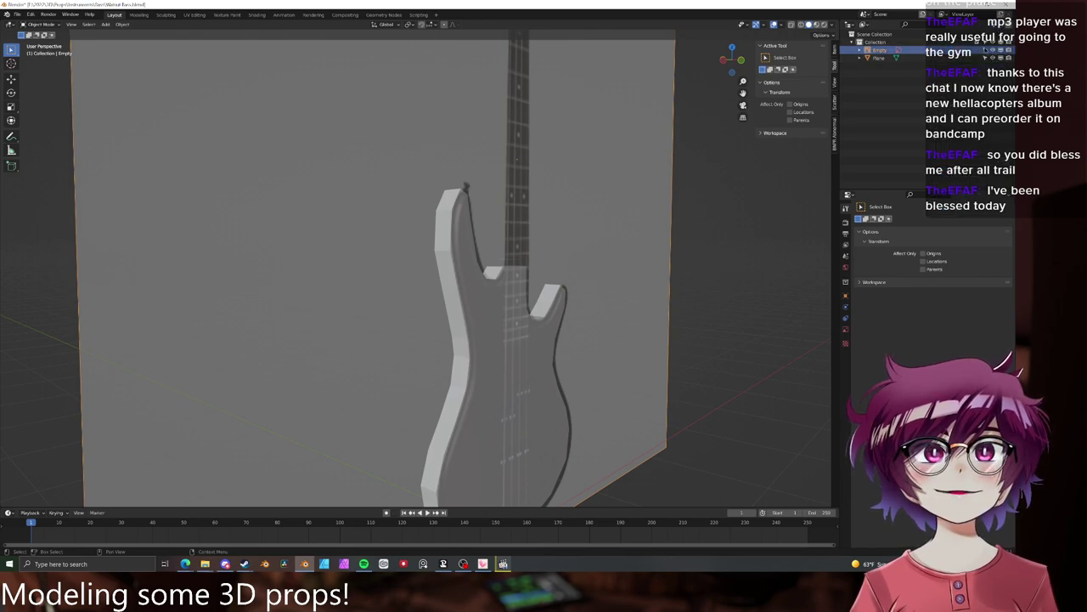
{"action": "left_click", "coordinate": [506, 260]}
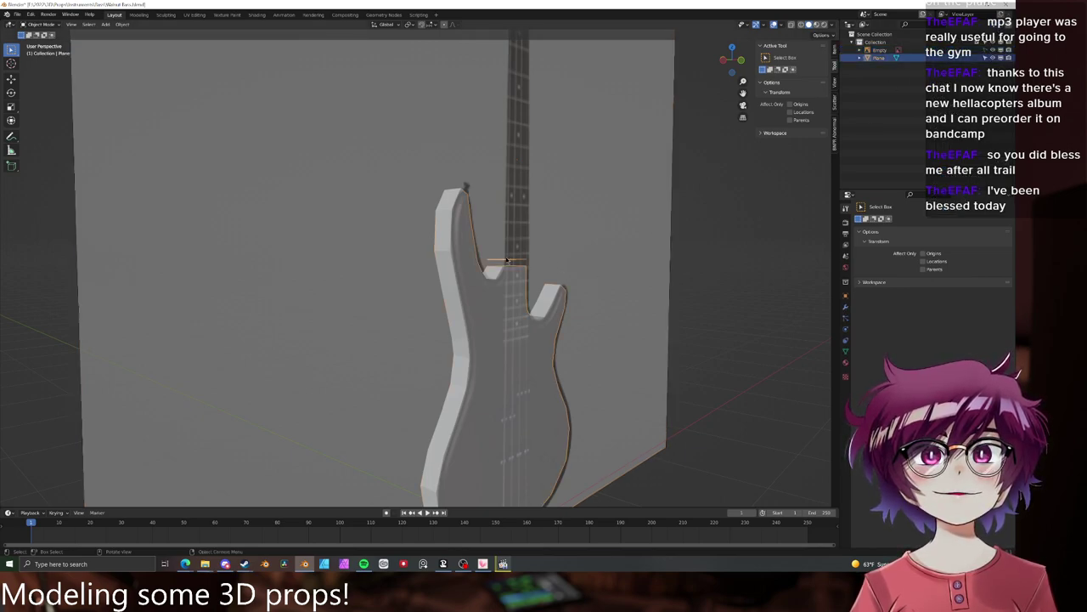
- Delete the unneeded part of the duplicated geometry above the neck joint, keeping its front edges
{"action": "key", "text": "KP_1"}
{"action": "key", "text": "Tab"}
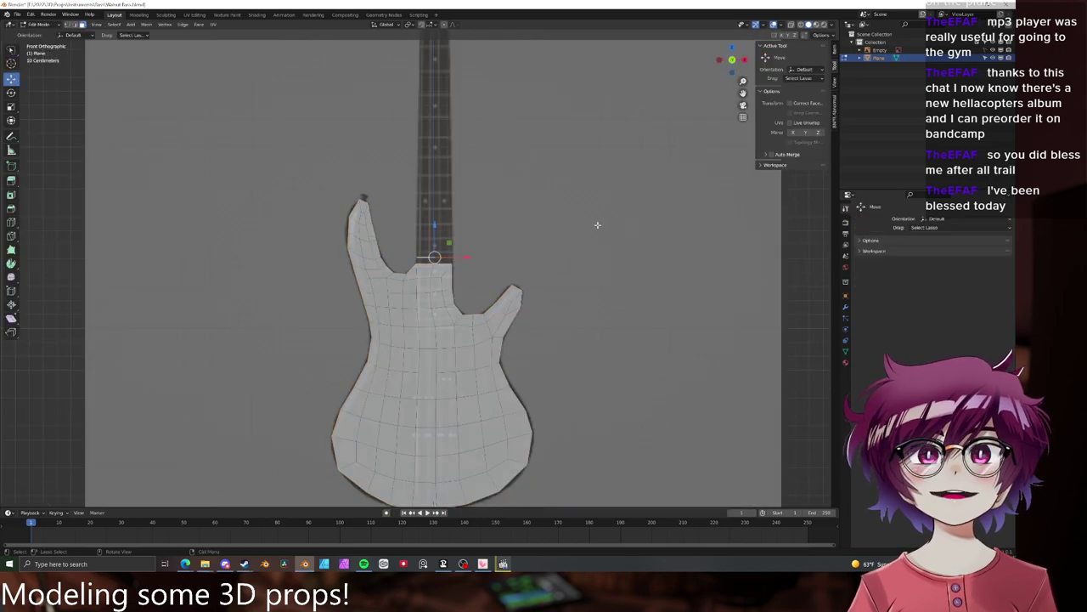
{"action": "scroll", "coordinate": [507, 241], "scroll_direction": "up", "scroll_amount": 6}
{"action": "middle_click_drag", "start_coordinate": [507, 241], "coordinate": [458, 242]}
{"action": "key", "text": "KP_1"}
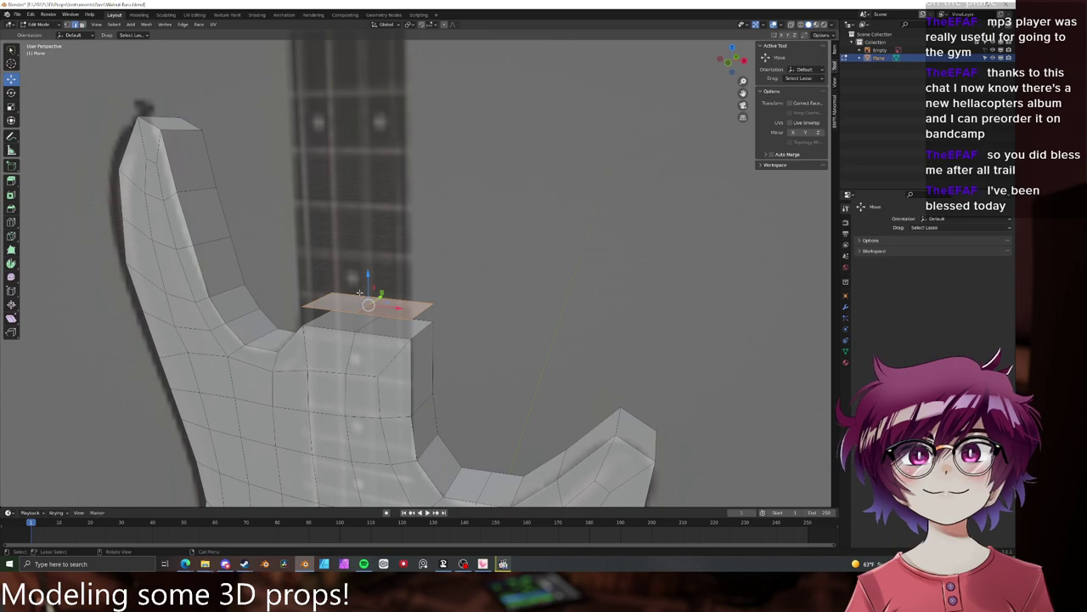
{"action": "key", "text": "x"}
{"action": "left_click", "coordinate": [392, 304]}
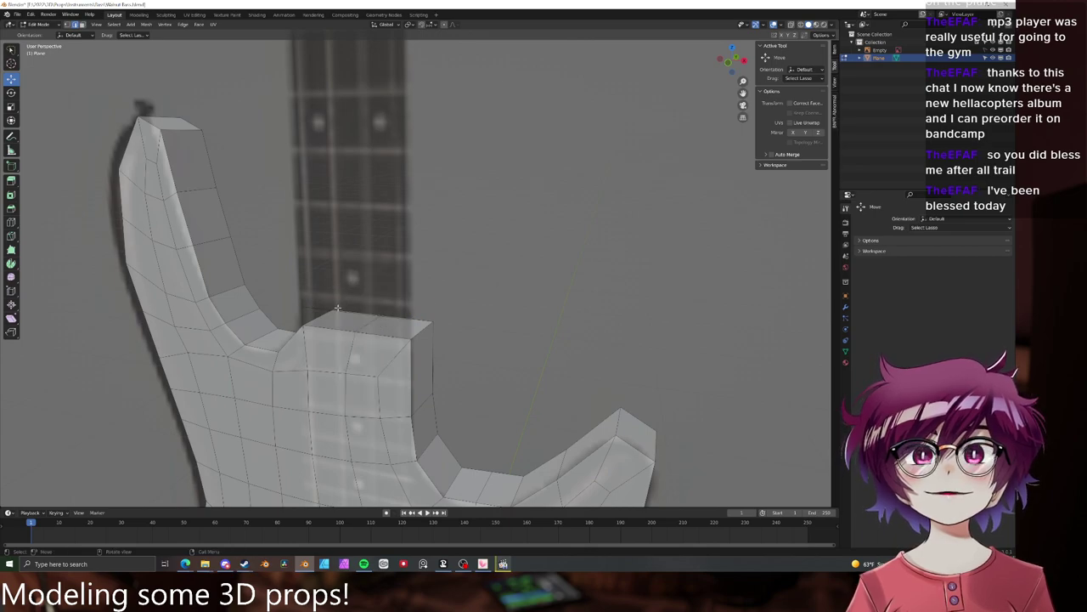
- Select the two remaining edges above the neck joint and reposition them against the body's front face in side view
{"action": "middle_click_drag", "start_coordinate": [386, 316], "coordinate": [405, 278]}
{"action": "left_click", "coordinate": [386, 252]}
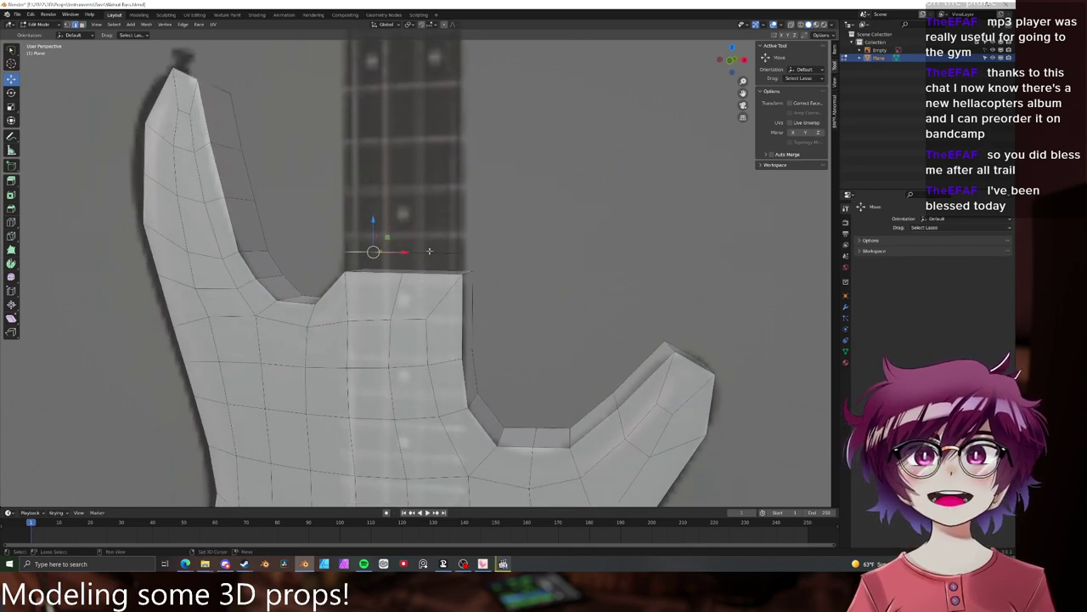
{"action": "left_click", "coordinate": [430, 251], "text": "shift"}
{"action": "scroll", "coordinate": [430, 252], "scroll_direction": "down", "scroll_amount": 3}
{"action": "key", "text": "KP_1"}
{"action": "key", "text": "KP_3"}
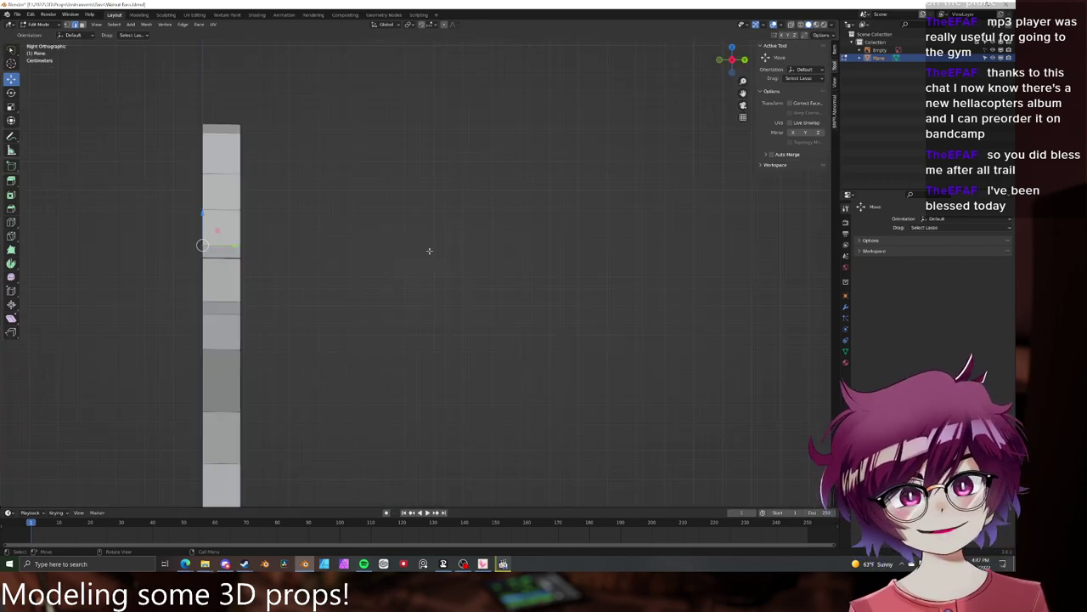
{"action": "key", "text": "alt+z"}
{"action": "key", "text": "g"}
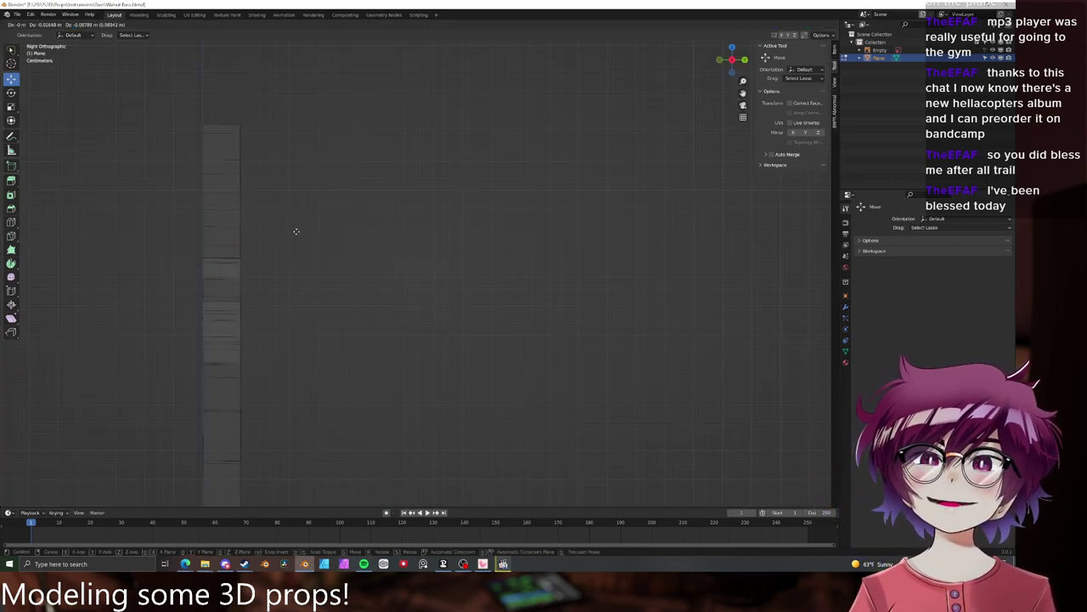
{"action": "left_click", "coordinate": [298, 237]}
{"action": "key", "text": "alt+z"}
{"action": "key", "text": "KP_1"}
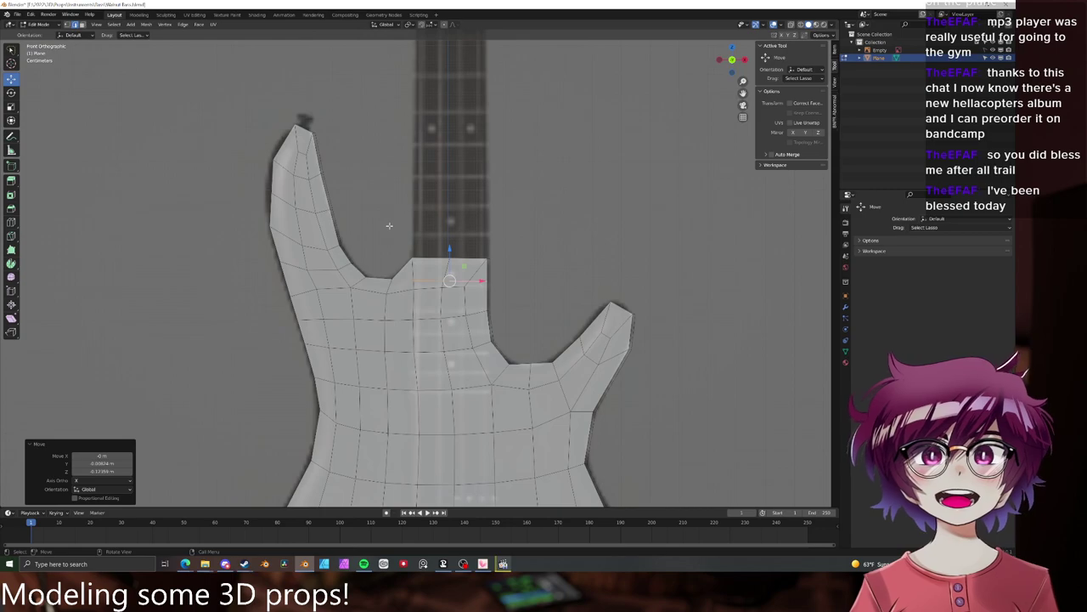
- Move the two edges down along Z over the upper body, to where the fretboard ends in the reference
{"action": "key", "text": "g"}
{"action": "key", "text": "z"}
{"action": "left_click", "coordinate": [486, 329]}
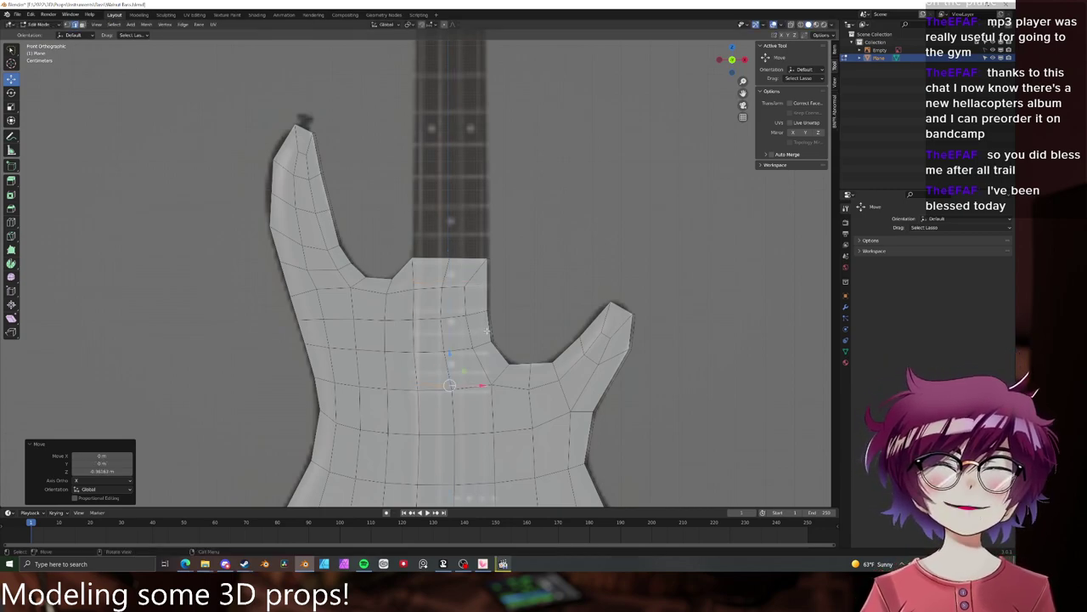
{"action": "scroll", "coordinate": [488, 315], "scroll_direction": "down", "scroll_amount": 3}
{"action": "key", "text": "g"}
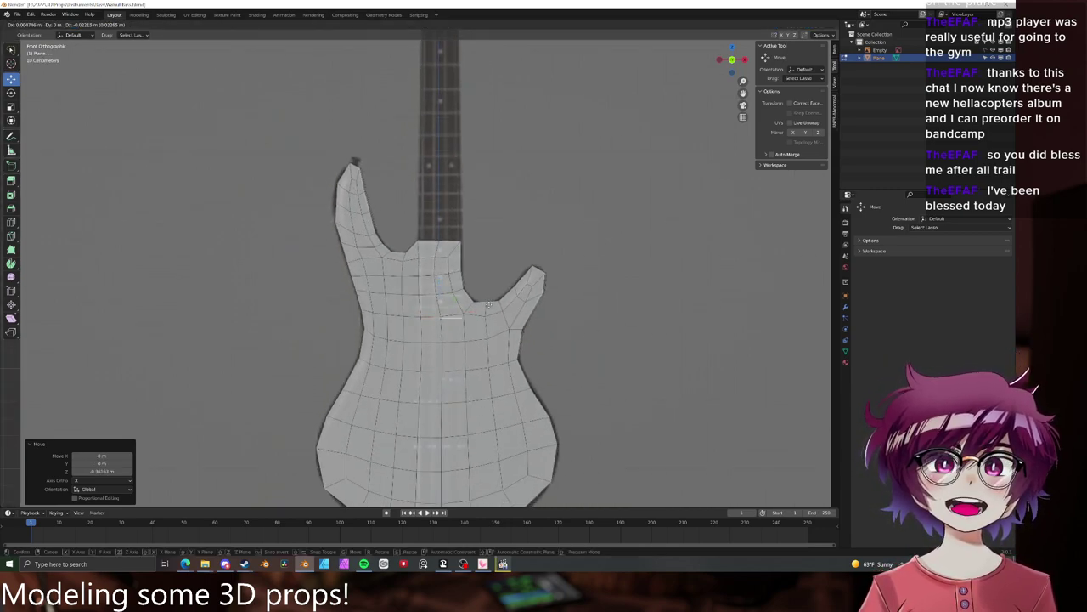
{"action": "left_click", "coordinate": [490, 305]}
- Extrude the edges upward along Z and extend the strip along the neck to the base of the headstock
{"action": "key", "text": "e"}
{"action": "key", "text": "z"}
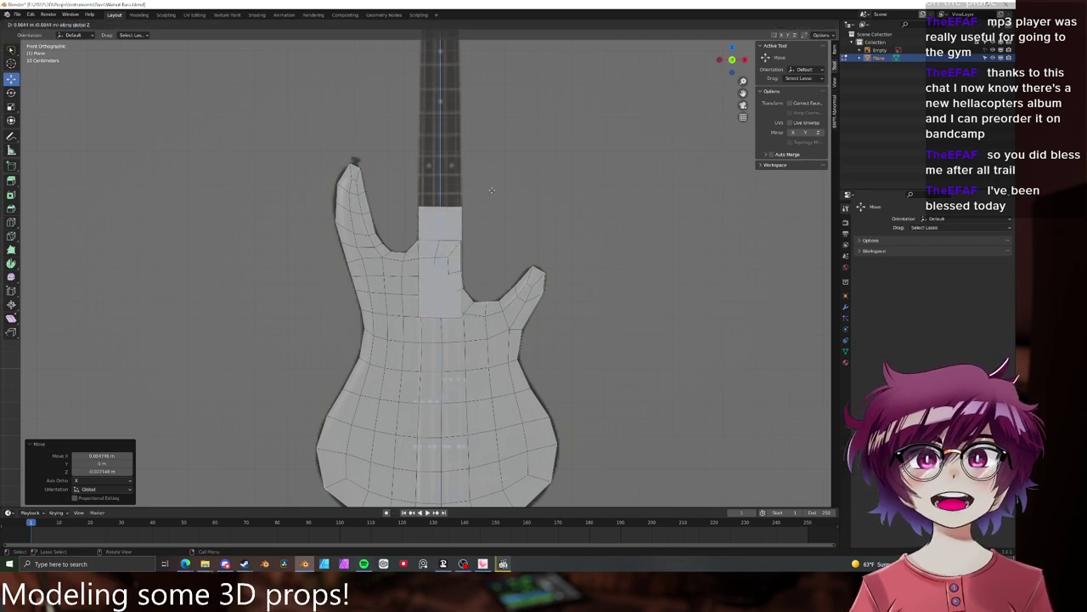
{"action": "left_click", "coordinate": [490, 168]}
{"action": "scroll", "coordinate": [482, 231], "scroll_direction": "down", "scroll_amount": 6}
{"action": "key", "text": "e"}
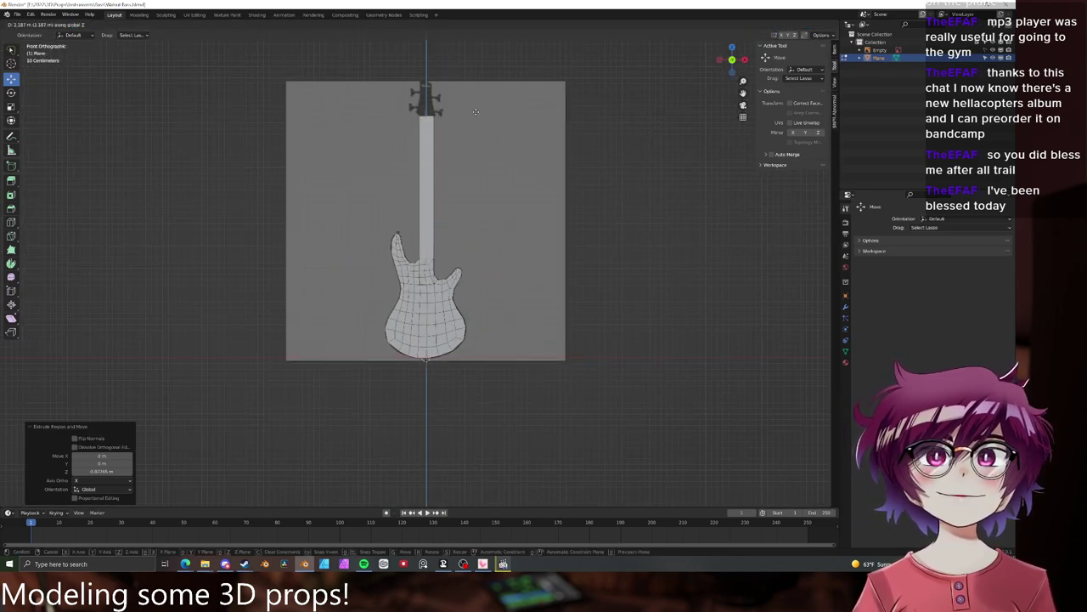
{"action": "left_click", "coordinate": [475, 116]}
- Scale down the neck strip's upper edges to taper it, and nudge them along Z to the nut
{"action": "key", "text": "s"}
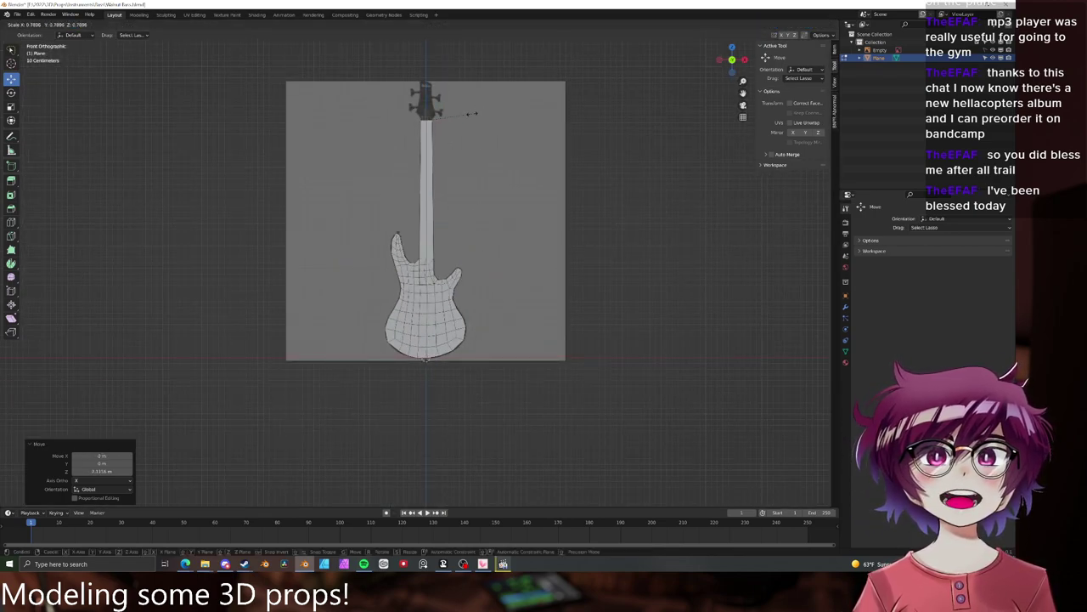
{"action": "left_click", "coordinate": [473, 113]}
{"action": "key", "text": "e"}
{"action": "left_click", "coordinate": [471, 112]}
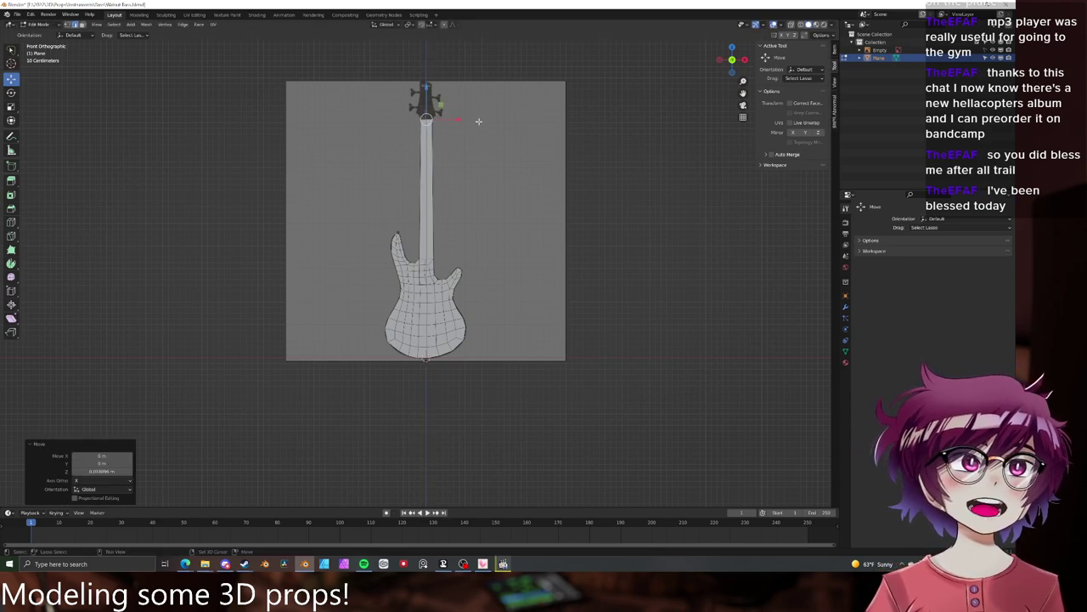
- Divide the neck strip with evenly spaced horizontal loop cuts
{"action": "middle_click_drag", "start_coordinate": [478, 119], "coordinate": [478, 187], "text": "shift"}
{"action": "scroll", "coordinate": [475, 225], "scroll_direction": "up", "scroll_amount": 3}
{"action": "key", "text": "ctrl+r"}
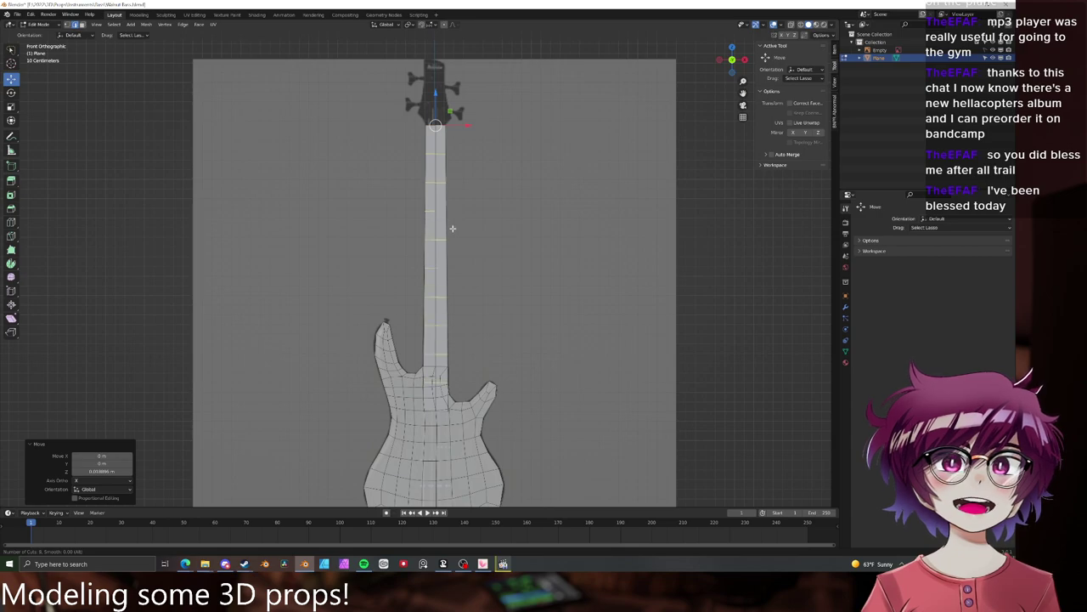
{"action": "left_click", "coordinate": [453, 228]}
{"action": "right_click", "coordinate": [453, 228]}
{"action": "key", "text": "alt+a"}
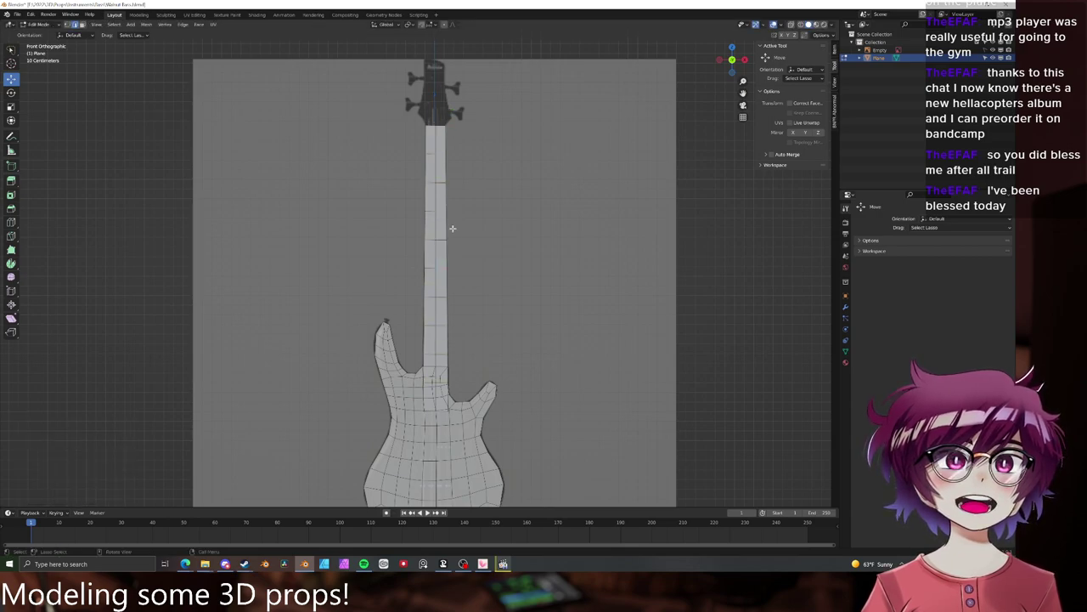
- Extrude the neck's end edges up into the headstock and widen them to about 1.6 times
{"action": "scroll", "coordinate": [413, 200], "scroll_direction": "up", "scroll_amount": 2}
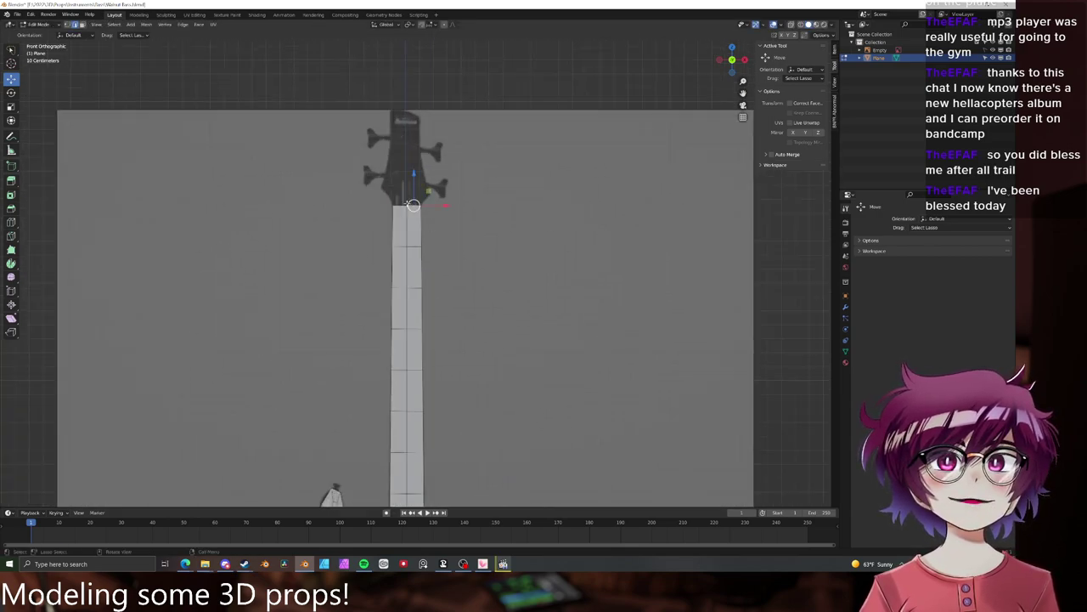
{"action": "scroll", "coordinate": [432, 200], "scroll_direction": "up", "scroll_amount": 2}
{"action": "key", "text": "g"}
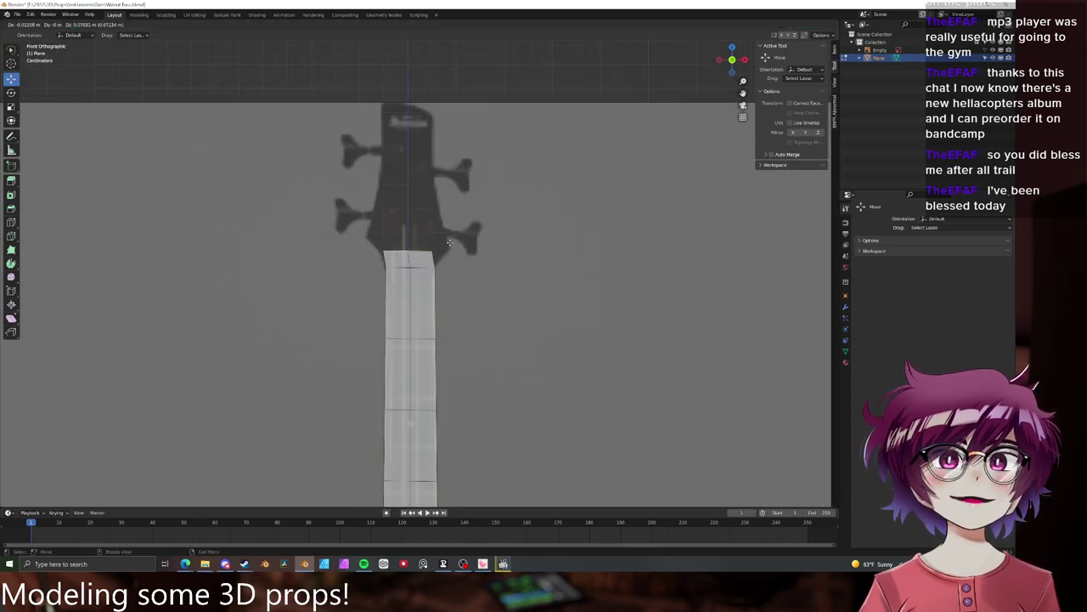
{"action": "left_click", "coordinate": [451, 239]}
{"action": "key", "text": "s"}
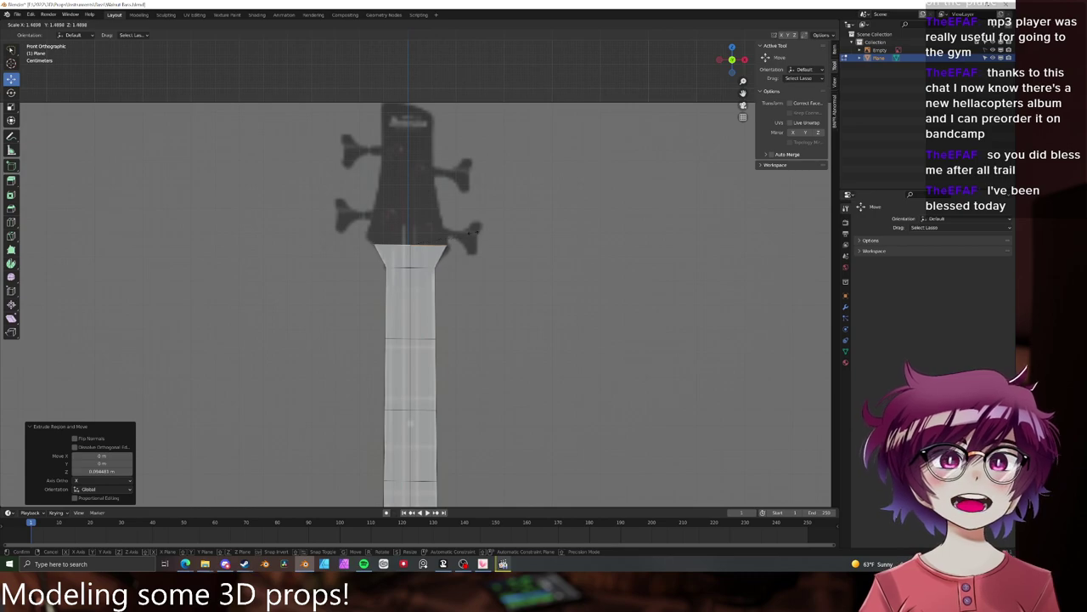
{"action": "left_click", "coordinate": [480, 230]}
- Rotate, reposition and slightly enlarge the widened edges to match the slanted lower corners of the headstock
{"action": "key", "text": "r"}
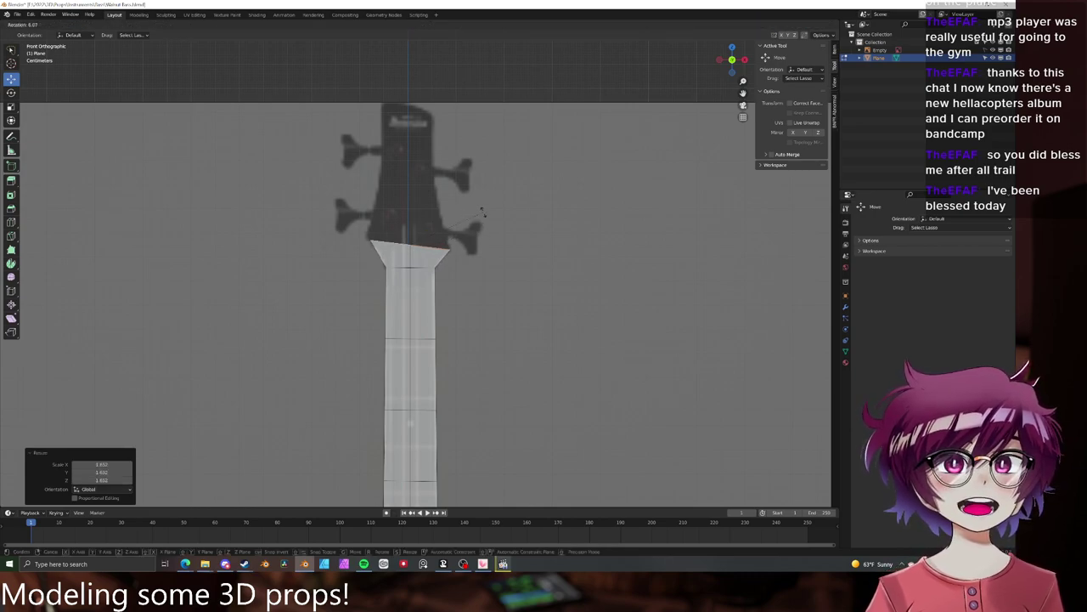
{"action": "left_click", "coordinate": [483, 213]}
{"action": "key", "text": "g"}
{"action": "left_click", "coordinate": [481, 209]}
{"action": "key", "text": "s"}
{"action": "left_click", "coordinate": [476, 207]}
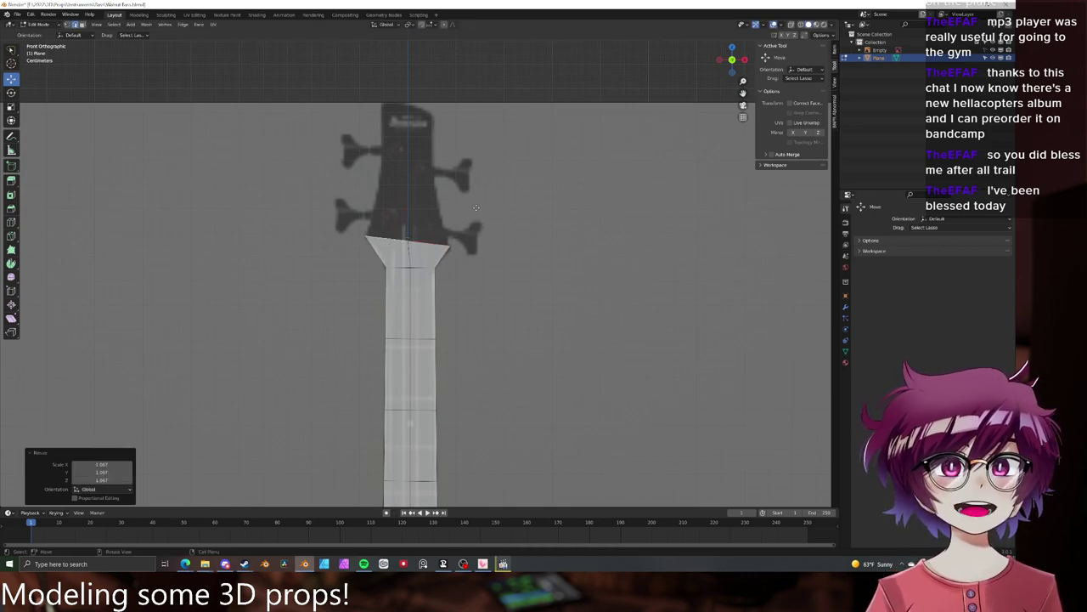
- Extrude the headstock edges up to mid-height, narrow them, and rotate and move them level with the reference
{"action": "key", "text": "e"}
{"action": "left_click", "coordinate": [473, 162]}
{"action": "key", "text": "s"}
{"action": "left_click", "coordinate": [471, 156]}
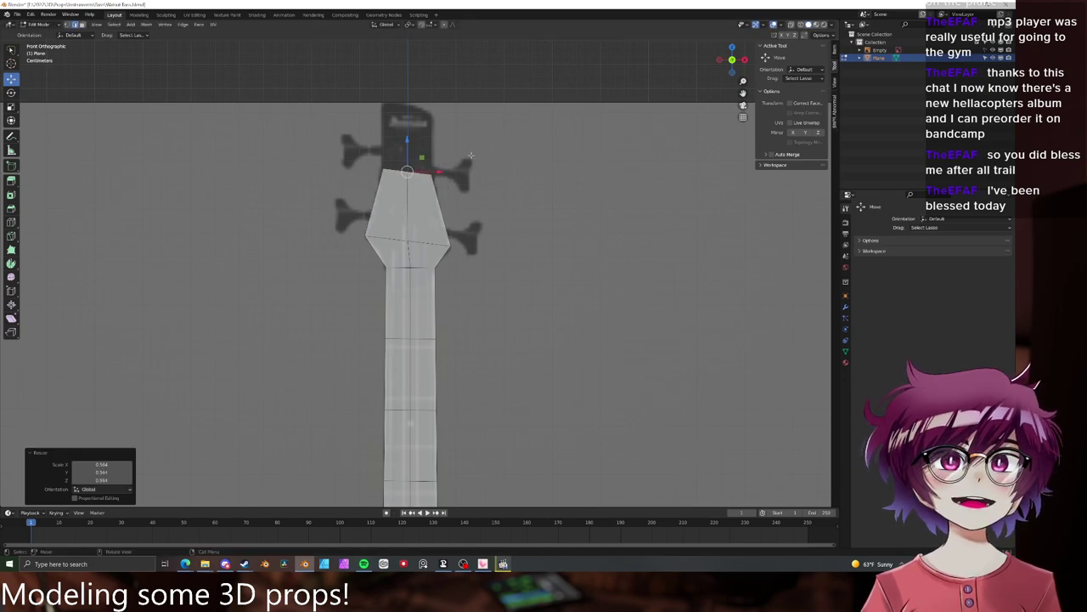
{"action": "key", "text": "r"}
{"action": "left_click", "coordinate": [471, 146]}
{"action": "key", "text": "g"}
{"action": "left_click", "coordinate": [473, 149]}
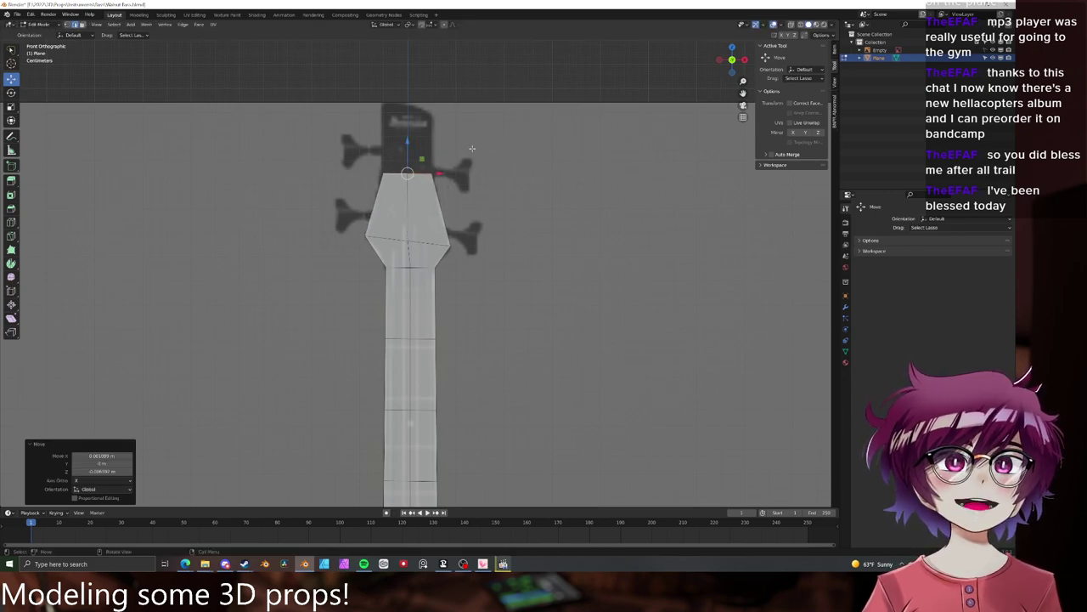
- Extrude the headstock's upper edges straight up to just below its tip
{"action": "key", "text": "e"}
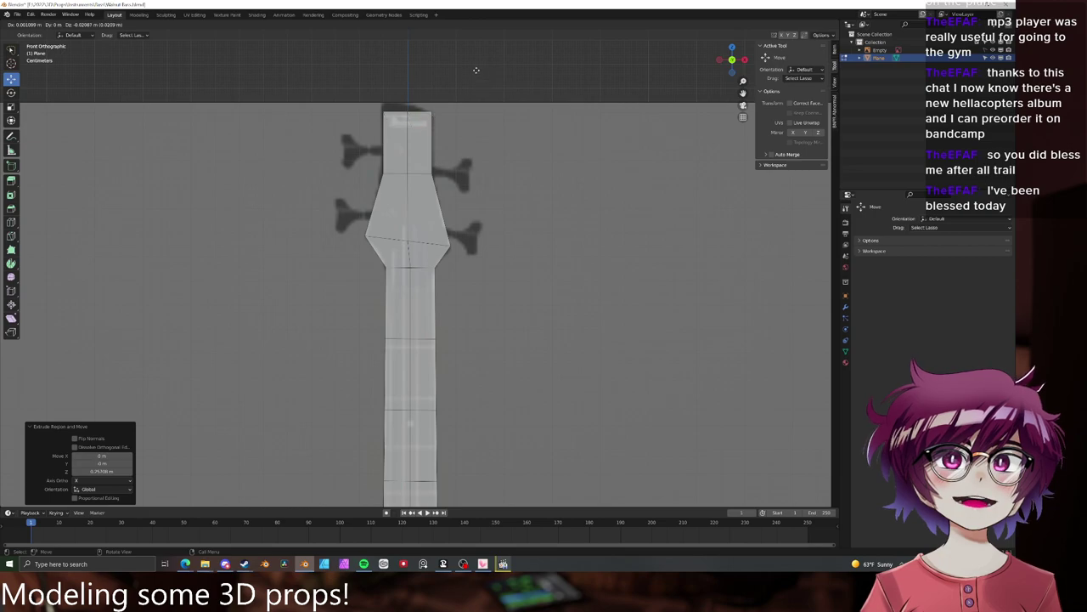
{"action": "right_click", "coordinate": [477, 70]}
{"action": "key", "text": "ctrl+z"}
{"action": "key", "text": "e"}
{"action": "right_click", "coordinate": [486, 64]}
{"action": "key", "text": "ctrl+z"}
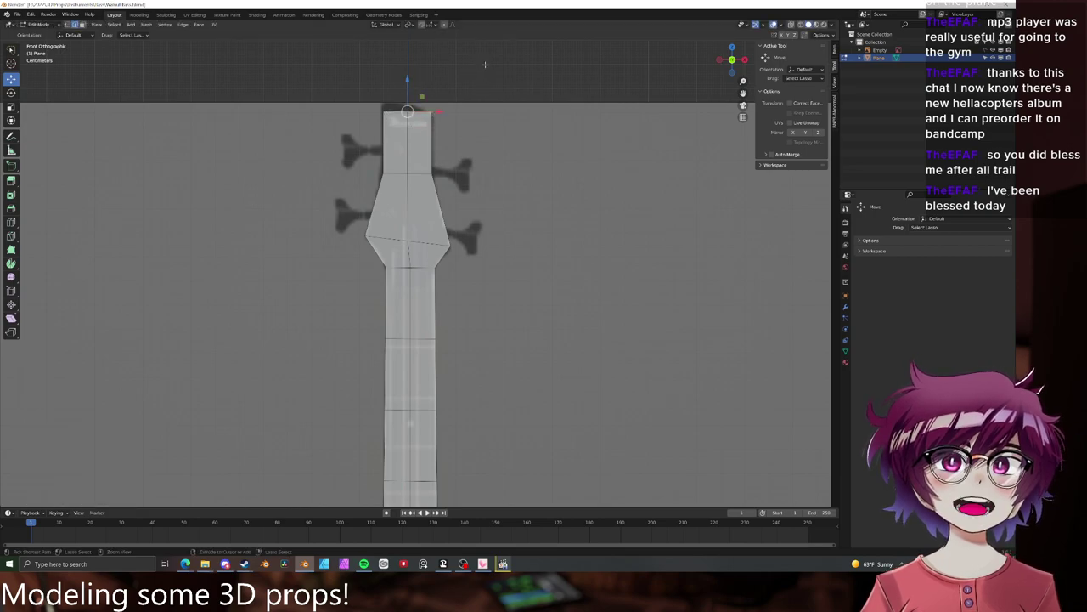
- Rotate, scale and move the headstock's top edges to follow the slanted tip in the reference
{"action": "key", "text": "r"}
{"action": "left_click", "coordinate": [490, 69]}
{"action": "key", "text": "s"}
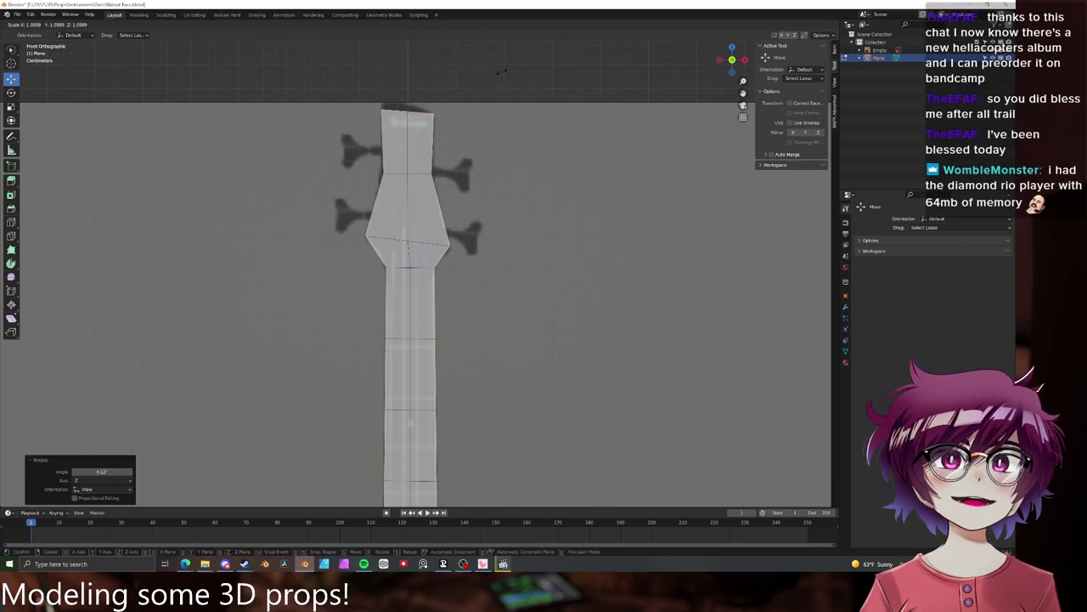
{"action": "left_click", "coordinate": [501, 71]}
{"action": "key", "text": "r"}
{"action": "left_click", "coordinate": [502, 75]}
{"action": "key", "text": "g"}
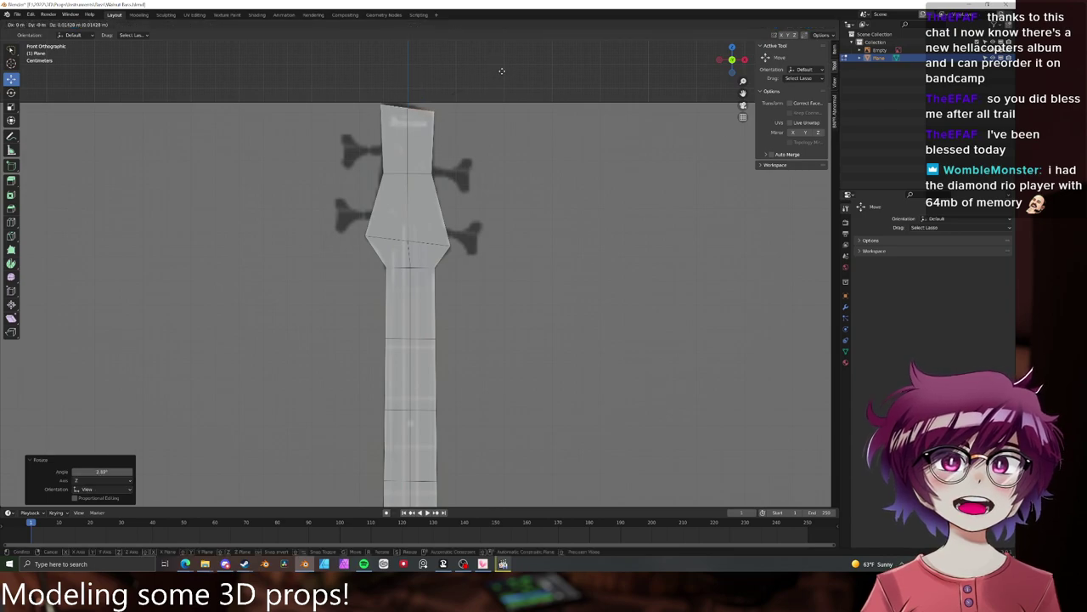
{"action": "left_click", "coordinate": [503, 73]}
- Move the middle and left top vertices of the headstock onto the curved tip in the reference
{"action": "key", "text": "1"}
{"action": "left_click", "coordinate": [413, 111]}
{"action": "key", "text": "g"}
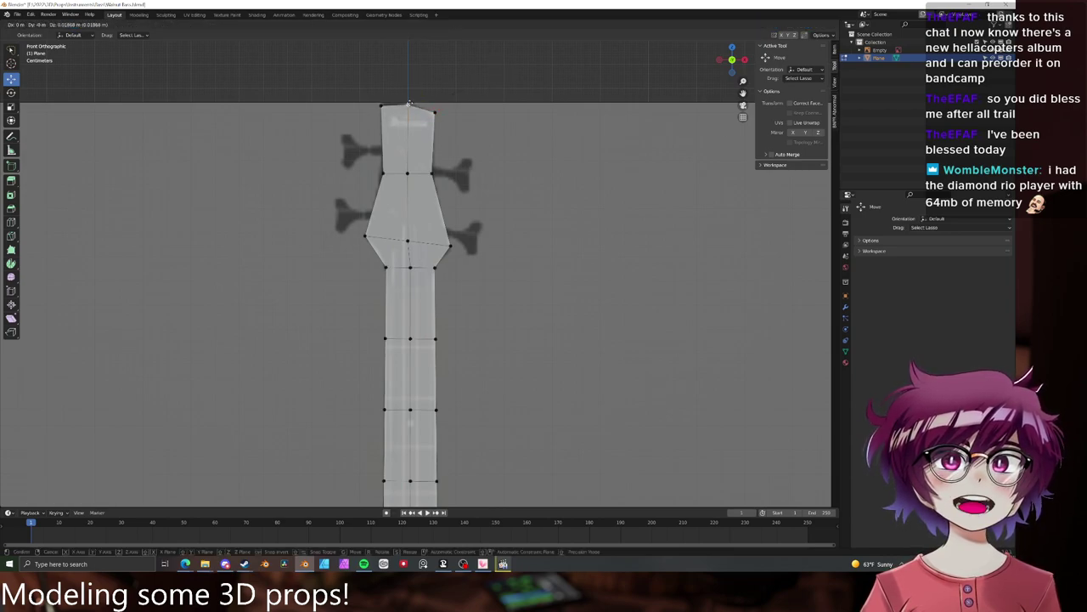
{"action": "left_click", "coordinate": [412, 106]}
{"action": "left_click", "coordinate": [386, 105]}
{"action": "key", "text": "g"}
{"action": "left_click_drag", "start_coordinate": [382, 105], "coordinate": [384, 103]}
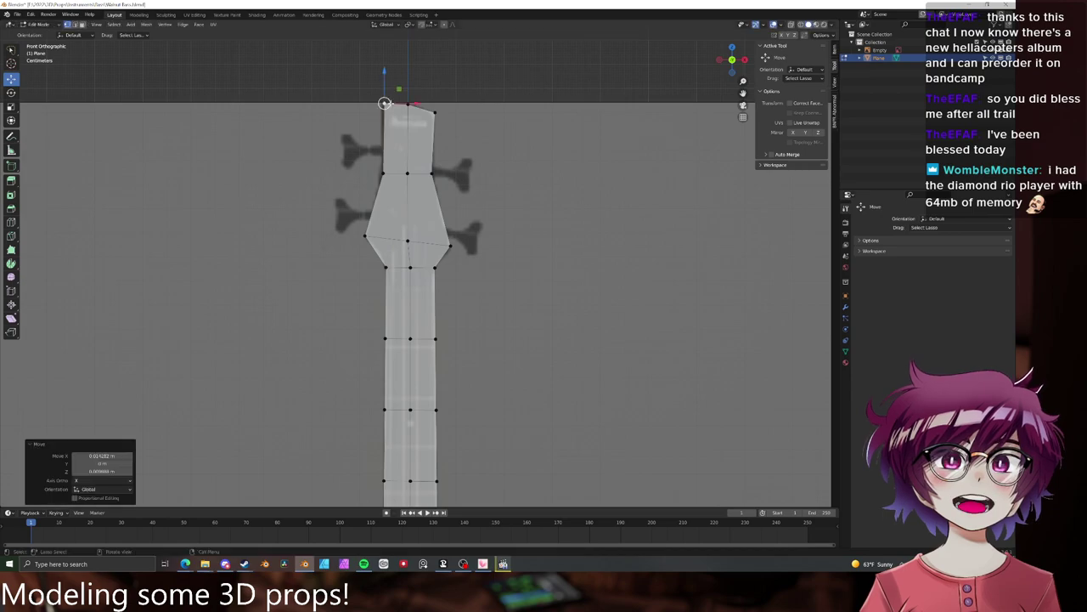
- Add a loop cut across the neck strip just below the base of the headstock
{"action": "key", "text": "ctrl+r"}
{"action": "left_click", "coordinate": [422, 275]}
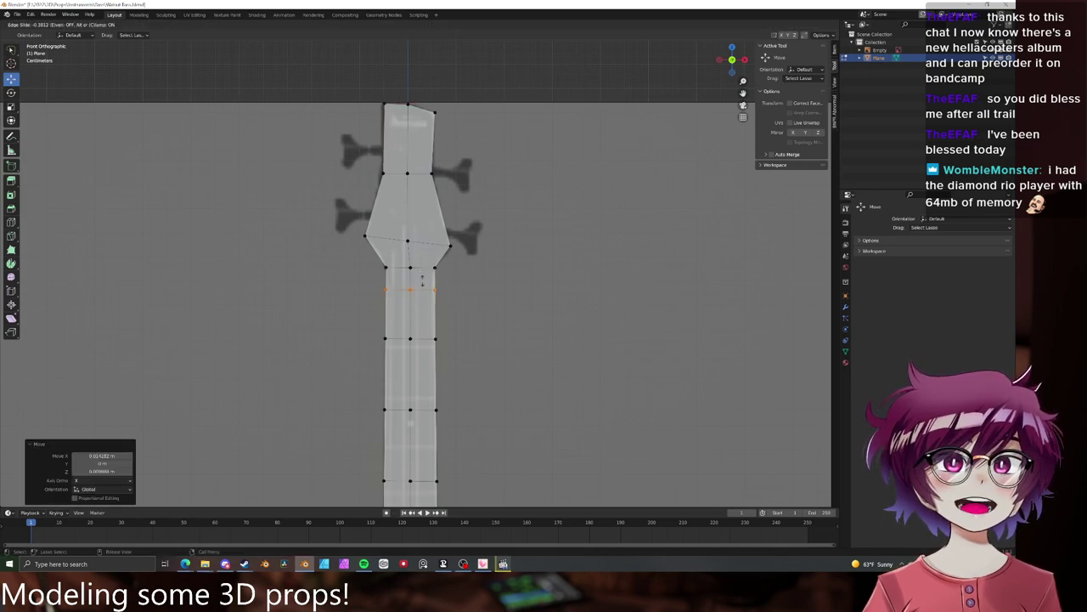
{"action": "left_click", "coordinate": [425, 266]}
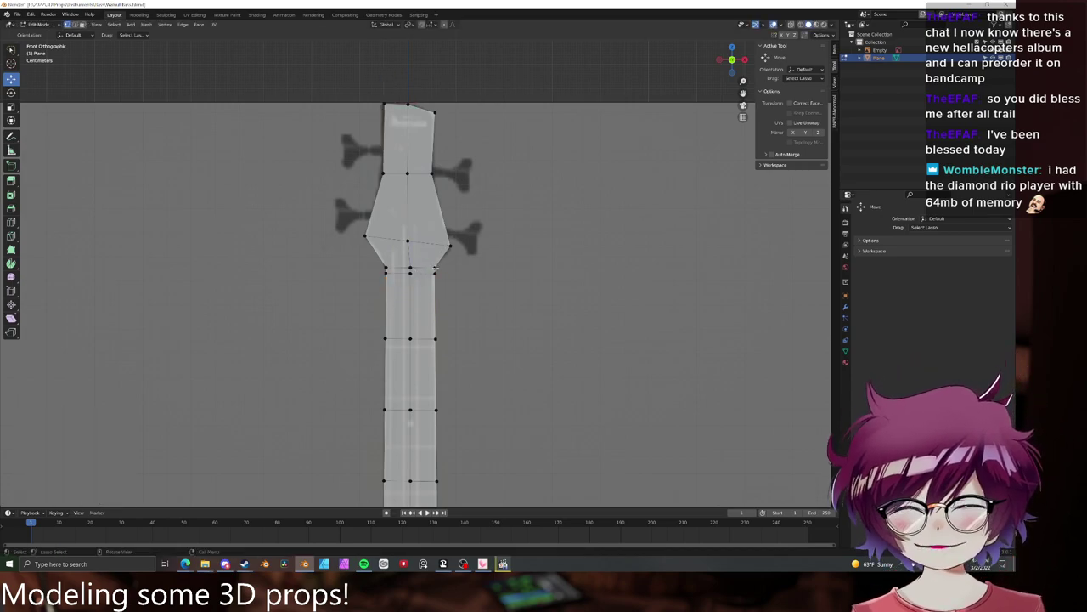
{"action": "scroll", "coordinate": [435, 270], "scroll_direction": "down", "scroll_amount": 2}
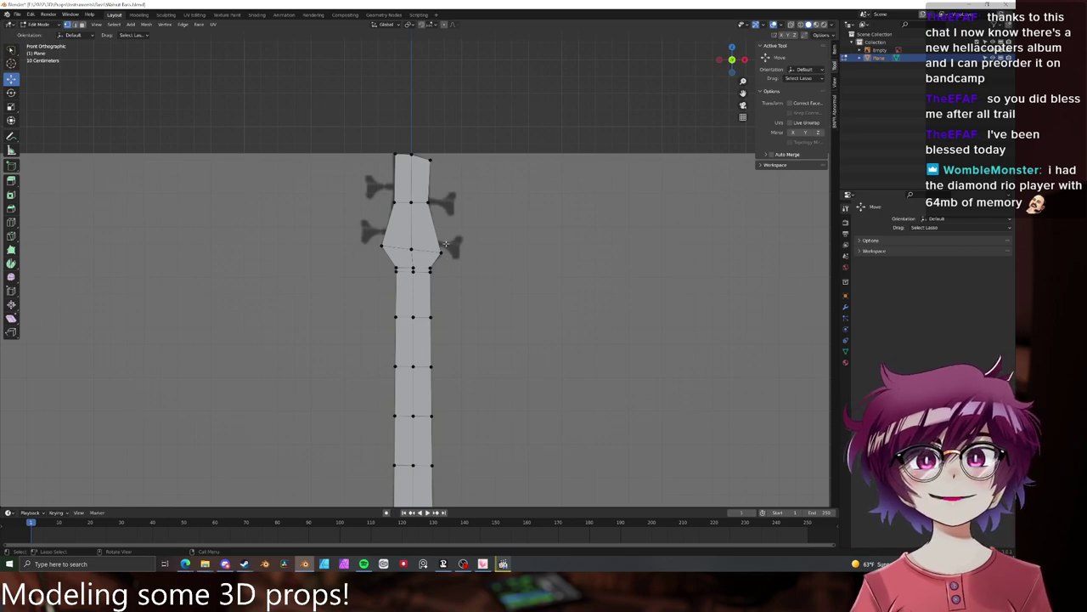
{"action": "scroll", "coordinate": [442, 242], "scroll_direction": "down", "scroll_amount": 8}
{"action": "key", "text": "Tab"}
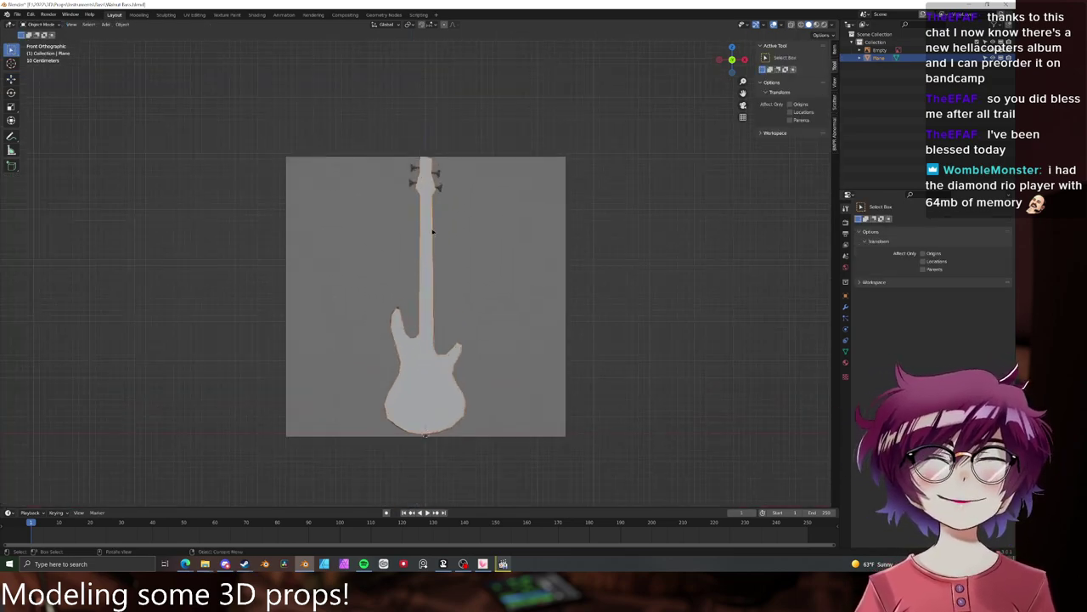
- Select the whole connected neck strip and move it about 0.046 m along the Y axis, away from the body's front
{"action": "key", "text": "Tab"}
{"action": "middle_click_drag", "start_coordinate": [432, 230], "coordinate": [485, 340]}
{"action": "scroll", "coordinate": [467, 260], "scroll_direction": "up", "scroll_amount": 5}
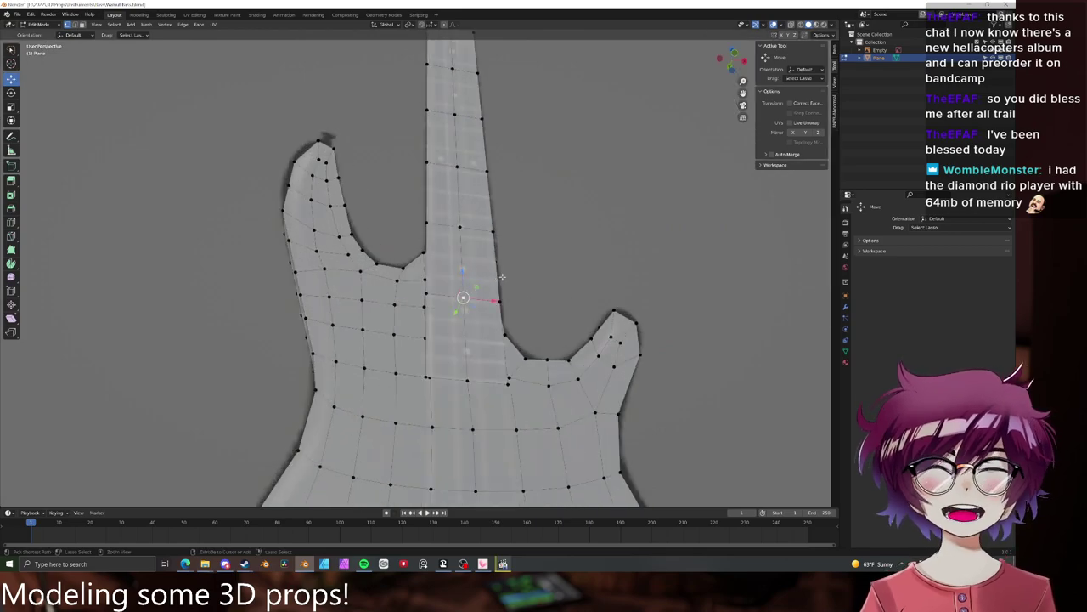
{"action": "key", "text": "ctrl+l"}
{"action": "scroll", "coordinate": [502, 277], "scroll_direction": "down", "scroll_amount": 5}
{"action": "middle_click_drag", "start_coordinate": [490, 255], "coordinate": [498, 280]}
{"action": "key", "text": "g"}
{"action": "key", "text": "z"}
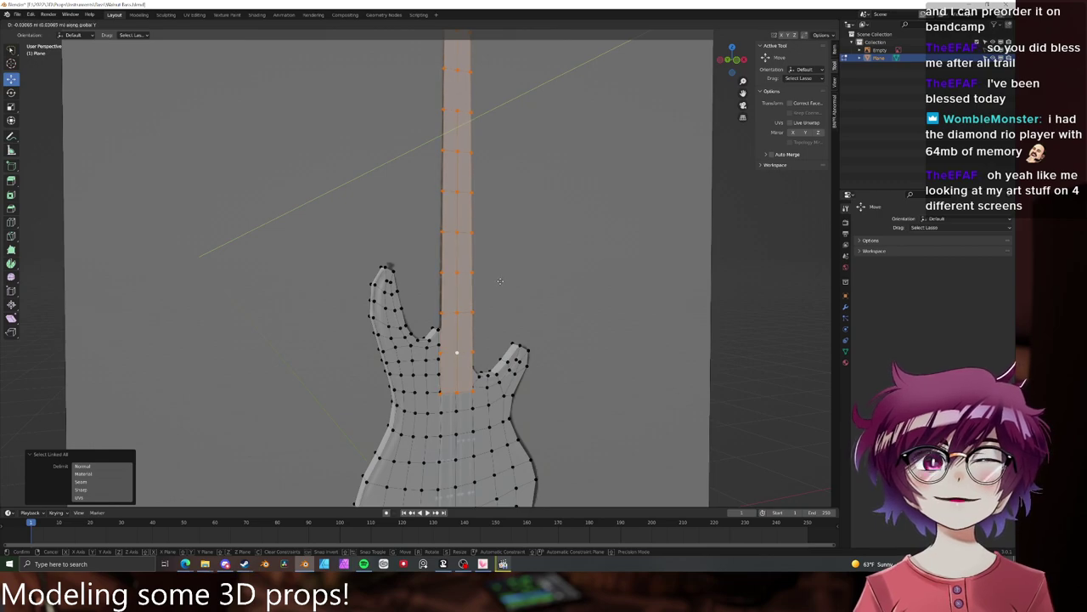
{"action": "left_click", "coordinate": [501, 282]}
- Select all headstock faces down to the neck joint and rotate them by about -14.1° around the X axis
{"action": "middle_click_drag", "start_coordinate": [500, 281], "coordinate": [490, 360]}
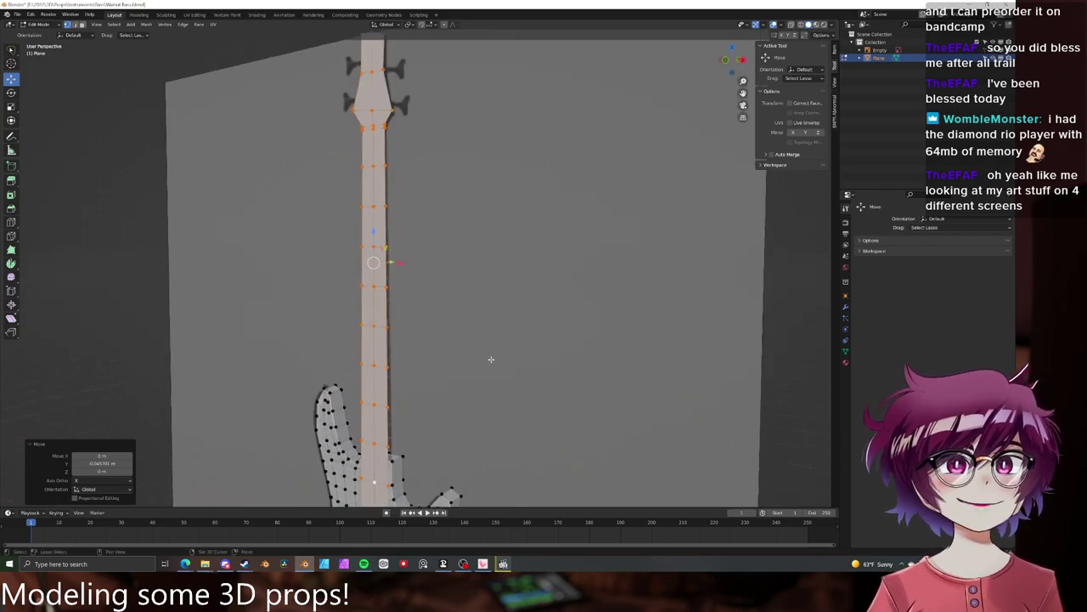
{"action": "scroll", "coordinate": [490, 296], "scroll_direction": "down", "scroll_amount": 3}
{"action": "mouse_move", "coordinate": [490, 296]}
{"action": "middle_mouse_down", "text": "shift"}
{"action": "mouse_move", "coordinate": [492, 345]}
{"action": "mouse_move", "coordinate": [496, 305]}
{"action": "mouse_move", "coordinate": [467, 301]}
{"action": "mouse_move", "coordinate": [496, 307]}
{"action": "middle_mouse_up", "text": "shift"}
{"action": "scroll", "coordinate": [492, 323], "scroll_direction": "up", "scroll_amount": 5}
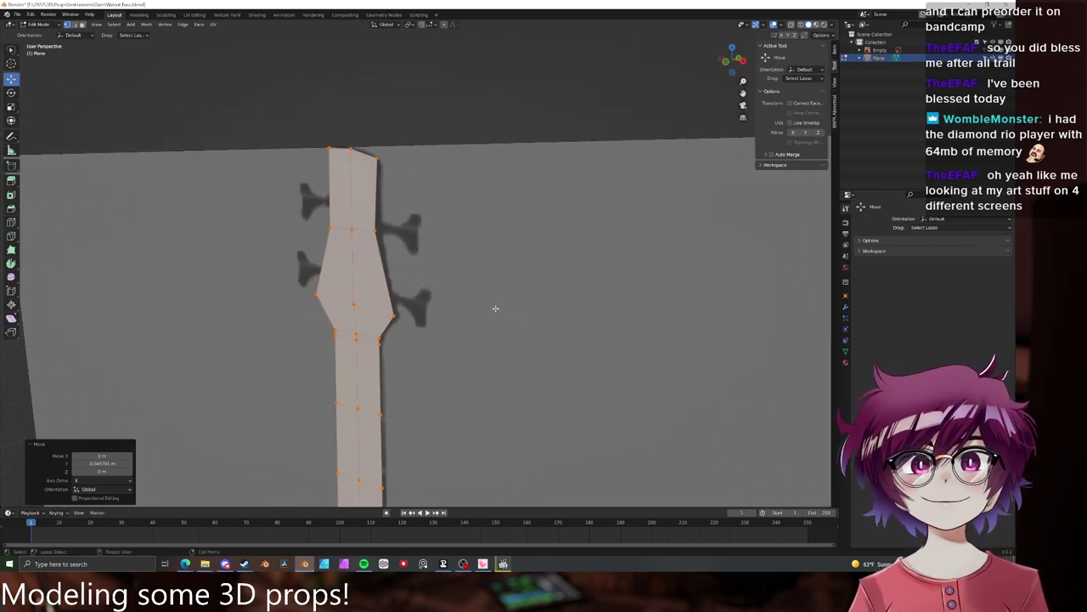
{"action": "left_click", "coordinate": [381, 159]}
{"action": "left_click", "coordinate": [330, 148], "text": "ctrl"}
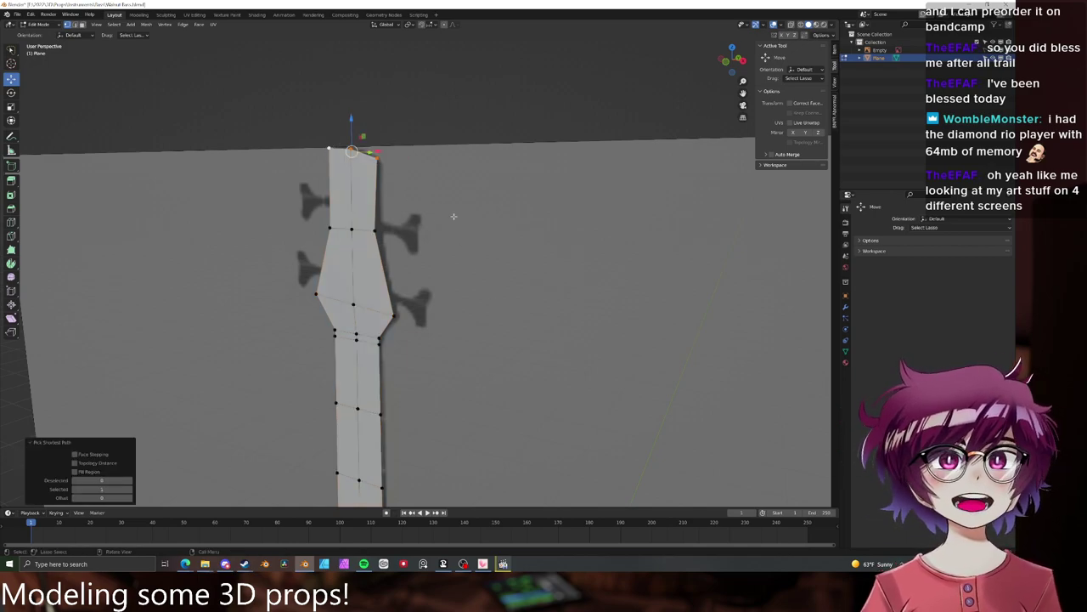
{"action": "key", "text": "ctrl+KP_Add"}
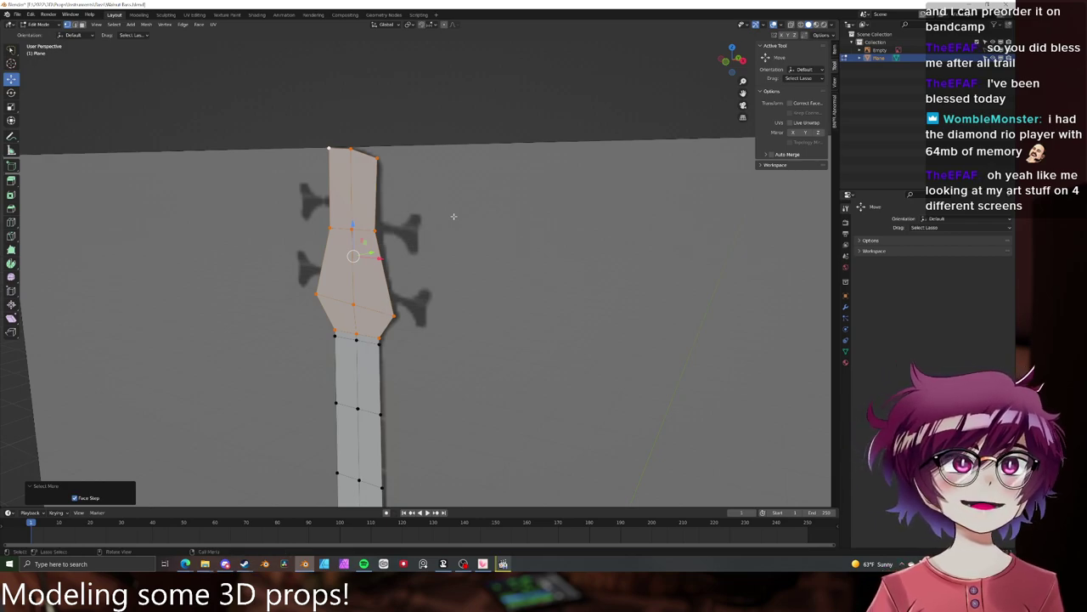
{"action": "key", "text": "KP_3"}
{"action": "middle_click_drag", "start_coordinate": [340, 180], "coordinate": [439, 199]}
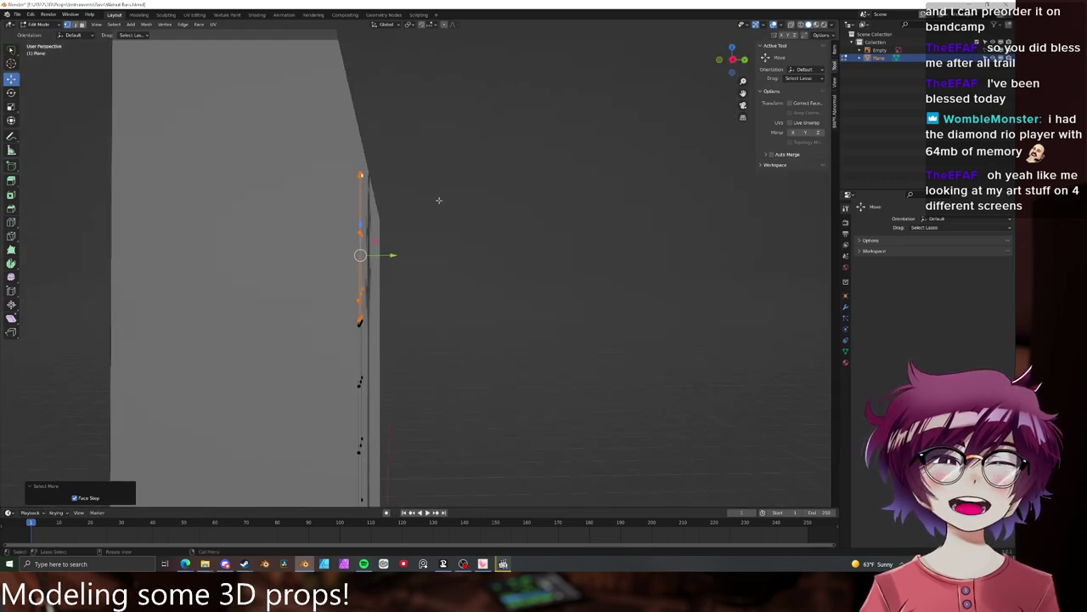
{"action": "key", "text": "r"}
{"action": "key", "text": "x"}
{"action": "left_click", "coordinate": [445, 223]}
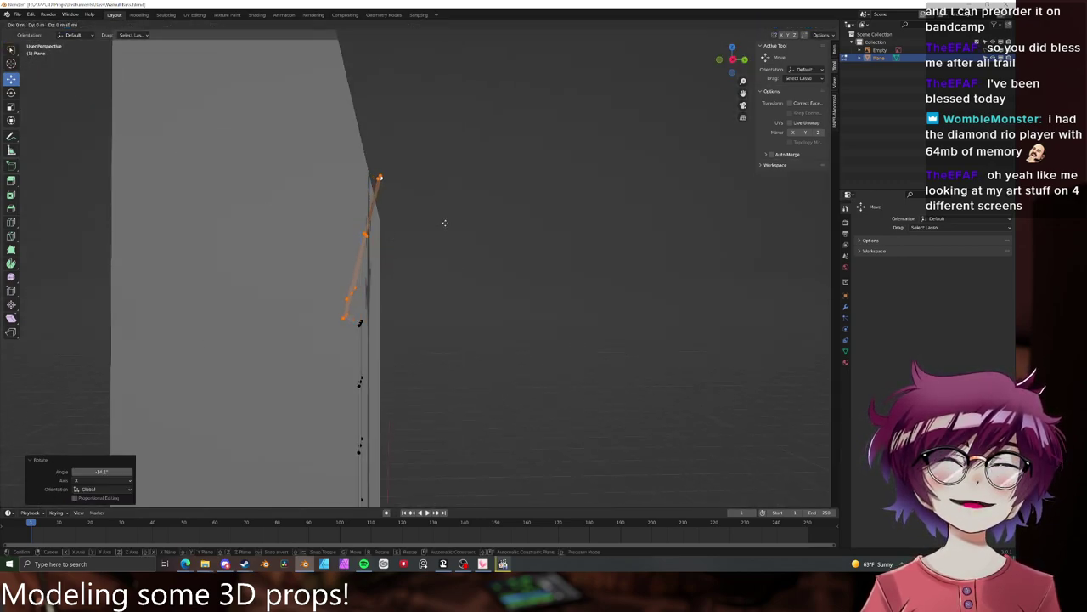
- Try shifting the tilted headstock along Y and rotating it further around X, and undo all of the headstock tilting
{"action": "key", "text": "g"}
{"action": "key", "text": "y"}
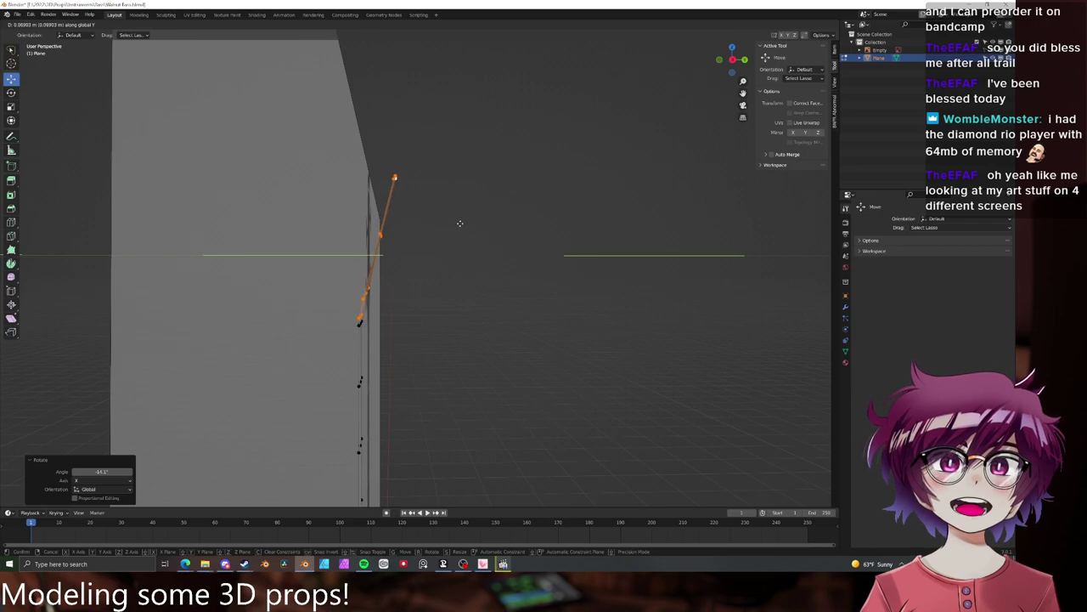
{"action": "left_click", "coordinate": [459, 224]}
{"action": "key", "text": "r"}
{"action": "key", "text": "x"}
{"action": "left_click", "coordinate": [466, 229]}
{"action": "key", "text": "g"}
{"action": "key", "text": "x"}
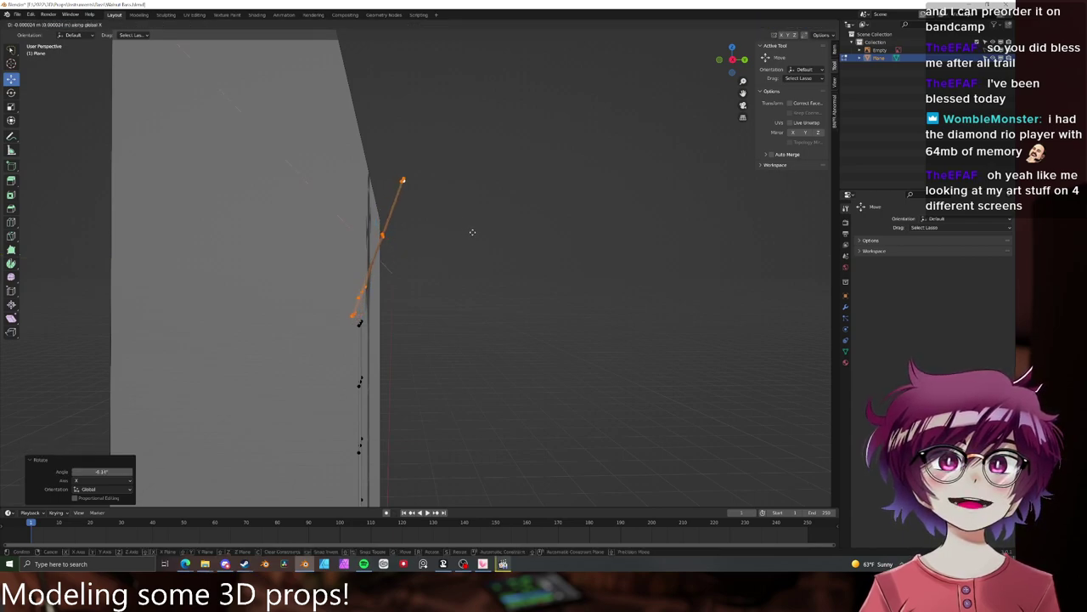
{"action": "right_click", "coordinate": [474, 232]}
{"action": "key", "text": "ctrl+z"}
{"action": "key", "text": "ctrl+z"}
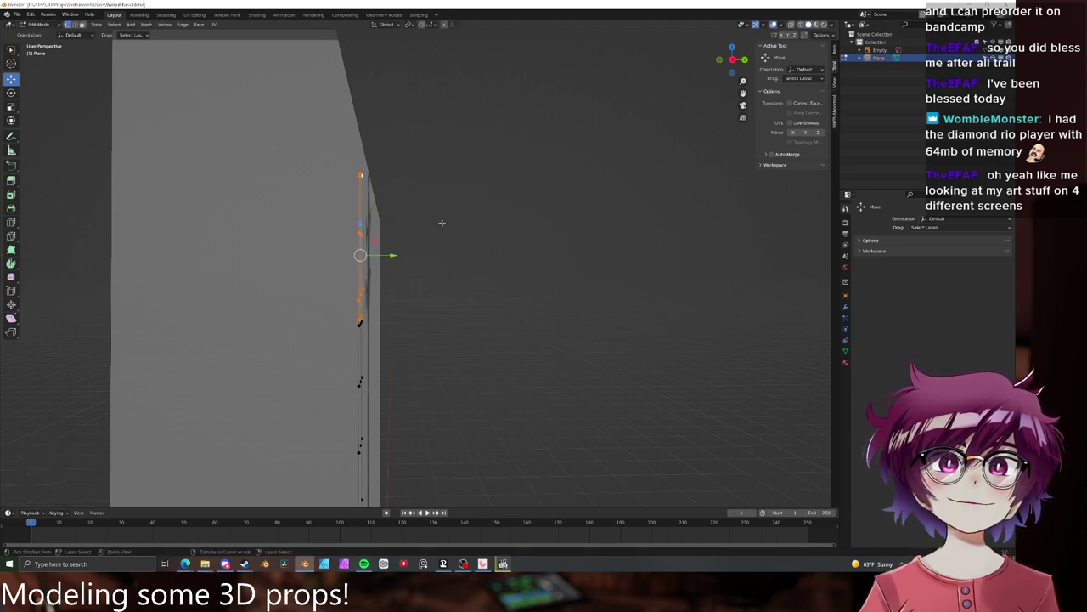
- Select the edge loop along the neck strip's side facing the short body horn
{"action": "left_click", "coordinate": [406, 238]}
{"action": "scroll", "coordinate": [406, 239], "scroll_direction": "down", "scroll_amount": 4}
{"action": "middle_click_drag", "start_coordinate": [422, 326], "coordinate": [423, 195], "text": "shift"}
{"action": "scroll", "coordinate": [420, 201], "scroll_direction": "up", "scroll_amount": 3}
{"action": "middle_click_drag", "start_coordinate": [398, 246], "coordinate": [478, 200], "text": "shift"}
{"action": "middle_click_drag", "start_coordinate": [507, 279], "coordinate": [491, 243]}
{"action": "left_click", "coordinate": [443, 260], "text": "ctrl"}
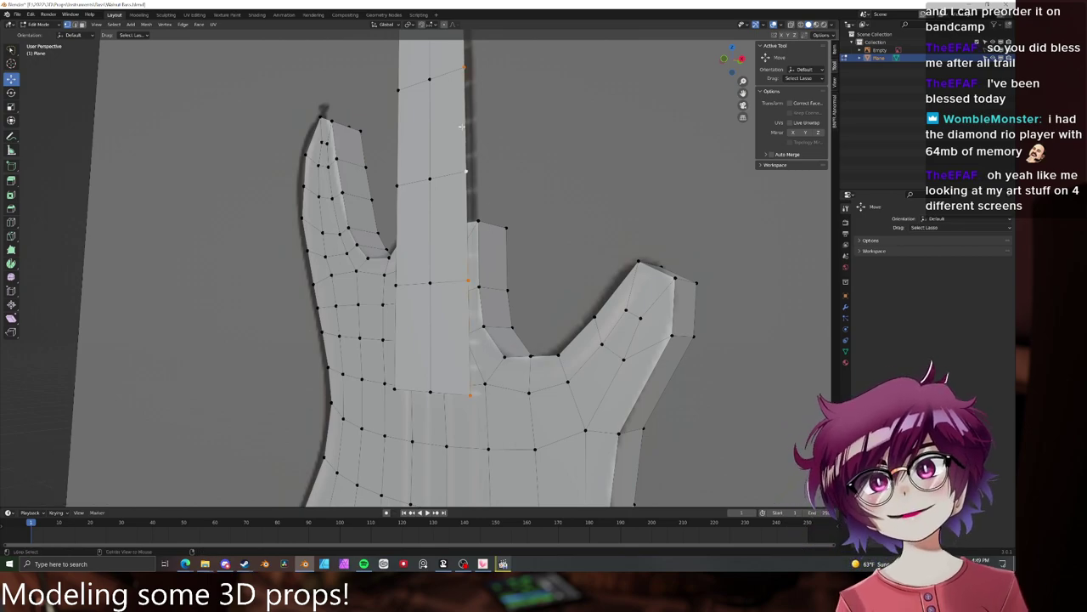
- Extend the selection to the opposite long edge of the neck strip and its lower end
{"action": "scroll", "coordinate": [468, 172], "scroll_direction": "down", "scroll_amount": 5}
{"action": "scroll", "coordinate": [451, 255], "scroll_direction": "down", "scroll_amount": 5}
{"action": "middle_click_drag", "start_coordinate": [468, 171], "coordinate": [356, 266], "text": "shift"}
{"action": "scroll", "coordinate": [463, 281], "scroll_direction": "up", "scroll_amount": 7}
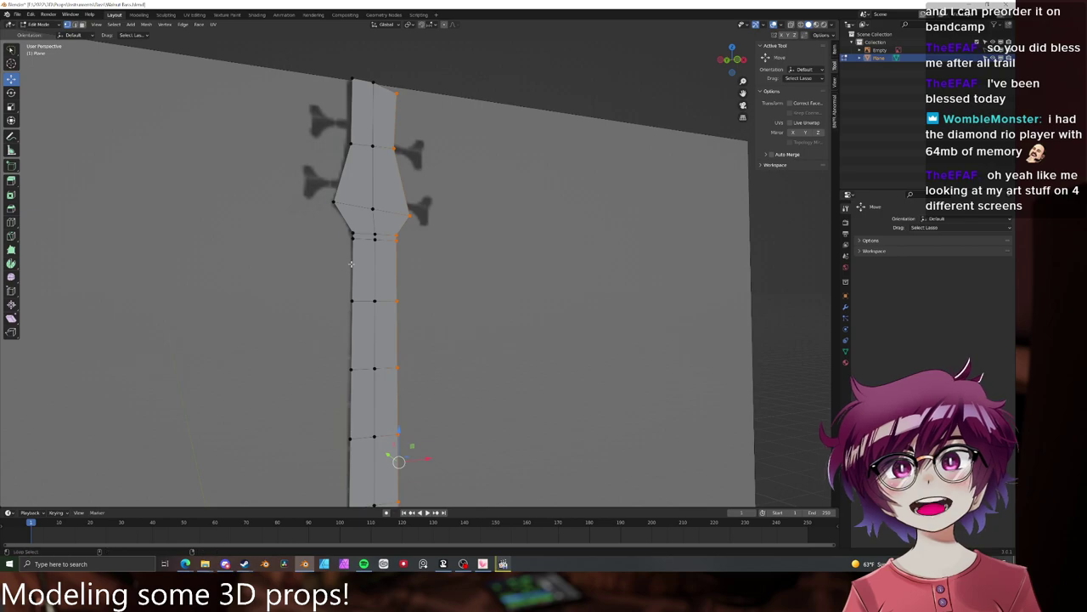
{"action": "left_click", "coordinate": [350, 264], "text": "alt+shift"}
{"action": "scroll", "coordinate": [451, 286], "scroll_direction": "down", "scroll_amount": 10}
{"action": "middle_click_drag", "start_coordinate": [451, 286], "coordinate": [478, 246], "text": "shift"}
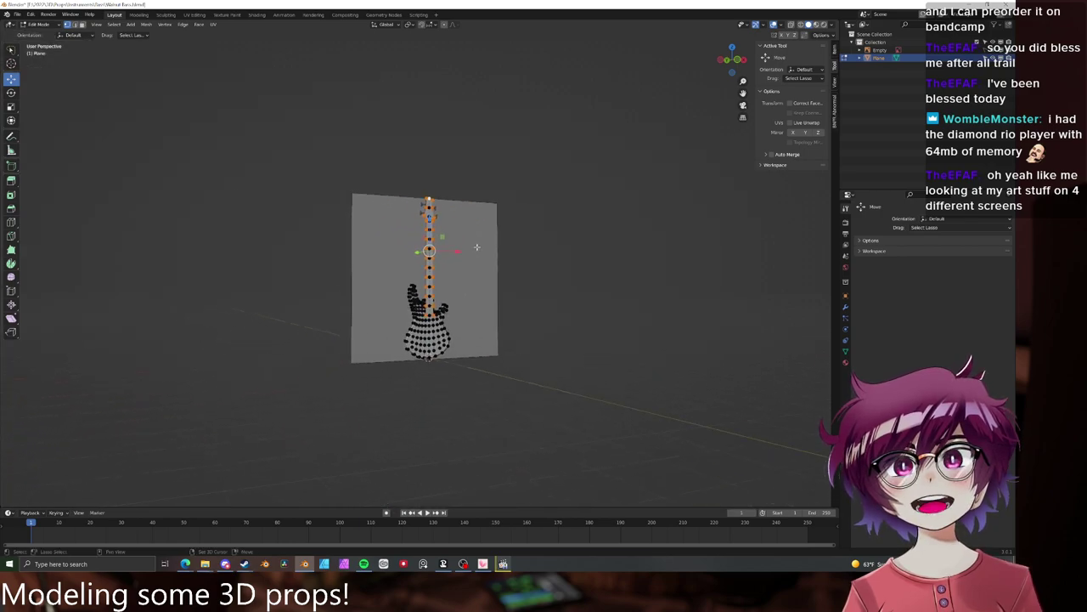
{"action": "scroll", "coordinate": [501, 340], "scroll_direction": "up", "scroll_amount": 6}
{"action": "middle_click_drag", "start_coordinate": [543, 442], "coordinate": [519, 250], "text": "shift"}
{"action": "scroll", "coordinate": [444, 313], "scroll_direction": "up", "scroll_amount": 3}
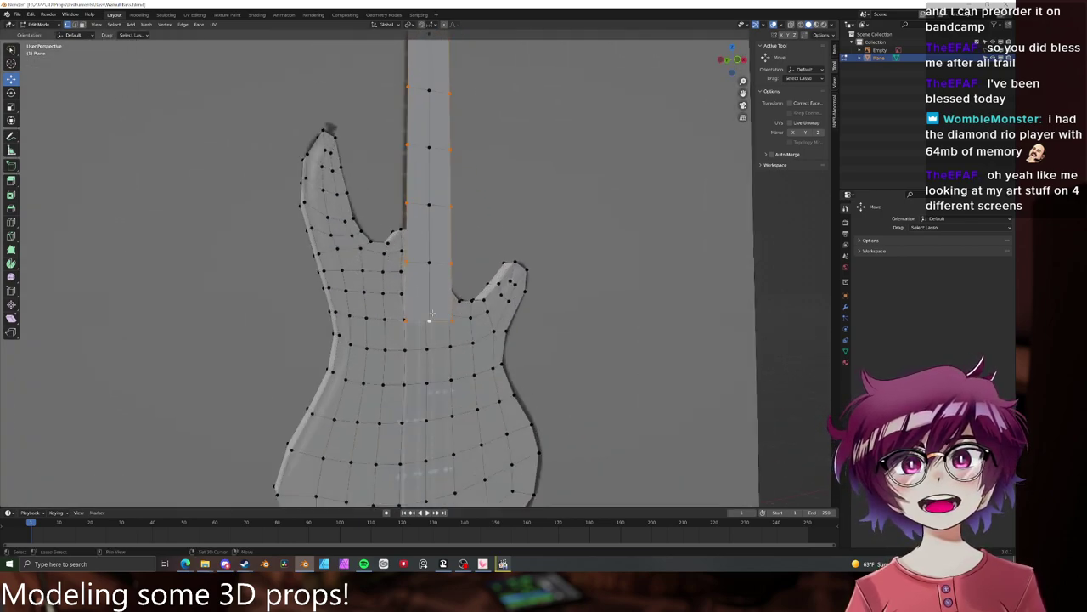
{"action": "scroll", "coordinate": [431, 314], "scroll_direction": "down", "scroll_amount": 4}
{"action": "middle_click_drag", "start_coordinate": [431, 314], "coordinate": [491, 301]}
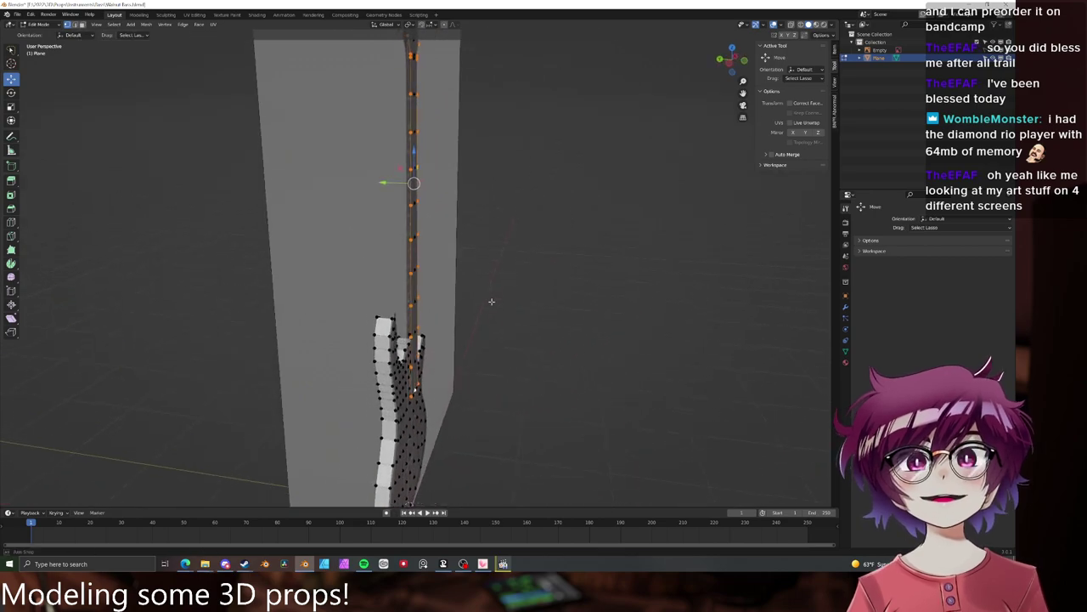
- Extrude the whole neck strip along its normal toward the back, and delete the extruded vertices
{"action": "key", "text": "a"}
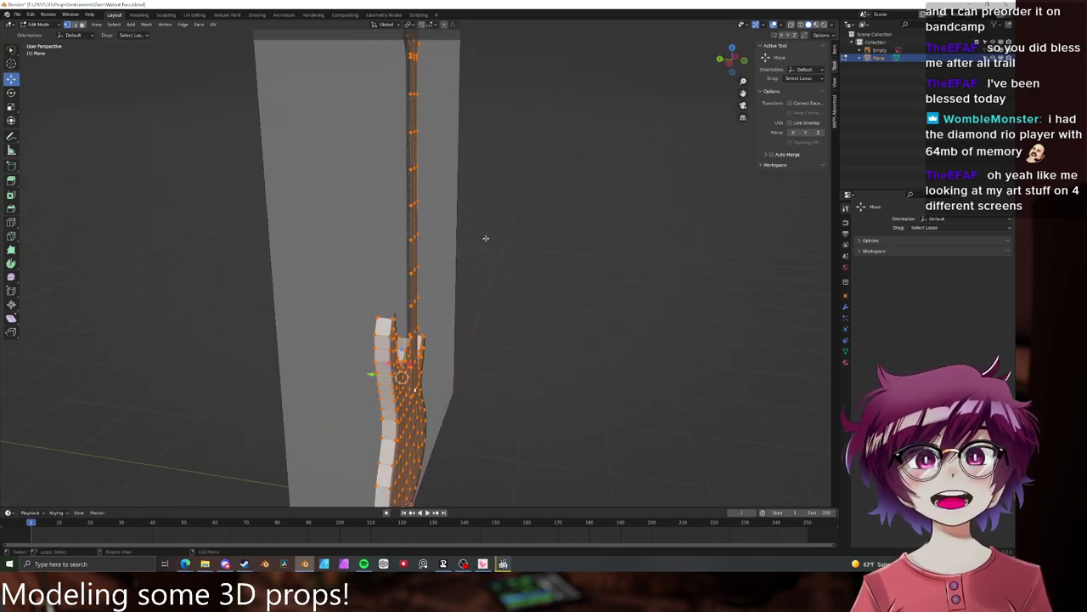
{"action": "key", "text": "alt+a"}
{"action": "key", "text": "ctrl+l"}
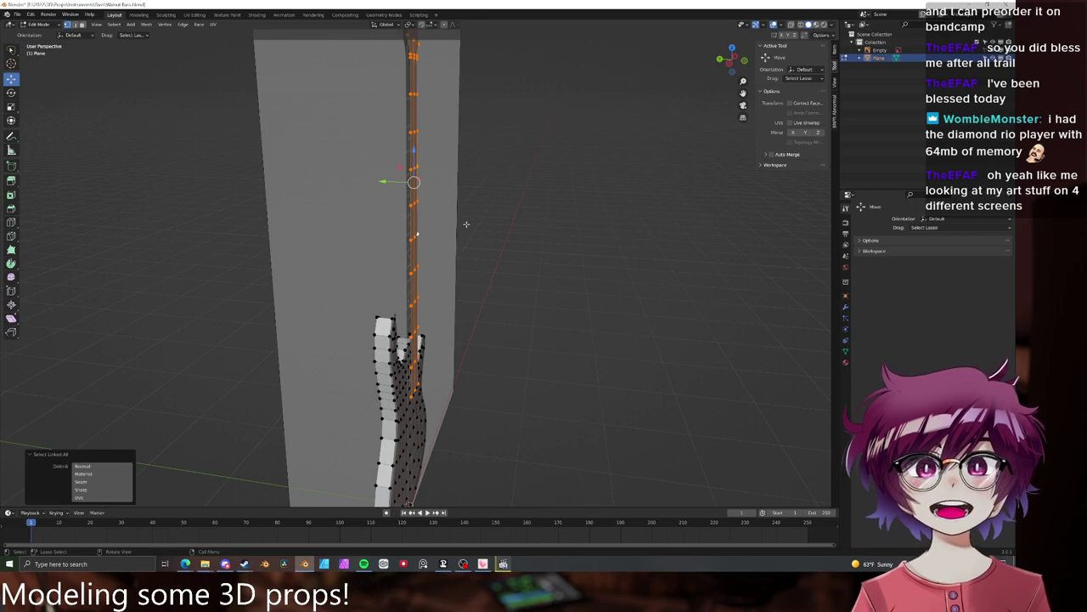
{"action": "key", "text": "g"}
{"action": "key", "text": "z"}
{"action": "key", "text": "z"}
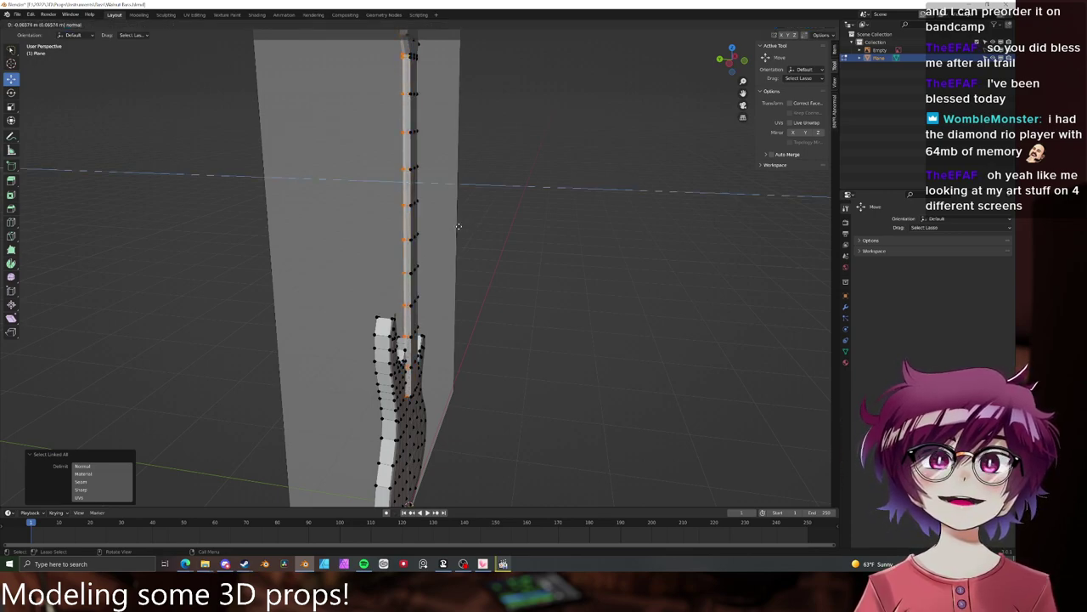
{"action": "right_click", "coordinate": [457, 232]}
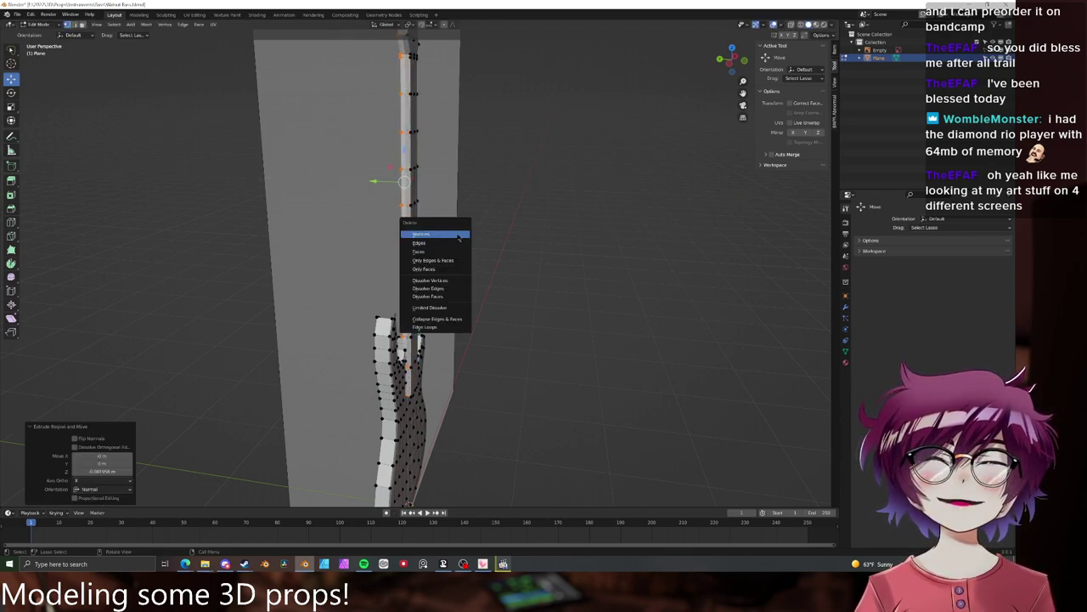
{"action": "left_click", "coordinate": [458, 232]}
- Examine from the front, side and back how the neck strip meets the body
{"action": "key", "text": "Tab"}
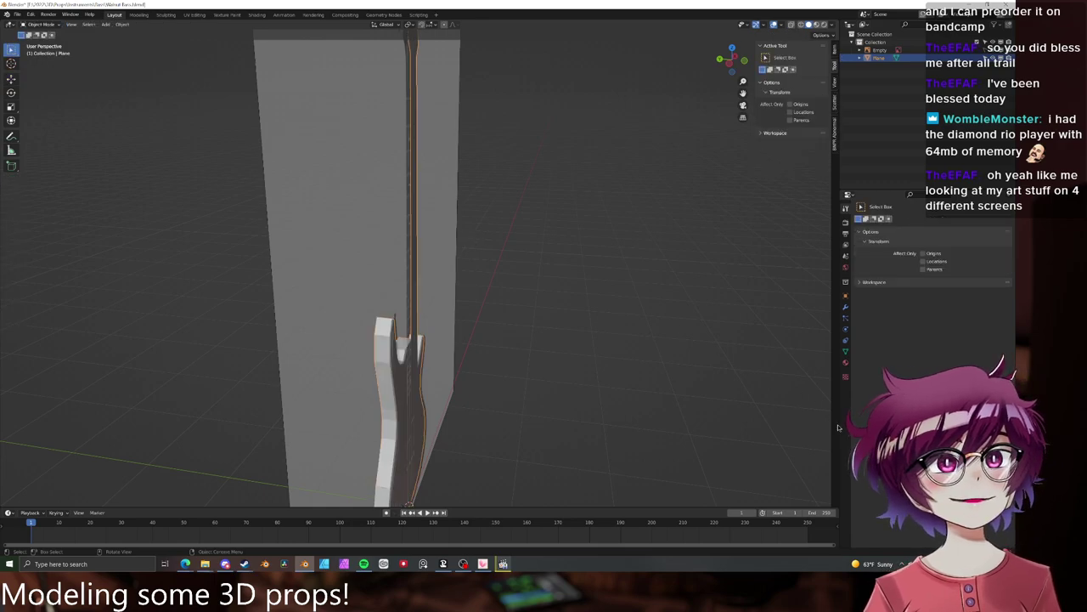
{"action": "middle_click_drag", "start_coordinate": [474, 241], "coordinate": [585, 381]}
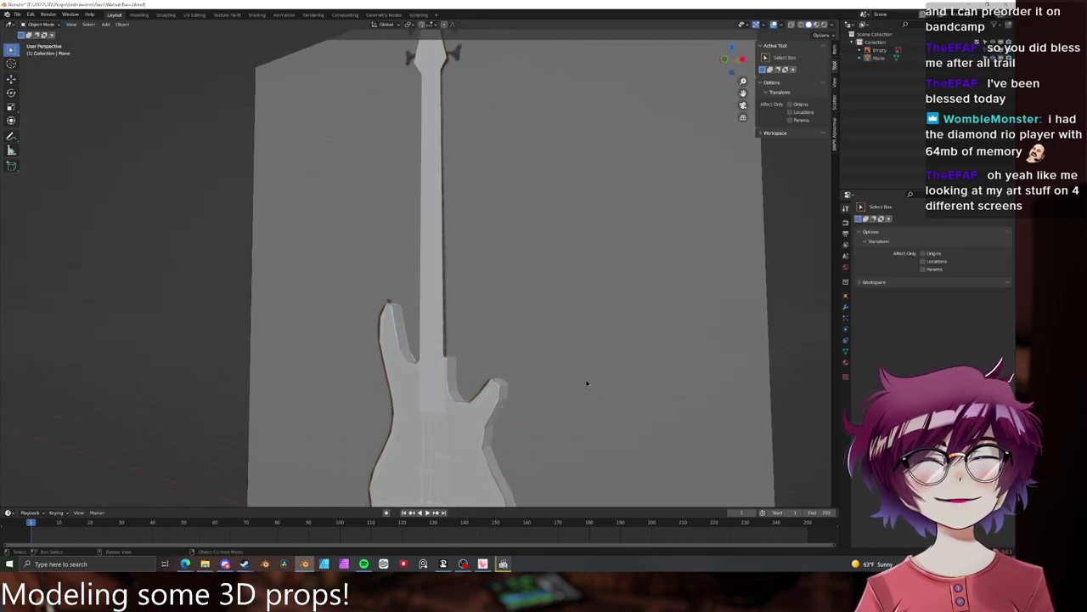
{"action": "scroll", "coordinate": [510, 340], "scroll_direction": "up", "scroll_amount": 5}
{"action": "key", "text": "Tab"}
{"action": "middle_click_drag", "start_coordinate": [432, 282], "coordinate": [508, 326]}
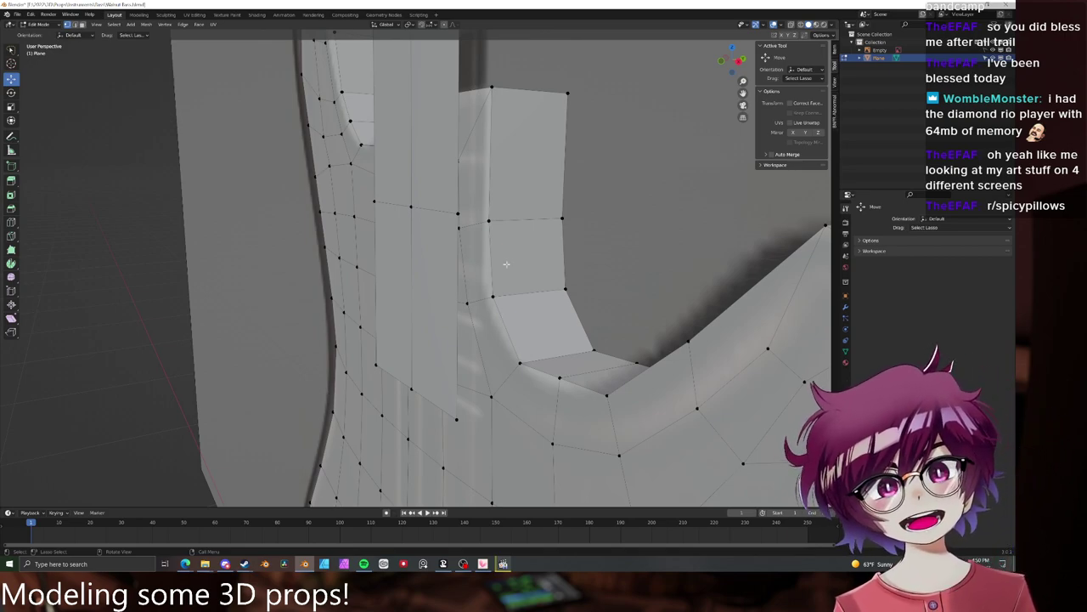
{"action": "scroll", "coordinate": [505, 316], "scroll_direction": "down", "scroll_amount": 5}
{"action": "middle_click_drag", "start_coordinate": [516, 233], "coordinate": [425, 292]}
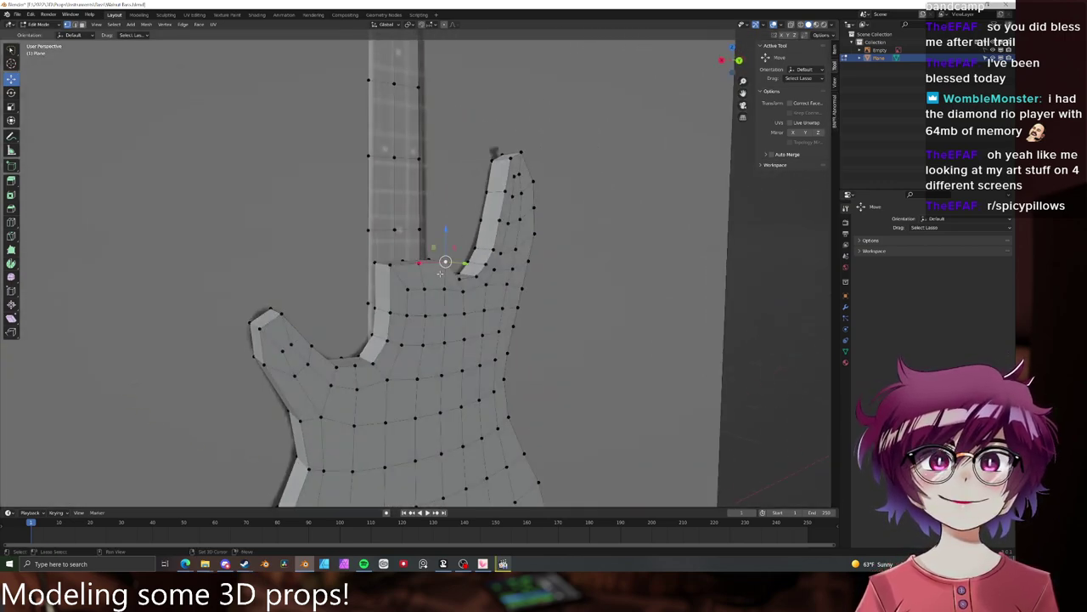
{"action": "scroll", "coordinate": [440, 272], "scroll_direction": "down", "scroll_amount": 6}
{"action": "middle_click_drag", "start_coordinate": [440, 272], "coordinate": [416, 273]}
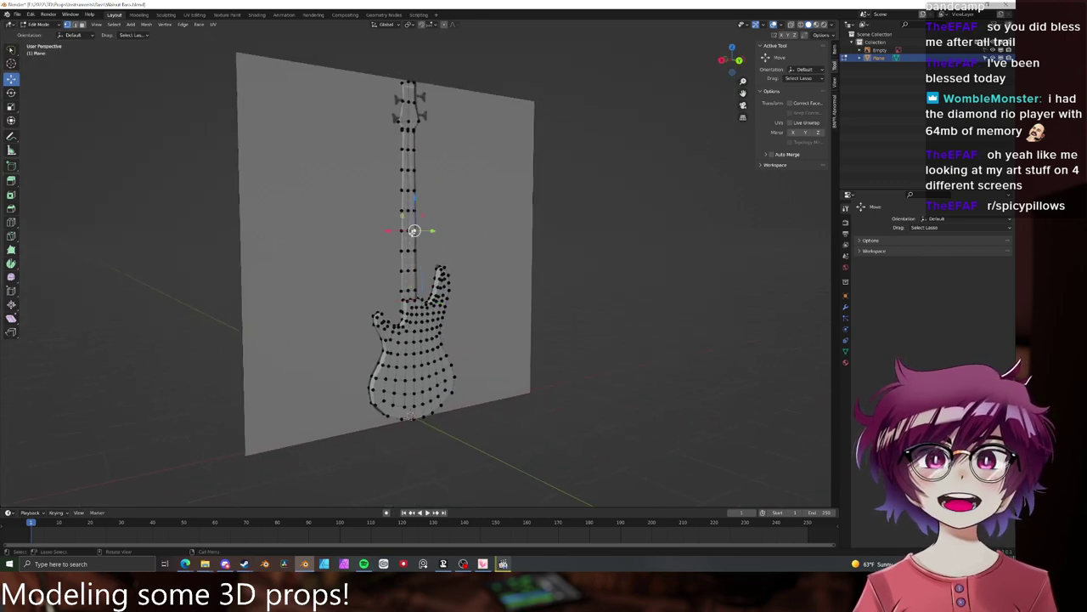
{"action": "middle_click_drag", "start_coordinate": [413, 230], "coordinate": [646, 318]}
{"action": "key", "text": "Tab"}
{"action": "scroll", "coordinate": [466, 315], "scroll_direction": "up", "scroll_amount": 6}
{"action": "left_click", "coordinate": [457, 240]}
{"action": "scroll", "coordinate": [433, 284], "scroll_direction": "up", "scroll_amount": 4}
{"action": "left_click", "coordinate": [438, 284]}
{"action": "key", "text": "Tab"}
{"action": "scroll", "coordinate": [450, 280], "scroll_direction": "down", "scroll_amount": 4}
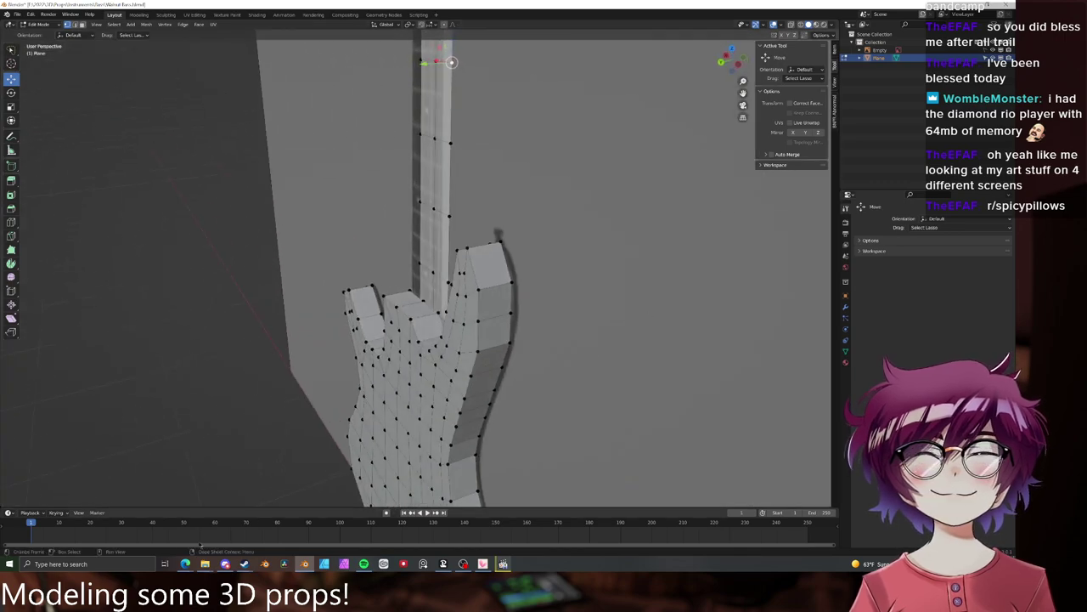
- Switch to the web browser, search images for "bass profile" and open the Largemouth Bass Taste picture
{"action": "mouse_move", "coordinate": [185, 563]}
{"action": "left_click", "coordinate": [217, 509]}
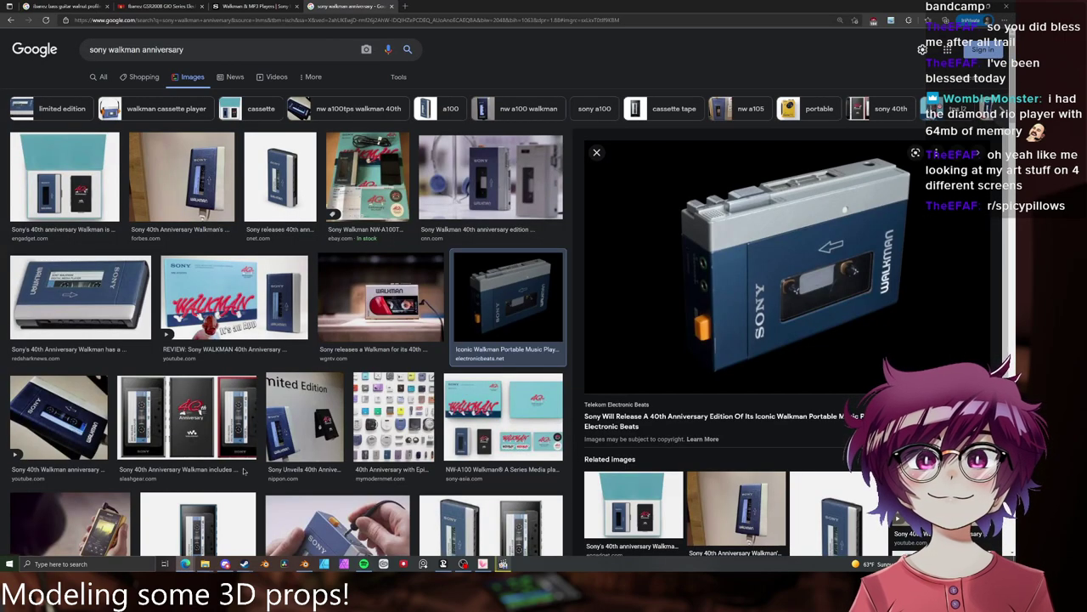
{"action": "left_click", "coordinate": [406, 6]}
{"action": "type", "text": "bass prof"}
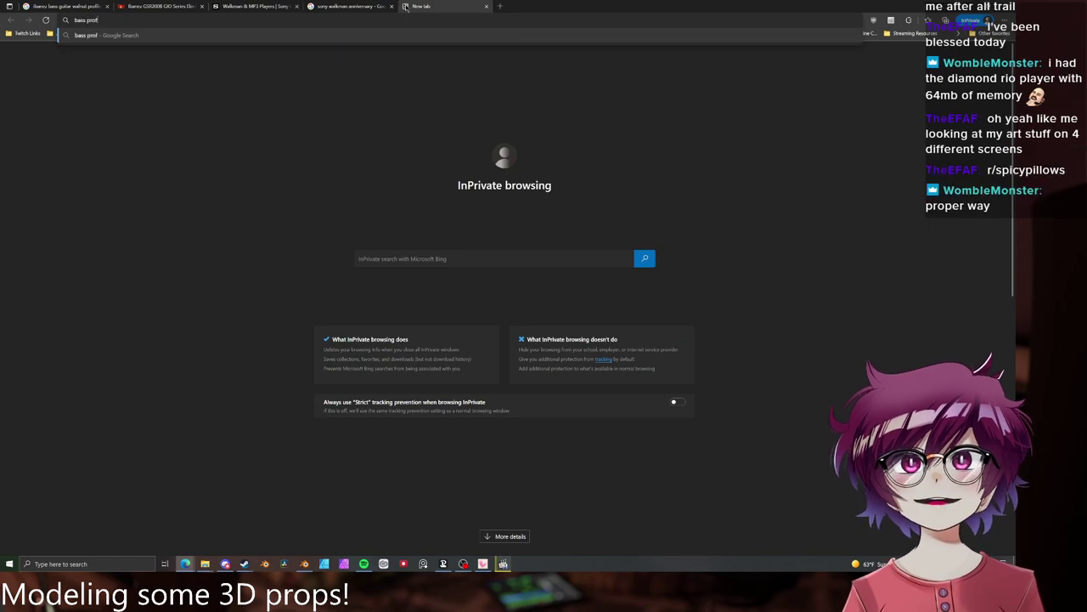
{"action": "type", "text": "ile"}
{"action": "key", "text": "Return"}
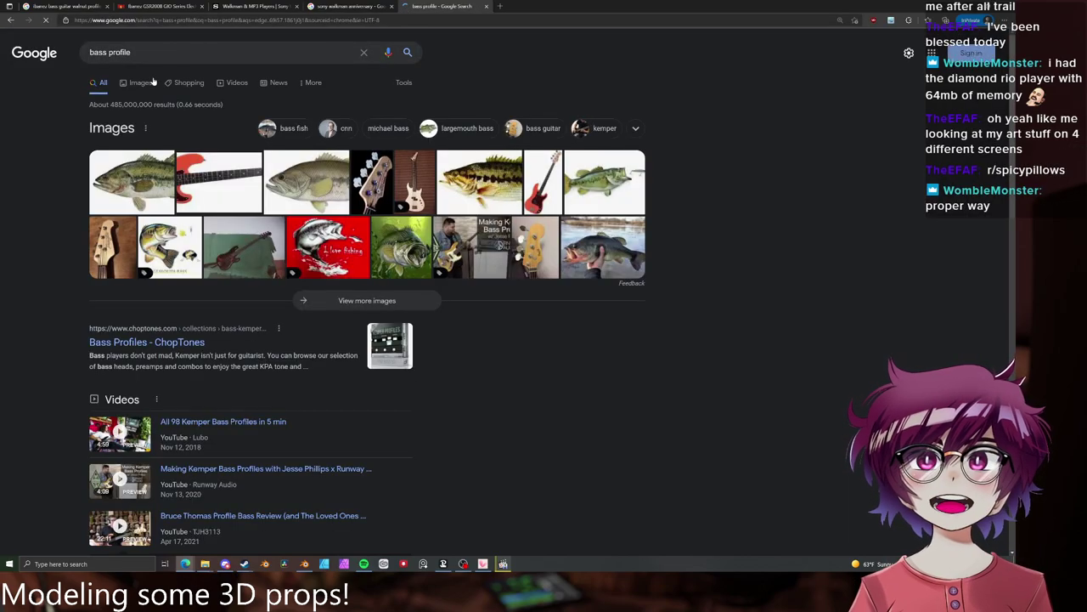
{"action": "left_click", "coordinate": [147, 82]}
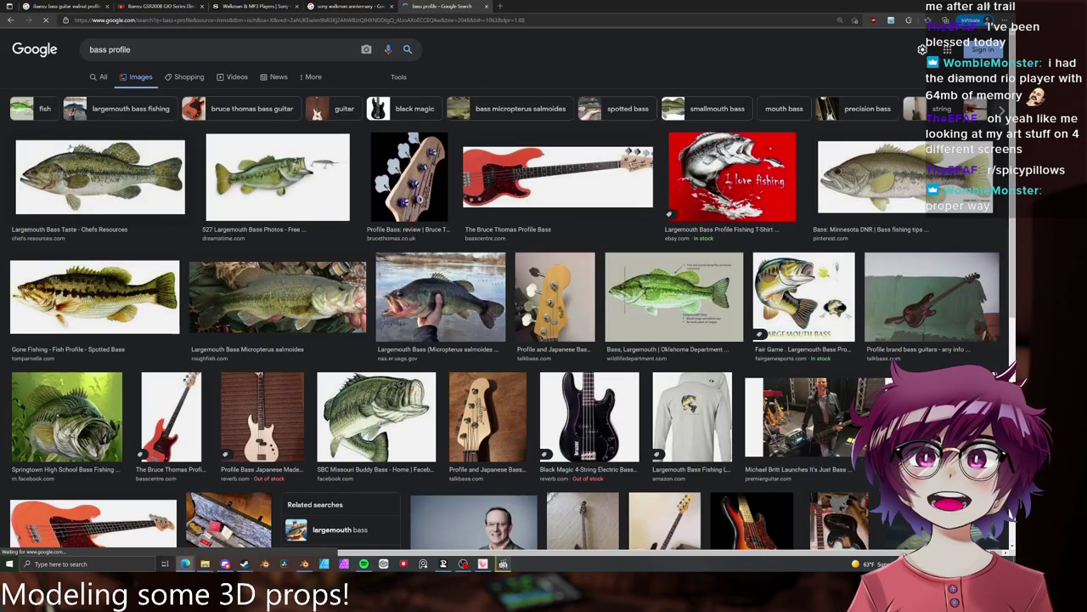
{"action": "left_click", "coordinate": [111, 170]}
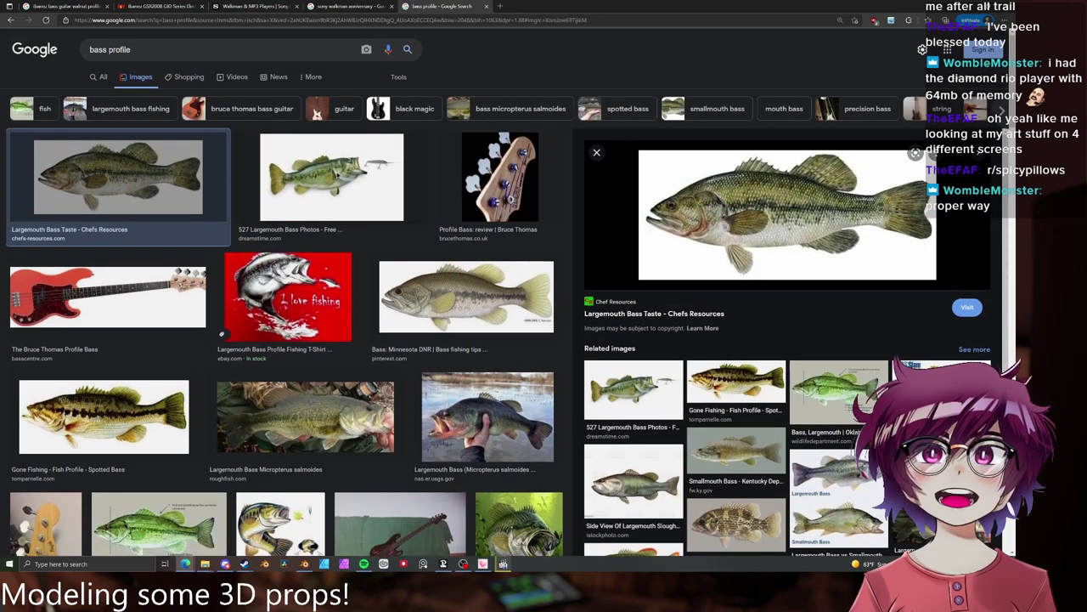
- Preview the 527 Largemouth Bass Photos picture, and search images for "bass guitar from the side"
{"action": "left_click", "coordinate": [338, 174]}
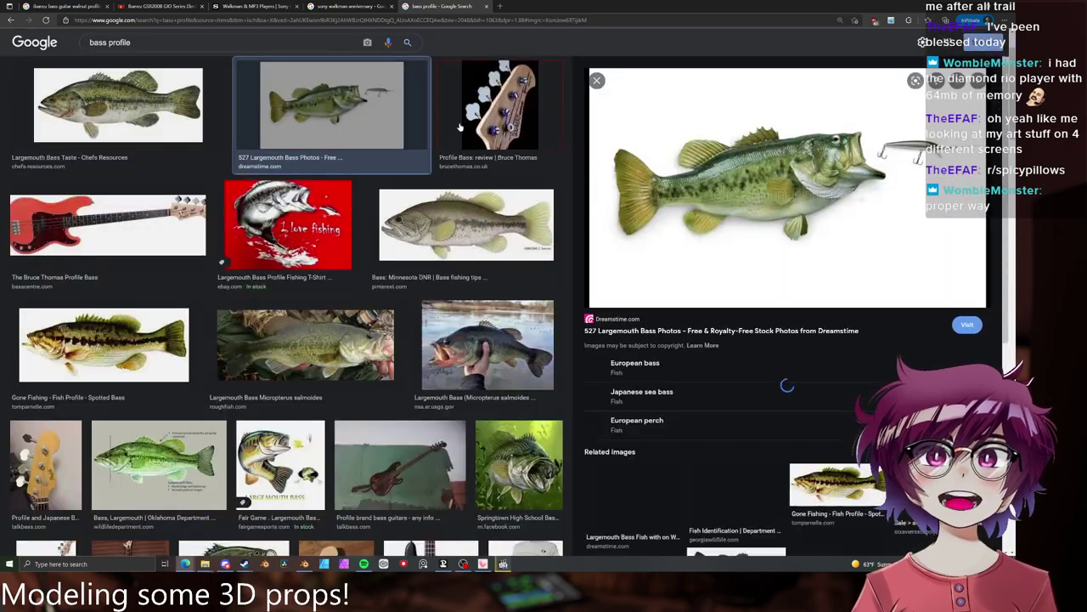
{"action": "scroll", "coordinate": [221, 261], "scroll_direction": "up", "scroll_amount": 2}
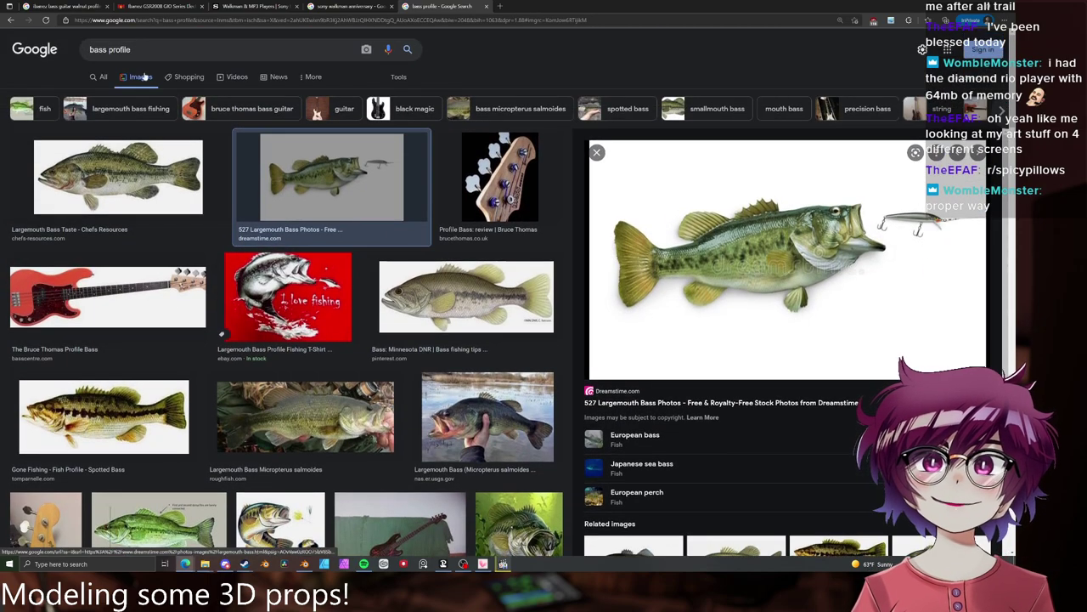
{"action": "left_click", "coordinate": [189, 51]}
{"action": "type", "text": "bass g"}
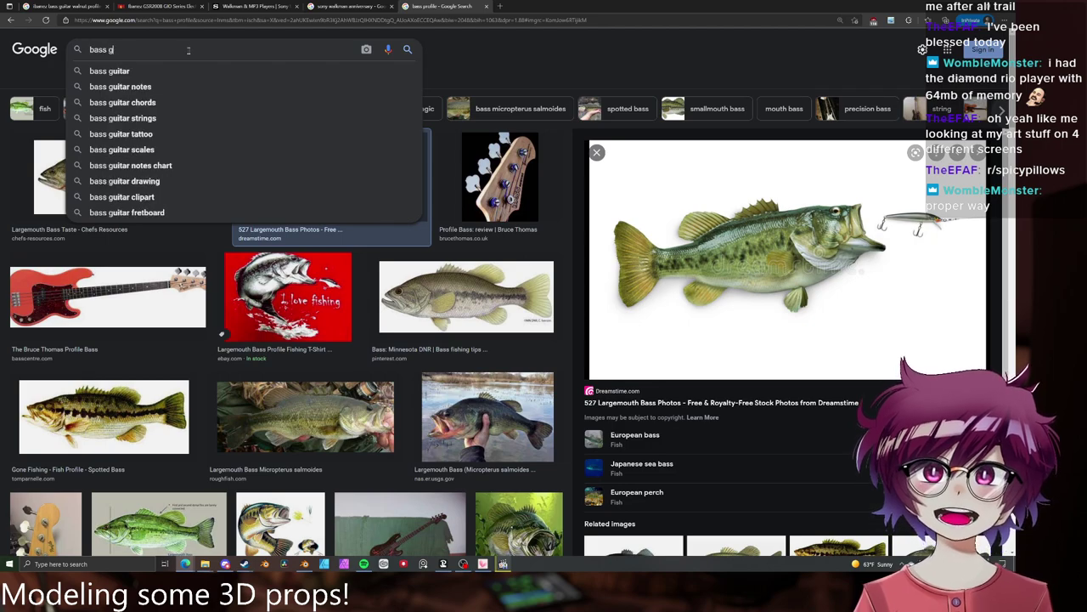
{"action": "type", "text": "uitar fron the side"}
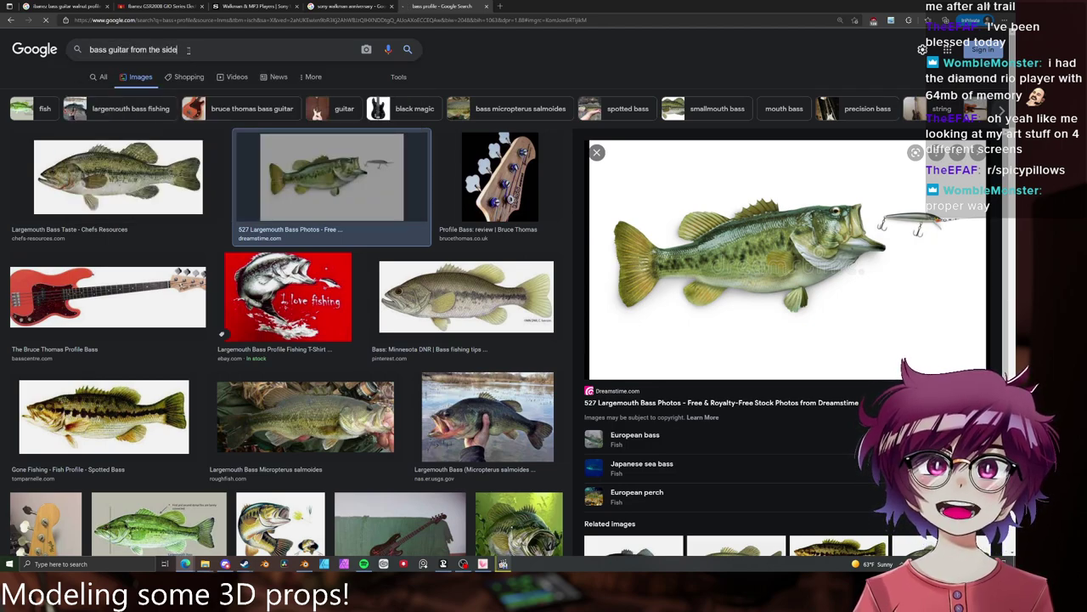
{"action": "key", "text": "Return"}
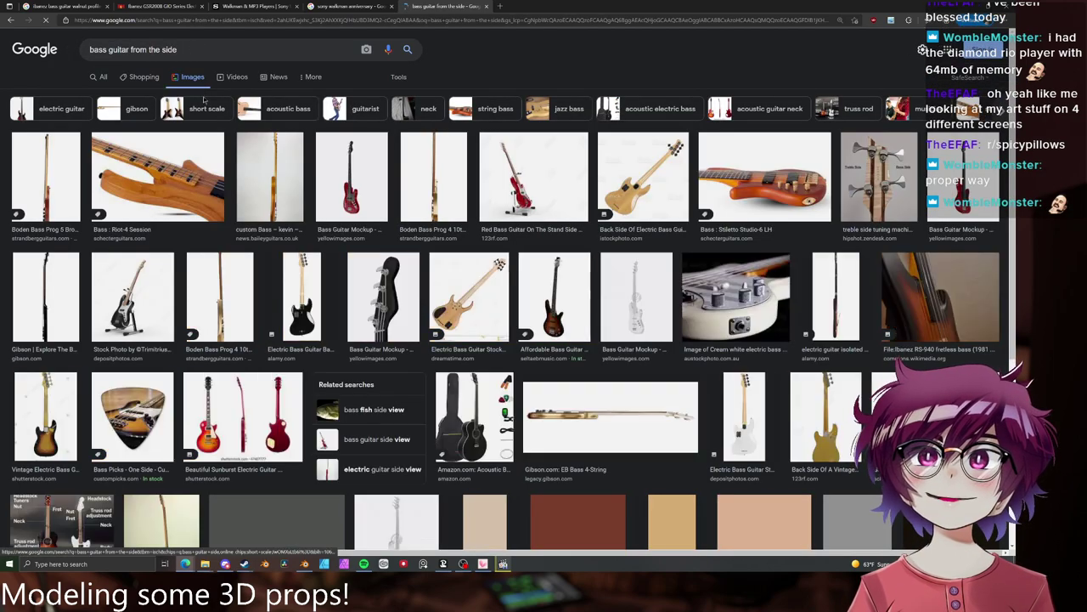
- Examine the side-view bass guitar pictures from Strandberg, Bailey Guitars and Gibson for the neck's profile and its joint to the body
{"action": "left_click", "coordinate": [65, 175]}
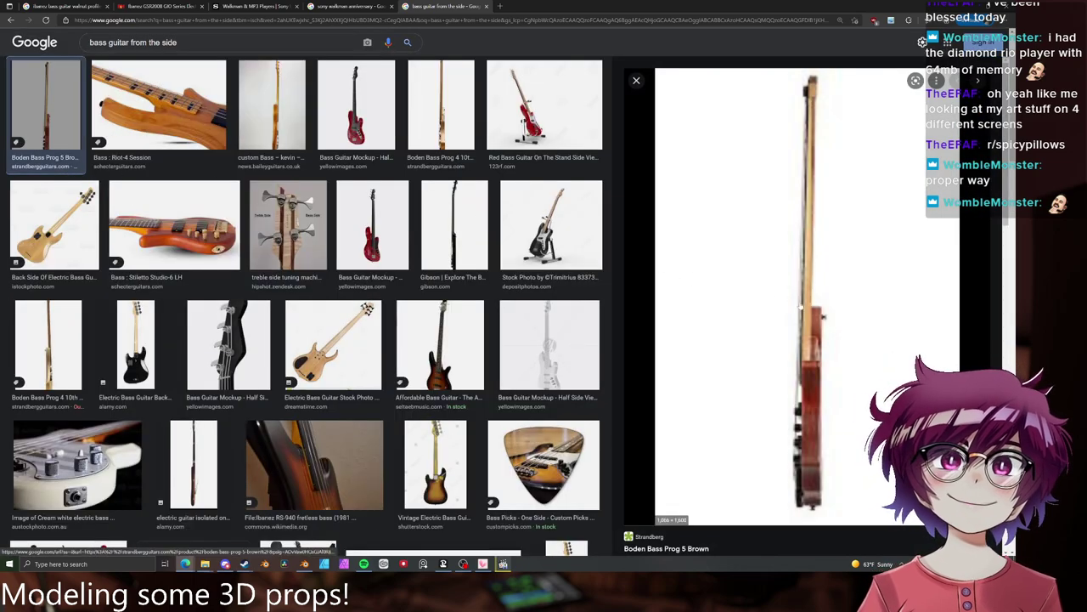
{"action": "scroll", "coordinate": [430, 196], "scroll_direction": "up", "scroll_amount": 2}
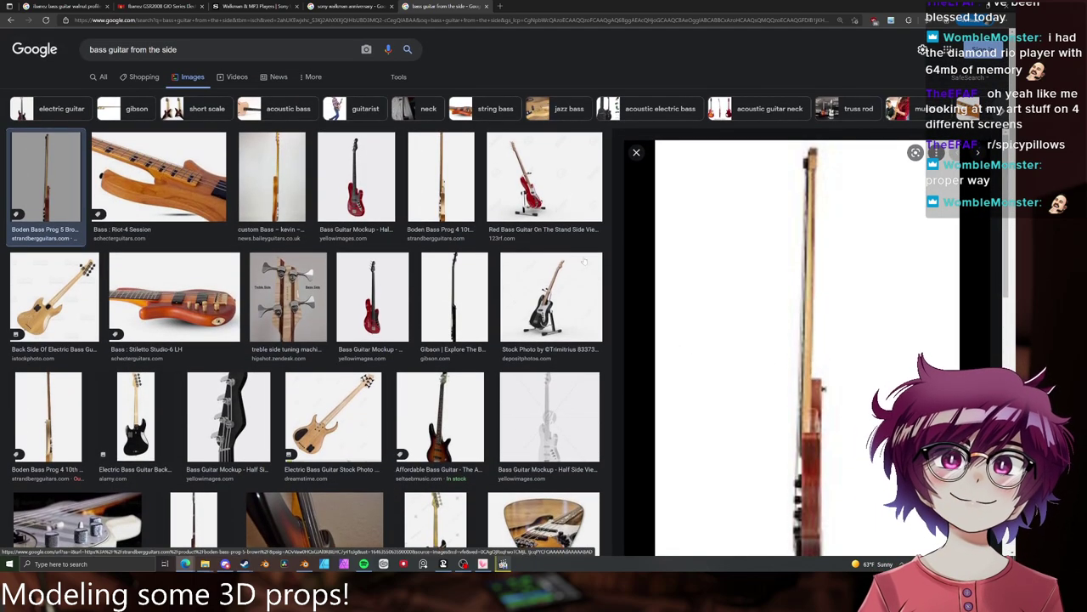
{"action": "left_click_drag", "start_coordinate": [430, 196], "coordinate": [433, 201]}
{"action": "left_click", "coordinate": [434, 199]}
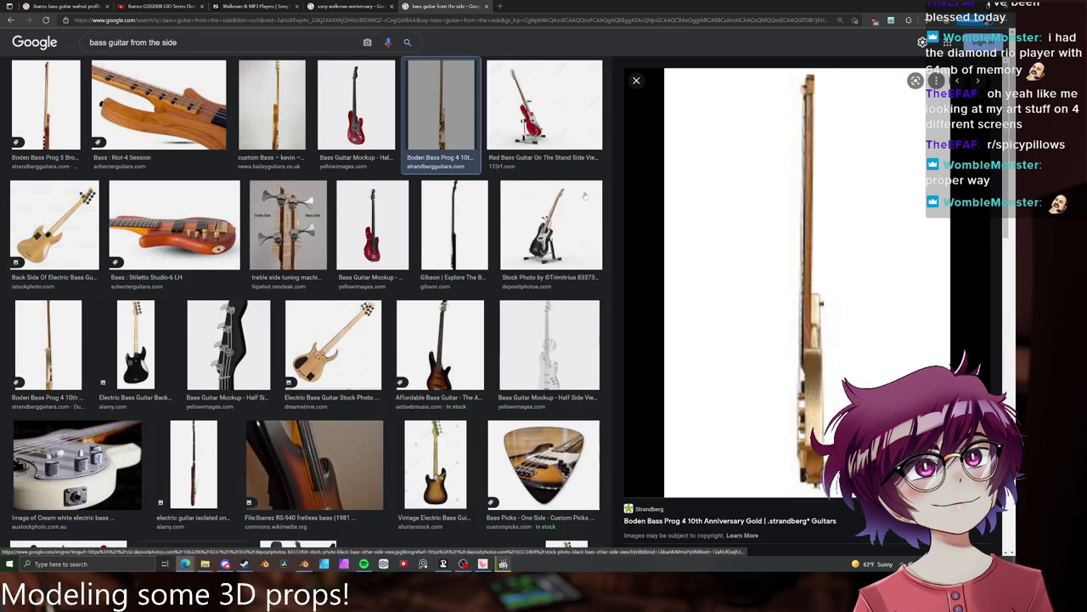
{"action": "scroll", "coordinate": [690, 208], "scroll_direction": "up", "scroll_amount": 2}
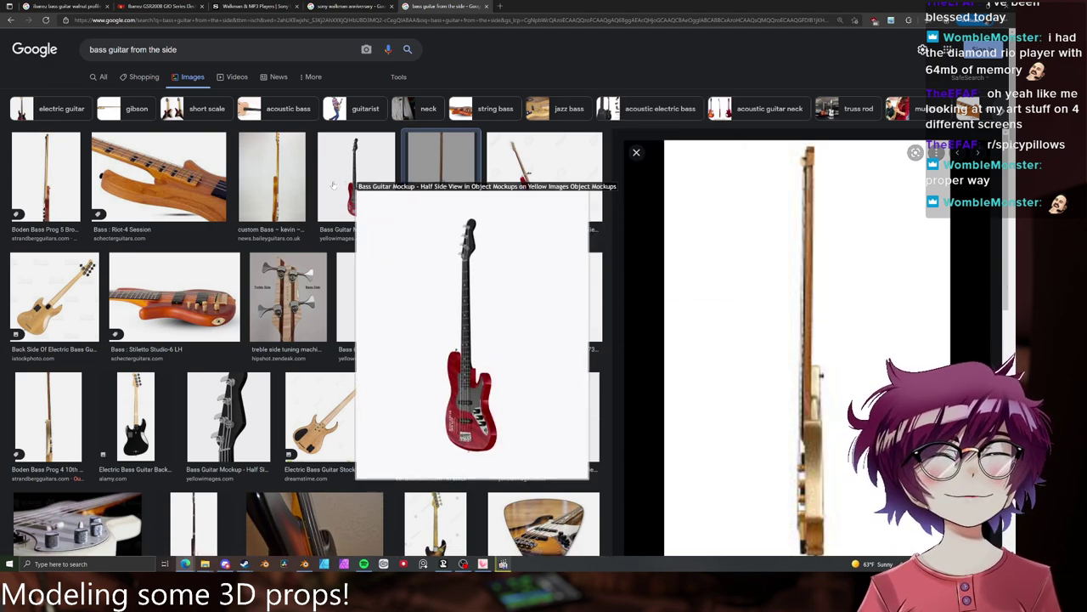
{"action": "left_click", "coordinate": [295, 179]}
{"action": "scroll", "coordinate": [395, 189], "scroll_direction": "up", "scroll_amount": 2}
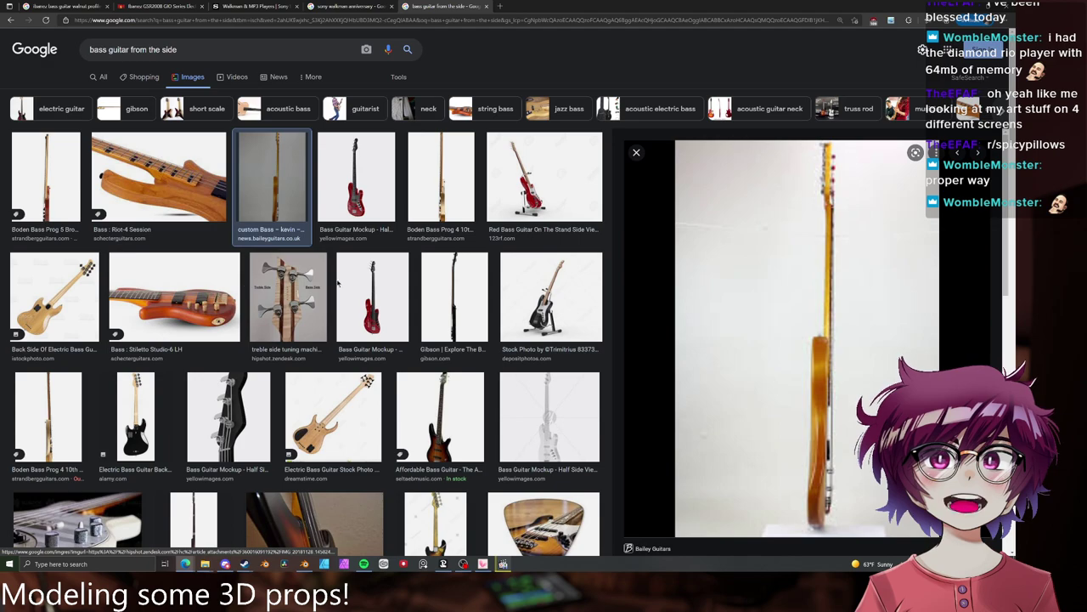
{"action": "left_click", "coordinate": [446, 286]}
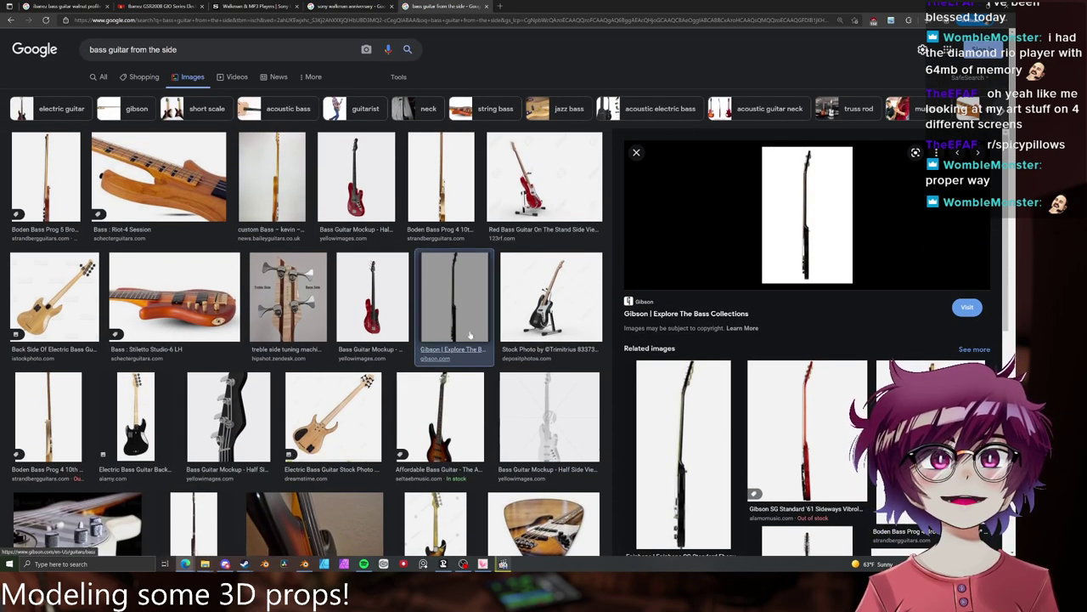
{"action": "scroll", "coordinate": [391, 223], "scroll_direction": "down", "scroll_amount": 3}
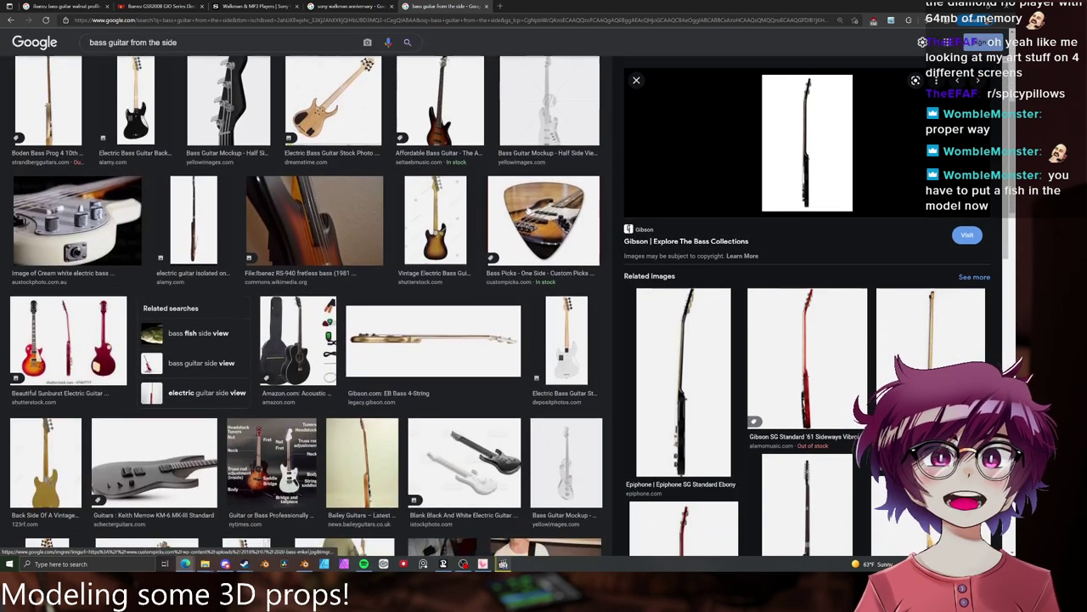
- Return to the "bass profile" image results and save the Largemouth Bass Taste picture as Largemouth-Bass.jpg
{"action": "key", "text": "alt+Left"}
{"action": "key", "text": "alt+Left"}
{"action": "key", "text": "alt+Left"}
{"action": "key", "text": "alt+Left"}
{"action": "key", "text": "alt+Left"}
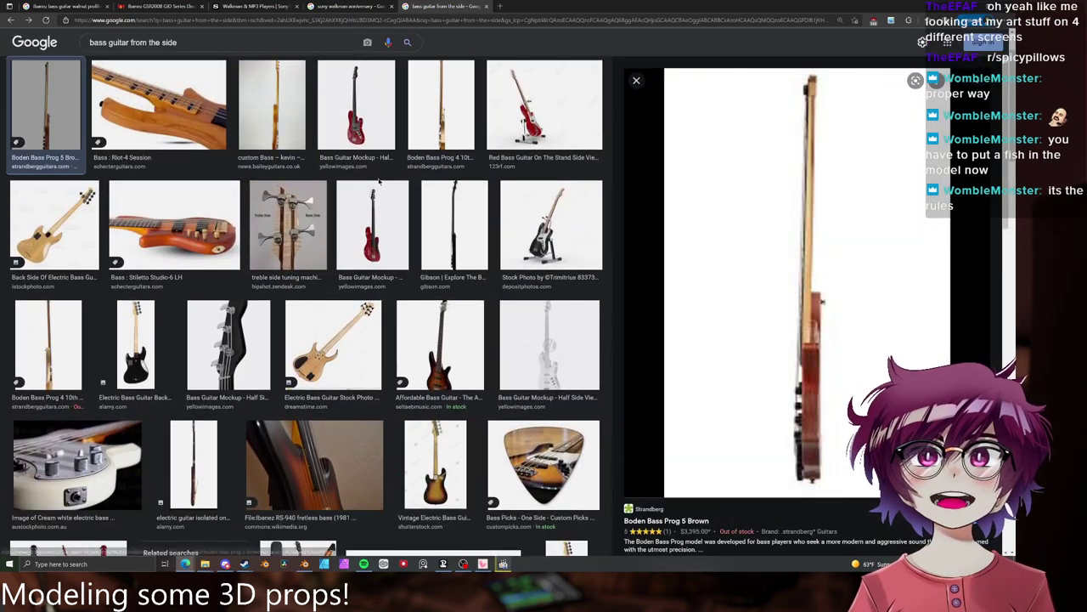
{"action": "key", "text": "alt+Left"}
{"action": "key", "text": "alt+Left"}
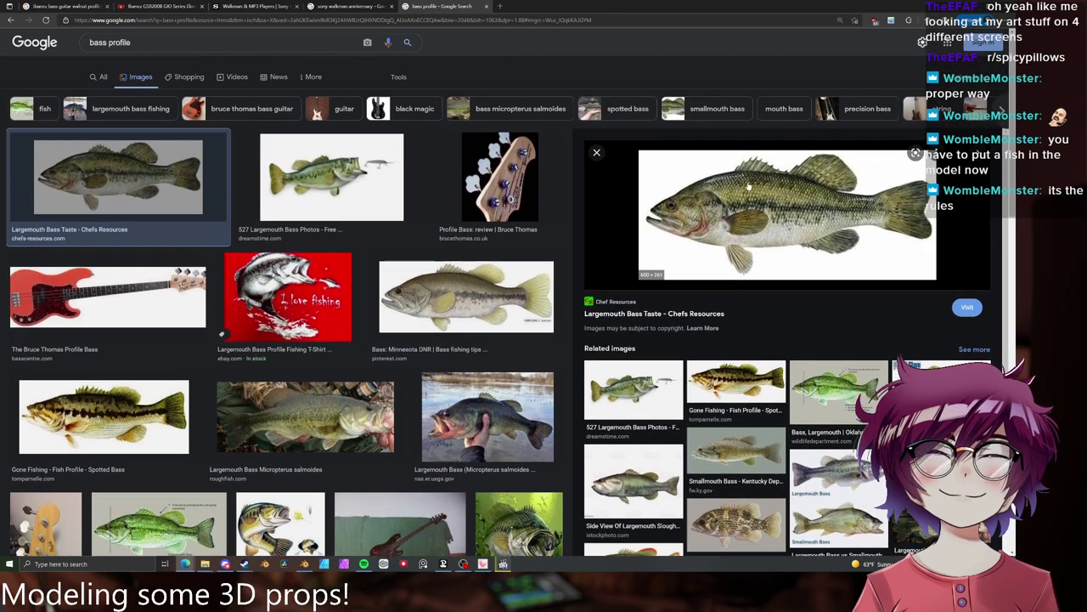
{"action": "right_click", "coordinate": [749, 186]}
{"action": "key", "text": "Escape"}
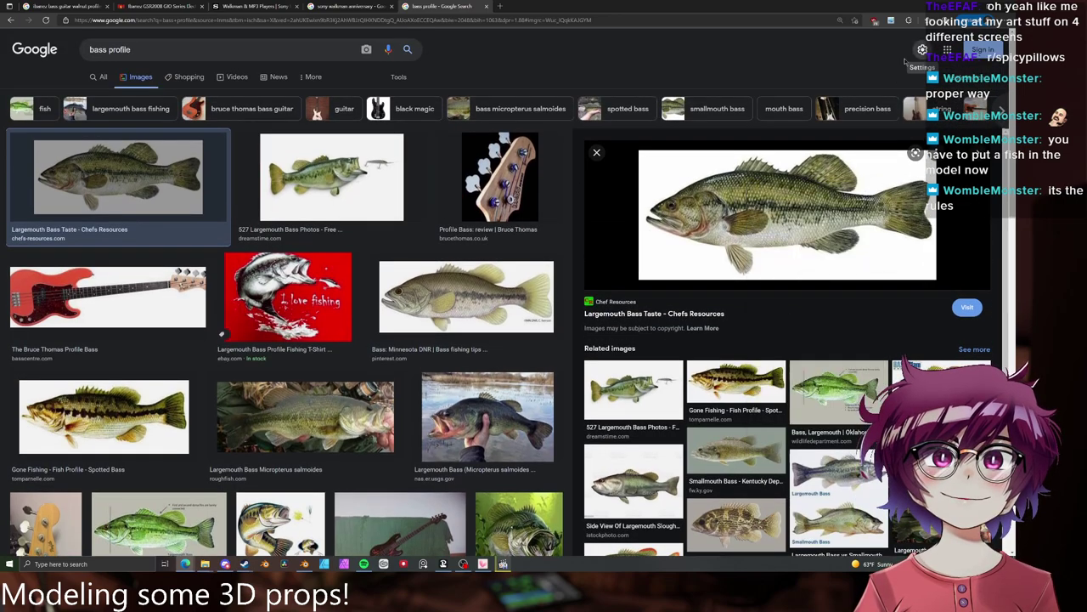
{"action": "right_click", "coordinate": [776, 197]}
{"action": "left_click", "coordinate": [792, 305]}
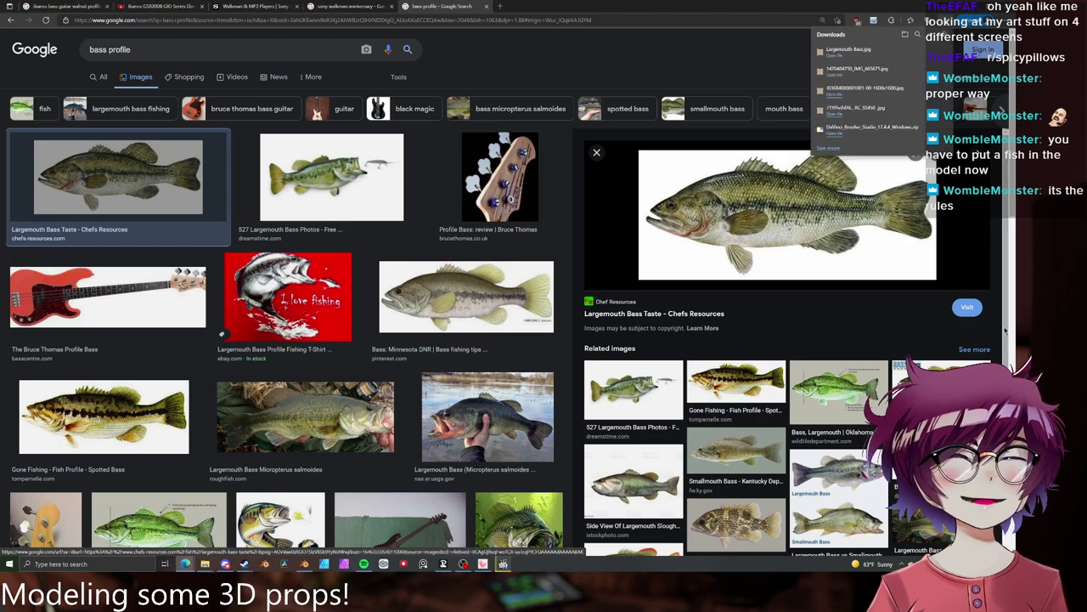
- Switch to Blender and import Largemouth-Bass.jpg into the scene collection as an image plane
{"action": "key", "text": "alt+Tab"}
{"action": "key", "text": "Tab"}
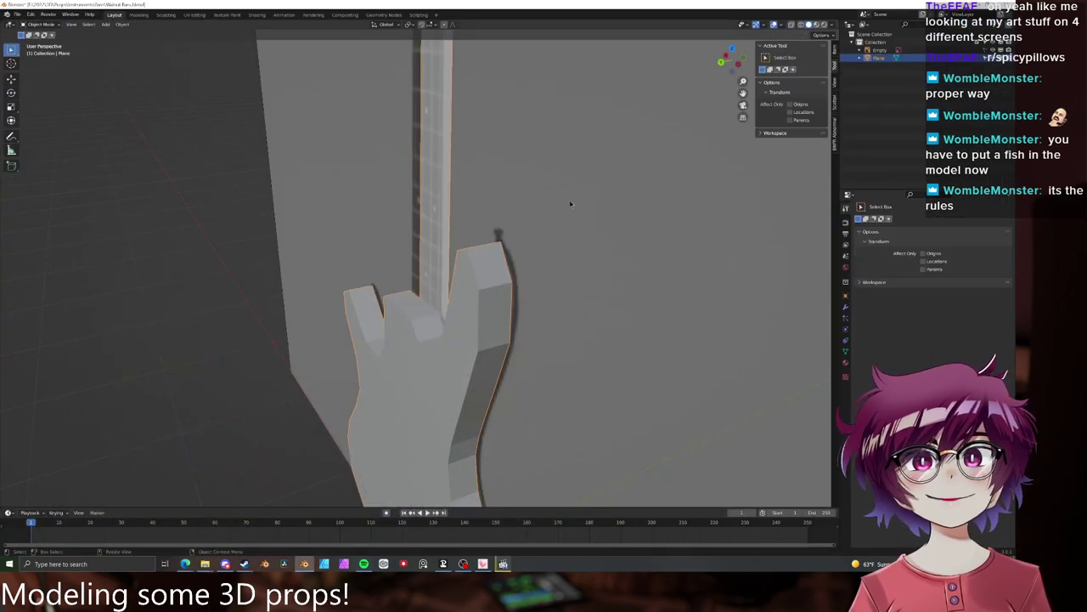
{"action": "scroll", "coordinate": [571, 204], "scroll_direction": "down", "scroll_amount": 5}
{"action": "left_click", "coordinate": [586, 213]}
{"action": "middle_click_drag", "start_coordinate": [585, 213], "coordinate": [451, 122]}
{"action": "scroll", "coordinate": [473, 201], "scroll_direction": "down", "scroll_amount": 3}
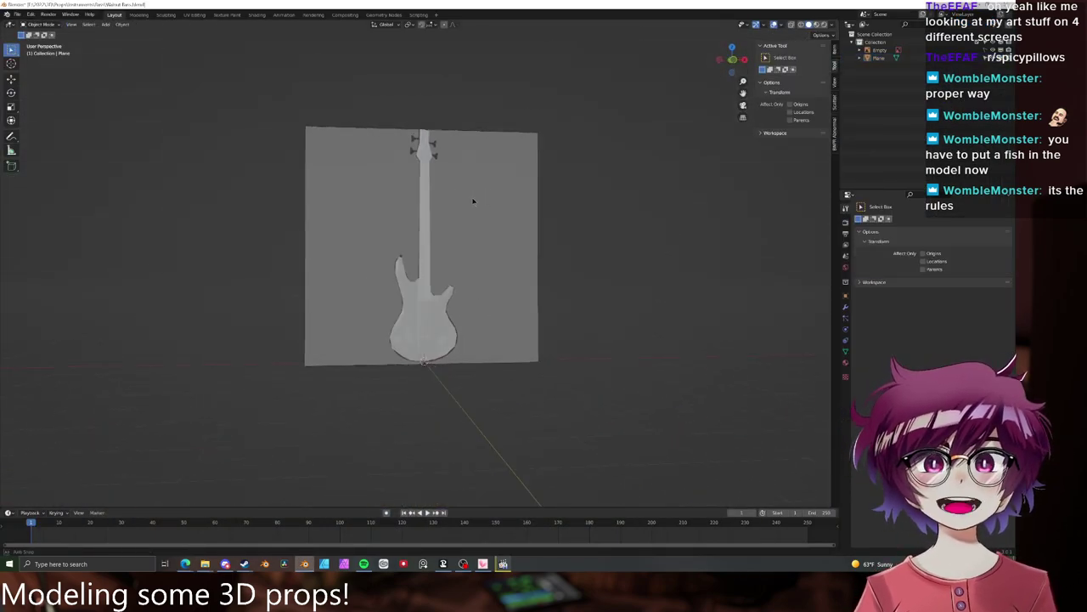
{"action": "left_click", "coordinate": [875, 35]}
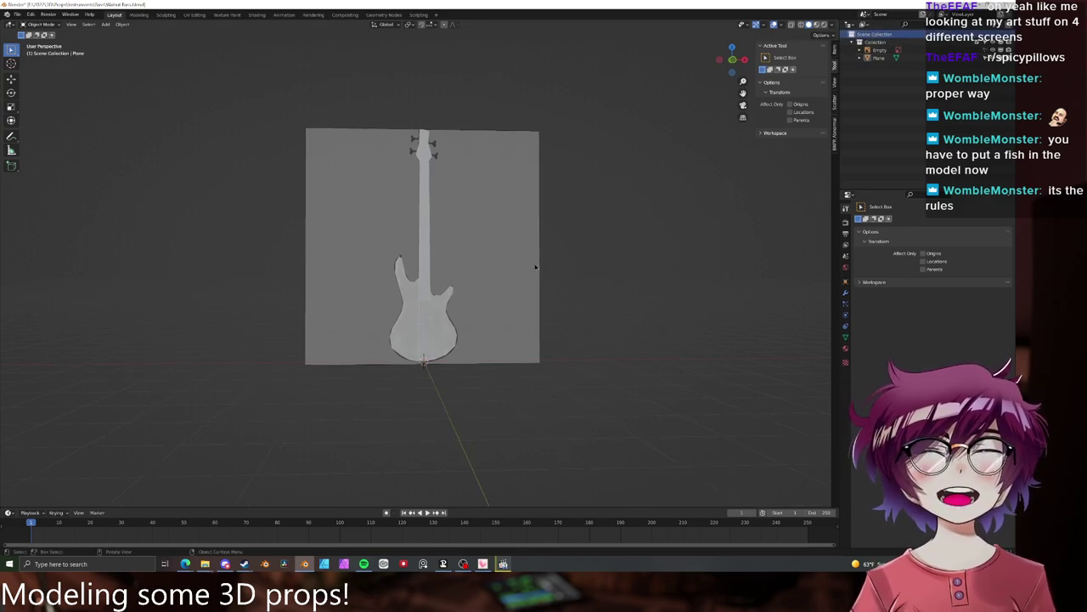
{"action": "key", "text": "shift+a"}
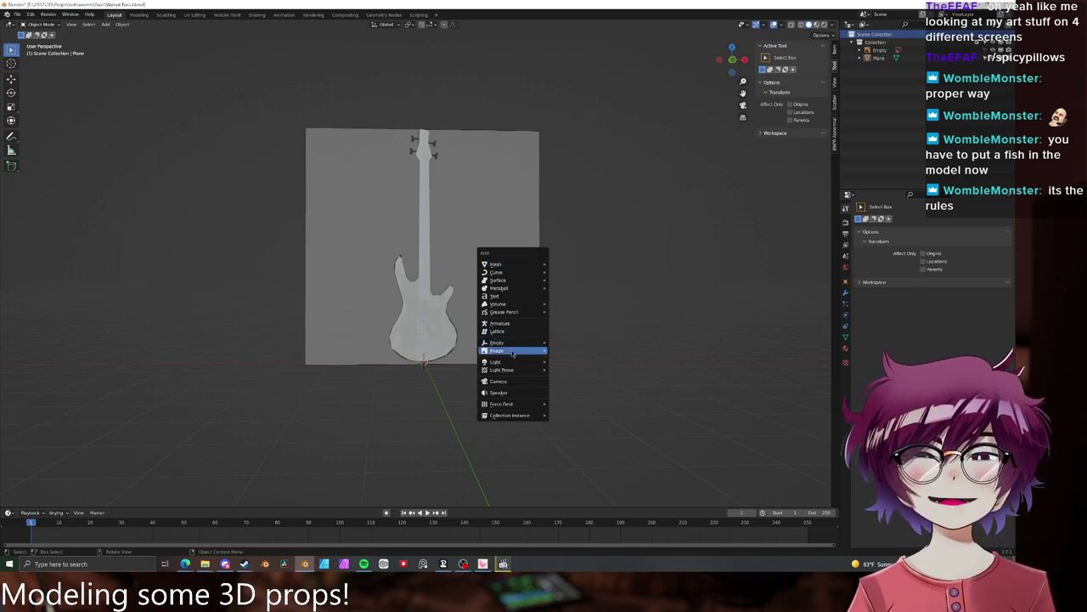
{"action": "mouse_move", "coordinate": [534, 351]}
{"action": "left_click", "coordinate": [570, 367]}
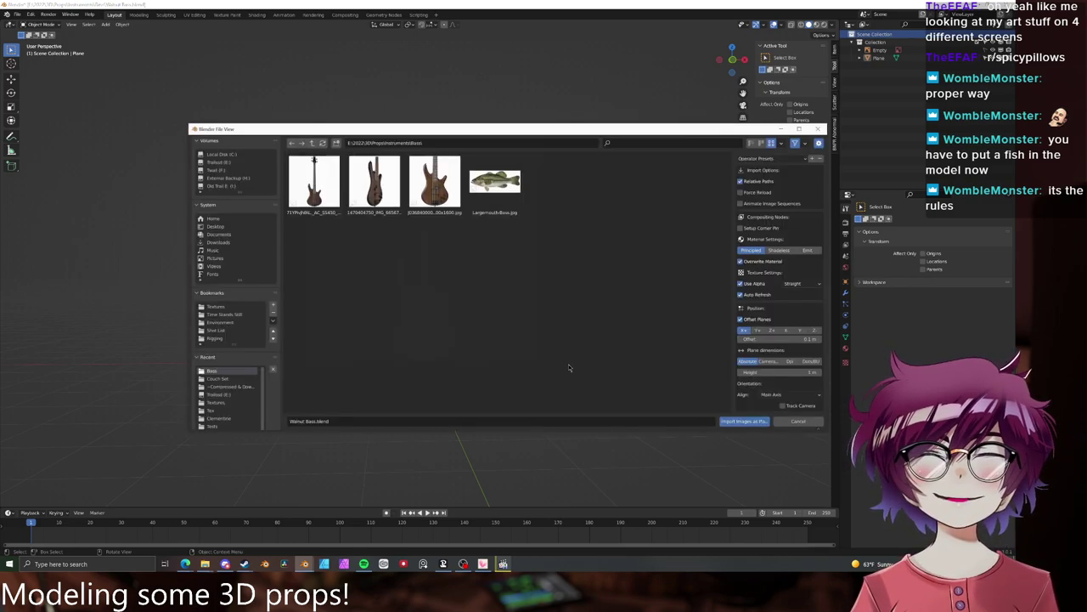
{"action": "double_click", "coordinate": [509, 199]}
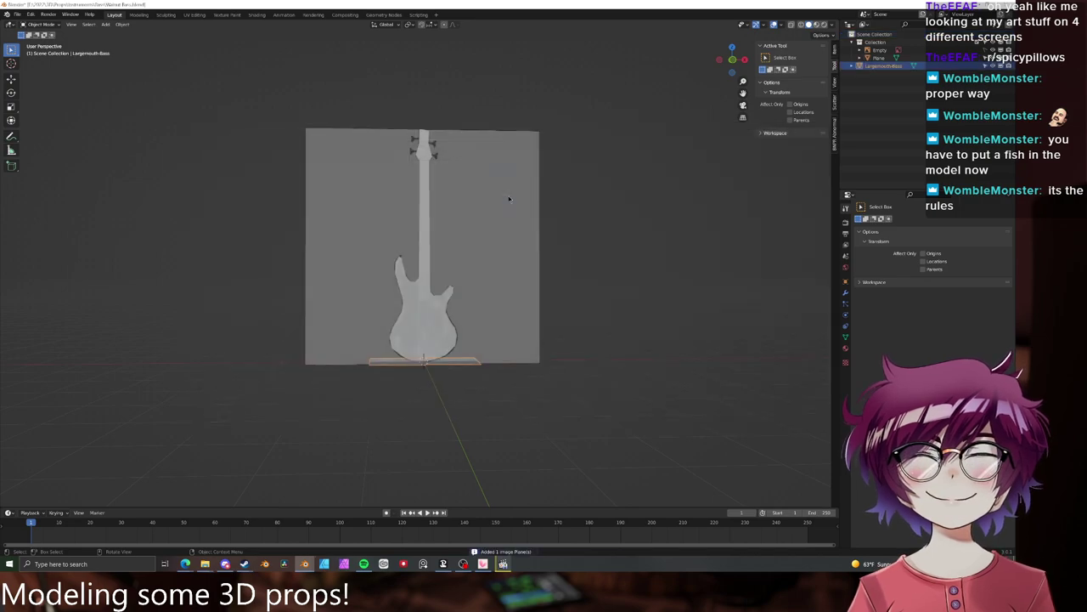
- Rotate the imported fish plane 90° about the X axis
{"action": "key", "text": "r"}
{"action": "key", "text": "x"}
{"action": "key", "text": "9"}
{"action": "key", "text": "0"}
{"action": "key", "text": "Return"}
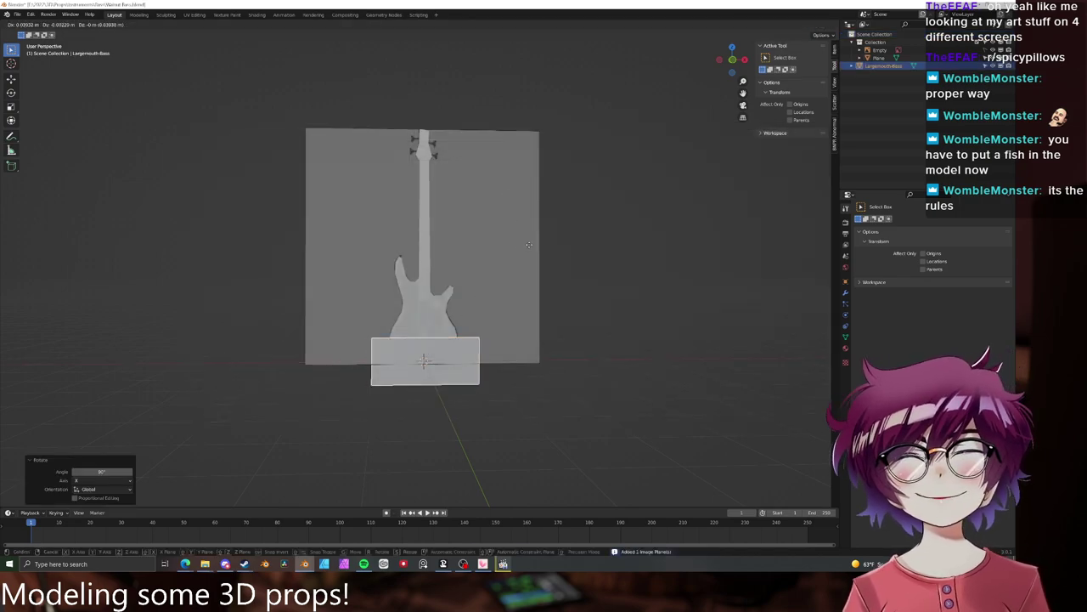
- Move the fish plane beside the guitar reference image and display the viewport in Material Preview
{"action": "key", "text": "g"}
{"action": "left_click", "coordinate": [688, 192]}
{"action": "left_click", "coordinate": [816, 25]}
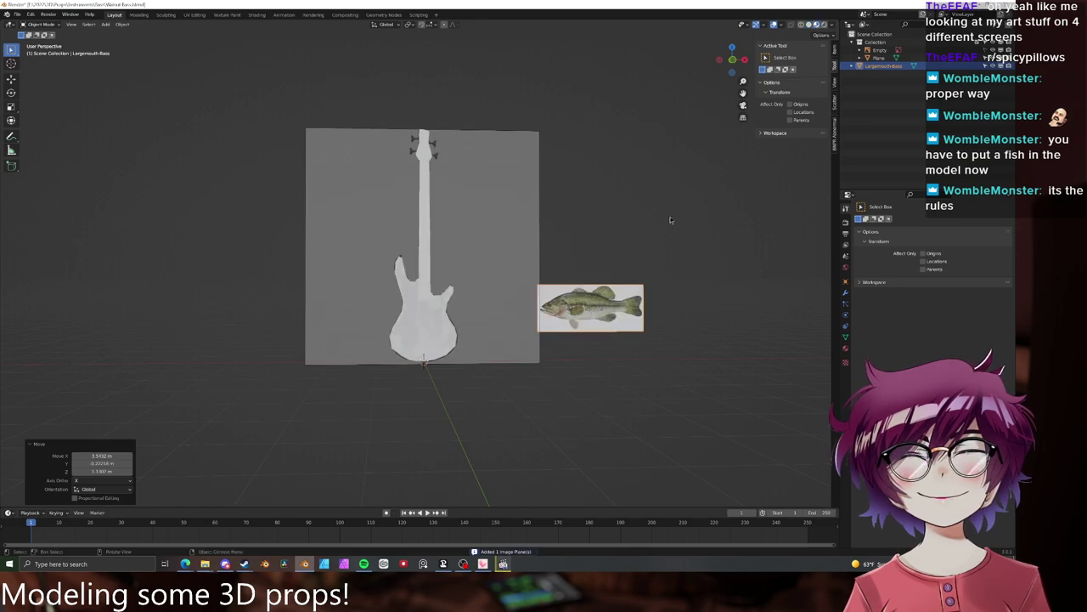
- Move the fish plane forward along Y, and shift it about -1.72 m along X toward the guitar body
{"action": "middle_click_drag", "start_coordinate": [672, 221], "coordinate": [640, 223]}
{"action": "key", "text": "g"}
{"action": "key", "text": "y"}
{"action": "left_click", "coordinate": [609, 224]}
{"action": "key", "text": "KP_1"}
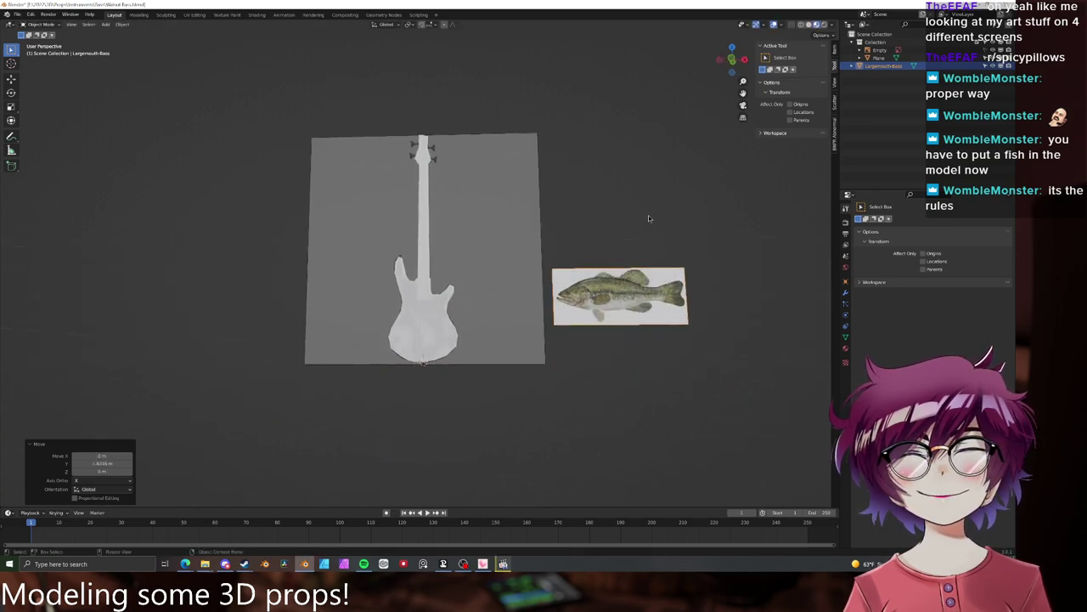
{"action": "key", "text": "g"}
{"action": "key", "text": "x"}
{"action": "left_click", "coordinate": [555, 218]}
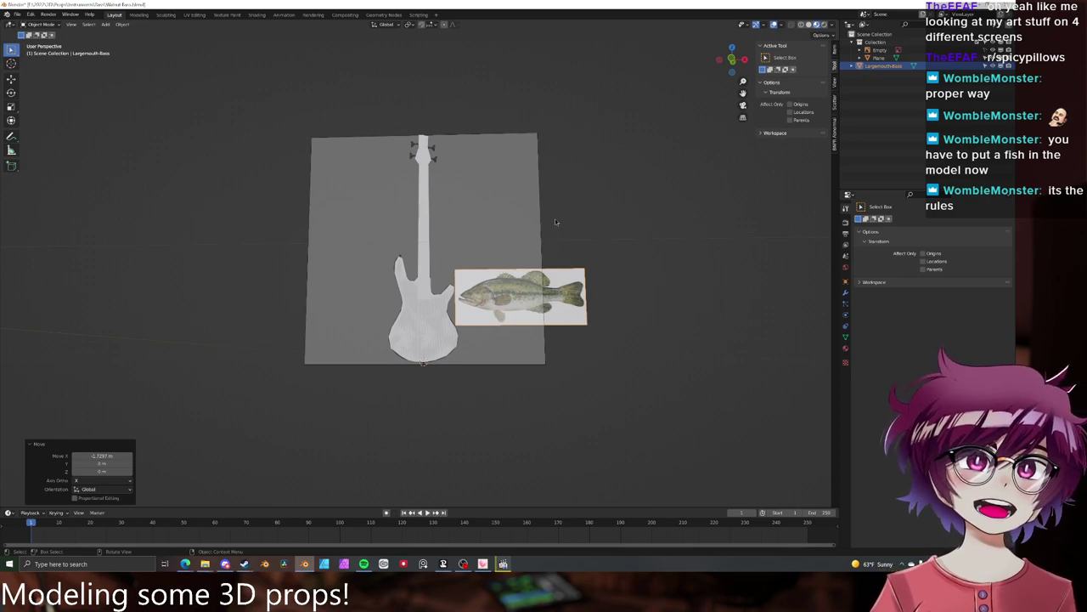
- Cut the fish's outline into the image plane with the Knife tool, following the body, fins and tail
{"action": "middle_click_drag", "start_coordinate": [546, 225], "coordinate": [511, 217]}
{"action": "scroll", "coordinate": [619, 281], "scroll_direction": "up", "scroll_amount": 6}
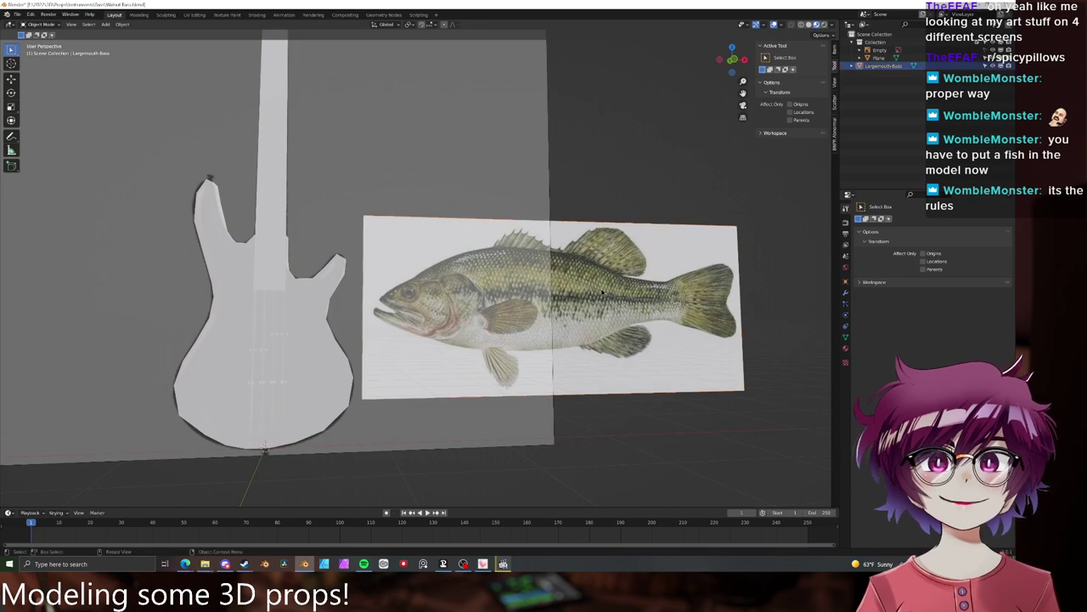
{"action": "key", "text": "Tab"}
{"action": "key", "text": "k"}
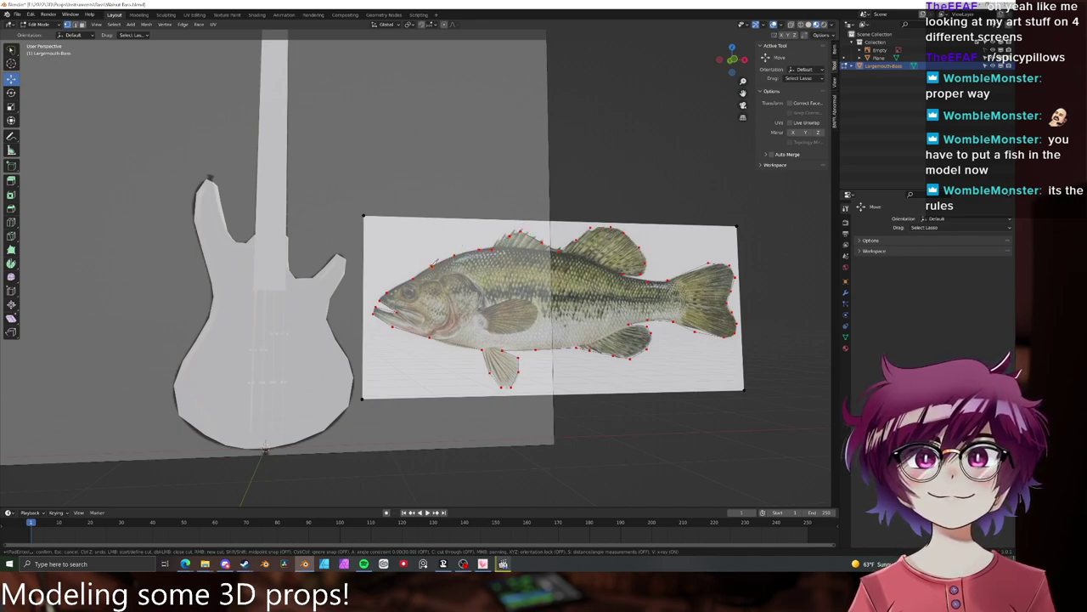
{"action": "key", "text": "Return"}
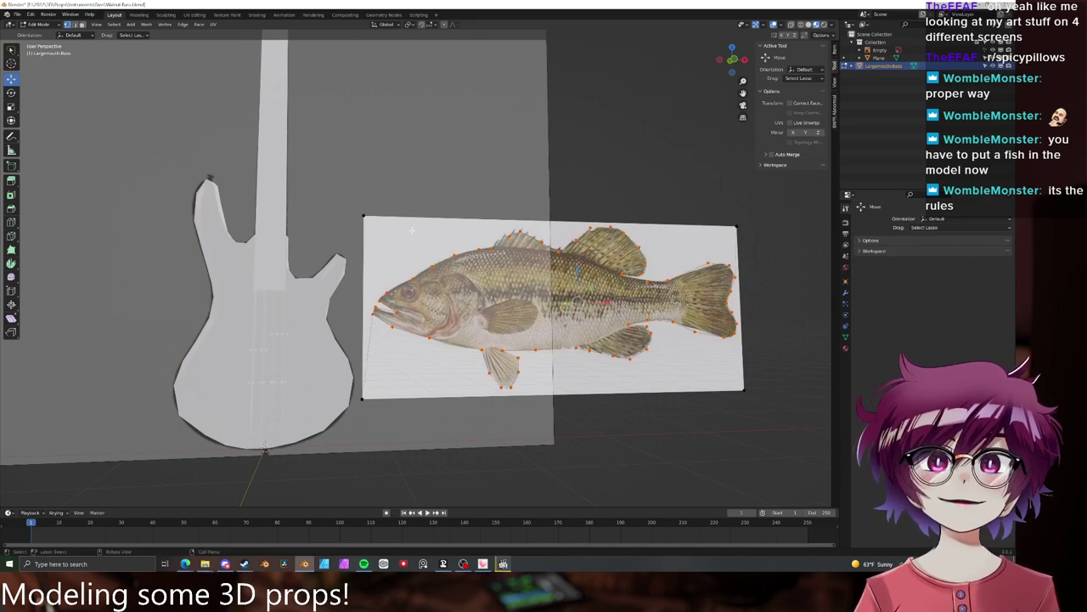
- Delete the white faces surrounding the fish outline so that only the fish cutout is left
{"action": "key", "text": "alt+a"}
{"action": "key", "text": "3"}
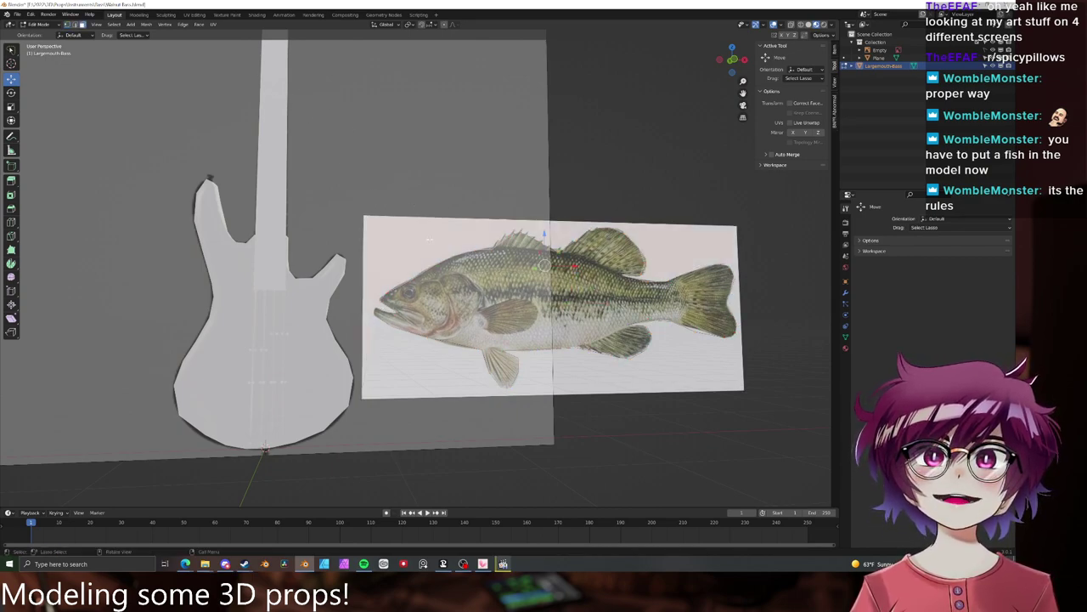
{"action": "left_click", "coordinate": [430, 373]}
{"action": "key", "text": "x"}
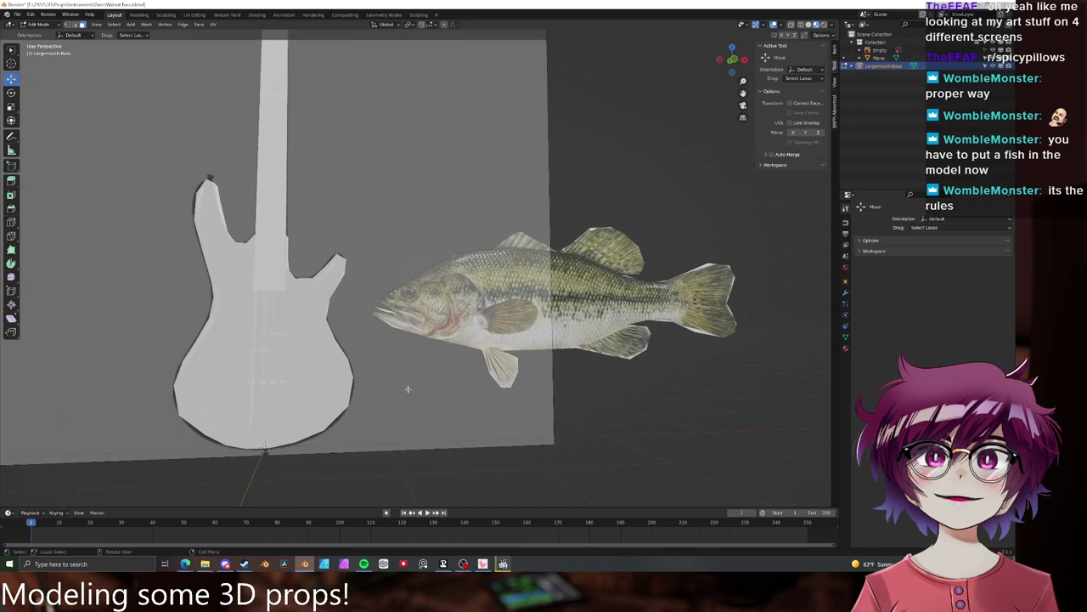
{"action": "left_click", "coordinate": [397, 389]}
- Move the fish cutout along the X axis, farther away from the guitar
{"action": "middle_click_drag", "start_coordinate": [598, 278], "coordinate": [644, 297]}
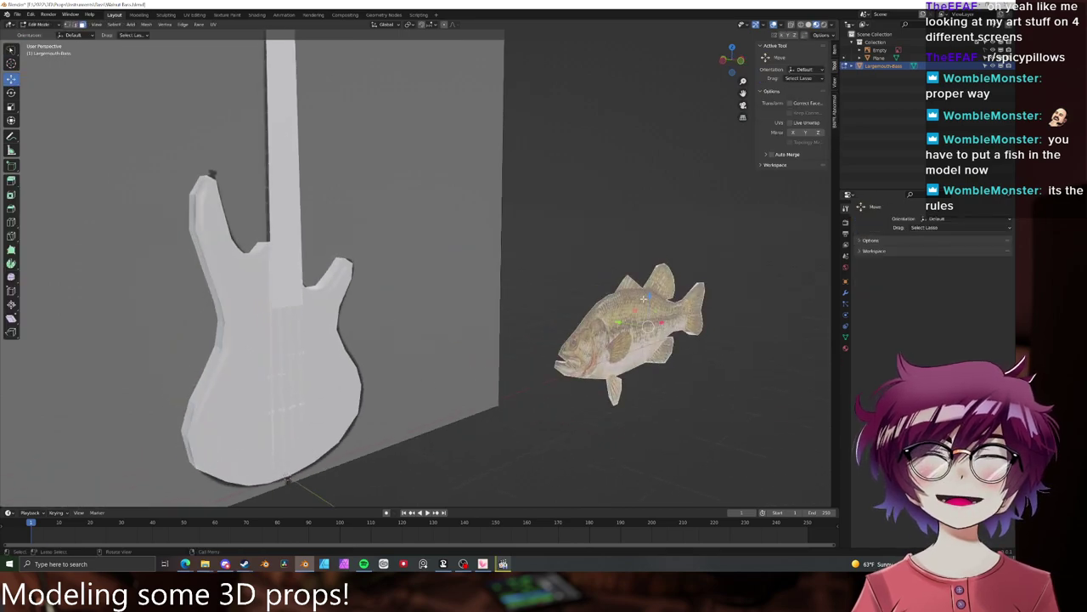
{"action": "key", "text": "r"}
{"action": "right_click", "coordinate": [675, 302]}
{"action": "key", "text": "Tab"}
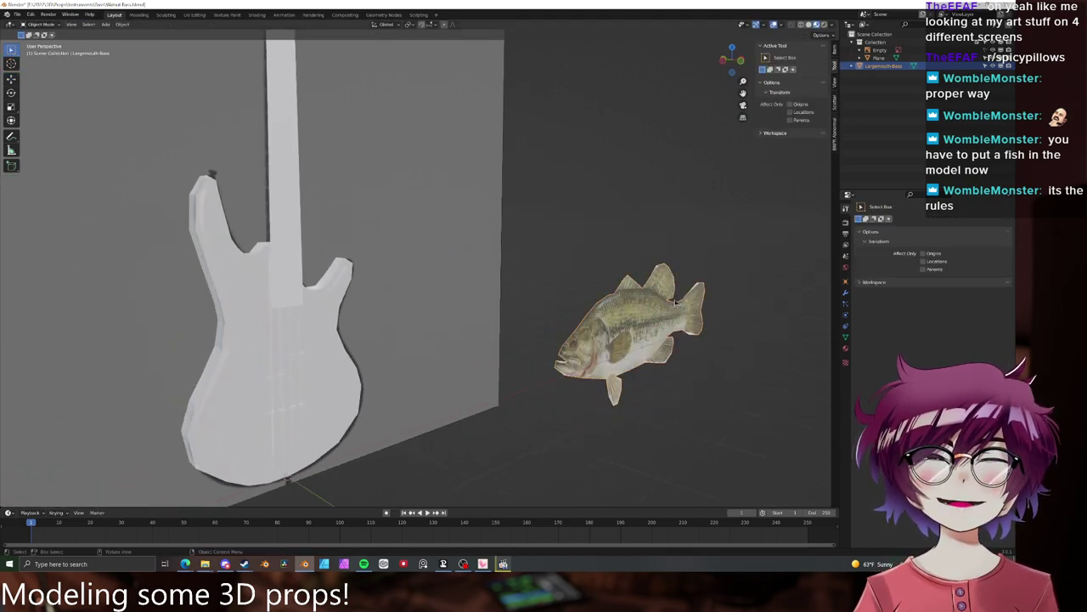
{"action": "scroll", "coordinate": [641, 321], "scroll_direction": "down", "scroll_amount": 5}
{"action": "key", "text": "g"}
{"action": "key", "text": "x"}
{"action": "left_click", "coordinate": [711, 265]}
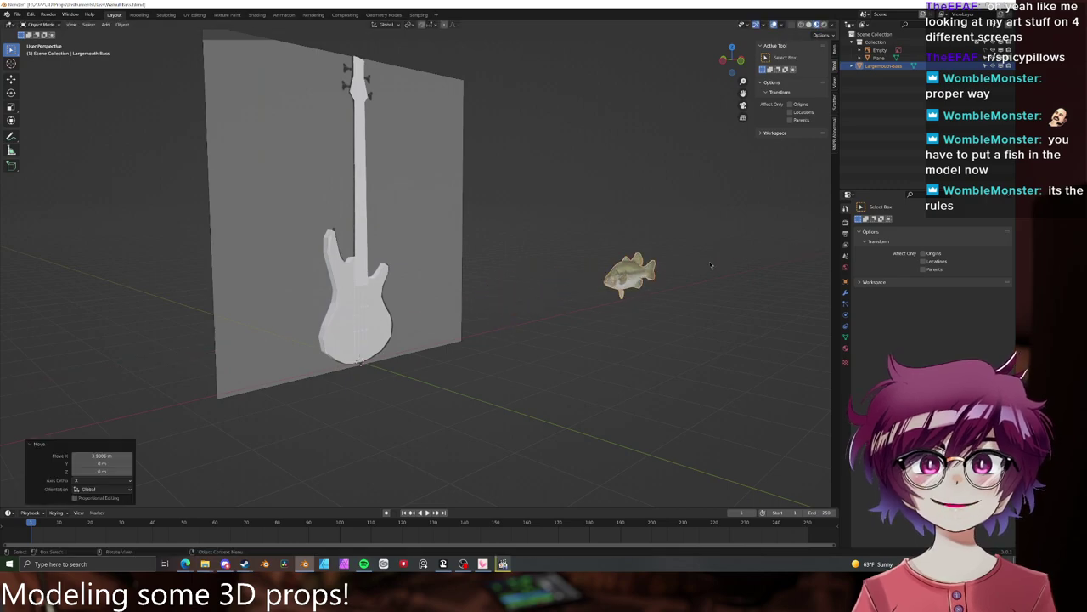
- Select the fish cutout and frame it in the viewport
{"action": "middle_click_drag", "start_coordinate": [711, 264], "coordinate": [489, 277], "text": "shift"}
{"action": "scroll", "coordinate": [489, 277], "scroll_direction": "up", "scroll_amount": 3}
{"action": "scroll", "coordinate": [489, 277], "scroll_direction": "up", "scroll_amount": 2}
{"action": "left_click", "coordinate": [490, 278]}
{"action": "left_click", "coordinate": [473, 272]}
{"action": "key", "text": "KP_Decimal"}
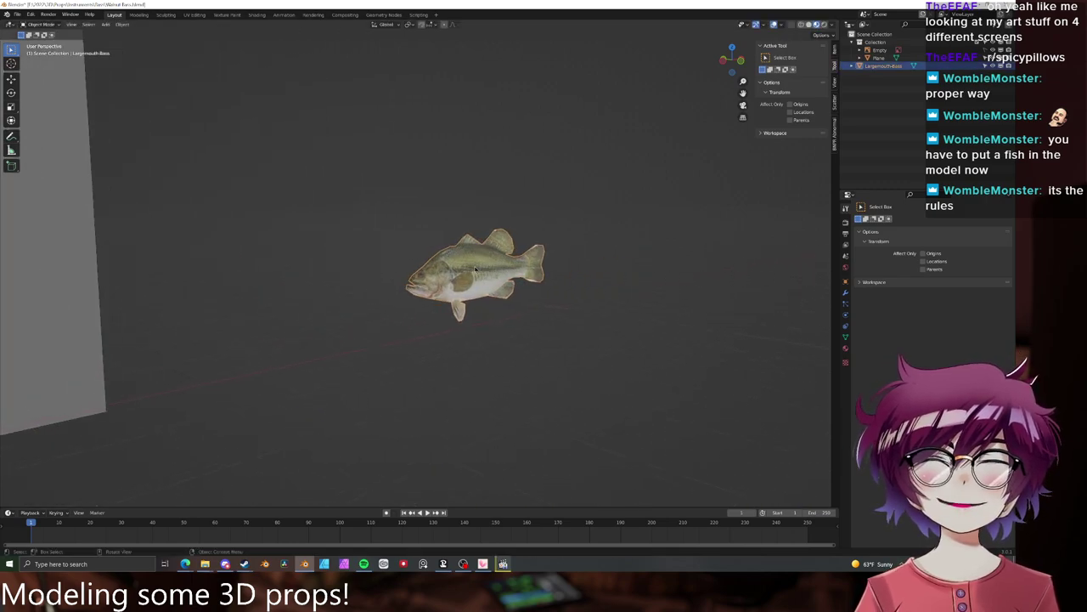
- Extrude the fish cutout's faces to give the flat fish a solid thickness
{"action": "key", "text": "Tab"}
{"action": "middle_click_drag", "start_coordinate": [397, 262], "coordinate": [679, 297]}
{"action": "scroll", "coordinate": [479, 223], "scroll_direction": "up", "scroll_amount": 3}
{"action": "key", "text": "e"}
{"action": "left_click", "coordinate": [471, 223]}
{"action": "key", "text": "Tab"}
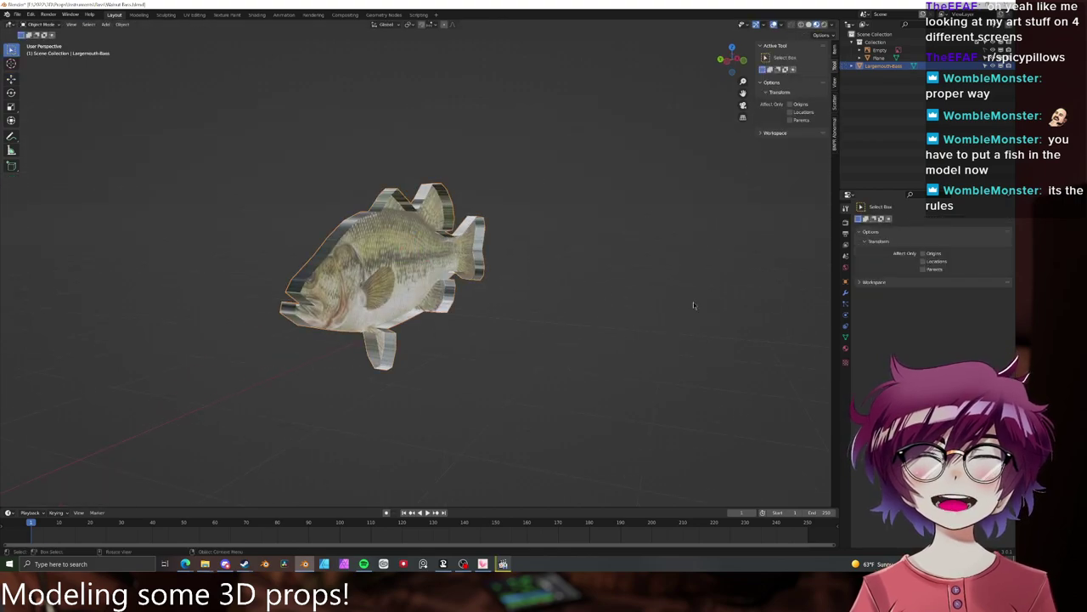
- Change the blend mode in the fish material's settings so the extruded body renders opaque
{"action": "left_click", "coordinate": [845, 348]}
{"action": "scroll", "coordinate": [860, 364], "scroll_direction": "down", "scroll_amount": 5}
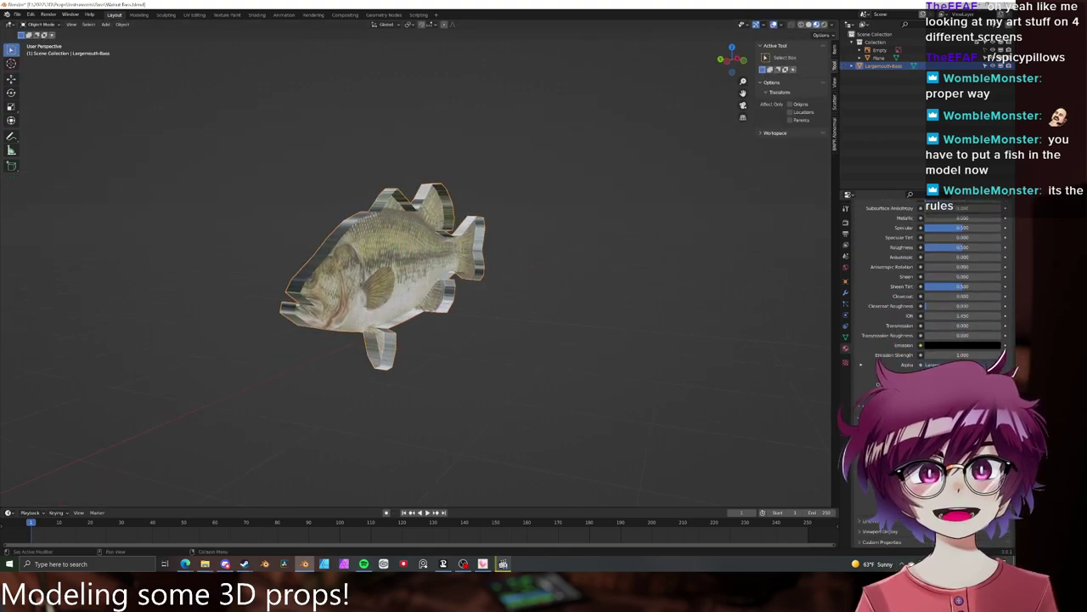
{"action": "left_click", "coordinate": [959, 433]}
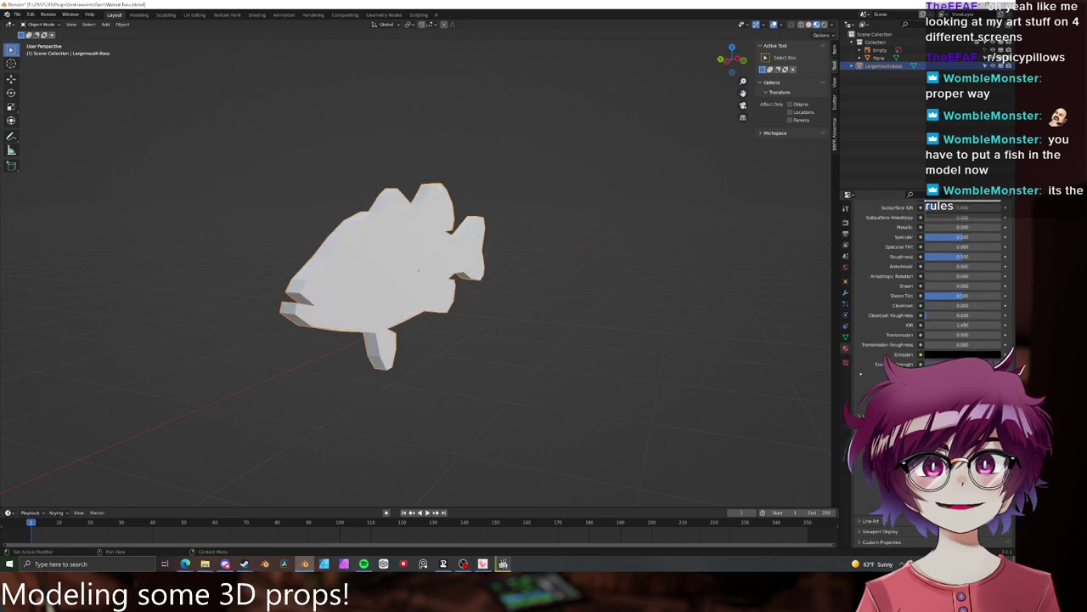
{"action": "left_click", "coordinate": [683, 375]}
{"action": "mouse_move", "coordinate": [683, 374]}
{"action": "middle_mouse_down"}
{"action": "mouse_move", "coordinate": [722, 356]}
{"action": "mouse_move", "coordinate": [622, 348]}
{"action": "mouse_move", "coordinate": [600, 362]}
{"action": "mouse_move", "coordinate": [696, 367]}
{"action": "middle_mouse_up"}
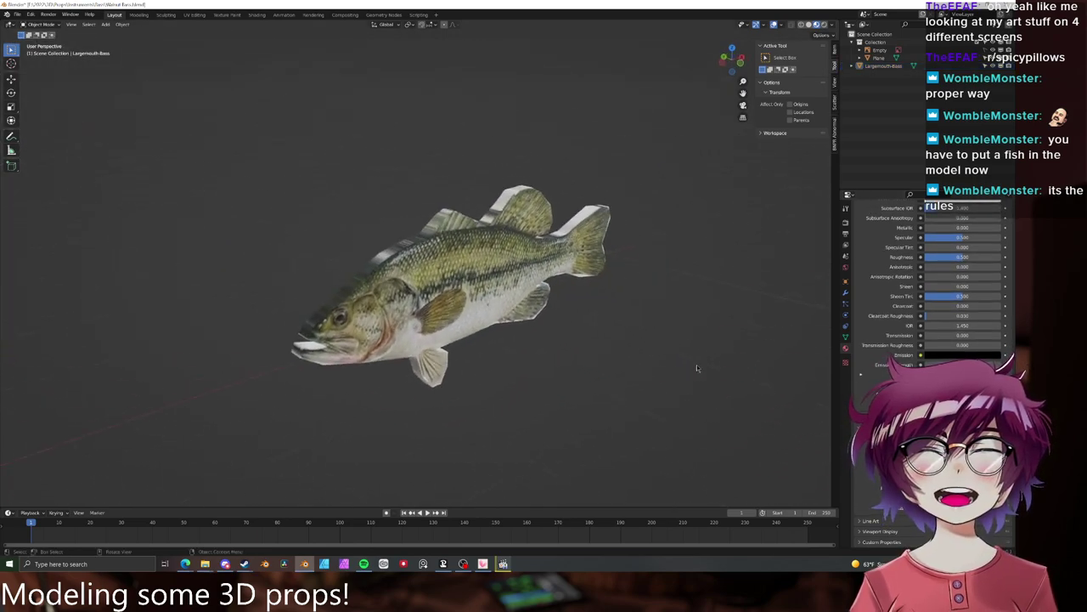
- Select the entire fish mesh and show it in the UV Editing workspace with its texture displayed
{"action": "key", "text": "Tab"}
{"action": "middle_click_drag", "start_coordinate": [477, 309], "coordinate": [461, 263]}
{"action": "key", "text": "Tab"}
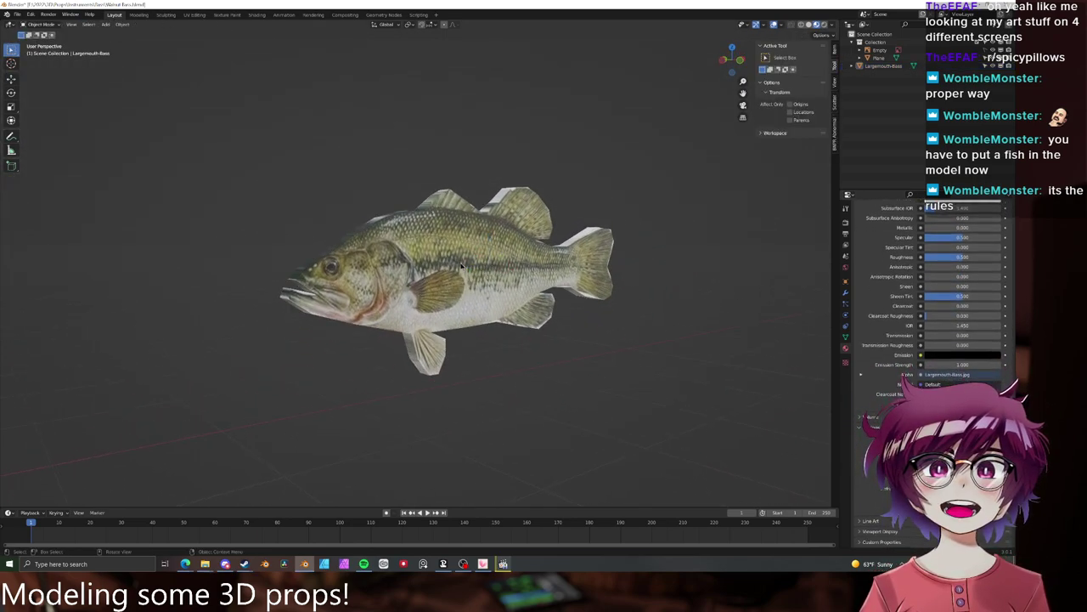
{"action": "key", "text": "Tab"}
{"action": "key", "text": "a"}
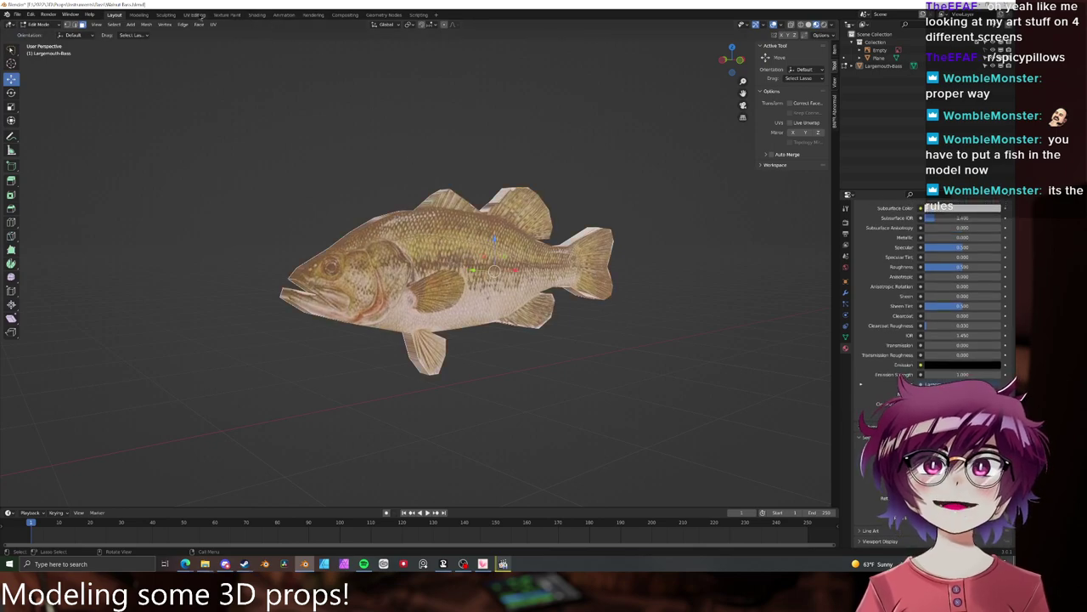
{"action": "left_click", "coordinate": [195, 15]}
{"action": "middle_click_drag", "start_coordinate": [671, 313], "coordinate": [764, 293]}
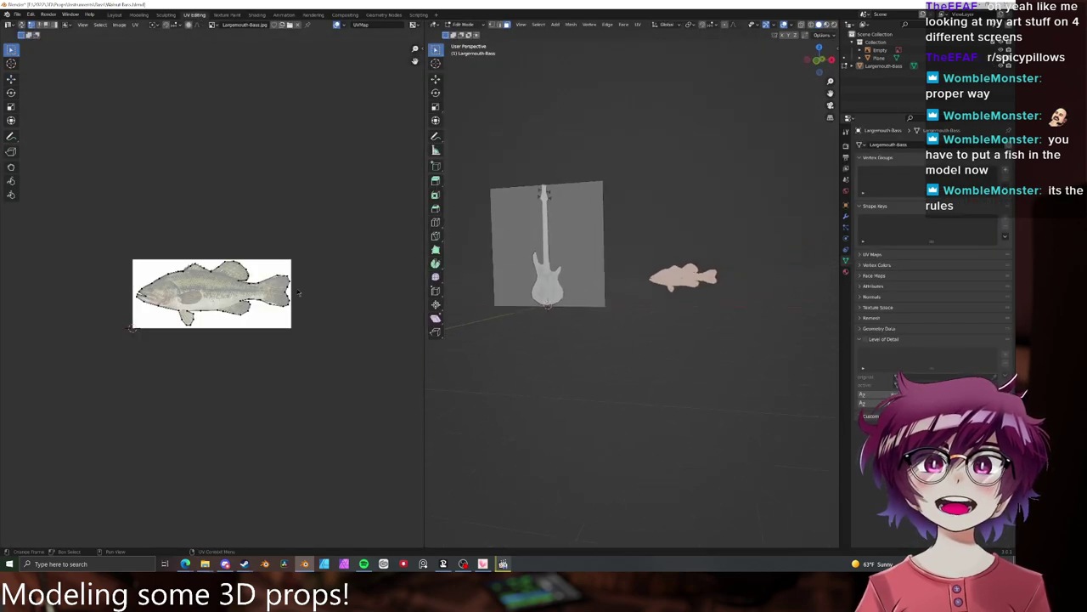
{"action": "scroll", "coordinate": [812, 113], "scroll_direction": "up", "scroll_amount": 5}
{"action": "left_click", "coordinate": [824, 24]}
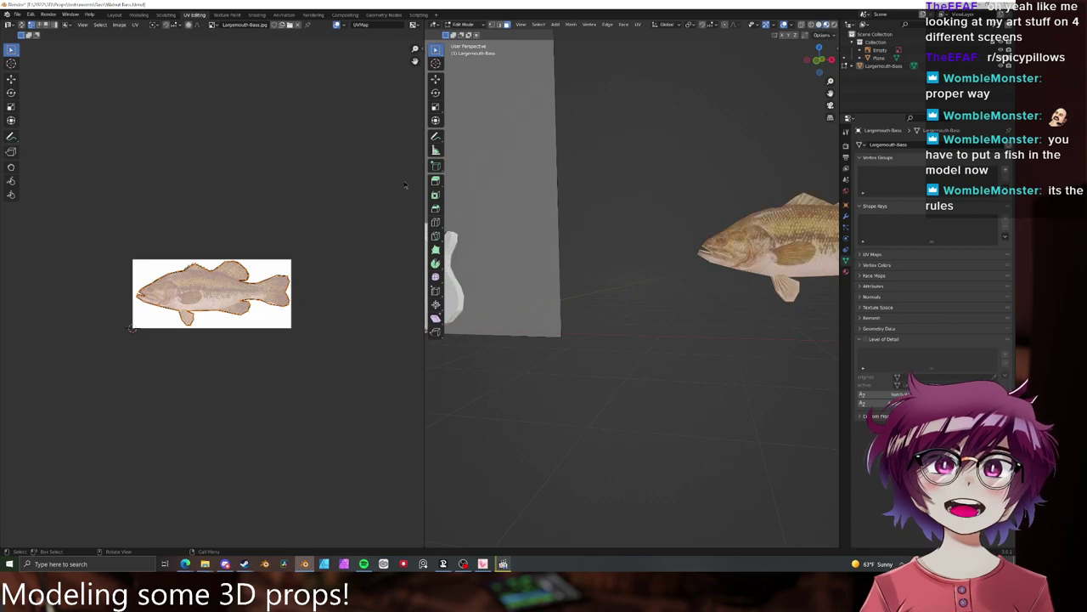
- Scale the fish's UVs down slightly inside the image to keep the white background off its edges, and return to the Layout workspace
{"action": "key", "text": "s"}
{"action": "left_click", "coordinate": [276, 225]}
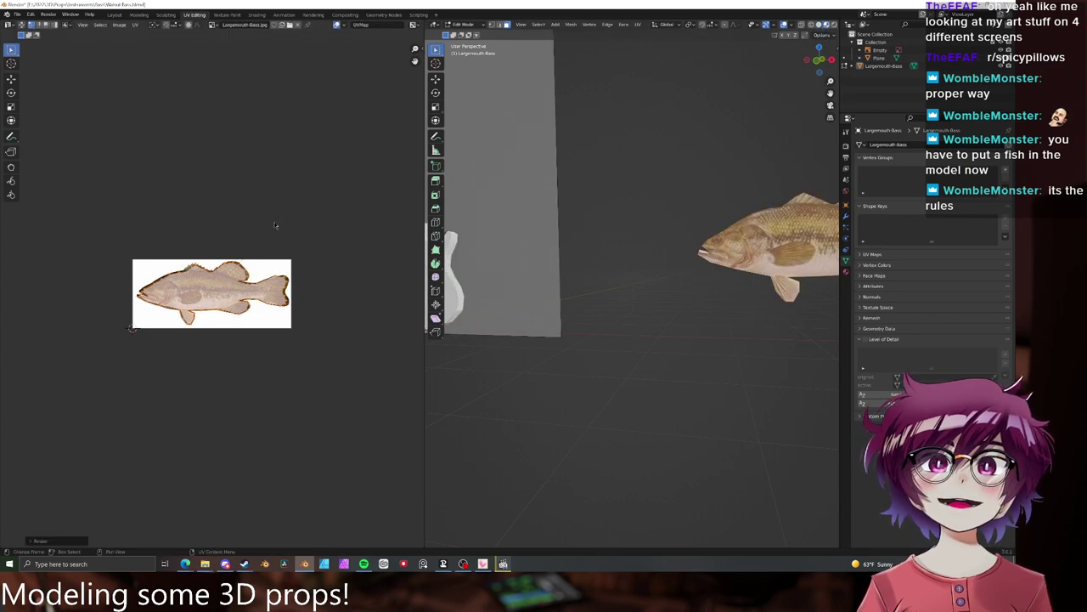
{"action": "key", "text": "Tab"}
{"action": "left_click", "coordinate": [111, 15]}
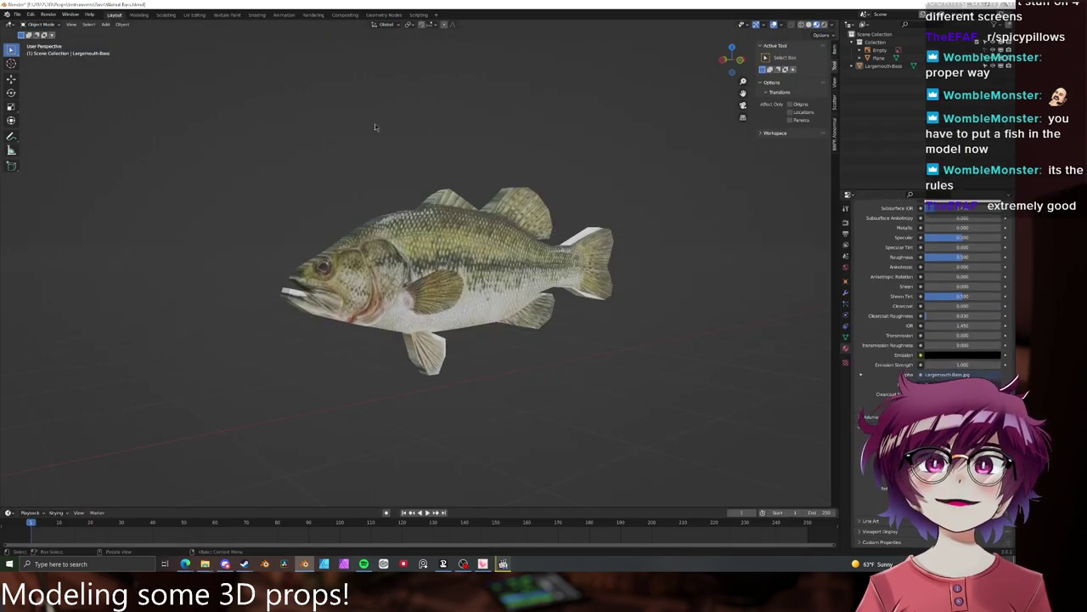
{"action": "middle_click_drag", "start_coordinate": [375, 125], "coordinate": [479, 176]}
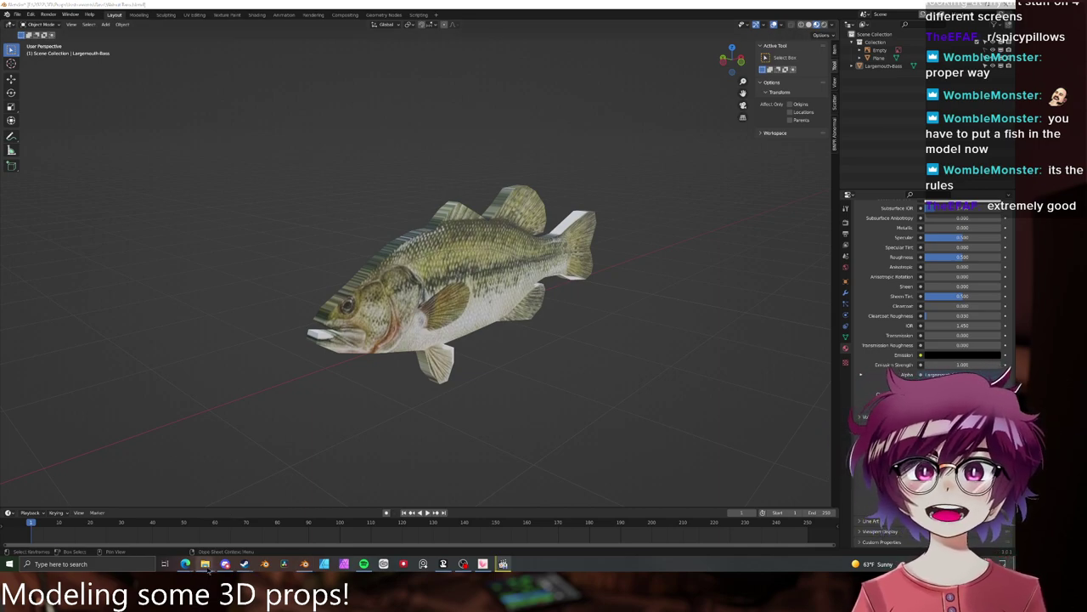
- Switch to File Explorer and look through the Time Stands Still project folder and its EXPORTS subfolder
{"action": "mouse_move", "coordinate": [206, 567]}
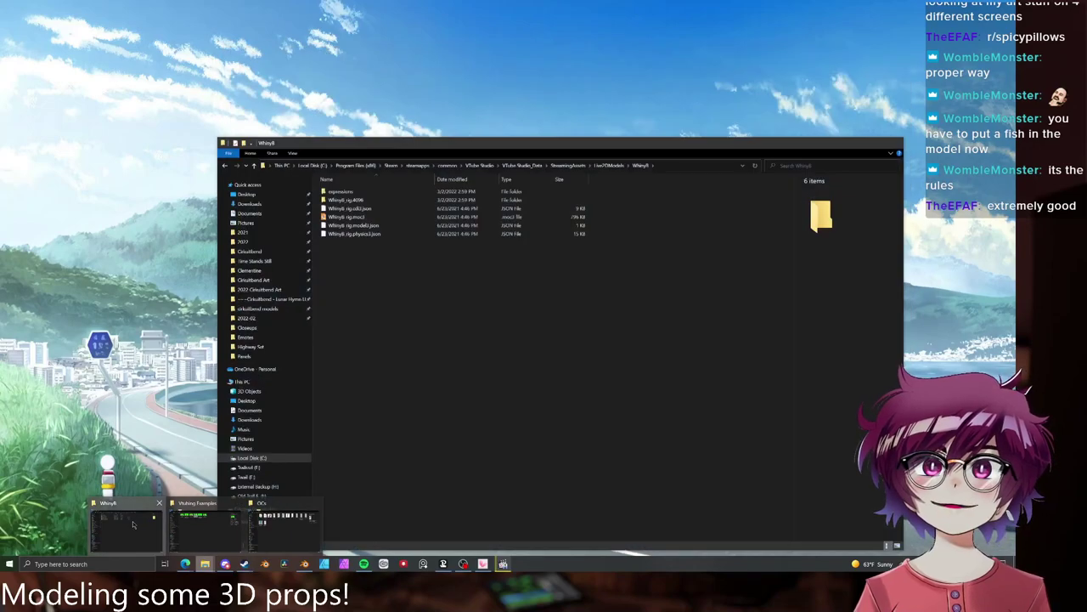
{"action": "left_click", "coordinate": [133, 525]}
{"action": "left_click", "coordinate": [256, 261]}
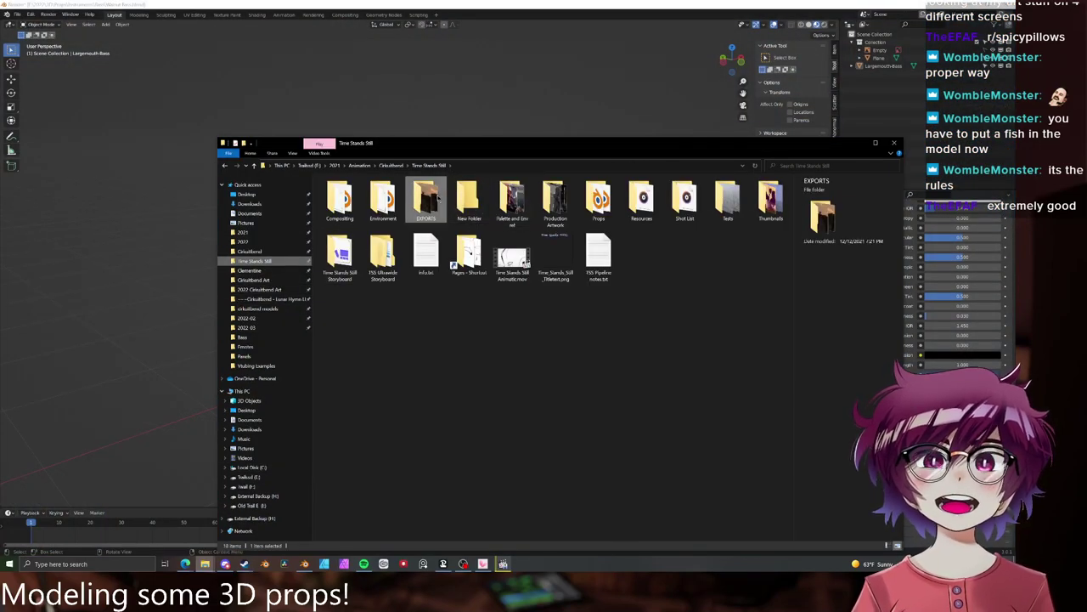
{"action": "double_click", "coordinate": [426, 199]}
{"action": "key", "text": "alt+Left"}
{"action": "left_click", "coordinate": [656, 264]}
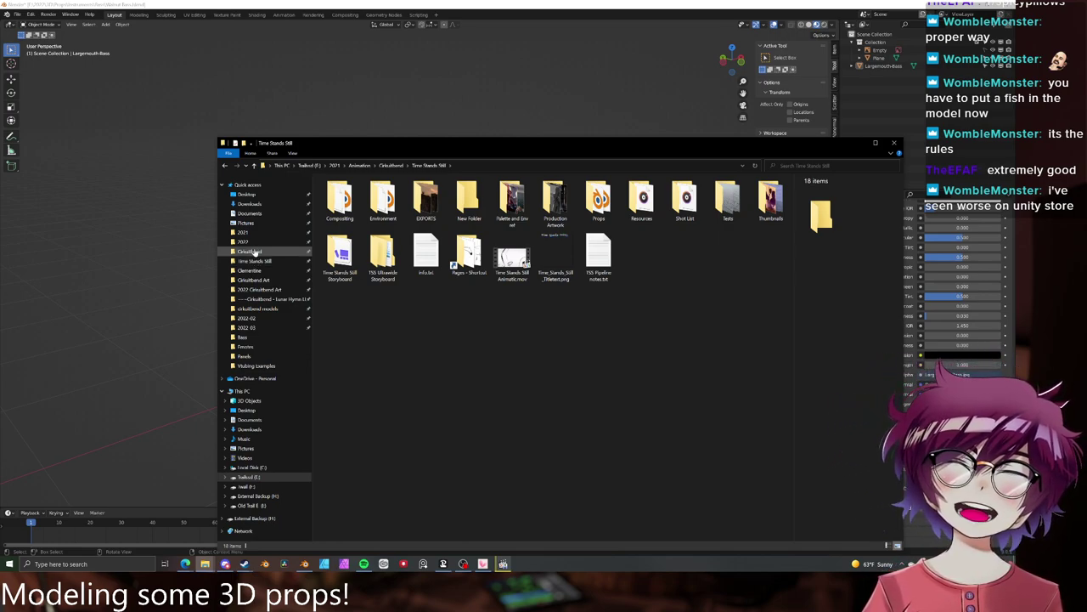
- Check the Animation folder of the 2021 directory, and go back to the drive's root
{"action": "left_click", "coordinate": [251, 234]}
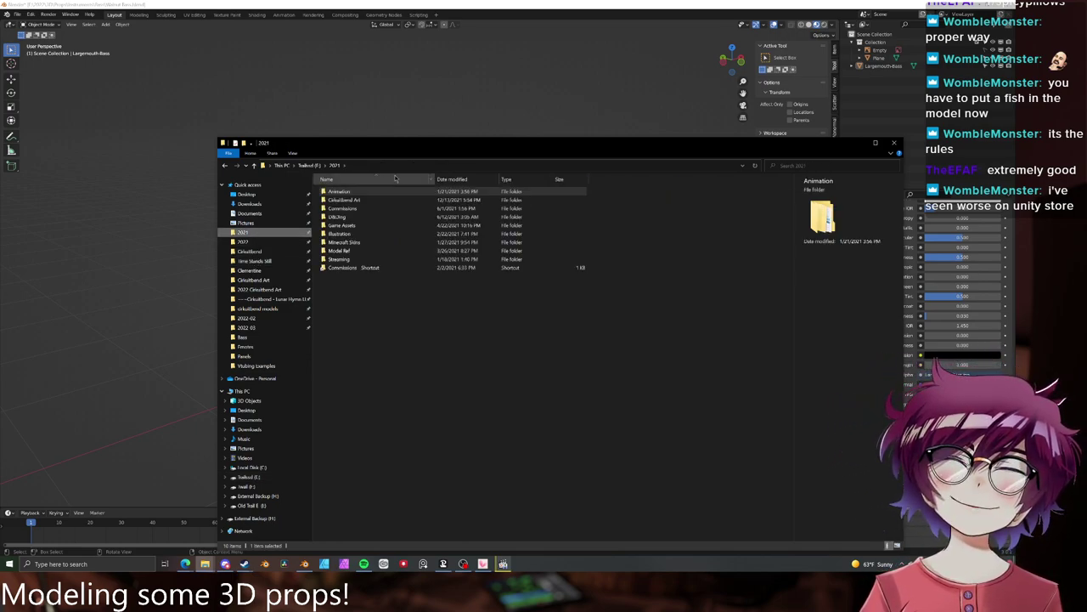
{"action": "double_click", "coordinate": [352, 192]}
{"action": "double_click", "coordinate": [354, 193]}
{"action": "left_click", "coordinate": [312, 167]}
{"action": "left_click", "coordinate": [311, 165]}
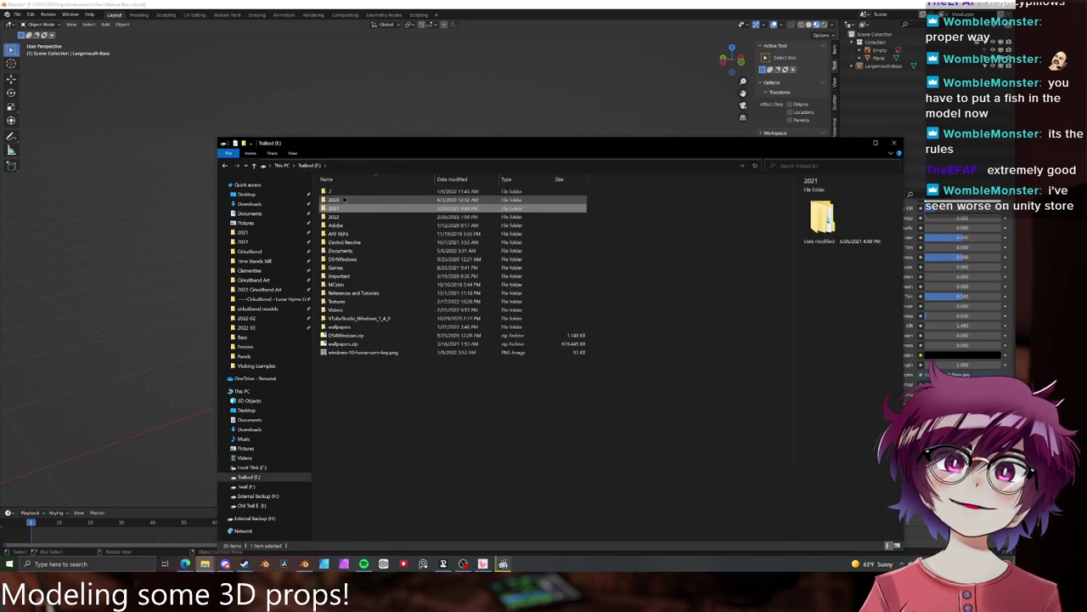
- Find the FGI lost shot project in the 2020 Animation folder and browse its Render and export subfolders
{"action": "double_click", "coordinate": [338, 200]}
{"action": "double_click", "coordinate": [346, 192]}
{"action": "double_click", "coordinate": [350, 192]}
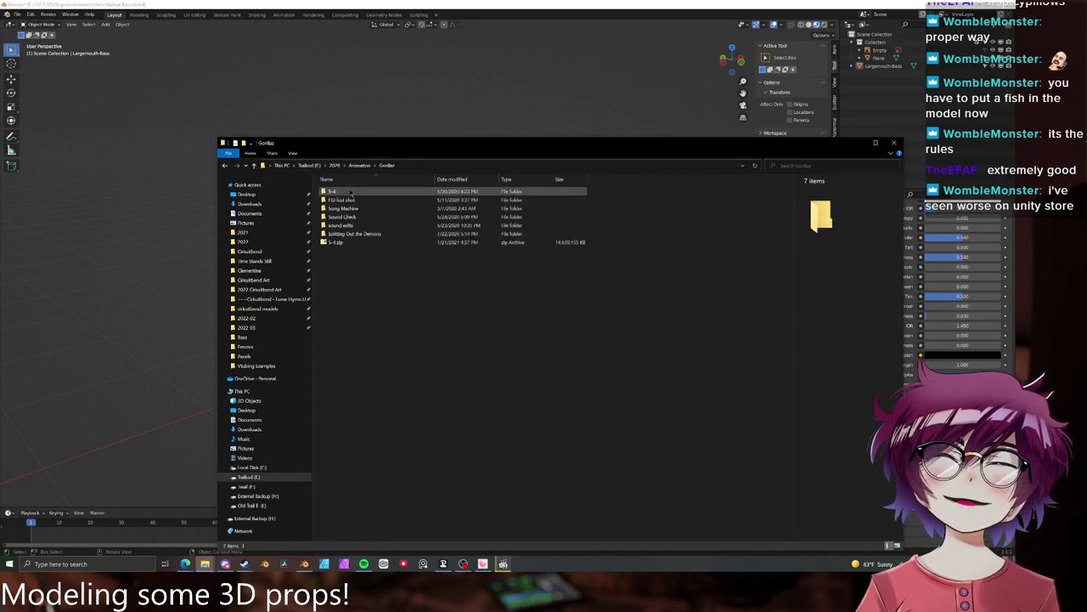
{"action": "double_click", "coordinate": [348, 200]}
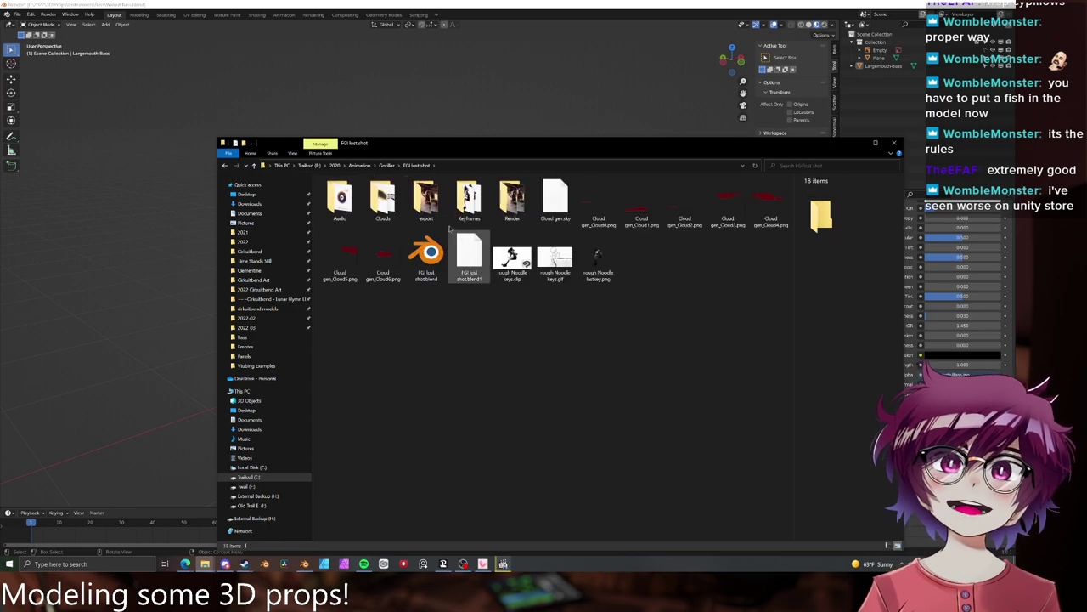
{"action": "double_click", "coordinate": [426, 199]}
{"action": "left_click", "coordinate": [416, 164]}
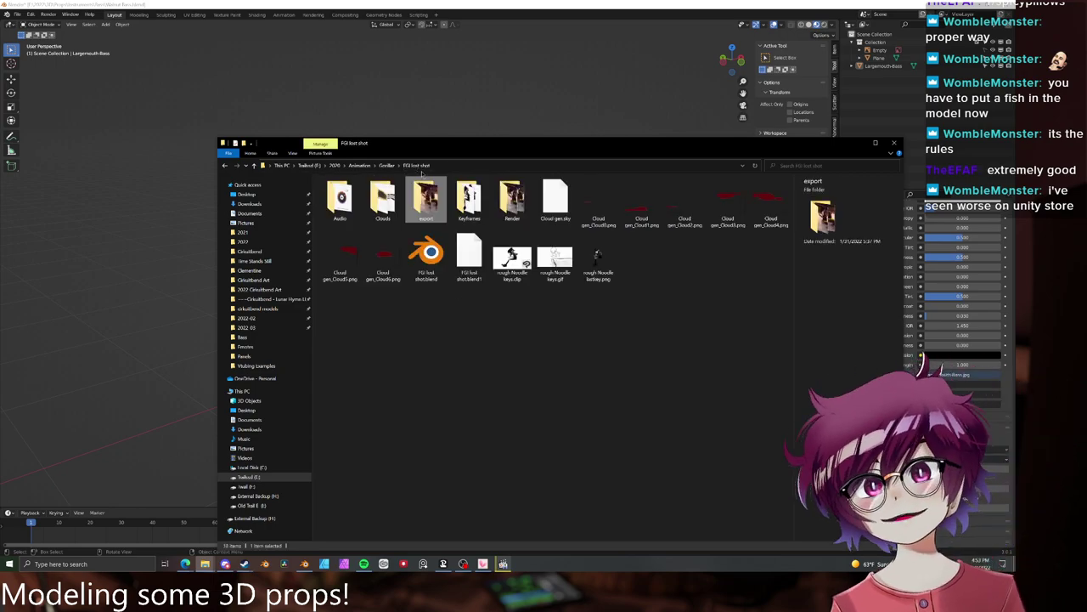
{"action": "double_click", "coordinate": [512, 200]}
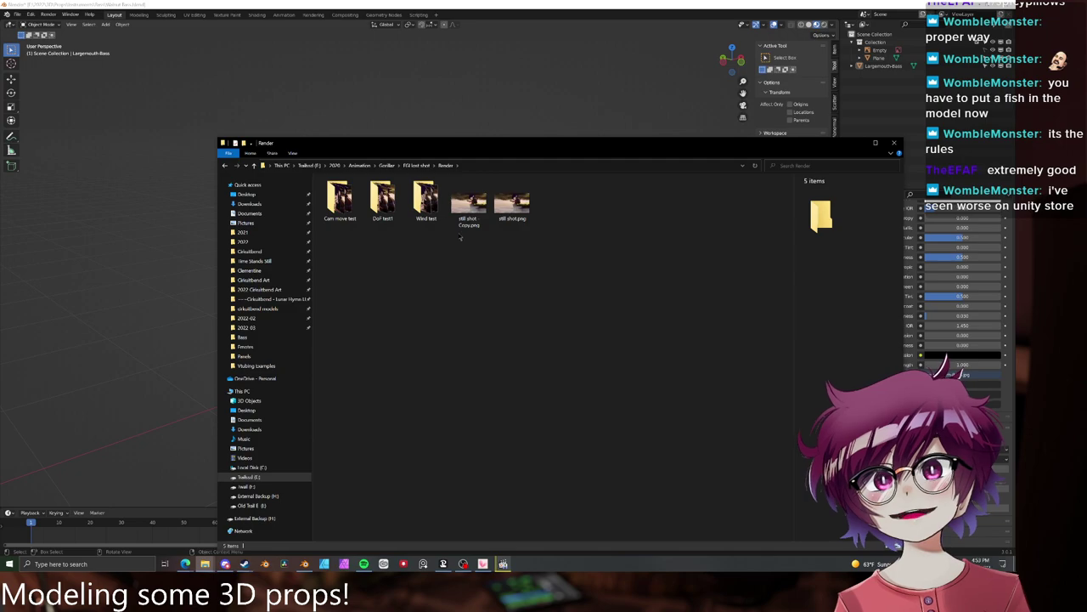
{"action": "left_click", "coordinate": [416, 167]}
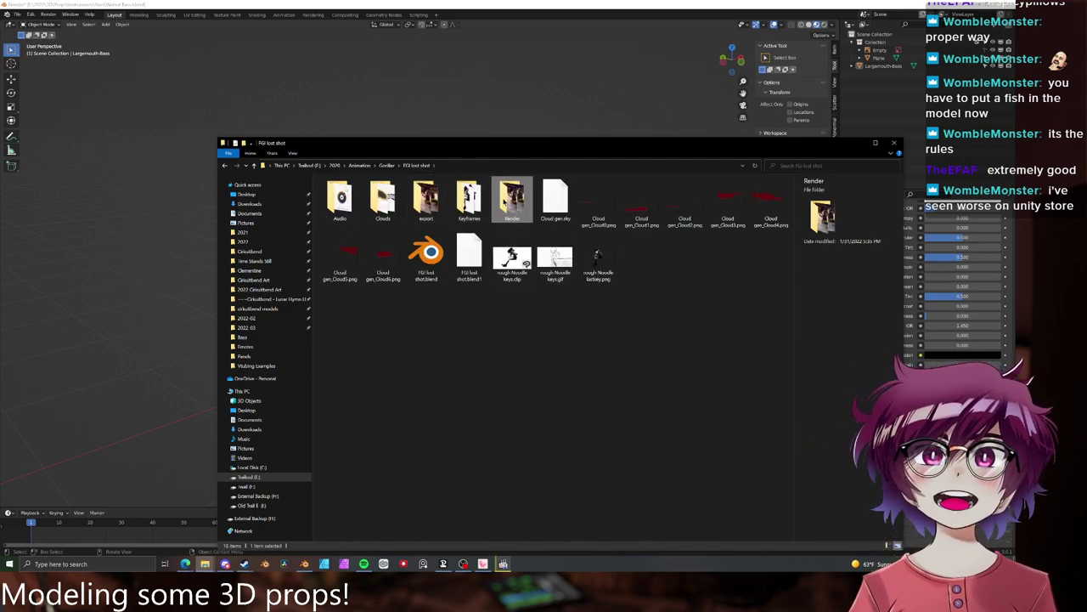
{"action": "double_click", "coordinate": [425, 199]}
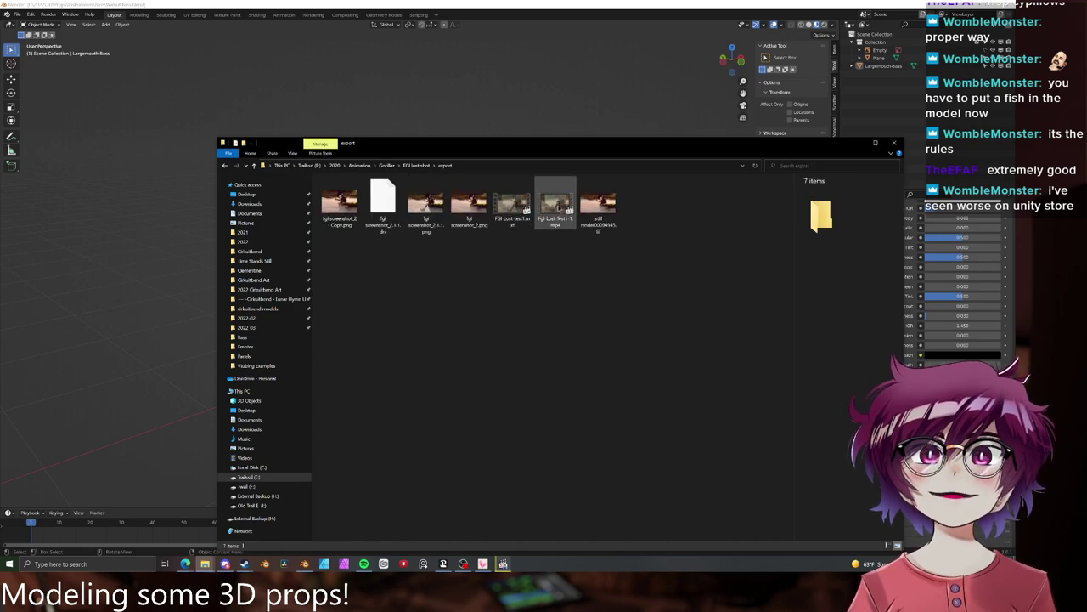
- Watch Fgi-Lost-Test1-1.mp4 in a maximized player, replaying parts of the animation, and close it
{"action": "double_click", "coordinate": [555, 204]}
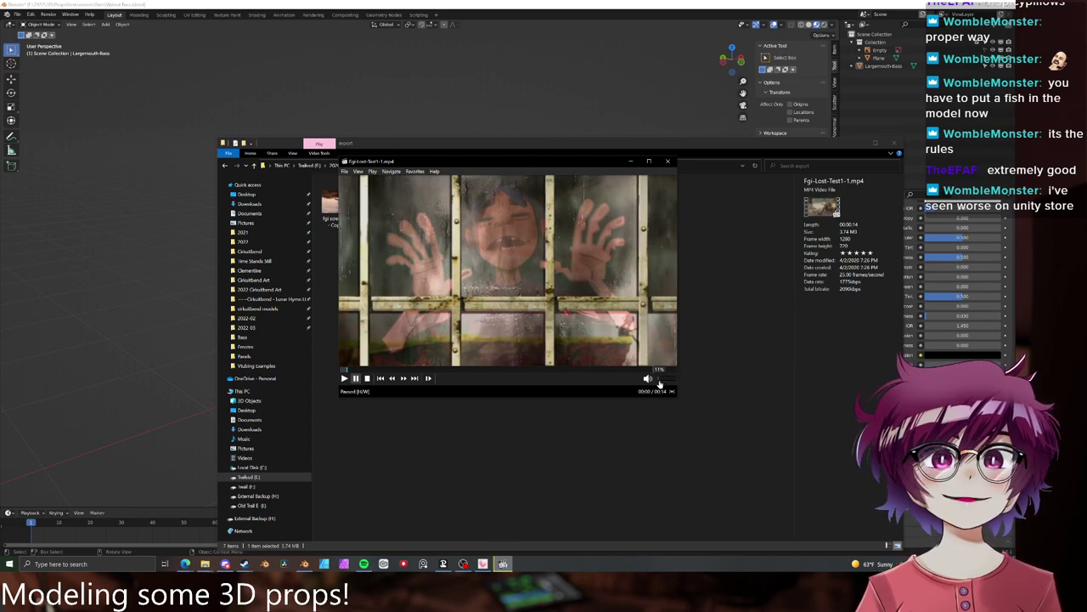
{"action": "left_click", "coordinate": [571, 311]}
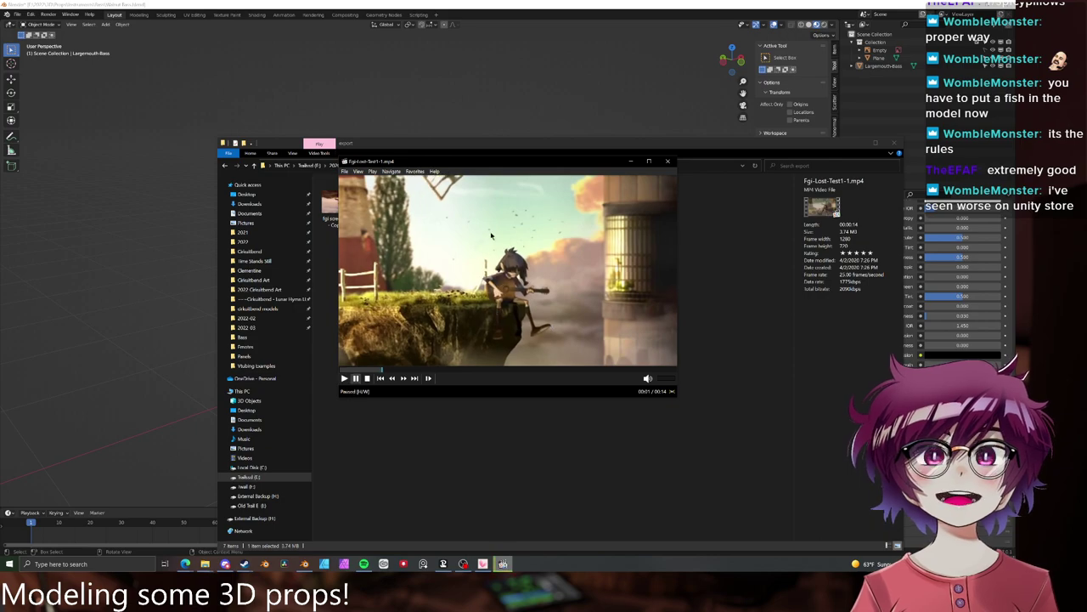
{"action": "left_click", "coordinate": [649, 161]}
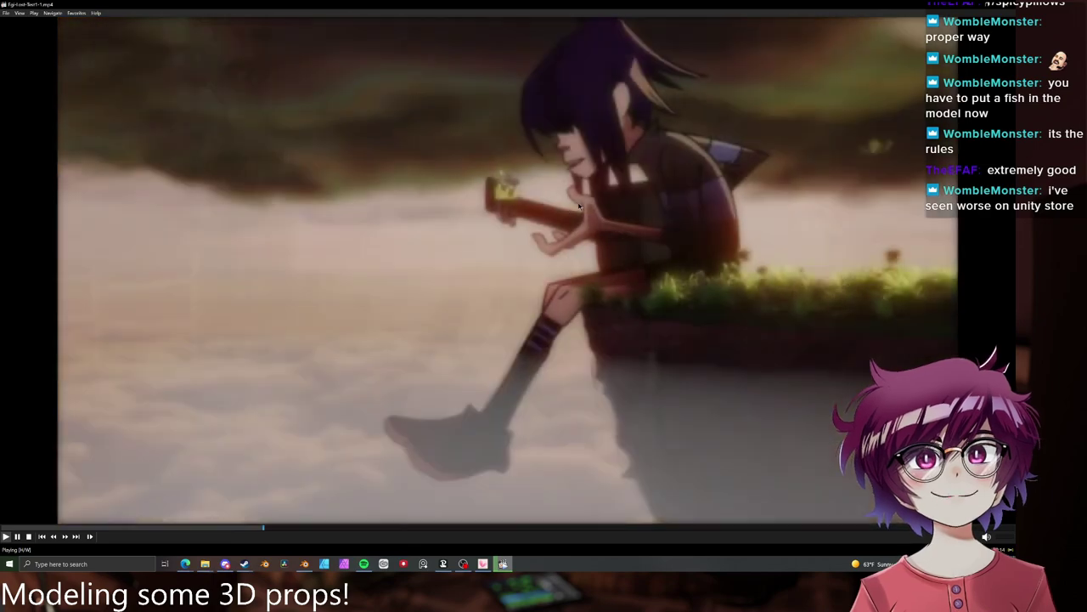
{"action": "left_click", "coordinate": [651, 202]}
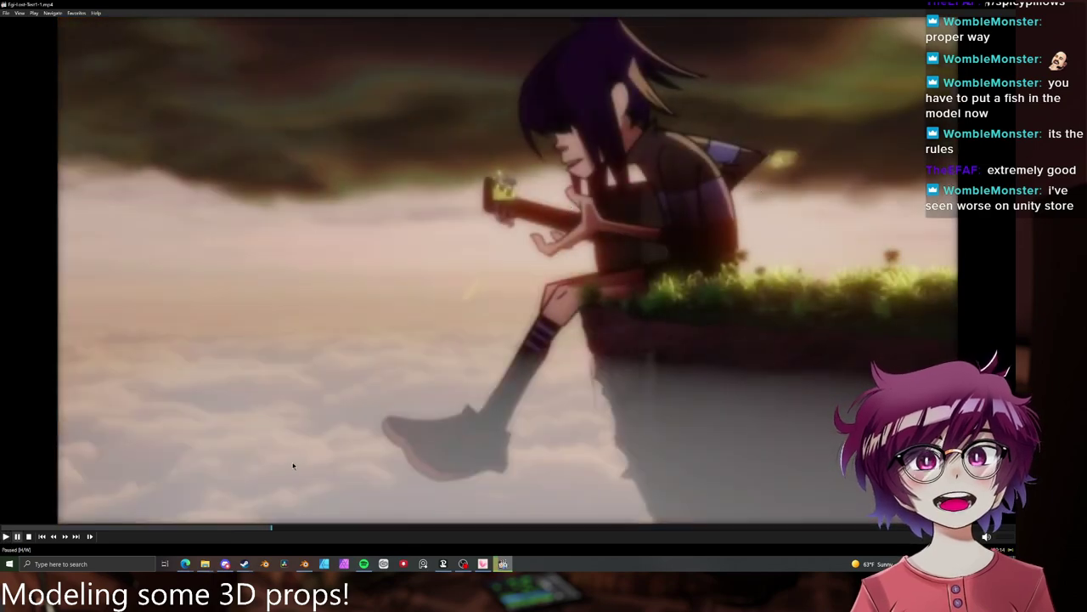
{"action": "left_click", "coordinate": [242, 528]}
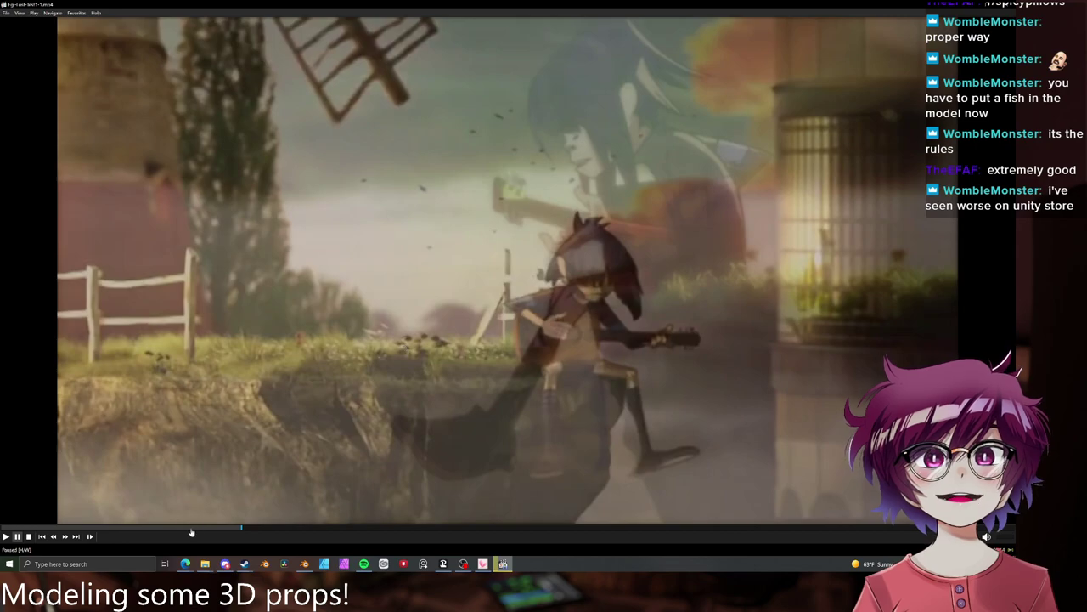
{"action": "left_click", "coordinate": [188, 528]}
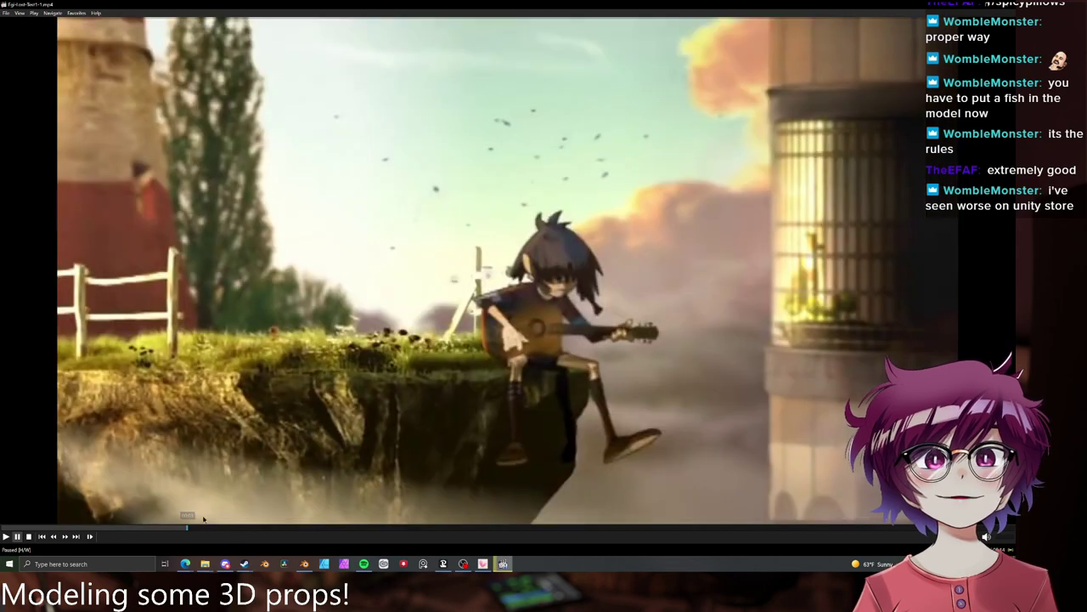
{"action": "left_click", "coordinate": [474, 259]}
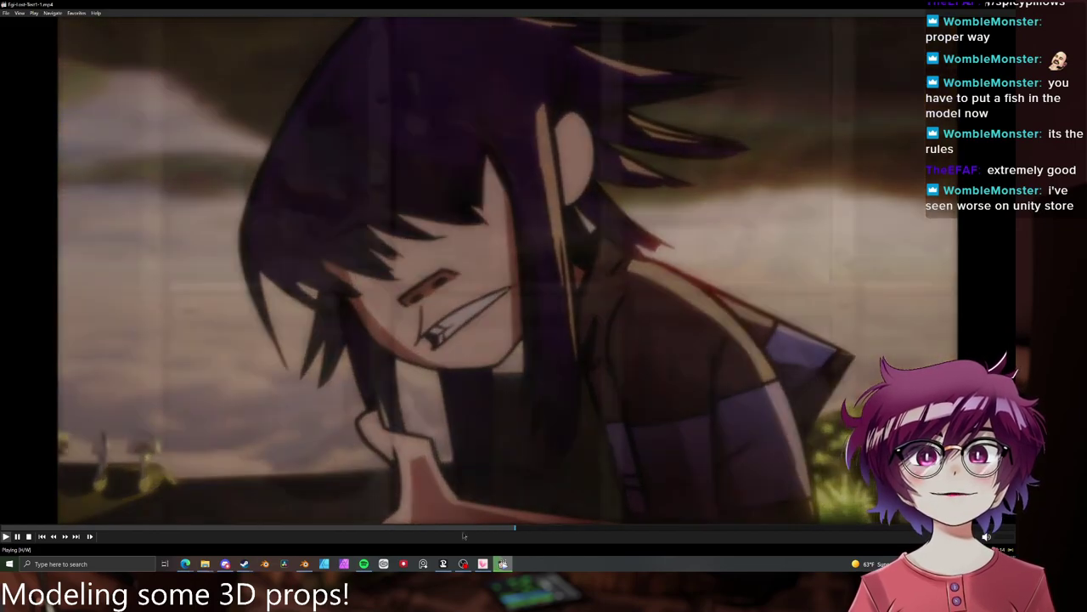
{"action": "left_click", "coordinate": [404, 527]}
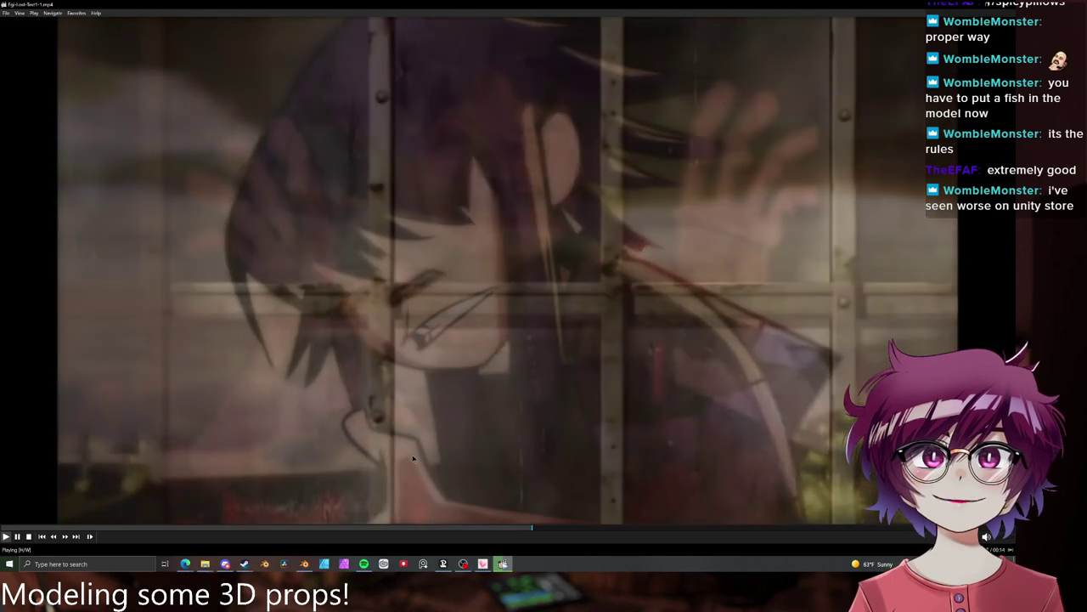
{"action": "left_click", "coordinate": [414, 457]}
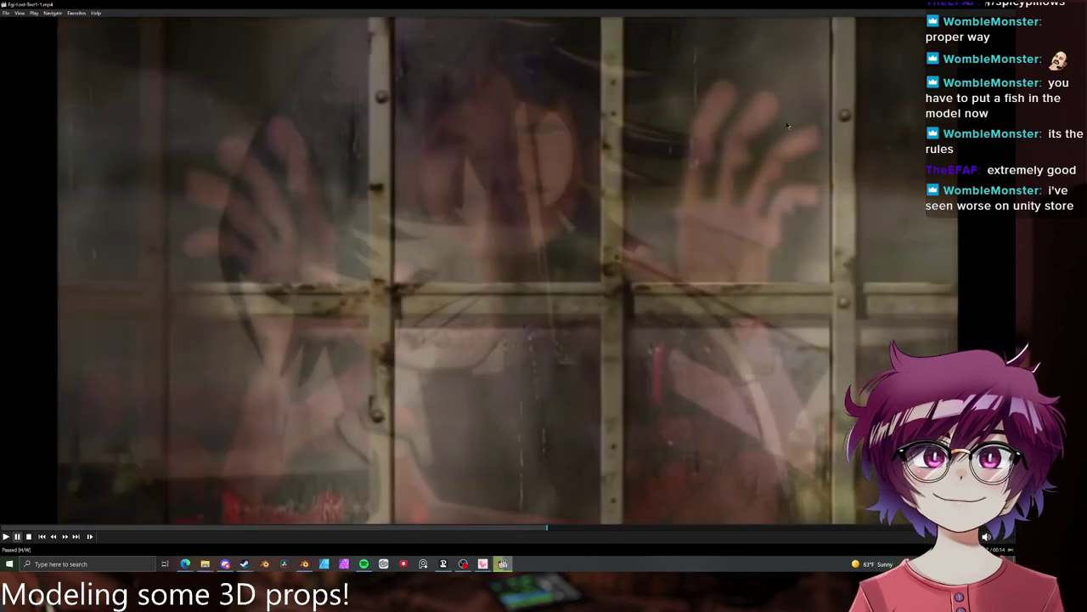
{"action": "left_click", "coordinate": [1008, 4]}
- View the still shot - Copy.png image in the FGI lost shot Render folder, and close it
{"action": "left_click", "coordinate": [521, 274]}
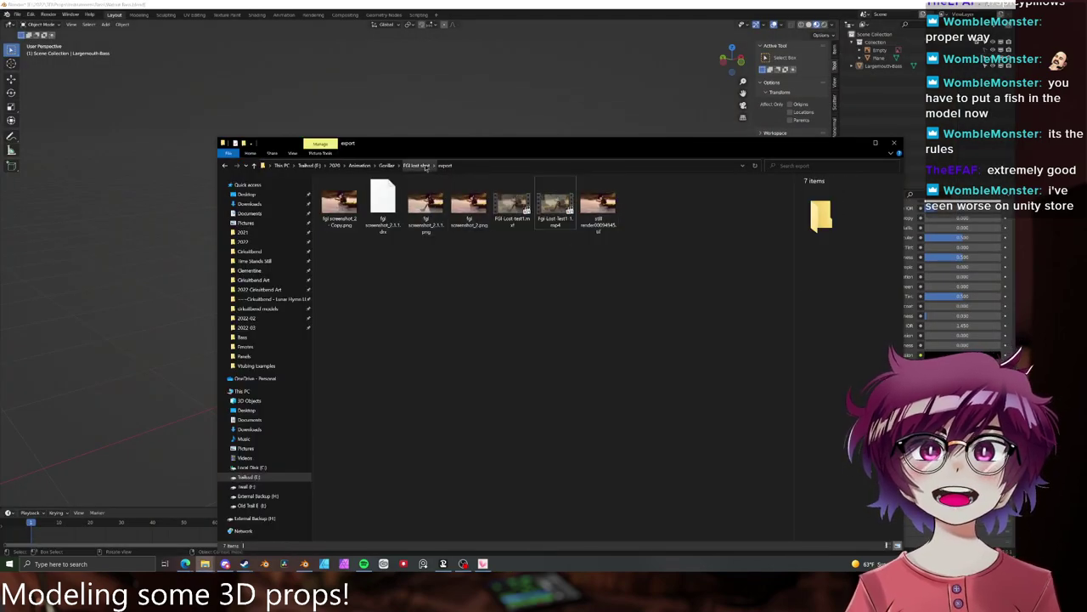
{"action": "left_click", "coordinate": [426, 165]}
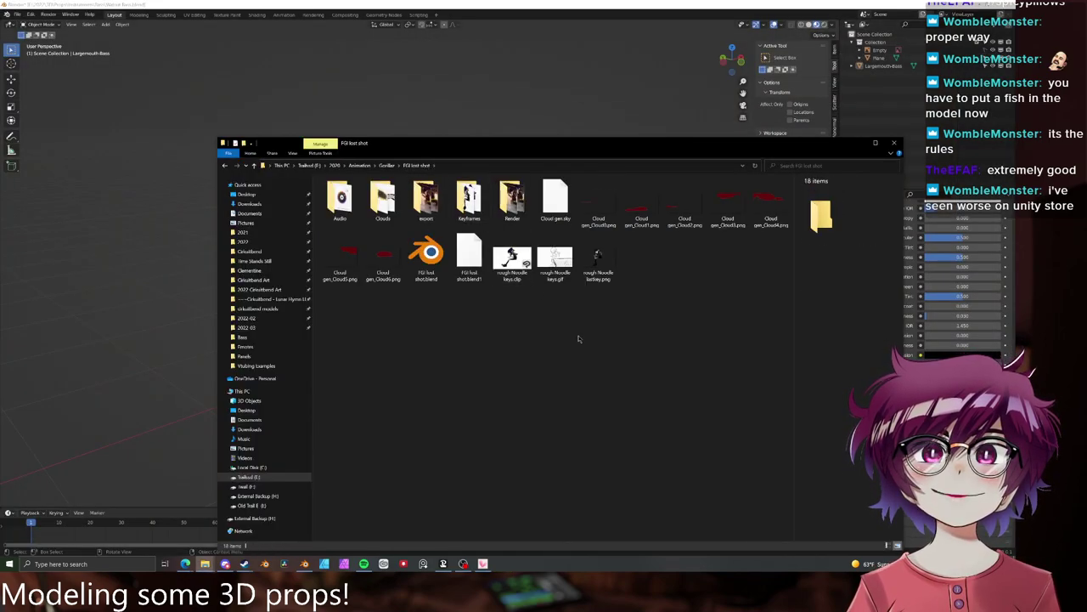
{"action": "double_click", "coordinate": [512, 202]}
{"action": "double_click", "coordinate": [468, 203]}
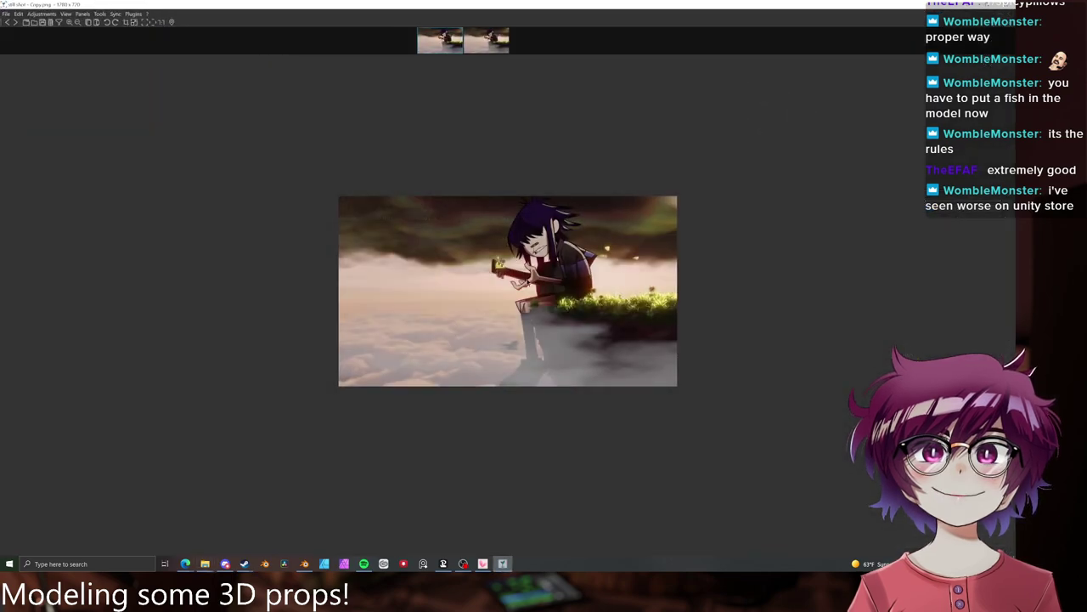
{"action": "key", "text": "alt+F4"}
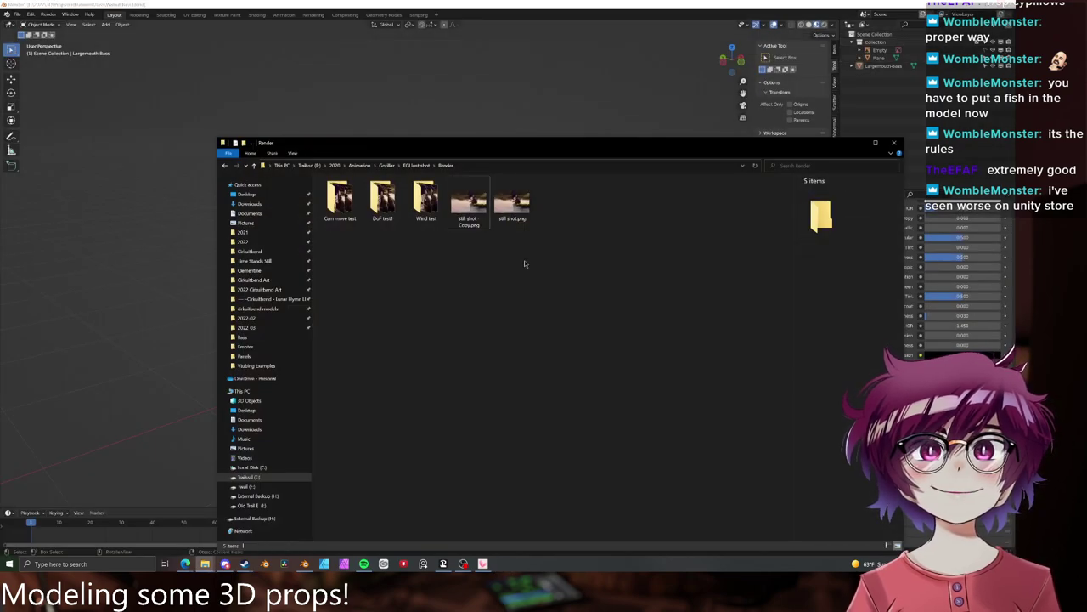
- Check the Wind test folder inside the FGI lost shot Render folder, and return to the FGI lost shot folder
{"action": "left_click", "coordinate": [414, 166]}
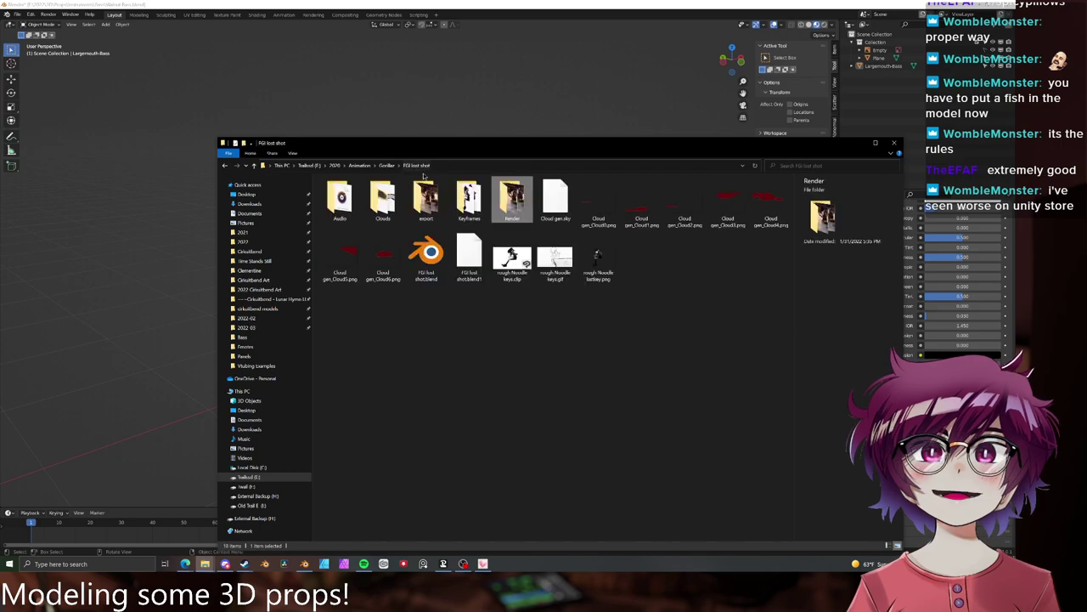
{"action": "double_click", "coordinate": [511, 200]}
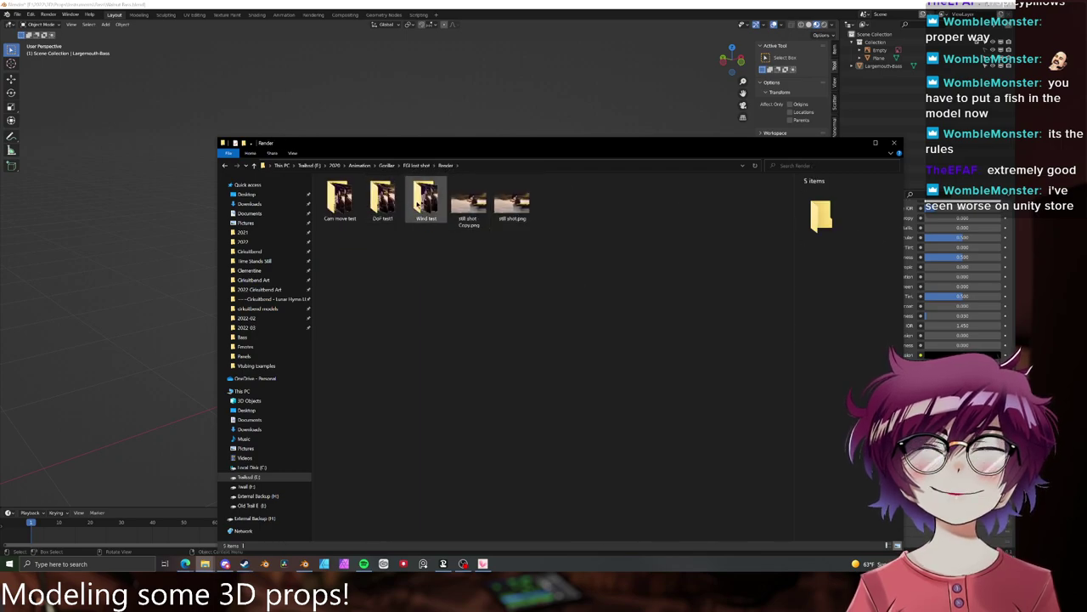
{"action": "double_click", "coordinate": [425, 199]}
{"action": "left_click", "coordinate": [421, 165]}
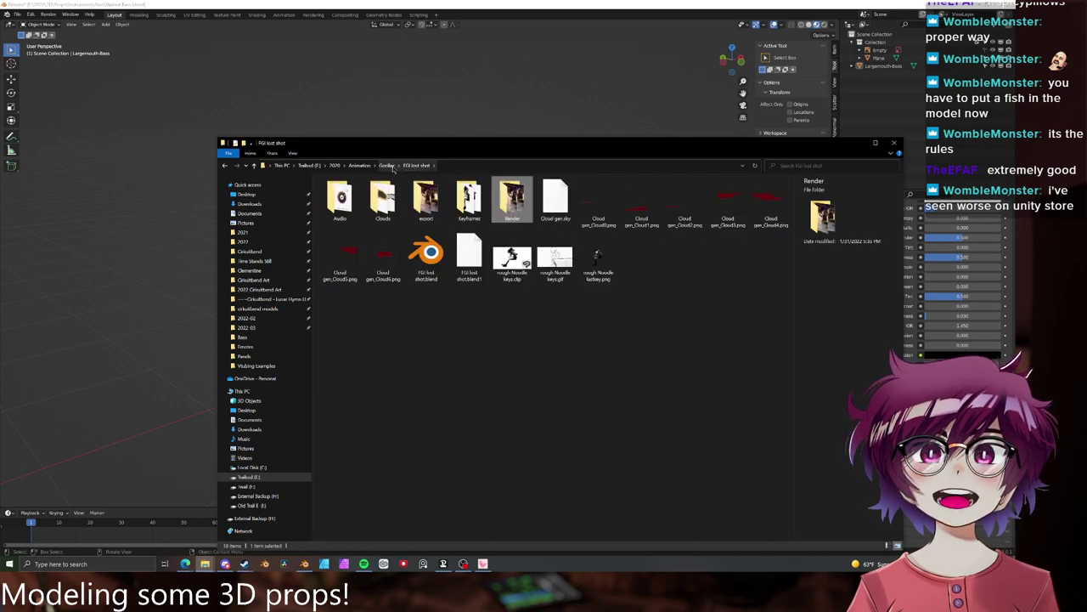
{"action": "left_click_drag", "start_coordinate": [583, 305], "coordinate": [669, 435]}
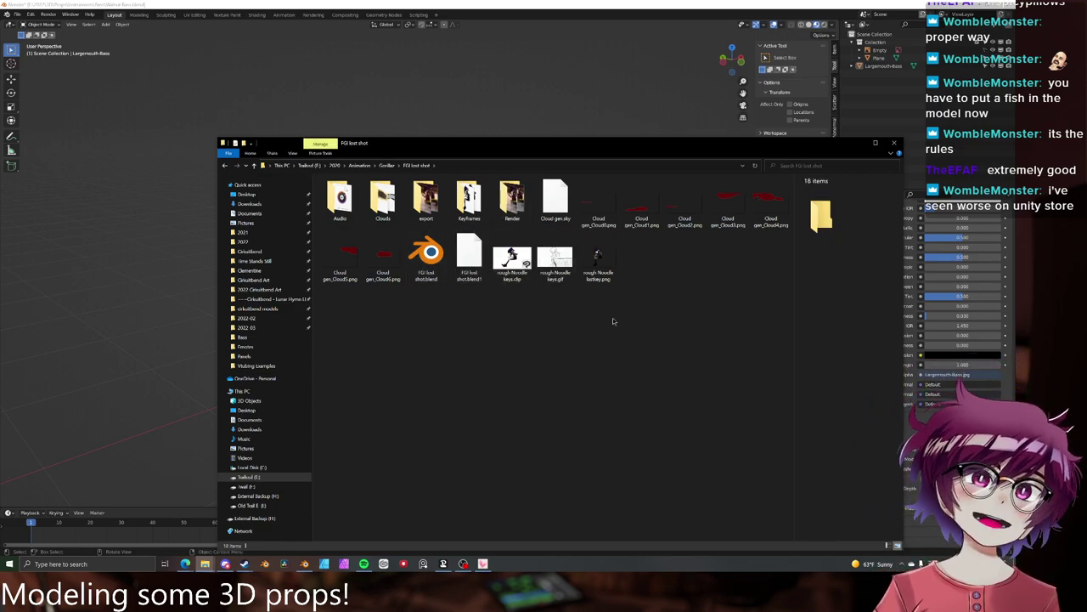
- Browse the Thumbnails folder and its Scene SCs subfolder in the Time Stands Still project, and return to the project folder
{"action": "left_click", "coordinate": [253, 261]}
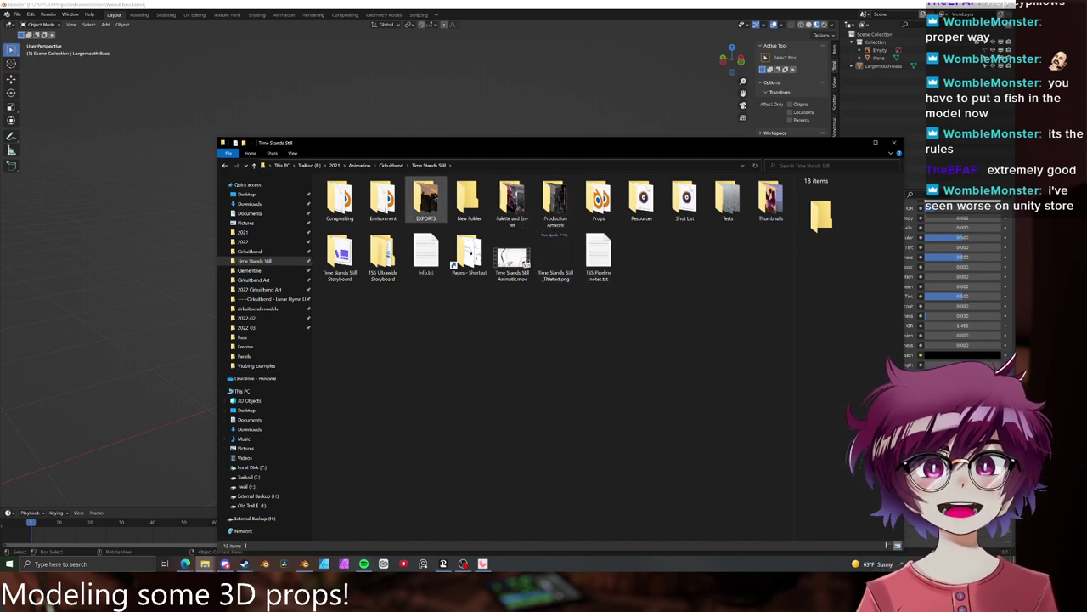
{"action": "double_click", "coordinate": [771, 200]}
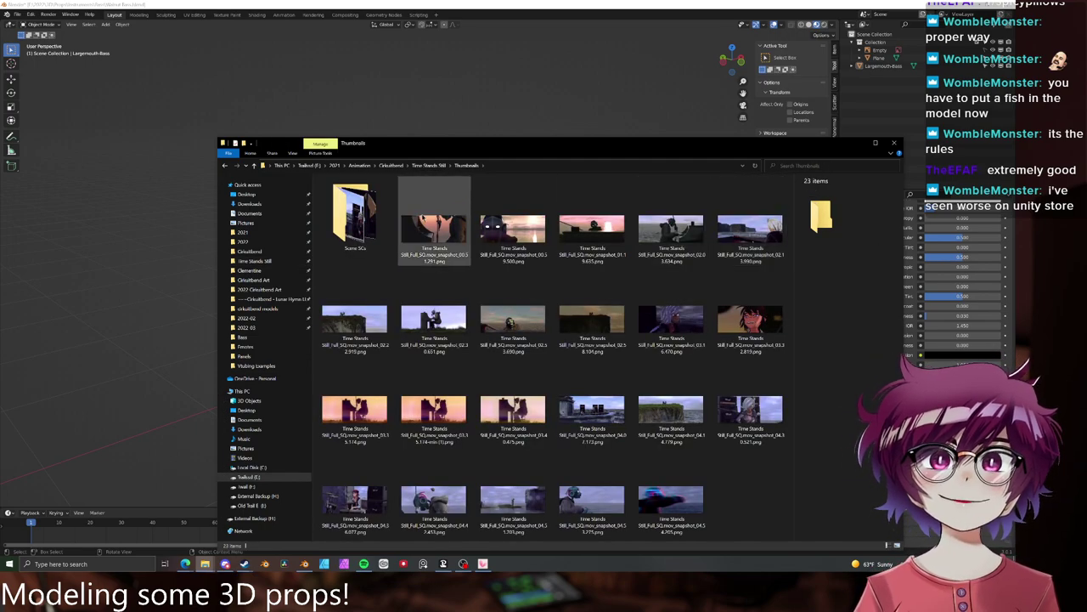
{"action": "left_click", "coordinate": [429, 164]}
{"action": "double_click", "coordinate": [728, 199]}
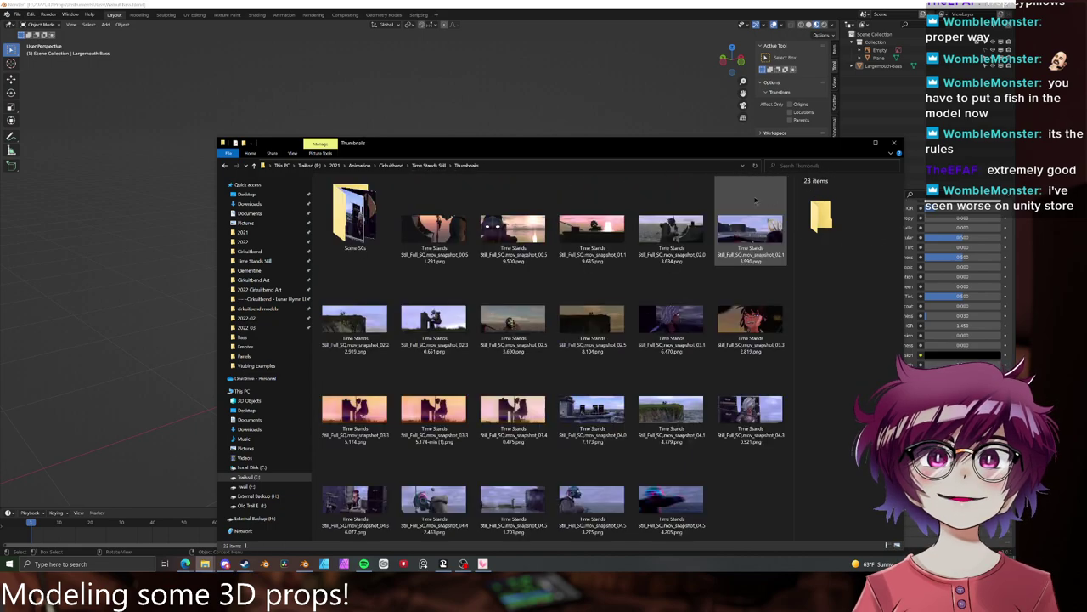
{"action": "left_click", "coordinate": [355, 213]}
{"action": "double_click", "coordinate": [373, 217]}
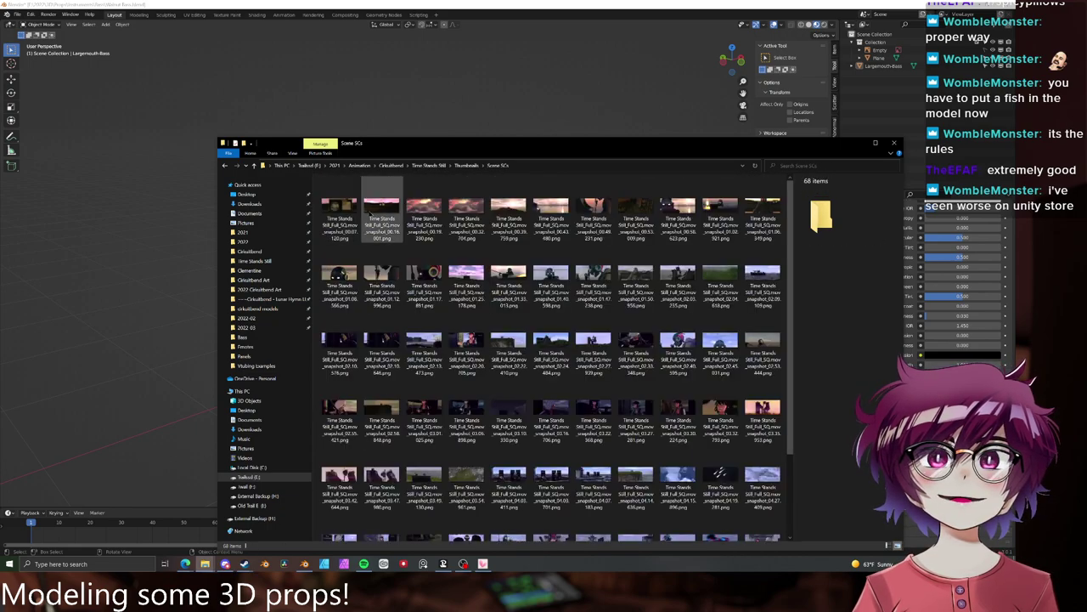
{"action": "left_click", "coordinate": [467, 164]}
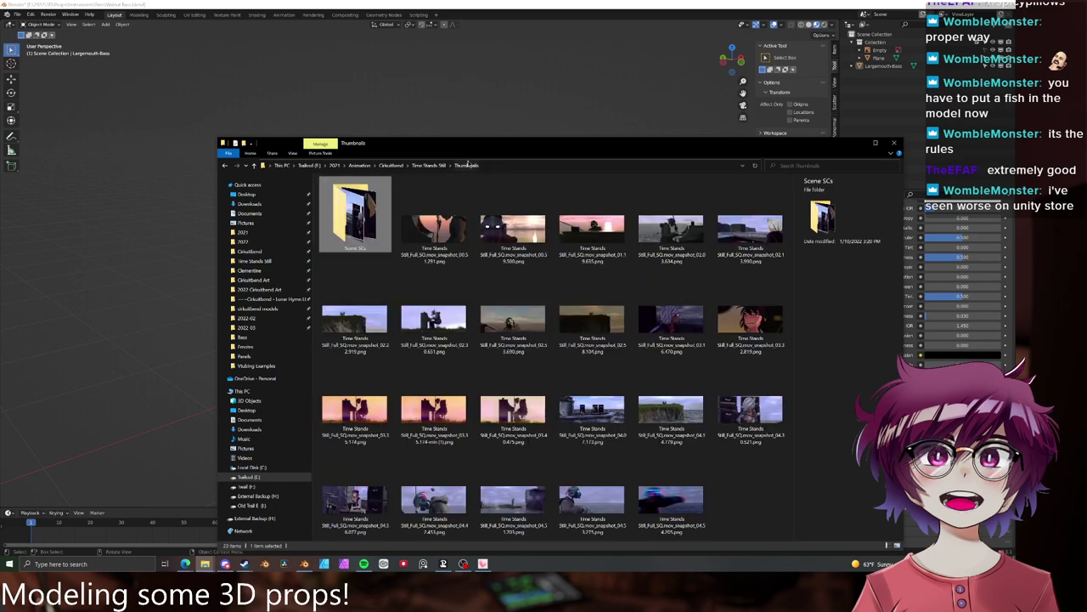
{"action": "left_click", "coordinate": [429, 165]}
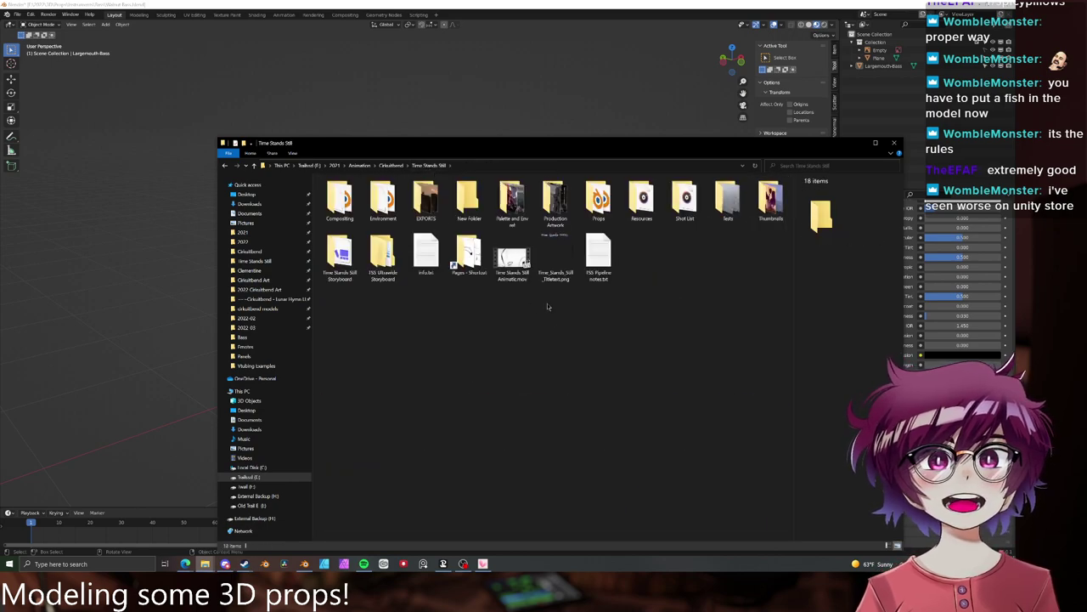
- Play Time Stands Still_Full_SQ.mov from the project's EXPORTS folder, skip ahead to the cloud shot, and minimize the player
{"action": "double_click", "coordinate": [425, 200]}
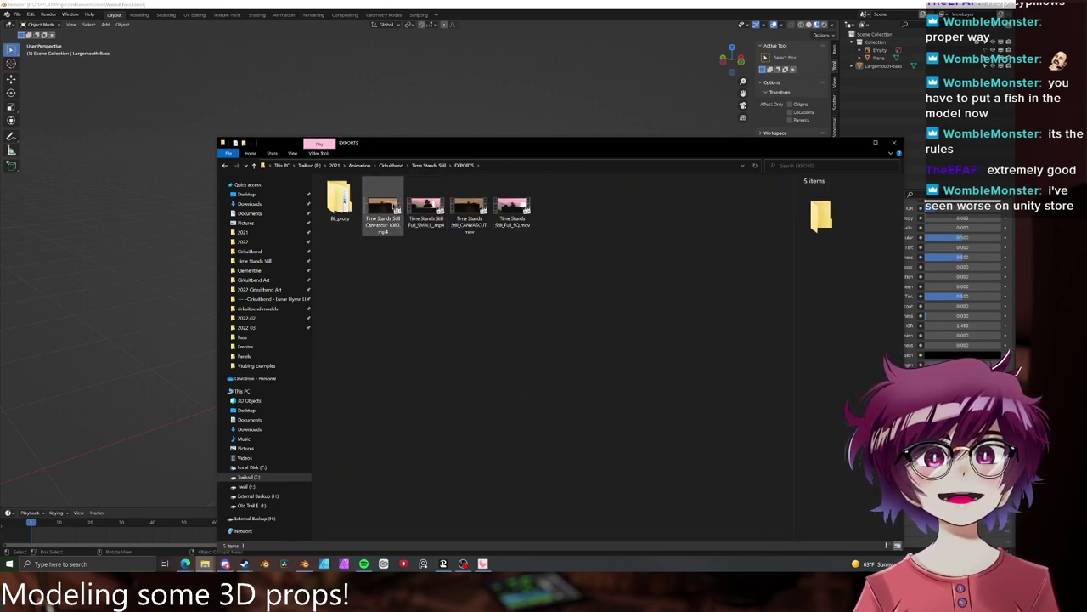
{"action": "double_click", "coordinate": [512, 206]}
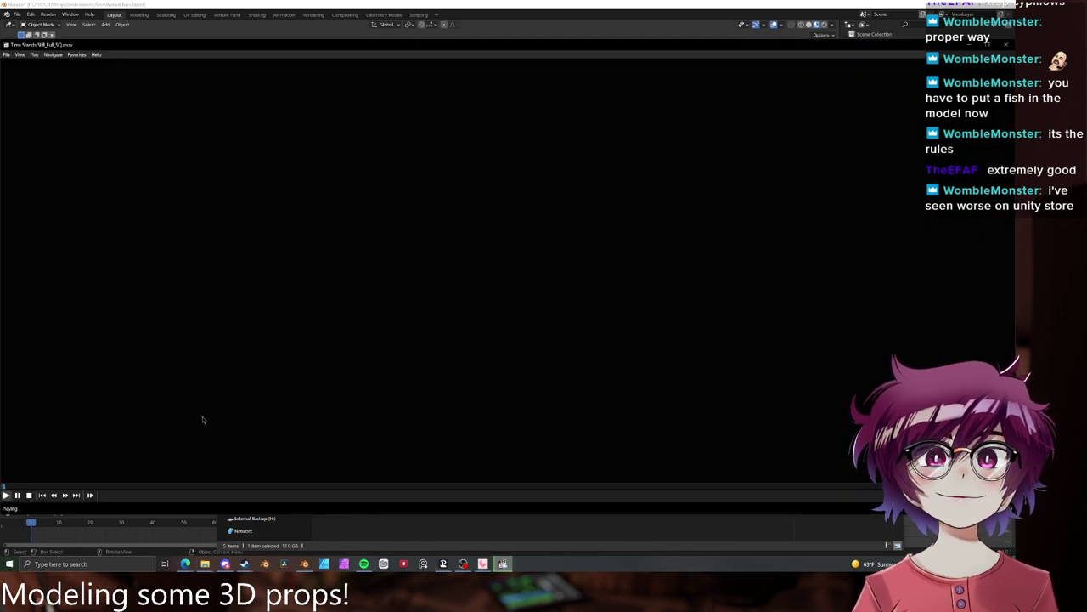
{"action": "left_click", "coordinate": [85, 489]}
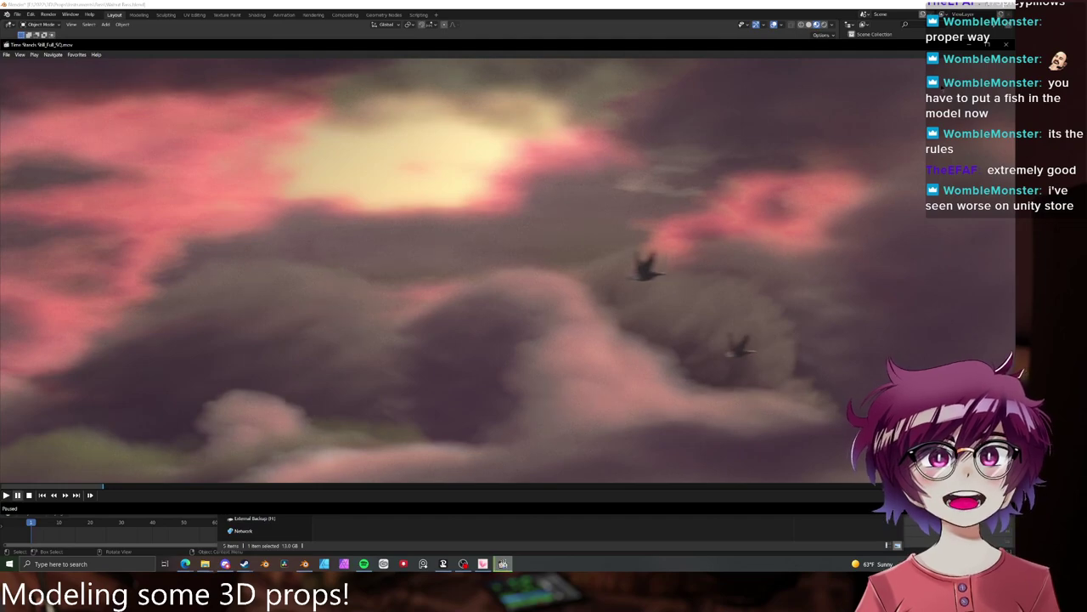
{"action": "left_click", "coordinate": [974, 46]}
- Switch back to the Blender bass scene and select the extruded largemouth bass to inspect it from another angle
{"action": "left_click", "coordinate": [650, 5]}
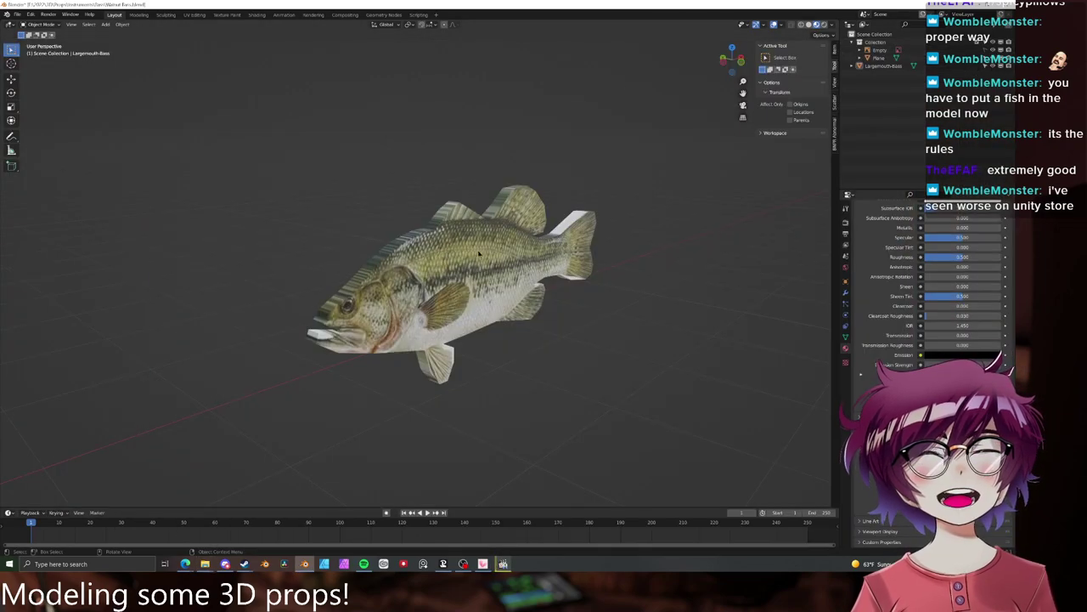
{"action": "mouse_move", "coordinate": [478, 250]}
{"action": "middle_mouse_down"}
{"action": "mouse_move", "coordinate": [564, 254]}
{"action": "mouse_move", "coordinate": [468, 248]}
{"action": "middle_mouse_up"}
{"action": "left_click", "coordinate": [465, 249]}
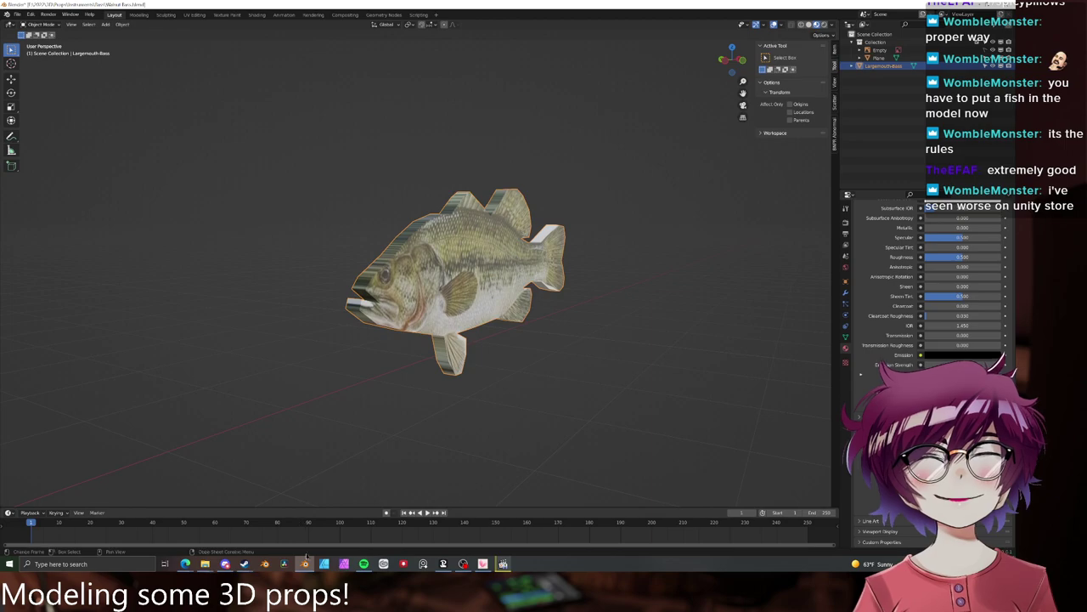
- Launch another Blender instance and bring up its file browser for opening an existing scene
{"action": "middle_click", "coordinate": [310, 564]}
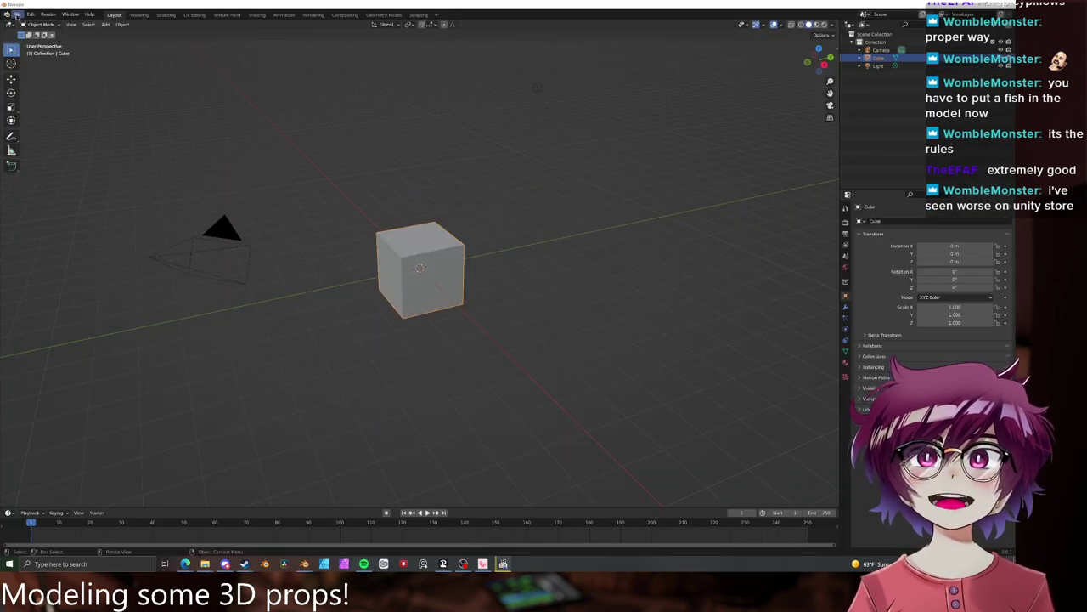
{"action": "left_click", "coordinate": [17, 15]}
{"action": "left_click", "coordinate": [34, 36]}
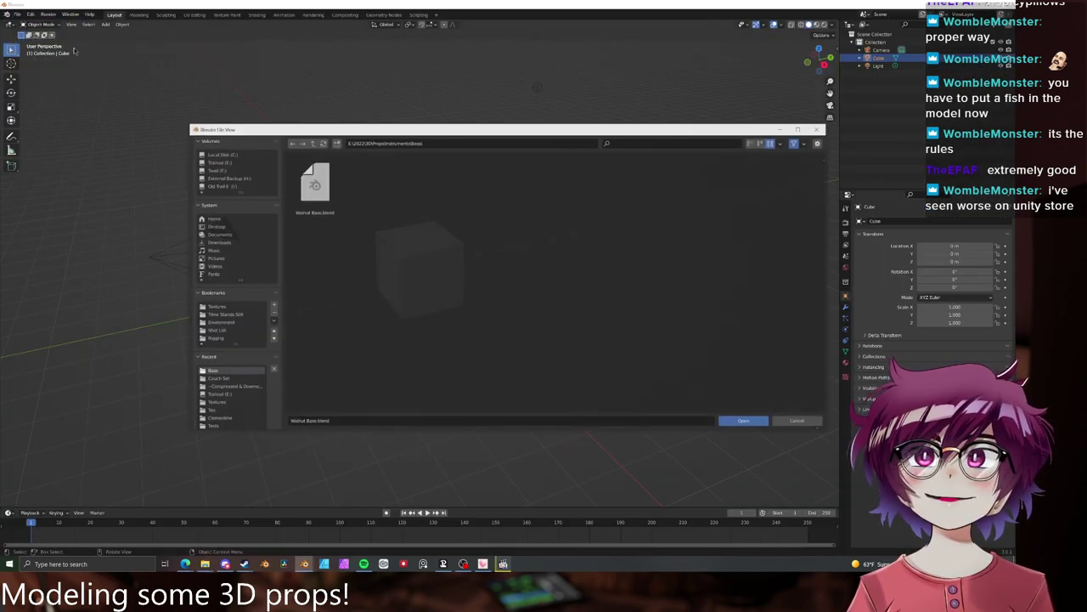
- Browse drive E to the Time Stands Still project folder inside the 2021 Animation folders
{"action": "left_click", "coordinate": [219, 162]}
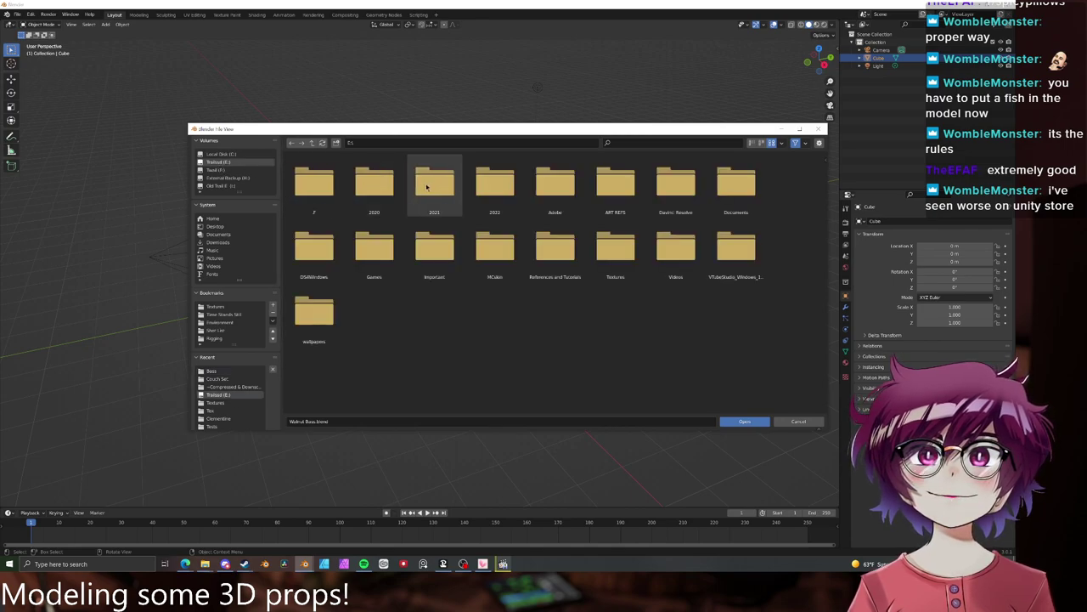
{"action": "double_click", "coordinate": [434, 183]}
{"action": "double_click", "coordinate": [326, 197]}
{"action": "double_click", "coordinate": [316, 189]}
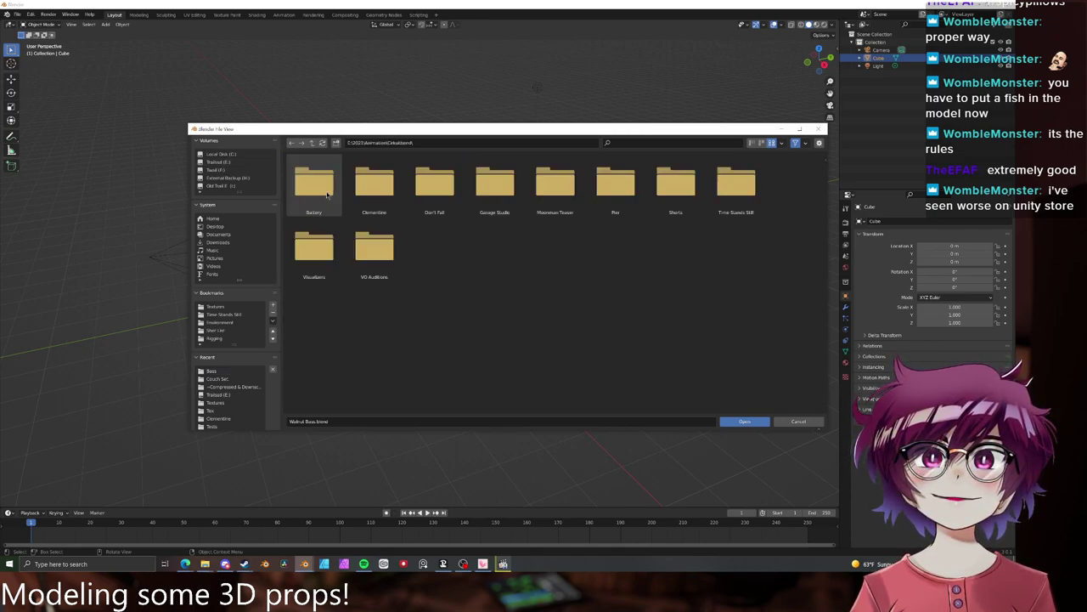
{"action": "double_click", "coordinate": [719, 200]}
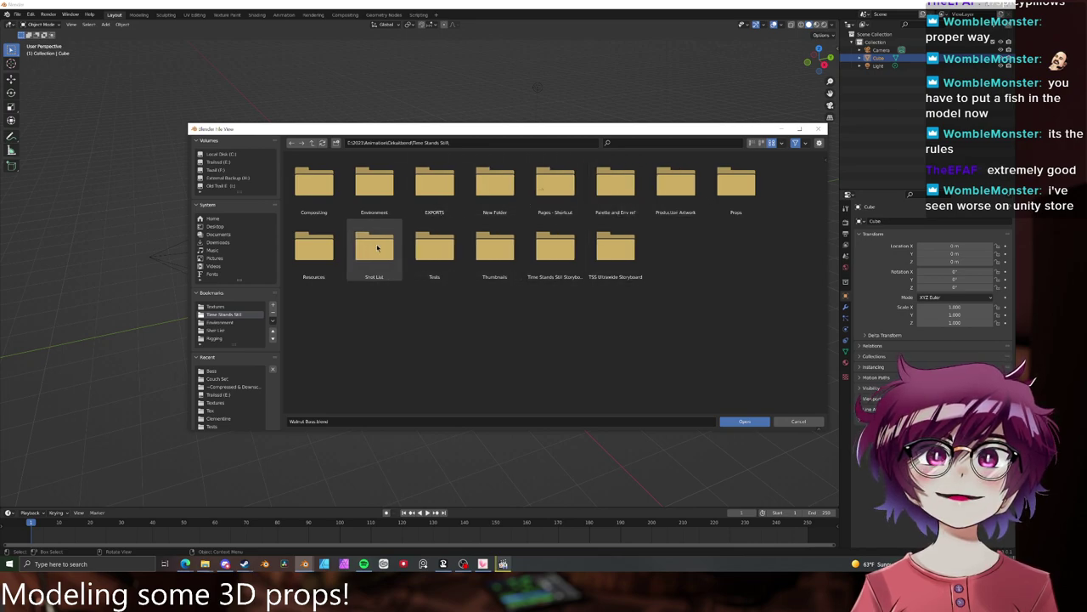
- Open the Seagull blend file from the Seagull subfolder of the project's Environment folder
{"action": "double_click", "coordinate": [316, 247]}
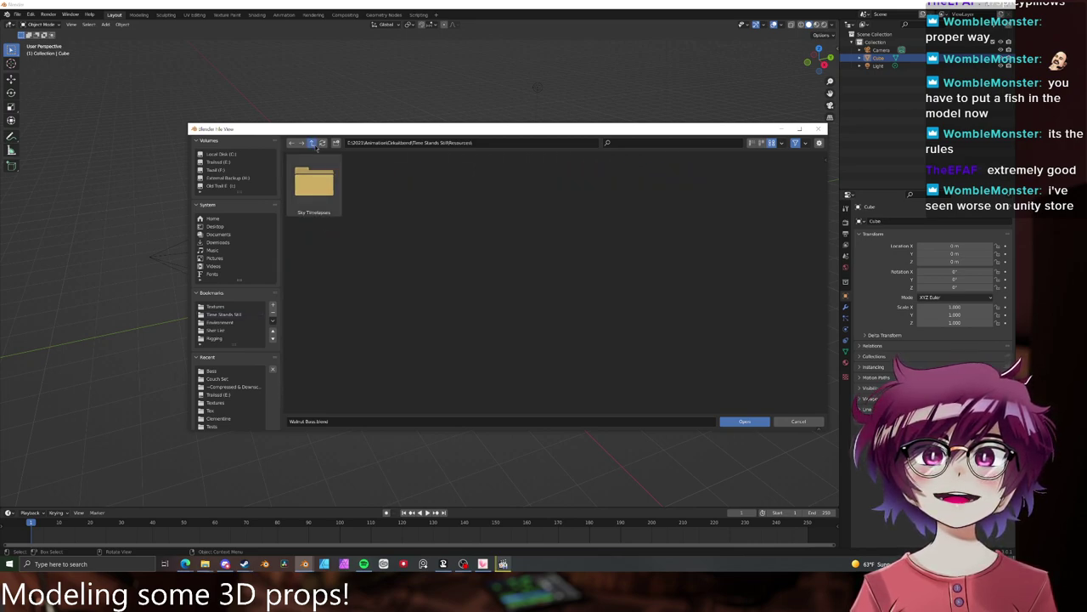
{"action": "left_click", "coordinate": [312, 142]}
{"action": "double_click", "coordinate": [384, 178]}
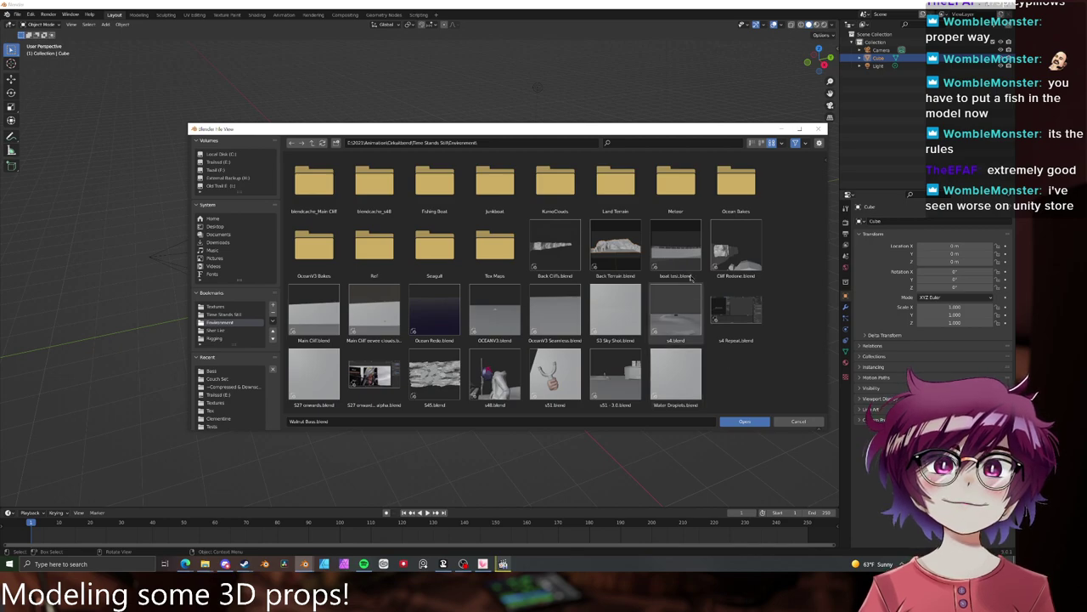
{"action": "double_click", "coordinate": [443, 257]}
{"action": "double_click", "coordinate": [313, 180]}
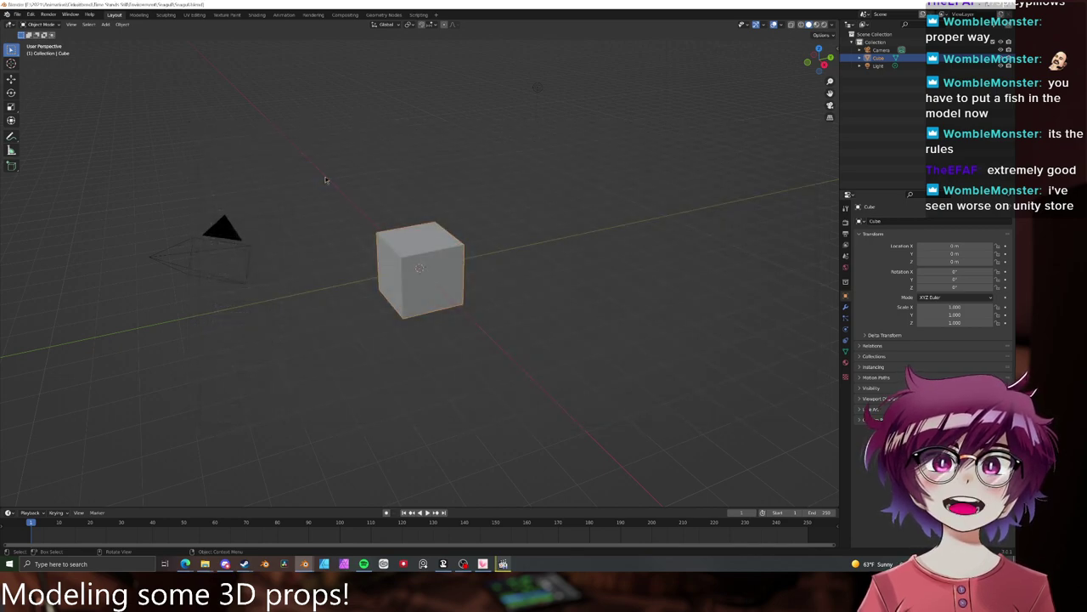
- Examine the textured seagull model's face, body and wings from several angles and leave it deselected
{"action": "middle_click_drag", "start_coordinate": [498, 216], "coordinate": [616, 196]}
{"action": "scroll", "coordinate": [498, 227], "scroll_direction": "up", "scroll_amount": 5}
{"action": "scroll", "coordinate": [498, 226], "scroll_direction": "up", "scroll_amount": 2}
{"action": "scroll", "coordinate": [497, 226], "scroll_direction": "down", "scroll_amount": 5}
{"action": "scroll", "coordinate": [558, 213], "scroll_direction": "up", "scroll_amount": 3}
{"action": "scroll", "coordinate": [616, 196], "scroll_direction": "up", "scroll_amount": 2}
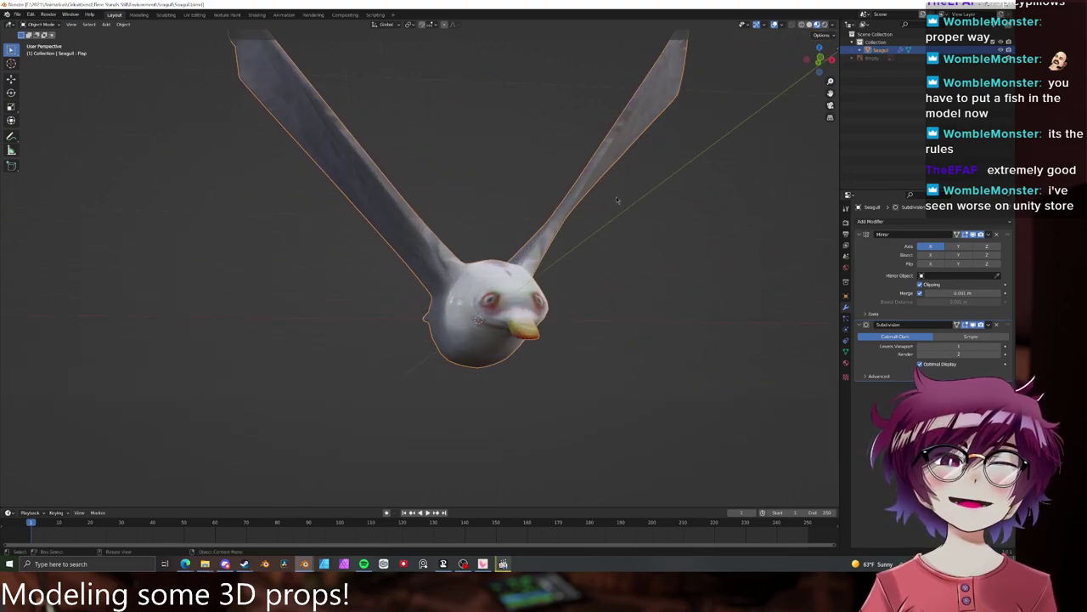
{"action": "middle_click_drag", "start_coordinate": [650, 230], "coordinate": [749, 319]}
{"action": "scroll", "coordinate": [583, 202], "scroll_direction": "up", "scroll_amount": 3}
{"action": "scroll", "coordinate": [570, 204], "scroll_direction": "up", "scroll_amount": 3}
{"action": "scroll", "coordinate": [540, 216], "scroll_direction": "down", "scroll_amount": 2}
{"action": "scroll", "coordinate": [498, 216], "scroll_direction": "up", "scroll_amount": 1}
{"action": "scroll", "coordinate": [517, 218], "scroll_direction": "down", "scroll_amount": 8}
{"action": "key", "text": "alt+a"}
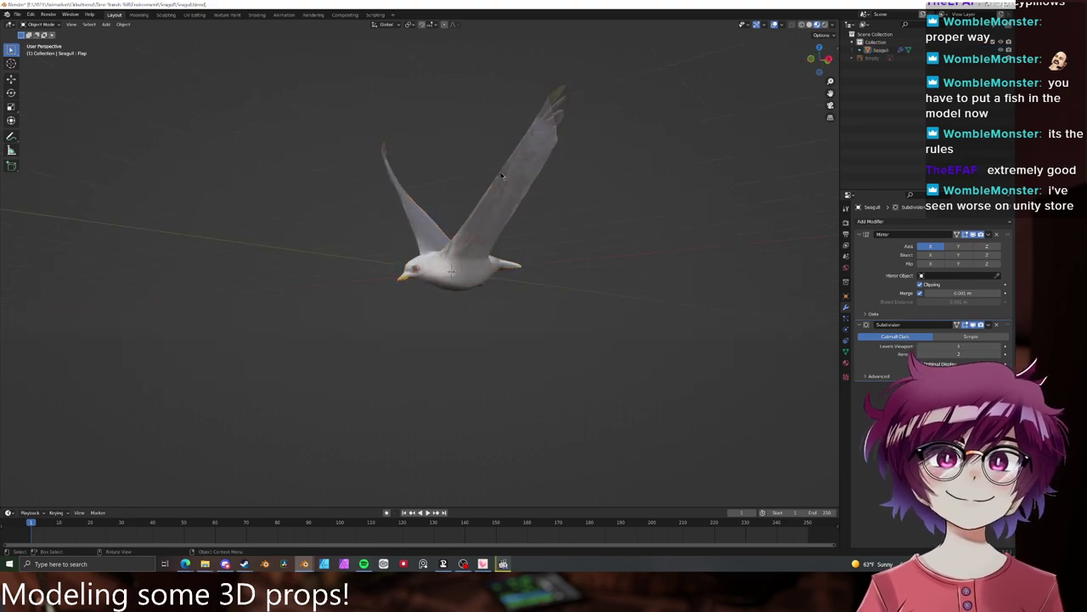
- Select the seagull and show its photo texture in the UV Editing workspace
{"action": "left_click", "coordinate": [502, 176]}
{"action": "left_click", "coordinate": [195, 15]}
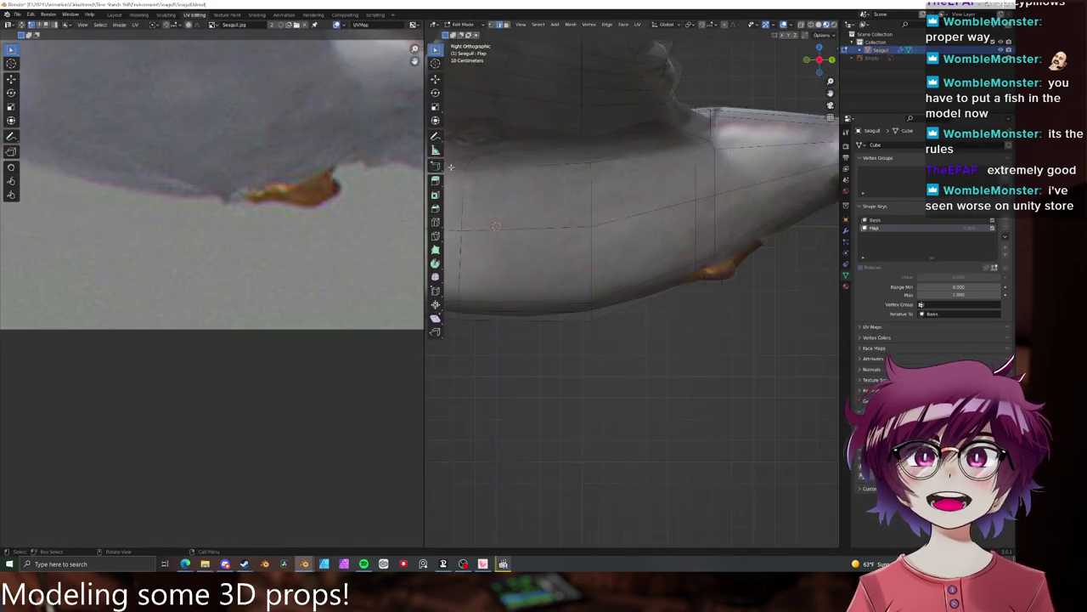
{"action": "scroll", "coordinate": [314, 177], "scroll_direction": "up", "scroll_amount": 5}
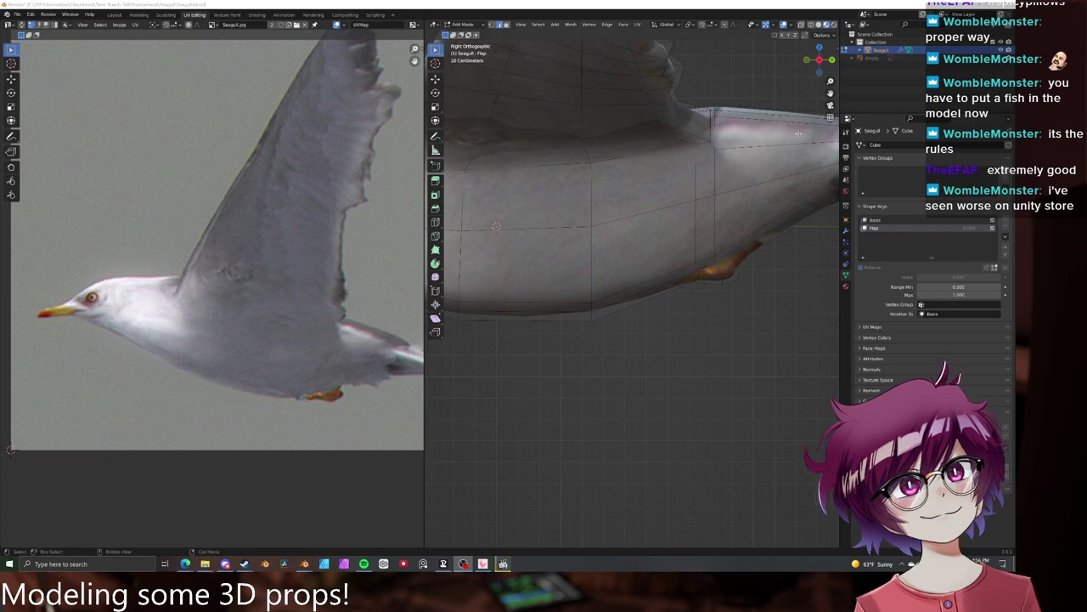
{"action": "left_click", "coordinate": [651, 3]}
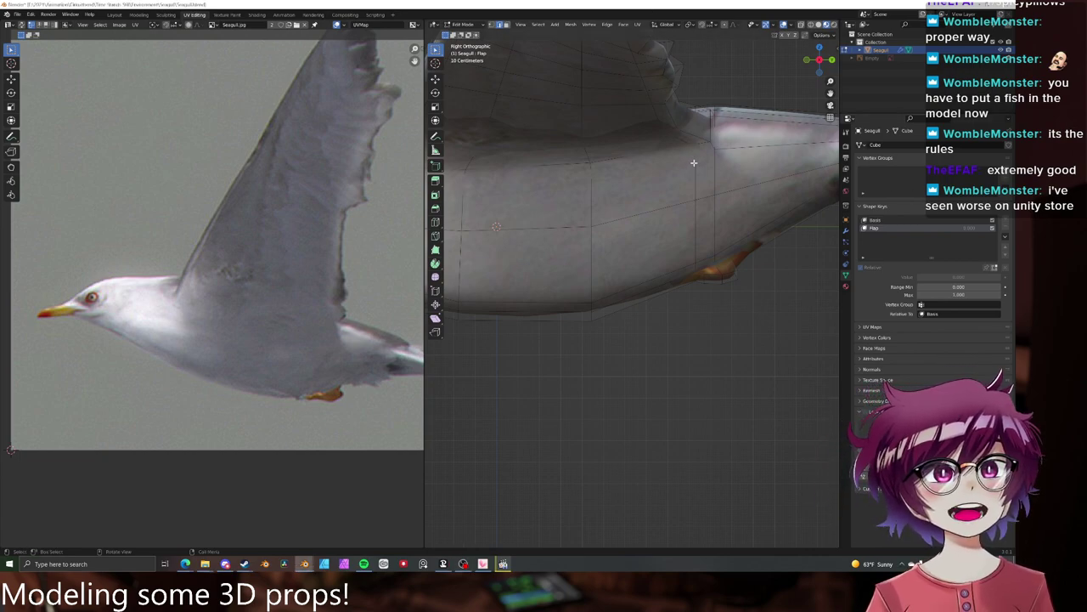
- Examine how the photo texture sits on the seagull mesh's head, beak, body and wings
{"action": "middle_click_drag", "start_coordinate": [709, 184], "coordinate": [772, 188]}
{"action": "scroll", "coordinate": [781, 191], "scroll_direction": "up", "scroll_amount": 2}
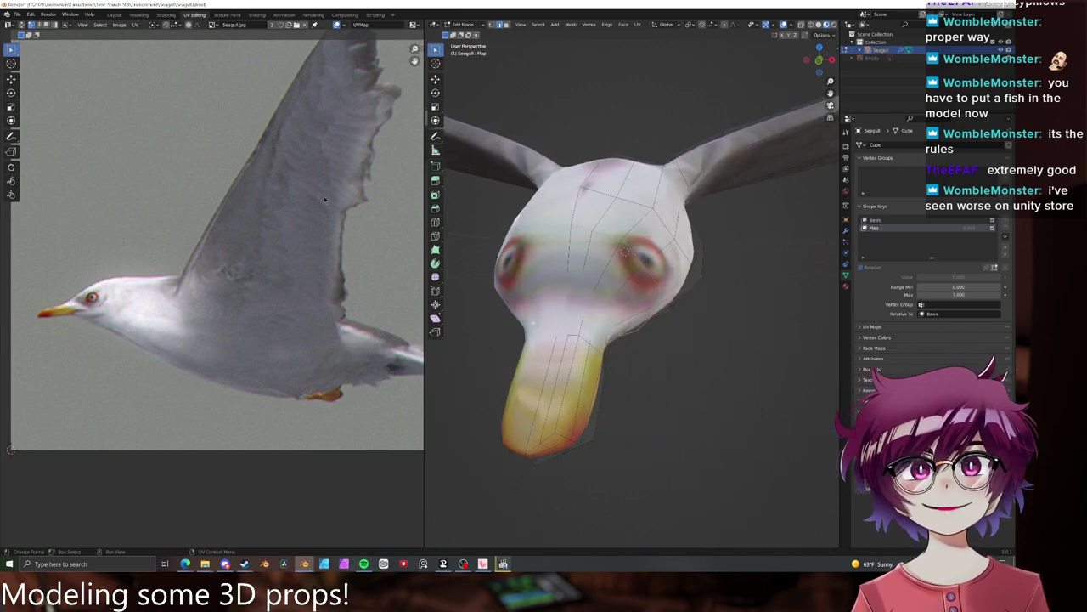
{"action": "scroll", "coordinate": [323, 199], "scroll_direction": "down", "scroll_amount": 4}
{"action": "scroll", "coordinate": [323, 199], "scroll_direction": "up", "scroll_amount": 4}
{"action": "middle_click_drag", "start_coordinate": [584, 201], "coordinate": [534, 202]}
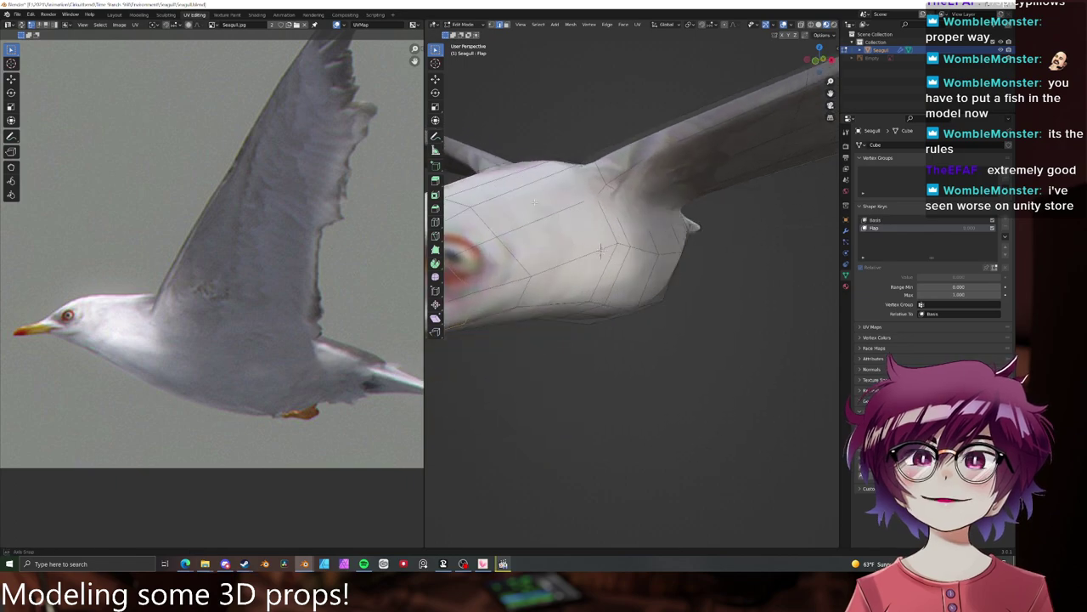
{"action": "scroll", "coordinate": [601, 250], "scroll_direction": "down", "scroll_amount": 5}
{"action": "middle_click_drag", "start_coordinate": [601, 250], "coordinate": [579, 198]}
{"action": "scroll", "coordinate": [529, 197], "scroll_direction": "up", "scroll_amount": 3}
{"action": "scroll", "coordinate": [234, 246], "scroll_direction": "down", "scroll_amount": 4}
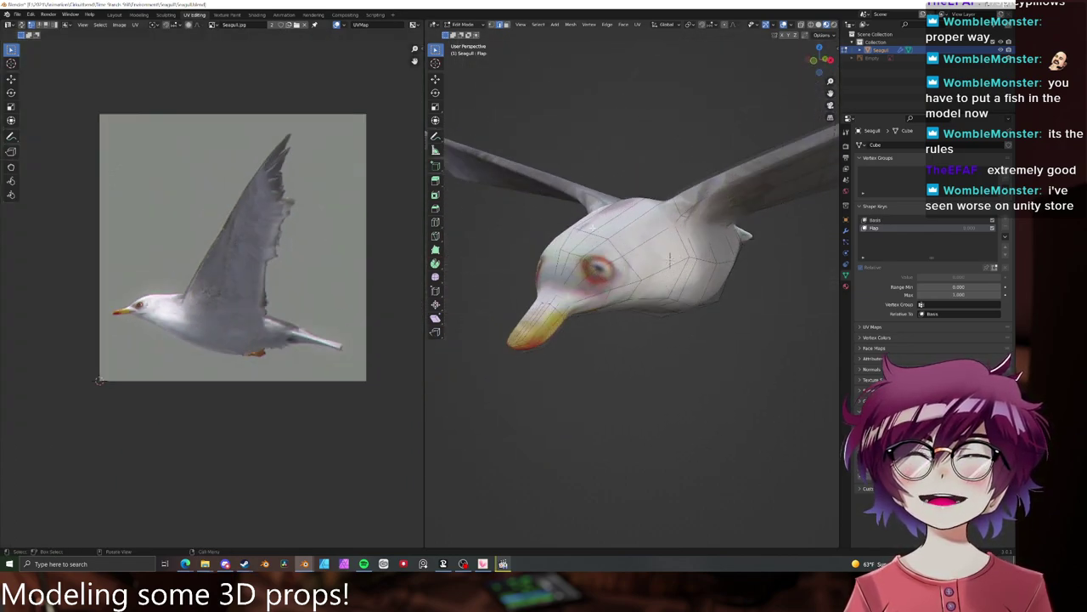
{"action": "scroll", "coordinate": [669, 260], "scroll_direction": "down", "scroll_amount": 2}
{"action": "middle_click_drag", "start_coordinate": [669, 260], "coordinate": [680, 215]}
{"action": "scroll", "coordinate": [551, 220], "scroll_direction": "down", "scroll_amount": 1}
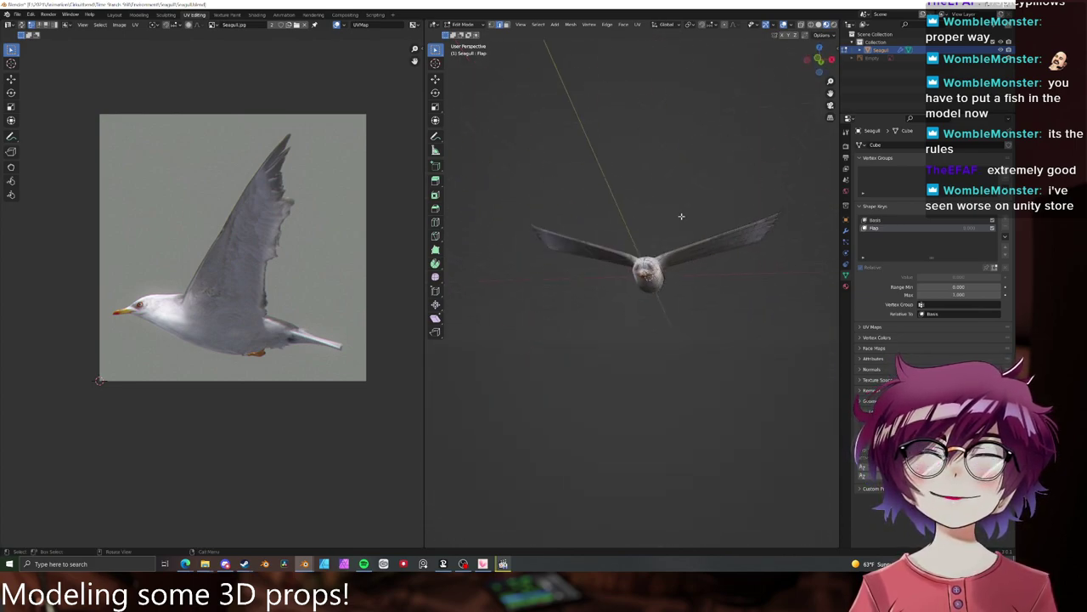
- Return the seagull to Object Mode and switch to the Animation workspace
{"action": "key", "text": "Tab"}
{"action": "scroll", "coordinate": [629, 208], "scroll_direction": "up", "scroll_amount": 5}
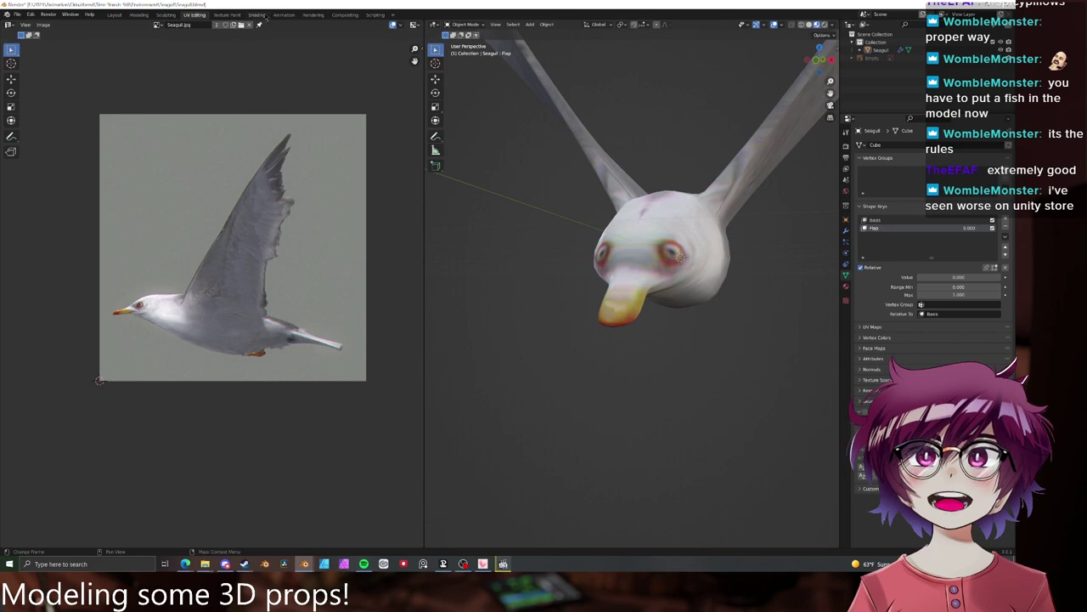
{"action": "left_click", "coordinate": [284, 14]}
{"action": "middle_click_drag", "start_coordinate": [562, 349], "coordinate": [631, 305]}
{"action": "scroll", "coordinate": [631, 305], "scroll_direction": "up", "scroll_amount": 4}
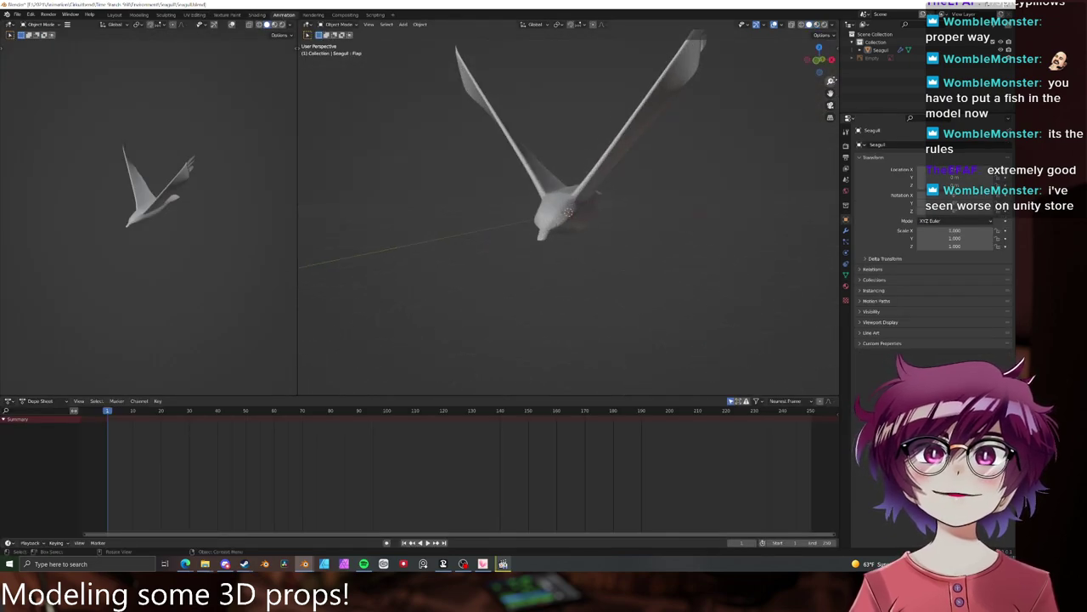
- Display the seagull in Material Preview shading, then play the timeline briefly and stop it
{"action": "left_click", "coordinate": [818, 25]}
{"action": "mouse_move", "coordinate": [704, 208]}
{"action": "middle_mouse_down"}
{"action": "mouse_move", "coordinate": [685, 218]}
{"action": "mouse_move", "coordinate": [625, 331]}
{"action": "middle_mouse_up"}
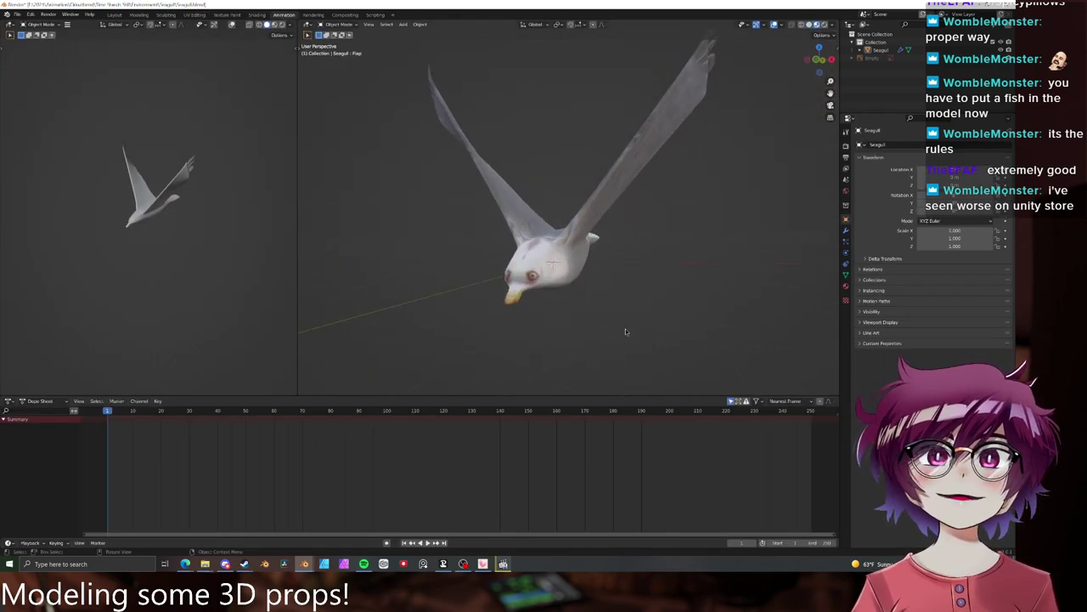
{"action": "left_click", "coordinate": [433, 543]}
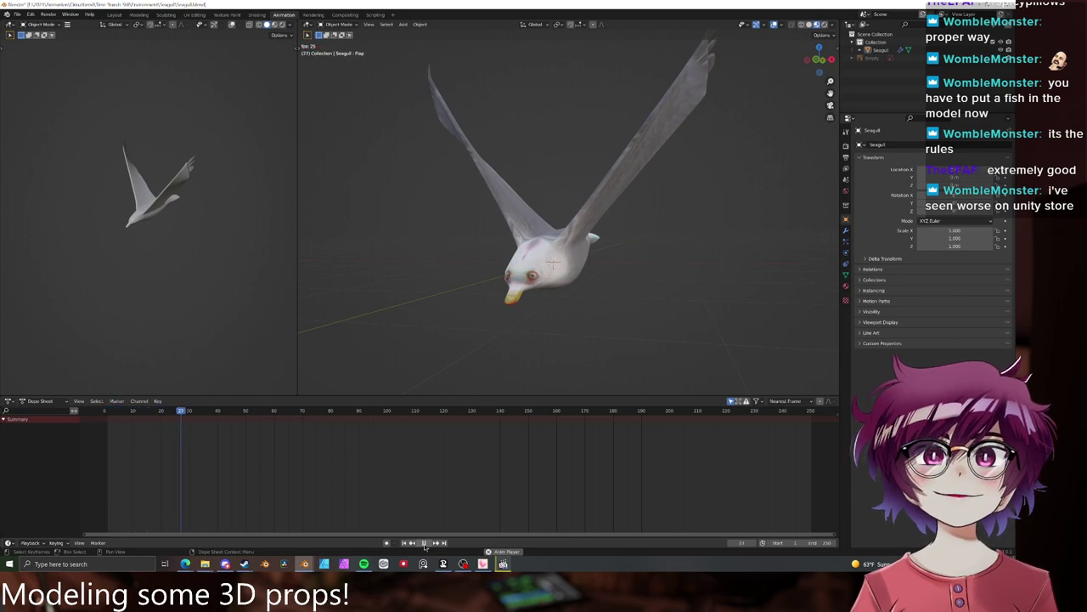
{"action": "left_click", "coordinate": [424, 543]}
- Test the seagull's Flap shape key by raising its value to 1.000 and lowering it back to 0.000
{"action": "left_click", "coordinate": [544, 236]}
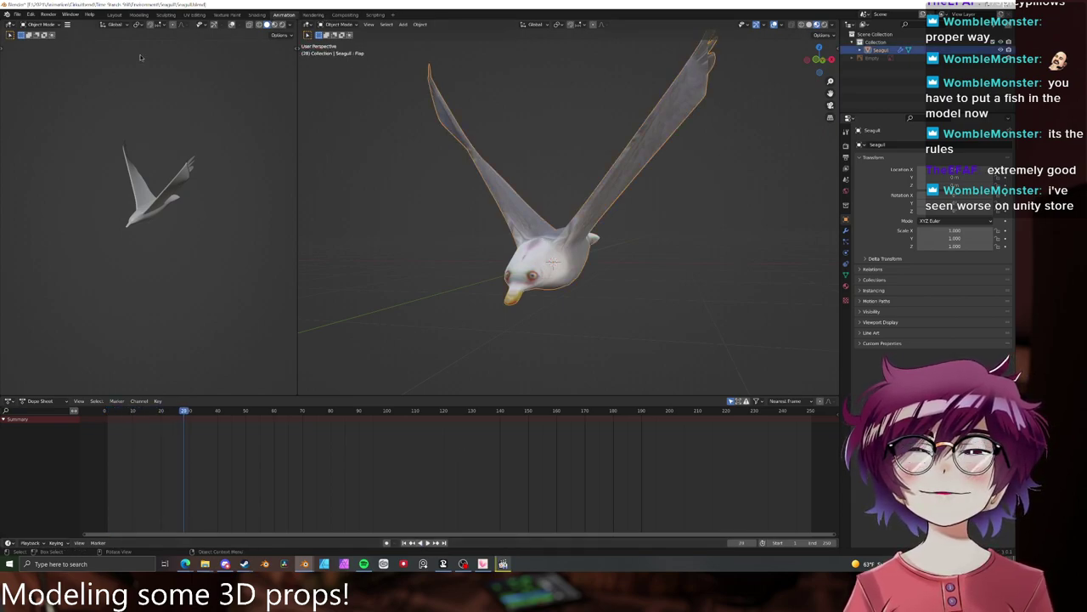
{"action": "left_click", "coordinate": [11, 25]}
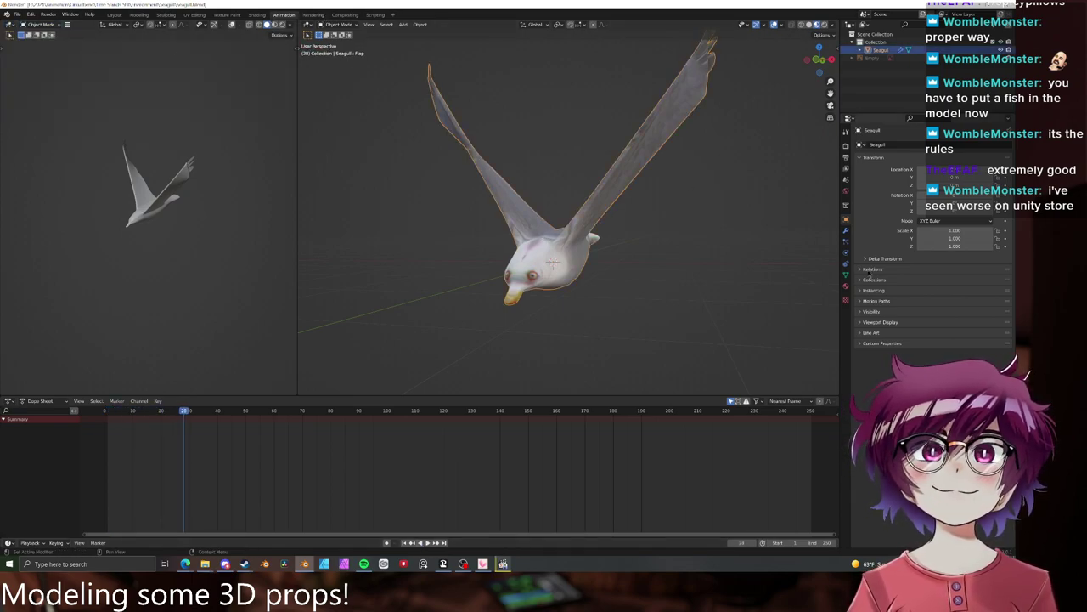
{"action": "left_click", "coordinate": [846, 273]}
{"action": "left_click_drag", "start_coordinate": [960, 277], "coordinate": [985, 278]}
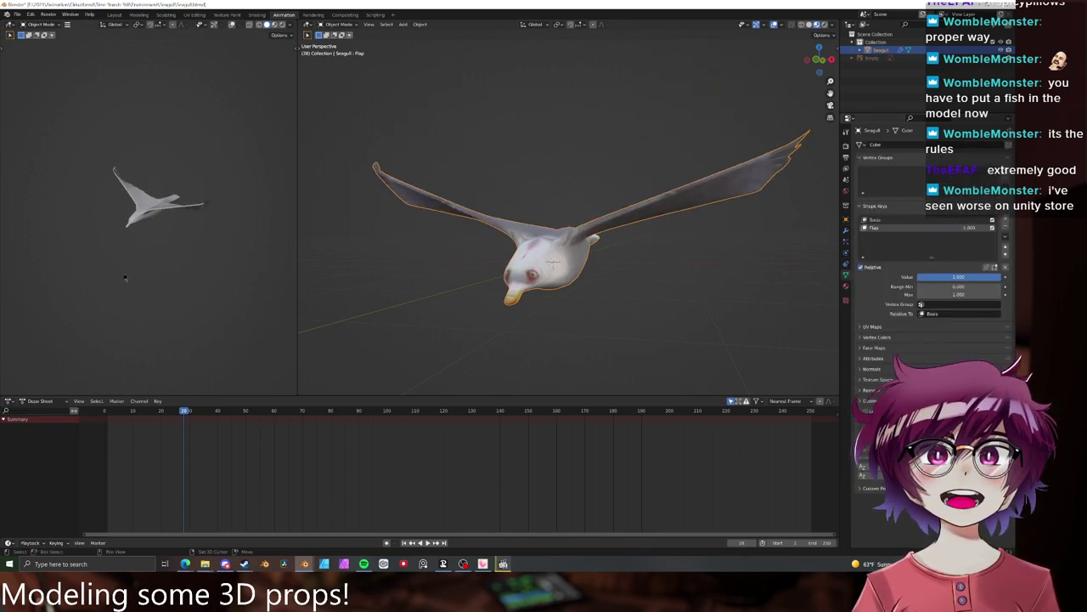
{"action": "middle_click_drag", "start_coordinate": [424, 271], "coordinate": [795, 270]}
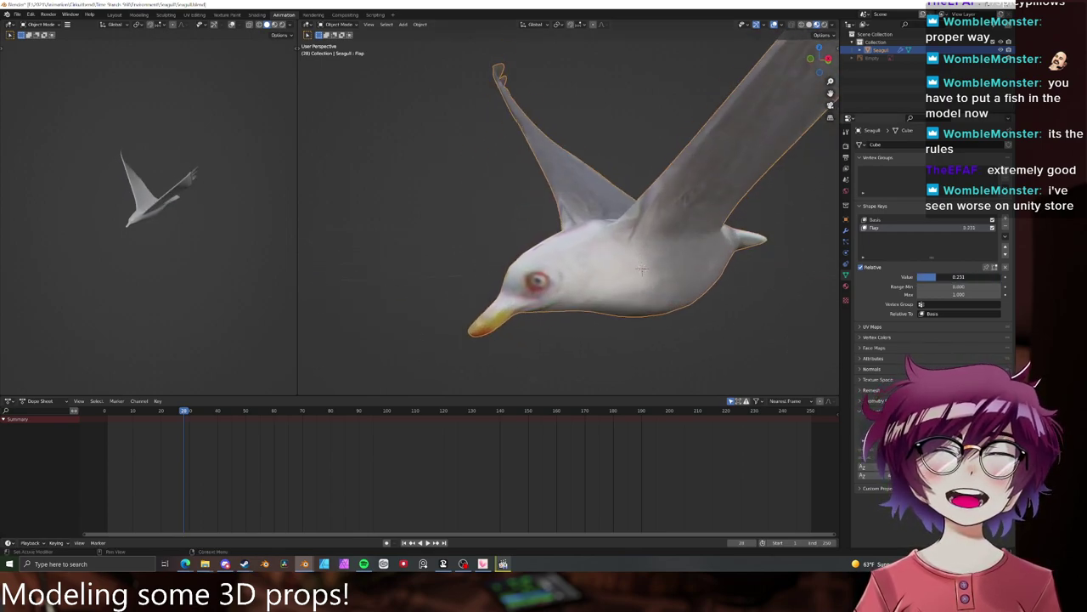
{"action": "left_click_drag", "start_coordinate": [1001, 277], "coordinate": [917, 277]}
{"action": "scroll", "coordinate": [712, 238], "scroll_direction": "down", "scroll_amount": 5}
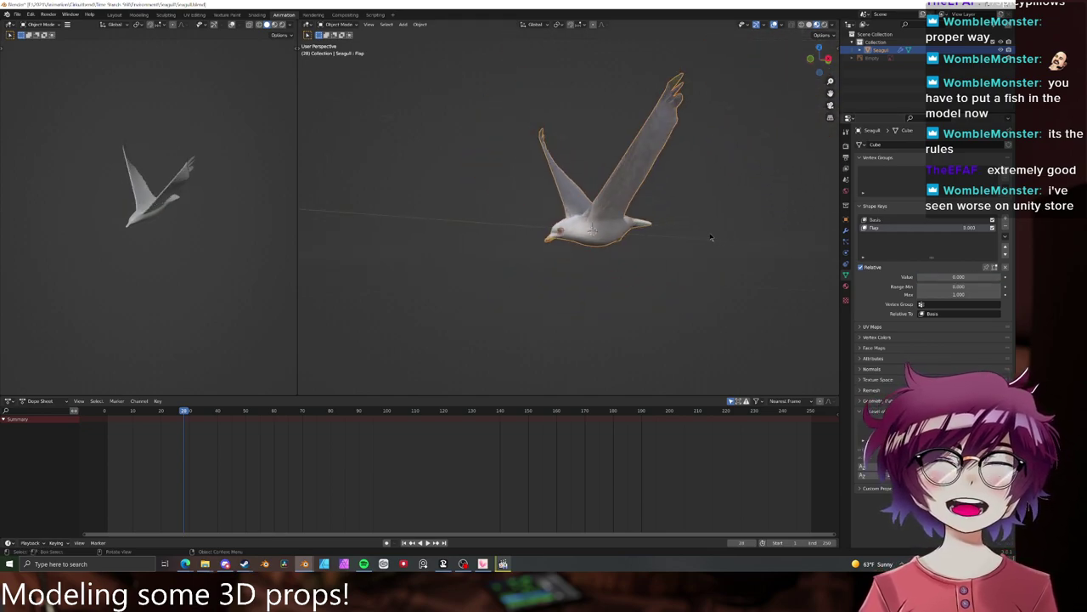
{"action": "middle_click_drag", "start_coordinate": [712, 237], "coordinate": [692, 240]}
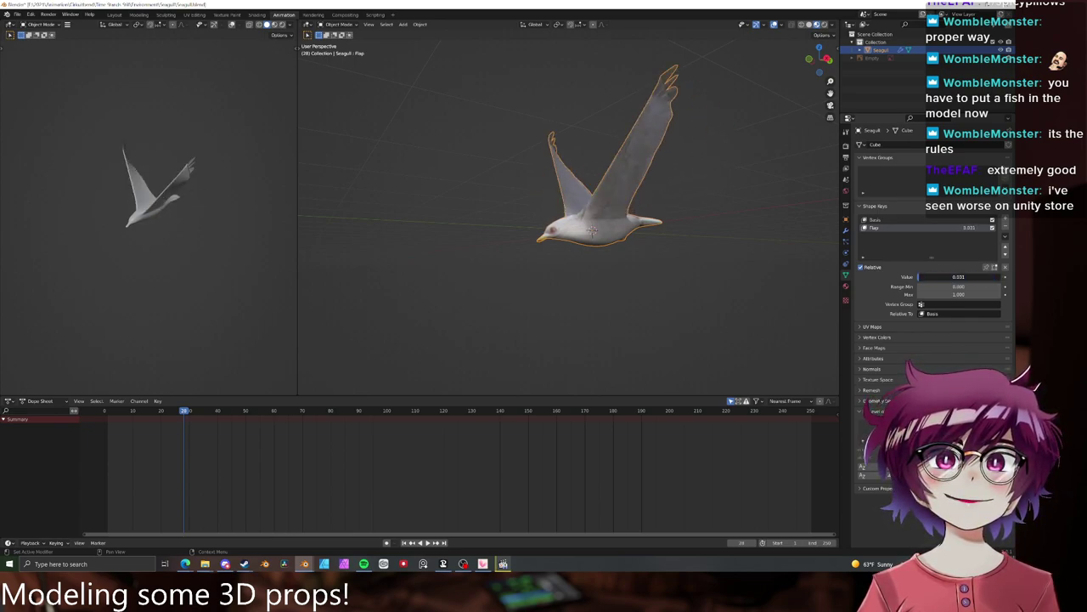
- Close the seagull file and save its changes
{"action": "left_click", "coordinate": [1006, 4]}
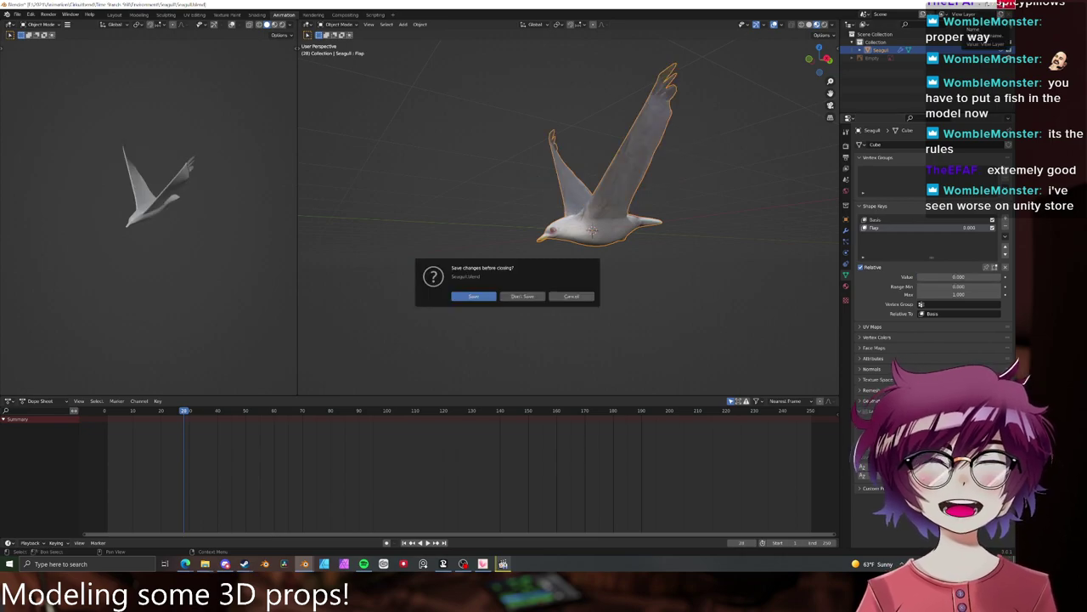
{"action": "left_click", "coordinate": [473, 296]}
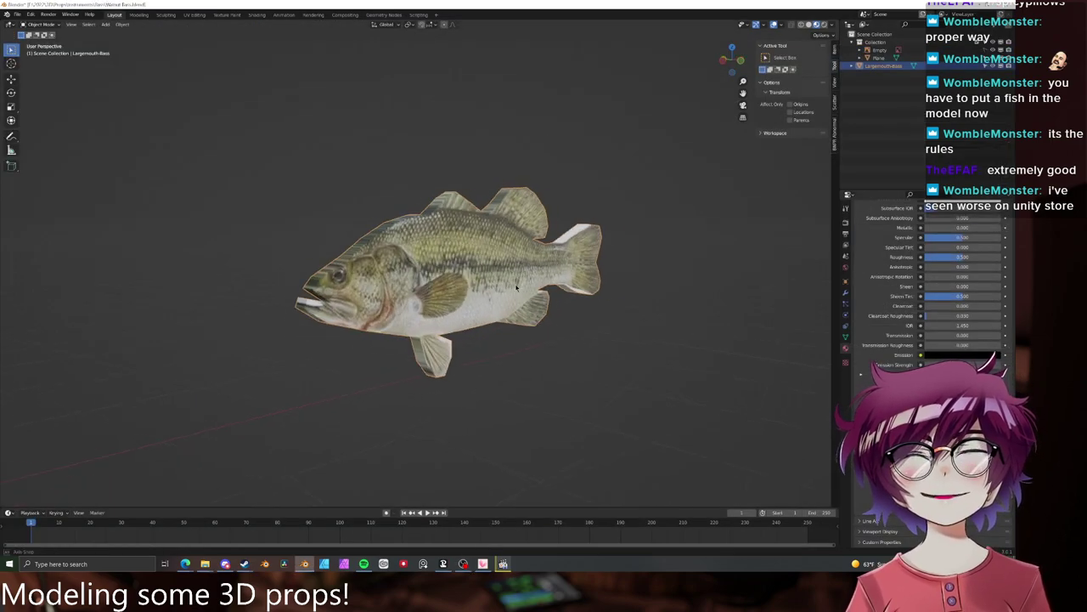
- Delete the largemouth bass fish model from the bass guitar scene
{"action": "key", "text": "x"}
{"action": "left_click", "coordinate": [473, 273]}
- Open the bass guitar mesh in Edit Mode and examine its body, neck and headstock against the reference
{"action": "scroll", "coordinate": [351, 262], "scroll_direction": "down", "scroll_amount": 5}
{"action": "middle_click_drag", "start_coordinate": [352, 262], "coordinate": [553, 306], "text": "shift"}
{"action": "scroll", "coordinate": [553, 306], "scroll_direction": "up", "scroll_amount": 3}
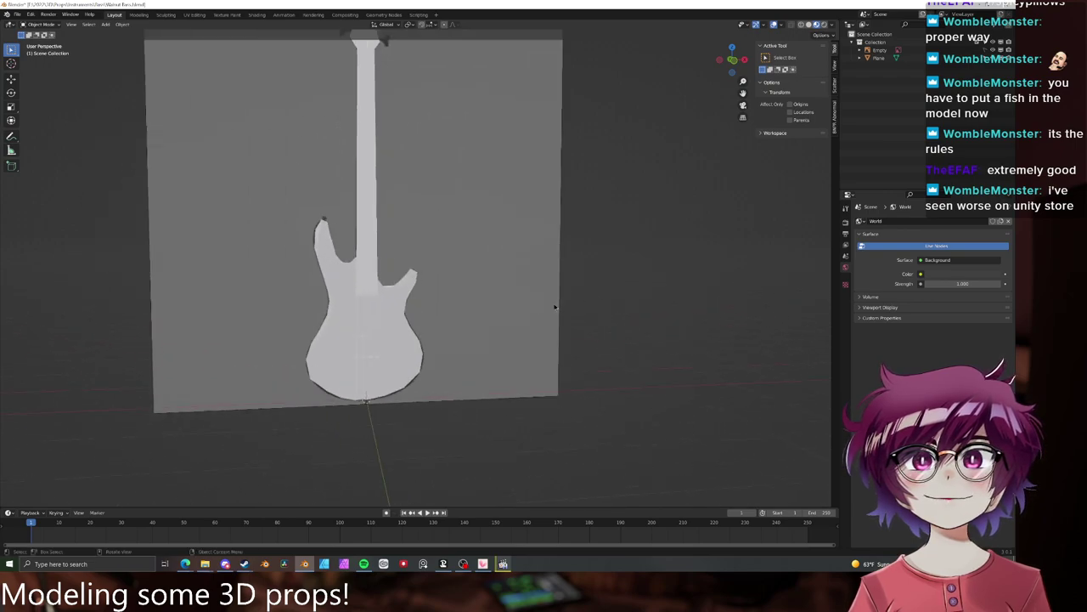
{"action": "left_click", "coordinate": [352, 291]}
{"action": "key", "text": "Tab"}
{"action": "middle_click_drag", "start_coordinate": [352, 292], "coordinate": [370, 295], "text": "shift"}
{"action": "scroll", "coordinate": [476, 310], "scroll_direction": "up", "scroll_amount": 4}
{"action": "mouse_move", "coordinate": [493, 299]}
{"action": "middle_mouse_down"}
{"action": "mouse_move", "coordinate": [558, 270]}
{"action": "mouse_move", "coordinate": [517, 185]}
{"action": "mouse_move", "coordinate": [536, 304]}
{"action": "mouse_move", "coordinate": [517, 286]}
{"action": "mouse_move", "coordinate": [502, 302]}
{"action": "middle_mouse_up"}
{"action": "scroll", "coordinate": [517, 185], "scroll_direction": "down", "scroll_amount": 4}
{"action": "scroll", "coordinate": [536, 305], "scroll_direction": "up", "scroll_amount": 4}
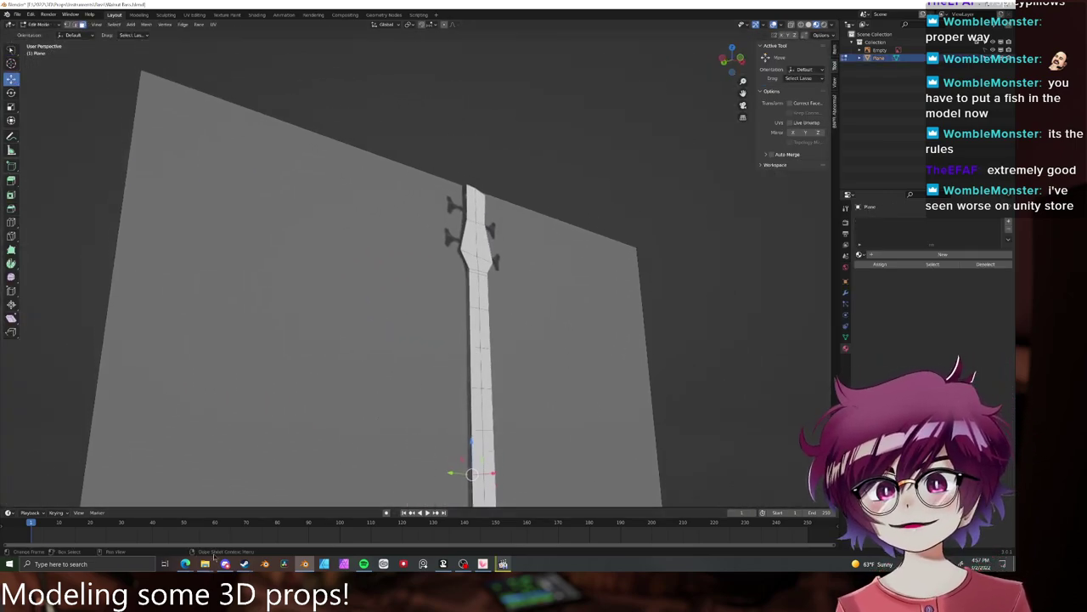
- Switch to the web browser and search Google Images for "bass guitar profile"
{"action": "left_click", "coordinate": [185, 564]}
{"action": "left_click", "coordinate": [149, 531]}
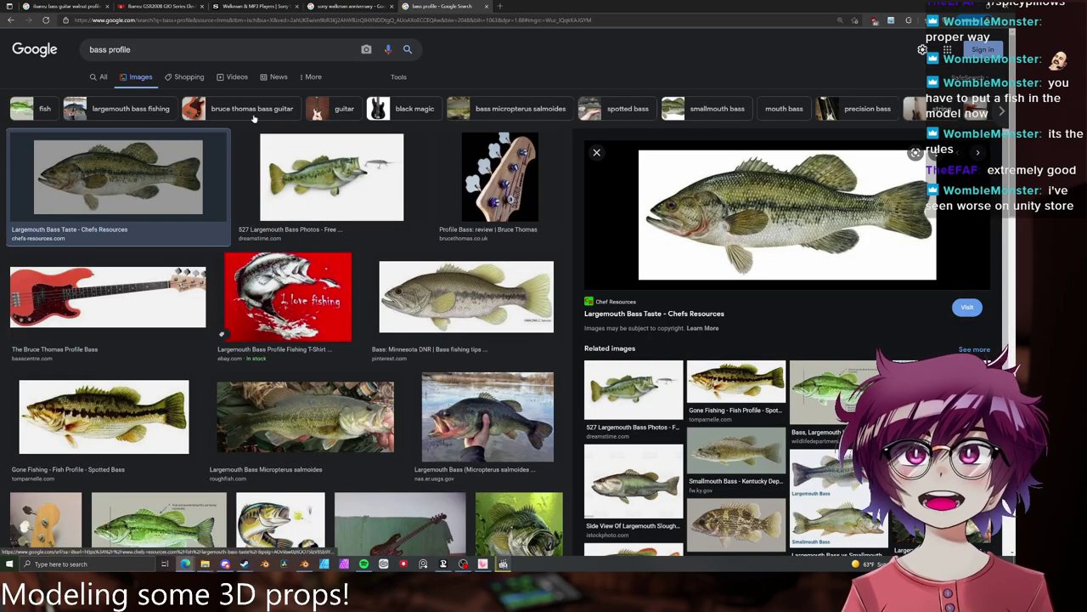
{"action": "left_click", "coordinate": [105, 49]}
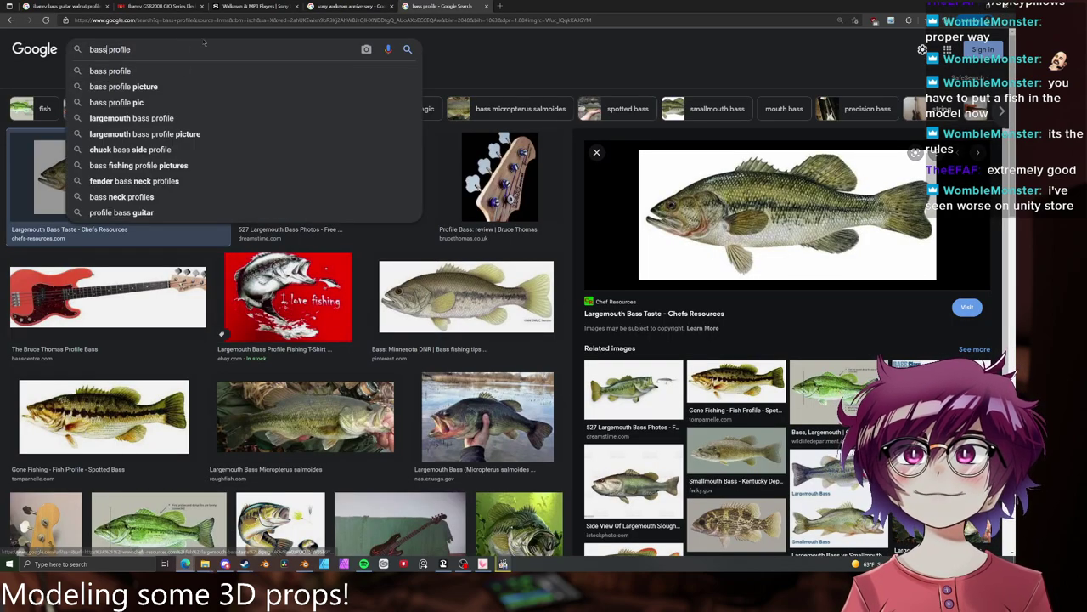
{"action": "type", "text": "guitar"}
{"action": "key", "text": "Return"}
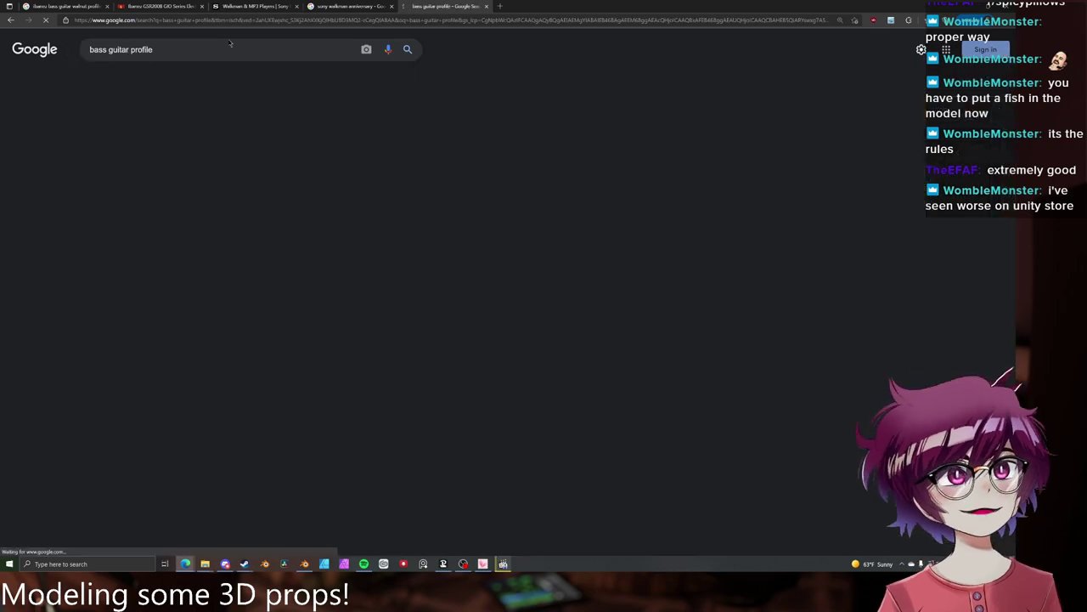
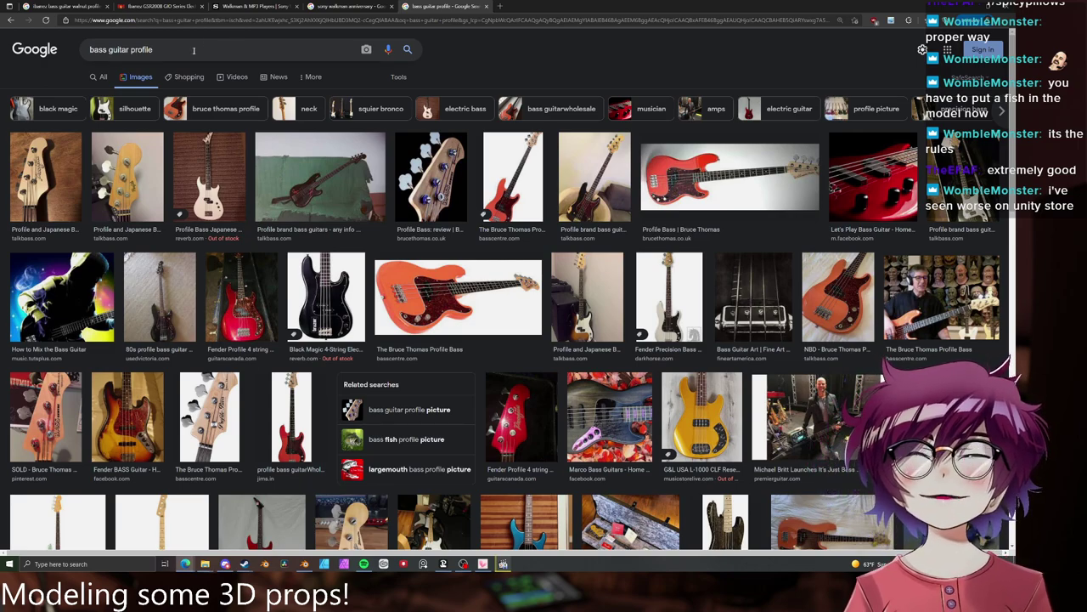
- Change the image search to "bass guitar from the side" and run it
{"action": "left_click_drag", "start_coordinate": [174, 44], "coordinate": [129, 49]}
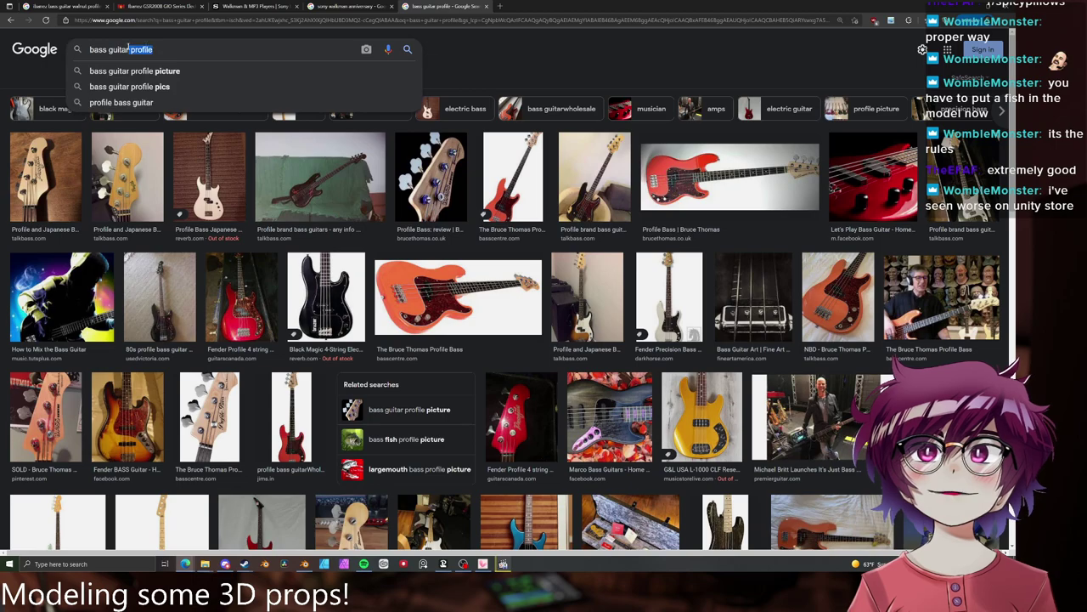
{"action": "type", "text": "from the sid"}
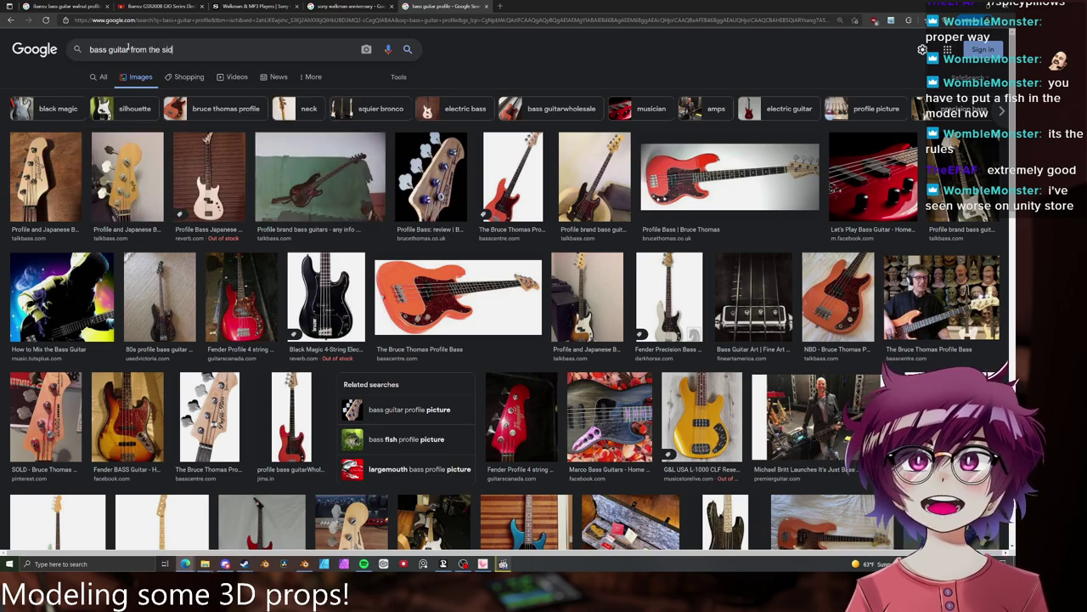
{"action": "type", "text": "e"}
{"action": "key", "text": "Return"}
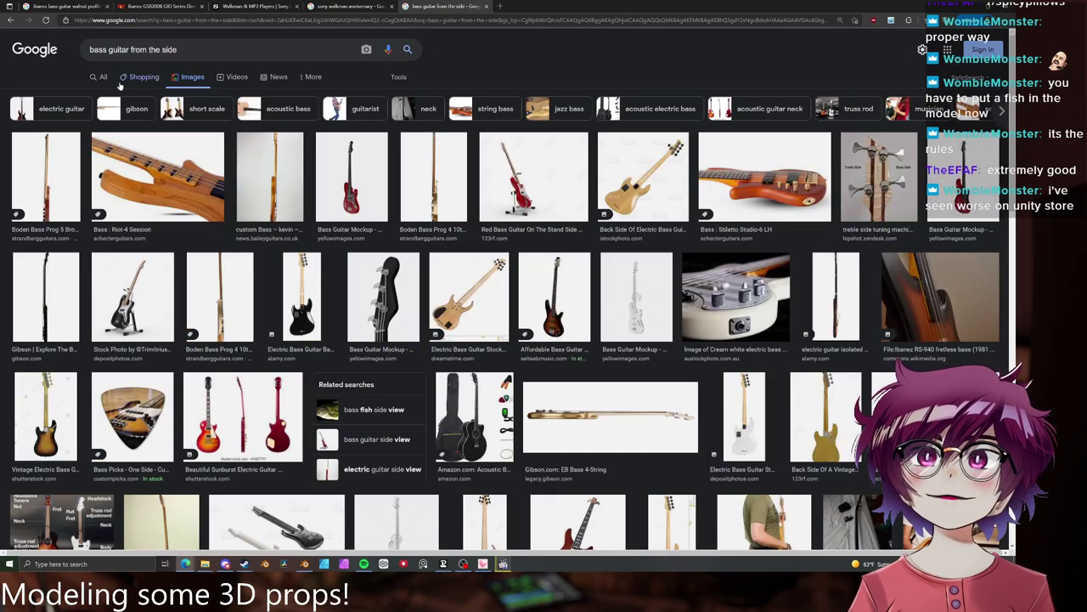
- Preview several side-view bass results, including the Strandberg, Bailey and Gibson images, to examine how the neck meets the body
{"action": "left_click", "coordinate": [58, 151]}
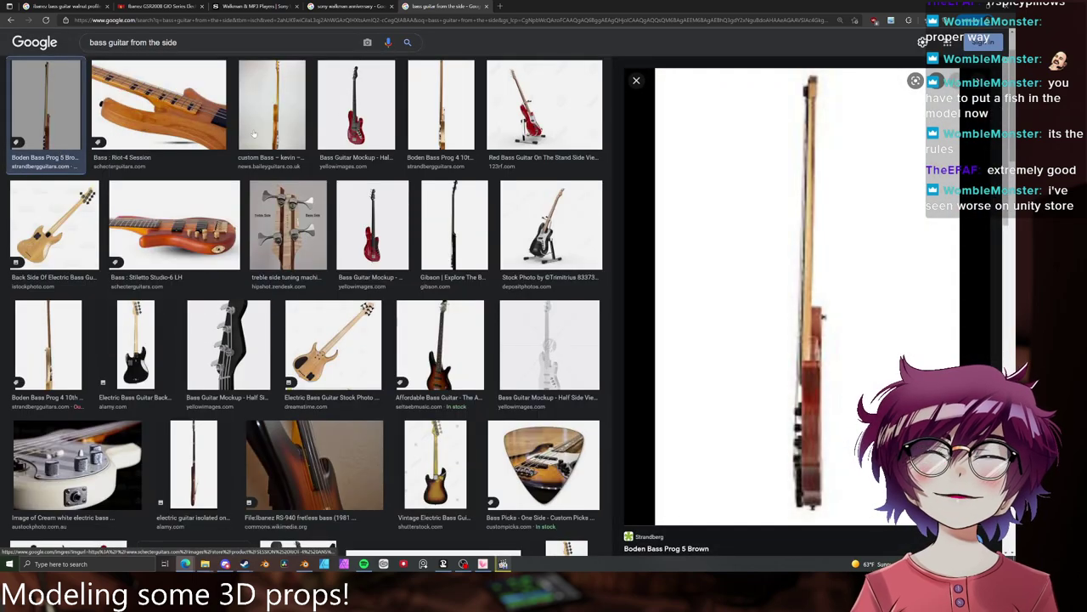
{"action": "left_click", "coordinate": [272, 102]}
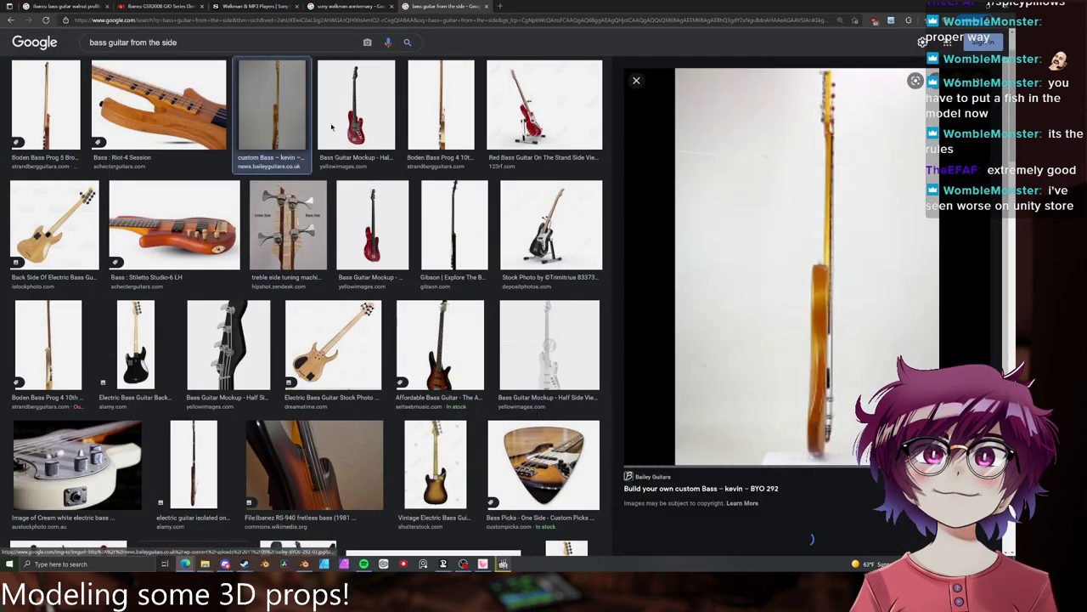
{"action": "left_click", "coordinate": [475, 218]}
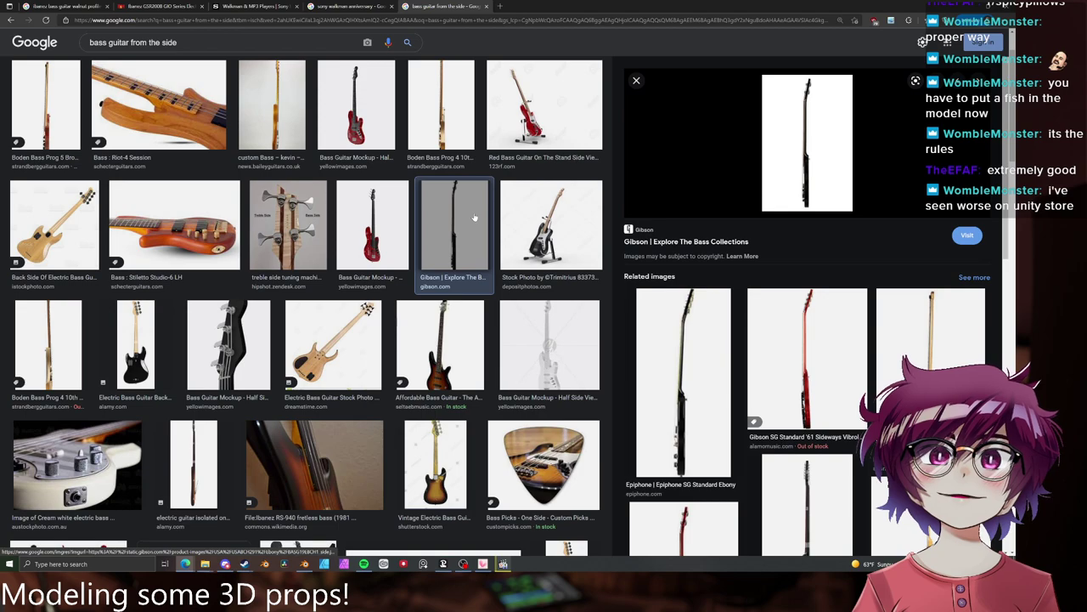
{"action": "left_click", "coordinate": [560, 223]}
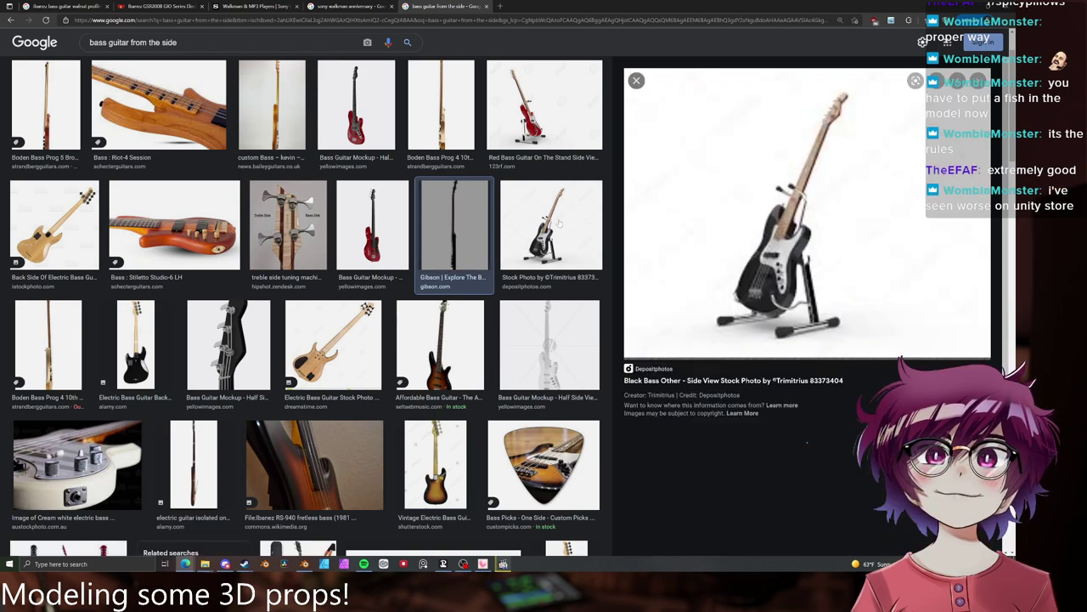
{"action": "left_click", "coordinate": [454, 222]}
{"action": "left_click", "coordinate": [390, 210]}
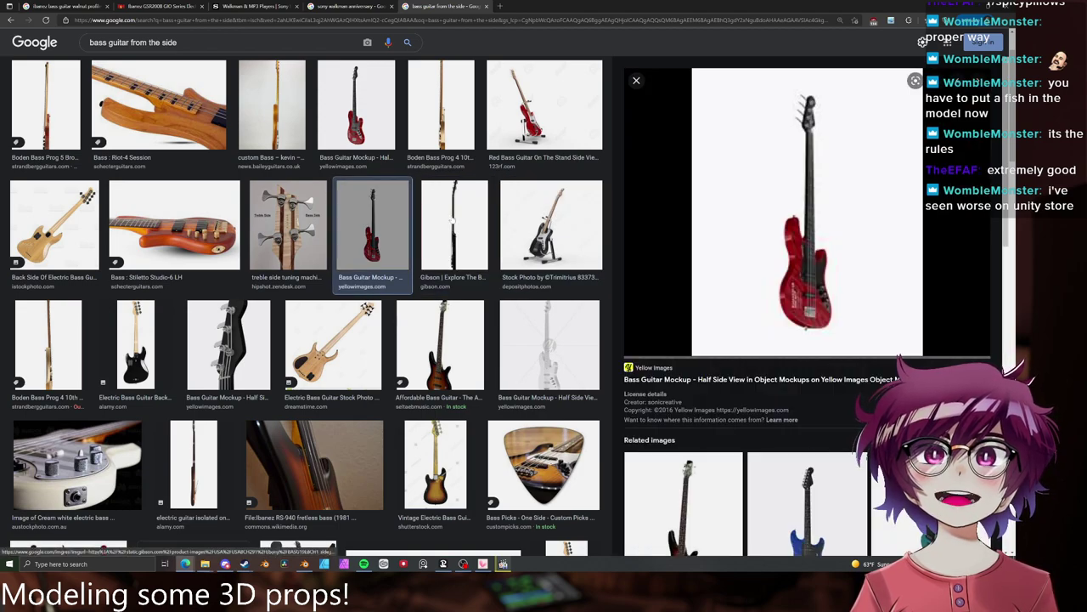
{"action": "left_click", "coordinate": [454, 223]}
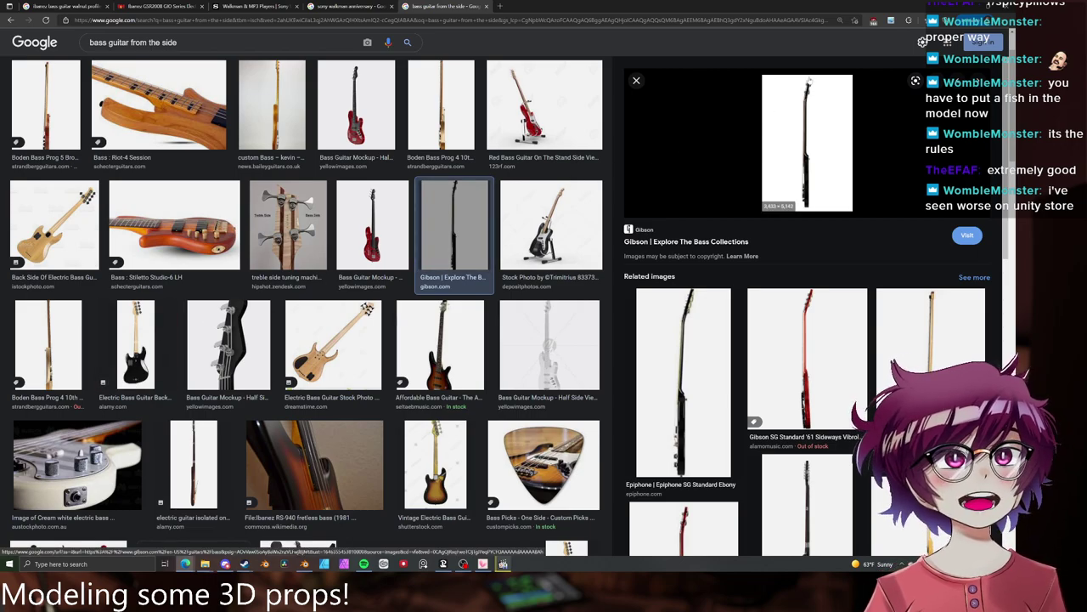
{"action": "scroll", "coordinate": [356, 159], "scroll_direction": "down", "scroll_amount": 10}
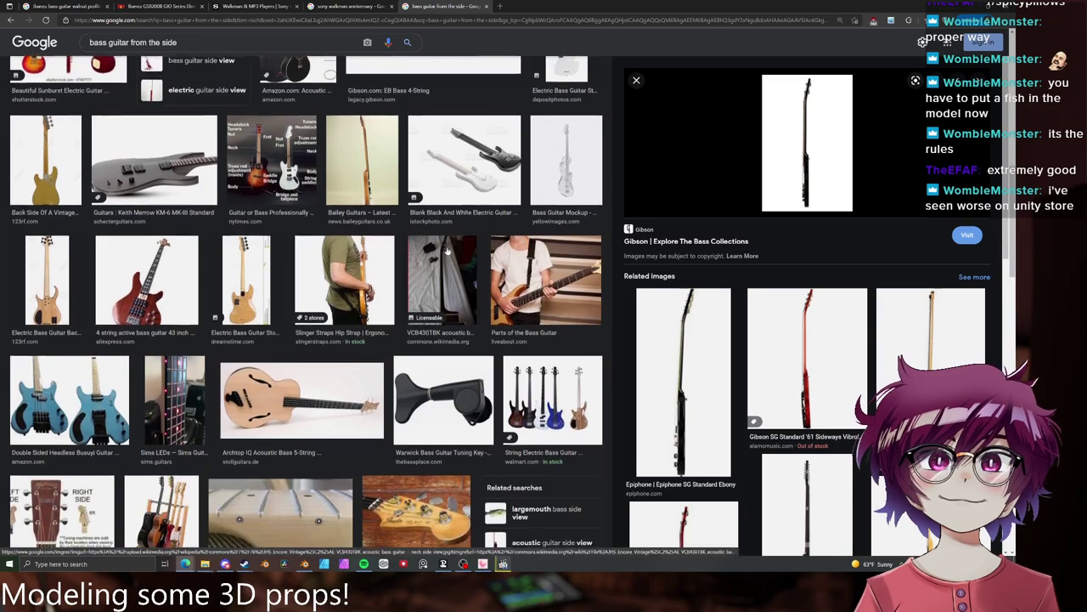
{"action": "left_click", "coordinate": [356, 159]}
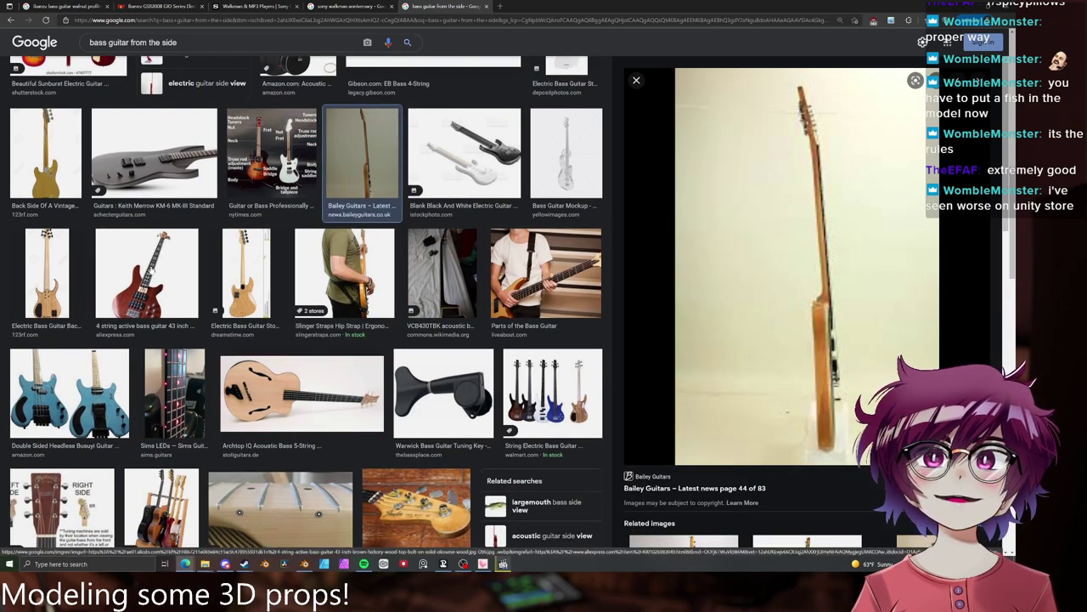
{"action": "left_click", "coordinate": [148, 270]}
{"action": "scroll", "coordinate": [149, 270], "scroll_direction": "up", "scroll_amount": 5}
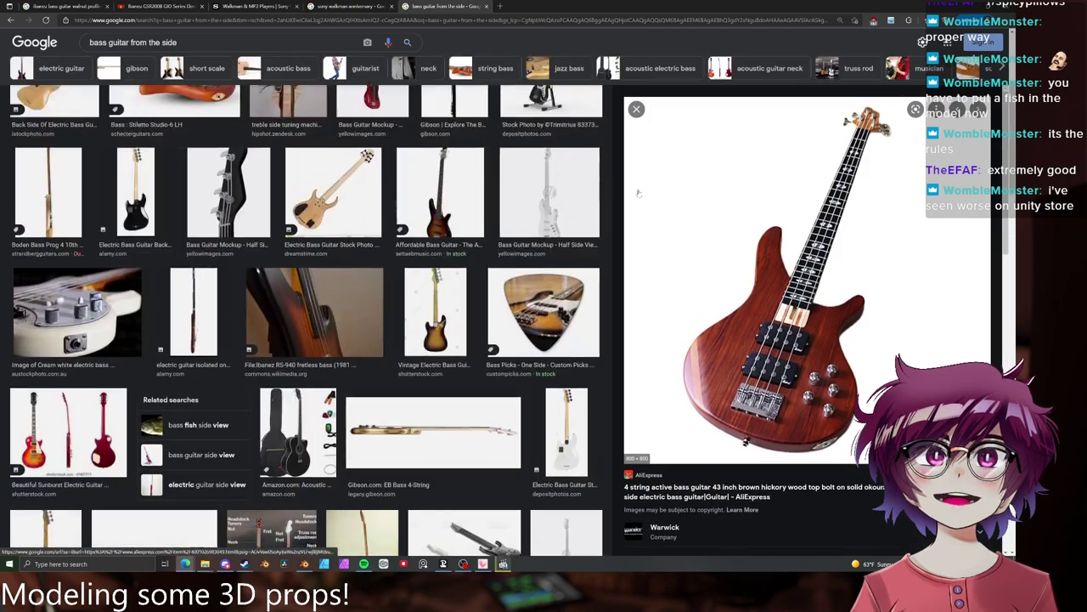
- Switch to Blender and move the misplaced body vertices beneath the upper fretboard outward to the neck's edge beside the cutaway
{"action": "left_click", "coordinate": [971, 6]}
{"action": "scroll", "coordinate": [585, 204], "scroll_direction": "down", "scroll_amount": 3}
{"action": "middle_click_drag", "start_coordinate": [586, 204], "coordinate": [495, 173]}
{"action": "scroll", "coordinate": [535, 281], "scroll_direction": "up", "scroll_amount": 5}
{"action": "scroll", "coordinate": [495, 172], "scroll_direction": "down", "scroll_amount": 6}
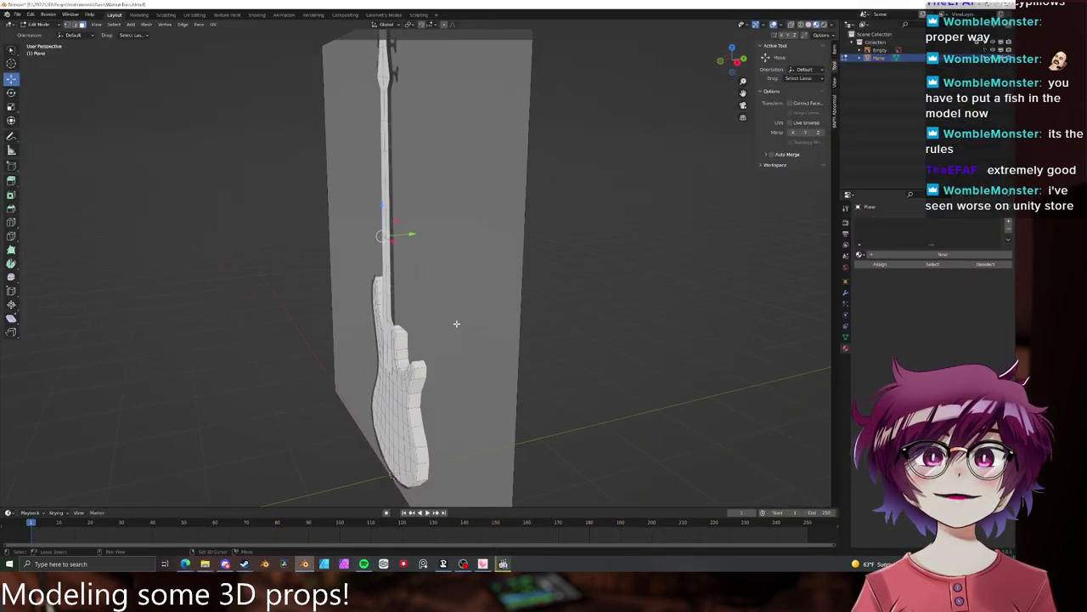
{"action": "scroll", "coordinate": [467, 314], "scroll_direction": "up", "scroll_amount": 5}
{"action": "middle_click_drag", "start_coordinate": [485, 299], "coordinate": [518, 230]}
{"action": "key", "text": "shift+v"}
{"action": "left_click", "coordinate": [494, 237]}
{"action": "key", "text": "shift+z"}
{"action": "scroll", "coordinate": [518, 229], "scroll_direction": "up", "scroll_amount": 4}
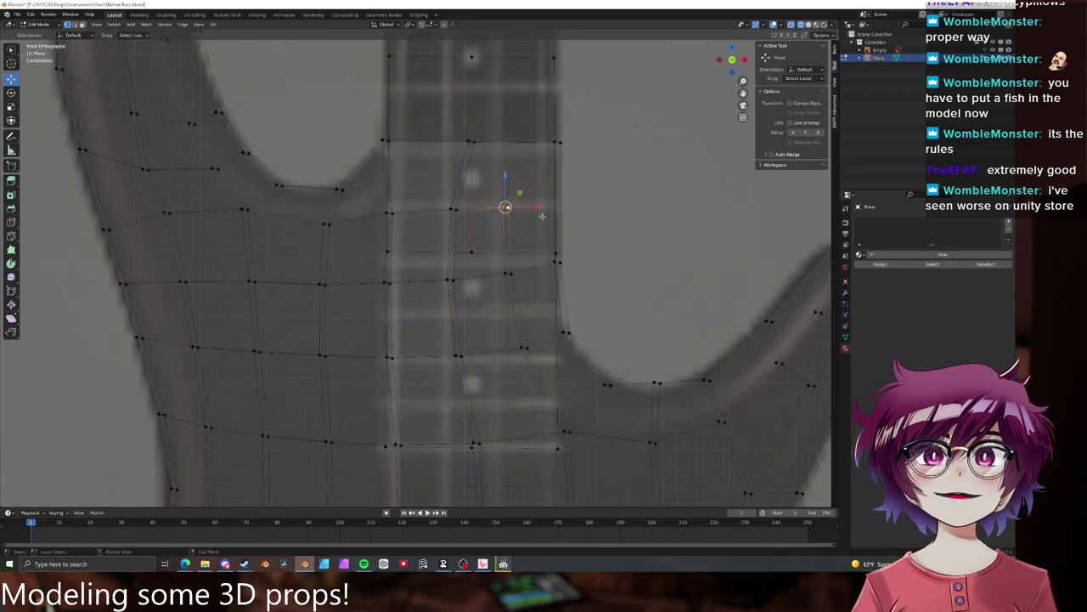
{"action": "key", "text": "g"}
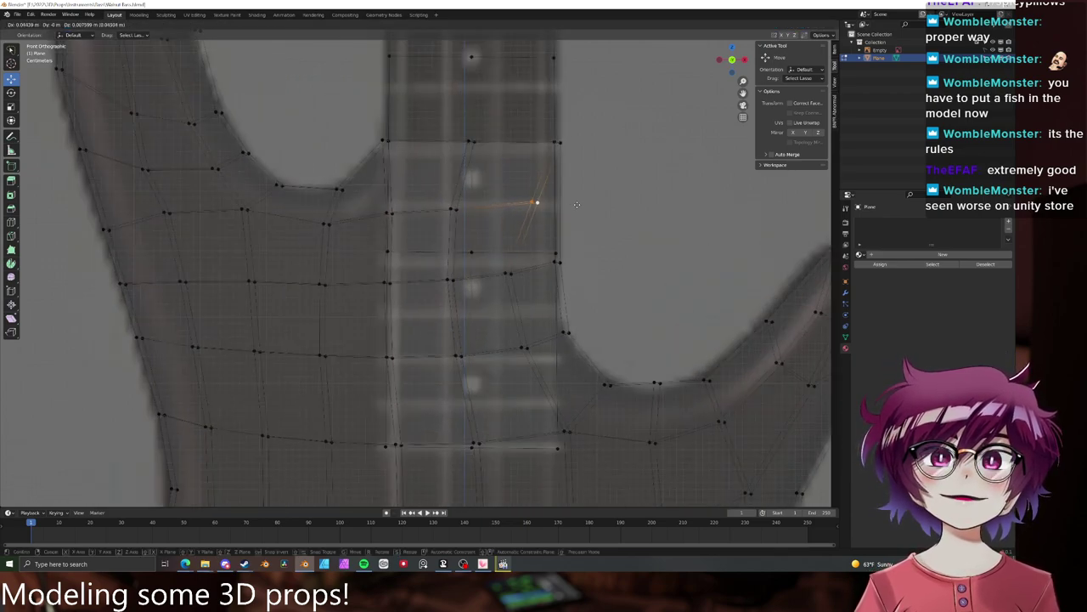
{"action": "left_click", "coordinate": [577, 205]}
{"action": "middle_click_drag", "start_coordinate": [577, 204], "coordinate": [596, 210]}
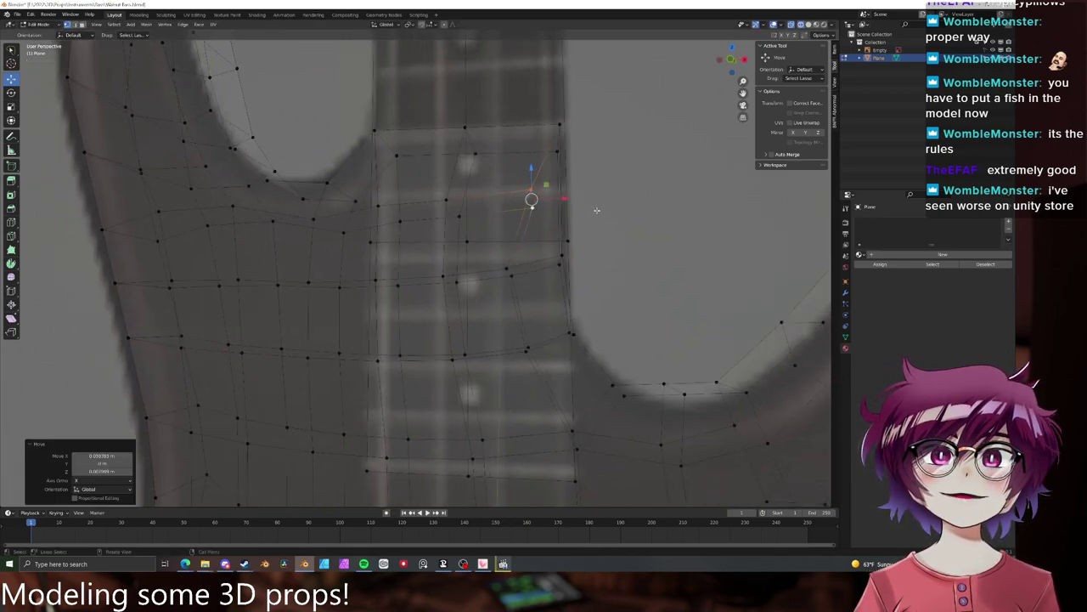
{"action": "key", "text": "g"}
{"action": "right_click", "coordinate": [614, 184]}
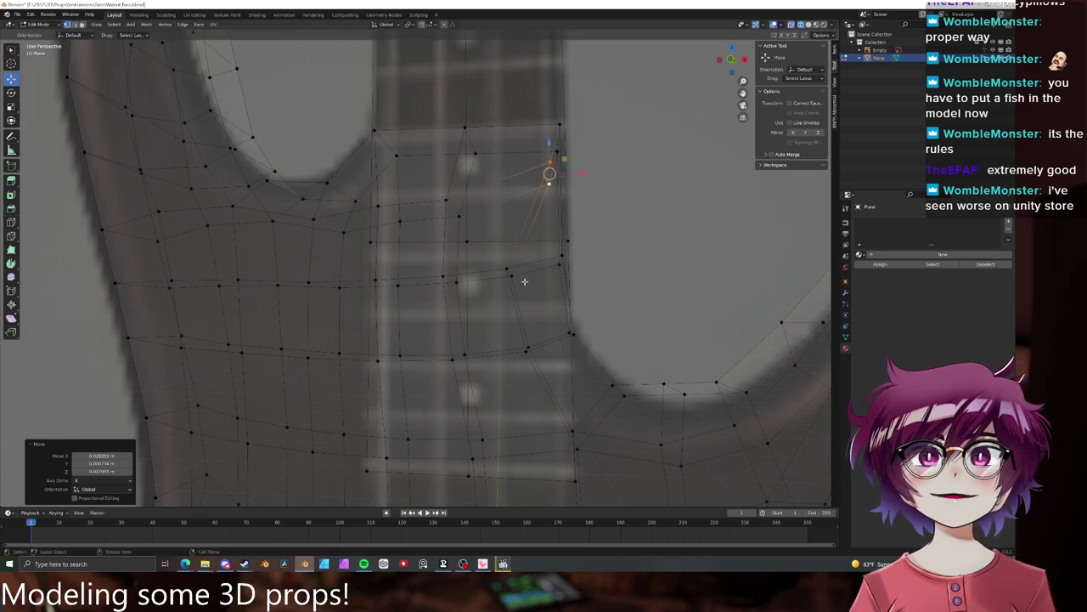
- Shift the next two misaligned body vertices further down the fretboard outward, close to the neck's edge
{"action": "left_click", "coordinate": [506, 268]}
{"action": "key", "text": "g"}
{"action": "left_click", "coordinate": [547, 265]}
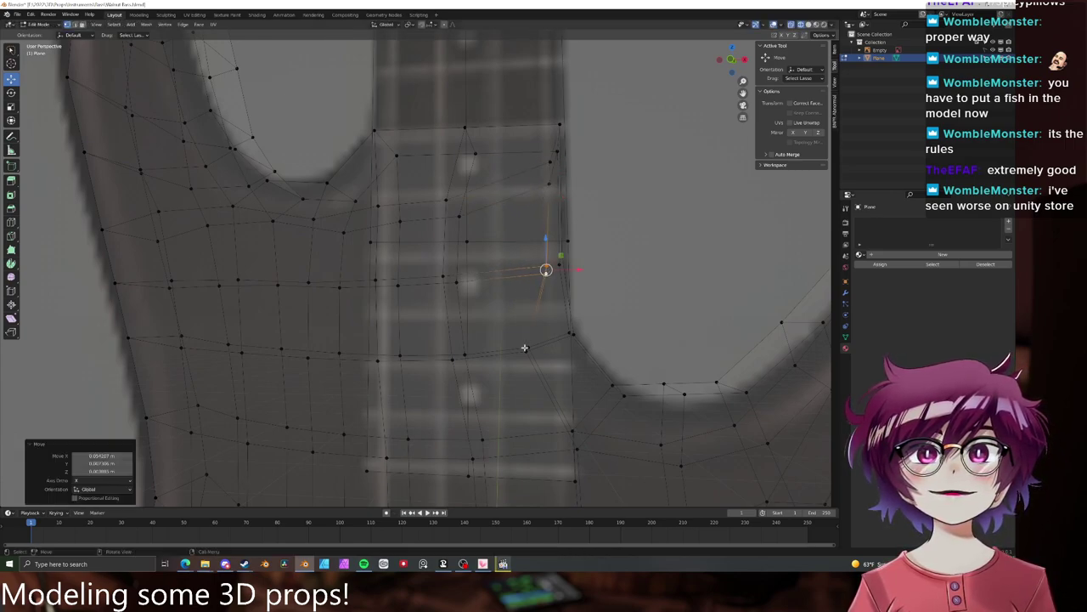
{"action": "left_click", "coordinate": [526, 348]}
{"action": "key", "text": "g"}
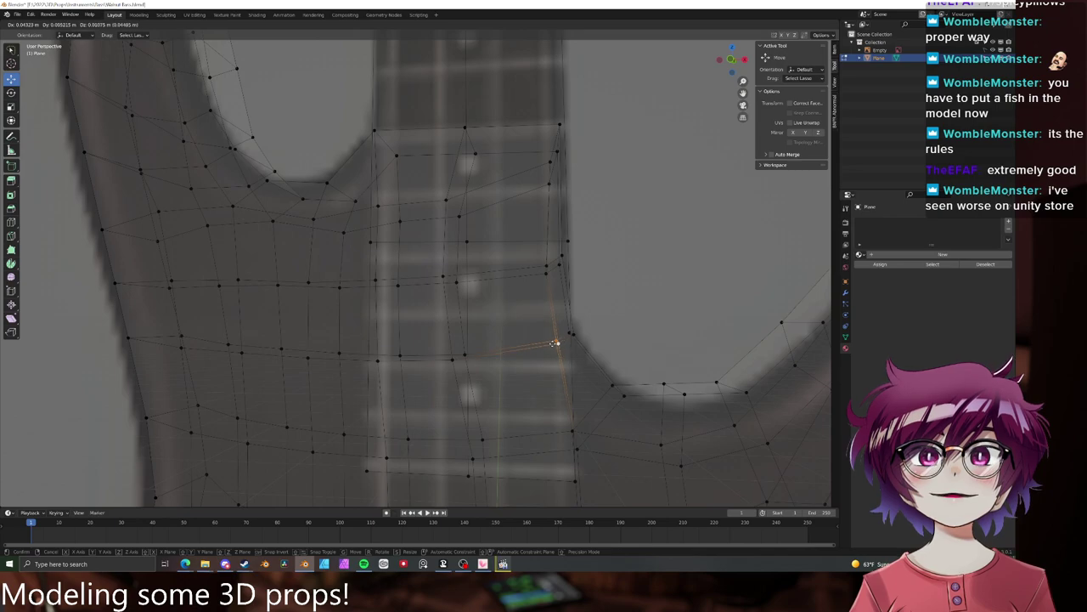
{"action": "left_click", "coordinate": [557, 341]}
- Examine the shaded guitar from several angles, checking the body, the neck joint and the headstock
{"action": "scroll", "coordinate": [558, 338], "scroll_direction": "down", "scroll_amount": 4}
{"action": "key", "text": "Tab"}
{"action": "key", "text": "shift+z"}
{"action": "mouse_move", "coordinate": [587, 329]}
{"action": "middle_mouse_down"}
{"action": "mouse_move", "coordinate": [576, 299]}
{"action": "mouse_move", "coordinate": [529, 310]}
{"action": "mouse_move", "coordinate": [525, 345]}
{"action": "middle_mouse_up"}
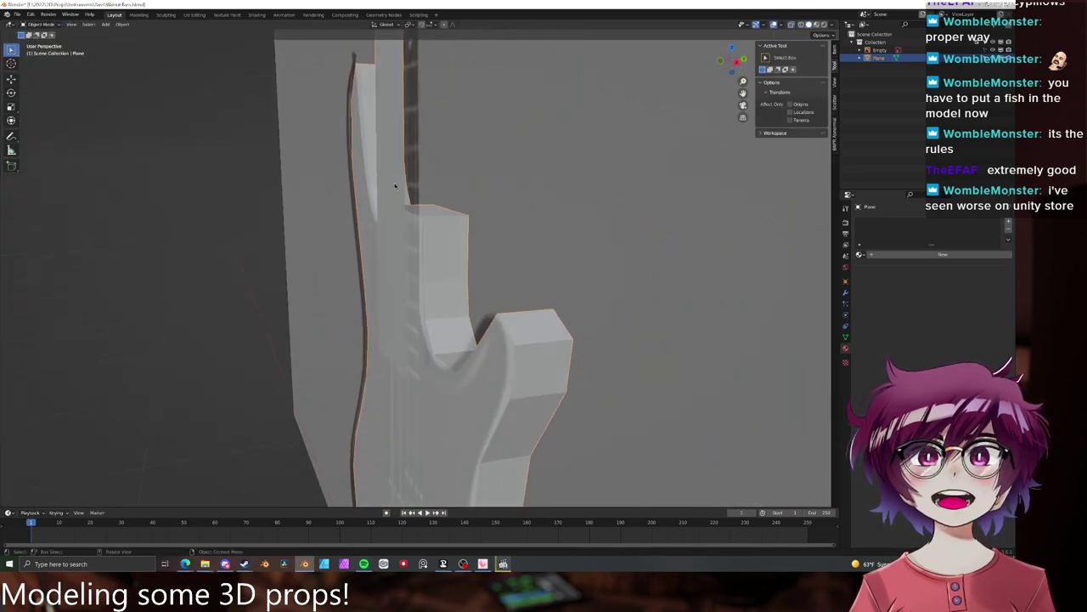
{"action": "key", "text": "Tab"}
{"action": "middle_click_drag", "start_coordinate": [398, 196], "coordinate": [463, 191]}
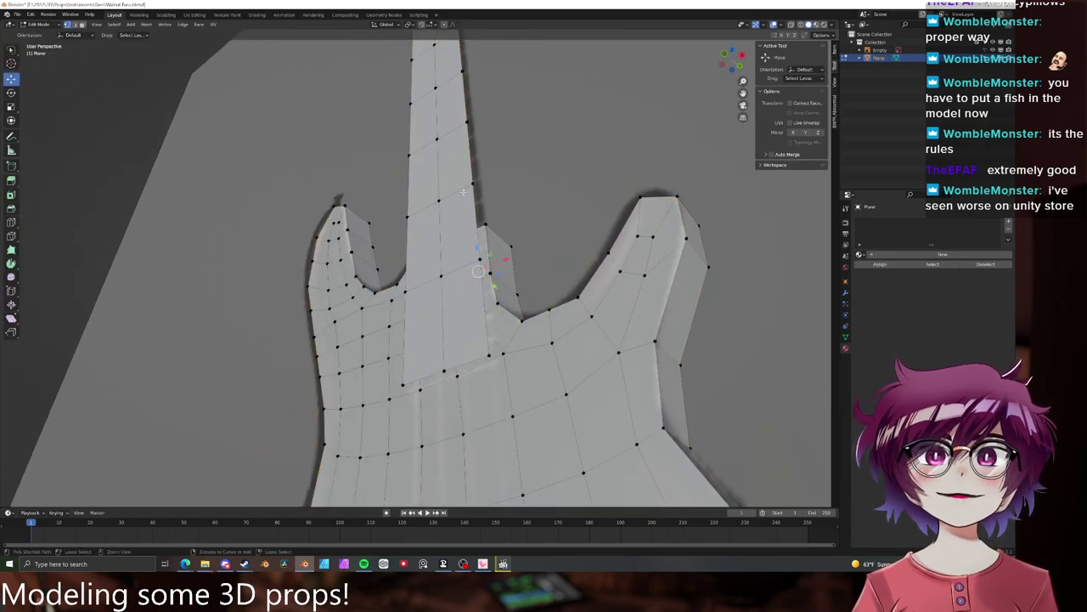
{"action": "middle_click_drag", "start_coordinate": [526, 213], "coordinate": [407, 351]}
{"action": "scroll", "coordinate": [406, 280], "scroll_direction": "down", "scroll_amount": 3}
{"action": "scroll", "coordinate": [407, 349], "scroll_direction": "down", "scroll_amount": 5}
{"action": "scroll", "coordinate": [435, 278], "scroll_direction": "up", "scroll_amount": 6}
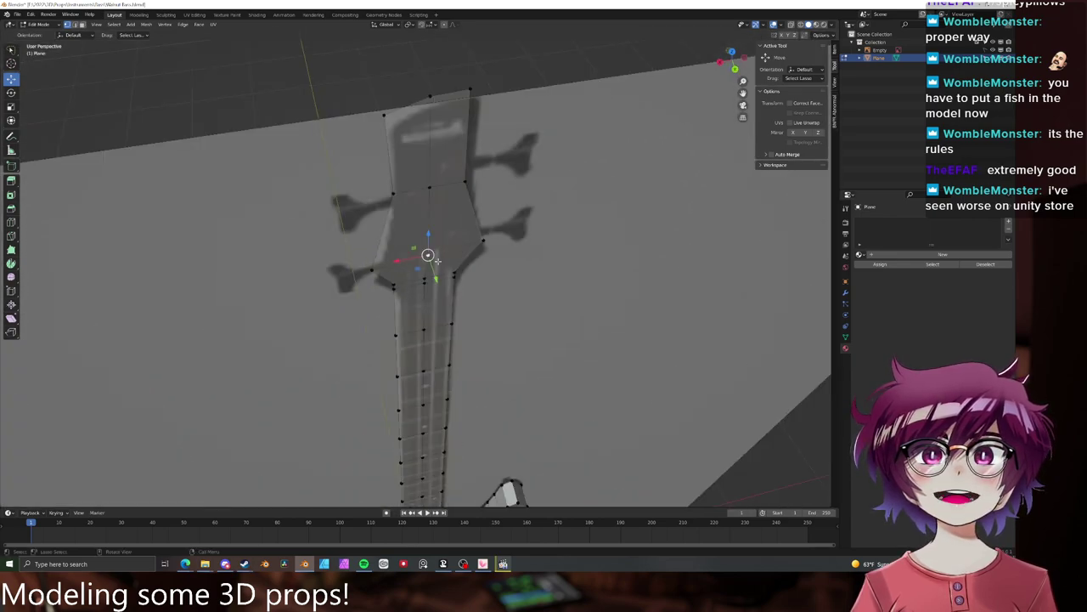
{"action": "scroll", "coordinate": [437, 261], "scroll_direction": "down", "scroll_amount": 5}
{"action": "middle_click_drag", "start_coordinate": [491, 241], "coordinate": [507, 236]}
{"action": "scroll", "coordinate": [507, 235], "scroll_direction": "up", "scroll_amount": 6}
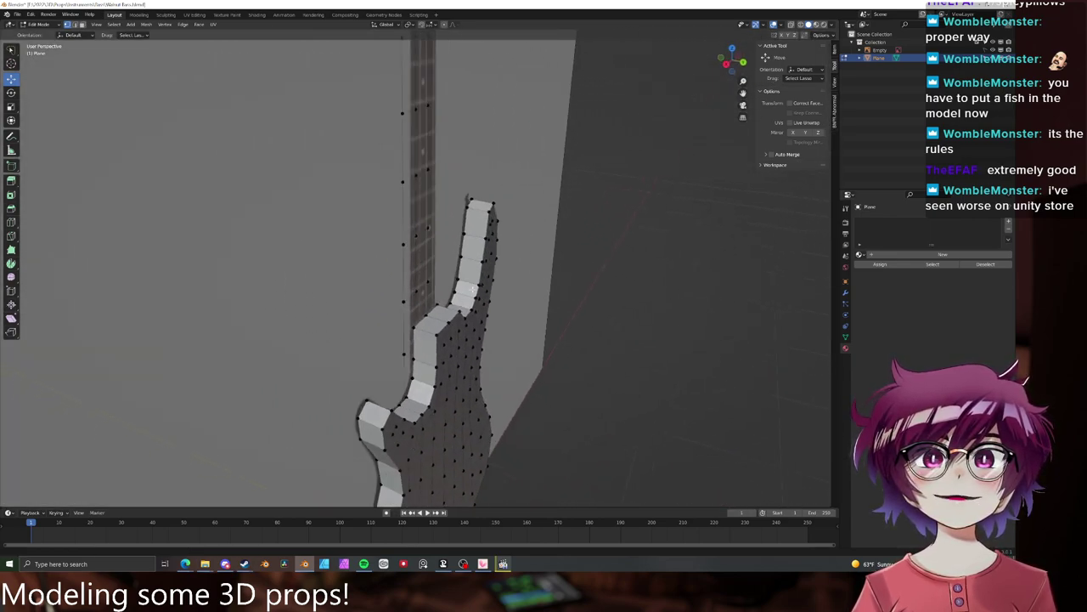
- Select all linked neck geometry and move it along the Y axis to adjust its depth against the body
{"action": "middle_click_drag", "start_coordinate": [474, 289], "coordinate": [553, 241]}
{"action": "key", "text": "ctrl+l"}
{"action": "scroll", "coordinate": [553, 241], "scroll_direction": "up", "scroll_amount": 4}
{"action": "key", "text": "g"}
{"action": "key", "text": "y"}
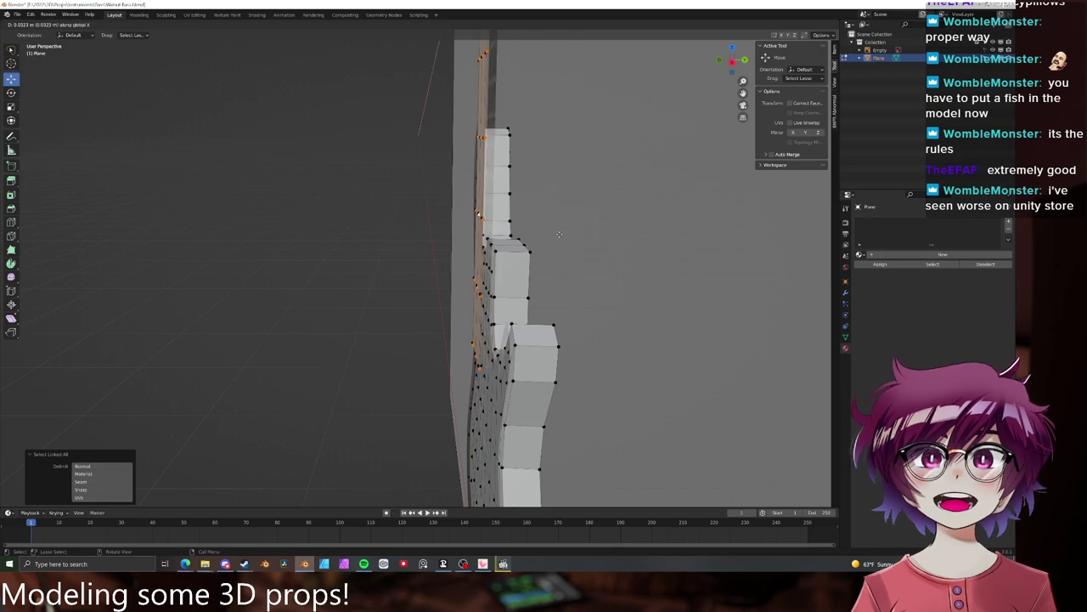
{"action": "left_click", "coordinate": [552, 238]}
{"action": "middle_click_drag", "start_coordinate": [552, 238], "coordinate": [497, 306]}
- Leave Edit Mode and move the reference image empty well clear of the guitar, then reselect the guitar mesh
{"action": "key", "text": "Tab"}
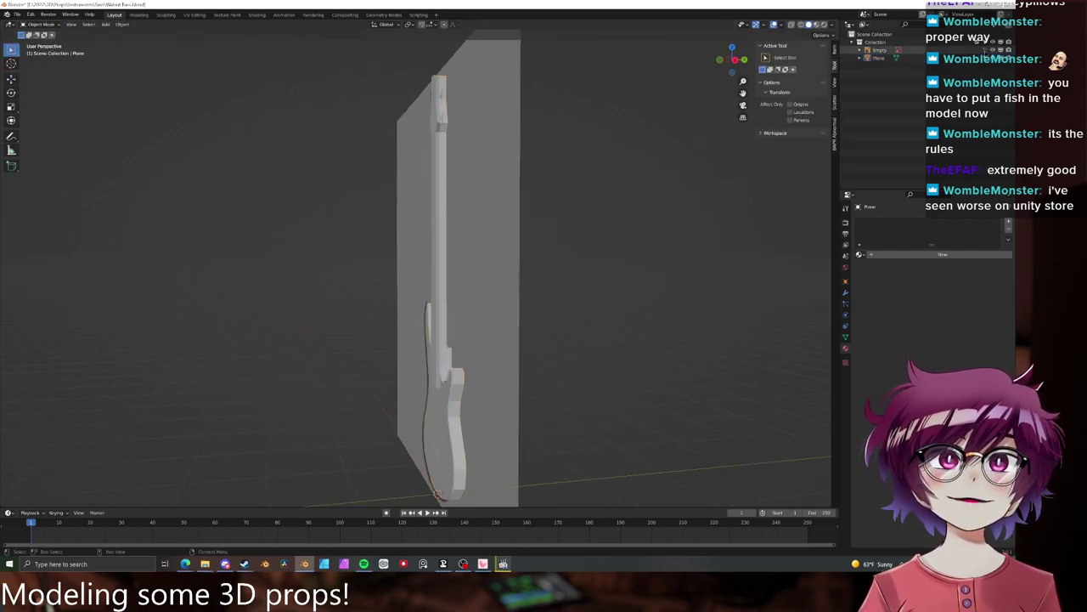
{"action": "left_click", "coordinate": [883, 42]}
{"action": "left_click", "coordinate": [884, 50]}
{"action": "mouse_move", "coordinate": [525, 207]}
{"action": "middle_mouse_down"}
{"action": "mouse_move", "coordinate": [452, 242]}
{"action": "mouse_move", "coordinate": [476, 206]}
{"action": "mouse_move", "coordinate": [501, 233]}
{"action": "mouse_move", "coordinate": [517, 203]}
{"action": "middle_mouse_up"}
{"action": "left_click", "coordinate": [453, 242]}
- In Edit Mode, move the vertices on the back of the neck along Y toward the fretboard side to thin the neck
{"action": "key", "text": "Tab"}
{"action": "scroll", "coordinate": [476, 206], "scroll_direction": "up", "scroll_amount": 6}
{"action": "scroll", "coordinate": [427, 301], "scroll_direction": "down", "scroll_amount": 7}
{"action": "middle_click_drag", "start_coordinate": [427, 301], "coordinate": [571, 285]}
{"action": "scroll", "coordinate": [430, 324], "scroll_direction": "up", "scroll_amount": 5}
{"action": "scroll", "coordinate": [430, 323], "scroll_direction": "down", "scroll_amount": 2}
{"action": "scroll", "coordinate": [508, 314], "scroll_direction": "down", "scroll_amount": 3}
{"action": "scroll", "coordinate": [534, 284], "scroll_direction": "up", "scroll_amount": 4}
{"action": "scroll", "coordinate": [605, 304], "scroll_direction": "up", "scroll_amount": 1}
{"action": "mouse_move", "coordinate": [680, 333]}
{"action": "middle_mouse_down", "text": "shift"}
{"action": "mouse_move", "coordinate": [544, 294]}
{"action": "mouse_move", "coordinate": [525, 310]}
{"action": "mouse_move", "coordinate": [534, 275]}
{"action": "mouse_move", "coordinate": [566, 263]}
{"action": "mouse_move", "coordinate": [545, 265]}
{"action": "middle_mouse_up", "text": "shift"}
{"action": "key", "text": "alt+z"}
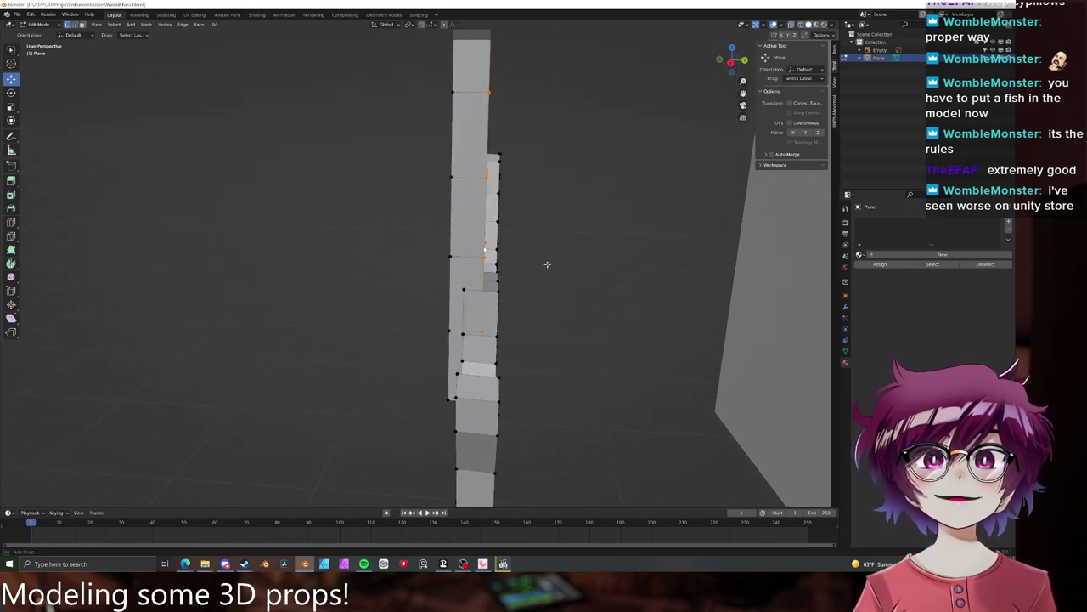
{"action": "key", "text": "g"}
{"action": "key", "text": "x"}
{"action": "key", "text": "y"}
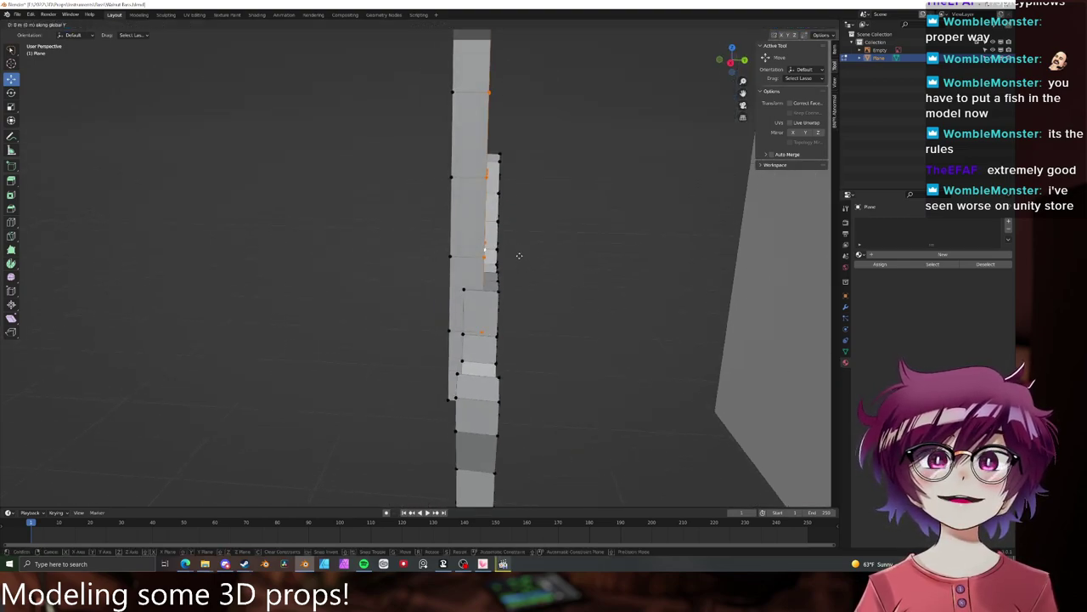
{"action": "left_click", "coordinate": [494, 258]}
- Add a loop cut across the neck and move it along Z to the top of the body's neck heel
{"action": "middle_click_drag", "start_coordinate": [493, 257], "coordinate": [404, 273]}
{"action": "left_click", "coordinate": [404, 275]}
{"action": "key", "text": "g"}
{"action": "key", "text": "z"}
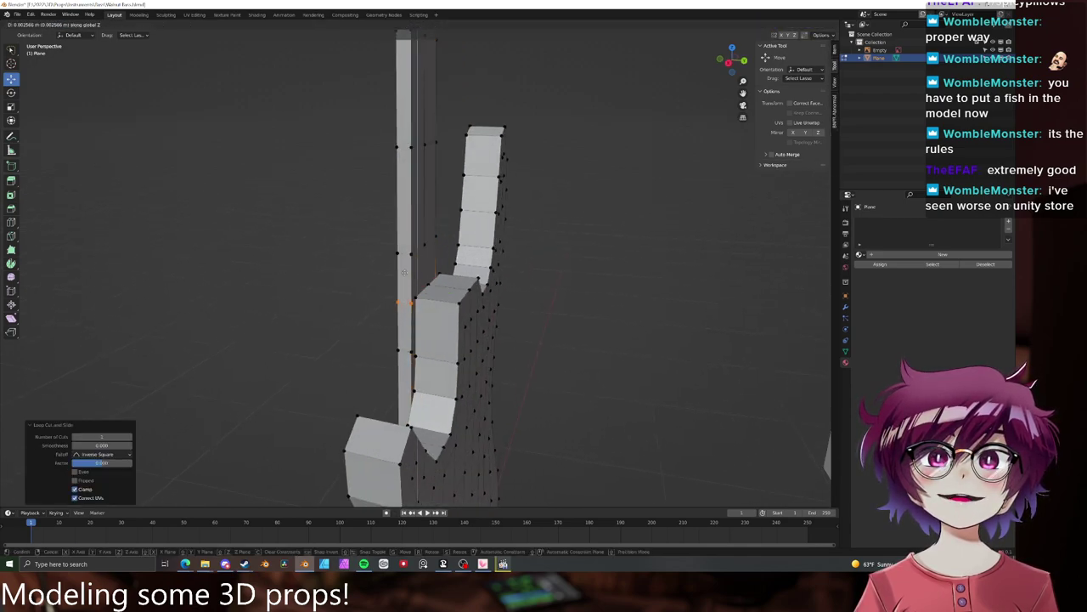
{"action": "left_click", "coordinate": [467, 305]}
{"action": "middle_click_drag", "start_coordinate": [473, 308], "coordinate": [494, 259], "text": "shift"}
{"action": "scroll", "coordinate": [493, 259], "scroll_direction": "up", "scroll_amount": 5}
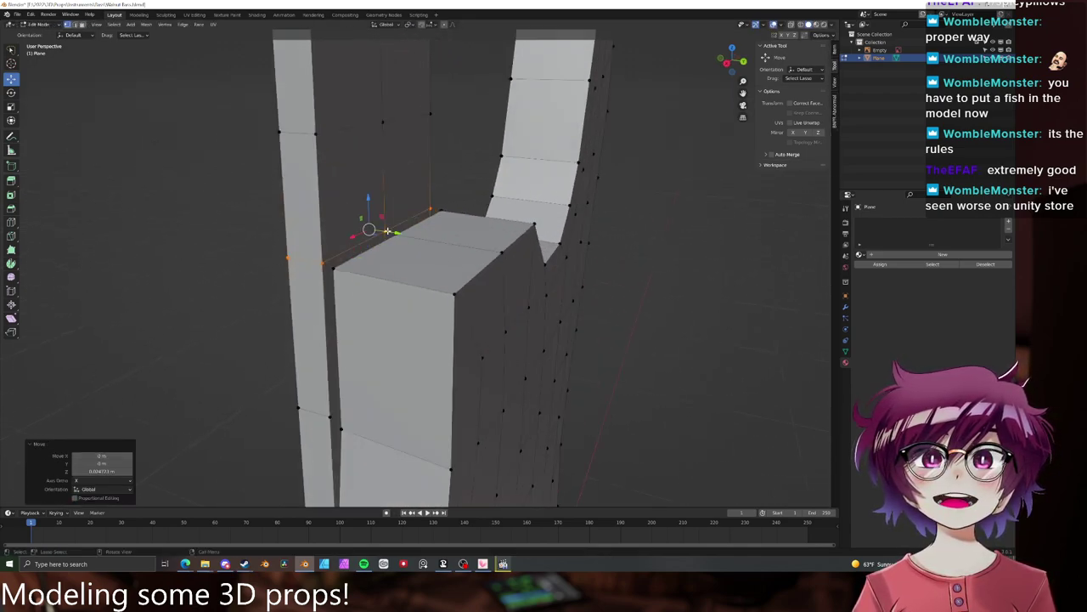
- Delete the back faces of the neck directly below the new loop, where it meets the body heel
{"action": "left_click", "coordinate": [387, 230]}
{"action": "left_click", "coordinate": [403, 232], "text": "shift"}
{"action": "middle_click_drag", "start_coordinate": [417, 236], "coordinate": [448, 221]}
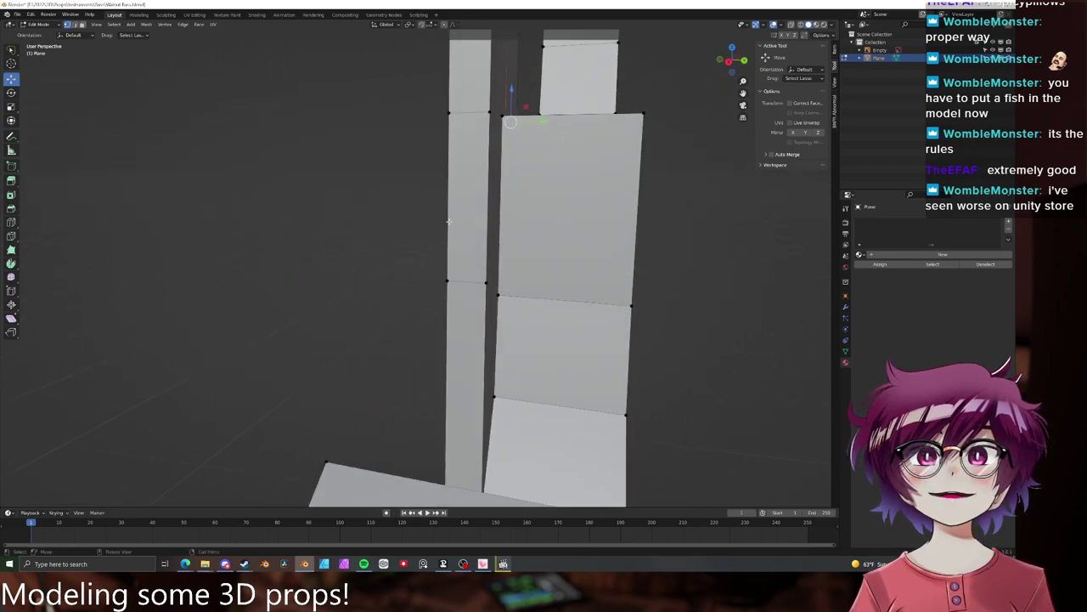
{"action": "left_click", "coordinate": [496, 164]}
{"action": "middle_click_drag", "start_coordinate": [496, 164], "coordinate": [510, 220]}
{"action": "left_click", "coordinate": [515, 242]}
{"action": "key", "text": "x"}
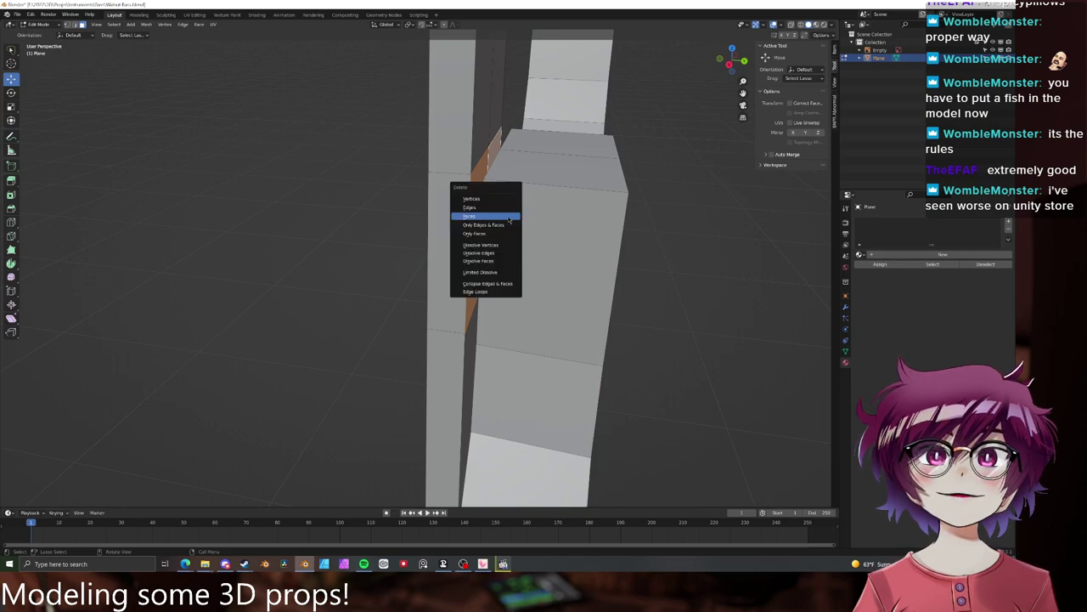
{"action": "left_click", "coordinate": [509, 220]}
- Select the two remaining back faces at the lower end of the neck in wireframe, delete them, and restore solid shading
{"action": "left_click", "coordinate": [464, 341]}
{"action": "key", "text": "z"}
{"action": "left_click", "coordinate": [429, 337]}
{"action": "middle_click_drag", "start_coordinate": [454, 332], "coordinate": [505, 295]}
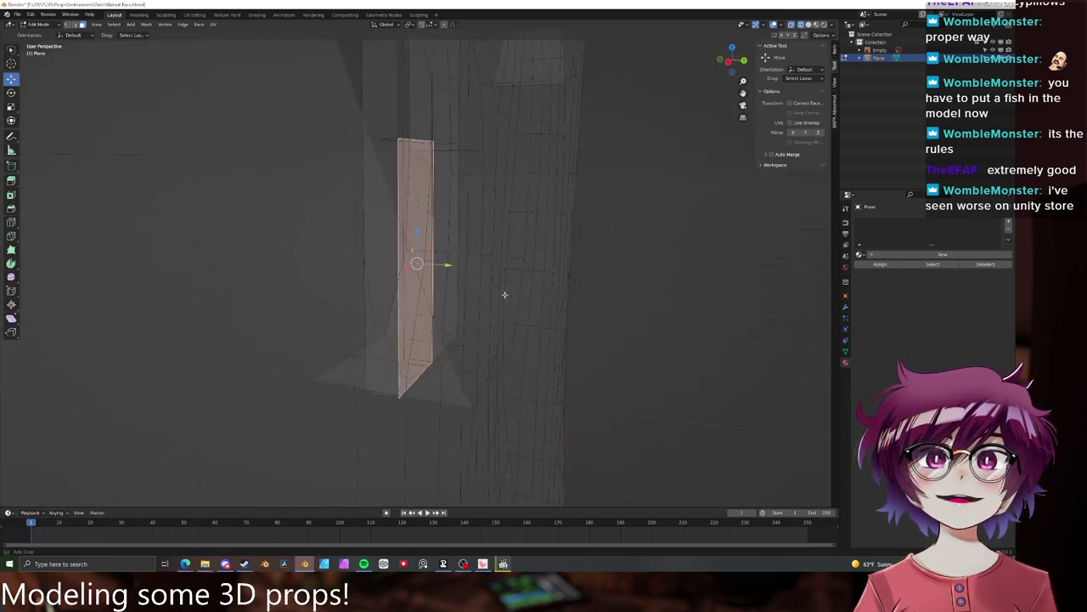
{"action": "key", "text": "alt+z"}
{"action": "middle_click_drag", "start_coordinate": [450, 235], "coordinate": [325, 273]}
{"action": "left_click", "coordinate": [331, 270], "text": "shift"}
{"action": "key", "text": "ctrl+z"}
{"action": "left_click", "coordinate": [320, 278], "text": "shift"}
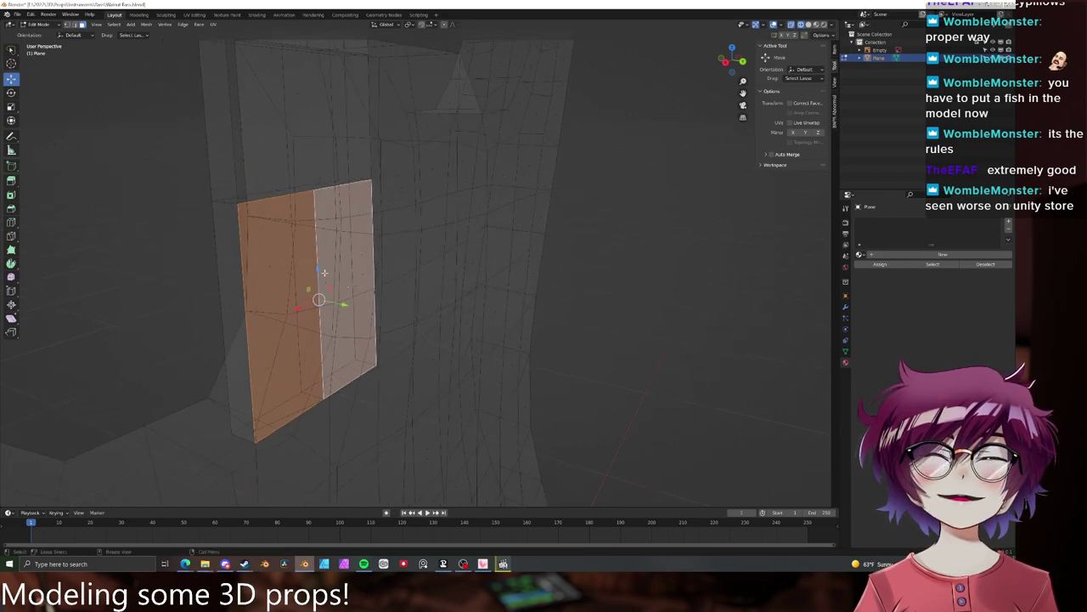
{"action": "key", "text": "x"}
{"action": "left_click", "coordinate": [325, 273]}
{"action": "key", "text": "z"}
{"action": "left_click", "coordinate": [406, 277]}
{"action": "scroll", "coordinate": [424, 277], "scroll_direction": "down", "scroll_amount": 4}
{"action": "middle_click_drag", "start_coordinate": [430, 277], "coordinate": [445, 257]}
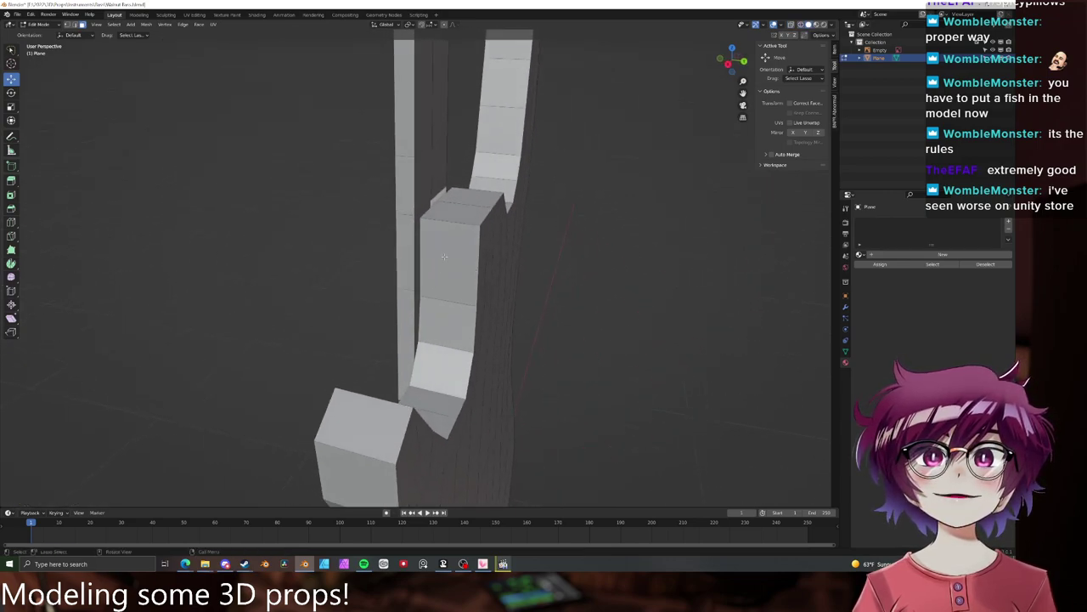
{"action": "middle_click_drag", "start_coordinate": [470, 212], "coordinate": [464, 284], "text": "shift"}
{"action": "scroll", "coordinate": [462, 279], "scroll_direction": "up", "scroll_amount": 8}
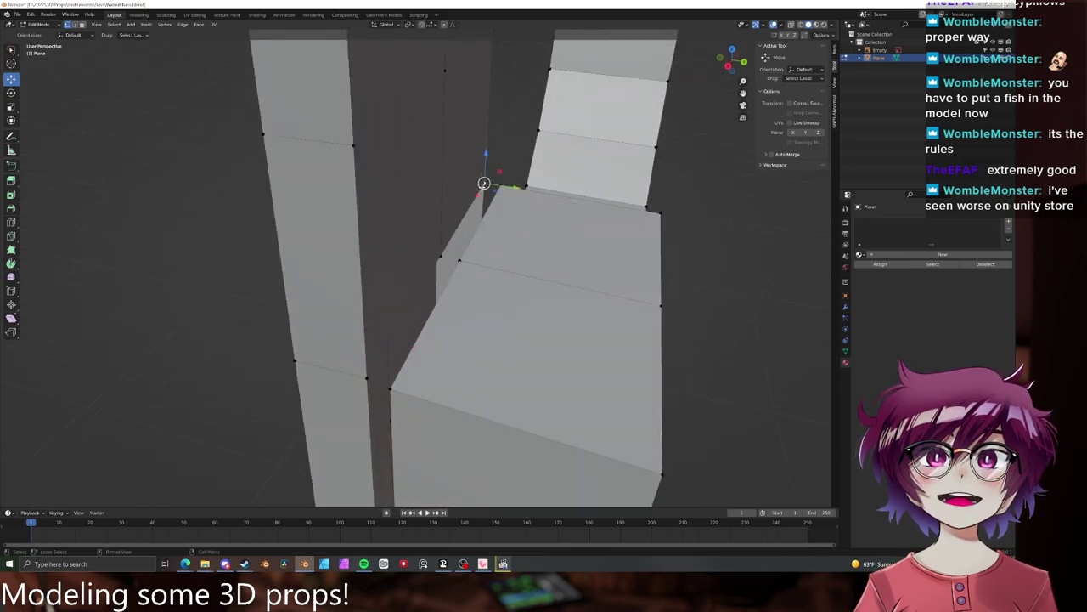
- With Auto Merge enabled, try to weld the two lower neck-and-body vertex pairs at the heel by scaling each pair to 0
{"action": "left_click", "coordinate": [458, 261], "text": "shift"}
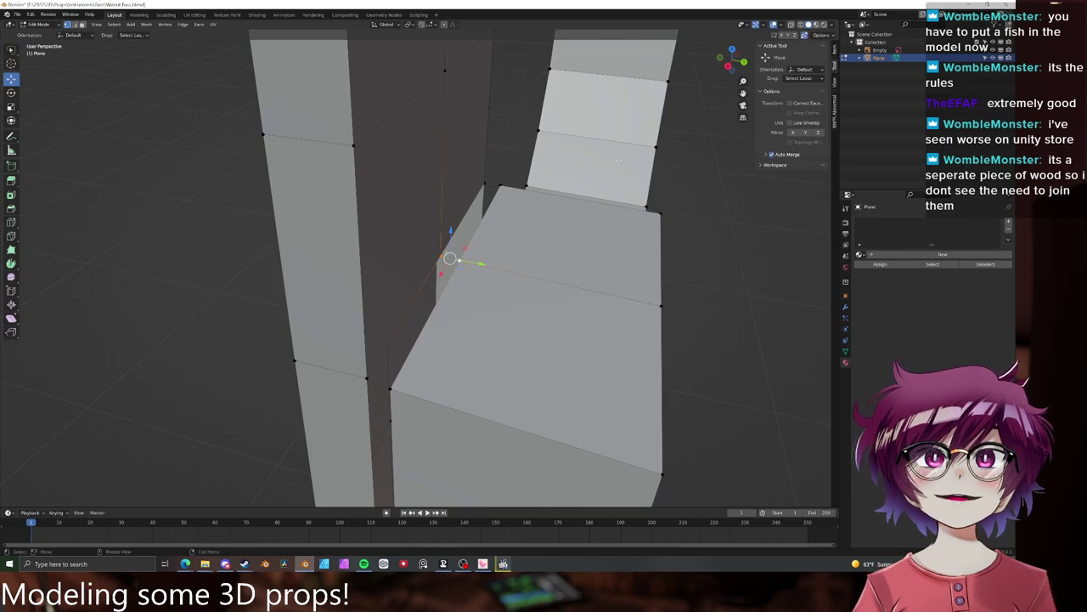
{"action": "key", "text": "s"}
{"action": "key", "text": "0"}
{"action": "key", "text": "Return"}
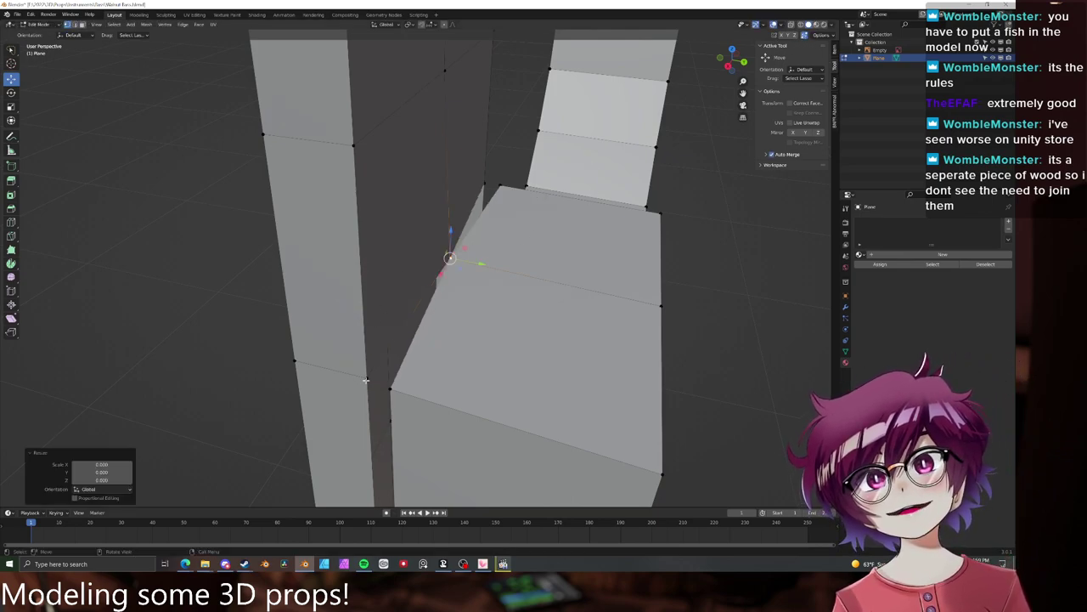
{"action": "left_click", "coordinate": [367, 380]}
{"action": "left_click", "coordinate": [392, 391], "text": "shift"}
{"action": "key", "text": "s"}
{"action": "key", "text": "0"}
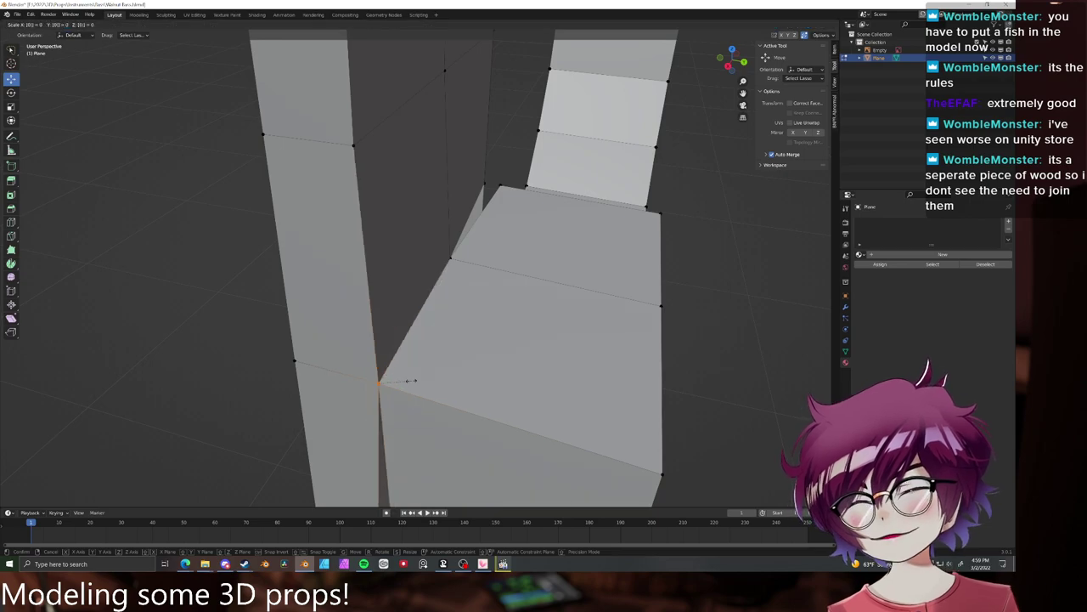
{"action": "key", "text": "Return"}
- Scale the vertex pair at the top of the heel to 0, then undo the neck-to-body vertex merges
{"action": "left_click", "coordinate": [483, 180]}
{"action": "left_click", "coordinate": [501, 185], "text": "shift"}
{"action": "key", "text": "s"}
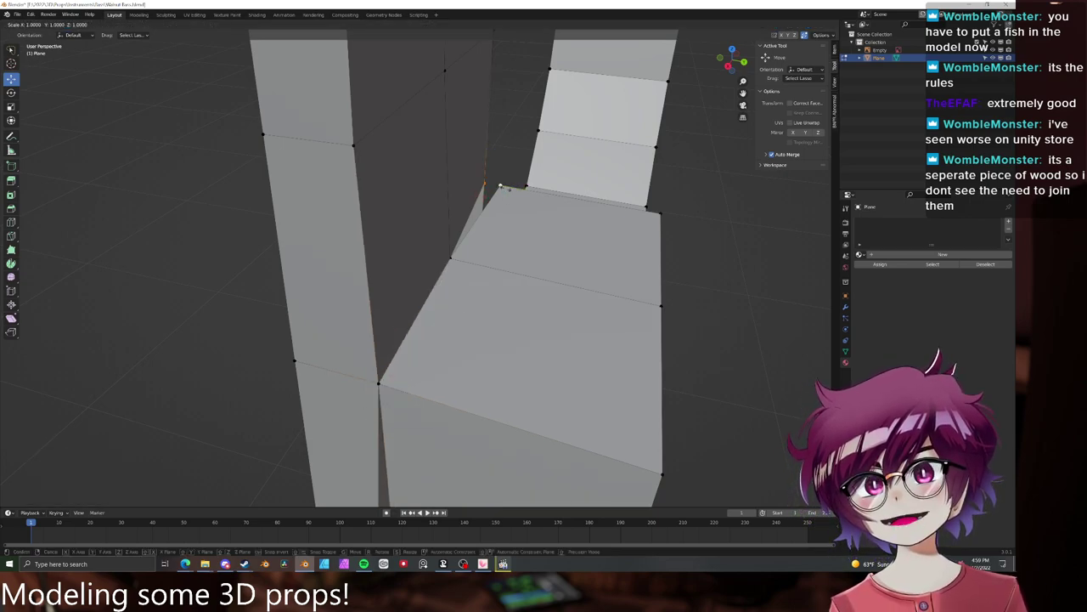
{"action": "key", "text": "0"}
{"action": "key", "text": "Return"}
{"action": "key", "text": "alt+a"}
{"action": "scroll", "coordinate": [520, 234], "scroll_direction": "down", "scroll_amount": 8}
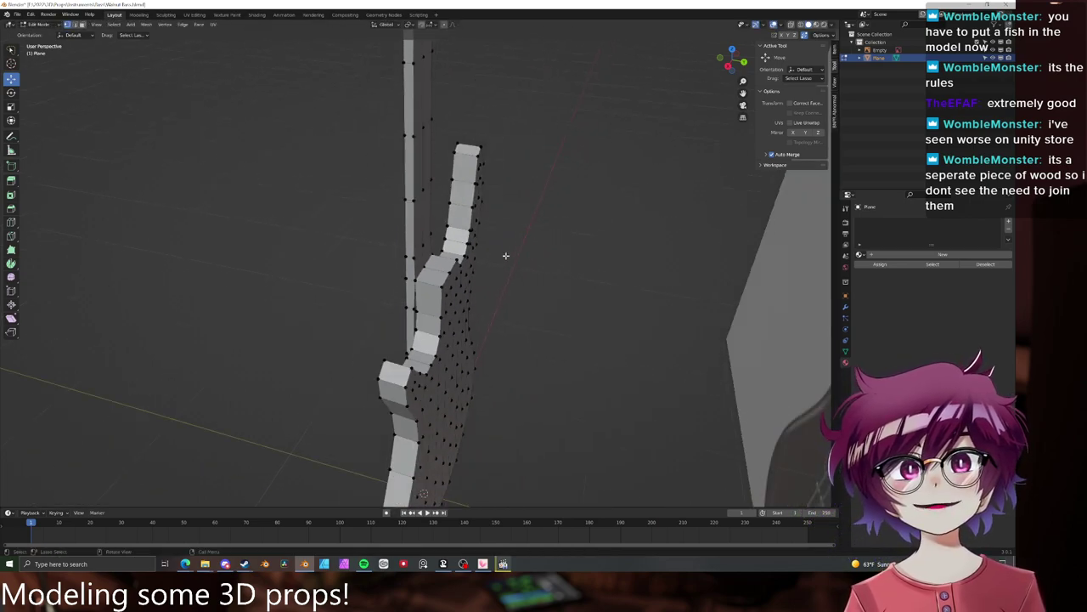
{"action": "middle_click_drag", "start_coordinate": [506, 256], "coordinate": [506, 241]}
{"action": "key", "text": "ctrl+z"}
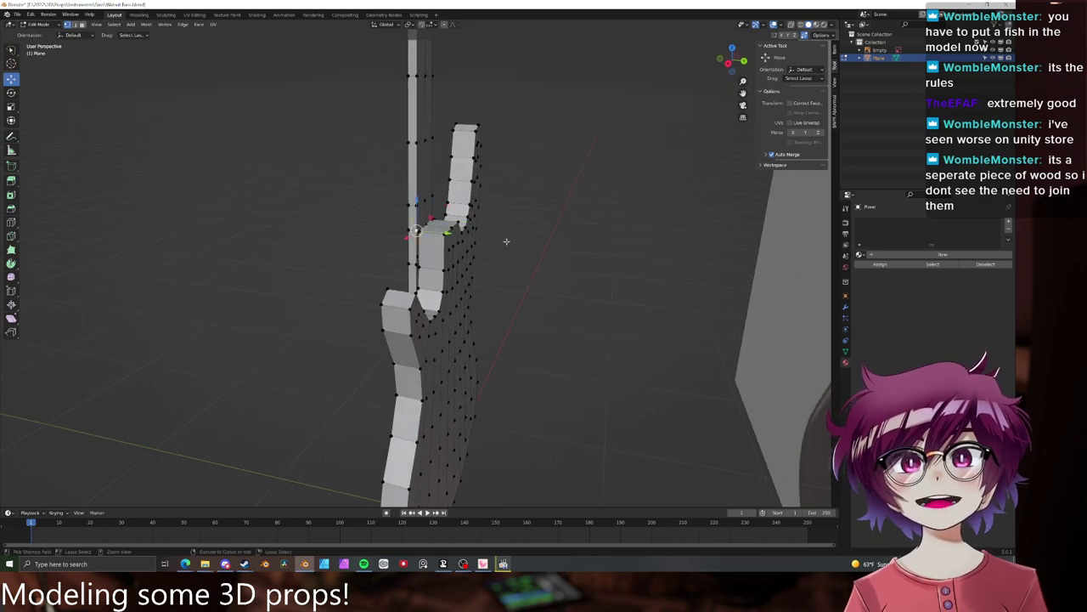
{"action": "scroll", "coordinate": [507, 239], "scroll_direction": "up", "scroll_amount": 2}
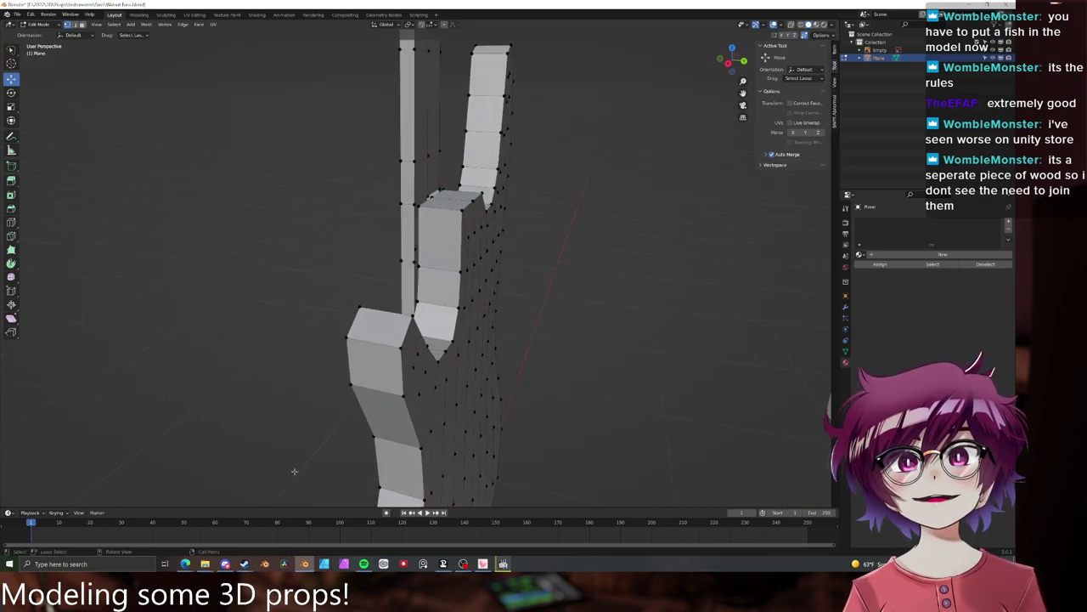
- Switch to the browser, view the side photo of the Boden Bass Prog 4 as a neck-joint reference, and return to Blender
{"action": "mouse_move", "coordinate": [194, 563]}
{"action": "left_click", "coordinate": [260, 516]}
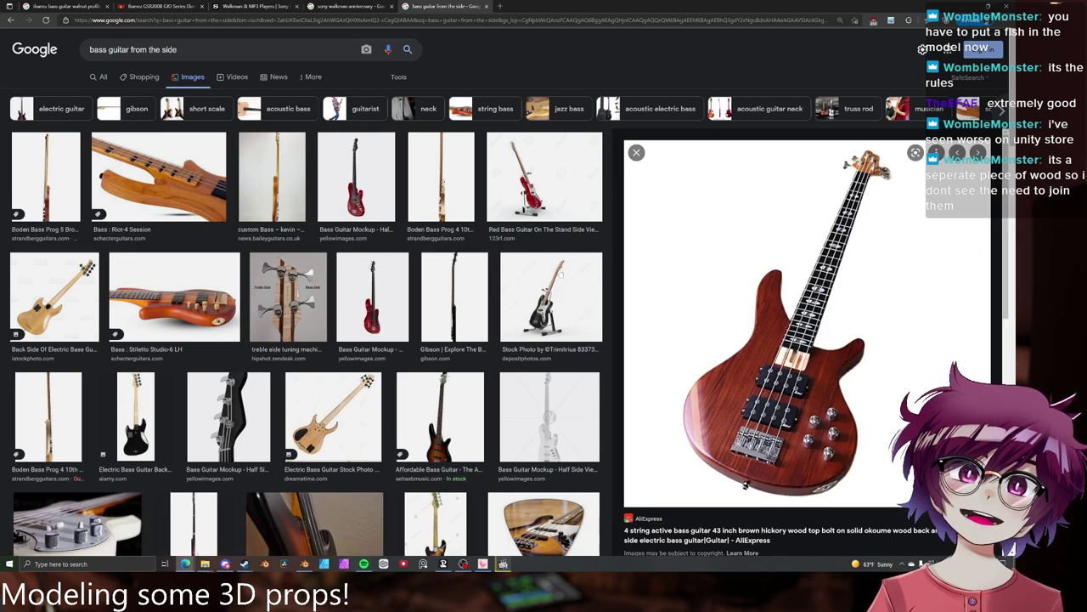
{"action": "left_click", "coordinate": [450, 181]}
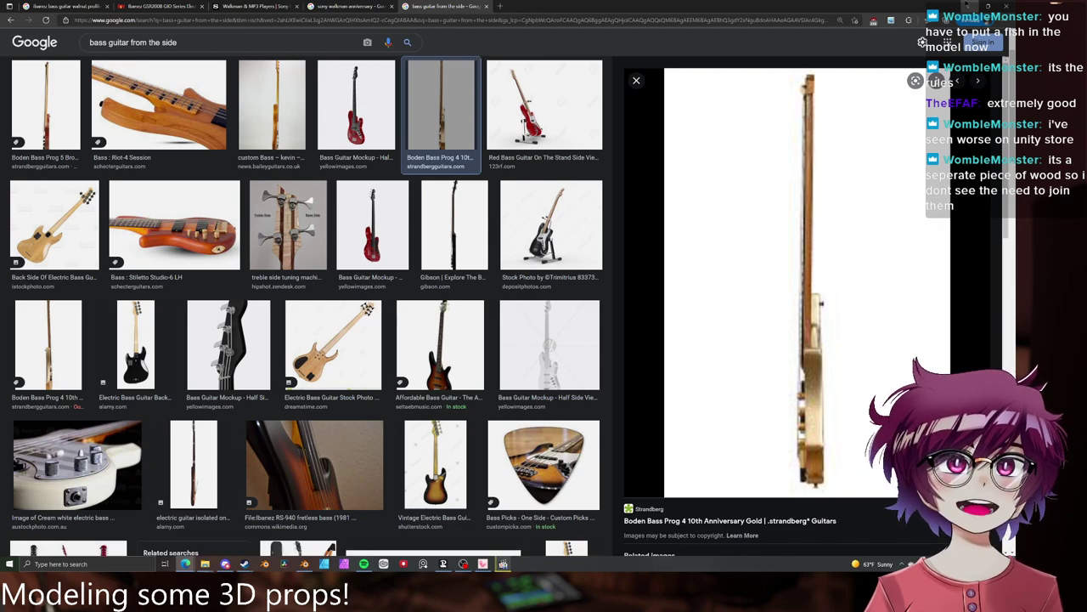
{"action": "key", "text": "alt+Tab"}
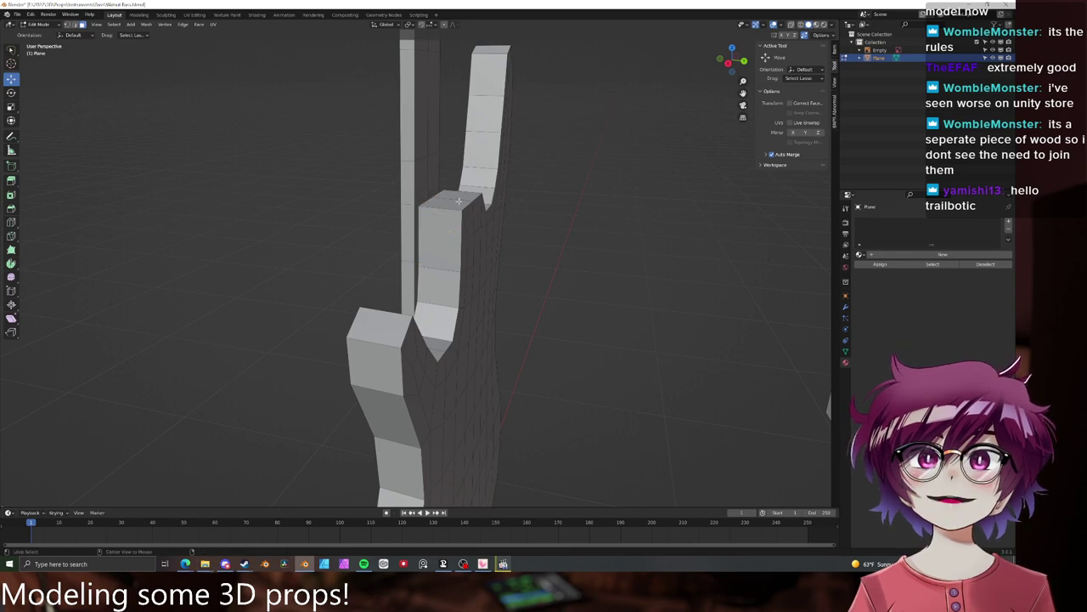
- In right side wireframe view, select the neck's back vertices, move them along Y toward the body, and return to solid Object Mode
{"action": "middle_click_drag", "start_coordinate": [458, 200], "coordinate": [468, 220]}
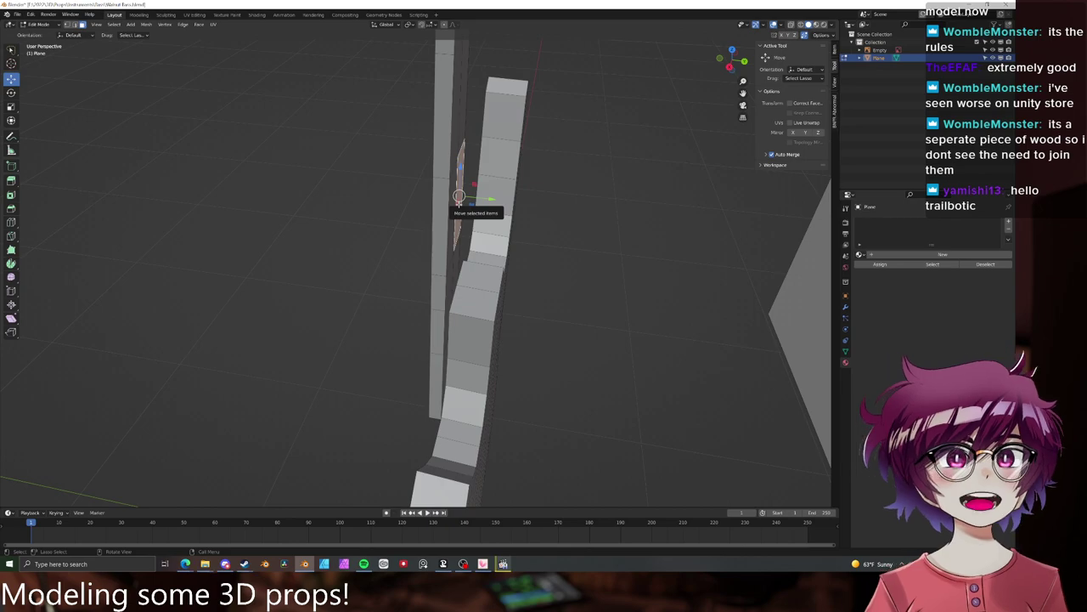
{"action": "middle_click_drag", "start_coordinate": [459, 197], "coordinate": [449, 212]}
{"action": "key", "text": "KP_1"}
{"action": "key", "text": "KP_3"}
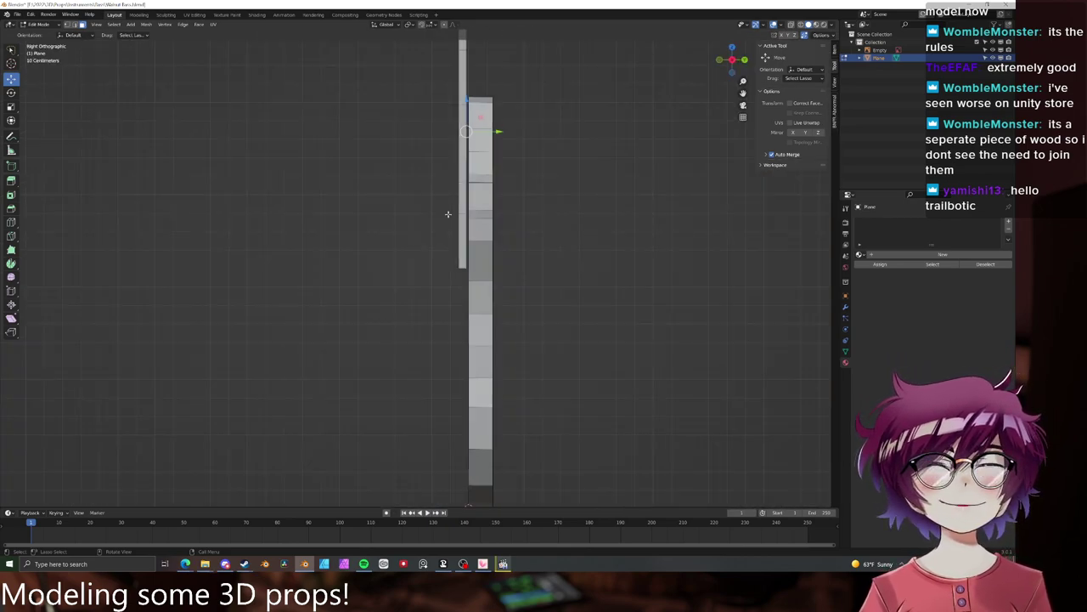
{"action": "middle_click_drag", "start_coordinate": [489, 175], "coordinate": [456, 347], "text": "shift"}
{"action": "scroll", "coordinate": [465, 282], "scroll_direction": "down", "scroll_amount": 3}
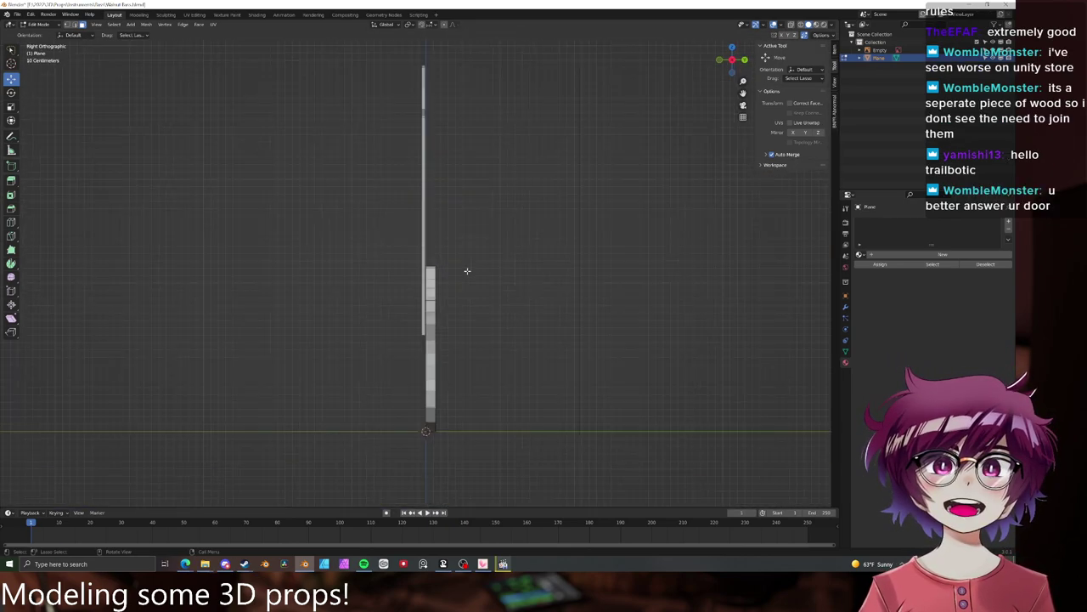
{"action": "key", "text": "1"}
{"action": "middle_click_drag", "start_coordinate": [461, 228], "coordinate": [454, 273], "text": "shift"}
{"action": "key", "text": "z"}
{"action": "left_click", "coordinate": [410, 256]}
{"action": "scroll", "coordinate": [410, 257], "scroll_direction": "up", "scroll_amount": 3}
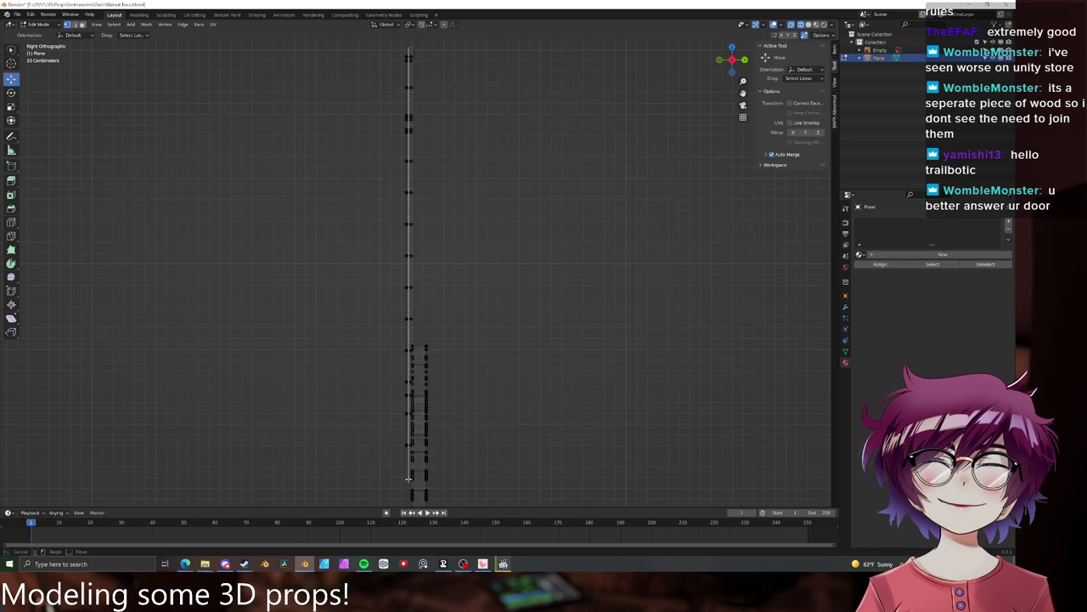
{"action": "middle_click_drag", "start_coordinate": [450, 404], "coordinate": [475, 305], "text": "shift"}
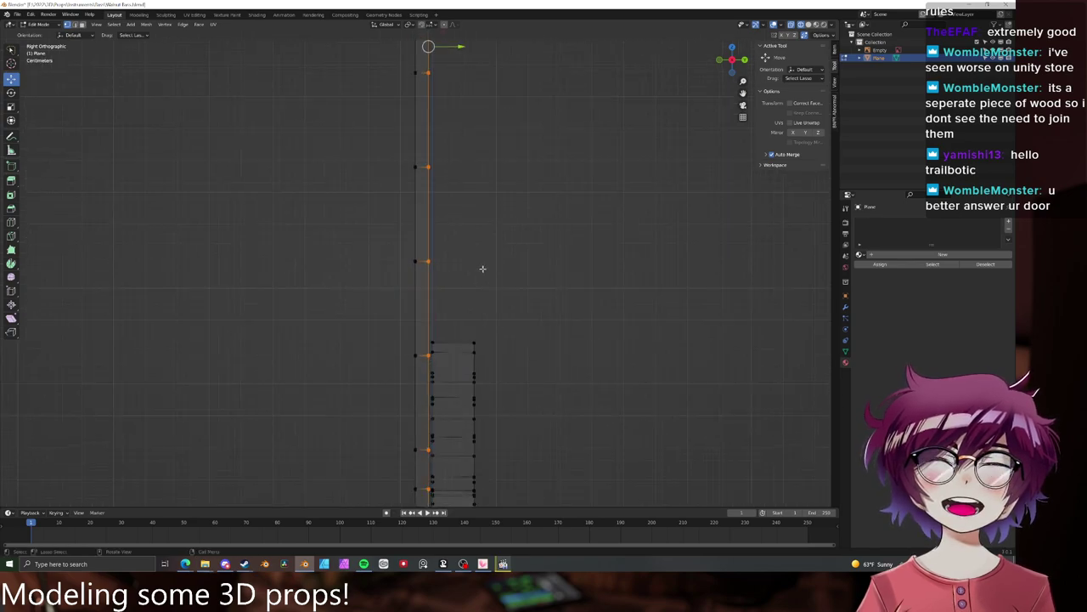
{"action": "scroll", "coordinate": [452, 169], "scroll_direction": "down", "scroll_amount": 2}
{"action": "left_click_drag", "start_coordinate": [455, 160], "coordinate": [459, 159]}
{"action": "key", "text": "z"}
{"action": "middle_click_drag", "start_coordinate": [529, 175], "coordinate": [532, 247]}
{"action": "key", "text": "Tab"}
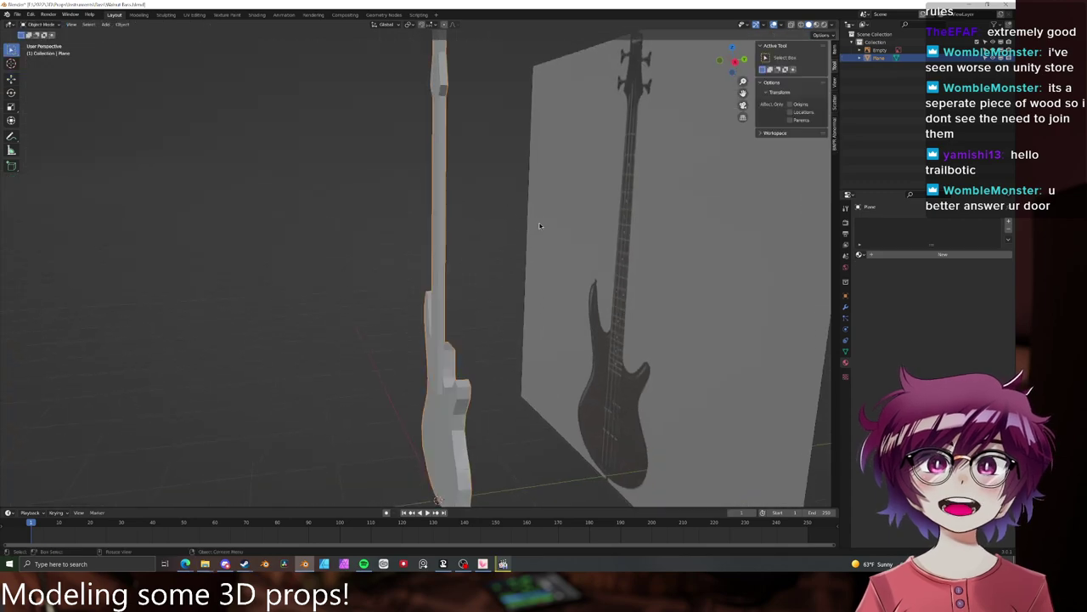
- Select the body heel's top edge vertices next to the neck with X-ray on and raise them along Z to slope the heel
{"action": "left_click", "coordinate": [533, 335]}
{"action": "scroll", "coordinate": [515, 283], "scroll_direction": "up", "scroll_amount": 5}
{"action": "middle_click_drag", "start_coordinate": [534, 335], "coordinate": [358, 300], "text": "shift"}
{"action": "left_click", "coordinate": [474, 269]}
{"action": "key", "text": "Tab"}
{"action": "left_click", "coordinate": [388, 266]}
{"action": "key", "text": "alt+z"}
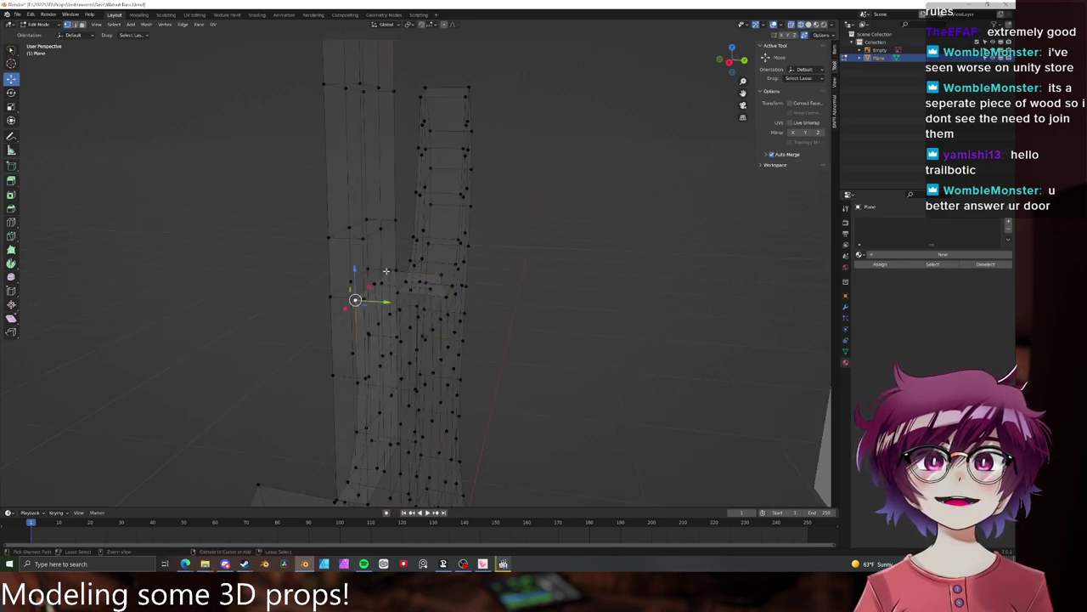
{"action": "left_click", "coordinate": [388, 271], "text": "ctrl"}
{"action": "key", "text": "g"}
{"action": "key", "text": "z"}
{"action": "left_click", "coordinate": [393, 253]}
{"action": "key", "text": "alt+z"}
{"action": "middle_click_drag", "start_coordinate": [396, 253], "coordinate": [474, 253]}
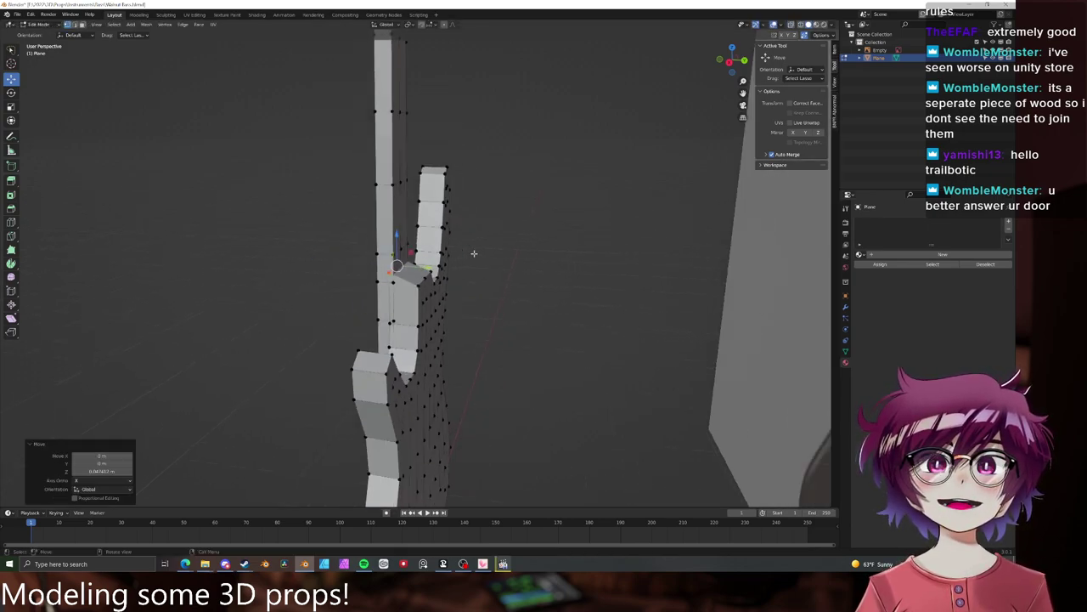
{"action": "key", "text": "Tab"}
{"action": "middle_click_drag", "start_coordinate": [400, 290], "coordinate": [480, 278]}
- Add a centred loop cut around the body's side rim and scale it up to about 1.04 to bevel the outline outward
{"action": "key", "text": "Tab"}
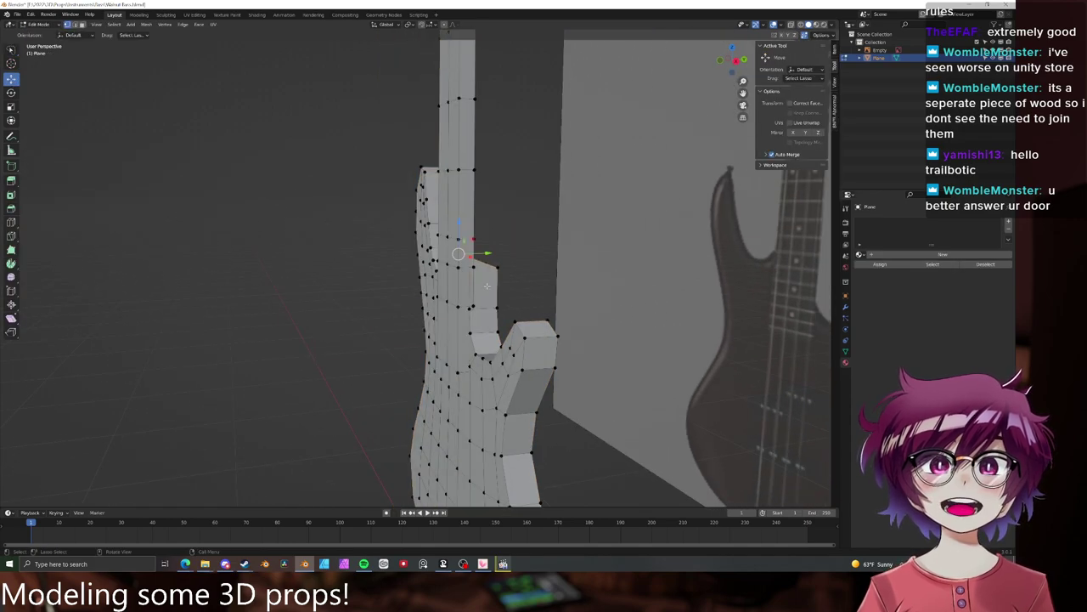
{"action": "left_click", "coordinate": [487, 312]}
{"action": "right_click", "coordinate": [487, 313]}
{"action": "key", "text": "s"}
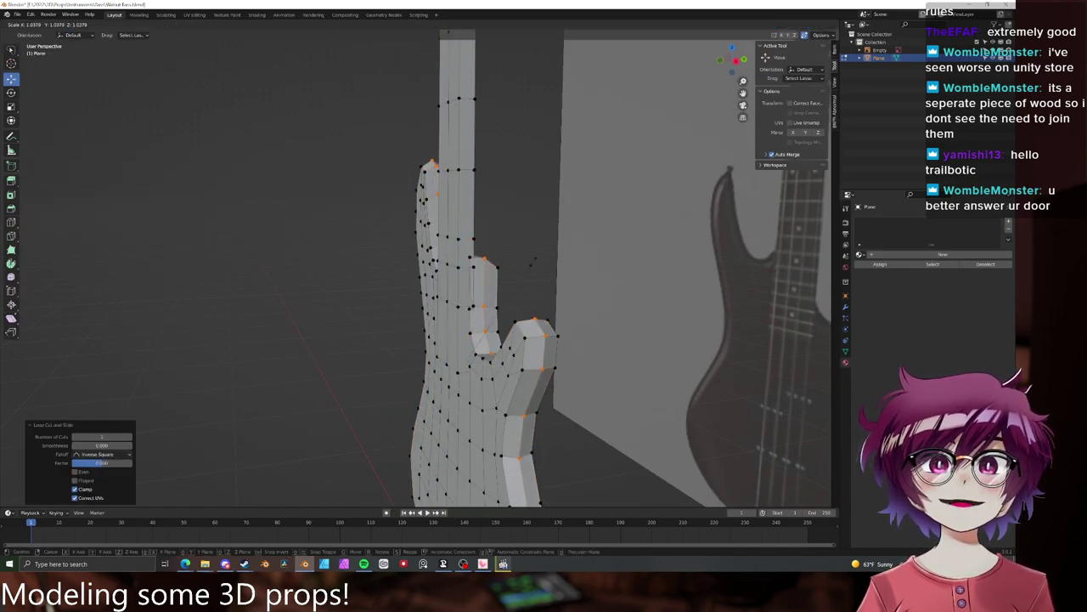
{"action": "left_click", "coordinate": [532, 258]}
{"action": "key", "text": "Tab"}
{"action": "middle_click_drag", "start_coordinate": [533, 258], "coordinate": [531, 229]}
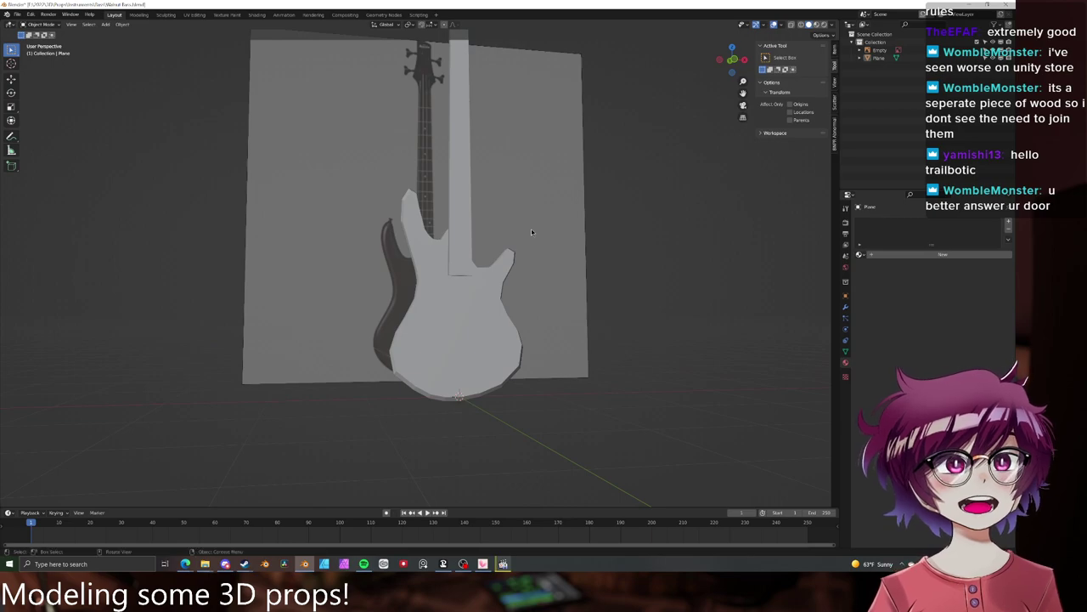
- Try to add a loop cut across the front of the neck where it overlaps the body
{"action": "scroll", "coordinate": [512, 280], "scroll_direction": "up", "scroll_amount": 5}
{"action": "middle_click_drag", "start_coordinate": [509, 286], "coordinate": [448, 321]}
{"action": "left_click", "coordinate": [453, 297]}
{"action": "key", "text": "Tab"}
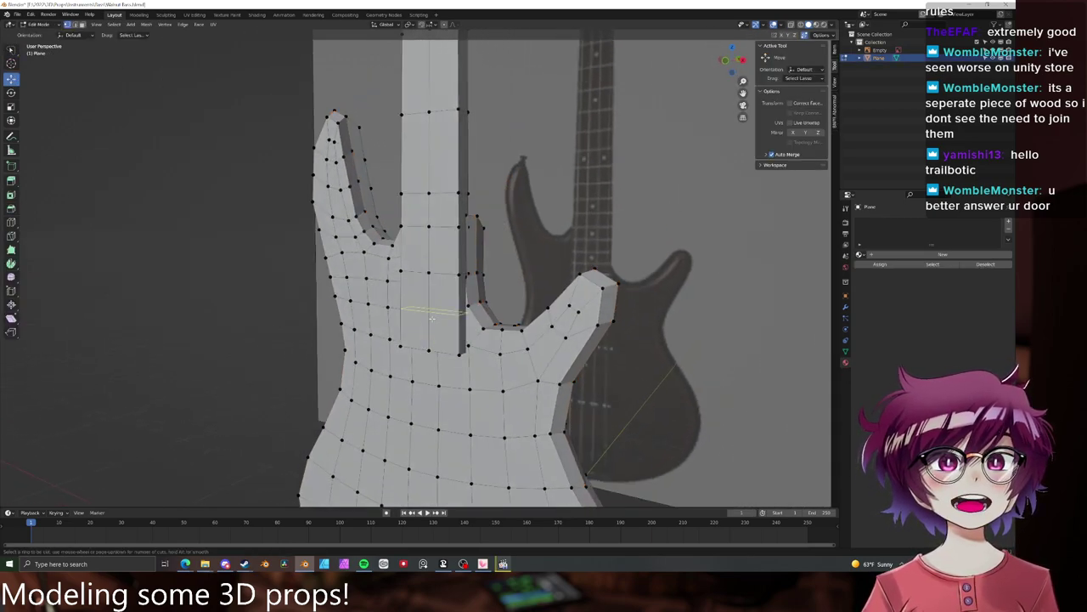
{"action": "left_click", "coordinate": [431, 317]}
{"action": "scroll", "coordinate": [457, 300], "scroll_direction": "down", "scroll_amount": 5}
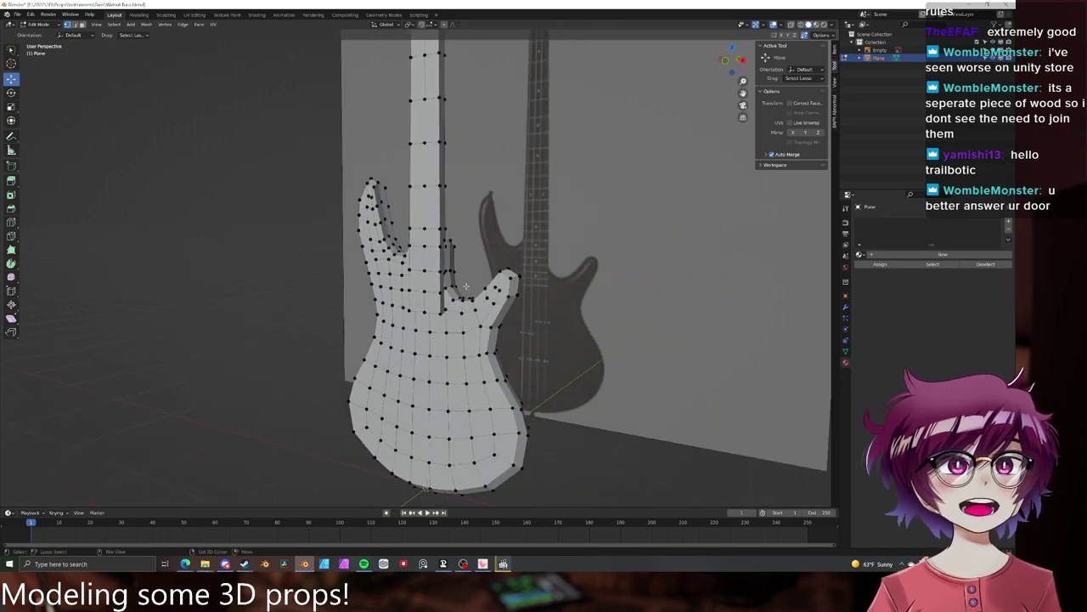
- Narrow the heel's top faces next to the neck along X, reposition them, and return to Object Mode
{"action": "middle_click_drag", "start_coordinate": [457, 300], "coordinate": [403, 341]}
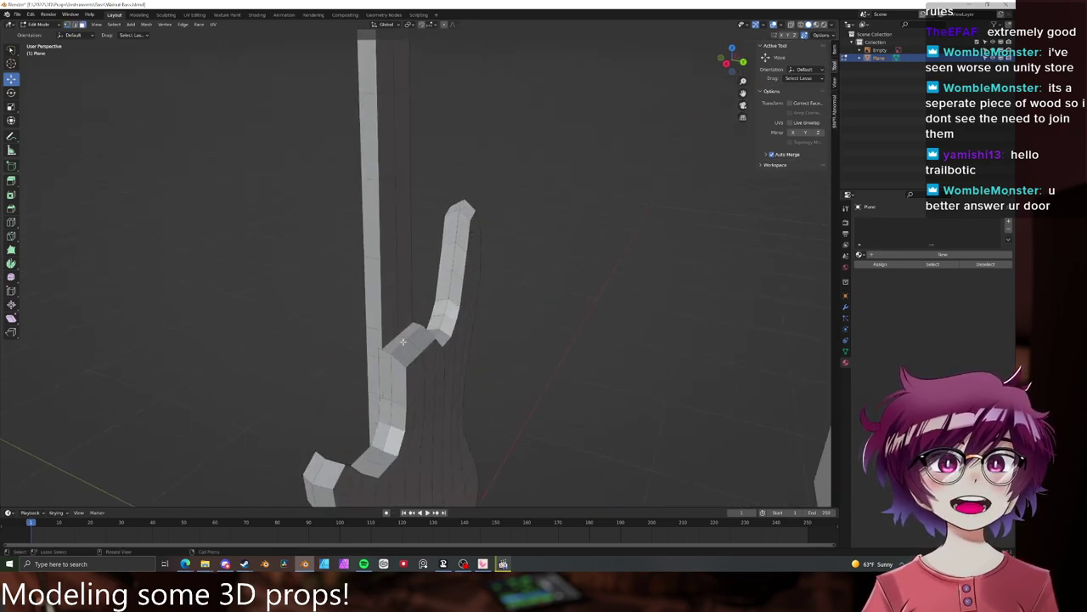
{"action": "scroll", "coordinate": [443, 368], "scroll_direction": "up", "scroll_amount": 6}
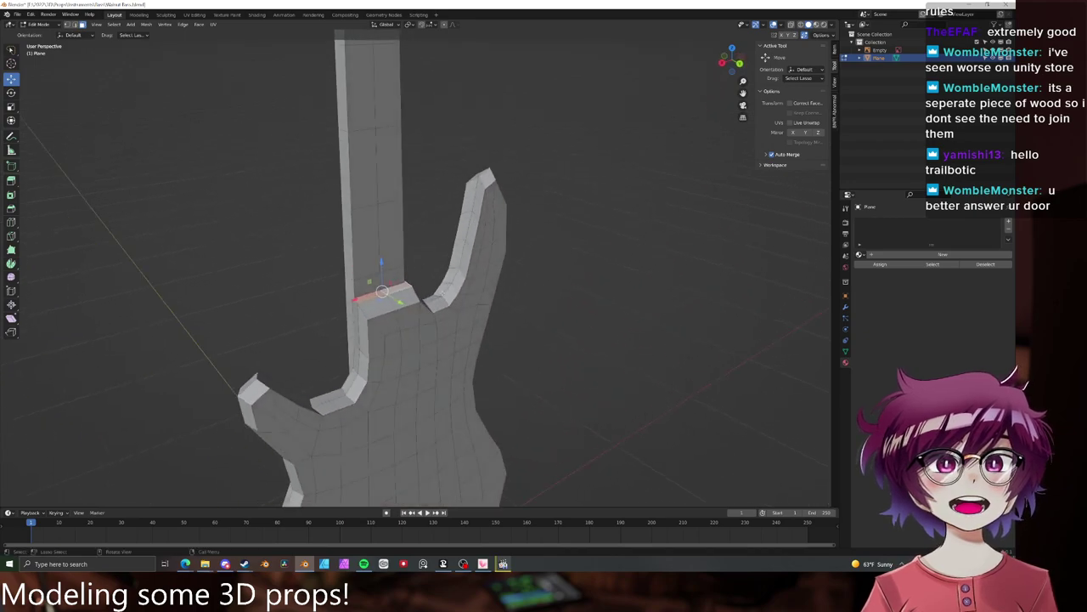
{"action": "key", "text": "s"}
{"action": "key", "text": "x"}
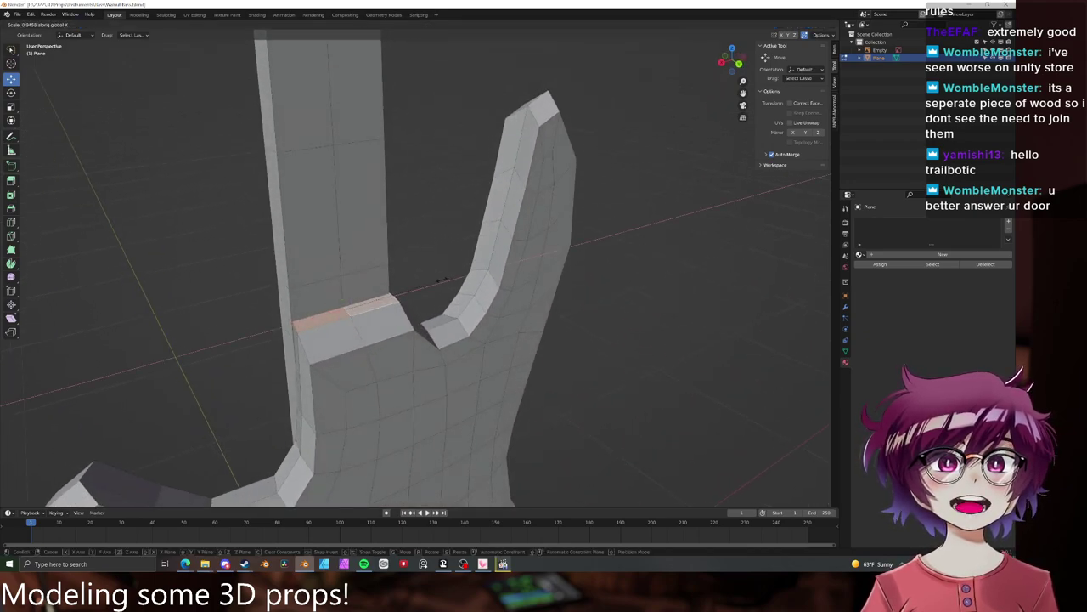
{"action": "left_click", "coordinate": [441, 280]}
{"action": "middle_click_drag", "start_coordinate": [440, 280], "coordinate": [586, 261]}
{"action": "key", "text": "g"}
{"action": "left_click", "coordinate": [421, 267]}
{"action": "key", "text": "Tab"}
{"action": "scroll", "coordinate": [544, 306], "scroll_direction": "down", "scroll_amount": 10}
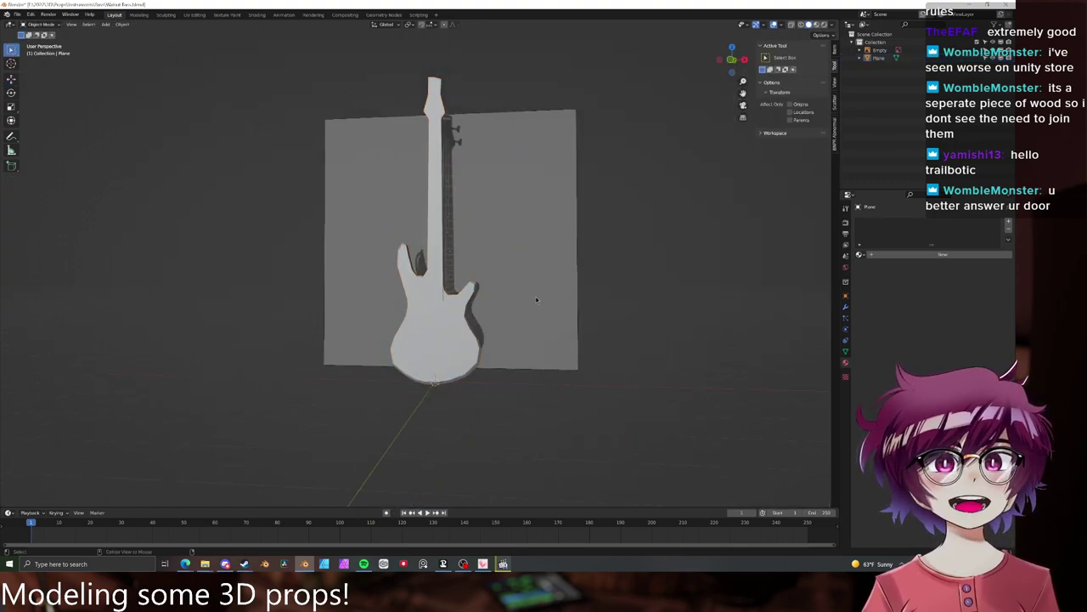
{"action": "middle_click_drag", "start_coordinate": [543, 306], "coordinate": [468, 365]}
- Switch to the browser and search in a new tab for "guy staring at camera vlog house breaking in"
{"action": "mouse_move", "coordinate": [226, 564]}
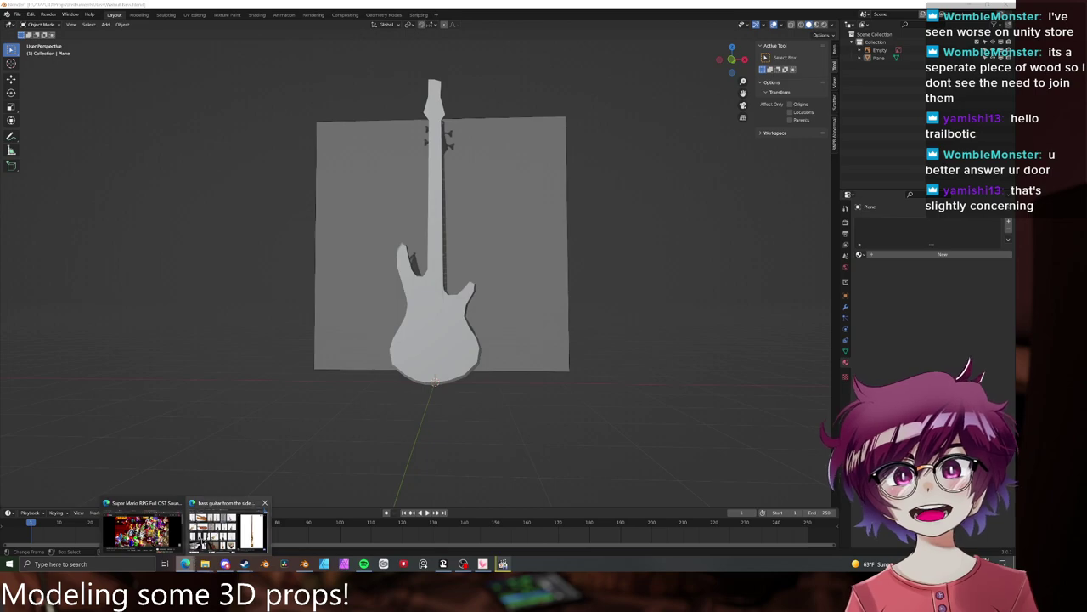
{"action": "left_click", "coordinate": [223, 533]}
{"action": "left_click", "coordinate": [160, 6]}
{"action": "left_click", "coordinate": [501, 6]}
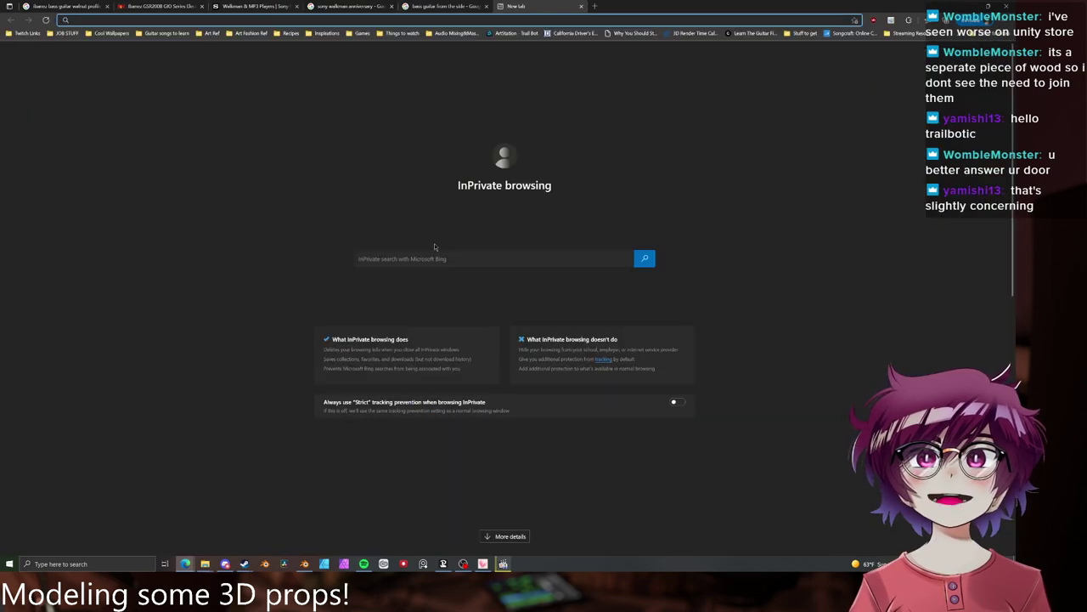
{"action": "type", "text": "guy"}
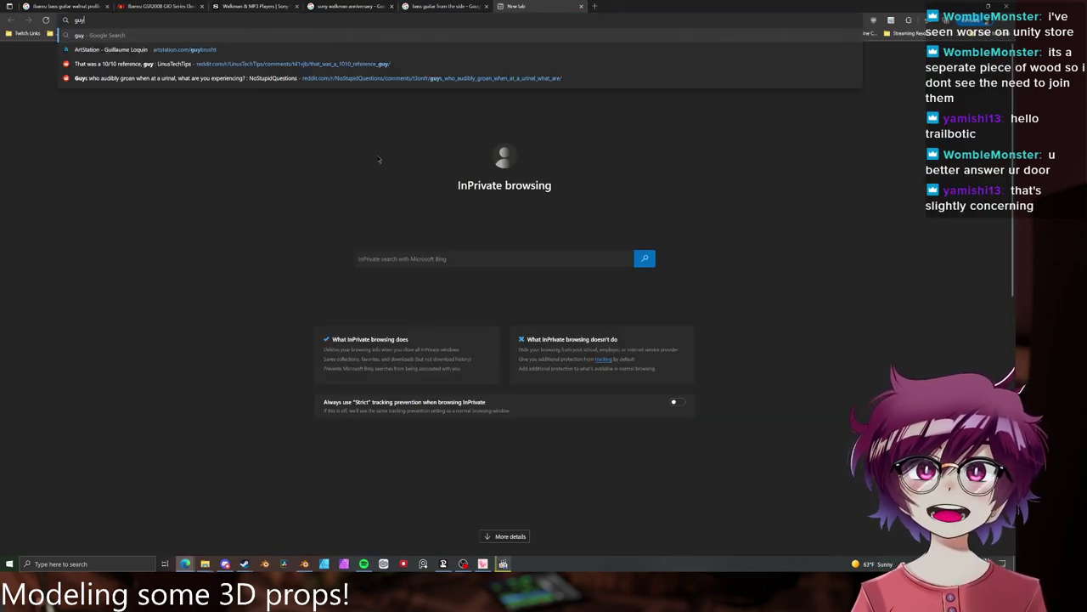
{"action": "type", "text": " staring at camer"}
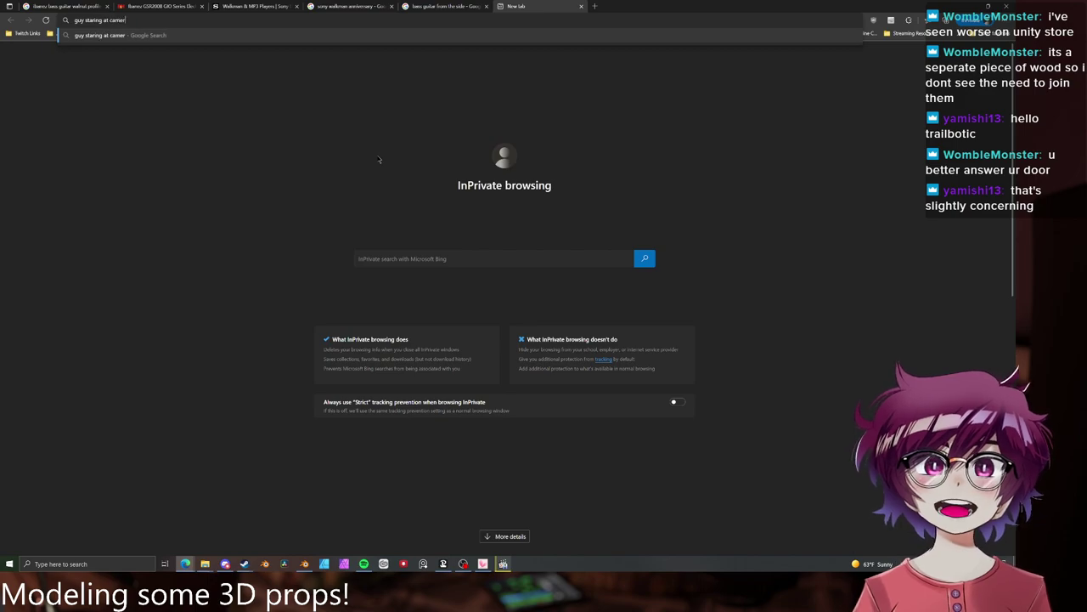
{"action": "type", "text": "a f"}
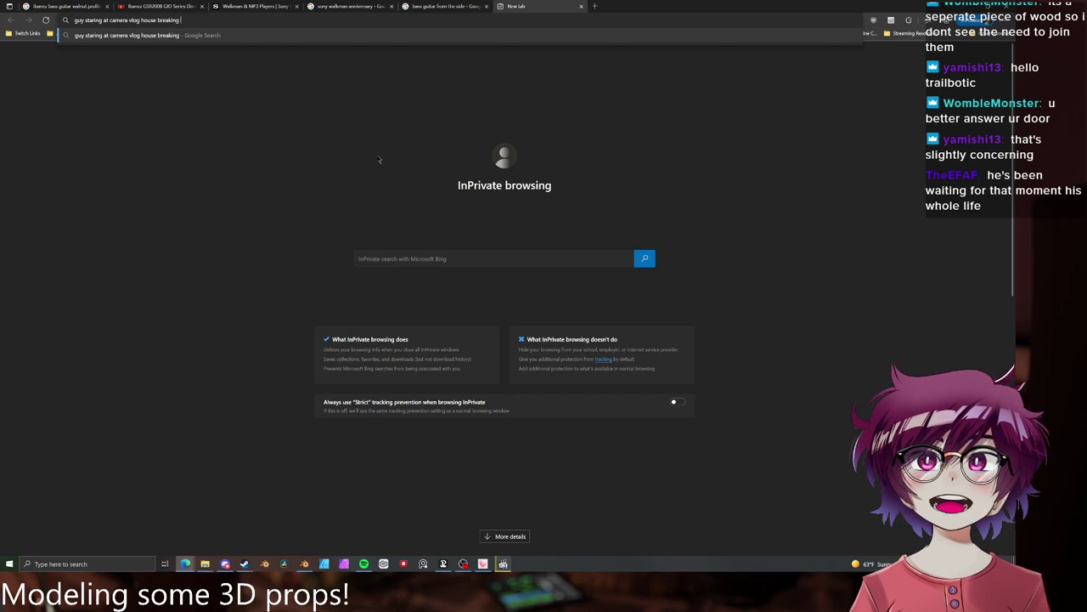
{"action": "type", "text": "in"}
{"action": "key", "text": "Return"}
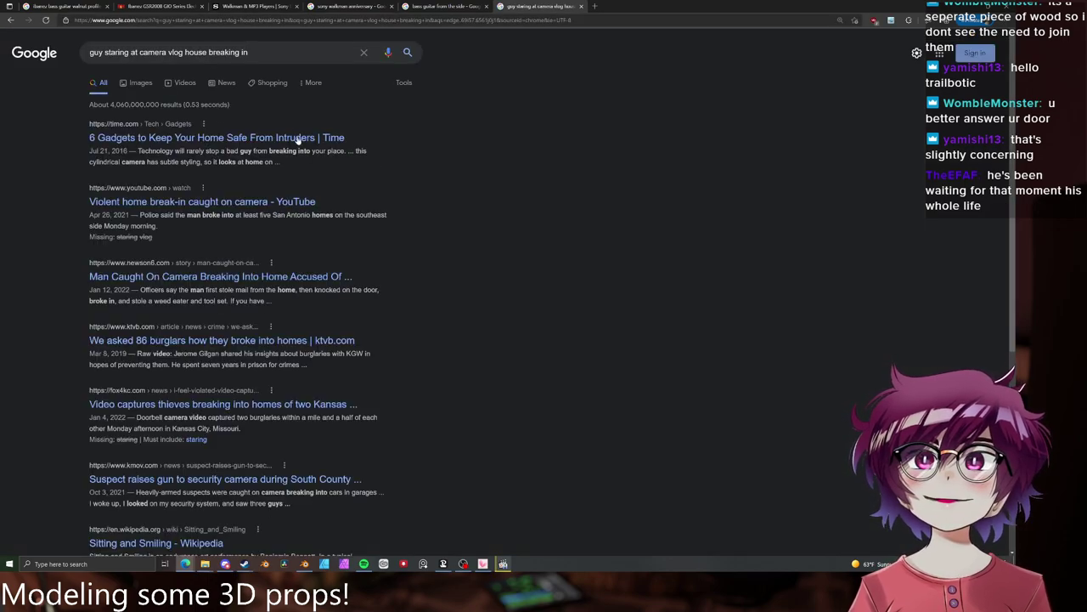
- Search video results for "guy breaks in while dude stares at camera" and look through the listed videos
{"action": "left_click", "coordinate": [180, 82]}
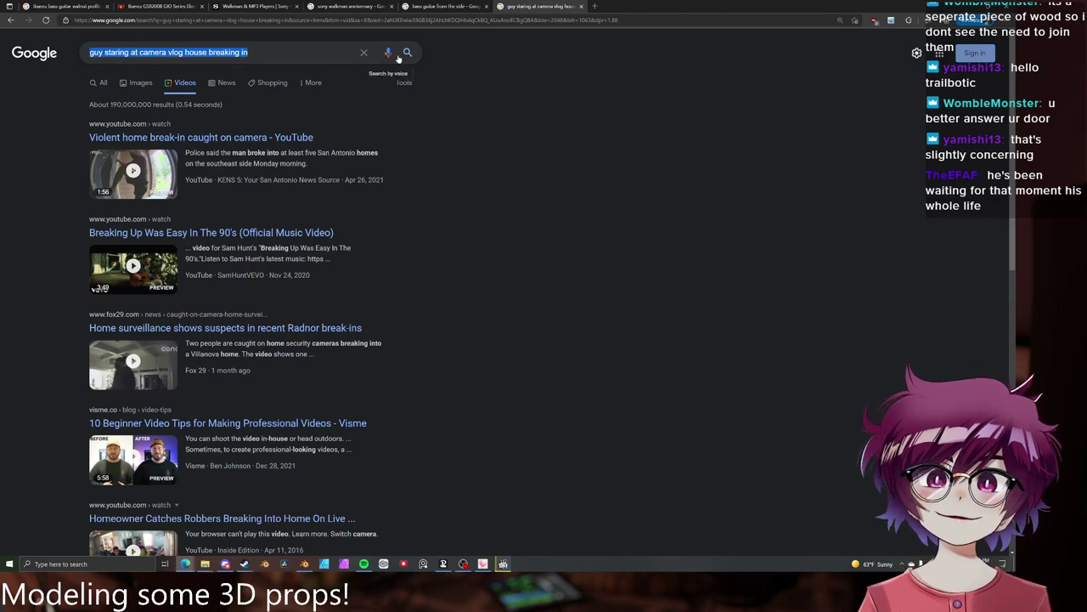
{"action": "type", "text": "guy bre"}
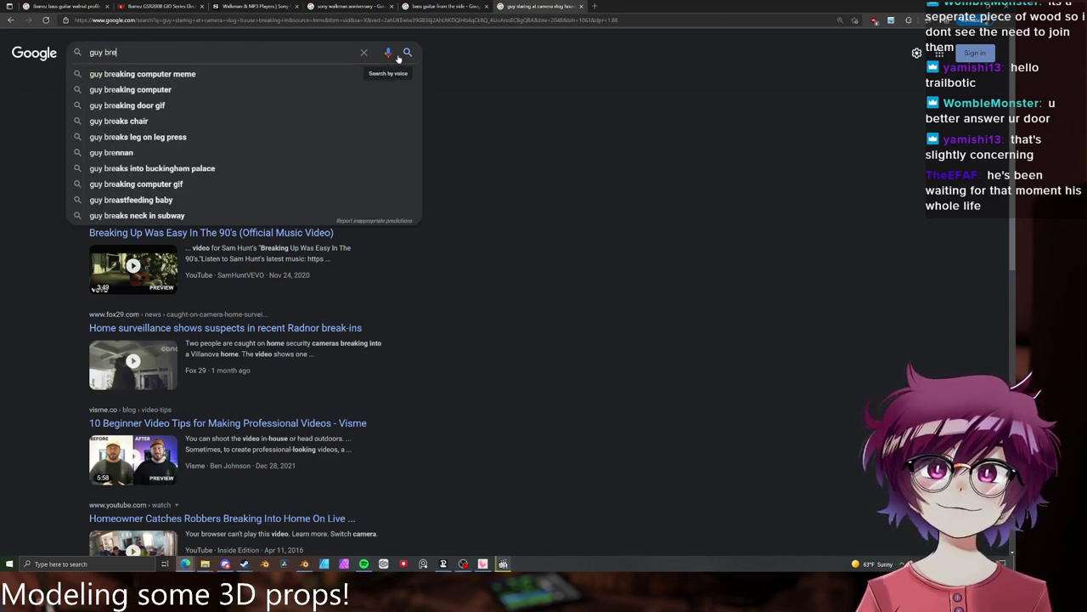
{"action": "type", "text": "aks in while dude s"}
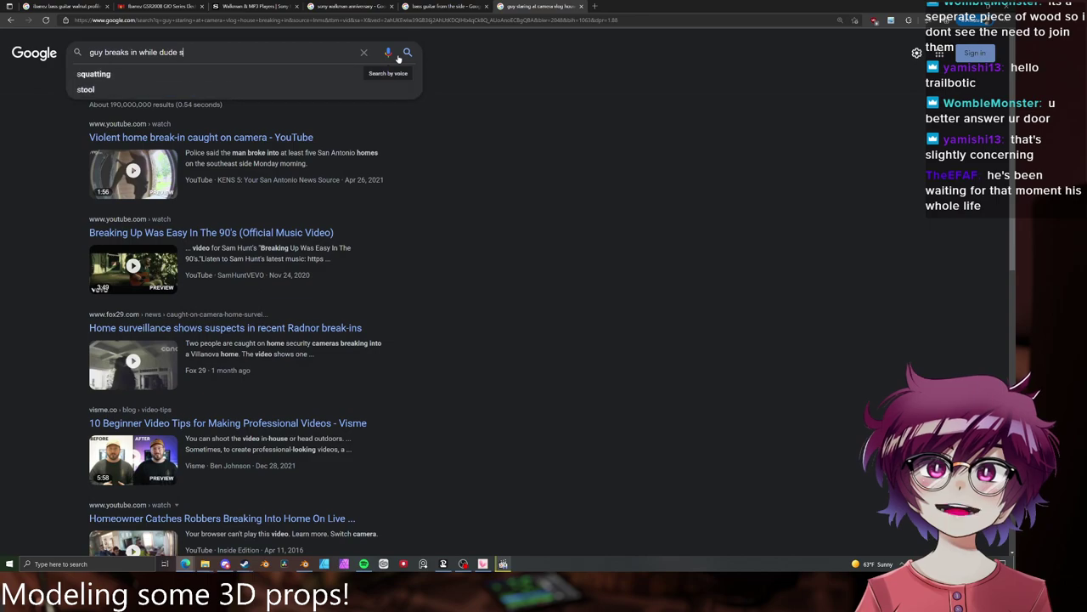
{"action": "type", "text": "tares at camera"}
{"action": "key", "text": "Return"}
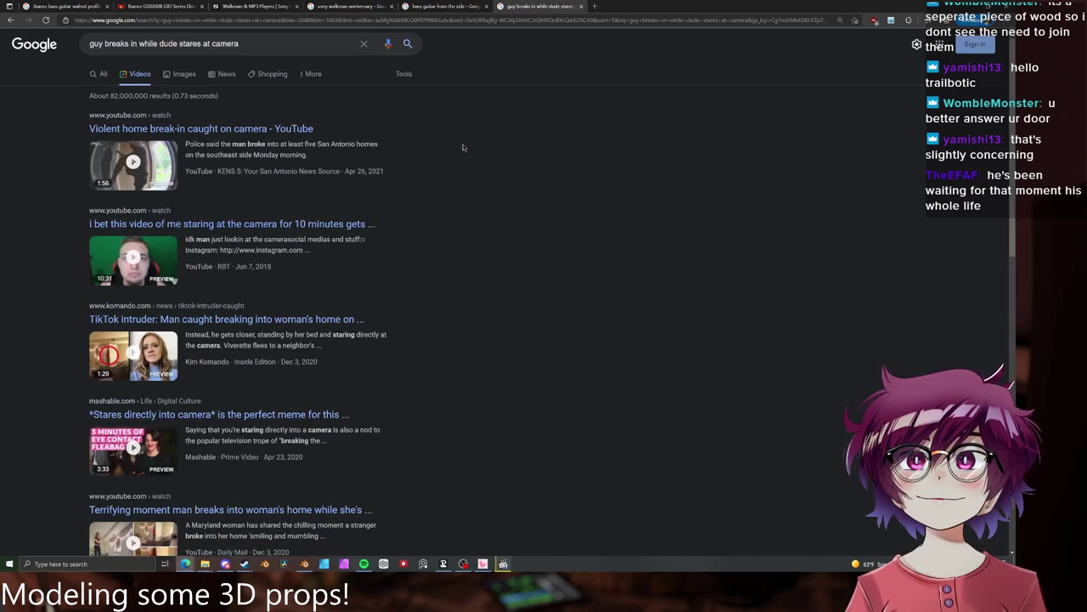
{"action": "scroll", "coordinate": [463, 146], "scroll_direction": "down", "scroll_amount": 5}
{"action": "scroll", "coordinate": [467, 148], "scroll_direction": "down", "scroll_amount": 2}
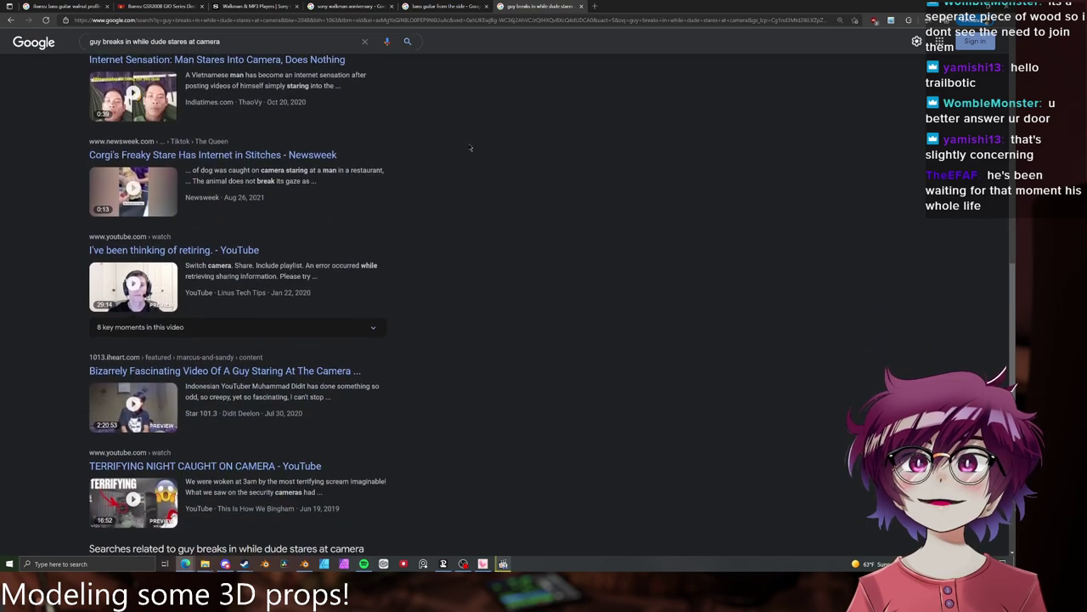
{"action": "scroll", "coordinate": [469, 147], "scroll_direction": "down", "scroll_amount": 2}
{"action": "scroll", "coordinate": [470, 146], "scroll_direction": "up", "scroll_amount": 1}
{"action": "scroll", "coordinate": [469, 146], "scroll_direction": "up", "scroll_amount": 10}
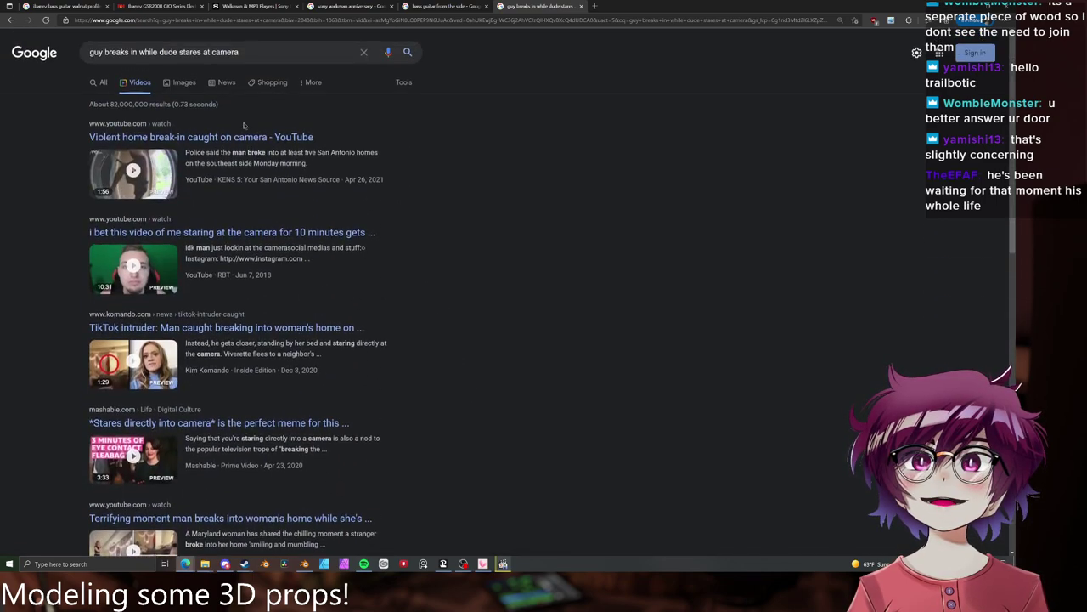
- Show image results for the same query and preview the "Fourth-Wall-Breaking White Guy" picture
{"action": "left_click", "coordinate": [185, 85]}
{"action": "right_click", "coordinate": [548, 61]}
{"action": "left_click", "coordinate": [528, 58]}
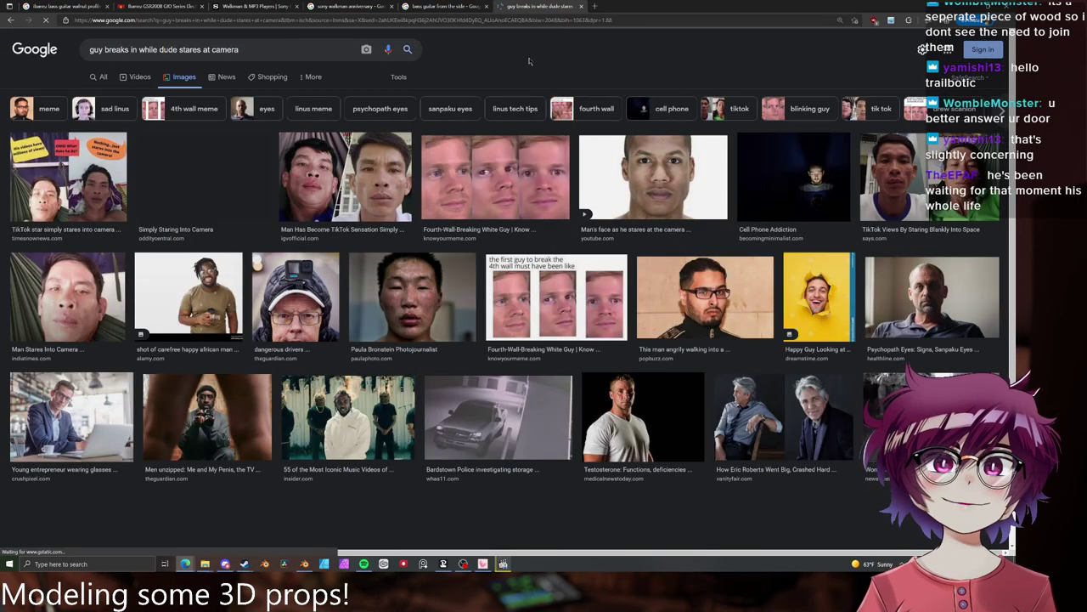
{"action": "left_click", "coordinate": [531, 182]}
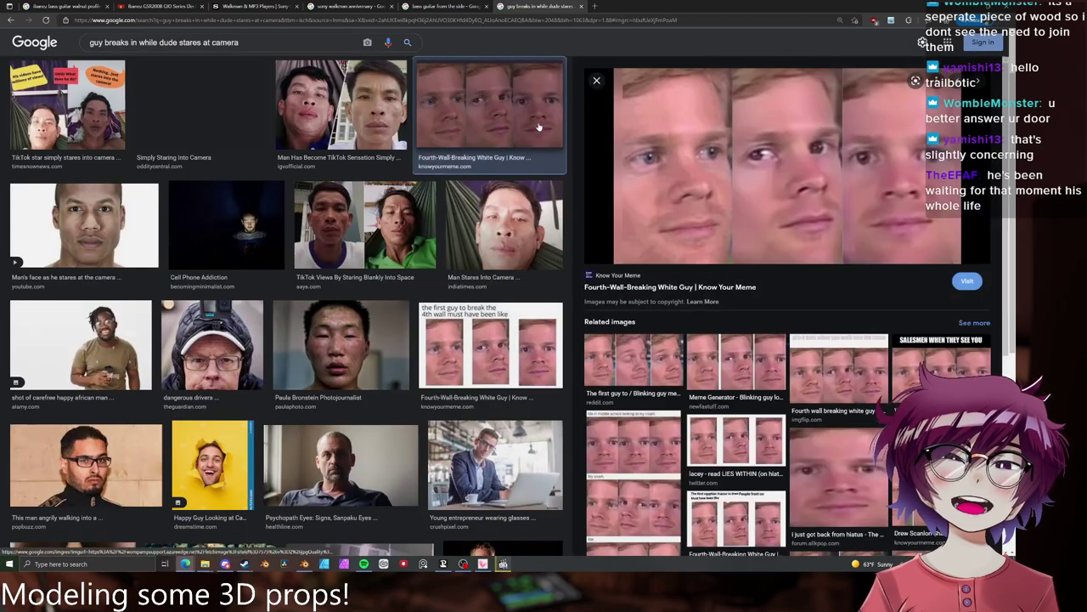
{"action": "scroll", "coordinate": [537, 97], "scroll_direction": "up", "scroll_amount": 3}
{"action": "left_click", "coordinate": [598, 153]}
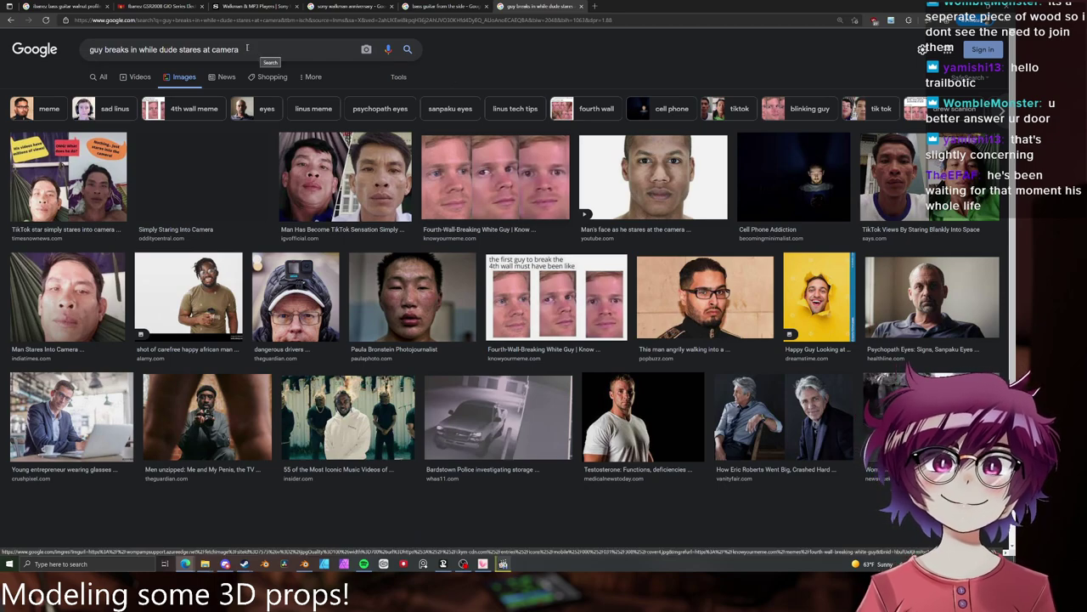
- Close the search tab and return to the bass guitar model in Blender
{"action": "left_click", "coordinate": [246, 49]}
{"action": "middle_click", "coordinate": [548, 4]}
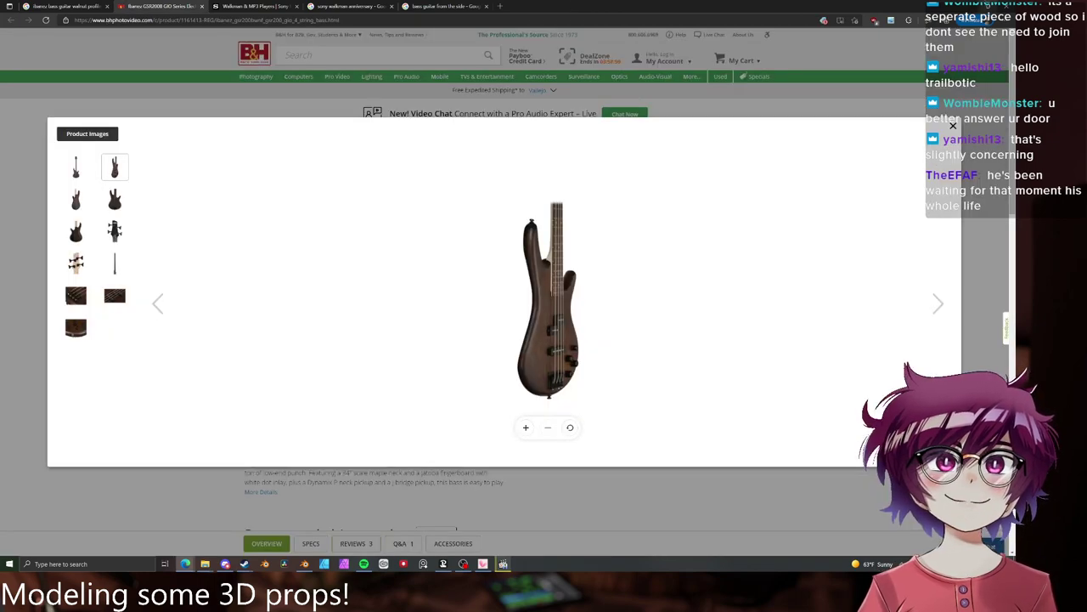
{"action": "left_click", "coordinate": [970, 5]}
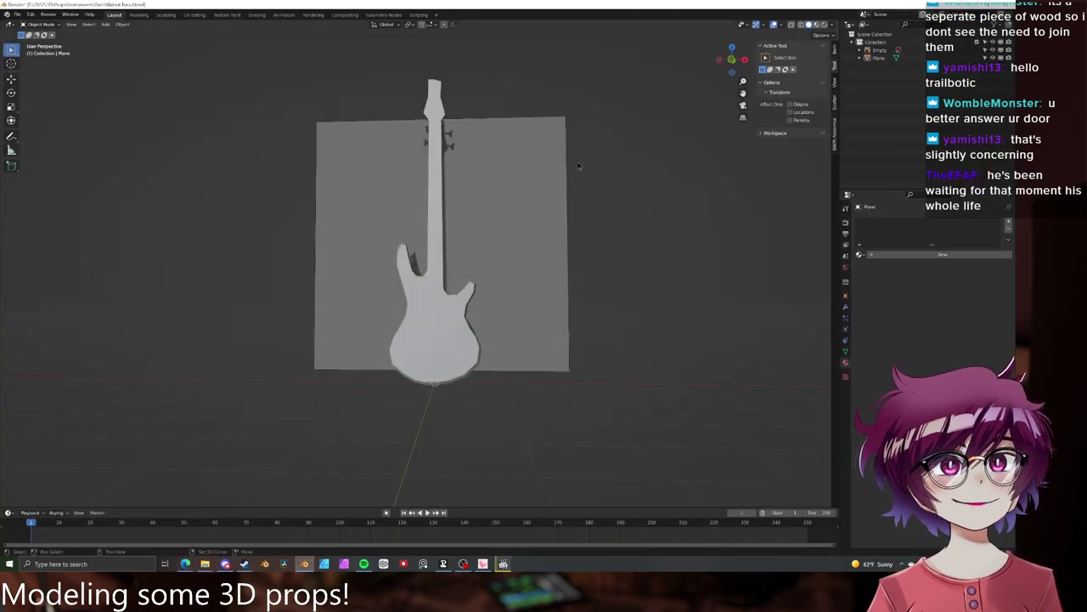
{"action": "middle_click_drag", "start_coordinate": [578, 165], "coordinate": [578, 190], "text": "shift"}
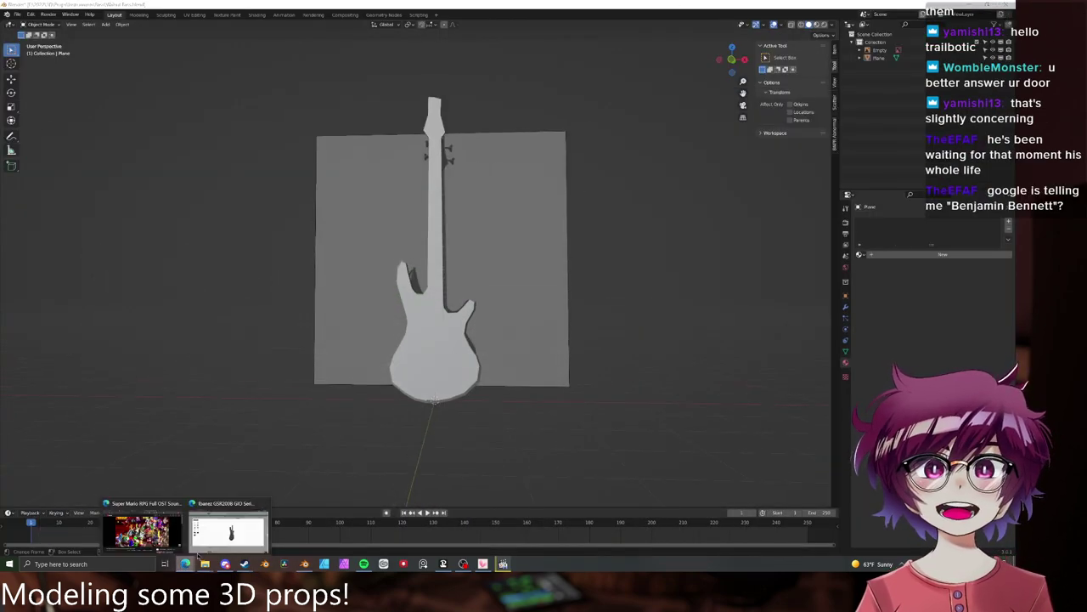
{"action": "left_click", "coordinate": [234, 528]}
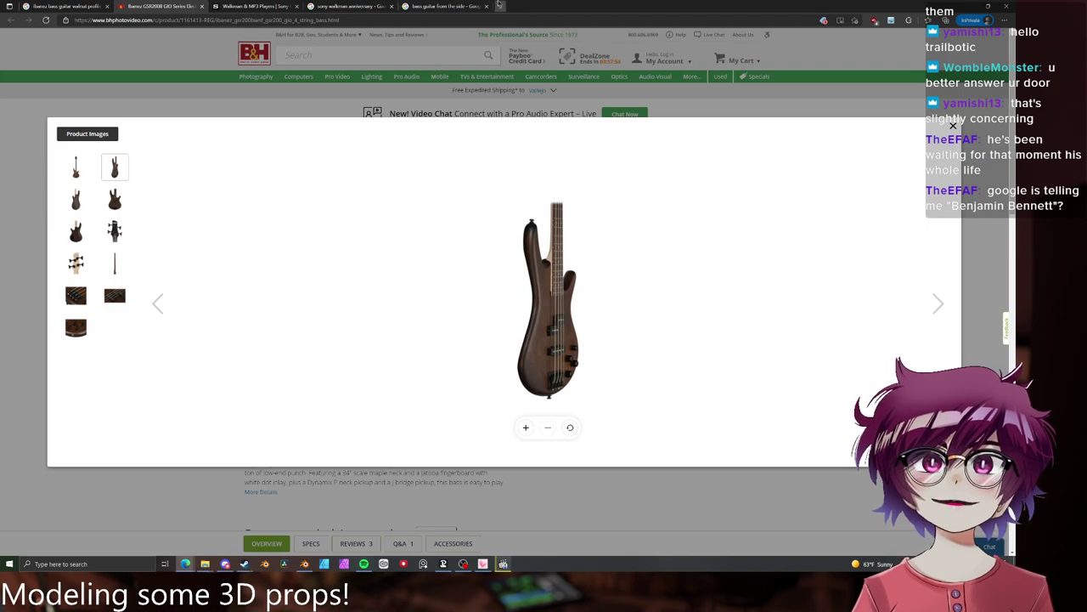
{"action": "left_click", "coordinate": [500, 5]}
{"action": "type", "text": "venjamin"}
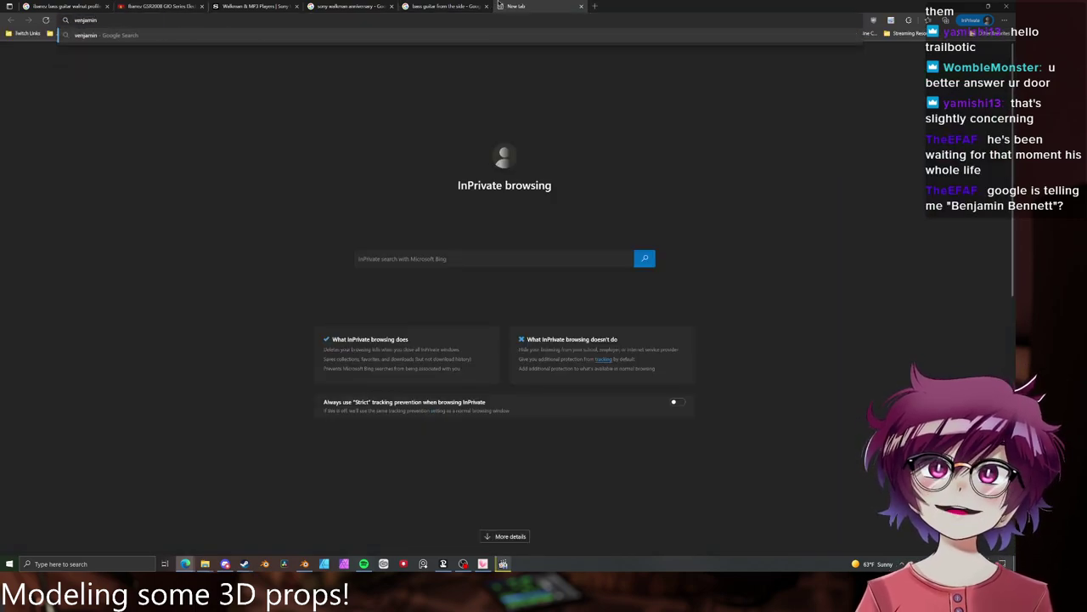
{"action": "key", "text": "ctrl+BackSpace"}
{"action": "type", "text": "benjam"}
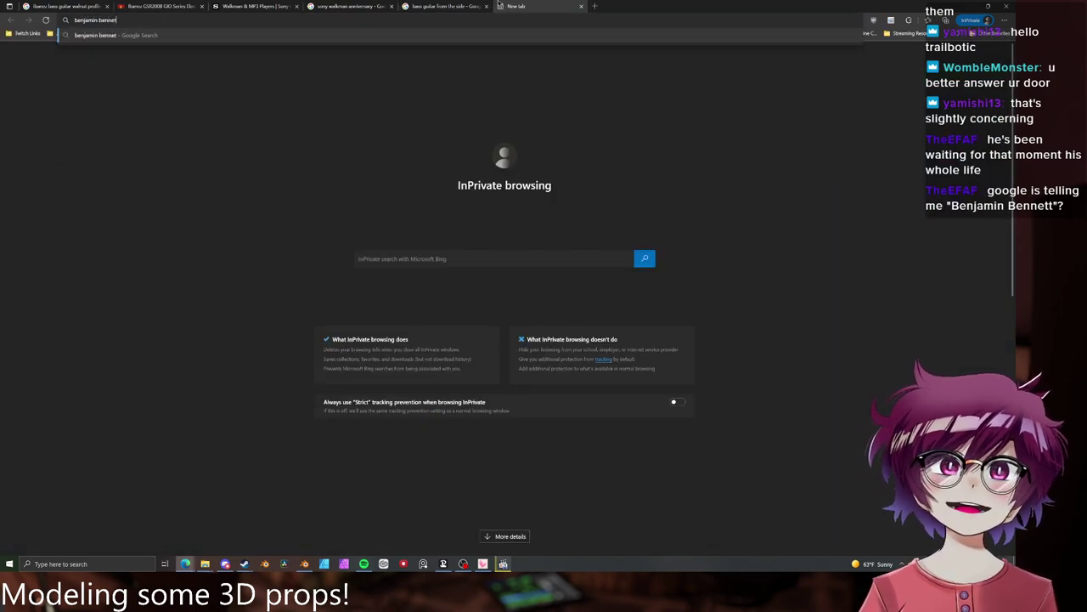
{"action": "key", "text": "Return"}
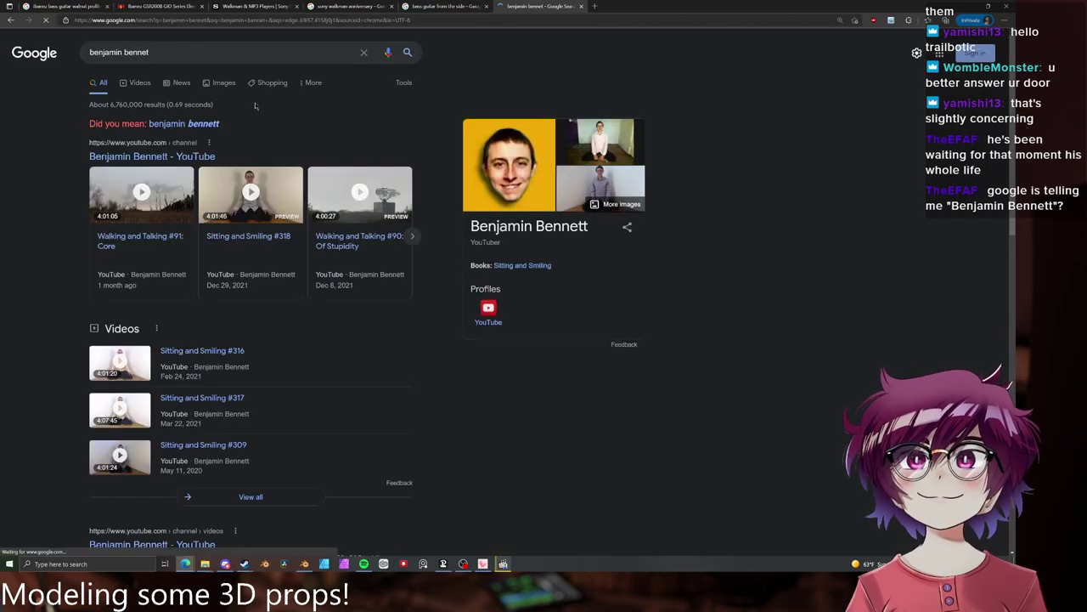
- Refine the search to "benjamin bennett break in"
{"action": "left_click", "coordinate": [188, 52]}
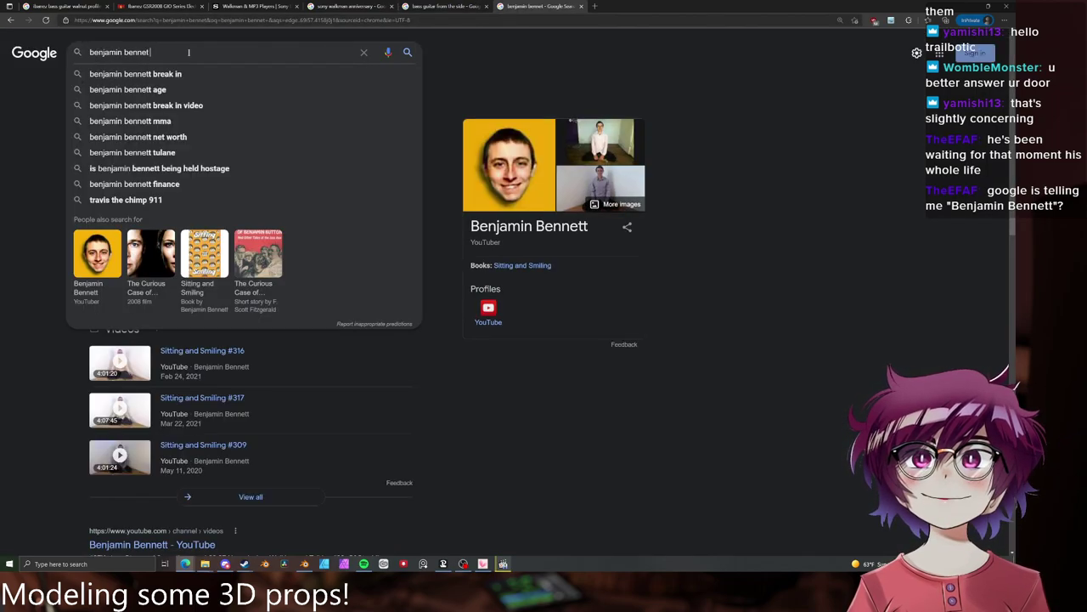
{"action": "type", "text": "brea"}
{"action": "left_click", "coordinate": [166, 77]}
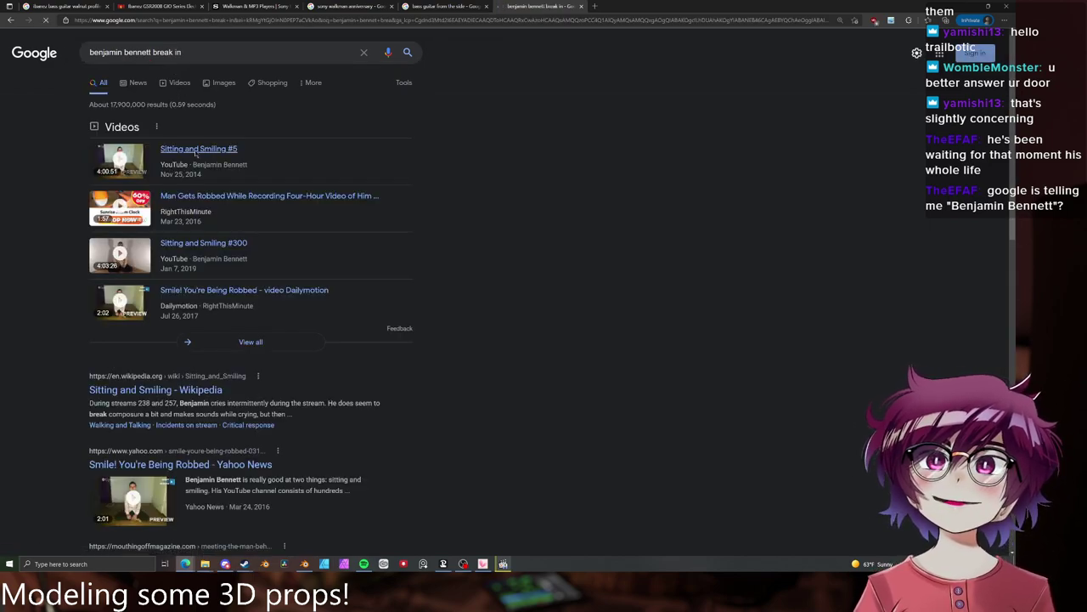
- Open the "Sitting and Smiling #5" video, check its description and comments, and return to the search results
{"action": "left_click", "coordinate": [196, 150]}
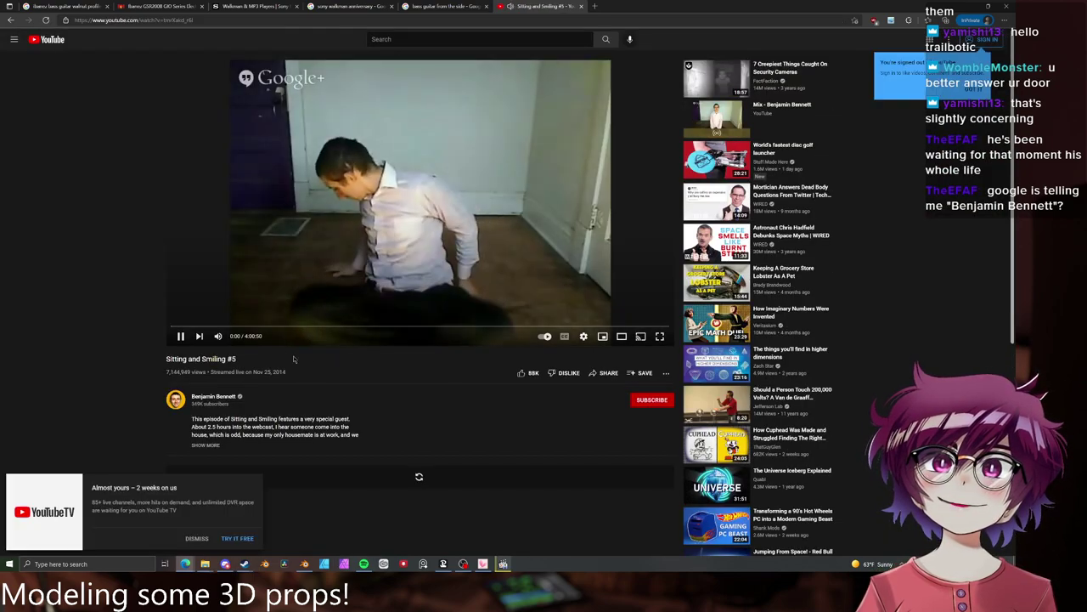
{"action": "scroll", "coordinate": [526, 221], "scroll_direction": "down", "scroll_amount": 4}
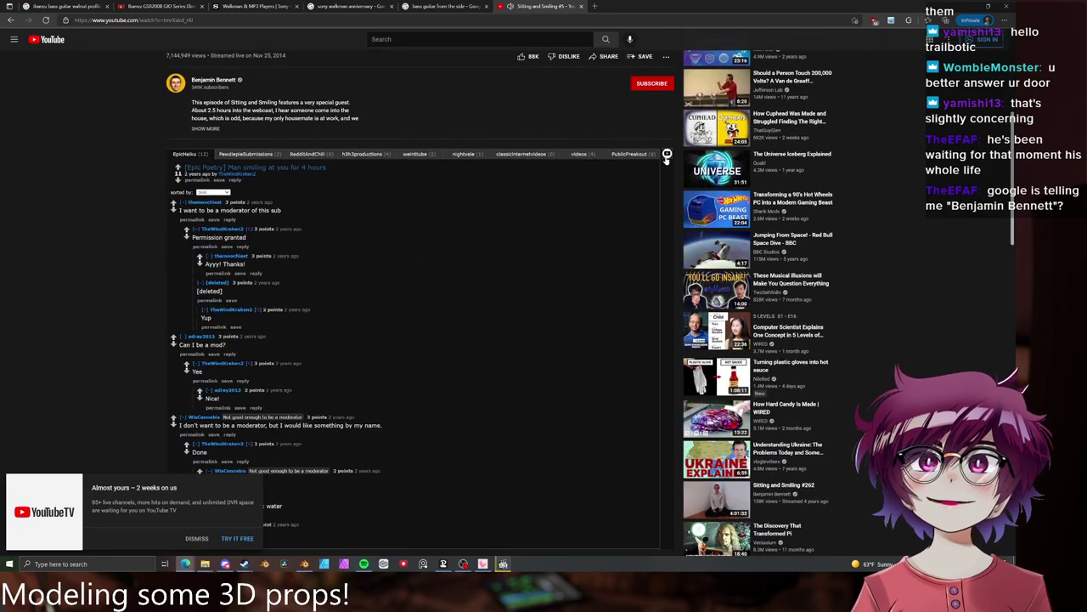
{"action": "left_click", "coordinate": [668, 154]}
{"action": "key", "text": "alt+Left"}
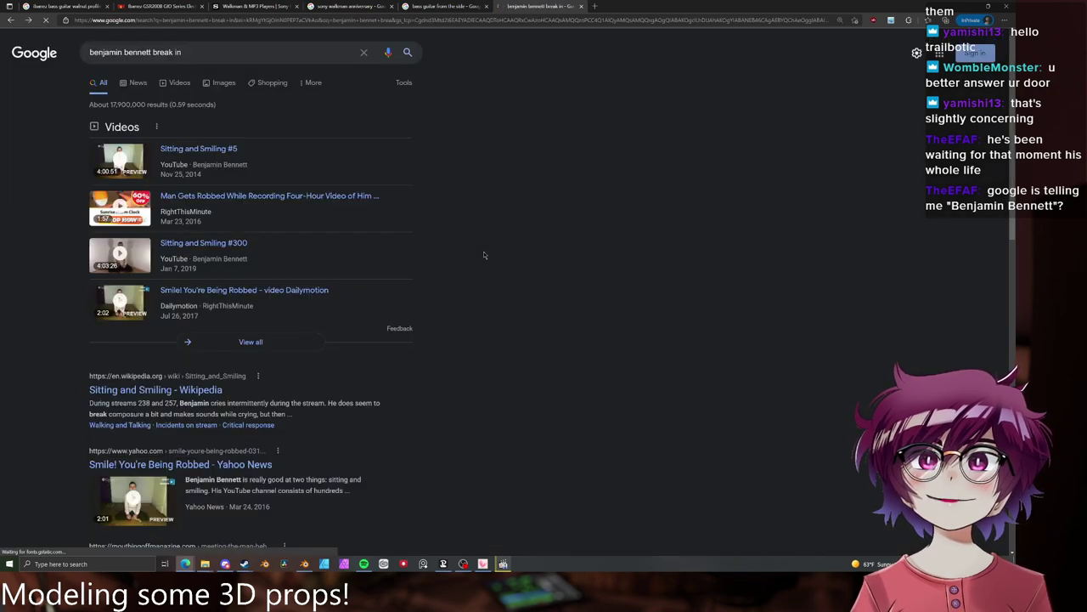
- Check the search results, open "Man Gets Robbed While Recording Four-Hour Video of Him", and go back to the results
{"action": "scroll", "coordinate": [377, 320], "scroll_direction": "down", "scroll_amount": 1}
{"action": "scroll", "coordinate": [377, 320], "scroll_direction": "up", "scroll_amount": 1}
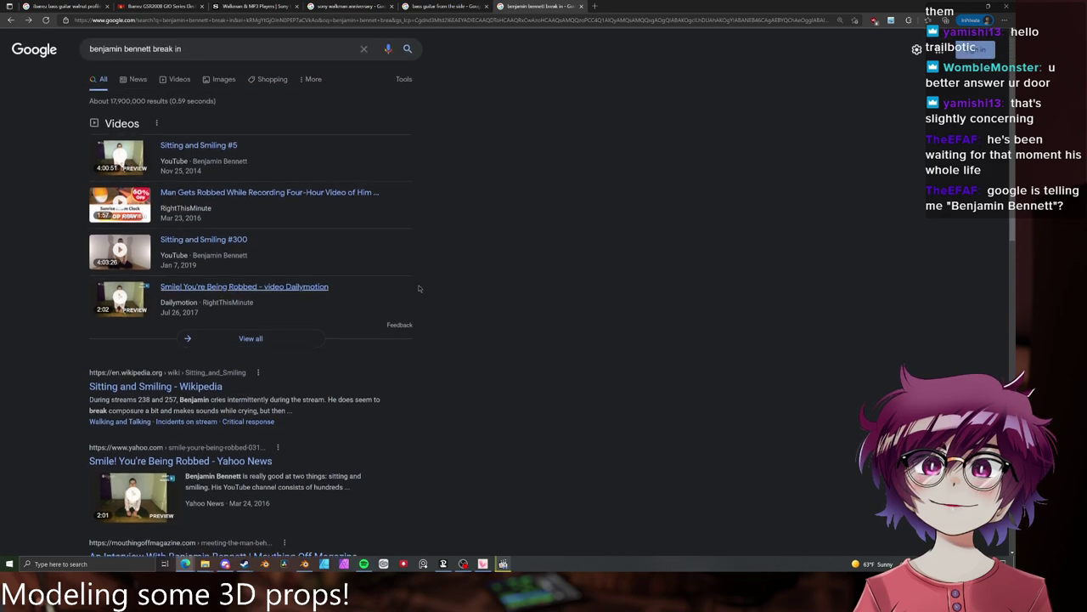
{"action": "key", "text": "alt+Left"}
{"action": "key", "text": "alt+Right"}
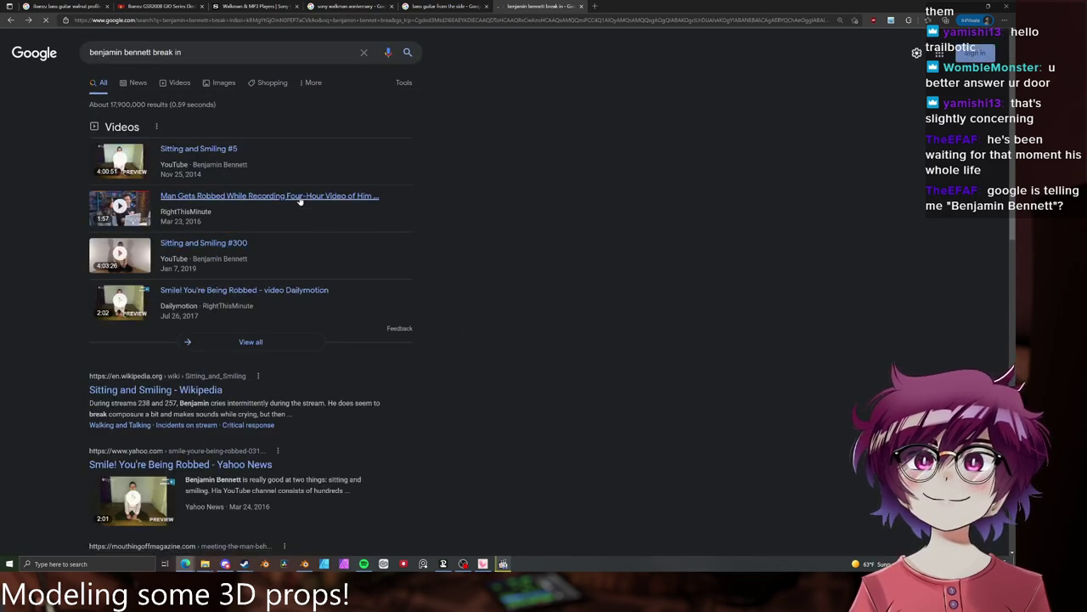
{"action": "left_click", "coordinate": [365, 198]}
{"action": "key", "text": "alt+Left"}
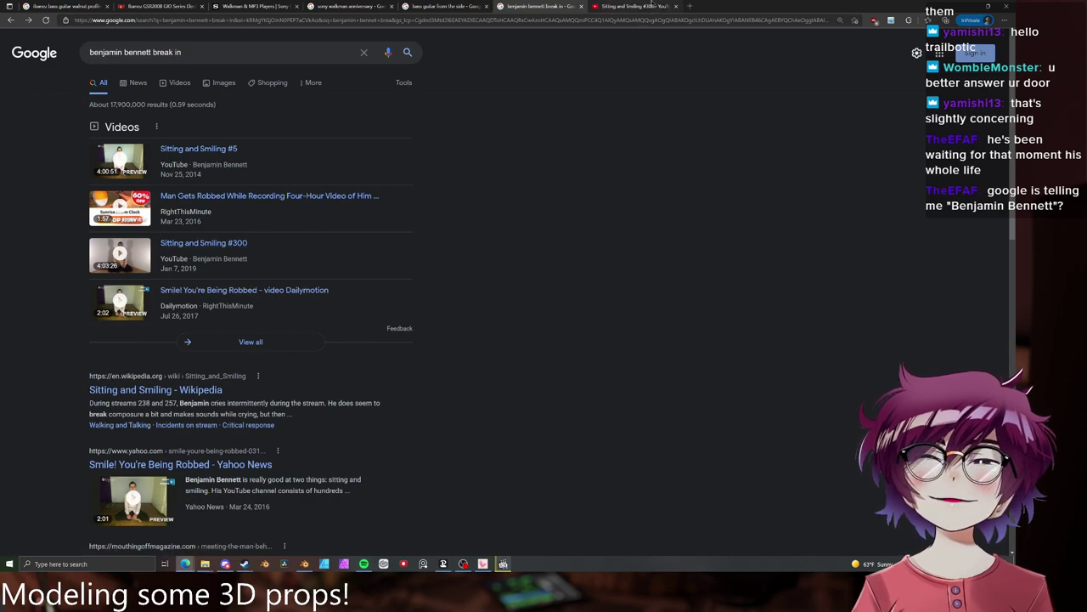
- Read the comments under the "Sitting and Smiling #300" video and close its tab
{"action": "left_click", "coordinate": [650, 6]}
{"action": "scroll", "coordinate": [408, 263], "scroll_direction": "down", "scroll_amount": 3}
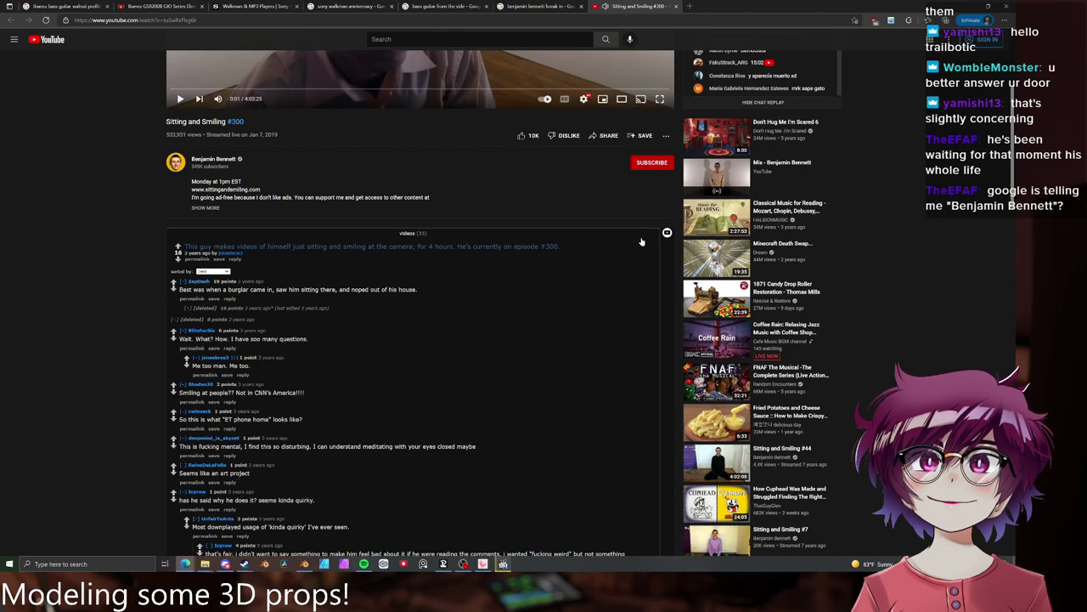
{"action": "left_click", "coordinate": [186, 309]}
{"action": "scroll", "coordinate": [491, 287], "scroll_direction": "down", "scroll_amount": 8}
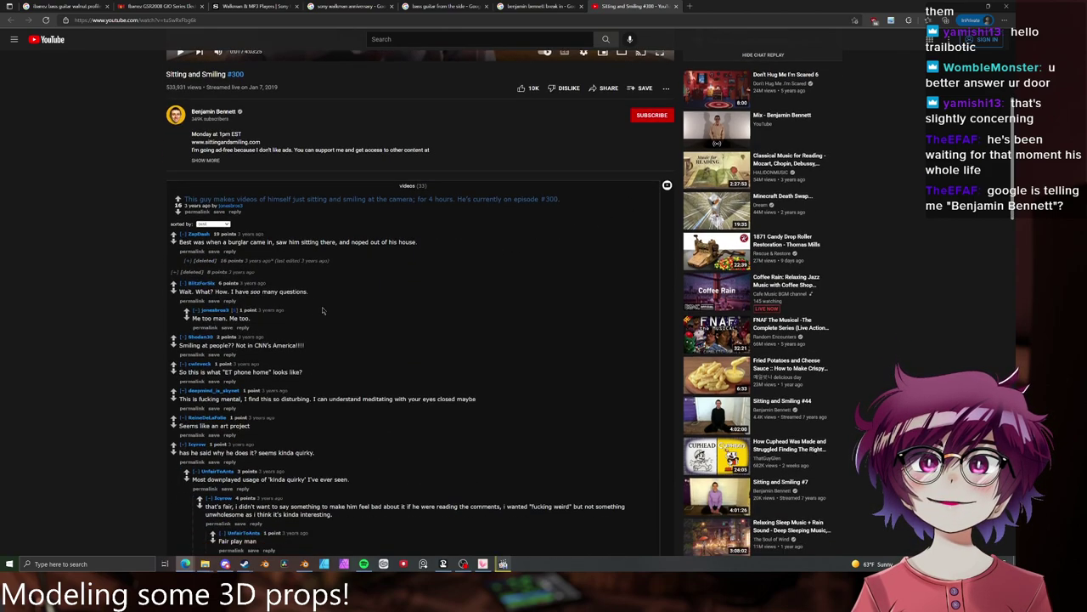
{"action": "scroll", "coordinate": [512, 281], "scroll_direction": "down", "scroll_amount": 2}
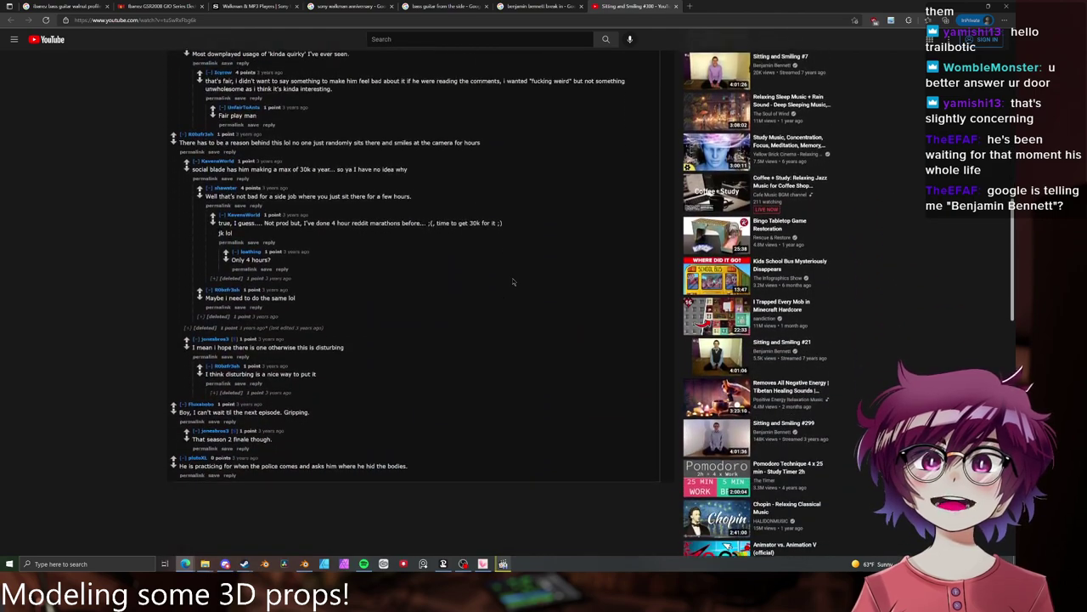
{"action": "key", "text": "ctrl+w"}
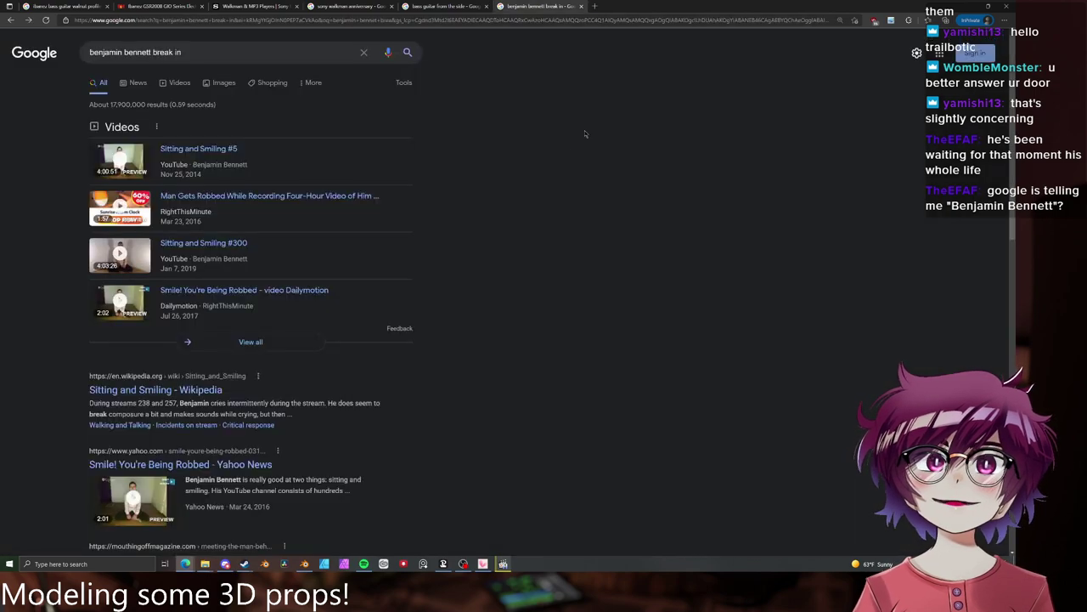
- From the video results, play the Yahoo clip "Smile! You're Being Robbed" with sound, pause it and close its tab
{"action": "left_click", "coordinate": [179, 82]}
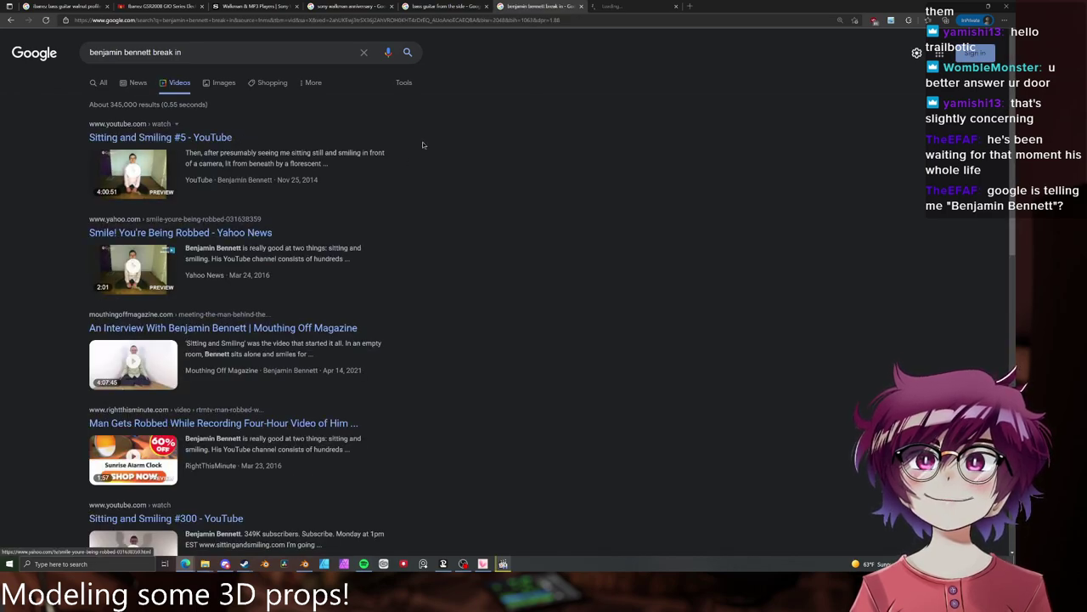
{"action": "left_click", "coordinate": [629, 6]}
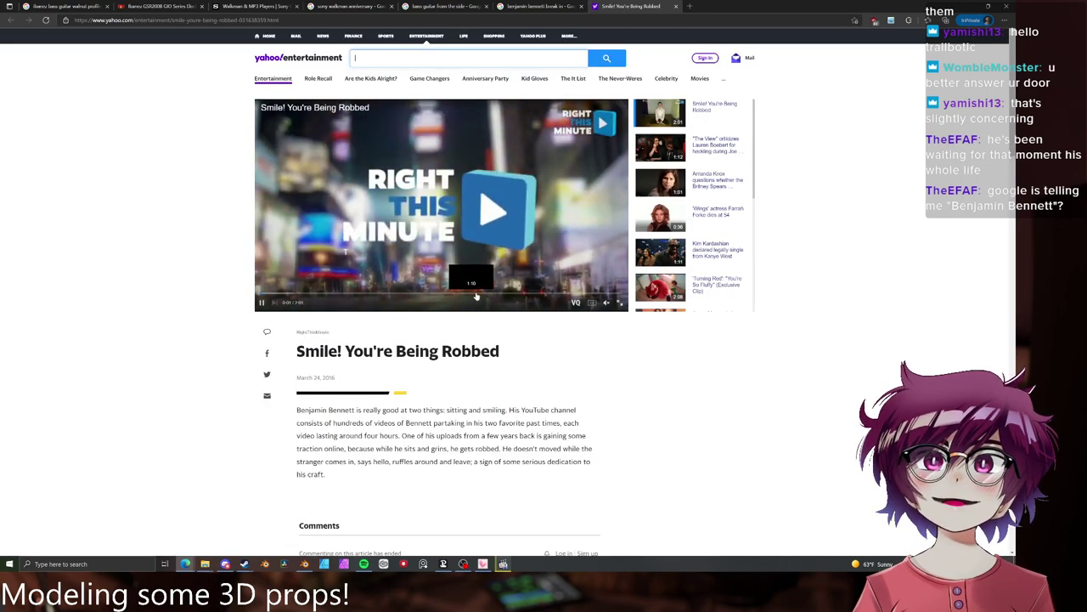
{"action": "left_click", "coordinate": [607, 302]}
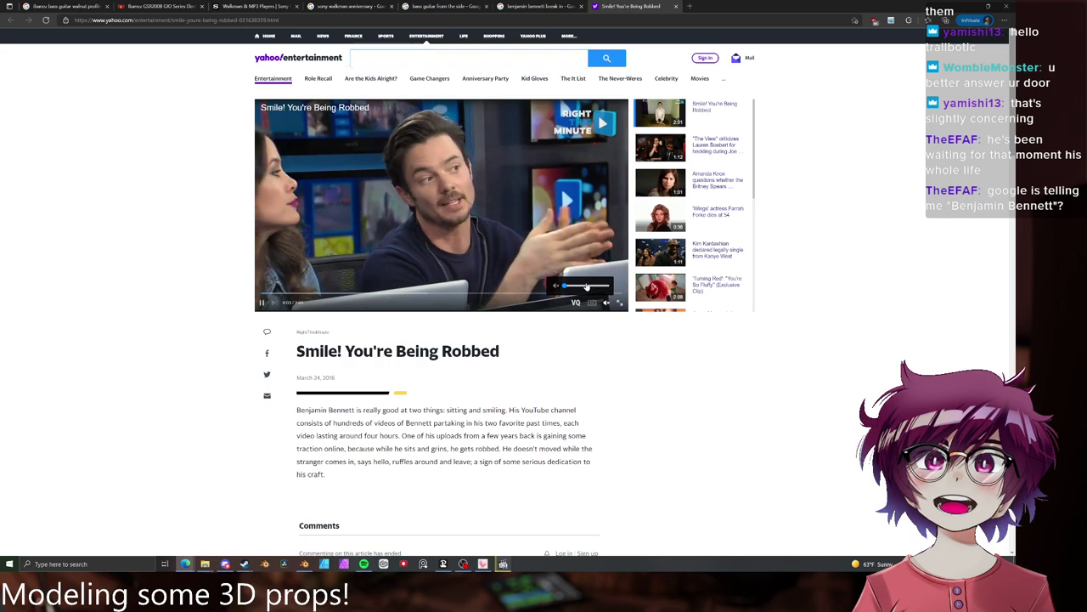
{"action": "left_click", "coordinate": [522, 250]}
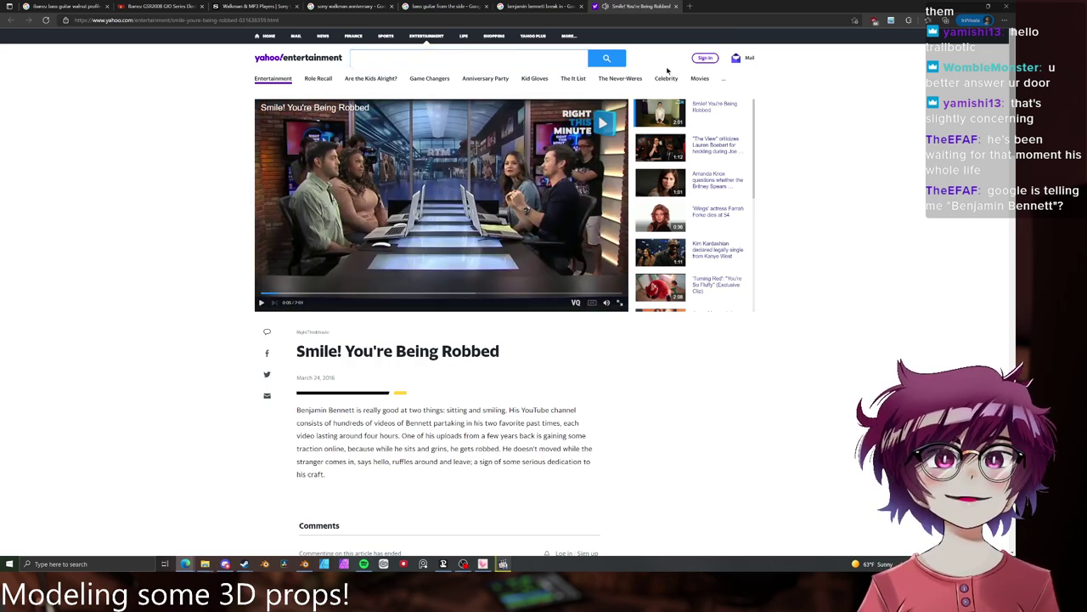
{"action": "key", "text": "ctrl+w"}
- Open the "Sitting and Smiling #257" video from the results and check its description and comments section
{"action": "scroll", "coordinate": [509, 212], "scroll_direction": "down", "scroll_amount": 3}
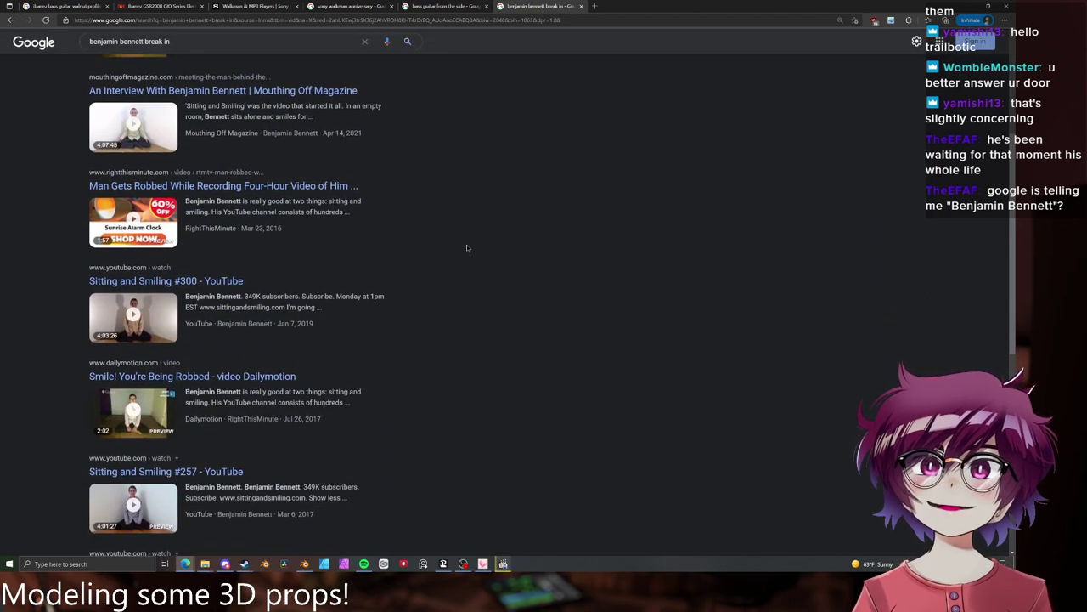
{"action": "scroll", "coordinate": [467, 248], "scroll_direction": "down", "scroll_amount": 2}
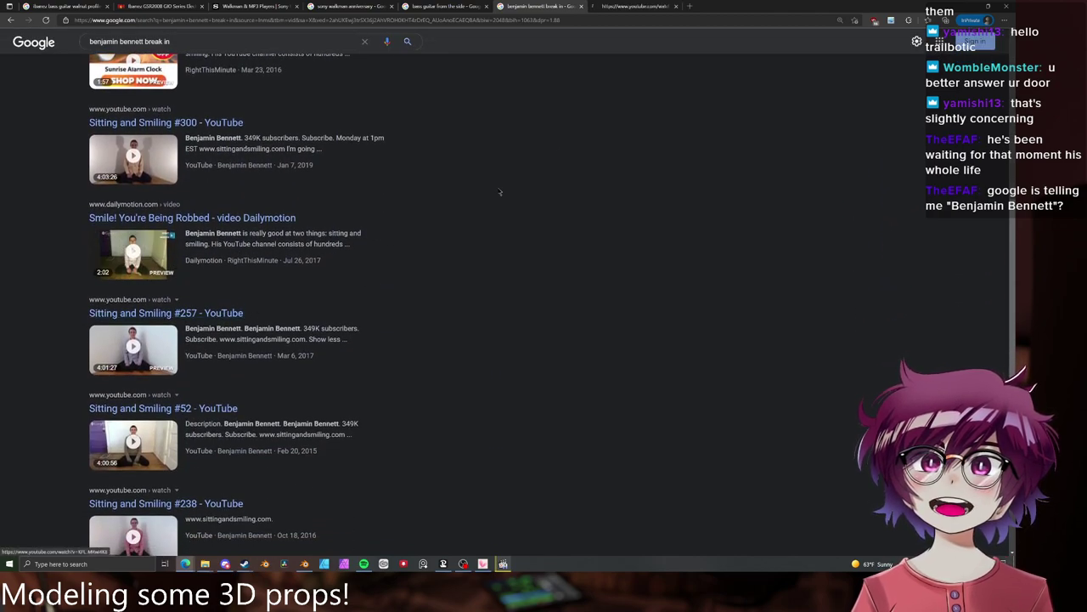
{"action": "left_click", "coordinate": [639, 7]}
{"action": "scroll", "coordinate": [410, 220], "scroll_direction": "down", "scroll_amount": 3}
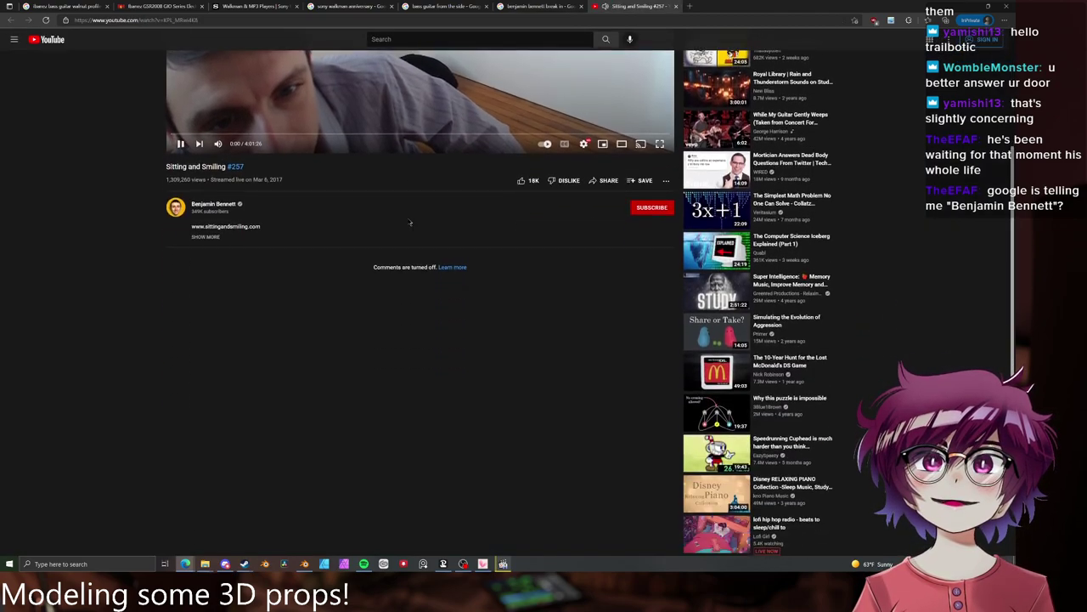
- Close the "Sitting and Smiling #257" tab, check the comments under the "Sitting and Smiling #238" video, and close that tab
{"action": "scroll", "coordinate": [410, 222], "scroll_direction": "down", "scroll_amount": 1}
{"action": "middle_click", "coordinate": [621, 15]}
{"action": "scroll", "coordinate": [221, 433], "scroll_direction": "down", "scroll_amount": 1}
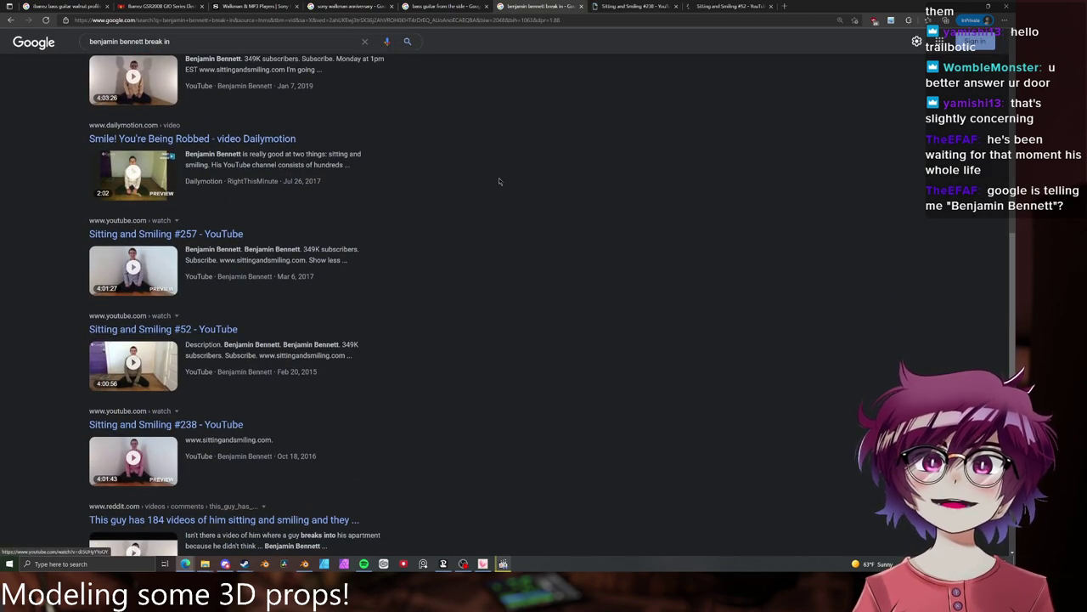
{"action": "left_click", "coordinate": [635, 6]}
{"action": "scroll", "coordinate": [439, 183], "scroll_direction": "down", "scroll_amount": 1}
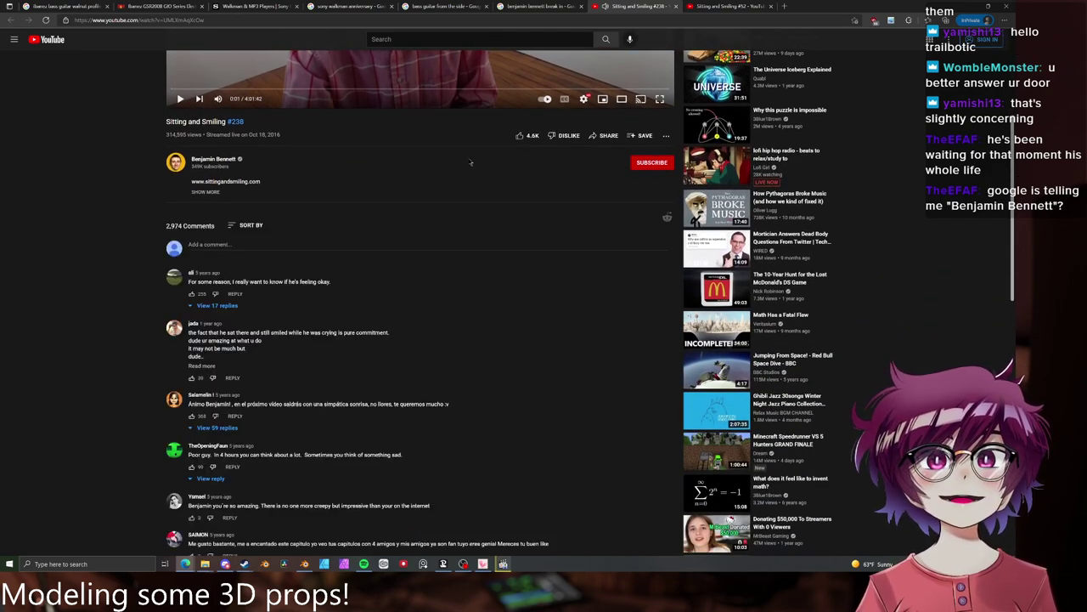
{"action": "middle_click", "coordinate": [611, 6]}
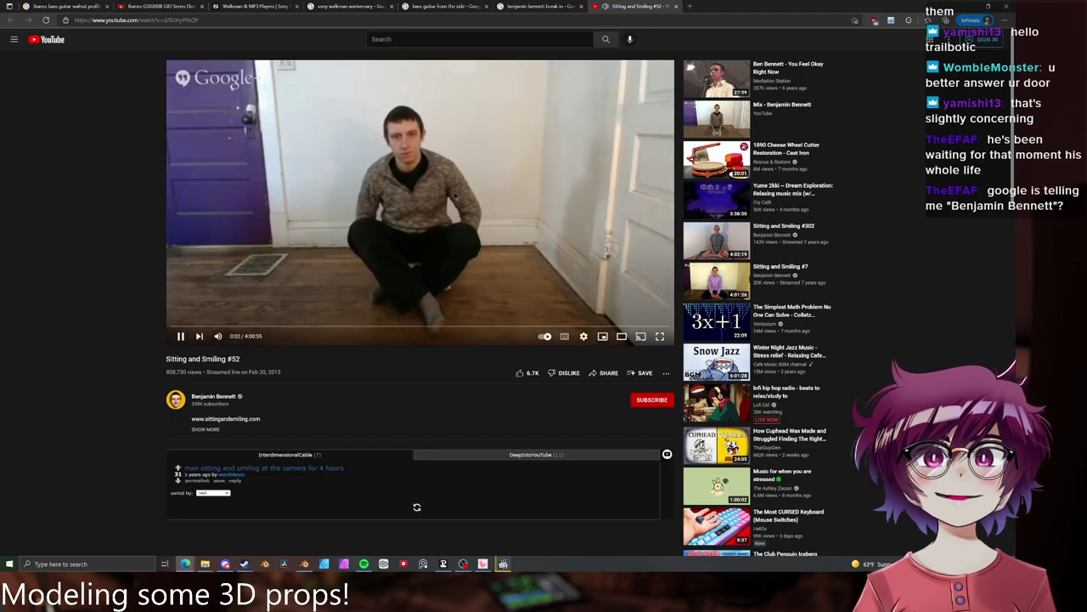
- Read the Reddit comments under the "Sitting and Smiling #52" video, pause it and close its tab
{"action": "scroll", "coordinate": [459, 255], "scroll_direction": "down", "scroll_amount": 2}
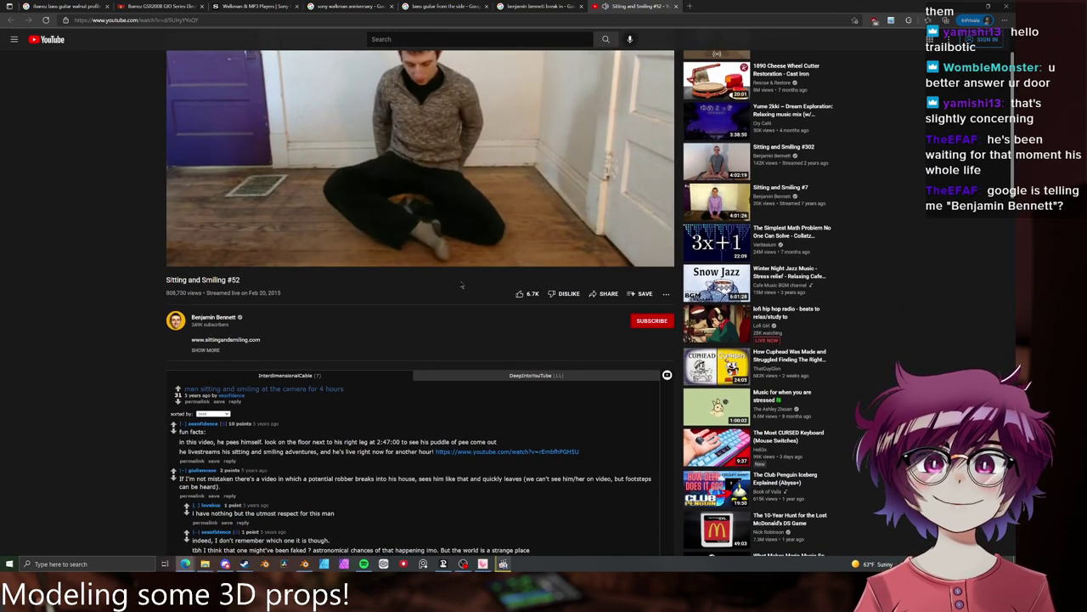
{"action": "mouse_move", "coordinate": [513, 175]}
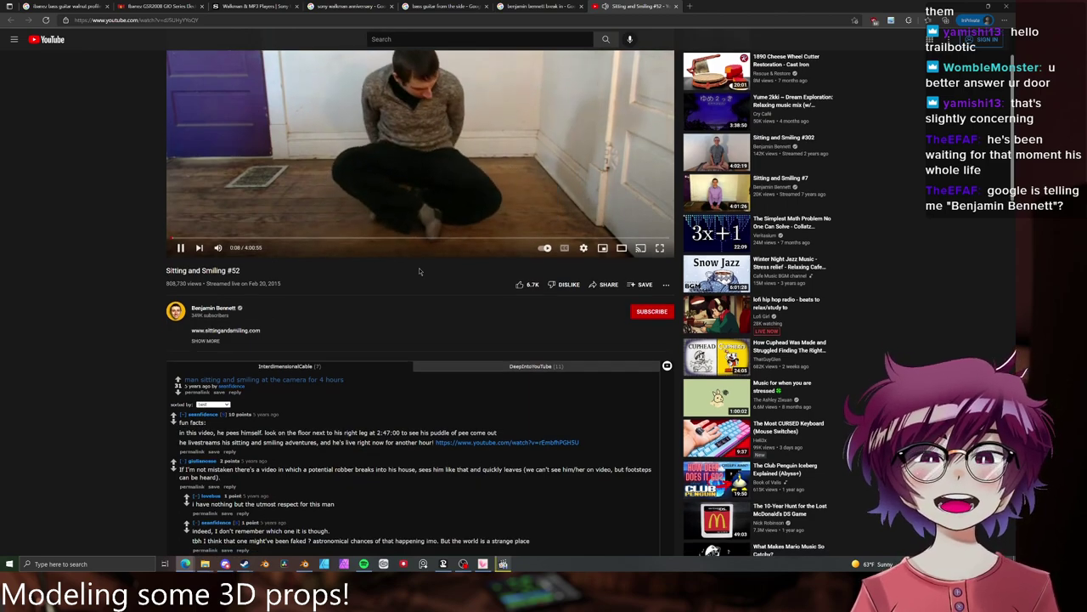
{"action": "scroll", "coordinate": [425, 269], "scroll_direction": "down", "scroll_amount": 3}
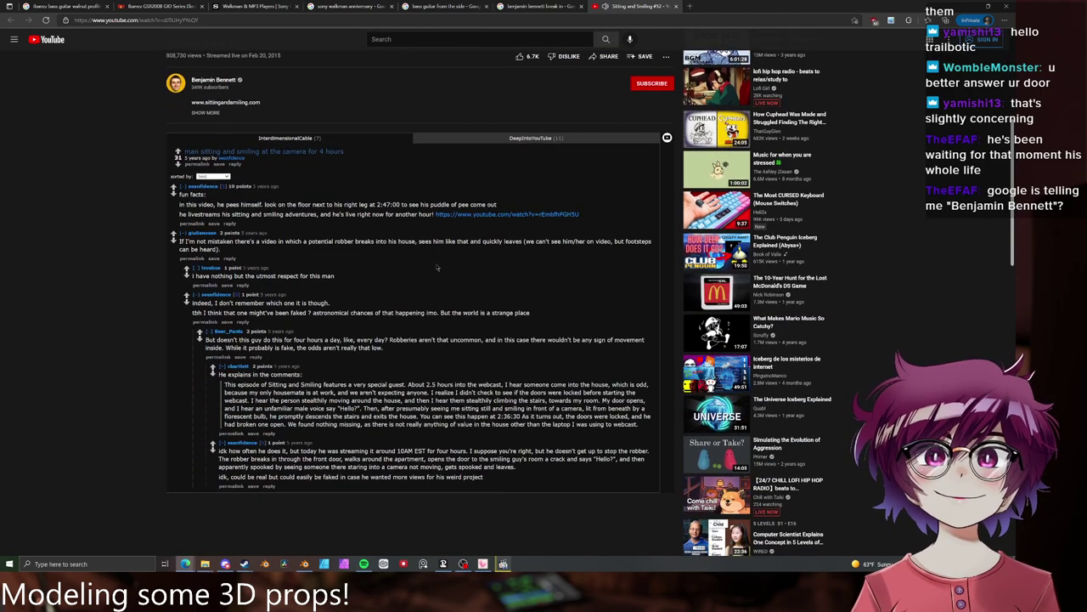
{"action": "scroll", "coordinate": [437, 268], "scroll_direction": "up", "scroll_amount": 4}
{"action": "left_click", "coordinate": [552, 119]}
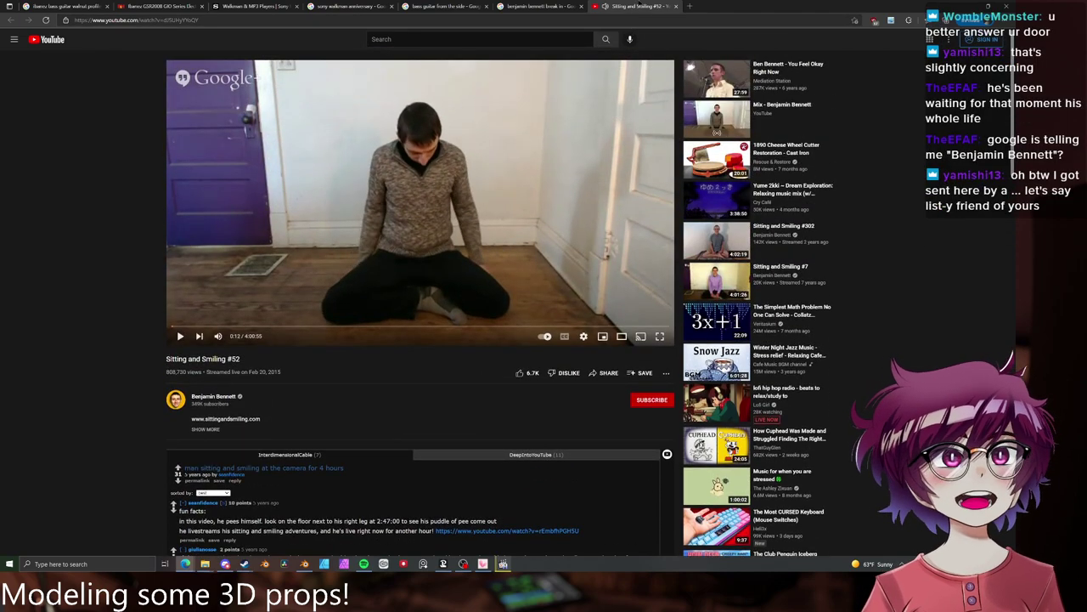
{"action": "middle_click", "coordinate": [644, 4]}
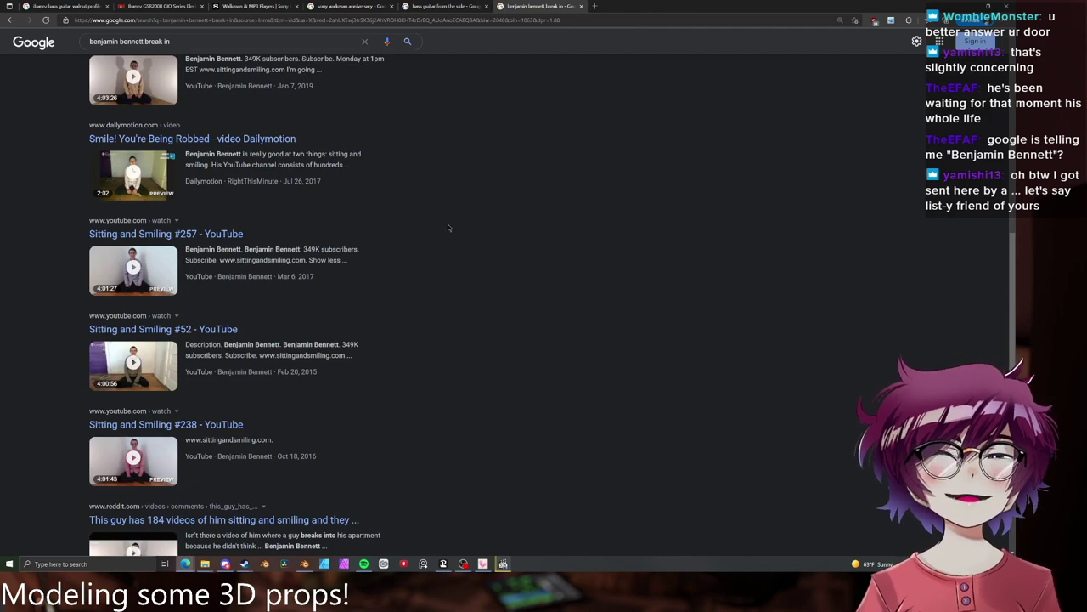
- Look through the remaining video results, open "Sitting and Smiling #5" and pause it
{"action": "scroll", "coordinate": [438, 235], "scroll_direction": "down", "scroll_amount": 5}
{"action": "scroll", "coordinate": [438, 235], "scroll_direction": "up", "scroll_amount": 12}
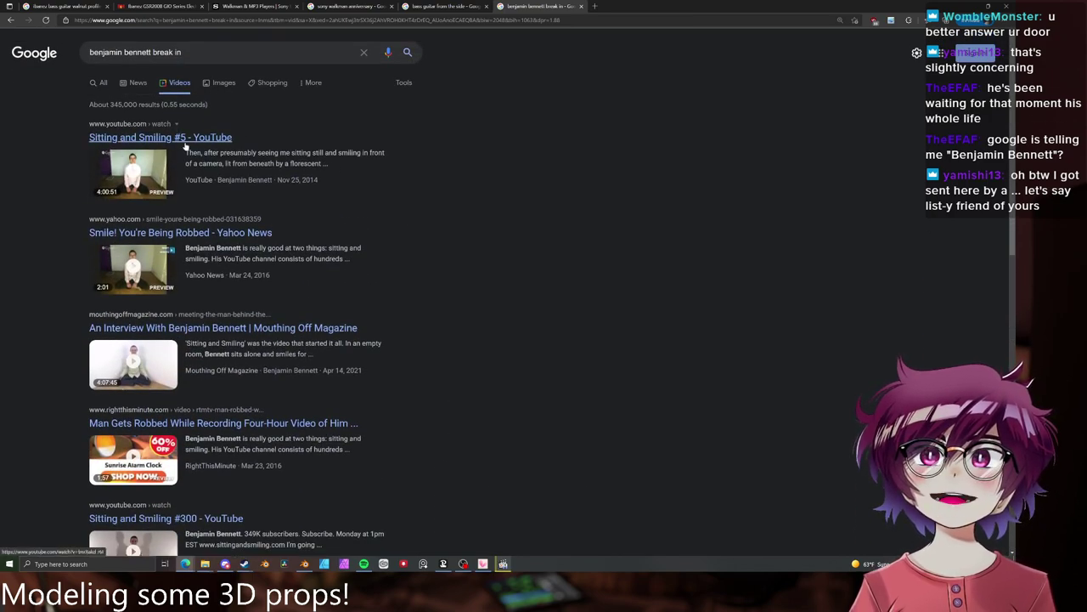
{"action": "left_click", "coordinate": [186, 137]}
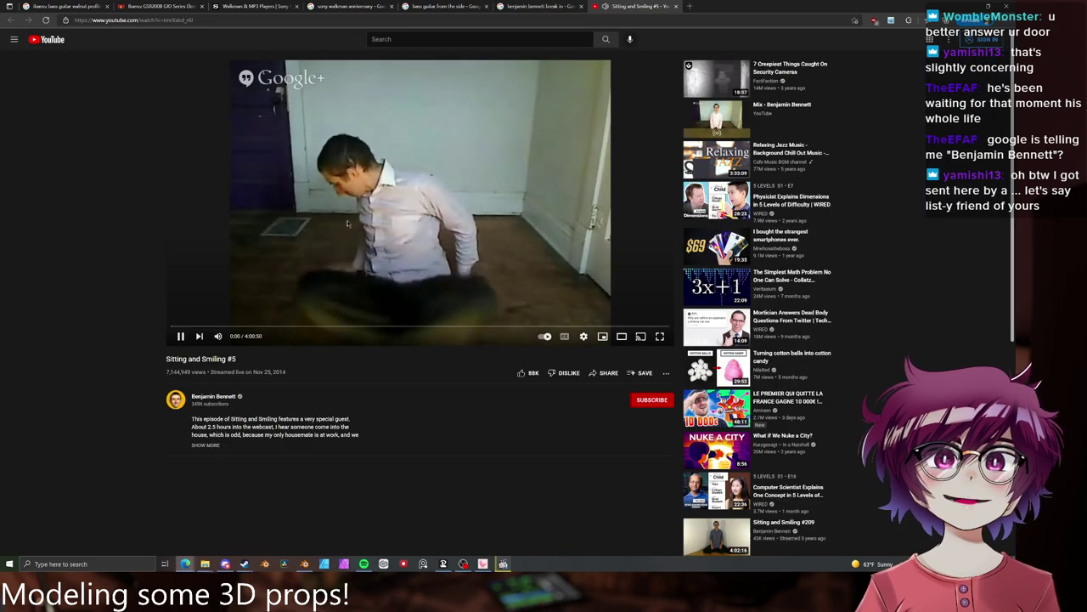
{"action": "left_click", "coordinate": [425, 212]}
- Open the uploader's channel and sort its videos by most popular
{"action": "left_click", "coordinate": [220, 395]}
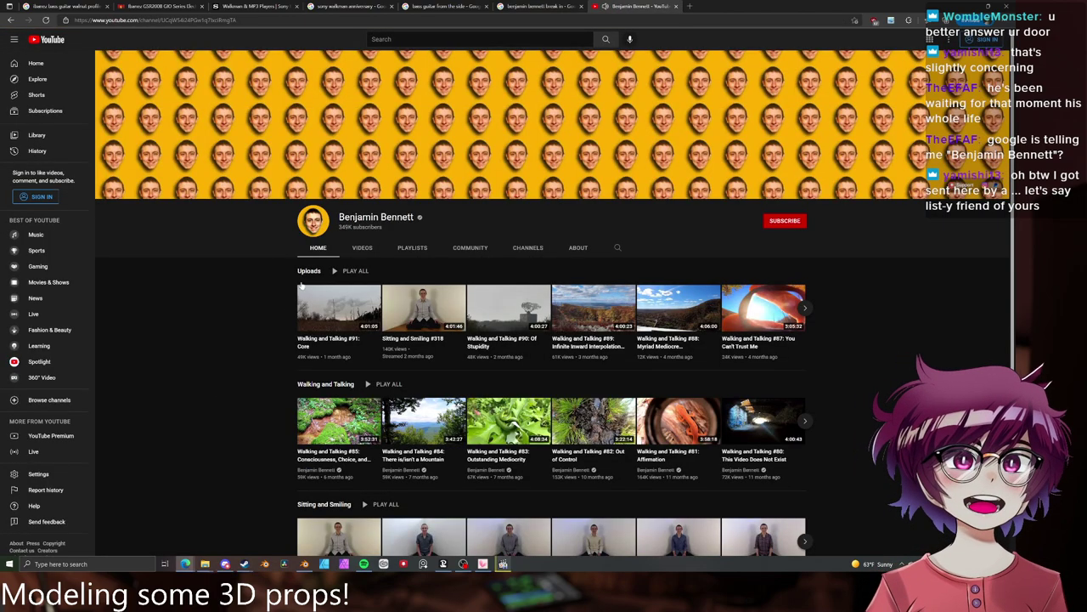
{"action": "left_click", "coordinate": [362, 247]}
{"action": "left_click", "coordinate": [794, 270]}
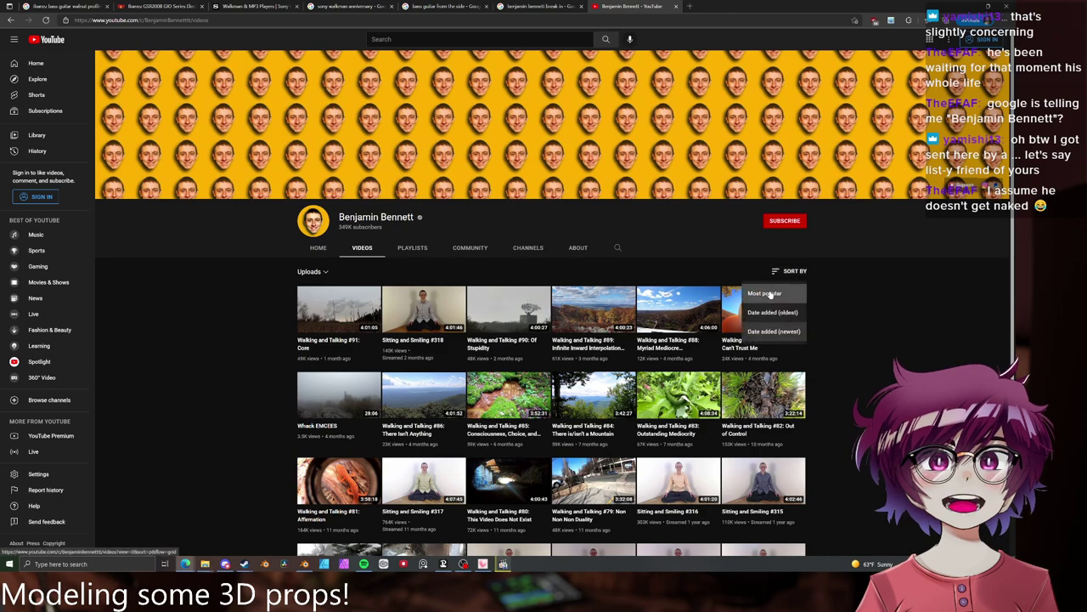
{"action": "left_click", "coordinate": [775, 303]}
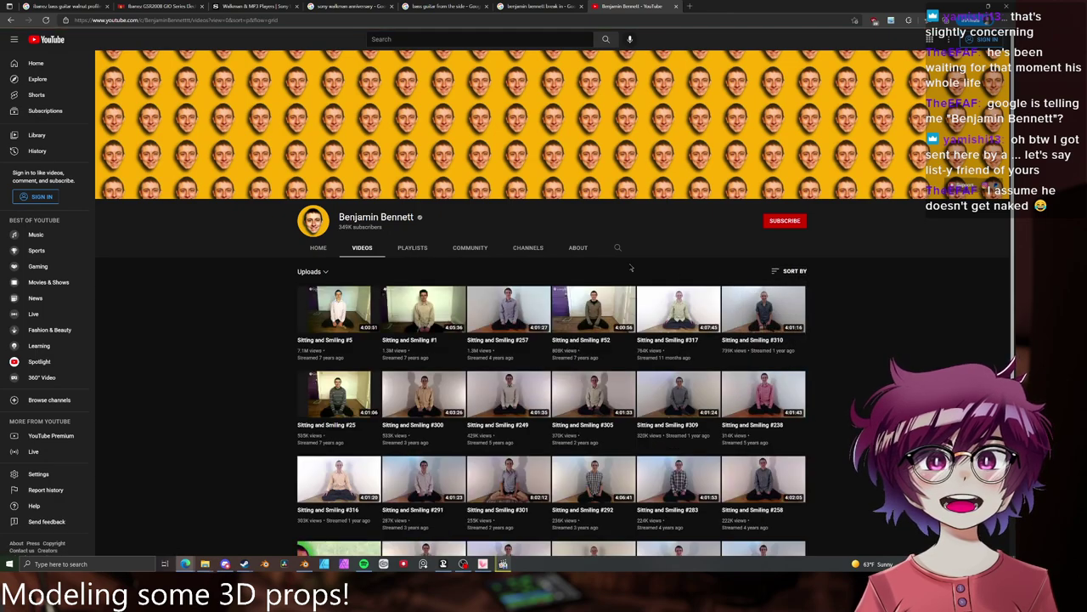
- Open "Sitting and Smiling #5" from the channel, switch from Reddit to YouTube comments, and read the comments and full description
{"action": "left_click", "coordinate": [310, 307]}
{"action": "scroll", "coordinate": [480, 288], "scroll_direction": "down", "scroll_amount": 3}
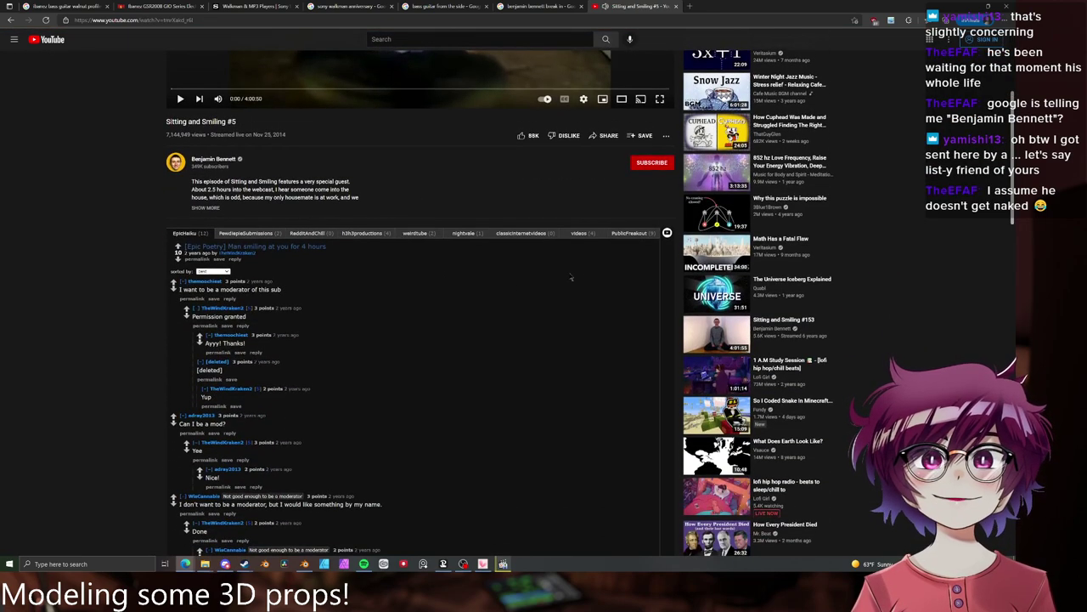
{"action": "left_click", "coordinate": [667, 232]}
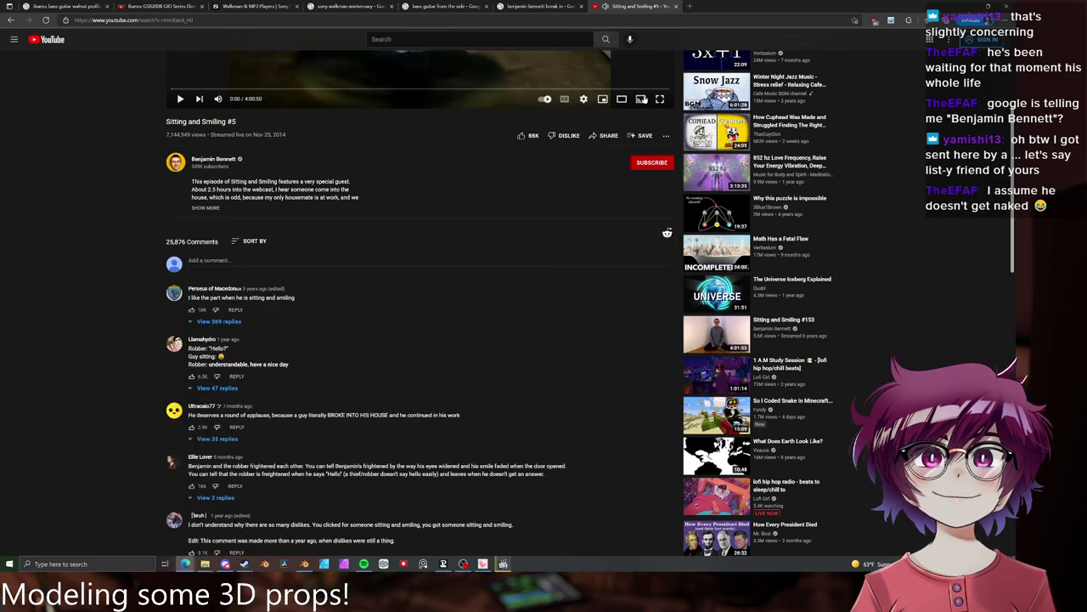
{"action": "scroll", "coordinate": [407, 238], "scroll_direction": "down", "scroll_amount": 10}
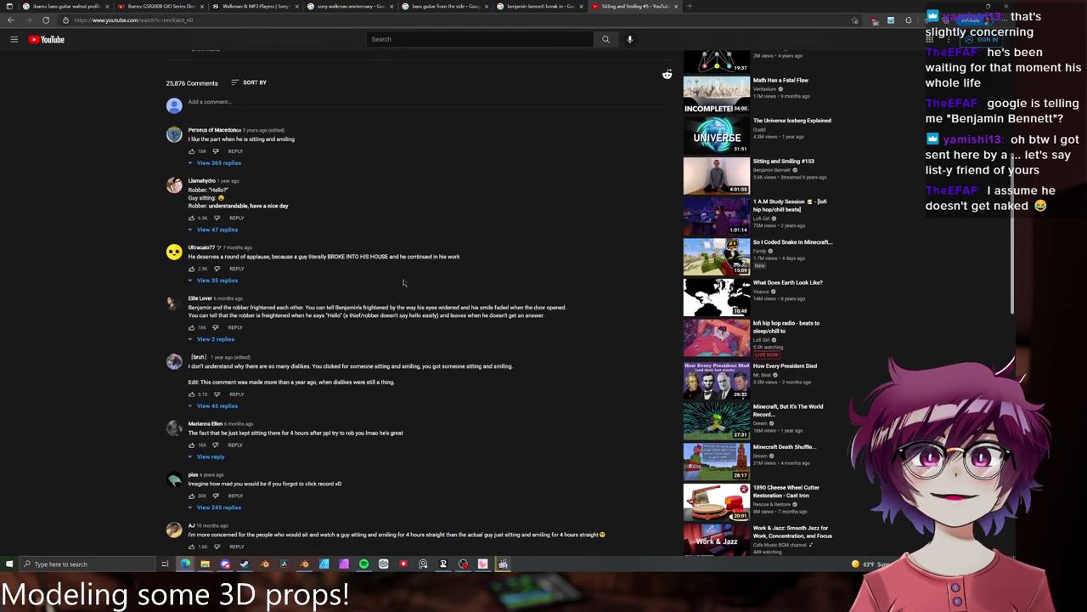
{"action": "scroll", "coordinate": [410, 276], "scroll_direction": "down", "scroll_amount": 10}
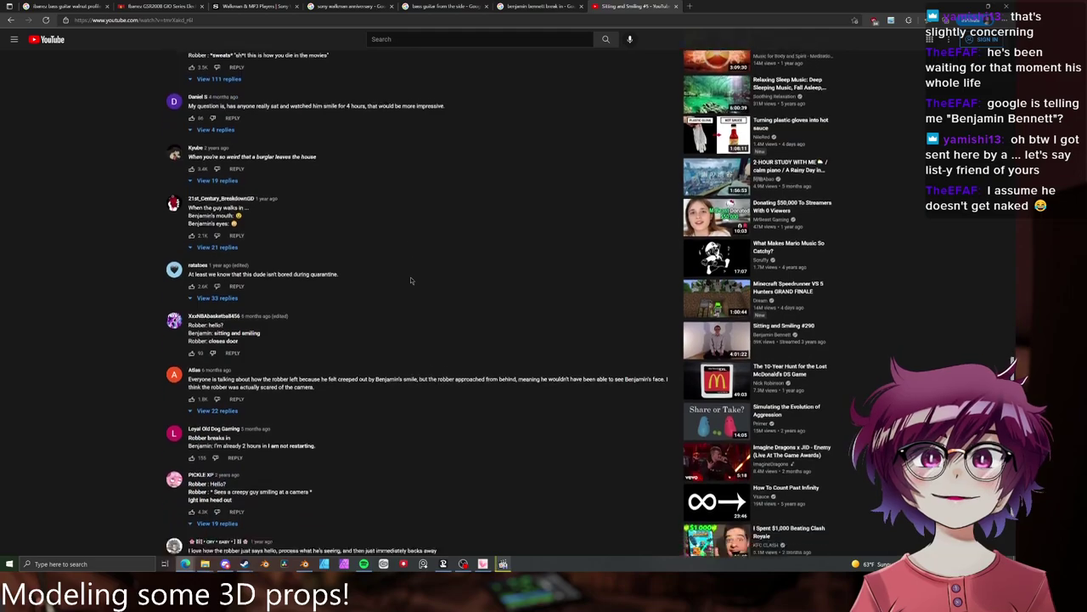
{"action": "scroll", "coordinate": [404, 287], "scroll_direction": "up", "scroll_amount": 20}
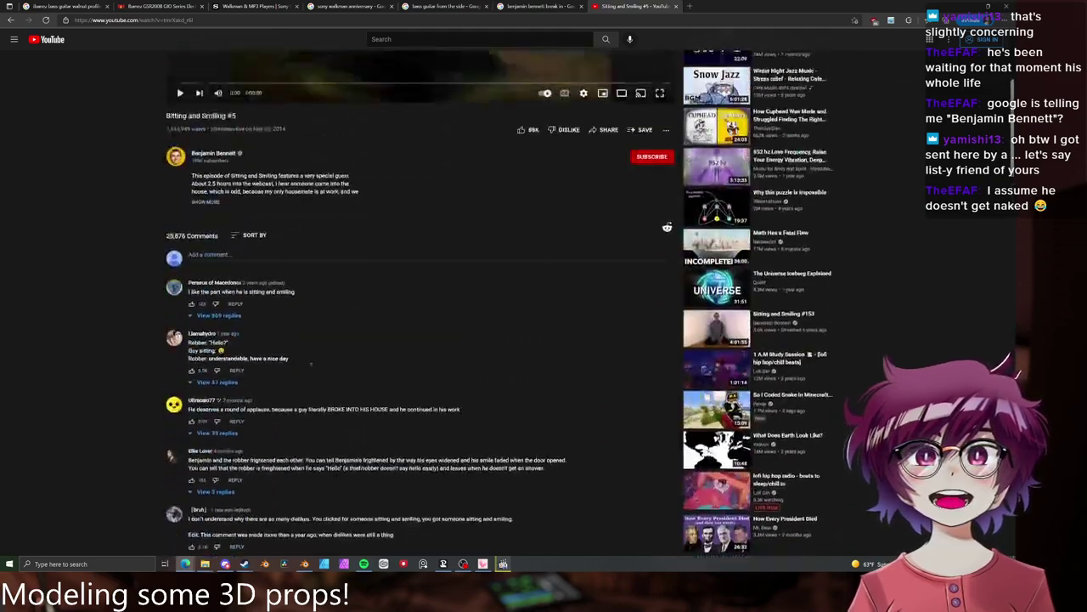
{"action": "scroll", "coordinate": [254, 312], "scroll_direction": "up", "scroll_amount": 2}
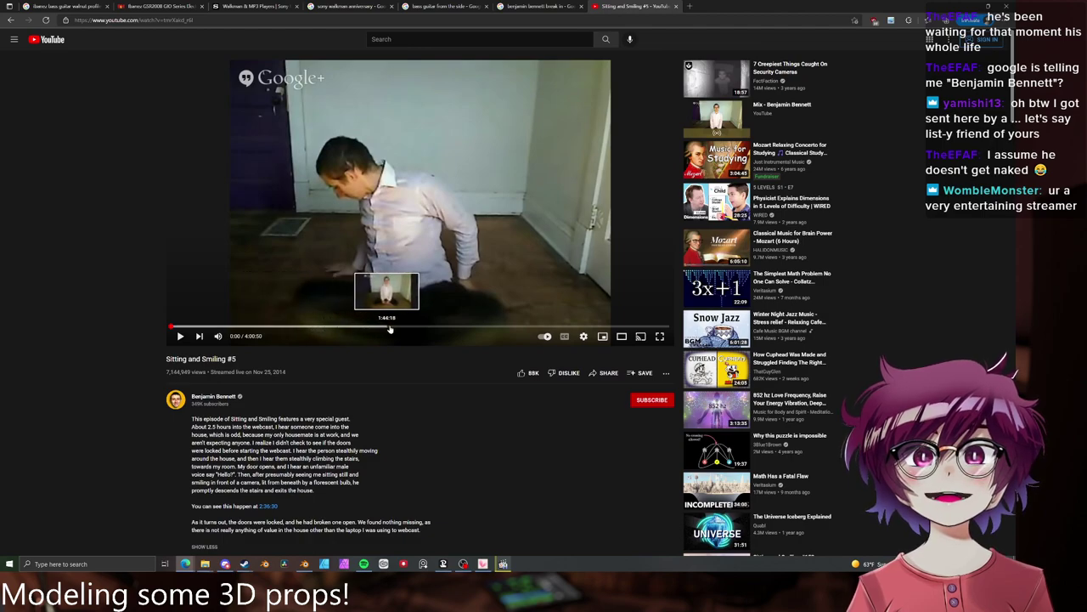
- Scrub the video between about 2:20:00 and 2:45:00 to look for the break-in
{"action": "left_click", "coordinate": [481, 330]}
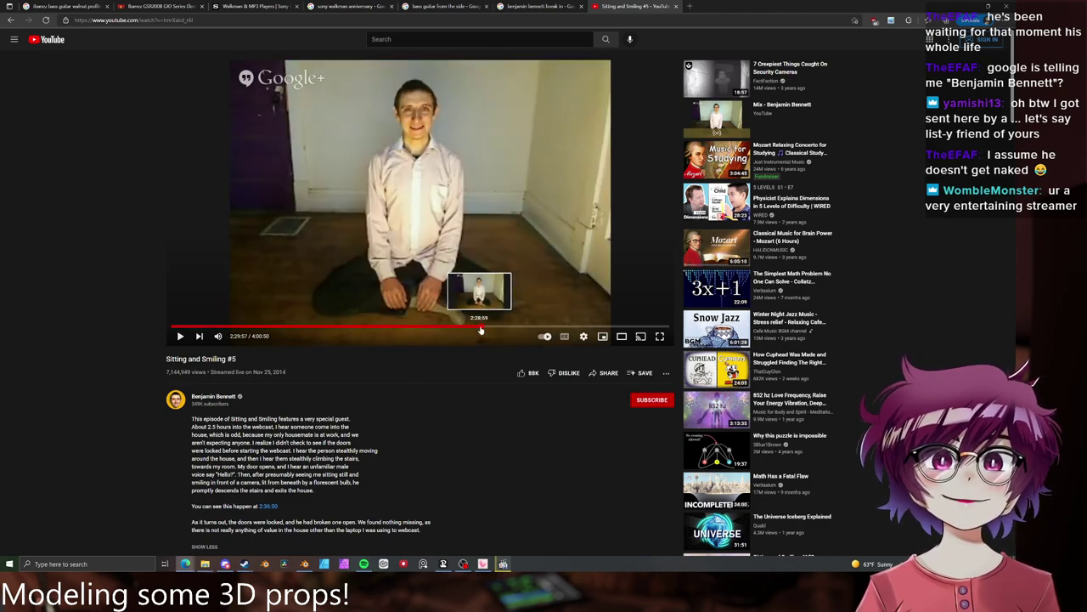
{"action": "left_click", "coordinate": [501, 330]}
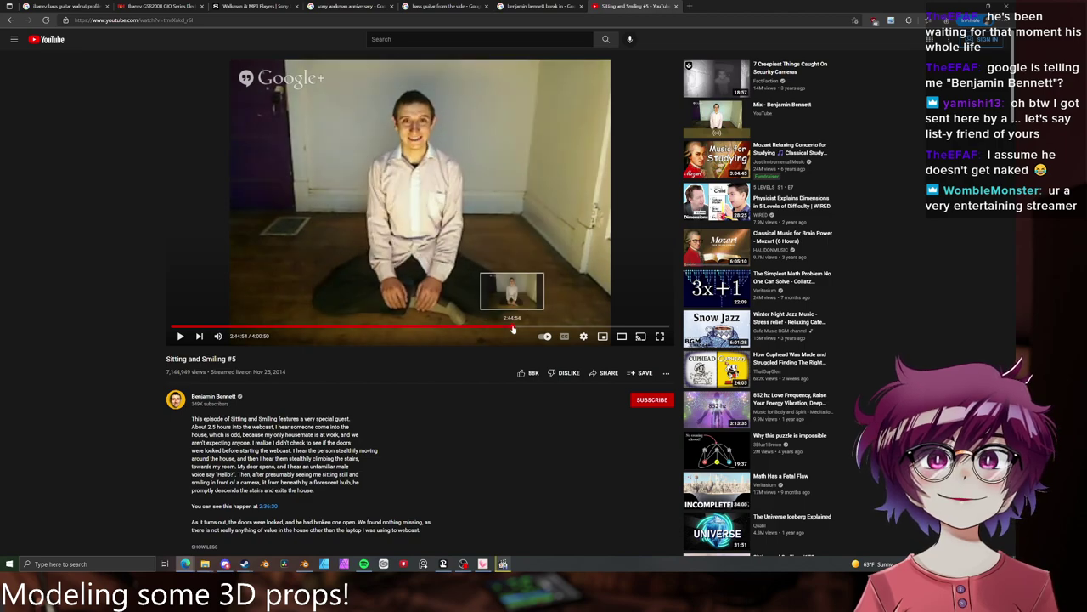
{"action": "left_click", "coordinate": [489, 329]}
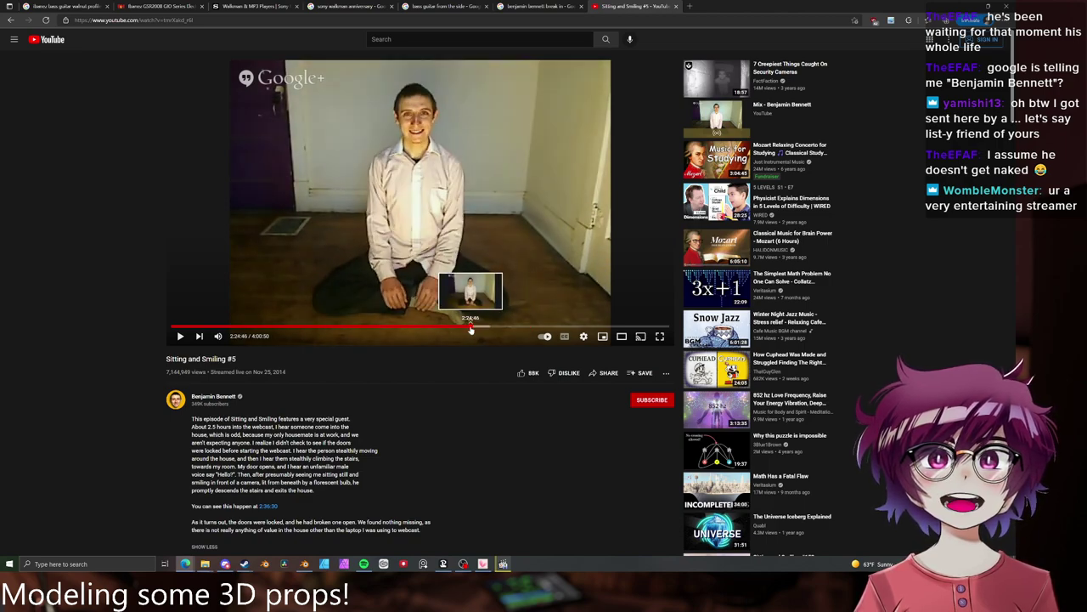
{"action": "left_click", "coordinate": [459, 329]}
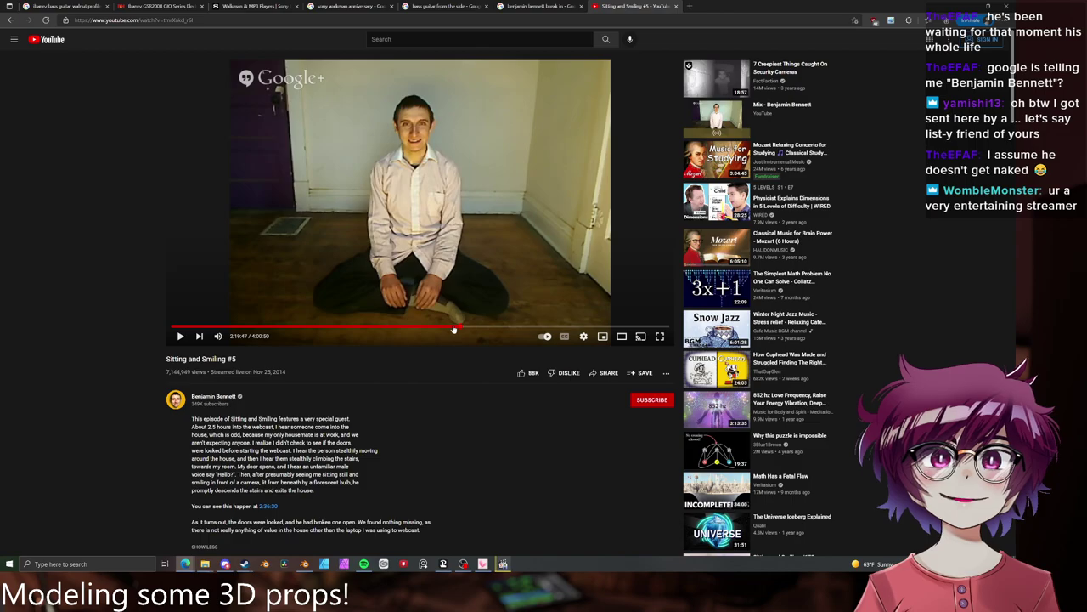
- Find a comment with the 2:36:30 timestamp of the break-in and jump the video to that time
{"action": "scroll", "coordinate": [451, 351], "scroll_direction": "down", "scroll_amount": 15}
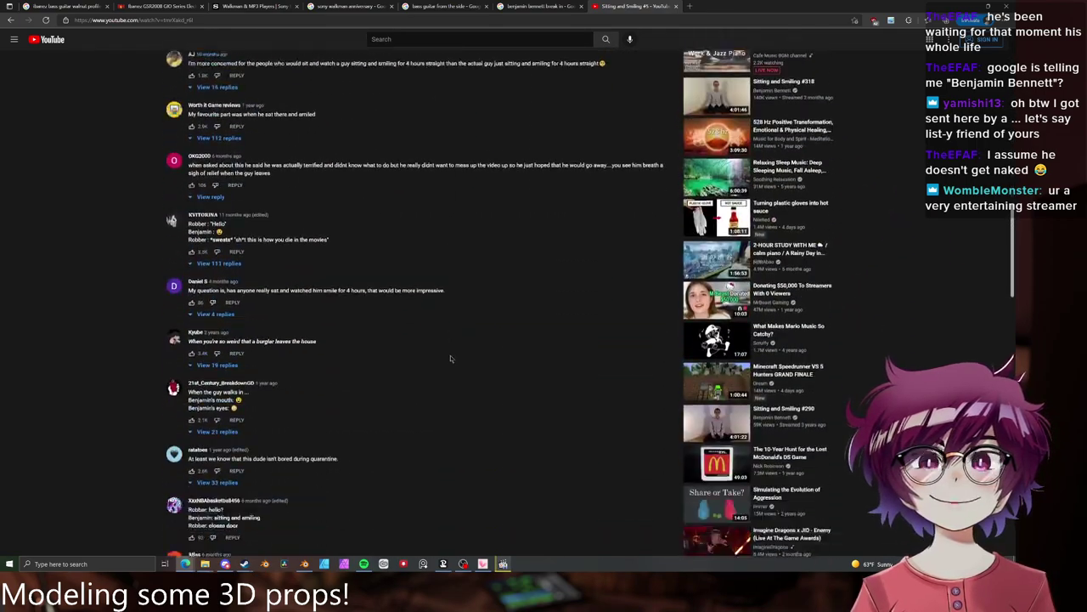
{"action": "scroll", "coordinate": [451, 355], "scroll_direction": "down", "scroll_amount": 10}
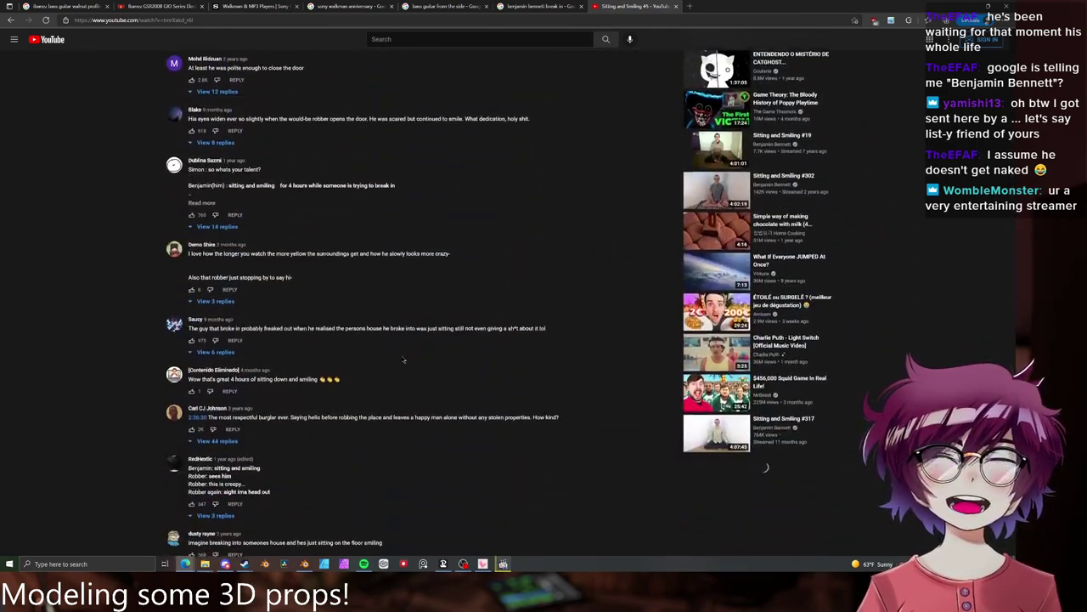
{"action": "left_click", "coordinate": [204, 415]}
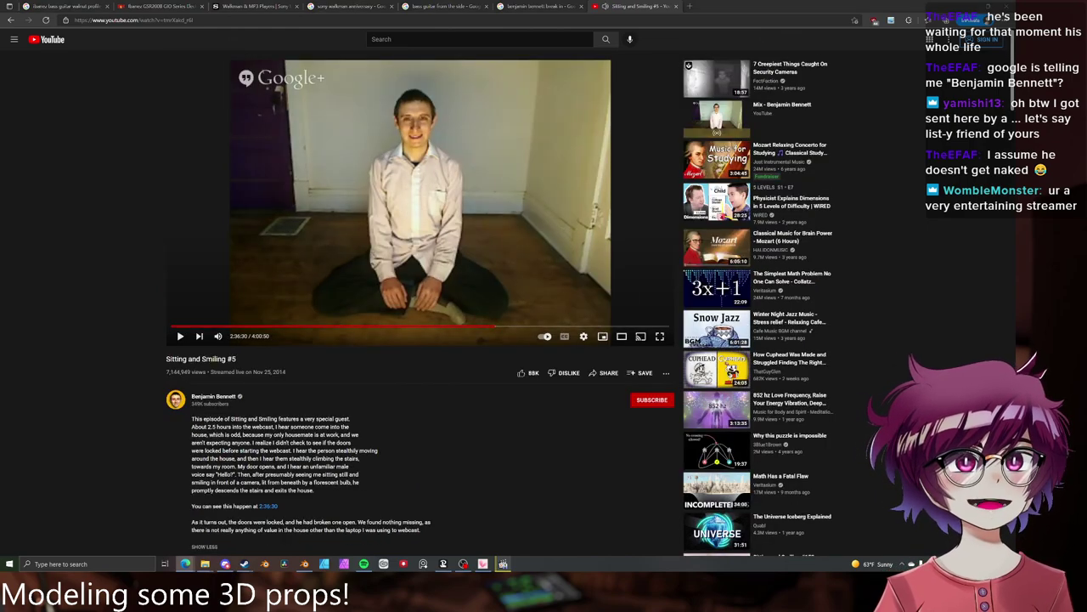
- Play the break-in moment from 2:36:30 in theater mode, rewinding briefly to rewatch it
{"action": "left_click", "coordinate": [521, 318]}
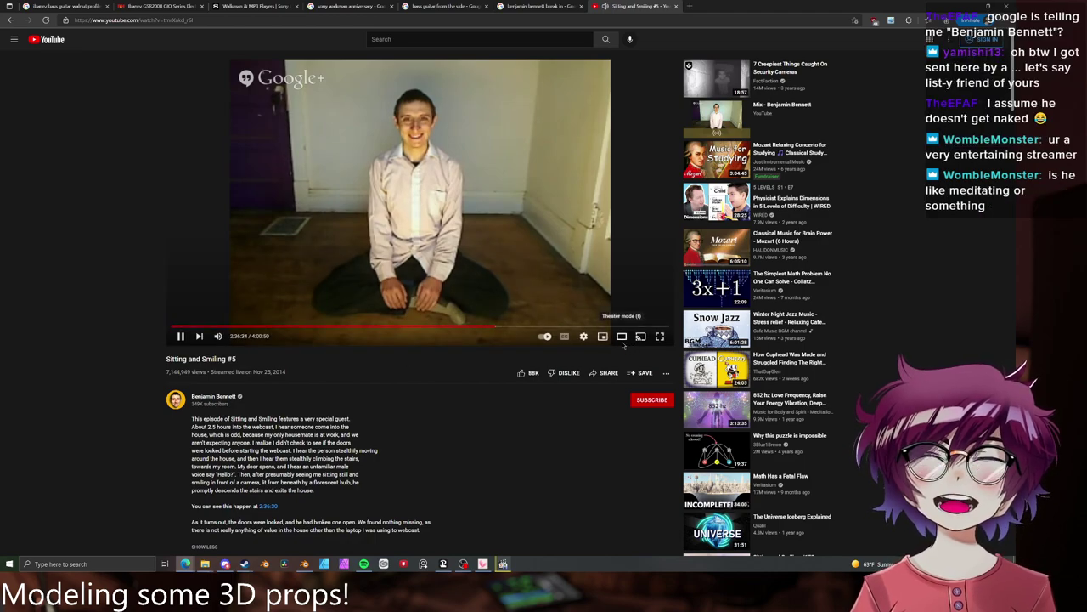
{"action": "left_click", "coordinate": [625, 341]}
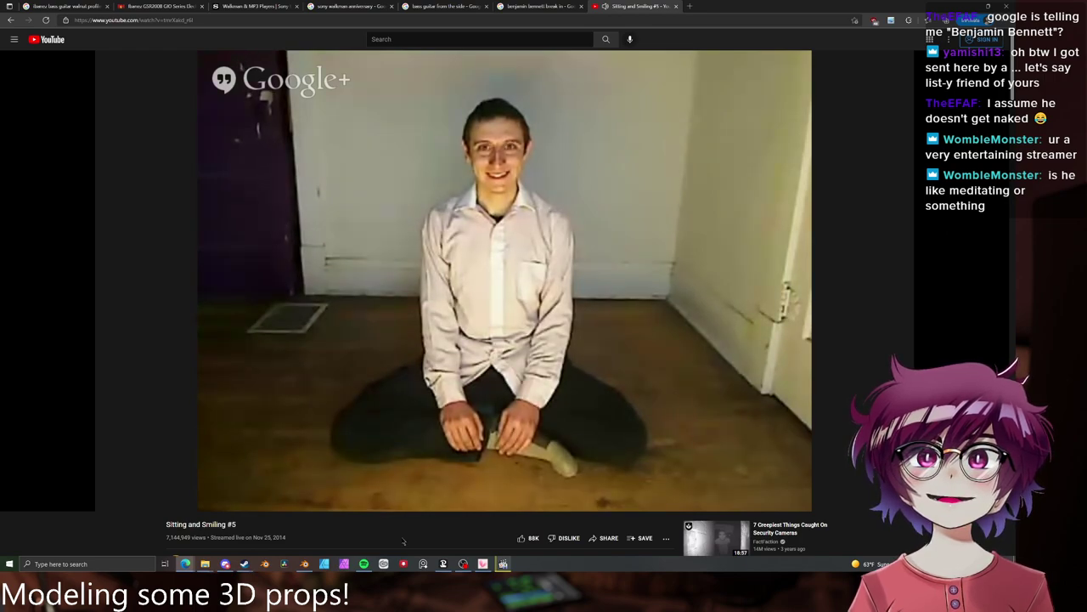
{"action": "key", "text": "Left"}
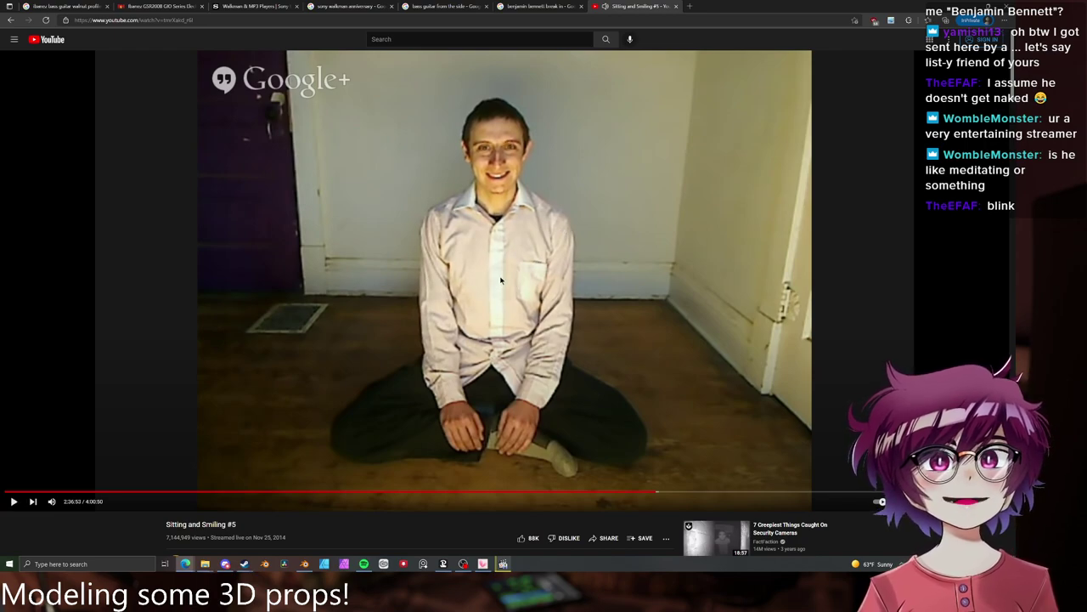
- Skim the comments, return to the uploader's channel, and open "Sitting and Smiling #318" from its videos to read the comments
{"action": "scroll", "coordinate": [543, 272], "scroll_direction": "down", "scroll_amount": 15}
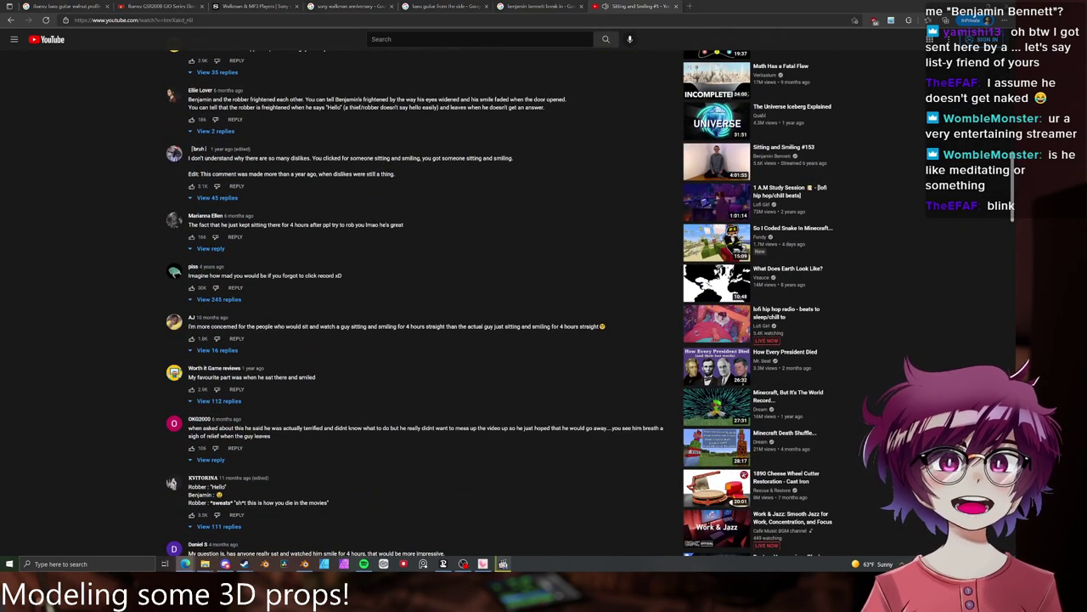
{"action": "scroll", "coordinate": [252, 281], "scroll_direction": "up", "scroll_amount": 12}
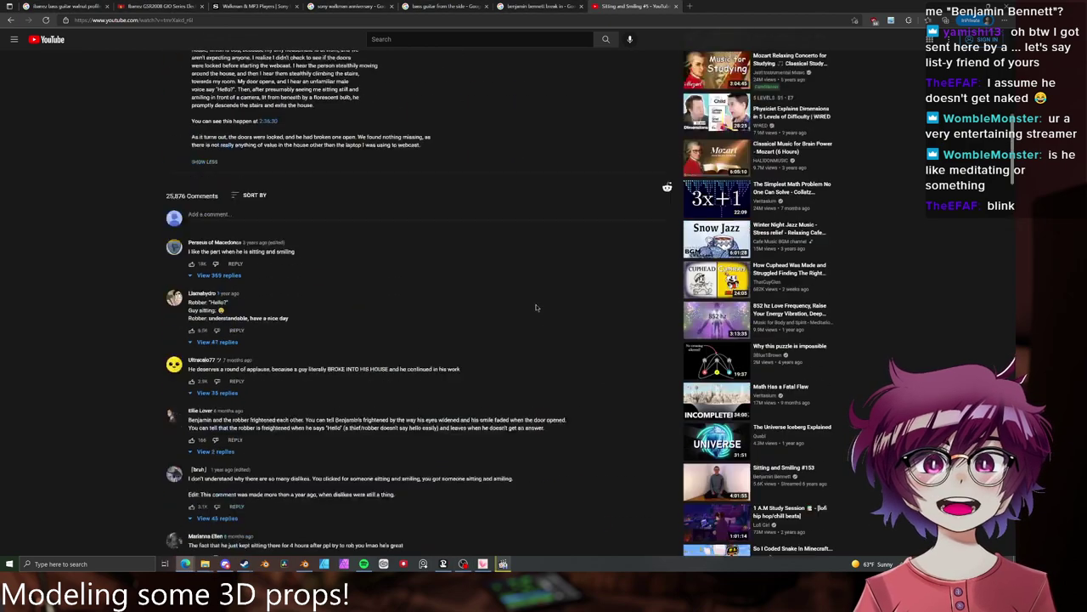
{"action": "left_click", "coordinate": [208, 245]}
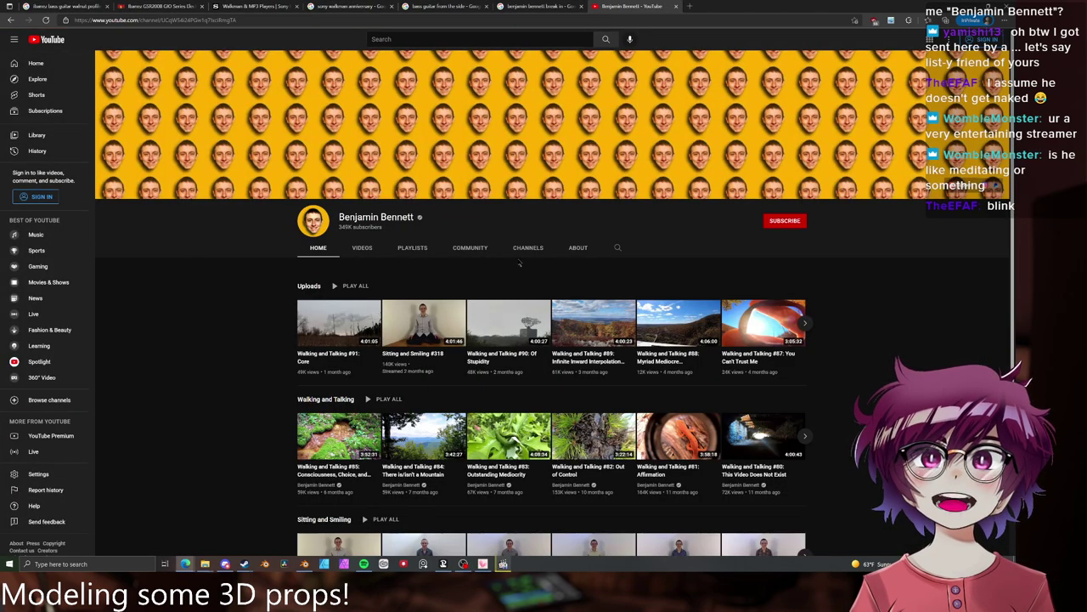
{"action": "left_click", "coordinate": [578, 247]}
{"action": "left_click", "coordinate": [357, 248]}
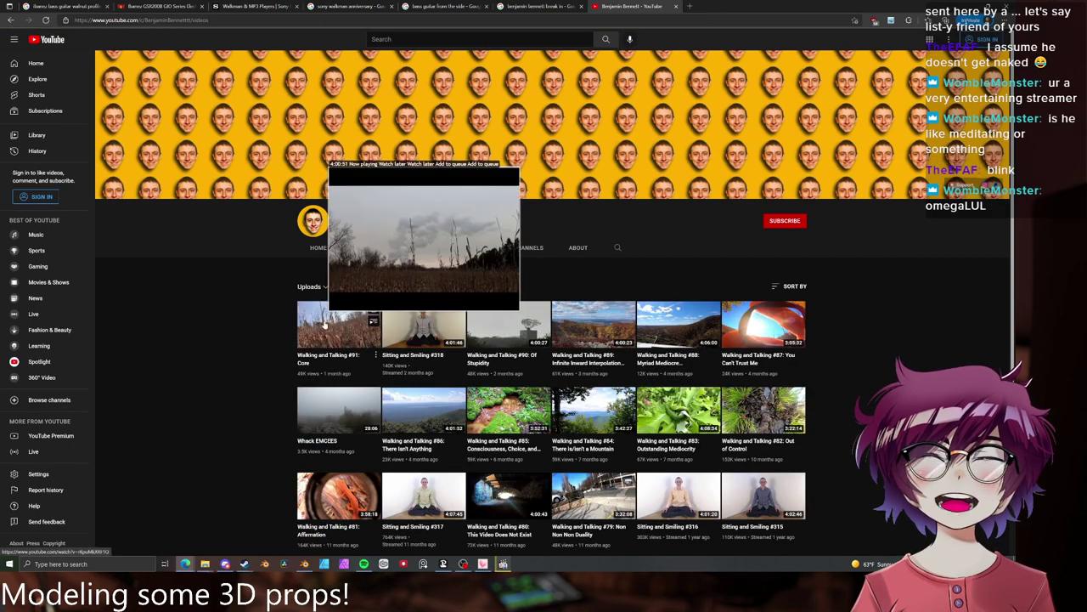
{"action": "left_click", "coordinate": [410, 327]}
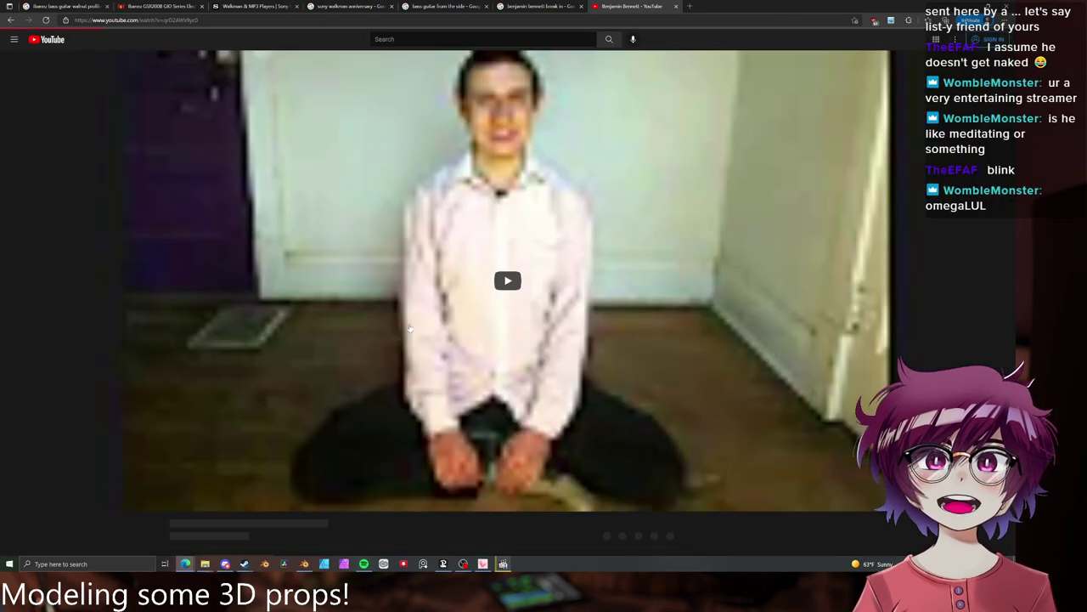
{"action": "scroll", "coordinate": [388, 442], "scroll_direction": "down", "scroll_amount": 4}
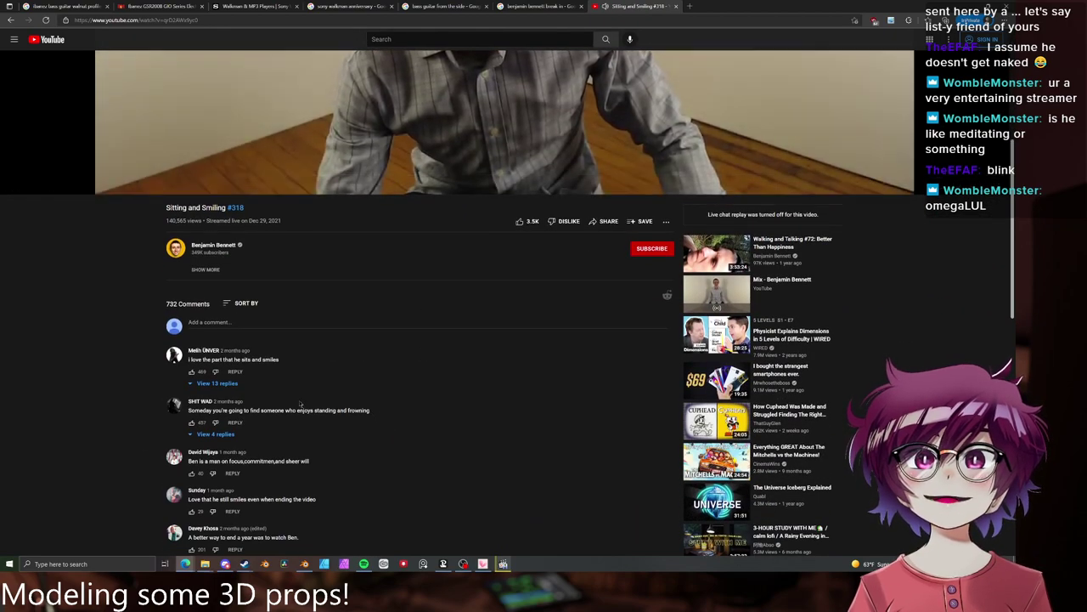
- Skip ahead through "Sitting and Smiling #318" to about 1:03:42 and then 1:30:10 to sample the video
{"action": "scroll", "coordinate": [321, 410], "scroll_direction": "up", "scroll_amount": 4}
{"action": "left_click", "coordinate": [312, 435]}
{"action": "left_click", "coordinate": [269, 490]}
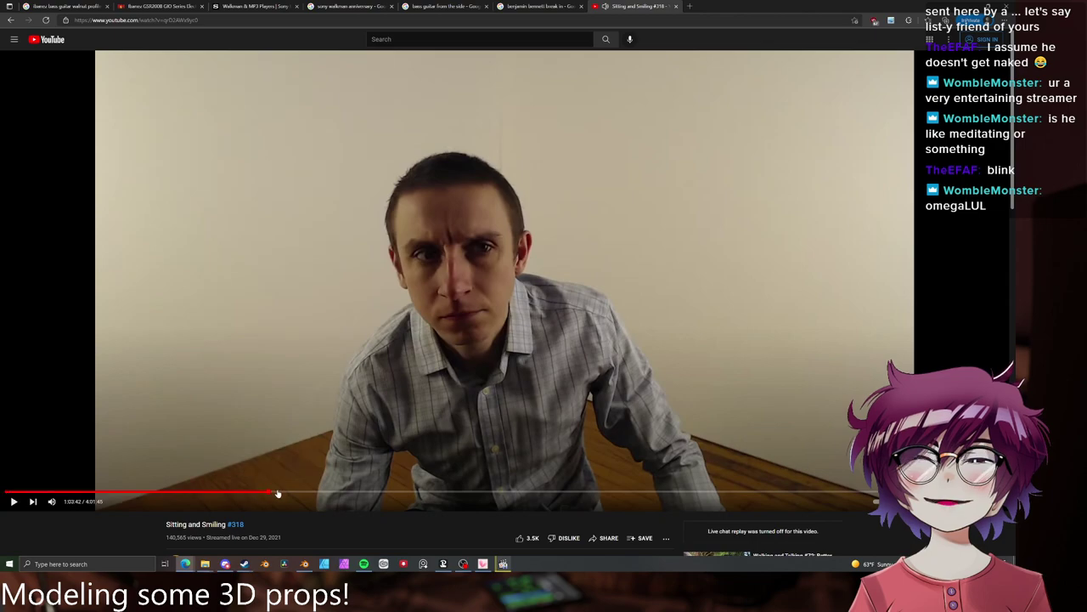
{"action": "left_click", "coordinate": [378, 492]}
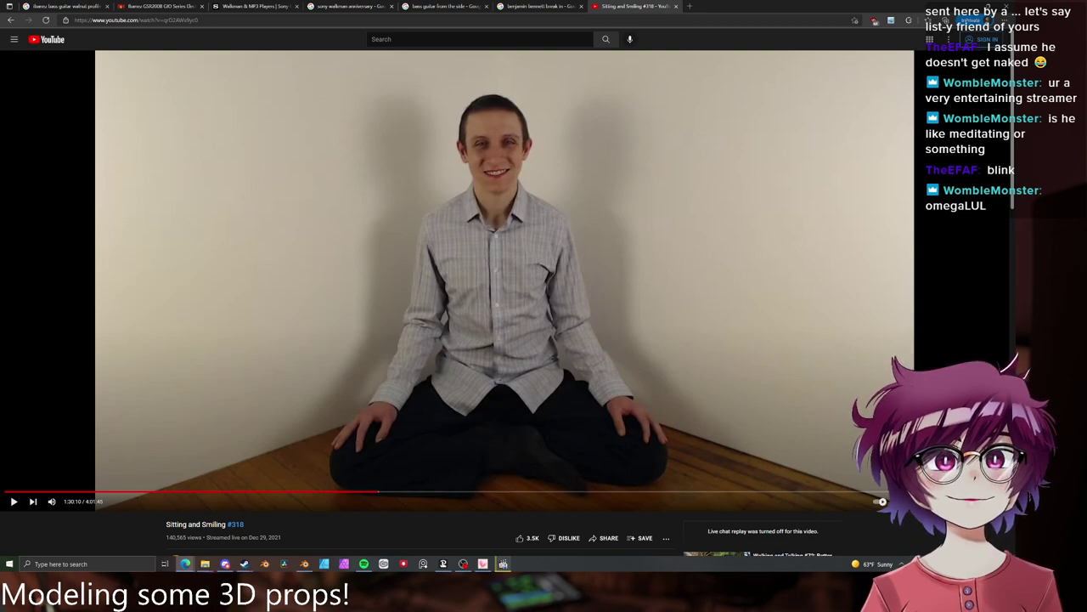
{"action": "left_click", "coordinate": [951, 458]}
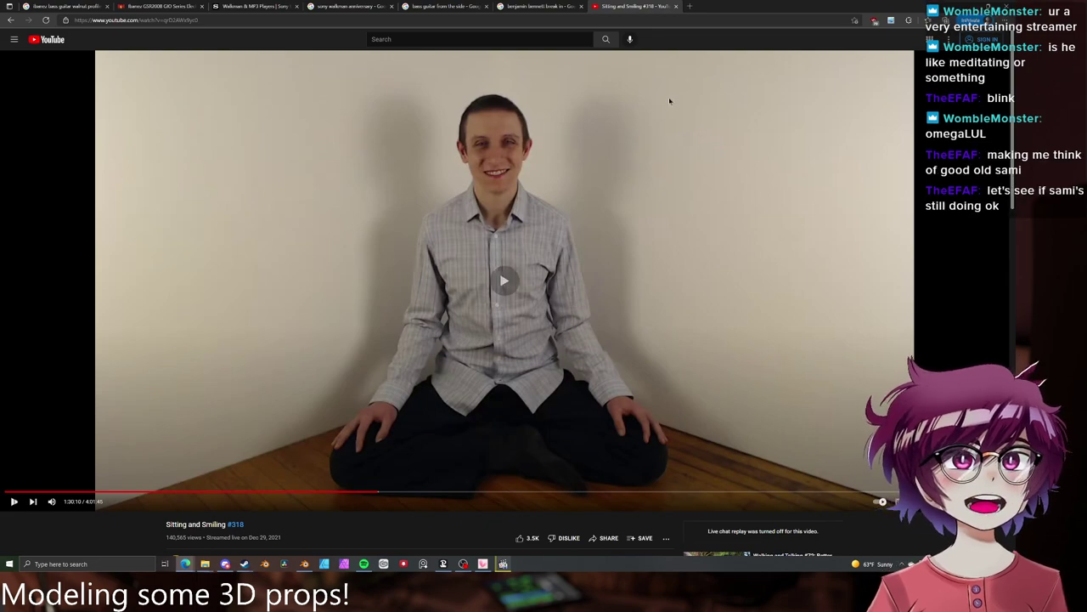
- Replace the video with a web search for the artist's first name plus "artstation" and open the first profile found
{"action": "left_click", "coordinate": [689, 6]}
{"action": "left_click", "coordinate": [675, 6]}
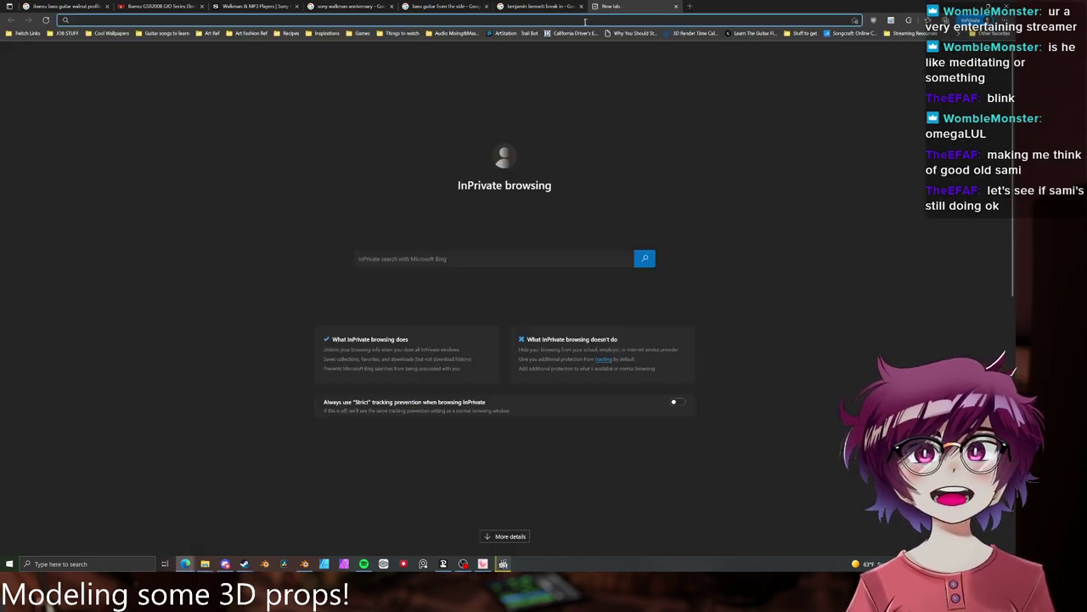
{"action": "type", "text": "sami art"}
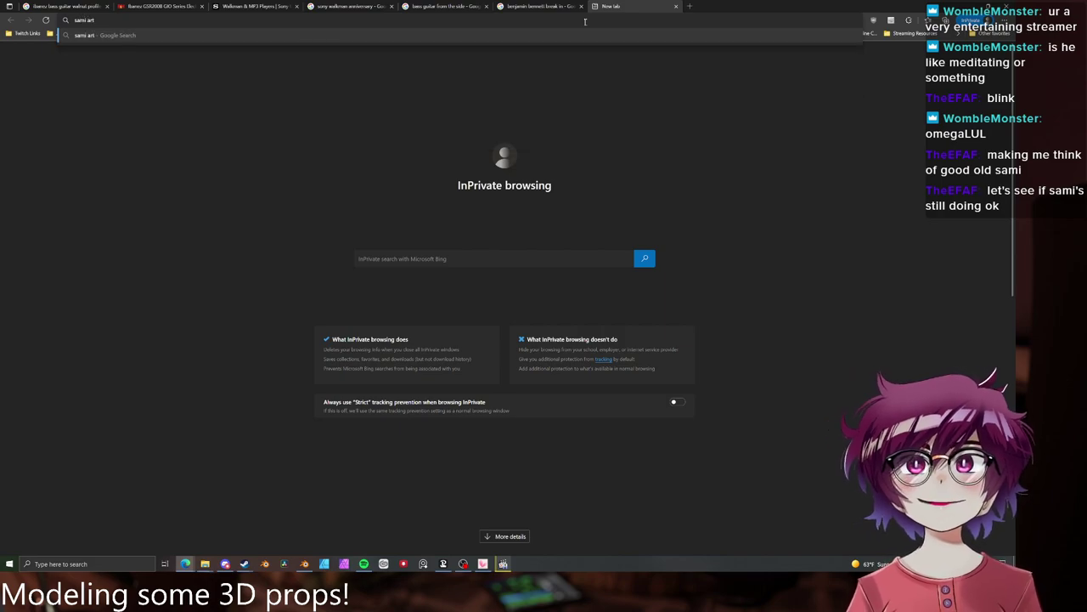
{"action": "type", "text": "station"}
{"action": "key", "text": "Return"}
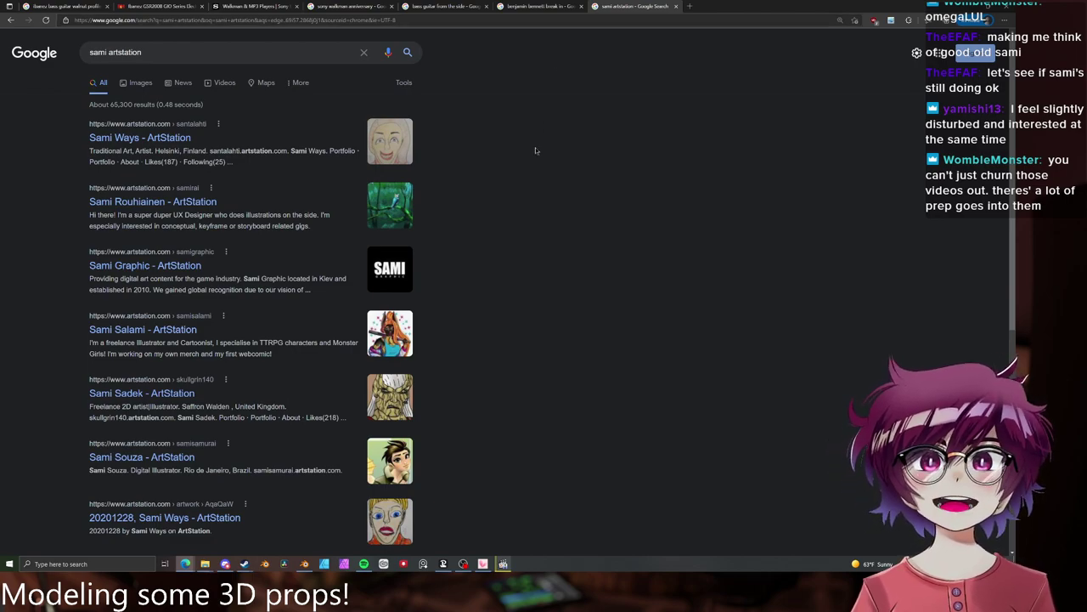
{"action": "right_click", "coordinate": [528, 181]}
{"action": "left_click", "coordinate": [511, 174]}
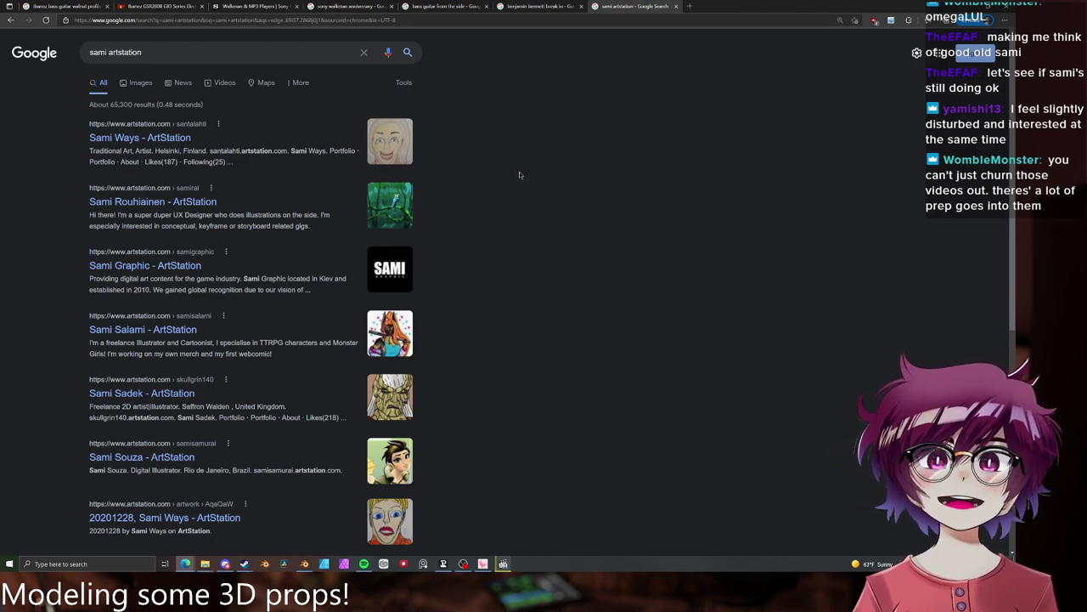
{"action": "left_click", "coordinate": [167, 138]}
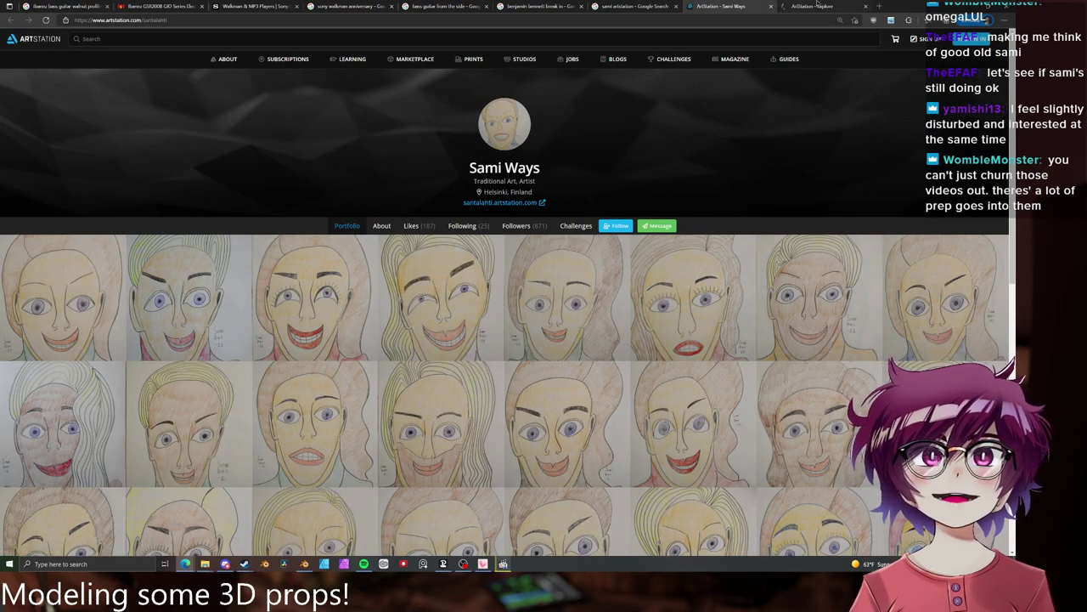
- Browse the community artwork on ArtStation's Explore page, then close that page
{"action": "left_click", "coordinate": [818, 6]}
{"action": "scroll", "coordinate": [696, 161], "scroll_direction": "down", "scroll_amount": 3}
{"action": "scroll", "coordinate": [699, 151], "scroll_direction": "down", "scroll_amount": 1}
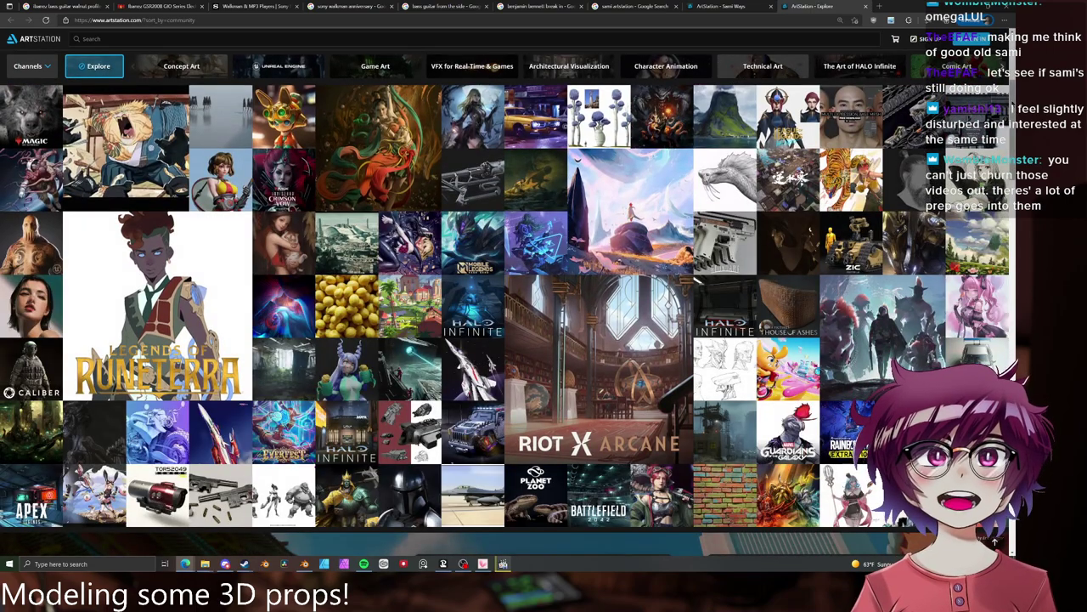
{"action": "scroll", "coordinate": [509, 318], "scroll_direction": "down", "scroll_amount": 1}
{"action": "scroll", "coordinate": [692, 253], "scroll_direction": "down", "scroll_amount": 1}
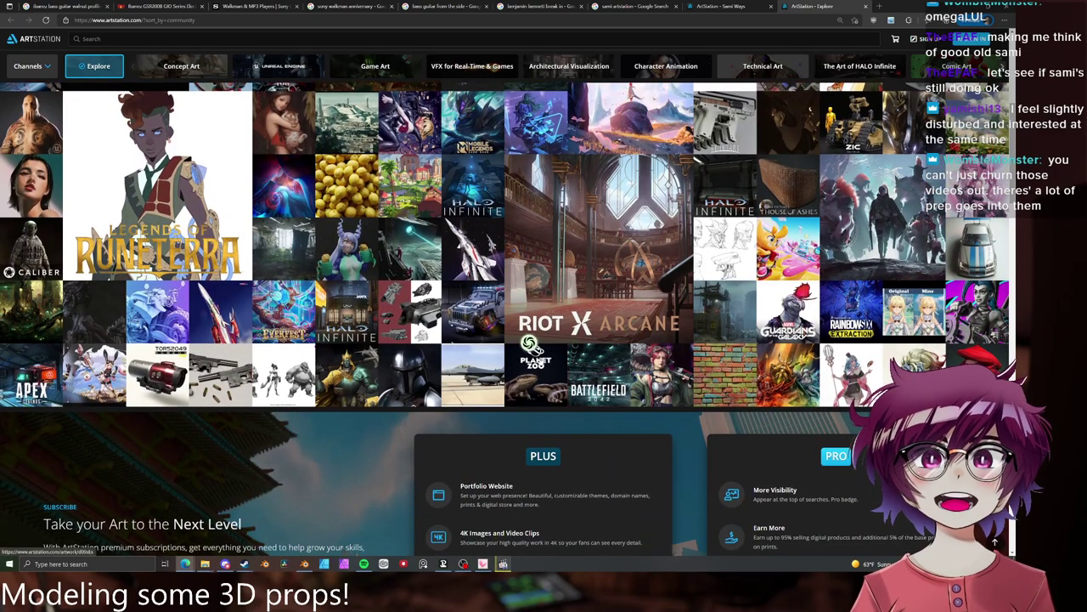
{"action": "scroll", "coordinate": [506, 309], "scroll_direction": "down", "scroll_amount": 1}
{"action": "scroll", "coordinate": [508, 308], "scroll_direction": "up", "scroll_amount": 3}
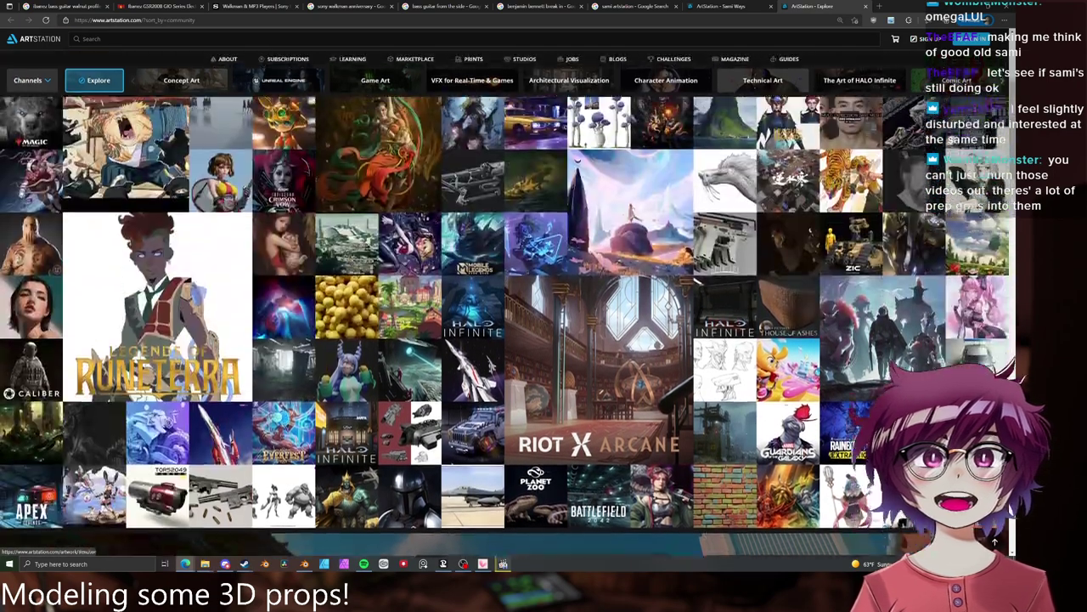
{"action": "mouse_move", "coordinate": [852, 467]}
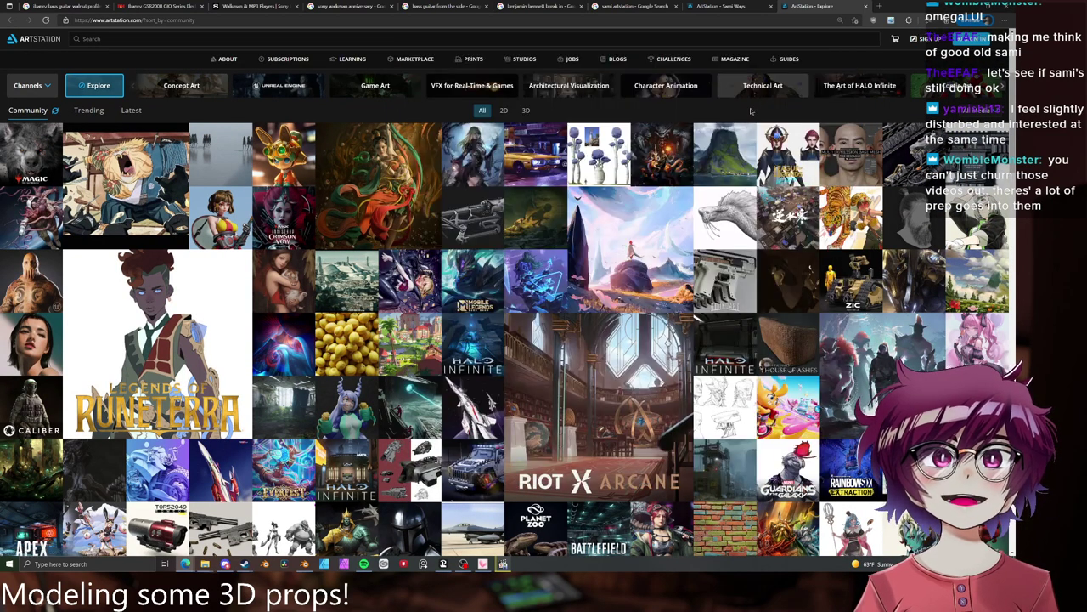
{"action": "middle_click", "coordinate": [814, 5]}
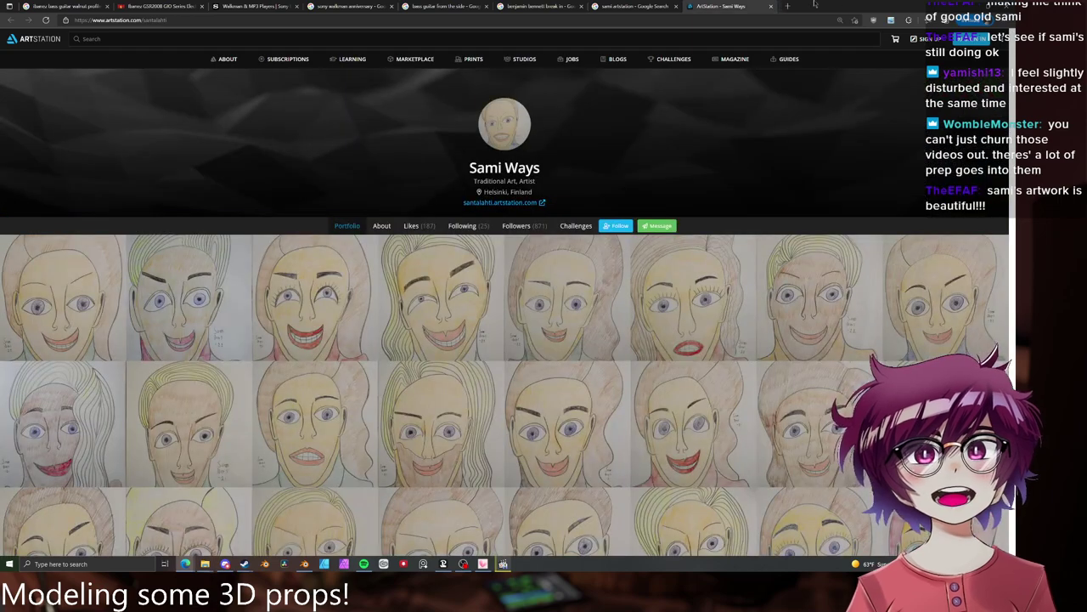
- Open the About section of the artist's ArtStation profile and read the summary, skills and software
{"action": "right_click", "coordinate": [682, 133]}
{"action": "left_click", "coordinate": [678, 131]}
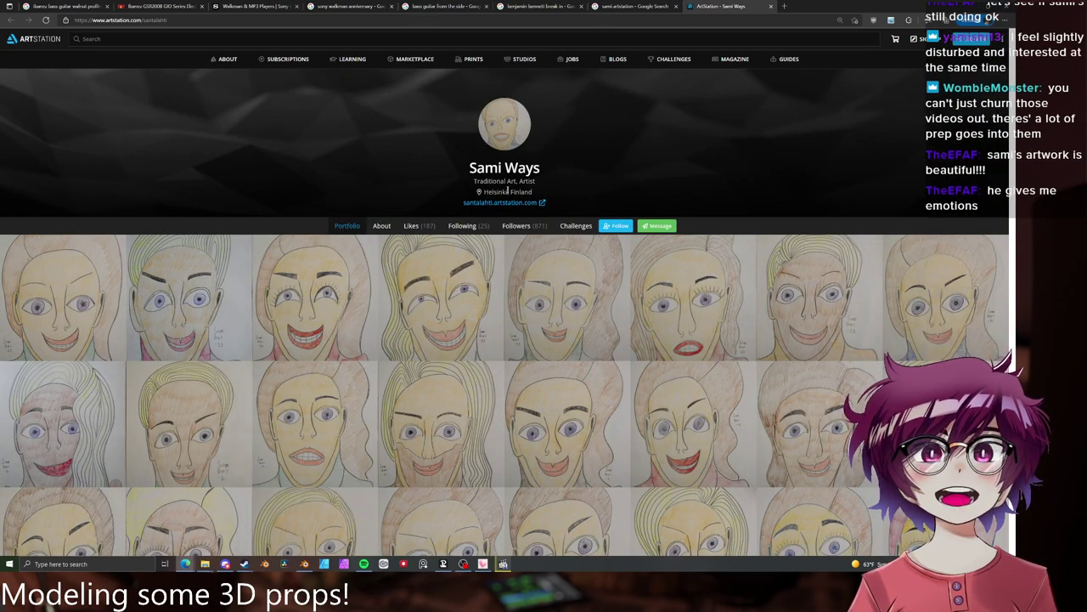
{"action": "left_click", "coordinate": [381, 225]}
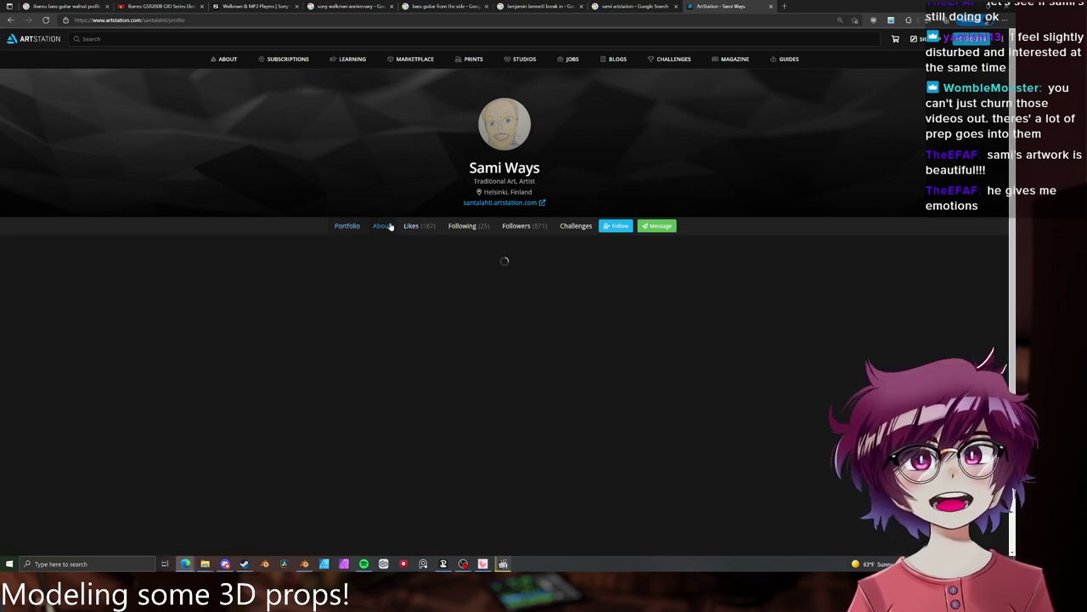
{"action": "scroll", "coordinate": [394, 225], "scroll_direction": "down", "scroll_amount": 1}
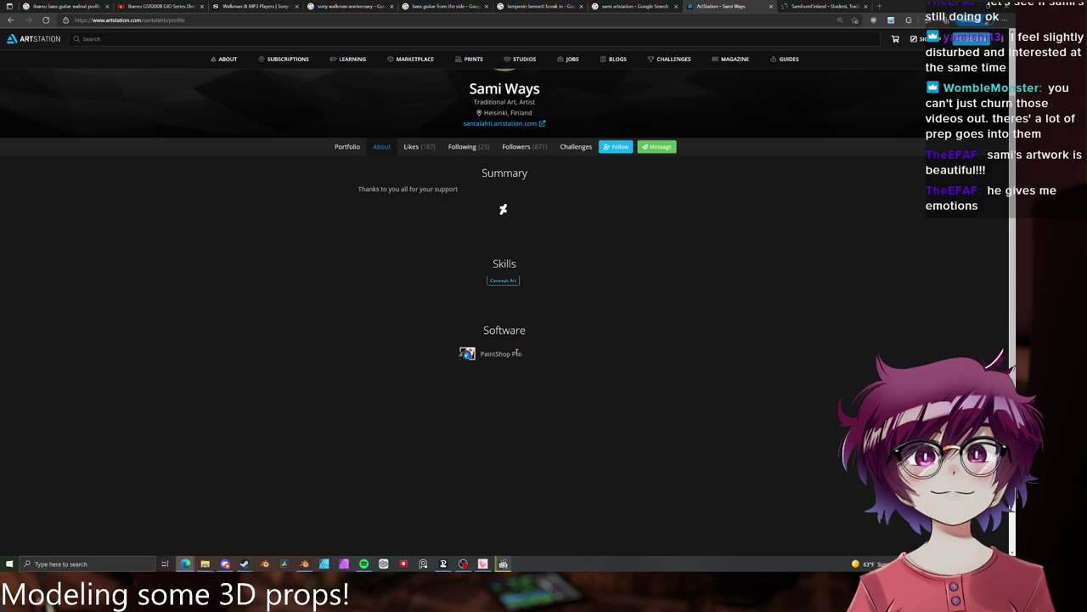
{"action": "left_click_drag", "start_coordinate": [516, 353], "coordinate": [483, 355]}
{"action": "left_click", "coordinate": [641, 311]}
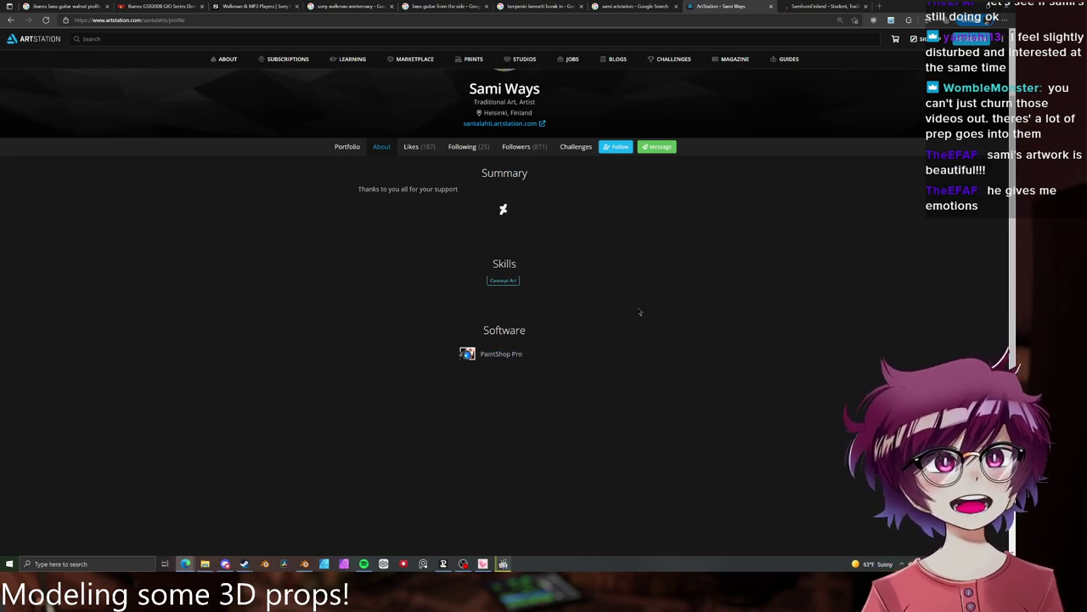
- Switch to the artist's linked DeviantArt profile and expand the full list of favourites and interests
{"action": "left_click", "coordinate": [815, 6]}
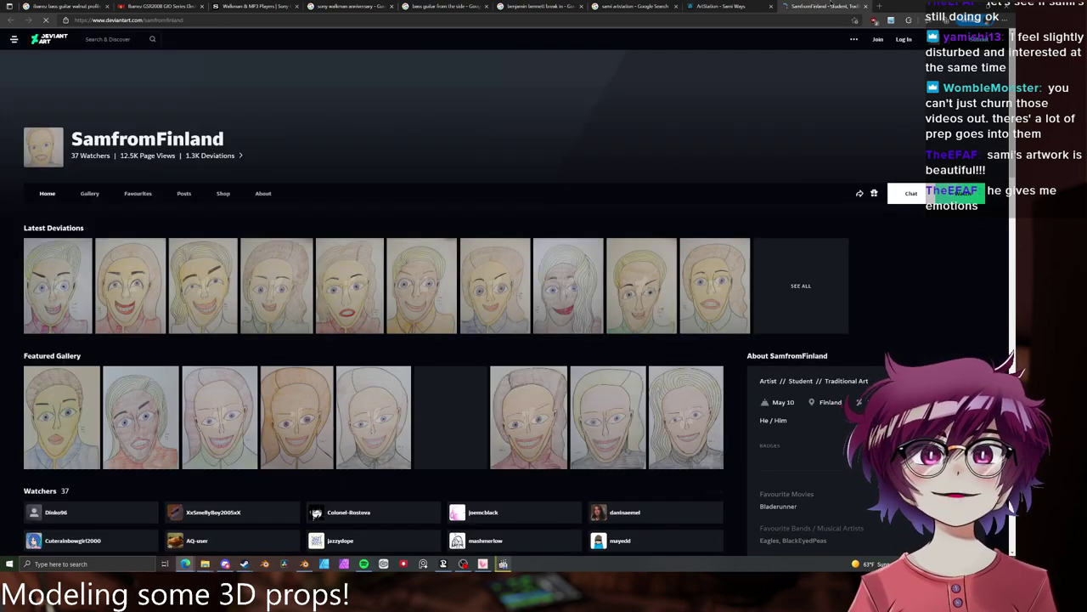
{"action": "scroll", "coordinate": [863, 127], "scroll_direction": "down", "scroll_amount": 3}
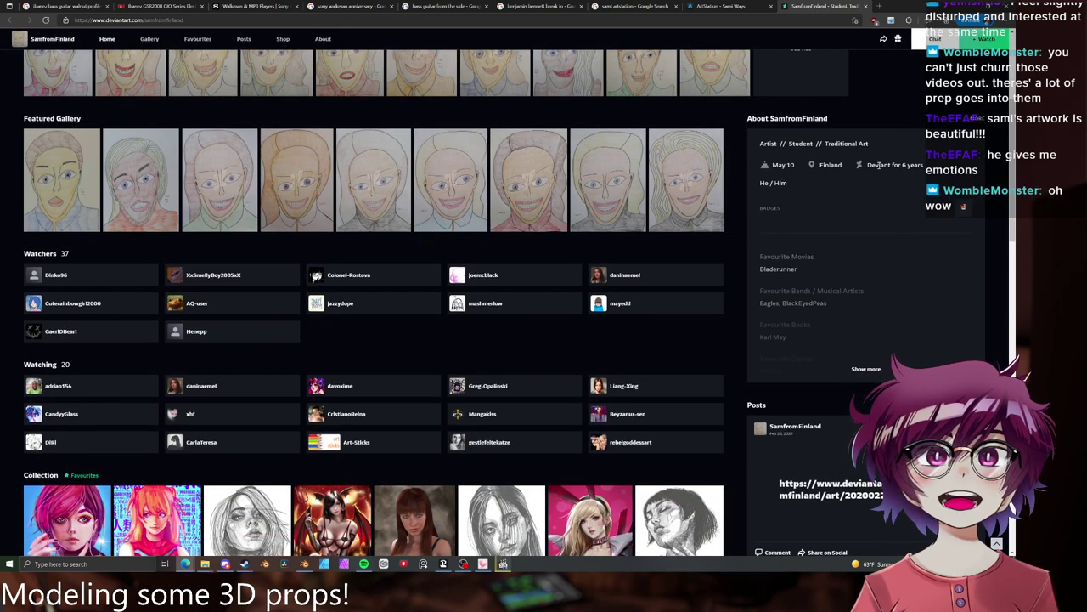
{"action": "left_click", "coordinate": [863, 367]}
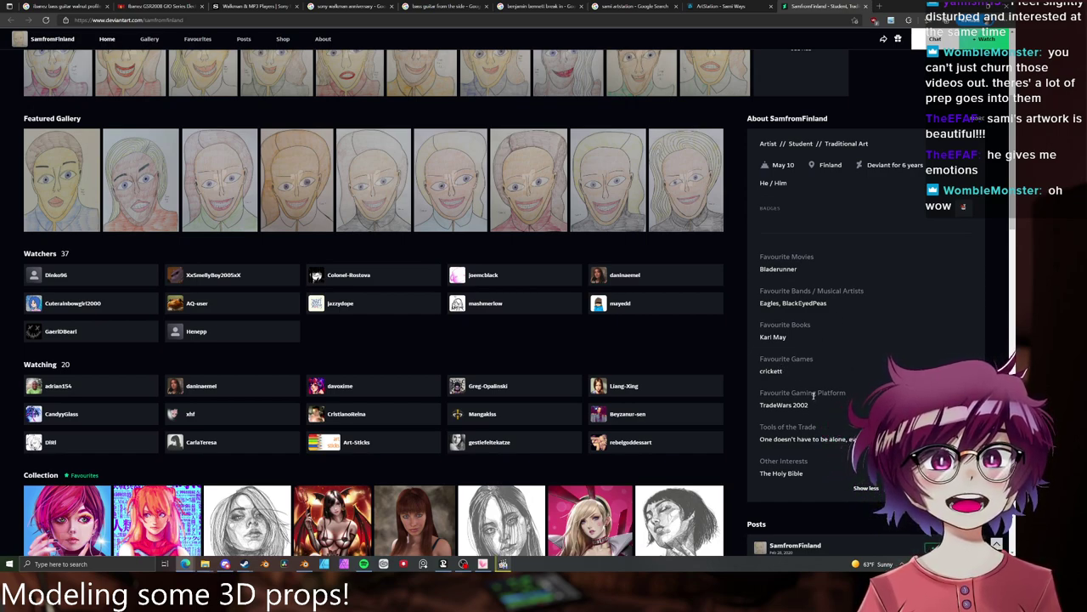
- Search the web for "TradeWars 2002" from the profile's favourite gaming platform, then close the results
{"action": "left_click_drag", "start_coordinate": [793, 405], "coordinate": [761, 405]}
{"action": "right_click", "coordinate": [761, 405]}
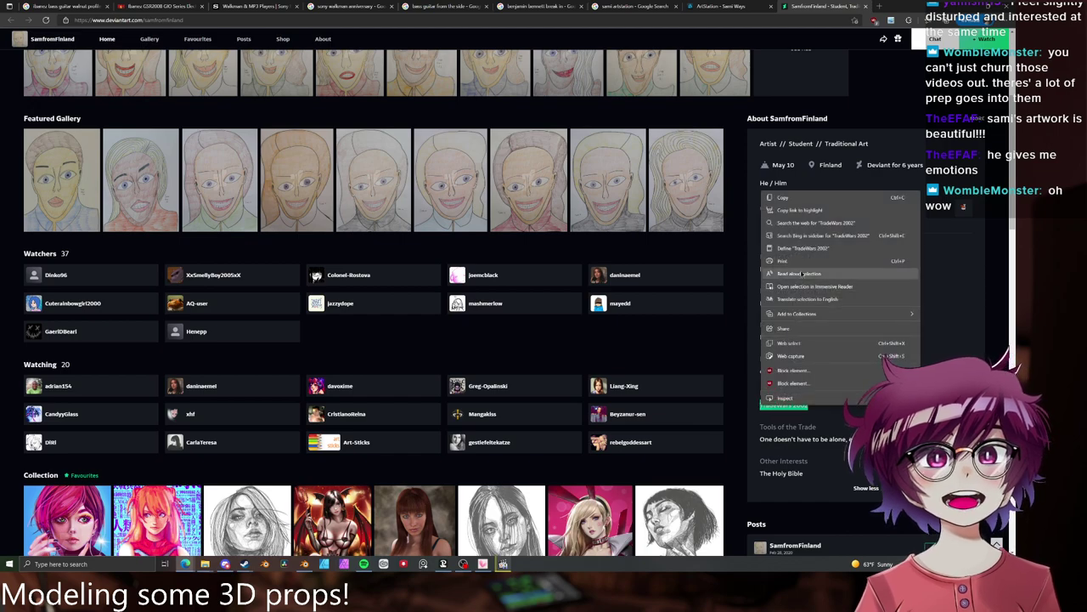
{"action": "left_click", "coordinate": [837, 224]}
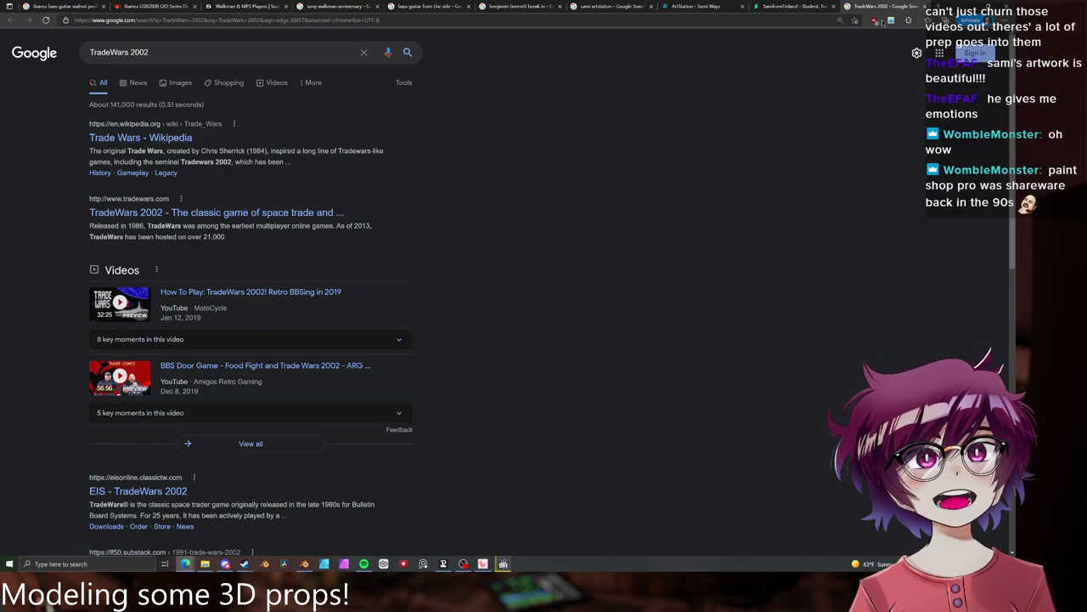
{"action": "middle_click", "coordinate": [878, 7]}
- Read the remaining interests, collection and posts on the DeviantArt profile, and start the background music
{"action": "scroll", "coordinate": [884, 281], "scroll_direction": "down", "scroll_amount": 2}
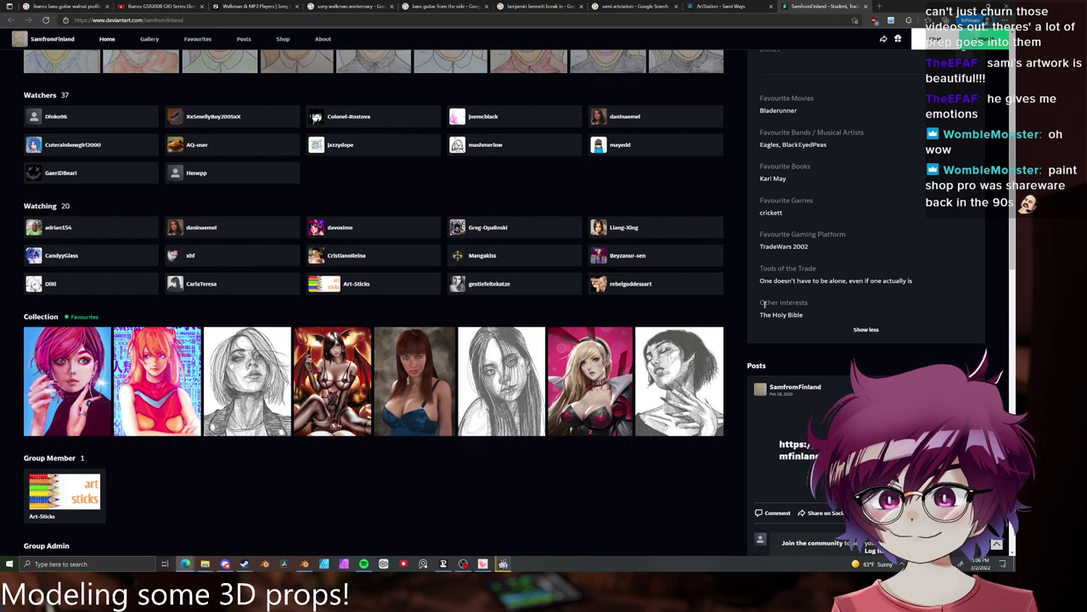
{"action": "key", "text": "XF86AudioPlay"}
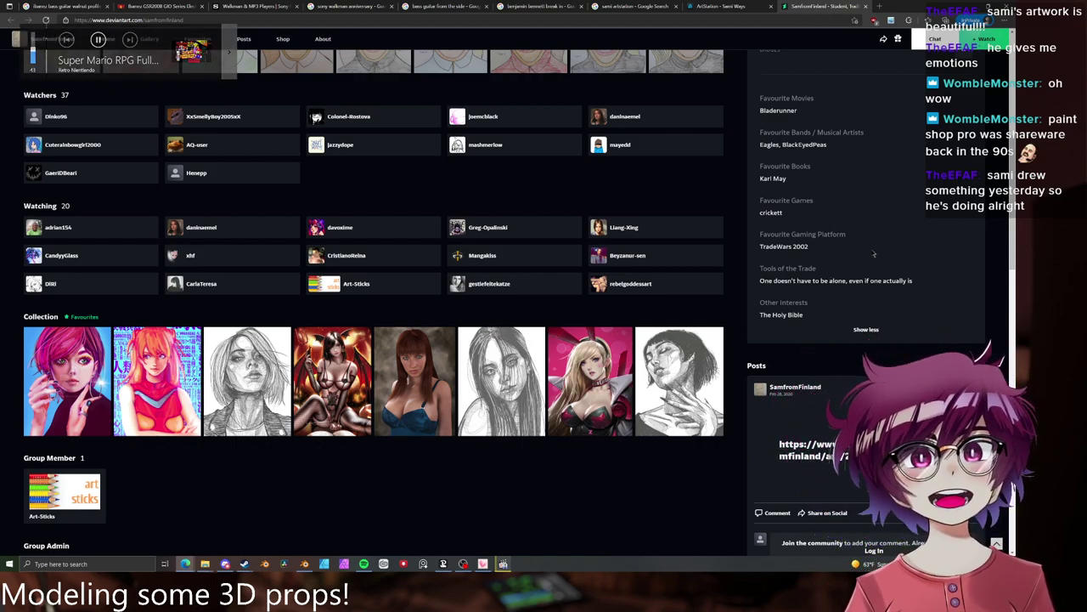
{"action": "scroll", "coordinate": [873, 253], "scroll_direction": "down", "scroll_amount": 2}
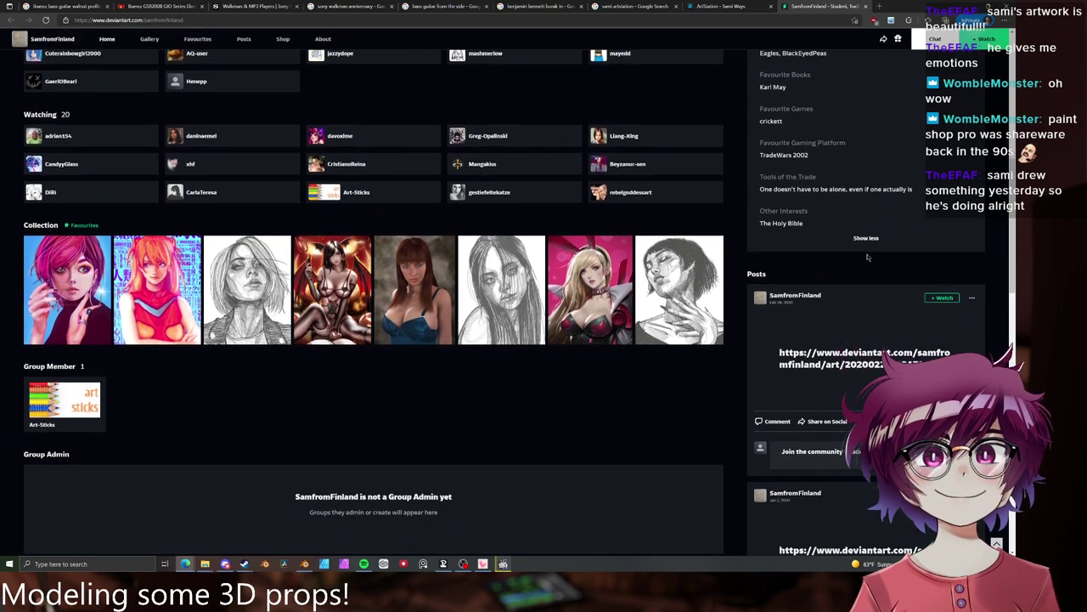
{"action": "scroll", "coordinate": [847, 263], "scroll_direction": "up", "scroll_amount": 8}
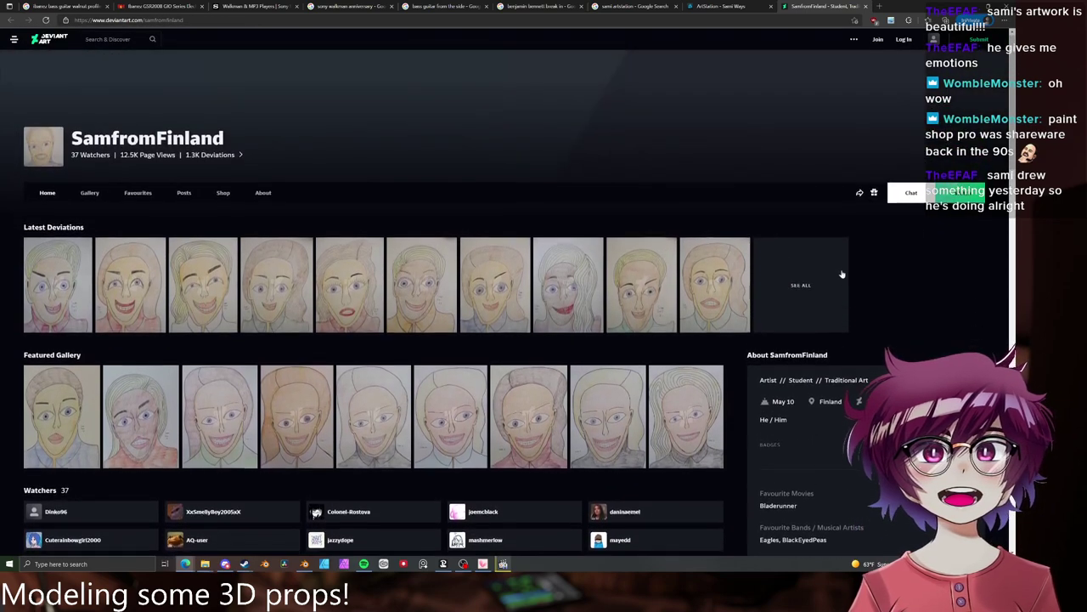
- Open the DeviantArt profile's About page and look through its statistics, watchers, badges and comments
{"action": "left_click", "coordinate": [263, 195]}
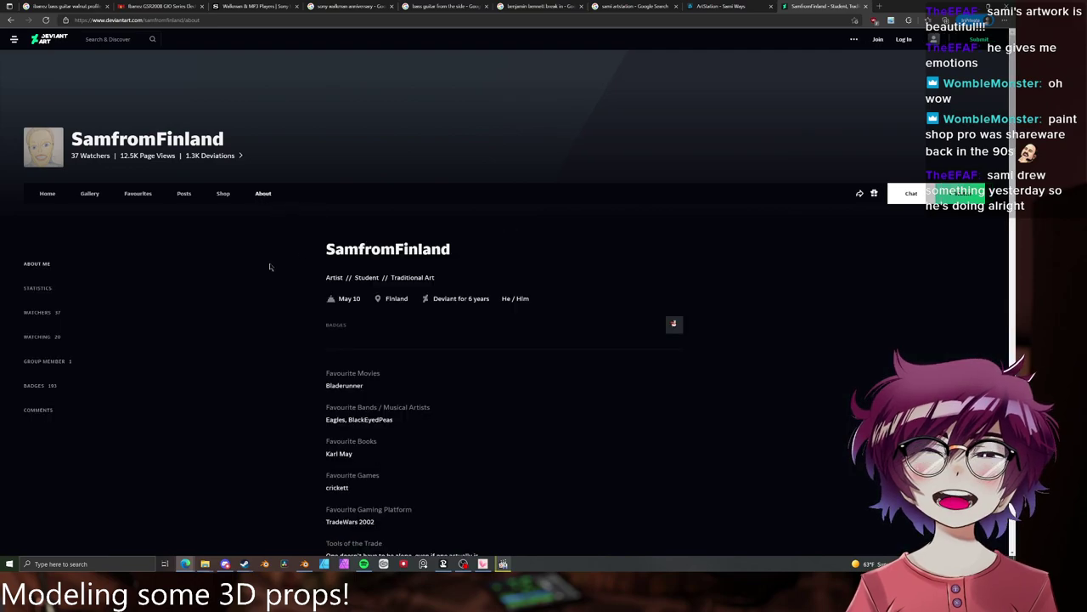
{"action": "scroll", "coordinate": [246, 268], "scroll_direction": "down", "scroll_amount": 3}
{"action": "scroll", "coordinate": [246, 268], "scroll_direction": "down", "scroll_amount": 7}
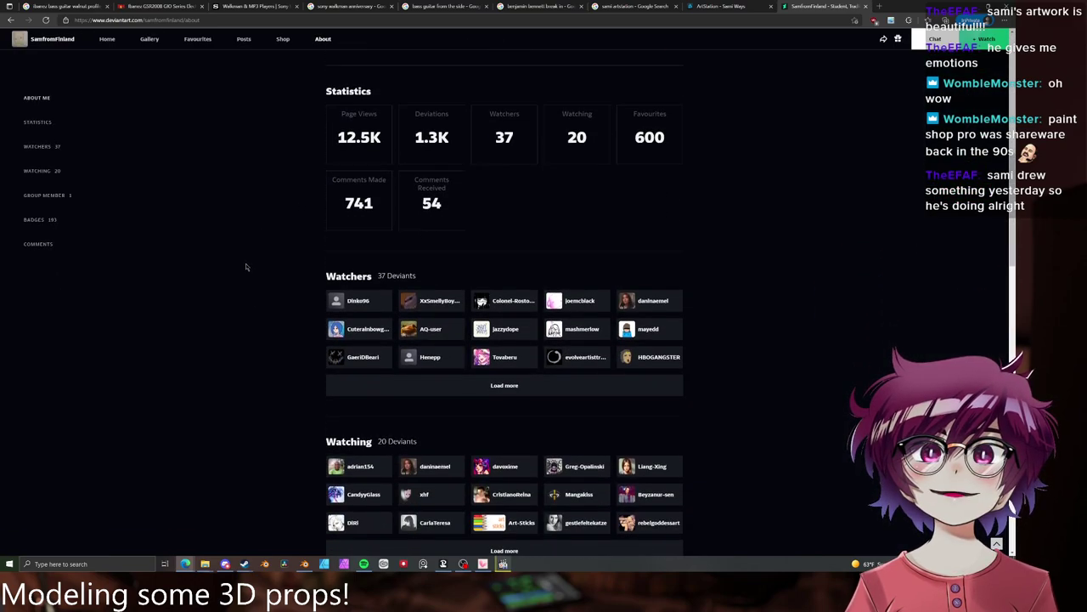
{"action": "scroll", "coordinate": [246, 267], "scroll_direction": "down", "scroll_amount": 3}
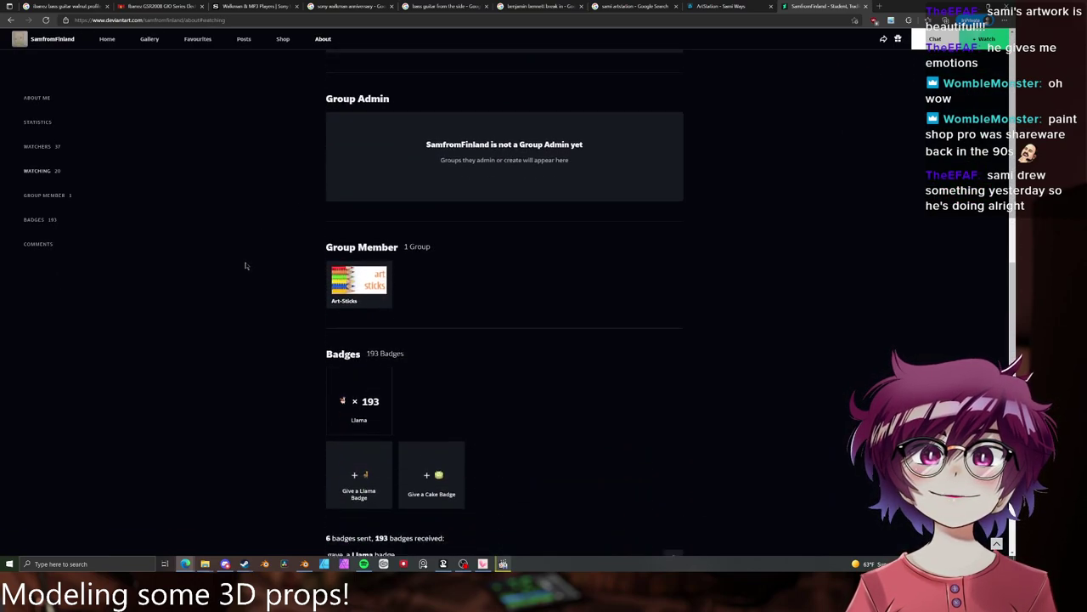
{"action": "scroll", "coordinate": [830, 270], "scroll_direction": "down", "scroll_amount": 3}
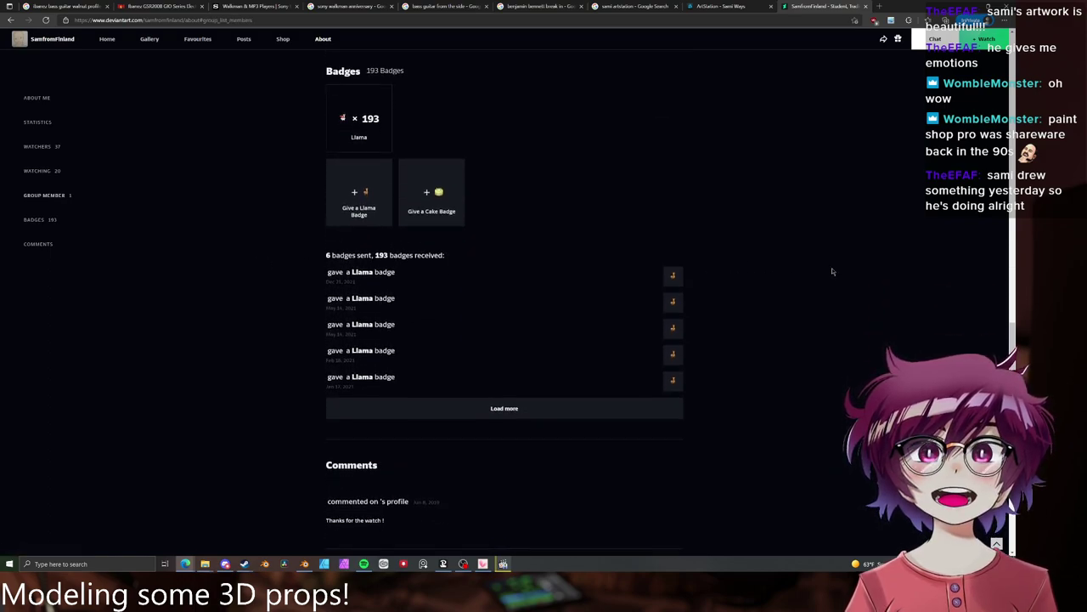
{"action": "scroll", "coordinate": [830, 270], "scroll_direction": "up", "scroll_amount": 1}
{"action": "scroll", "coordinate": [833, 272], "scroll_direction": "down", "scroll_amount": 2}
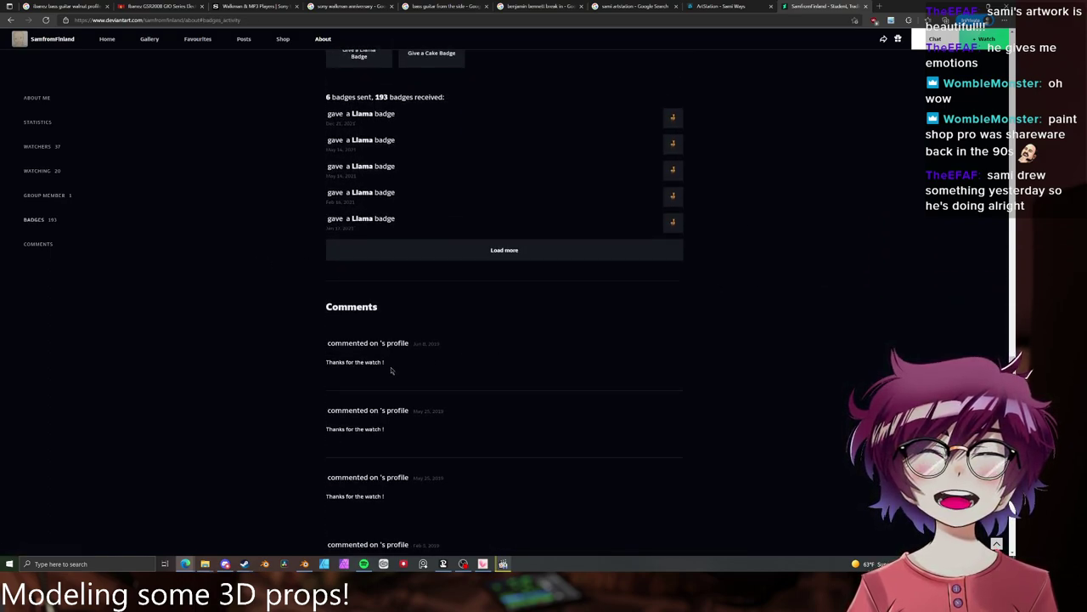
{"action": "scroll", "coordinate": [653, 355], "scroll_direction": "down", "scroll_amount": 3}
{"action": "scroll", "coordinate": [719, 287], "scroll_direction": "up", "scroll_amount": 10}
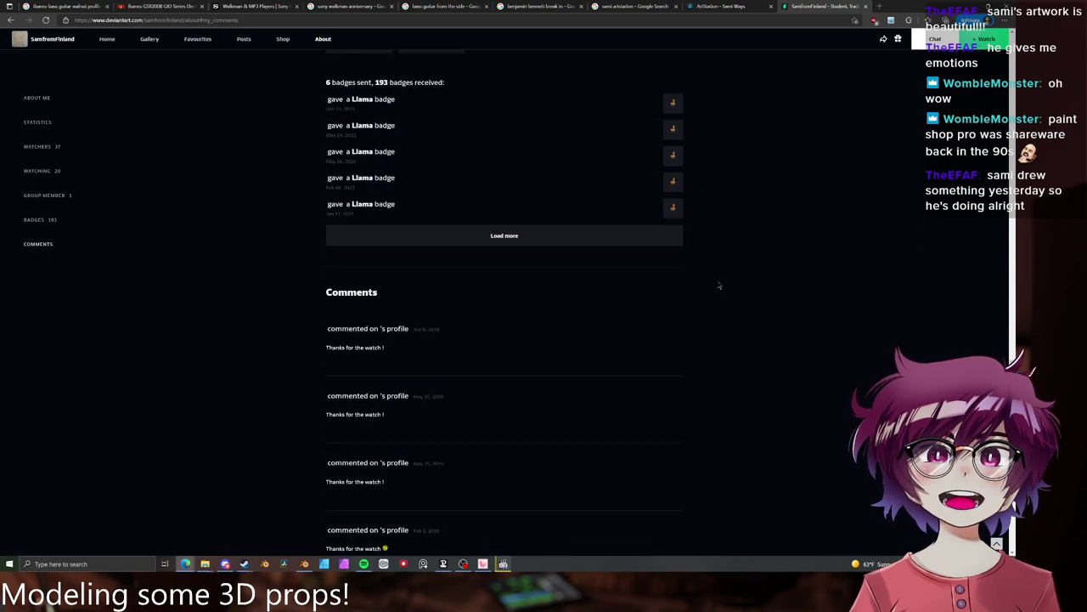
- Close the DeviantArt profile and return to the artist's portfolio on ArtStation to browse the drawings
{"action": "key", "text": "ctrl+w"}
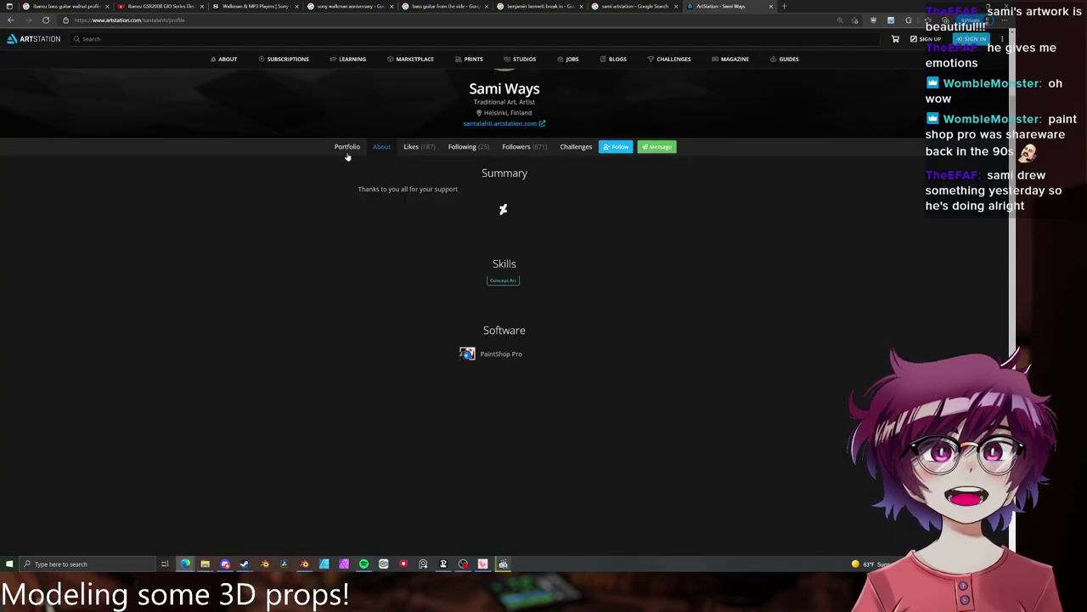
{"action": "left_click", "coordinate": [347, 151]}
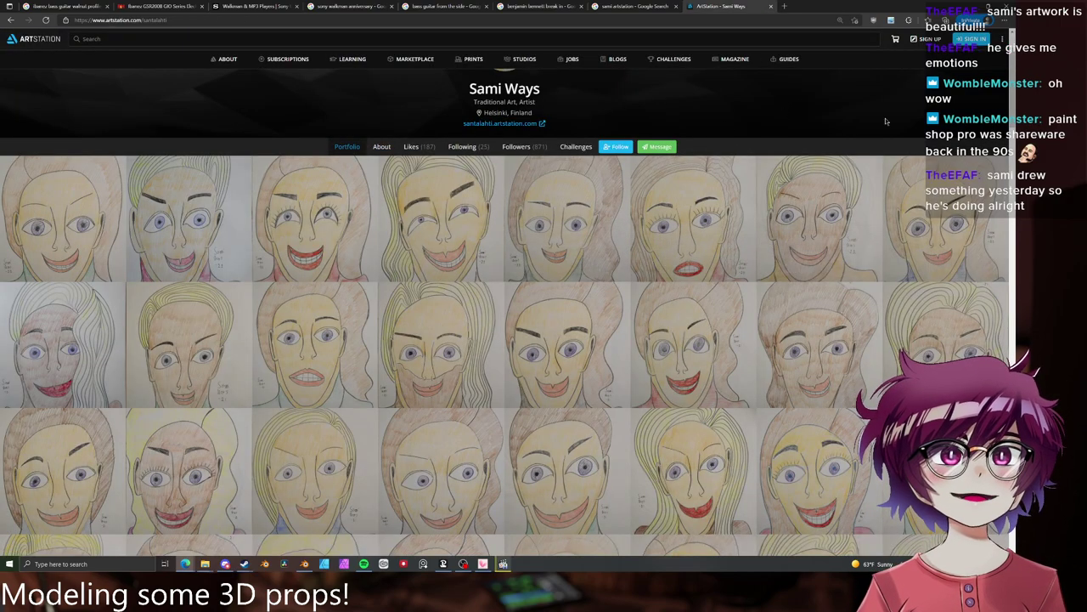
{"action": "scroll", "coordinate": [900, 129], "scroll_direction": "down", "scroll_amount": 1}
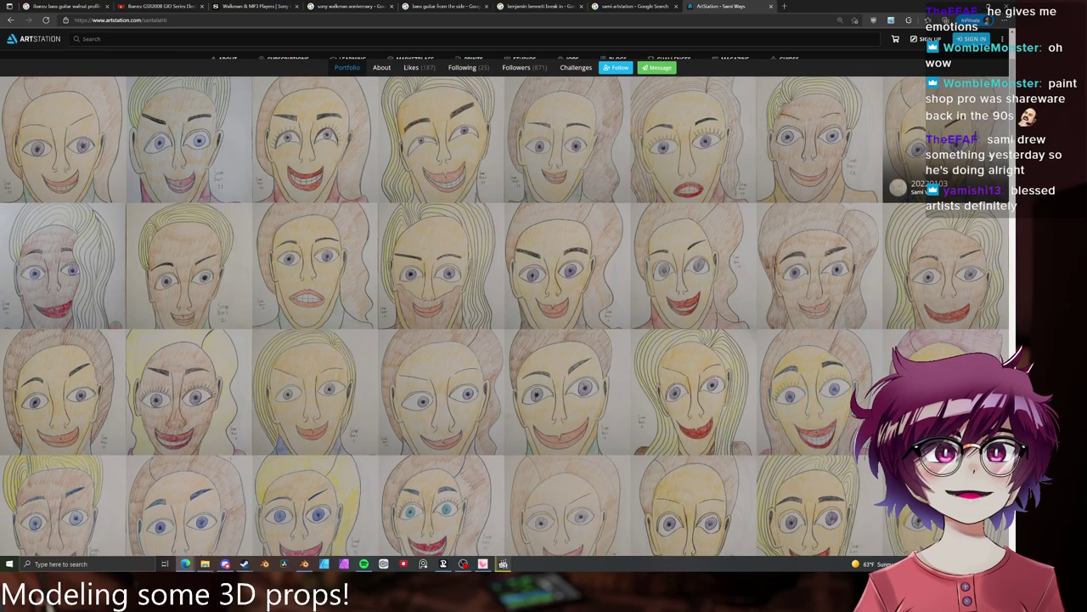
- Browse the artist's ArtStation portfolio from the newest portraits to older ones, examining the watercolor pieces among the pencil drawings
{"action": "scroll", "coordinate": [900, 136], "scroll_direction": "down", "scroll_amount": 1}
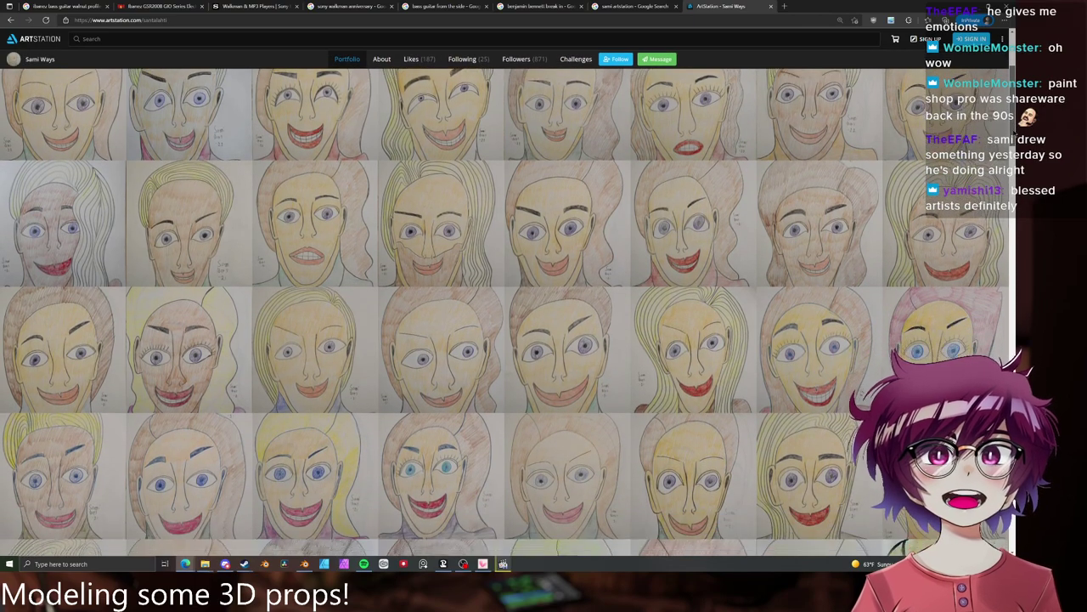
{"action": "scroll", "coordinate": [901, 136], "scroll_direction": "down", "scroll_amount": 2}
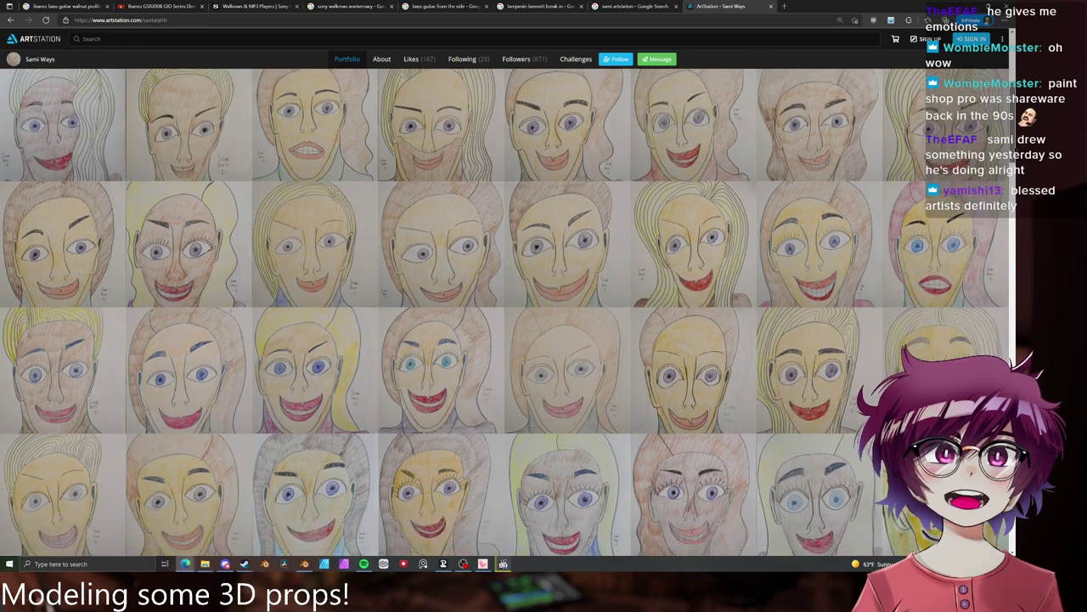
{"action": "scroll", "coordinate": [508, 304], "scroll_direction": "down", "scroll_amount": 1}
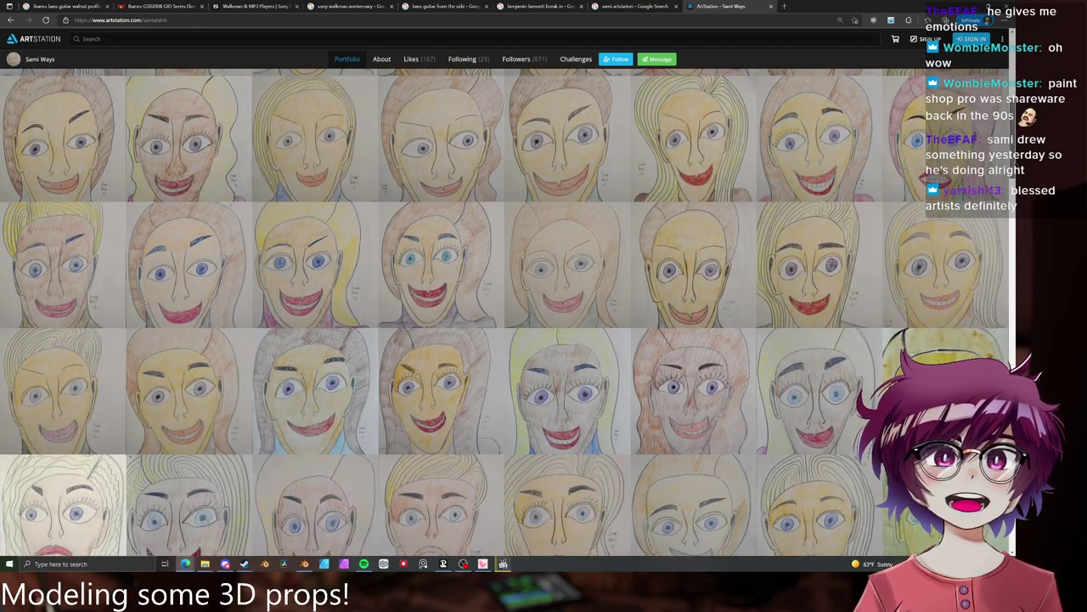
{"action": "scroll", "coordinate": [508, 304], "scroll_direction": "down", "scroll_amount": 2}
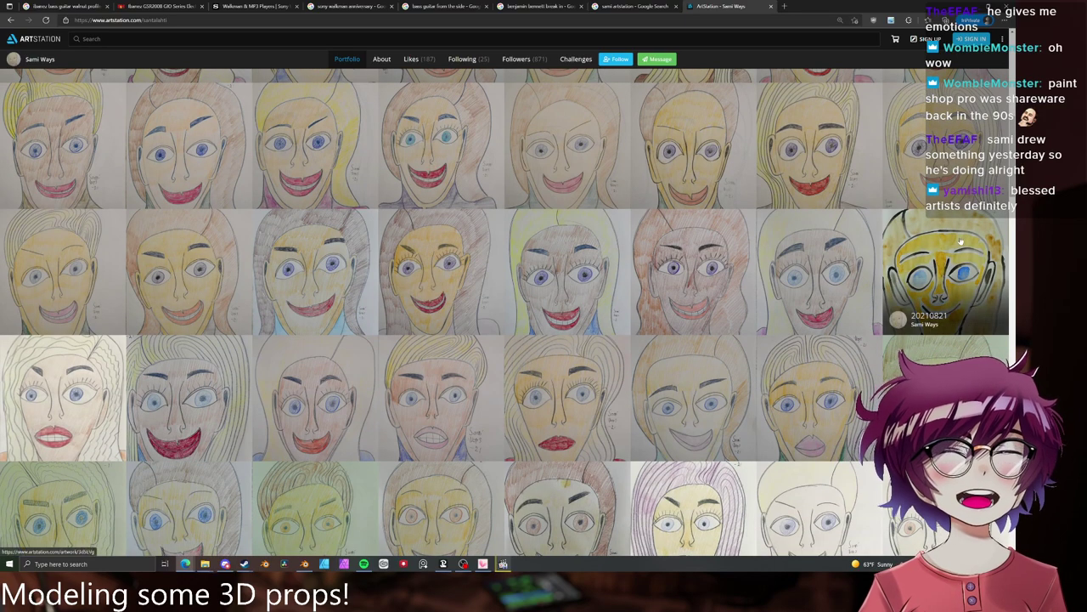
{"action": "mouse_move", "coordinate": [960, 242]}
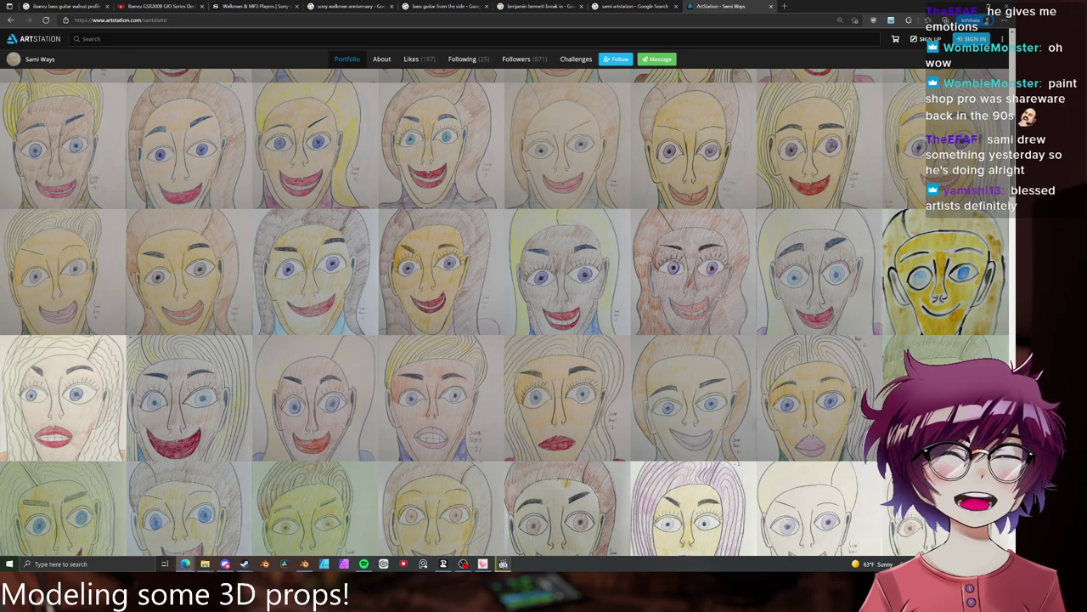
{"action": "scroll", "coordinate": [1013, 218], "scroll_direction": "down", "scroll_amount": 2}
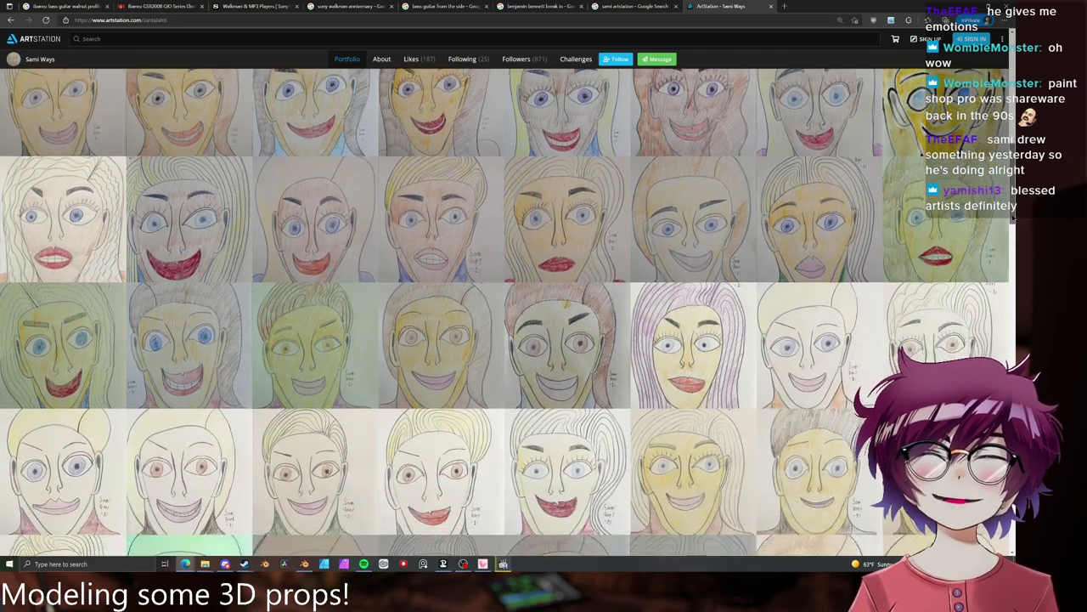
{"action": "left_click_drag", "start_coordinate": [1012, 218], "coordinate": [1012, 293]}
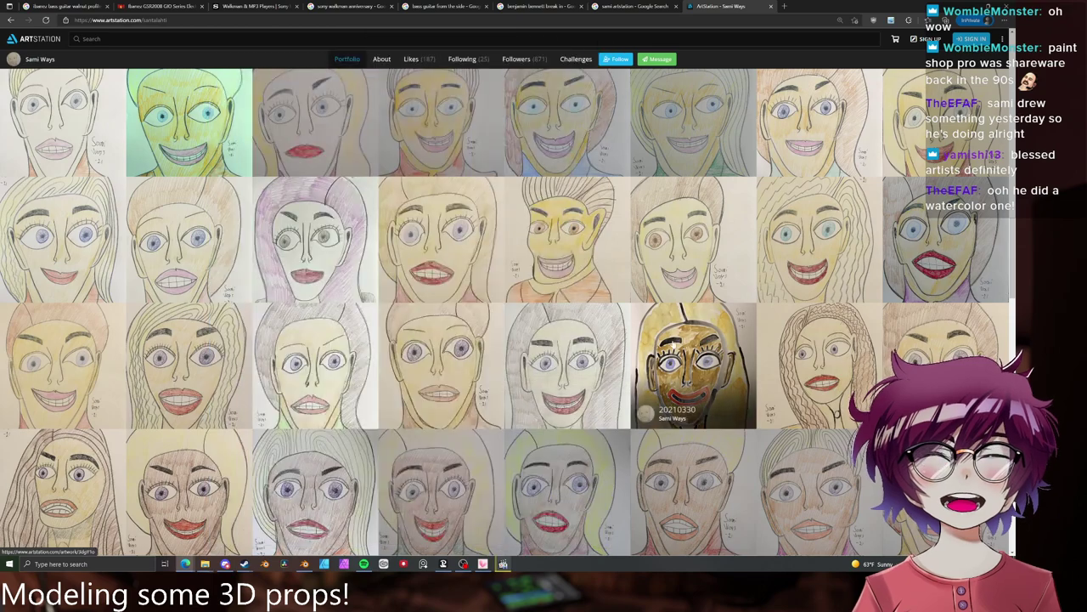
{"action": "mouse_move", "coordinate": [659, 326]}
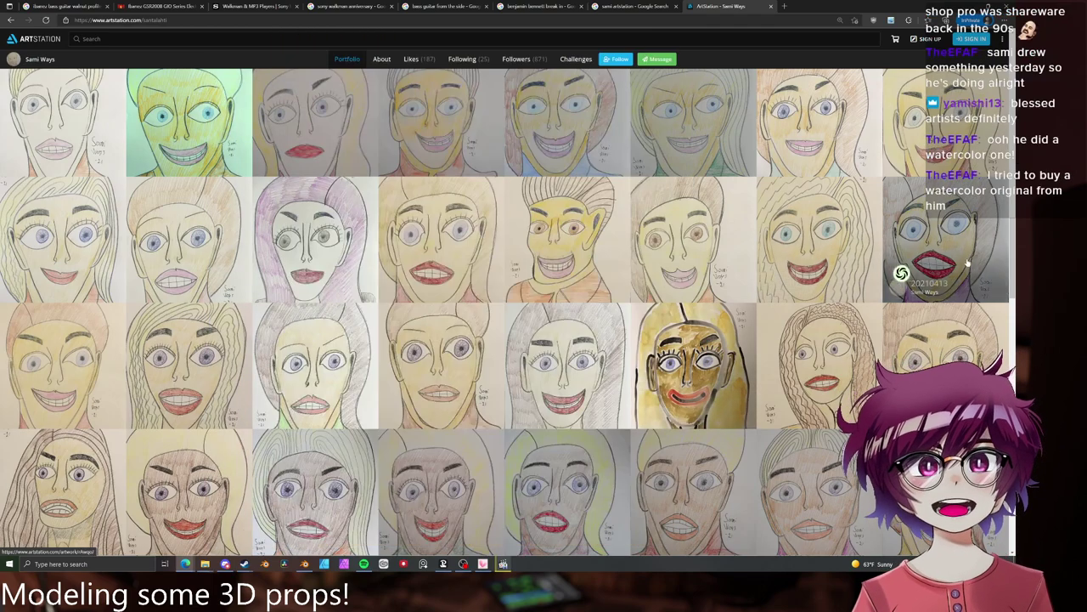
{"action": "left_click_drag", "start_coordinate": [1013, 254], "coordinate": [1012, 276]}
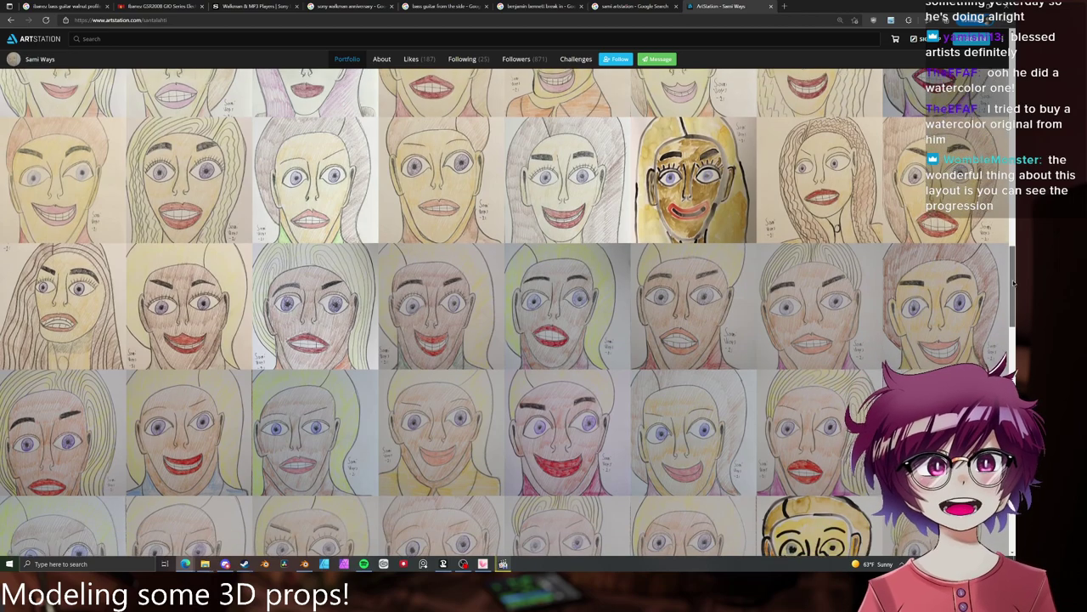
{"action": "left_click_drag", "start_coordinate": [1012, 276], "coordinate": [1009, 382]}
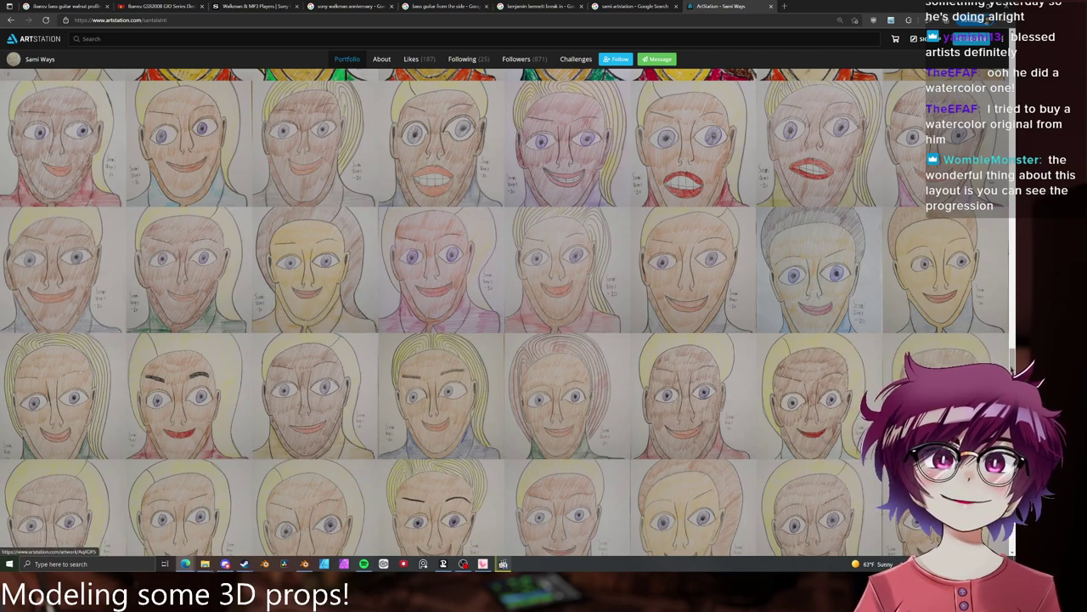
- Find the colourful drawing "20201102 #2" in the portfolio, open it to examine the date in its title, and close it
{"action": "scroll", "coordinate": [847, 321], "scroll_direction": "down", "scroll_amount": 2}
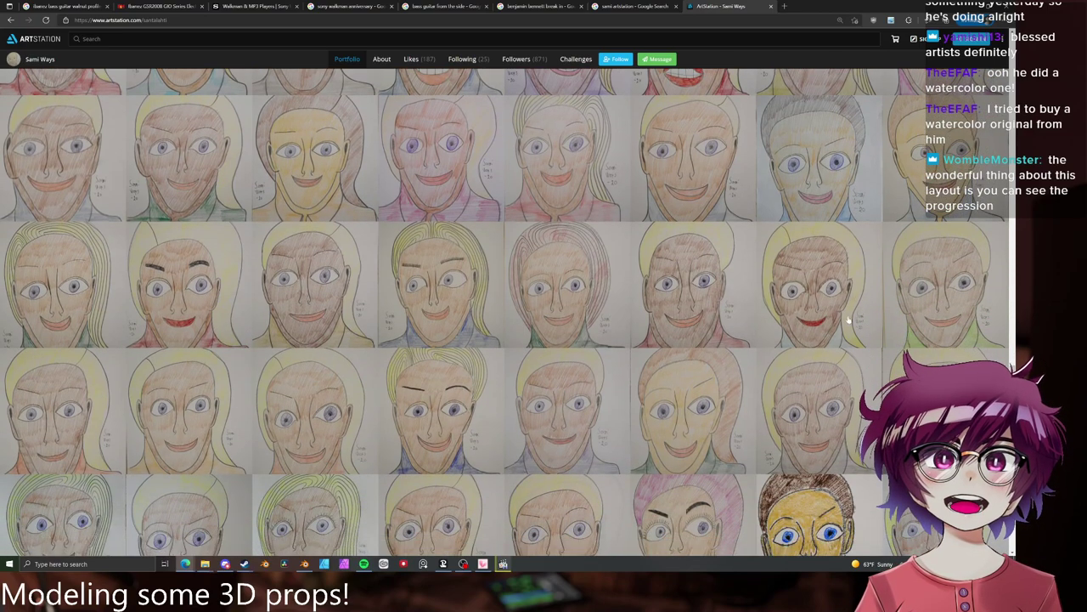
{"action": "left_click", "coordinate": [697, 270]}
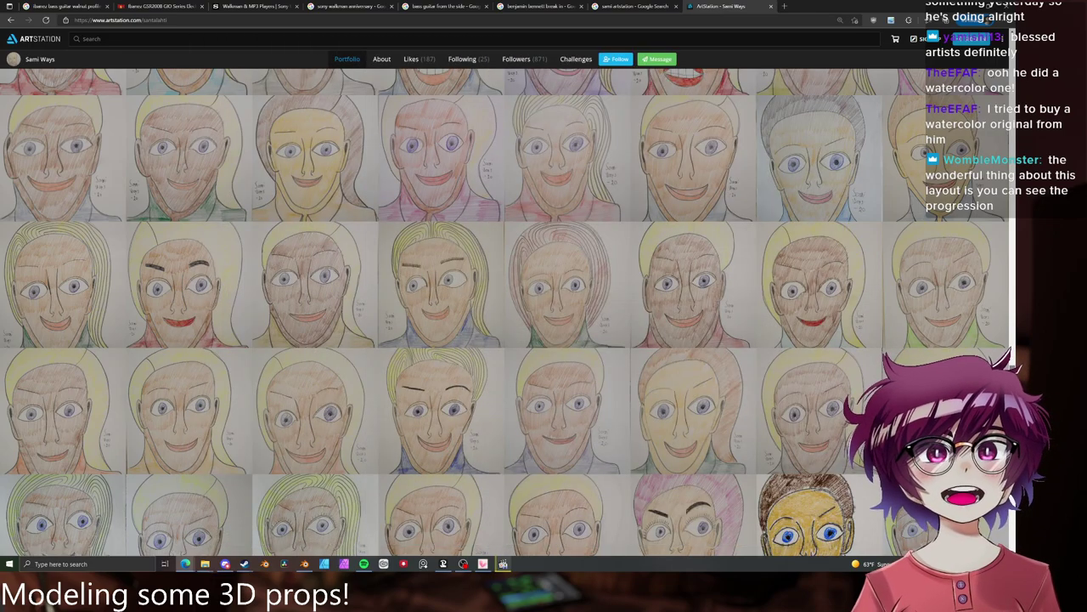
{"action": "scroll", "coordinate": [812, 289], "scroll_direction": "down", "scroll_amount": 3}
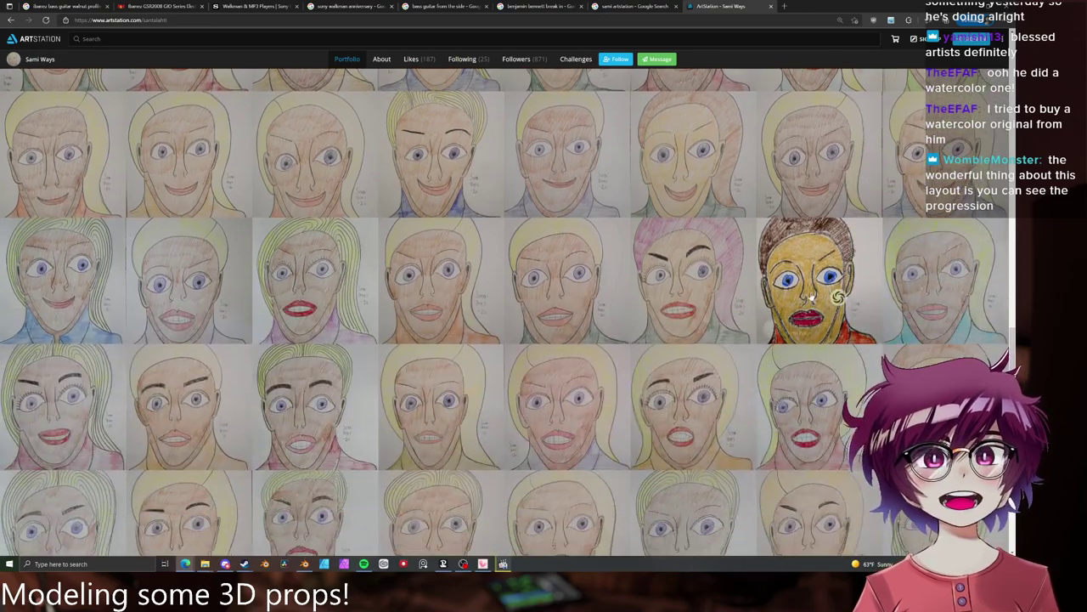
{"action": "mouse_move", "coordinate": [811, 289]}
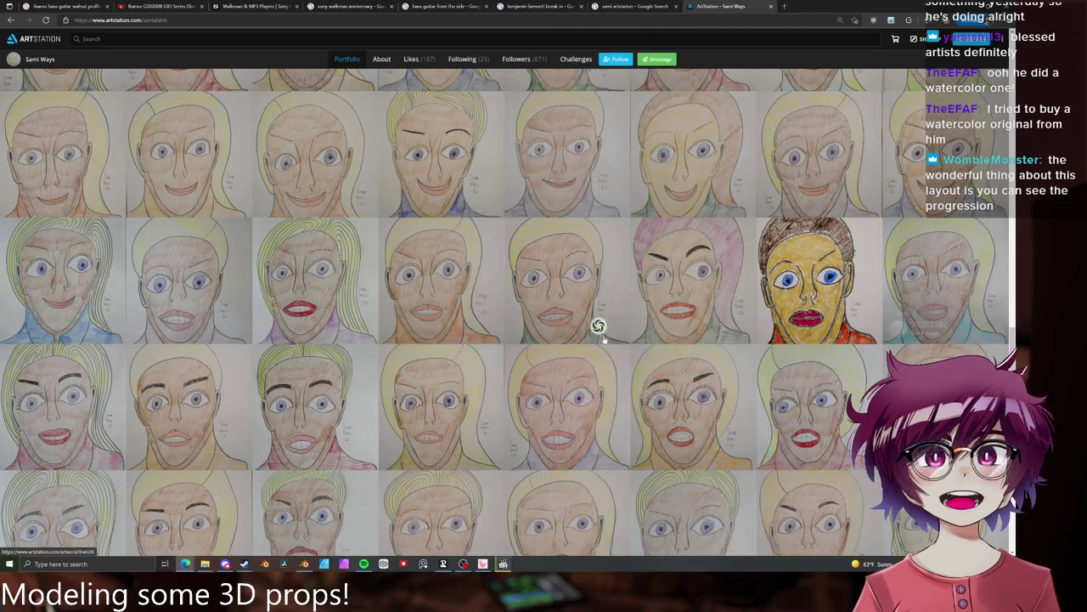
{"action": "mouse_move", "coordinate": [768, 257]}
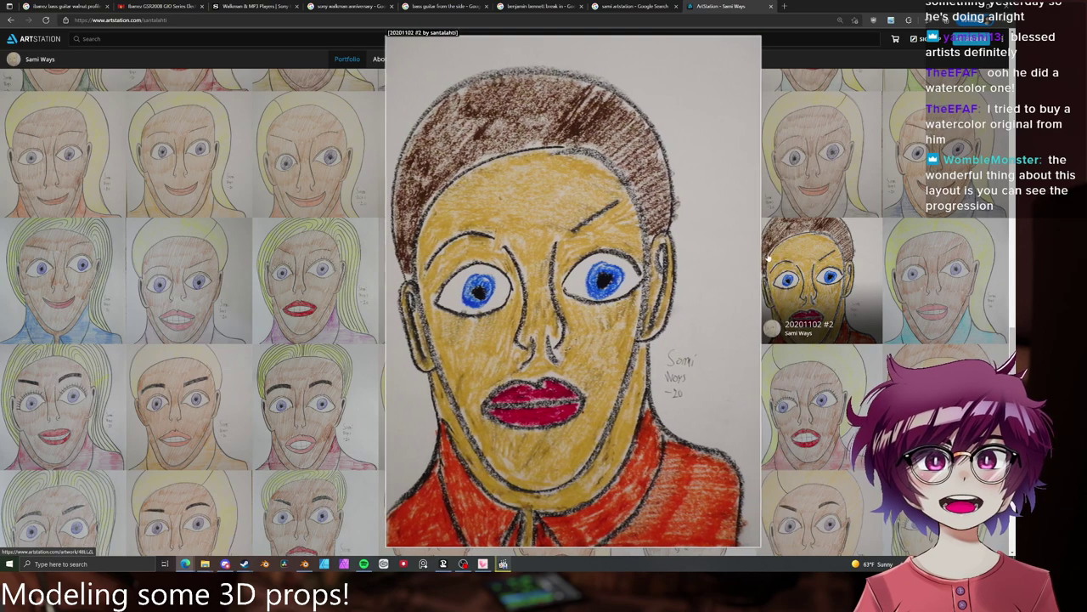
{"action": "left_click", "coordinate": [769, 257]}
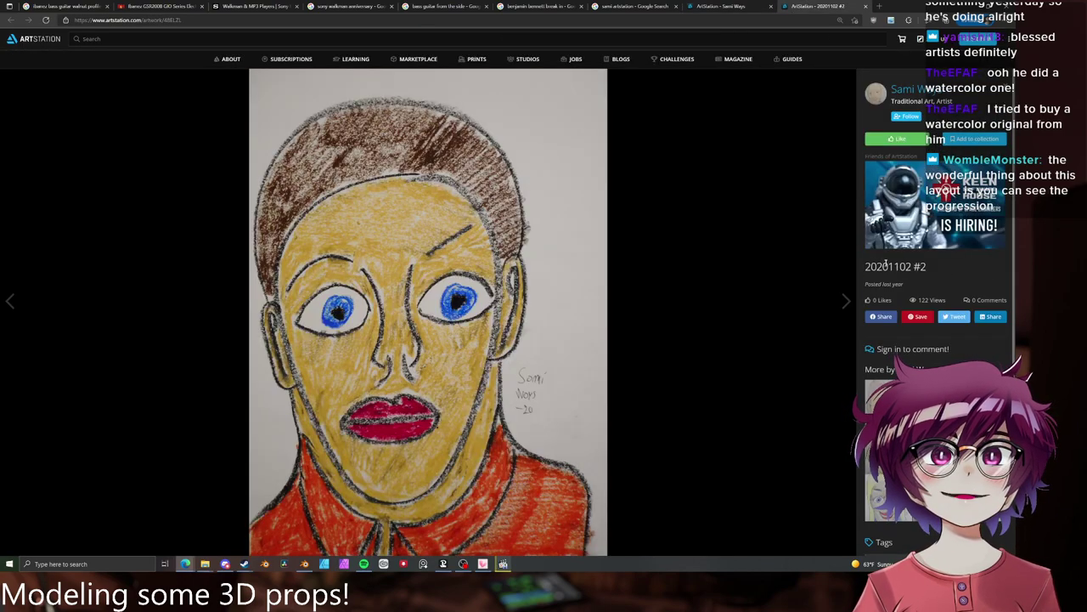
{"action": "left_click_drag", "start_coordinate": [892, 266], "coordinate": [906, 245]}
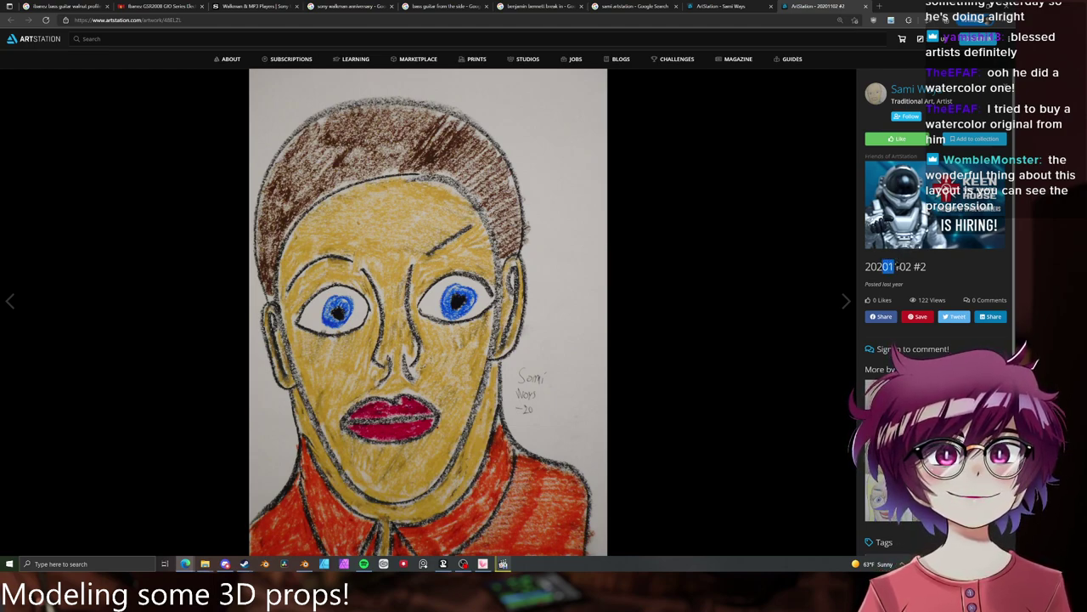
{"action": "left_click_drag", "start_coordinate": [891, 265], "coordinate": [909, 247]}
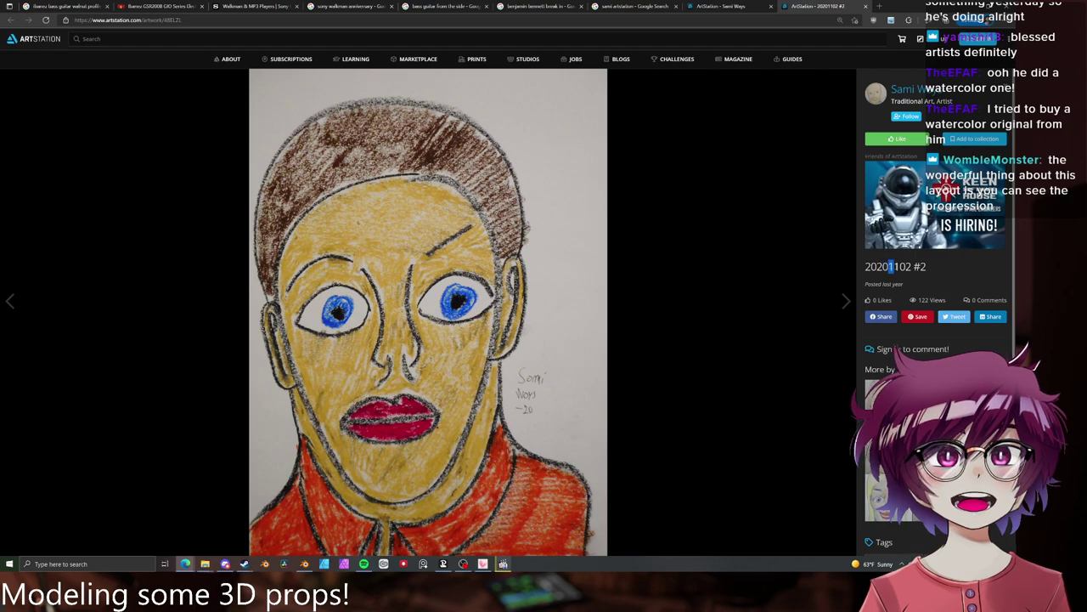
{"action": "middle_click", "coordinate": [831, 4]}
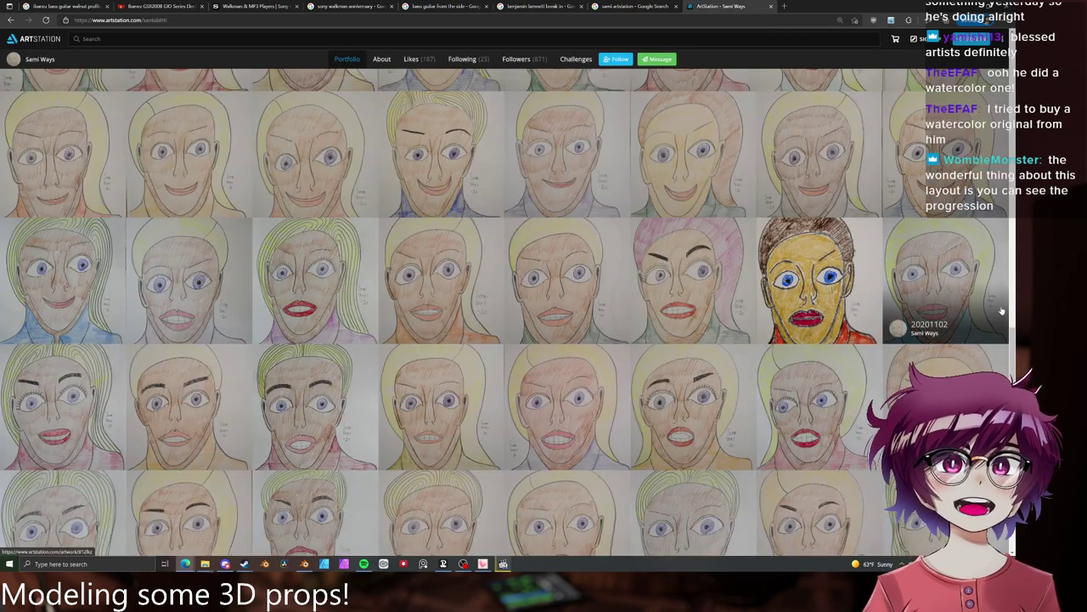
- Open the "Scenery" drawing from the older works, try to like it, and return to the portfolio
{"action": "left_click_drag", "start_coordinate": [1014, 345], "coordinate": [1014, 379]}
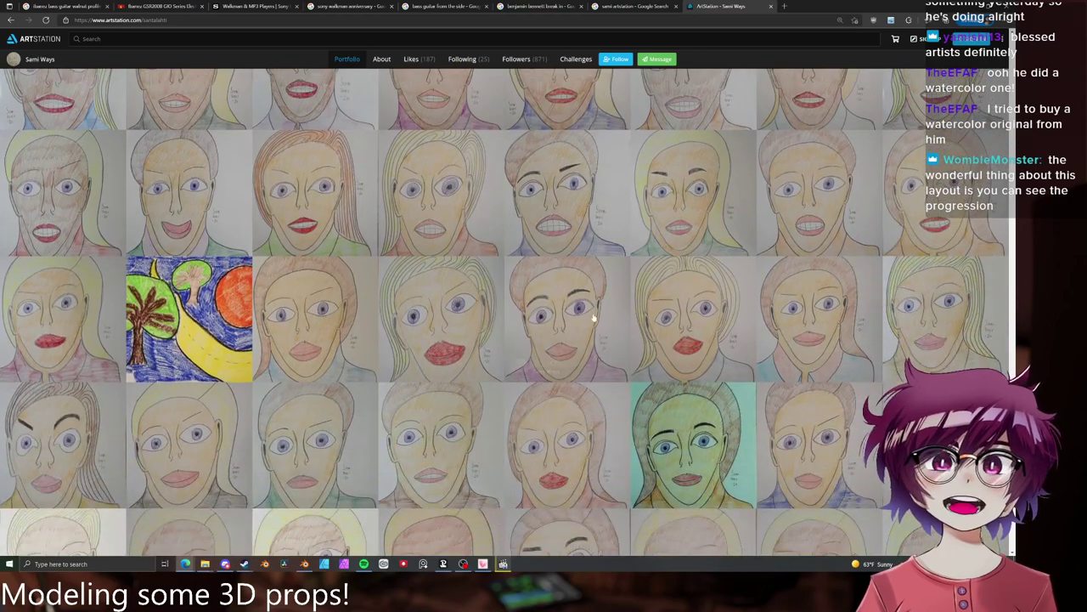
{"action": "left_click", "coordinate": [225, 281]}
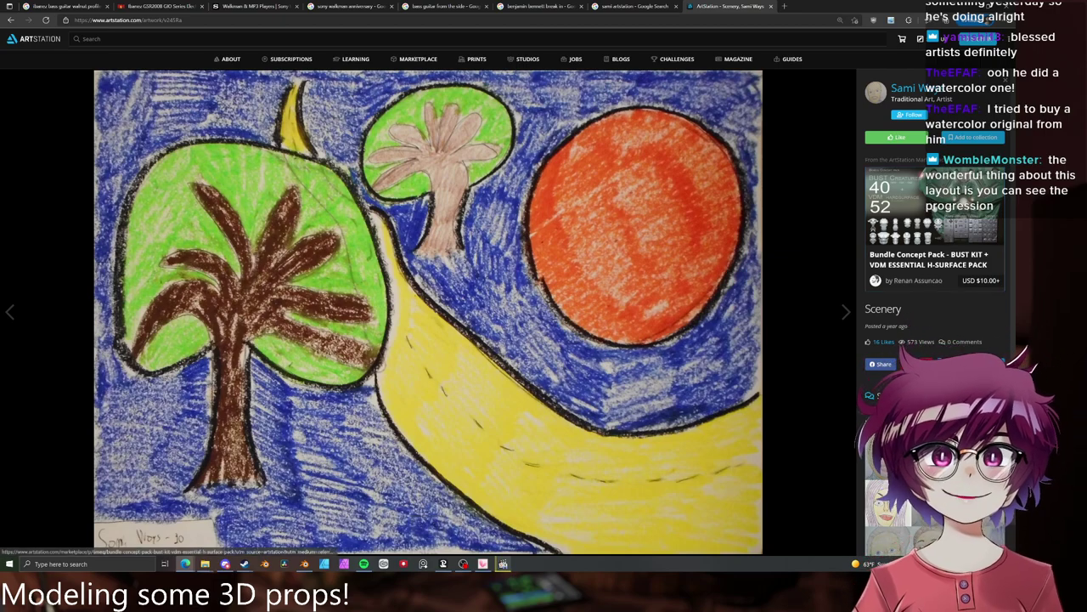
{"action": "left_click", "coordinate": [896, 138]}
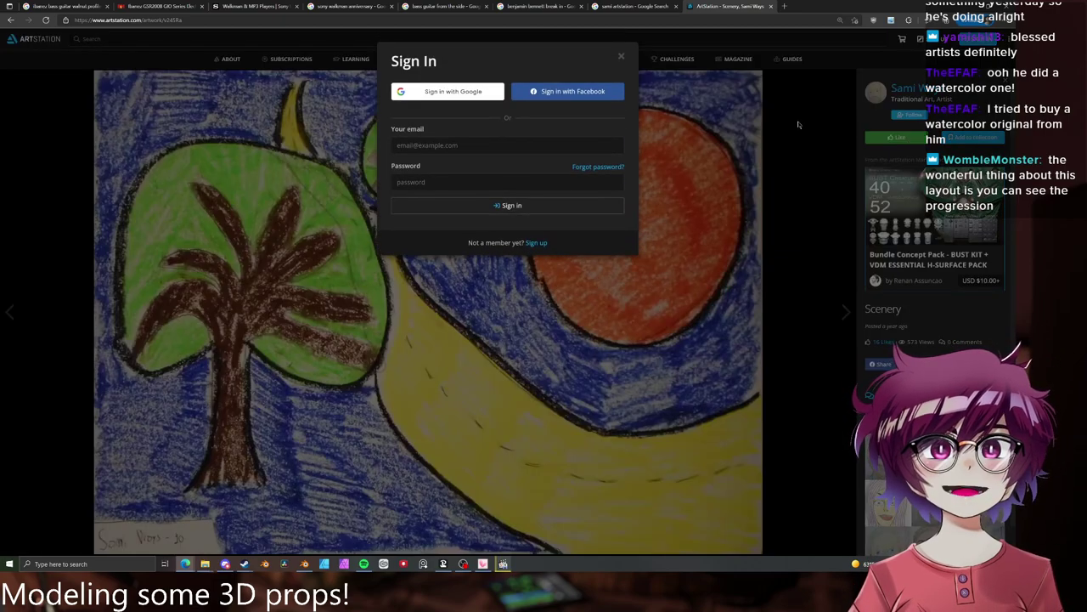
{"action": "left_click", "coordinate": [1010, 82]}
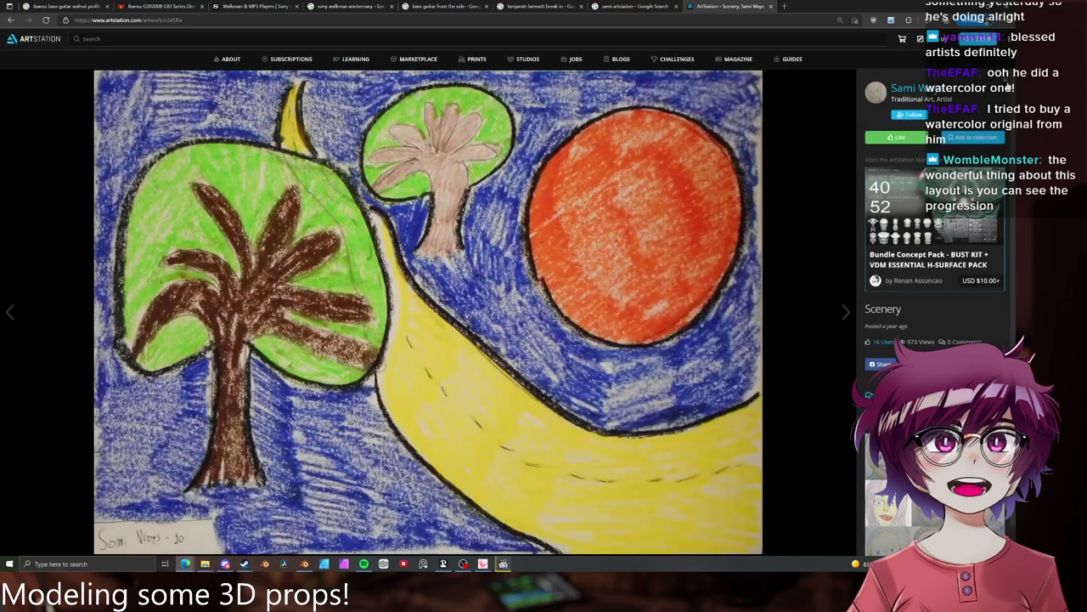
{"action": "left_click", "coordinate": [1008, 82]}
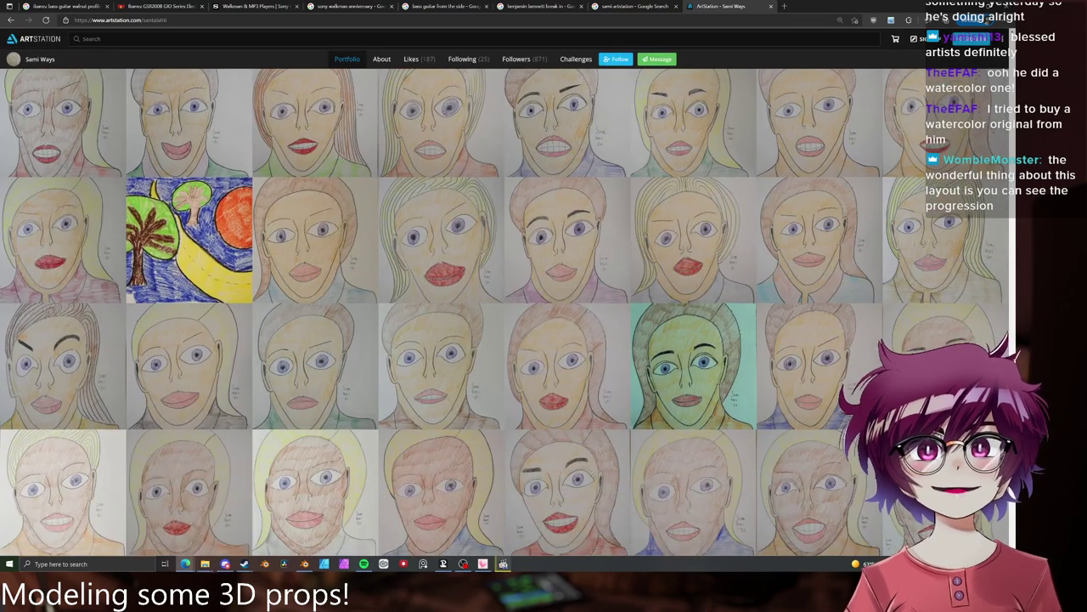
- Look through the older portraits that follow the "Scenery" drawing in the portfolio
{"action": "scroll", "coordinate": [945, 289], "scroll_direction": "down", "scroll_amount": 1}
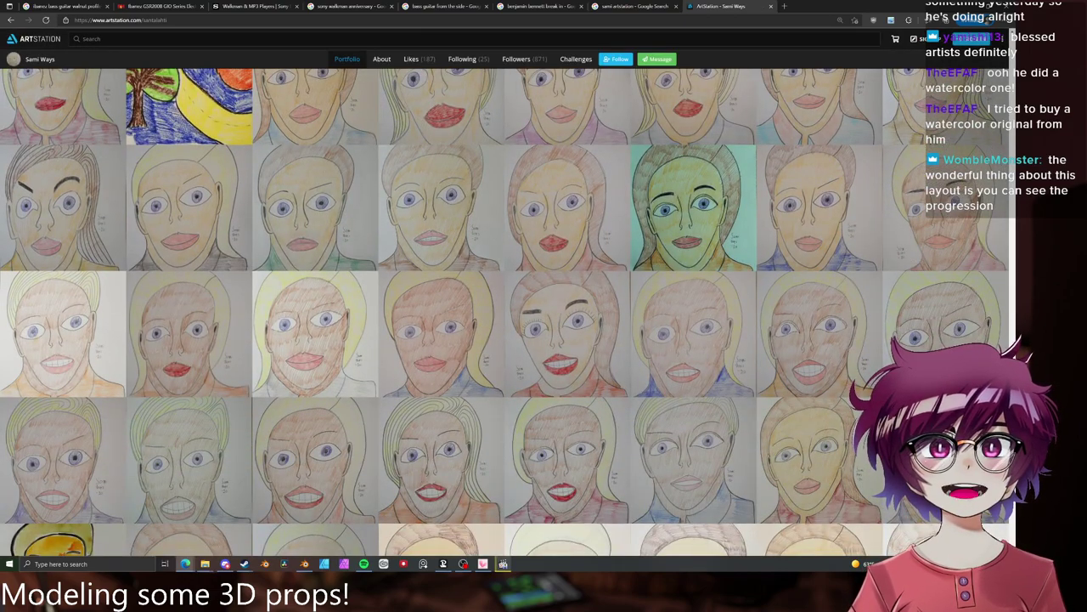
{"action": "scroll", "coordinate": [945, 289], "scroll_direction": "down", "scroll_amount": 3}
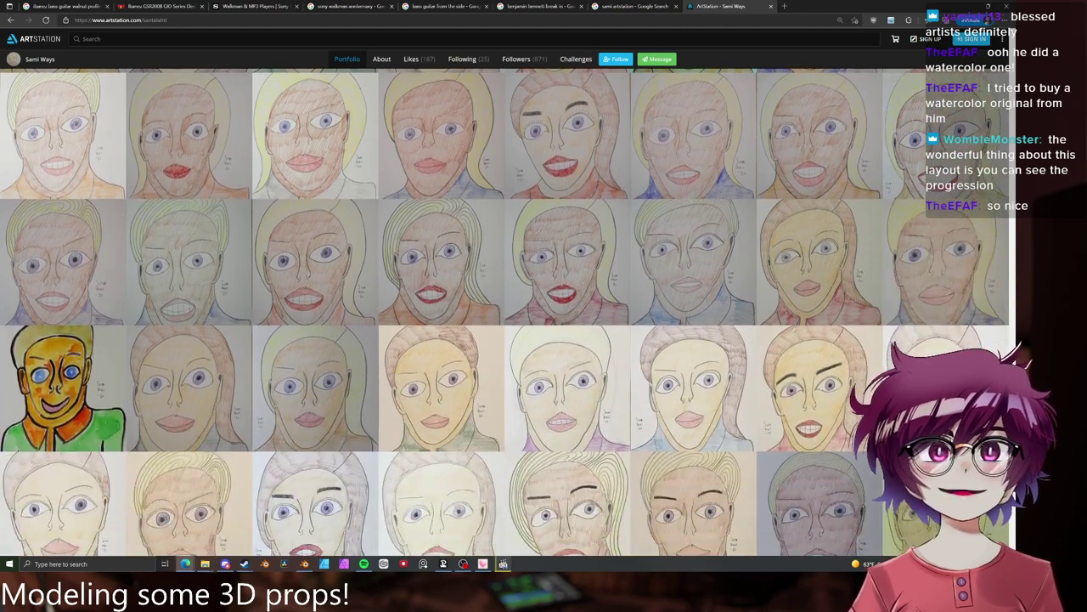
{"action": "scroll", "coordinate": [944, 289], "scroll_direction": "down", "scroll_amount": 2}
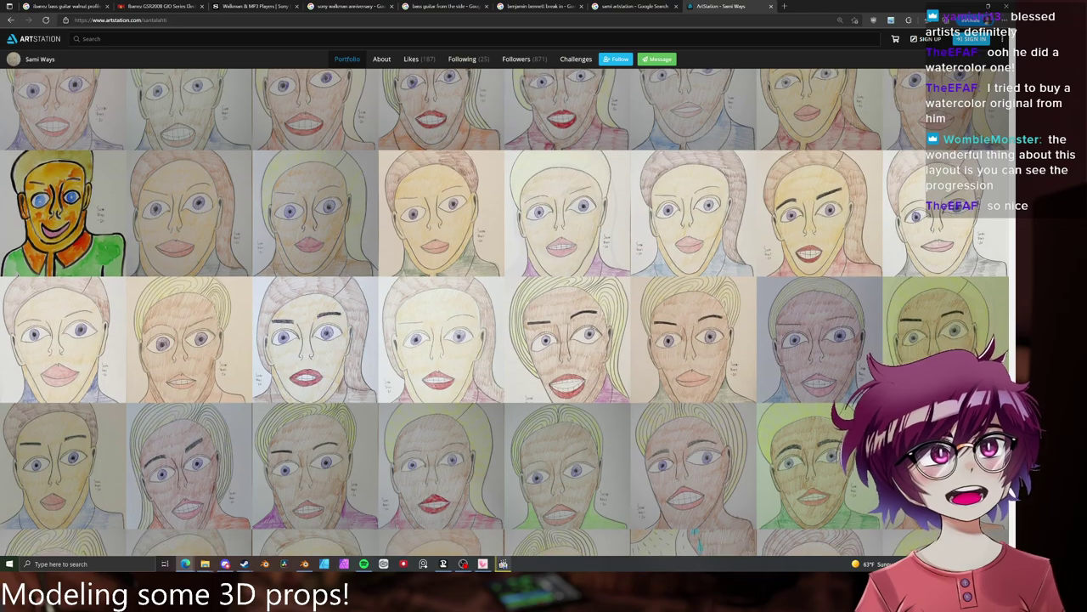
{"action": "scroll", "coordinate": [944, 288], "scroll_direction": "down", "scroll_amount": 2}
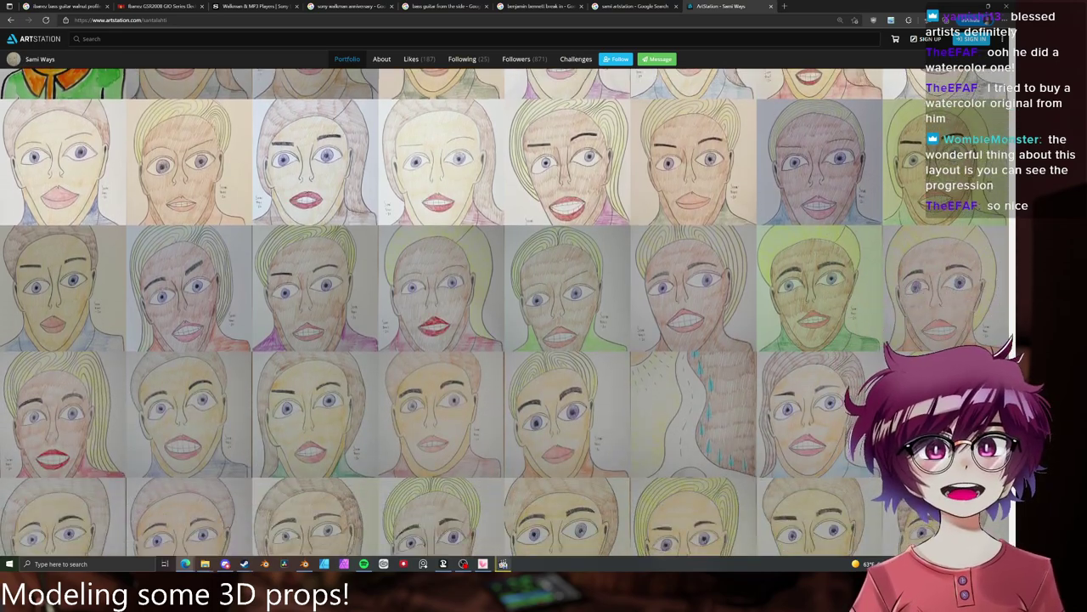
- Return to the start of the portfolio, view the newest drawing "20220301", and close it
{"action": "scroll", "coordinate": [505, 311], "scroll_direction": "up", "scroll_amount": 12}
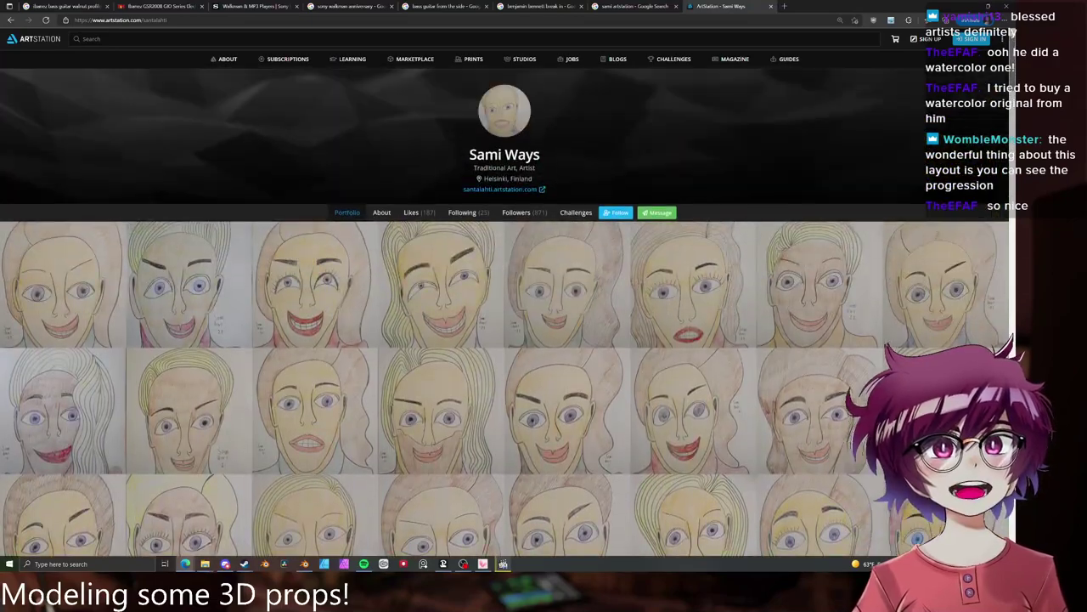
{"action": "left_click", "coordinate": [157, 289]}
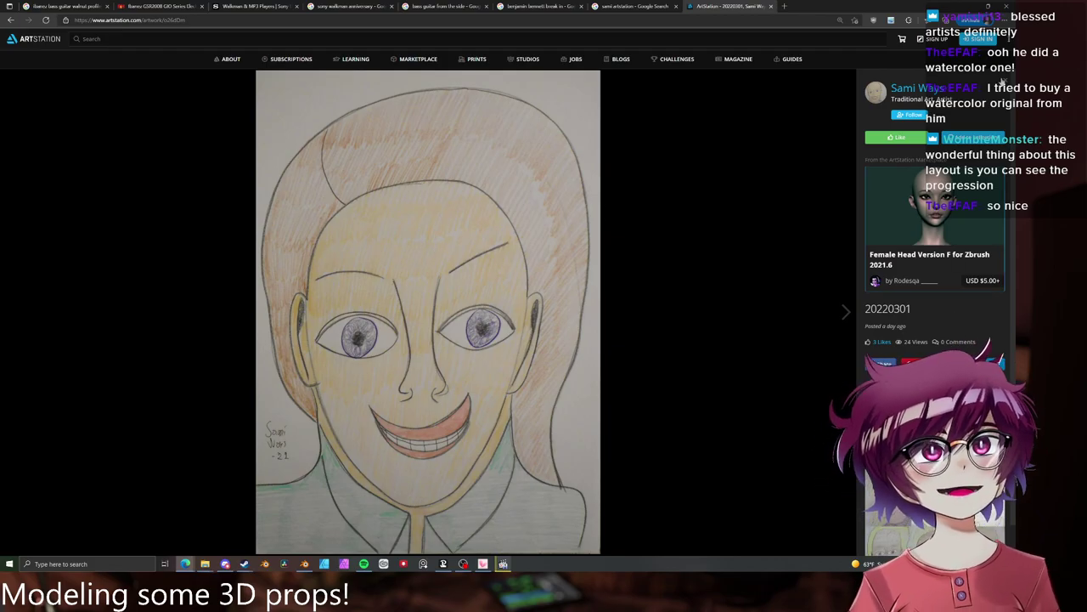
{"action": "left_click", "coordinate": [1003, 83]}
- Look through the portfolio from the newer portraits down to its very first works
{"action": "scroll", "coordinate": [1014, 77], "scroll_direction": "down", "scroll_amount": 5}
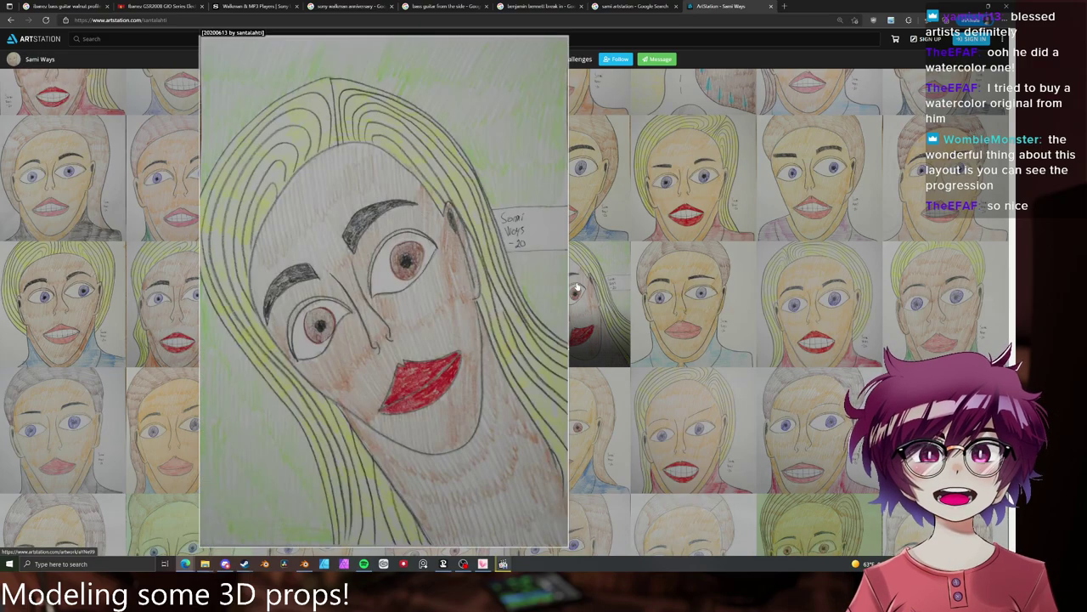
{"action": "scroll", "coordinate": [408, 306], "scroll_direction": "down", "scroll_amount": 10}
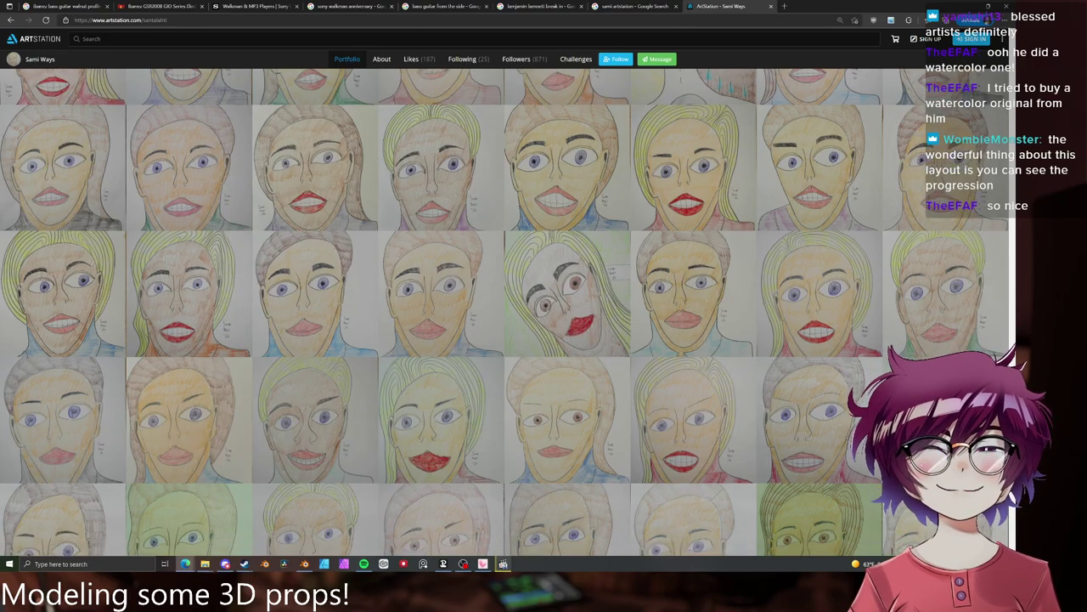
{"action": "scroll", "coordinate": [408, 305], "scroll_direction": "down", "scroll_amount": 10}
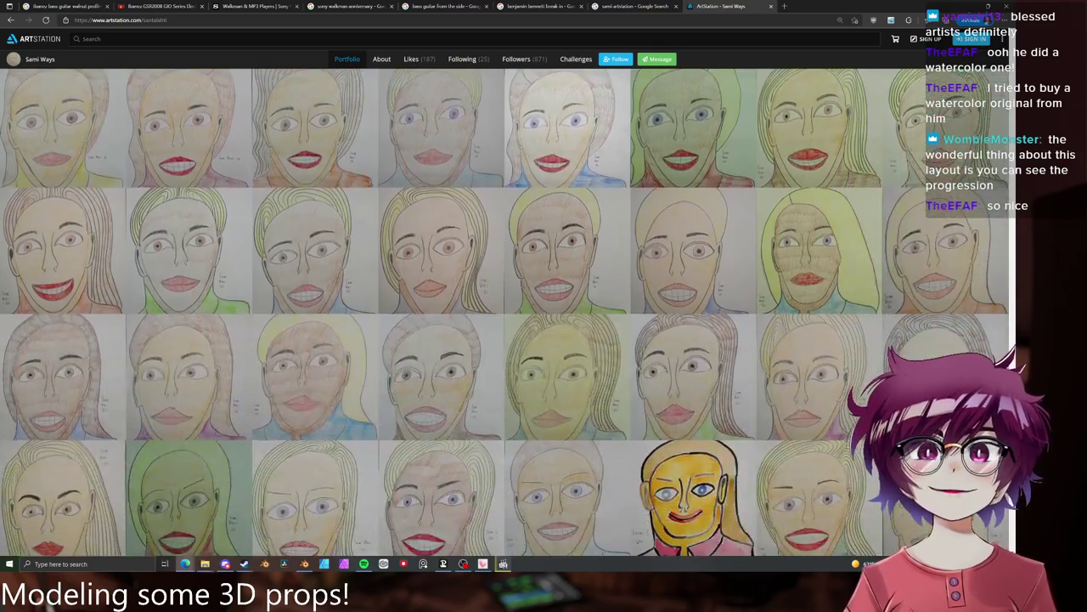
{"action": "scroll", "coordinate": [408, 306], "scroll_direction": "down", "scroll_amount": 10}
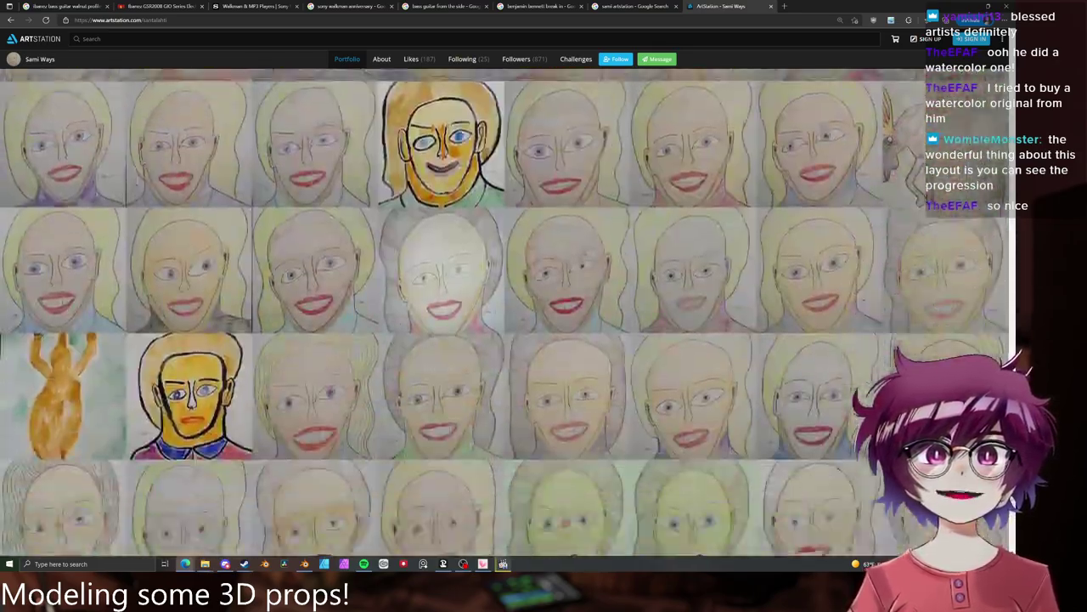
{"action": "scroll", "coordinate": [408, 306], "scroll_direction": "down", "scroll_amount": 10}
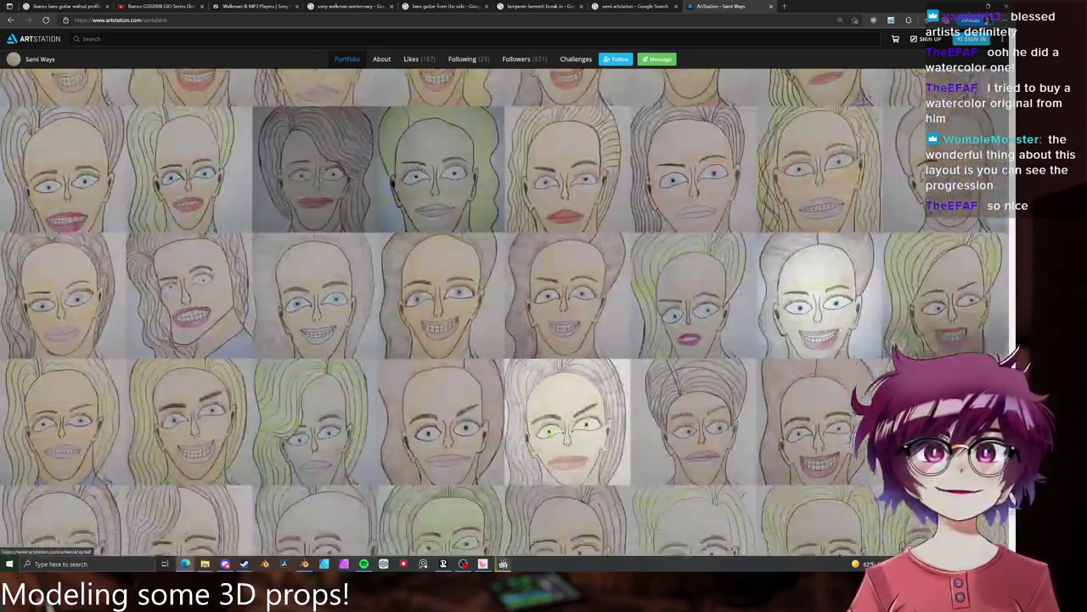
{"action": "scroll", "coordinate": [408, 306], "scroll_direction": "down", "scroll_amount": 10}
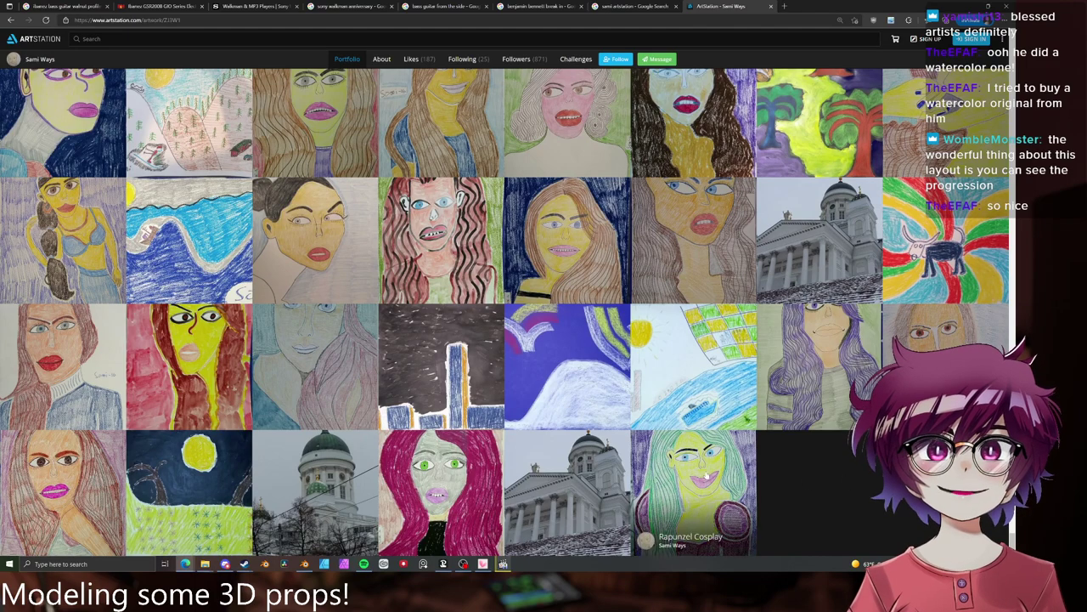
- Open the oldest drawing "Rapunzel Cosplay", read through its comments, and return to the portfolio
{"action": "left_click", "coordinate": [693, 501]}
{"action": "scroll", "coordinate": [935, 340], "scroll_direction": "down", "scroll_amount": 2}
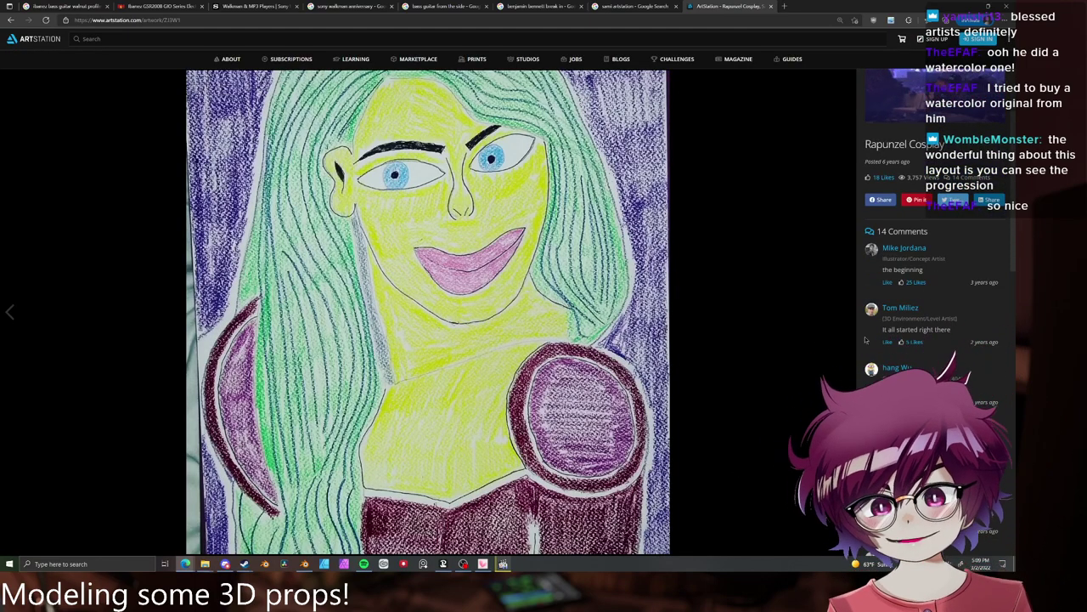
{"action": "key", "text": "XF86AudioPlay"}
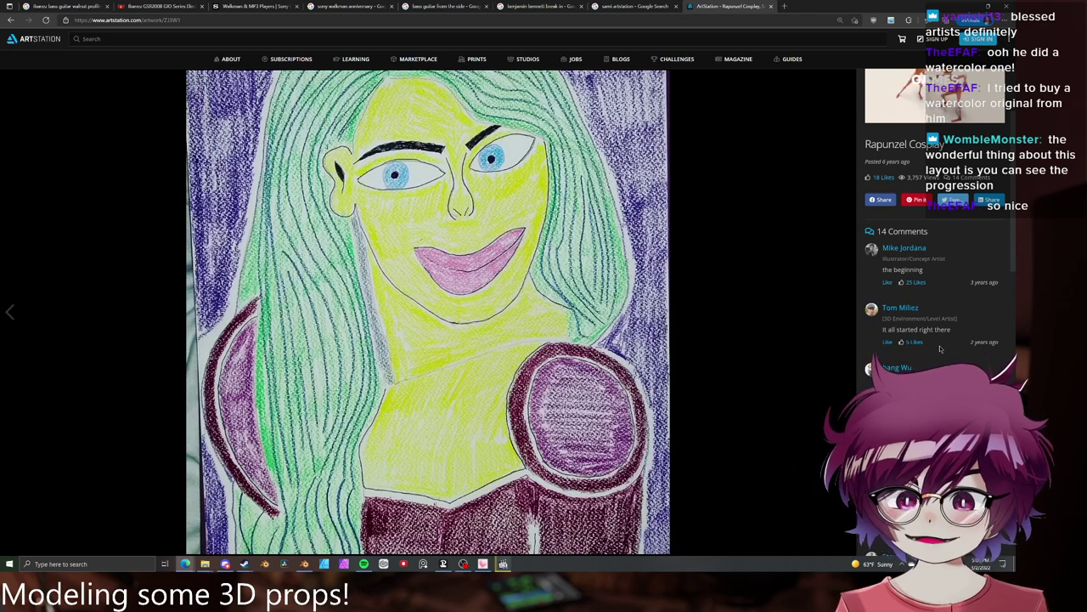
{"action": "scroll", "coordinate": [940, 349], "scroll_direction": "down", "scroll_amount": 1}
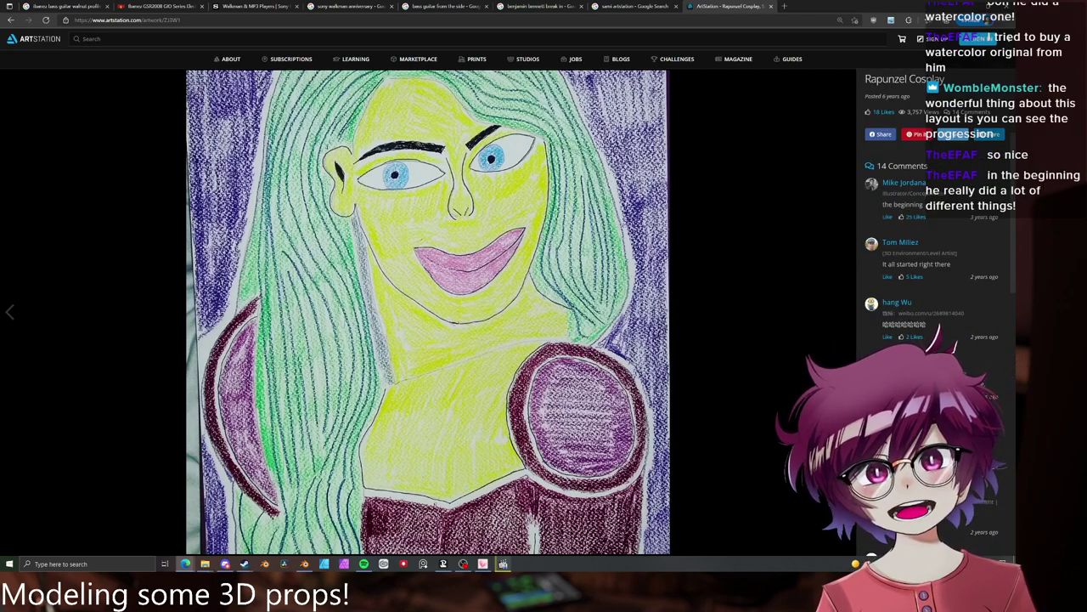
{"action": "scroll", "coordinate": [934, 255], "scroll_direction": "down", "scroll_amount": 2}
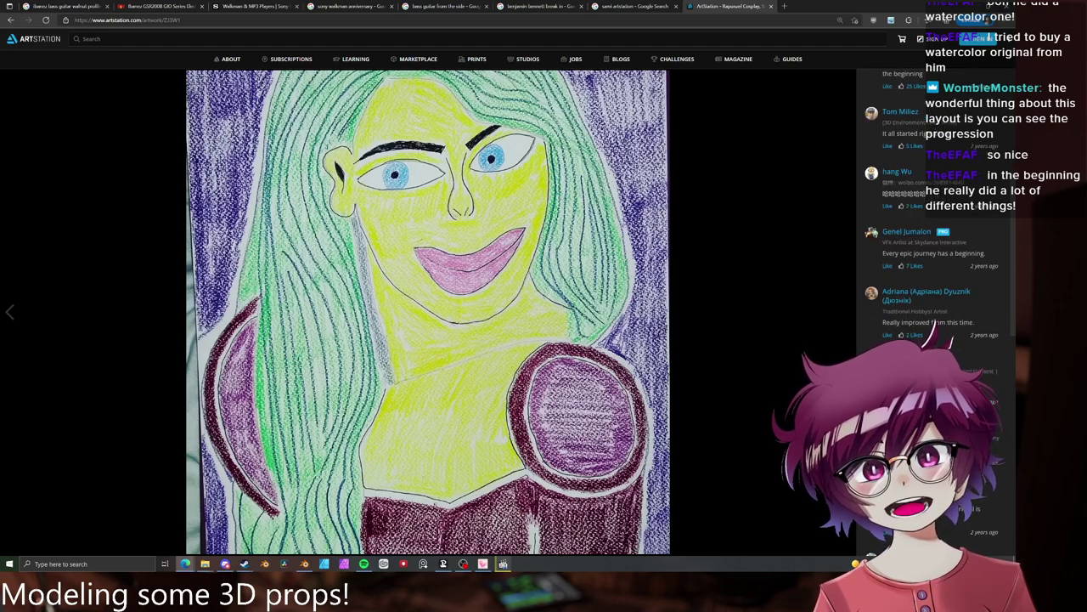
{"action": "scroll", "coordinate": [933, 323], "scroll_direction": "down", "scroll_amount": 1}
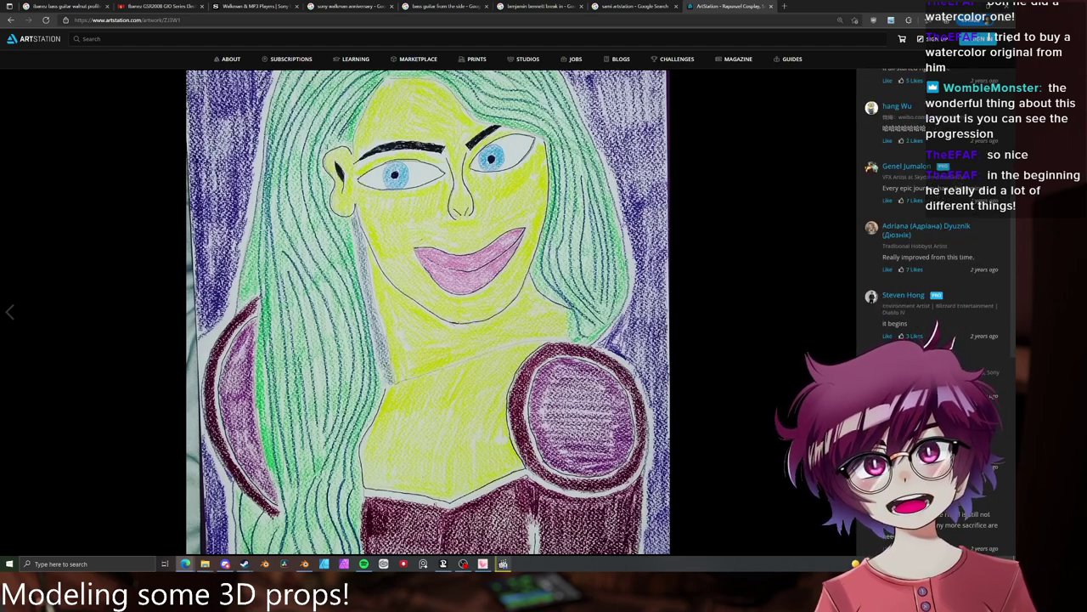
{"action": "scroll", "coordinate": [934, 254], "scroll_direction": "down", "scroll_amount": 1}
{"action": "scroll", "coordinate": [934, 255], "scroll_direction": "down", "scroll_amount": 1}
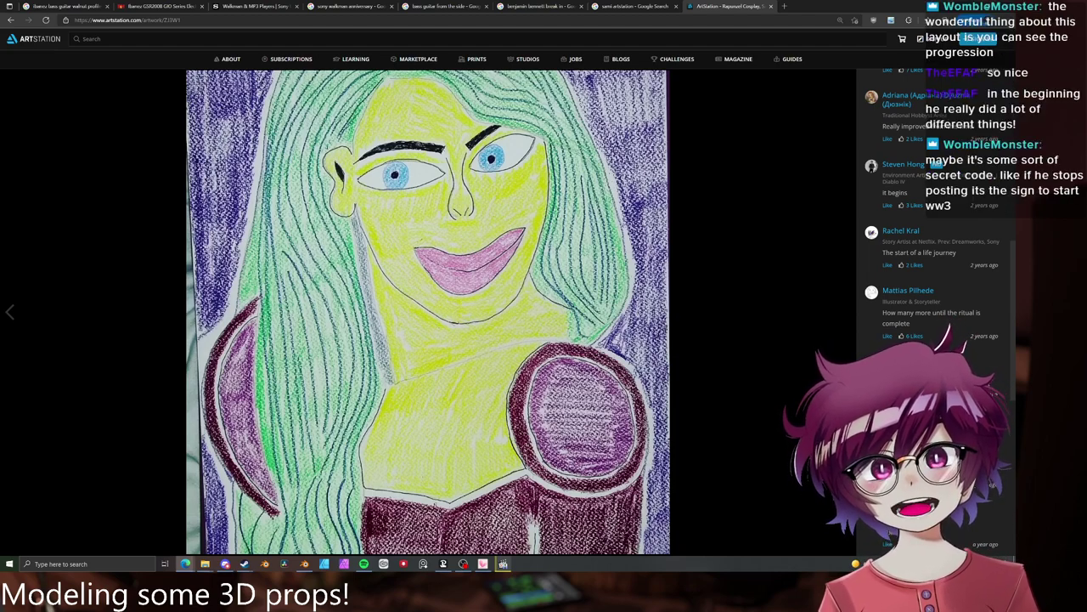
{"action": "scroll", "coordinate": [935, 255], "scroll_direction": "down", "scroll_amount": 2}
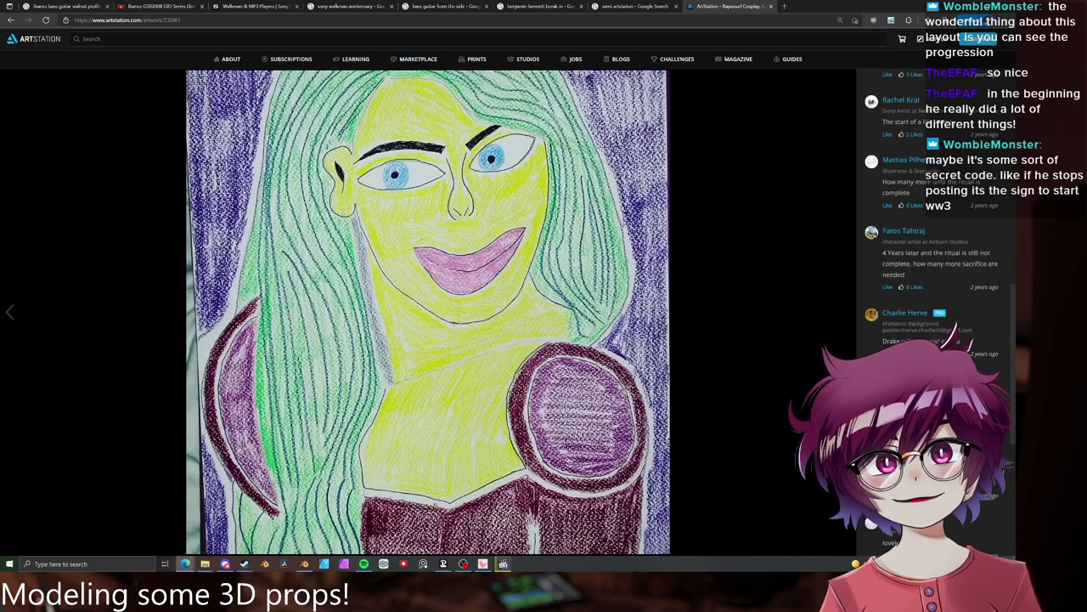
{"action": "scroll", "coordinate": [934, 254], "scroll_direction": "down", "scroll_amount": 2}
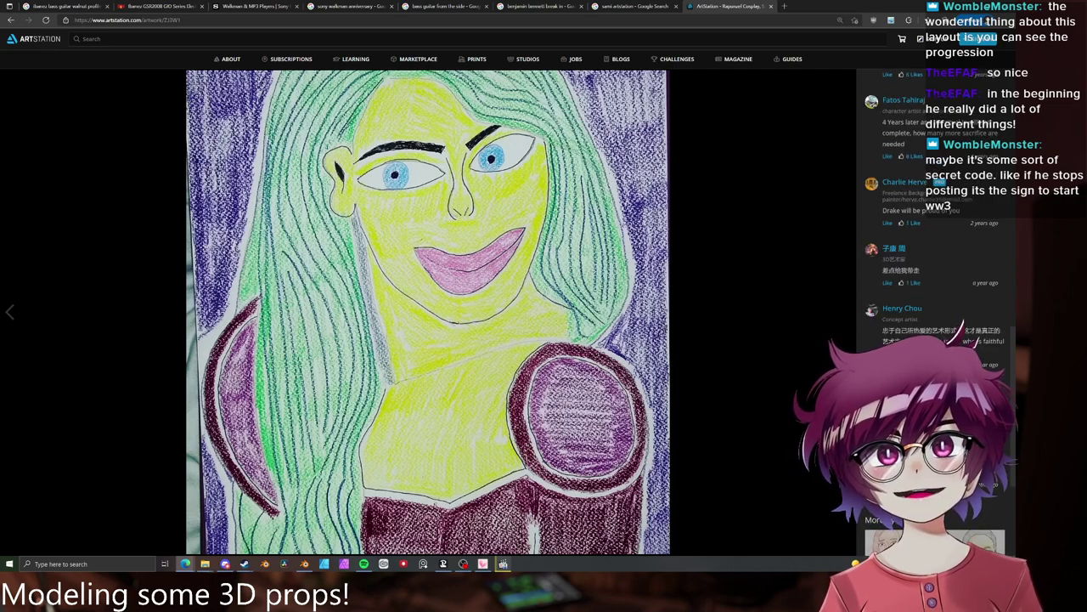
{"action": "scroll", "coordinate": [938, 294], "scroll_direction": "up", "scroll_amount": 6}
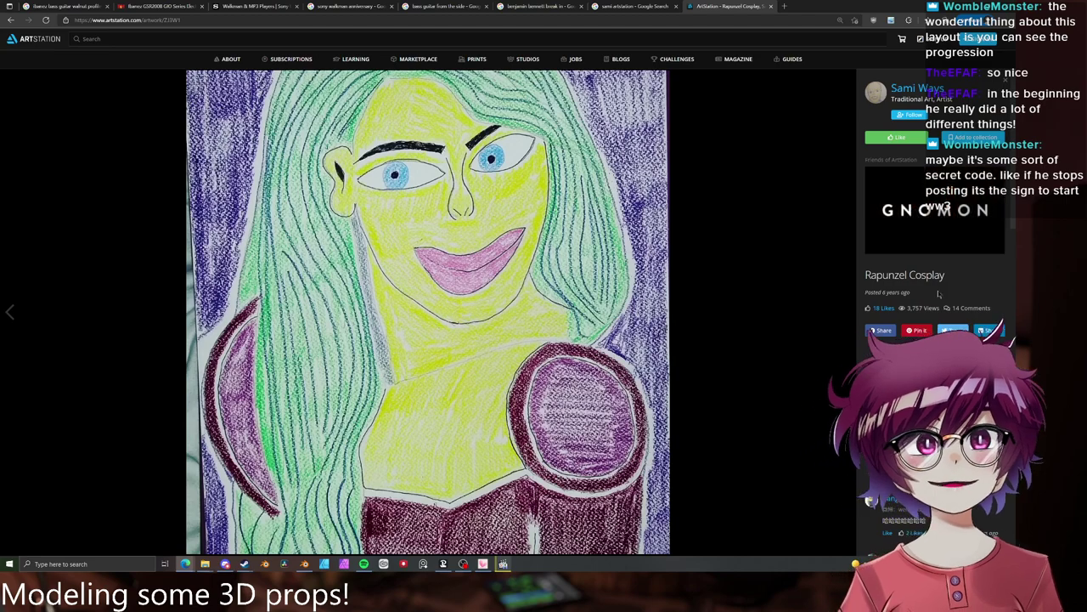
{"action": "left_click", "coordinate": [917, 88]}
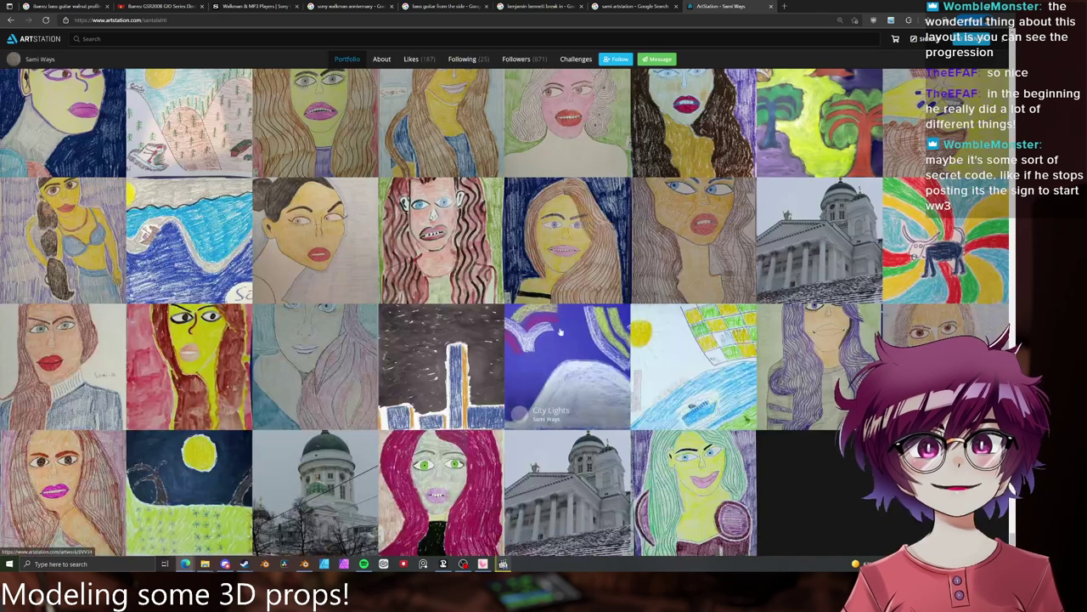
- View the "Helsinki Chatedral" photo and the neighbouring drawing "Lucy", and return to the portfolio
{"action": "left_click", "coordinate": [587, 501]}
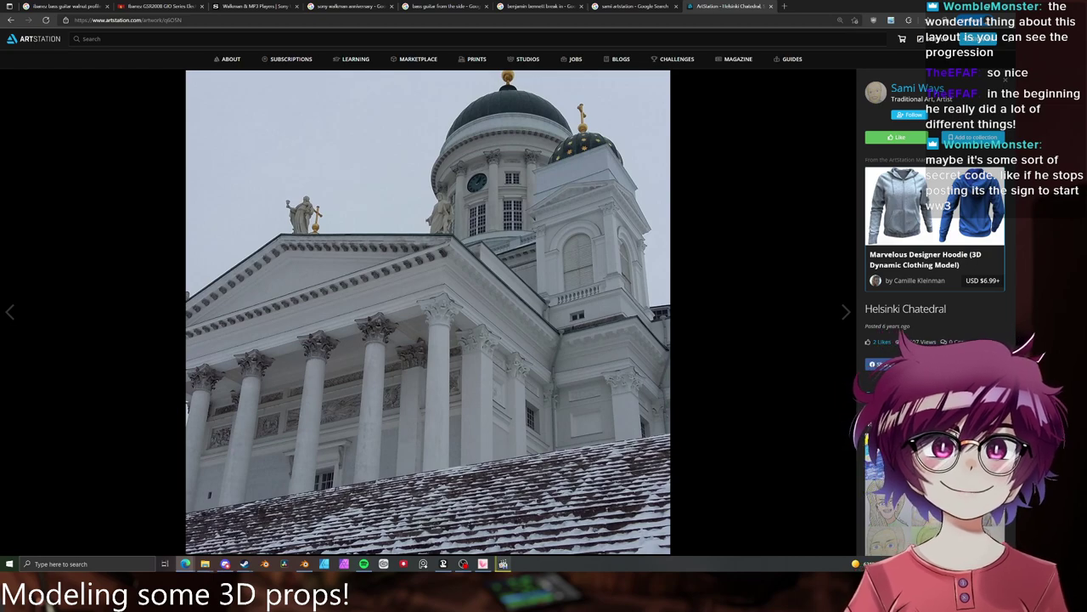
{"action": "scroll", "coordinate": [934, 255], "scroll_direction": "down", "scroll_amount": 2}
{"action": "scroll", "coordinate": [773, 267], "scroll_direction": "up", "scroll_amount": 2}
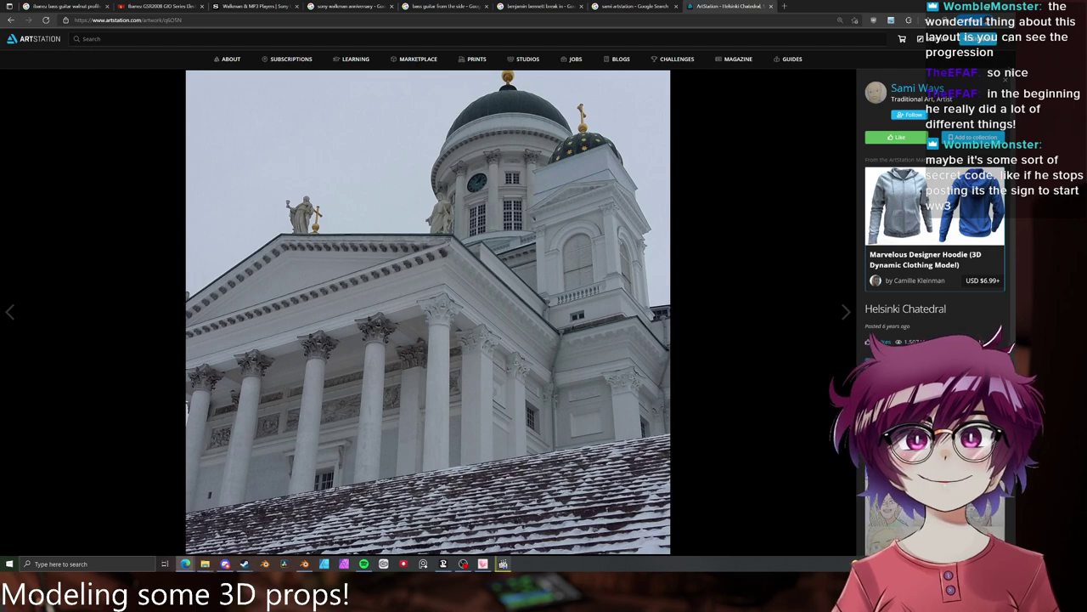
{"action": "left_click", "coordinate": [10, 312]}
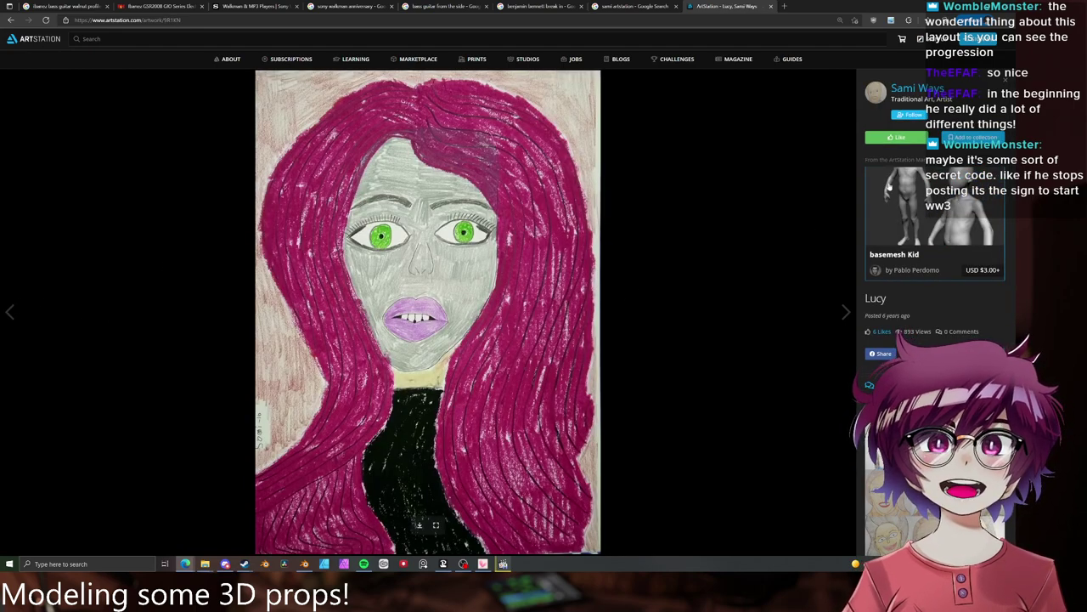
{"action": "left_click", "coordinate": [1006, 80]}
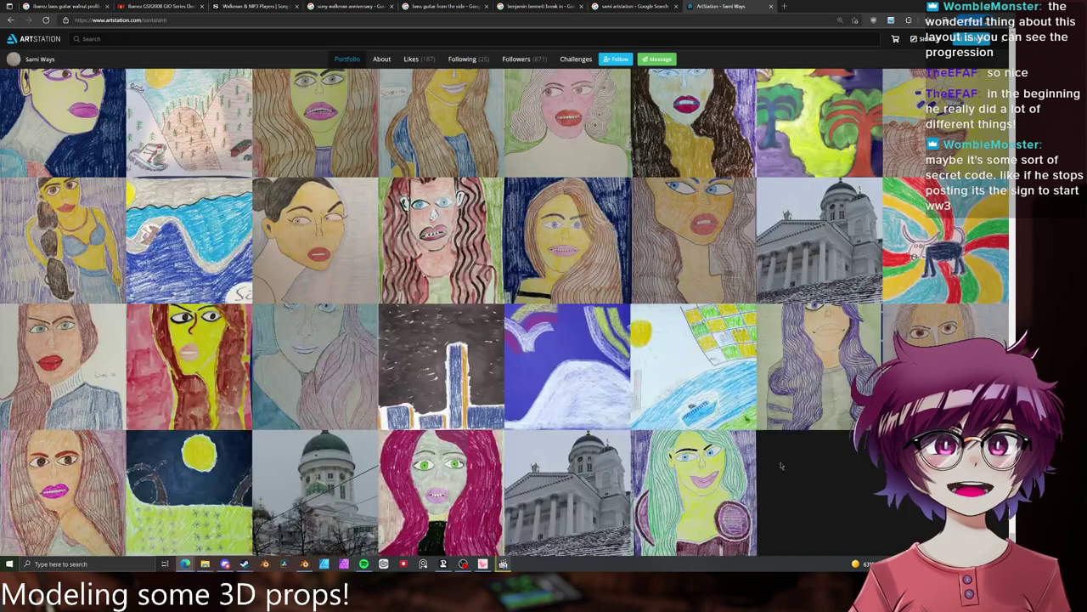
- Among the early works, open and close the drawings "Blake Lively Portrait" and "Disney Cosplay"
{"action": "scroll", "coordinate": [818, 452], "scroll_direction": "up", "scroll_amount": 1}
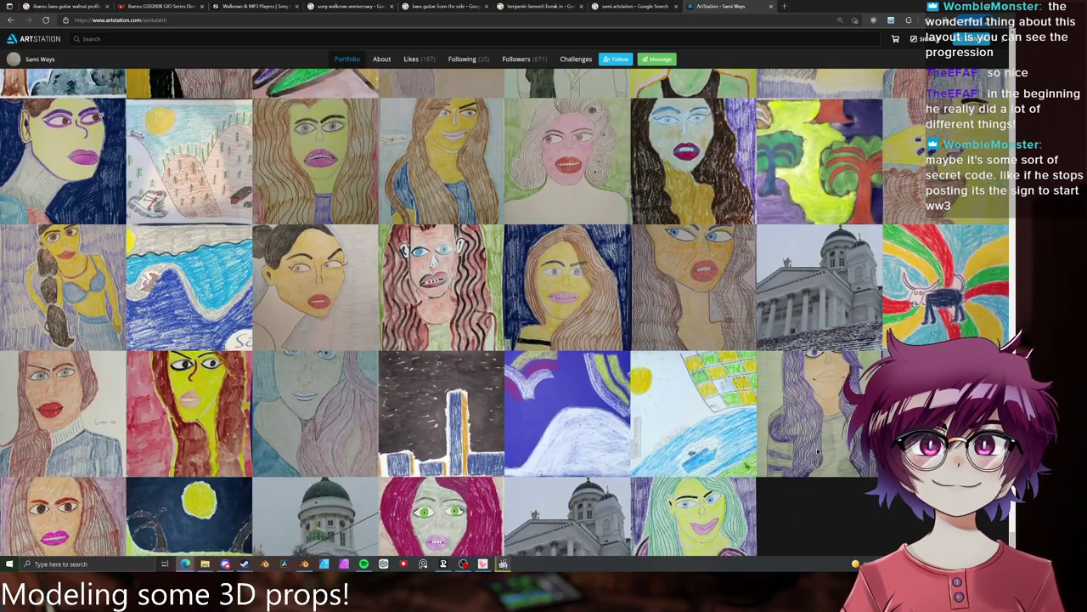
{"action": "scroll", "coordinate": [818, 452], "scroll_direction": "up", "scroll_amount": 3}
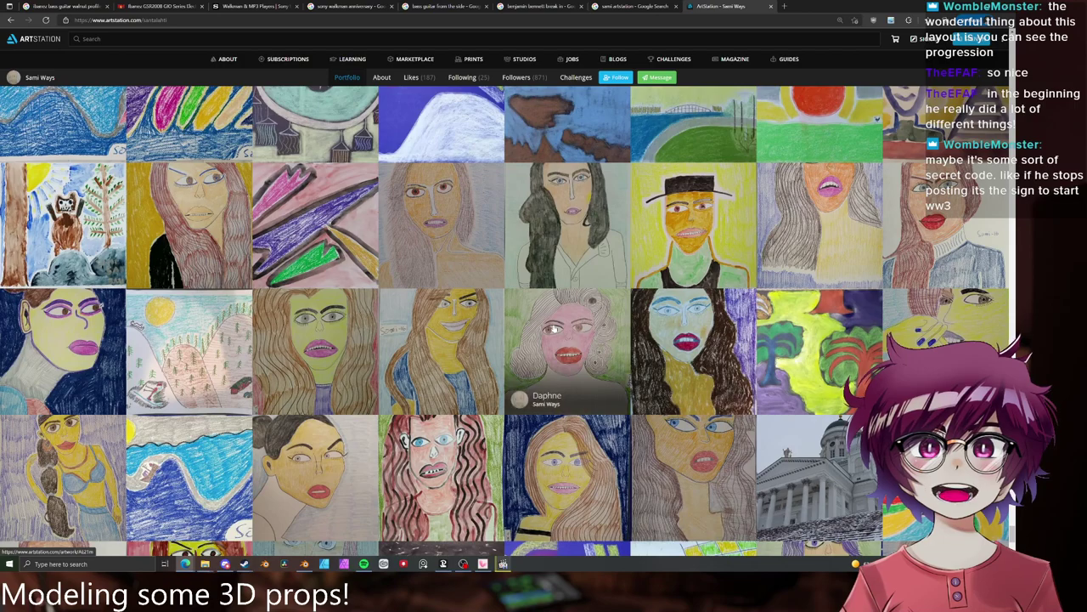
{"action": "scroll", "coordinate": [544, 314], "scroll_direction": "down", "scroll_amount": 4}
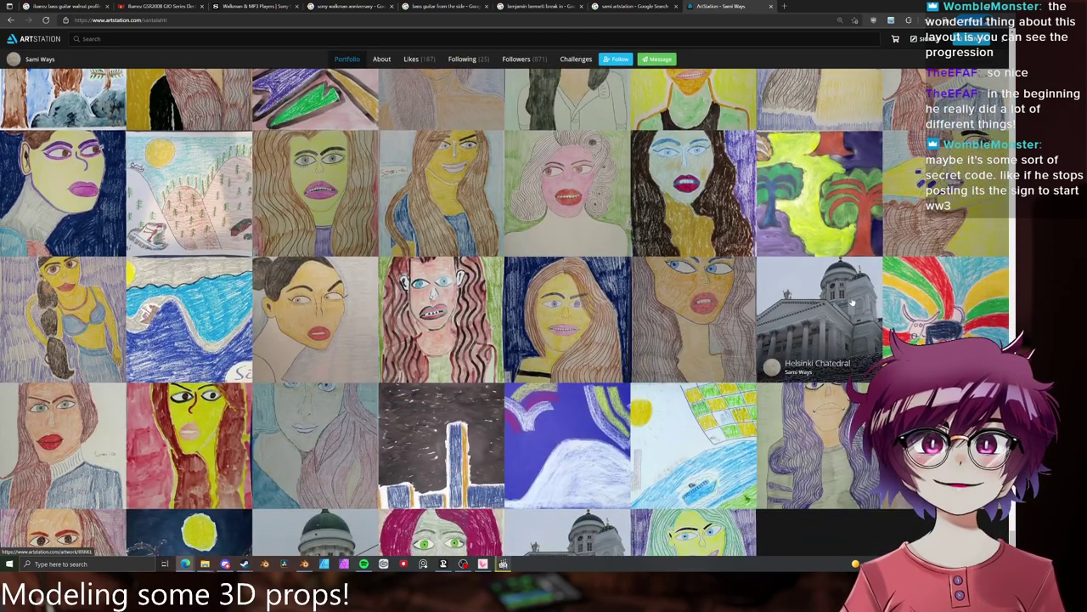
{"action": "left_click", "coordinate": [537, 296]}
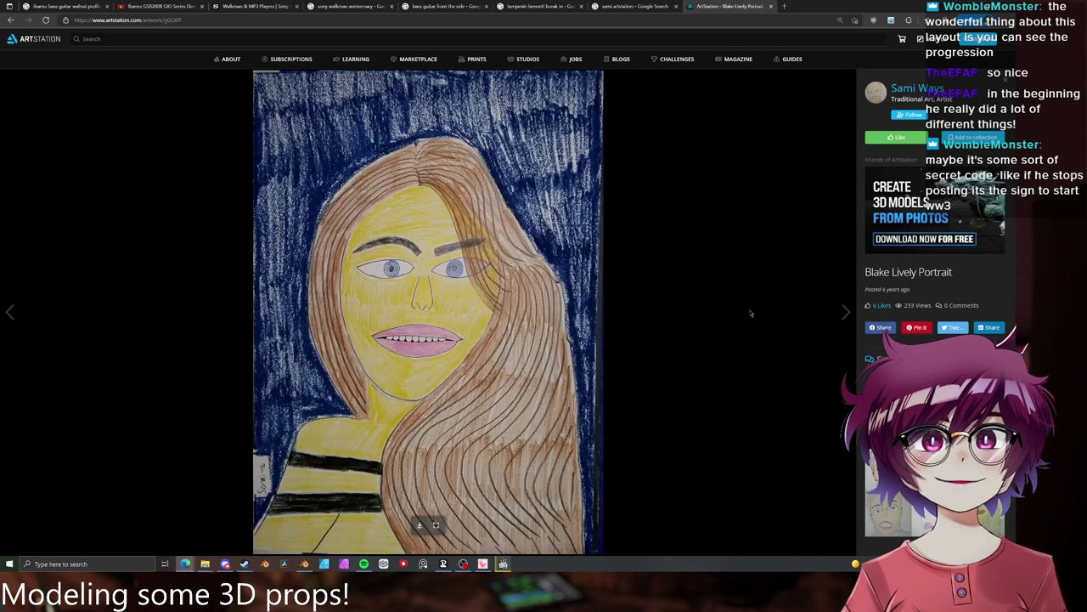
{"action": "left_click", "coordinate": [1006, 80]}
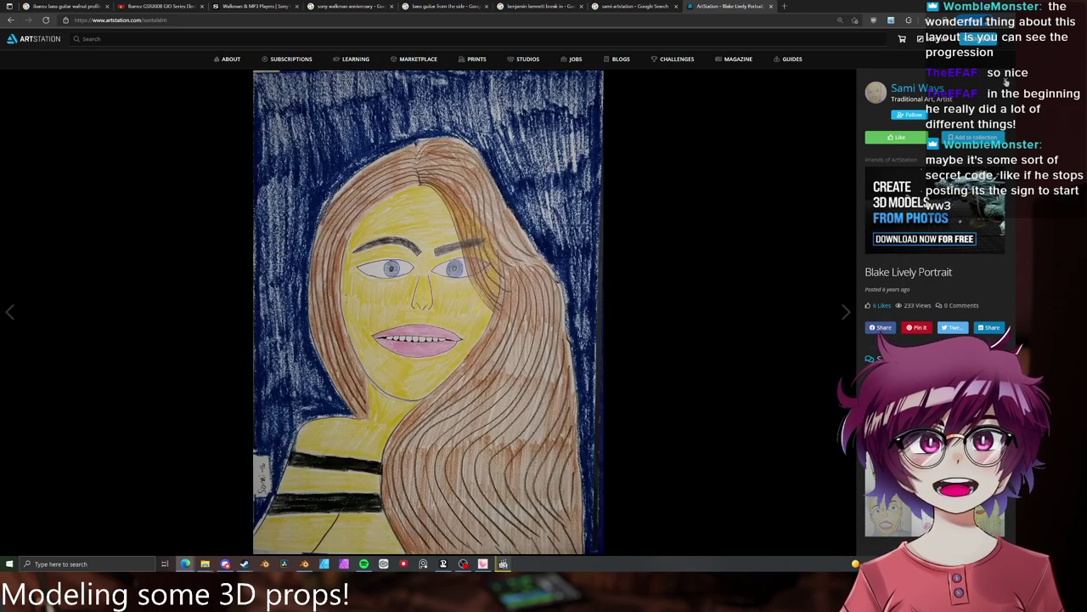
{"action": "left_click", "coordinate": [780, 397]}
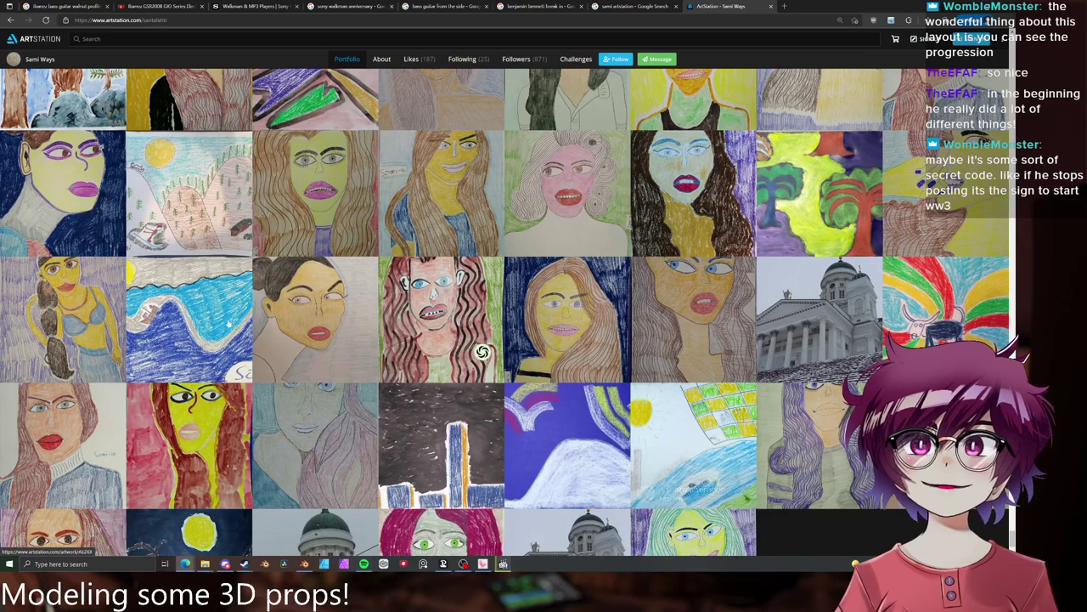
{"action": "left_click", "coordinate": [86, 291]}
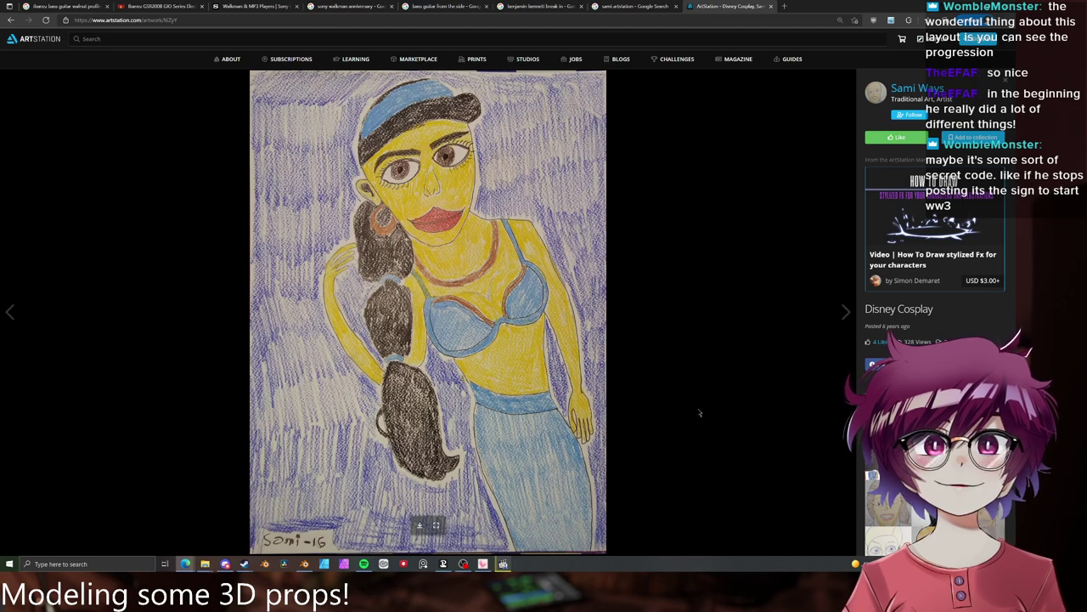
{"action": "left_click", "coordinate": [1006, 80]}
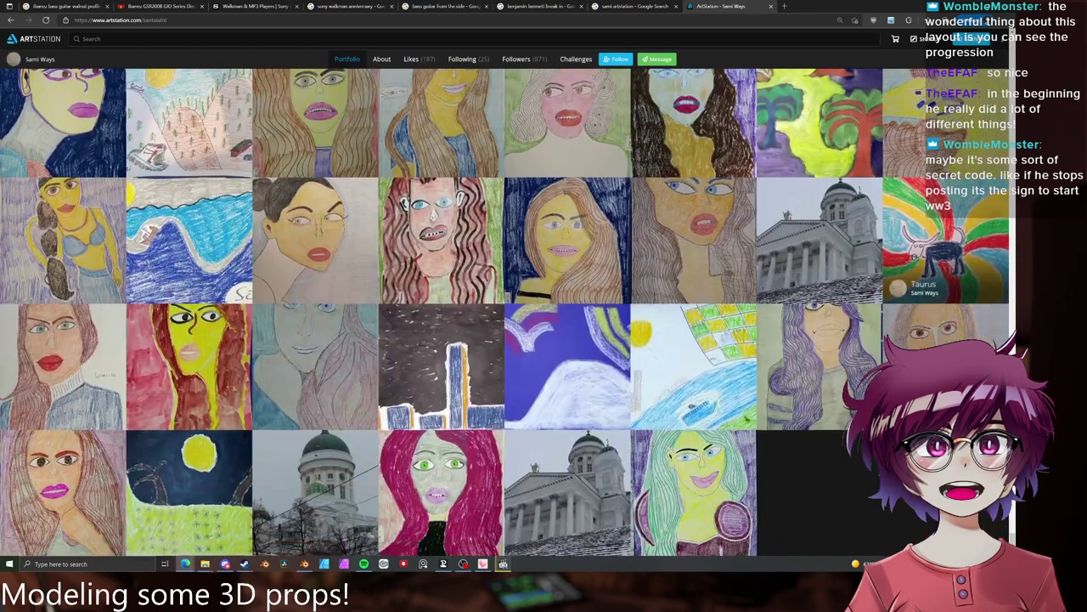
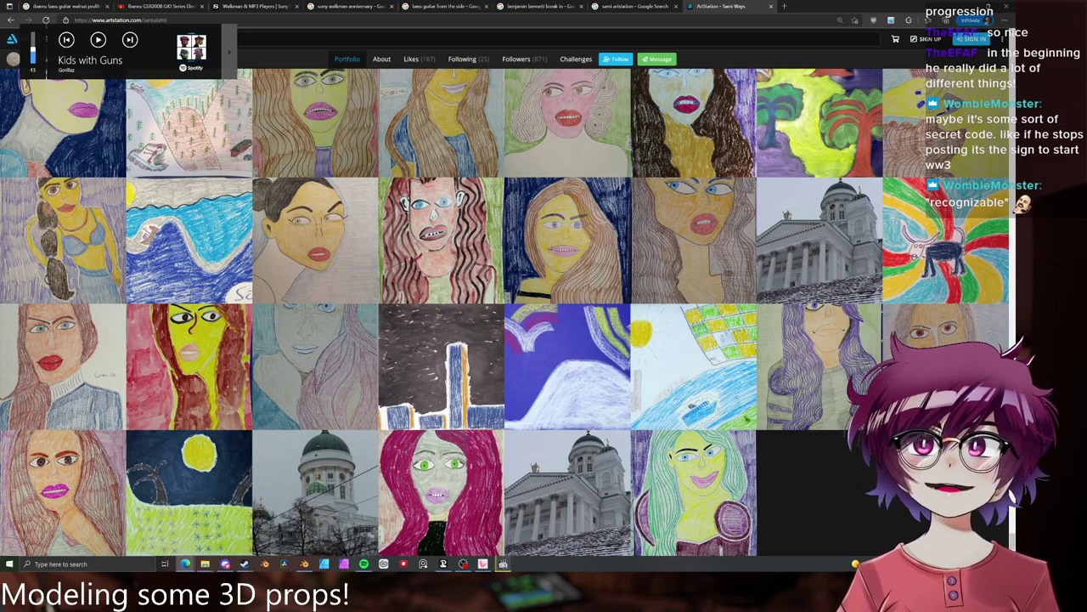
{"action": "key", "text": "super+d"}
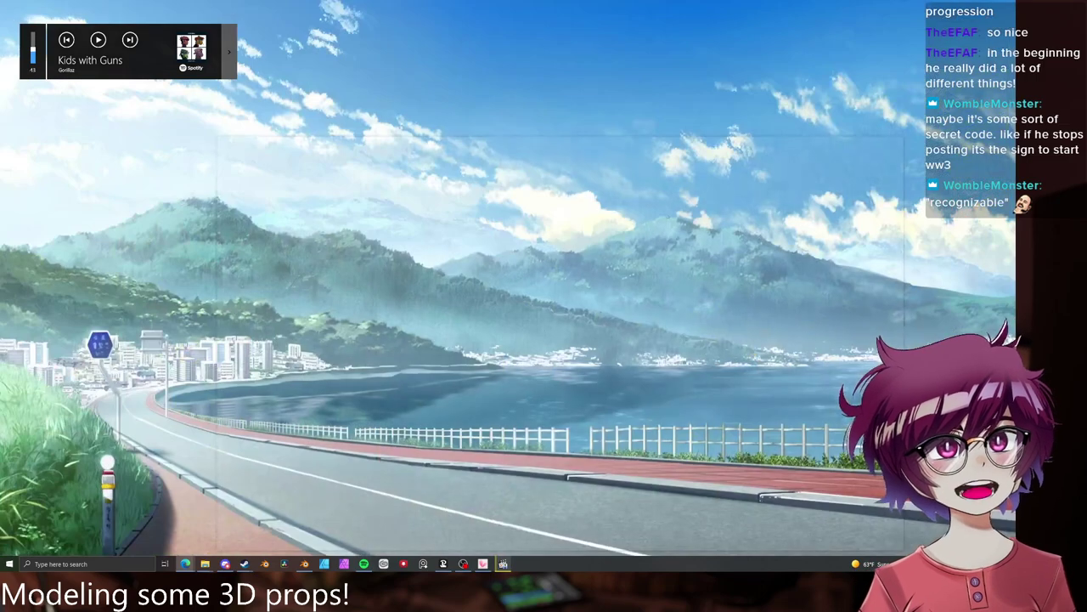
{"action": "key", "text": "super+d"}
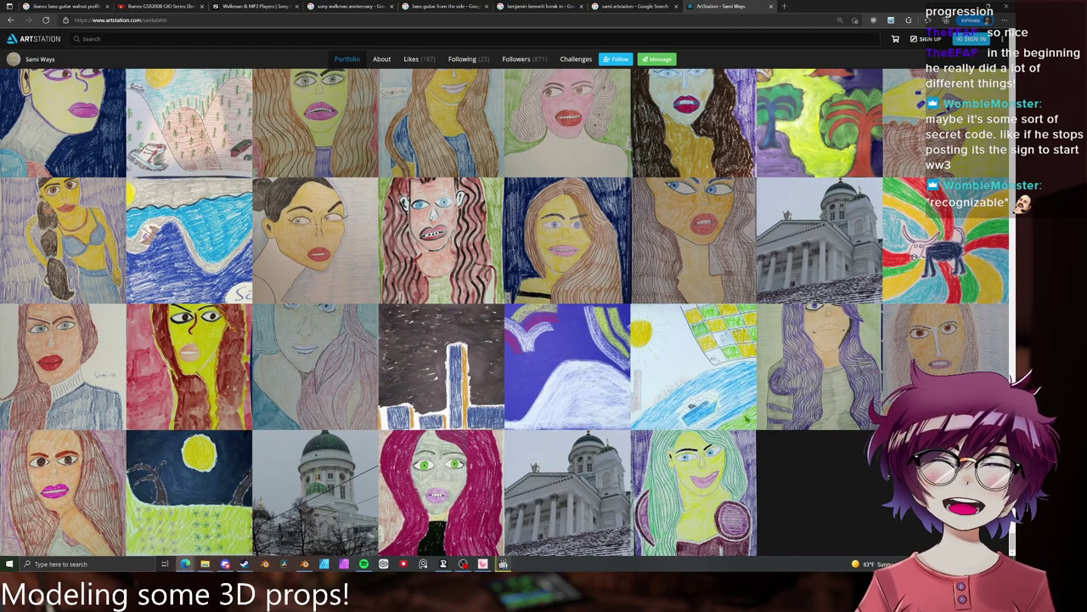
- Look back from the earliest works through the portraits that were posted after them
{"action": "scroll", "coordinate": [505, 319], "scroll_direction": "up", "scroll_amount": 15}
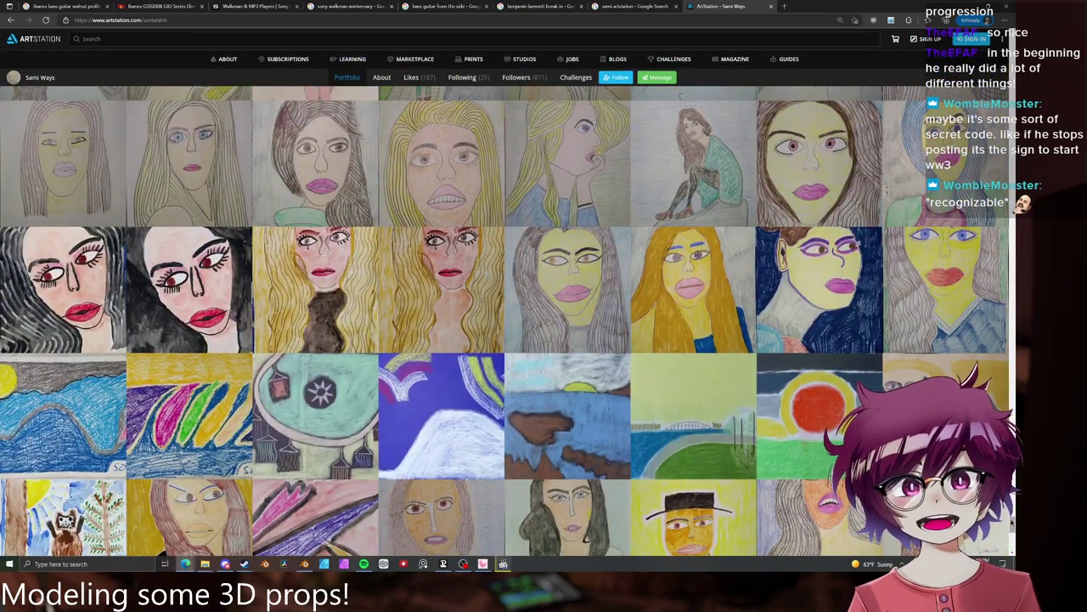
{"action": "scroll", "coordinate": [504, 321], "scroll_direction": "up", "scroll_amount": 2}
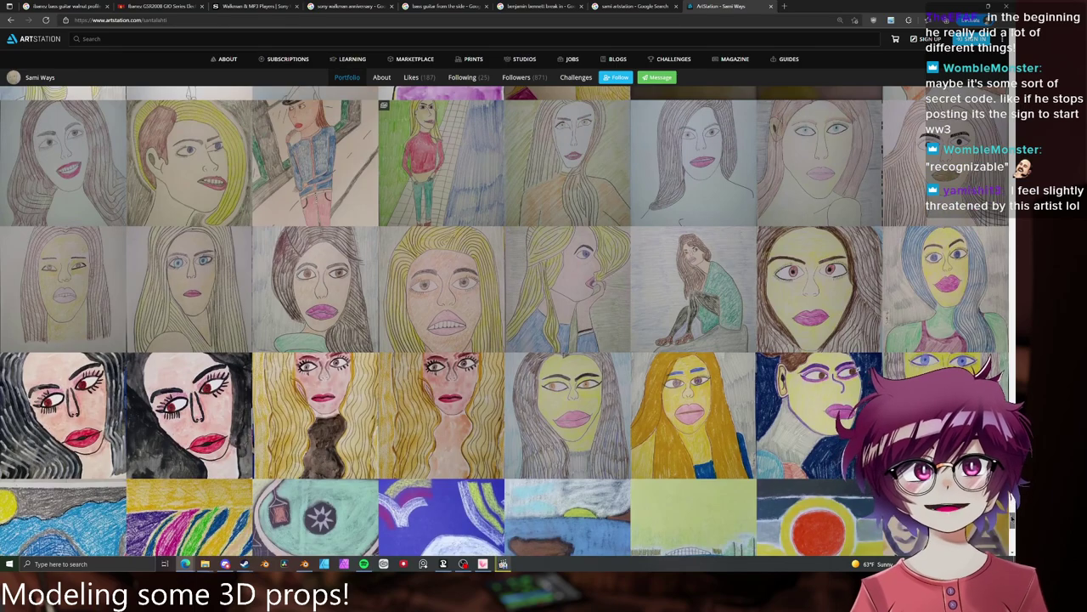
{"action": "scroll", "coordinate": [1012, 516], "scroll_direction": "up", "scroll_amount": 3}
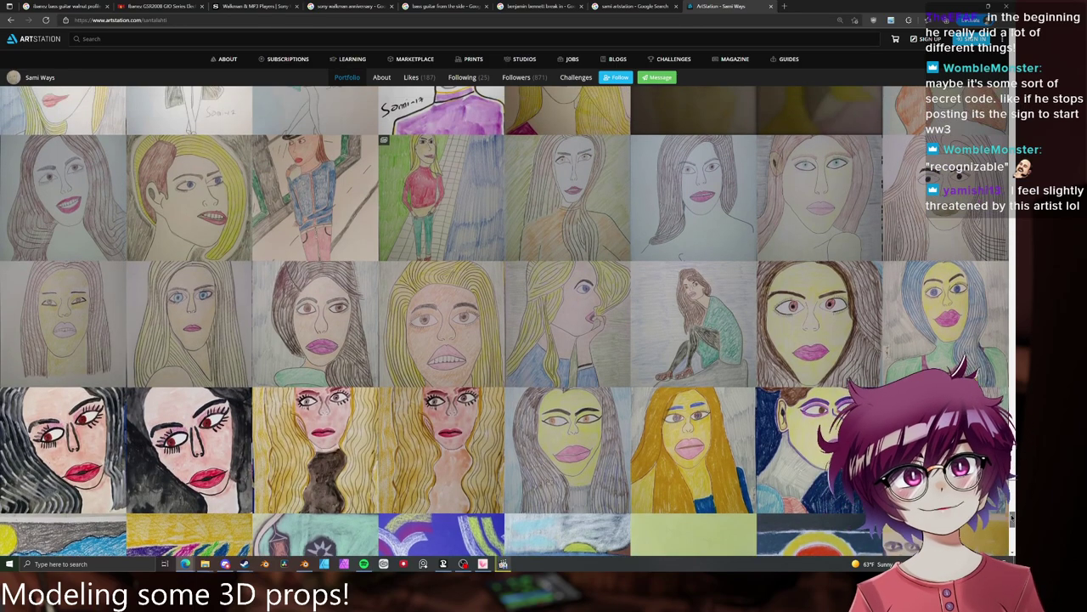
{"action": "scroll", "coordinate": [1012, 512], "scroll_direction": "up", "scroll_amount": 5}
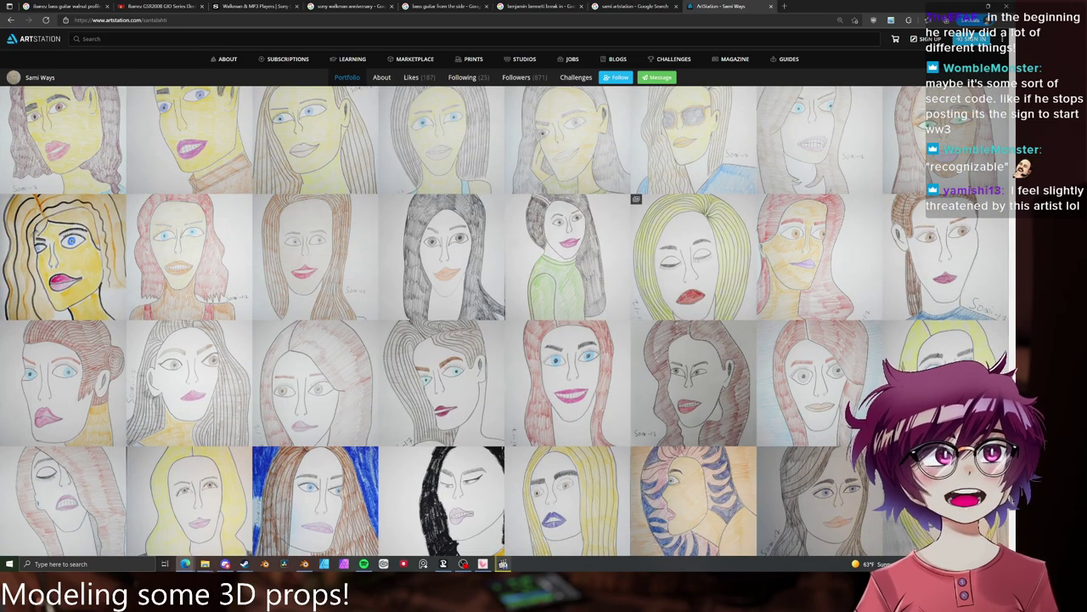
- Open the drawing "86074" from the early portfolio works and return to the portfolio
{"action": "scroll", "coordinate": [1011, 509], "scroll_direction": "up", "scroll_amount": 10}
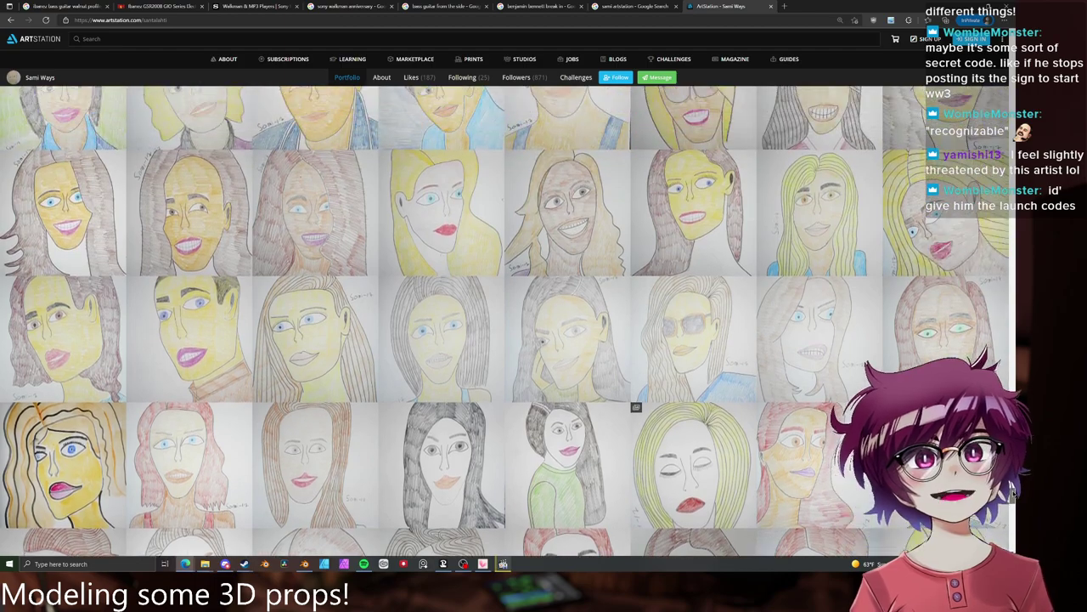
{"action": "scroll", "coordinate": [1011, 510], "scroll_direction": "up", "scroll_amount": 10}
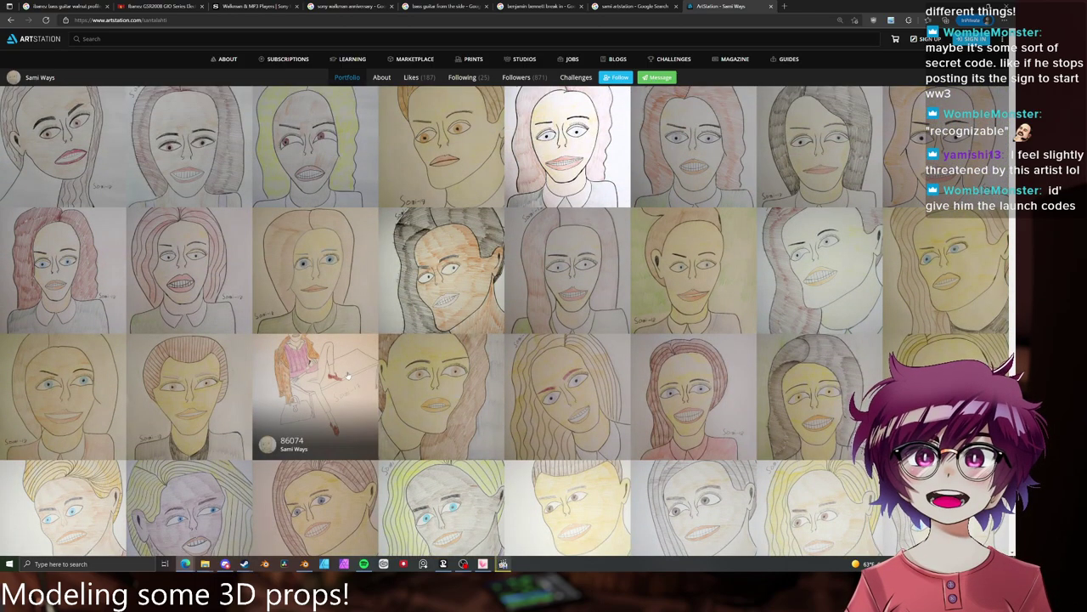
{"action": "left_click", "coordinate": [318, 395]}
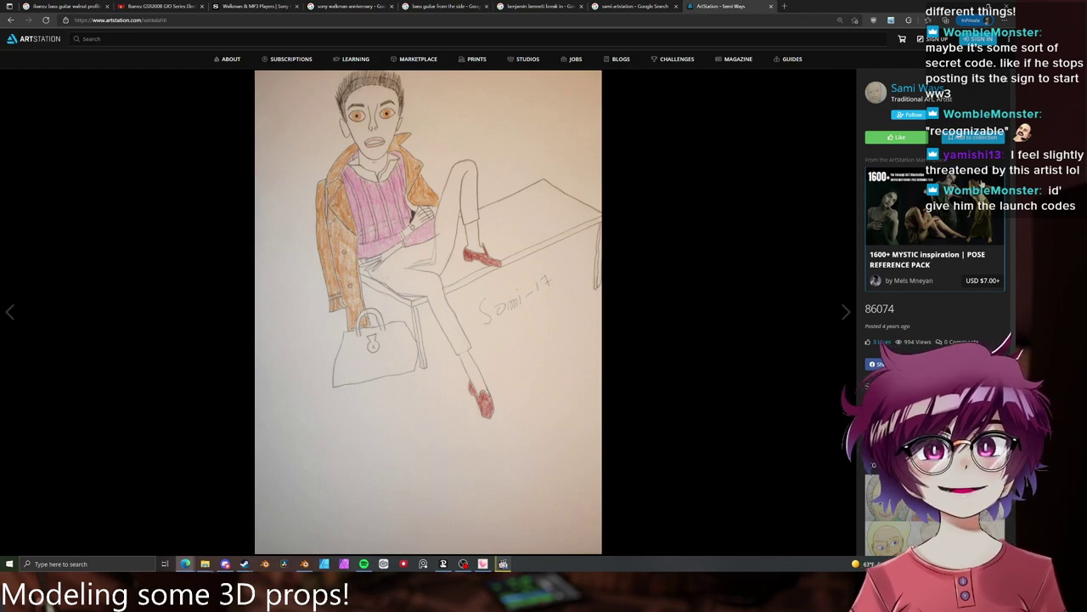
{"action": "key", "text": "Escape"}
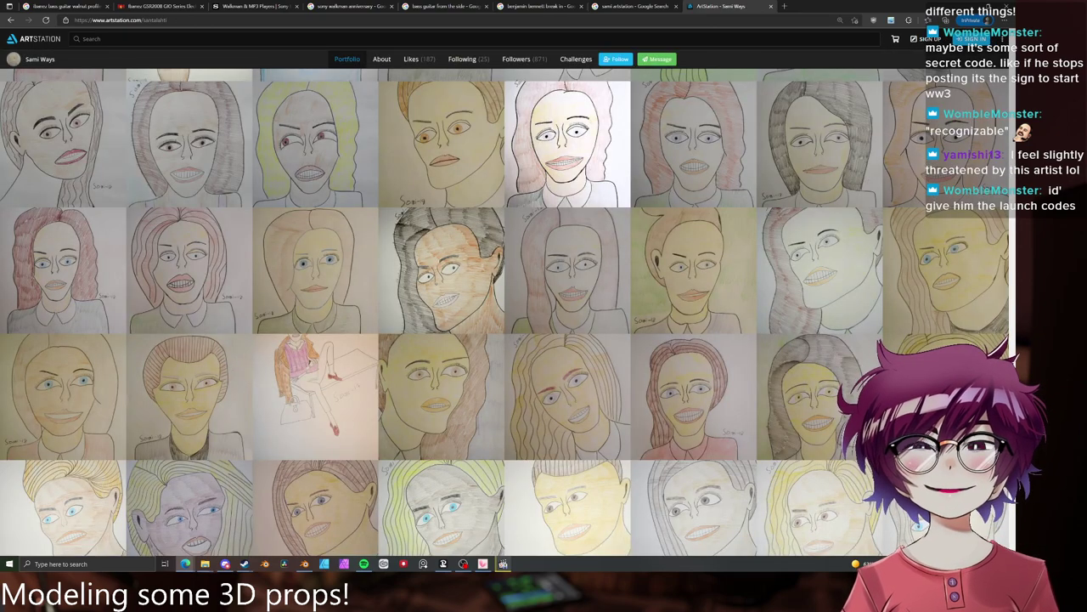
- Look through the many portraits in the middle of the portfolio and go back to its beginning
{"action": "scroll", "coordinate": [504, 314], "scroll_direction": "up", "scroll_amount": 6}
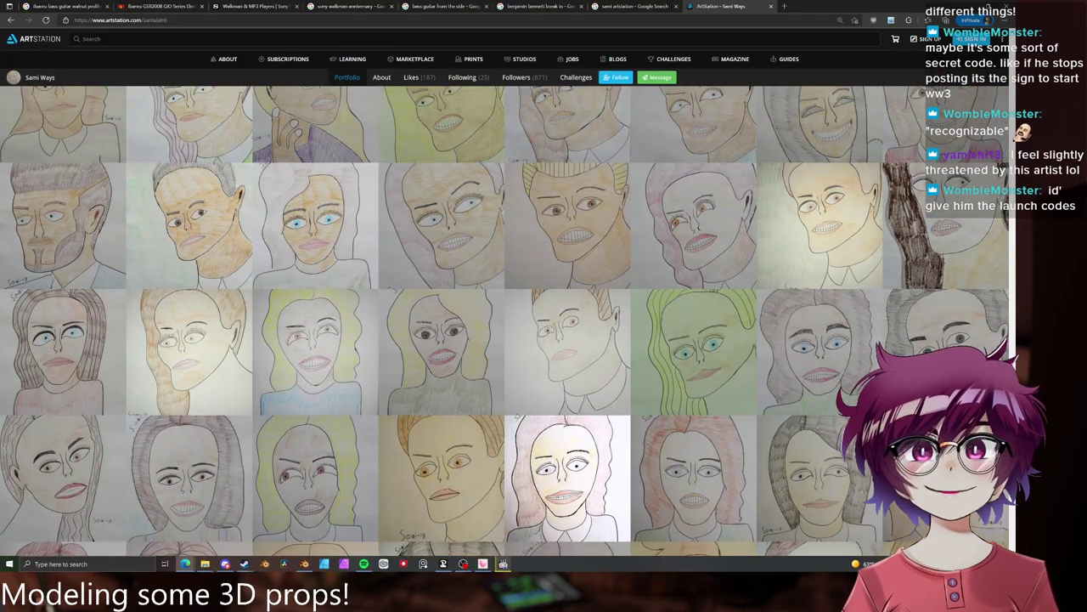
{"action": "scroll", "coordinate": [505, 315], "scroll_direction": "up", "scroll_amount": 13}
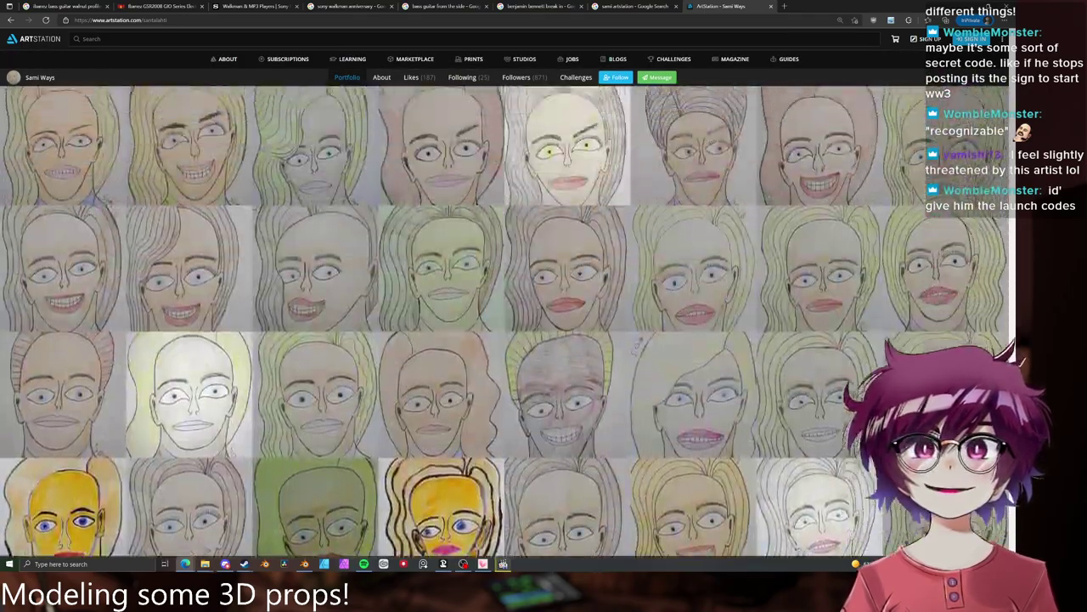
{"action": "scroll", "coordinate": [637, 344], "scroll_direction": "down", "scroll_amount": 15}
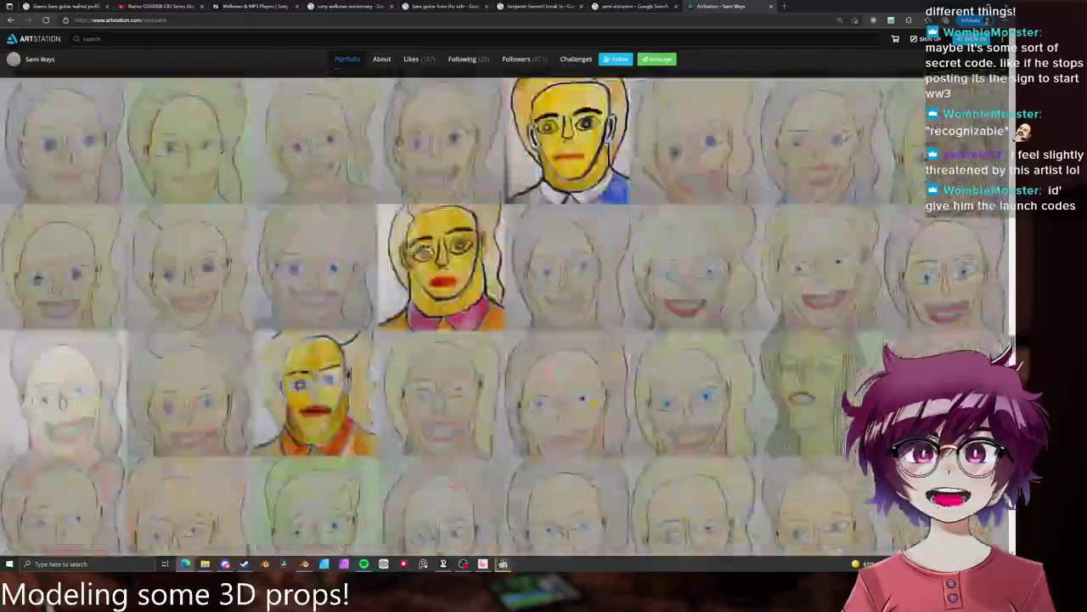
{"action": "scroll", "coordinate": [505, 306], "scroll_direction": "down", "scroll_amount": 15}
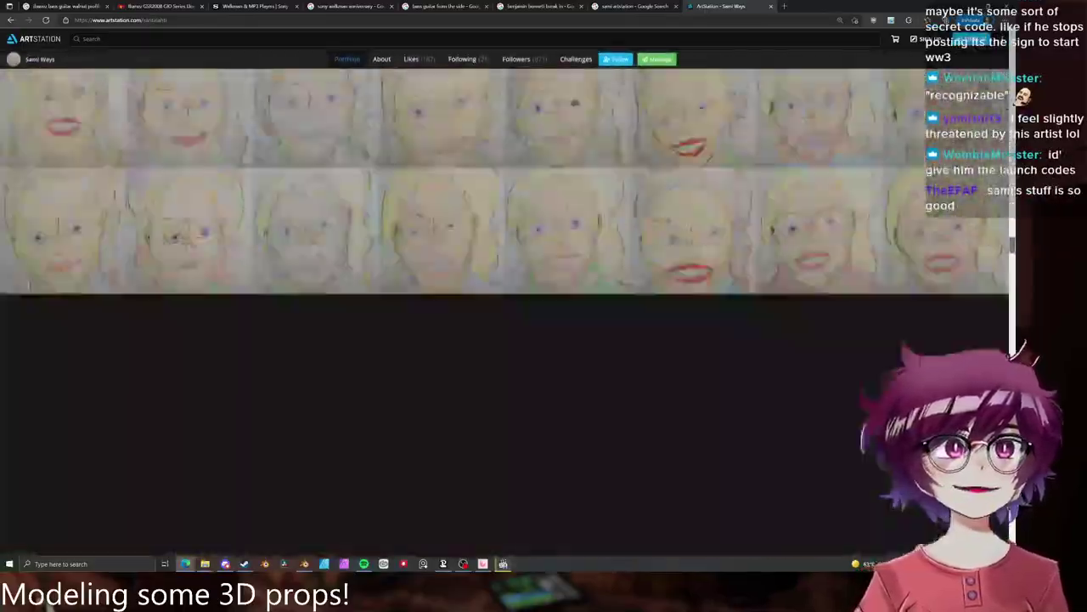
{"action": "scroll", "coordinate": [505, 306], "scroll_direction": "down", "scroll_amount": 15}
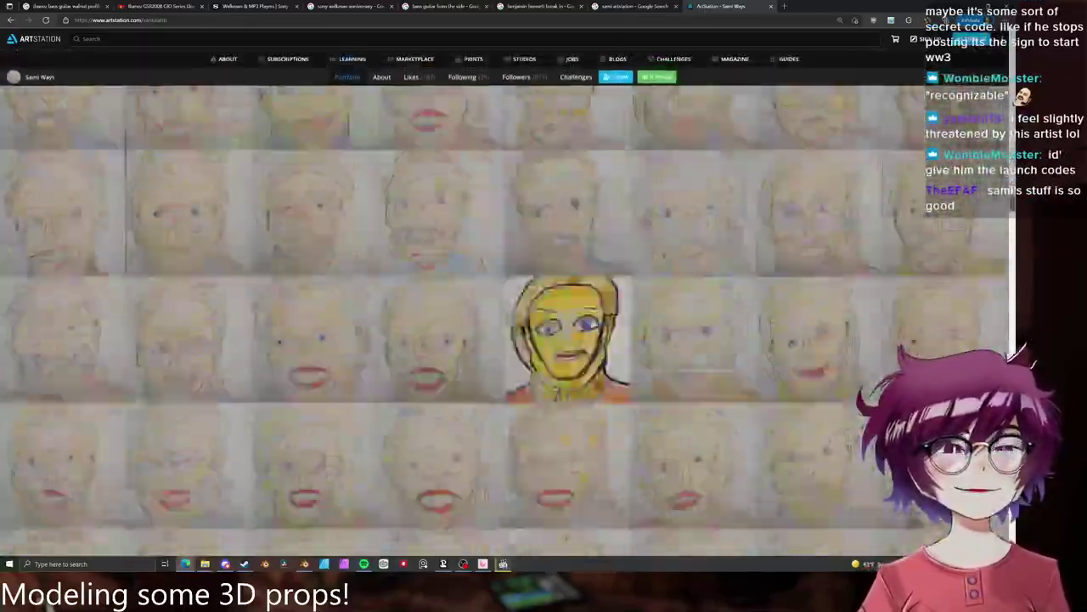
{"action": "scroll", "coordinate": [504, 306], "scroll_direction": "up", "scroll_amount": 20}
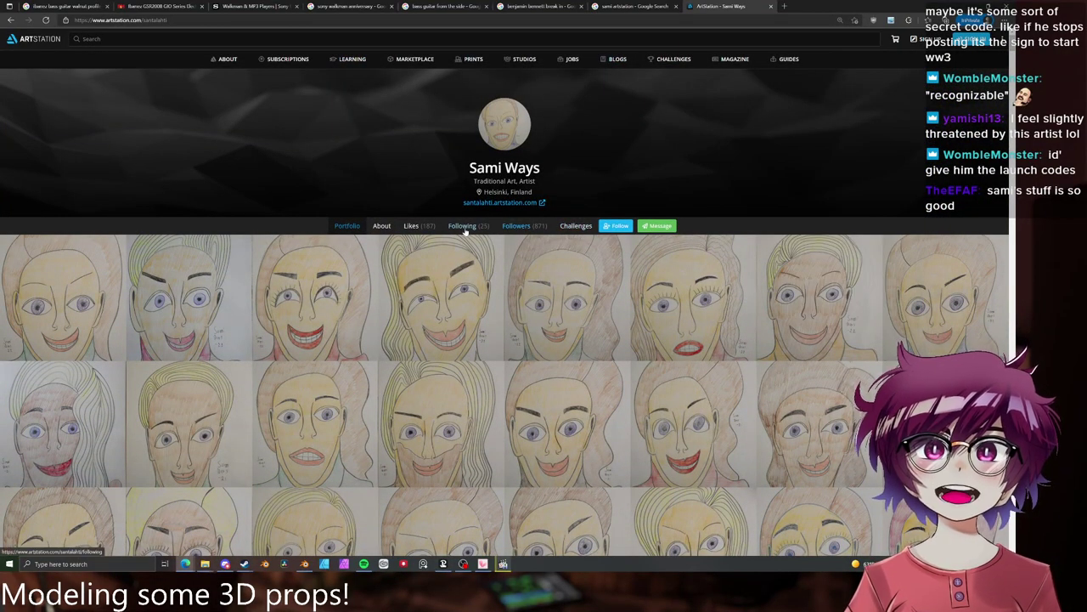
- View the artworks the artist has liked, return to the portfolio and preview the drawing "20210821"
{"action": "left_click", "coordinate": [411, 226]}
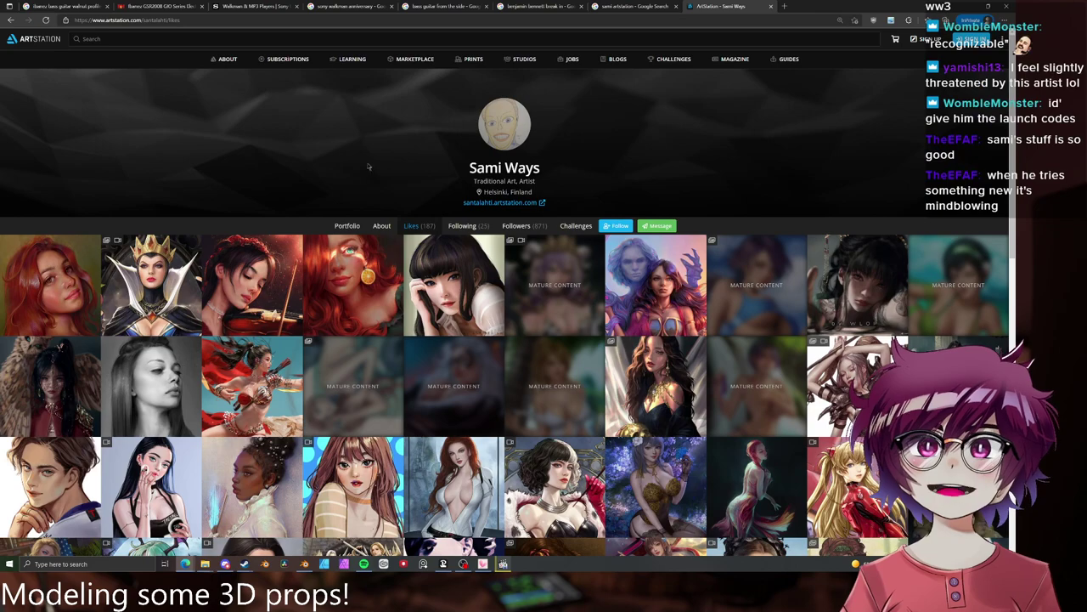
{"action": "scroll", "coordinate": [368, 167], "scroll_direction": "down", "scroll_amount": 1}
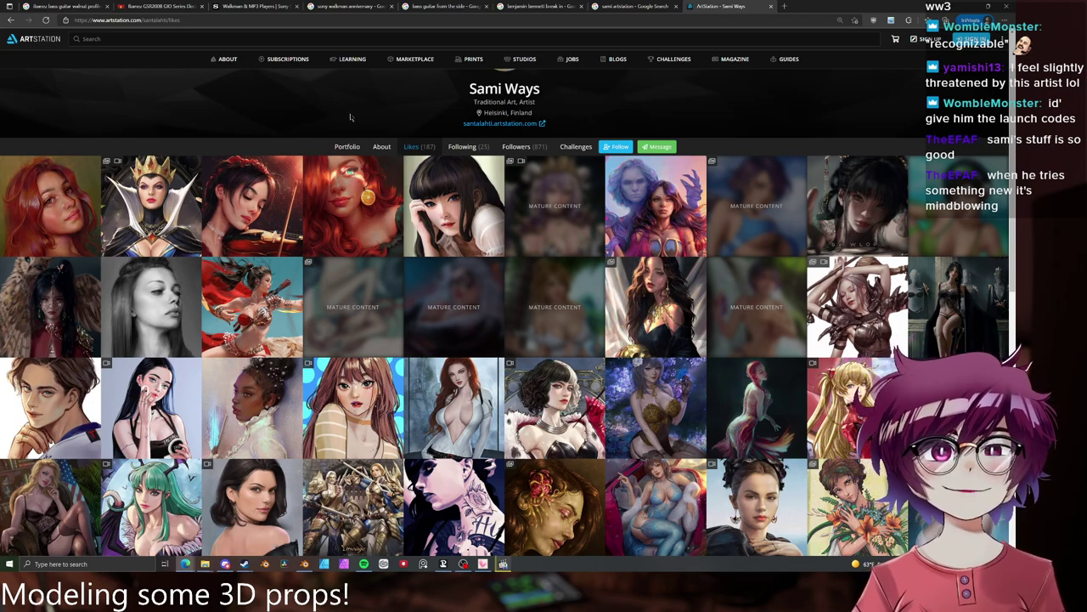
{"action": "left_click", "coordinate": [347, 147]}
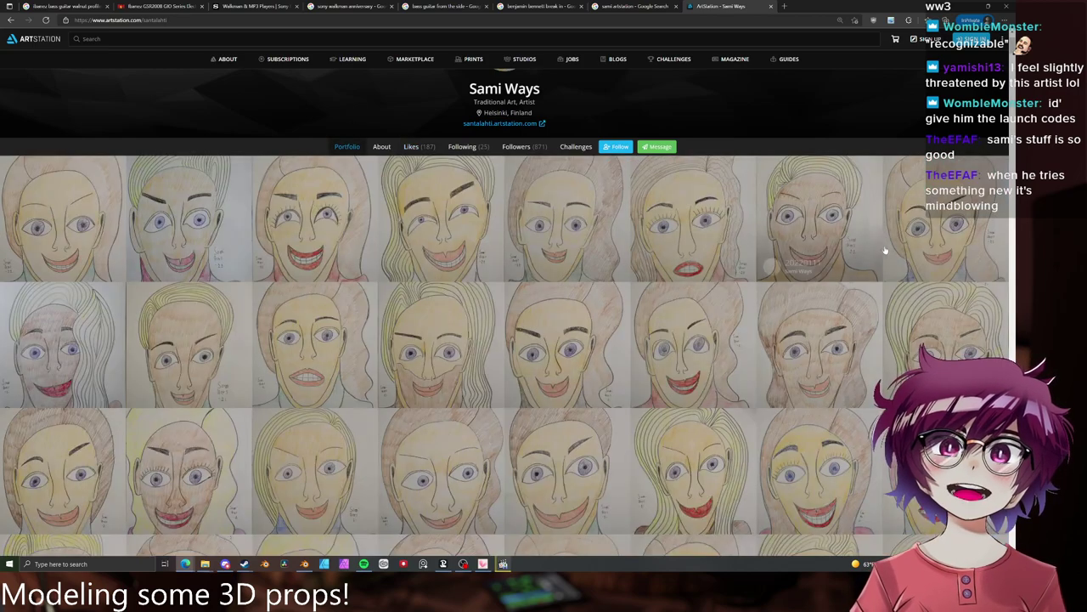
{"action": "scroll", "coordinate": [975, 264], "scroll_direction": "down", "scroll_amount": 5}
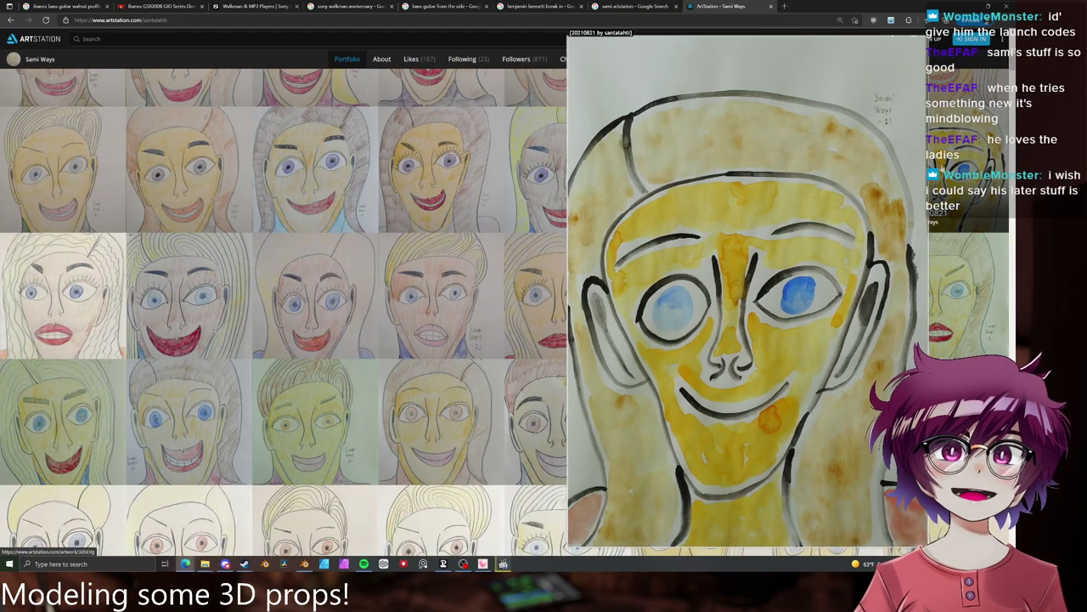
{"action": "scroll", "coordinate": [764, 121], "scroll_direction": "up", "scroll_amount": 4}
{"action": "scroll", "coordinate": [764, 121], "scroll_direction": "up", "scroll_amount": 5}
- Close the portfolio and the two web searches, and return to the "bass guitar from the side" image results
{"action": "middle_click", "coordinate": [727, 5]}
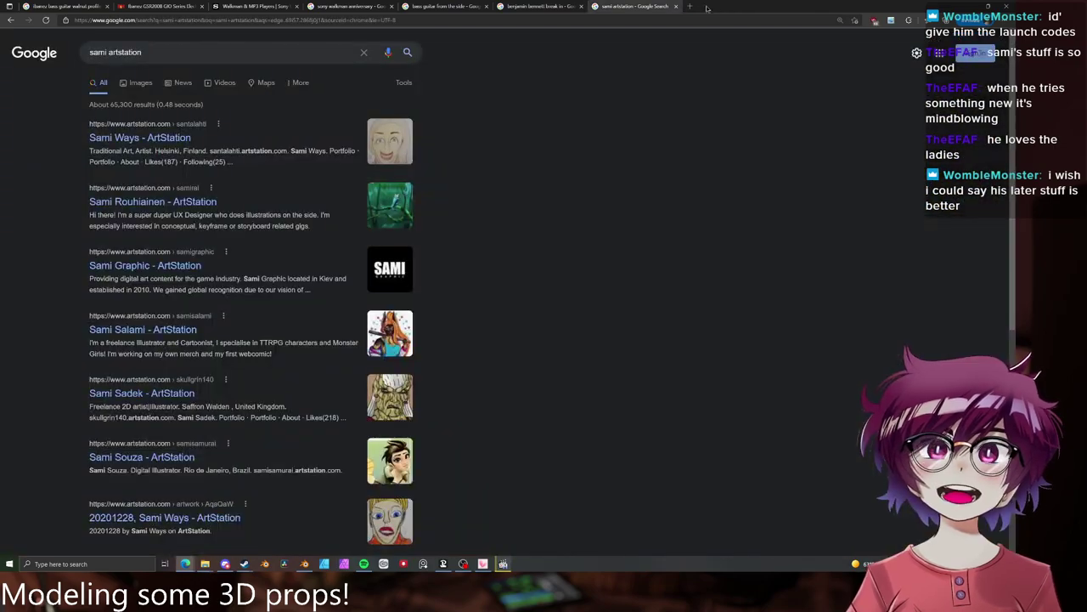
{"action": "middle_click", "coordinate": [633, 4]}
{"action": "key", "text": "ctrl+w"}
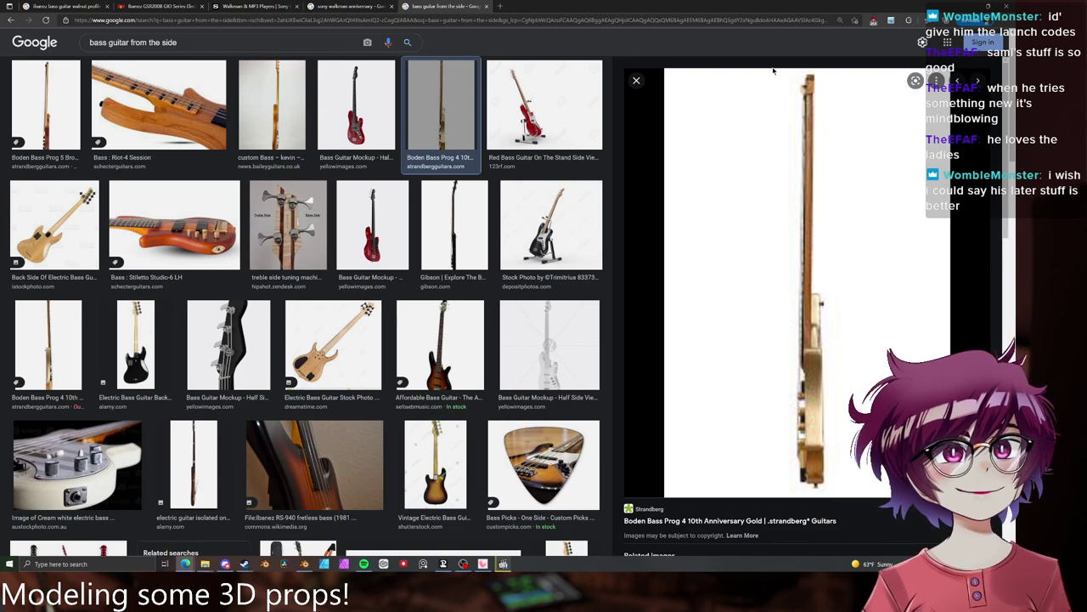
{"action": "scroll", "coordinate": [769, 70], "scroll_direction": "up", "scroll_amount": 1}
{"action": "scroll", "coordinate": [761, 68], "scroll_direction": "down", "scroll_amount": 2}
{"action": "scroll", "coordinate": [739, 64], "scroll_direction": "up", "scroll_amount": 2}
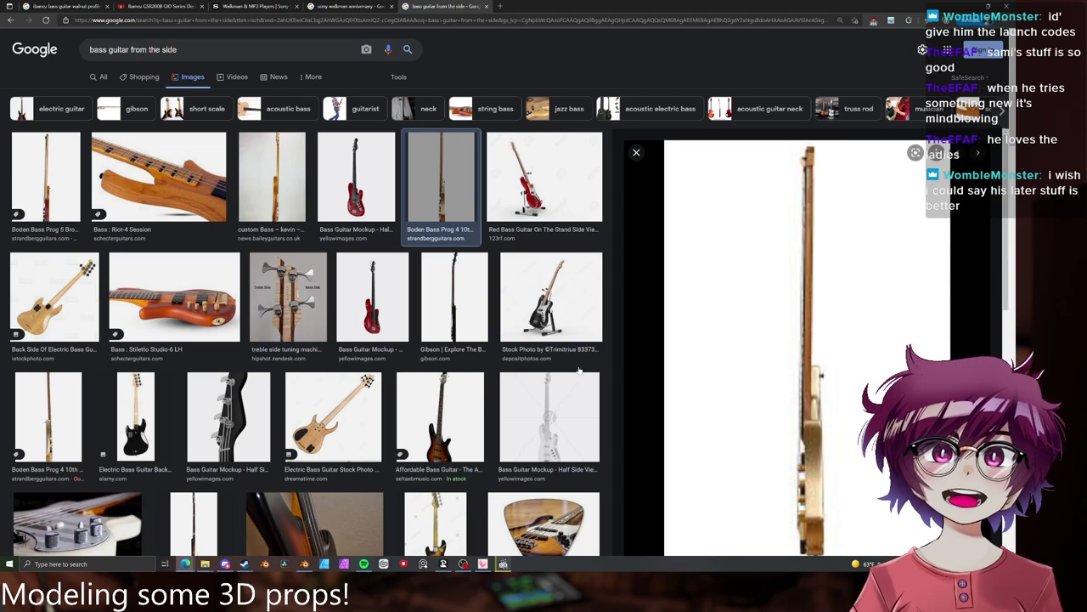
- Switch to Blender and open the bass guitar mesh for editing in right side view at the headstock
{"action": "left_click", "coordinate": [304, 563]}
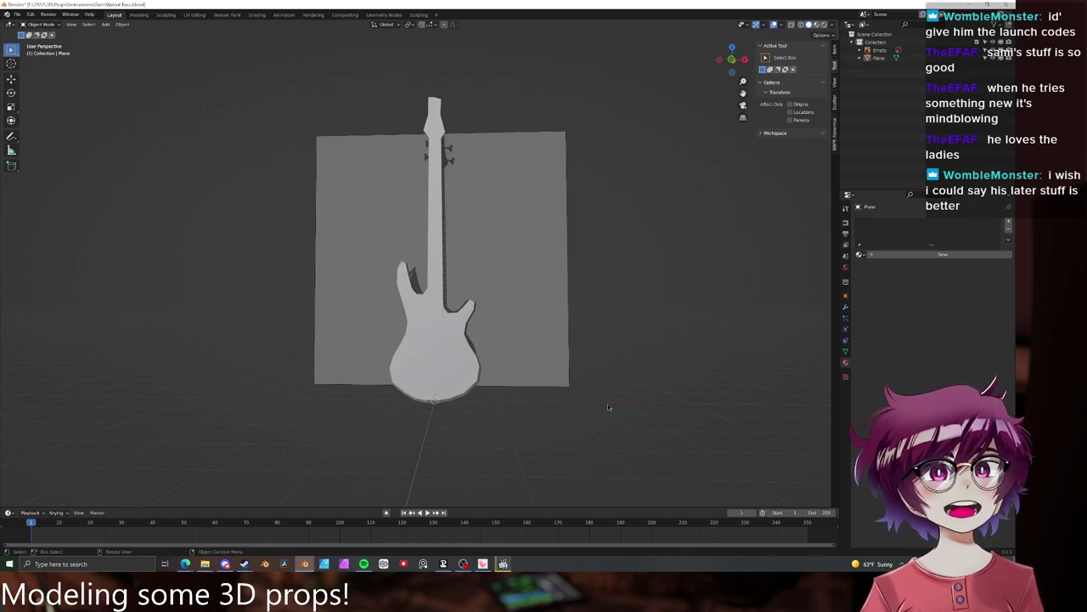
{"action": "left_click", "coordinate": [496, 201]}
{"action": "middle_click_drag", "start_coordinate": [496, 200], "coordinate": [447, 197]}
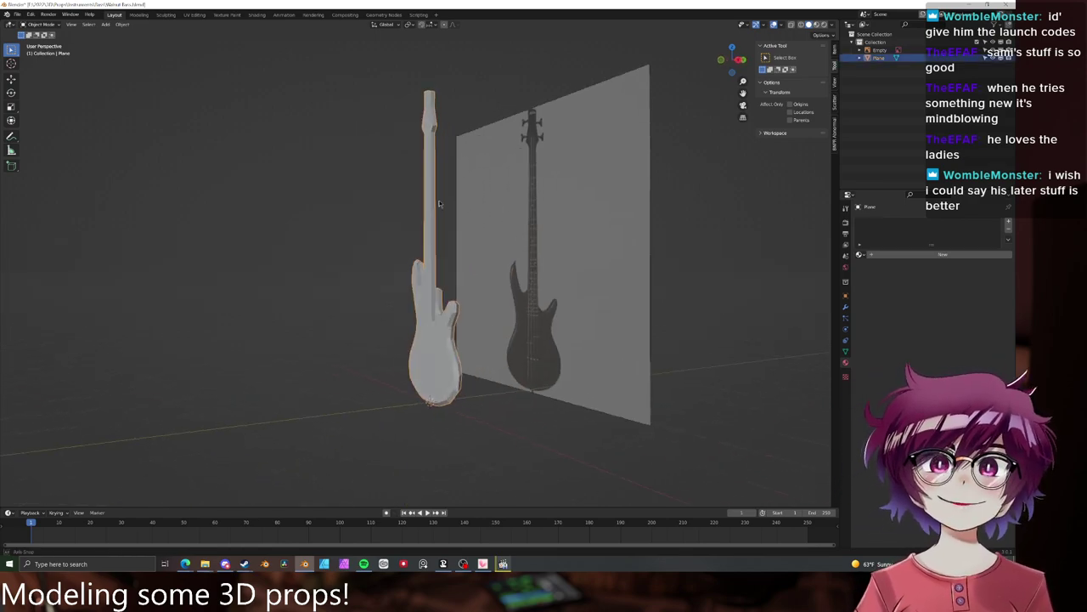
{"action": "key", "text": "Tab"}
{"action": "middle_click_drag", "start_coordinate": [447, 156], "coordinate": [459, 293], "text": "shift"}
{"action": "scroll", "coordinate": [506, 252], "scroll_direction": "up", "scroll_amount": 3}
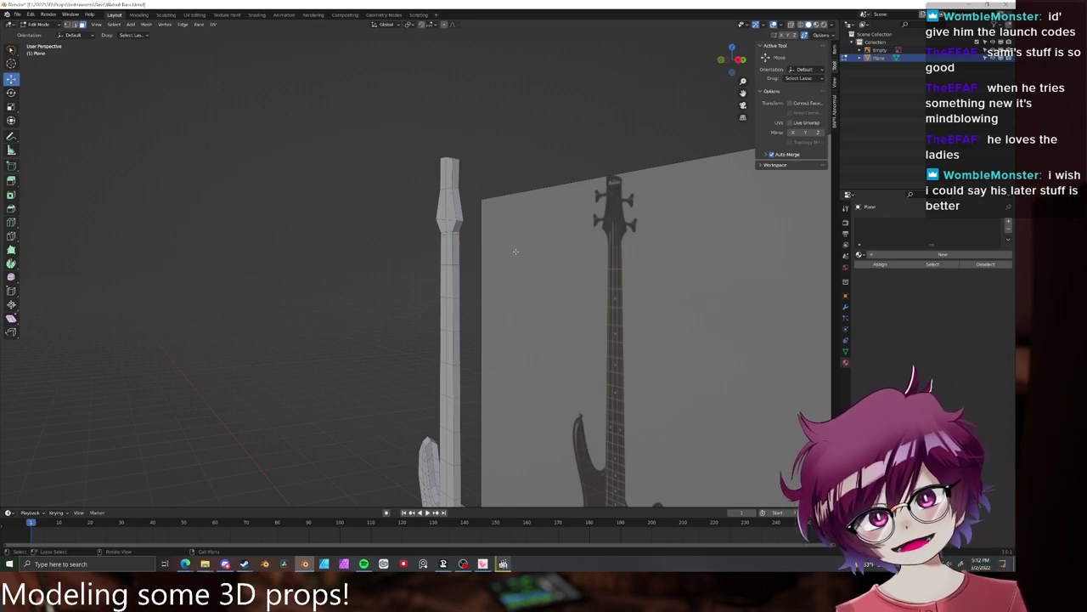
{"action": "key", "text": "KP_3"}
{"action": "scroll", "coordinate": [479, 236], "scroll_direction": "up", "scroll_amount": 1}
{"action": "middle_click_drag", "start_coordinate": [479, 236], "coordinate": [464, 318], "text": "shift"}
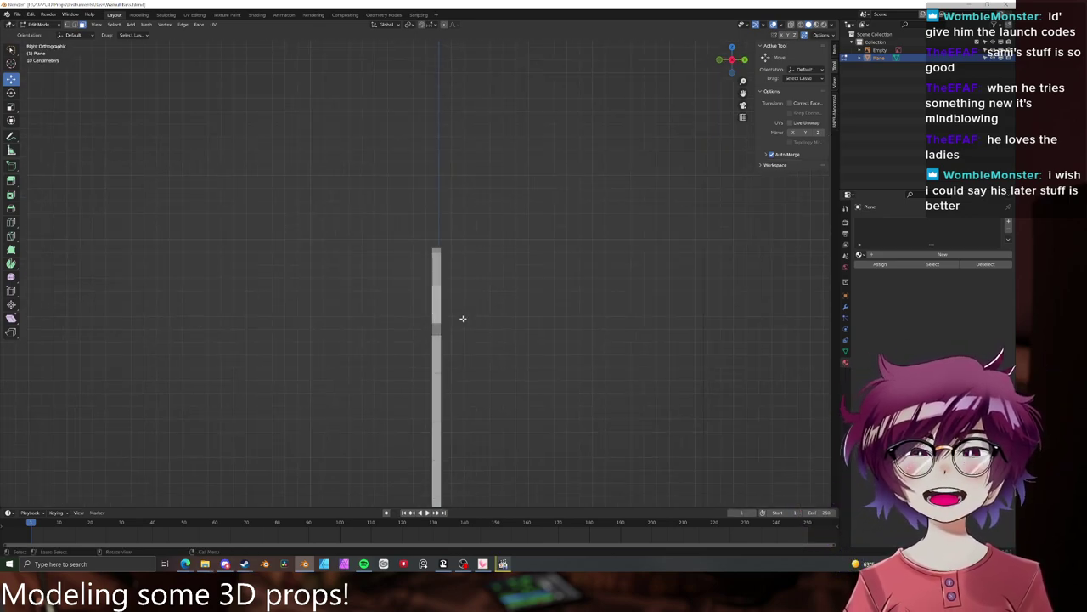
- With X-ray shading on, add one loop cut across the neck, slid up close below the headstock
{"action": "scroll", "coordinate": [464, 318], "scroll_direction": "up", "scroll_amount": 3}
{"action": "key", "text": "alt+z"}
{"action": "left_click_drag", "start_coordinate": [397, 202], "coordinate": [417, 317]}
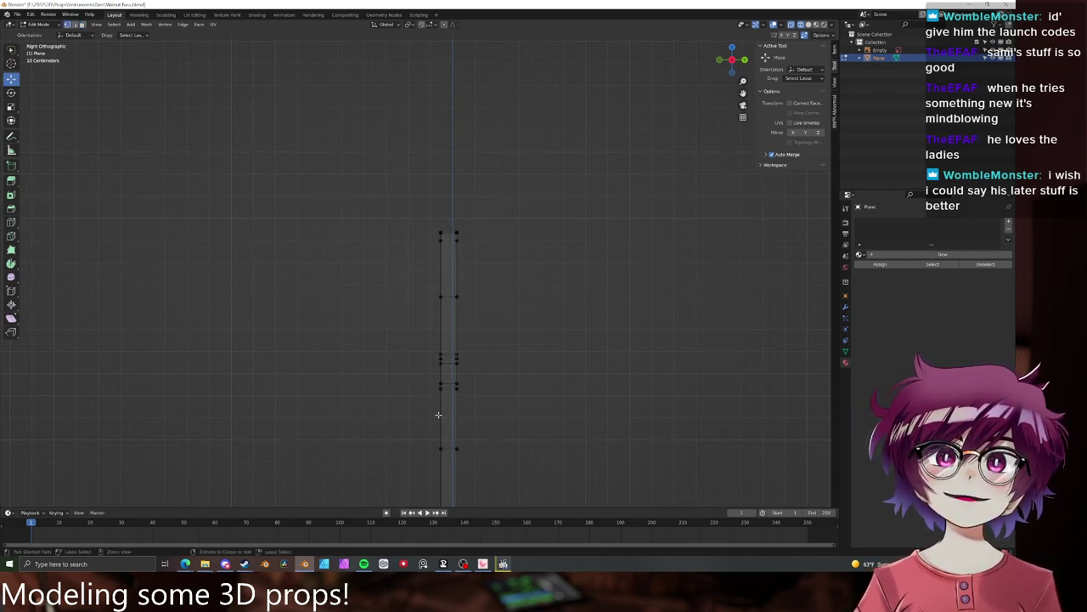
{"action": "key", "text": "ctrl+r"}
{"action": "left_click", "coordinate": [439, 413]}
{"action": "left_click", "coordinate": [429, 393]}
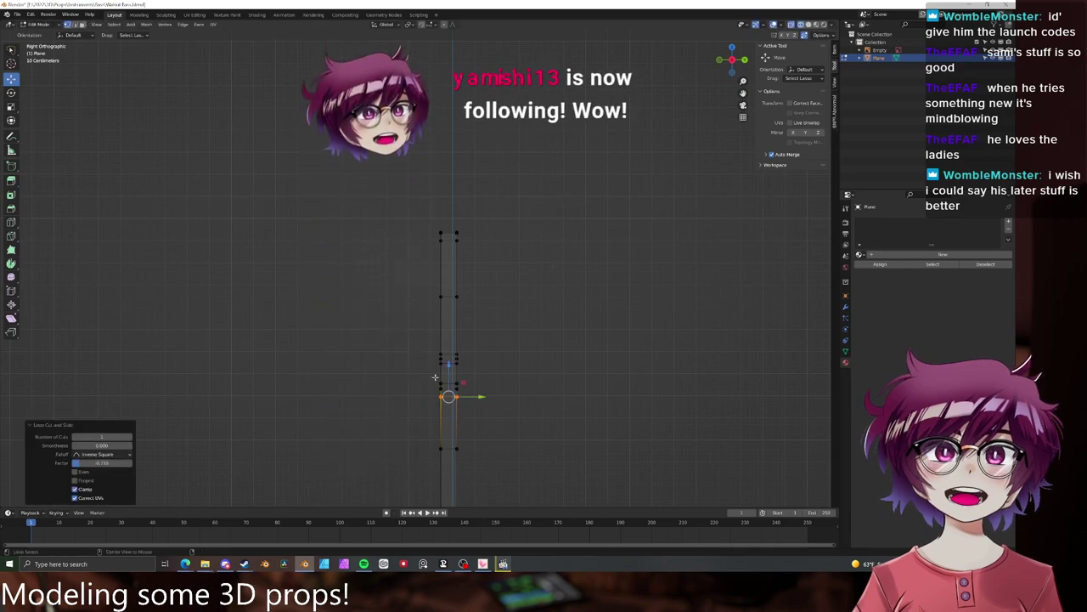
{"action": "left_click", "coordinate": [437, 376]}
{"action": "middle_click_drag", "start_coordinate": [450, 336], "coordinate": [439, 290], "text": "shift"}
{"action": "key", "text": "ctrl+r"}
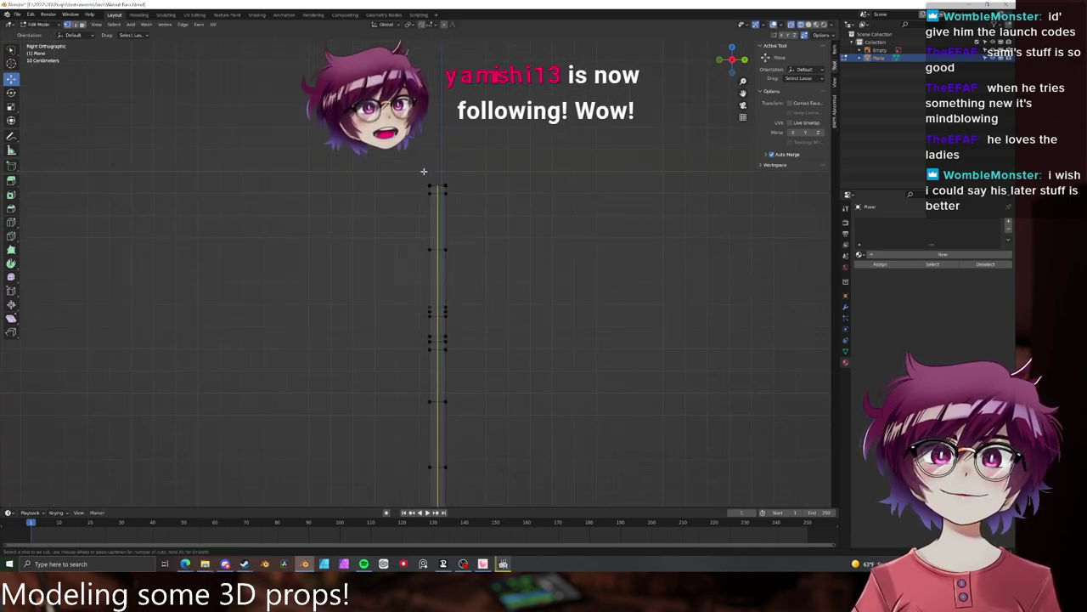
{"action": "right_click", "coordinate": [401, 167]}
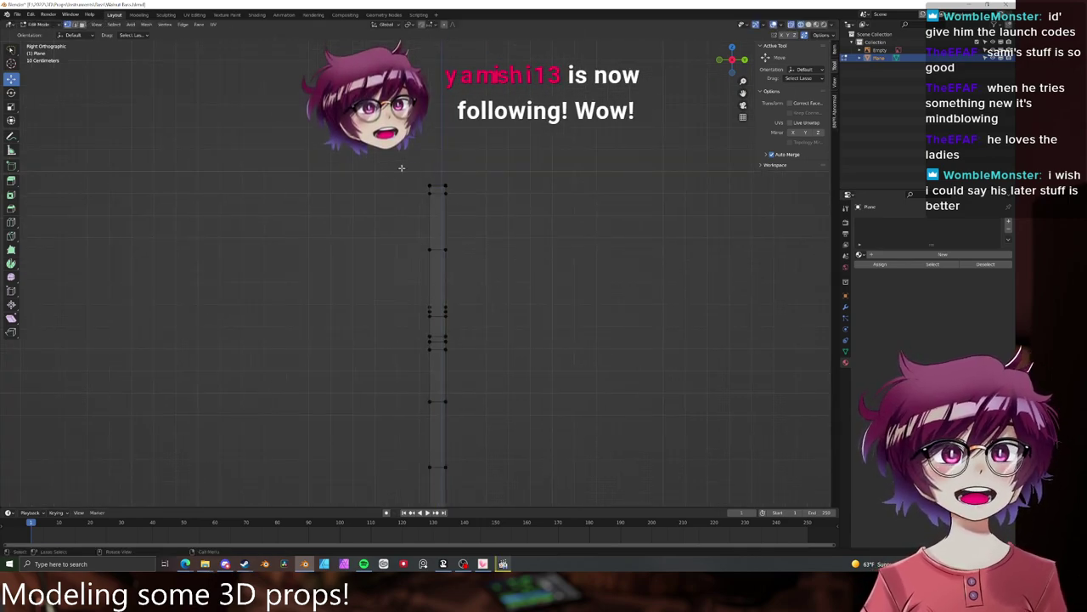
- Rotate all headstock vertices back by about 19 degrees and move them about 0.08 m along Y onto the neck
{"action": "key", "text": "b"}
{"action": "left_click_drag", "start_coordinate": [396, 162], "coordinate": [478, 343]}
{"action": "key", "text": "r"}
{"action": "left_click", "coordinate": [500, 235]}
{"action": "key", "text": "g"}
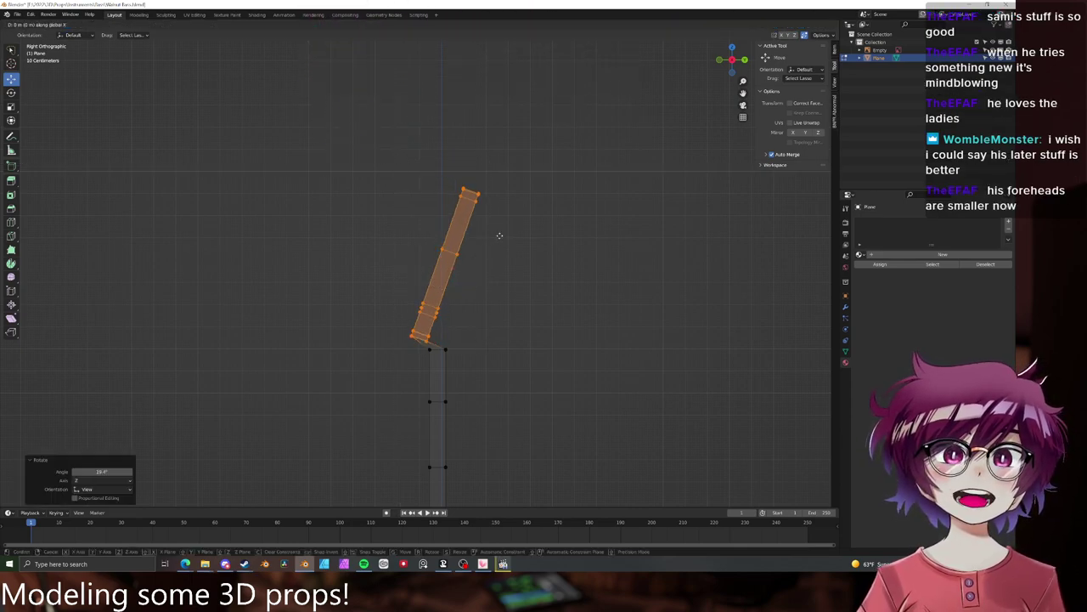
{"action": "key", "text": "y"}
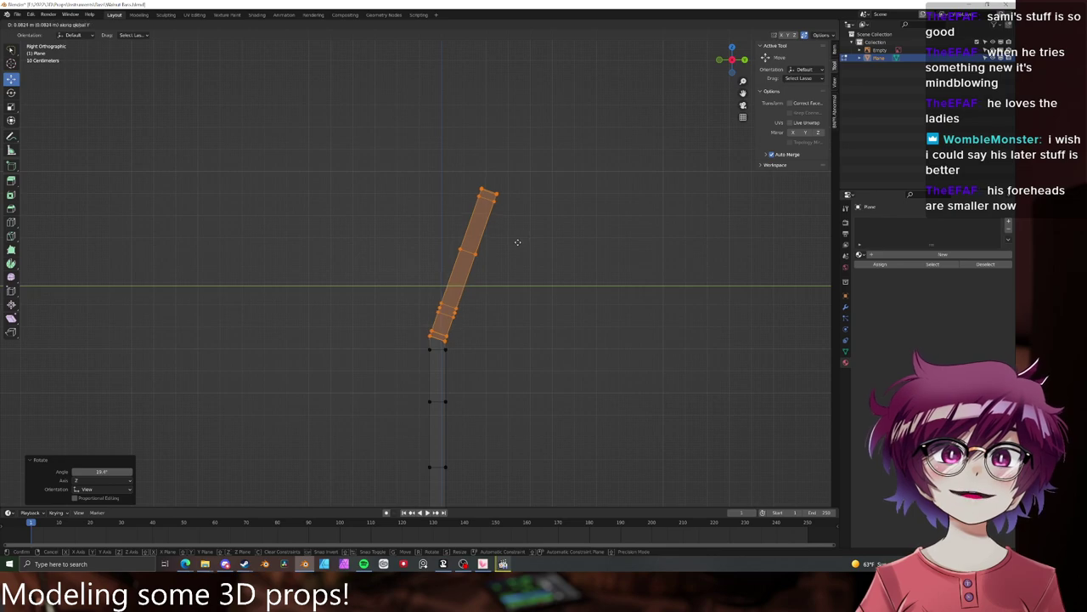
{"action": "left_click", "coordinate": [517, 243]}
- Examine the tilted headstock from several angles, both as a finished object and as an editable mesh
{"action": "middle_click_drag", "start_coordinate": [517, 242], "coordinate": [477, 329]}
{"action": "key", "text": "Tab"}
{"action": "scroll", "coordinate": [560, 285], "scroll_direction": "down", "scroll_amount": 3}
{"action": "key", "text": "alt+a"}
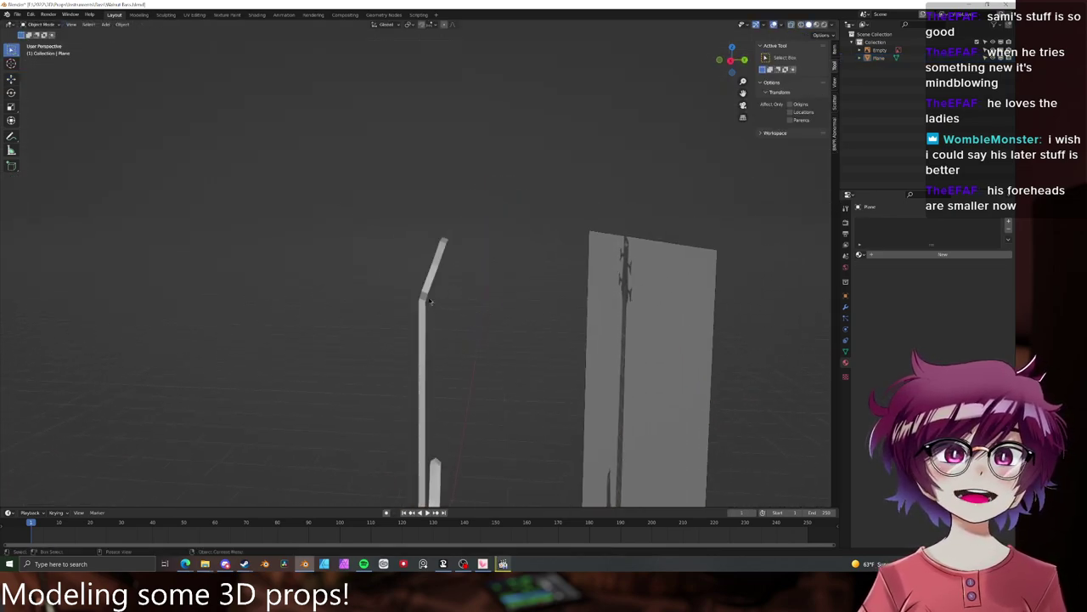
{"action": "left_click", "coordinate": [430, 301]}
{"action": "key", "text": "Tab"}
{"action": "middle_click_drag", "start_coordinate": [430, 301], "coordinate": [475, 379]}
{"action": "scroll", "coordinate": [436, 257], "scroll_direction": "up", "scroll_amount": 2}
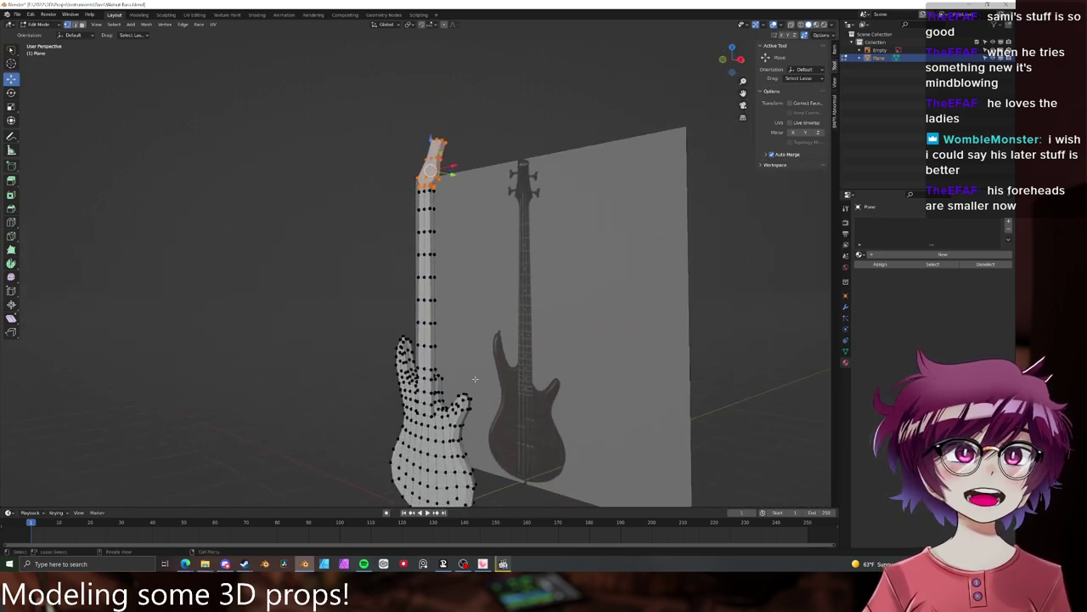
{"action": "middle_click_drag", "start_coordinate": [542, 249], "coordinate": [479, 281], "text": "shift"}
{"action": "scroll", "coordinate": [536, 348], "scroll_direction": "up", "scroll_amount": 4}
{"action": "key", "text": "Tab"}
{"action": "left_click", "coordinate": [456, 315]}
{"action": "left_click", "coordinate": [406, 281]}
- Select the edge loop at the bend between neck and headstock and check it from front and side
{"action": "key", "text": "Tab"}
{"action": "scroll", "coordinate": [412, 289], "scroll_direction": "up", "scroll_amount": 4}
{"action": "left_click", "coordinate": [411, 271], "text": "alt"}
{"action": "key", "text": "KP_1"}
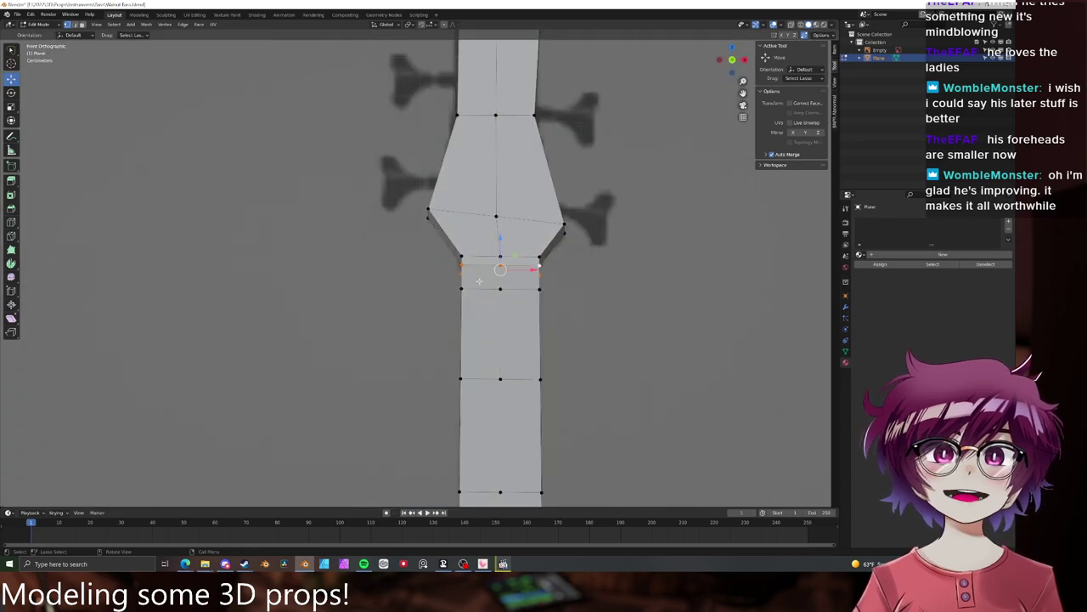
{"action": "key", "text": "KP_3"}
{"action": "scroll", "coordinate": [419, 255], "scroll_direction": "up", "scroll_amount": 10}
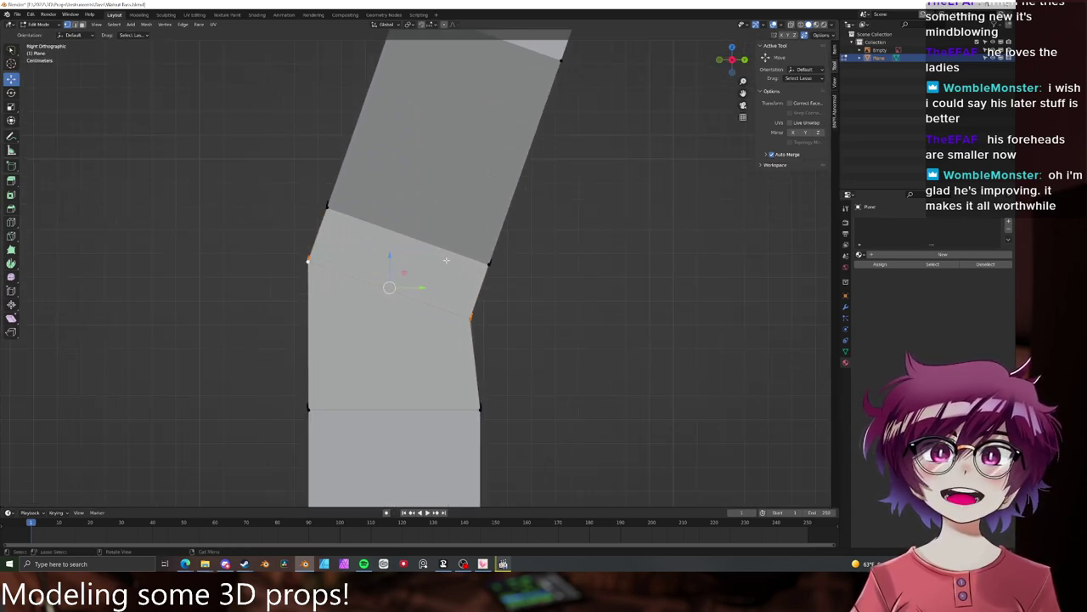
{"action": "mouse_move", "coordinate": [500, 277]}
{"action": "middle_mouse_down"}
{"action": "mouse_move", "coordinate": [474, 265]}
{"action": "mouse_move", "coordinate": [497, 259]}
{"action": "middle_mouse_up"}
{"action": "key", "text": "KP_3"}
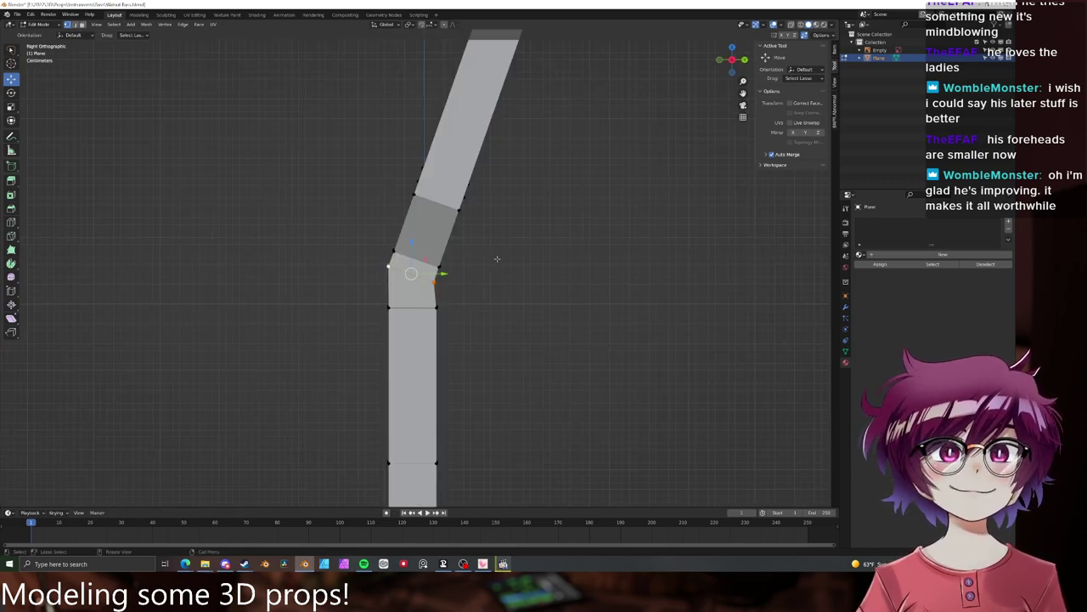
- With X-ray on, select the rear vertices of the bend loop and move them back about 0.004 m, in line with the neck's back edge
{"action": "key", "text": "alt+z"}
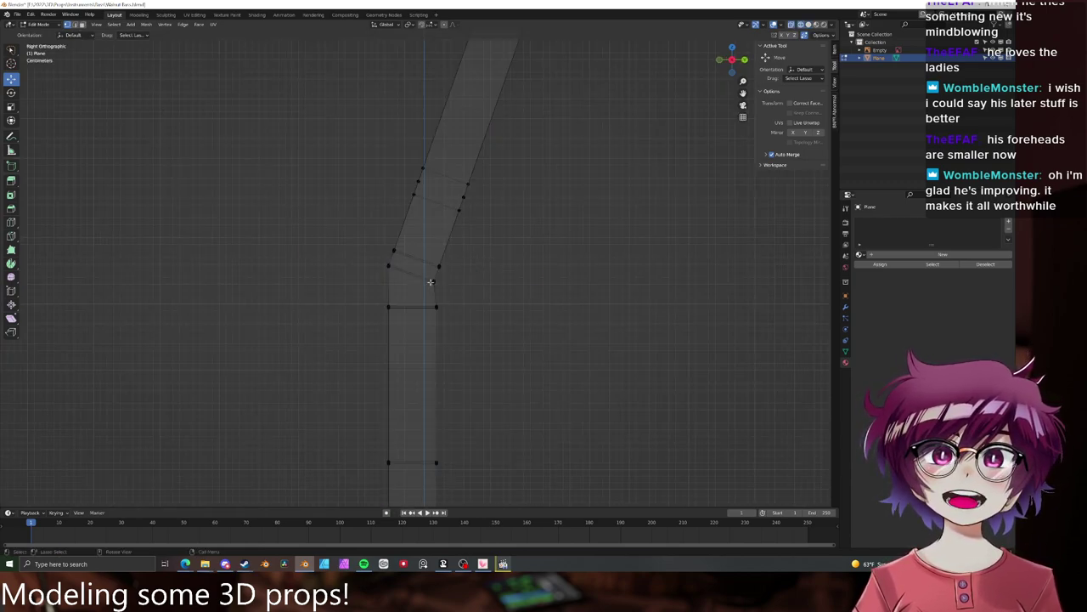
{"action": "right_click", "coordinate": [432, 283]}
{"action": "key", "text": "Escape"}
{"action": "key", "text": "c"}
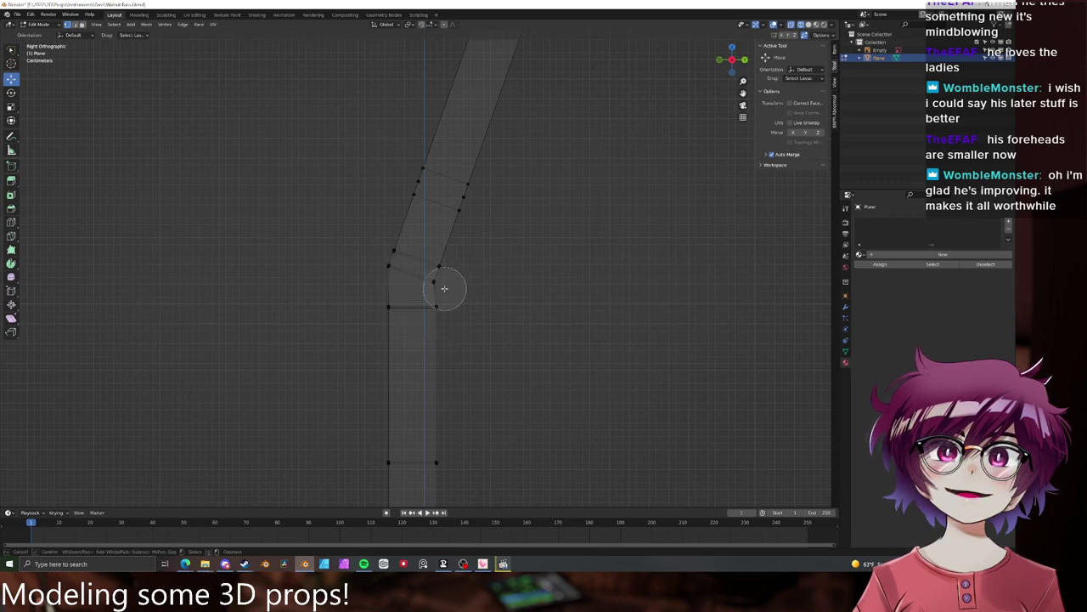
{"action": "scroll", "coordinate": [435, 283], "scroll_direction": "up", "scroll_amount": 3}
{"action": "left_click", "coordinate": [436, 283]}
{"action": "right_click", "coordinate": [437, 283]}
{"action": "key", "text": "g"}
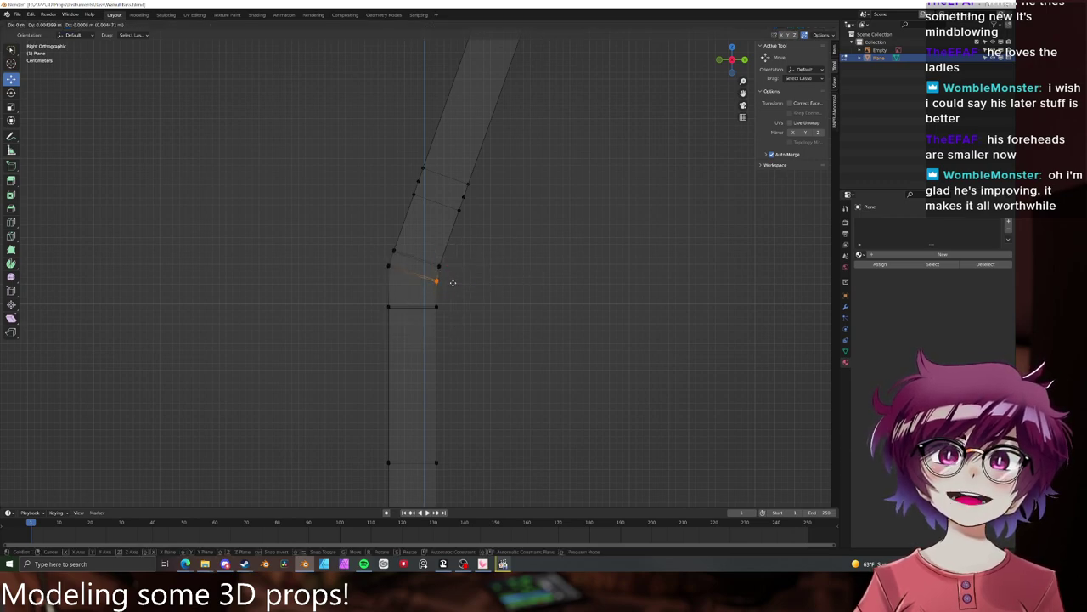
{"action": "left_click", "coordinate": [453, 283]}
- Raise the bend loop's rear vertices along Z to just below the headstock's lowest rear vertices
{"action": "key", "text": "Tab"}
{"action": "key", "text": "Tab"}
{"action": "key", "text": "g"}
{"action": "key", "text": "z"}
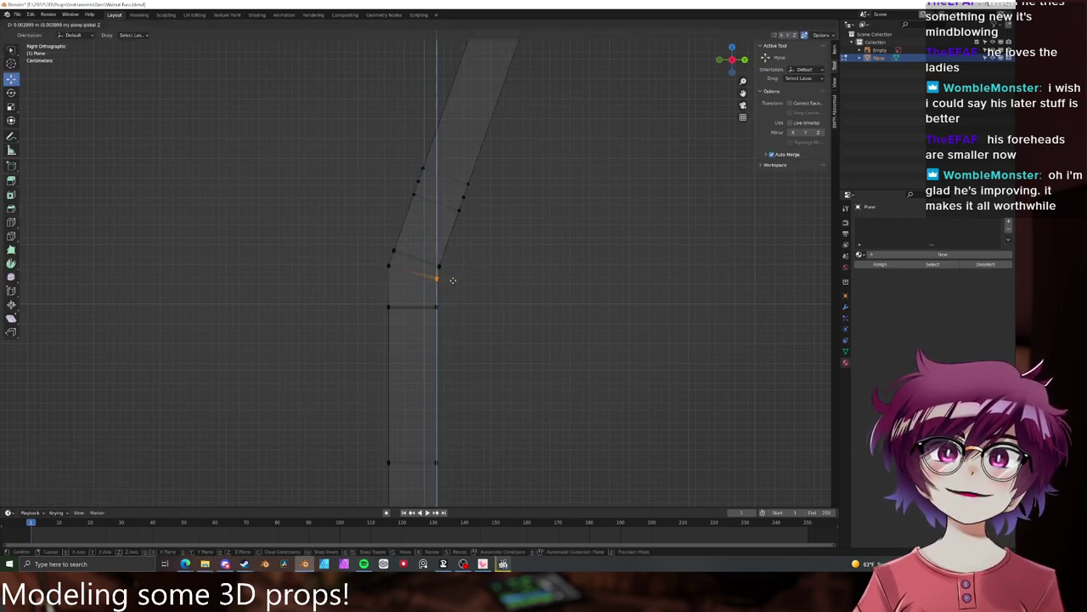
{"action": "left_click", "coordinate": [452, 272]}
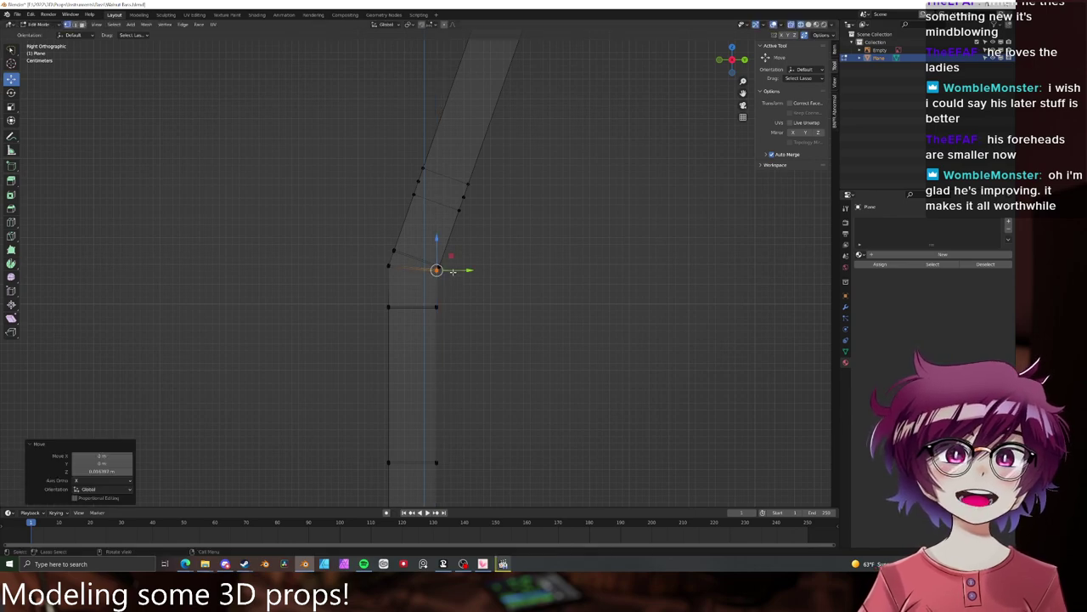
{"action": "key", "text": "Tab"}
{"action": "key", "text": "Tab"}
- Lower the bend loop's front vertices about 0.004 m along Z
{"action": "left_click", "coordinate": [389, 269]}
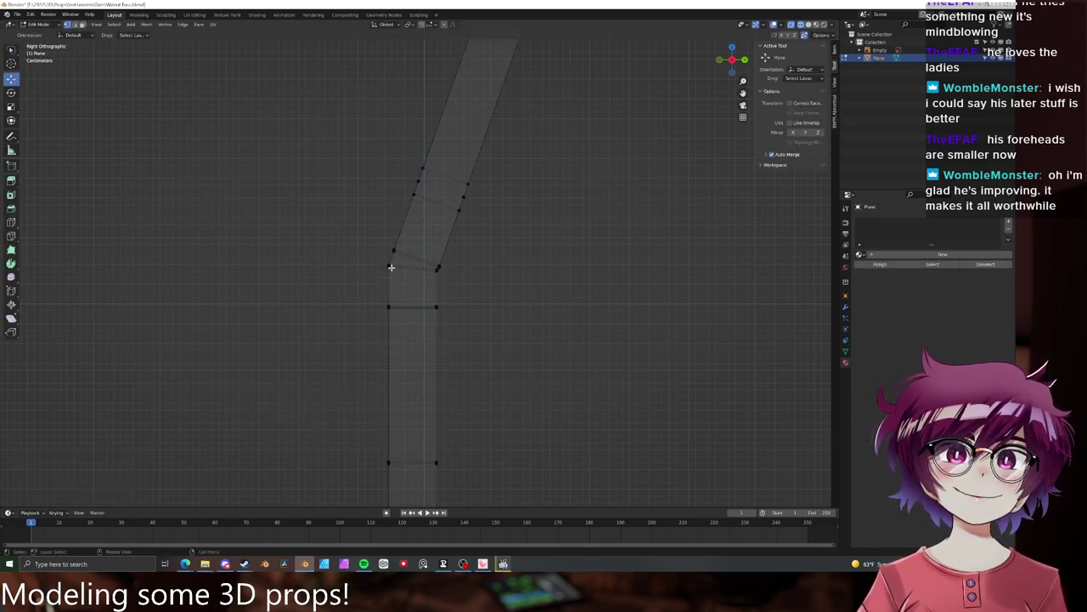
{"action": "key", "text": "g"}
{"action": "key", "text": "z"}
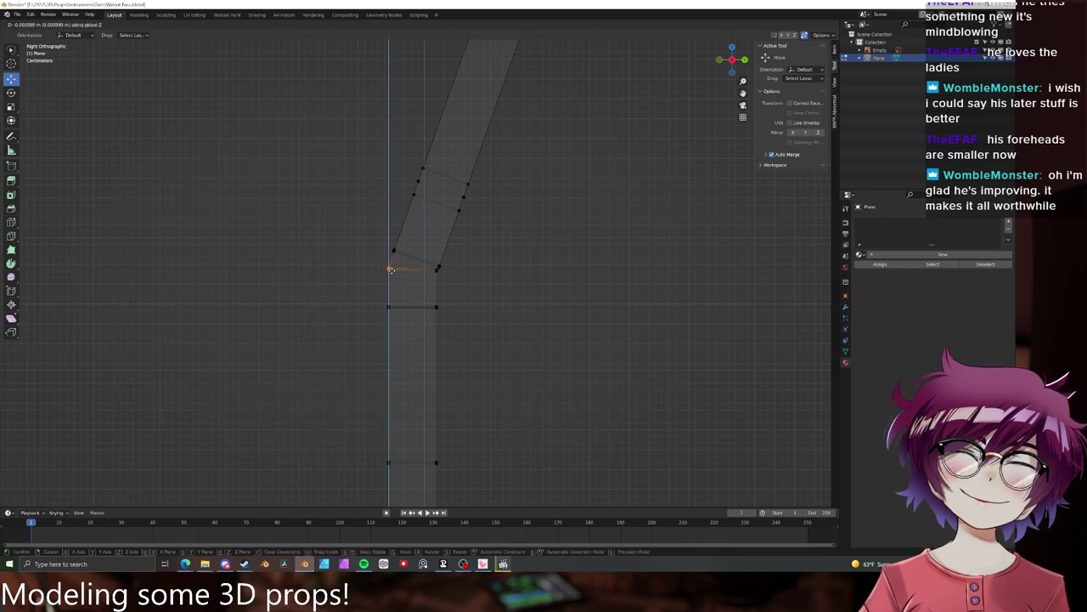
{"action": "left_click", "coordinate": [392, 270]}
{"action": "key", "text": "alt+a"}
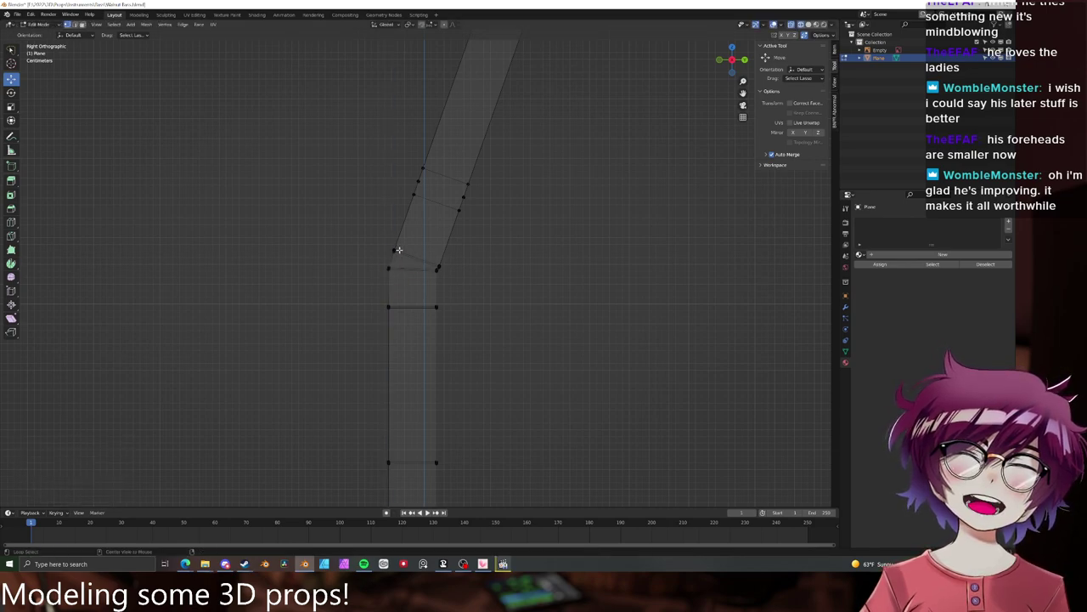
- Edge-slide the front vertices of the headstock's lowest loop down close to the bend
{"action": "left_click", "coordinate": [395, 250]}
{"action": "key", "text": "g"}
{"action": "key", "text": "g"}
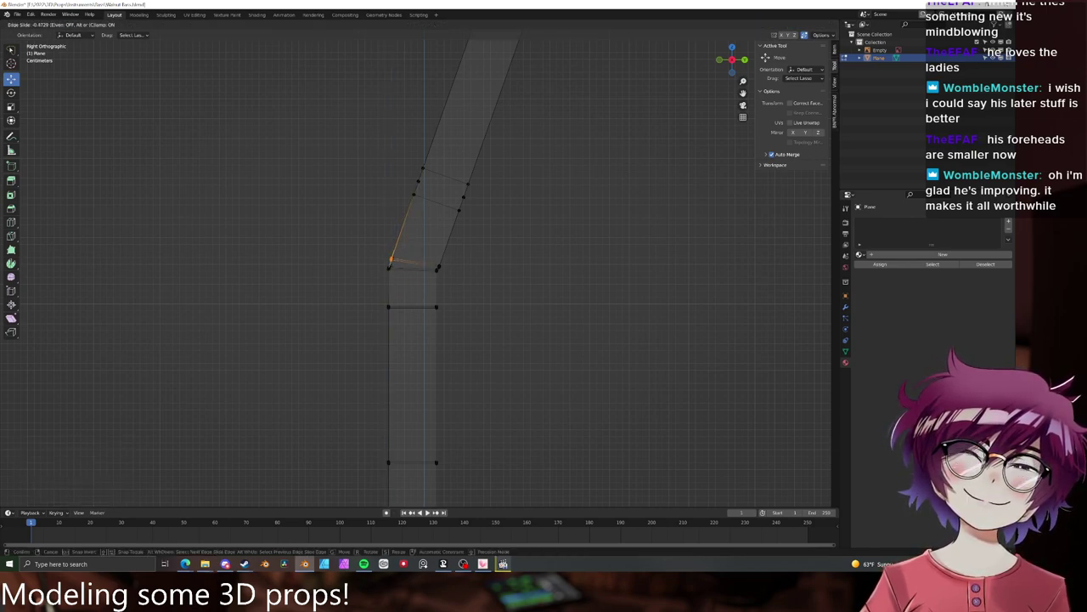
{"action": "left_click", "coordinate": [398, 267]}
{"action": "key", "text": "Tab"}
{"action": "key", "text": "alt+a"}
{"action": "key", "text": "Tab"}
{"action": "scroll", "coordinate": [450, 272], "scroll_direction": "up", "scroll_amount": 6}
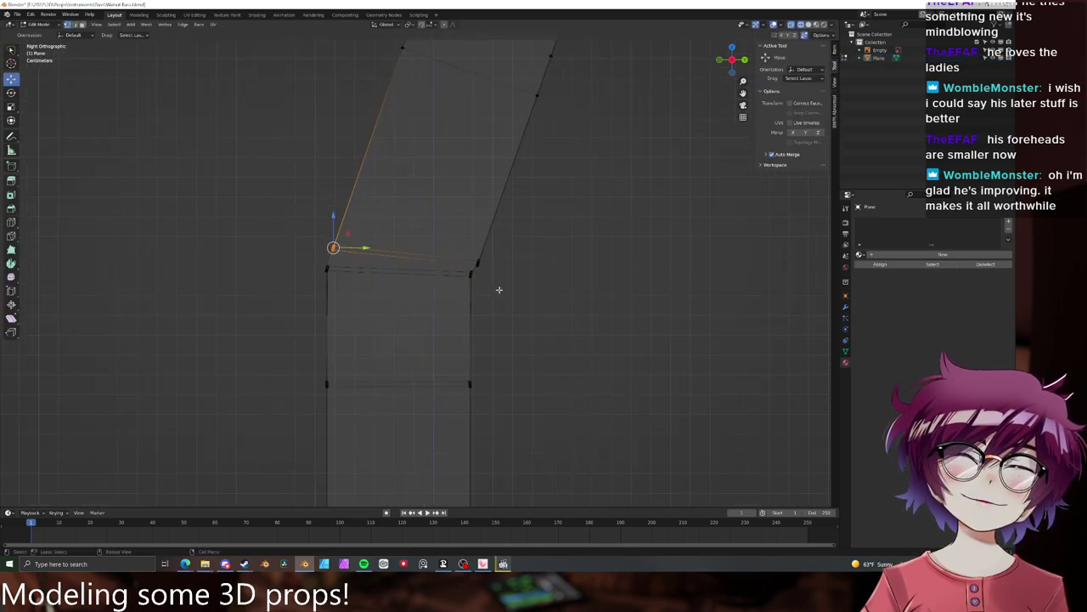
- Nudge the rear vertices of the headstock's lowest loop about 0.001 m forward, and save the file
{"action": "key", "text": "alt+a"}
{"action": "scroll", "coordinate": [508, 283], "scroll_direction": "up", "scroll_amount": 2}
{"action": "left_click", "coordinate": [503, 259]}
{"action": "key", "text": "g"}
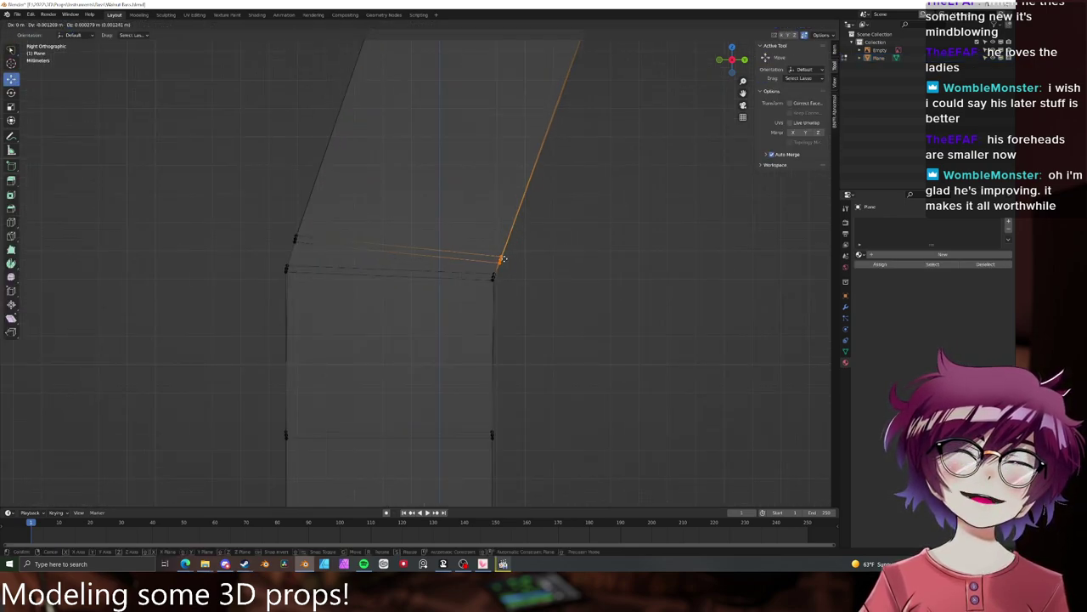
{"action": "left_click", "coordinate": [503, 258]}
{"action": "key", "text": "Tab"}
{"action": "key", "text": "Right"}
{"action": "key", "text": "Right"}
{"action": "key", "text": "Right"}
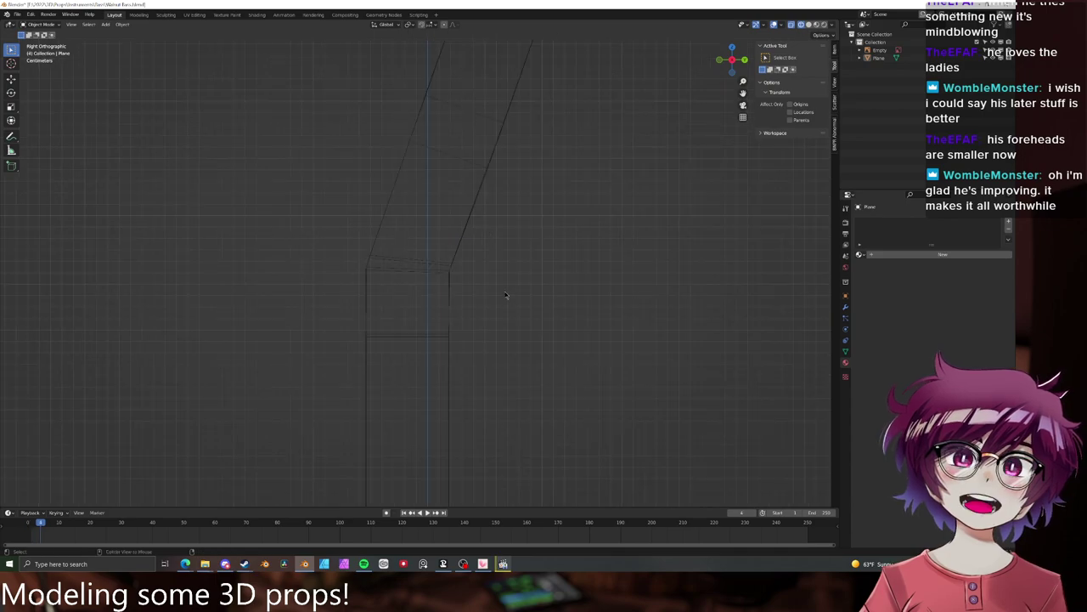
{"action": "key", "text": "ctrl+s"}
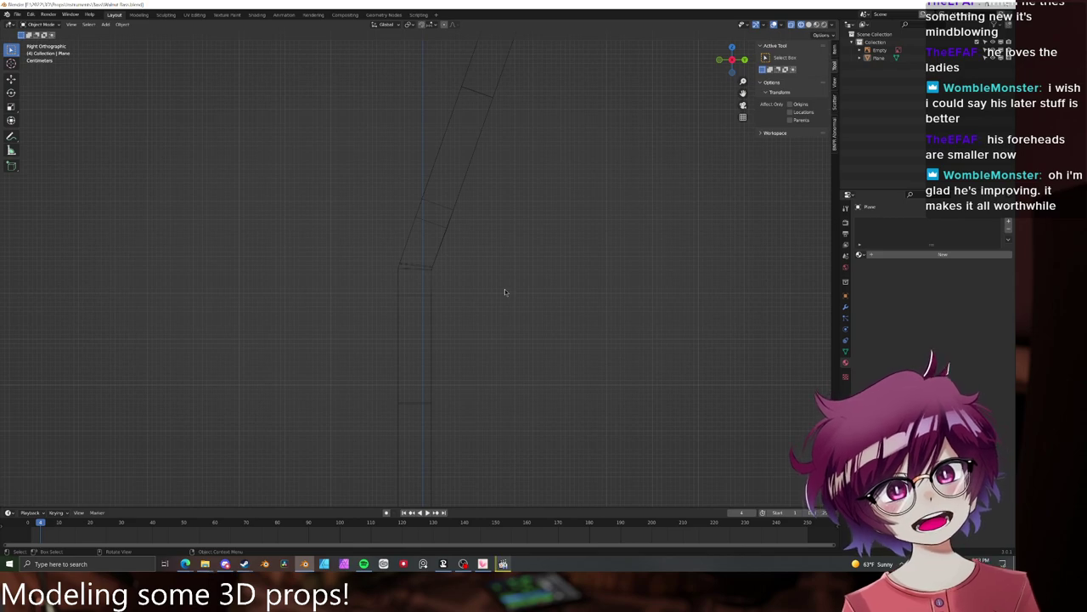
- Select the edge loop on the neck below the bend and slide it up close to the bend
{"action": "left_click", "coordinate": [433, 273]}
{"action": "key", "text": "Tab"}
{"action": "left_click", "coordinate": [423, 293], "text": "alt"}
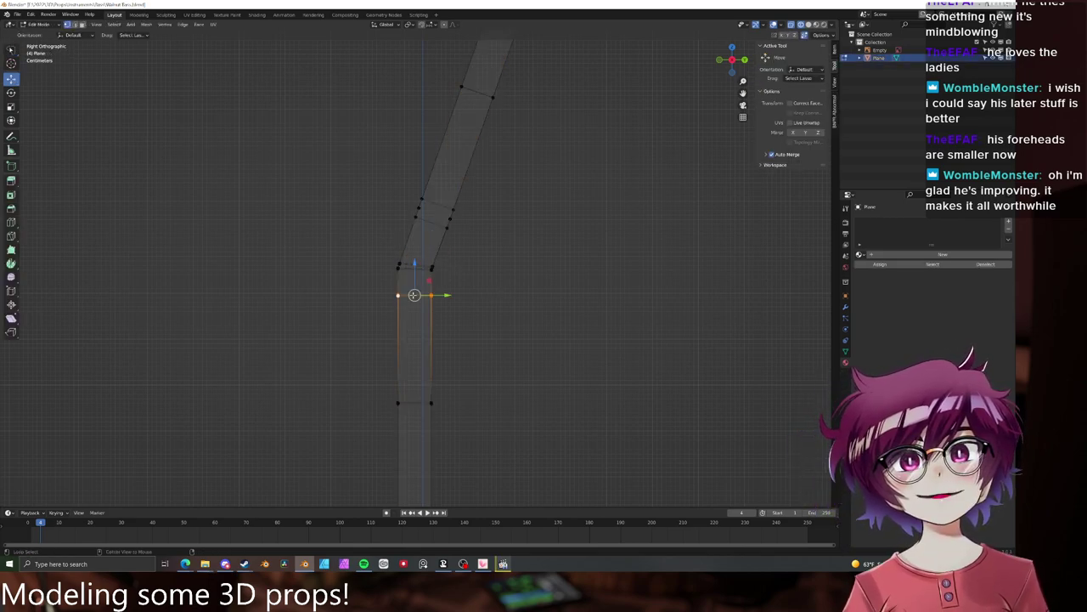
{"action": "middle_click_drag", "start_coordinate": [422, 293], "coordinate": [535, 304]}
{"action": "key", "text": "alt+z"}
{"action": "key", "text": "g"}
{"action": "key", "text": "g"}
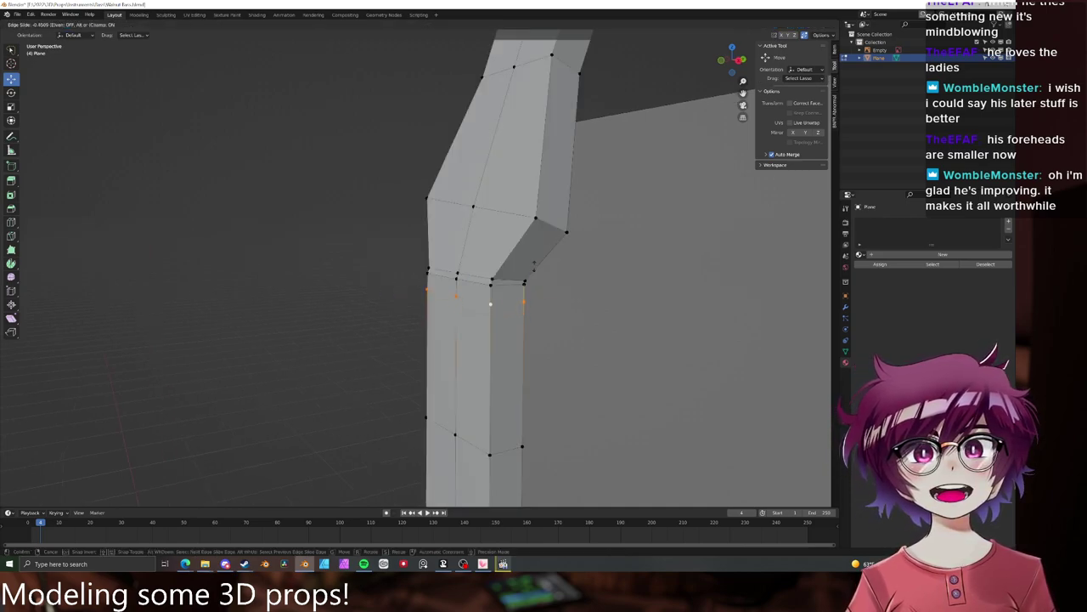
{"action": "left_click", "coordinate": [539, 248]}
- Examine the tightened bend and headstock from several angles, as a finished object and as an editable mesh
{"action": "key", "text": "Tab"}
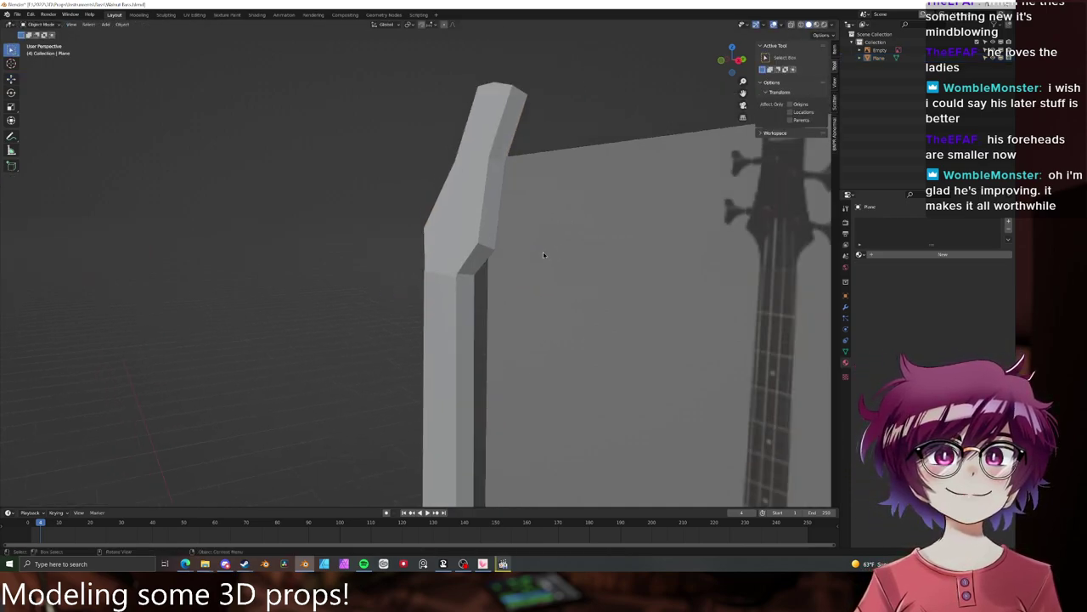
{"action": "mouse_move", "coordinate": [544, 255]}
{"action": "middle_mouse_down"}
{"action": "mouse_move", "coordinate": [602, 253]}
{"action": "mouse_move", "coordinate": [560, 270]}
{"action": "mouse_move", "coordinate": [538, 262]}
{"action": "mouse_move", "coordinate": [553, 251]}
{"action": "mouse_move", "coordinate": [543, 251]}
{"action": "middle_mouse_up"}
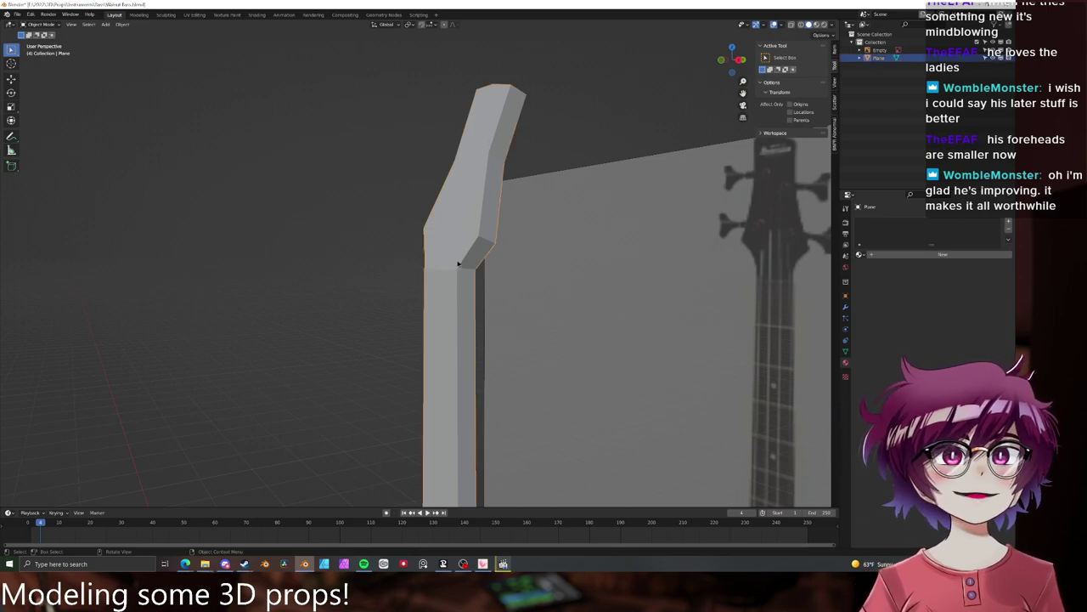
{"action": "key", "text": "Tab"}
{"action": "middle_click_drag", "start_coordinate": [519, 260], "coordinate": [496, 264]}
{"action": "scroll", "coordinate": [495, 264], "scroll_direction": "up", "scroll_amount": 5}
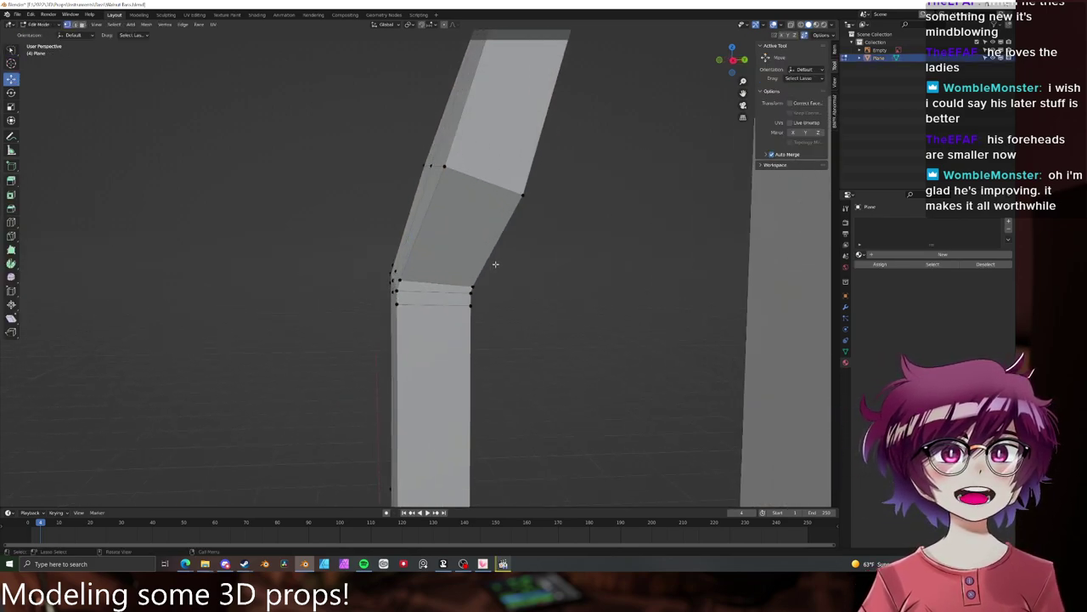
{"action": "scroll", "coordinate": [495, 264], "scroll_direction": "down", "scroll_amount": 8}
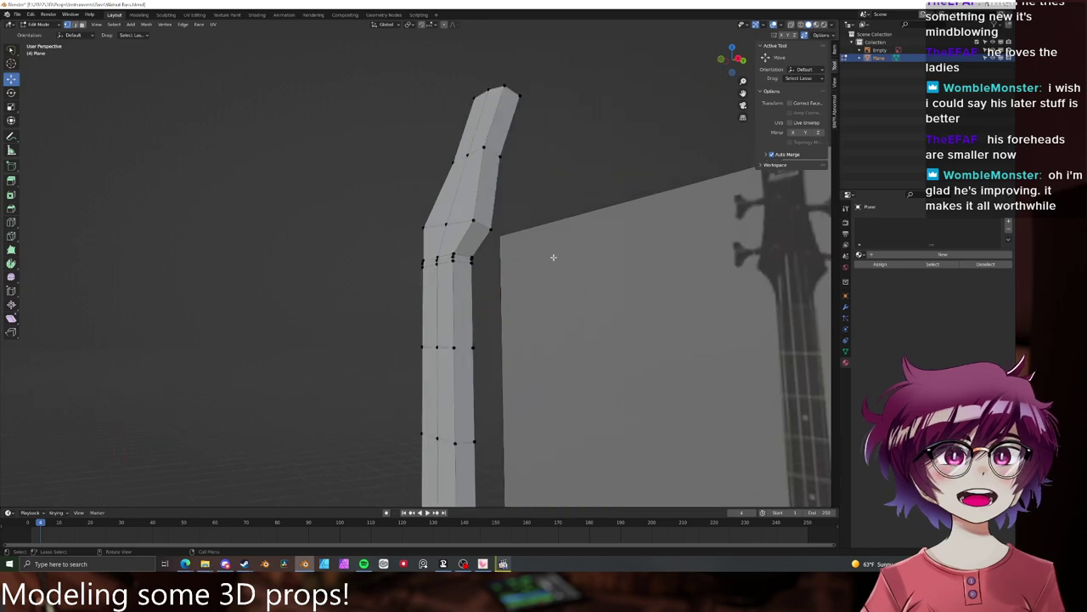
{"action": "scroll", "coordinate": [477, 303], "scroll_direction": "up", "scroll_amount": 5}
{"action": "middle_click_drag", "start_coordinate": [477, 304], "coordinate": [561, 312]}
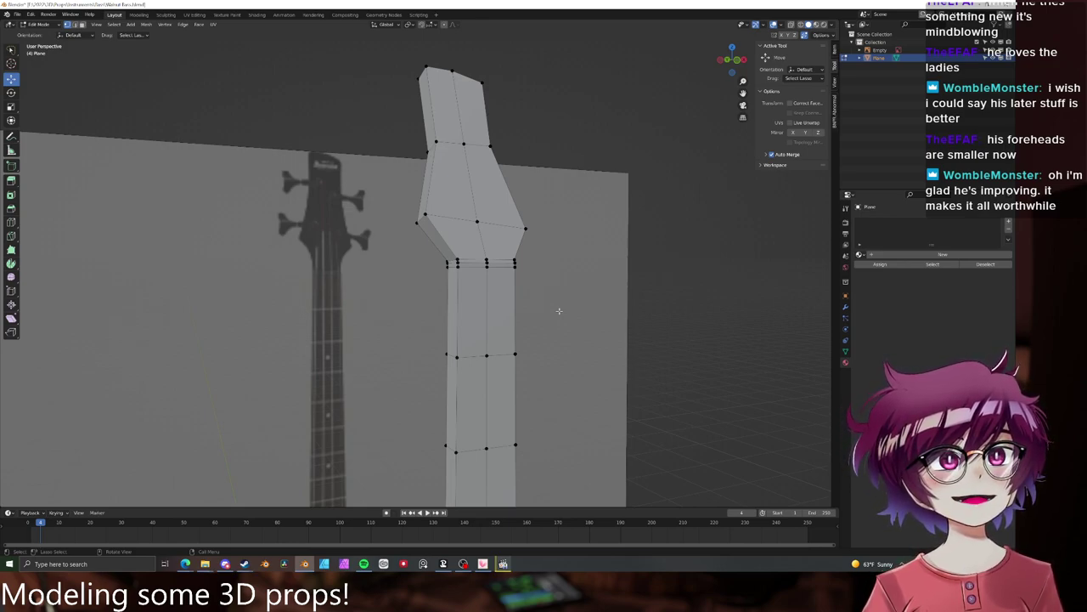
- Switch to face selection and select both columns of front faces from the headstock tip down the neck into the body
{"action": "key", "text": "3"}
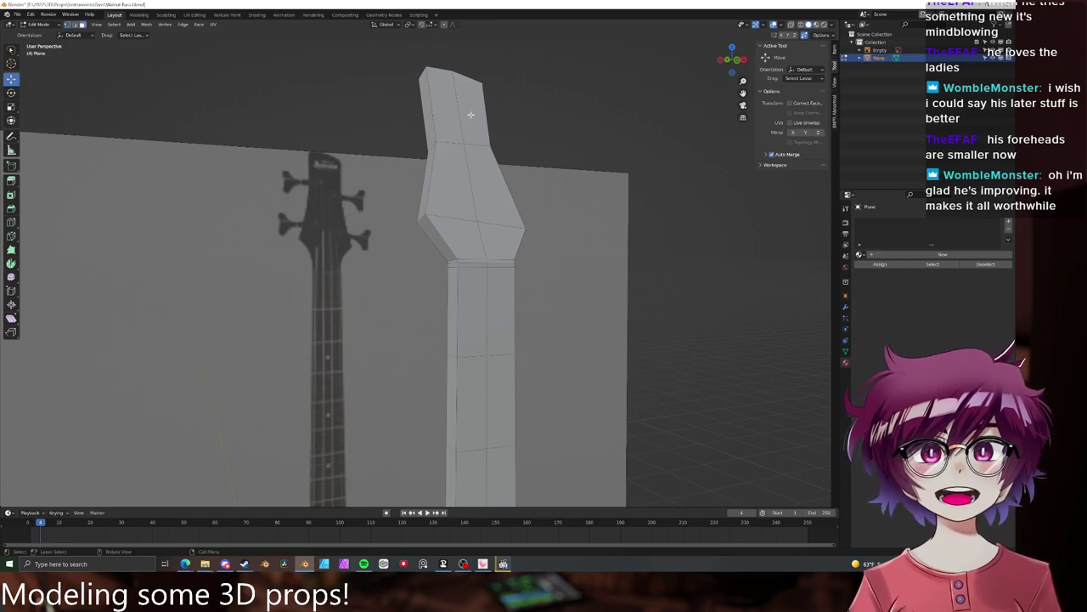
{"action": "left_click", "coordinate": [471, 113]}
{"action": "scroll", "coordinate": [509, 296], "scroll_direction": "down", "scroll_amount": 5}
{"action": "middle_click_drag", "start_coordinate": [490, 403], "coordinate": [483, 277], "text": "shift"}
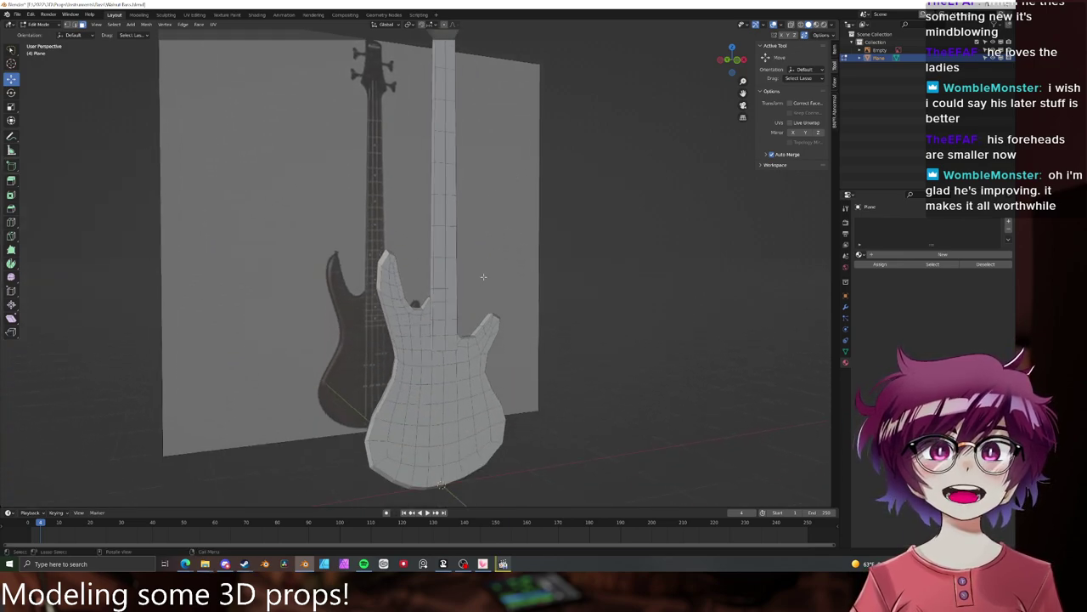
{"action": "left_click", "coordinate": [451, 342], "text": "ctrl"}
{"action": "left_click", "coordinate": [438, 342], "text": "shift"}
{"action": "middle_click_drag", "start_coordinate": [466, 211], "coordinate": [477, 412], "text": "shift"}
{"action": "scroll", "coordinate": [478, 391], "scroll_direction": "up", "scroll_amount": 4}
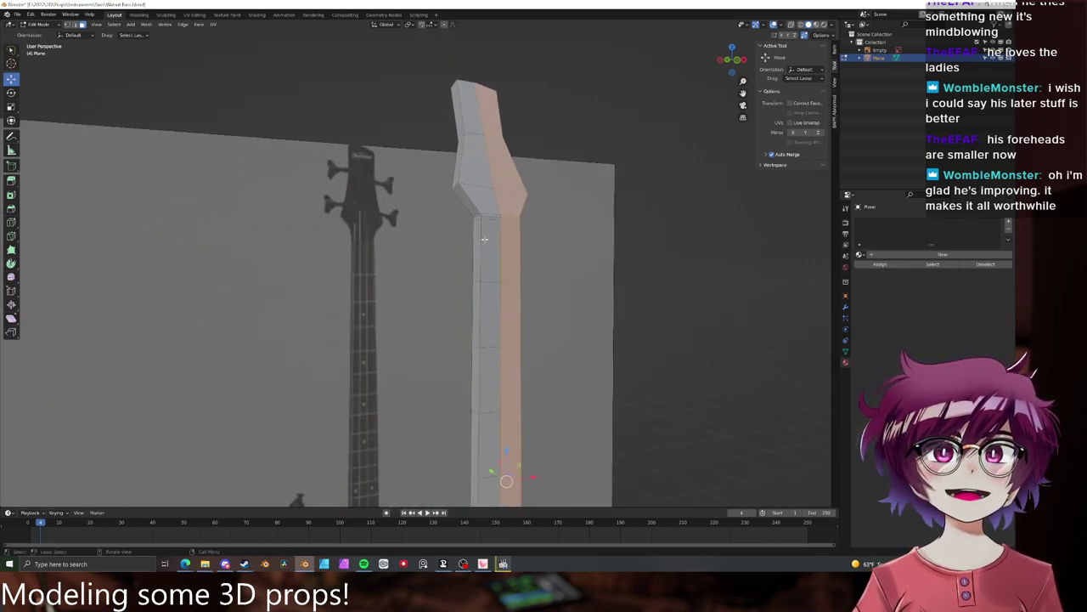
{"action": "left_click", "coordinate": [486, 232], "text": "ctrl+shift"}
{"action": "middle_click_drag", "start_coordinate": [527, 226], "coordinate": [494, 244]}
- Try to slide the selected front faces of the neck and headstock along their edges
{"action": "key", "text": "g"}
{"action": "key", "text": "g"}
{"action": "left_click", "coordinate": [614, 222]}
{"action": "key", "text": "alt+a"}
{"action": "key", "text": "ctrl+z"}
{"action": "key", "text": "ctrl+z"}
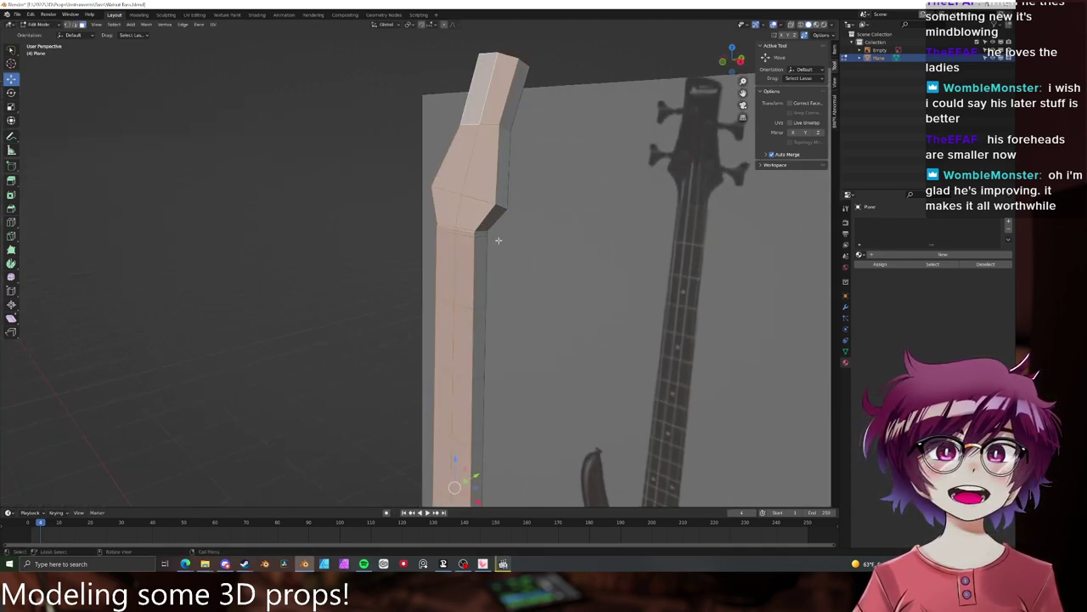
- In the right side view, move the selected front faces back about 0.02 m to thin the neck and headstock
{"action": "key", "text": "KP_3"}
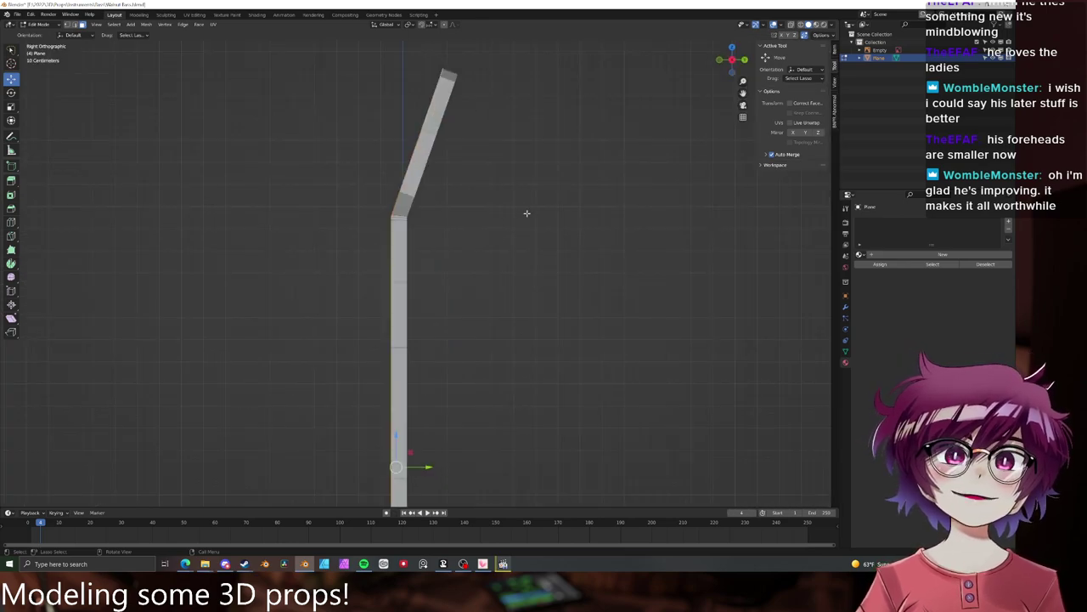
{"action": "key", "text": "g"}
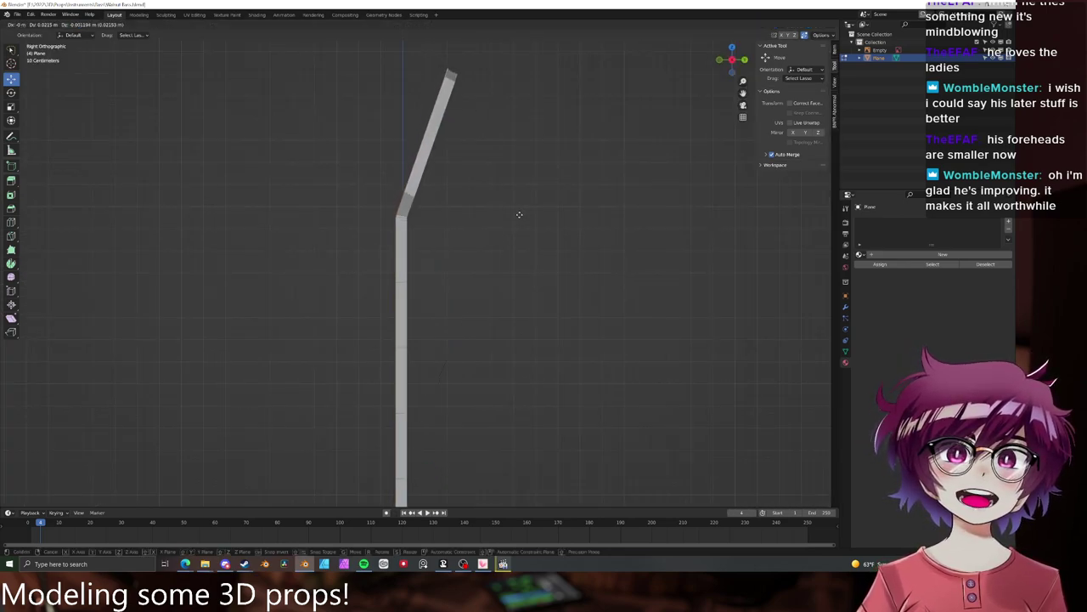
{"action": "left_click", "coordinate": [517, 214]}
{"action": "scroll", "coordinate": [509, 298], "scroll_direction": "down", "scroll_amount": 3}
{"action": "scroll", "coordinate": [497, 272], "scroll_direction": "up", "scroll_amount": 6}
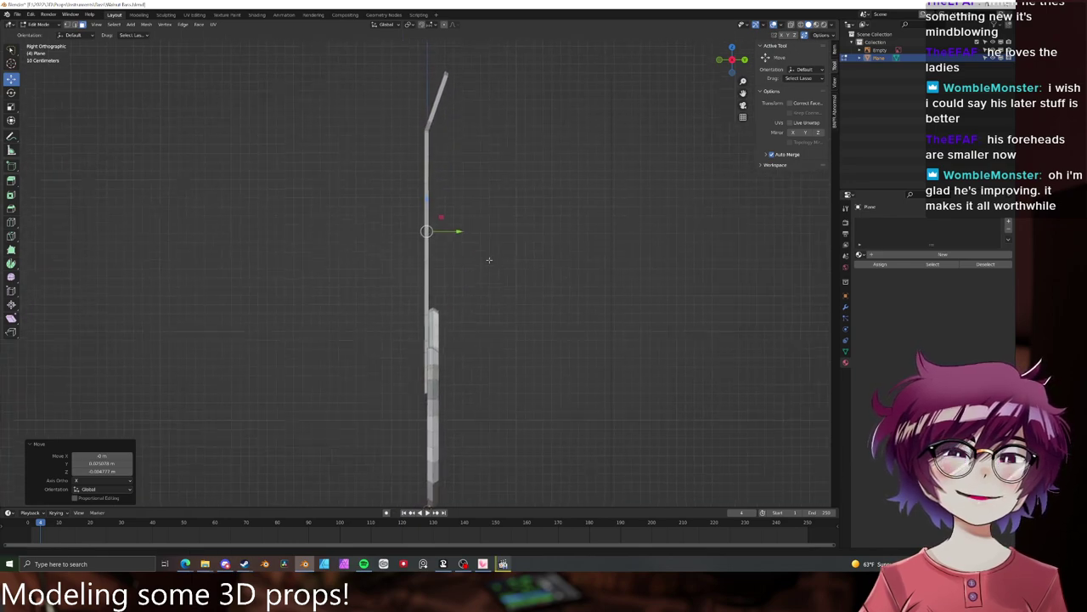
- Inspect the thinned neck and its joint with the body from several angles outside mesh editing
{"action": "middle_click_drag", "start_coordinate": [501, 245], "coordinate": [485, 327]}
{"action": "left_click", "coordinate": [611, 259]}
{"action": "scroll", "coordinate": [590, 265], "scroll_direction": "down", "scroll_amount": 3}
{"action": "key", "text": "Tab"}
{"action": "scroll", "coordinate": [539, 332], "scroll_direction": "down", "scroll_amount": 3}
{"action": "left_click", "coordinate": [527, 316]}
{"action": "scroll", "coordinate": [473, 297], "scroll_direction": "up", "scroll_amount": 5}
{"action": "left_click", "coordinate": [470, 292]}
{"action": "scroll", "coordinate": [550, 275], "scroll_direction": "down", "scroll_amount": 2}
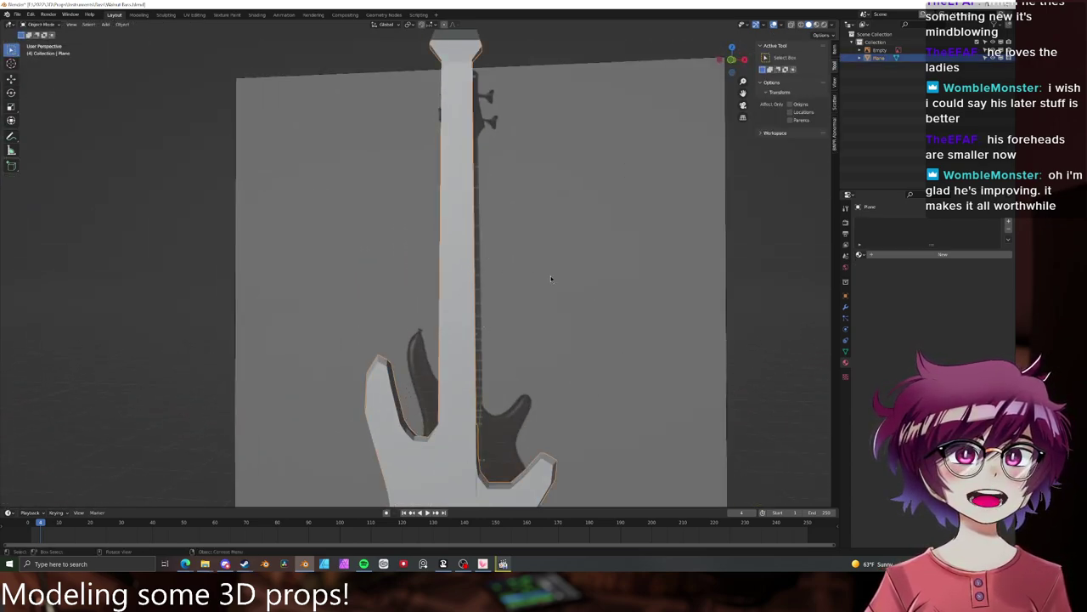
{"action": "middle_click_drag", "start_coordinate": [550, 275], "coordinate": [485, 283]}
- Enter mesh editing, switch to edge selection and pick an edge at the upper end of the neck's back, just below the headstock
{"action": "key", "text": "Tab"}
{"action": "scroll", "coordinate": [523, 411], "scroll_direction": "up", "scroll_amount": 3}
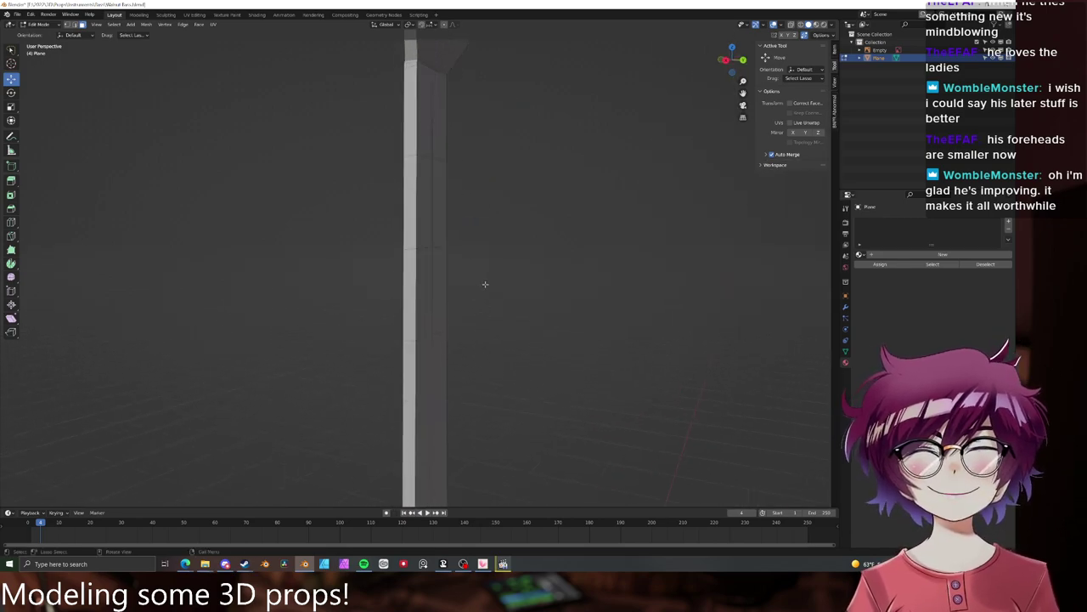
{"action": "left_click", "coordinate": [424, 118]}
{"action": "middle_click_drag", "start_coordinate": [447, 145], "coordinate": [447, 311], "text": "shift"}
{"action": "scroll", "coordinate": [447, 311], "scroll_direction": "up", "scroll_amount": 4}
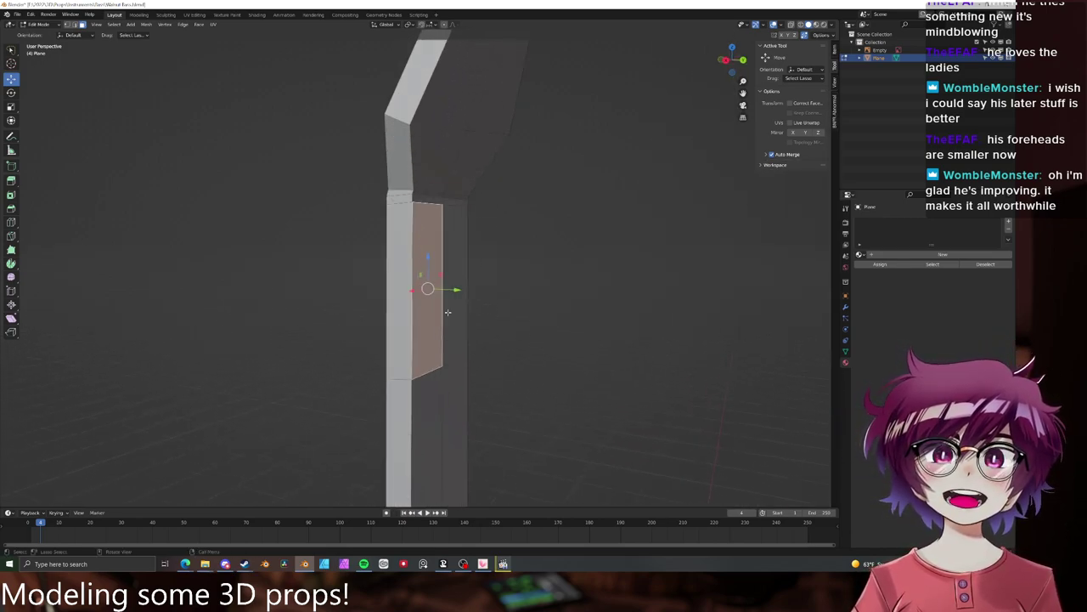
{"action": "key", "text": "2"}
{"action": "left_click", "coordinate": [414, 200]}
{"action": "scroll", "coordinate": [446, 322], "scroll_direction": "down", "scroll_amount": 6}
{"action": "middle_click_drag", "start_coordinate": [468, 462], "coordinate": [495, 269], "text": "shift"}
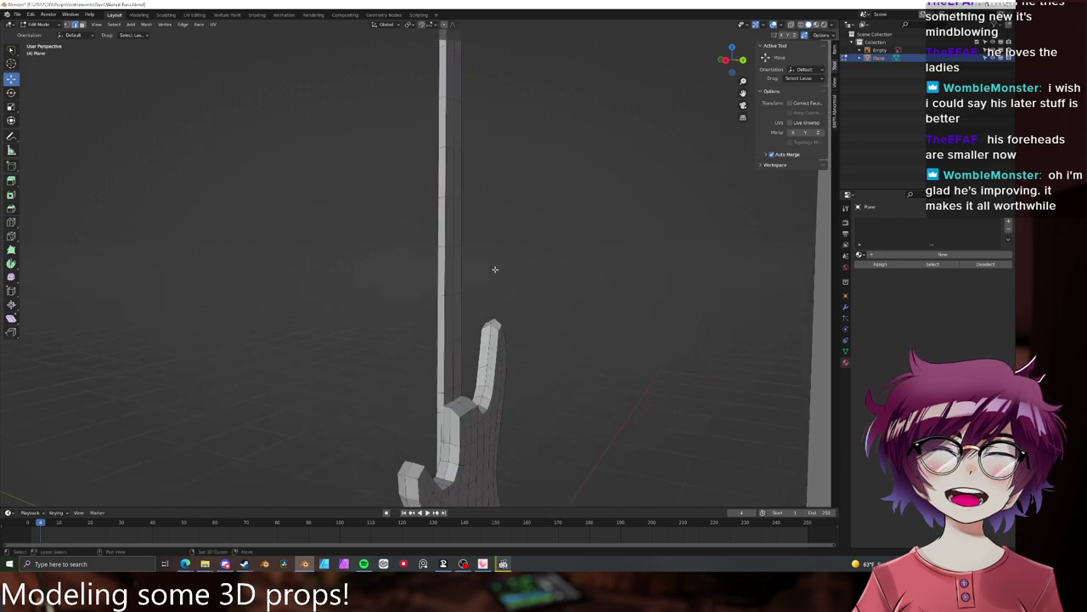
{"action": "middle_click_drag", "start_coordinate": [473, 406], "coordinate": [472, 308], "text": "shift"}
{"action": "scroll", "coordinate": [471, 309], "scroll_direction": "up", "scroll_amount": 3}
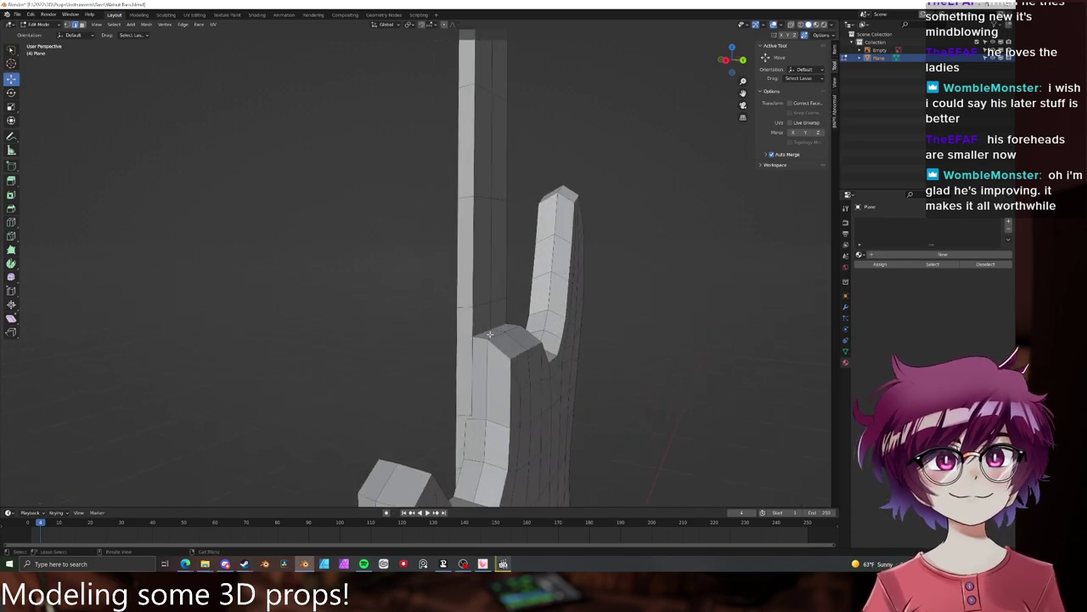
- Select the centre edge path along the back of the neck from the heel to the headstock and move it slightly outward along Y
{"action": "scroll", "coordinate": [513, 329], "scroll_direction": "down", "scroll_amount": 1}
{"action": "left_click", "coordinate": [488, 306]}
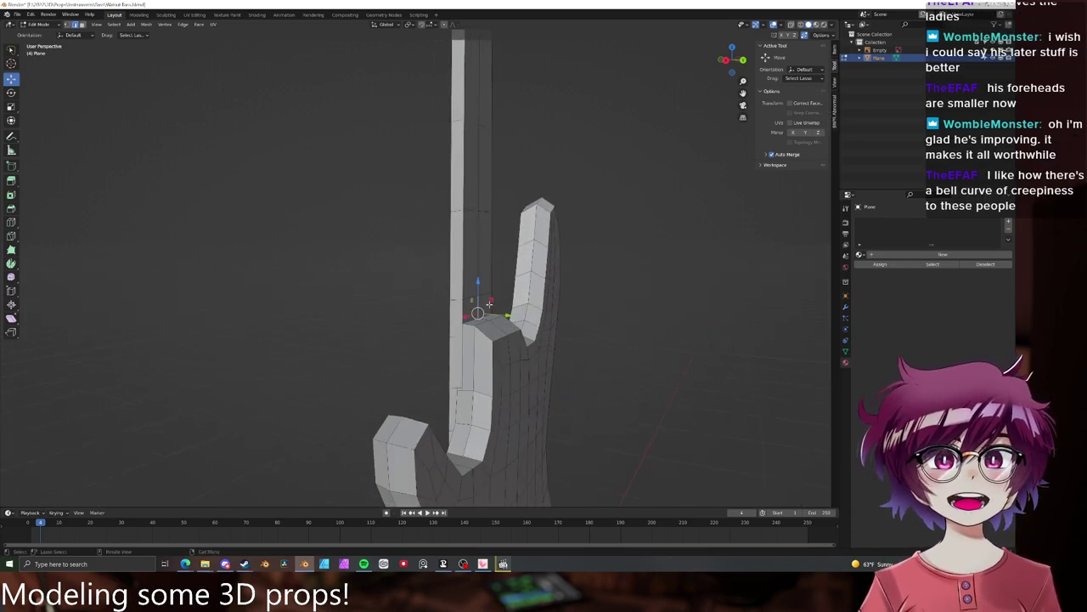
{"action": "middle_click_drag", "start_coordinate": [503, 269], "coordinate": [456, 217]}
{"action": "scroll", "coordinate": [459, 366], "scroll_direction": "down", "scroll_amount": 5}
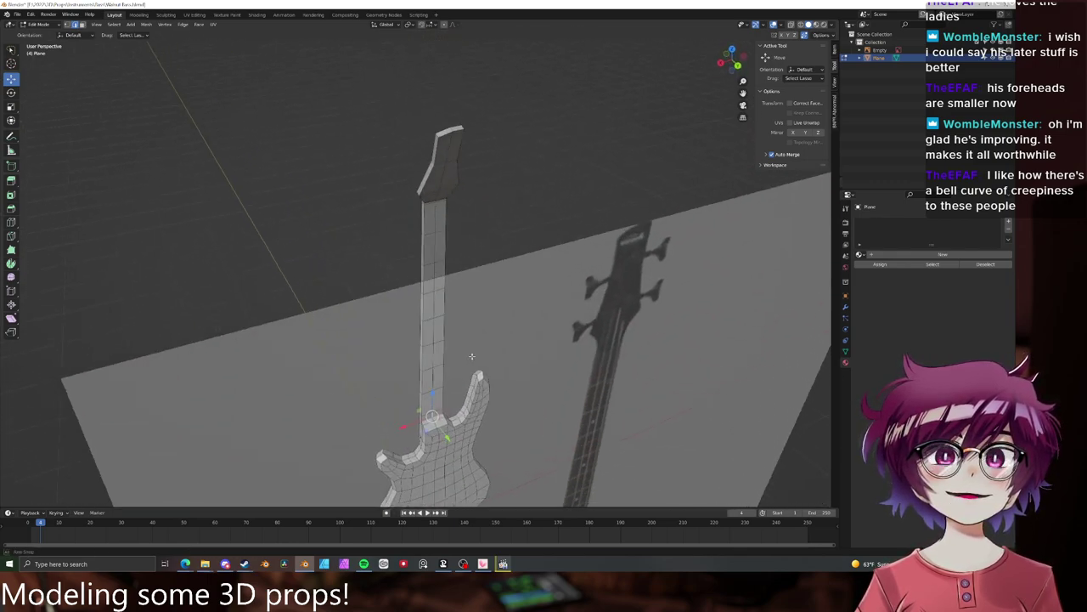
{"action": "scroll", "coordinate": [456, 215], "scroll_direction": "up", "scroll_amount": 3}
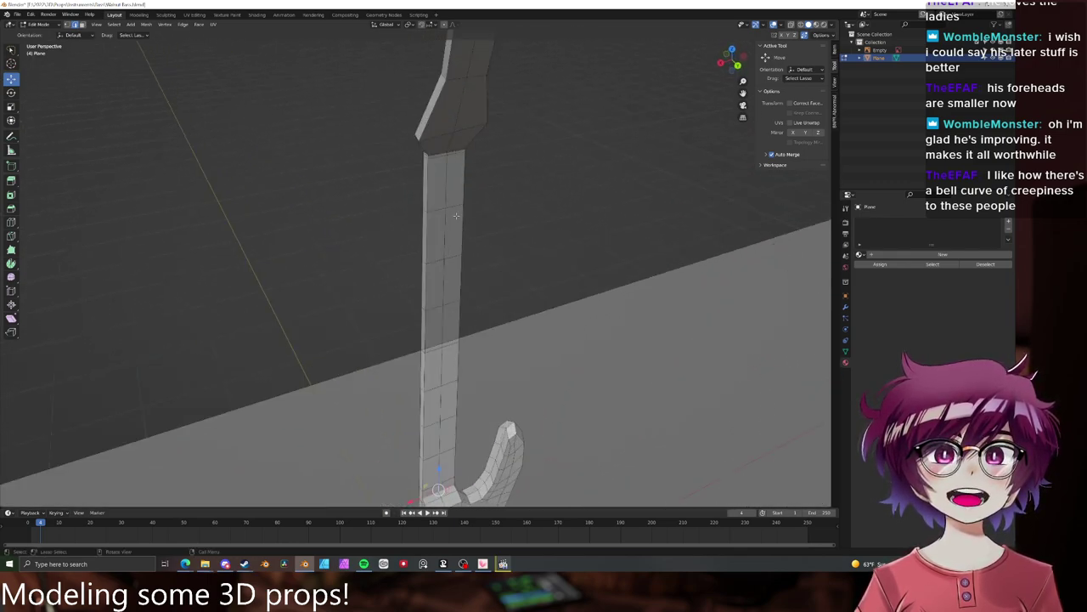
{"action": "left_click", "coordinate": [447, 161], "text": "ctrl"}
{"action": "middle_click_drag", "start_coordinate": [448, 160], "coordinate": [498, 415]}
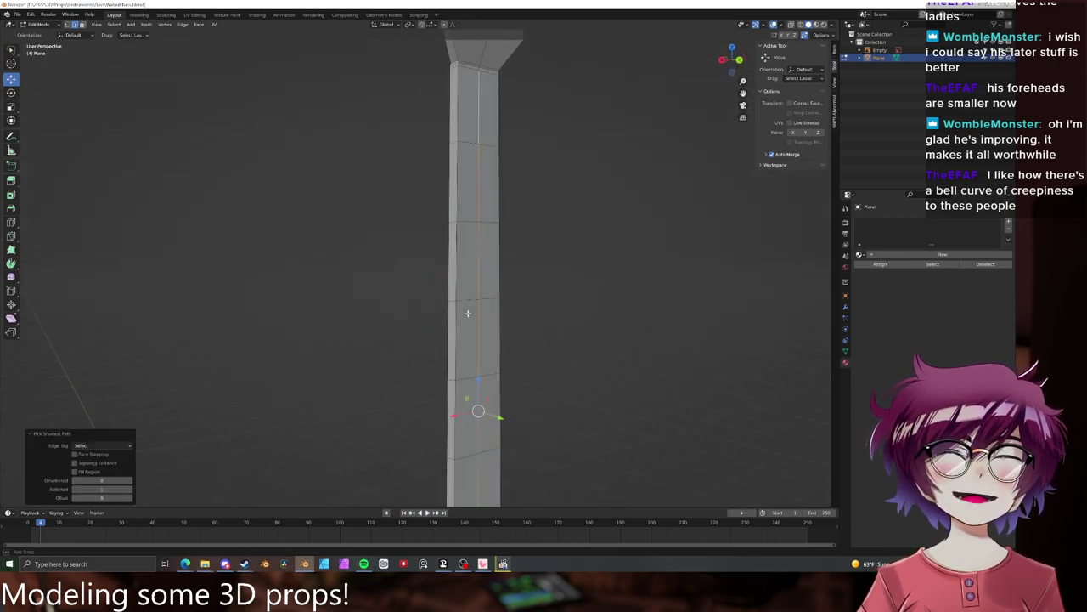
{"action": "left_click_drag", "start_coordinate": [497, 415], "coordinate": [503, 417]}
- Move the centre vertex at the base of the headstock's back outward along Y and check the rounded neck profile outside mesh editing
{"action": "middle_click_drag", "start_coordinate": [508, 206], "coordinate": [478, 366]}
{"action": "scroll", "coordinate": [483, 374], "scroll_direction": "up", "scroll_amount": 3}
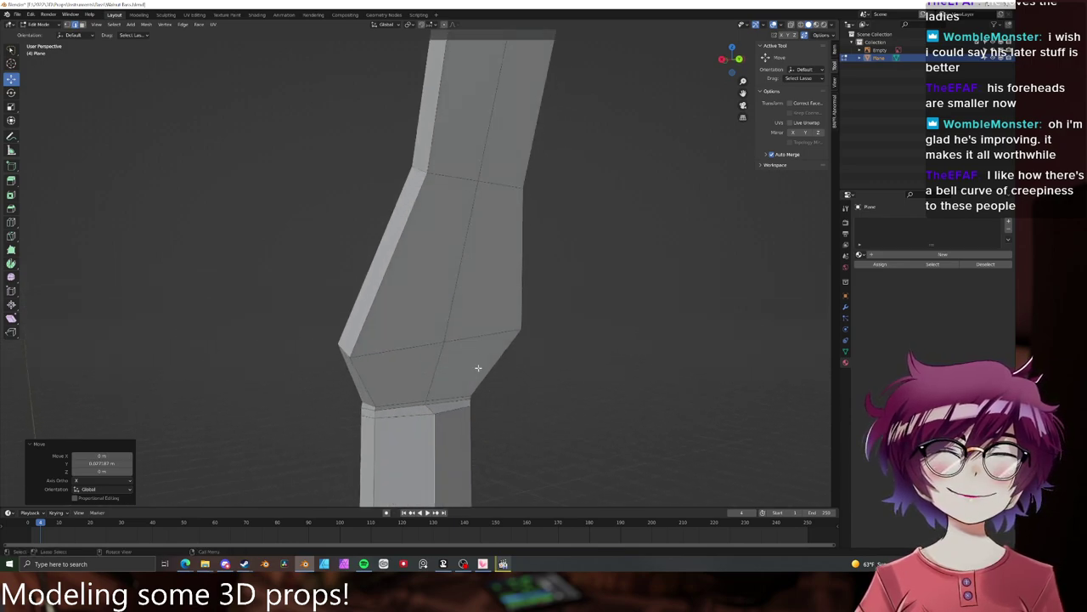
{"action": "key", "text": "1"}
{"action": "left_click", "coordinate": [428, 404]}
{"action": "scroll", "coordinate": [429, 405], "scroll_direction": "up", "scroll_amount": 2}
{"action": "middle_click_drag", "start_coordinate": [429, 405], "coordinate": [487, 387]}
{"action": "key", "text": "KP_Decimal"}
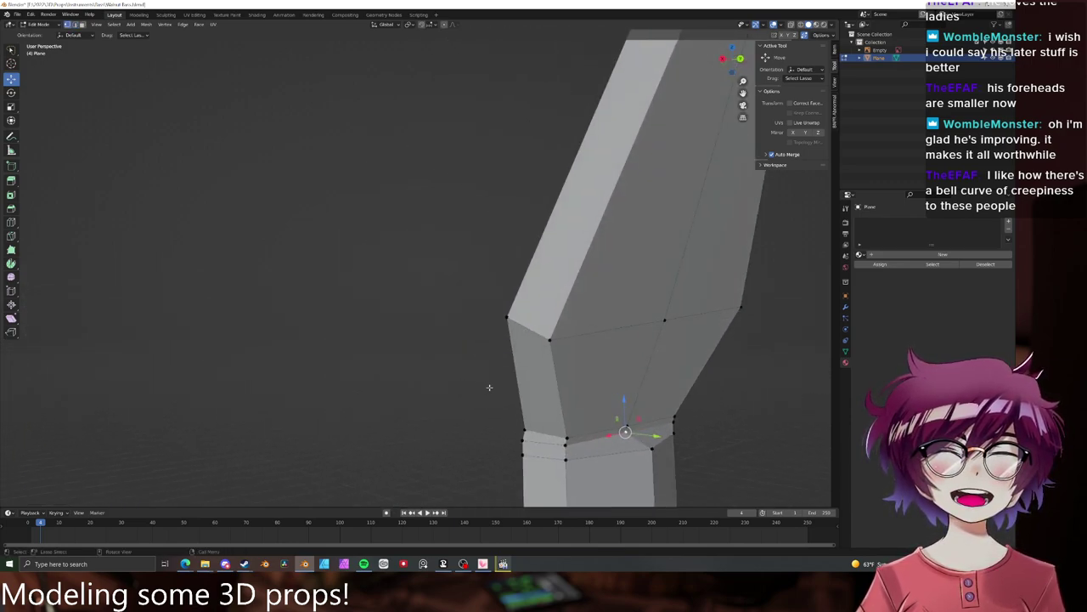
{"action": "scroll", "coordinate": [513, 361], "scroll_direction": "down", "scroll_amount": 5}
{"action": "left_click_drag", "start_coordinate": [435, 263], "coordinate": [494, 264]}
{"action": "middle_click_drag", "start_coordinate": [495, 264], "coordinate": [535, 304]}
{"action": "key", "text": "Tab"}
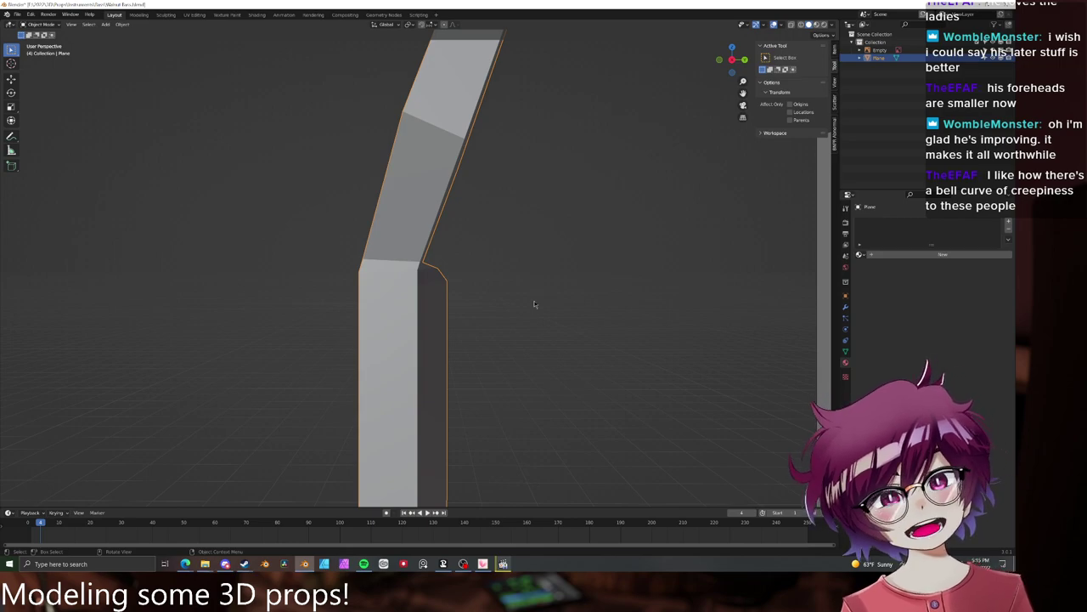
{"action": "key", "text": "Tab"}
{"action": "middle_click_drag", "start_coordinate": [534, 300], "coordinate": [439, 326]}
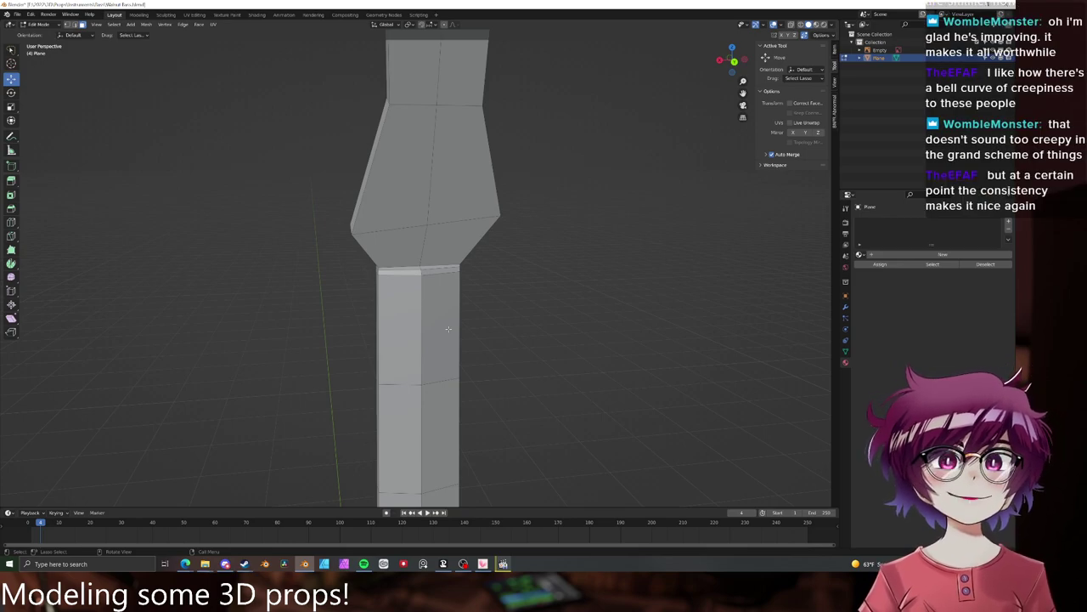
- Switch to the browser with the YouTube video South Of Heaven Cover by A-YEON, enlarge the page and browse its comments
{"action": "key", "text": "super+d"}
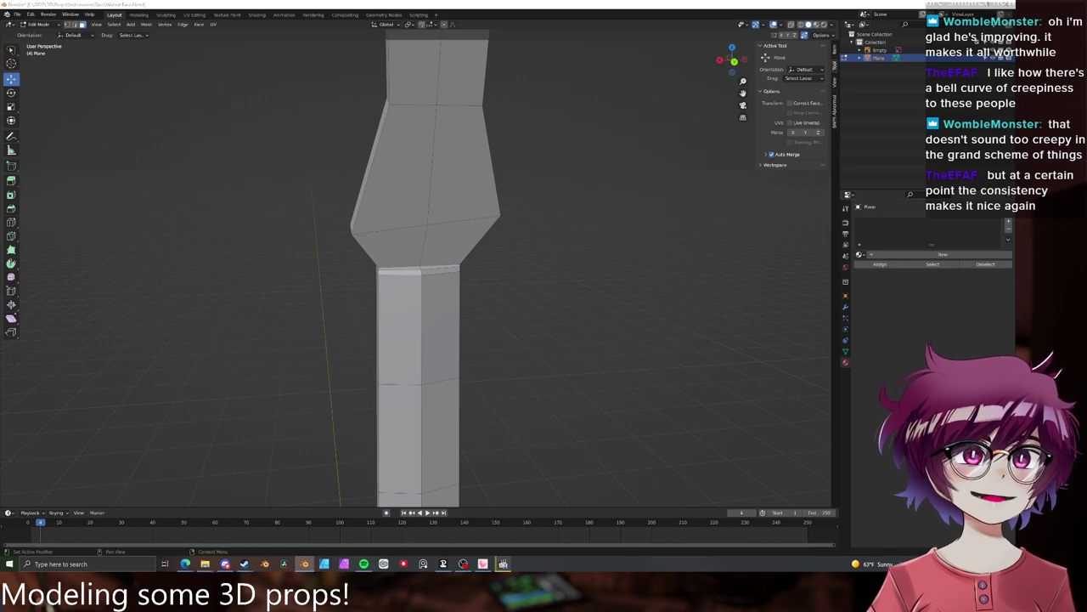
{"action": "key", "text": "super+d"}
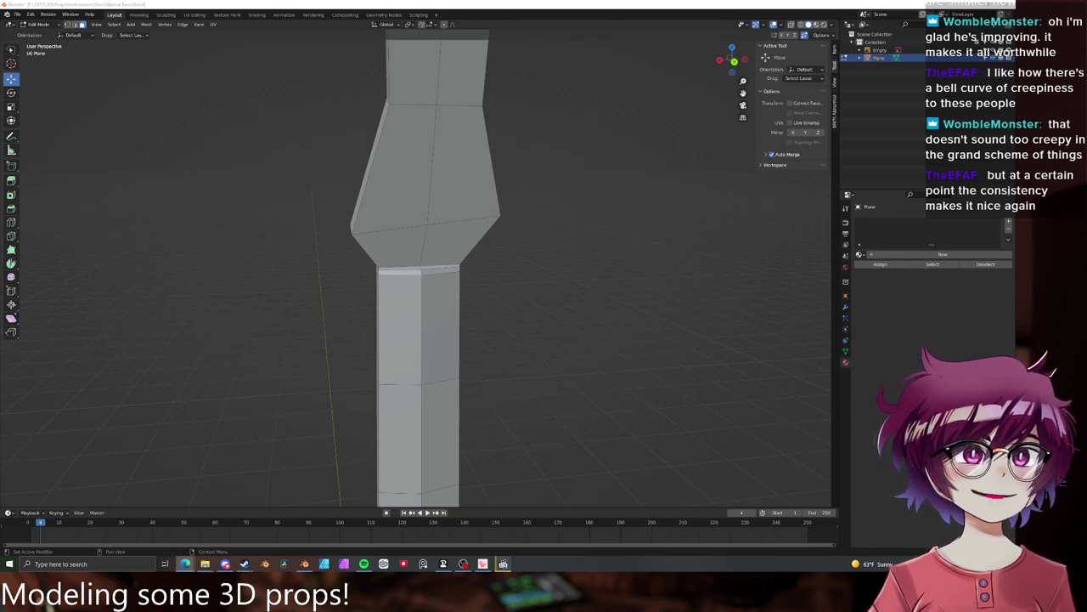
{"action": "left_click_drag", "start_coordinate": [1015, 182], "coordinate": [535, 0]}
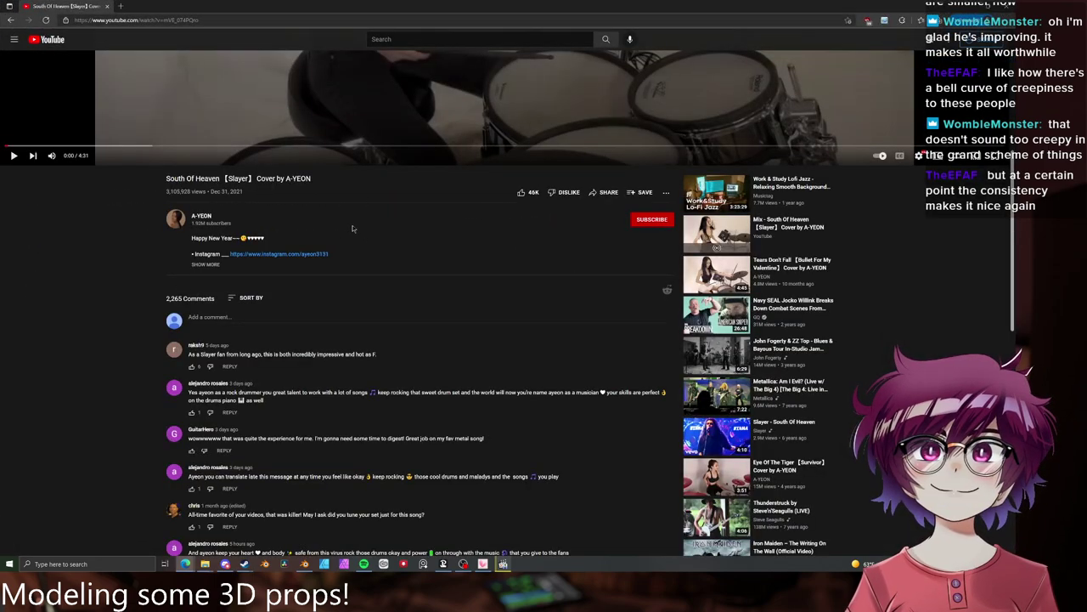
{"action": "scroll", "coordinate": [355, 230], "scroll_direction": "down", "scroll_amount": 3}
{"action": "scroll", "coordinate": [325, 244], "scroll_direction": "up", "scroll_amount": 2, "text": "ctrl"}
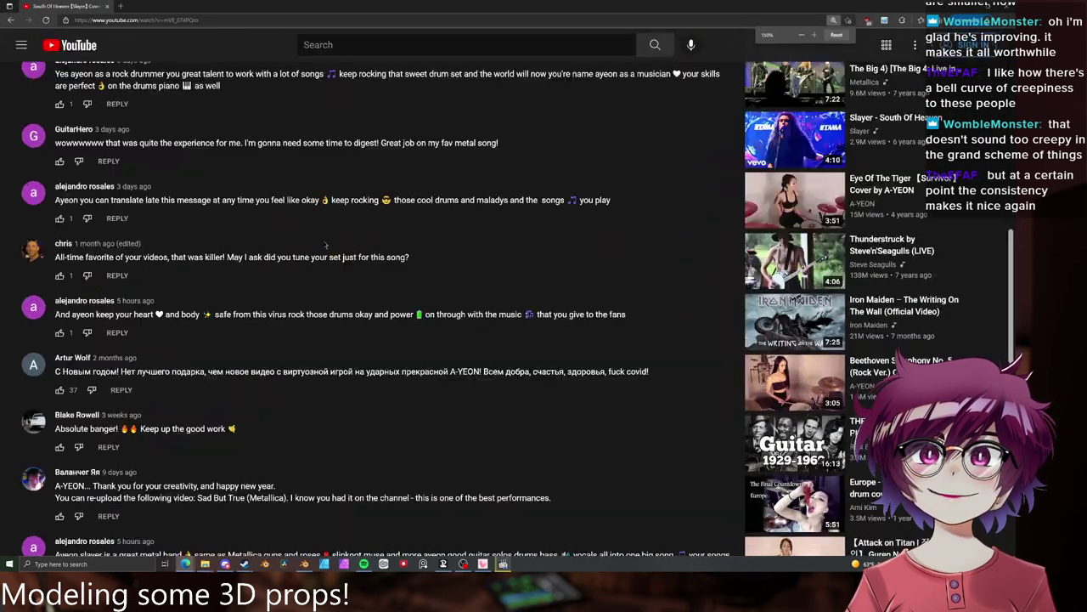
{"action": "scroll", "coordinate": [324, 231], "scroll_direction": "down", "scroll_amount": 3}
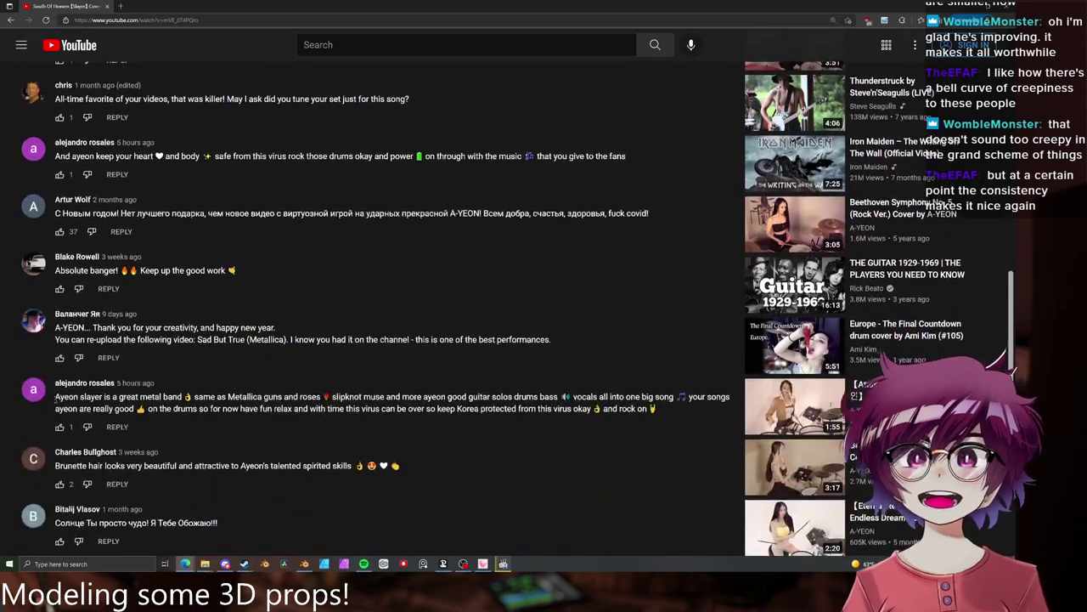
{"action": "scroll", "coordinate": [59, 392], "scroll_direction": "up", "scroll_amount": 4}
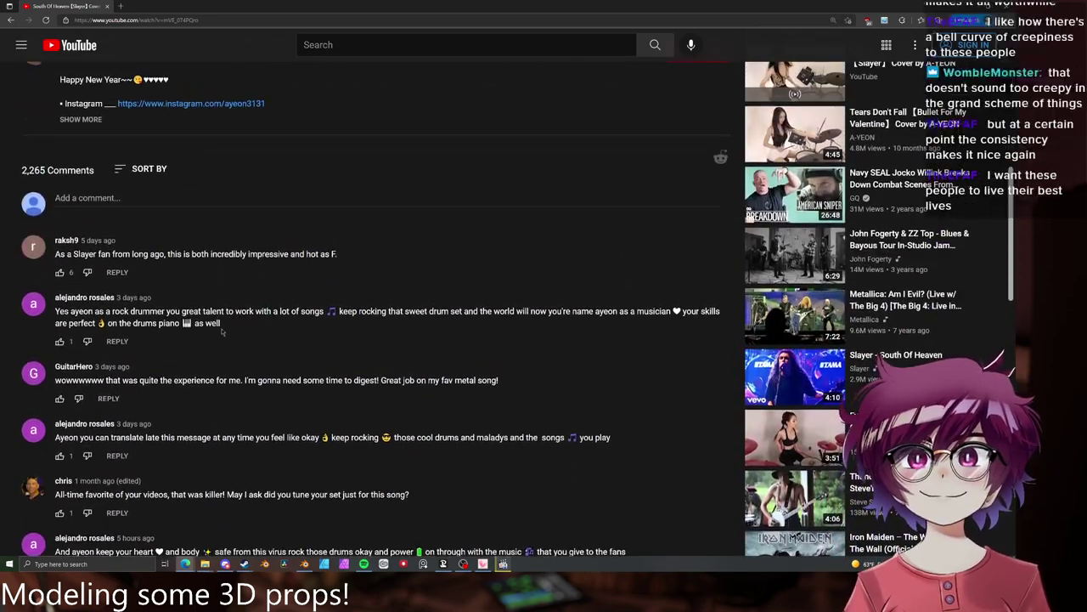
{"action": "scroll", "coordinate": [278, 322], "scroll_direction": "down", "scroll_amount": 1}
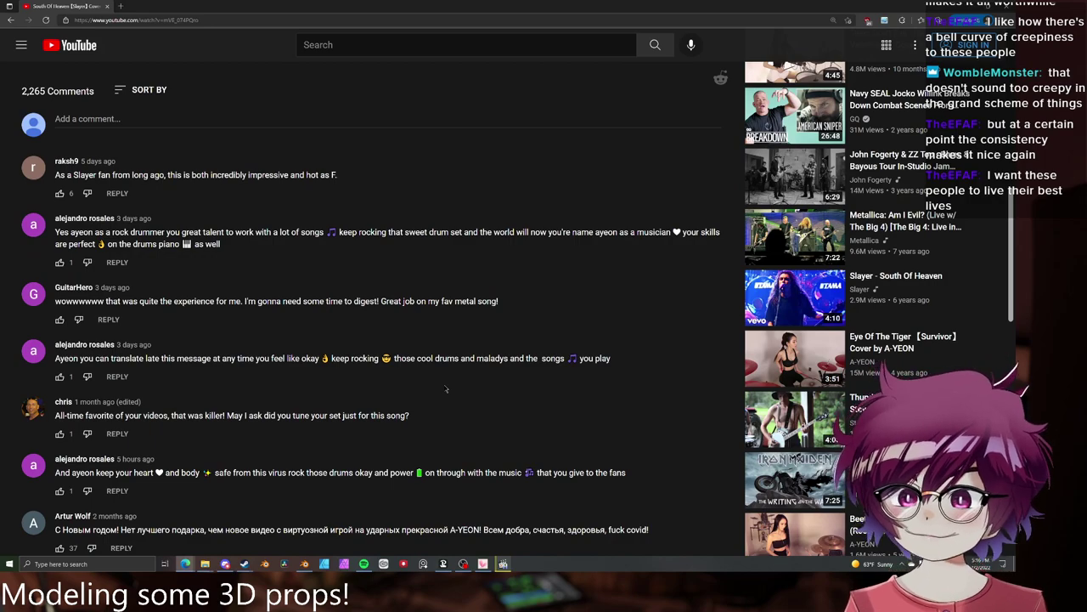
- Start and pause media playback briefly, and read through the comments under the South Of Heaven cover
{"action": "key", "text": "XF86AudioPlay"}
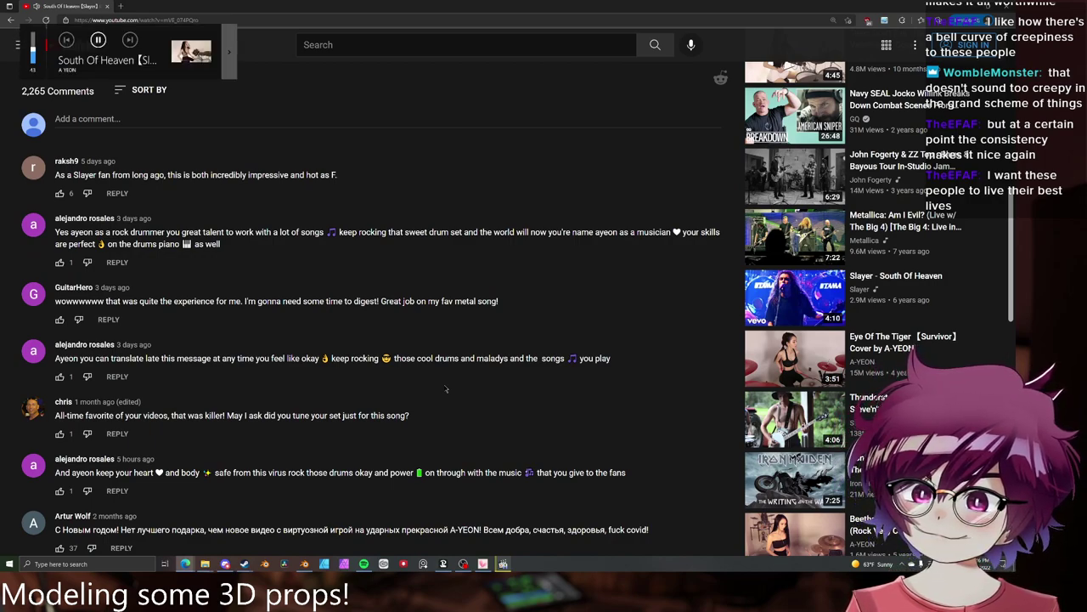
{"action": "key", "text": "XF86AudioPlay"}
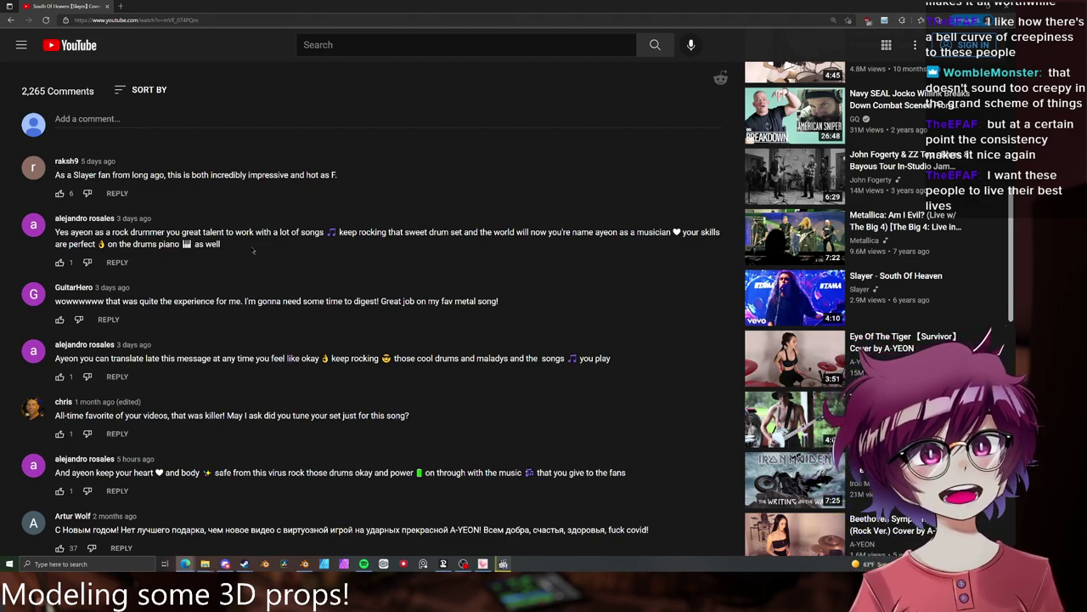
{"action": "scroll", "coordinate": [250, 259], "scroll_direction": "down", "scroll_amount": 1}
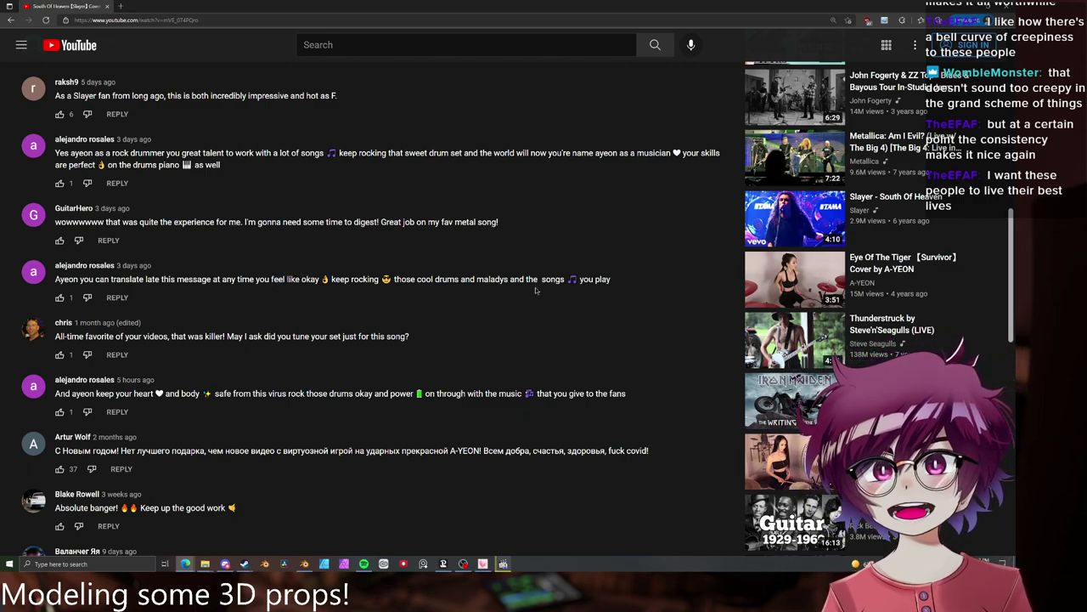
{"action": "scroll", "coordinate": [535, 290], "scroll_direction": "up", "scroll_amount": 1}
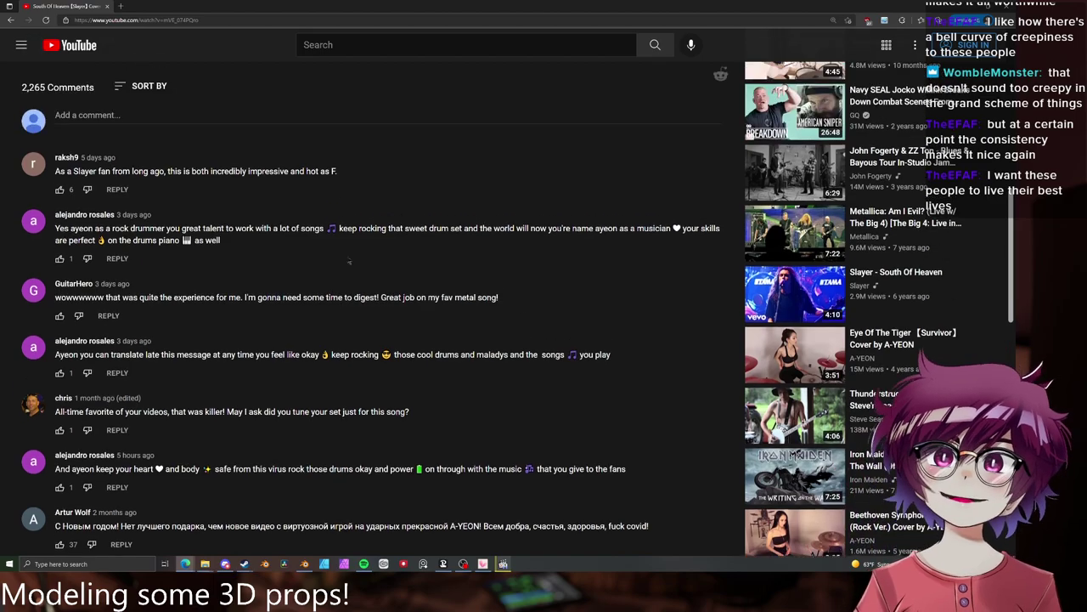
{"action": "scroll", "coordinate": [250, 240], "scroll_direction": "down", "scroll_amount": 1}
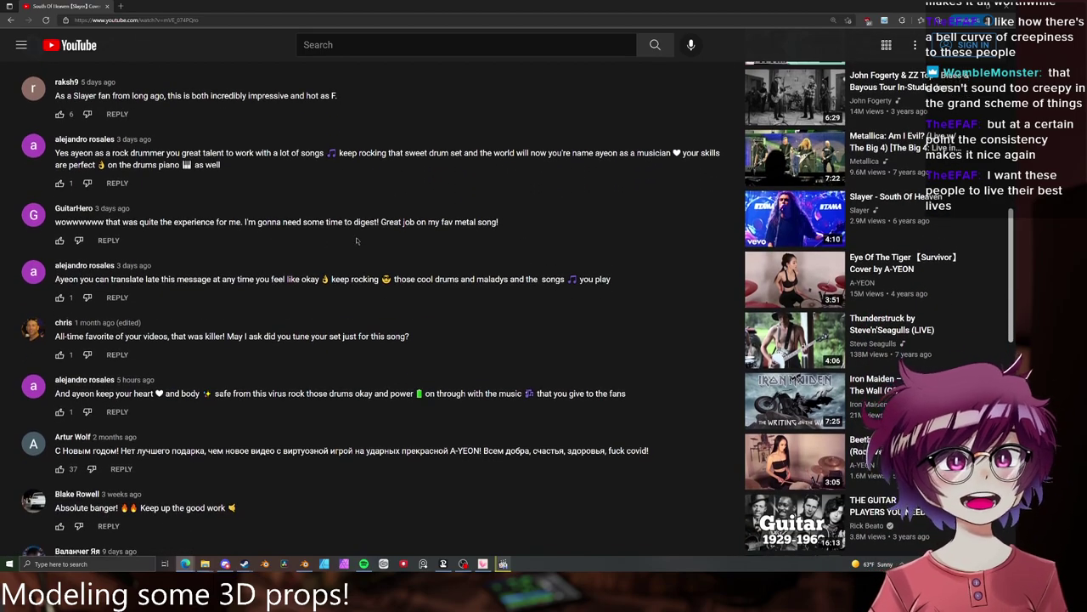
{"action": "scroll", "coordinate": [362, 266], "scroll_direction": "down", "scroll_amount": 2}
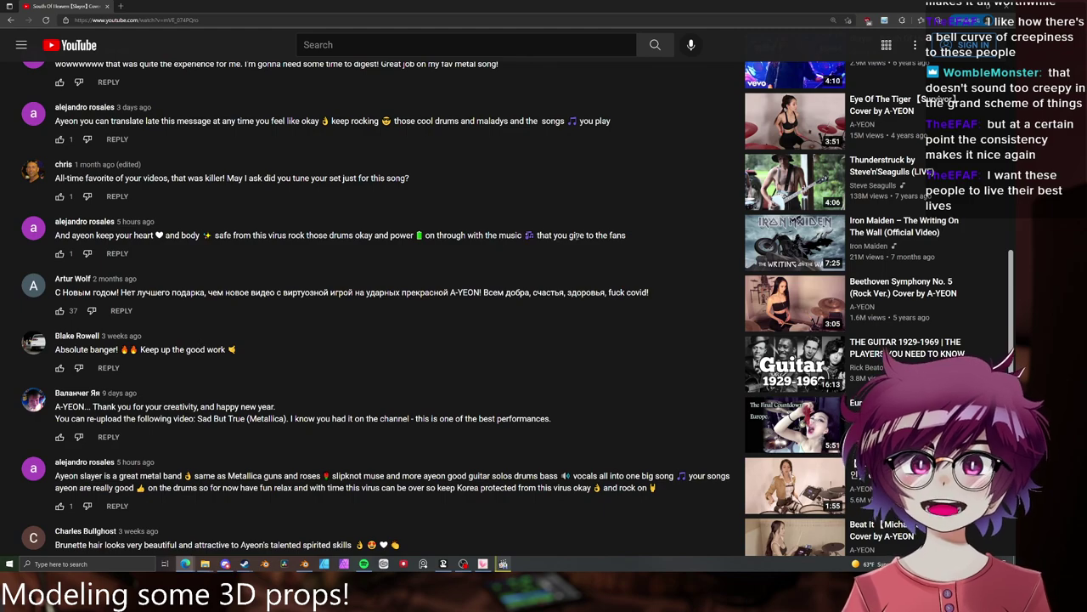
{"action": "scroll", "coordinate": [575, 236], "scroll_direction": "down", "scroll_amount": 3}
{"action": "left_click_drag", "start_coordinate": [55, 239], "coordinate": [218, 250]}
{"action": "left_click", "coordinate": [225, 252]}
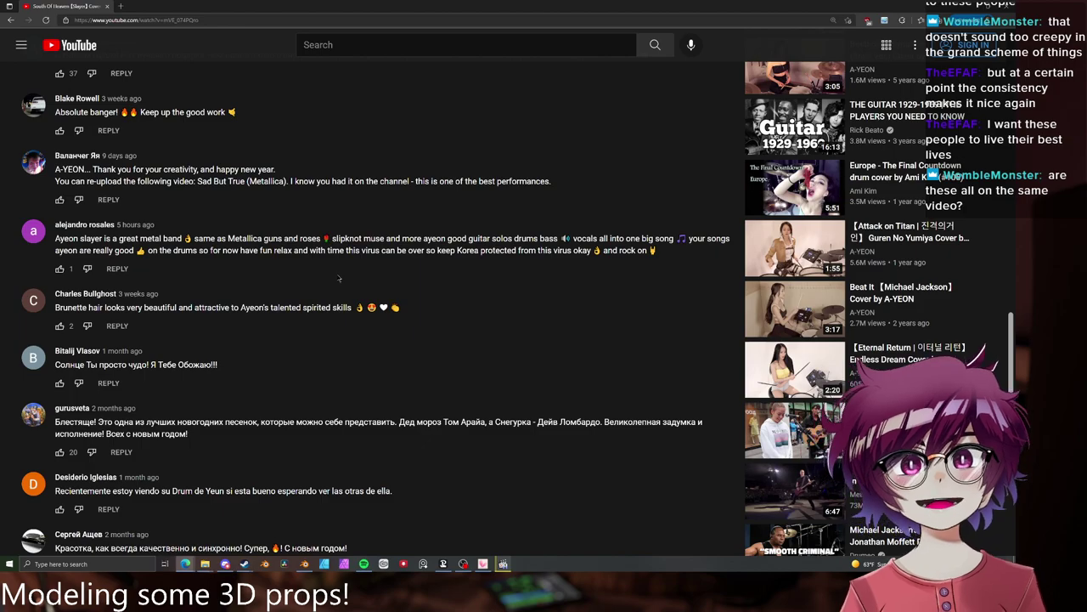
{"action": "scroll", "coordinate": [336, 274], "scroll_direction": "up", "scroll_amount": 15}
{"action": "scroll", "coordinate": [404, 271], "scroll_direction": "down", "scroll_amount": 14}
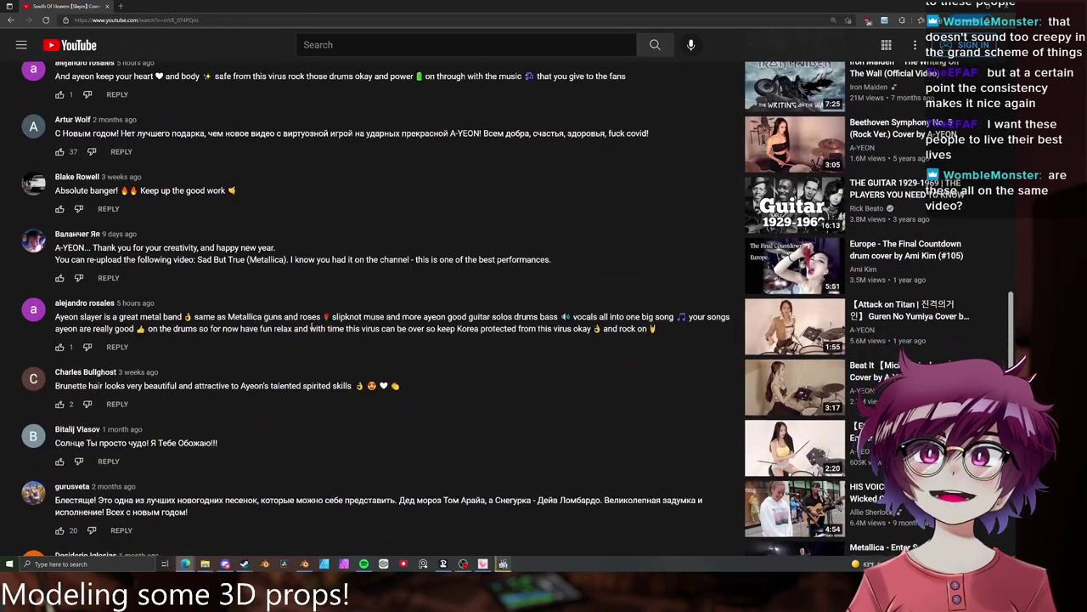
{"action": "scroll", "coordinate": [357, 281], "scroll_direction": "down", "scroll_amount": 2}
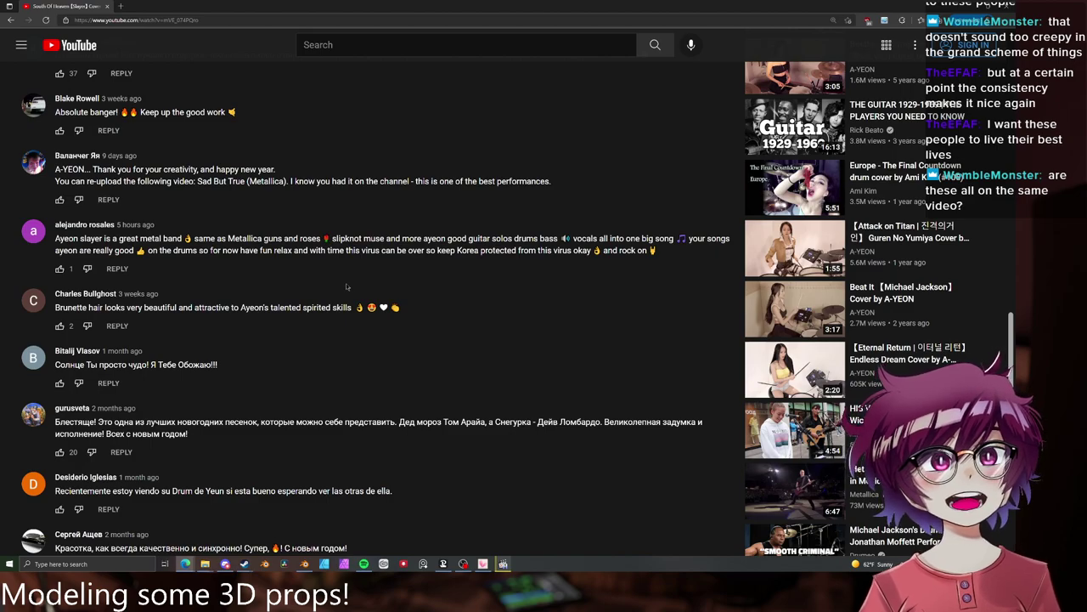
{"action": "scroll", "coordinate": [346, 282], "scroll_direction": "up", "scroll_amount": 15}
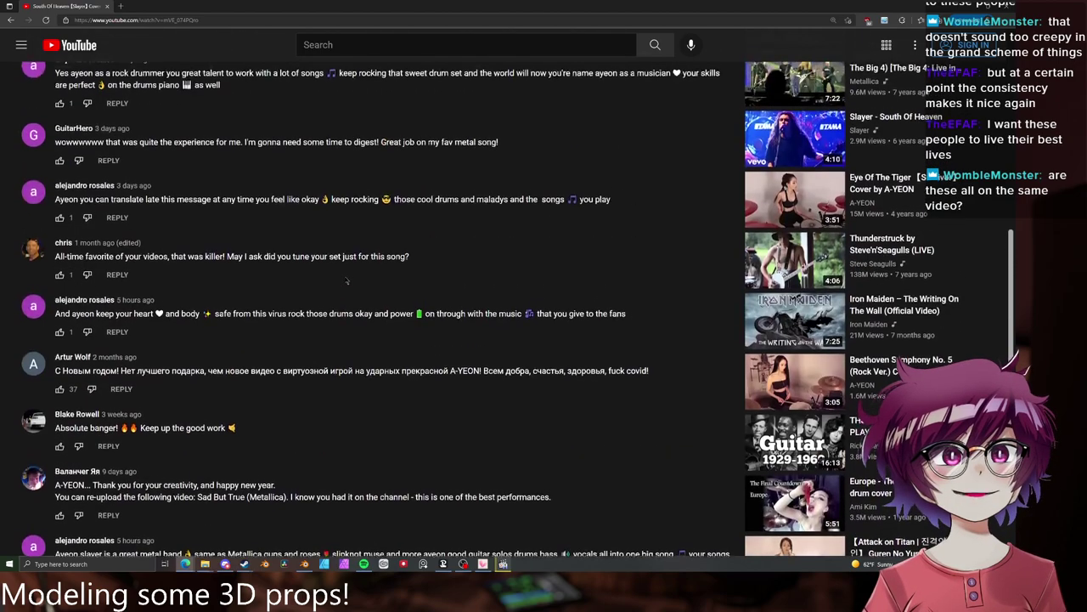
- Go to the A-YEON channel's videos and open the Tears Don't Fall cover
{"action": "left_click", "coordinate": [75, 283]}
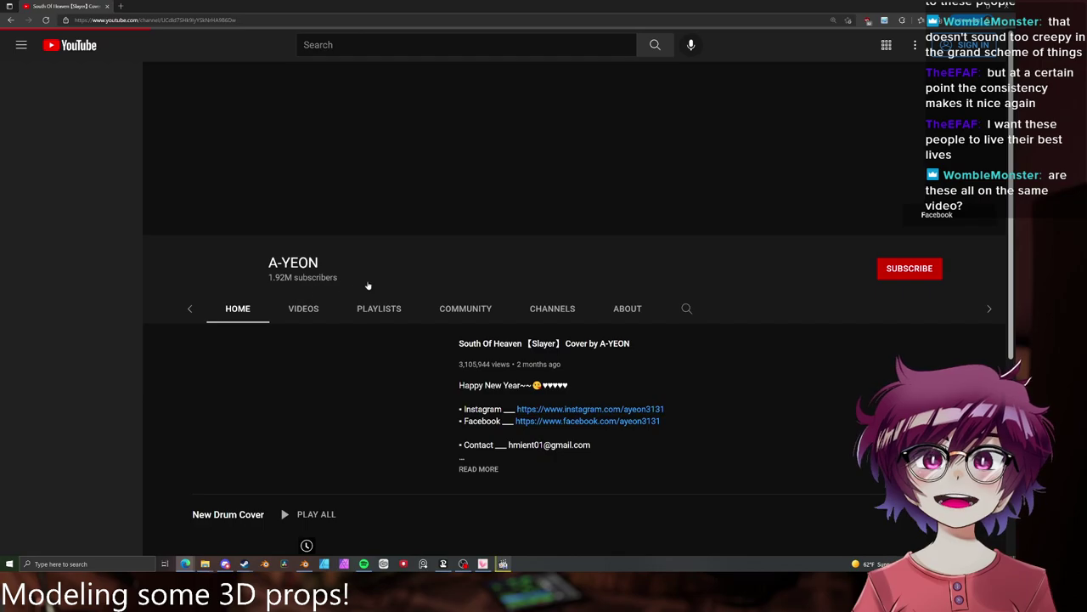
{"action": "left_click", "coordinate": [289, 275]}
{"action": "scroll", "coordinate": [420, 287], "scroll_direction": "down", "scroll_amount": 5}
{"action": "scroll", "coordinate": [420, 287], "scroll_direction": "up", "scroll_amount": 1}
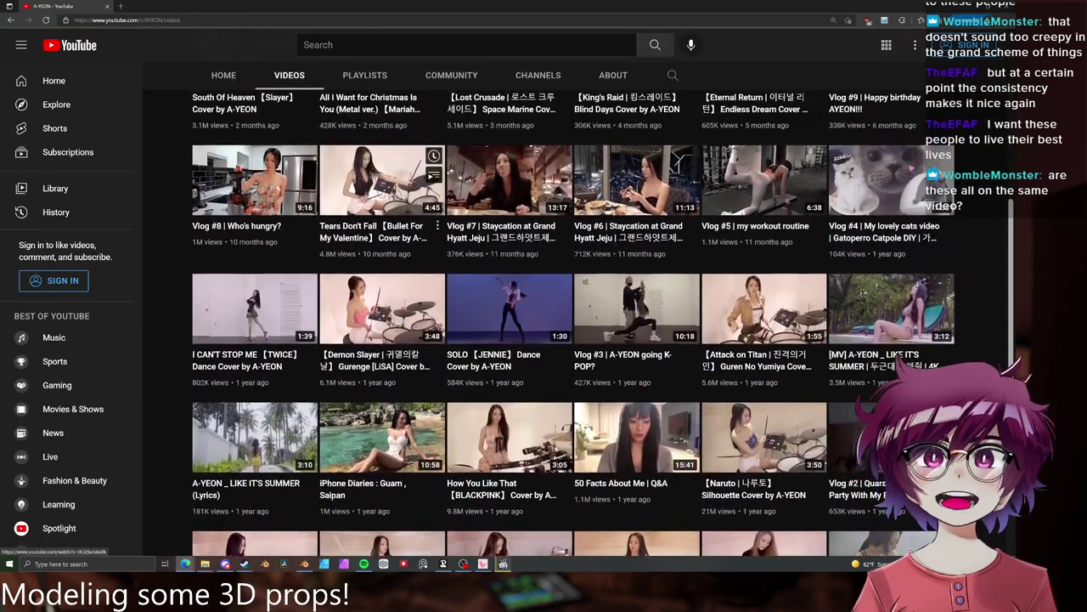
{"action": "left_click", "coordinate": [365, 221]}
- Sort the comments under the Tears Don't Fall cover by newest and read through them
{"action": "scroll", "coordinate": [322, 299], "scroll_direction": "down", "scroll_amount": 5}
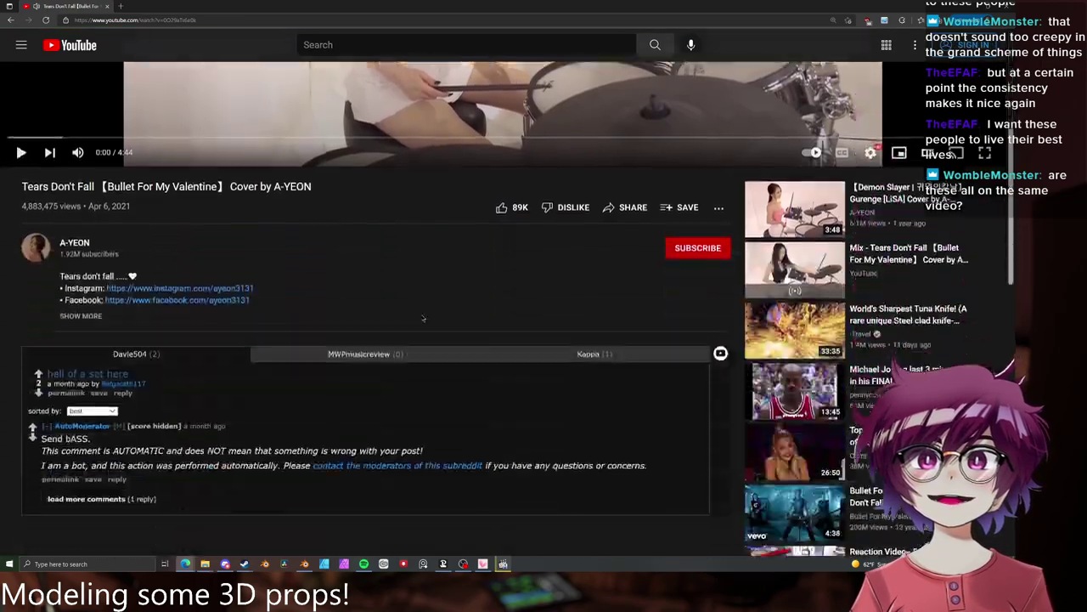
{"action": "scroll", "coordinate": [659, 238], "scroll_direction": "down", "scroll_amount": 8}
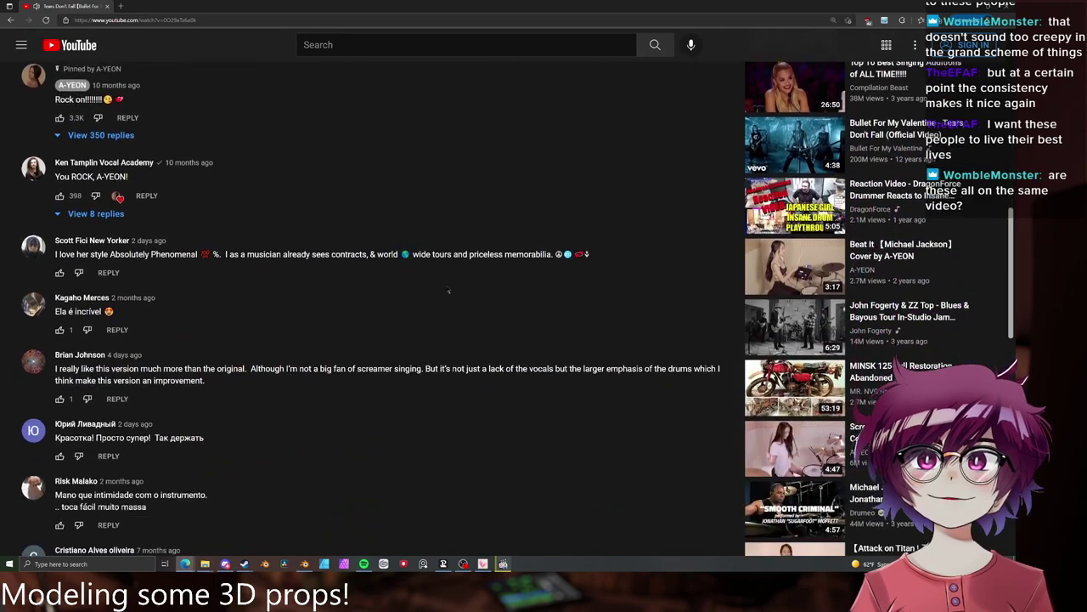
{"action": "scroll", "coordinate": [717, 238], "scroll_direction": "up", "scroll_amount": 7}
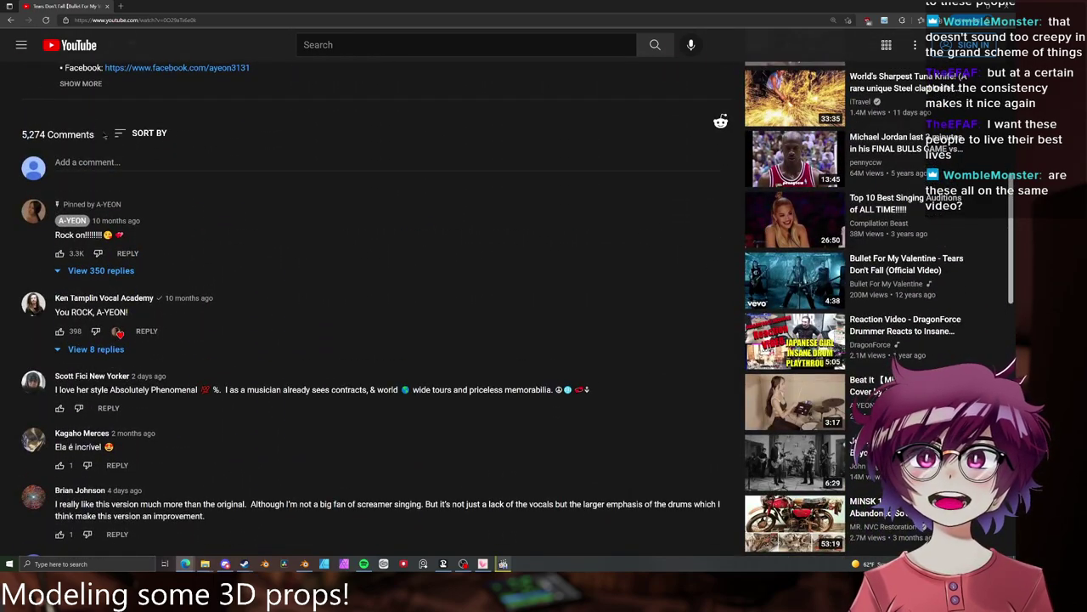
{"action": "left_click", "coordinate": [140, 133]}
{"action": "left_click", "coordinate": [161, 257]}
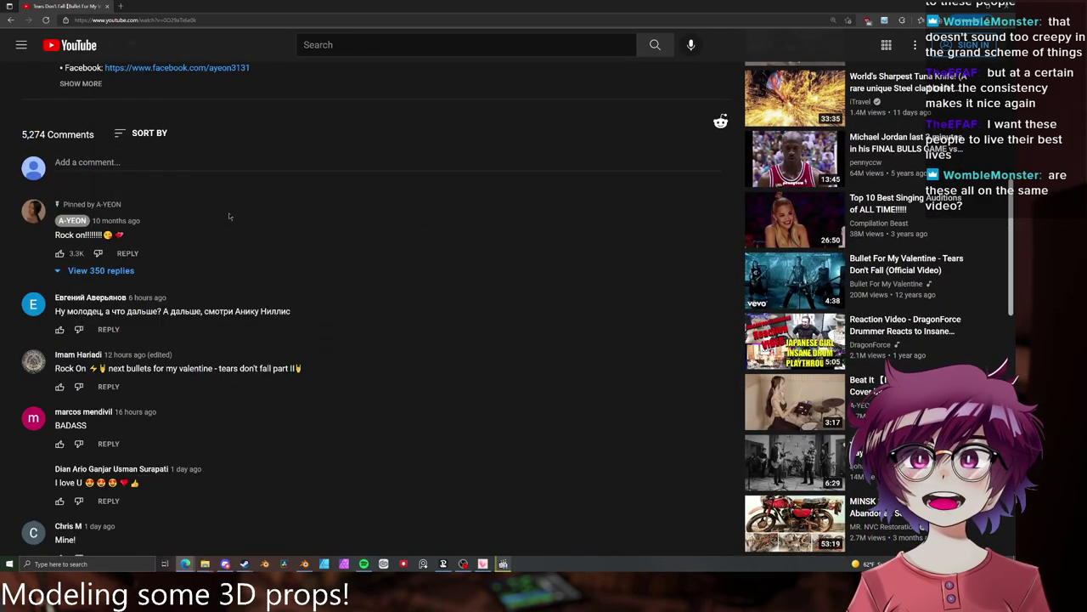
{"action": "scroll", "coordinate": [273, 237], "scroll_direction": "down", "scroll_amount": 15}
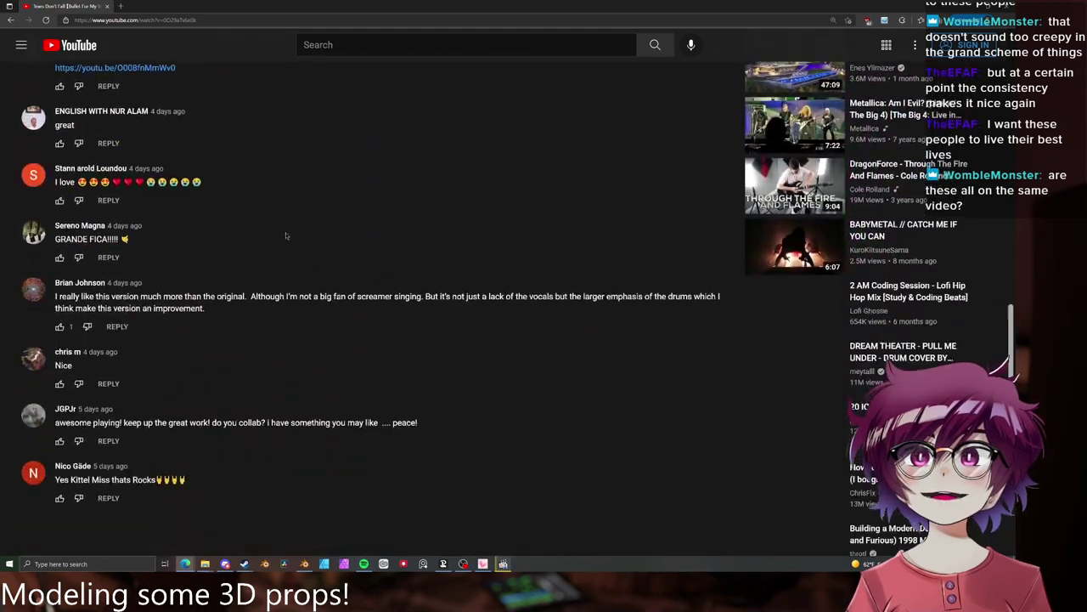
- Read through the viewer comments on the Tears Don't Fall drum cover video
{"action": "scroll", "coordinate": [295, 234], "scroll_direction": "down", "scroll_amount": 15}
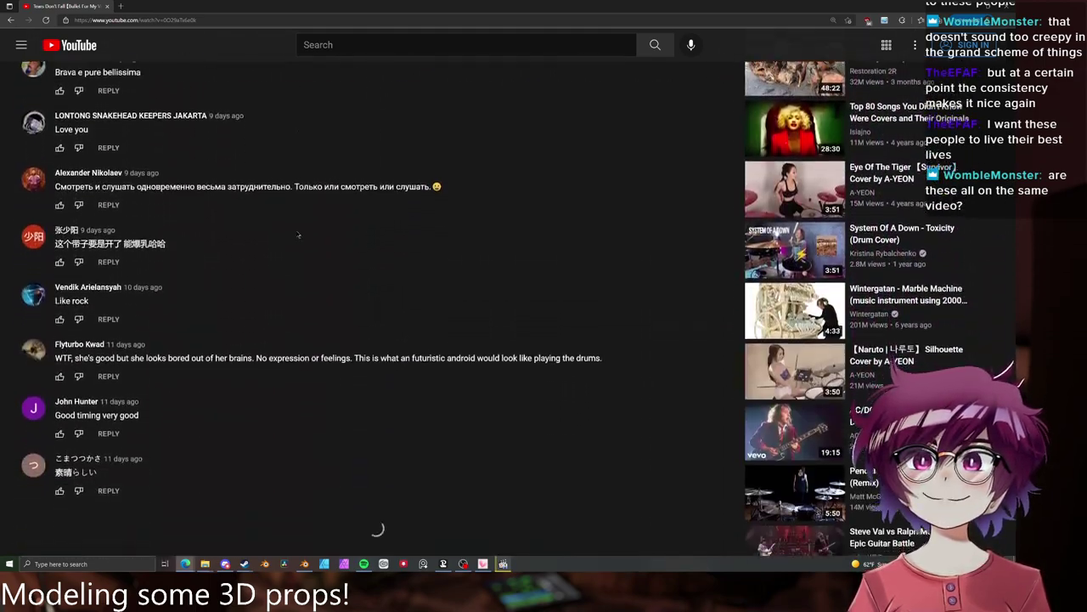
{"action": "scroll", "coordinate": [297, 234], "scroll_direction": "down", "scroll_amount": 15}
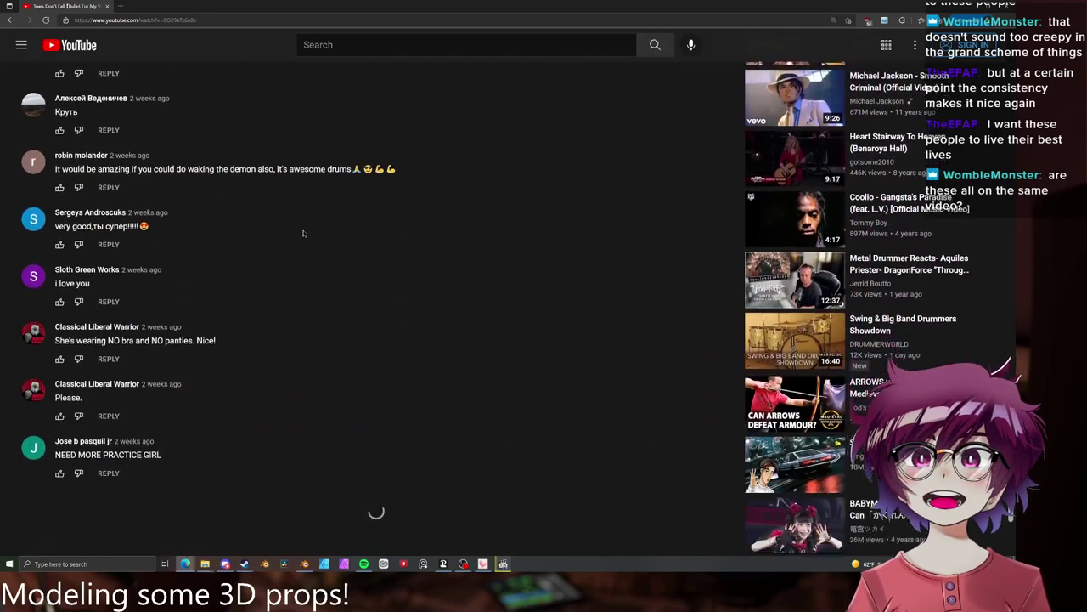
{"action": "scroll", "coordinate": [307, 234], "scroll_direction": "down", "scroll_amount": 15}
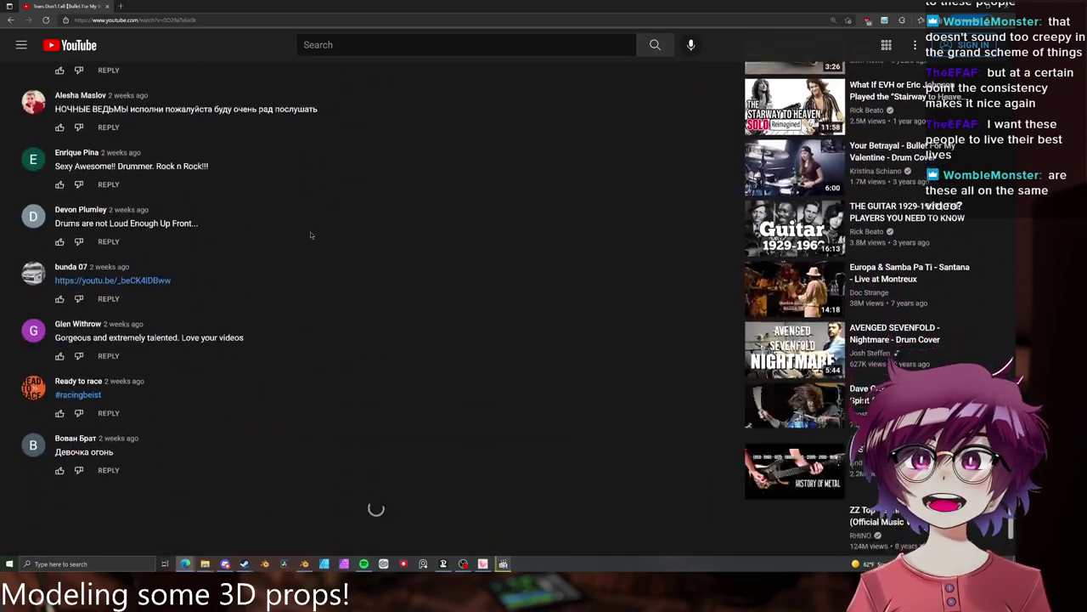
{"action": "scroll", "coordinate": [311, 236], "scroll_direction": "down", "scroll_amount": 15}
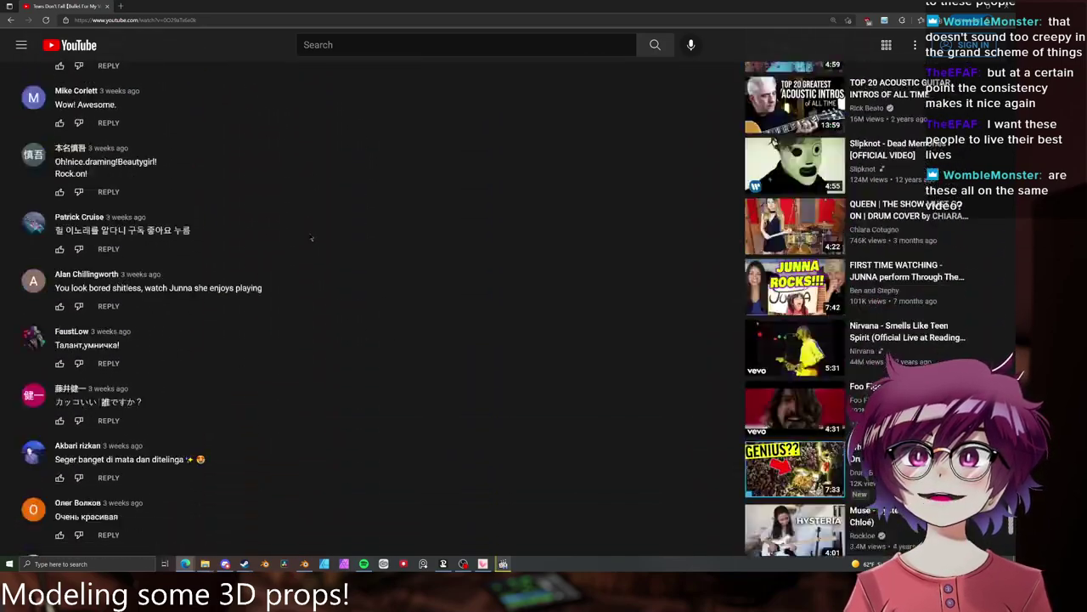
{"action": "scroll", "coordinate": [311, 238], "scroll_direction": "down", "scroll_amount": 15}
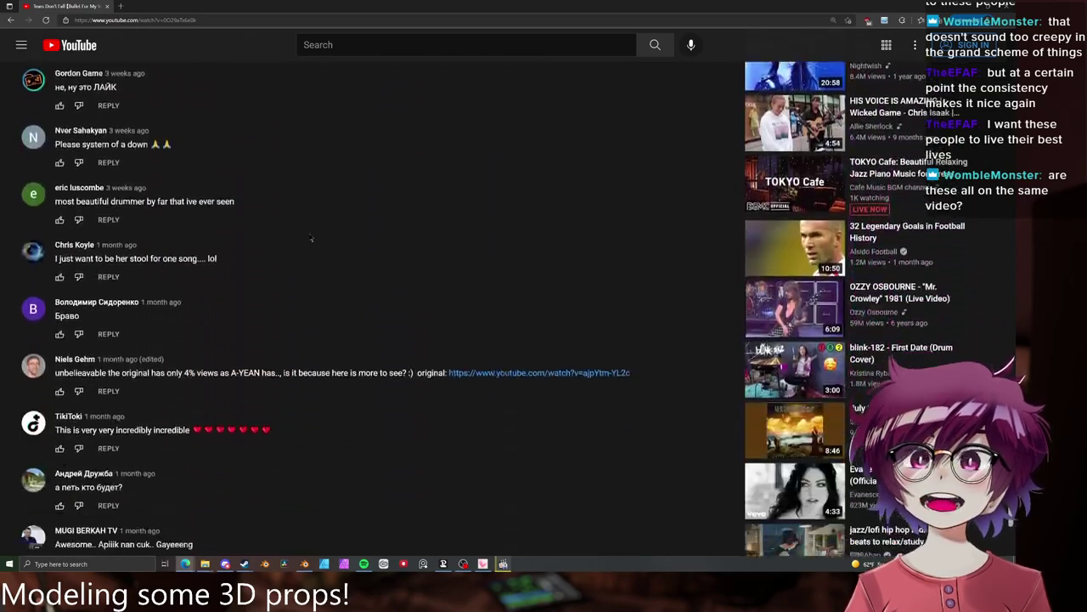
{"action": "scroll", "coordinate": [309, 237], "scroll_direction": "down", "scroll_amount": 15}
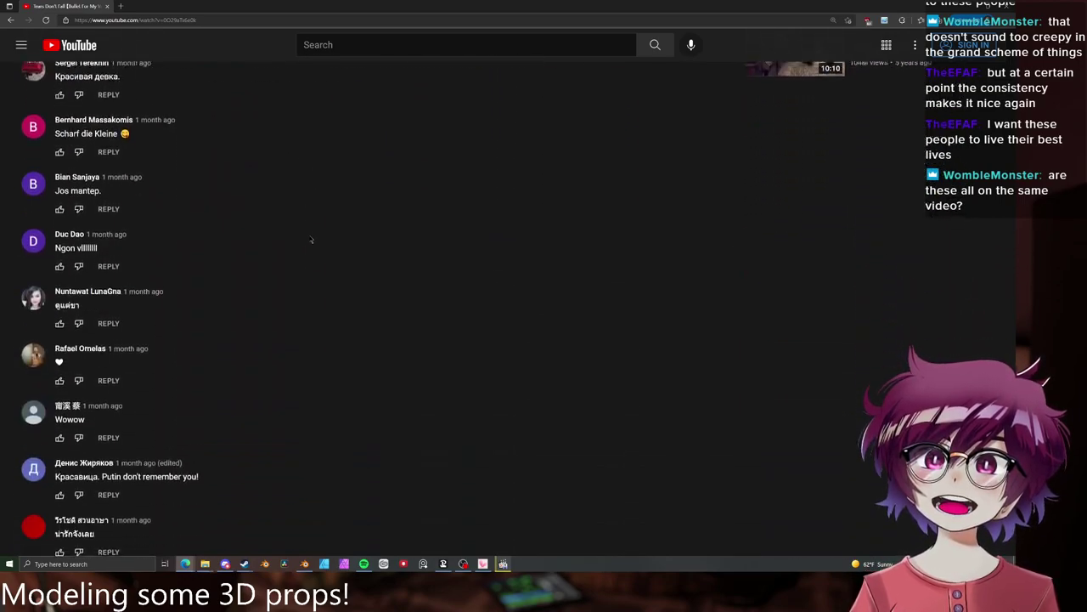
{"action": "scroll", "coordinate": [311, 241], "scroll_direction": "down", "scroll_amount": 15}
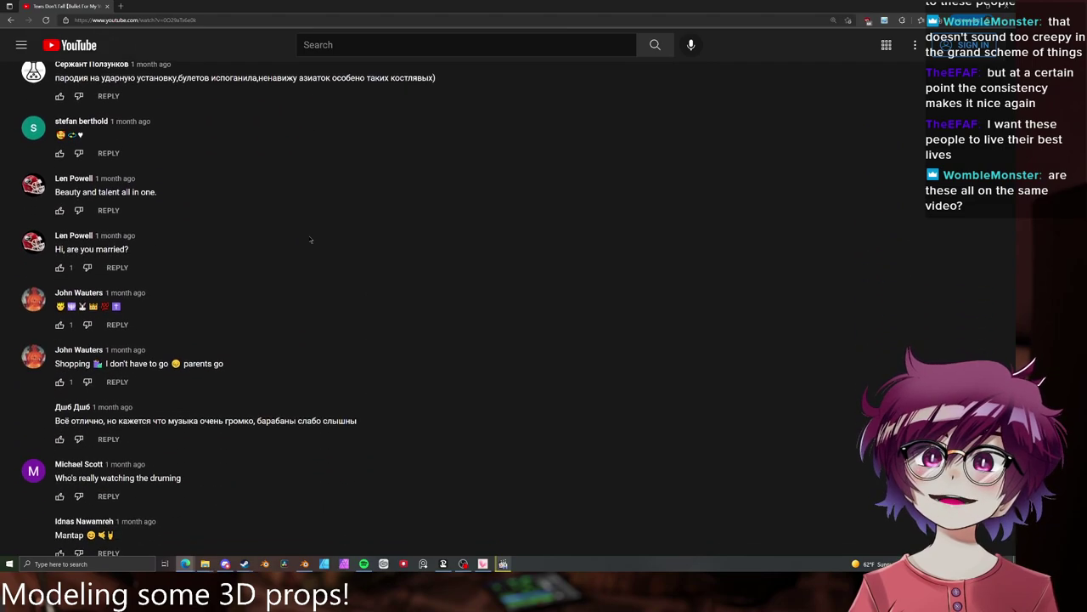
{"action": "scroll", "coordinate": [311, 239], "scroll_direction": "down", "scroll_amount": 15}
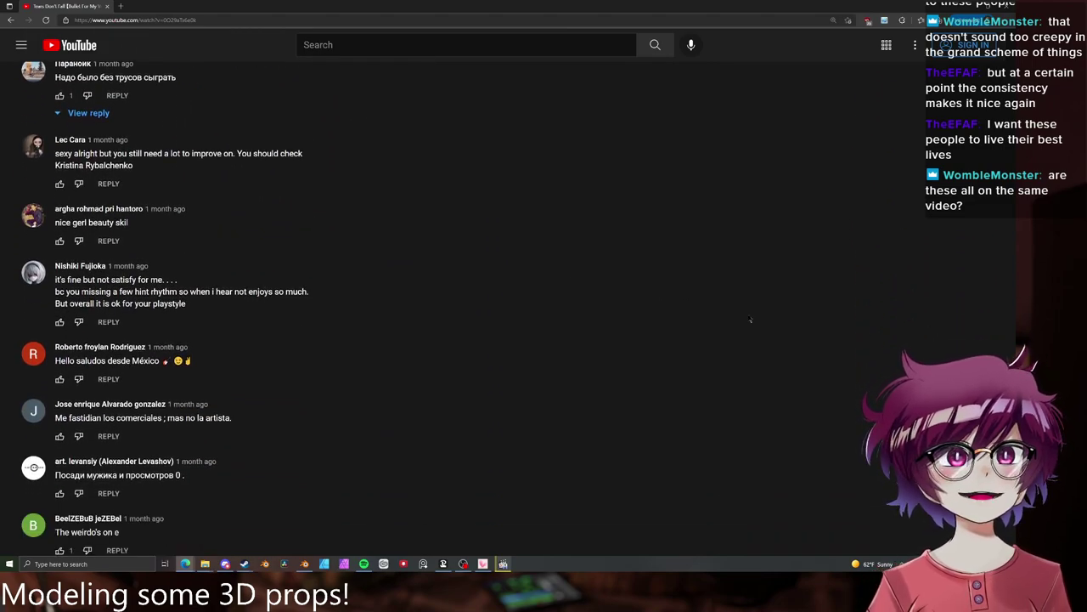
{"action": "scroll", "coordinate": [750, 319], "scroll_direction": "down", "scroll_amount": 15}
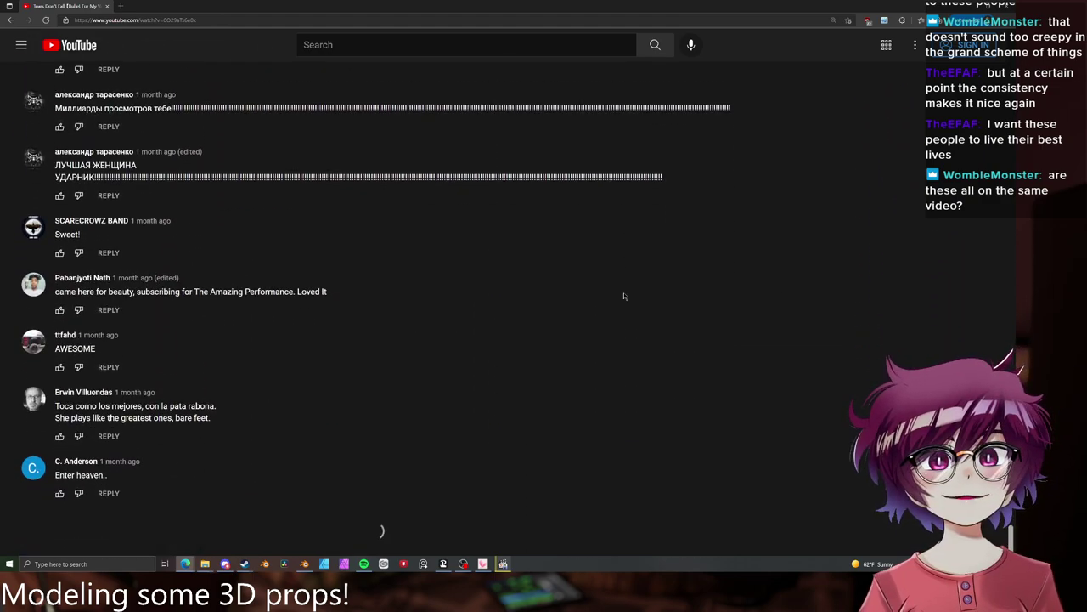
{"action": "scroll", "coordinate": [506, 280], "scroll_direction": "down", "scroll_amount": 10}
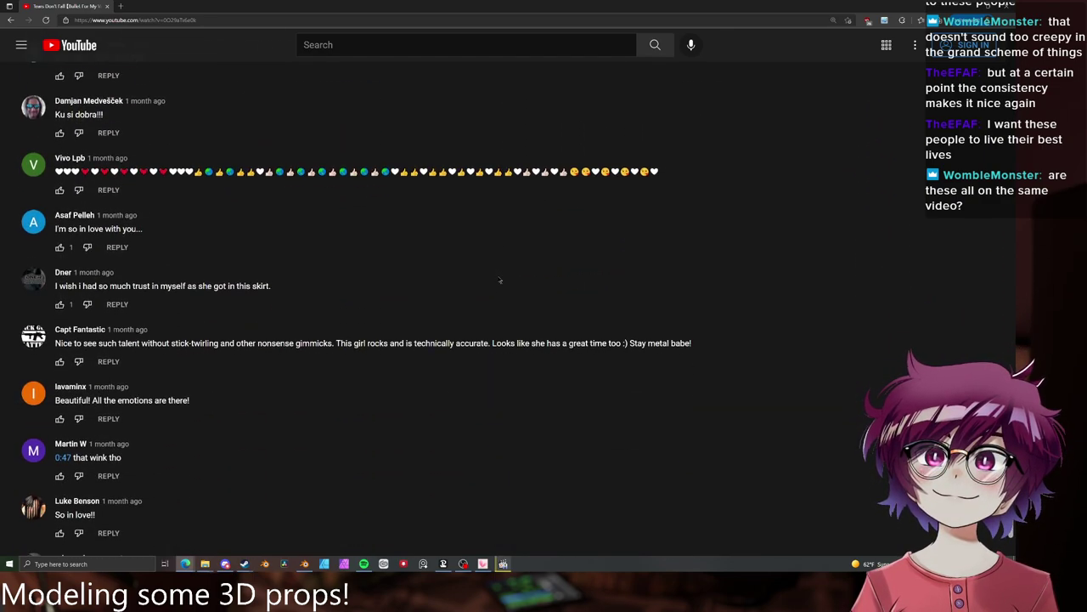
{"action": "scroll", "coordinate": [499, 279], "scroll_direction": "down", "scroll_amount": 5}
{"action": "scroll", "coordinate": [489, 275], "scroll_direction": "down", "scroll_amount": 4}
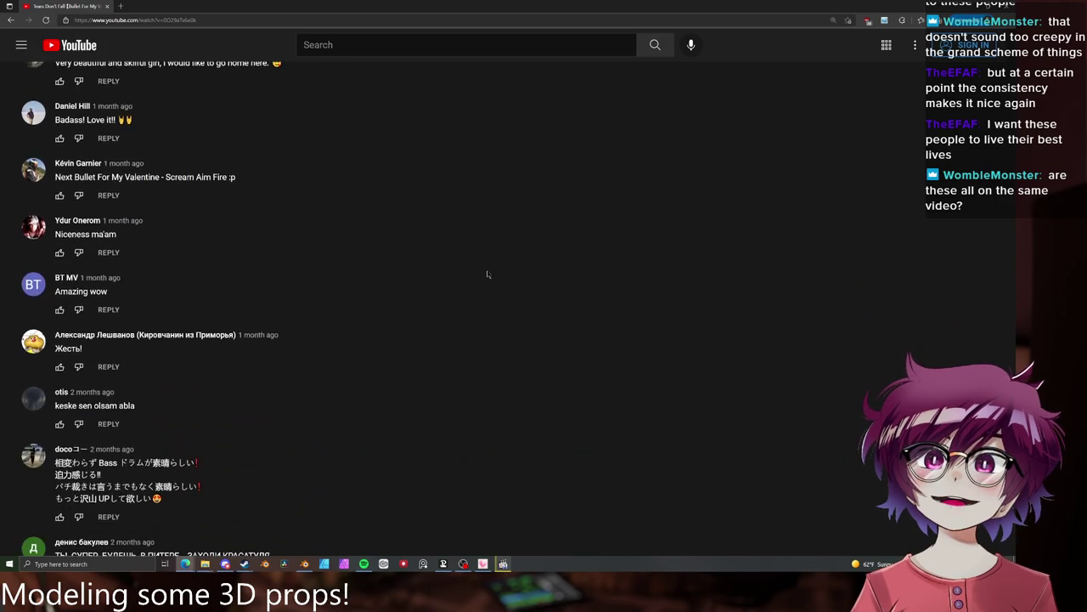
{"action": "scroll", "coordinate": [484, 272], "scroll_direction": "down", "scroll_amount": 12}
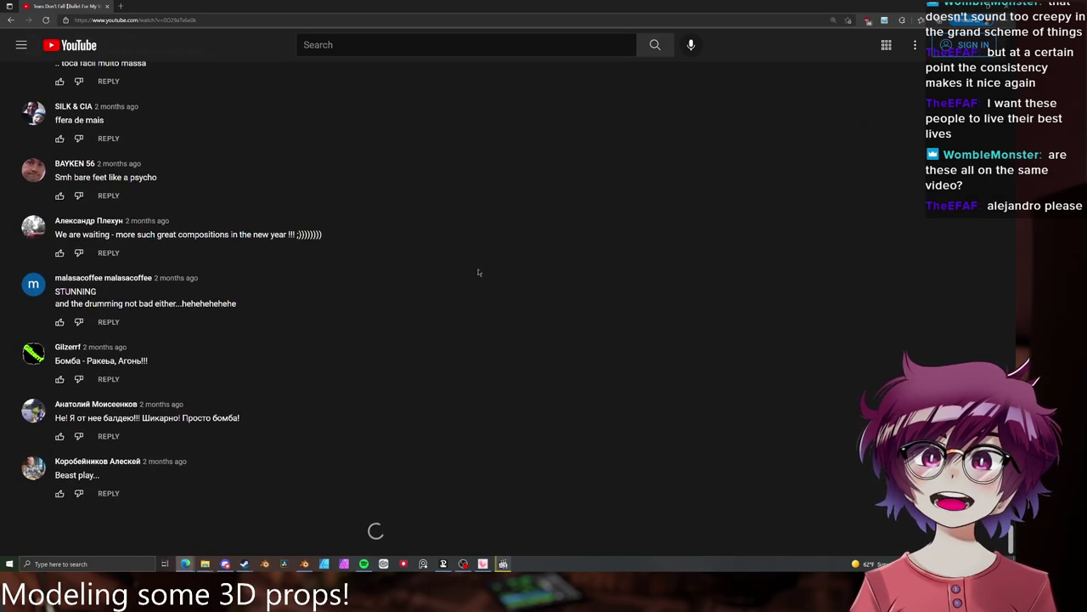
- Open the channel's All I Want for Christmas Is You cover video and sort its comments newest first
{"action": "key", "text": "alt+Left"}
{"action": "scroll", "coordinate": [527, 280], "scroll_direction": "up", "scroll_amount": 4}
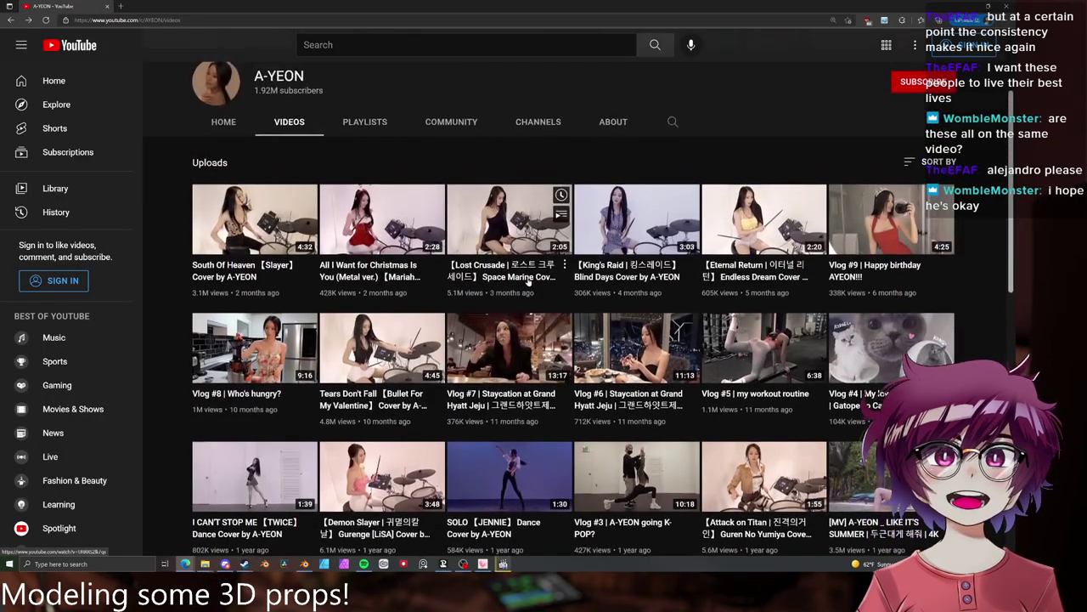
{"action": "scroll", "coordinate": [528, 281], "scroll_direction": "up", "scroll_amount": 3}
{"action": "left_click", "coordinate": [369, 376]}
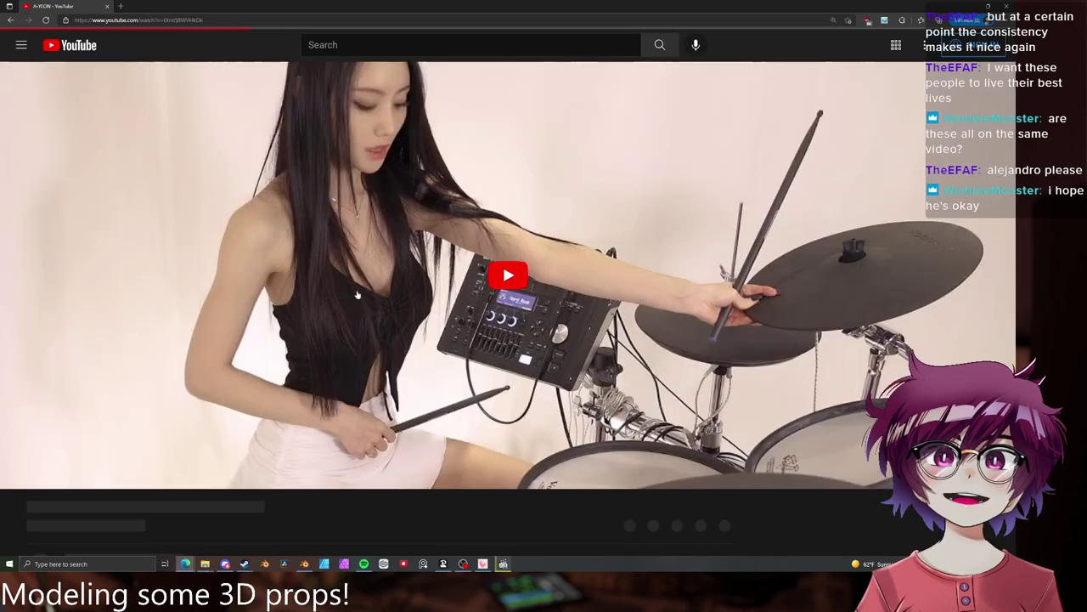
{"action": "scroll", "coordinate": [574, 257], "scroll_direction": "down", "scroll_amount": 7}
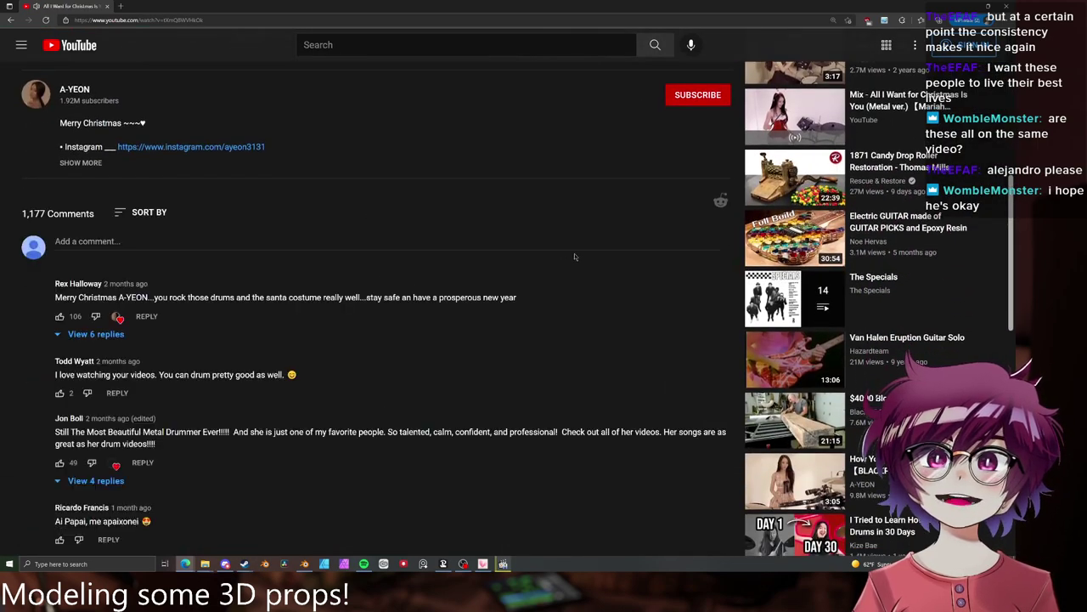
{"action": "left_click", "coordinate": [145, 273]}
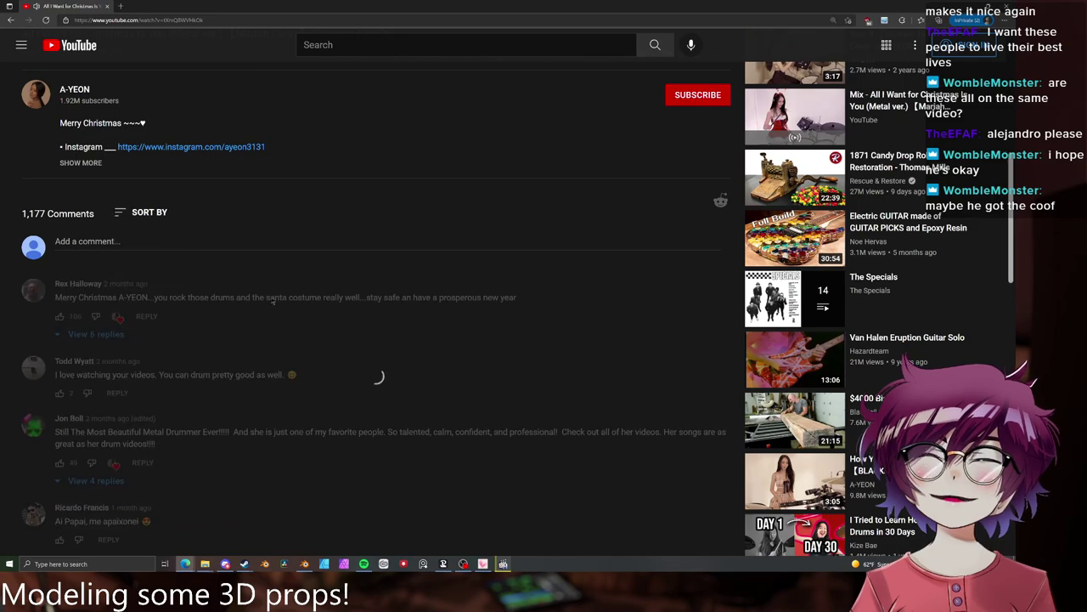
- Read through the newest comments on the All I Want for Christmas Is You cover video
{"action": "scroll", "coordinate": [323, 314], "scroll_direction": "down", "scroll_amount": 3}
{"action": "scroll", "coordinate": [322, 316], "scroll_direction": "down", "scroll_amount": 10}
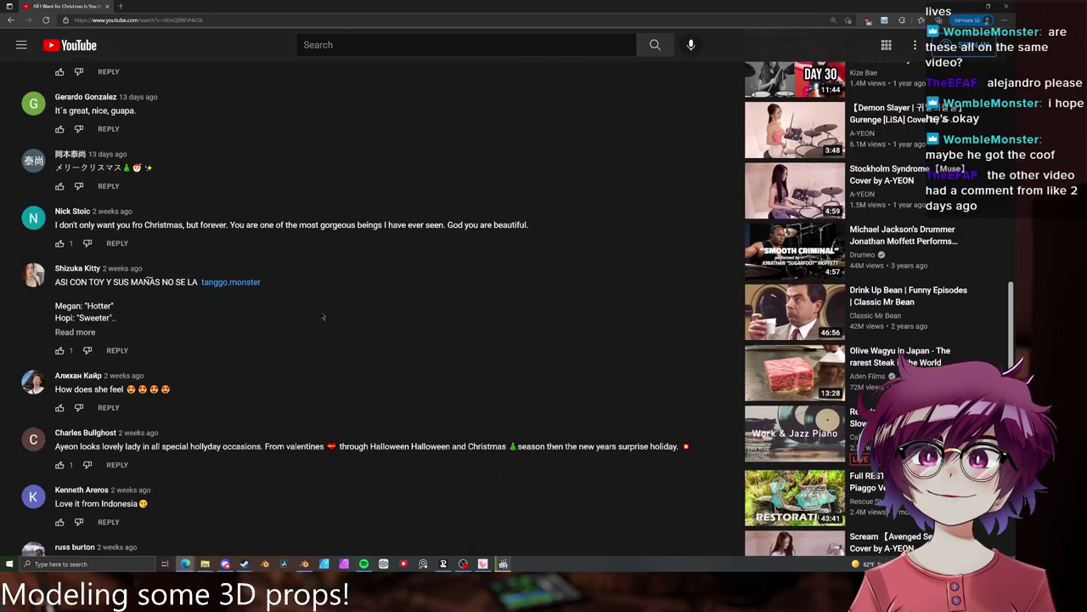
{"action": "scroll", "coordinate": [323, 316], "scroll_direction": "down", "scroll_amount": 6}
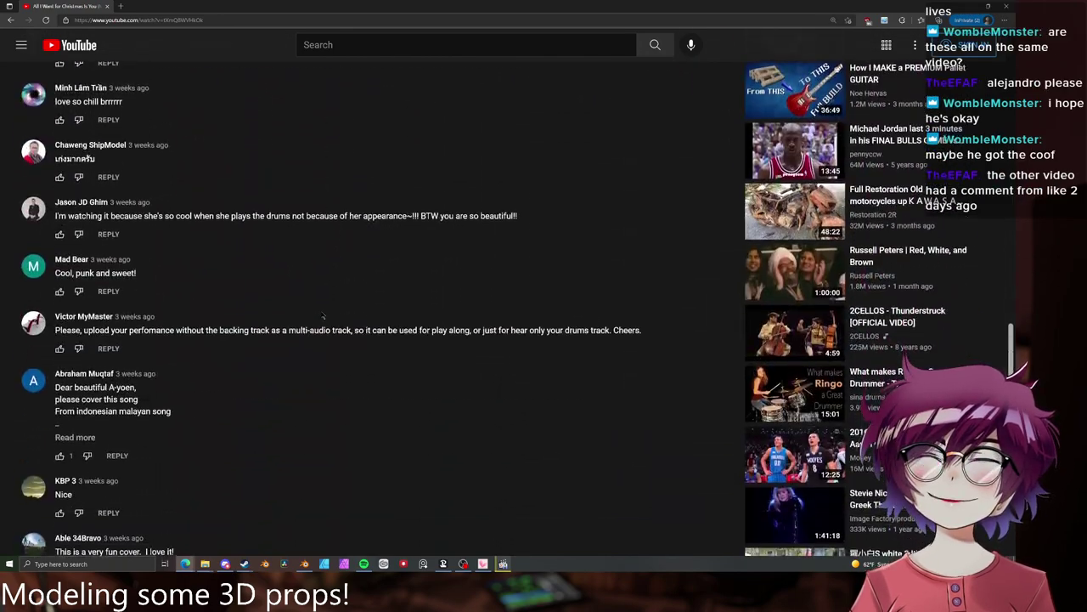
{"action": "scroll", "coordinate": [322, 316], "scroll_direction": "up", "scroll_amount": 2}
{"action": "scroll", "coordinate": [323, 316], "scroll_direction": "down", "scroll_amount": 5}
{"action": "scroll", "coordinate": [322, 316], "scroll_direction": "down", "scroll_amount": 10}
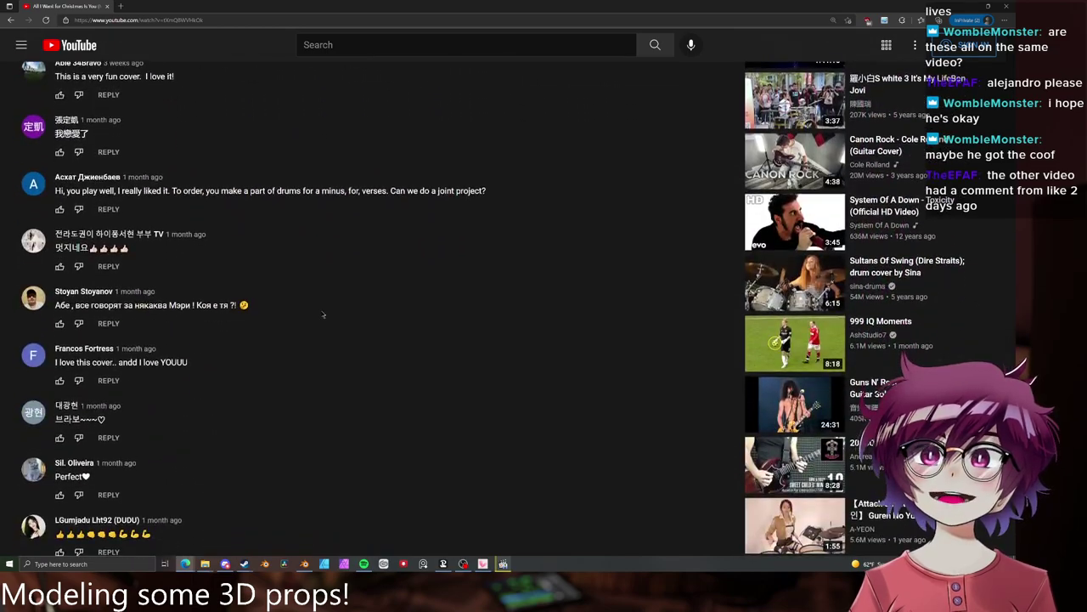
{"action": "scroll", "coordinate": [323, 315], "scroll_direction": "down", "scroll_amount": 10}
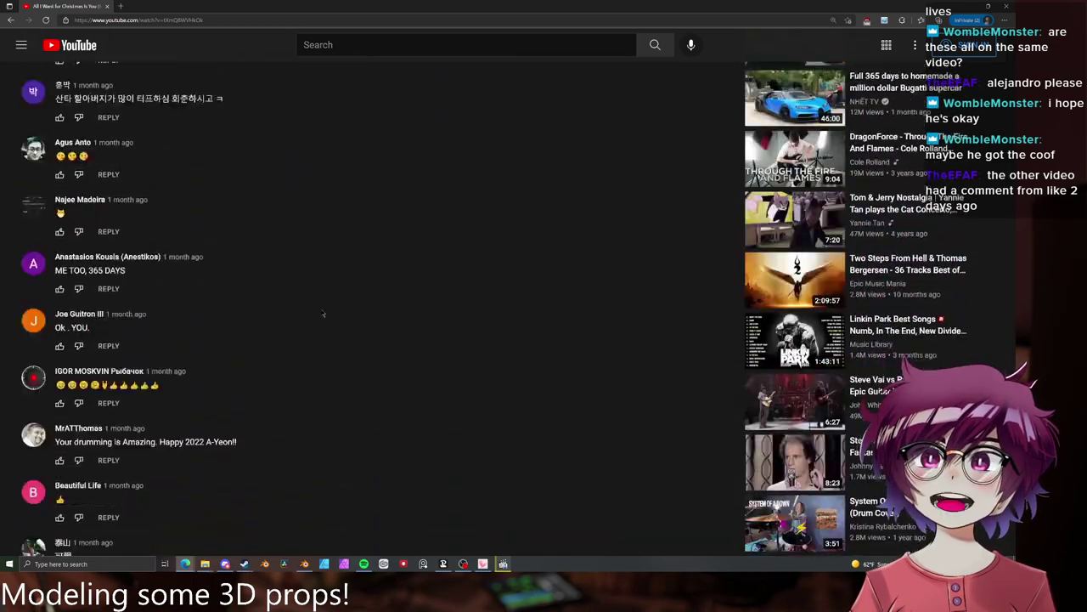
{"action": "scroll", "coordinate": [323, 306], "scroll_direction": "down", "scroll_amount": 15}
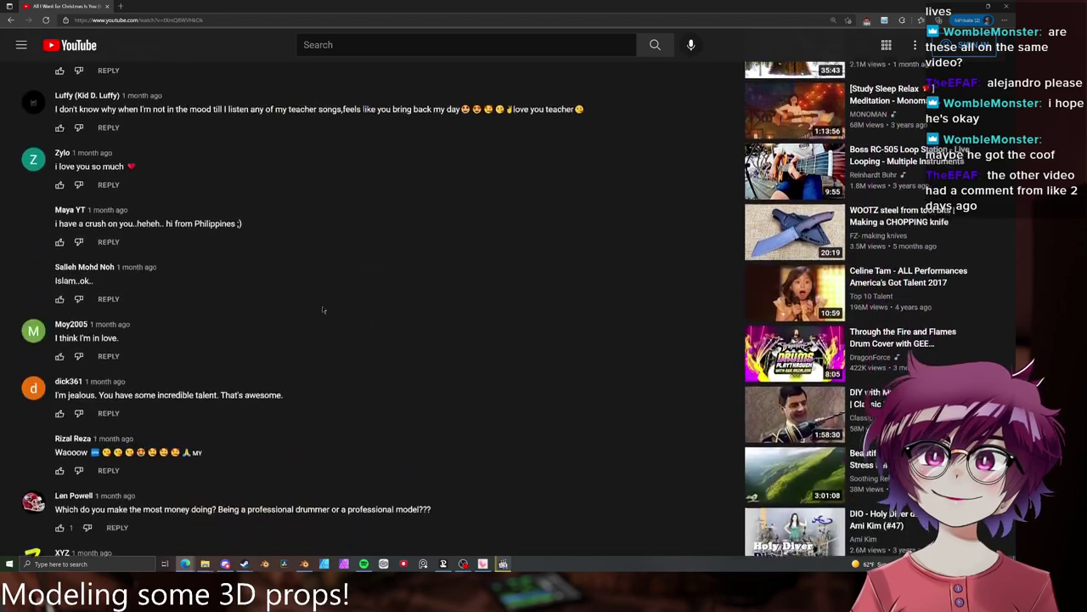
{"action": "scroll", "coordinate": [325, 310], "scroll_direction": "down", "scroll_amount": 10}
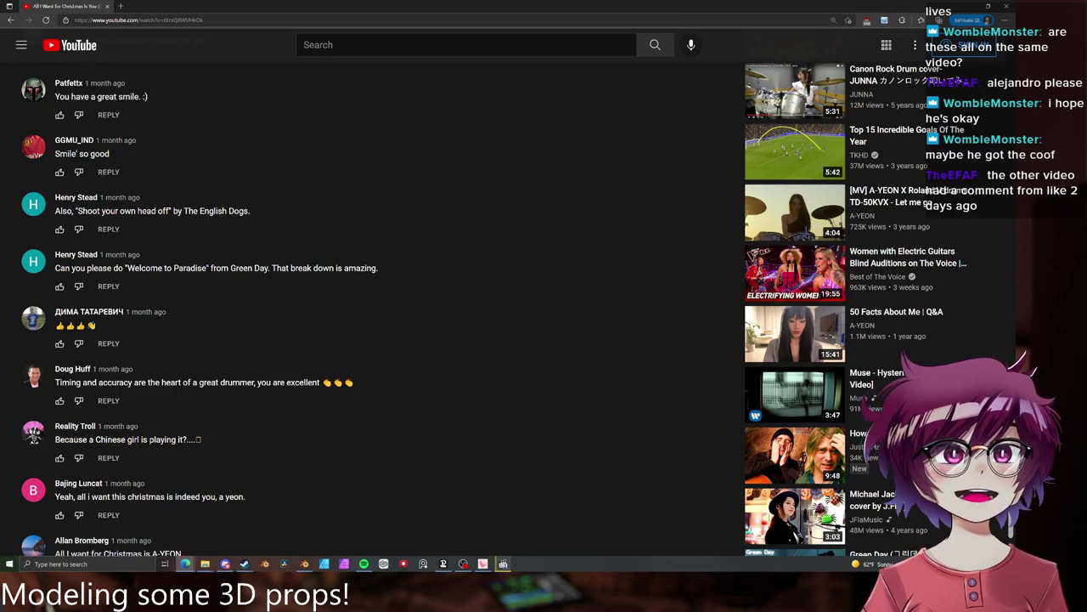
{"action": "scroll", "coordinate": [391, 247], "scroll_direction": "down", "scroll_amount": 3}
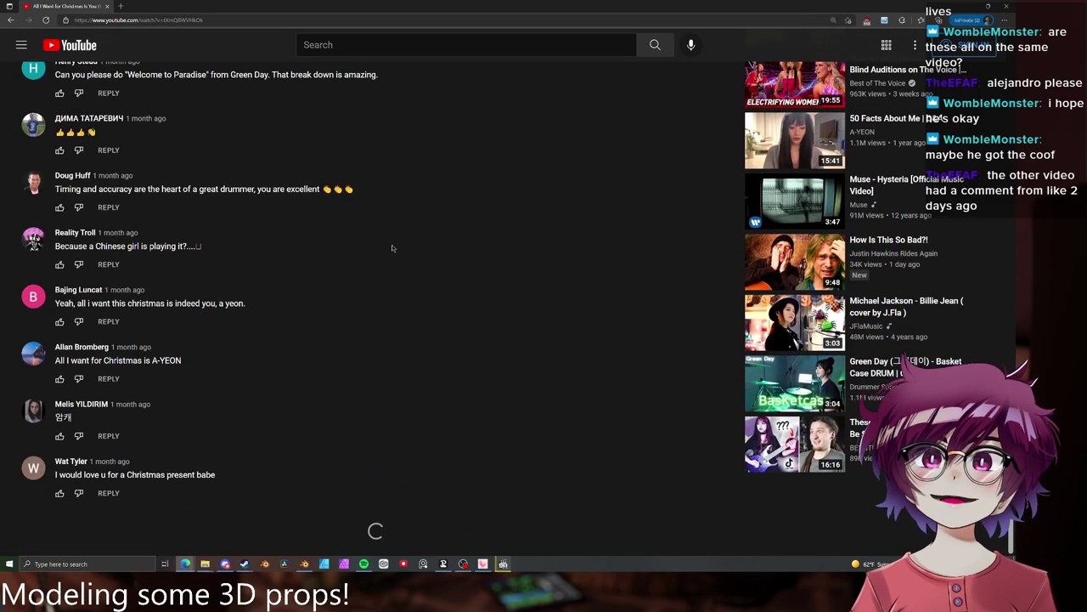
- Return to the channel's uploads and close the browser to get back to the bass model in Blender
{"action": "key", "text": "alt+Left"}
{"action": "scroll", "coordinate": [417, 245], "scroll_direction": "down", "scroll_amount": 2}
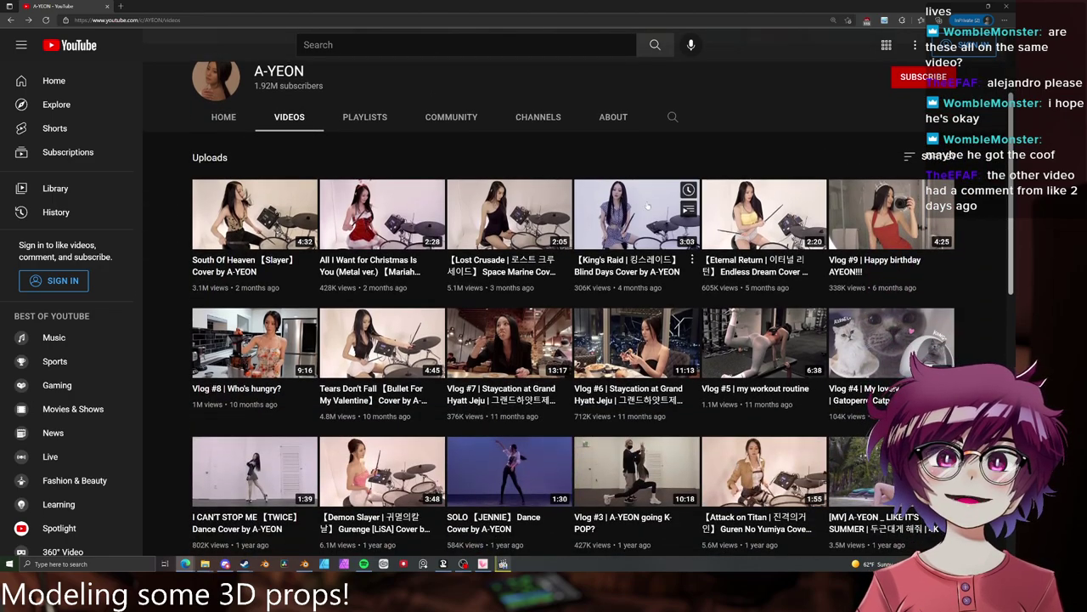
{"action": "left_click", "coordinate": [1005, 5]}
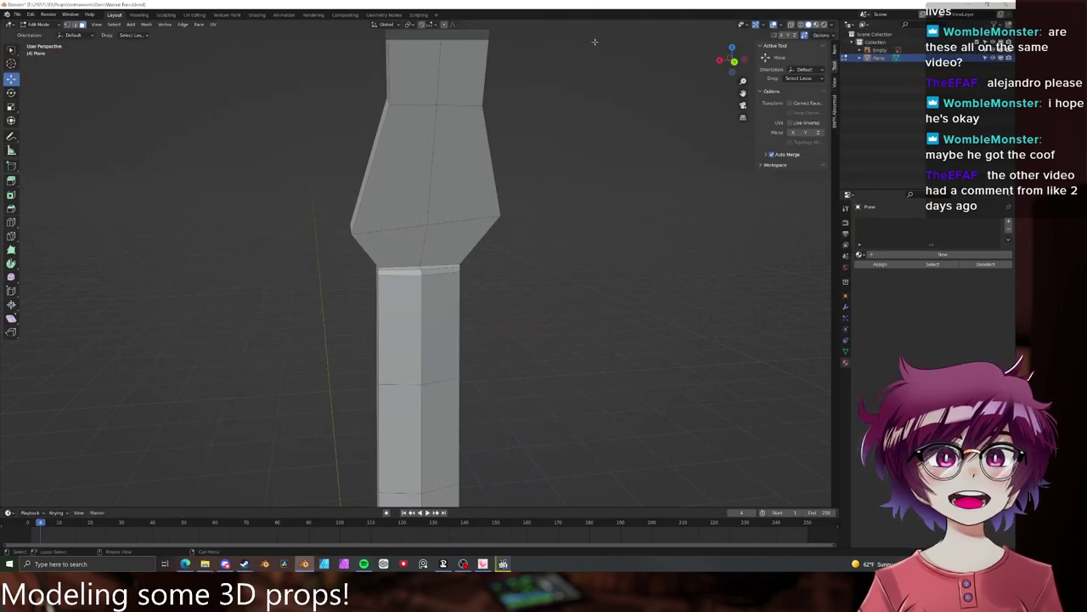
- Select the rear faces of the bass neck just below the headstock, adding the adjacent face further down the neck
{"action": "middle_click_drag", "start_coordinate": [566, 176], "coordinate": [650, 162]}
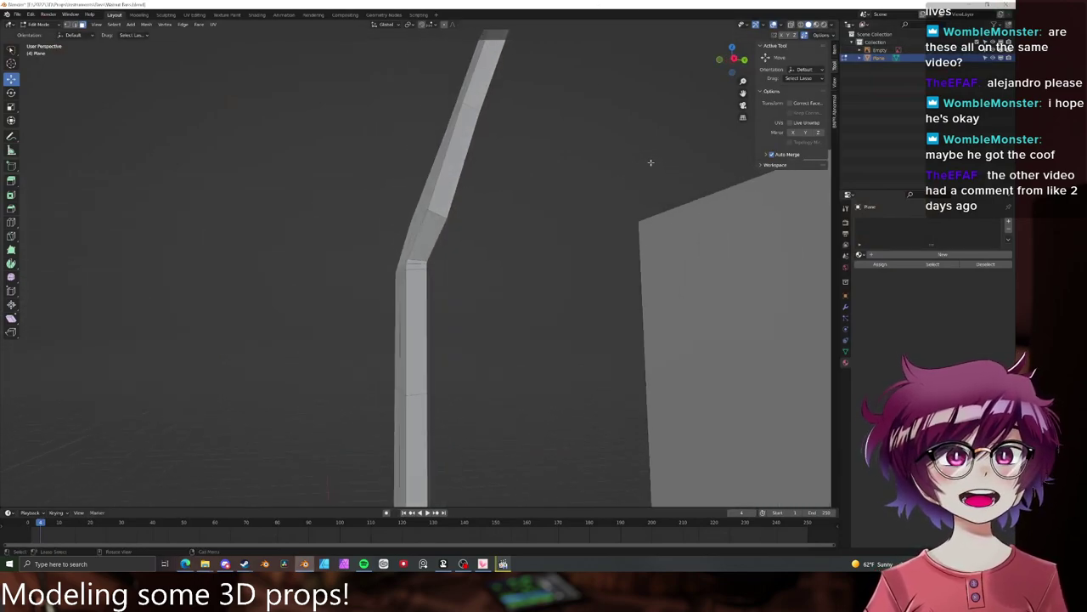
{"action": "middle_click_drag", "start_coordinate": [542, 208], "coordinate": [419, 313]}
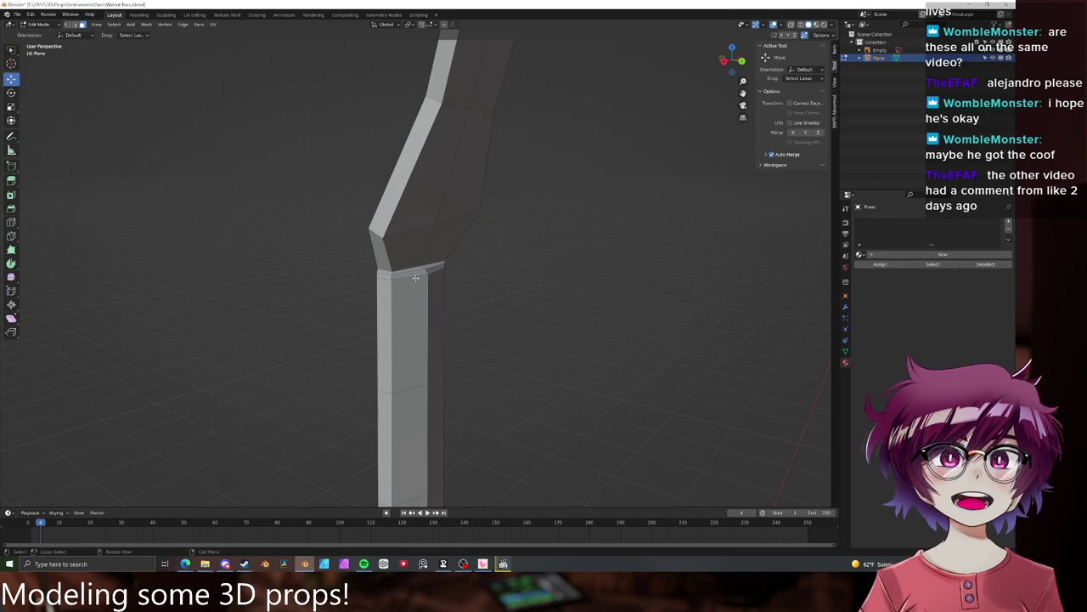
{"action": "left_click", "coordinate": [416, 282]}
{"action": "left_click", "coordinate": [436, 287], "text": "shift"}
{"action": "scroll", "coordinate": [444, 294], "scroll_direction": "down", "scroll_amount": 6}
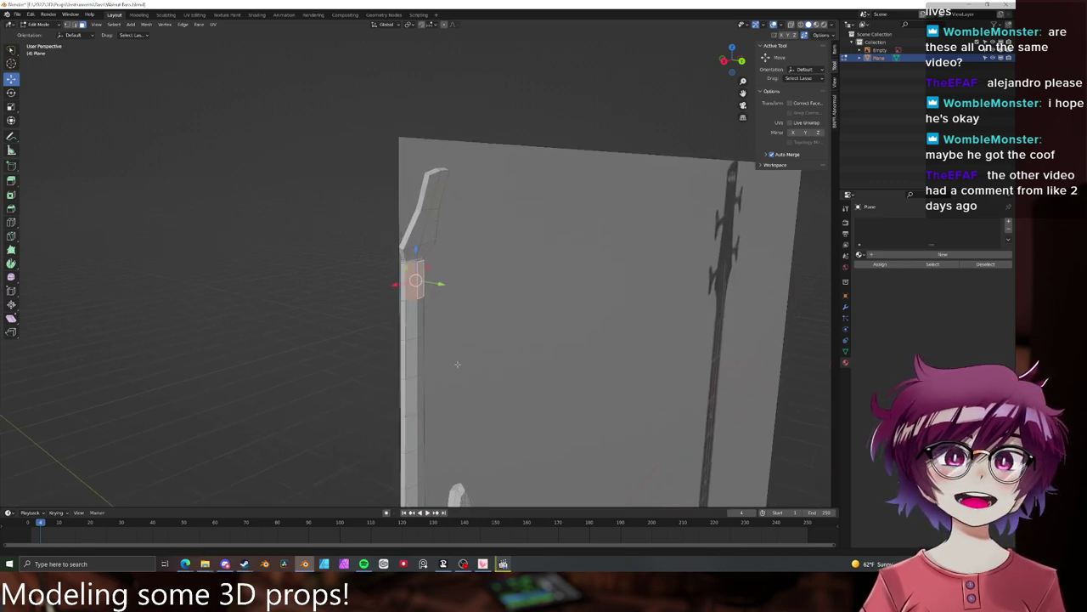
{"action": "middle_click_drag", "start_coordinate": [448, 463], "coordinate": [467, 373], "text": "shift"}
{"action": "scroll", "coordinate": [429, 291], "scroll_direction": "down", "scroll_amount": 3}
{"action": "scroll", "coordinate": [442, 298], "scroll_direction": "up", "scroll_amount": 6}
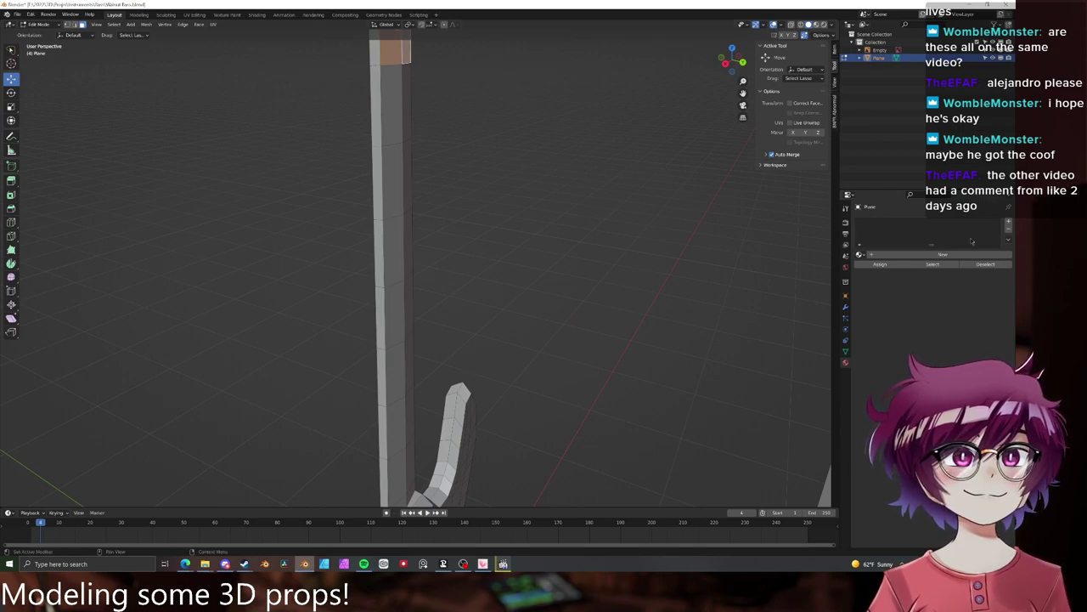
{"action": "scroll", "coordinate": [418, 134], "scroll_direction": "down", "scroll_amount": 4}
{"action": "middle_click_drag", "start_coordinate": [419, 134], "coordinate": [378, 143]}
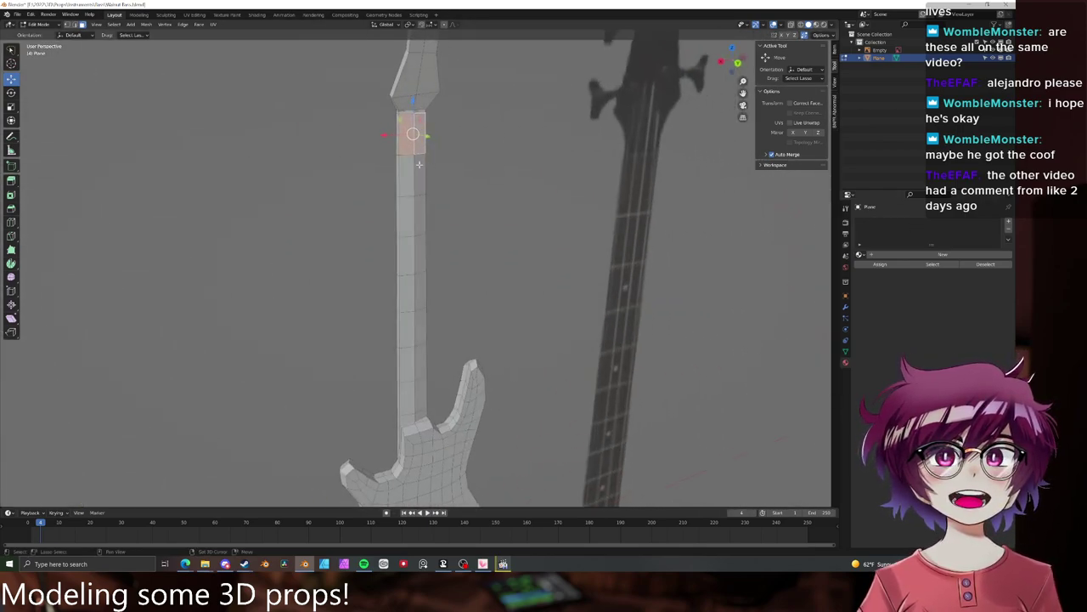
{"action": "left_click", "coordinate": [420, 174], "text": "shift"}
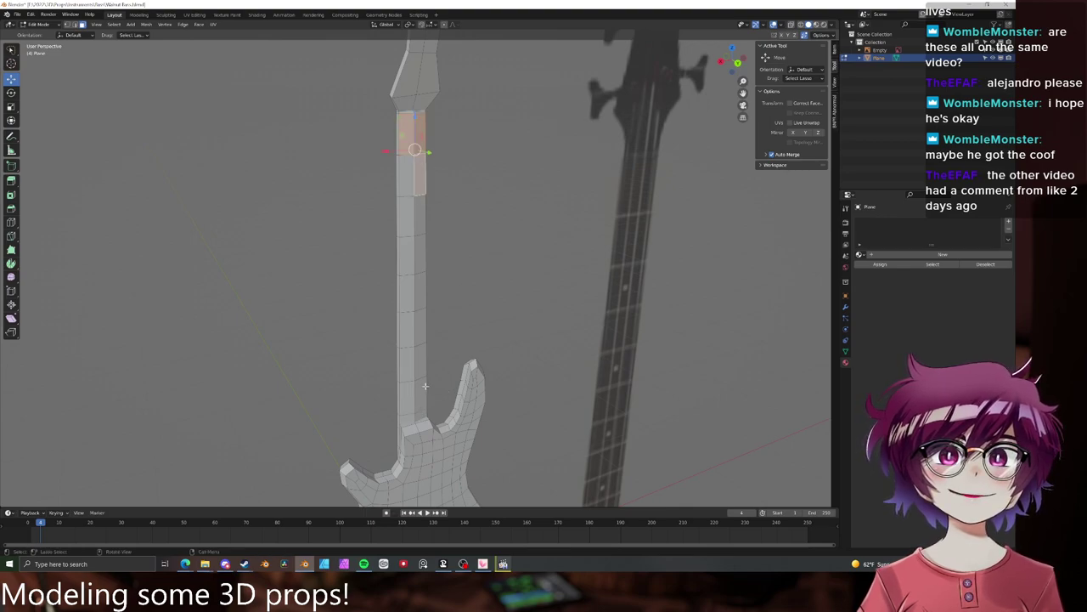
{"action": "middle_click_drag", "start_coordinate": [419, 416], "coordinate": [459, 295]}
- Select the two front faces at the tip of the bass headstock
{"action": "key", "text": "Tab"}
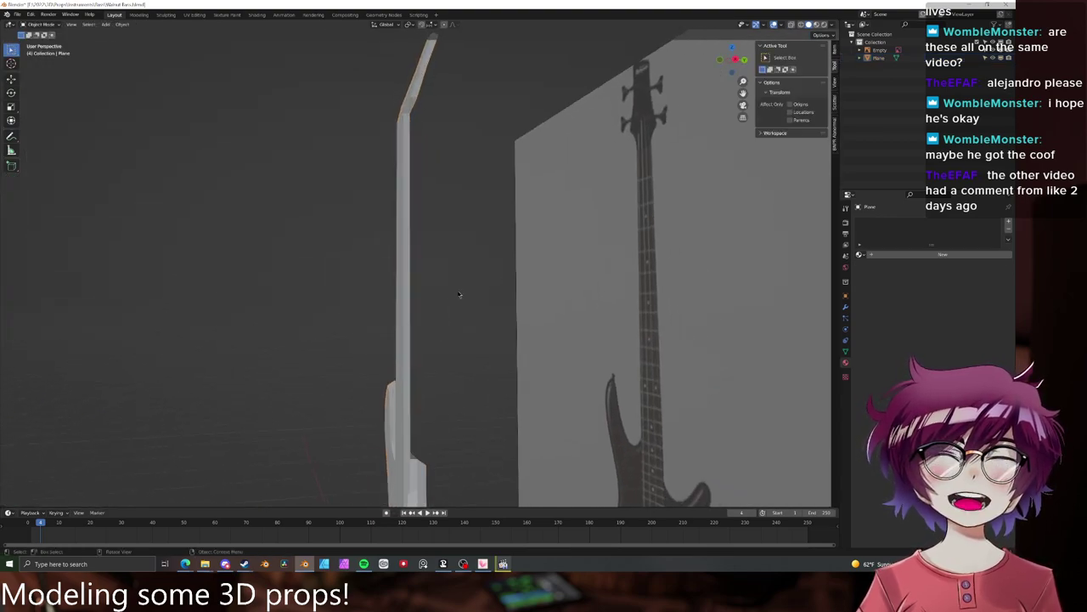
{"action": "left_click", "coordinate": [397, 148]}
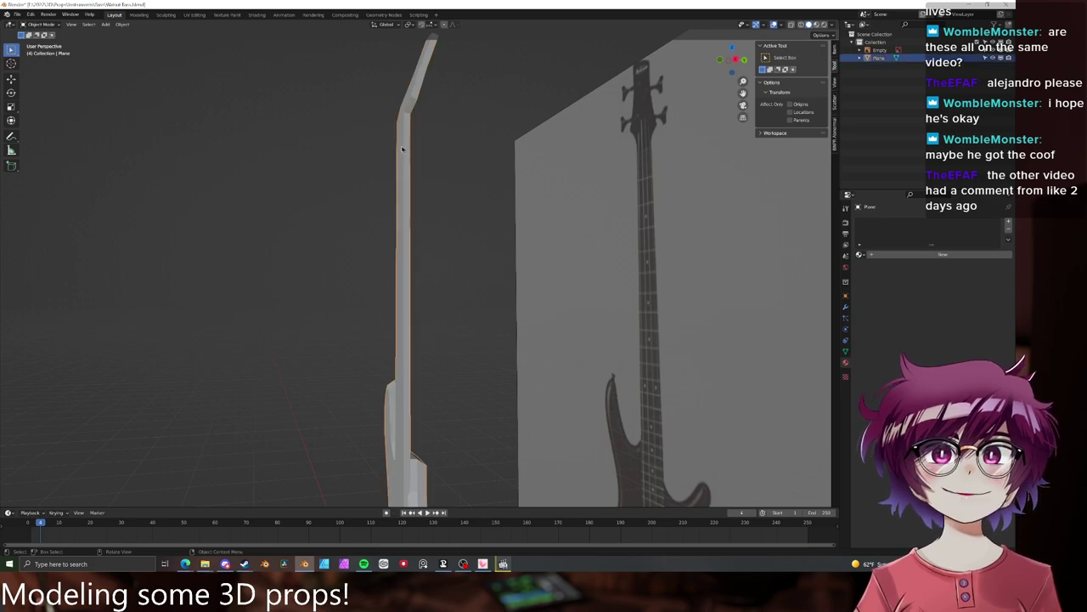
{"action": "key", "text": "Tab"}
{"action": "middle_click_drag", "start_coordinate": [408, 153], "coordinate": [480, 162]}
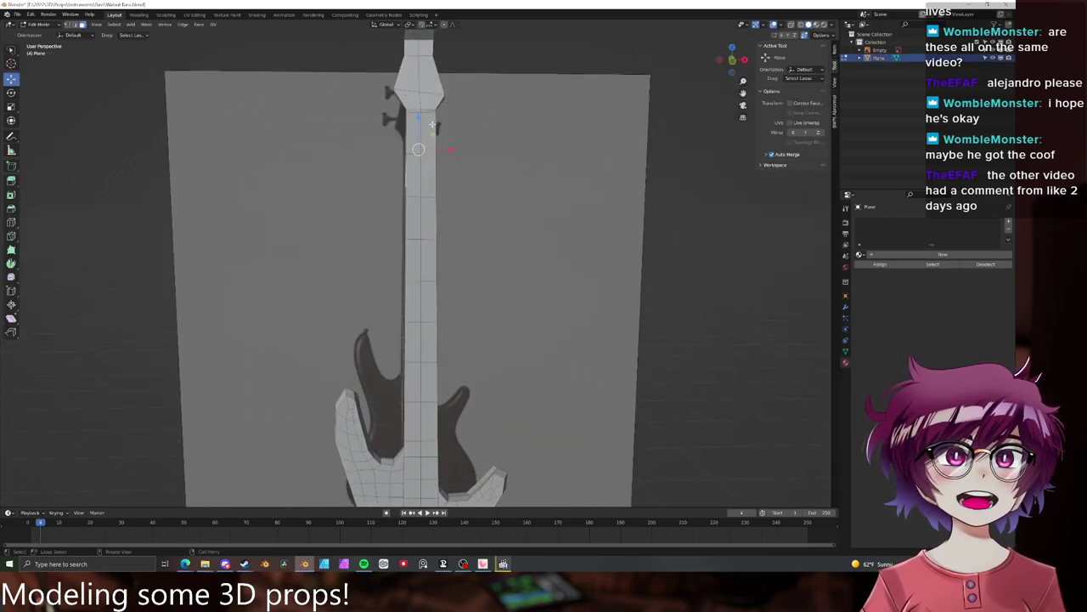
{"action": "middle_click_drag", "start_coordinate": [432, 125], "coordinate": [428, 253], "text": "shift"}
{"action": "scroll", "coordinate": [425, 258], "scroll_direction": "up", "scroll_amount": 5}
{"action": "scroll", "coordinate": [425, 258], "scroll_direction": "down", "scroll_amount": 5}
{"action": "left_click", "coordinate": [420, 168]}
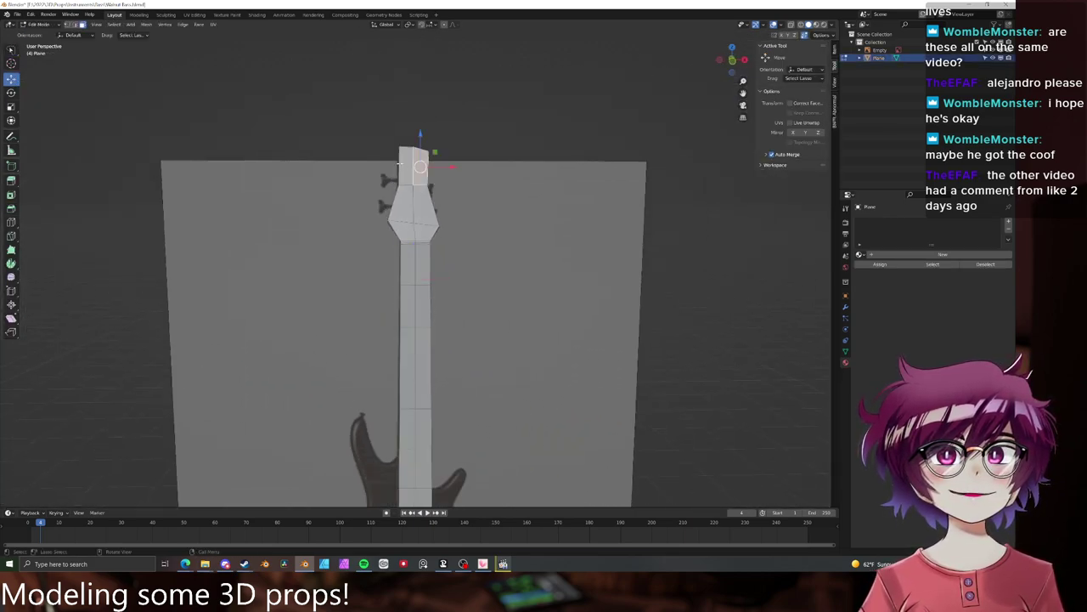
{"action": "left_click", "coordinate": [405, 164], "text": "shift"}
{"action": "scroll", "coordinate": [409, 177], "scroll_direction": "down", "scroll_amount": 1}
{"action": "middle_click_drag", "start_coordinate": [413, 200], "coordinate": [414, 119], "text": "shift"}
- Circle-select the front faces of the bass from the flared part of the headstock down to the neck's lower end
{"action": "key", "text": "c"}
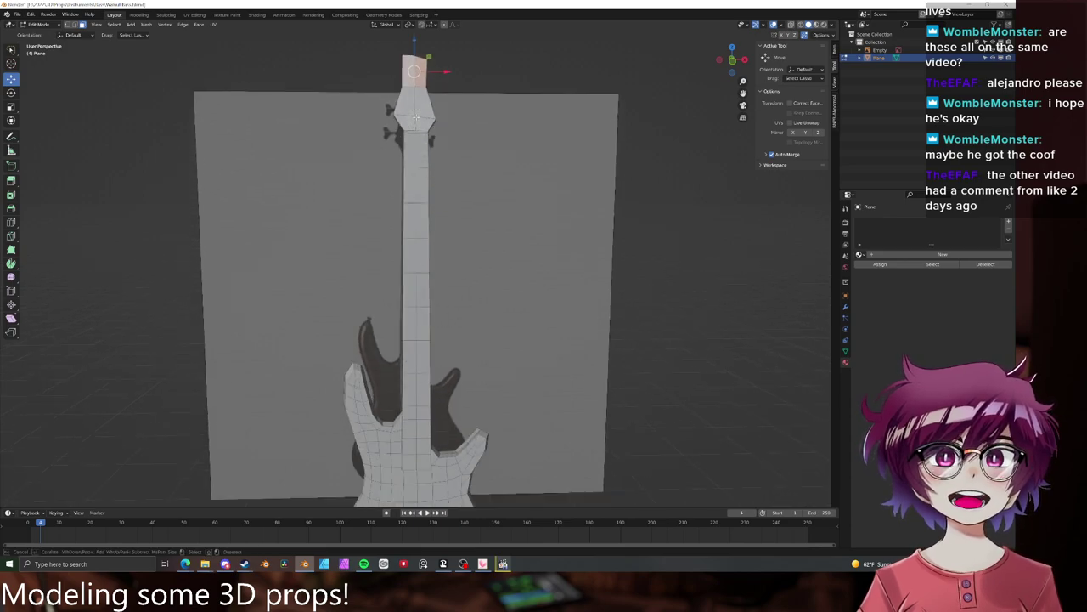
{"action": "left_click_drag", "start_coordinate": [415, 117], "coordinate": [417, 239]}
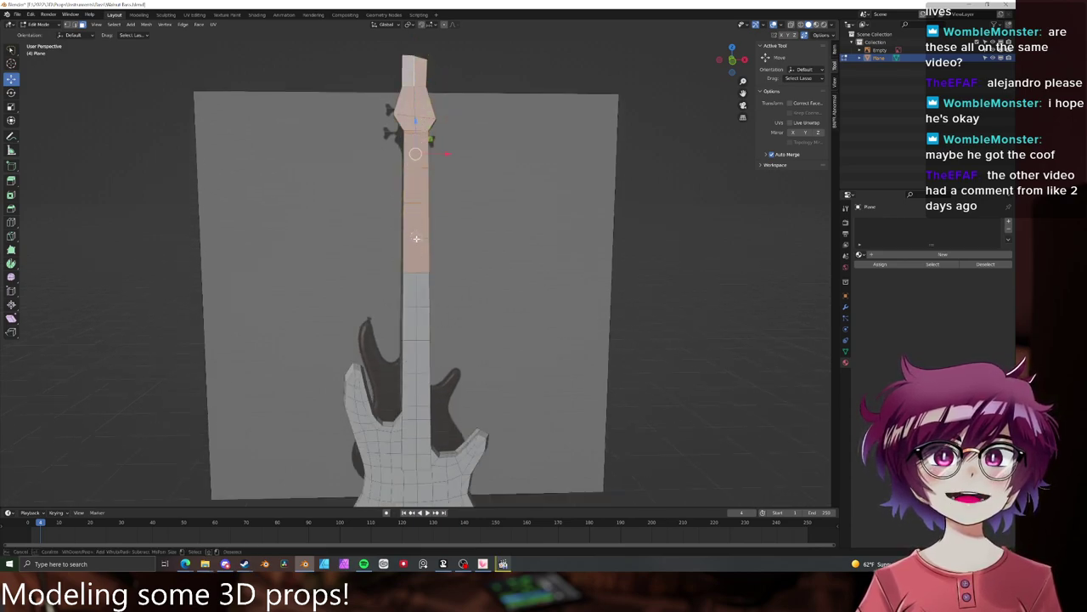
{"action": "left_click", "coordinate": [417, 294], "text": "ctrl"}
{"action": "left_click", "coordinate": [415, 357], "text": "ctrl"}
{"action": "left_click", "coordinate": [418, 423], "text": "ctrl"}
{"action": "left_click", "coordinate": [413, 454], "text": "ctrl"}
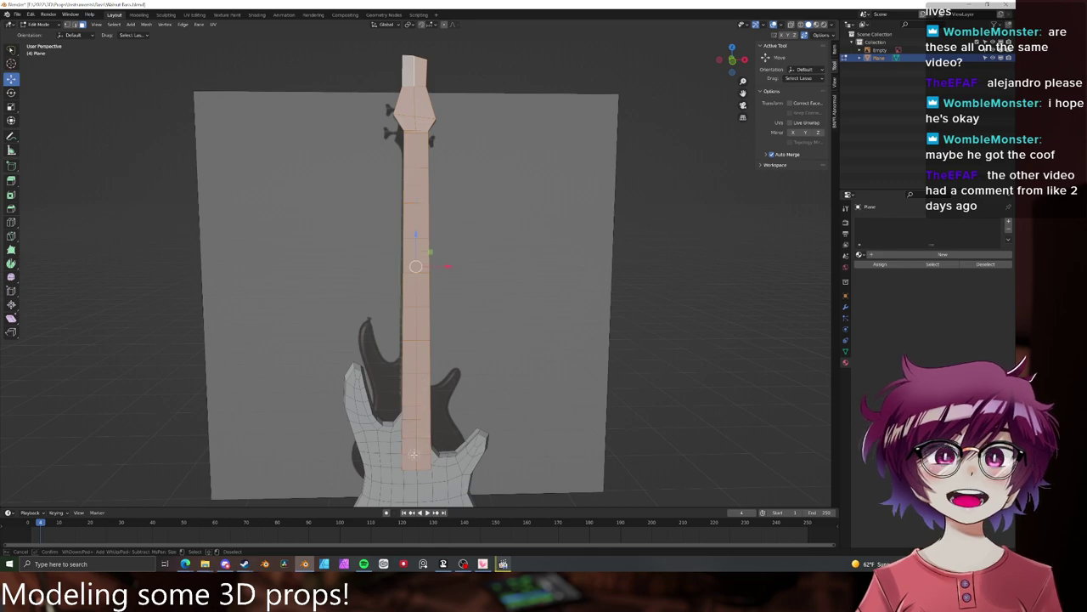
- Move the selected front neck and headstock faces back along the Y axis to make the neck thinner
{"action": "middle_click_drag", "start_coordinate": [414, 455], "coordinate": [411, 267]}
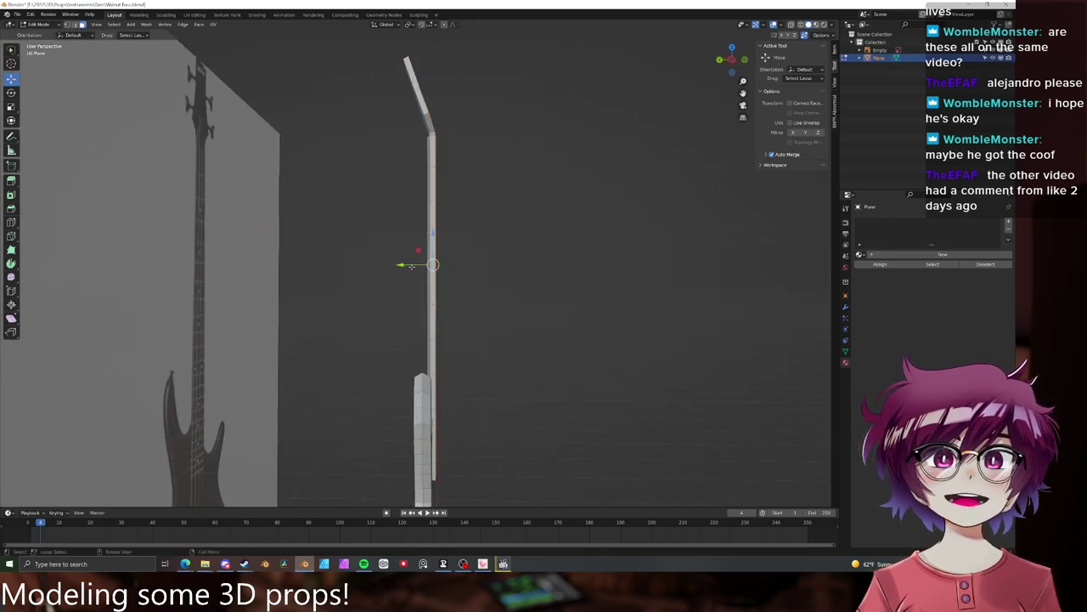
{"action": "key", "text": "e"}
{"action": "left_click", "coordinate": [445, 253]}
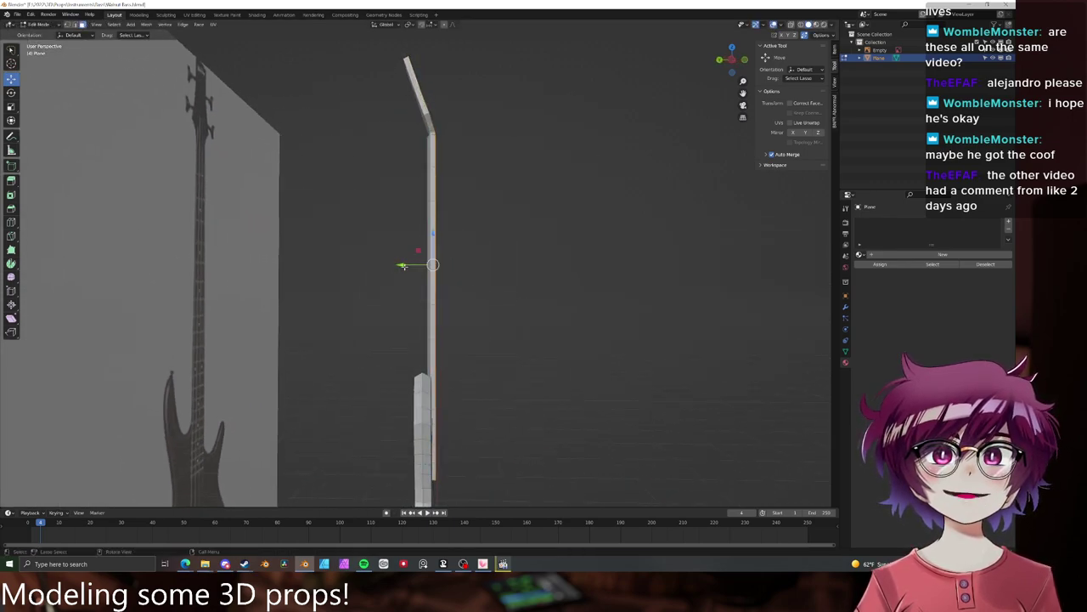
{"action": "left_click_drag", "start_coordinate": [402, 264], "coordinate": [400, 263]}
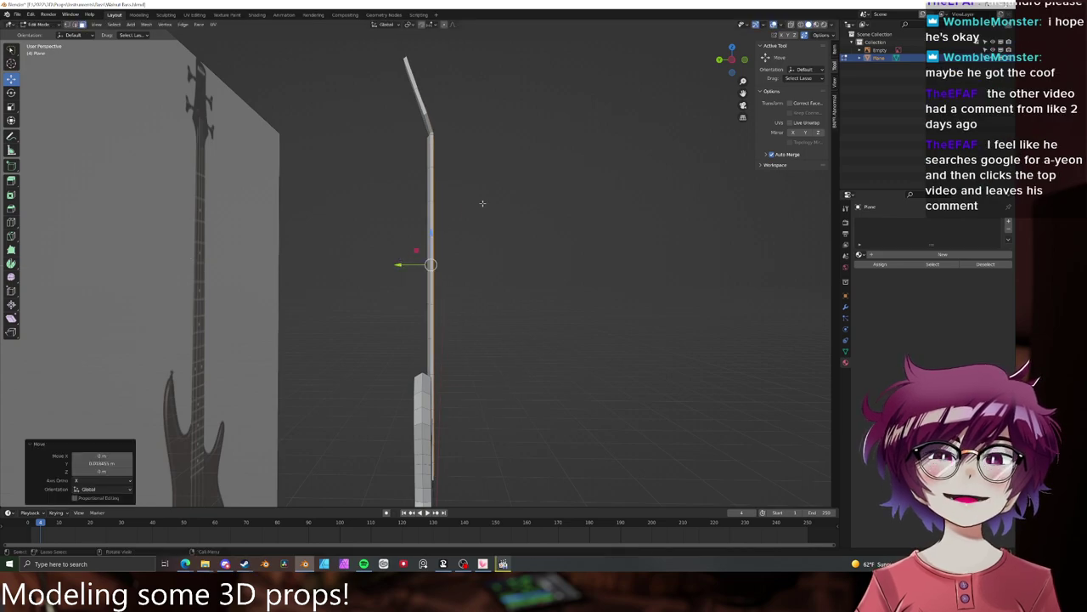
{"action": "middle_click_drag", "start_coordinate": [482, 204], "coordinate": [449, 229]}
{"action": "key", "text": "Tab"}
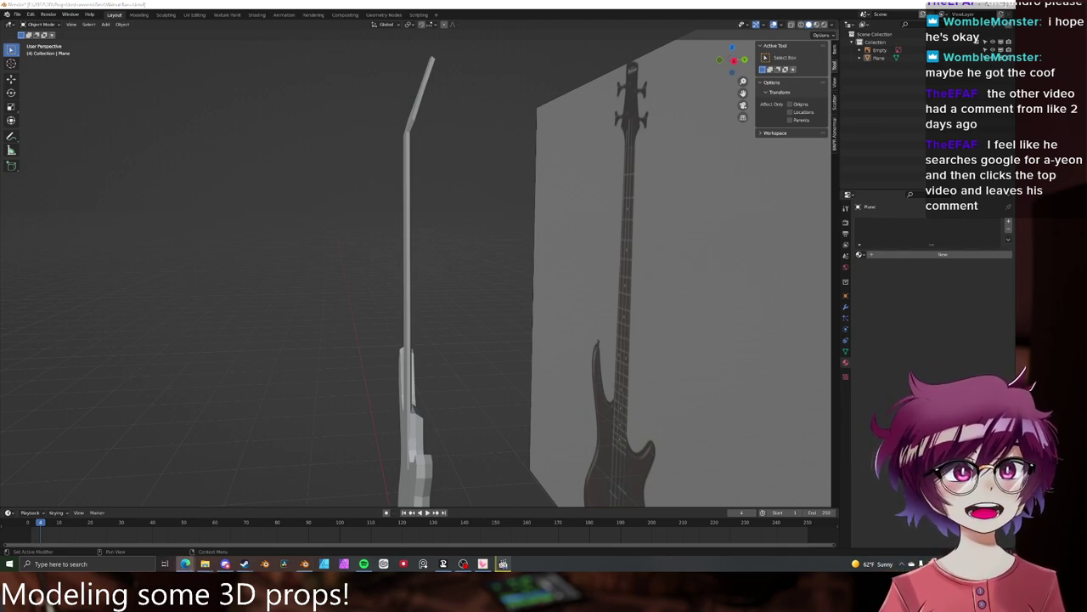
{"action": "key", "text": "alt+Tab"}
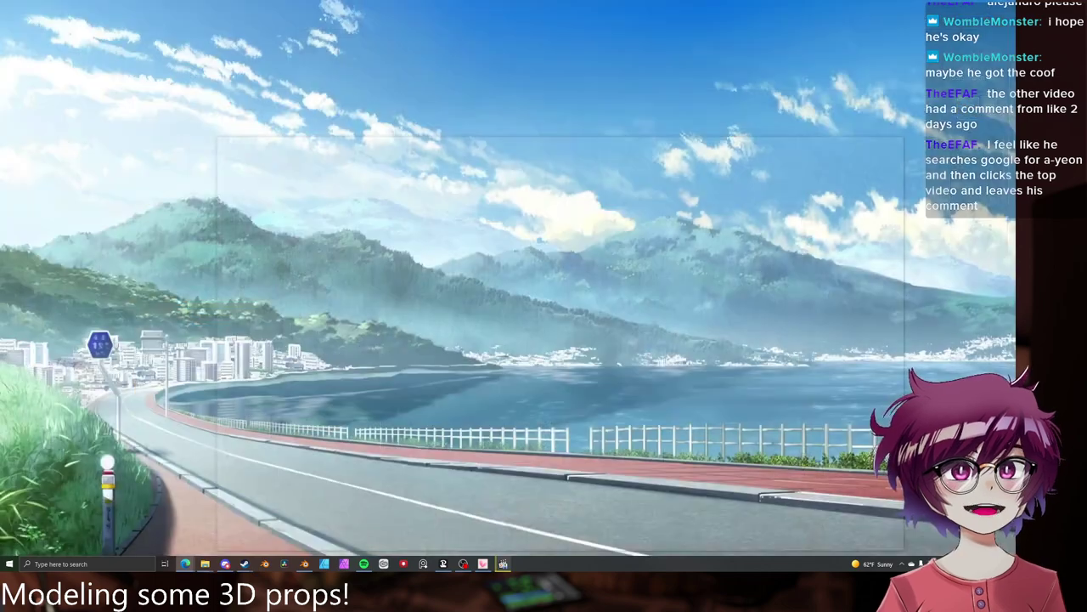
{"action": "key", "text": "alt+Tab"}
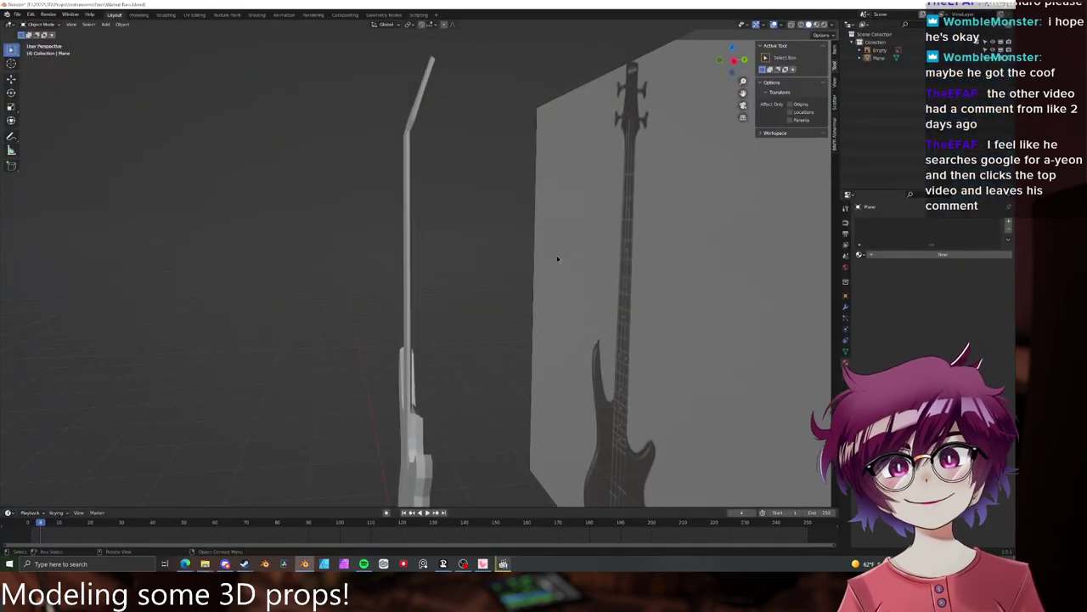
{"action": "middle_click_drag", "start_coordinate": [506, 289], "coordinate": [413, 312]}
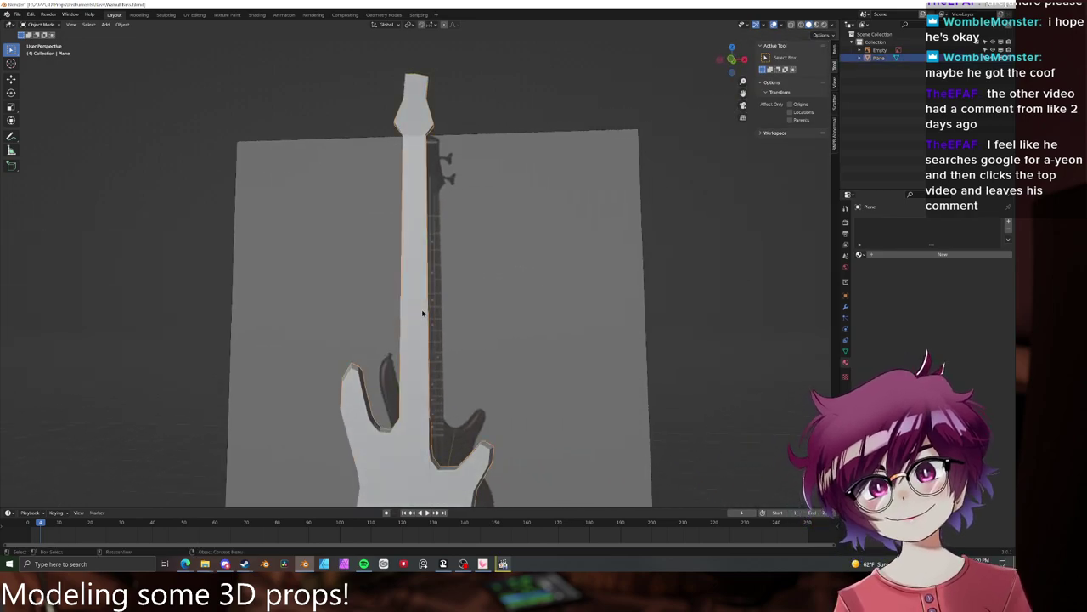
- Slide the edge loop on the body's side toward the front face and add another loop cut around the side
{"action": "key", "text": "Tab"}
{"action": "scroll", "coordinate": [425, 311], "scroll_direction": "down", "scroll_amount": 2}
{"action": "scroll", "coordinate": [536, 347], "scroll_direction": "up", "scroll_amount": 4}
{"action": "middle_click_drag", "start_coordinate": [537, 347], "coordinate": [442, 260]}
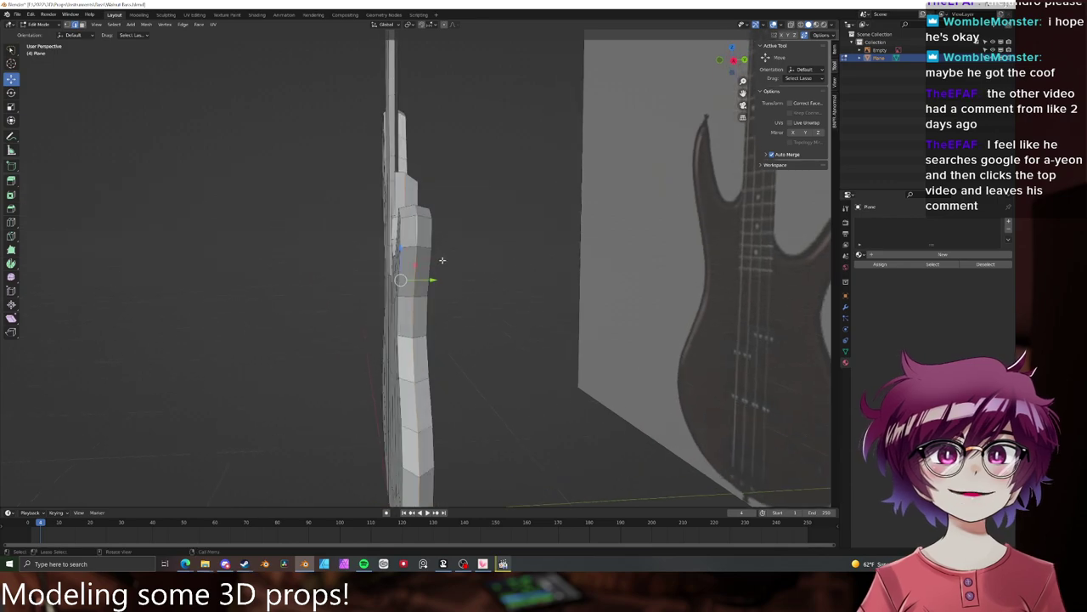
{"action": "key", "text": "g"}
{"action": "key", "text": "g"}
{"action": "left_click", "coordinate": [425, 241]}
{"action": "key", "text": "ctrl+r"}
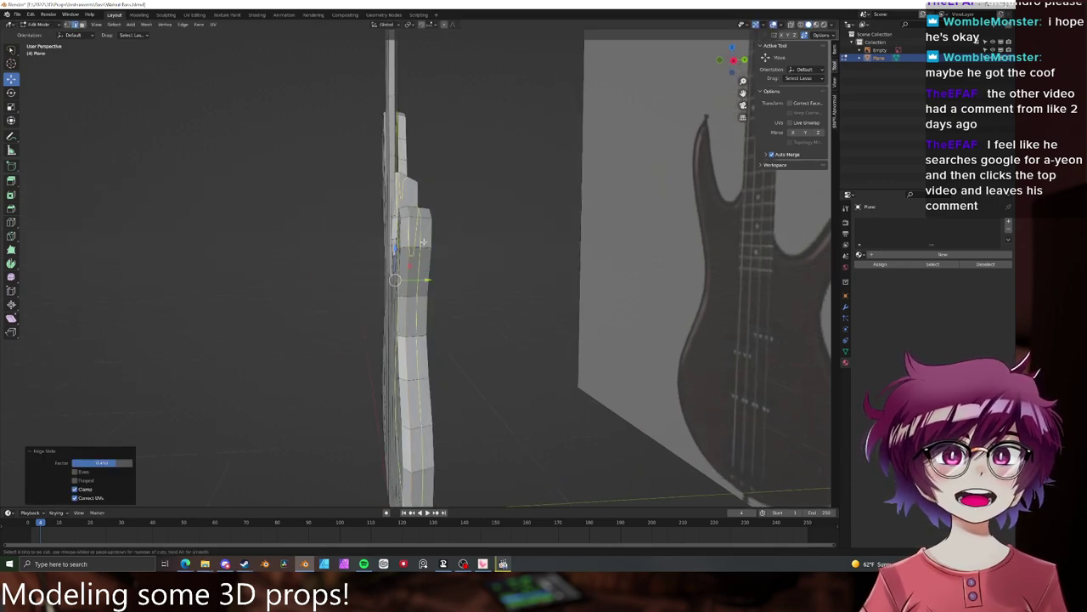
{"action": "left_click", "coordinate": [422, 236]}
{"action": "left_click", "coordinate": [425, 242]}
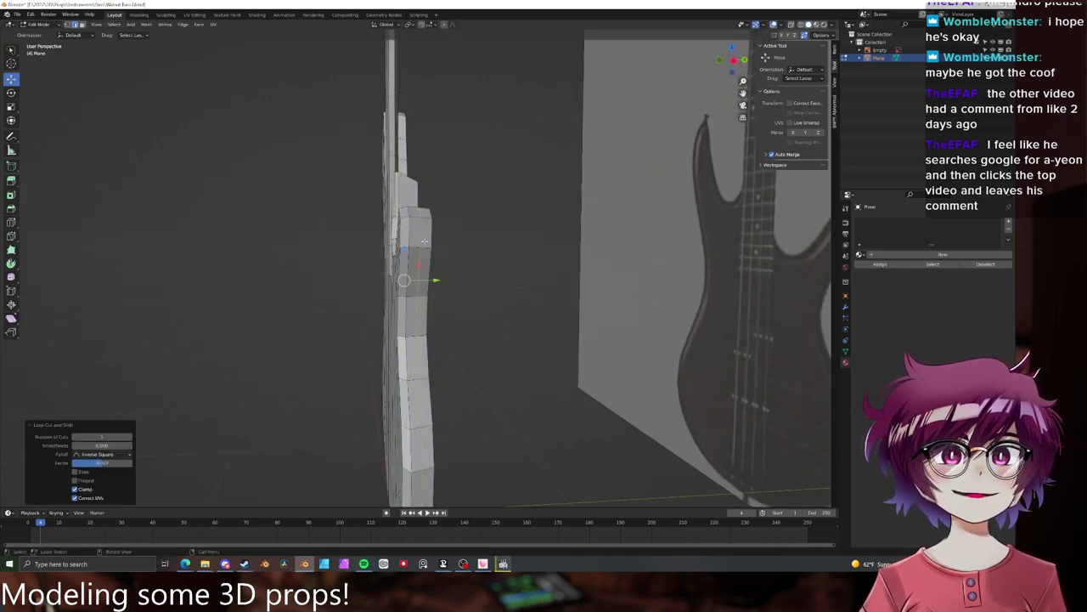
- In a wireframe side view, select the body's rear vertices, move them forward along Y to thin the body, and restore solid shading
{"action": "middle_click_drag", "start_coordinate": [425, 242], "coordinate": [455, 254]}
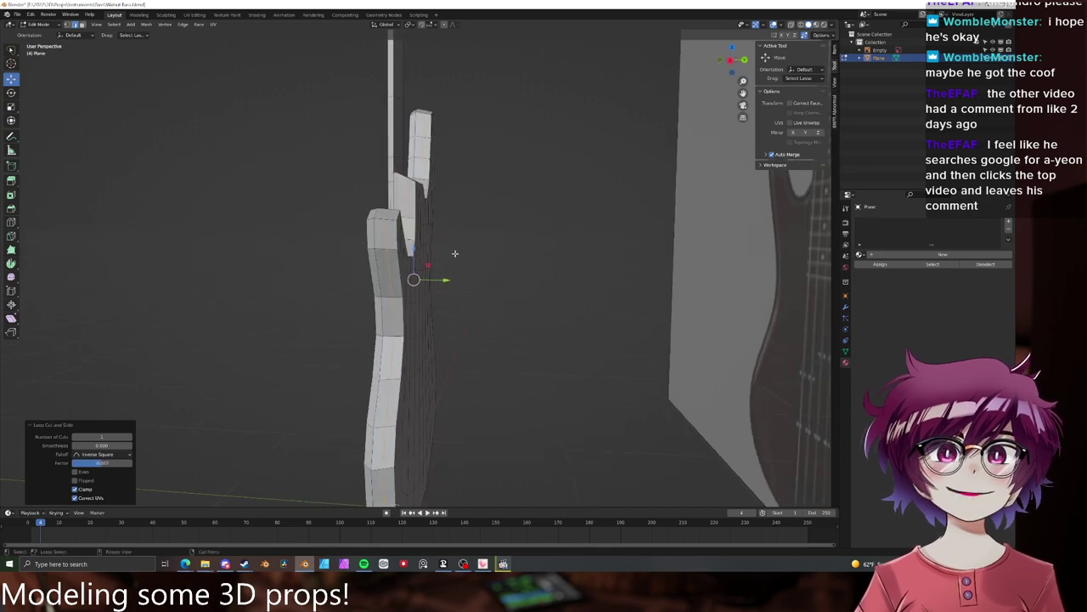
{"action": "key", "text": "KP_1"}
{"action": "key", "text": "KP_3"}
{"action": "left_click", "coordinate": [454, 251]}
{"action": "key", "text": "1"}
{"action": "scroll", "coordinate": [454, 249], "scroll_direction": "down", "scroll_amount": 3}
{"action": "key", "text": "z"}
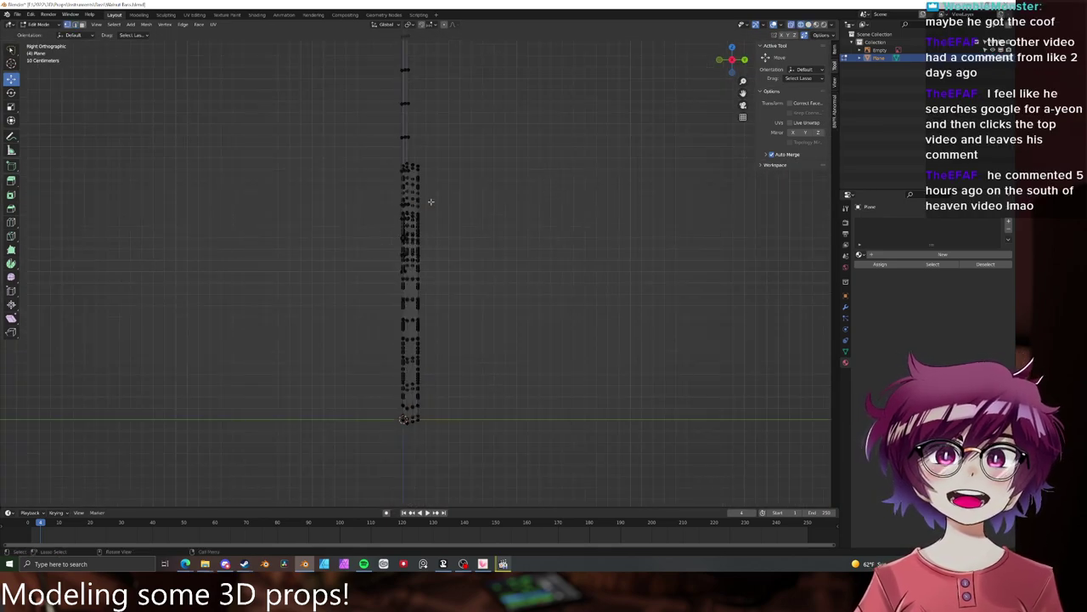
{"action": "left_click_drag", "start_coordinate": [427, 155], "coordinate": [416, 442]}
{"action": "scroll", "coordinate": [476, 310], "scroll_direction": "up", "scroll_amount": 2}
{"action": "left_click_drag", "start_coordinate": [455, 297], "coordinate": [448, 296]}
{"action": "right_click", "coordinate": [457, 297]}
{"action": "key", "text": "Tab"}
{"action": "left_click", "coordinate": [490, 288]}
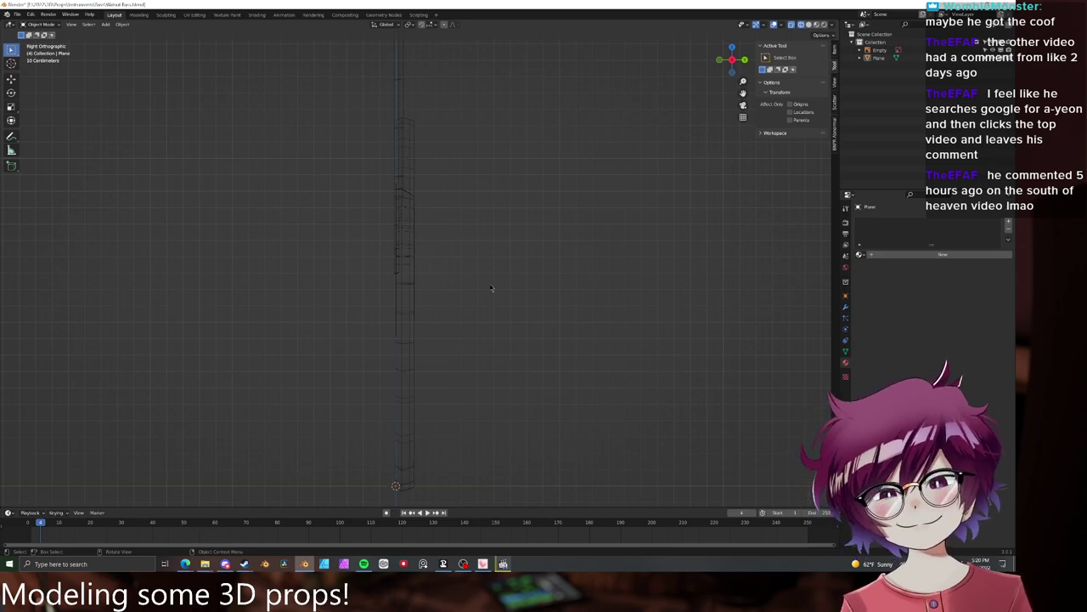
{"action": "key", "text": "z"}
{"action": "left_click", "coordinate": [478, 258]}
- Apply smooth shading to the bass object
{"action": "middle_click_drag", "start_coordinate": [459, 257], "coordinate": [544, 253]}
{"action": "left_click", "coordinate": [411, 232]}
{"action": "key", "text": "Tab"}
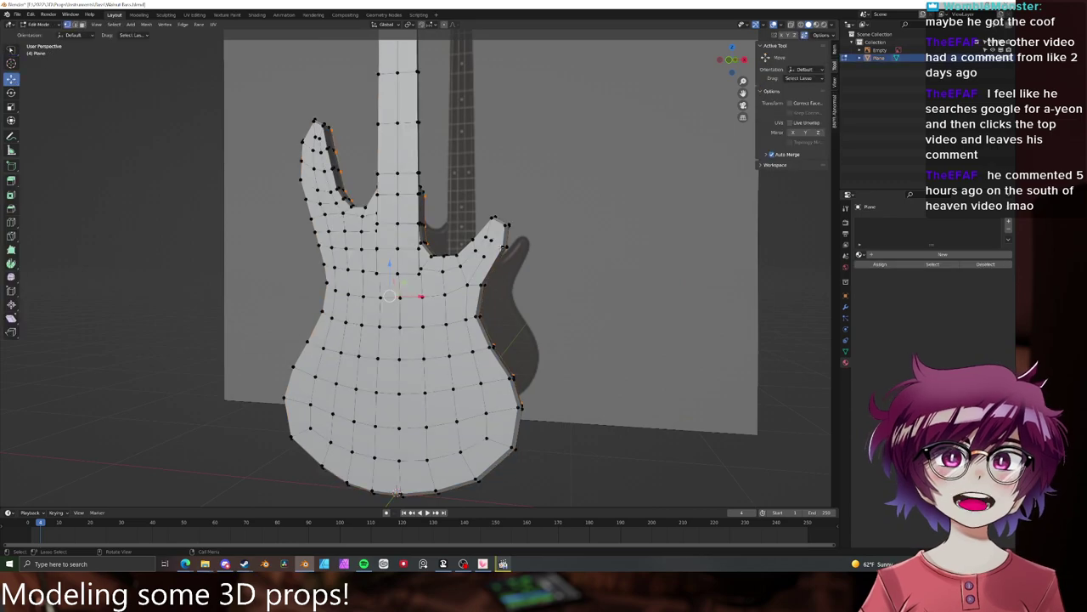
{"action": "key", "text": "Tab"}
{"action": "middle_click_drag", "start_coordinate": [411, 233], "coordinate": [445, 285]}
{"action": "left_click", "coordinate": [446, 284]}
{"action": "right_click", "coordinate": [446, 284]}
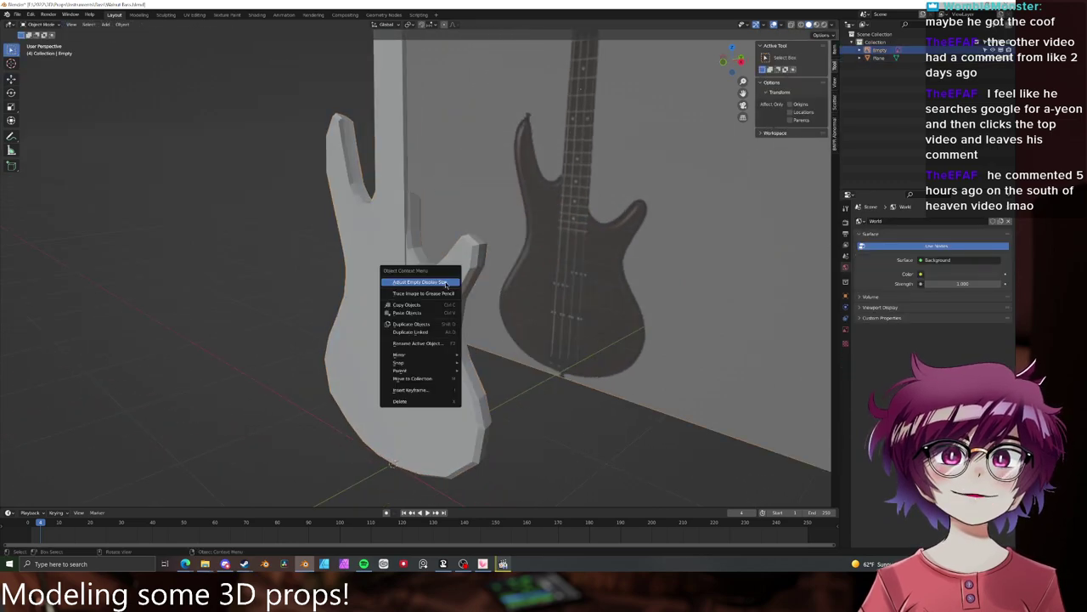
{"action": "left_click", "coordinate": [344, 310]}
{"action": "right_click", "coordinate": [343, 310]}
{"action": "left_click", "coordinate": [343, 311]}
{"action": "middle_click_drag", "start_coordinate": [417, 288], "coordinate": [485, 338]}
{"action": "right_click", "coordinate": [417, 311]}
{"action": "left_click", "coordinate": [417, 311]}
- Select the entire bass mesh and recalculate its normals to face outward
{"action": "key", "text": "Tab"}
{"action": "key", "text": "a"}
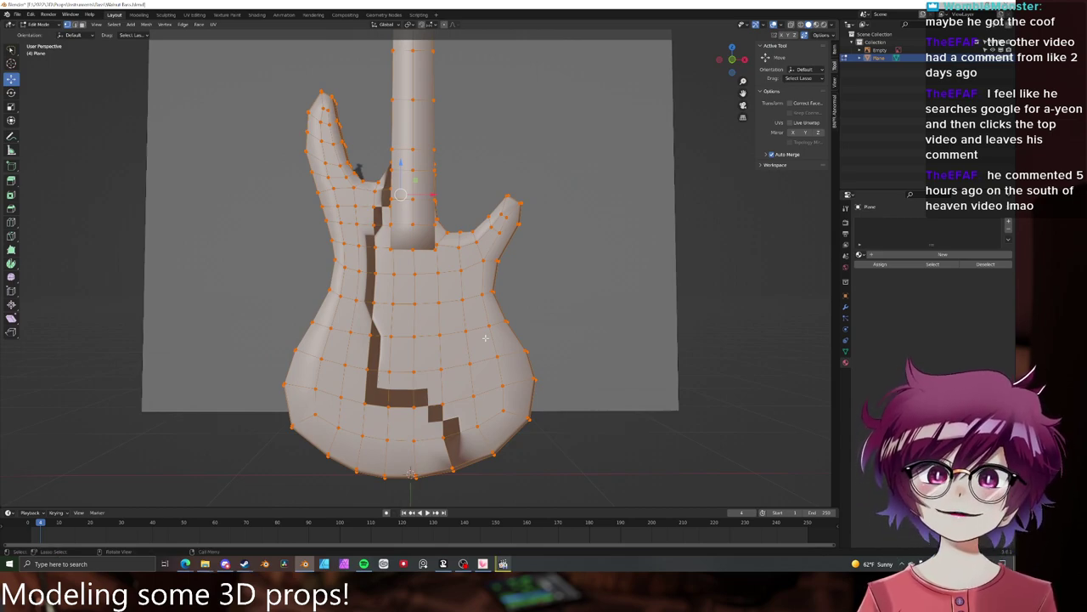
{"action": "key", "text": "alt+n"}
{"action": "left_click", "coordinate": [482, 347]}
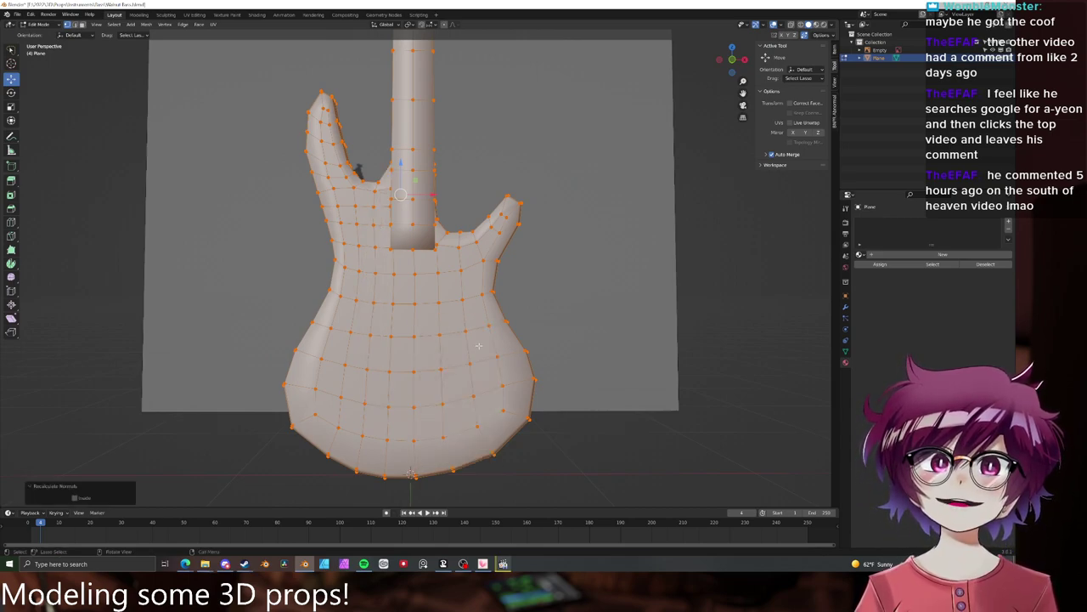
{"action": "key", "text": "Tab"}
{"action": "scroll", "coordinate": [505, 308], "scroll_direction": "down", "scroll_amount": 4}
{"action": "mouse_move", "coordinate": [504, 308]}
{"action": "middle_mouse_down"}
{"action": "mouse_move", "coordinate": [386, 311]}
{"action": "mouse_move", "coordinate": [519, 299]}
{"action": "middle_mouse_up"}
- Add a loop cut around the body's front face and slide it close to the outer outline to tighten the smooth shading
{"action": "key", "text": "Tab"}
{"action": "scroll", "coordinate": [518, 299], "scroll_direction": "up", "scroll_amount": 4}
{"action": "key", "text": "Tab"}
{"action": "middle_click_drag", "start_coordinate": [437, 291], "coordinate": [411, 270]}
{"action": "key", "text": "Tab"}
{"action": "key", "text": "ctrl+r"}
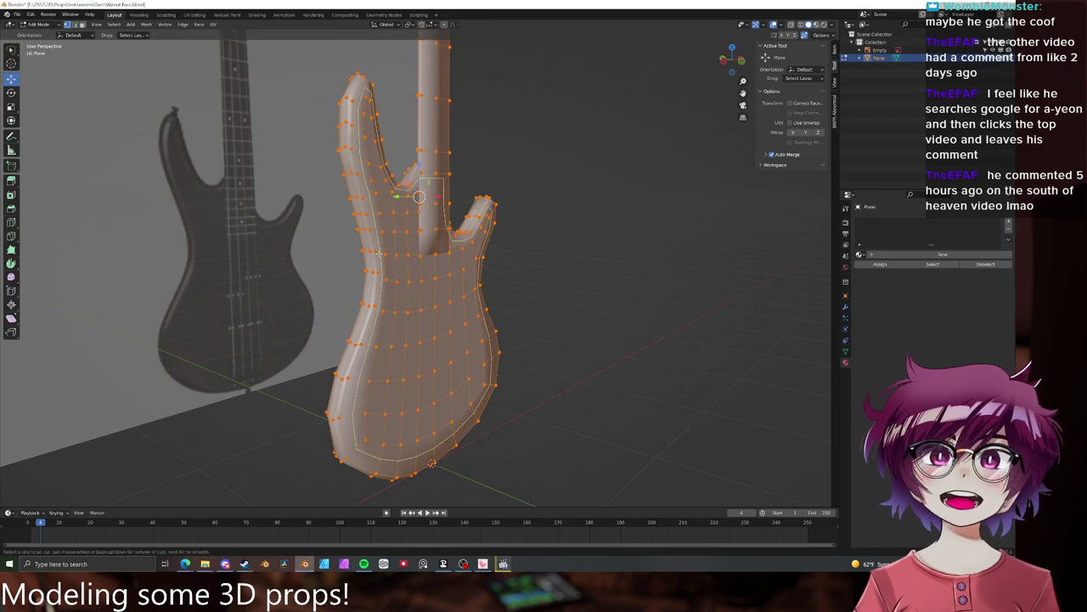
{"action": "left_click", "coordinate": [432, 463]}
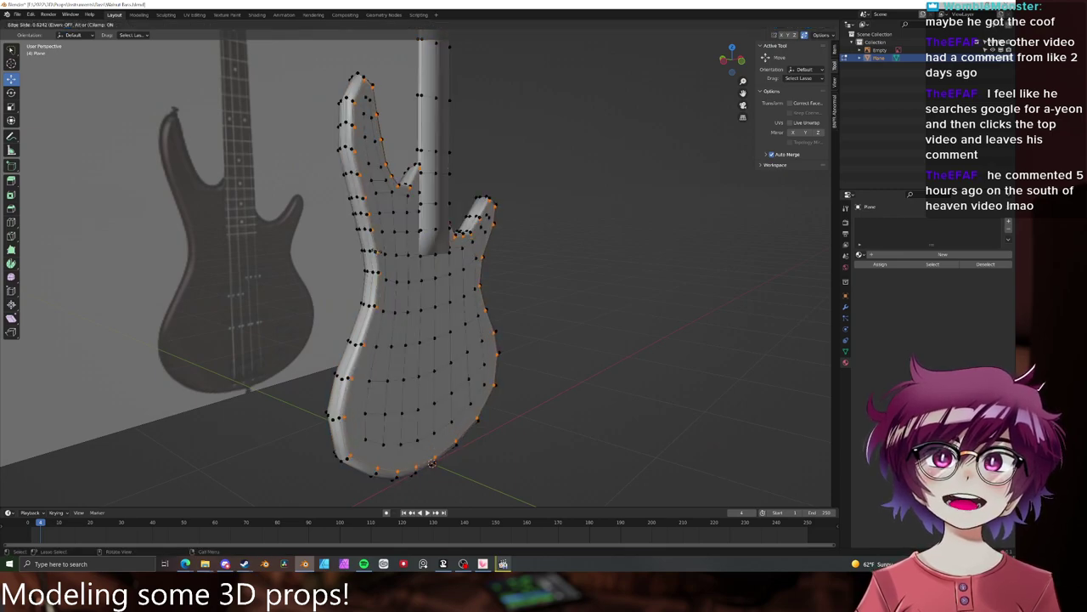
{"action": "left_click", "coordinate": [431, 463]}
{"action": "key", "text": "Tab"}
{"action": "middle_click_drag", "start_coordinate": [432, 463], "coordinate": [462, 272]}
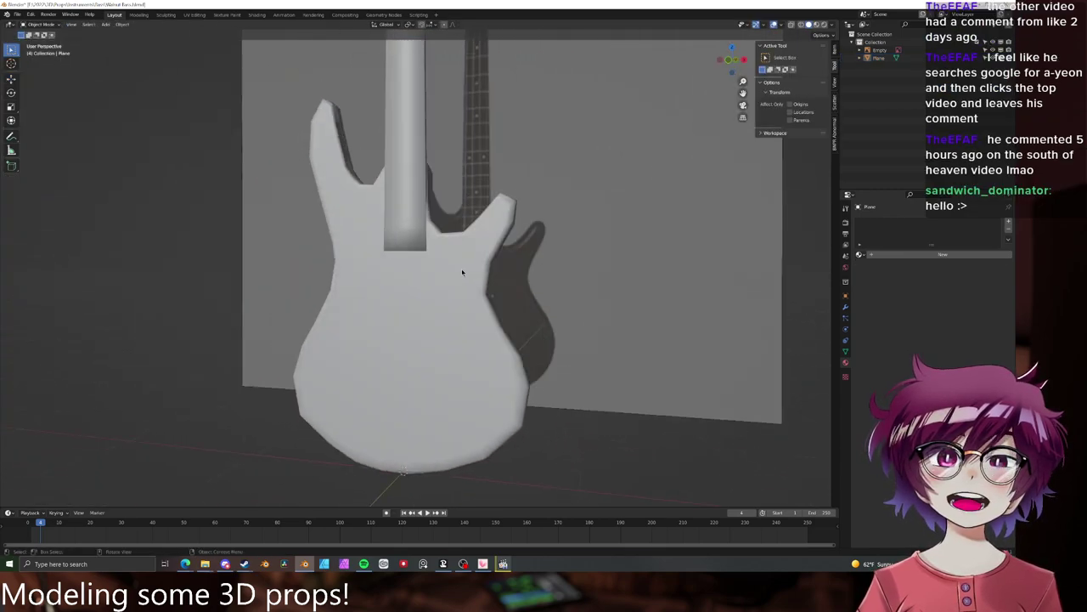
- Examine the shading and topology of the body and neck joint from several angles
{"action": "left_click", "coordinate": [431, 297]}
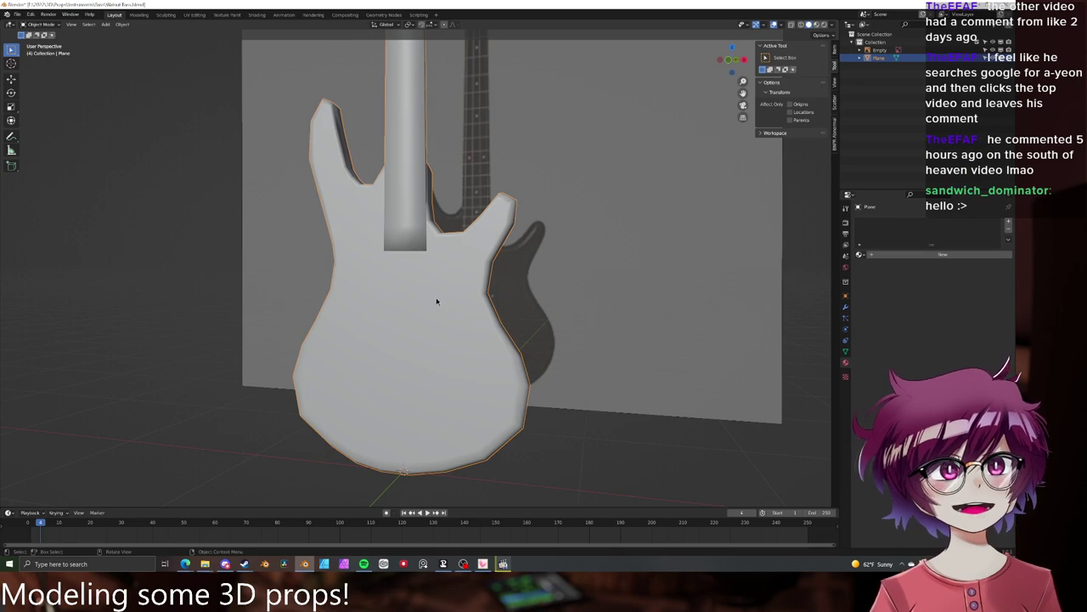
{"action": "middle_click_drag", "start_coordinate": [437, 301], "coordinate": [631, 328]}
{"action": "key", "text": "Tab"}
{"action": "key", "text": "Tab"}
{"action": "key", "text": "Tab"}
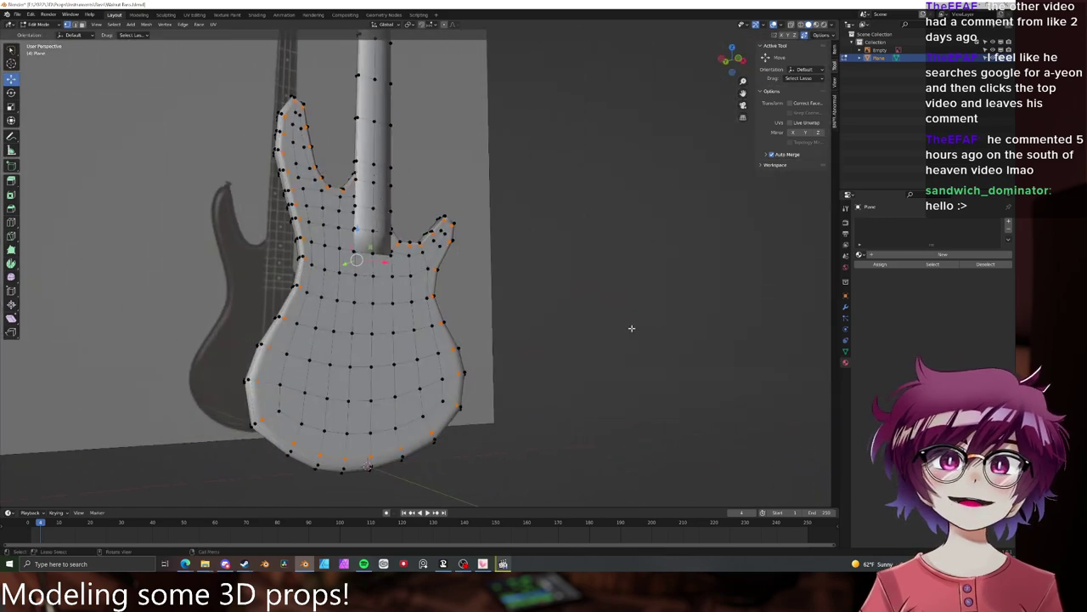
{"action": "middle_click_drag", "start_coordinate": [530, 316], "coordinate": [522, 319]}
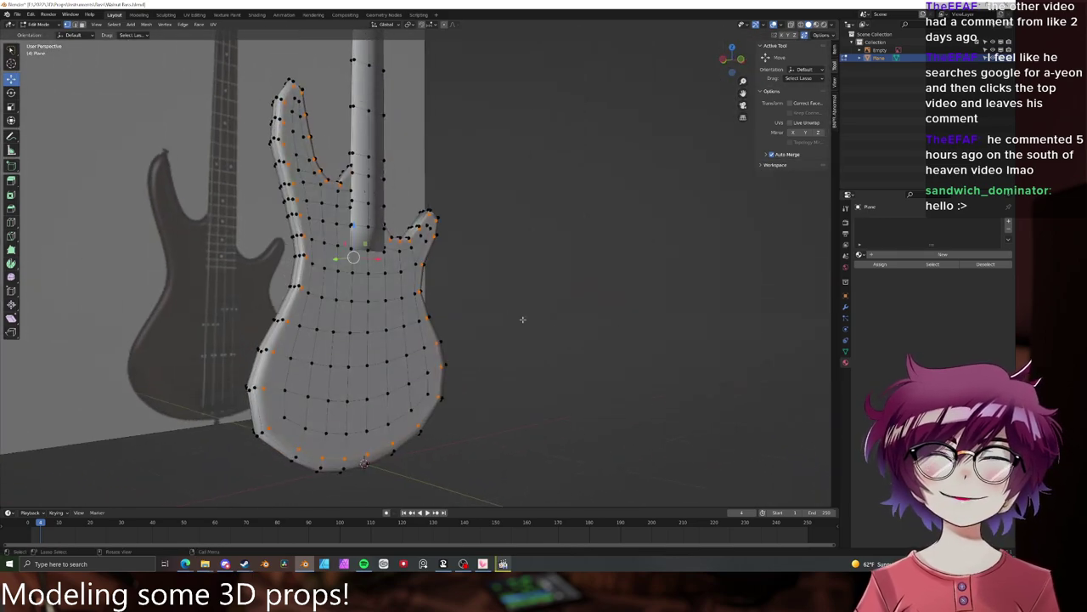
{"action": "key", "text": "Tab"}
{"action": "left_click", "coordinate": [368, 170]}
{"action": "key", "text": "Tab"}
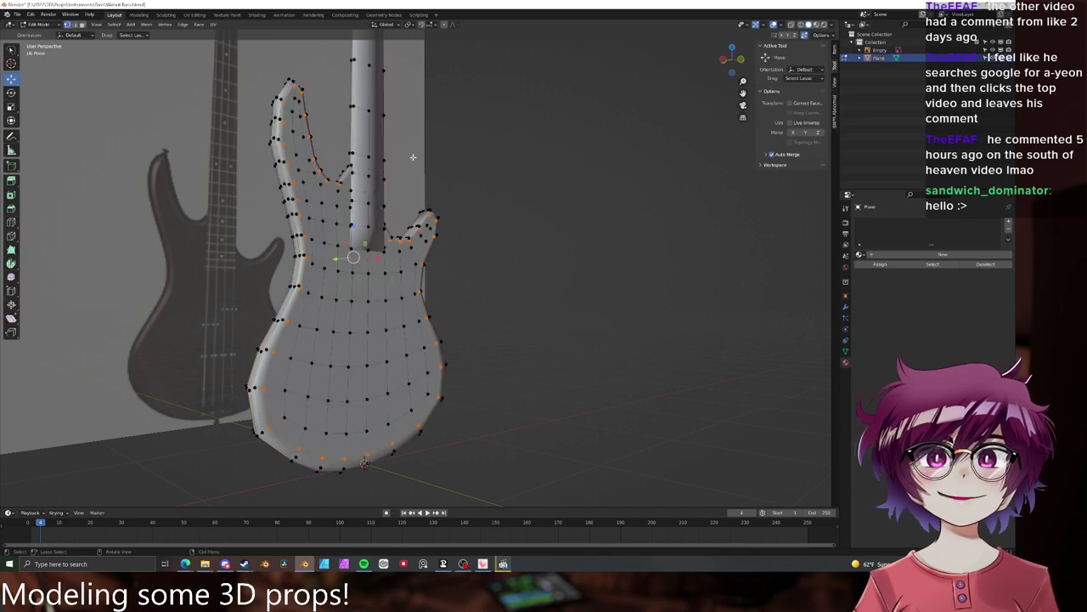
- Select all faces linked to the neck and shift the whole neck and headstock piece slightly along Y toward the body
{"action": "middle_click_drag", "start_coordinate": [413, 158], "coordinate": [460, 315], "text": "shift"}
{"action": "scroll", "coordinate": [450, 311], "scroll_direction": "up", "scroll_amount": 3}
{"action": "key", "text": "3"}
{"action": "scroll", "coordinate": [471, 261], "scroll_direction": "down", "scroll_amount": 6}
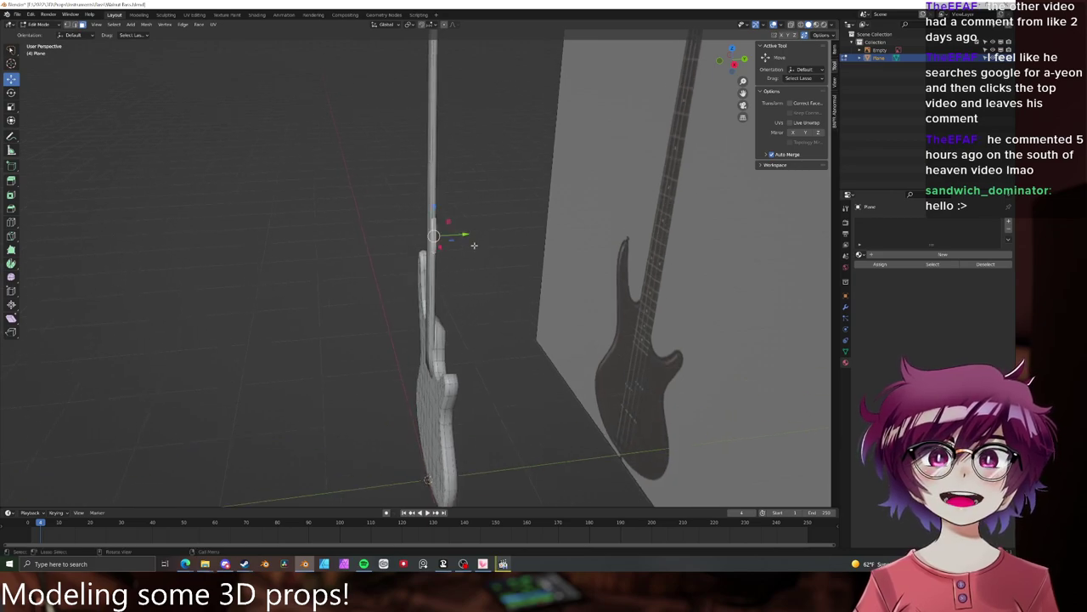
{"action": "key", "text": "ctrl+l"}
{"action": "middle_click_drag", "start_coordinate": [474, 244], "coordinate": [501, 200]}
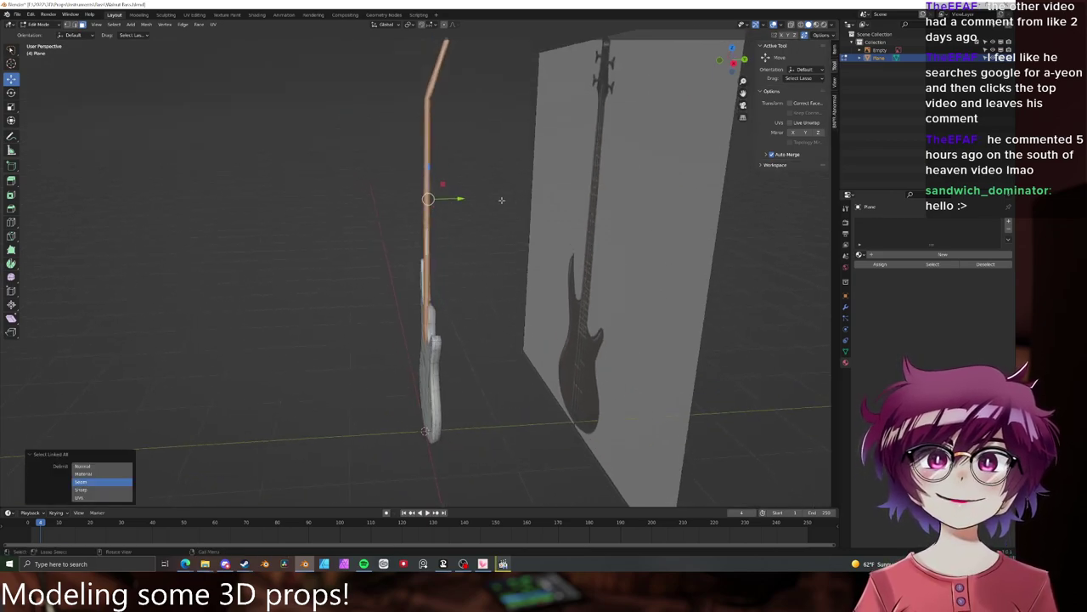
{"action": "key", "text": "g"}
{"action": "right_click", "coordinate": [503, 201]}
{"action": "scroll", "coordinate": [513, 215], "scroll_direction": "up", "scroll_amount": 3}
{"action": "key", "text": "g"}
{"action": "key", "text": "y"}
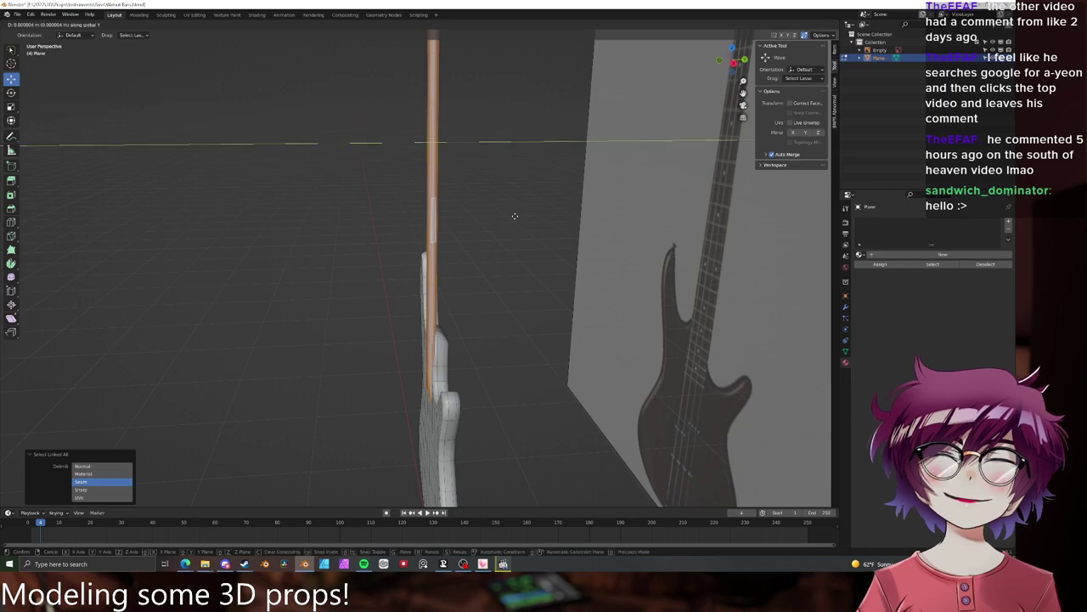
{"action": "left_click", "coordinate": [513, 216]}
{"action": "key", "text": "Tab"}
{"action": "left_click", "coordinate": [513, 218]}
{"action": "middle_click_drag", "start_coordinate": [466, 244], "coordinate": [594, 224]}
{"action": "left_click", "coordinate": [444, 241]}
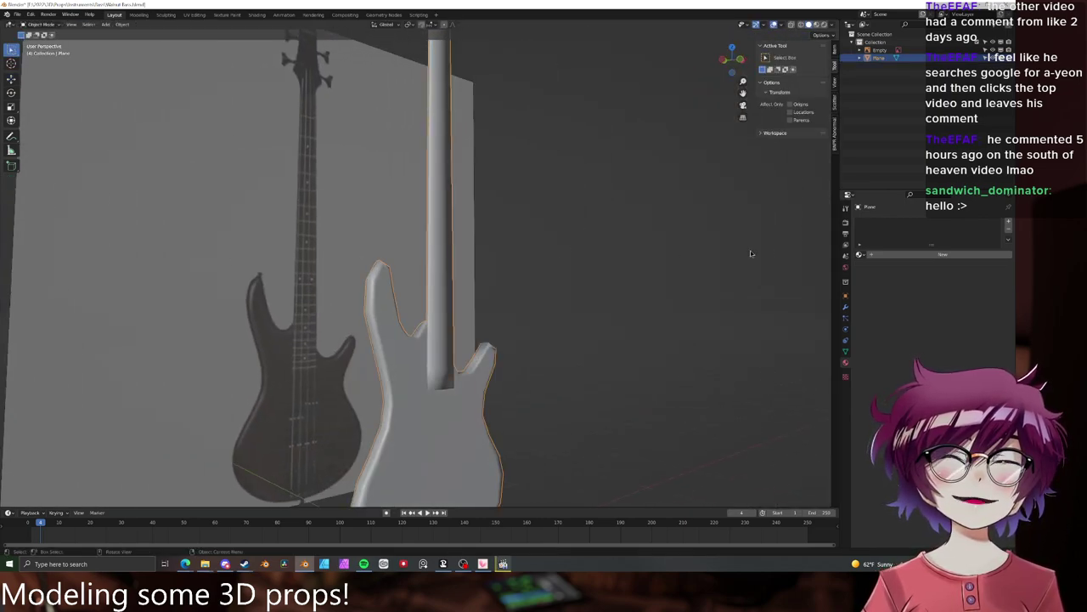
- Add a Subdivision Surface modifier to the bass mesh
{"action": "left_click", "coordinate": [845, 309]}
{"action": "left_click", "coordinate": [896, 222]}
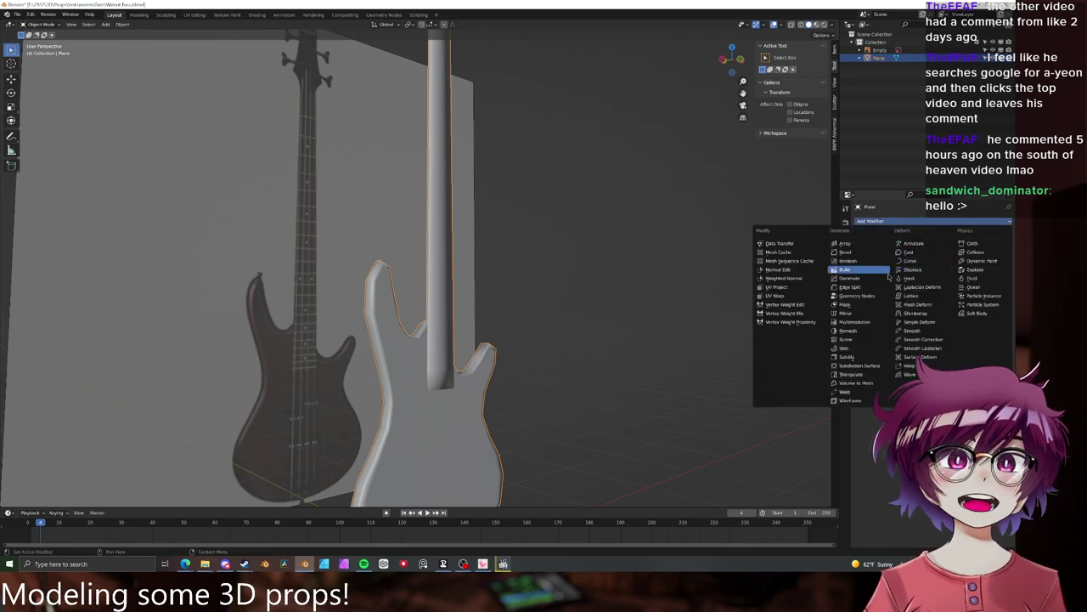
{"action": "left_click", "coordinate": [858, 366]}
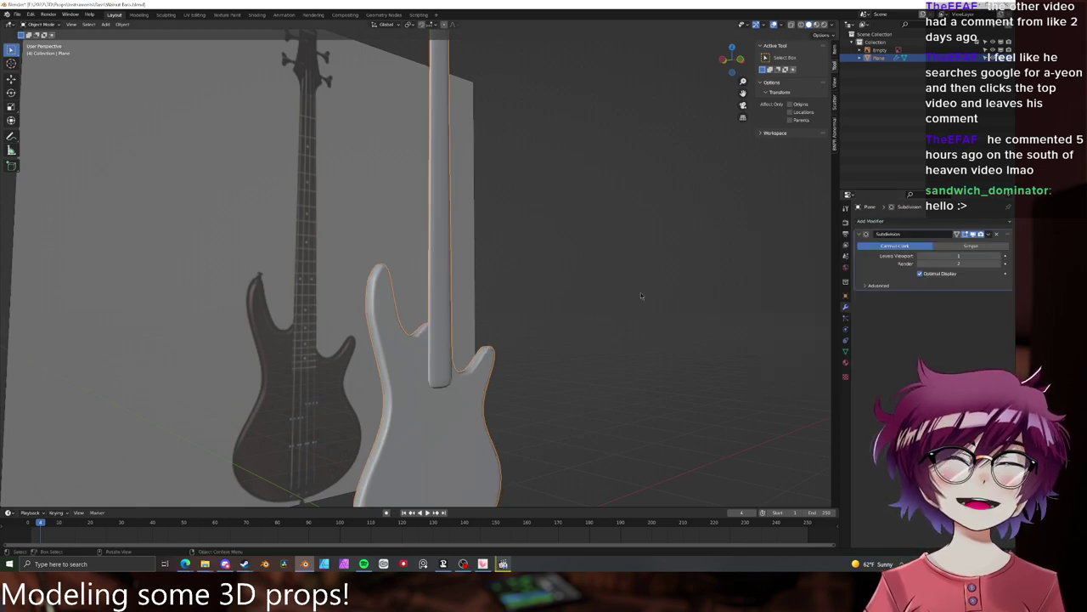
- Add a loop cut across the neck and slide it close to the end that sits on the body
{"action": "key", "text": "Tab"}
{"action": "middle_click_drag", "start_coordinate": [641, 295], "coordinate": [542, 299]}
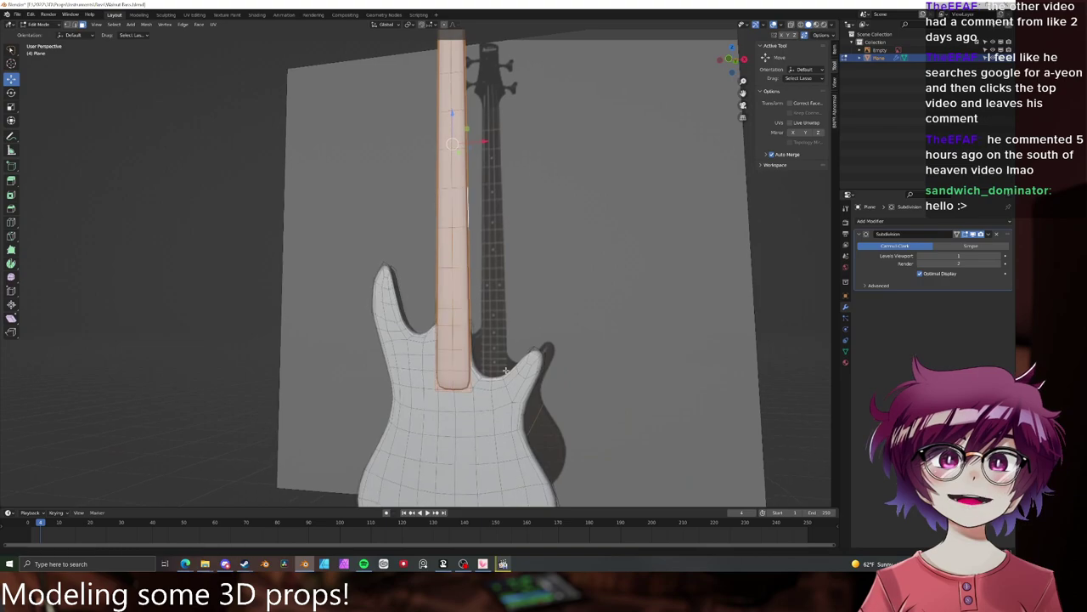
{"action": "scroll", "coordinate": [468, 369], "scroll_direction": "up", "scroll_amount": 7}
{"action": "key", "text": "ctrl+r"}
{"action": "left_click", "coordinate": [526, 421]}
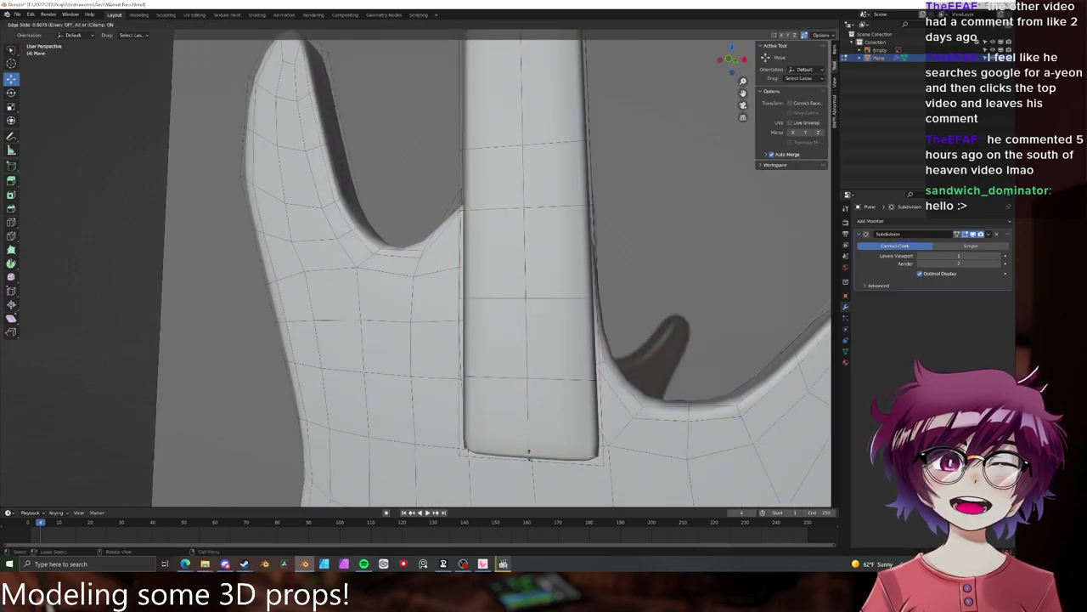
{"action": "left_click", "coordinate": [529, 455]}
{"action": "scroll", "coordinate": [543, 387], "scroll_direction": "down", "scroll_amount": 6}
{"action": "key", "text": "alt+a"}
- Add a loop cut across the headstock and slide it next to the edge at its widest point
{"action": "scroll", "coordinate": [501, 310], "scroll_direction": "down", "scroll_amount": 4}
{"action": "middle_click_drag", "start_coordinate": [493, 272], "coordinate": [475, 338], "text": "shift"}
{"action": "key", "text": "Tab"}
{"action": "scroll", "coordinate": [476, 340], "scroll_direction": "up", "scroll_amount": 3}
{"action": "key", "text": "Tab"}
{"action": "scroll", "coordinate": [498, 247], "scroll_direction": "up", "scroll_amount": 3}
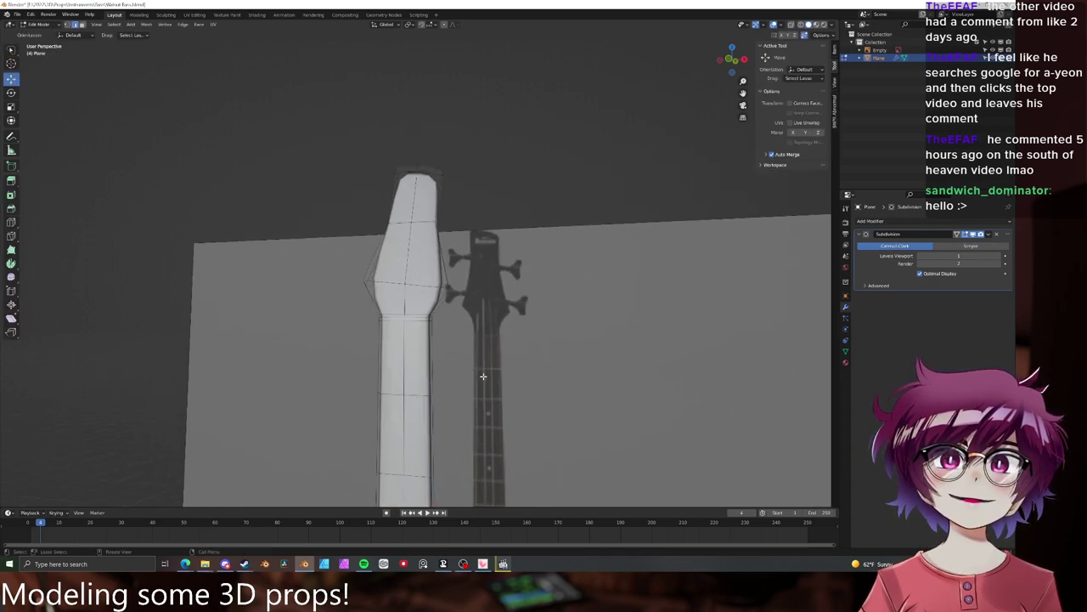
{"action": "key", "text": "ctrl+r"}
{"action": "left_click", "coordinate": [394, 289]}
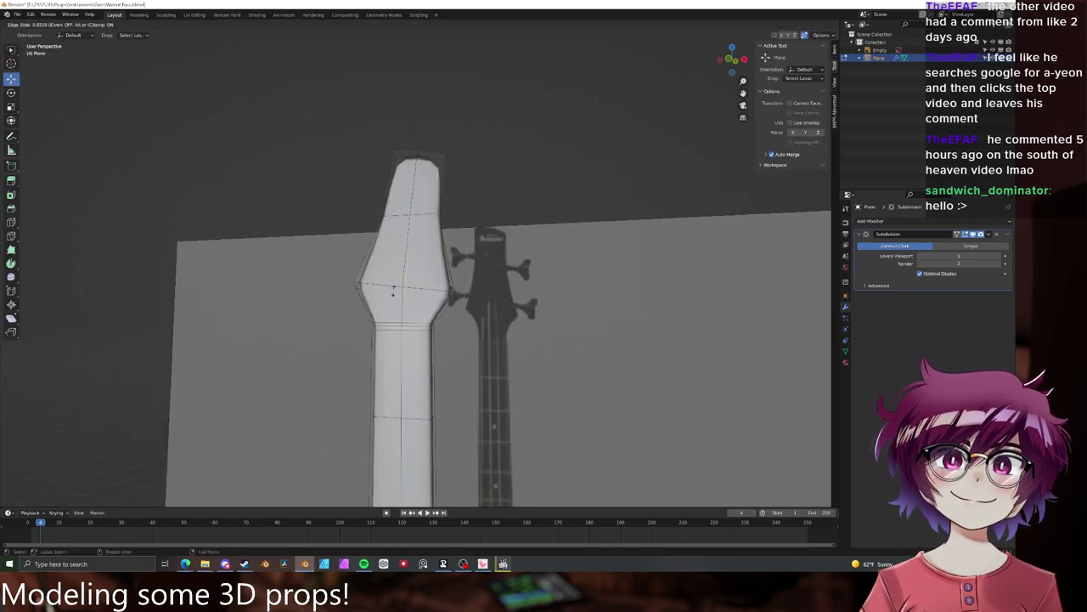
{"action": "left_click", "coordinate": [393, 289]}
{"action": "left_click", "coordinate": [362, 303]}
{"action": "left_click", "coordinate": [364, 287]}
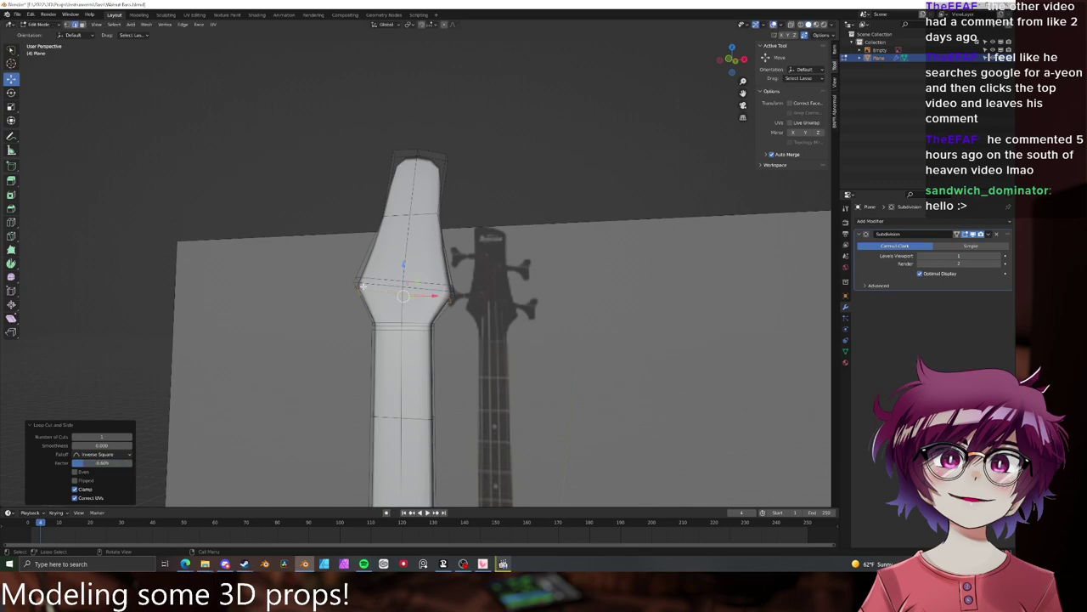
- Add loop cuts where the headstock narrows and close to its tip to sharpen the subdivided shape
{"action": "key", "text": "ctrl+r"}
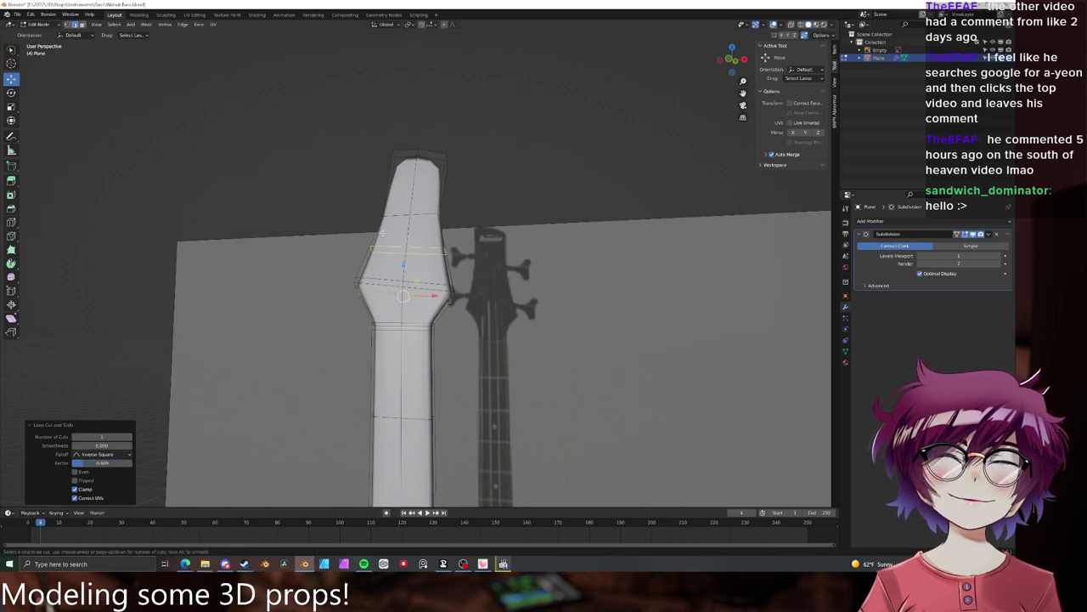
{"action": "left_click", "coordinate": [383, 232]}
{"action": "left_click", "coordinate": [388, 211]}
{"action": "middle_click_drag", "start_coordinate": [423, 206], "coordinate": [458, 256]}
{"action": "left_click", "coordinate": [468, 279]}
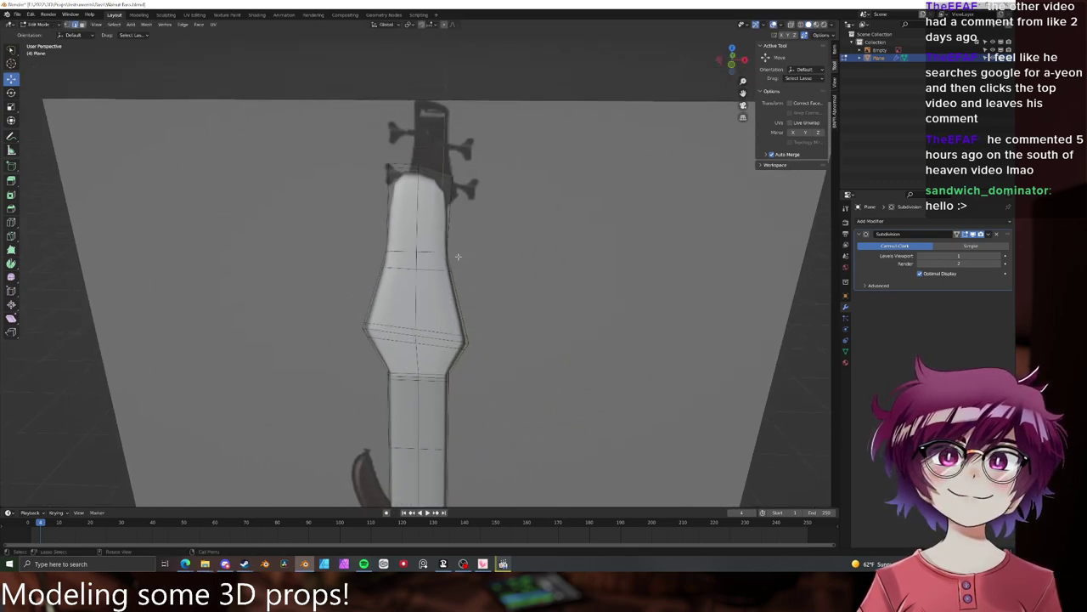
{"action": "key", "text": "g"}
{"action": "key", "text": "g"}
{"action": "left_click", "coordinate": [405, 190]}
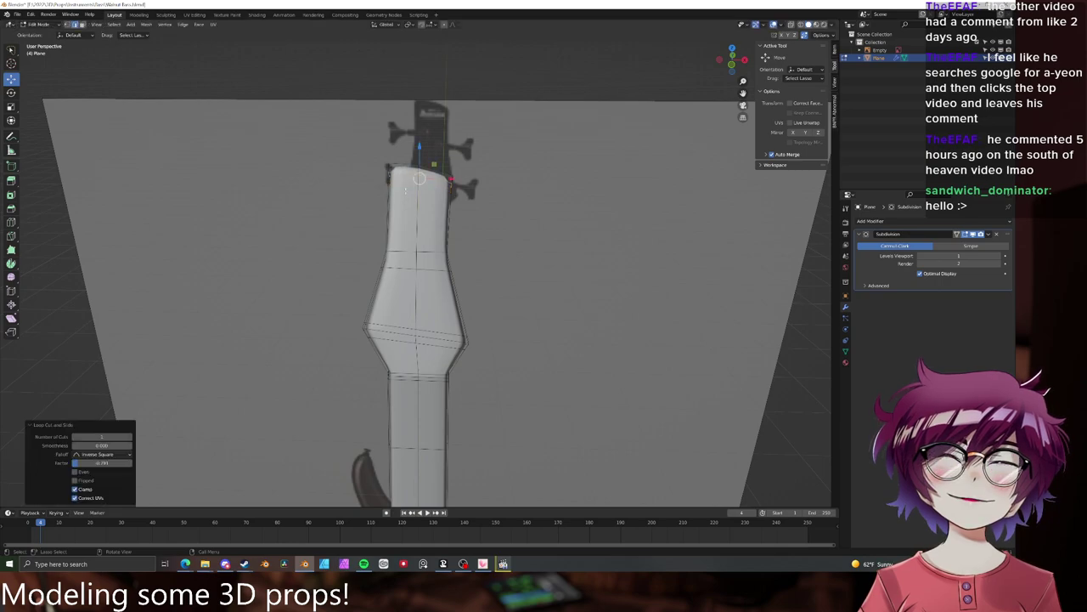
- Check the smoothed headstock from the side in Object Mode and save the file
{"action": "key", "text": "Tab"}
{"action": "scroll", "coordinate": [505, 259], "scroll_direction": "down", "scroll_amount": 4}
{"action": "left_click", "coordinate": [505, 259]}
{"action": "middle_click_drag", "start_coordinate": [506, 260], "coordinate": [437, 274]}
{"action": "key", "text": "ctrl+s"}
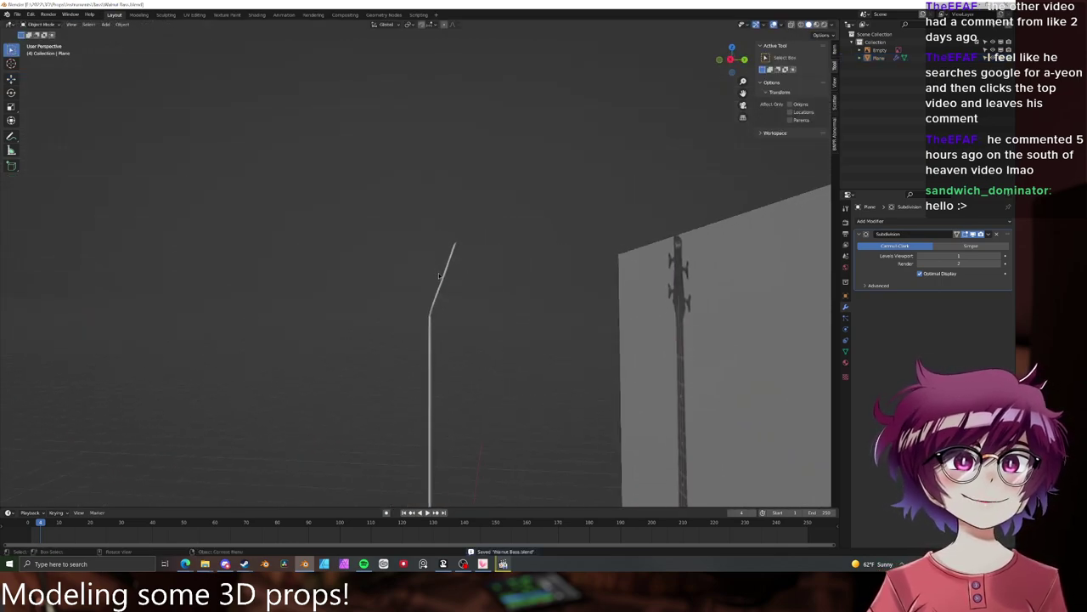
- Select the headstock's back faces and move them about 0.037 m along Y and -0.013 m along Z in the right view to thicken it
{"action": "key", "text": "Tab"}
{"action": "middle_click_drag", "start_coordinate": [451, 271], "coordinate": [428, 278]}
{"action": "left_click", "coordinate": [404, 307]}
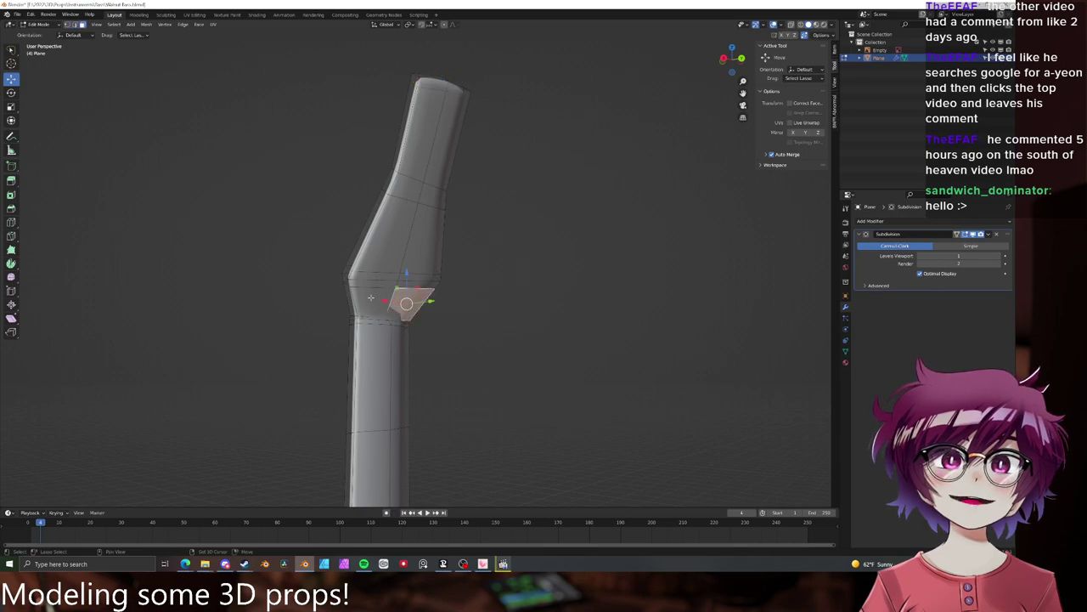
{"action": "left_click", "coordinate": [376, 298], "text": "shift"}
{"action": "left_click", "coordinate": [433, 85], "text": "ctrl"}
{"action": "left_click", "coordinate": [456, 90], "text": "shift"}
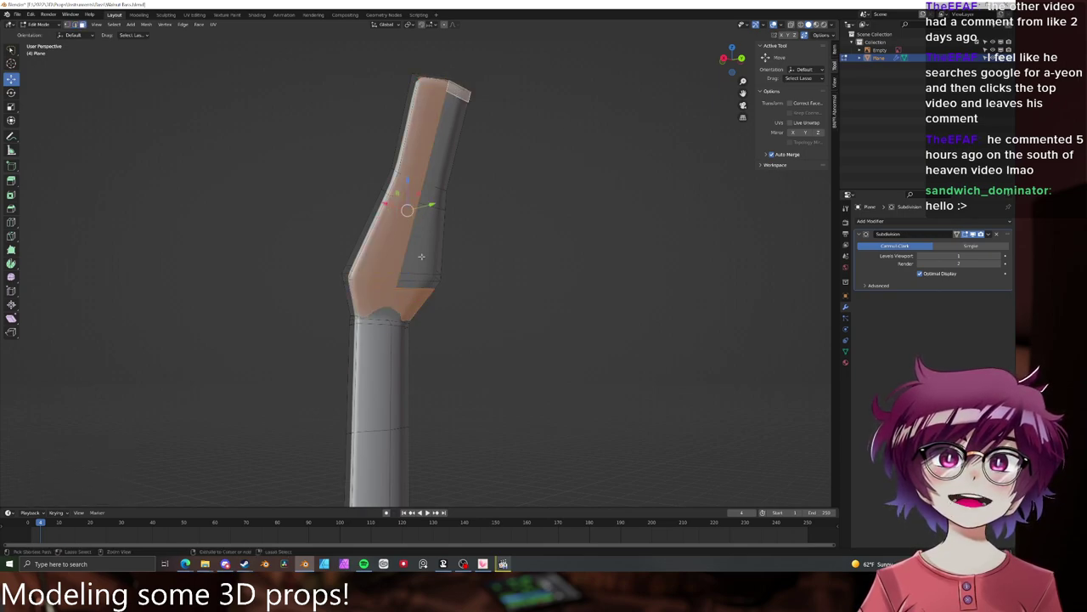
{"action": "left_click", "coordinate": [417, 283], "text": "ctrl"}
{"action": "key", "text": "KP_3"}
{"action": "scroll", "coordinate": [495, 247], "scroll_direction": "up", "scroll_amount": 2}
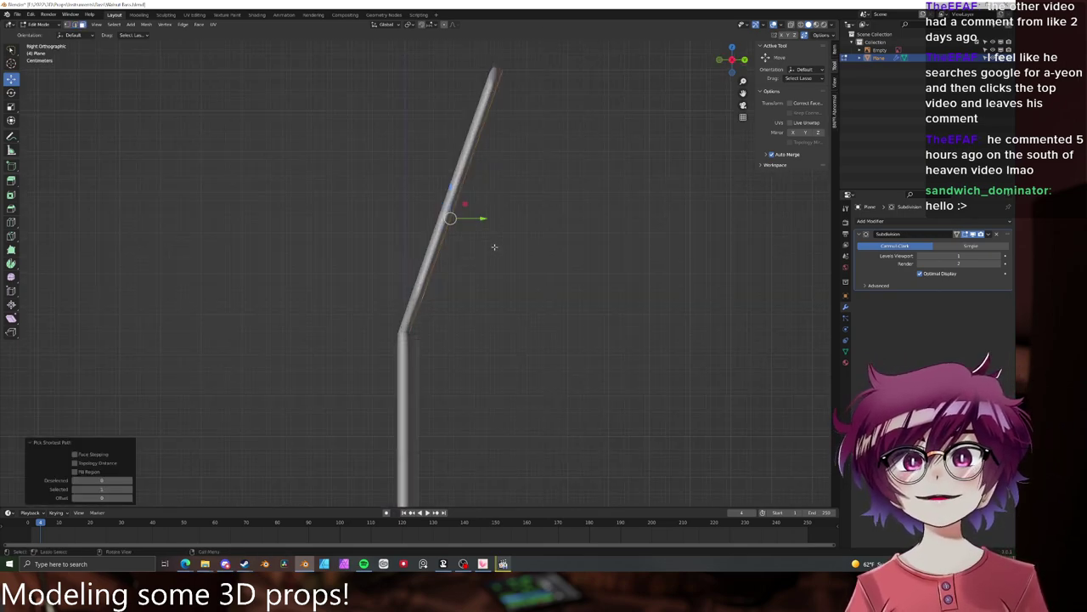
{"action": "key", "text": "g"}
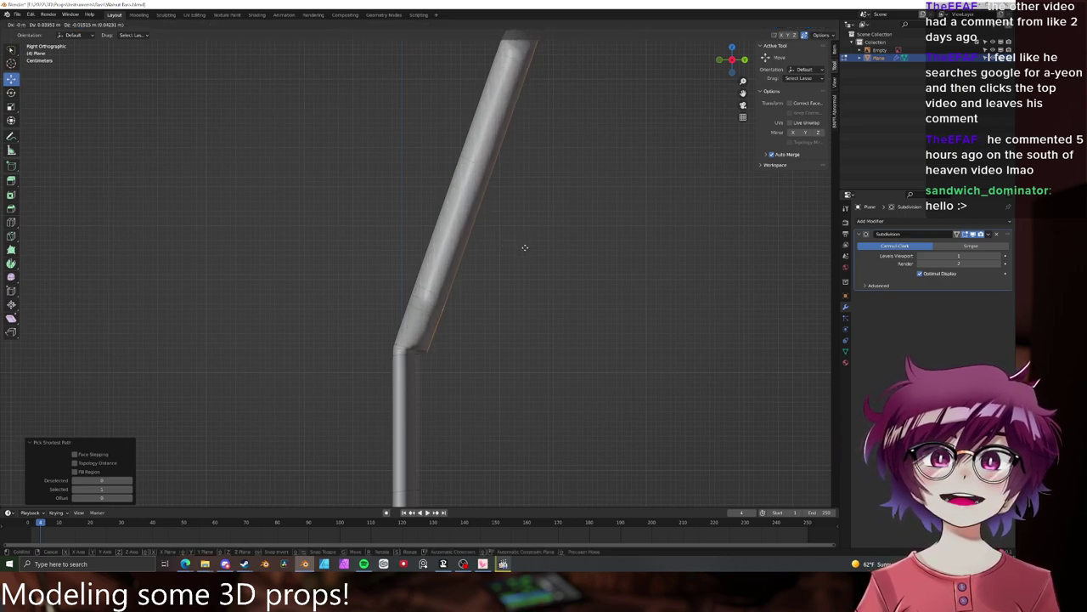
{"action": "left_click", "coordinate": [523, 245]}
- Add a loop cut around the headstock just above its widest part and review the joint from behind
{"action": "key", "text": "ctrl+r"}
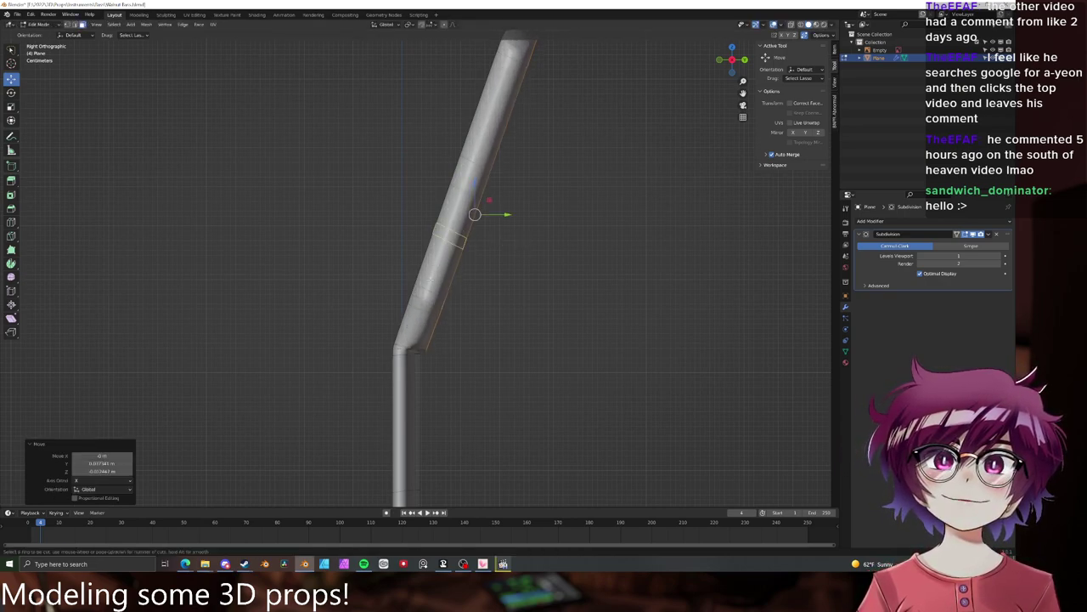
{"action": "left_click", "coordinate": [424, 284]}
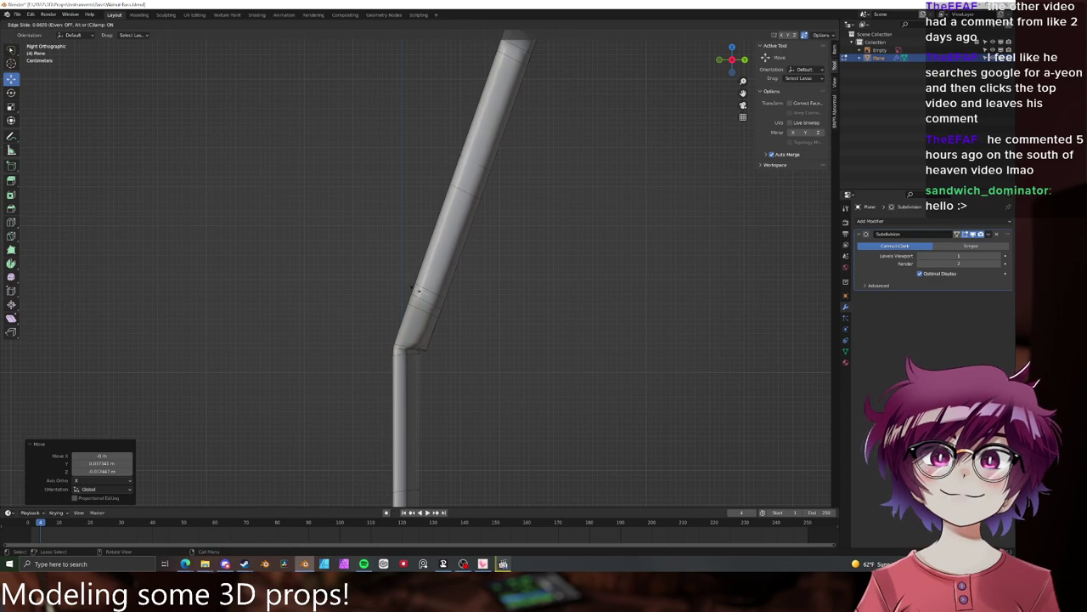
{"action": "left_click", "coordinate": [416, 288]}
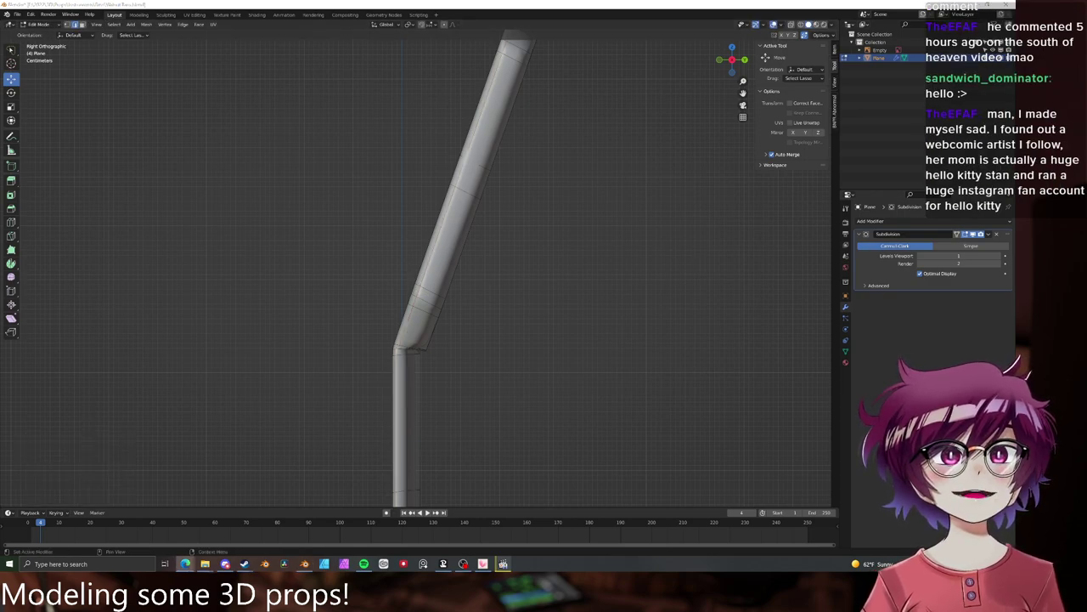
{"action": "left_click", "coordinate": [641, 4]}
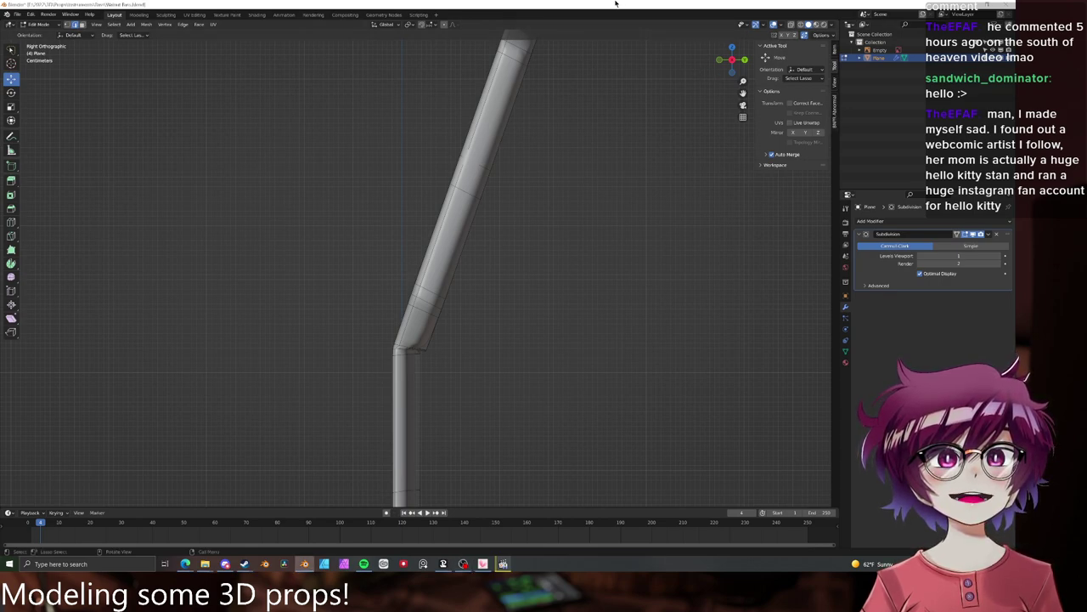
{"action": "scroll", "coordinate": [493, 175], "scroll_direction": "down", "scroll_amount": 3}
{"action": "key", "text": "Tab"}
{"action": "middle_click_drag", "start_coordinate": [469, 189], "coordinate": [678, 204]}
{"action": "key", "text": "Tab"}
{"action": "middle_click_drag", "start_coordinate": [532, 238], "coordinate": [490, 290]}
{"action": "scroll", "coordinate": [543, 225], "scroll_direction": "up", "scroll_amount": 2}
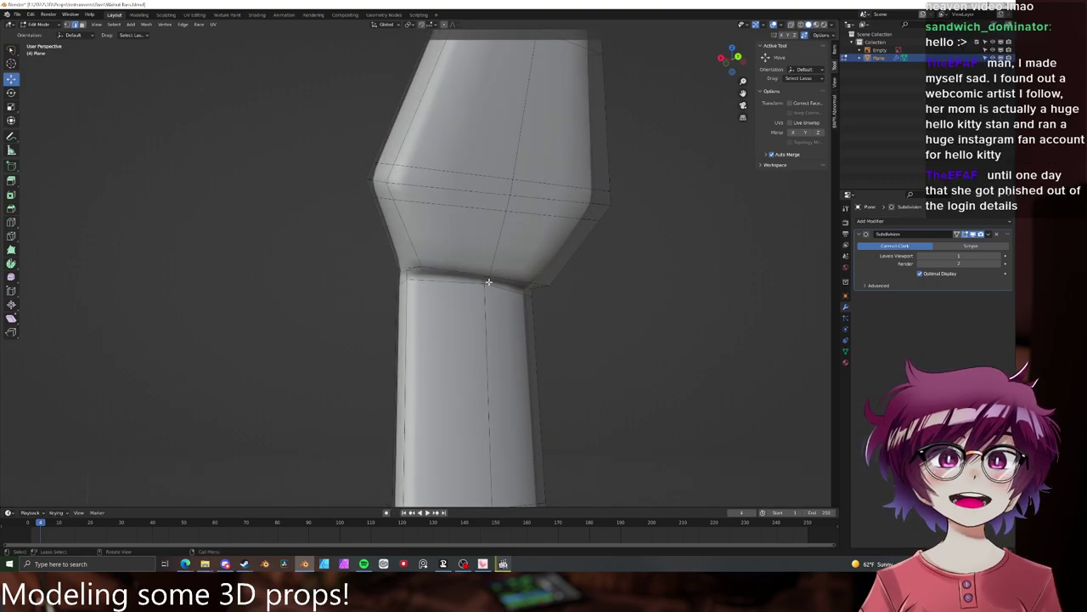
{"action": "key", "text": "3"}
{"action": "left_click", "coordinate": [473, 279]}
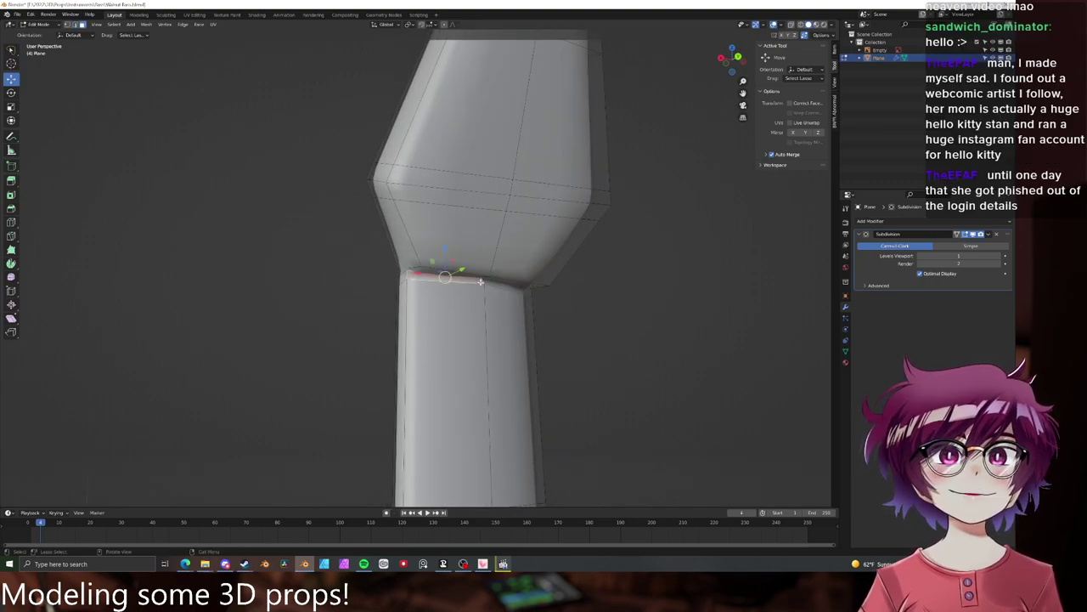
{"action": "left_click", "coordinate": [501, 285], "text": "shift"}
{"action": "middle_click_drag", "start_coordinate": [494, 285], "coordinate": [517, 286]}
{"action": "key", "text": "g"}
{"action": "key", "text": "g"}
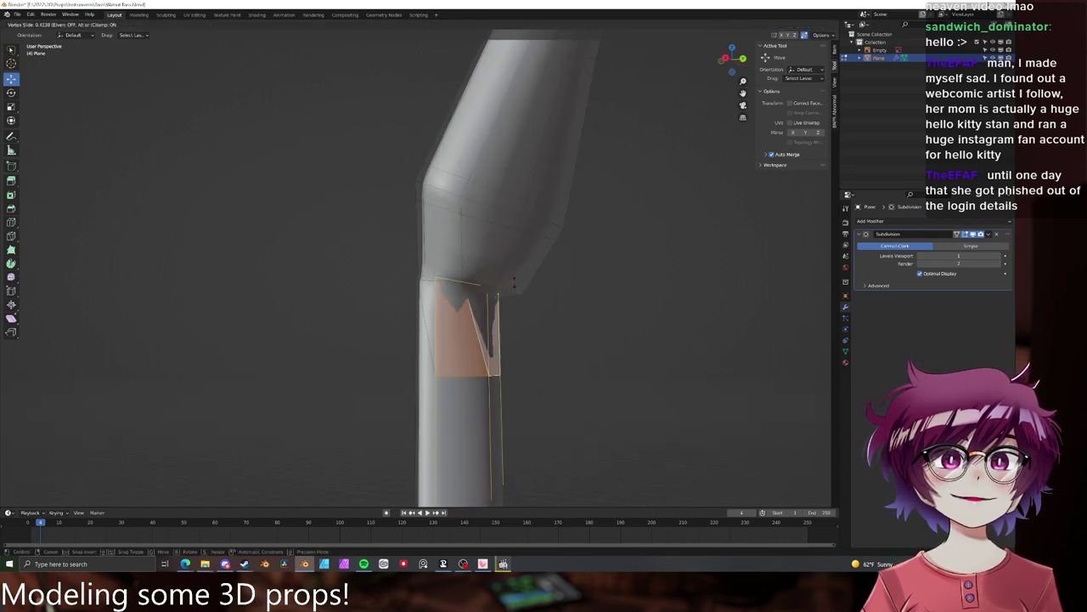
{"action": "right_click", "coordinate": [514, 282]}
- Slide the edge on the back of the neck-headstock joint in the right view to soften the transition
{"action": "key", "text": "2"}
{"action": "left_click", "coordinate": [472, 283]}
{"action": "middle_click_drag", "start_coordinate": [508, 282], "coordinate": [575, 285]}
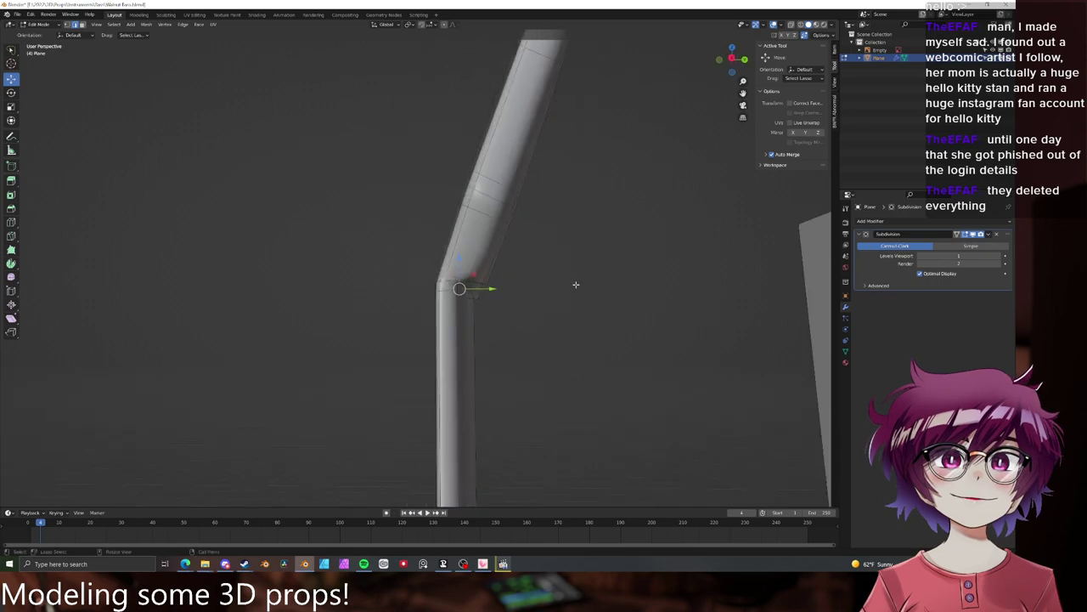
{"action": "key", "text": "KP_3"}
{"action": "key", "text": "g"}
{"action": "key", "text": "g"}
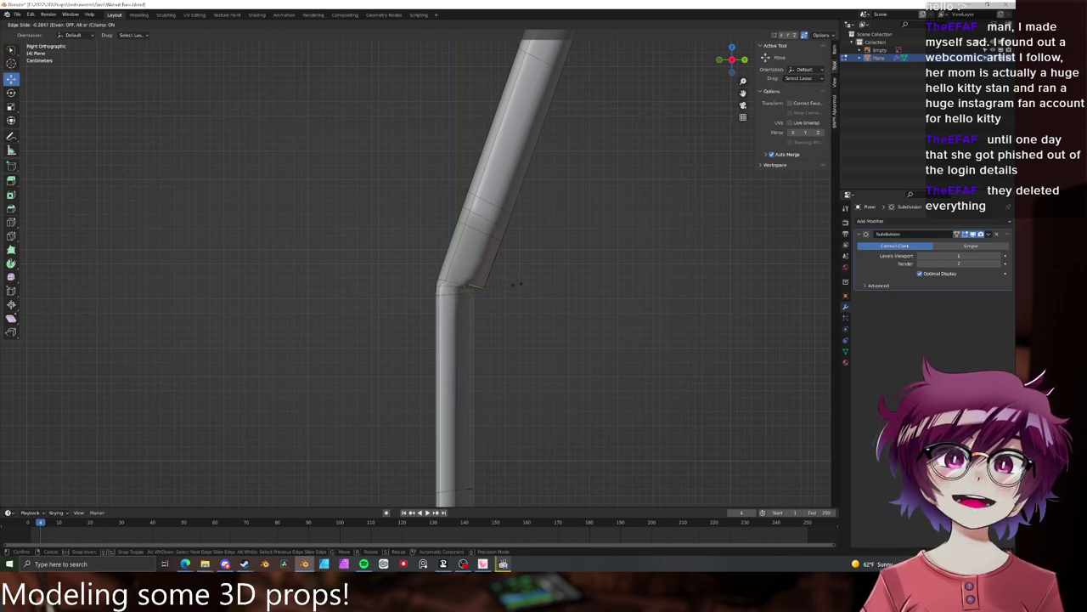
{"action": "left_click", "coordinate": [517, 283]}
{"action": "scroll", "coordinate": [501, 294], "scroll_direction": "down", "scroll_amount": 6}
{"action": "key", "text": "Tab"}
{"action": "scroll", "coordinate": [495, 300], "scroll_direction": "down", "scroll_amount": 9}
{"action": "left_click", "coordinate": [495, 301]}
{"action": "middle_click_drag", "start_coordinate": [495, 301], "coordinate": [416, 285]}
- Duplicate the edge across the front of the neck-headstock joint and move the copy about -0.014 m along Y
{"action": "scroll", "coordinate": [577, 312], "scroll_direction": "up", "scroll_amount": 3}
{"action": "scroll", "coordinate": [578, 311], "scroll_direction": "up", "scroll_amount": 5}
{"action": "key", "text": "Tab"}
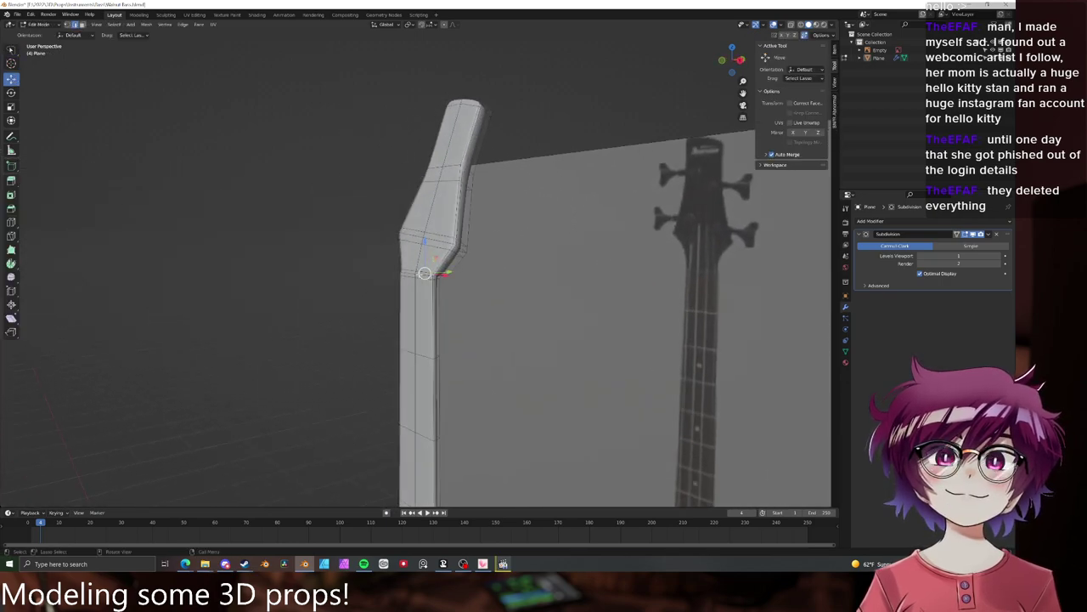
{"action": "scroll", "coordinate": [438, 281], "scroll_direction": "up", "scroll_amount": 3}
{"action": "key", "text": "g"}
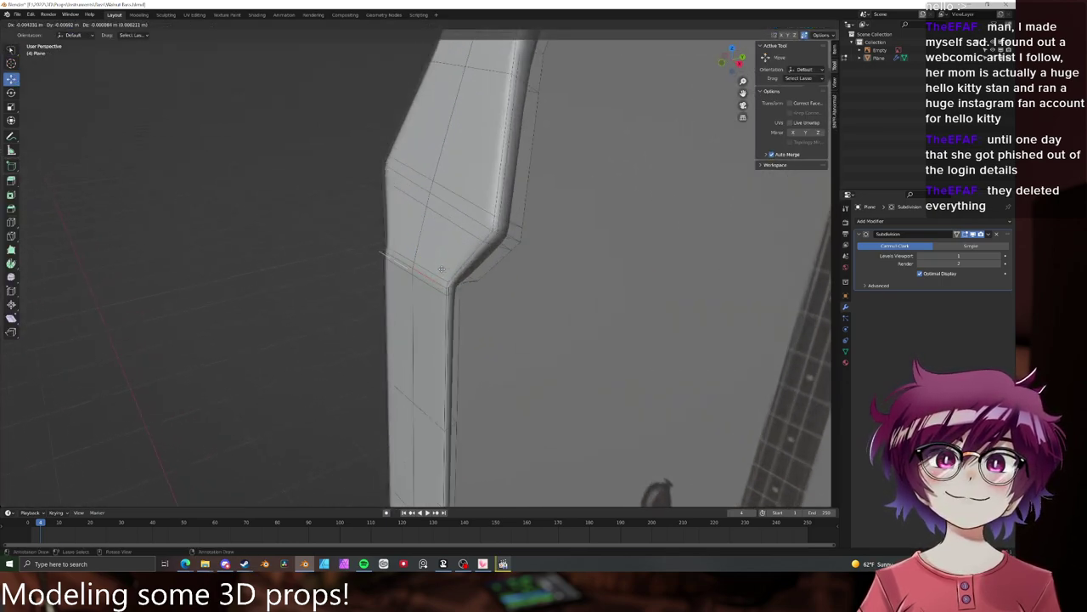
{"action": "key", "text": "y"}
{"action": "left_click", "coordinate": [440, 269]}
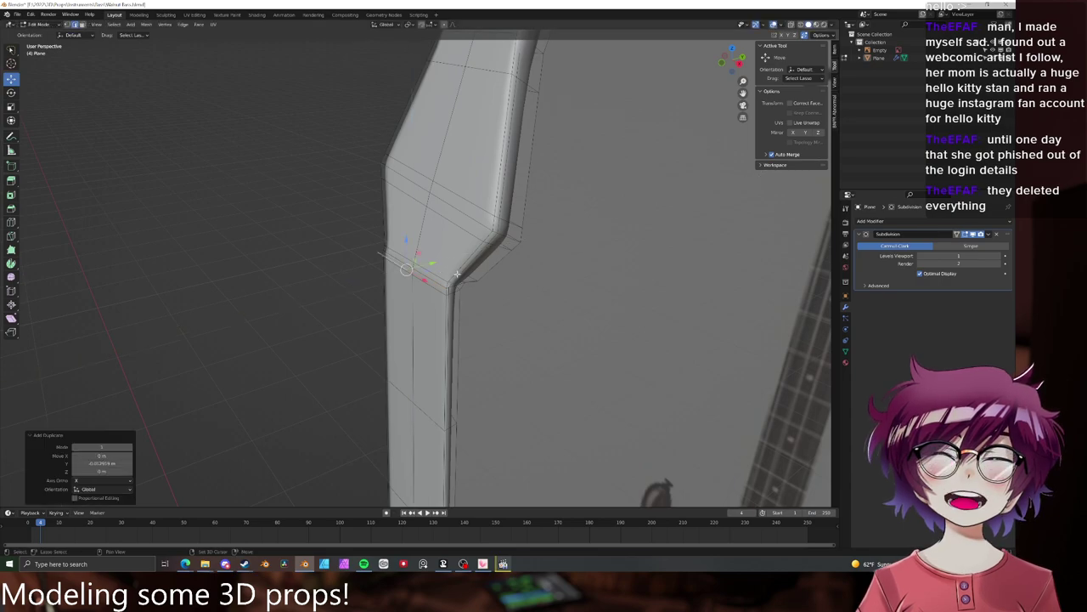
{"action": "middle_click_drag", "start_coordinate": [441, 269], "coordinate": [463, 324]}
- Extend the duplicated edge along Z into a strip and extrude it about 0.014 m along Y to form the nut
{"action": "key", "text": "g"}
{"action": "key", "text": "z"}
{"action": "left_click", "coordinate": [482, 282]}
{"action": "key", "text": "3"}
{"action": "key", "text": "e"}
{"action": "key", "text": "x"}
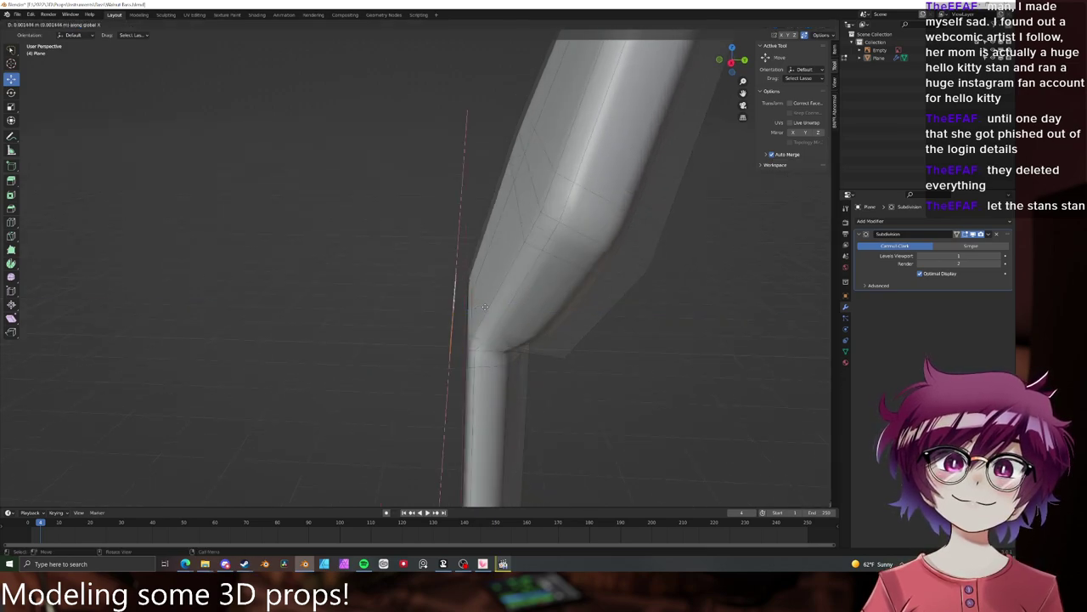
{"action": "key", "text": "y"}
{"action": "left_click", "coordinate": [489, 307]}
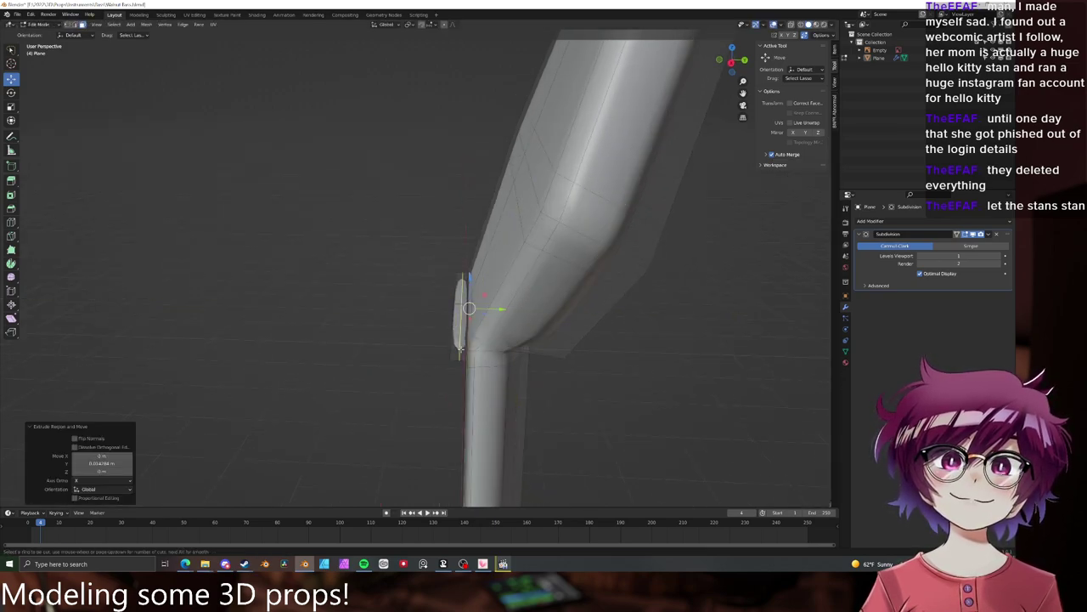
- Add a lengthwise loop cut to the nut and slide it close to the front edge
{"action": "key", "text": "g"}
{"action": "key", "text": "g"}
{"action": "left_click", "coordinate": [454, 355]}
{"action": "middle_click_drag", "start_coordinate": [459, 340], "coordinate": [381, 321]}
{"action": "key", "text": "Tab"}
{"action": "key", "text": "Tab"}
- Add loop cuts close to both ends of the nut and check its smoothed shape from the side
{"action": "key", "text": "g"}
{"action": "key", "text": "g"}
{"action": "left_click", "coordinate": [515, 308]}
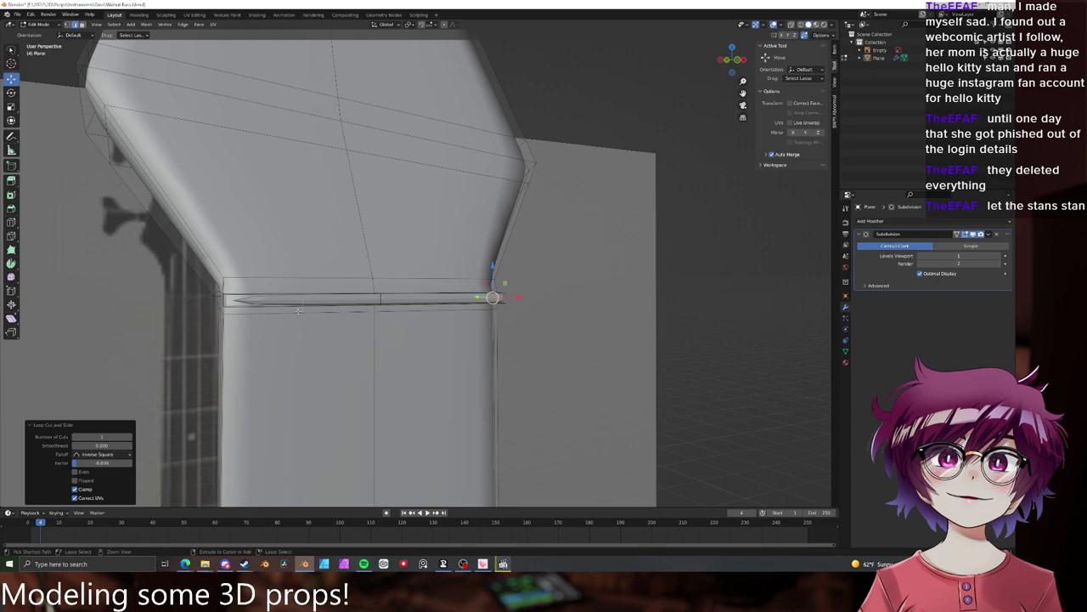
{"action": "key", "text": "ctrl+r"}
{"action": "left_click", "coordinate": [300, 304]}
{"action": "left_click", "coordinate": [232, 304]}
{"action": "key", "text": "Tab"}
{"action": "scroll", "coordinate": [468, 311], "scroll_direction": "down", "scroll_amount": 4}
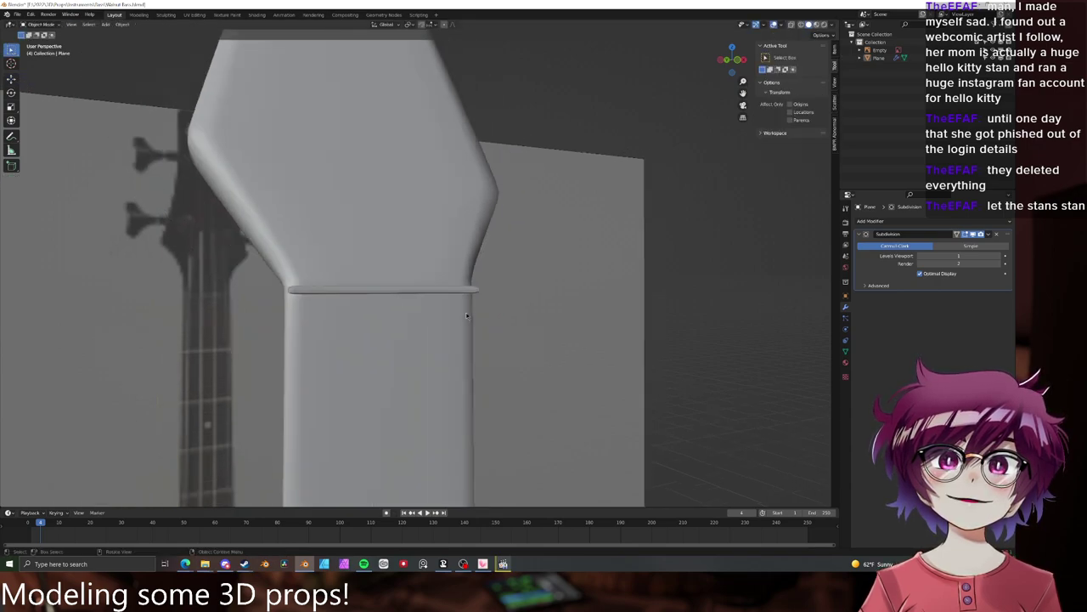
{"action": "middle_click_drag", "start_coordinate": [472, 311], "coordinate": [401, 304]}
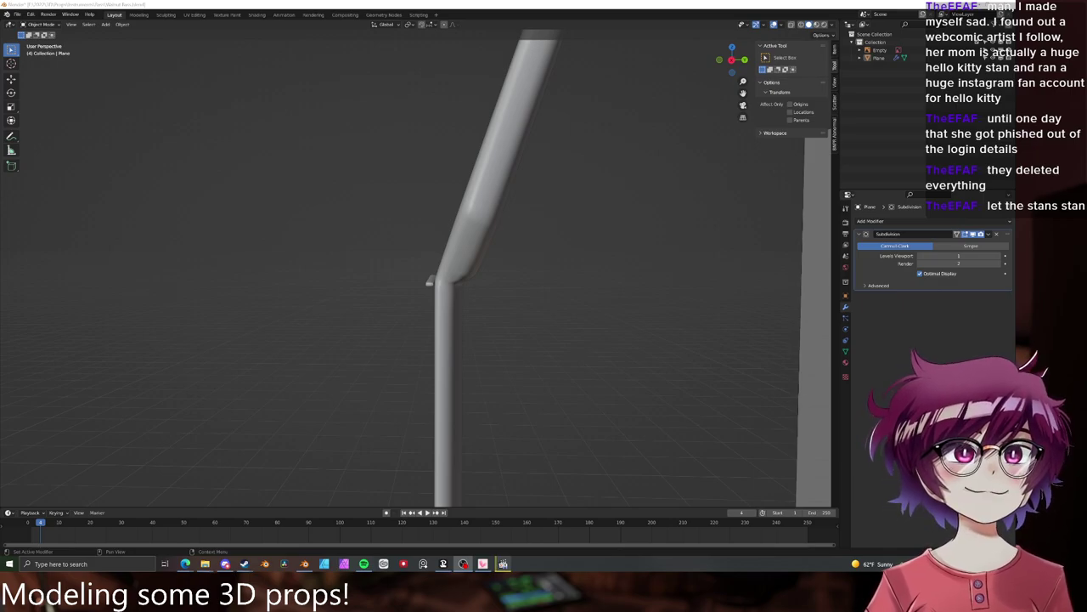
{"action": "left_click", "coordinate": [186, 563]}
{"action": "left_click", "coordinate": [185, 563]}
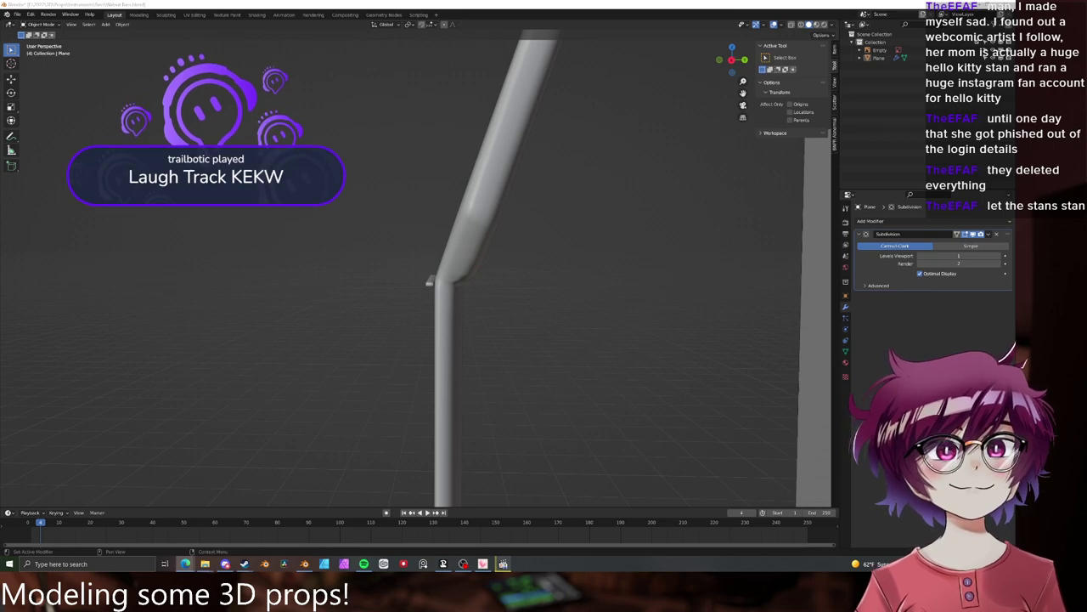
{"action": "left_click", "coordinate": [682, 3]}
- Select the entire nut, scale it up along Z and shift it slightly along Y towards the neck
{"action": "left_click", "coordinate": [459, 270]}
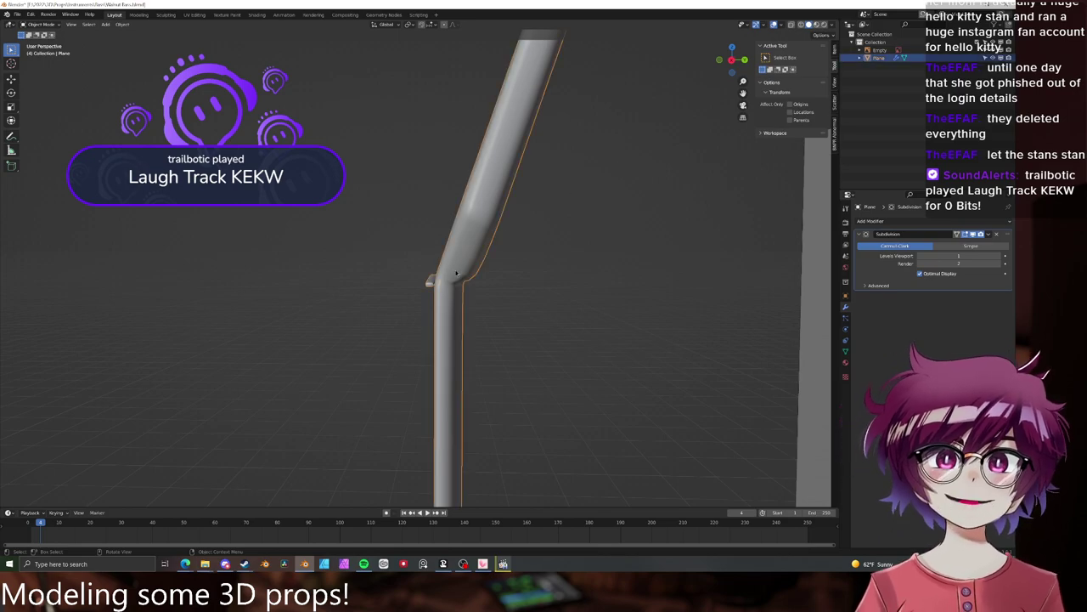
{"action": "key", "text": "Tab"}
{"action": "scroll", "coordinate": [436, 280], "scroll_direction": "up", "scroll_amount": 6}
{"action": "middle_click_drag", "start_coordinate": [500, 292], "coordinate": [454, 290]}
{"action": "left_click", "coordinate": [455, 290]}
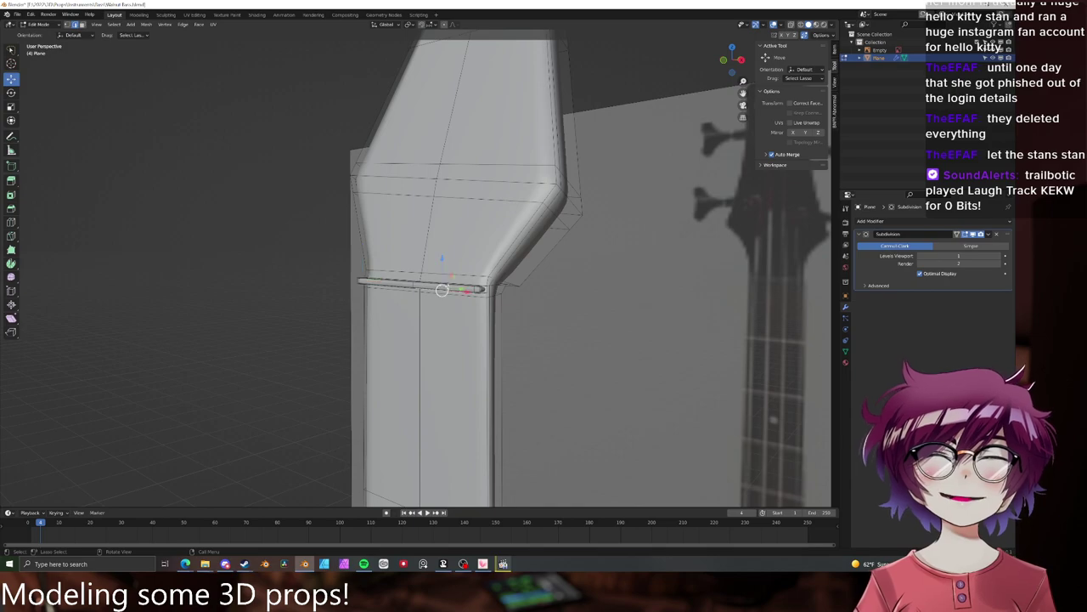
{"action": "key", "text": "ctrl+l"}
{"action": "key", "text": "s"}
{"action": "key", "text": "z"}
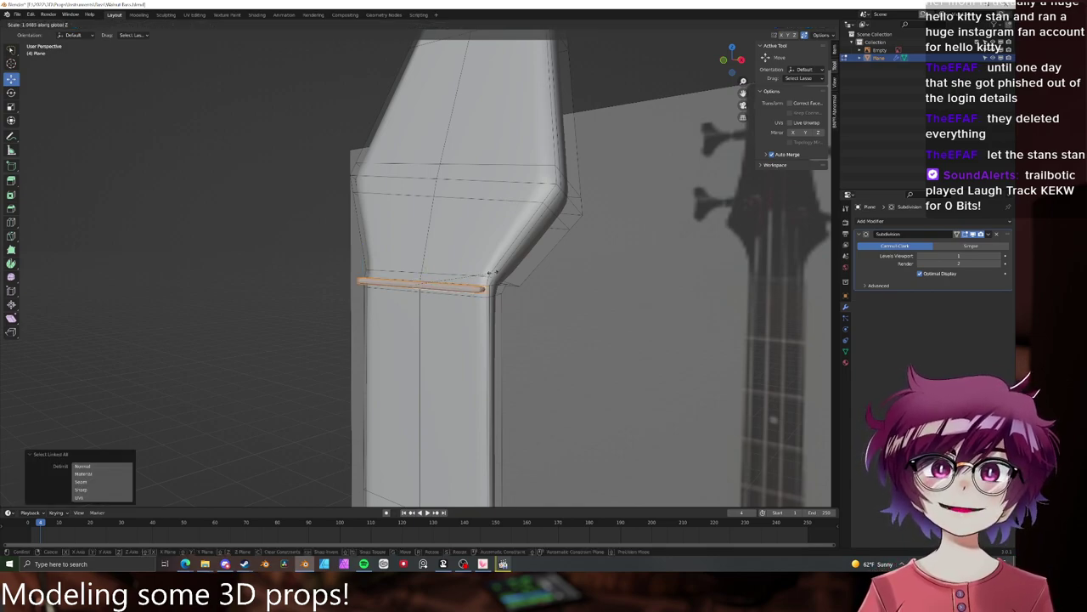
{"action": "left_click", "coordinate": [551, 263]}
{"action": "middle_click_drag", "start_coordinate": [551, 262], "coordinate": [469, 295]}
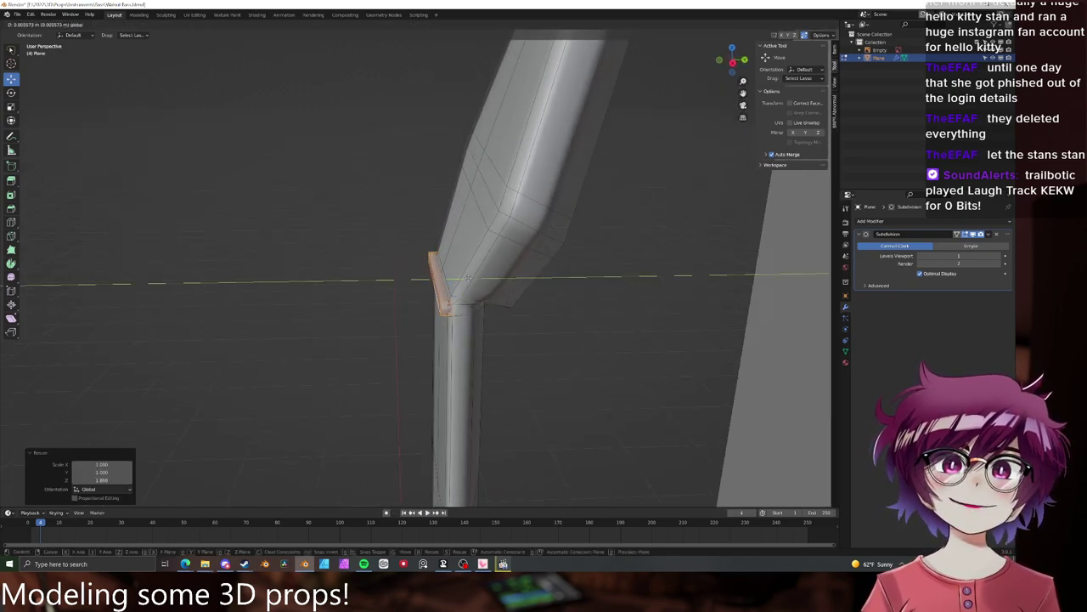
{"action": "scroll", "coordinate": [485, 314], "scroll_direction": "down", "scroll_amount": 5}
{"action": "scroll", "coordinate": [472, 325], "scroll_direction": "up", "scroll_amount": 10}
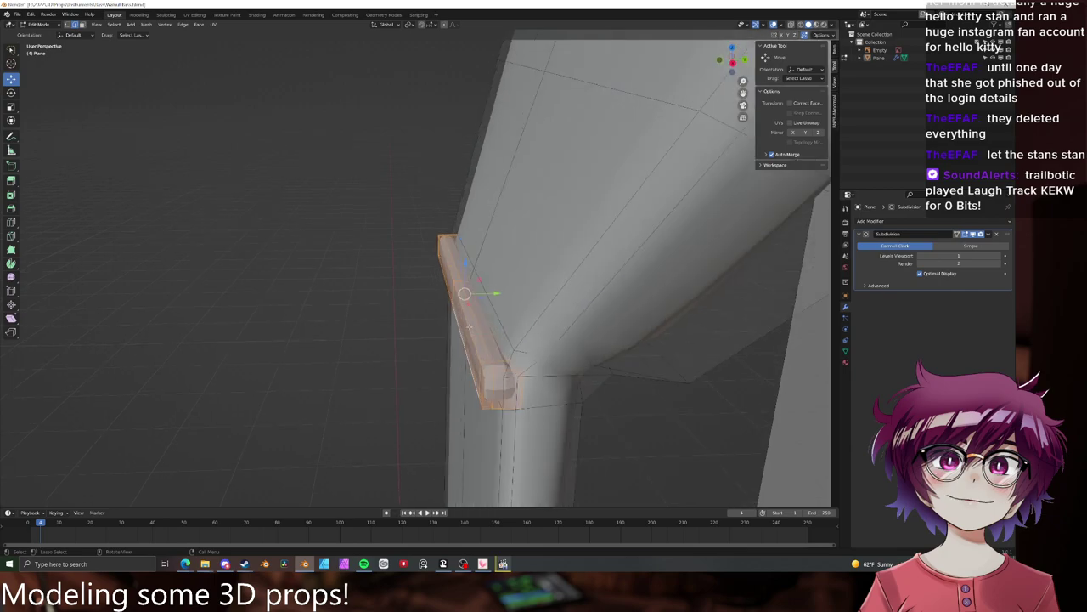
- Edge-slide the lengthwise support loop on the nut to adjust its rounding and check the smoothed shape
{"action": "left_click", "coordinate": [501, 333], "text": "alt"}
{"action": "key", "text": "g"}
{"action": "key", "text": "g"}
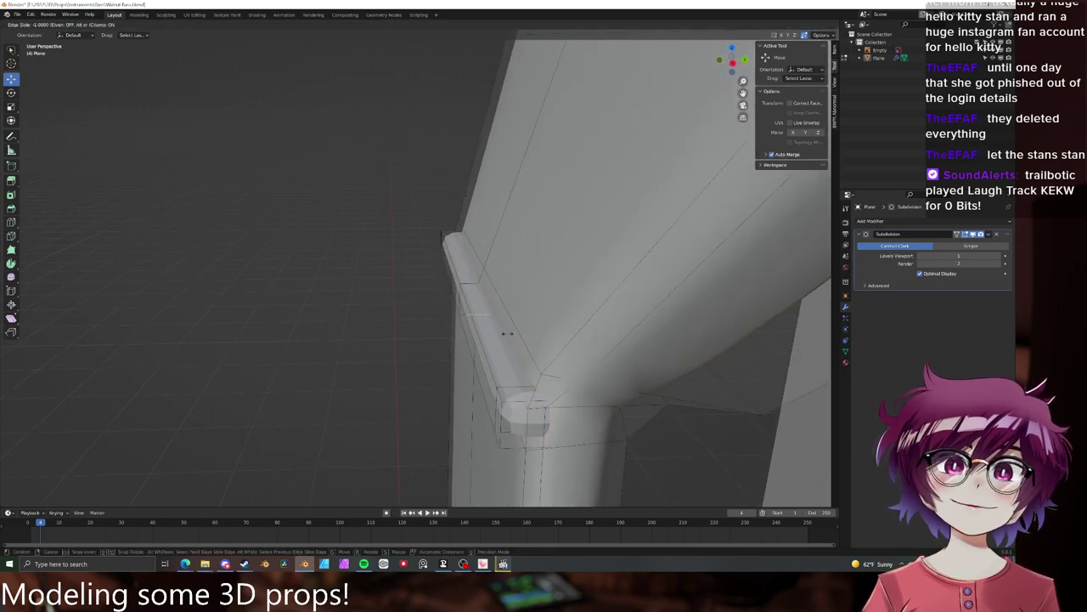
{"action": "left_click", "coordinate": [508, 333]}
{"action": "key", "text": "Tab"}
{"action": "scroll", "coordinate": [503, 340], "scroll_direction": "down", "scroll_amount": 7}
{"action": "scroll", "coordinate": [502, 337], "scroll_direction": "down", "scroll_amount": 5}
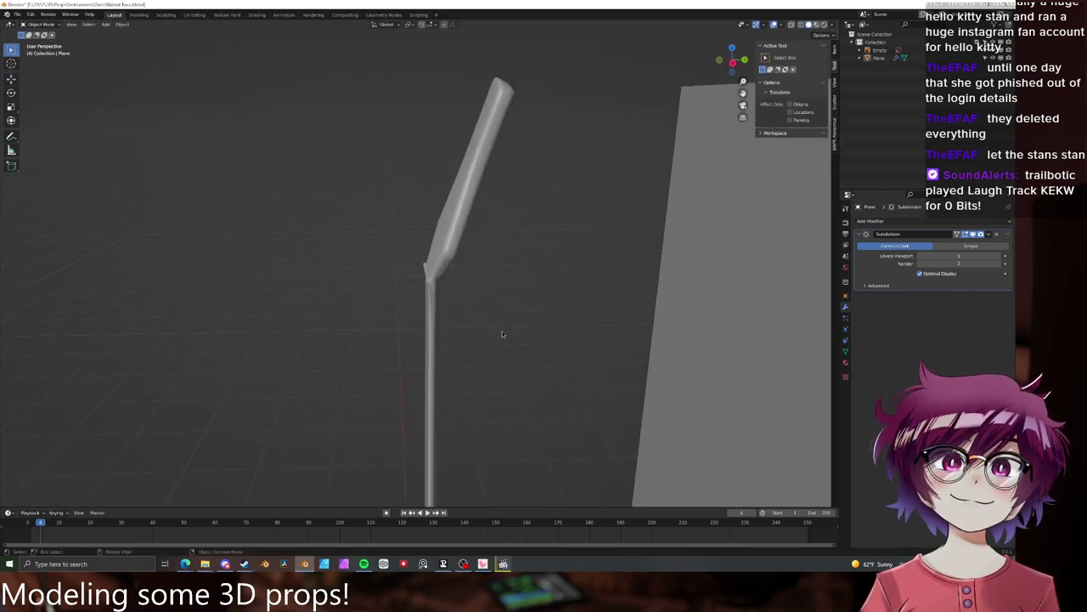
- View the whole bass beside the reference image and save the file
{"action": "middle_click_drag", "start_coordinate": [503, 335], "coordinate": [568, 330]}
{"action": "left_click", "coordinate": [438, 281]}
{"action": "right_click", "coordinate": [438, 282]}
{"action": "left_click", "coordinate": [439, 282]}
{"action": "scroll", "coordinate": [466, 386], "scroll_direction": "down", "scroll_amount": 5}
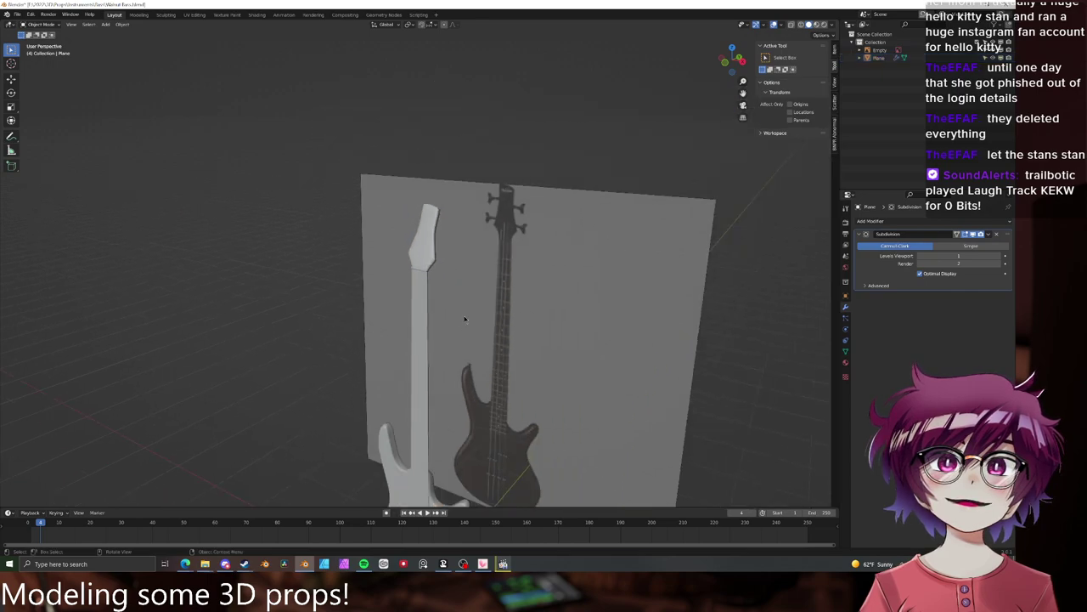
{"action": "middle_click_drag", "start_coordinate": [467, 386], "coordinate": [502, 338]}
{"action": "key", "text": "ctrl+s"}
{"action": "scroll", "coordinate": [478, 269], "scroll_direction": "up", "scroll_amount": 5}
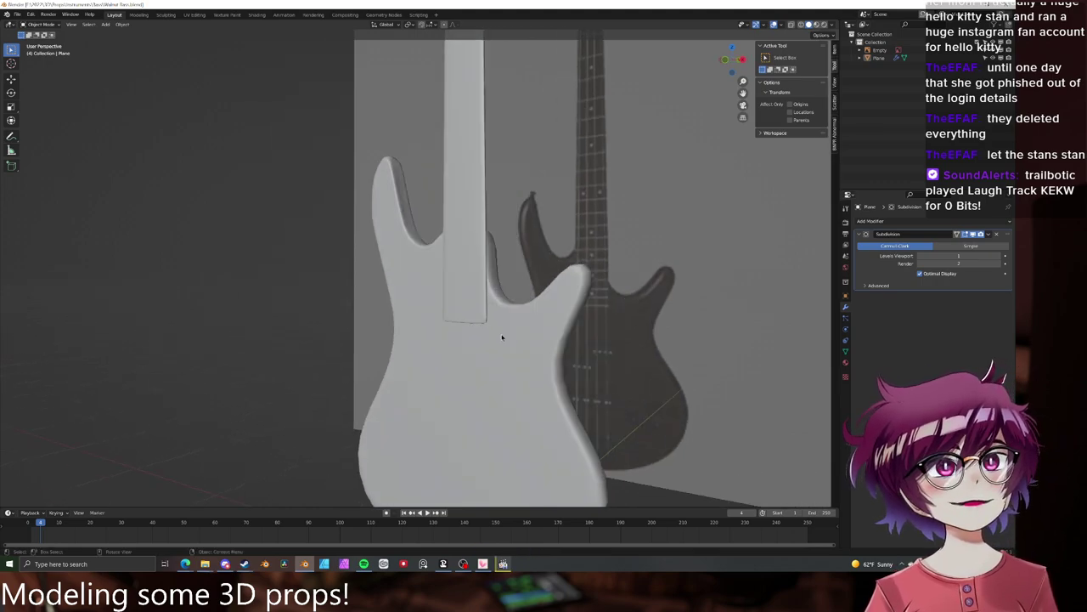
{"action": "scroll", "coordinate": [502, 337], "scroll_direction": "down", "scroll_amount": 1}
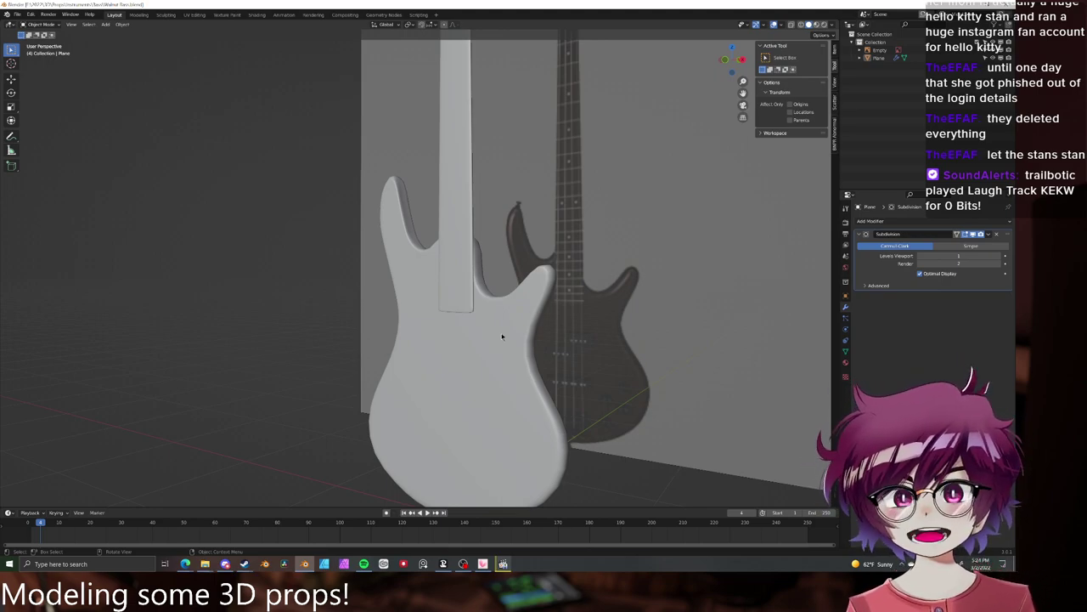
- Select the front faces of the neck from the body end up to the nut and move them slightly along Y
{"action": "left_click", "coordinate": [458, 255]}
{"action": "left_click", "coordinate": [498, 282]}
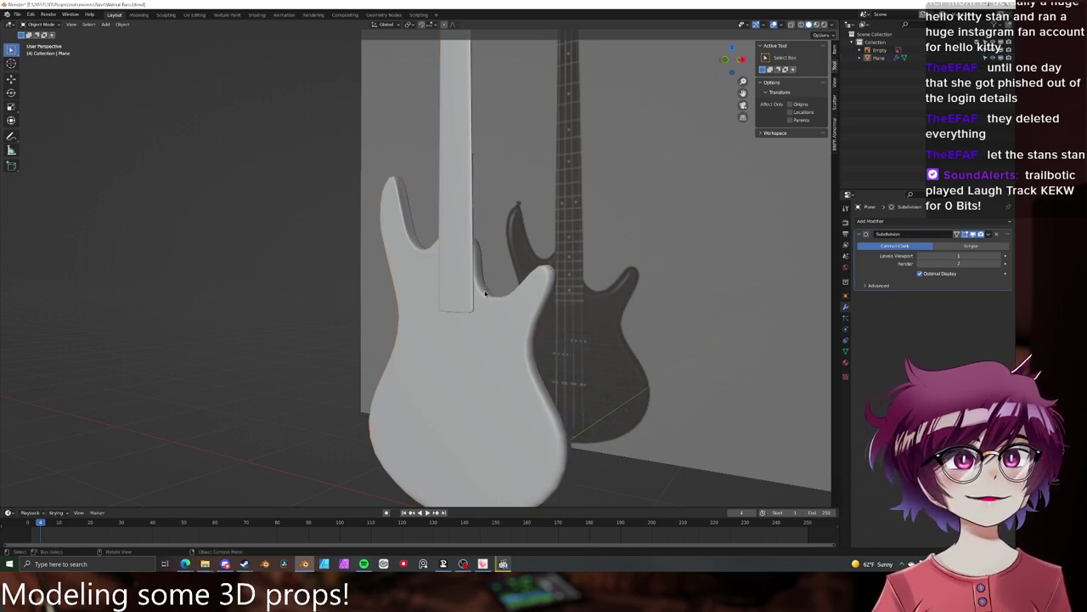
{"action": "middle_click_drag", "start_coordinate": [500, 280], "coordinate": [477, 352], "text": "shift"}
{"action": "scroll", "coordinate": [502, 391], "scroll_direction": "down", "scroll_amount": 3}
{"action": "scroll", "coordinate": [478, 351], "scroll_direction": "up", "scroll_amount": 4}
{"action": "left_click", "coordinate": [466, 298]}
{"action": "middle_click_drag", "start_coordinate": [472, 297], "coordinate": [463, 367]}
{"action": "key", "text": "Tab"}
{"action": "left_click", "coordinate": [481, 287], "text": "ctrl"}
{"action": "left_click", "coordinate": [478, 287], "text": "ctrl"}
{"action": "left_click", "coordinate": [477, 143], "text": "ctrl"}
{"action": "middle_click_drag", "start_coordinate": [489, 245], "coordinate": [444, 437]}
{"action": "scroll", "coordinate": [444, 436], "scroll_direction": "up", "scroll_amount": 2}
{"action": "key", "text": "g"}
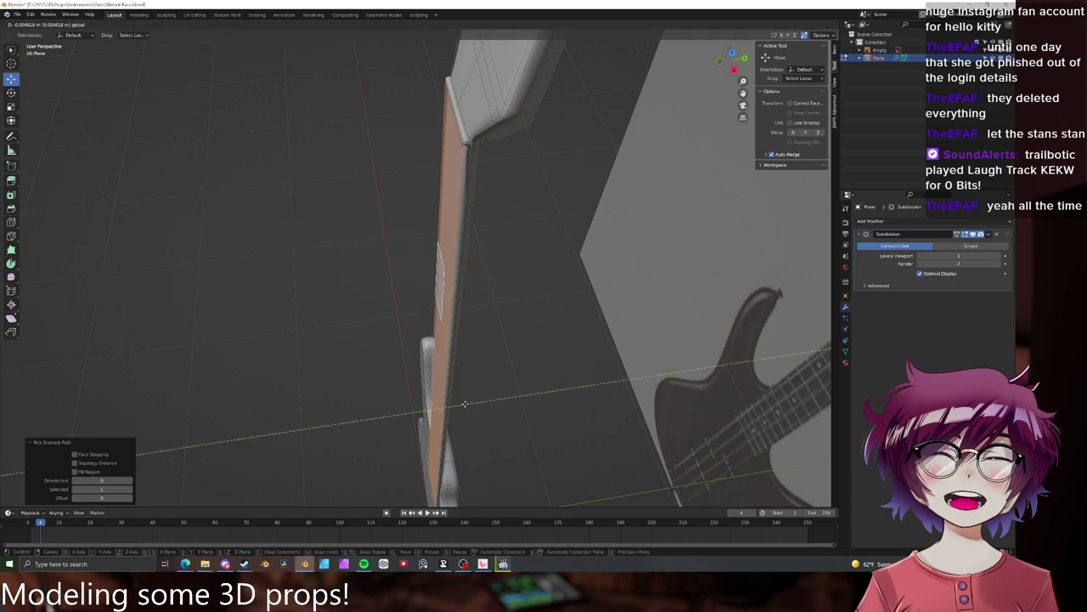
{"action": "left_click_drag", "start_coordinate": [465, 404], "coordinate": [468, 403]}
{"action": "key", "text": "Tab"}
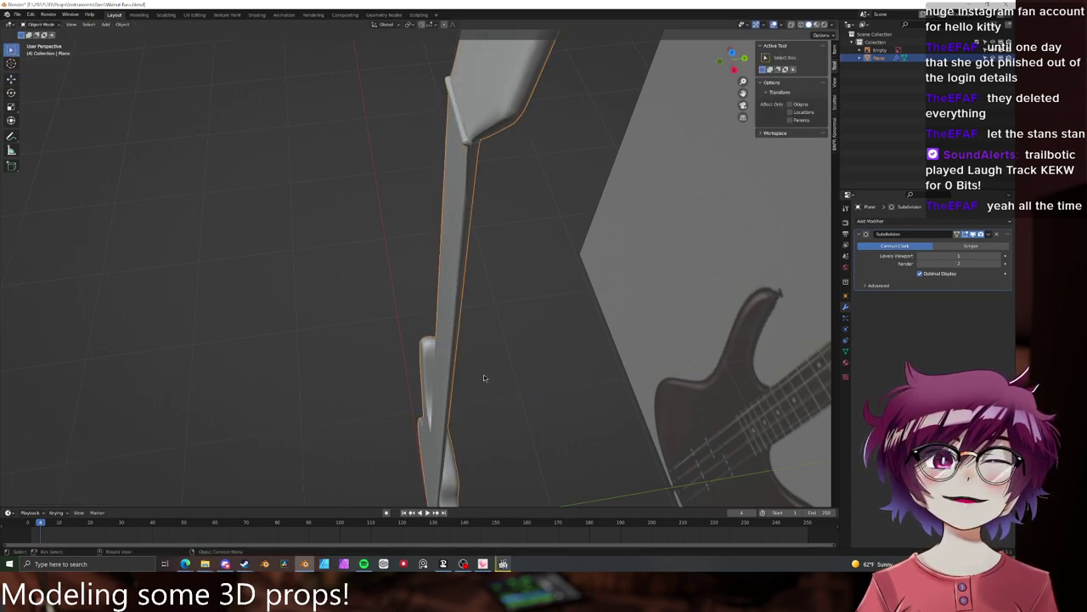
- Save the file and compare the neck and body with the reference image
{"action": "left_click", "coordinate": [500, 348]}
{"action": "middle_click_drag", "start_coordinate": [502, 346], "coordinate": [479, 340]}
{"action": "key", "text": "ctrl+s"}
{"action": "scroll", "coordinate": [582, 318], "scroll_direction": "down", "scroll_amount": 4}
{"action": "scroll", "coordinate": [476, 321], "scroll_direction": "up", "scroll_amount": 5}
{"action": "key", "text": "Tab"}
{"action": "key", "text": "Tab"}
{"action": "scroll", "coordinate": [478, 340], "scroll_direction": "up", "scroll_amount": 6}
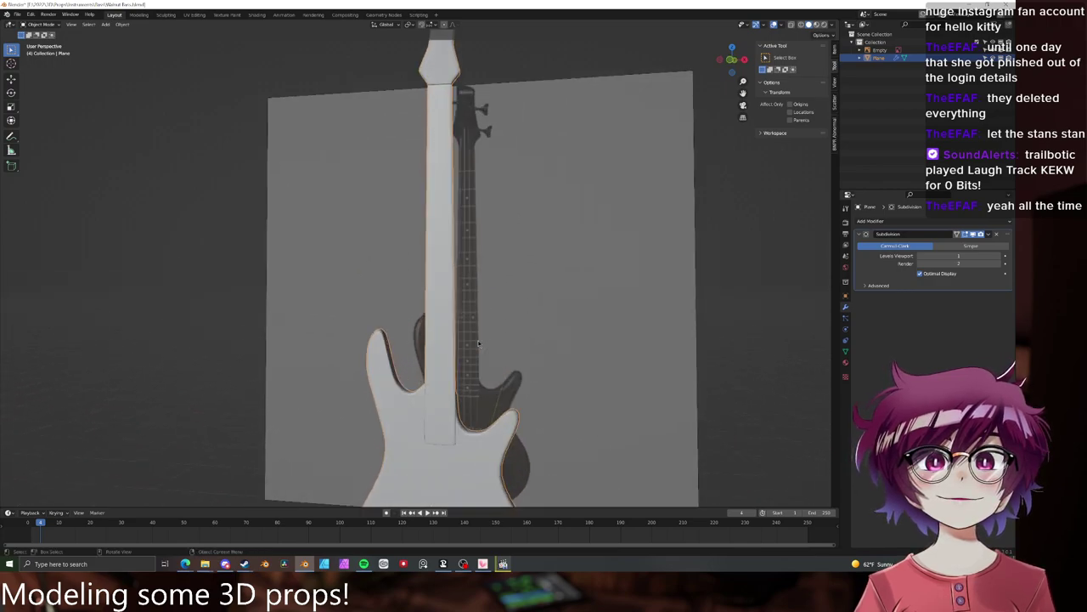
{"action": "scroll", "coordinate": [455, 340], "scroll_direction": "down", "scroll_amount": 6}
- Add a centred horizontal loop cut across the upper body just below the end of the neck
{"action": "key", "text": "Tab"}
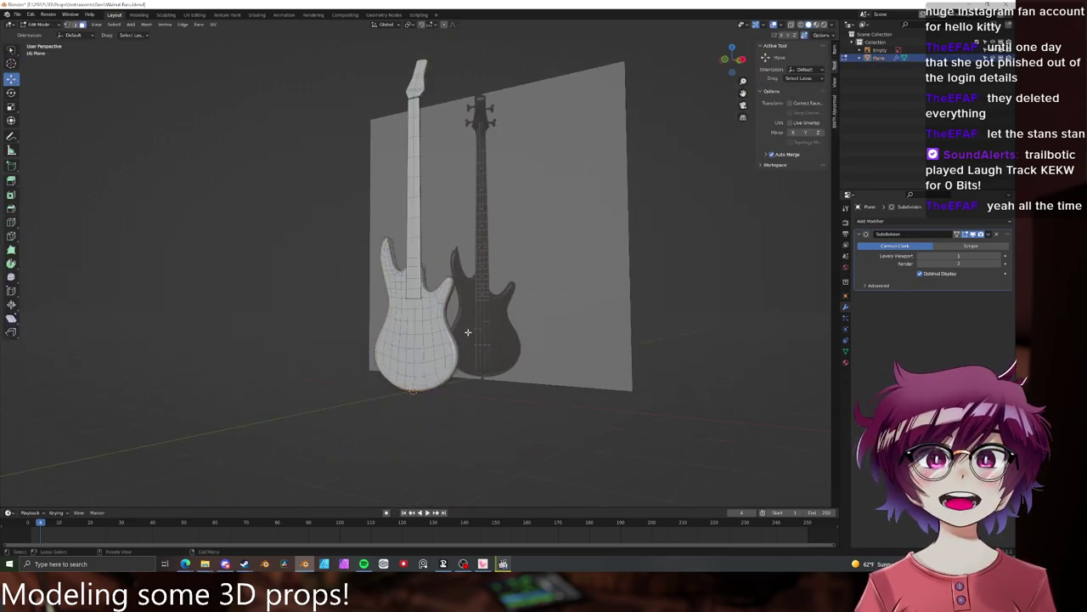
{"action": "scroll", "coordinate": [464, 343], "scroll_direction": "up", "scroll_amount": 8}
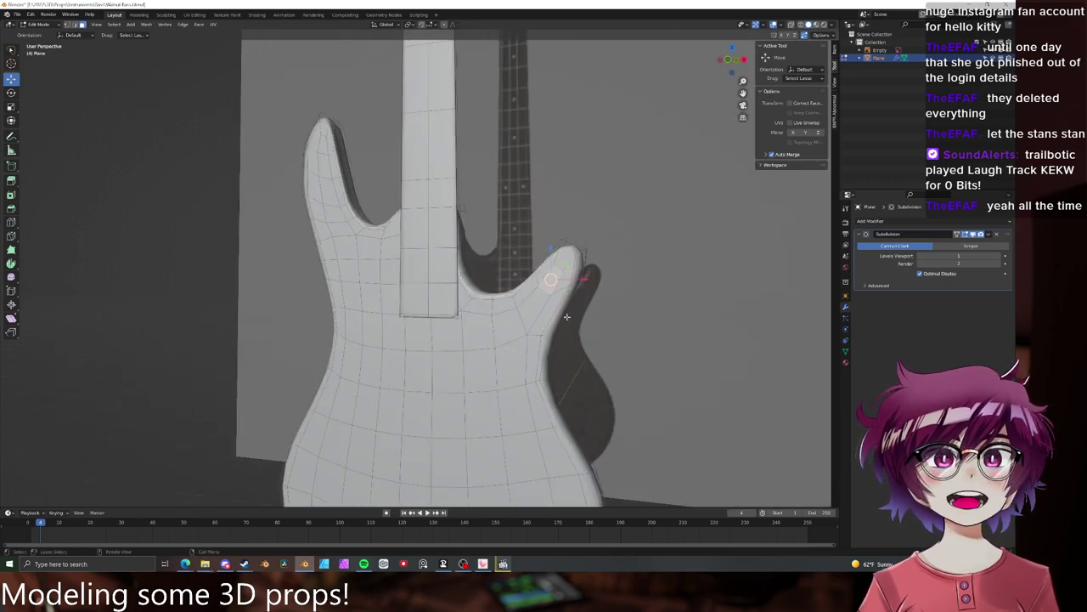
{"action": "middle_click_drag", "start_coordinate": [567, 316], "coordinate": [563, 305]}
{"action": "scroll", "coordinate": [524, 342], "scroll_direction": "up", "scroll_amount": 3}
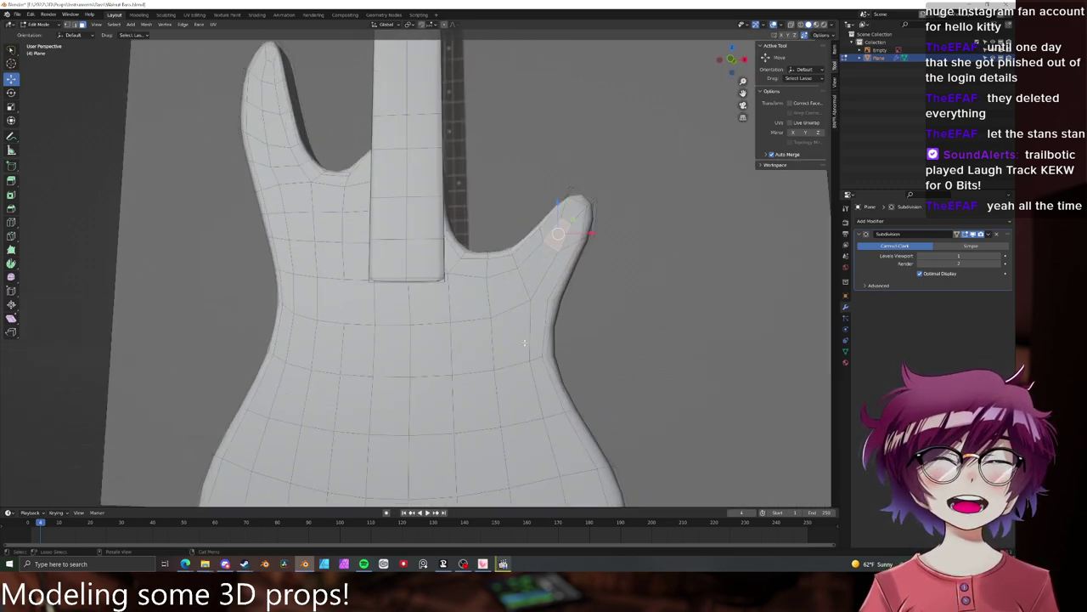
{"action": "key", "text": "ctrl+r"}
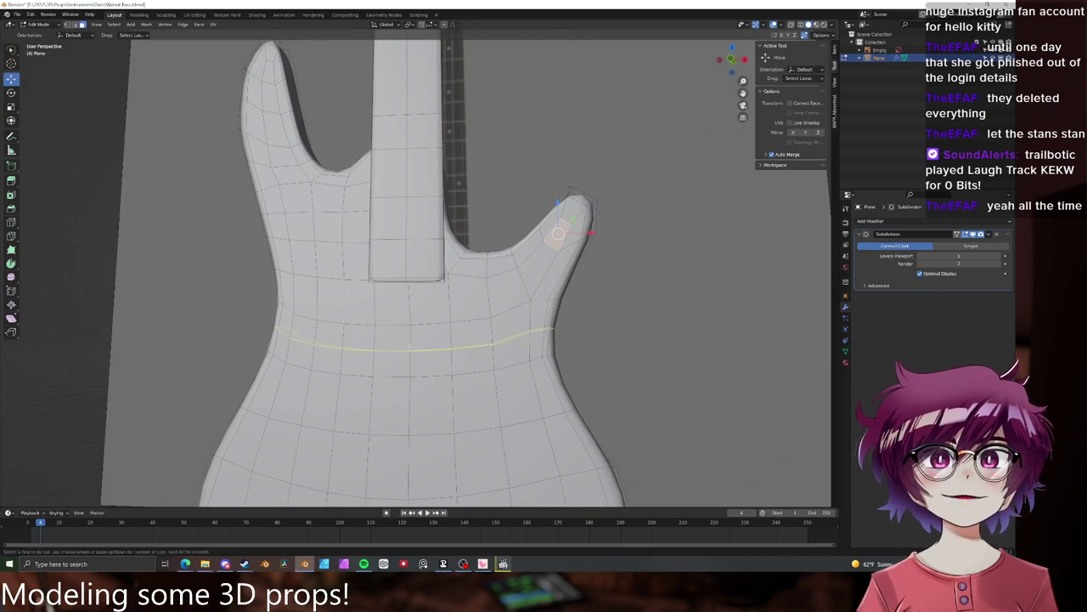
{"action": "left_click", "coordinate": [407, 331]}
{"action": "right_click", "coordinate": [408, 341]}
{"action": "key", "text": "alt+a"}
{"action": "scroll", "coordinate": [409, 346], "scroll_direction": "down", "scroll_amount": 7}
{"action": "middle_click_drag", "start_coordinate": [484, 361], "coordinate": [483, 339], "text": "shift"}
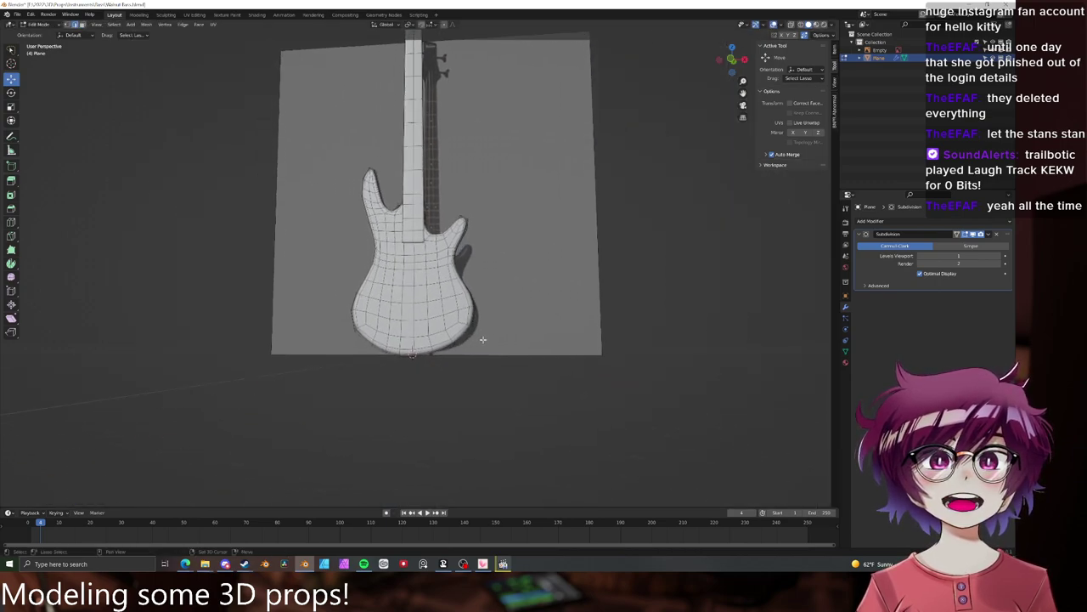
{"action": "scroll", "coordinate": [485, 340], "scroll_direction": "up", "scroll_amount": 5}
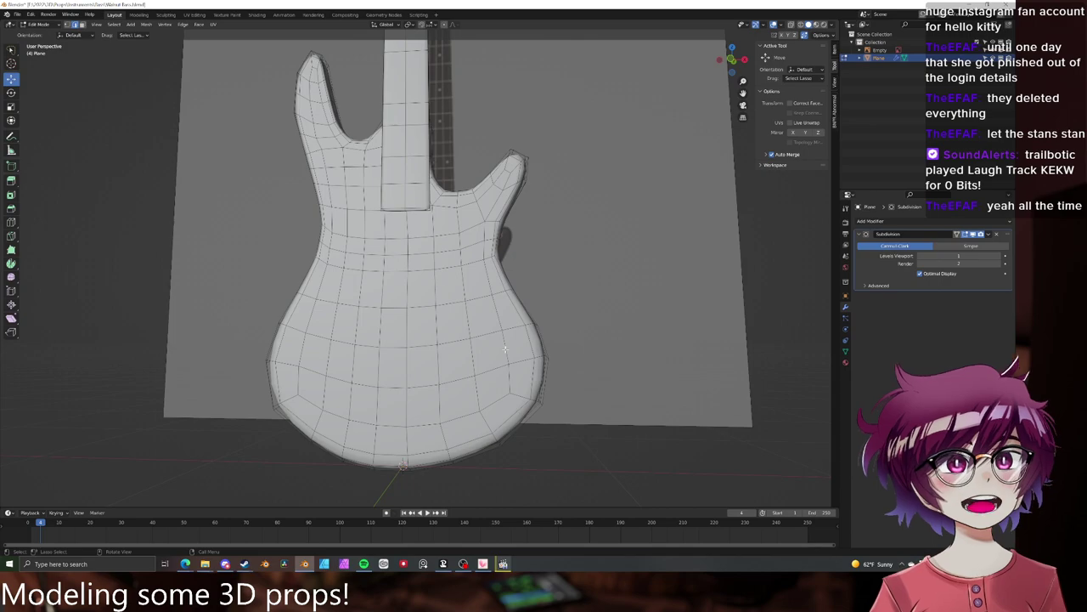
{"action": "middle_click_drag", "start_coordinate": [538, 340], "coordinate": [493, 328]}
{"action": "key", "text": "ctrl+r"}
{"action": "left_click", "coordinate": [463, 284]}
{"action": "right_click", "coordinate": [463, 283]}
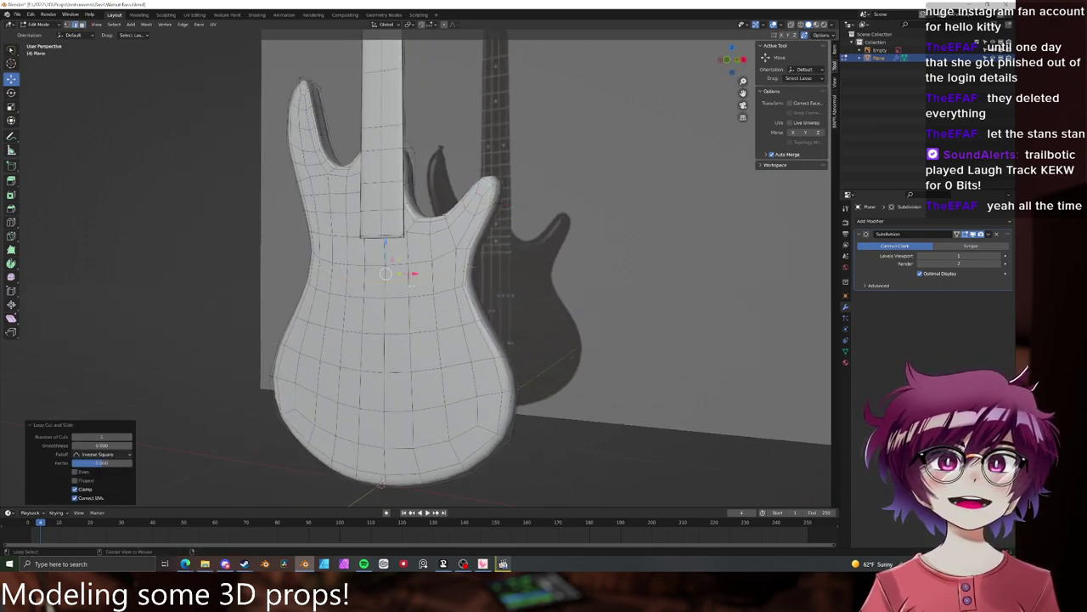
{"action": "key", "text": "alt+a"}
{"action": "mouse_move", "coordinate": [538, 302]}
{"action": "middle_mouse_down"}
{"action": "mouse_move", "coordinate": [442, 306]}
{"action": "mouse_move", "coordinate": [539, 311]}
{"action": "middle_mouse_up"}
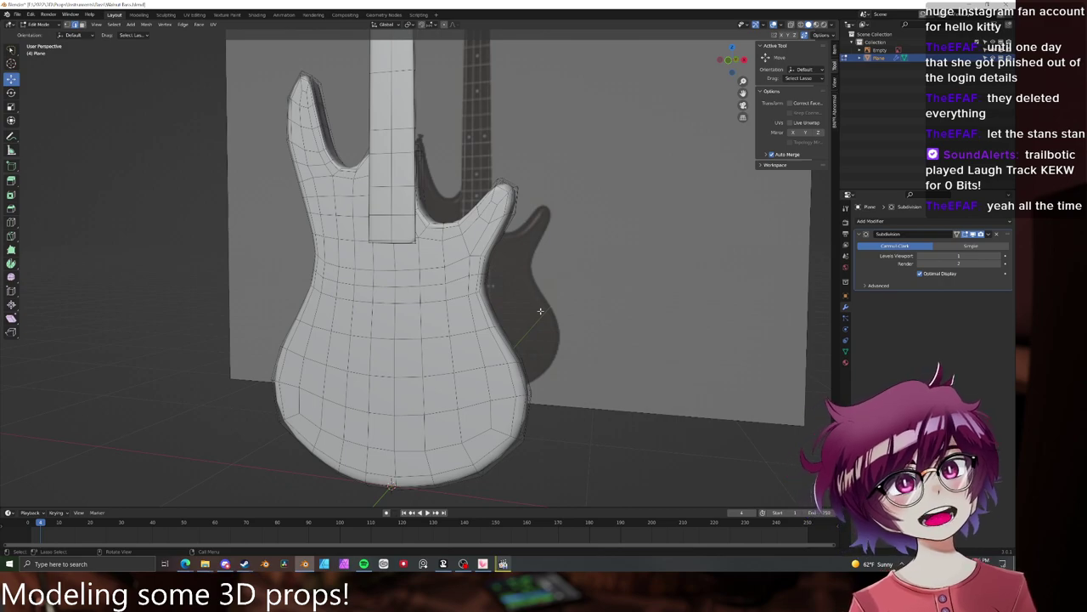
- Edge-slide the loop below the new cut downwards with a factor of about -0.27 and check the smoothed body
{"action": "middle_click_drag", "start_coordinate": [541, 298], "coordinate": [557, 294]}
{"action": "scroll", "coordinate": [454, 318], "scroll_direction": "up", "scroll_amount": 4}
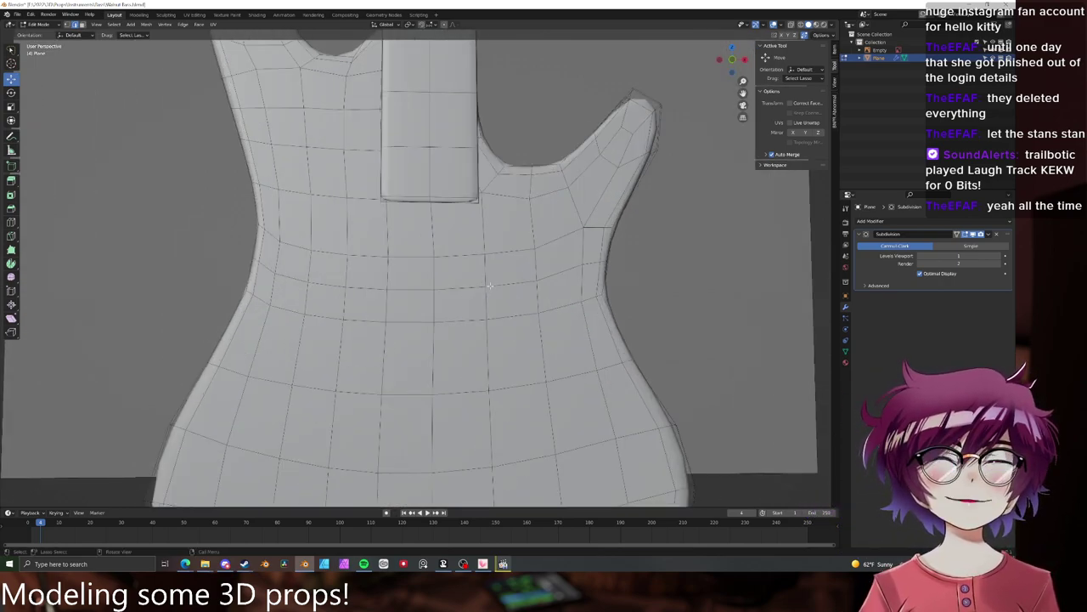
{"action": "key", "text": "g"}
{"action": "key", "text": "g"}
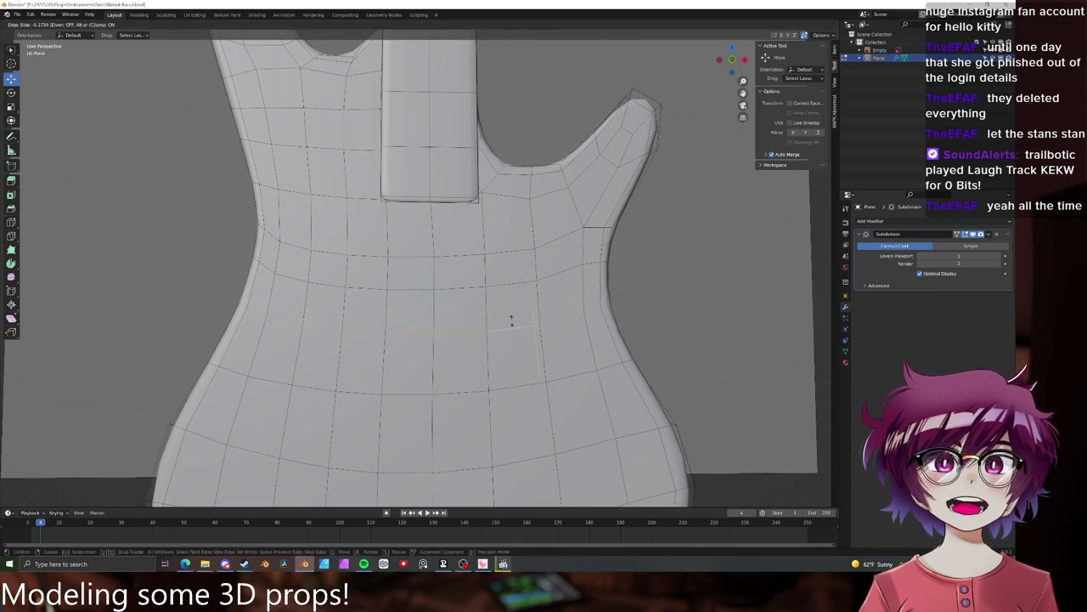
{"action": "left_click", "coordinate": [511, 319]}
{"action": "key", "text": "Tab"}
{"action": "scroll", "coordinate": [586, 314], "scroll_direction": "down", "scroll_amount": 6}
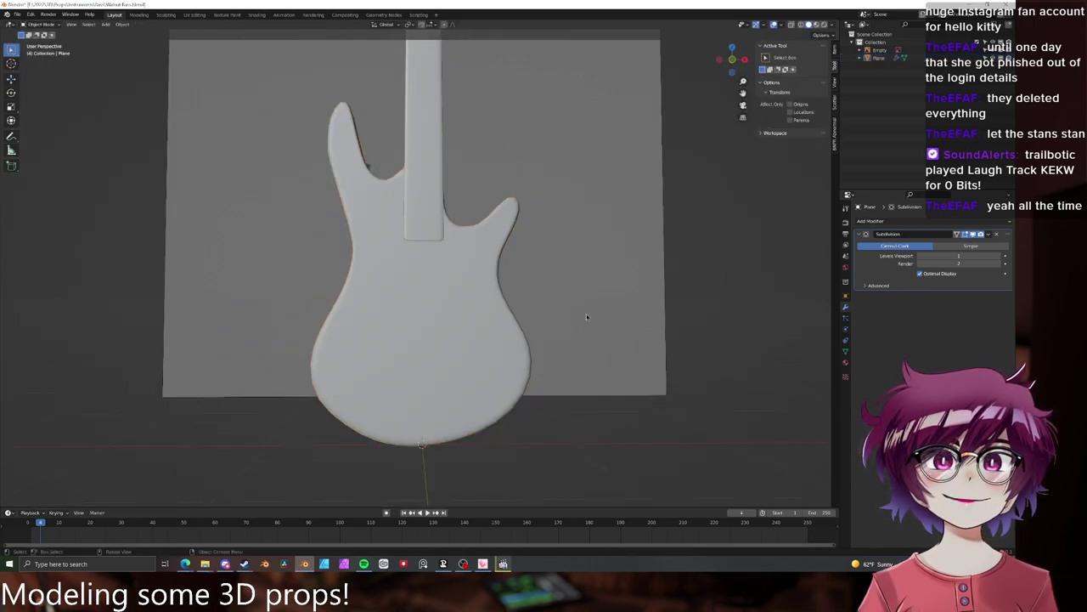
- Compare the body's side profile with the side-view bass photo in the browser's image search results
{"action": "middle_click_drag", "start_coordinate": [586, 313], "coordinate": [405, 338]}
{"action": "left_click", "coordinate": [363, 323]}
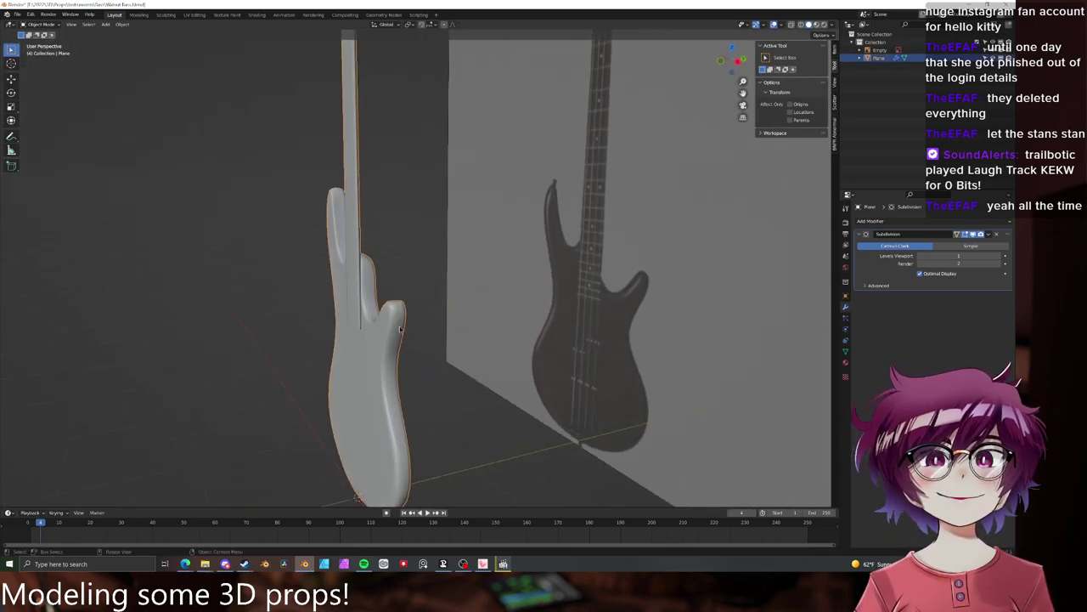
{"action": "left_click", "coordinate": [166, 564]}
{"action": "left_click", "coordinate": [185, 565]}
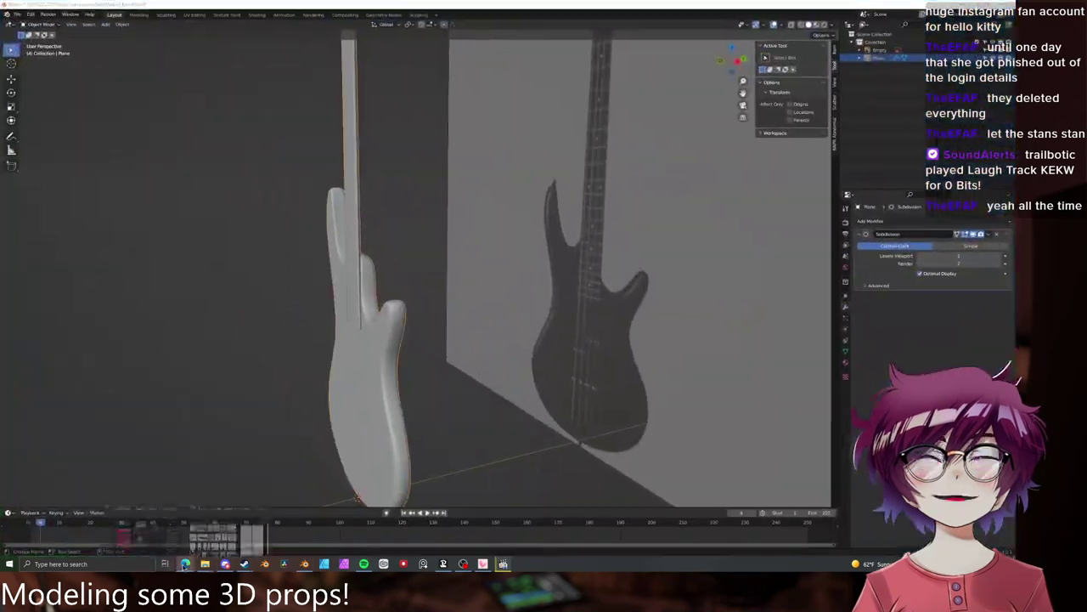
{"action": "left_click", "coordinate": [223, 537]}
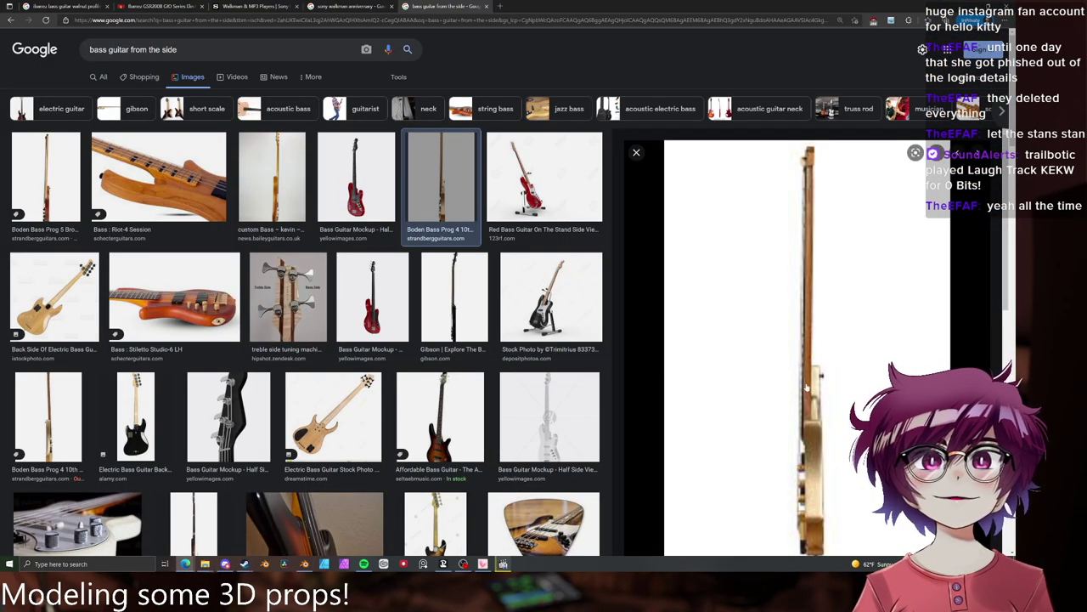
{"action": "left_click", "coordinate": [973, 5]}
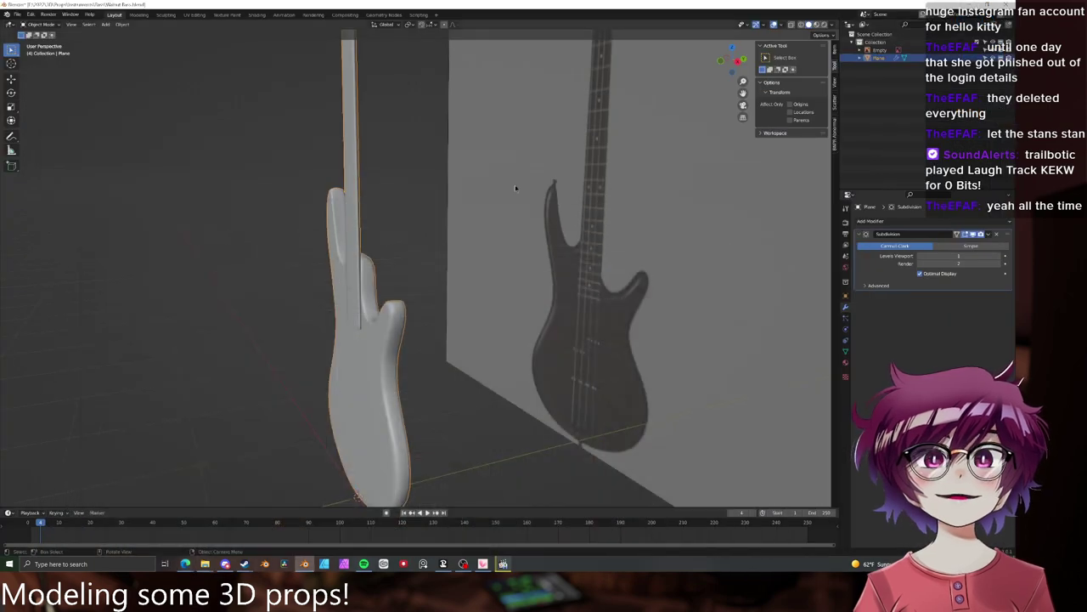
- Select the fretboard's front faces from its lower end on the body up along the neck to the nut
{"action": "middle_click_drag", "start_coordinate": [518, 186], "coordinate": [443, 171]}
{"action": "key", "text": "Tab"}
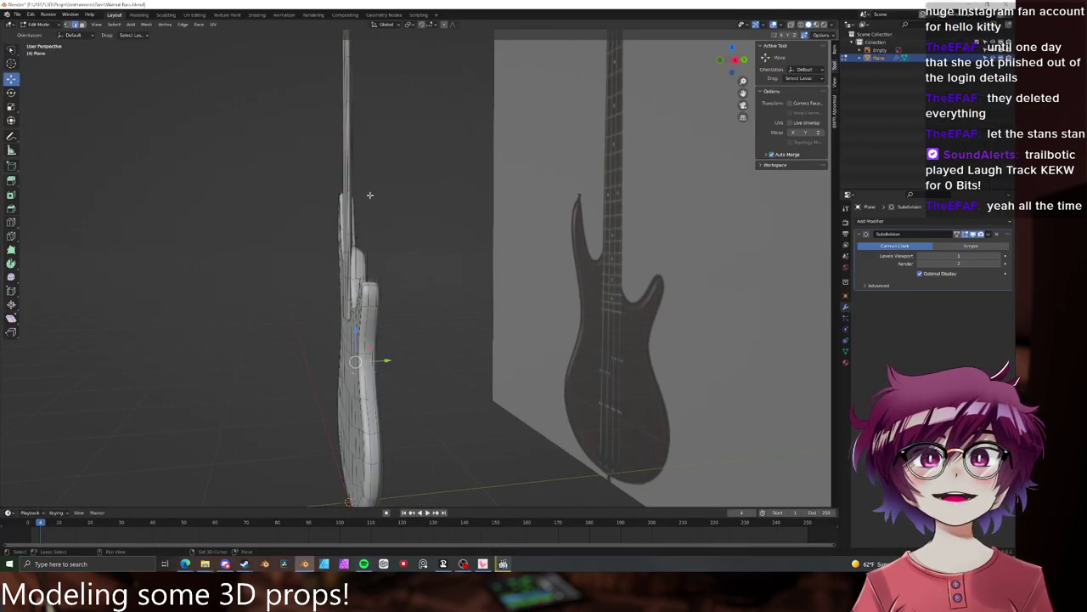
{"action": "middle_click_drag", "start_coordinate": [368, 195], "coordinate": [472, 314]}
{"action": "left_click", "coordinate": [435, 368]}
{"action": "middle_click_drag", "start_coordinate": [459, 369], "coordinate": [447, 329], "text": "shift"}
{"action": "scroll", "coordinate": [448, 327], "scroll_direction": "up", "scroll_amount": 6}
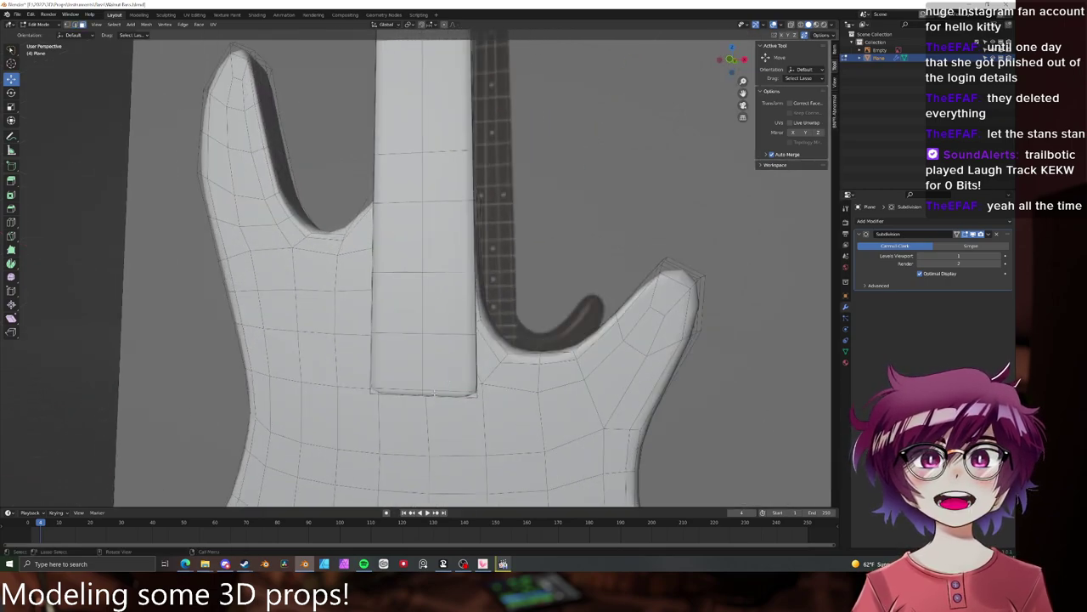
{"action": "left_click", "coordinate": [434, 393]}
{"action": "left_click", "coordinate": [406, 393]}
{"action": "left_click", "coordinate": [408, 370], "text": "shift"}
{"action": "left_click", "coordinate": [440, 365], "text": "shift"}
{"action": "scroll", "coordinate": [416, 319], "scroll_direction": "down", "scroll_amount": 5}
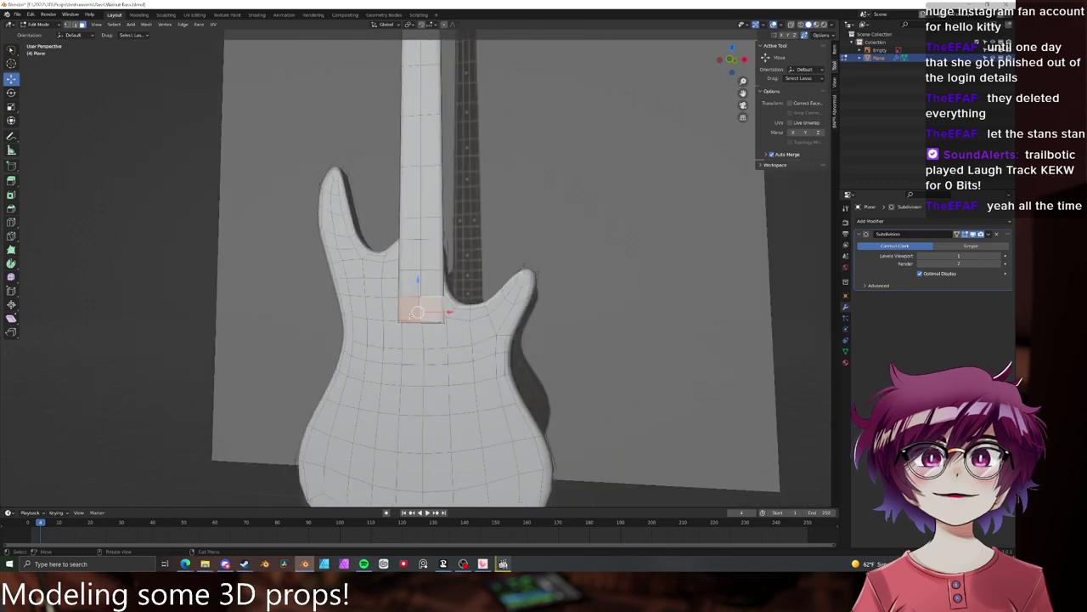
{"action": "scroll", "coordinate": [411, 315], "scroll_direction": "down", "scroll_amount": 3}
{"action": "middle_click_drag", "start_coordinate": [417, 313], "coordinate": [409, 369], "text": "shift"}
{"action": "key", "text": "c"}
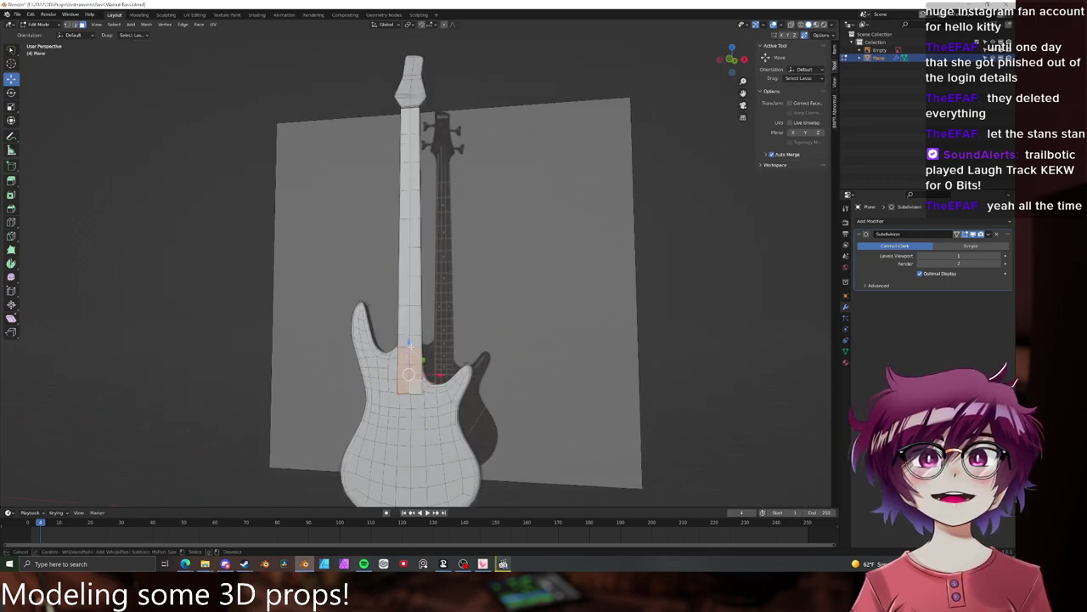
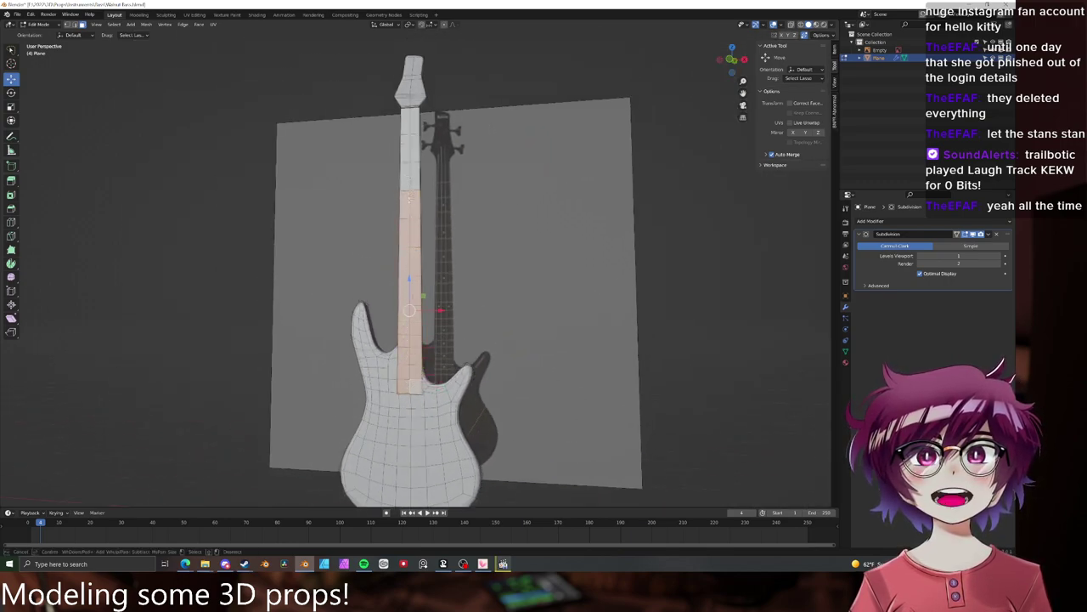
- Move the selected fretboard front faces slightly forward along Y and check the smoothed neck from the side
{"action": "middle_click_drag", "start_coordinate": [586, 170], "coordinate": [346, 141]}
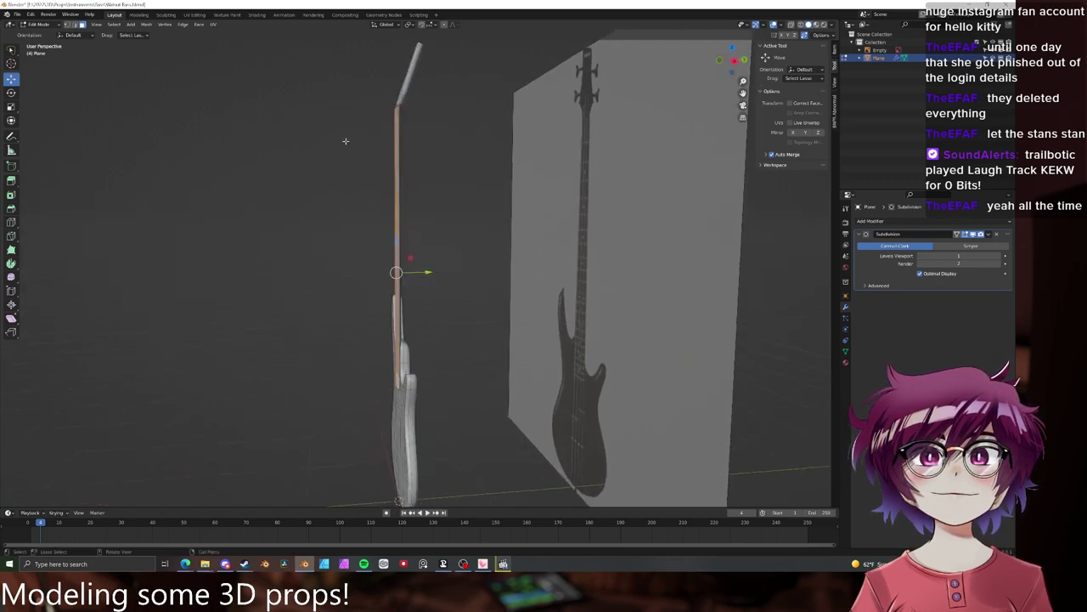
{"action": "left_click_drag", "start_coordinate": [427, 271], "coordinate": [424, 271]}
{"action": "key", "text": "Tab"}
{"action": "middle_click_drag", "start_coordinate": [425, 274], "coordinate": [469, 282]}
{"action": "key", "text": "Tab"}
{"action": "scroll", "coordinate": [468, 282], "scroll_direction": "up", "scroll_amount": 5}
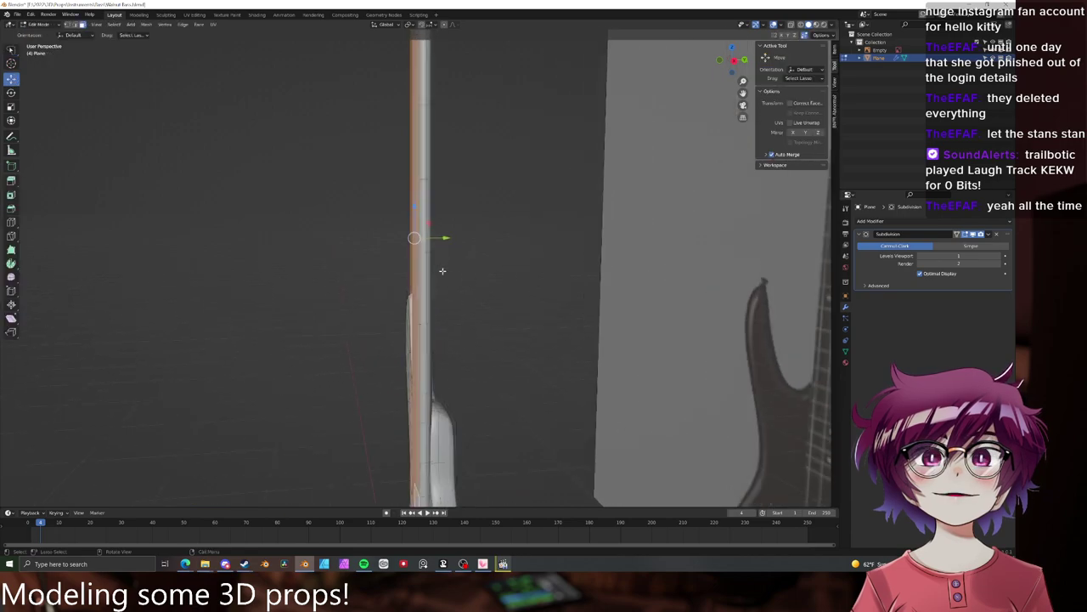
- Slide the selected fretboard faces slightly along their edges, clear the selection and inspect the smoothed bass
{"action": "middle_click_drag", "start_coordinate": [415, 238], "coordinate": [484, 248]}
{"action": "key", "text": "g"}
{"action": "key", "text": "g"}
{"action": "left_click", "coordinate": [423, 242]}
{"action": "key", "text": "Tab"}
{"action": "key", "text": "alt+a"}
{"action": "scroll", "coordinate": [422, 260], "scroll_direction": "down", "scroll_amount": 2}
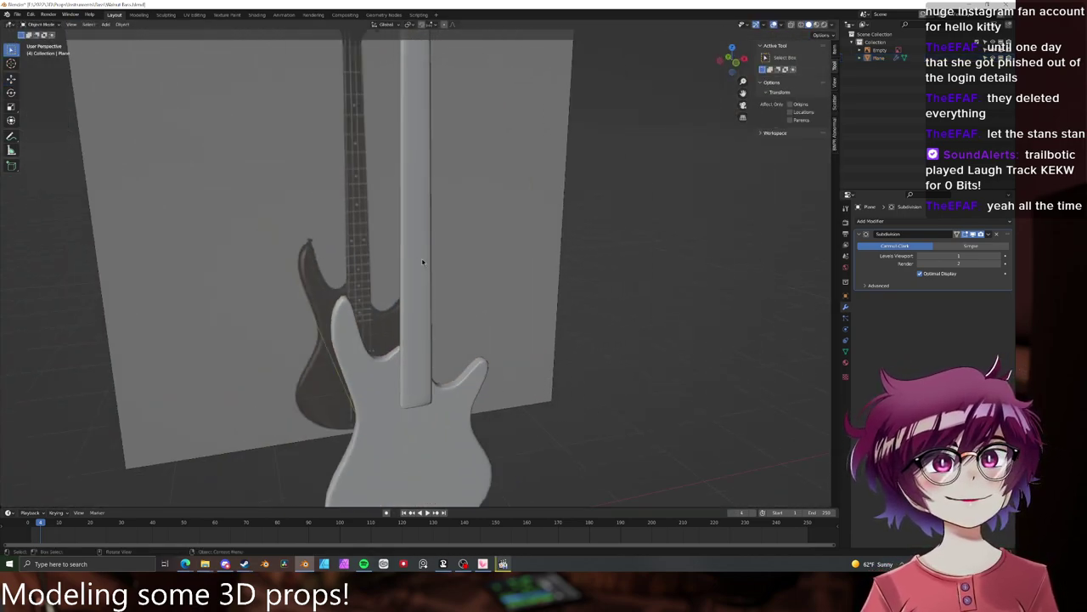
{"action": "middle_click_drag", "start_coordinate": [422, 260], "coordinate": [473, 316]}
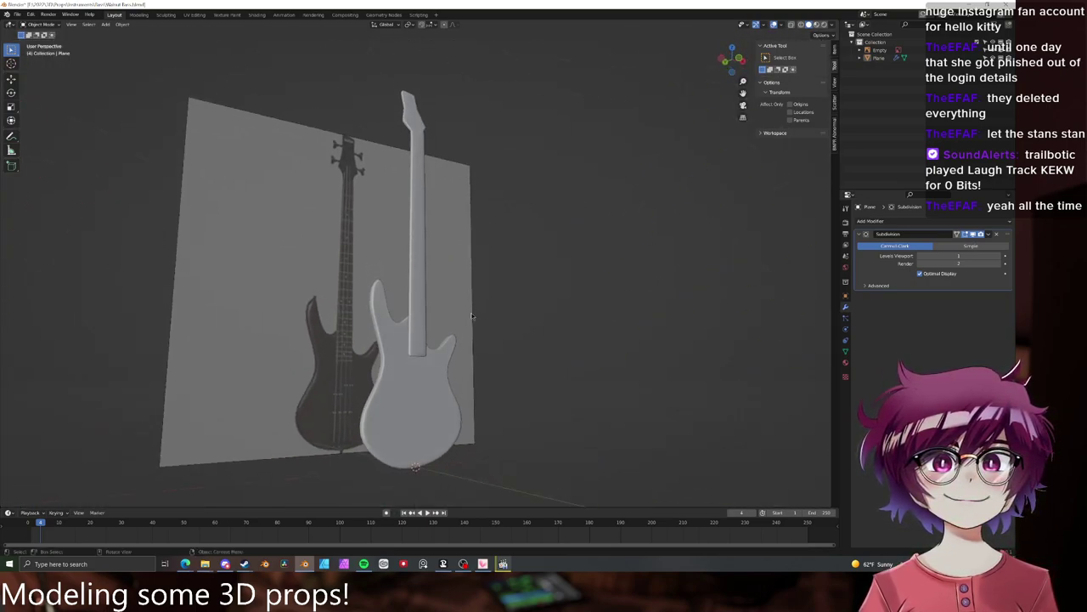
- Move the reference image along Y to about -0.52 m so it overlays the bass model
{"action": "left_click", "coordinate": [472, 316]}
{"action": "key", "text": "g"}
{"action": "key", "text": "x"}
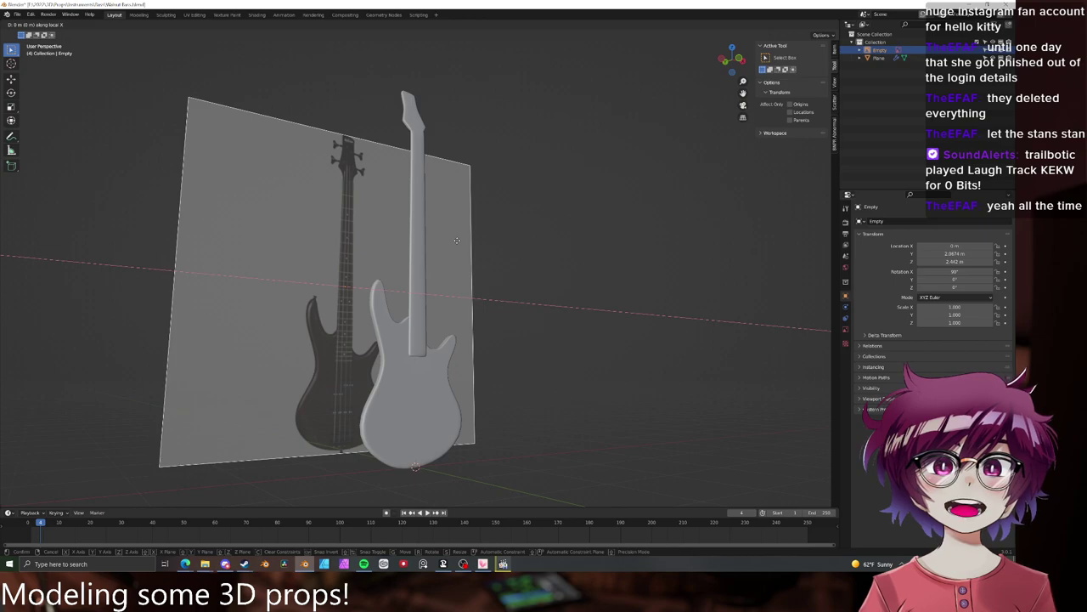
{"action": "key", "text": "y"}
{"action": "left_click", "coordinate": [521, 270]}
{"action": "middle_click_drag", "start_coordinate": [522, 270], "coordinate": [472, 276]}
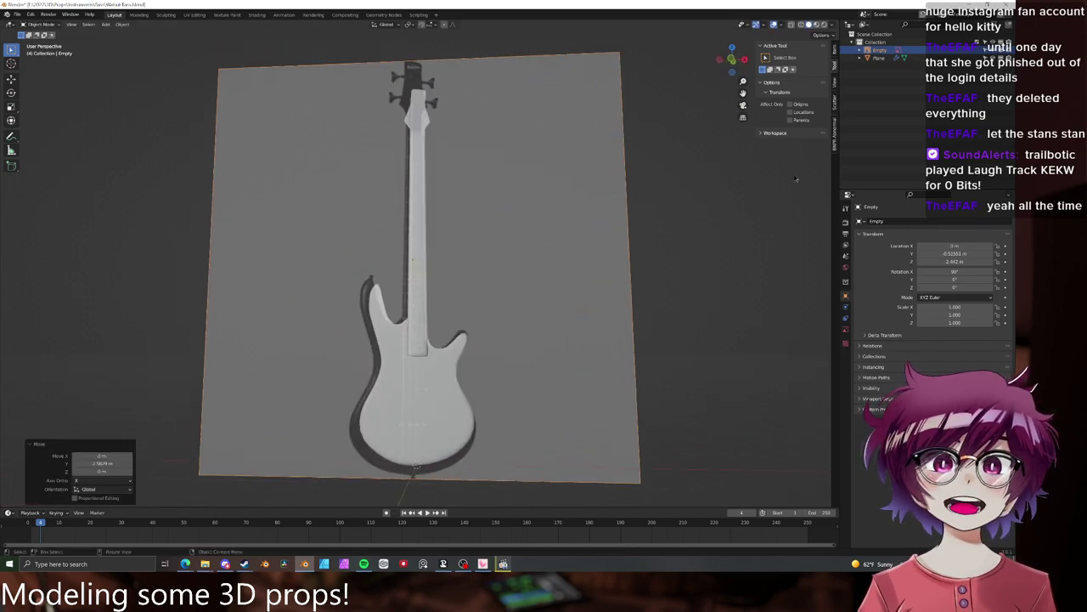
- View the bass body from the front and set the reference image's opacity to about 0.13
{"action": "left_click", "coordinate": [448, 397]}
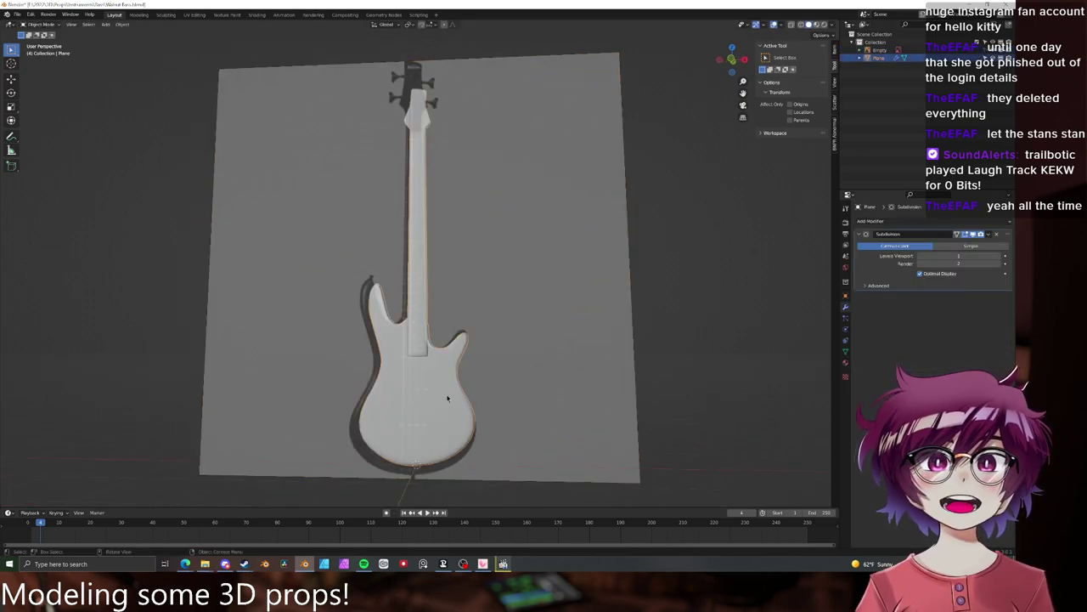
{"action": "key", "text": "KP_1"}
{"action": "key", "text": "Tab"}
{"action": "scroll", "coordinate": [524, 235], "scroll_direction": "up", "scroll_amount": 5}
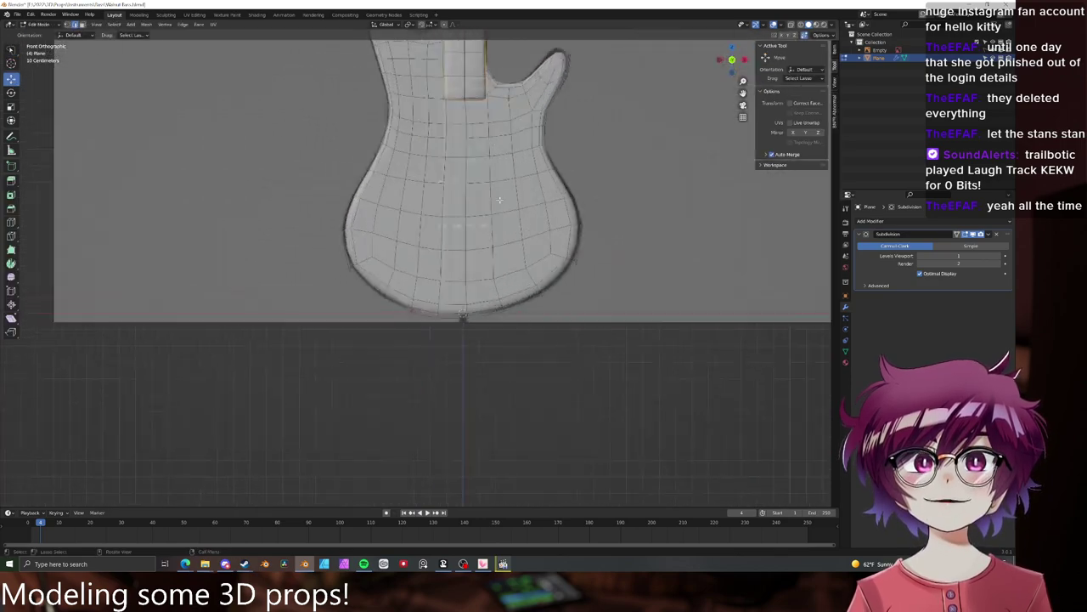
{"action": "scroll", "coordinate": [524, 234], "scroll_direction": "up", "scroll_amount": 2}
{"action": "key", "text": "shift+a"}
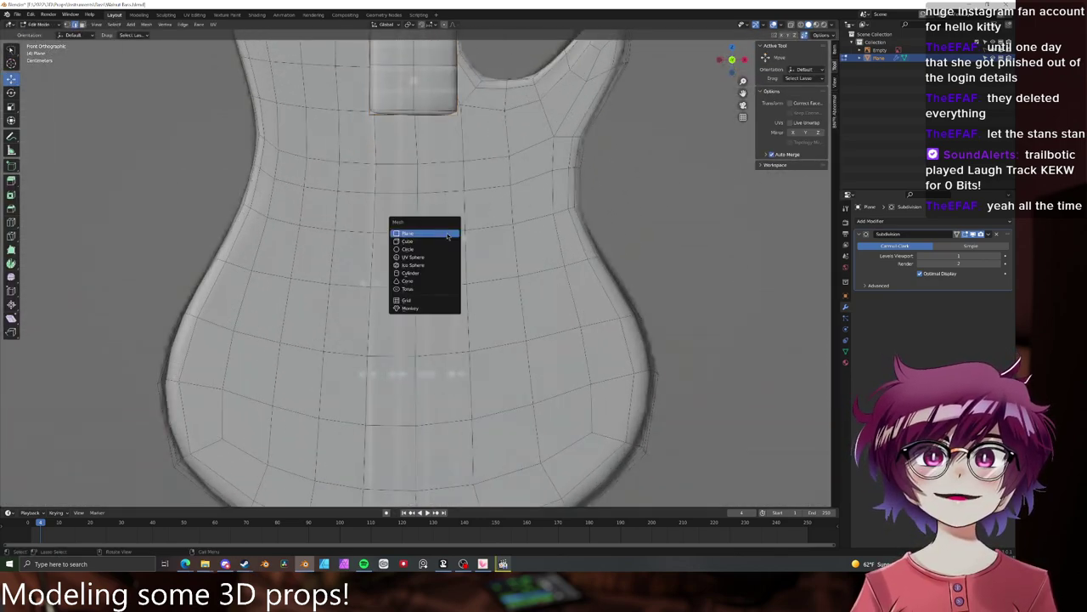
{"action": "left_click", "coordinate": [883, 50]}
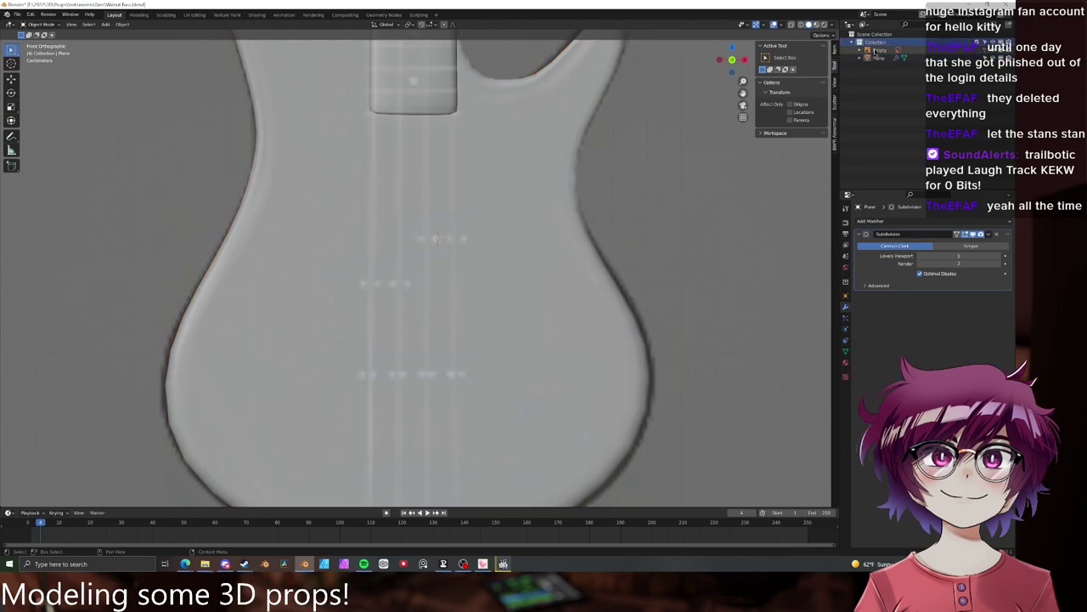
{"action": "left_click", "coordinate": [846, 329]}
{"action": "mouse_move", "coordinate": [941, 313]}
{"action": "left_mouse_down"}
{"action": "mouse_move", "coordinate": [1006, 314]}
{"action": "mouse_move", "coordinate": [935, 314]}
{"action": "left_mouse_up"}
- Load the frontal close-up photo of the brown bass body as a second reference image aligned to the front view
{"action": "scroll", "coordinate": [627, 379], "scroll_direction": "down", "scroll_amount": 6}
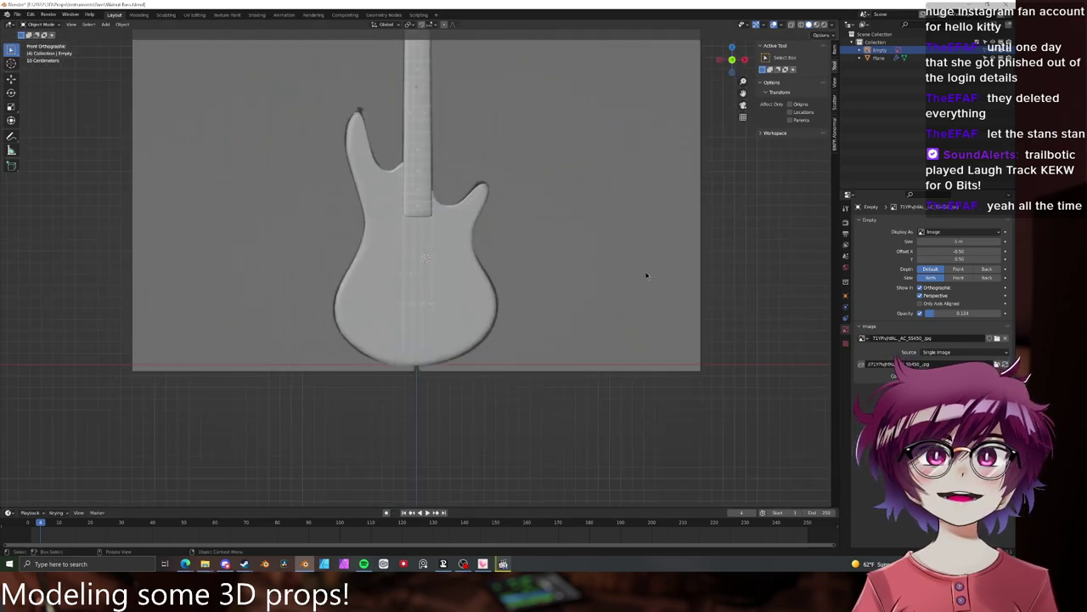
{"action": "key", "text": "shift+a"}
{"action": "mouse_move", "coordinate": [475, 313]}
{"action": "left_click", "coordinate": [511, 313]}
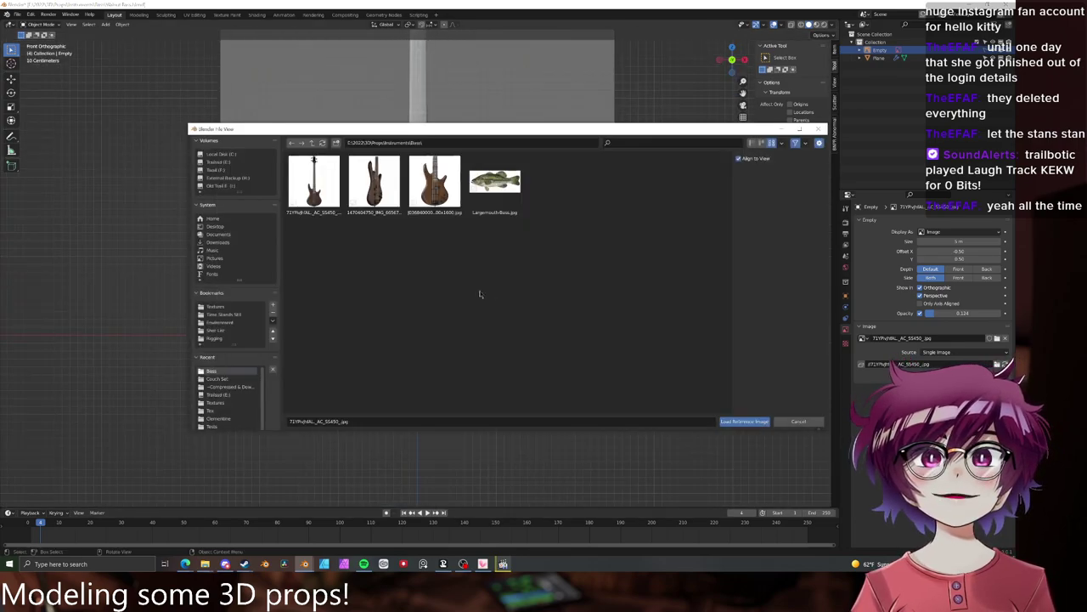
{"action": "double_click", "coordinate": [428, 197]}
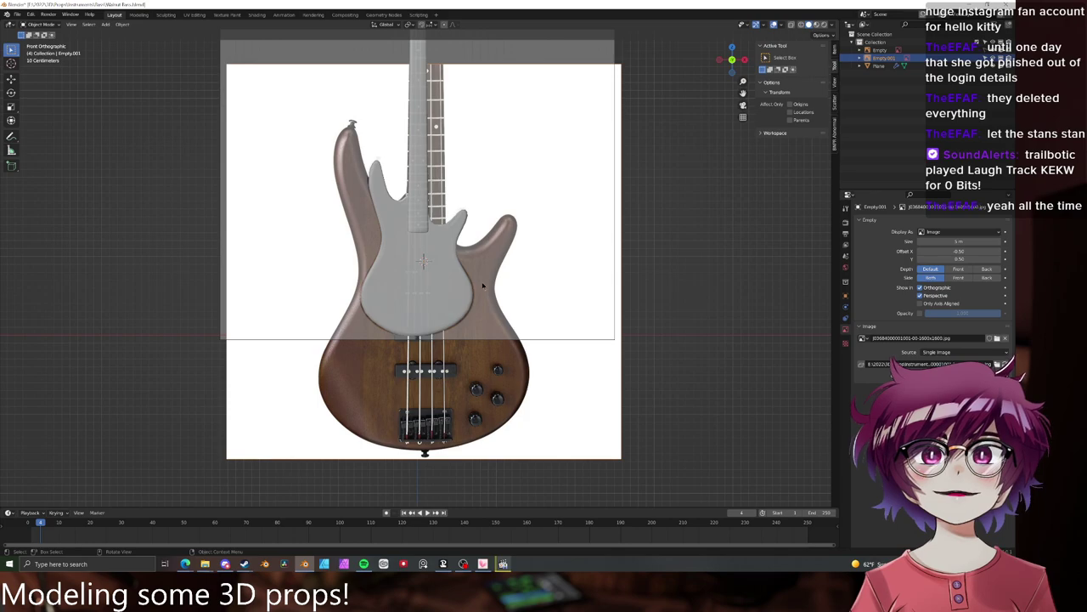
- Scale the new reference image to about 0.52 and position it so its bass body lines up with the model
{"action": "scroll", "coordinate": [484, 288], "scroll_direction": "down", "scroll_amount": 2}
{"action": "key", "text": "g"}
{"action": "left_click", "coordinate": [492, 311]}
{"action": "key", "text": "s"}
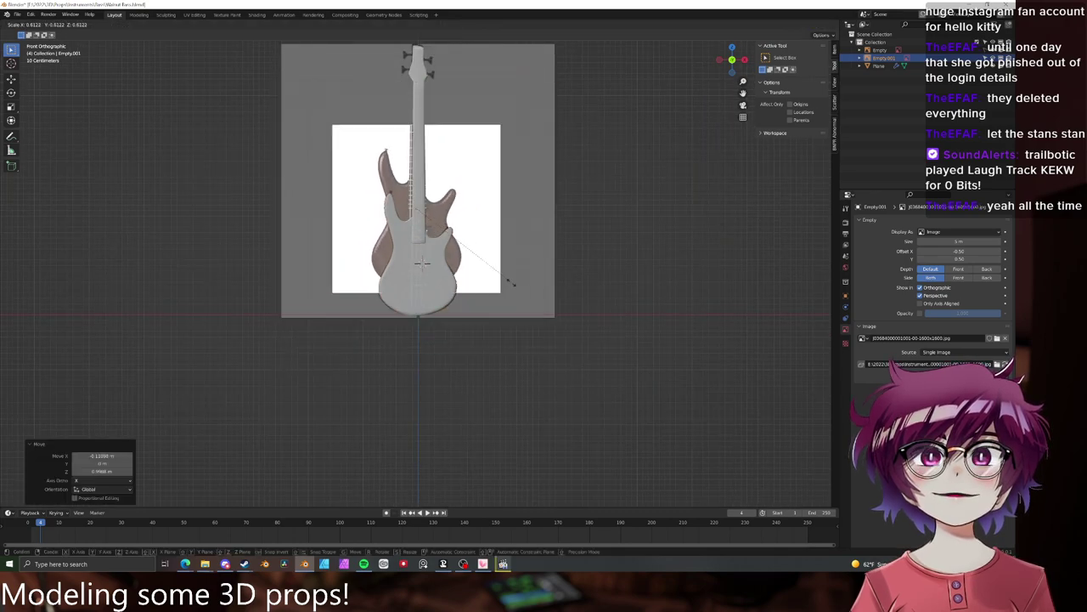
{"action": "left_click", "coordinate": [503, 278]}
{"action": "key", "text": "g"}
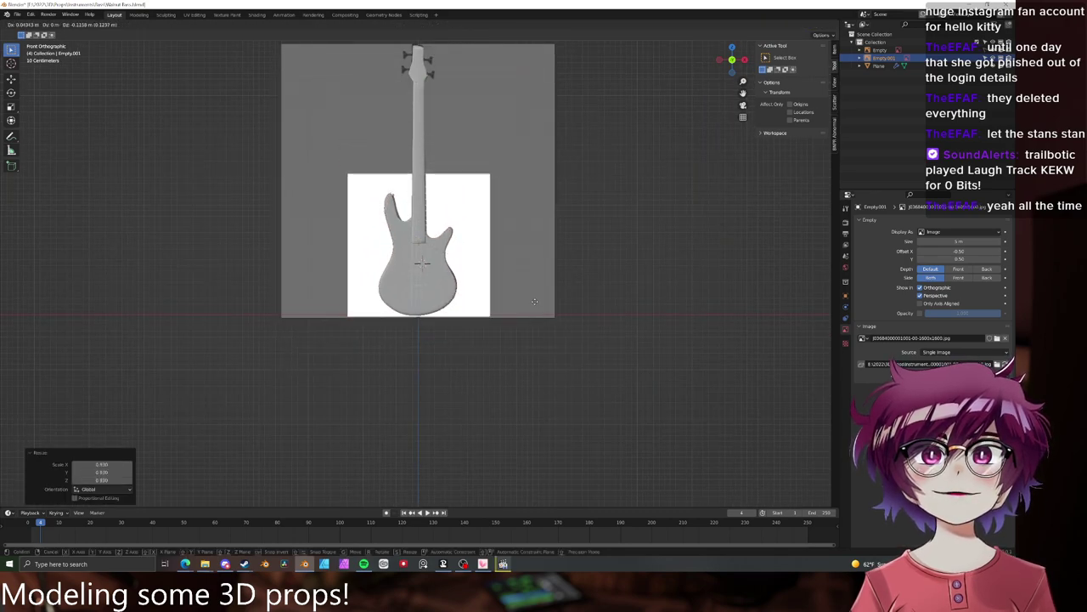
{"action": "left_click", "coordinate": [534, 302]}
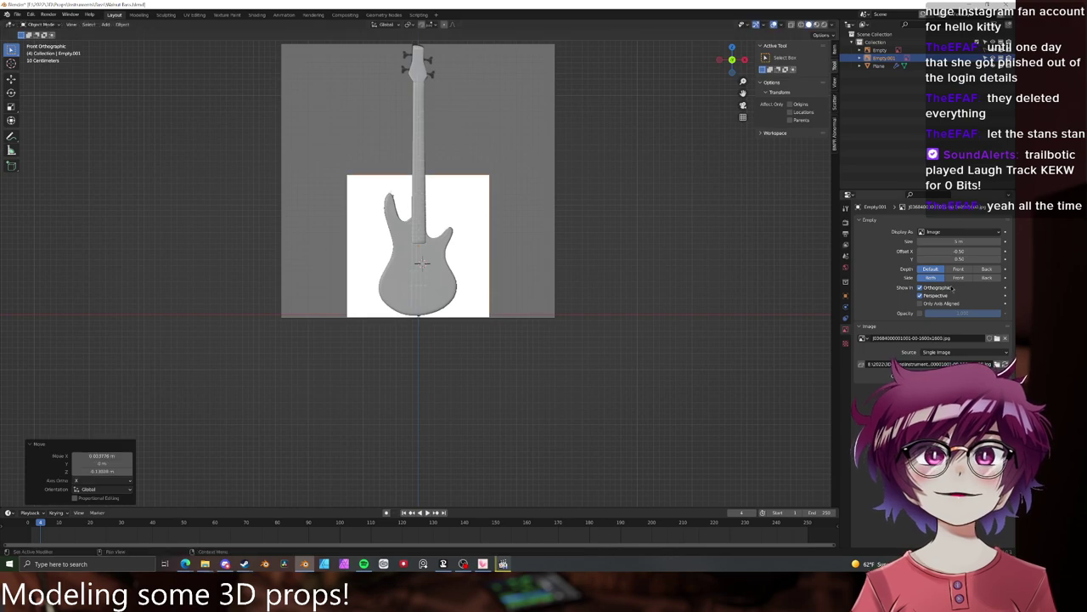
- Enable opacity for the close-up reference image and set it to about 0.455
{"action": "left_click", "coordinate": [919, 313]}
{"action": "left_click_drag", "start_coordinate": [994, 313], "coordinate": [963, 313]}
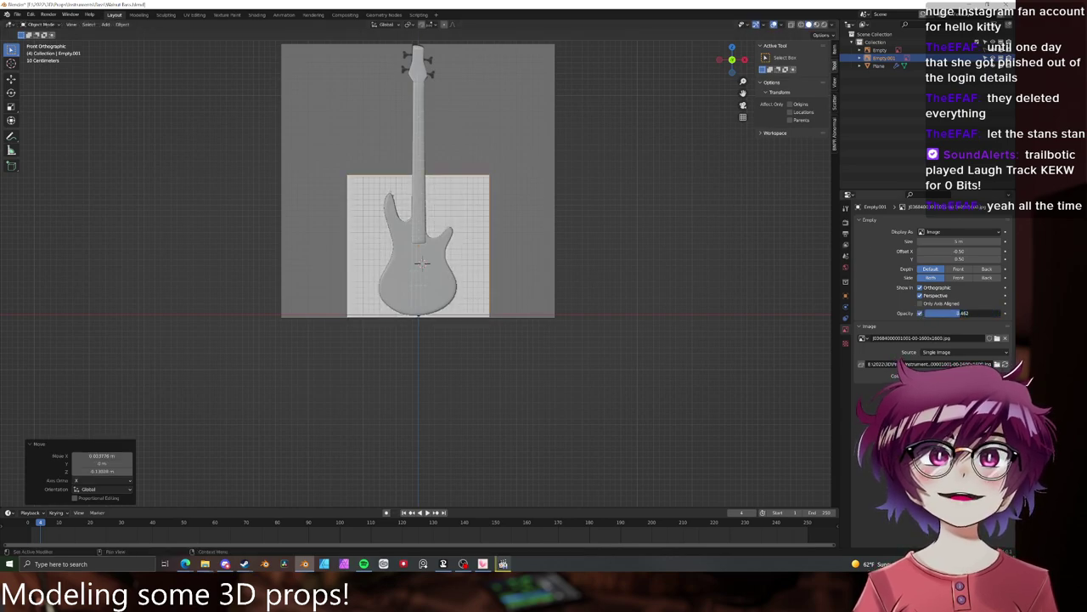
{"action": "scroll", "coordinate": [600, 261], "scroll_direction": "up", "scroll_amount": 4}
{"action": "middle_click_drag", "start_coordinate": [600, 262], "coordinate": [574, 288]}
- Hide the first full-length reference image and inspect the close-up overlay against the model from an angle
{"action": "left_click", "coordinate": [715, 262]}
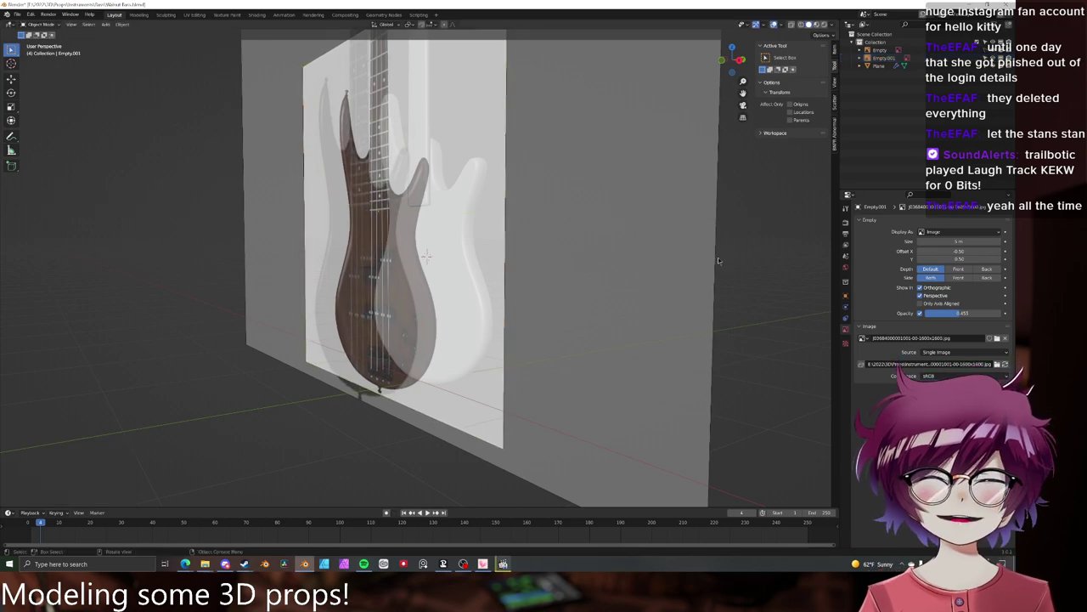
{"action": "left_click", "coordinate": [993, 51]}
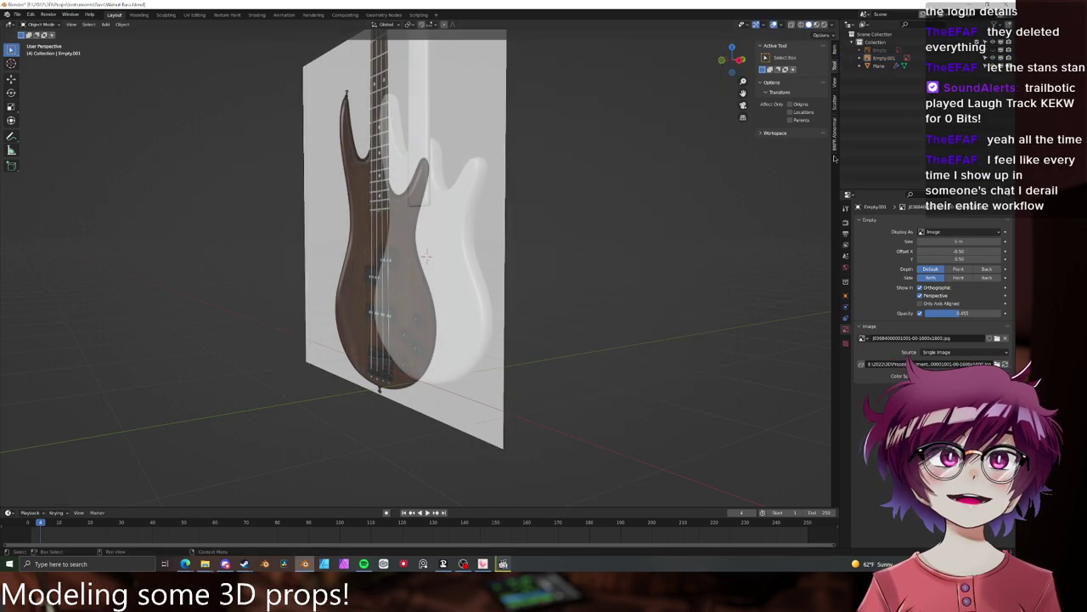
{"action": "middle_click_drag", "start_coordinate": [624, 226], "coordinate": [694, 233]}
{"action": "middle_click_drag", "start_coordinate": [469, 280], "coordinate": [529, 267]}
{"action": "scroll", "coordinate": [529, 267], "scroll_direction": "up", "scroll_amount": 3}
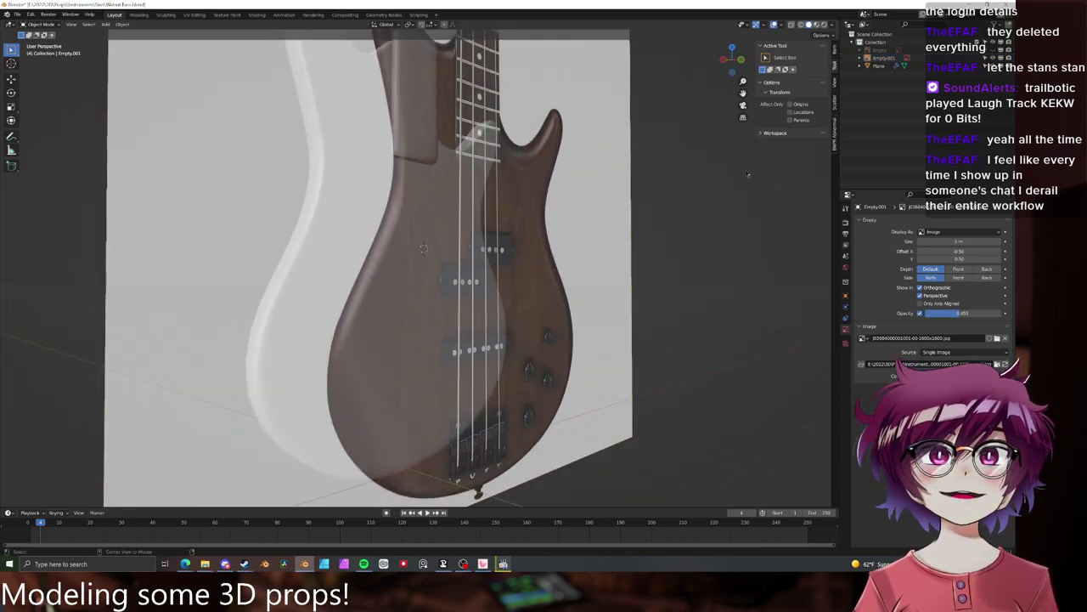
- Add a cube inside the bass mesh from the front view as a pickup block
{"action": "left_click", "coordinate": [430, 249]}
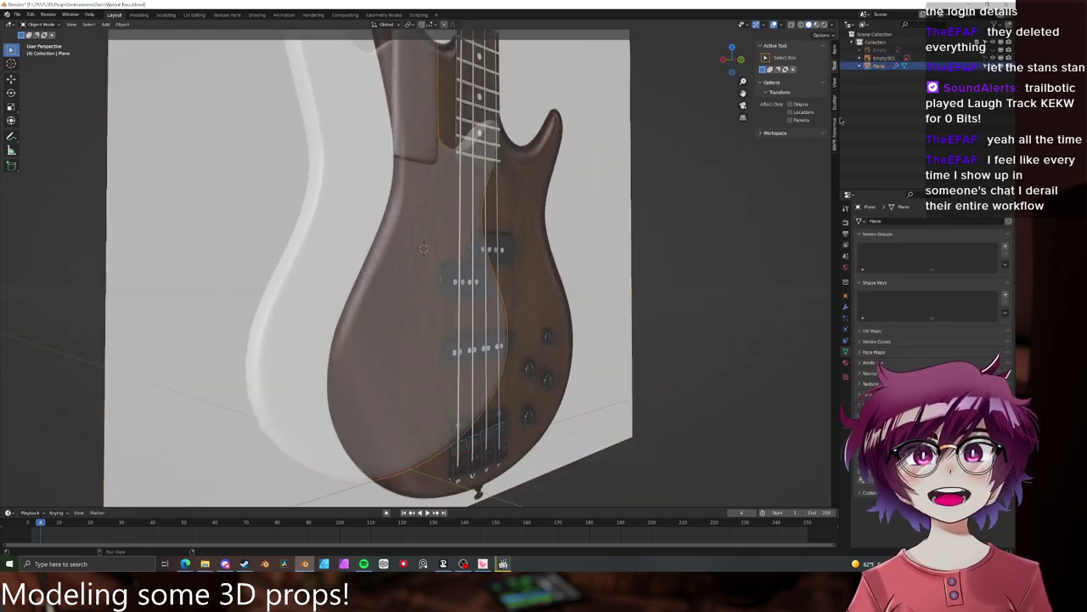
{"action": "key", "text": "Tab"}
{"action": "middle_click_drag", "start_coordinate": [538, 218], "coordinate": [495, 222]}
{"action": "key", "text": "KP_1"}
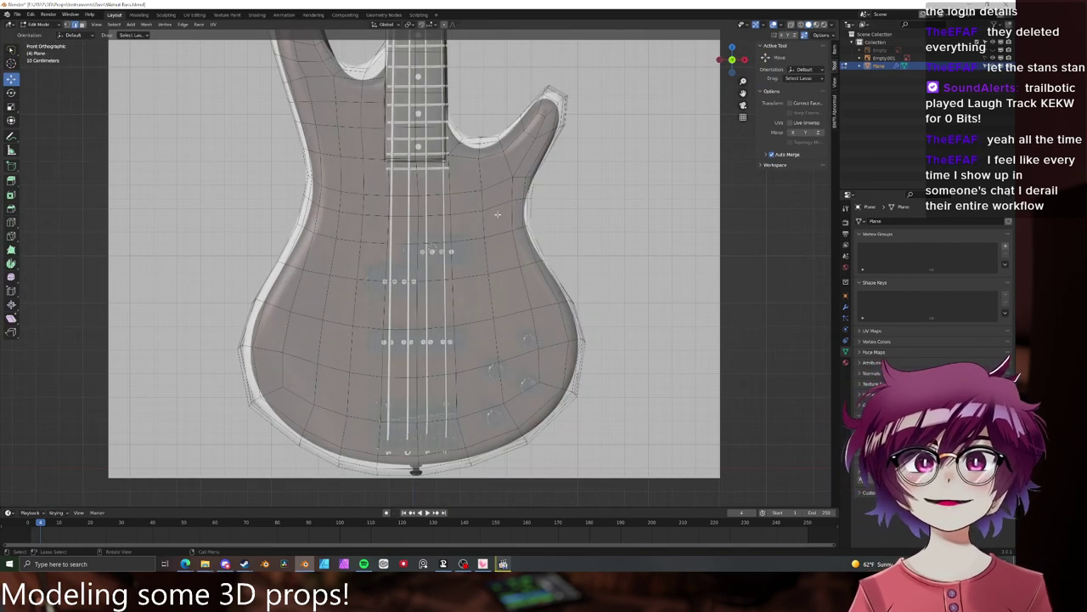
{"action": "key", "text": "shift+a"}
{"action": "left_click", "coordinate": [455, 258]}
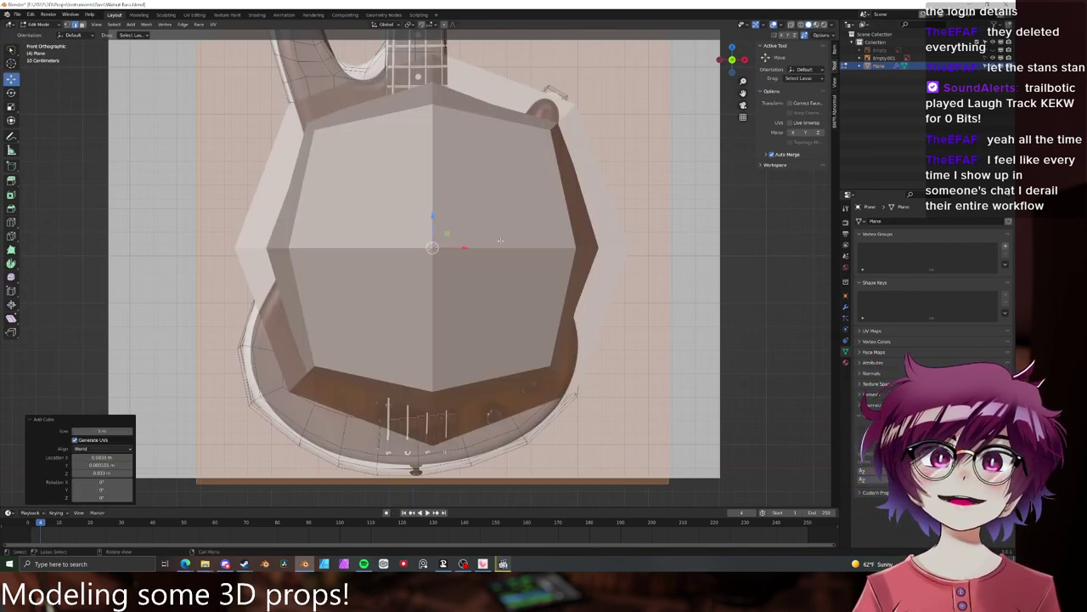
- Scale the cube to about 0.076 and move it down along Z onto the upper pickup in the reference
{"action": "key", "text": "s"}
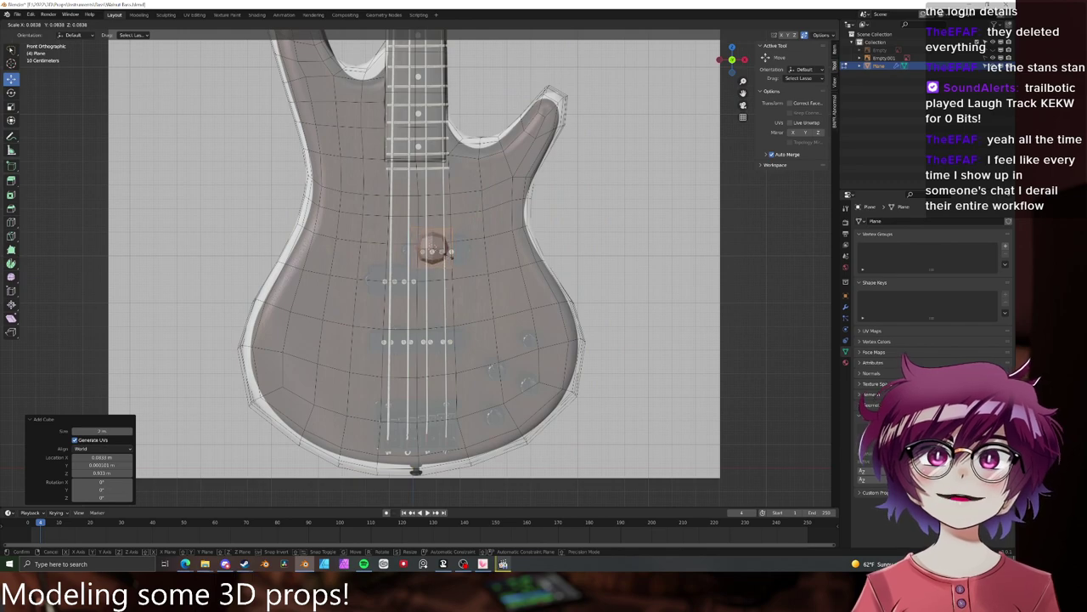
{"action": "left_click", "coordinate": [451, 252]}
{"action": "scroll", "coordinate": [459, 271], "scroll_direction": "up", "scroll_amount": 4}
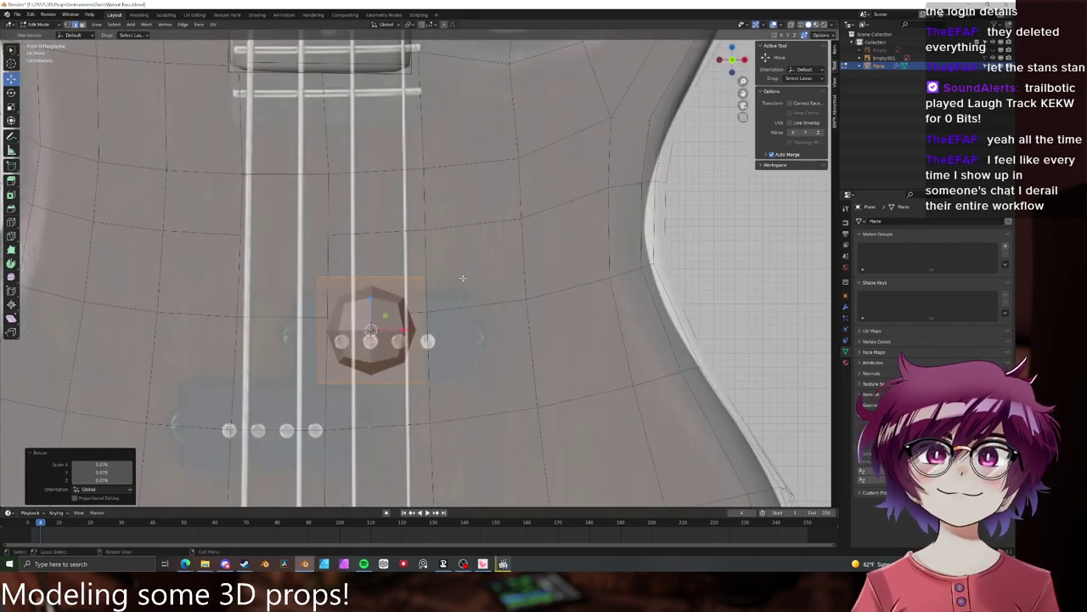
{"action": "key", "text": "g"}
{"action": "key", "text": "z"}
{"action": "left_click", "coordinate": [459, 291]}
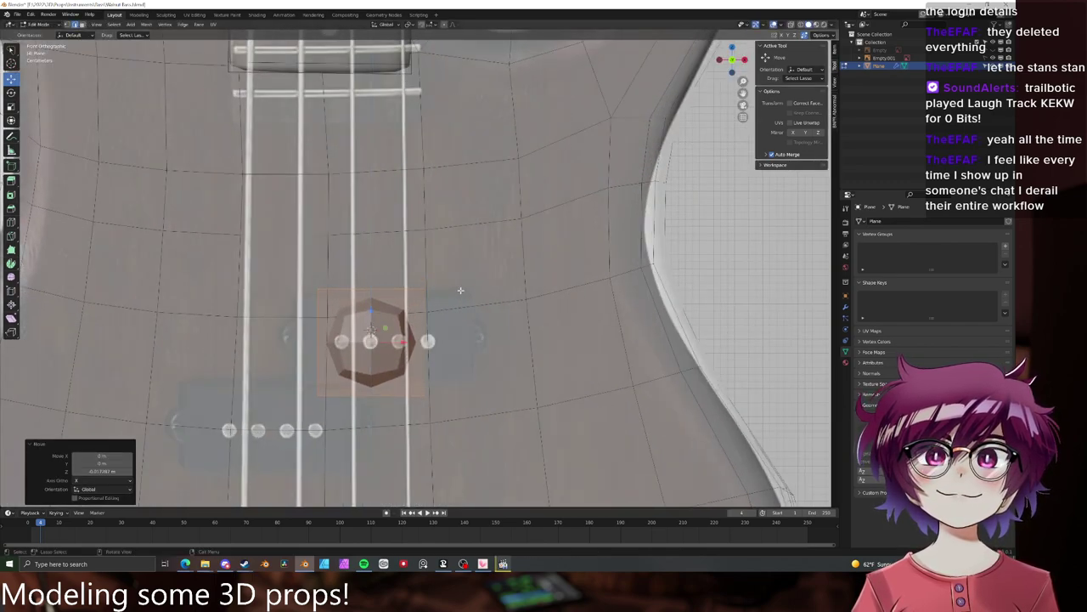
- Add horizontal loop cuts near the cube's upper and lower edges to sharpen its smoothed shape
{"action": "middle_click_drag", "start_coordinate": [459, 291], "coordinate": [540, 292]}
{"action": "key", "text": "ctrl+r"}
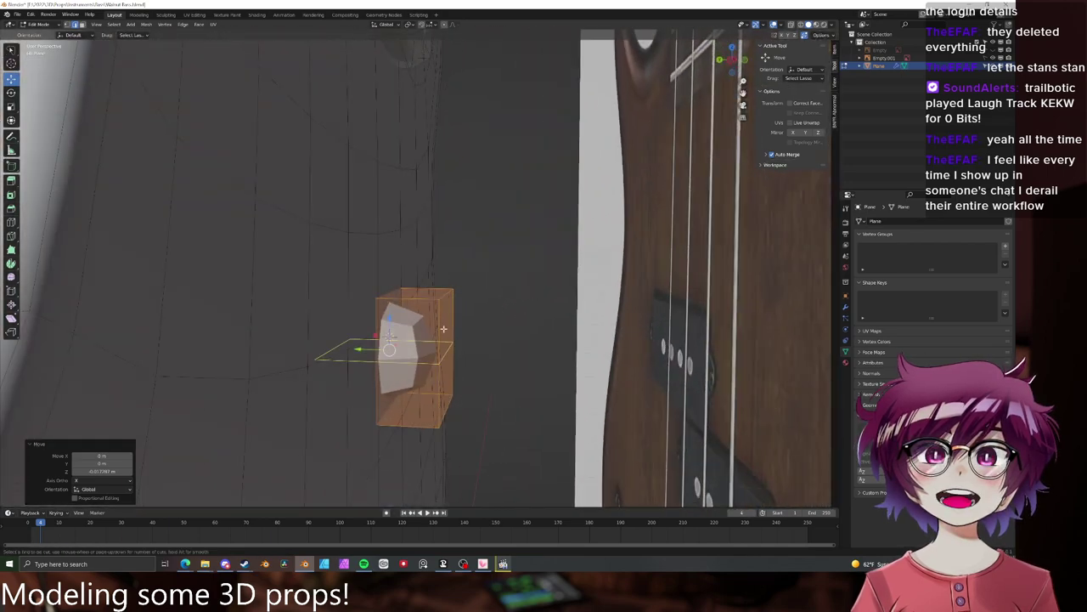
{"action": "left_click", "coordinate": [444, 329]}
{"action": "left_click", "coordinate": [449, 299]}
{"action": "key", "text": "ctrl+r"}
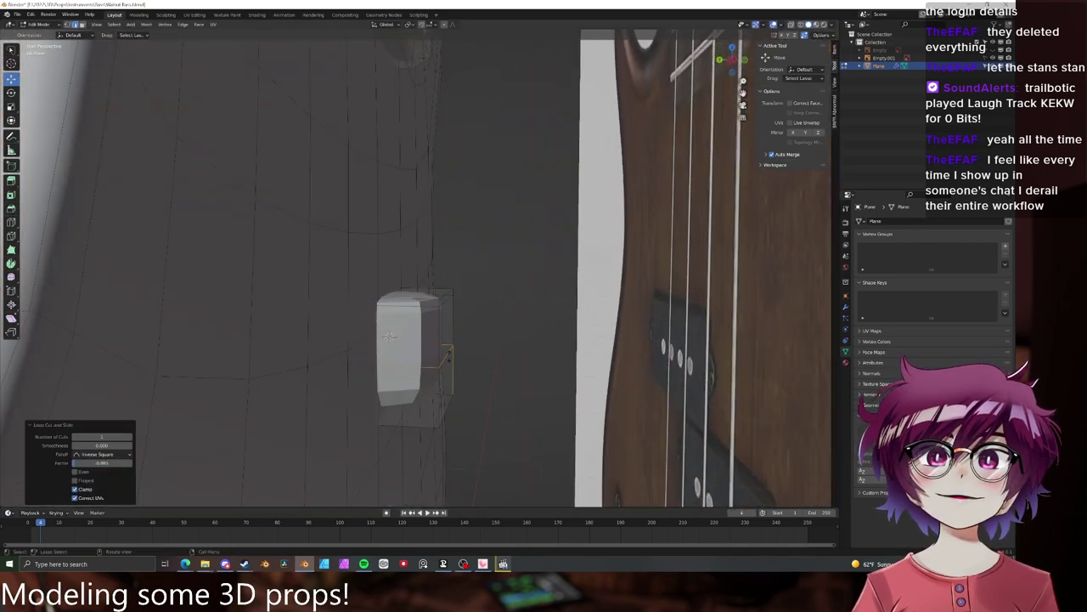
{"action": "left_click", "coordinate": [448, 357]}
{"action": "left_click", "coordinate": [450, 398]}
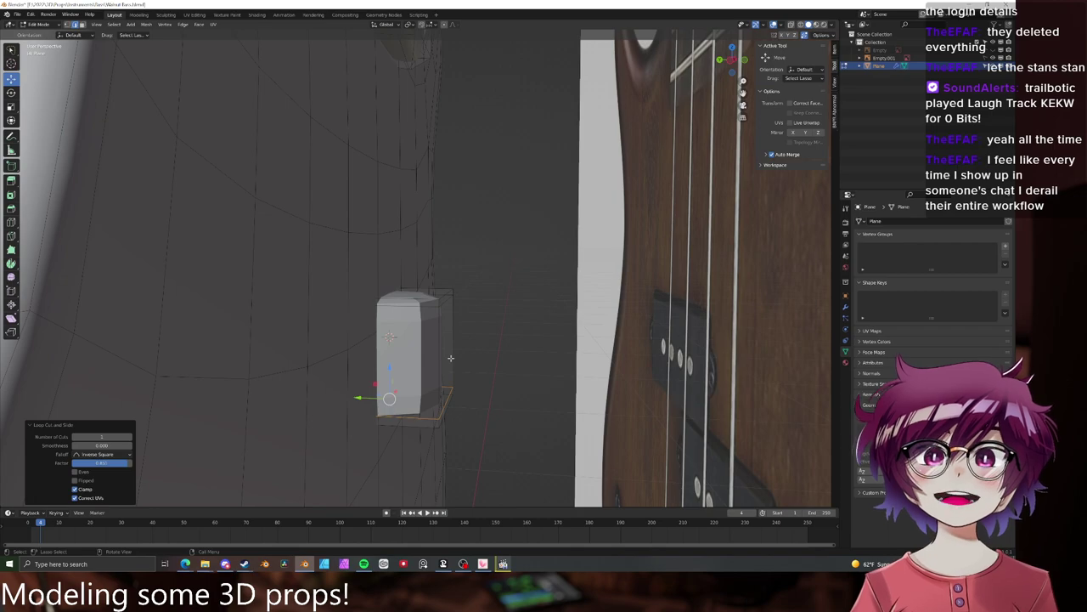
- Select the cube's entire linked geometry and delete it from the bass mesh
{"action": "key", "text": "ctrl+l"}
{"action": "key", "text": "x"}
{"action": "left_click", "coordinate": [451, 361]}
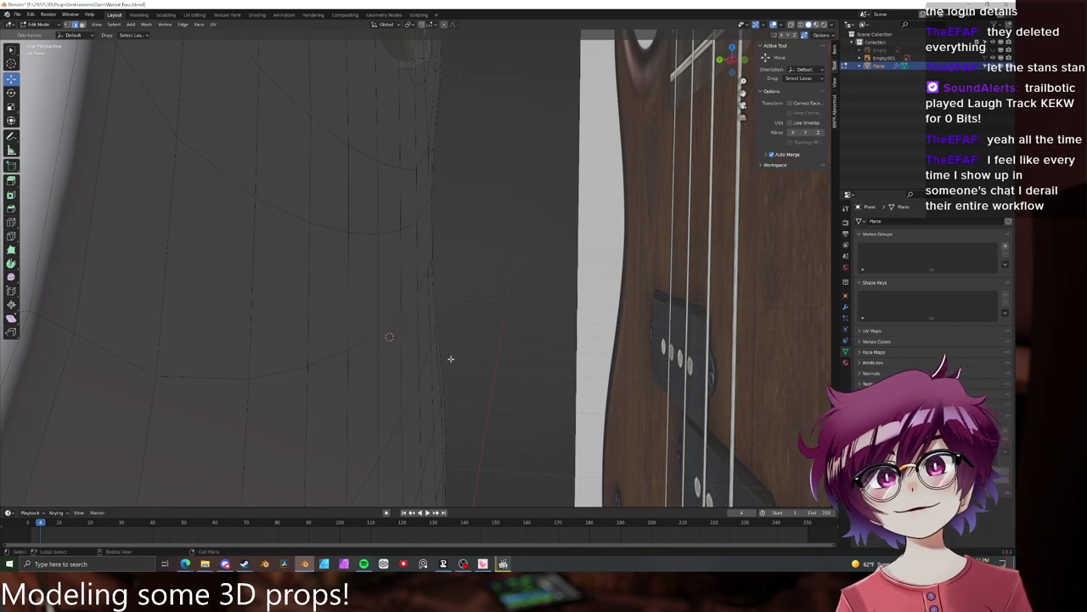
- Leave mesh editing, add a new cube as a separate object, and scale it down to roughly pickup size
{"action": "key", "text": "Tab"}
{"action": "scroll", "coordinate": [470, 357], "scroll_direction": "down", "scroll_amount": 4}
{"action": "middle_click_drag", "start_coordinate": [471, 357], "coordinate": [408, 333]}
{"action": "key", "text": "shift+a"}
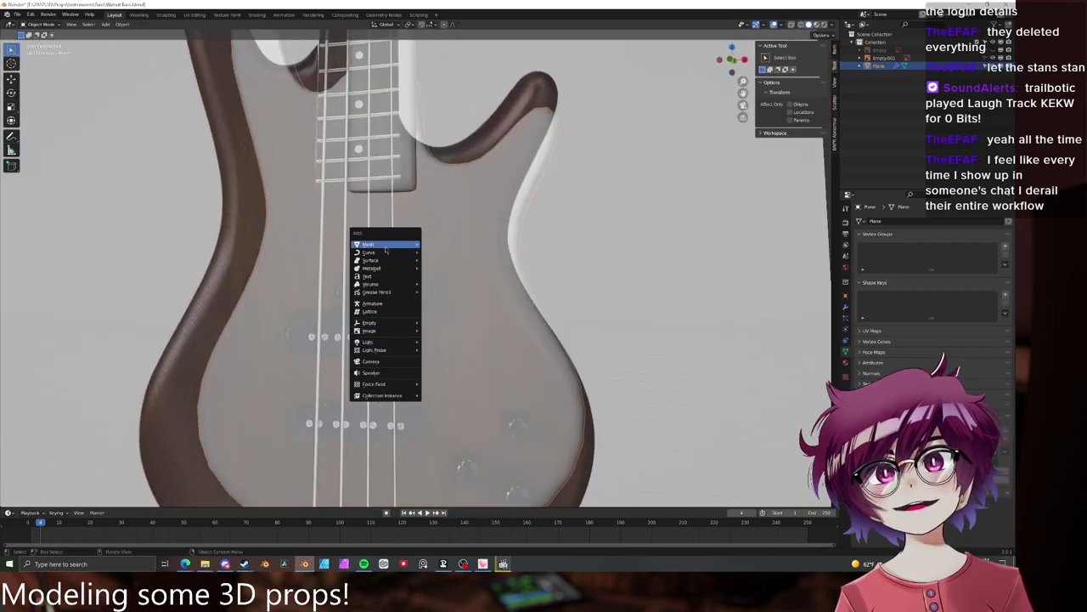
{"action": "mouse_move", "coordinate": [399, 245]}
{"action": "left_click", "coordinate": [439, 252]}
{"action": "scroll", "coordinate": [504, 310], "scroll_direction": "down", "scroll_amount": 6}
{"action": "key", "text": "s"}
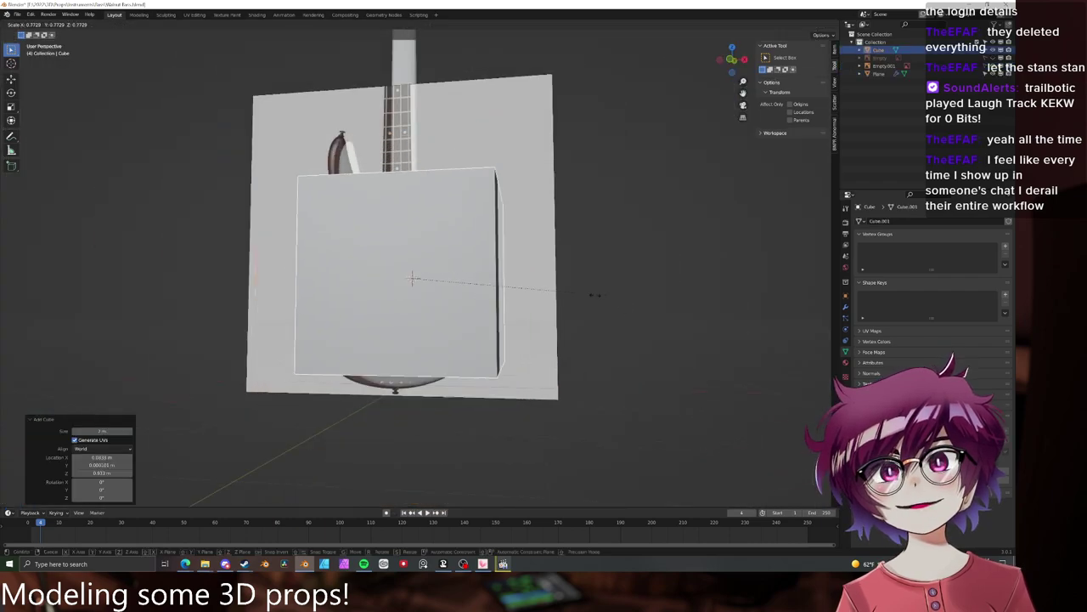
{"action": "left_click", "coordinate": [447, 291]}
- From the front view, fit the cube to the upper pickup in the reference by shrinking it, moving it along Z and widening it along X
{"action": "key", "text": "KP_1"}
{"action": "scroll", "coordinate": [447, 291], "scroll_direction": "up", "scroll_amount": 8}
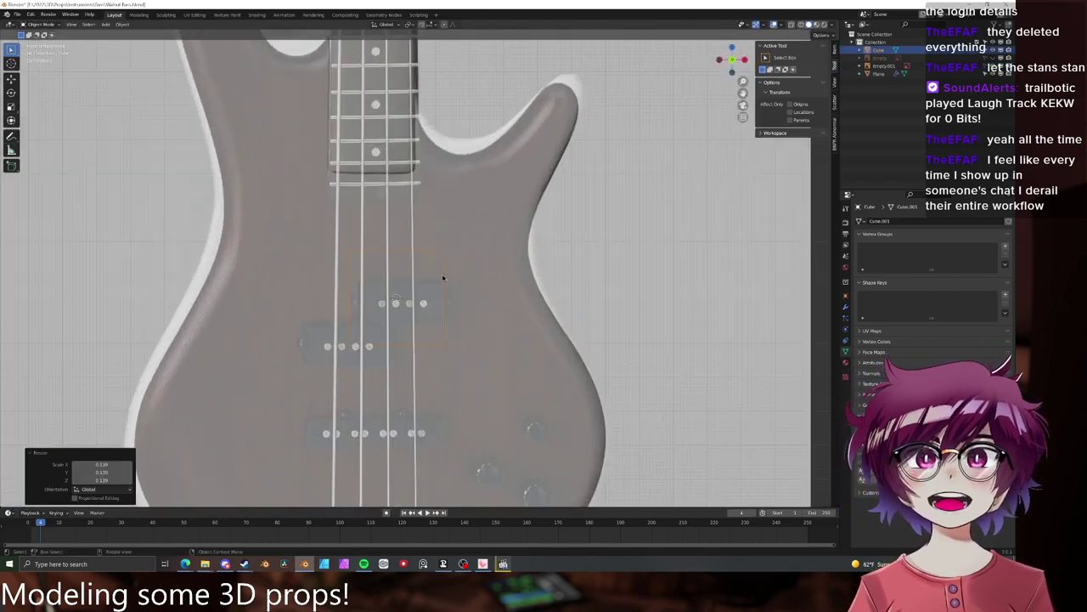
{"action": "key", "text": "s"}
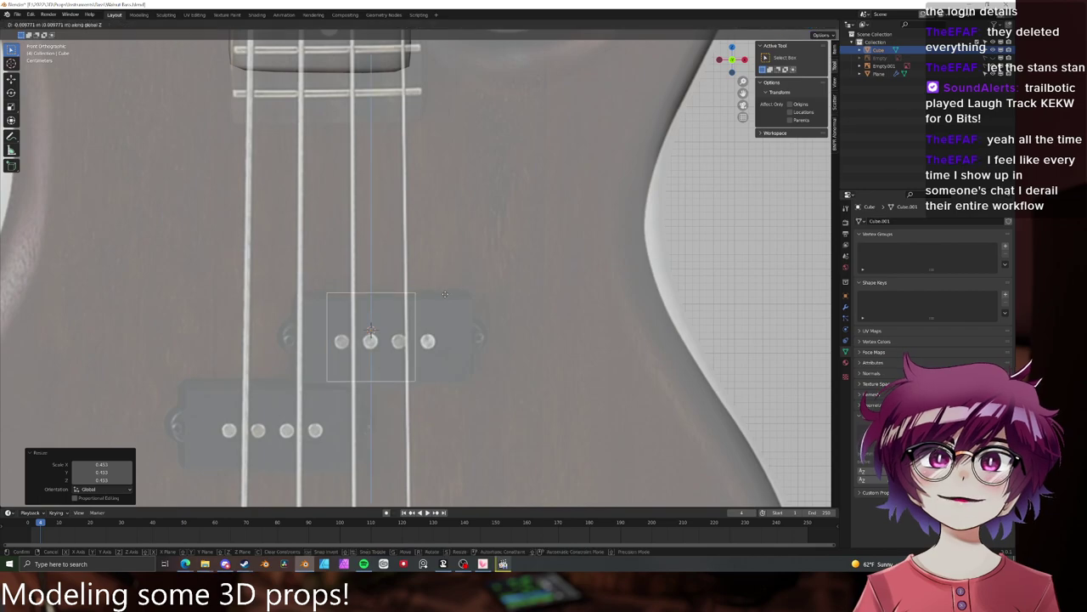
{"action": "key", "text": "x"}
{"action": "left_click", "coordinate": [552, 302]}
{"action": "key", "text": "s"}
{"action": "key", "text": "x"}
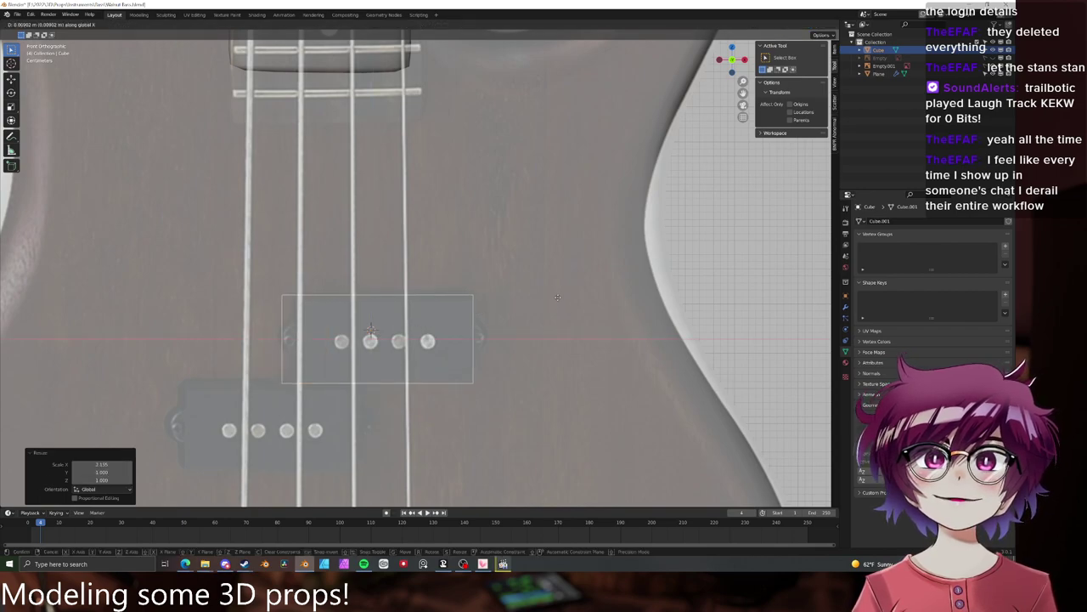
{"action": "left_click", "coordinate": [427, 282]}
- Create a linked duplicate of the pickup block and place it over the second, offset pickup in the reference
{"action": "middle_click_drag", "start_coordinate": [427, 282], "coordinate": [519, 164]}
{"action": "key", "text": "KP_1"}
{"action": "scroll", "coordinate": [427, 265], "scroll_direction": "down", "scroll_amount": 3}
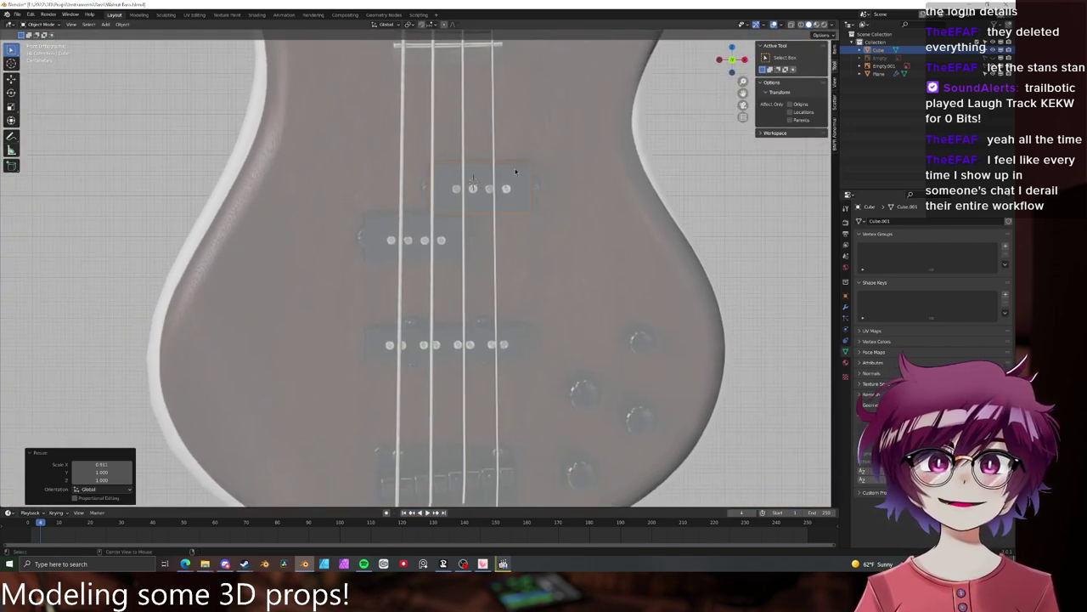
{"action": "key", "text": "alt+d"}
{"action": "left_click", "coordinate": [448, 224]}
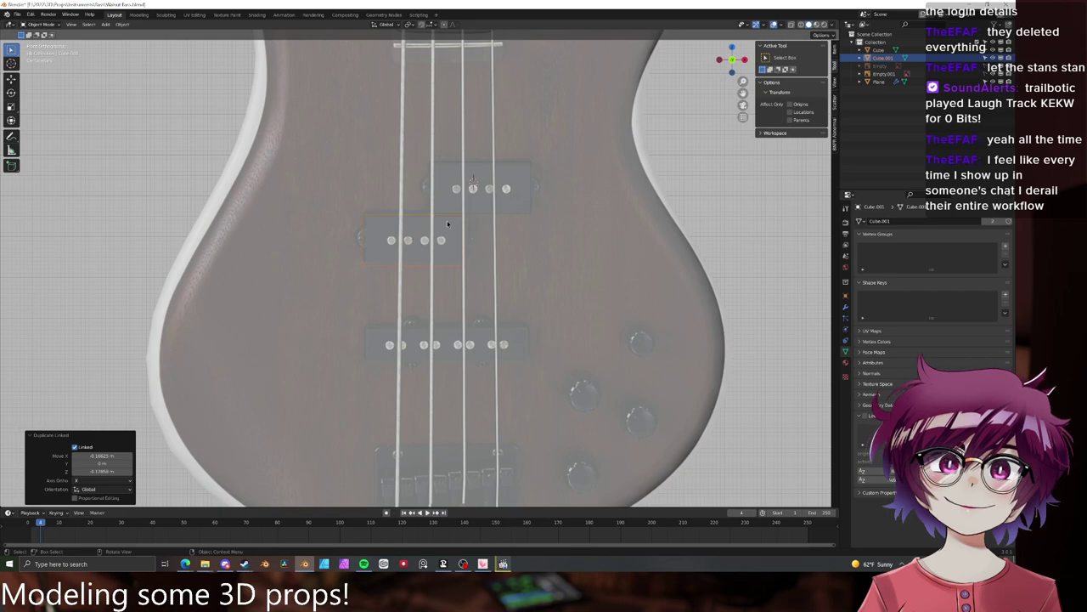
- Make an independent copy of the block, place it over the lowest pickup, and reduce its height along Z
{"action": "key", "text": "shift+d"}
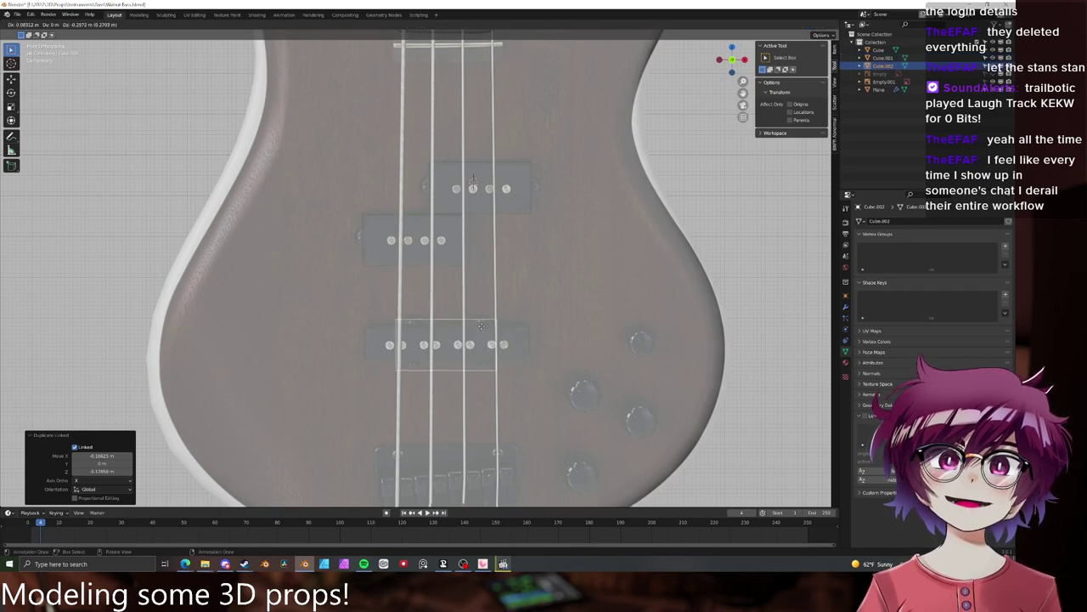
{"action": "left_click", "coordinate": [536, 312]}
{"action": "key", "text": "s"}
{"action": "key", "text": "z"}
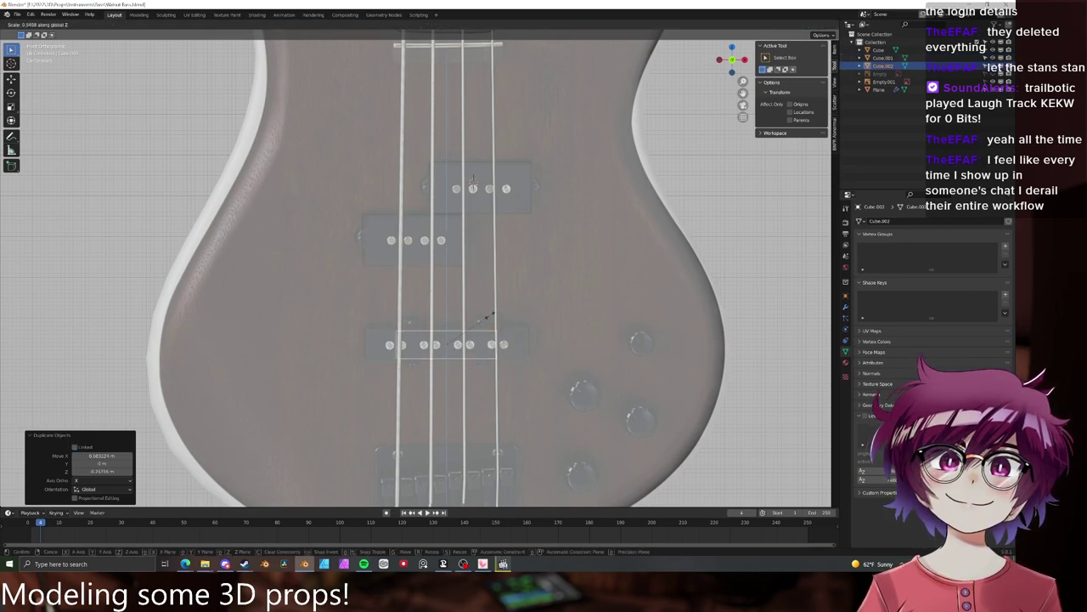
{"action": "left_click", "coordinate": [491, 316]}
- Widen the lowest pickup block along X to the reference width and align it along Z
{"action": "key", "text": "s"}
{"action": "key", "text": "x"}
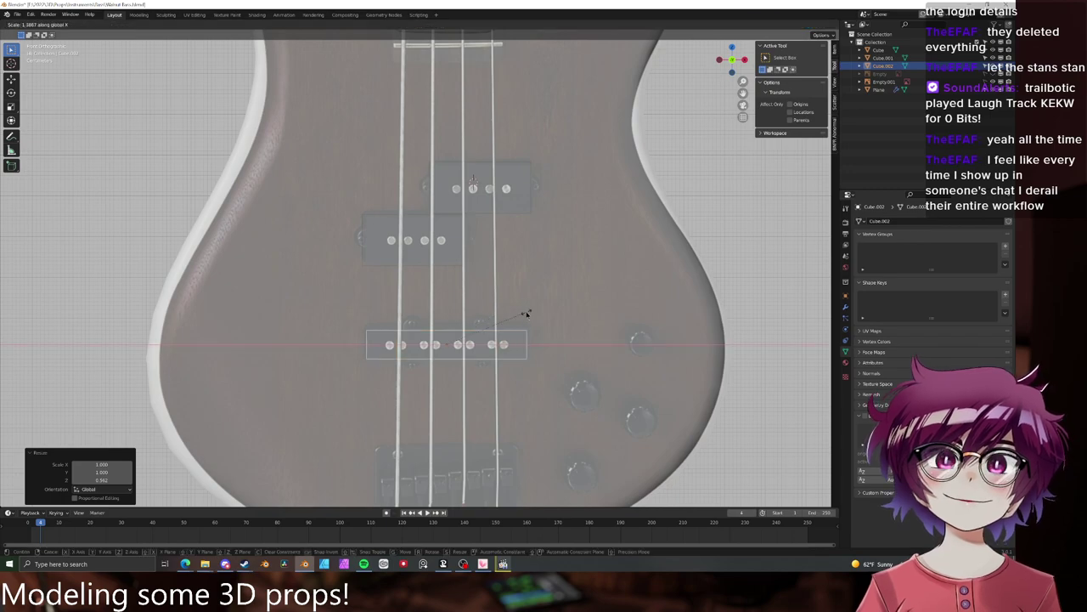
{"action": "left_click", "coordinate": [525, 314]}
{"action": "key", "text": "g"}
{"action": "key", "text": "z"}
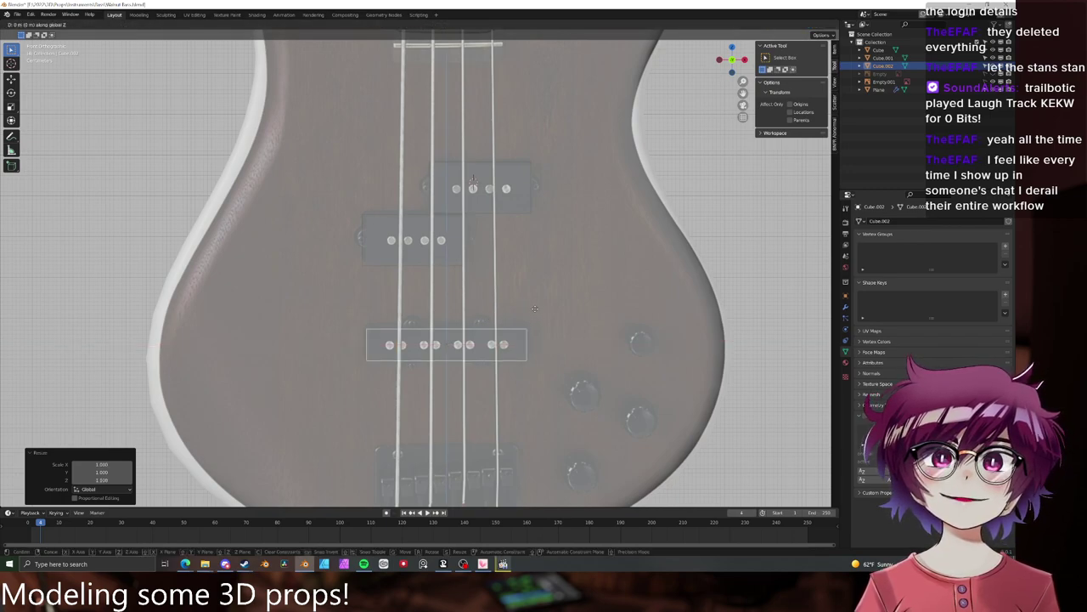
{"action": "left_click", "coordinate": [536, 307]}
- Hide the body reference image to examine how the three pickup blocks sit in the body, and show it again
{"action": "key", "text": "alt+a"}
{"action": "middle_click_drag", "start_coordinate": [565, 273], "coordinate": [520, 293]}
{"action": "scroll", "coordinate": [441, 281], "scroll_direction": "down", "scroll_amount": 3}
{"action": "left_click", "coordinate": [378, 256]}
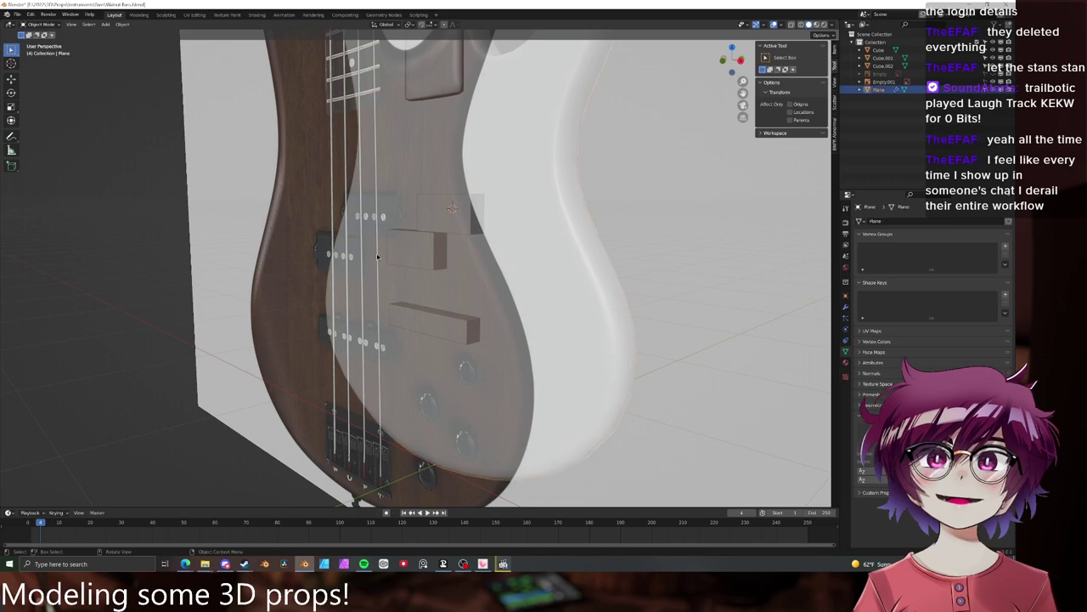
{"action": "left_click", "coordinate": [325, 251]}
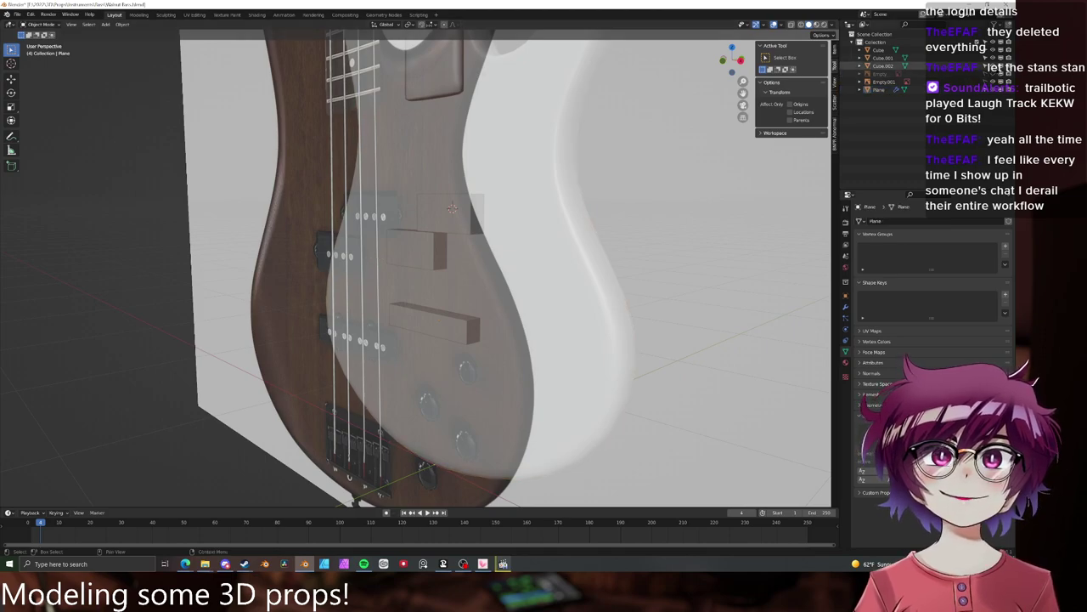
{"action": "left_click", "coordinate": [993, 82]}
{"action": "scroll", "coordinate": [544, 204], "scroll_direction": "down", "scroll_amount": 4}
{"action": "middle_click_drag", "start_coordinate": [535, 204], "coordinate": [576, 226]}
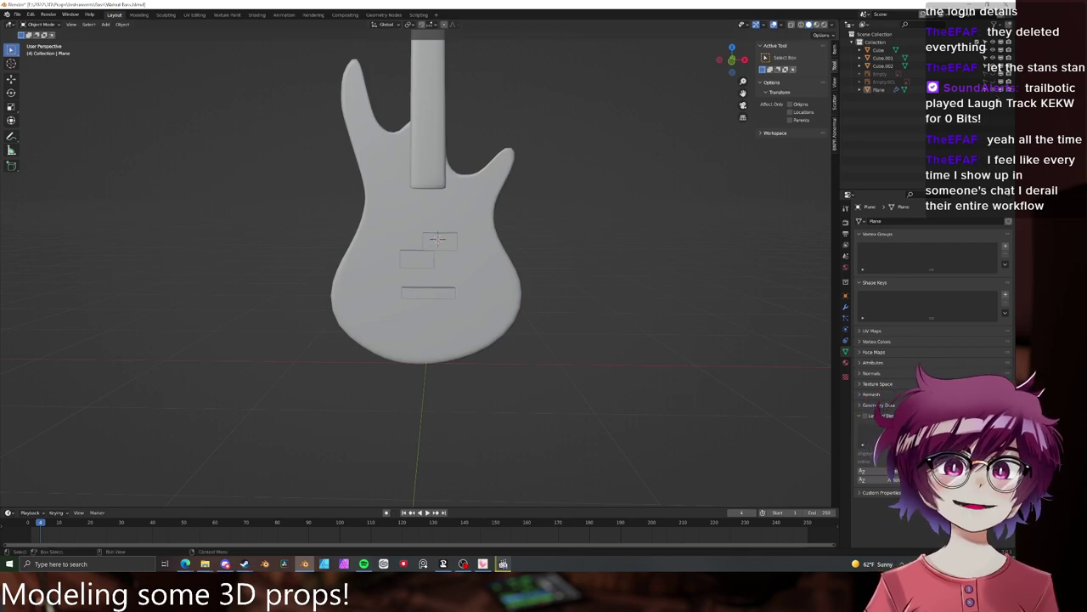
{"action": "left_click", "coordinate": [993, 82]}
{"action": "scroll", "coordinate": [504, 190], "scroll_direction": "up", "scroll_amount": 6}
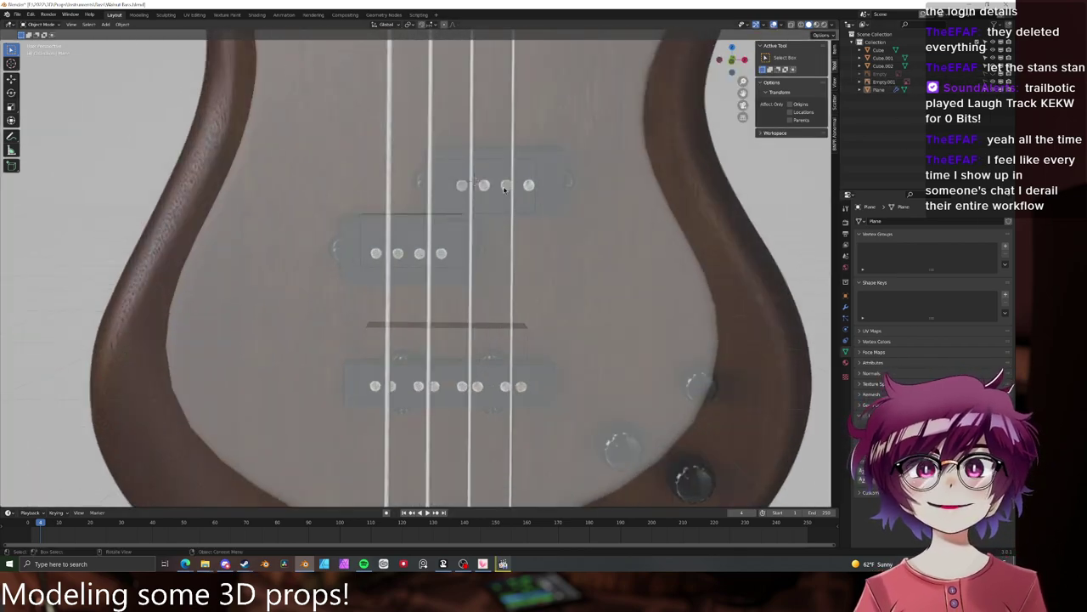
- Scale the second pickup block to about 0.973 and nudge it onto its reference outline in the front view
{"action": "left_click", "coordinate": [505, 189]}
{"action": "middle_click_drag", "start_coordinate": [504, 190], "coordinate": [518, 171]}
{"action": "key", "text": "KP_1"}
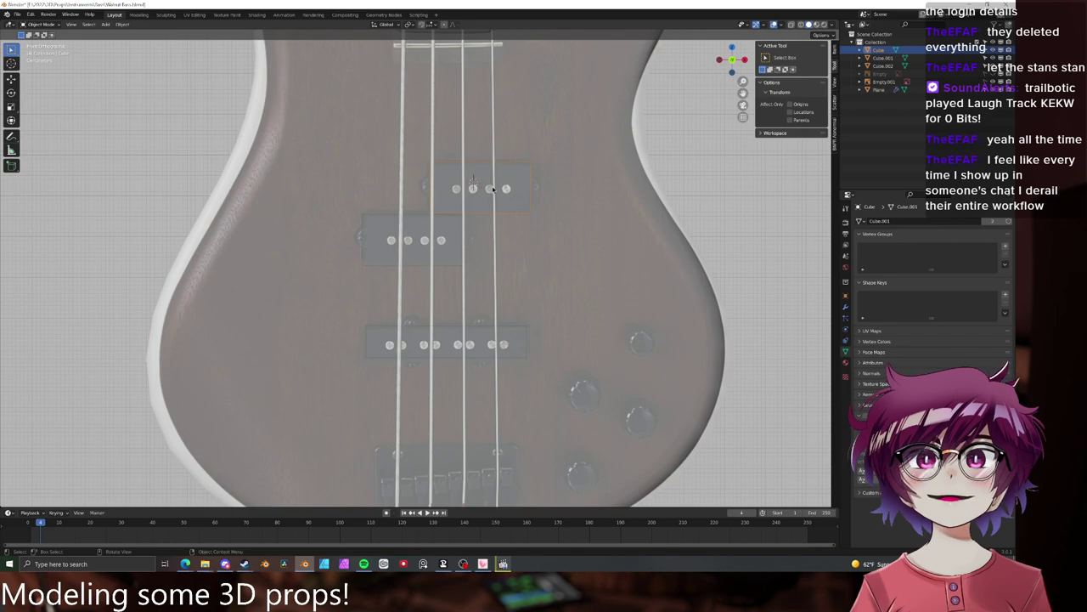
{"action": "scroll", "coordinate": [490, 189], "scroll_direction": "up", "scroll_amount": 4}
{"action": "left_click", "coordinate": [407, 263]}
{"action": "key", "text": "g"}
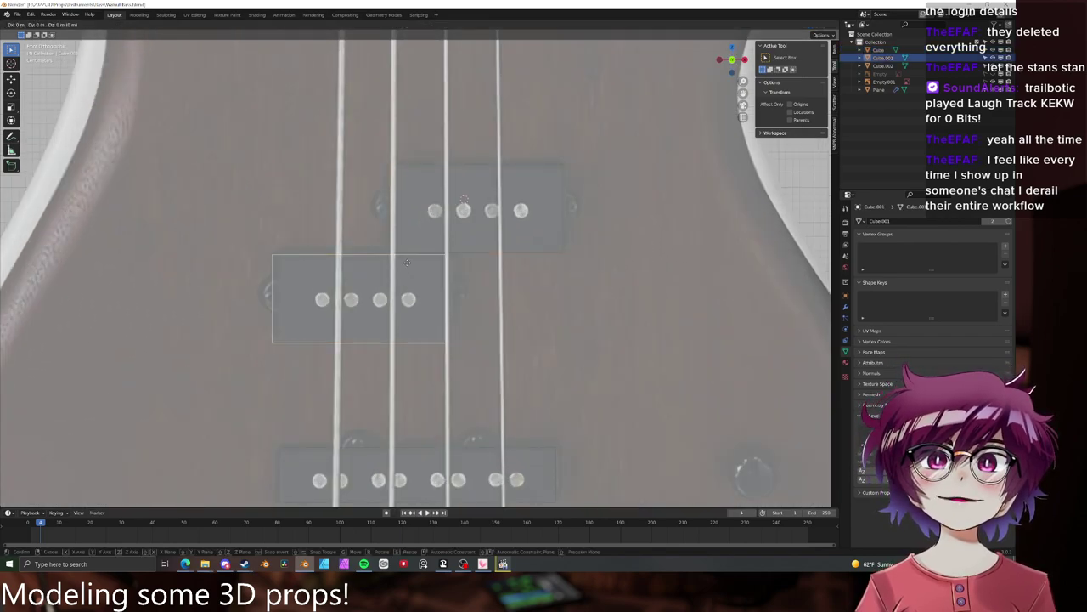
{"action": "left_click", "coordinate": [408, 265]}
{"action": "key", "text": "s"}
{"action": "left_click", "coordinate": [473, 263]}
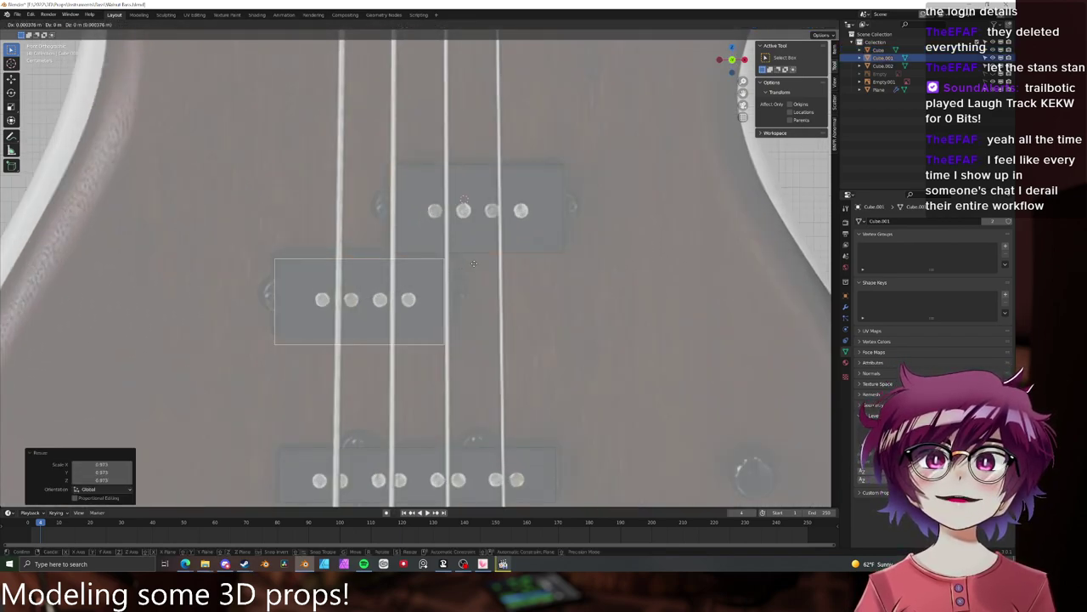
{"action": "left_click", "coordinate": [477, 260]}
- Delete the second pickup block and replace it with a new linked duplicate of the upper block, placed over the second pickup
{"action": "left_click", "coordinate": [562, 175]}
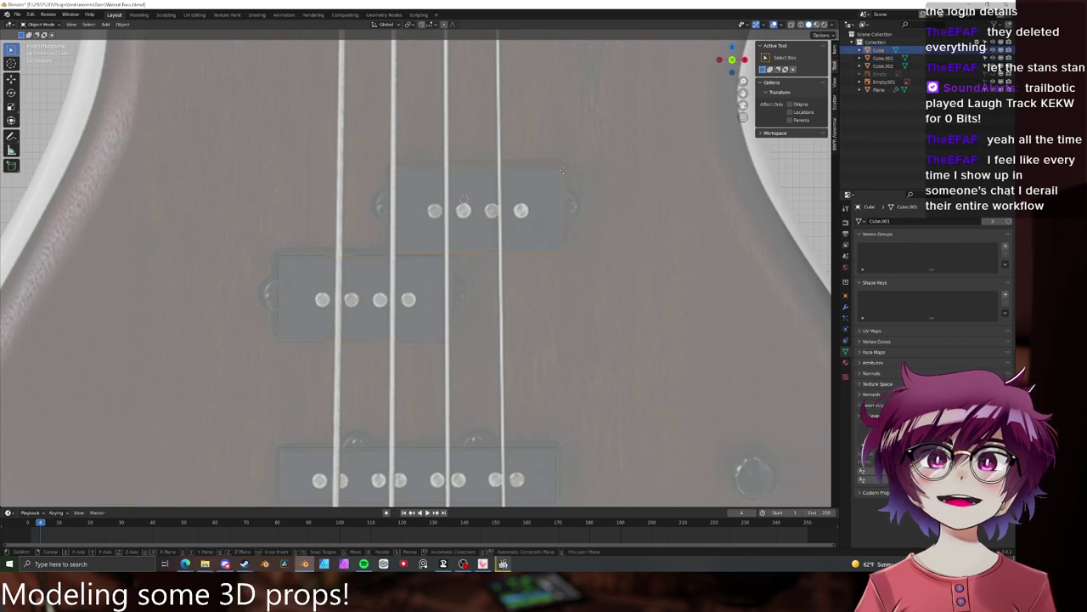
{"action": "key", "text": "x"}
{"action": "left_click", "coordinate": [361, 259]}
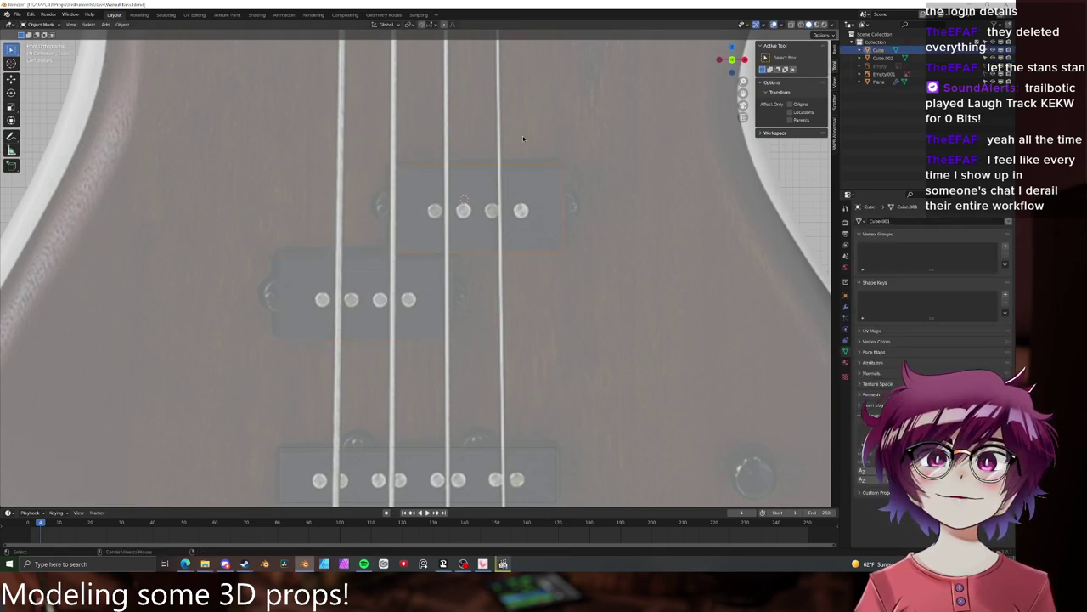
{"action": "key", "text": "alt+d"}
{"action": "left_click", "coordinate": [424, 167]}
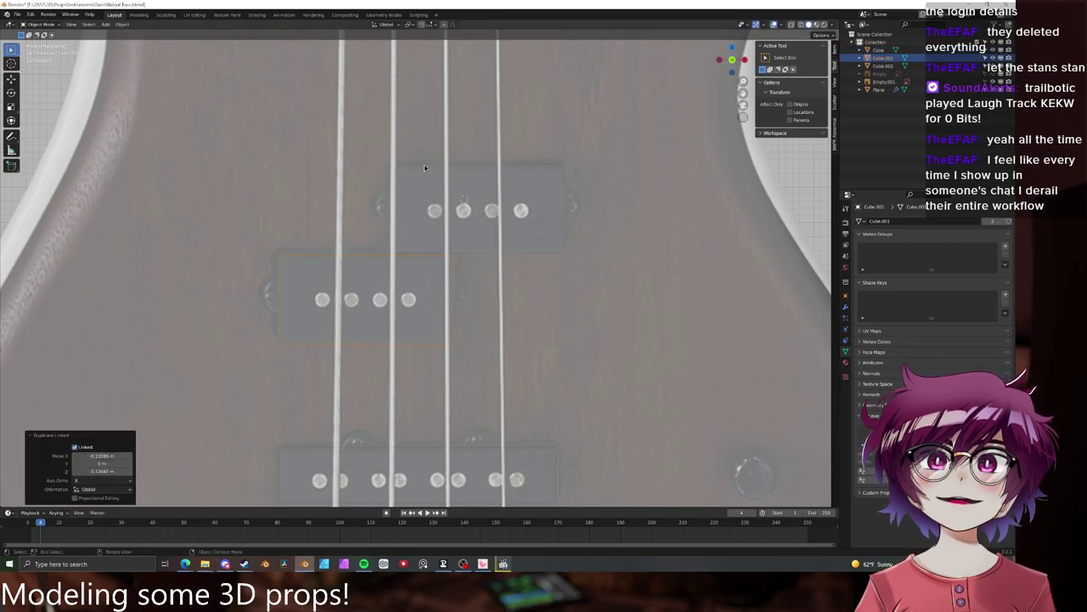
{"action": "scroll", "coordinate": [519, 182], "scroll_direction": "down", "scroll_amount": 4}
{"action": "scroll", "coordinate": [627, 221], "scroll_direction": "up", "scroll_amount": 4}
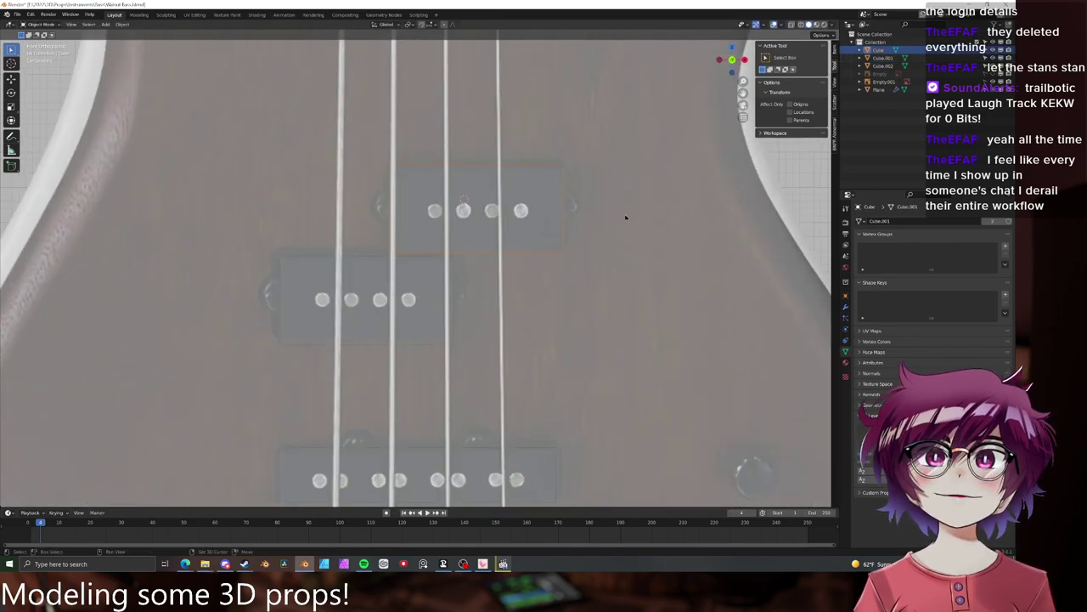
- Open the upper pickup block's mesh for editing and add a horizontal loop cut close to its upper edge
{"action": "middle_click_drag", "start_coordinate": [626, 220], "coordinate": [437, 261]}
{"action": "key", "text": "Tab"}
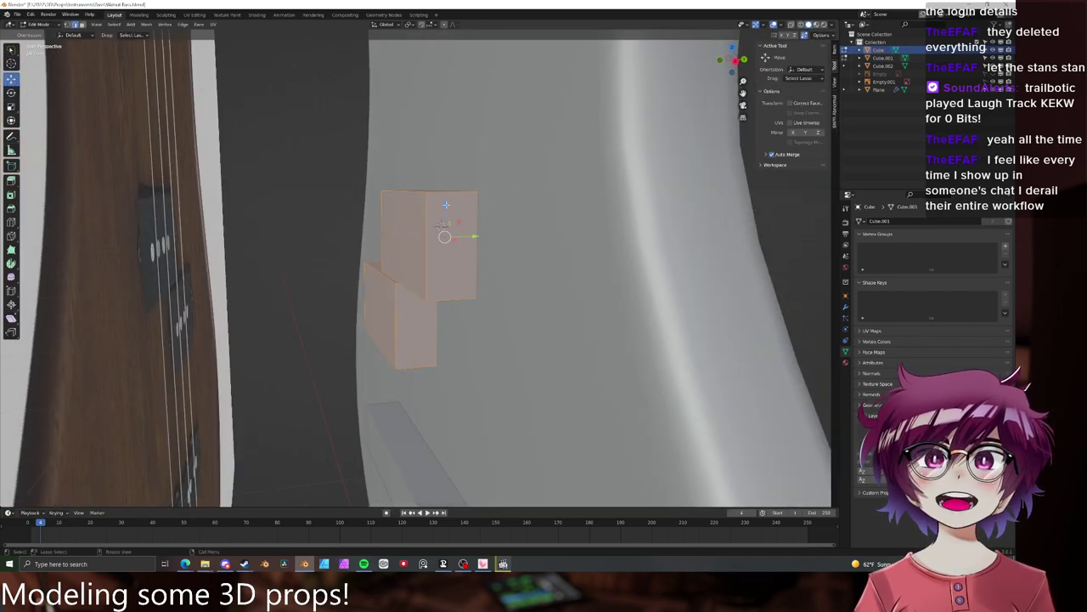
{"action": "left_click", "coordinate": [440, 193]}
{"action": "key", "text": "g"}
{"action": "key", "text": "Escape"}
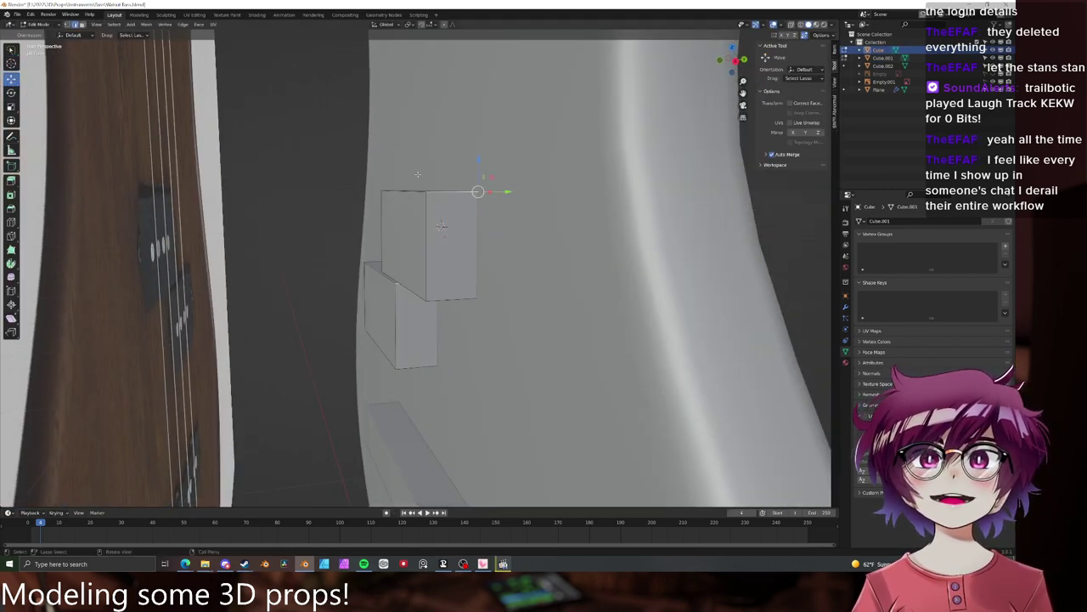
{"action": "key", "text": "KP_1"}
{"action": "scroll", "coordinate": [498, 224], "scroll_direction": "up", "scroll_amount": 2}
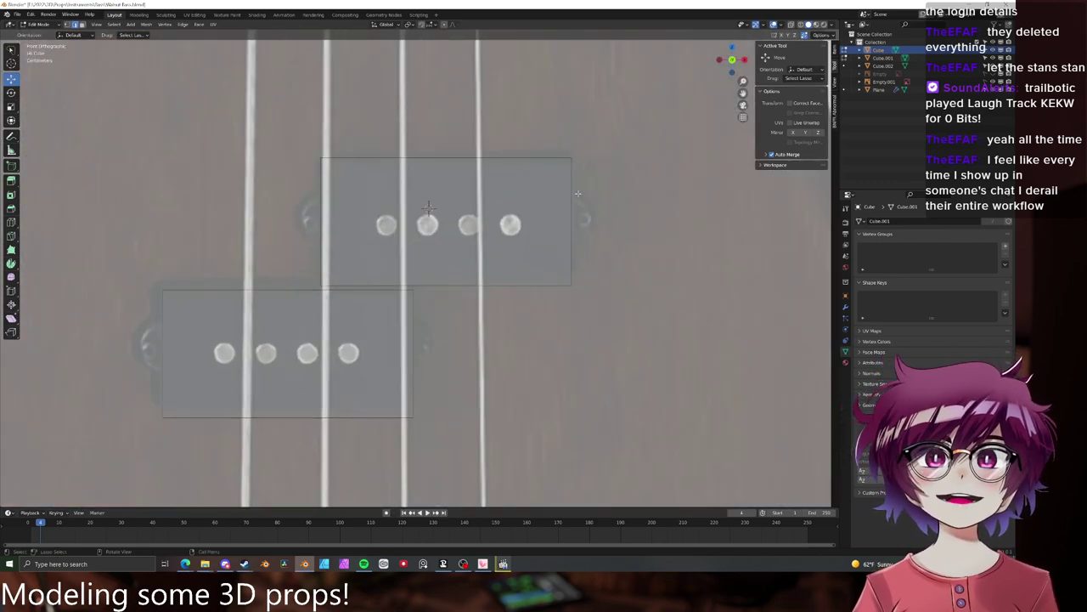
{"action": "key", "text": "ctrl+r"}
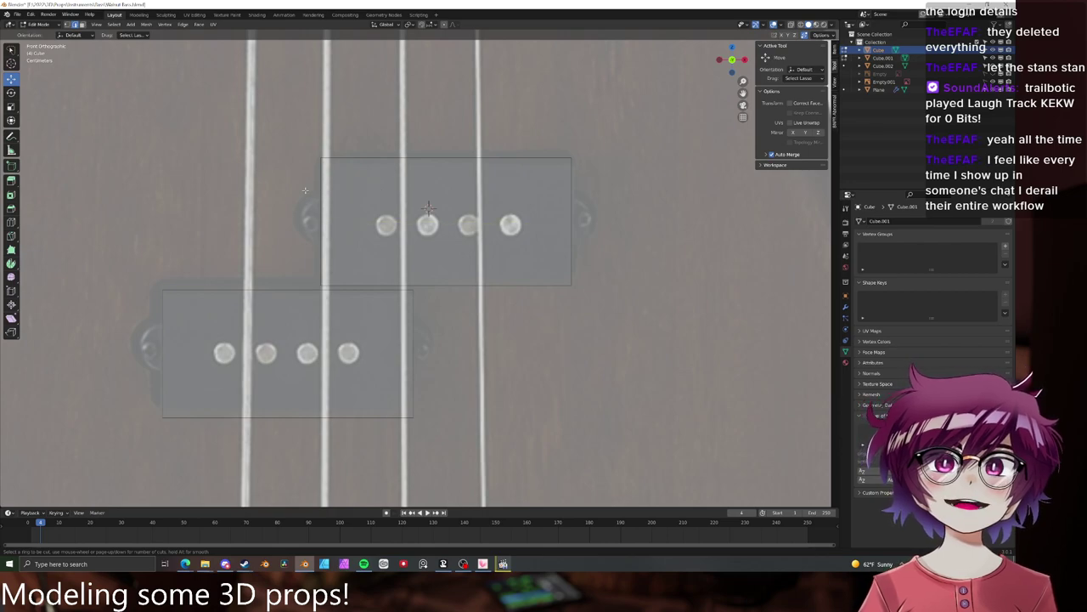
{"action": "left_click", "coordinate": [308, 190]}
{"action": "left_click", "coordinate": [316, 131]}
- Add another horizontal loop cut to the pickup block and slide it close to the lower edge
{"action": "key", "text": "ctrl+r"}
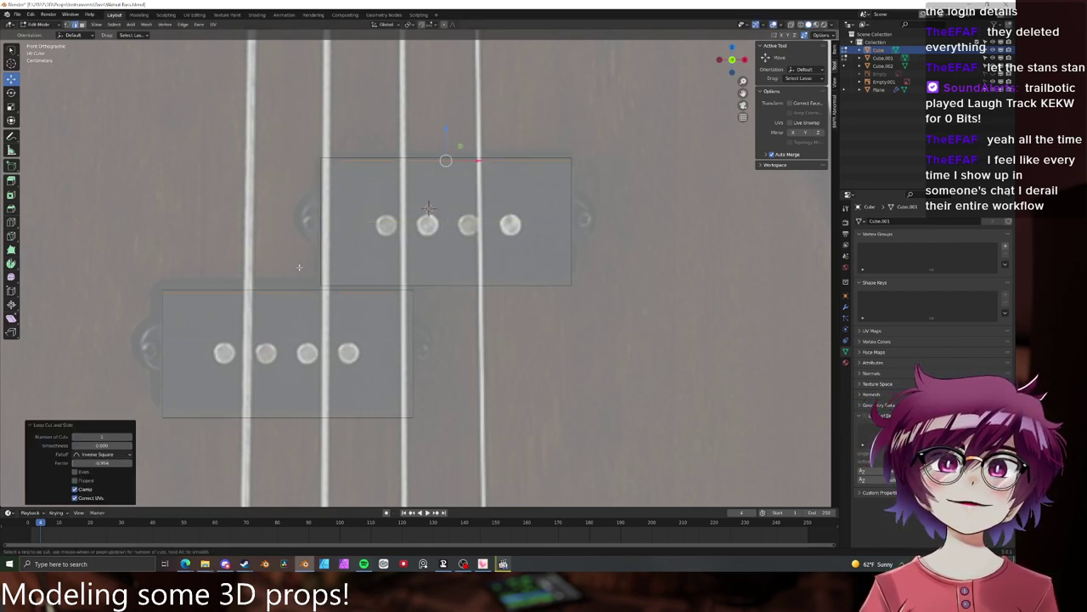
{"action": "left_click", "coordinate": [316, 297]}
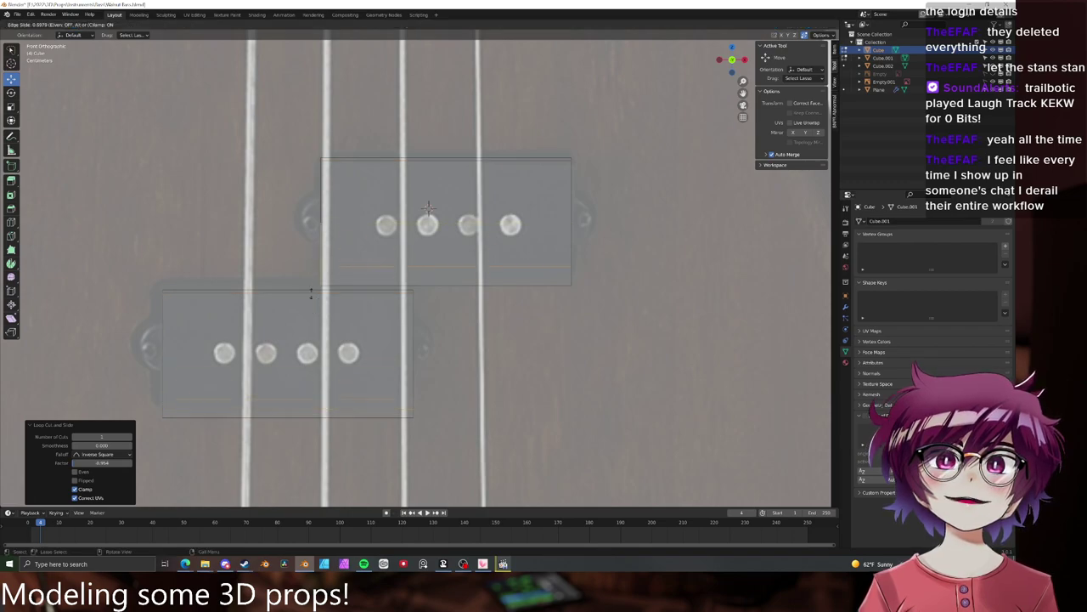
{"action": "left_click", "coordinate": [307, 278]}
{"action": "key", "text": "g"}
{"action": "key", "text": "g"}
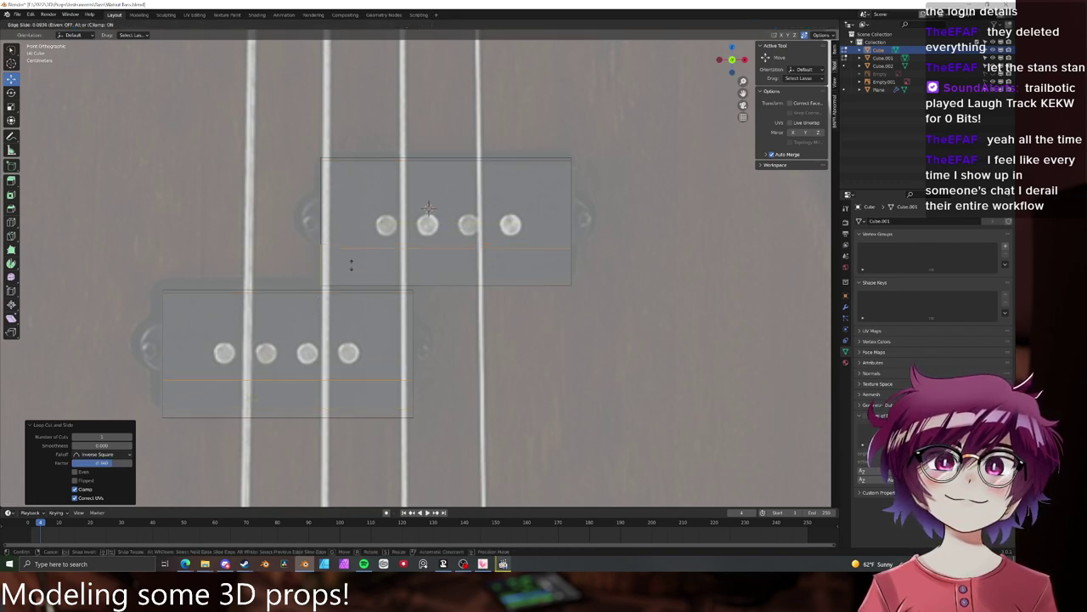
{"action": "left_click", "coordinate": [347, 315]}
- Add two horizontal loop cuts to the pickup block, one below and one above the row of pole pieces
{"action": "key", "text": "ctrl+r"}
{"action": "left_click", "coordinate": [324, 238]}
{"action": "left_click", "coordinate": [324, 263]}
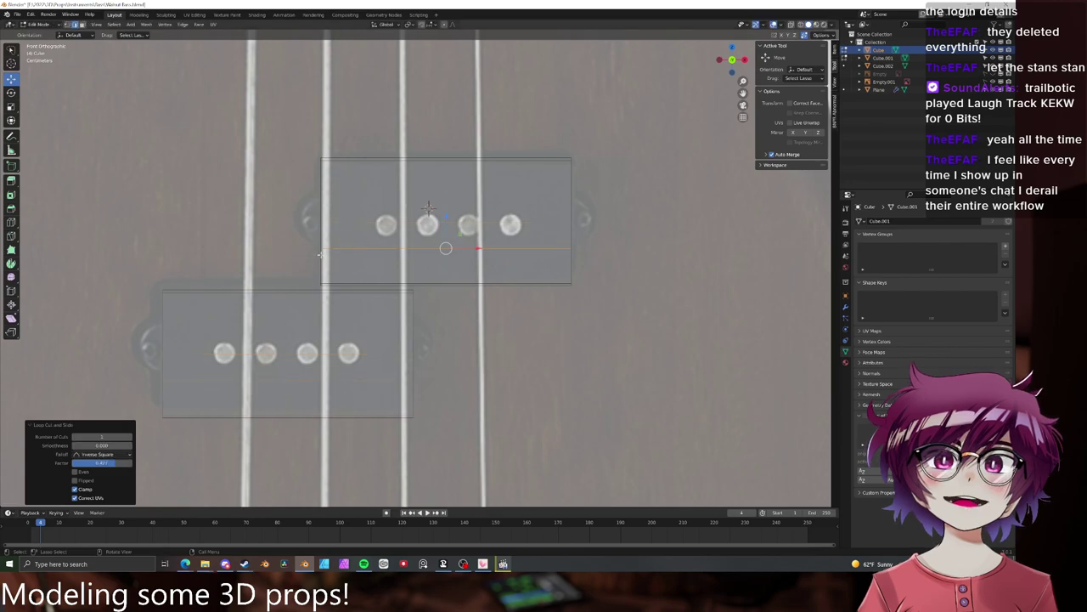
{"action": "key", "text": "ctrl+r"}
{"action": "left_click", "coordinate": [323, 212]}
- Add vertical loop cuts through the pickup block's middle and halfway between the middle and one end
{"action": "key", "text": "ctrl+r"}
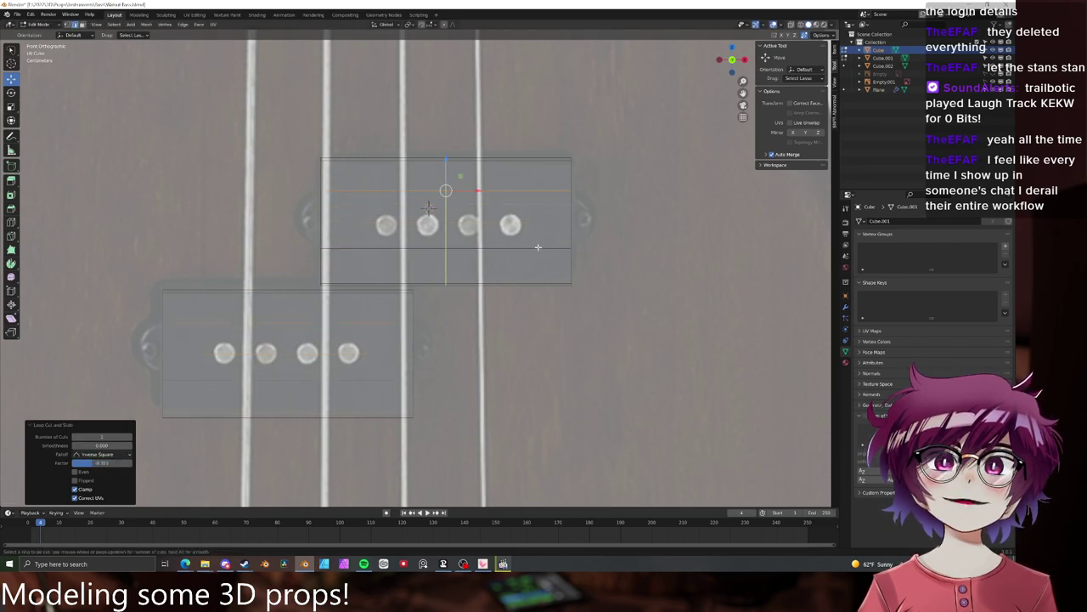
{"action": "left_click", "coordinate": [537, 252]}
{"action": "left_click", "coordinate": [537, 251]}
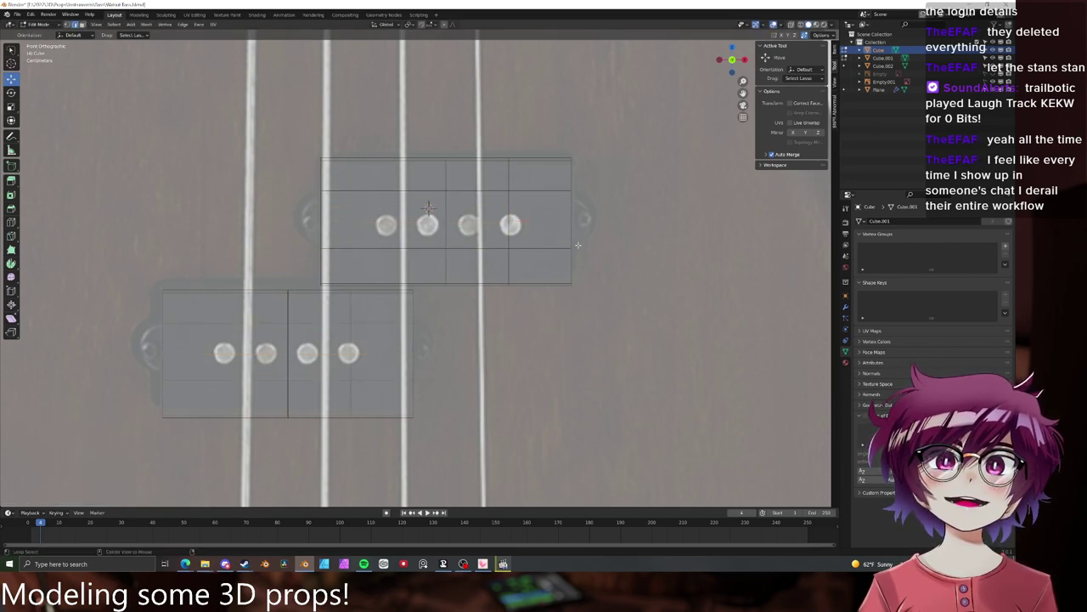
- Try to extrude the middle face at the upper block's end over the reference screw tab and taper it
{"action": "mouse_move", "coordinate": [537, 252]}
{"action": "middle_mouse_down"}
{"action": "mouse_move", "coordinate": [585, 238]}
{"action": "mouse_move", "coordinate": [482, 242]}
{"action": "mouse_move", "coordinate": [489, 255]}
{"action": "mouse_move", "coordinate": [543, 238]}
{"action": "middle_mouse_up"}
{"action": "scroll", "coordinate": [569, 236], "scroll_direction": "down", "scroll_amount": 5}
{"action": "scroll", "coordinate": [488, 255], "scroll_direction": "up", "scroll_amount": 3}
{"action": "key", "text": "3"}
{"action": "left_click", "coordinate": [440, 251]}
{"action": "key", "text": "KP_1"}
{"action": "scroll", "coordinate": [541, 237], "scroll_direction": "up", "scroll_amount": 5}
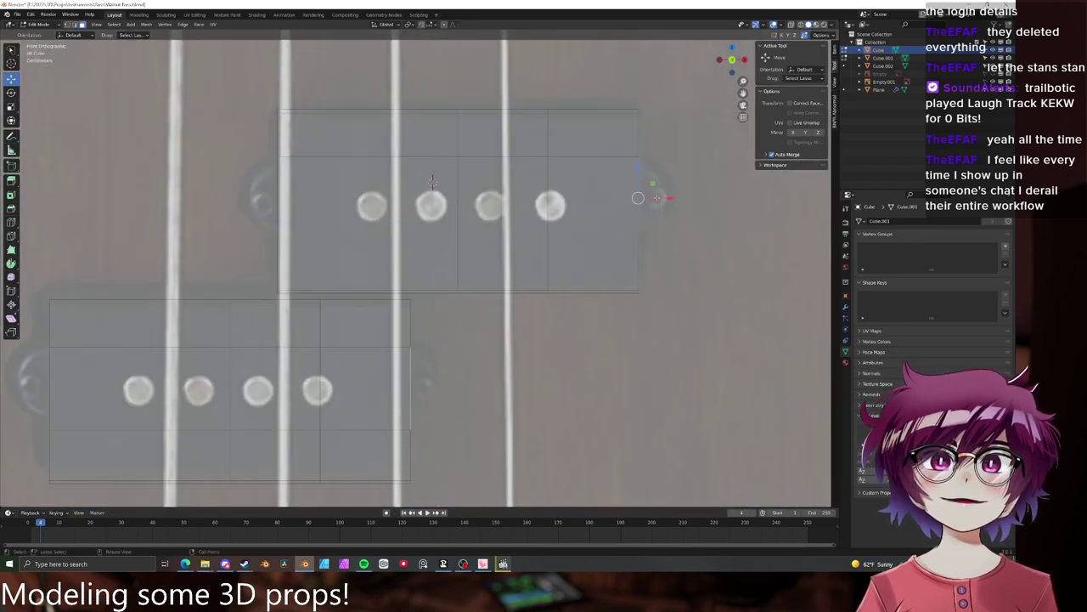
{"action": "key", "text": "g"}
{"action": "key", "text": "x"}
{"action": "left_click", "coordinate": [713, 179]}
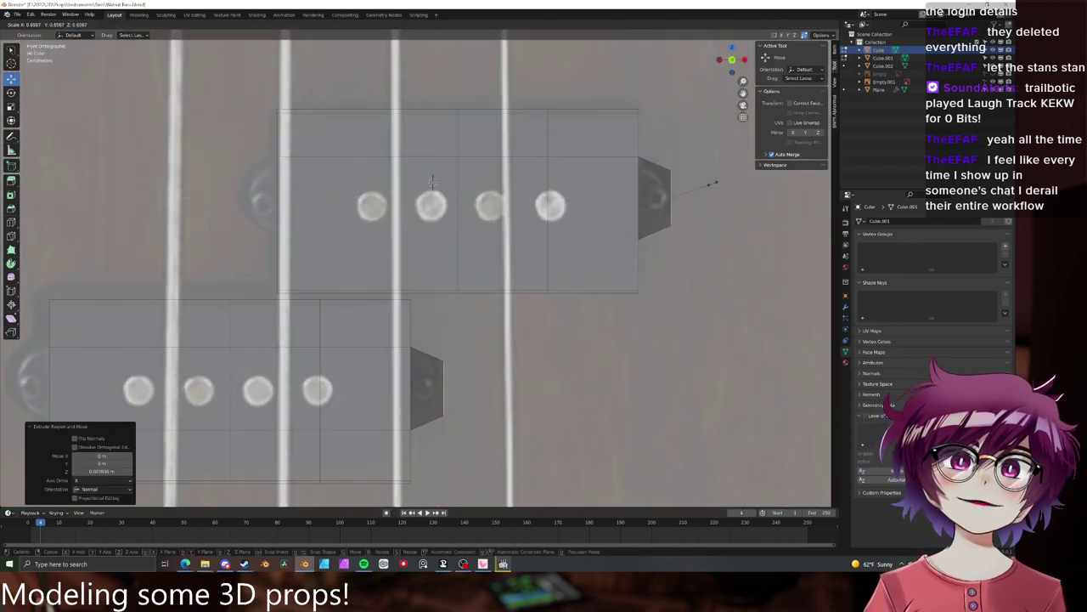
{"action": "key", "text": "ctrl+z"}
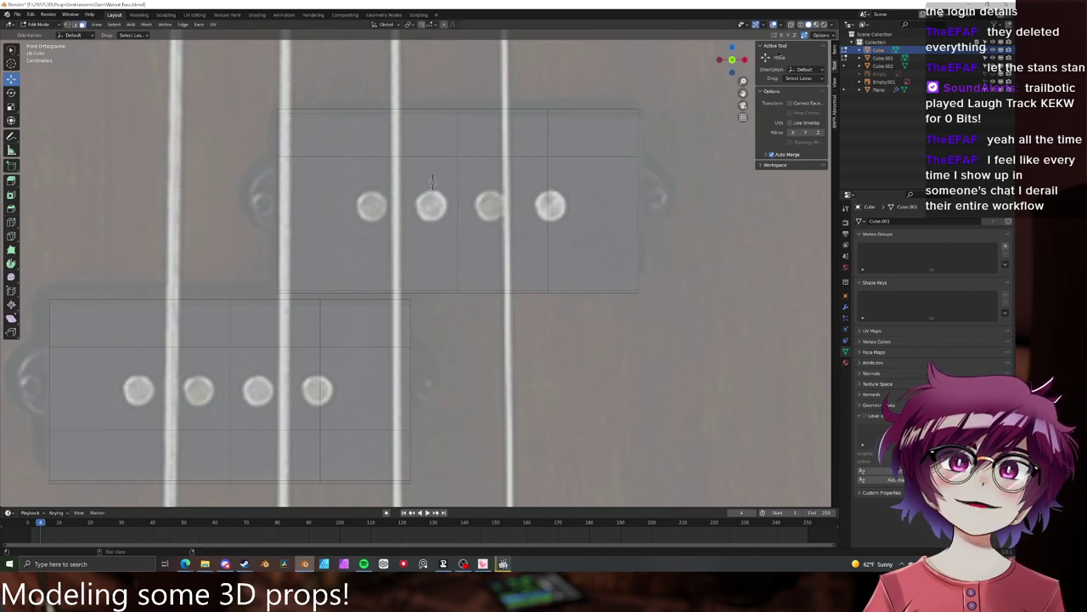
- Extrude the middle face at the upper pickup block's end over the reference screw tab and taper it along Z
{"action": "middle_click_drag", "start_coordinate": [661, 206], "coordinate": [581, 211]}
{"action": "scroll", "coordinate": [580, 212], "scroll_direction": "down", "scroll_amount": 3}
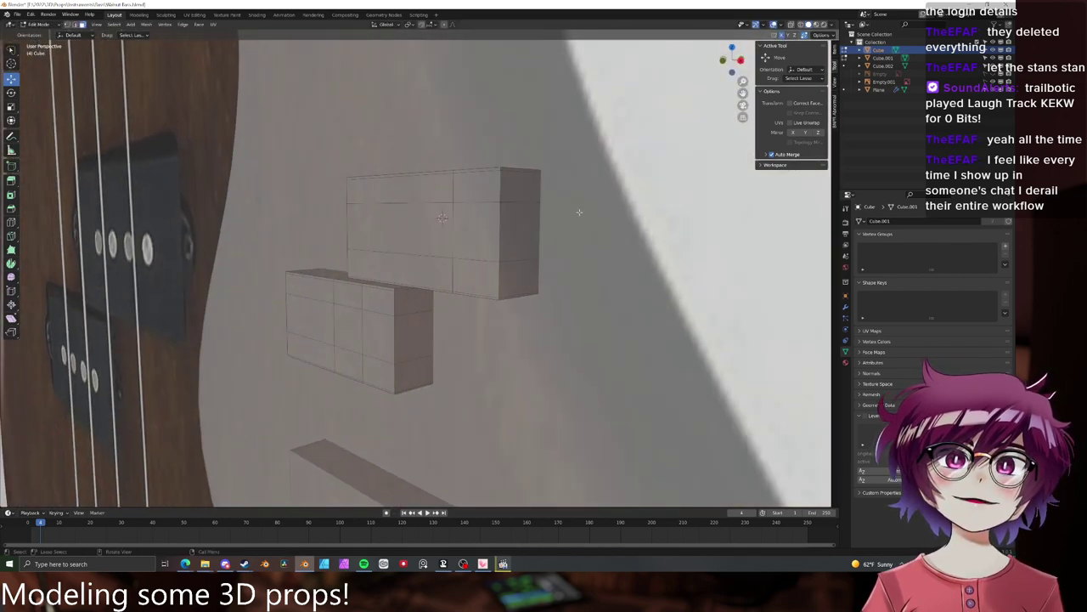
{"action": "left_click", "coordinate": [514, 226]}
{"action": "key", "text": "KP_1"}
{"action": "key", "text": "e"}
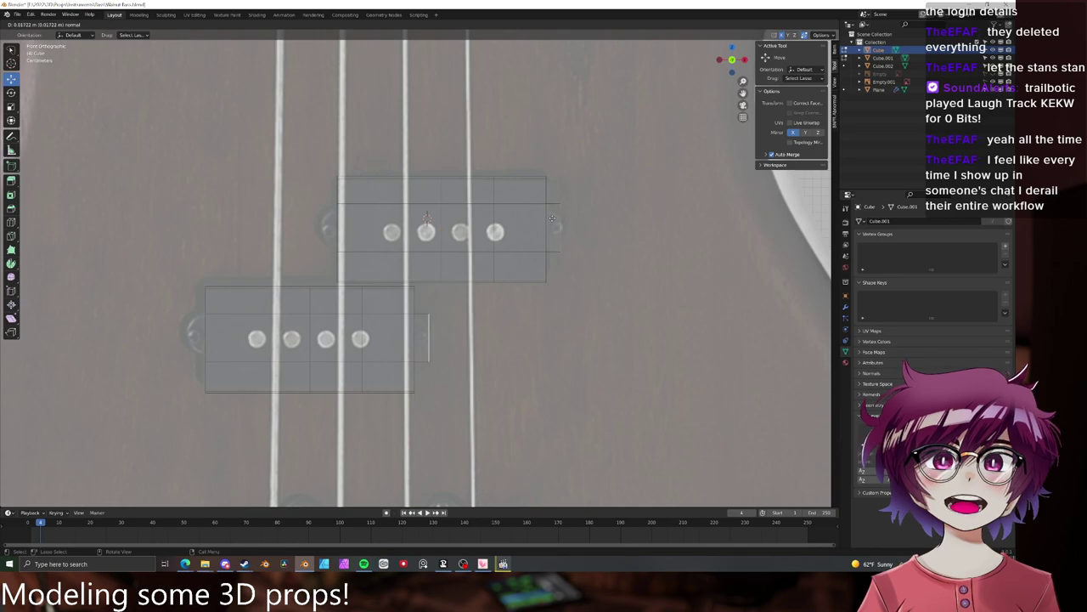
{"action": "left_click", "coordinate": [553, 218]}
{"action": "key", "text": "s"}
{"action": "key", "text": "z"}
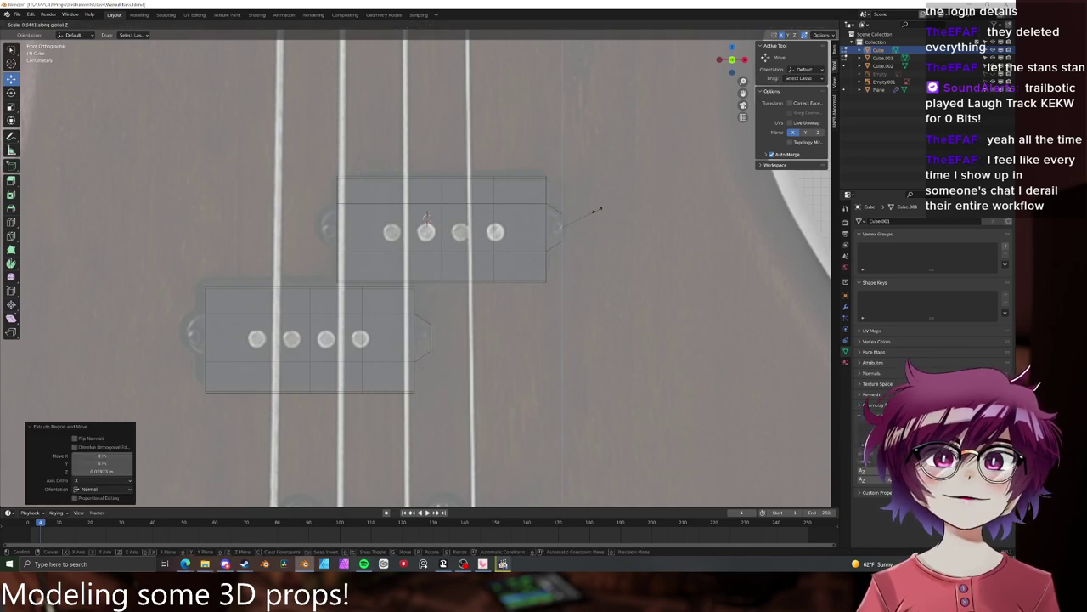
{"action": "left_click", "coordinate": [595, 211]}
- Try to extrude the middle face at the block's opposite end over the other screw tab, taper it along Z and adjust it along X
{"action": "middle_click_drag", "start_coordinate": [537, 226], "coordinate": [613, 231]}
{"action": "left_click", "coordinate": [353, 221]}
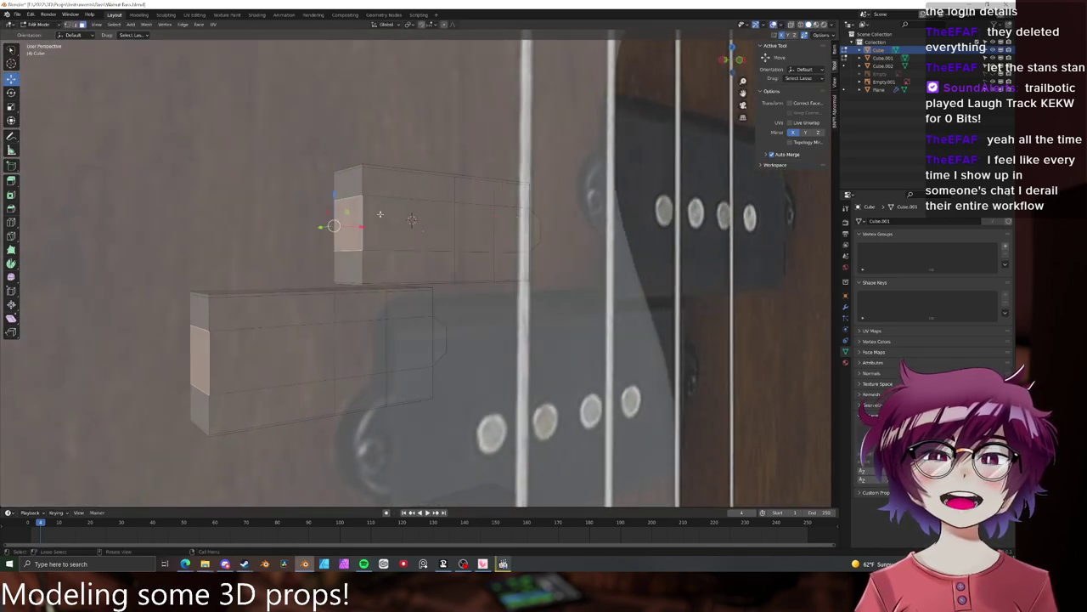
{"action": "key", "text": "KP_1"}
{"action": "key", "text": "e"}
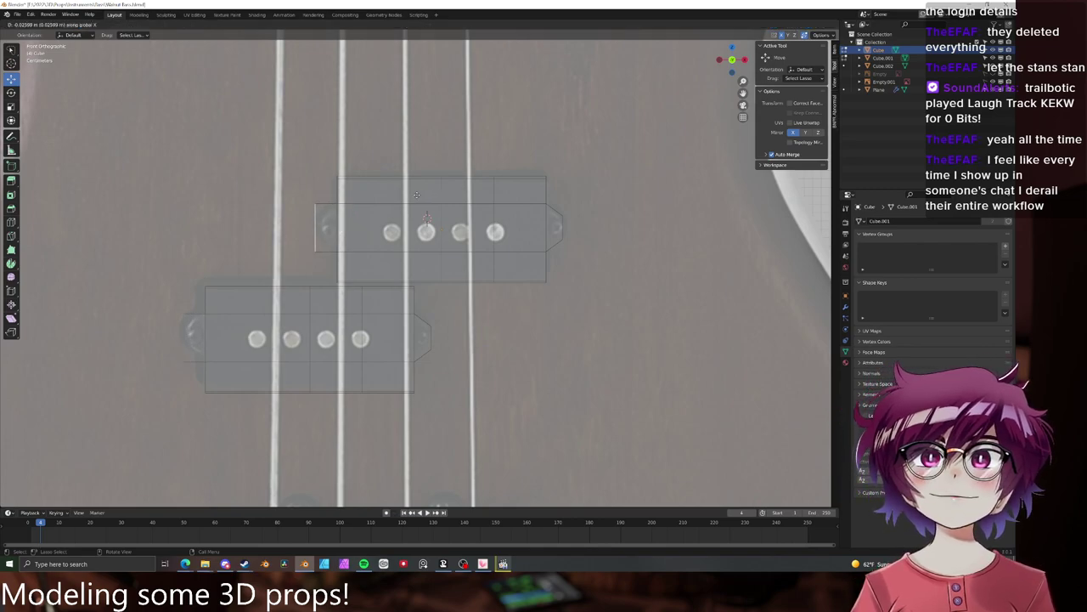
{"action": "left_click", "coordinate": [417, 195]}
{"action": "key", "text": "s"}
{"action": "key", "text": "z"}
{"action": "left_click", "coordinate": [375, 197]}
{"action": "key", "text": "g"}
{"action": "key", "text": "x"}
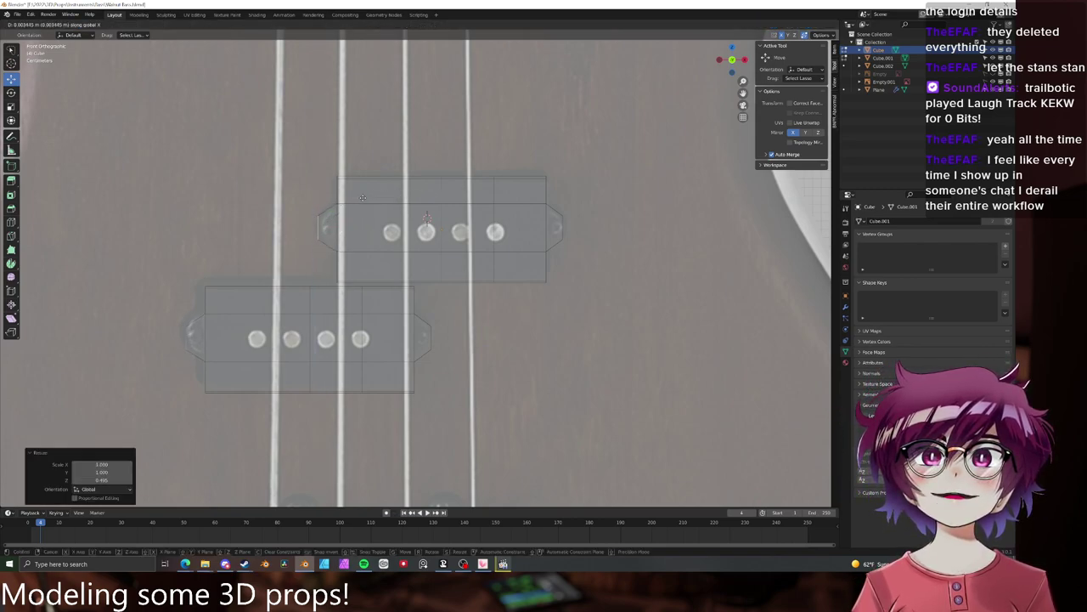
{"action": "left_click", "coordinate": [362, 195]}
- Undo the extrusion, scaling and move of the opposite screw tab
{"action": "key", "text": "ctrl+z"}
{"action": "key", "text": "ctrl+z"}
{"action": "key", "text": "ctrl+z"}
{"action": "key", "text": "ctrl+z"}
{"action": "key", "text": "ctrl+z"}
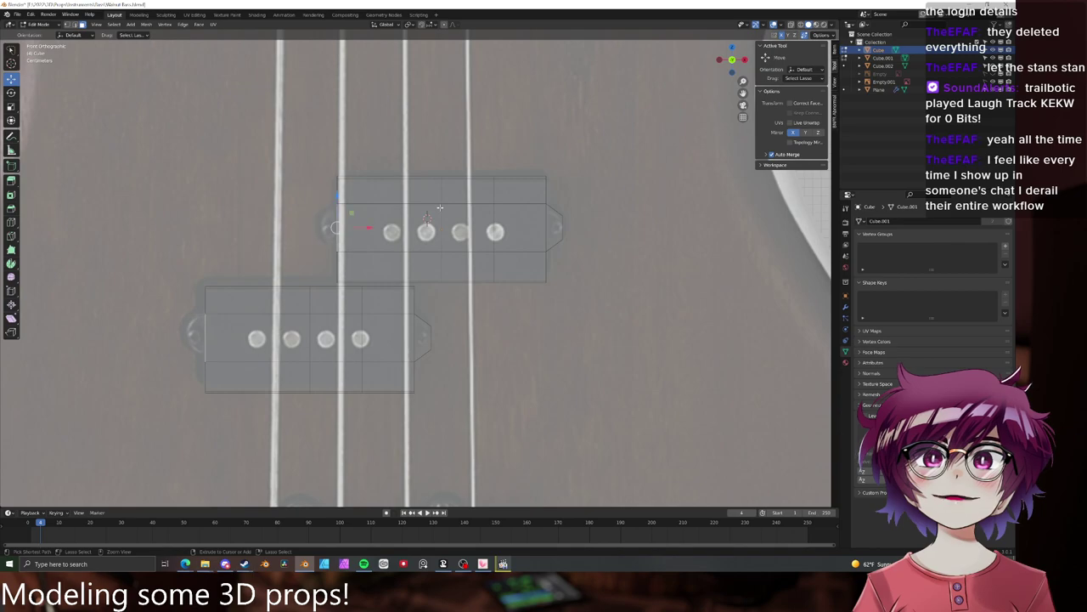
- Delete the vertices of the pickup block's half that has no modelled screw tab, up to the centre loop
{"action": "left_click_drag", "start_coordinate": [417, 145], "coordinate": [308, 287]}
{"action": "key", "text": "x"}
{"action": "left_click", "coordinate": [393, 252]}
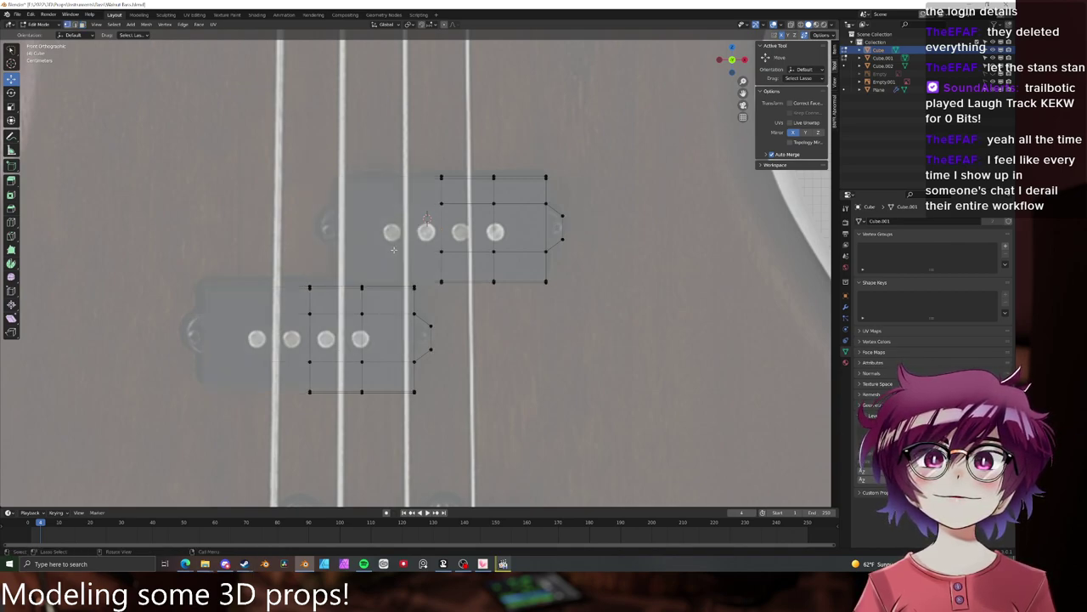
- Add an X-axis Mirror modifier to the upper pickup block and another to the lower one
{"action": "key", "text": "Tab"}
{"action": "left_click", "coordinate": [845, 307]}
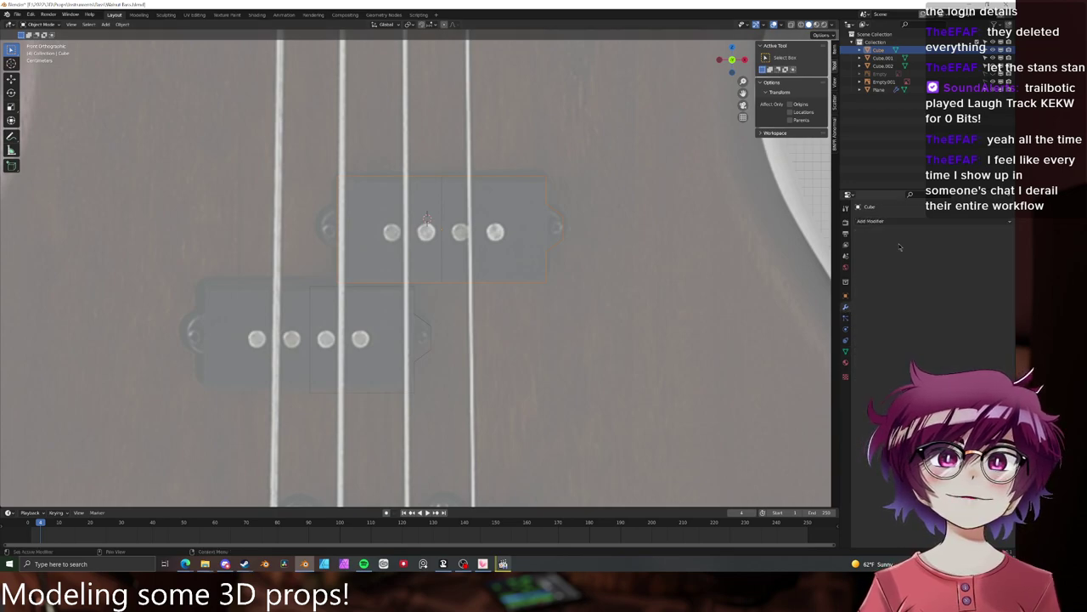
{"action": "left_click", "coordinate": [875, 221]}
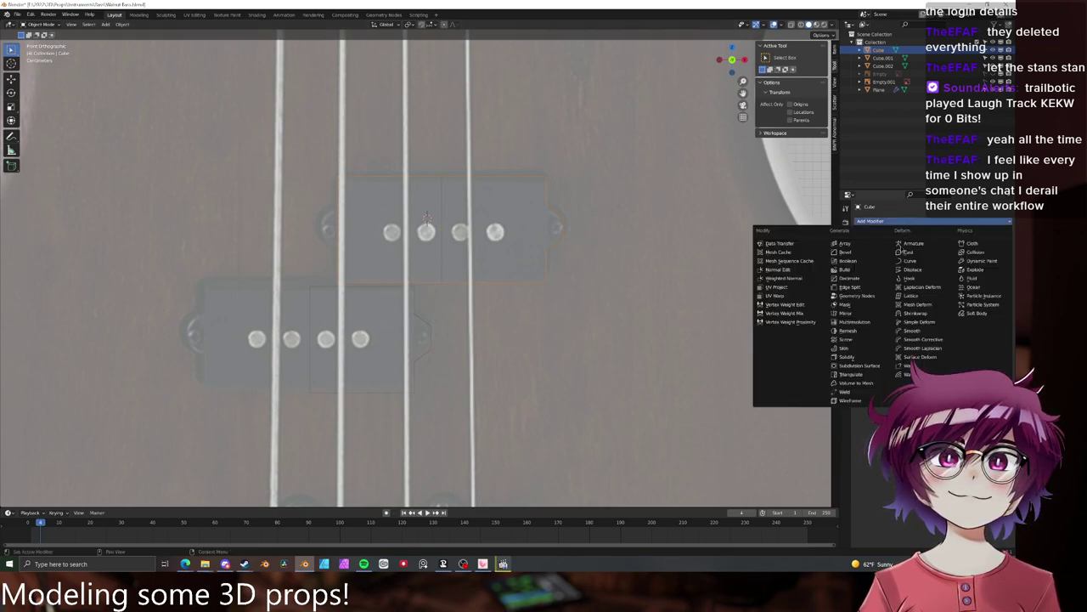
{"action": "left_click", "coordinate": [853, 314]}
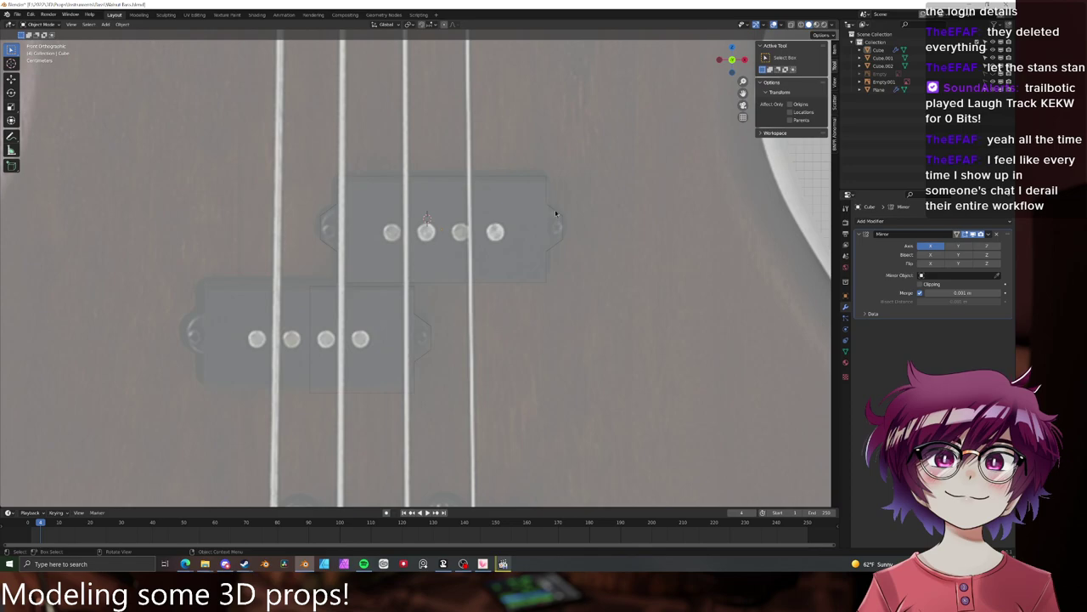
{"action": "left_click", "coordinate": [418, 314]}
{"action": "left_click", "coordinate": [416, 312]}
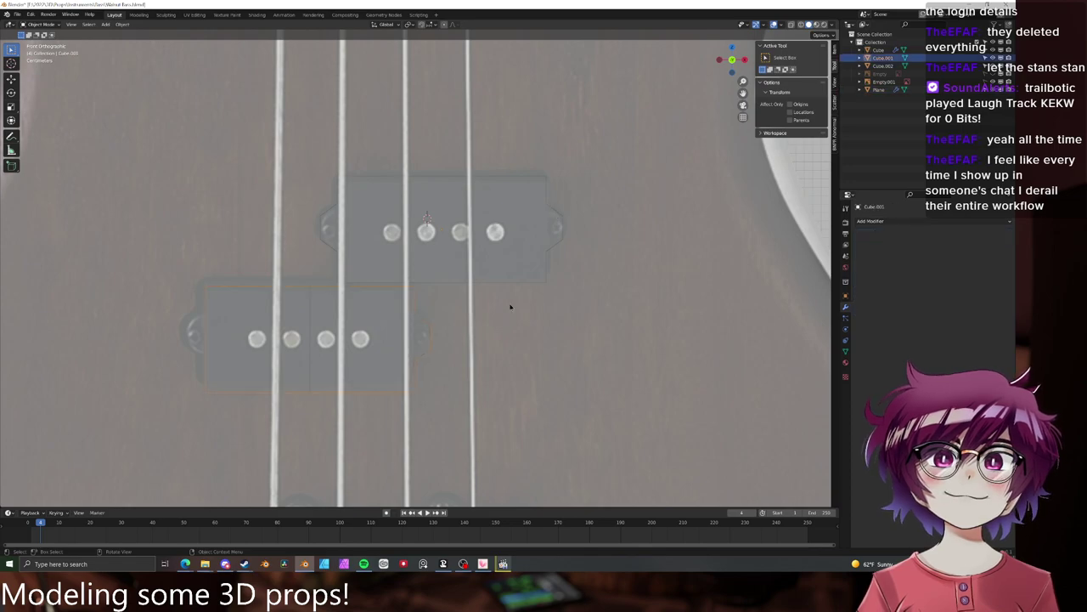
{"action": "left_click", "coordinate": [869, 221]}
{"action": "left_click", "coordinate": [857, 317]}
{"action": "left_click", "coordinate": [681, 287]}
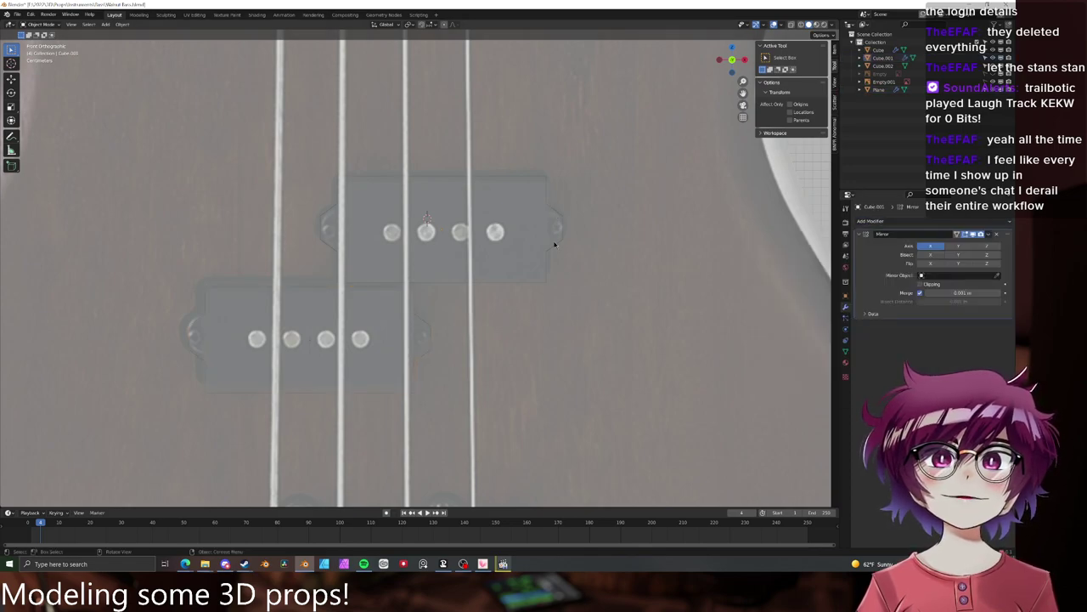
- Add a centred horizontal loop cut around the upper pickup block and its screw tab
{"action": "left_click", "coordinate": [556, 244]}
{"action": "key", "text": "Tab"}
{"action": "scroll", "coordinate": [591, 238], "scroll_direction": "up", "scroll_amount": 4}
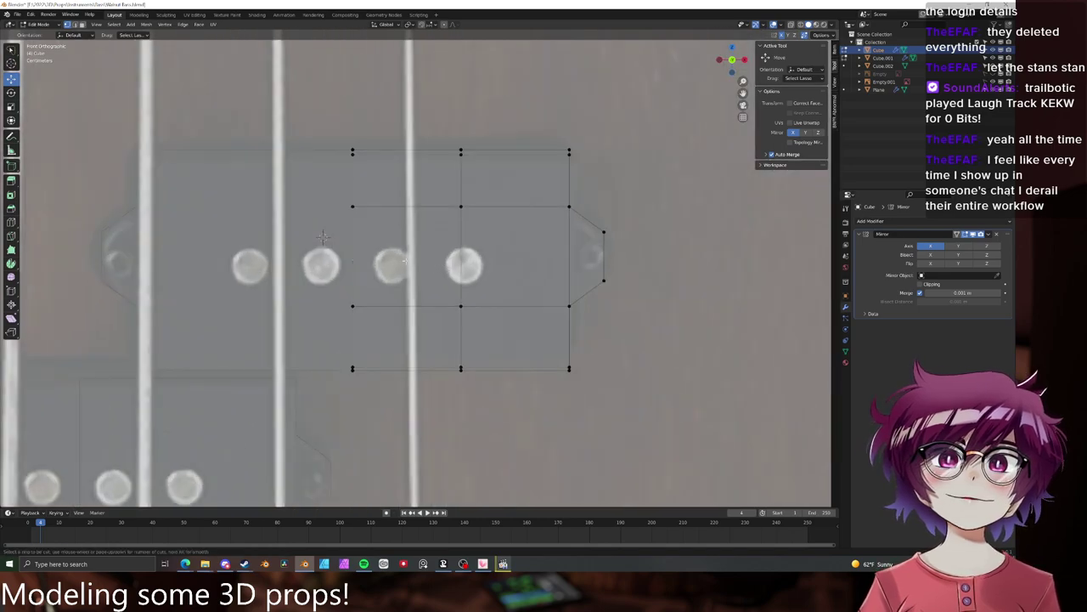
{"action": "left_click", "coordinate": [344, 256]}
{"action": "right_click", "coordinate": [343, 257]}
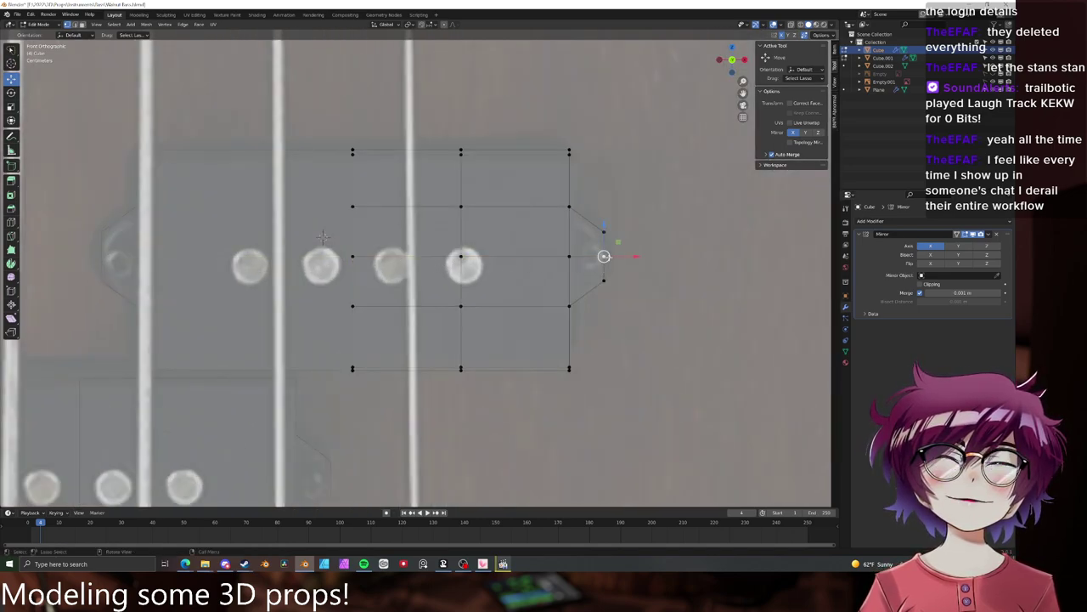
- Move the middle edge at the screw tab's tip outward about 0.006 m along X to match the reference
{"action": "middle_click_drag", "start_coordinate": [620, 260], "coordinate": [550, 261]}
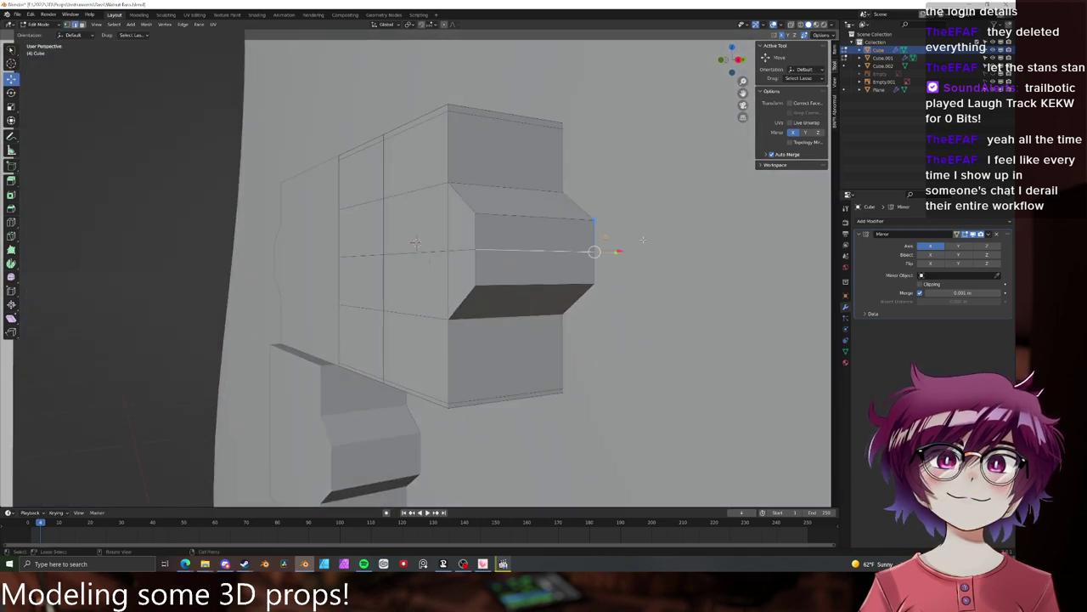
{"action": "key", "text": "KP_1"}
{"action": "key", "text": "g"}
{"action": "key", "text": "x"}
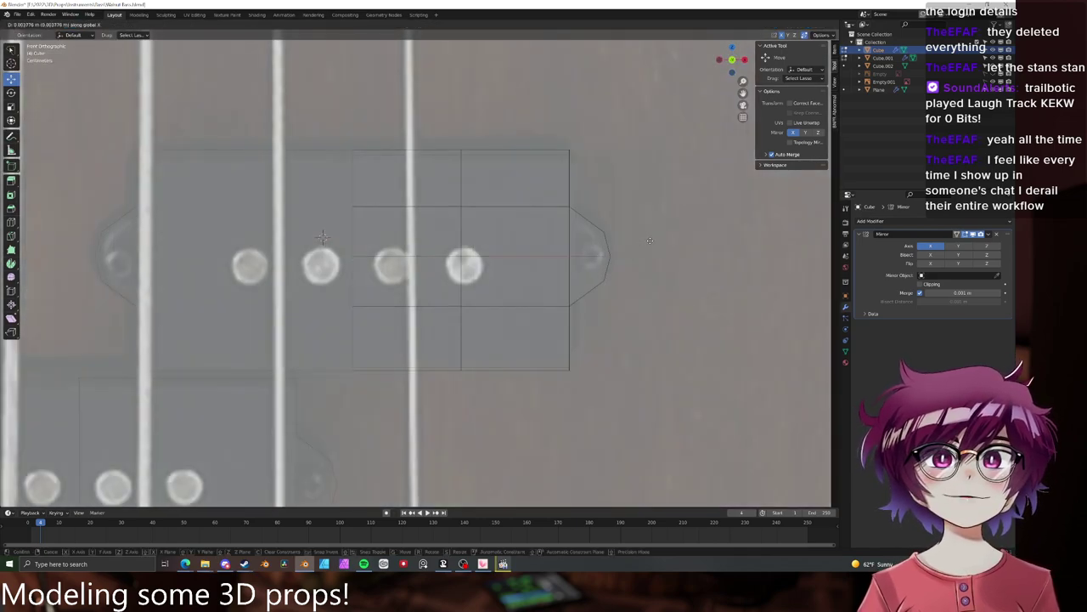
{"action": "left_click", "coordinate": [652, 241]}
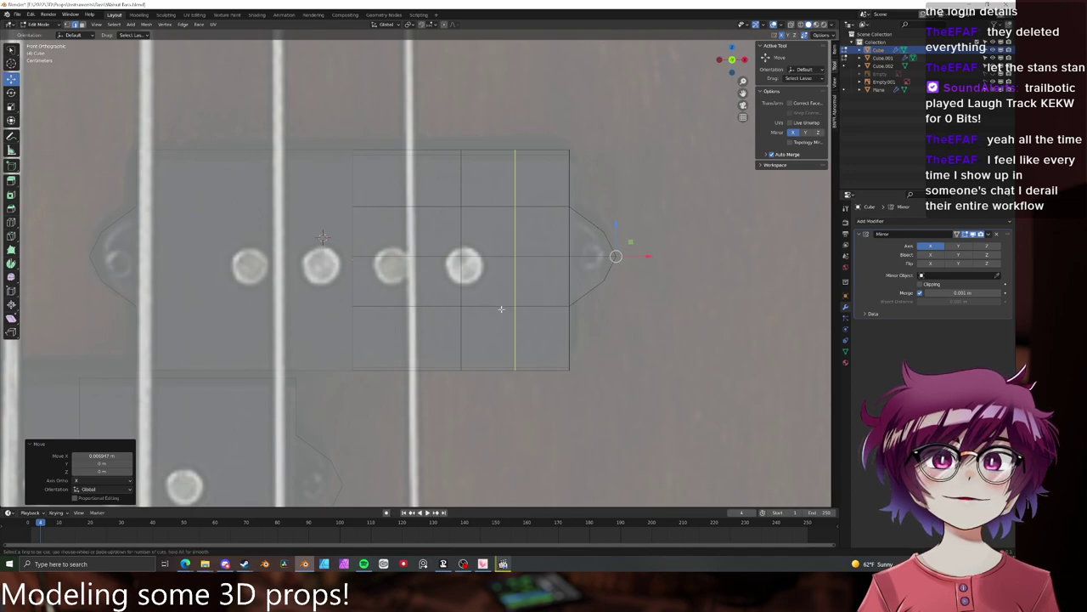
- Add a vertical loop cut to the pickup block and slide it close to the end with the screw tab
{"action": "key", "text": "g"}
{"action": "key", "text": "g"}
{"action": "left_click", "coordinate": [550, 308]}
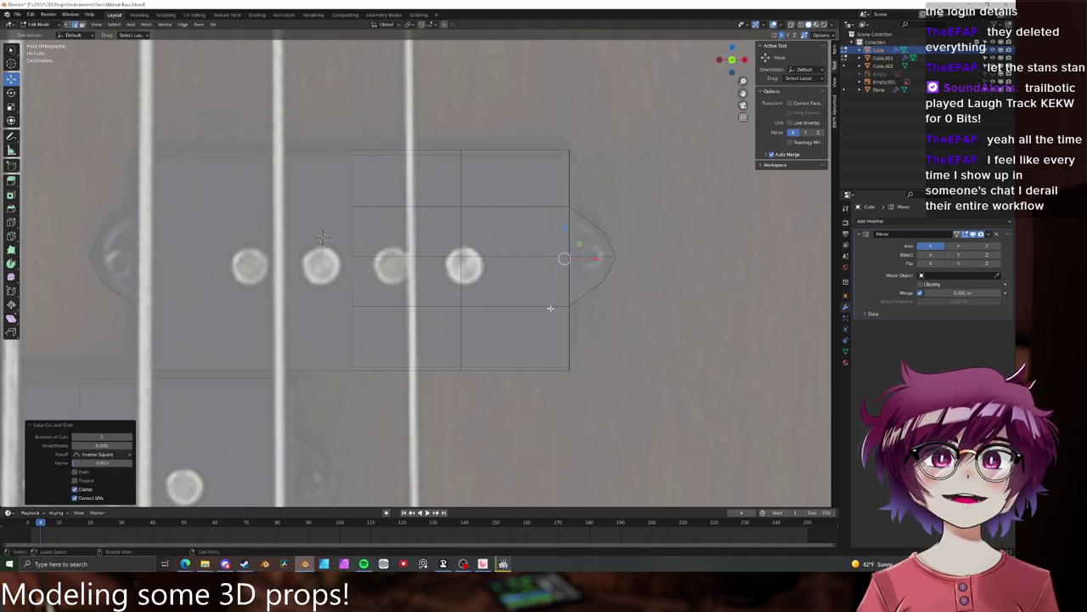
- Add a Subdivision Surface modifier to the upper pickup block
{"action": "scroll", "coordinate": [609, 238], "scroll_direction": "down", "scroll_amount": 3}
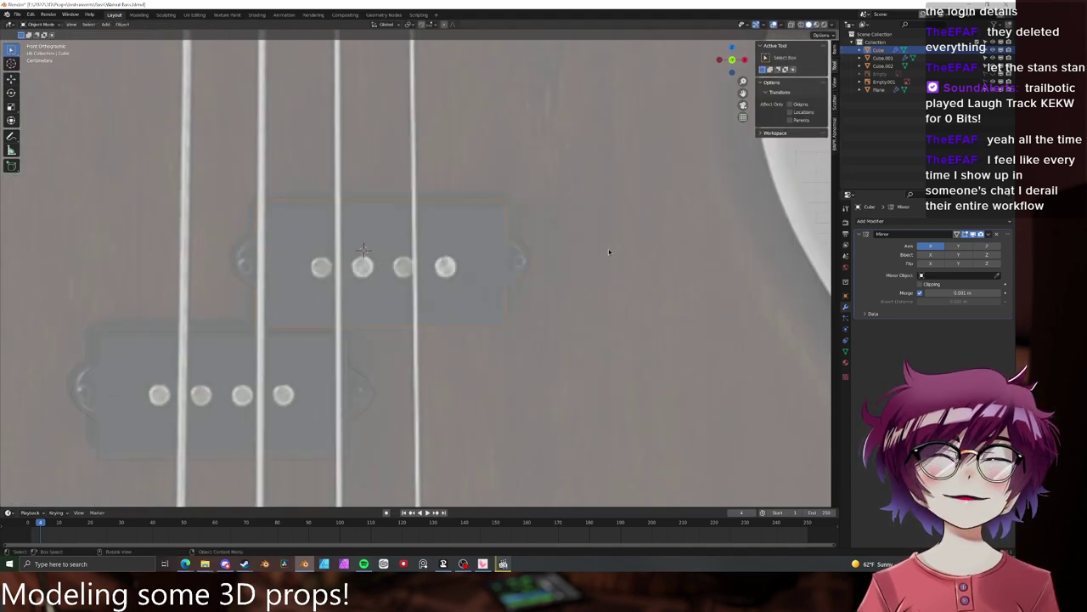
{"action": "middle_click_drag", "start_coordinate": [598, 250], "coordinate": [539, 255]}
{"action": "scroll", "coordinate": [539, 256], "scroll_direction": "up", "scroll_amount": 2}
{"action": "left_click", "coordinate": [902, 221]}
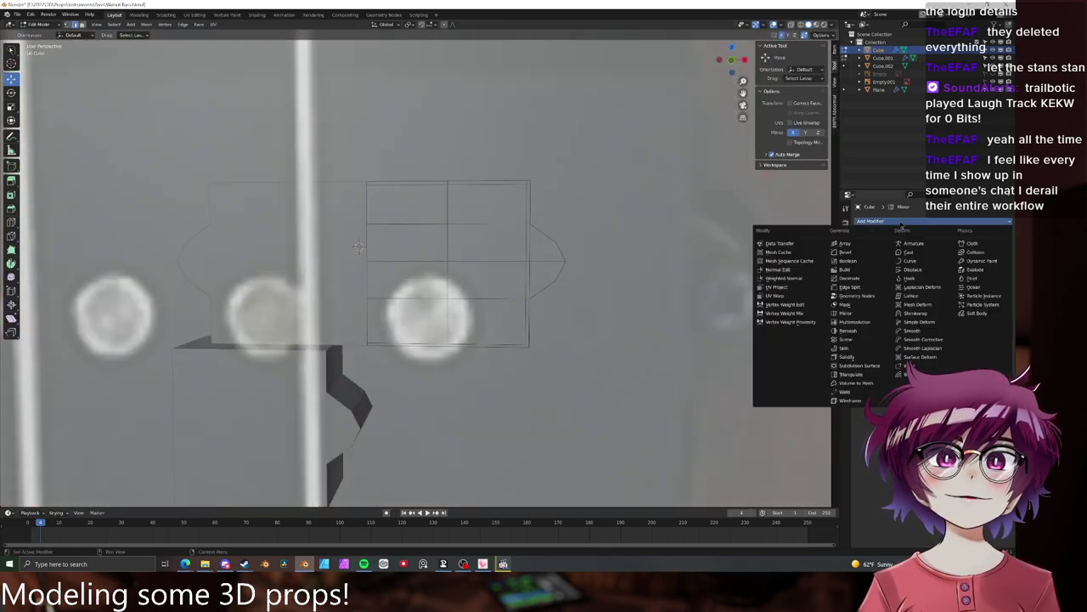
{"action": "left_click", "coordinate": [863, 365]}
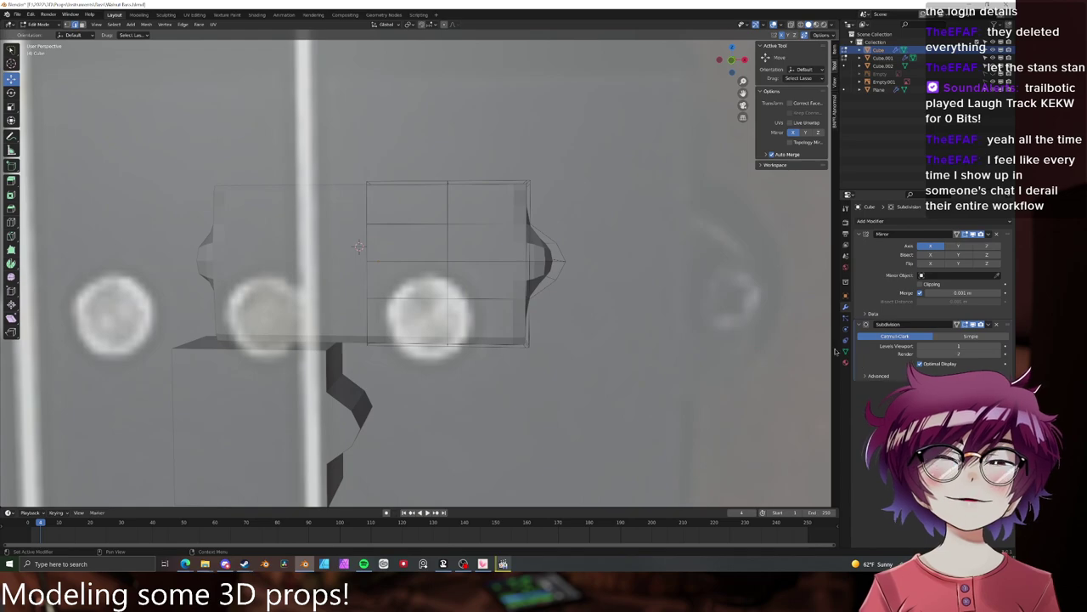
- Try to add a loop cut around the pickup block's sides, slid close to the front face
{"action": "middle_click_drag", "start_coordinate": [579, 262], "coordinate": [492, 214]}
{"action": "key", "text": "ctrl+r"}
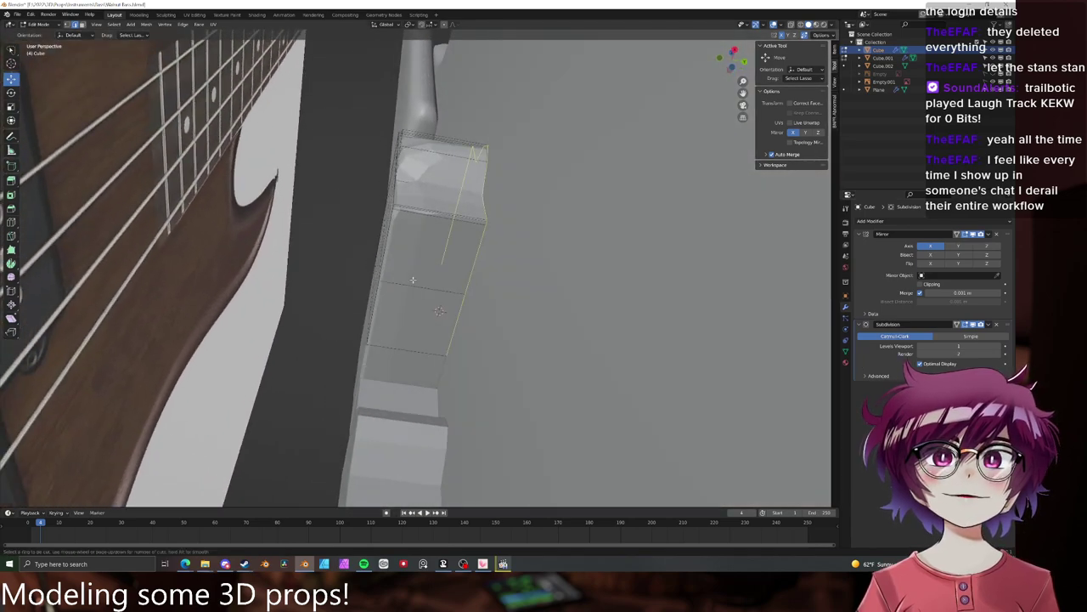
{"action": "left_click", "coordinate": [413, 279]}
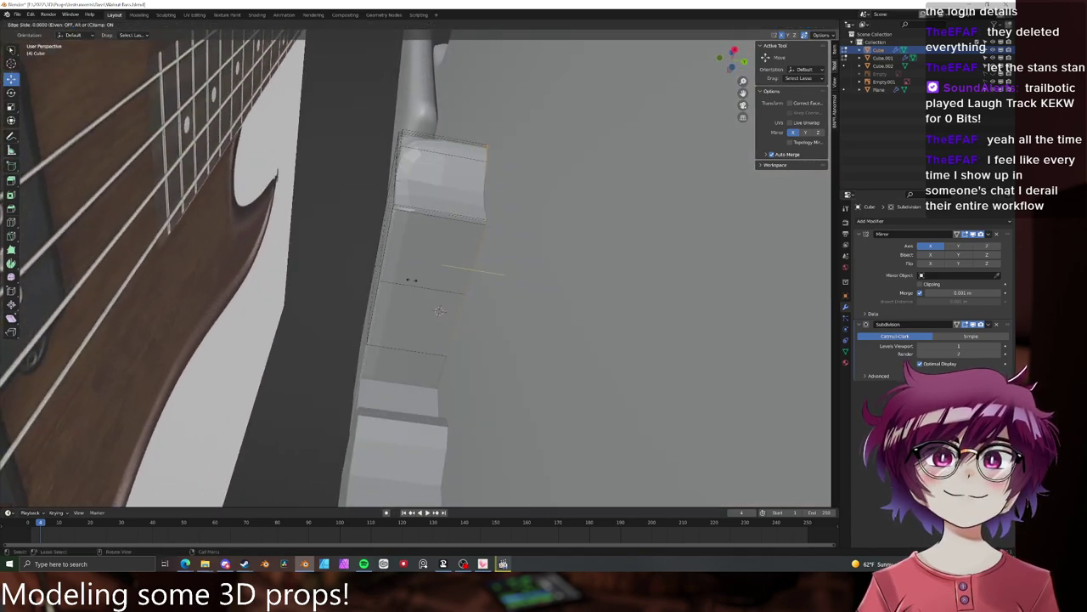
{"action": "left_click", "coordinate": [327, 277]}
{"action": "key", "text": "ctrl+z"}
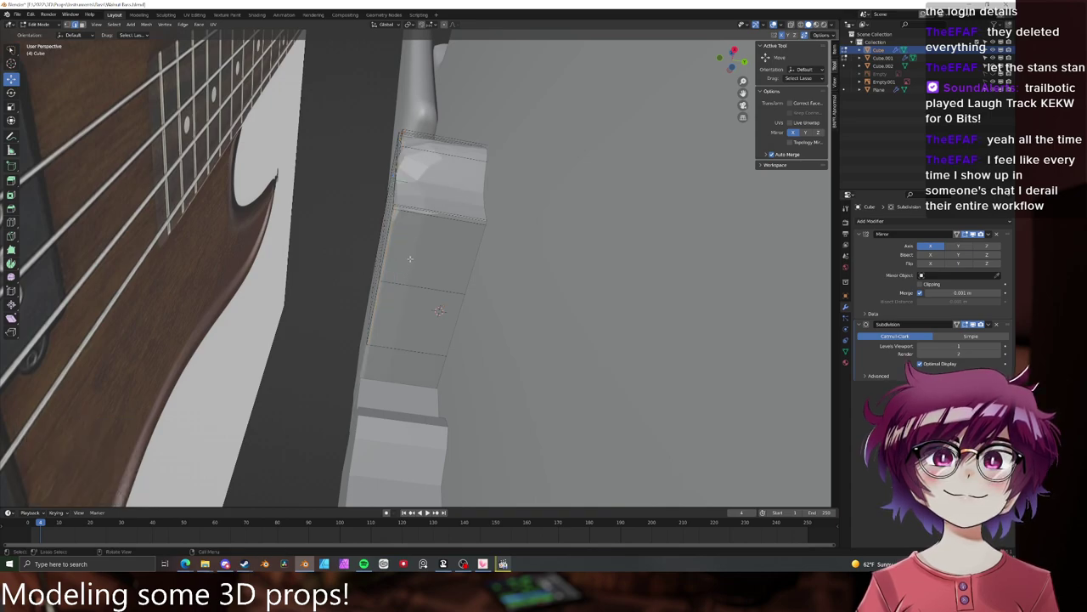
- Add a loop cut around the pickup block's sides and slide it close to the front face to tighten that edge
{"action": "middle_click_drag", "start_coordinate": [402, 276], "coordinate": [468, 319]}
{"action": "key", "text": "ctrl+r"}
{"action": "right_click", "coordinate": [434, 299]}
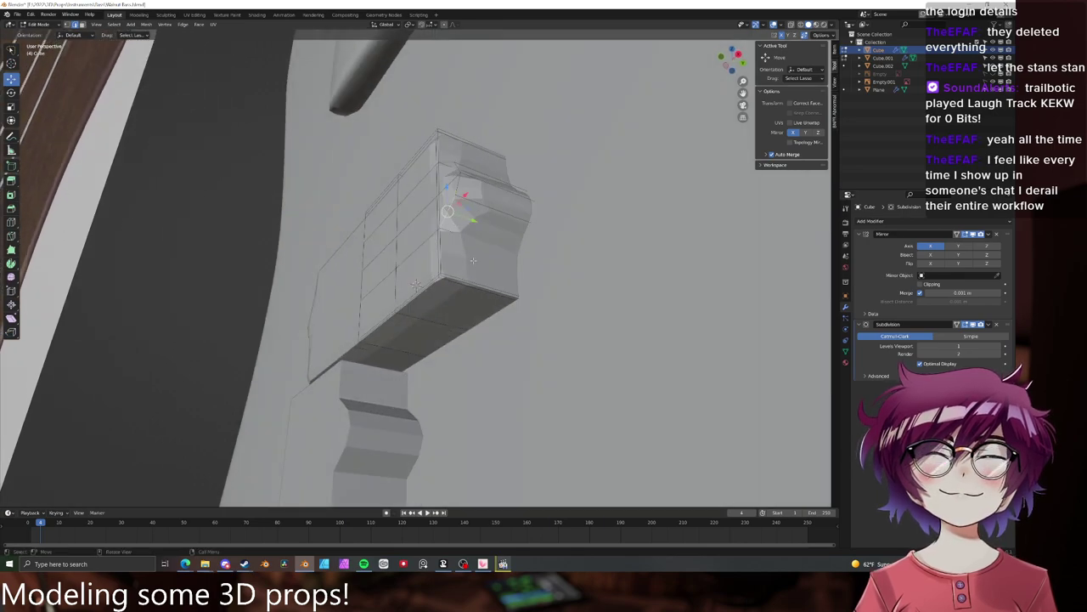
{"action": "key", "text": "g"}
{"action": "key", "text": "g"}
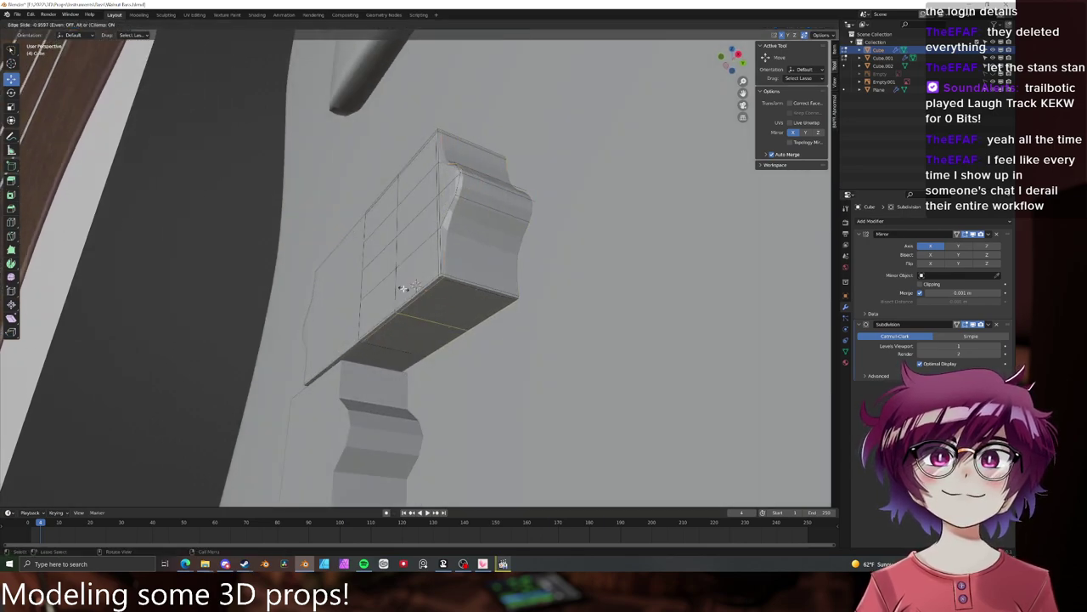
{"action": "left_click", "coordinate": [403, 288]}
{"action": "key", "text": "ctrl+r"}
{"action": "left_click", "coordinate": [452, 289]}
{"action": "left_click", "coordinate": [382, 287]}
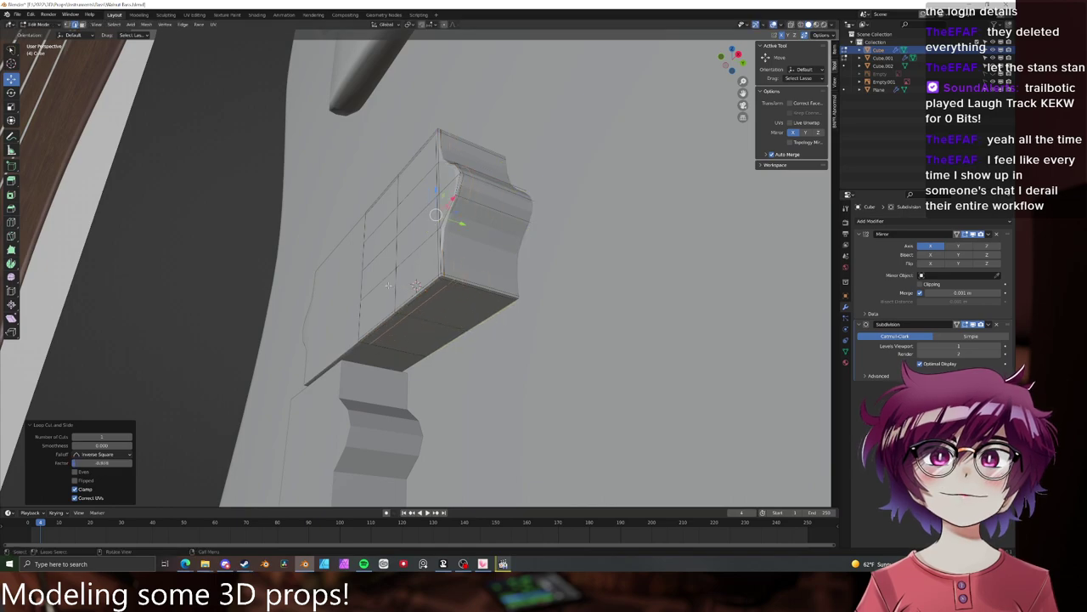
- Apply smooth shading to the pickup blocks
{"action": "key", "text": "Tab"}
{"action": "middle_click_drag", "start_coordinate": [425, 281], "coordinate": [463, 293]}
{"action": "key", "text": "alt+a"}
{"action": "scroll", "coordinate": [472, 276], "scroll_direction": "up", "scroll_amount": 3}
{"action": "left_click", "coordinate": [475, 267]}
{"action": "right_click", "coordinate": [481, 255]}
{"action": "left_click", "coordinate": [483, 253]}
- Add a loop cut across the screw tab and slide it close to the tab's base at the block's end
{"action": "middle_click_drag", "start_coordinate": [481, 253], "coordinate": [580, 245]}
{"action": "key", "text": "Tab"}
{"action": "key", "text": "ctrl+r"}
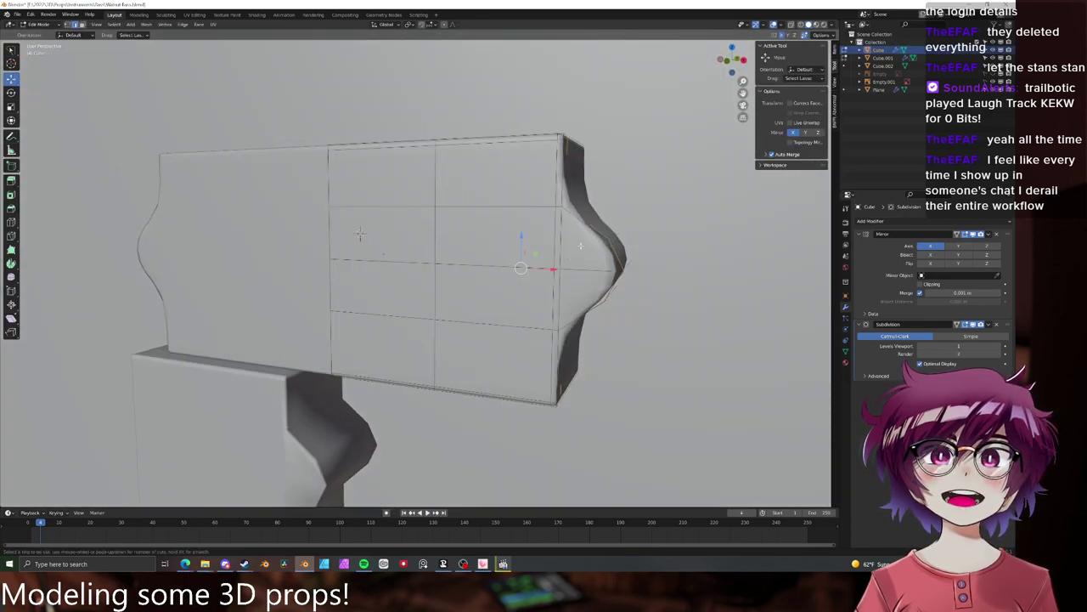
{"action": "left_click", "coordinate": [581, 253]}
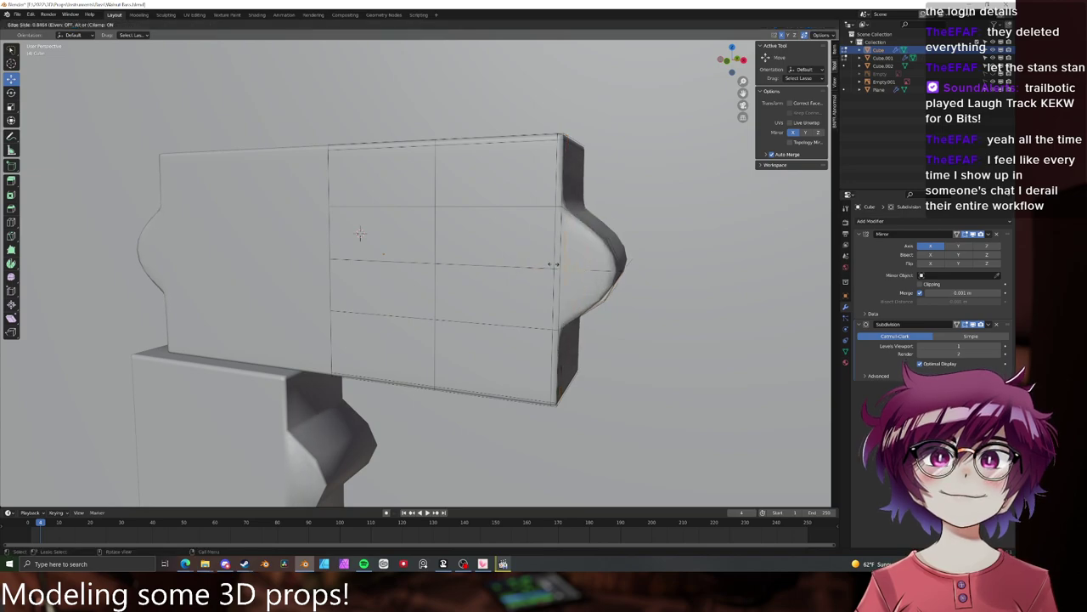
{"action": "left_click", "coordinate": [554, 265]}
{"action": "key", "text": "Tab"}
{"action": "key", "text": "Tab"}
- Try to scale up the faces at the screw tab's tip in X and Z only and reposition them against the front reference
{"action": "scroll", "coordinate": [575, 260], "scroll_direction": "down", "scroll_amount": 2}
{"action": "key", "text": "KP_1"}
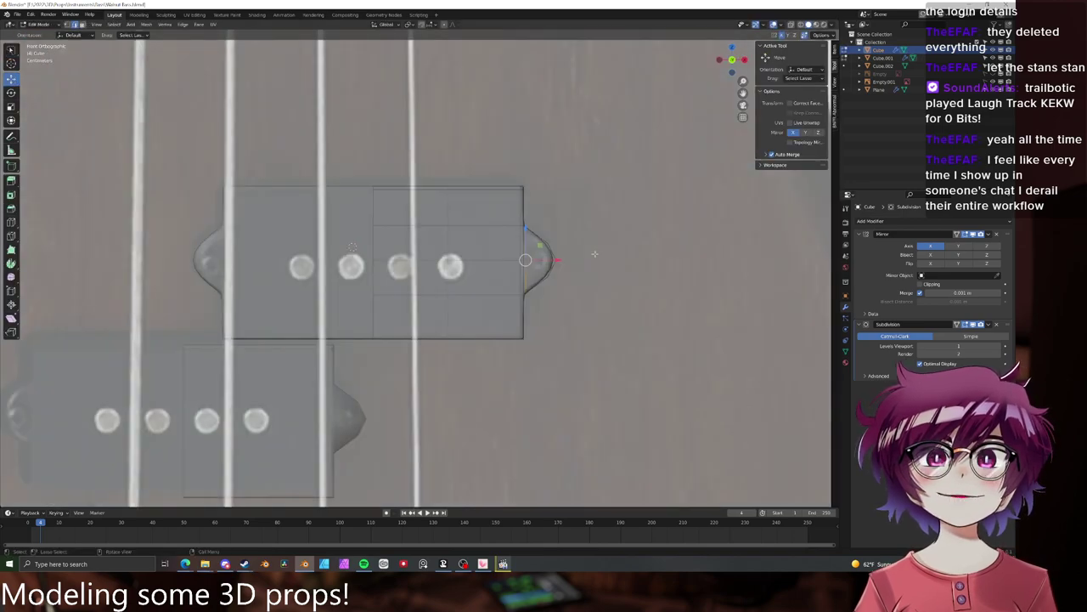
{"action": "scroll", "coordinate": [510, 283], "scroll_direction": "up", "scroll_amount": 6}
{"action": "scroll", "coordinate": [543, 270], "scroll_direction": "up", "scroll_amount": 2}
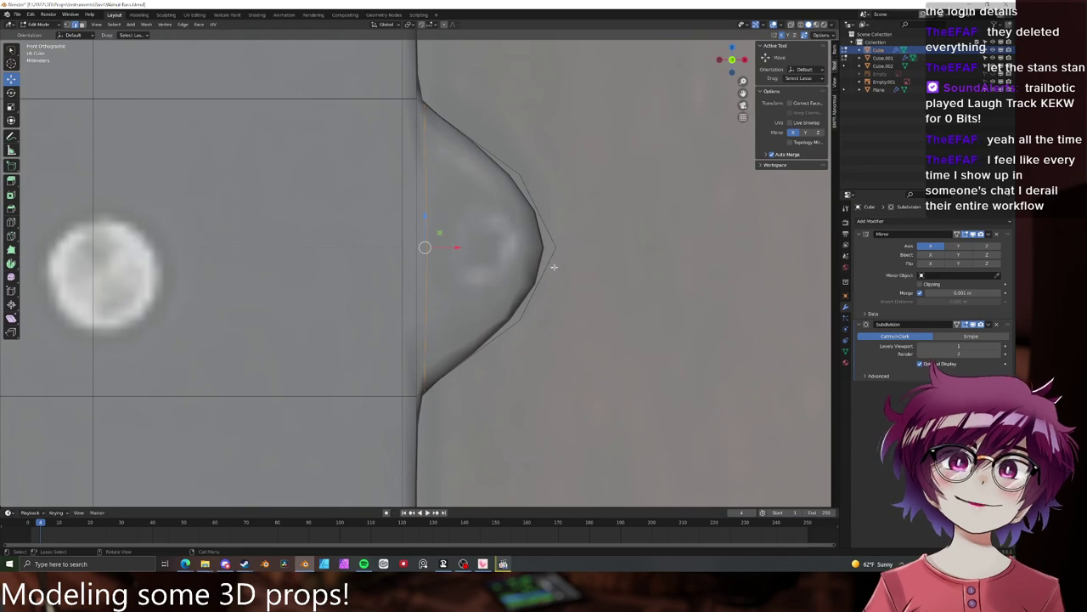
{"action": "key", "text": "alt+z"}
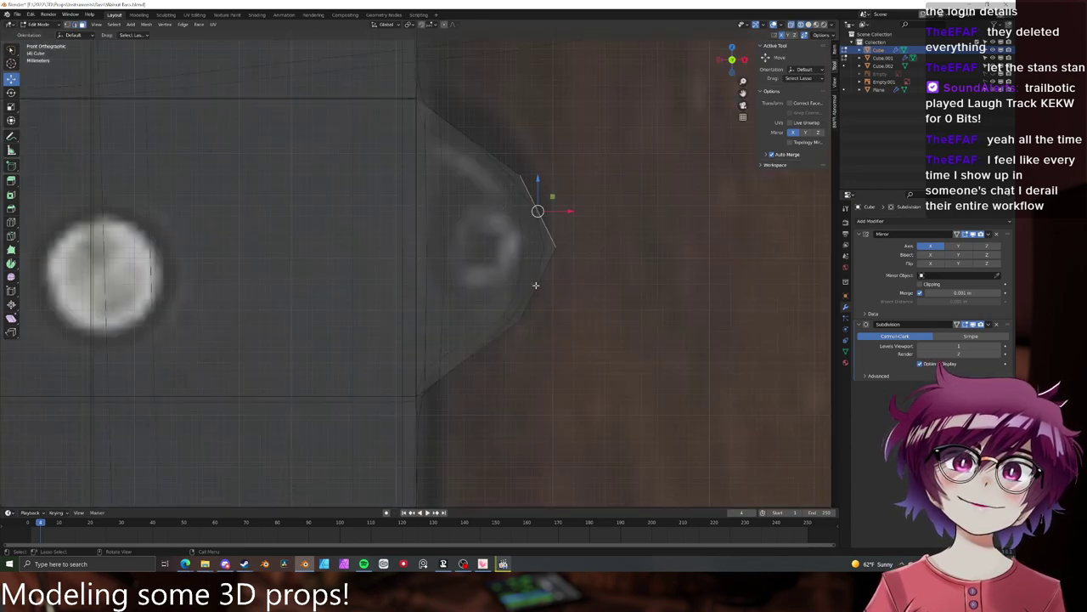
{"action": "key", "text": "alt+z"}
{"action": "scroll", "coordinate": [537, 280], "scroll_direction": "down", "scroll_amount": 3}
{"action": "key", "text": "s"}
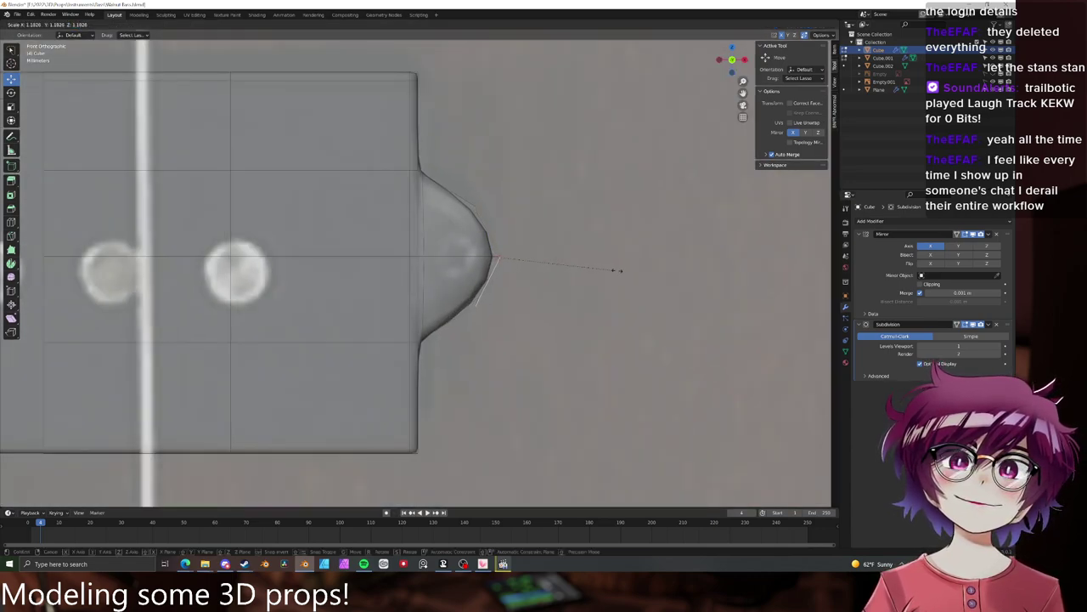
{"action": "key", "text": "shift+y"}
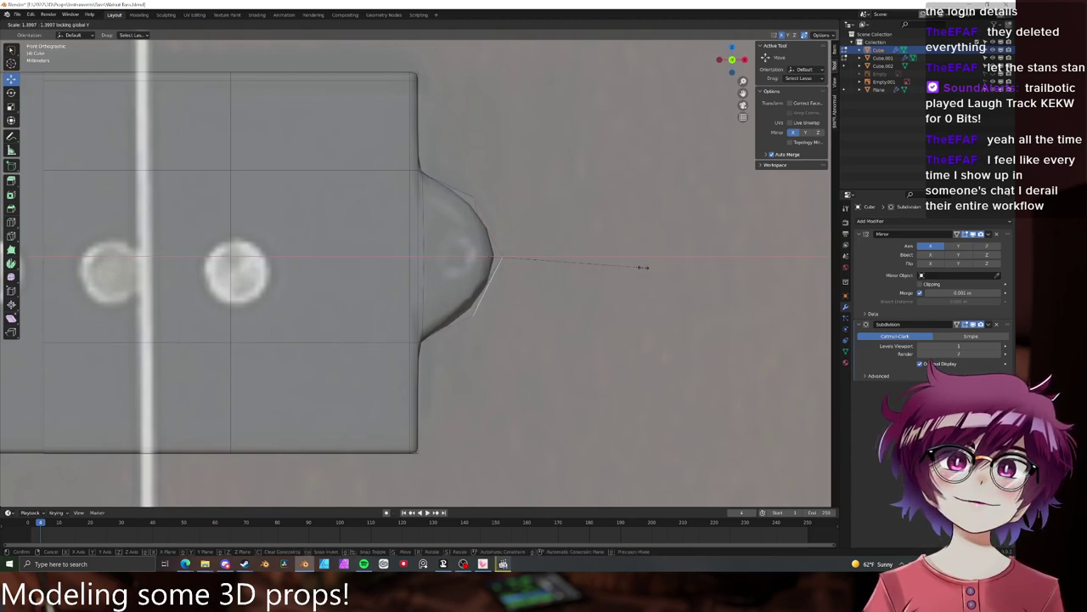
{"action": "left_click", "coordinate": [651, 267]}
{"action": "key", "text": "g"}
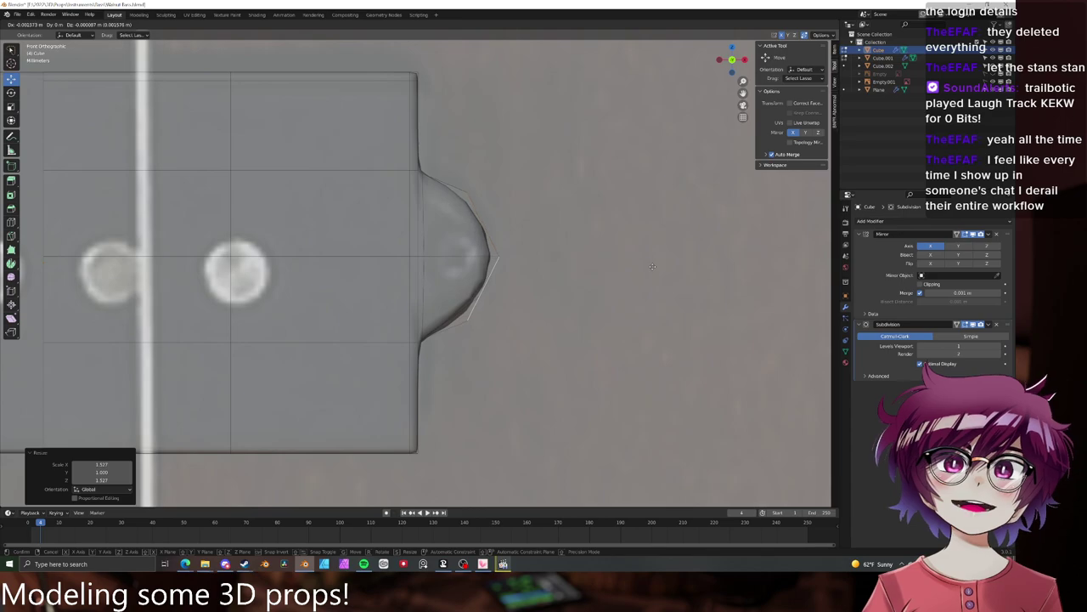
{"action": "left_click", "coordinate": [651, 267]}
{"action": "middle_click_drag", "start_coordinate": [652, 267], "coordinate": [563, 260]}
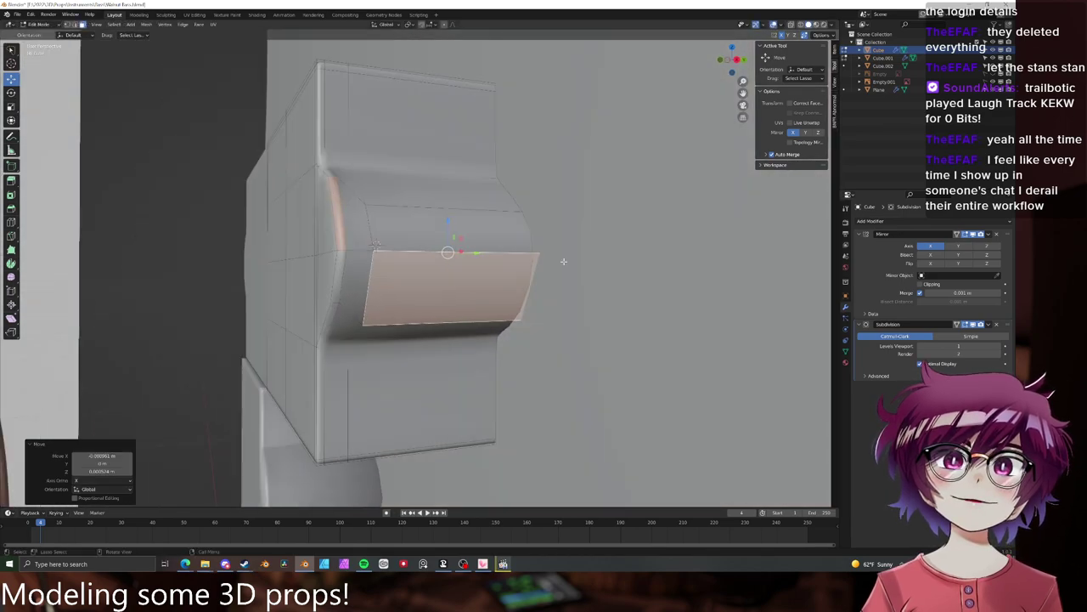
- Select all the faces around the screw tab's tip and scale them up in X and Z only to round the tab's outline
{"action": "left_click", "coordinate": [563, 261]}
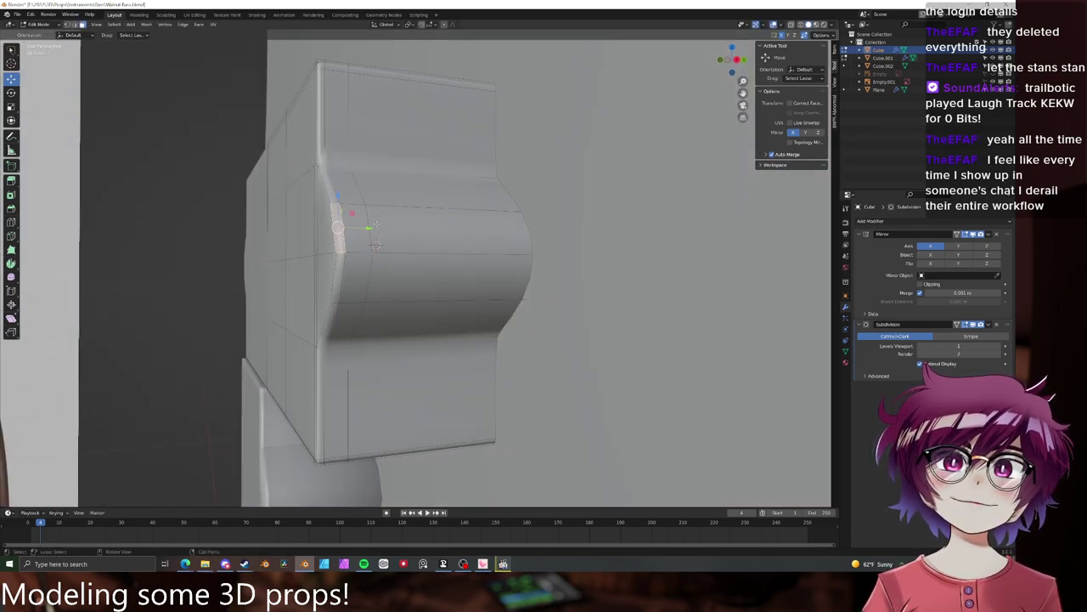
{"action": "middle_click_drag", "start_coordinate": [376, 225], "coordinate": [406, 238]}
{"action": "left_click", "coordinate": [447, 248], "text": "ctrl"}
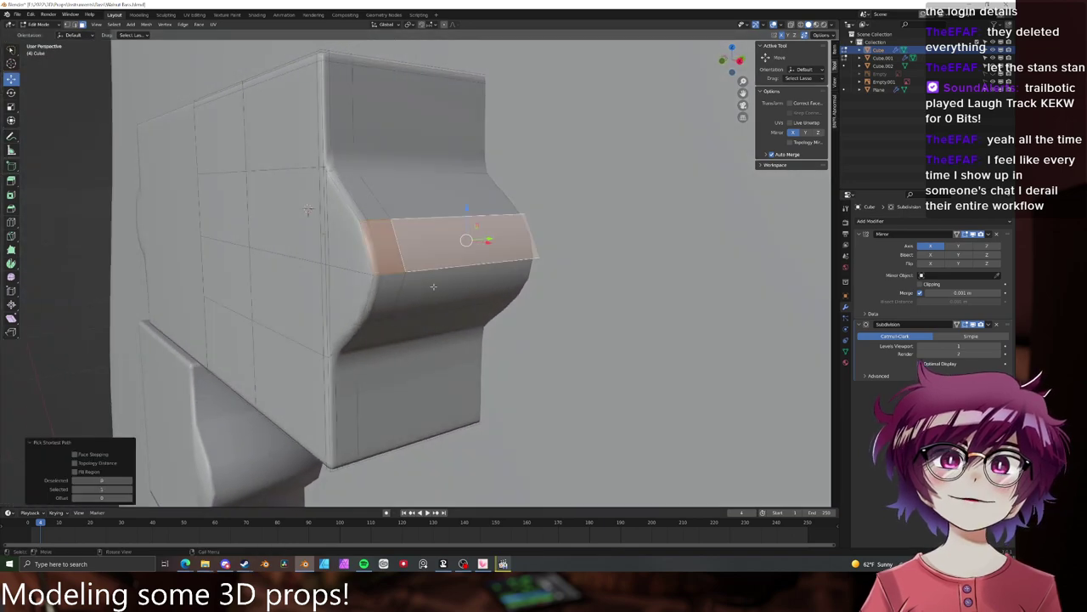
{"action": "left_click", "coordinate": [434, 287], "text": "shift"}
{"action": "left_click", "coordinate": [394, 289], "text": "ctrl"}
{"action": "key", "text": "KP_1"}
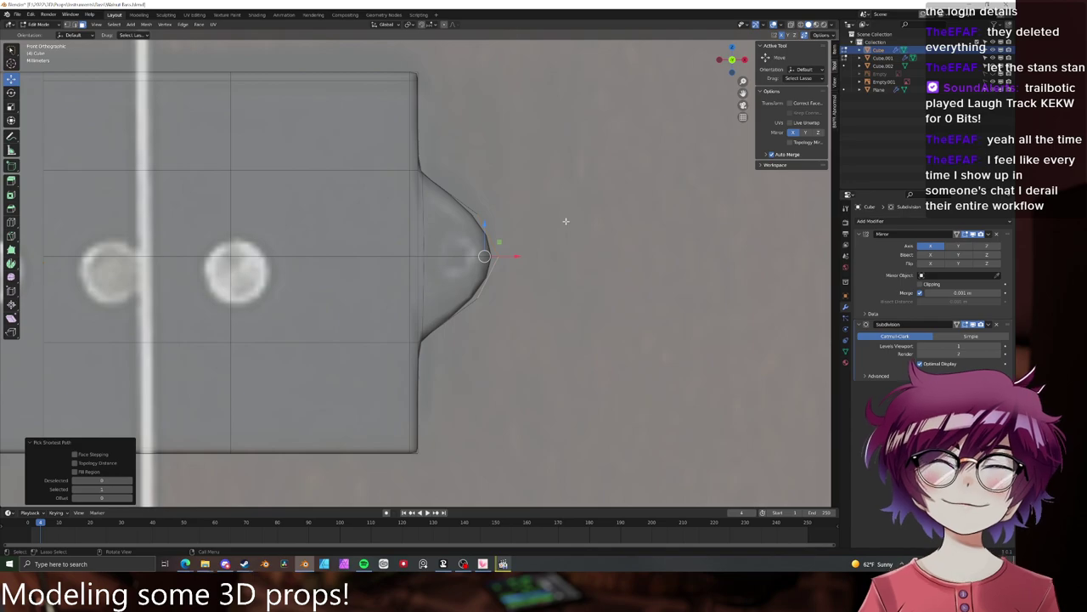
{"action": "key", "text": "s"}
{"action": "key", "text": "shift+x"}
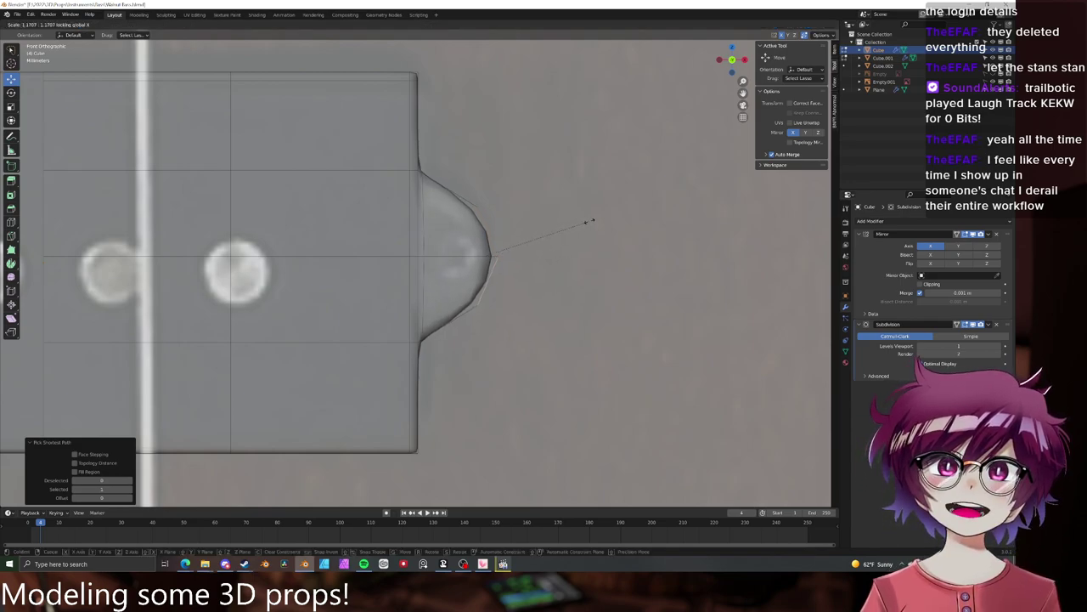
{"action": "key", "text": "shift+z"}
{"action": "key", "text": "shift+y"}
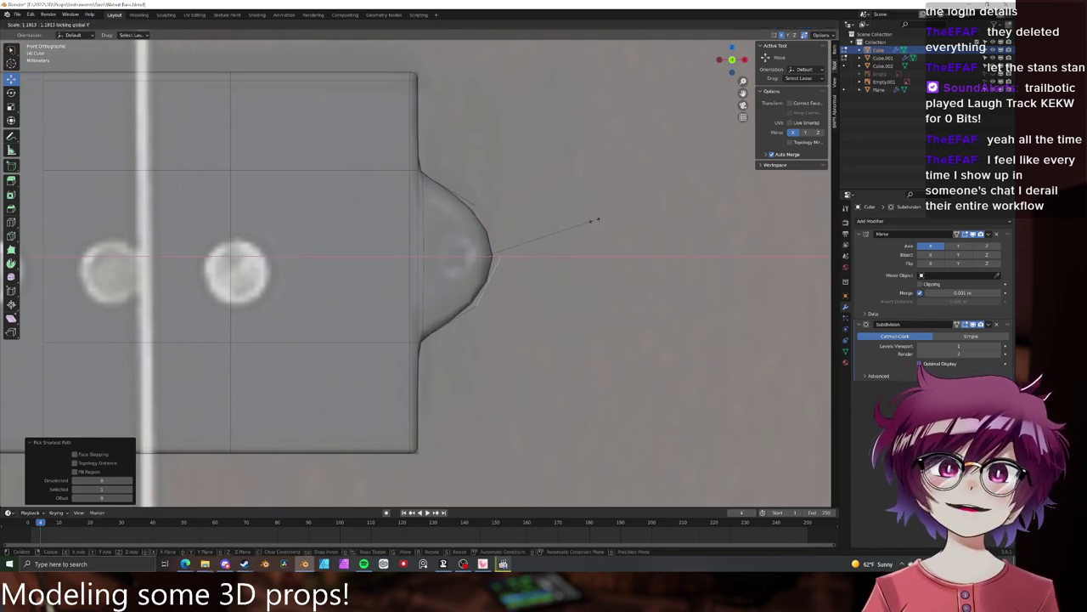
{"action": "left_click", "coordinate": [603, 221]}
- Shift the enlarged screw tab tip slightly inward to match the reference outline and leave mesh editing
{"action": "key", "text": "g"}
{"action": "key", "text": "x"}
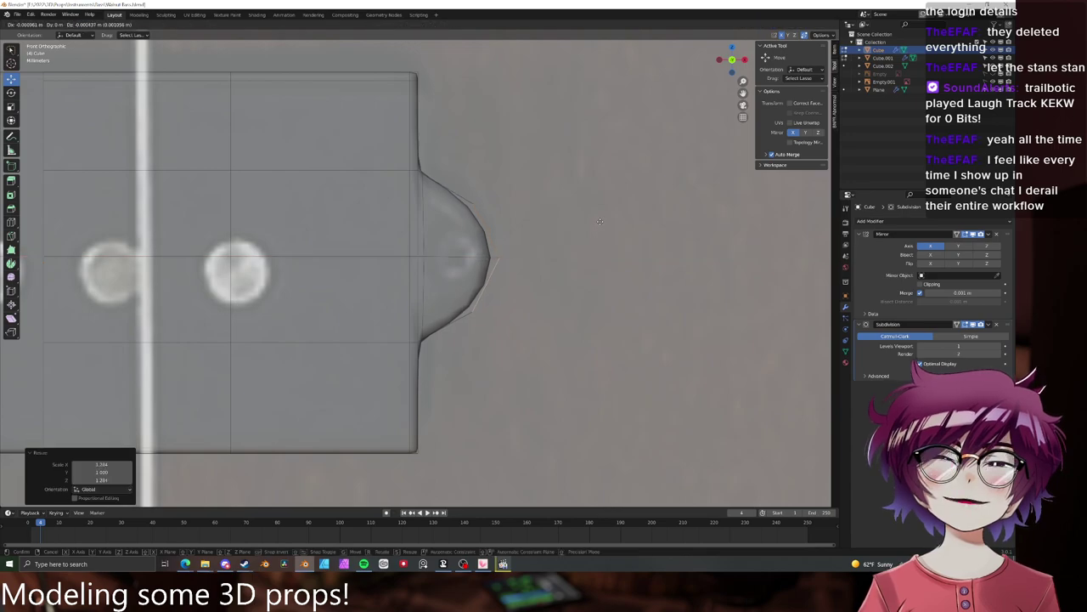
{"action": "left_click", "coordinate": [596, 244]}
{"action": "key", "text": "Tab"}
- Move the two upper pickup blocks together along Y deeper into the guitar body
{"action": "scroll", "coordinate": [586, 248], "scroll_direction": "down", "scroll_amount": 7}
{"action": "key", "text": "z"}
{"action": "left_click", "coordinate": [583, 250]}
{"action": "mouse_move", "coordinate": [583, 250]}
{"action": "middle_mouse_down"}
{"action": "mouse_move", "coordinate": [502, 250]}
{"action": "mouse_move", "coordinate": [550, 239]}
{"action": "mouse_move", "coordinate": [421, 264]}
{"action": "middle_mouse_up"}
{"action": "left_click", "coordinate": [421, 265]}
{"action": "scroll", "coordinate": [421, 264], "scroll_direction": "up", "scroll_amount": 2}
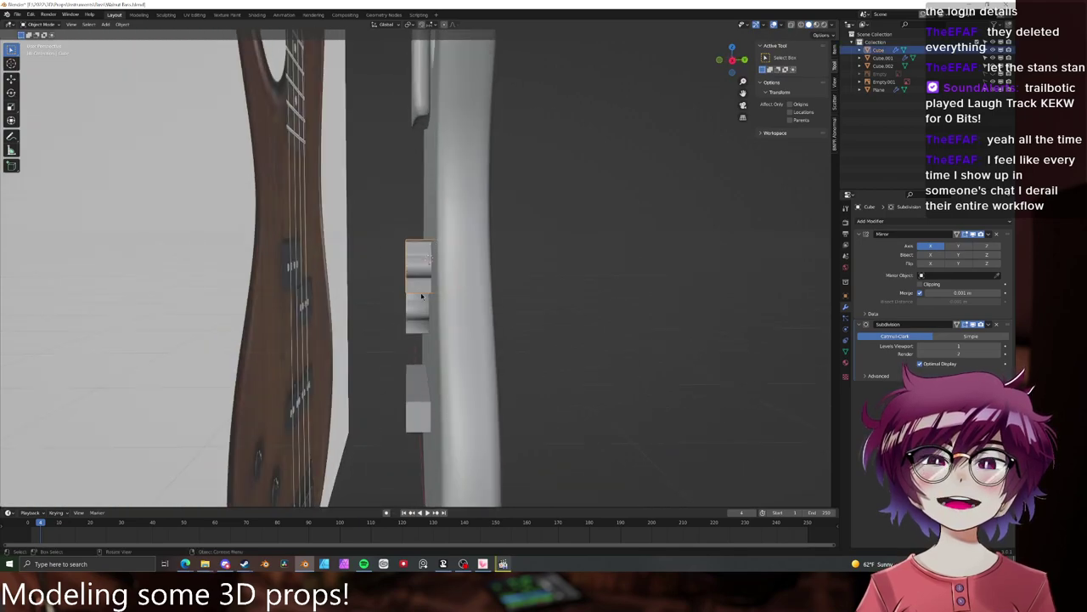
{"action": "left_click", "coordinate": [415, 296]}
{"action": "key", "text": "g"}
{"action": "key", "text": "y"}
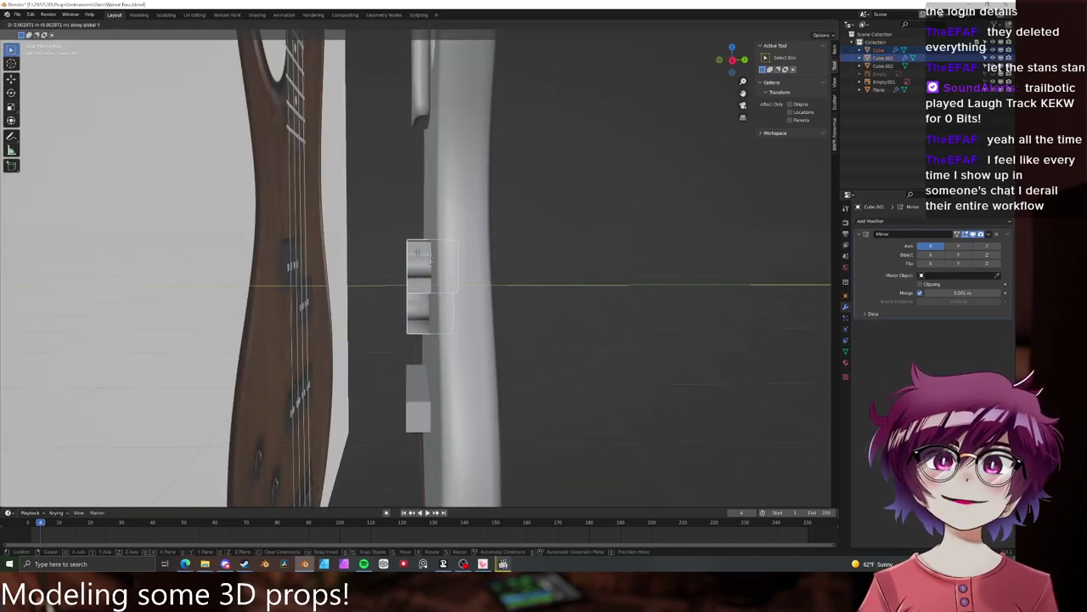
{"action": "left_click", "coordinate": [427, 253]}
{"action": "left_click", "coordinate": [517, 293]}
{"action": "middle_click_drag", "start_coordinate": [516, 294], "coordinate": [471, 281]}
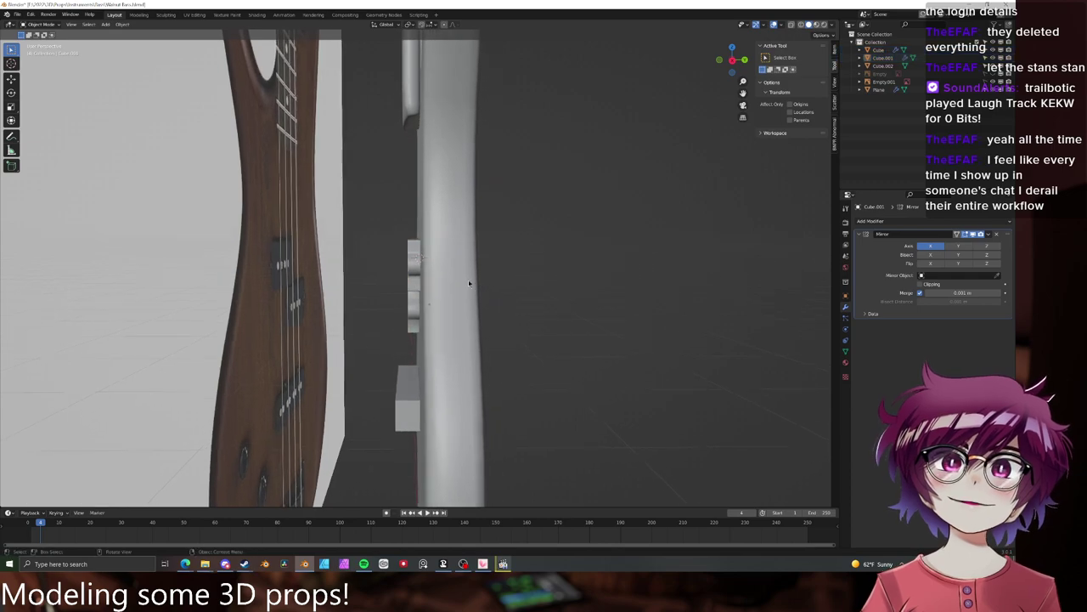
- Select the upper pickup block's back vertices in the side view and move them along Y toward its front to make the block shallower
{"action": "left_click", "coordinate": [414, 253]}
{"action": "key", "text": "Tab"}
{"action": "key", "text": "z"}
{"action": "left_click", "coordinate": [384, 249]}
{"action": "middle_click_drag", "start_coordinate": [425, 242], "coordinate": [448, 232]}
{"action": "key", "text": "alt+a"}
{"action": "key", "text": "KP_1"}
{"action": "key", "text": "KP_3"}
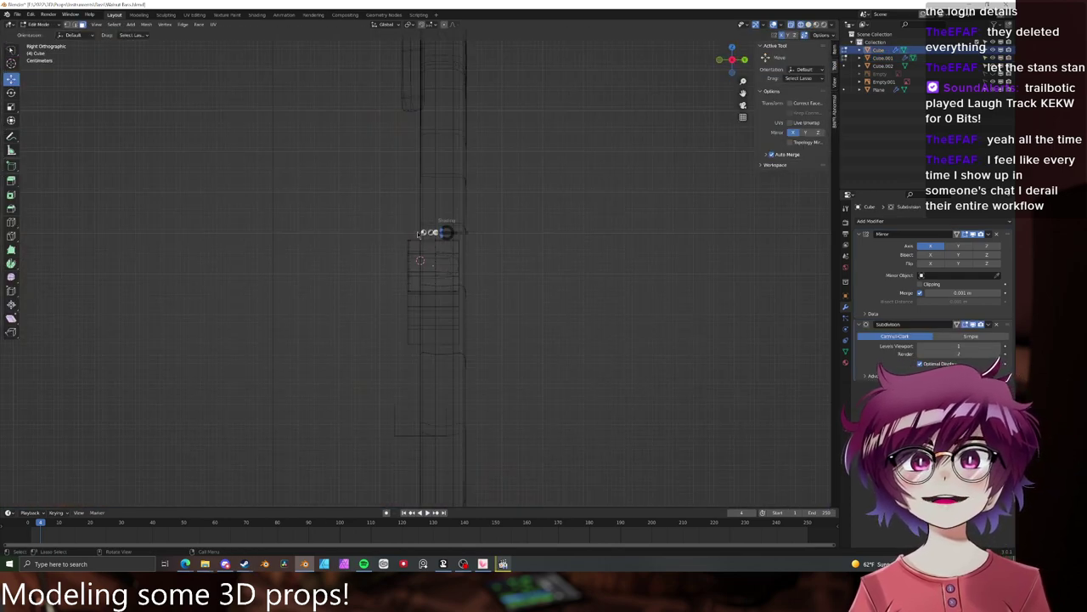
{"action": "key", "text": "b"}
{"action": "left_click_drag", "start_coordinate": [444, 212], "coordinate": [486, 285]}
{"action": "key", "text": "g"}
{"action": "key", "text": "x"}
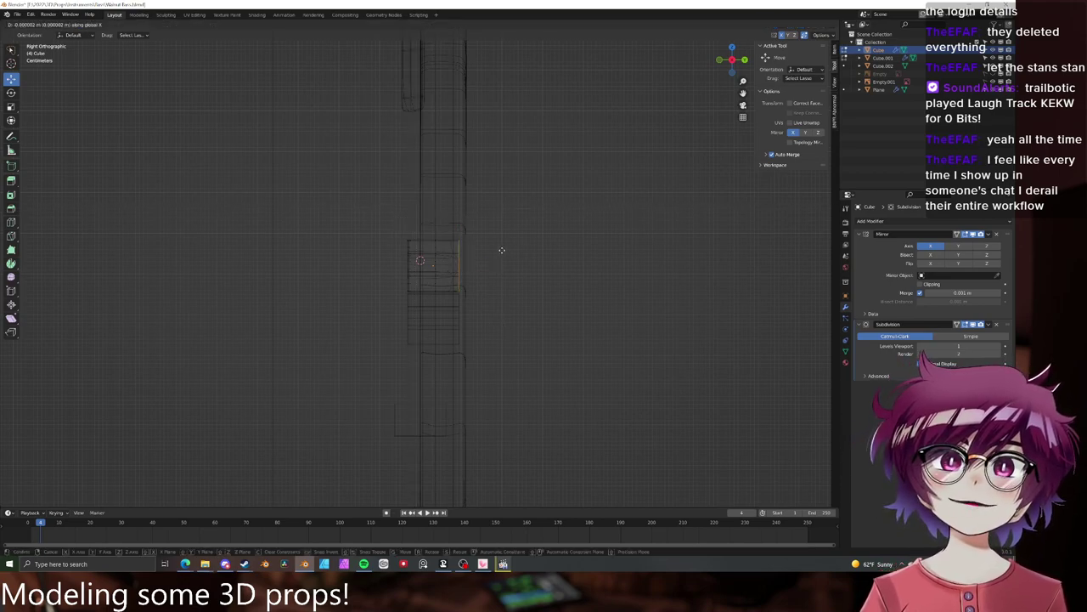
{"action": "key", "text": "Escape"}
{"action": "key", "text": "g"}
{"action": "key", "text": "y"}
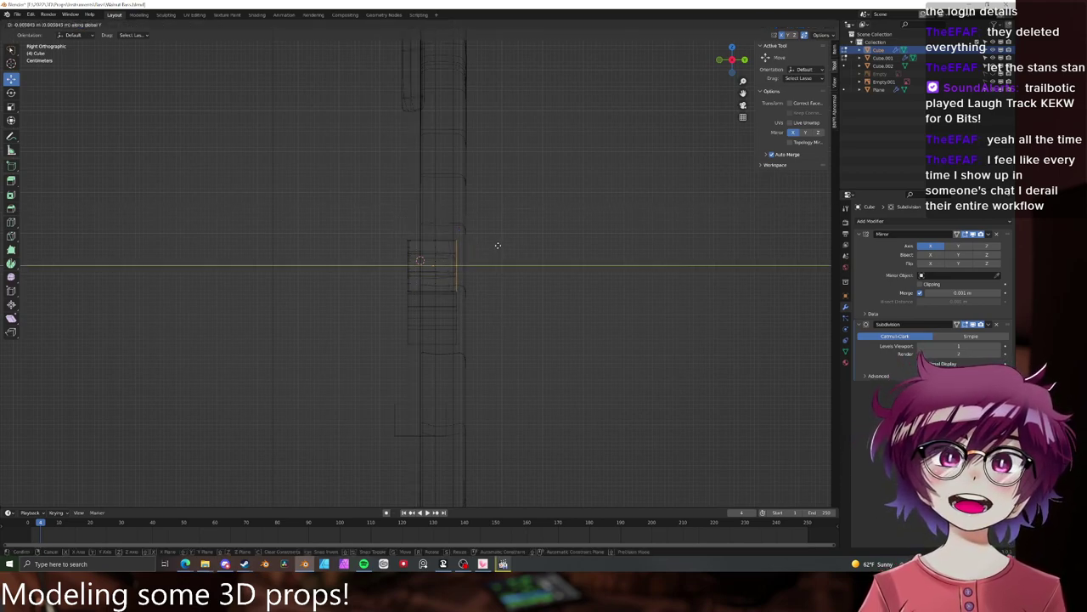
{"action": "left_click", "coordinate": [473, 246]}
{"action": "key", "text": "Tab"}
{"action": "left_click", "coordinate": [474, 246]}
- Add a centred loop cut that divides the long lower pickup block into two halves
{"action": "middle_click_drag", "start_coordinate": [474, 246], "coordinate": [541, 260]}
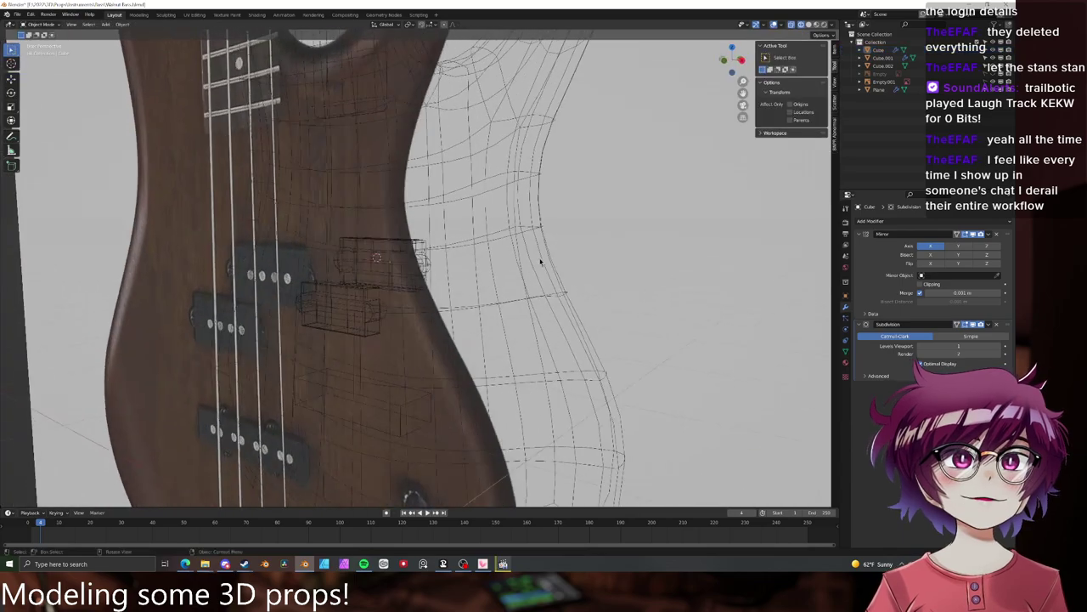
{"action": "key", "text": "z"}
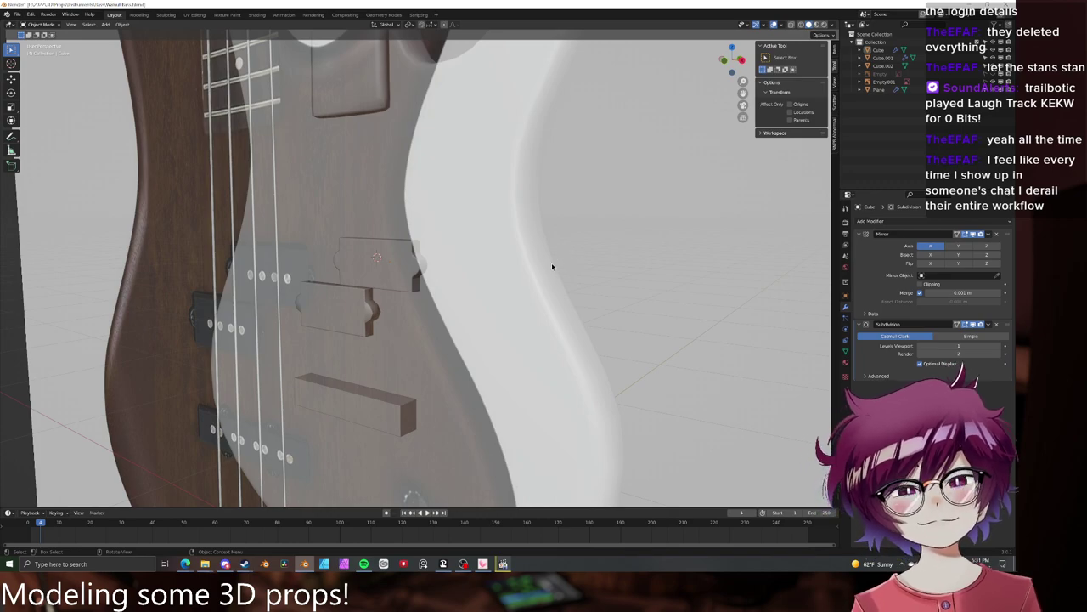
{"action": "scroll", "coordinate": [551, 267], "scroll_direction": "down", "scroll_amount": 4}
{"action": "middle_click_drag", "start_coordinate": [521, 284], "coordinate": [558, 226]}
{"action": "scroll", "coordinate": [388, 319], "scroll_direction": "up", "scroll_amount": 4}
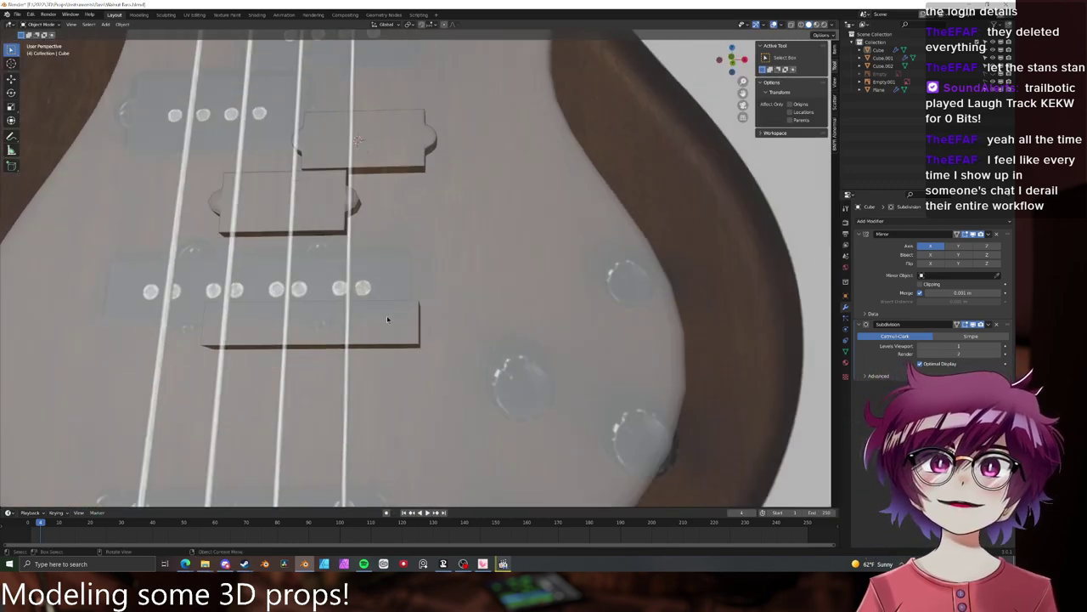
{"action": "left_click", "coordinate": [387, 319]}
{"action": "key", "text": "Tab"}
{"action": "middle_click_drag", "start_coordinate": [387, 320], "coordinate": [405, 344]}
{"action": "key", "text": "alt+a"}
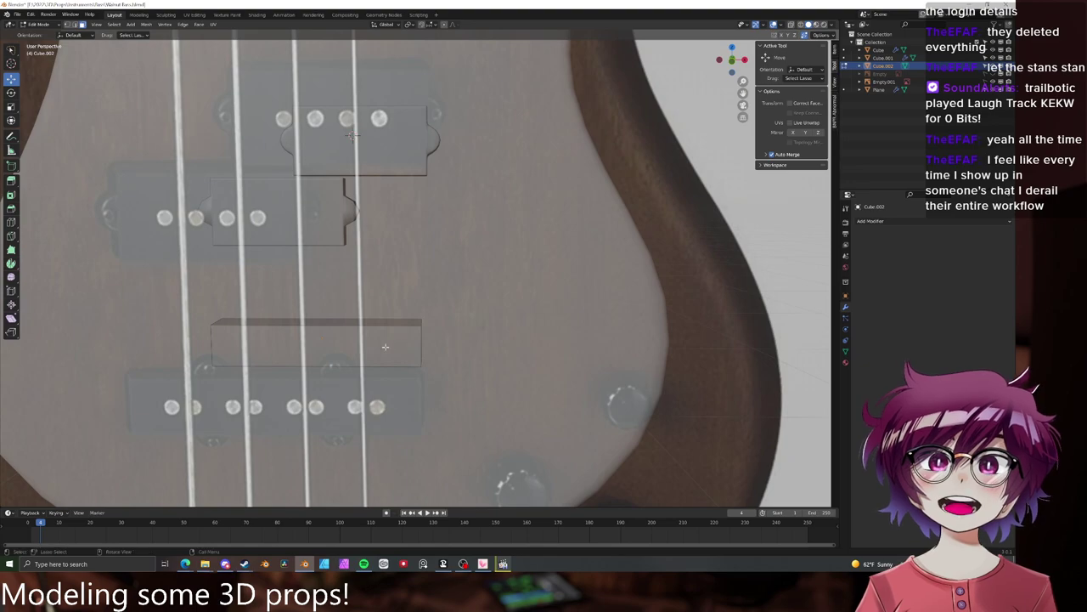
{"action": "key", "text": "KP_7"}
{"action": "key", "text": "ctrl+r"}
{"action": "left_click", "coordinate": [334, 357]}
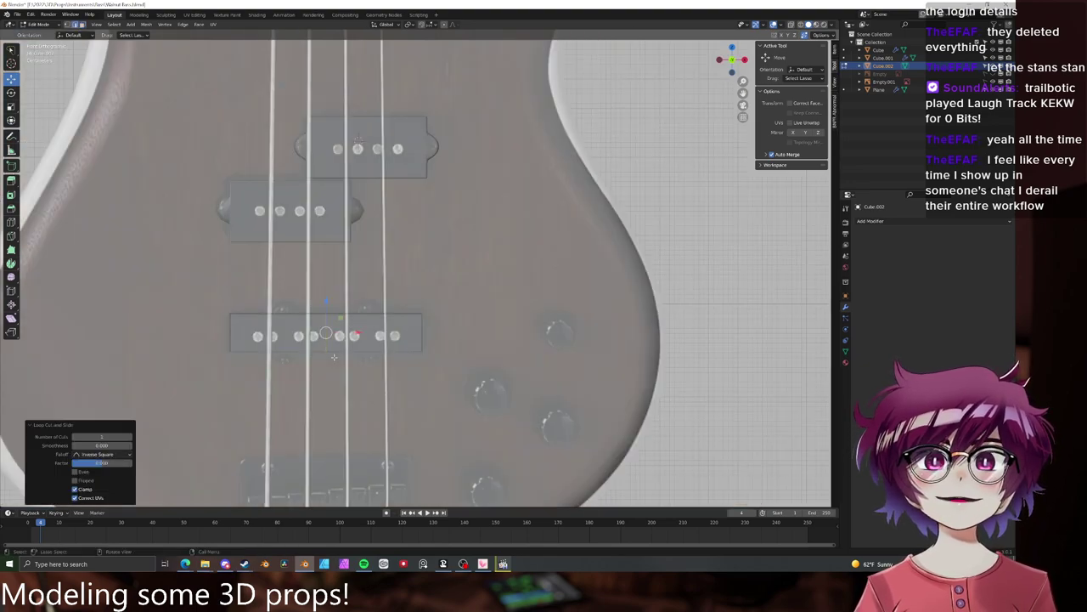
- Delete the vertices at the lower pickup block's left end so only its right half remains
{"action": "middle_click_drag", "start_coordinate": [382, 342], "coordinate": [481, 311], "text": "shift"}
{"action": "left_click", "coordinate": [406, 312]}
{"action": "key", "text": "b"}
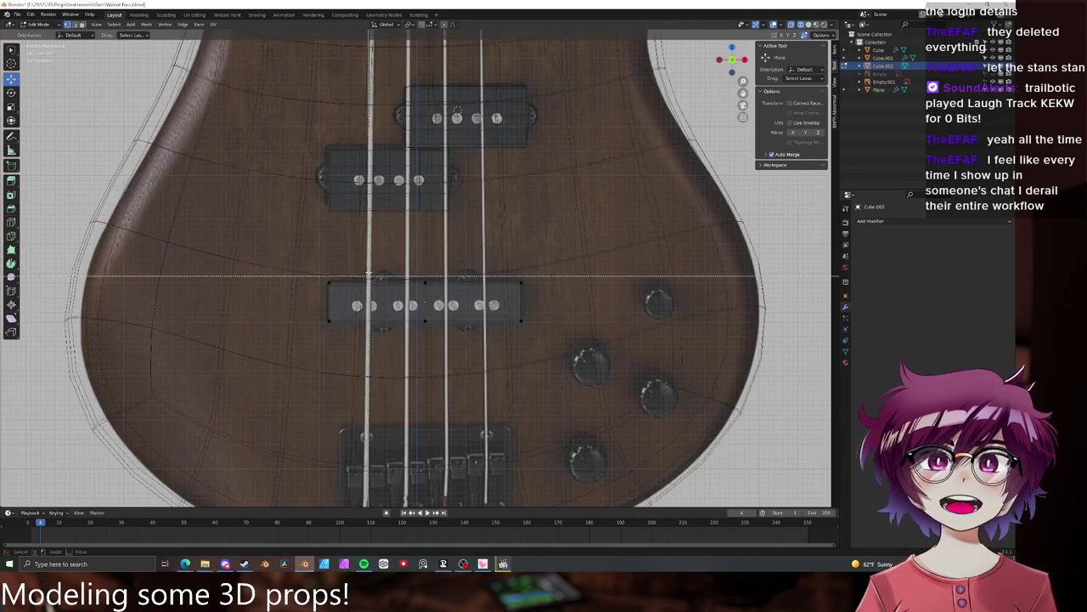
{"action": "left_click_drag", "start_coordinate": [371, 274], "coordinate": [296, 369]}
{"action": "key", "text": "x"}
{"action": "left_click", "coordinate": [368, 303]}
{"action": "key", "text": "Tab"}
{"action": "key", "text": "z"}
{"action": "left_click", "coordinate": [419, 302]}
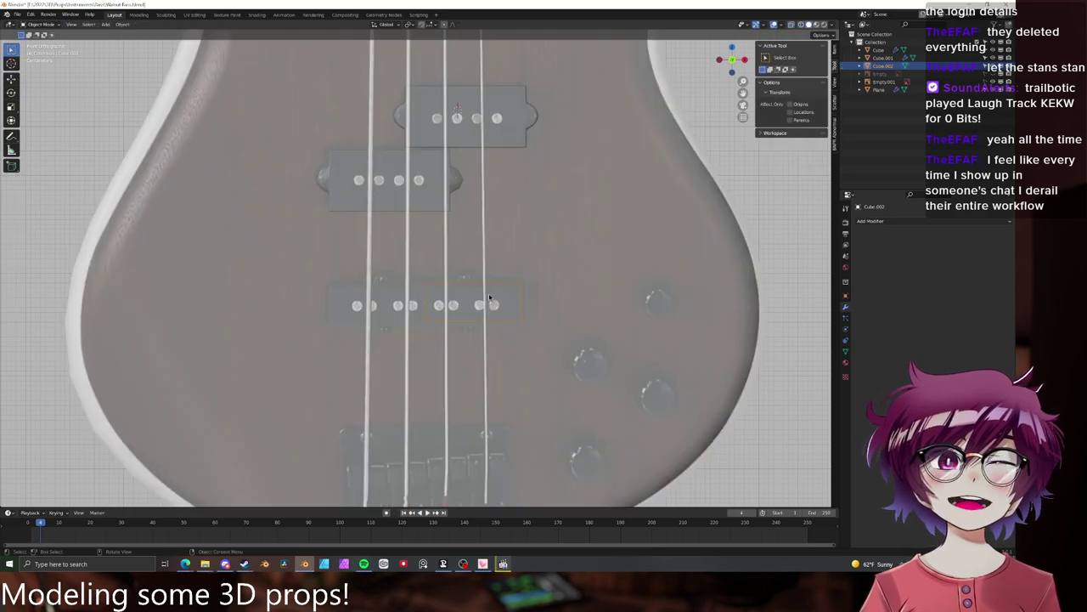
- Add a Mirror modifier on the X axis to the lower pickup block
{"action": "scroll", "coordinate": [587, 294], "scroll_direction": "up", "scroll_amount": 3}
{"action": "left_click", "coordinate": [901, 222]}
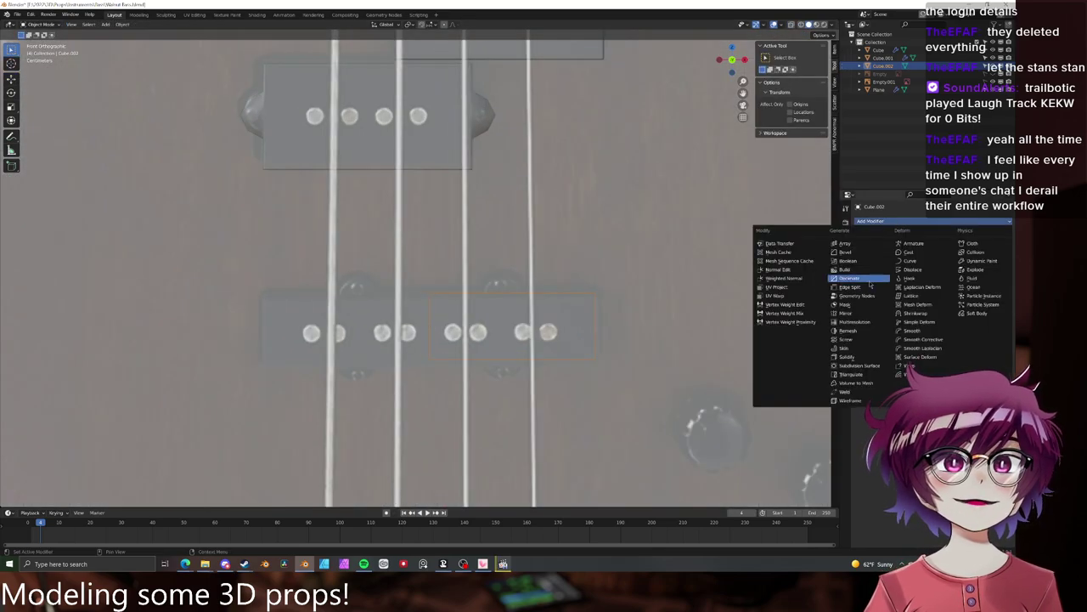
{"action": "left_click", "coordinate": [868, 313]}
- Add loop cuts to the lower pickup half: two bracketing the screw tab, others close to the outer end and the upper edge
{"action": "key", "text": "Tab"}
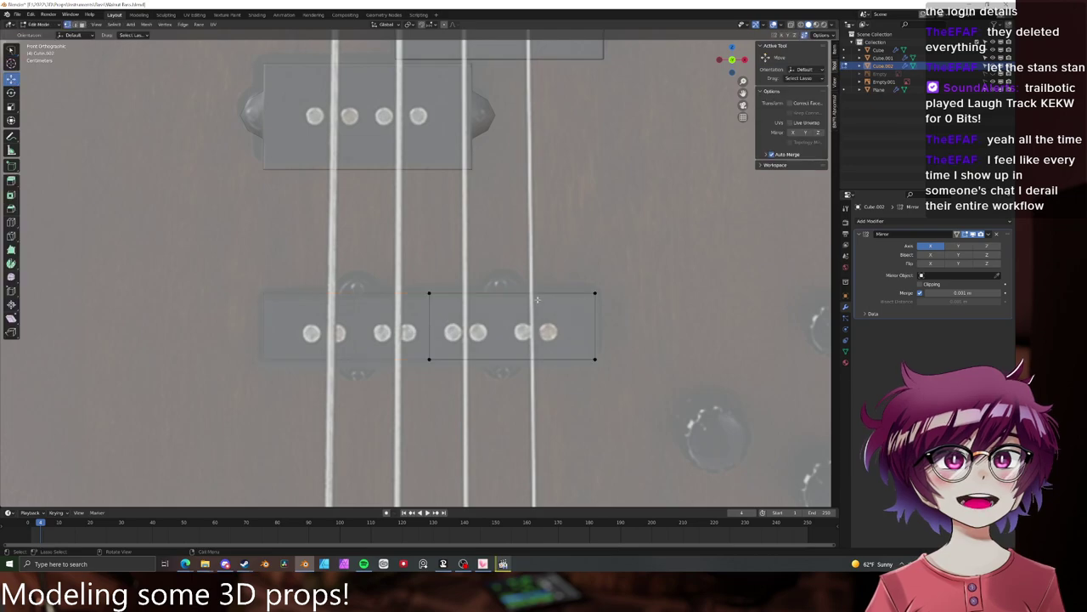
{"action": "key", "text": "ctrl+r"}
{"action": "left_click", "coordinate": [501, 352]}
{"action": "left_click", "coordinate": [465, 355]}
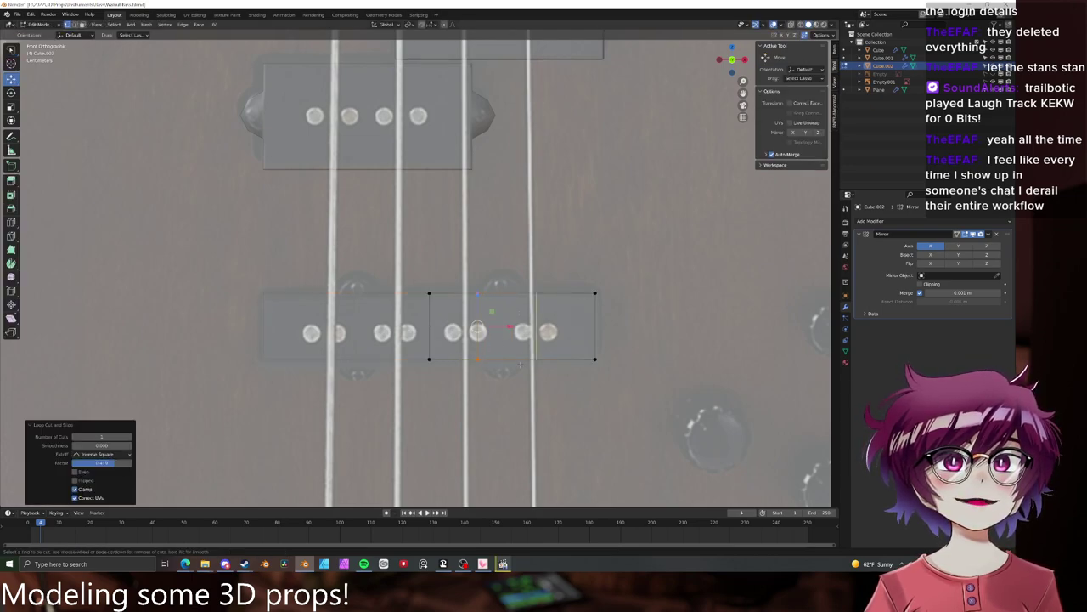
{"action": "key", "text": "ctrl+r"}
{"action": "left_click", "coordinate": [561, 332]}
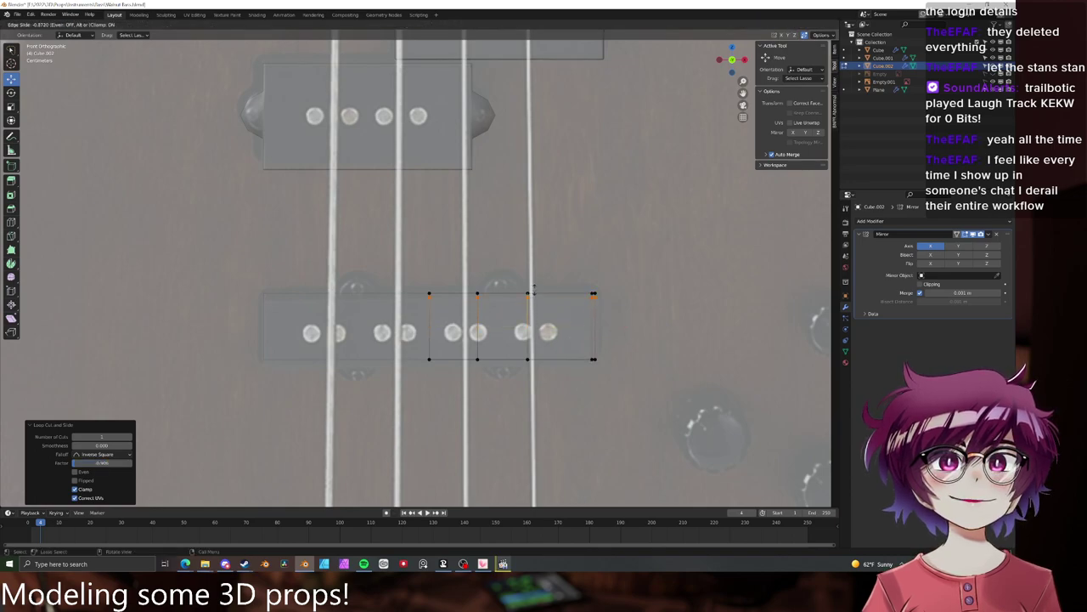
{"action": "left_click", "coordinate": [517, 368]}
- Move the lower pickup block's bottom row of vertices down along Z to match the reference's lower edge
{"action": "key", "text": "3"}
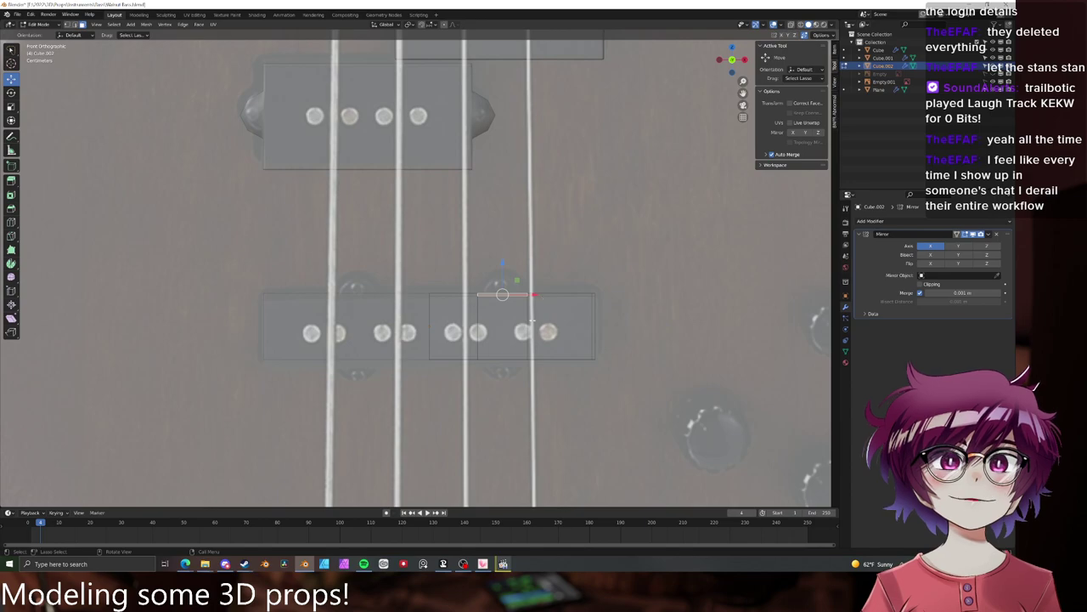
{"action": "key", "text": "alt+a"}
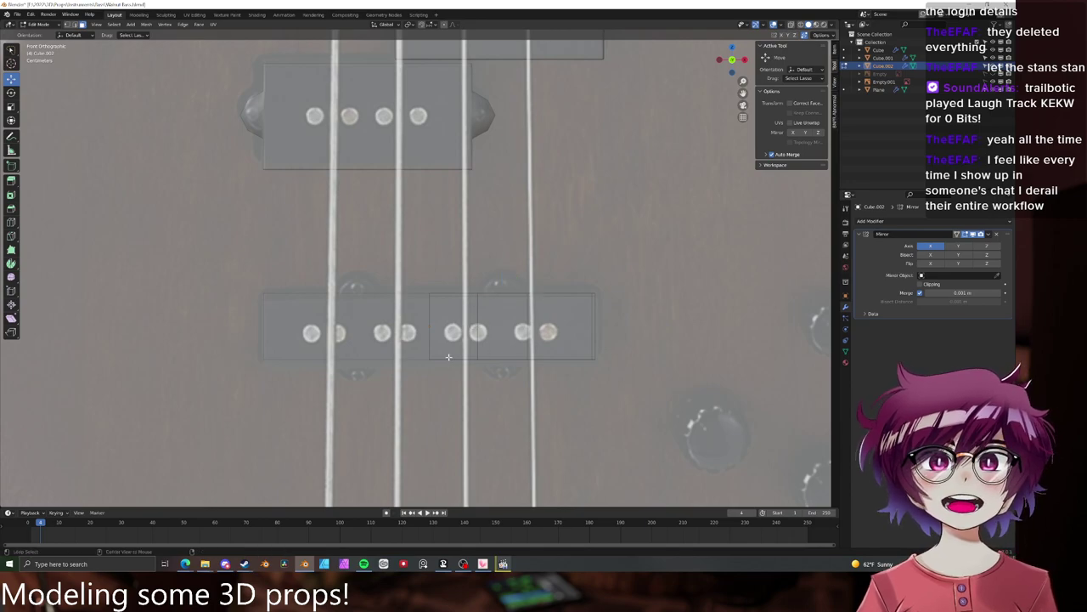
{"action": "key", "text": "1"}
{"action": "key", "text": "z"}
{"action": "key", "text": "b"}
{"action": "left_click", "coordinate": [476, 357]}
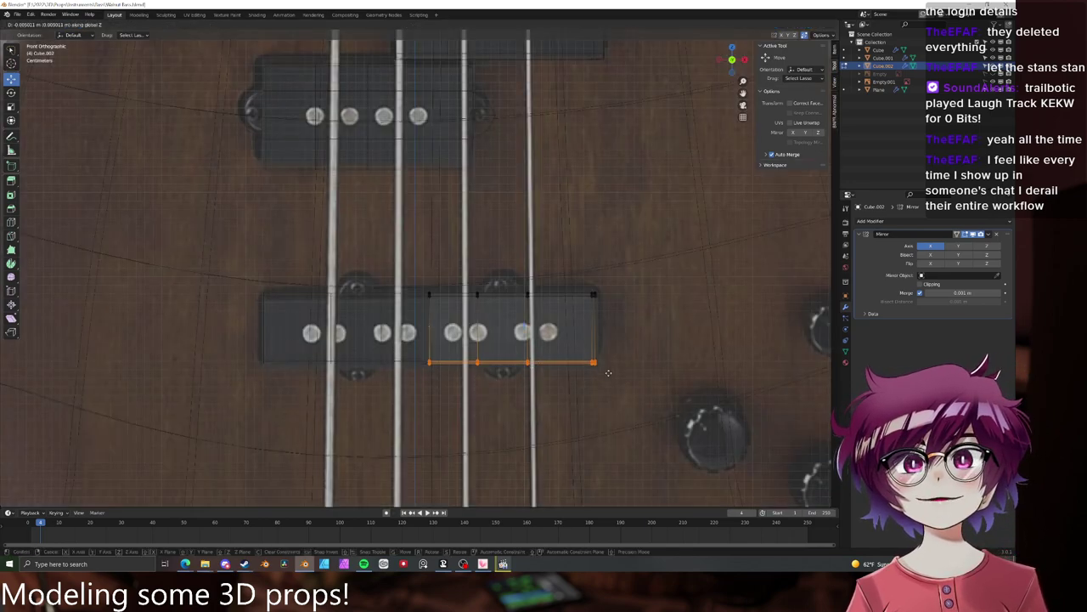
{"action": "key", "text": "Tab"}
{"action": "key", "text": "alt+z"}
{"action": "key", "text": "Tab"}
{"action": "key", "text": "Tab"}
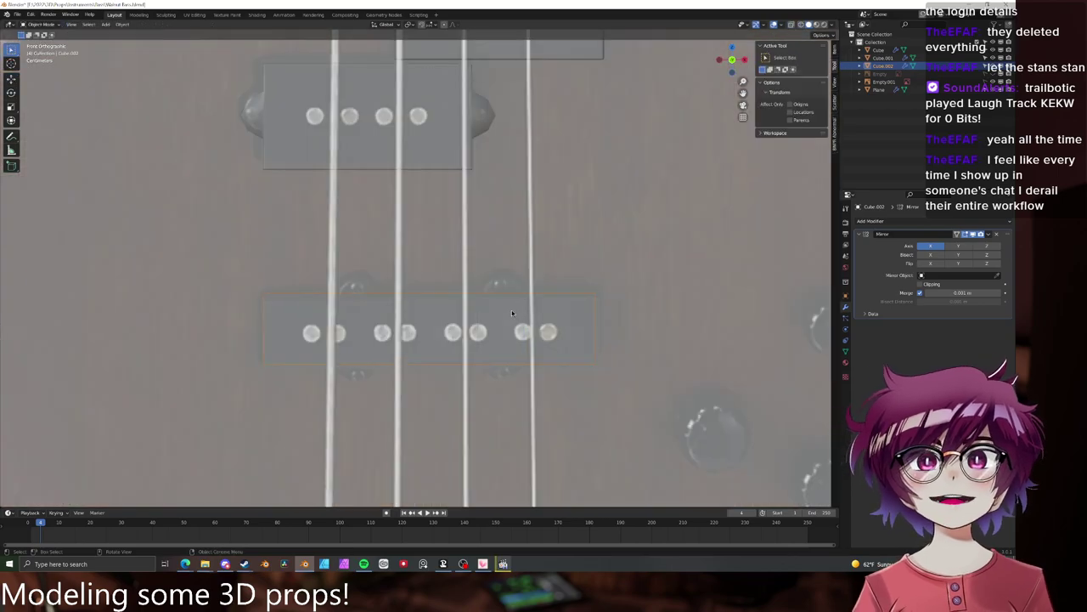
- Move the lower pickup block's top row of vertices along Z to match the reference's upper edge
{"action": "key", "text": "Tab"}
{"action": "key", "text": "alt+a"}
{"action": "key", "text": "b"}
{"action": "left_click_drag", "start_coordinate": [404, 282], "coordinate": [658, 307]}
{"action": "key", "text": "g"}
{"action": "key", "text": "z"}
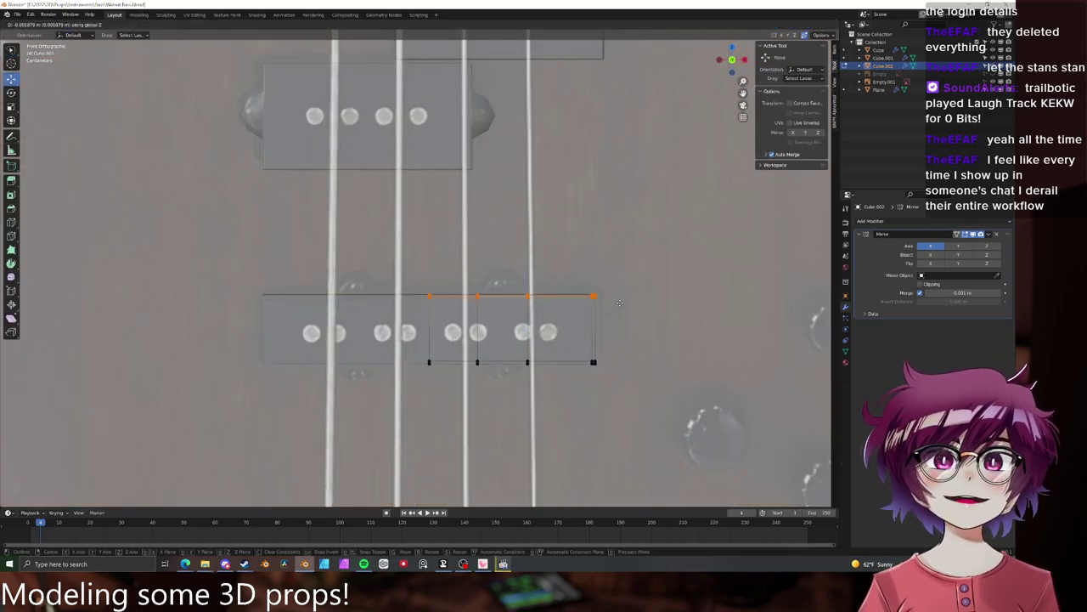
{"action": "left_click", "coordinate": [620, 302]}
{"action": "middle_click_drag", "start_coordinate": [674, 316], "coordinate": [582, 311]}
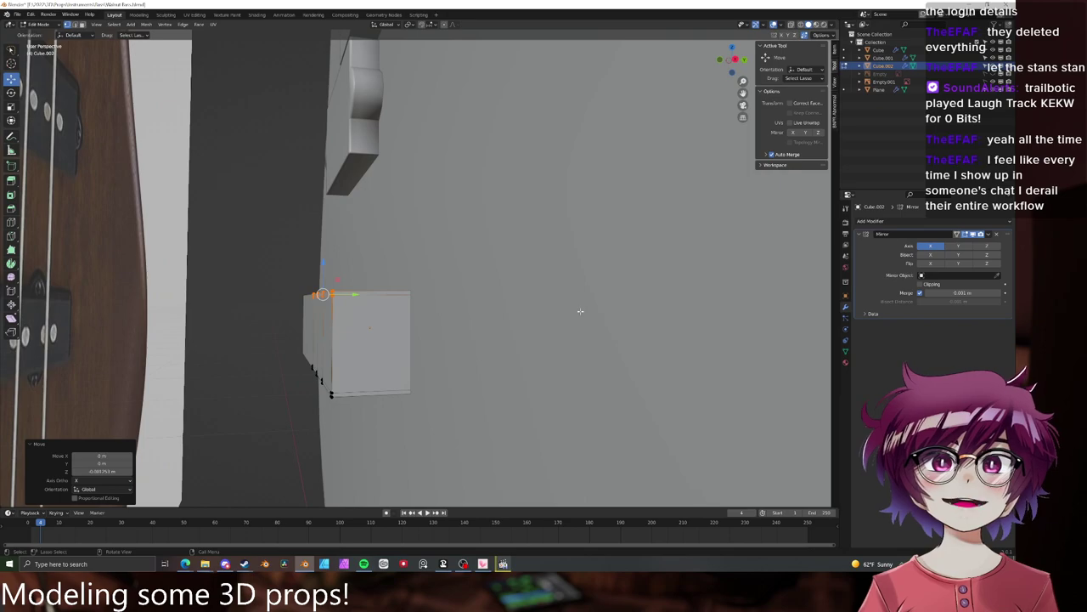
{"action": "key", "text": "KP_1"}
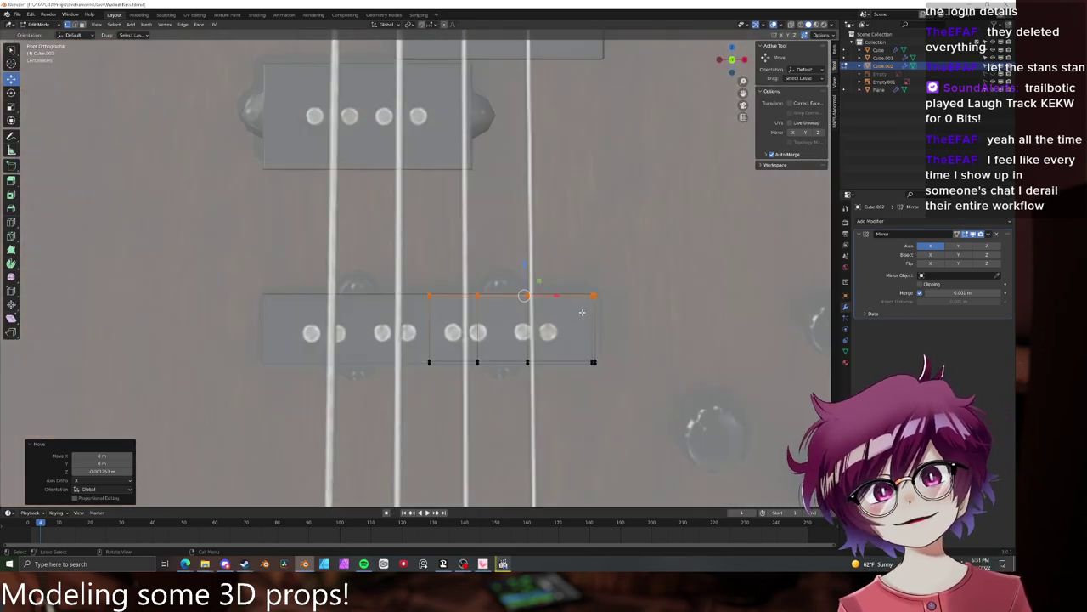
- Add a horizontal loop cut across the middle of the lower pickup half and delete the bottom row of vertices
{"action": "key", "text": "ctrl+r"}
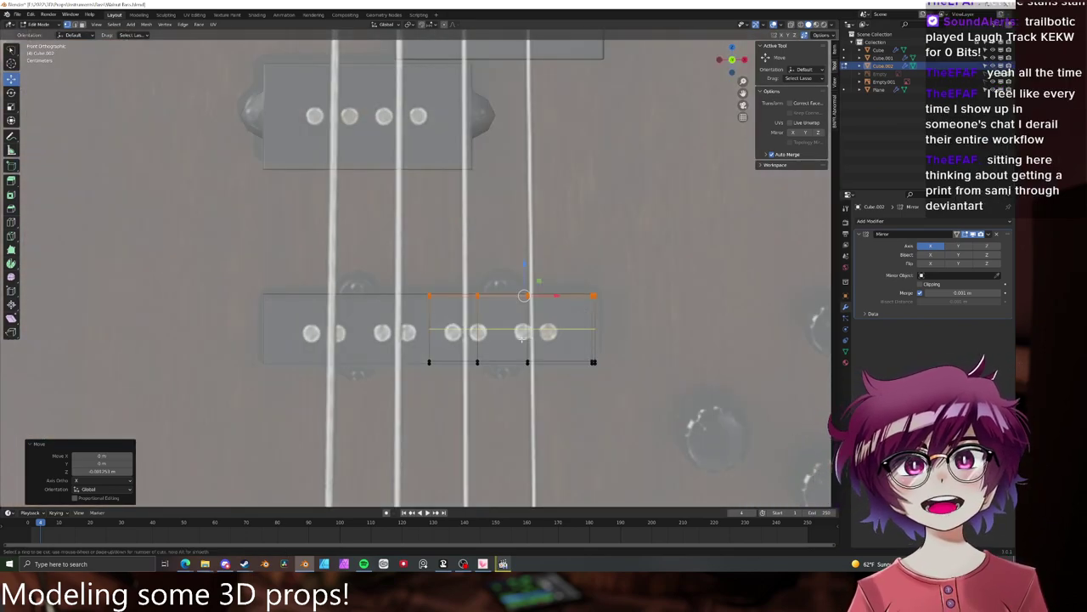
{"action": "left_click", "coordinate": [525, 295]}
{"action": "right_click", "coordinate": [524, 295]}
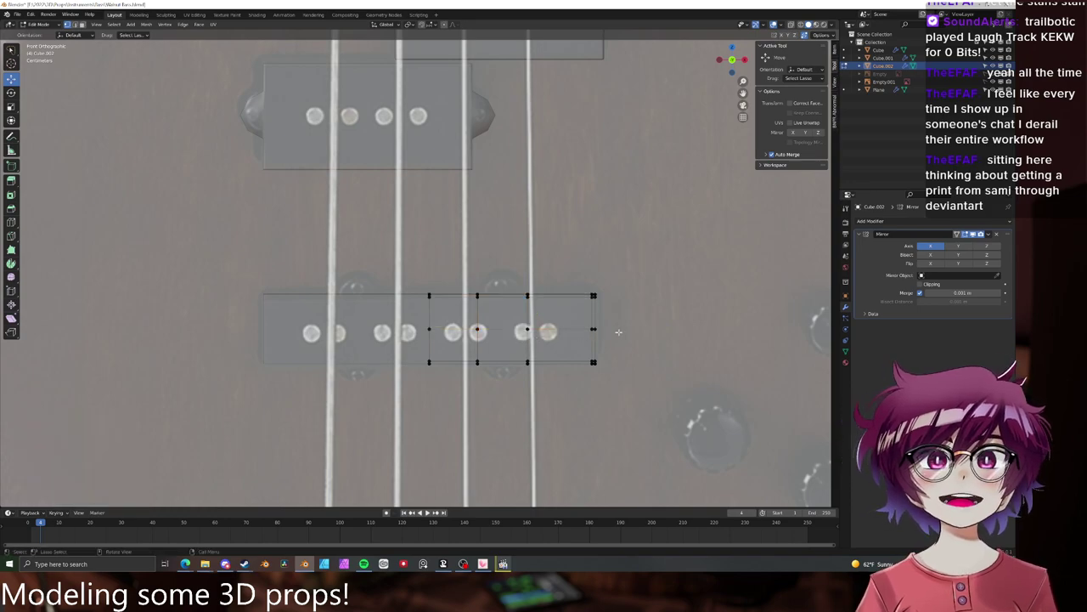
{"action": "scroll", "coordinate": [543, 314], "scroll_direction": "up", "scroll_amount": 3}
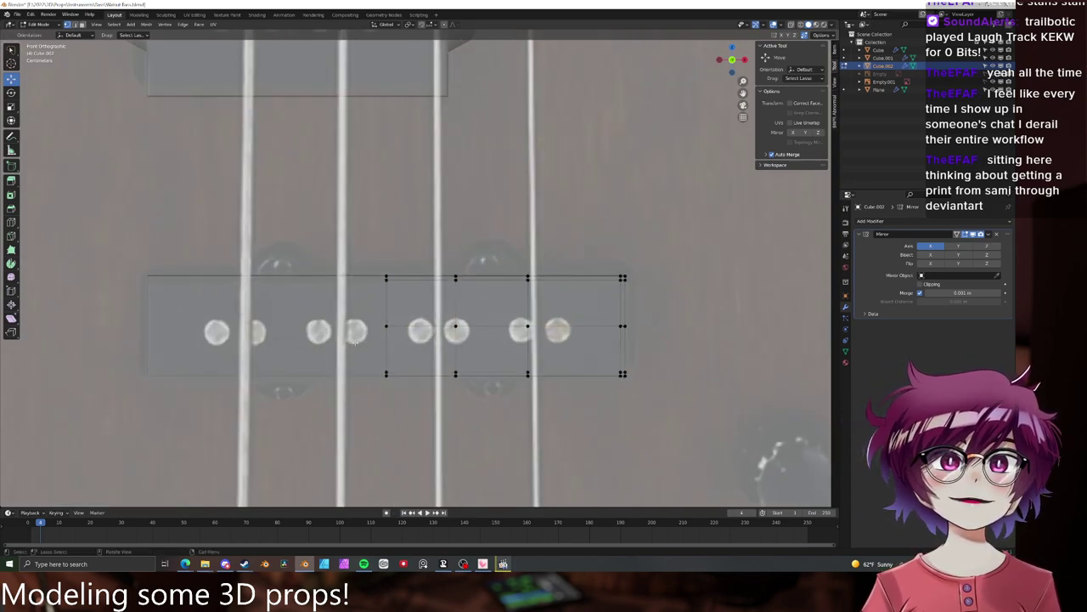
{"action": "left_click_drag", "start_coordinate": [355, 357], "coordinate": [636, 393]}
{"action": "key", "text": "x"}
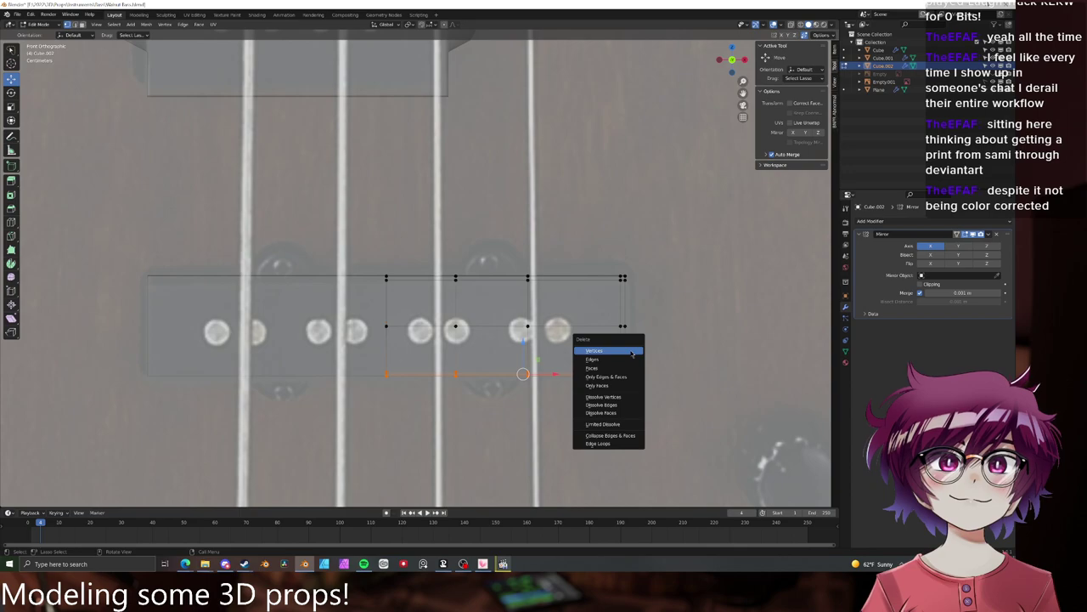
{"action": "left_click", "coordinate": [630, 351]}
- Try mirroring the lower pickup block on the Y axis in addition to X
{"action": "key", "text": "Tab"}
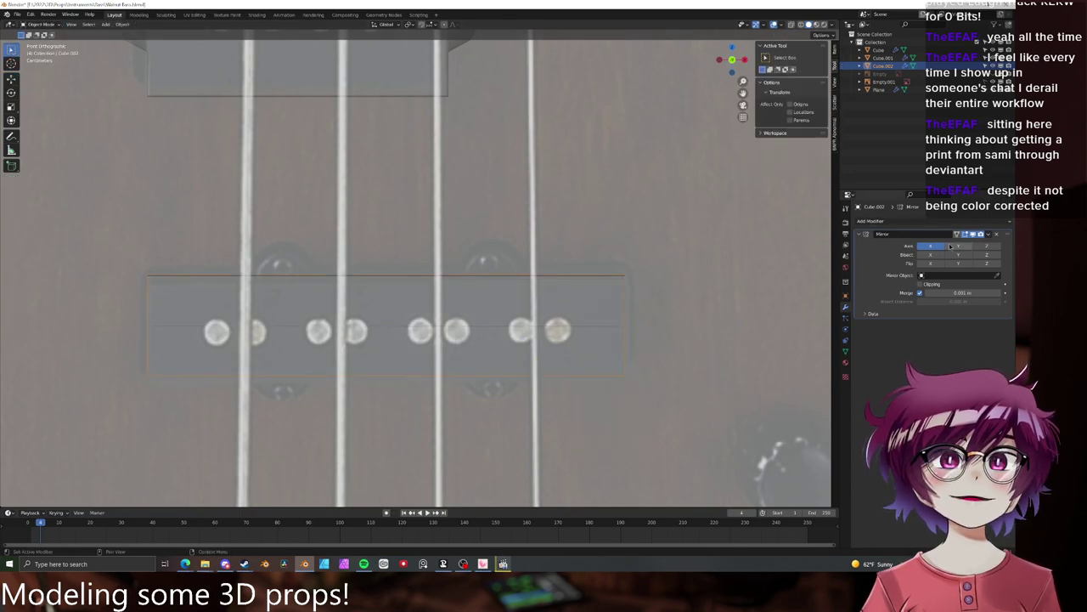
{"action": "left_click", "coordinate": [957, 246]}
{"action": "middle_click_drag", "start_coordinate": [762, 271], "coordinate": [597, 247]}
{"action": "key", "text": "Tab"}
{"action": "middle_click_drag", "start_coordinate": [486, 252], "coordinate": [564, 259]}
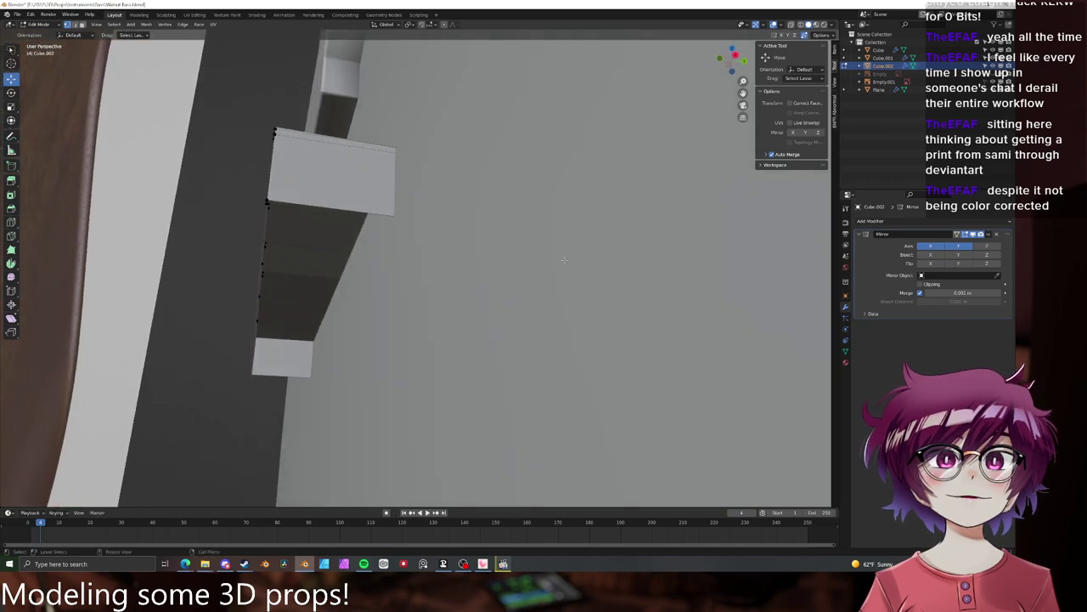
{"action": "middle_click_drag", "start_coordinate": [680, 263], "coordinate": [640, 267]}
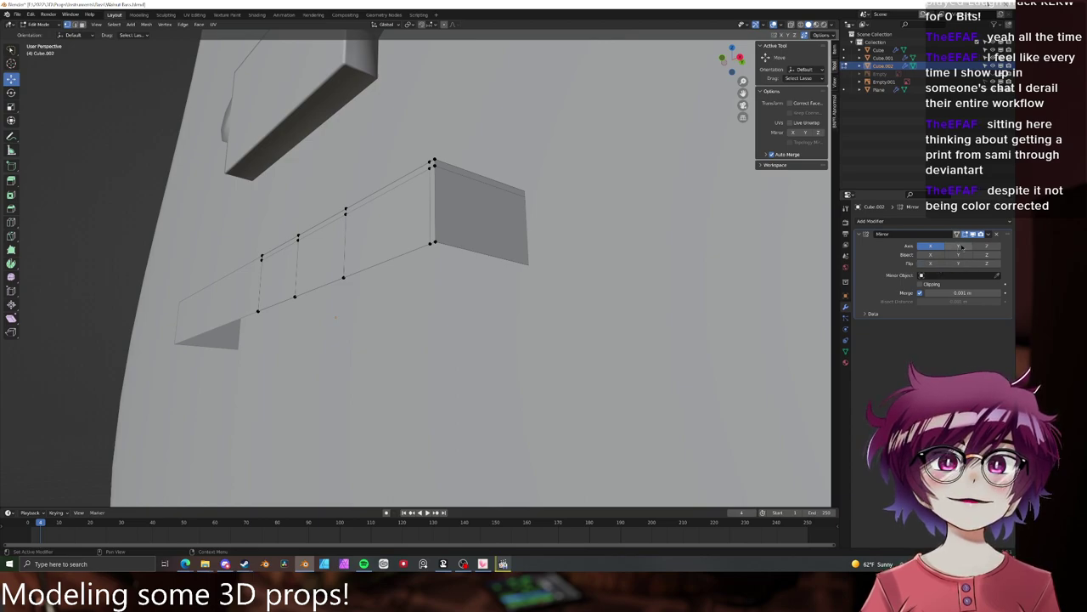
- Enable the Z axis in the lower pickup block's Mirror modifier so it mirrors on both X and Z
{"action": "left_click", "coordinate": [987, 246]}
{"action": "middle_click_drag", "start_coordinate": [634, 273], "coordinate": [547, 285]}
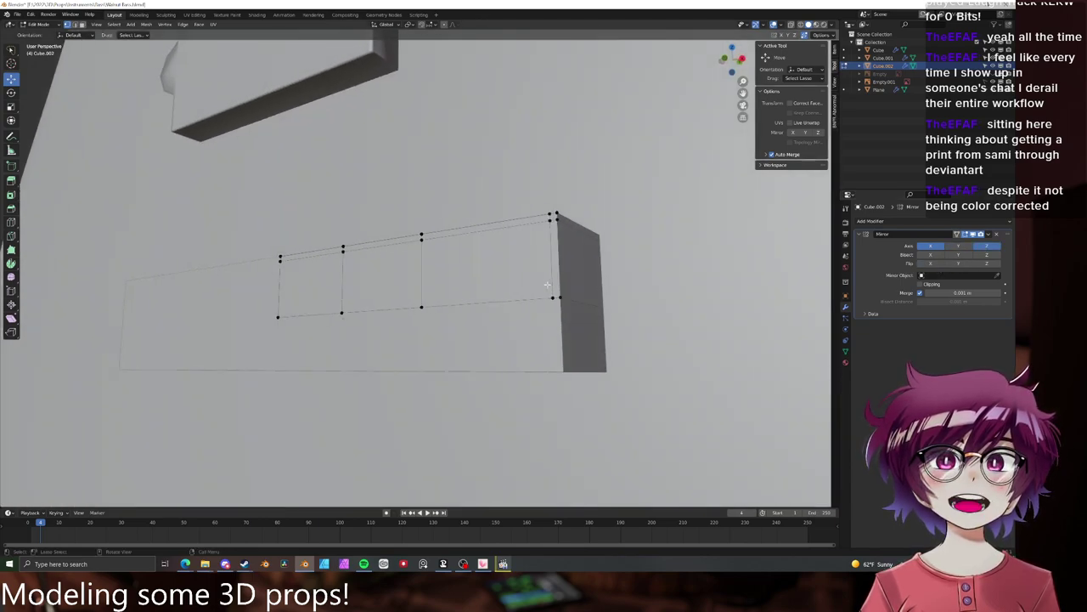
{"action": "key", "text": "Tab"}
{"action": "key", "text": "KP_1"}
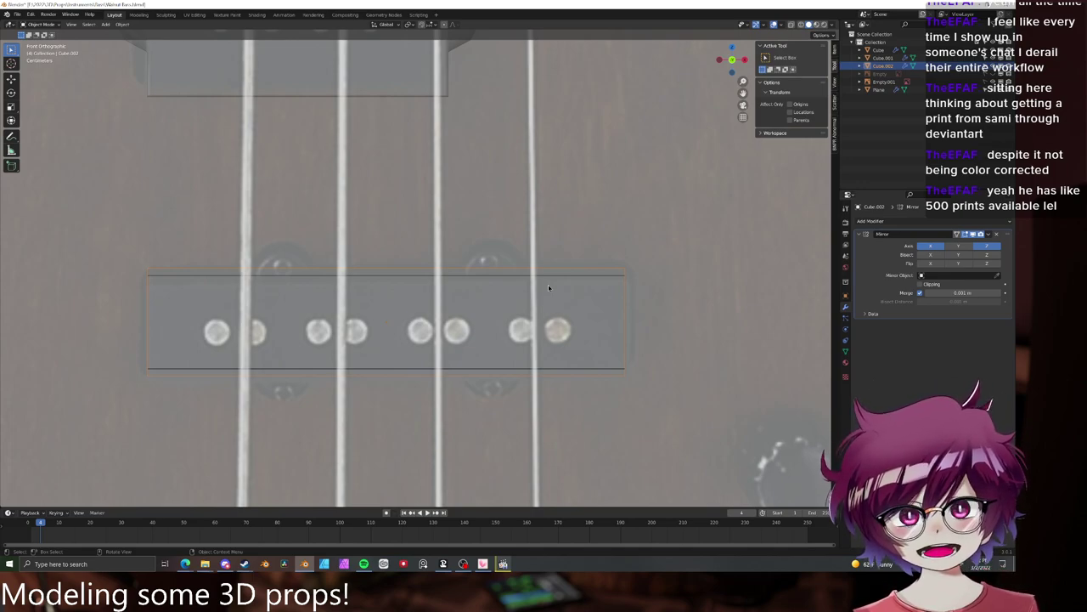
- Extrude the top face between the bracketing loop cuts up to the screw tab's height and scale its end to less than half size
{"action": "key", "text": "Tab"}
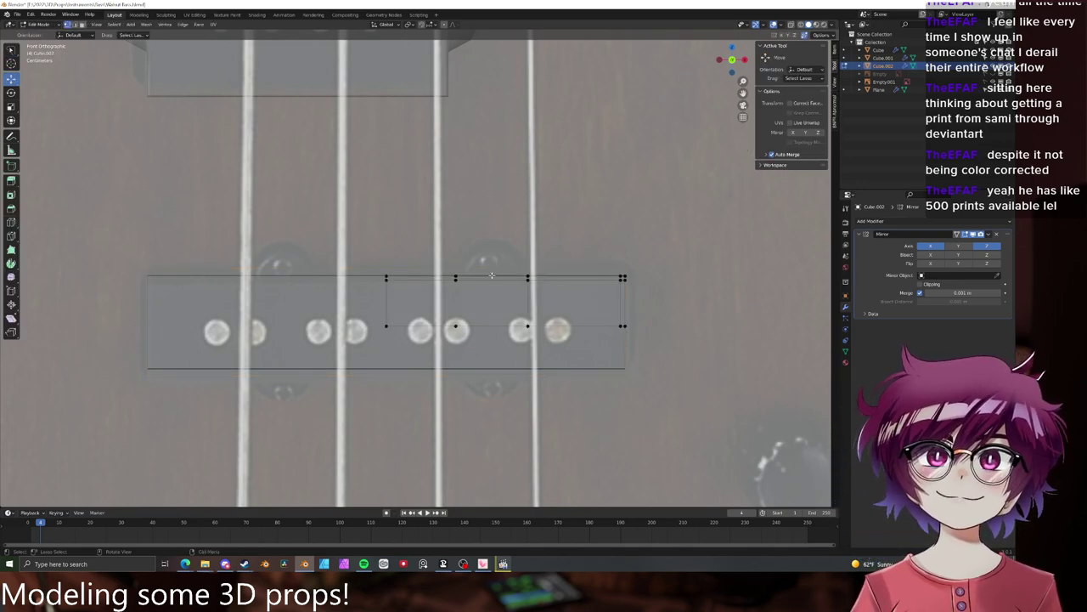
{"action": "key", "text": "3"}
{"action": "middle_click_drag", "start_coordinate": [492, 275], "coordinate": [500, 306]}
{"action": "left_click", "coordinate": [500, 307]}
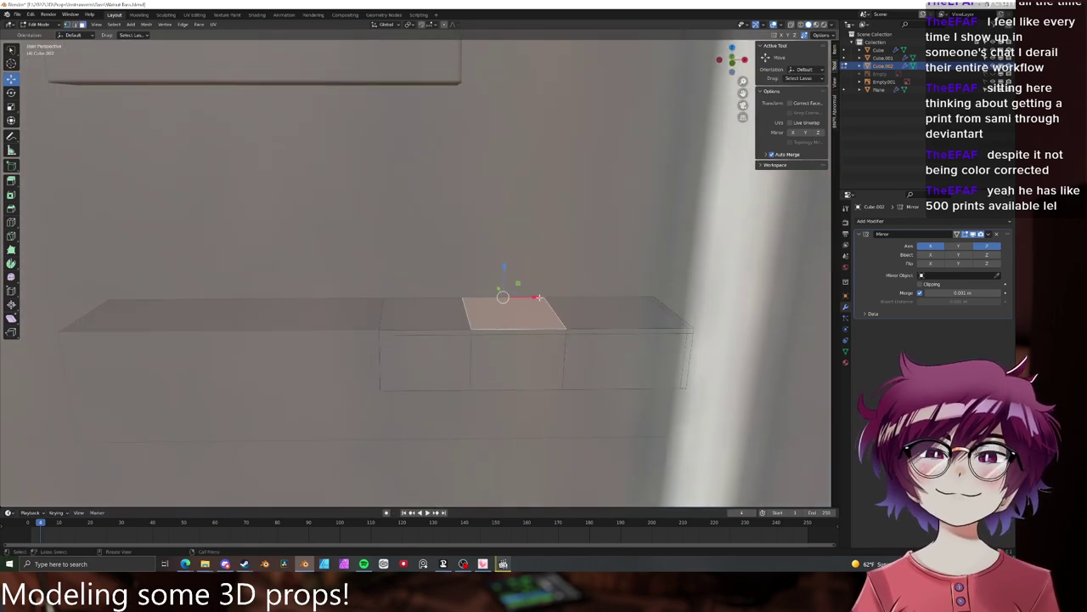
{"action": "key", "text": "KP_1"}
{"action": "key", "text": "e"}
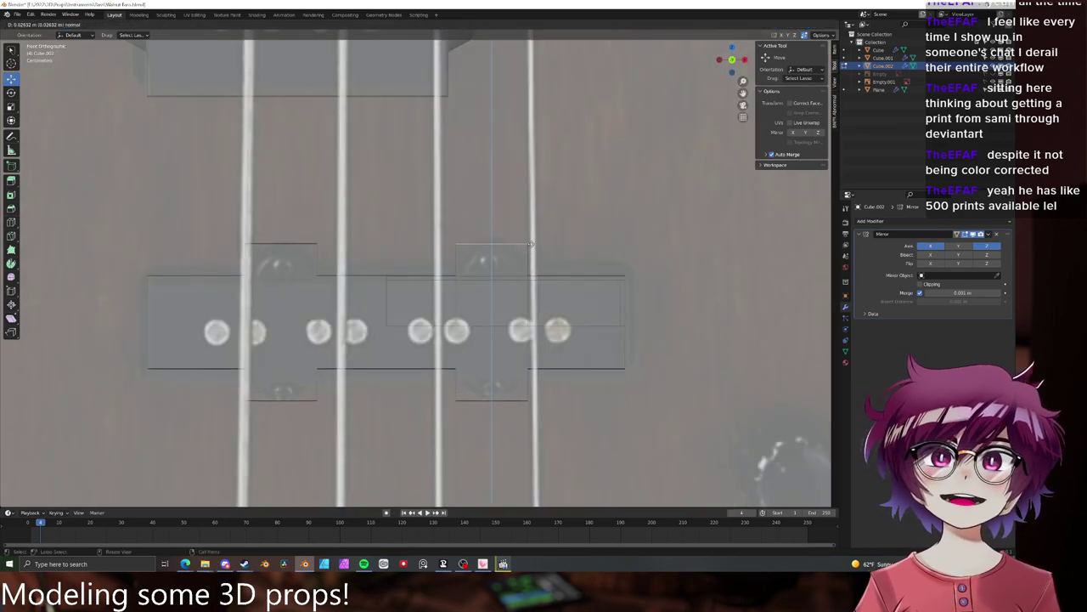
{"action": "left_click", "coordinate": [531, 246]}
{"action": "key", "text": "s"}
{"action": "left_click", "coordinate": [535, 233]}
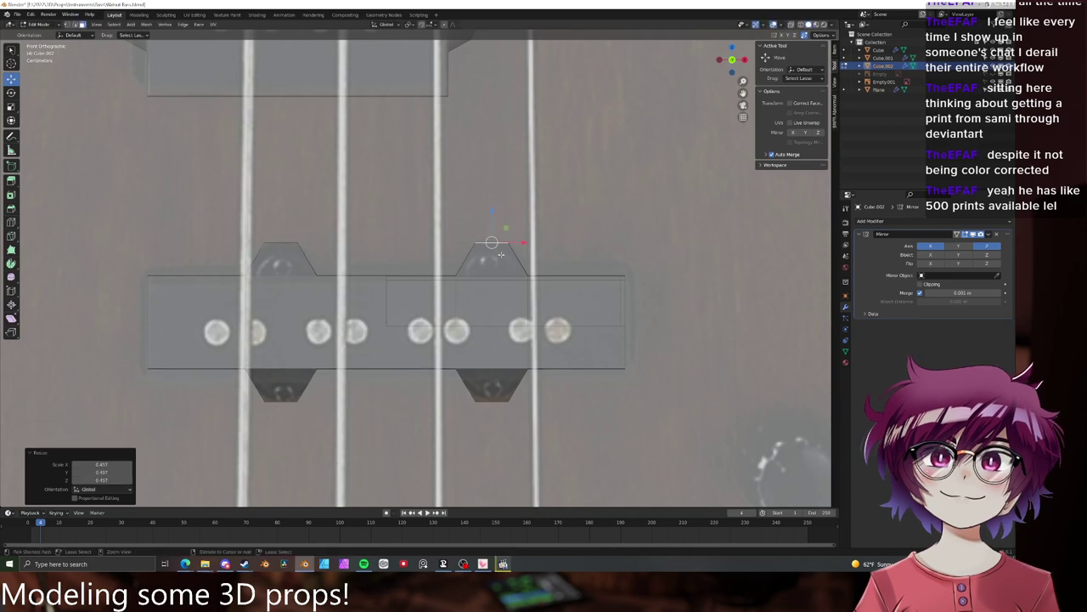
- Add a loop cut near the screw tab's base and give the lower pickup block a Subdivision modifier
{"action": "key", "text": "ctrl+r"}
{"action": "key", "text": "Escape"}
{"action": "key", "text": "Tab"}
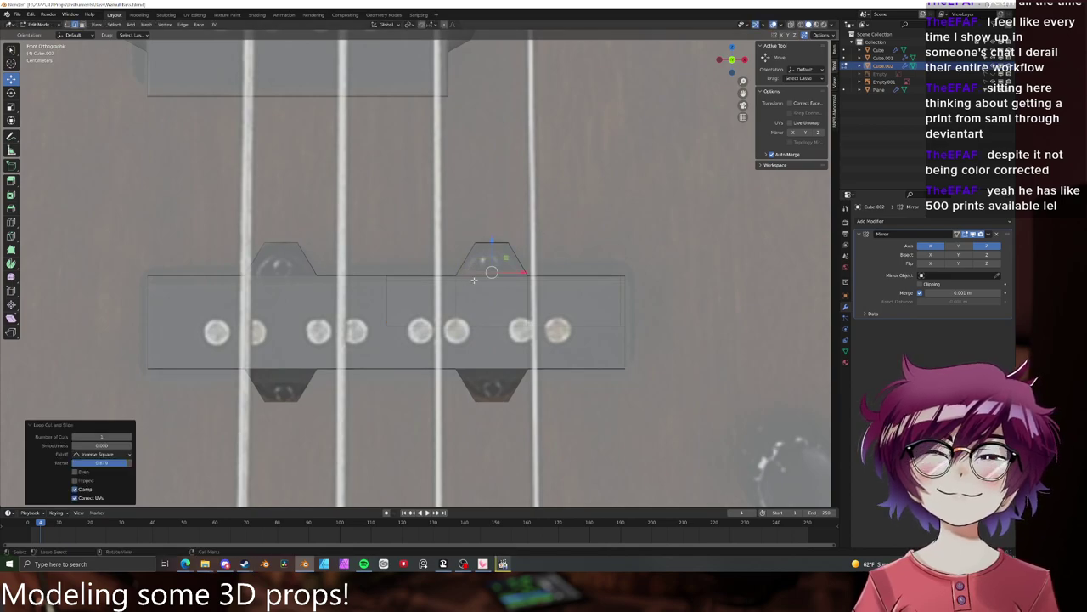
{"action": "left_click", "coordinate": [913, 221]}
{"action": "left_click", "coordinate": [856, 366]}
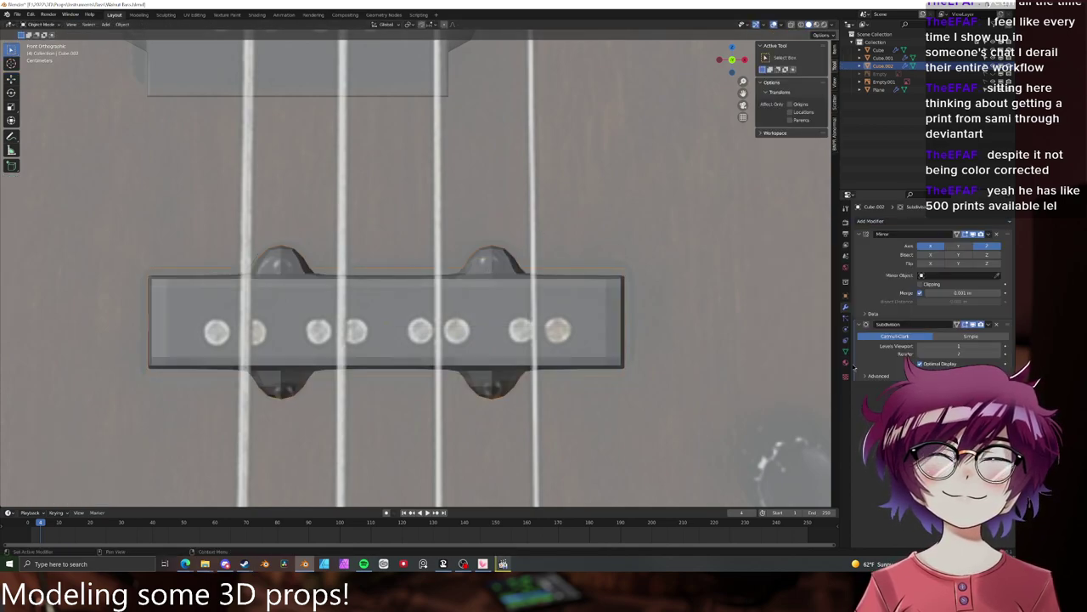
- Try to add a loop cut across the depth of the lower pickup block
{"action": "key", "text": "Tab"}
{"action": "middle_click_drag", "start_coordinate": [705, 298], "coordinate": [561, 316]}
{"action": "key", "text": "ctrl+r"}
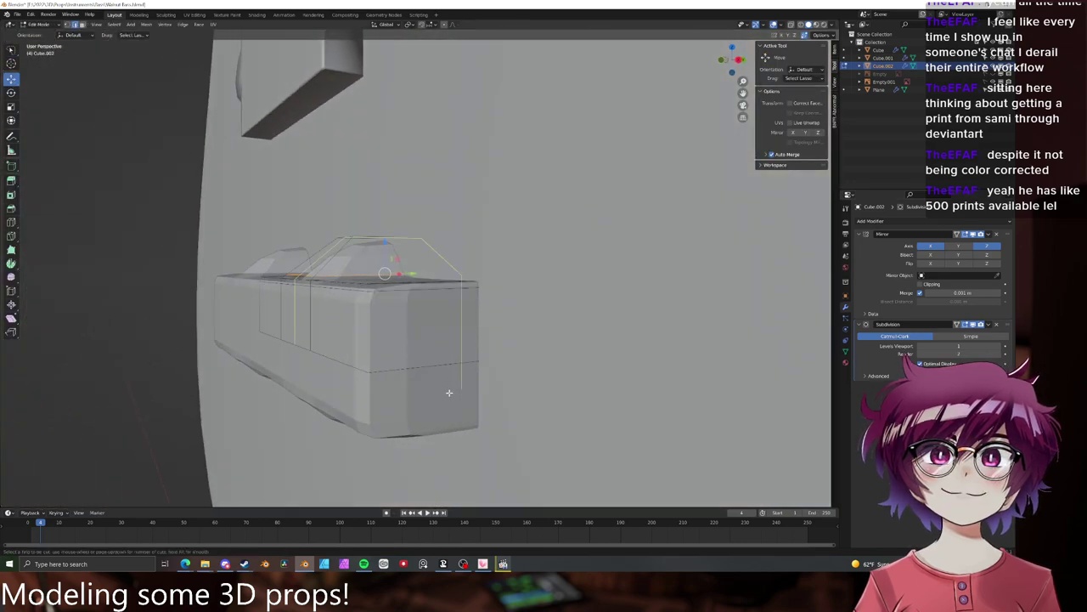
{"action": "left_click", "coordinate": [448, 391]}
{"action": "left_click", "coordinate": [442, 392]}
{"action": "middle_click_drag", "start_coordinate": [441, 393], "coordinate": [420, 362]}
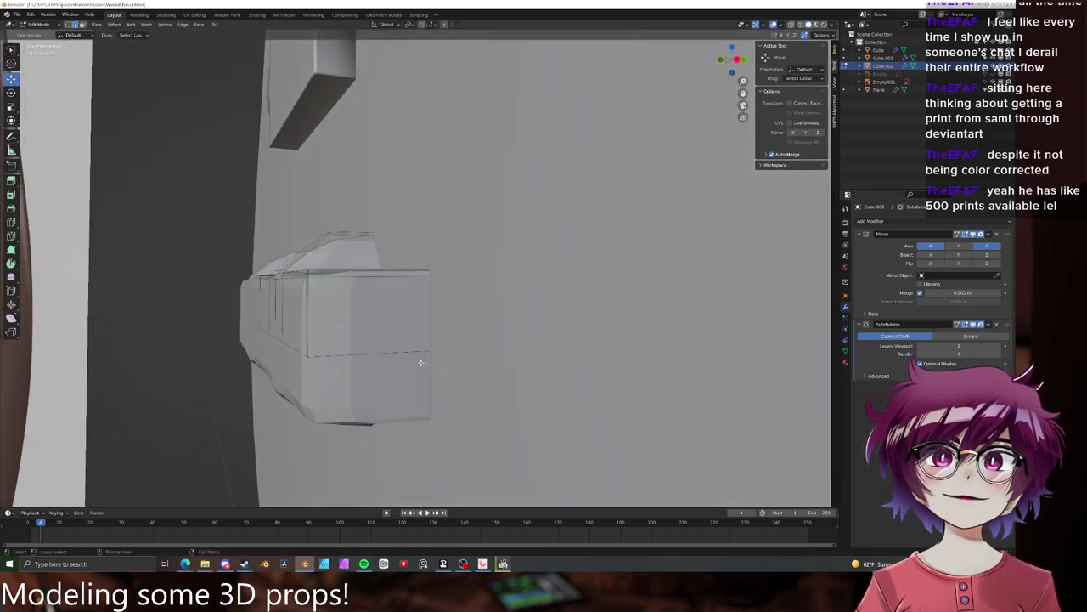
{"action": "key", "text": "ctrl+z"}
{"action": "key", "text": "ctrl+r"}
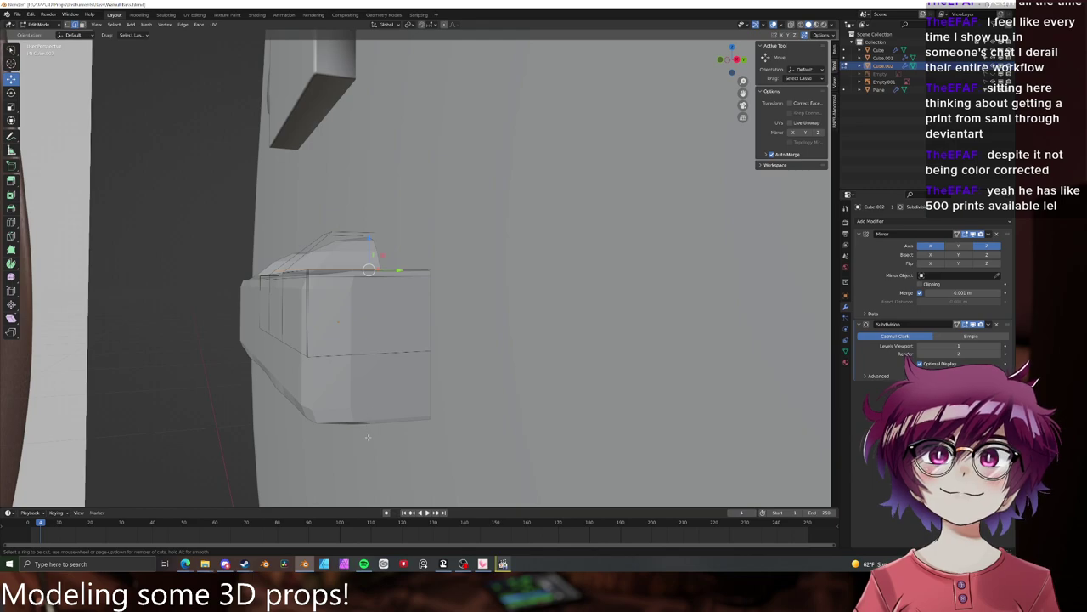
{"action": "right_click", "coordinate": [388, 304]}
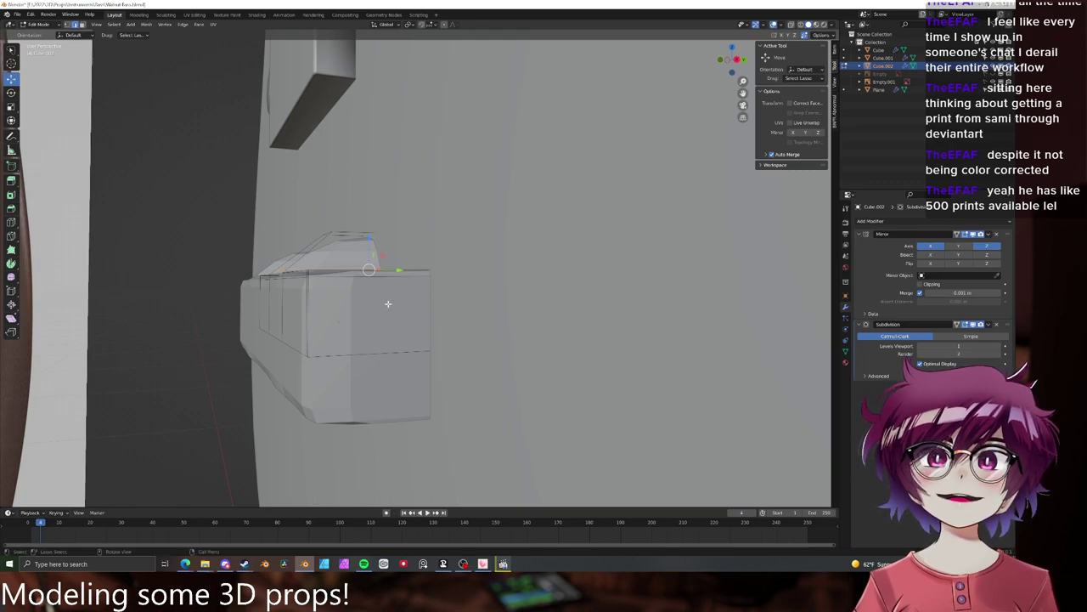
{"action": "middle_click_drag", "start_coordinate": [388, 304], "coordinate": [341, 343]}
{"action": "key", "text": "ctrl+r"}
{"action": "right_click", "coordinate": [340, 339]}
- Move the screw tab's end face forward along Y towards the front of the block
{"action": "left_click", "coordinate": [328, 274]}
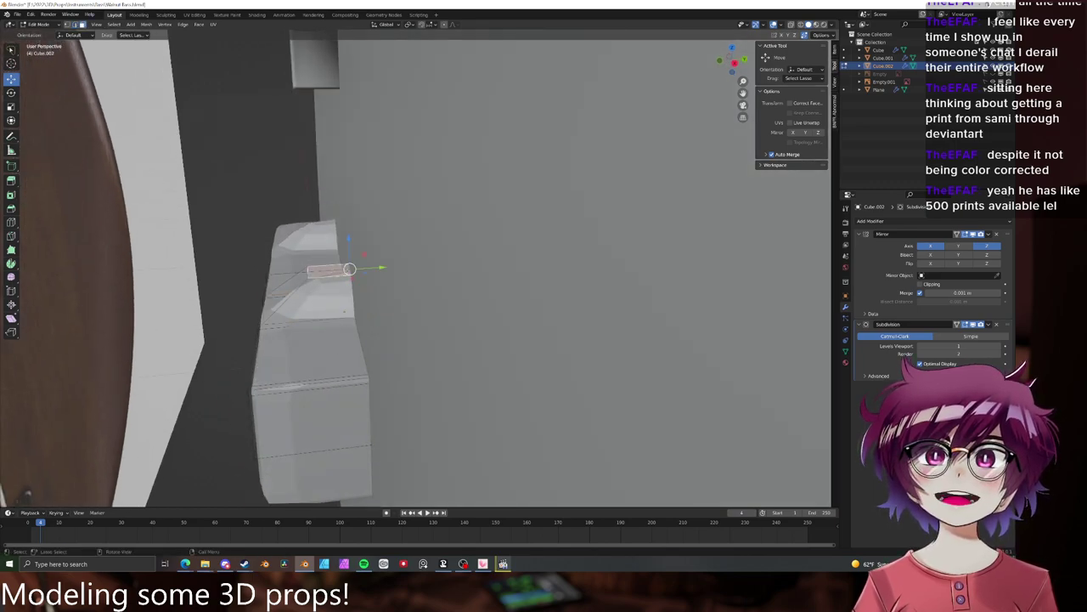
{"action": "left_click_drag", "start_coordinate": [376, 268], "coordinate": [332, 267]}
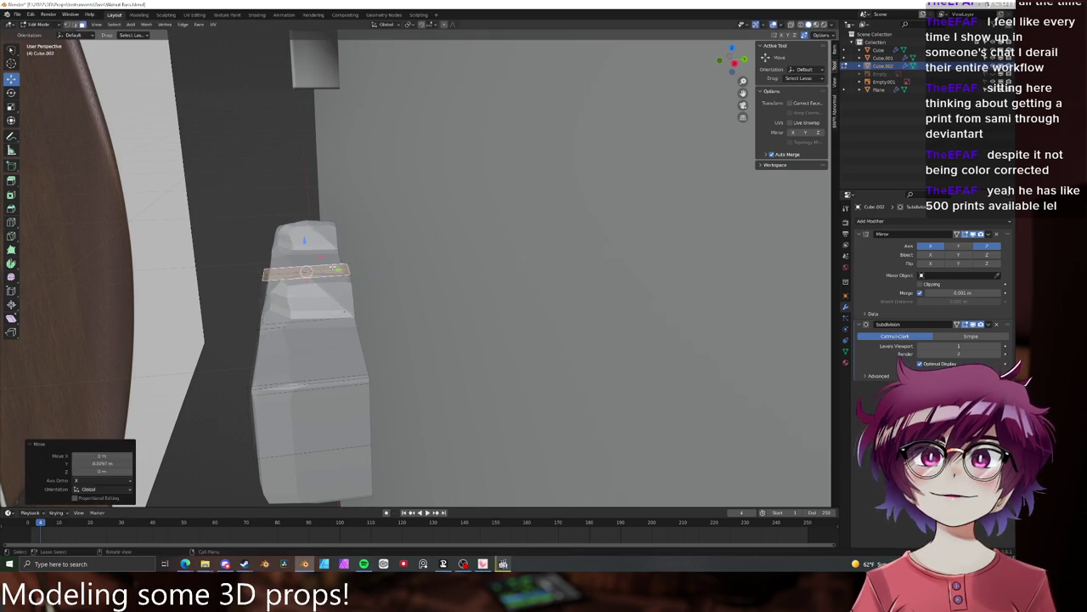
{"action": "middle_click_drag", "start_coordinate": [345, 255], "coordinate": [356, 293]}
- Flatten all front faces of the lower pickup block and its tab by scaling them to 0 on Y
{"action": "left_click", "coordinate": [348, 316]}
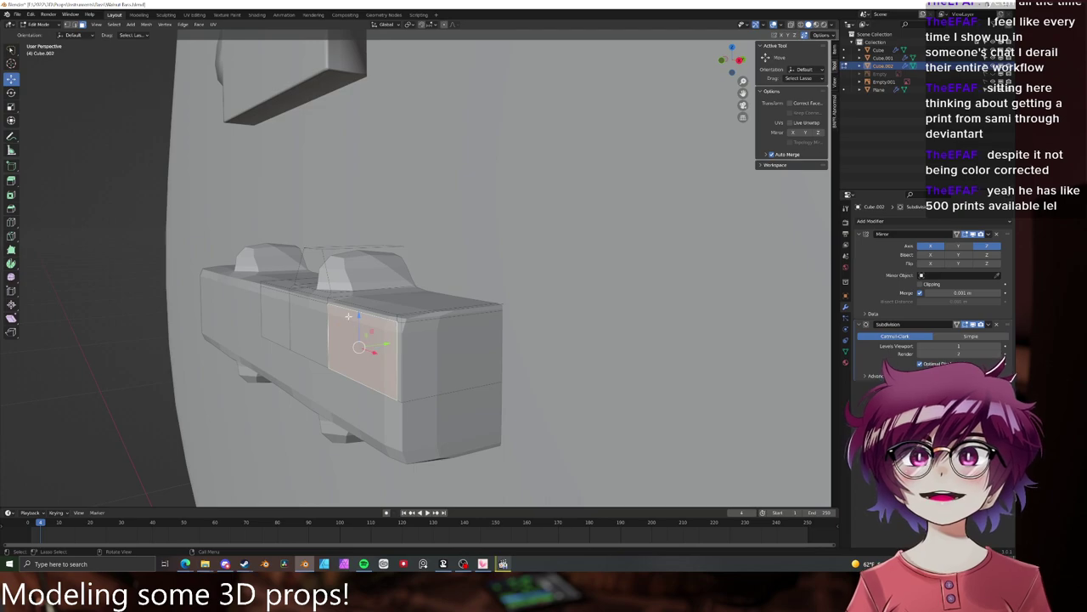
{"action": "left_click", "coordinate": [314, 274], "text": "shift"}
{"action": "left_click", "coordinate": [294, 308], "text": "shift"}
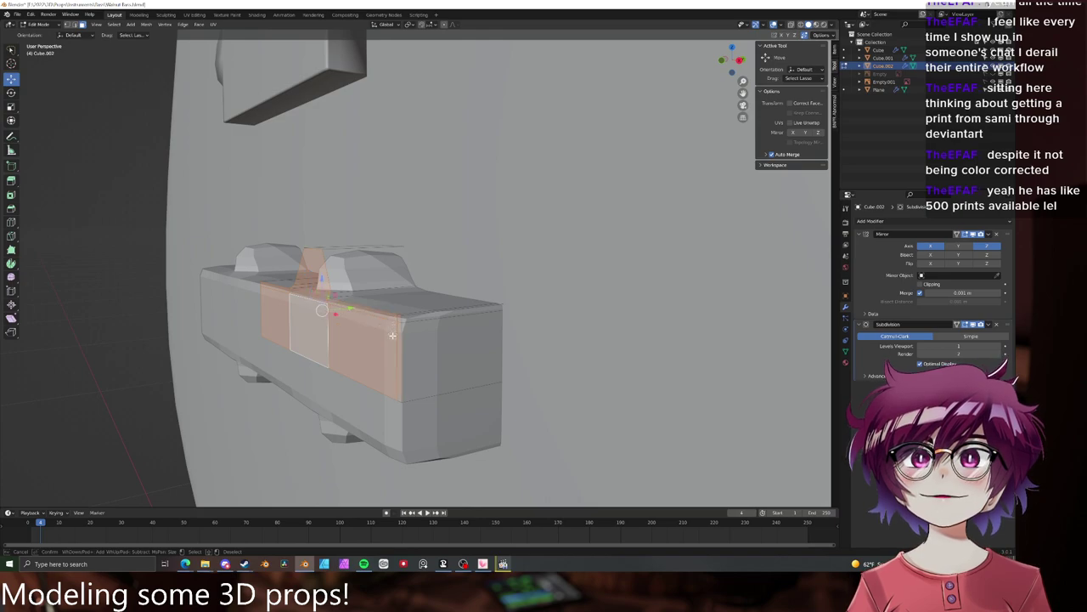
{"action": "key", "text": "s"}
{"action": "key", "text": "y"}
{"action": "key", "text": "0"}
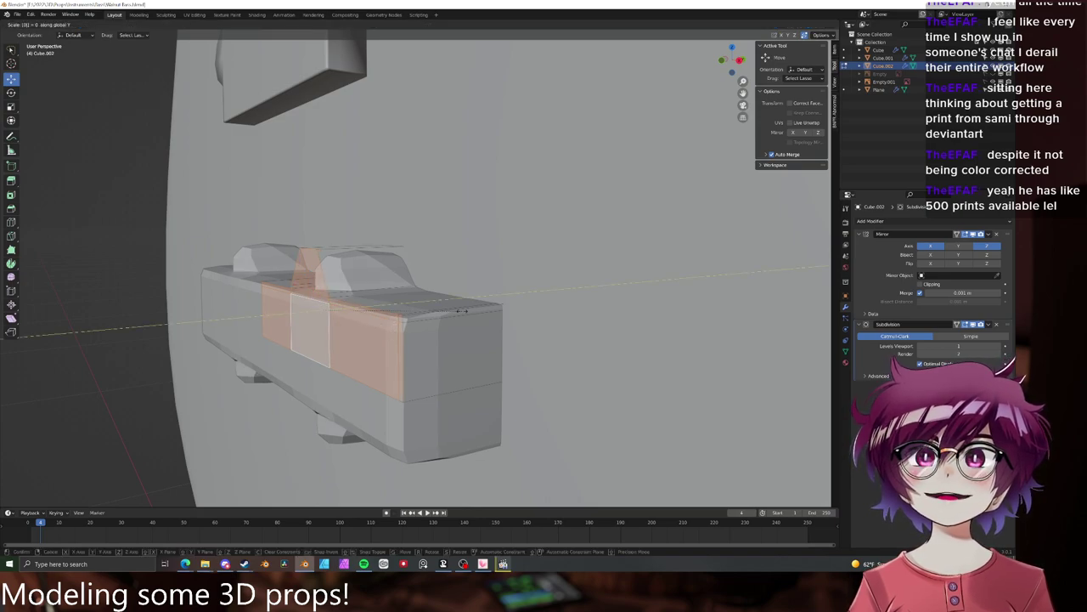
{"action": "key", "text": "Return"}
- Add a loop cut across the lower pickup block's depth and slide it close to the front face
{"action": "middle_click_drag", "start_coordinate": [409, 355], "coordinate": [364, 363]}
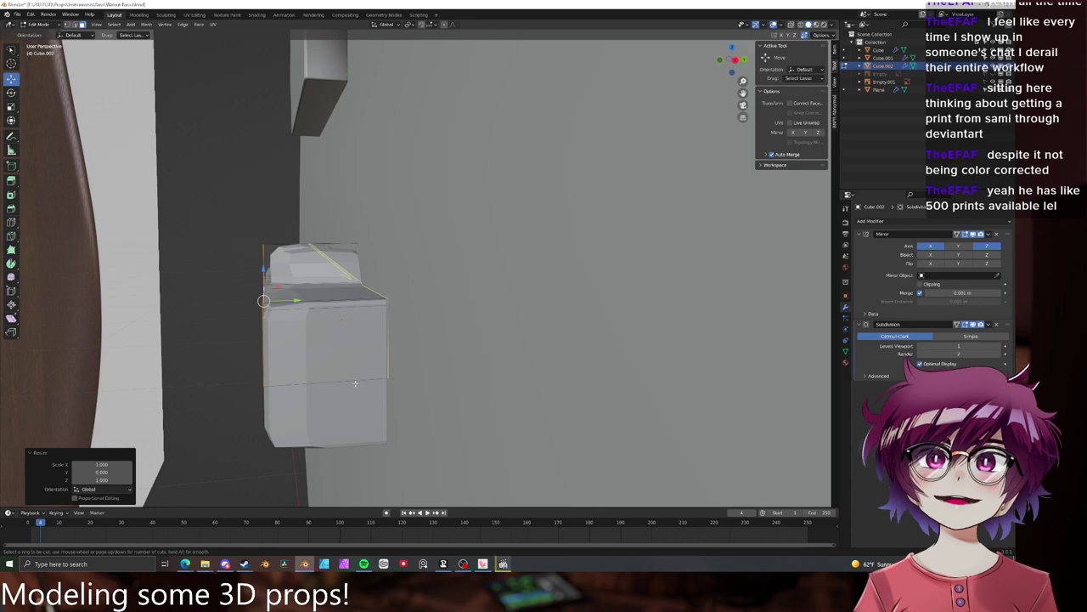
{"action": "left_click", "coordinate": [355, 383]}
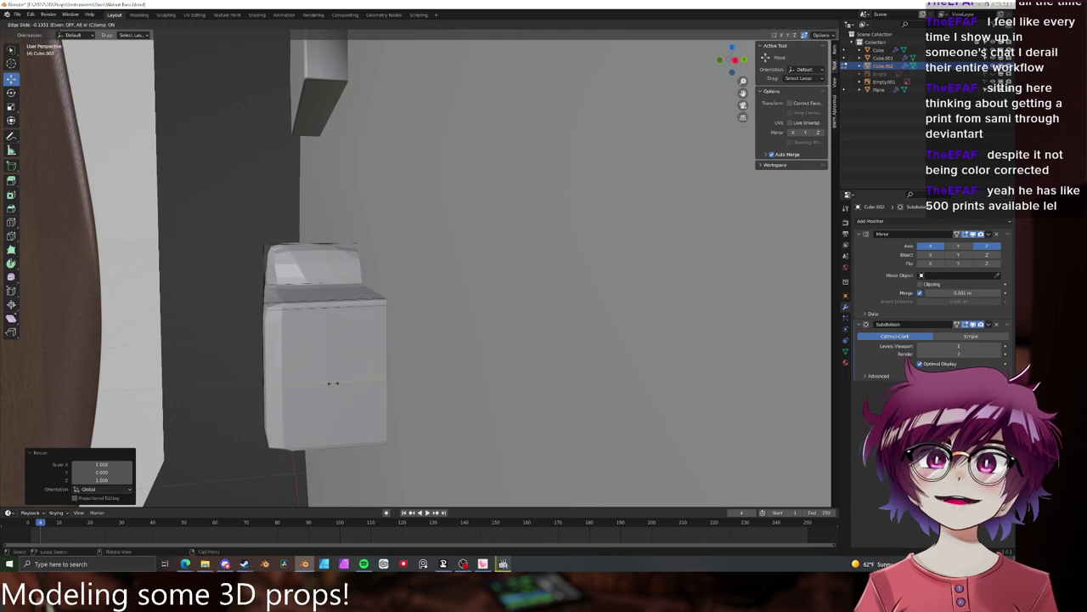
{"action": "left_click", "coordinate": [240, 379]}
- In wireframe display, flatten the block's back vertices to 0 on Y and move them forward along Y
{"action": "key", "text": "z"}
{"action": "left_click", "coordinate": [378, 377]}
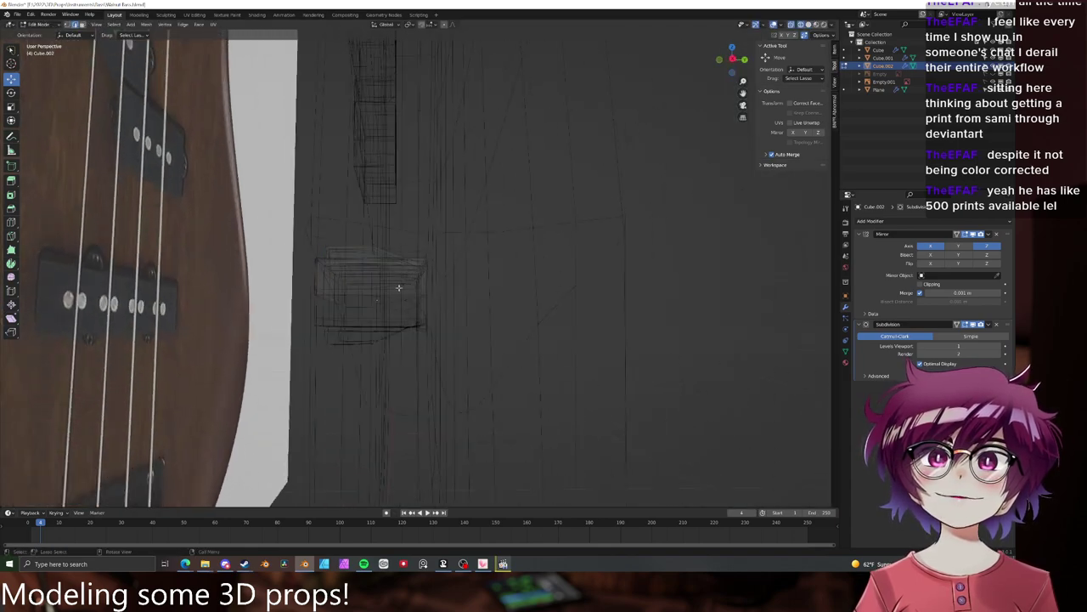
{"action": "key", "text": "b"}
{"action": "left_click_drag", "start_coordinate": [364, 222], "coordinate": [486, 341]}
{"action": "type", "text": "sx"}
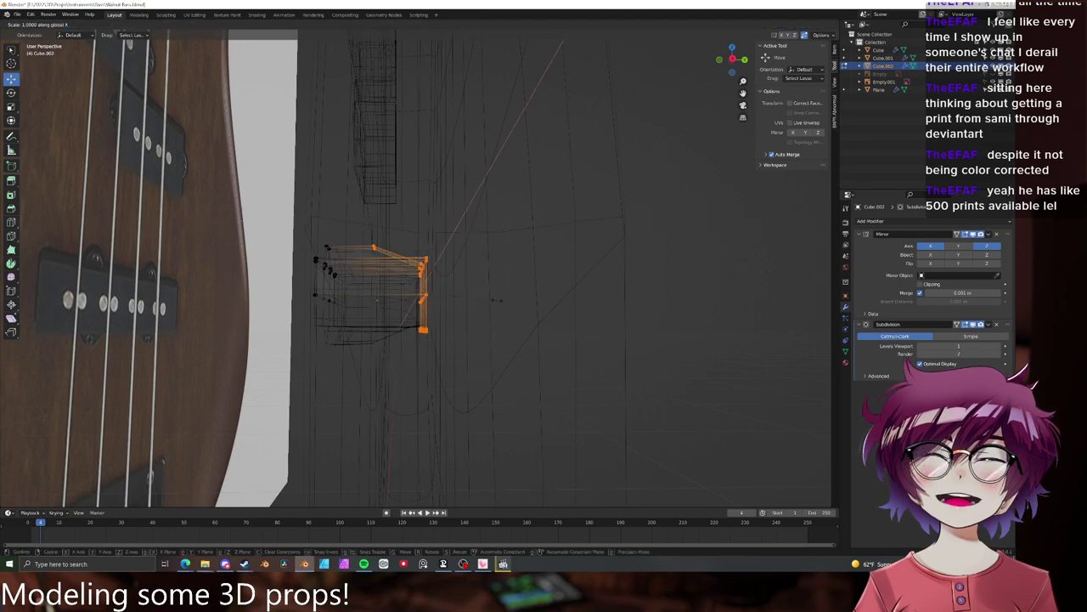
{"action": "type", "text": "0"}
{"action": "key", "text": "Return"}
{"action": "key", "text": "g"}
{"action": "key", "text": "y"}
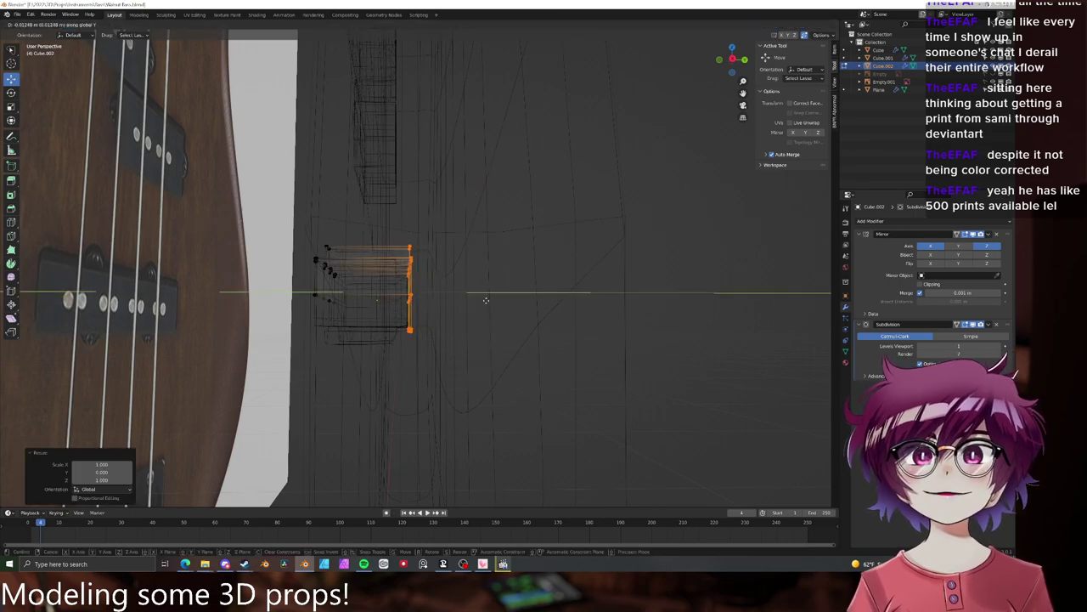
{"action": "left_click", "coordinate": [467, 291]}
- Return to solid shading and add another loop cut to the lower pickup block
{"action": "mouse_move", "coordinate": [464, 290]}
{"action": "middle_mouse_down"}
{"action": "mouse_move", "coordinate": [473, 296]}
{"action": "mouse_move", "coordinate": [428, 299]}
{"action": "mouse_move", "coordinate": [474, 302]}
{"action": "mouse_move", "coordinate": [424, 306]}
{"action": "mouse_move", "coordinate": [475, 304]}
{"action": "mouse_move", "coordinate": [387, 307]}
{"action": "mouse_move", "coordinate": [399, 301]}
{"action": "middle_mouse_up"}
{"action": "key", "text": "z"}
{"action": "key", "text": "ctrl+r"}
{"action": "left_click", "coordinate": [396, 337]}
{"action": "right_click", "coordinate": [396, 337]}
{"action": "left_click", "coordinate": [450, 333]}
- Examine the smoothed lower pickup block and its screw tabs up close and beside the upper pickups
{"action": "scroll", "coordinate": [425, 323], "scroll_direction": "up", "scroll_amount": 4}
{"action": "key", "text": "Tab"}
{"action": "scroll", "coordinate": [472, 302], "scroll_direction": "down", "scroll_amount": 10}
{"action": "scroll", "coordinate": [468, 303], "scroll_direction": "up", "scroll_amount": 10}
{"action": "right_click", "coordinate": [387, 306]}
{"action": "left_click", "coordinate": [387, 305]}
{"action": "key", "text": "alt+a"}
{"action": "left_click", "coordinate": [377, 310]}
{"action": "key", "text": "Tab"}
{"action": "middle_click_drag", "start_coordinate": [403, 300], "coordinate": [432, 307]}
{"action": "scroll", "coordinate": [443, 304], "scroll_direction": "down", "scroll_amount": 5}
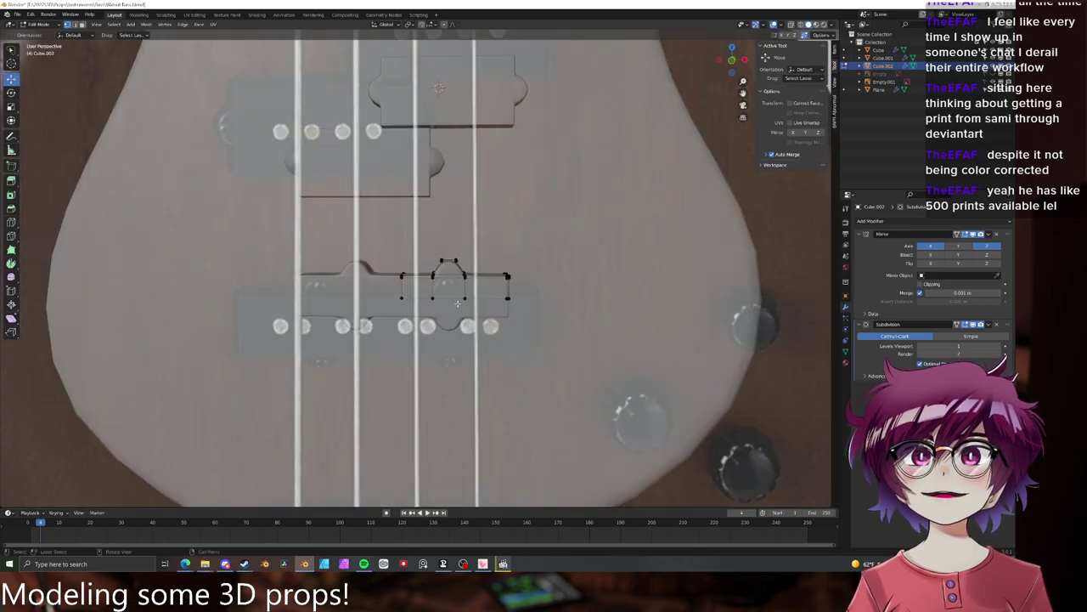
{"action": "scroll", "coordinate": [459, 299], "scroll_direction": "up", "scroll_amount": 5}
- Add a loop cut around the lower pickup block's screw tab and scale it outward about 1.2 times on X and Z, excluding Y
{"action": "key", "text": "ctrl+r"}
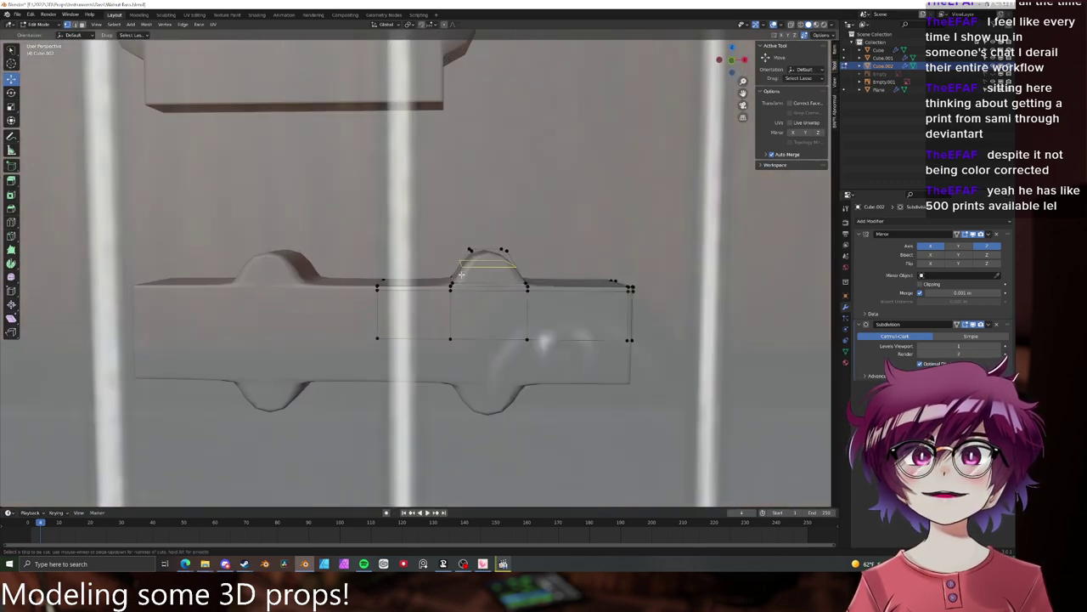
{"action": "left_click", "coordinate": [464, 275]}
{"action": "right_click", "coordinate": [464, 275]}
{"action": "key", "text": "s"}
{"action": "right_click", "coordinate": [561, 257]}
{"action": "key", "text": "s"}
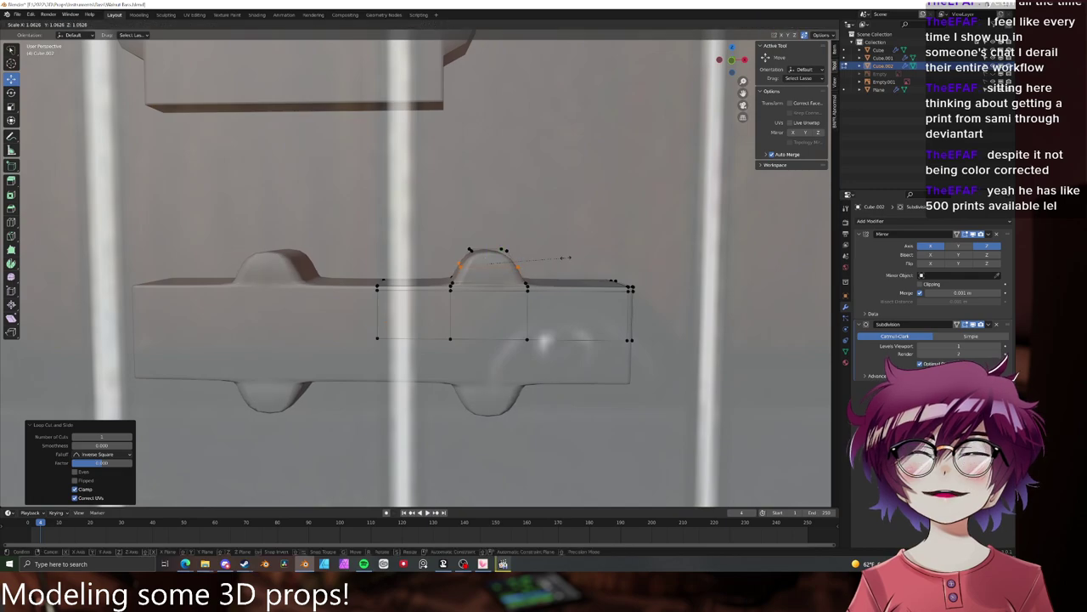
{"action": "key", "text": "shift+x"}
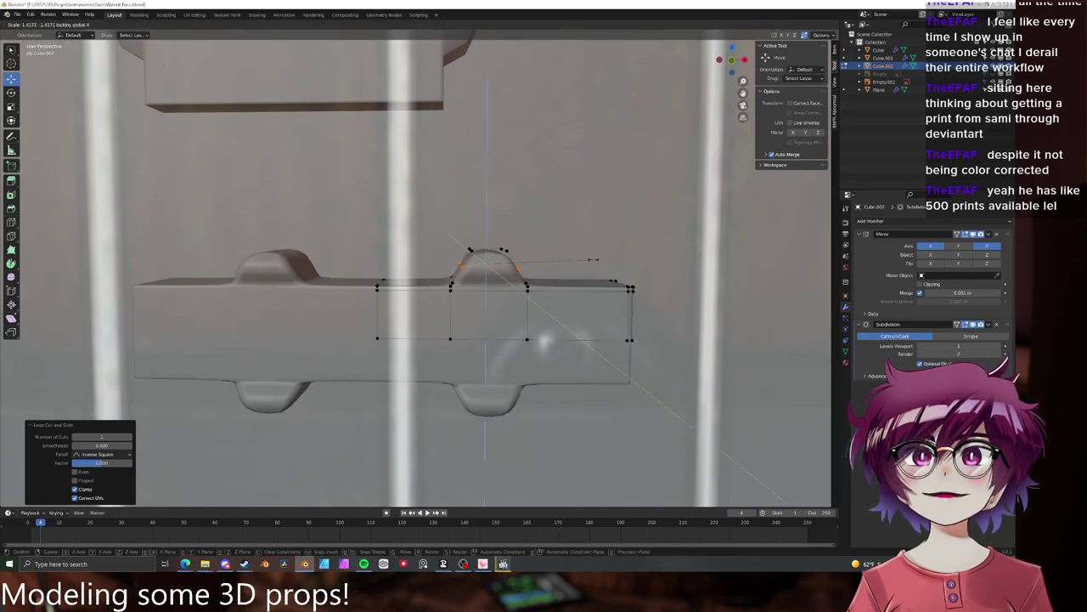
{"action": "left_click", "coordinate": [592, 258]}
{"action": "key", "text": "s"}
{"action": "key", "text": "shift+y"}
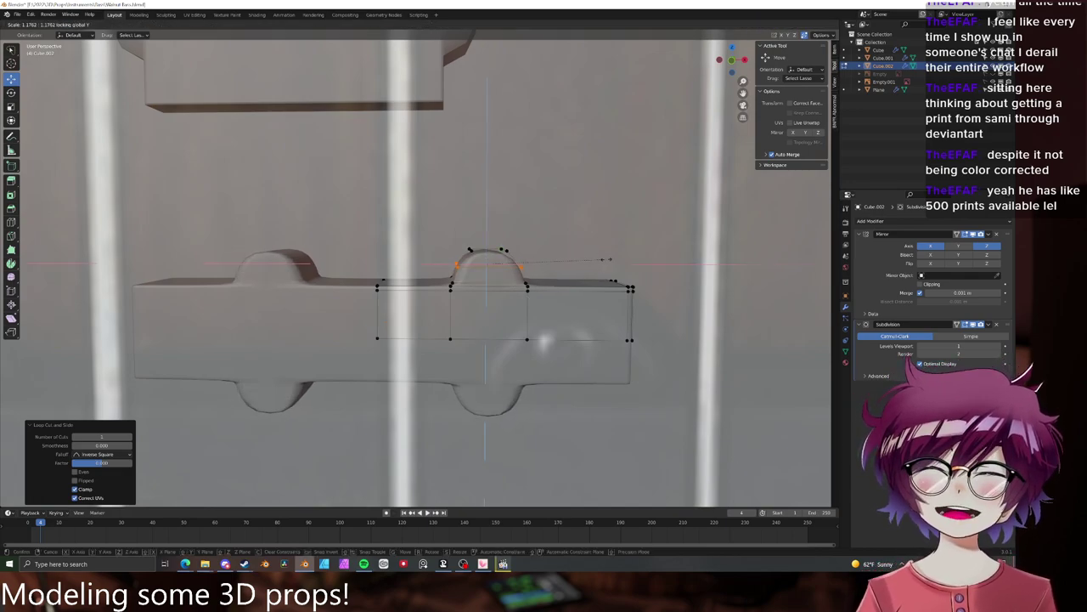
{"action": "left_click", "coordinate": [608, 257]}
{"action": "key", "text": "Tab"}
- Move the lower pickup block slightly along Y relative to the guitar body's front face
{"action": "scroll", "coordinate": [575, 288], "scroll_direction": "down", "scroll_amount": 10}
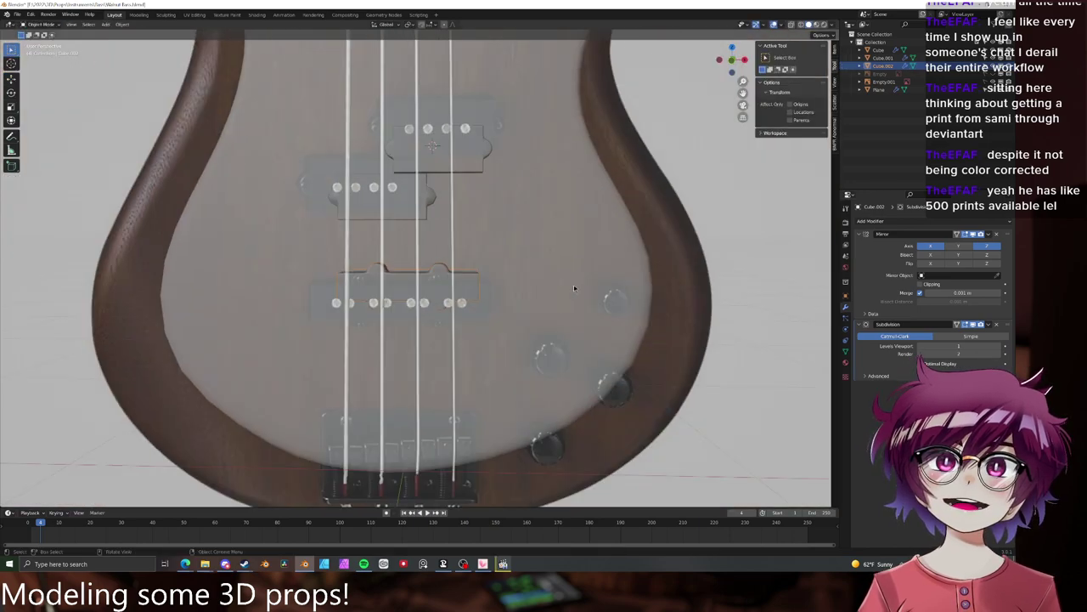
{"action": "middle_click_drag", "start_coordinate": [575, 289], "coordinate": [484, 288]}
{"action": "left_click", "coordinate": [401, 280]}
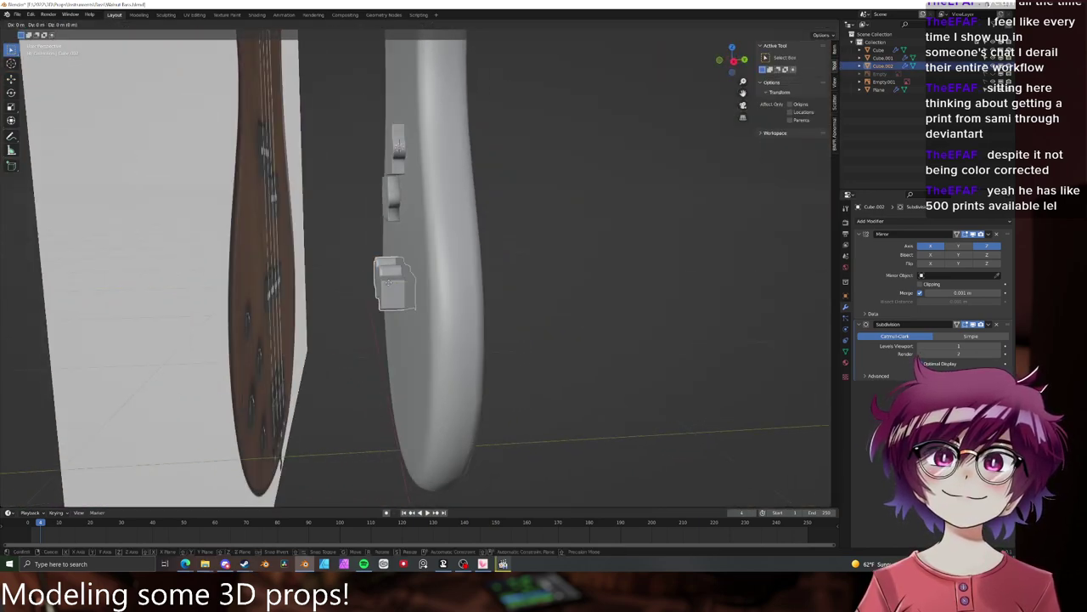
{"action": "key", "text": "g"}
{"action": "key", "text": "y"}
{"action": "left_click", "coordinate": [401, 281]}
{"action": "middle_click_drag", "start_coordinate": [425, 272], "coordinate": [479, 259]}
{"action": "left_click", "coordinate": [289, 158]}
- Hide the reference image to inspect the whole bass, and show it again to compare the pickup blocks with the photo
{"action": "scroll", "coordinate": [289, 158], "scroll_direction": "down", "scroll_amount": 6}
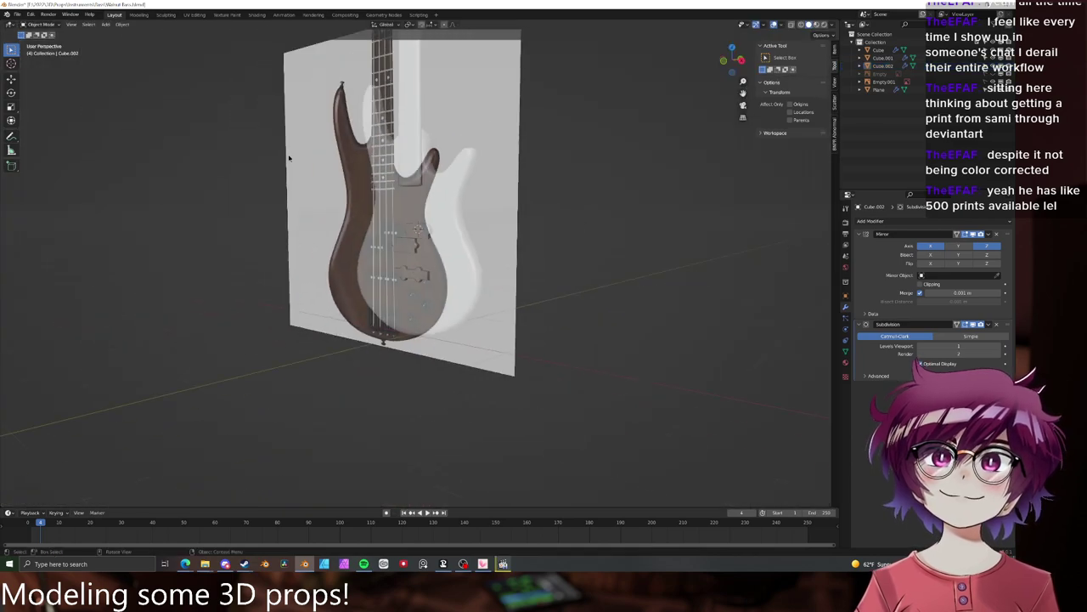
{"action": "left_click", "coordinate": [993, 82]}
{"action": "middle_click_drag", "start_coordinate": [468, 316], "coordinate": [503, 322]}
{"action": "scroll", "coordinate": [518, 322], "scroll_direction": "down", "scroll_amount": 3}
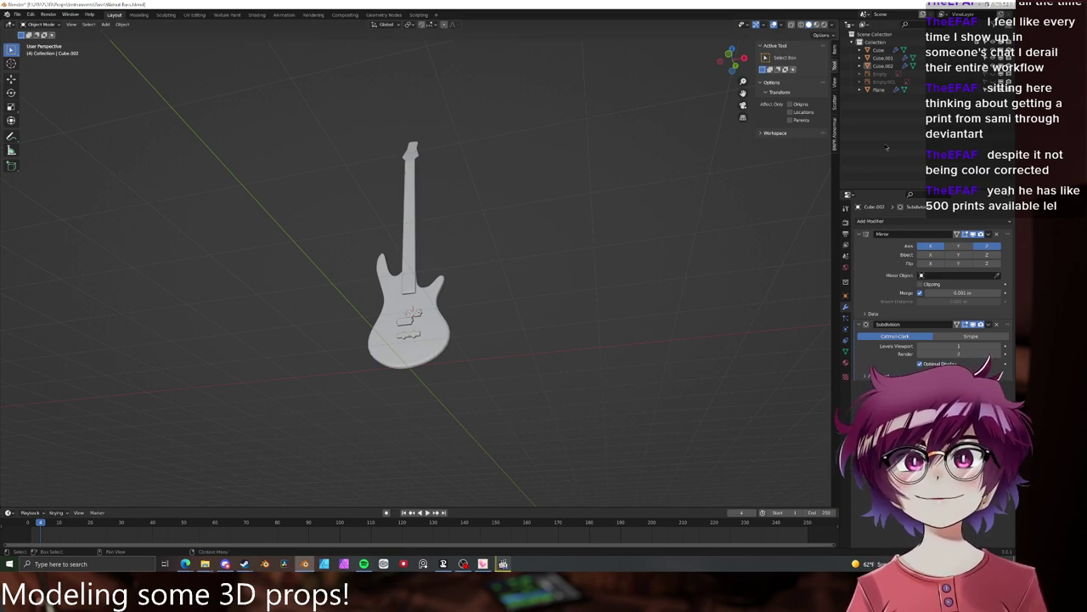
{"action": "left_click", "coordinate": [993, 81]}
{"action": "middle_click_drag", "start_coordinate": [510, 323], "coordinate": [522, 238], "text": "shift"}
{"action": "scroll", "coordinate": [510, 242], "scroll_direction": "up", "scroll_amount": 5}
{"action": "middle_click_drag", "start_coordinate": [429, 255], "coordinate": [482, 299]}
{"action": "scroll", "coordinate": [471, 306], "scroll_direction": "down", "scroll_amount": 10}
{"action": "scroll", "coordinate": [470, 305], "scroll_direction": "up", "scroll_amount": 8}
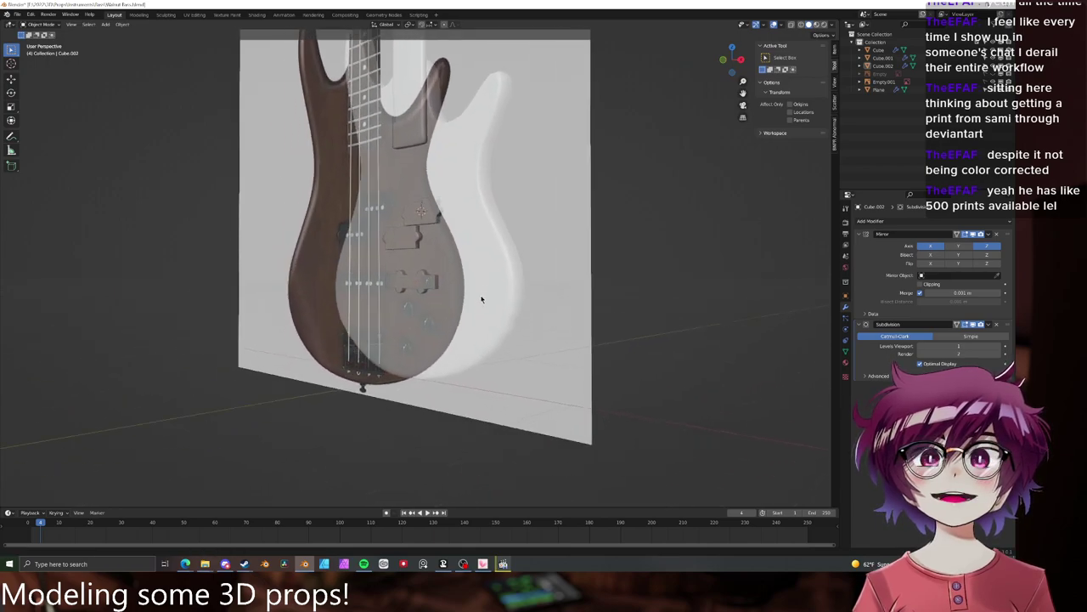
{"action": "scroll", "coordinate": [480, 299], "scroll_direction": "up", "scroll_amount": 5}
{"action": "middle_click_drag", "start_coordinate": [422, 332], "coordinate": [353, 390]}
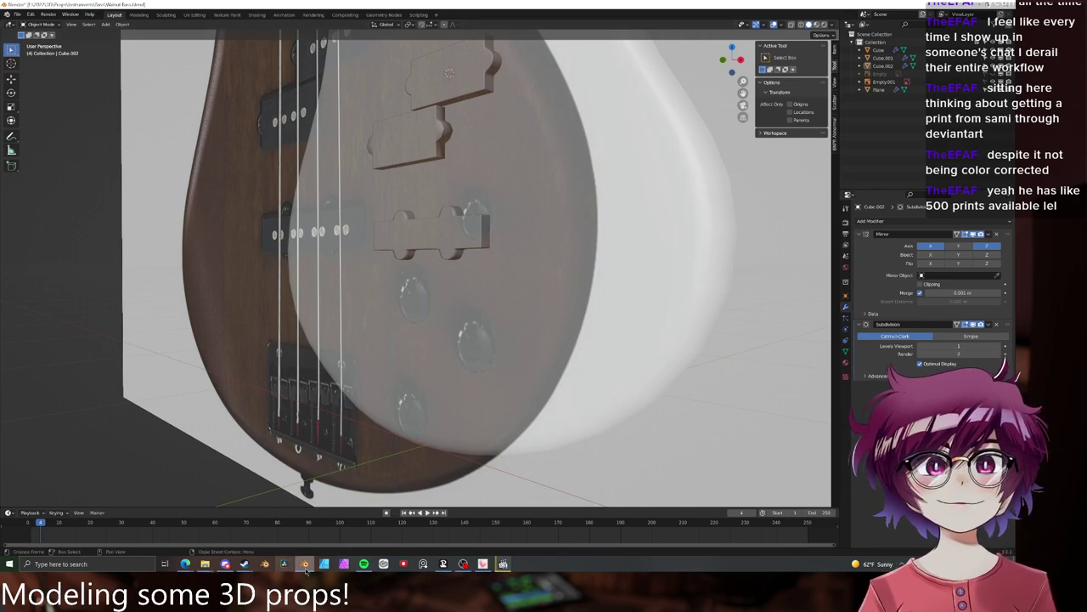
- Launch a second Blender instance, dismiss the splash screen and bring up the file browser for opening a project
{"action": "left_click", "coordinate": [305, 565]}
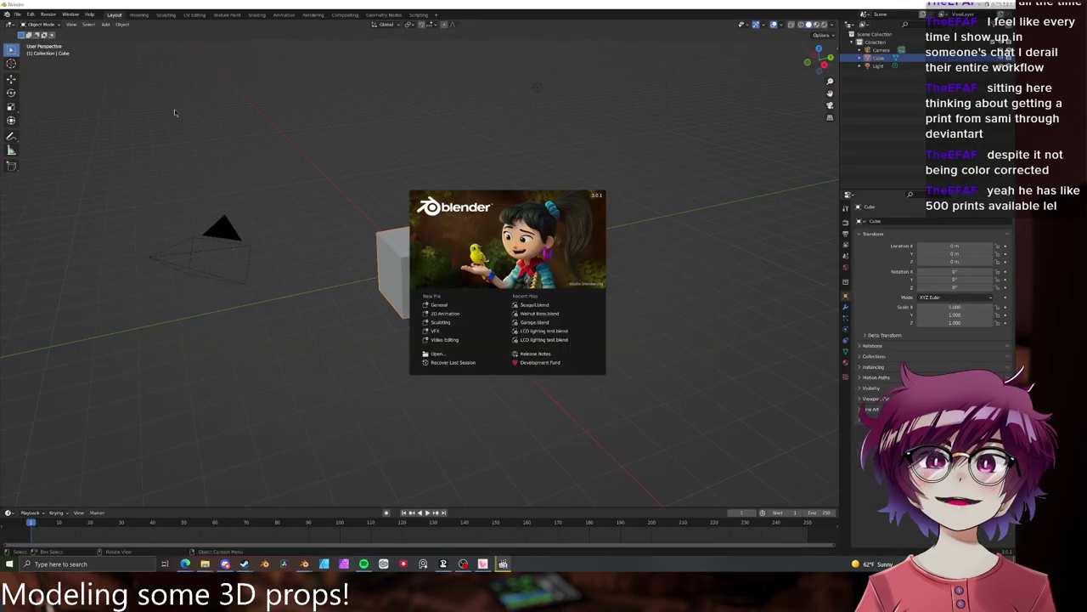
{"action": "left_click", "coordinate": [194, 108]}
{"action": "left_click", "coordinate": [17, 15]}
{"action": "left_click", "coordinate": [30, 30]}
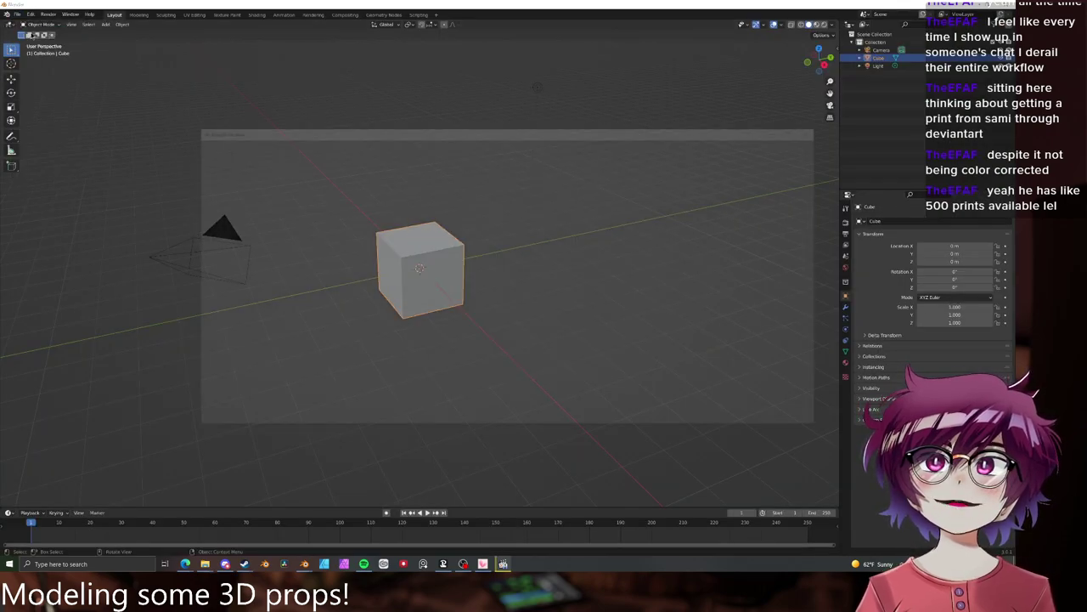
- Browse from the Time Stands Still folder up to the drive root and into the 2022 animation's Clementine folder
{"action": "left_click", "coordinate": [224, 314]}
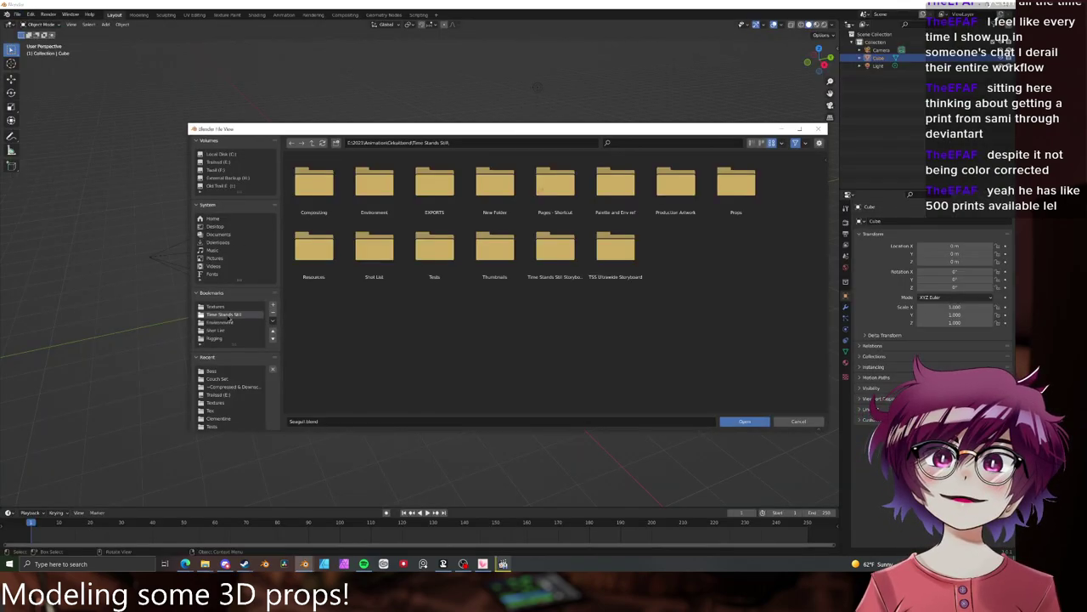
{"action": "left_click", "coordinate": [312, 144]}
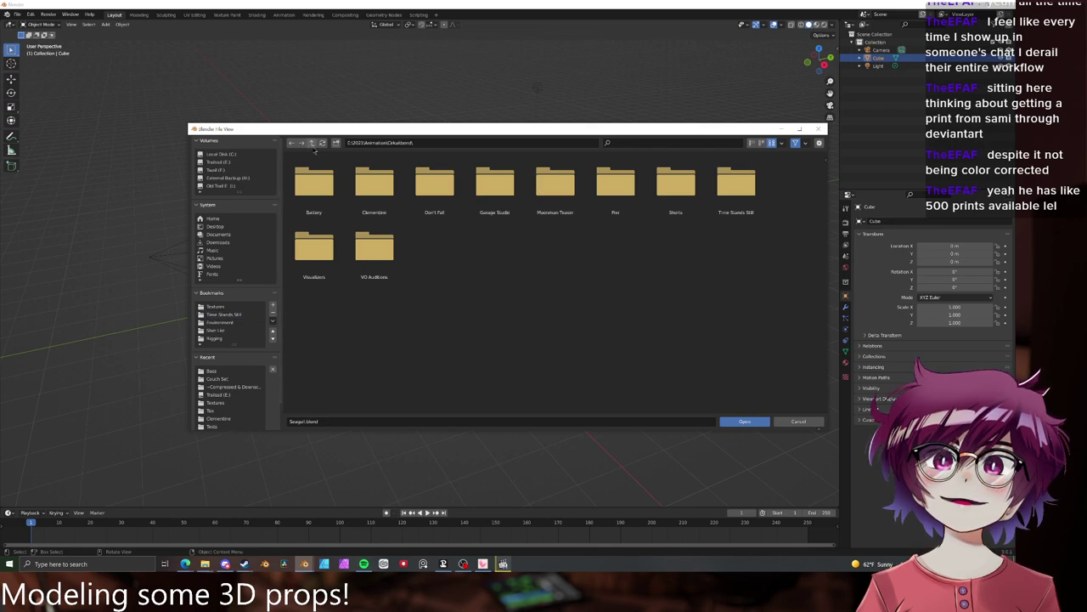
{"action": "left_click", "coordinate": [312, 144]}
{"action": "left_click", "coordinate": [312, 143]}
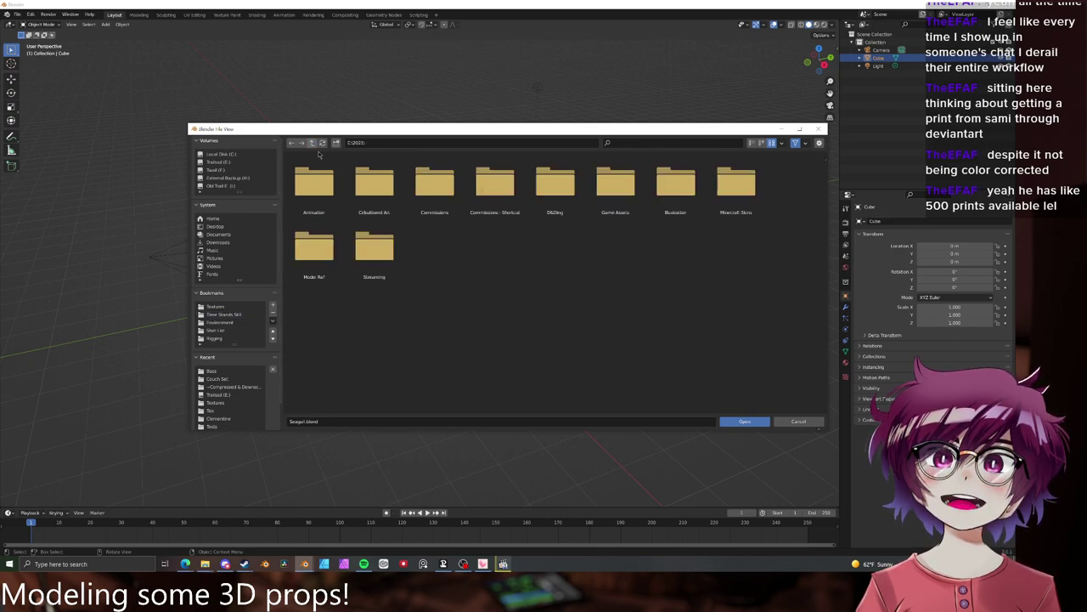
{"action": "left_click", "coordinate": [312, 144]}
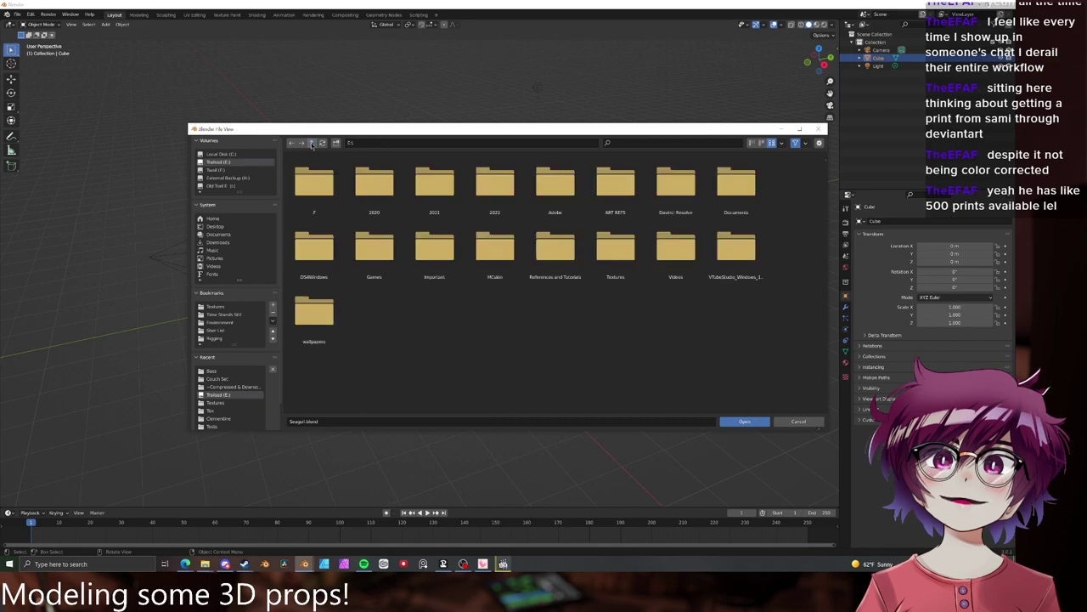
{"action": "double_click", "coordinate": [496, 183]}
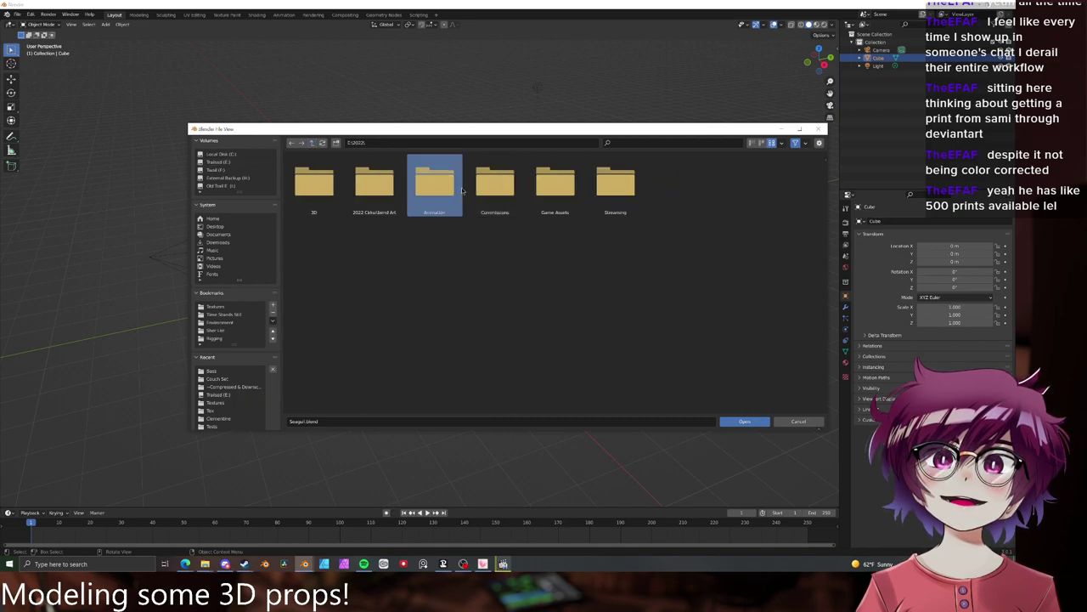
{"action": "double_click", "coordinate": [435, 183]}
{"action": "double_click", "coordinate": [316, 183]}
{"action": "double_click", "coordinate": [316, 183]}
{"action": "double_click", "coordinate": [332, 182]}
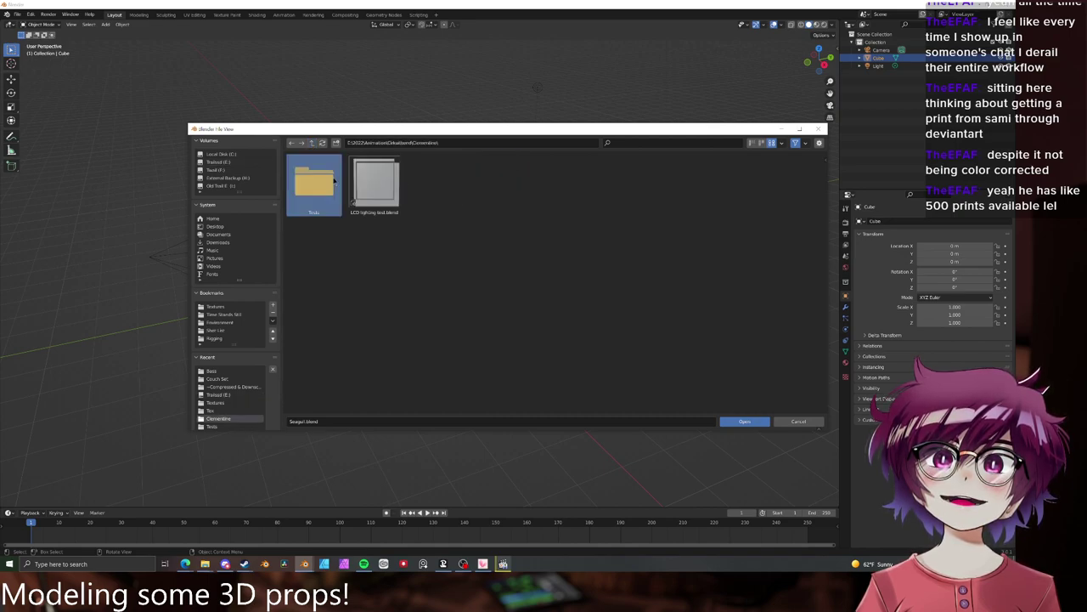
- Go back to the 2022 folder and look for the guitar under 3D in the models' Clementine Rigs folder
{"action": "left_click", "coordinate": [314, 144]}
{"action": "left_click", "coordinate": [314, 144]}
{"action": "left_click", "coordinate": [314, 144]}
{"action": "left_click", "coordinate": [312, 143]}
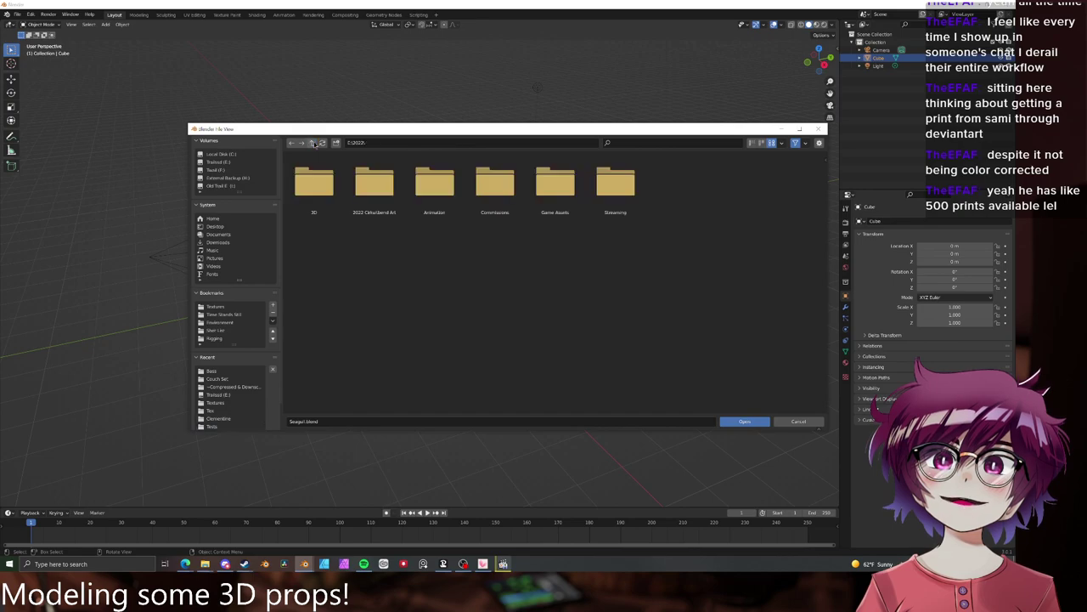
{"action": "double_click", "coordinate": [314, 183]}
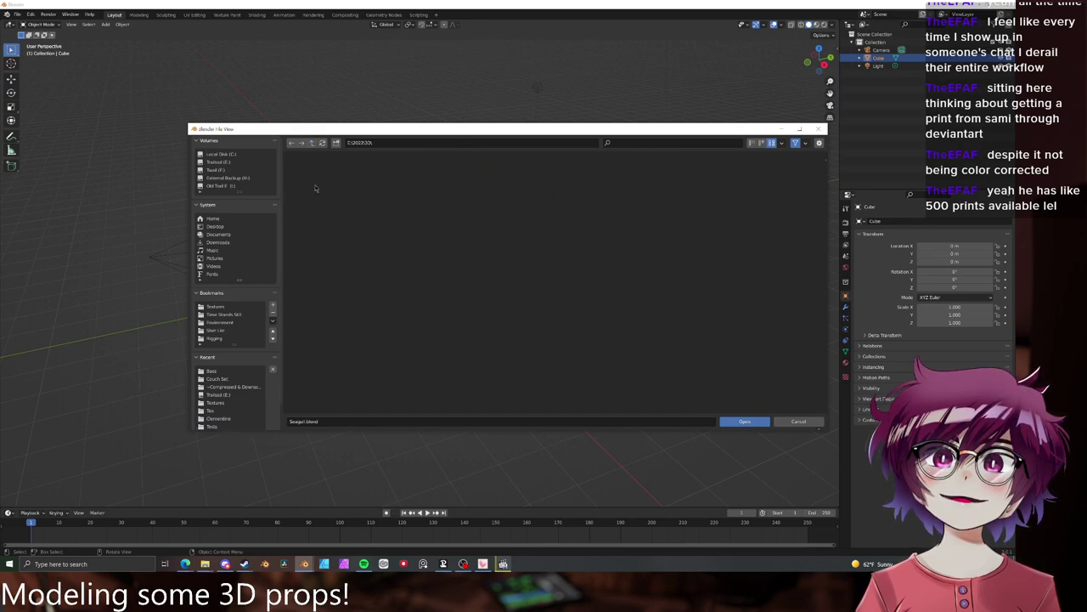
{"action": "double_click", "coordinate": [312, 182]}
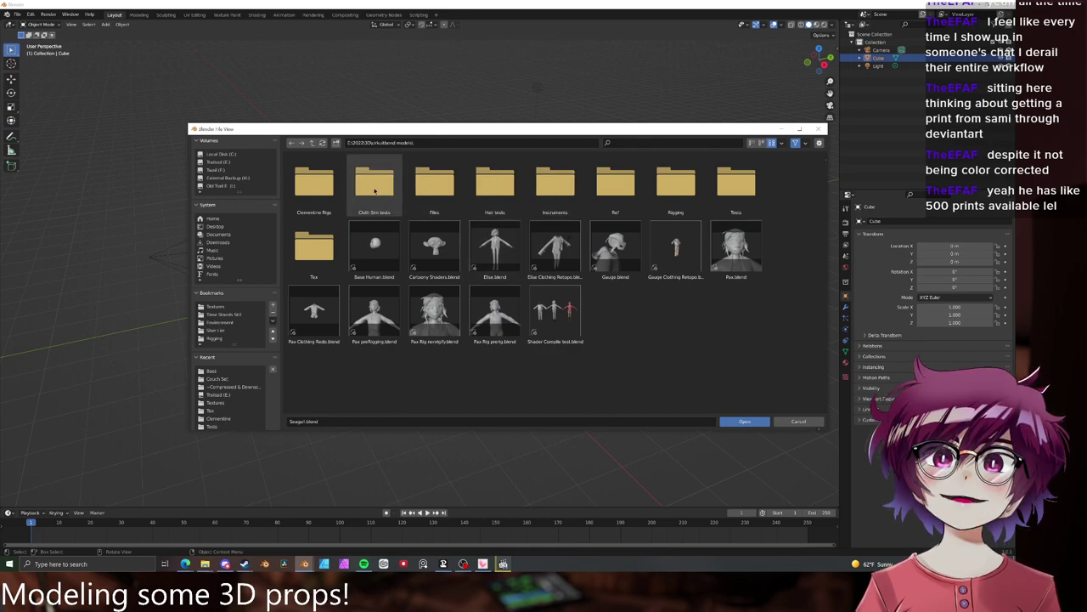
{"action": "double_click", "coordinate": [315, 183]}
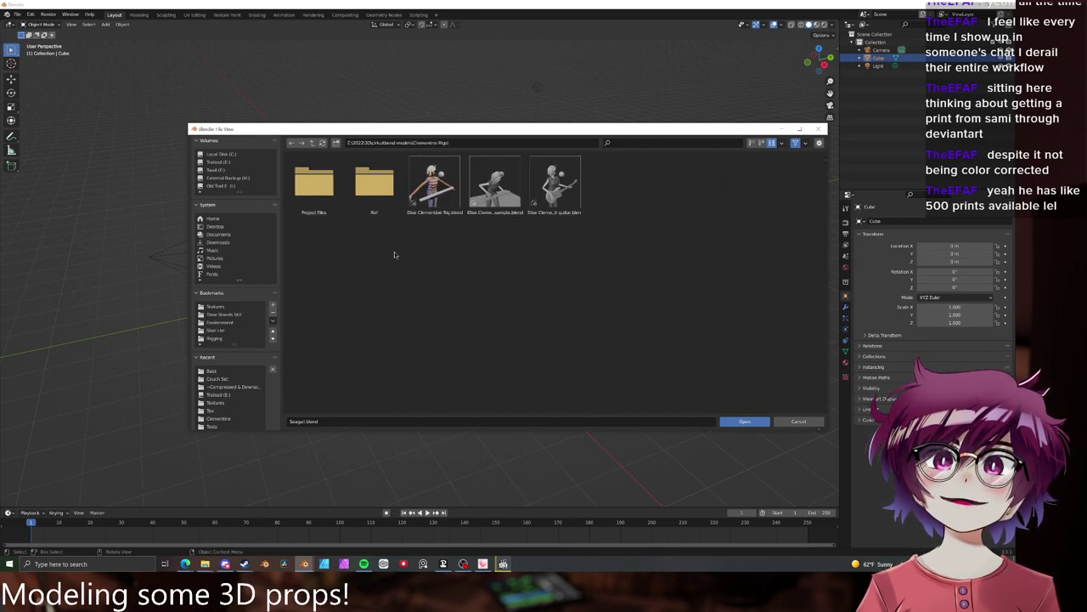
- Check the 2022 3D Props Instruments folder for the guitar file and return to the drive root
{"action": "left_click", "coordinate": [315, 145]}
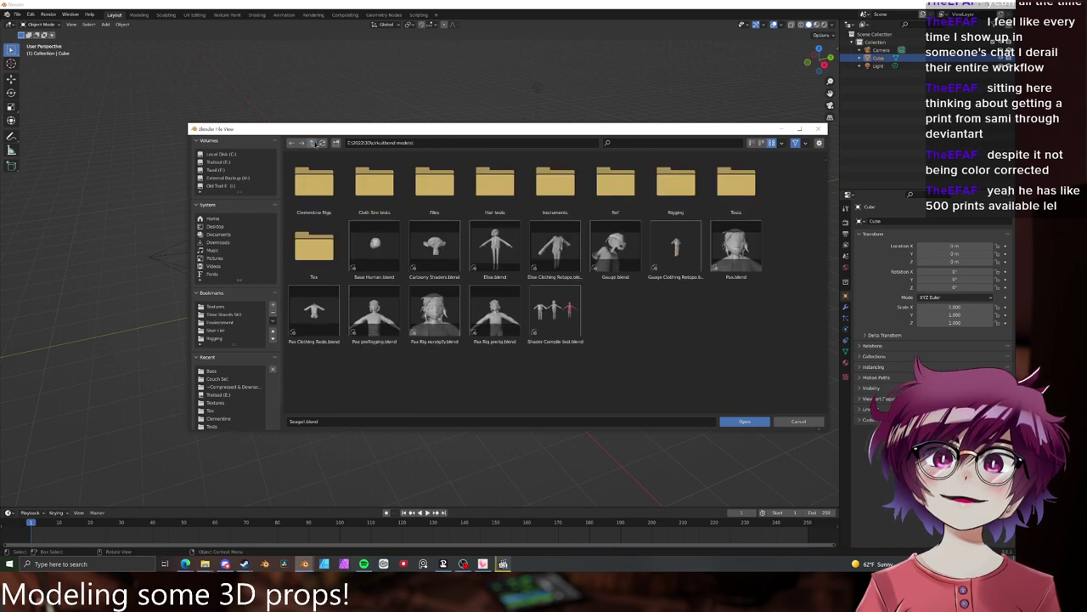
{"action": "left_click", "coordinate": [315, 145]}
{"action": "double_click", "coordinate": [384, 187]}
{"action": "double_click", "coordinate": [332, 180]}
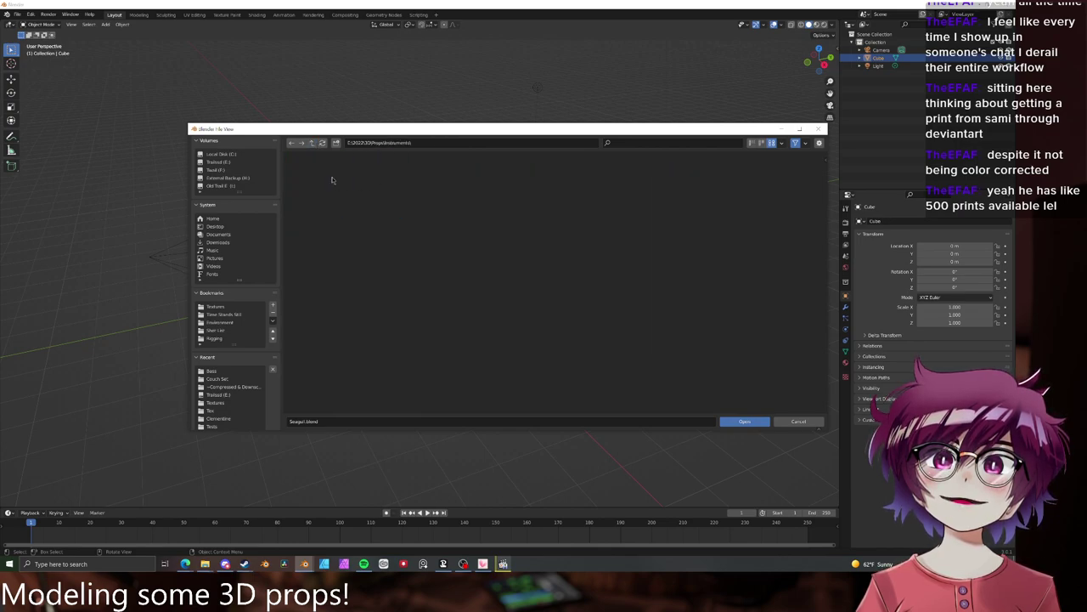
{"action": "left_click", "coordinate": [332, 179]}
{"action": "double_click", "coordinate": [332, 180]}
{"action": "left_click", "coordinate": [313, 146]}
{"action": "left_click", "coordinate": [312, 146]}
{"action": "left_click", "coordinate": [313, 146]}
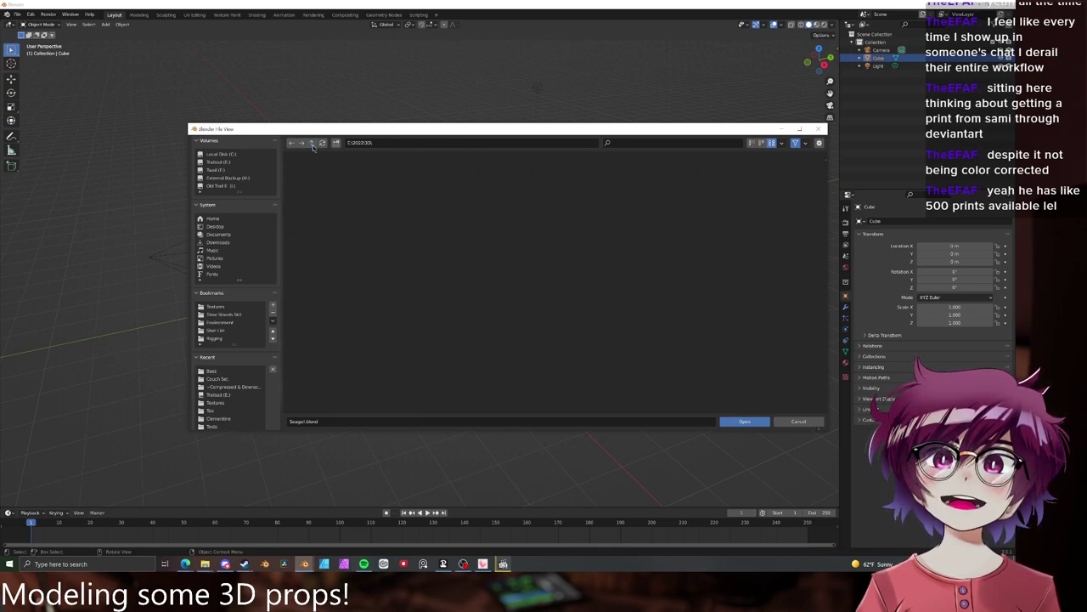
{"action": "left_click", "coordinate": [313, 147]}
{"action": "left_click", "coordinate": [312, 146]}
- Open Elec Guitar.blend from the 2021 Don't Fall animation's Project Files, Props, Instruments folder
{"action": "double_click", "coordinate": [438, 193]}
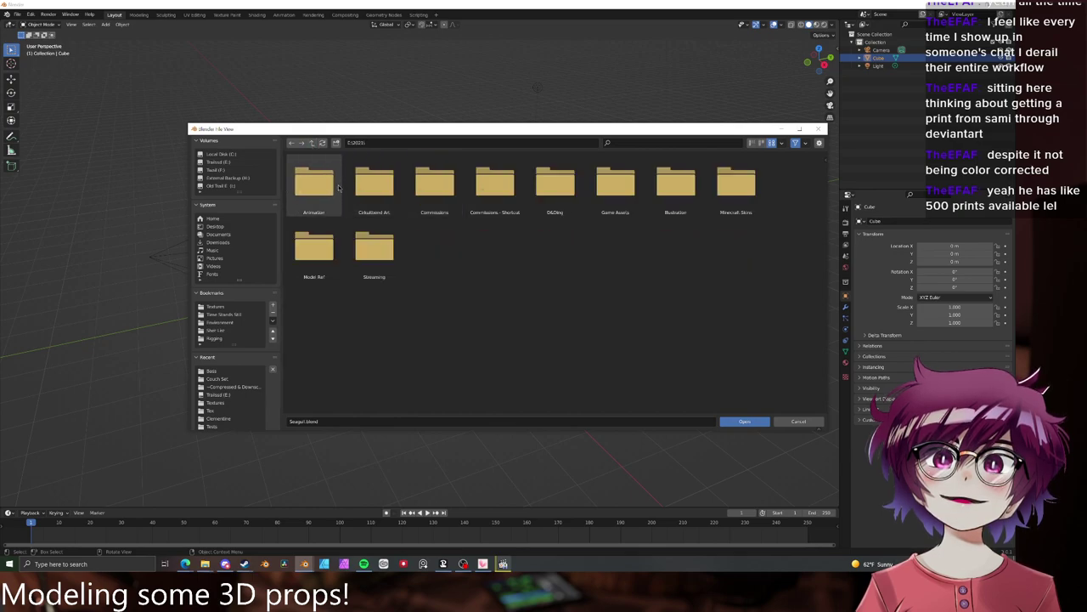
{"action": "double_click", "coordinate": [328, 183]}
{"action": "double_click", "coordinate": [329, 184]}
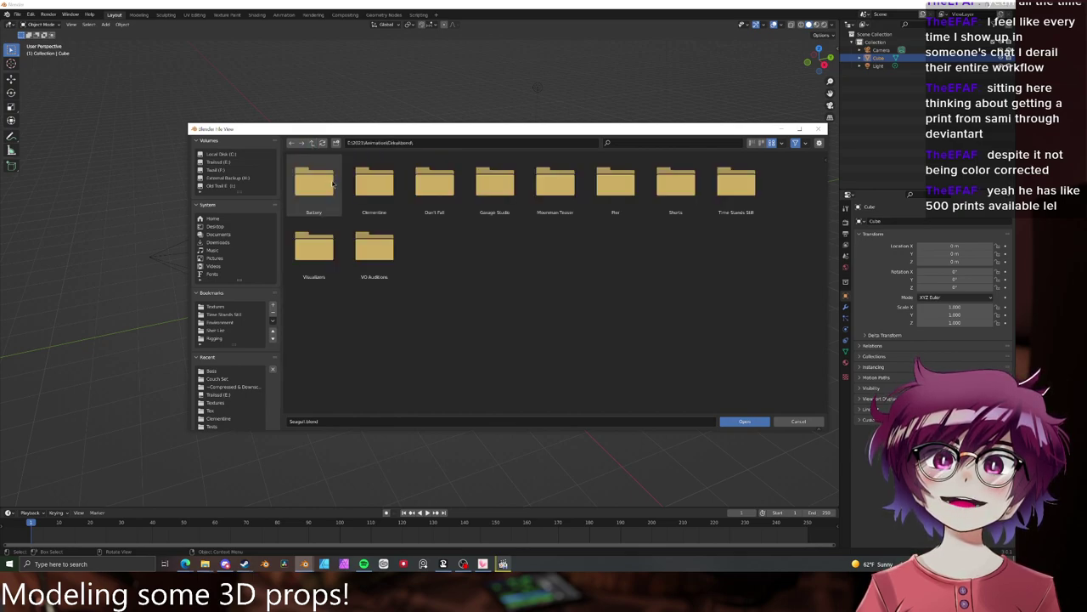
{"action": "double_click", "coordinate": [432, 181]}
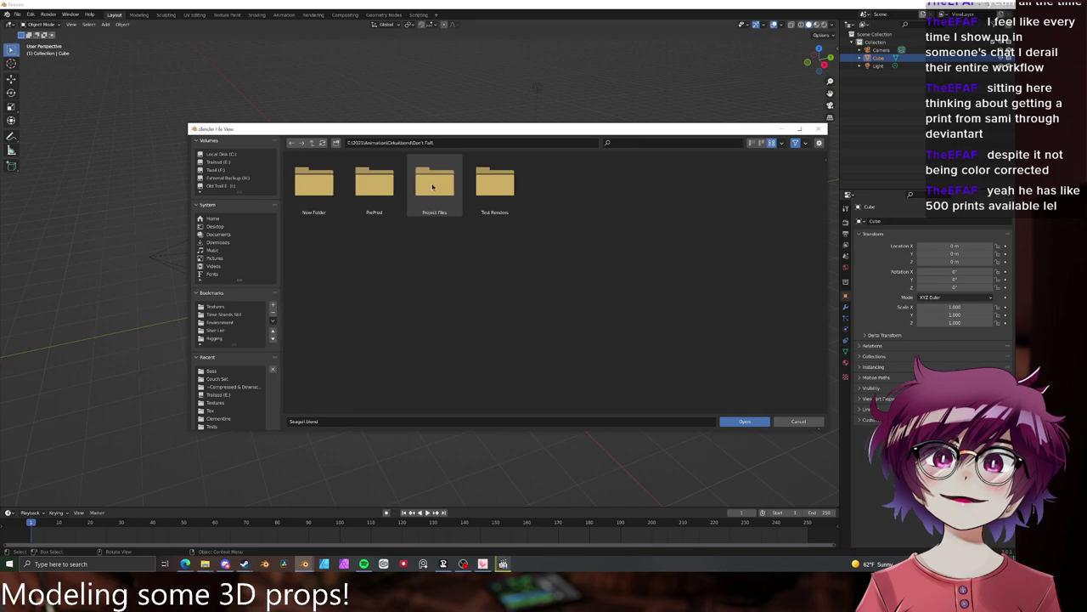
{"action": "double_click", "coordinate": [432, 187]}
{"action": "double_click", "coordinate": [314, 180]}
{"action": "double_click", "coordinate": [316, 180]}
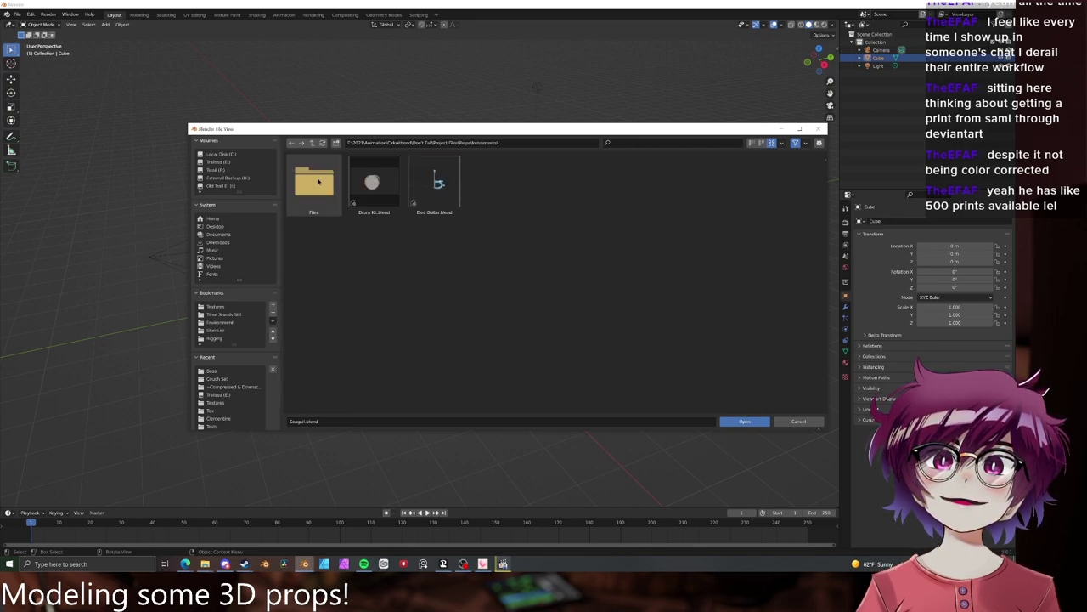
{"action": "double_click", "coordinate": [436, 183]}
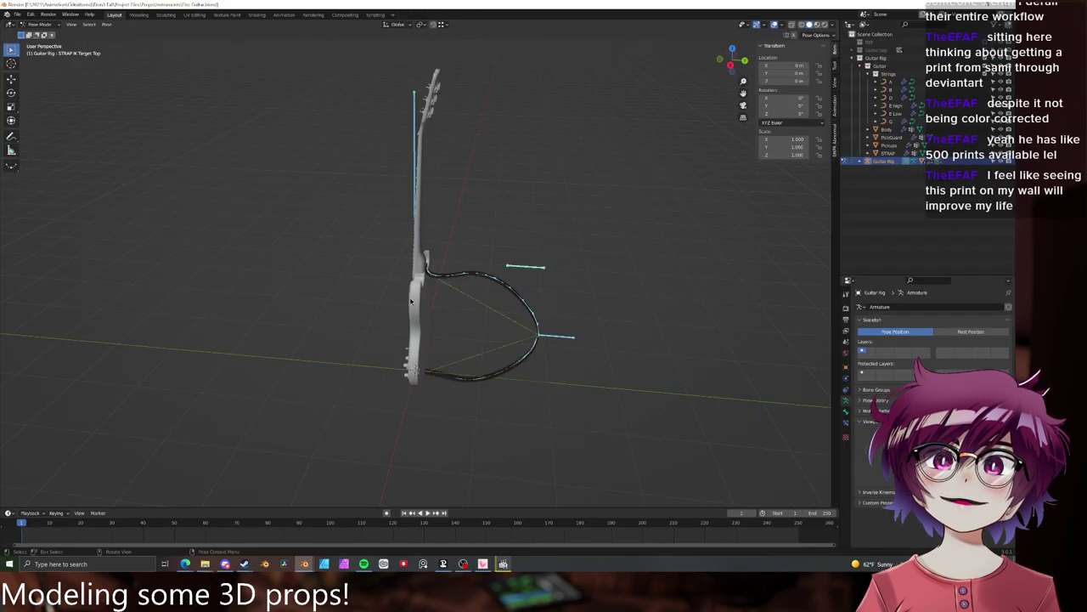
- Return to the electric guitar's Blender window and examine its pickups, bridge and knobs up close
{"action": "mouse_move", "coordinate": [302, 565]}
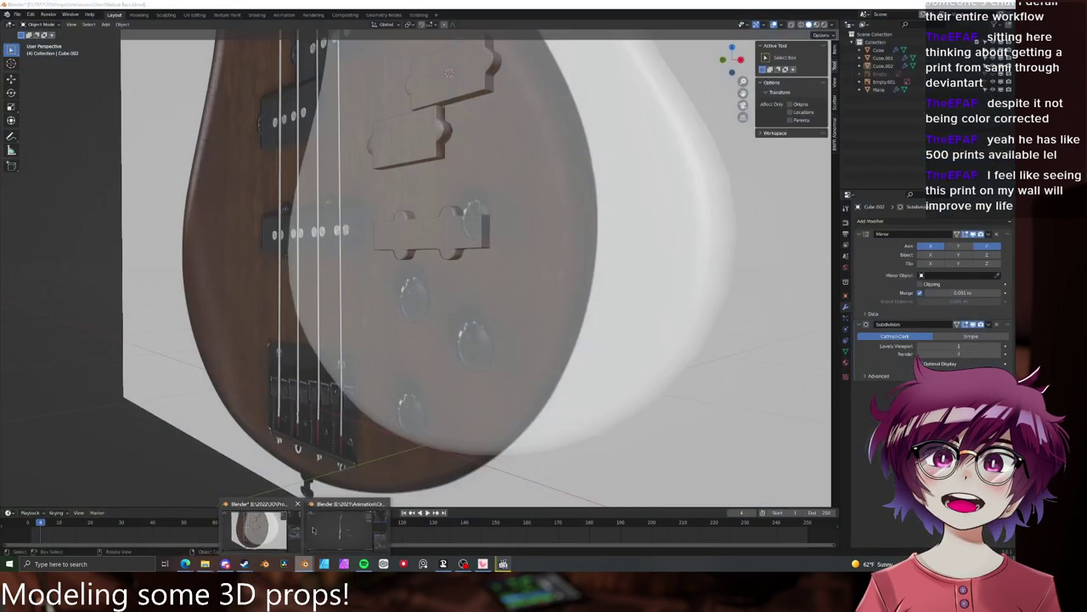
{"action": "left_click", "coordinate": [337, 531]}
{"action": "middle_click_drag", "start_coordinate": [346, 423], "coordinate": [461, 289]}
{"action": "scroll", "coordinate": [461, 280], "scroll_direction": "up", "scroll_amount": 8}
{"action": "middle_click_drag", "start_coordinate": [502, 260], "coordinate": [433, 293]}
{"action": "left_click", "coordinate": [482, 235]}
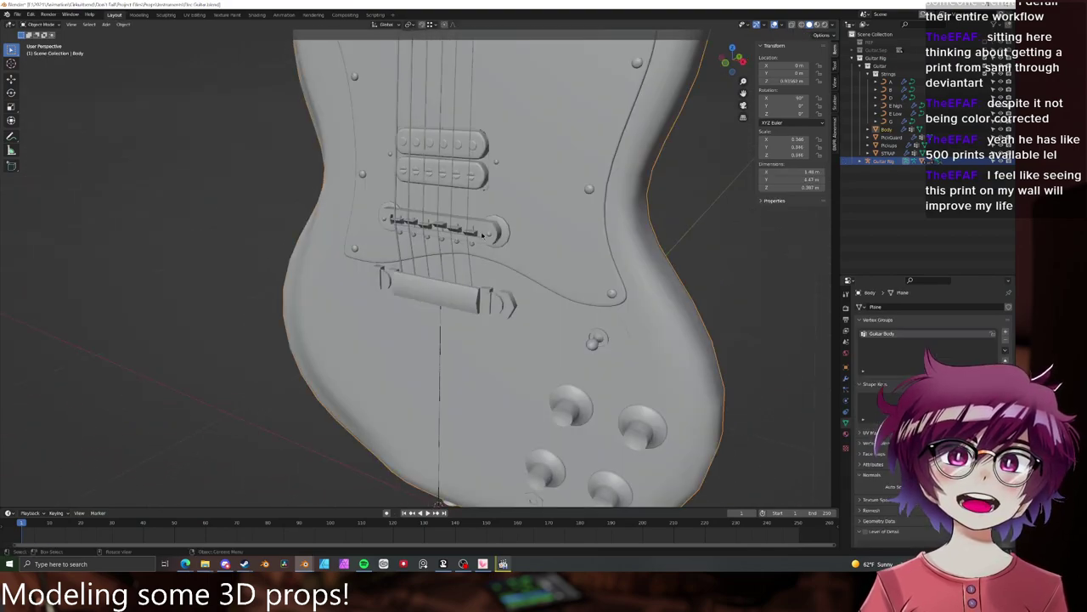
{"action": "middle_click_drag", "start_coordinate": [515, 222], "coordinate": [491, 271], "text": "shift"}
{"action": "scroll", "coordinate": [649, 112], "scroll_direction": "up", "scroll_amount": 1}
{"action": "scroll", "coordinate": [595, 118], "scroll_direction": "down", "scroll_amount": 3}
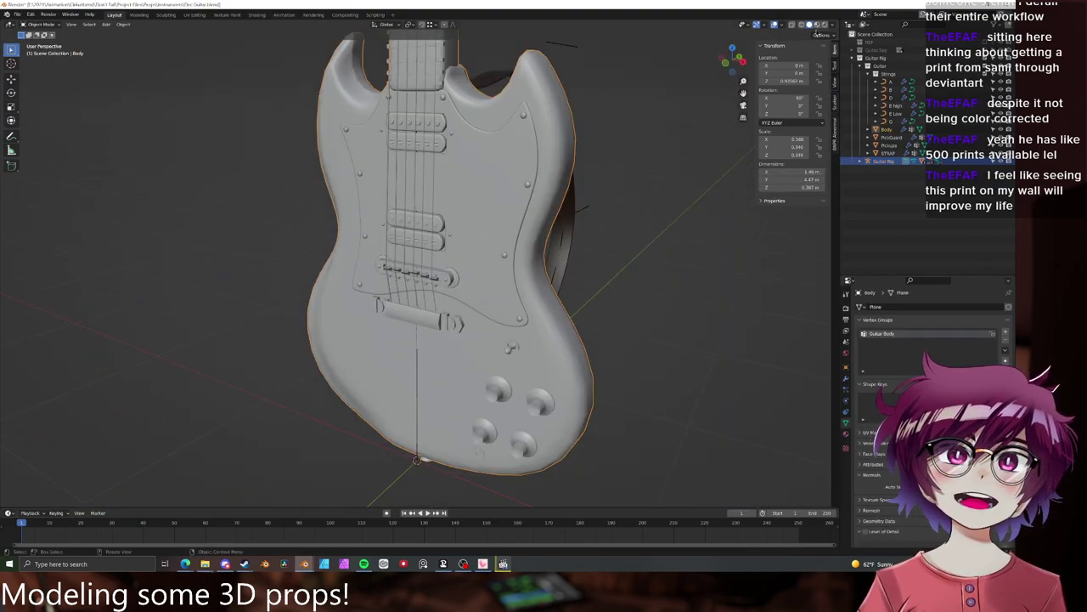
- Display the electric guitar in Material Preview shading and view its colored pickups and body from the front
{"action": "left_click", "coordinate": [817, 25]}
{"action": "scroll", "coordinate": [637, 191], "scroll_direction": "down", "scroll_amount": 4}
{"action": "middle_click_drag", "start_coordinate": [613, 218], "coordinate": [572, 286], "text": "shift"}
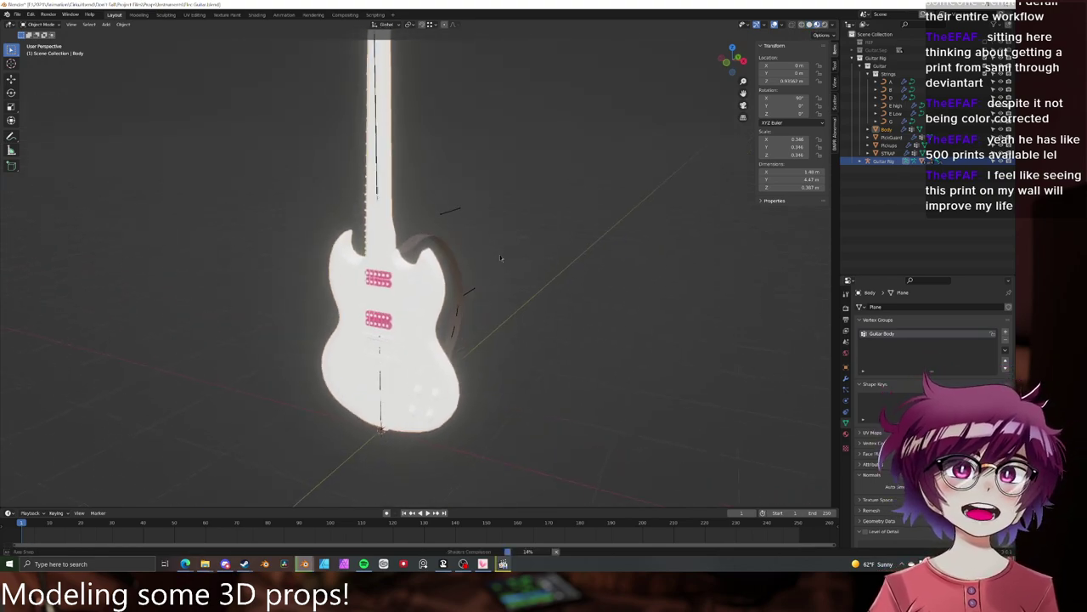
{"action": "middle_click_drag", "start_coordinate": [499, 254], "coordinate": [534, 251]}
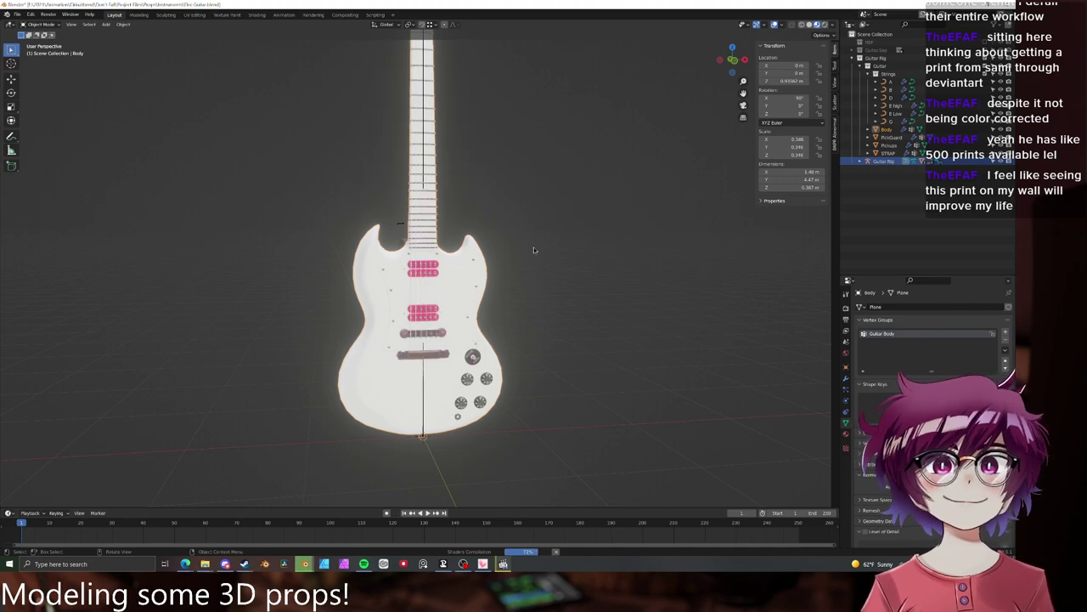
- Hide the viewport overlays and examine the electric guitar's body, pickups, bridge and controls from the front and close up
{"action": "mouse_move", "coordinate": [533, 250]}
{"action": "middle_mouse_down"}
{"action": "mouse_move", "coordinate": [533, 223]}
{"action": "mouse_move", "coordinate": [534, 262]}
{"action": "middle_mouse_up"}
{"action": "scroll", "coordinate": [532, 222], "scroll_direction": "down", "scroll_amount": 3}
{"action": "scroll", "coordinate": [534, 260], "scroll_direction": "up", "scroll_amount": 4}
{"action": "left_click", "coordinate": [774, 24]}
{"action": "scroll", "coordinate": [592, 167], "scroll_direction": "down", "scroll_amount": 1}
{"action": "middle_click_drag", "start_coordinate": [592, 167], "coordinate": [542, 256], "text": "shift"}
{"action": "scroll", "coordinate": [586, 187], "scroll_direction": "up", "scroll_amount": 4}
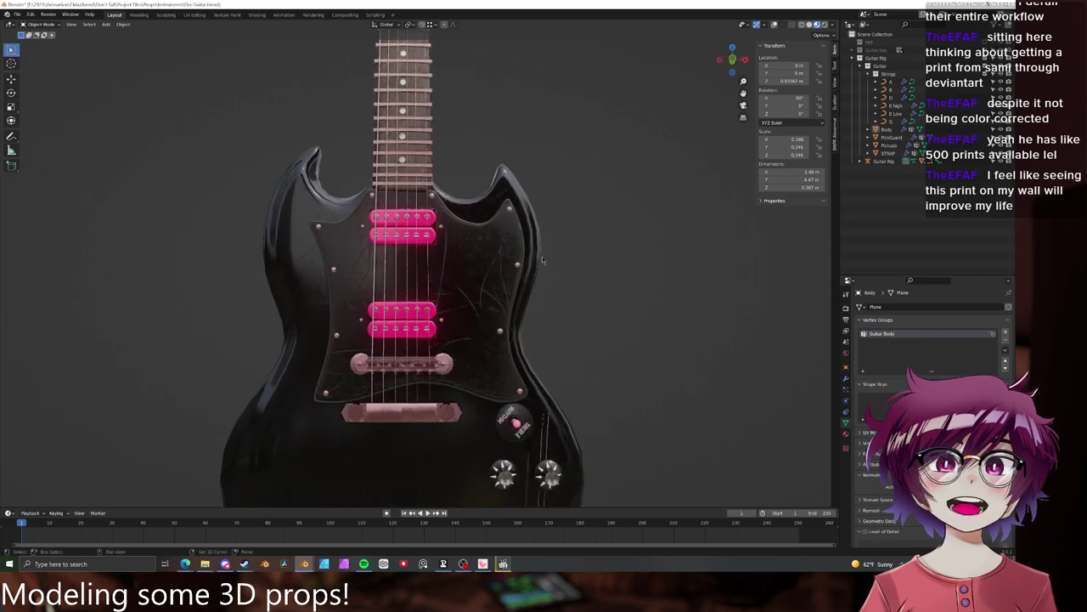
{"action": "scroll", "coordinate": [560, 229], "scroll_direction": "up", "scroll_amount": 4}
{"action": "scroll", "coordinate": [380, 271], "scroll_direction": "down", "scroll_amount": 6}
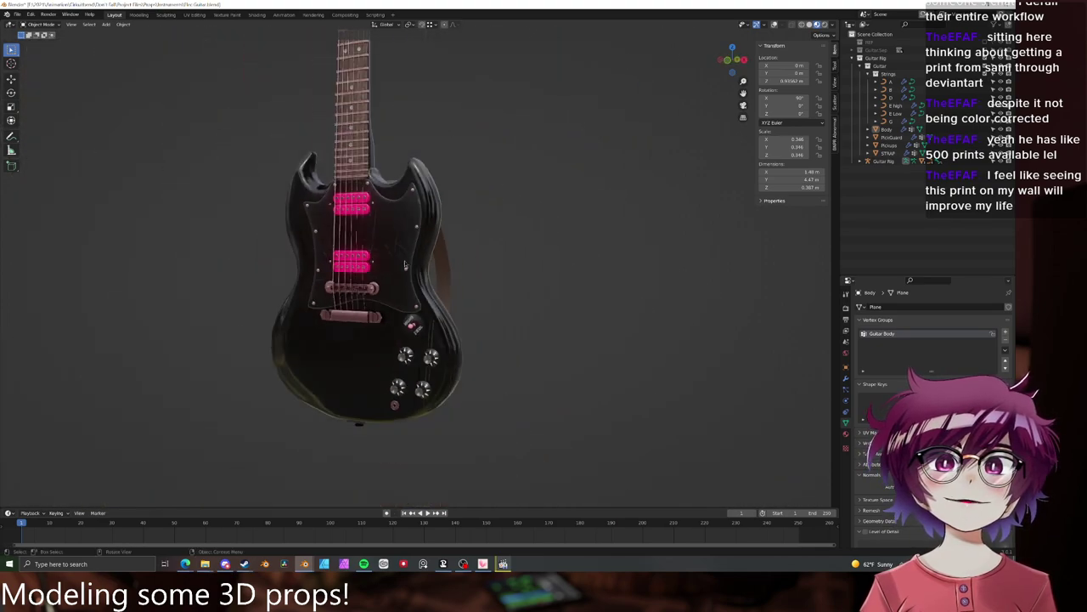
{"action": "middle_click_drag", "start_coordinate": [379, 271], "coordinate": [559, 251]}
{"action": "scroll", "coordinate": [559, 251], "scroll_direction": "up", "scroll_amount": 5}
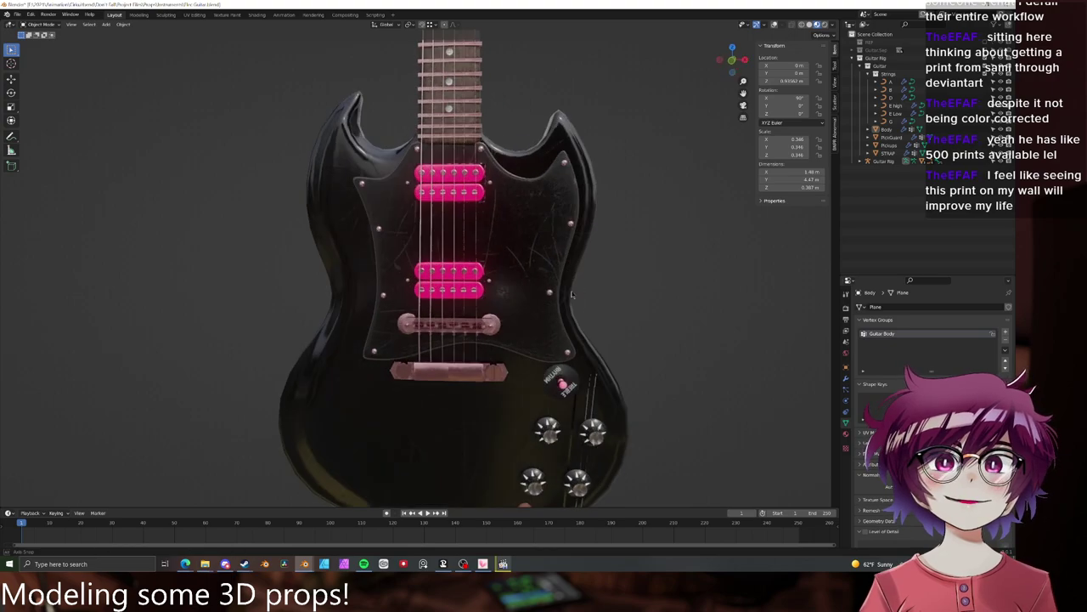
{"action": "scroll", "coordinate": [633, 189], "scroll_direction": "up", "scroll_amount": 5}
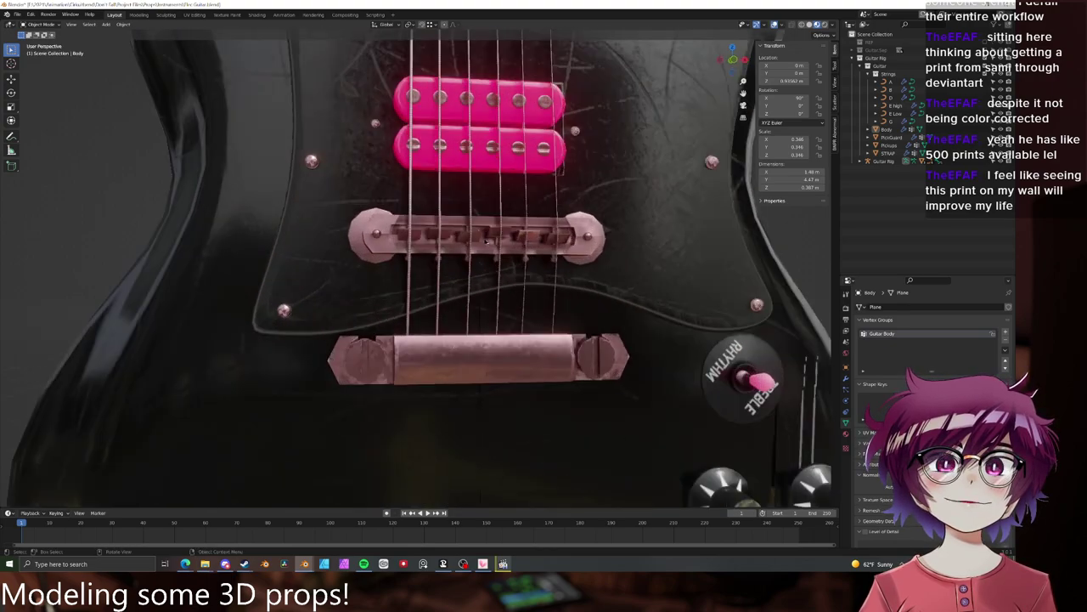
- Open the guitar's Body mesh in Edit Mode, focus on the bridge and clear the selection
{"action": "left_click", "coordinate": [586, 229]}
{"action": "scroll", "coordinate": [586, 230], "scroll_direction": "up", "scroll_amount": 1}
{"action": "key", "text": "Tab"}
{"action": "middle_click_drag", "start_coordinate": [587, 230], "coordinate": [508, 251]}
{"action": "left_click", "coordinate": [508, 253]}
{"action": "scroll", "coordinate": [508, 254], "scroll_direction": "up", "scroll_amount": 2}
{"action": "key", "text": "alt+a"}
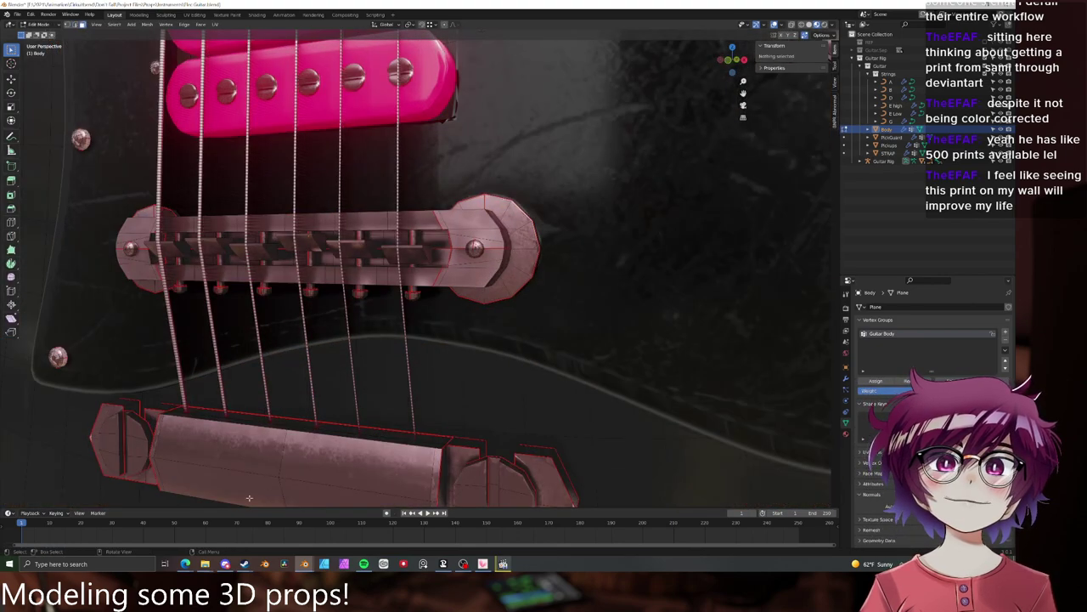
- Switch to the browser's Ibanez walnut bass image results, examine the bass's bridge area and return to Blender
{"action": "mouse_move", "coordinate": [186, 564]}
{"action": "mouse_move", "coordinate": [228, 532]}
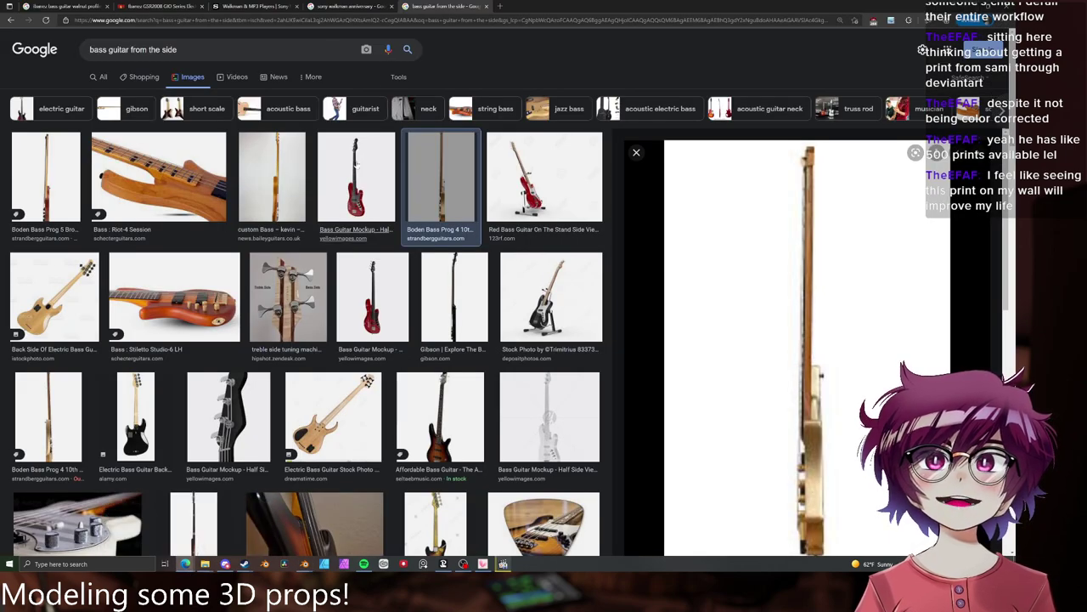
{"action": "left_click", "coordinate": [68, 6]}
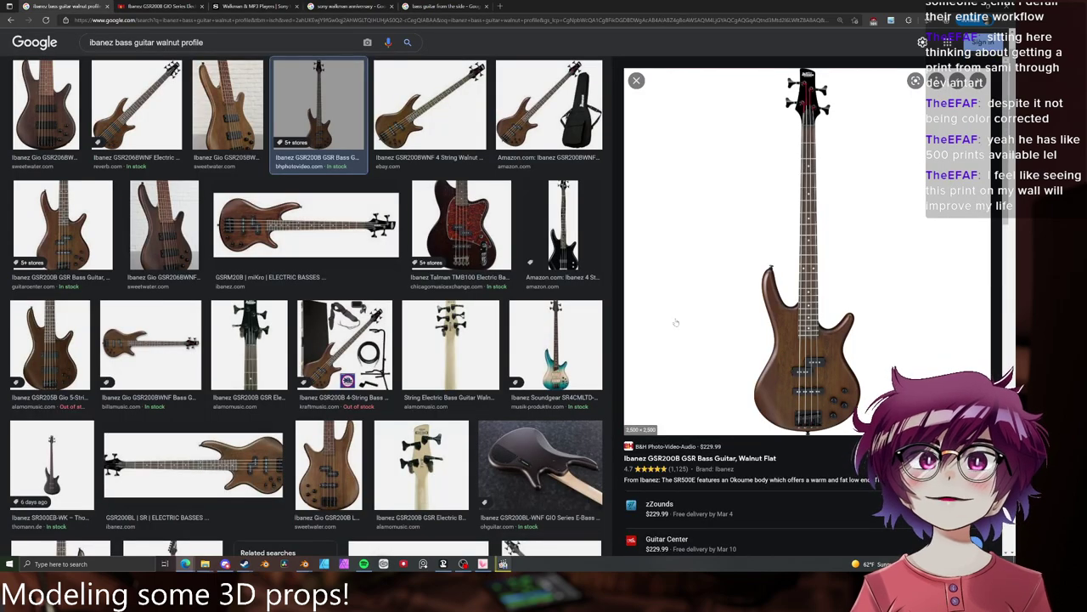
{"action": "mouse_move", "coordinate": [822, 412]}
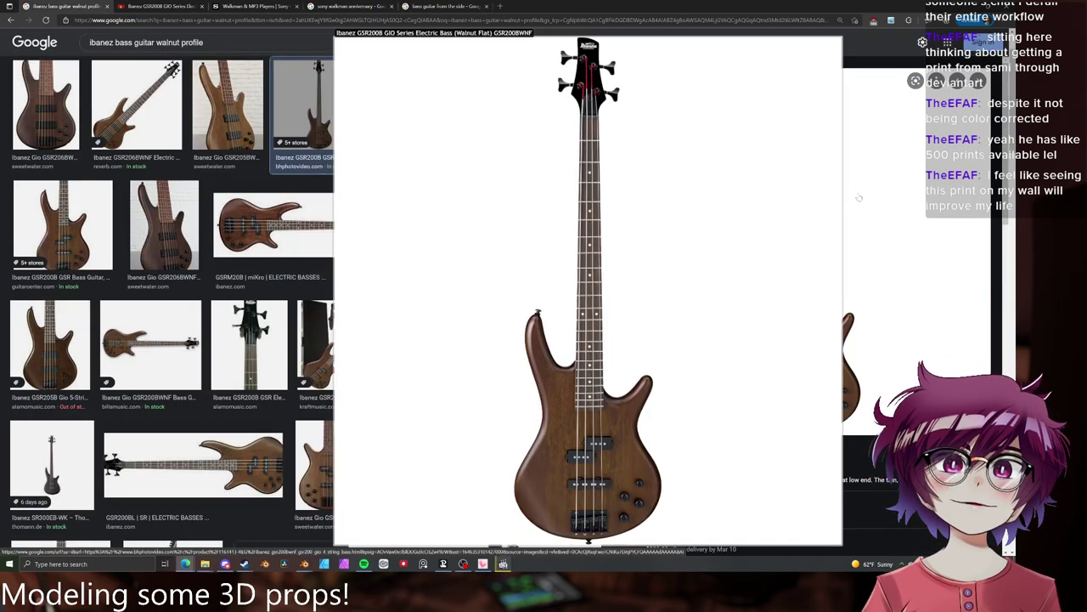
{"action": "key", "text": "alt+Tab"}
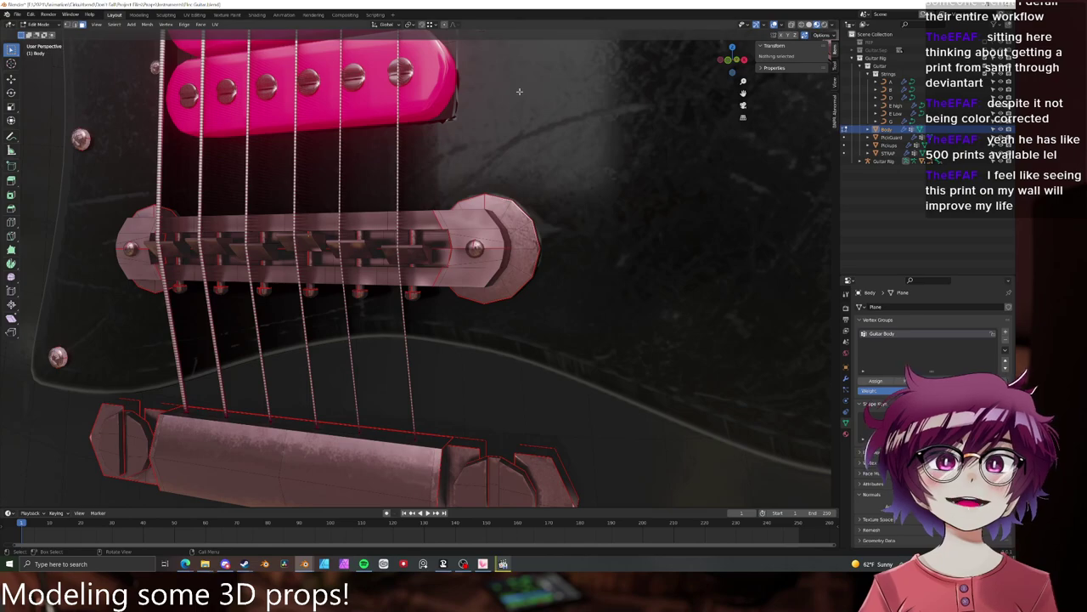
- Select faces across the bridge's end cap, bar and saddles and extend them to linked geometry, delimited by seams
{"action": "key", "text": "Tab"}
{"action": "key", "text": "Tab"}
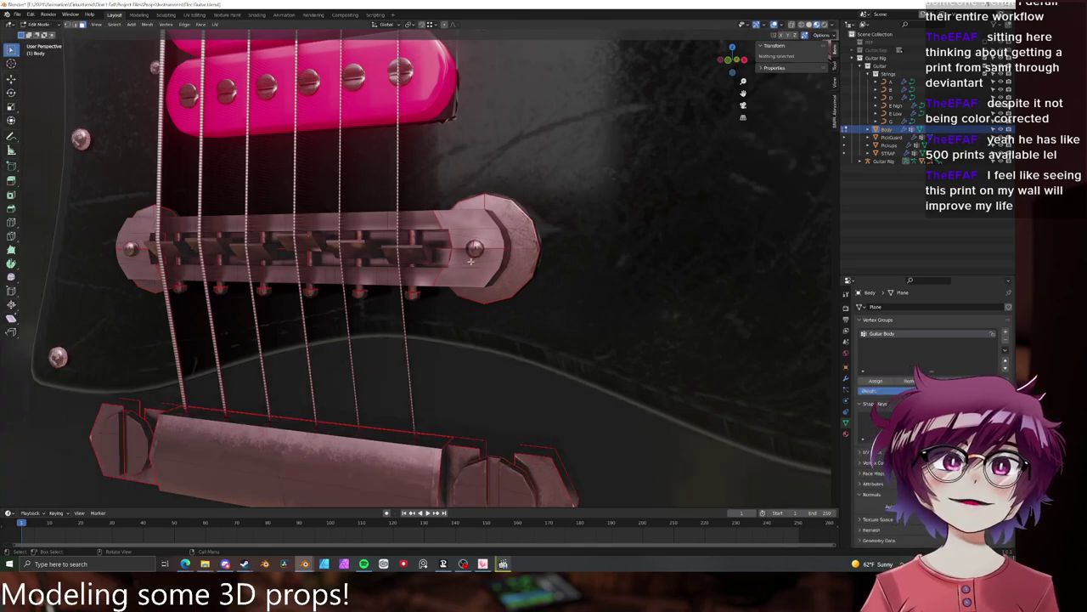
{"action": "left_click", "coordinate": [471, 261]}
{"action": "middle_click_drag", "start_coordinate": [498, 278], "coordinate": [494, 279]}
{"action": "left_click", "coordinate": [495, 287], "text": "shift"}
{"action": "left_click", "coordinate": [409, 260], "text": "shift"}
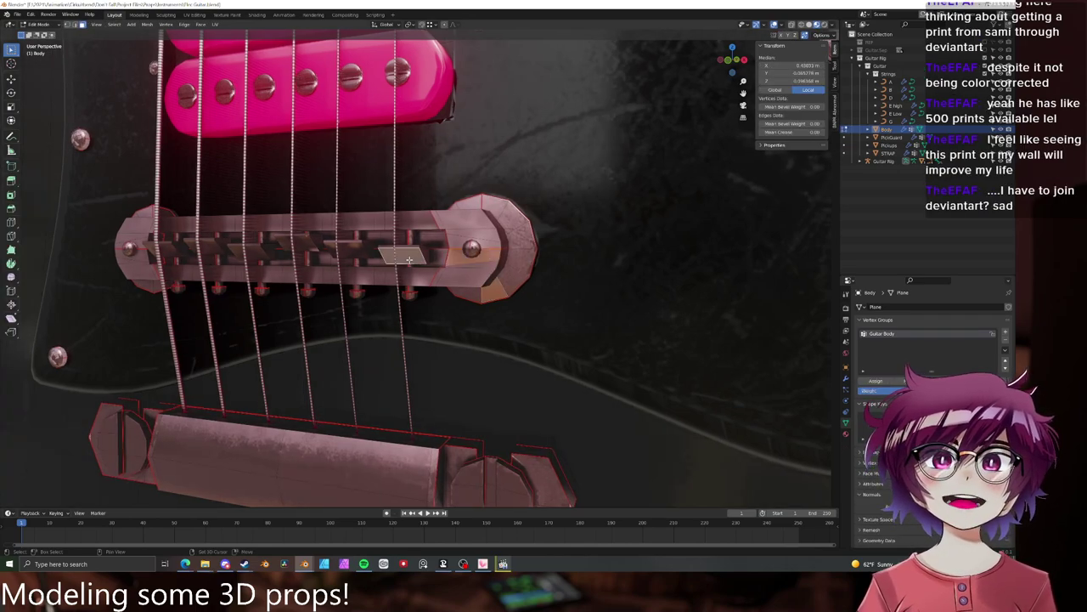
{"action": "left_click", "coordinate": [411, 291], "text": "shift"}
{"action": "key", "text": "c"}
{"action": "left_click_drag", "start_coordinate": [271, 252], "coordinate": [500, 269]}
{"action": "key", "text": "ctrl+l"}
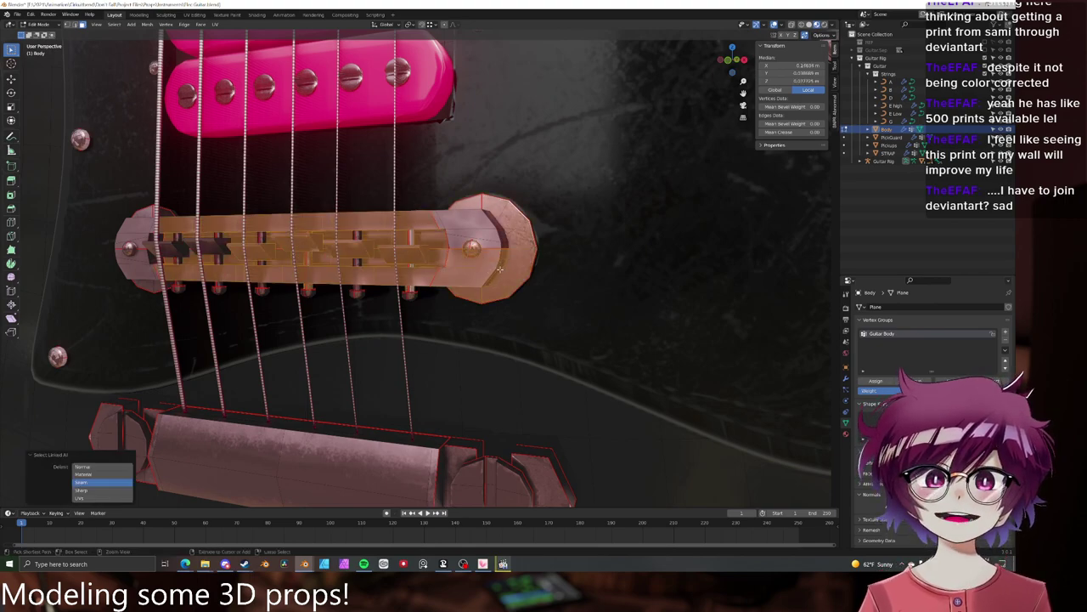
- Add the bridge's remaining saddles and opposite end to the selection, including their linked geometry
{"action": "left_click_drag", "start_coordinate": [145, 253], "coordinate": [317, 253]}
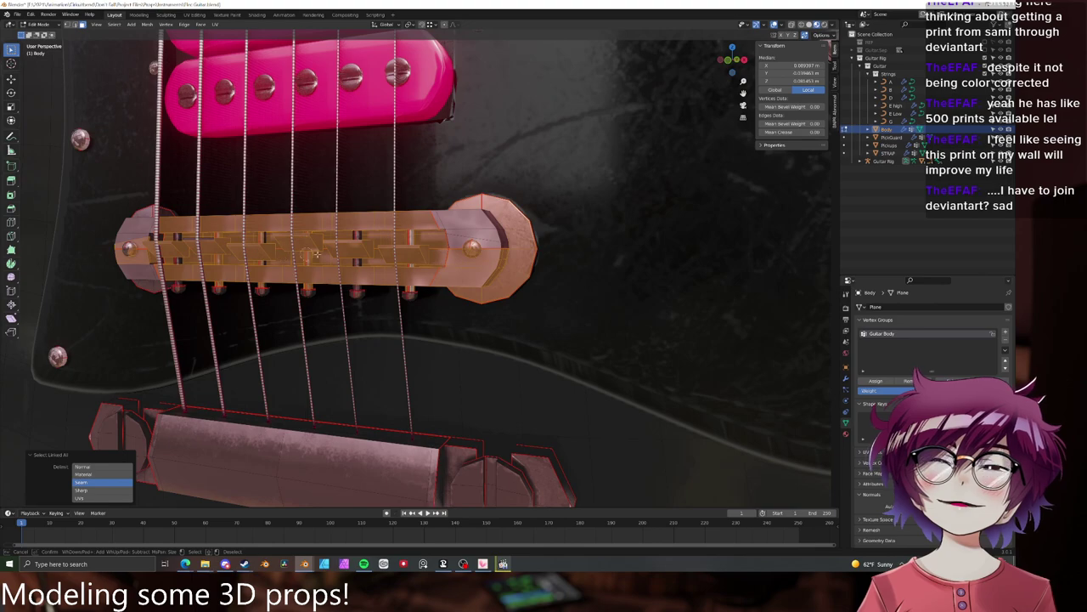
{"action": "left_click_drag", "start_coordinate": [213, 266], "coordinate": [157, 254]}
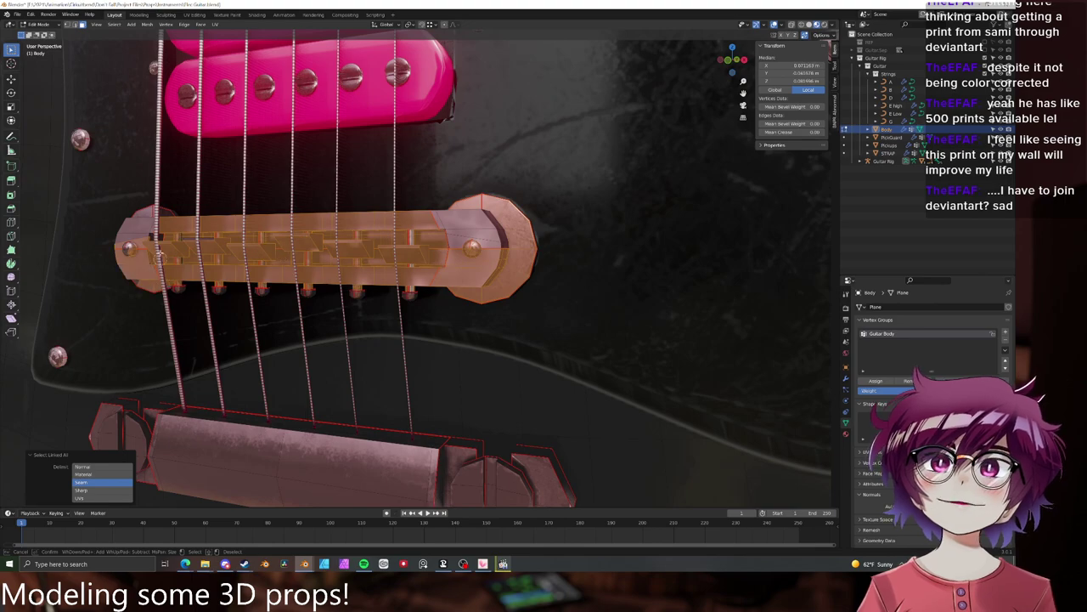
{"action": "right_click", "coordinate": [488, 246]}
{"action": "key", "text": "ctrl+l"}
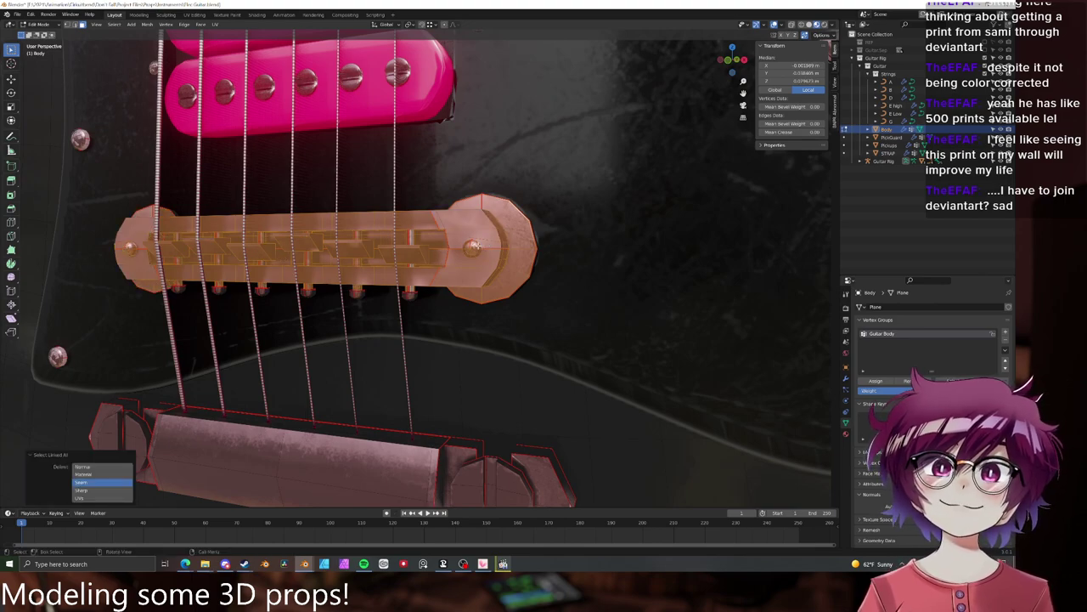
- Add the small adjustment screws along the bridge's lower edge, with their linked geometry, to the selection
{"action": "middle_click_drag", "start_coordinate": [476, 246], "coordinate": [559, 103]}
{"action": "key", "text": "c"}
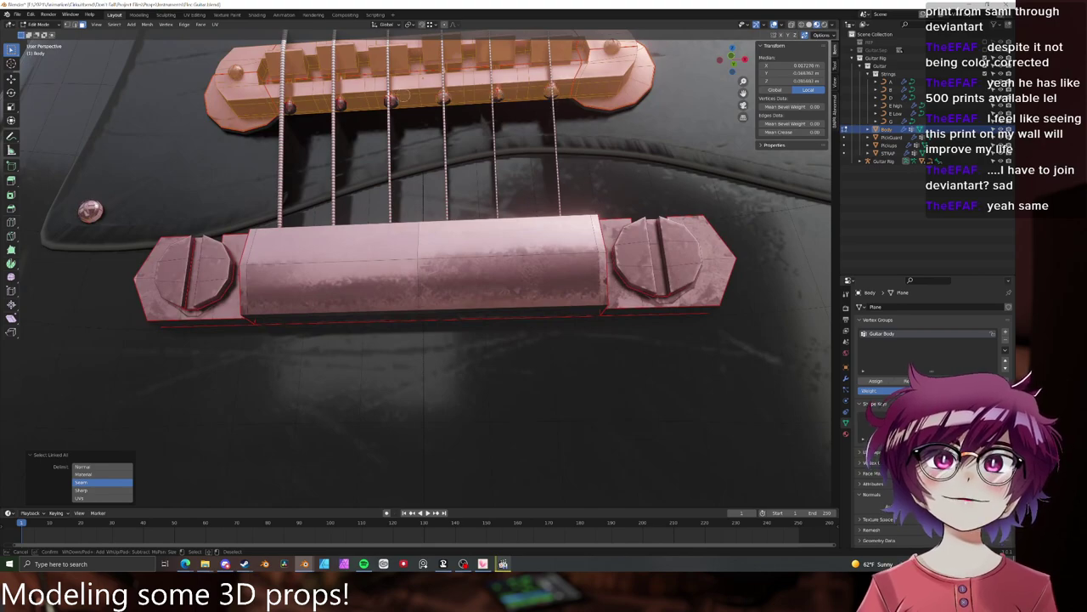
{"action": "middle_click_drag", "start_coordinate": [289, 102], "coordinate": [356, 142]}
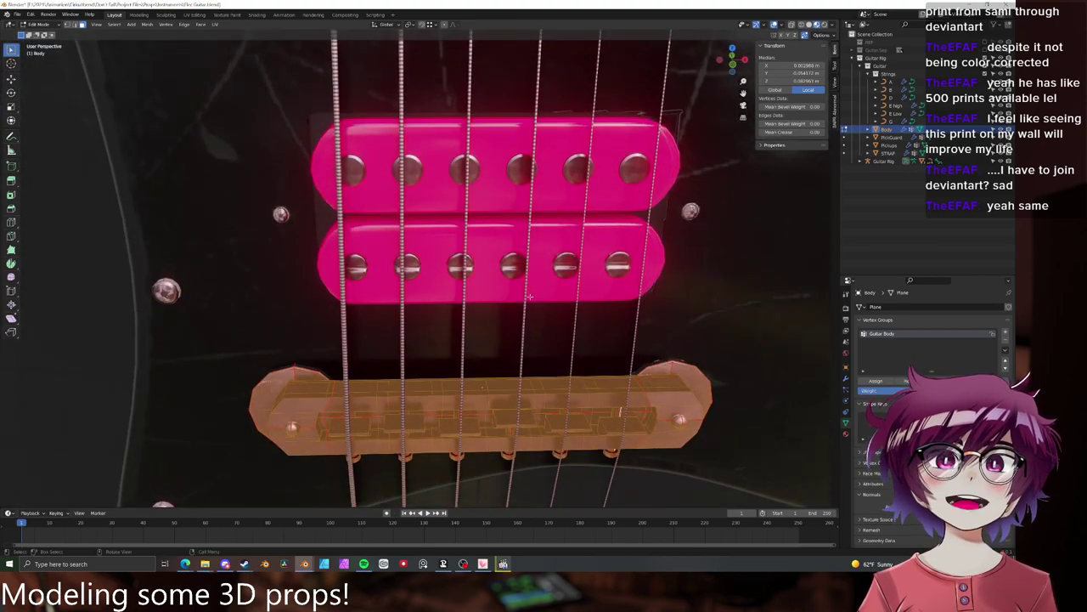
{"action": "key", "text": "ctrl+l"}
- Check the bridge in wireframe, add its missed faces and select all linked geometry with the Normal delimiter
{"action": "key", "text": "z"}
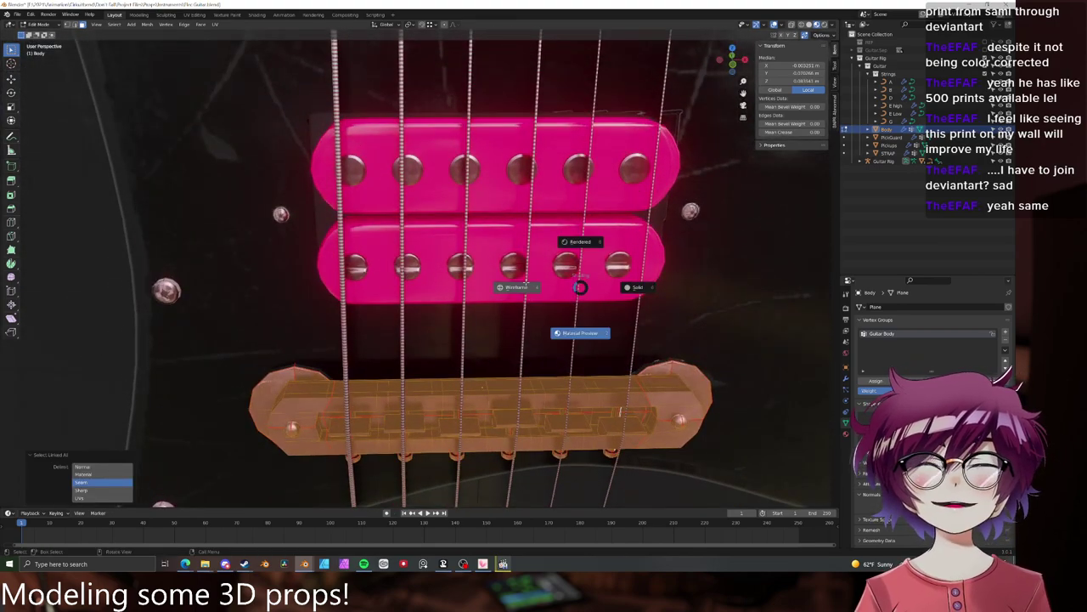
{"action": "left_click", "coordinate": [524, 281]}
{"action": "mouse_move", "coordinate": [518, 278]}
{"action": "middle_mouse_down"}
{"action": "mouse_move", "coordinate": [453, 252]}
{"action": "mouse_move", "coordinate": [301, 271]}
{"action": "mouse_move", "coordinate": [510, 291]}
{"action": "middle_mouse_up"}
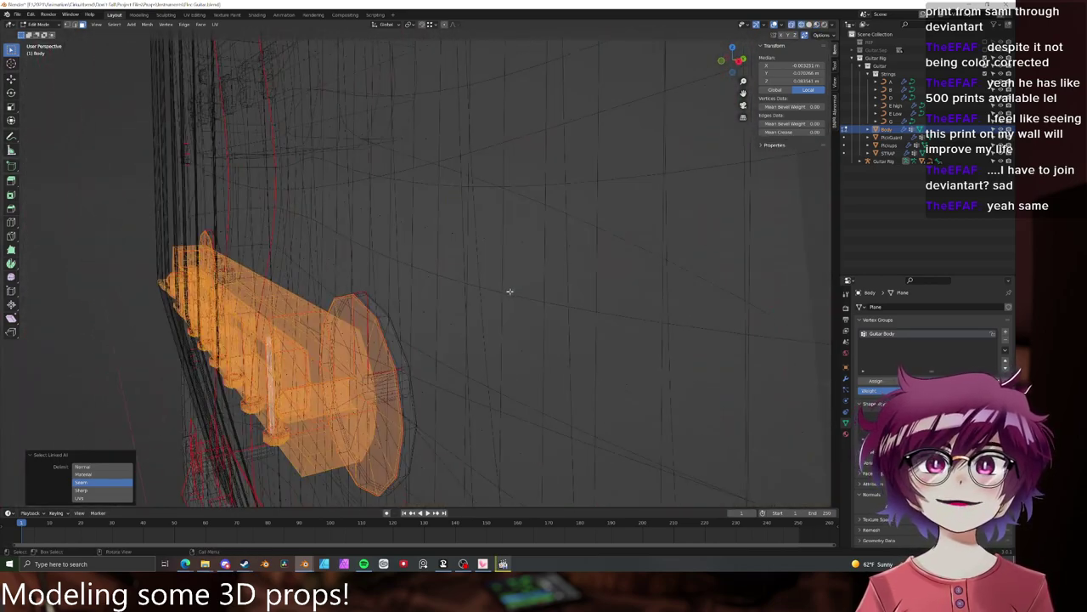
{"action": "left_click", "coordinate": [380, 389], "text": "shift"}
{"action": "mouse_move", "coordinate": [382, 387]}
{"action": "middle_mouse_down"}
{"action": "mouse_move", "coordinate": [385, 373]}
{"action": "mouse_move", "coordinate": [371, 378]}
{"action": "middle_mouse_up"}
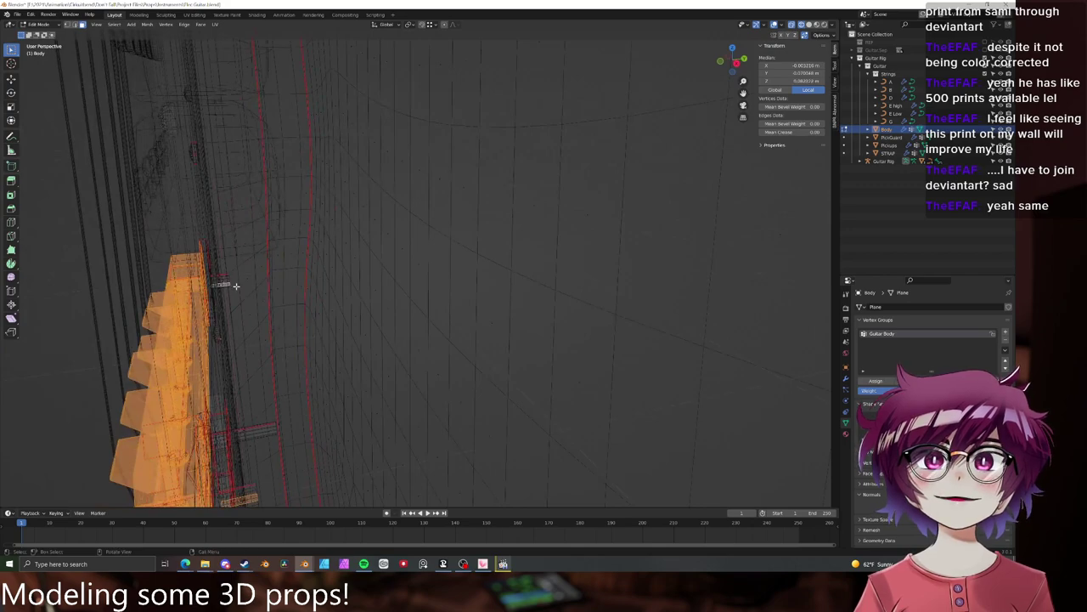
{"action": "middle_click_drag", "start_coordinate": [236, 285], "coordinate": [263, 278]}
{"action": "key", "text": "ctrl+l"}
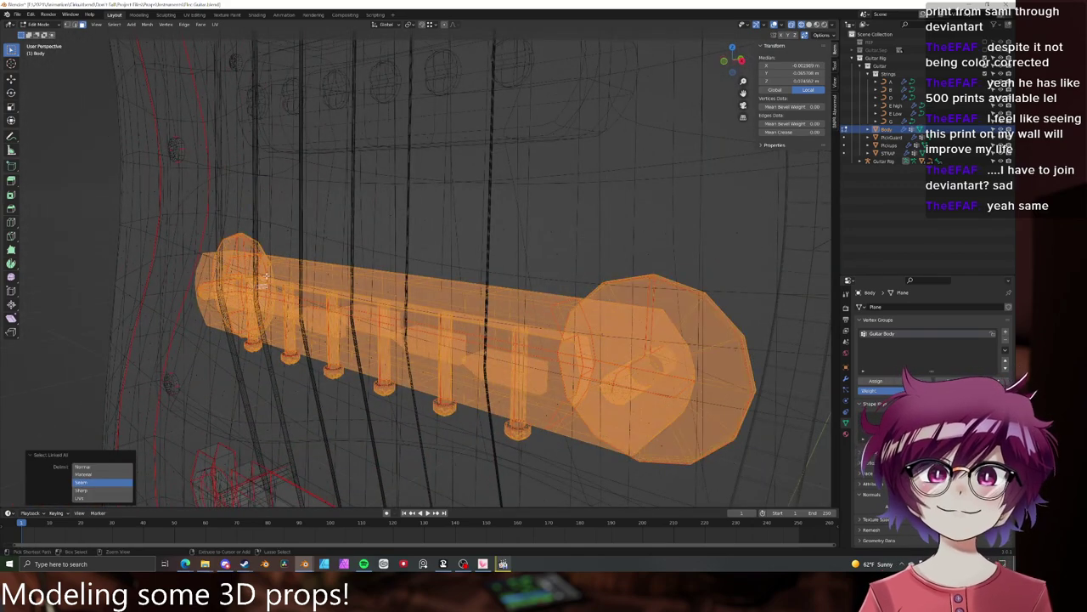
{"action": "scroll", "coordinate": [372, 277], "scroll_direction": "down", "scroll_amount": 4}
{"action": "middle_click_drag", "start_coordinate": [372, 277], "coordinate": [436, 277]}
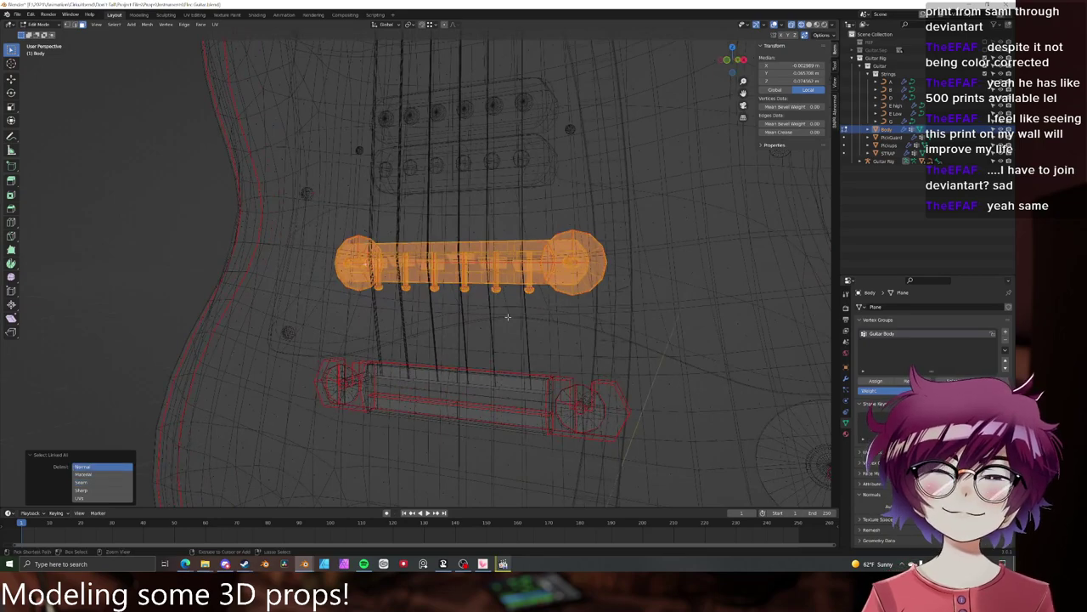
- Return to solid shading, duplicate the selected bridge geometry in place and separate the copy into its own object
{"action": "key", "text": "shift+z"}
{"action": "scroll", "coordinate": [588, 241], "scroll_direction": "up", "scroll_amount": 2}
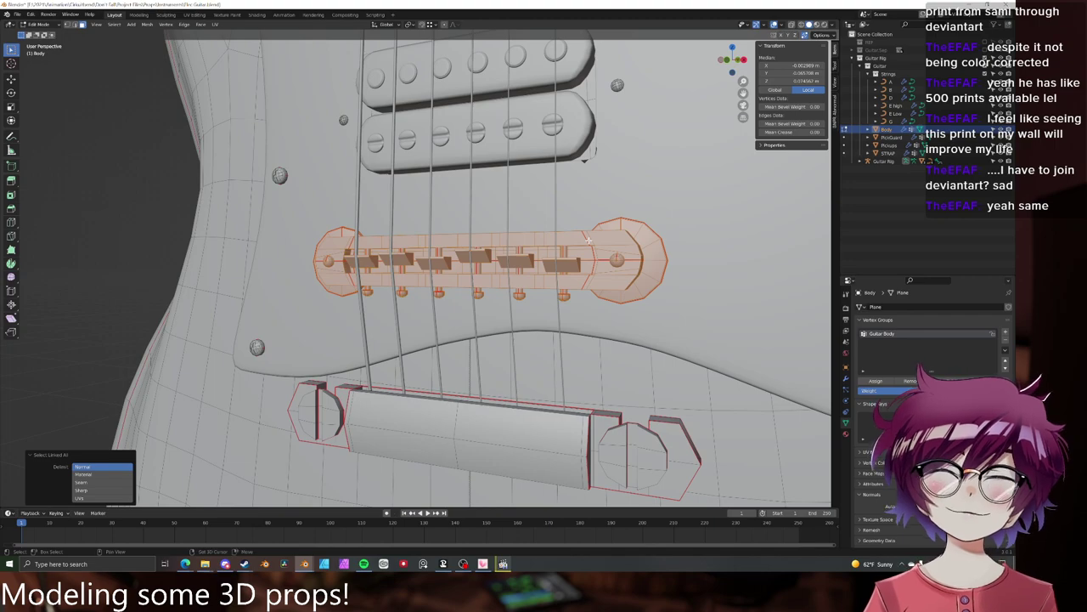
{"action": "key", "text": "shift+d"}
{"action": "right_click", "coordinate": [557, 143]}
{"action": "key", "text": "p"}
{"action": "left_click", "coordinate": [540, 118]}
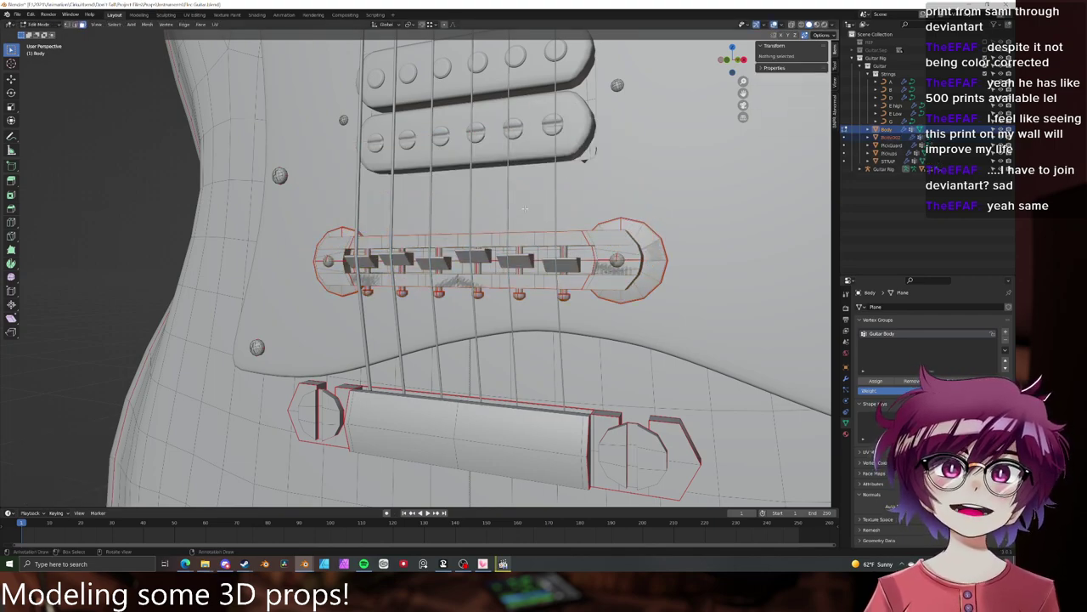
- Leave Edit Mode and move the separated bridge about 1.08 m along negative Y, clear of the guitar
{"action": "key", "text": "Tab"}
{"action": "left_click", "coordinate": [438, 241]}
{"action": "scroll", "coordinate": [441, 238], "scroll_direction": "down", "scroll_amount": 8}
{"action": "key", "text": "g"}
{"action": "key", "text": "y"}
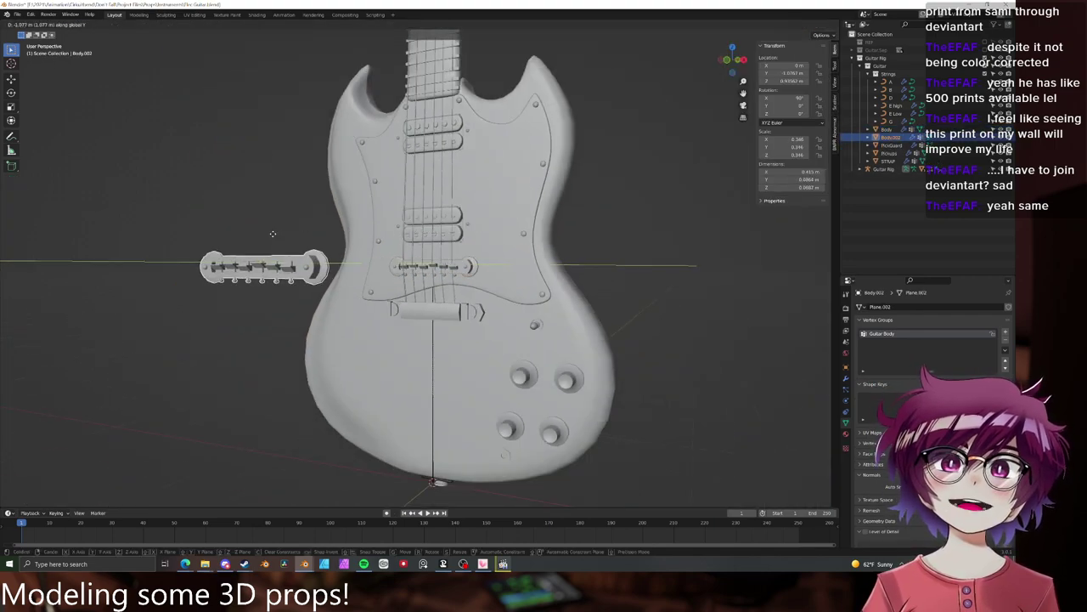
{"action": "left_click", "coordinate": [272, 234]}
- Copy the separated bridge object and paste it into the walnut bass scene in the other Blender window
{"action": "scroll", "coordinate": [310, 231], "scroll_direction": "down", "scroll_amount": 2}
{"action": "right_click", "coordinate": [343, 273]}
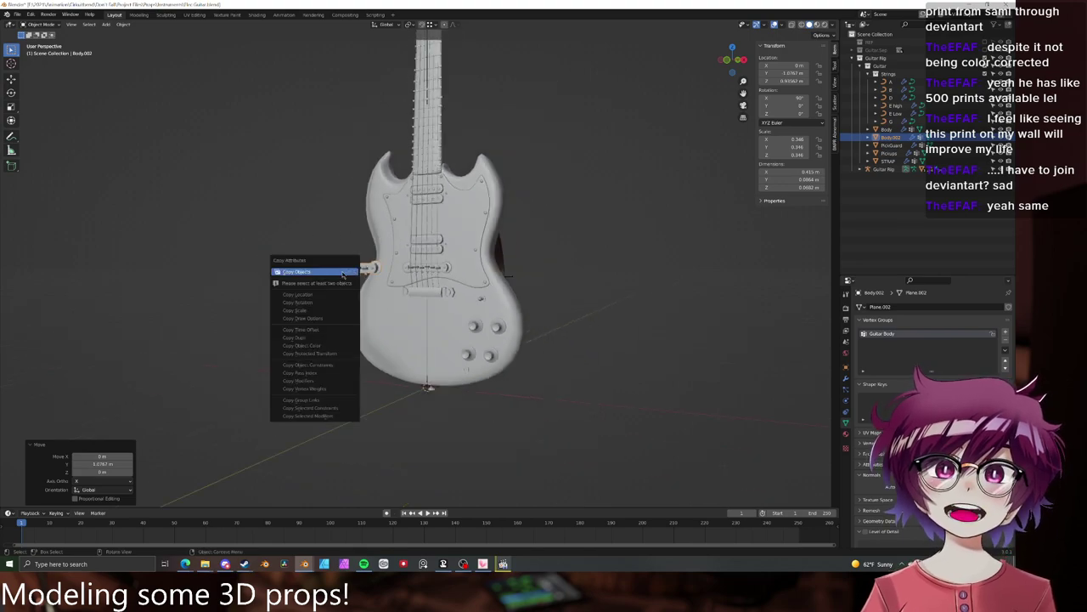
{"action": "left_click", "coordinate": [343, 275]}
{"action": "mouse_move", "coordinate": [304, 564]}
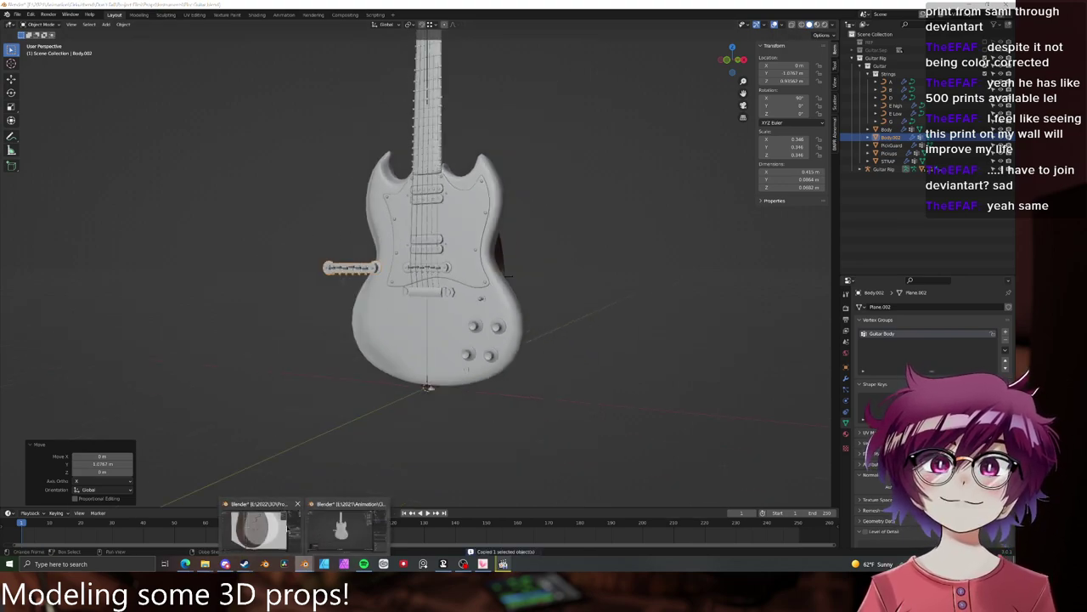
{"action": "left_click", "coordinate": [352, 525]}
{"action": "scroll", "coordinate": [451, 341], "scroll_direction": "down", "scroll_amount": 9}
{"action": "key", "text": "ctrl+v"}
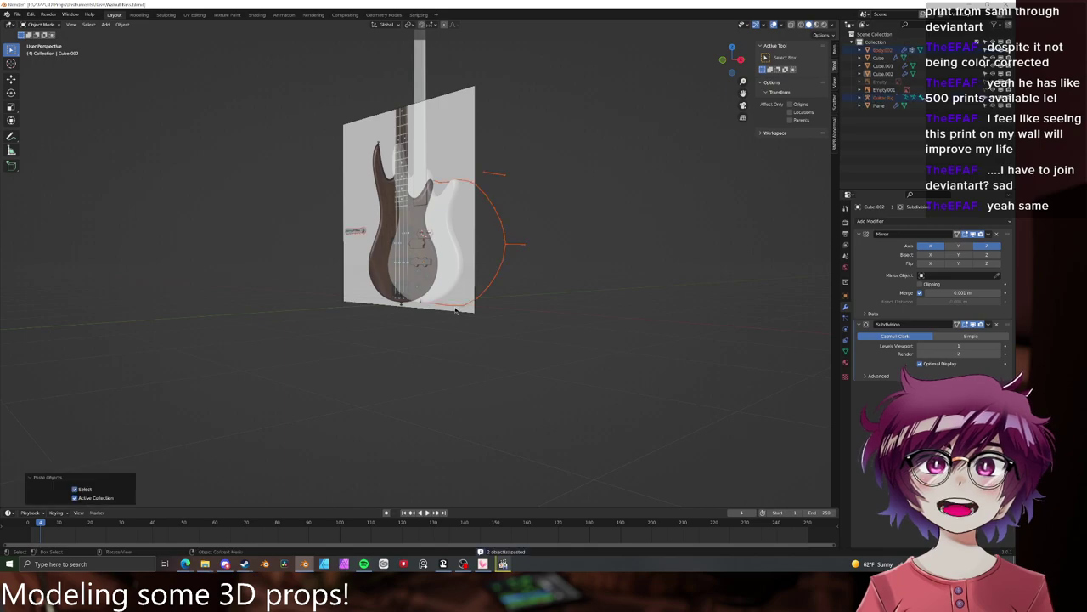
- Move the pasted bridge and Guitar Rig along the X axis, away from the bass model
{"action": "middle_click_drag", "start_coordinate": [466, 297], "coordinate": [435, 297]}
{"action": "key", "text": "g"}
{"action": "key", "text": "x"}
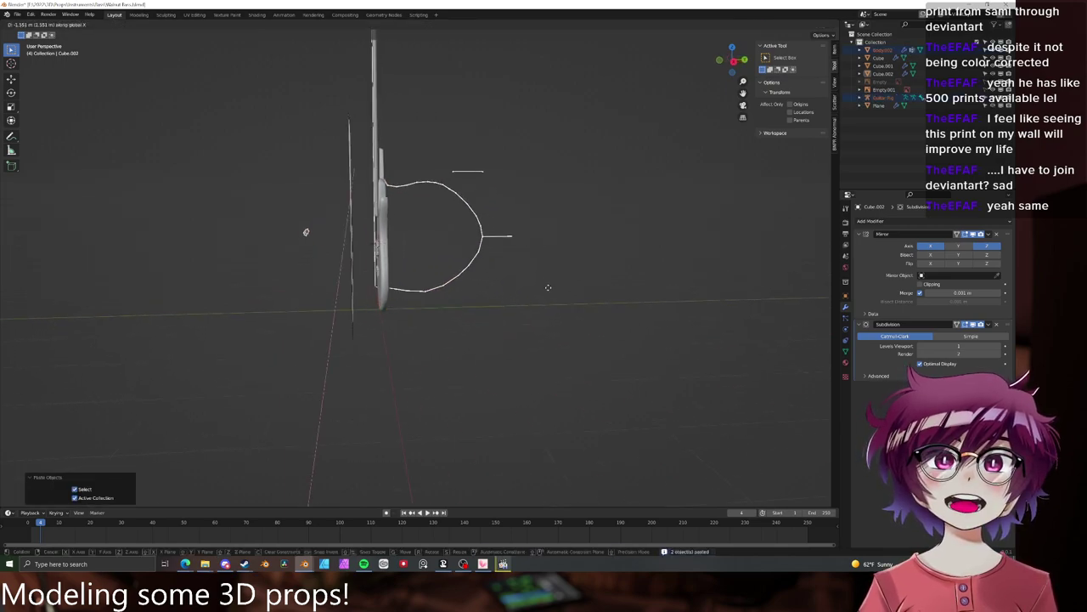
{"action": "left_click", "coordinate": [471, 245]}
{"action": "middle_click_drag", "start_coordinate": [470, 247], "coordinate": [445, 235]}
{"action": "key", "text": "g"}
{"action": "key", "text": "x"}
{"action": "left_click", "coordinate": [344, 246]}
- Delete the Guitar Rig armature that was pasted in along with the bridge
{"action": "left_click", "coordinate": [366, 253]}
{"action": "left_click", "coordinate": [360, 231]}
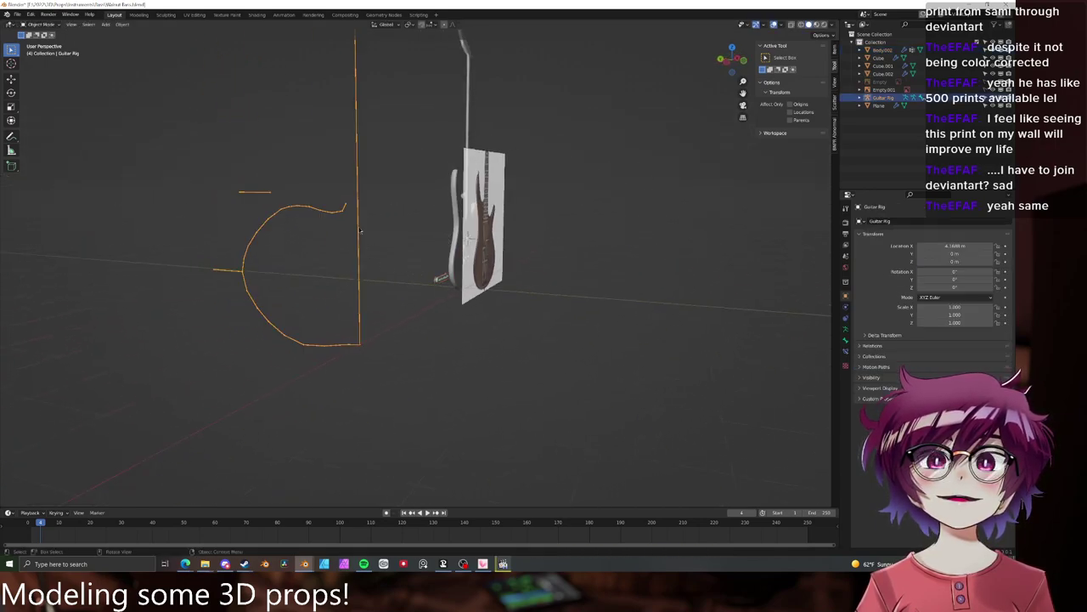
{"action": "key", "text": "x"}
{"action": "left_click", "coordinate": [363, 226]}
- Remove the Decimate, Armature and EdgeSplit modifiers from the pasted bridge
{"action": "left_click", "coordinate": [439, 281]}
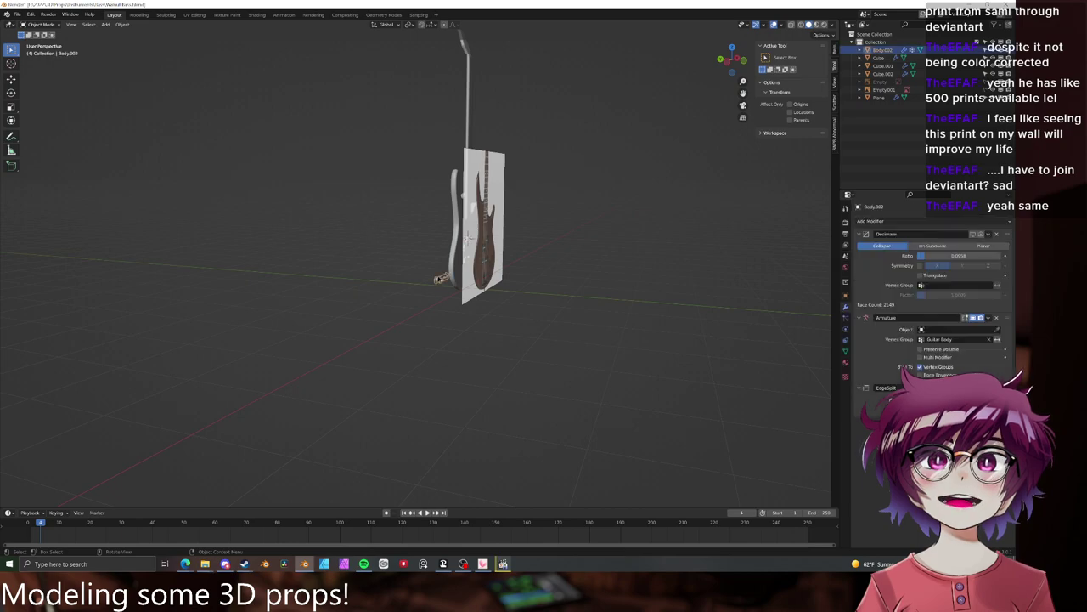
{"action": "middle_click_drag", "start_coordinate": [589, 240], "coordinate": [467, 241]}
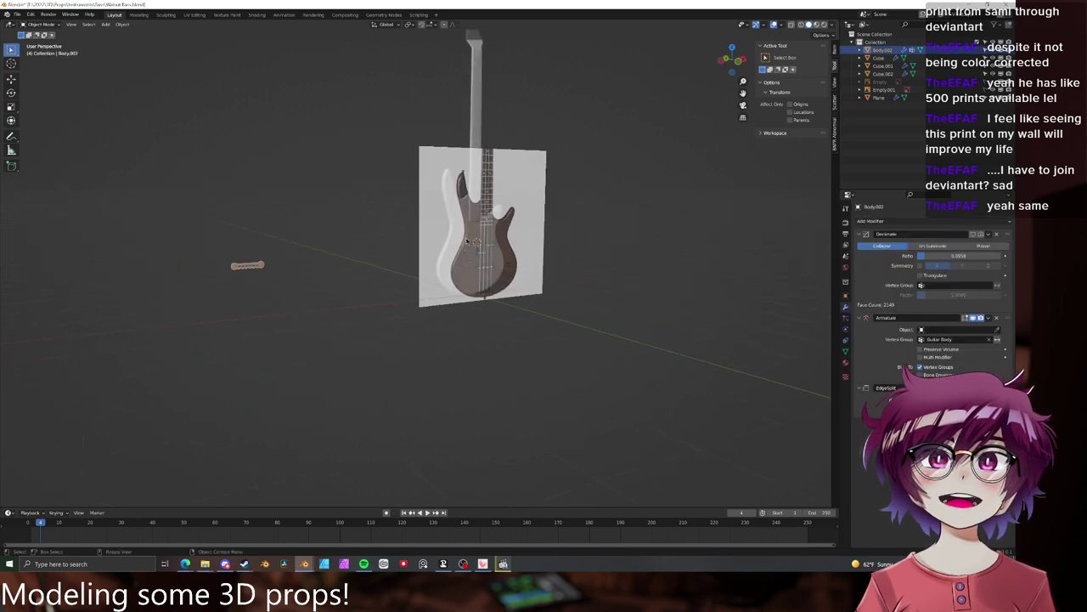
{"action": "left_click", "coordinate": [997, 236]}
{"action": "left_click", "coordinate": [997, 235]}
{"action": "left_click", "coordinate": [997, 235]}
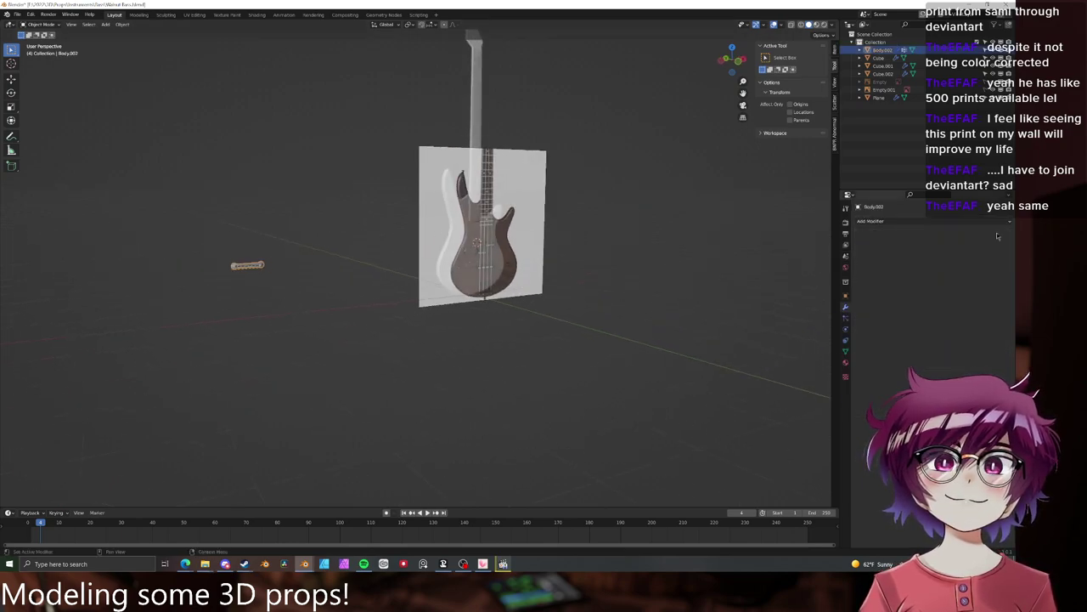
- Move the bridge back along X and align it in front view over the bass reference's bridge below the pickups
{"action": "key", "text": "g"}
{"action": "key", "text": "x"}
{"action": "left_click", "coordinate": [711, 267]}
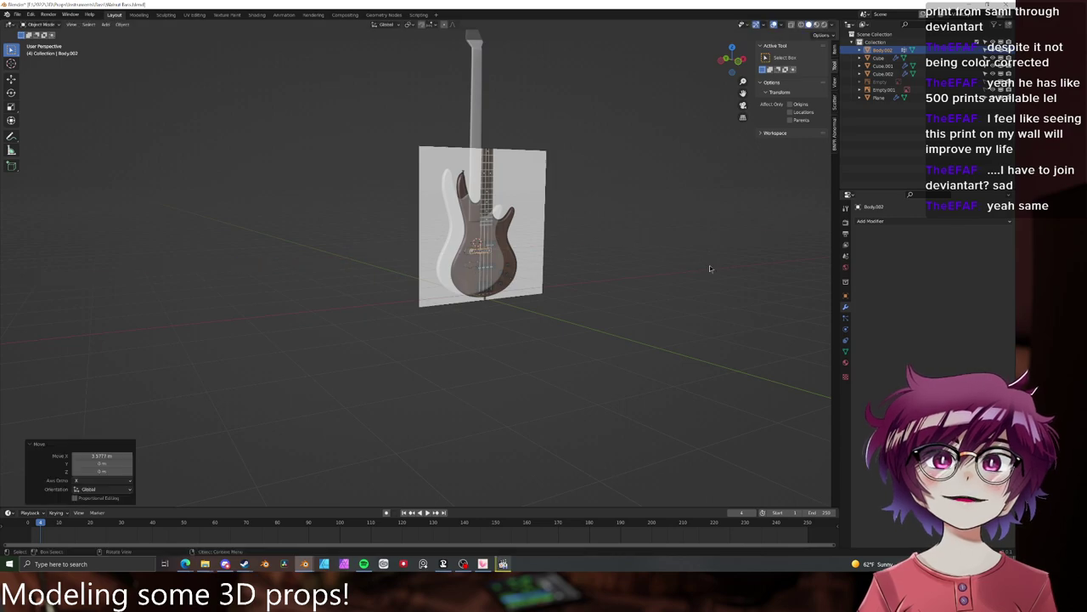
{"action": "scroll", "coordinate": [638, 262], "scroll_direction": "up", "scroll_amount": 4}
{"action": "middle_click_drag", "start_coordinate": [633, 260], "coordinate": [556, 274]}
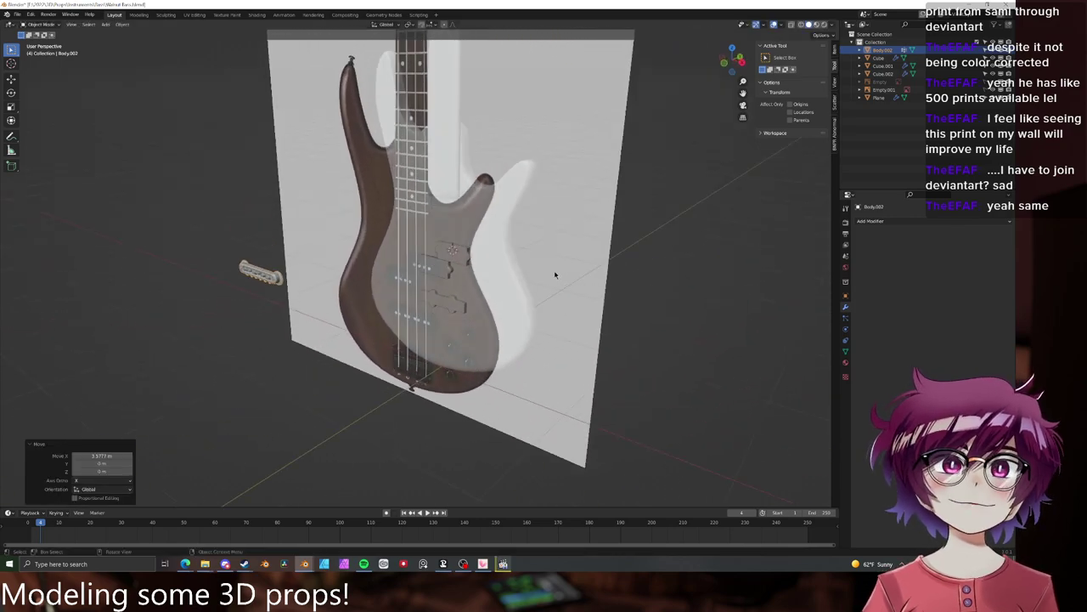
{"action": "key", "text": "KP_1"}
{"action": "key", "text": "g"}
{"action": "left_click", "coordinate": [522, 272]}
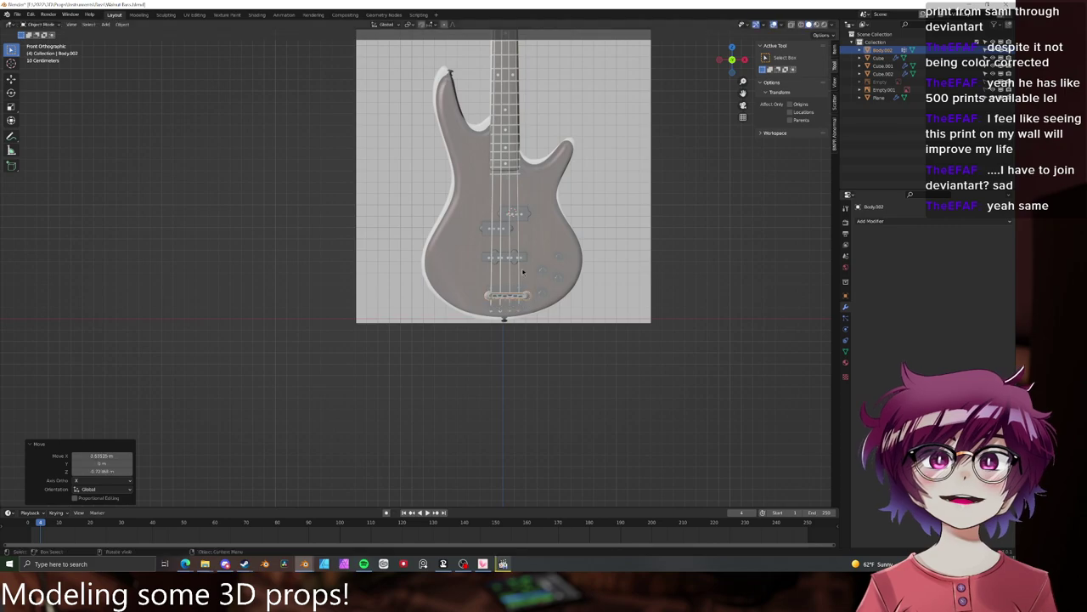
- Move the bridge along Y in side view toward the front of the bass body and inspect its placement
{"action": "key", "text": "KP_3"}
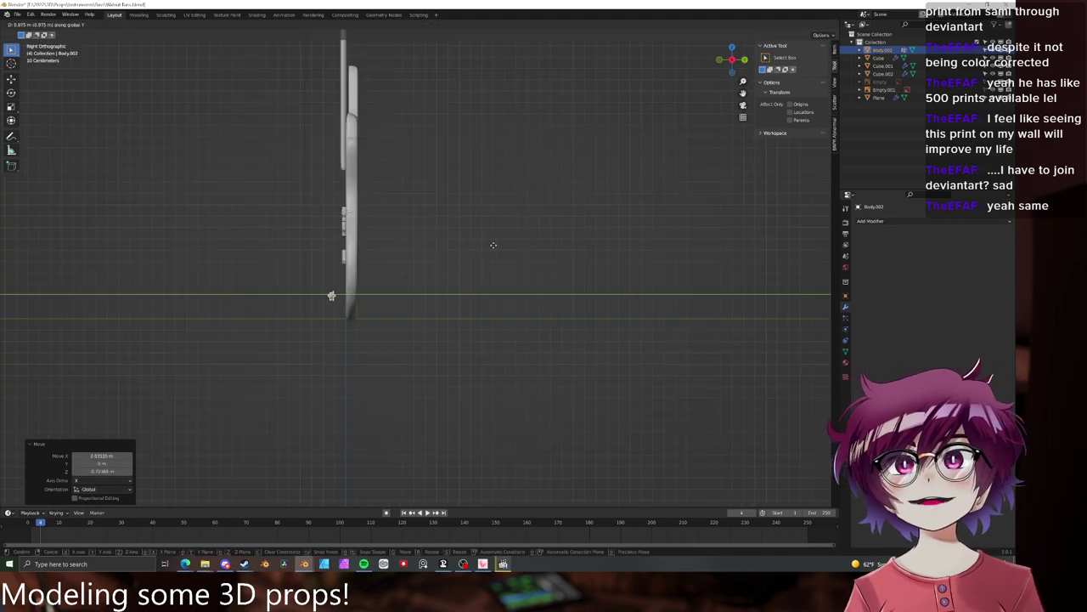
{"action": "left_click", "coordinate": [500, 245]}
{"action": "middle_click_drag", "start_coordinate": [382, 243], "coordinate": [361, 235]}
{"action": "scroll", "coordinate": [531, 265], "scroll_direction": "up", "scroll_amount": 5}
{"action": "scroll", "coordinate": [506, 267], "scroll_direction": "up", "scroll_amount": 6}
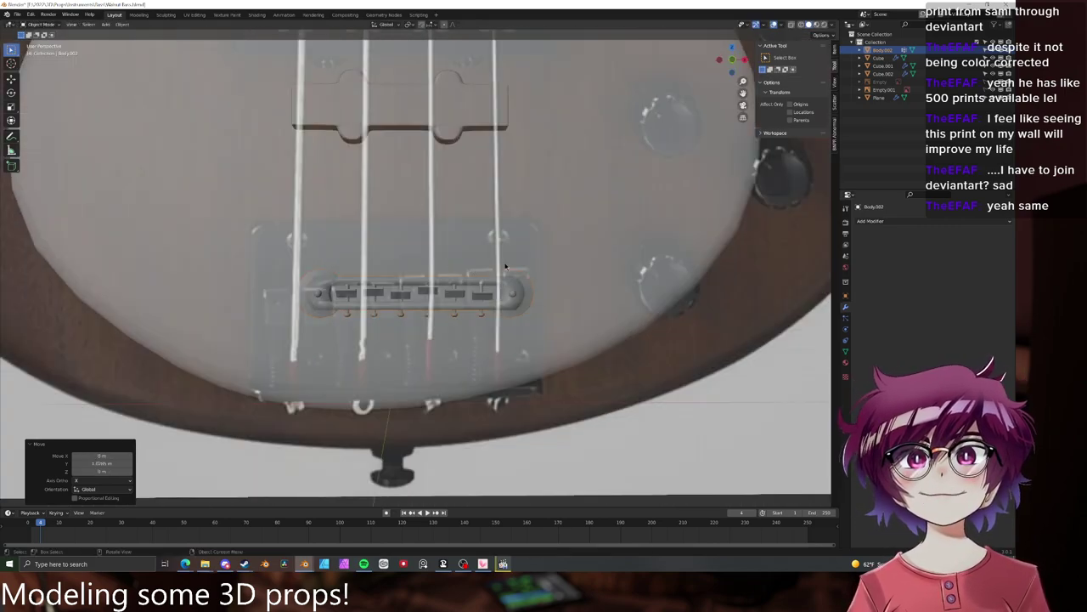
- Scale the whole bridge up uniformly to about 2.04 times its size
{"action": "key", "text": "s"}
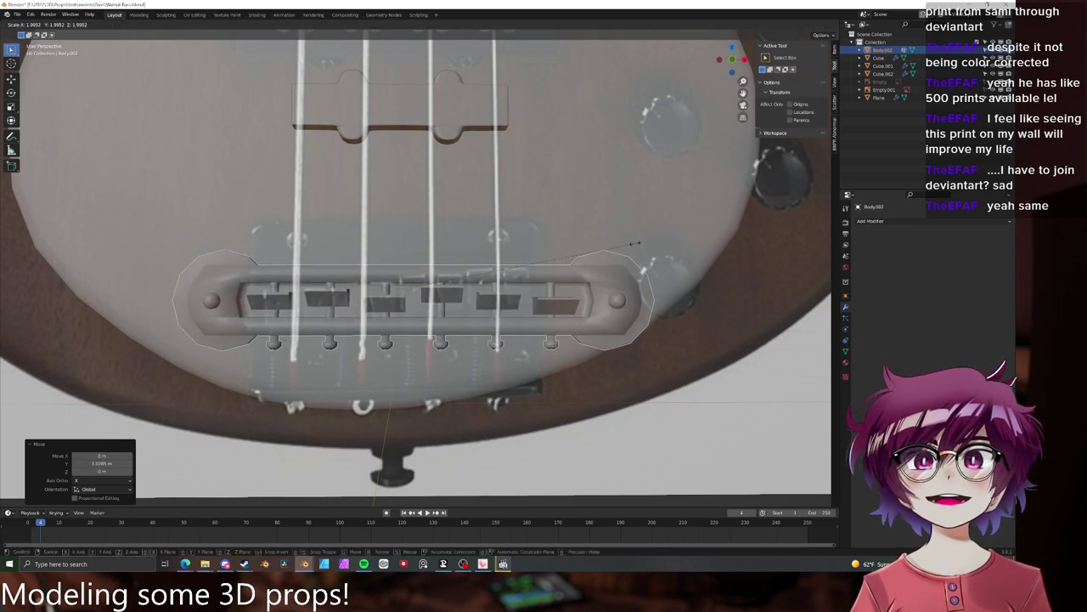
{"action": "left_click", "coordinate": [643, 238]}
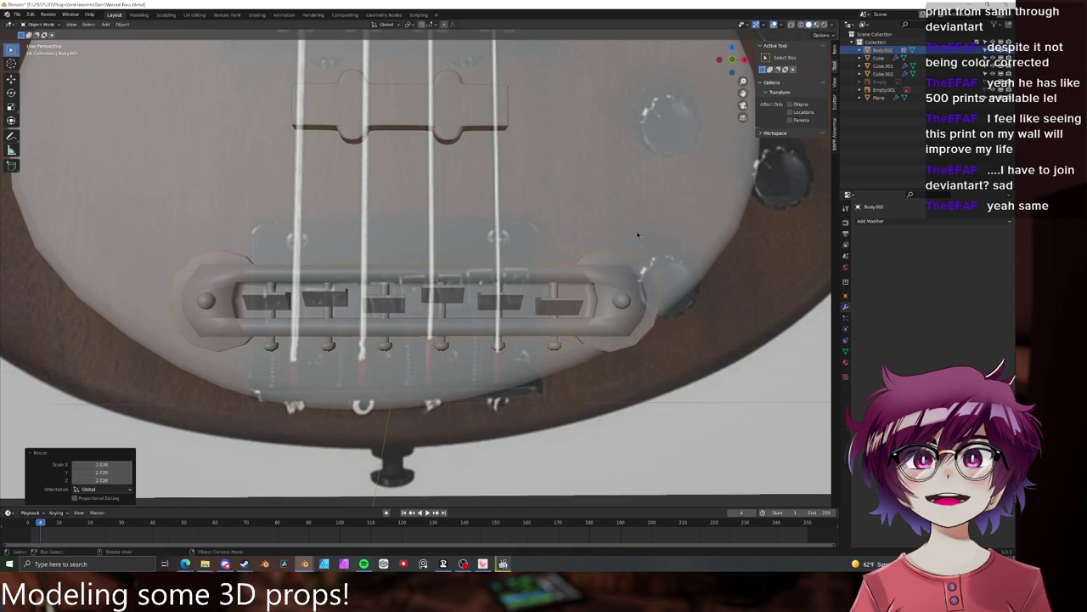
{"action": "middle_click_drag", "start_coordinate": [643, 239], "coordinate": [609, 287]}
- Select the linked geometry of the round end posts and their collars and delete the vertices, keeping the bridge frame and saddles
{"action": "key", "text": "Tab"}
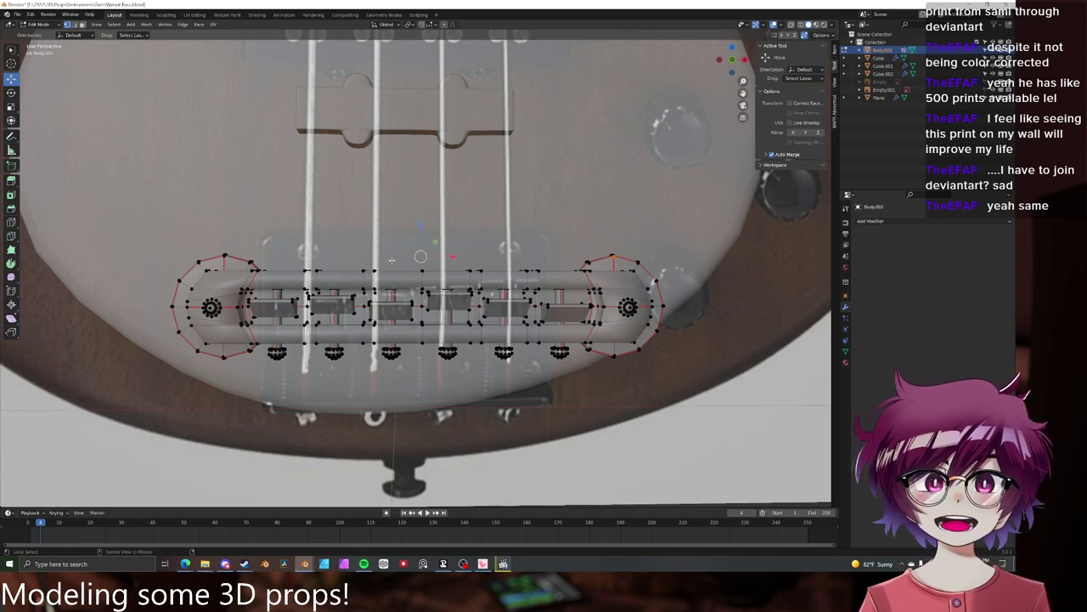
{"action": "key", "text": "Tab"}
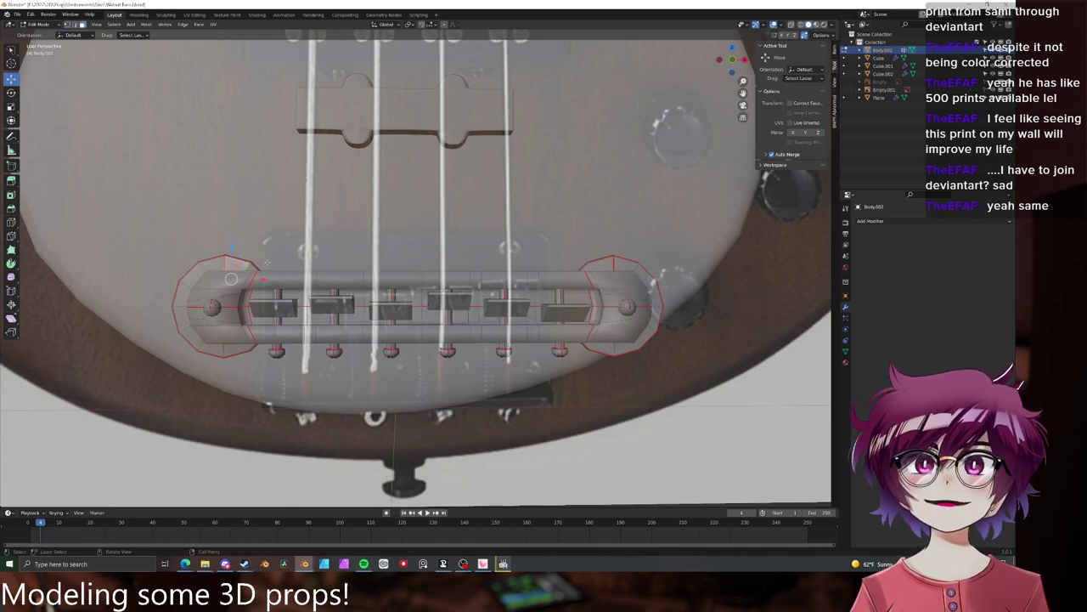
{"action": "key", "text": "ctrl+l"}
{"action": "key", "text": "x"}
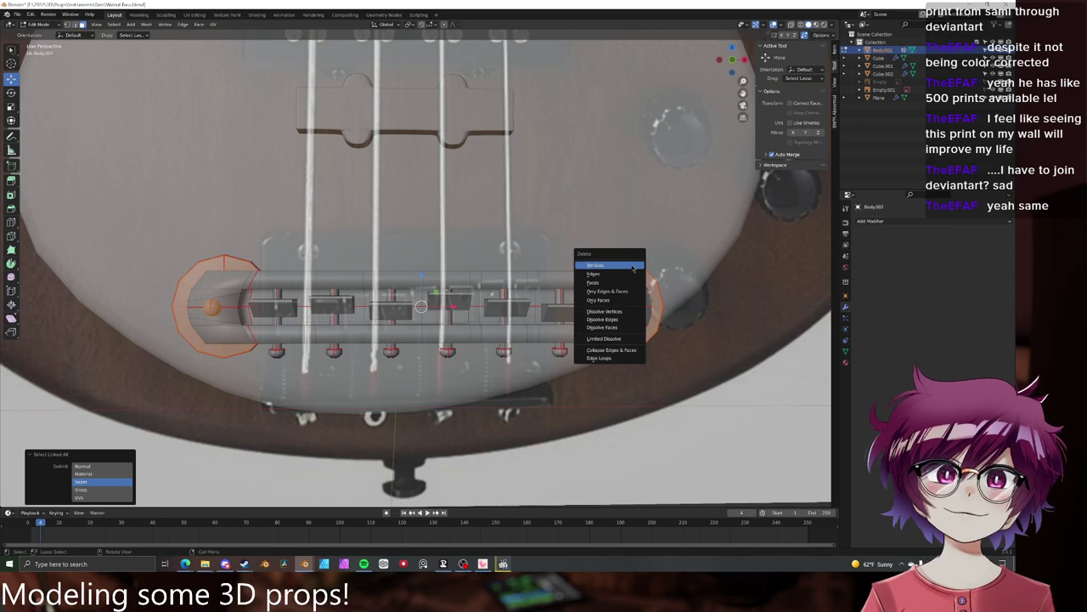
{"action": "left_click", "coordinate": [632, 265]}
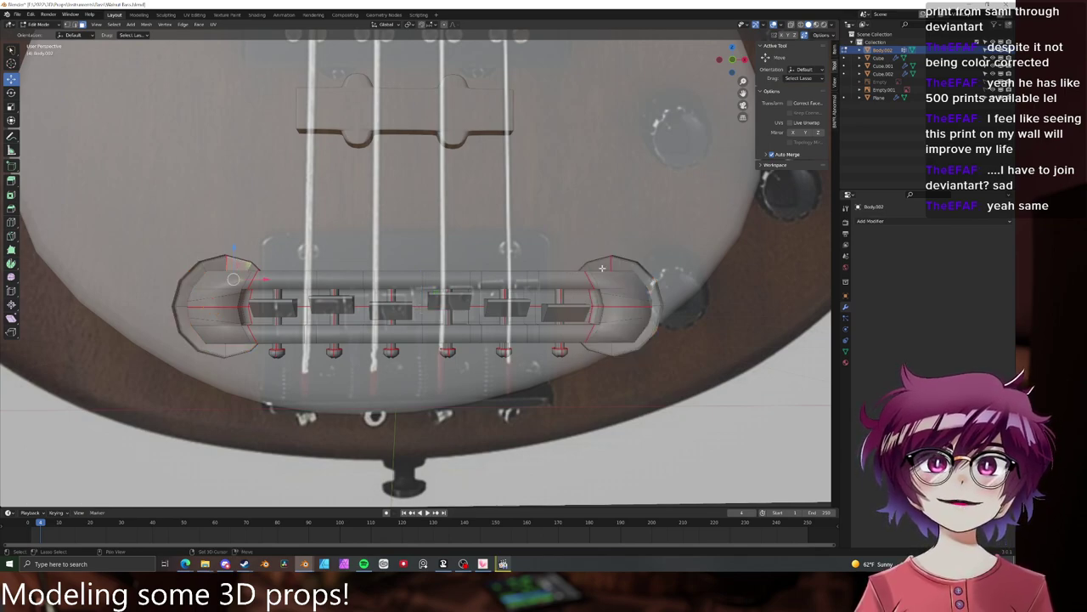
{"action": "key", "text": "ctrl+l"}
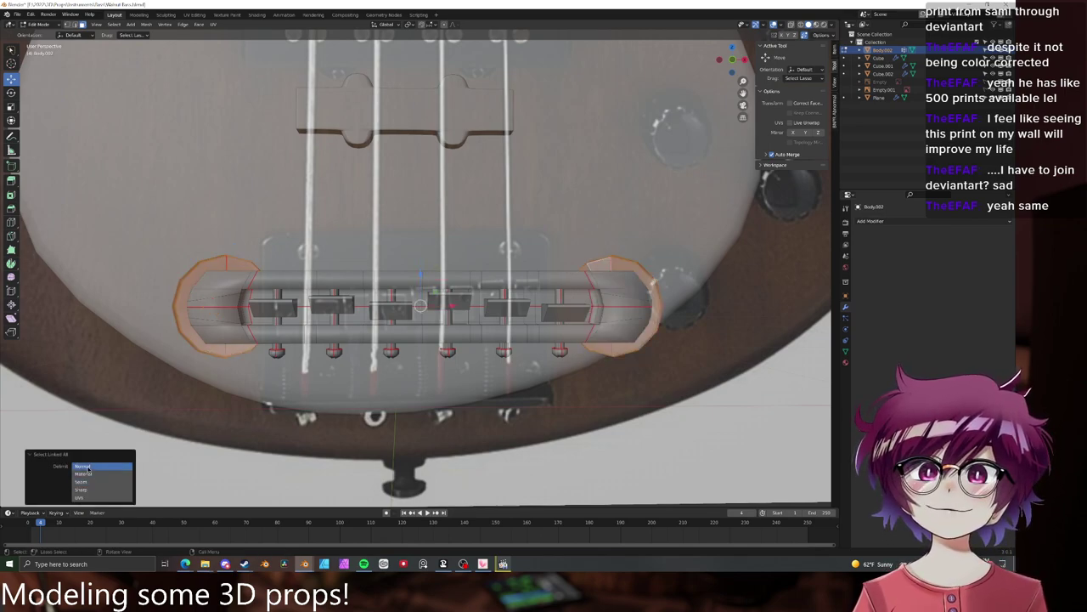
{"action": "key", "text": "x"}
{"action": "left_click", "coordinate": [324, 429]}
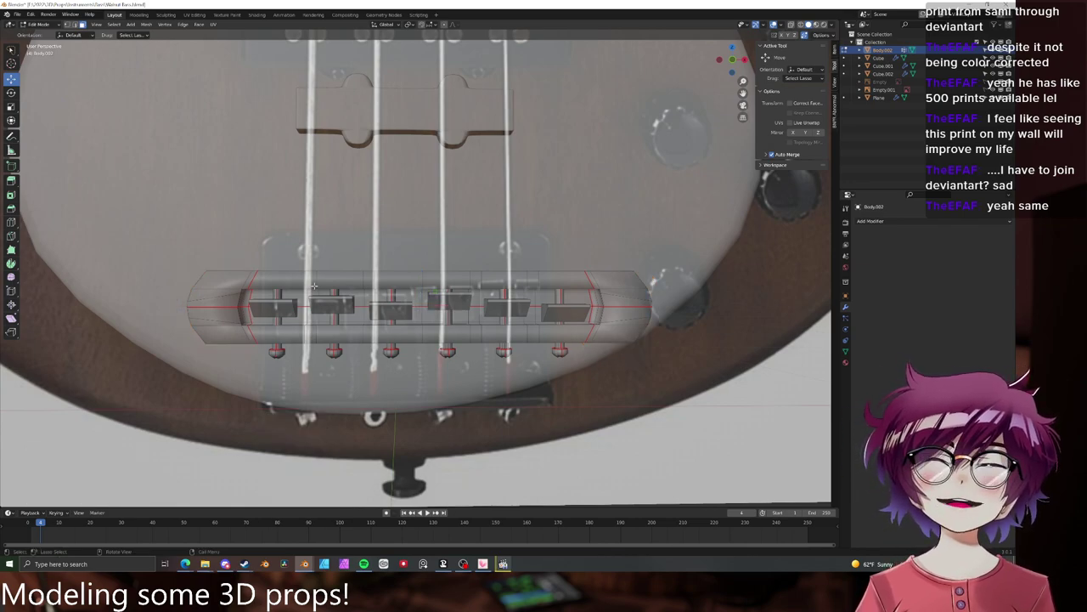
- Select the bridge's left end cap with its outermost saddle and screw in see-through front view and delete those vertices
{"action": "middle_click_drag", "start_coordinate": [314, 285], "coordinate": [321, 283]}
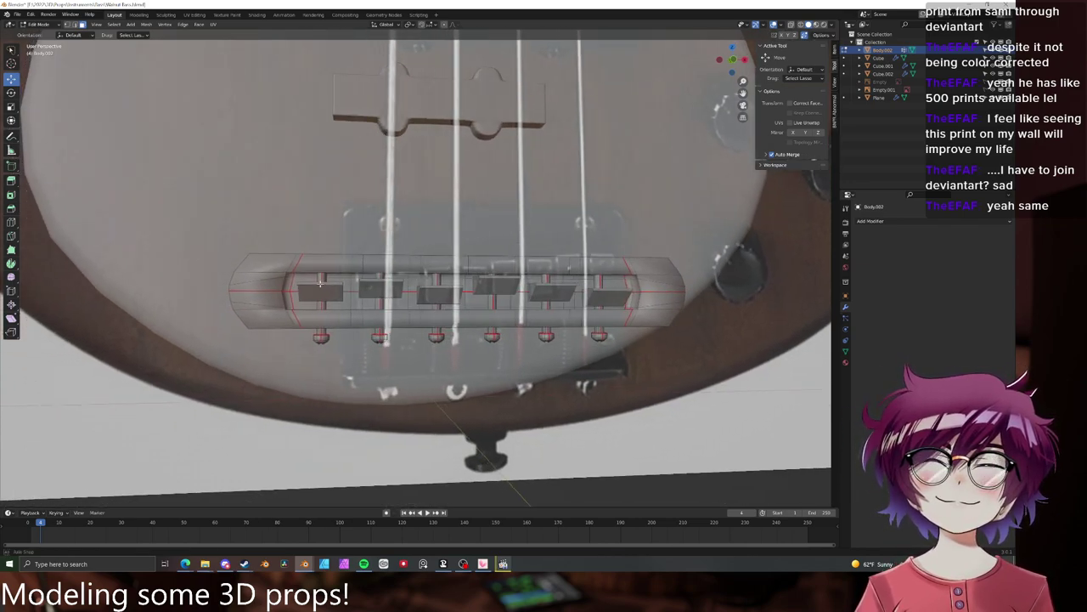
{"action": "scroll", "coordinate": [320, 283], "scroll_direction": "down", "scroll_amount": 3}
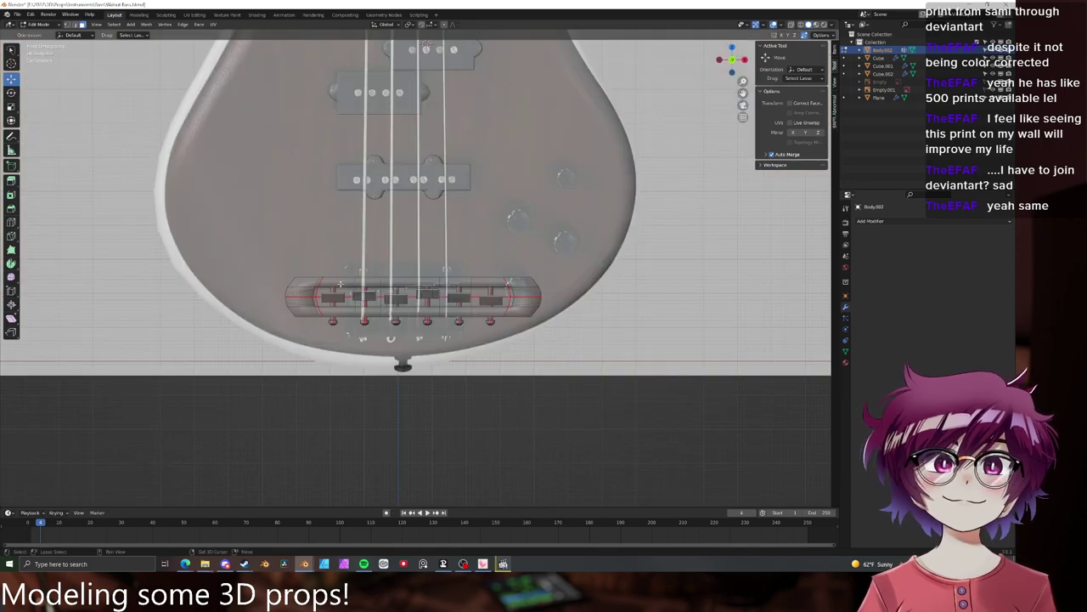
{"action": "scroll", "coordinate": [341, 285], "scroll_direction": "up", "scroll_amount": 4}
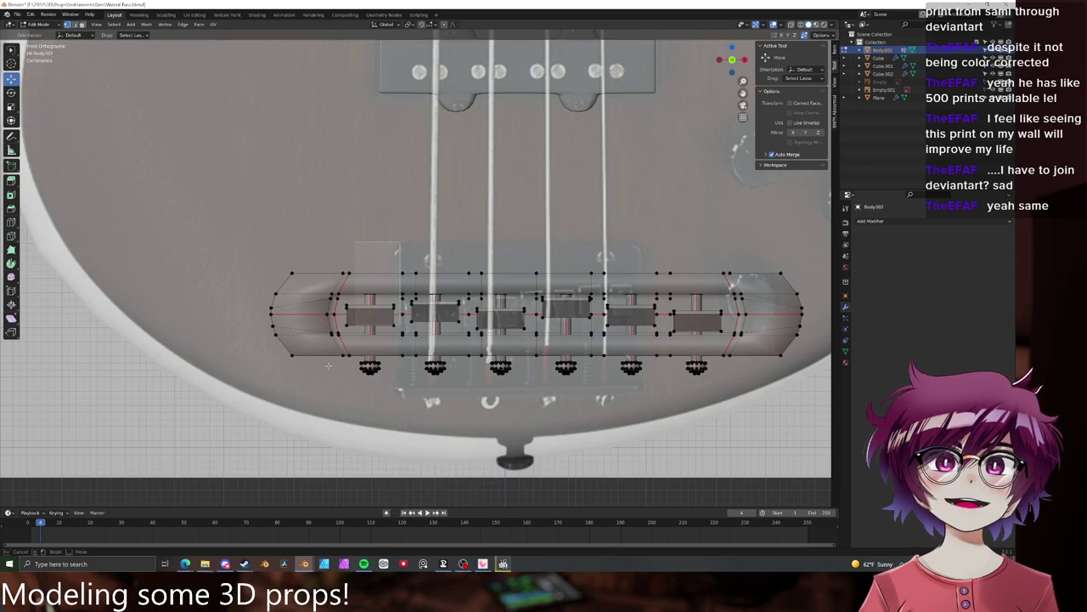
{"action": "key", "text": "Escape"}
{"action": "key", "text": "shift+z"}
{"action": "key", "text": "b"}
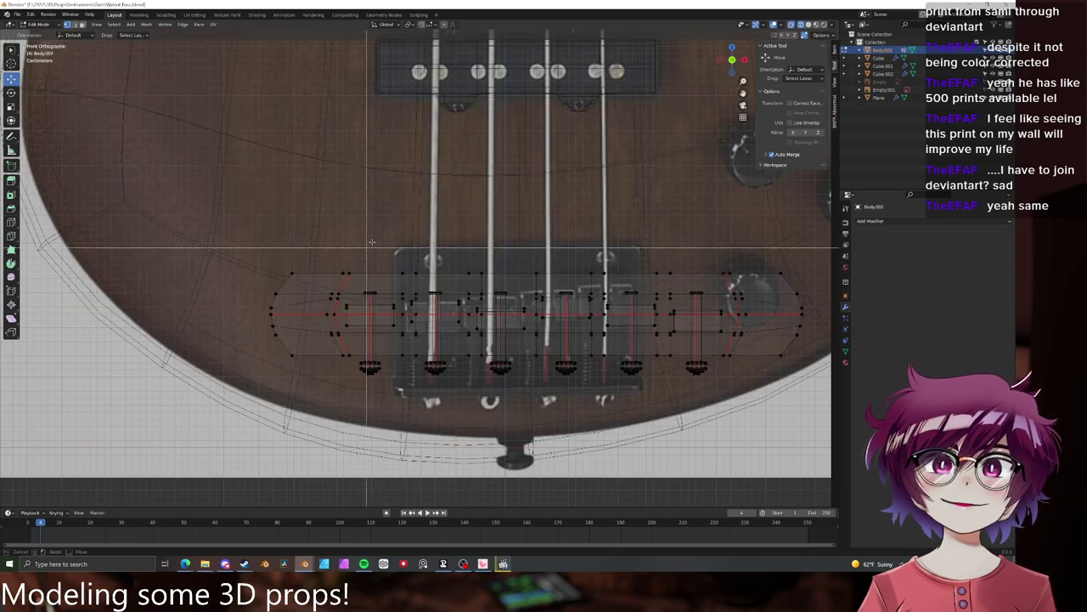
{"action": "left_click_drag", "start_coordinate": [398, 228], "coordinate": [269, 390]}
{"action": "key", "text": "x"}
{"action": "left_click", "coordinate": [344, 269]}
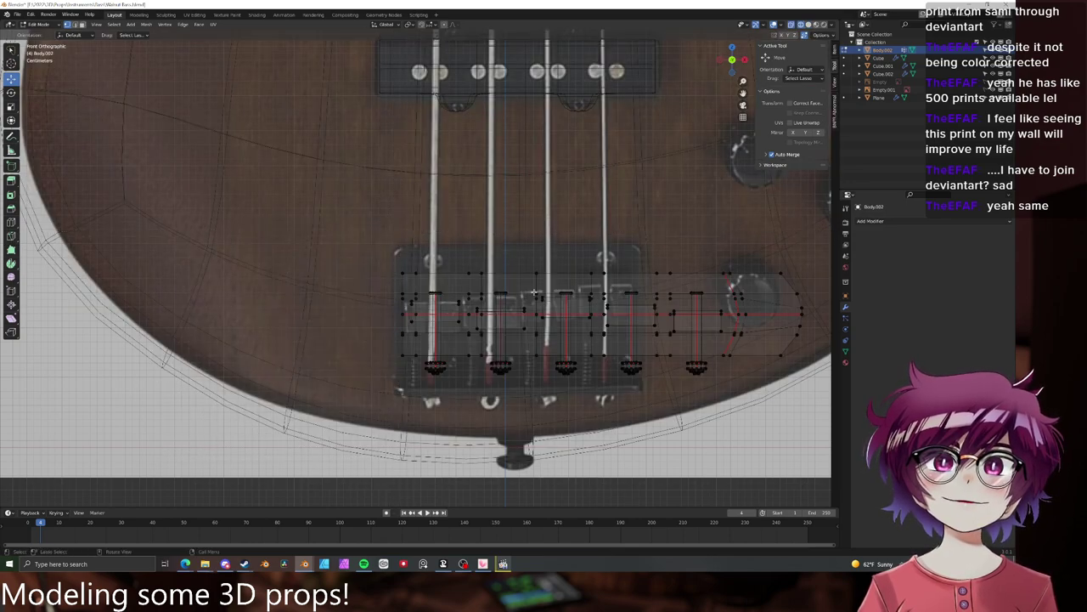
- Delete the vertices of the bridge's right end cap and outermost saddle, leaving four saddles, and leave mesh editing
{"action": "middle_click_drag", "start_coordinate": [620, 300], "coordinate": [486, 288], "text": "shift"}
{"action": "left_click_drag", "start_coordinate": [527, 229], "coordinate": [777, 361]}
{"action": "key", "text": "alt+a"}
{"action": "key", "text": "b"}
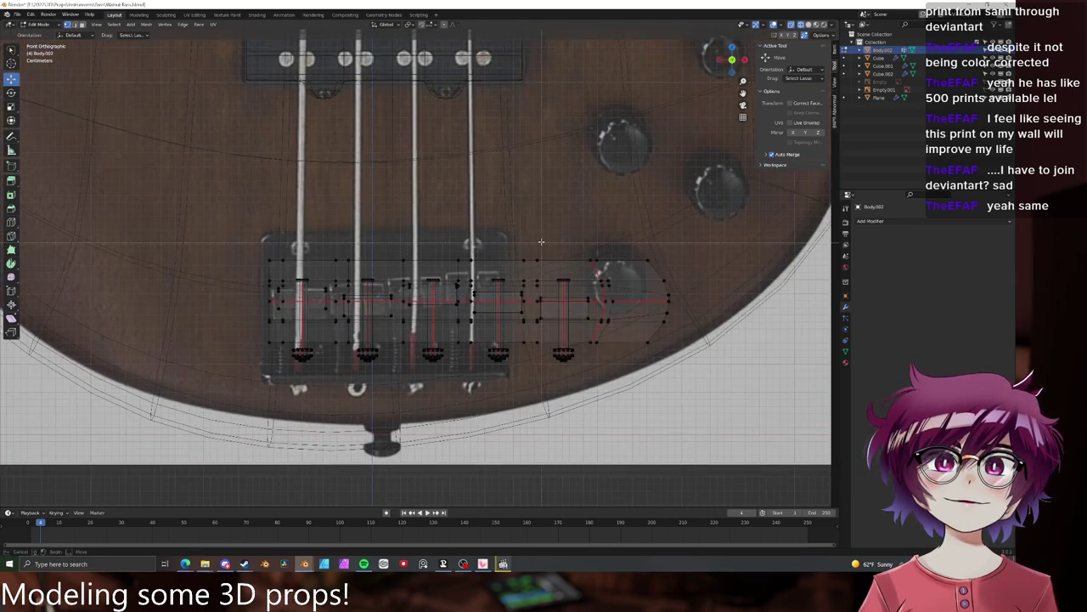
{"action": "left_click_drag", "start_coordinate": [539, 240], "coordinate": [773, 403]}
{"action": "key", "text": "x"}
{"action": "left_click", "coordinate": [623, 255]}
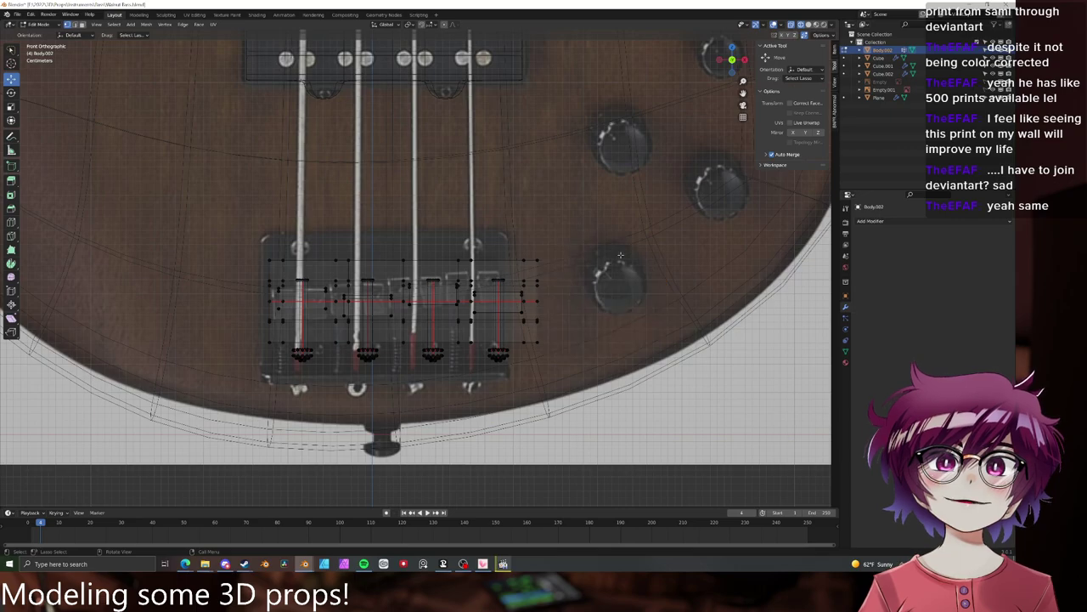
{"action": "key", "text": "Tab"}
{"action": "key", "text": "shift+z"}
{"action": "middle_click_drag", "start_coordinate": [561, 281], "coordinate": [522, 287]}
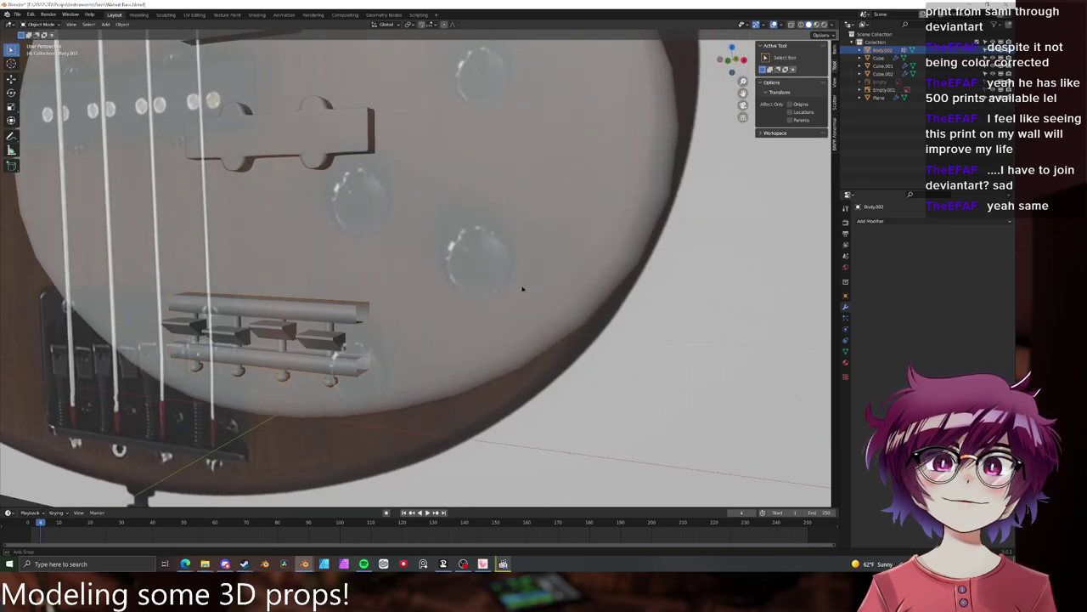
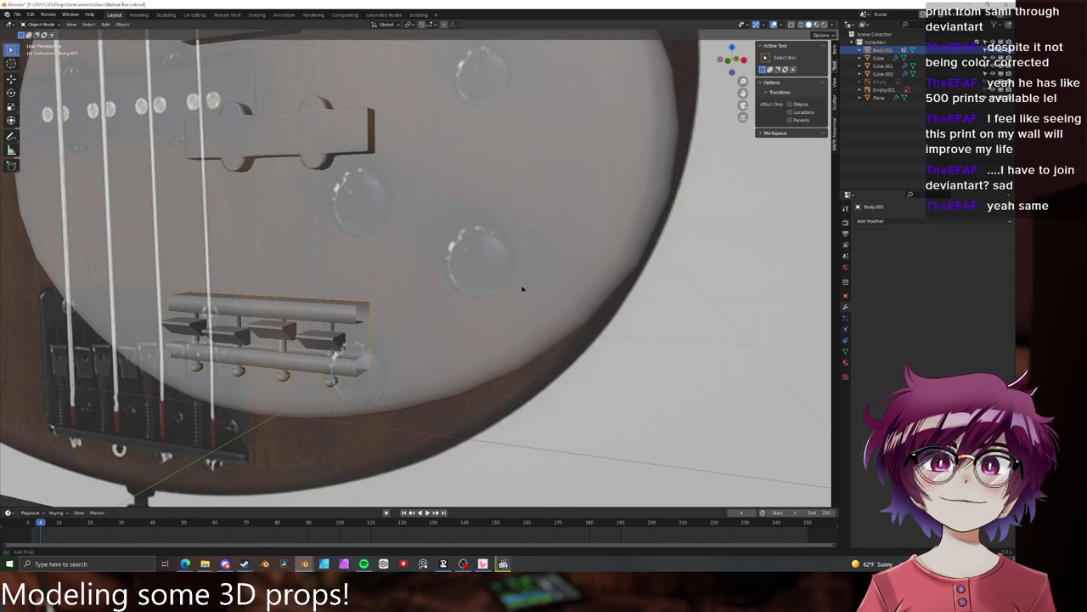
- Select a front face on the bridge's upper bar and try moving it along Y in the side view
{"action": "key", "text": "Tab"}
{"action": "middle_click_drag", "start_coordinate": [334, 319], "coordinate": [425, 316]}
{"action": "key", "text": "3"}
{"action": "left_click", "coordinate": [259, 301], "text": "ctrl"}
{"action": "key", "text": "KP_3"}
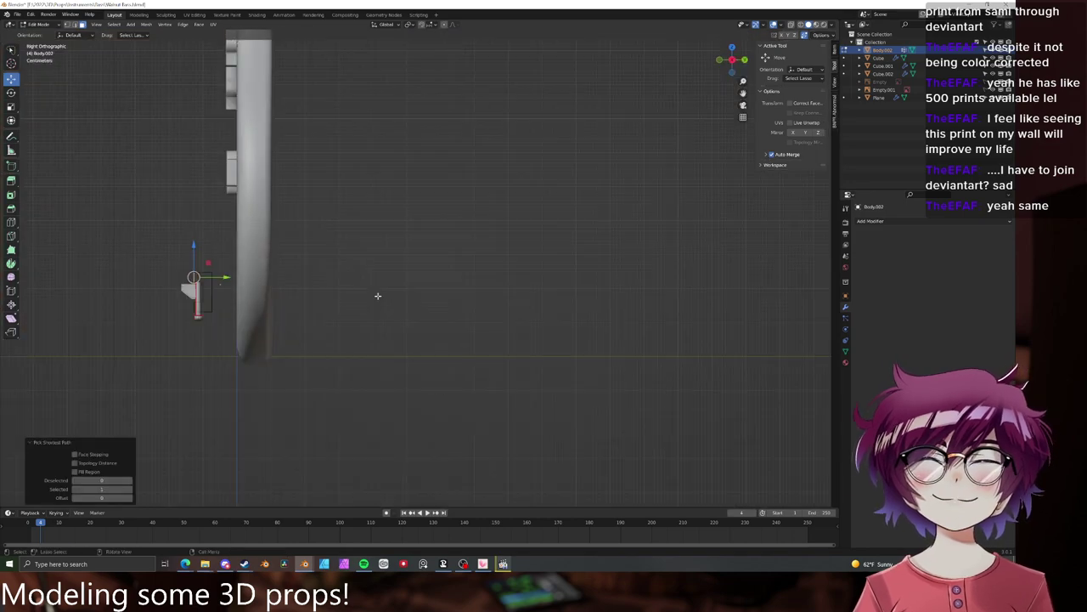
{"action": "middle_click_drag", "start_coordinate": [285, 255], "coordinate": [513, 279], "text": "shift"}
{"action": "scroll", "coordinate": [495, 288], "scroll_direction": "up", "scroll_amount": 4}
{"action": "scroll", "coordinate": [496, 289], "scroll_direction": "up", "scroll_amount": 5}
{"action": "left_click_drag", "start_coordinate": [504, 390], "coordinate": [515, 387]}
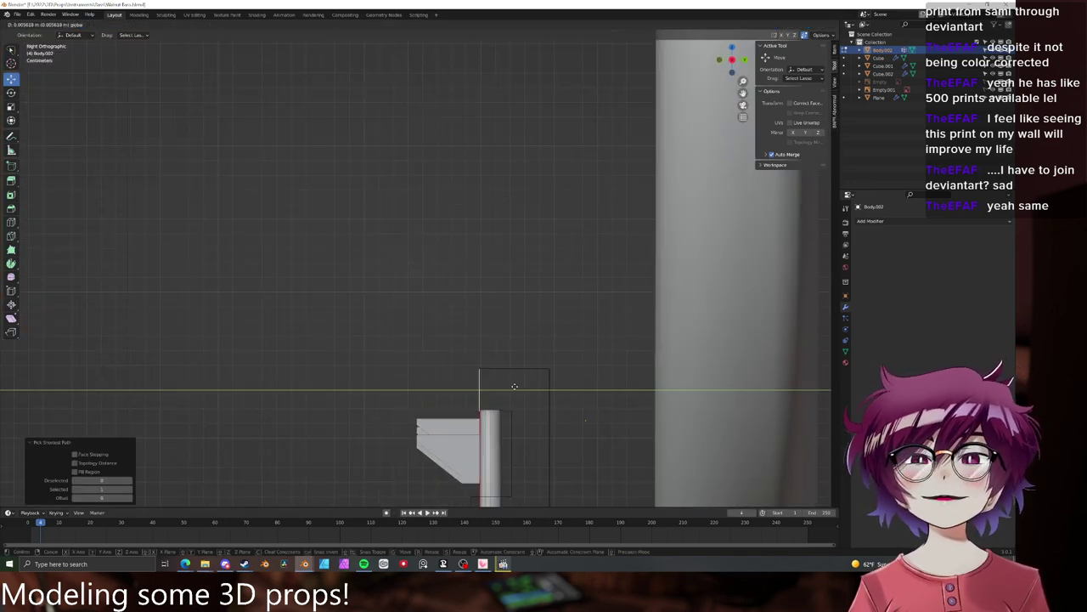
{"action": "key", "text": "Escape"}
- Grow the face selection on the upper bar, shift it slightly along Y toward the guitar body, and deselect the bridge in Object Mode
{"action": "middle_click_drag", "start_coordinate": [527, 386], "coordinate": [498, 243]}
{"action": "key", "text": "ctrl+KP_Add"}
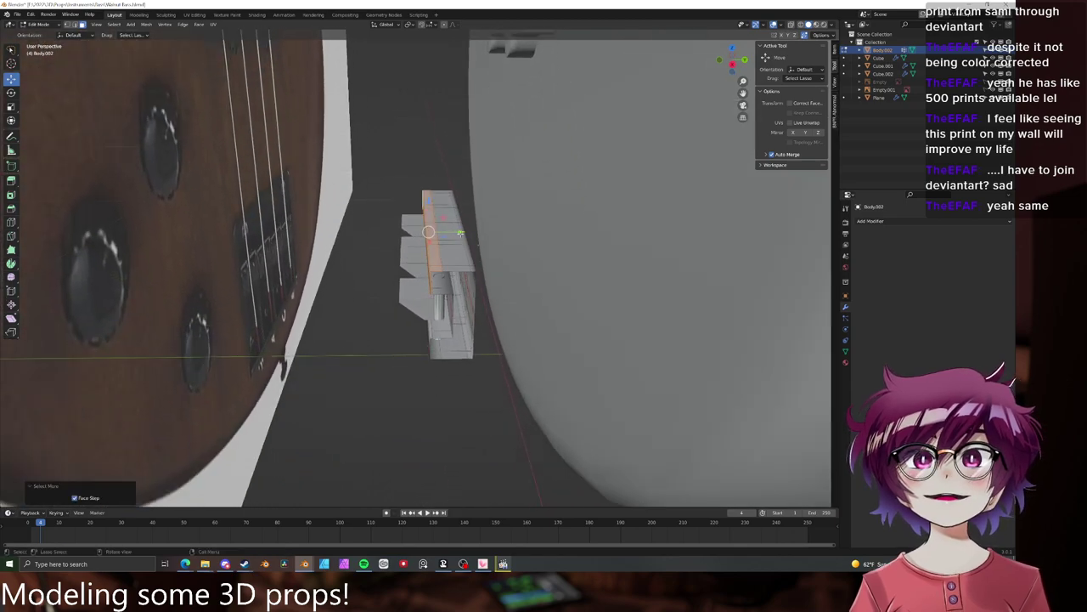
{"action": "left_click_drag", "start_coordinate": [460, 232], "coordinate": [472, 232]}
{"action": "middle_click_drag", "start_coordinate": [473, 234], "coordinate": [582, 242]}
{"action": "key", "text": "Tab"}
{"action": "scroll", "coordinate": [565, 260], "scroll_direction": "down", "scroll_amount": 6}
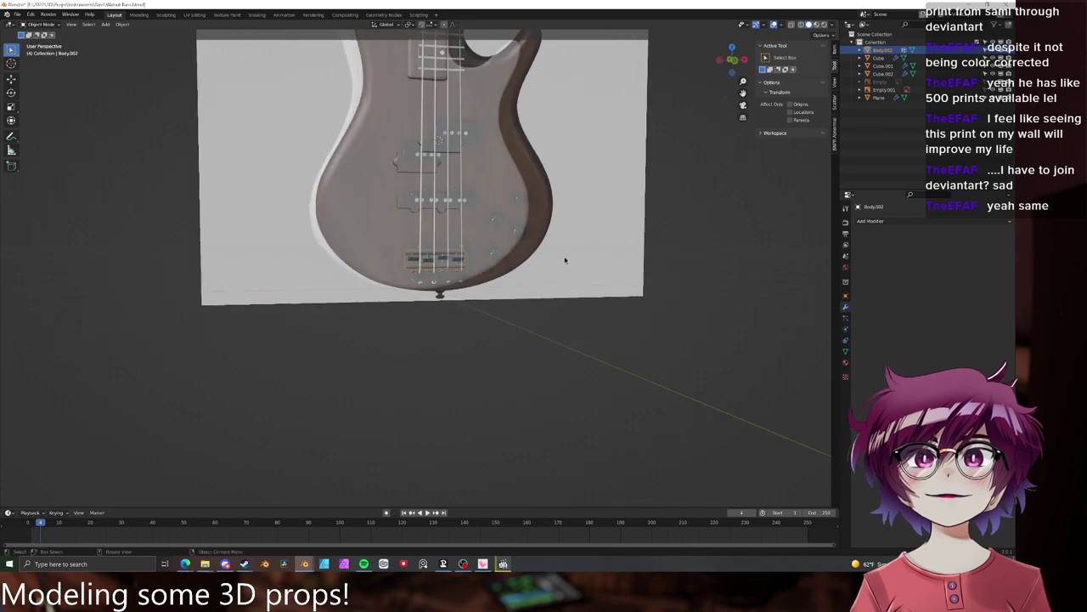
{"action": "left_click", "coordinate": [640, 224]}
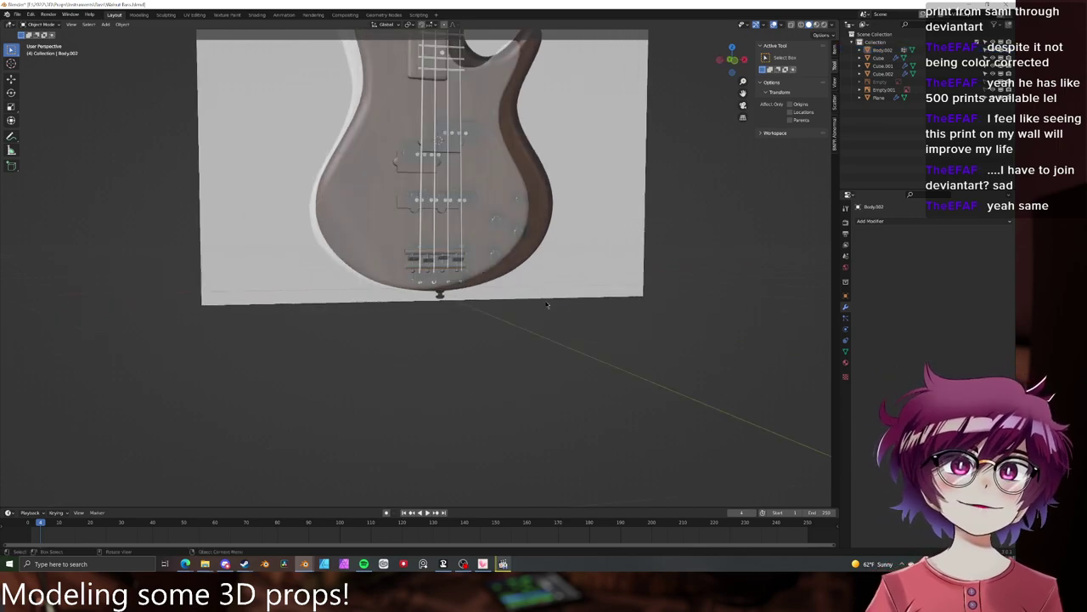
- Switch to the browser and examine the bridges in the Ibanez GSR206BWNF and GSR200B walnut bass photos
{"action": "left_click", "coordinate": [186, 564]}
{"action": "left_click", "coordinate": [226, 529]}
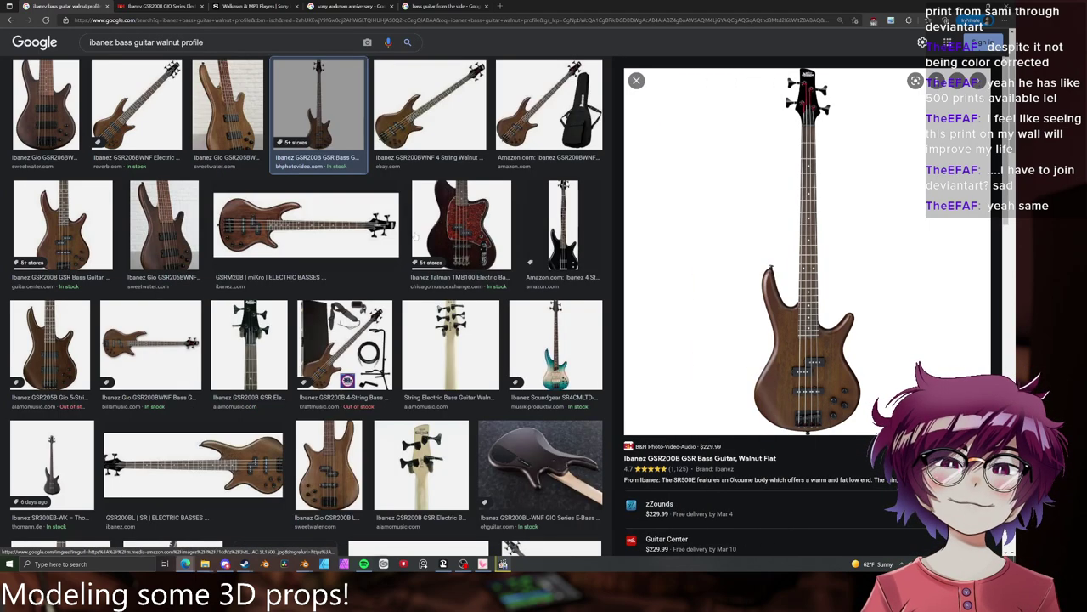
{"action": "mouse_move", "coordinate": [51, 105]}
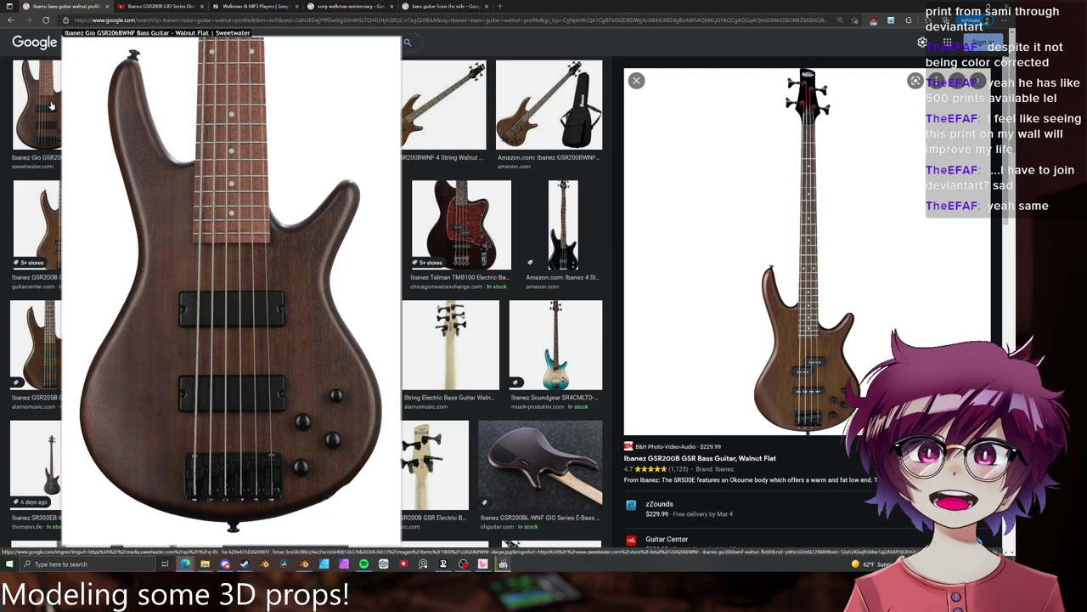
{"action": "left_click", "coordinate": [51, 106]}
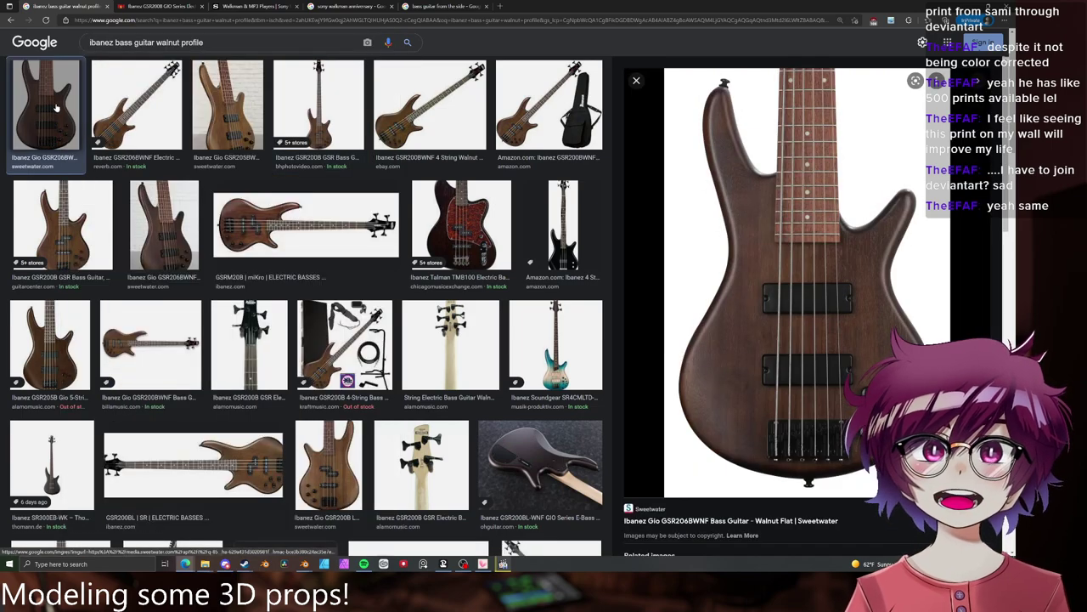
{"action": "left_click", "coordinate": [140, 94]}
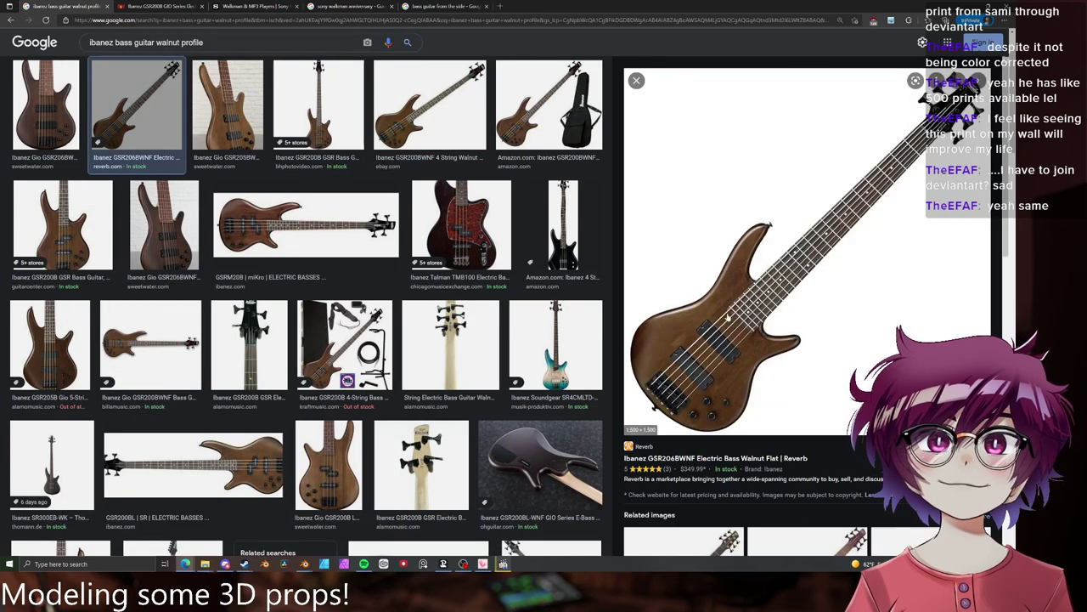
{"action": "mouse_move", "coordinate": [694, 423]}
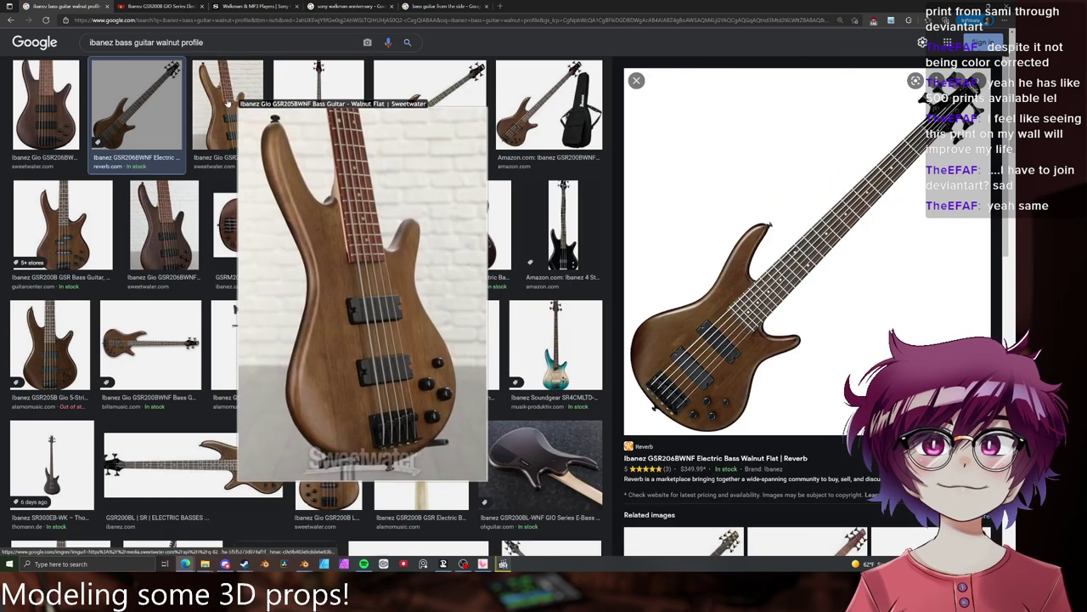
{"action": "left_click", "coordinate": [319, 107]}
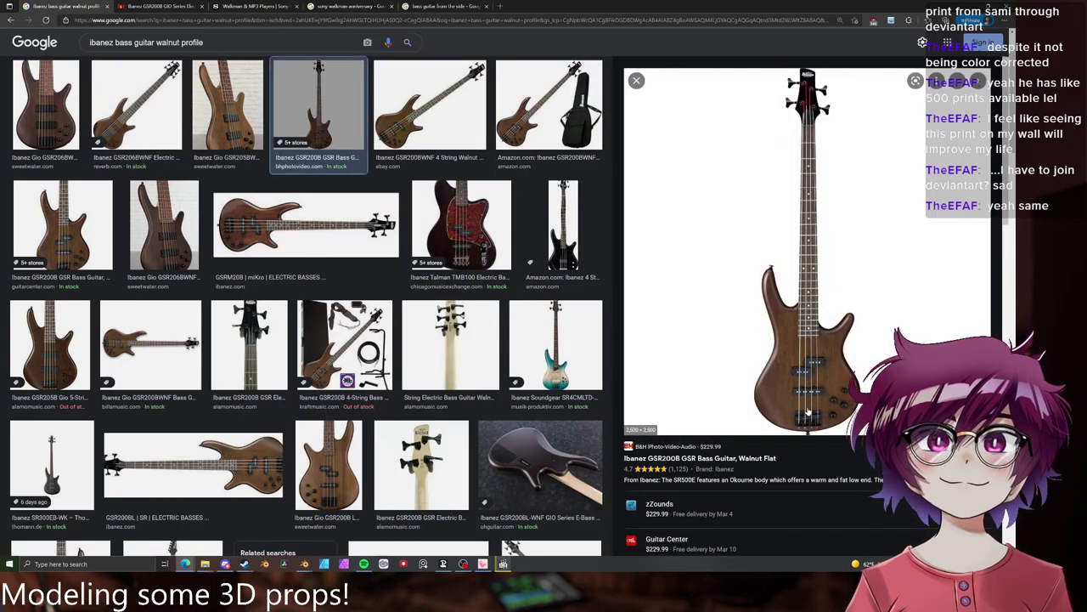
{"action": "mouse_move", "coordinate": [810, 413]}
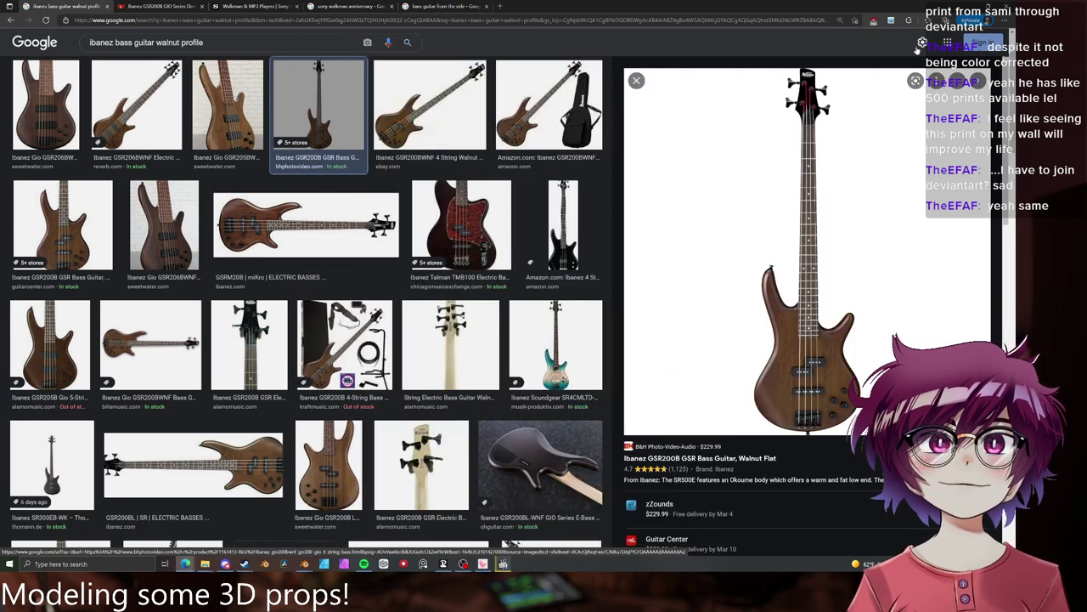
- Return to Blender, select the linked bridge frame without the saddles and screws, and scale it along Z by about 1.73
{"action": "key", "text": "alt+Tab"}
{"action": "middle_click_drag", "start_coordinate": [593, 204], "coordinate": [452, 246]}
{"action": "left_click", "coordinate": [439, 242]}
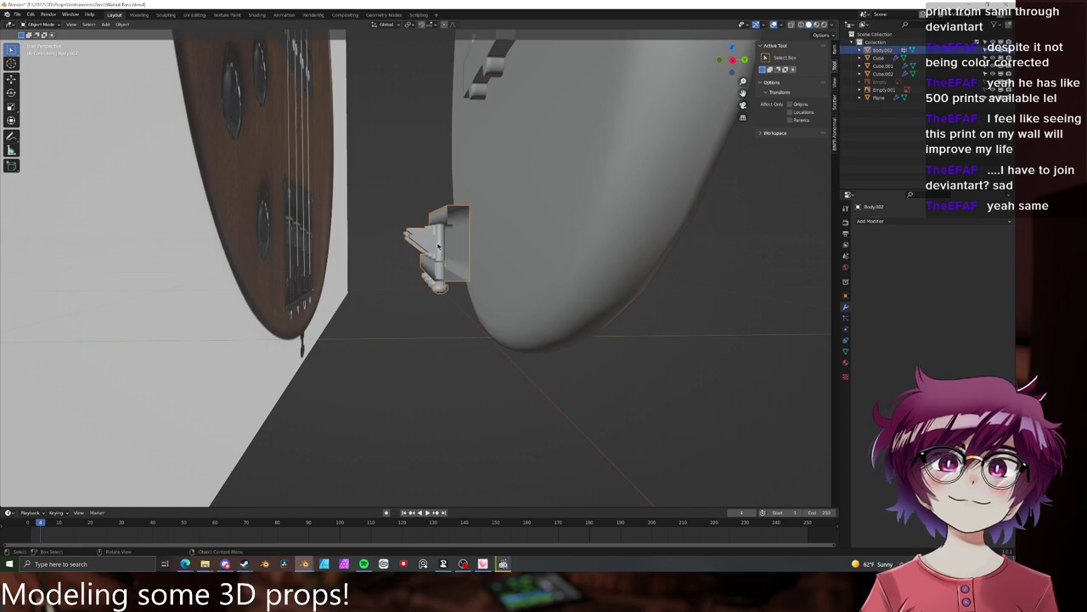
{"action": "key", "text": "Tab"}
{"action": "mouse_move", "coordinate": [449, 245]}
{"action": "middle_mouse_down"}
{"action": "mouse_move", "coordinate": [411, 234]}
{"action": "mouse_move", "coordinate": [441, 227]}
{"action": "middle_mouse_up"}
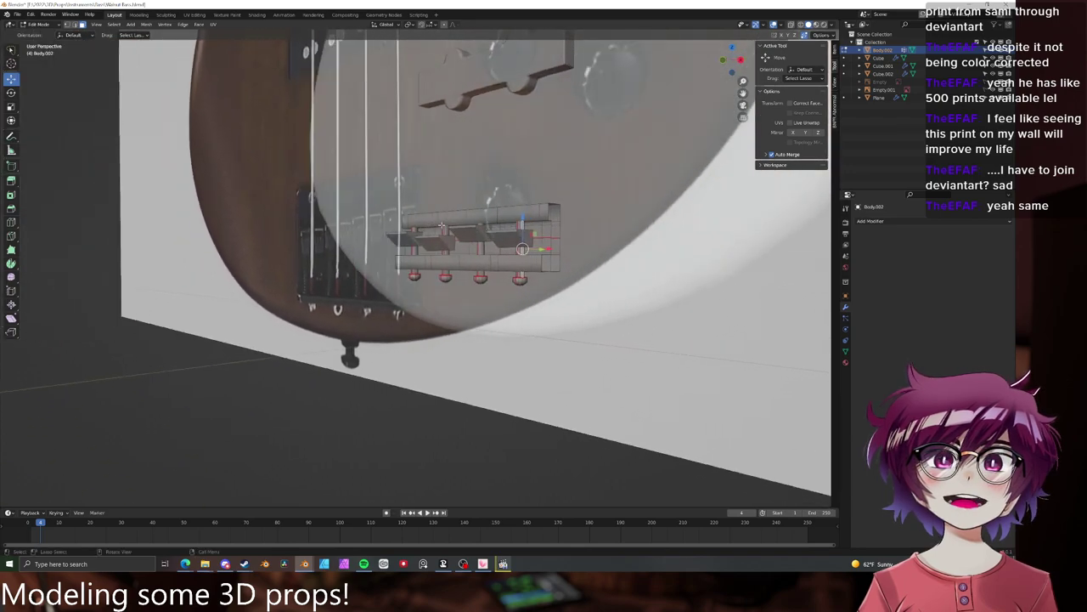
{"action": "key", "text": "ctrl+l"}
{"action": "key", "text": "s"}
{"action": "key", "text": "z"}
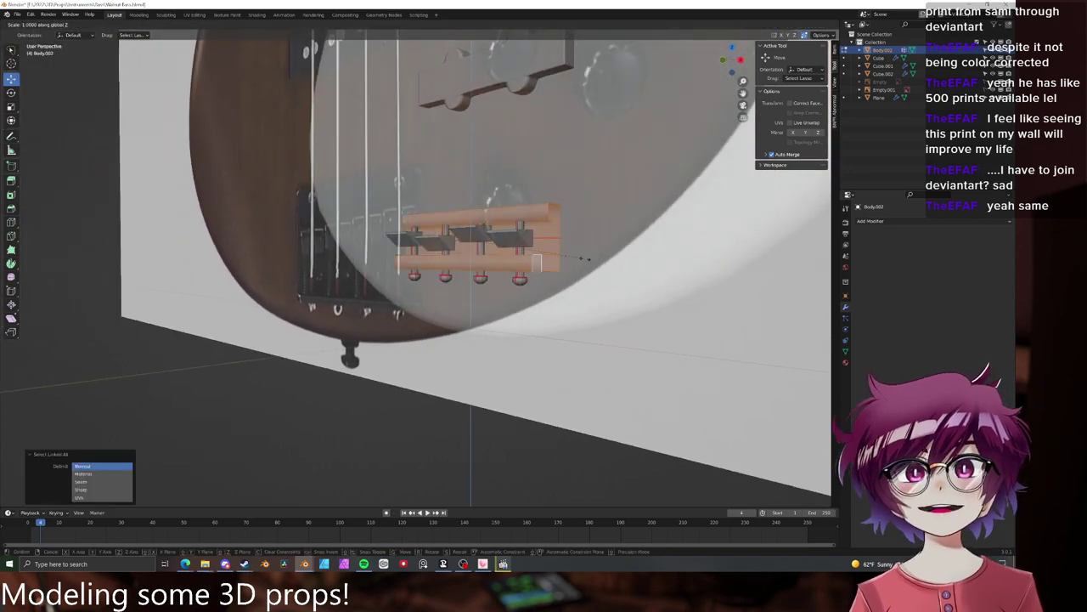
{"action": "left_click", "coordinate": [603, 253]}
{"action": "middle_click_drag", "start_coordinate": [603, 253], "coordinate": [476, 313]}
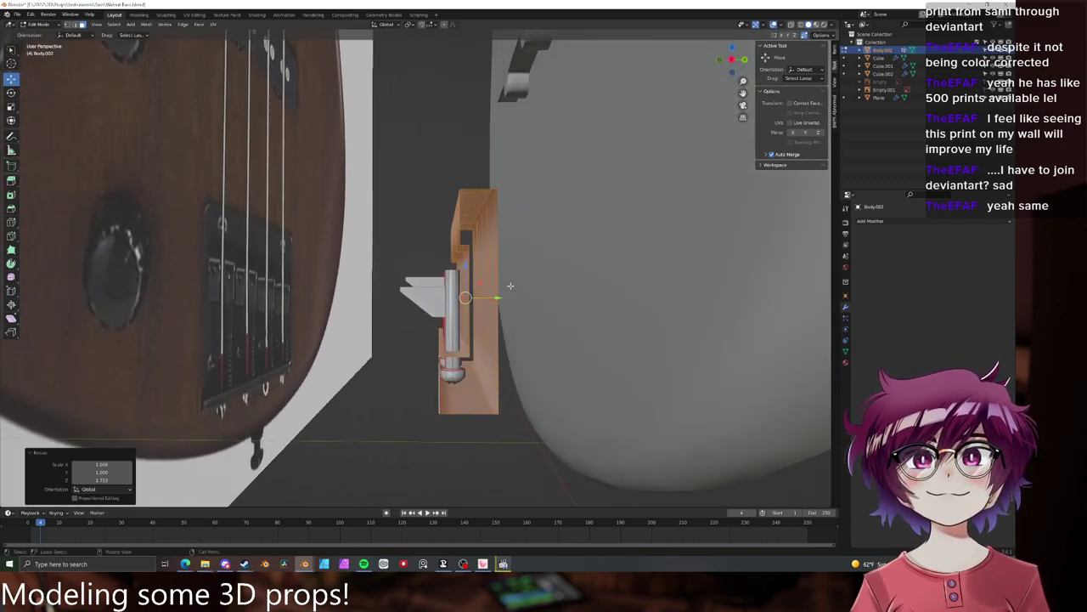
- Move the whole bridge object along Y until its back meets the guitar body's front surface
{"action": "key", "text": "Tab"}
{"action": "key", "text": "KP_3"}
{"action": "key", "text": "g"}
{"action": "key", "text": "y"}
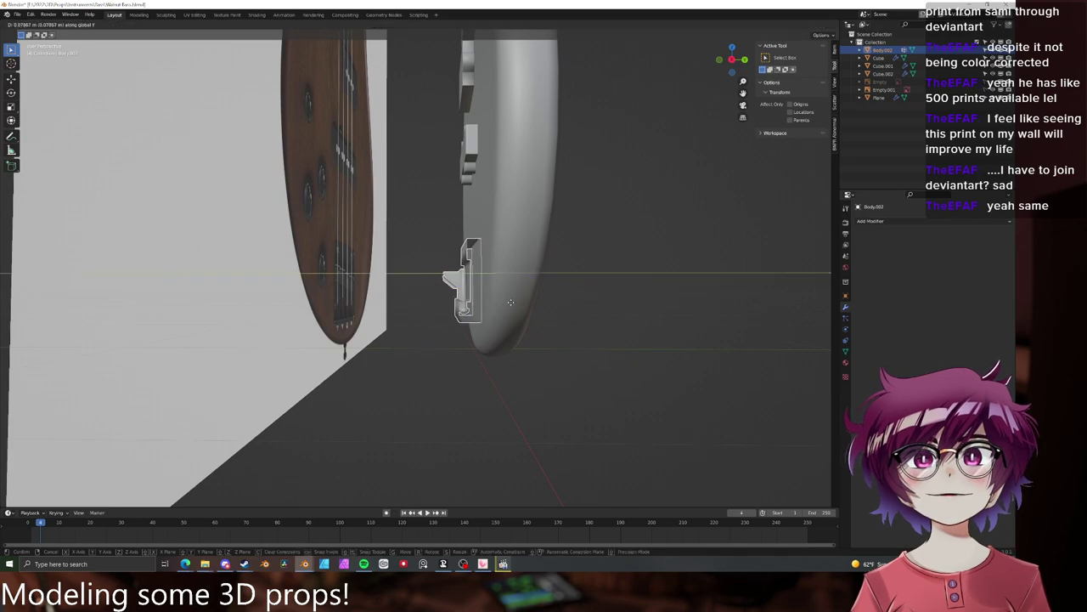
{"action": "left_click", "coordinate": [512, 300]}
{"action": "middle_click_drag", "start_coordinate": [512, 300], "coordinate": [569, 284]}
- Shift the bridge along X toward the strings and raise it along Z to the upper part of the body
{"action": "key", "text": "g"}
{"action": "key", "text": "x"}
{"action": "left_click", "coordinate": [590, 274]}
{"action": "scroll", "coordinate": [586, 259], "scroll_direction": "down", "scroll_amount": 4}
{"action": "key", "text": "g"}
{"action": "key", "text": "z"}
{"action": "left_click", "coordinate": [570, 76]}
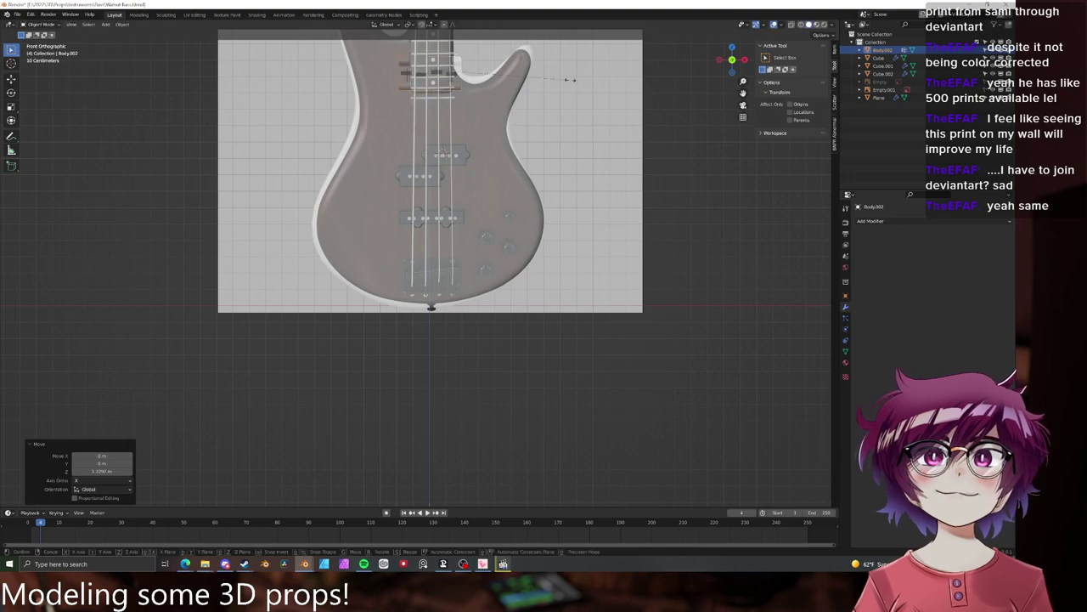
- Scale the whole bridge down uniformly and nudge it along X to line up with the strings
{"action": "key", "text": "s"}
{"action": "right_click", "coordinate": [540, 78]}
{"action": "key", "text": "s"}
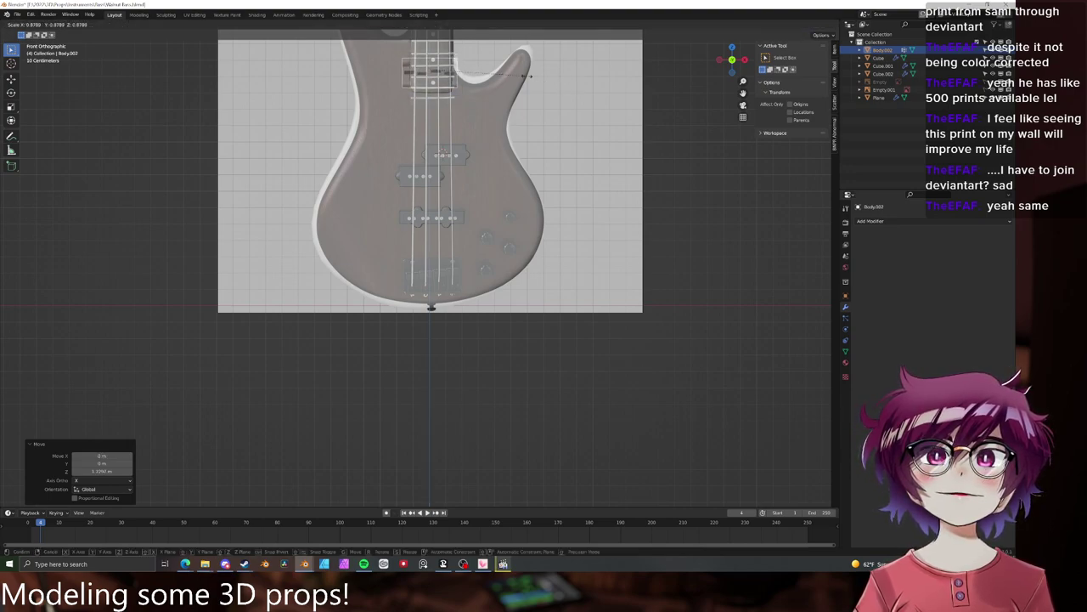
{"action": "left_click", "coordinate": [519, 75]}
{"action": "key", "text": "g"}
{"action": "left_click", "coordinate": [520, 75]}
- Adjust the bridge along Y and lower it about 1.2 m along Z onto the bridge in the reference photo
{"action": "key", "text": "g"}
{"action": "key", "text": "y"}
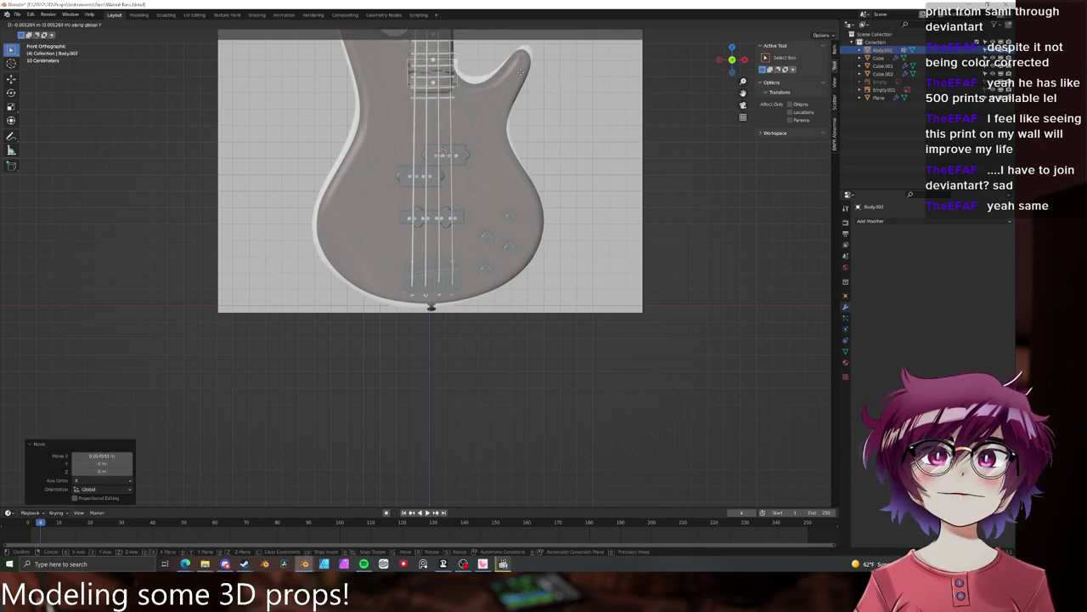
{"action": "left_click", "coordinate": [520, 63]}
{"action": "key", "text": "g"}
{"action": "key", "text": "z"}
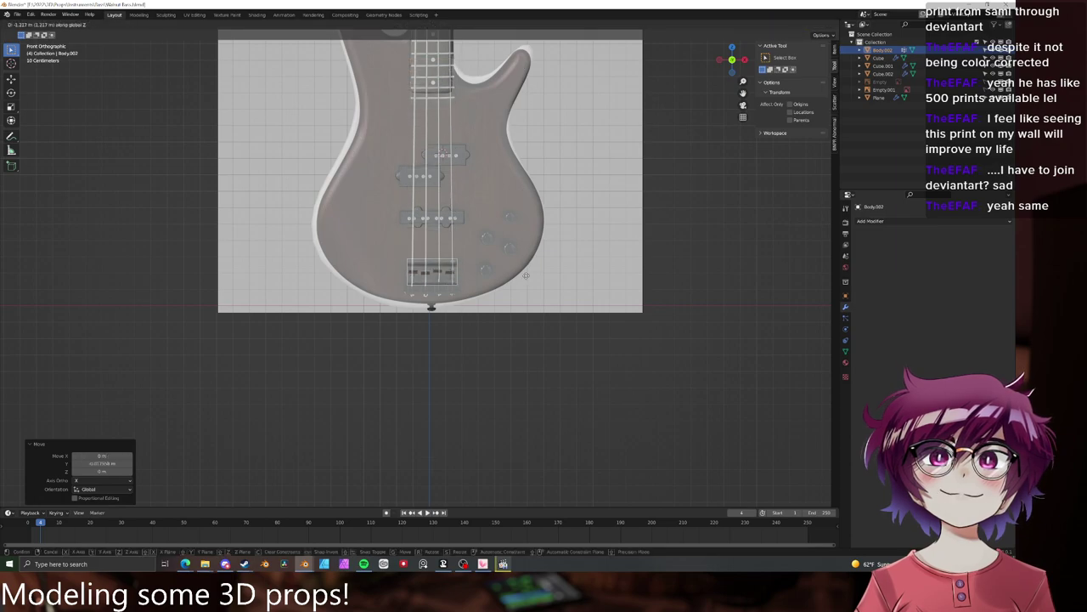
{"action": "left_click", "coordinate": [524, 265]}
- In Edit Mode, adjust the depth of the bridge frame along Y and stretch it by about 1.4 along Z to match the reference bridge
{"action": "key", "text": "Tab"}
{"action": "key", "text": "KP_Decimal"}
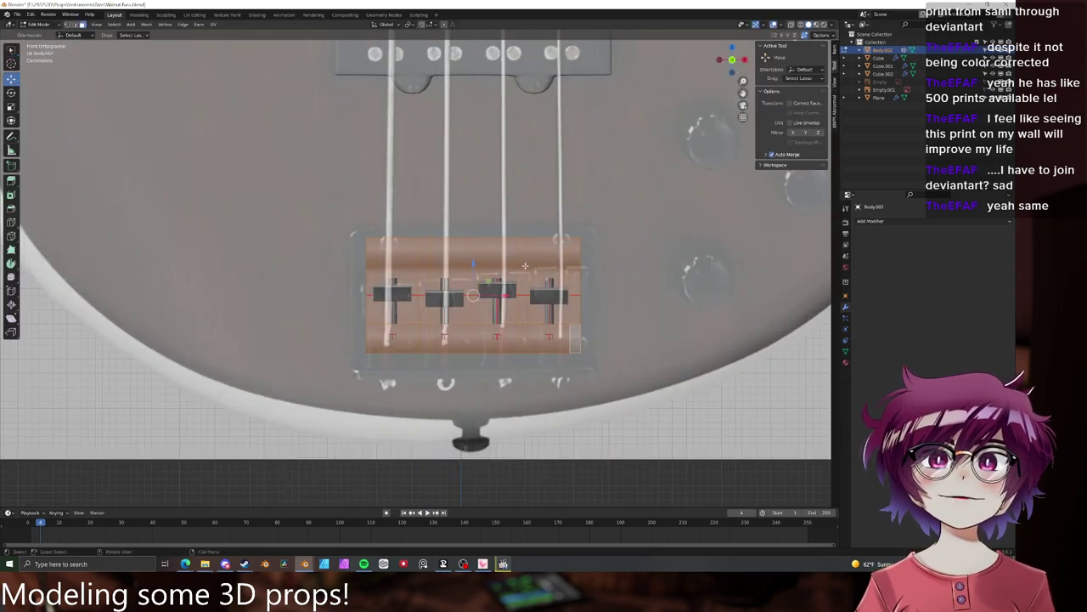
{"action": "key", "text": "s"}
{"action": "key", "text": "z"}
{"action": "left_click", "coordinate": [608, 253]}
{"action": "key", "text": "s"}
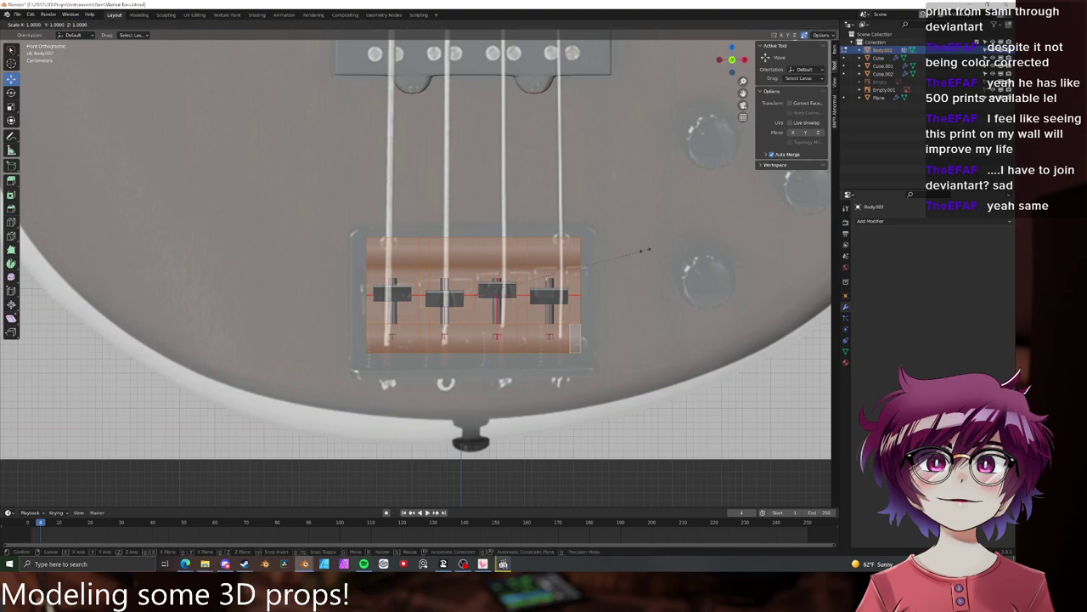
{"action": "key", "text": "y"}
{"action": "left_click", "coordinate": [723, 250]}
{"action": "key", "text": "s"}
{"action": "key", "text": "z"}
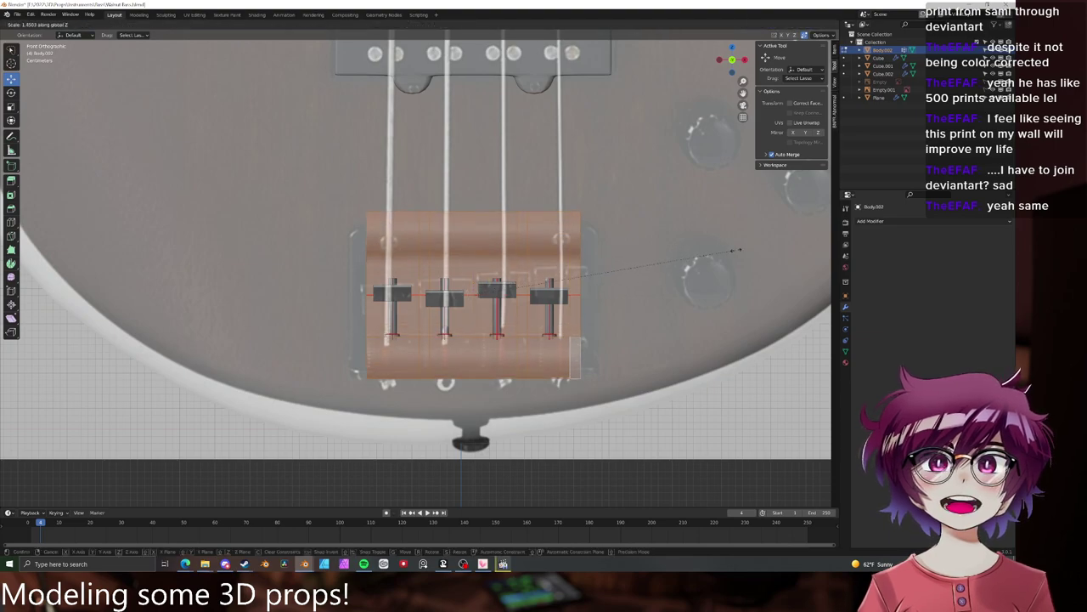
{"action": "left_click", "coordinate": [728, 249]}
- Select the row of faces on top of the bridge's lower lip and lower it along Z to thin the lip
{"action": "middle_click_drag", "start_coordinate": [586, 318], "coordinate": [472, 329]}
{"action": "key", "text": "alt+z"}
{"action": "scroll", "coordinate": [628, 332], "scroll_direction": "up", "scroll_amount": 5}
{"action": "left_click", "coordinate": [479, 434]}
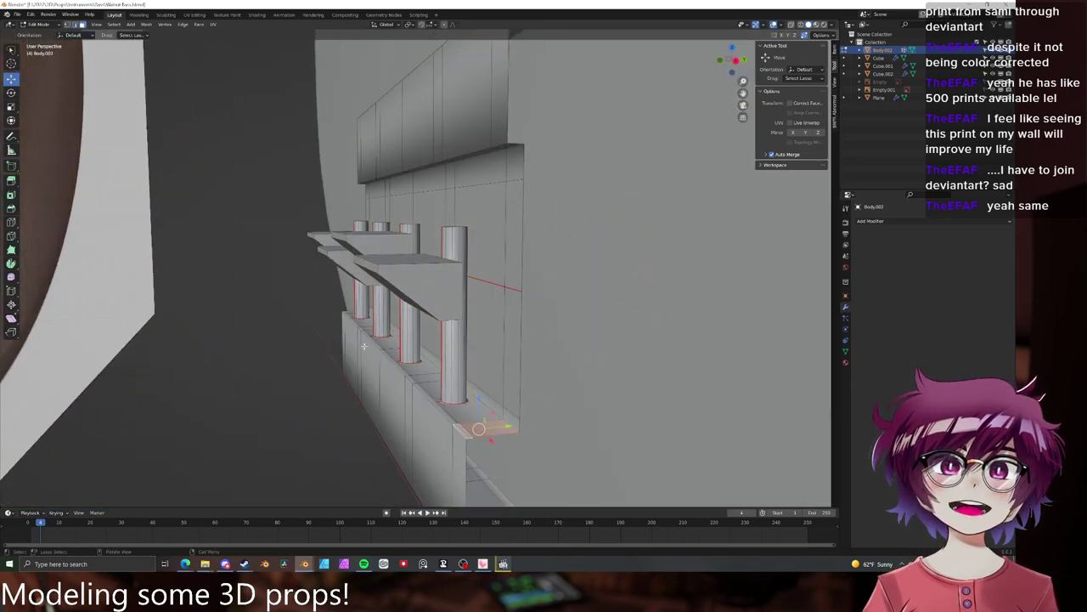
{"action": "left_click", "coordinate": [389, 354], "text": "ctrl"}
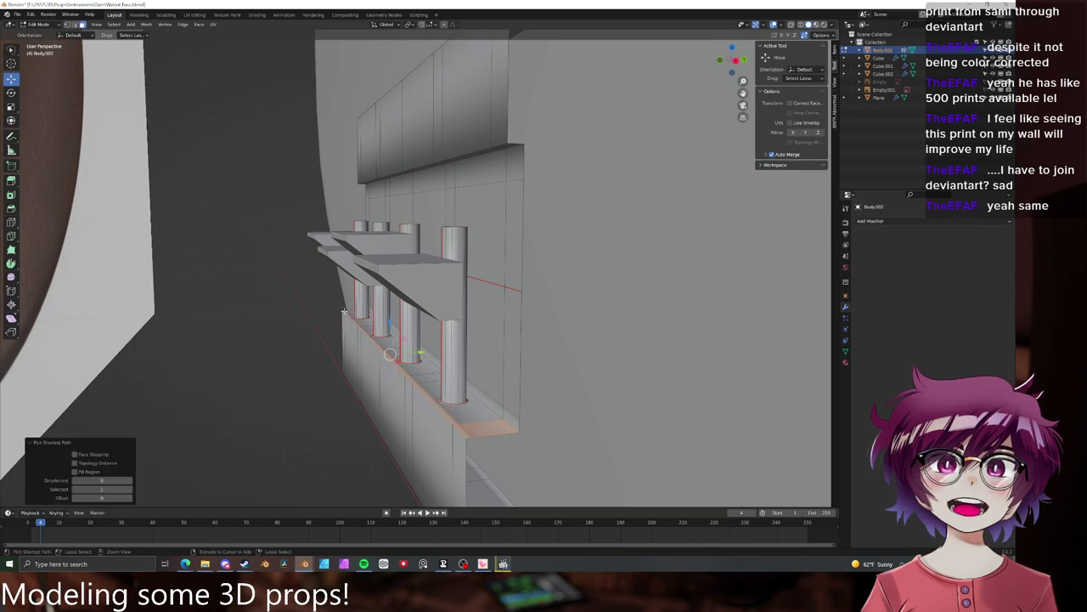
{"action": "key", "text": "ctrl+z"}
{"action": "left_click", "coordinate": [353, 314], "text": "ctrl"}
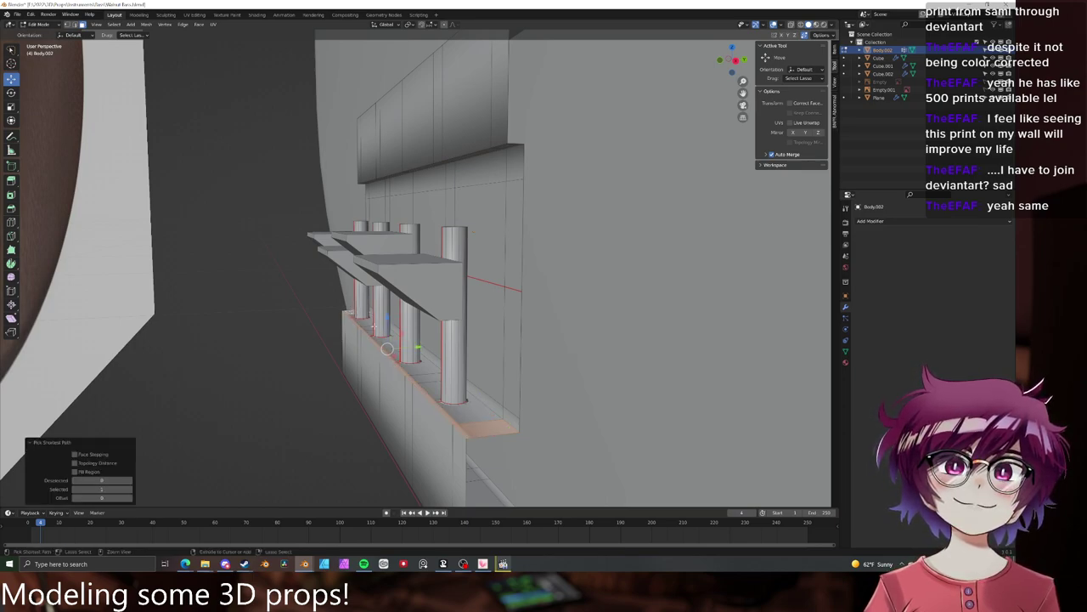
{"action": "middle_click_drag", "start_coordinate": [468, 416], "coordinate": [474, 380]}
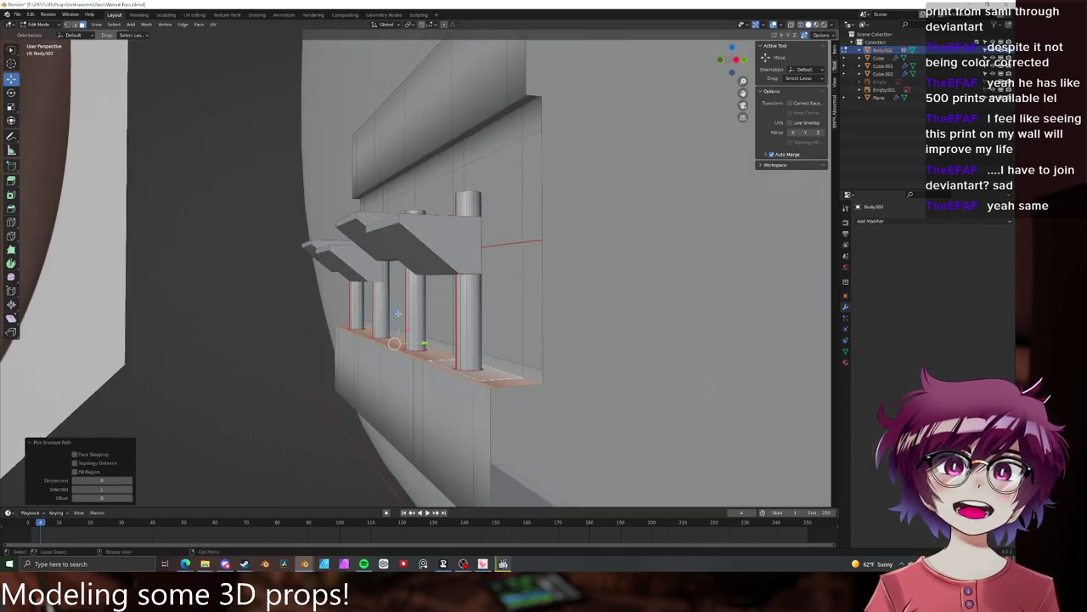
{"action": "key", "text": "g"}
{"action": "key", "text": "z"}
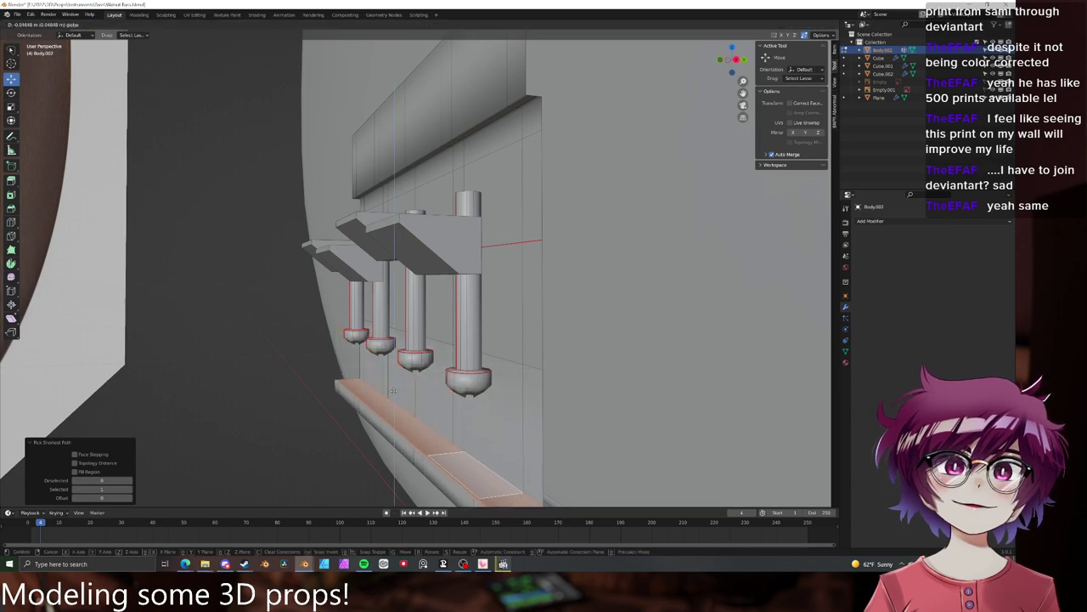
{"action": "left_click", "coordinate": [400, 377]}
- Select the horizontal edge row across the back plate behind the screw heads and lower it along Z to just above the lip
{"action": "scroll", "coordinate": [400, 377], "scroll_direction": "down", "scroll_amount": 4}
{"action": "middle_click_drag", "start_coordinate": [400, 377], "coordinate": [492, 331]}
{"action": "key", "text": "Tab"}
{"action": "scroll", "coordinate": [473, 333], "scroll_direction": "up", "scroll_amount": 2}
{"action": "key", "text": "Tab"}
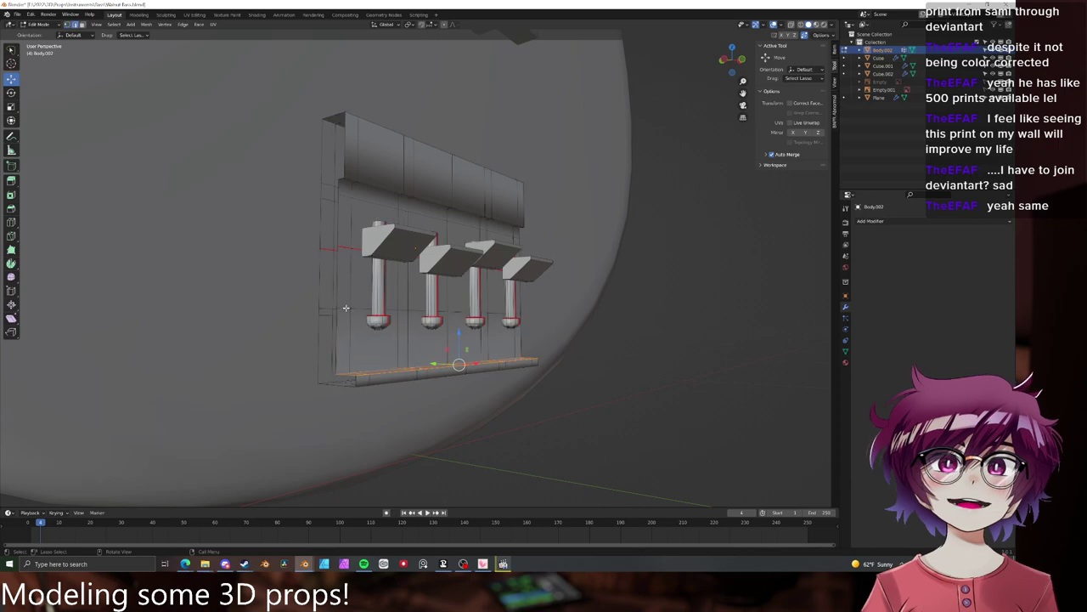
{"action": "left_click", "coordinate": [513, 313], "text": "ctrl"}
{"action": "key", "text": "ctrl+z"}
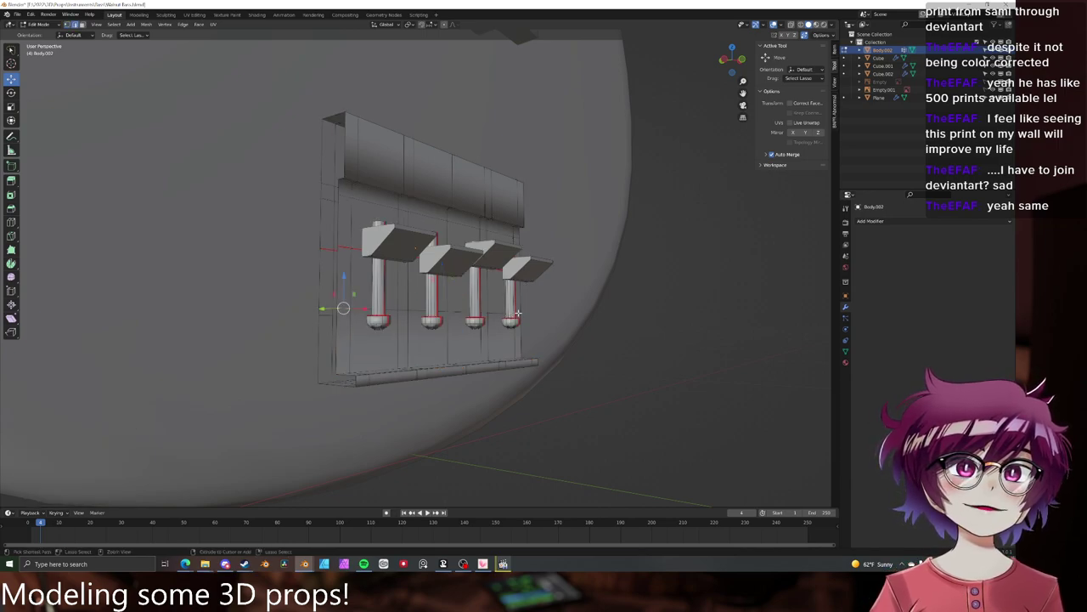
{"action": "left_click", "coordinate": [518, 314], "text": "ctrl"}
{"action": "middle_click_drag", "start_coordinate": [517, 314], "coordinate": [449, 299]}
{"action": "left_click_drag", "start_coordinate": [450, 285], "coordinate": [454, 335]}
- Select the four linked saddle screws and try scaling them with the X axis locked, and with the Y axis locked
{"action": "key", "text": "Tab"}
{"action": "scroll", "coordinate": [481, 335], "scroll_direction": "down", "scroll_amount": 6}
{"action": "left_click", "coordinate": [534, 311]}
{"action": "middle_click_drag", "start_coordinate": [535, 311], "coordinate": [436, 298]}
{"action": "left_click", "coordinate": [405, 254]}
{"action": "key", "text": "Tab"}
{"action": "middle_click_drag", "start_coordinate": [405, 255], "coordinate": [485, 277]}
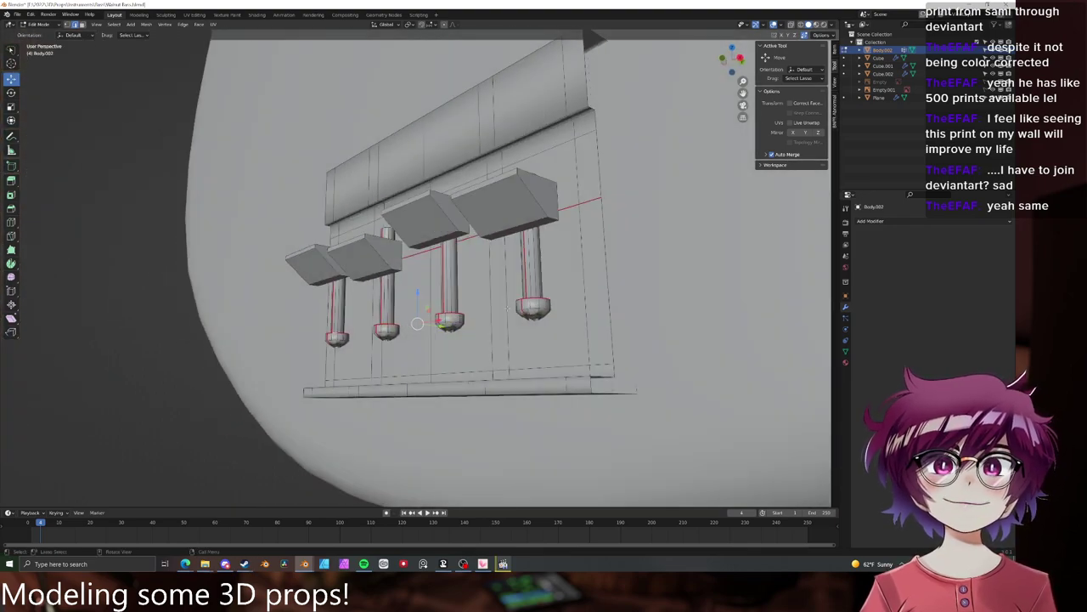
{"action": "key", "text": "ctrl+l"}
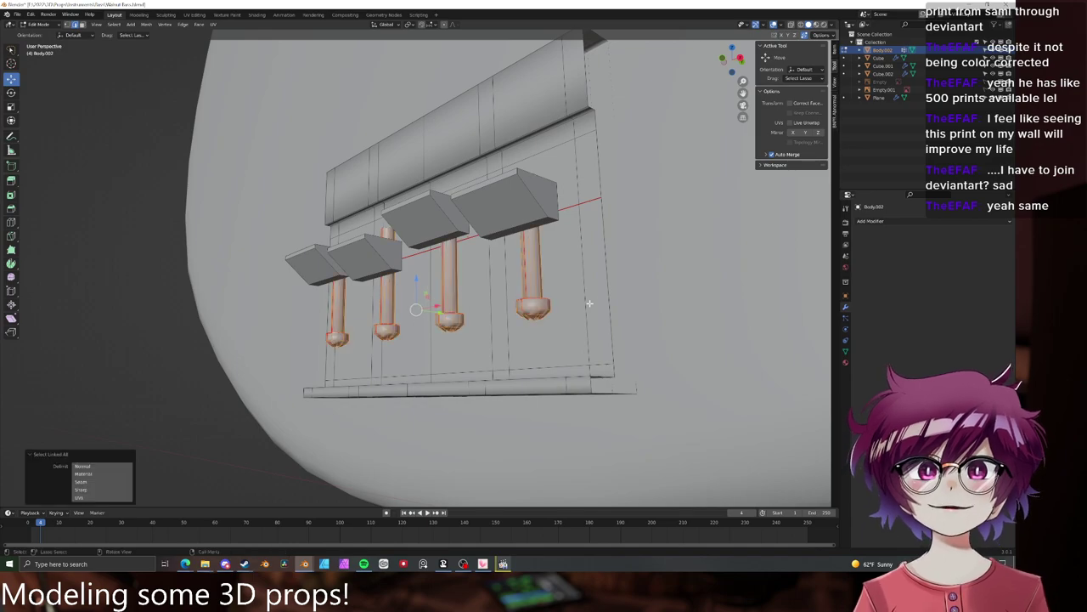
{"action": "middle_click_drag", "start_coordinate": [588, 303], "coordinate": [599, 277]}
{"action": "key", "text": "s"}
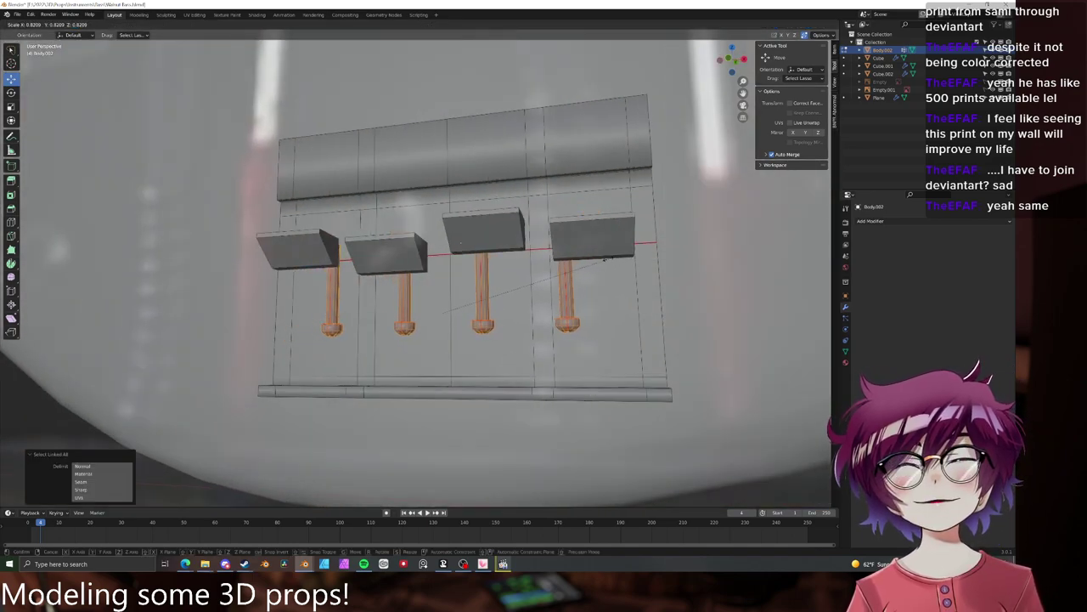
{"action": "key", "text": "shift+x"}
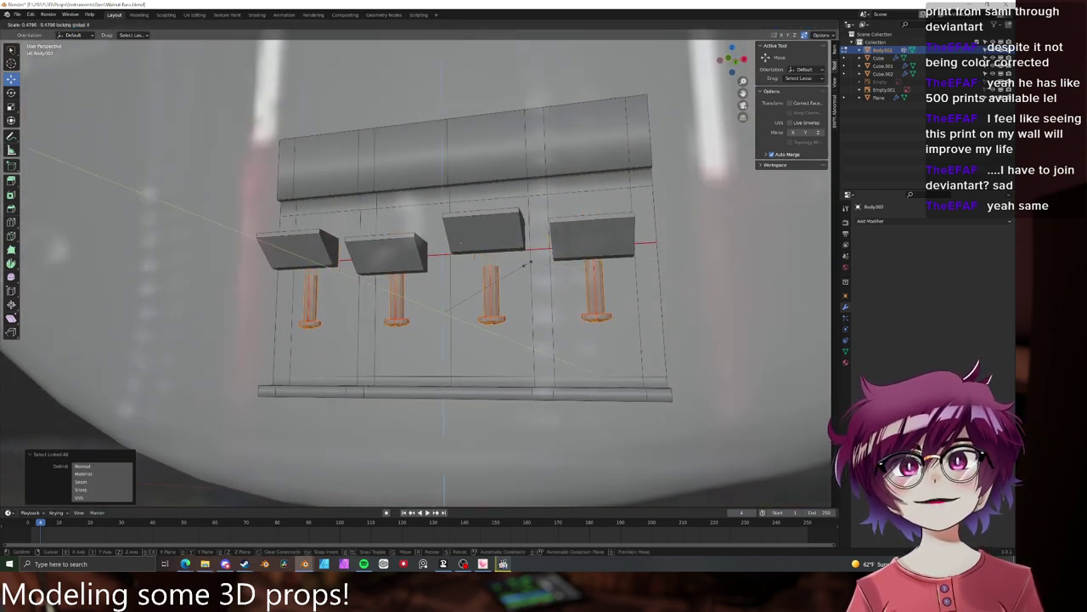
{"action": "left_click", "coordinate": [576, 253]}
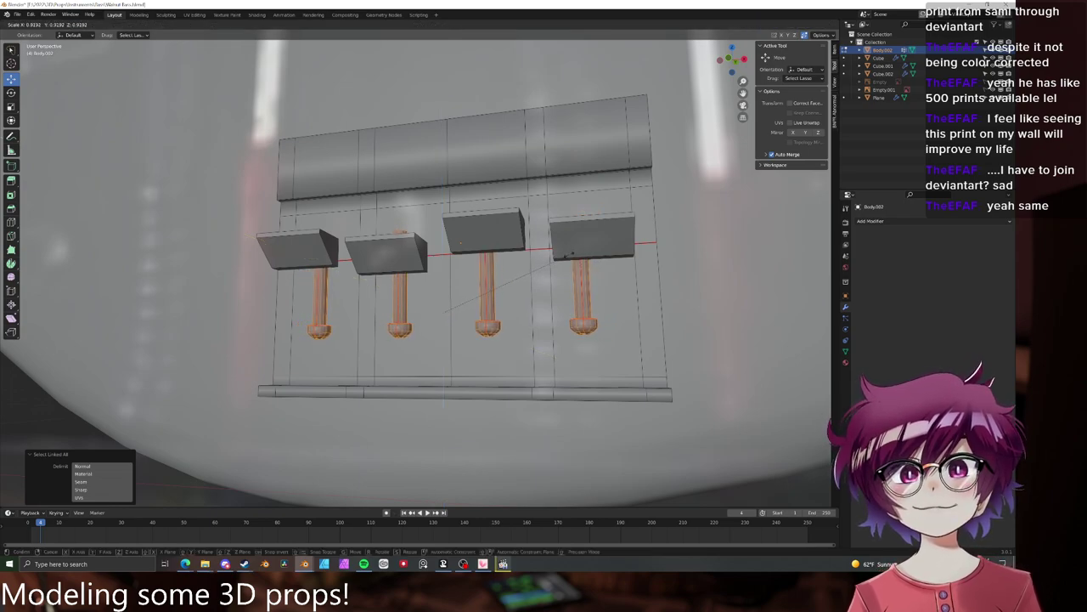
{"action": "key", "text": "s"}
{"action": "key", "text": "shift+y"}
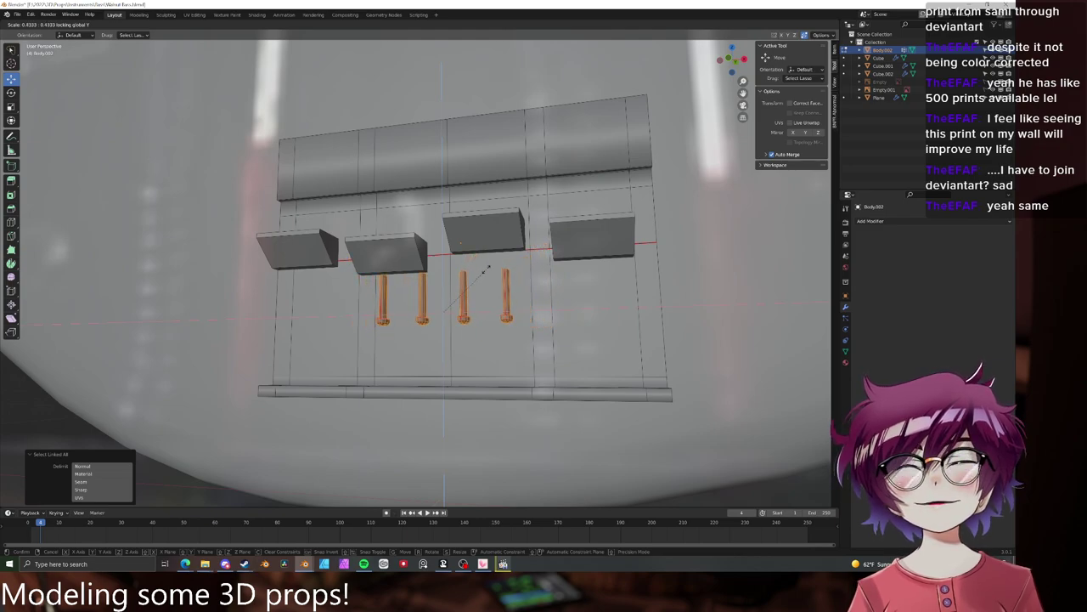
{"action": "right_click", "coordinate": [486, 269]}
- Try to stretch the four saddle screws along Z
{"action": "scroll", "coordinate": [486, 269], "scroll_direction": "down", "scroll_amount": 5}
{"action": "middle_click_drag", "start_coordinate": [486, 269], "coordinate": [538, 245]}
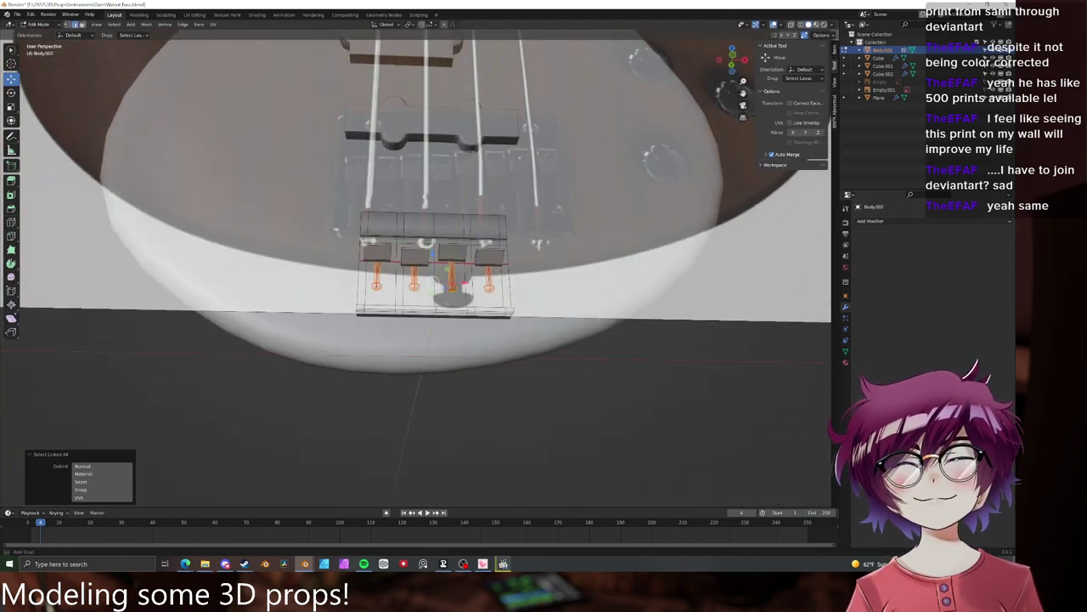
{"action": "middle_click_drag", "start_coordinate": [537, 244], "coordinate": [510, 281]}
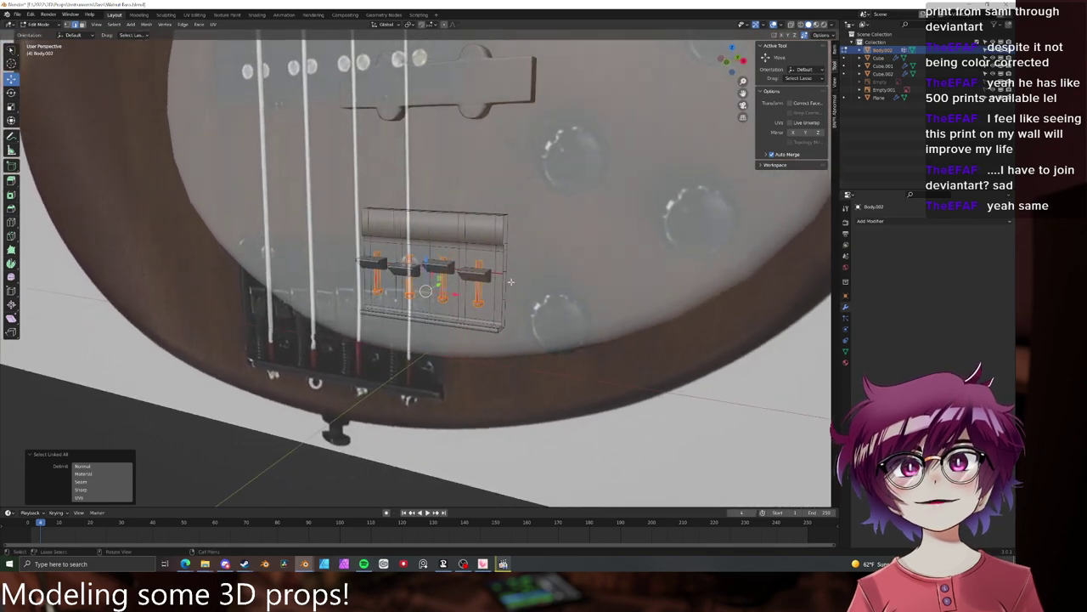
{"action": "key", "text": "s"}
{"action": "key", "text": "z"}
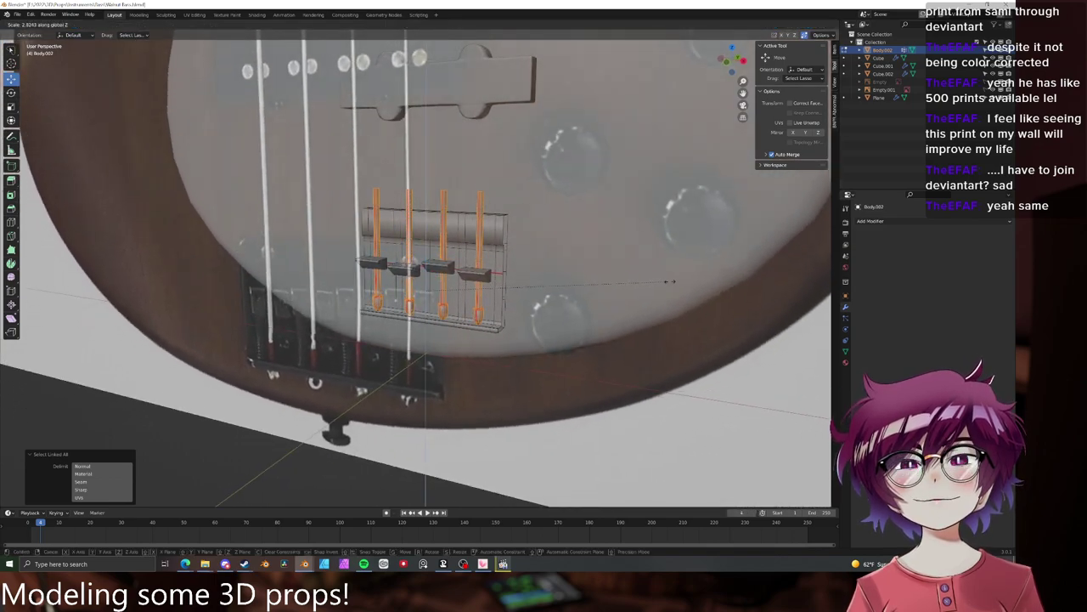
{"action": "right_click", "coordinate": [677, 281]}
- Select three of the four linked saddle screws and delete them, keeping only the outermost one
{"action": "left_click", "coordinate": [577, 273]}
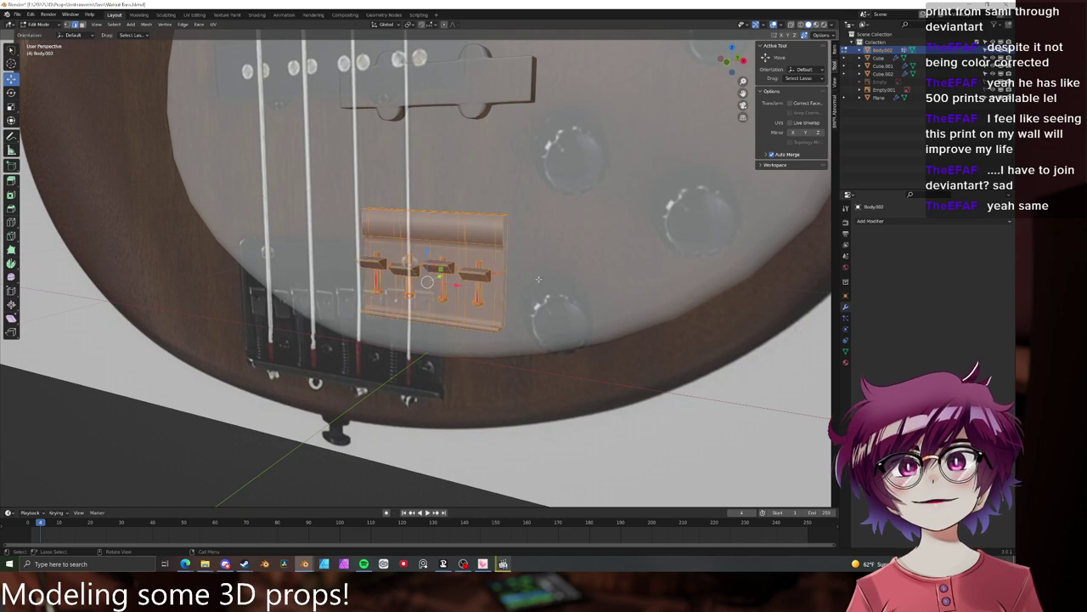
{"action": "scroll", "coordinate": [443, 293], "scroll_direction": "up", "scroll_amount": 4}
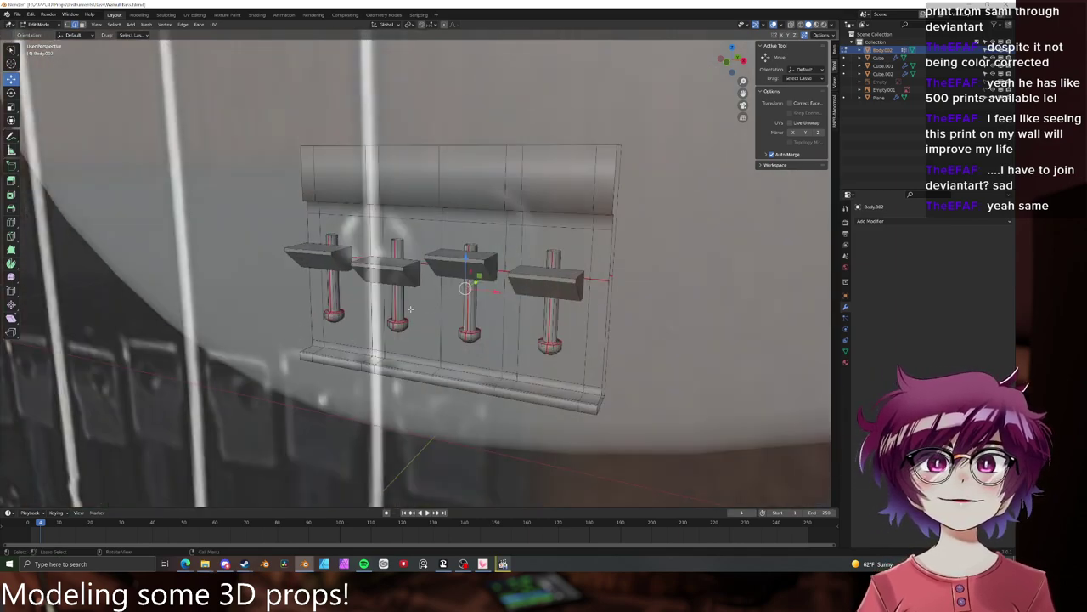
{"action": "key", "text": "ctrl+l"}
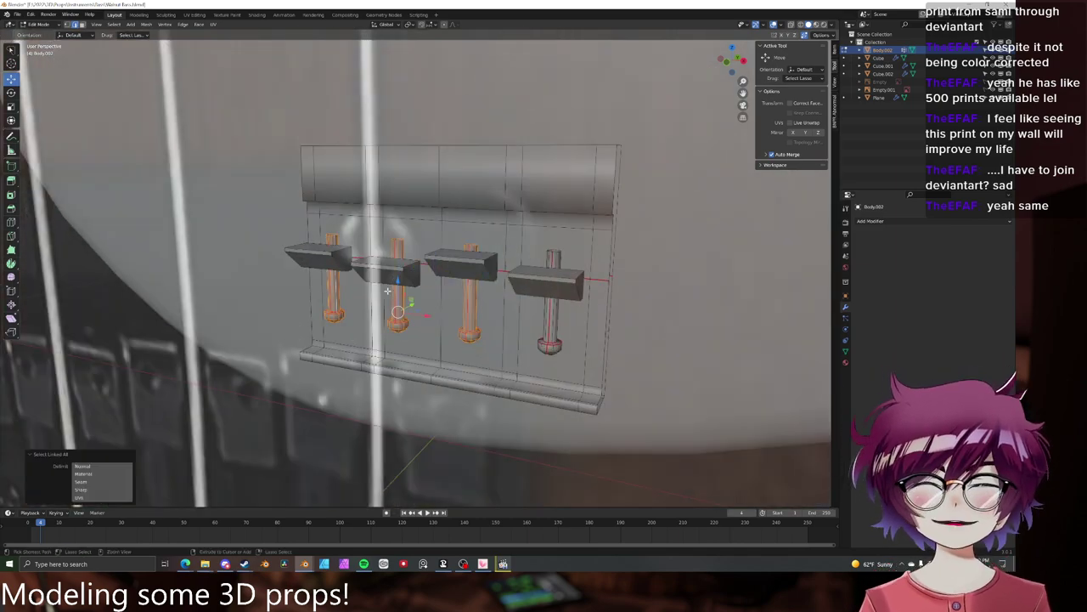
{"action": "key", "text": "x"}
{"action": "left_click", "coordinate": [387, 291]}
- Select the remaining linked saddle screw and scale it uniformly to about 0.52
{"action": "middle_click_drag", "start_coordinate": [584, 325], "coordinate": [551, 319]}
{"action": "key", "text": "ctrl+l"}
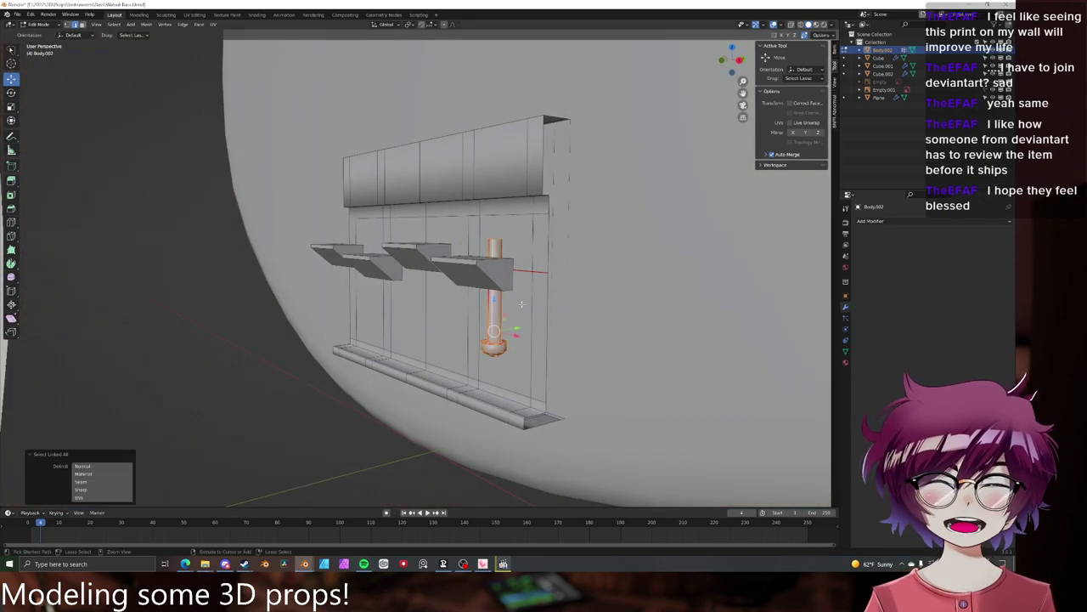
{"action": "key", "text": "s"}
{"action": "right_click", "coordinate": [579, 295]}
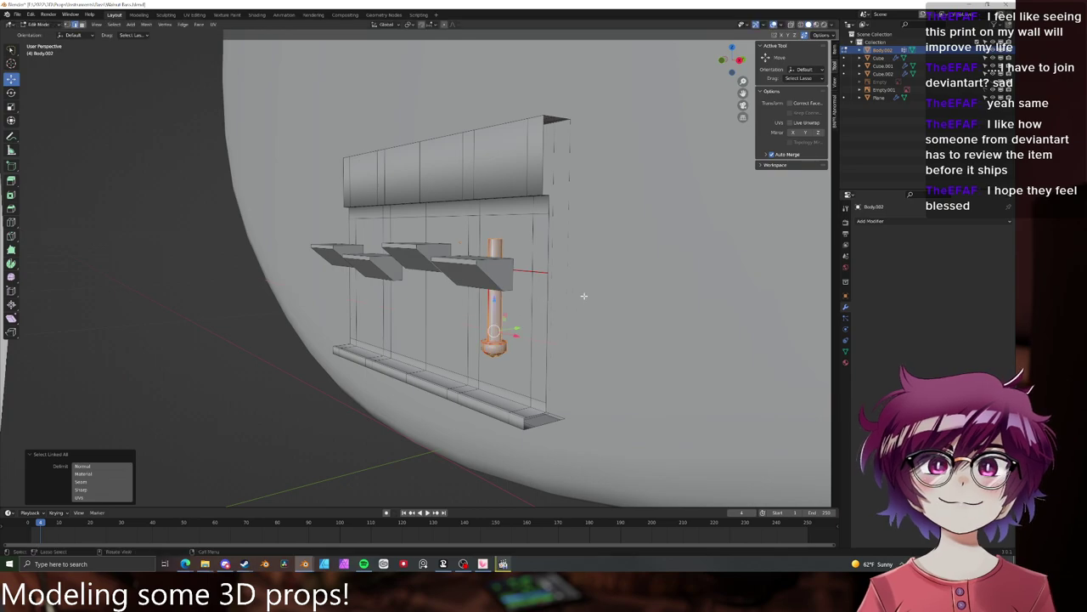
{"action": "middle_click_drag", "start_coordinate": [598, 294], "coordinate": [561, 290]}
{"action": "key", "text": "s"}
{"action": "left_click", "coordinate": [488, 301]}
- Move the screw along Y toward the back plate and lower it about 0.05 m along Z to the bottom lip
{"action": "middle_click_drag", "start_coordinate": [485, 301], "coordinate": [476, 270]}
{"action": "key", "text": "g"}
{"action": "key", "text": "y"}
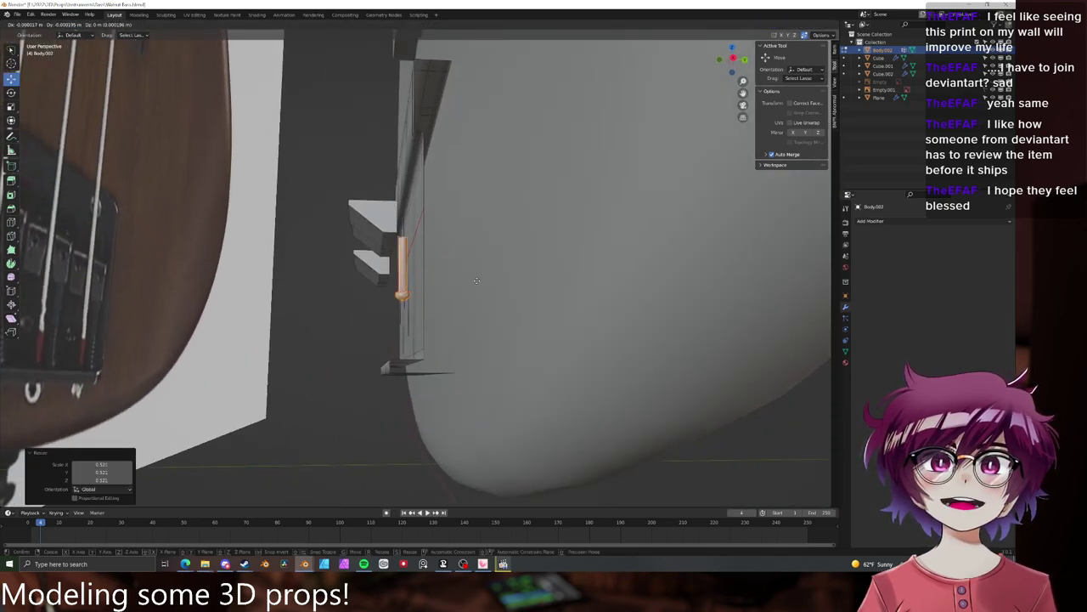
{"action": "left_click", "coordinate": [485, 282]}
{"action": "key", "text": "g"}
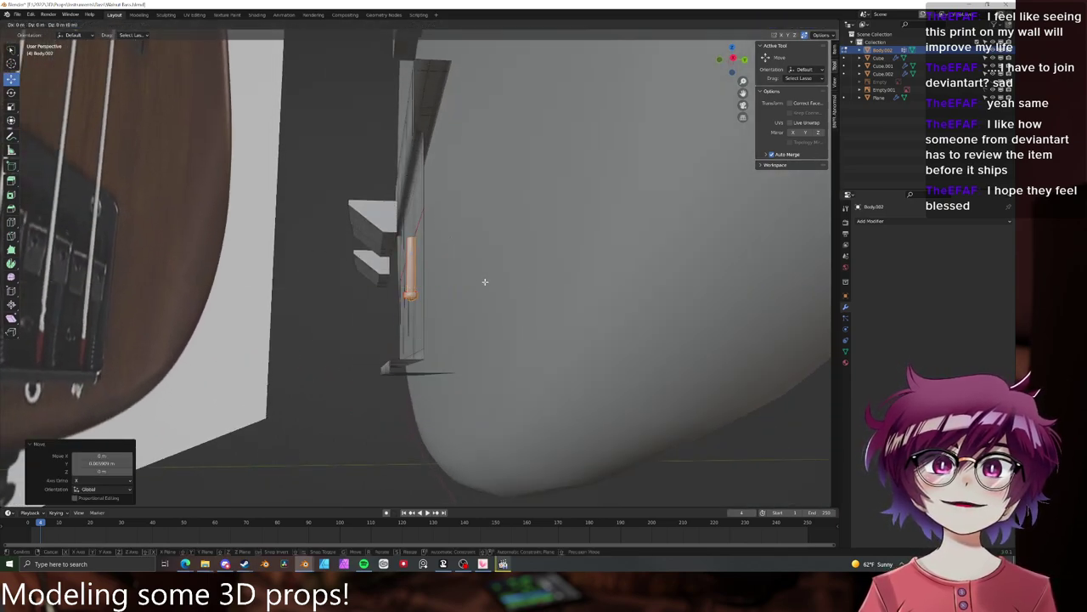
{"action": "key", "text": "z"}
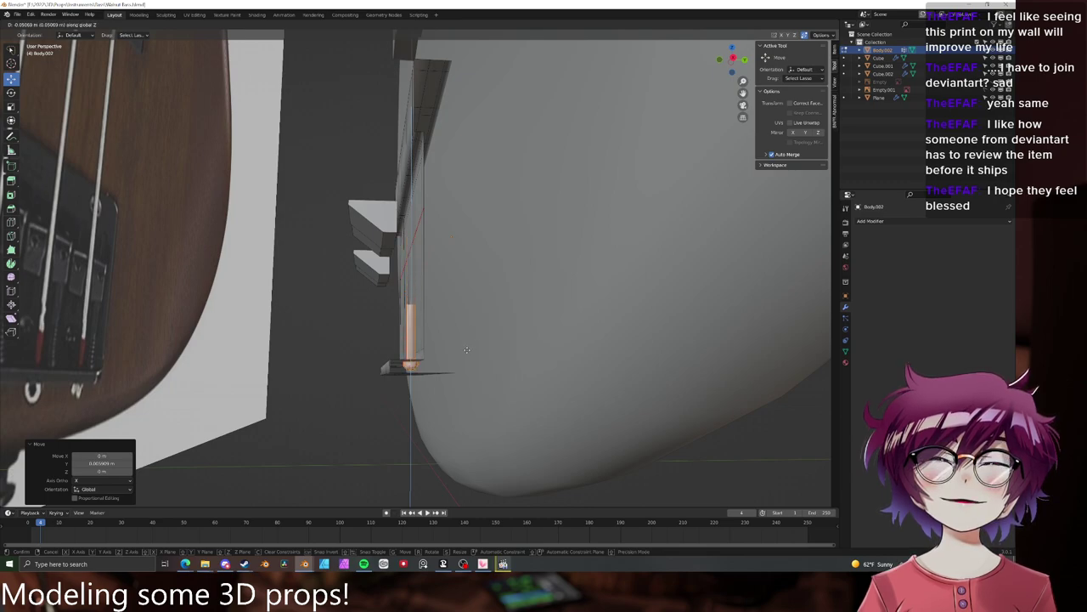
{"action": "left_click", "coordinate": [465, 344]}
- Select the screw's upper end loop and raise it about 0.12 m along Z to lengthen the shaft up to the bridge's top cover
{"action": "middle_click_drag", "start_coordinate": [465, 344], "coordinate": [423, 367]}
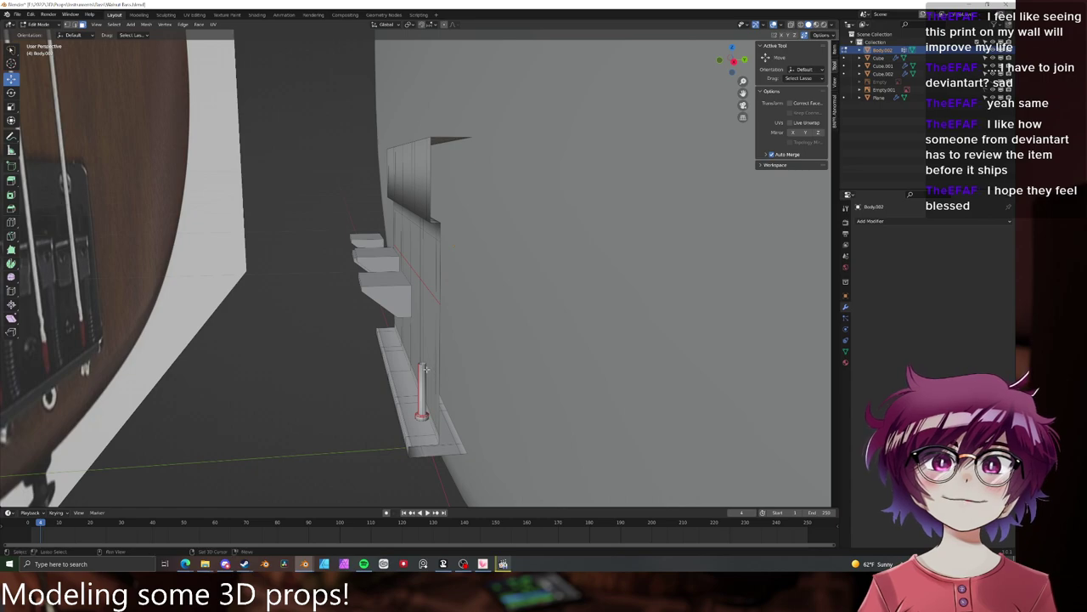
{"action": "scroll", "coordinate": [425, 367], "scroll_direction": "up", "scroll_amount": 4}
{"action": "left_click", "coordinate": [506, 363]}
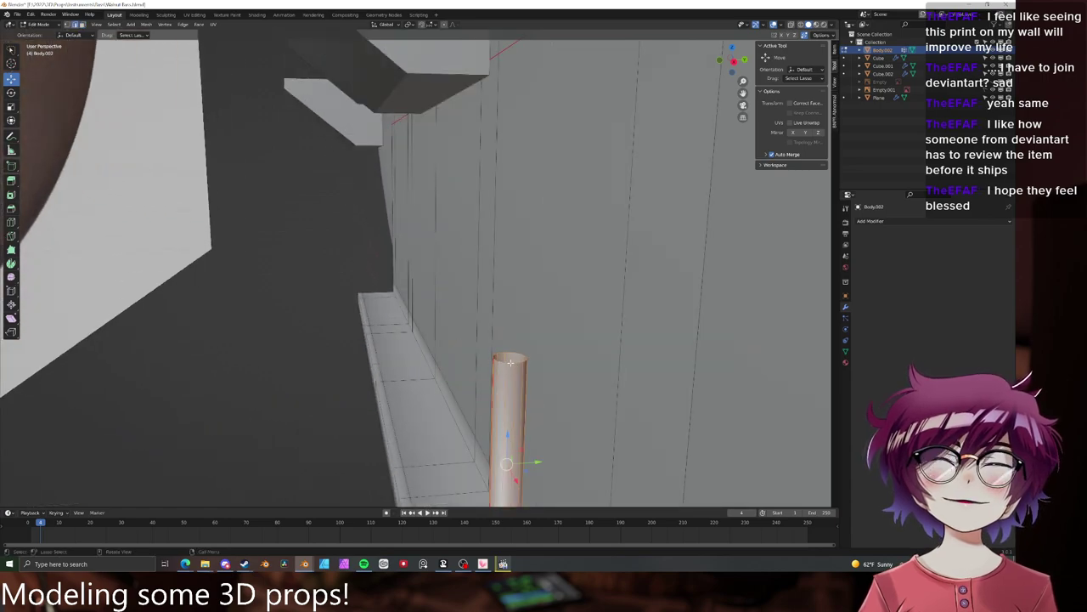
{"action": "scroll", "coordinate": [510, 357], "scroll_direction": "down", "scroll_amount": 5}
{"action": "key", "text": "g"}
{"action": "key", "text": "z"}
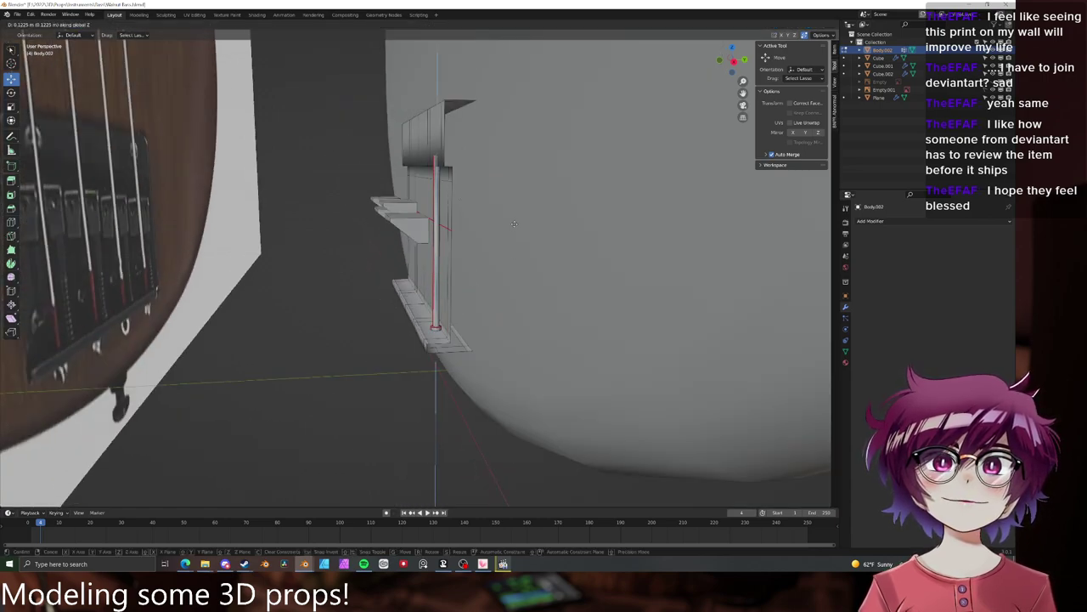
{"action": "left_click", "coordinate": [514, 223]}
{"action": "middle_click_drag", "start_coordinate": [514, 224], "coordinate": [453, 225]}
{"action": "left_click", "coordinate": [393, 222], "text": "ctrl"}
{"action": "left_click_drag", "start_coordinate": [461, 222], "coordinate": [457, 221]}
{"action": "key", "text": "Tab"}
{"action": "middle_click_drag", "start_coordinate": [484, 276], "coordinate": [536, 236]}
- Select all four linked string saddles and move them along Y toward the back plate so they sit over the screw
{"action": "key", "text": "alt+a"}
{"action": "scroll", "coordinate": [480, 246], "scroll_direction": "up", "scroll_amount": 1}
{"action": "left_click", "coordinate": [443, 243]}
{"action": "scroll", "coordinate": [536, 238], "scroll_direction": "down", "scroll_amount": 4}
{"action": "middle_click_drag", "start_coordinate": [532, 276], "coordinate": [470, 327]}
{"action": "left_click", "coordinate": [478, 297]}
{"action": "scroll", "coordinate": [450, 339], "scroll_direction": "up", "scroll_amount": 3}
{"action": "left_click", "coordinate": [412, 373]}
{"action": "key", "text": "Tab"}
{"action": "left_click", "coordinate": [425, 424]}
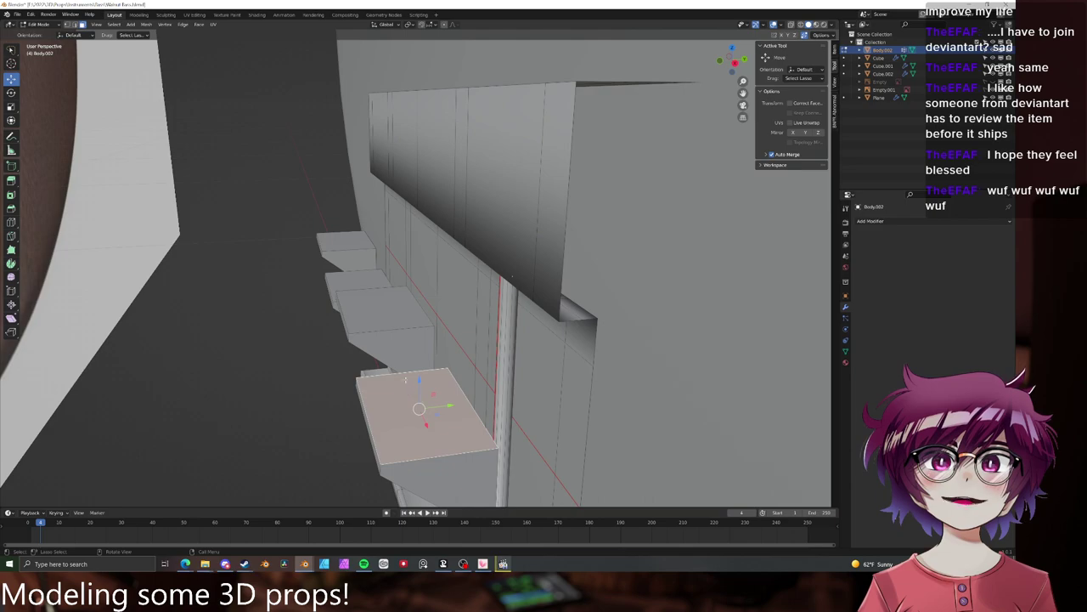
{"action": "left_click", "coordinate": [379, 315], "text": "shift"}
{"action": "left_click", "coordinate": [337, 277], "text": "shift"}
{"action": "key", "text": "ctrl+l"}
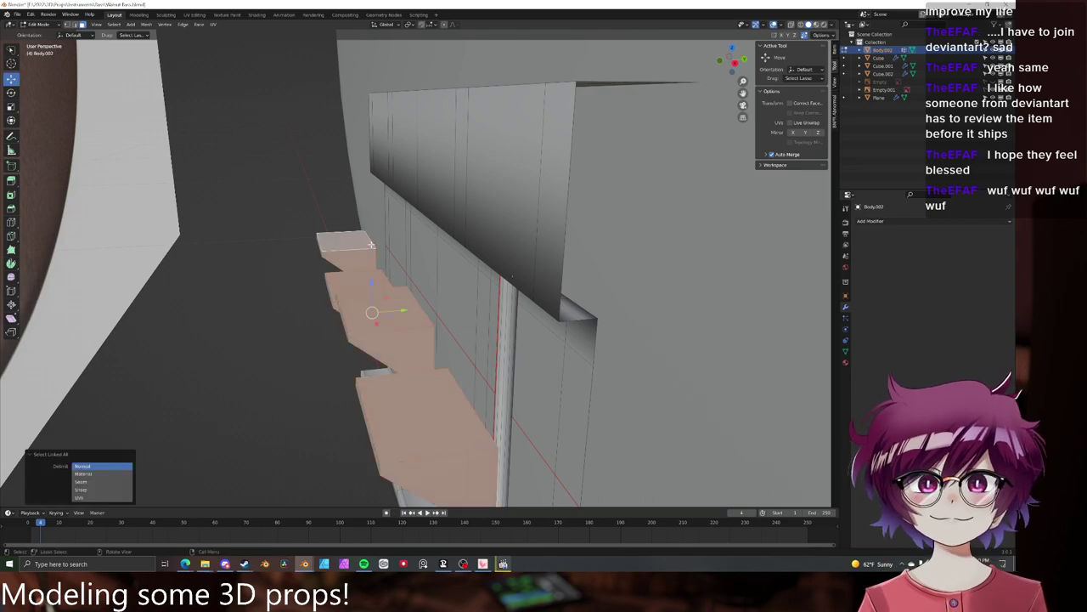
{"action": "middle_click_drag", "start_coordinate": [371, 245], "coordinate": [422, 246]}
{"action": "scroll", "coordinate": [427, 247], "scroll_direction": "down", "scroll_amount": 3}
{"action": "key", "text": "g"}
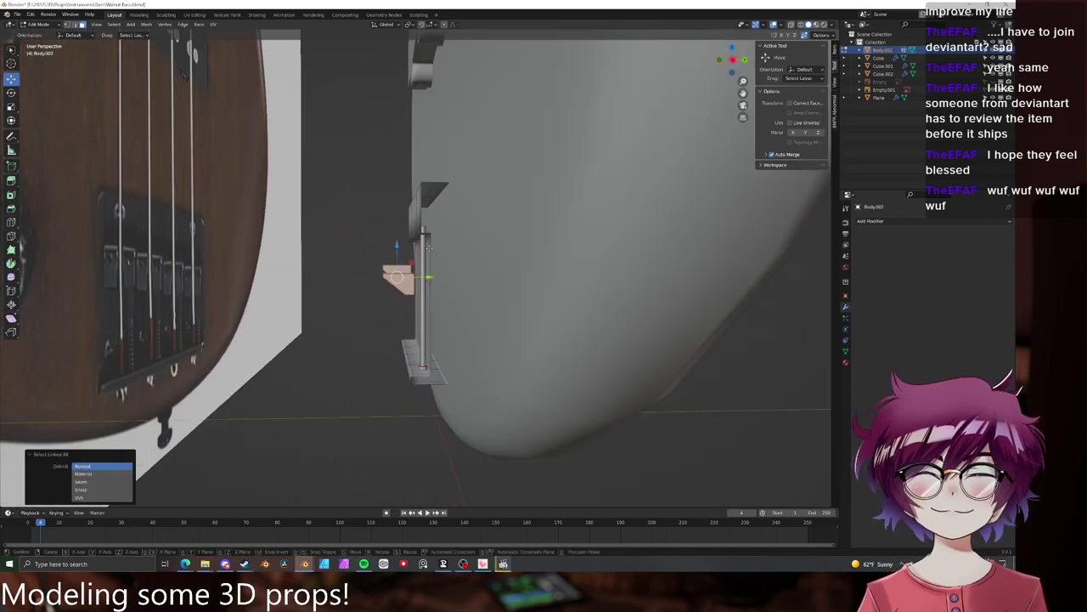
{"action": "key", "text": "y"}
{"action": "left_click", "coordinate": [443, 250]}
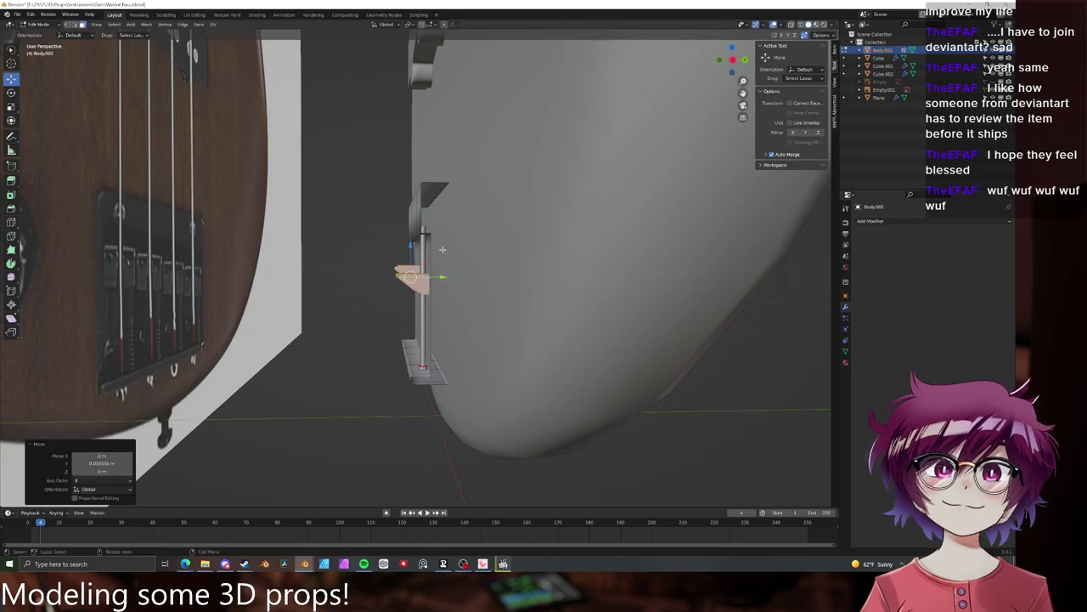
{"action": "scroll", "coordinate": [440, 251], "scroll_direction": "down", "scroll_amount": 5}
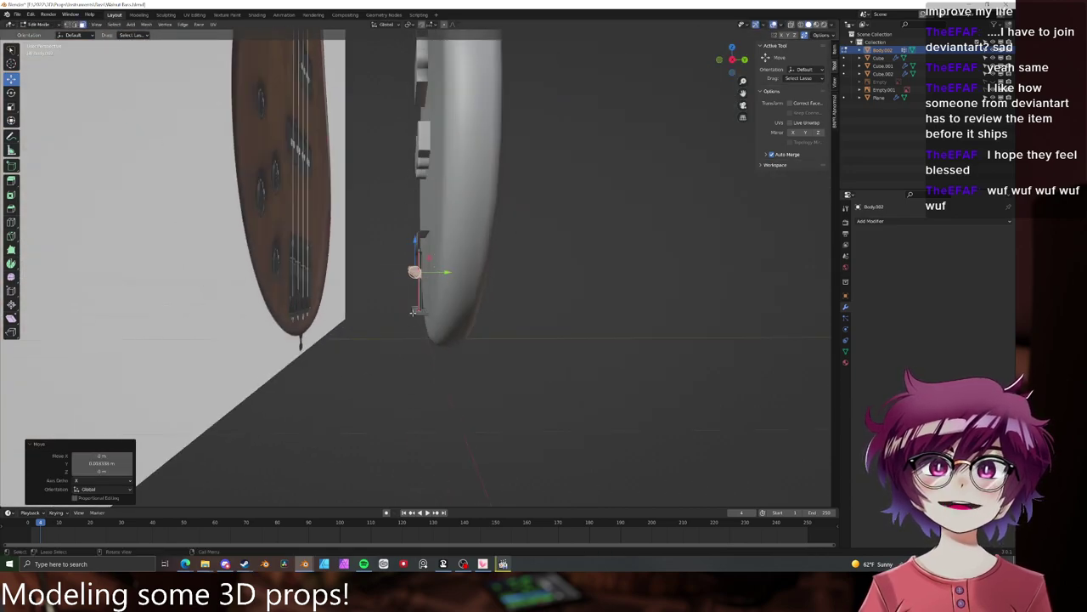
- Extrude the short edge at the top outer corner of the back plate down along Z to start a side wall
{"action": "middle_click_drag", "start_coordinate": [412, 312], "coordinate": [491, 234]}
{"action": "key", "text": "Tab"}
{"action": "key", "text": "KP_3"}
{"action": "scroll", "coordinate": [478, 255], "scroll_direction": "up", "scroll_amount": 3}
{"action": "left_click", "coordinate": [476, 229]}
{"action": "key", "text": "Tab"}
{"action": "scroll", "coordinate": [583, 227], "scroll_direction": "up", "scroll_amount": 2}
{"action": "scroll", "coordinate": [491, 233], "scroll_direction": "up", "scroll_amount": 3}
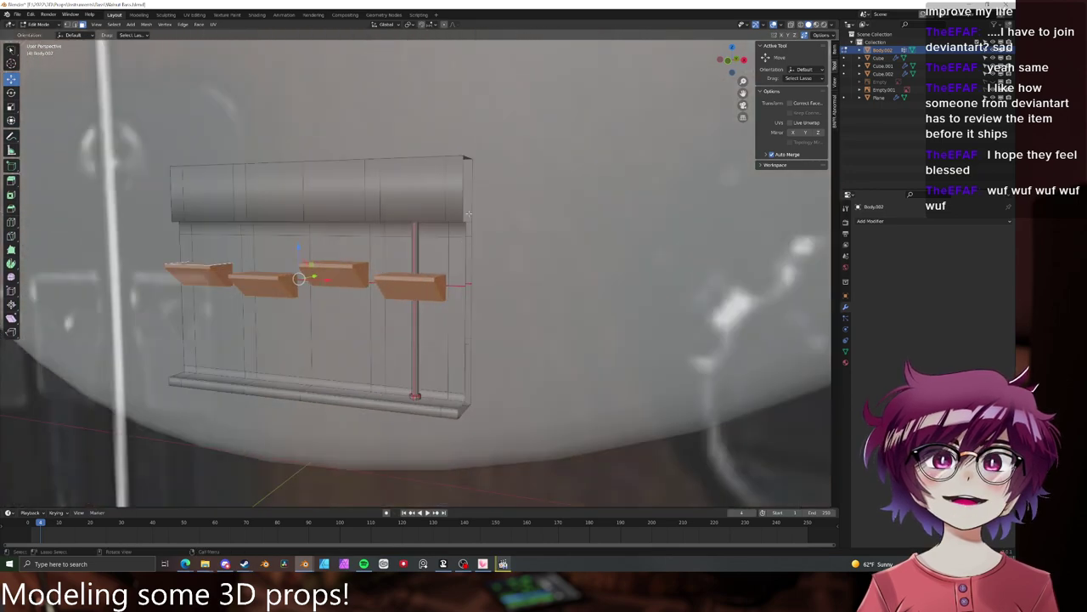
{"action": "left_click", "coordinate": [459, 191]}
{"action": "middle_click_drag", "start_coordinate": [460, 190], "coordinate": [457, 253]}
{"action": "key", "text": "2"}
{"action": "middle_click_drag", "start_coordinate": [465, 191], "coordinate": [543, 231]}
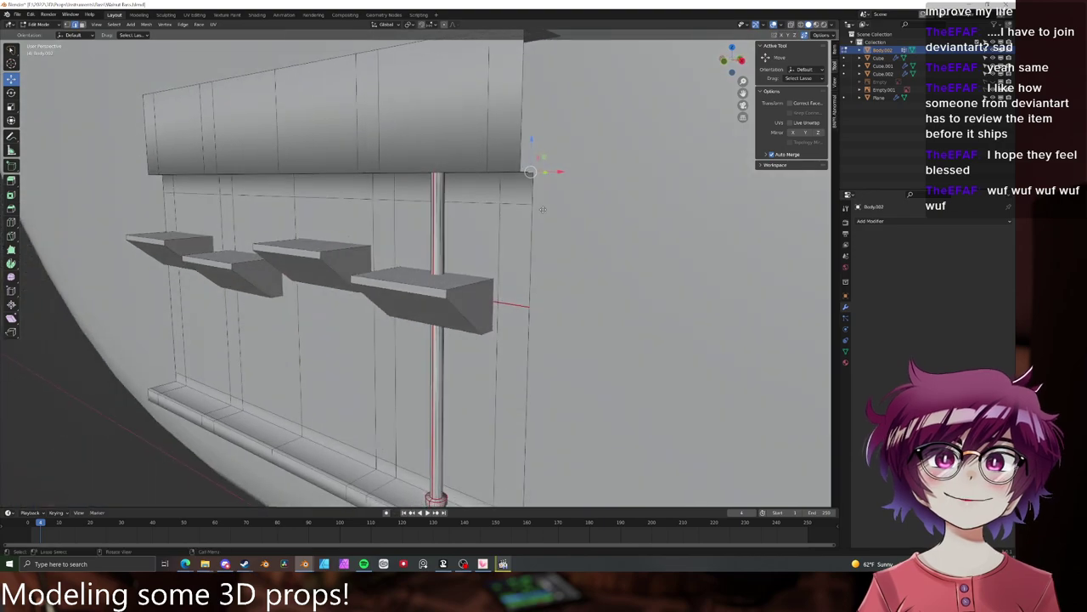
{"action": "key", "text": "g"}
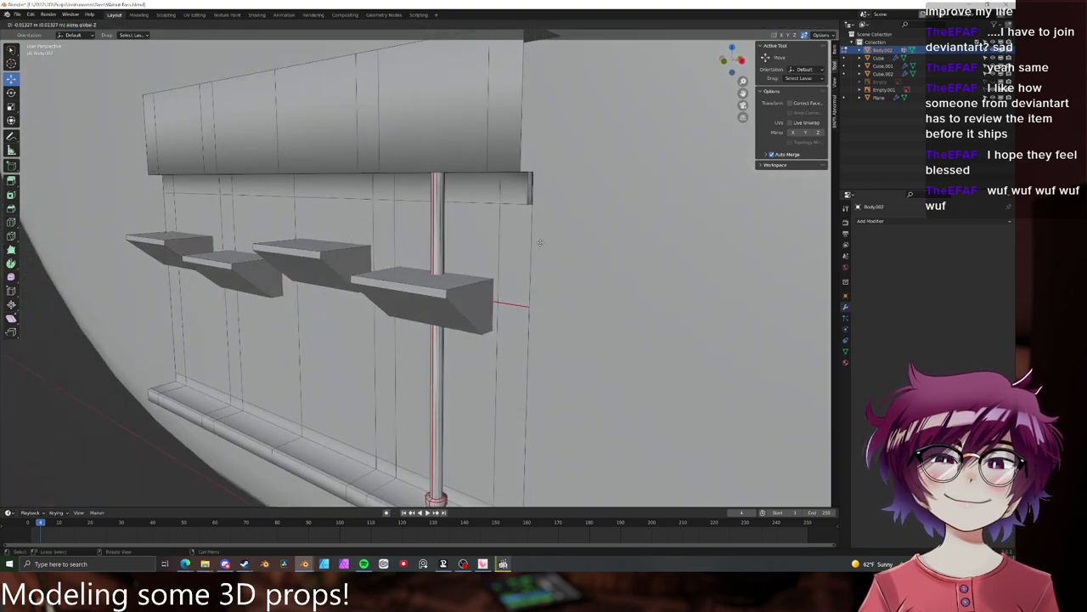
{"action": "left_click", "coordinate": [539, 242]}
{"action": "scroll", "coordinate": [465, 263], "scroll_direction": "down", "scroll_amount": 4}
- Select the vertices of the bridge half without the screw in front view and delete them, keeping the centre line
{"action": "key", "text": "KP_1"}
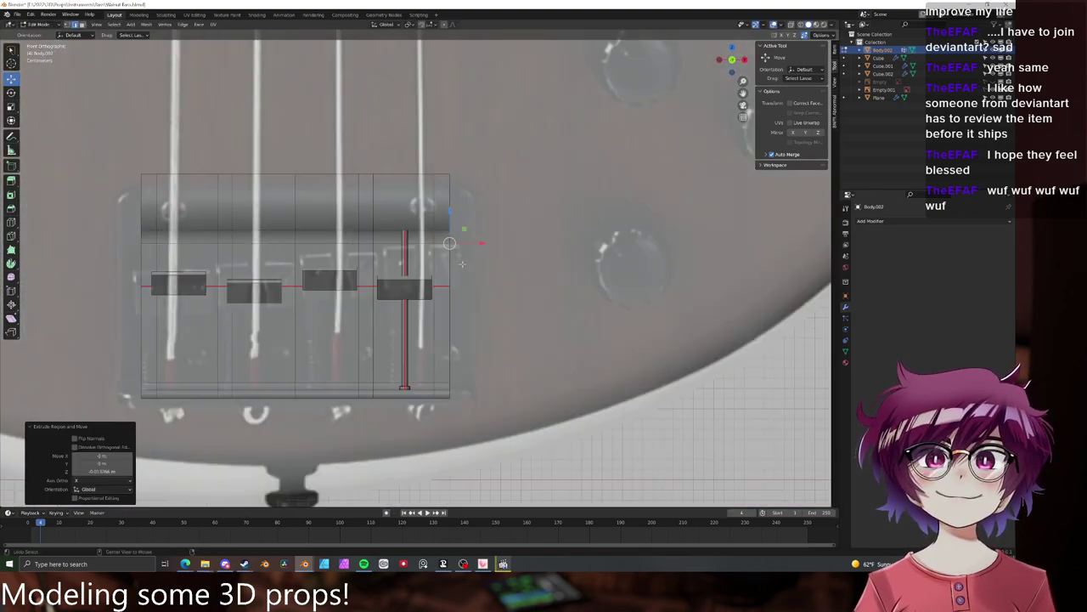
{"action": "scroll", "coordinate": [450, 255], "scroll_direction": "up", "scroll_amount": 5}
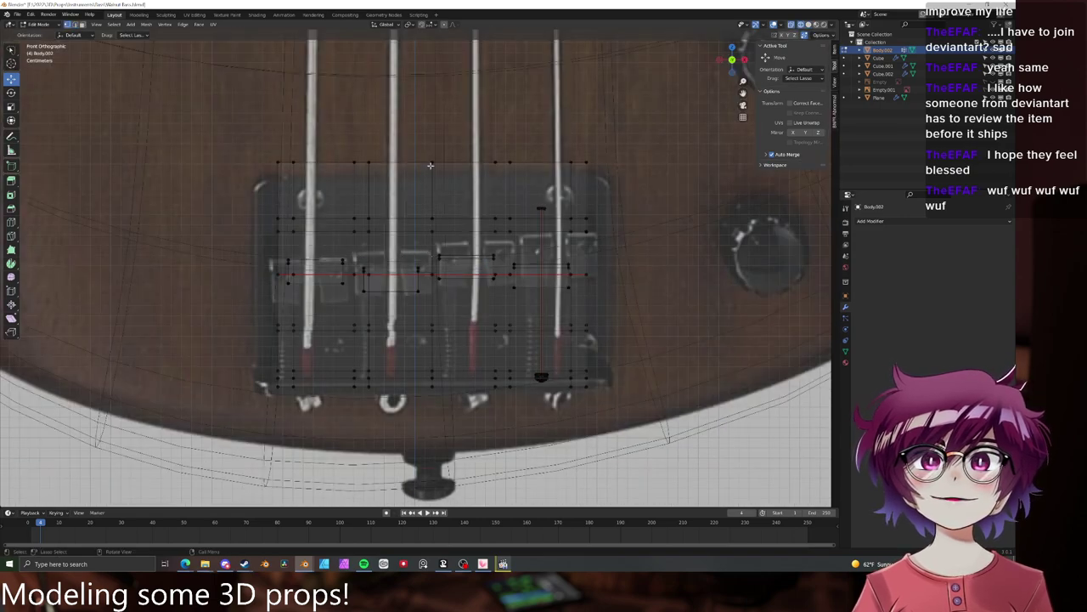
{"action": "key", "text": "b"}
{"action": "left_click_drag", "start_coordinate": [427, 130], "coordinate": [251, 469]}
{"action": "key", "text": "x"}
{"action": "left_click", "coordinate": [404, 227]}
{"action": "key", "text": "Tab"}
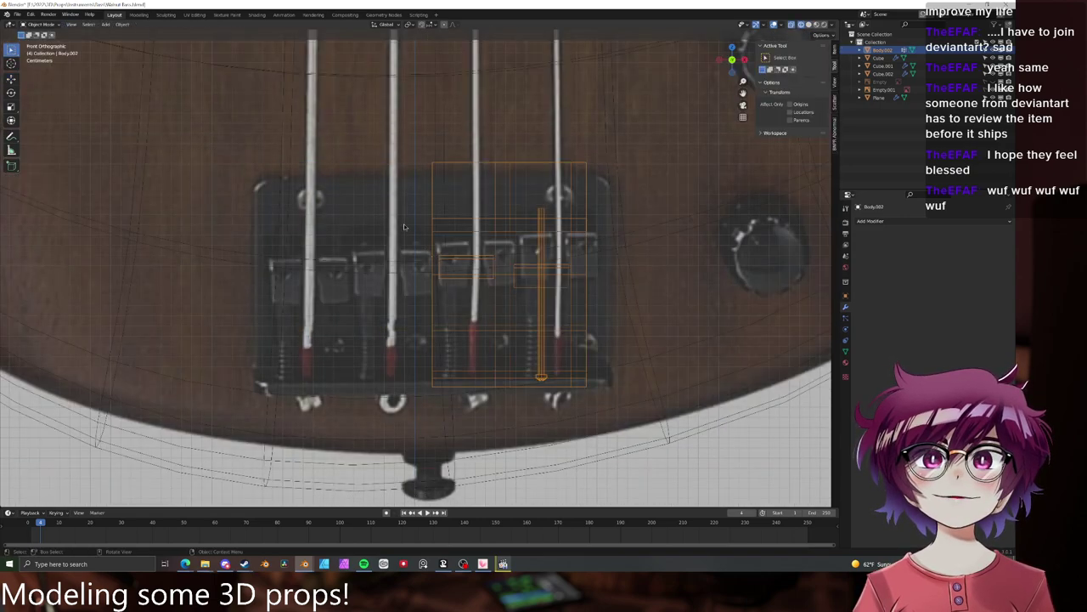
- Return to solid shading and add a Mirror modifier on the X axis to the half bridge
{"action": "key", "text": "z"}
{"action": "left_click", "coordinate": [775, 255]}
{"action": "left_click", "coordinate": [892, 222]}
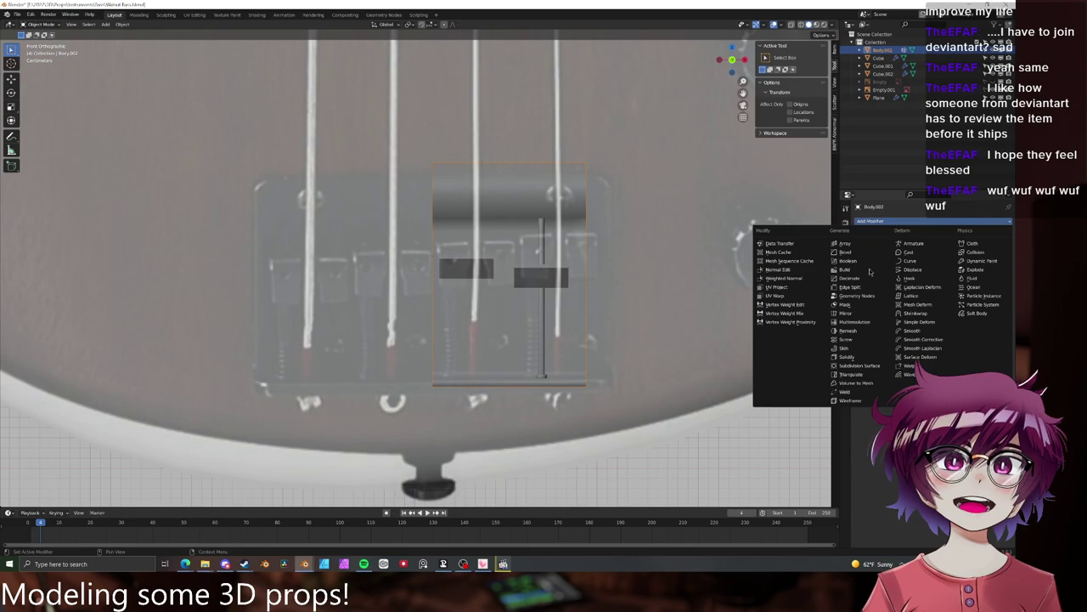
{"action": "left_click", "coordinate": [858, 321]}
{"action": "middle_click_drag", "start_coordinate": [765, 314], "coordinate": [527, 280]}
- Extrude the side wall's lower edge down along Z in two segments, about 0.043 m and 0.095 m, to just above the bottom lip
{"action": "key", "text": "Tab"}
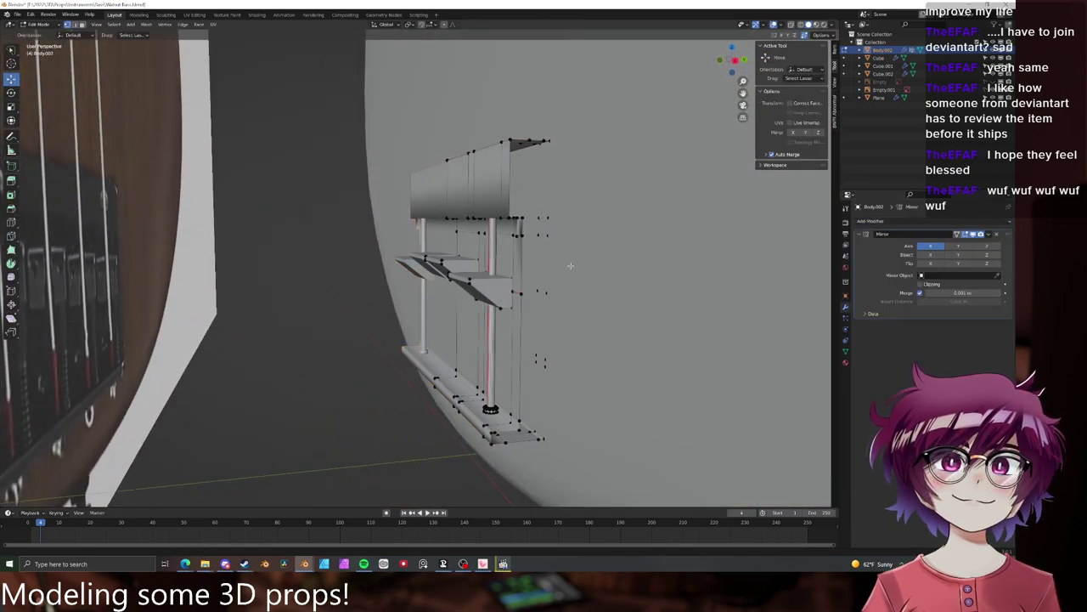
{"action": "scroll", "coordinate": [497, 252], "scroll_direction": "up", "scroll_amount": 3}
{"action": "middle_click_drag", "start_coordinate": [529, 222], "coordinate": [506, 176]}
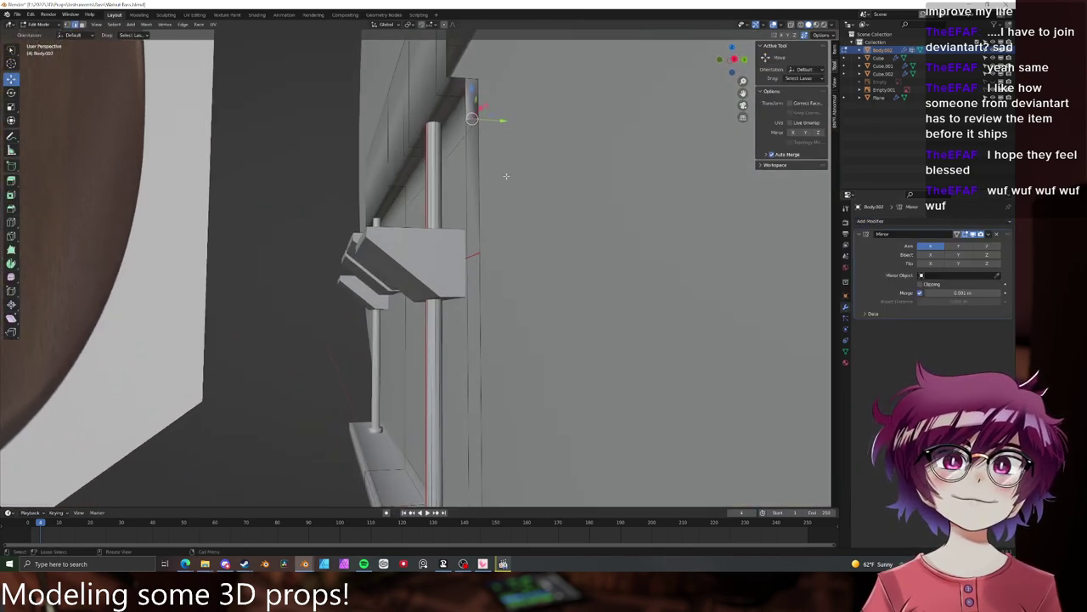
{"action": "key", "text": "g"}
{"action": "key", "text": "z"}
{"action": "left_click", "coordinate": [483, 290]}
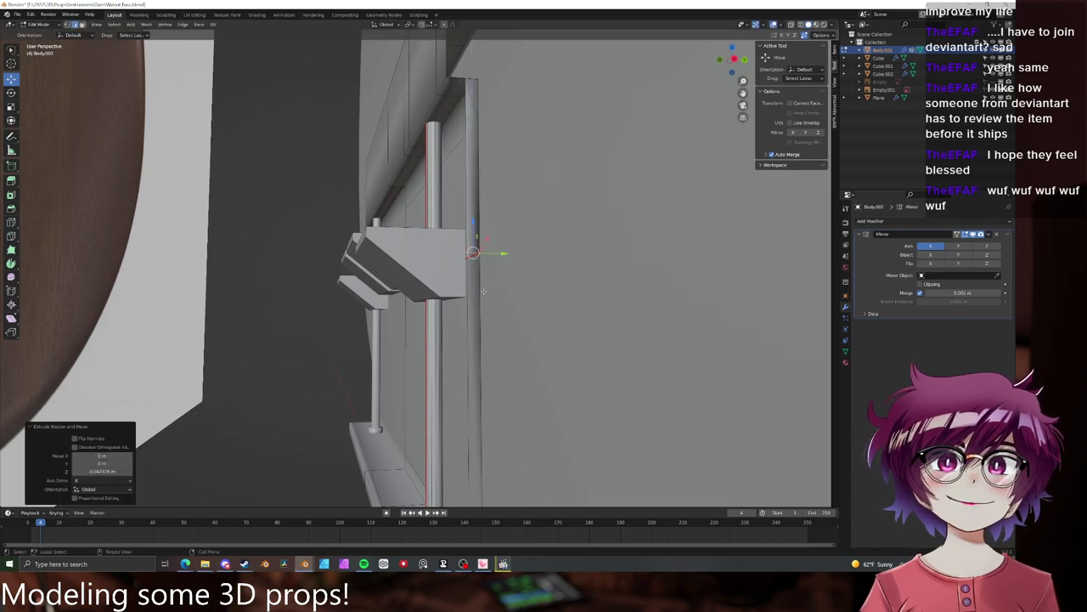
{"action": "middle_click_drag", "start_coordinate": [483, 289], "coordinate": [494, 256]}
{"action": "key", "text": "z"}
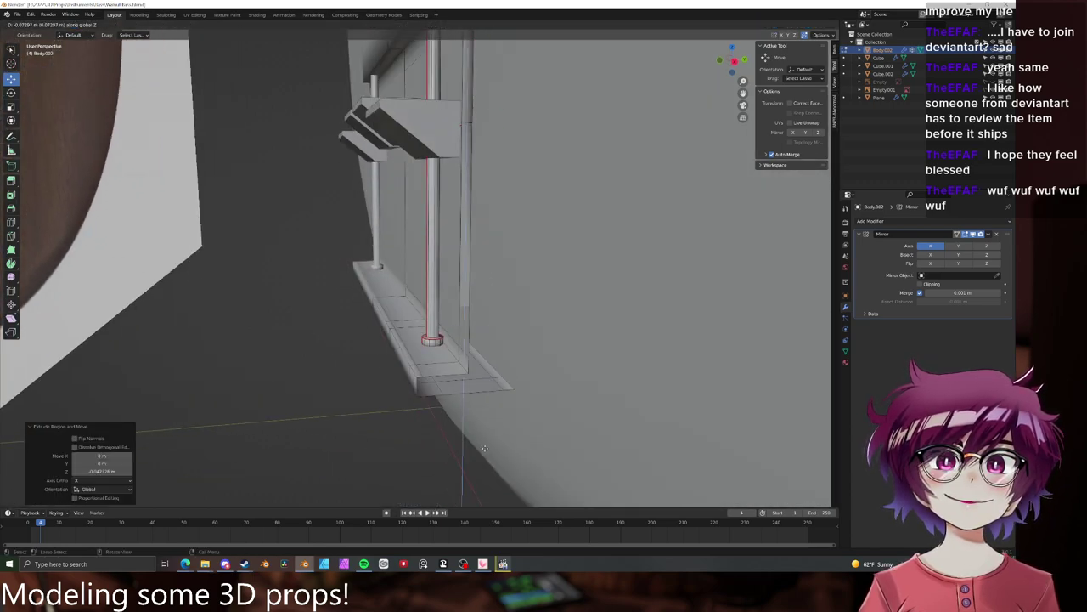
{"action": "left_click", "coordinate": [473, 496]}
- Add an edge loop along the bottom lip and slide it in line with the side wall's front edge
{"action": "middle_click_drag", "start_coordinate": [462, 445], "coordinate": [402, 427]}
{"action": "key", "text": "ctrl+r"}
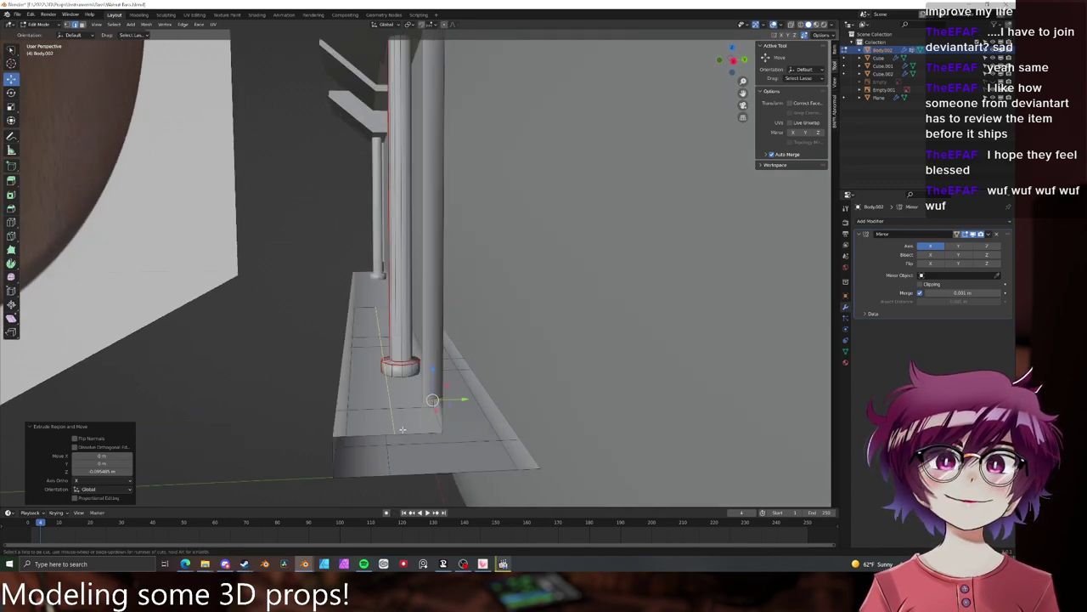
{"action": "left_click", "coordinate": [402, 429]}
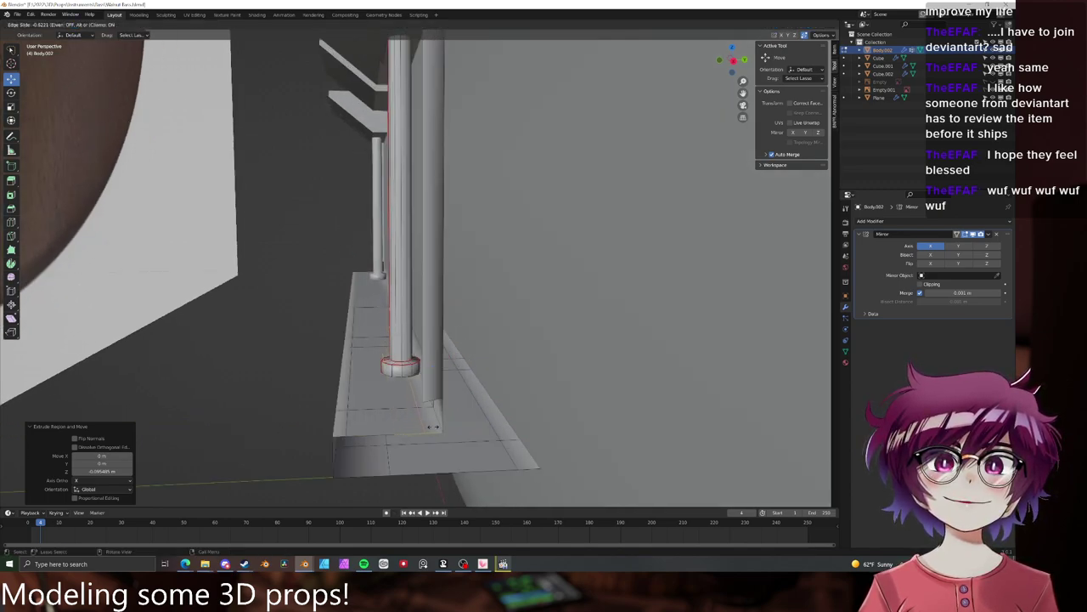
{"action": "left_click", "coordinate": [434, 426]}
- Extrude the side wall's bottom edge down along Z to reach the bottom lip
{"action": "left_click", "coordinate": [437, 404]}
{"action": "middle_click_drag", "start_coordinate": [445, 408], "coordinate": [447, 326]}
{"action": "key", "text": "g"}
{"action": "key", "text": "z"}
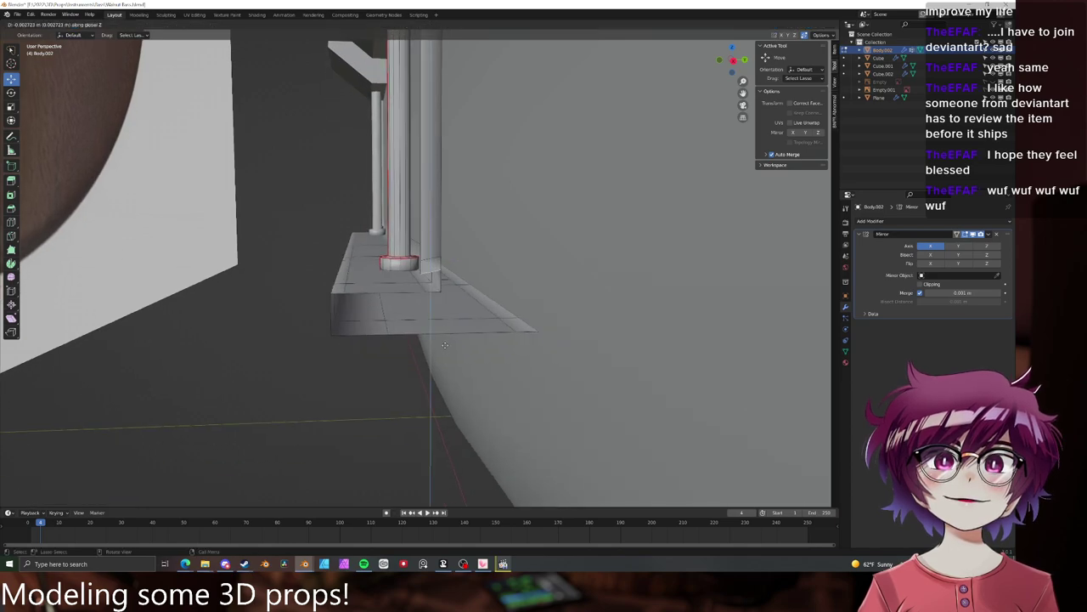
{"action": "left_click", "coordinate": [442, 363]}
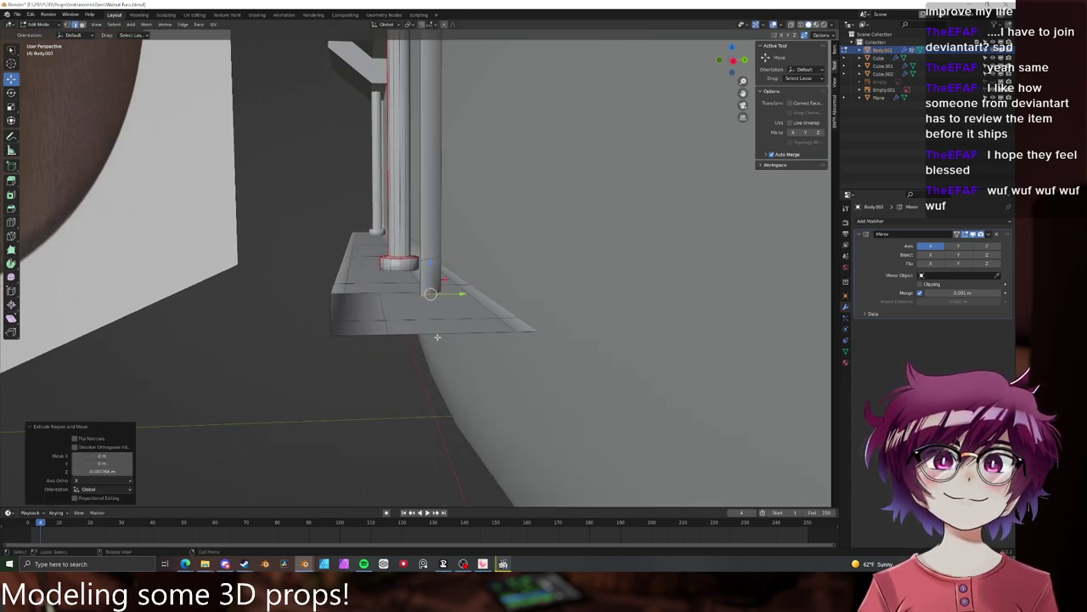
- Move the front corner vertex where the side wall meets the lip slightly along Z and Y to line the two up
{"action": "key", "text": "1"}
{"action": "left_click", "coordinate": [422, 296]}
{"action": "middle_click_drag", "start_coordinate": [422, 295], "coordinate": [439, 291]}
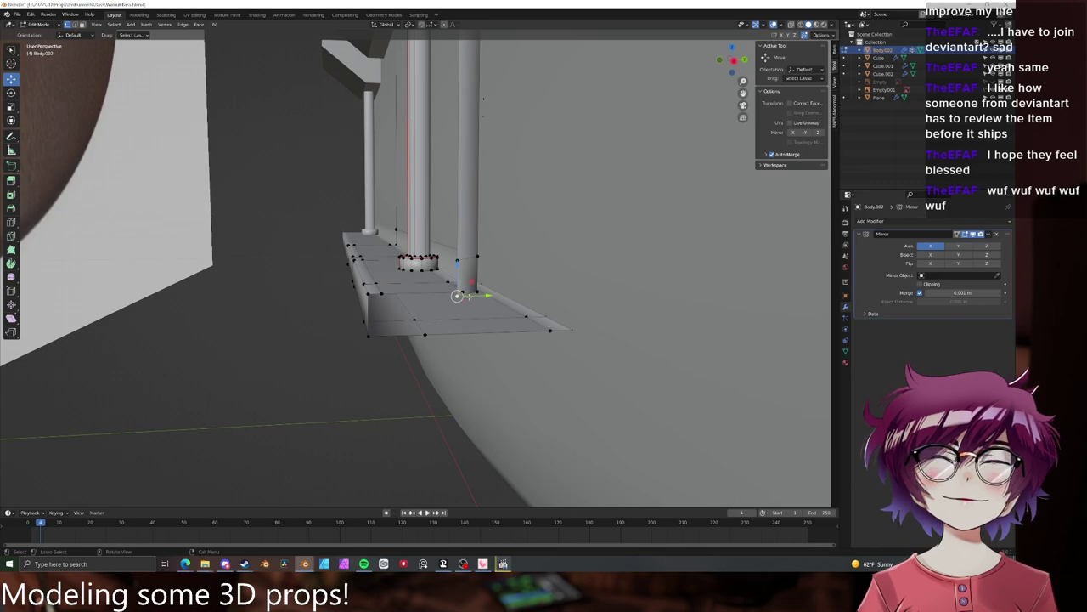
{"action": "key", "text": "g"}
{"action": "key", "text": "z"}
{"action": "left_click", "coordinate": [474, 290]}
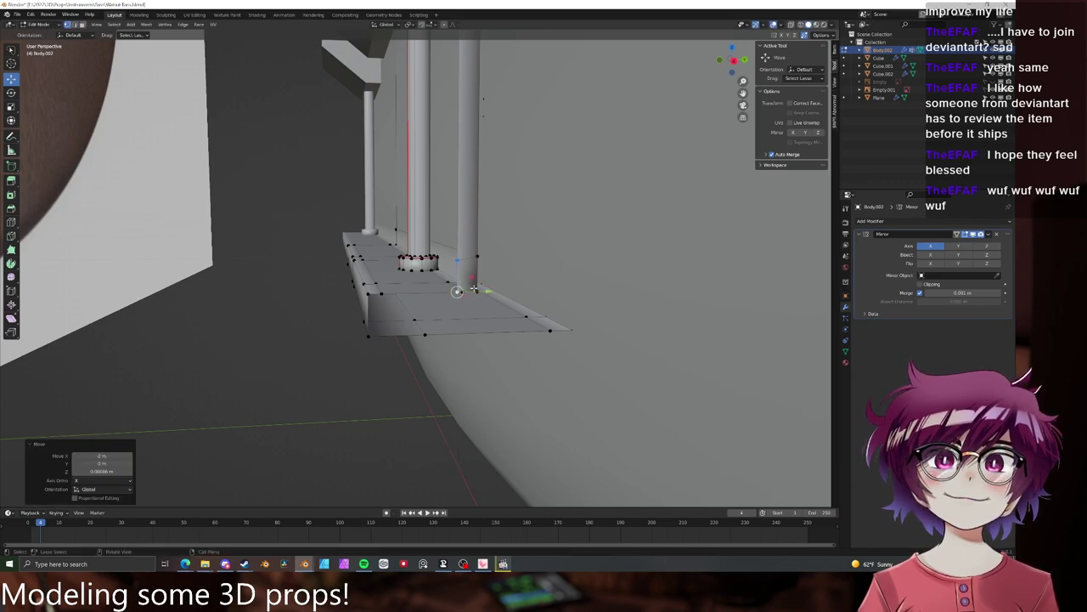
{"action": "middle_click_drag", "start_coordinate": [474, 290], "coordinate": [470, 284]}
{"action": "key", "text": "g"}
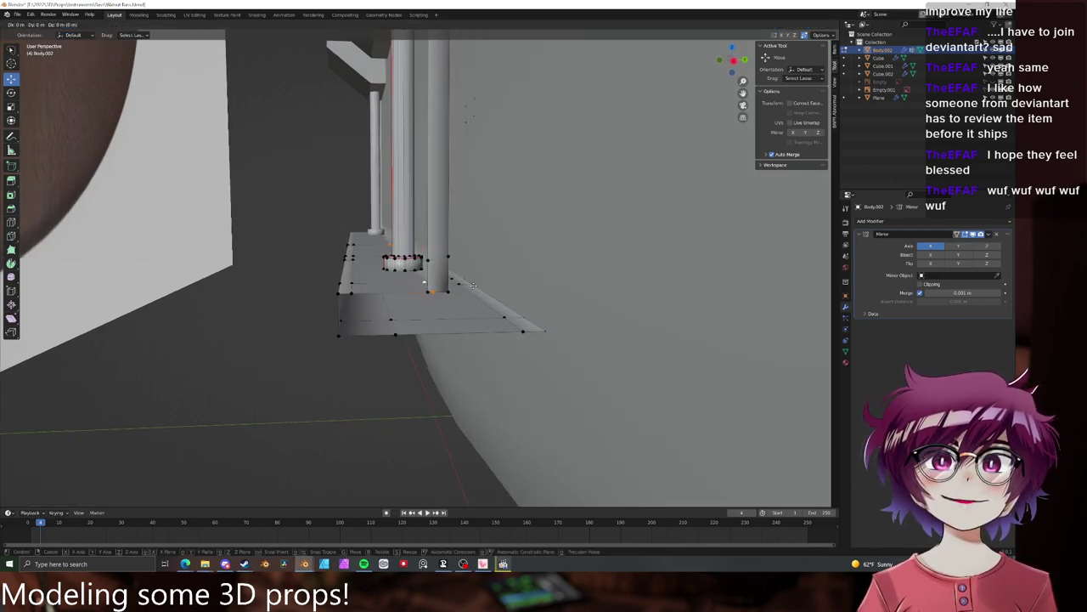
{"action": "key", "text": "x"}
{"action": "key", "text": "y"}
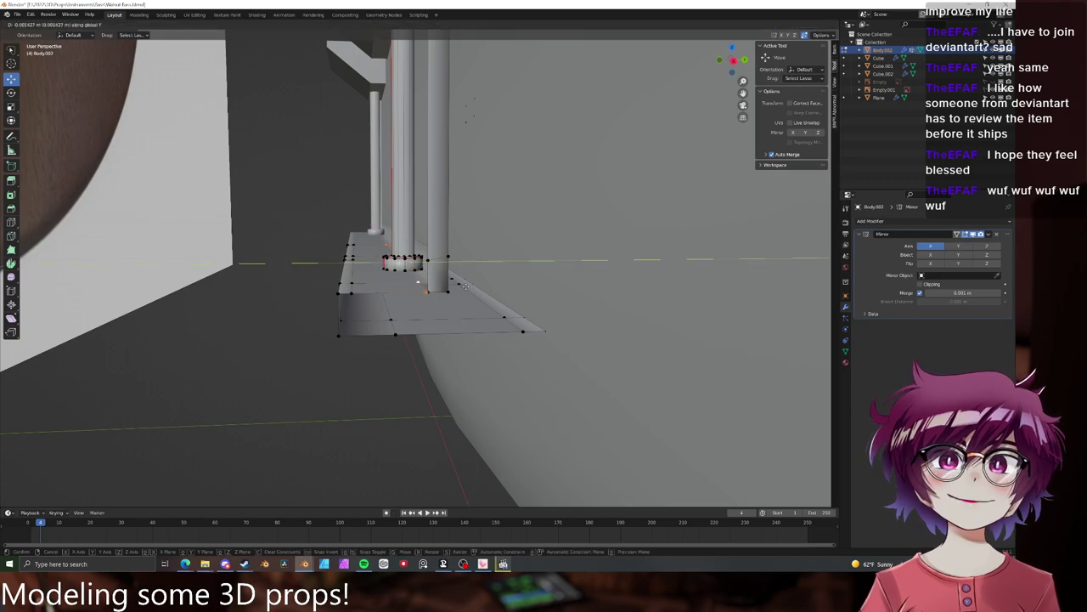
{"action": "left_click", "coordinate": [466, 286]}
{"action": "key", "text": "Tab"}
{"action": "middle_click_drag", "start_coordinate": [466, 286], "coordinate": [451, 410]}
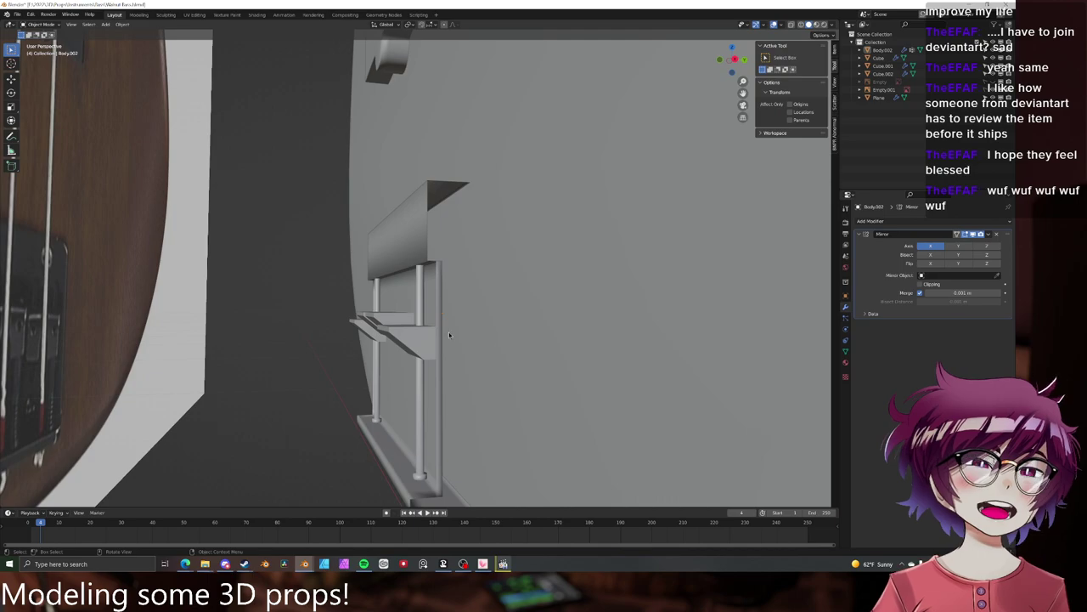
- Extrude the vertex in front of the side wall's top down along Z in three segments matching the wall's divisions, ending near the lip
{"action": "key", "text": "Tab"}
{"action": "scroll", "coordinate": [445, 271], "scroll_direction": "up", "scroll_amount": 4}
{"action": "middle_click_drag", "start_coordinate": [454, 270], "coordinate": [457, 249]}
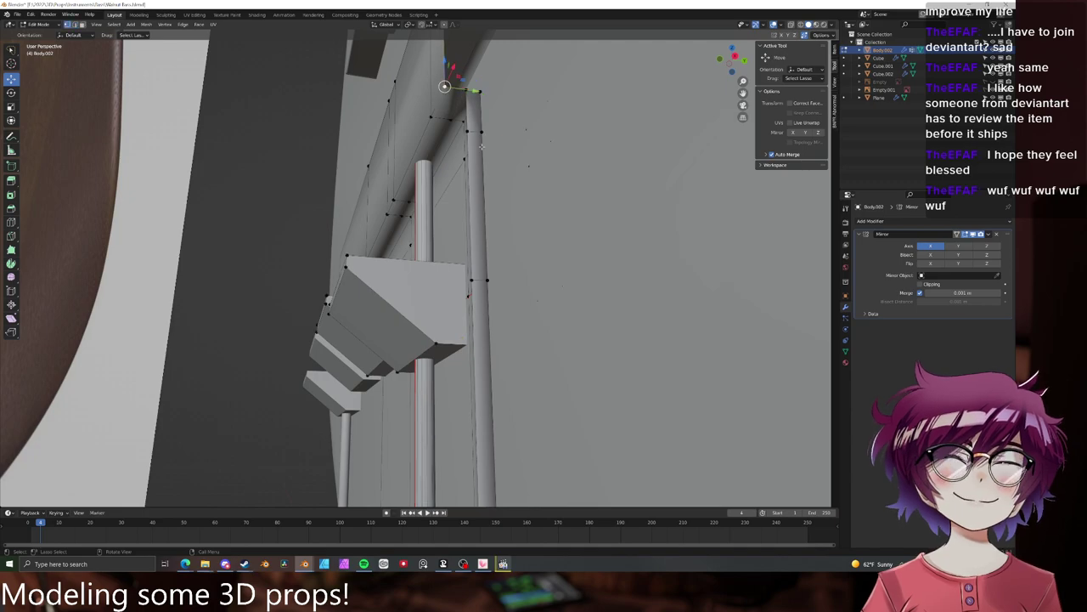
{"action": "key", "text": "KP_3"}
{"action": "middle_click_drag", "start_coordinate": [376, 264], "coordinate": [405, 110], "text": "shift"}
{"action": "scroll", "coordinate": [398, 140], "scroll_direction": "up", "scroll_amount": 5}
{"action": "key", "text": "e"}
{"action": "key", "text": "z"}
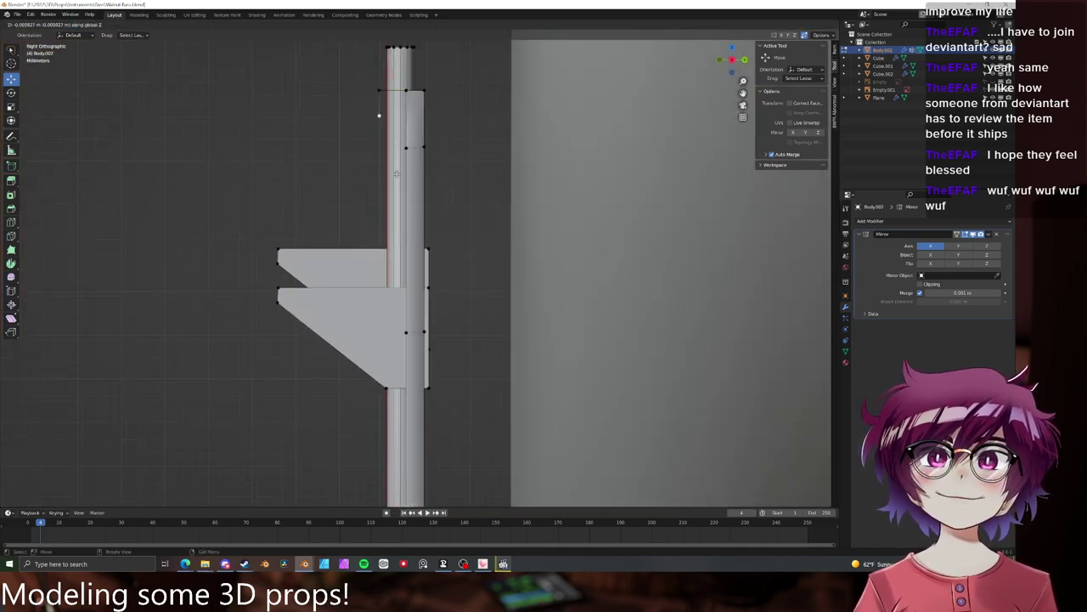
{"action": "left_click", "coordinate": [391, 197]}
{"action": "scroll", "coordinate": [432, 207], "scroll_direction": "down", "scroll_amount": 3}
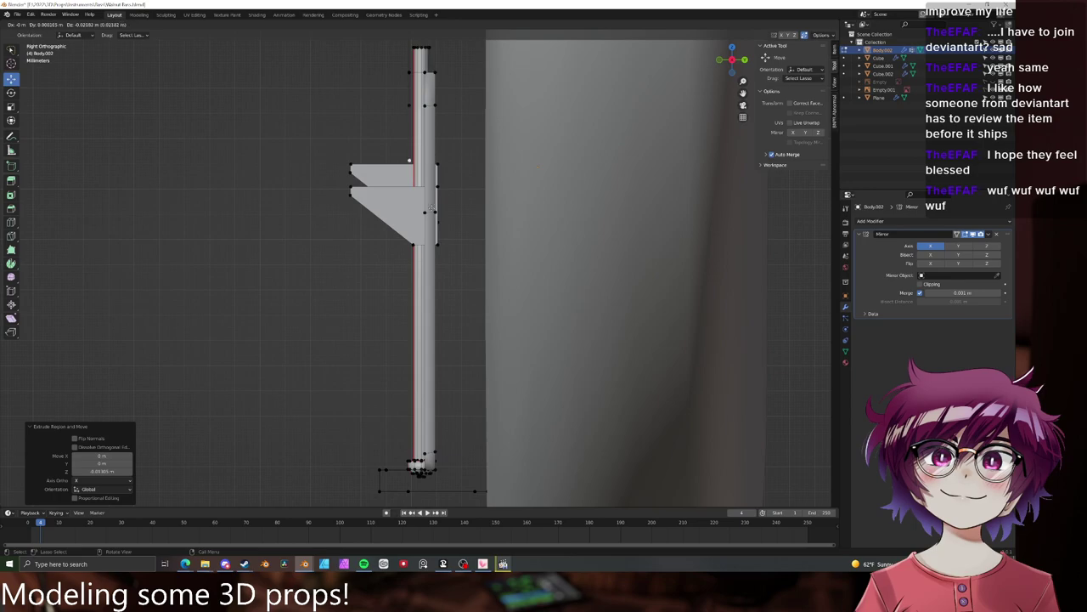
{"action": "left_click", "coordinate": [423, 238]}
{"action": "middle_click_drag", "start_coordinate": [429, 245], "coordinate": [433, 152], "text": "shift"}
{"action": "key", "text": "e"}
{"action": "key", "text": "z"}
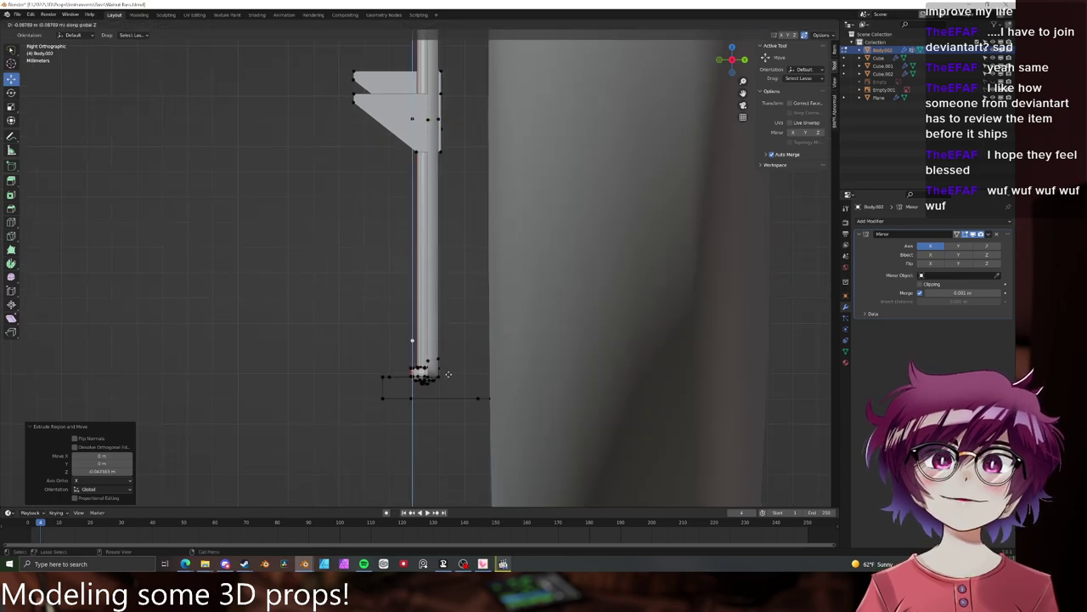
{"action": "left_click", "coordinate": [437, 390]}
- Add another edge loop along the bottom lip and slide it by a factor of about 0.14, in line with the extruded vertex chain
{"action": "middle_click_drag", "start_coordinate": [438, 390], "coordinate": [461, 264]}
{"action": "scroll", "coordinate": [462, 264], "scroll_direction": "up", "scroll_amount": 4}
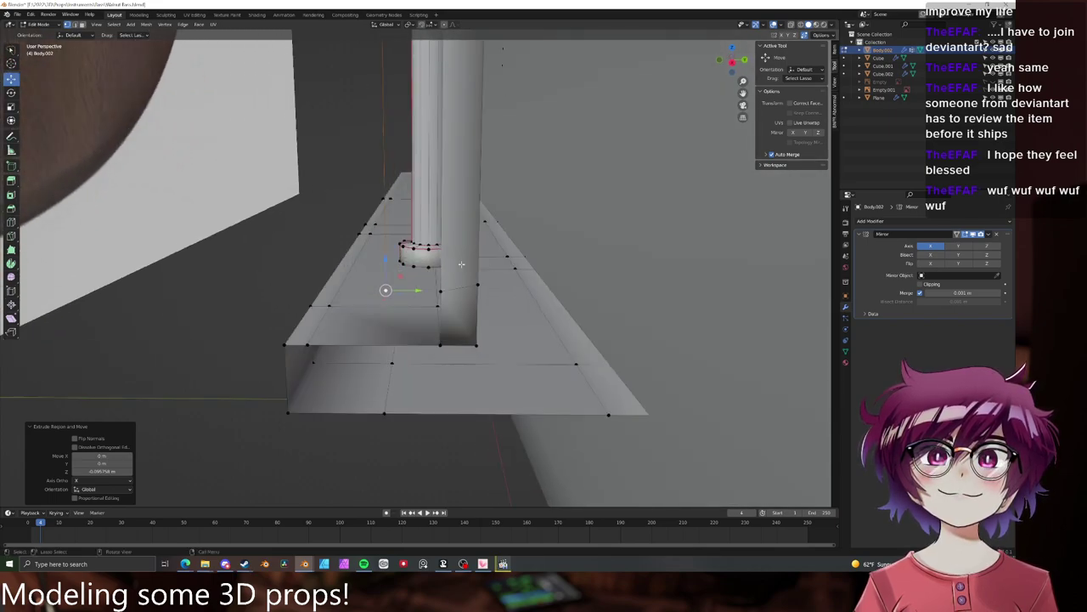
{"action": "left_click", "coordinate": [318, 321], "text": "alt"}
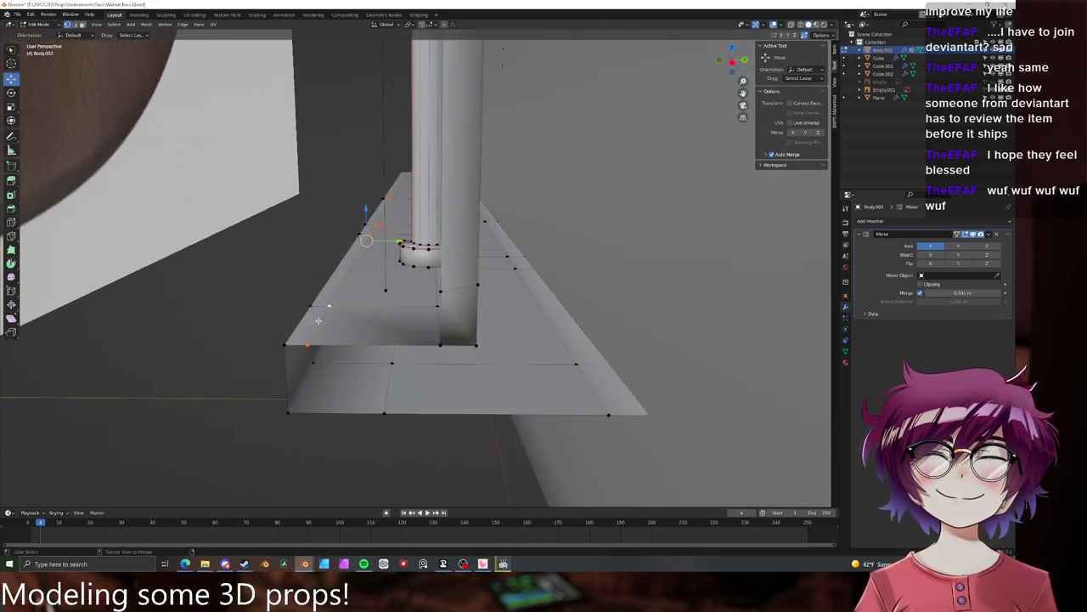
{"action": "left_click", "coordinate": [391, 341]}
{"action": "right_click", "coordinate": [392, 341]}
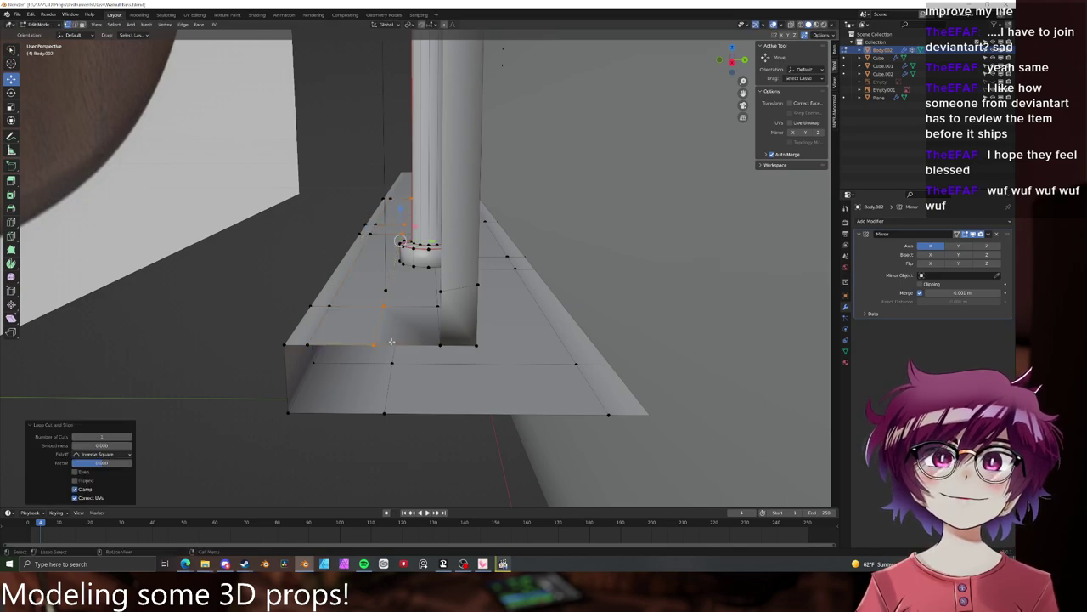
{"action": "key", "text": "g"}
{"action": "key", "text": "g"}
{"action": "left_click", "coordinate": [402, 310]}
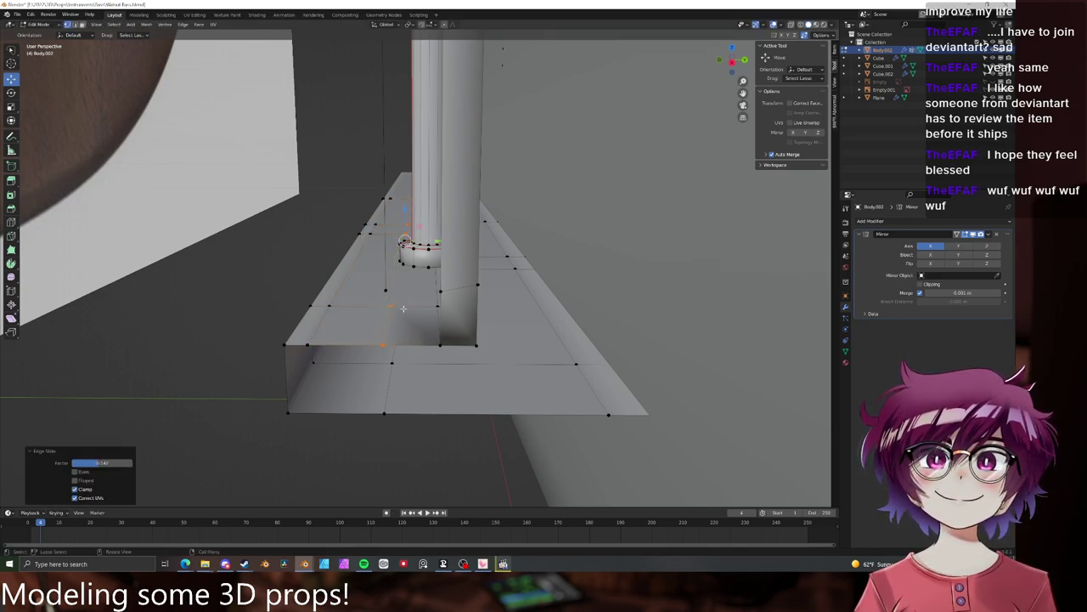
{"action": "middle_click_drag", "start_coordinate": [403, 310], "coordinate": [403, 258]}
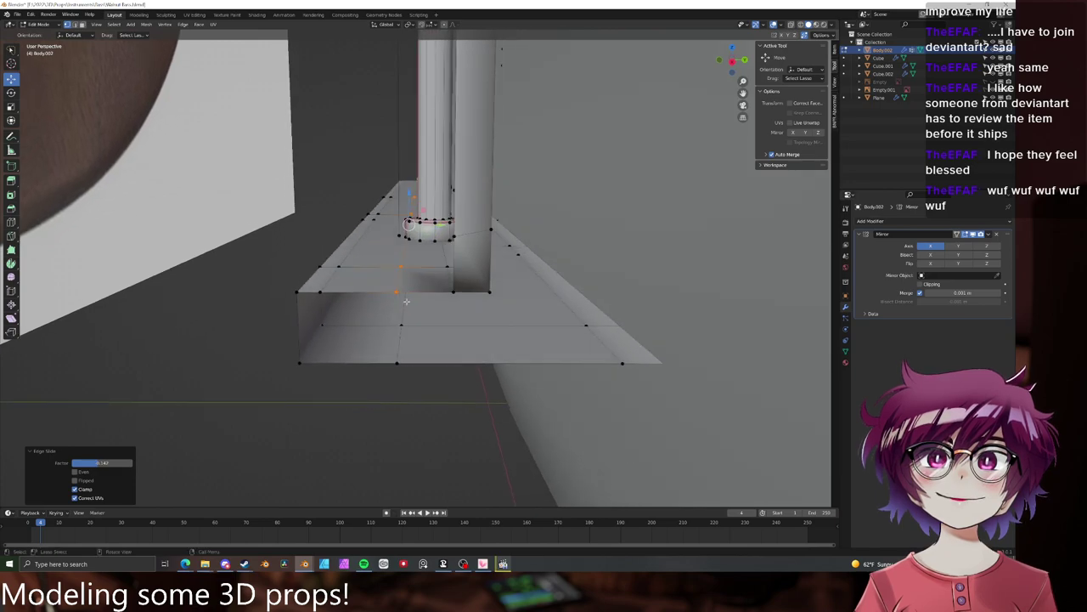
{"action": "left_click", "coordinate": [399, 239]}
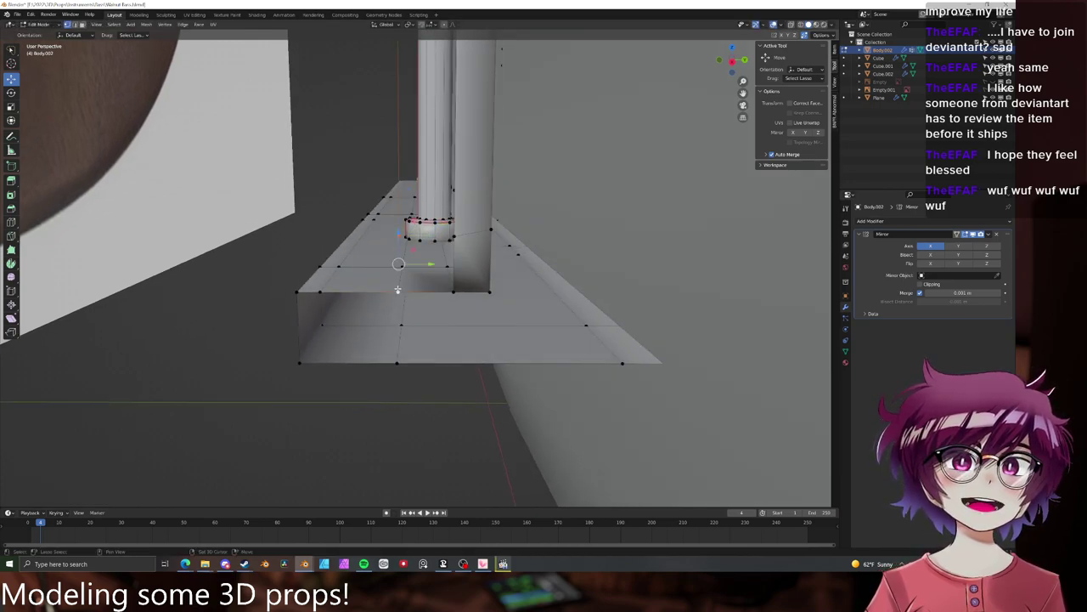
- Fill the gap between the side wall's lower end and the extruded vertex chain in front of it with faces
{"action": "key", "text": "alt+a"}
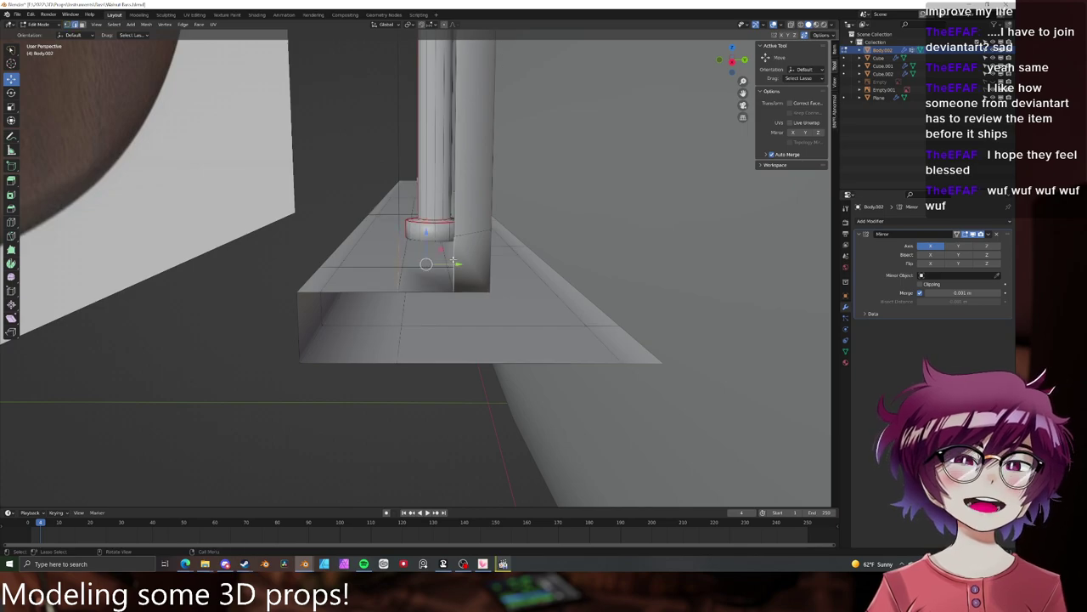
{"action": "key", "text": "f"}
{"action": "left_click", "coordinate": [435, 238]}
{"action": "key", "text": "f"}
- Try to extrude the front end edge of the bridge's top block outward along X
{"action": "scroll", "coordinate": [458, 230], "scroll_direction": "down", "scroll_amount": 8}
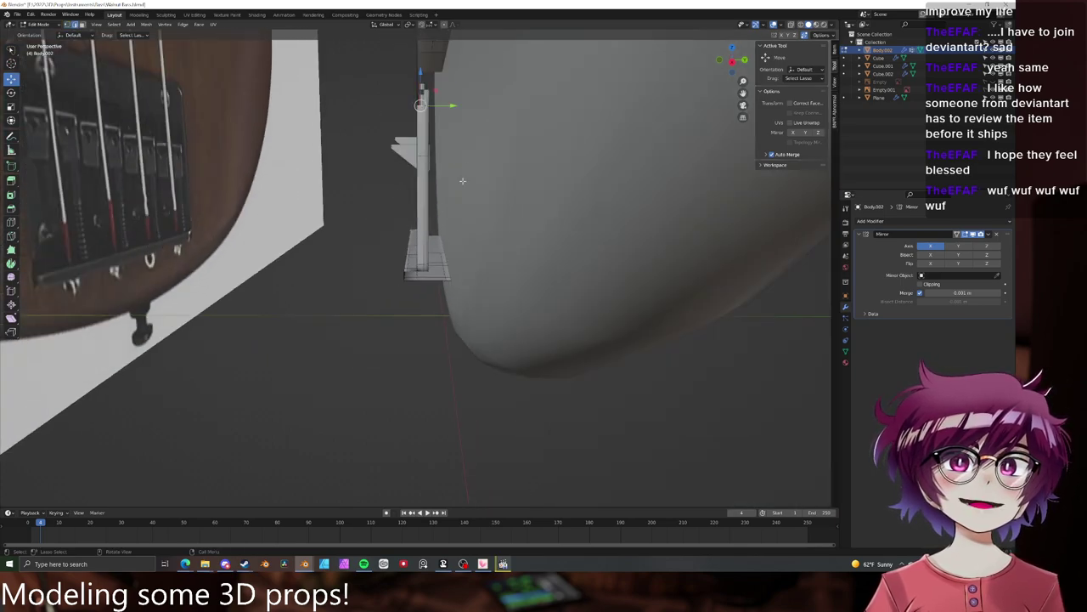
{"action": "middle_click_drag", "start_coordinate": [462, 180], "coordinate": [501, 274]}
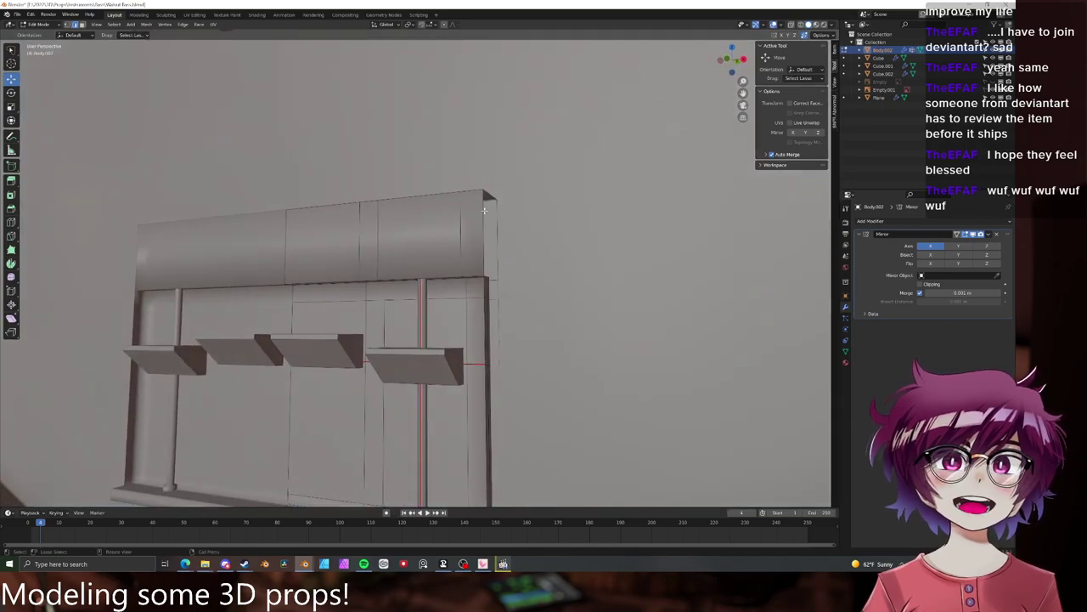
{"action": "mouse_move", "coordinate": [484, 211]}
{"action": "middle_mouse_down"}
{"action": "mouse_move", "coordinate": [503, 197]}
{"action": "mouse_move", "coordinate": [510, 223]}
{"action": "middle_mouse_up"}
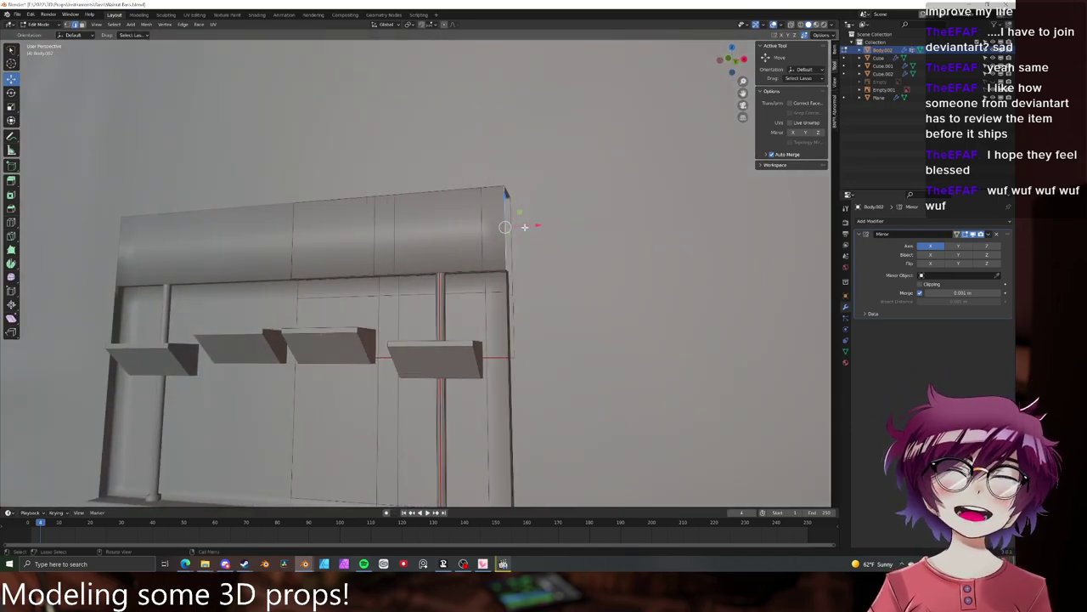
{"action": "key", "text": "alt+z"}
{"action": "key", "text": "KP_1"}
{"action": "scroll", "coordinate": [531, 226], "scroll_direction": "up", "scroll_amount": 3}
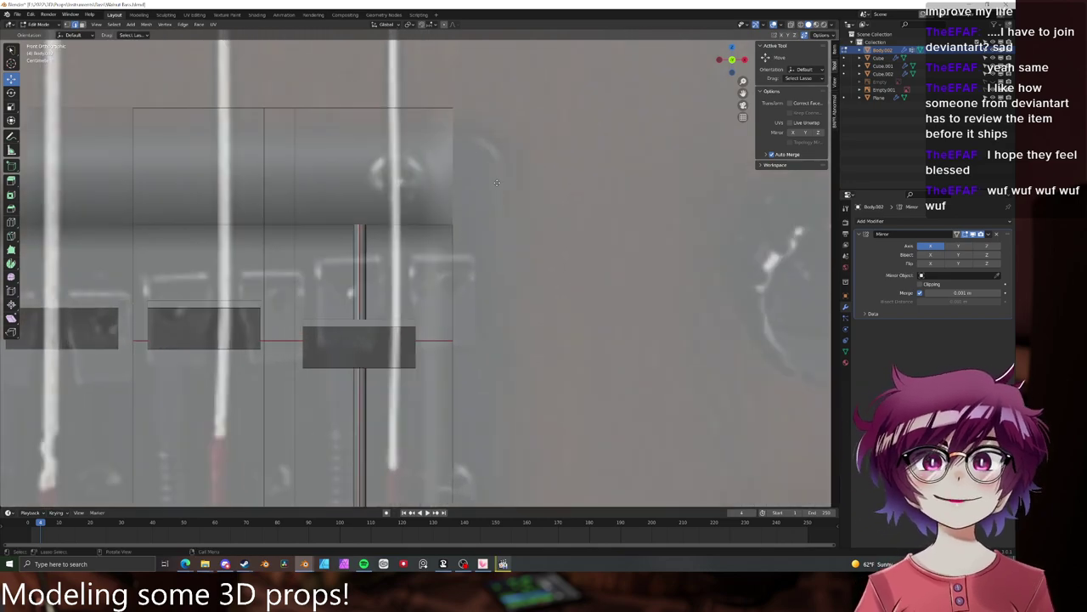
{"action": "key", "text": "g"}
{"action": "key", "text": "x"}
{"action": "left_click", "coordinate": [507, 183]}
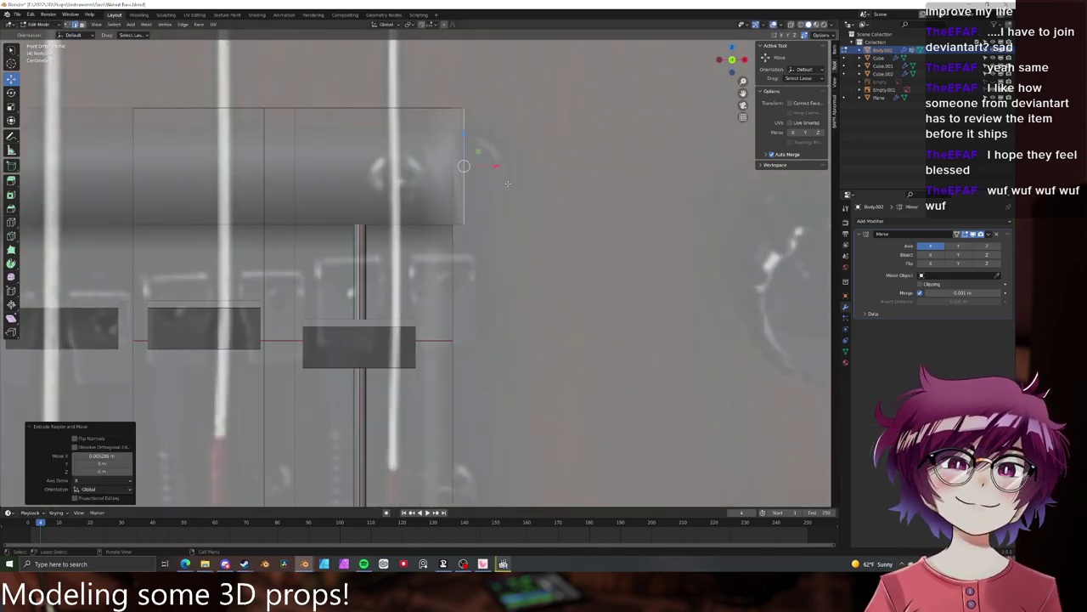
- Extrude the top block's upper end edge outward along X as well, and undo both end extrusions
{"action": "key", "text": "alt+z"}
{"action": "middle_click_drag", "start_coordinate": [517, 178], "coordinate": [411, 209]}
{"action": "left_click", "coordinate": [364, 186]}
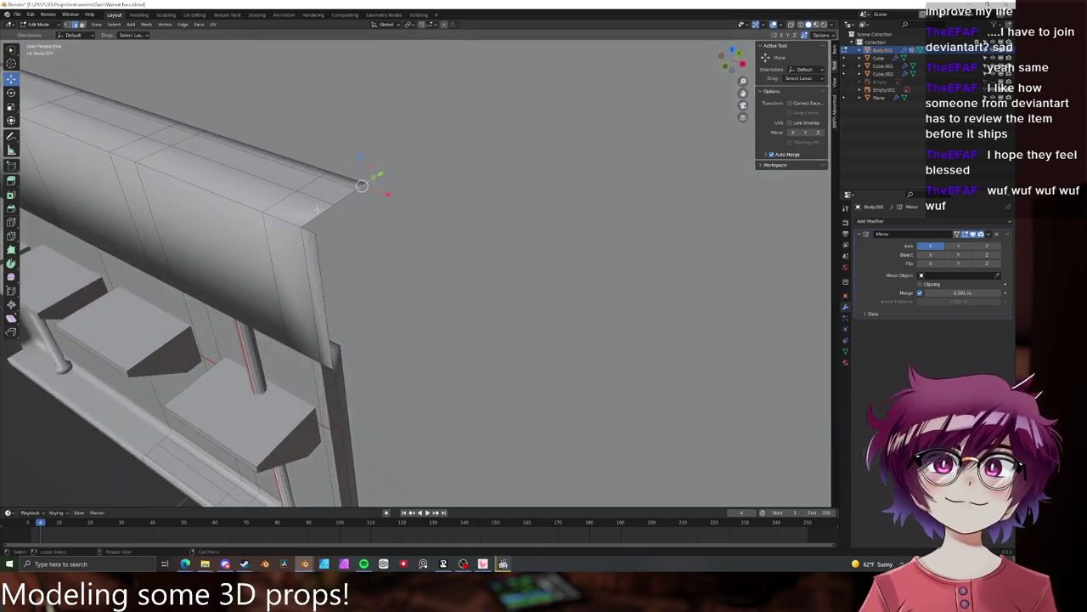
{"action": "left_click", "coordinate": [346, 202], "text": "ctrl"}
{"action": "key", "text": "e"}
{"action": "key", "text": "x"}
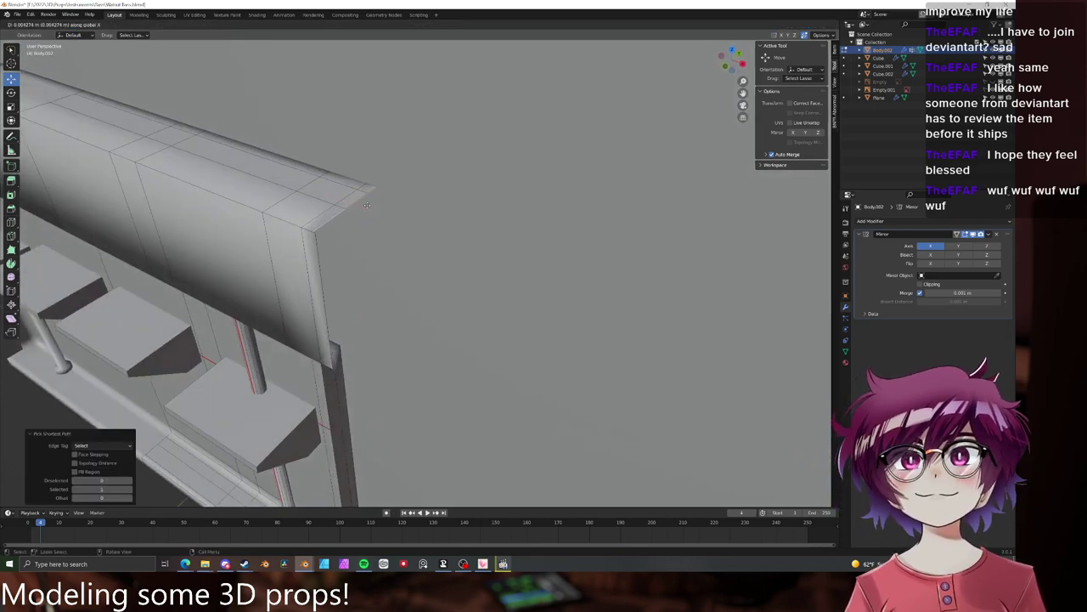
{"action": "left_click", "coordinate": [369, 206]}
{"action": "middle_click_drag", "start_coordinate": [369, 207], "coordinate": [408, 232]}
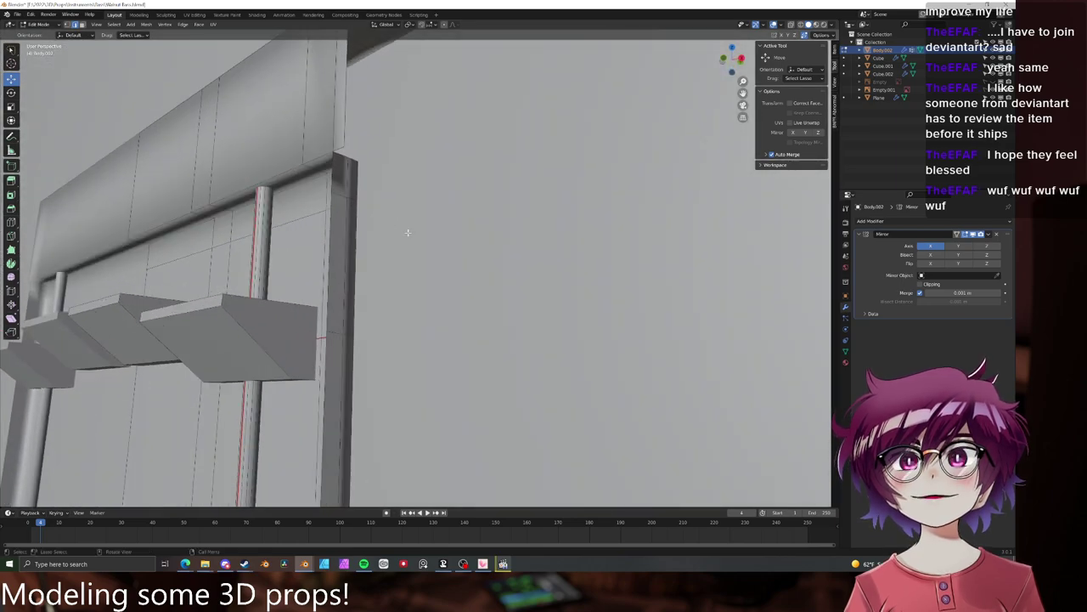
{"action": "key", "text": "ctrl+z"}
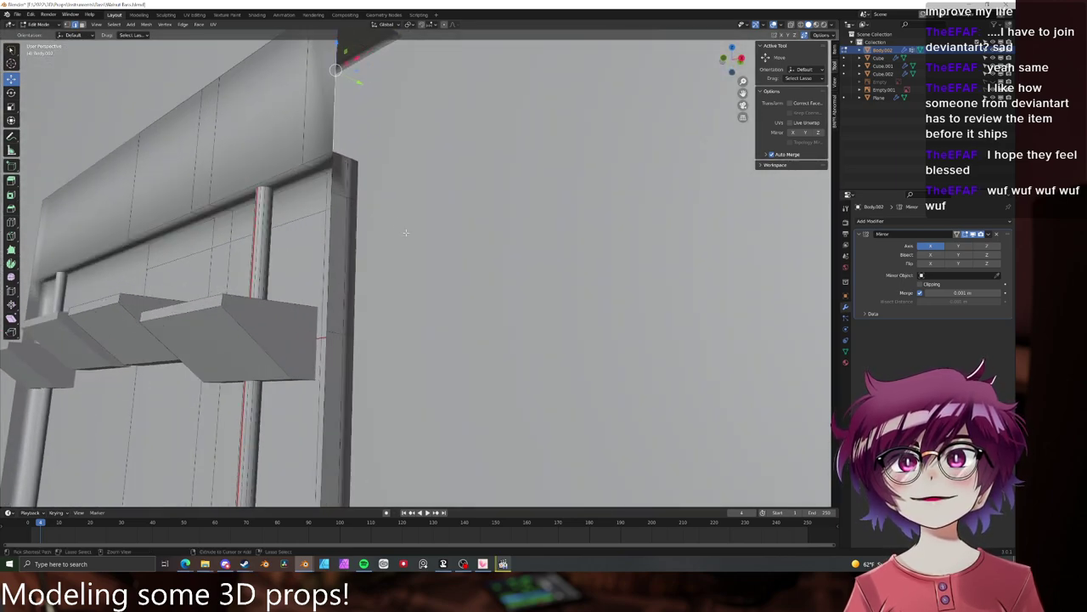
- Extrude the outer boundary edges of the top block, side wall and bottom lip together outward along X by about 0.002 m
{"action": "mouse_move", "coordinate": [406, 232]}
{"action": "middle_mouse_down"}
{"action": "mouse_move", "coordinate": [386, 163]}
{"action": "mouse_move", "coordinate": [417, 212]}
{"action": "mouse_move", "coordinate": [434, 213]}
{"action": "mouse_move", "coordinate": [359, 167]}
{"action": "mouse_move", "coordinate": [395, 277]}
{"action": "middle_mouse_up"}
{"action": "left_click", "coordinate": [374, 98], "text": "ctrl"}
{"action": "key", "text": "z"}
{"action": "left_click", "coordinate": [340, 184]}
{"action": "key", "text": "shift+z"}
{"action": "left_click", "coordinate": [357, 230], "text": "shift"}
{"action": "left_click", "coordinate": [396, 277], "text": "shift"}
{"action": "middle_click_drag", "start_coordinate": [398, 403], "coordinate": [395, 242], "text": "shift"}
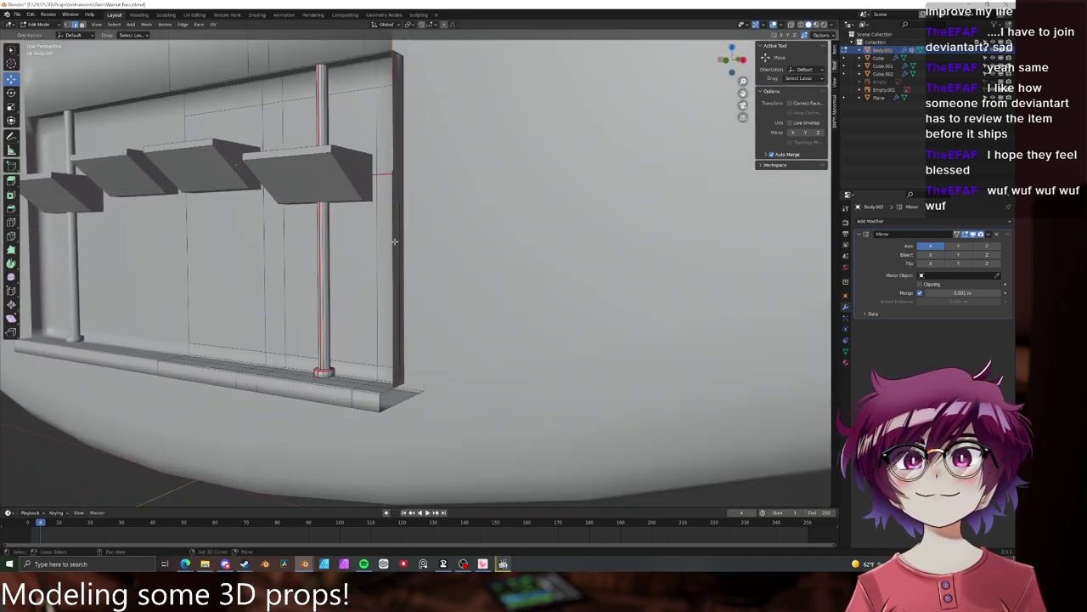
{"action": "scroll", "coordinate": [401, 341], "scroll_direction": "up", "scroll_amount": 4}
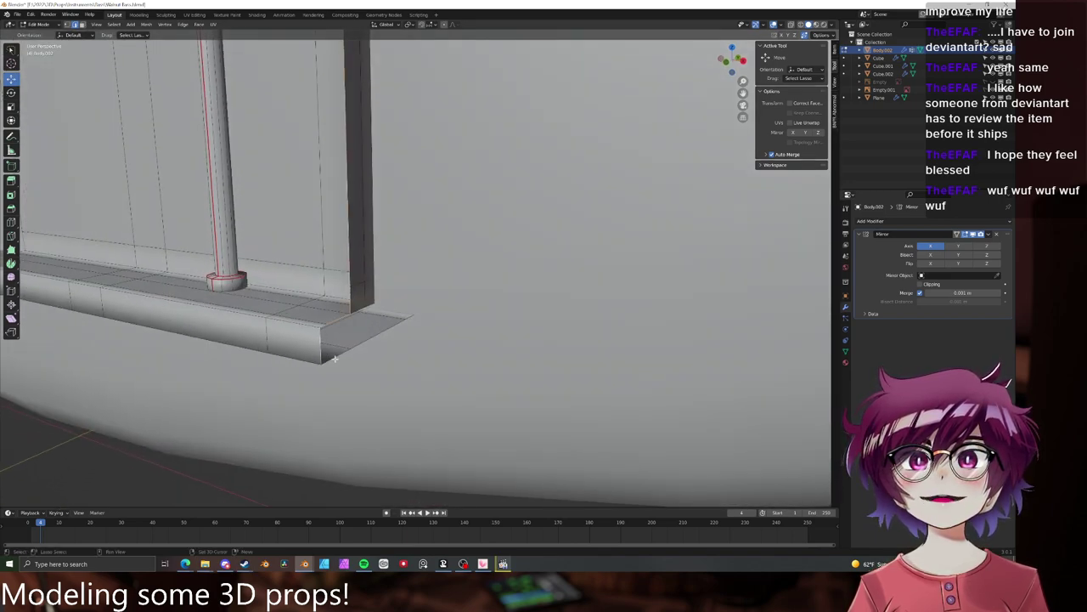
{"action": "key", "text": "g"}
{"action": "key", "text": "x"}
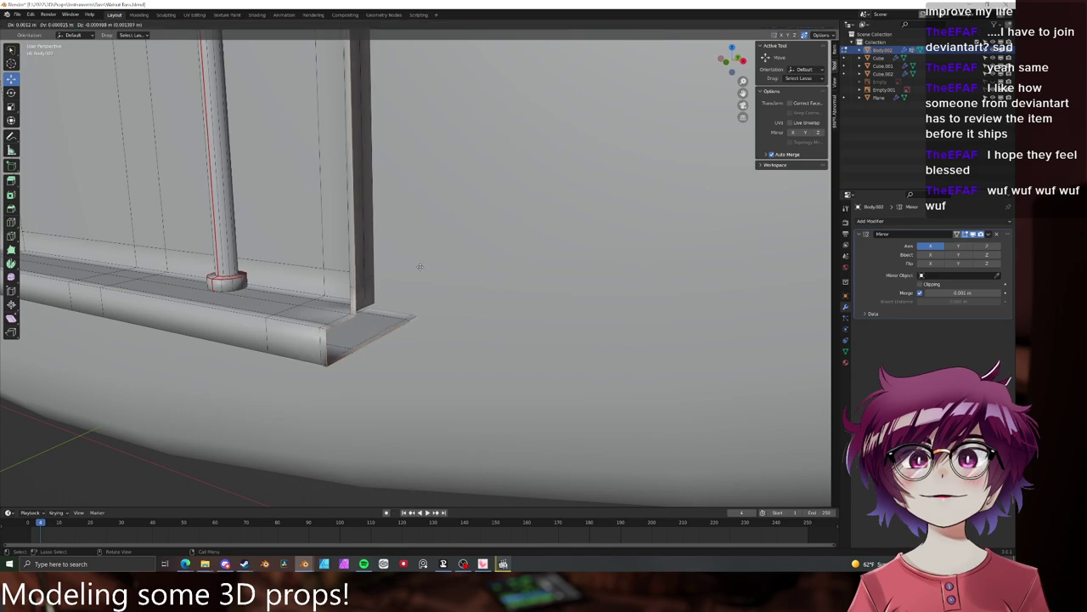
{"action": "left_click", "coordinate": [430, 265]}
- Add an edge loop along the bottom lip and slide it close to the lip's front corner
{"action": "scroll", "coordinate": [433, 258], "scroll_direction": "down", "scroll_amount": 4}
{"action": "mouse_move", "coordinate": [436, 255]}
{"action": "middle_mouse_down"}
{"action": "mouse_move", "coordinate": [514, 254]}
{"action": "mouse_move", "coordinate": [442, 297]}
{"action": "mouse_move", "coordinate": [439, 312]}
{"action": "mouse_move", "coordinate": [446, 289]}
{"action": "mouse_move", "coordinate": [424, 260]}
{"action": "middle_mouse_up"}
{"action": "scroll", "coordinate": [424, 264], "scroll_direction": "up", "scroll_amount": 4}
{"action": "middle_click_drag", "start_coordinate": [446, 314], "coordinate": [367, 321]}
{"action": "scroll", "coordinate": [425, 316], "scroll_direction": "up", "scroll_amount": 5}
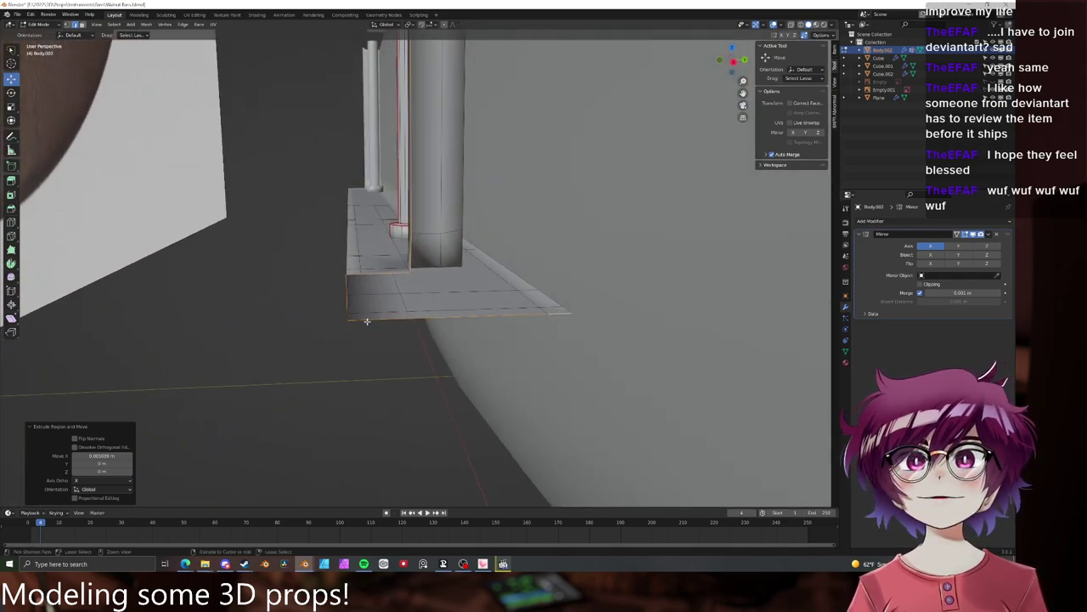
{"action": "key", "text": "ctrl+r"}
{"action": "left_click", "coordinate": [366, 321]}
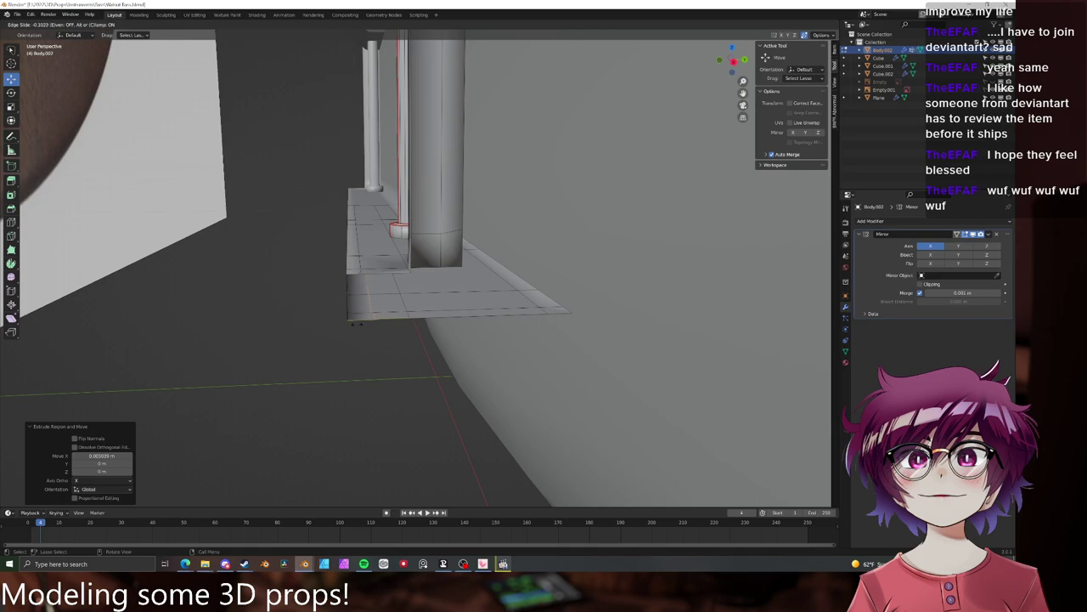
{"action": "left_click", "coordinate": [355, 316]}
- Fill the front part of the bottom lip's open end with faces, up to the side wall's front edge
{"action": "left_click", "coordinate": [347, 297]}
{"action": "middle_click_drag", "start_coordinate": [388, 291], "coordinate": [378, 286]}
{"action": "scroll", "coordinate": [378, 286], "scroll_direction": "up", "scroll_amount": 1}
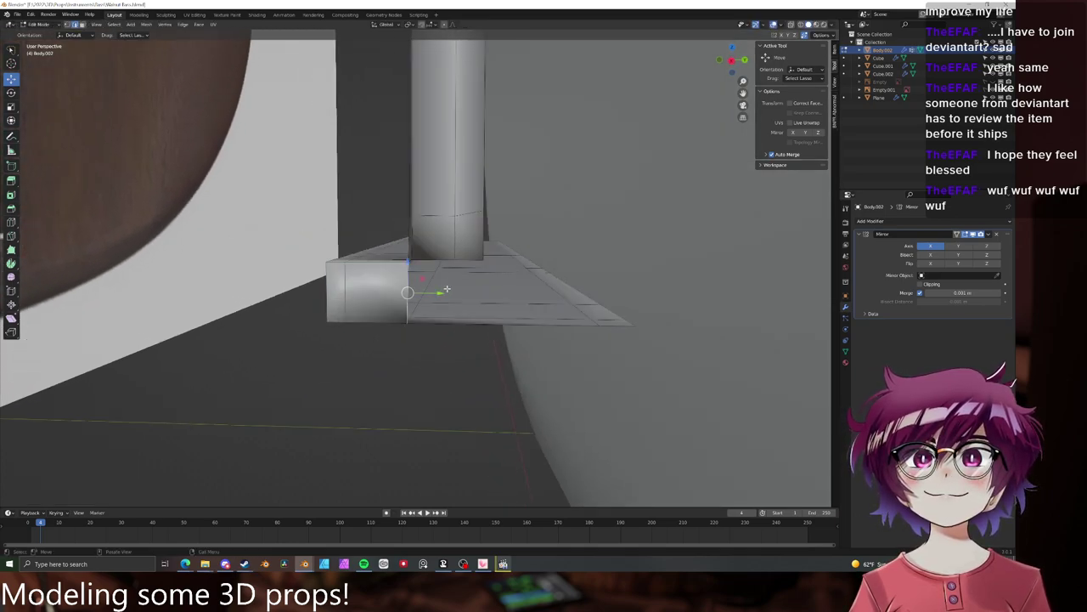
{"action": "mouse_move", "coordinate": [447, 289]}
{"action": "middle_mouse_down"}
{"action": "mouse_move", "coordinate": [473, 273]}
{"action": "mouse_move", "coordinate": [478, 289]}
{"action": "mouse_move", "coordinate": [434, 289]}
{"action": "middle_mouse_up"}
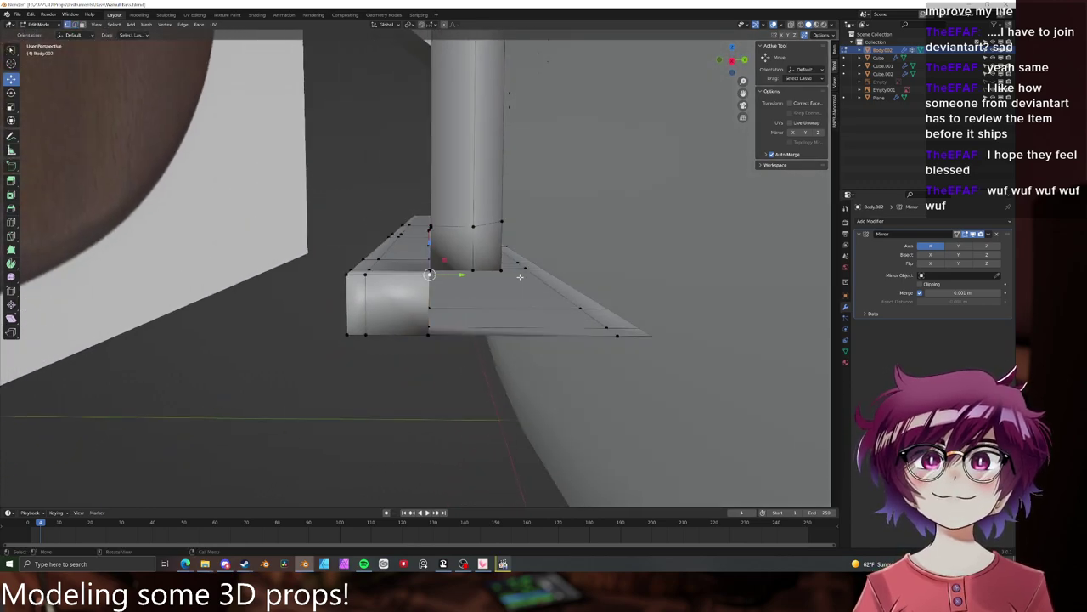
- Extrude the upper rear vertex of the lip's end face along Y in two segments, reaching the side wall's back edge
{"action": "key", "text": "KP_1"}
{"action": "key", "text": "KP_3"}
{"action": "scroll", "coordinate": [519, 276], "scroll_direction": "up", "scroll_amount": 3}
{"action": "key", "text": "g"}
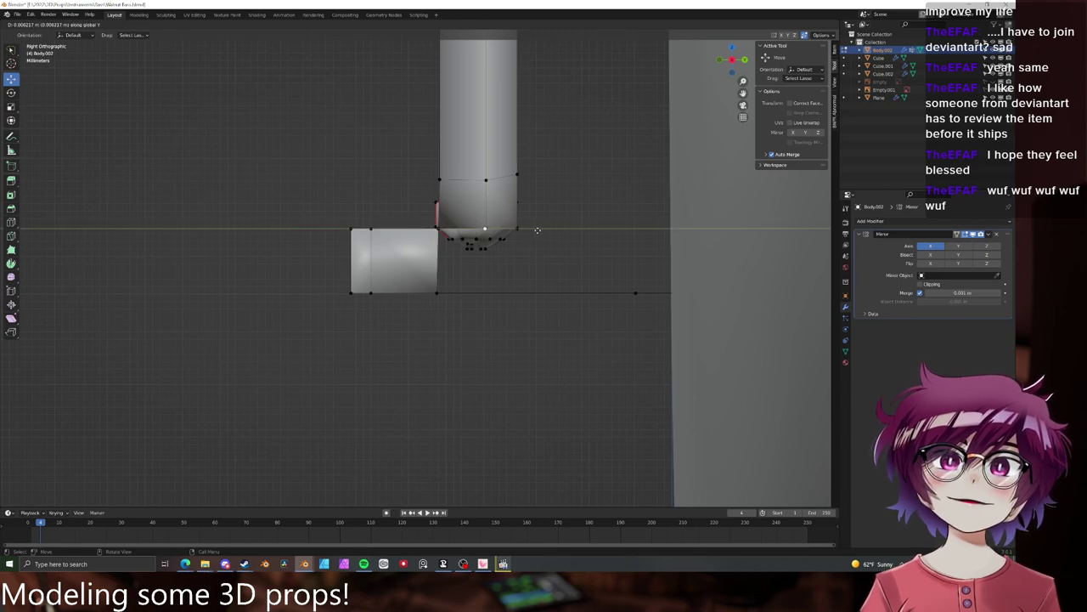
{"action": "left_click", "coordinate": [536, 229]}
{"action": "key", "text": "g"}
{"action": "key", "text": "y"}
{"action": "left_click", "coordinate": [569, 230]}
{"action": "scroll", "coordinate": [544, 223], "scroll_direction": "down", "scroll_amount": 7}
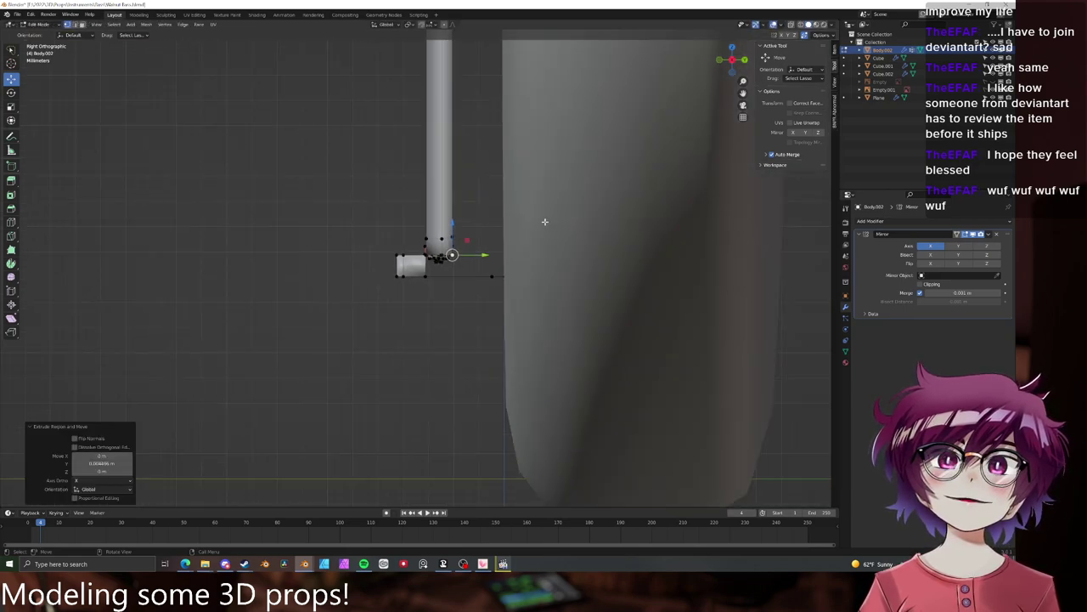
{"action": "mouse_move", "coordinate": [544, 223]}
{"action": "middle_mouse_down"}
{"action": "mouse_move", "coordinate": [582, 223]}
{"action": "mouse_move", "coordinate": [586, 234]}
{"action": "mouse_move", "coordinate": [532, 235]}
{"action": "mouse_move", "coordinate": [551, 226]}
{"action": "middle_mouse_up"}
{"action": "scroll", "coordinate": [551, 226], "scroll_direction": "down", "scroll_amount": 5}
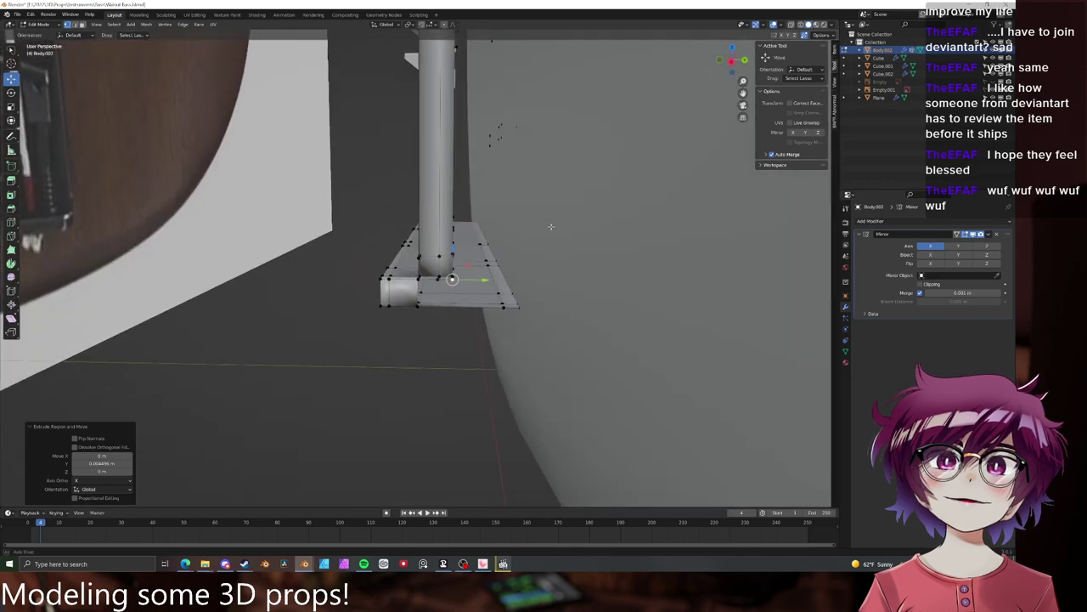
{"action": "scroll", "coordinate": [551, 226], "scroll_direction": "up", "scroll_amount": 4}
{"action": "key", "text": "2"}
{"action": "left_click", "coordinate": [464, 290]}
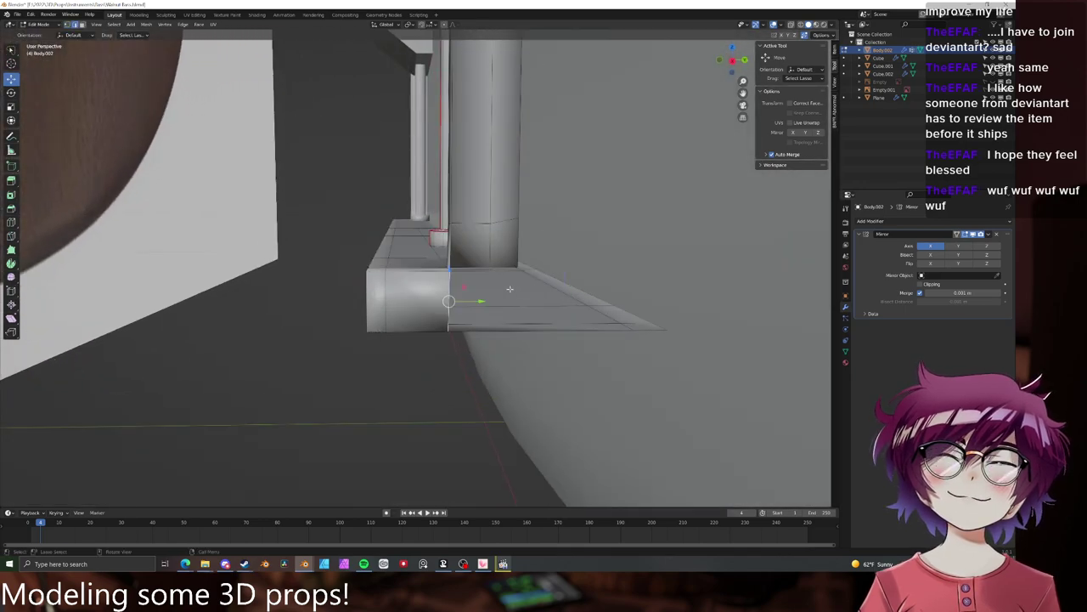
{"action": "mouse_move", "coordinate": [463, 289]}
{"action": "middle_mouse_down"}
{"action": "mouse_move", "coordinate": [442, 323]}
{"action": "mouse_move", "coordinate": [429, 308]}
{"action": "middle_mouse_up"}
{"action": "key", "text": "z"}
{"action": "left_click", "coordinate": [445, 322]}
{"action": "key", "text": "z"}
{"action": "left_click", "coordinate": [417, 320]}
{"action": "key", "text": "z"}
{"action": "left_click", "coordinate": [457, 312]}
{"action": "key", "text": "z"}
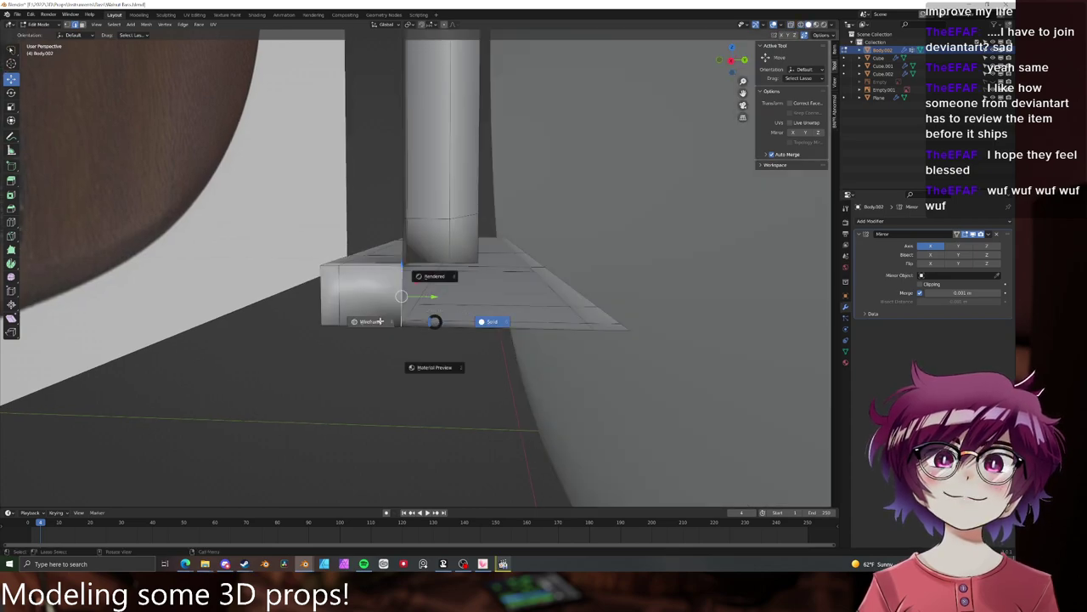
{"action": "left_click", "coordinate": [430, 324]}
{"action": "key", "text": "shift+z"}
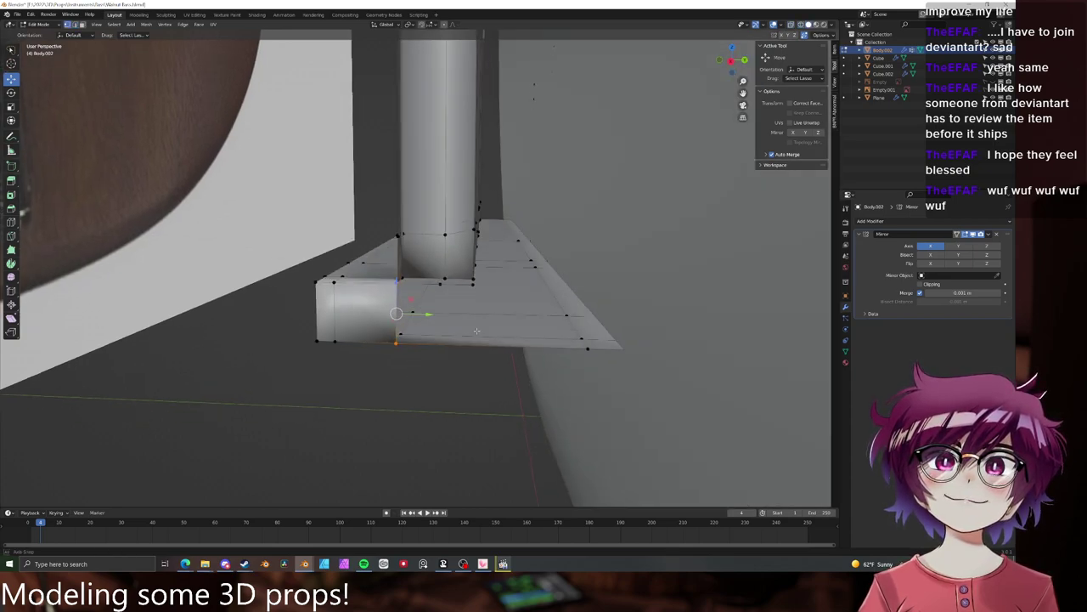
- Dissolve the middle vertex of the extruded chain and add an edge loop across the lip in line with the chain's end
{"action": "middle_click_drag", "start_coordinate": [444, 323], "coordinate": [480, 335]}
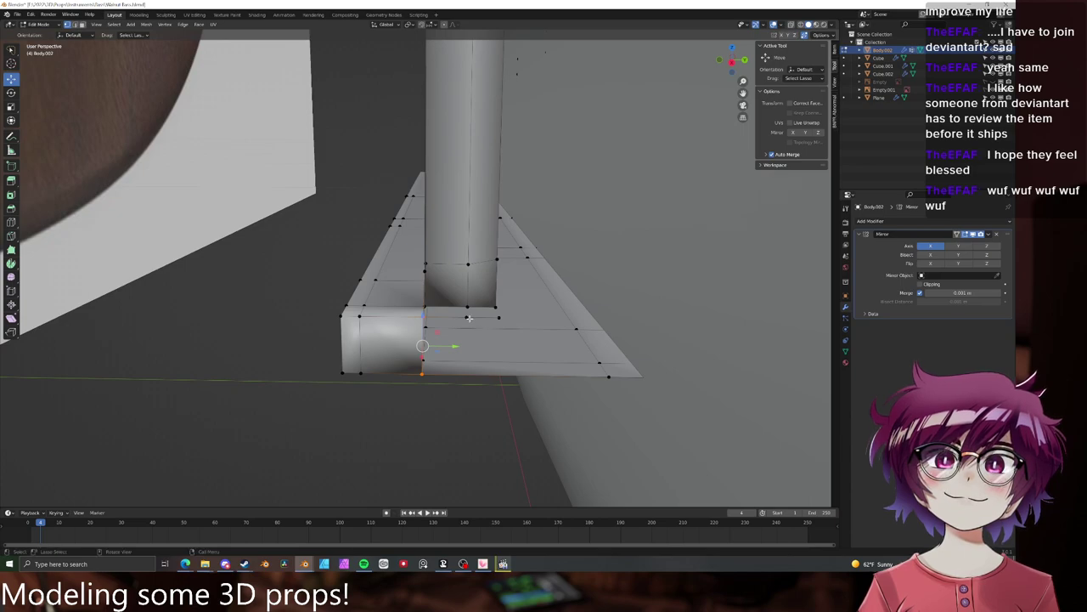
{"action": "key", "text": "x"}
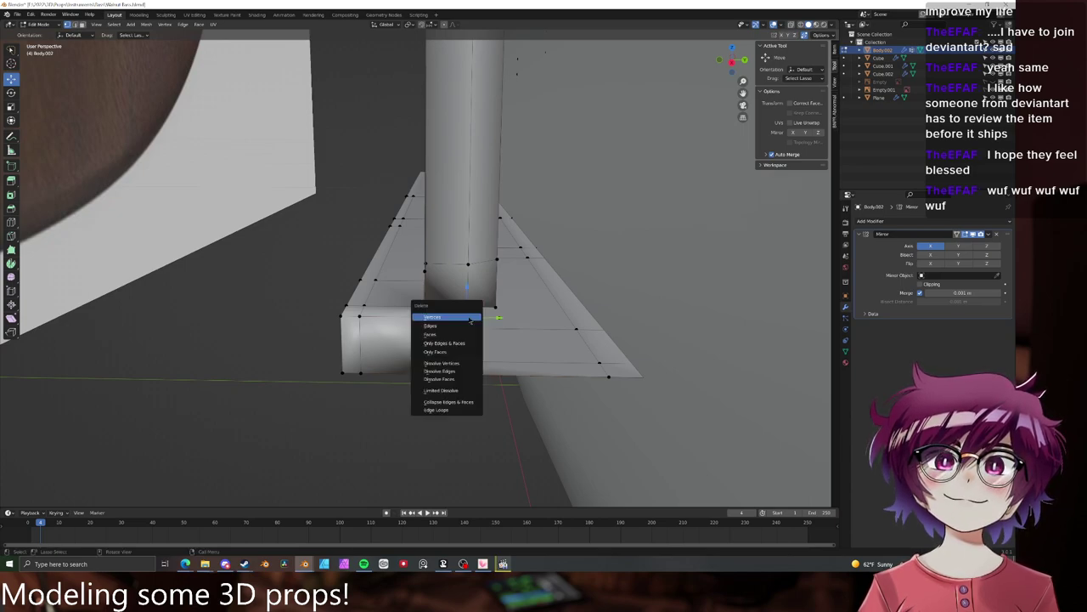
{"action": "left_click", "coordinate": [447, 364]}
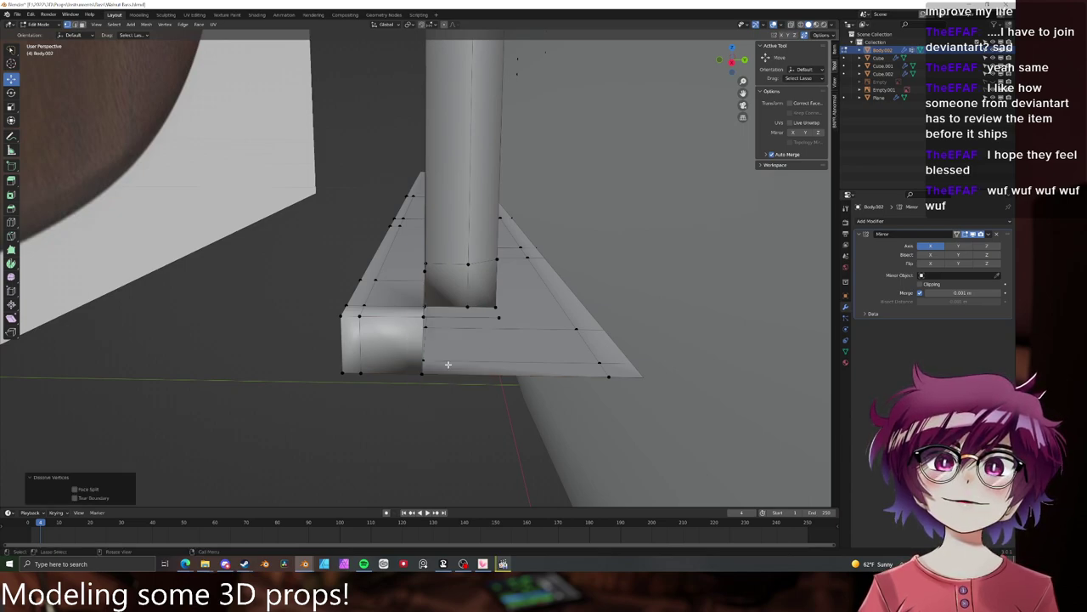
{"action": "left_click", "coordinate": [500, 378]}
{"action": "left_click", "coordinate": [466, 354]}
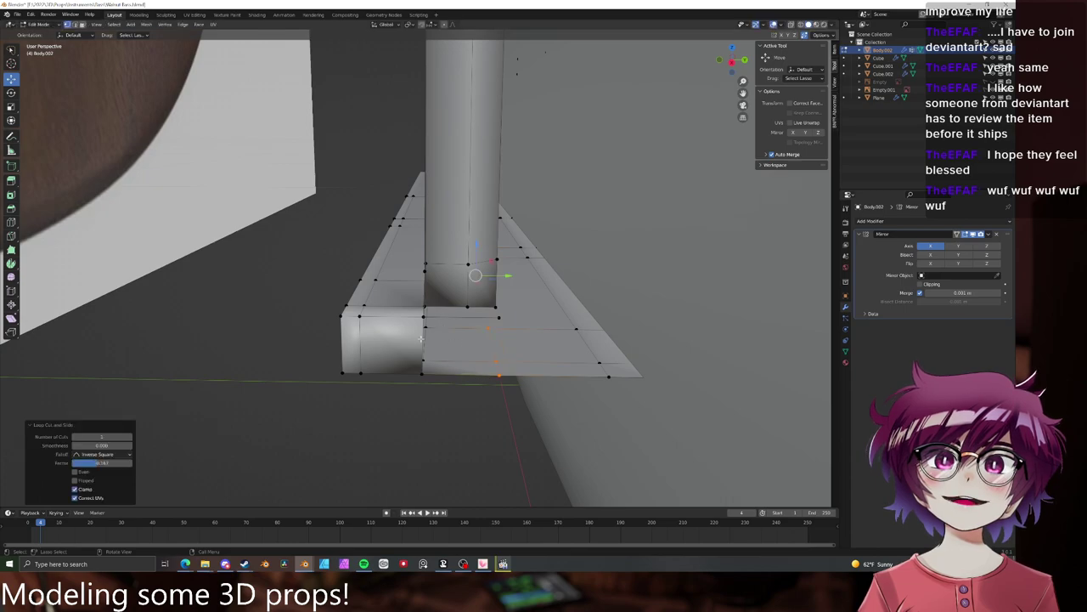
- Fill the remaining rear part of the lip's end with a face reaching back to the new edge loop
{"action": "key", "text": "2"}
{"action": "left_click", "coordinate": [423, 339]}
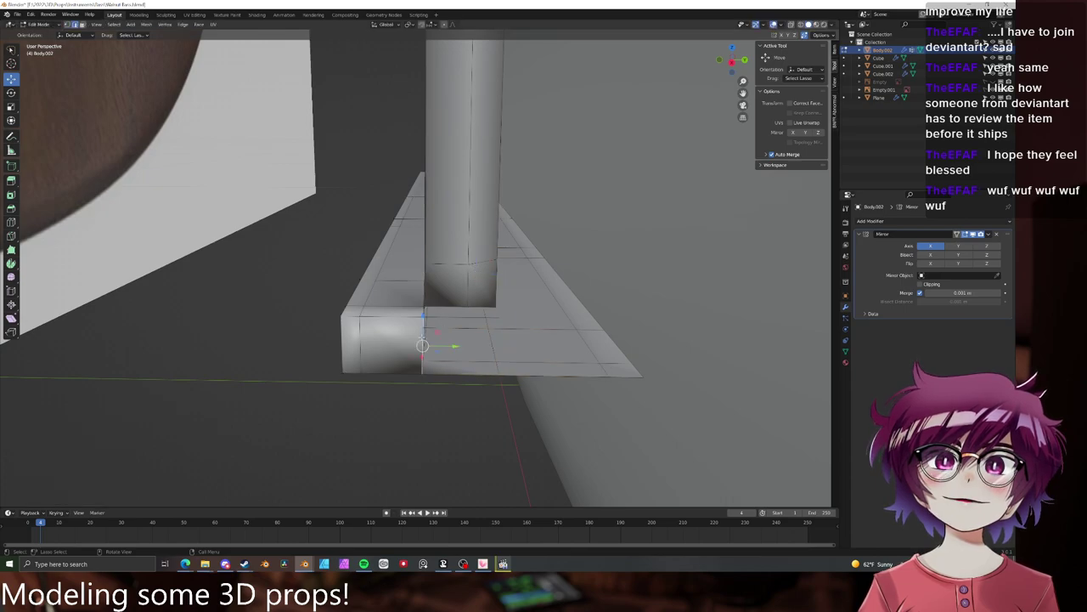
{"action": "key", "text": "f"}
{"action": "left_click", "coordinate": [439, 316]}
{"action": "mouse_move", "coordinate": [439, 316]}
{"action": "middle_mouse_down"}
{"action": "mouse_move", "coordinate": [508, 296]}
{"action": "mouse_move", "coordinate": [458, 313]}
{"action": "middle_mouse_up"}
{"action": "key", "text": "1"}
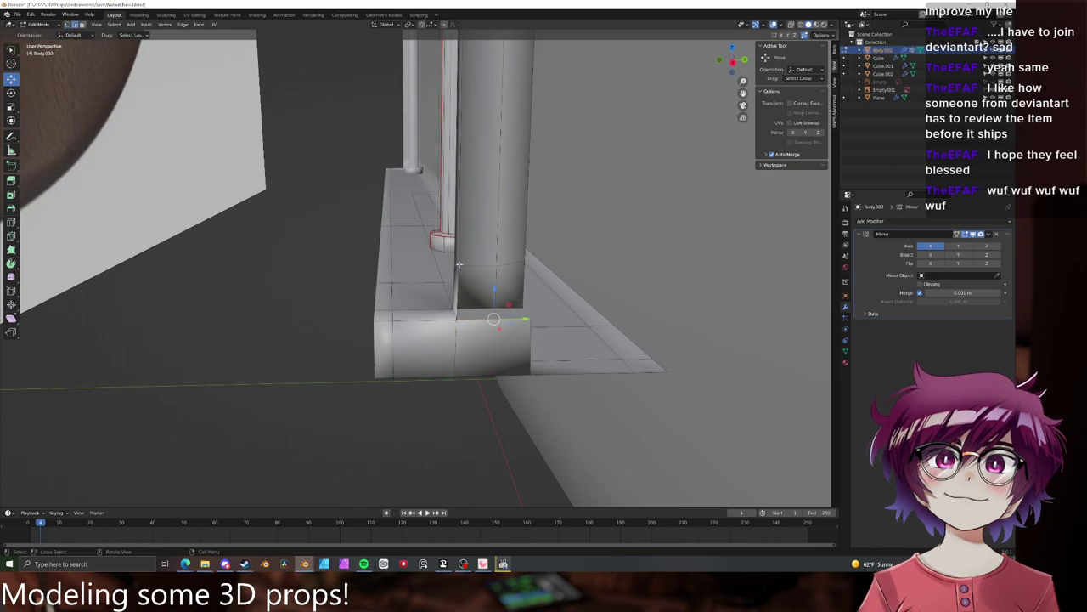
- Extrude the outer edge chain running up the side wall along Y by about 0.006 m, level with the wall's back edge
{"action": "left_click", "coordinate": [460, 264]}
{"action": "scroll", "coordinate": [460, 264], "scroll_direction": "down", "scroll_amount": 5}
{"action": "middle_click_drag", "start_coordinate": [476, 250], "coordinate": [510, 259], "text": "shift"}
{"action": "scroll", "coordinate": [484, 357], "scroll_direction": "up", "scroll_amount": 4}
{"action": "left_click", "coordinate": [502, 247], "text": "ctrl"}
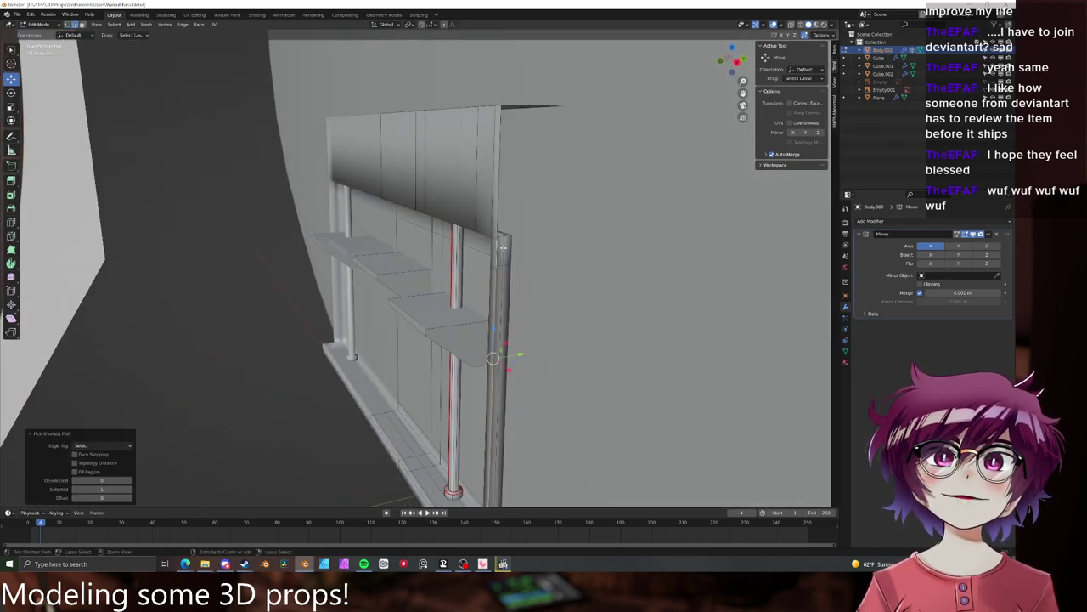
{"action": "key", "text": "KP_3"}
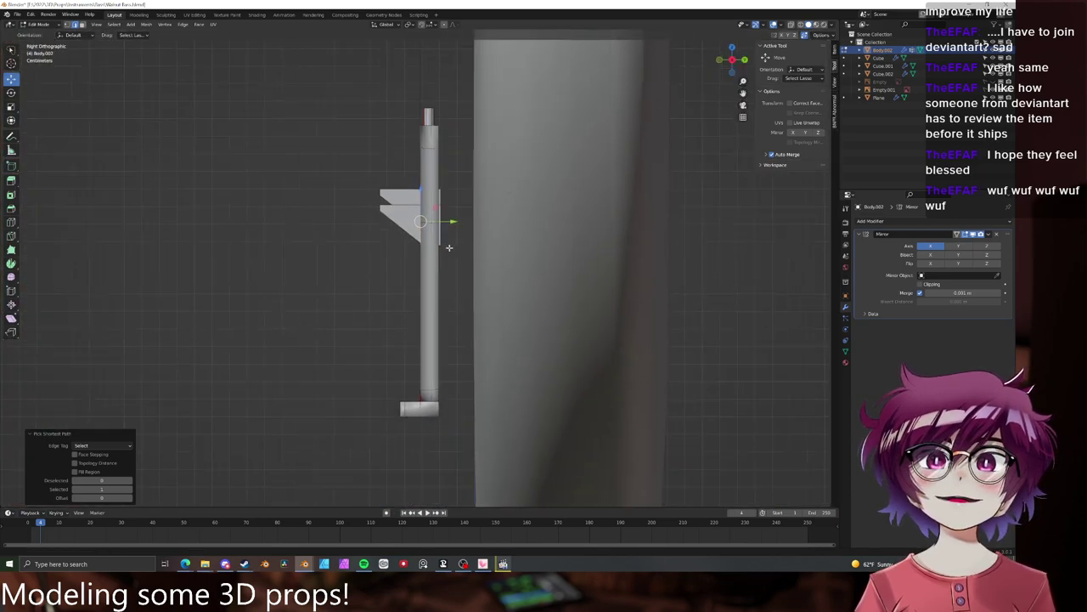
{"action": "scroll", "coordinate": [477, 190], "scroll_direction": "up", "scroll_amount": 3}
{"action": "key", "text": "alt+z"}
{"action": "scroll", "coordinate": [477, 204], "scroll_direction": "up", "scroll_amount": 3}
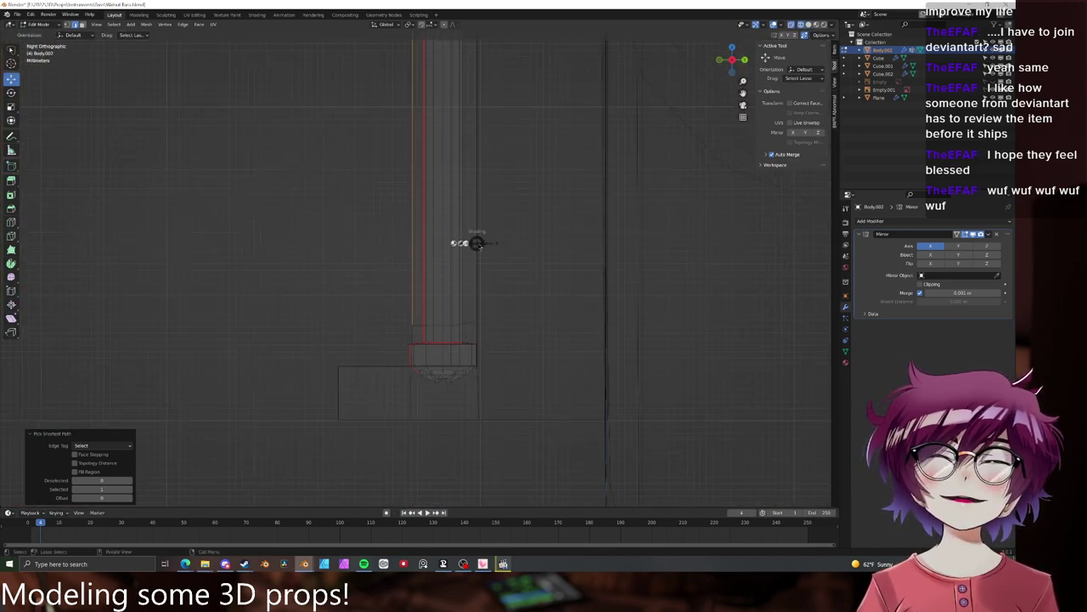
{"action": "left_click", "coordinate": [529, 240]}
{"action": "scroll", "coordinate": [532, 238], "scroll_direction": "down", "scroll_amount": 5}
{"action": "mouse_move", "coordinate": [490, 196]}
{"action": "middle_mouse_down", "text": "shift"}
{"action": "mouse_move", "coordinate": [479, 297]}
{"action": "mouse_move", "coordinate": [478, 250]}
{"action": "middle_mouse_up", "text": "shift"}
{"action": "key", "text": "KP_3"}
{"action": "key", "text": "g"}
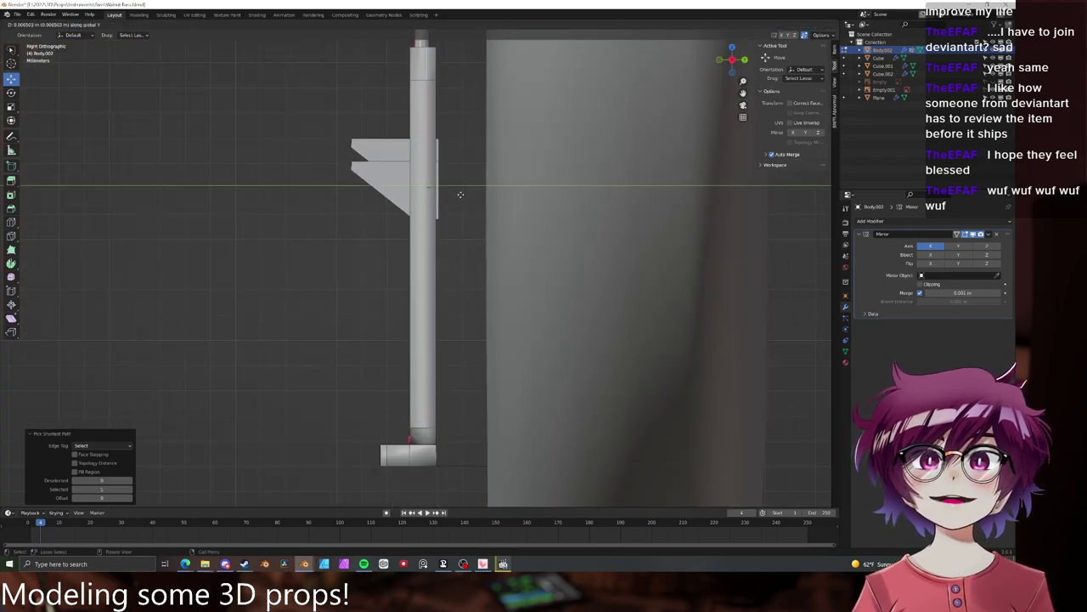
{"action": "left_click", "coordinate": [457, 194]}
- Fill the gap between the bottom of the extruded side wall strip and the lip's end with a face
{"action": "middle_click_drag", "start_coordinate": [457, 193], "coordinate": [501, 214]}
{"action": "middle_click_drag", "start_coordinate": [518, 450], "coordinate": [440, 231], "text": "shift"}
{"action": "scroll", "coordinate": [441, 231], "scroll_direction": "up", "scroll_amount": 4}
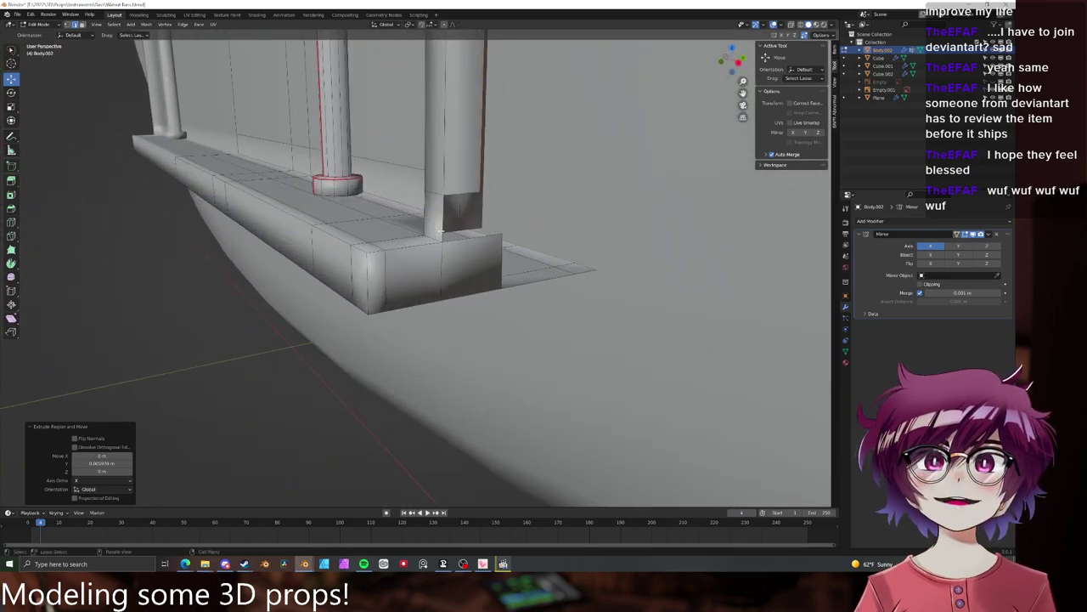
{"action": "left_click", "coordinate": [440, 231]}
{"action": "key", "text": "f"}
{"action": "middle_click_drag", "start_coordinate": [511, 212], "coordinate": [442, 228]}
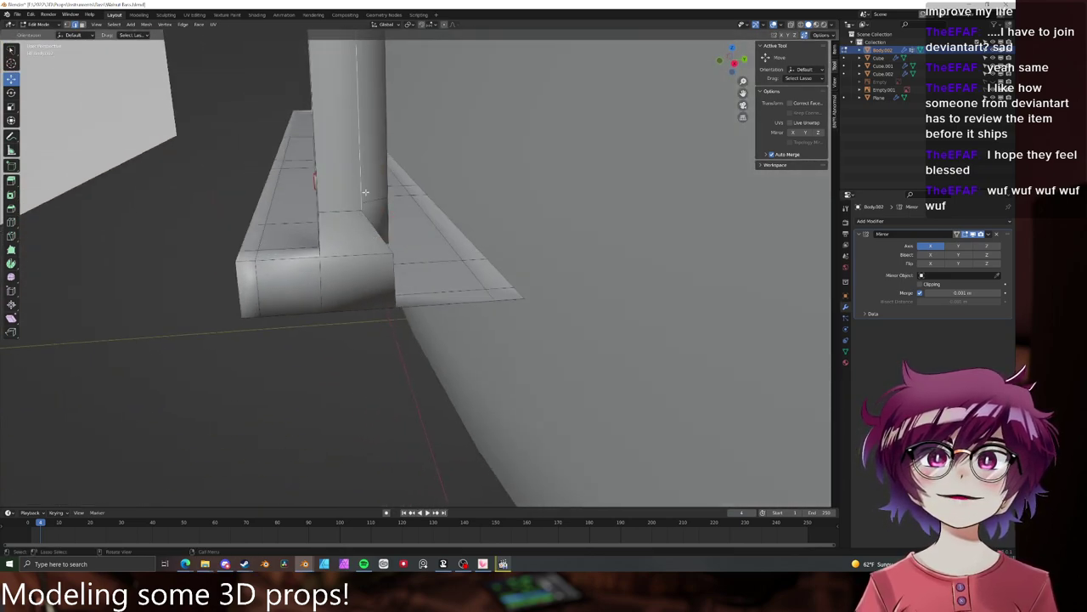
- Move the selected outer edge path of the bridge's side wall along Y by about 0.0036 m
{"action": "middle_click_drag", "start_coordinate": [366, 191], "coordinate": [453, 308]}
{"action": "left_click", "coordinate": [424, 258], "text": "ctrl"}
{"action": "left_click_drag", "start_coordinate": [453, 392], "coordinate": [460, 389]}
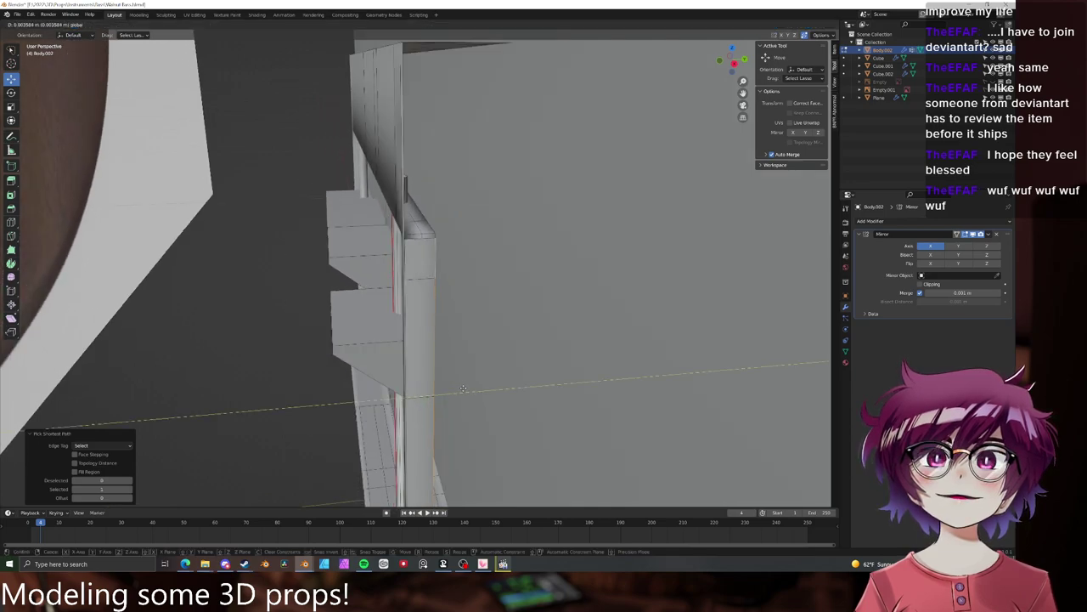
{"action": "left_click", "coordinate": [462, 388]}
{"action": "middle_click_drag", "start_coordinate": [463, 388], "coordinate": [460, 351]}
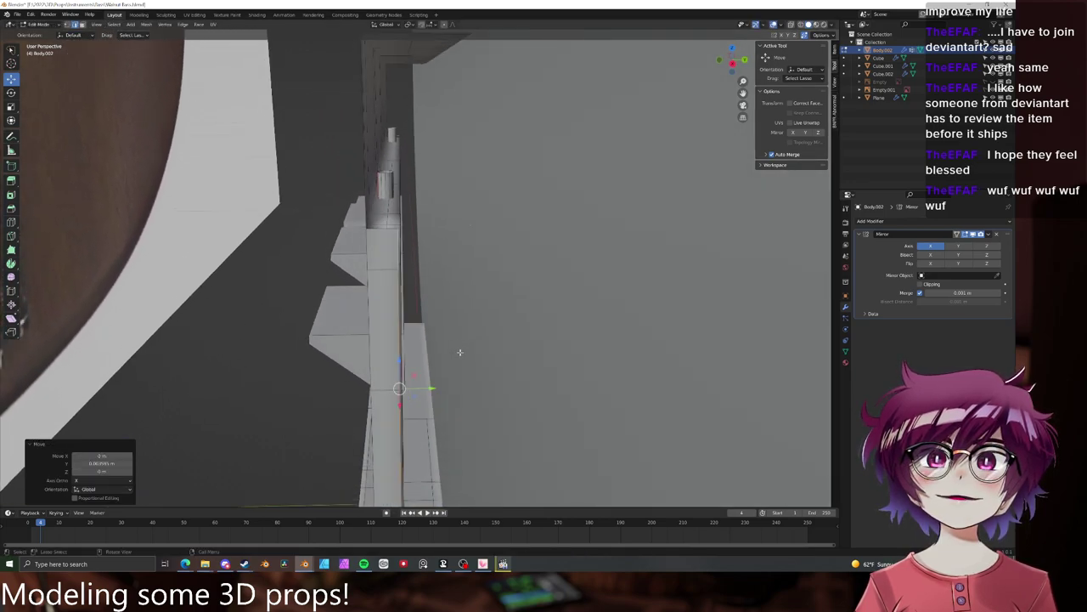
{"action": "left_click", "coordinate": [434, 387]}
- Edge-slide the selected edges across the plate at the bridge's upper end
{"action": "middle_click_drag", "start_coordinate": [490, 301], "coordinate": [469, 235]}
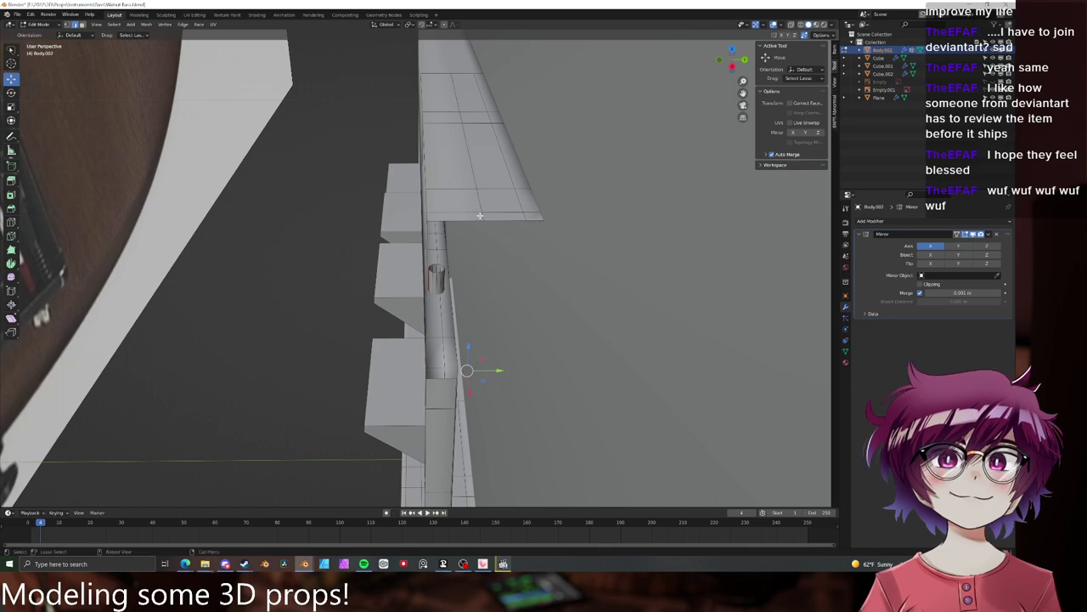
{"action": "left_click", "coordinate": [454, 85], "text": "ctrl"}
{"action": "key", "text": "g"}
{"action": "key", "text": "g"}
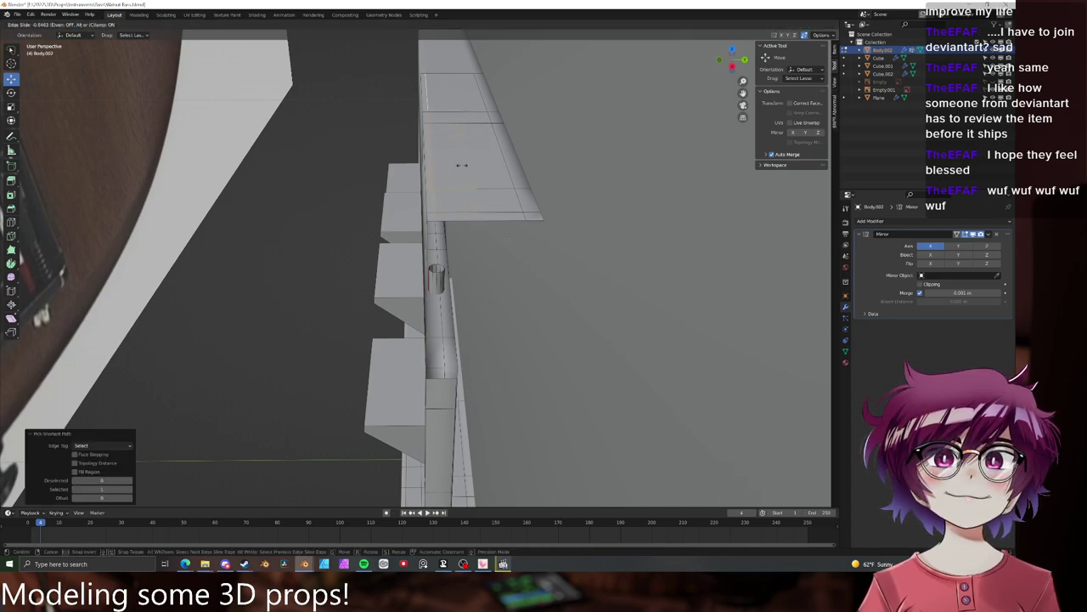
{"action": "left_click", "coordinate": [481, 166]}
- Fill the gap between the upper end plate and the top of the side wall with a face
{"action": "middle_click_drag", "start_coordinate": [481, 165], "coordinate": [525, 215]}
{"action": "left_click", "coordinate": [440, 141]}
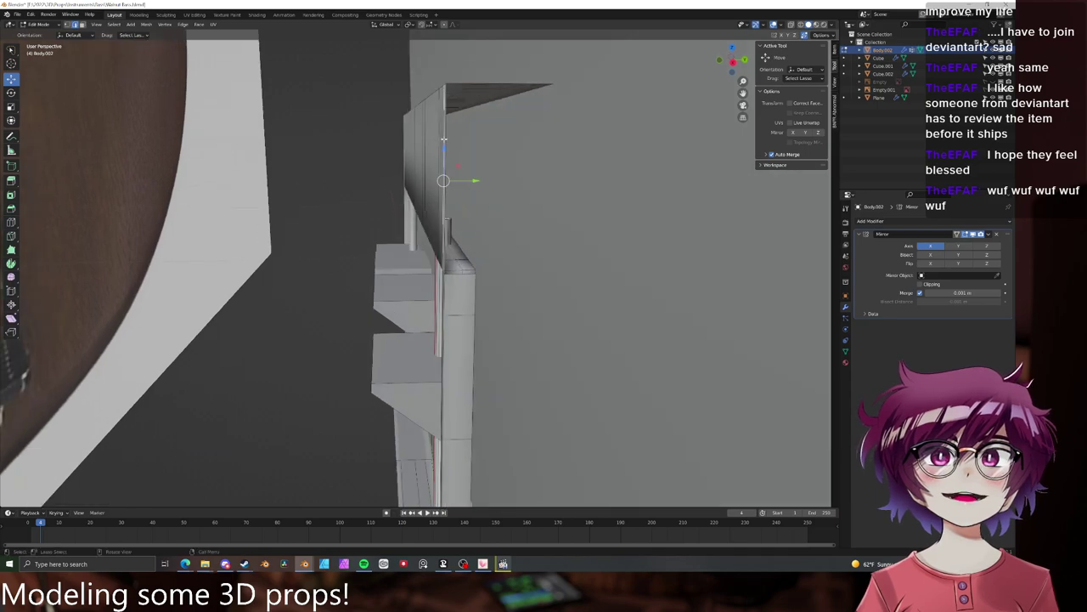
{"action": "middle_click_drag", "start_coordinate": [441, 141], "coordinate": [456, 139]}
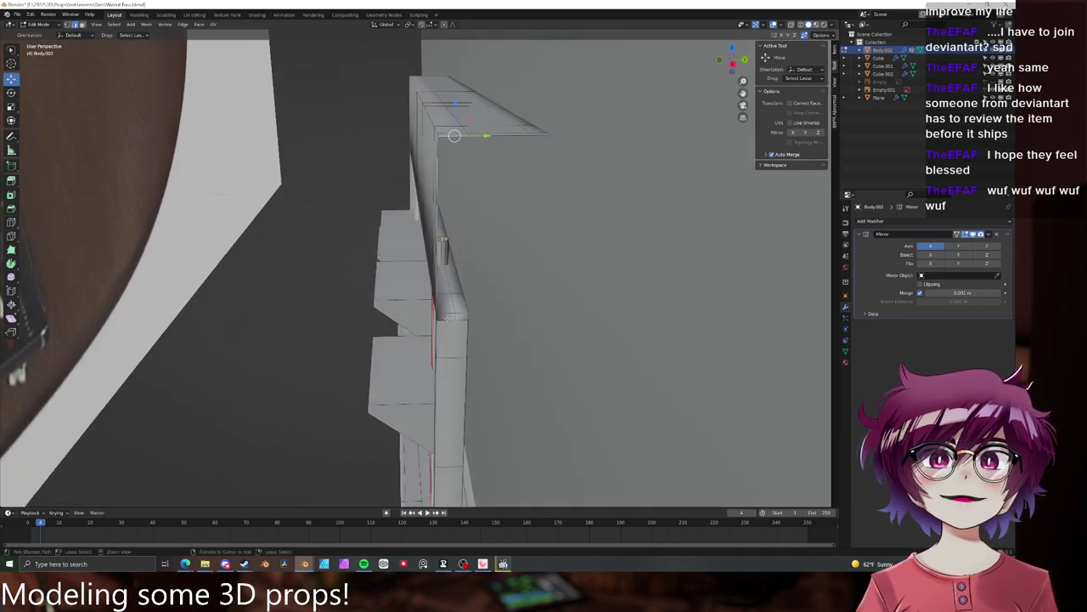
{"action": "left_click", "coordinate": [448, 319], "text": "ctrl"}
{"action": "key", "text": "f"}
- Try to flatten the side wall's outer edge chain by scaling it to 0 along Y
{"action": "scroll", "coordinate": [454, 313], "scroll_direction": "down", "scroll_amount": 4}
{"action": "middle_click_drag", "start_coordinate": [454, 312], "coordinate": [435, 205]}
{"action": "scroll", "coordinate": [461, 296], "scroll_direction": "up", "scroll_amount": 6}
{"action": "scroll", "coordinate": [463, 293], "scroll_direction": "down", "scroll_amount": 6}
{"action": "left_click", "coordinate": [421, 361]}
{"action": "left_click", "coordinate": [415, 124], "text": "ctrl"}
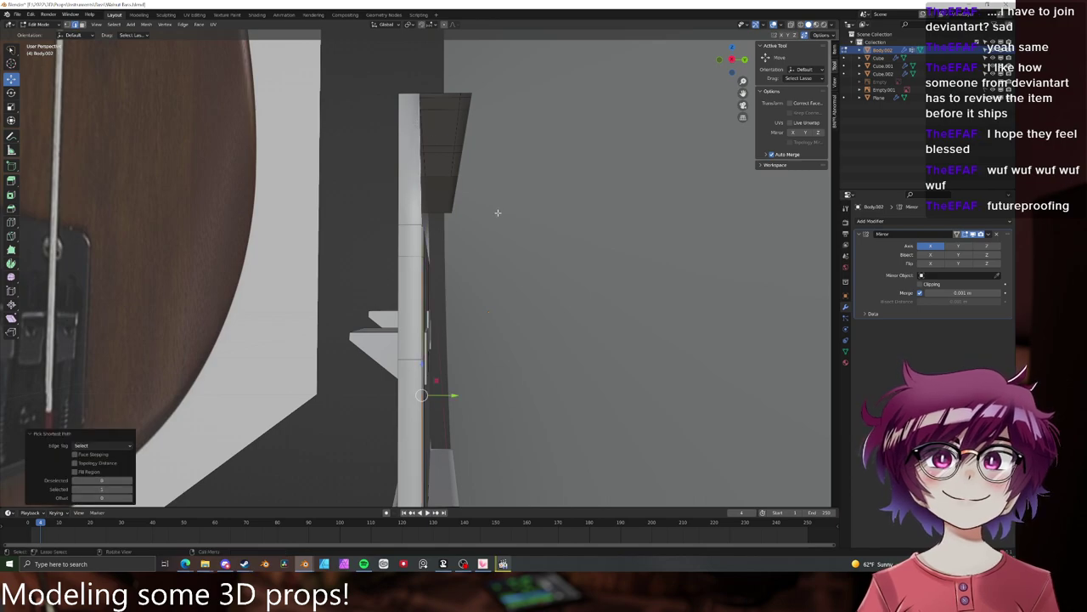
{"action": "key", "text": "s"}
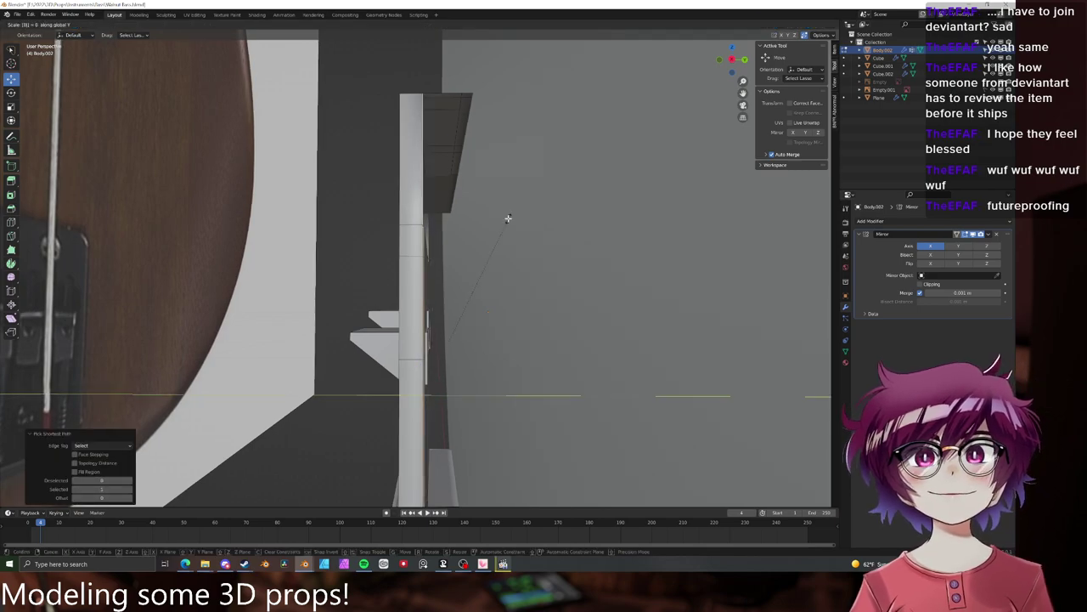
{"action": "key", "text": "Escape"}
- Try to fill one long face between the side wall's outer edges and the lip's end
{"action": "middle_click_drag", "start_coordinate": [451, 118], "coordinate": [454, 381]}
{"action": "left_click", "coordinate": [434, 444], "text": "ctrl"}
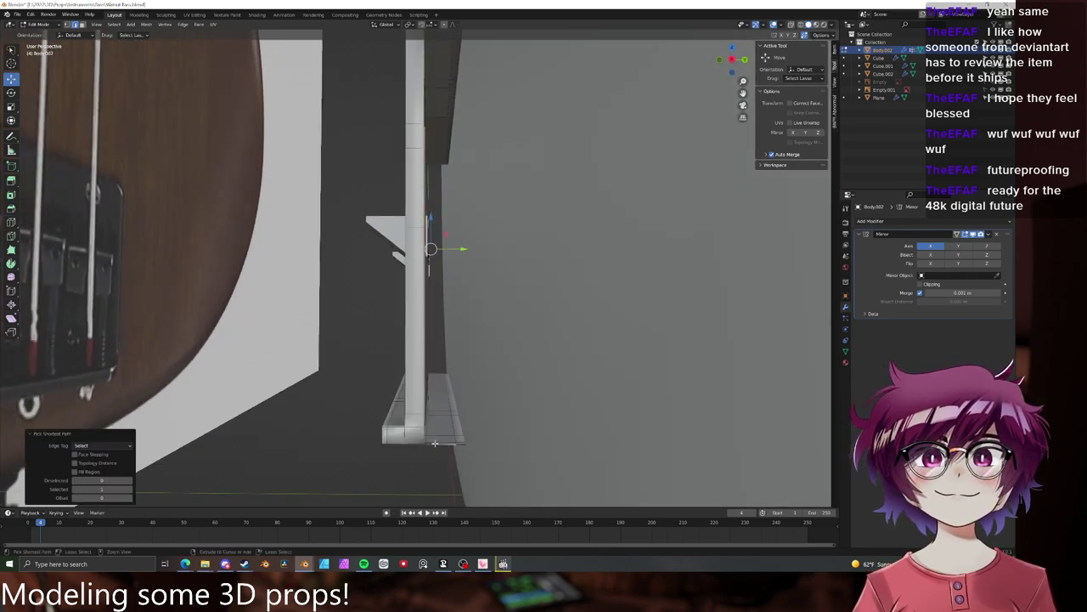
{"action": "key", "text": "f"}
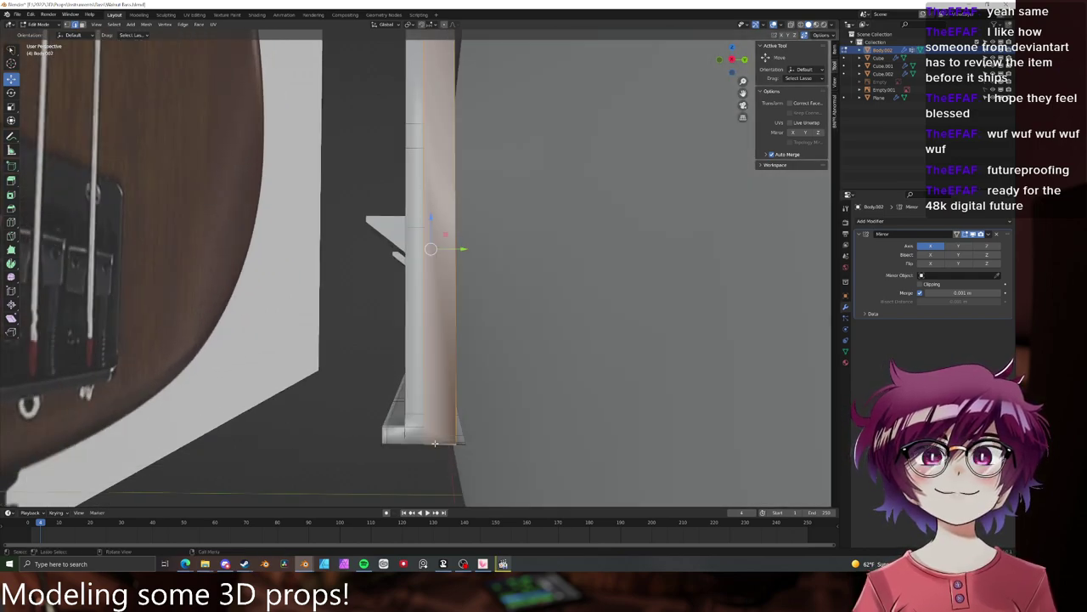
- Extend the side wall's outer edge chain along Y to the lip's back edge and fill the gap beside the lip's end
{"action": "middle_click_drag", "start_coordinate": [436, 441], "coordinate": [456, 372]}
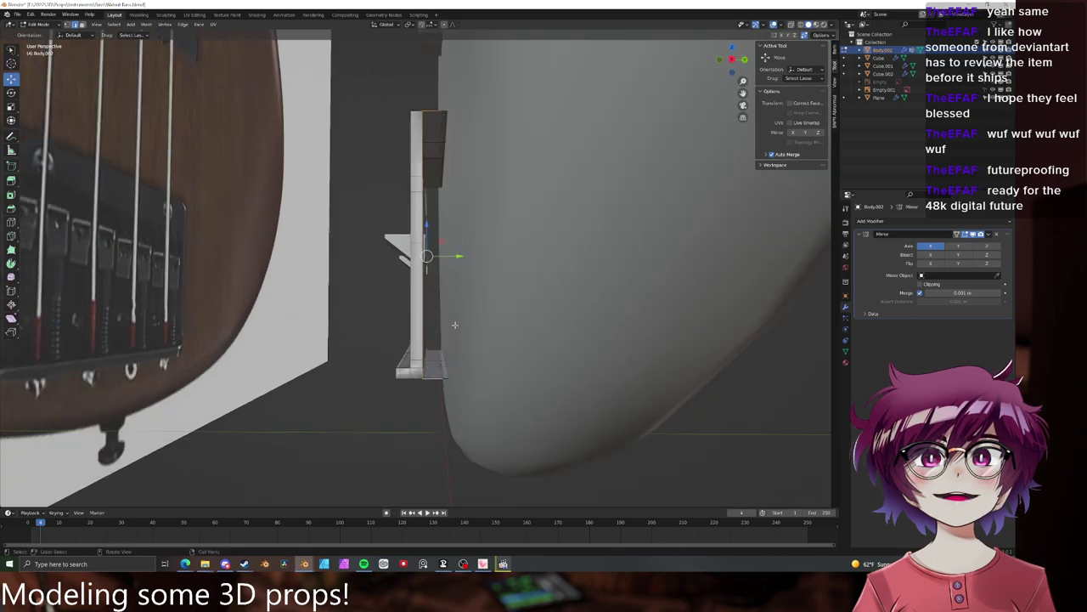
{"action": "middle_click_drag", "start_coordinate": [455, 242], "coordinate": [457, 244]}
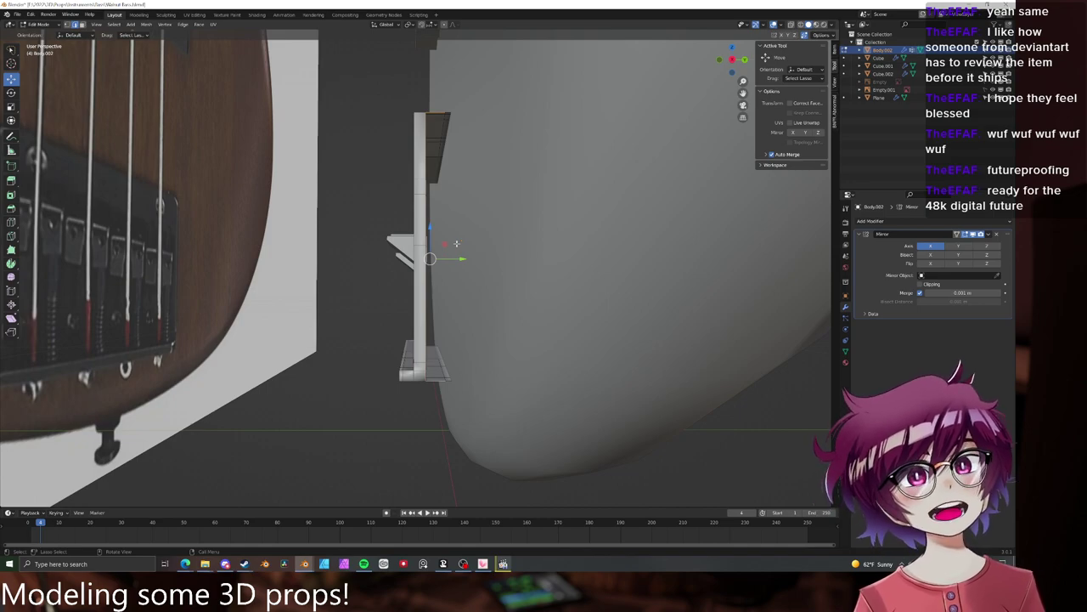
{"action": "scroll", "coordinate": [440, 181], "scroll_direction": "up", "scroll_amount": 2}
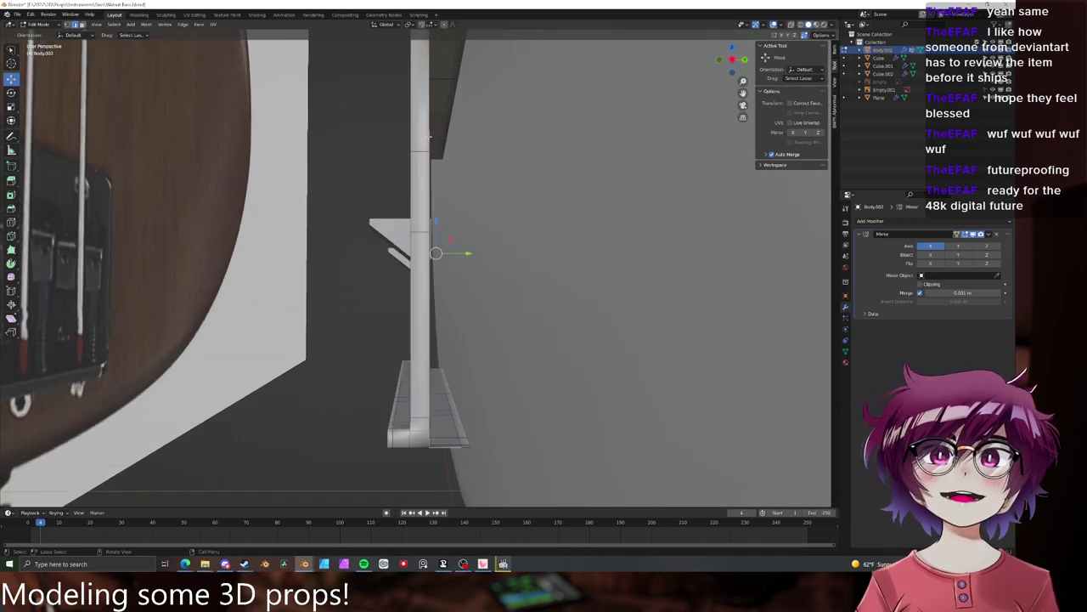
{"action": "middle_click_drag", "start_coordinate": [430, 136], "coordinate": [448, 165]}
{"action": "mouse_move", "coordinate": [426, 239]}
{"action": "middle_mouse_down"}
{"action": "mouse_move", "coordinate": [427, 258]}
{"action": "mouse_move", "coordinate": [414, 222]}
{"action": "middle_mouse_up"}
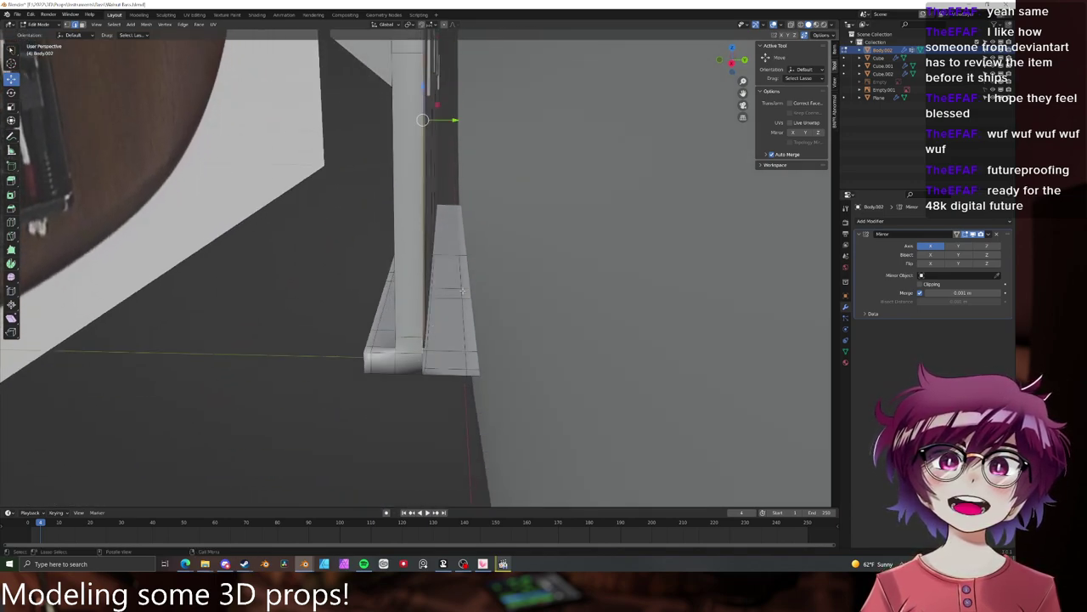
{"action": "middle_click_drag", "start_coordinate": [462, 290], "coordinate": [510, 295]}
{"action": "key", "text": "g"}
{"action": "key", "text": "y"}
{"action": "left_click", "coordinate": [535, 284]}
{"action": "left_click", "coordinate": [442, 326]}
{"action": "key", "text": "f"}
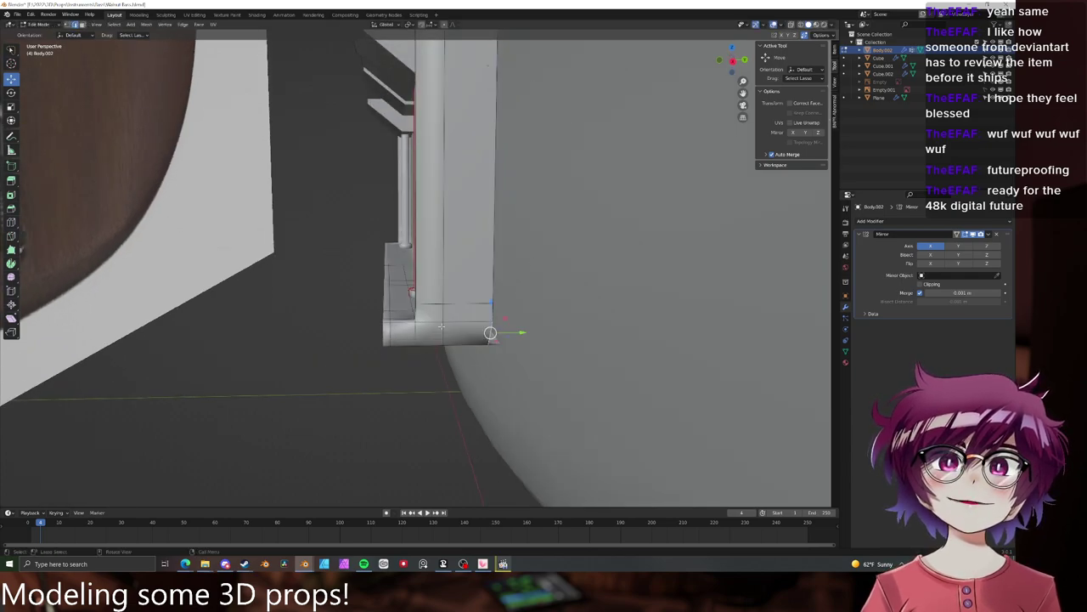
- Delete the stray geometry left behind the upper part of the side wall, using wireframe shading to reach it
{"action": "scroll", "coordinate": [501, 201], "scroll_direction": "down", "scroll_amount": 4}
{"action": "middle_click_drag", "start_coordinate": [500, 202], "coordinate": [480, 338], "text": "shift"}
{"action": "scroll", "coordinate": [421, 305], "scroll_direction": "up", "scroll_amount": 4}
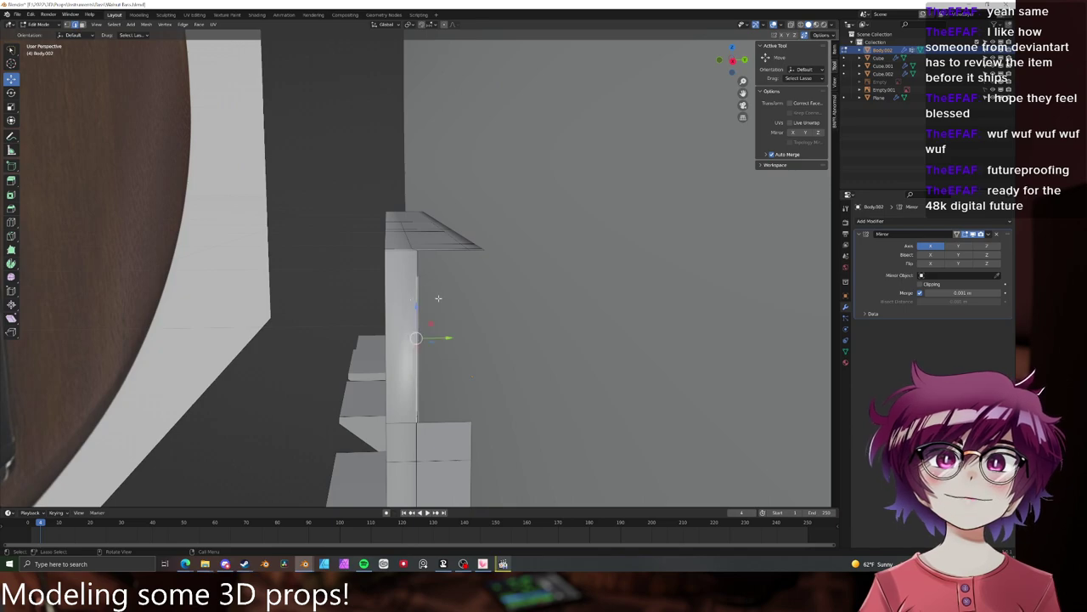
{"action": "mouse_move", "coordinate": [438, 297]}
{"action": "middle_mouse_down"}
{"action": "mouse_move", "coordinate": [443, 280]}
{"action": "mouse_move", "coordinate": [446, 307]}
{"action": "mouse_move", "coordinate": [441, 294]}
{"action": "middle_mouse_up"}
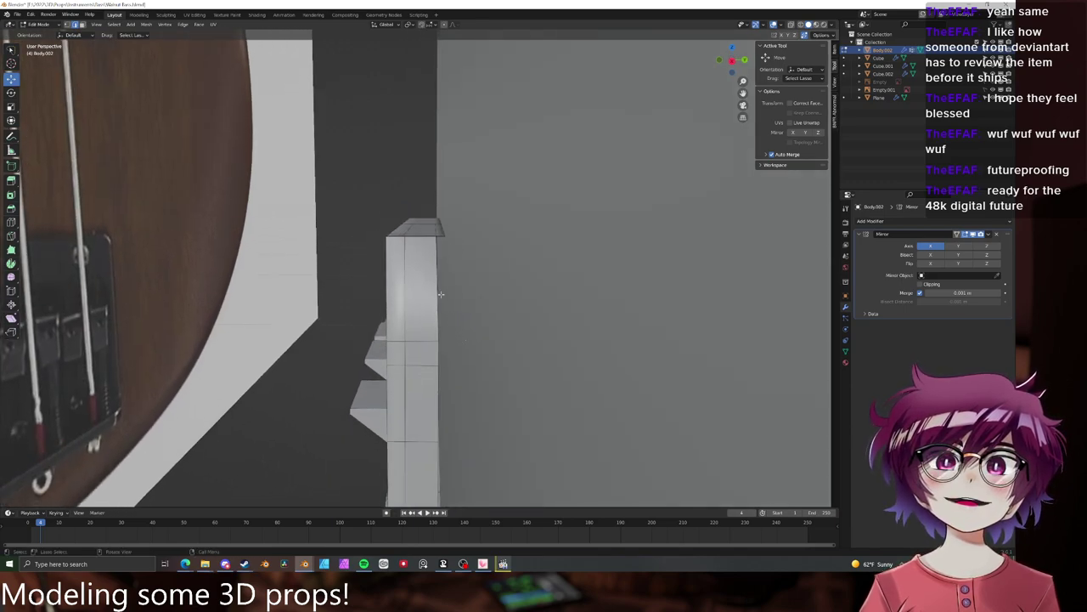
{"action": "mouse_move", "coordinate": [444, 234]}
{"action": "middle_mouse_down"}
{"action": "mouse_move", "coordinate": [468, 211]}
{"action": "mouse_move", "coordinate": [456, 303]}
{"action": "mouse_move", "coordinate": [464, 348]}
{"action": "mouse_move", "coordinate": [464, 317]}
{"action": "middle_mouse_up"}
{"action": "key", "text": "shift+z"}
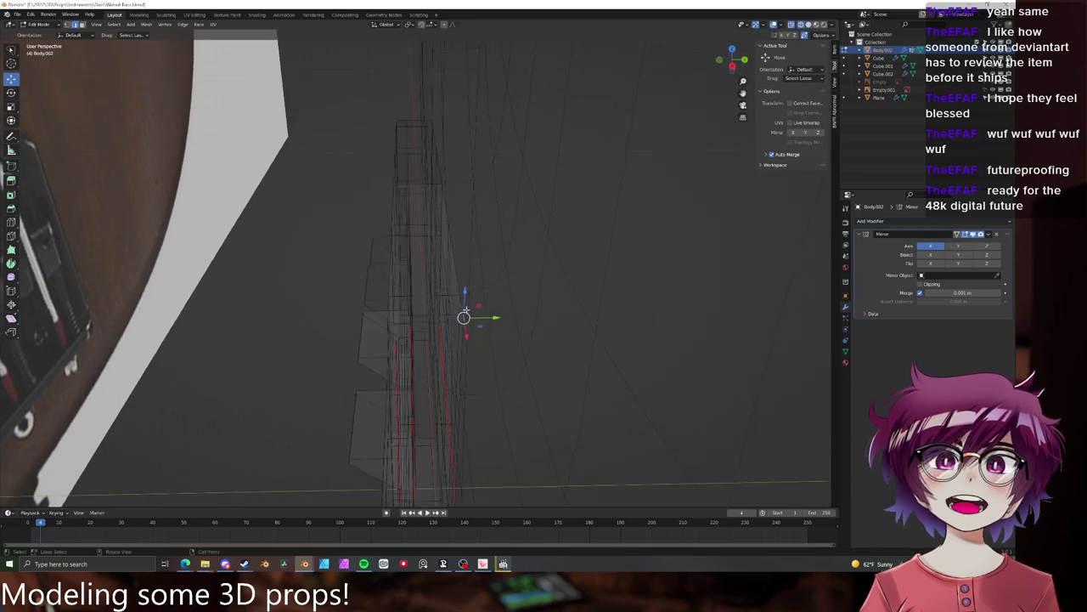
{"action": "left_click", "coordinate": [450, 213], "text": "ctrl"}
{"action": "key", "text": "x"}
{"action": "left_click", "coordinate": [457, 221]}
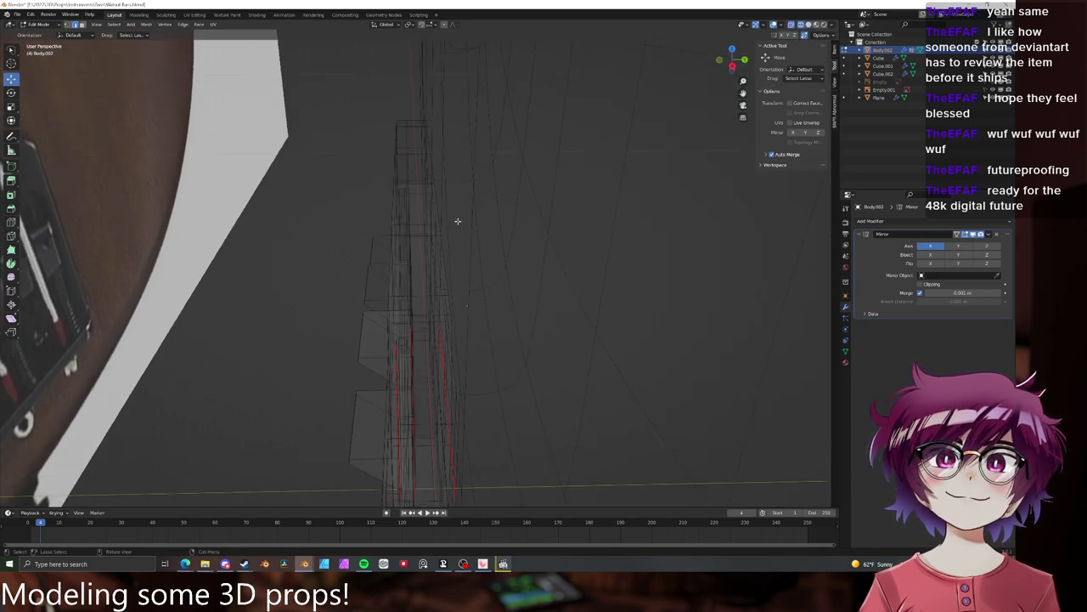
- Examine the bridge's side wall and back edges in wireframe and solid shading for leftover geometry
{"action": "key", "text": "shift+z"}
{"action": "scroll", "coordinate": [524, 287], "scroll_direction": "down", "scroll_amount": 1}
{"action": "middle_click_drag", "start_coordinate": [524, 288], "coordinate": [506, 224]}
{"action": "key", "text": "shift+z"}
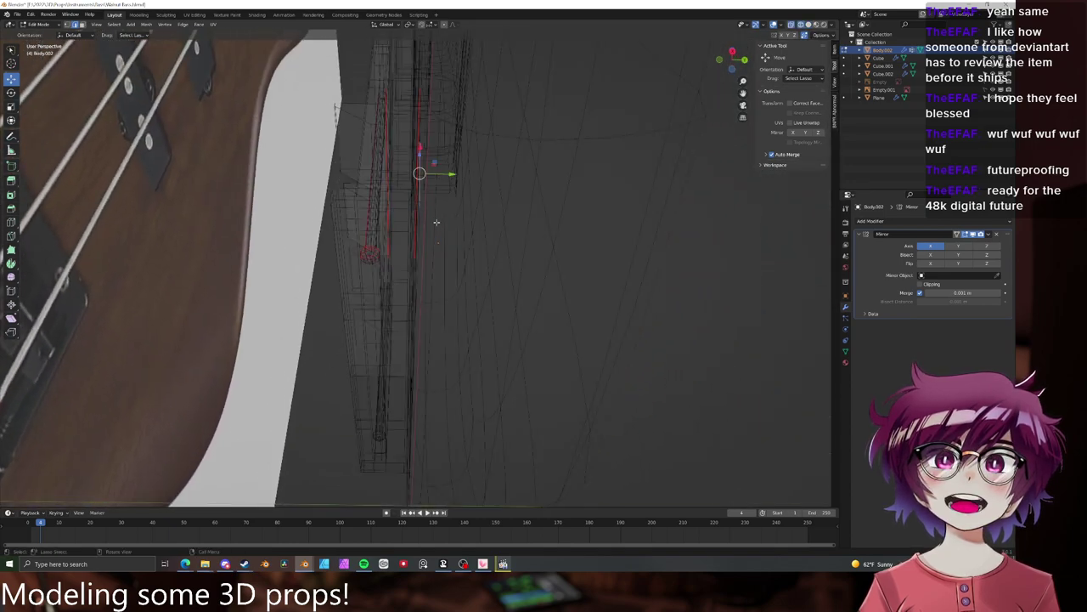
{"action": "mouse_move", "coordinate": [418, 206]}
{"action": "middle_mouse_down"}
{"action": "mouse_move", "coordinate": [461, 203]}
{"action": "mouse_move", "coordinate": [437, 240]}
{"action": "mouse_move", "coordinate": [440, 260]}
{"action": "middle_mouse_up"}
{"action": "key", "text": "z"}
{"action": "left_click", "coordinate": [498, 261]}
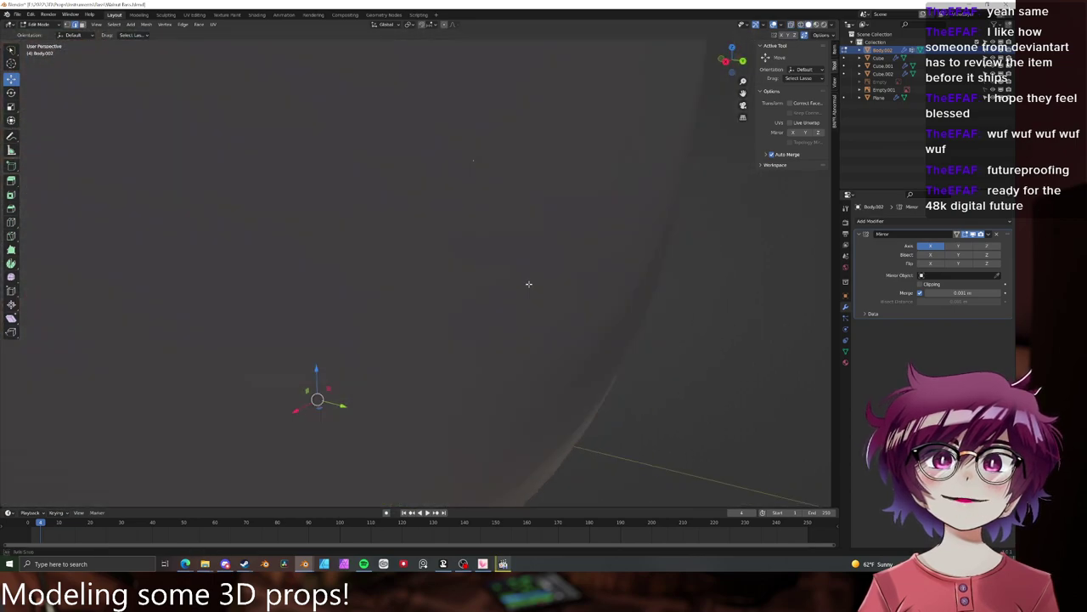
{"action": "middle_click_drag", "start_coordinate": [529, 283], "coordinate": [548, 284]}
{"action": "scroll", "coordinate": [547, 284], "scroll_direction": "down", "scroll_amount": 5}
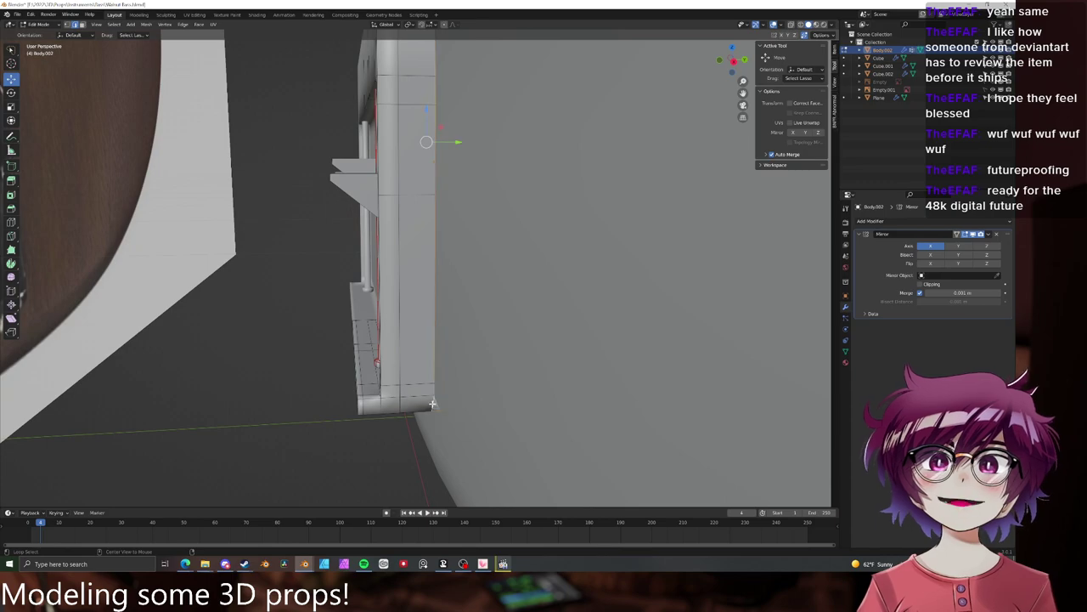
- Flatten the side wall's back edges with a Y scale of 0, move them back along Y, and leave mesh editing
{"action": "key", "text": "s"}
{"action": "key", "text": "x"}
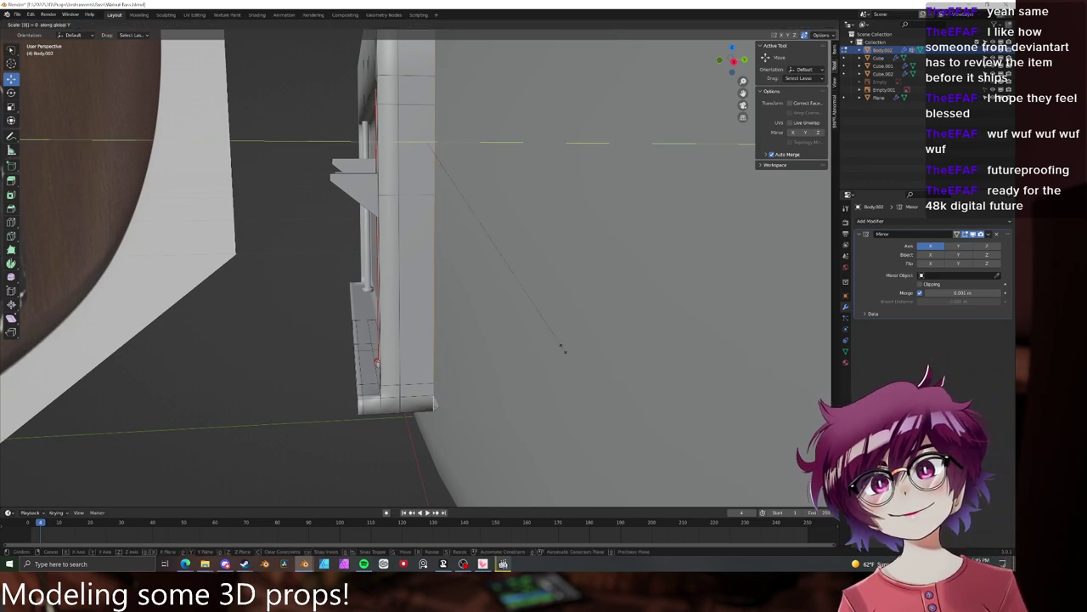
{"action": "key", "text": "Return"}
{"action": "key", "text": "g"}
{"action": "key", "text": "y"}
{"action": "left_click", "coordinate": [553, 355]}
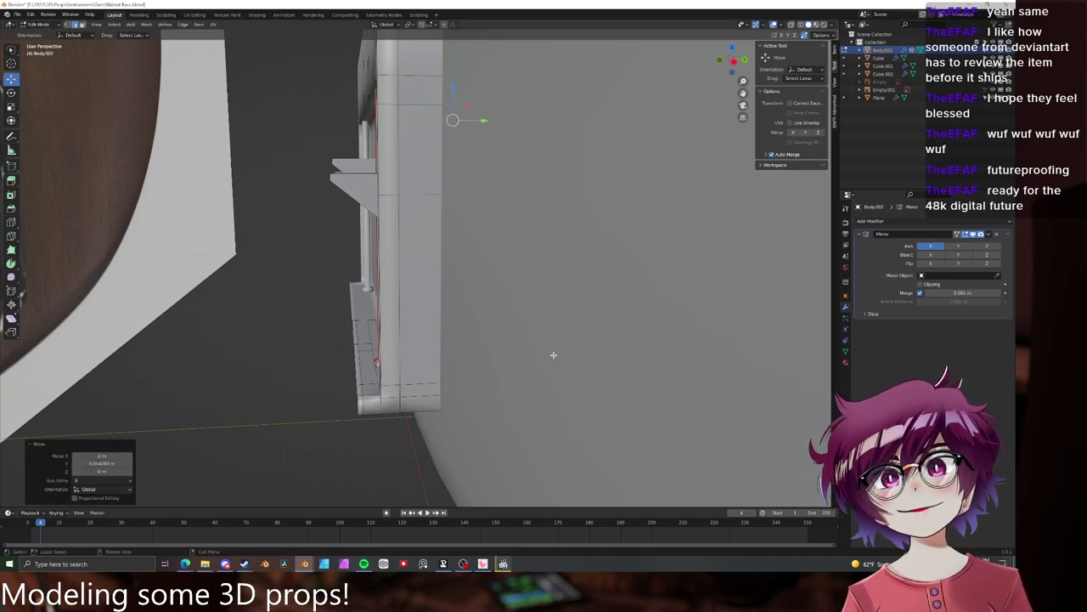
{"action": "key", "text": "Tab"}
{"action": "scroll", "coordinate": [535, 353], "scroll_direction": "down", "scroll_amount": 5}
{"action": "key", "text": "alt+a"}
- Duplicate the whole long screw with its collar inward, placing the copy beneath the neighbouring inner saddle
{"action": "middle_click_drag", "start_coordinate": [488, 352], "coordinate": [425, 272]}
{"action": "scroll", "coordinate": [605, 303], "scroll_direction": "up", "scroll_amount": 5}
{"action": "left_click", "coordinate": [589, 295]}
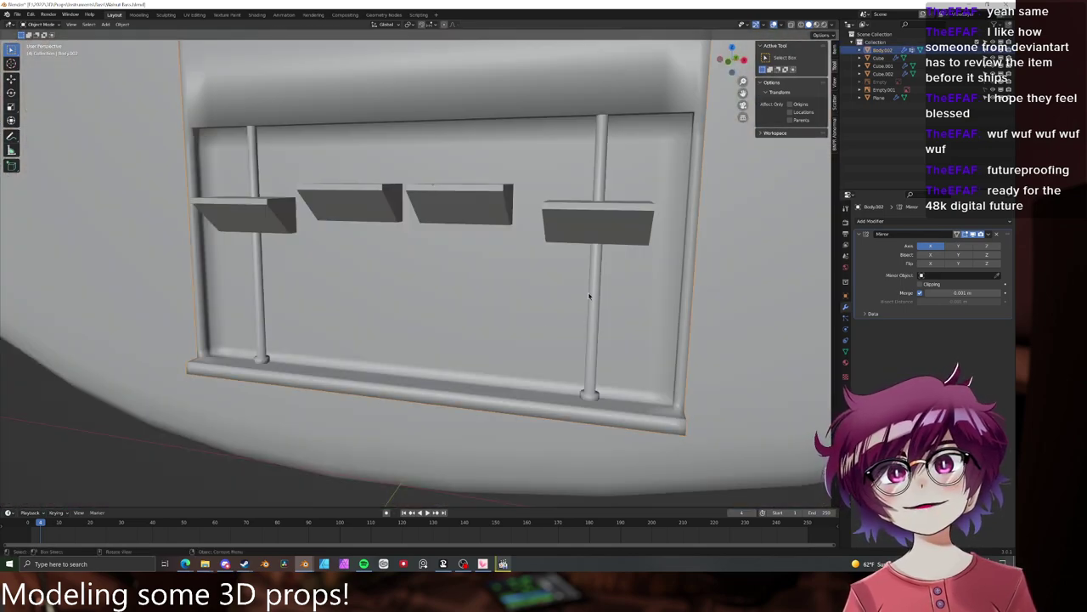
{"action": "left_click", "coordinate": [593, 296]}
{"action": "left_click", "coordinate": [594, 302]}
{"action": "key", "text": "Tab"}
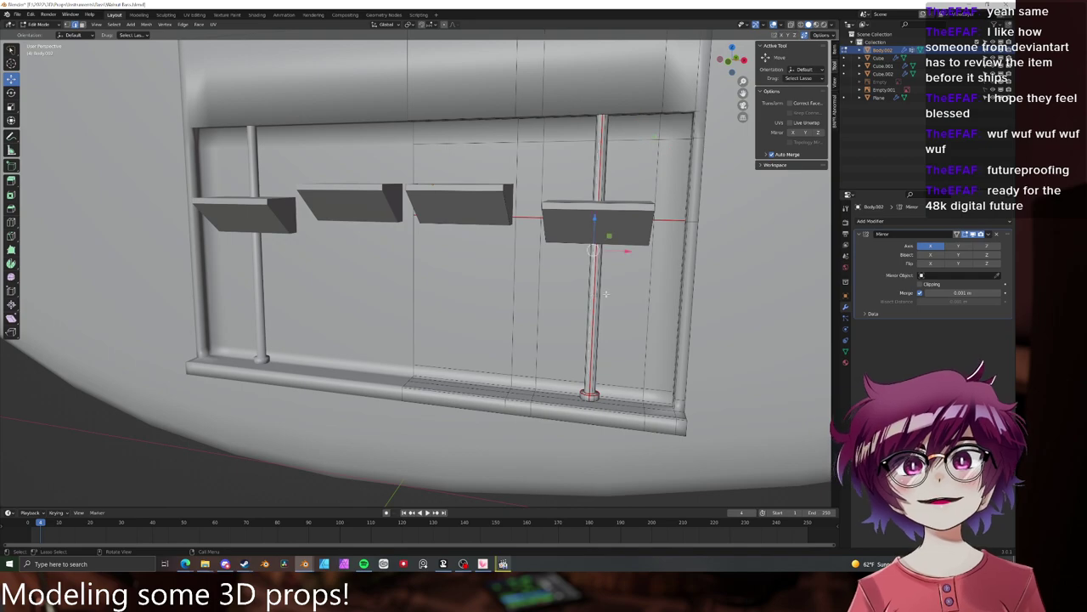
{"action": "key", "text": "ctrl+l"}
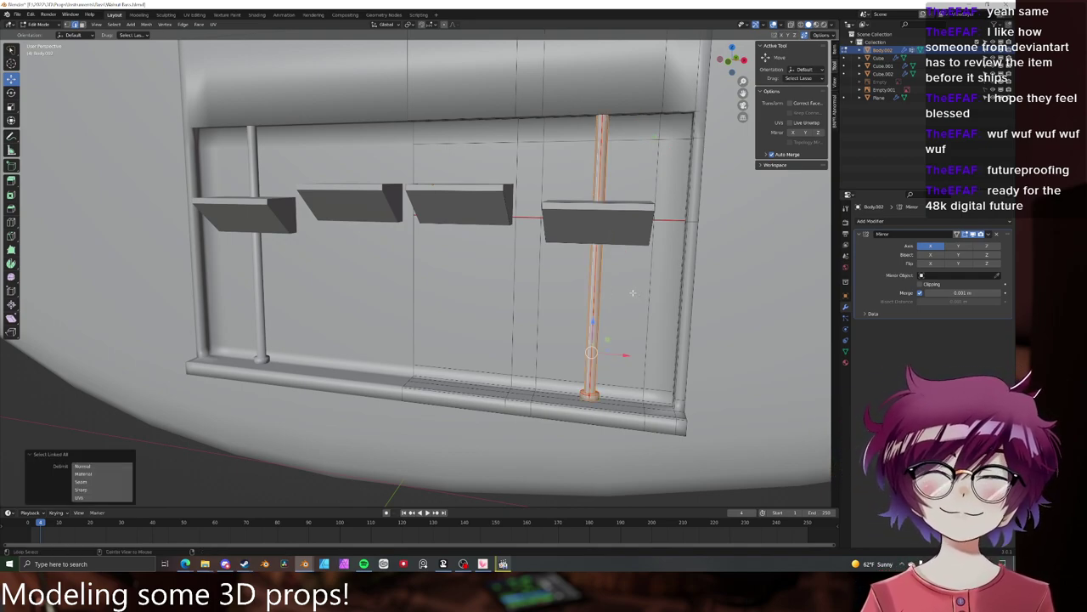
{"action": "key", "text": "alt+d"}
{"action": "right_click", "coordinate": [608, 287]}
{"action": "key", "text": "shift+d"}
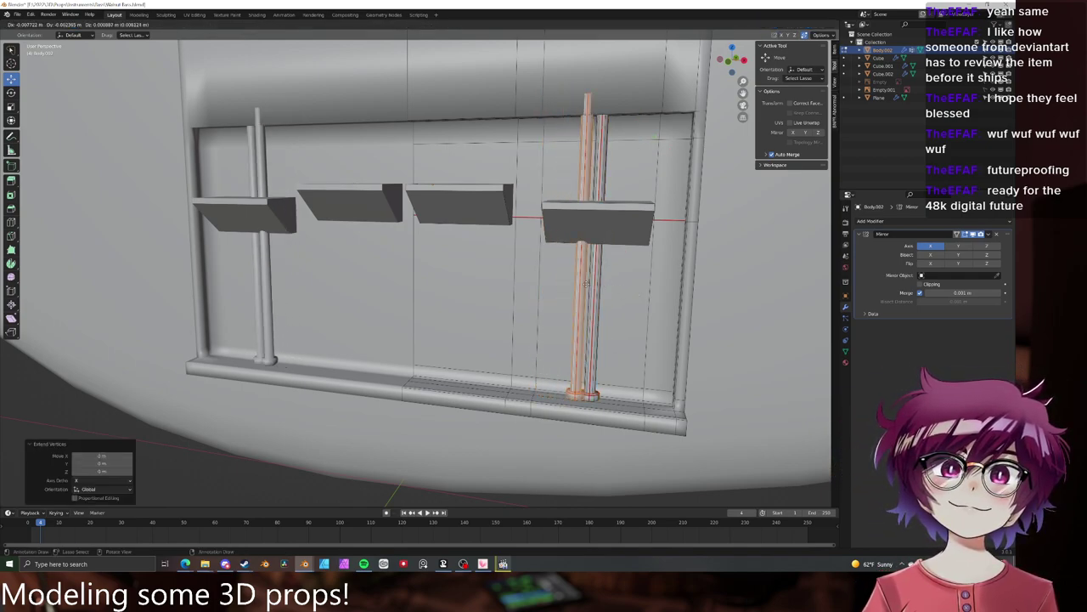
{"action": "left_click", "coordinate": [481, 277]}
{"action": "key", "text": "Tab"}
{"action": "key", "text": "alt+a"}
- Compare the bridge with the bass reference photo from several angles and distances
{"action": "scroll", "coordinate": [508, 307], "scroll_direction": "down", "scroll_amount": 8}
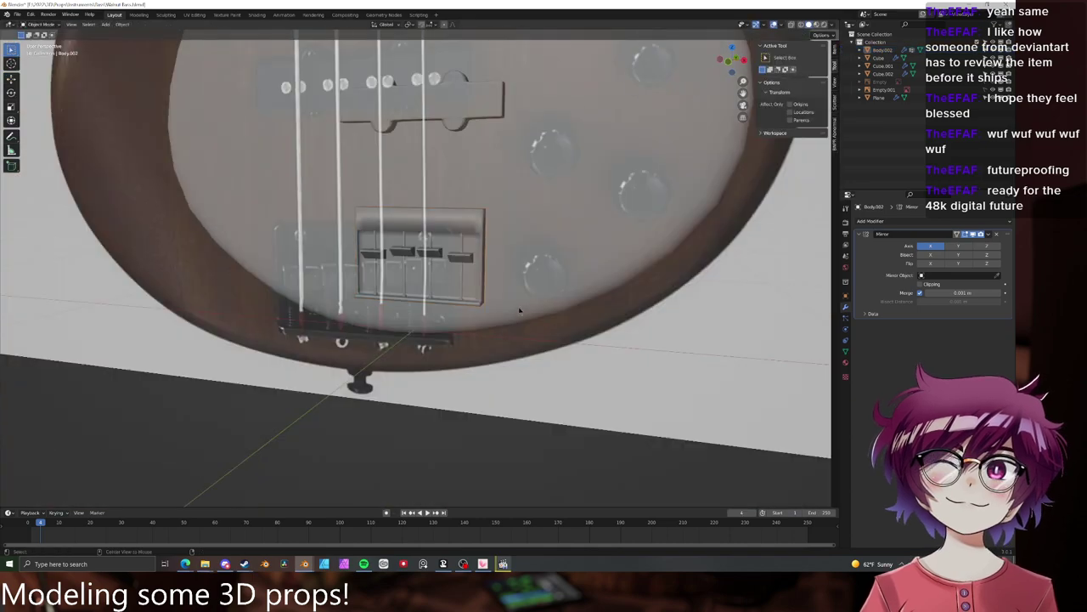
{"action": "scroll", "coordinate": [520, 310], "scroll_direction": "down", "scroll_amount": 6}
{"action": "middle_click_drag", "start_coordinate": [520, 310], "coordinate": [477, 303]}
{"action": "scroll", "coordinate": [555, 269], "scroll_direction": "up", "scroll_amount": 7}
{"action": "left_click", "coordinate": [407, 255]}
{"action": "key", "text": "Tab"}
{"action": "key", "text": "Tab"}
{"action": "scroll", "coordinate": [507, 274], "scroll_direction": "down", "scroll_amount": 9}
{"action": "scroll", "coordinate": [506, 275], "scroll_direction": "up", "scroll_amount": 7}
{"action": "scroll", "coordinate": [431, 290], "scroll_direction": "down", "scroll_amount": 3}
{"action": "scroll", "coordinate": [432, 290], "scroll_direction": "up", "scroll_amount": 8}
{"action": "key", "text": "shift+a"}
{"action": "scroll", "coordinate": [602, 297], "scroll_direction": "down", "scroll_amount": 9}
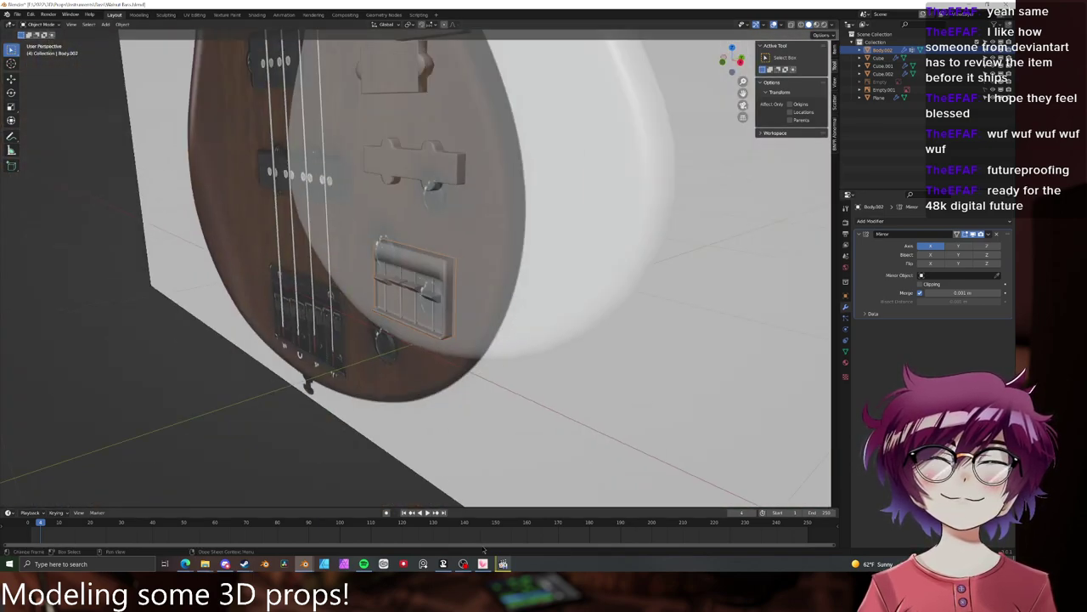
- Switch to the Blender window with the electric guitar file and delete the spare bridge object beside the body
{"action": "mouse_move", "coordinate": [305, 566]}
{"action": "left_click", "coordinate": [352, 529]}
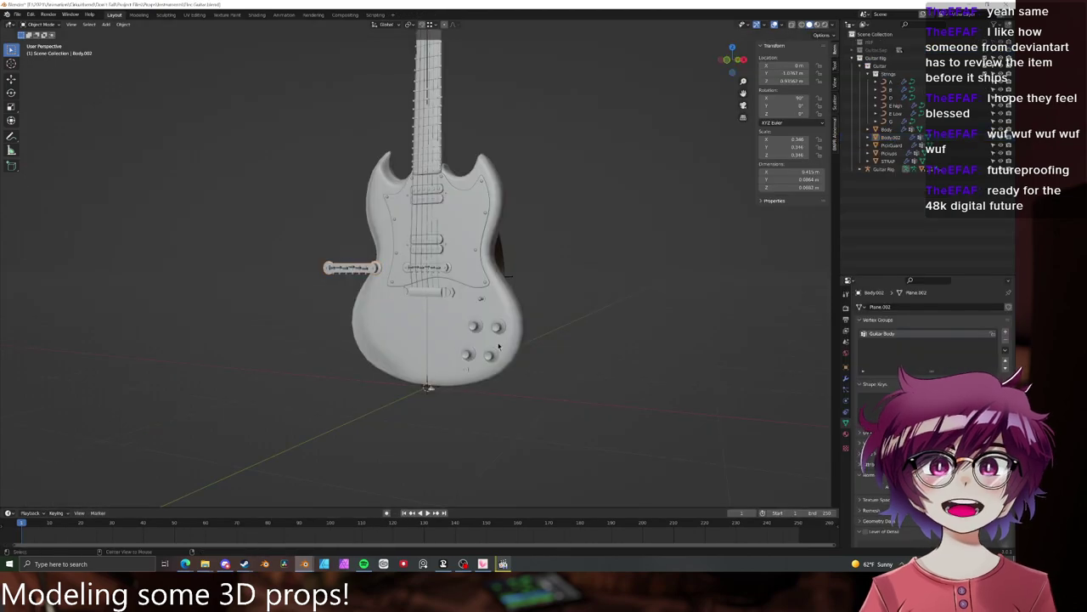
{"action": "scroll", "coordinate": [532, 312], "scroll_direction": "up", "scroll_amount": 5}
{"action": "left_click", "coordinate": [224, 255]}
{"action": "key", "text": "Delete"}
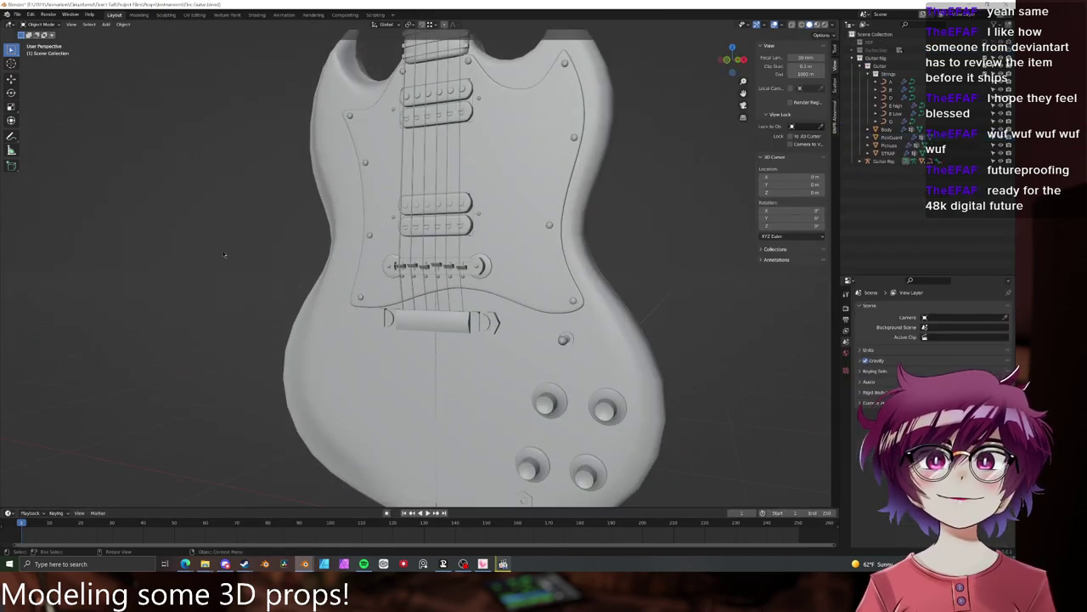
- Open the guitar body's mesh for editing and select the entire screw at the pickguard's lower corner
{"action": "left_click", "coordinate": [363, 300]}
{"action": "scroll", "coordinate": [374, 297], "scroll_direction": "up", "scroll_amount": 3}
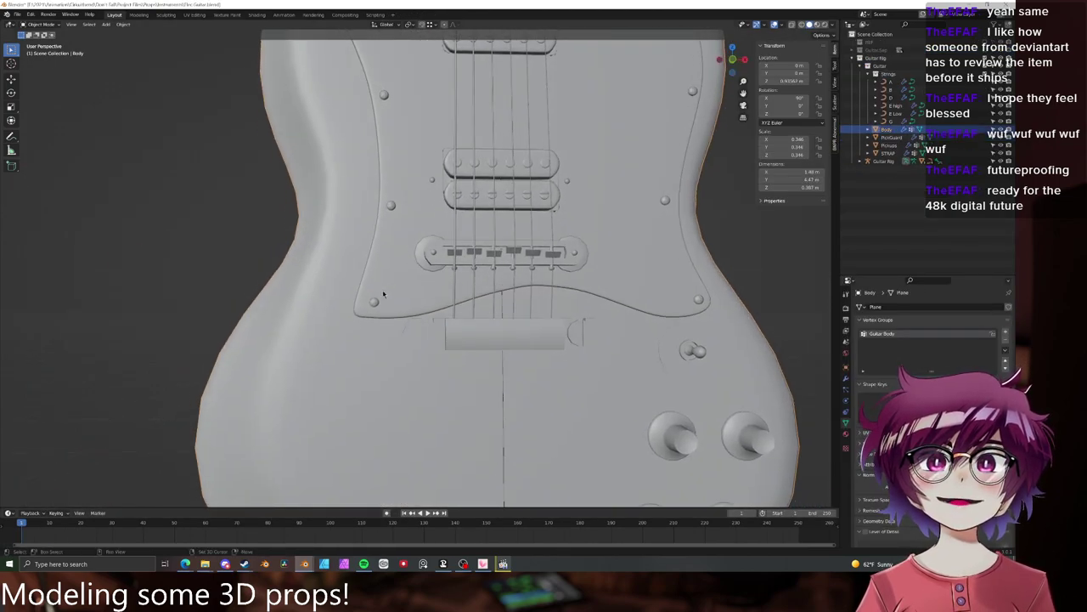
{"action": "mouse_move", "coordinate": [472, 308]}
{"action": "middle_mouse_down"}
{"action": "mouse_move", "coordinate": [519, 306]}
{"action": "mouse_move", "coordinate": [475, 313]}
{"action": "mouse_move", "coordinate": [488, 326]}
{"action": "mouse_move", "coordinate": [431, 298]}
{"action": "mouse_move", "coordinate": [539, 302]}
{"action": "middle_mouse_up"}
{"action": "key", "text": "z"}
{"action": "left_click", "coordinate": [537, 300]}
{"action": "scroll", "coordinate": [525, 312], "scroll_direction": "up", "scroll_amount": 4}
{"action": "left_click", "coordinate": [513, 325]}
{"action": "left_click", "coordinate": [475, 313]}
{"action": "key", "text": "Tab"}
{"action": "key", "text": "ctrl+l"}
- Duplicate the pickguard screw in place and separate the copy into its own object
{"action": "key", "text": "z"}
{"action": "left_click", "coordinate": [445, 309]}
{"action": "key", "text": "z"}
{"action": "left_click", "coordinate": [514, 302]}
{"action": "key", "text": "shift+d"}
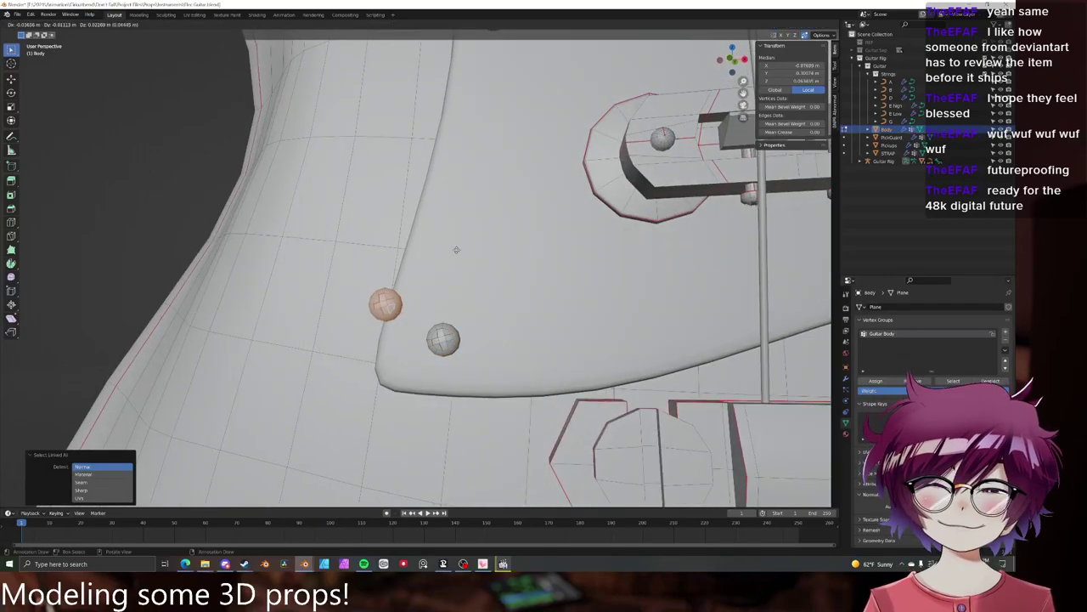
{"action": "key", "text": "Escape"}
{"action": "key", "text": "p"}
{"action": "left_click", "coordinate": [394, 228]}
{"action": "key", "text": "Tab"}
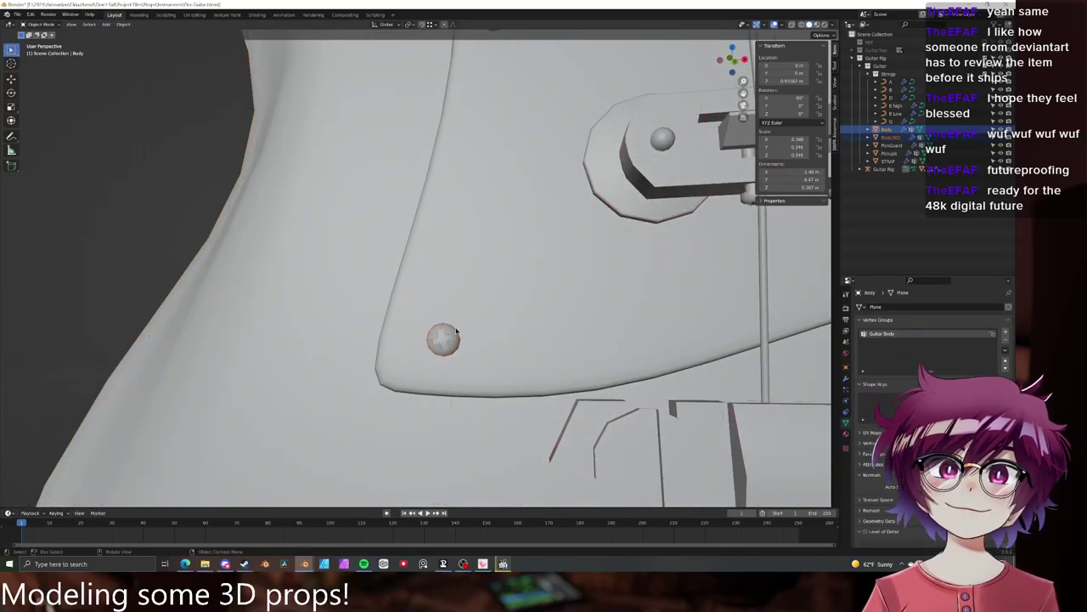
- Move the separated screw copy away from the pickguard into the empty space beside the guitar body
{"action": "left_click", "coordinate": [452, 333]}
{"action": "scroll", "coordinate": [471, 325], "scroll_direction": "down", "scroll_amount": 8}
{"action": "key", "text": "g"}
{"action": "left_click", "coordinate": [311, 287]}
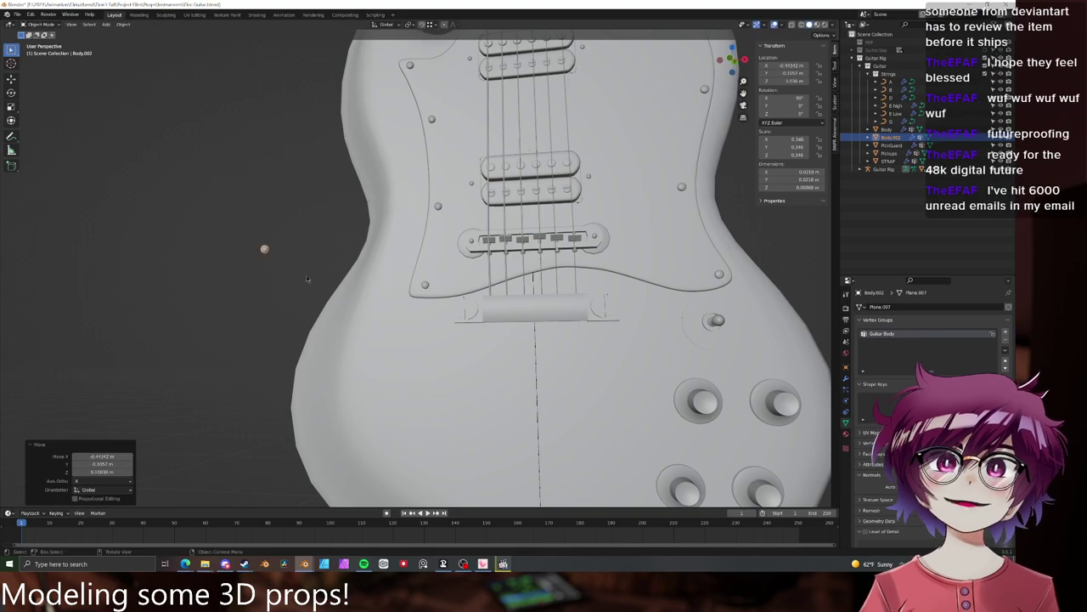
{"action": "middle_click_drag", "start_coordinate": [311, 287], "coordinate": [466, 329], "text": "shift"}
{"action": "scroll", "coordinate": [466, 309], "scroll_direction": "up", "scroll_amount": 2}
{"action": "scroll", "coordinate": [467, 307], "scroll_direction": "up", "scroll_amount": 4}
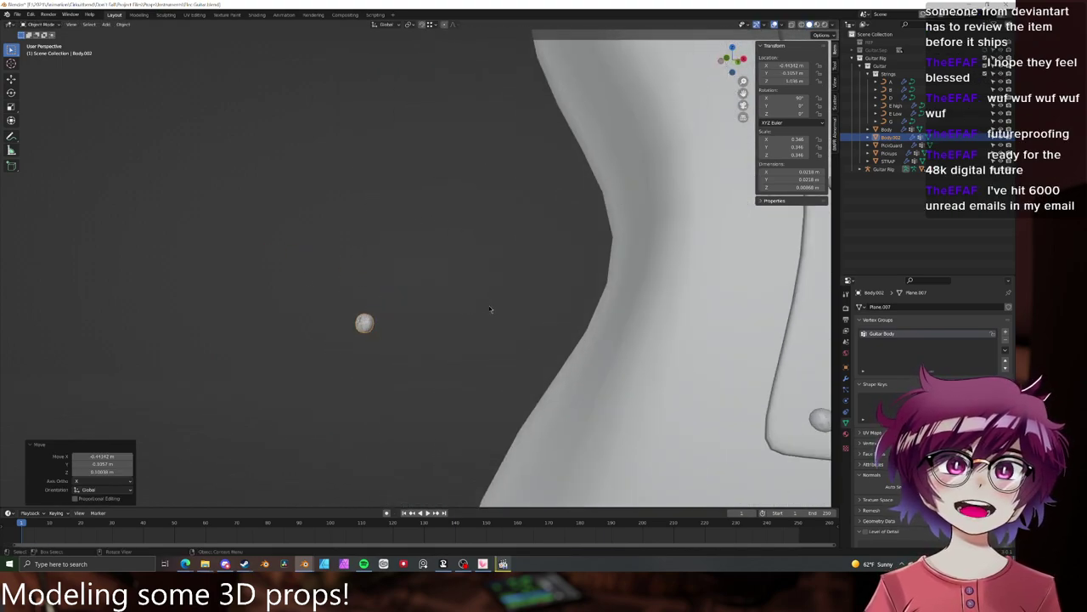
- Copy the loose screw object and paste it into the bass scene in the other Blender window
{"action": "key", "text": "ctrl+c"}
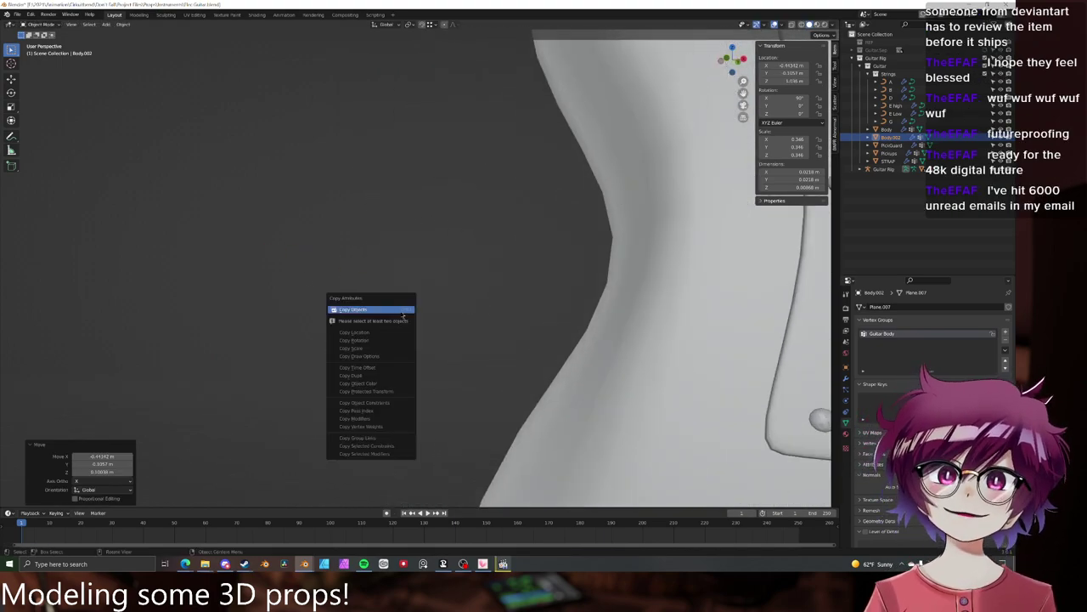
{"action": "left_click", "coordinate": [401, 314]}
{"action": "left_click", "coordinate": [306, 564]}
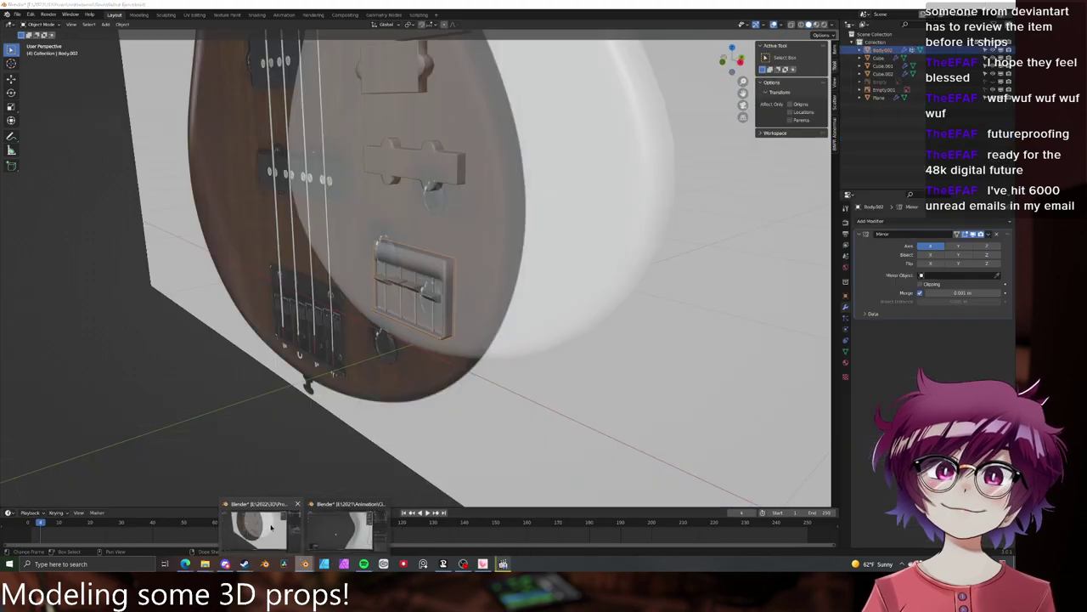
{"action": "left_click", "coordinate": [261, 530]}
{"action": "scroll", "coordinate": [421, 342], "scroll_direction": "down", "scroll_amount": 3}
{"action": "middle_click_drag", "start_coordinate": [420, 342], "coordinate": [474, 319]}
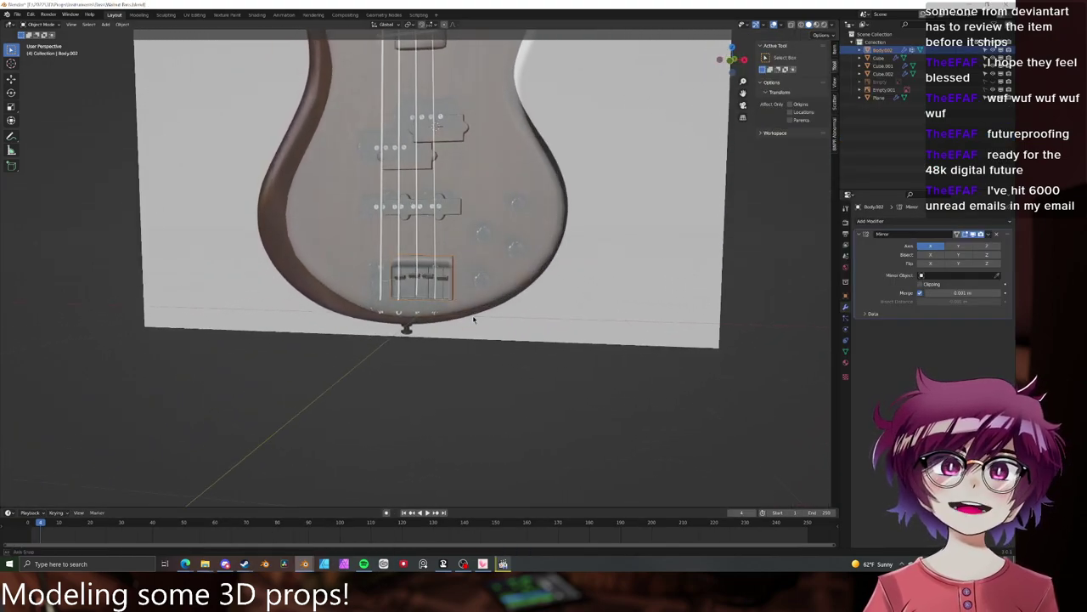
{"action": "key", "text": "ctrl+v"}
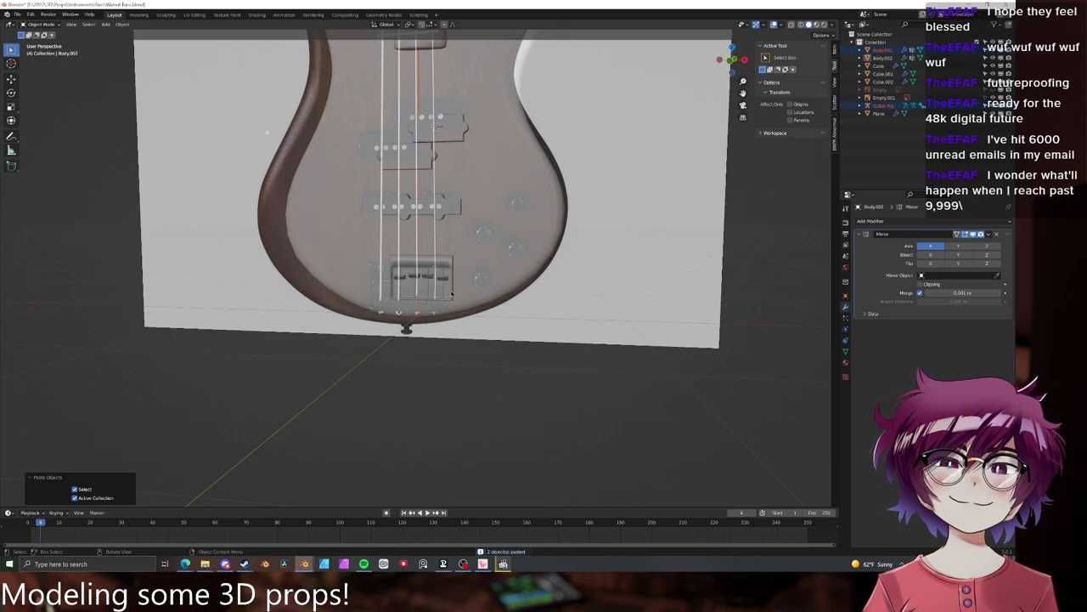
- Delete the guitar rig armature that was pasted along with the screw
{"action": "key", "text": "KP_1"}
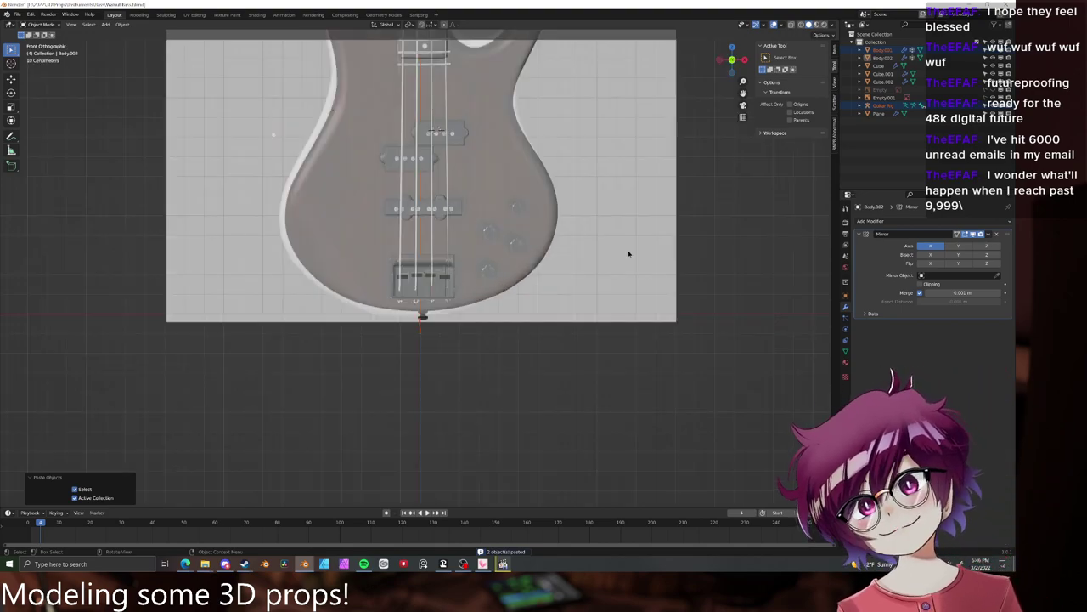
{"action": "left_click", "coordinate": [884, 105]}
{"action": "left_click", "coordinate": [709, 170]}
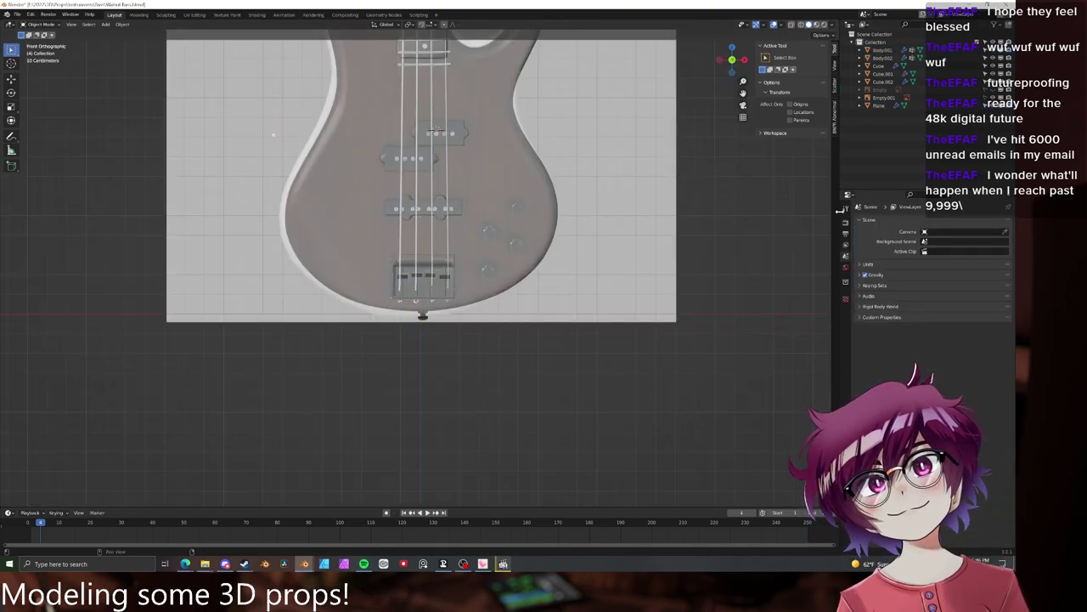
- Rename the pasted screw object as screw and remove its modifiers
{"action": "left_click", "coordinate": [273, 135]}
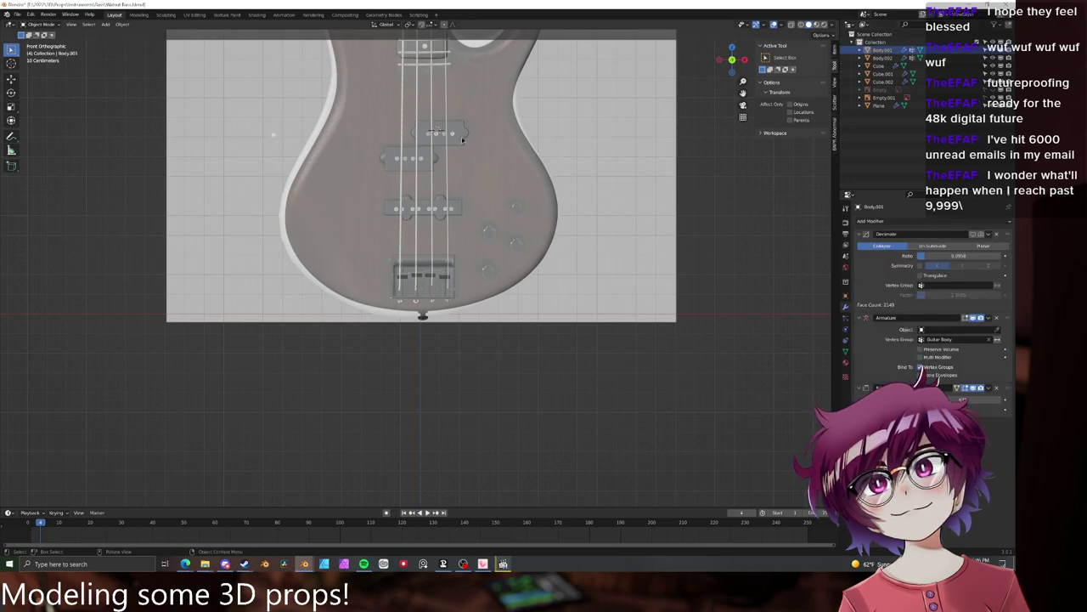
{"action": "double_click", "coordinate": [881, 50]}
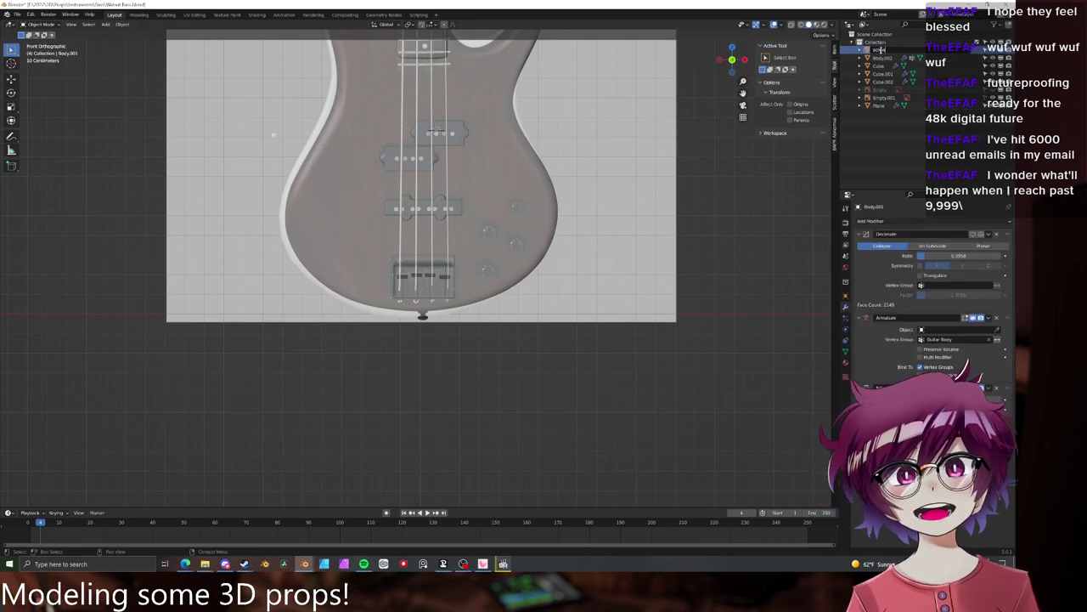
{"action": "key", "text": "Return"}
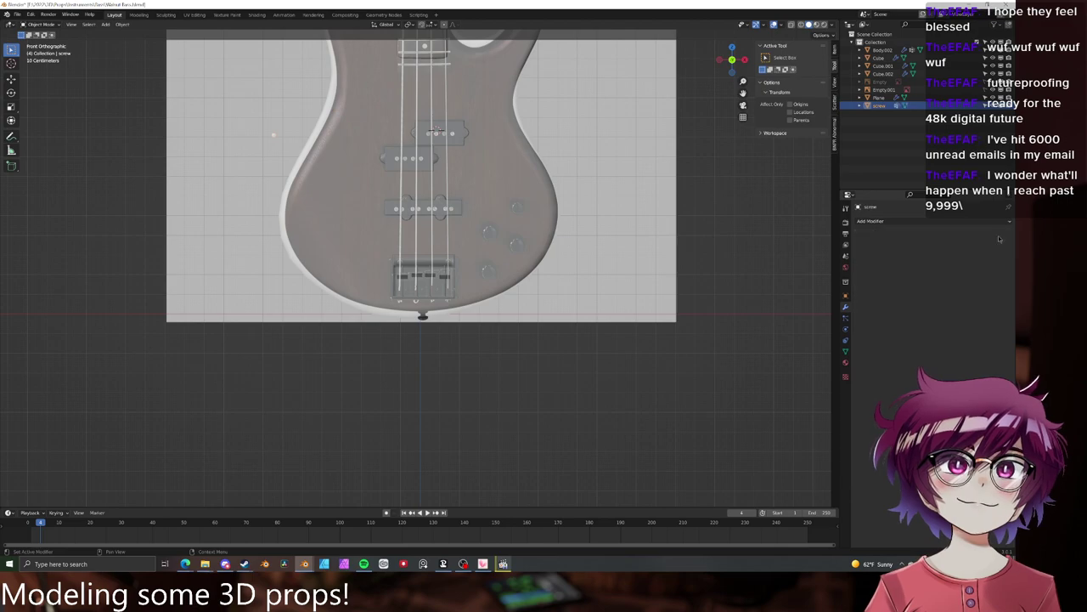
- In the front view, move the screw over the bridge near the reference photo's upper-left bridge screw
{"action": "key", "text": "g"}
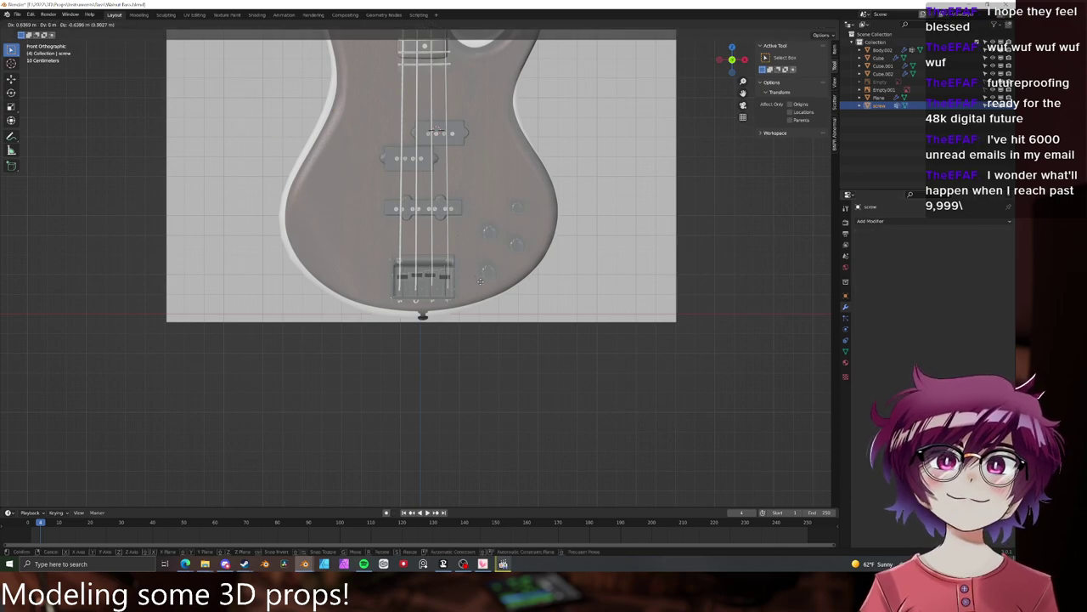
{"action": "left_click", "coordinate": [481, 281]}
{"action": "scroll", "coordinate": [488, 268], "scroll_direction": "up", "scroll_amount": 5}
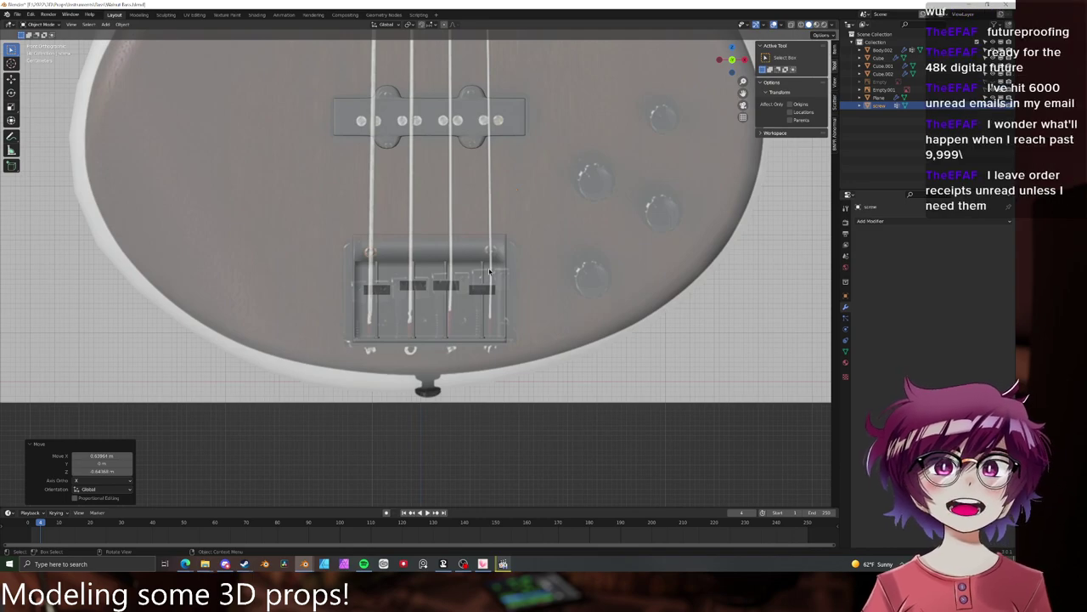
{"action": "middle_click_drag", "start_coordinate": [490, 271], "coordinate": [556, 294]}
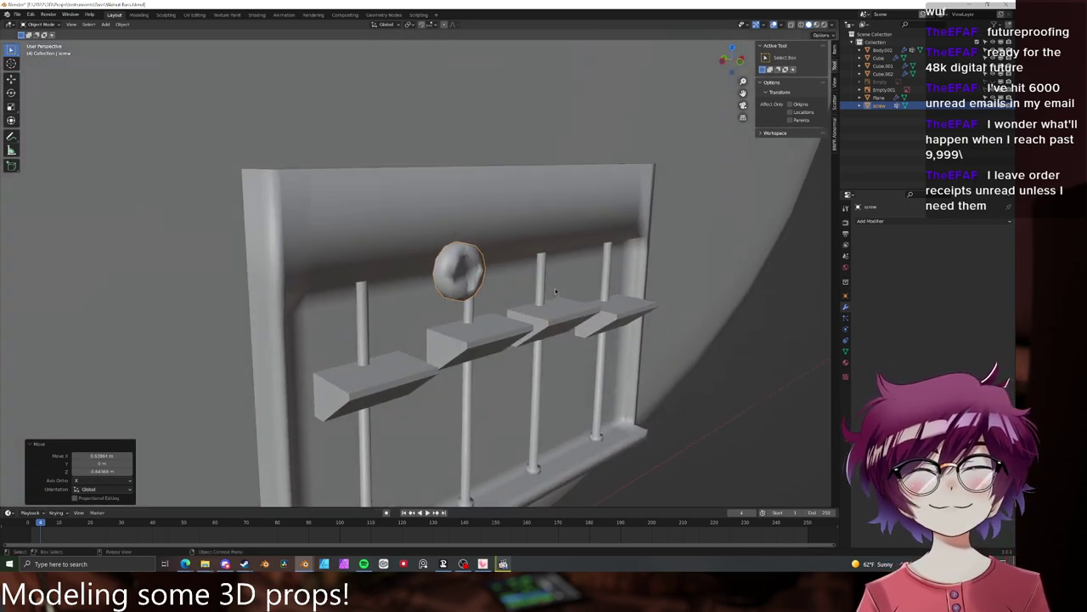
- Set the screw's origin to its geometry
{"action": "left_click", "coordinate": [123, 25]}
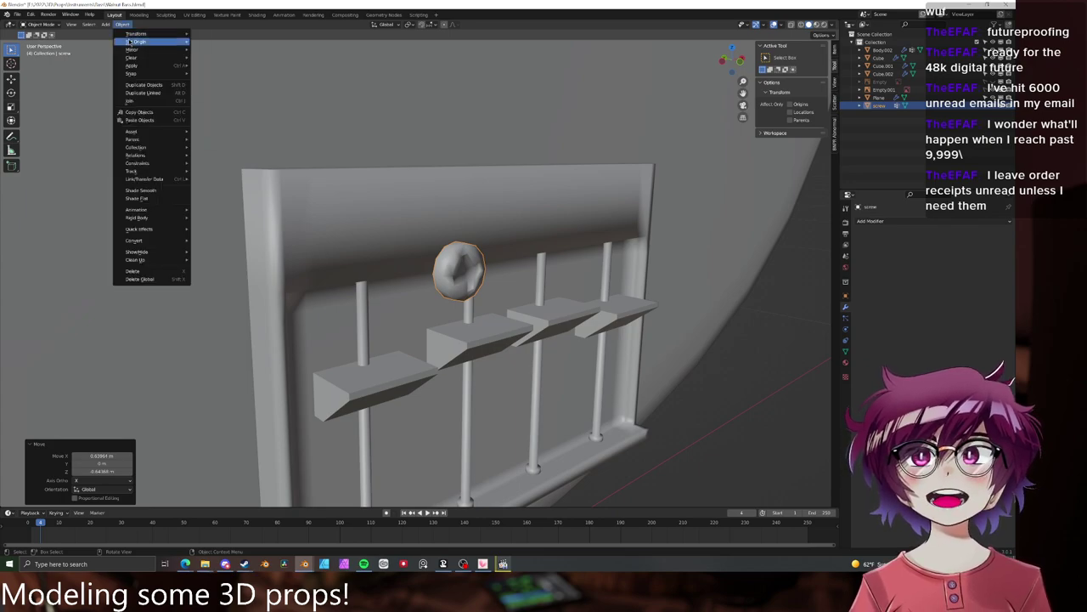
{"action": "mouse_move", "coordinate": [152, 40]}
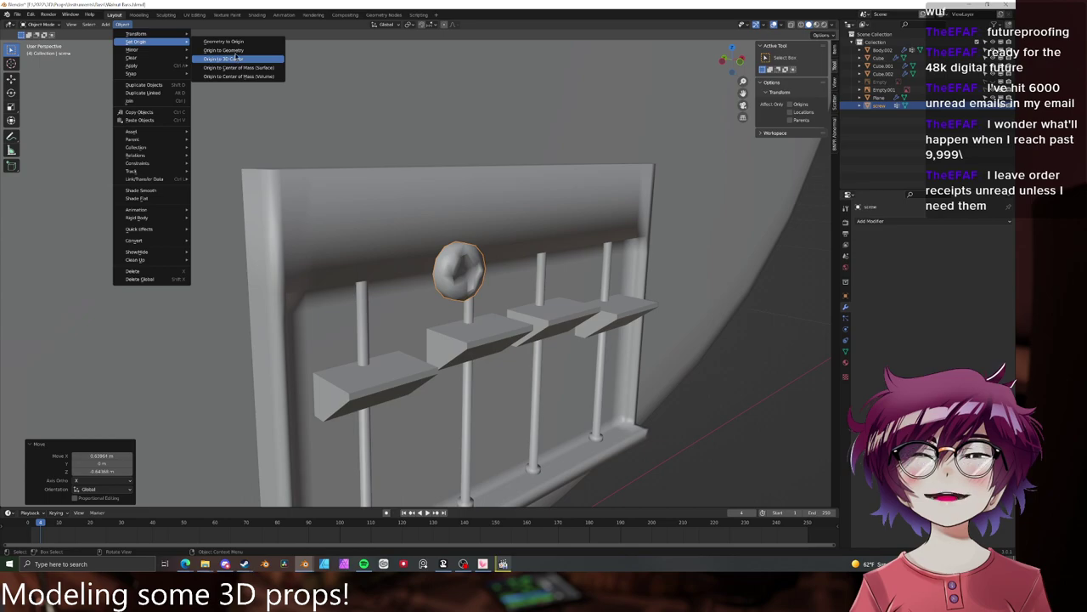
{"action": "left_click", "coordinate": [238, 50]}
- Seat the screw against the bridge's rounded upper bar and align it with the left screw in the reference photo
{"action": "middle_click_drag", "start_coordinate": [394, 136], "coordinate": [565, 229]}
{"action": "key", "text": "g"}
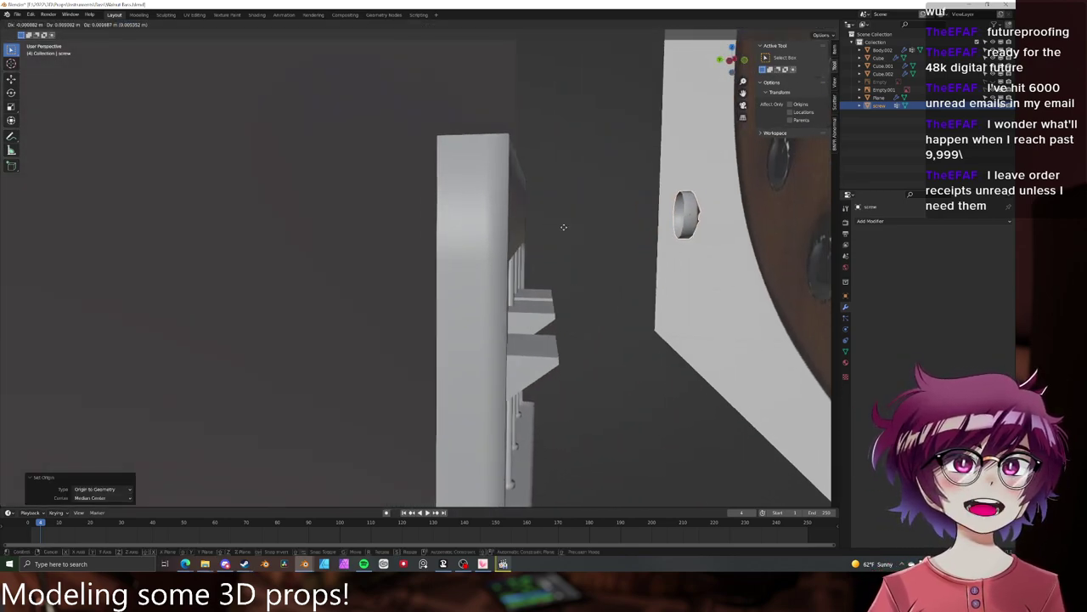
{"action": "left_click", "coordinate": [409, 222]}
{"action": "middle_click_drag", "start_coordinate": [408, 222], "coordinate": [470, 225]}
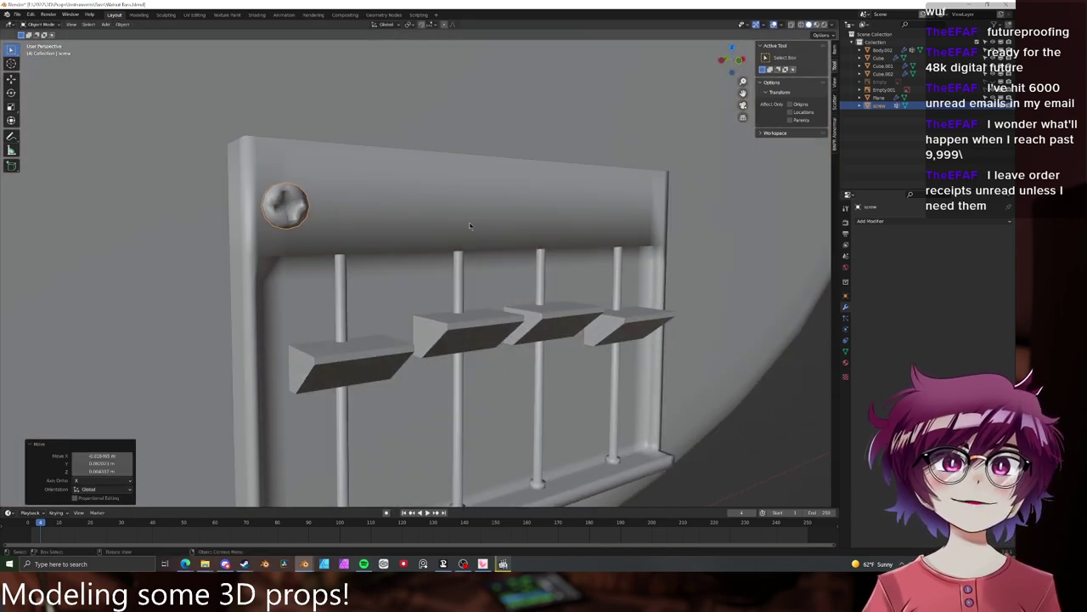
{"action": "key", "text": "KP_1"}
{"action": "key", "text": "g"}
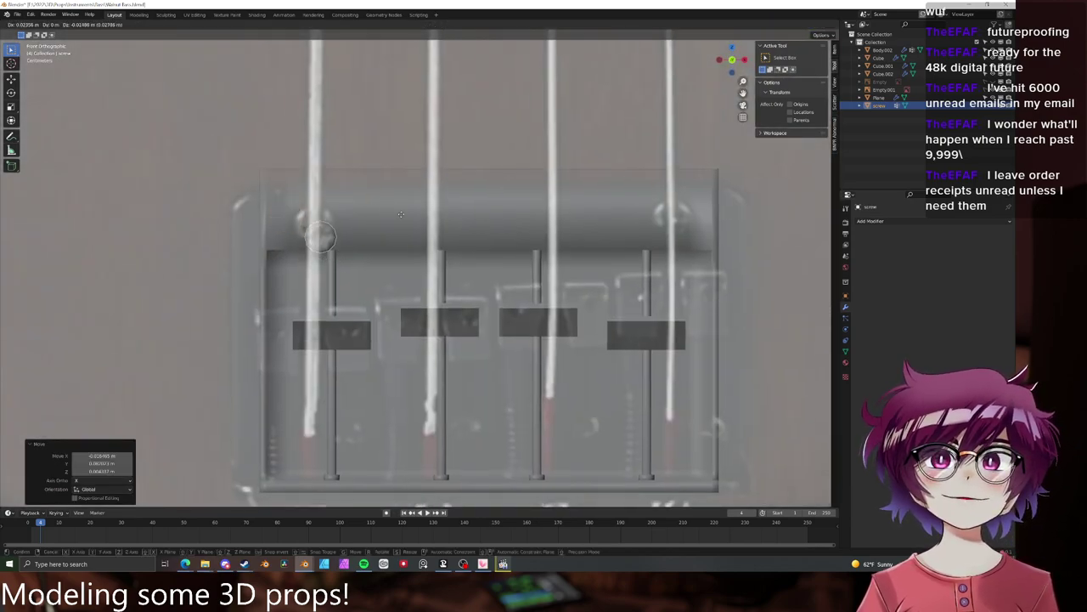
{"action": "left_click", "coordinate": [397, 201]}
{"action": "scroll", "coordinate": [398, 201], "scroll_direction": "down", "scroll_amount": 2}
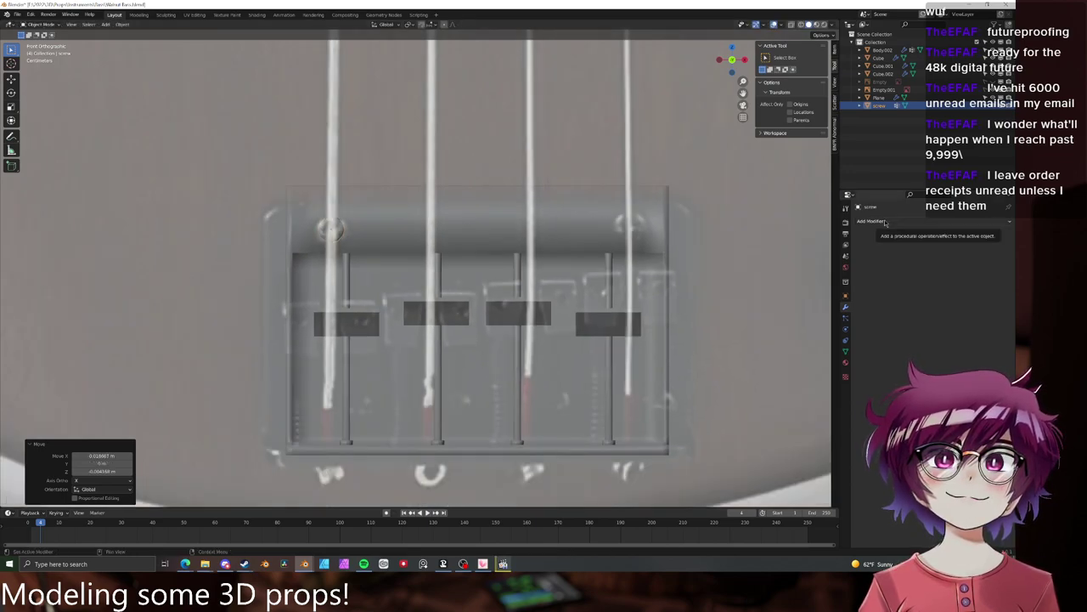
- Make a linked duplicate of the screw and move it along X onto the reference photo's right bridge screw
{"action": "key", "text": "shift+d"}
{"action": "key", "text": "x"}
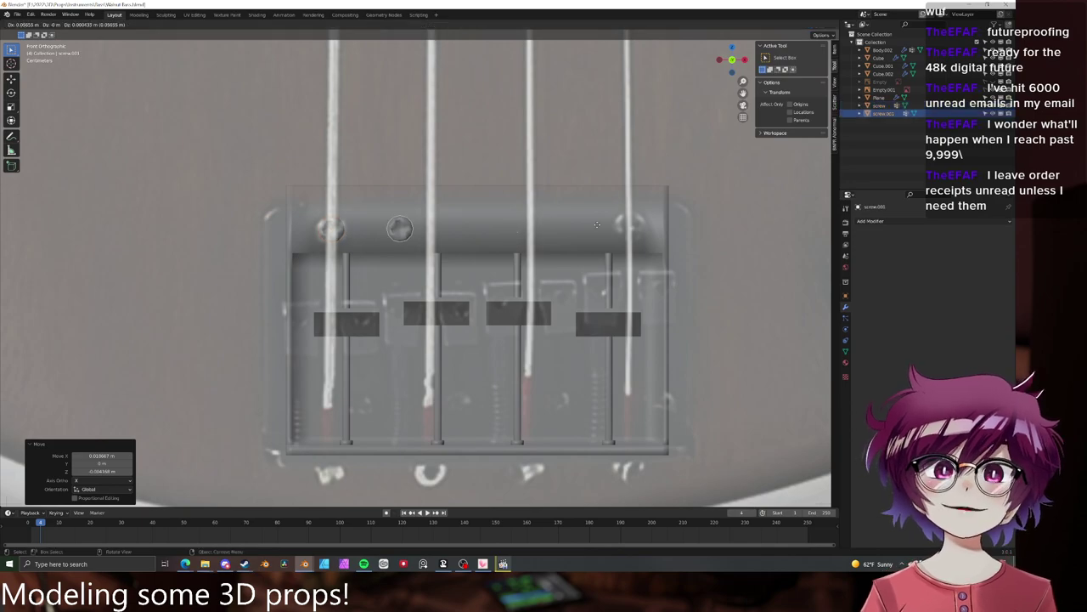
{"action": "left_click", "coordinate": [813, 218]}
{"action": "scroll", "coordinate": [777, 219], "scroll_direction": "down", "scroll_amount": 4}
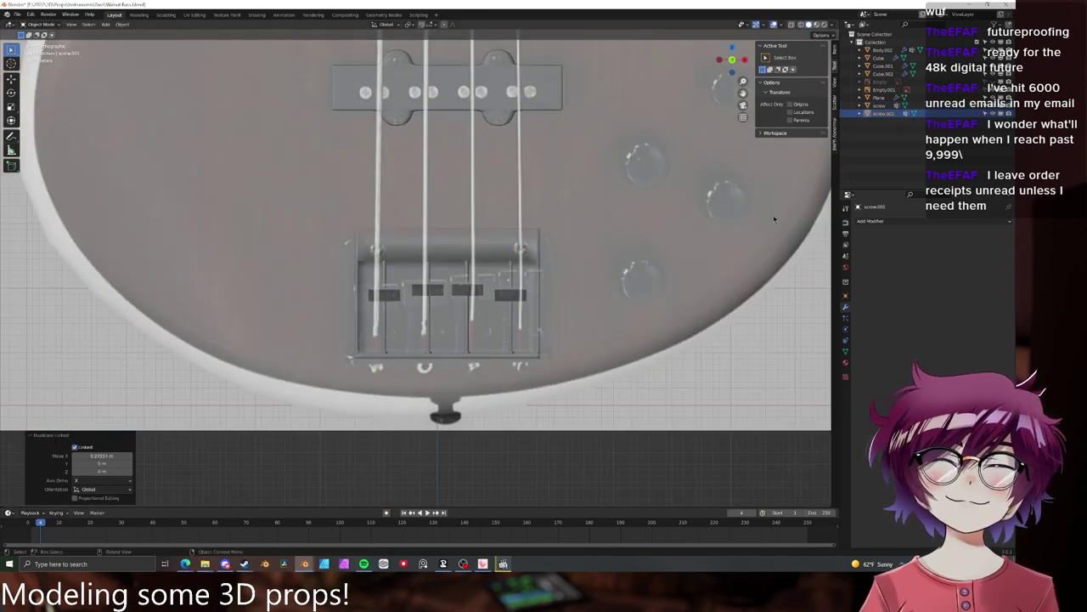
- Examine how both screws sit on the bridge from several angles, along with the whole bass
{"action": "mouse_move", "coordinate": [775, 218]}
{"action": "middle_mouse_down"}
{"action": "mouse_move", "coordinate": [686, 210]}
{"action": "mouse_move", "coordinate": [680, 234]}
{"action": "middle_mouse_up"}
{"action": "key", "text": "z"}
{"action": "left_click", "coordinate": [745, 220]}
{"action": "left_click", "coordinate": [680, 233]}
{"action": "scroll", "coordinate": [617, 240], "scroll_direction": "up", "scroll_amount": 6}
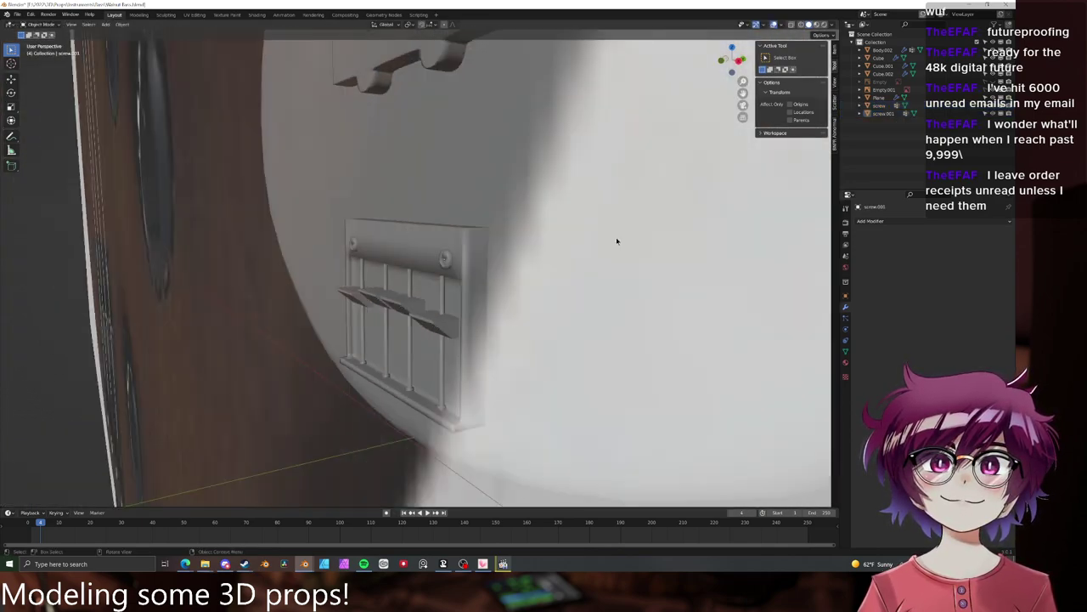
{"action": "middle_click_drag", "start_coordinate": [587, 241], "coordinate": [641, 259]}
{"action": "scroll", "coordinate": [558, 269], "scroll_direction": "up", "scroll_amount": 2}
{"action": "scroll", "coordinate": [553, 266], "scroll_direction": "down", "scroll_amount": 3}
{"action": "left_click", "coordinate": [453, 230]}
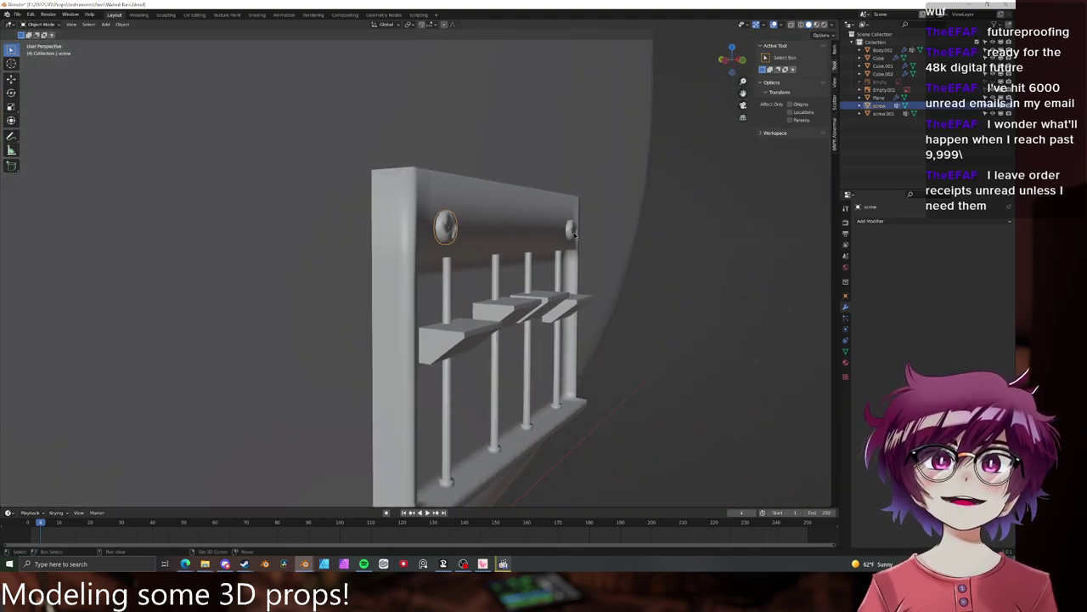
{"action": "left_click", "coordinate": [571, 231], "text": "shift"}
{"action": "scroll", "coordinate": [596, 233], "scroll_direction": "down", "scroll_amount": 10}
{"action": "left_click", "coordinate": [596, 233]}
{"action": "middle_click_drag", "start_coordinate": [596, 233], "coordinate": [596, 290]}
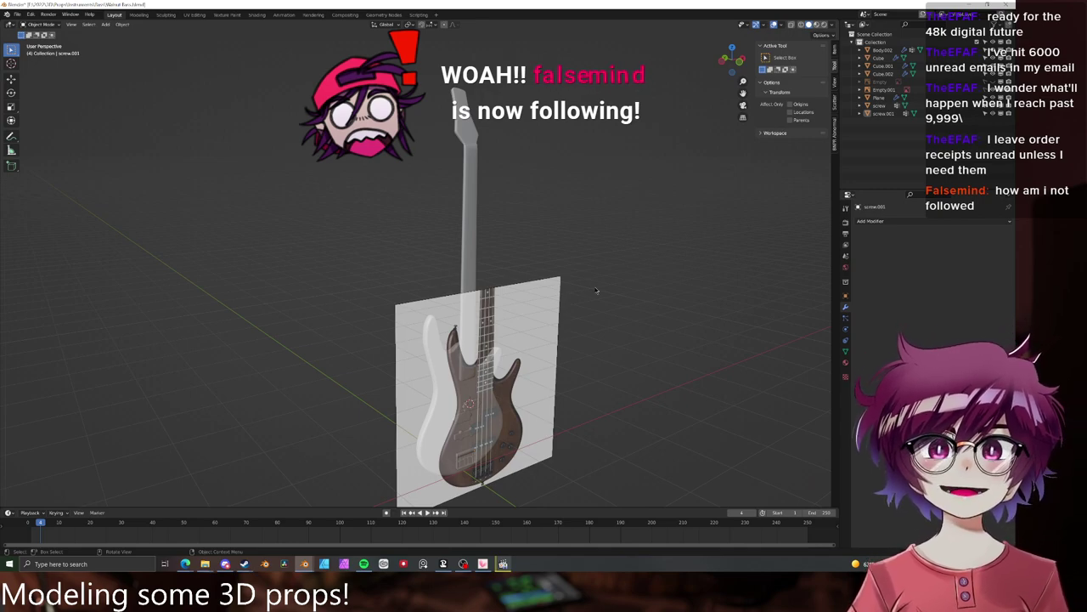
- Open the neck's mesh for editing and clear the selection around the joint below the headstock
{"action": "scroll", "coordinate": [467, 163], "scroll_direction": "up", "scroll_amount": 10}
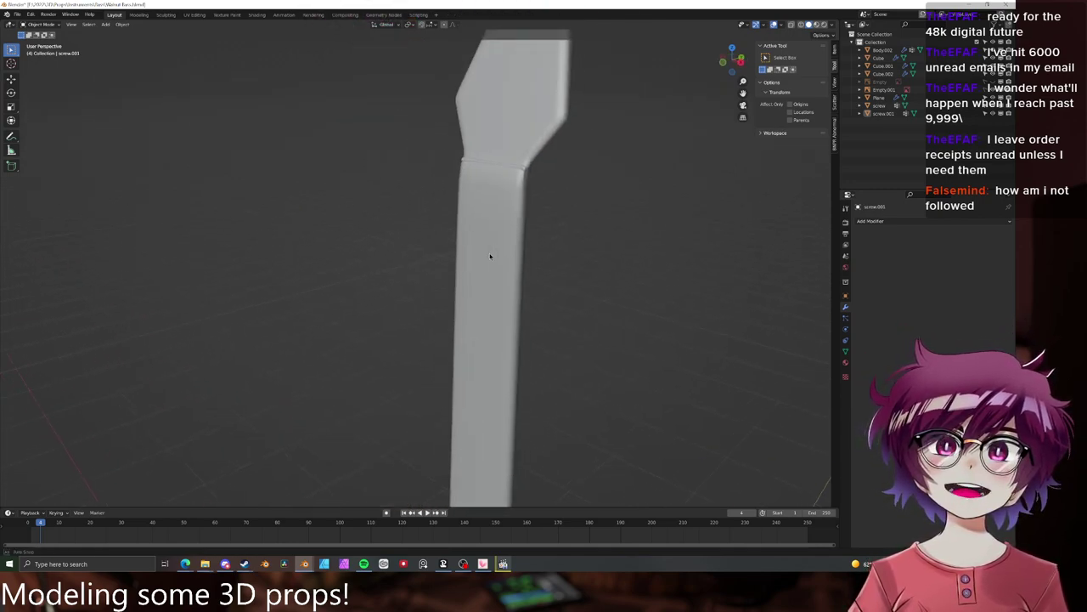
{"action": "left_click", "coordinate": [468, 190]}
{"action": "key", "text": "Tab"}
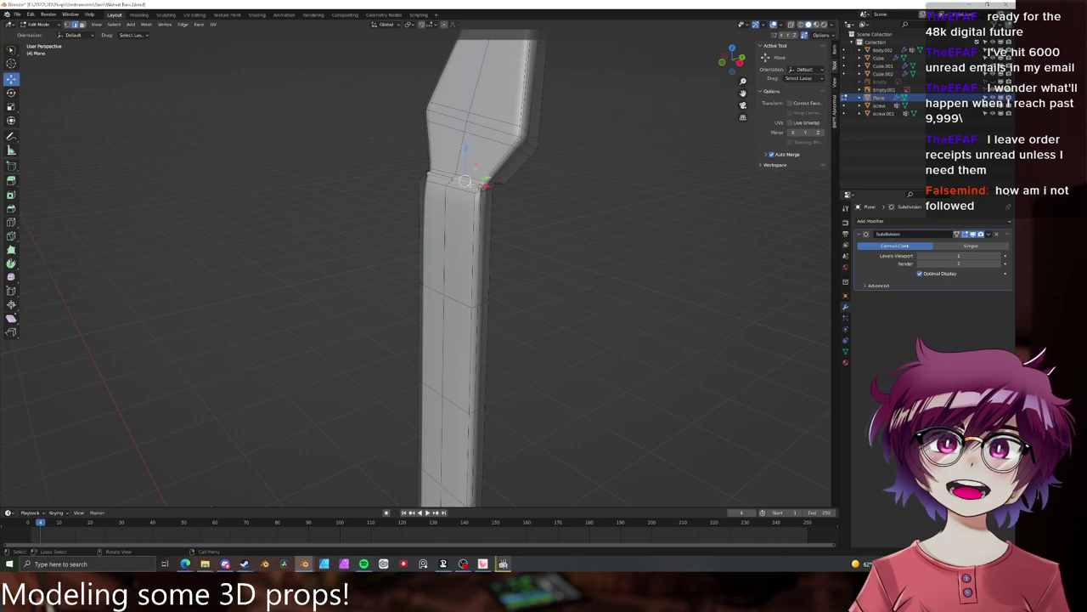
{"action": "key", "text": "ctrl+l"}
{"action": "key", "text": "alt+a"}
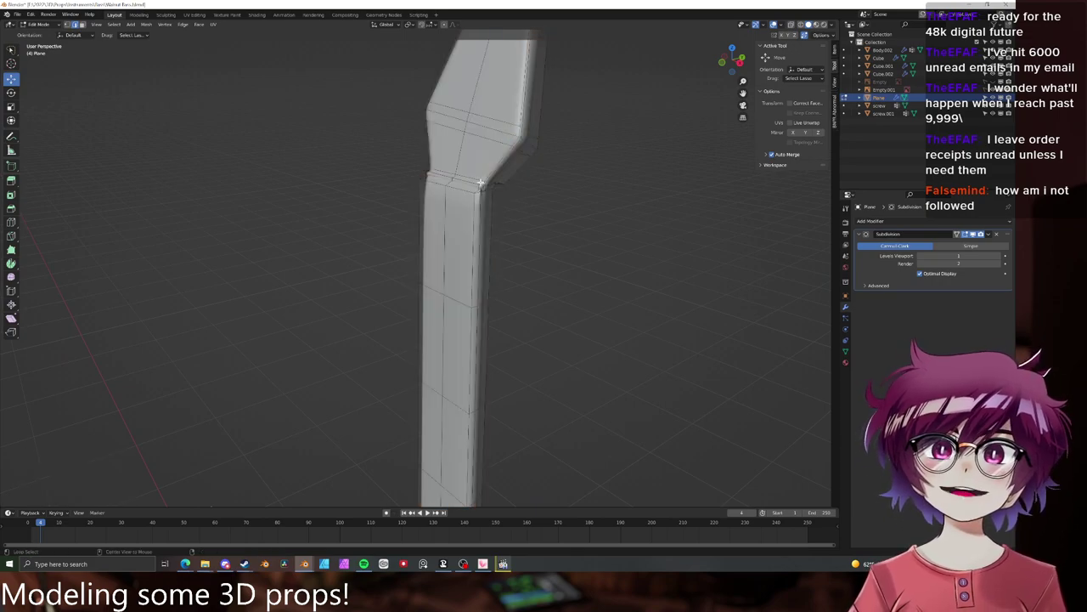
{"action": "middle_click_drag", "start_coordinate": [482, 182], "coordinate": [490, 257], "text": "shift"}
{"action": "middle_click_drag", "start_coordinate": [386, 215], "coordinate": [463, 247], "text": "shift"}
{"action": "scroll", "coordinate": [459, 245], "scroll_direction": "up", "scroll_amount": 6}
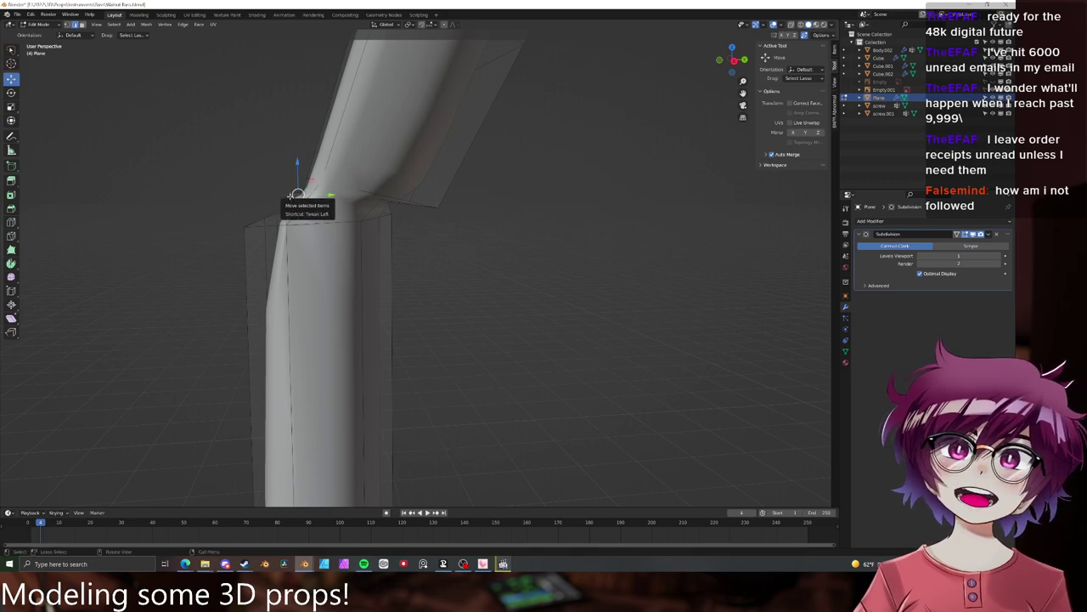
{"action": "key", "text": "ctrl+l"}
{"action": "key", "text": "alt+a"}
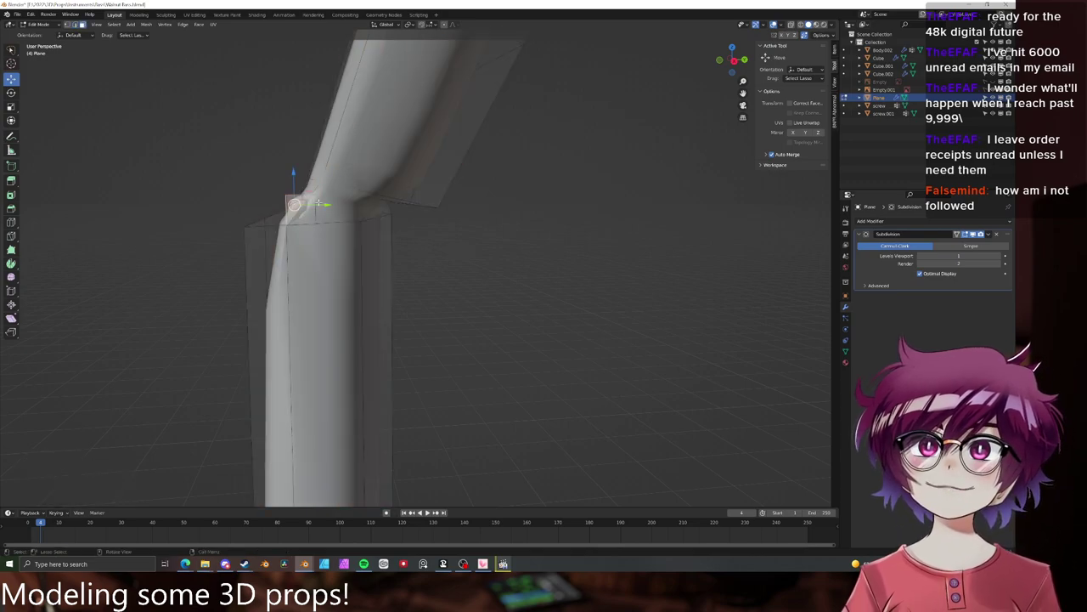
{"action": "key", "text": "l"}
{"action": "key", "text": "g"}
{"action": "key", "text": "x"}
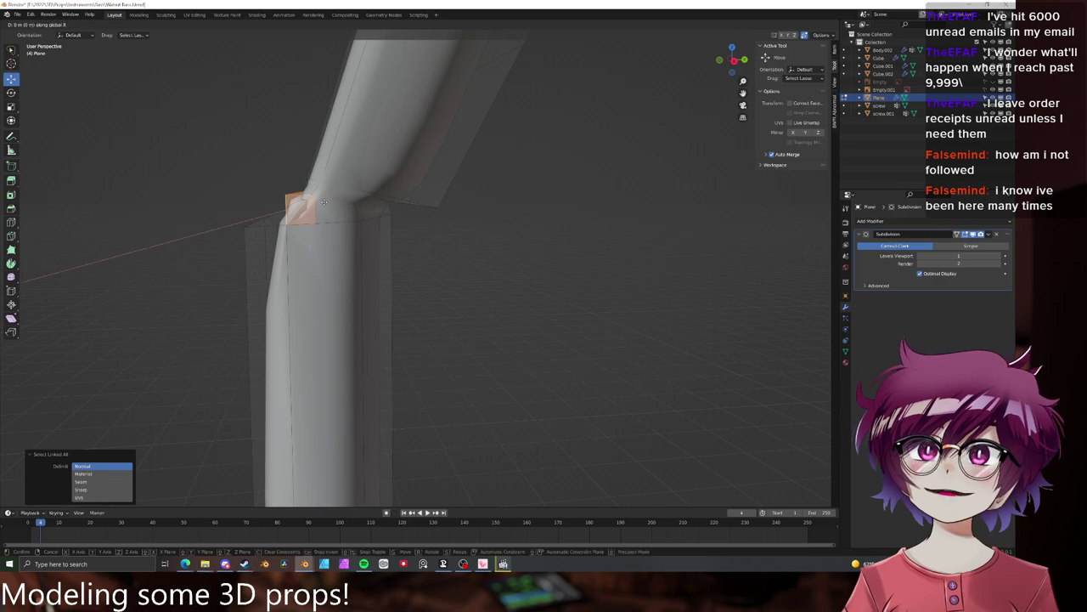
{"action": "key", "text": "Escape"}
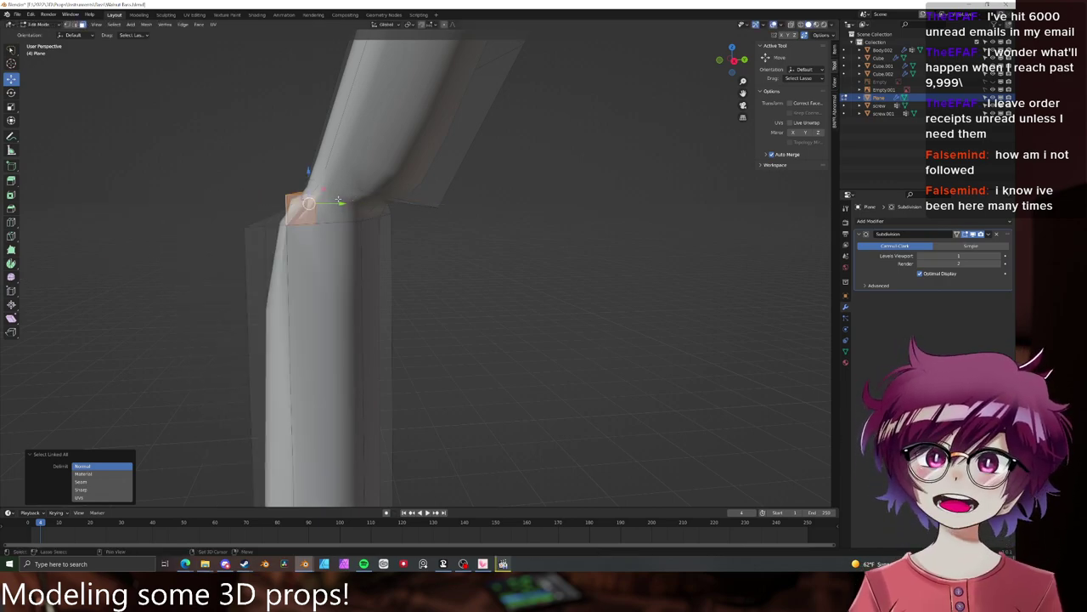
- Rip the nut's corner vertex free at the headstock joint, and move the linked nut piece away from the neck along Y
{"action": "key", "text": "KP_Decimal"}
{"action": "key", "text": "alt+a"}
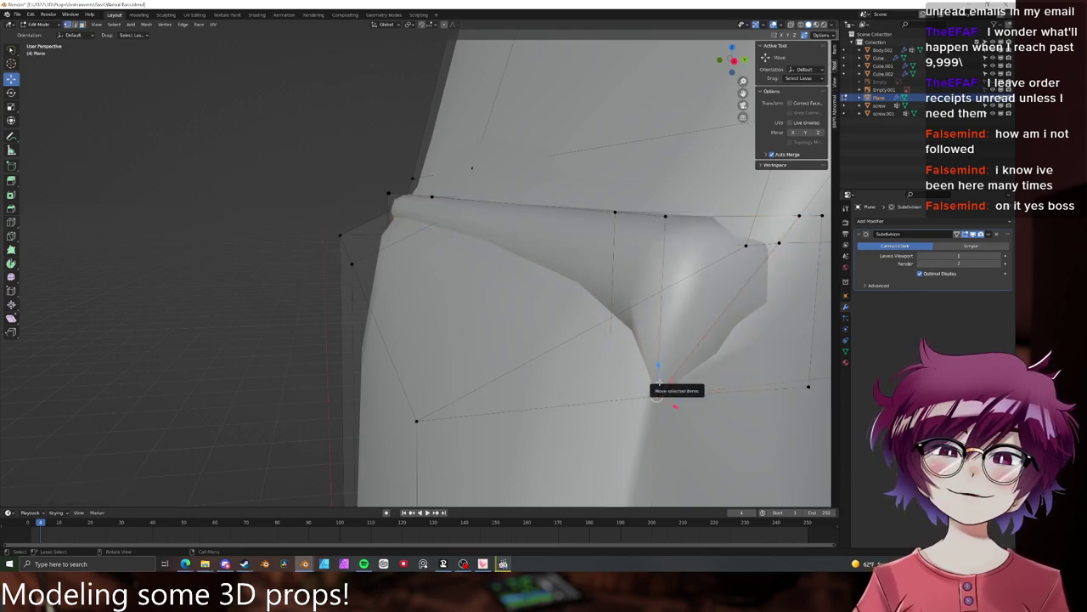
{"action": "left_click_drag", "start_coordinate": [658, 386], "coordinate": [660, 378]}
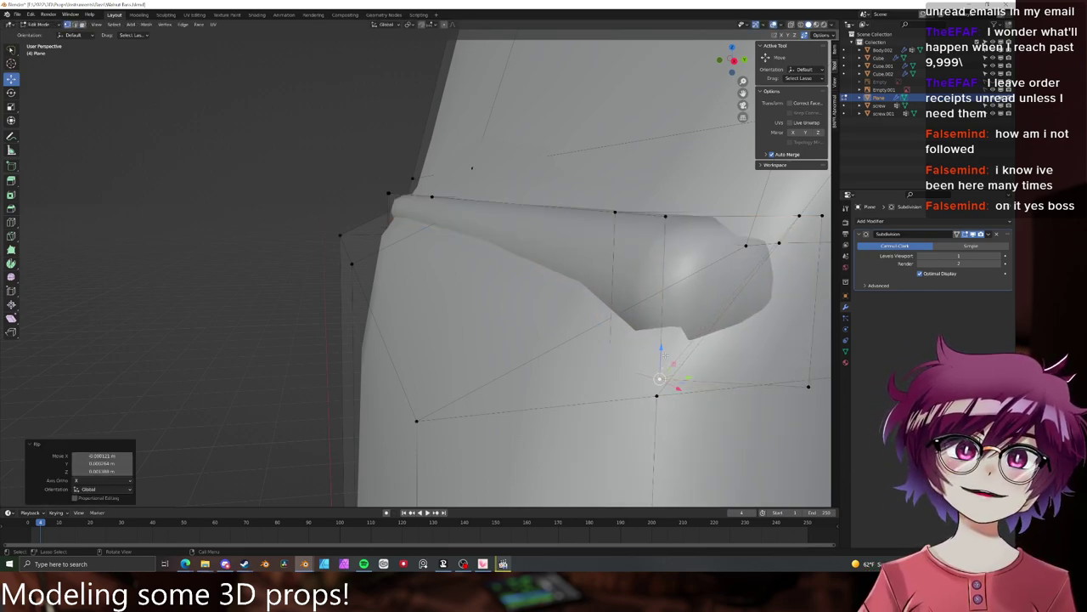
{"action": "key", "text": "ctrl+l"}
{"action": "key", "text": "g"}
{"action": "key", "text": "y"}
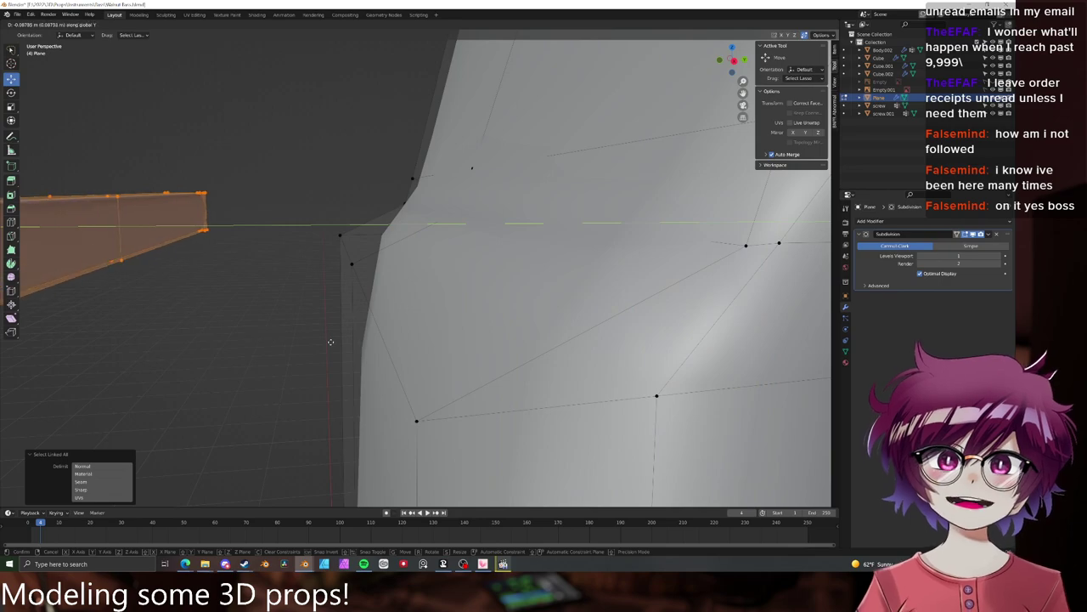
{"action": "left_click", "coordinate": [330, 341]}
{"action": "scroll", "coordinate": [431, 280], "scroll_direction": "down", "scroll_amount": 12}
{"action": "left_click", "coordinate": [430, 271]}
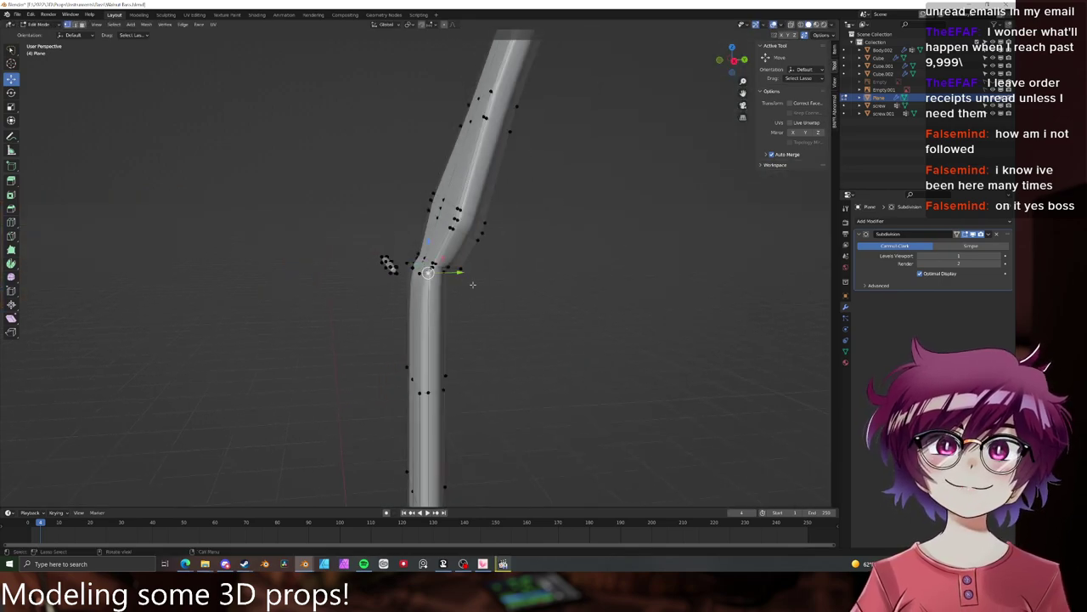
{"action": "key", "text": "KP_3"}
{"action": "scroll", "coordinate": [420, 215], "scroll_direction": "up", "scroll_amount": 8}
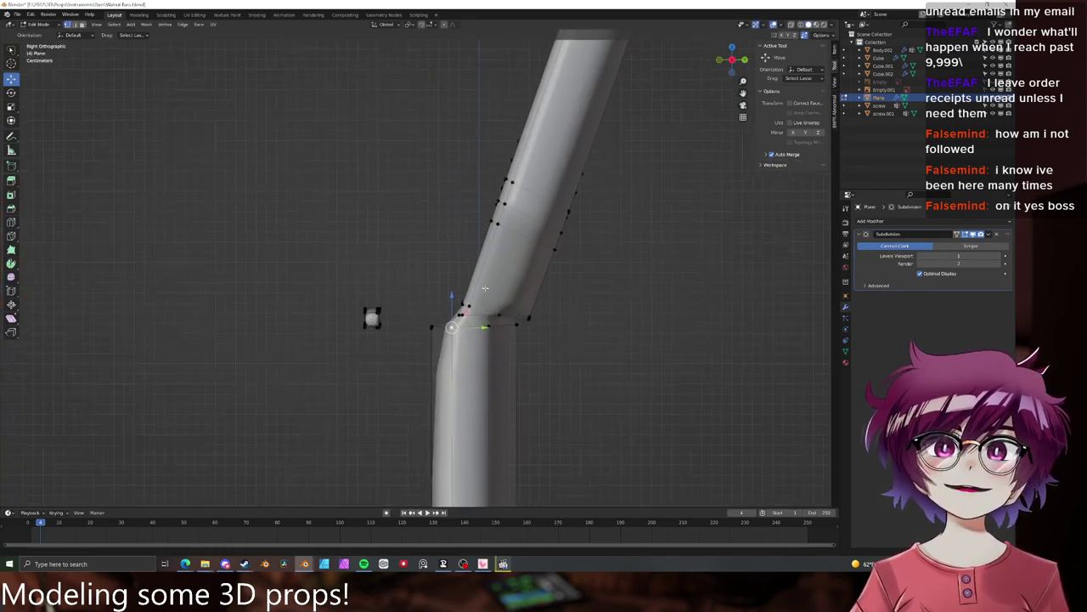
{"action": "key", "text": "g"}
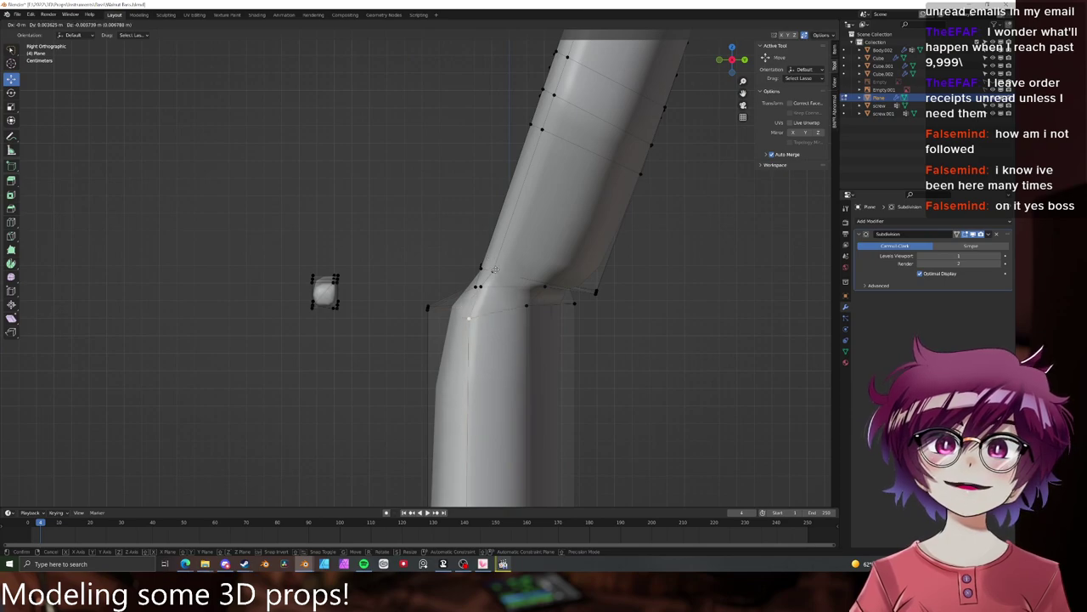
{"action": "right_click", "coordinate": [495, 270]}
- In wireframe side view, flatten the edge loop at the neck's upper end by scaling it to 0 along Z
{"action": "key", "text": "z"}
{"action": "left_click", "coordinate": [399, 259]}
{"action": "key", "text": "g"}
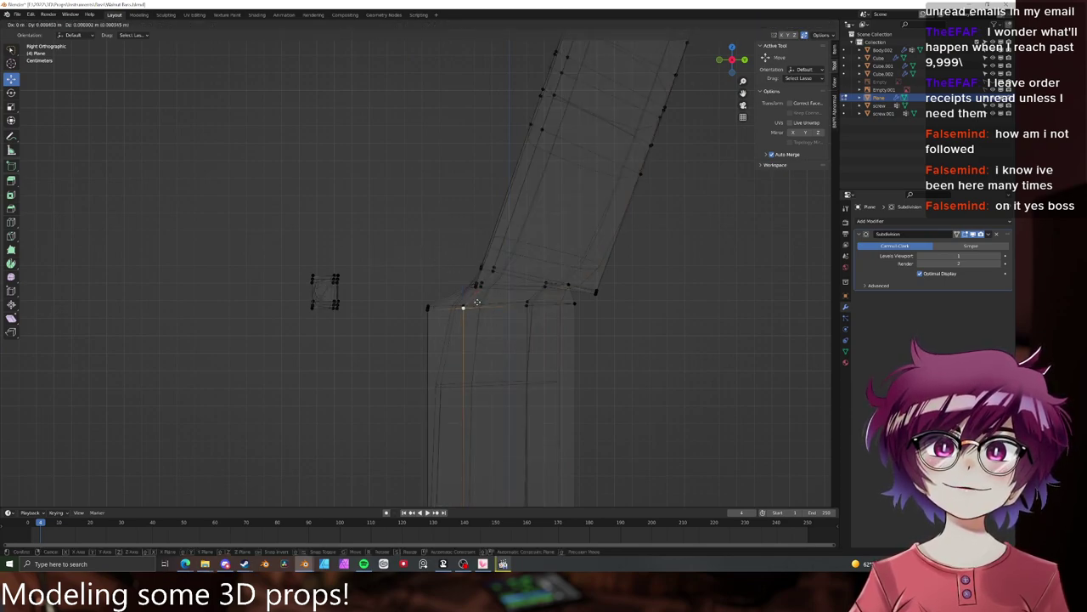
{"action": "right_click", "coordinate": [469, 308]}
{"action": "left_click", "coordinate": [477, 307], "text": "alt"}
{"action": "key", "text": "s"}
{"action": "key", "text": "z"}
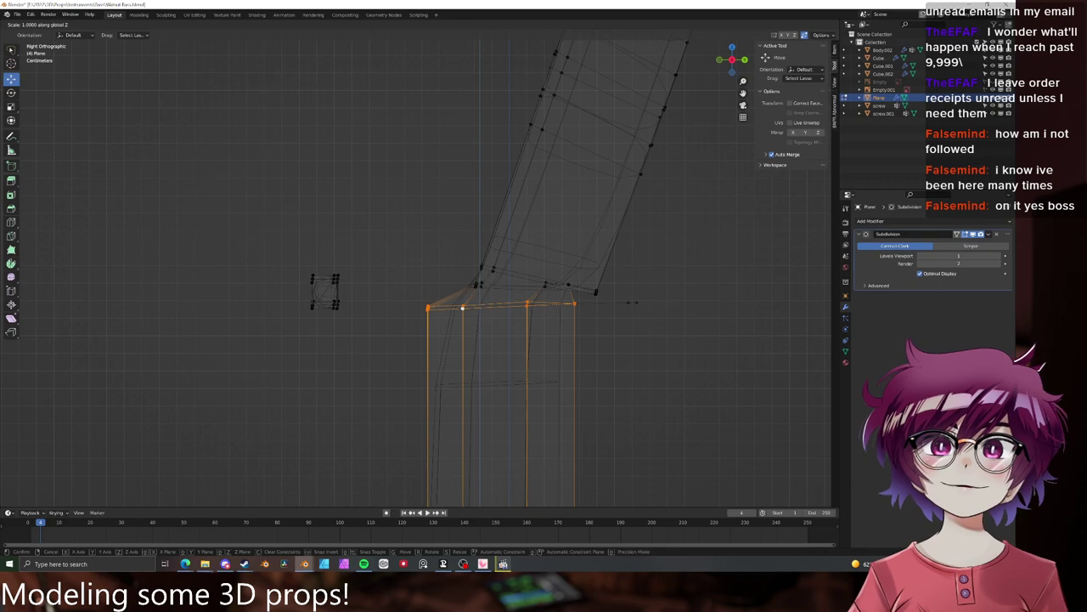
{"action": "key", "text": "Return"}
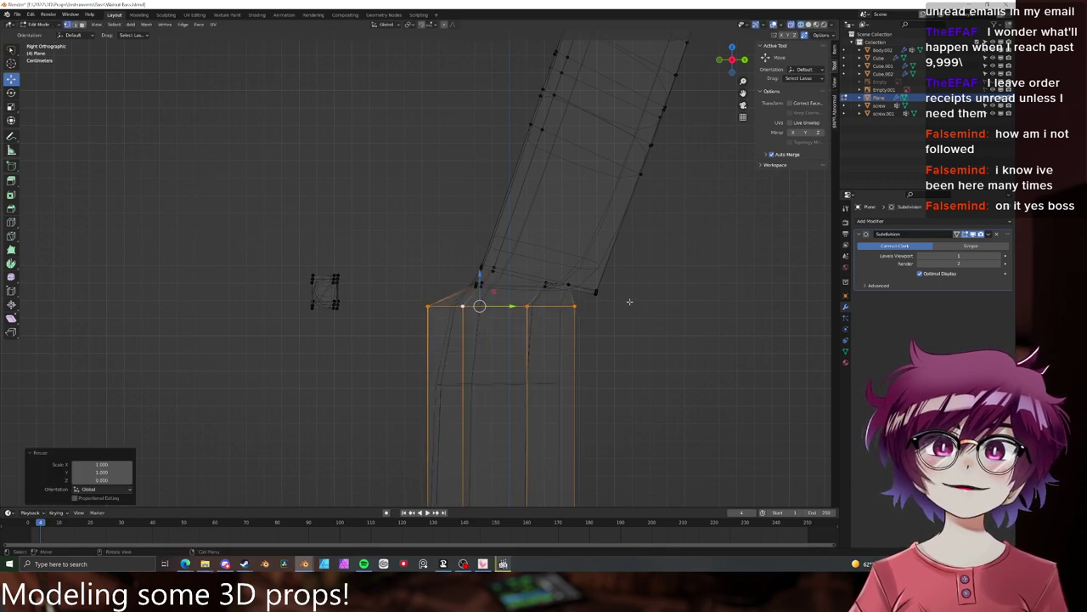
- Narrow the neck's upper edge loop along Y to a scale of about 0.719
{"action": "scroll", "coordinate": [616, 294], "scroll_direction": "down", "scroll_amount": 5}
{"action": "key", "text": "s"}
{"action": "key", "text": "y"}
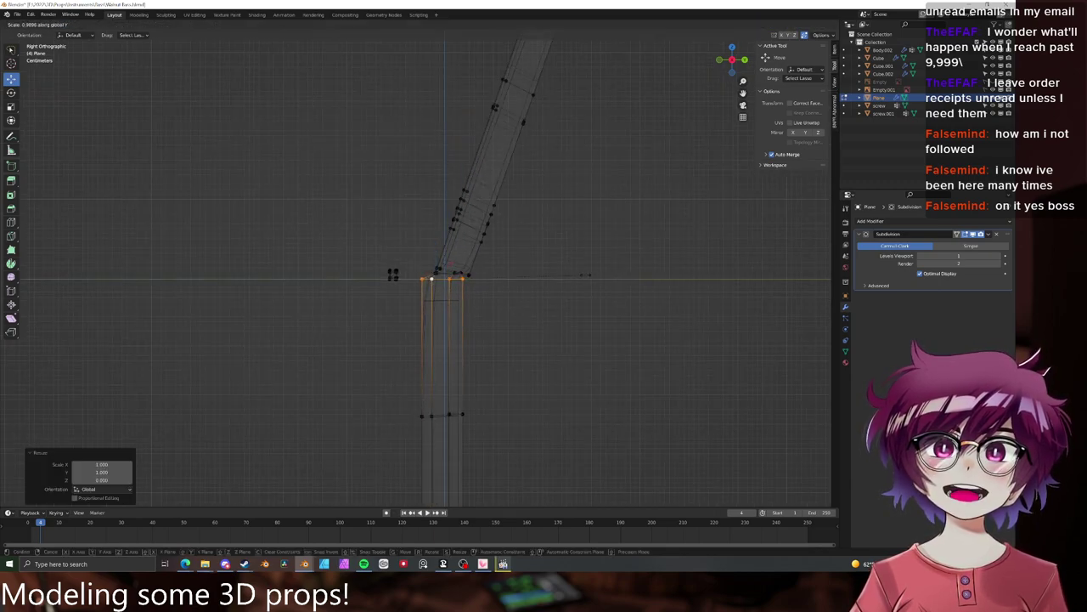
{"action": "left_click", "coordinate": [516, 316]}
- Try to dissolve the vertices of five edge loops along the middle of the neck together
{"action": "scroll", "coordinate": [516, 315], "scroll_direction": "down", "scroll_amount": 2}
{"action": "middle_click_drag", "start_coordinate": [517, 315], "coordinate": [527, 192], "text": "shift"}
{"action": "scroll", "coordinate": [482, 243], "scroll_direction": "up", "scroll_amount": 2}
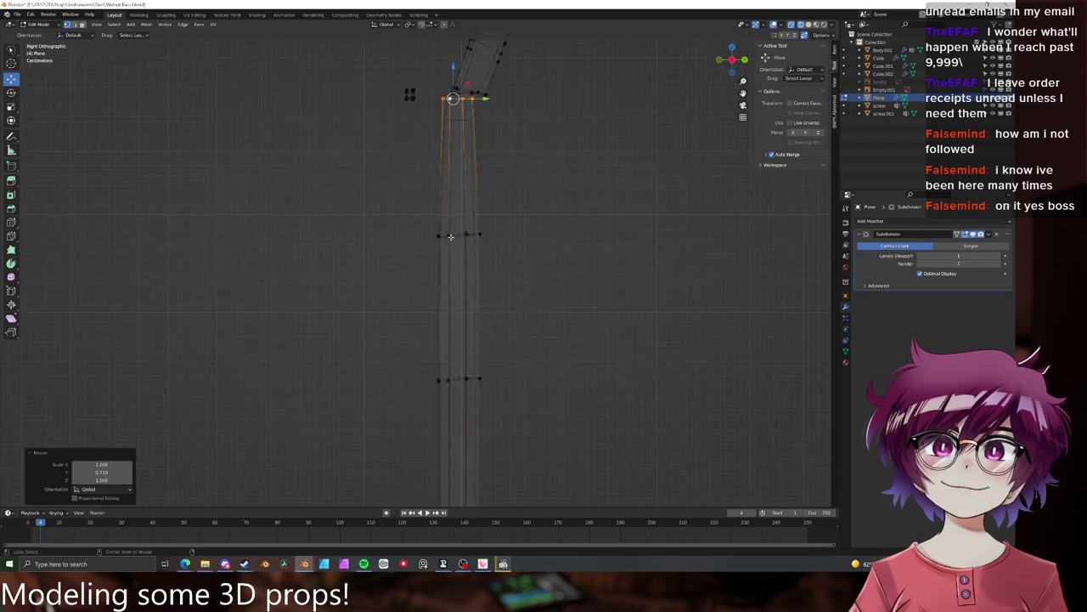
{"action": "left_click", "coordinate": [450, 235], "text": "alt"}
{"action": "key", "text": "ctrl+shift+z"}
{"action": "scroll", "coordinate": [535, 253], "scroll_direction": "down", "scroll_amount": 3}
{"action": "left_click", "coordinate": [439, 321], "text": "alt"}
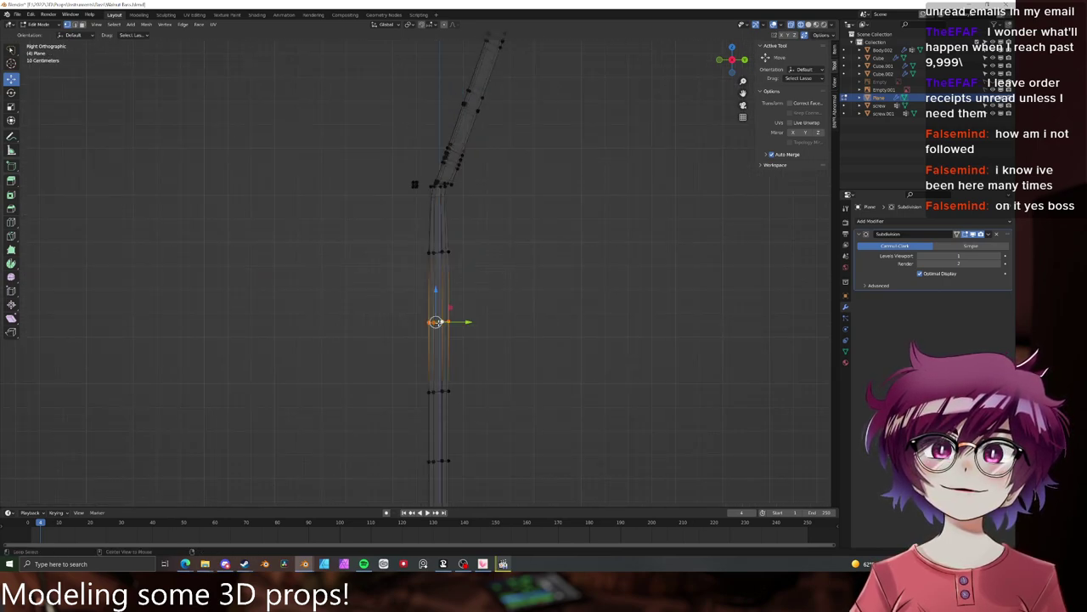
{"action": "scroll", "coordinate": [470, 323], "scroll_direction": "down", "scroll_amount": 4}
{"action": "middle_click_drag", "start_coordinate": [471, 318], "coordinate": [469, 259], "text": "shift"}
{"action": "scroll", "coordinate": [466, 270], "scroll_direction": "up", "scroll_amount": 2}
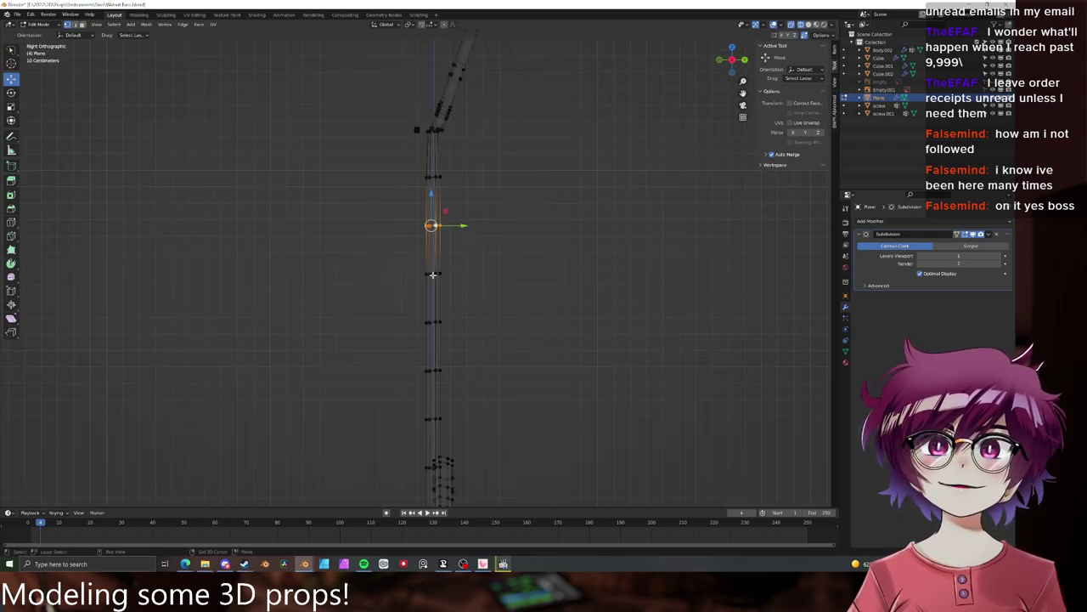
{"action": "left_click", "coordinate": [433, 273], "text": "alt+shift"}
{"action": "left_click", "coordinate": [432, 320], "text": "alt+shift"}
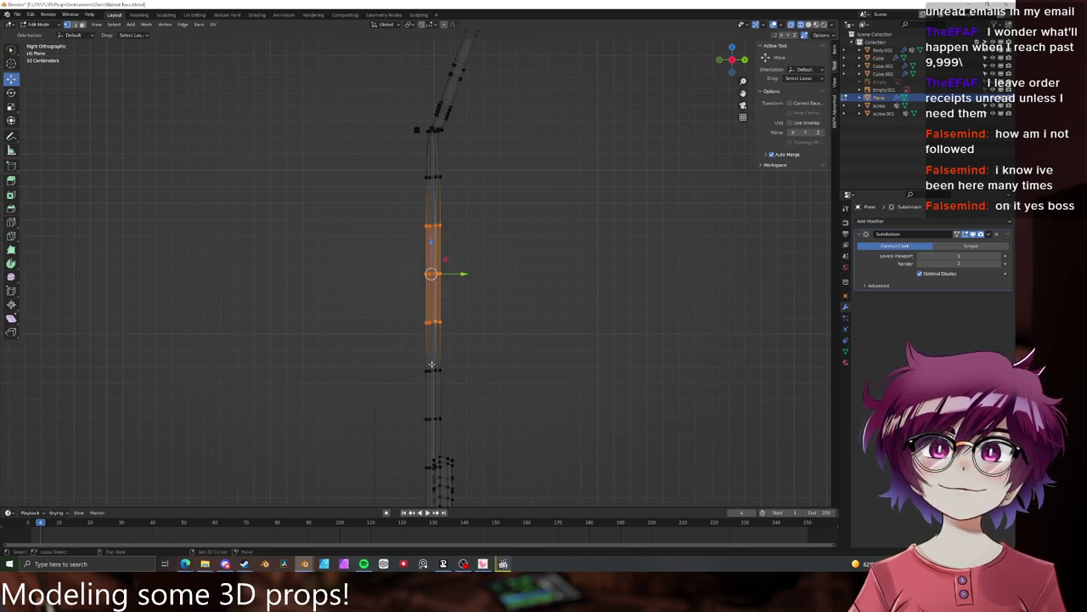
{"action": "left_click", "coordinate": [434, 368], "text": "alt+shift"}
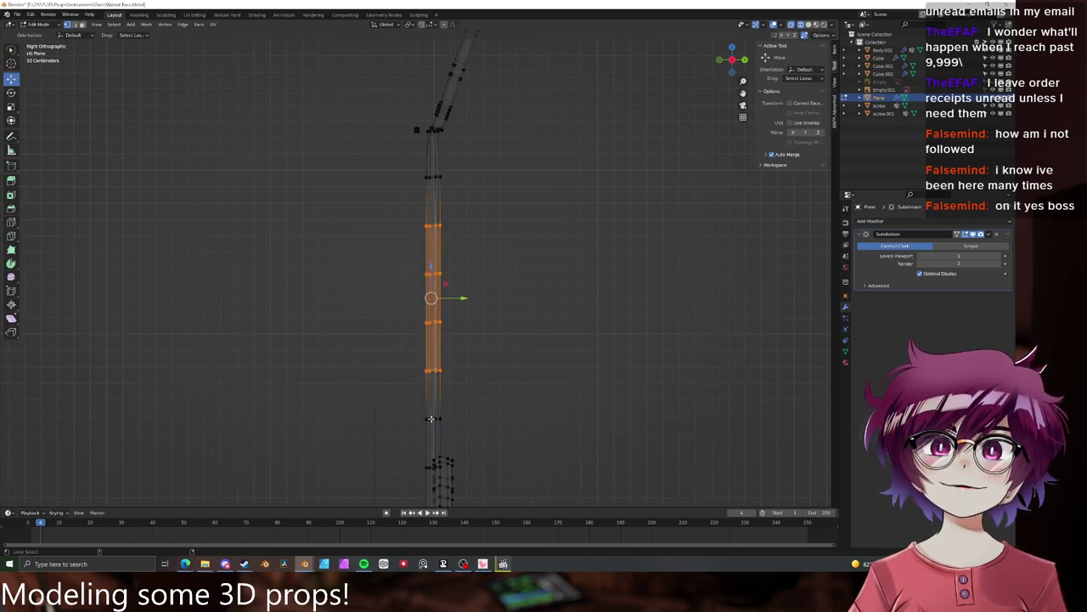
{"action": "left_click", "coordinate": [431, 418], "text": "alt+shift"}
{"action": "key", "text": "x"}
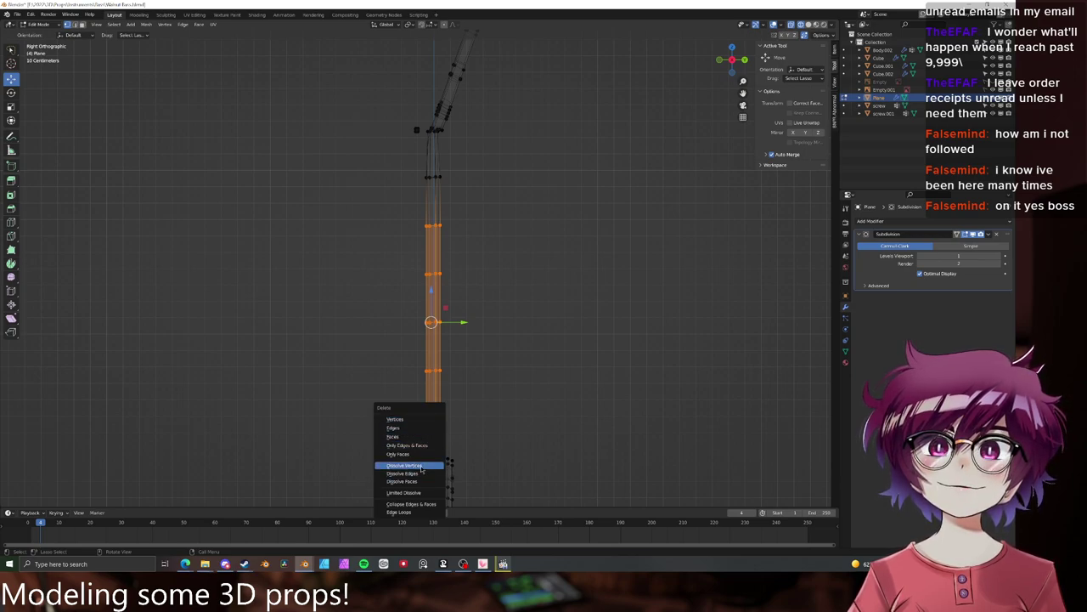
{"action": "left_click", "coordinate": [423, 466]}
- Retry removing the five selected neck loops from an angled view, and undo the attempt
{"action": "middle_click_drag", "start_coordinate": [422, 466], "coordinate": [500, 302]}
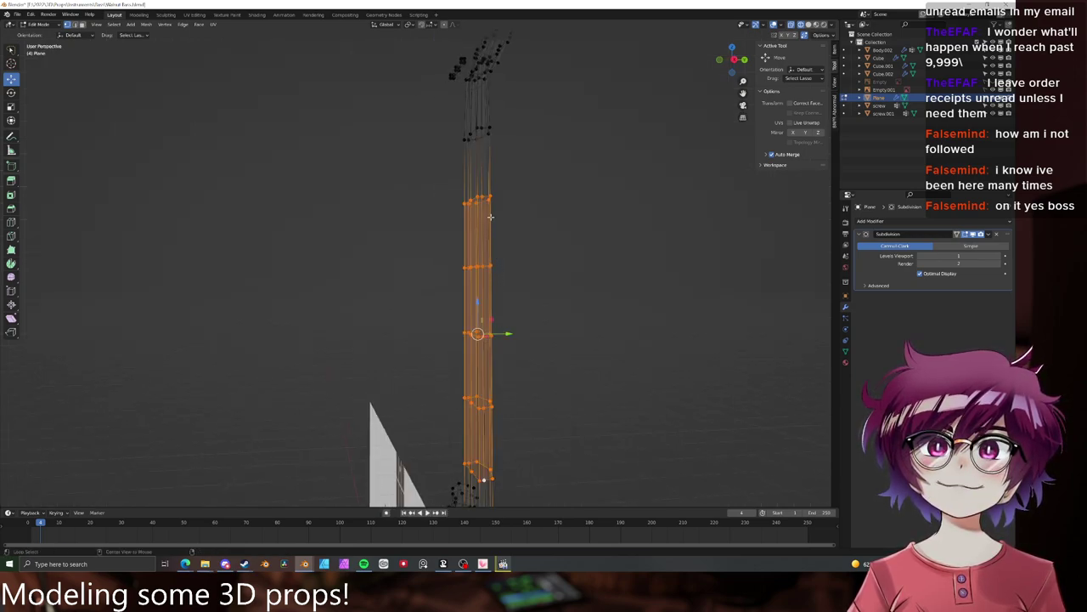
{"action": "key", "text": "x"}
{"action": "left_click", "coordinate": [509, 301]}
{"action": "key", "text": "ctrl+z"}
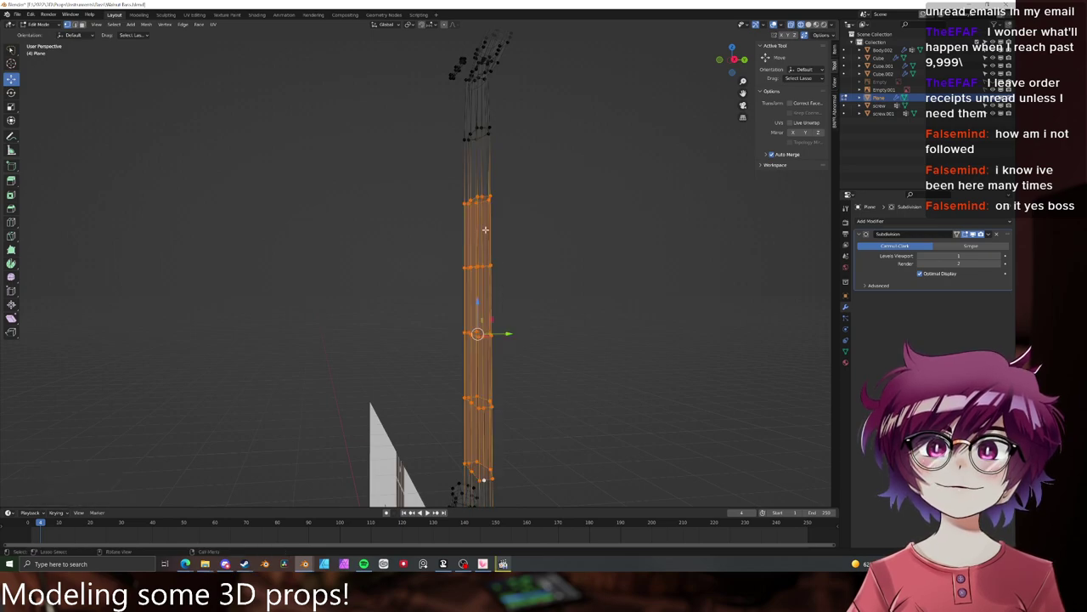
- Dissolve the edges of the upper two of the five middle neck loops, one loop at a time
{"action": "left_click", "coordinate": [484, 196], "text": "alt"}
{"action": "key", "text": "x"}
{"action": "left_click", "coordinate": [485, 197]}
{"action": "left_click", "coordinate": [483, 268], "text": "alt"}
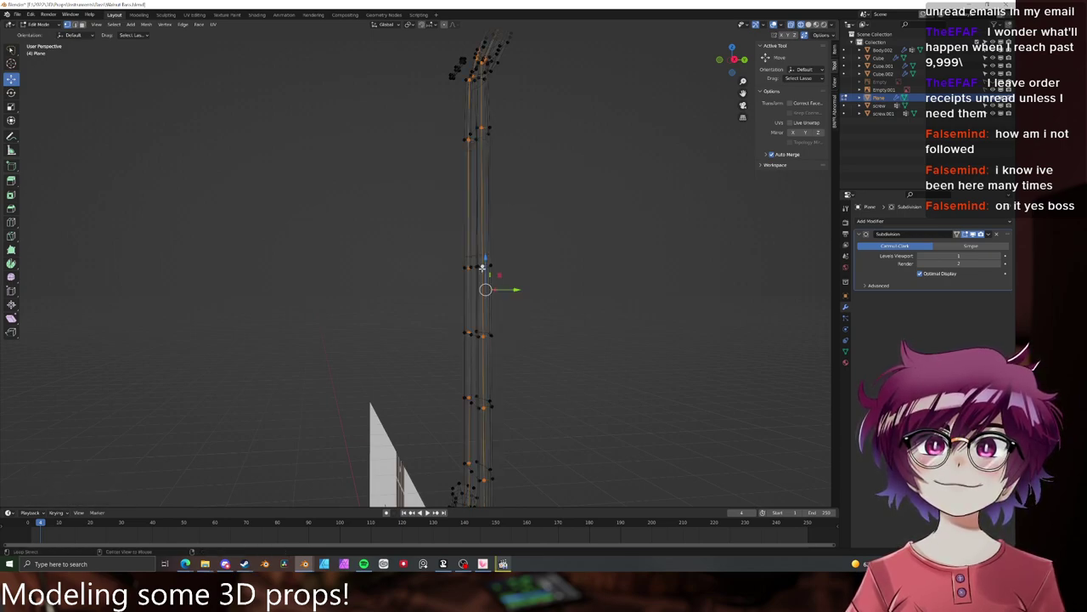
{"action": "left_click", "coordinate": [479, 267], "text": "alt"}
{"action": "key", "text": "z"}
{"action": "left_click", "coordinate": [534, 265]}
{"action": "middle_click_drag", "start_coordinate": [486, 257], "coordinate": [530, 247]}
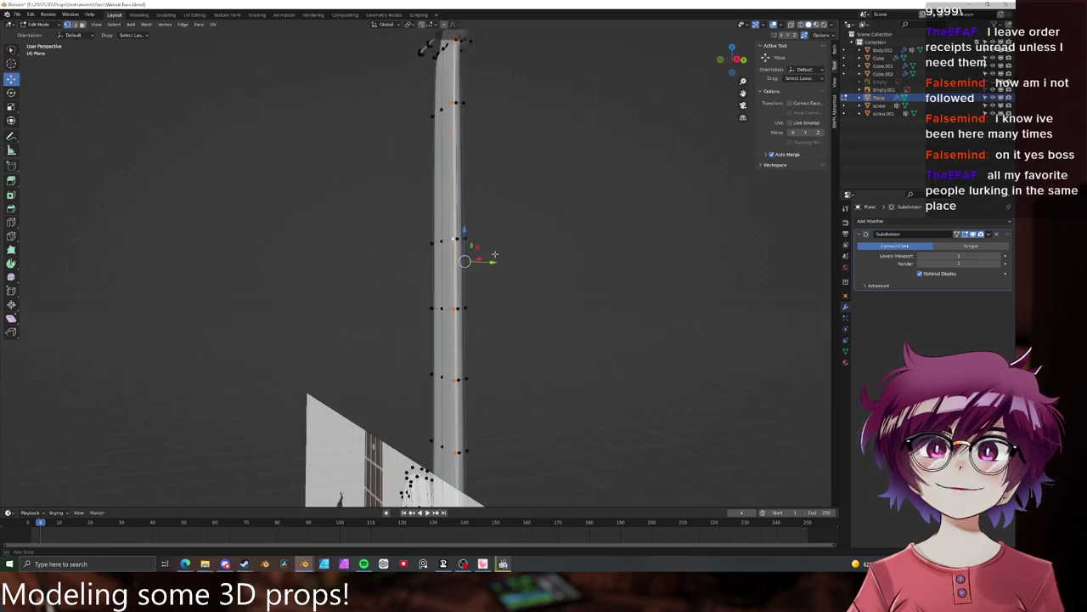
{"action": "scroll", "coordinate": [531, 247], "scroll_direction": "up", "scroll_amount": 3}
{"action": "key", "text": "x"}
{"action": "left_click", "coordinate": [513, 237]}
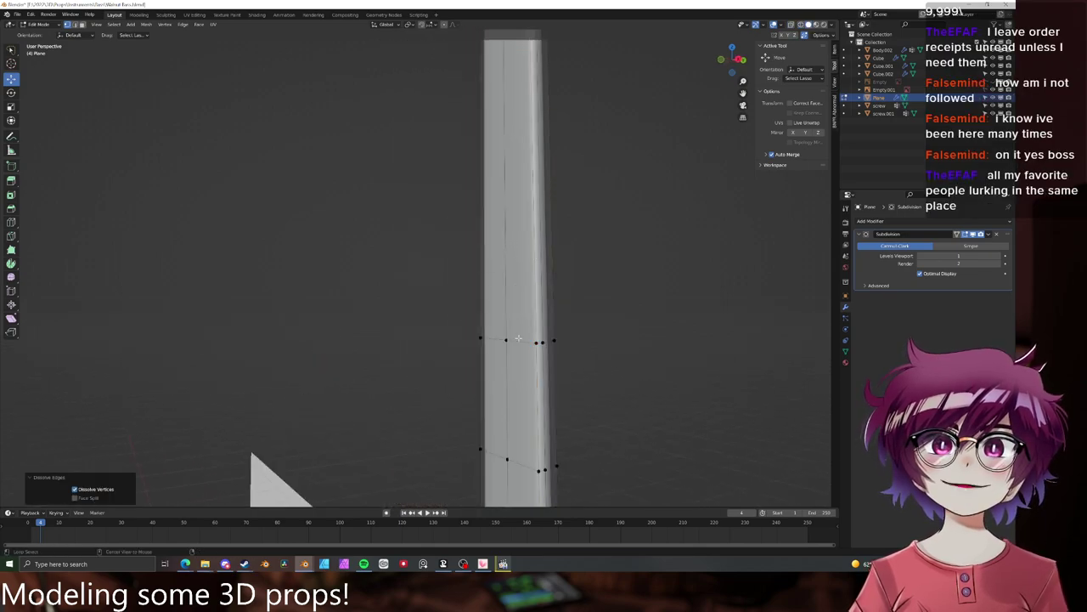
- Dissolve the edges of the next two loops farther down the neck toward the body
{"action": "left_click", "coordinate": [518, 339], "text": "alt"}
{"action": "key", "text": "x"}
{"action": "left_click", "coordinate": [519, 338]}
{"action": "scroll", "coordinate": [526, 337], "scroll_direction": "down", "scroll_amount": 3}
{"action": "scroll", "coordinate": [501, 311], "scroll_direction": "up", "scroll_amount": 1}
{"action": "middle_click_drag", "start_coordinate": [526, 337], "coordinate": [467, 340], "text": "shift"}
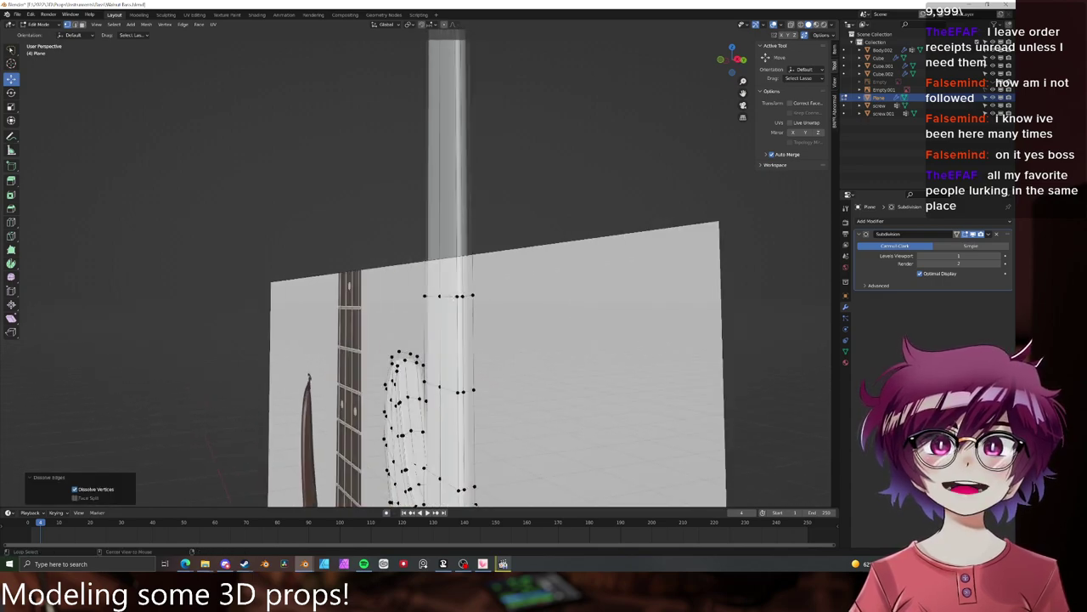
{"action": "key", "text": "x"}
{"action": "left_click", "coordinate": [465, 340]}
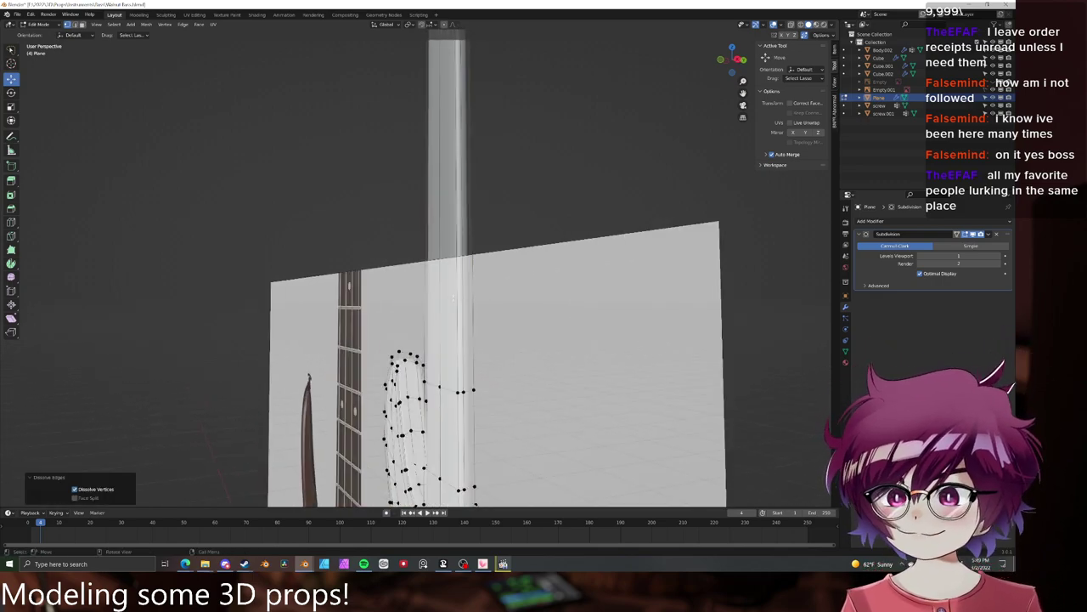
{"action": "key", "text": "XF86AudioPlay"}
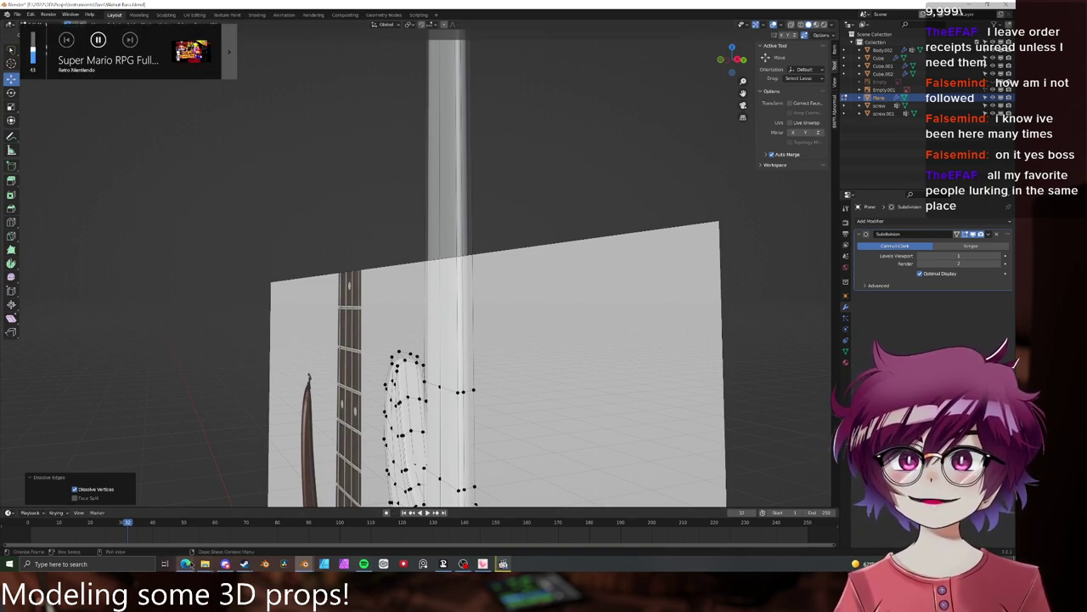
{"action": "left_click", "coordinate": [102, 40]}
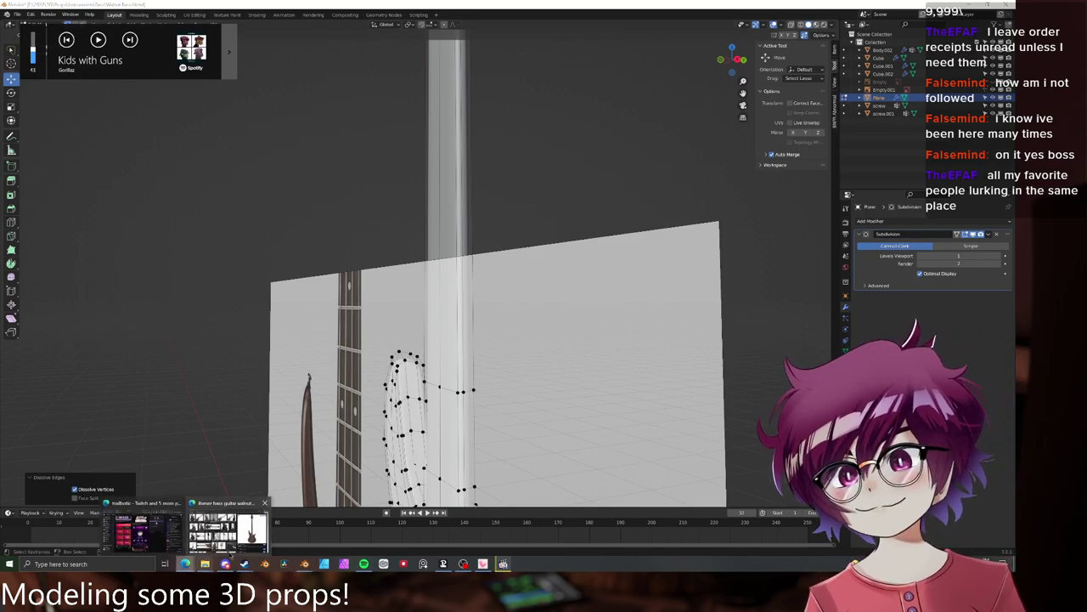
{"action": "left_click", "coordinate": [227, 527]}
{"action": "left_click", "coordinate": [169, 540]}
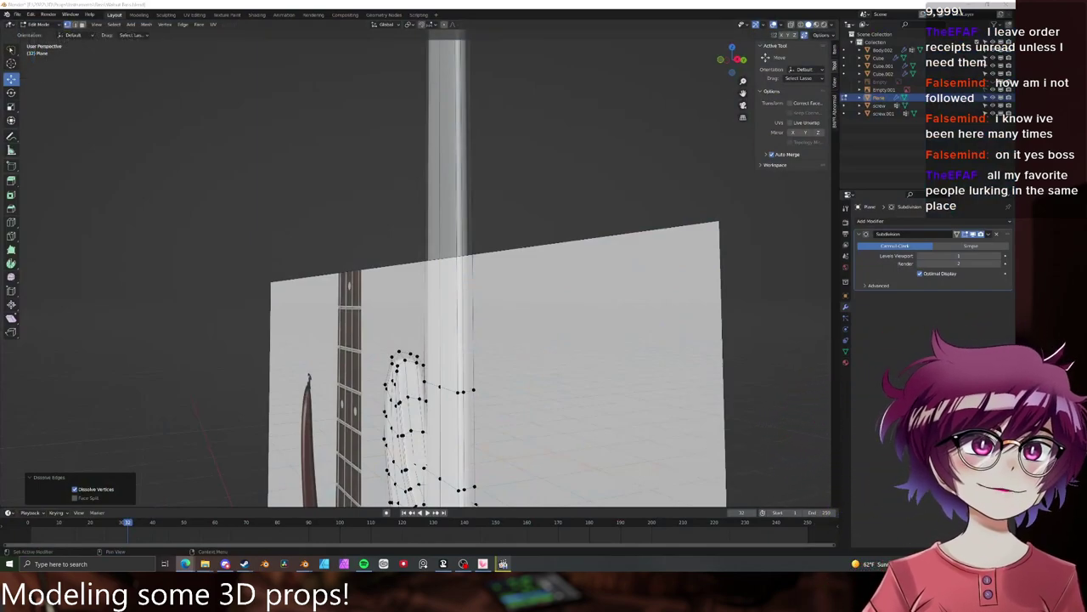
{"action": "left_click", "coordinate": [693, 98]}
- Dissolve the leftover edge loops on the neck just above where it meets the body's horns
{"action": "middle_click_drag", "start_coordinate": [548, 273], "coordinate": [380, 345]}
{"action": "left_click", "coordinate": [308, 398]}
{"action": "key", "text": "x"}
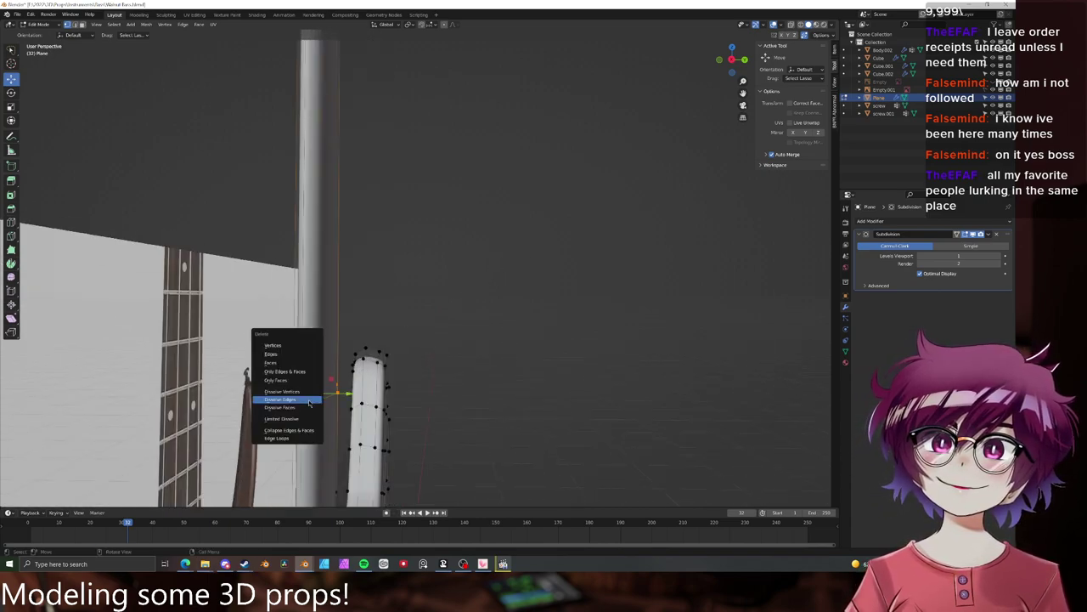
{"action": "left_click", "coordinate": [310, 400]}
{"action": "middle_click_drag", "start_coordinate": [310, 400], "coordinate": [469, 315]}
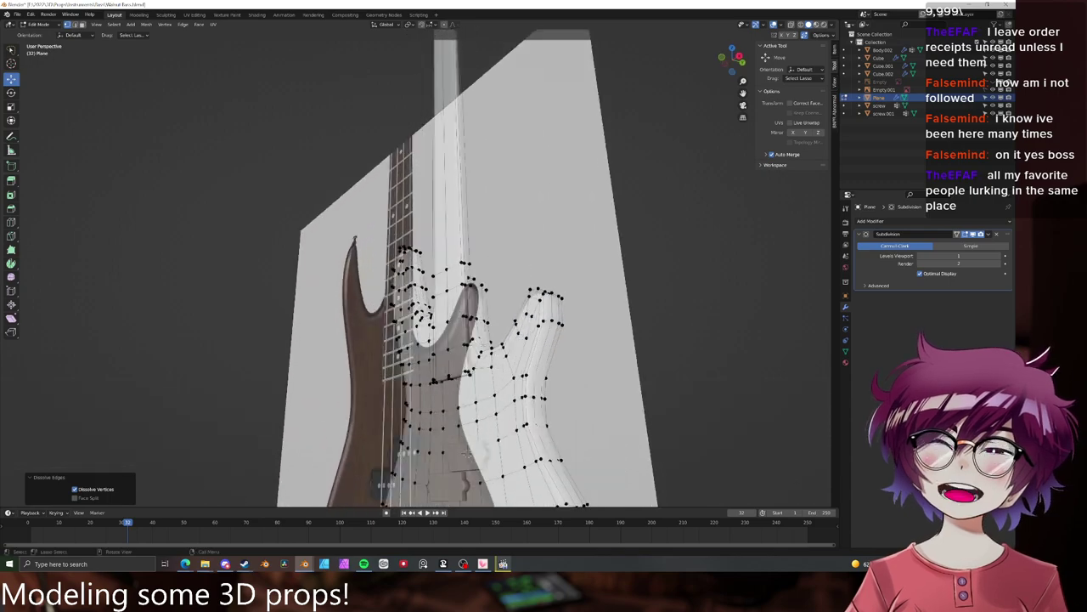
{"action": "scroll", "coordinate": [466, 452], "scroll_direction": "up", "scroll_amount": 3}
{"action": "middle_click_drag", "start_coordinate": [467, 453], "coordinate": [403, 454]}
{"action": "left_click", "coordinate": [411, 357], "text": "alt"}
{"action": "key", "text": "x"}
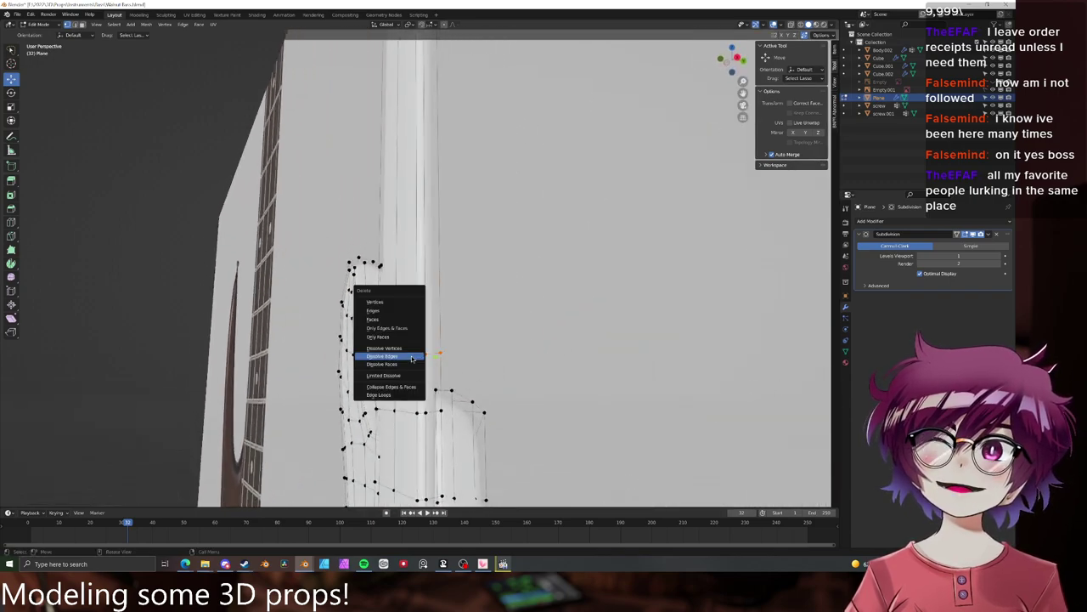
{"action": "left_click", "coordinate": [411, 358]}
- Examine the shape of the detached nut piece beside the headstock joint from several angles
{"action": "scroll", "coordinate": [411, 357], "scroll_direction": "down", "scroll_amount": 3}
{"action": "scroll", "coordinate": [411, 358], "scroll_direction": "down", "scroll_amount": 5}
{"action": "middle_click_drag", "start_coordinate": [411, 358], "coordinate": [410, 371]}
{"action": "middle_click_drag", "start_coordinate": [420, 255], "coordinate": [487, 357], "text": "shift"}
{"action": "scroll", "coordinate": [498, 371], "scroll_direction": "up", "scroll_amount": 4}
{"action": "middle_click_drag", "start_coordinate": [520, 297], "coordinate": [510, 318], "text": "shift"}
{"action": "scroll", "coordinate": [510, 318], "scroll_direction": "up", "scroll_amount": 4}
{"action": "scroll", "coordinate": [488, 311], "scroll_direction": "up", "scroll_amount": 5}
{"action": "middle_click_drag", "start_coordinate": [507, 277], "coordinate": [486, 304], "text": "shift"}
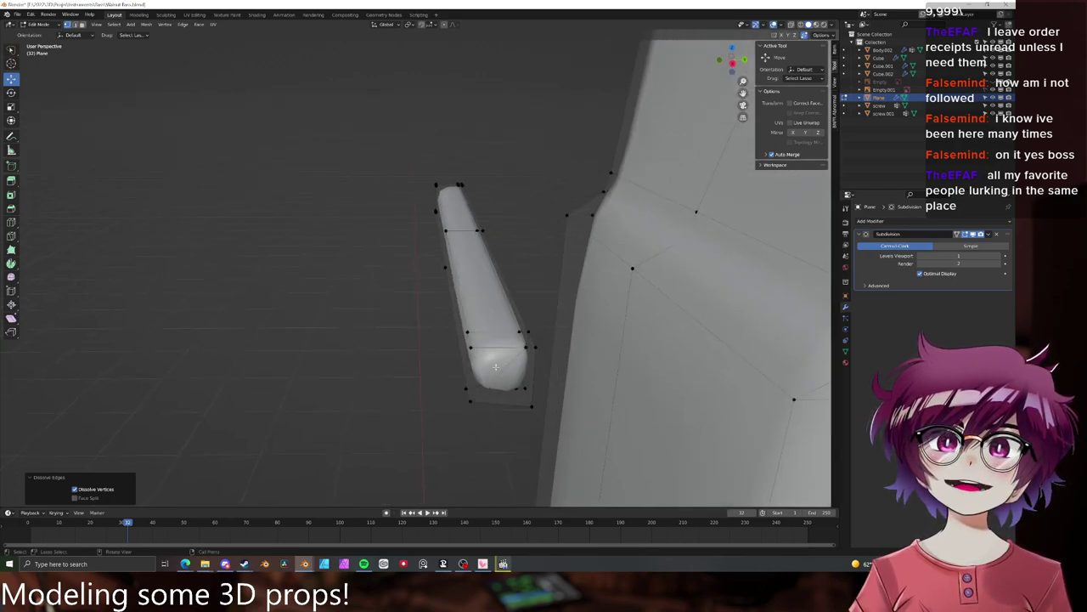
{"action": "left_click", "coordinate": [520, 343]}
{"action": "key", "text": "KP_Decimal"}
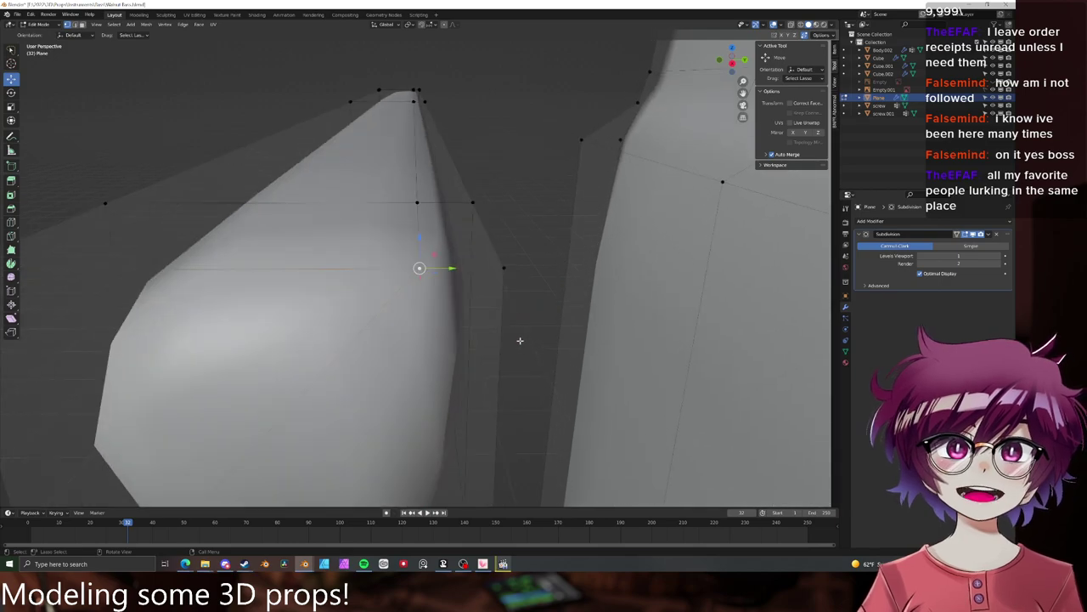
{"action": "scroll", "coordinate": [520, 341], "scroll_direction": "down", "scroll_amount": 6}
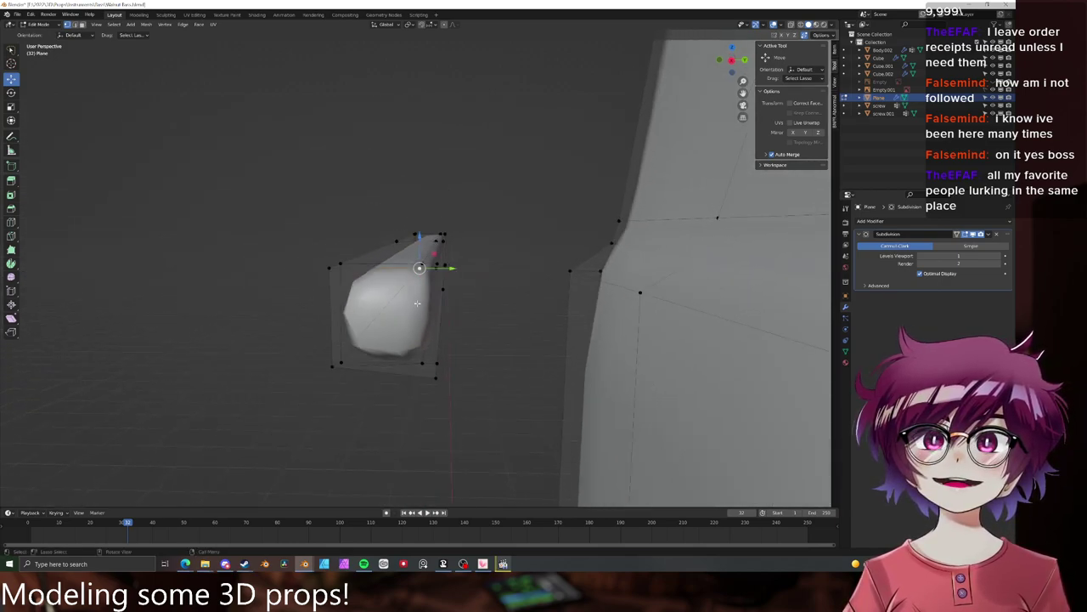
{"action": "middle_click_drag", "start_coordinate": [520, 341], "coordinate": [363, 340]}
- In wireframe side view, delete the detached nut piece's vertices except those on the side facing the neck
{"action": "key", "text": "KP_3"}
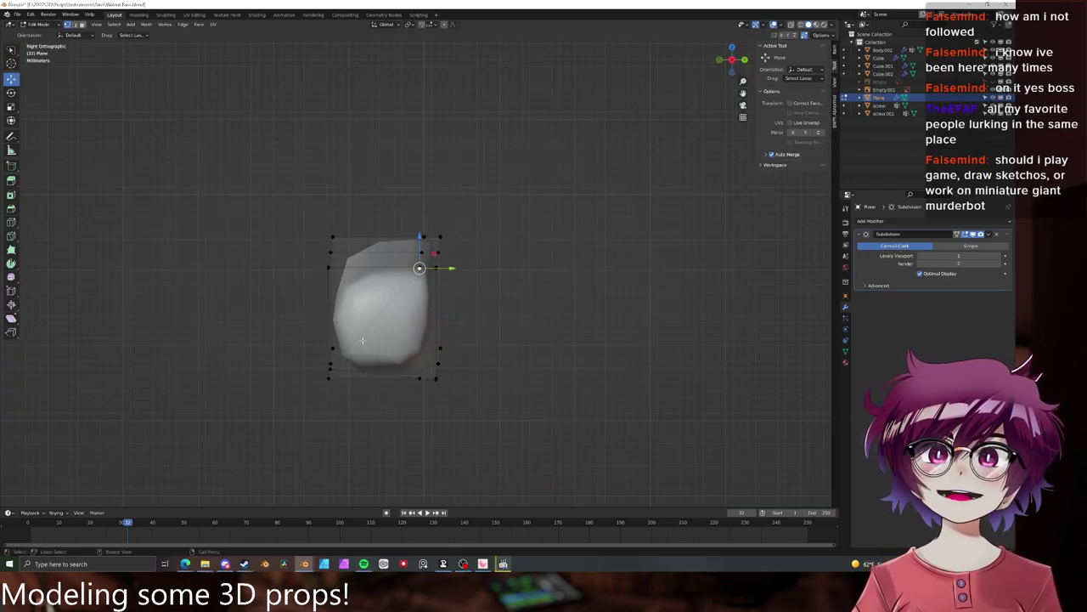
{"action": "key", "text": "alt+a"}
{"action": "scroll", "coordinate": [408, 315], "scroll_direction": "down", "scroll_amount": 6}
{"action": "key", "text": "shift+z"}
{"action": "key", "text": "b"}
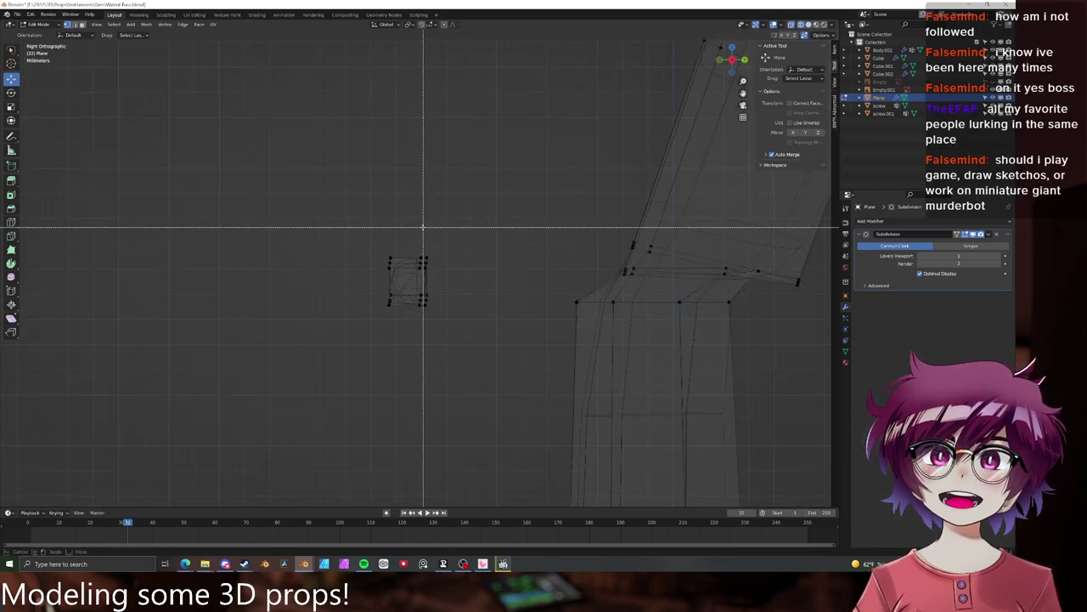
{"action": "left_click_drag", "start_coordinate": [423, 228], "coordinate": [272, 318]}
{"action": "key", "text": "x"}
{"action": "left_click", "coordinate": [356, 161]}
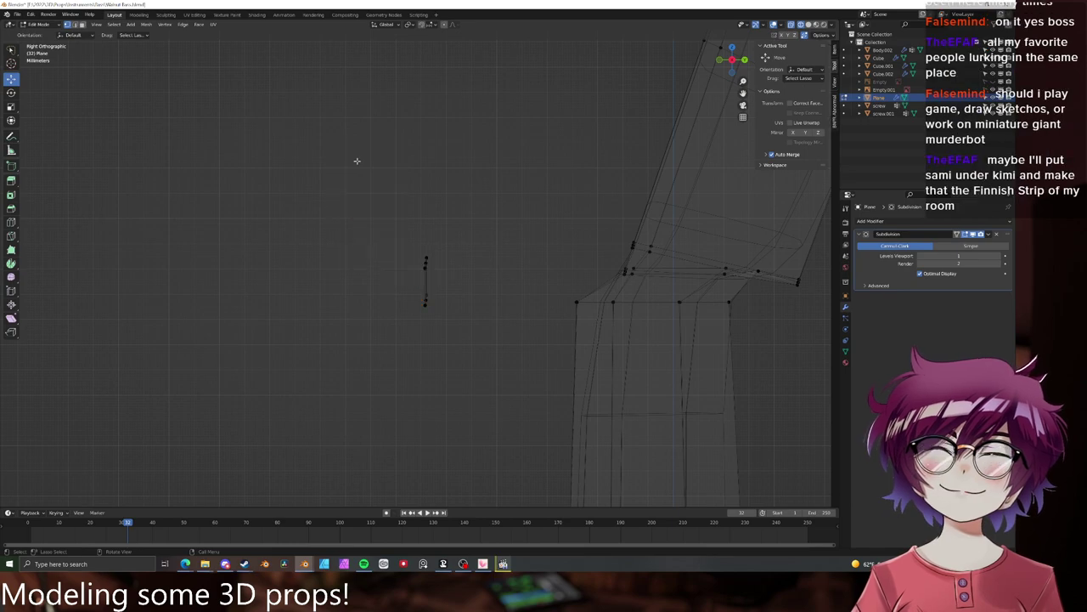
- Try to extrude the faces of the nut strip beside the headstock joint in an isolated side view
{"action": "key", "text": "alt+z"}
{"action": "middle_click_drag", "start_coordinate": [418, 253], "coordinate": [437, 270]}
{"action": "key", "text": "3"}
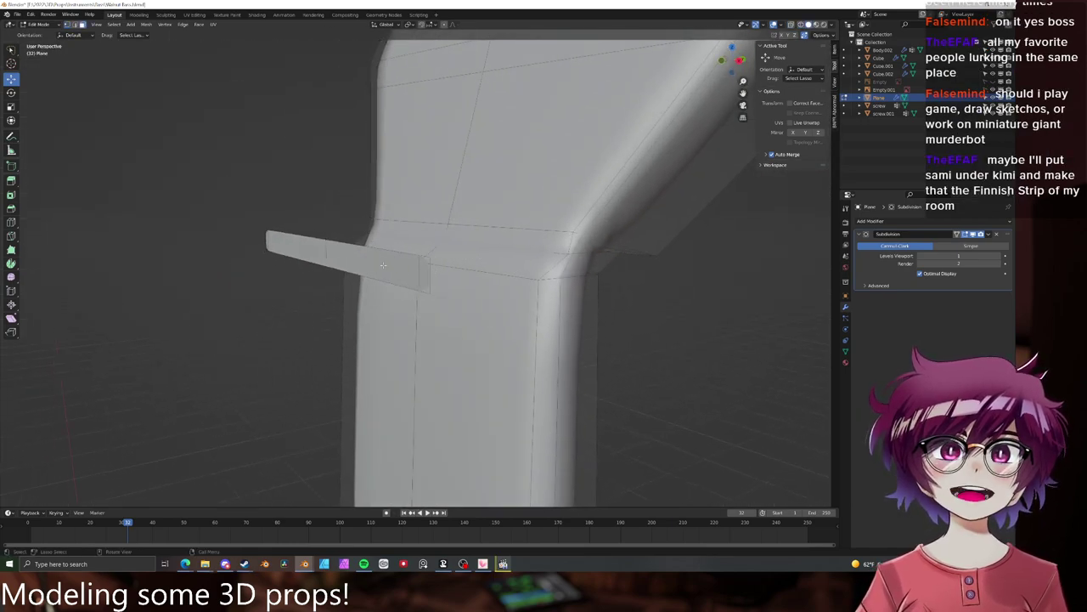
{"action": "left_click", "coordinate": [384, 265]}
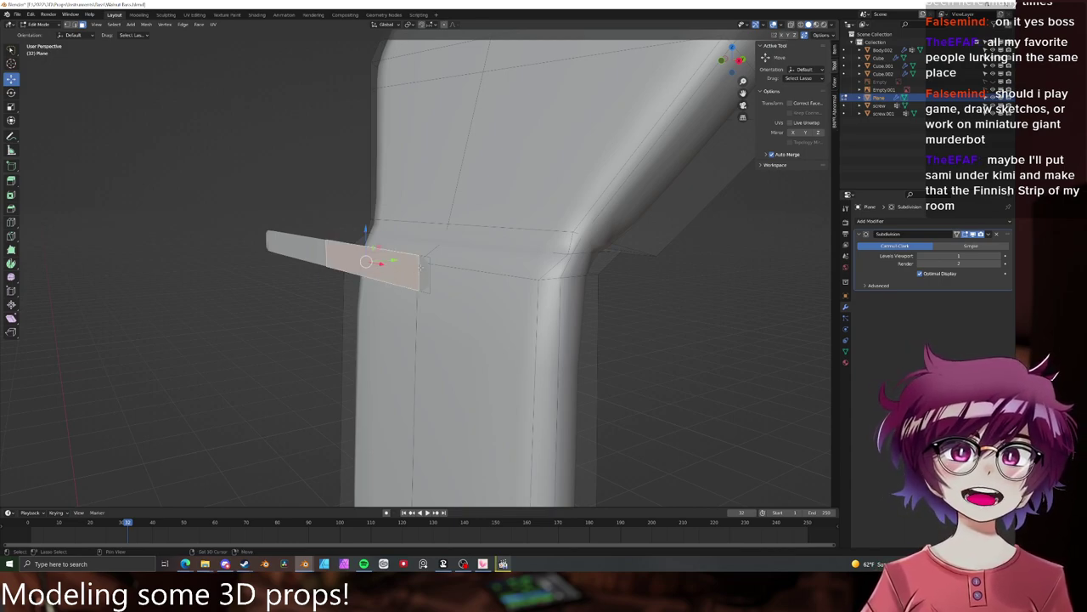
{"action": "left_click", "coordinate": [420, 267], "text": "shift"}
{"action": "key", "text": "KP_3"}
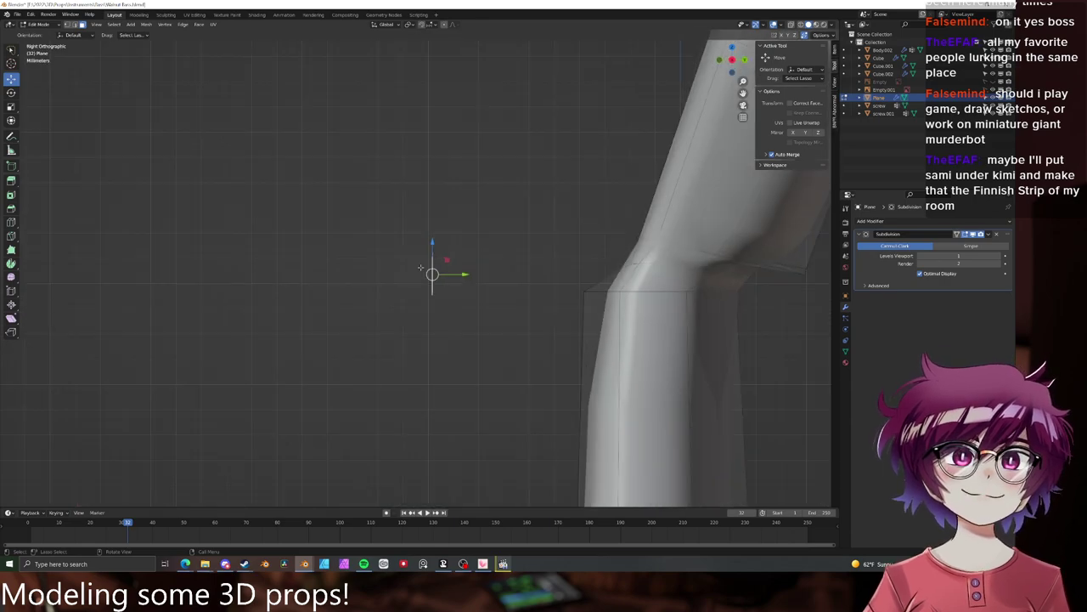
{"action": "key", "text": "shift+h"}
{"action": "key", "text": "e"}
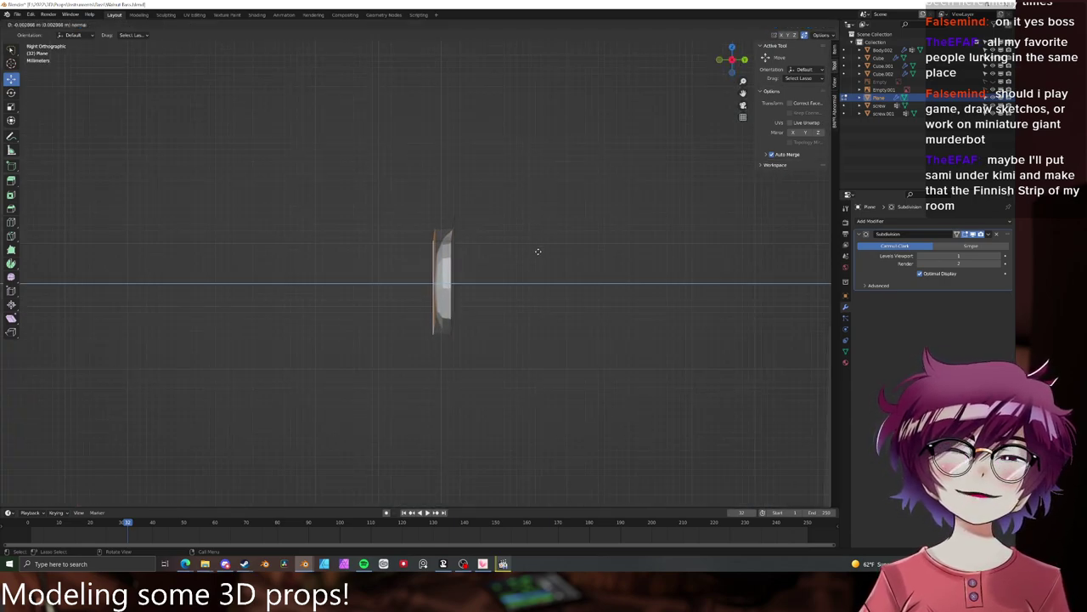
{"action": "key", "text": "Escape"}
{"action": "mouse_move", "coordinate": [500, 231]}
{"action": "middle_mouse_down"}
{"action": "mouse_move", "coordinate": [586, 238]}
{"action": "mouse_move", "coordinate": [483, 242]}
{"action": "middle_mouse_up"}
{"action": "middle_click_drag", "start_coordinate": [489, 233], "coordinate": [497, 227]}
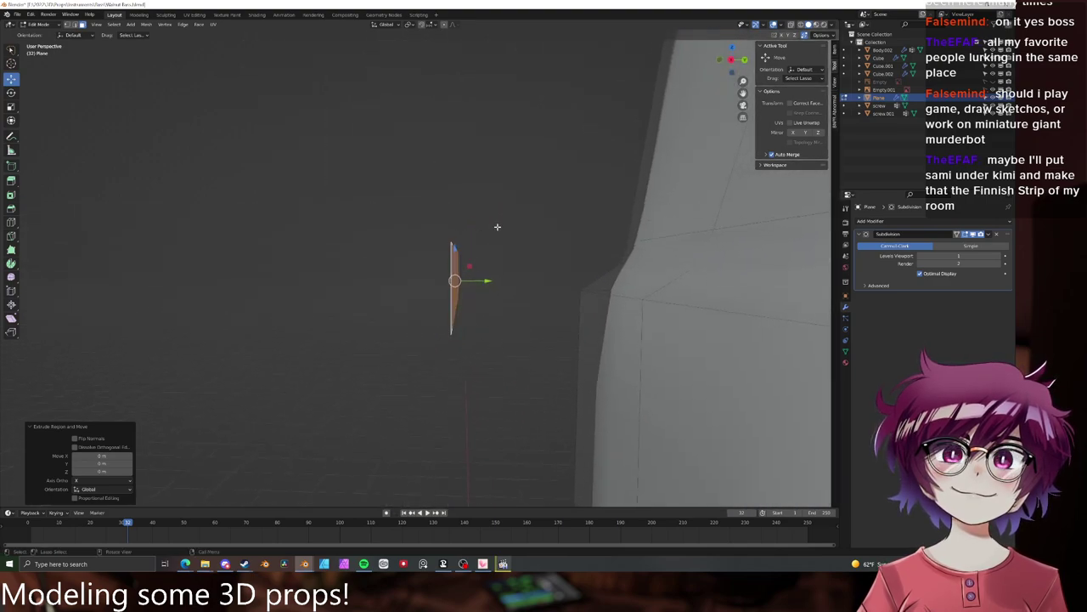
{"action": "key", "text": "KP_3"}
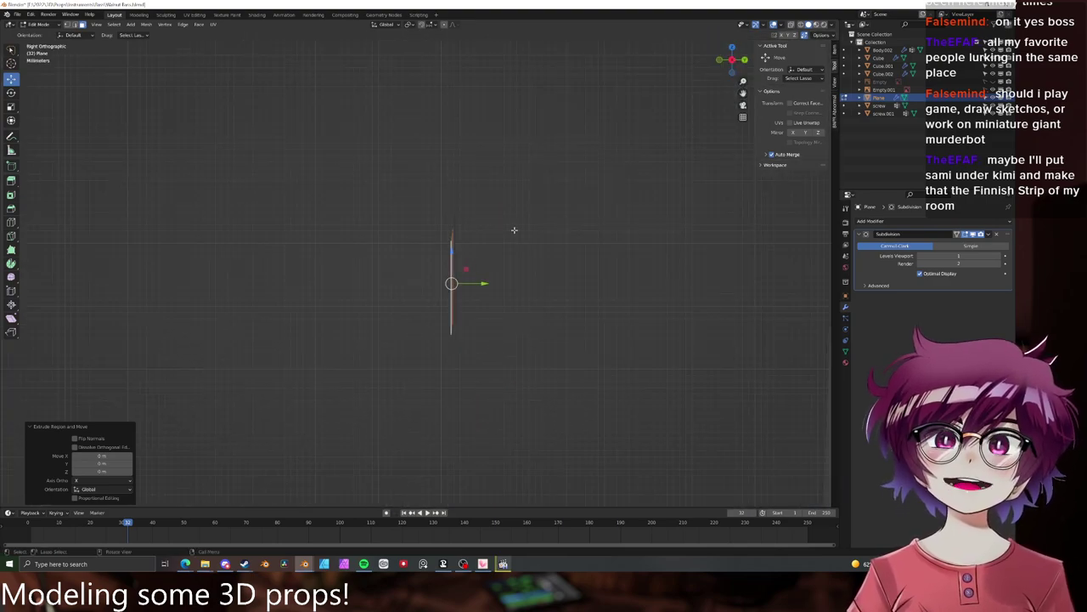
- Try to delete the middle and end faces of the nut strip, and attempt a freehand move of its middle face
{"action": "middle_click_drag", "start_coordinate": [517, 229], "coordinate": [398, 269]}
{"action": "key", "text": "KP_3"}
{"action": "key", "text": "x"}
{"action": "left_click", "coordinate": [543, 250]}
{"action": "left_click", "coordinate": [452, 249]}
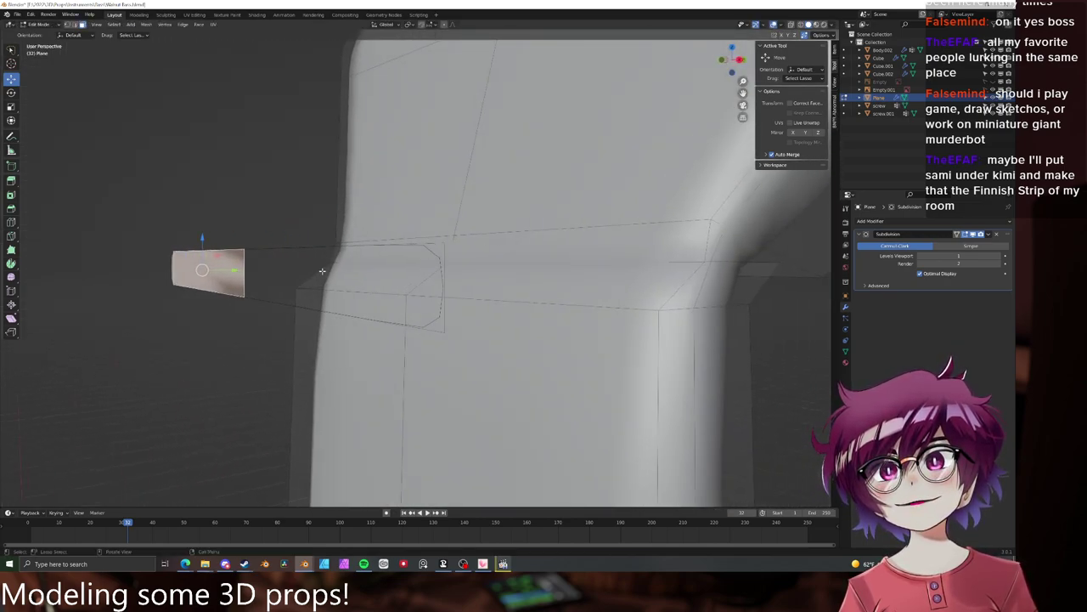
{"action": "middle_click_drag", "start_coordinate": [322, 271], "coordinate": [590, 272]}
{"action": "left_click", "coordinate": [366, 273]}
{"action": "key", "text": "g"}
{"action": "right_click", "coordinate": [358, 307]}
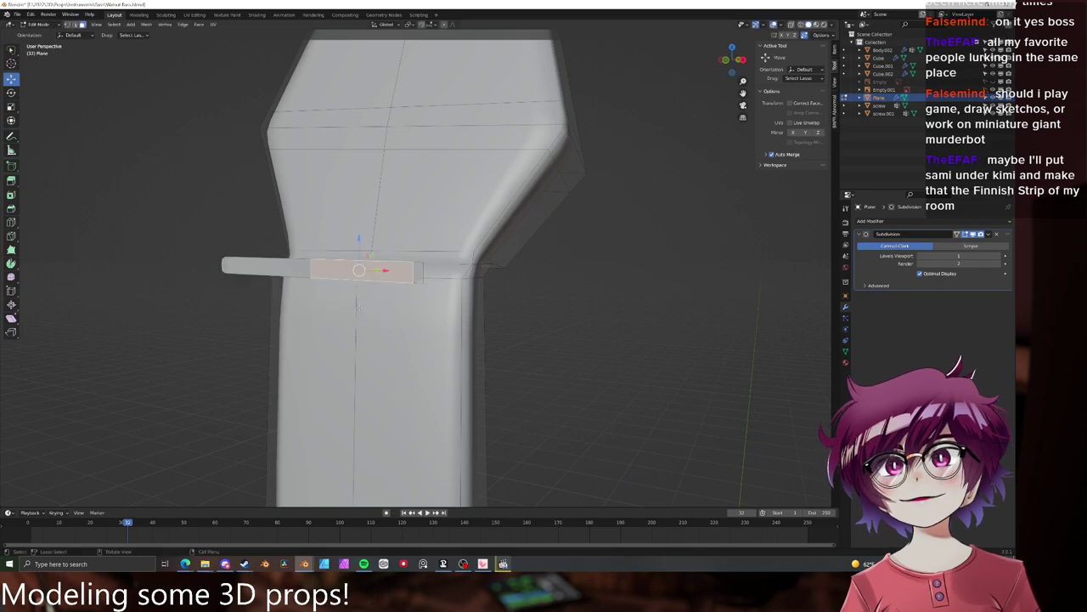
- In isolated side view, flatten the nut strip's faces along the Y axis with a scale of 0
{"action": "middle_click_drag", "start_coordinate": [358, 308], "coordinate": [442, 267]}
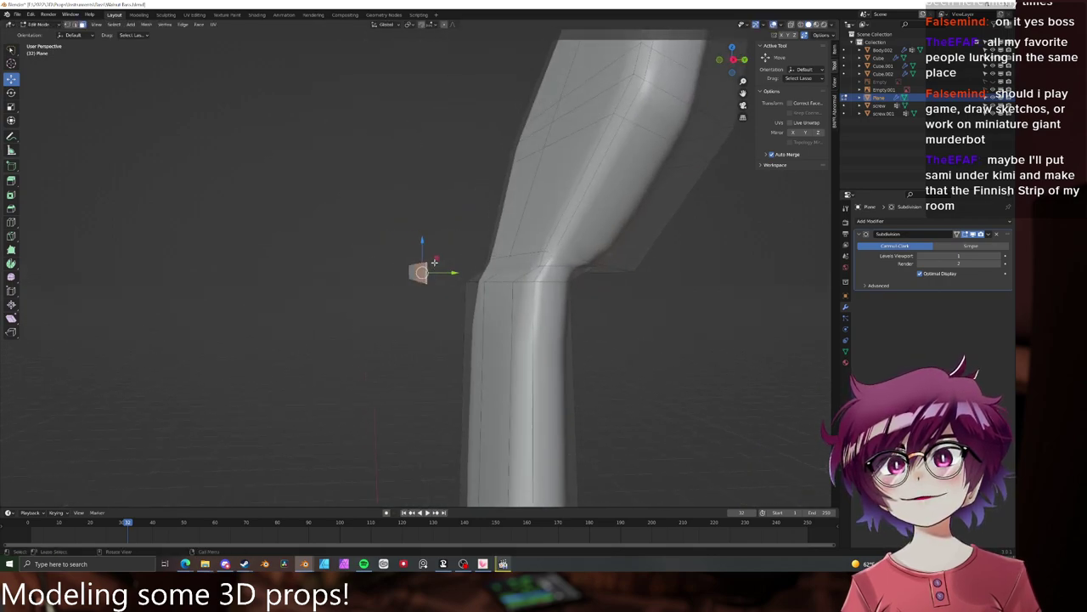
{"action": "key", "text": "KP_3"}
{"action": "scroll", "coordinate": [434, 263], "scroll_direction": "up", "scroll_amount": 10}
{"action": "key", "text": "s"}
{"action": "key", "text": "x"}
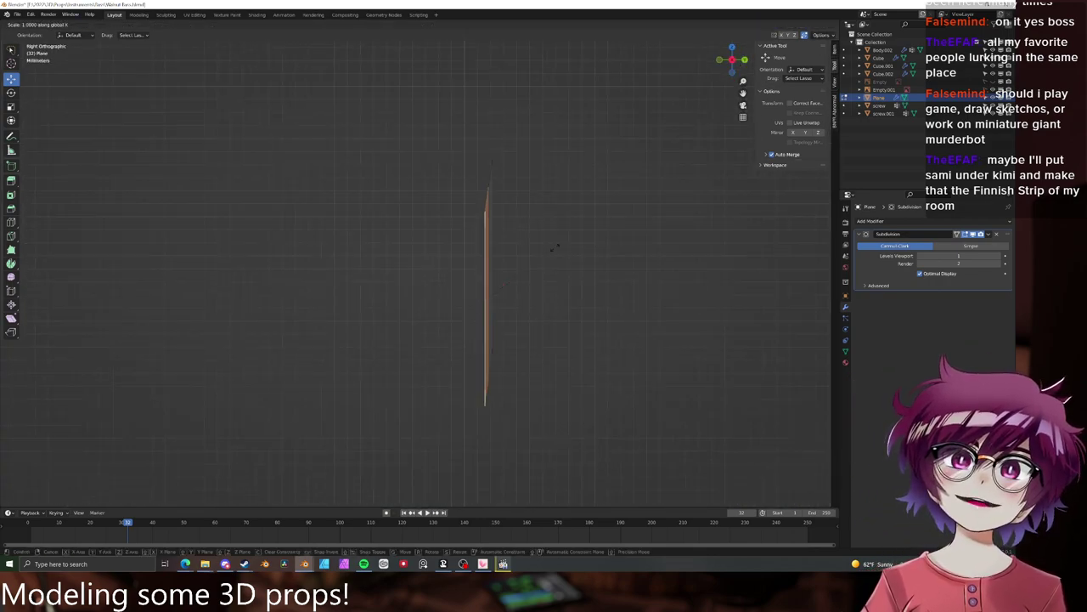
{"action": "key", "text": "Return"}
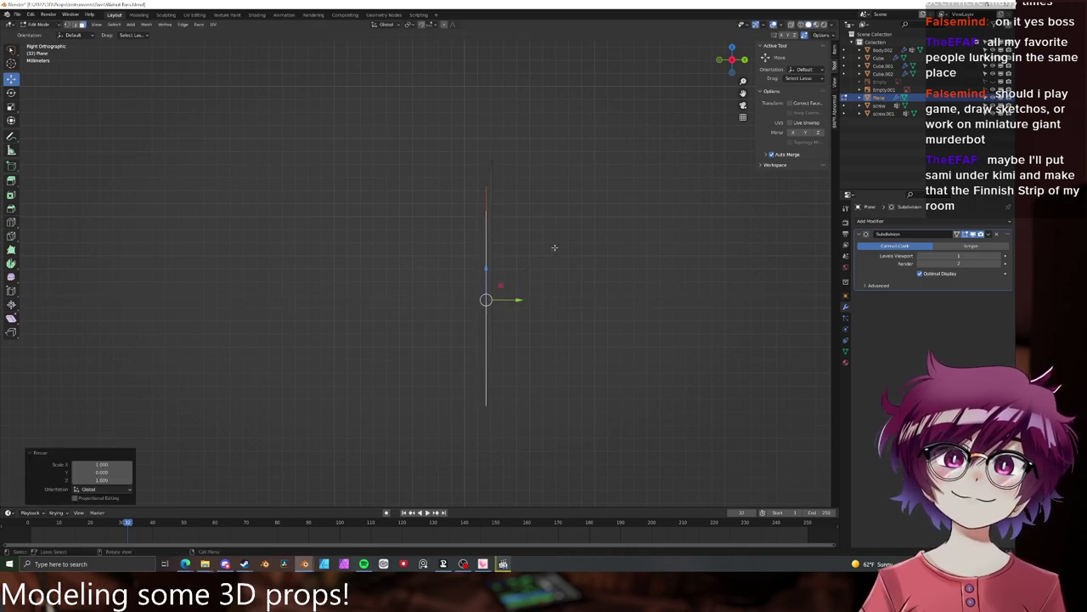
- Level the nut strip's upper vertices to one height by scaling them to 0 along Z
{"action": "key", "text": "s"}
{"action": "right_click", "coordinate": [554, 248]}
{"action": "key", "text": "1"}
{"action": "key", "text": "alt+a"}
{"action": "left_click_drag", "start_coordinate": [444, 141], "coordinate": [520, 233]}
{"action": "key", "text": "s"}
{"action": "key", "text": "z"}
{"action": "key", "text": "0"}
{"action": "key", "text": "Return"}
- Level the nut strip's lower vertices by scaling them to 0 along Z, and align them in depth by flattening them along Y
{"action": "key", "text": "alt+a"}
{"action": "key", "text": "n"}
{"action": "key", "text": "b"}
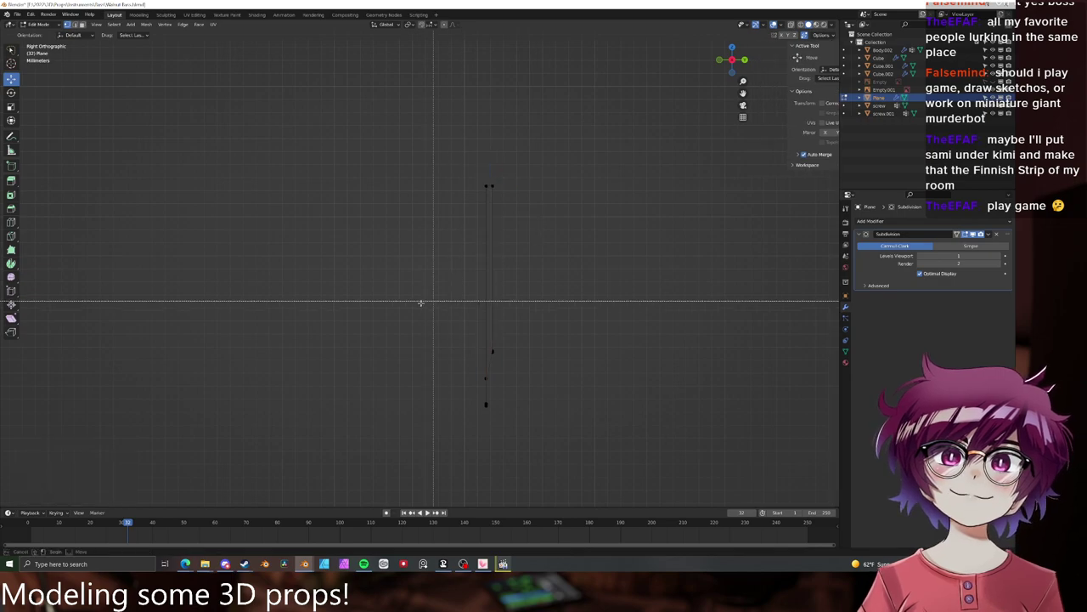
{"action": "left_click_drag", "start_coordinate": [418, 304], "coordinate": [554, 404]}
{"action": "key", "text": "s"}
{"action": "key", "text": "z"}
{"action": "key", "text": "0"}
{"action": "key", "text": "Return"}
{"action": "key", "text": "s"}
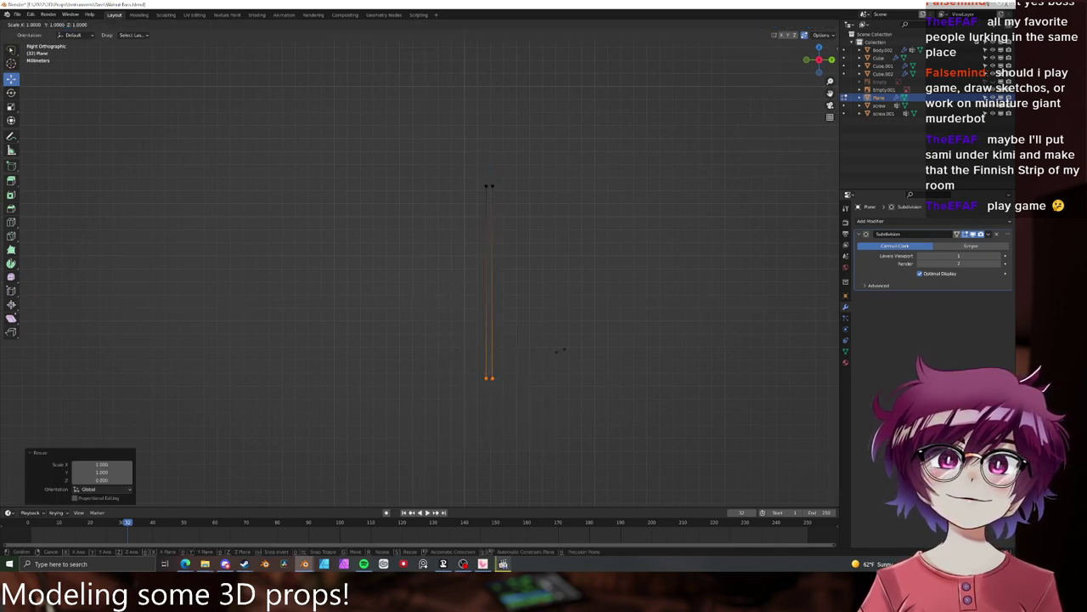
{"action": "key", "text": "y"}
{"action": "key", "text": "Return"}
{"action": "key", "text": "alt+a"}
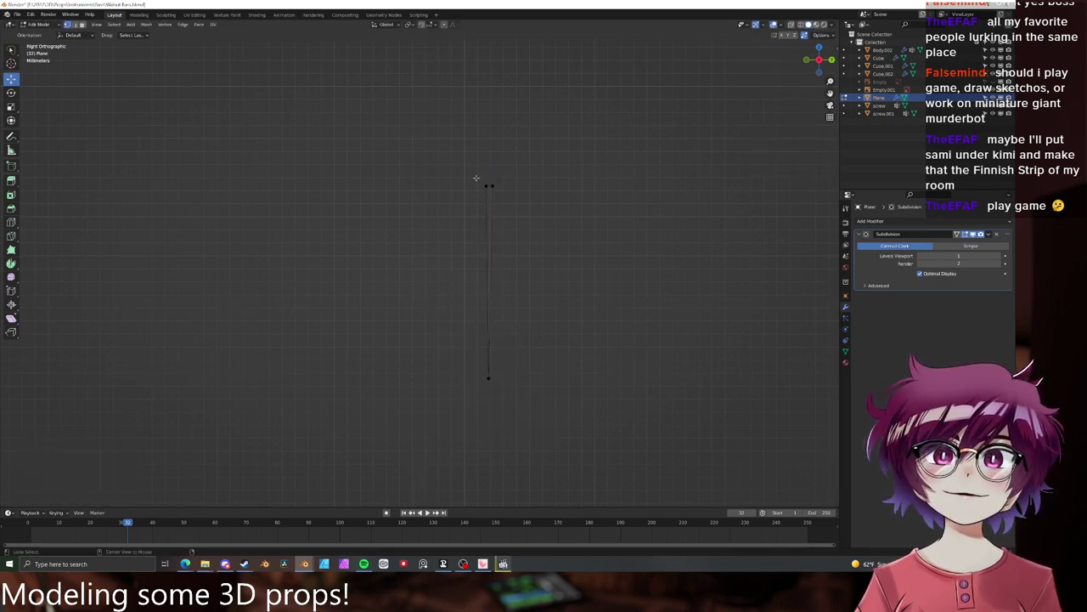
- Flatten the nut strip's upper vertices along Y with a scale of 0, repeating until all are aligned, and restore the full model view
{"action": "key", "text": "b"}
{"action": "left_click_drag", "start_coordinate": [464, 159], "coordinate": [533, 214]}
{"action": "key", "text": "s"}
{"action": "key", "text": "y"}
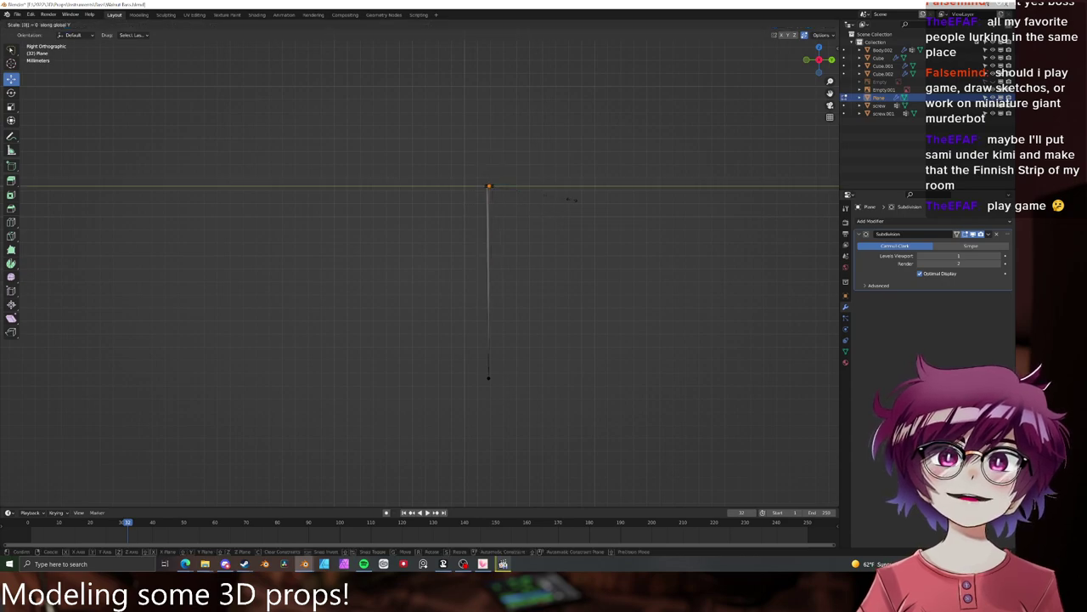
{"action": "key", "text": "Return"}
{"action": "key", "text": "alt+a"}
{"action": "key", "text": "b"}
{"action": "left_click_drag", "start_coordinate": [448, 165], "coordinate": [527, 204]}
{"action": "key", "text": "s"}
{"action": "key", "text": "y"}
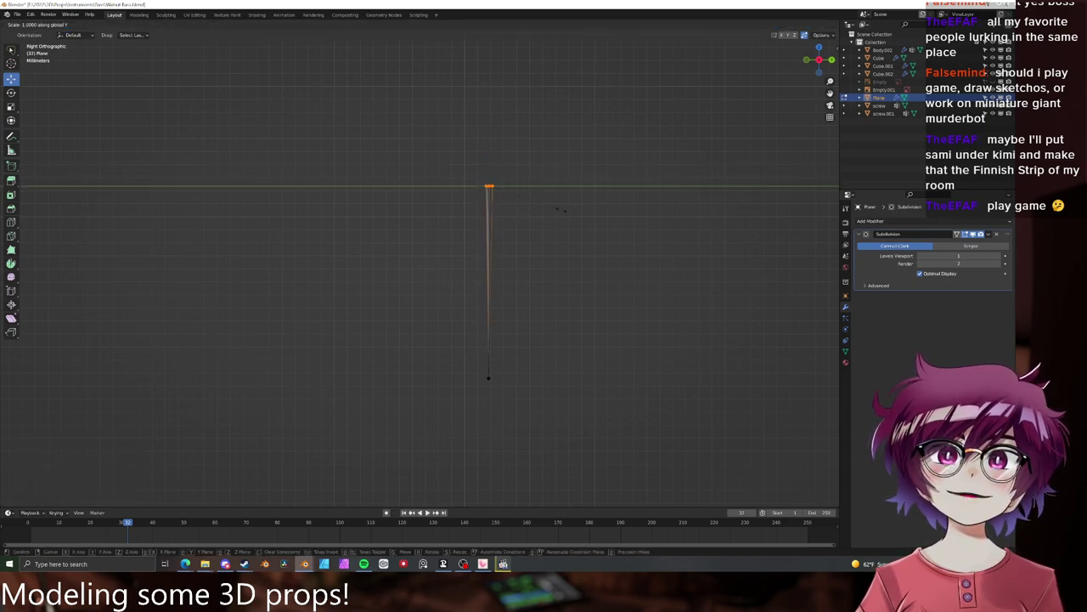
{"action": "key", "text": "Return"}
{"action": "key", "text": "alt+a"}
{"action": "key", "text": "b"}
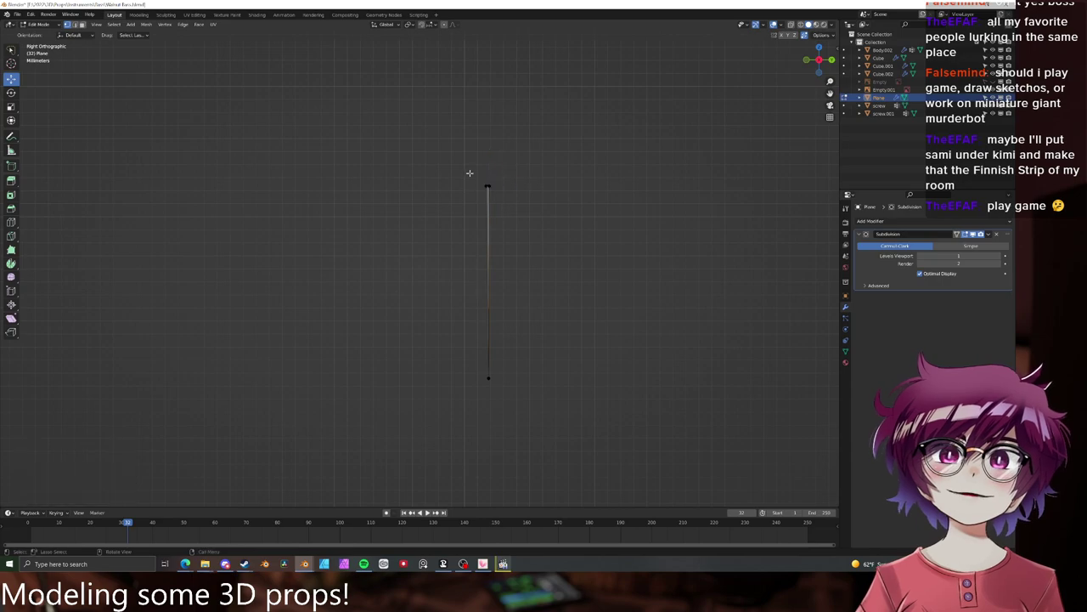
{"action": "left_click_drag", "start_coordinate": [468, 169], "coordinate": [545, 204]}
{"action": "key", "text": "s"}
{"action": "key", "text": "y"}
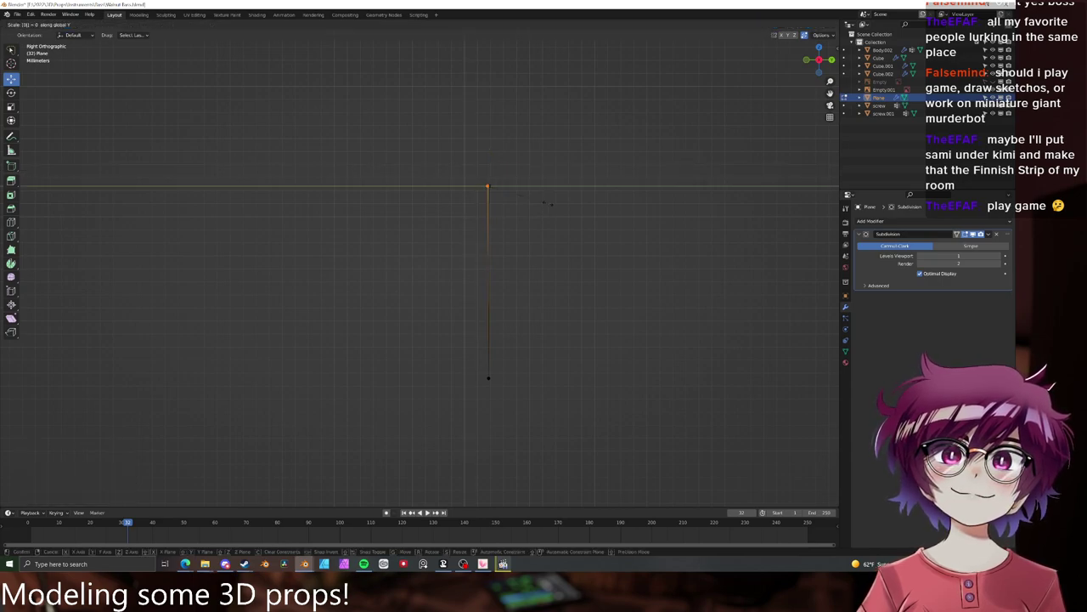
{"action": "key", "text": "Return"}
{"action": "key", "text": "alt+a"}
{"action": "key", "text": "b"}
{"action": "left_click_drag", "start_coordinate": [461, 162], "coordinate": [549, 218]}
{"action": "key", "text": "s"}
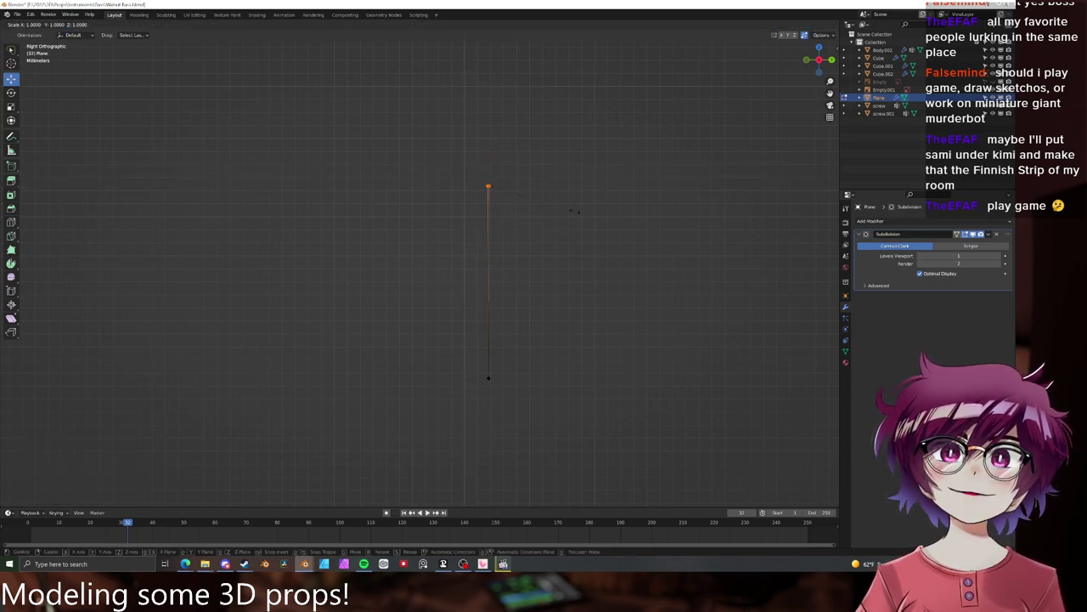
{"action": "key", "text": "y"}
{"action": "key", "text": "Return"}
{"action": "key", "text": "alt+a"}
{"action": "key", "text": "KP_Divide"}
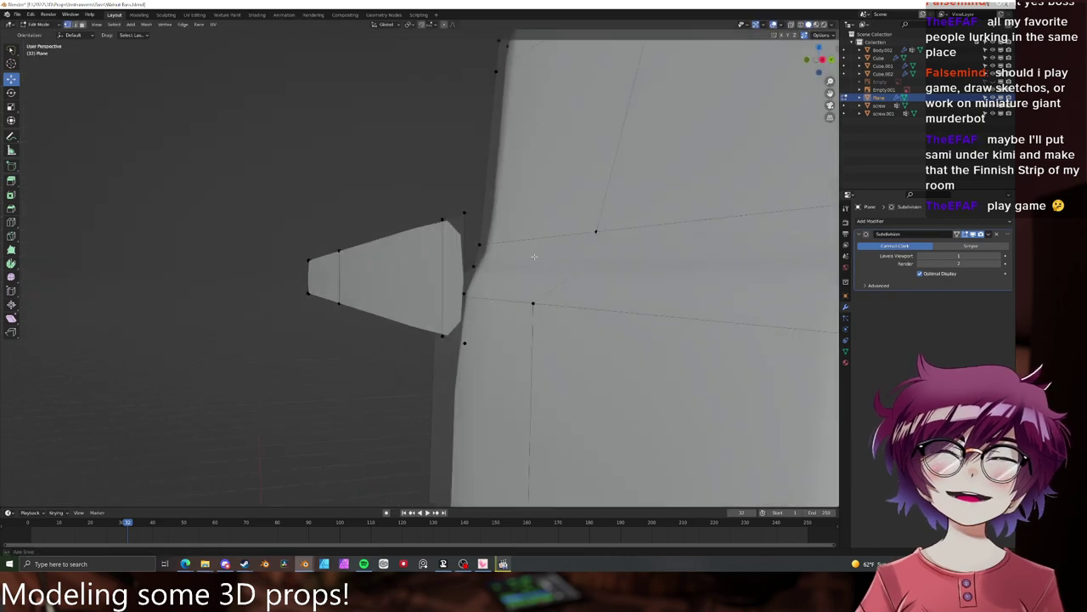
{"action": "middle_click_drag", "start_coordinate": [533, 256], "coordinate": [353, 258]}
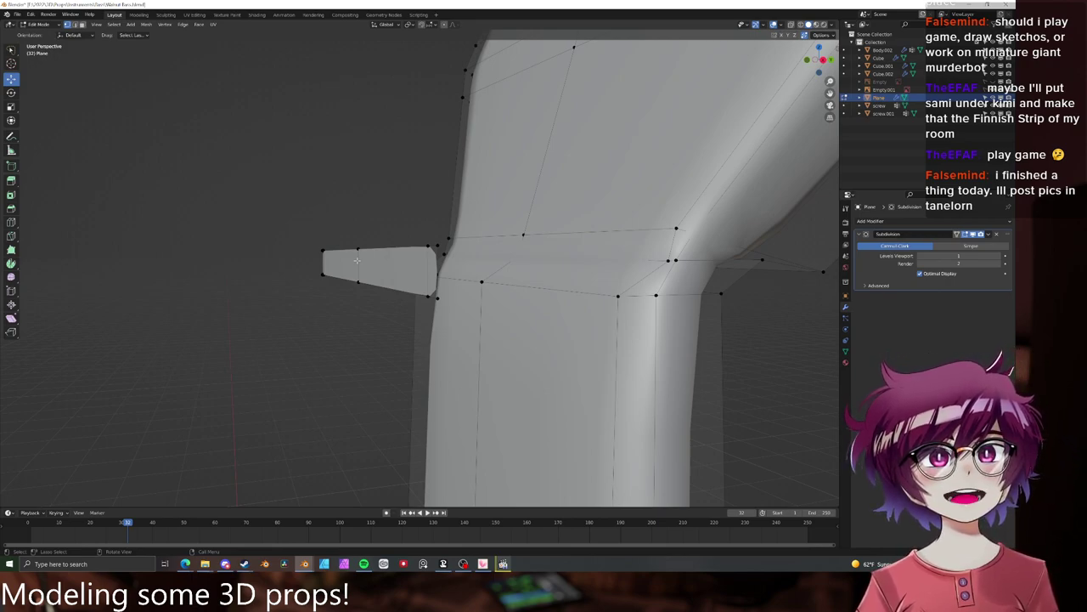
{"action": "key", "text": "3"}
{"action": "left_click", "coordinate": [391, 261]}
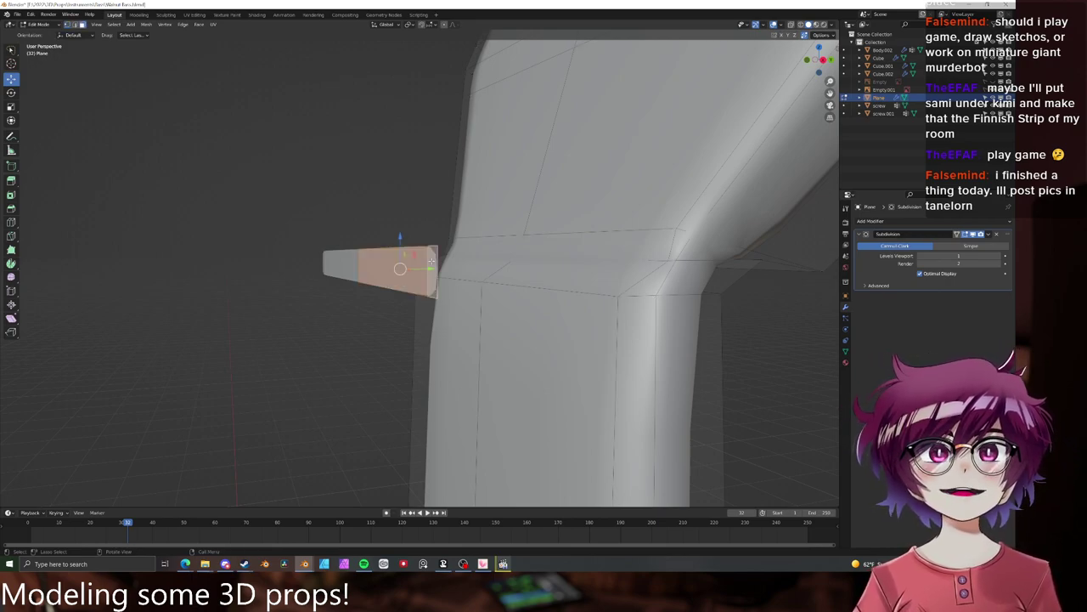
{"action": "middle_click_drag", "start_coordinate": [442, 266], "coordinate": [581, 280]}
{"action": "scroll", "coordinate": [569, 290], "scroll_direction": "up", "scroll_amount": 2}
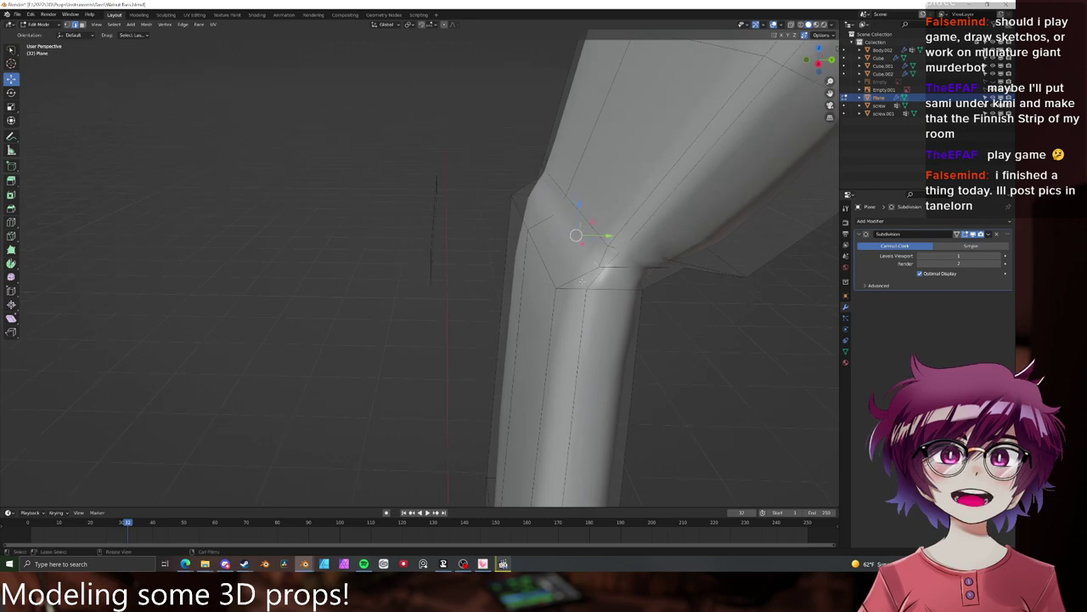
- Move the front edges at the neck and headstock joint about 0.01 m along Y toward the nut strip
{"action": "left_click", "coordinate": [543, 197], "text": "ctrl"}
{"action": "key", "text": "g"}
{"action": "key", "text": "y"}
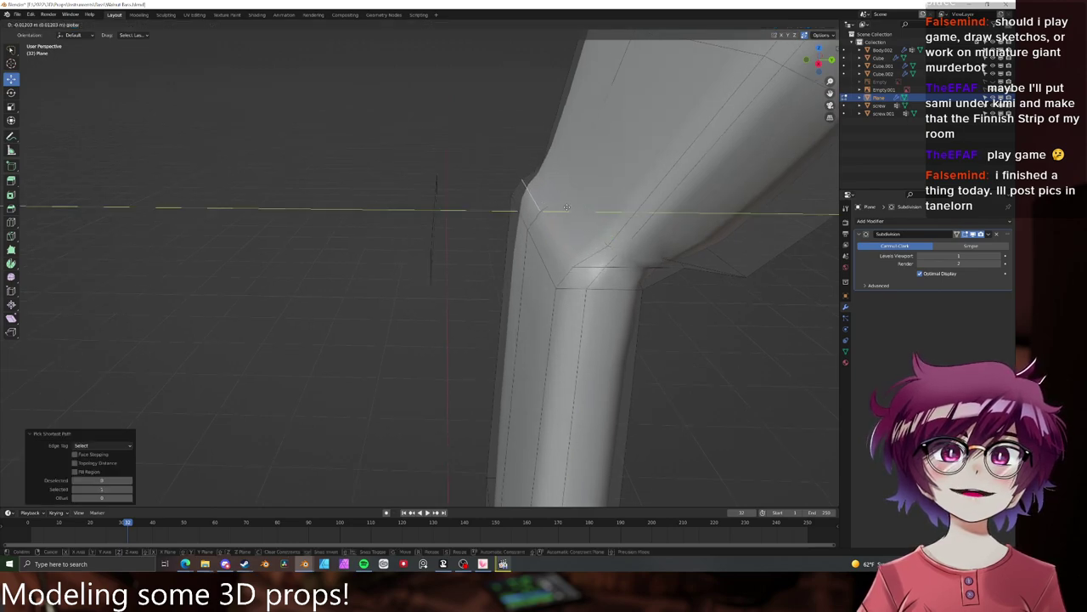
{"action": "left_click_drag", "start_coordinate": [567, 207], "coordinate": [569, 208]}
{"action": "left_click", "coordinate": [588, 228]}
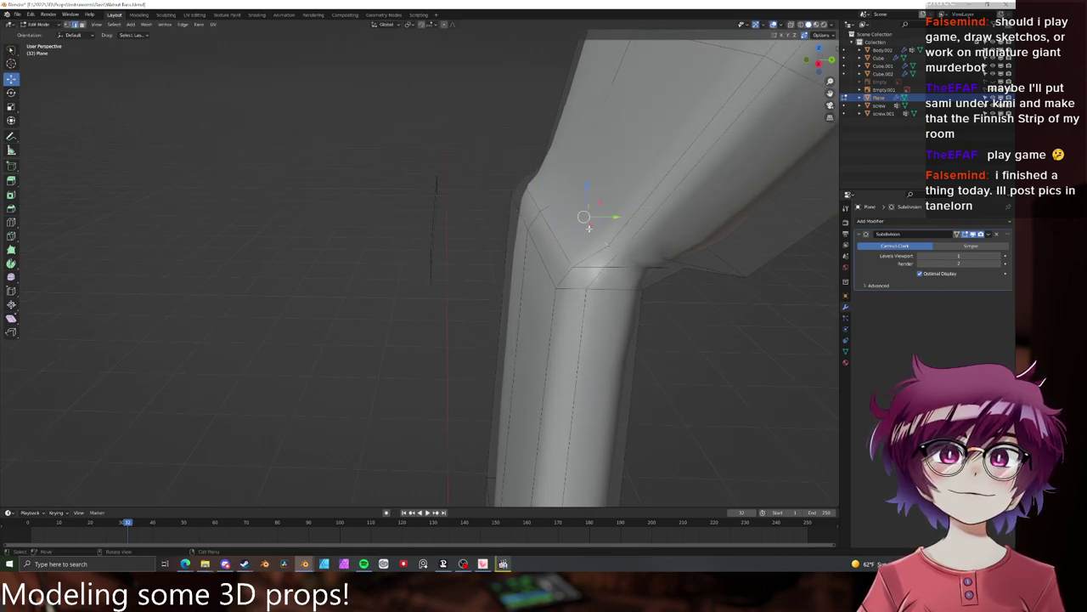
{"action": "key", "text": "g"}
{"action": "key", "text": "y"}
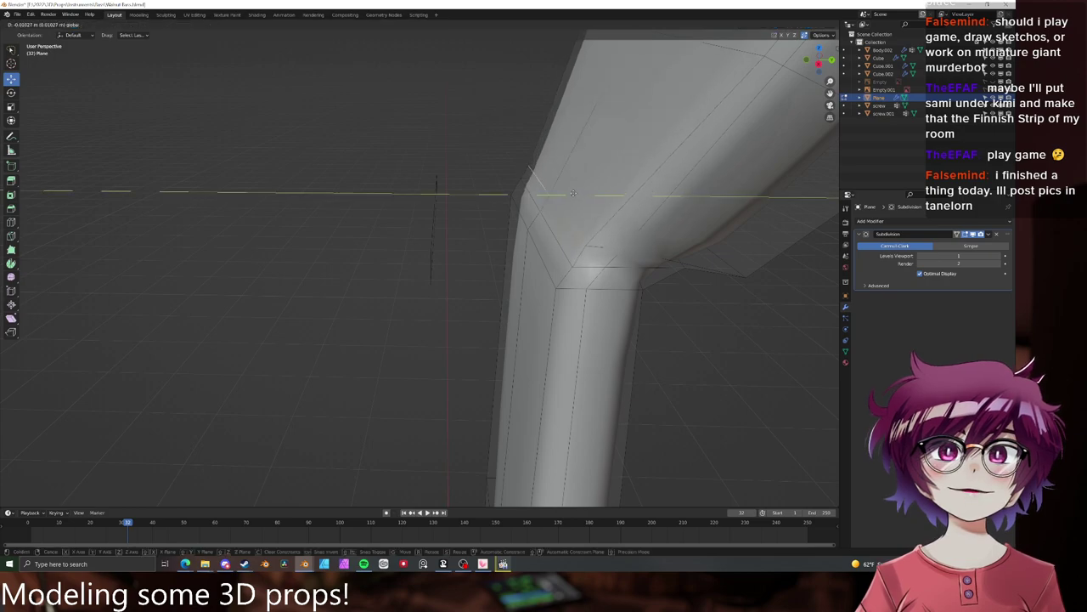
{"action": "left_click", "coordinate": [573, 194]}
- Edge-slide the two edge loops just below the headstock joint closer to the bend
{"action": "scroll", "coordinate": [598, 238], "scroll_direction": "down", "scroll_amount": 5}
{"action": "middle_click_drag", "start_coordinate": [600, 241], "coordinate": [593, 215]}
{"action": "scroll", "coordinate": [566, 255], "scroll_direction": "up", "scroll_amount": 3}
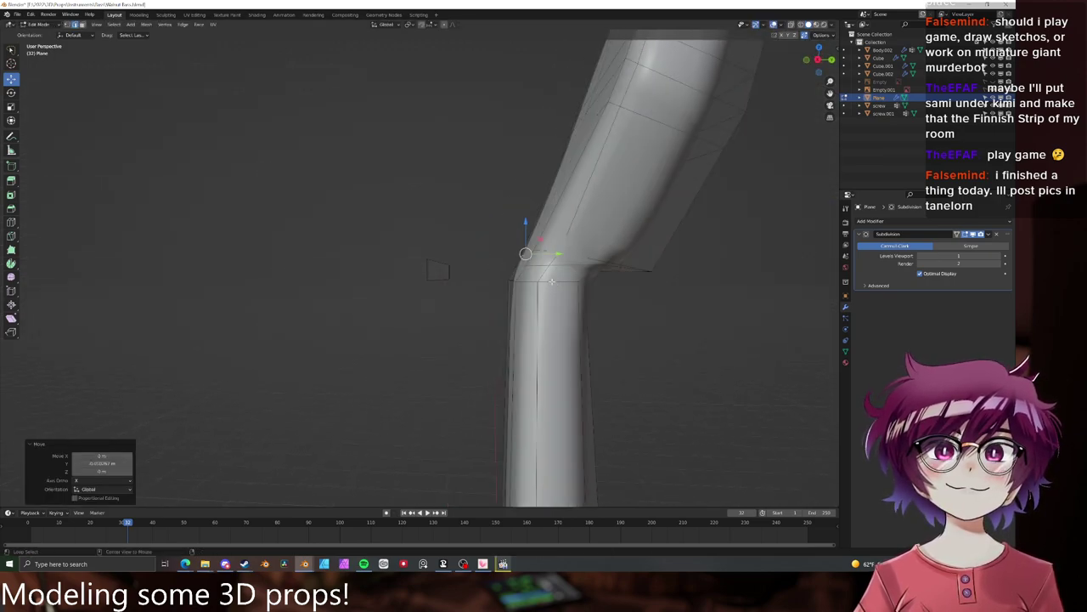
{"action": "left_click", "coordinate": [552, 280], "text": "alt"}
{"action": "key", "text": "g"}
{"action": "key", "text": "g"}
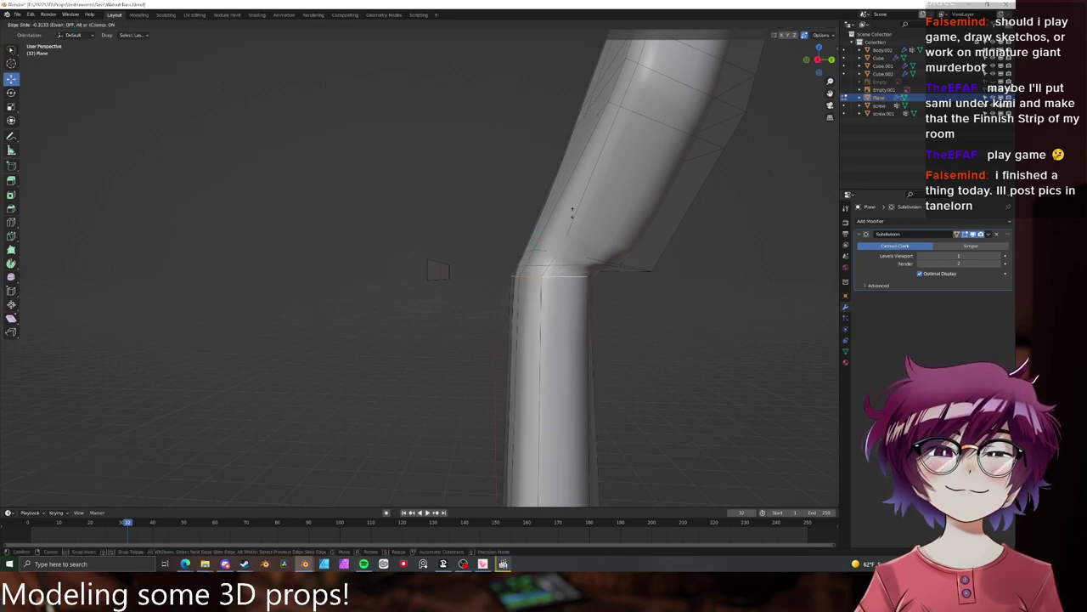
{"action": "left_click", "coordinate": [571, 212]}
{"action": "left_click", "coordinate": [533, 269], "text": "alt"}
{"action": "key", "text": "g"}
{"action": "key", "text": "g"}
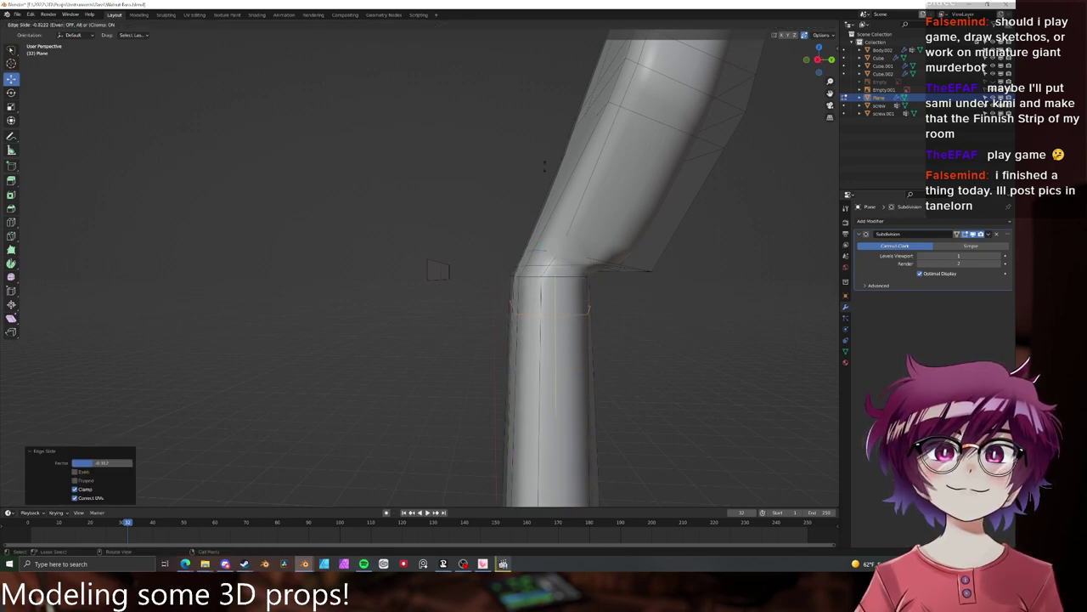
{"action": "left_click", "coordinate": [544, 164]}
- Scale the next edge loop farther down the neck to about 0.84 and slide it along the neck toward the headstock
{"action": "scroll", "coordinate": [568, 348], "scroll_direction": "down", "scroll_amount": 9}
{"action": "middle_click_drag", "start_coordinate": [541, 344], "coordinate": [504, 206], "text": "shift"}
{"action": "scroll", "coordinate": [531, 261], "scroll_direction": "down", "scroll_amount": 2}
{"action": "left_click", "coordinate": [440, 265], "text": "alt"}
{"action": "left_click", "coordinate": [438, 263], "text": "alt"}
{"action": "scroll", "coordinate": [505, 206], "scroll_direction": "down", "scroll_amount": 2}
{"action": "key", "text": "s"}
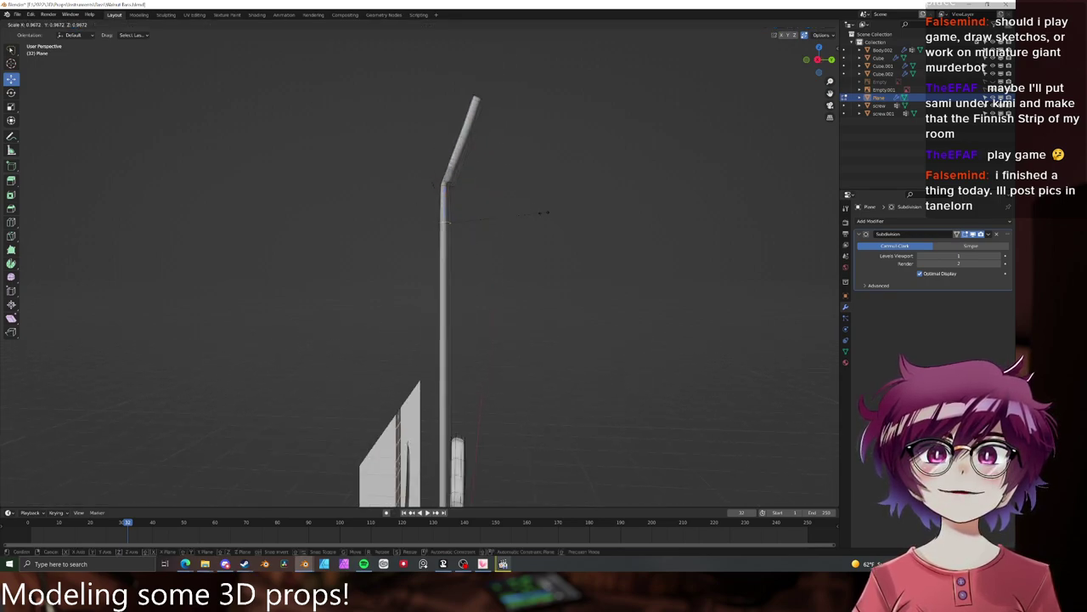
{"action": "left_click", "coordinate": [530, 210]}
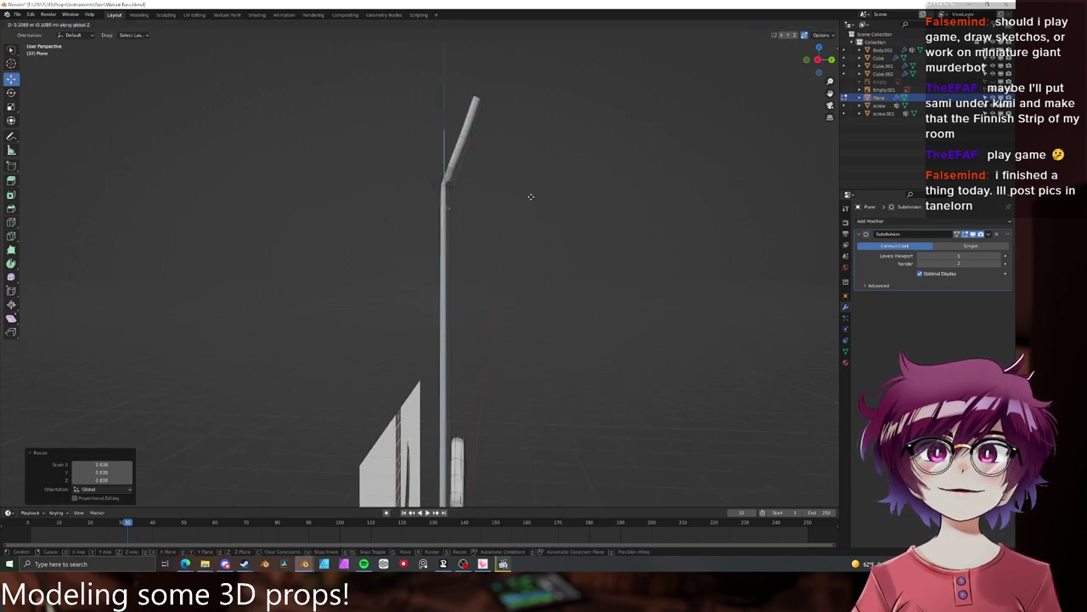
{"action": "key", "text": "g"}
{"action": "key", "text": "g"}
{"action": "left_click", "coordinate": [531, 155]}
- Select the faces of the flat nut strip at the neck and headstock joint
{"action": "middle_click_drag", "start_coordinate": [534, 158], "coordinate": [476, 278]}
{"action": "scroll", "coordinate": [560, 318], "scroll_direction": "up", "scroll_amount": 5}
{"action": "scroll", "coordinate": [525, 321], "scroll_direction": "down", "scroll_amount": 5}
{"action": "scroll", "coordinate": [467, 272], "scroll_direction": "up", "scroll_amount": 5}
{"action": "middle_click_drag", "start_coordinate": [421, 209], "coordinate": [437, 318], "text": "shift"}
{"action": "scroll", "coordinate": [436, 318], "scroll_direction": "up", "scroll_amount": 6}
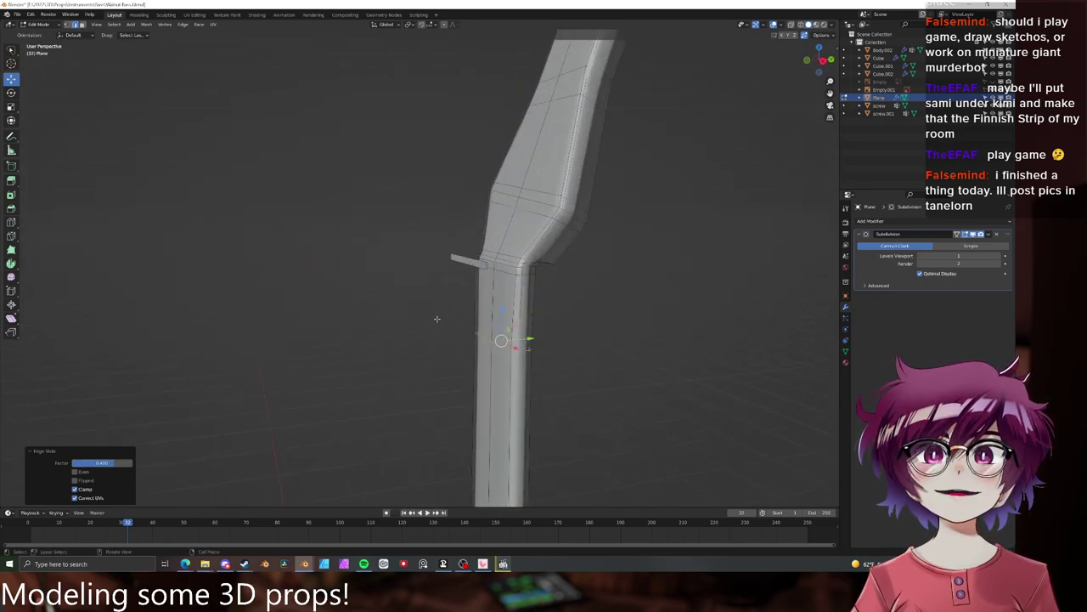
{"action": "key", "text": "3"}
{"action": "left_click", "coordinate": [528, 262]}
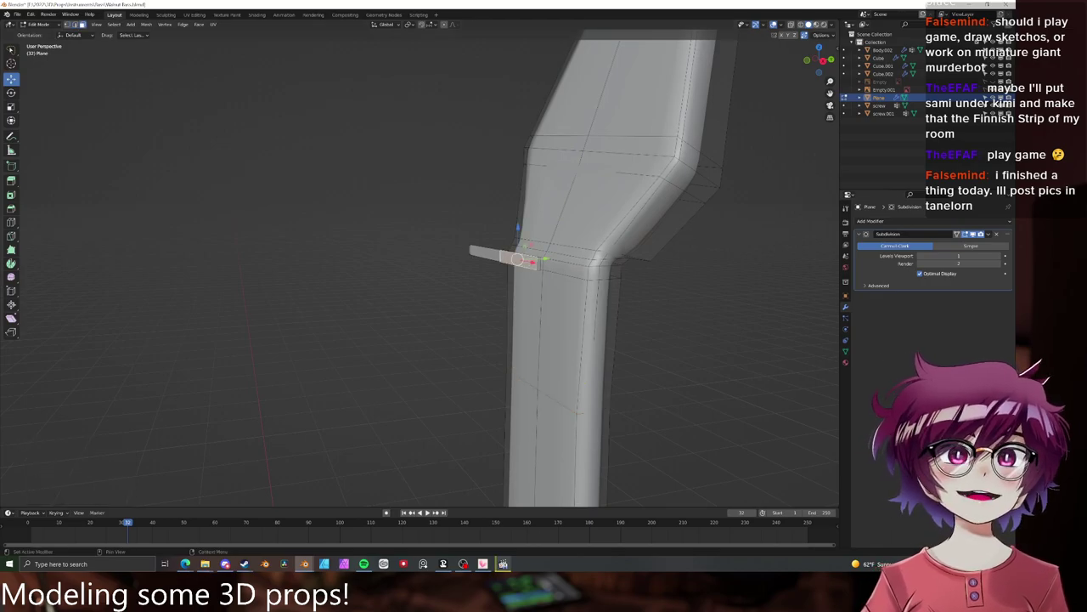
{"action": "key", "text": "alt+Tab"}
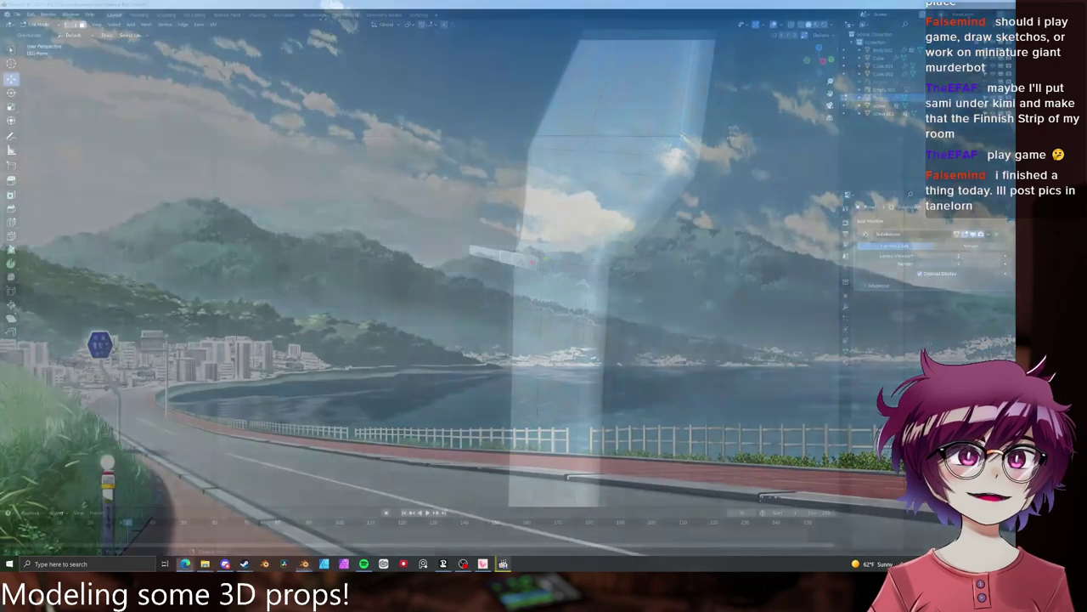
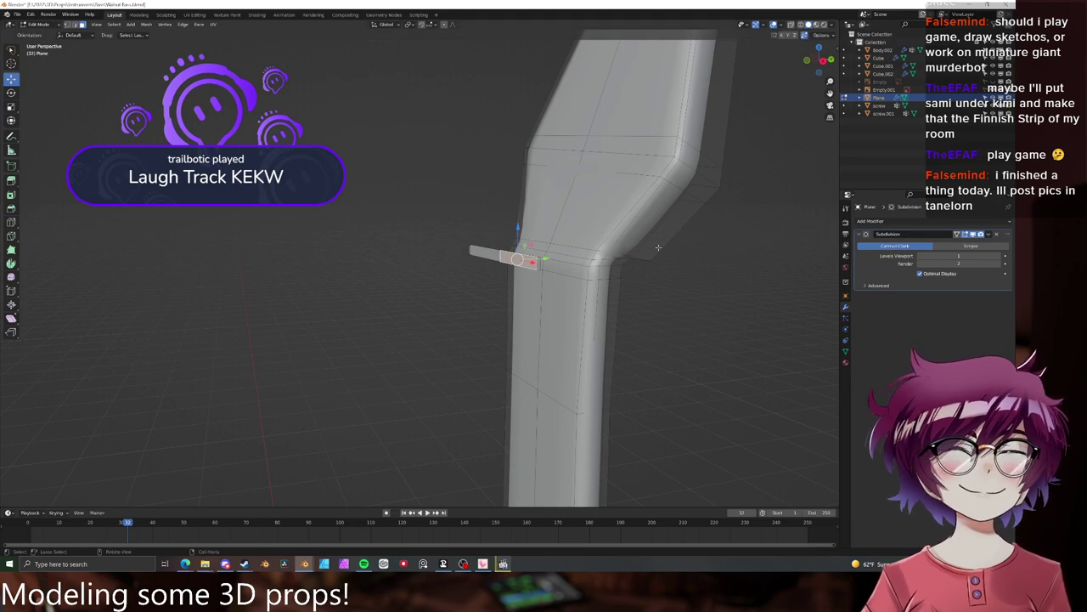
- Move the nut strip along Y until it sits close against the front of the neck at the headstock bend
{"action": "middle_click_drag", "start_coordinate": [658, 247], "coordinate": [632, 266]}
{"action": "left_click_drag", "start_coordinate": [683, 281], "coordinate": [736, 279]}
{"action": "right_click", "coordinate": [736, 279]}
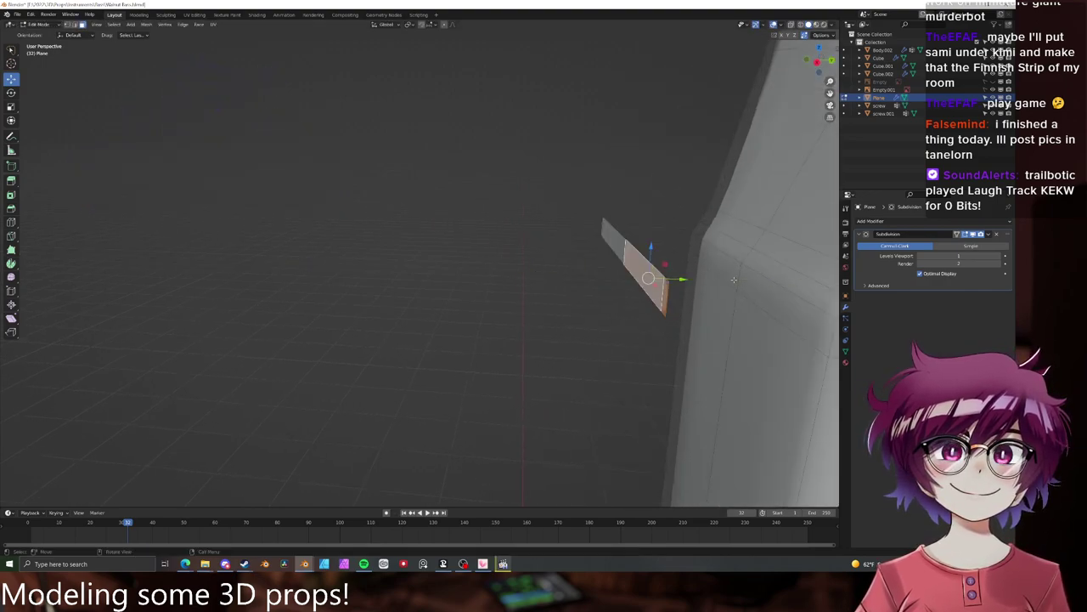
{"action": "middle_click_drag", "start_coordinate": [736, 280], "coordinate": [462, 275]}
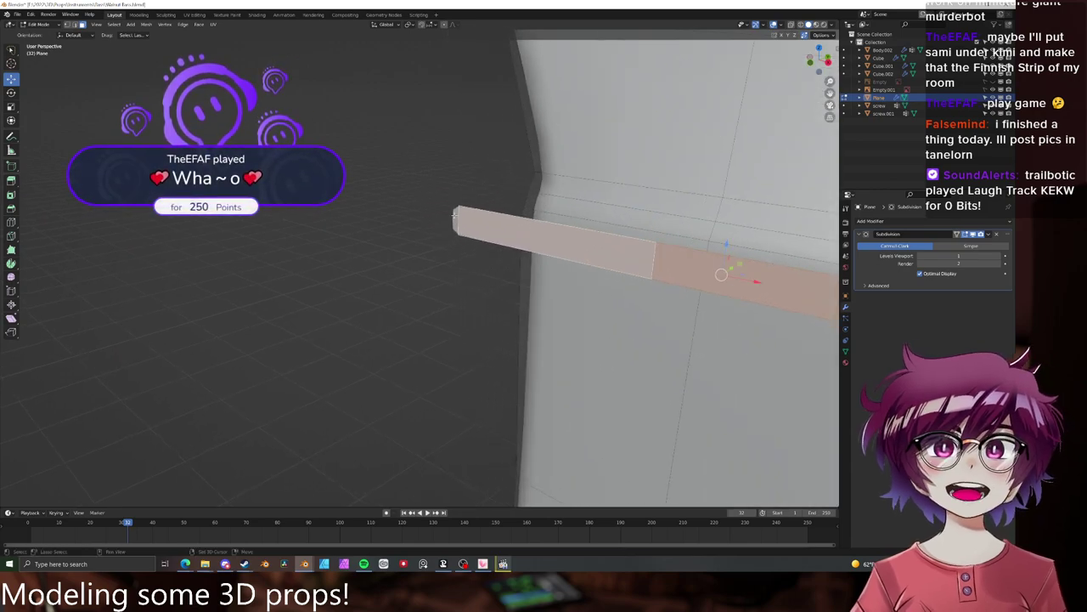
{"action": "middle_click_drag", "start_coordinate": [454, 212], "coordinate": [545, 279]}
{"action": "left_click_drag", "start_coordinate": [538, 286], "coordinate": [559, 287]}
{"action": "key", "text": "KP_3"}
{"action": "scroll", "coordinate": [646, 247], "scroll_direction": "up", "scroll_amount": 5}
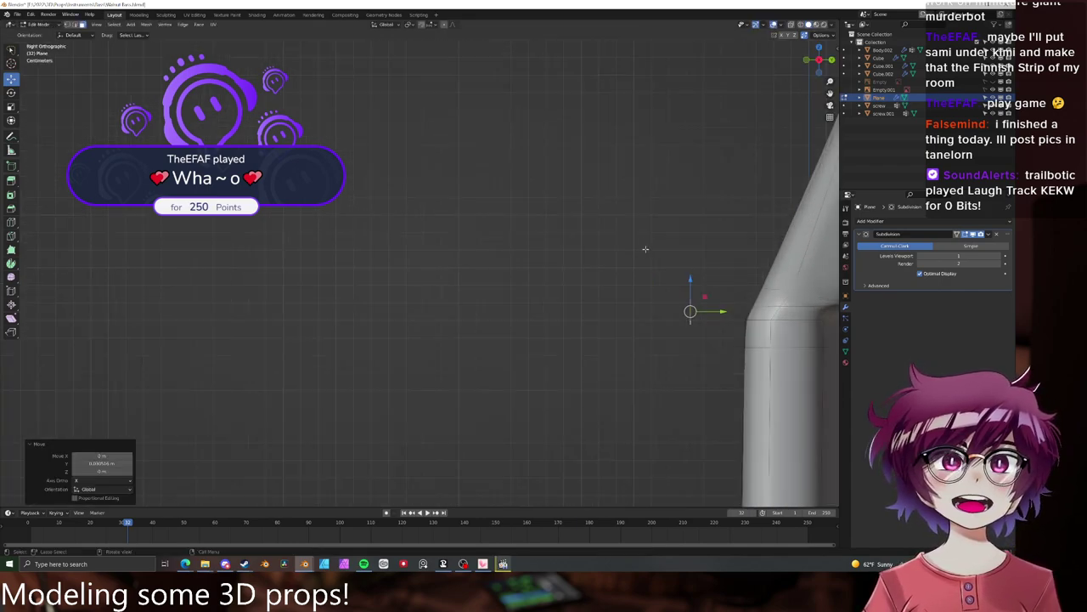
{"action": "middle_click_drag", "start_coordinate": [673, 257], "coordinate": [466, 218], "text": "shift"}
{"action": "scroll", "coordinate": [551, 237], "scroll_direction": "up", "scroll_amount": 3}
{"action": "left_click_drag", "start_coordinate": [551, 273], "coordinate": [645, 268]}
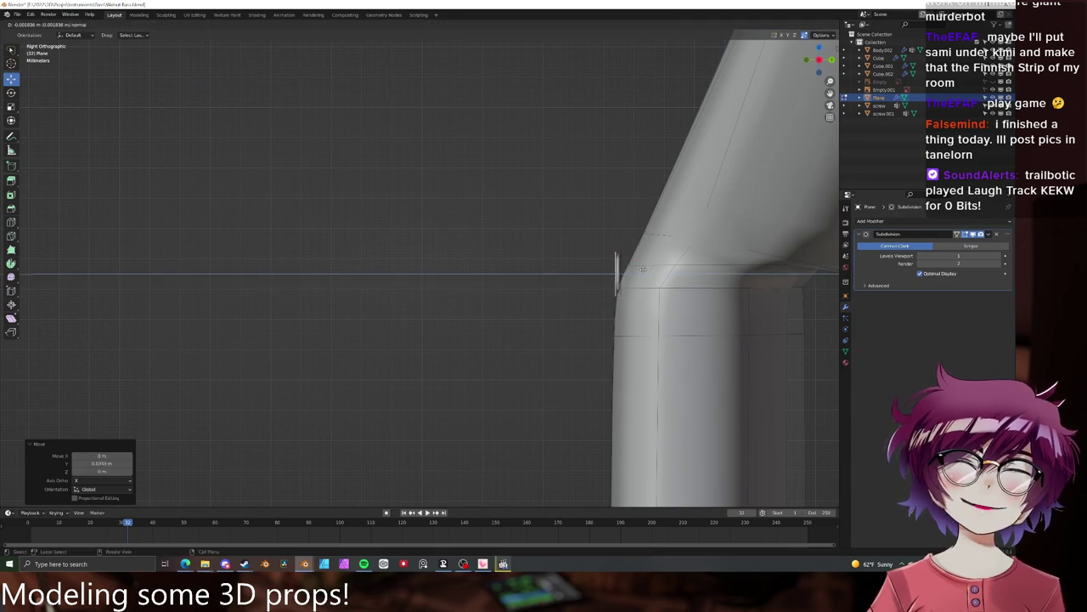
- Extrude the nut strip's faces along their normals, away from the neck, to give the nut thickness
{"action": "key", "text": "e"}
{"action": "left_click", "coordinate": [619, 271]}
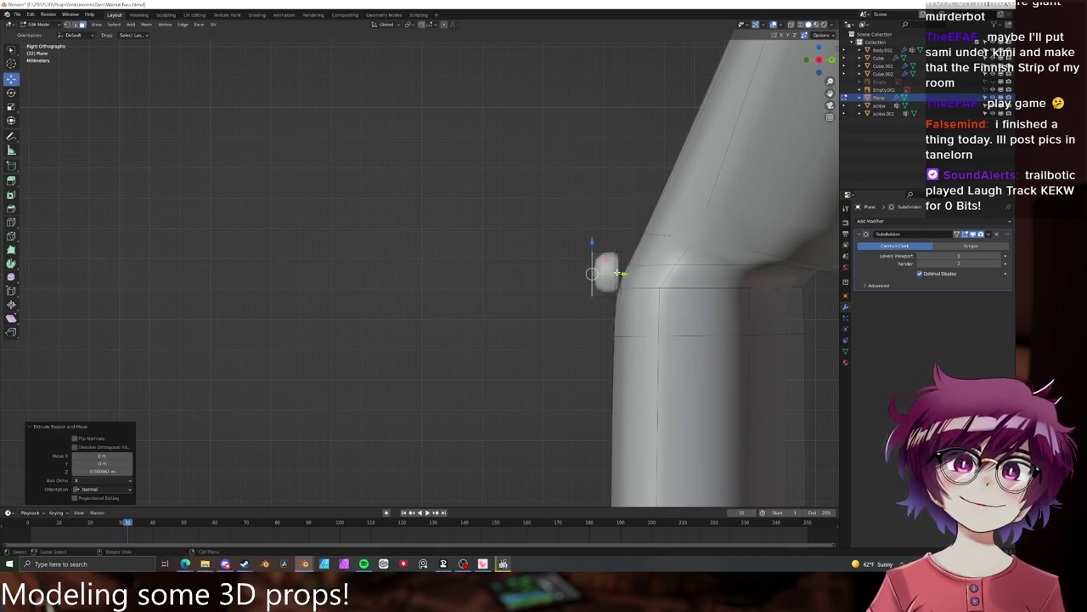
{"action": "key", "text": "Tab"}
{"action": "middle_click_drag", "start_coordinate": [619, 272], "coordinate": [456, 270]}
{"action": "left_click", "coordinate": [451, 267]}
{"action": "key", "text": "Tab"}
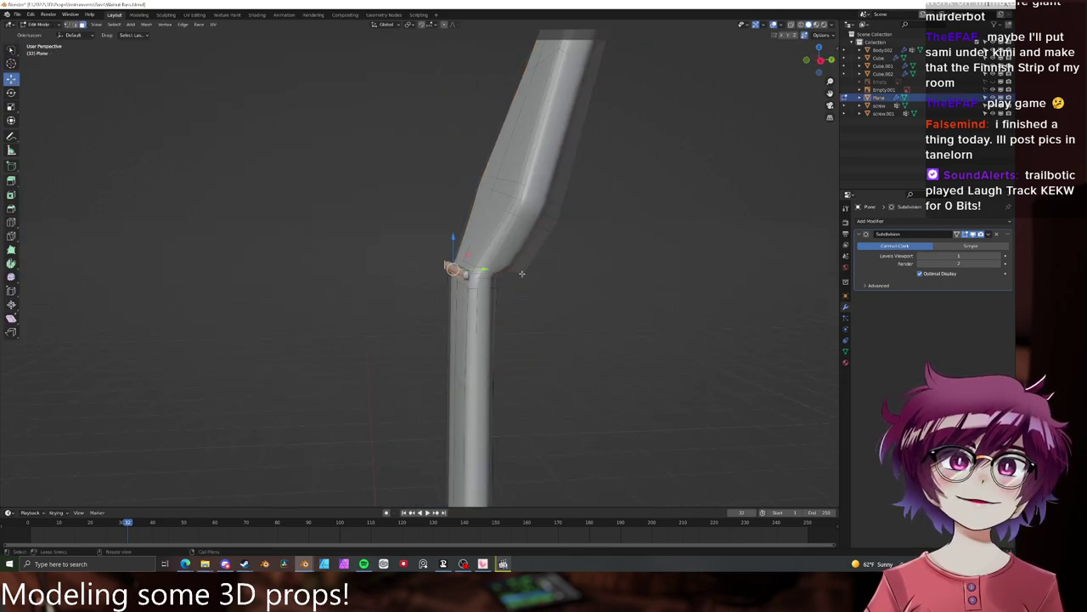
- Select the nut's rear face loop and move it along Y toward the neck
{"action": "scroll", "coordinate": [424, 269], "scroll_direction": "up", "scroll_amount": 5}
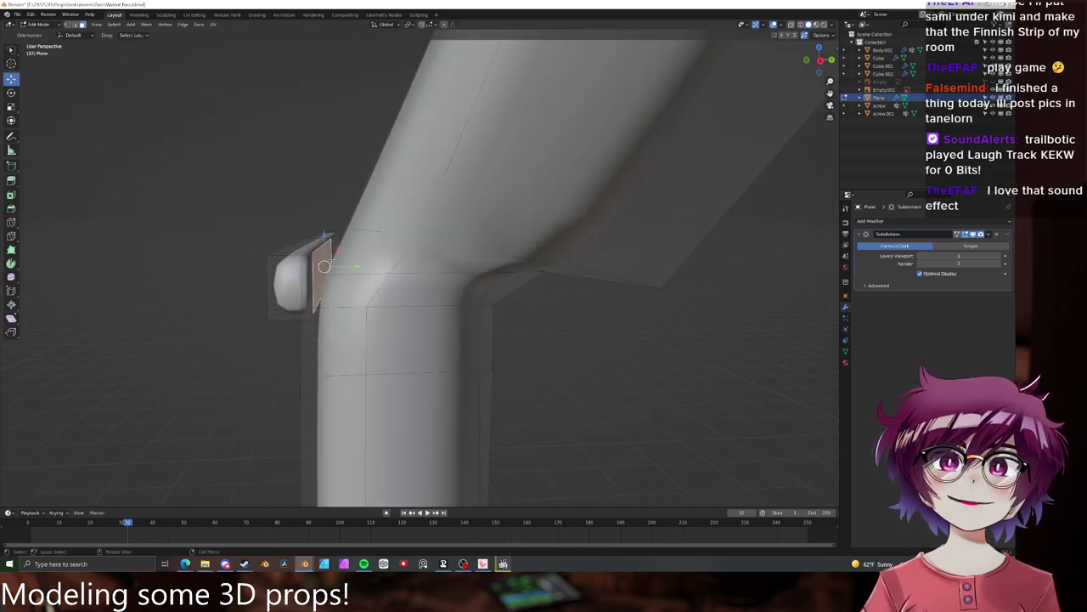
{"action": "middle_click_drag", "start_coordinate": [322, 262], "coordinate": [324, 308]}
{"action": "left_click", "coordinate": [306, 344], "text": "alt"}
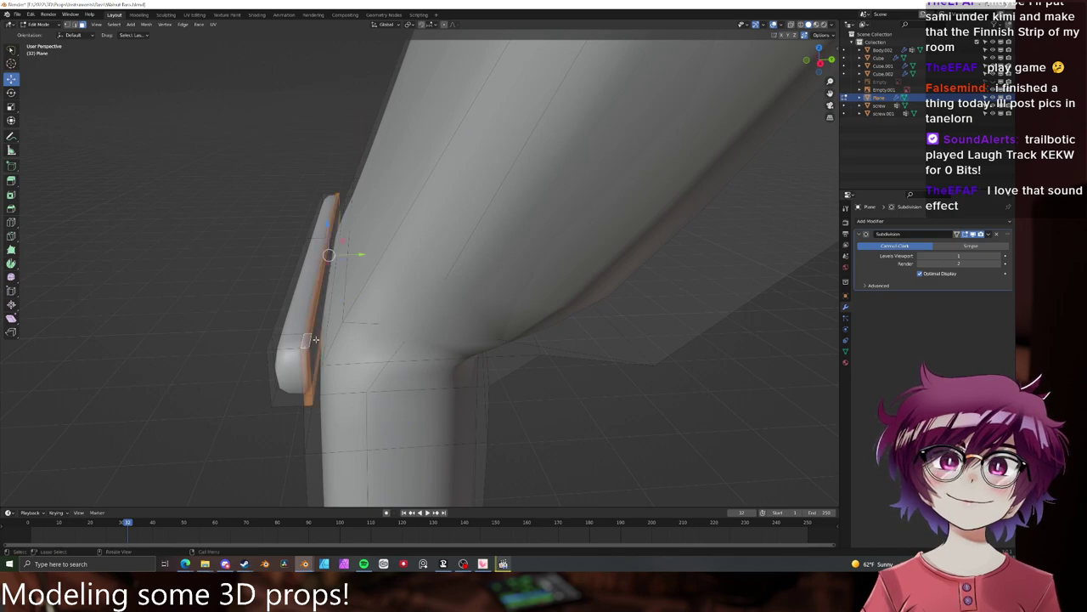
{"action": "left_click_drag", "start_coordinate": [359, 255], "coordinate": [387, 254]}
- Examine the rebuilt nut, the neck and the whole bass against the reference image from several angles
{"action": "key", "text": "alt+a"}
{"action": "key", "text": "Tab"}
{"action": "middle_click_drag", "start_coordinate": [309, 342], "coordinate": [568, 275]}
{"action": "key", "text": "alt+a"}
{"action": "scroll", "coordinate": [518, 264], "scroll_direction": "down", "scroll_amount": 10}
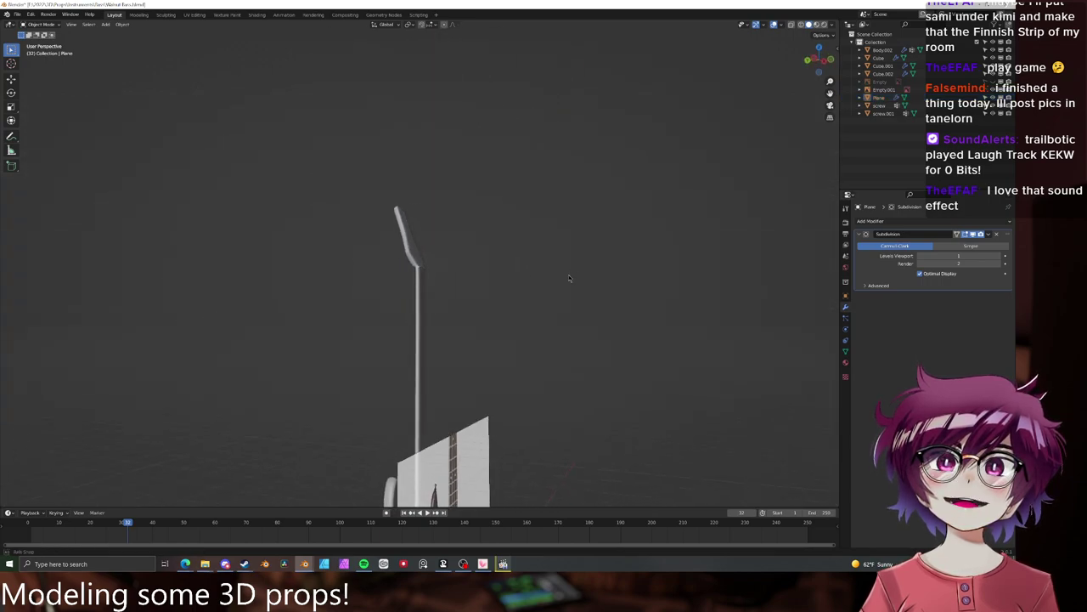
{"action": "scroll", "coordinate": [565, 280], "scroll_direction": "down", "scroll_amount": 5}
{"action": "middle_click_drag", "start_coordinate": [535, 312], "coordinate": [480, 296]}
{"action": "scroll", "coordinate": [552, 303], "scroll_direction": "up", "scroll_amount": 8}
{"action": "middle_click_drag", "start_coordinate": [580, 308], "coordinate": [528, 367]}
{"action": "scroll", "coordinate": [565, 312], "scroll_direction": "down", "scroll_amount": 6}
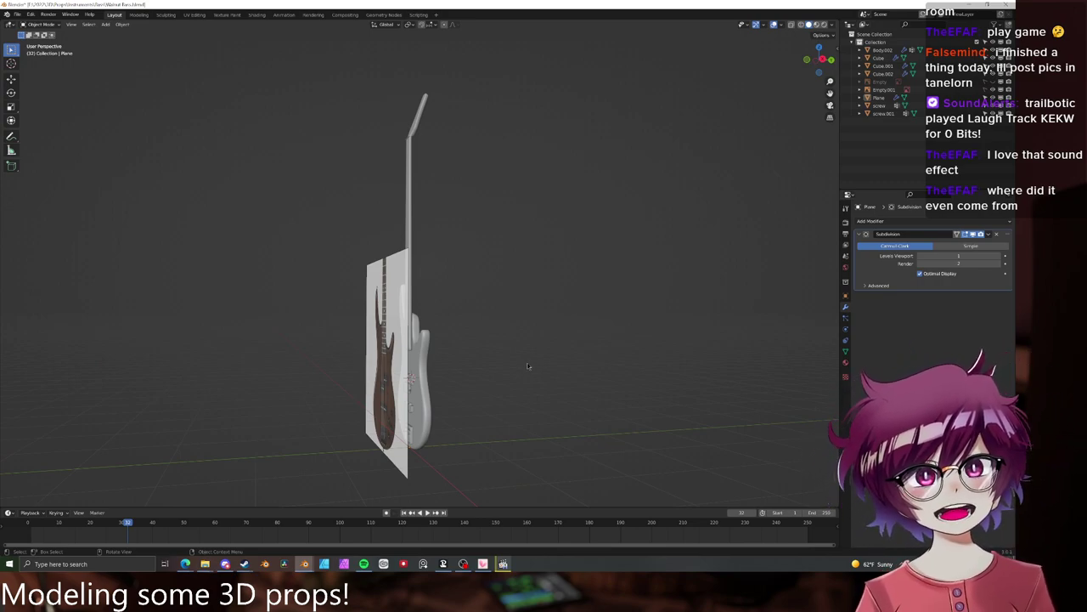
{"action": "scroll", "coordinate": [515, 349], "scroll_direction": "down", "scroll_amount": 2}
{"action": "mouse_move", "coordinate": [517, 347]}
{"action": "middle_mouse_down"}
{"action": "mouse_move", "coordinate": [628, 345]}
{"action": "mouse_move", "coordinate": [513, 350]}
{"action": "middle_mouse_up"}
{"action": "scroll", "coordinate": [559, 352], "scroll_direction": "up", "scroll_amount": 10}
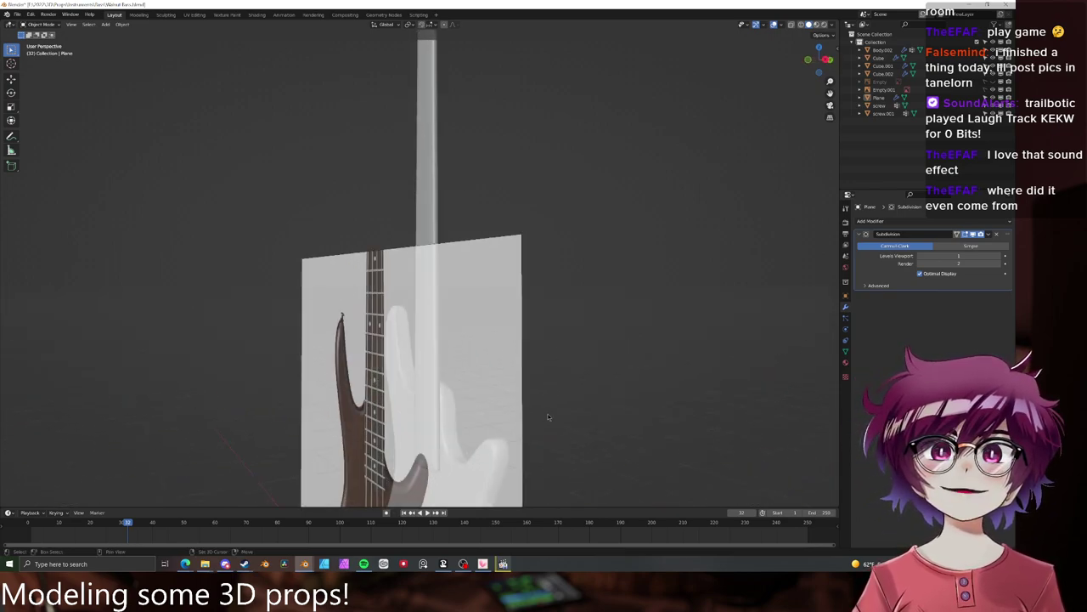
- Dissolve the selected edges across the neck near its body end
{"action": "middle_click_drag", "start_coordinate": [602, 391], "coordinate": [595, 370]}
{"action": "left_click", "coordinate": [507, 273]}
{"action": "key", "text": "Tab"}
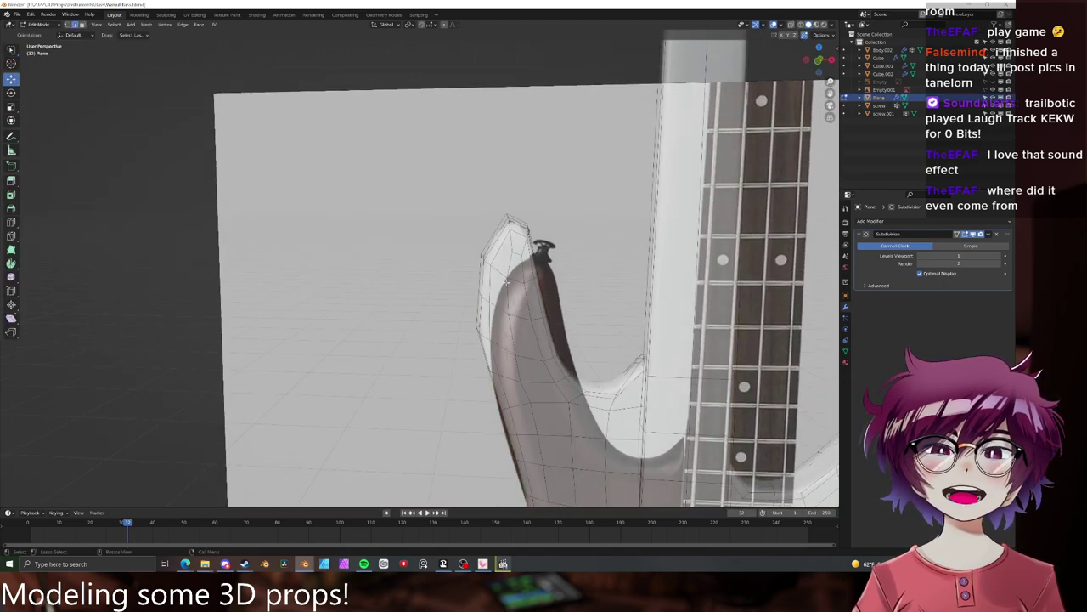
{"action": "scroll", "coordinate": [508, 275], "scroll_direction": "down", "scroll_amount": 1}
{"action": "middle_click_drag", "start_coordinate": [508, 289], "coordinate": [511, 320]}
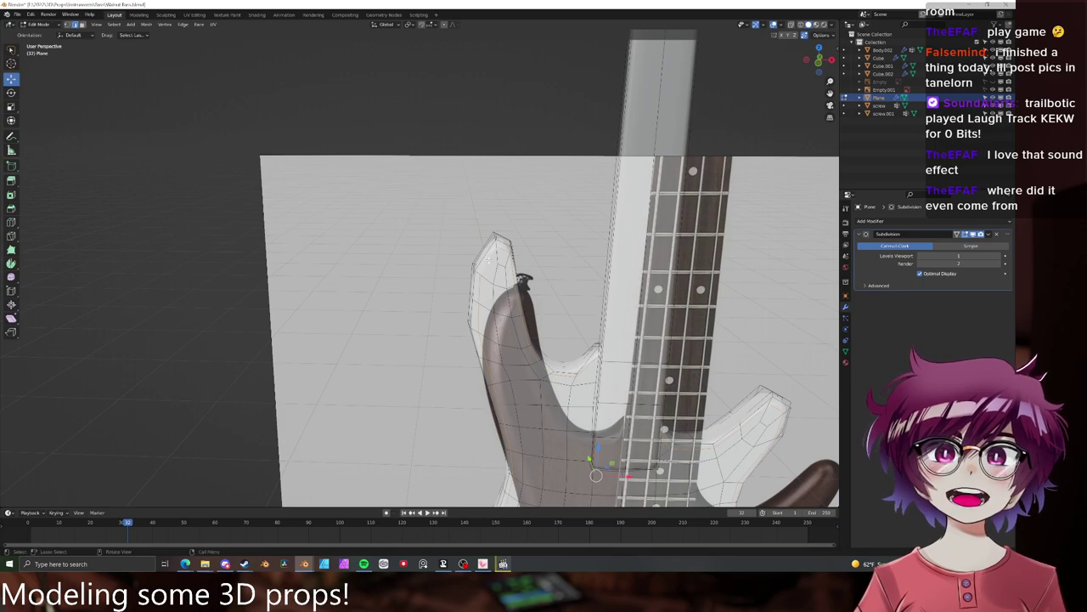
{"action": "key", "text": "x"}
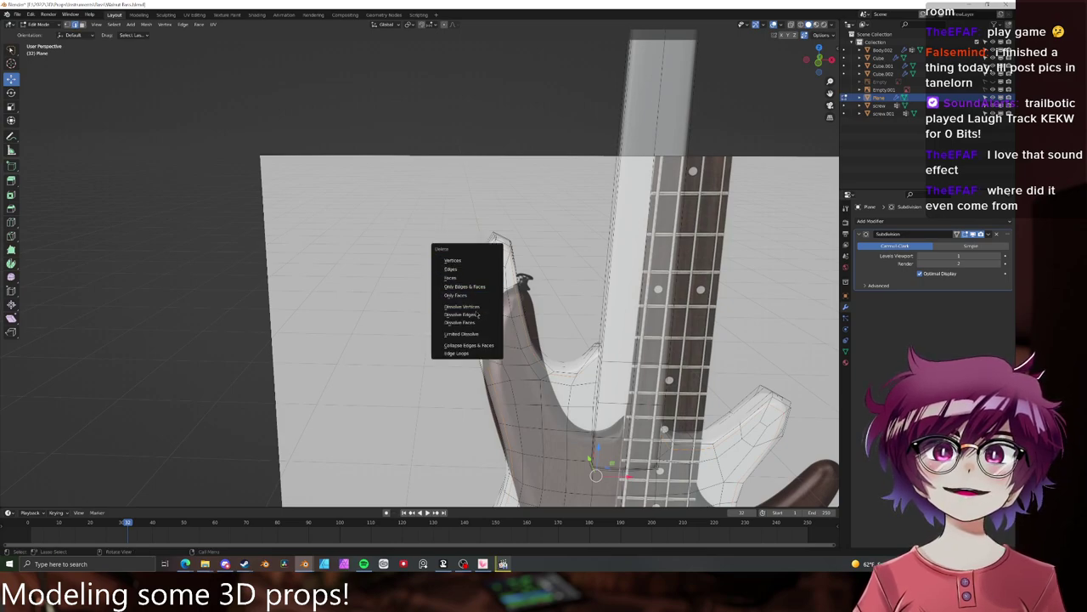
{"action": "left_click", "coordinate": [478, 315]}
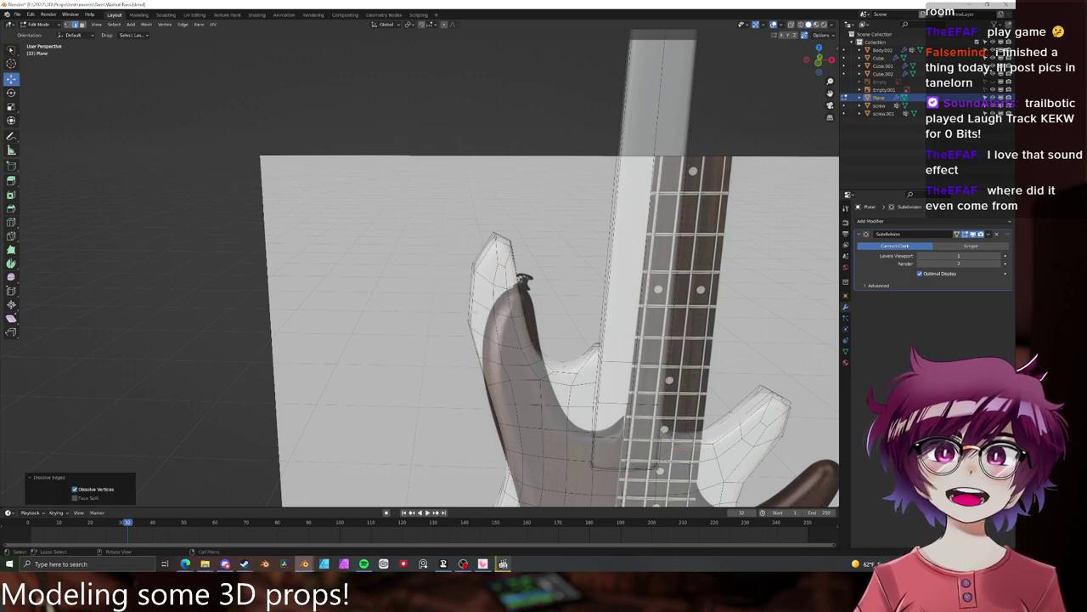
{"action": "key", "text": "Tab"}
- Move the selected edges around the neck and body joint about 0.016 m along Y
{"action": "scroll", "coordinate": [590, 376], "scroll_direction": "down", "scroll_amount": 3}
{"action": "middle_click_drag", "start_coordinate": [590, 376], "coordinate": [451, 295]}
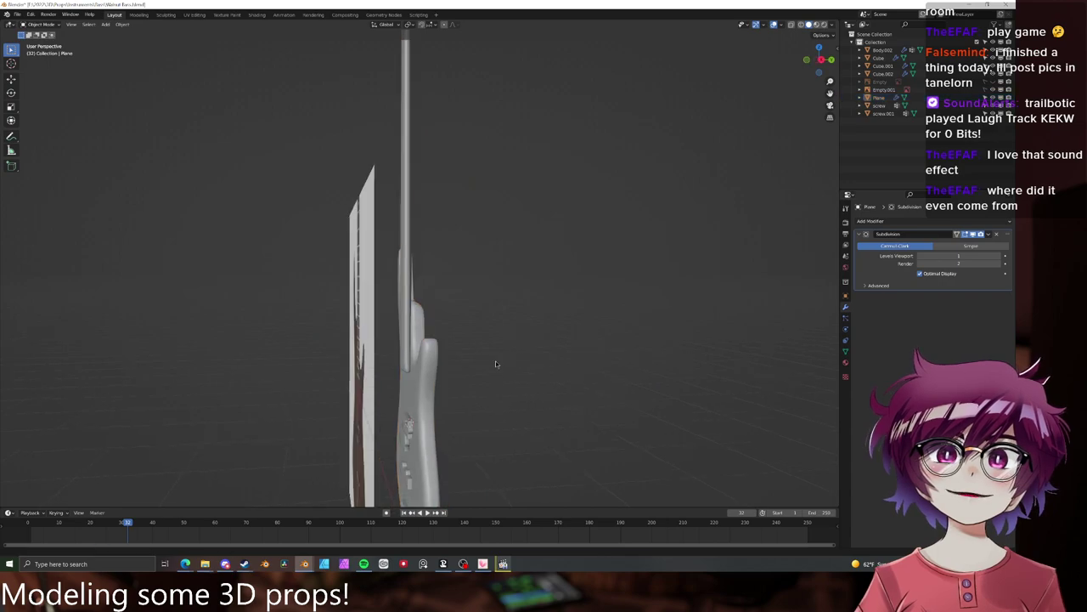
{"action": "left_click", "coordinate": [438, 315]}
{"action": "key", "text": "Tab"}
{"action": "scroll", "coordinate": [438, 298], "scroll_direction": "up", "scroll_amount": 3}
{"action": "key", "text": "g"}
{"action": "key", "text": "y"}
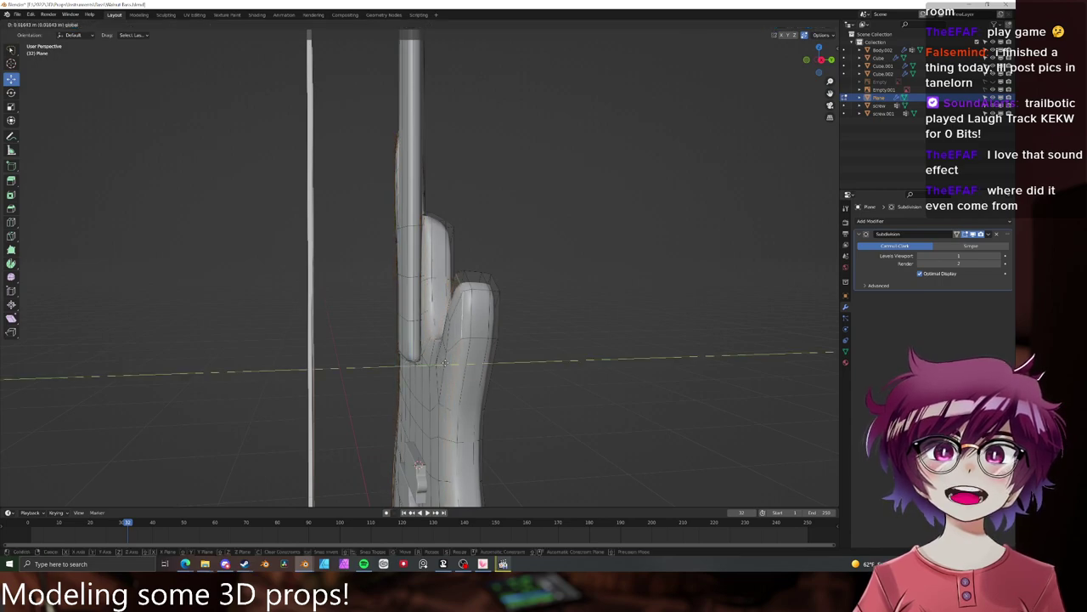
{"action": "left_click", "coordinate": [443, 363]}
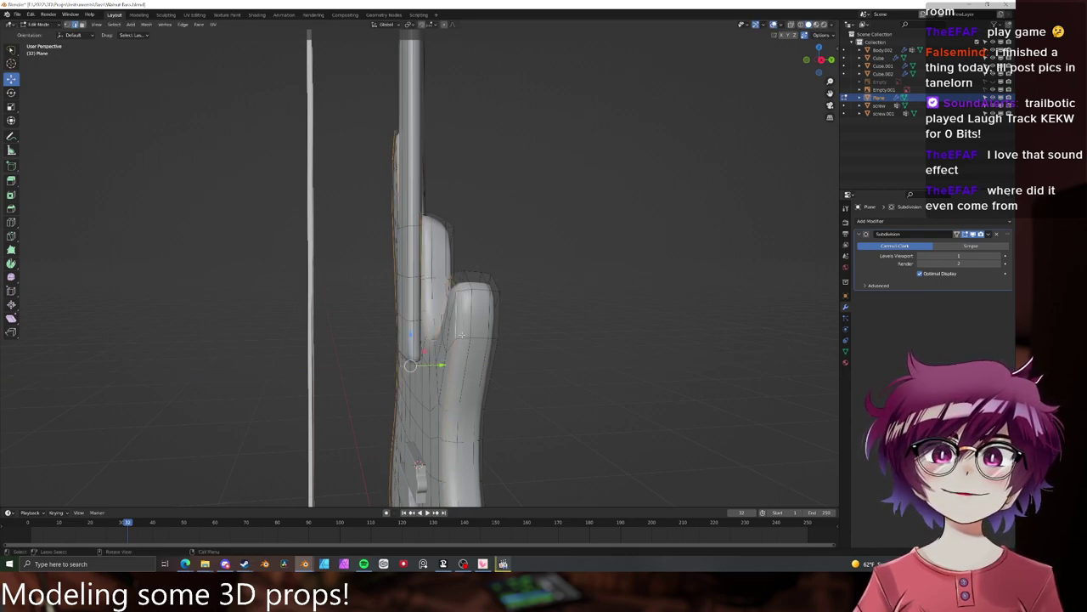
- Scale the face loop around the body's outer sides to about 1.05, excluding the X axis
{"action": "left_click", "coordinate": [471, 309], "text": "alt"}
{"action": "key", "text": "s"}
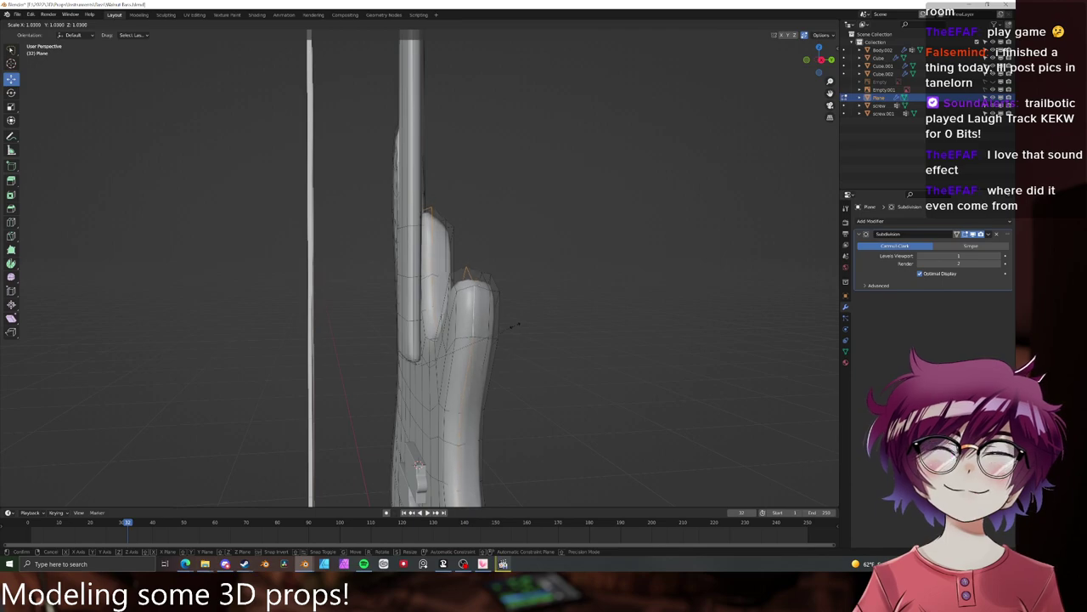
{"action": "left_click", "coordinate": [511, 323]}
{"action": "key", "text": "s"}
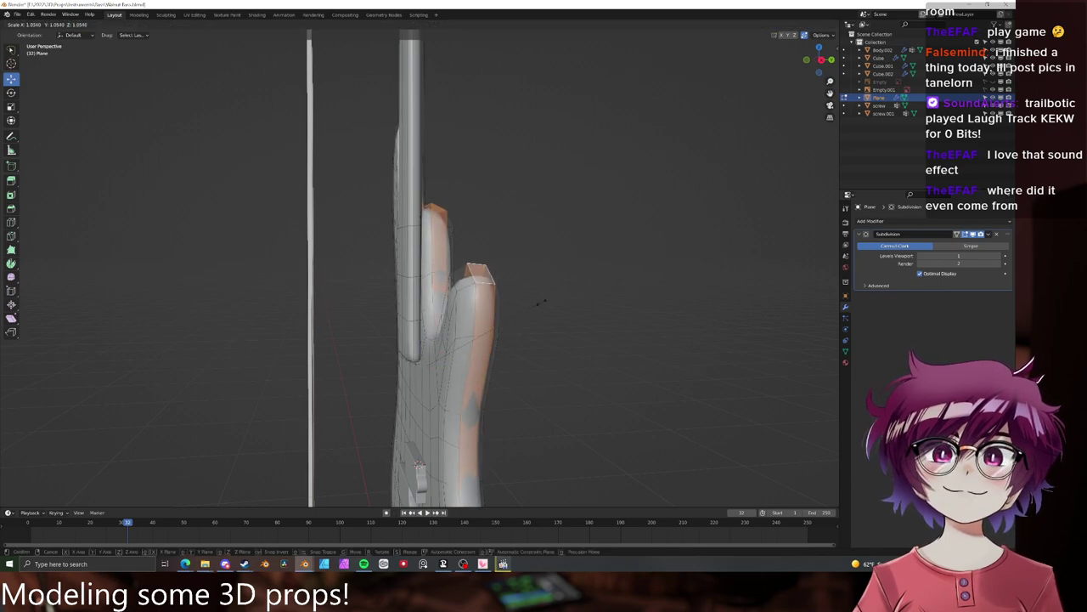
{"action": "key", "text": "shift+x"}
{"action": "left_click", "coordinate": [542, 302]}
- Examine how the body outline and neck fit together from the front, side and back
{"action": "middle_click_drag", "start_coordinate": [499, 311], "coordinate": [537, 414]}
{"action": "key", "text": "Tab"}
{"action": "key", "text": "Tab"}
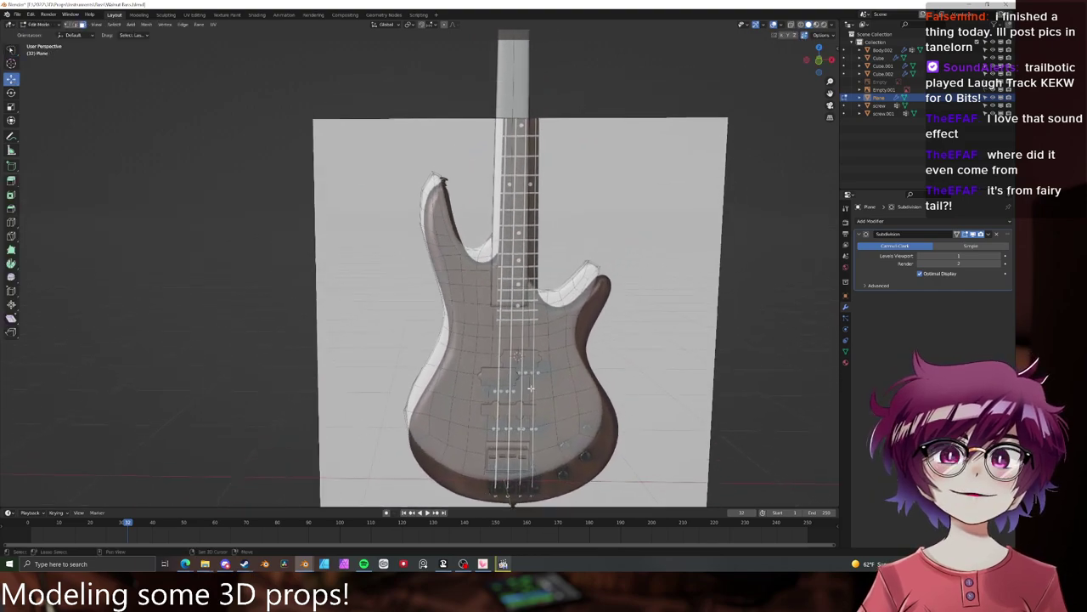
{"action": "scroll", "coordinate": [537, 414], "scroll_direction": "up", "scroll_amount": 4}
{"action": "middle_click_drag", "start_coordinate": [718, 399], "coordinate": [588, 379]}
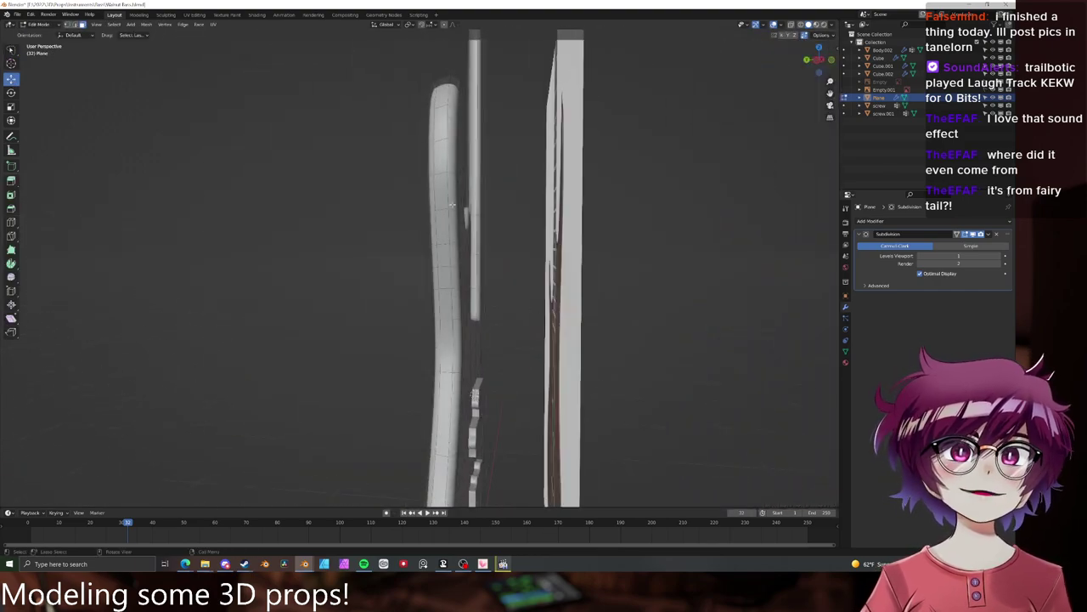
{"action": "middle_click_drag", "start_coordinate": [542, 311], "coordinate": [414, 376]}
{"action": "scroll", "coordinate": [500, 360], "scroll_direction": "up", "scroll_amount": 2}
{"action": "middle_click_drag", "start_coordinate": [465, 363], "coordinate": [334, 223]}
{"action": "key", "text": "Tab"}
{"action": "scroll", "coordinate": [316, 193], "scroll_direction": "down", "scroll_amount": 5}
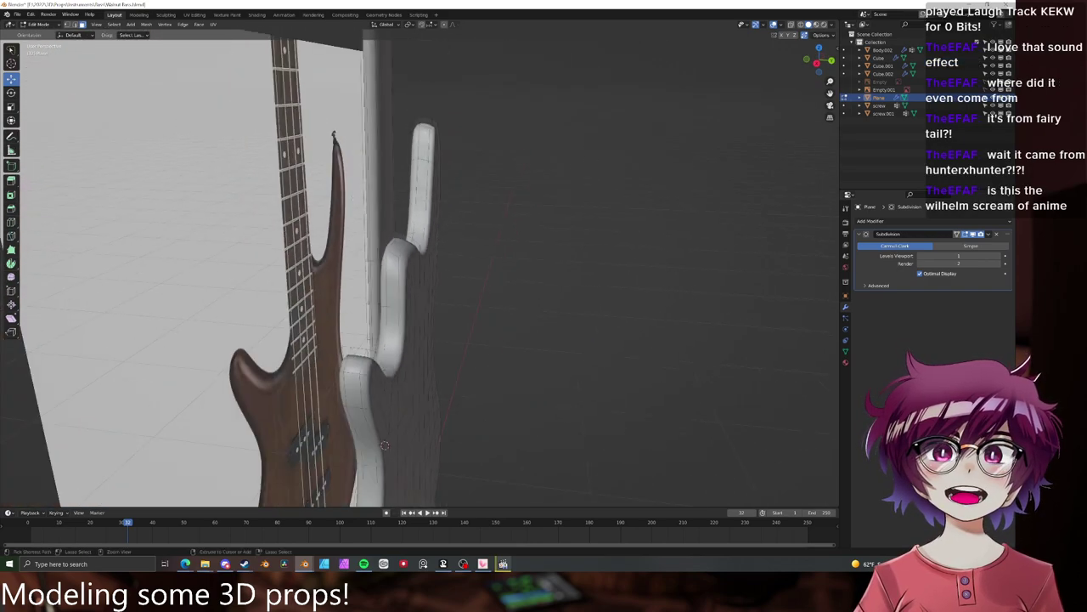
- Add a loop cut across the neck and slide it toward the body end, to a factor of about 0.87
{"action": "key", "text": "ctrl+r"}
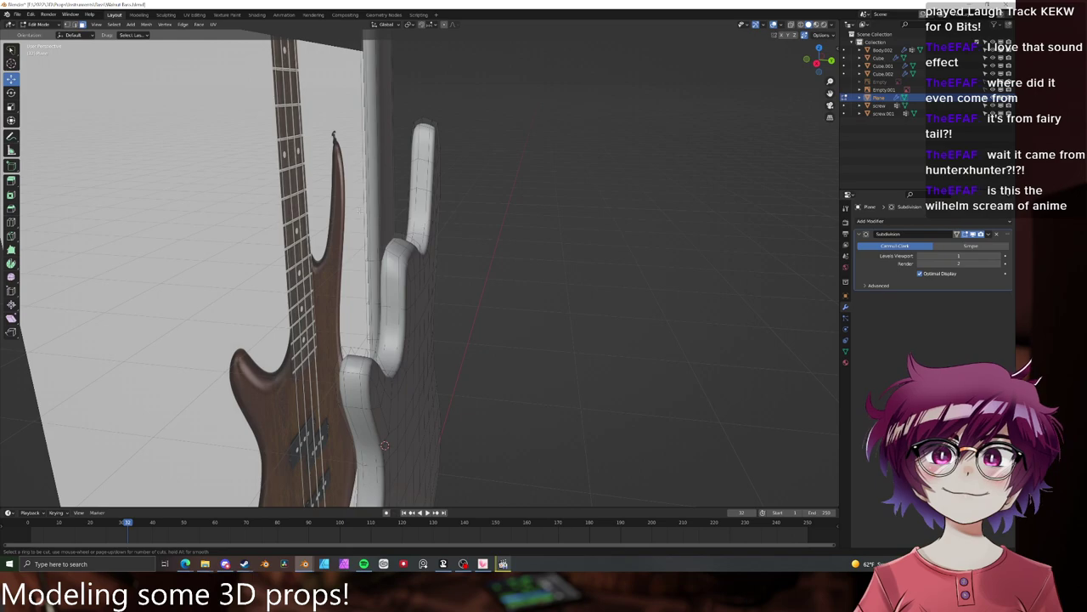
{"action": "right_click", "coordinate": [391, 164]}
{"action": "scroll", "coordinate": [392, 170], "scroll_direction": "down", "scroll_amount": 6}
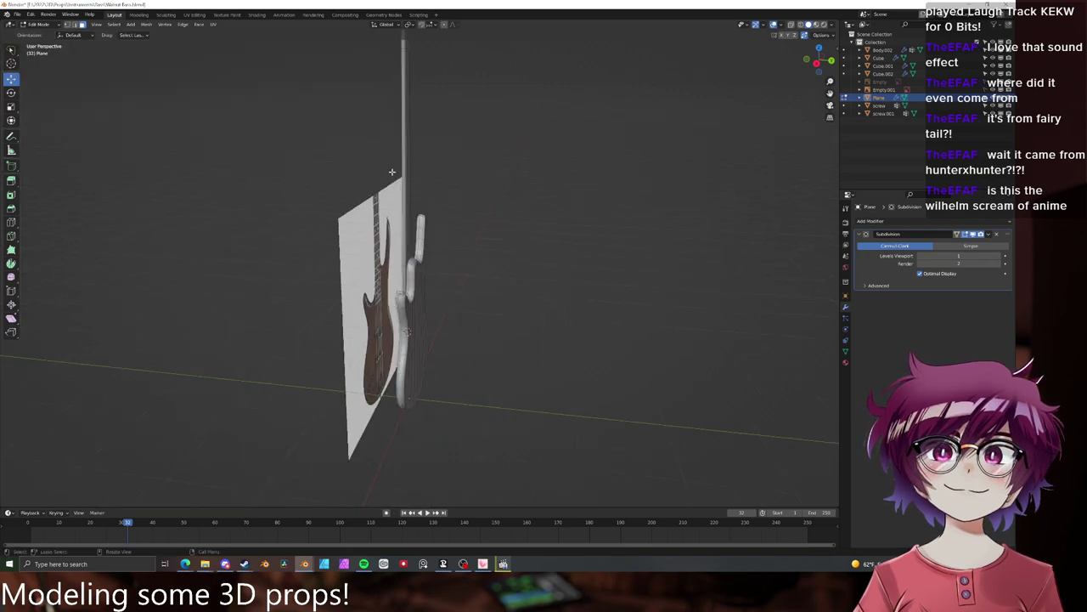
{"action": "key", "text": "ctrl+r"}
{"action": "left_click", "coordinate": [401, 160]}
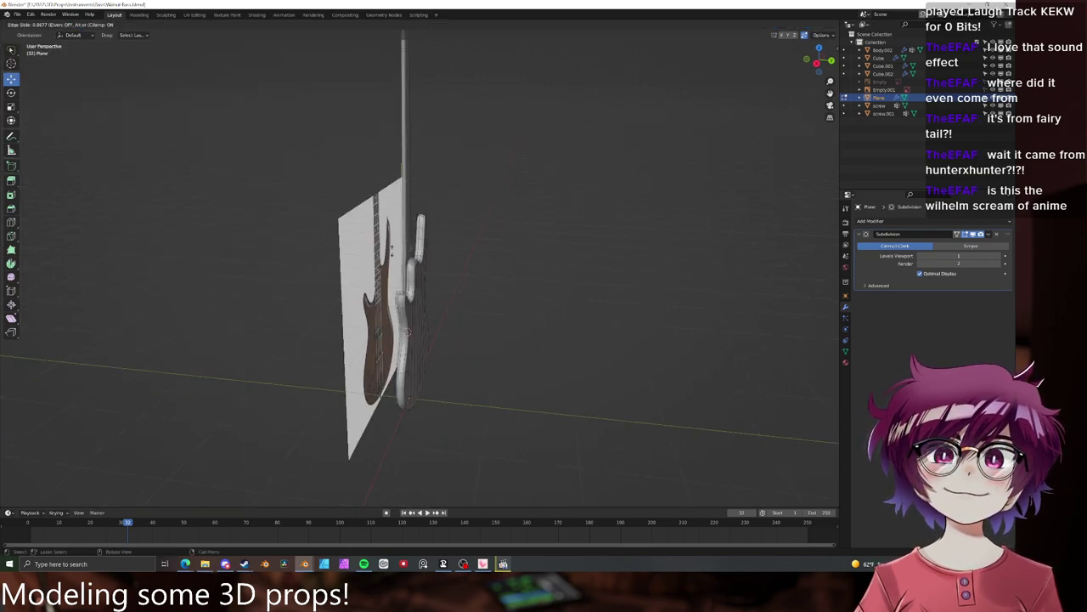
{"action": "left_click", "coordinate": [392, 251]}
- Inspect the neck heel inside the body by switching between wireframe and solid shading
{"action": "key", "text": "z"}
{"action": "left_click", "coordinate": [331, 251]}
{"action": "scroll", "coordinate": [373, 259], "scroll_direction": "up", "scroll_amount": 6}
{"action": "middle_click_drag", "start_coordinate": [396, 282], "coordinate": [368, 295]}
{"action": "key", "text": "z"}
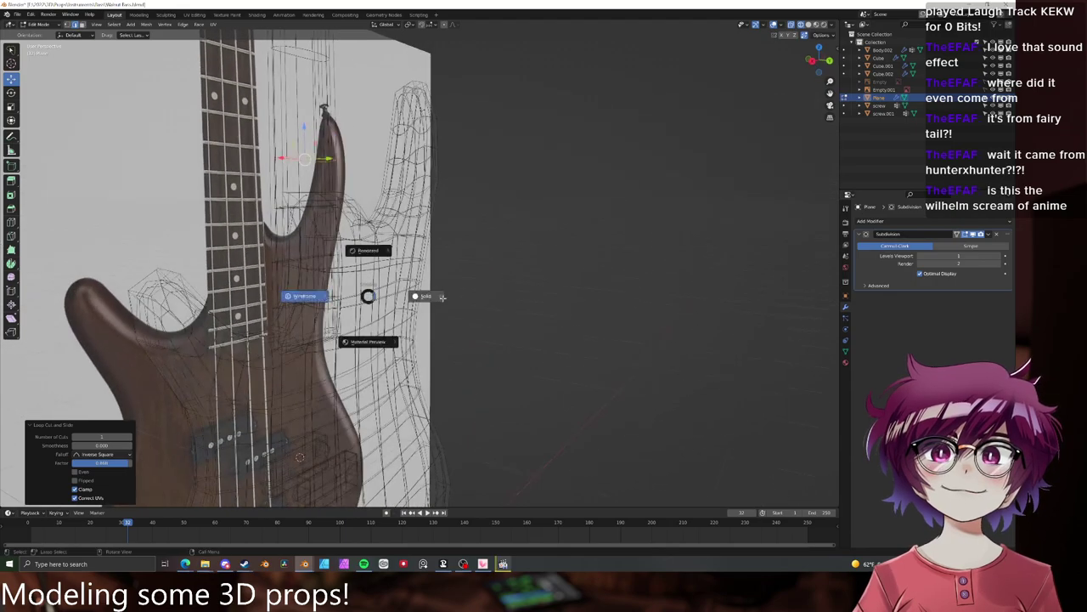
{"action": "left_click", "coordinate": [443, 297]}
{"action": "middle_click_drag", "start_coordinate": [442, 297], "coordinate": [424, 289]}
{"action": "key", "text": "z"}
{"action": "left_click", "coordinate": [355, 293]}
{"action": "key", "text": "3"}
{"action": "left_click", "coordinate": [362, 316]}
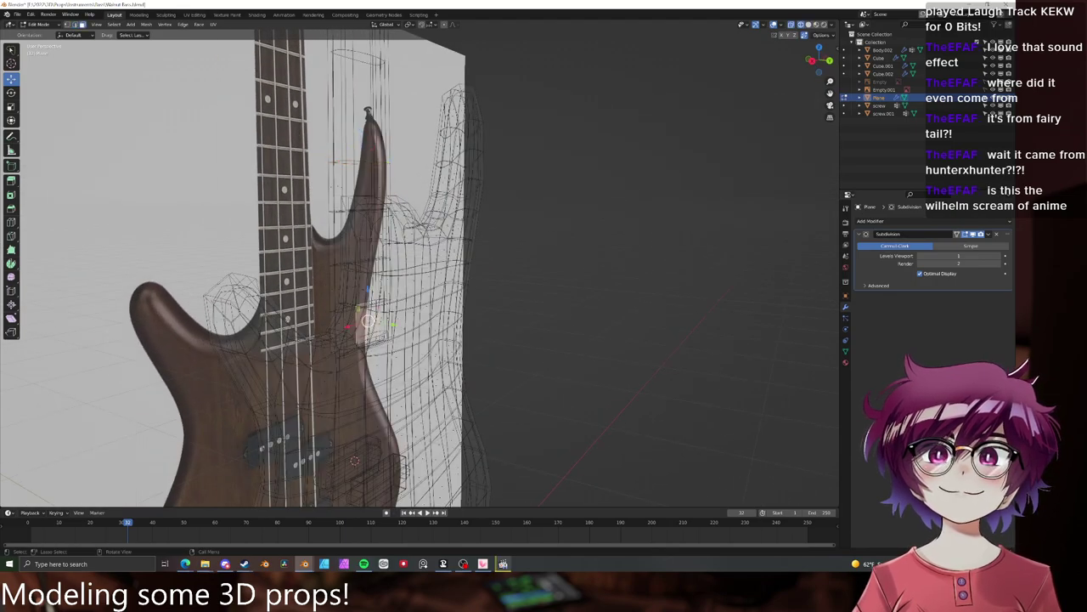
- Disable the Subdivision modifier's viewport display, select a face of the body and return to solid shading
{"action": "mouse_move", "coordinate": [367, 320]}
{"action": "middle_mouse_down"}
{"action": "mouse_move", "coordinate": [317, 322]}
{"action": "mouse_move", "coordinate": [372, 326]}
{"action": "mouse_move", "coordinate": [469, 298]}
{"action": "mouse_move", "coordinate": [507, 261]}
{"action": "middle_mouse_up"}
{"action": "left_click", "coordinate": [975, 236]}
{"action": "scroll", "coordinate": [469, 297], "scroll_direction": "up", "scroll_amount": 4}
{"action": "left_click", "coordinate": [512, 259]}
{"action": "key", "text": "z"}
{"action": "left_click", "coordinate": [597, 257]}
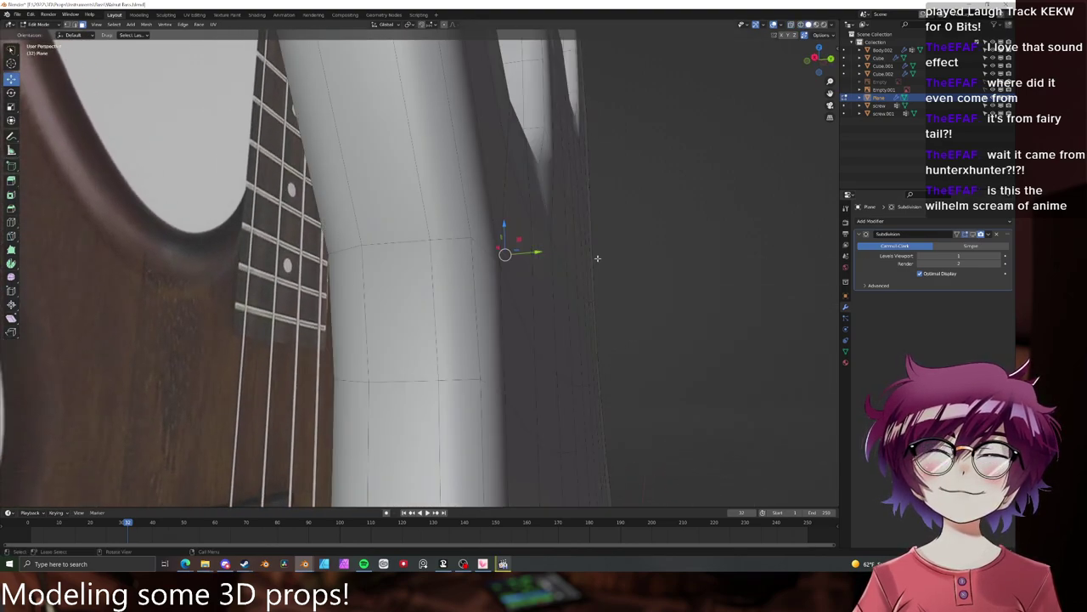
- Extend the selection to the whole linked body mesh and hide it to expose the neck heel
{"action": "scroll", "coordinate": [498, 270], "scroll_direction": "down", "scroll_amount": 7}
{"action": "middle_click_drag", "start_coordinate": [465, 259], "coordinate": [462, 267]}
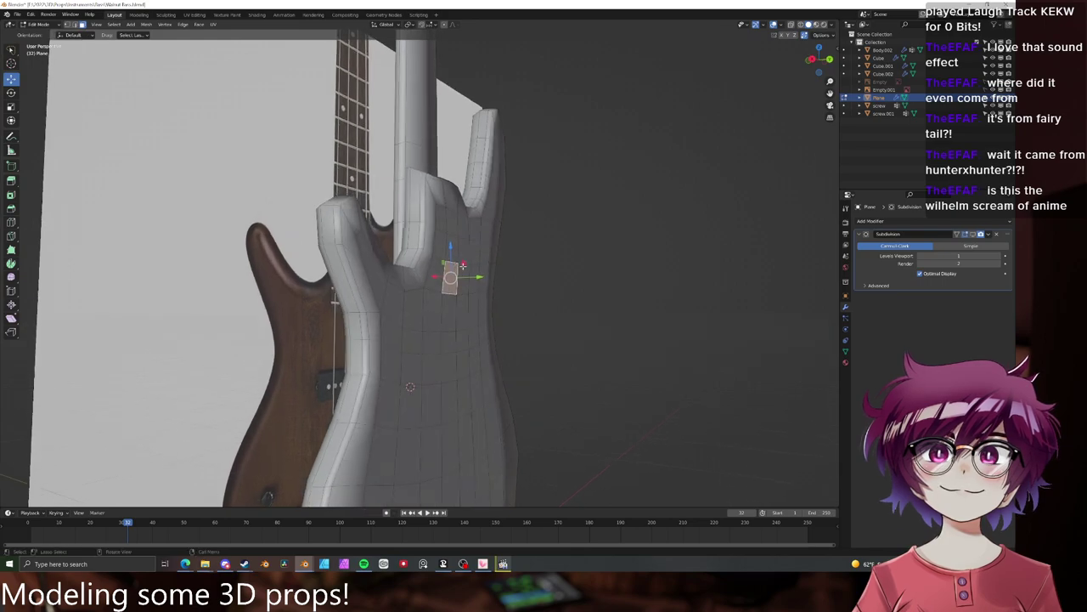
{"action": "key", "text": "ctrl+l"}
{"action": "key", "text": "h"}
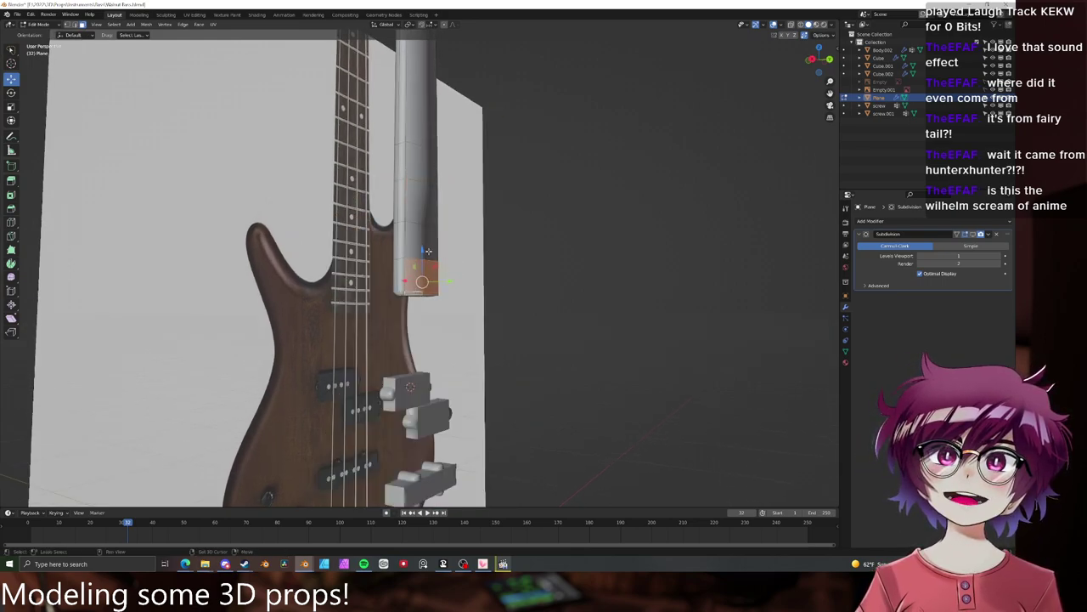
- Select the four back faces at the body end of the neck heel
{"action": "left_click", "coordinate": [429, 247], "text": "shift"}
{"action": "left_click", "coordinate": [415, 243], "text": "shift"}
{"action": "left_click", "coordinate": [429, 212], "text": "shift"}
{"action": "left_click", "coordinate": [429, 245]}
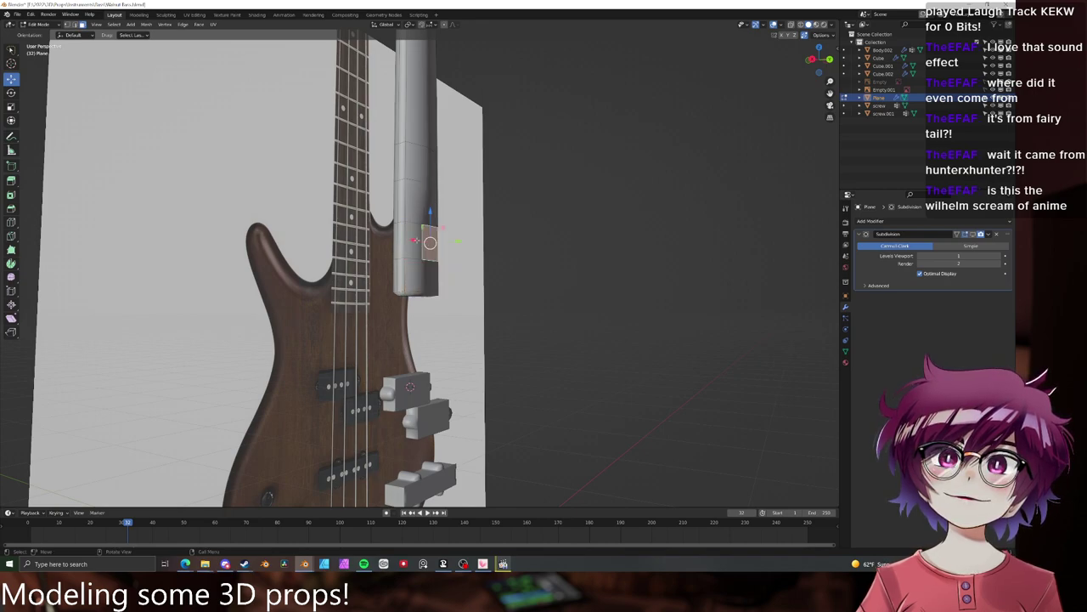
{"action": "left_click", "coordinate": [415, 244], "text": "shift"}
{"action": "left_click", "coordinate": [429, 248], "text": "shift"}
{"action": "left_click", "coordinate": [417, 270], "text": "shift"}
{"action": "left_click", "coordinate": [429, 246], "text": "shift"}
{"action": "left_click", "coordinate": [430, 274], "text": "shift"}
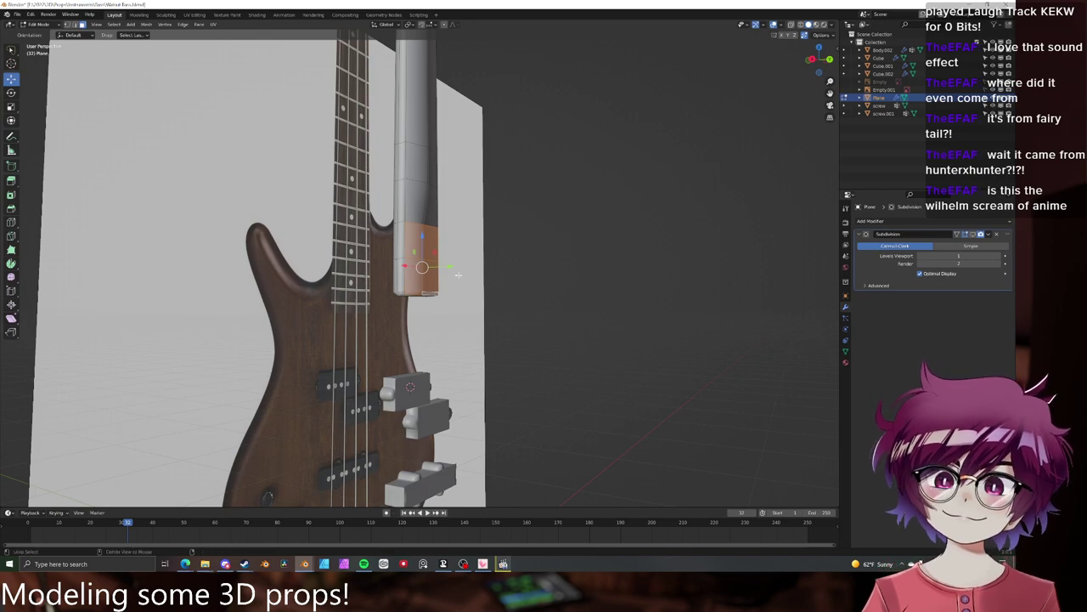
{"action": "key", "text": "alt+h"}
{"action": "middle_click_drag", "start_coordinate": [474, 279], "coordinate": [466, 301]}
{"action": "key", "text": "ctrl+z"}
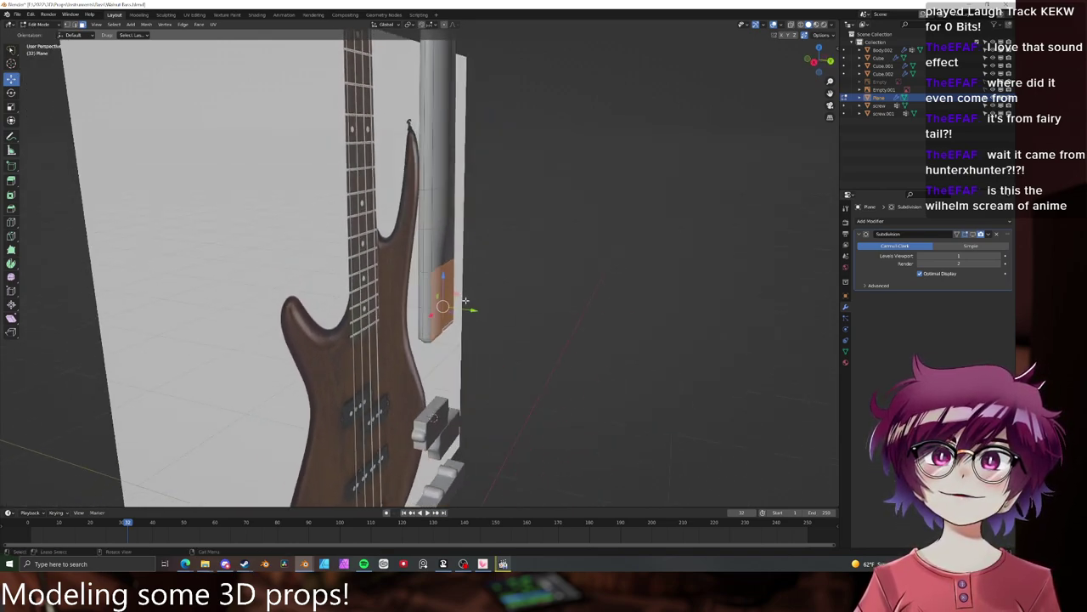
- Try to move the selected neck heel faces outward along Y
{"action": "key", "text": "g"}
{"action": "key", "text": "y"}
{"action": "left_click", "coordinate": [483, 312]}
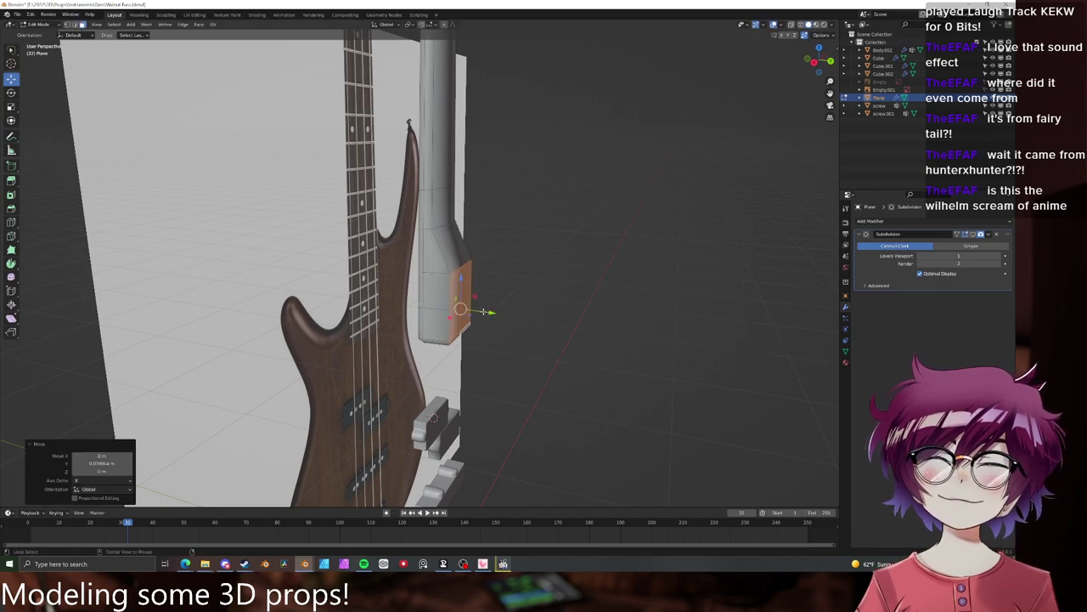
{"action": "key", "text": "alt+h"}
{"action": "middle_click_drag", "start_coordinate": [489, 304], "coordinate": [464, 257]}
{"action": "key", "text": "ctrl+z"}
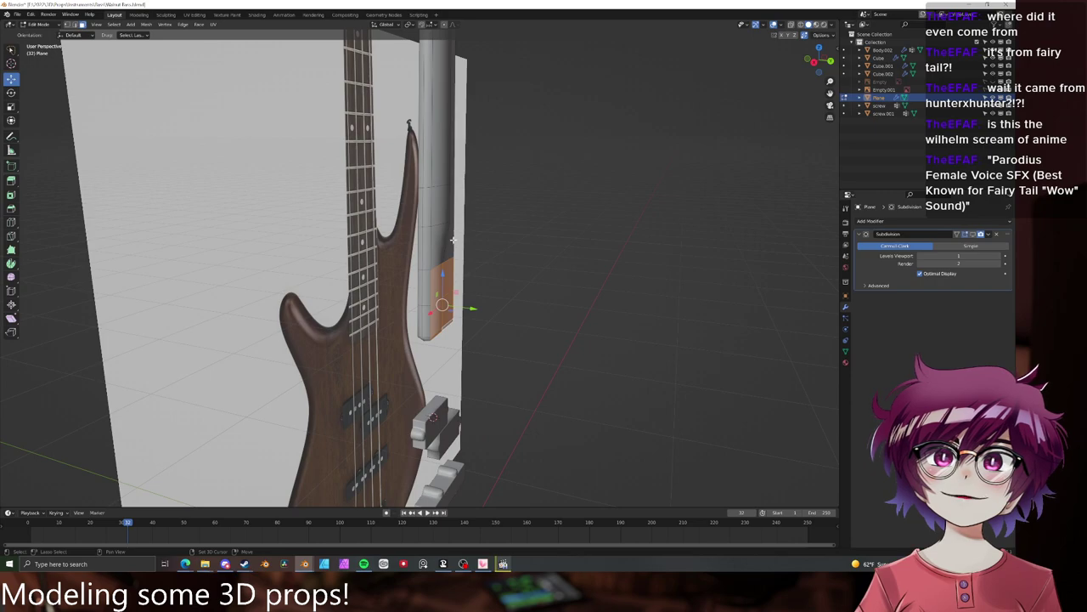
- Reveal the hidden body and compare it with the neck heel in wireframe, then undo these changes
{"action": "key", "text": "alt+h"}
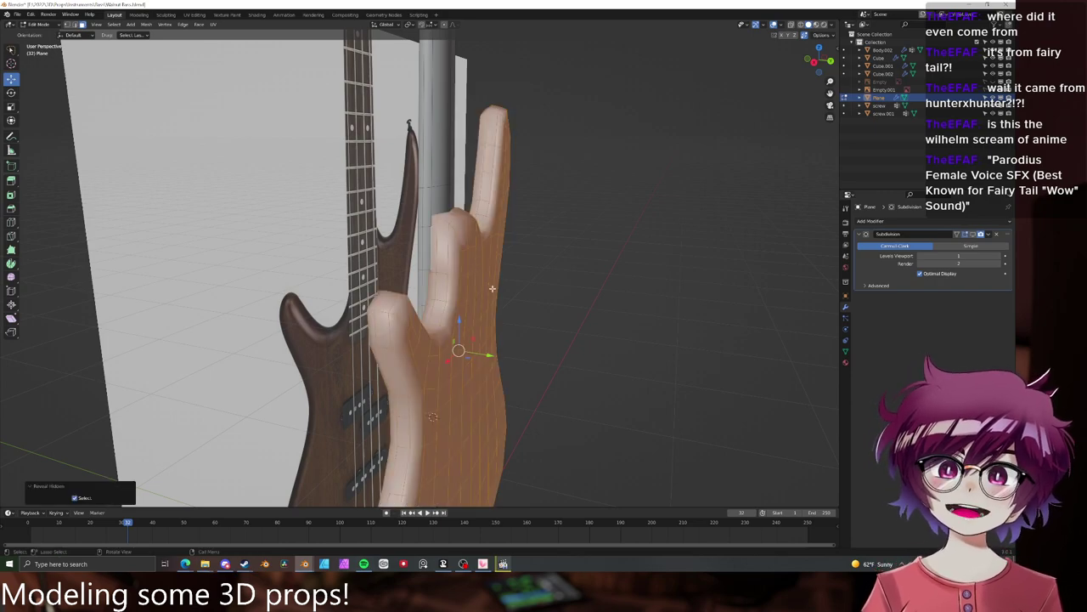
{"action": "key", "text": "alt+a"}
{"action": "key", "text": "shift+z"}
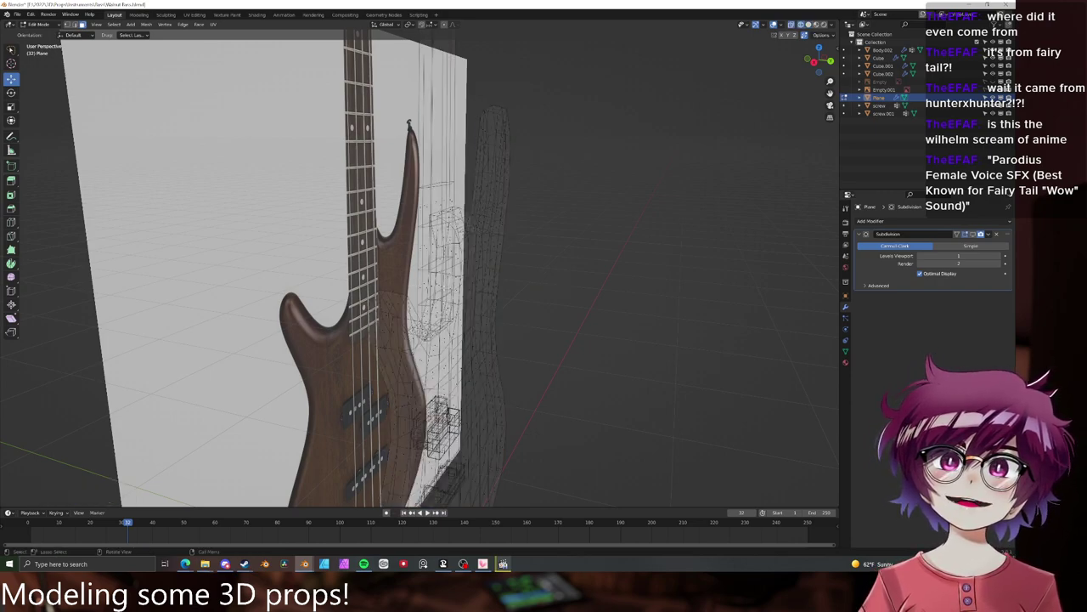
{"action": "mouse_move", "coordinate": [490, 290]}
{"action": "middle_mouse_down"}
{"action": "mouse_move", "coordinate": [451, 292]}
{"action": "mouse_move", "coordinate": [454, 272]}
{"action": "middle_mouse_up"}
{"action": "key", "text": "ctrl+z"}
{"action": "key", "text": "ctrl+z"}
{"action": "key", "text": "ctrl+z"}
- Complete the selection of the heel's back faces and move them outward along Y by about 0.09 m
{"action": "key", "text": "z"}
{"action": "left_click", "coordinate": [484, 274]}
{"action": "left_click", "coordinate": [426, 248], "text": "shift"}
{"action": "left_click_drag", "start_coordinate": [446, 278], "coordinate": [465, 286]}
{"action": "key", "text": "z"}
{"action": "left_click", "coordinate": [420, 286]}
{"action": "key", "text": "alt+z"}
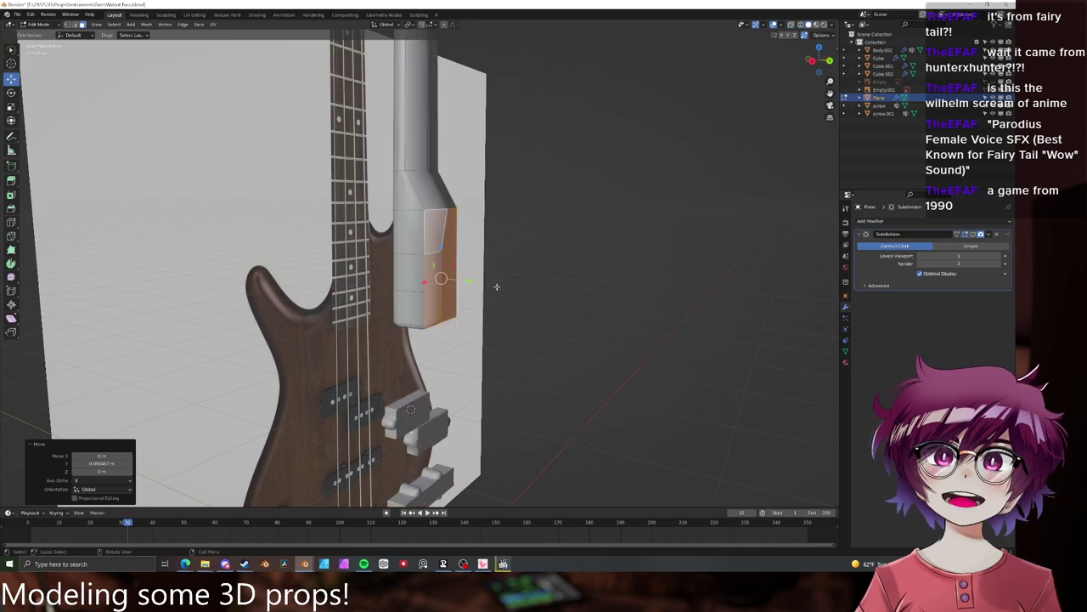
- Reveal the hidden body mesh, clear the selection and switch to Object Mode to check how the heel meets the body
{"action": "key", "text": "space"}
{"action": "key", "text": "alt+h"}
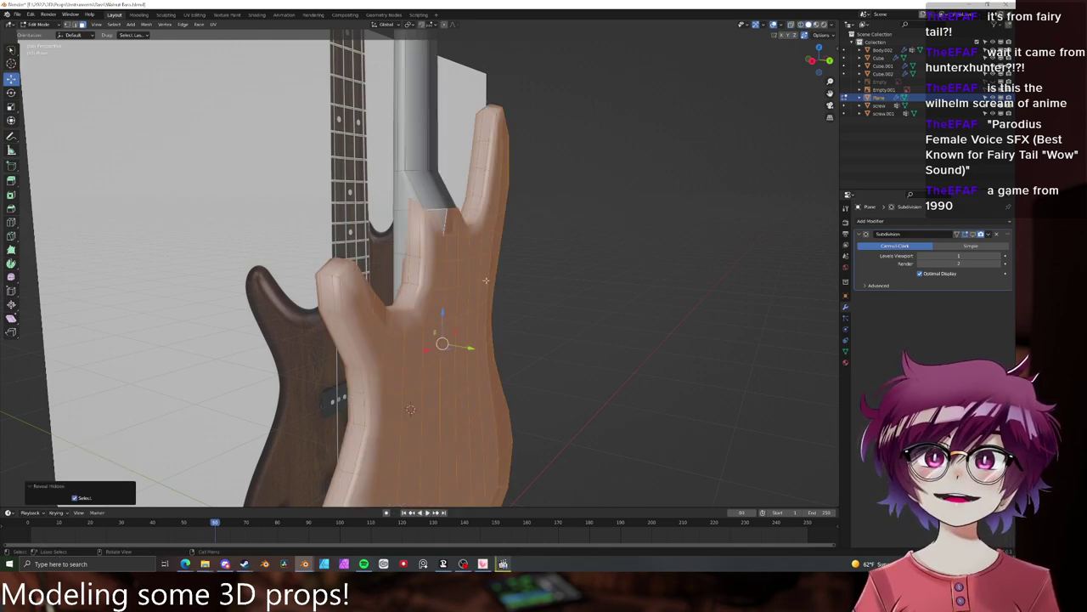
{"action": "middle_click_drag", "start_coordinate": [495, 287], "coordinate": [486, 317]}
{"action": "key", "text": "ctrl+z"}
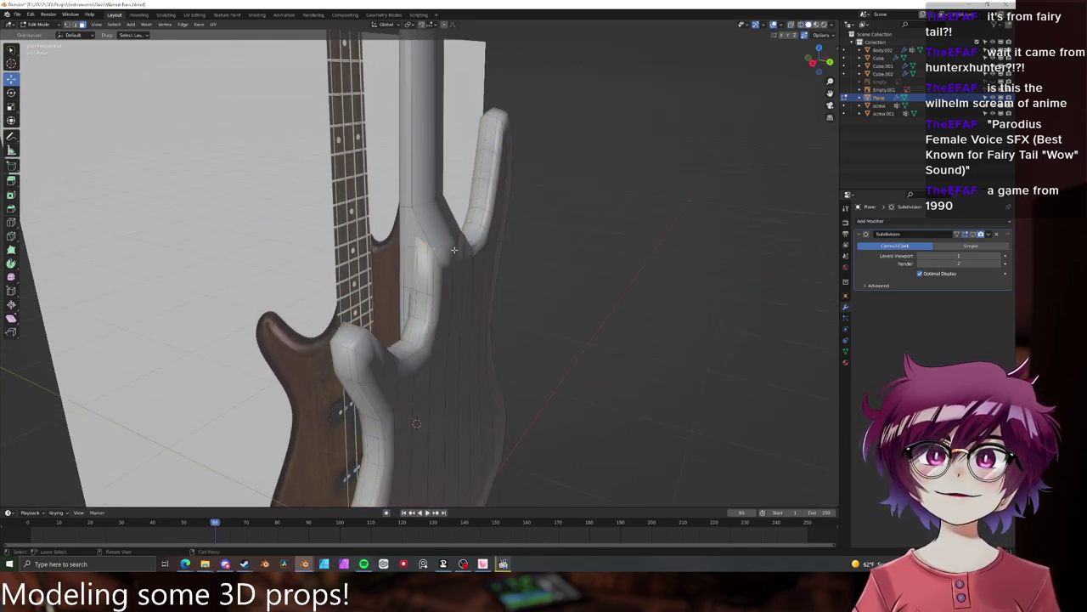
{"action": "middle_click_drag", "start_coordinate": [454, 249], "coordinate": [420, 271]}
{"action": "left_click", "coordinate": [370, 258], "text": "shift"}
{"action": "left_click_drag", "start_coordinate": [427, 272], "coordinate": [418, 267]}
{"action": "key", "text": "Tab"}
{"action": "key", "text": "alt+a"}
{"action": "middle_click_drag", "start_coordinate": [444, 275], "coordinate": [507, 252]}
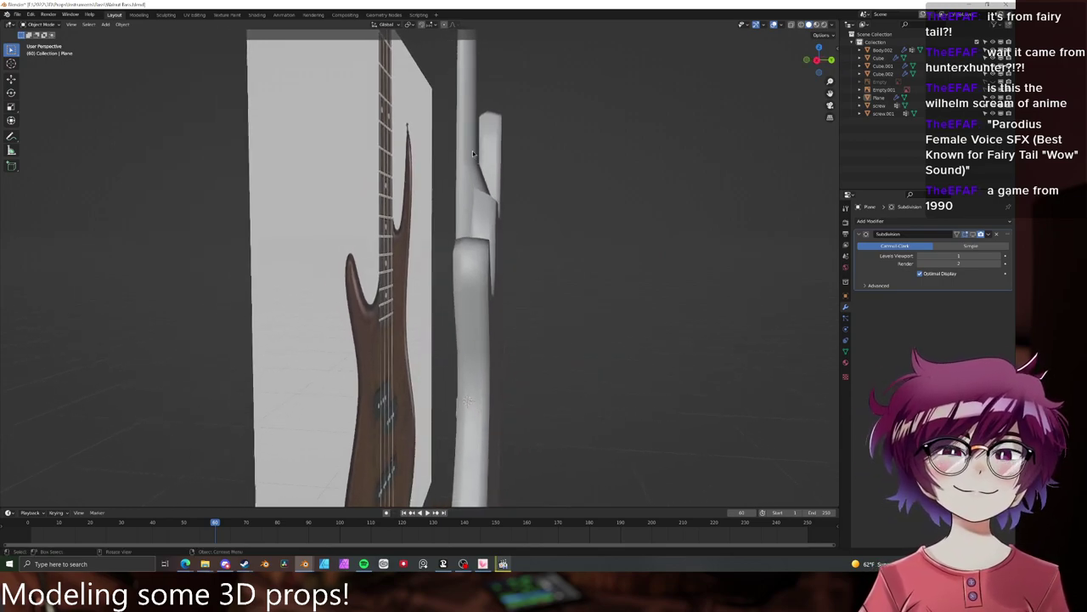
- Add a loop cut across the sloped part of the neck heel, slide it toward the headstock and return to Object Mode
{"action": "key", "text": "Tab"}
{"action": "middle_click_drag", "start_coordinate": [473, 151], "coordinate": [460, 187]}
{"action": "key", "text": "ctrl+r"}
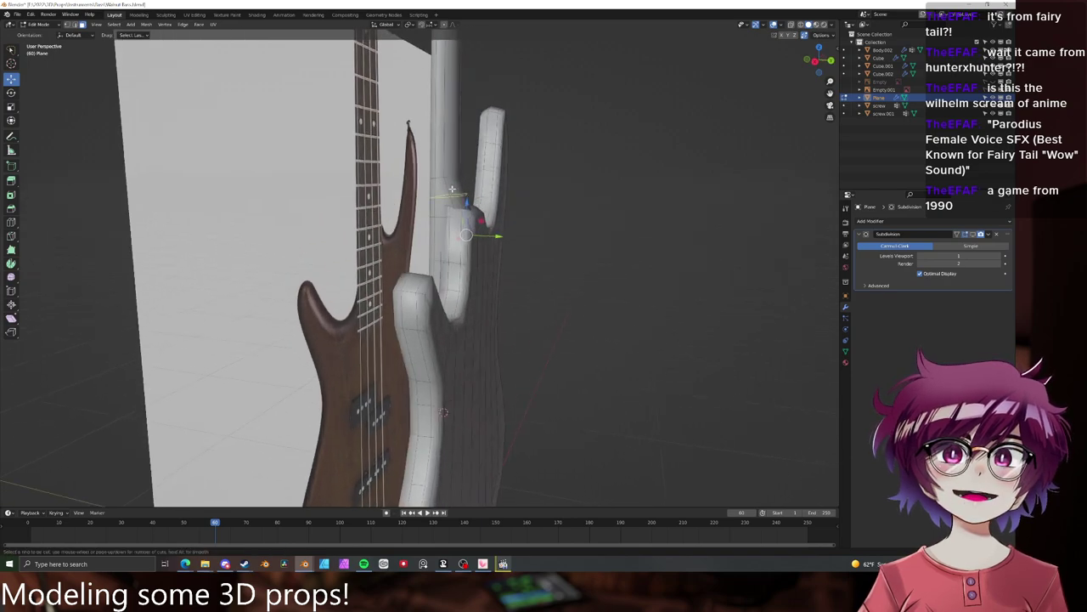
{"action": "left_click", "coordinate": [452, 189]}
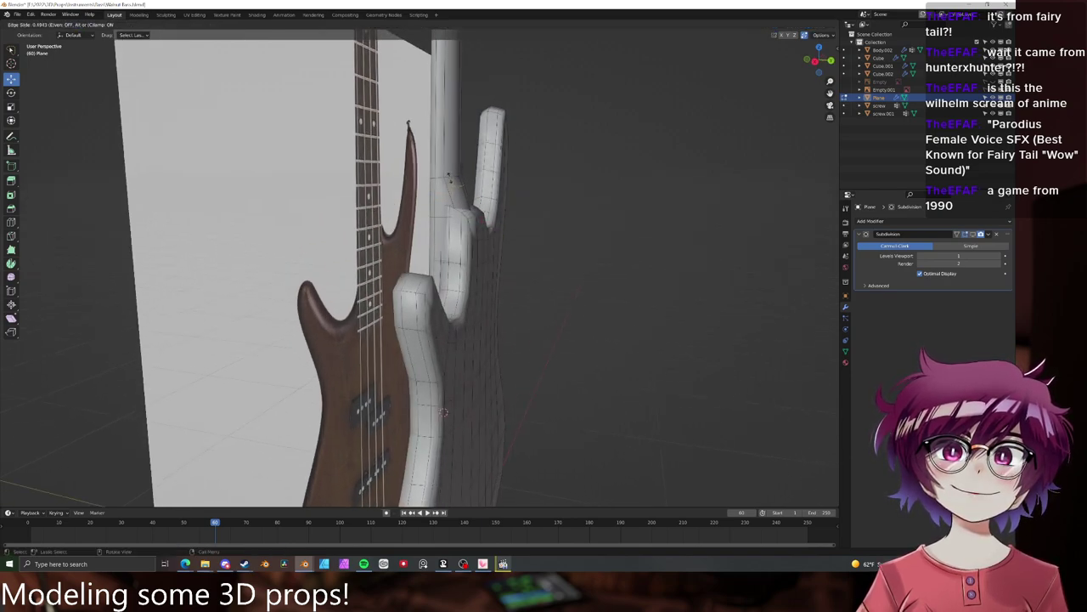
{"action": "left_click", "coordinate": [452, 179]}
{"action": "left_click", "coordinate": [498, 230]}
{"action": "scroll", "coordinate": [507, 214], "scroll_direction": "down", "scroll_amount": 8}
{"action": "scroll", "coordinate": [493, 274], "scroll_direction": "up", "scroll_amount": 7}
{"action": "middle_click_drag", "start_coordinate": [508, 213], "coordinate": [549, 197], "text": "shift"}
{"action": "scroll", "coordinate": [492, 274], "scroll_direction": "down", "scroll_amount": 7}
{"action": "key", "text": "Tab"}
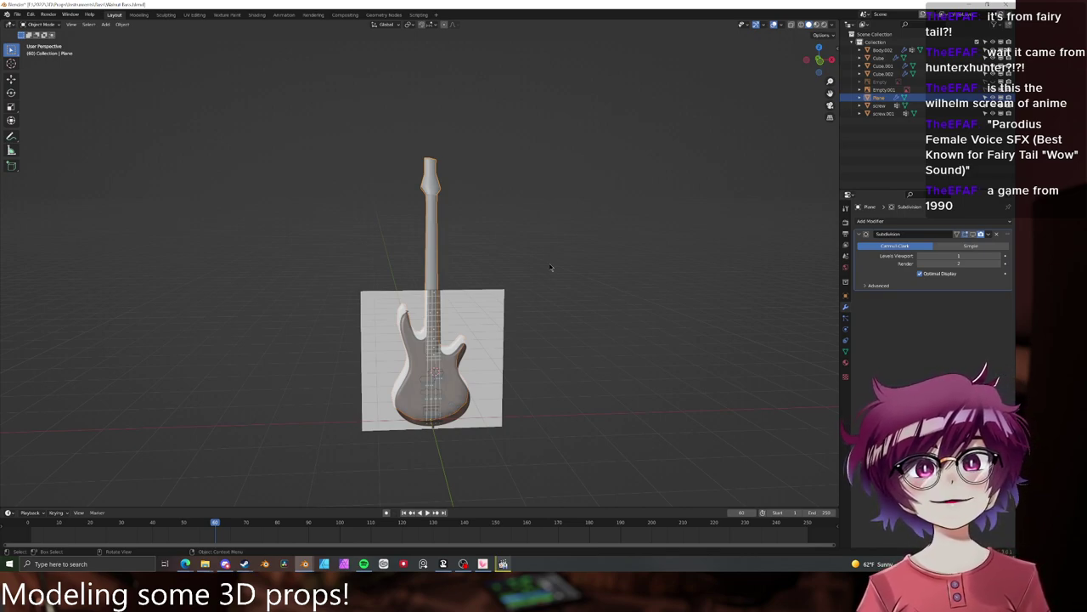
- Select the neck object and, in Edit Mode, extend the selection to the whole linked nut mesh
{"action": "left_click", "coordinate": [540, 266]}
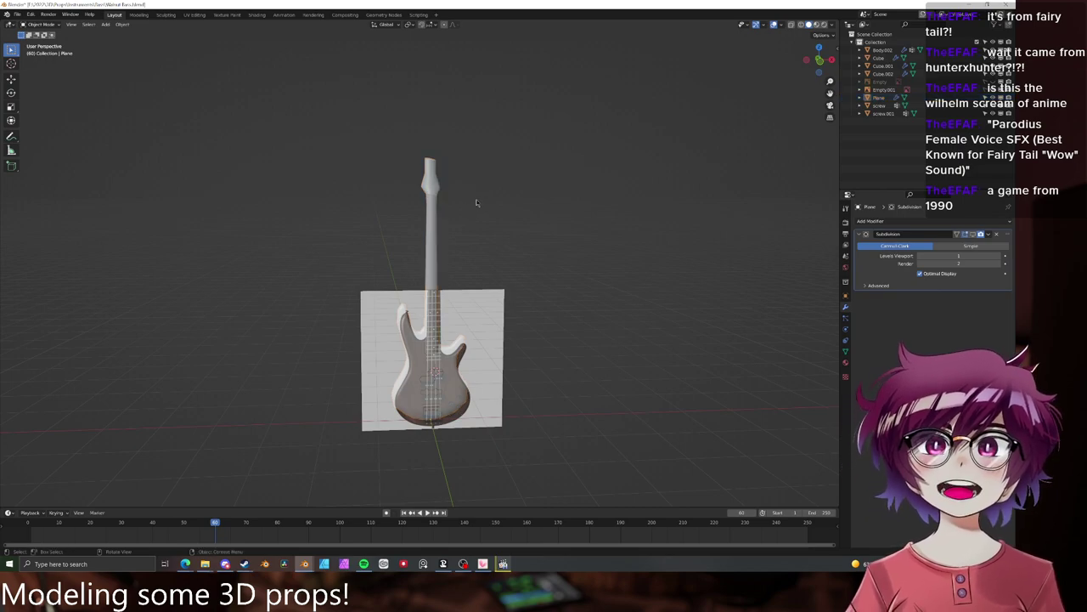
{"action": "scroll", "coordinate": [474, 292], "scroll_direction": "up", "scroll_amount": 4}
{"action": "left_click", "coordinate": [436, 230]}
{"action": "scroll", "coordinate": [439, 221], "scroll_direction": "up", "scroll_amount": 4}
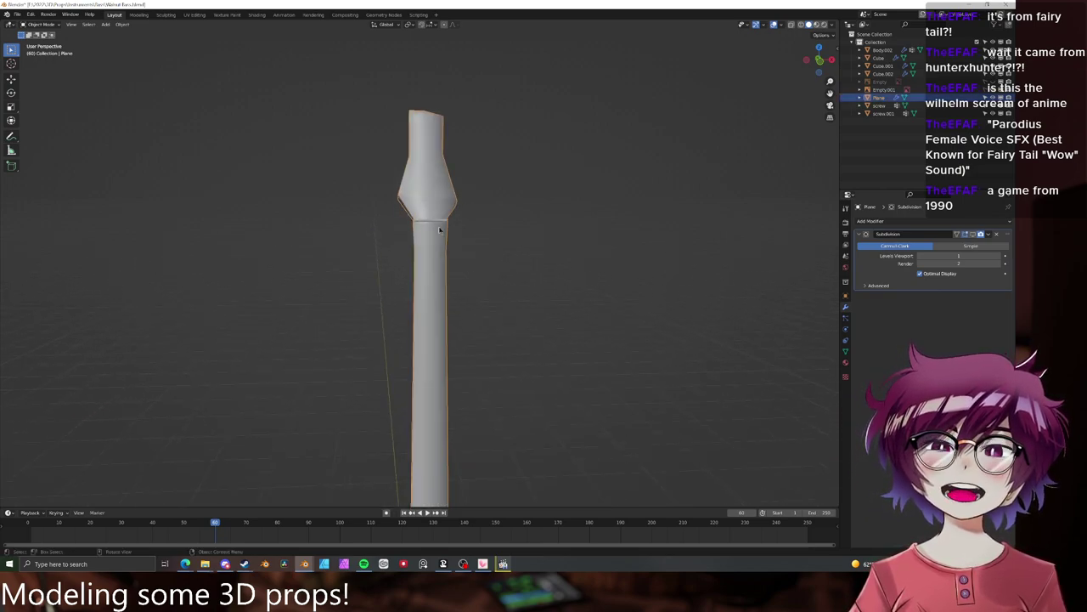
{"action": "key", "text": "Tab"}
{"action": "key", "text": "ctrl+l"}
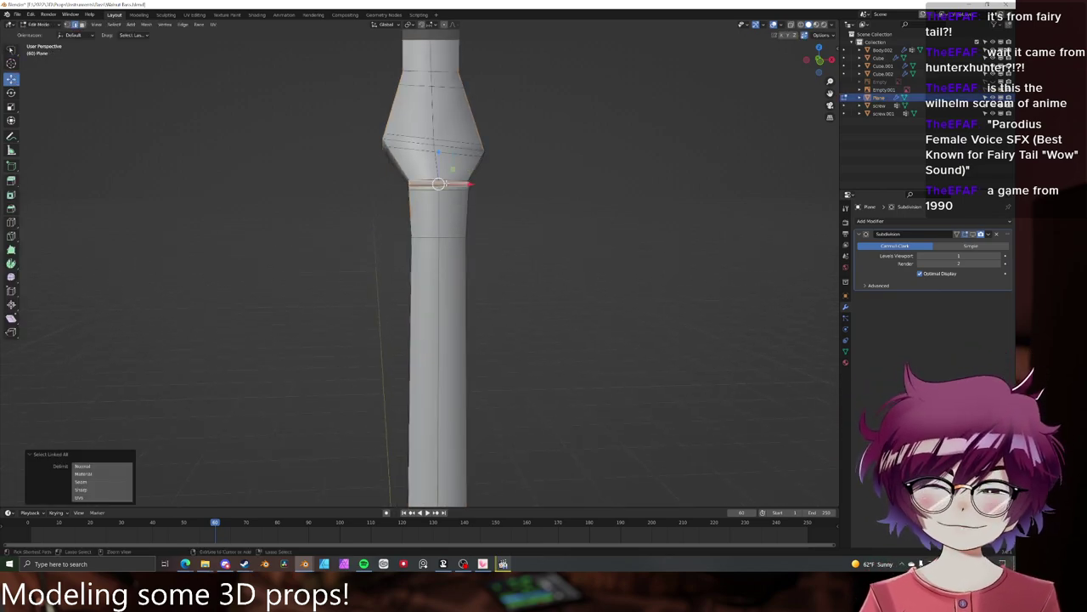
- Duplicate the nut about 0.11 m down the neck along Z and separate the copy into its own object
{"action": "key", "text": "shift+d"}
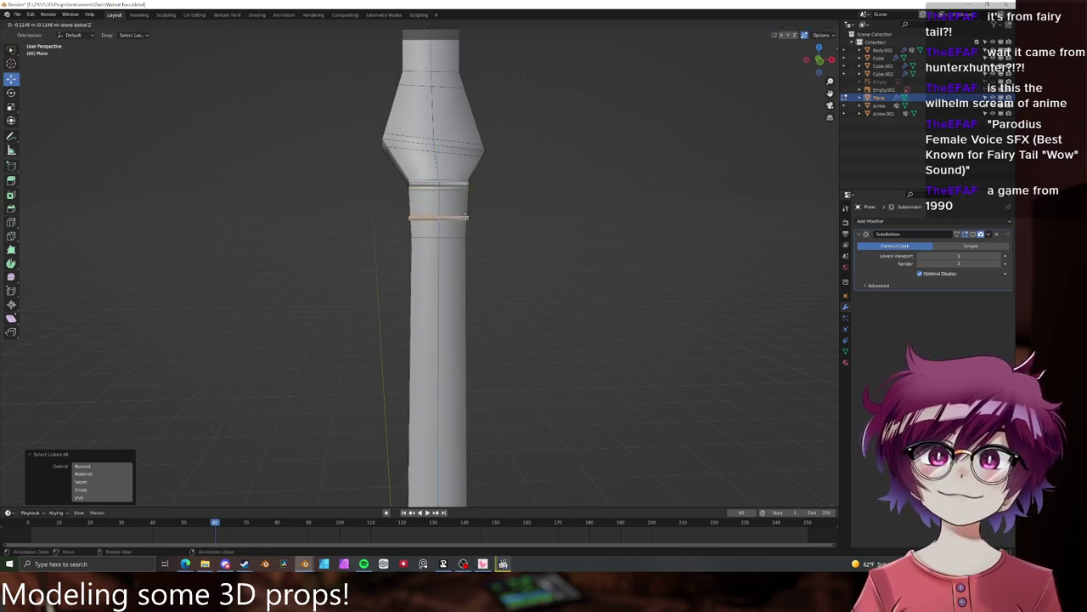
{"action": "left_click", "coordinate": [465, 218]}
{"action": "key", "text": "p"}
{"action": "left_click", "coordinate": [466, 219]}
{"action": "key", "text": "Tab"}
- Return to Edit Mode on the neck and select the edge loop just below the nut
{"action": "left_click", "coordinate": [464, 207]}
{"action": "key", "text": "Tab"}
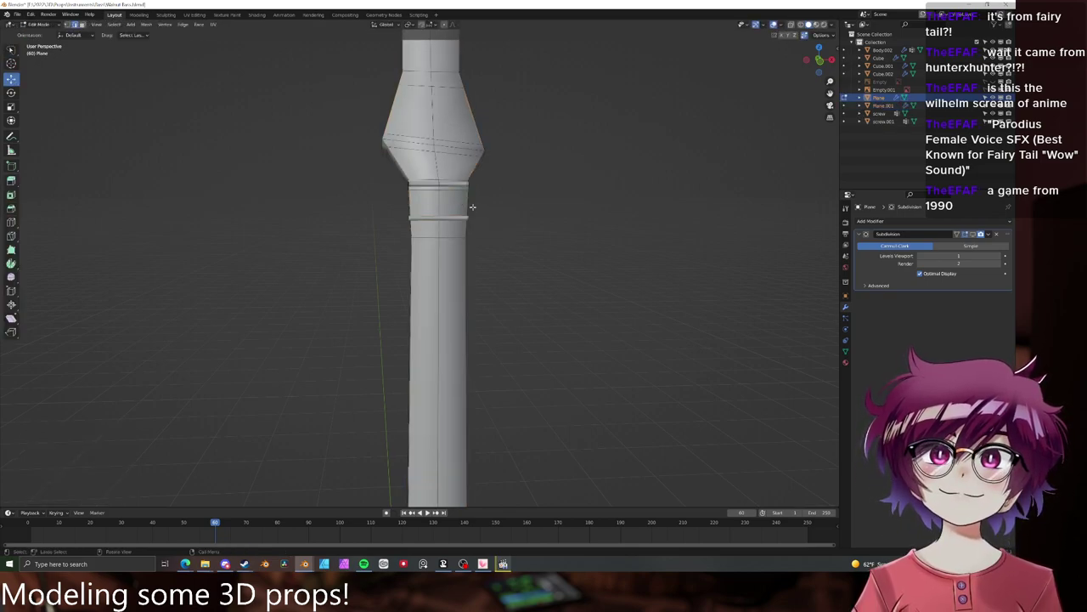
{"action": "middle_click_drag", "start_coordinate": [480, 229], "coordinate": [480, 279], "text": "shift"}
{"action": "scroll", "coordinate": [480, 279], "scroll_direction": "up", "scroll_amount": 2}
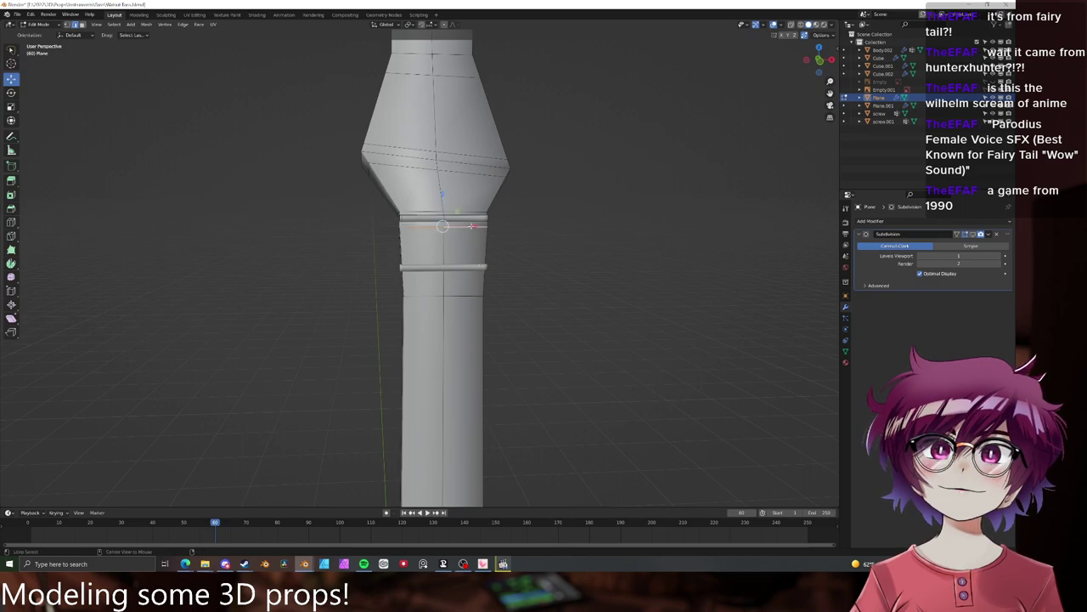
{"action": "middle_click_drag", "start_coordinate": [496, 231], "coordinate": [488, 257], "text": "shift"}
{"action": "key", "text": "s"}
{"action": "key", "text": "x"}
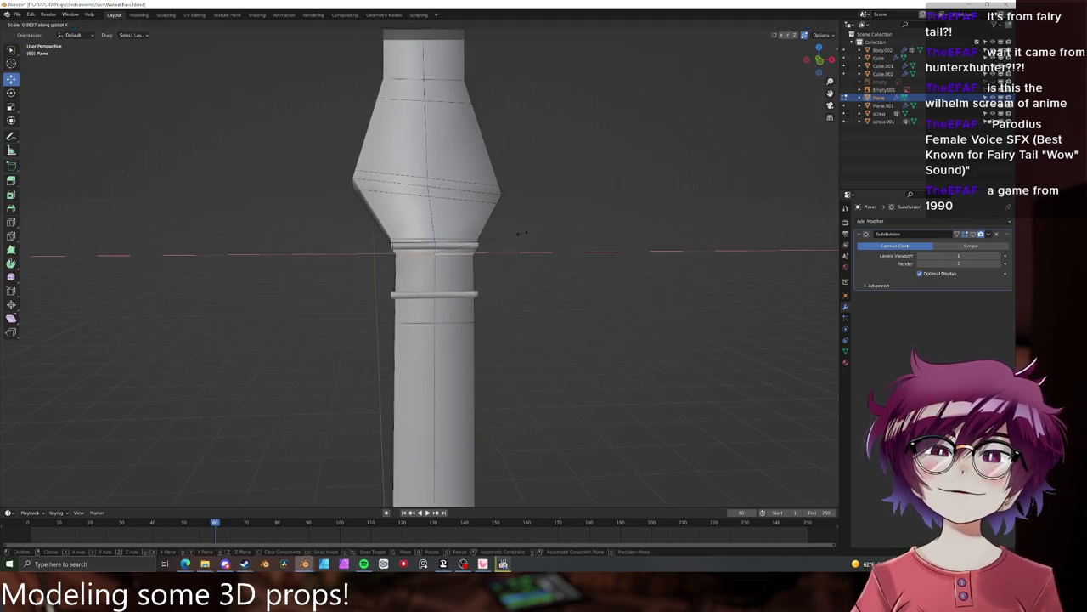
{"action": "right_click", "coordinate": [522, 233]}
- Select the face loop of the neck just below the nut, narrow it along X and return to Object Mode
{"action": "key", "text": "3"}
{"action": "left_click", "coordinate": [468, 251], "text": "alt"}
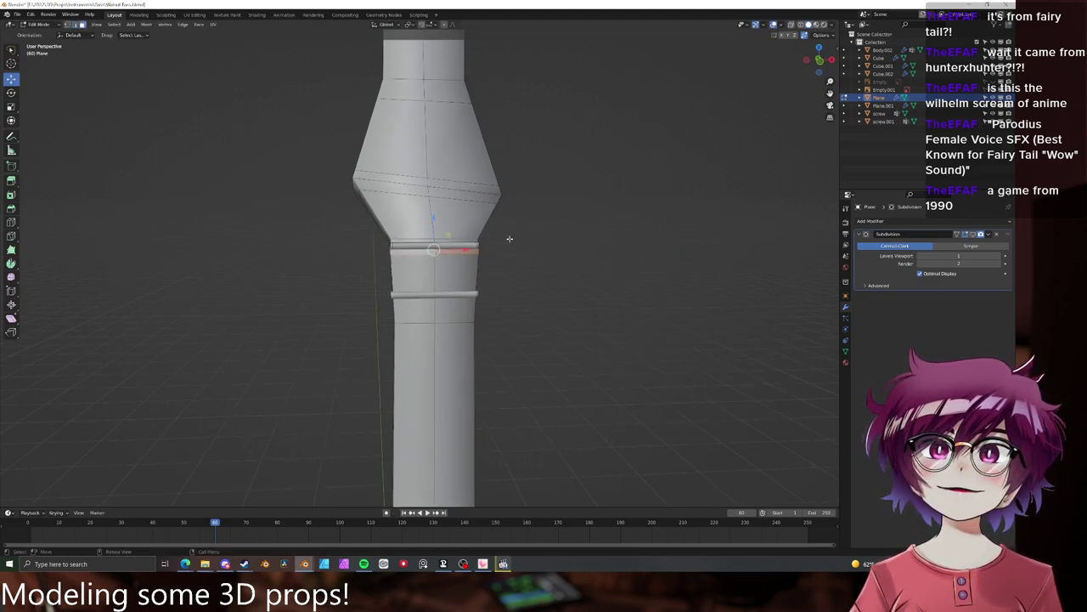
{"action": "key", "text": "s"}
{"action": "key", "text": "x"}
{"action": "left_click", "coordinate": [503, 238]}
{"action": "key", "text": "Tab"}
{"action": "scroll", "coordinate": [509, 272], "scroll_direction": "down", "scroll_amount": 3}
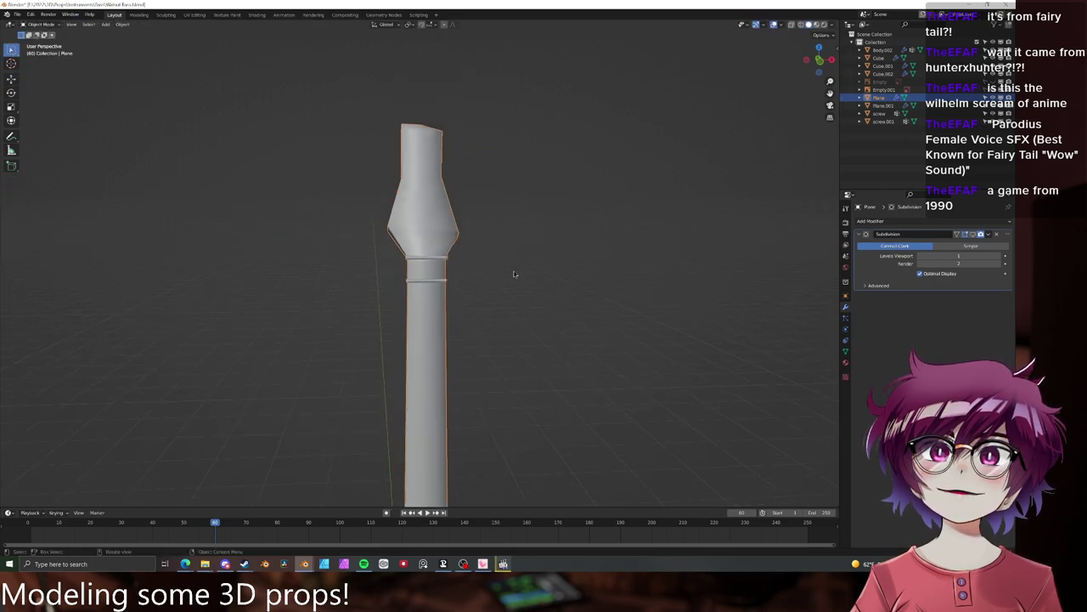
- Select the separated nut copy, show the Empty reference image and hide Empty.001
{"action": "left_click", "coordinate": [436, 283]}
{"action": "scroll", "coordinate": [488, 287], "scroll_direction": "down", "scroll_amount": 5}
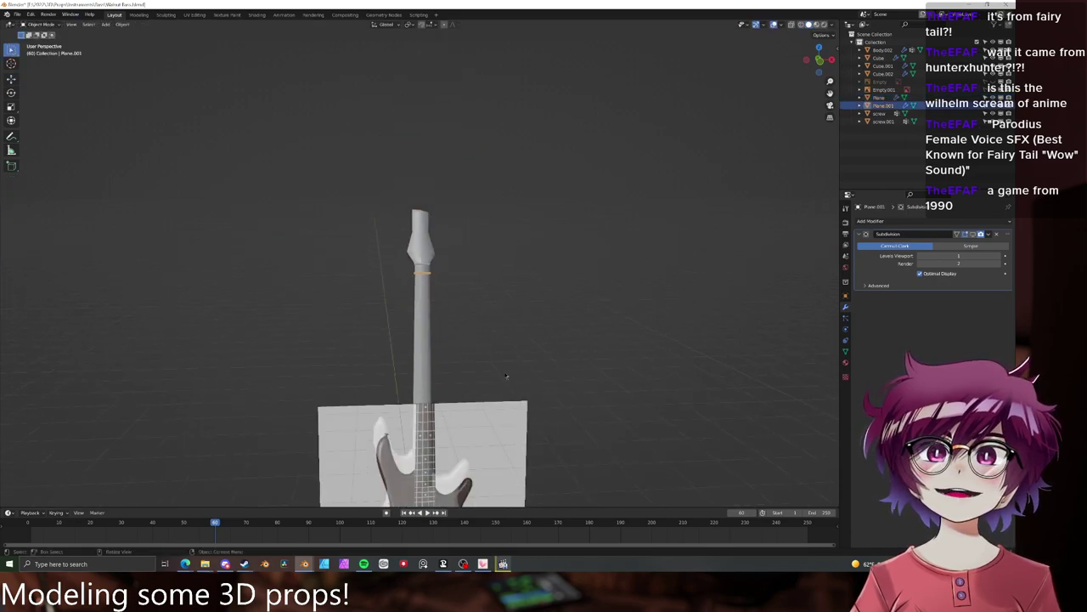
{"action": "key", "text": "Tab"}
{"action": "left_click", "coordinate": [993, 81]}
{"action": "left_click", "coordinate": [993, 89]}
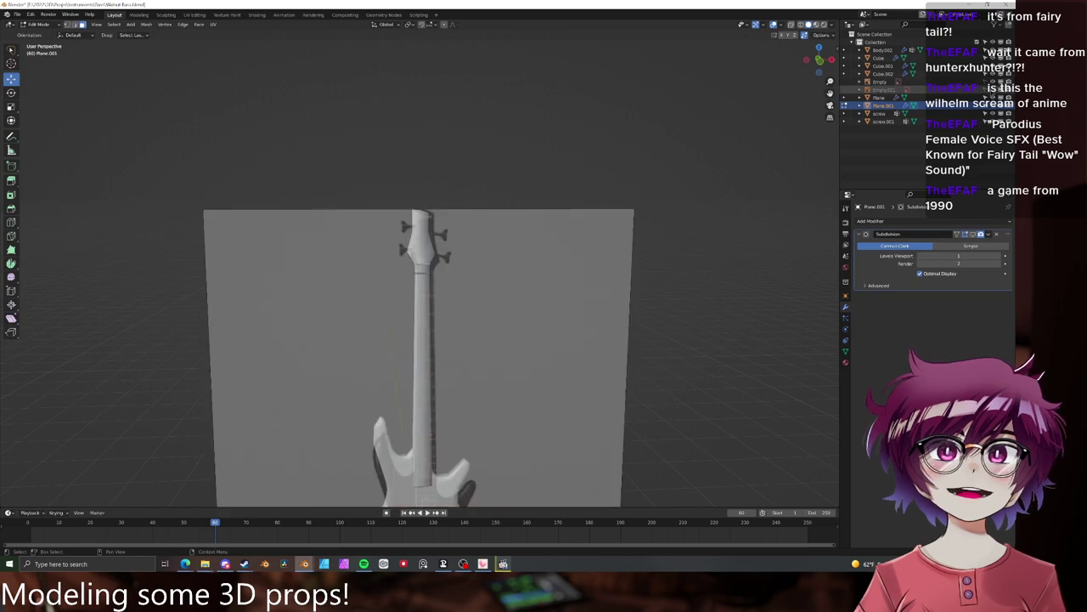
{"action": "scroll", "coordinate": [459, 243], "scroll_direction": "up", "scroll_amount": 4}
{"action": "key", "text": "Tab"}
{"action": "scroll", "coordinate": [459, 243], "scroll_direction": "down", "scroll_amount": 3}
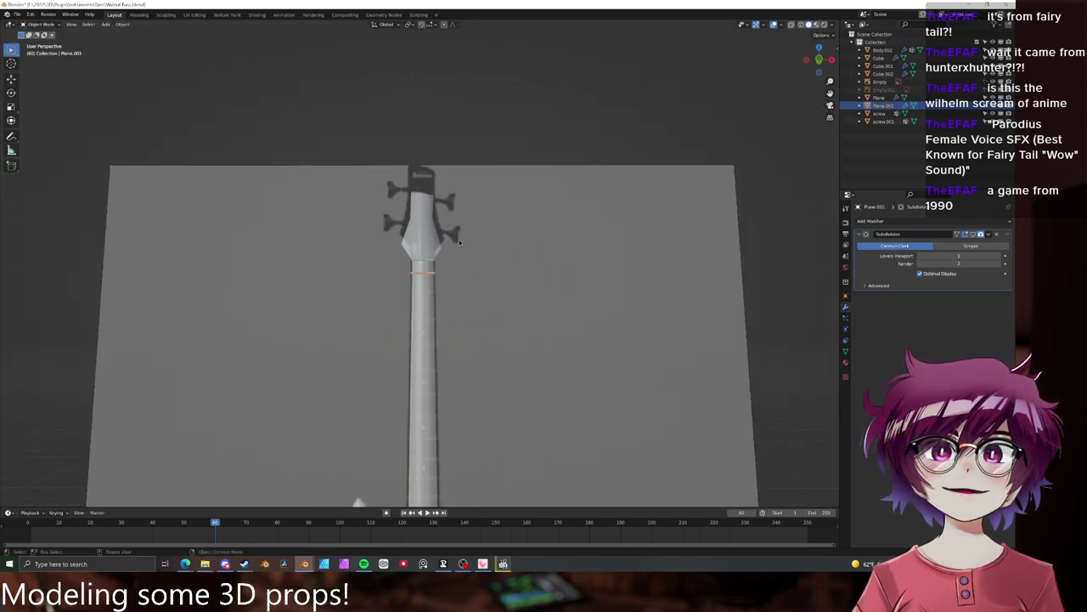
- In front orthographic view, move the separated nut copy about 0.1 m farther down the neck along Z
{"action": "key", "text": "KP_1"}
{"action": "scroll", "coordinate": [505, 257], "scroll_direction": "up", "scroll_amount": 7}
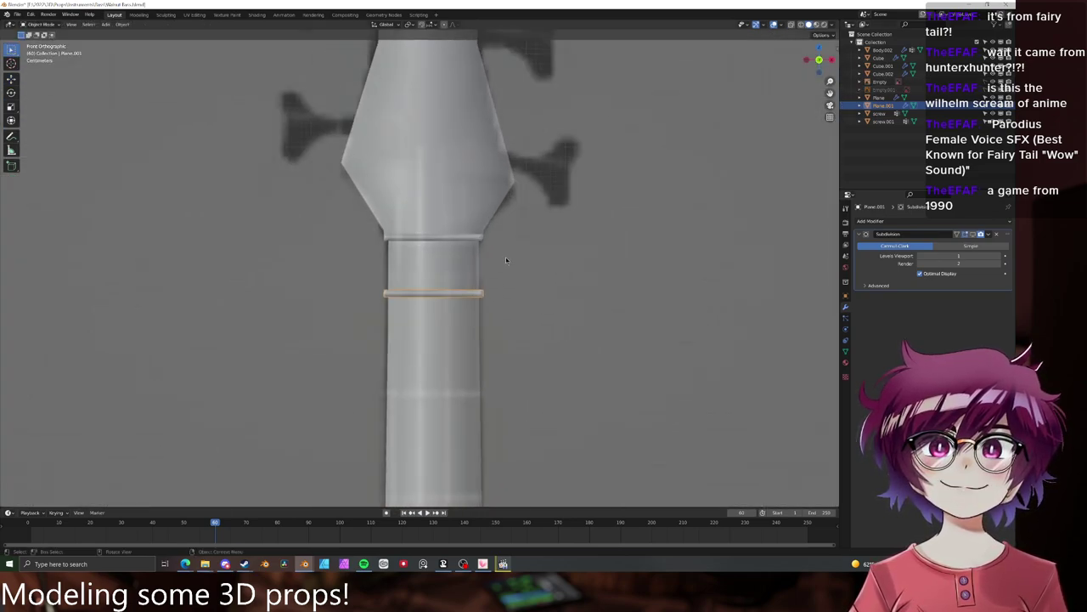
{"action": "key", "text": "g"}
{"action": "key", "text": "z"}
{"action": "left_click", "coordinate": [510, 357]}
{"action": "scroll", "coordinate": [526, 338], "scroll_direction": "down", "scroll_amount": 7}
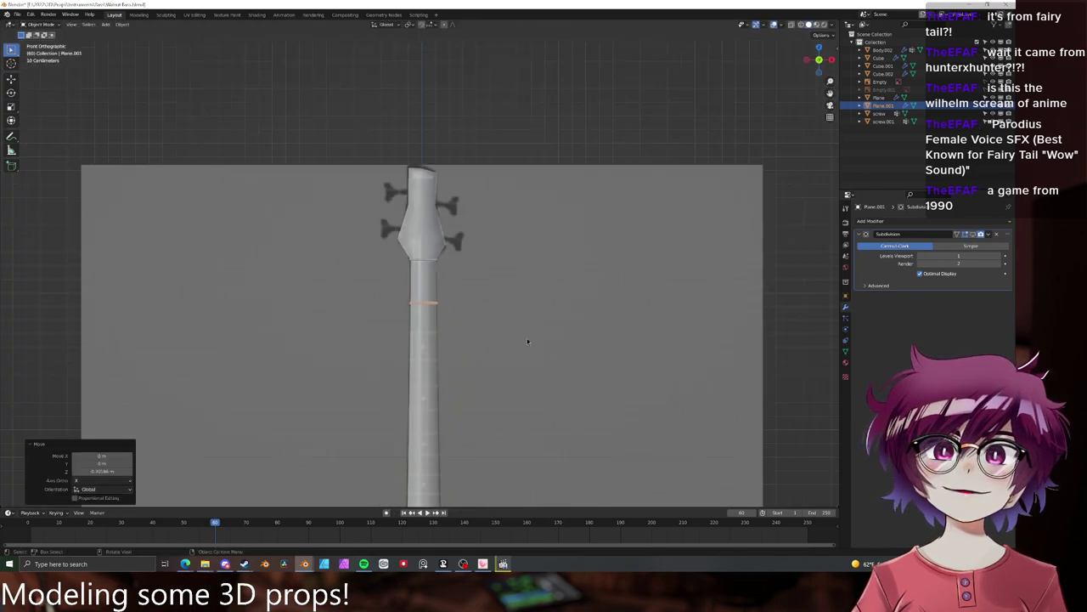
- Try to duplicate the fret bar farther down the neck along Z
{"action": "middle_click_drag", "start_coordinate": [531, 199], "coordinate": [533, 181], "text": "shift"}
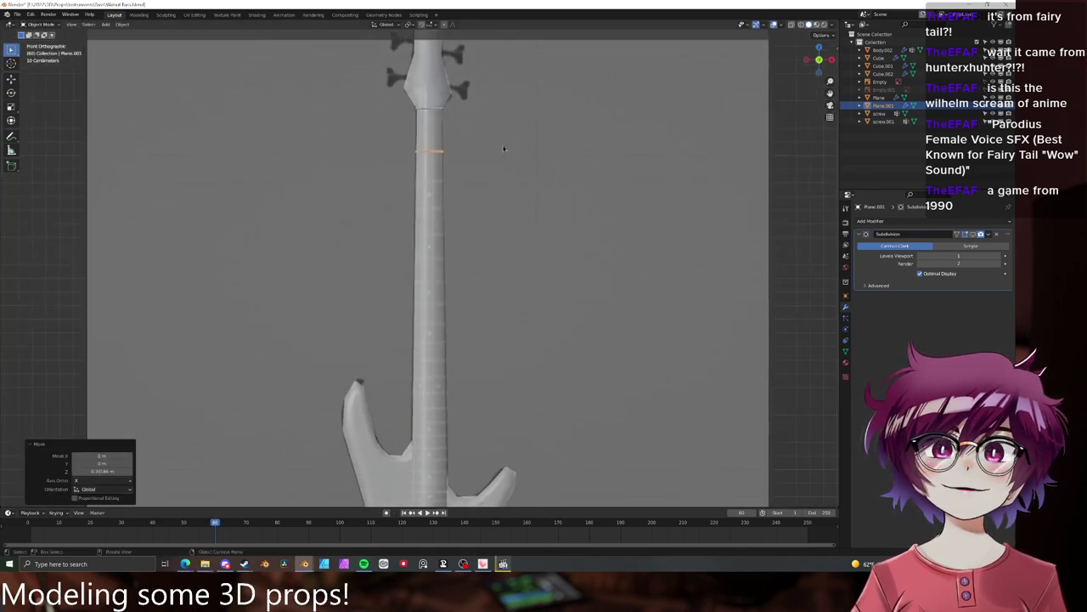
{"action": "key", "text": "shift+d"}
{"action": "key", "text": "z"}
{"action": "left_click", "coordinate": [506, 180]}
{"action": "key", "text": "ctrl+z"}
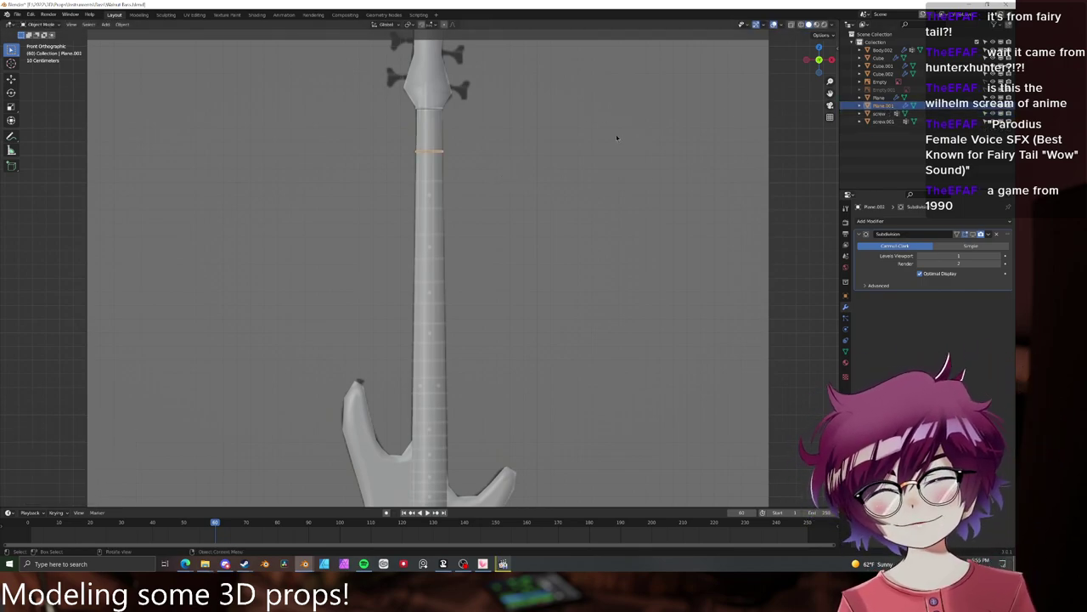
- Rename the Plane.001 object as Fret and reselect it in the viewport
{"action": "double_click", "coordinate": [882, 104]}
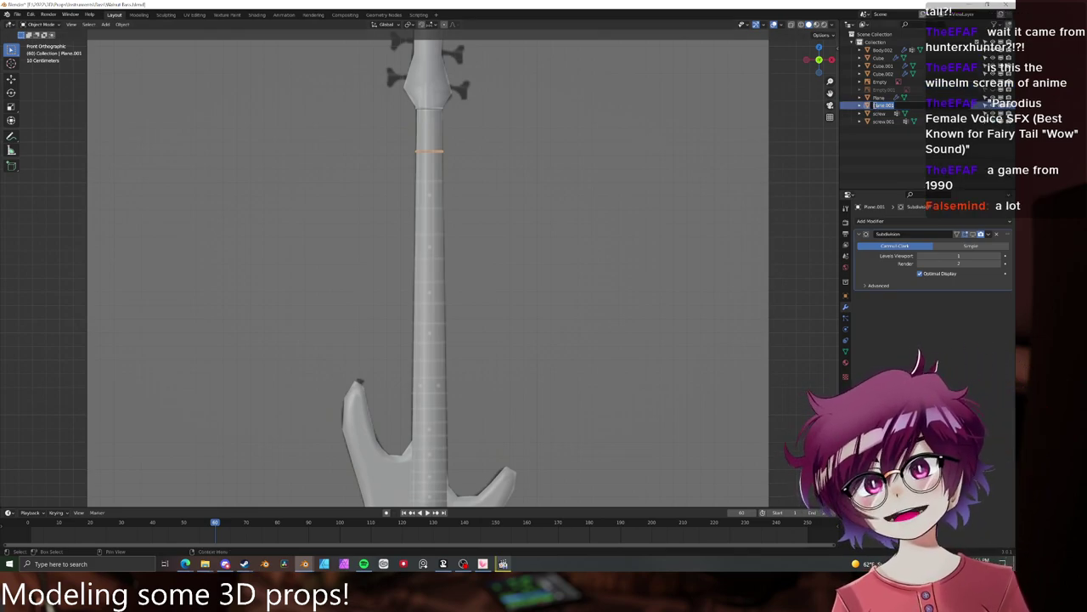
{"action": "key", "text": "BackSpace"}
{"action": "type", "text": "Fret"}
{"action": "key", "text": "Return"}
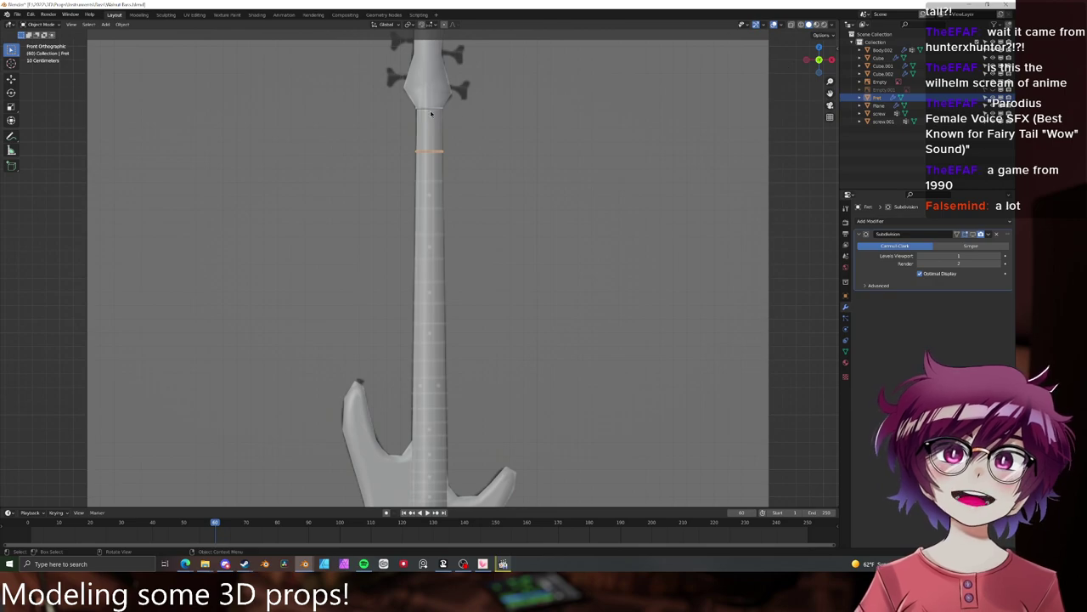
{"action": "left_click", "coordinate": [432, 112]}
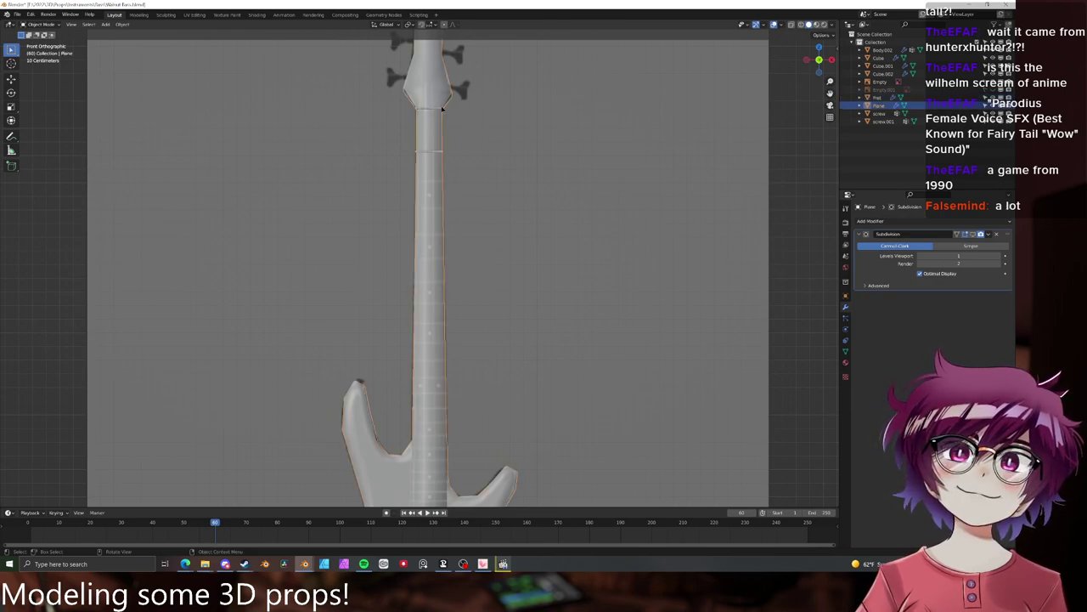
{"action": "left_click", "coordinate": [434, 153]}
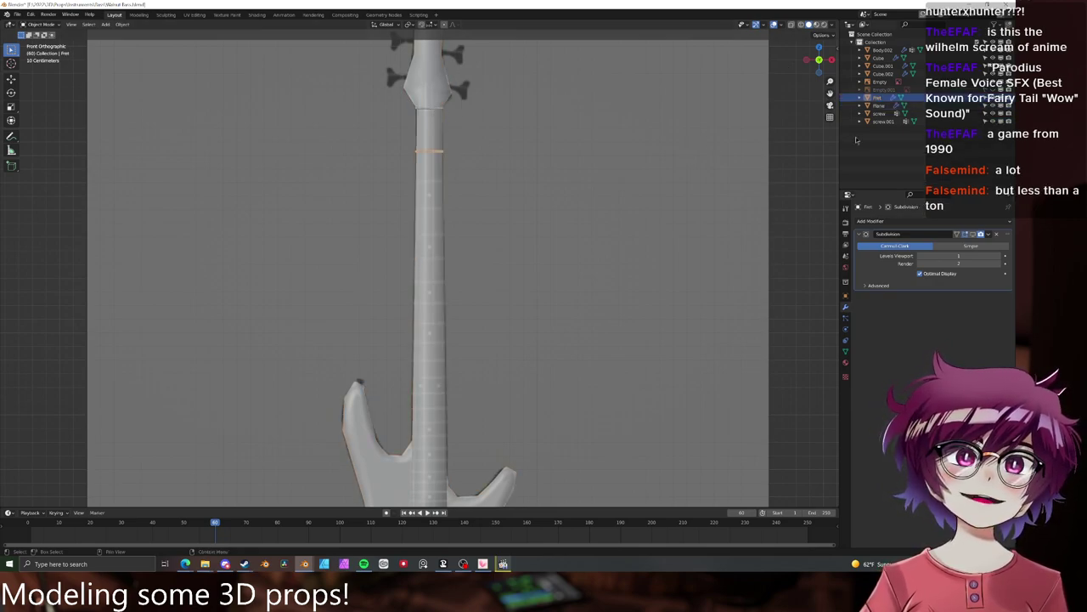
{"action": "key", "text": "KP_0"}
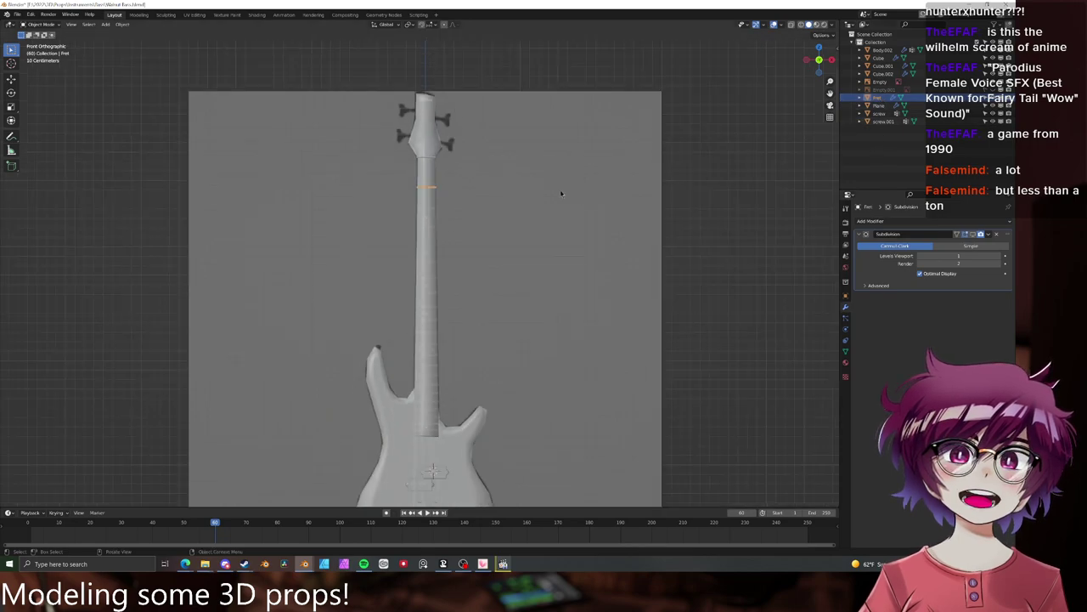
- Create a new collection named Frets in the scene and move the Fret object into it
{"action": "right_click", "coordinate": [883, 100]}
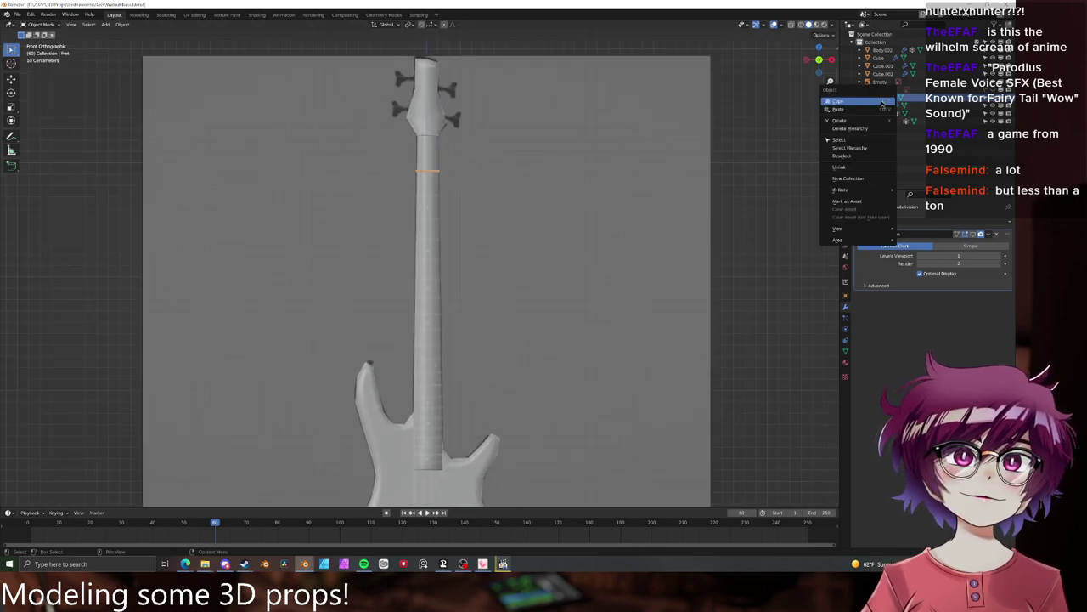
{"action": "left_click", "coordinate": [886, 158]}
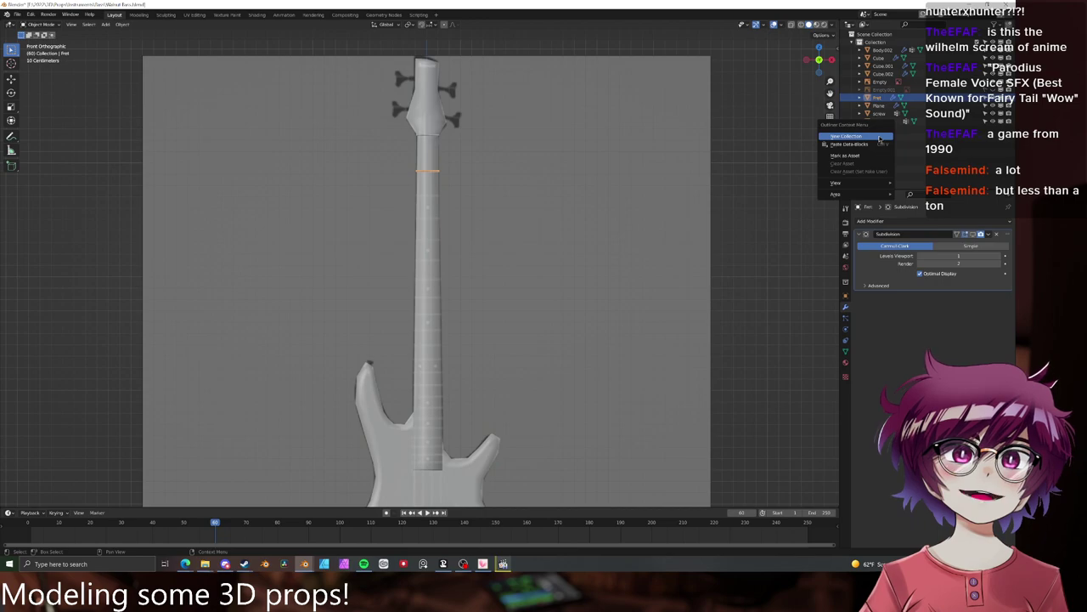
{"action": "double_click", "coordinate": [883, 129]}
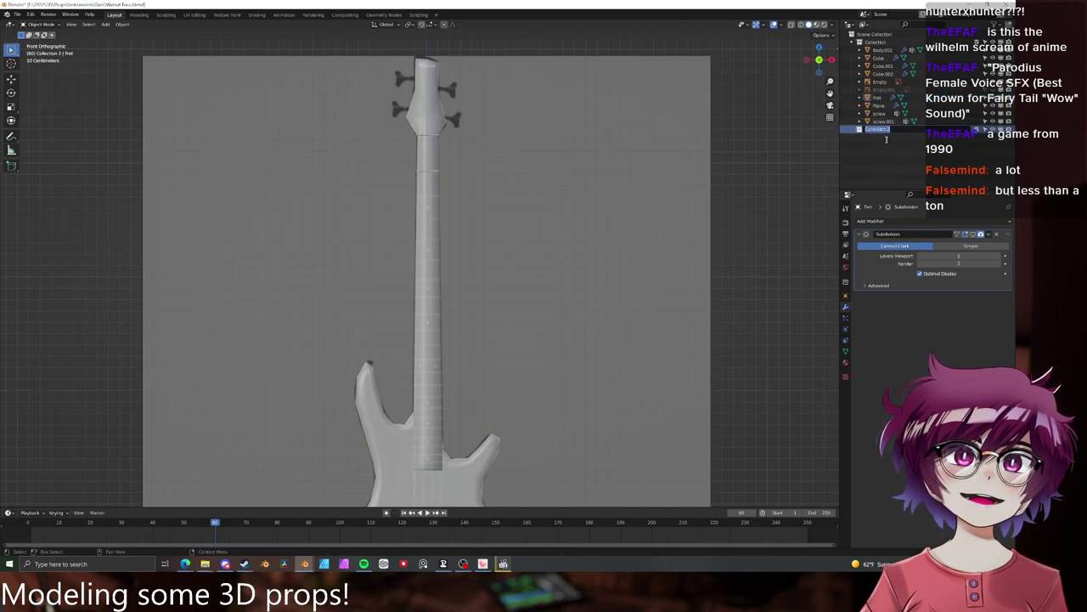
{"action": "type", "text": "Frets"}
{"action": "key", "text": "Return"}
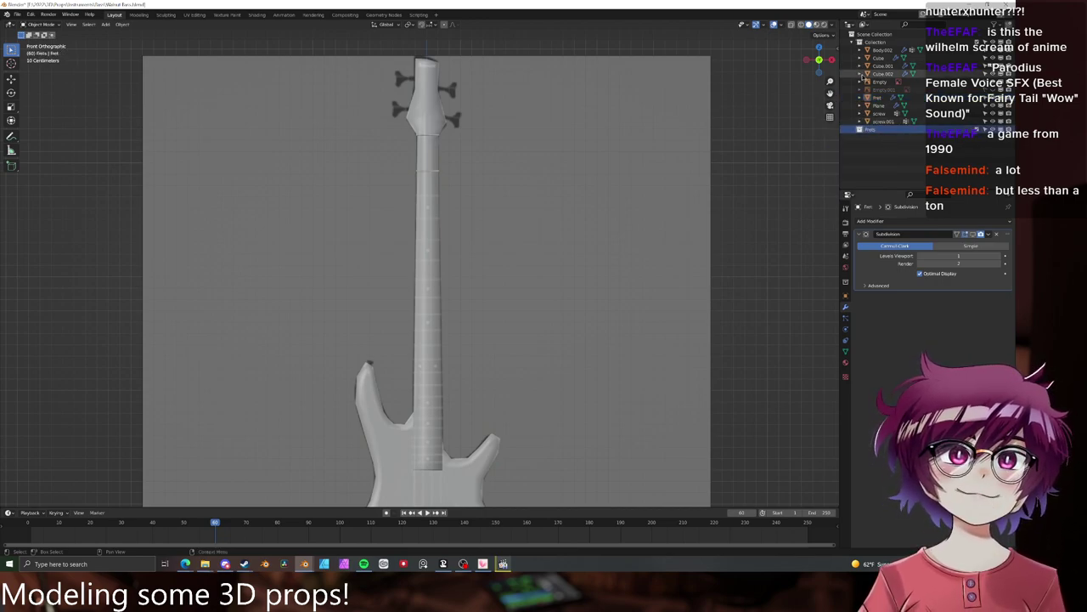
{"action": "left_click_drag", "start_coordinate": [871, 100], "coordinate": [880, 131]}
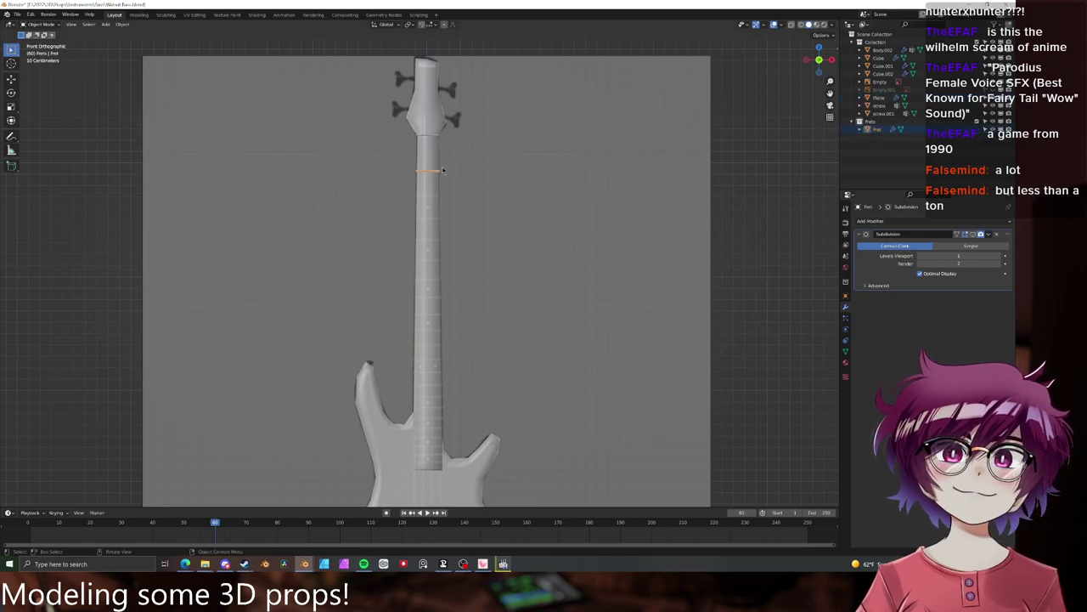
- Make a linked duplicate of the fret and place it about 0.22 m farther down the neck along Z
{"action": "scroll", "coordinate": [442, 170], "scroll_direction": "up", "scroll_amount": 4}
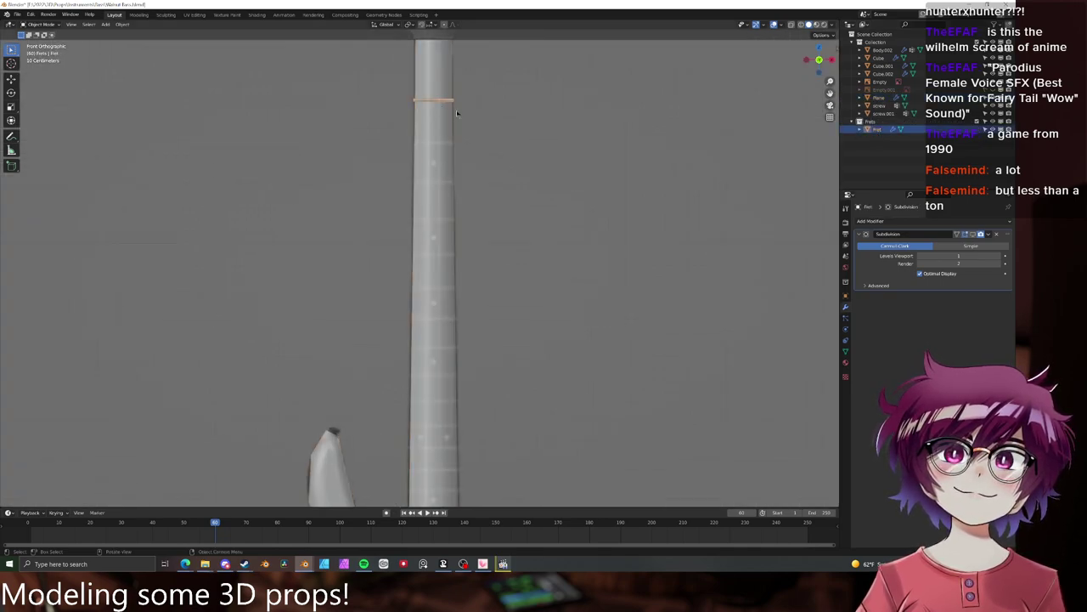
{"action": "scroll", "coordinate": [459, 119], "scroll_direction": "down", "scroll_amount": 4}
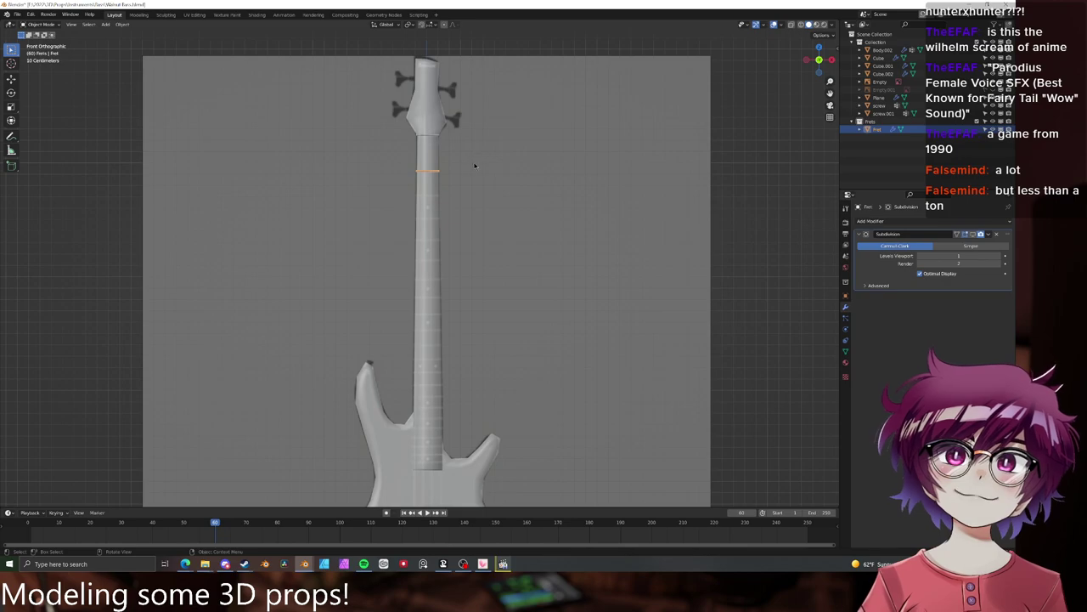
{"action": "key", "text": "shift+d"}
{"action": "key", "text": "z"}
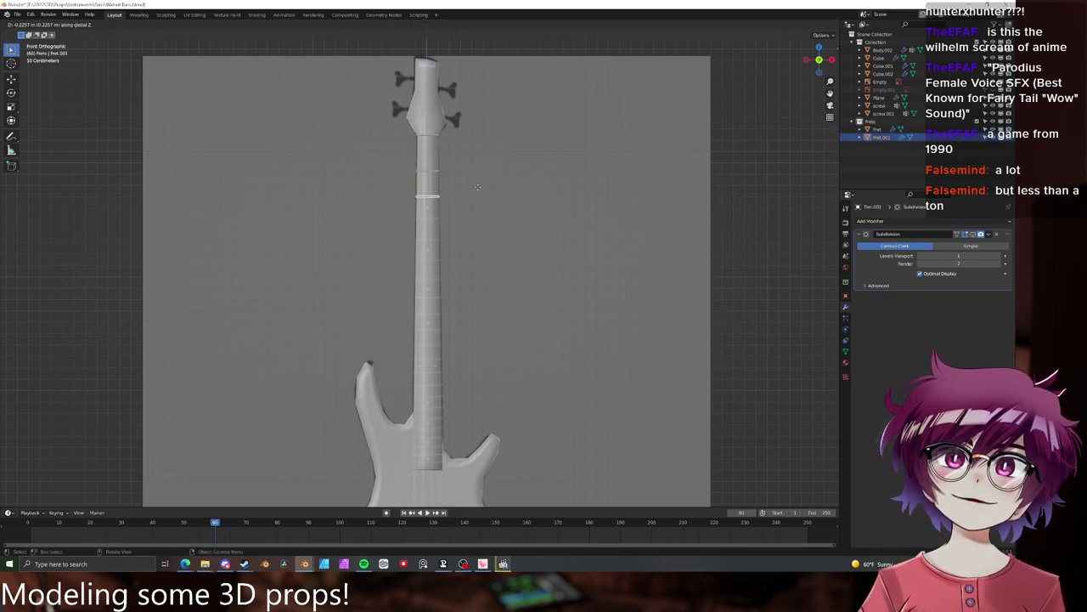
{"action": "left_click", "coordinate": [478, 187]}
- Add two linked fret duplicates down the neck along Z, each about 0.19 m below the previous one
{"action": "scroll", "coordinate": [476, 187], "scroll_direction": "up", "scroll_amount": 3}
{"action": "key", "text": "alt+d"}
{"action": "key", "text": "z"}
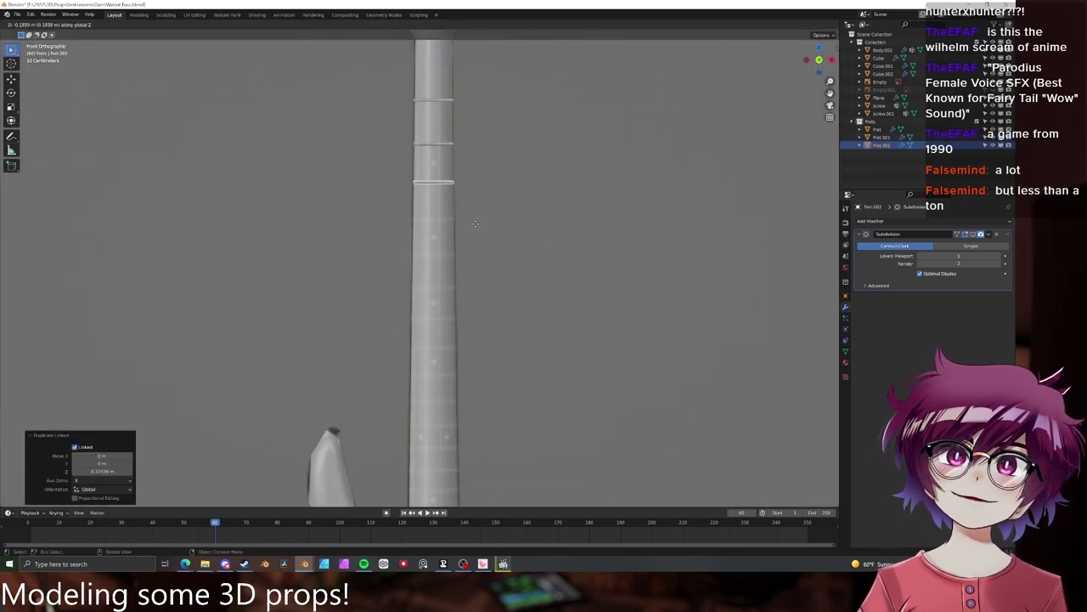
{"action": "left_click", "coordinate": [476, 219]}
{"action": "key", "text": "alt+d"}
{"action": "key", "text": "z"}
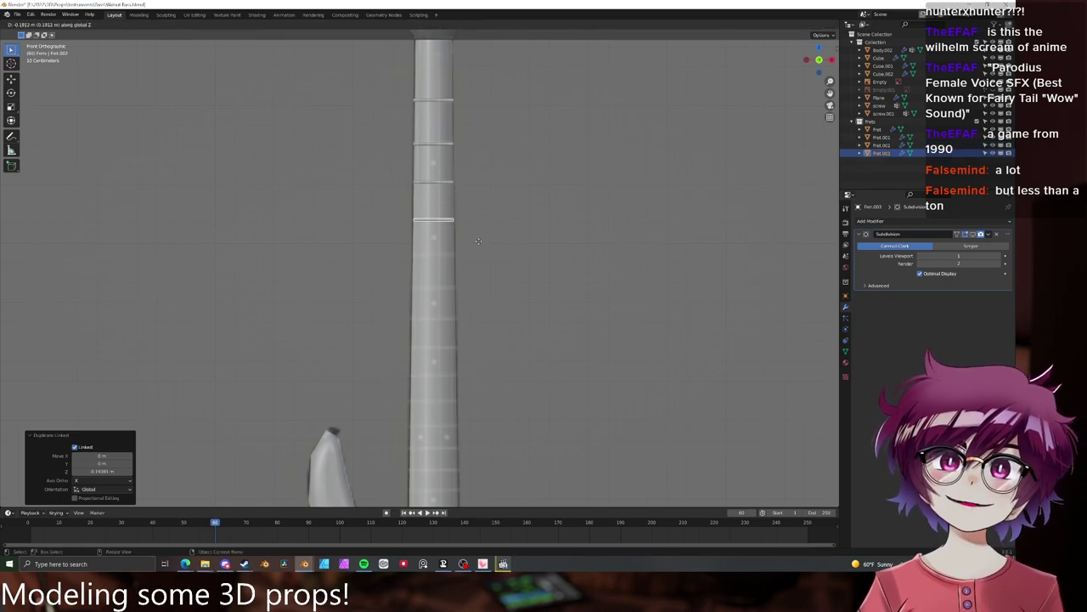
{"action": "left_click", "coordinate": [483, 236]}
- Make a linked duplicate of the lowest fret and move it about 0.17 m down the neck along Z
{"action": "scroll", "coordinate": [484, 230], "scroll_direction": "down", "scroll_amount": 3}
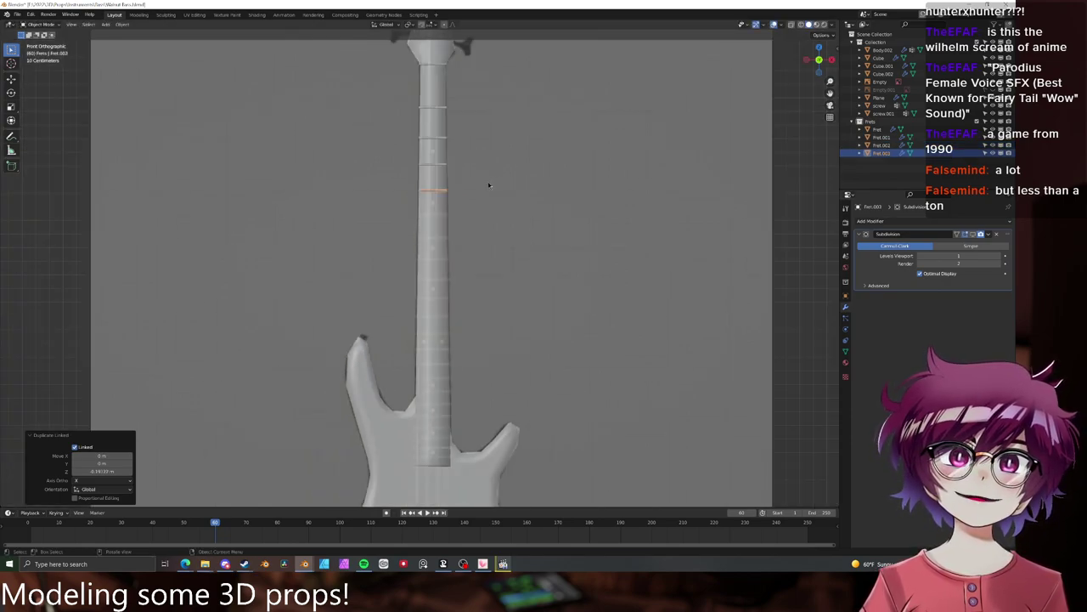
{"action": "key", "text": "alt+d"}
{"action": "key", "text": "s"}
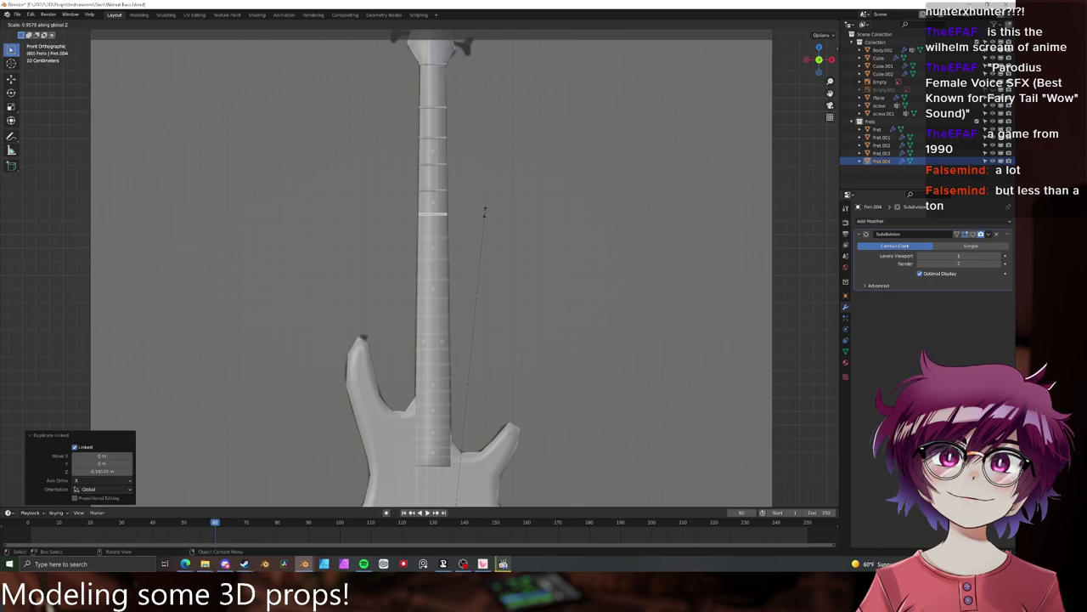
{"action": "key", "text": "Escape"}
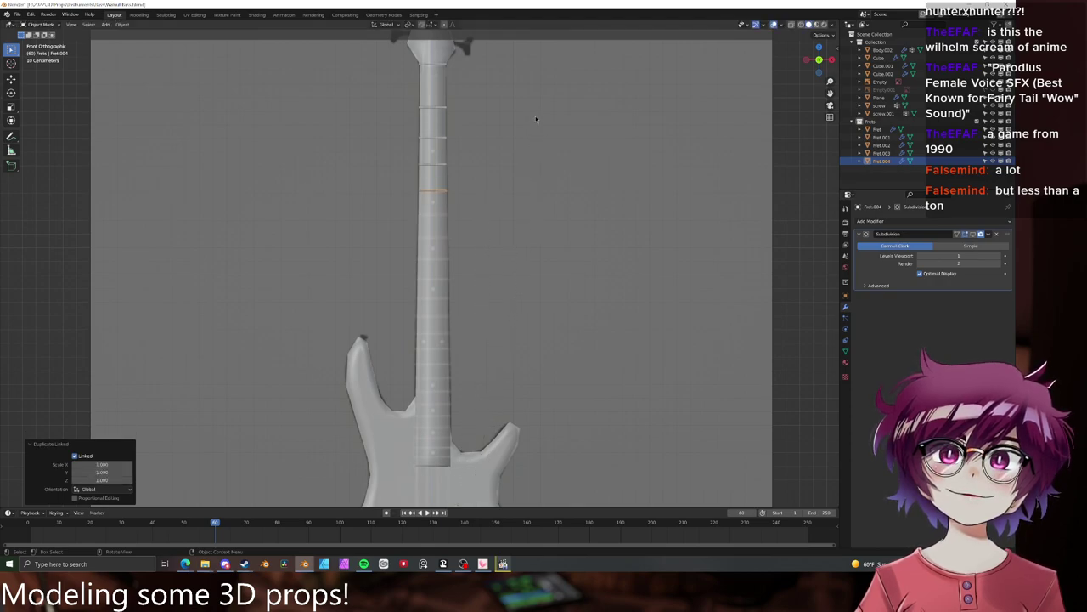
{"action": "key", "text": "g"}
{"action": "key", "text": "z"}
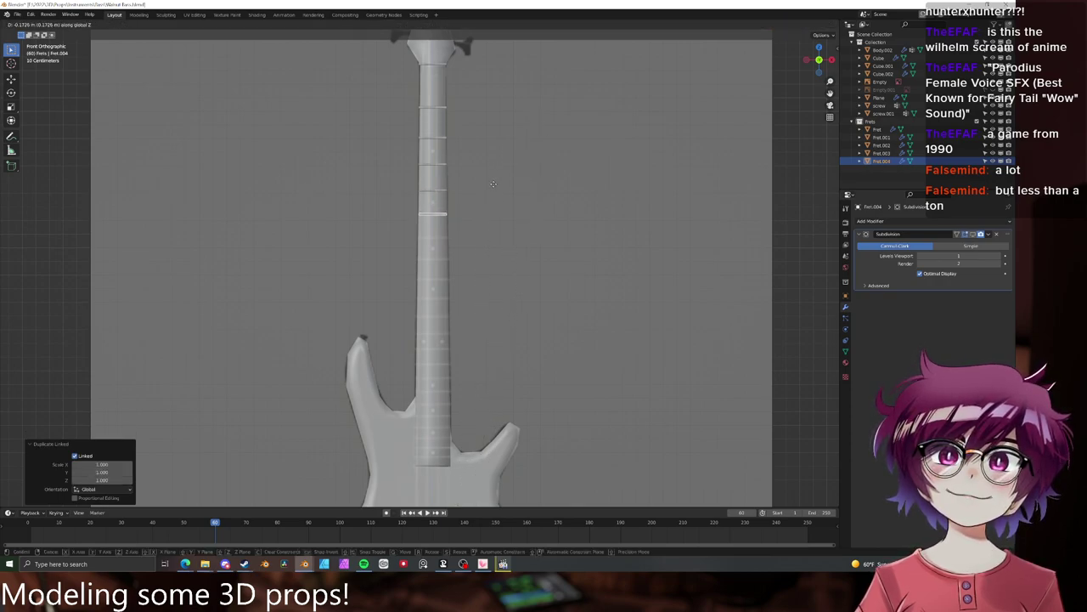
{"action": "left_click", "coordinate": [493, 185]}
- Place two further linked fret duplicates along Z at the next fret lines of the reference image
{"action": "key", "text": "alt+d"}
{"action": "key", "text": "x"}
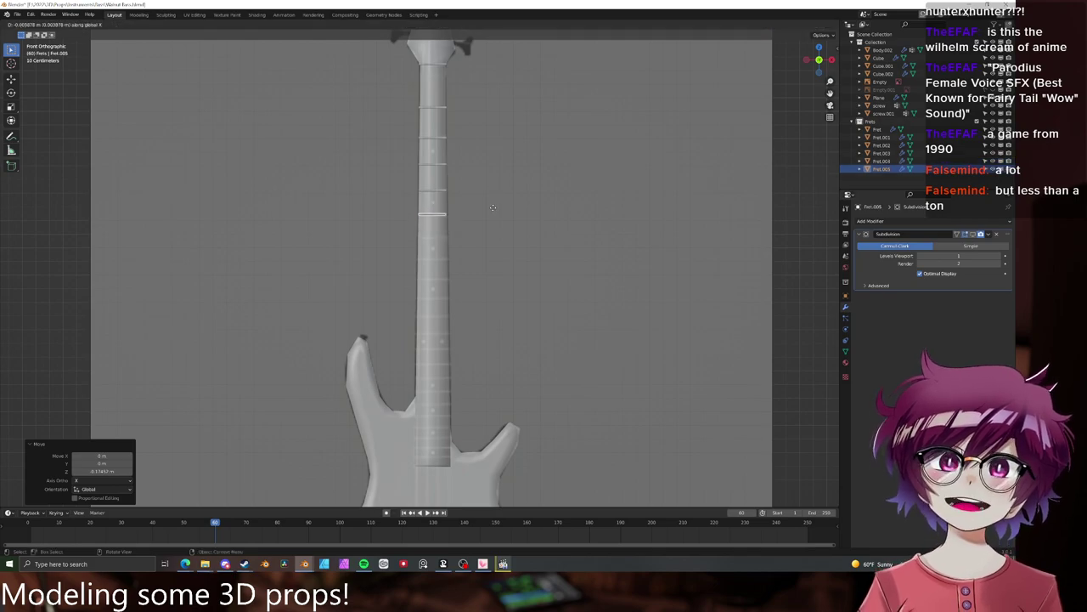
{"action": "key", "text": "z"}
{"action": "left_click", "coordinate": [493, 207]}
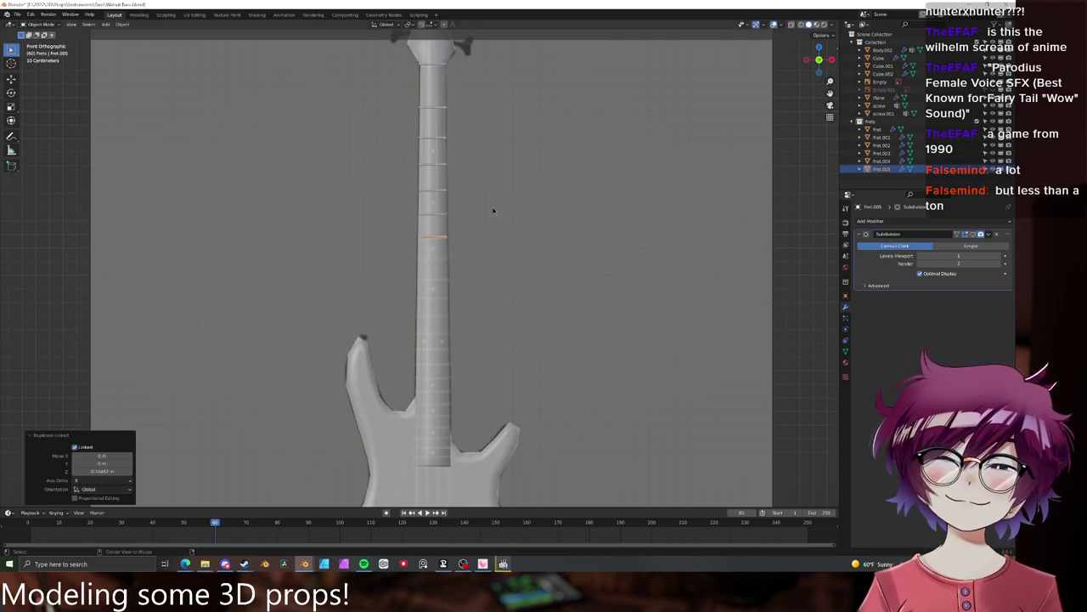
{"action": "key", "text": "alt+d"}
{"action": "key", "text": "z"}
{"action": "left_click", "coordinate": [490, 231]}
- Try to place four more linked fret duplicates down the neck along Z
{"action": "middle_click_drag", "start_coordinate": [493, 271], "coordinate": [497, 215], "text": "shift"}
{"action": "scroll", "coordinate": [498, 215], "scroll_direction": "up", "scroll_amount": 2}
{"action": "key", "text": "alt+d"}
{"action": "key", "text": "z"}
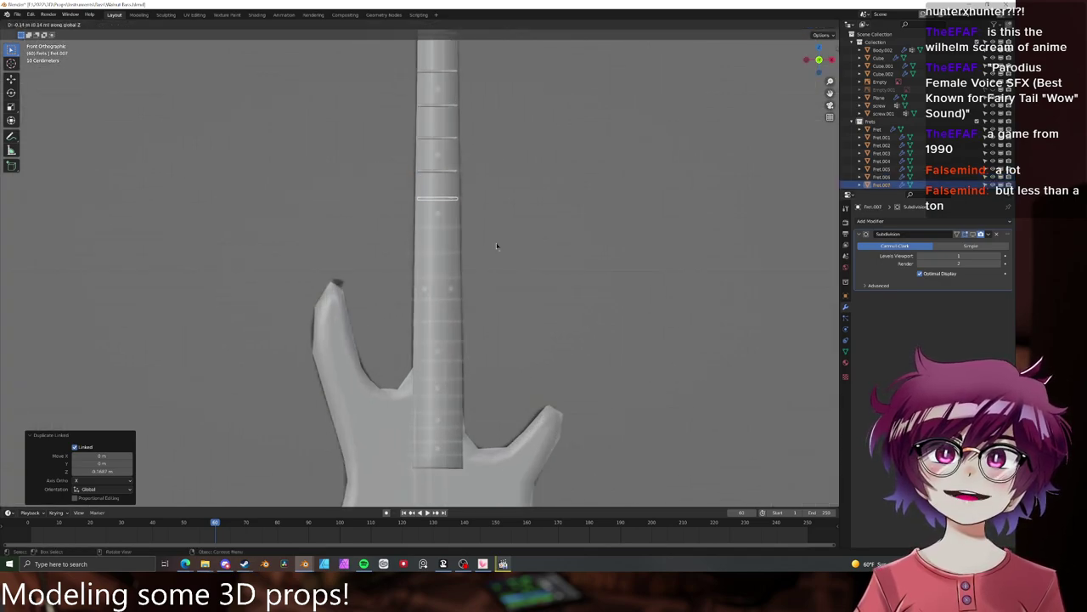
{"action": "left_click", "coordinate": [495, 242]}
{"action": "key", "text": "alt+d"}
{"action": "key", "text": "z"}
{"action": "left_click", "coordinate": [492, 261]}
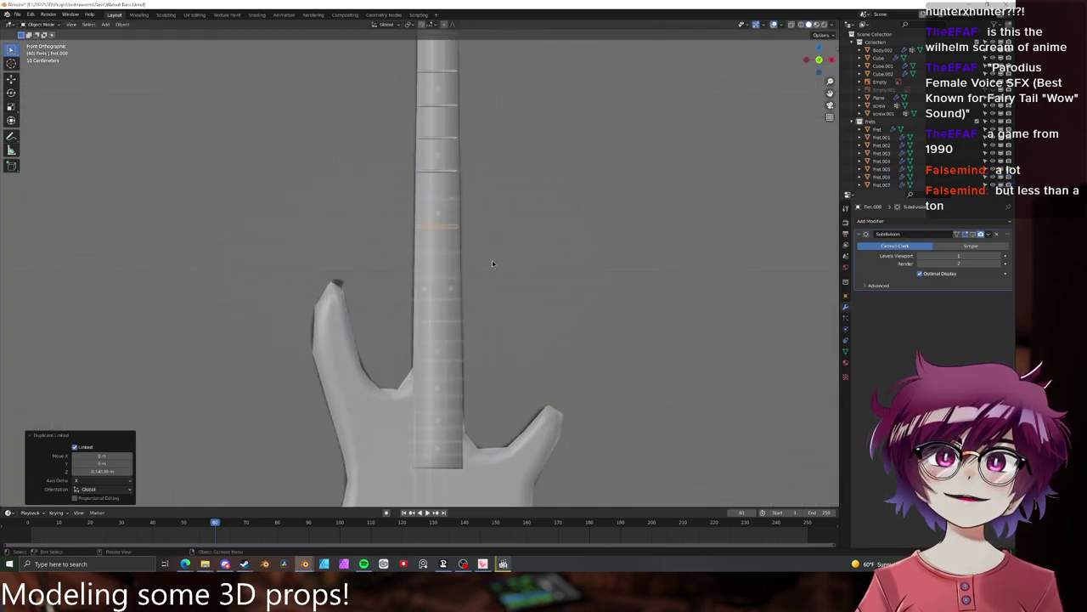
{"action": "key", "text": "alt+d"}
{"action": "key", "text": "z"}
{"action": "left_click", "coordinate": [489, 276]}
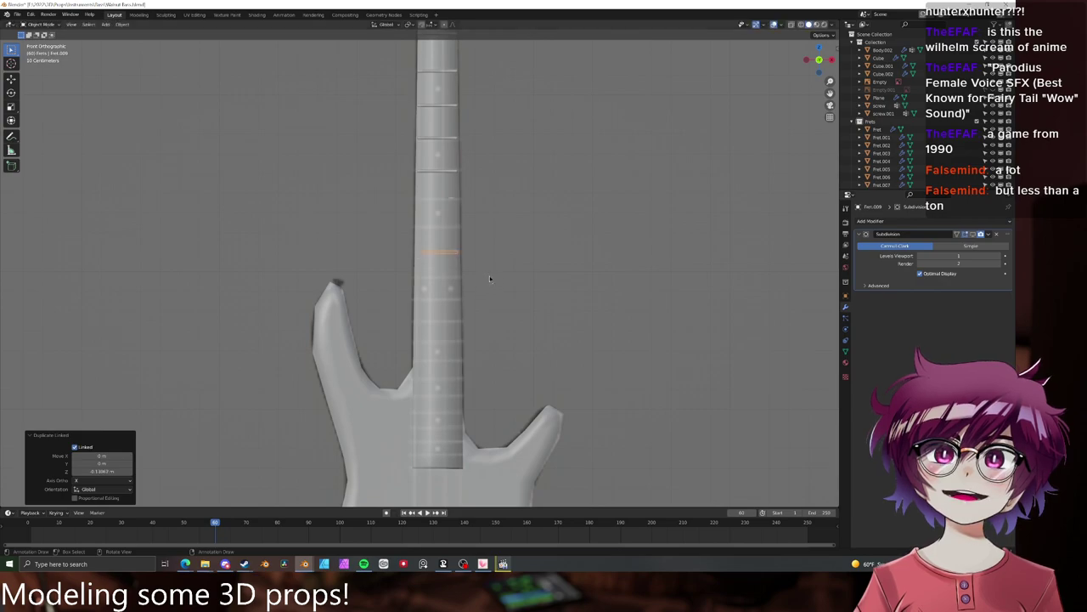
{"action": "key", "text": "alt+d"}
{"action": "key", "text": "z"}
{"action": "left_click", "coordinate": [488, 302]}
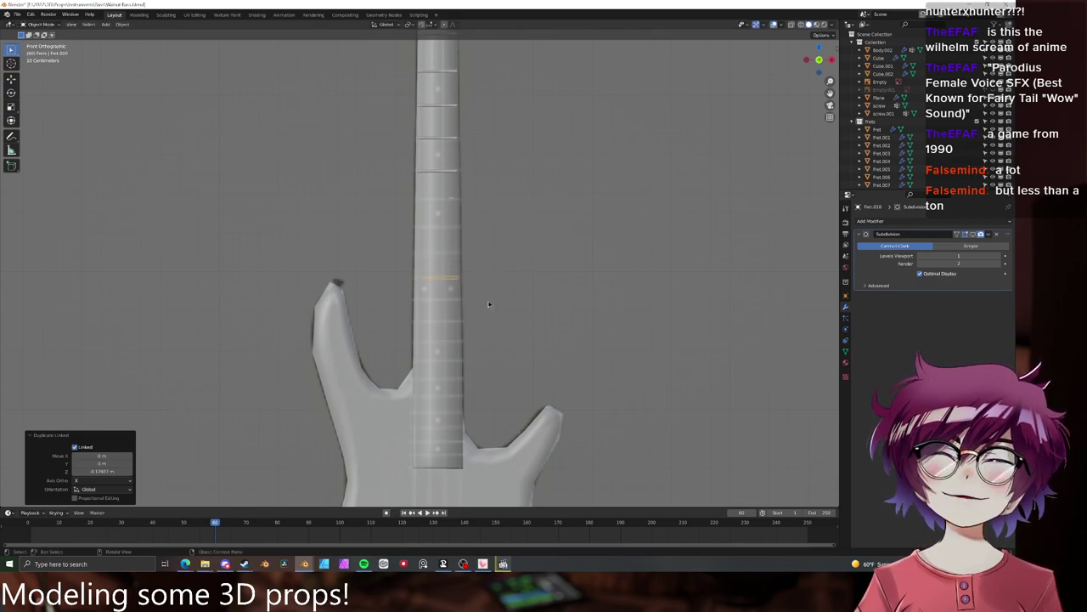
- Undo the last four fret duplications
{"action": "key", "text": "ctrl+z"}
{"action": "key", "text": "ctrl+z"}
{"action": "key", "text": "ctrl+z"}
{"action": "key", "text": "ctrl+z"}
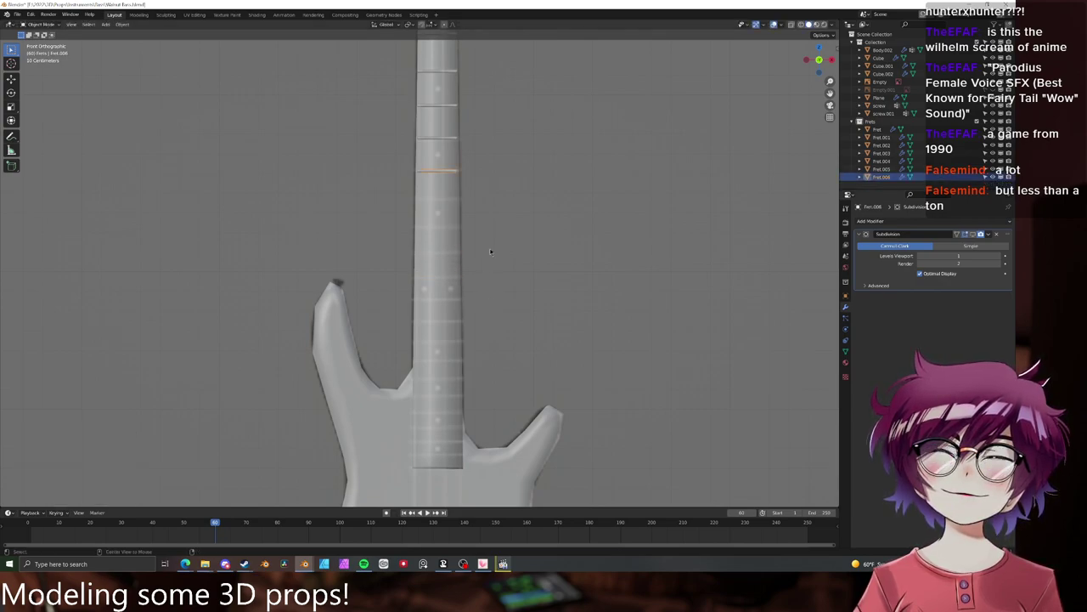
- Place two linked fret duplicates again below the lowest fret, each about 0.14 m farther down along Z
{"action": "key", "text": "alt+d"}
{"action": "key", "text": "z"}
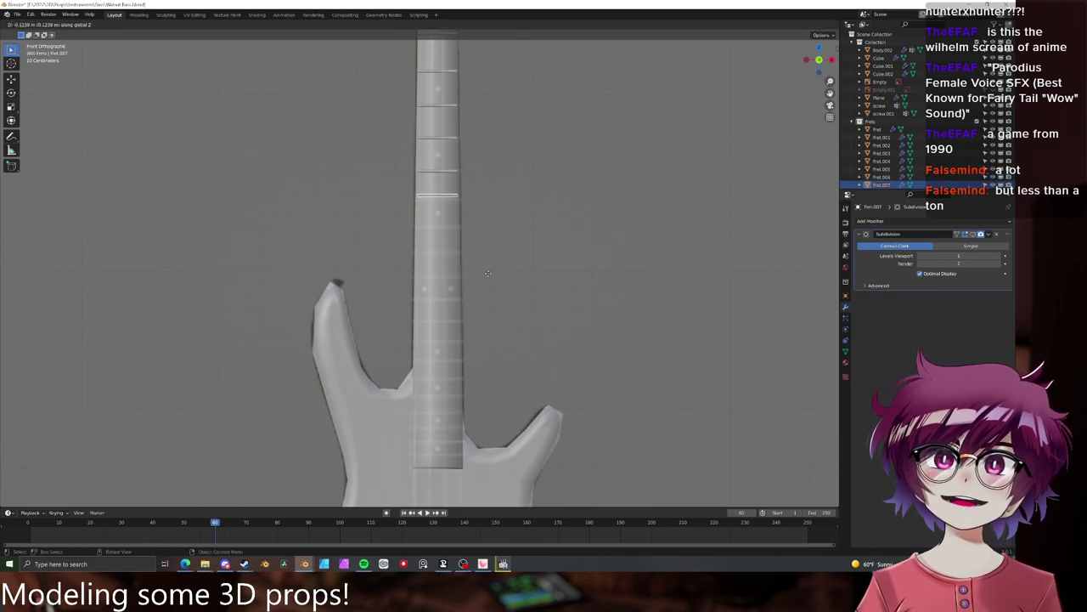
{"action": "left_click", "coordinate": [488, 276]}
{"action": "key", "text": "alt+d"}
{"action": "key", "text": "z"}
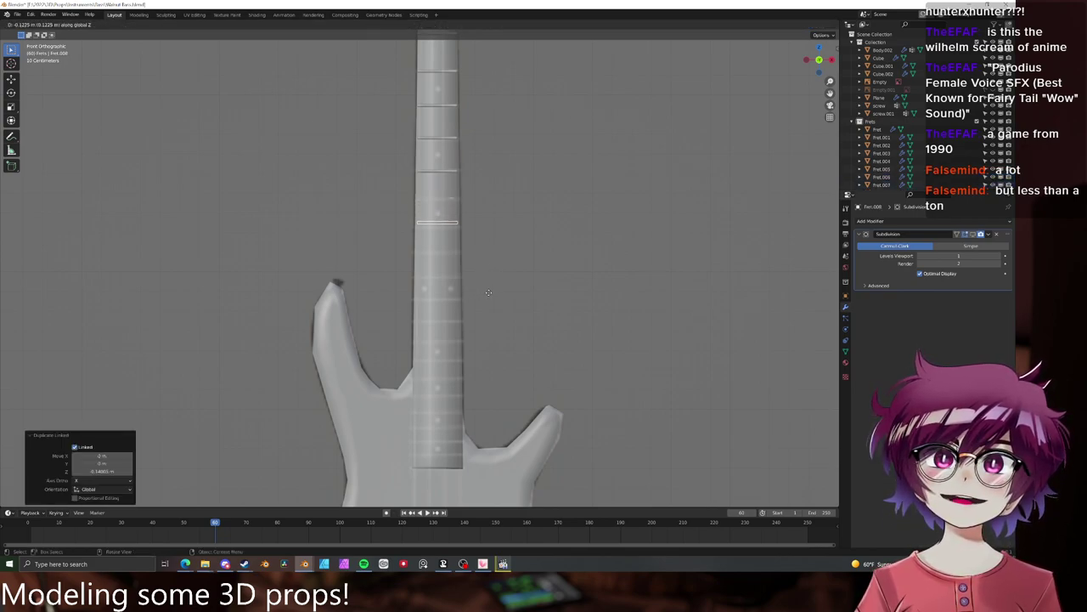
{"action": "left_click", "coordinate": [488, 295]}
- Switch to wireframe shading in front view and add two linked fret duplicates along Z, spaced about 0.13 m
{"action": "mouse_move", "coordinate": [488, 297]}
{"action": "middle_mouse_down"}
{"action": "mouse_move", "coordinate": [553, 269]}
{"action": "mouse_move", "coordinate": [583, 275]}
{"action": "mouse_move", "coordinate": [507, 272]}
{"action": "mouse_move", "coordinate": [494, 224]}
{"action": "middle_mouse_up"}
{"action": "key", "text": "KP_1"}
{"action": "key", "text": "z"}
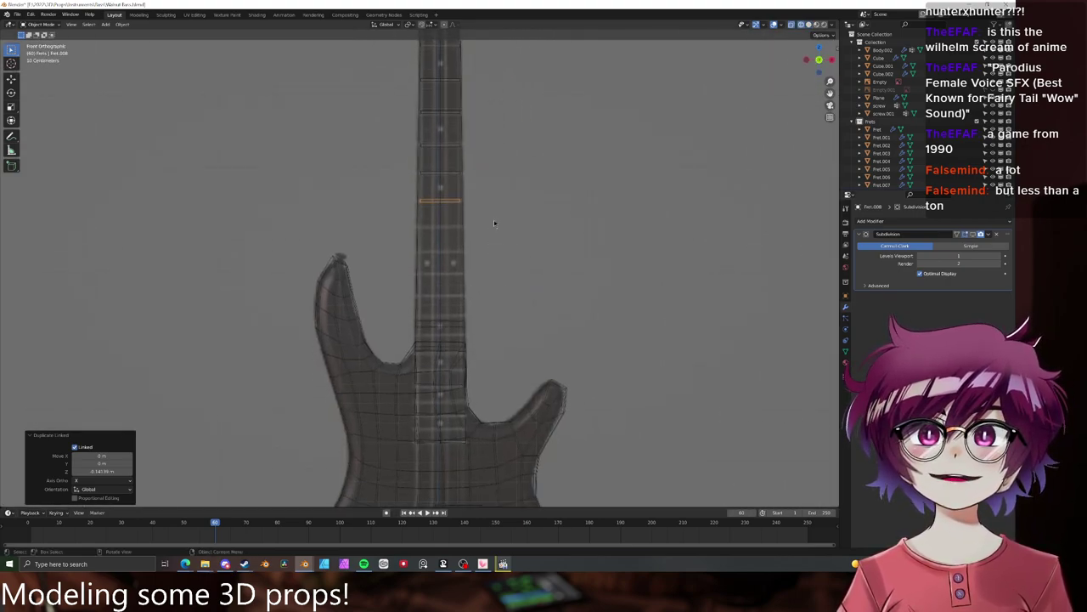
{"action": "key", "text": "alt+d"}
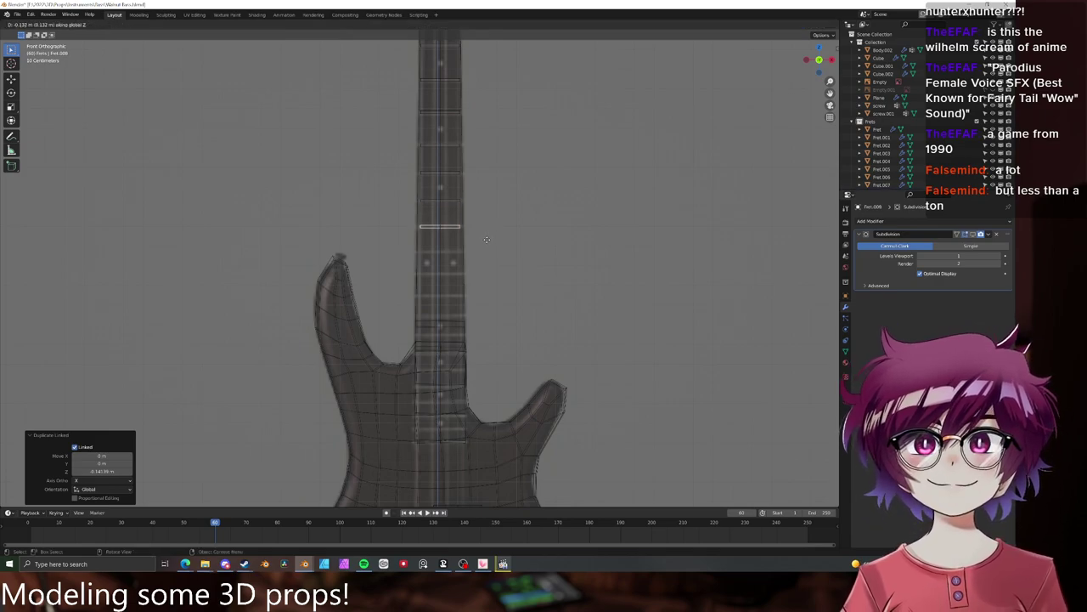
{"action": "left_click", "coordinate": [485, 242]}
{"action": "key", "text": "alt+d"}
{"action": "left_click", "coordinate": [482, 269]}
- Add a linked fret duplicate about 0.11 m below the lowest one along Z and continue with another below it
{"action": "key", "text": "alt+d"}
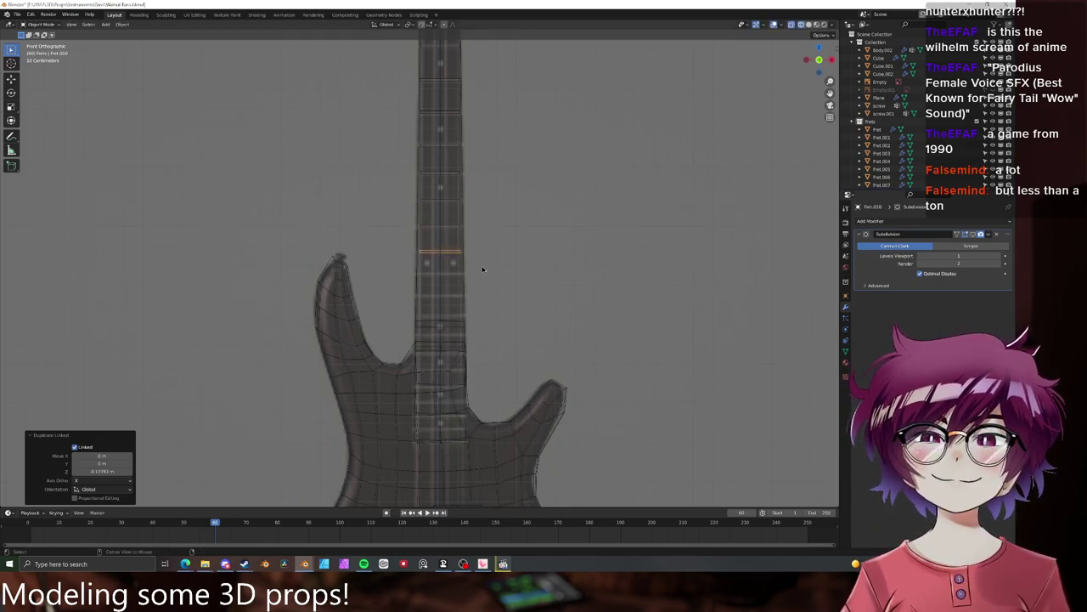
{"action": "key", "text": "z"}
{"action": "left_click", "coordinate": [480, 289]}
{"action": "key", "text": "alt+d"}
{"action": "key", "text": "z"}
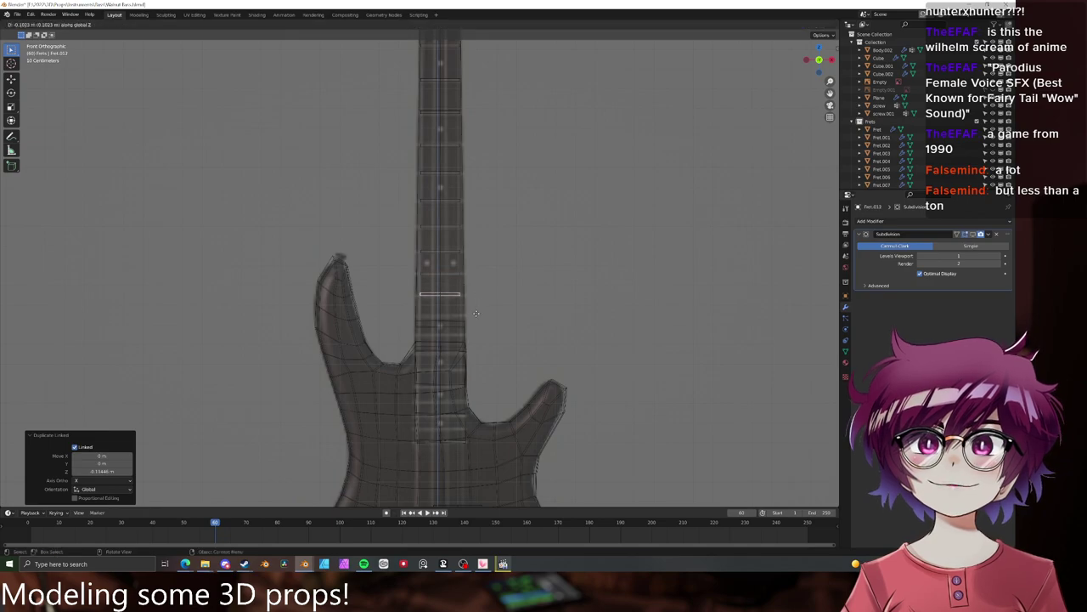
- Place the current fret copy and add two more linked duplicates down the fretboard along Z, matching the reference fret lines
{"action": "left_click", "coordinate": [485, 307]}
{"action": "middle_click_drag", "start_coordinate": [485, 307], "coordinate": [484, 262], "text": "shift"}
{"action": "key", "text": "alt+d"}
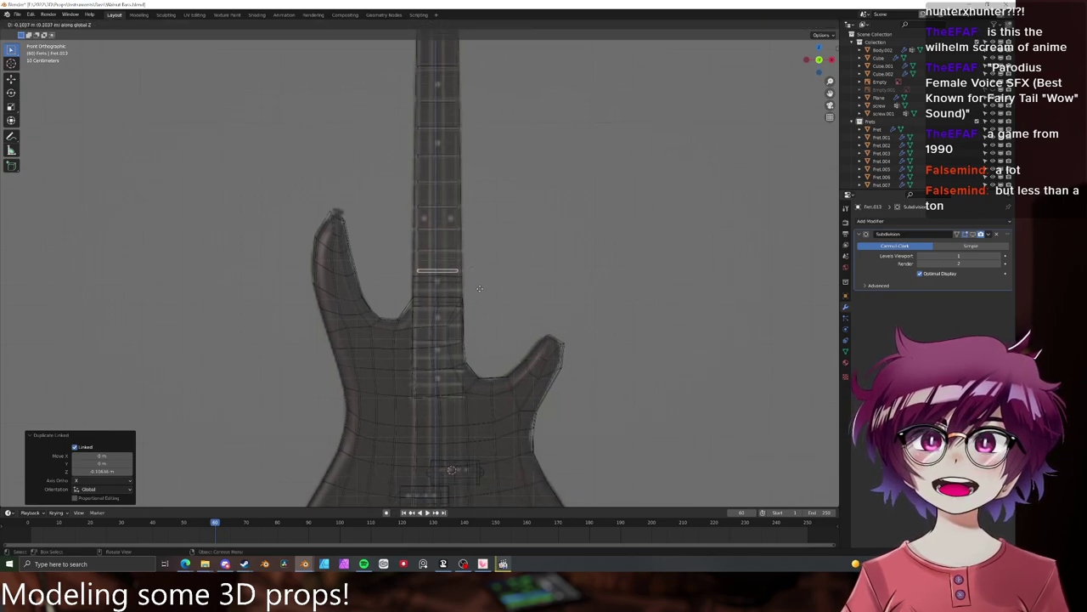
{"action": "key", "text": "z"}
{"action": "left_click", "coordinate": [479, 307]}
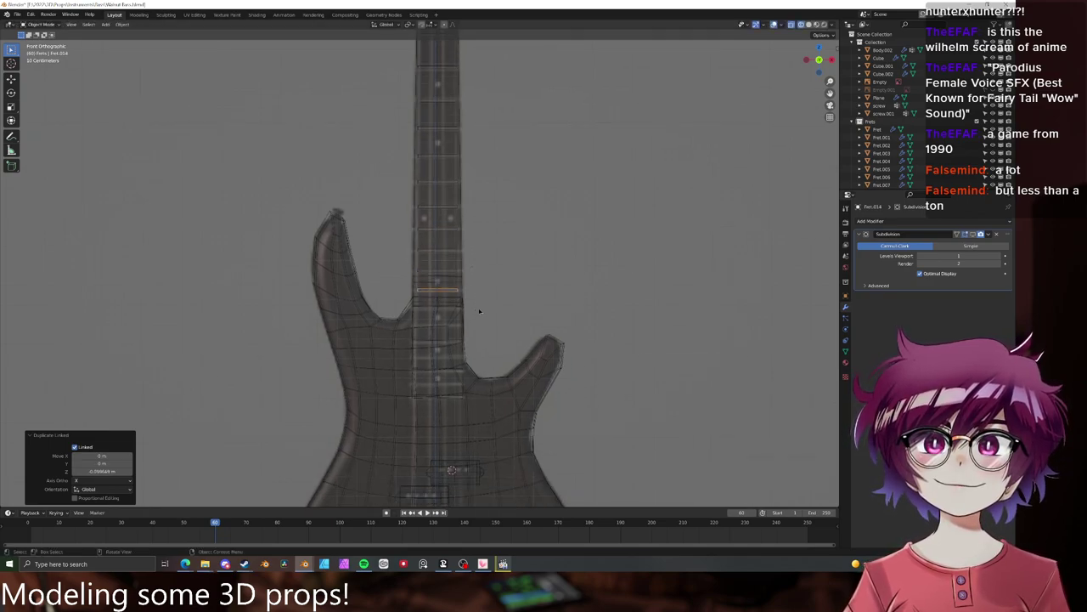
{"action": "key", "text": "alt+d"}
{"action": "key", "text": "z"}
{"action": "left_click", "coordinate": [479, 328]}
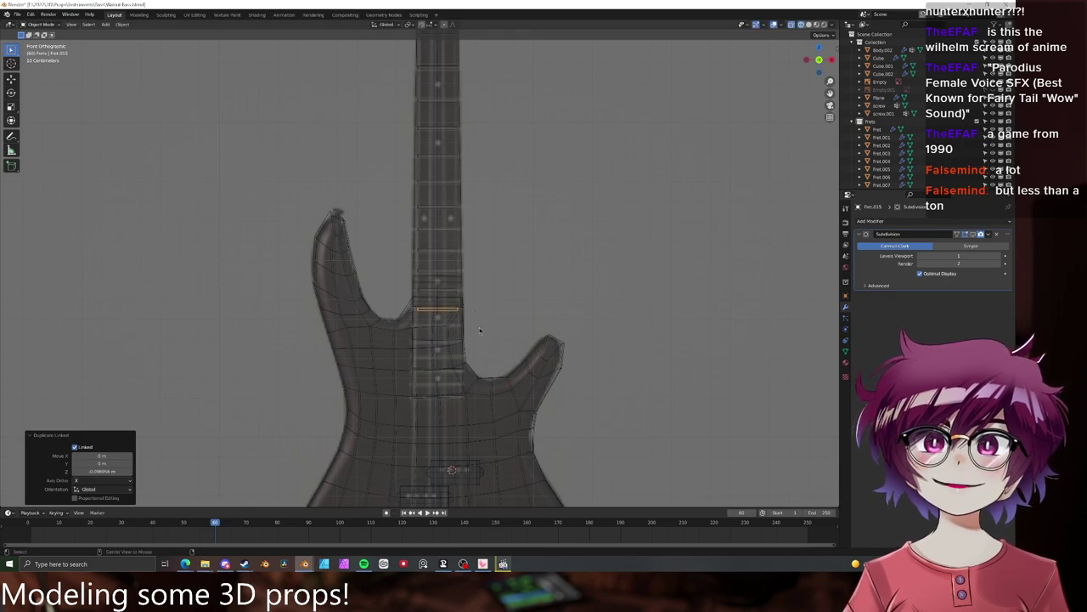
- Continue the row with three more linked fret duplicates moved down along Z onto the reference lines where the neck meets the body
{"action": "key", "text": "alt+d"}
{"action": "key", "text": "z"}
{"action": "key", "text": "alt+d"}
{"action": "key", "text": "z"}
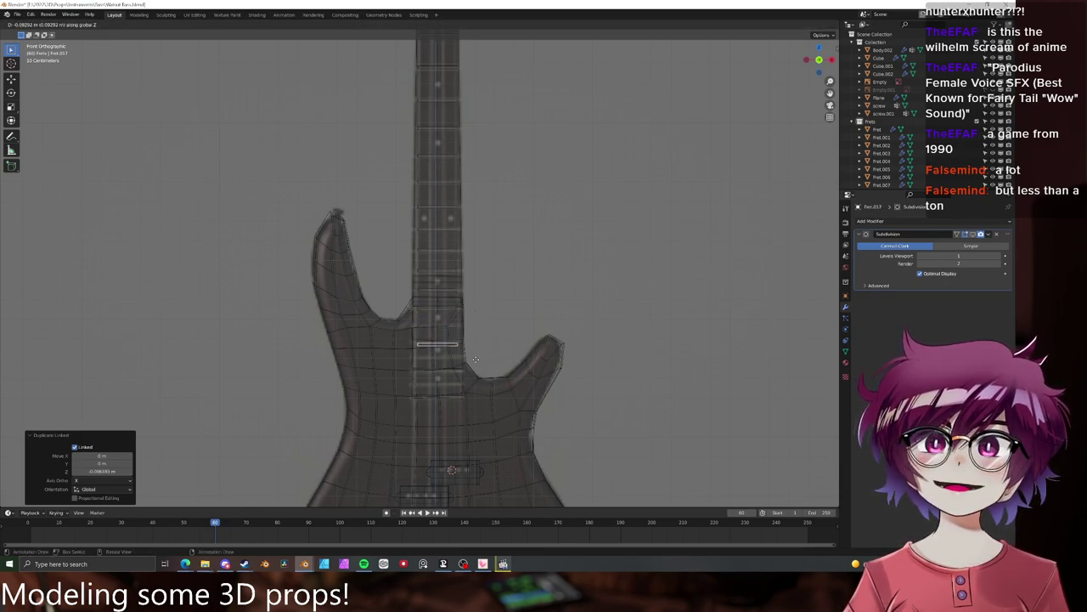
{"action": "left_click", "coordinate": [475, 357]}
{"action": "key", "text": "alt+d"}
{"action": "key", "text": "z"}
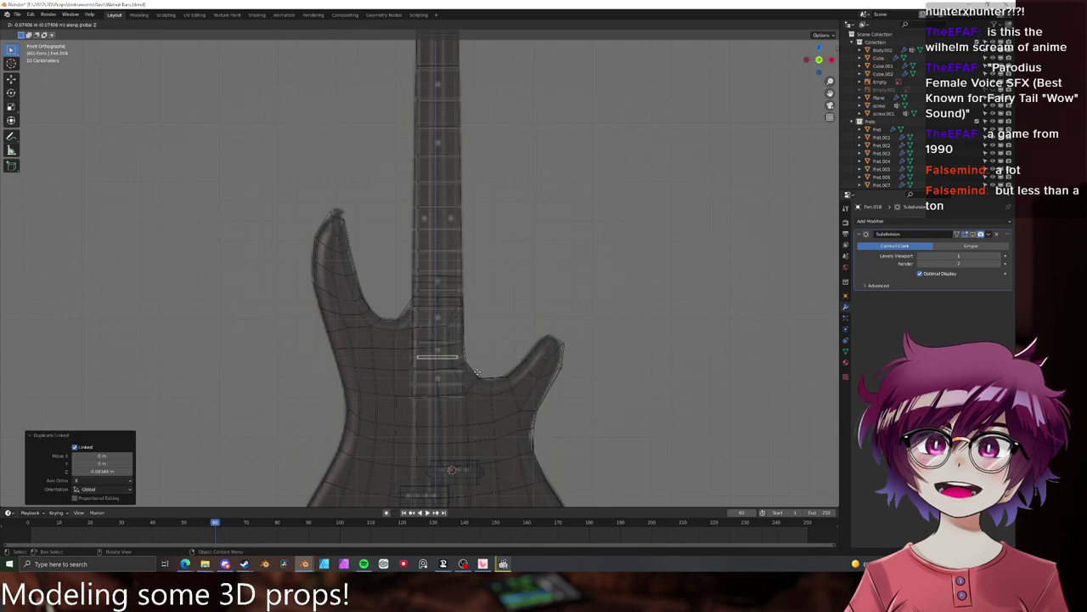
{"action": "left_click", "coordinate": [477, 371]}
- Add the last three linked fret duplicates along Z, ending on the lowest fret line at the fretboard's end
{"action": "key", "text": "alt+d"}
{"action": "key", "text": "z"}
{"action": "left_click", "coordinate": [476, 384]}
{"action": "key", "text": "alt+d"}
{"action": "key", "text": "z"}
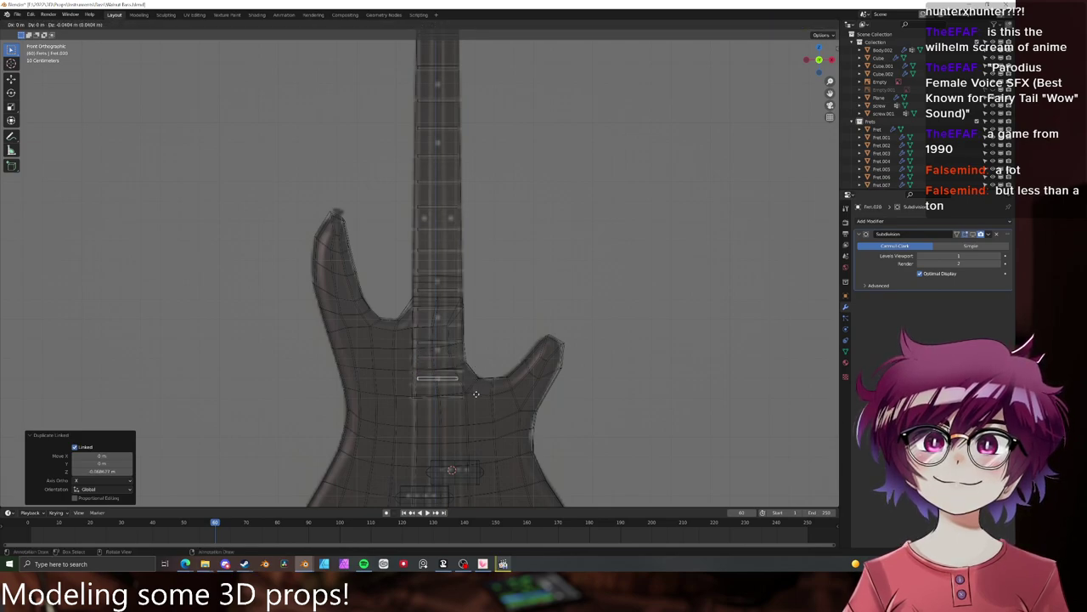
{"action": "left_click", "coordinate": [476, 398]}
{"action": "key", "text": "alt+d"}
{"action": "key", "text": "z"}
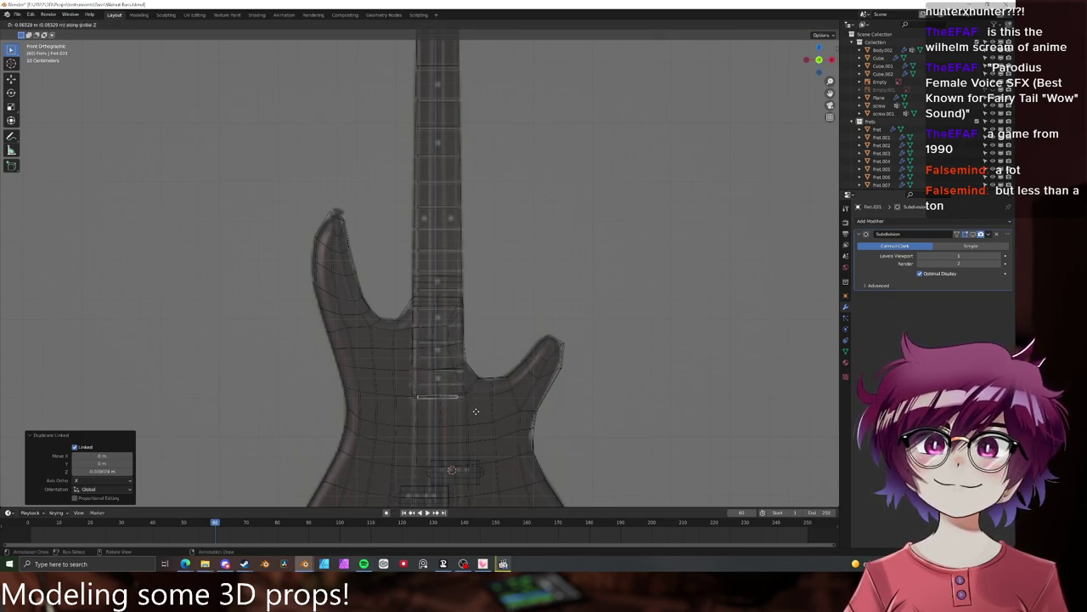
{"action": "left_click", "coordinate": [476, 411]}
{"action": "scroll", "coordinate": [890, 165], "scroll_direction": "down", "scroll_amount": 5}
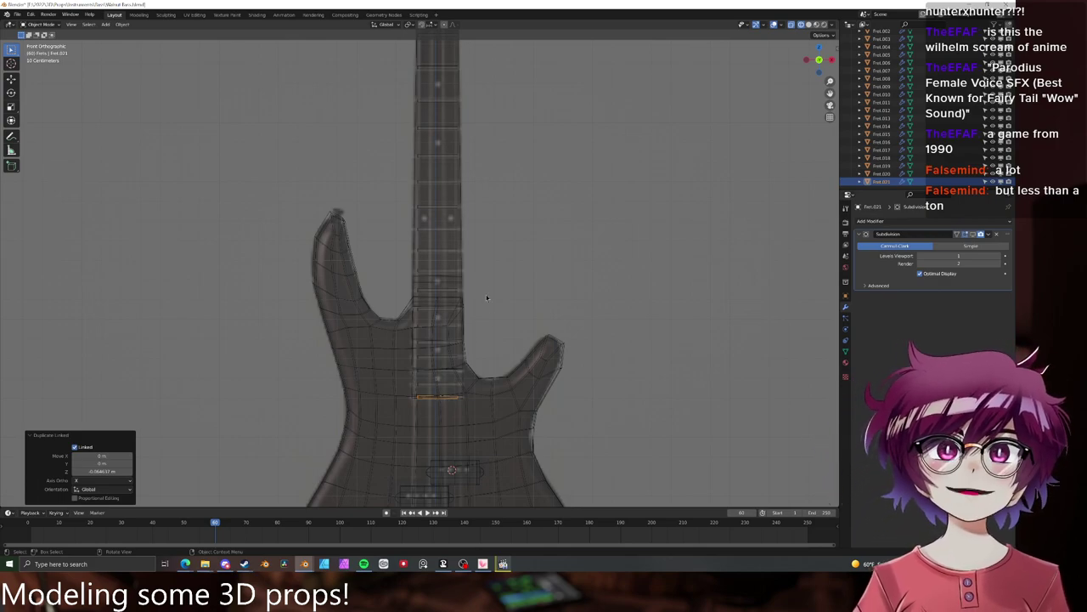
- Try to scale the lowest fret, testing the X, Z and Y axis constraints
{"action": "scroll", "coordinate": [487, 297], "scroll_direction": "down", "scroll_amount": 4}
{"action": "scroll", "coordinate": [473, 323], "scroll_direction": "up", "scroll_amount": 6}
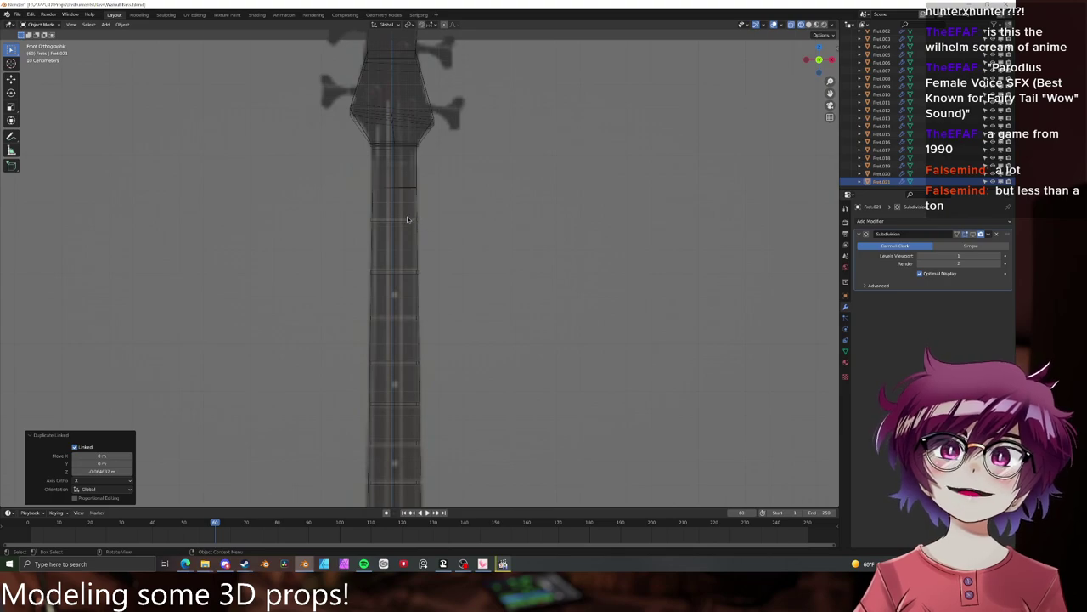
{"action": "left_click", "coordinate": [406, 220]}
{"action": "scroll", "coordinate": [425, 306], "scroll_direction": "down", "scroll_amount": 5}
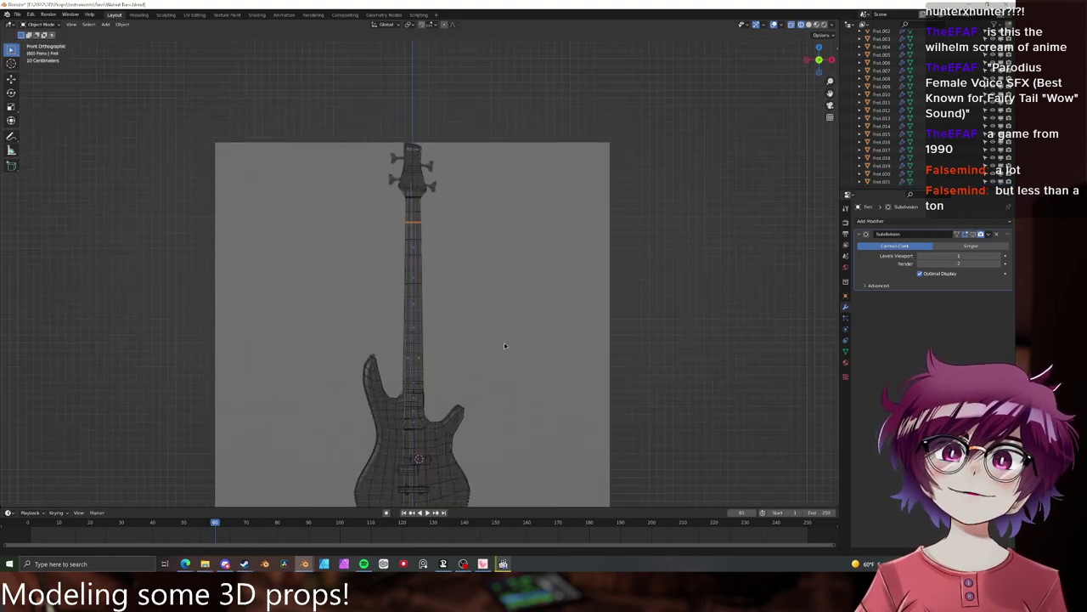
{"action": "scroll", "coordinate": [504, 342], "scroll_direction": "up", "scroll_amount": 5}
{"action": "left_click", "coordinate": [485, 392]}
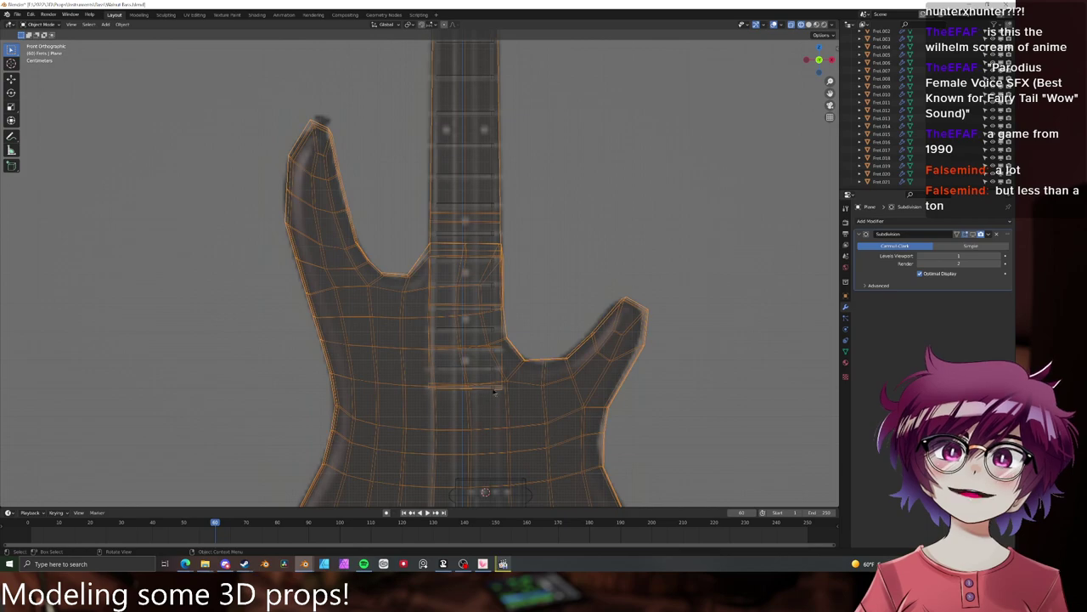
{"action": "left_click", "coordinate": [490, 391]}
{"action": "scroll", "coordinate": [503, 381], "scroll_direction": "up", "scroll_amount": 4}
{"action": "key", "text": "s"}
{"action": "key", "text": "x"}
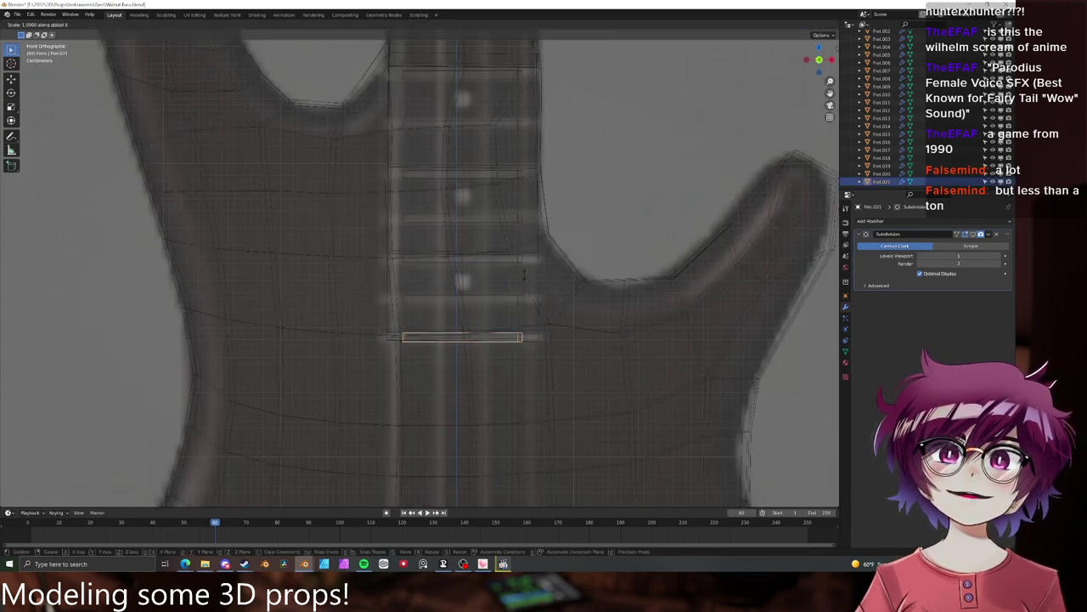
{"action": "key", "text": "z"}
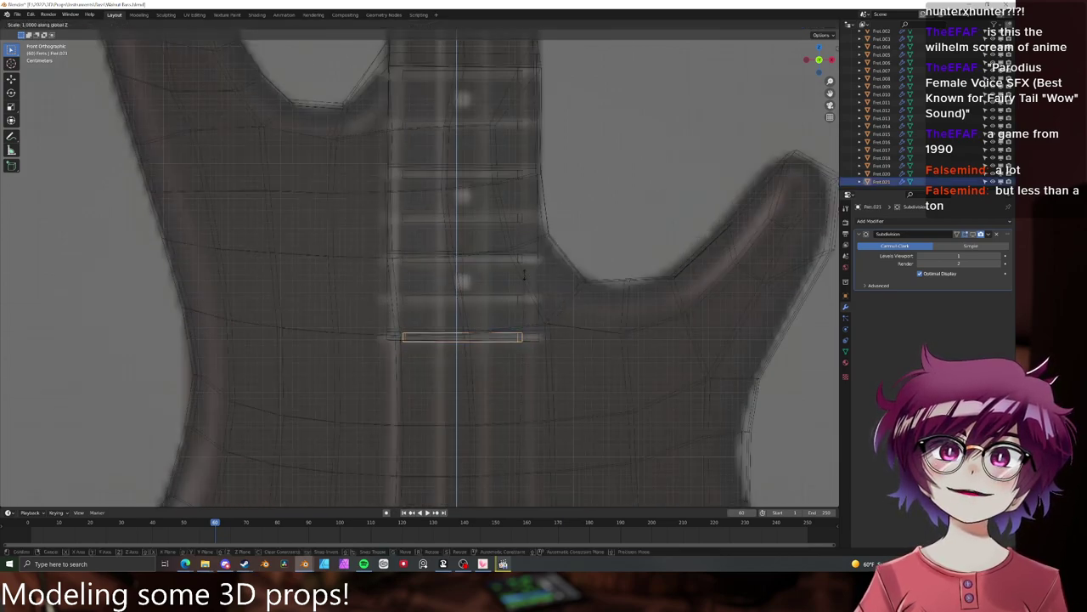
{"action": "key", "text": "y"}
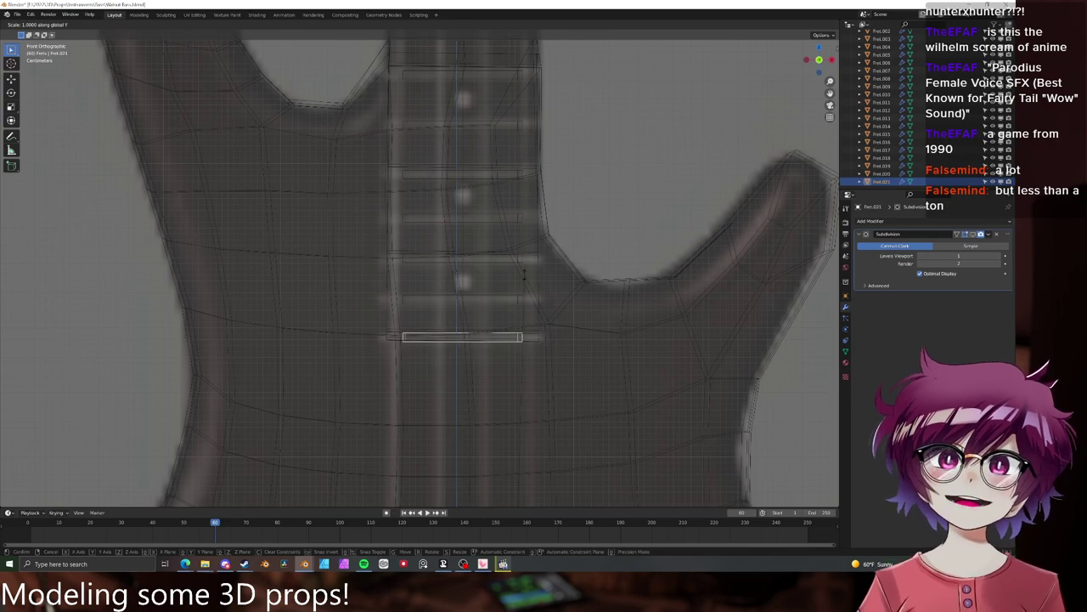
{"action": "key", "text": "x"}
{"action": "left_click", "coordinate": [528, 274]}
{"action": "scroll", "coordinate": [530, 276], "scroll_direction": "down", "scroll_amount": 6}
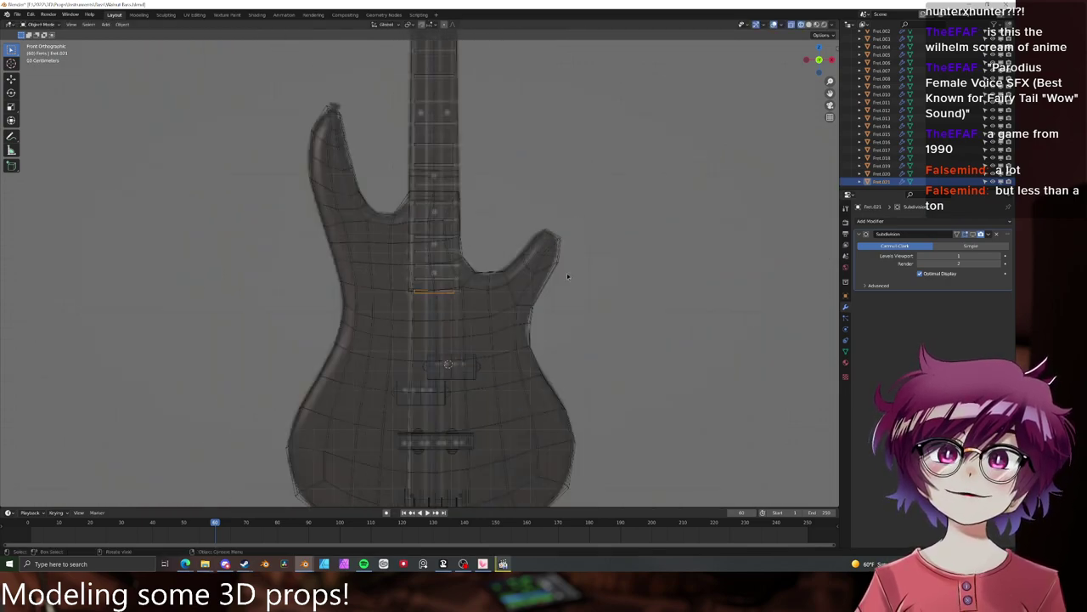
- Try again to stretch the lowest fret, scaling it along Y and along X
{"action": "key", "text": "s"}
{"action": "key", "text": "y"}
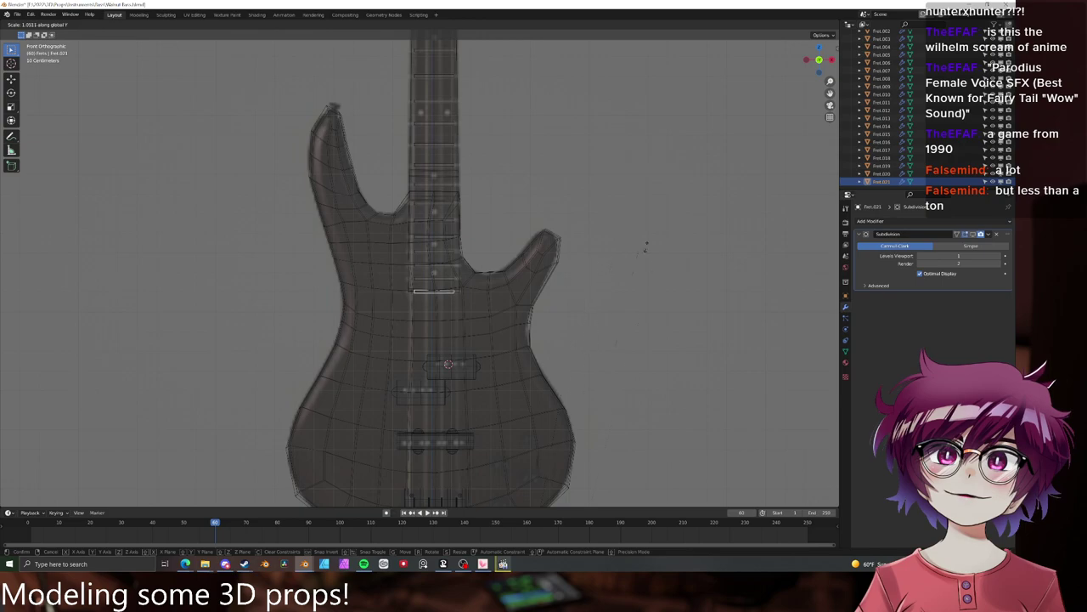
{"action": "left_click", "coordinate": [737, 119]}
{"action": "scroll", "coordinate": [527, 246], "scroll_direction": "down", "scroll_amount": 6}
{"action": "key", "text": "s"}
{"action": "key", "text": "x"}
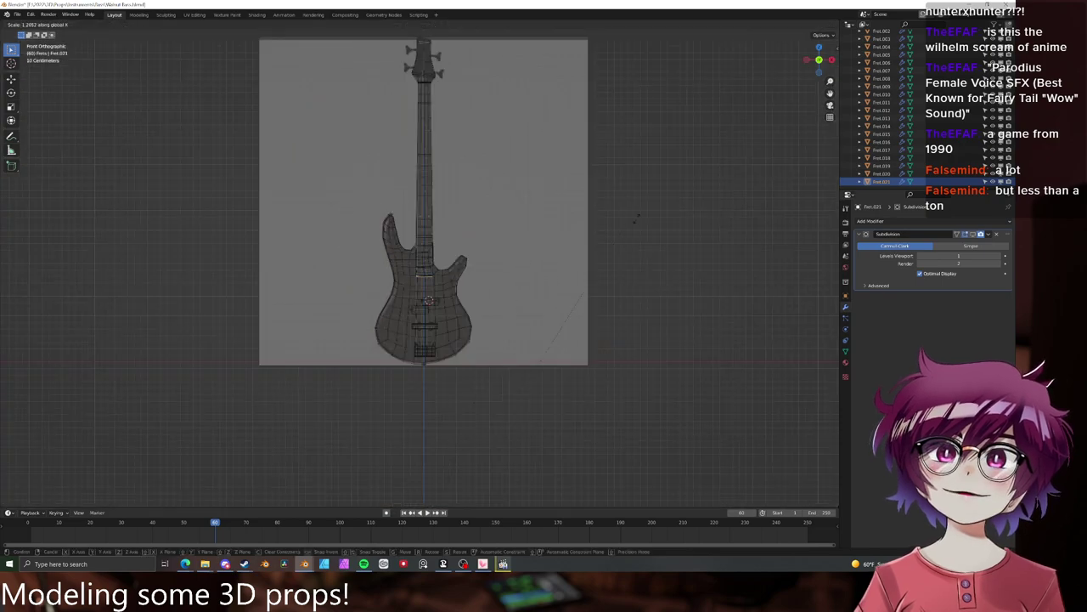
{"action": "left_click", "coordinate": [637, 219]}
{"action": "scroll", "coordinate": [591, 249], "scroll_direction": "down", "scroll_amount": 5}
{"action": "scroll", "coordinate": [435, 211], "scroll_direction": "up", "scroll_amount": 5}
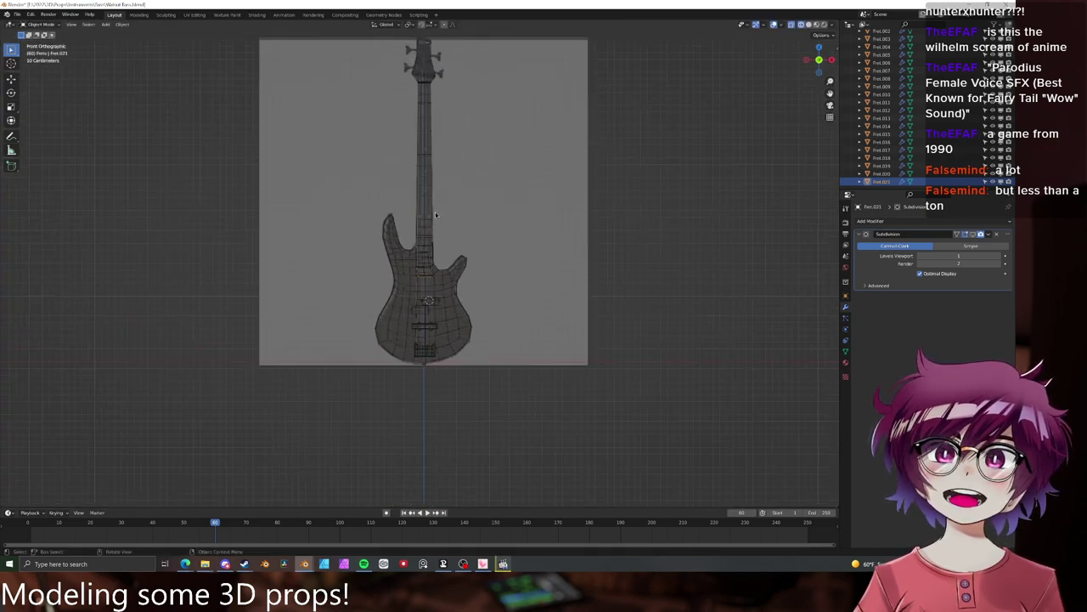
- Set the origin to geometry for the lowest fret and for all objects in the Frets collection
{"action": "scroll", "coordinate": [435, 211], "scroll_direction": "up", "scroll_amount": 2}
{"action": "left_click", "coordinate": [122, 24]}
{"action": "mouse_move", "coordinate": [138, 42]}
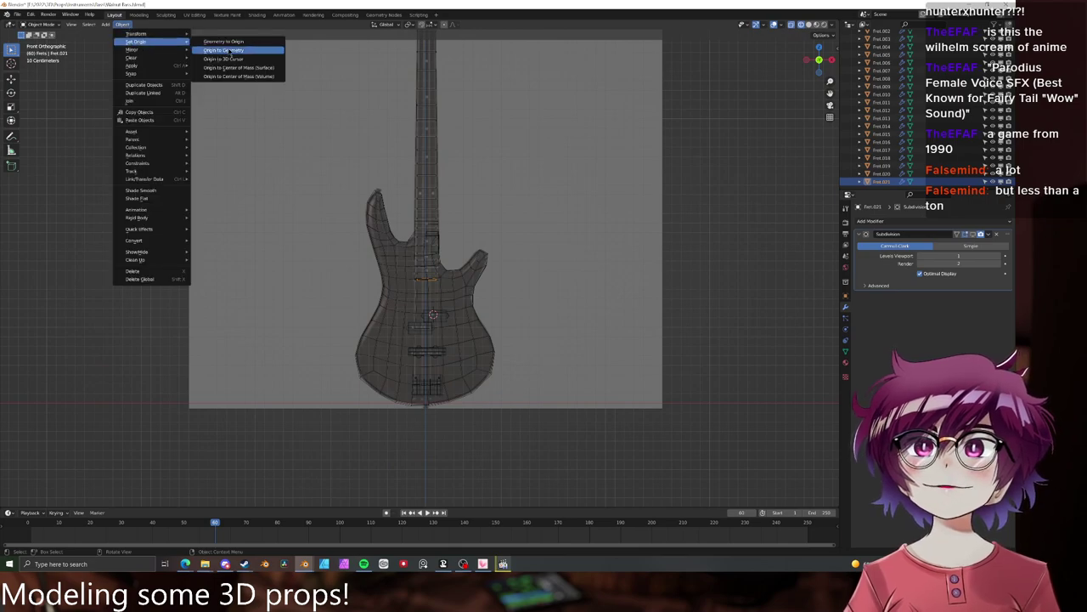
{"action": "left_click", "coordinate": [229, 50]}
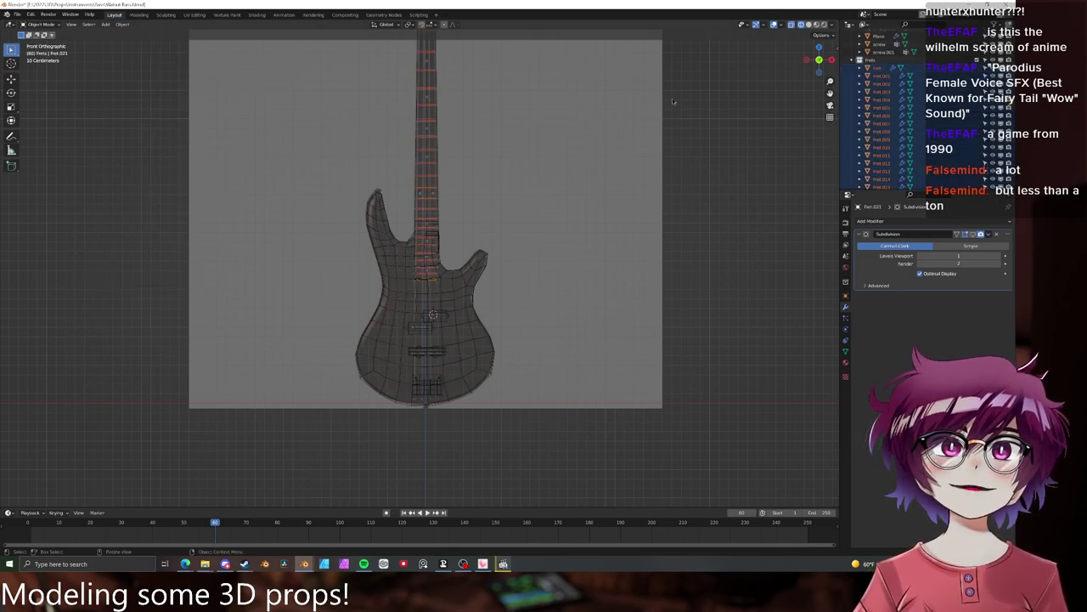
{"action": "left_click", "coordinate": [123, 24]}
{"action": "mouse_move", "coordinate": [138, 41]}
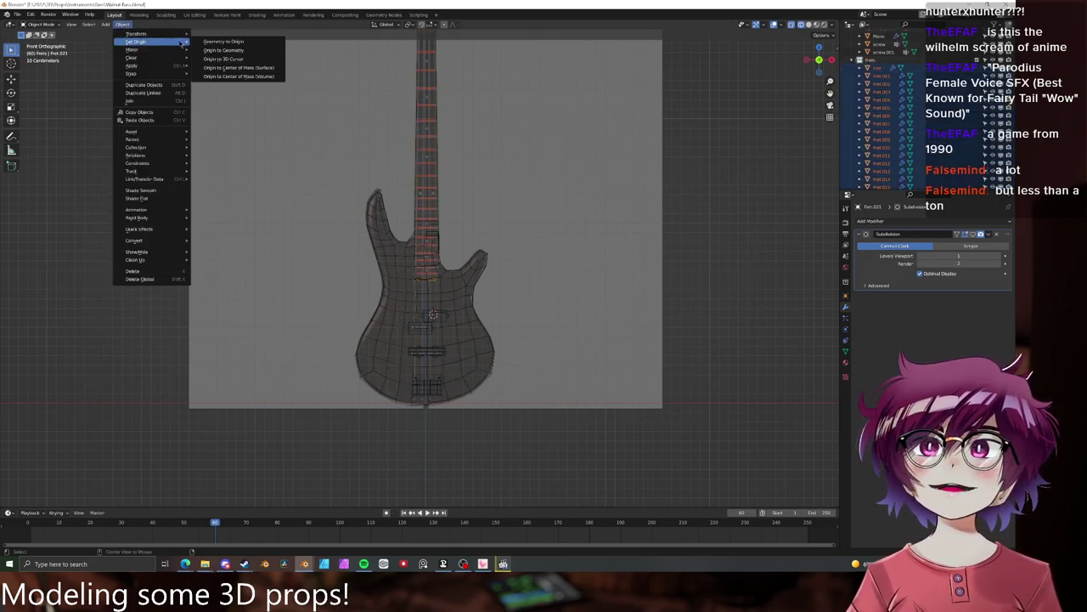
{"action": "left_click", "coordinate": [228, 50]}
{"action": "left_click", "coordinate": [324, 86]}
- Scale the two lowest frets along X to match the fretboard's width in the reference
{"action": "scroll", "coordinate": [539, 213], "scroll_direction": "up", "scroll_amount": 5}
{"action": "scroll", "coordinate": [884, 171], "scroll_direction": "down", "scroll_amount": 4}
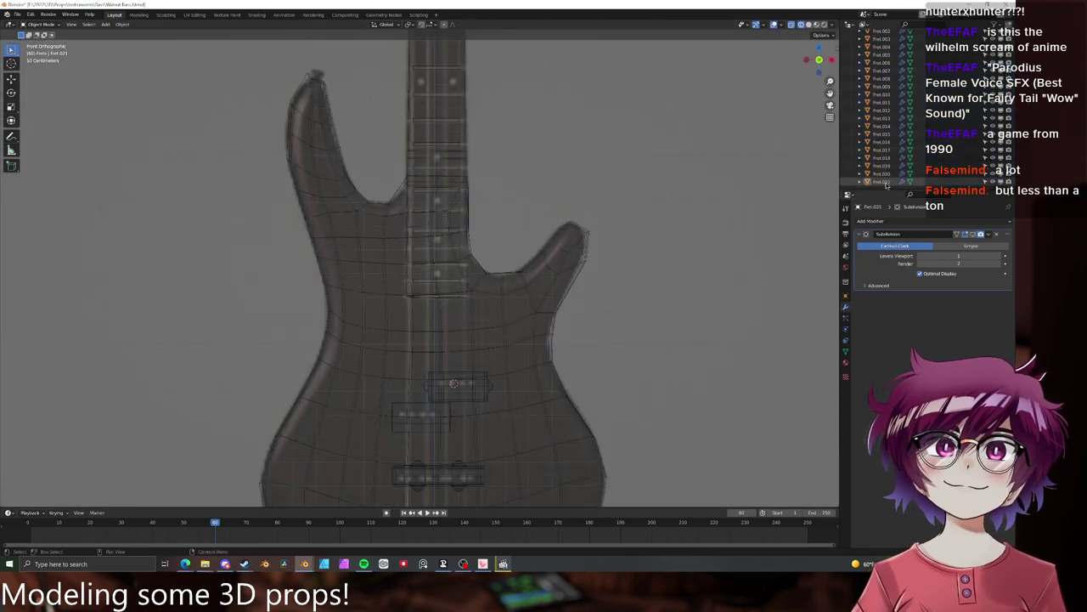
{"action": "left_click", "coordinate": [883, 182]}
{"action": "scroll", "coordinate": [488, 262], "scroll_direction": "up", "scroll_amount": 3}
{"action": "key", "text": "s"}
{"action": "key", "text": "x"}
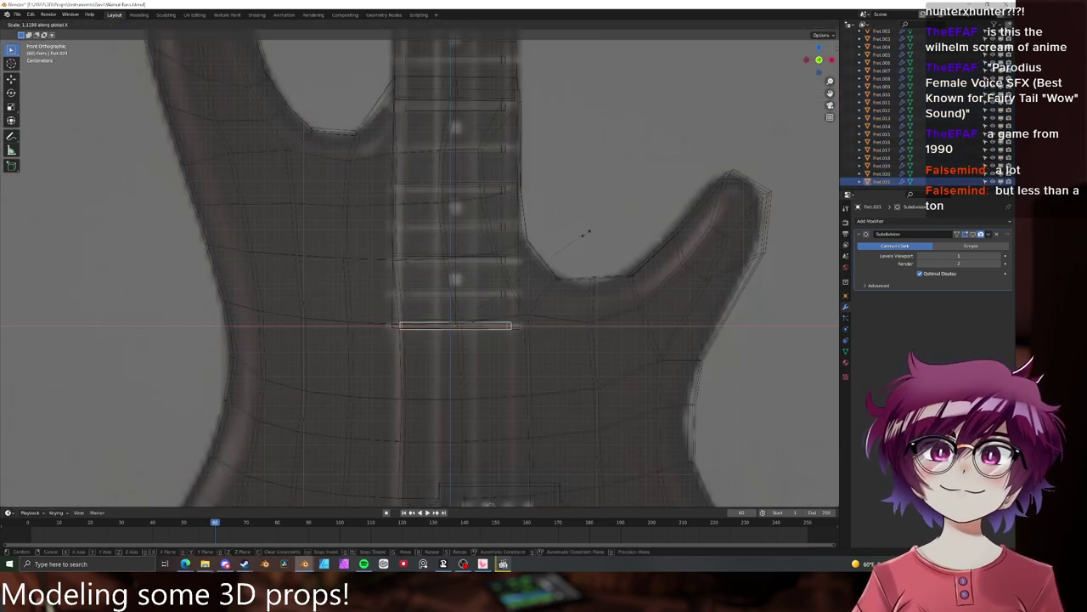
{"action": "left_click", "coordinate": [629, 234]}
{"action": "left_click", "coordinate": [502, 297]}
{"action": "key", "text": "s"}
{"action": "key", "text": "x"}
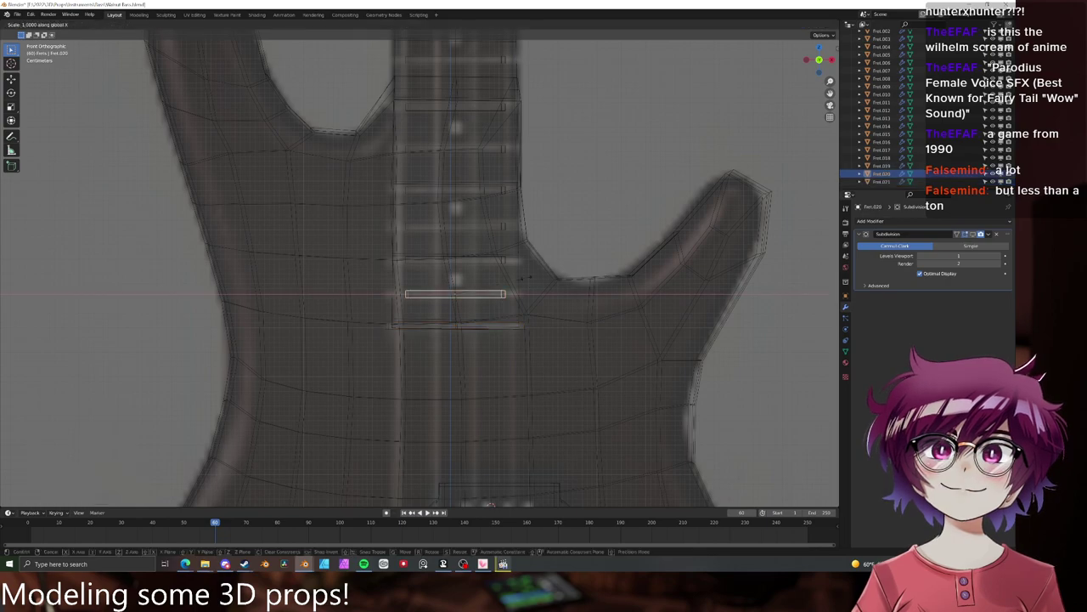
{"action": "left_click", "coordinate": [551, 273]}
- Widen the third and fourth frets from the fretboard's body end along X to reach the fretboard edges
{"action": "left_click", "coordinate": [502, 261]}
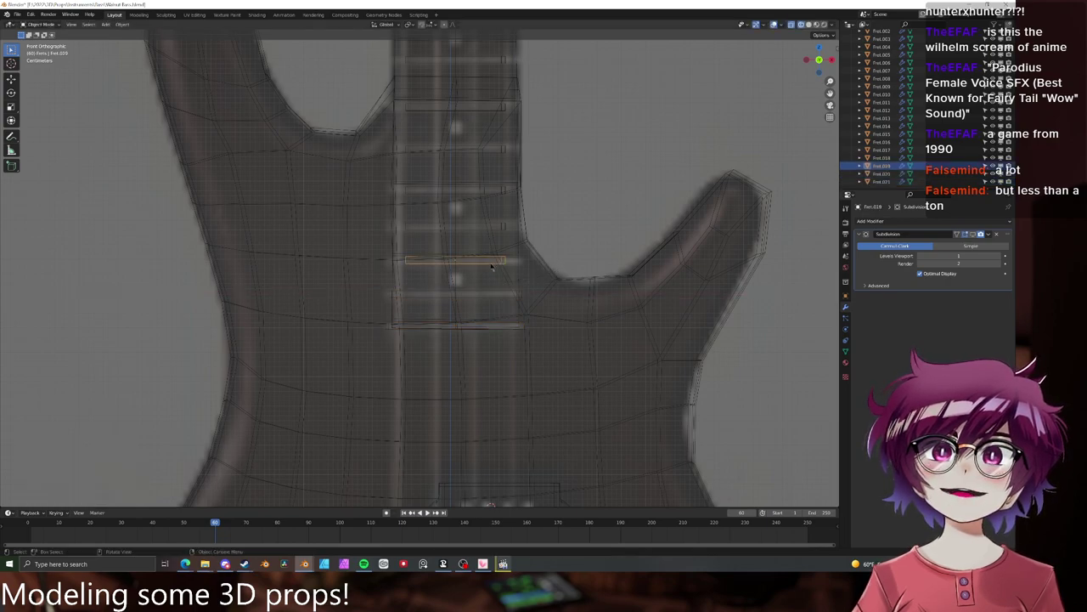
{"action": "key", "text": "s"}
{"action": "key", "text": "x"}
{"action": "left_click", "coordinate": [529, 256]}
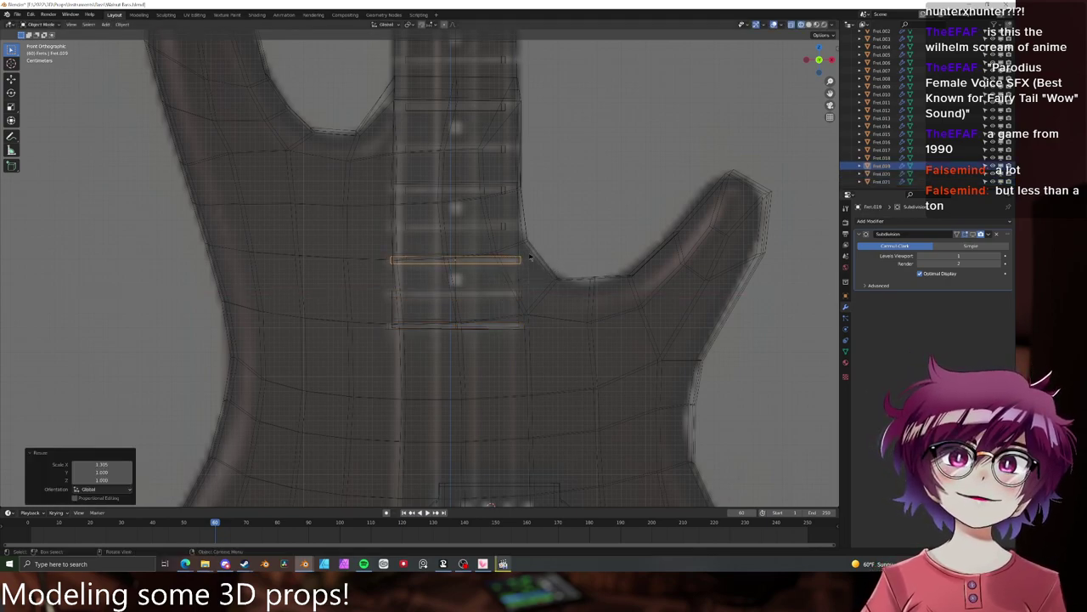
{"action": "left_click", "coordinate": [462, 228]}
{"action": "key", "text": "s"}
{"action": "key", "text": "x"}
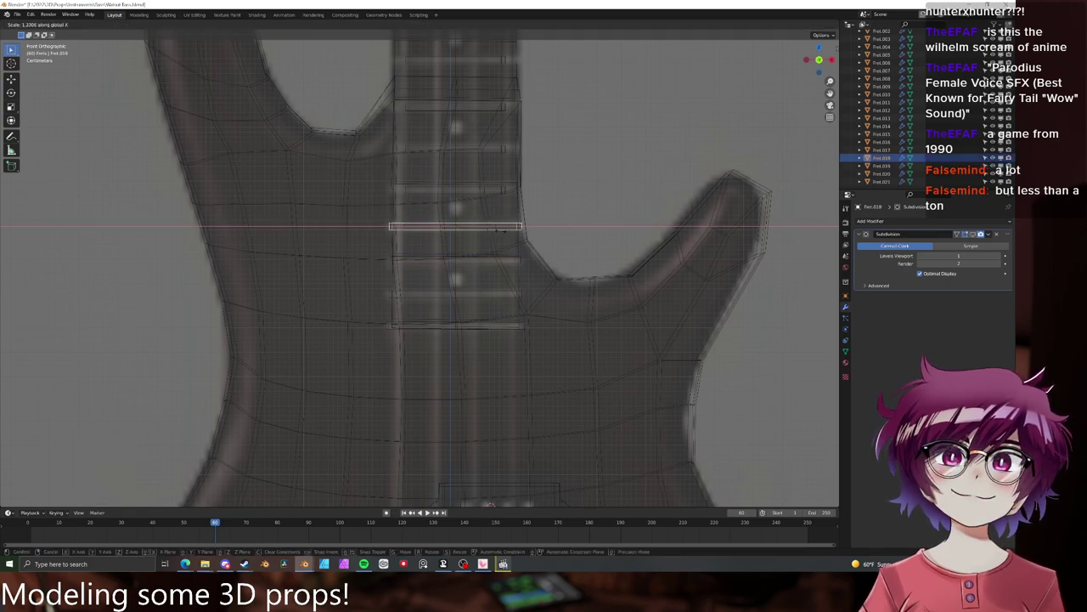
{"action": "left_click", "coordinate": [497, 229]}
- Widen the fifth fret from the body end along X and rescale the fourth one to fit the fretboard edges
{"action": "left_click", "coordinate": [482, 194]}
{"action": "key", "text": "s"}
{"action": "key", "text": "x"}
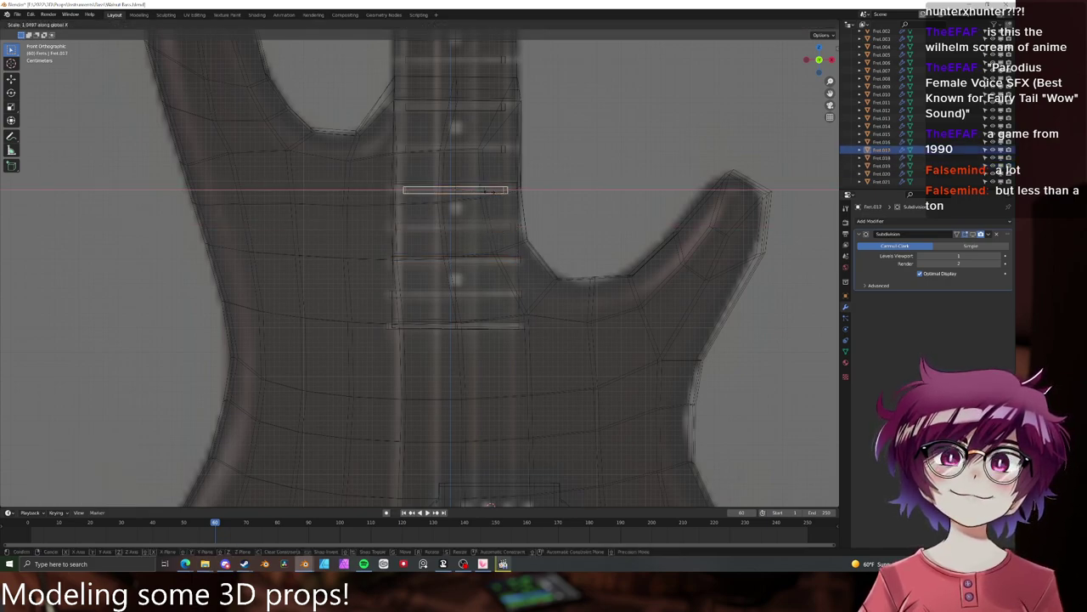
{"action": "left_click", "coordinate": [497, 192]}
{"action": "left_click", "coordinate": [484, 227]}
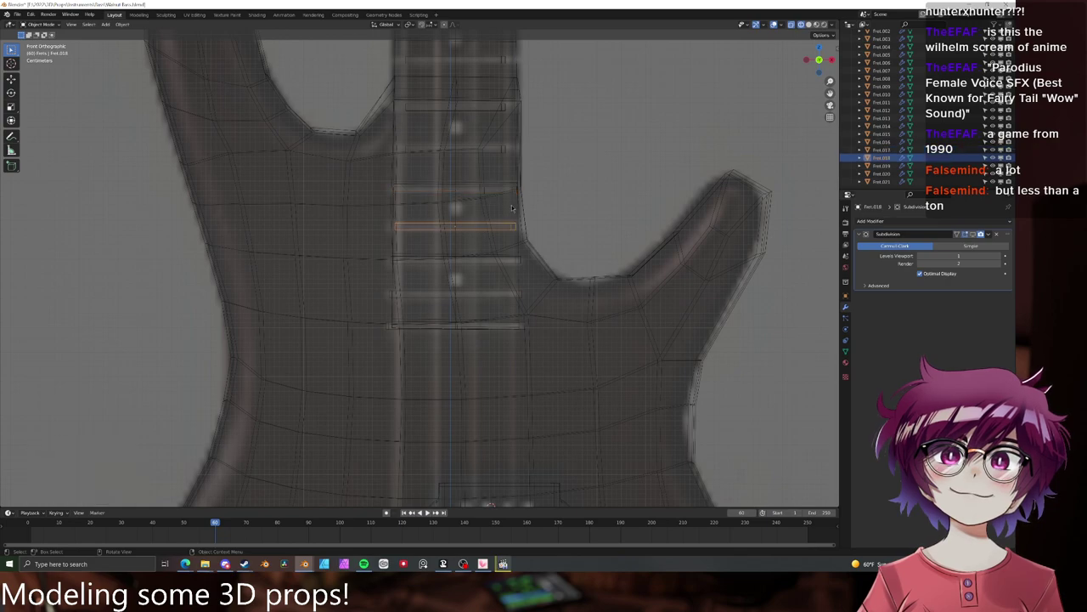
{"action": "key", "text": "s"}
{"action": "key", "text": "x"}
{"action": "left_click", "coordinate": [518, 223]}
- Scale the sixth and seventh frets from the body end along X to the fretboard's width
{"action": "middle_click_drag", "start_coordinate": [490, 169], "coordinate": [484, 246], "text": "shift"}
{"action": "left_click", "coordinate": [468, 230]}
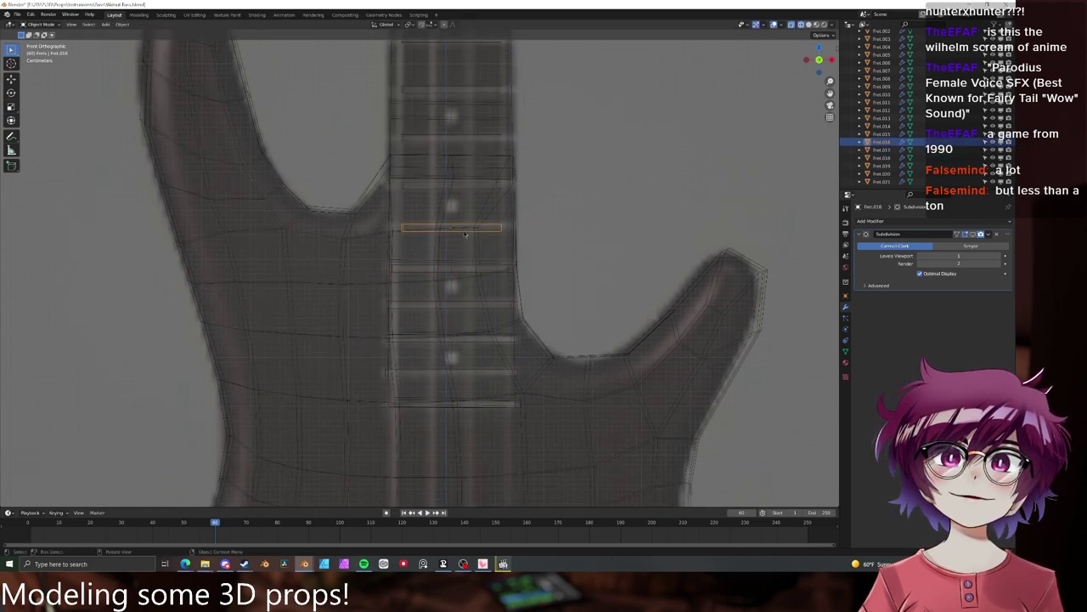
{"action": "key", "text": "s"}
{"action": "key", "text": "x"}
{"action": "left_click", "coordinate": [465, 230]}
{"action": "left_click", "coordinate": [455, 192]}
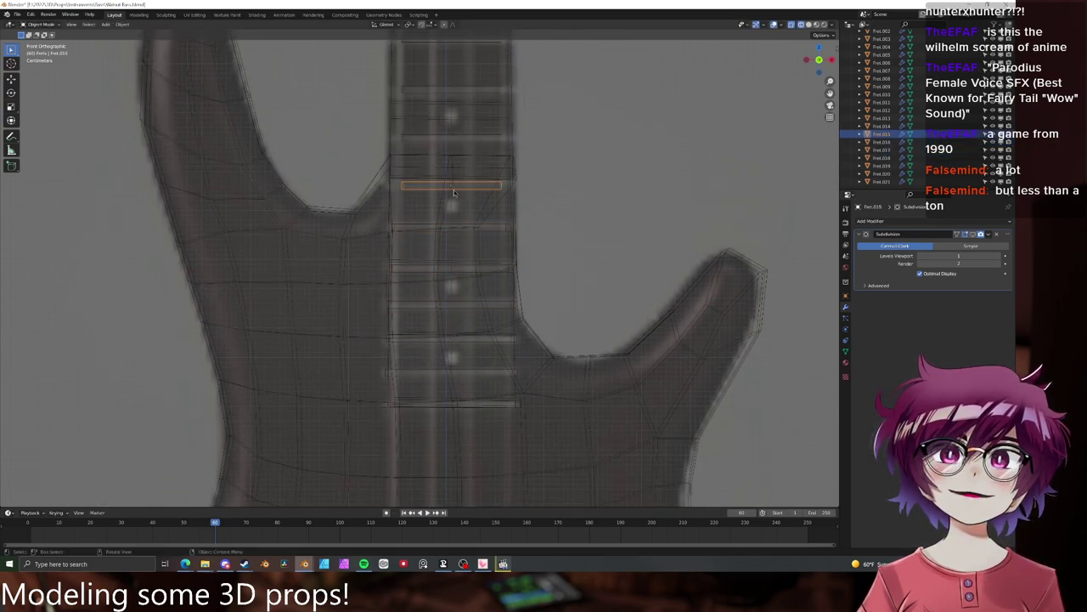
{"action": "key", "text": "s"}
{"action": "key", "text": "x"}
{"action": "left_click", "coordinate": [455, 194]}
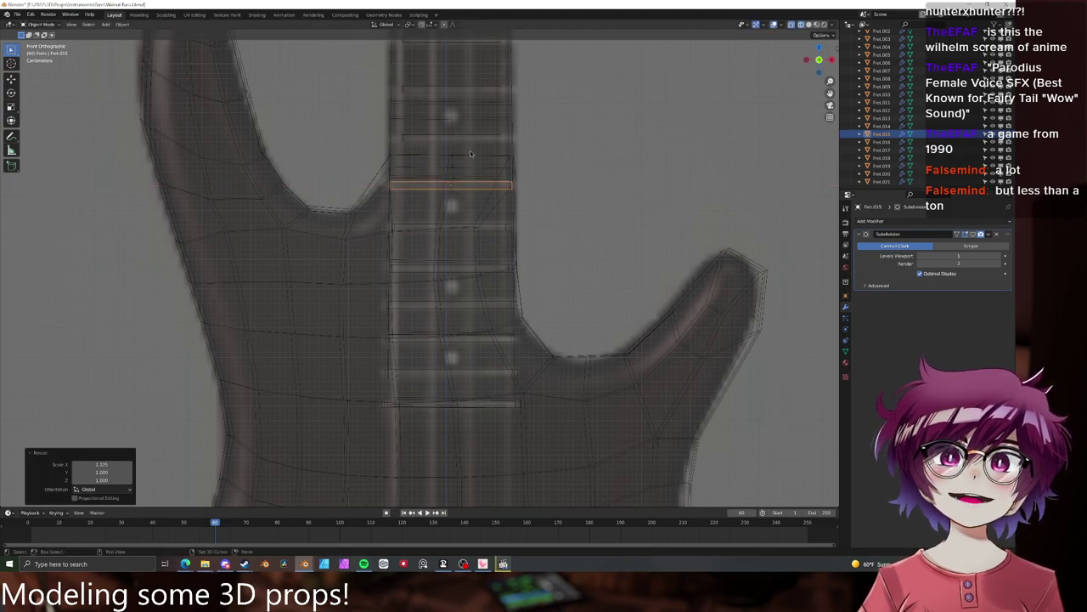
- Stretch the eighth and ninth frets from the body end along X to span the fretboard
{"action": "middle_click_drag", "start_coordinate": [455, 194], "coordinate": [457, 247], "text": "shift"}
{"action": "left_click", "coordinate": [448, 231]}
{"action": "key", "text": "s"}
{"action": "key", "text": "x"}
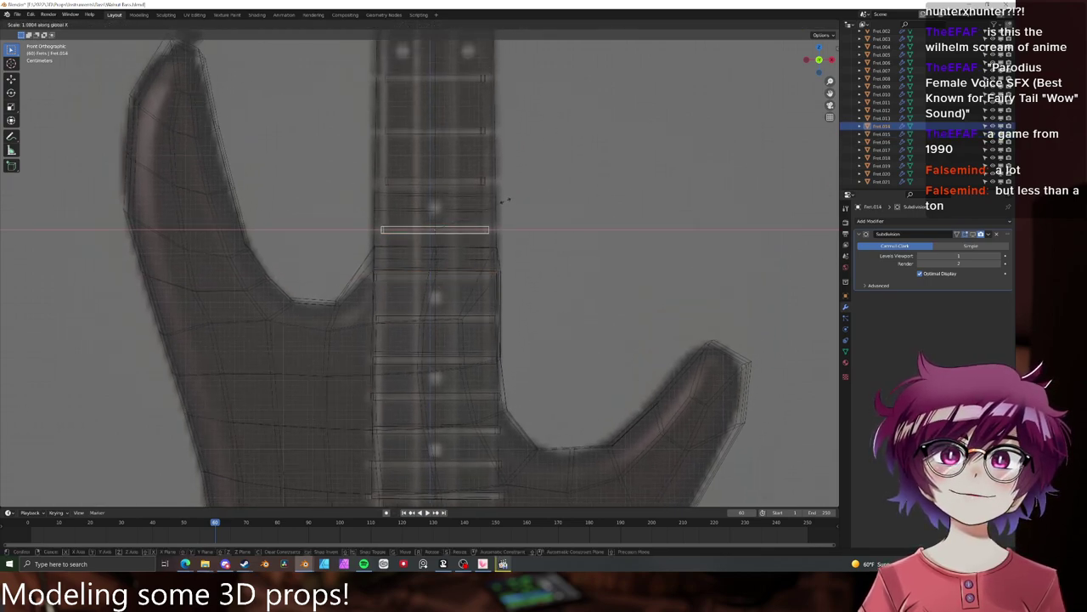
{"action": "left_click", "coordinate": [513, 193]}
{"action": "left_click", "coordinate": [455, 182]}
{"action": "key", "text": "s"}
{"action": "key", "text": "x"}
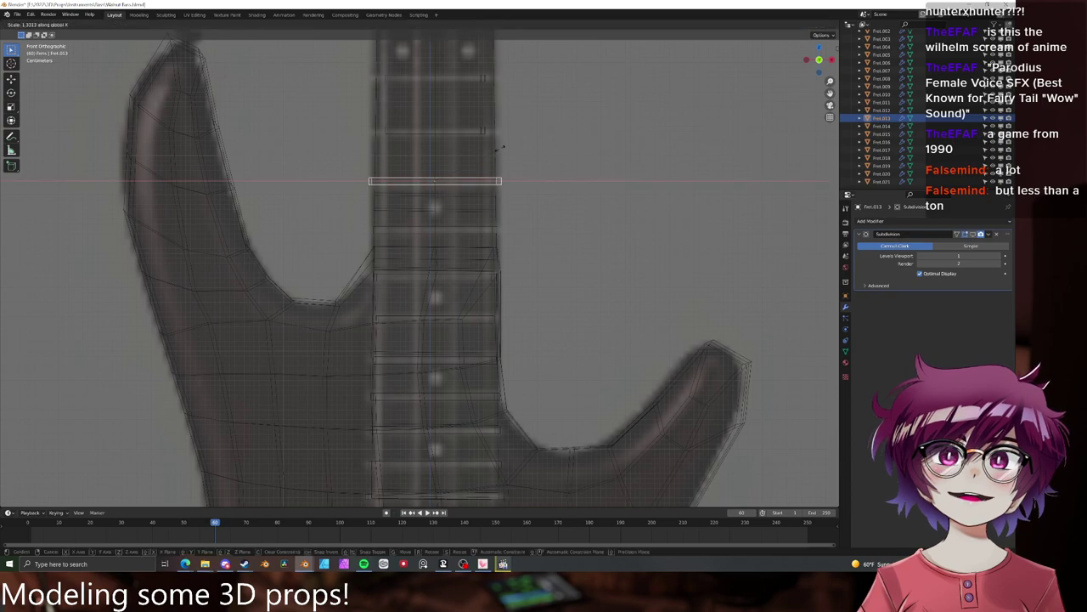
{"action": "left_click", "coordinate": [499, 148]}
- Widen the tenth fret from the body end along X to the fretboard edges and nudge the ninth along Z onto its reference line
{"action": "left_click", "coordinate": [492, 129]}
{"action": "key", "text": "s"}
{"action": "key", "text": "x"}
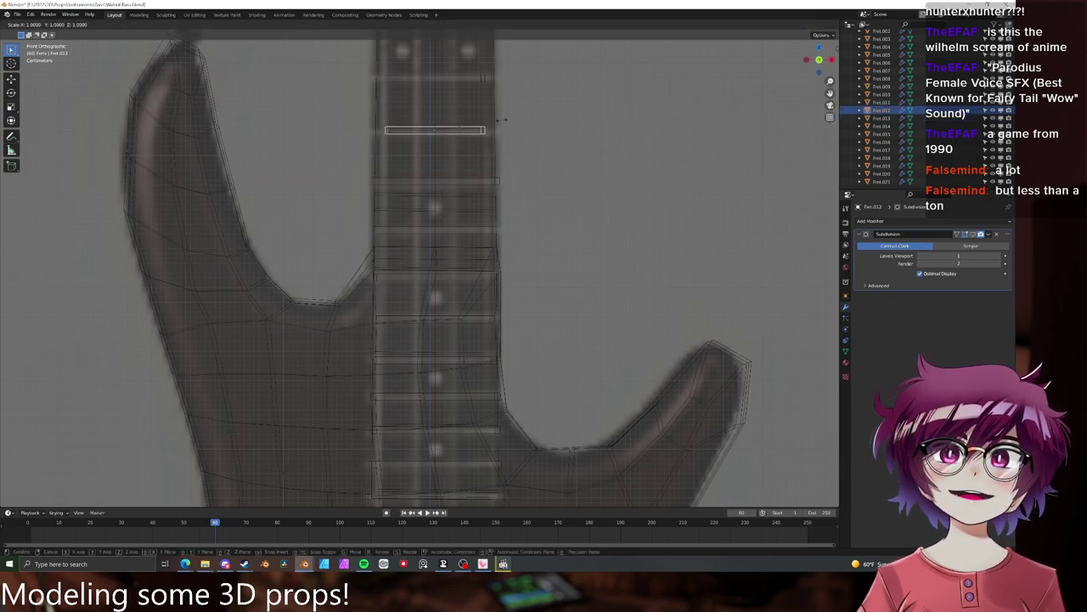
{"action": "left_click", "coordinate": [510, 113]}
{"action": "middle_click_drag", "start_coordinate": [490, 116], "coordinate": [495, 237], "text": "shift"}
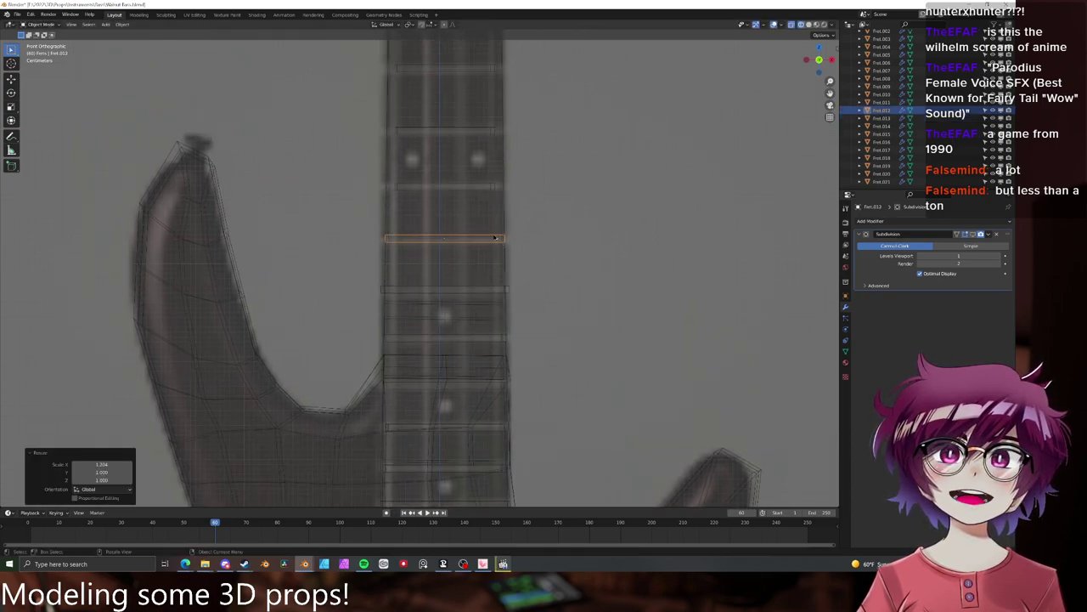
{"action": "left_click", "coordinate": [466, 288]}
{"action": "key", "text": "g"}
{"action": "key", "text": "z"}
{"action": "left_click", "coordinate": [463, 292]}
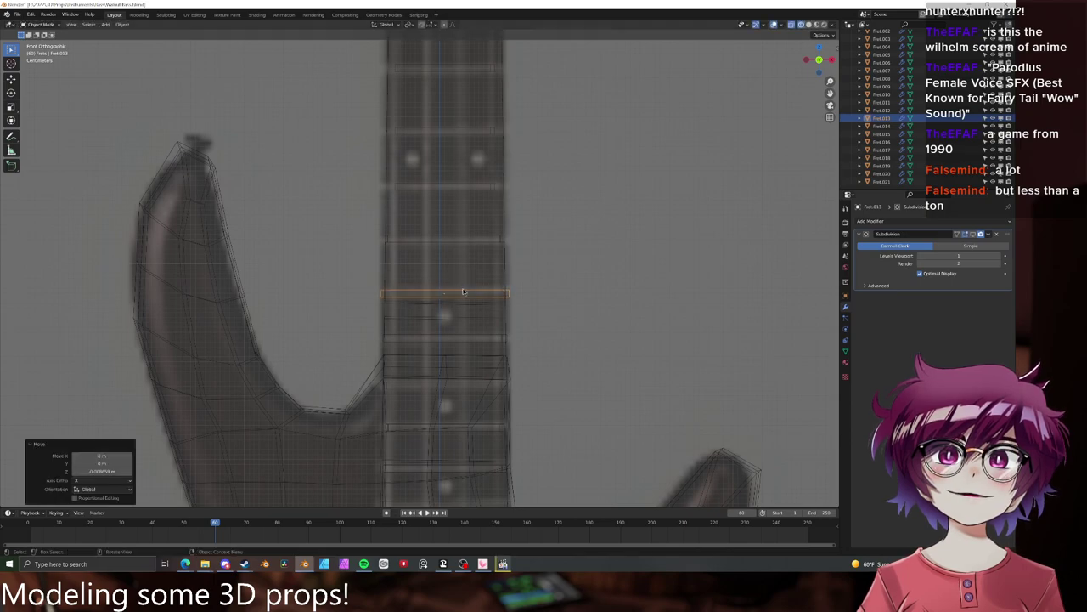
- Scale the eleventh and twelfth frets from the body end along X to the fretboard's width
{"action": "left_click", "coordinate": [459, 187]}
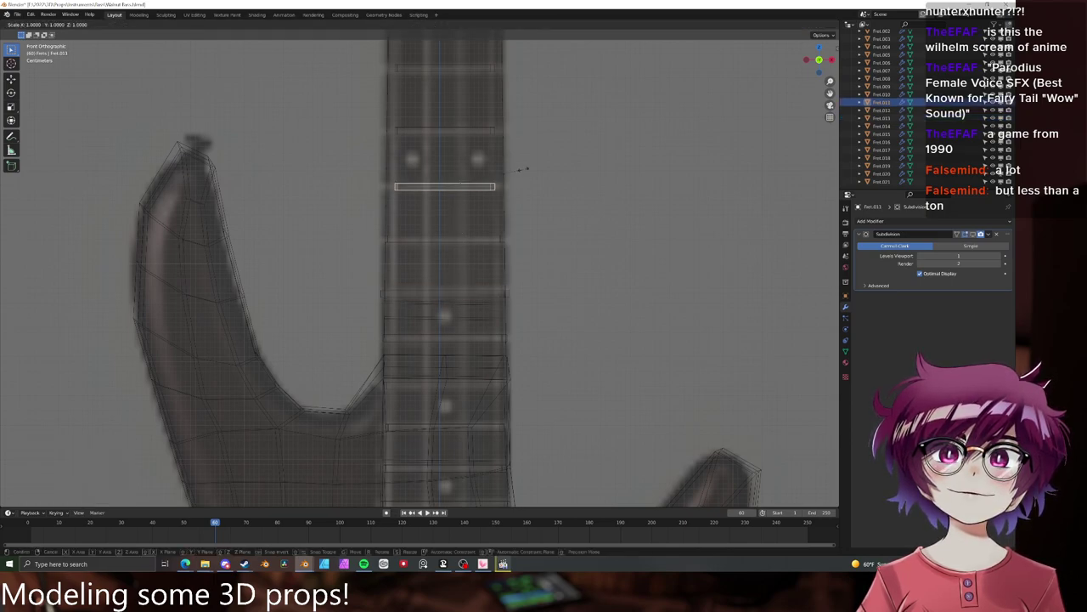
{"action": "key", "text": "s"}
{"action": "key", "text": "x"}
{"action": "left_click", "coordinate": [503, 180]}
{"action": "middle_click_drag", "start_coordinate": [501, 180], "coordinate": [498, 264], "text": "shift"}
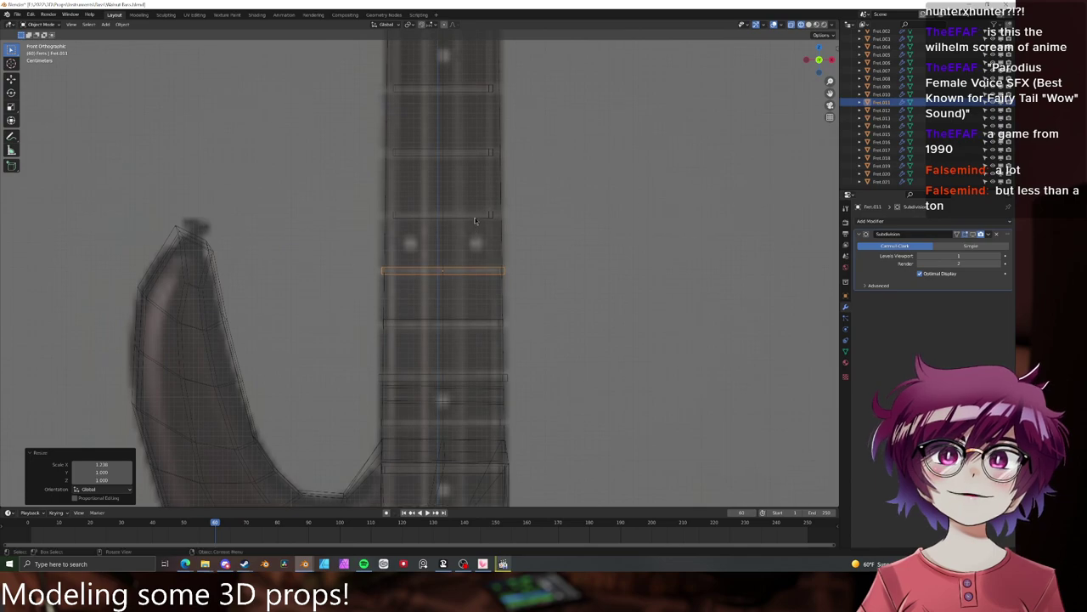
{"action": "left_click", "coordinate": [473, 215]}
{"action": "key", "text": "s"}
{"action": "key", "text": "x"}
{"action": "left_click", "coordinate": [466, 164]}
- Stretch the thirteenth and fourteenth frets from the body end along X to meet the fretboard edges
{"action": "left_click", "coordinate": [468, 153]}
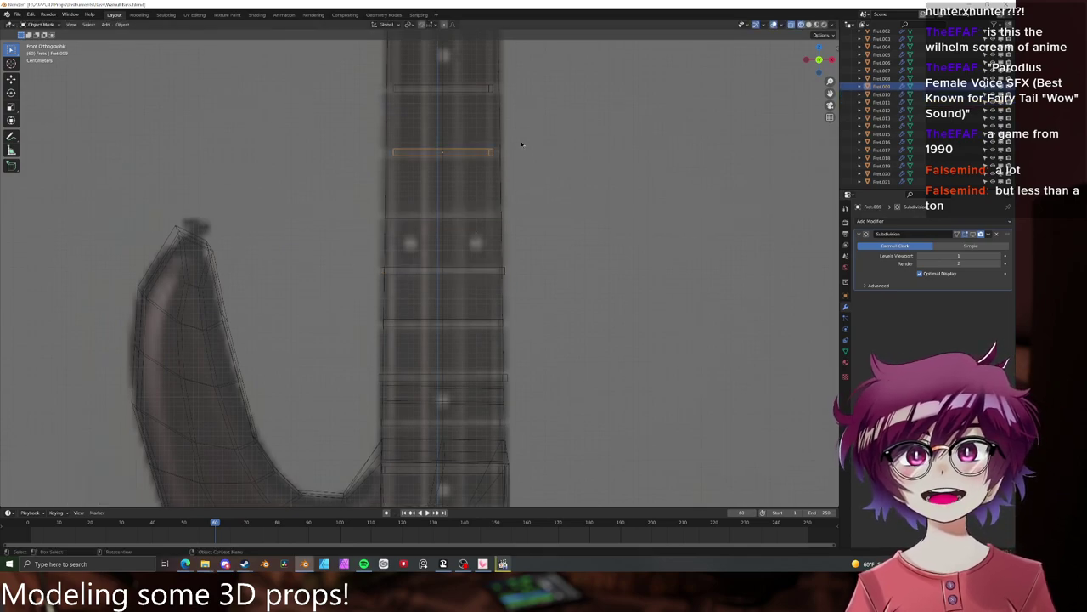
{"action": "key", "text": "s"}
{"action": "key", "text": "x"}
{"action": "left_click", "coordinate": [534, 134]}
{"action": "middle_click_drag", "start_coordinate": [472, 89], "coordinate": [468, 211], "text": "shift"}
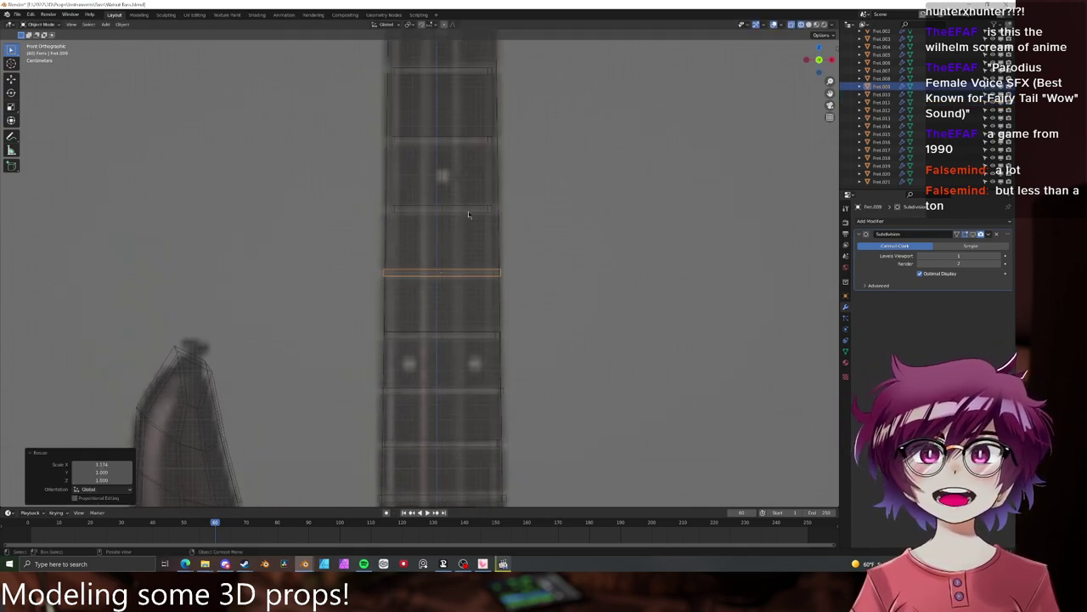
{"action": "left_click", "coordinate": [468, 209]}
{"action": "key", "text": "s"}
{"action": "key", "text": "x"}
{"action": "left_click", "coordinate": [526, 185]}
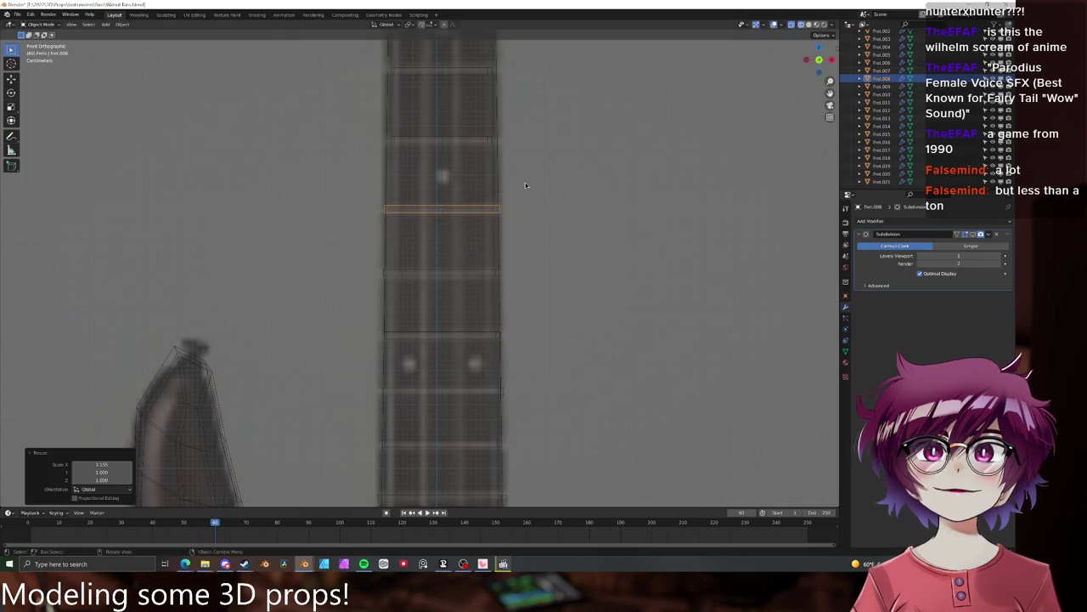
- Widen the fifteenth and sixteenth frets from the body end along X to span the fretboard
{"action": "left_click", "coordinate": [478, 140]}
{"action": "key", "text": "s"}
{"action": "key", "text": "x"}
{"action": "left_click", "coordinate": [535, 128]}
{"action": "middle_click_drag", "start_coordinate": [507, 124], "coordinate": [486, 233], "text": "shift"}
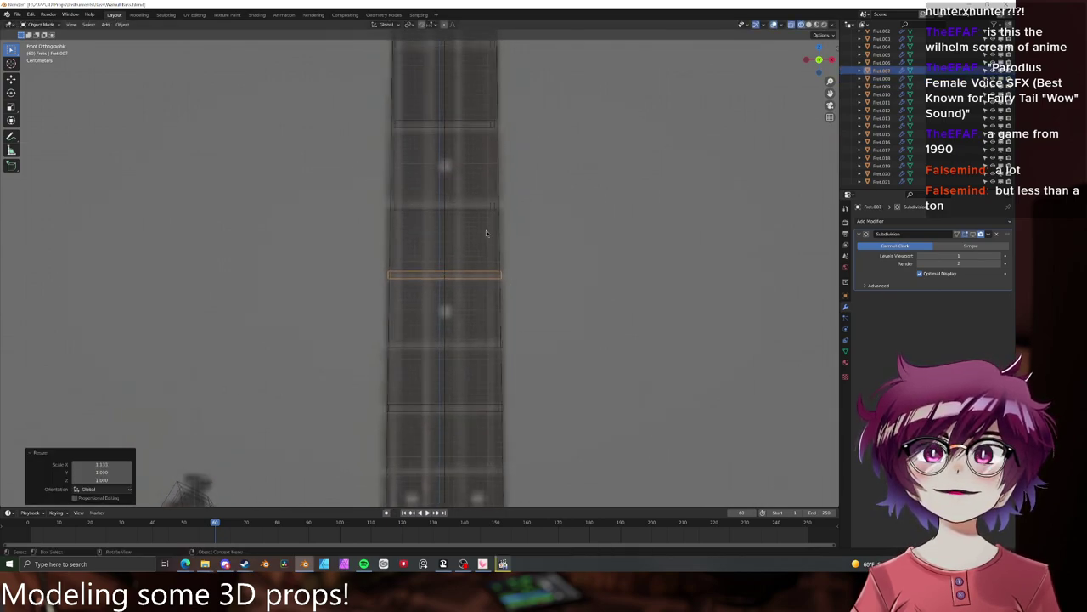
{"action": "left_click", "coordinate": [489, 206]}
{"action": "key", "text": "s"}
{"action": "key", "text": "x"}
{"action": "left_click", "coordinate": [516, 192]}
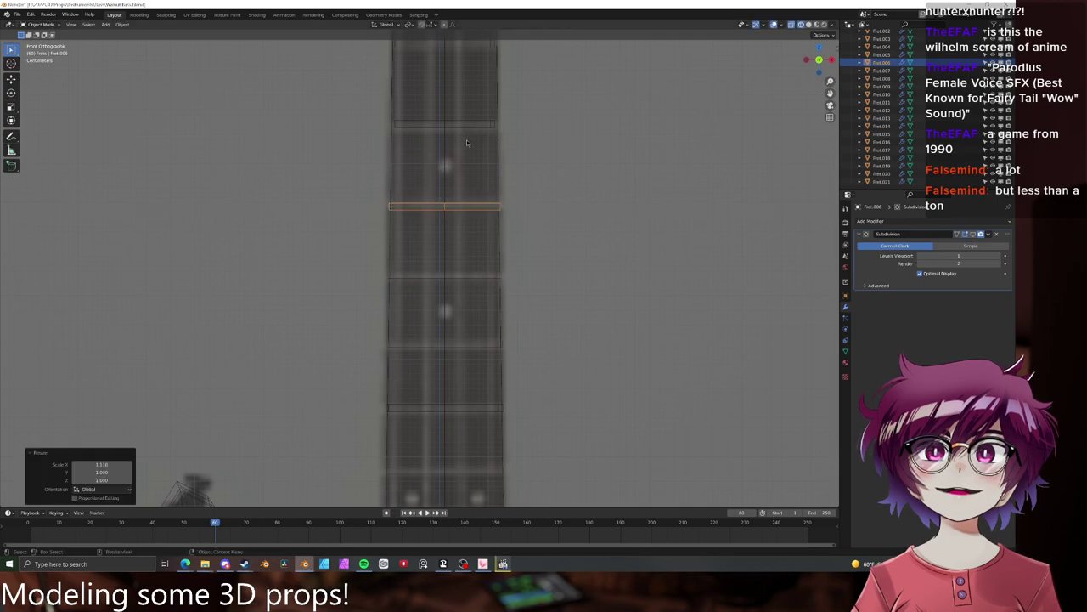
- Shift the seventeenth fret from the body end along Z onto its reference line and widen it along X to the fretboard edges
{"action": "left_click", "coordinate": [489, 129]}
{"action": "key", "text": "g"}
{"action": "left_click", "coordinate": [519, 126]}
{"action": "key", "text": "s"}
{"action": "key", "text": "x"}
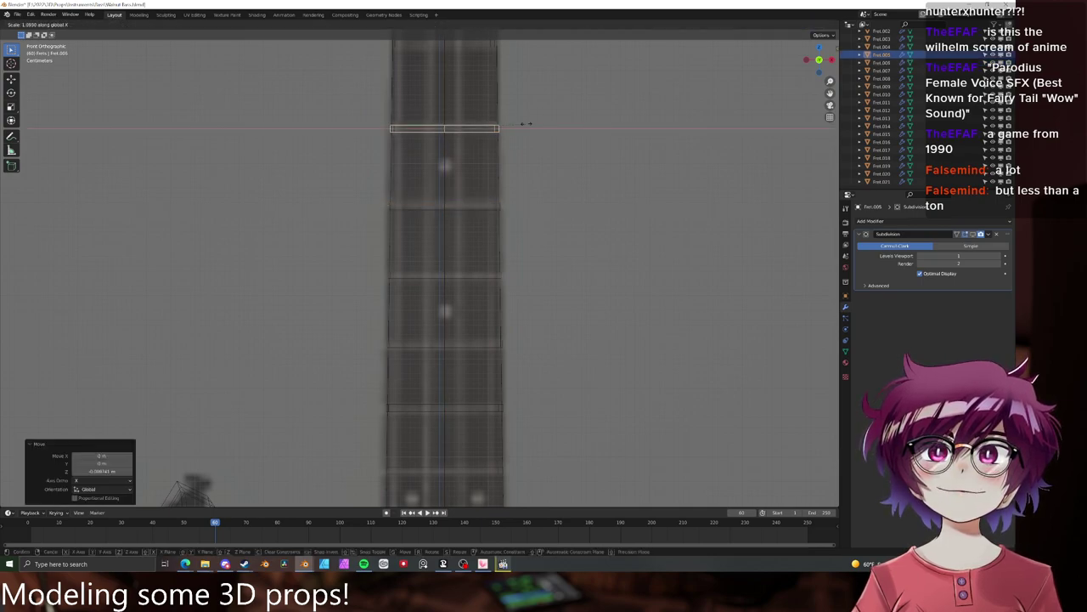
{"action": "left_click", "coordinate": [527, 123]}
{"action": "middle_click_drag", "start_coordinate": [479, 68], "coordinate": [475, 187], "text": "shift"}
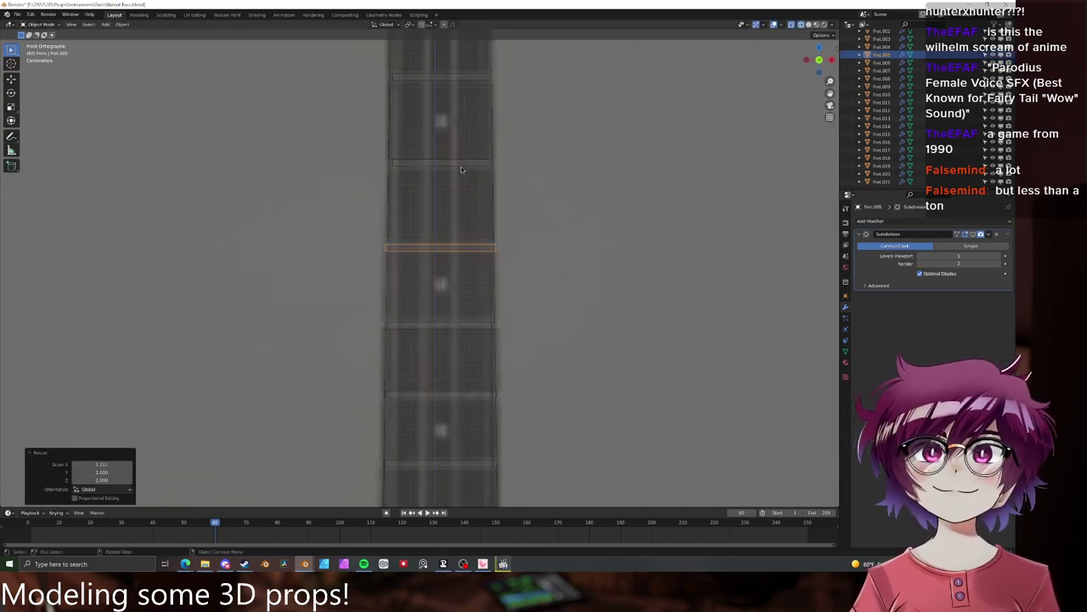
- Scale the eighteenth and nineteenth frets from the body end along X to match the fretboard's width
{"action": "left_click", "coordinate": [461, 163]}
{"action": "key", "text": "s"}
{"action": "key", "text": "x"}
{"action": "left_click", "coordinate": [503, 167]}
{"action": "scroll", "coordinate": [501, 173], "scroll_direction": "up", "scroll_amount": 3, "text": "shift"}
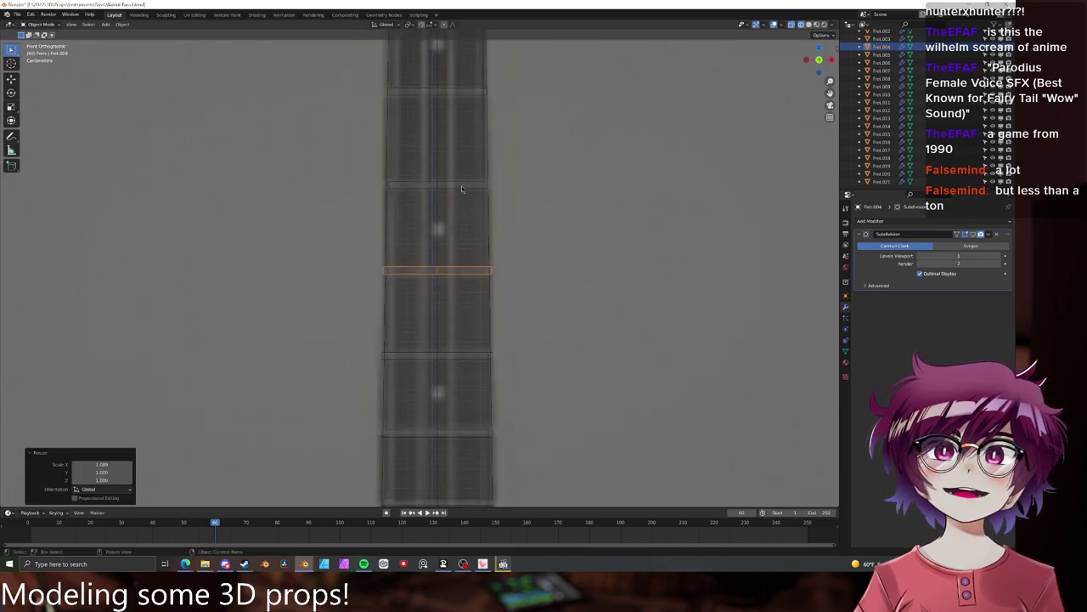
{"action": "left_click", "coordinate": [461, 186]}
{"action": "key", "text": "s"}
{"action": "key", "text": "x"}
{"action": "left_click", "coordinate": [496, 155]}
- Widen the twentieth fret from the body end along X to the fretboard edges and select the fret above it
{"action": "left_click", "coordinate": [460, 93]}
{"action": "key", "text": "s"}
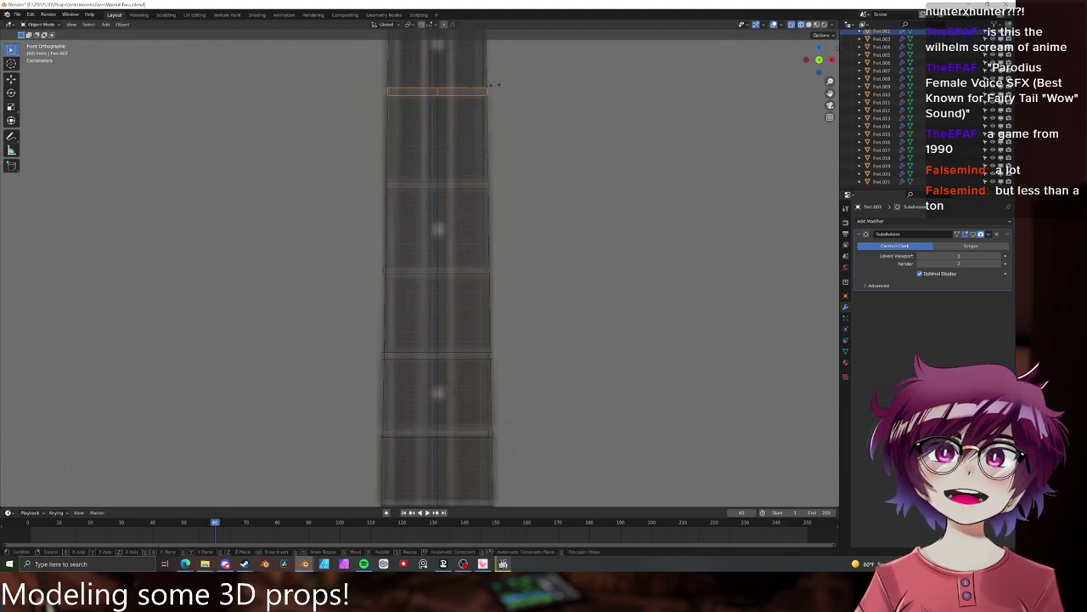
{"action": "key", "text": "x"}
{"action": "left_click", "coordinate": [497, 84]}
{"action": "middle_click_drag", "start_coordinate": [498, 83], "coordinate": [494, 267], "text": "shift"}
{"action": "left_click", "coordinate": [464, 195]}
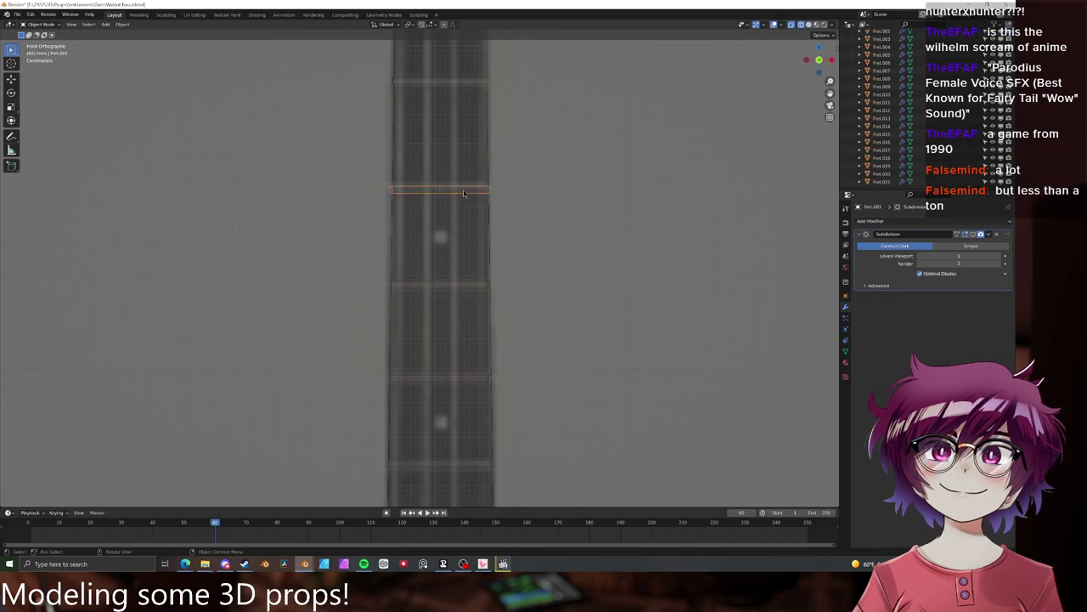
- Show the model in solid shading and hide the bass reference image
{"action": "scroll", "coordinate": [483, 172], "scroll_direction": "down", "scroll_amount": 5}
{"action": "key", "text": "alt+z"}
{"action": "scroll", "coordinate": [534, 189], "scroll_direction": "down", "scroll_amount": 4}
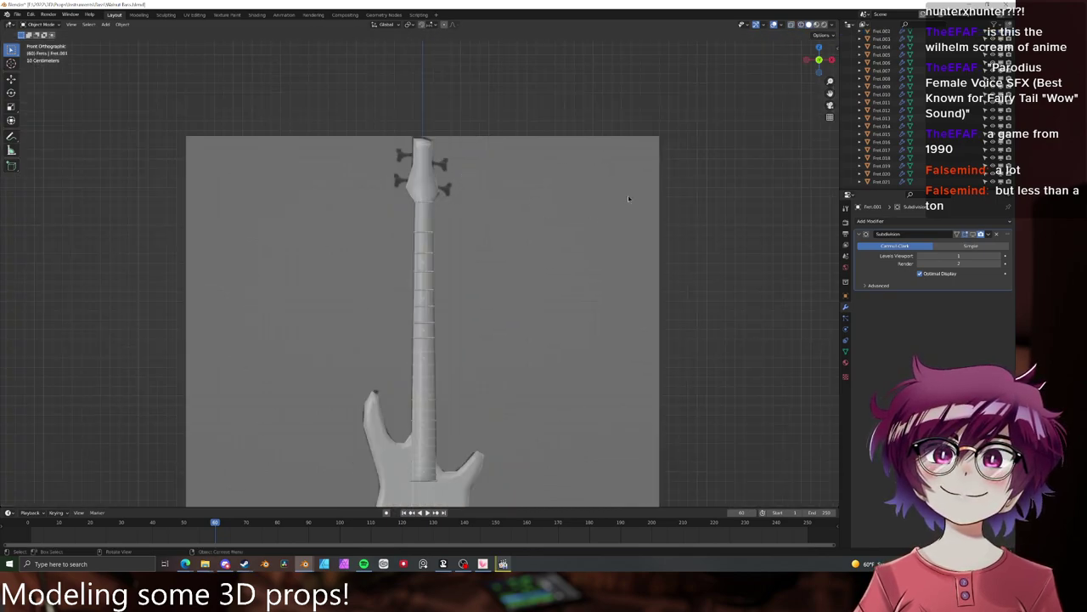
{"action": "scroll", "coordinate": [935, 140], "scroll_direction": "up", "scroll_amount": 8}
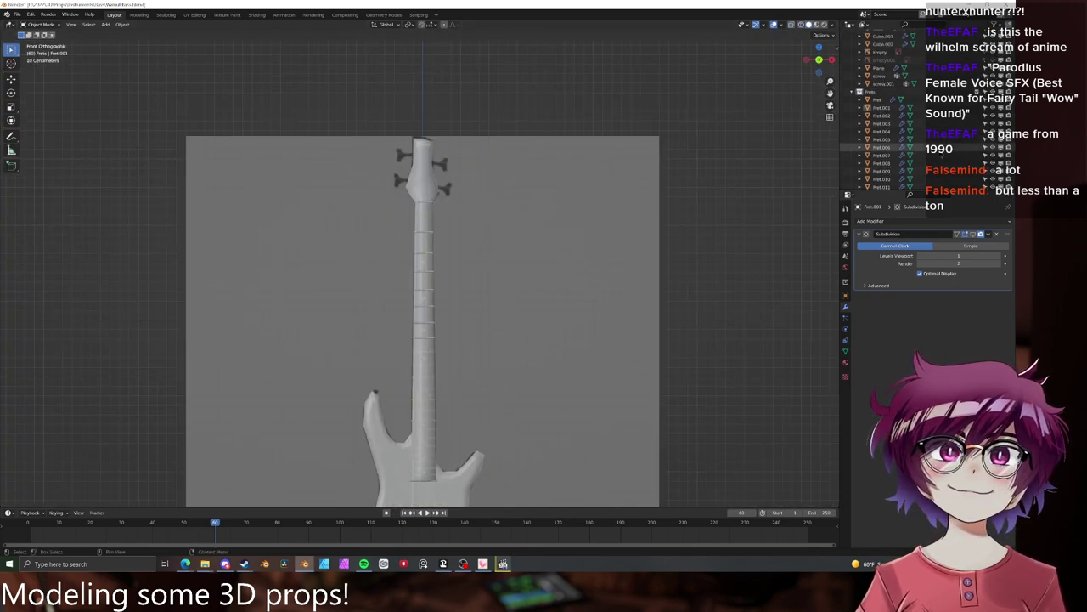
{"action": "left_click", "coordinate": [993, 81]}
{"action": "scroll", "coordinate": [617, 246], "scroll_direction": "down", "scroll_amount": 3}
{"action": "scroll", "coordinate": [616, 248], "scroll_direction": "down", "scroll_amount": 1}
{"action": "middle_click_drag", "start_coordinate": [598, 245], "coordinate": [602, 163], "text": "shift"}
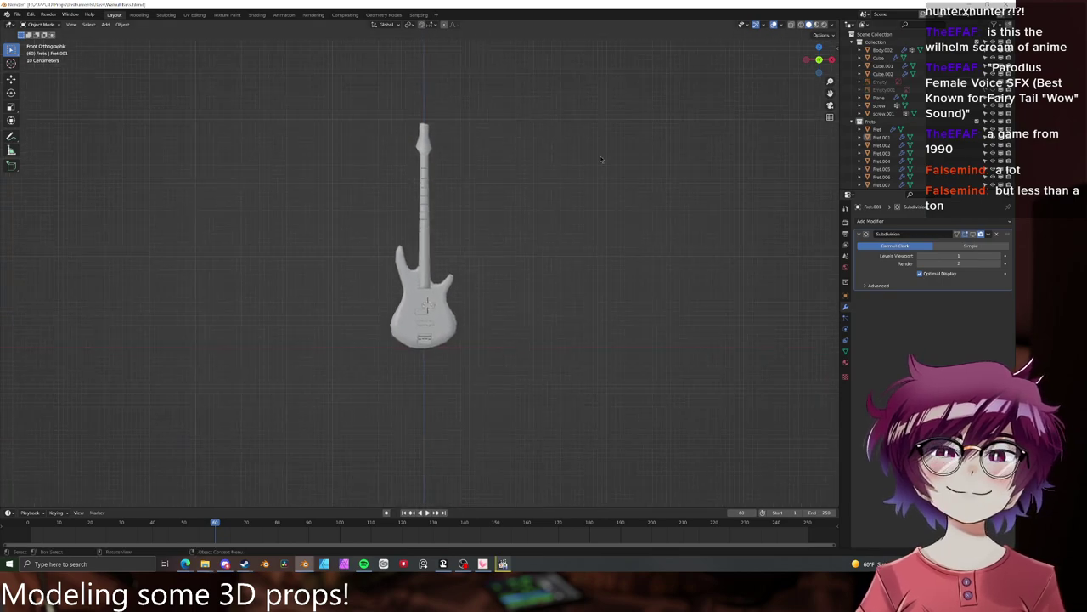
{"action": "scroll", "coordinate": [603, 162], "scroll_direction": "up", "scroll_amount": 4}
- Select every fret in the Frets collection and show the model in wireframe from the right side
{"action": "left_click", "coordinate": [880, 129]}
{"action": "scroll", "coordinate": [884, 127], "scroll_direction": "down", "scroll_amount": 5}
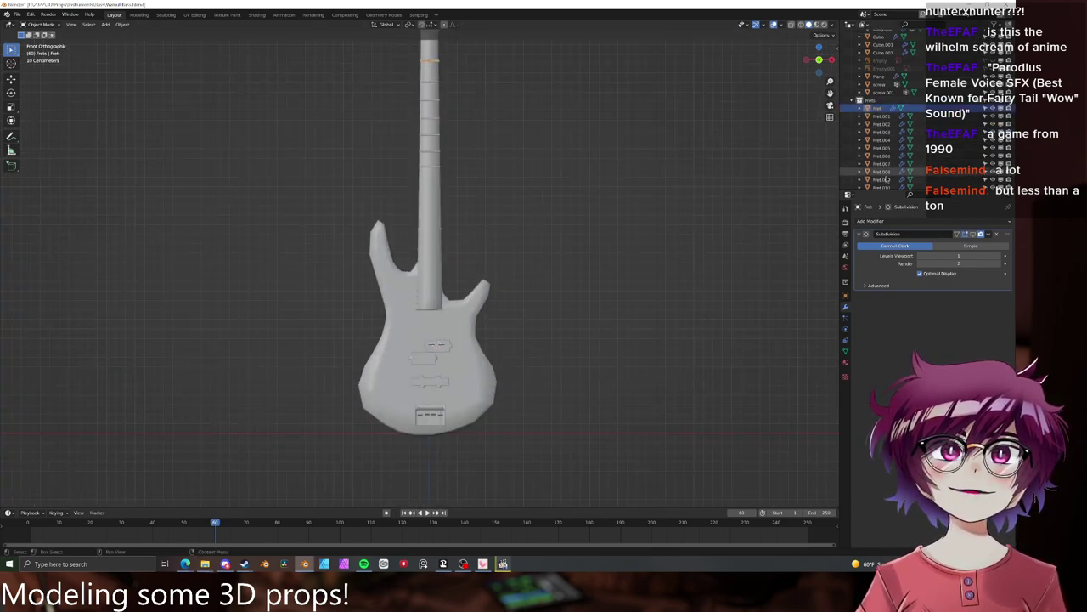
{"action": "left_click", "coordinate": [880, 181], "text": "shift"}
{"action": "key", "text": "KP_3"}
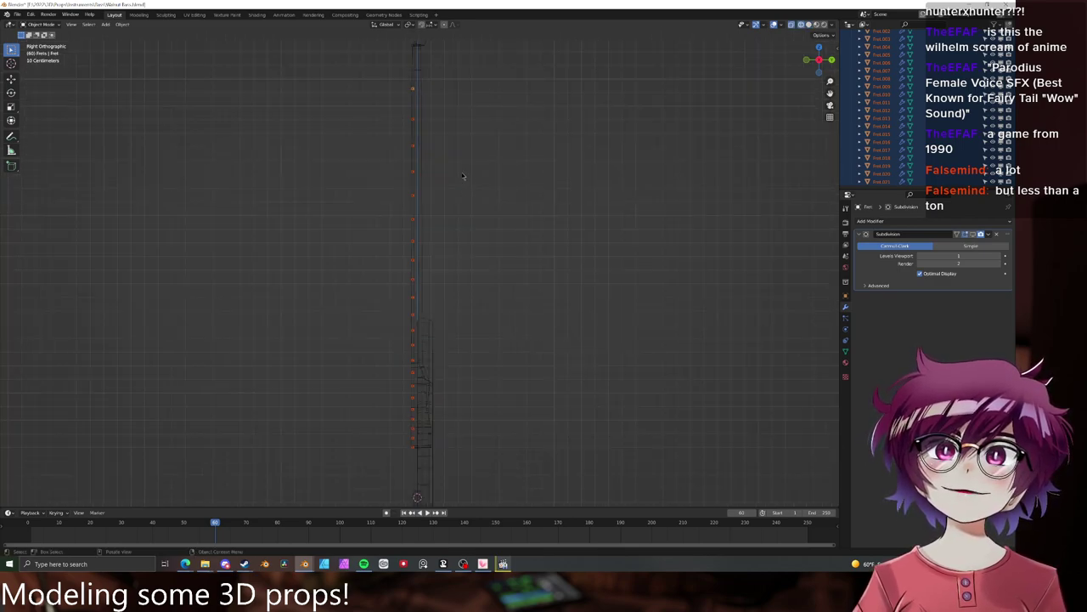
- Place the 3D cursor near the headstock end of the neck and set the transform pivot point to 3D Cursor
{"action": "middle_click_drag", "start_coordinate": [443, 84], "coordinate": [450, 142], "text": "shift"}
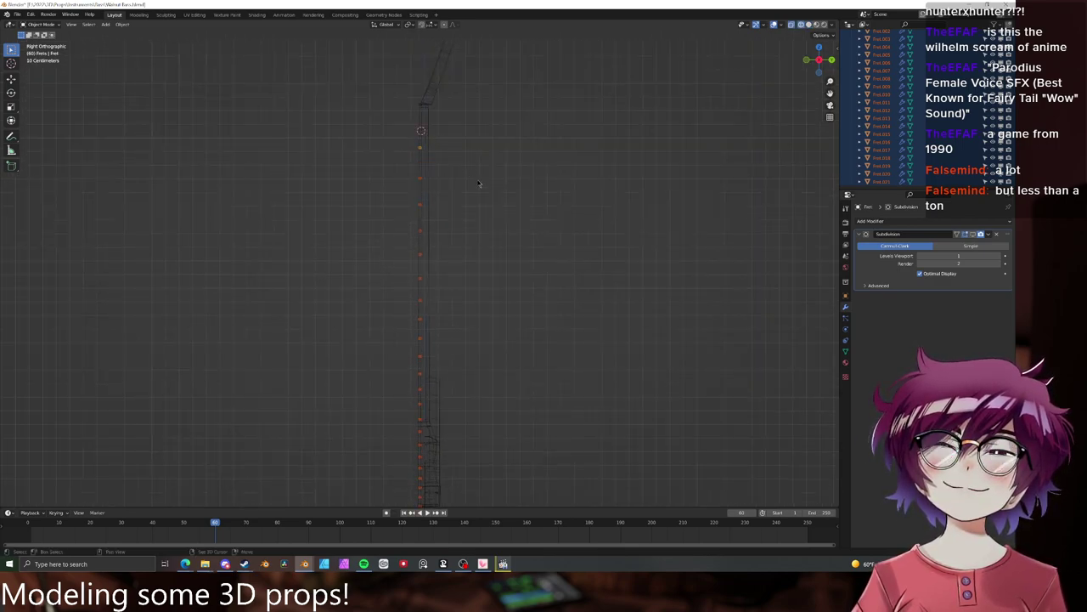
{"action": "middle_click_drag", "start_coordinate": [478, 183], "coordinate": [496, 56], "text": "shift"}
{"action": "left_click", "coordinate": [409, 23]}
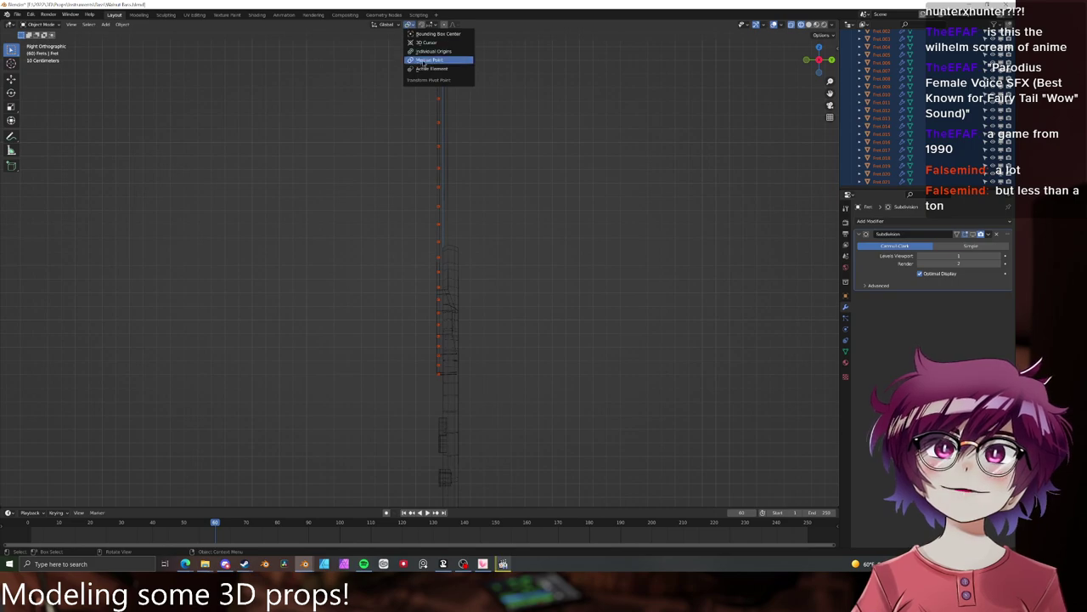
{"action": "left_click", "coordinate": [426, 44]}
- Rotate all frets about 0.14° around the 3D cursor to follow the fretboard's slope, and clear the selection
{"action": "middle_click_drag", "start_coordinate": [473, 322], "coordinate": [485, 190], "text": "shift"}
{"action": "scroll", "coordinate": [485, 190], "scroll_direction": "up", "scroll_amount": 5}
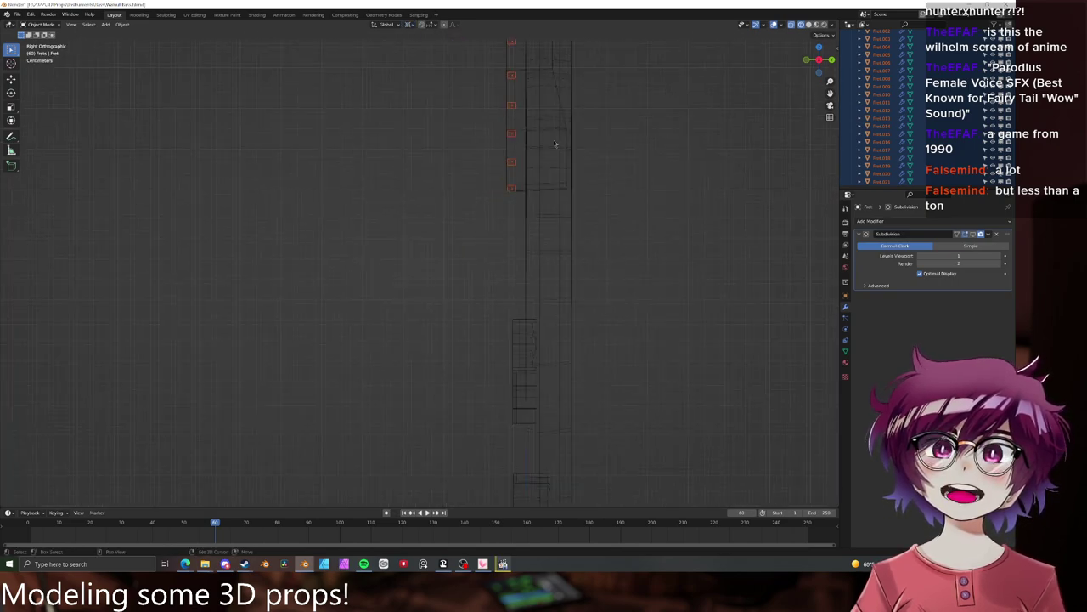
{"action": "key", "text": "r"}
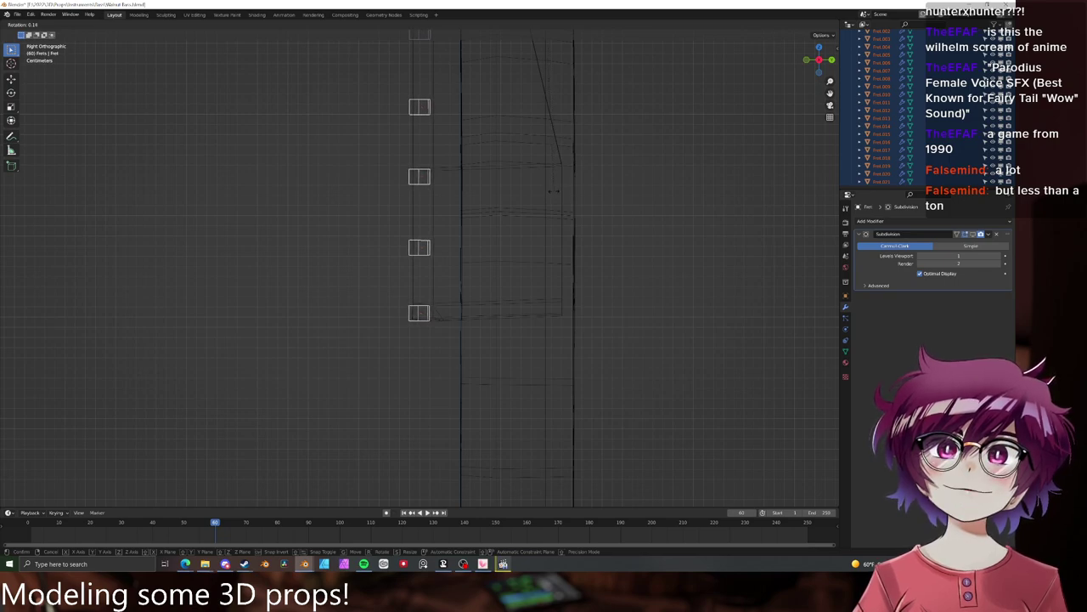
{"action": "left_click", "coordinate": [554, 190]}
{"action": "key", "text": "alt+a"}
- Examine from the side how the frets sit against the fretboard along the whole neck
{"action": "scroll", "coordinate": [464, 209], "scroll_direction": "down", "scroll_amount": 6}
{"action": "middle_click_drag", "start_coordinate": [463, 209], "coordinate": [474, 396], "text": "shift"}
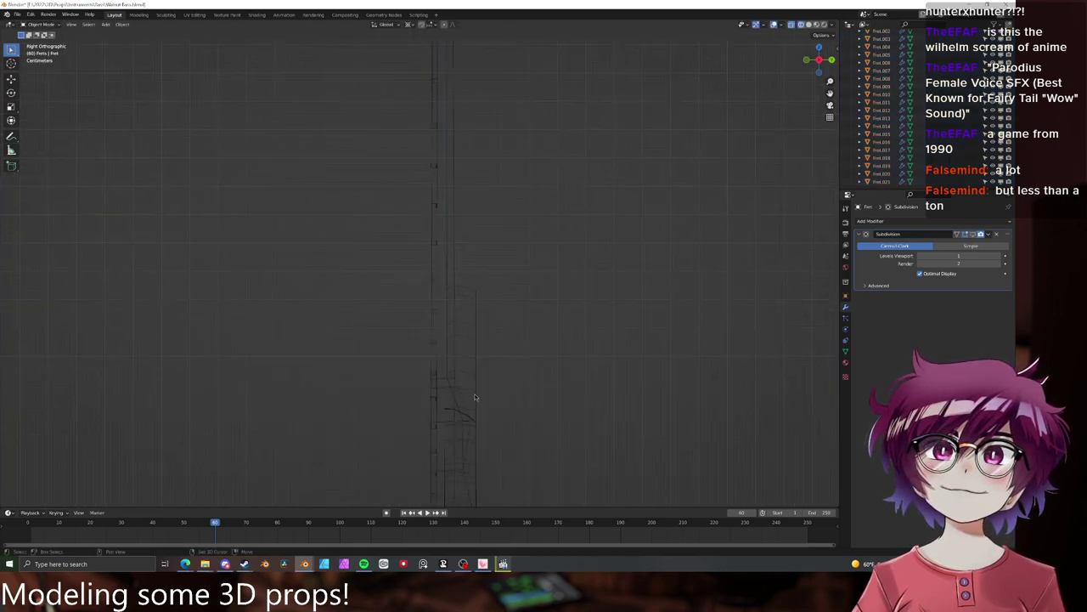
{"action": "scroll", "coordinate": [471, 339], "scroll_direction": "up", "scroll_amount": 5}
{"action": "middle_click_drag", "start_coordinate": [470, 330], "coordinate": [462, 403], "text": "shift"}
{"action": "middle_click_drag", "start_coordinate": [478, 168], "coordinate": [467, 399], "text": "shift"}
{"action": "mouse_move", "coordinate": [473, 134]}
{"action": "middle_mouse_down", "text": "shift"}
{"action": "mouse_move", "coordinate": [490, 235]}
{"action": "mouse_move", "coordinate": [471, 325]}
{"action": "mouse_move", "coordinate": [493, 206]}
{"action": "mouse_move", "coordinate": [524, 167]}
{"action": "mouse_move", "coordinate": [480, 274]}
{"action": "middle_mouse_up", "text": "shift"}
{"action": "scroll", "coordinate": [467, 286], "scroll_direction": "down", "scroll_amount": 8}
{"action": "scroll", "coordinate": [492, 206], "scroll_direction": "up", "scroll_amount": 7}
{"action": "scroll", "coordinate": [480, 274], "scroll_direction": "up", "scroll_amount": 2}
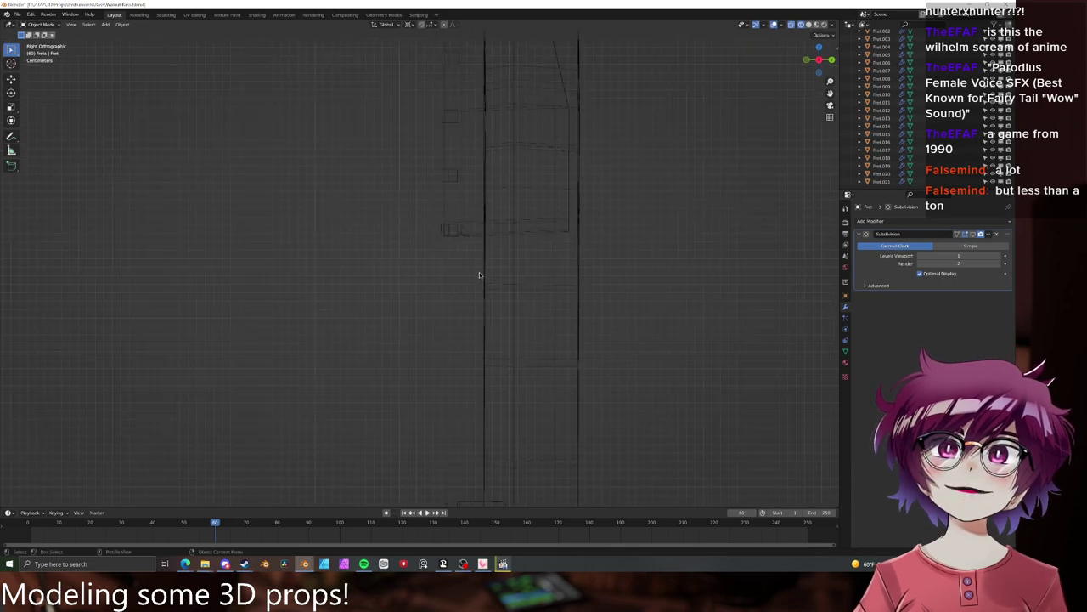
- Reselect all frets and rotate them about another 0.03° around the 3D cursor
{"action": "left_click", "coordinate": [884, 181]}
{"action": "scroll", "coordinate": [884, 153], "scroll_direction": "up", "scroll_amount": 5}
{"action": "left_click", "coordinate": [878, 121], "text": "shift"}
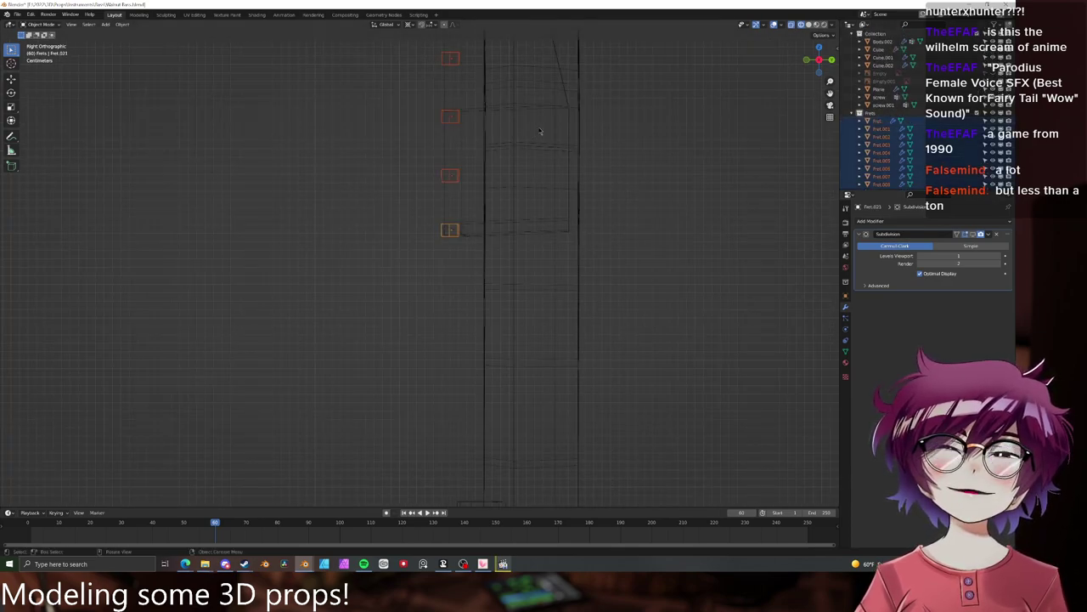
{"action": "key", "text": "g"}
{"action": "key", "text": "y"}
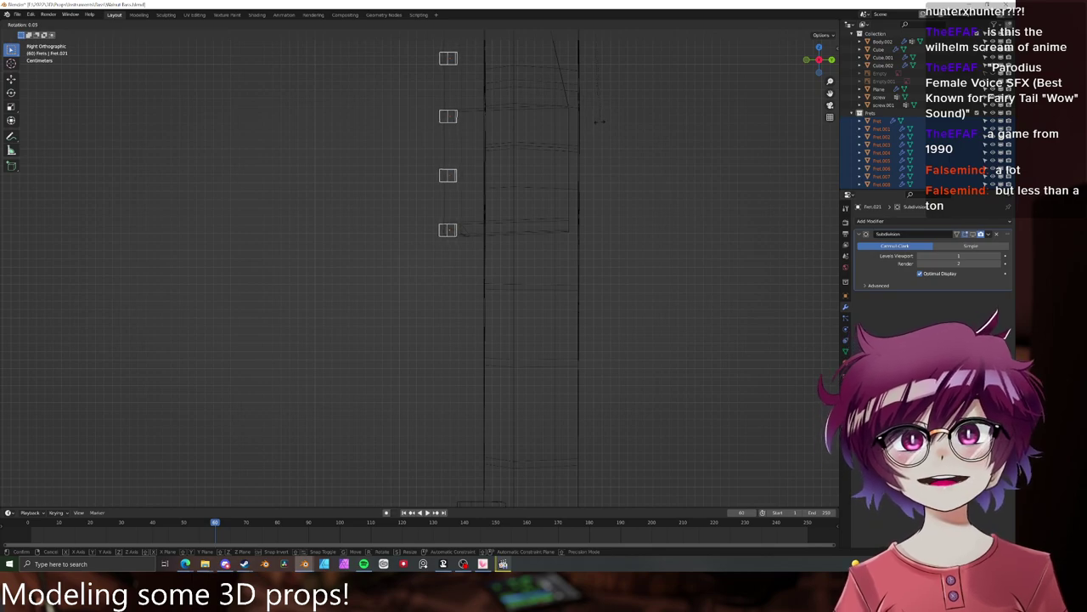
{"action": "left_click", "coordinate": [600, 123]}
{"action": "left_click", "coordinate": [597, 129]}
- Switch to solid shading and check the frets on the bass's neck in a perspective view
{"action": "scroll", "coordinate": [543, 213], "scroll_direction": "down", "scroll_amount": 2}
{"action": "scroll", "coordinate": [542, 212], "scroll_direction": "down", "scroll_amount": 8}
{"action": "middle_click_drag", "start_coordinate": [498, 153], "coordinate": [474, 230], "text": "shift"}
{"action": "key", "text": "z"}
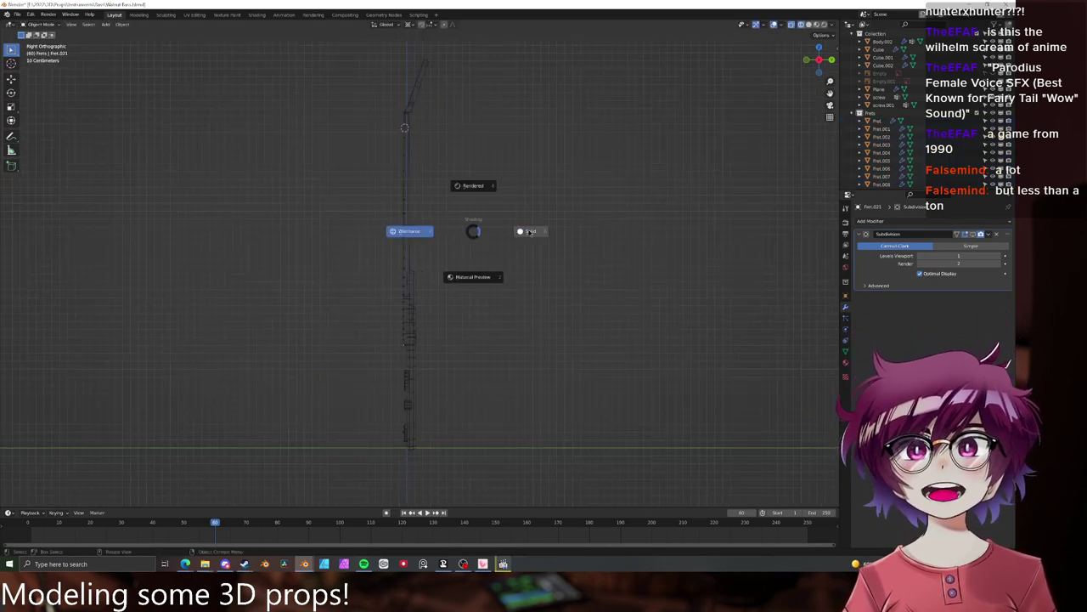
{"action": "left_click", "coordinate": [529, 231]}
{"action": "mouse_move", "coordinate": [544, 224]}
{"action": "middle_mouse_down"}
{"action": "mouse_move", "coordinate": [683, 214]}
{"action": "mouse_move", "coordinate": [582, 213]}
{"action": "middle_mouse_up"}
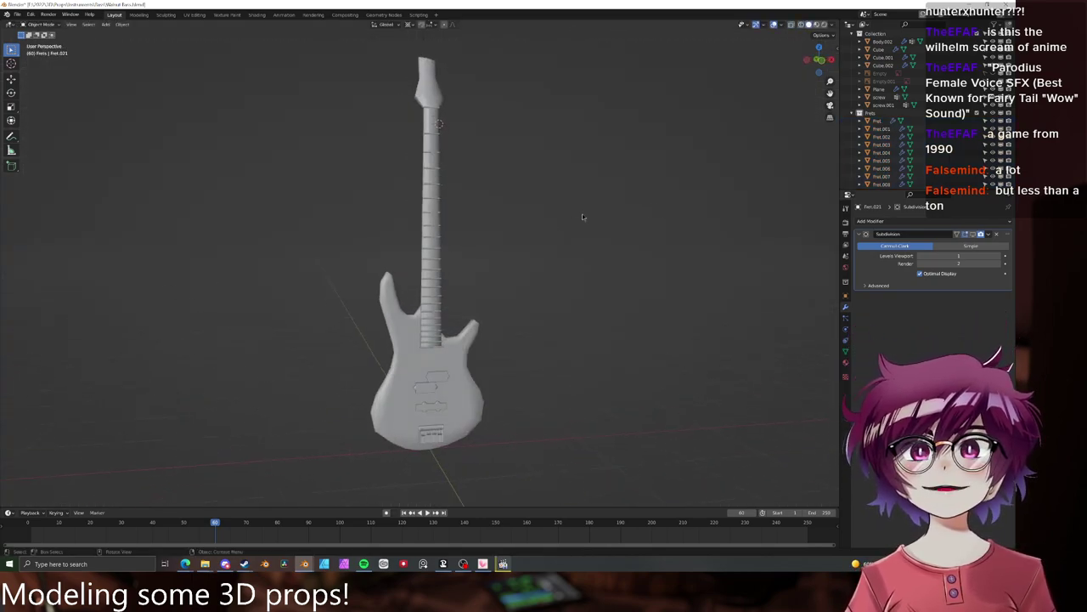
{"action": "scroll", "coordinate": [452, 177], "scroll_direction": "up", "scroll_amount": 5}
- Save the Walnut Bass.blend file, clear the selection and look over the whole bass
{"action": "left_click", "coordinate": [441, 180]}
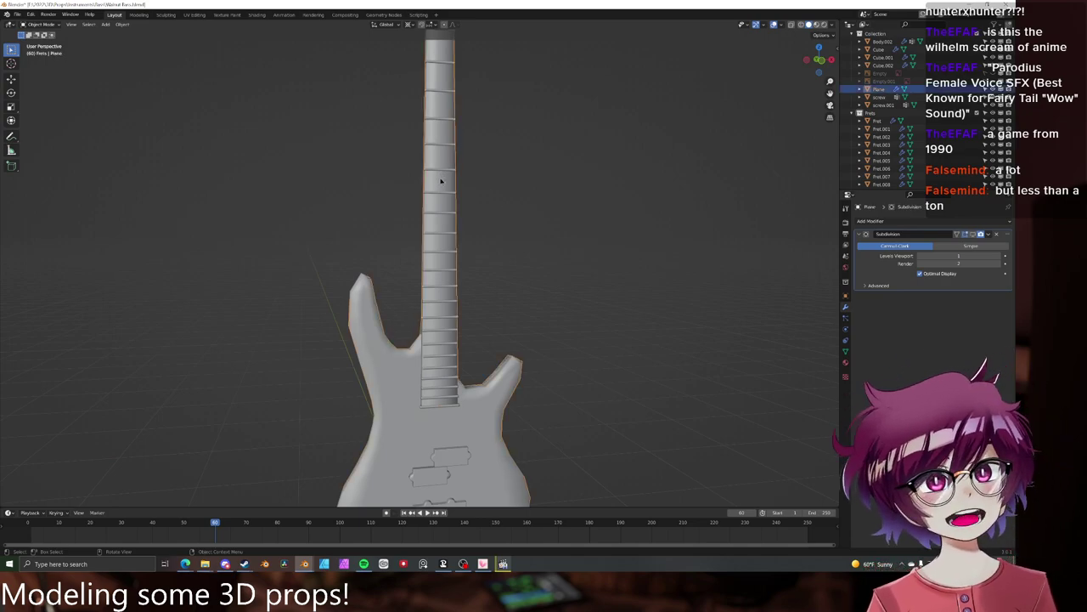
{"action": "left_click", "coordinate": [28, 29]}
{"action": "left_click", "coordinate": [37, 68]}
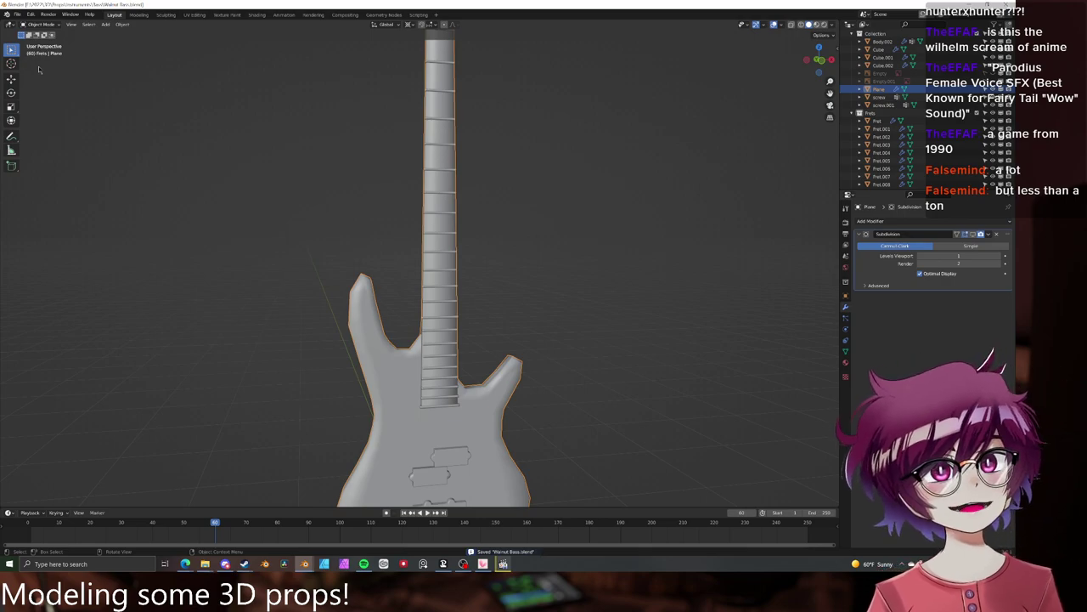
{"action": "key", "text": "alt+a"}
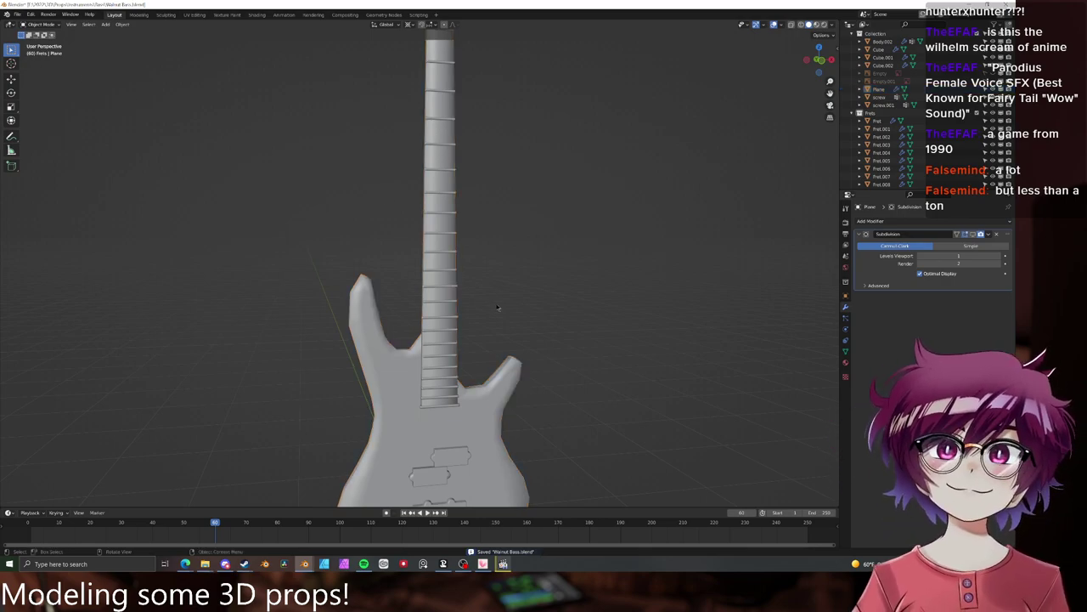
{"action": "mouse_move", "coordinate": [500, 308]}
{"action": "middle_mouse_down"}
{"action": "mouse_move", "coordinate": [496, 272]}
{"action": "mouse_move", "coordinate": [488, 304]}
{"action": "middle_mouse_up"}
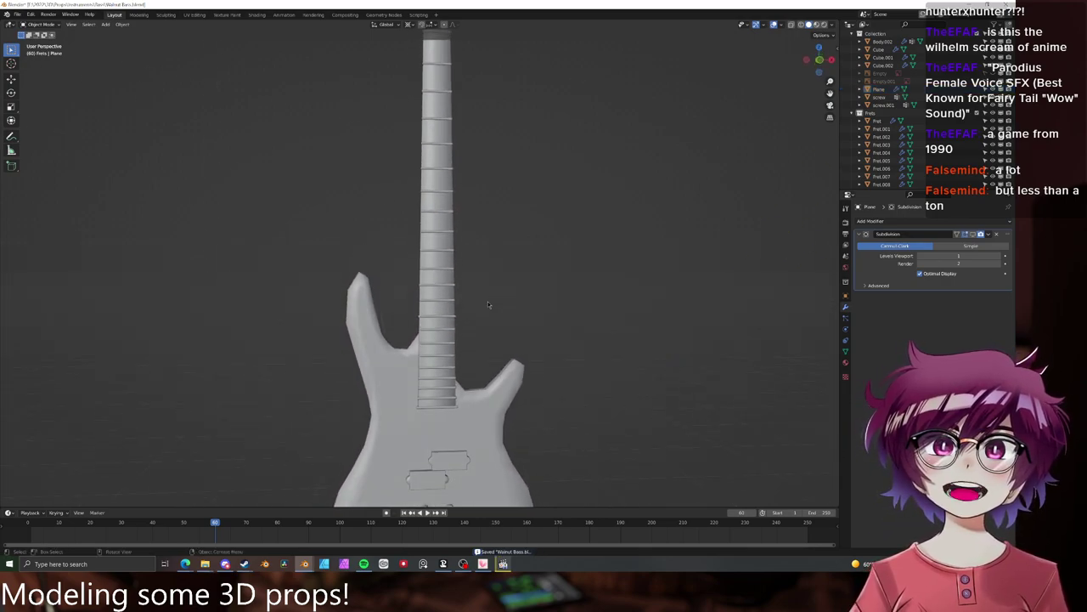
{"action": "scroll", "coordinate": [577, 260], "scroll_direction": "down", "scroll_amount": 4}
{"action": "scroll", "coordinate": [529, 237], "scroll_direction": "up", "scroll_amount": 1}
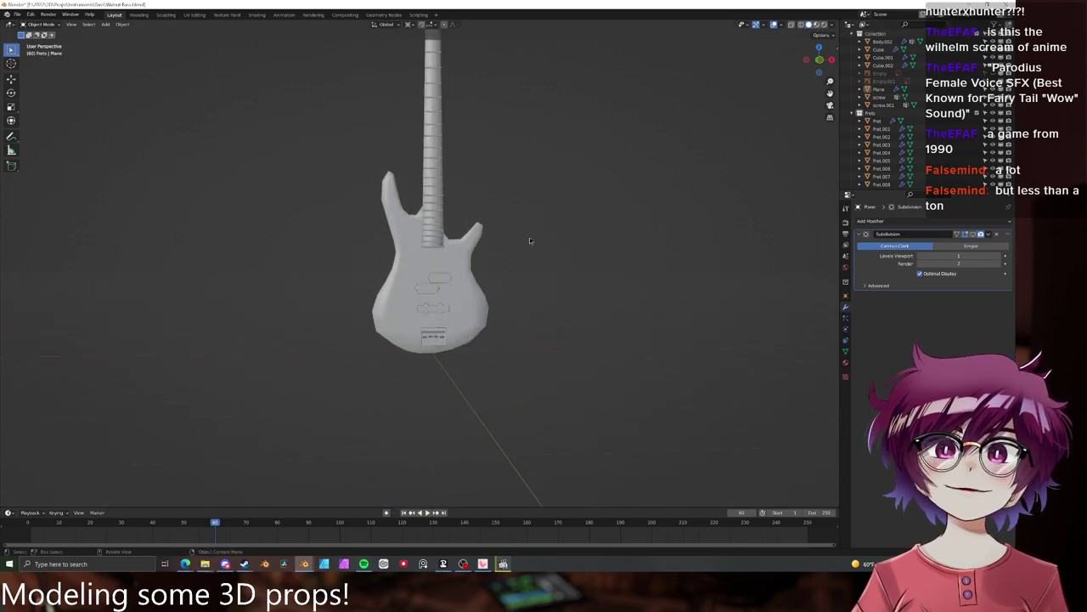
- Turn on viewport display for the bass body's Subdivision modifier, set its viewport level to 2 and clear the selection
{"action": "scroll", "coordinate": [486, 254], "scroll_direction": "up", "scroll_amount": 2}
{"action": "left_click", "coordinate": [486, 255]}
{"action": "left_click", "coordinate": [974, 236]}
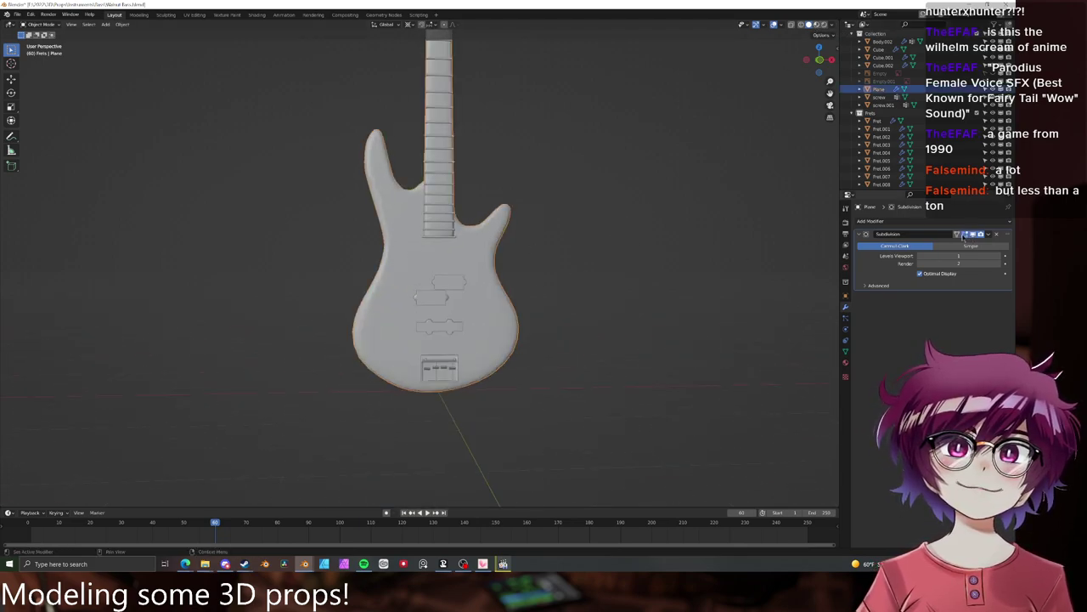
{"action": "key", "text": "alt+a"}
{"action": "middle_click_drag", "start_coordinate": [574, 242], "coordinate": [706, 258]}
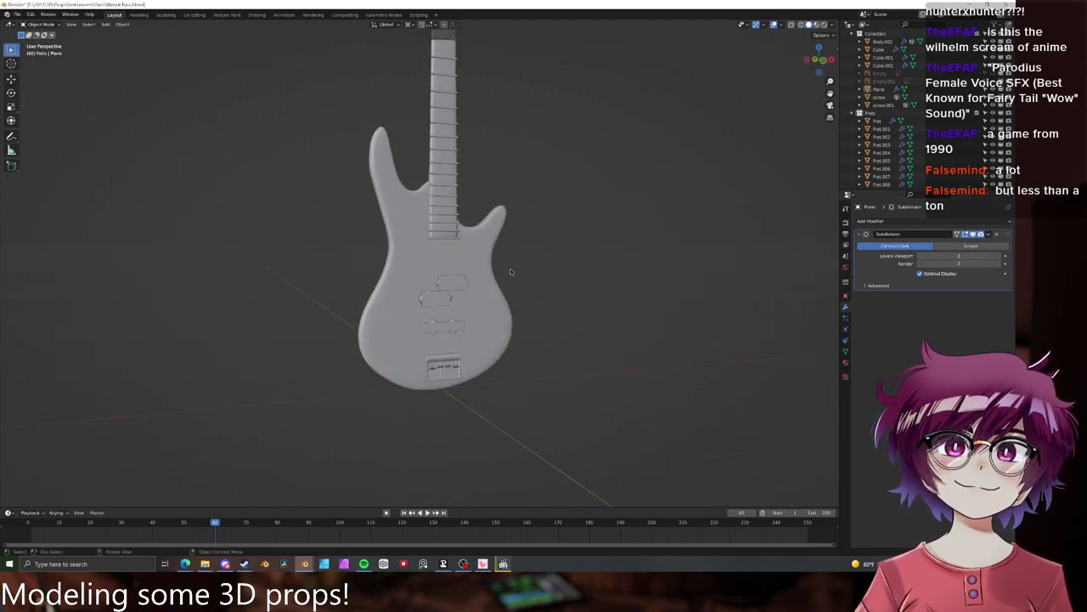
- Dissolve an edge loop running around the side of the bass body and check the body's smoothed shape
{"action": "key", "text": "Tab"}
{"action": "scroll", "coordinate": [439, 257], "scroll_direction": "up", "scroll_amount": 4}
{"action": "middle_click_drag", "start_coordinate": [439, 257], "coordinate": [489, 252]}
{"action": "key", "text": "x"}
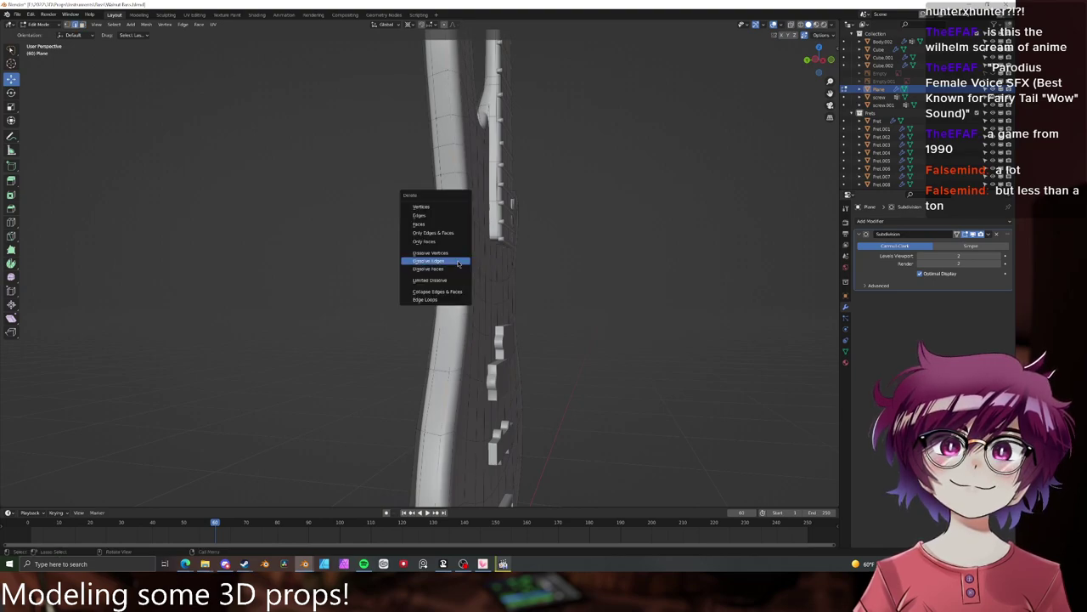
{"action": "left_click", "coordinate": [458, 264]}
{"action": "key", "text": "Tab"}
{"action": "scroll", "coordinate": [513, 254], "scroll_direction": "down", "scroll_amount": 5}
{"action": "middle_click_drag", "start_coordinate": [513, 255], "coordinate": [477, 264]}
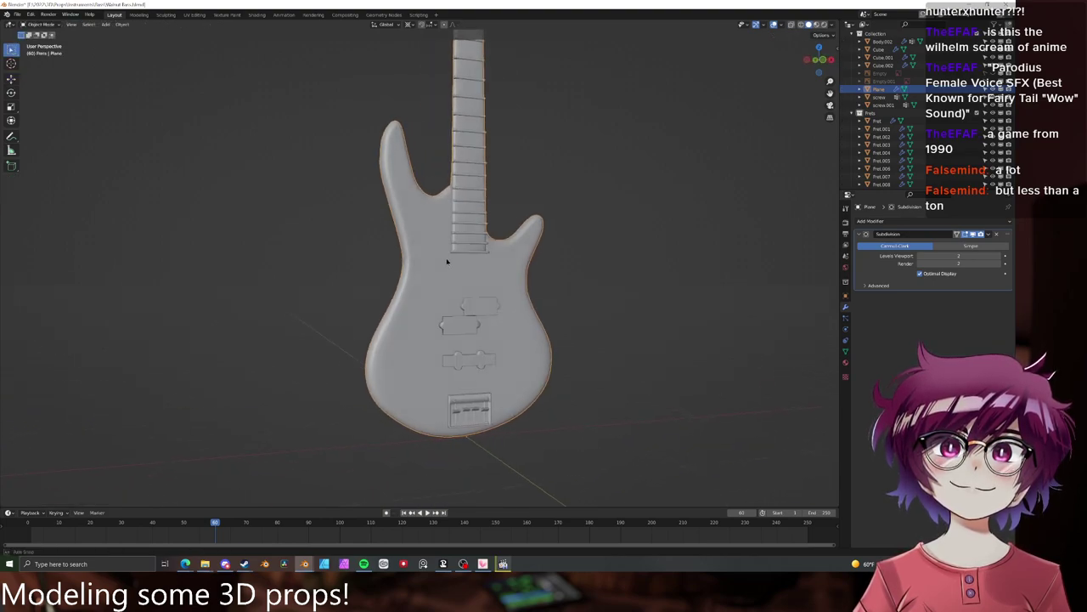
- Set the pivot to Median Point and scale the body's outer edge loop up by about 1.053
{"action": "key", "text": "Tab"}
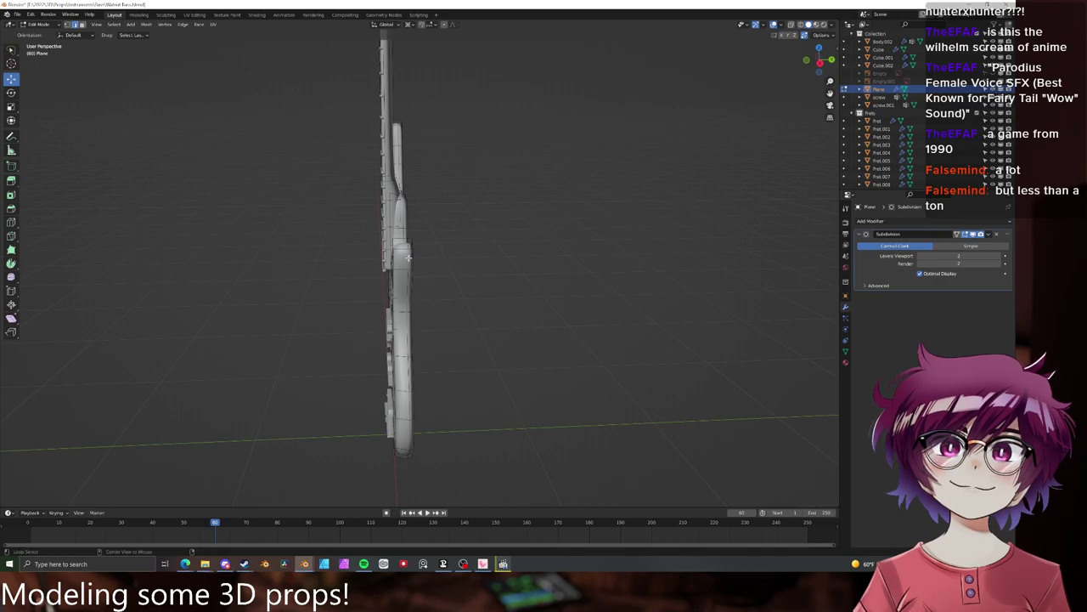
{"action": "middle_click_drag", "start_coordinate": [408, 255], "coordinate": [510, 183]}
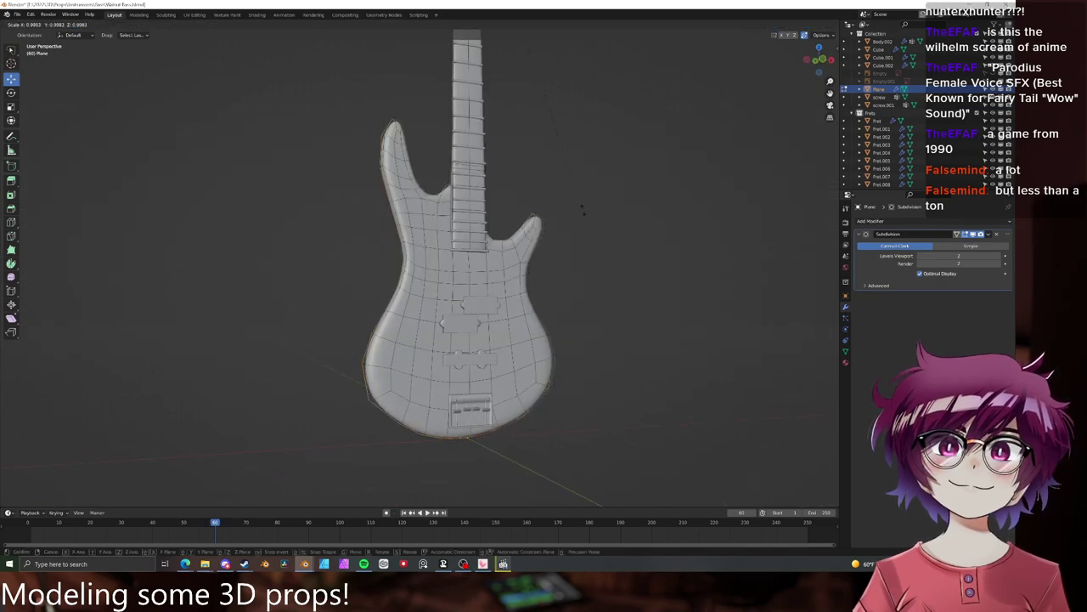
{"action": "left_click", "coordinate": [413, 15]}
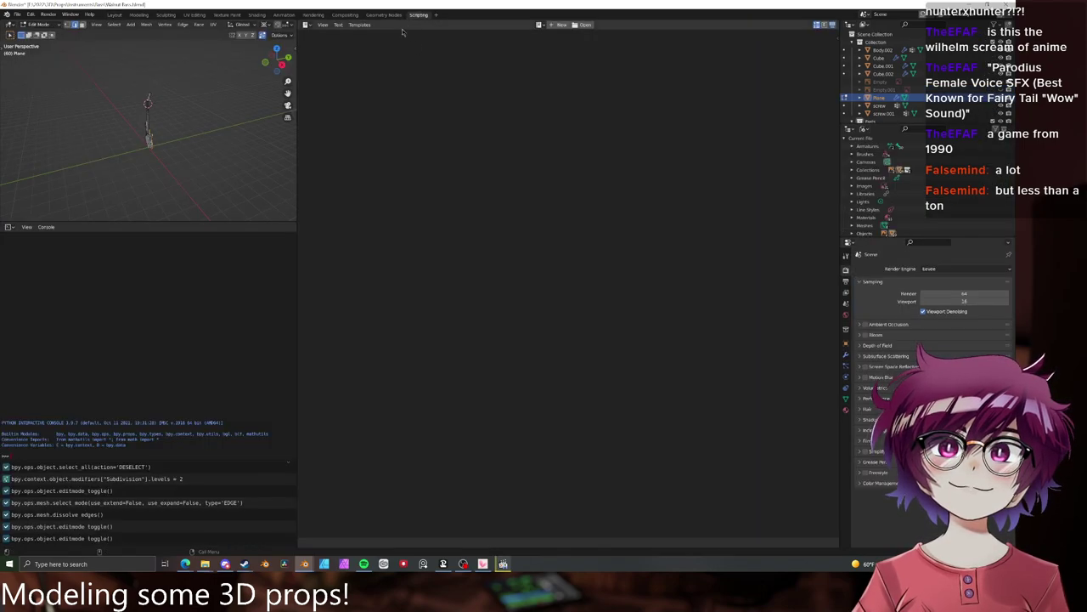
{"action": "left_click", "coordinate": [113, 15]}
{"action": "left_click", "coordinate": [410, 24]}
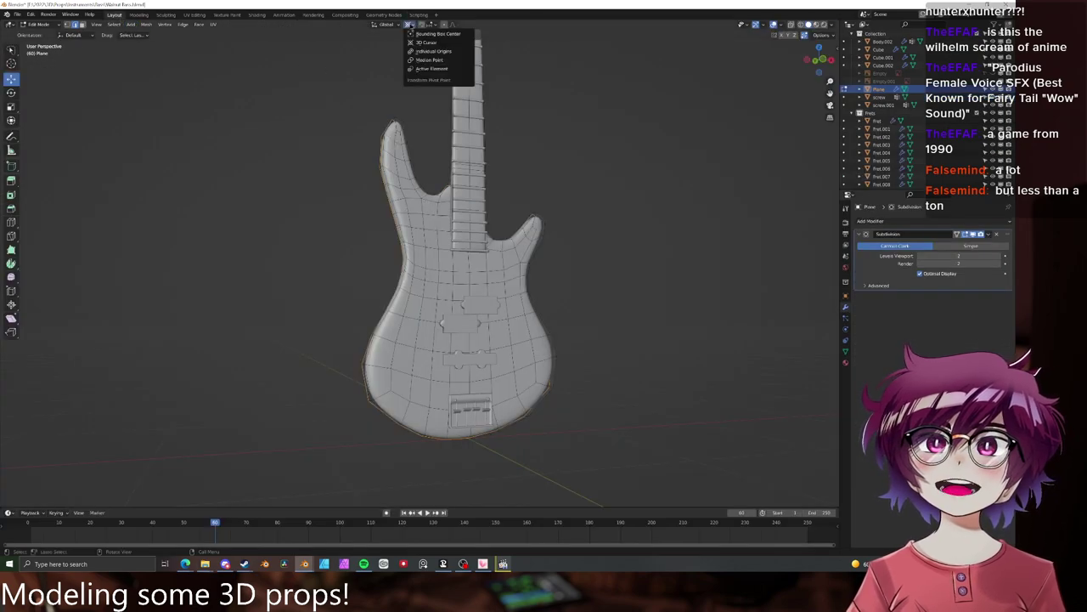
{"action": "left_click", "coordinate": [423, 62]}
{"action": "key", "text": "s"}
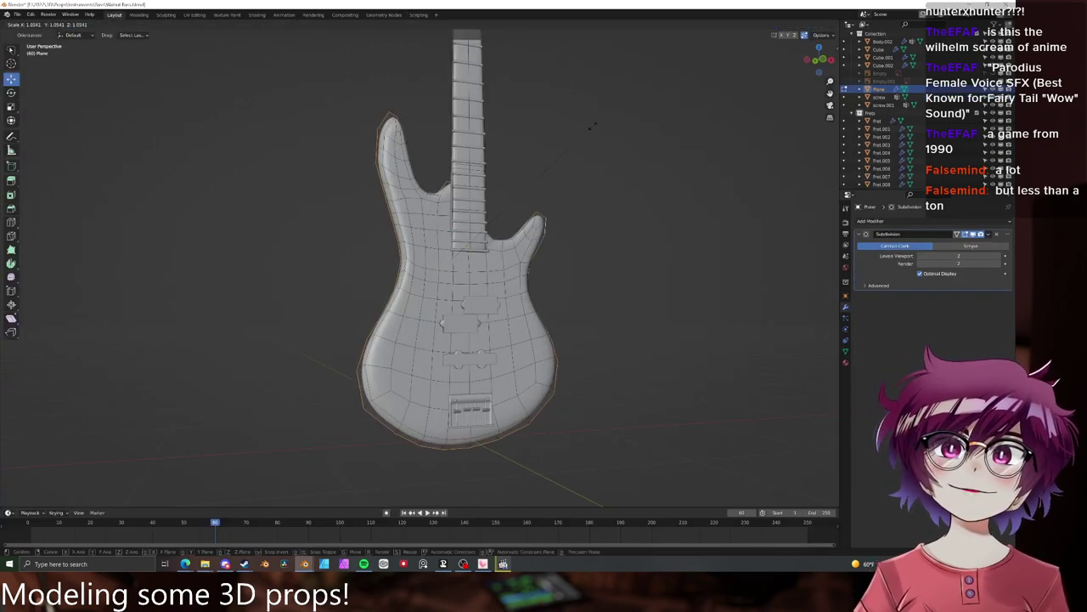
{"action": "left_click", "coordinate": [588, 131]}
- Scale the body's outer edge loop down slightly along the global Z axis, leave mesh editing and deselect the body
{"action": "middle_click_drag", "start_coordinate": [587, 131], "coordinate": [578, 133]}
{"action": "key", "text": "s"}
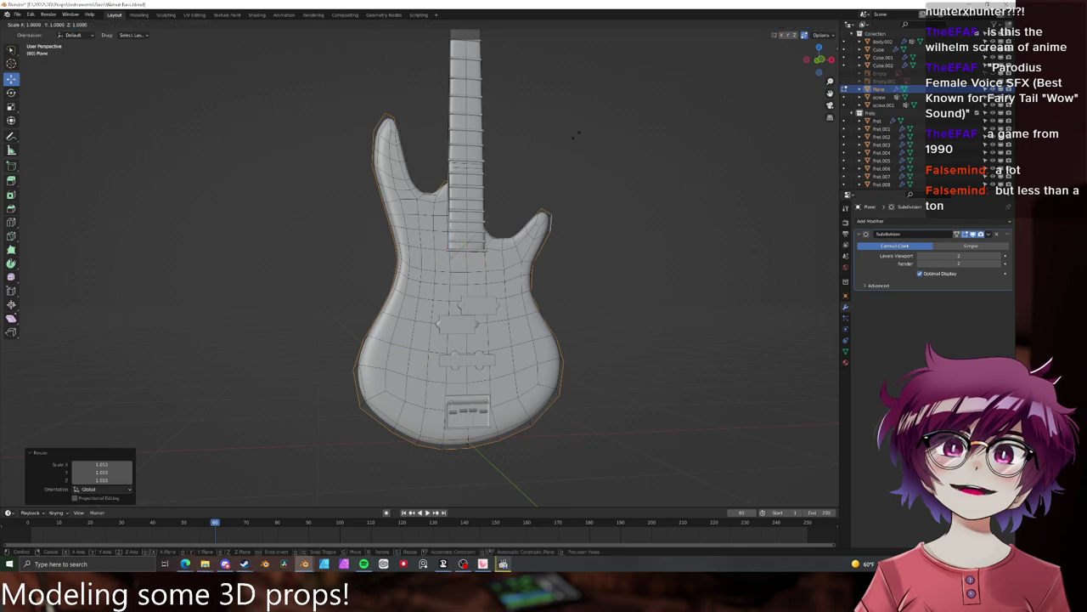
{"action": "key", "text": "z"}
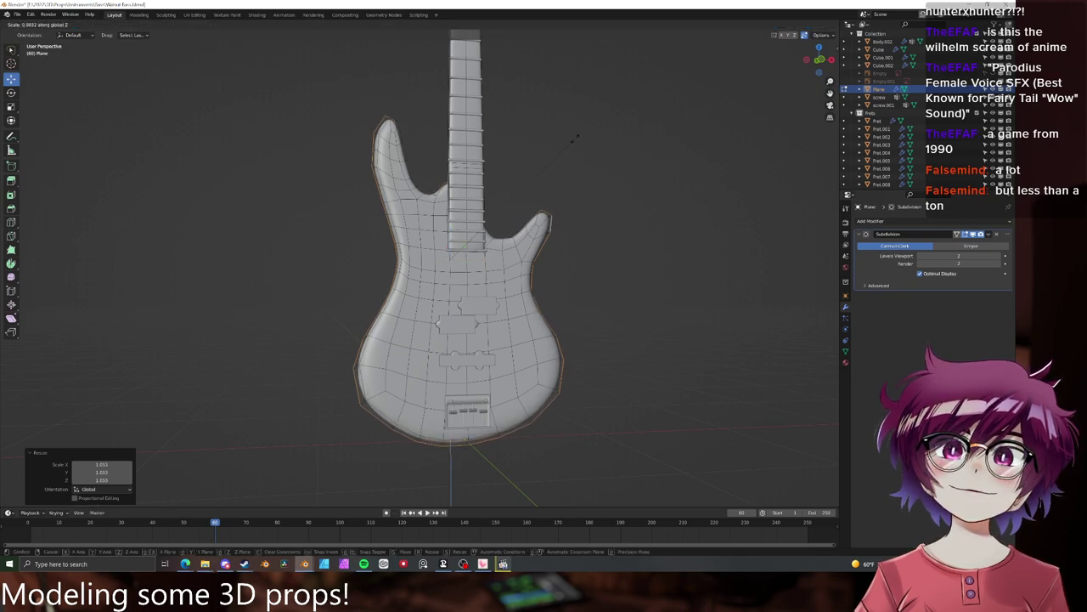
{"action": "left_click", "coordinate": [592, 152]}
{"action": "key", "text": "Tab"}
{"action": "middle_click_drag", "start_coordinate": [592, 152], "coordinate": [573, 163]}
{"action": "left_click", "coordinate": [564, 158]}
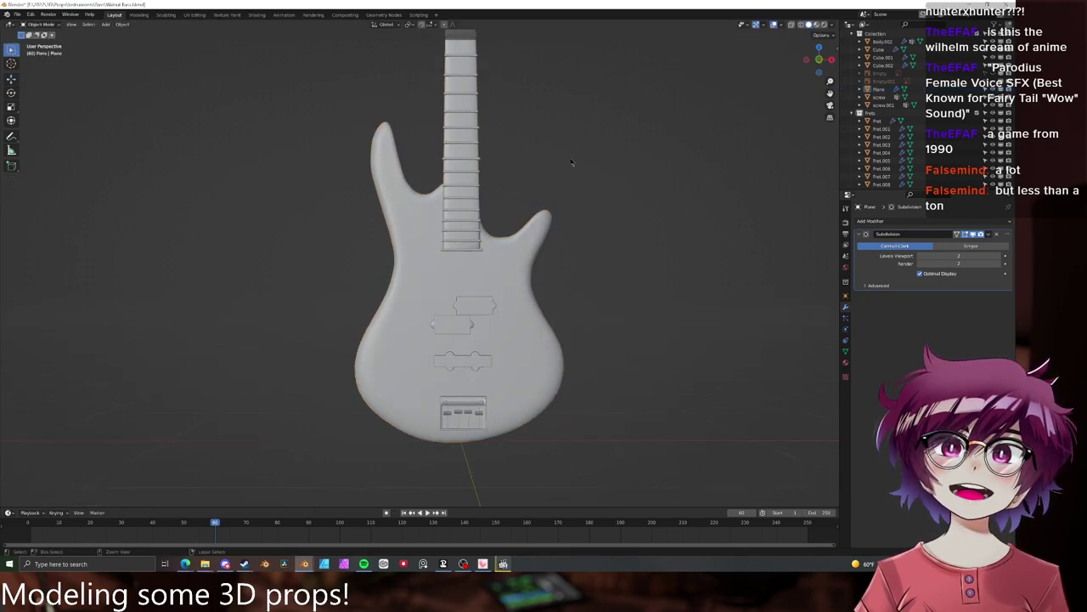
- Save the Walnut Bass.blend file and look over the whole bass from a distance
{"action": "key", "text": "ctrl+s"}
{"action": "scroll", "coordinate": [526, 254], "scroll_direction": "down", "scroll_amount": 3}
{"action": "middle_click_drag", "start_coordinate": [525, 255], "coordinate": [488, 276]}
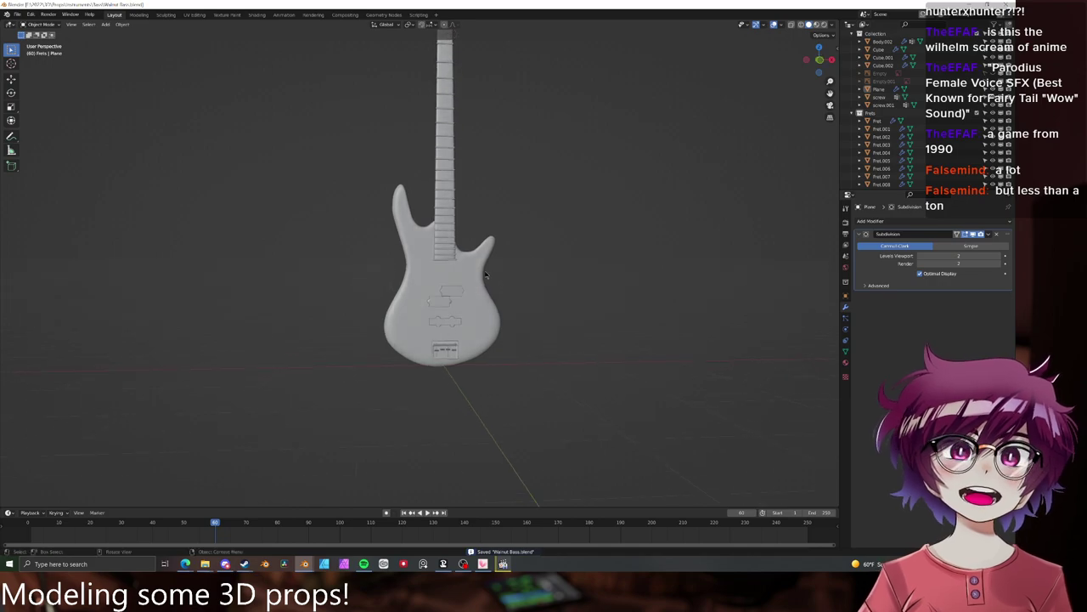
{"action": "scroll", "coordinate": [480, 212], "scroll_direction": "down", "scroll_amount": 3}
{"action": "middle_click_drag", "start_coordinate": [480, 213], "coordinate": [461, 236]}
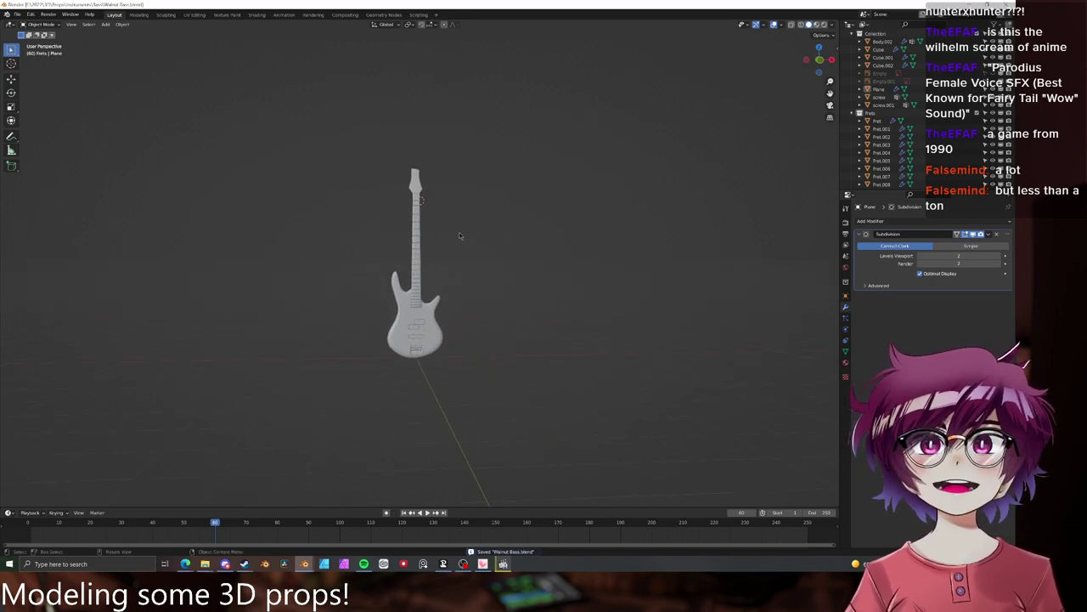
{"action": "scroll", "coordinate": [435, 393], "scroll_direction": "up", "scroll_amount": 6}
- Switch to the browser window with the bass guitar references and open a new tab
{"action": "left_click", "coordinate": [185, 563]}
{"action": "left_click", "coordinate": [223, 534]}
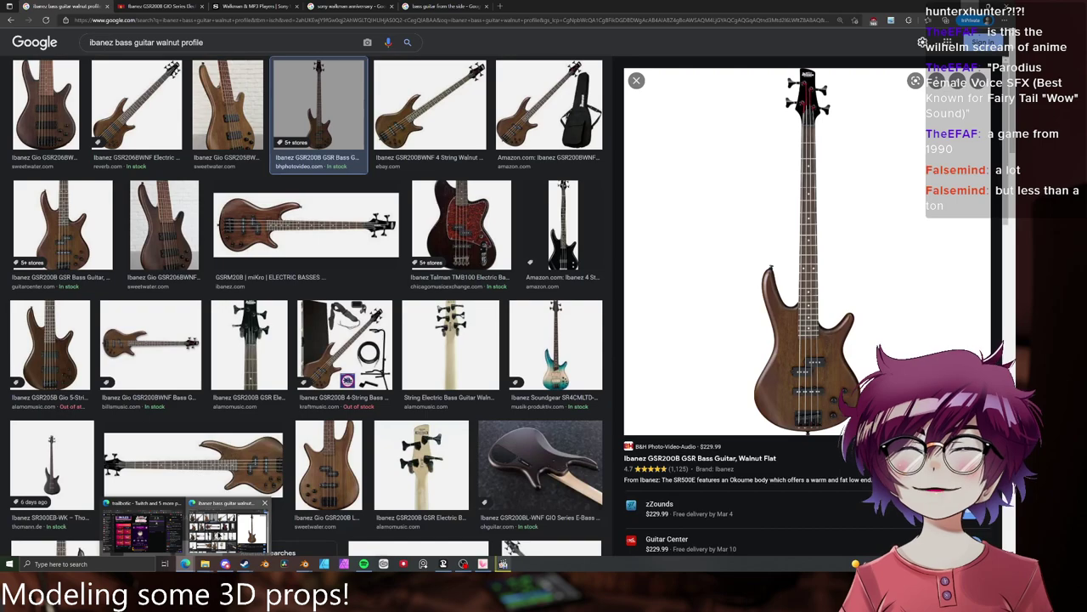
{"action": "left_click", "coordinate": [499, 6]}
{"action": "type", "text": "c"}
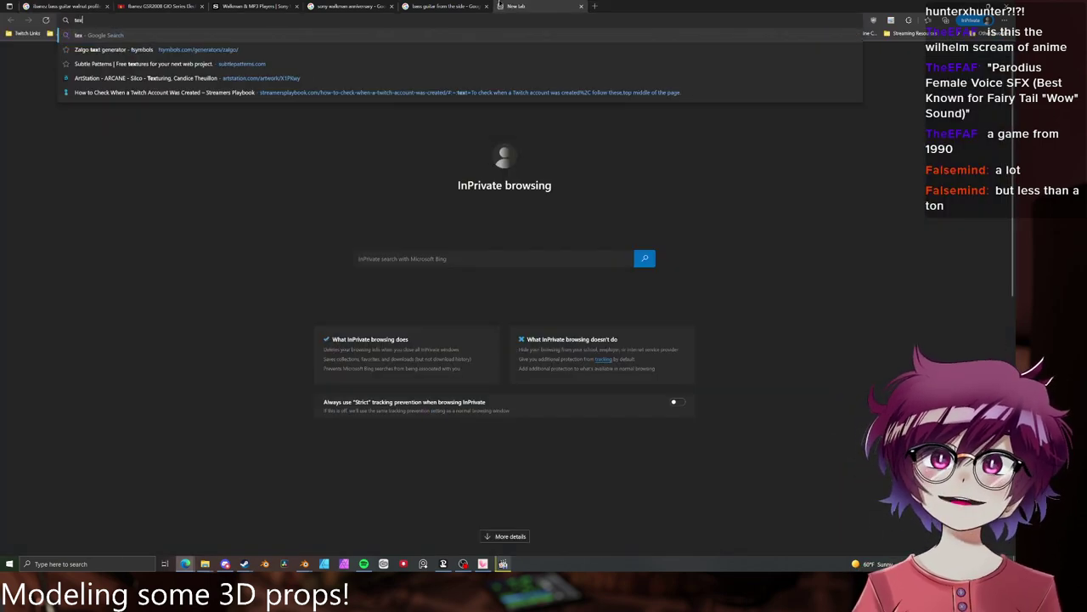
{"action": "key", "text": "BackSpace"}
{"action": "key", "text": "BackSpace"}
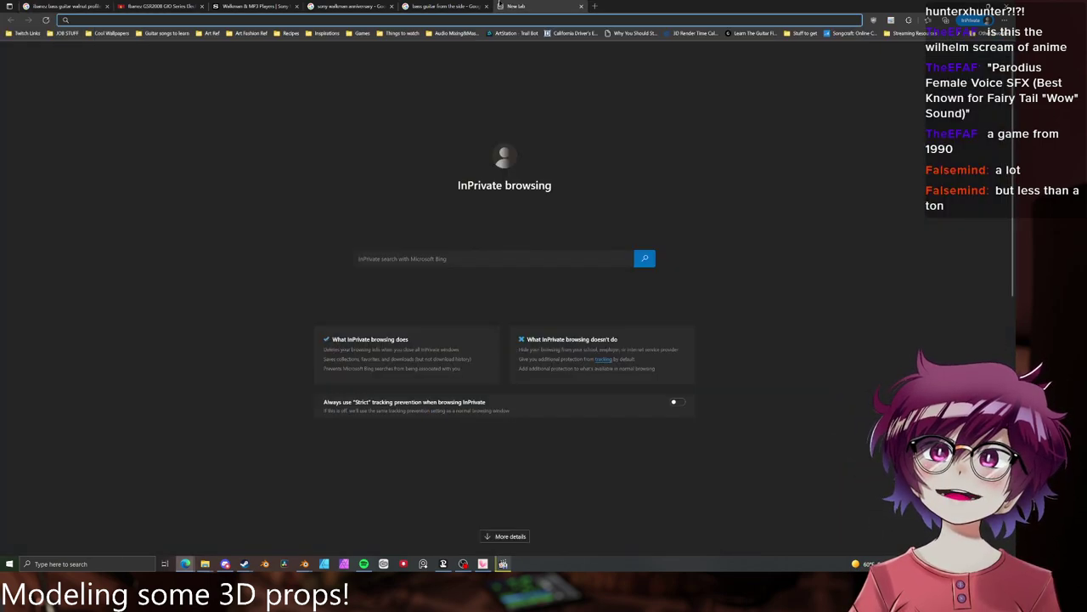
{"action": "type", "text": "texture"}
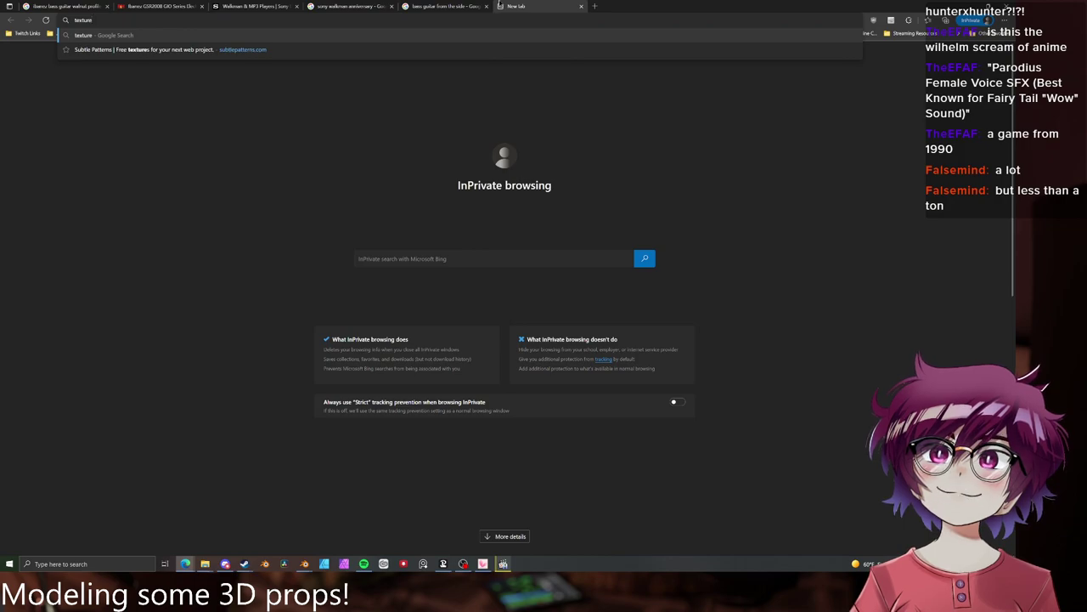
{"action": "key", "text": "BackSpace"}
{"action": "key", "text": "BackSpace"}
{"action": "key", "text": "BackSpace"}
{"action": "key", "text": "BackSpace"}
{"action": "key", "text": "BackSpace"}
{"action": "key", "text": "BackSpace"}
{"action": "key", "text": "BackSpace"}
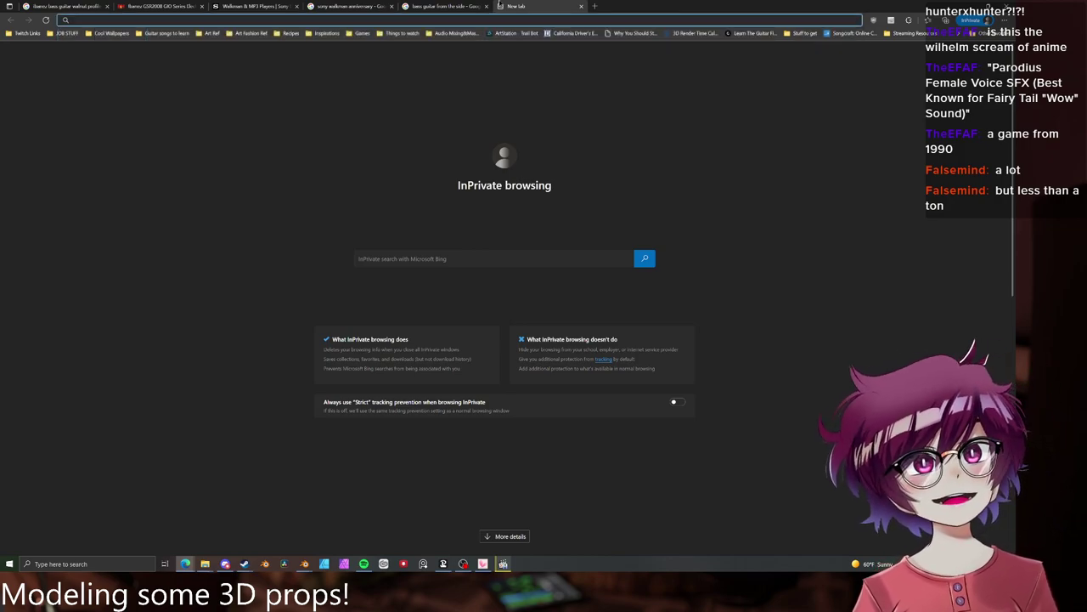
- Open the ambientCG site, list all its assets and filter them by the wood tag
{"action": "type", "text": "ambientcg"}
{"action": "key", "text": "Return"}
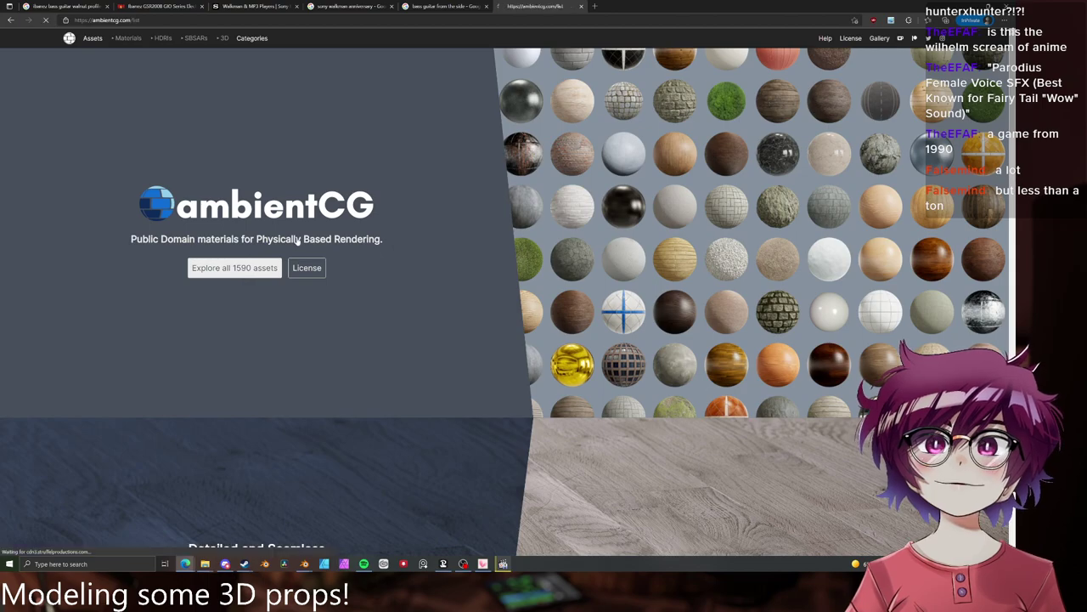
{"action": "left_click", "coordinate": [214, 270]}
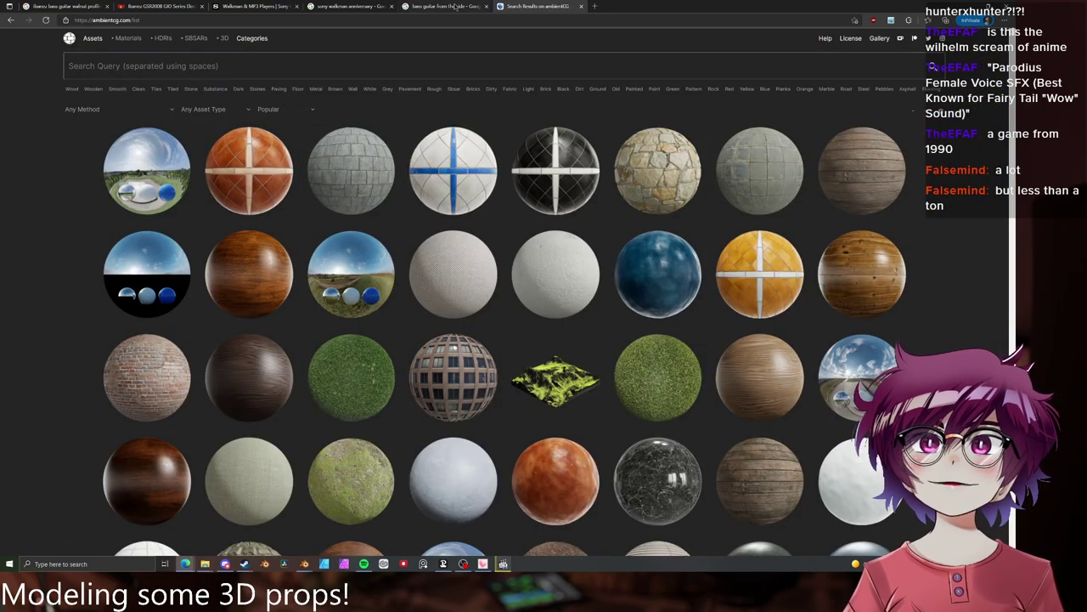
{"action": "left_click", "coordinate": [64, 5]}
{"action": "left_click", "coordinate": [560, 6]}
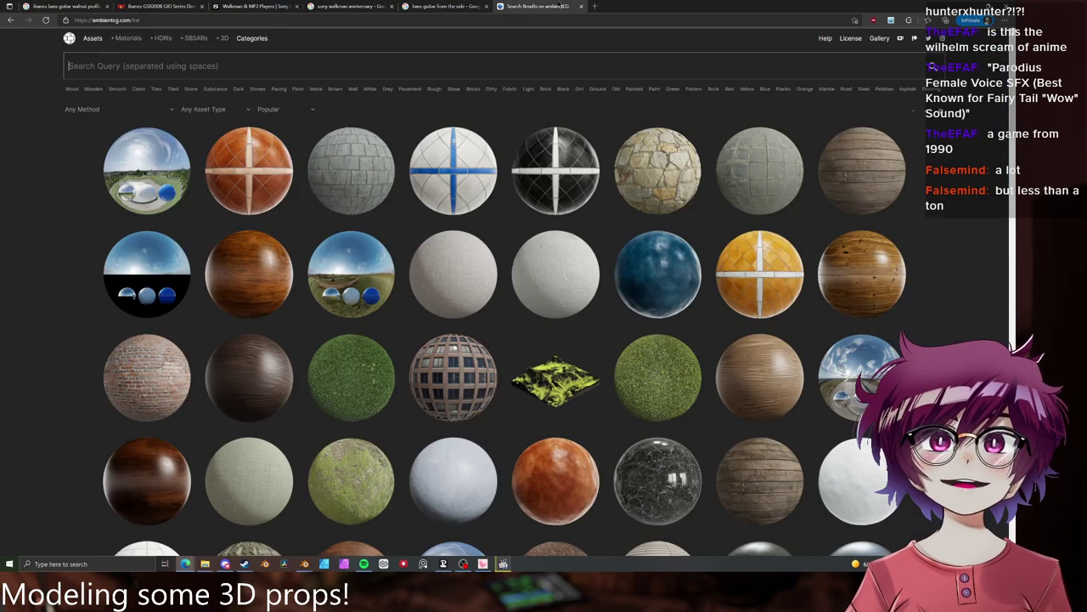
{"action": "left_click", "coordinate": [72, 89]}
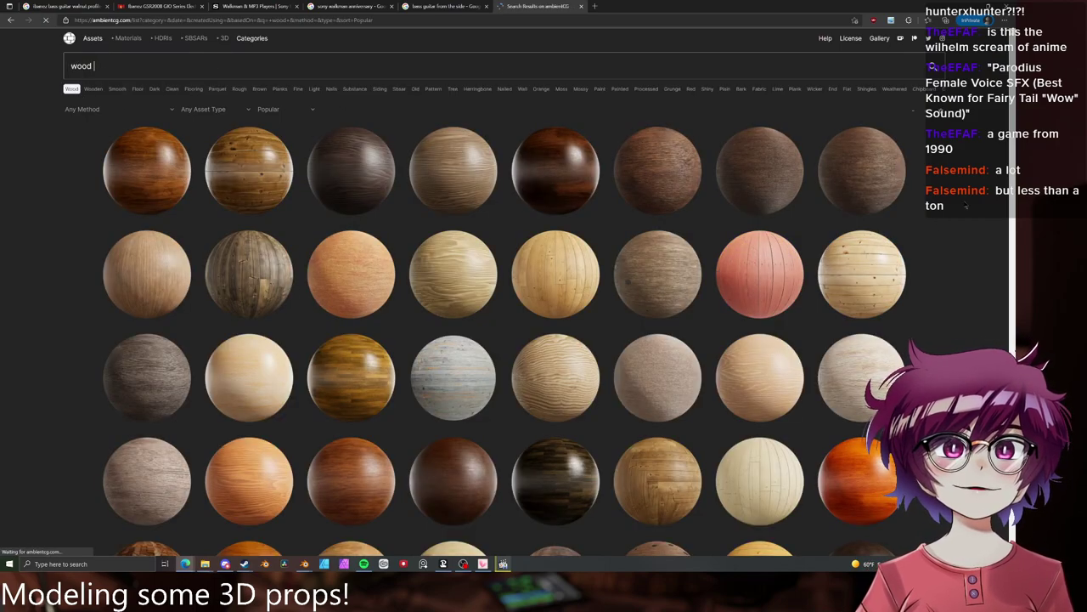
- Open the dark brown Wood 027 material in its own tab and compare it with the walnut bass reference
{"action": "scroll", "coordinate": [450, 254], "scroll_direction": "down", "scroll_amount": 3}
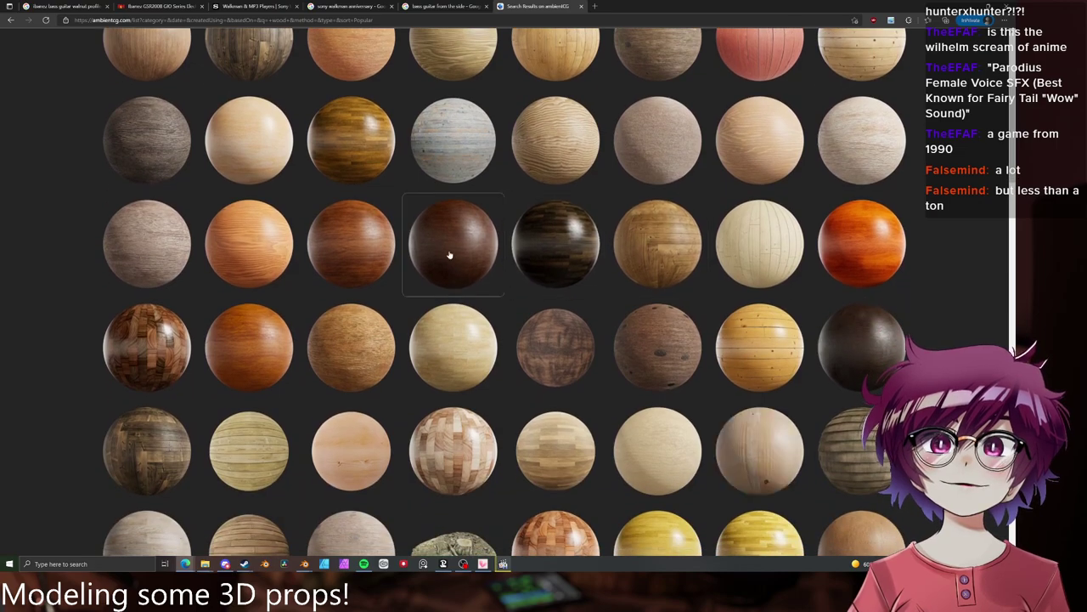
{"action": "middle_click", "coordinate": [450, 255]}
{"action": "key", "text": "ctrl+1"}
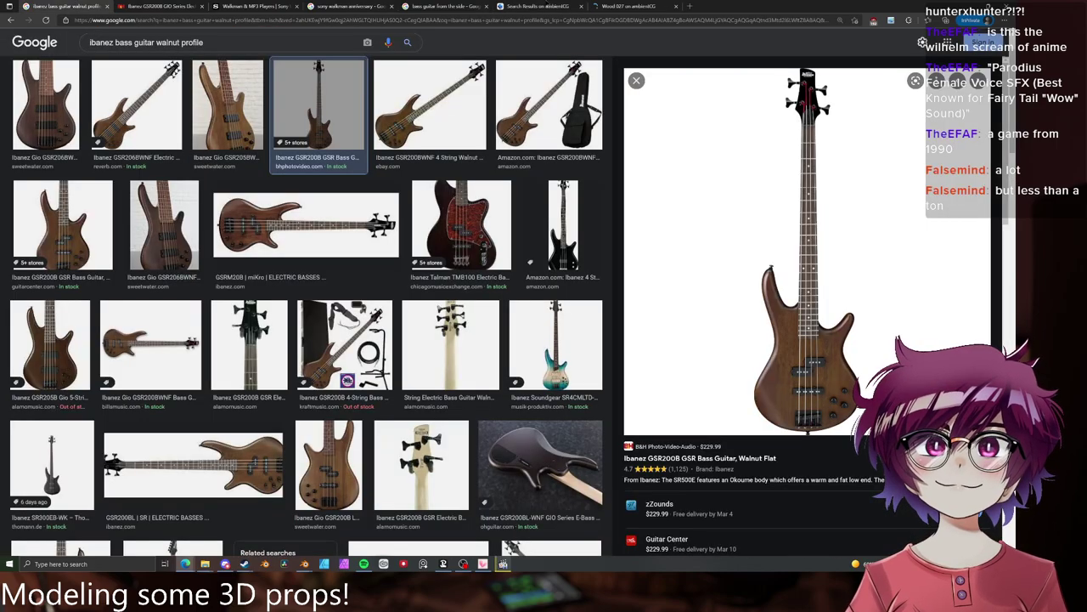
{"action": "left_click", "coordinate": [628, 6]}
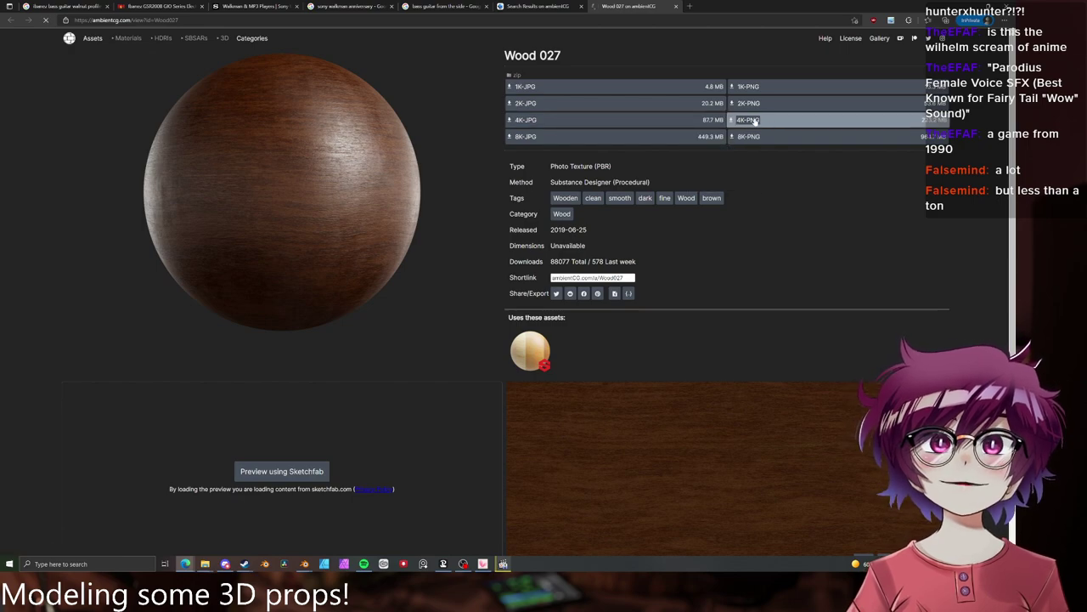
- Browse further wood materials, open the reddish-brown Wood 009 in its own tab and inspect its 2K-PNG package contents
{"action": "left_click", "coordinate": [531, 7]}
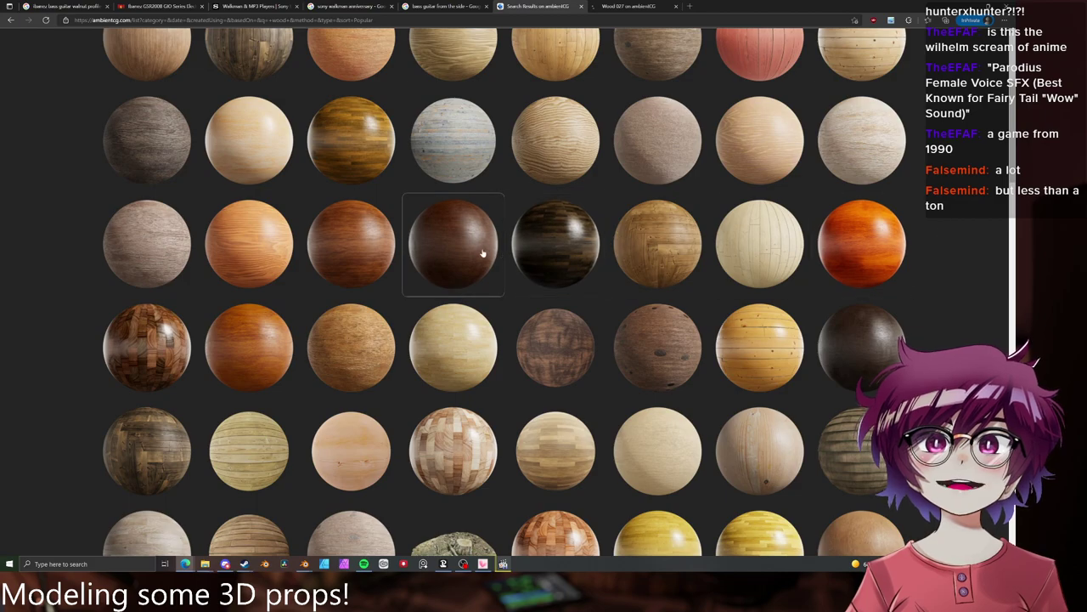
{"action": "mouse_move", "coordinate": [481, 254]}
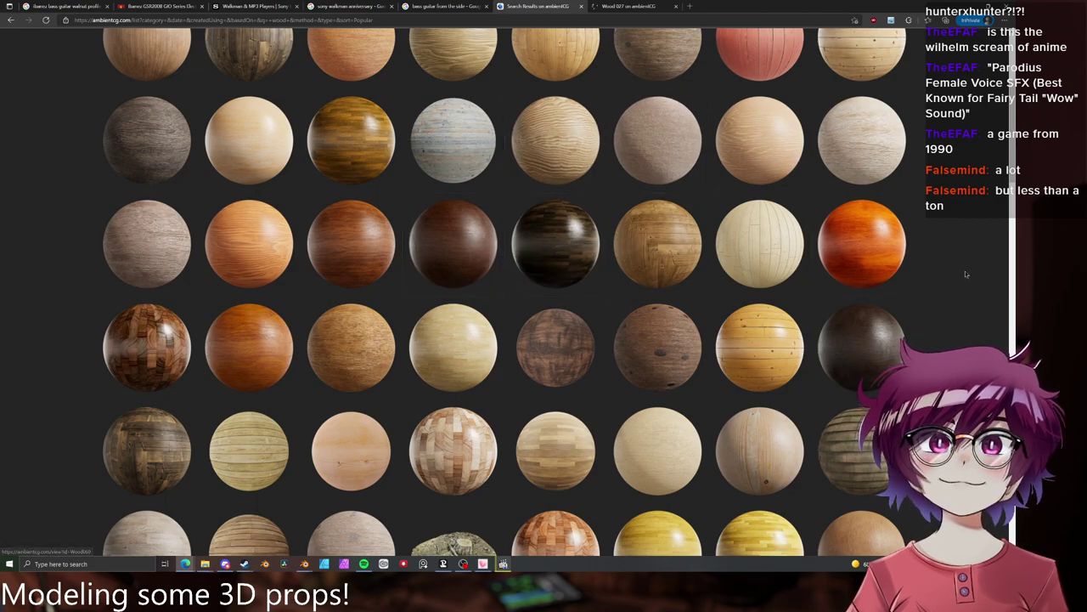
{"action": "scroll", "coordinate": [964, 271], "scroll_direction": "down", "scroll_amount": 2}
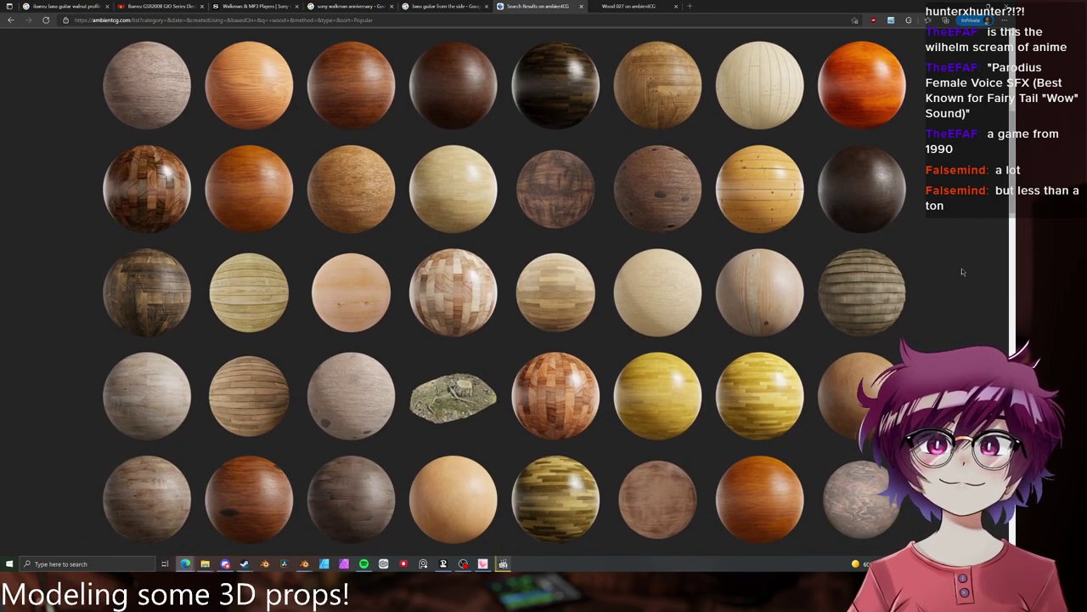
{"action": "scroll", "coordinate": [962, 270], "scroll_direction": "down", "scroll_amount": 1}
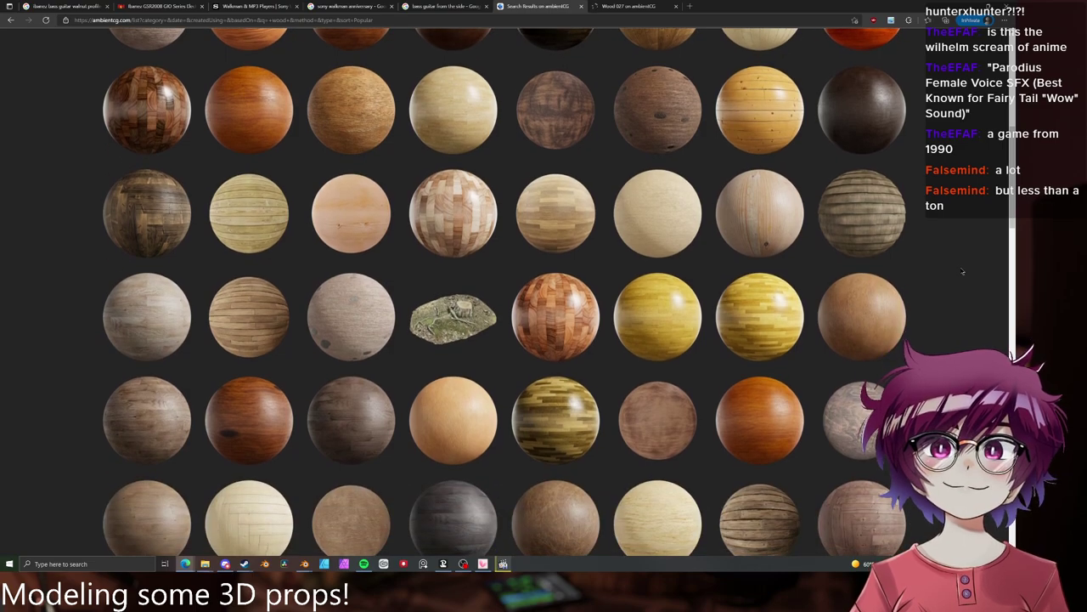
{"action": "scroll", "coordinate": [962, 271], "scroll_direction": "down", "scroll_amount": 2}
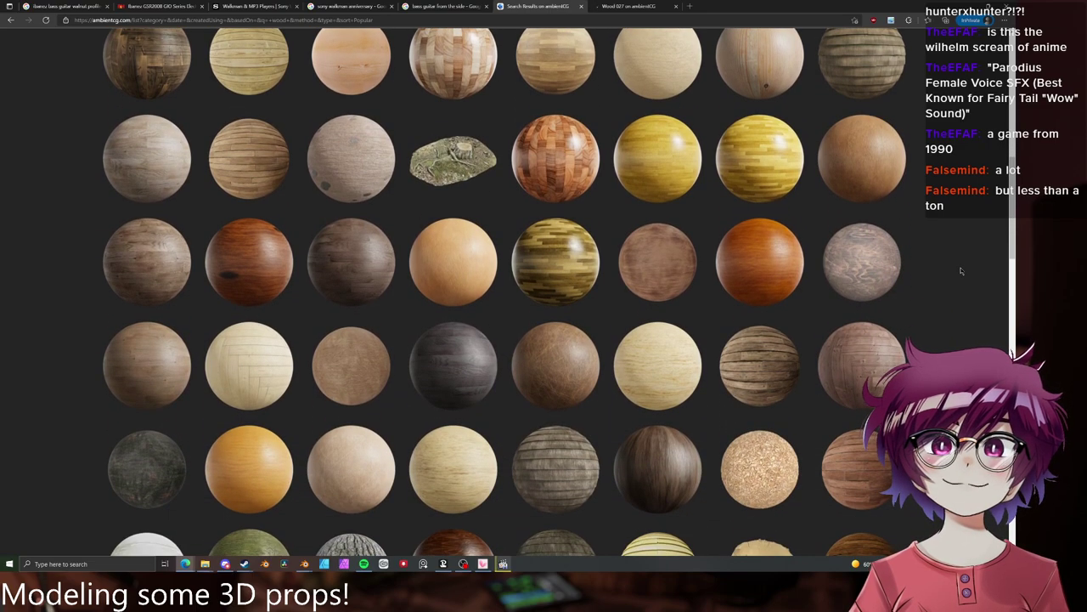
{"action": "scroll", "coordinate": [962, 271], "scroll_direction": "down", "scroll_amount": 2}
{"action": "scroll", "coordinate": [961, 271], "scroll_direction": "down", "scroll_amount": 6}
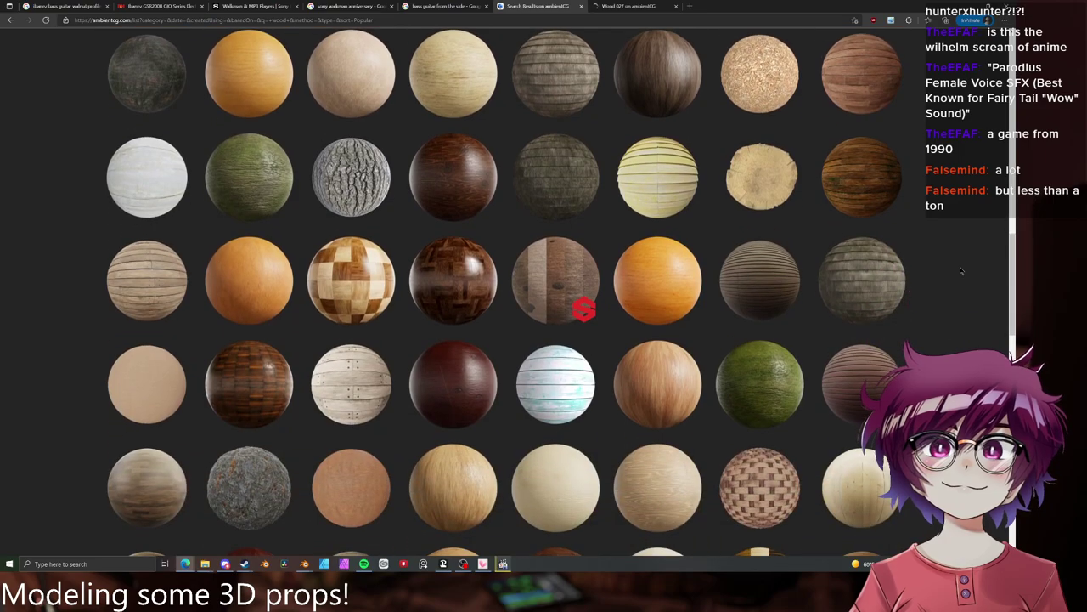
{"action": "scroll", "coordinate": [962, 271], "scroll_direction": "down", "scroll_amount": 3}
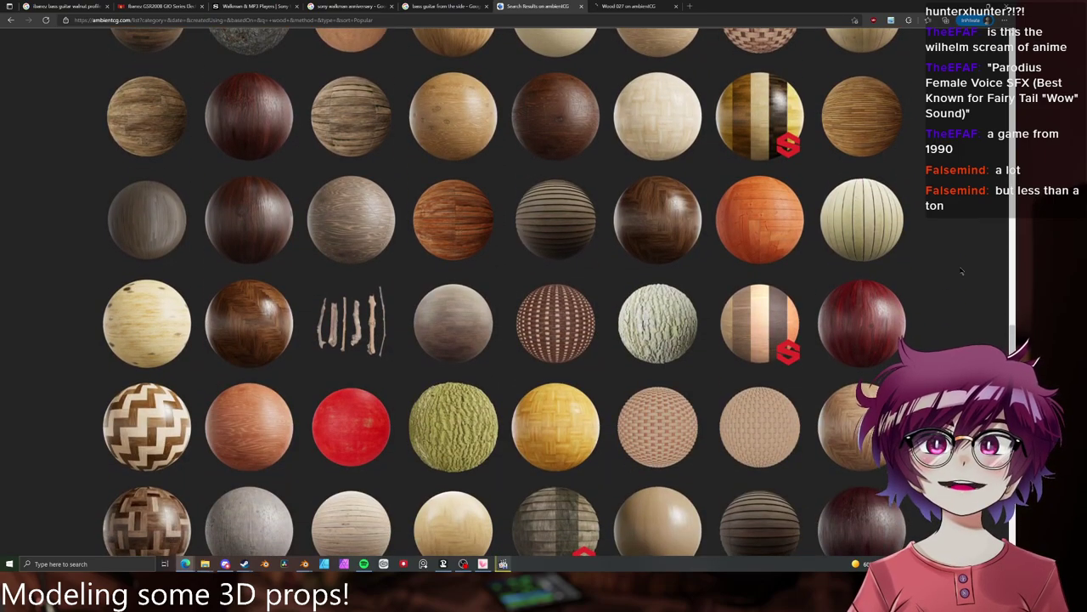
{"action": "middle_click", "coordinate": [280, 130]}
{"action": "left_click", "coordinate": [633, 7]}
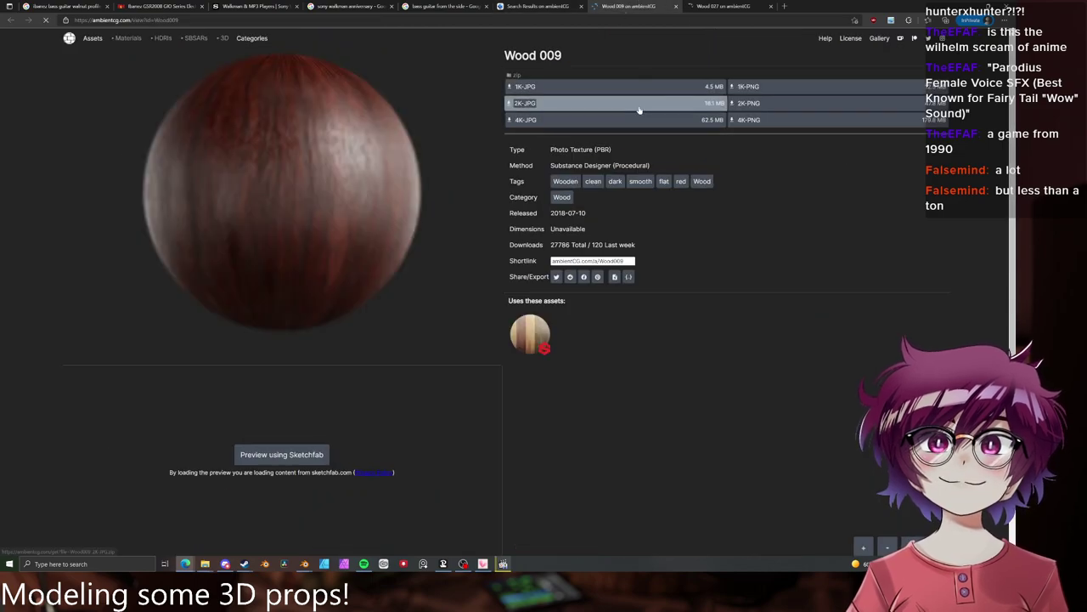
{"action": "mouse_move", "coordinate": [765, 107]}
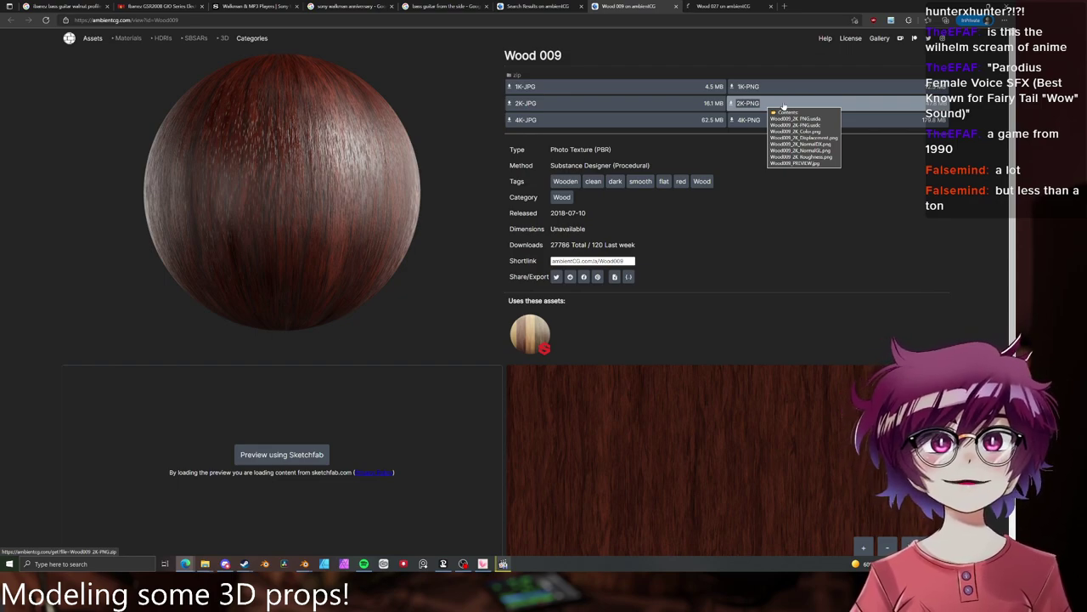
- Download the 2K-PNG package of Wood 009, then revisit Wood 027 and the wood search results for comparison
{"action": "left_click", "coordinate": [785, 108]}
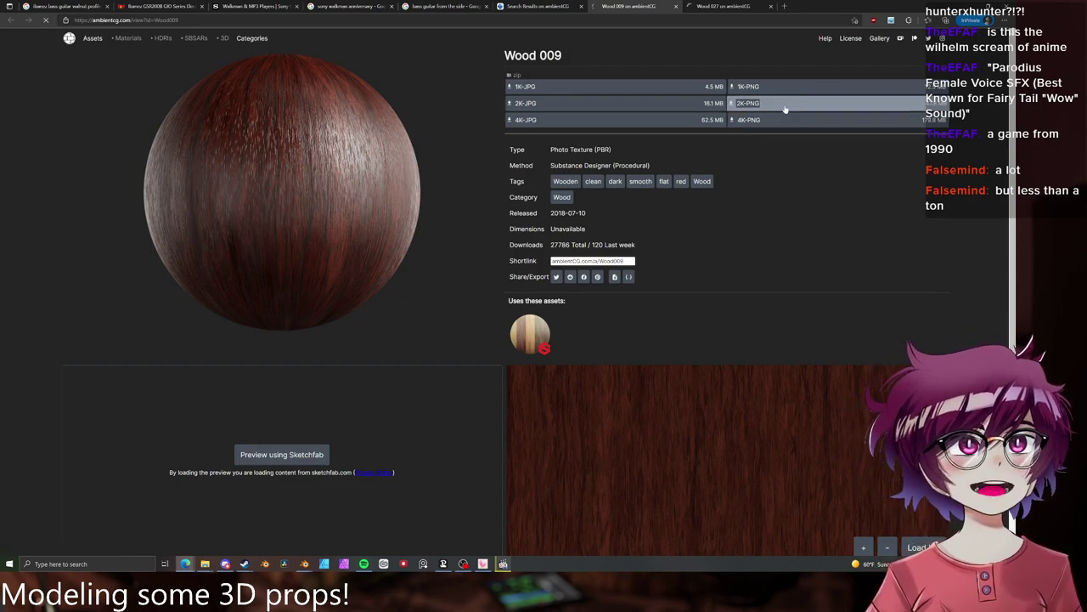
{"action": "left_click", "coordinate": [724, 6]}
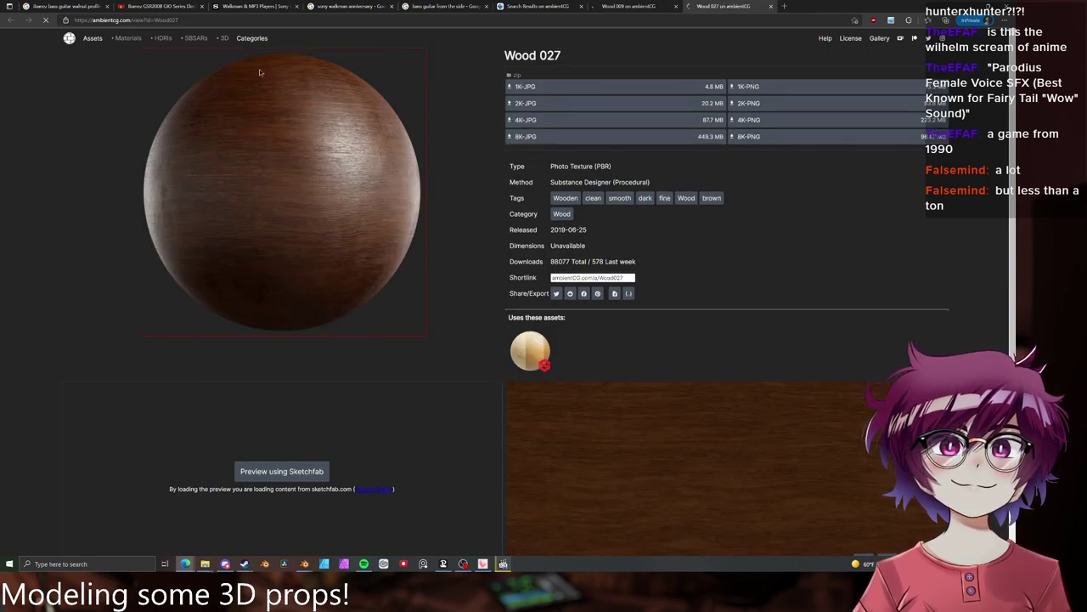
{"action": "left_click", "coordinate": [628, 6]}
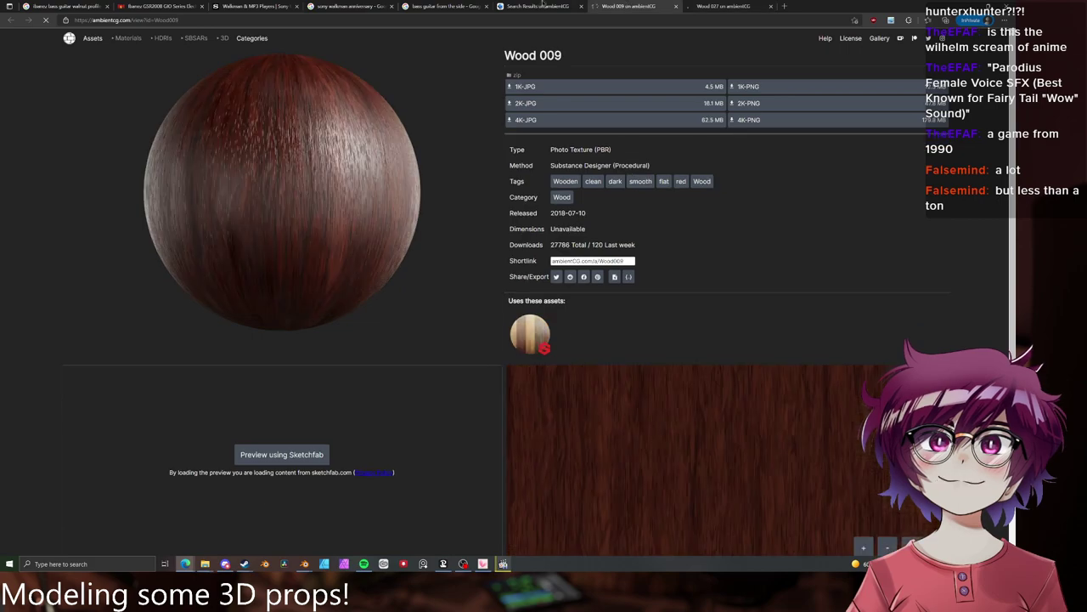
{"action": "left_click", "coordinate": [539, 6]}
{"action": "scroll", "coordinate": [963, 219], "scroll_direction": "down", "scroll_amount": 3}
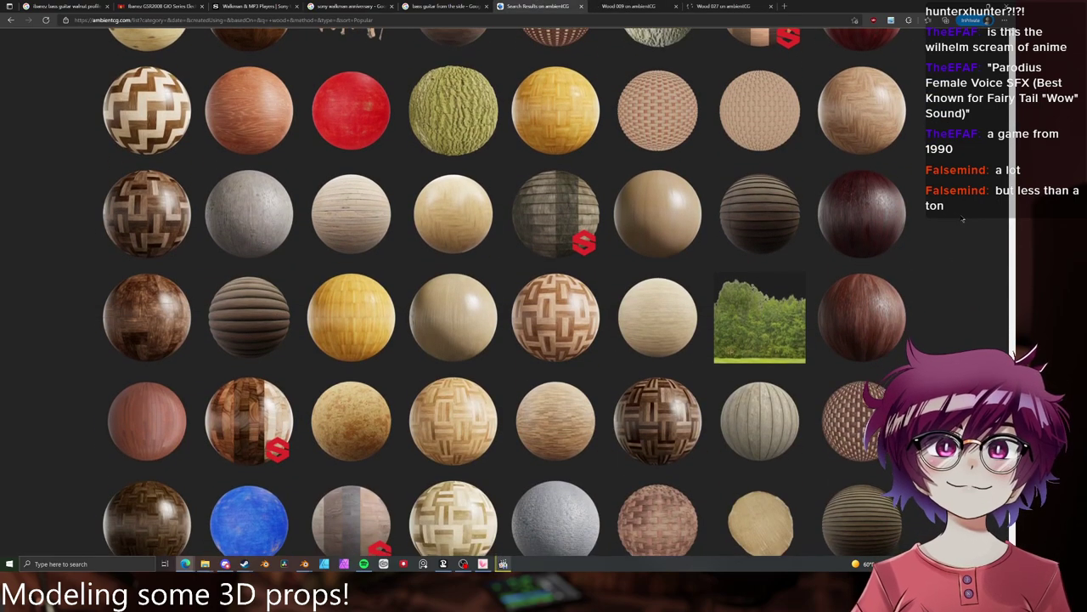
- Download the 4K-PNG package of Wood 027 and show the downloaded Wood009_2K-PNG.zip in its folder
{"action": "left_click", "coordinate": [723, 6]}
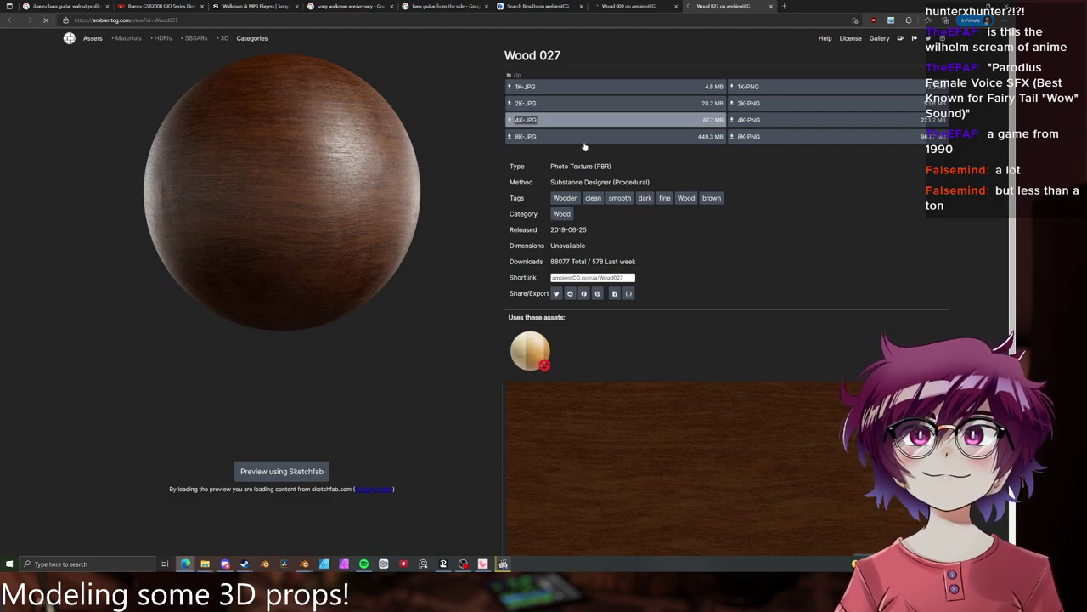
{"action": "mouse_move", "coordinate": [774, 128]}
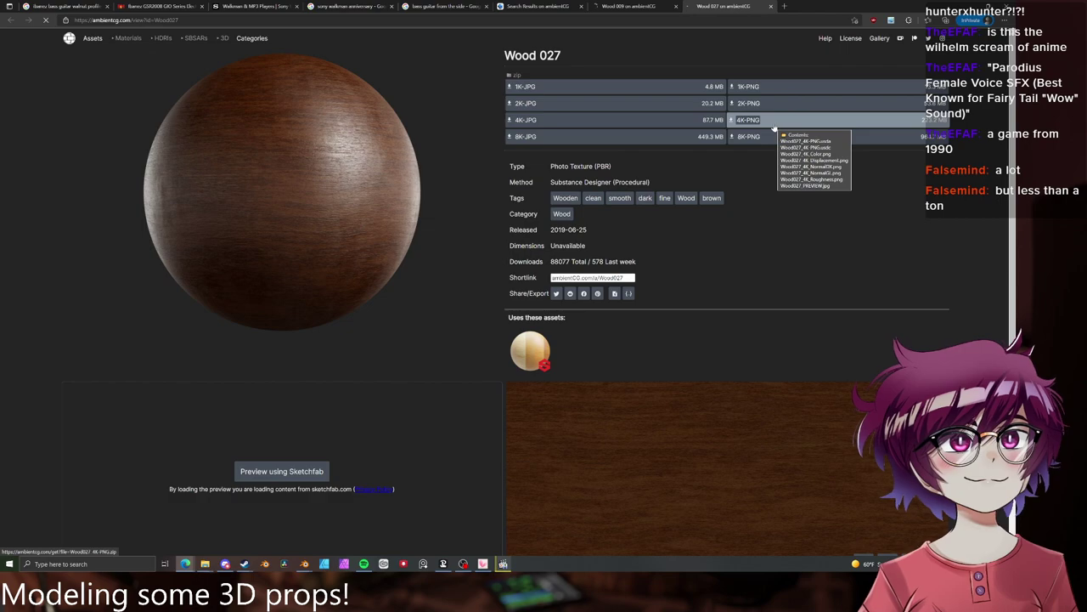
{"action": "left_click", "coordinate": [774, 129]}
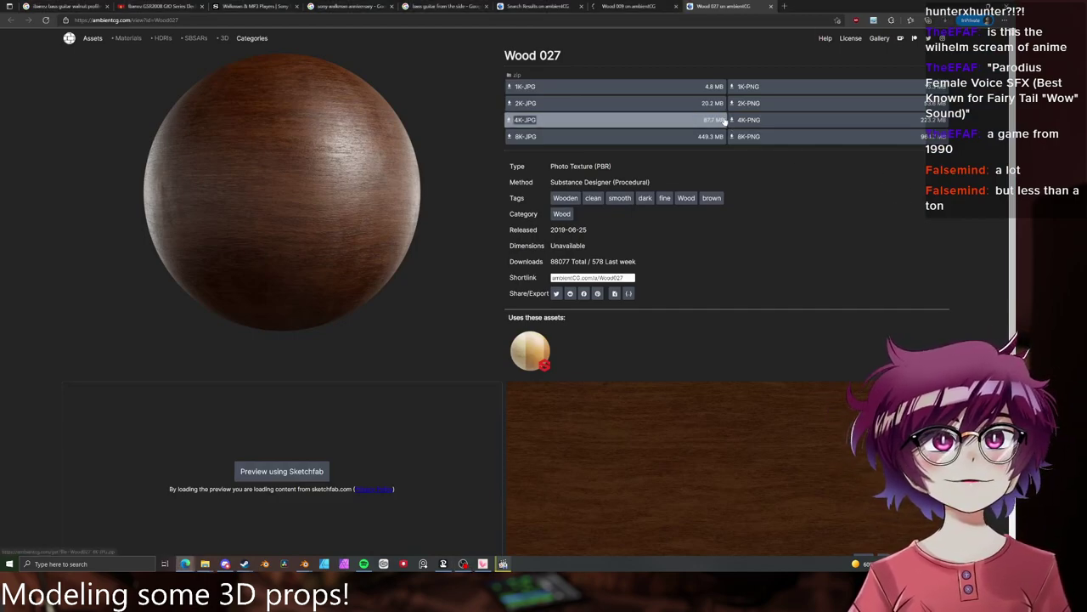
{"action": "left_click", "coordinate": [627, 6]}
{"action": "left_click", "coordinate": [722, 6]}
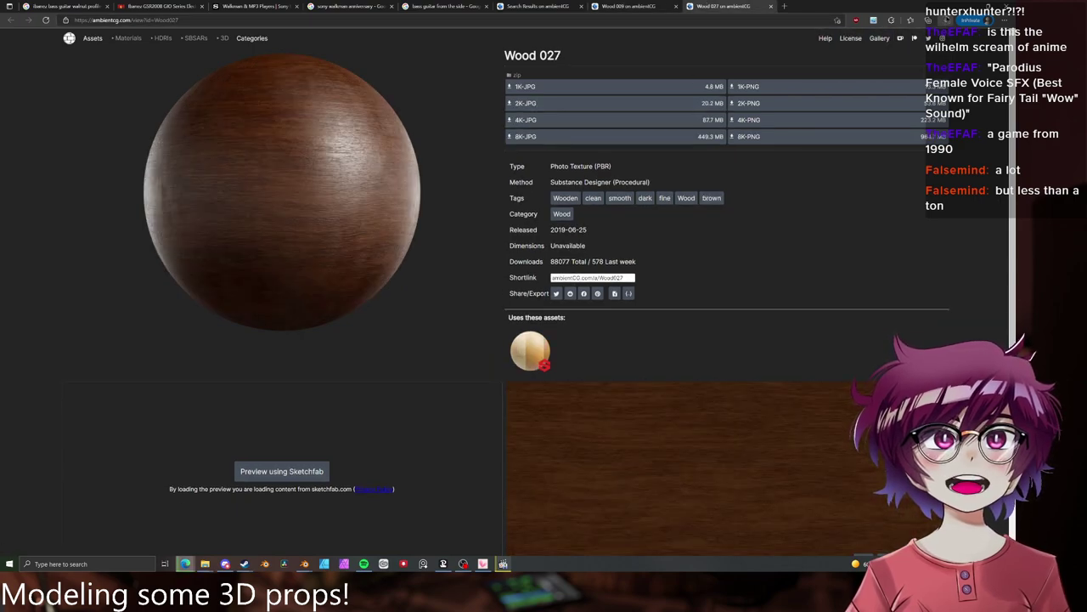
{"action": "left_click", "coordinate": [945, 20]}
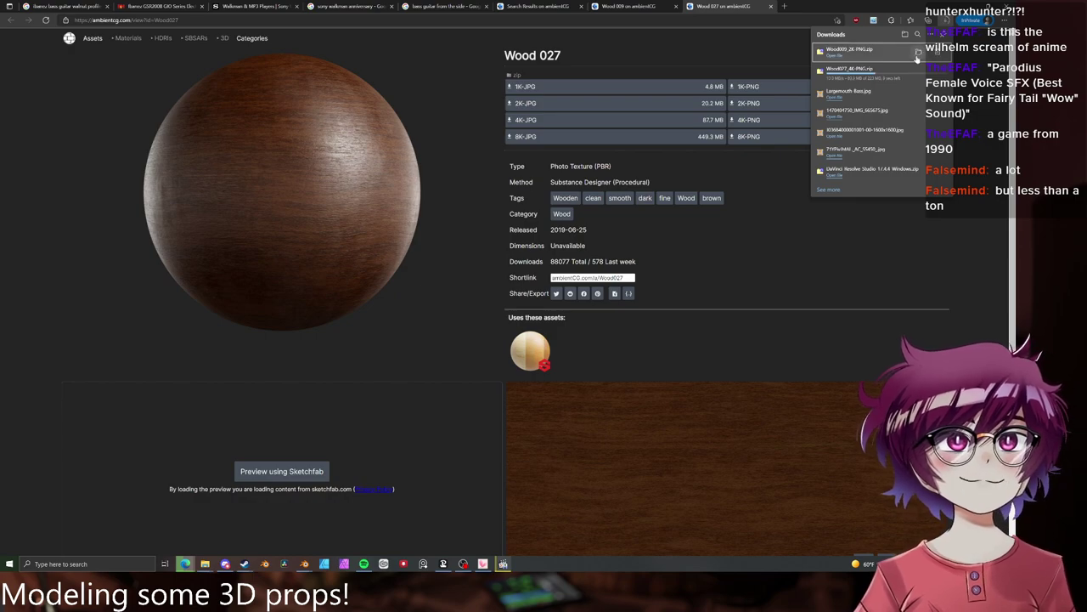
{"action": "left_click", "coordinate": [918, 52]}
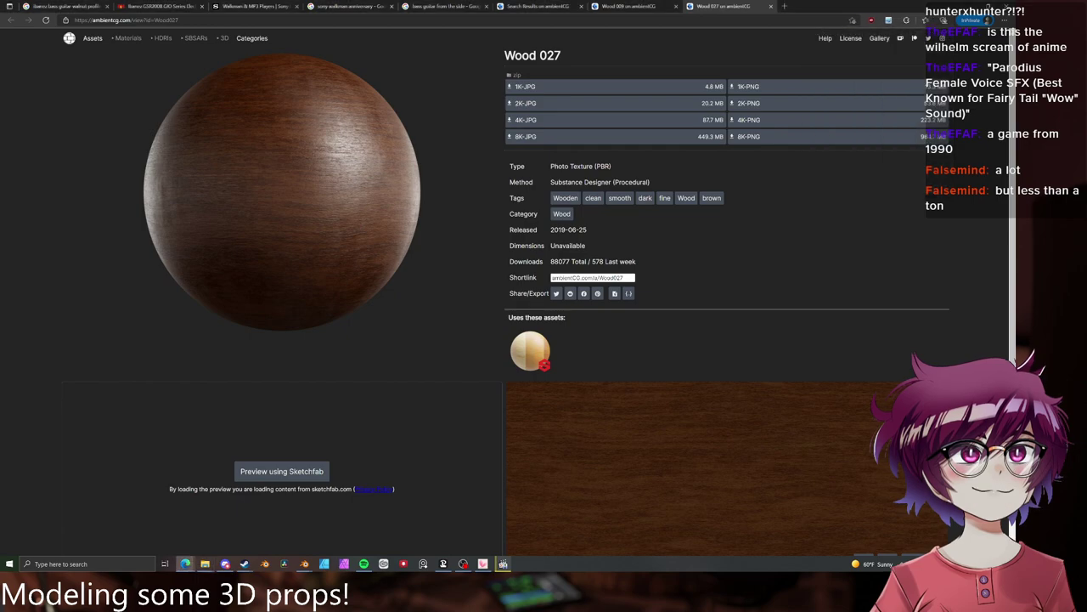
- Return to Blender, switch the viewport to Material Preview and select the guitar body
{"action": "left_click", "coordinate": [971, 6]}
{"action": "scroll", "coordinate": [621, 203], "scroll_direction": "down", "scroll_amount": 5}
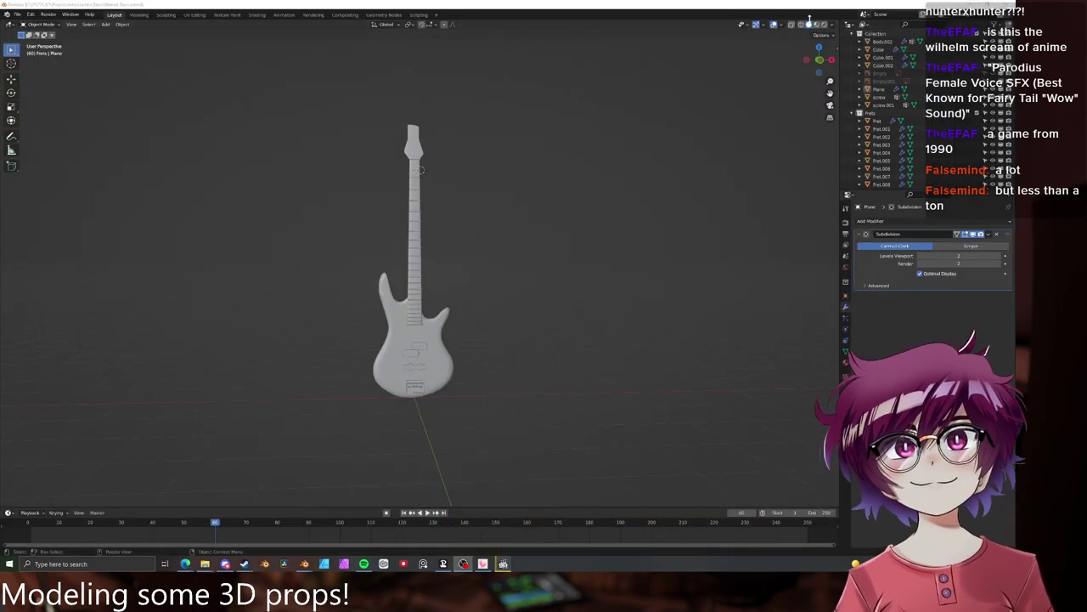
{"action": "left_click", "coordinate": [817, 25]}
{"action": "middle_click_drag", "start_coordinate": [538, 240], "coordinate": [553, 165], "text": "shift"}
{"action": "scroll", "coordinate": [552, 201], "scroll_direction": "up", "scroll_amount": 6}
{"action": "middle_click_drag", "start_coordinate": [551, 207], "coordinate": [549, 214]}
{"action": "left_click", "coordinate": [545, 218]}
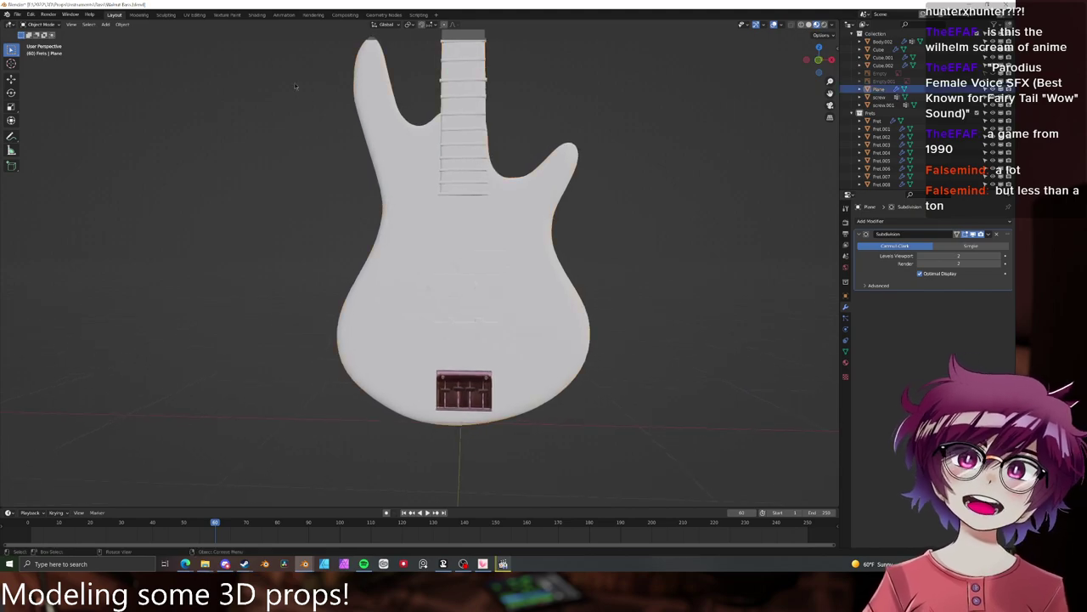
- Switch to the Shading workspace and create a new material for the guitar body
{"action": "left_click", "coordinate": [257, 15]}
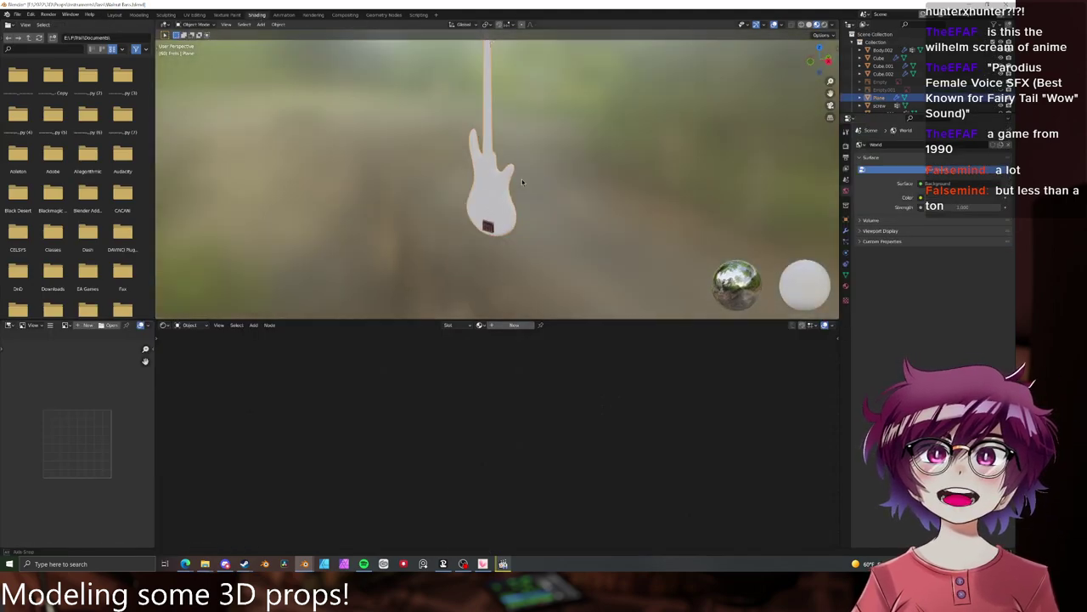
{"action": "scroll", "coordinate": [526, 170], "scroll_direction": "up", "scroll_amount": 5}
{"action": "scroll", "coordinate": [537, 183], "scroll_direction": "down", "scroll_amount": 6}
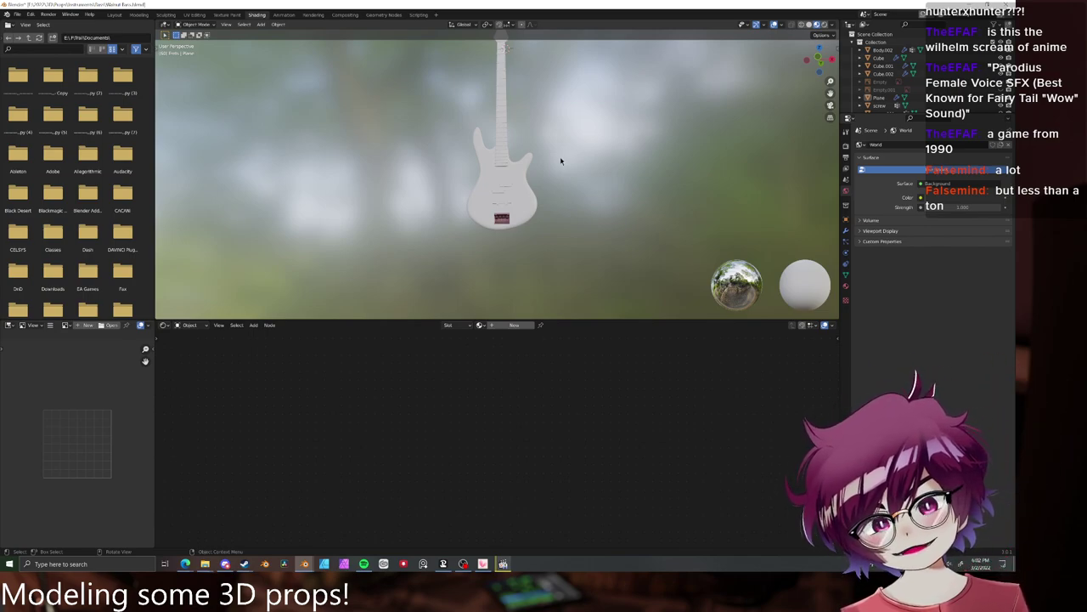
{"action": "left_click", "coordinate": [525, 200]}
{"action": "scroll", "coordinate": [543, 285], "scroll_direction": "up", "scroll_amount": 1}
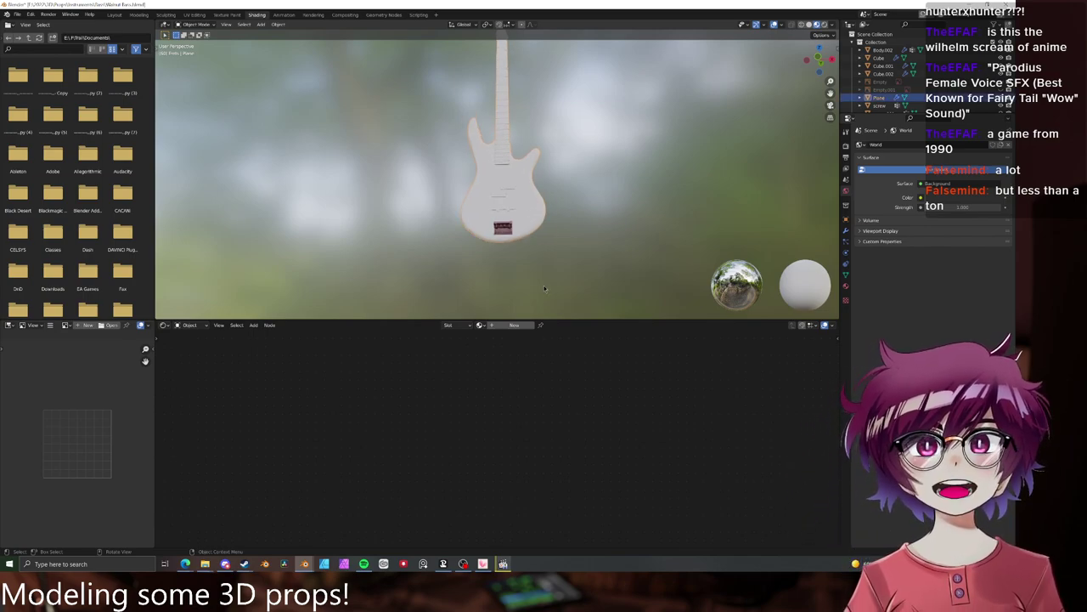
{"action": "scroll", "coordinate": [545, 289], "scroll_direction": "up", "scroll_amount": 3}
{"action": "left_click", "coordinate": [514, 324]}
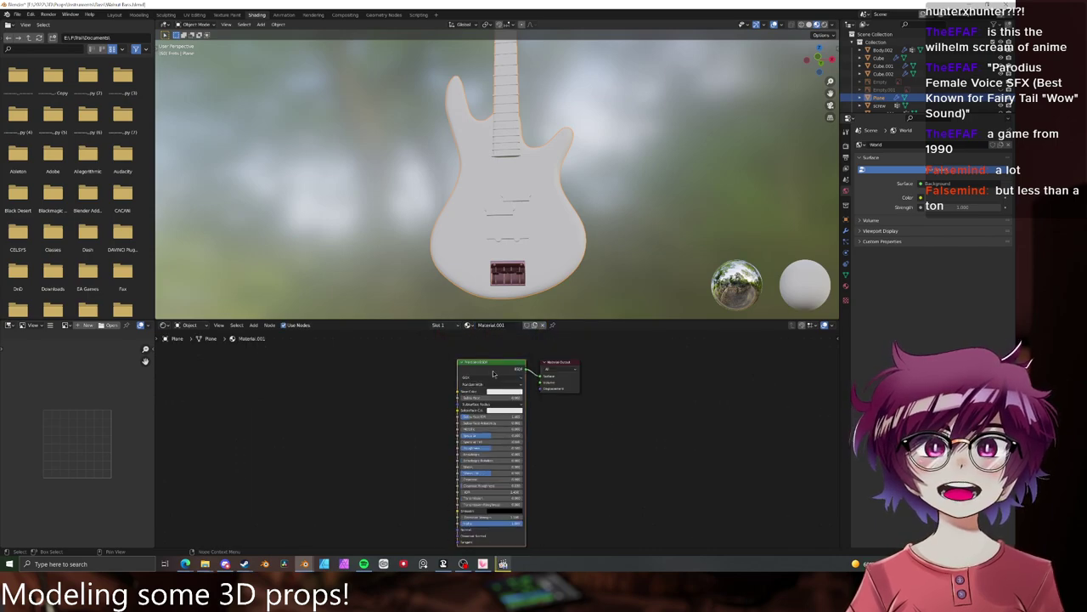
{"action": "key", "text": "shift+a"}
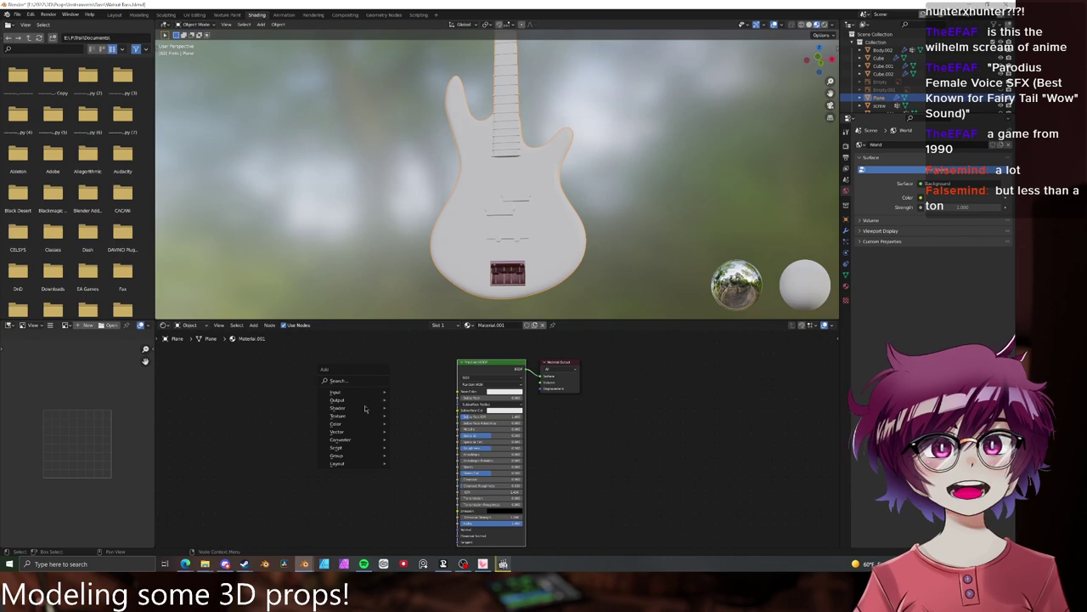
{"action": "mouse_move", "coordinate": [348, 441]}
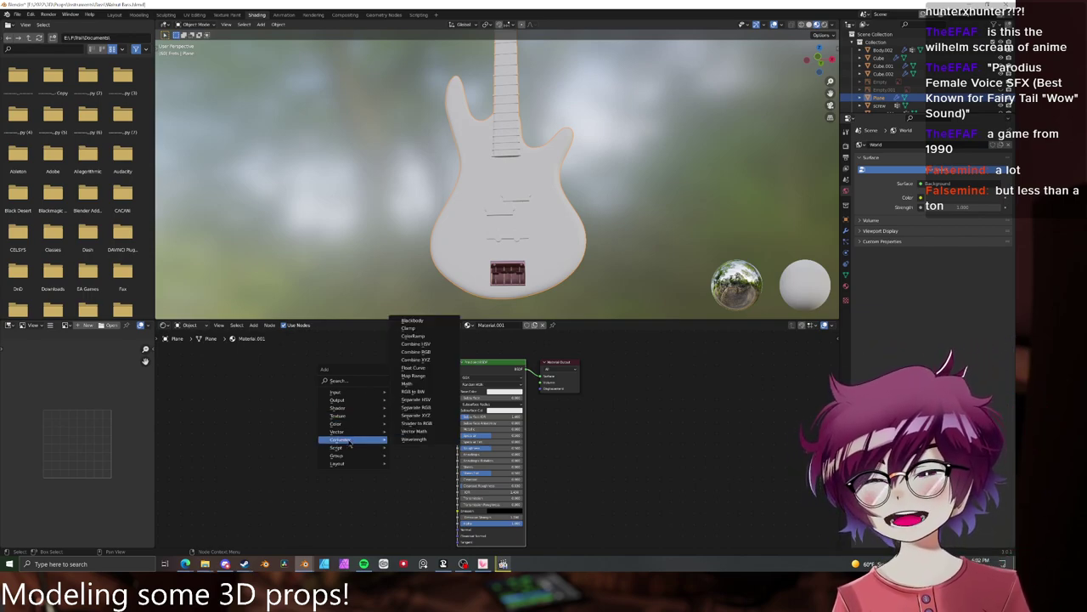
{"action": "mouse_move", "coordinate": [369, 417]}
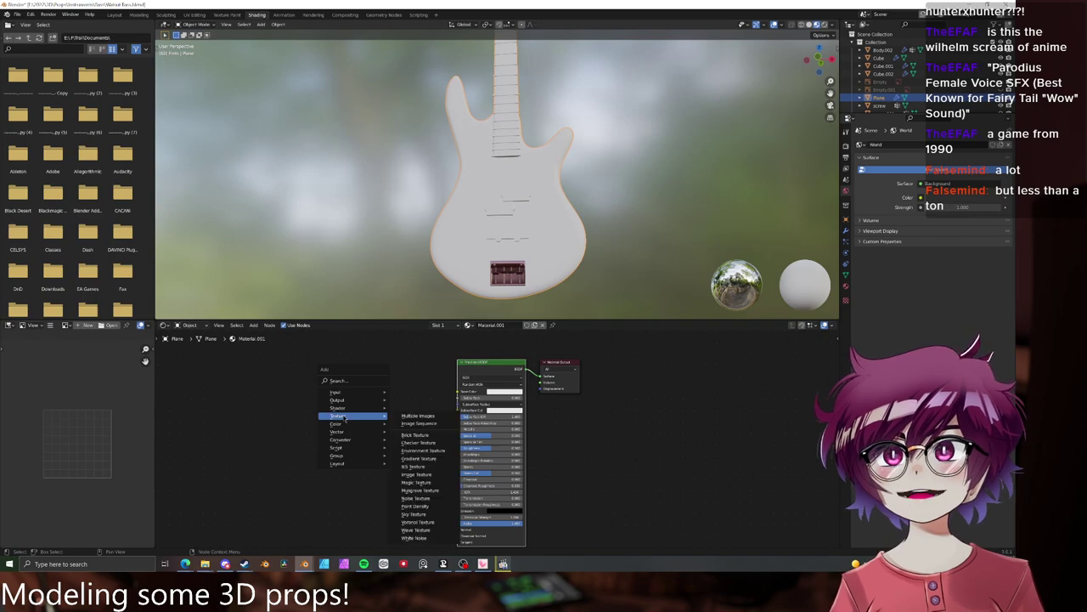
{"action": "left_click", "coordinate": [425, 450]}
{"action": "left_click", "coordinate": [386, 400]}
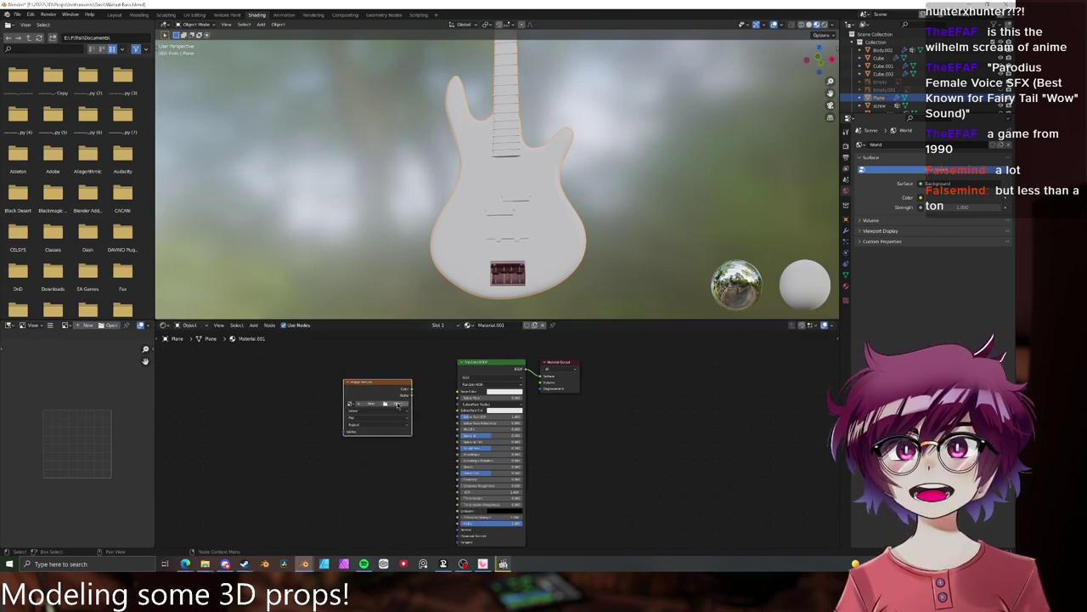
{"action": "left_click", "coordinate": [396, 406]}
{"action": "left_click", "coordinate": [214, 307]}
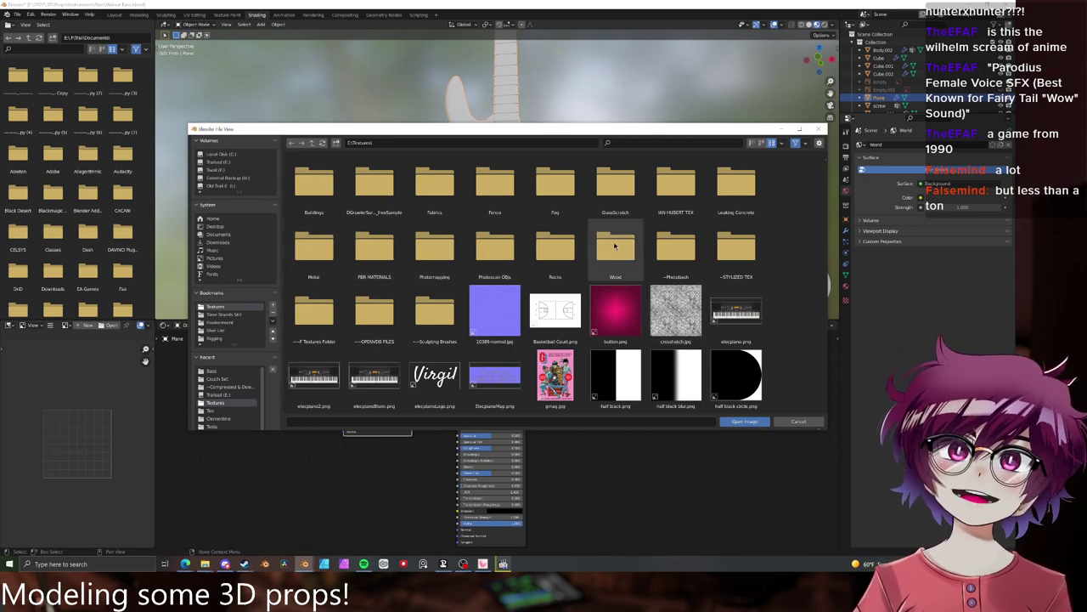
{"action": "left_click", "coordinate": [375, 245]}
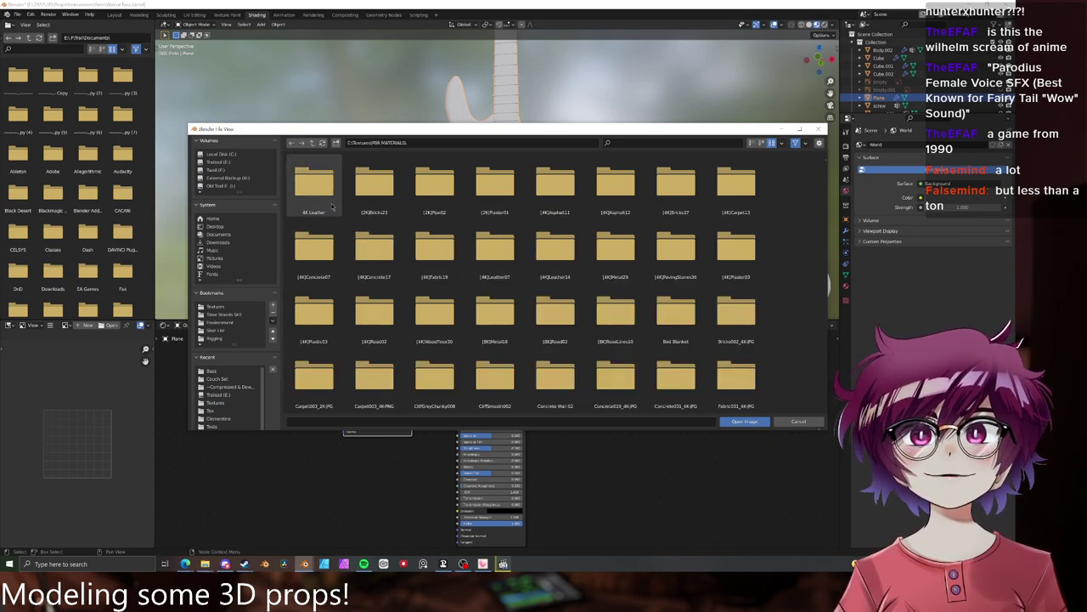
{"action": "left_click", "coordinate": [782, 143]}
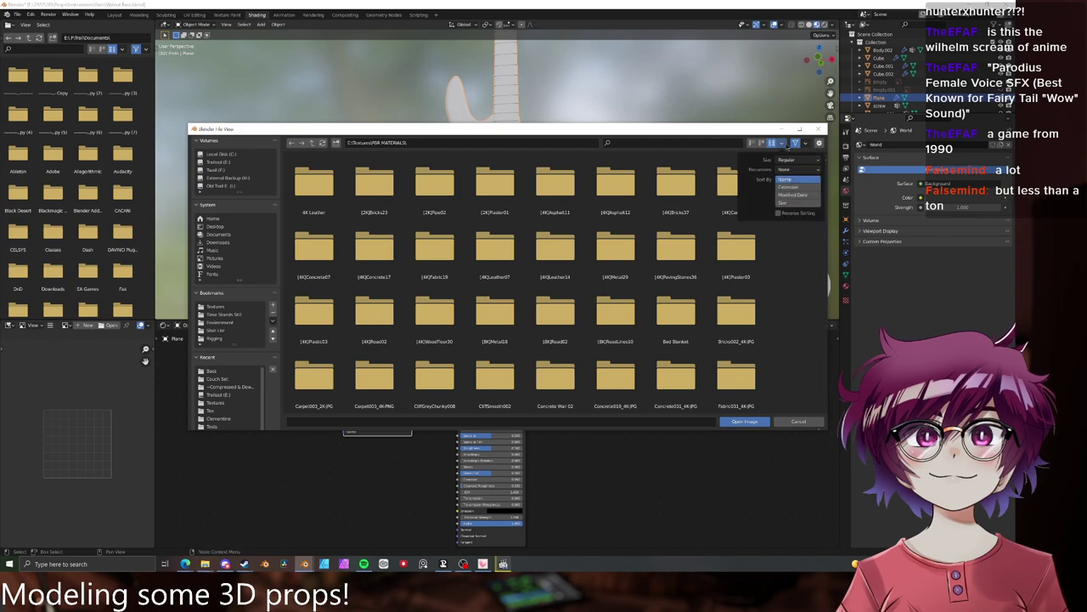
{"action": "left_click", "coordinate": [793, 195]}
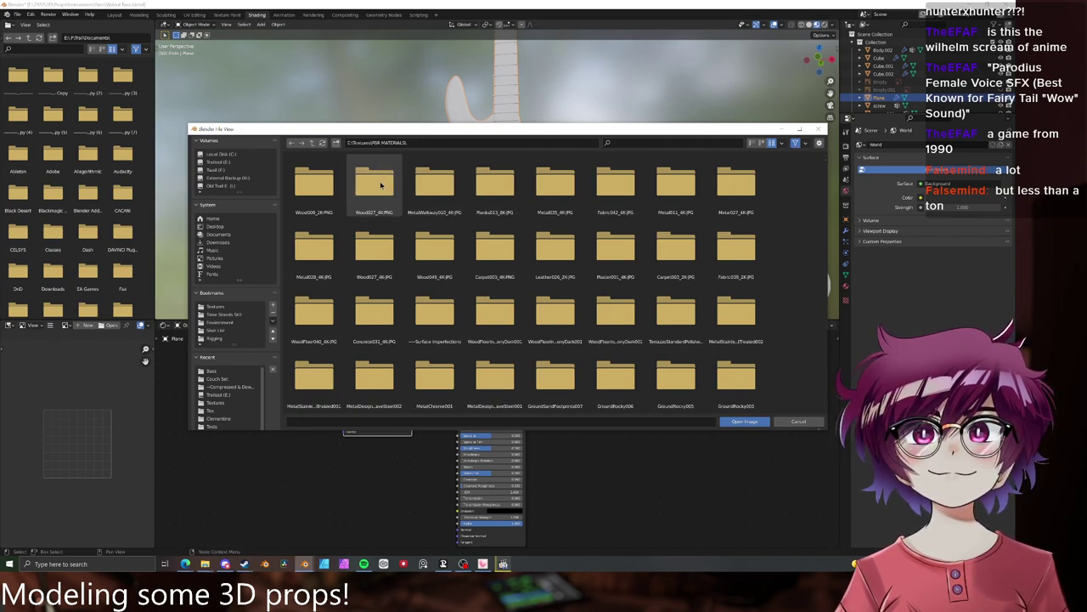
{"action": "left_click", "coordinate": [381, 186]}
{"action": "left_click_drag", "start_coordinate": [282, 150], "coordinate": [673, 280]}
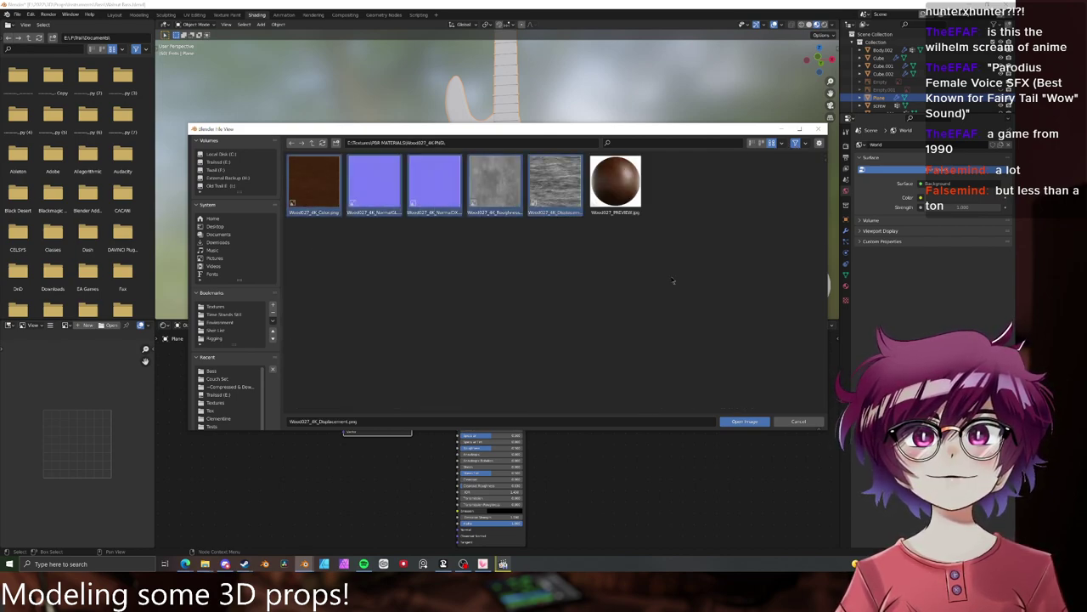
{"action": "left_click", "coordinate": [755, 422]}
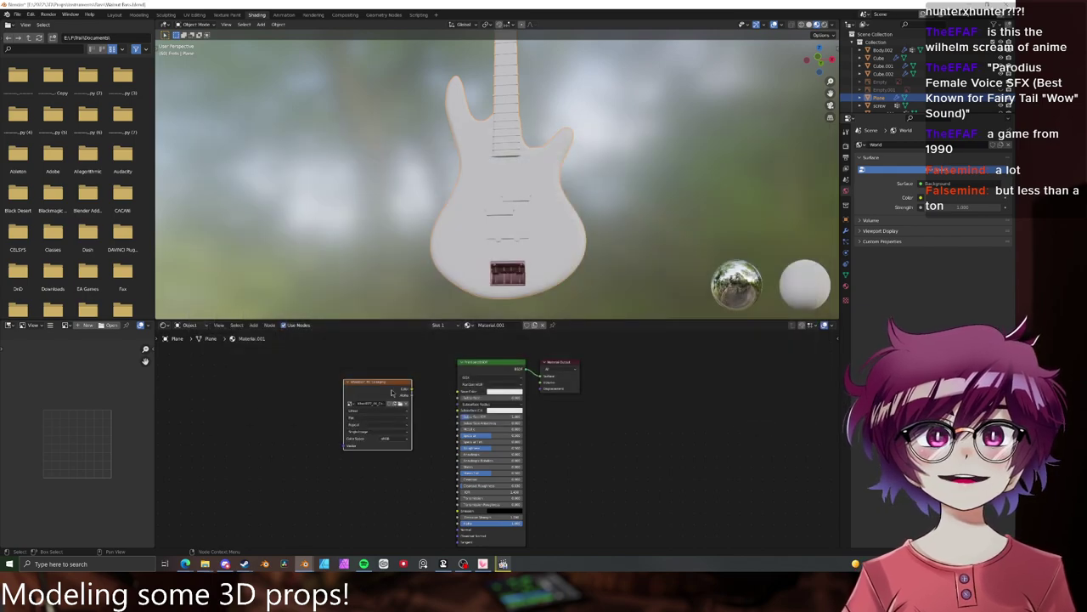
{"action": "key", "text": "x"}
- Run the Principled Texture Setup on the Principled BSDF node with all the images from the Wood027_4K-PNG folder
{"action": "left_click", "coordinate": [489, 378]}
{"action": "key", "text": "ctrl+shift+t"}
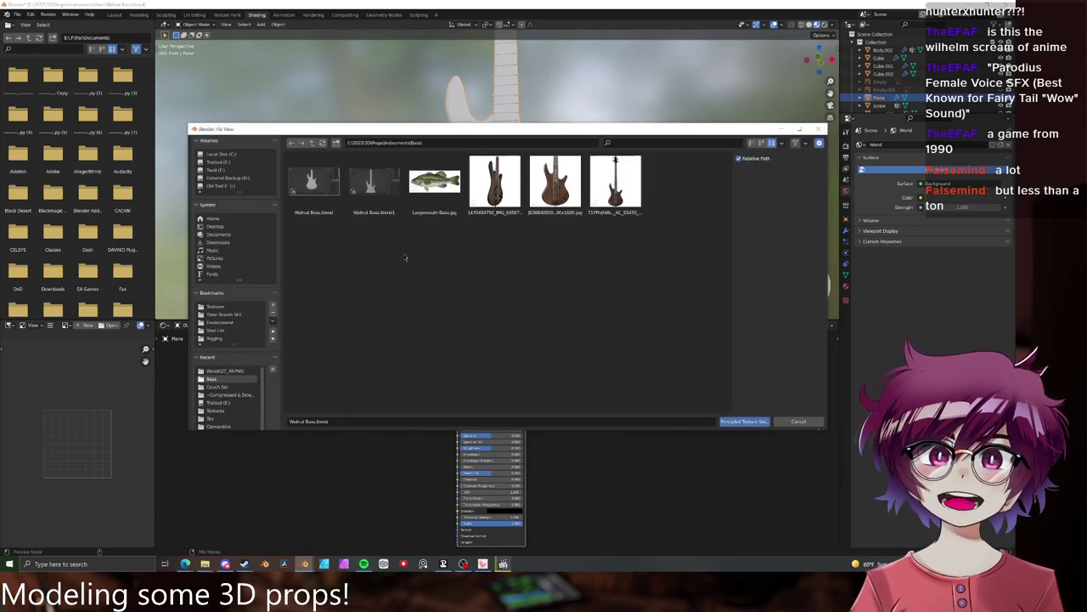
{"action": "left_click", "coordinate": [226, 371]}
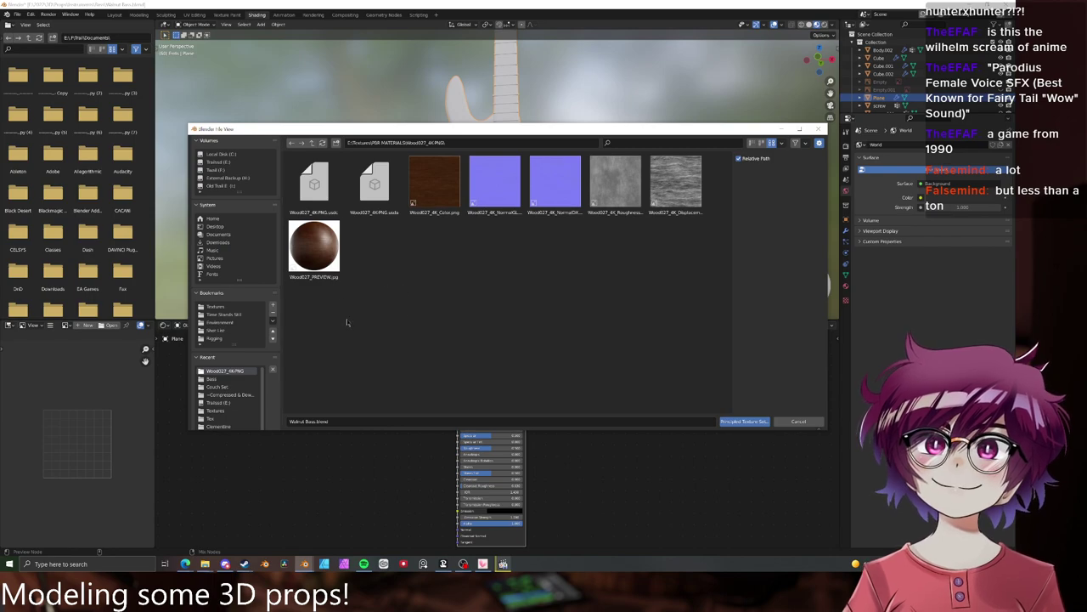
{"action": "left_click_drag", "start_coordinate": [340, 316], "coordinate": [671, 190]}
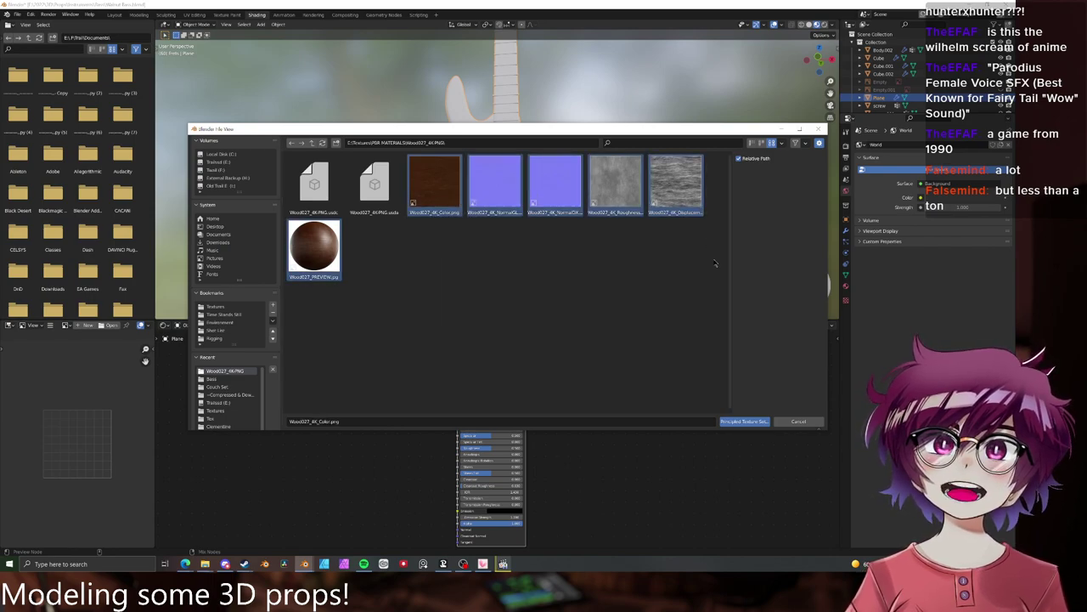
{"action": "left_click", "coordinate": [745, 420]}
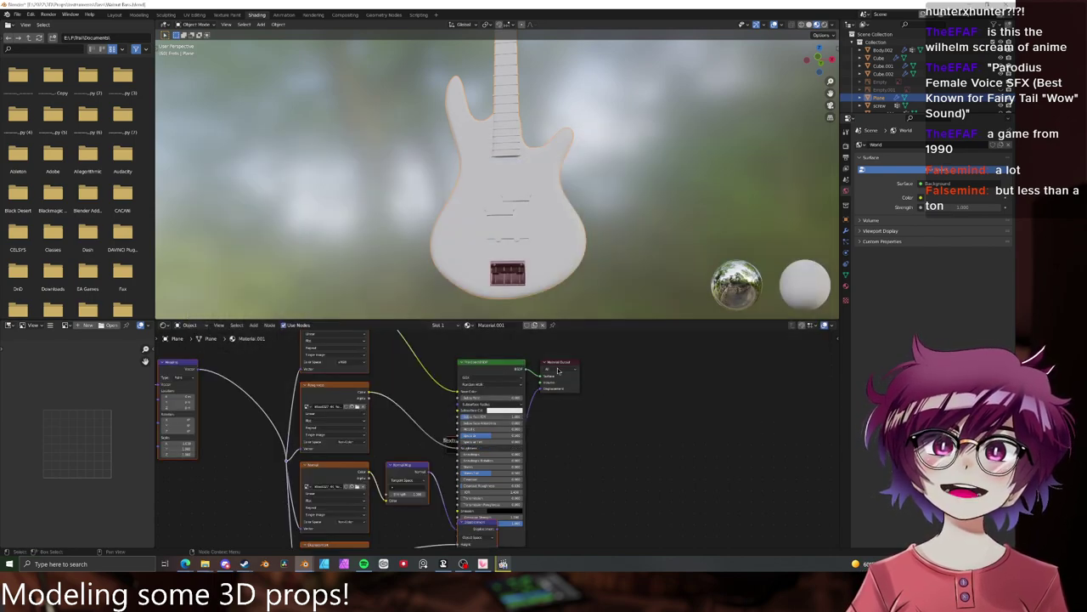
- Spread out the Material Output and Principled BSDF nodes and examine the wood material on the guitar body up close
{"action": "left_click_drag", "start_coordinate": [571, 365], "coordinate": [659, 369]}
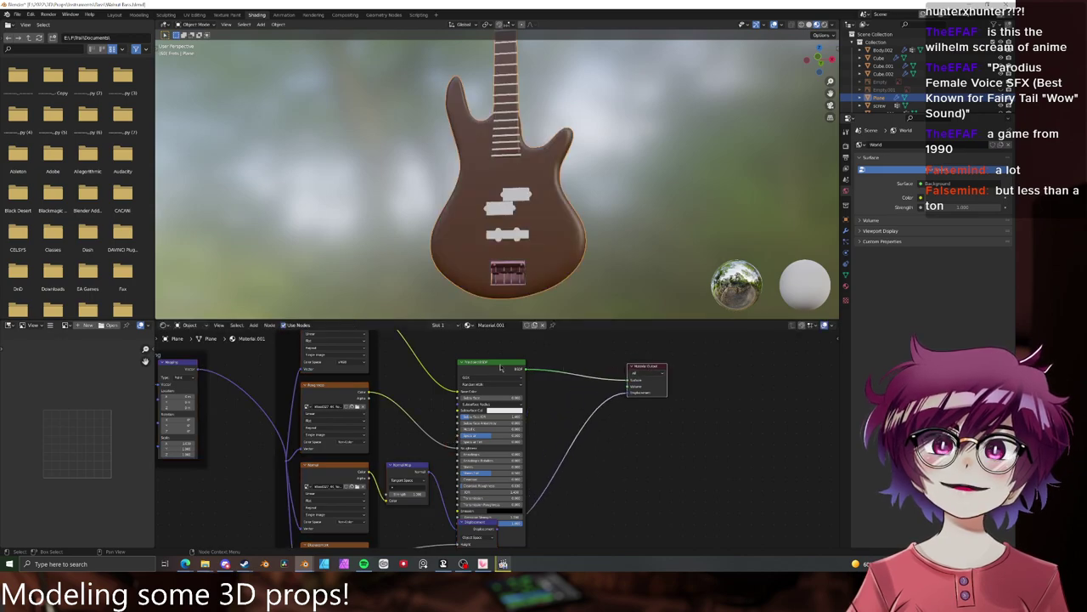
{"action": "left_click_drag", "start_coordinate": [500, 363], "coordinate": [506, 325]}
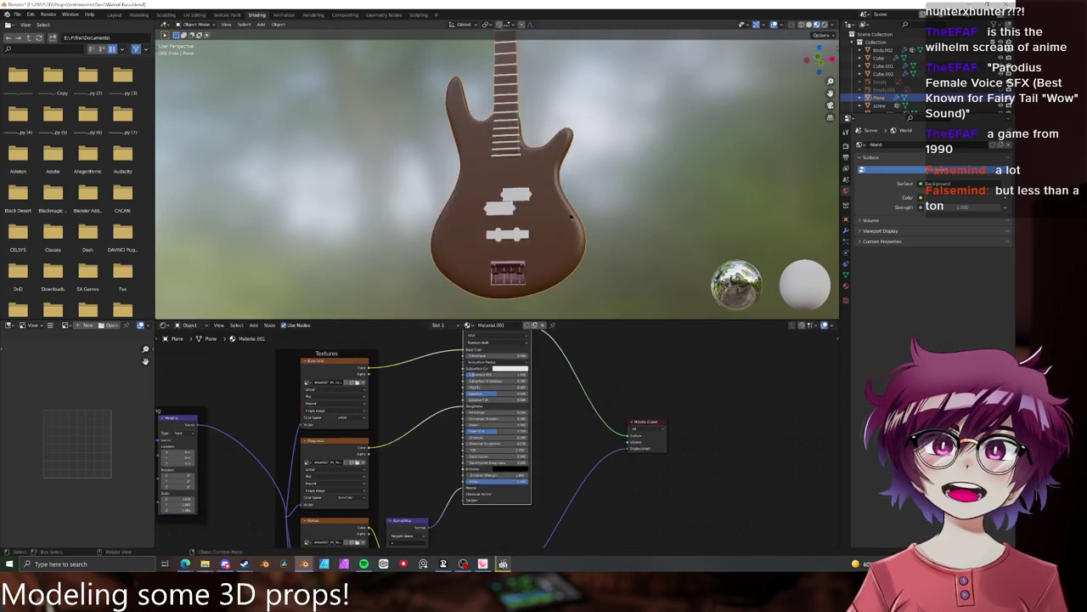
{"action": "middle_click_drag", "start_coordinate": [565, 223], "coordinate": [592, 213]}
{"action": "middle_click_drag", "start_coordinate": [583, 256], "coordinate": [638, 218]}
{"action": "left_click", "coordinate": [627, 261]}
{"action": "scroll", "coordinate": [635, 200], "scroll_direction": "up", "scroll_amount": 5}
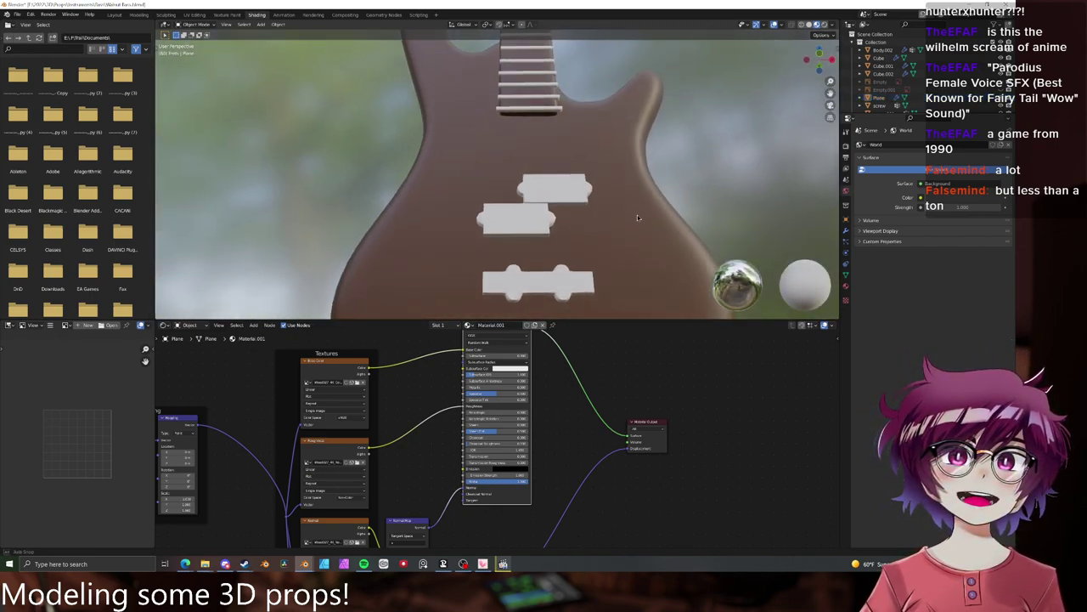
- Enable Ambient Occlusion, Bloom and Screen Space Reflections in the render settings
{"action": "left_click", "coordinate": [846, 146]}
{"action": "left_click", "coordinate": [865, 200]}
{"action": "left_click", "coordinate": [864, 210]}
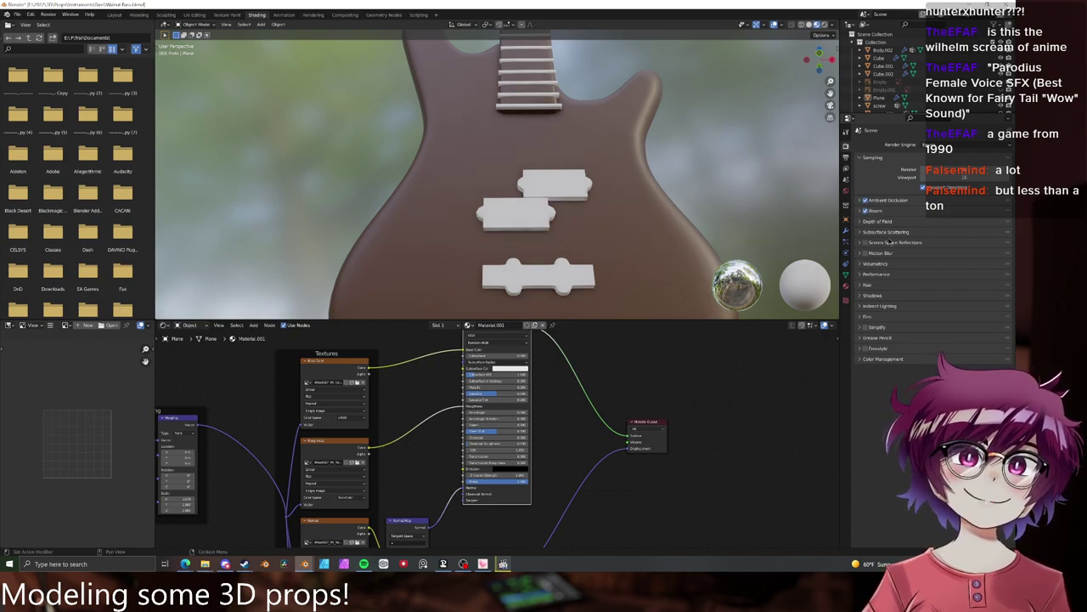
{"action": "left_click", "coordinate": [864, 242]}
{"action": "left_click", "coordinate": [888, 242]}
{"action": "scroll", "coordinate": [577, 196], "scroll_direction": "down", "scroll_amount": 4}
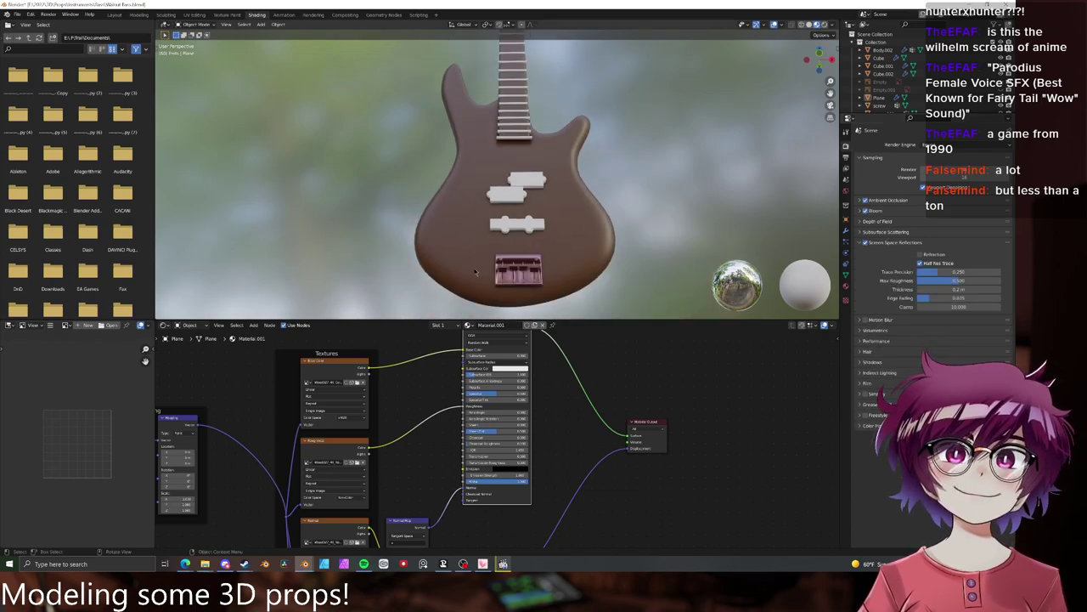
- Mark the edge loop running around the side of the guitar body as a seam
{"action": "left_click", "coordinate": [594, 215]}
{"action": "key", "text": "Tab"}
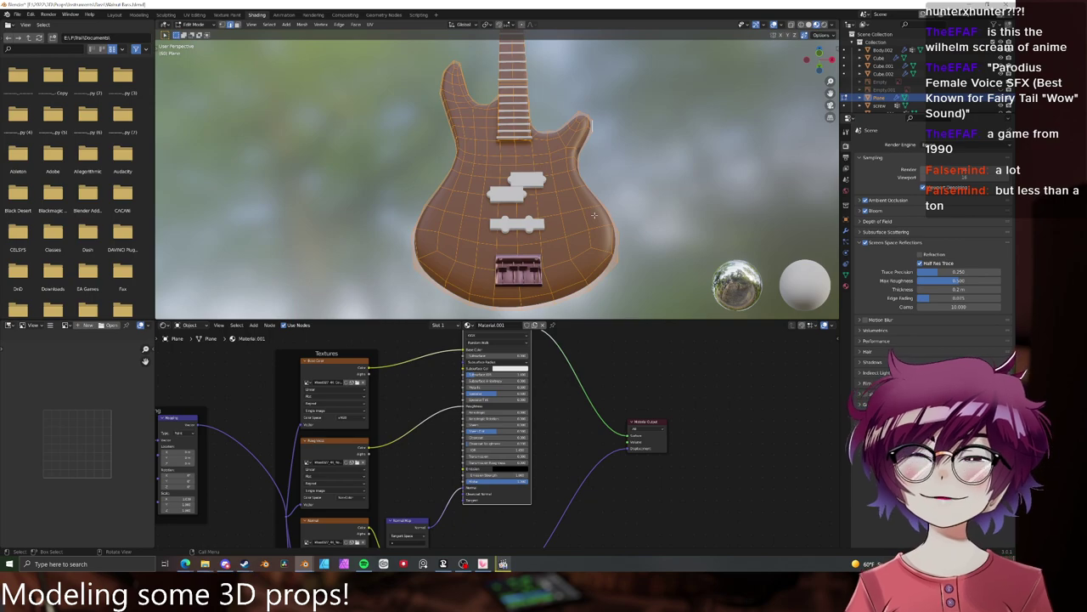
{"action": "middle_click_drag", "start_coordinate": [593, 215], "coordinate": [482, 236]}
{"action": "left_click", "coordinate": [433, 214], "text": "alt"}
{"action": "key", "text": "ctrl+e"}
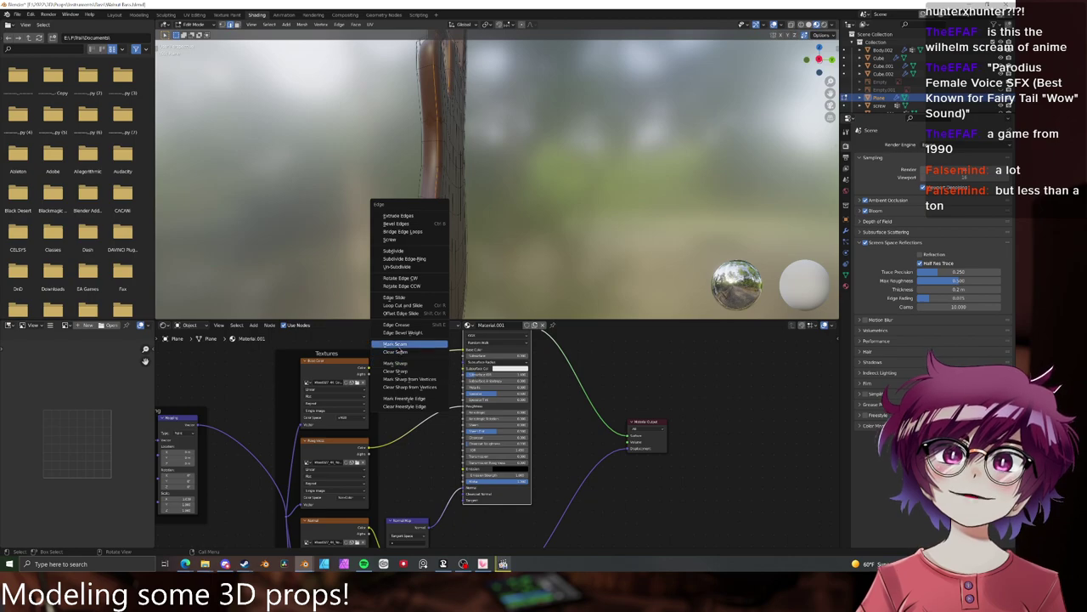
{"action": "left_click", "coordinate": [395, 344]}
- Unwrap all of the guitar body's faces with Project from View in the front orthographic view
{"action": "middle_click_drag", "start_coordinate": [396, 344], "coordinate": [602, 238]}
{"action": "key", "text": "KP_1"}
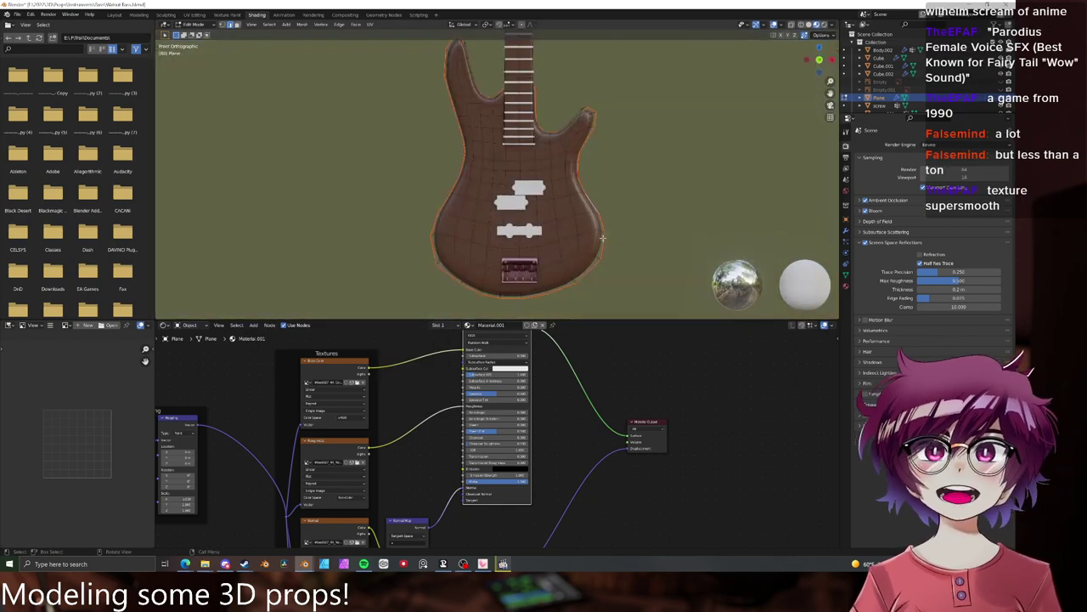
{"action": "key", "text": "a"}
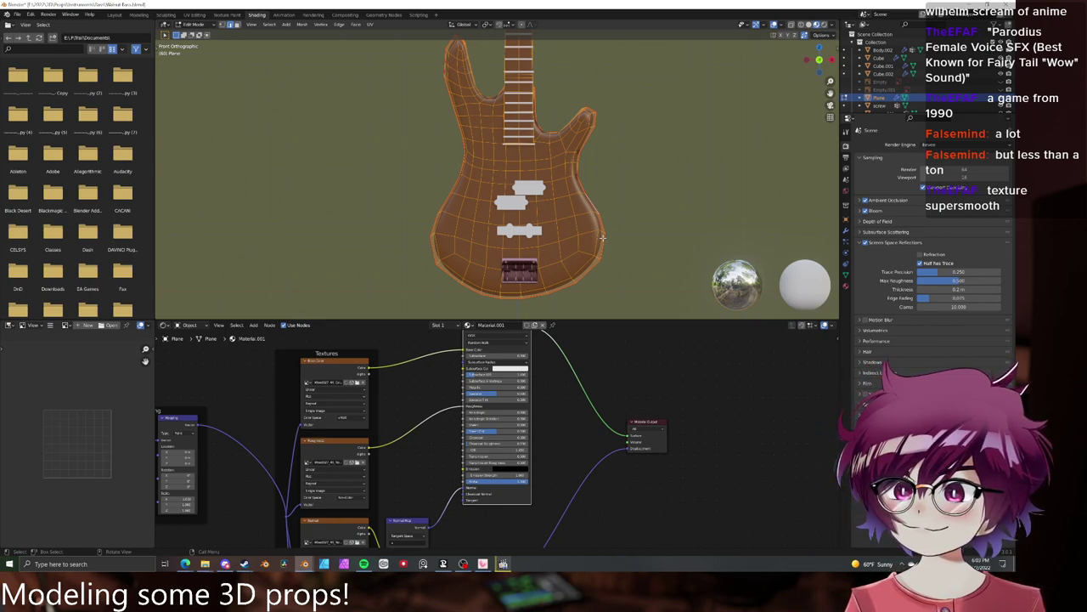
{"action": "key", "text": "u"}
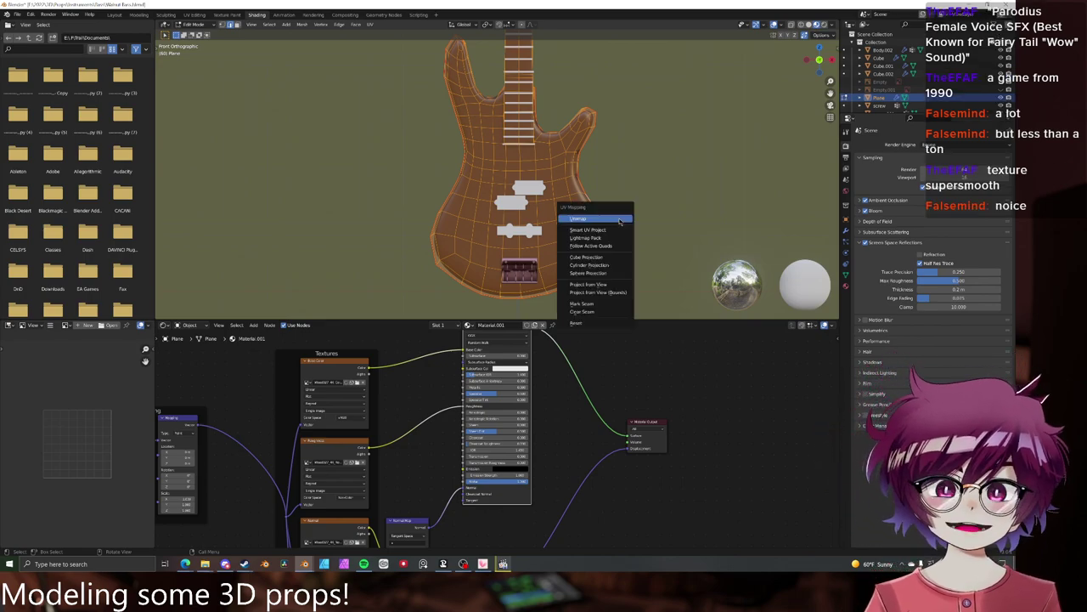
{"action": "left_click", "coordinate": [595, 286]}
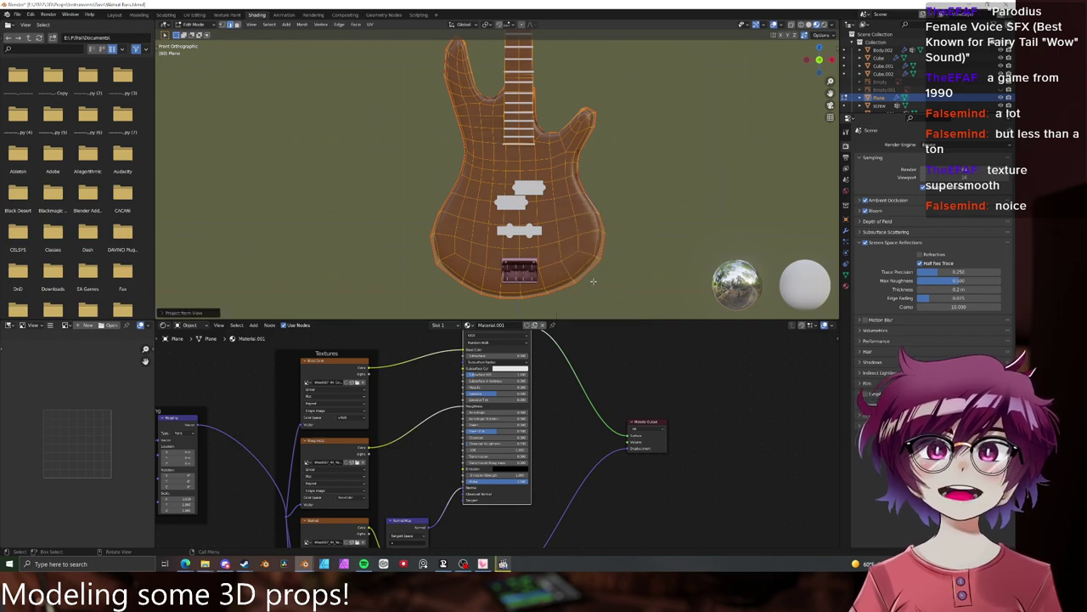
{"action": "key", "text": "Tab"}
{"action": "left_click", "coordinate": [599, 263]}
{"action": "middle_click_drag", "start_coordinate": [599, 246], "coordinate": [626, 212]}
- Edit the body's mesh again and change the empty image editor area into a UV Editor showing its UV layout
{"action": "left_click", "coordinate": [454, 205]}
{"action": "key", "text": "Tab"}
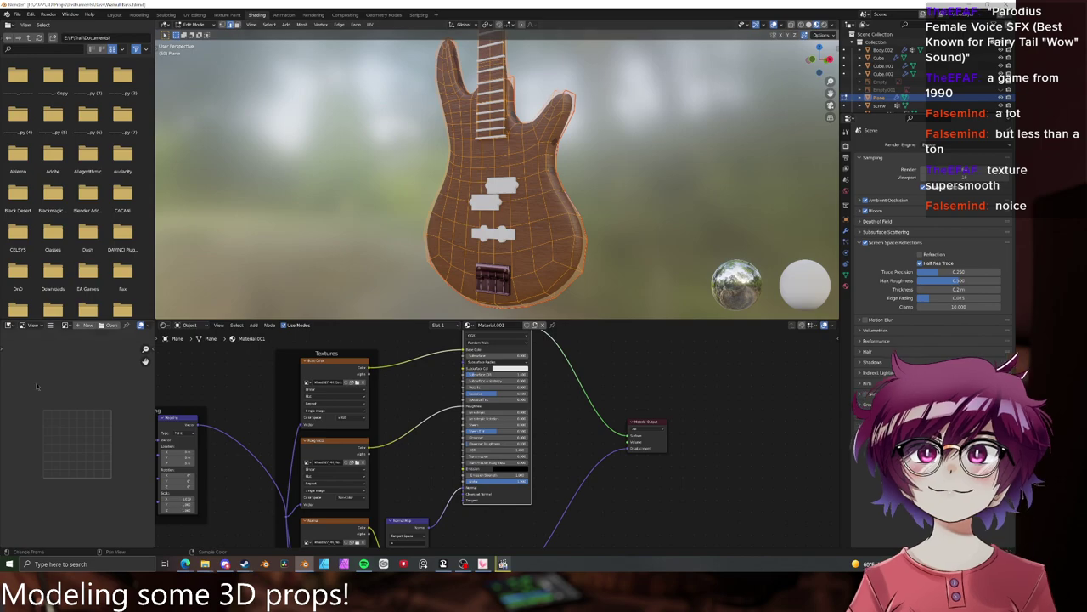
{"action": "left_click", "coordinate": [10, 330]}
{"action": "left_click", "coordinate": [30, 368]}
{"action": "scroll", "coordinate": [103, 395], "scroll_direction": "down", "scroll_amount": 2}
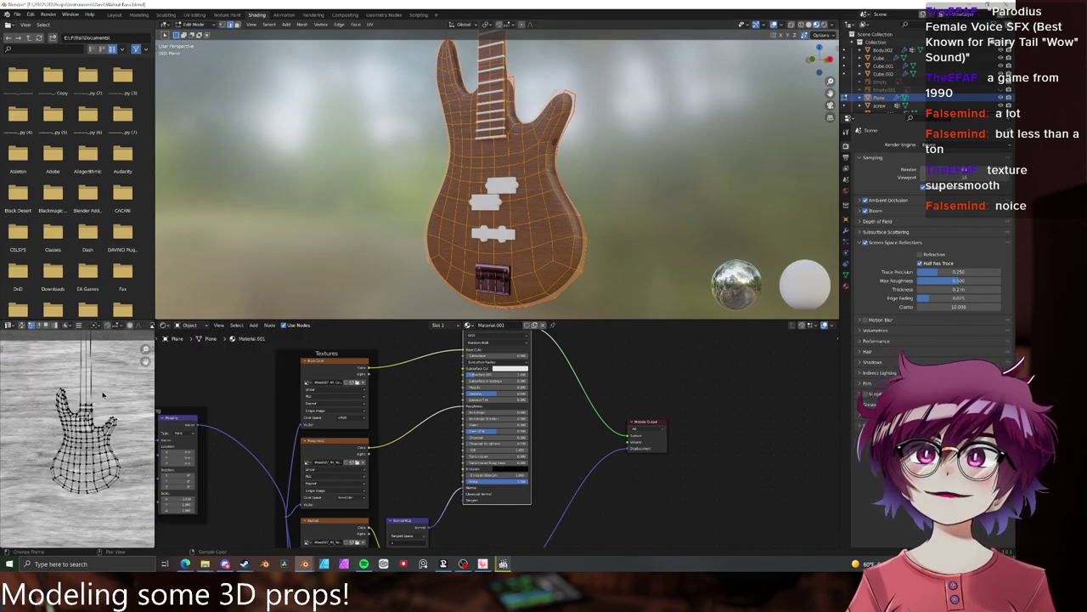
{"action": "scroll", "coordinate": [106, 391], "scroll_direction": "down", "scroll_amount": 3}
- Rotate the body's UVs to lie sideways along the wood grain and scale them down
{"action": "key", "text": "r"}
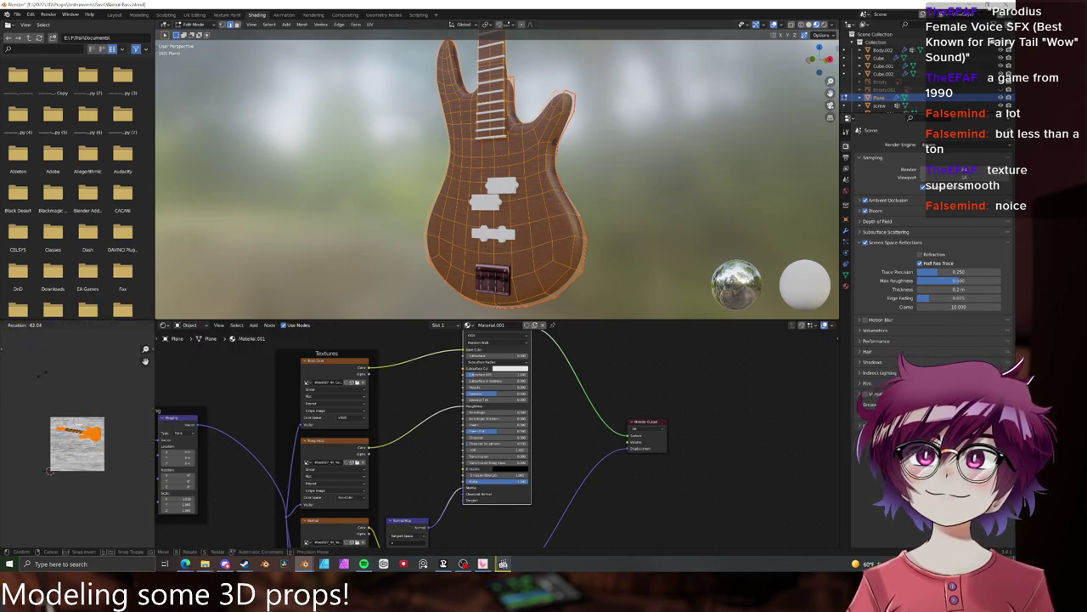
{"action": "left_click", "coordinate": [70, 367]}
{"action": "key", "text": "s"}
{"action": "left_click", "coordinate": [68, 389]}
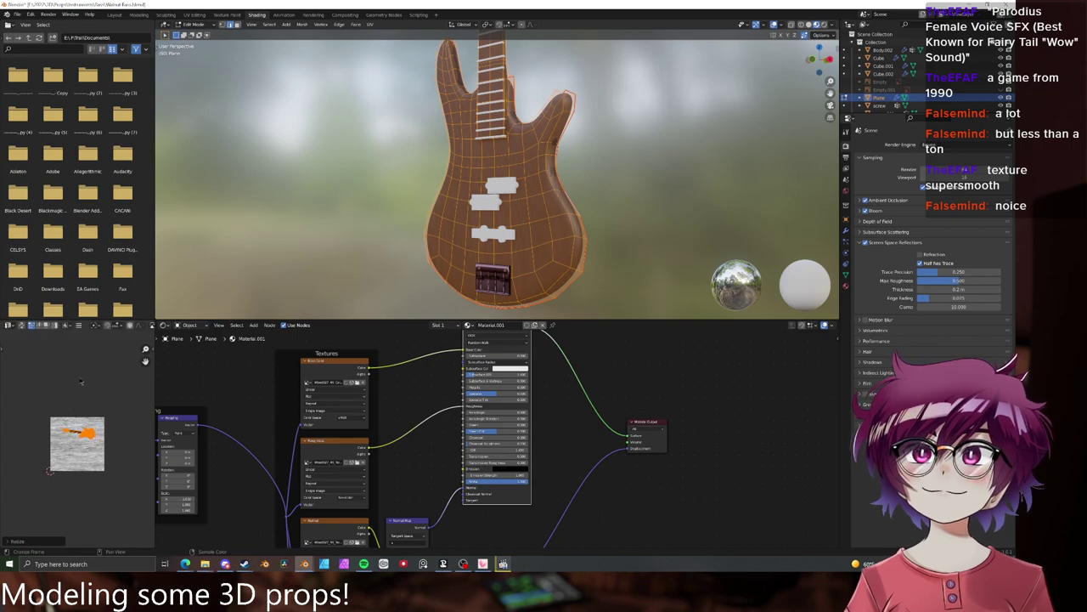
{"action": "key", "text": "Tab"}
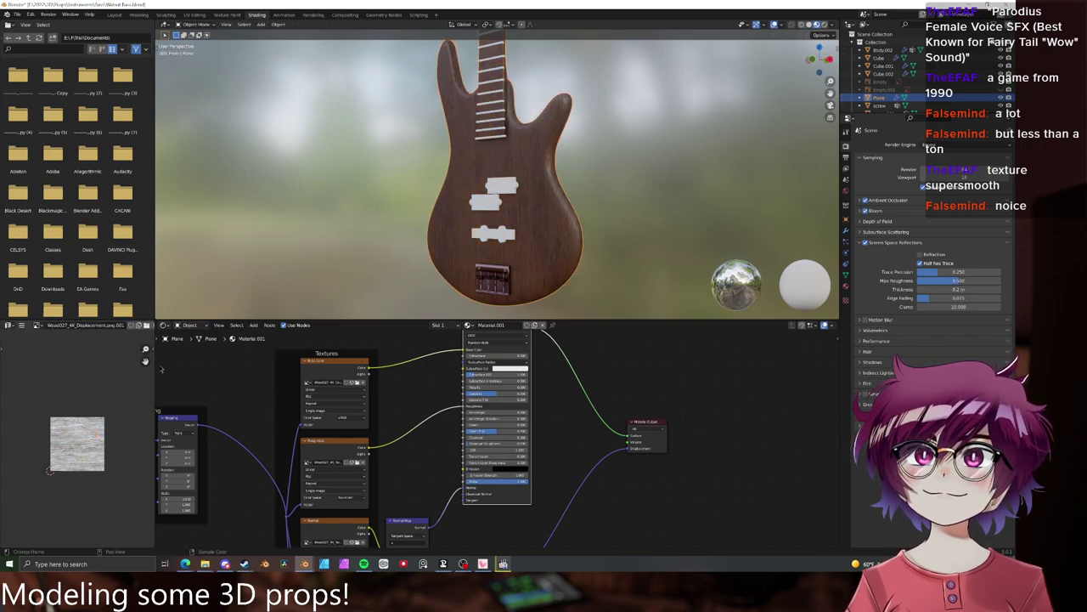
- Set the Normal Map node's strength to 0.5 in the body's wood material
{"action": "left_click", "coordinate": [626, 200]}
{"action": "mouse_move", "coordinate": [626, 200]}
{"action": "middle_mouse_down"}
{"action": "mouse_move", "coordinate": [603, 215]}
{"action": "mouse_move", "coordinate": [633, 197]}
{"action": "middle_mouse_up"}
{"action": "scroll", "coordinate": [592, 222], "scroll_direction": "up", "scroll_amount": 5}
{"action": "scroll", "coordinate": [474, 413], "scroll_direction": "up", "scroll_amount": 3}
{"action": "middle_click_drag", "start_coordinate": [474, 414], "coordinate": [511, 358]}
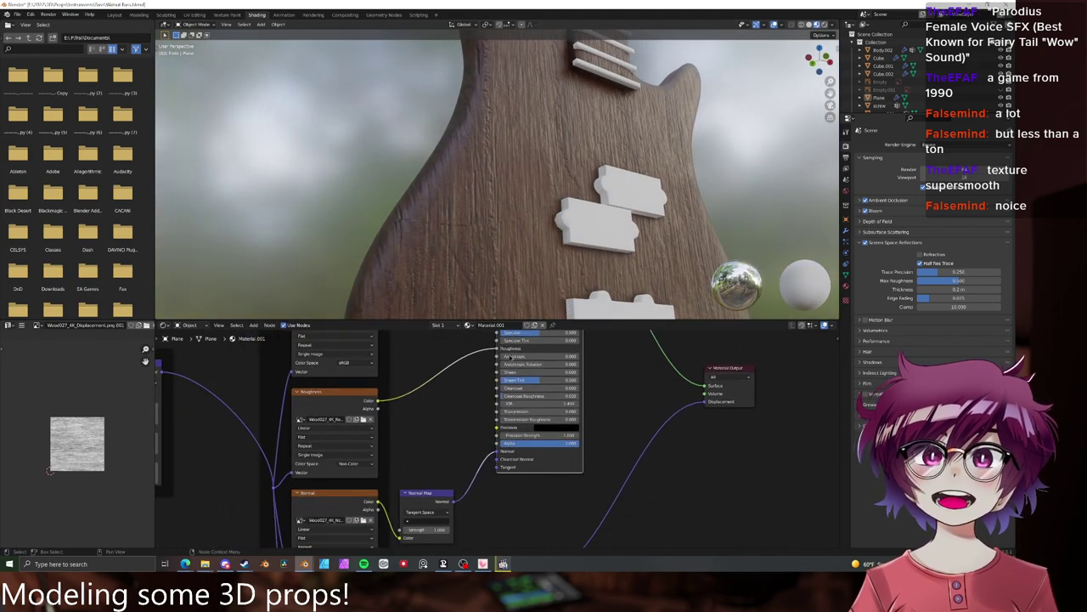
{"action": "middle_click_drag", "start_coordinate": [487, 481], "coordinate": [511, 415]}
{"action": "double_click", "coordinate": [448, 466]}
{"action": "type", "text": ".2"}
{"action": "key", "text": "Return"}
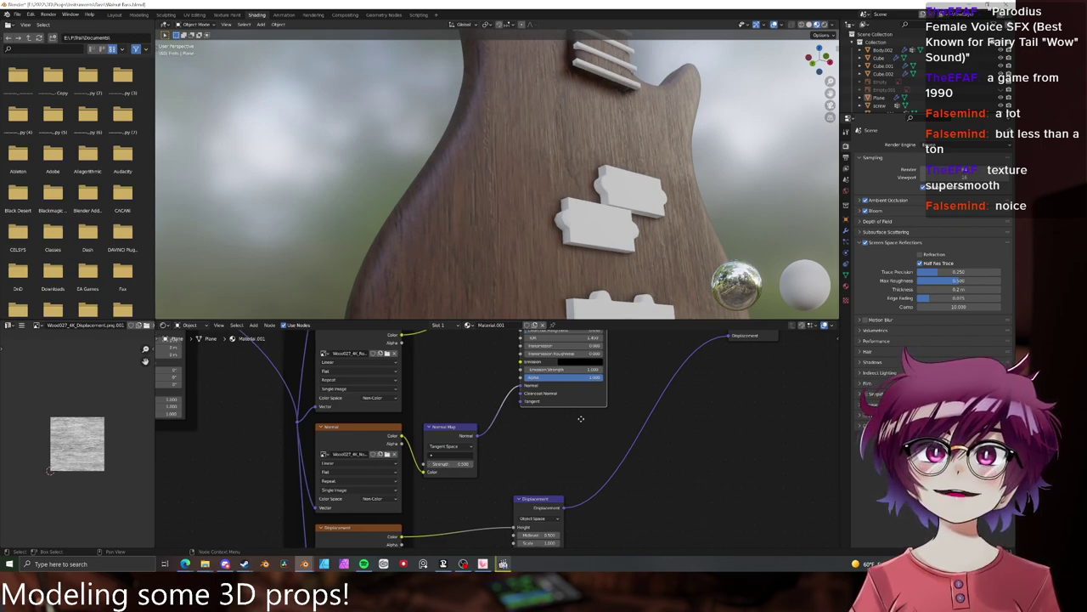
- Cut the displacement link to the Material Output and delete the Displacement node and its image texture node
{"action": "middle_click_drag", "start_coordinate": [550, 504], "coordinate": [525, 491]}
{"action": "right_click_drag", "start_coordinate": [595, 411], "coordinate": [625, 425], "text": "ctrl"}
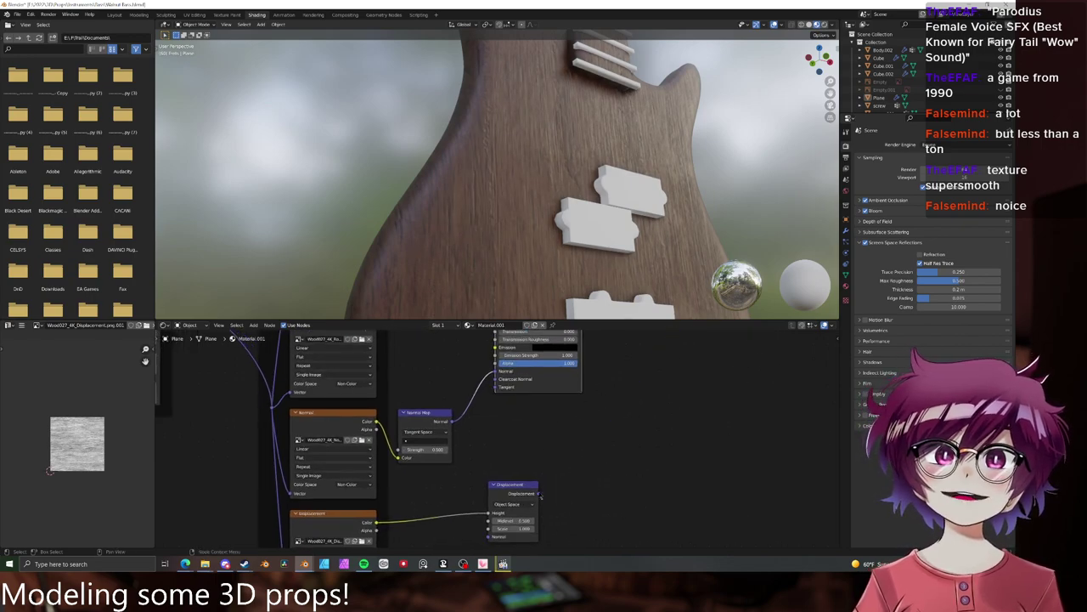
{"action": "left_click", "coordinate": [514, 486]}
{"action": "key", "text": "x"}
{"action": "left_click", "coordinate": [356, 515]}
{"action": "key", "text": "x"}
- Insert a ColorRamp node between the Roughness texture and the Principled BSDF's roughness input
{"action": "middle_click_drag", "start_coordinate": [489, 432], "coordinate": [505, 533]}
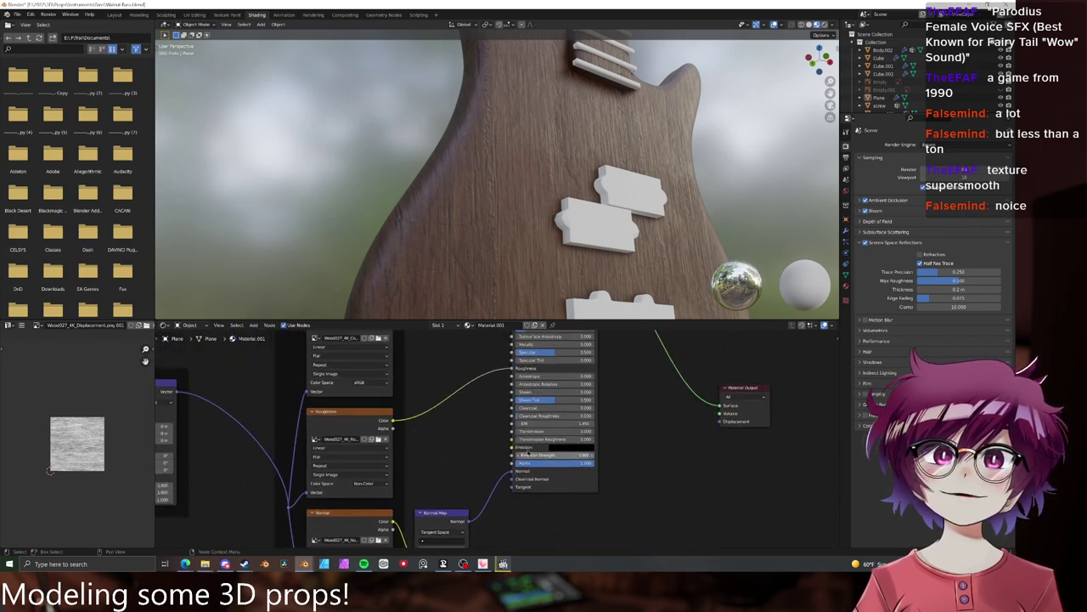
{"action": "middle_click_drag", "start_coordinate": [547, 389], "coordinate": [534, 441]}
{"action": "key", "text": "shift+a"}
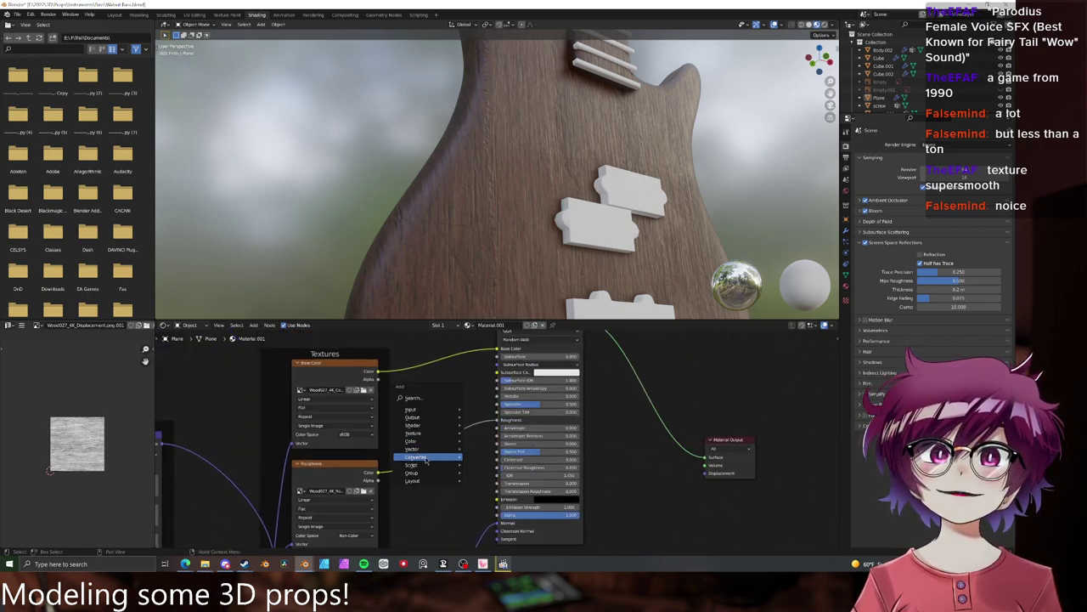
{"action": "mouse_move", "coordinate": [427, 458]}
{"action": "left_click", "coordinate": [503, 355]}
{"action": "left_click", "coordinate": [408, 434]}
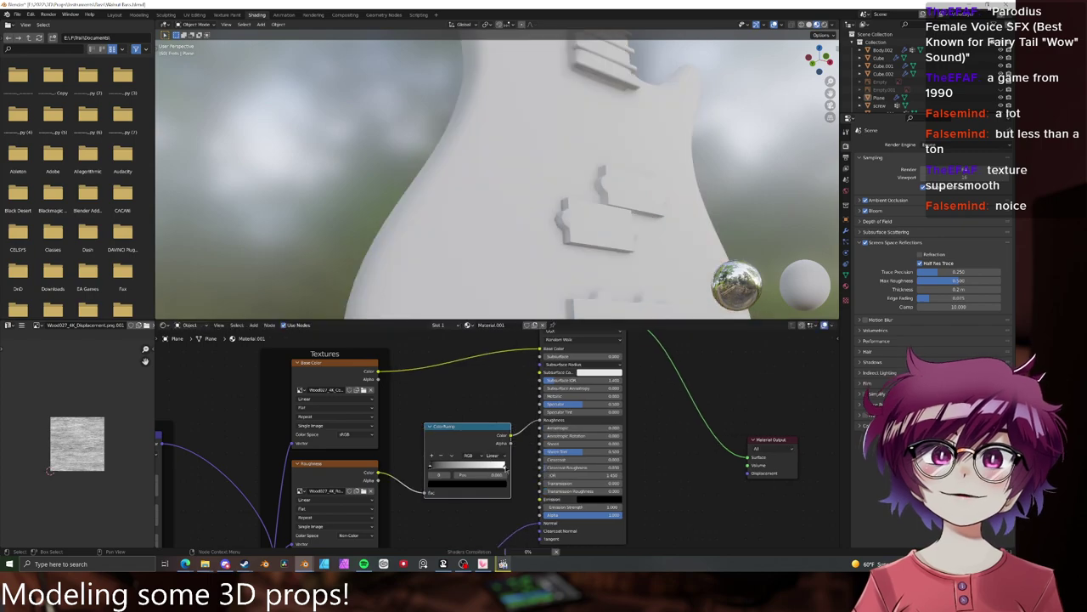
- Try the ColorRamp's white stop further inward, check the body's shine, and return the stop to 1.000
{"action": "left_click", "coordinate": [506, 468]}
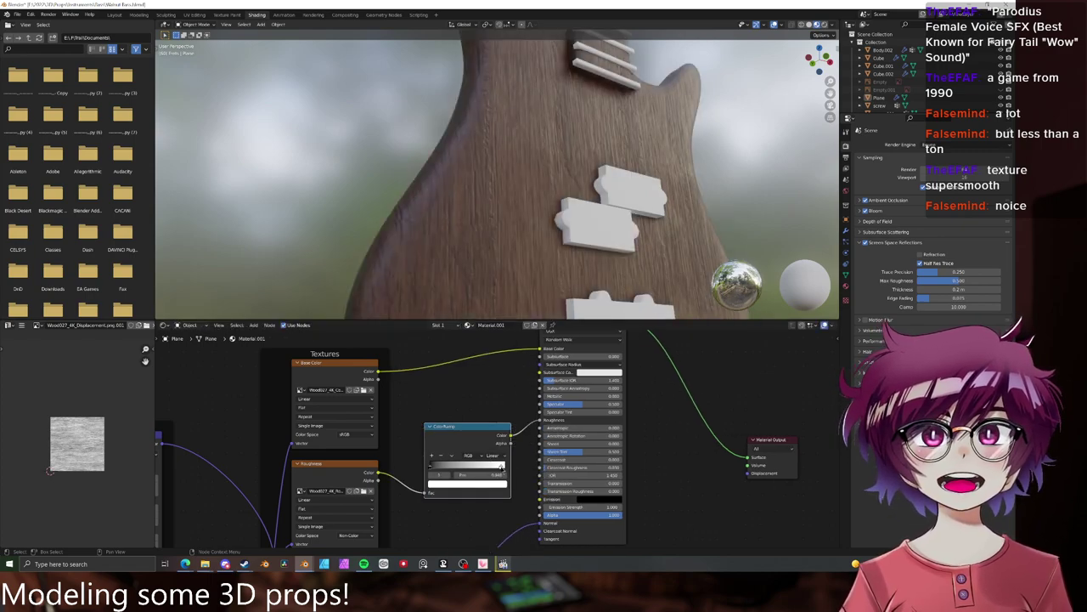
{"action": "left_click_drag", "start_coordinate": [502, 468], "coordinate": [490, 468]}
{"action": "scroll", "coordinate": [561, 246], "scroll_direction": "down", "scroll_amount": 4}
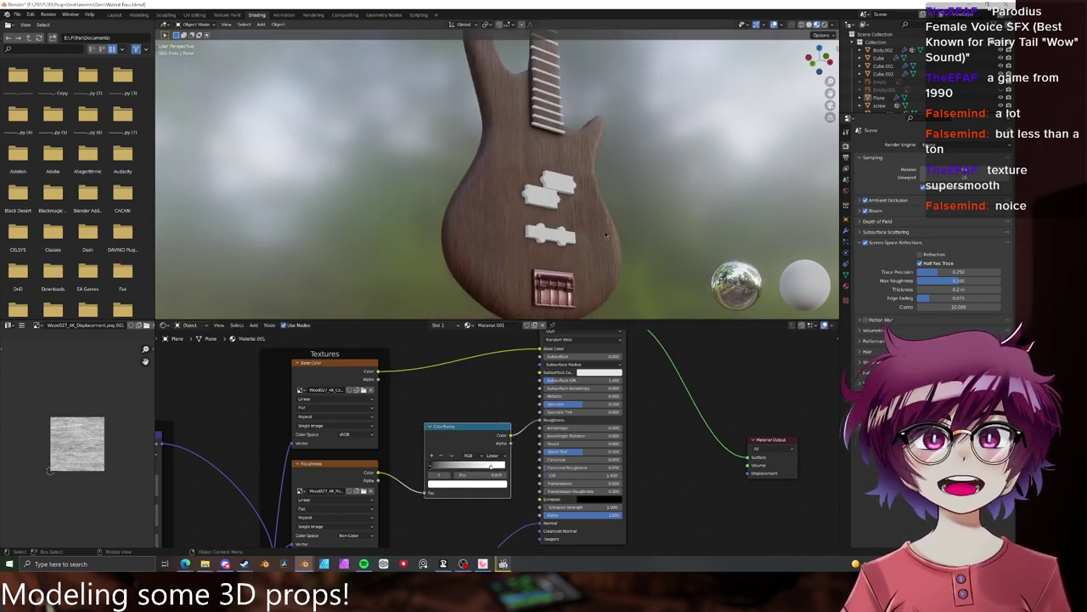
{"action": "middle_click_drag", "start_coordinate": [560, 246], "coordinate": [561, 348]}
{"action": "scroll", "coordinate": [615, 245], "scroll_direction": "up", "scroll_amount": 3}
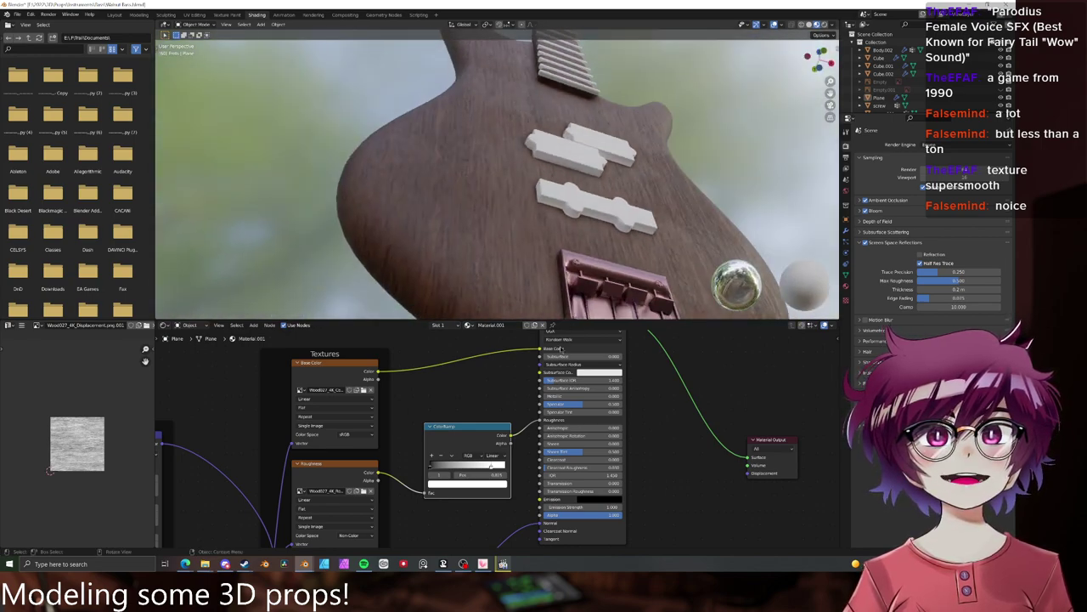
{"action": "left_click_drag", "start_coordinate": [493, 469], "coordinate": [508, 469]}
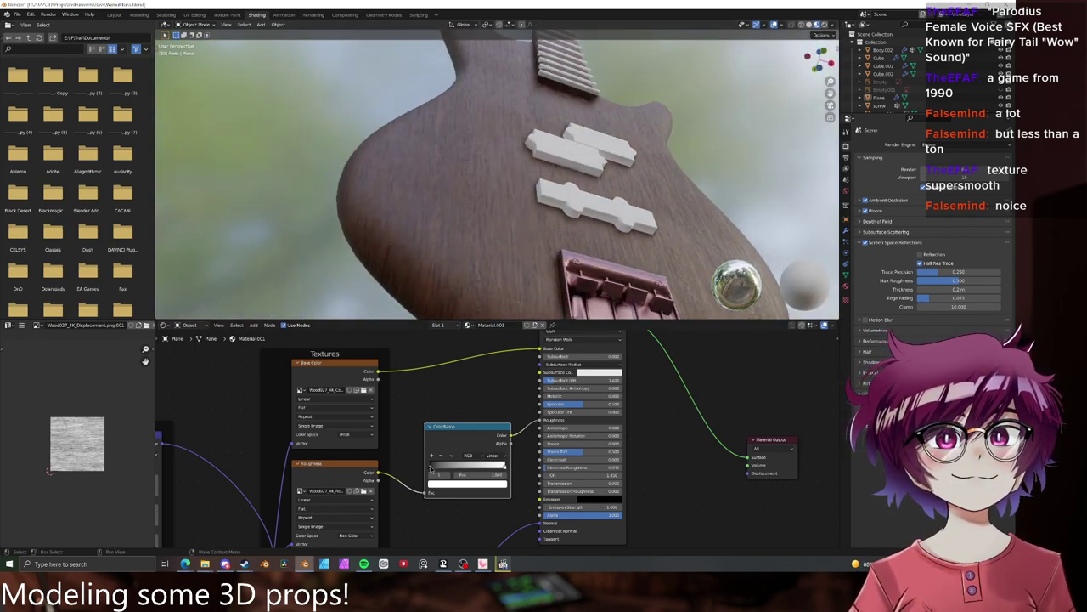
- Move the ColorRamp's black stop to 0.294 and shift the Principled BSDF node away from the ColorRamp
{"action": "left_click_drag", "start_coordinate": [431, 467], "coordinate": [454, 467]}
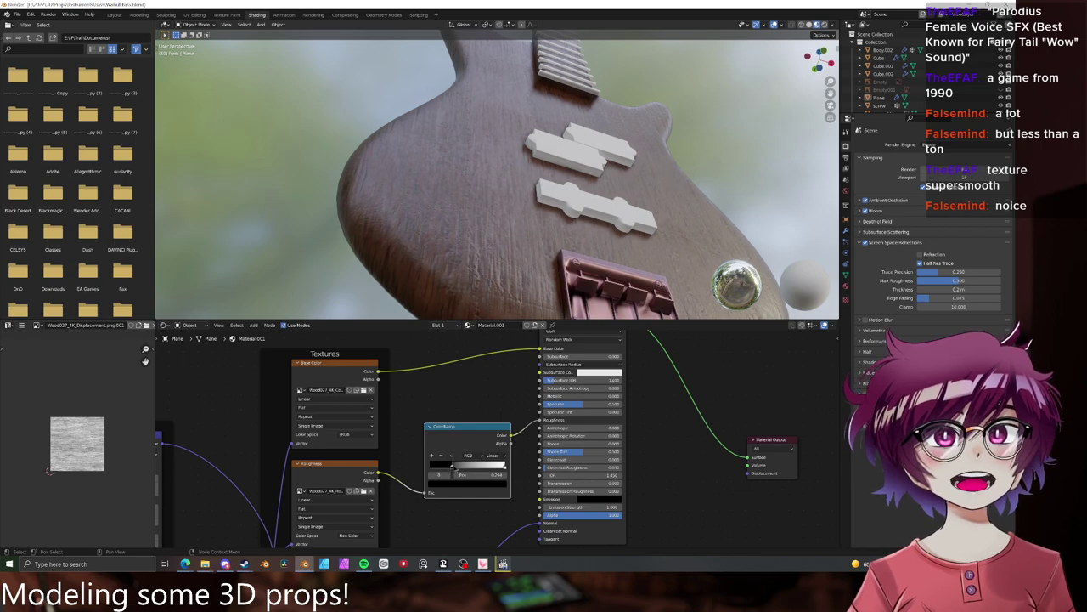
{"action": "scroll", "coordinate": [609, 269], "scroll_direction": "down", "scroll_amount": 5}
{"action": "middle_click_drag", "start_coordinate": [610, 268], "coordinate": [636, 302]}
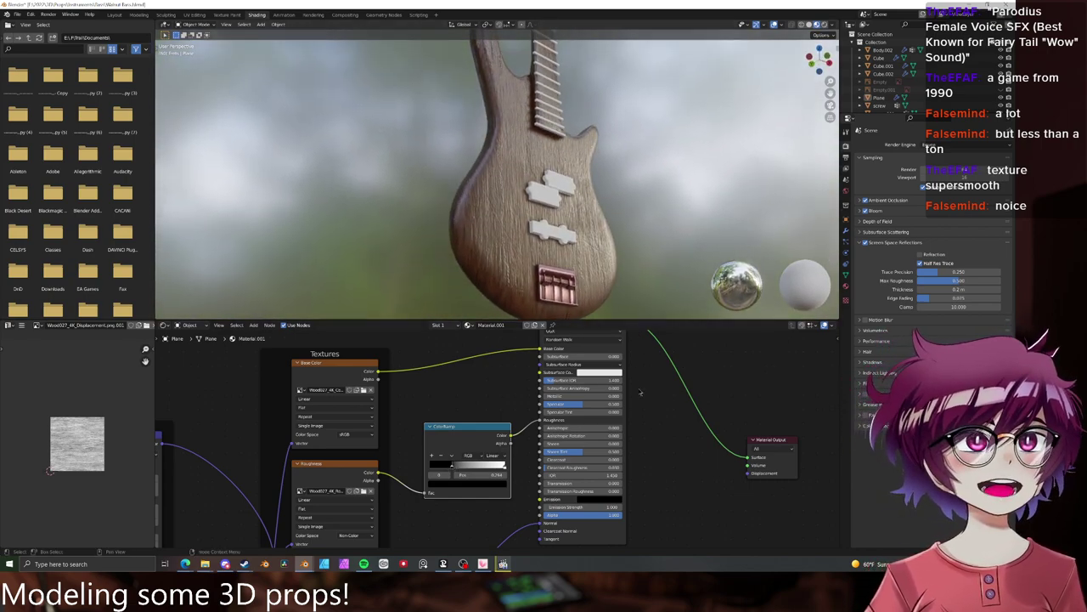
{"action": "middle_click_drag", "start_coordinate": [641, 392], "coordinate": [621, 390]}
{"action": "scroll", "coordinate": [629, 379], "scroll_direction": "down", "scroll_amount": 1}
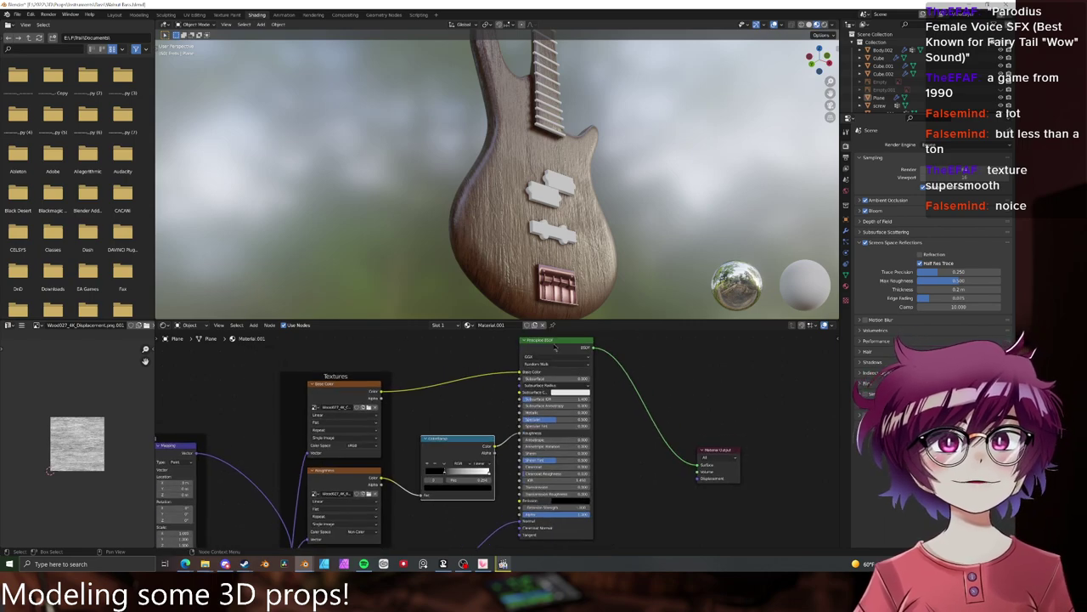
{"action": "left_click_drag", "start_coordinate": [555, 342], "coordinate": [577, 339]}
- Widen the image editor and examine the Wood027 displacement map up close
{"action": "scroll", "coordinate": [77, 424], "scroll_direction": "up", "scroll_amount": 6}
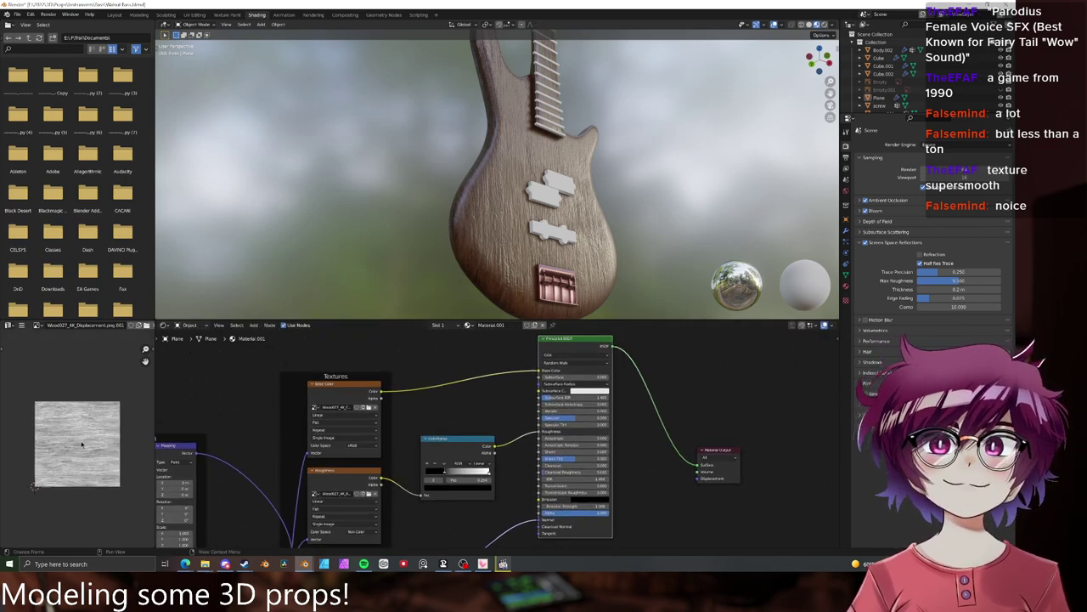
{"action": "scroll", "coordinate": [83, 435], "scroll_direction": "down", "scroll_amount": 2}
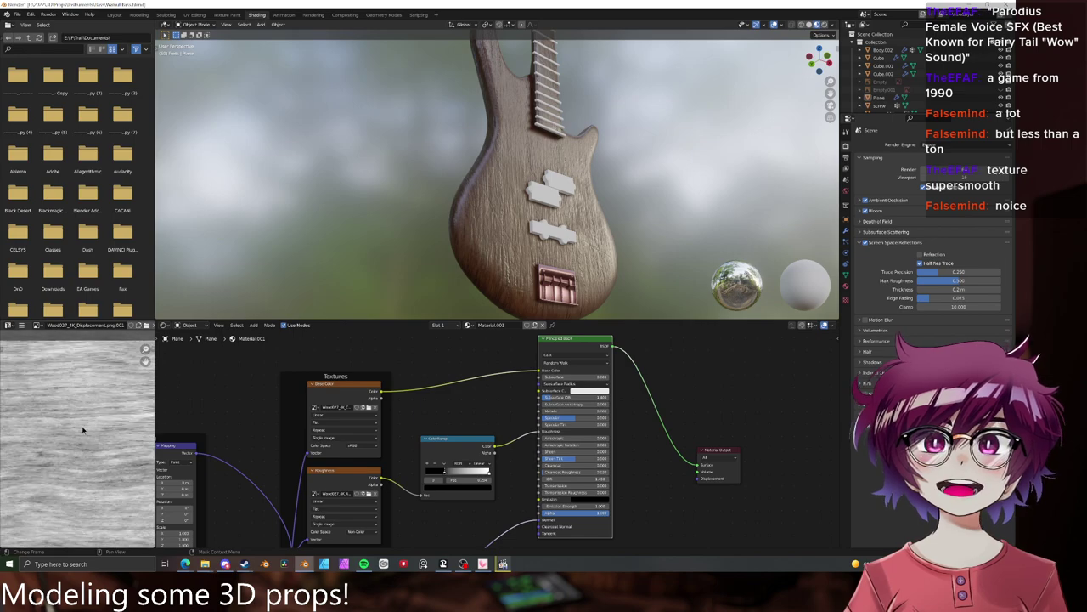
{"action": "left_click_drag", "start_coordinate": [157, 410], "coordinate": [294, 399]}
{"action": "scroll", "coordinate": [165, 394], "scroll_direction": "up", "scroll_amount": 2}
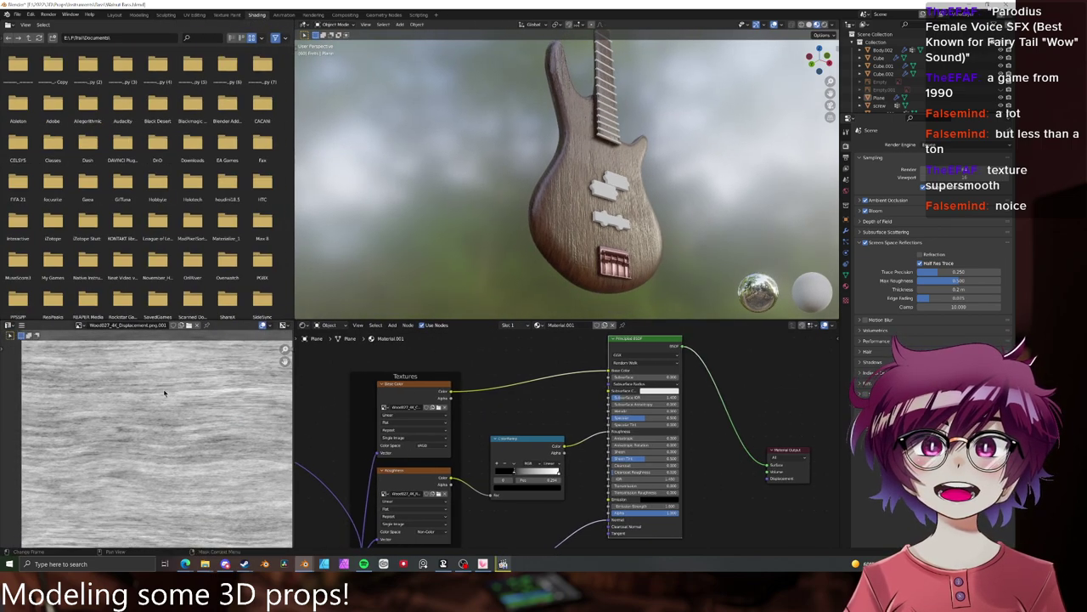
{"action": "scroll", "coordinate": [115, 438], "scroll_direction": "up", "scroll_amount": 2}
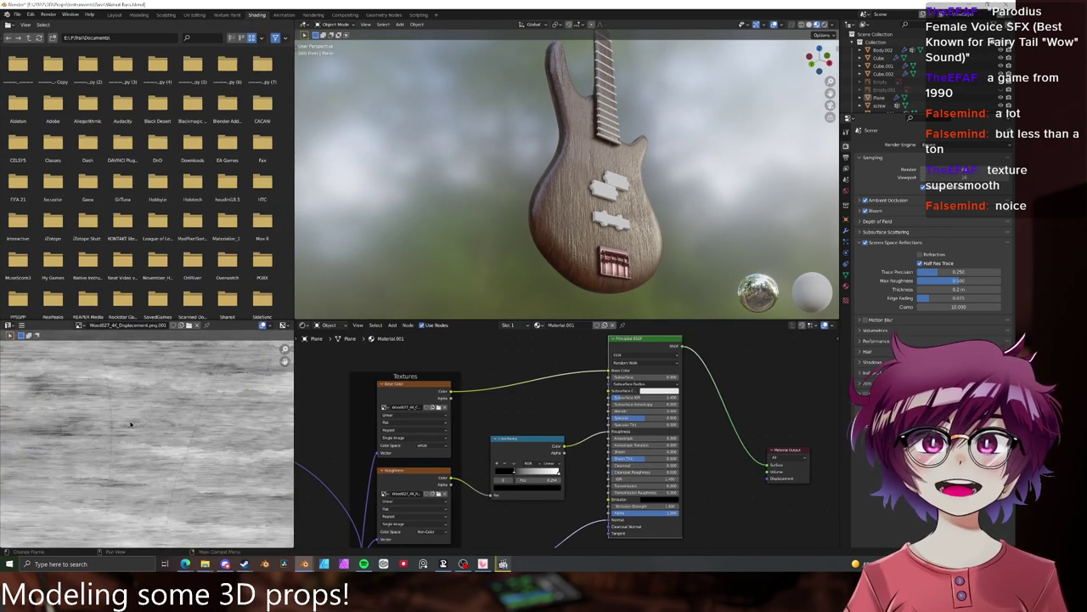
{"action": "scroll", "coordinate": [130, 423], "scroll_direction": "down", "scroll_amount": 1}
- Display Wood027_4K_Roughness.png in the image editor, examine its grain, and narrow the editor again
{"action": "left_click", "coordinate": [79, 326]}
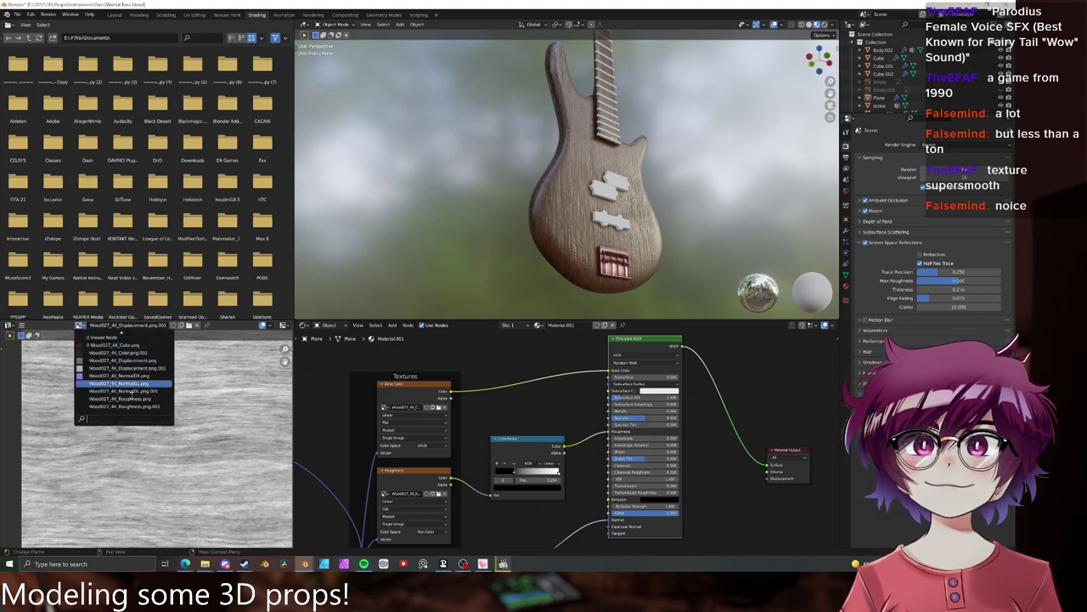
{"action": "left_click", "coordinate": [124, 398]}
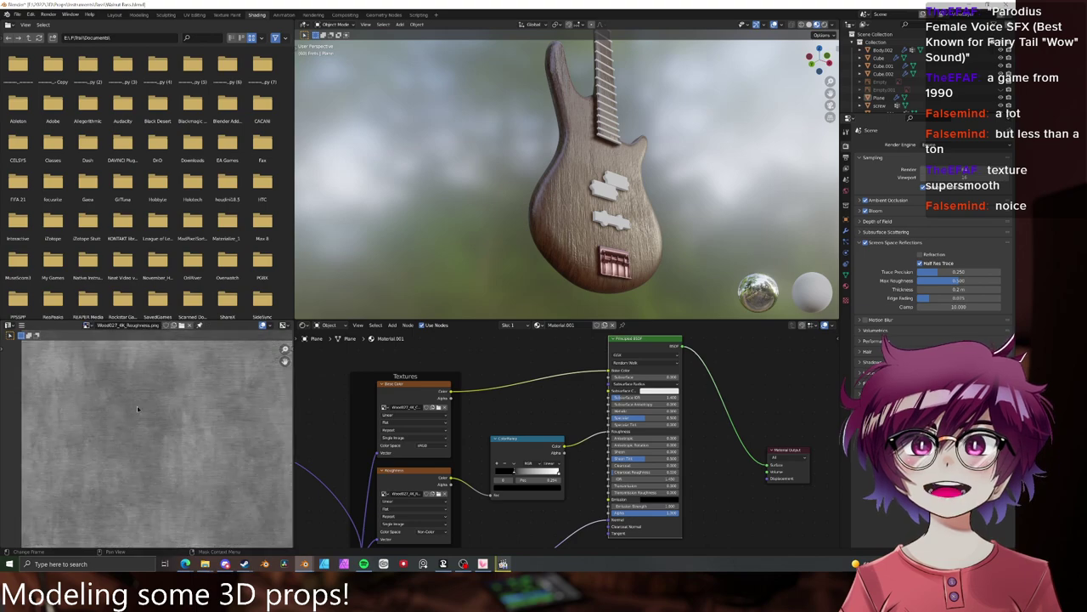
{"action": "scroll", "coordinate": [183, 403], "scroll_direction": "down", "scroll_amount": 4}
{"action": "scroll", "coordinate": [183, 403], "scroll_direction": "up", "scroll_amount": 2}
{"action": "scroll", "coordinate": [182, 402], "scroll_direction": "up", "scroll_amount": 3}
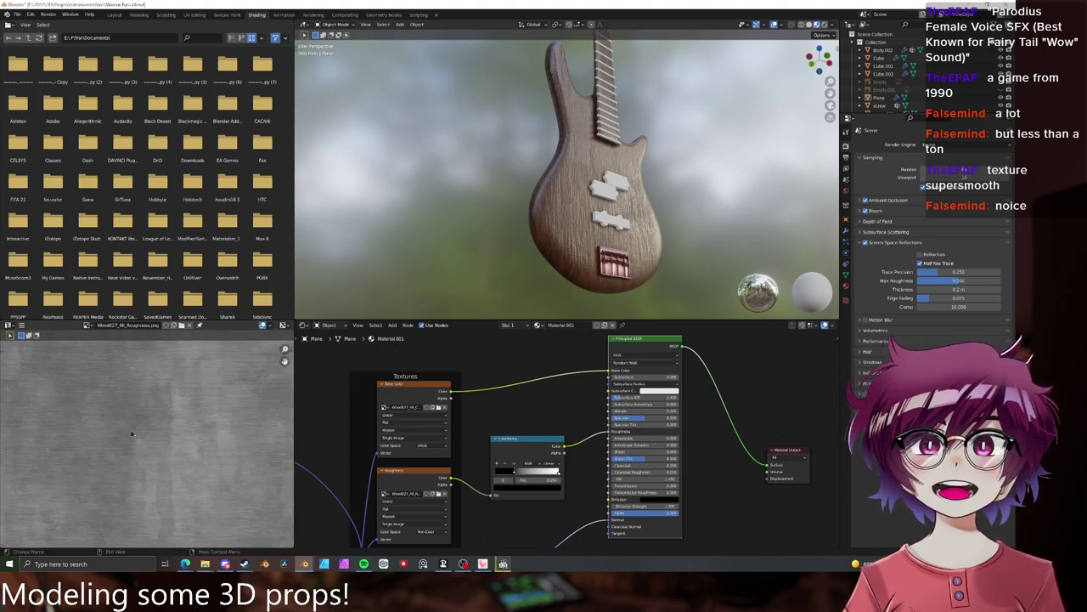
{"action": "middle_click_drag", "start_coordinate": [251, 433], "coordinate": [95, 417]}
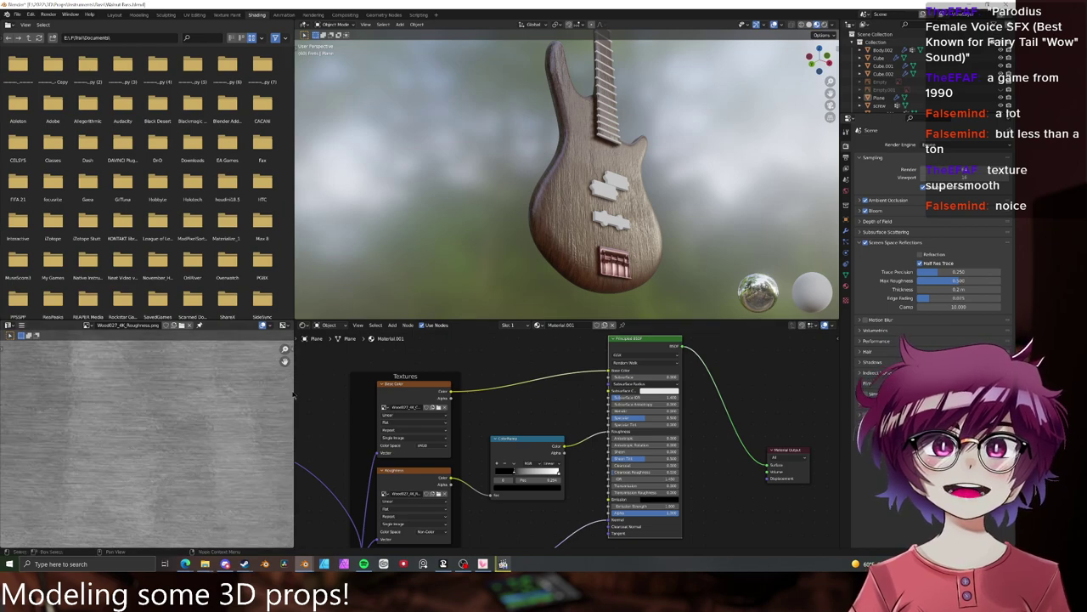
{"action": "left_click_drag", "start_coordinate": [292, 391], "coordinate": [146, 391]}
{"action": "scroll", "coordinate": [127, 395], "scroll_direction": "down", "scroll_amount": 4}
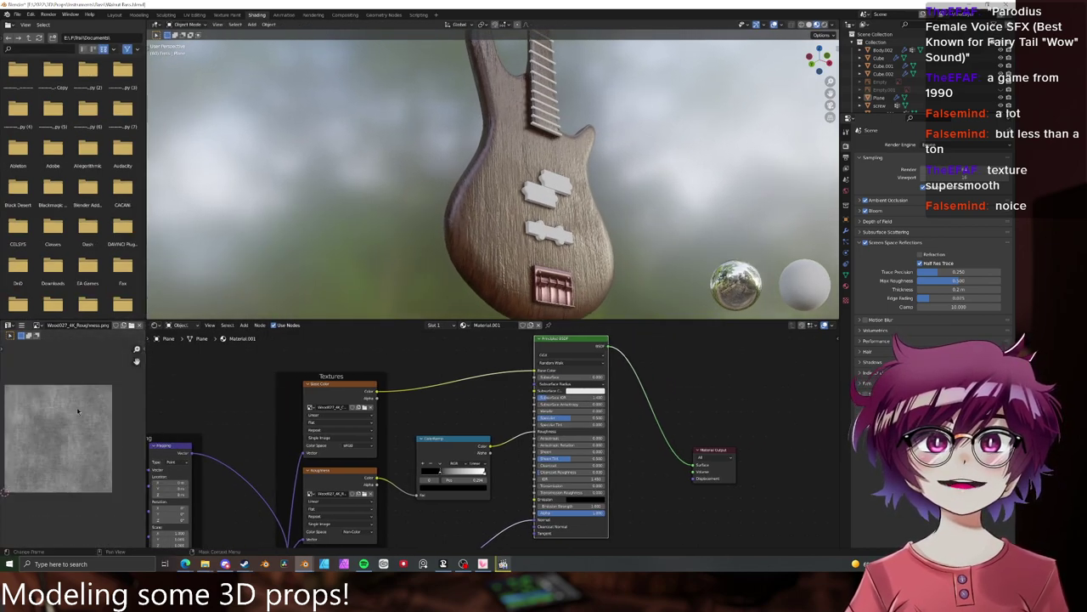
{"action": "scroll", "coordinate": [459, 435], "scroll_direction": "up", "scroll_amount": 1}
- Shift the ColorRamp's black stop slightly further toward the white stop
{"action": "middle_click_drag", "start_coordinate": [454, 437], "coordinate": [465, 367]}
{"action": "scroll", "coordinate": [476, 370], "scroll_direction": "up", "scroll_amount": 5}
{"action": "left_click", "coordinate": [464, 362]}
{"action": "middle_click_drag", "start_coordinate": [622, 349], "coordinate": [593, 398]}
{"action": "scroll", "coordinate": [501, 416], "scroll_direction": "up", "scroll_amount": 6}
{"action": "middle_click_drag", "start_coordinate": [501, 415], "coordinate": [555, 352]}
{"action": "scroll", "coordinate": [518, 378], "scroll_direction": "up", "scroll_amount": 1}
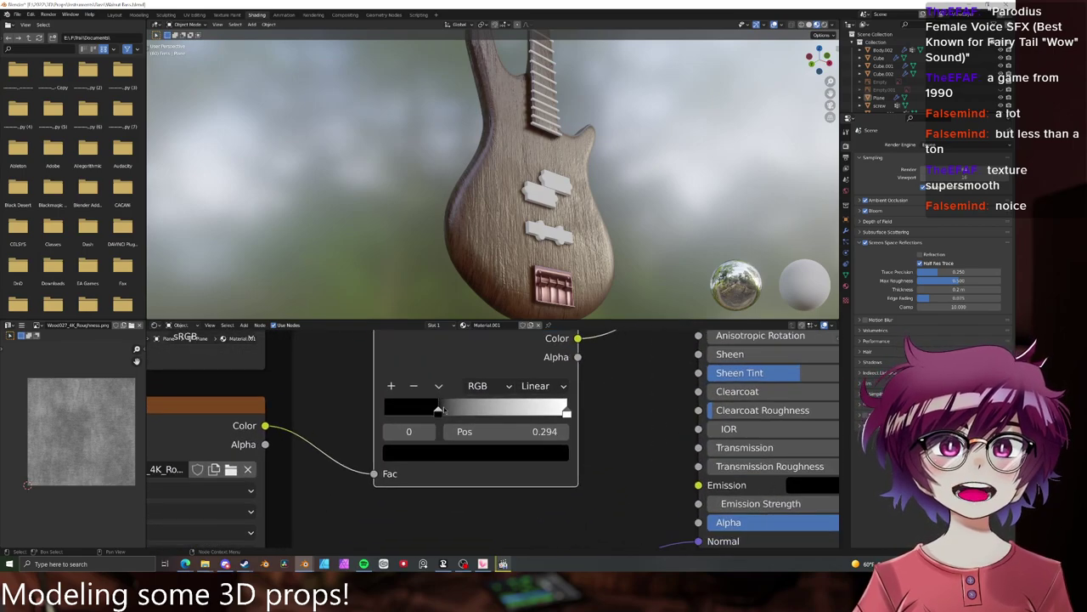
{"action": "mouse_move", "coordinate": [438, 411]}
{"action": "left_mouse_down"}
{"action": "mouse_move", "coordinate": [489, 411]}
{"action": "mouse_move", "coordinate": [452, 411]}
{"action": "left_mouse_up"}
{"action": "scroll", "coordinate": [452, 411], "scroll_direction": "down", "scroll_amount": 3}
{"action": "scroll", "coordinate": [528, 422], "scroll_direction": "up", "scroll_amount": 4}
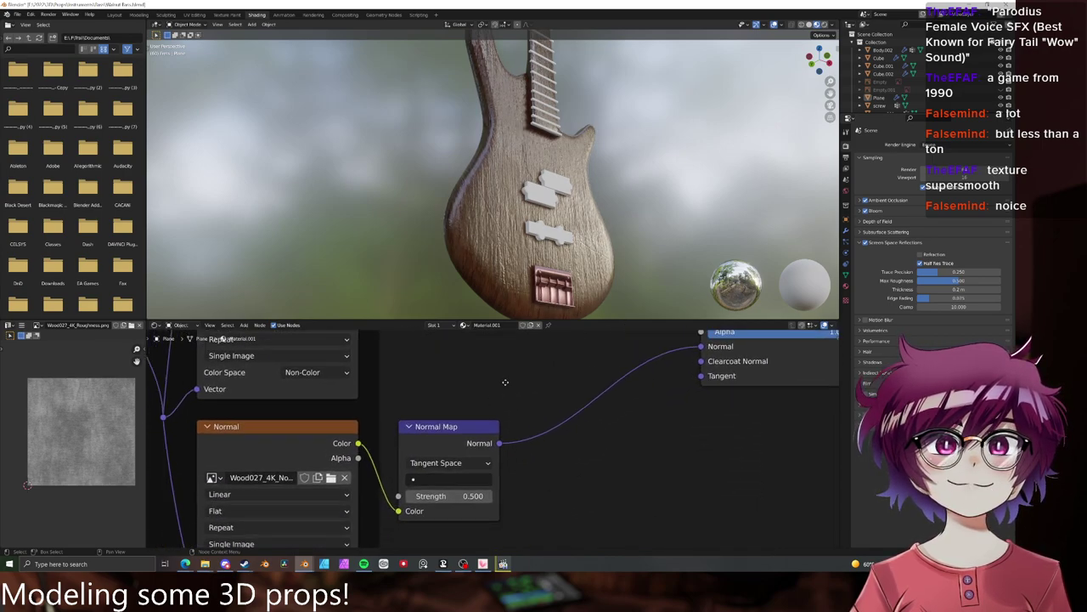
- Set the Normal Map strength to 0.100 and inspect the wood finish on the front and back of the bass body
{"action": "left_click_drag", "start_coordinate": [529, 423], "coordinate": [486, 422]}
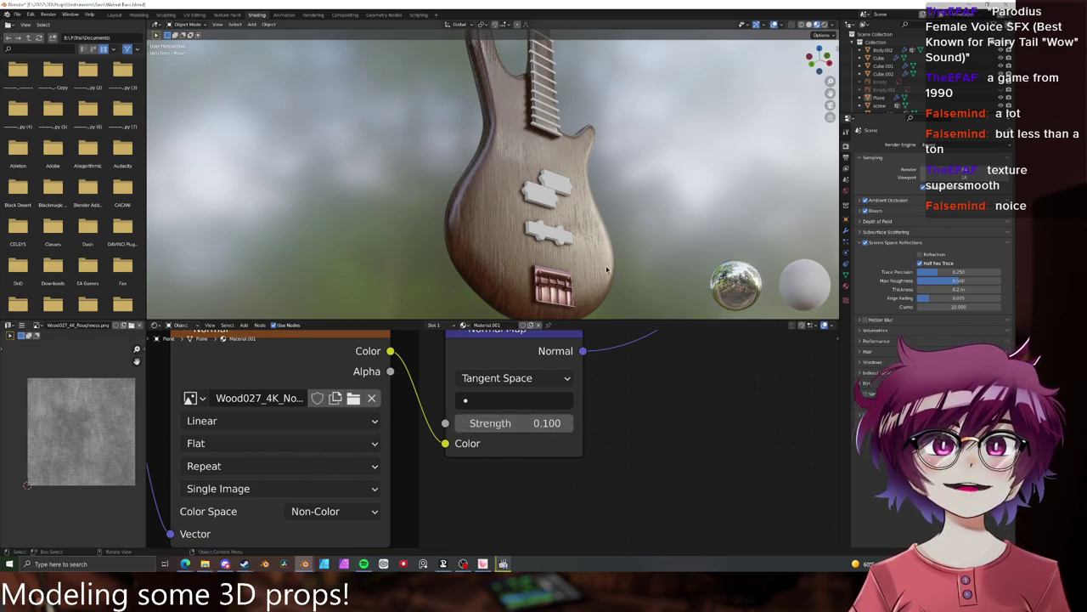
{"action": "scroll", "coordinate": [620, 238], "scroll_direction": "up", "scroll_amount": 4}
{"action": "middle_click_drag", "start_coordinate": [613, 228], "coordinate": [408, 244]}
{"action": "scroll", "coordinate": [595, 259], "scroll_direction": "down", "scroll_amount": 7}
{"action": "scroll", "coordinate": [524, 219], "scroll_direction": "up", "scroll_amount": 6}
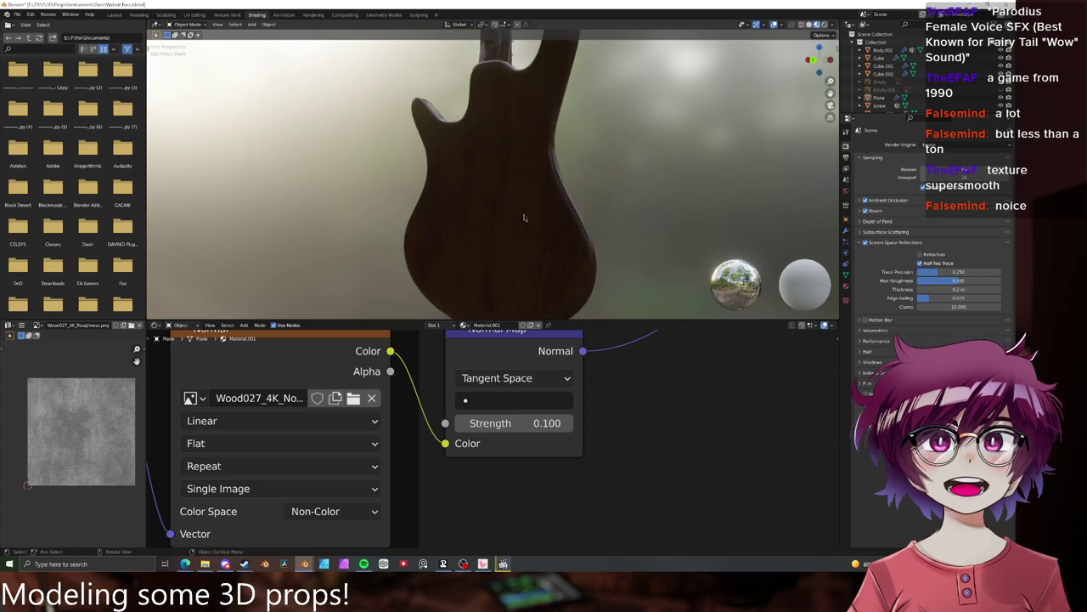
{"action": "middle_click_drag", "start_coordinate": [524, 218], "coordinate": [698, 212]}
{"action": "scroll", "coordinate": [619, 210], "scroll_direction": "down", "scroll_amount": 5}
{"action": "scroll", "coordinate": [619, 211], "scroll_direction": "down", "scroll_amount": 1}
{"action": "middle_click_drag", "start_coordinate": [618, 211], "coordinate": [616, 183]}
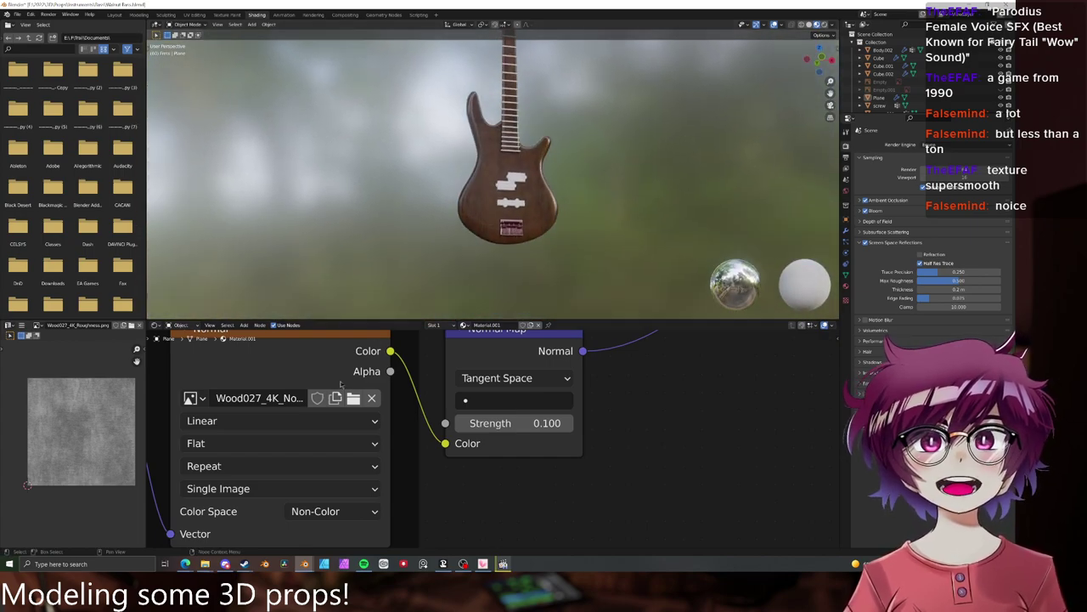
- Switch to the browser's walnut bass image search and compare the reference photo side by side with the model in Blender
{"action": "left_click", "coordinate": [186, 563]}
{"action": "mouse_move", "coordinate": [214, 527]}
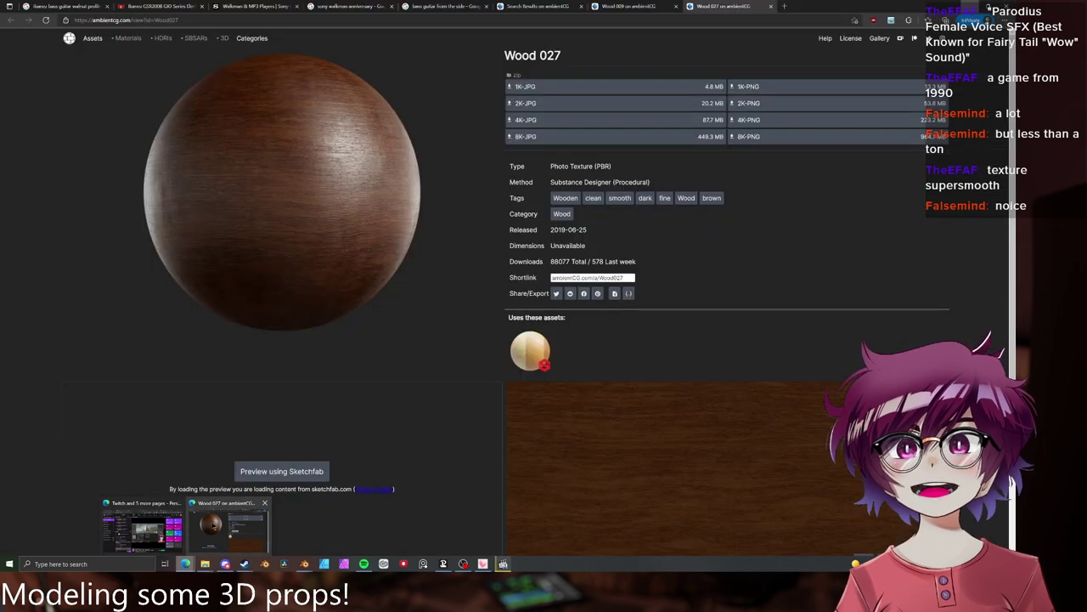
{"action": "left_click", "coordinate": [64, 6]}
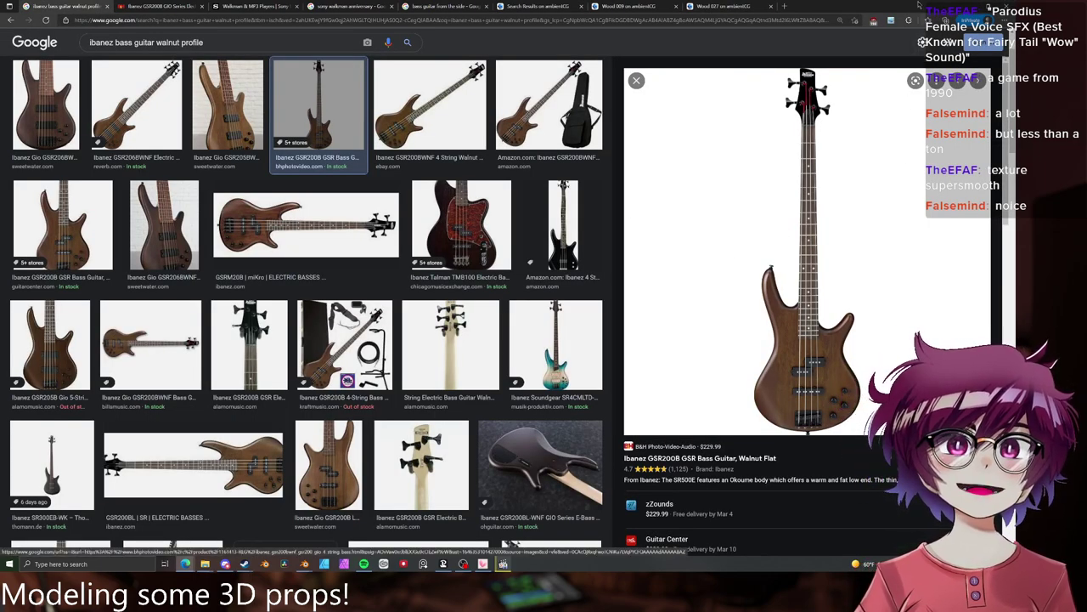
{"action": "left_click_drag", "start_coordinate": [919, 6], "coordinate": [675, 250]}
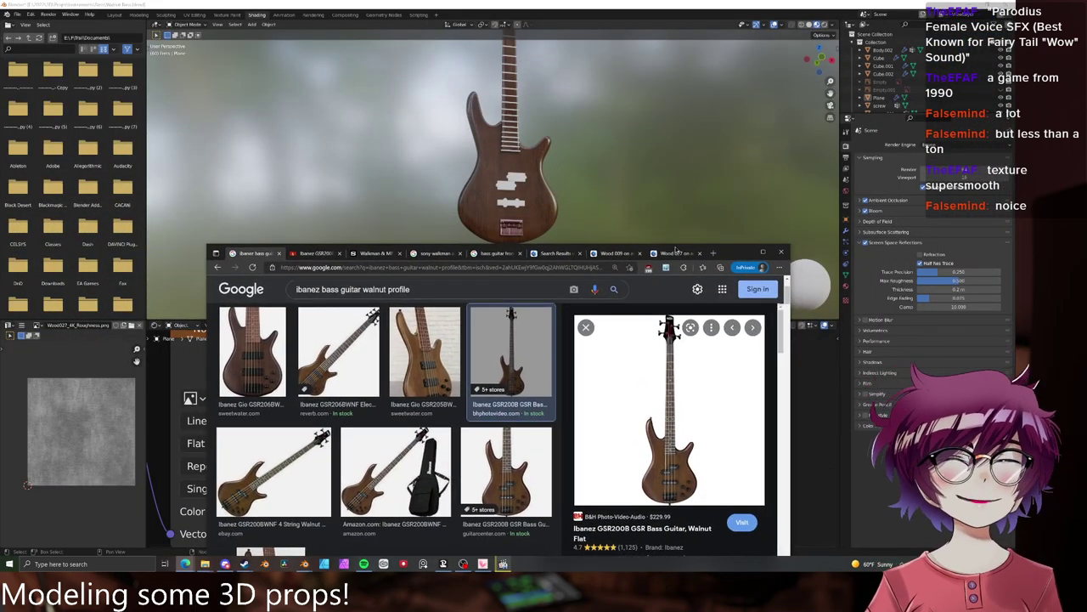
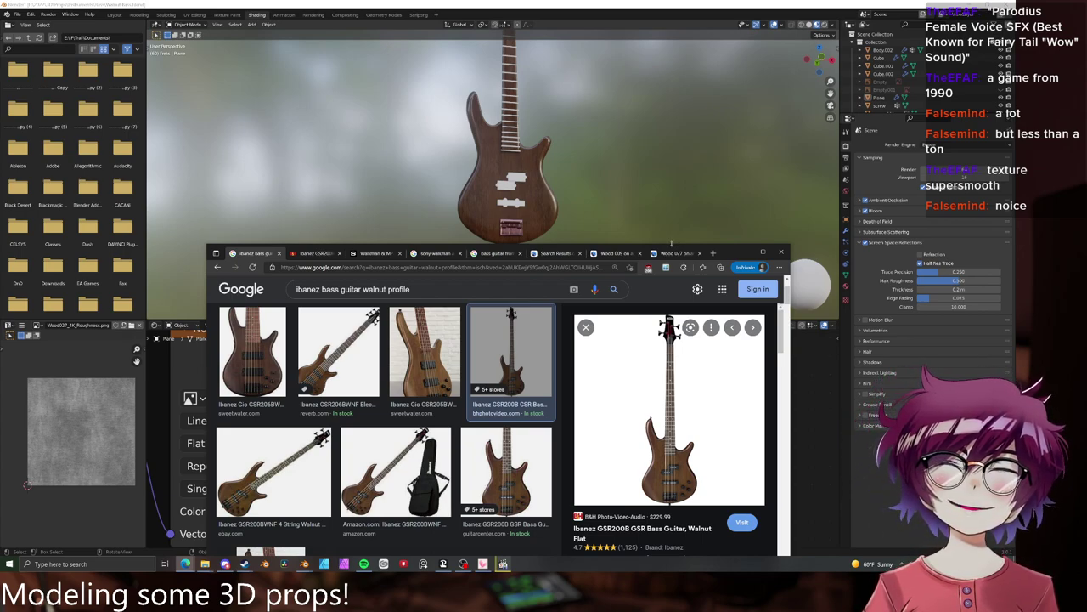
{"action": "left_click", "coordinate": [656, 3]}
- Create a new material named Black Plastic on the pickup closest to the neck
{"action": "scroll", "coordinate": [587, 185], "scroll_direction": "up", "scroll_amount": 8}
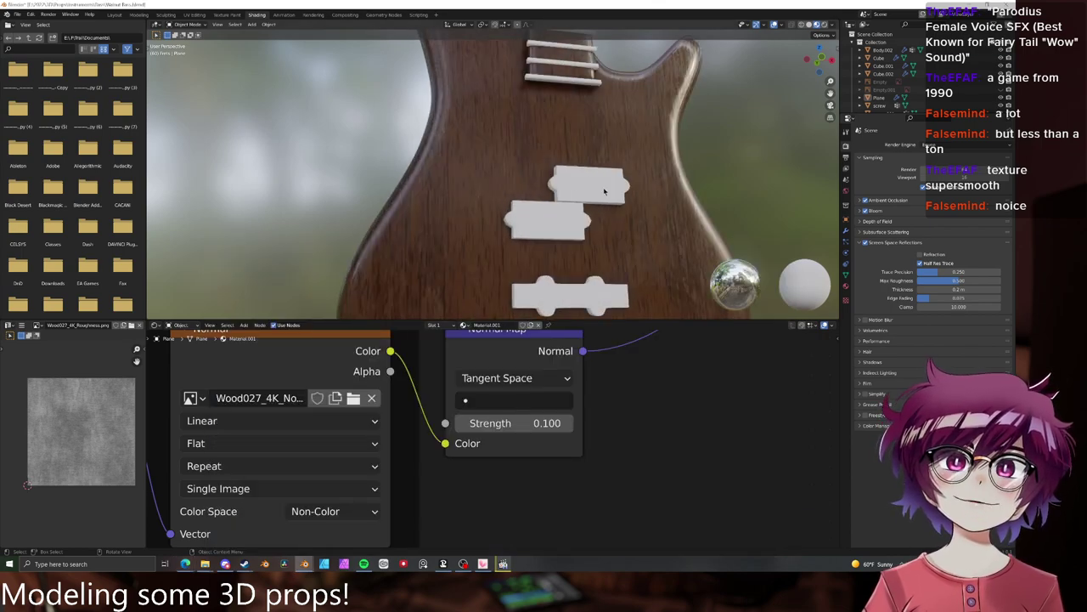
{"action": "left_click", "coordinate": [606, 189]}
{"action": "left_click", "coordinate": [846, 298]}
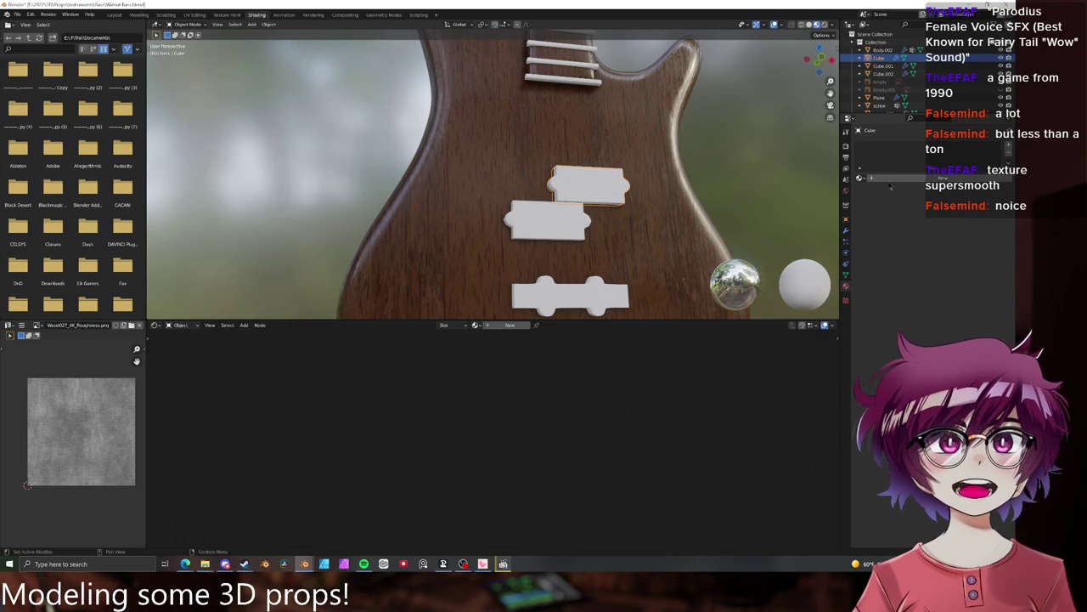
{"action": "left_click", "coordinate": [892, 178]}
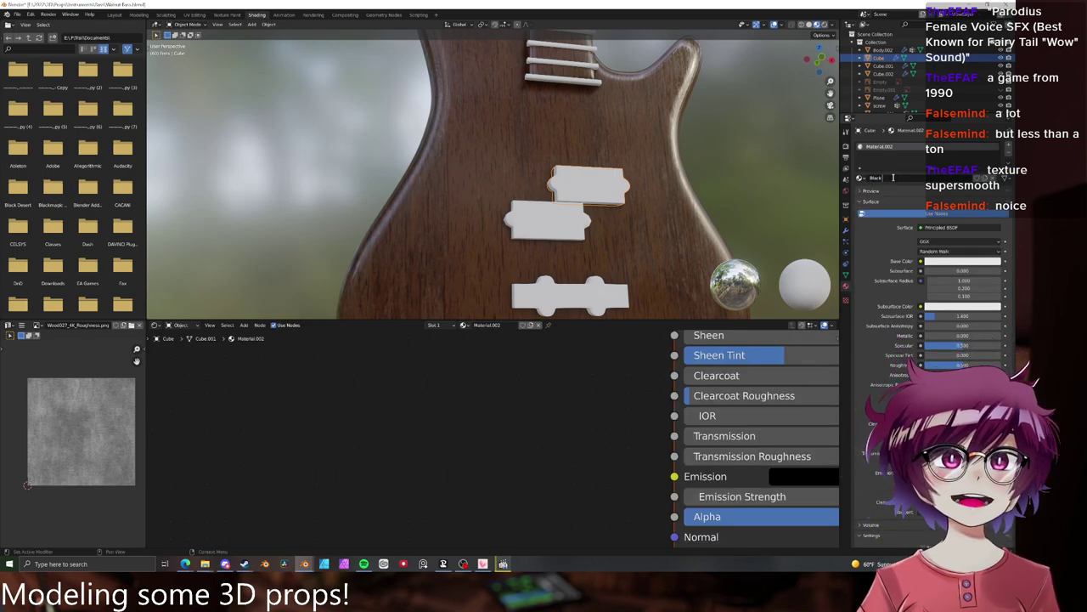
{"action": "left_click", "coordinate": [892, 177]}
{"action": "type", "text": "Black Plastic"}
{"action": "key", "text": "Return"}
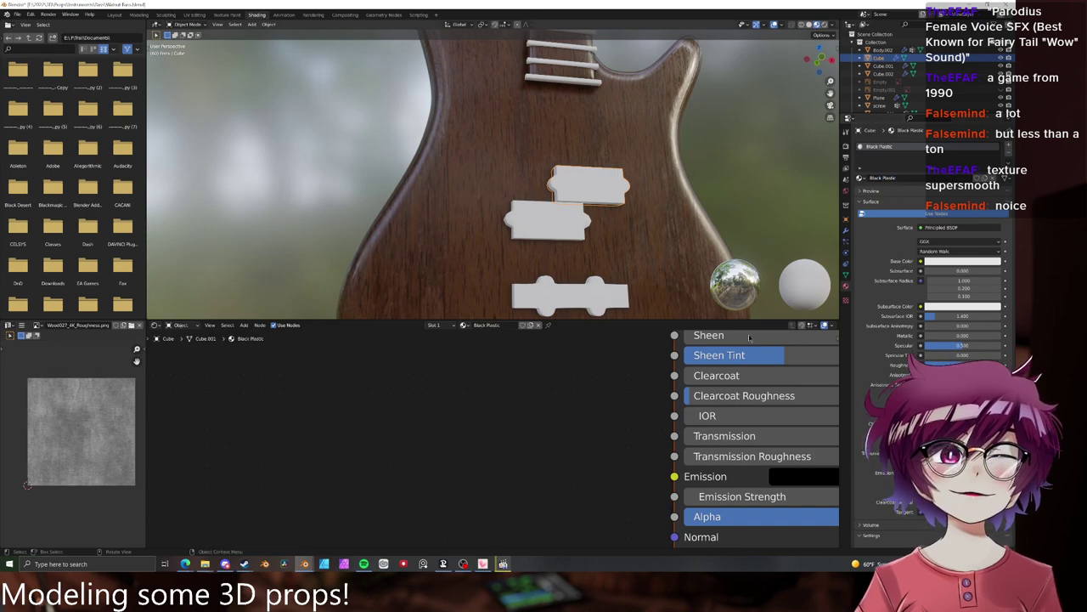
- Darken the Black Plastic material's base color to near black
{"action": "scroll", "coordinate": [571, 440], "scroll_direction": "down", "scroll_amount": 6}
{"action": "middle_click_drag", "start_coordinate": [602, 377], "coordinate": [446, 508]}
{"action": "middle_click_drag", "start_coordinate": [533, 399], "coordinate": [529, 464]}
{"action": "left_click", "coordinate": [536, 415]}
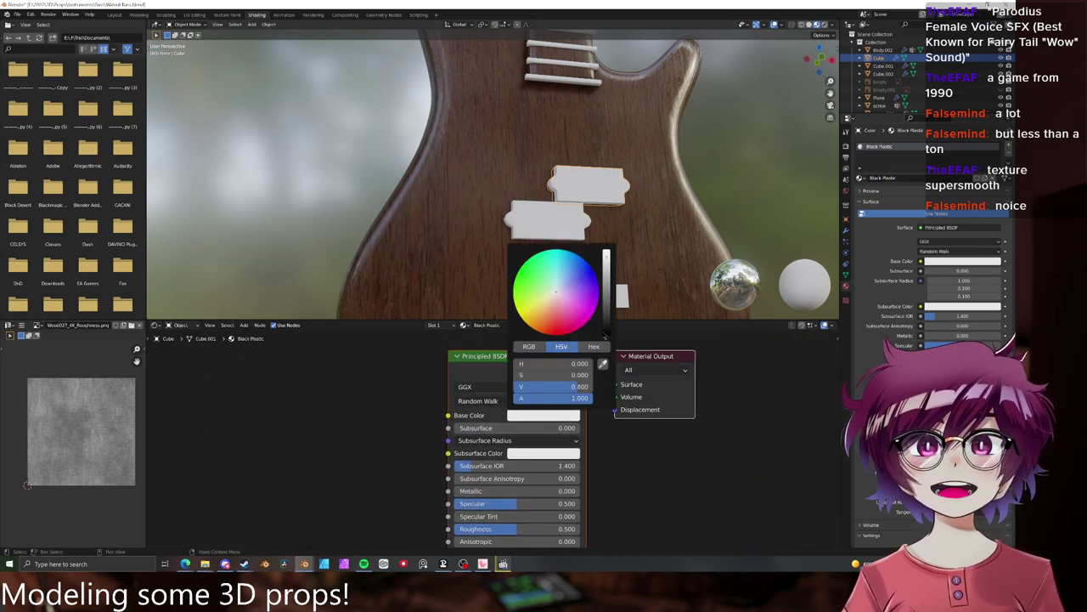
{"action": "left_click", "coordinate": [605, 329]}
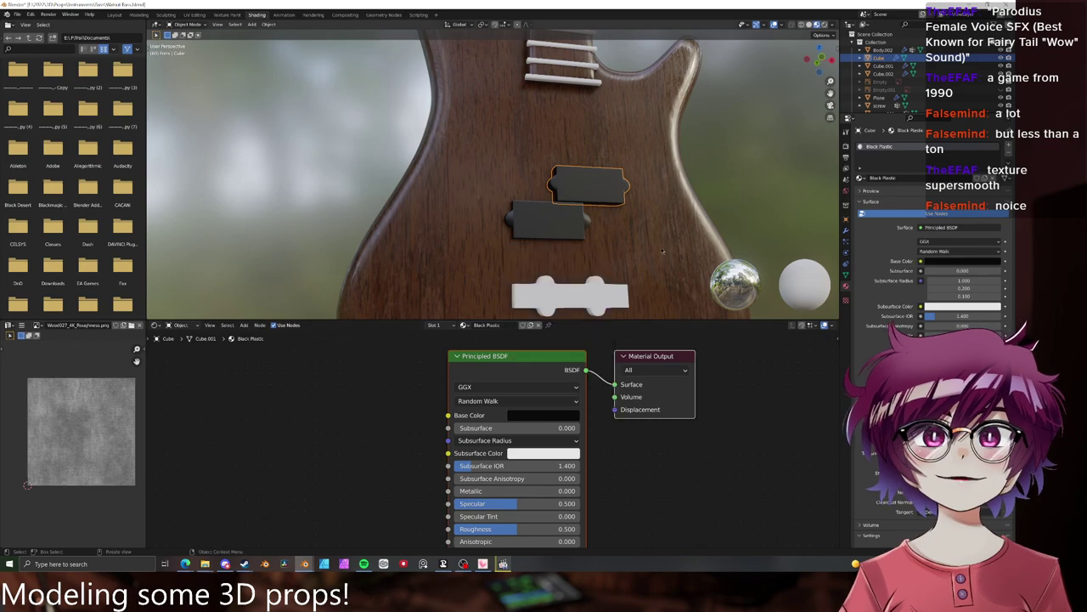
- Add a Subdivision Surface modifier to the middle pickup, Cube.001
{"action": "scroll", "coordinate": [645, 222], "scroll_direction": "up", "scroll_amount": 2}
{"action": "middle_click_drag", "start_coordinate": [658, 224], "coordinate": [560, 186]}
{"action": "key", "text": "alt+a"}
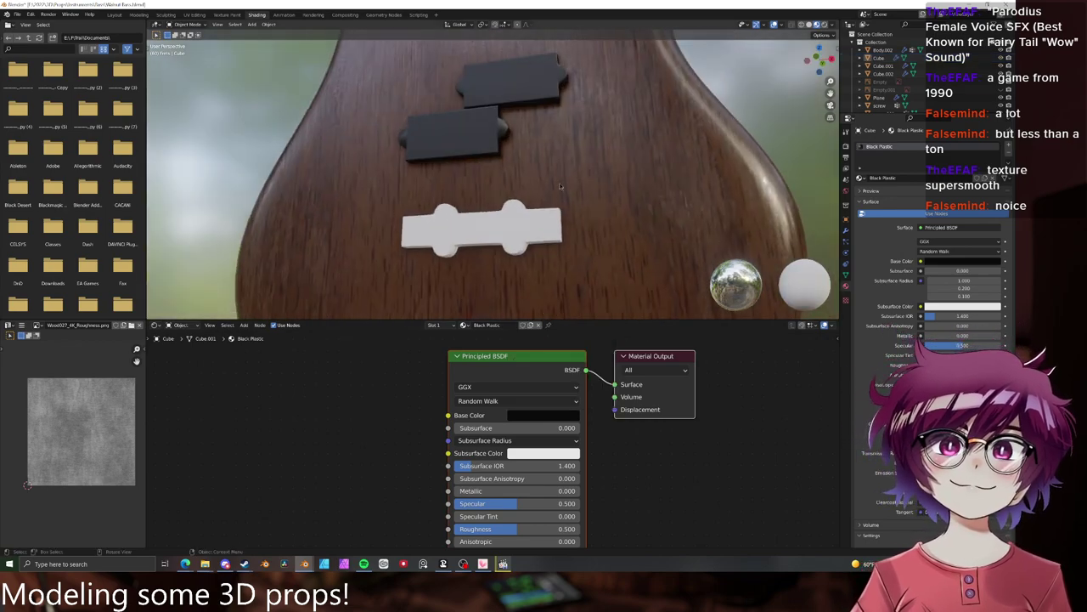
{"action": "left_click", "coordinate": [505, 138]}
{"action": "left_click", "coordinate": [847, 230]}
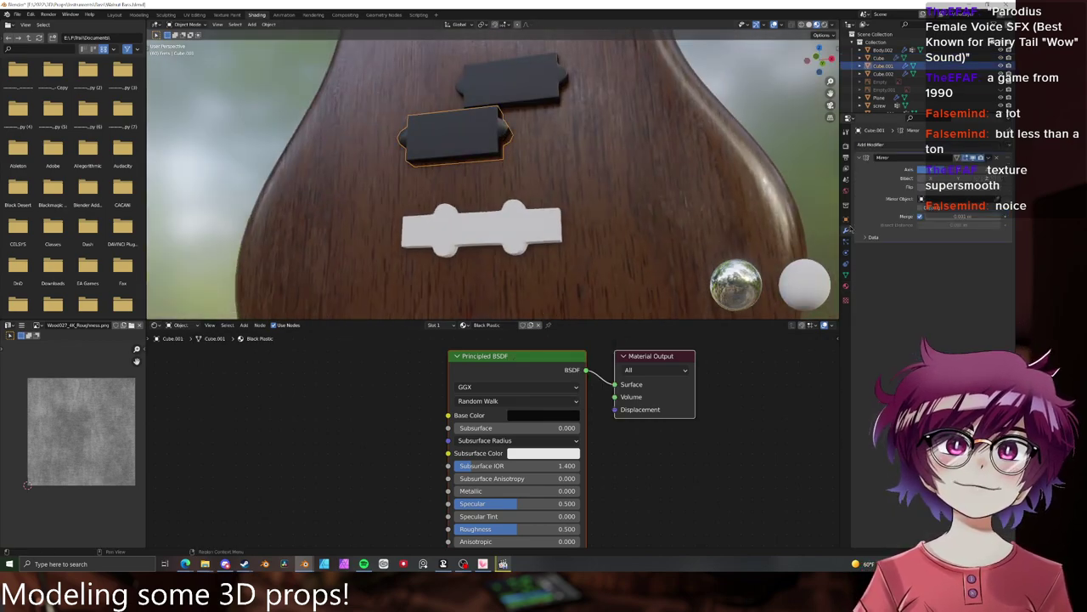
{"action": "left_click", "coordinate": [871, 145]}
{"action": "left_click", "coordinate": [860, 289]}
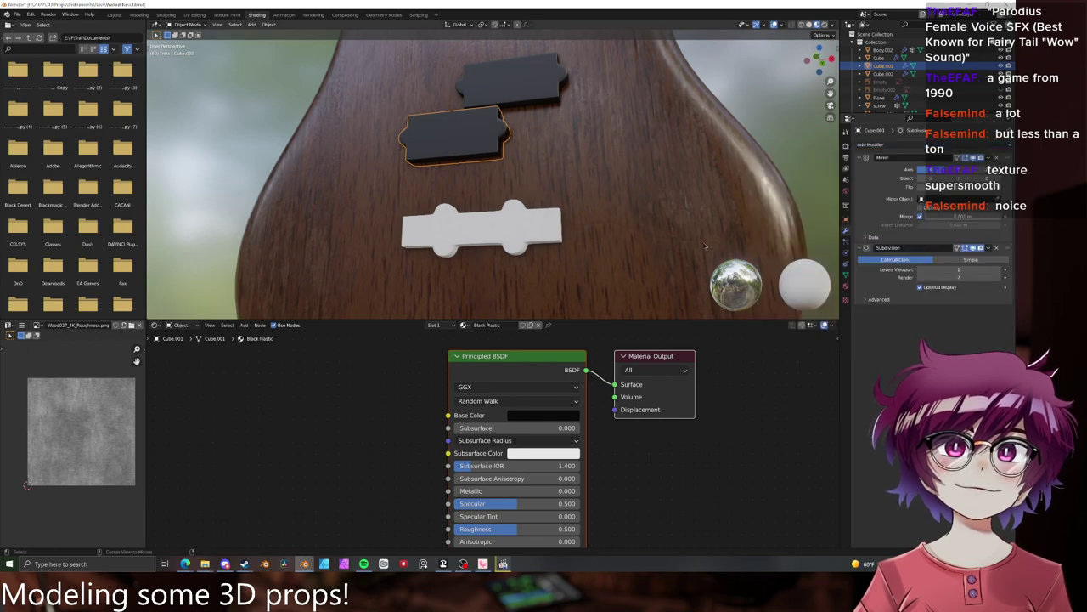
- Assign the existing Black Plastic material to the pickup nearest the bridge
{"action": "left_click", "coordinate": [514, 224]}
{"action": "left_click", "coordinate": [846, 286]}
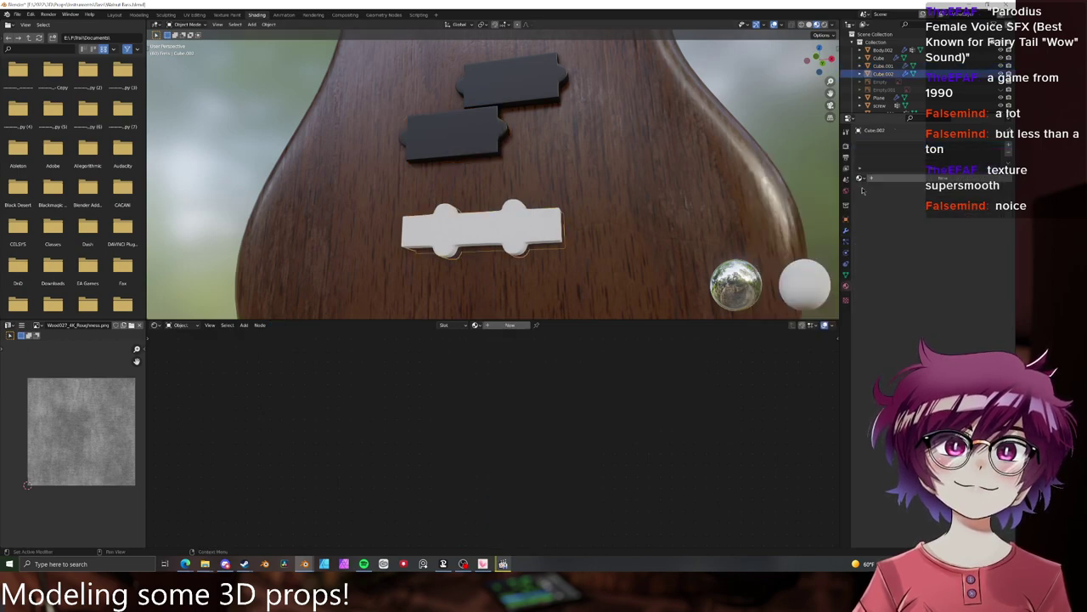
{"action": "left_click", "coordinate": [860, 178]}
{"action": "left_click", "coordinate": [884, 189]}
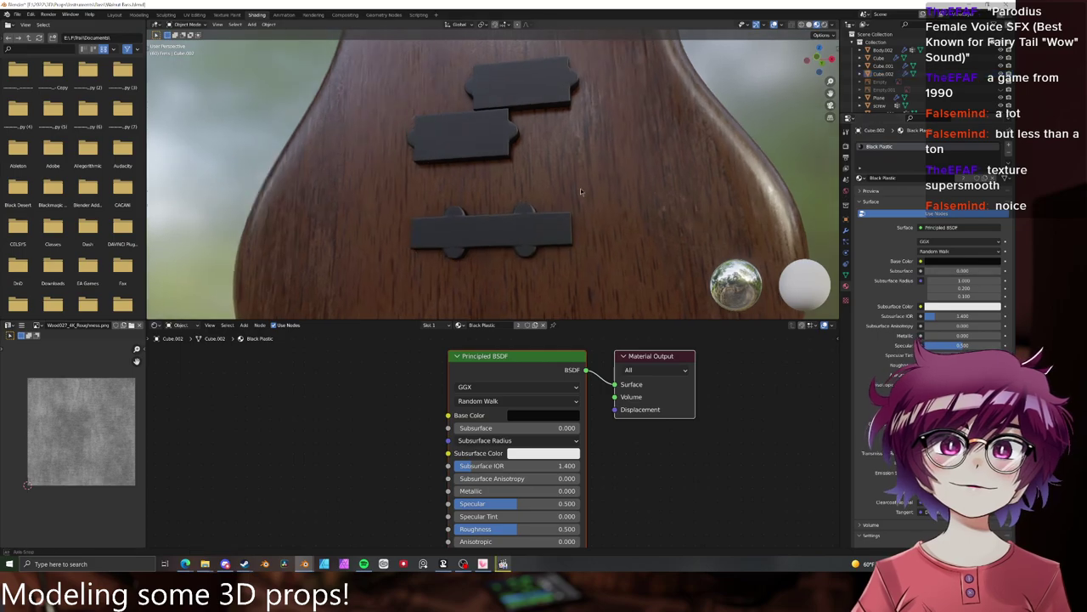
- Show the hidden reference image over the bass and compare the black pickups and body with it
{"action": "left_click", "coordinate": [186, 563]}
{"action": "mouse_move", "coordinate": [228, 529]}
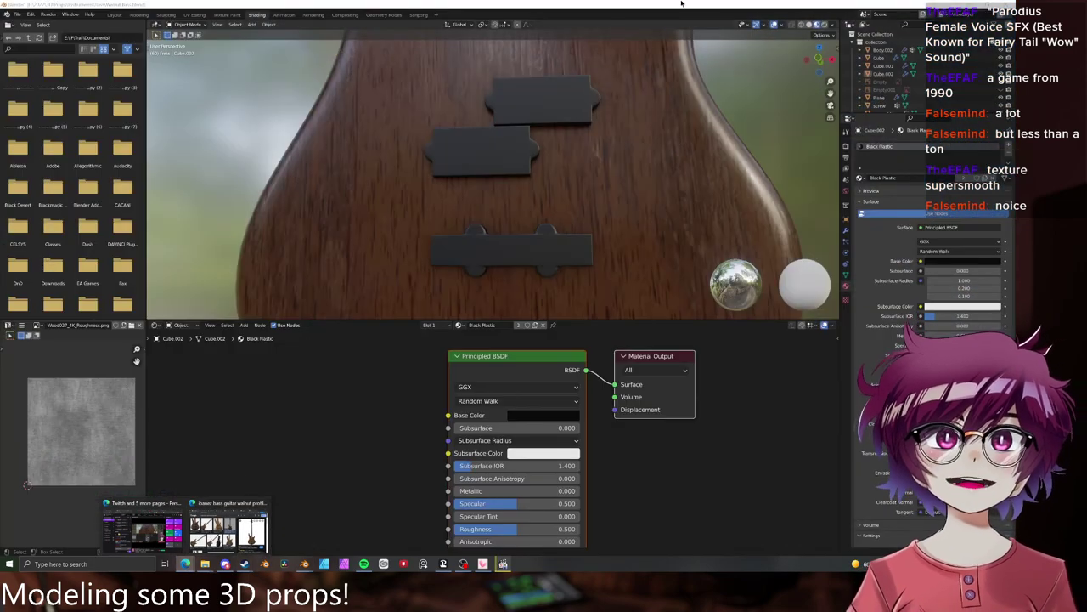
{"action": "left_click", "coordinate": [1002, 82]}
{"action": "scroll", "coordinate": [660, 129], "scroll_direction": "down", "scroll_amount": 6}
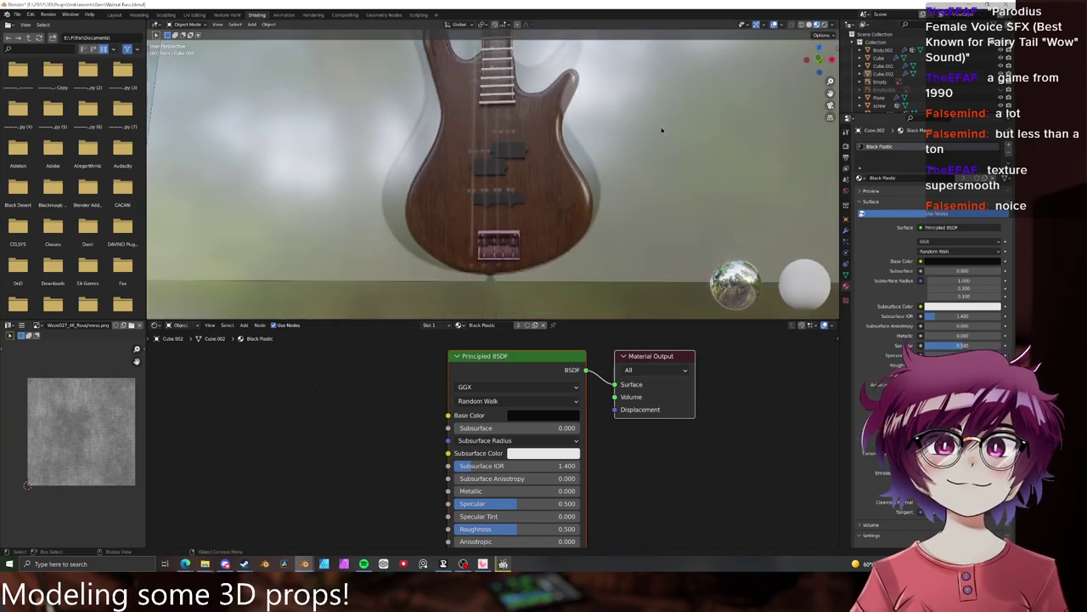
{"action": "middle_click_drag", "start_coordinate": [660, 129], "coordinate": [767, 121]}
{"action": "scroll", "coordinate": [643, 142], "scroll_direction": "up", "scroll_amount": 3}
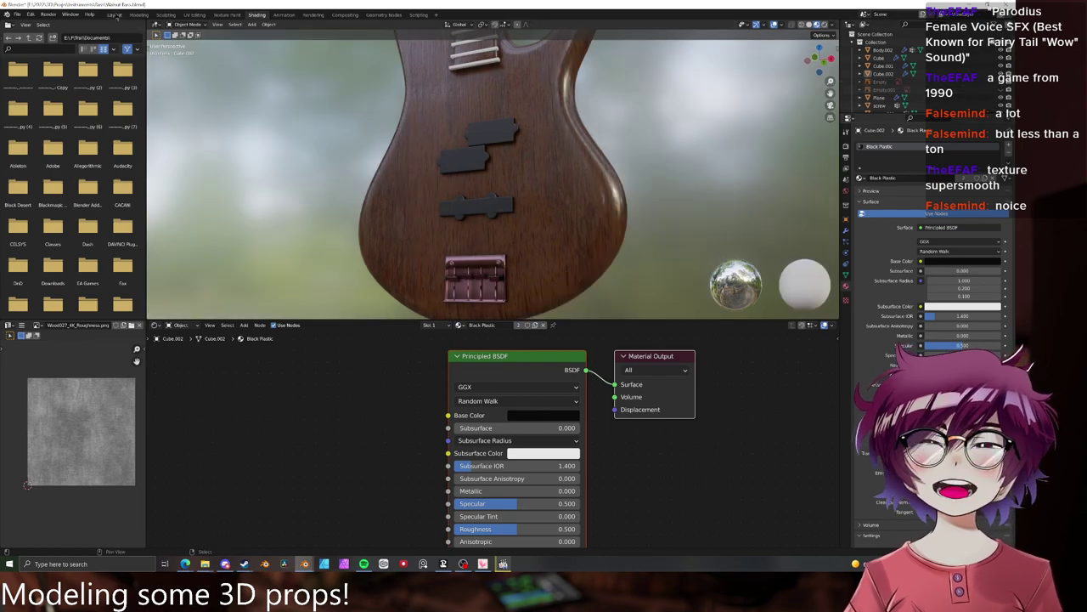
- Switch to the Layout workspace and rename the pickup closest to the neck as Pickup
{"action": "left_click", "coordinate": [114, 14]}
{"action": "scroll", "coordinate": [602, 247], "scroll_direction": "up", "scroll_amount": 5}
{"action": "left_click", "coordinate": [603, 247]}
{"action": "middle_click_drag", "start_coordinate": [602, 248], "coordinate": [507, 276], "text": "shift"}
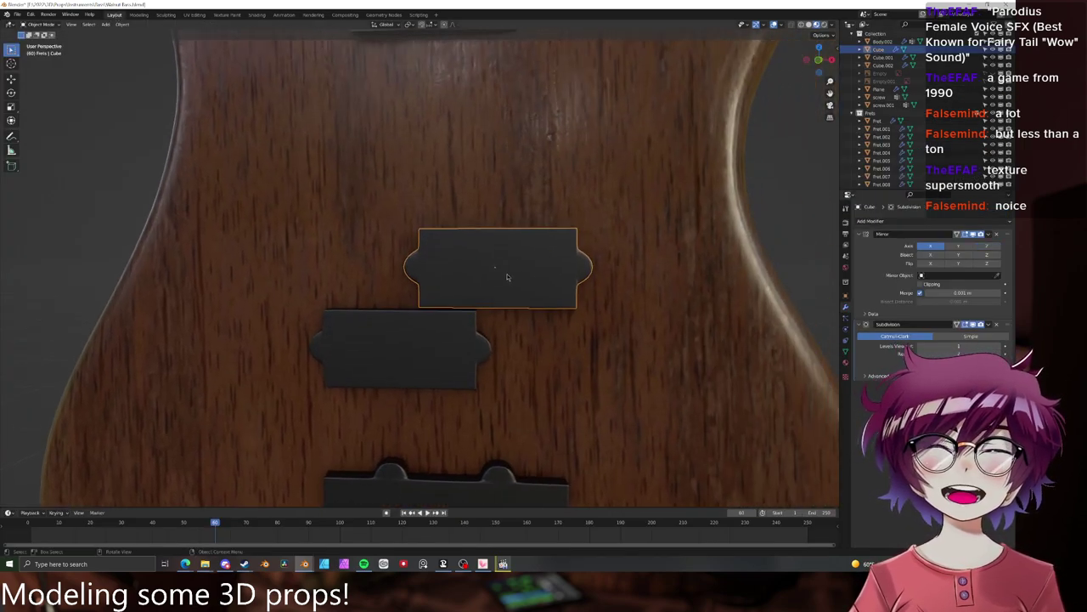
{"action": "key", "text": "alt+a"}
{"action": "left_click", "coordinate": [883, 57]}
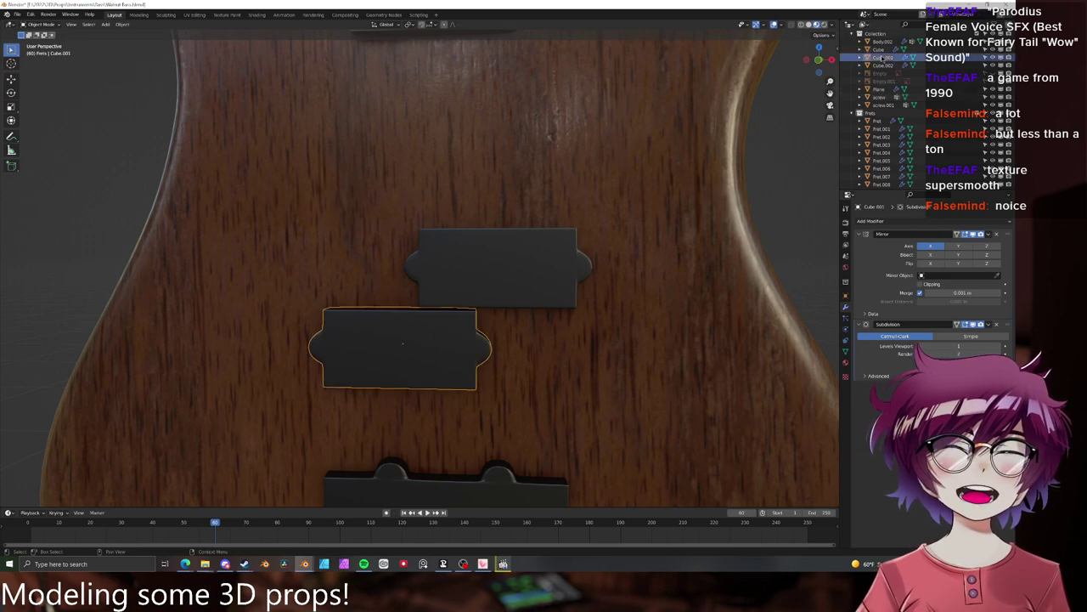
{"action": "left_click", "coordinate": [480, 272]}
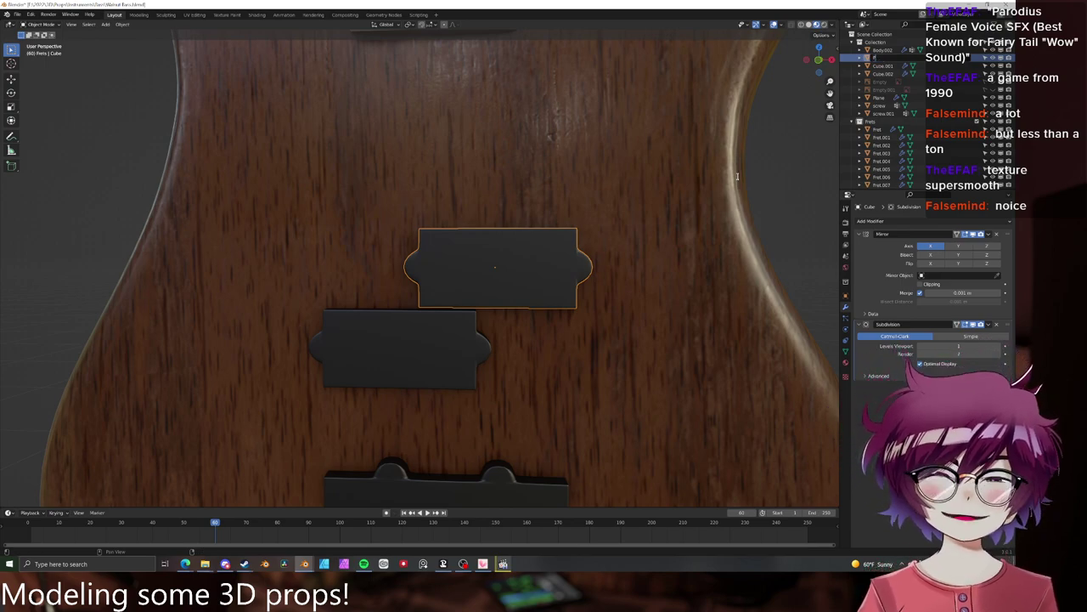
{"action": "key", "text": "Return"}
- Rename the middle pickup, Cube.001, as Pickup
{"action": "left_click", "coordinate": [455, 321]}
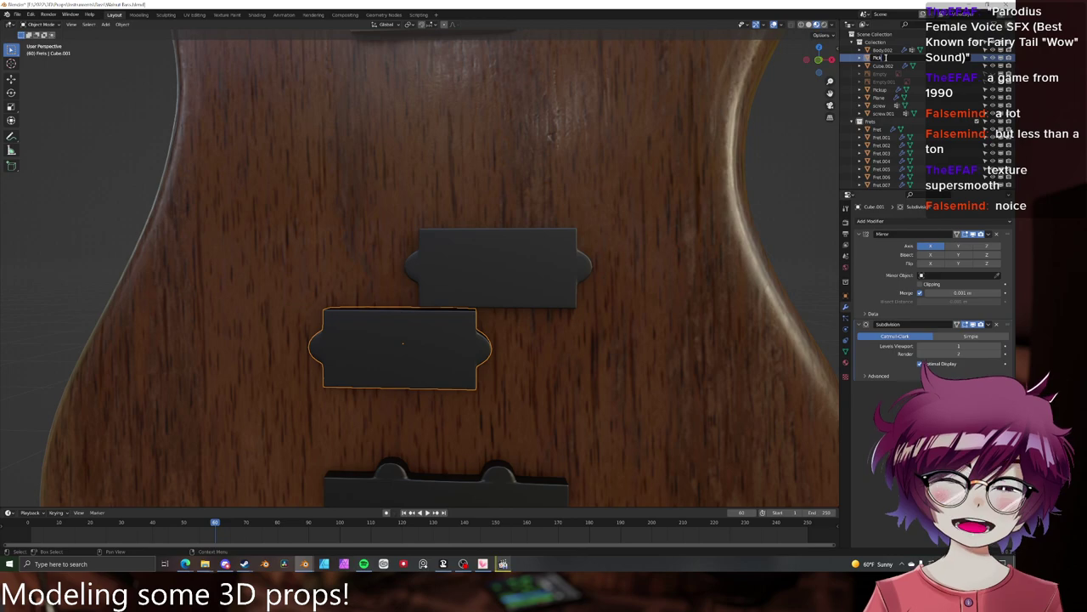
{"action": "left_click", "coordinate": [885, 58]}
{"action": "type", "text": "Pickup"}
{"action": "key", "text": "Return"}
- Rename the pickup nearest the bridge, Cube.002, as Pickup
{"action": "scroll", "coordinate": [613, 220], "scroll_direction": "down", "scroll_amount": 2}
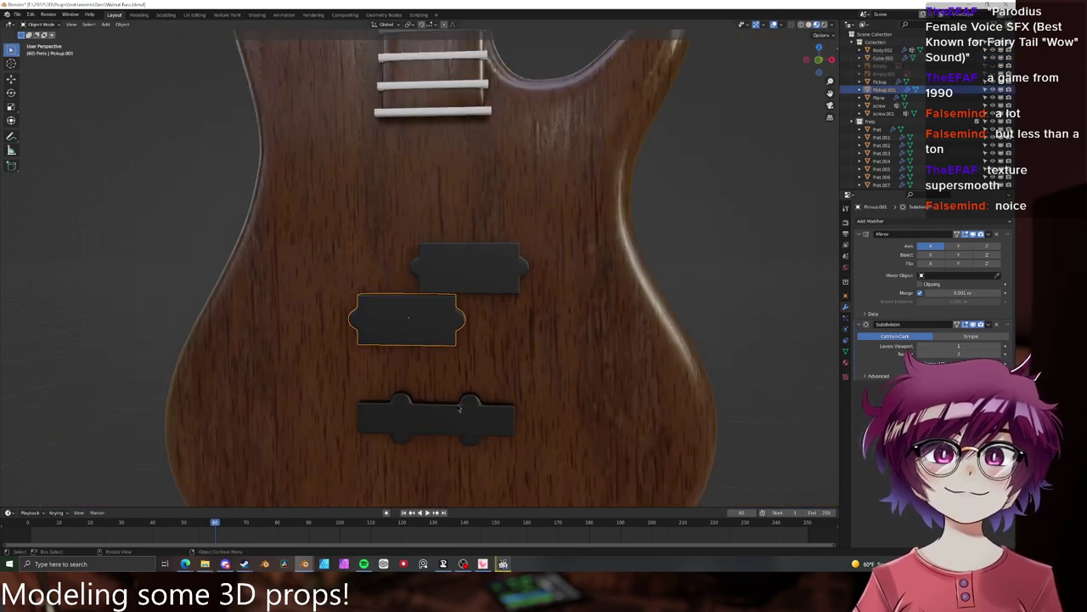
{"action": "left_click", "coordinate": [478, 417]}
{"action": "double_click", "coordinate": [884, 57]}
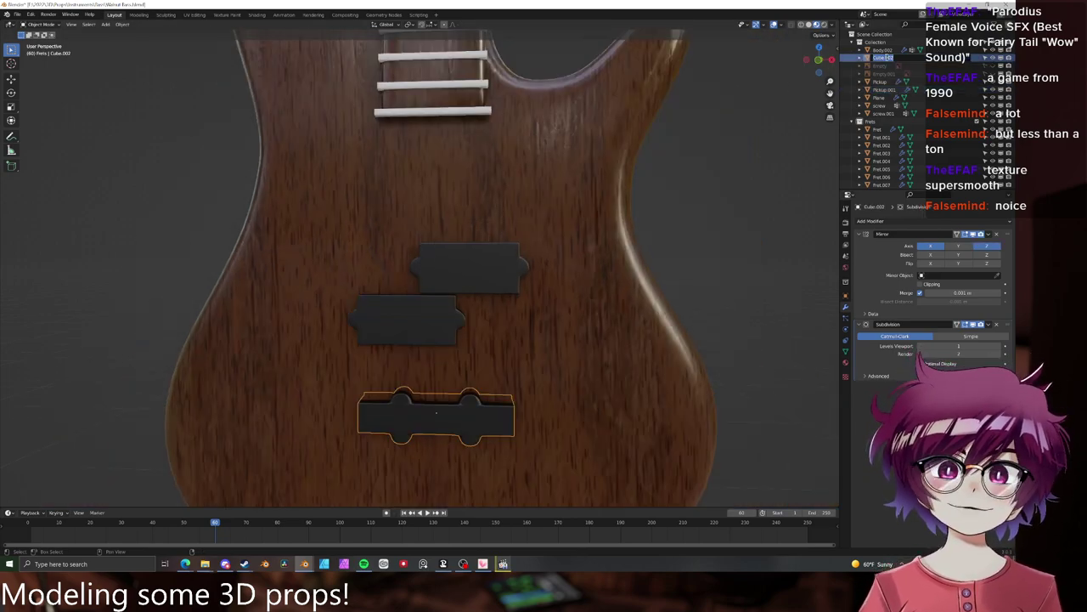
{"action": "type", "text": "Pickup"}
{"action": "key", "text": "Return"}
- Move all three pickups into a new collection named Pickups
{"action": "scroll", "coordinate": [503, 265], "scroll_direction": "down", "scroll_amount": 4}
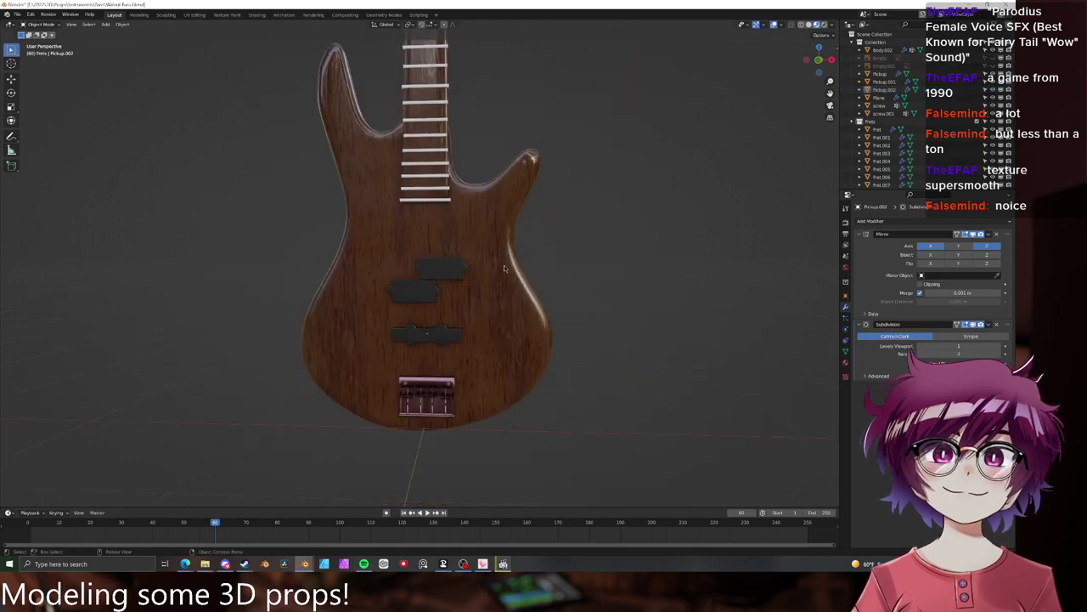
{"action": "mouse_move", "coordinate": [503, 265]}
{"action": "middle_mouse_down"}
{"action": "mouse_move", "coordinate": [550, 245]}
{"action": "mouse_move", "coordinate": [515, 270]}
{"action": "middle_mouse_up"}
{"action": "scroll", "coordinate": [513, 272], "scroll_direction": "up", "scroll_amount": 5}
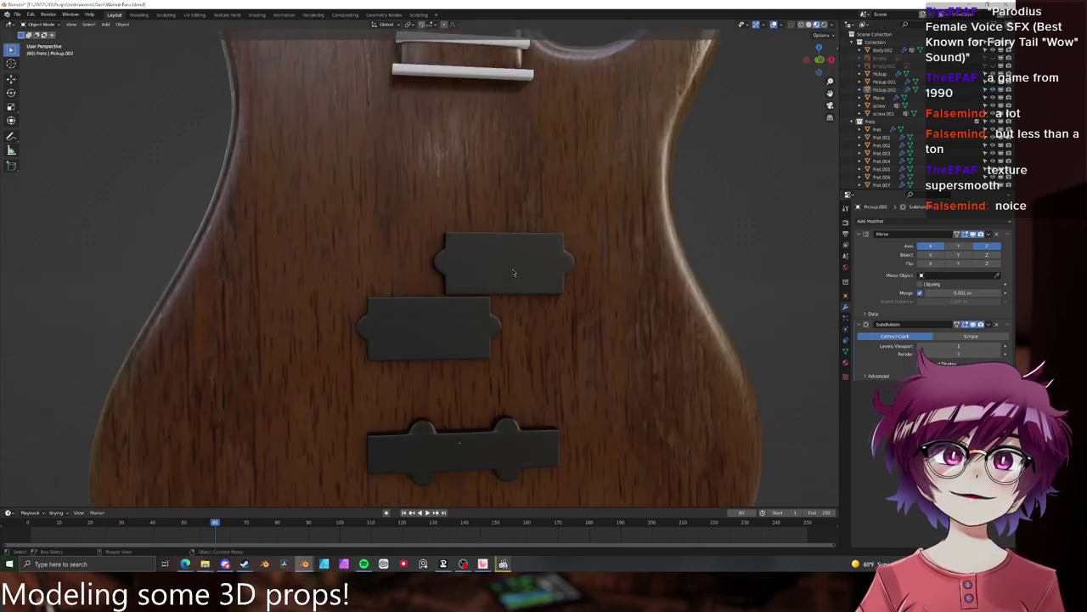
{"action": "left_click", "coordinate": [489, 283]}
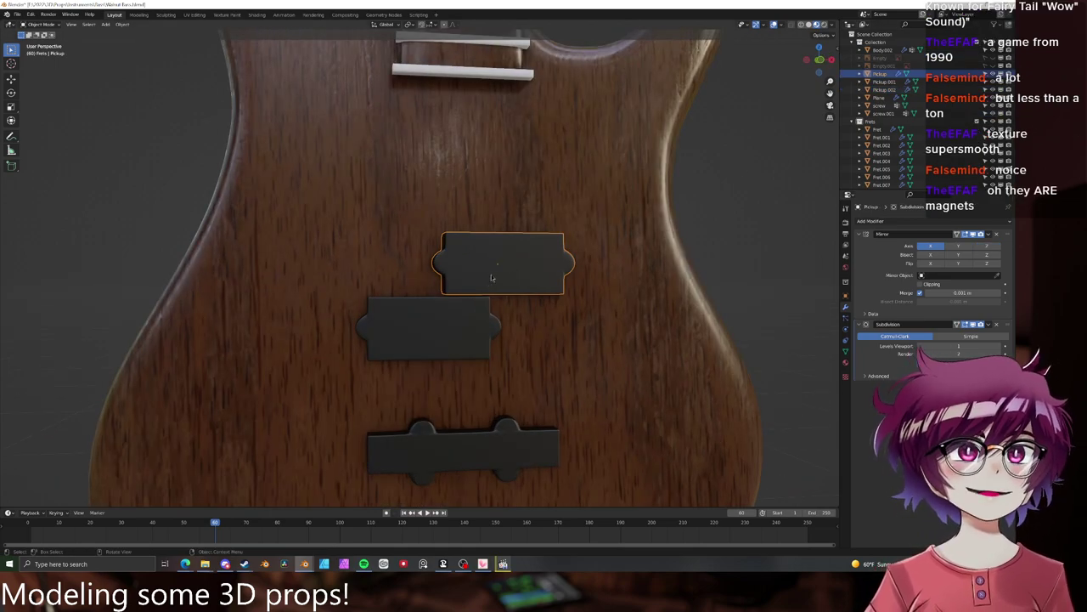
{"action": "middle_click_drag", "start_coordinate": [491, 278], "coordinate": [481, 265]}
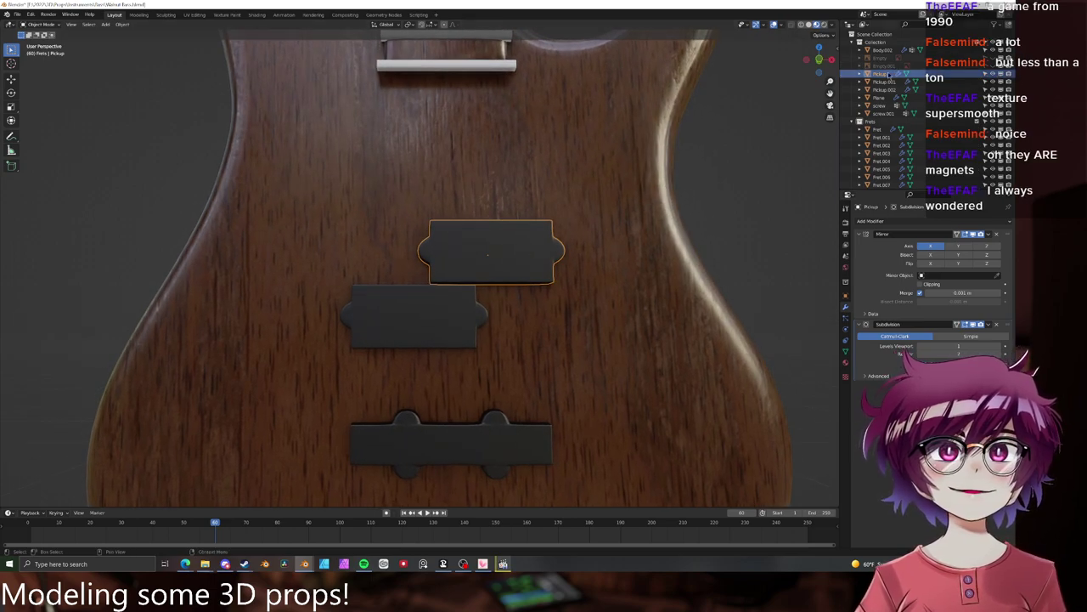
{"action": "left_click_drag", "start_coordinate": [888, 74], "coordinate": [889, 90]}
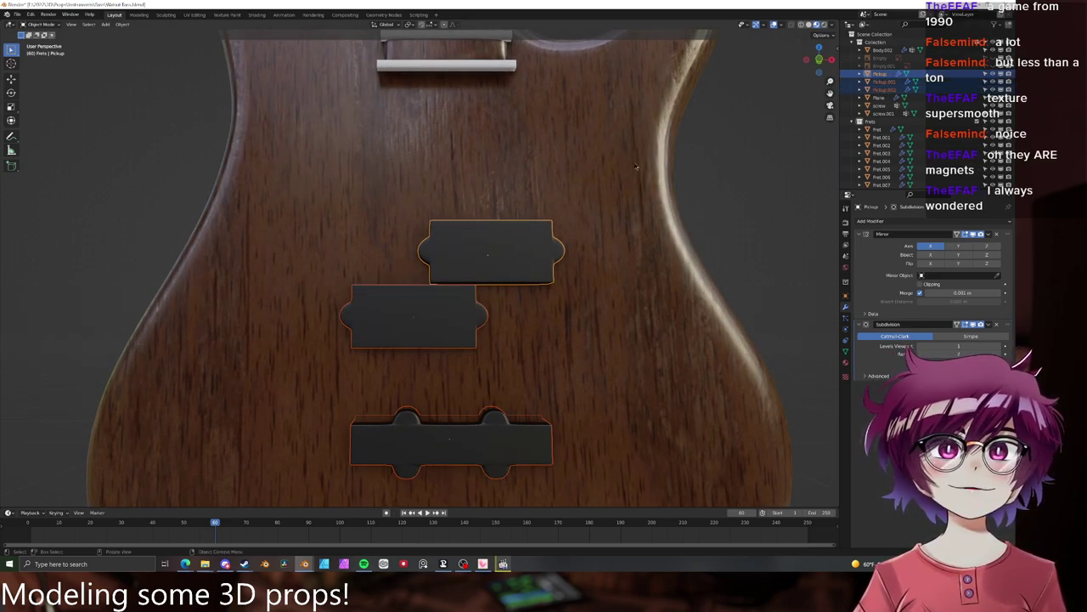
{"action": "key", "text": "m"}
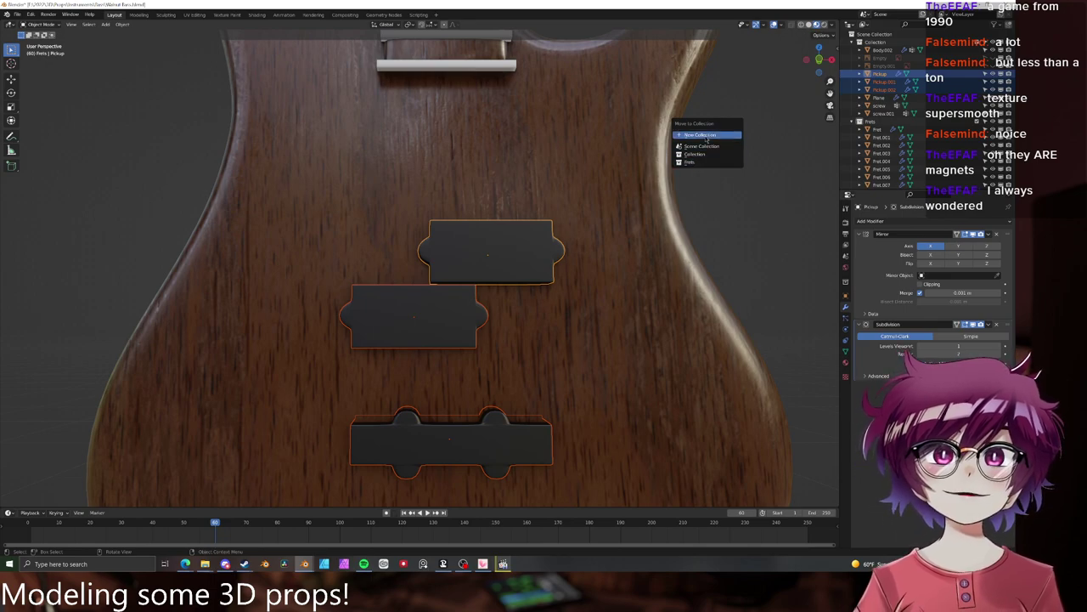
{"action": "left_click", "coordinate": [705, 136]}
{"action": "type", "text": "Pickups"}
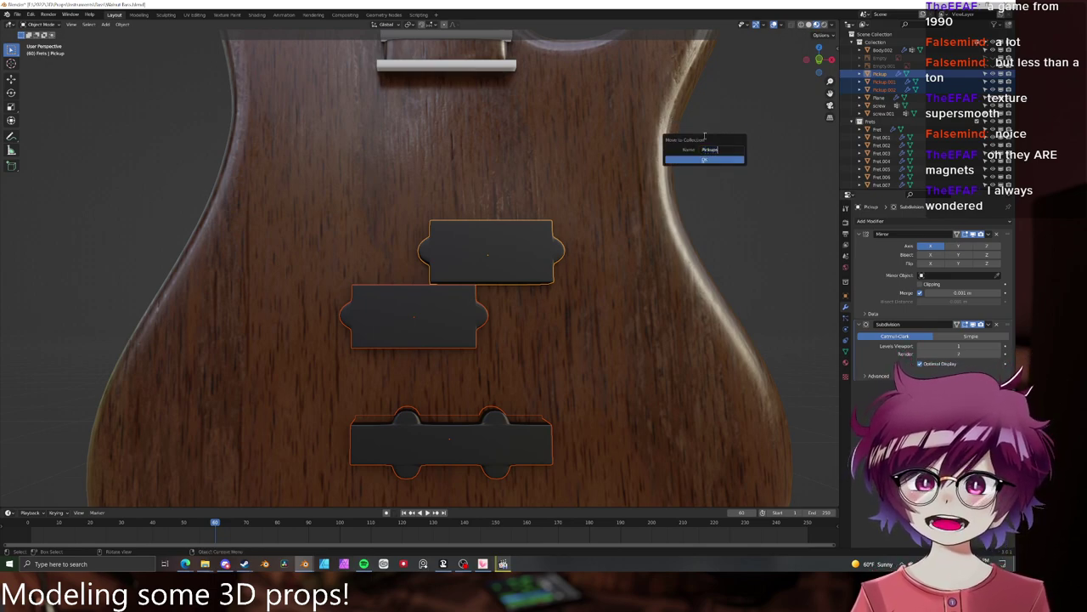
{"action": "left_click", "coordinate": [712, 158]}
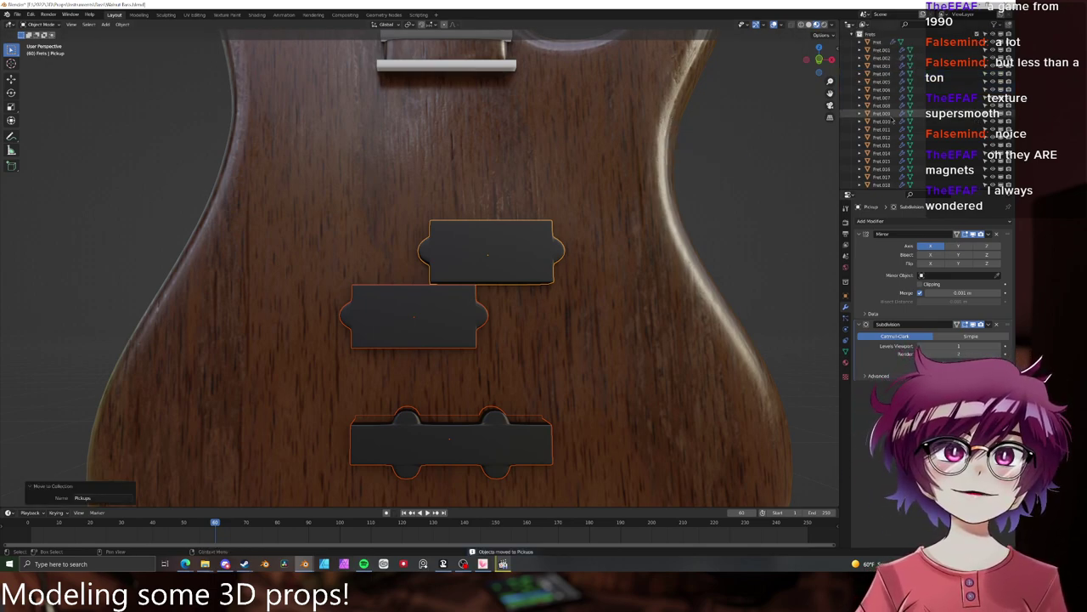
- Snap the 3D cursor to the pickup closest to the neck and add a 16-vertex circle mesh there
{"action": "scroll", "coordinate": [889, 125], "scroll_direction": "down", "scroll_amount": 5}
{"action": "left_click", "coordinate": [880, 166]}
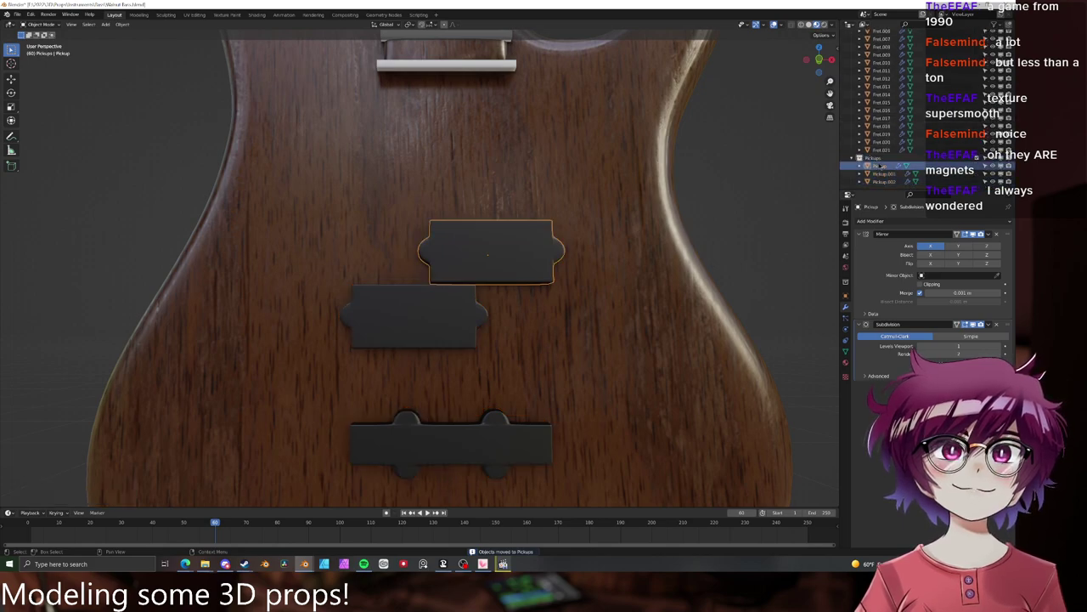
{"action": "key", "text": "shift+s"}
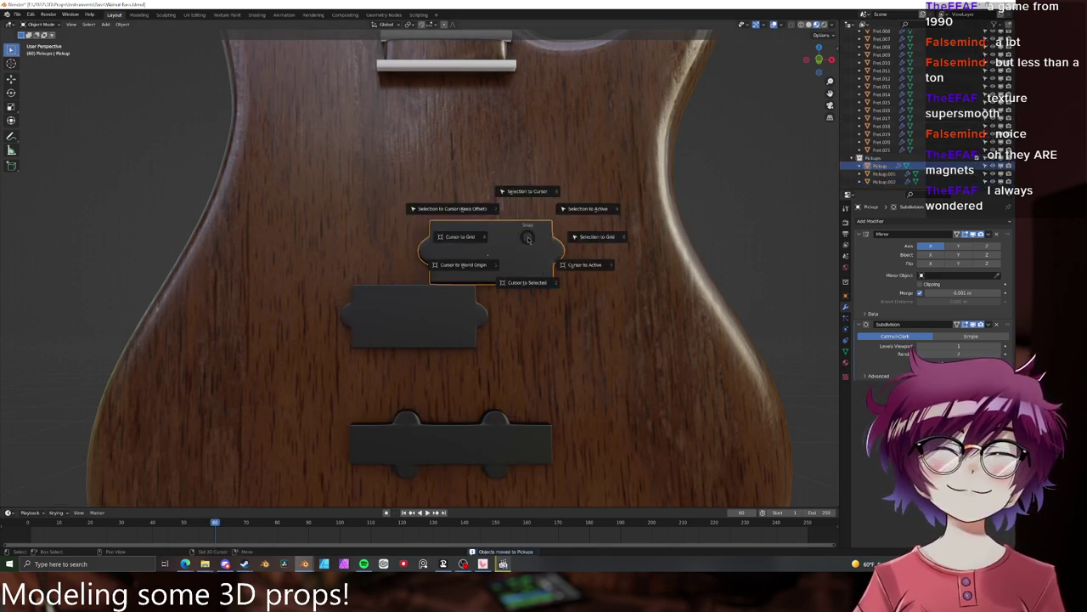
{"action": "key", "text": "shift+a"}
{"action": "mouse_move", "coordinate": [489, 270]}
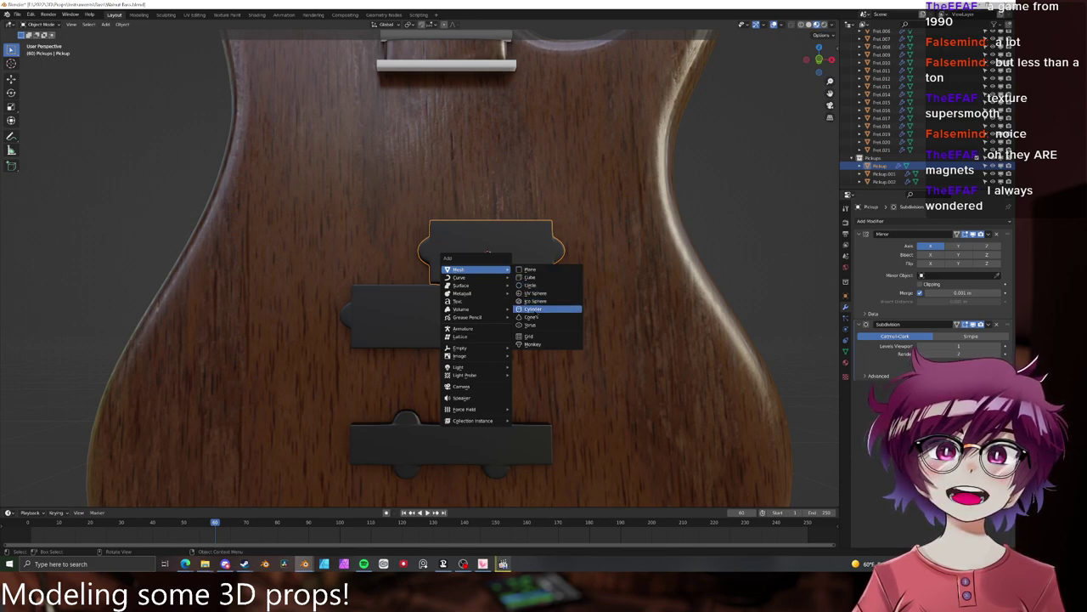
{"action": "left_click", "coordinate": [536, 286]}
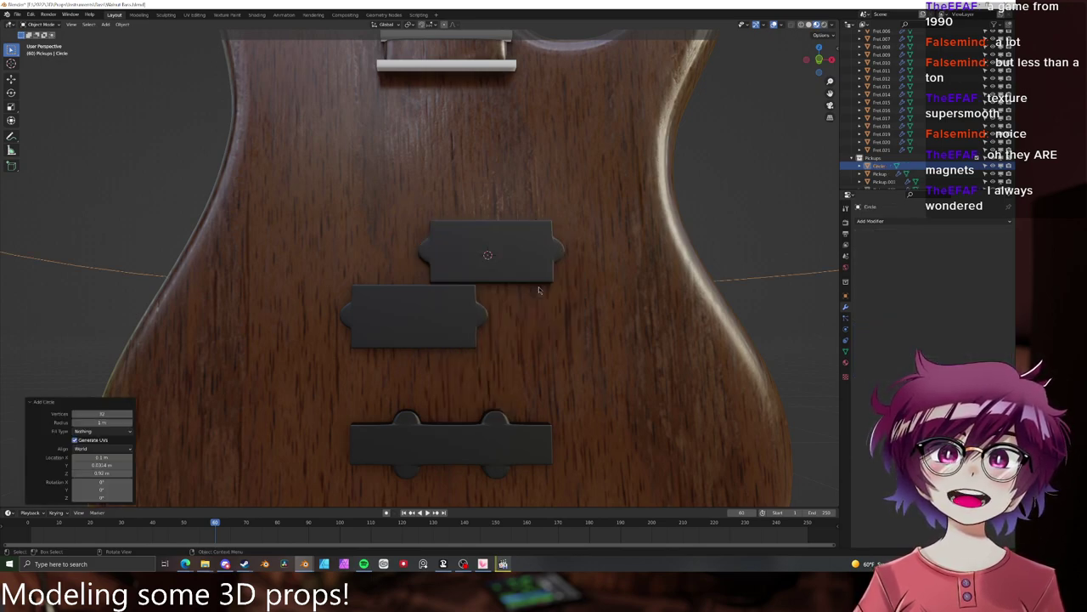
{"action": "left_click", "coordinate": [124, 413]}
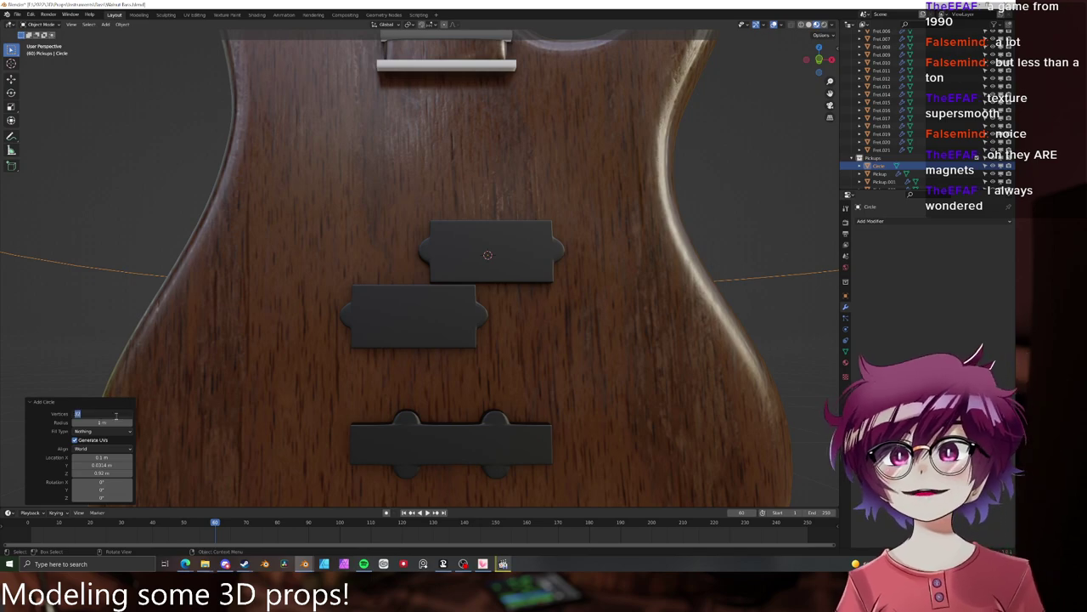
{"action": "type", "text": "16"}
{"action": "key", "text": "Return"}
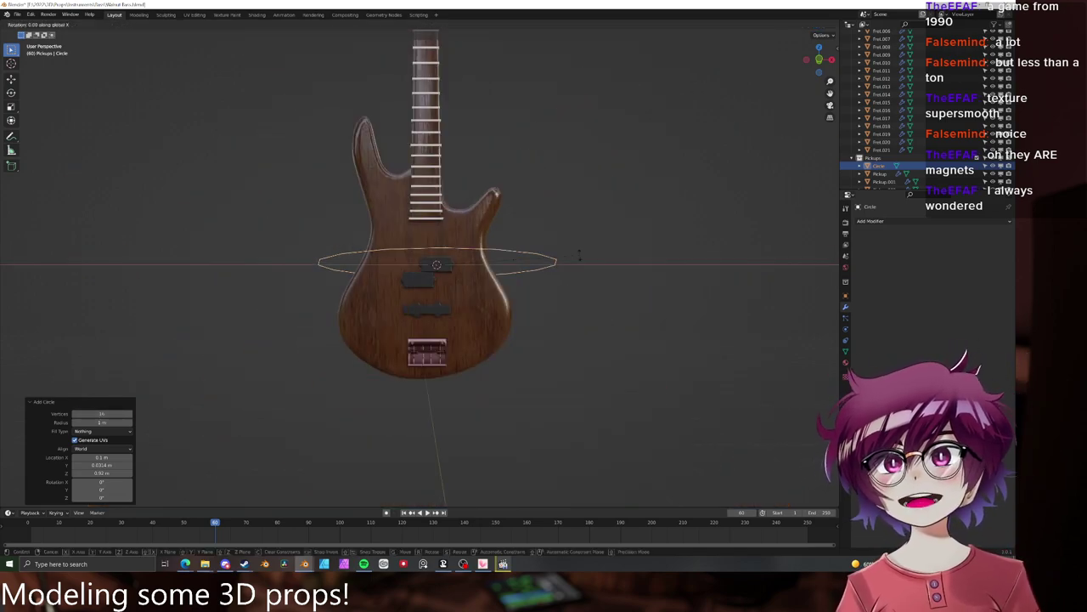
- Rotate the circle 90 degrees around X and scale it down to about 0.097
{"action": "key", "text": "r"}
{"action": "key", "text": "x"}
{"action": "key", "text": "9"}
{"action": "key", "text": "0"}
{"action": "key", "text": "Return"}
{"action": "key", "text": "s"}
{"action": "left_click", "coordinate": [488, 252]}
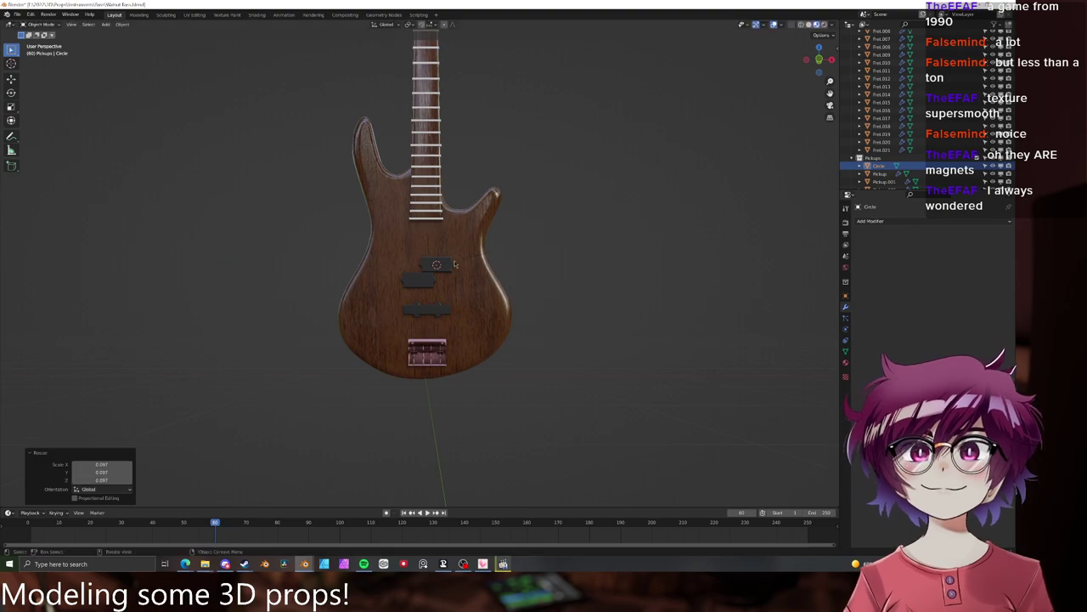
- Move the circle along Y out in front of the body and scale it down by about 0.206
{"action": "scroll", "coordinate": [464, 246], "scroll_direction": "up", "scroll_amount": 4}
{"action": "key", "text": "g"}
{"action": "key", "text": "y"}
{"action": "left_click", "coordinate": [464, 247]}
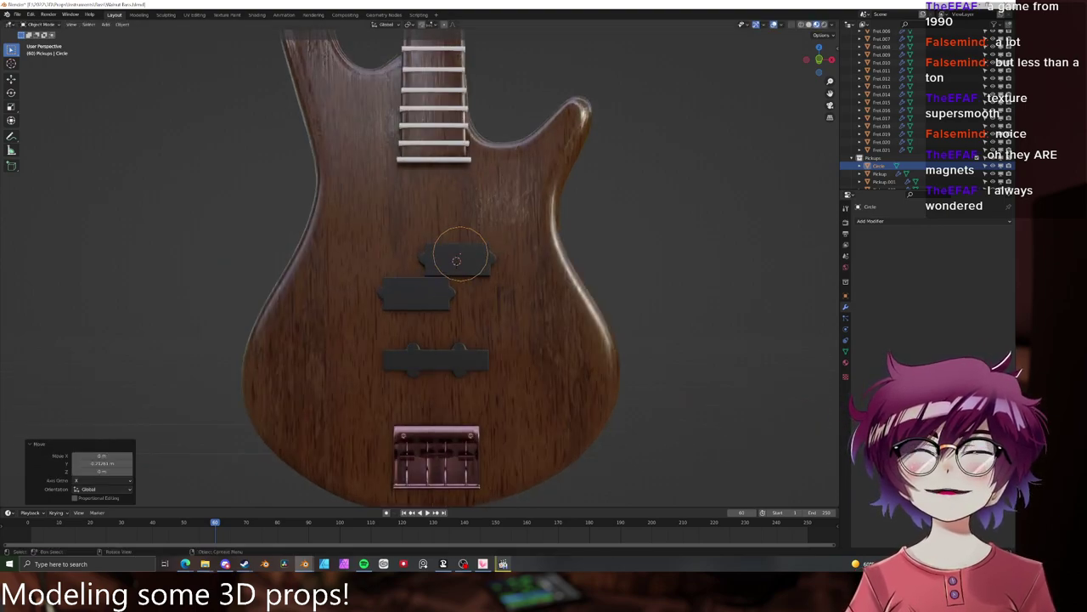
{"action": "key", "text": "s"}
{"action": "left_click", "coordinate": [465, 252]}
{"action": "scroll", "coordinate": [467, 252], "scroll_direction": "up", "scroll_amount": 6}
{"action": "key", "text": "g"}
{"action": "key", "text": "z"}
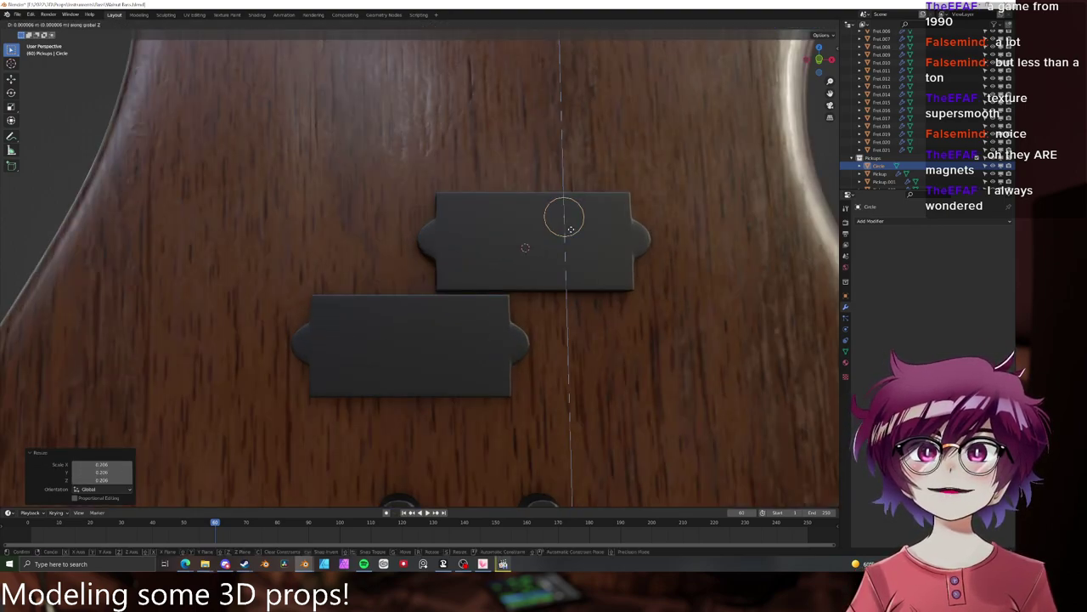
{"action": "right_click", "coordinate": [573, 230]}
{"action": "middle_click_drag", "start_coordinate": [593, 225], "coordinate": [584, 240]}
{"action": "key", "text": "g"}
{"action": "left_click", "coordinate": [582, 236]}
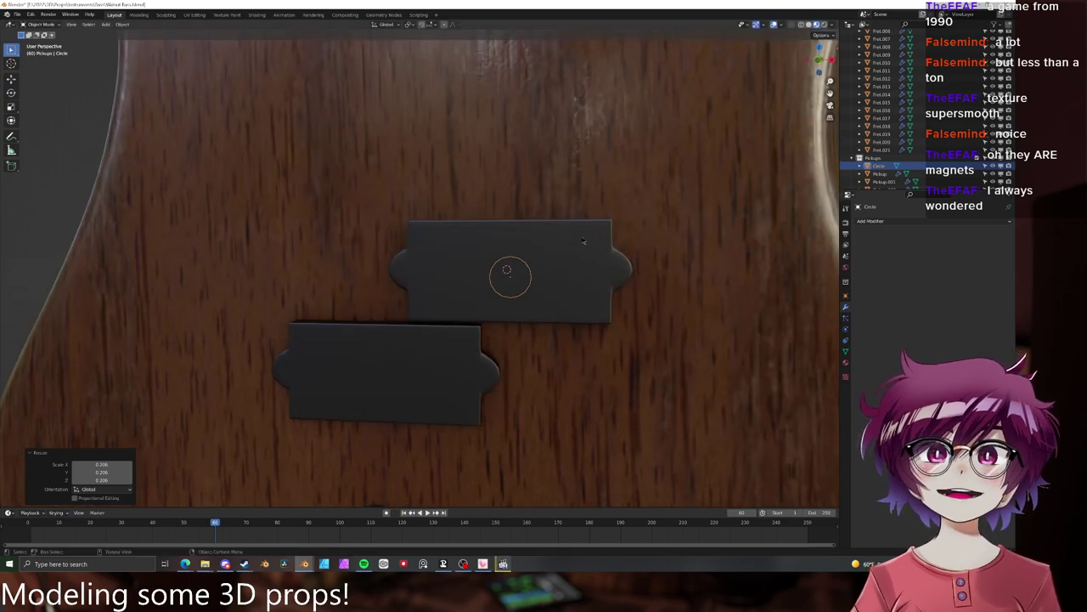
- Switch to the browser's bass guitar image results and examine the pickup magnets in the Guitar Center photo of the Ibanez GSR200B
{"action": "key", "text": "KP_1"}
{"action": "scroll", "coordinate": [583, 238], "scroll_direction": "up", "scroll_amount": 3}
{"action": "scroll", "coordinate": [956, 142], "scroll_direction": "up", "scroll_amount": 4}
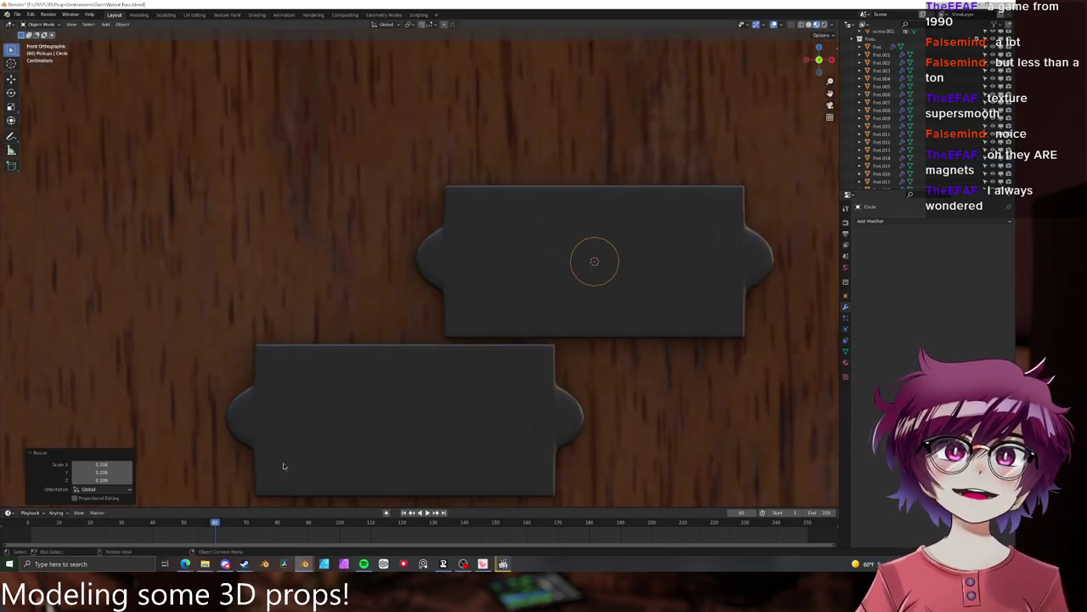
{"action": "mouse_move", "coordinate": [186, 563]}
{"action": "left_click", "coordinate": [227, 529]}
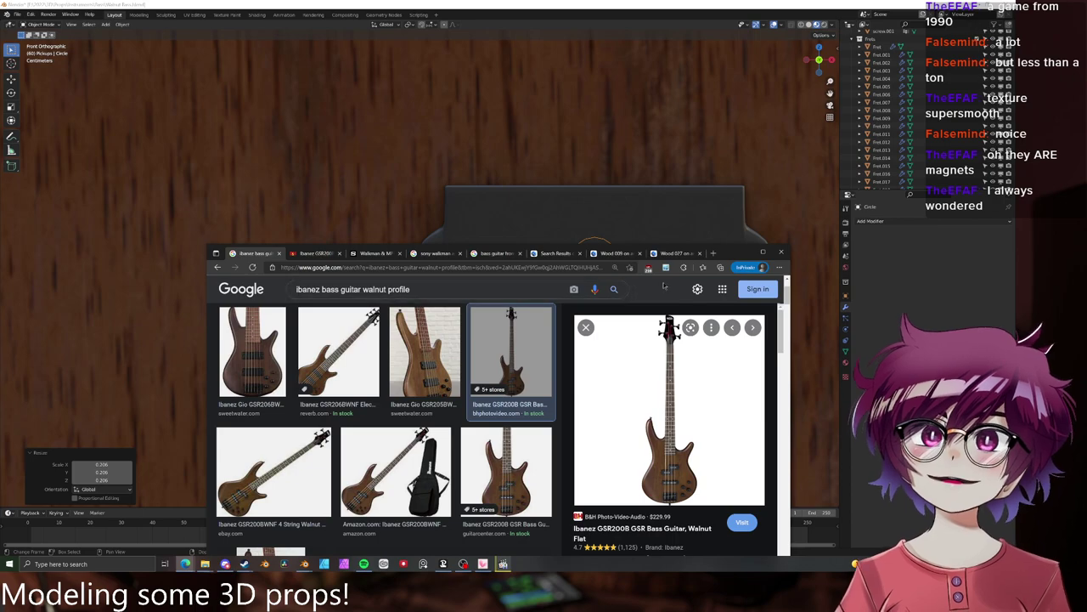
{"action": "double_click", "coordinate": [729, 256]}
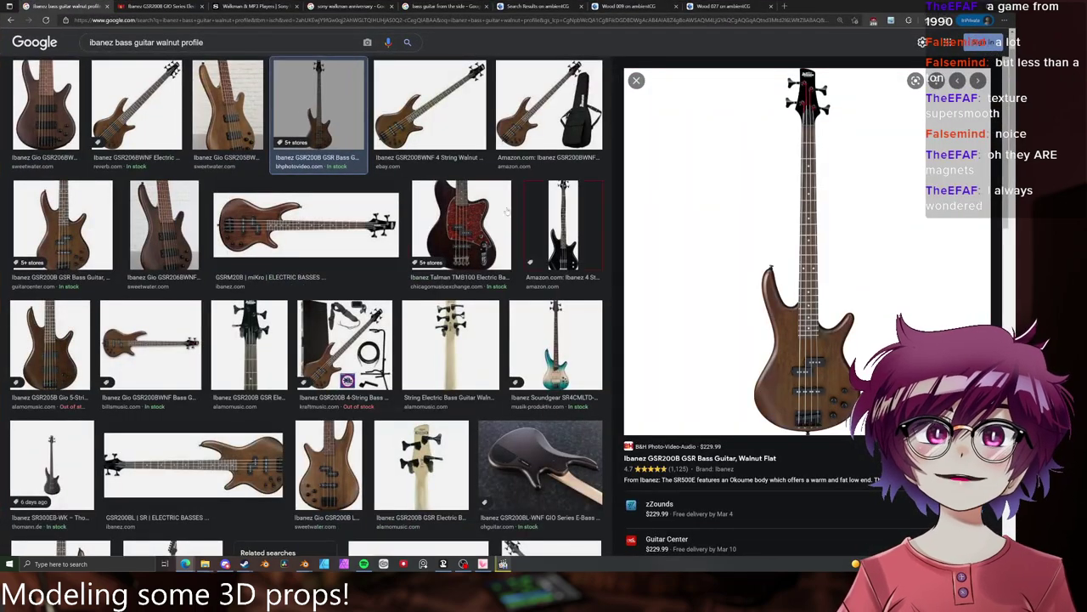
{"action": "left_click", "coordinate": [92, 209]}
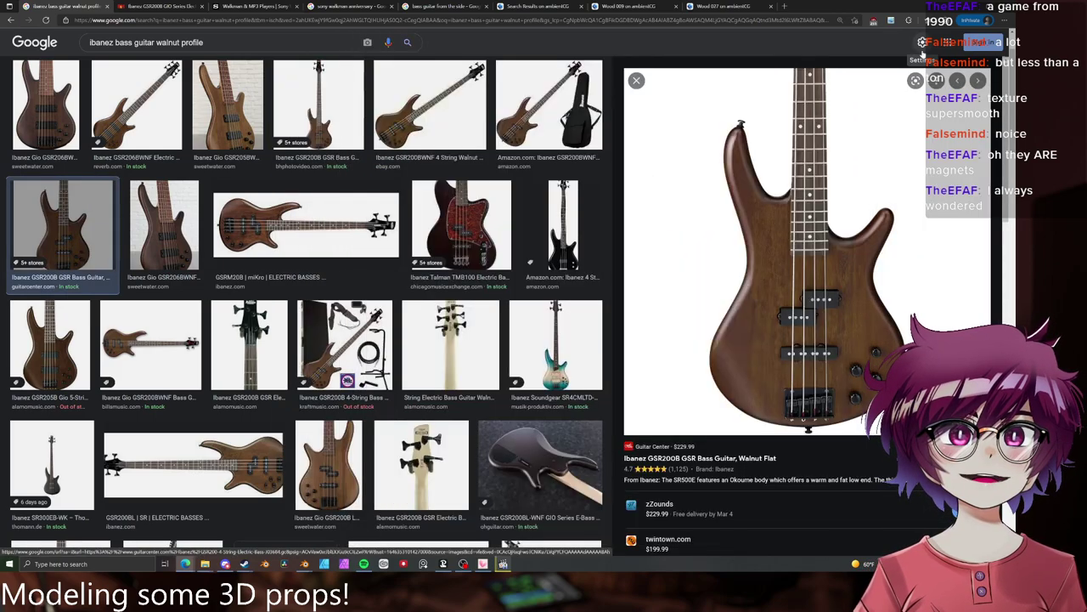
{"action": "key", "text": "alt+Tab"}
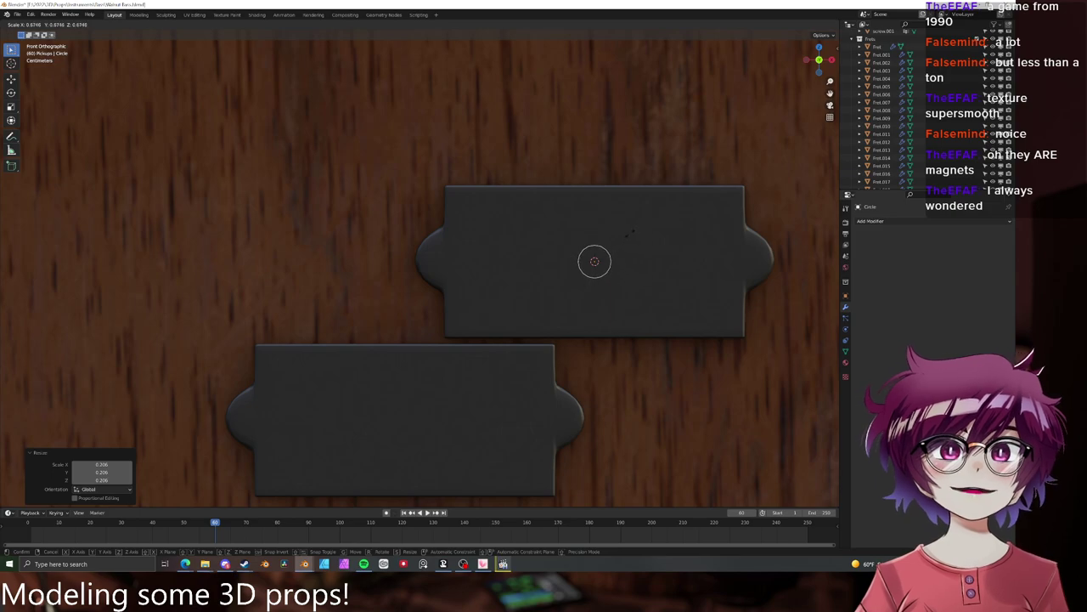
- Scale the circle by about 0.66 and shift it about -0.058 m along X on the neck-side pickup
{"action": "key", "text": "g"}
{"action": "key", "text": "x"}
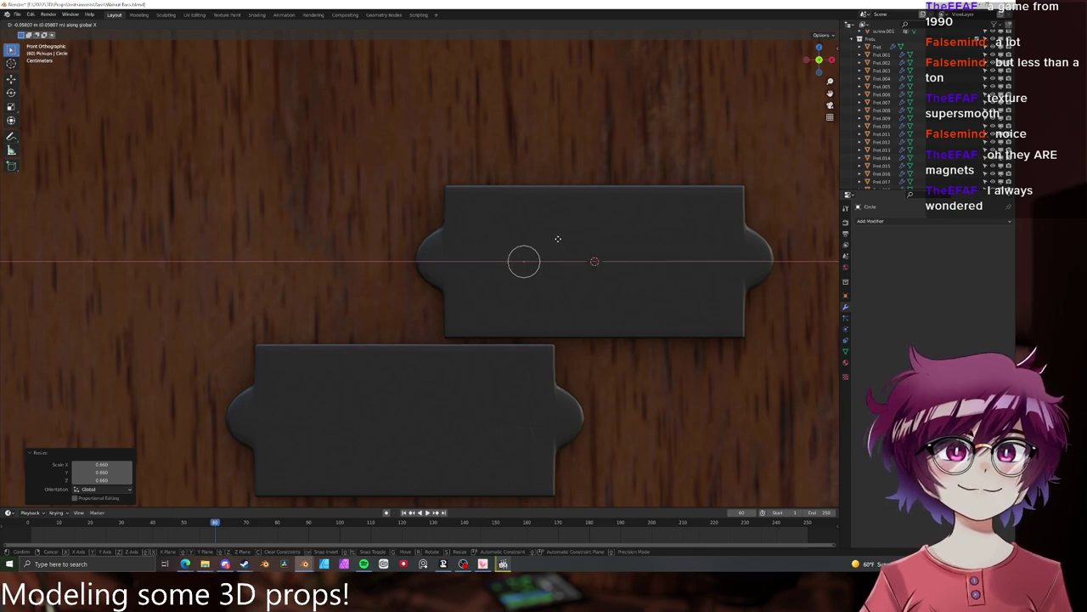
{"action": "left_click", "coordinate": [559, 242]}
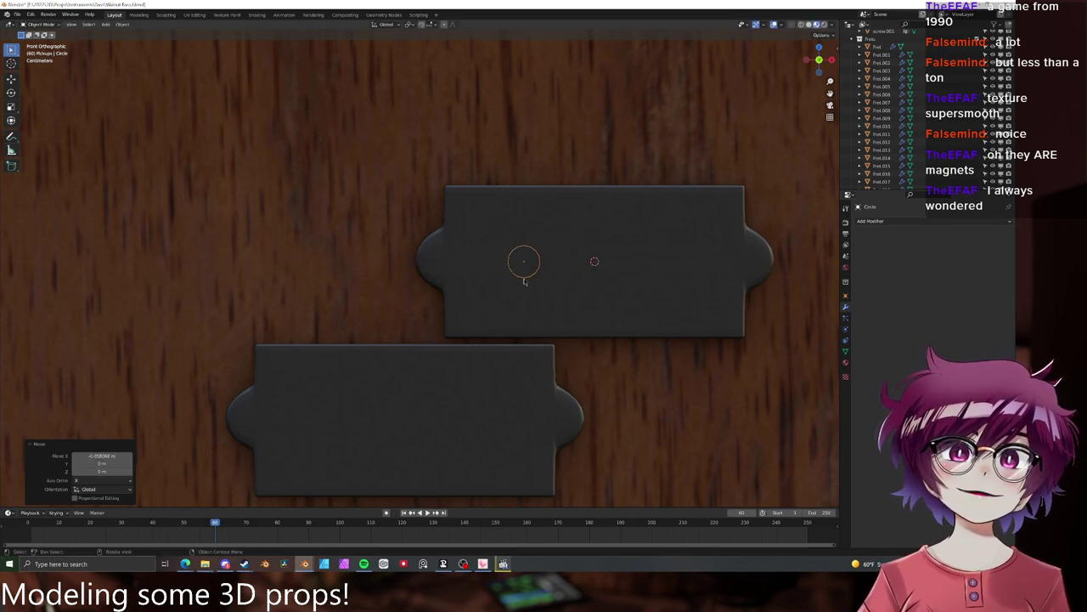
- In Edit Mode, move the circle's geometry along Y until it sits just in front of the pickup's face
{"action": "middle_click_drag", "start_coordinate": [431, 339], "coordinate": [557, 299]}
{"action": "scroll", "coordinate": [561, 297], "scroll_direction": "down", "scroll_amount": 5}
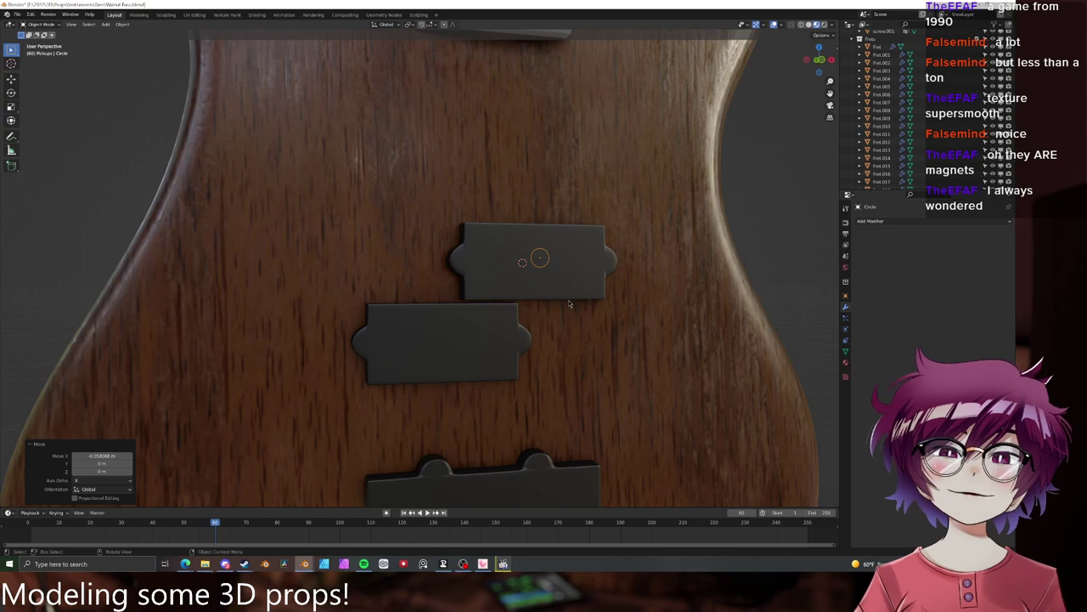
{"action": "key", "text": "KP_3"}
{"action": "key", "text": "KP_Decimal"}
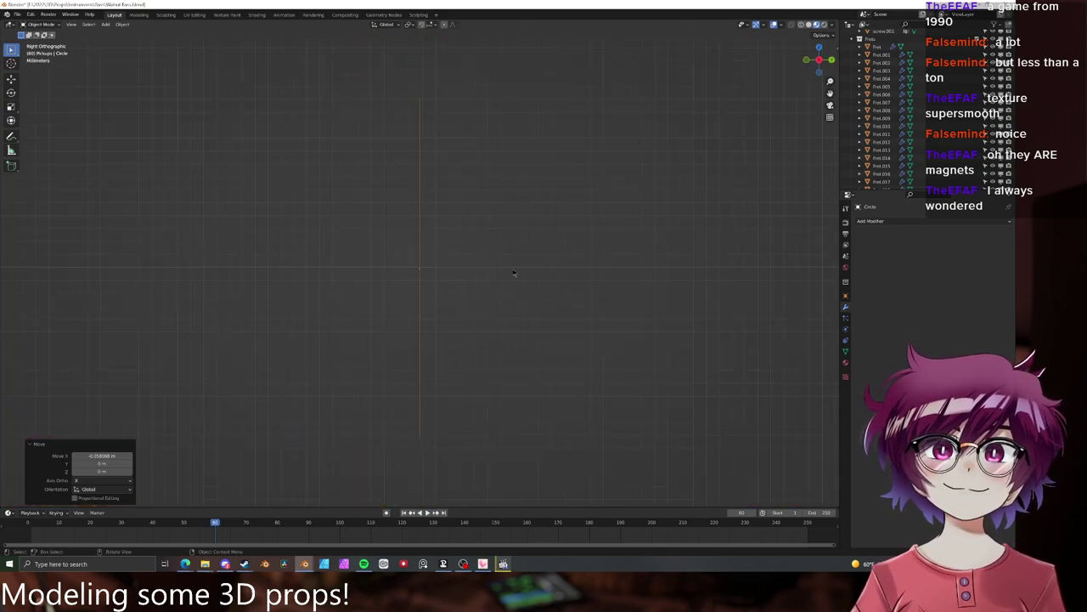
{"action": "key", "text": "Tab"}
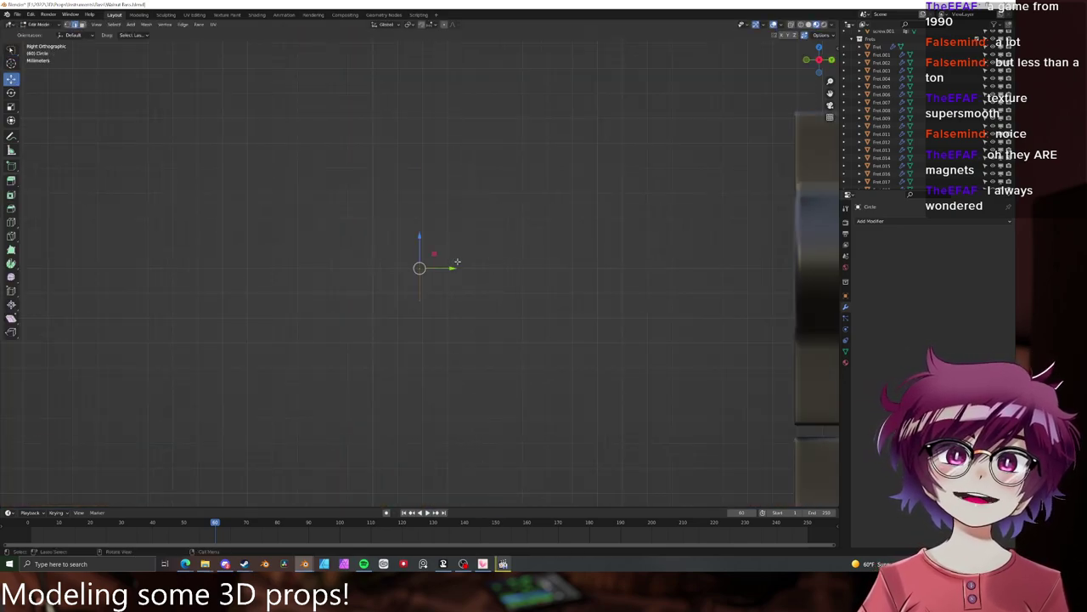
{"action": "key", "text": "g"}
{"action": "key", "text": "y"}
{"action": "left_click", "coordinate": [814, 264]}
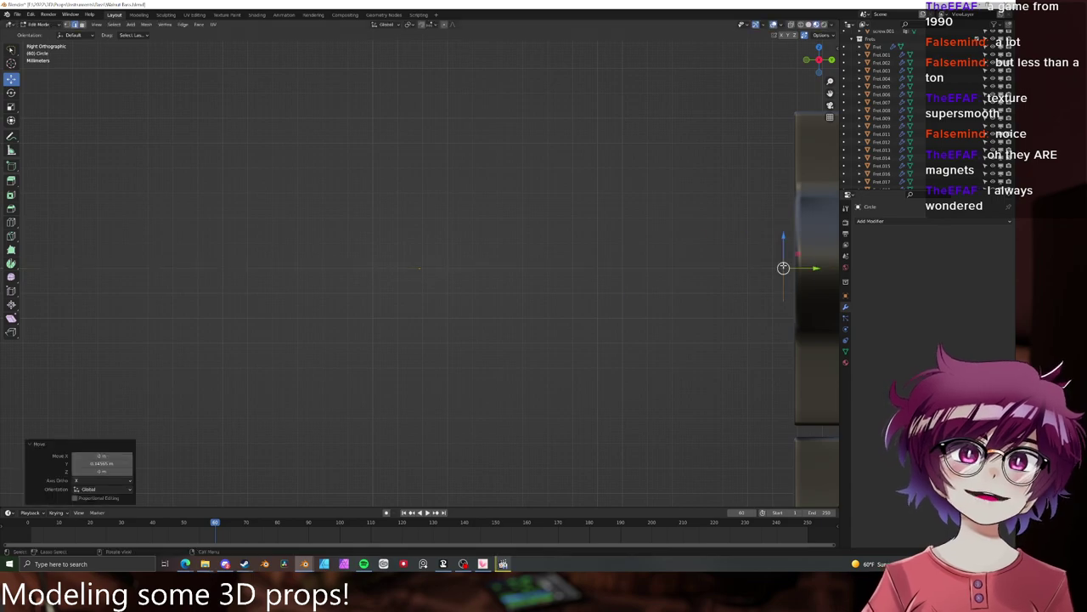
- Fill the circle with a face to form a solid disc, and return to Object Mode
{"action": "key", "text": "KP_1"}
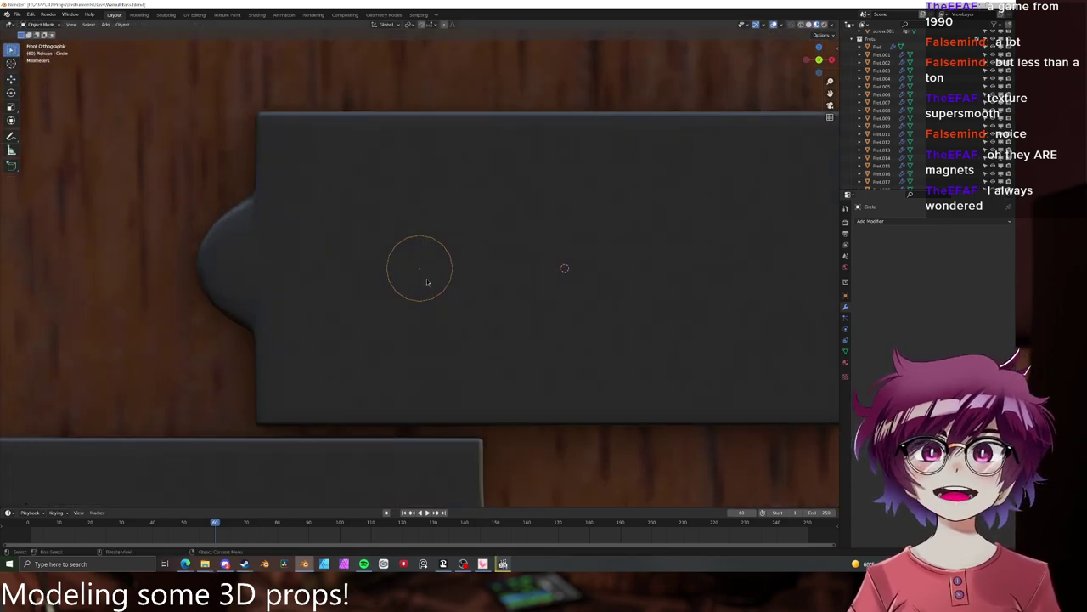
{"action": "scroll", "coordinate": [435, 275], "scroll_direction": "up", "scroll_amount": 4}
{"action": "key", "text": "f"}
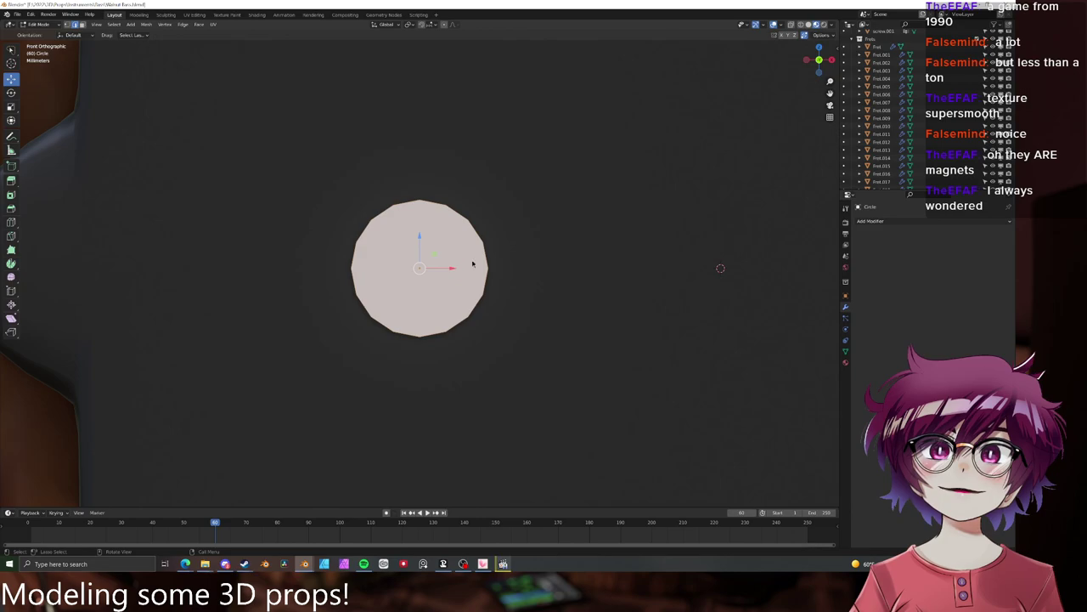
{"action": "key", "text": "KP_Divide"}
{"action": "key", "text": "Tab"}
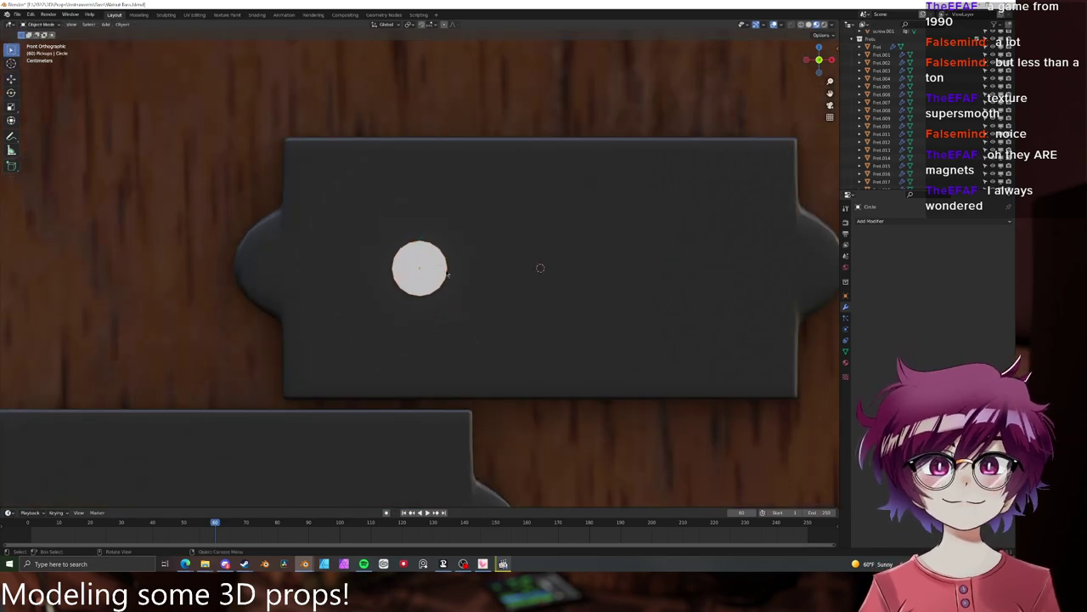
- Add an Array modifier to the disc with a relative X offset of 1.400 and a count of 4
{"action": "left_click", "coordinate": [873, 221]}
{"action": "left_click", "coordinate": [857, 246]}
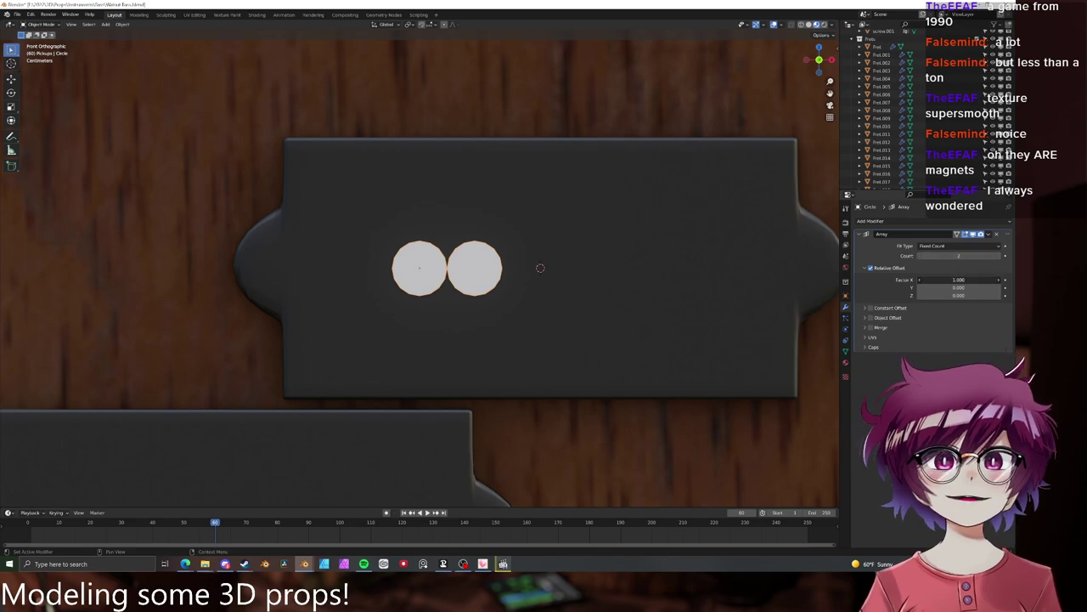
{"action": "mouse_move", "coordinate": [958, 280]}
{"action": "left_mouse_down"}
{"action": "mouse_move", "coordinate": [986, 280]}
{"action": "mouse_move", "coordinate": [964, 280]}
{"action": "left_mouse_up"}
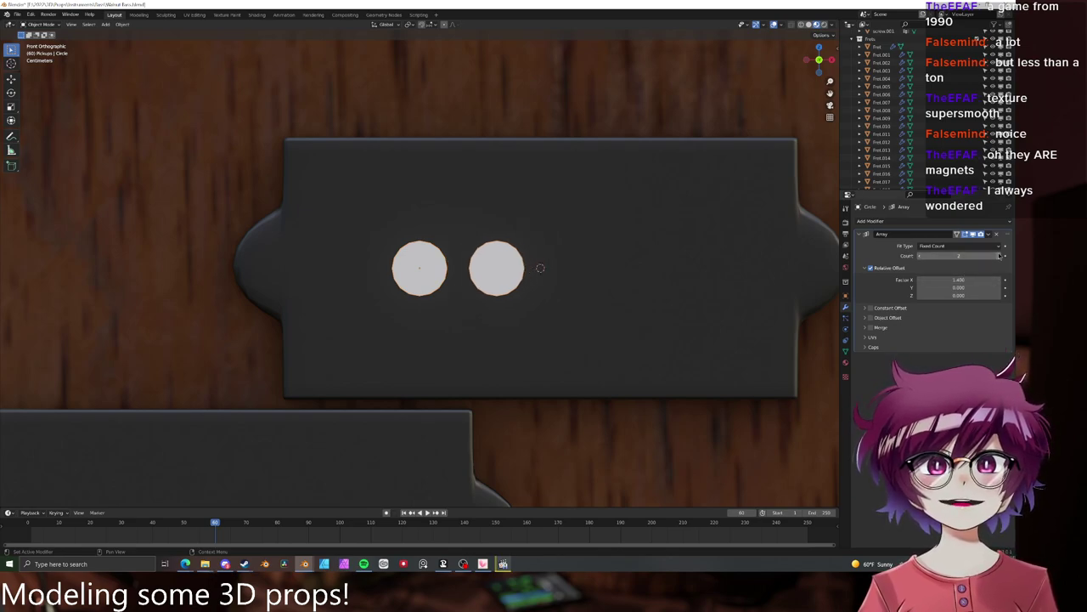
{"action": "left_click", "coordinate": [1000, 255]}
{"action": "left_click", "coordinate": [1000, 255]}
{"action": "scroll", "coordinate": [498, 289], "scroll_direction": "down", "scroll_amount": 10}
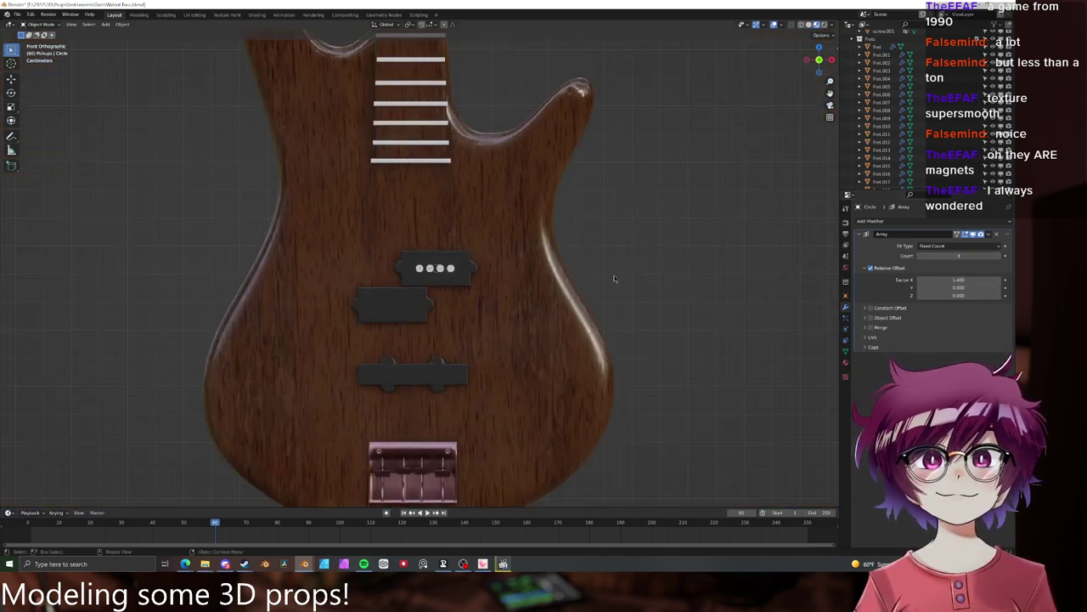
- Extrude the disc's face outward by about 0.0065 m to give the four pickup magnets thickness
{"action": "scroll", "coordinate": [499, 289], "scroll_direction": "up", "scroll_amount": 4}
{"action": "scroll", "coordinate": [499, 288], "scroll_direction": "up", "scroll_amount": 3}
{"action": "middle_click_drag", "start_coordinate": [499, 288], "coordinate": [387, 290]}
{"action": "key", "text": "Tab"}
{"action": "scroll", "coordinate": [387, 291], "scroll_direction": "up", "scroll_amount": 2}
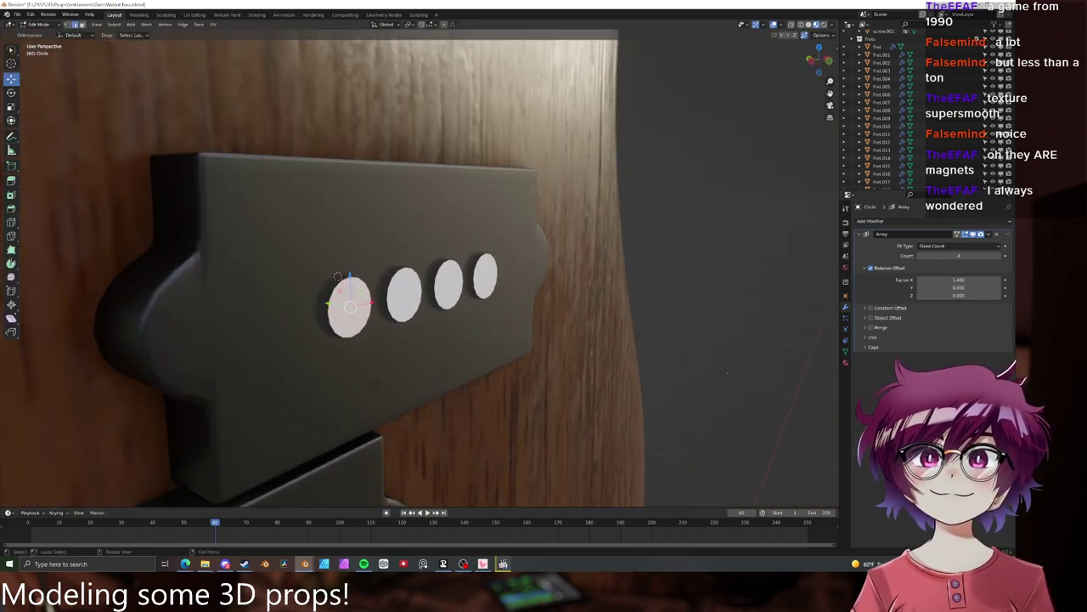
{"action": "key", "text": "e"}
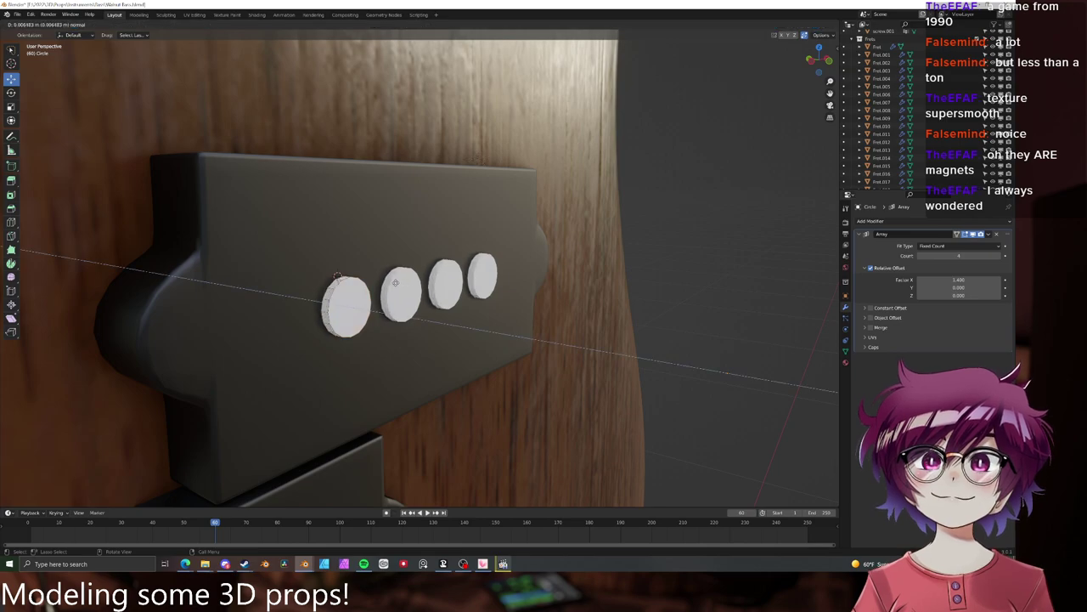
{"action": "left_click", "coordinate": [397, 283]}
{"action": "key", "text": "Tab"}
{"action": "scroll", "coordinate": [524, 296], "scroll_direction": "down", "scroll_amount": 4}
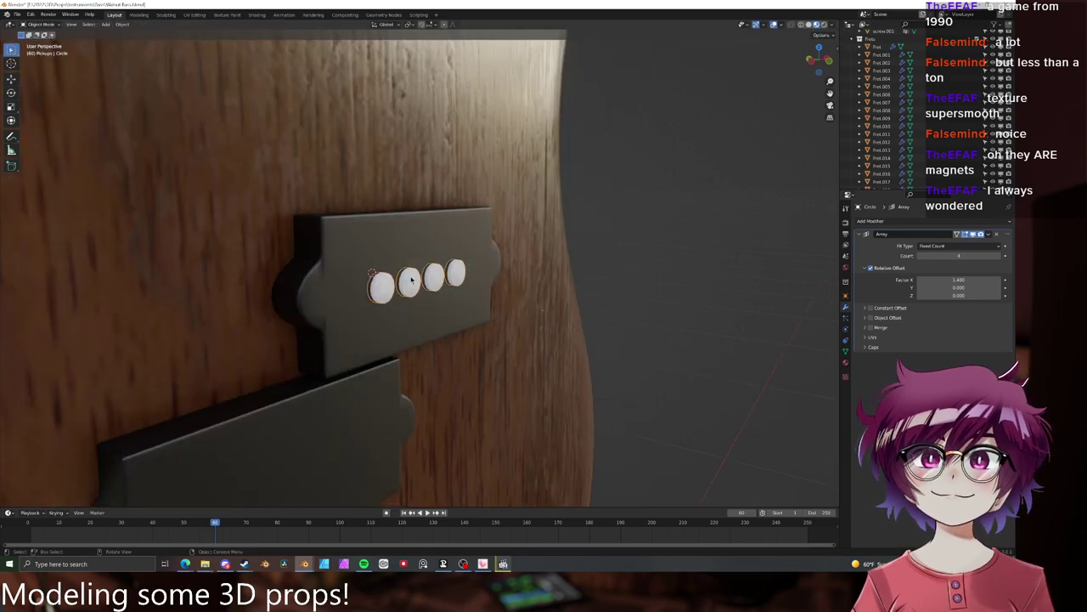
- Create a new material named Silver on the pickup magnets and switch to the Shading workspace
{"action": "left_click", "coordinate": [380, 284]}
{"action": "scroll", "coordinate": [376, 293], "scroll_direction": "up", "scroll_amount": 2}
{"action": "middle_click_drag", "start_coordinate": [377, 293], "coordinate": [591, 296]}
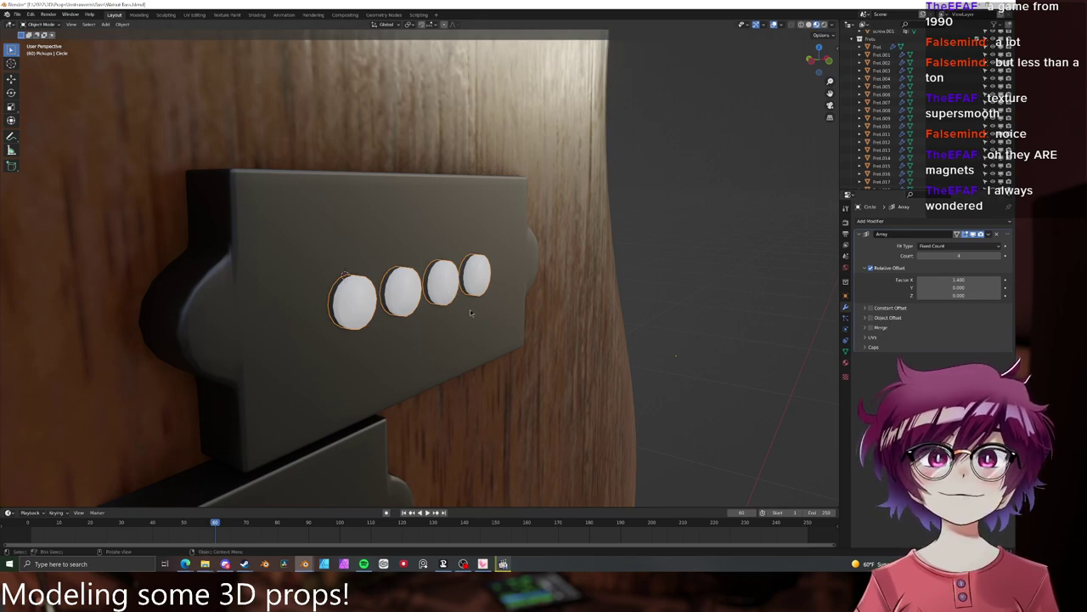
{"action": "left_click", "coordinate": [846, 363]}
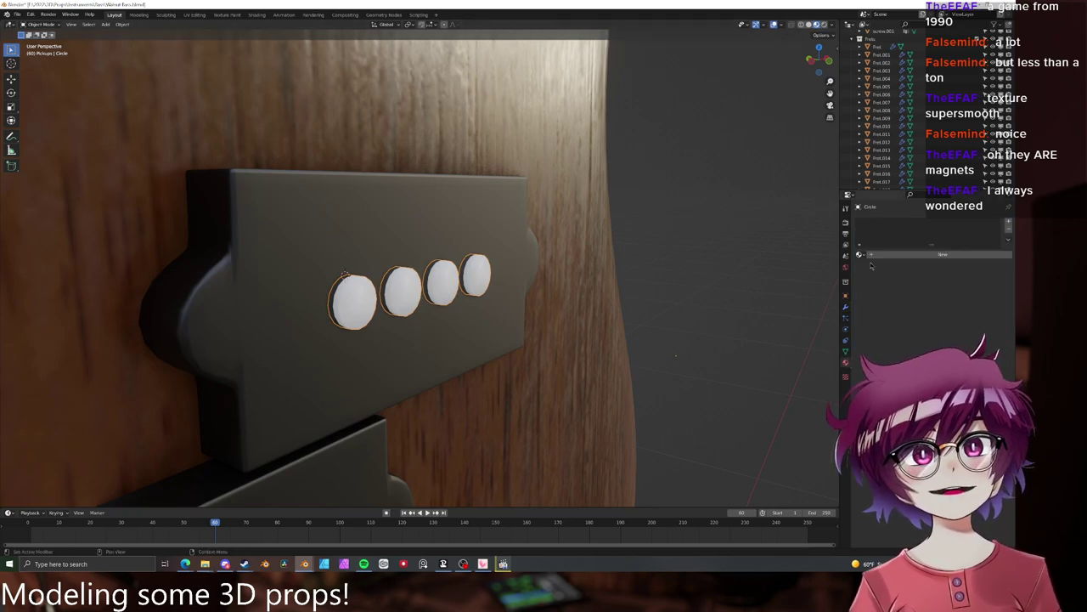
{"action": "left_click", "coordinate": [893, 255]}
{"action": "double_click", "coordinate": [896, 255]}
{"action": "type", "text": "Si"}
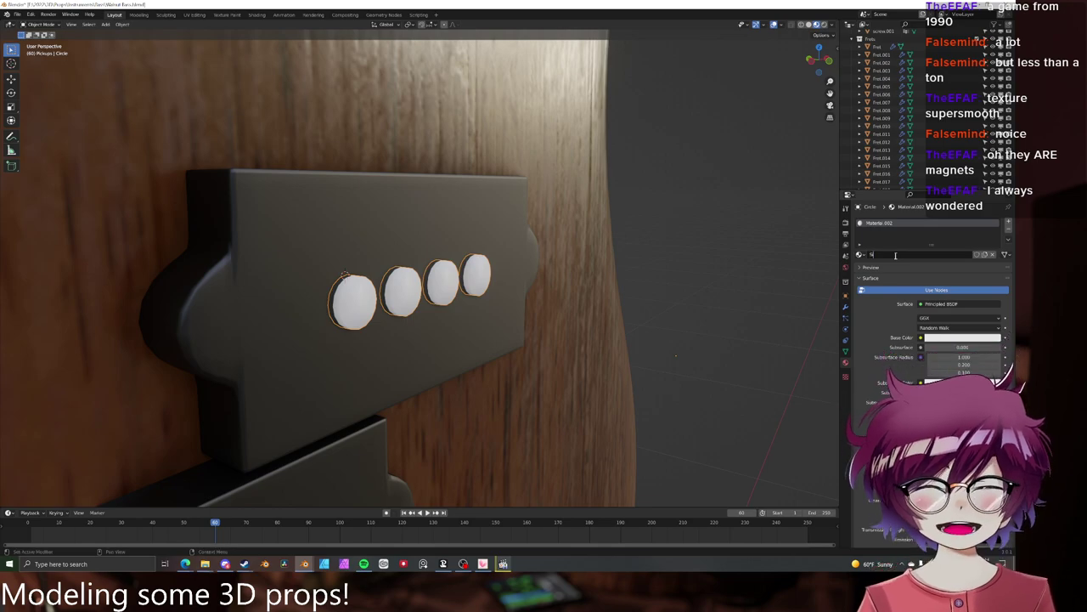
{"action": "type", "text": "lver"}
{"action": "key", "text": "Return"}
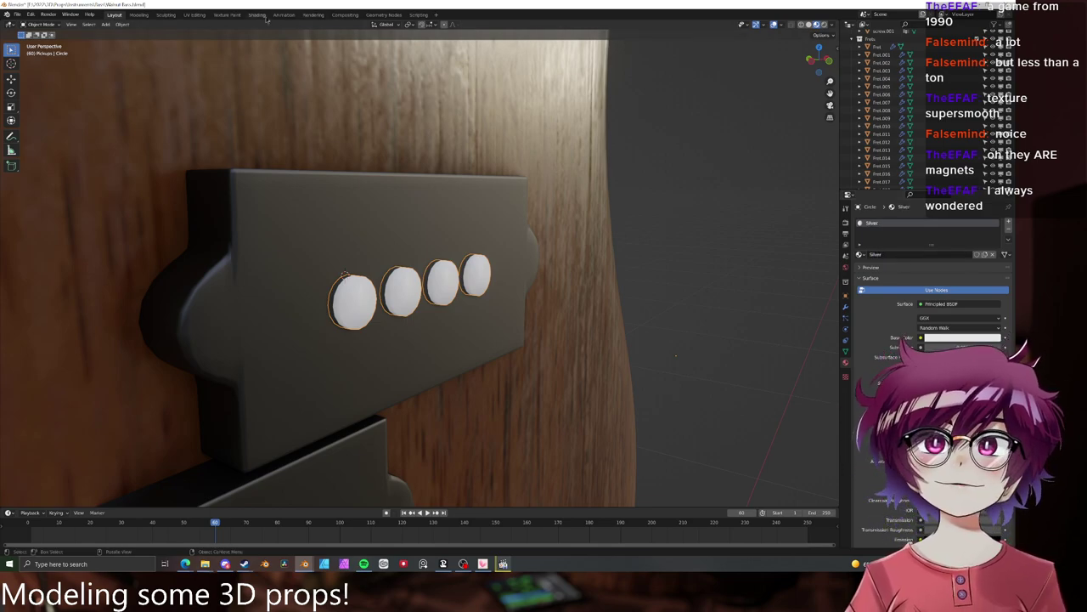
{"action": "left_click", "coordinate": [257, 16]}
{"action": "scroll", "coordinate": [515, 178], "scroll_direction": "up", "scroll_amount": 5}
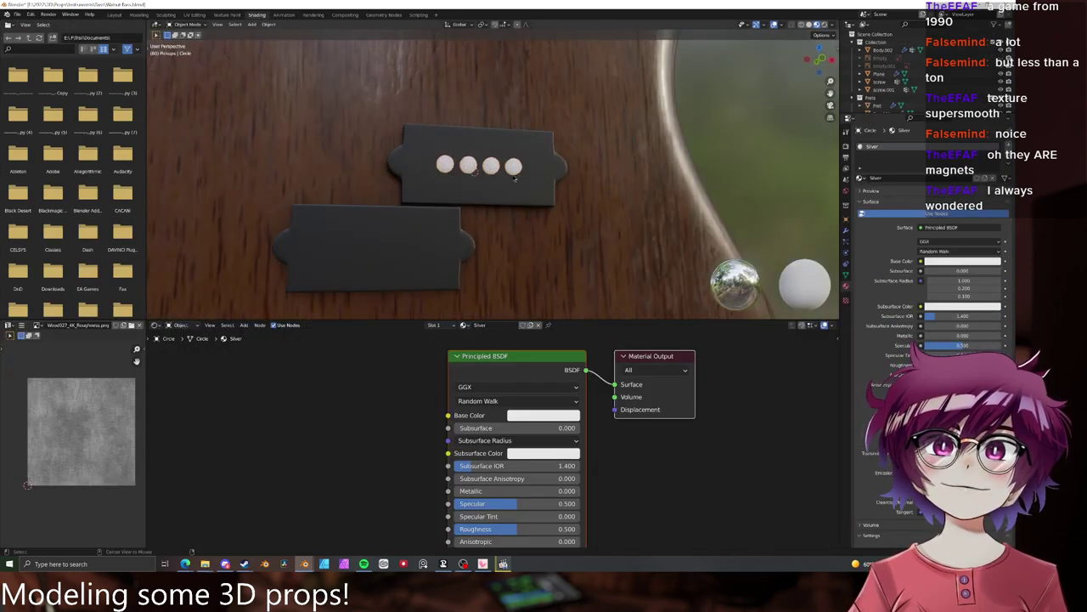
- Rename the magnets object in the Pickups collection as Pickup Mag
{"action": "key", "text": "KP_1"}
{"action": "scroll", "coordinate": [526, 159], "scroll_direction": "down", "scroll_amount": 4}
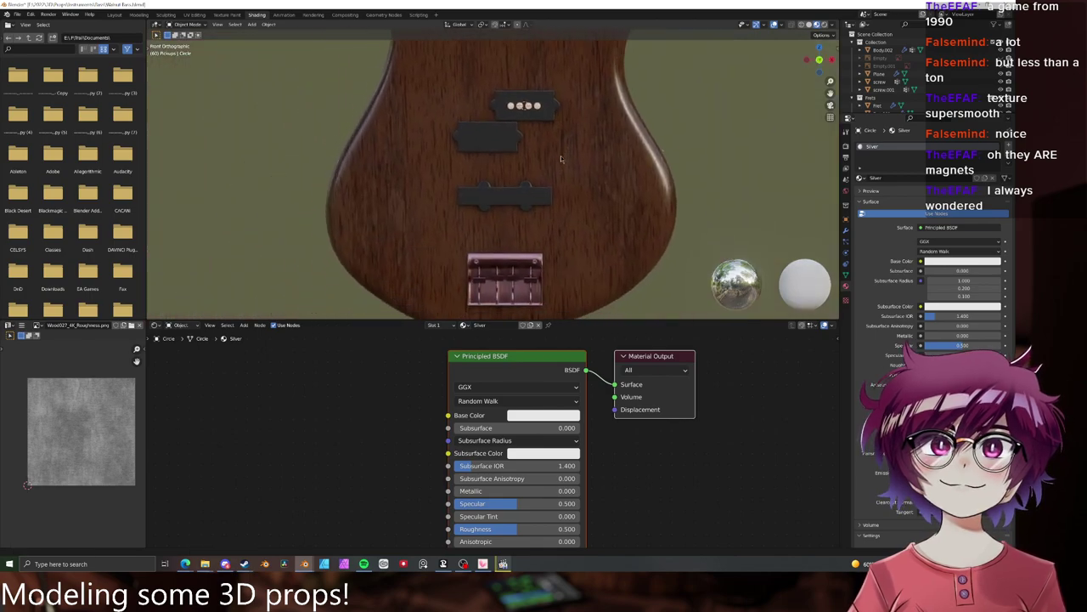
{"action": "scroll", "coordinate": [902, 94], "scroll_direction": "down", "scroll_amount": 6}
{"action": "scroll", "coordinate": [902, 92], "scroll_direction": "down", "scroll_amount": 3}
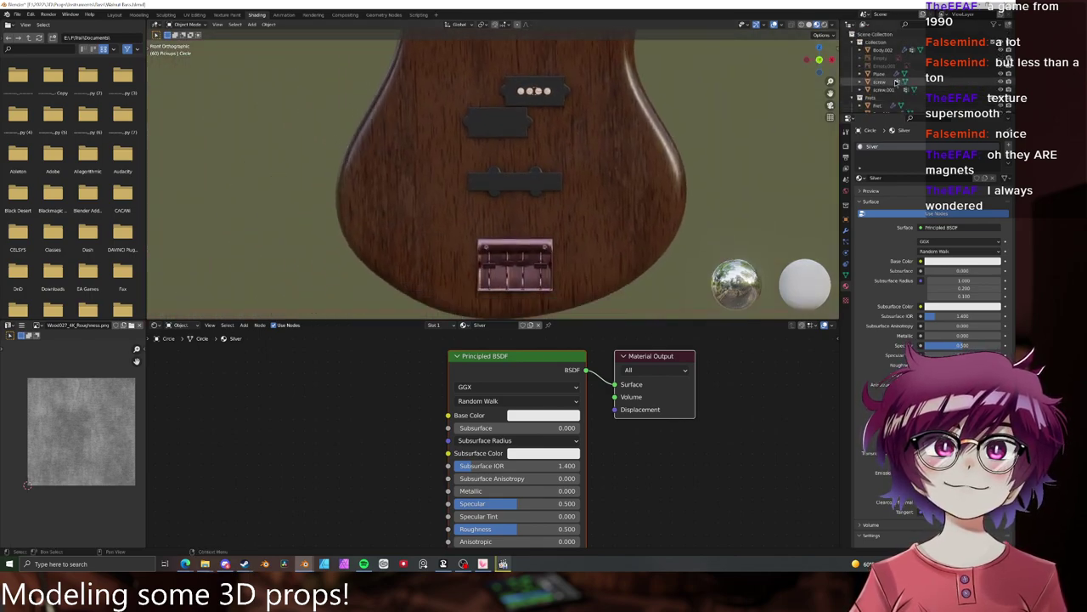
{"action": "scroll", "coordinate": [892, 78], "scroll_direction": "up", "scroll_amount": 6}
{"action": "left_click", "coordinate": [854, 87]}
{"action": "scroll", "coordinate": [875, 98], "scroll_direction": "down", "scroll_amount": 2}
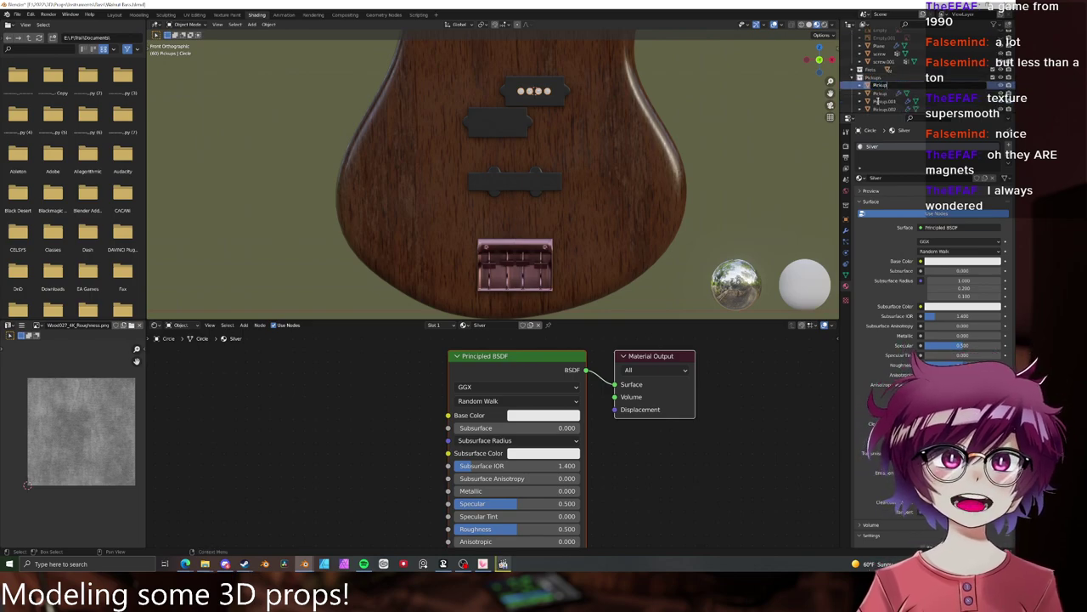
{"action": "type", "text": "Pickup Mag"}
{"action": "key", "text": "Return"}
- Make two linked duplicates of the upper pickup's magnets, placing one row on the middle pickup and one on the wide lower pickup
{"action": "scroll", "coordinate": [614, 176], "scroll_direction": "up", "scroll_amount": 2}
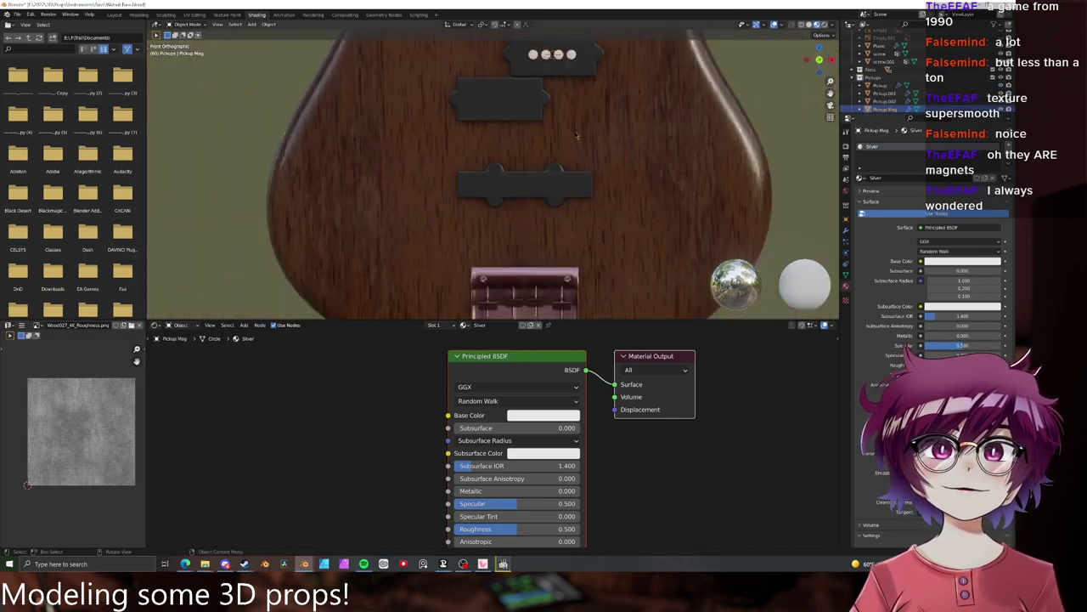
{"action": "key", "text": "alt+d"}
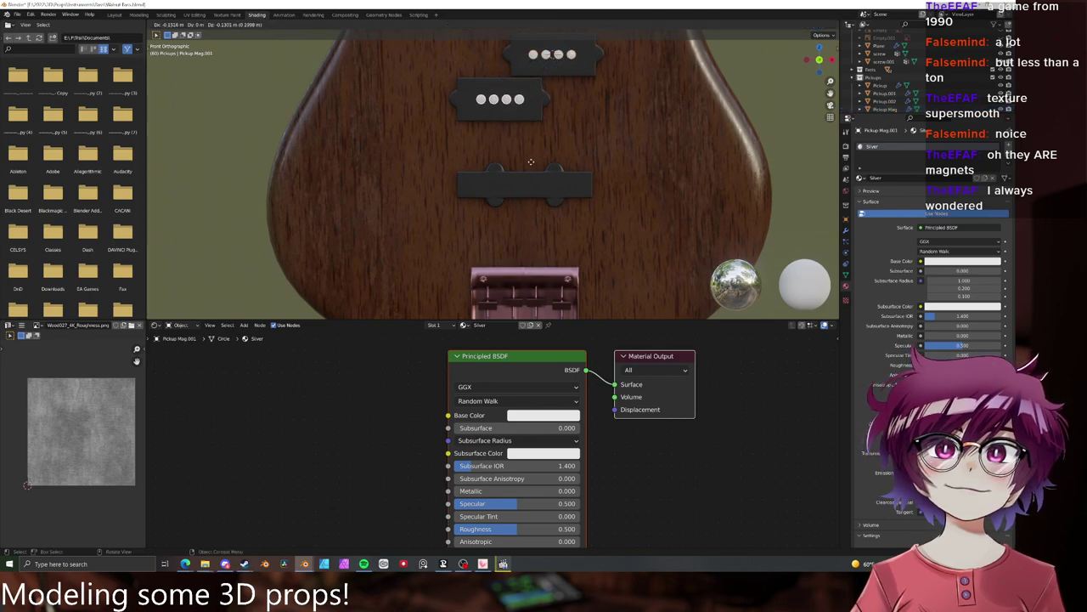
{"action": "left_click", "coordinate": [531, 166]}
{"action": "key", "text": "alt+d"}
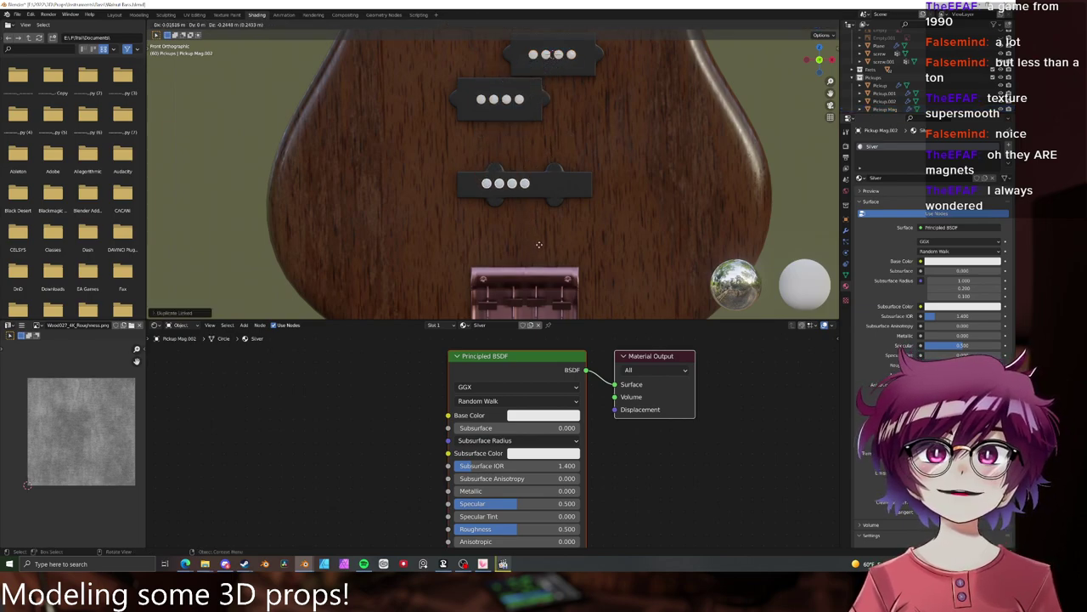
{"action": "left_click", "coordinate": [535, 177]}
- Check the bass reference and set the Array count of the wide lower pickup's magnets to 2
{"action": "mouse_move", "coordinate": [187, 564]}
{"action": "left_click", "coordinate": [228, 529]}
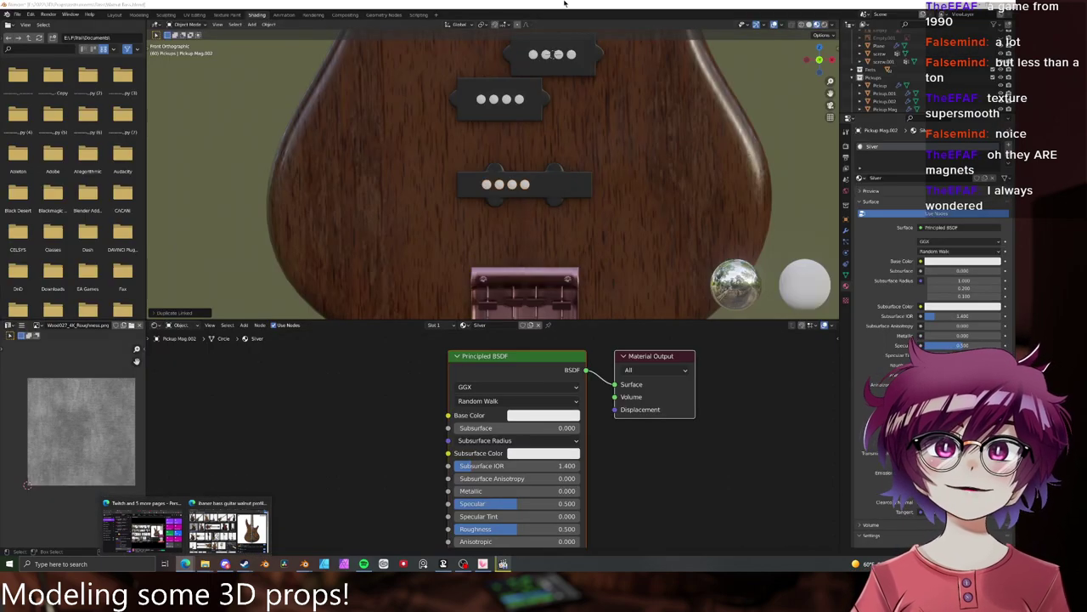
{"action": "left_click", "coordinate": [565, 3]}
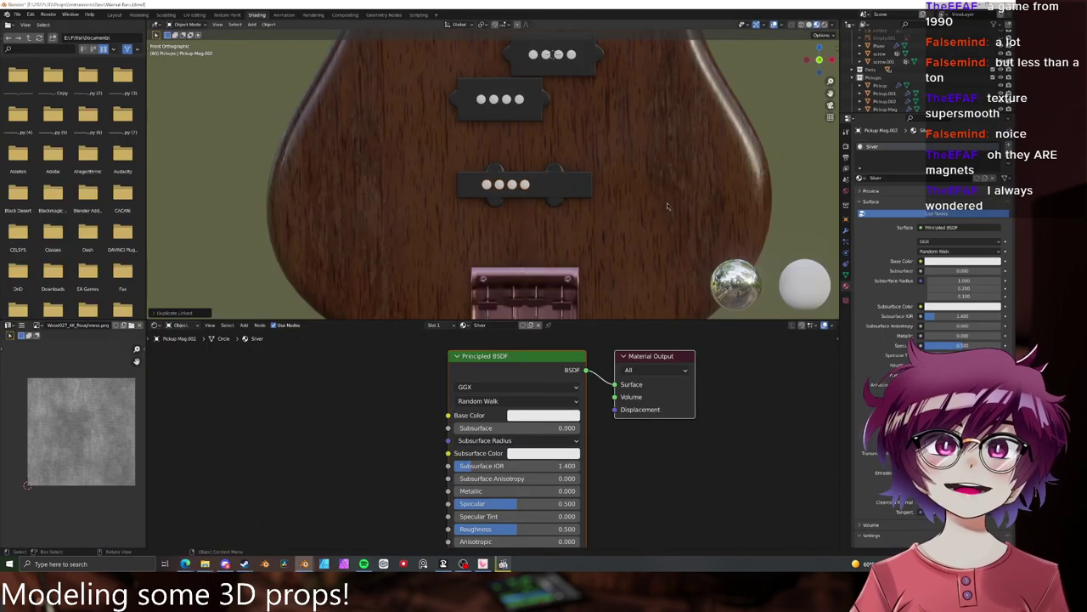
{"action": "scroll", "coordinate": [548, 199], "scroll_direction": "up", "scroll_amount": 3}
{"action": "left_click", "coordinate": [846, 231]}
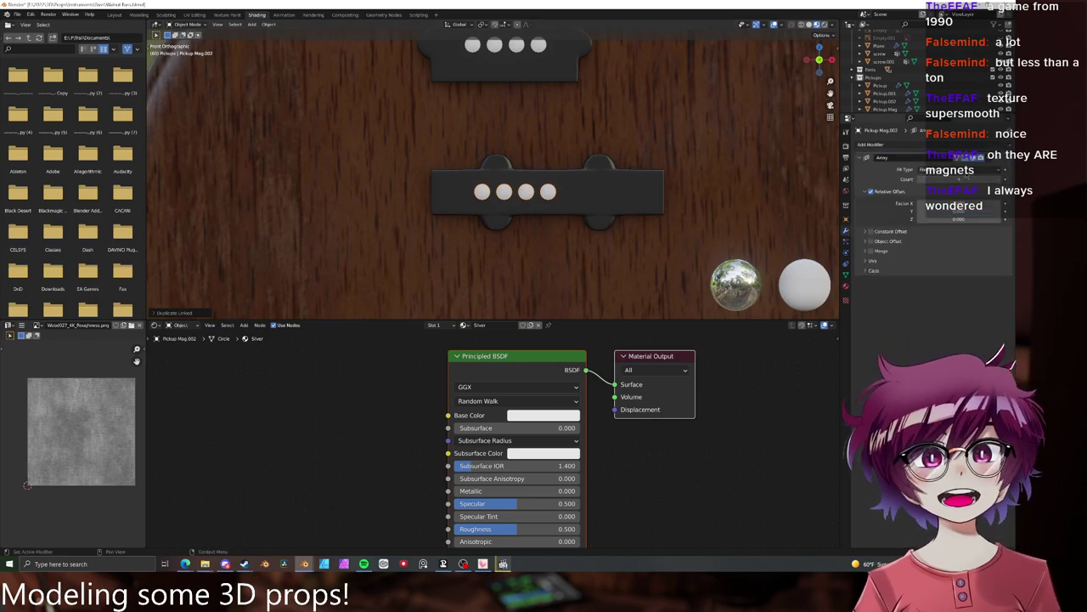
{"action": "left_click_drag", "start_coordinate": [960, 180], "coordinate": [944, 204]}
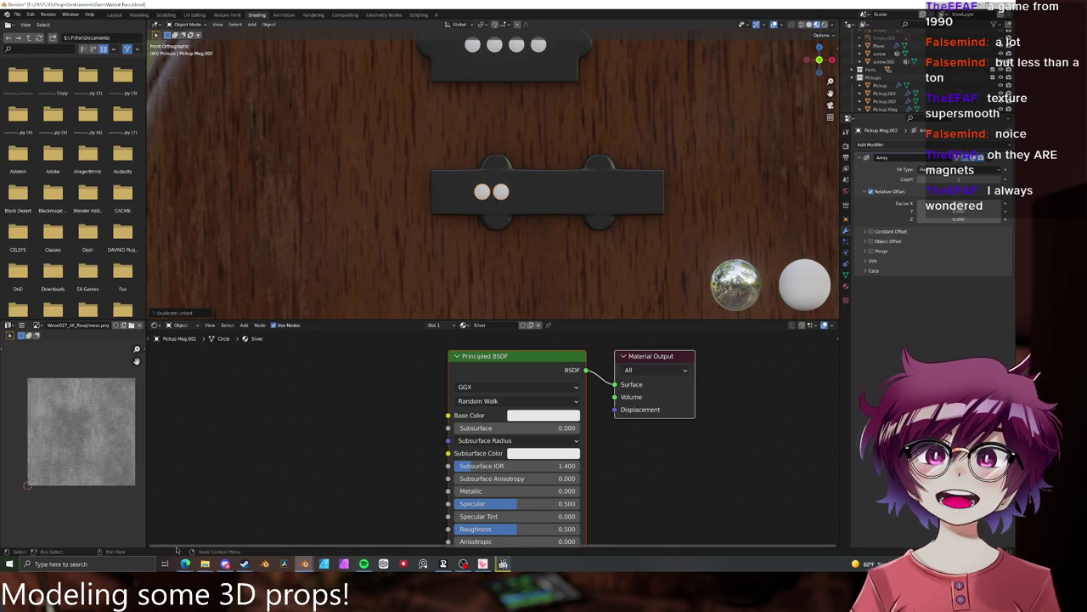
- Move the lower pickup's magnet pair along X by about -0.03 m, toward the pickup's left end
{"action": "mouse_move", "coordinate": [185, 564]}
{"action": "left_click", "coordinate": [227, 529]}
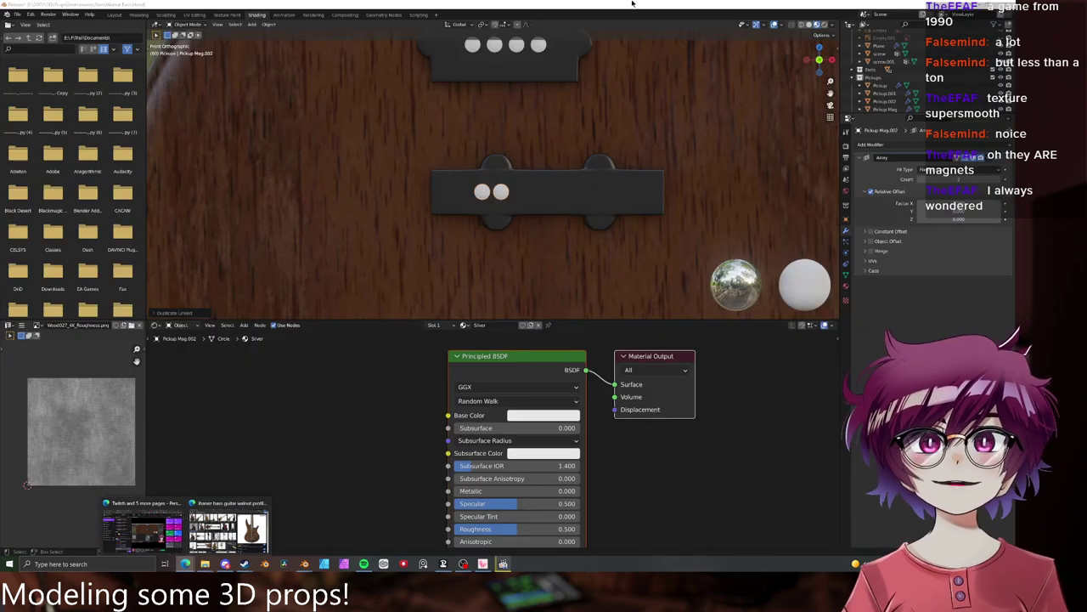
{"action": "left_click", "coordinate": [634, 4]}
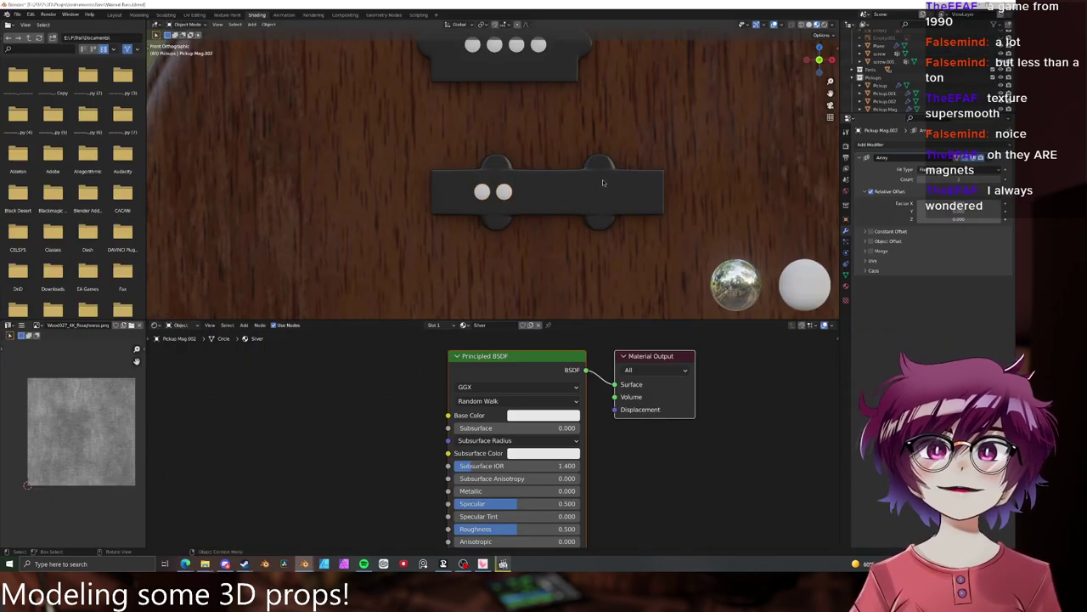
{"action": "key", "text": "g"}
{"action": "key", "text": "x"}
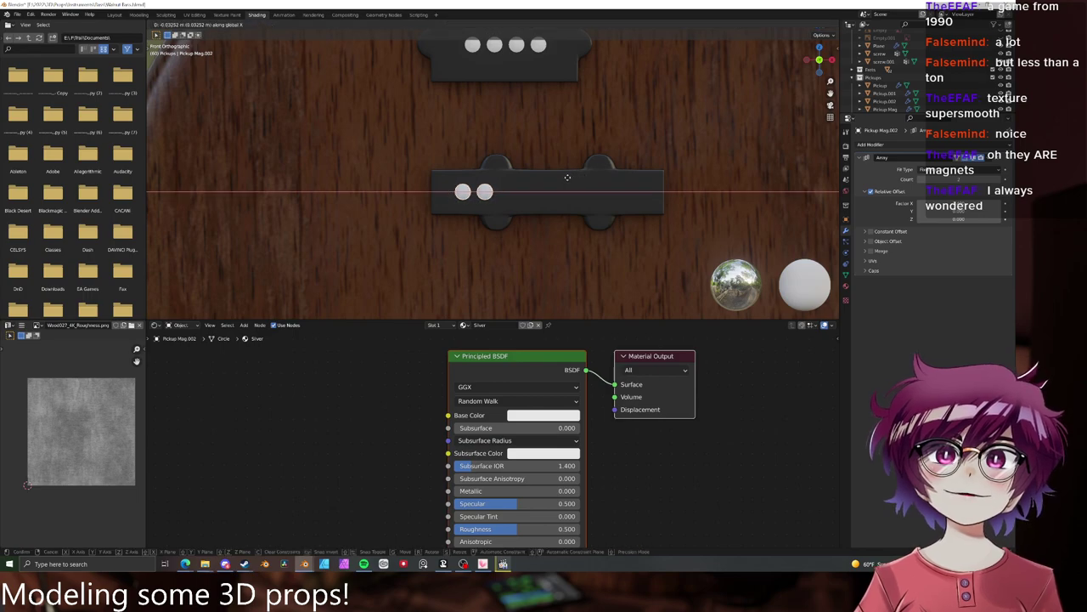
{"action": "left_click", "coordinate": [566, 175]}
- Add a second Array modifier to the lower pickup's magnet pair with a count of 4 and a relative X offset of 1.300
{"action": "left_click", "coordinate": [870, 145]}
{"action": "left_click", "coordinate": [845, 167]}
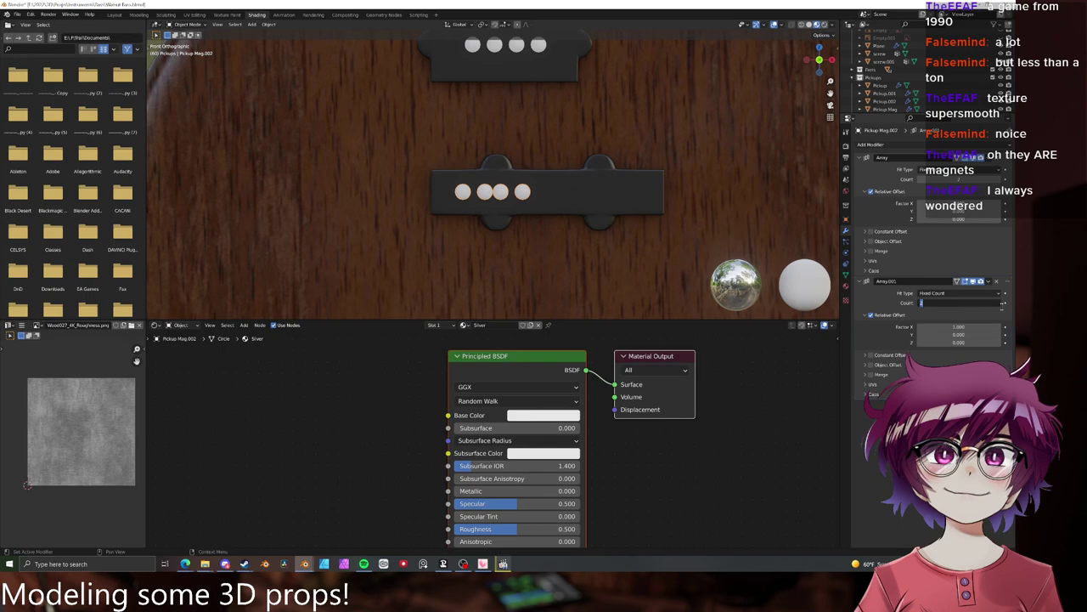
{"action": "type", "text": "4"}
{"action": "key", "text": "Return"}
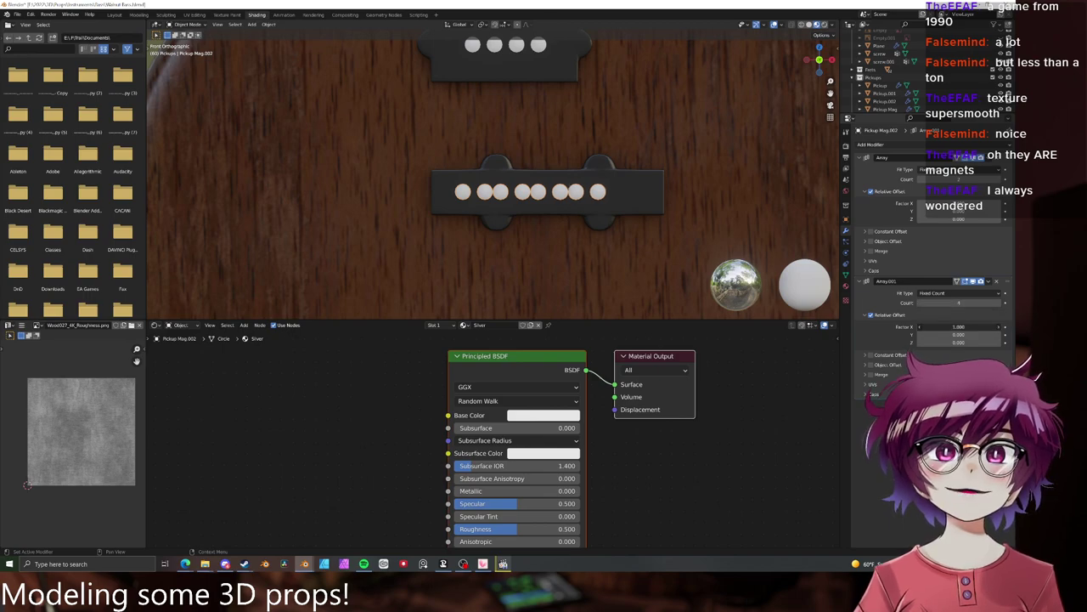
{"action": "left_click", "coordinate": [999, 327]}
{"action": "left_click", "coordinate": [999, 327]}
{"action": "left_click", "coordinate": [999, 327]}
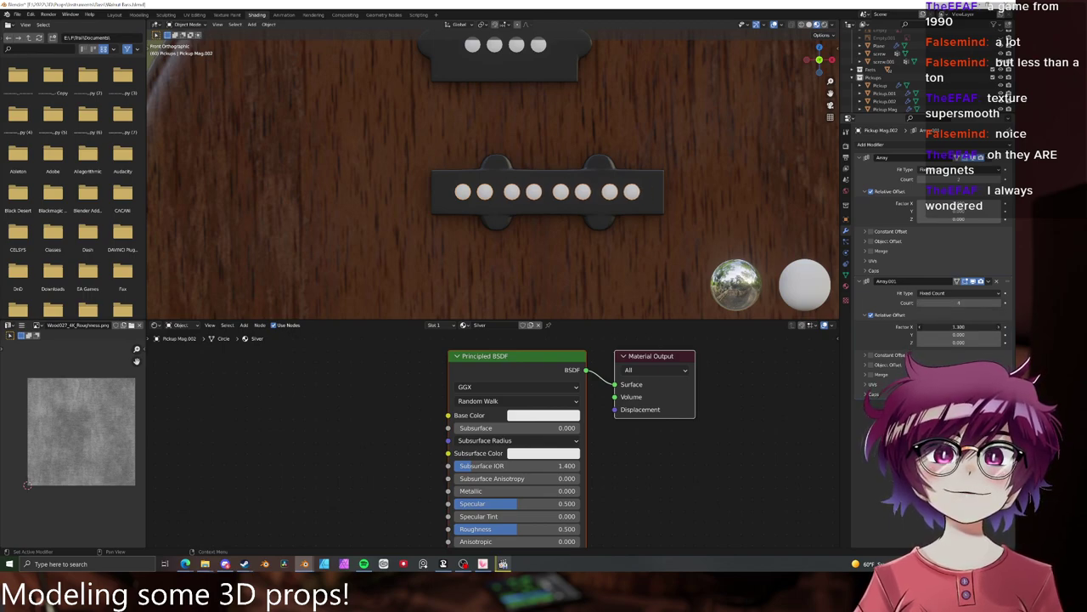
- Scale down the shared magnet mesh in Edit Mode from the upper pickup's magnets, and return to Object Mode
{"action": "scroll", "coordinate": [676, 208], "scroll_direction": "down", "scroll_amount": 5}
{"action": "middle_click_drag", "start_coordinate": [676, 208], "coordinate": [631, 197]}
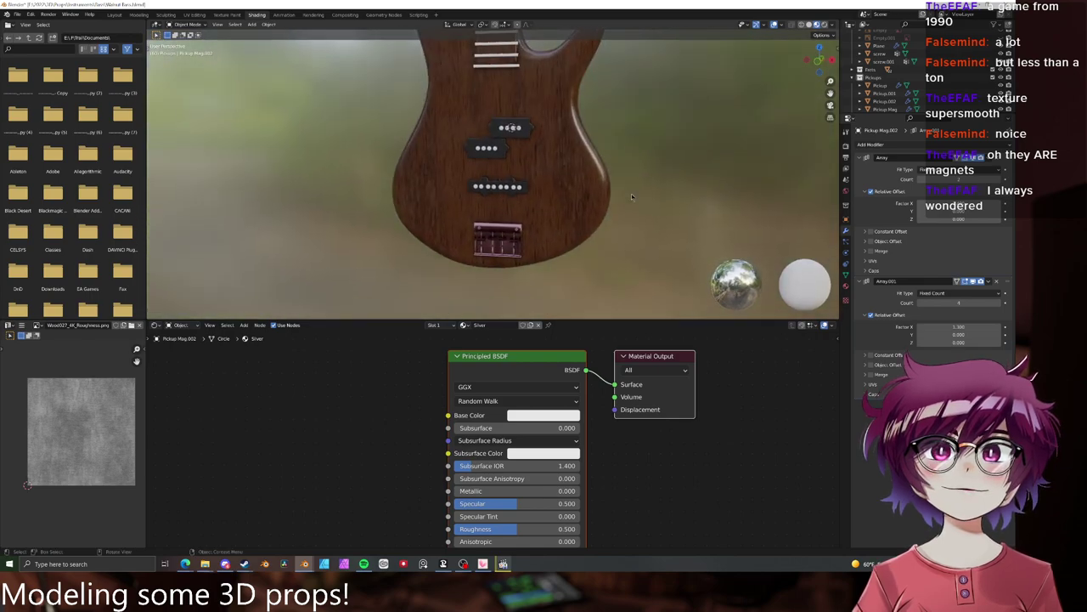
{"action": "scroll", "coordinate": [628, 194], "scroll_direction": "up", "scroll_amount": 5}
{"action": "left_click", "coordinate": [472, 104]}
{"action": "left_click", "coordinate": [517, 64]}
{"action": "key", "text": "Tab"}
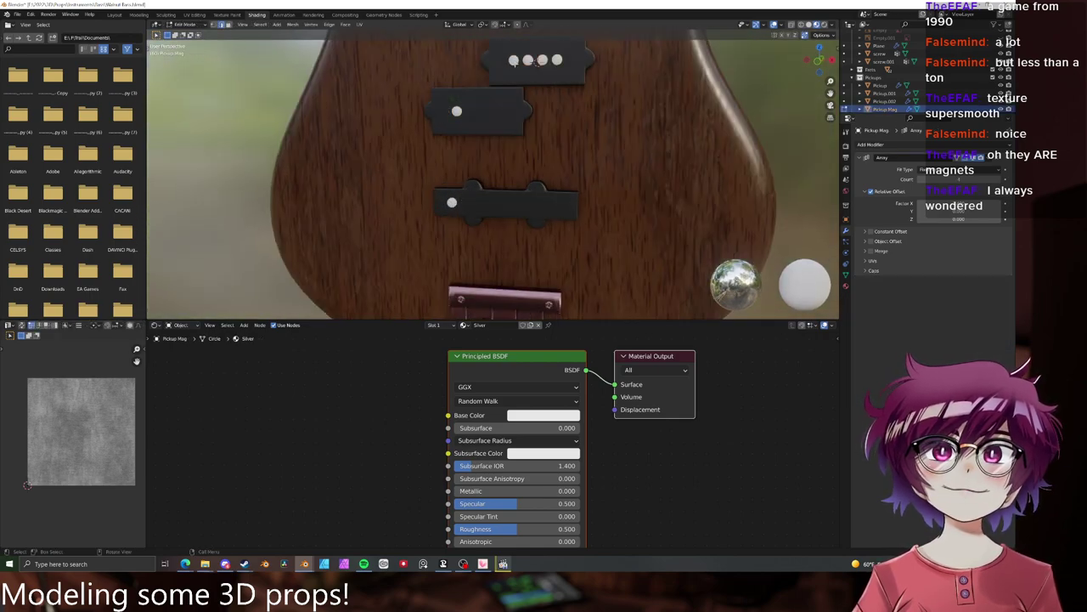
{"action": "key", "text": "Tab"}
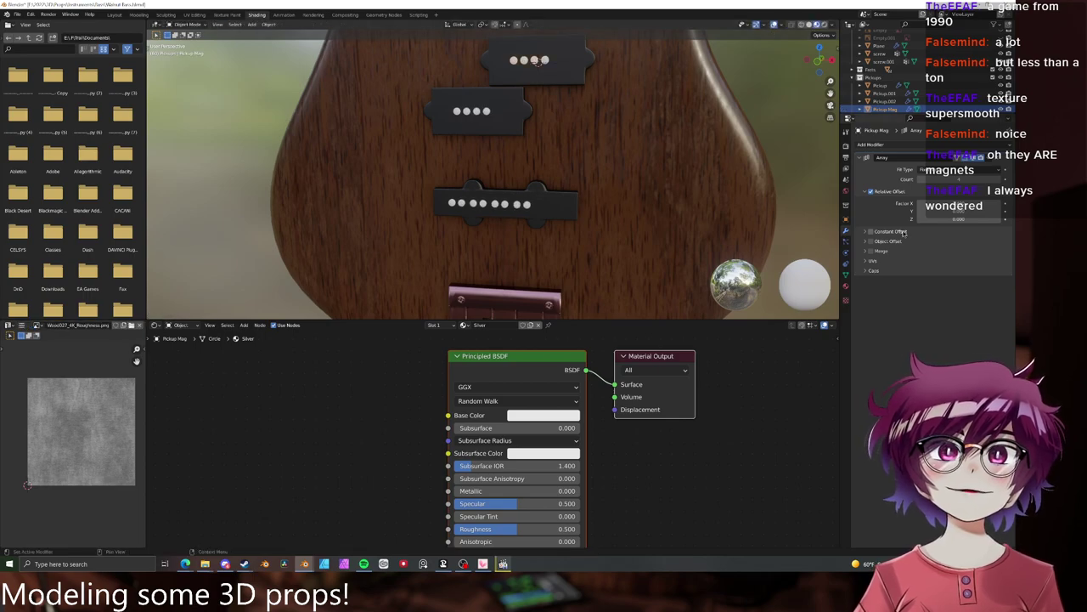
- Switch the upper magnets' array from relative to constant offset with an X distance of about 2.8 m, and delete the middle pickup's magnets
{"action": "left_click", "coordinate": [869, 192]}
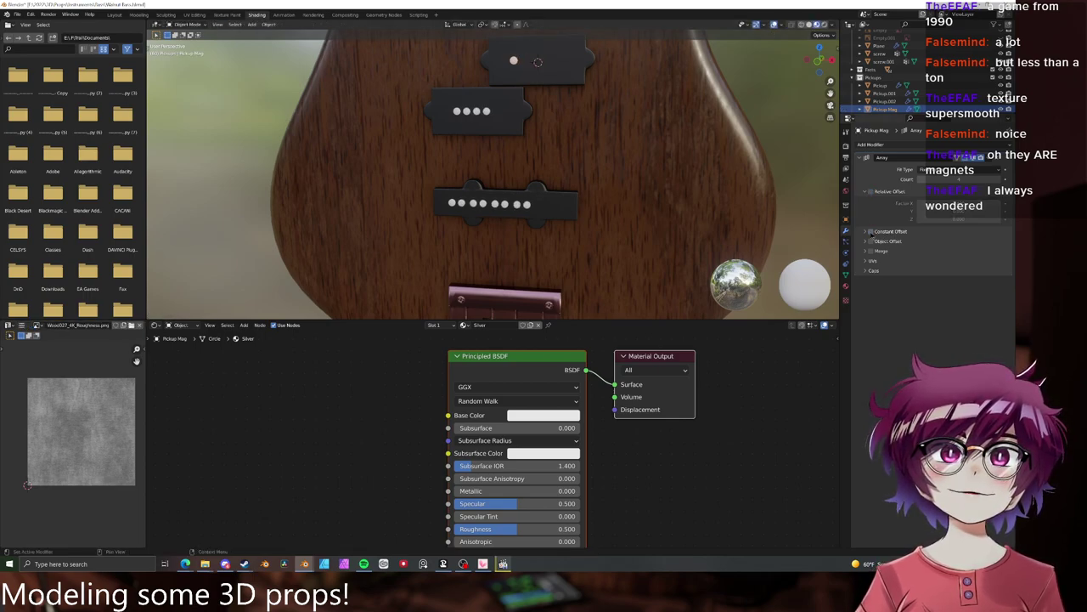
{"action": "left_click", "coordinate": [865, 231]}
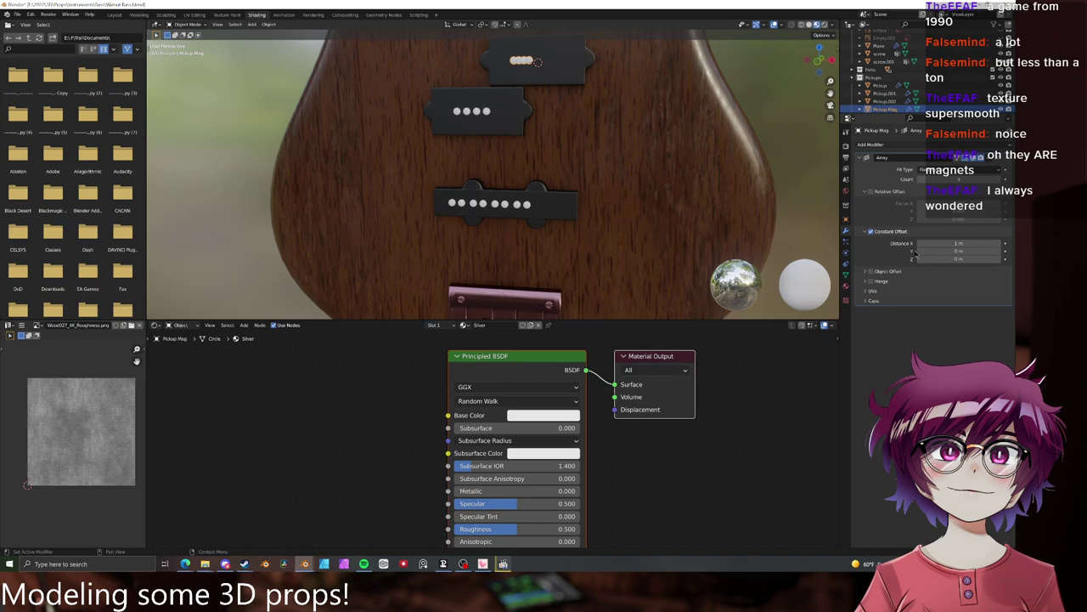
{"action": "left_click", "coordinate": [477, 111]}
{"action": "key", "text": "x"}
{"action": "left_click", "coordinate": [477, 111]}
{"action": "left_click", "coordinate": [521, 62]}
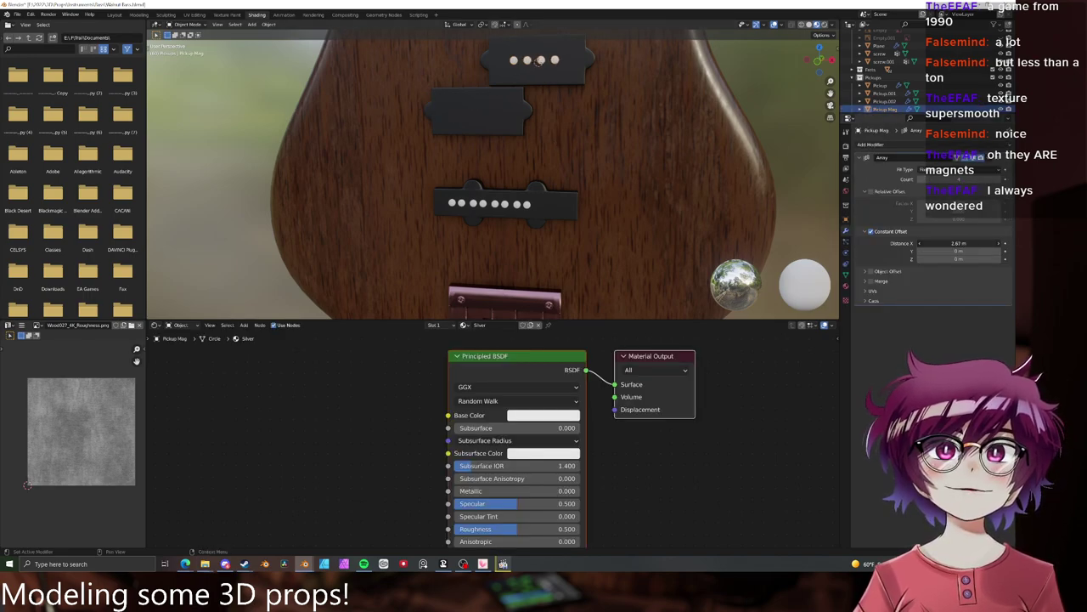
{"action": "middle_click_drag", "start_coordinate": [538, 61], "coordinate": [672, 166]}
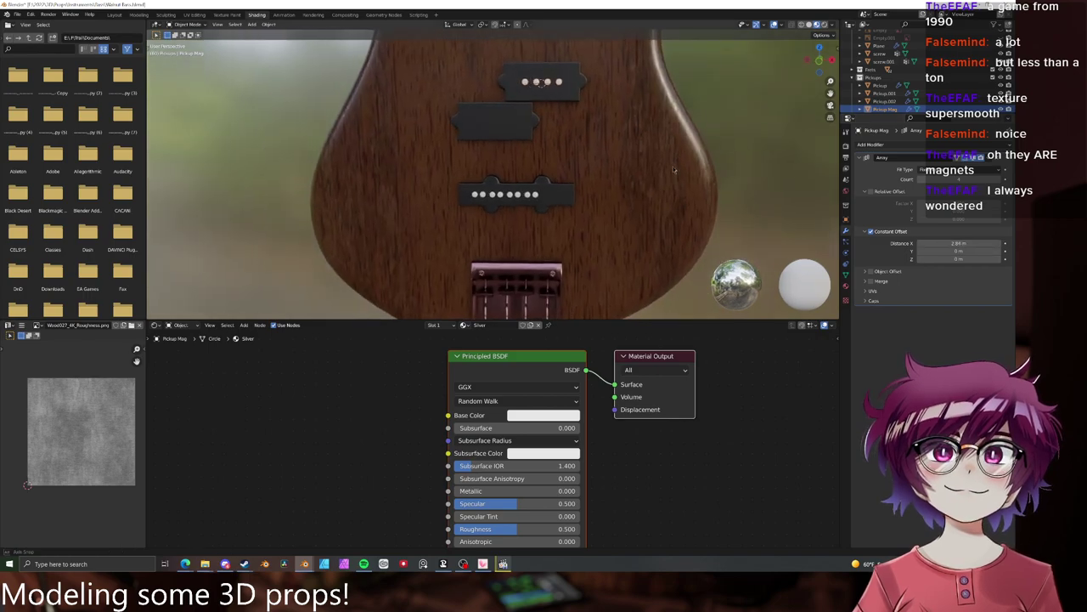
- Make a linked duplicate of the upper pickup's magnets and position it centered on the middle pickup
{"action": "key", "text": "KP_1"}
{"action": "key", "text": "shift+d"}
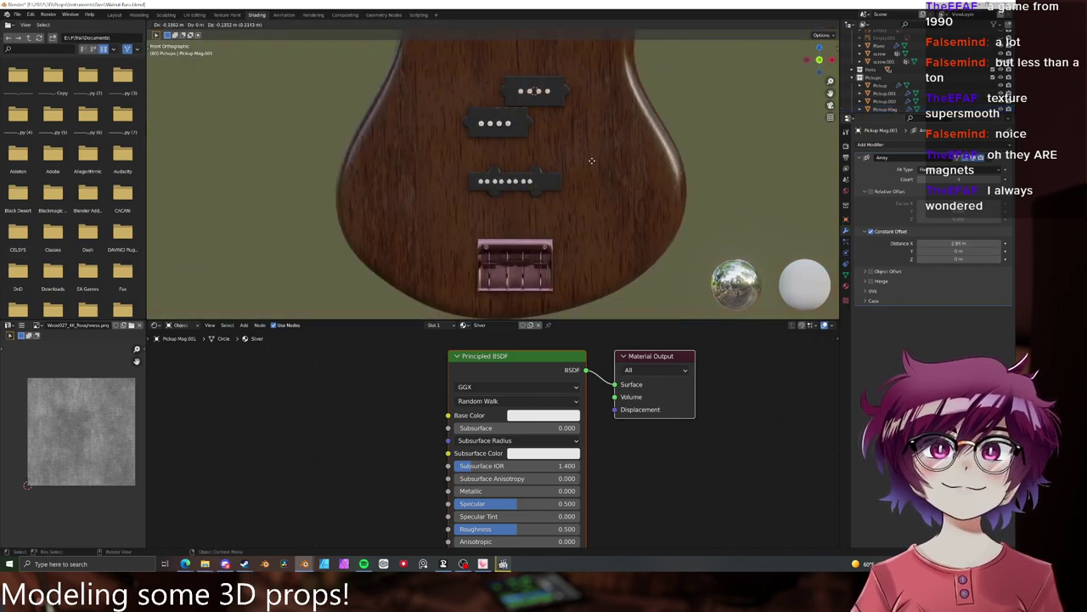
{"action": "left_click", "coordinate": [599, 158]}
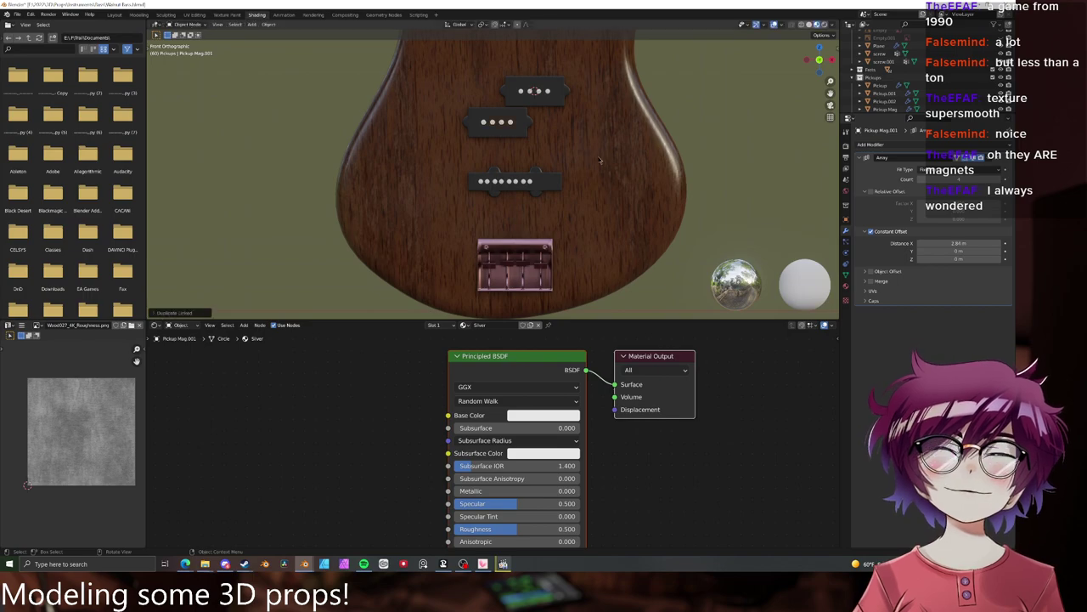
{"action": "key", "text": "g"}
{"action": "left_click", "coordinate": [598, 156]}
- Switch the lower magnets' second array from relative to constant offset with an X distance of about 5.8 m
{"action": "left_click", "coordinate": [498, 180]}
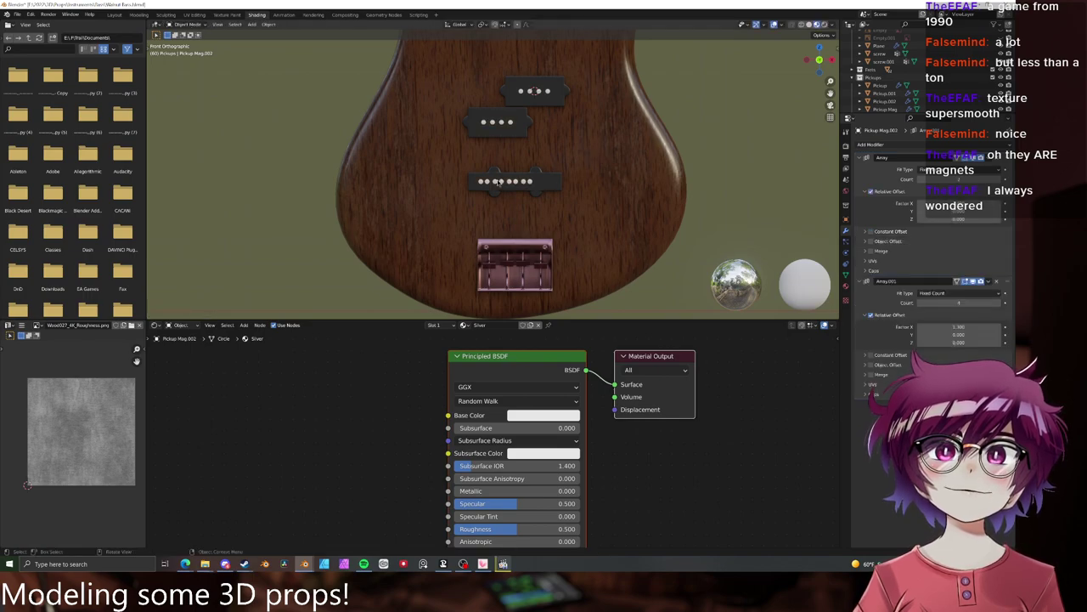
{"action": "scroll", "coordinate": [676, 227], "scroll_direction": "up", "scroll_amount": 5}
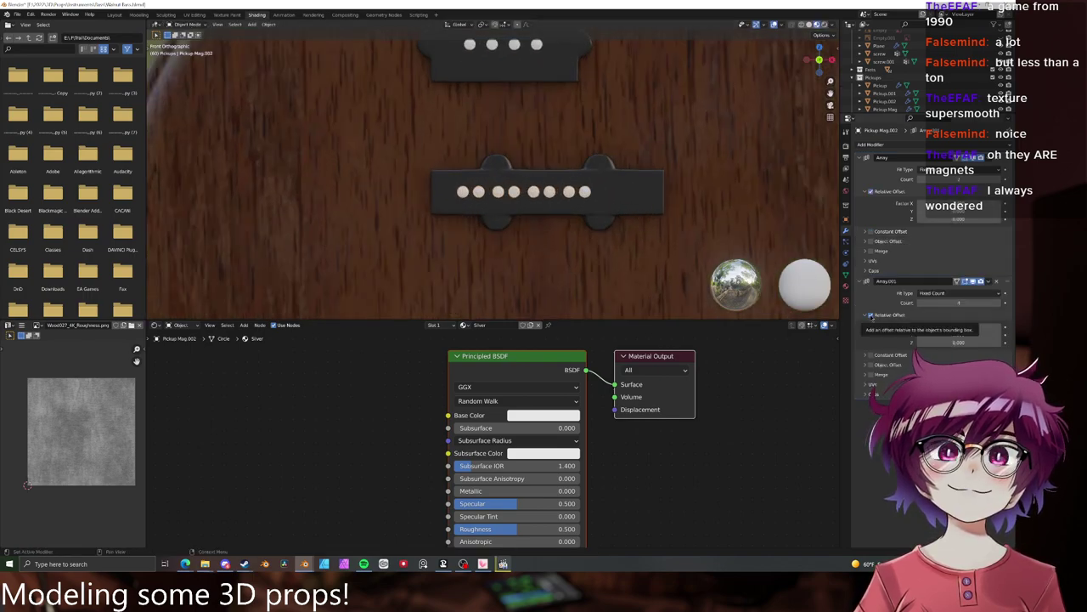
{"action": "left_click", "coordinate": [871, 315]}
{"action": "left_click", "coordinate": [869, 355]}
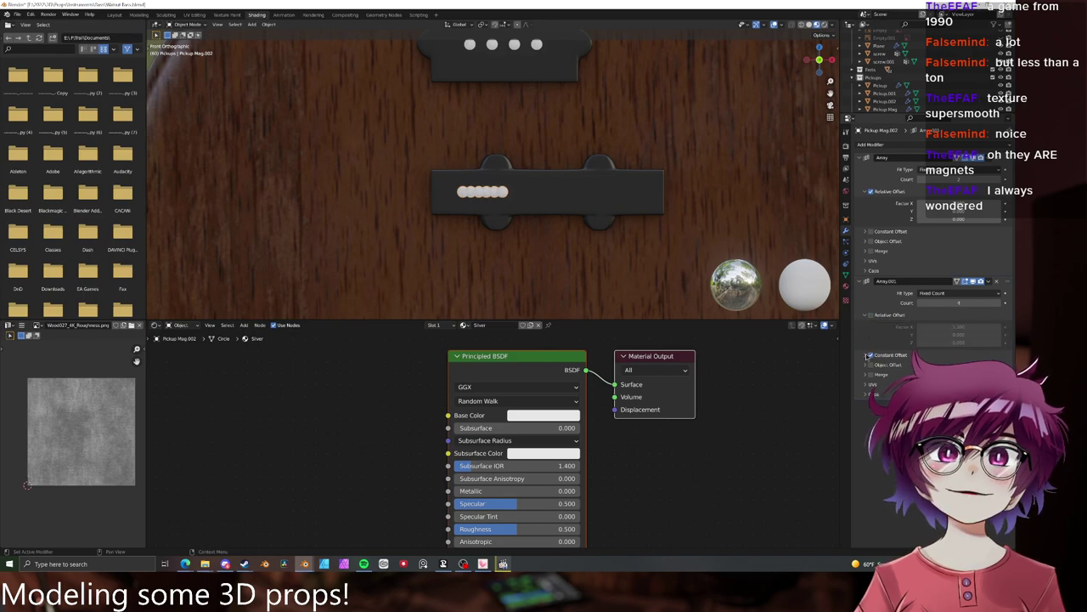
{"action": "left_click_drag", "start_coordinate": [959, 367], "coordinate": [991, 367]}
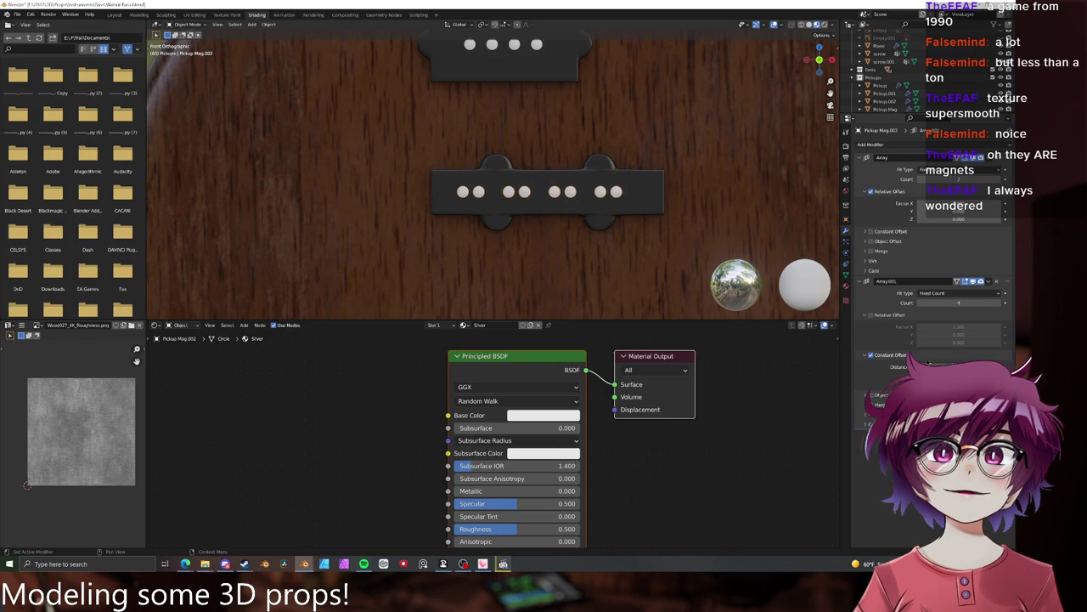
- Save the Walnut Bass file
{"action": "scroll", "coordinate": [700, 252], "scroll_direction": "down", "scroll_amount": 4}
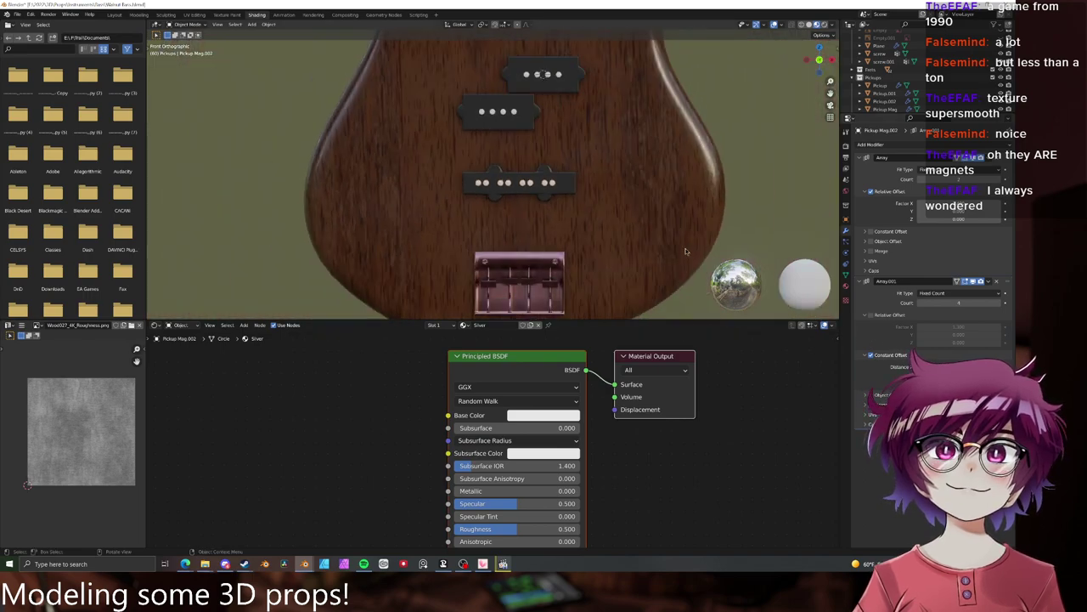
{"action": "scroll", "coordinate": [667, 248], "scroll_direction": "down", "scroll_amount": 3}
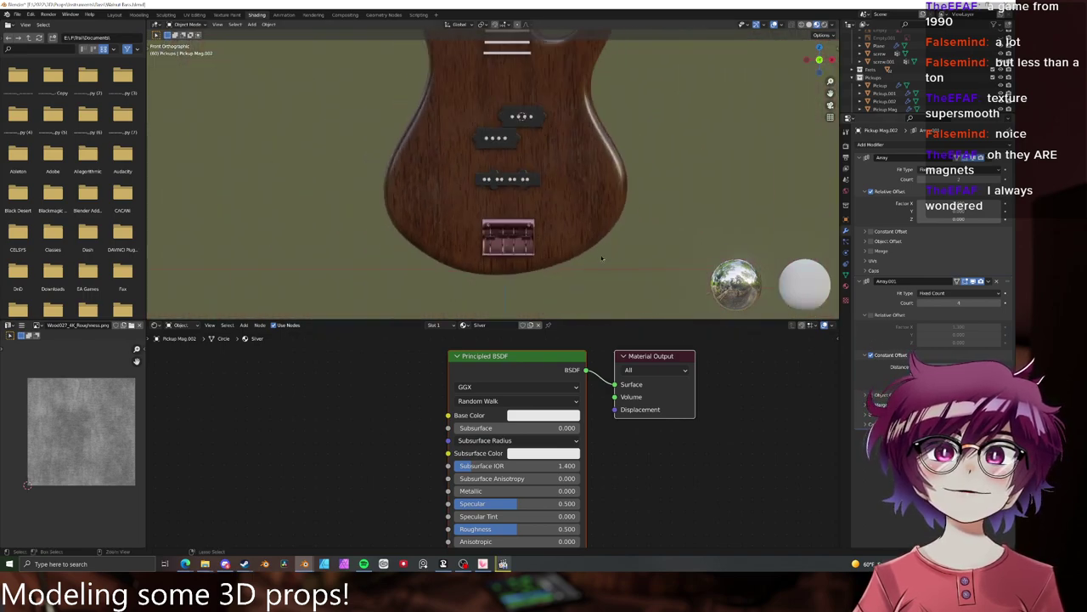
{"action": "key", "text": "ctrl+s"}
{"action": "scroll", "coordinate": [583, 254], "scroll_direction": "down", "scroll_amount": 2}
{"action": "scroll", "coordinate": [584, 255], "scroll_direction": "down", "scroll_amount": 1}
{"action": "middle_click_drag", "start_coordinate": [576, 253], "coordinate": [560, 242]}
- Set the Silver material's Metallic to 1.000 and its Roughness to 0.173
{"action": "scroll", "coordinate": [561, 241], "scroll_direction": "up", "scroll_amount": 9}
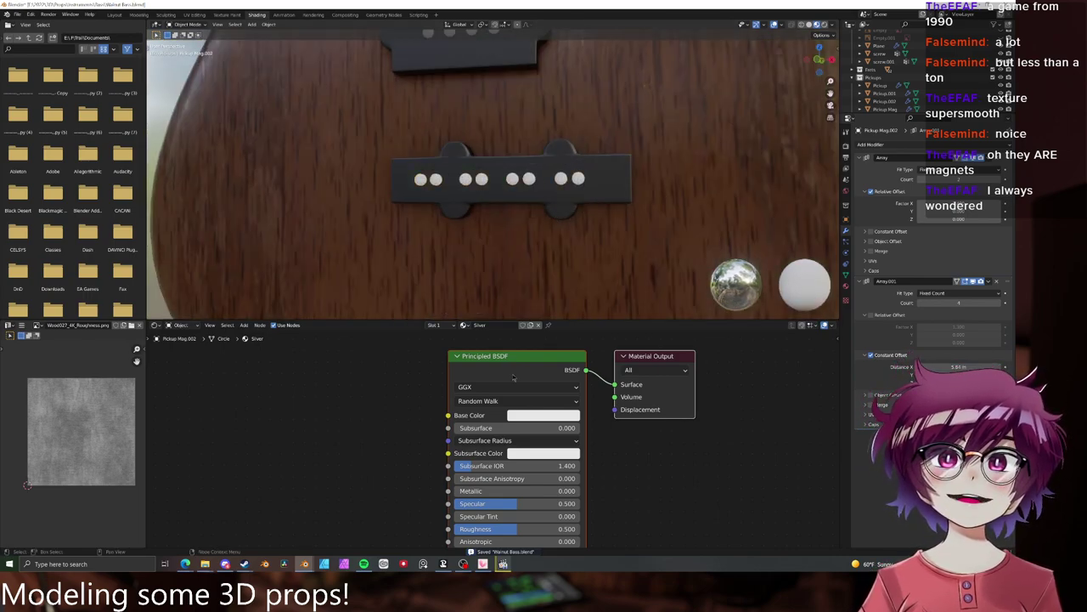
{"action": "scroll", "coordinate": [483, 456], "scroll_direction": "up", "scroll_amount": 2}
{"action": "left_click_drag", "start_coordinate": [490, 443], "coordinate": [642, 443]}
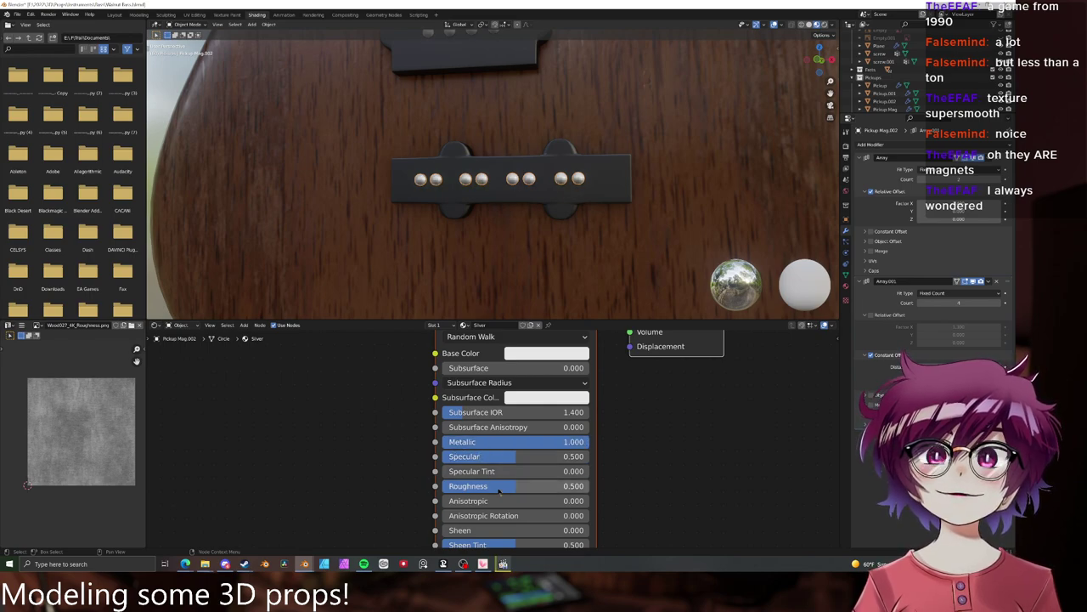
{"action": "left_click_drag", "start_coordinate": [513, 486], "coordinate": [470, 486]}
{"action": "mouse_move", "coordinate": [551, 249]}
{"action": "middle_mouse_down"}
{"action": "mouse_move", "coordinate": [607, 243]}
{"action": "mouse_move", "coordinate": [550, 249]}
{"action": "middle_mouse_up"}
{"action": "scroll", "coordinate": [575, 241], "scroll_direction": "up", "scroll_amount": 3}
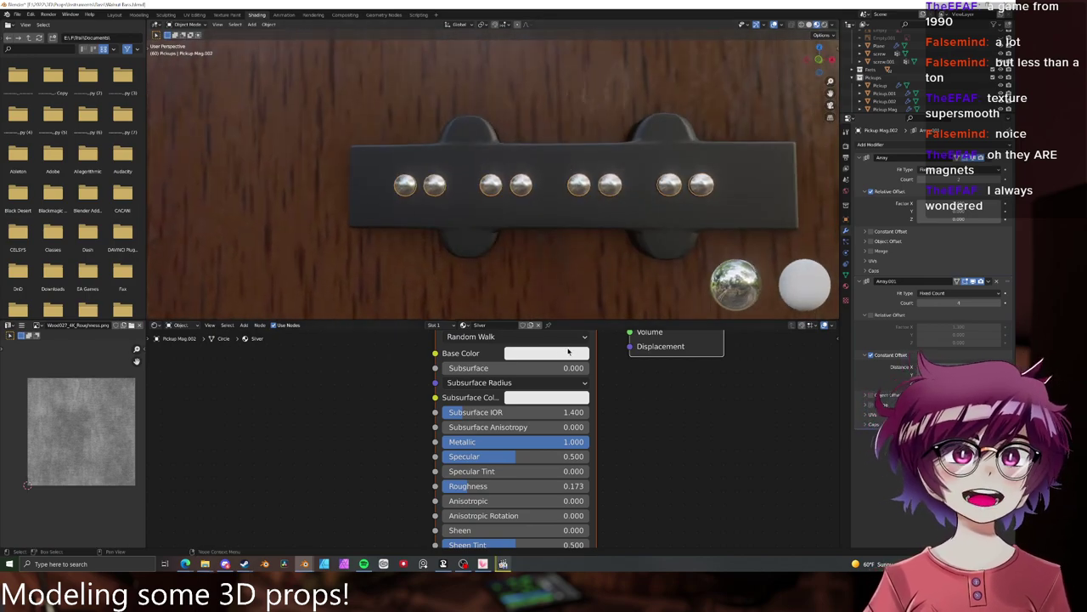
- Tint the Silver material's Base Color a muted lavender-grey and slightly lower its Specular and Roughness
{"action": "left_click", "coordinate": [546, 352]}
{"action": "left_click_drag", "start_coordinate": [567, 204], "coordinate": [567, 205]}
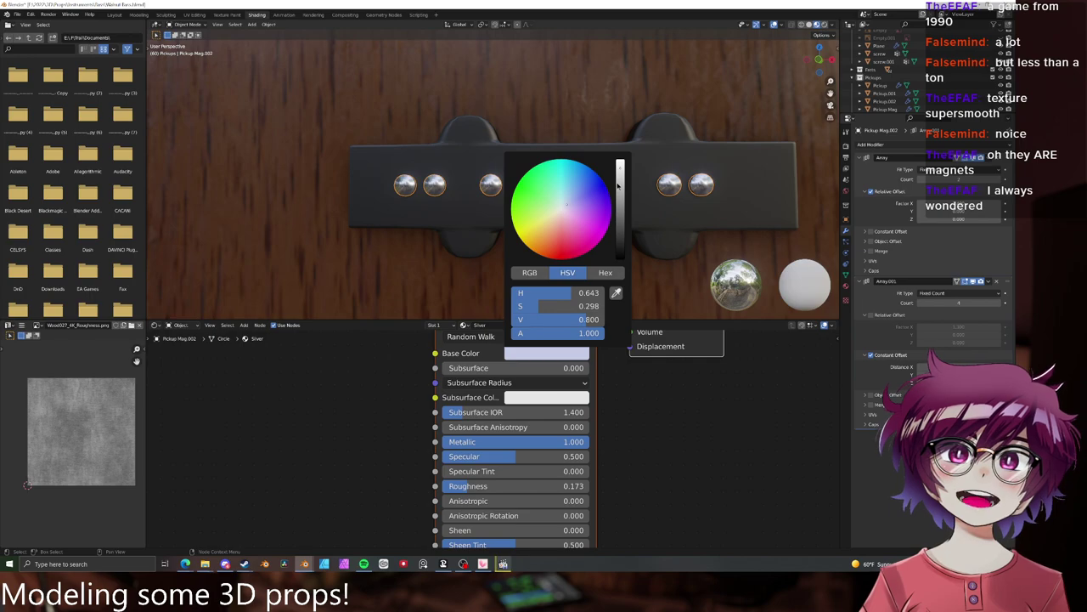
{"action": "scroll", "coordinate": [619, 424], "scroll_direction": "down", "scroll_amount": 1}
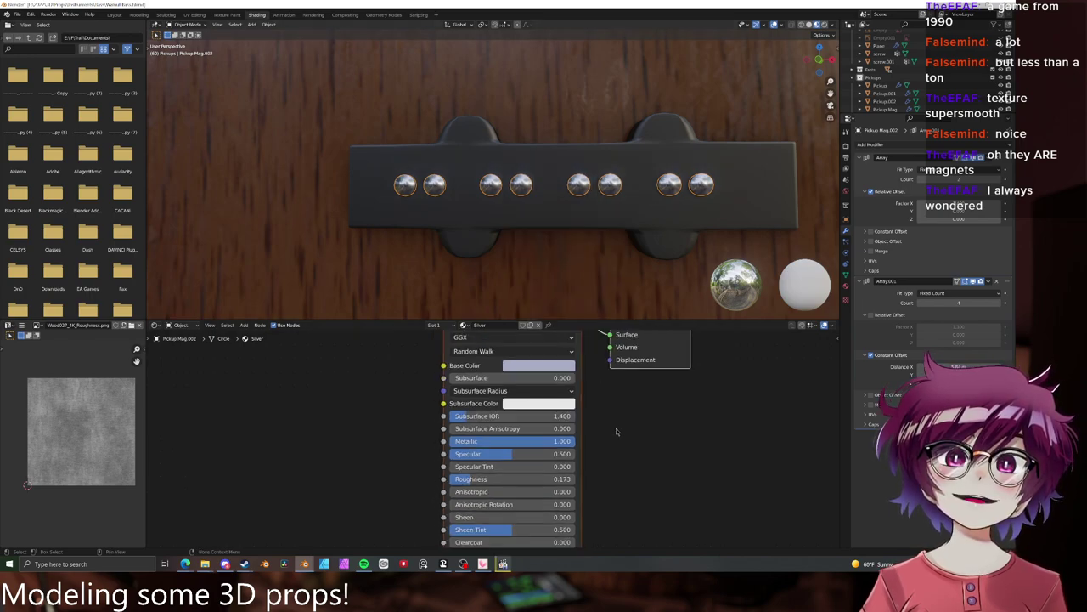
{"action": "middle_click_drag", "start_coordinate": [615, 427], "coordinate": [593, 390]}
{"action": "left_click_drag", "start_coordinate": [491, 444], "coordinate": [446, 443]}
{"action": "mouse_move", "coordinate": [493, 417]}
{"action": "left_mouse_down"}
{"action": "mouse_move", "coordinate": [511, 417]}
{"action": "mouse_move", "coordinate": [488, 418]}
{"action": "left_mouse_up"}
{"action": "scroll", "coordinate": [494, 431], "scroll_direction": "down", "scroll_amount": 7}
{"action": "left_click_drag", "start_coordinate": [577, 352], "coordinate": [606, 350]}
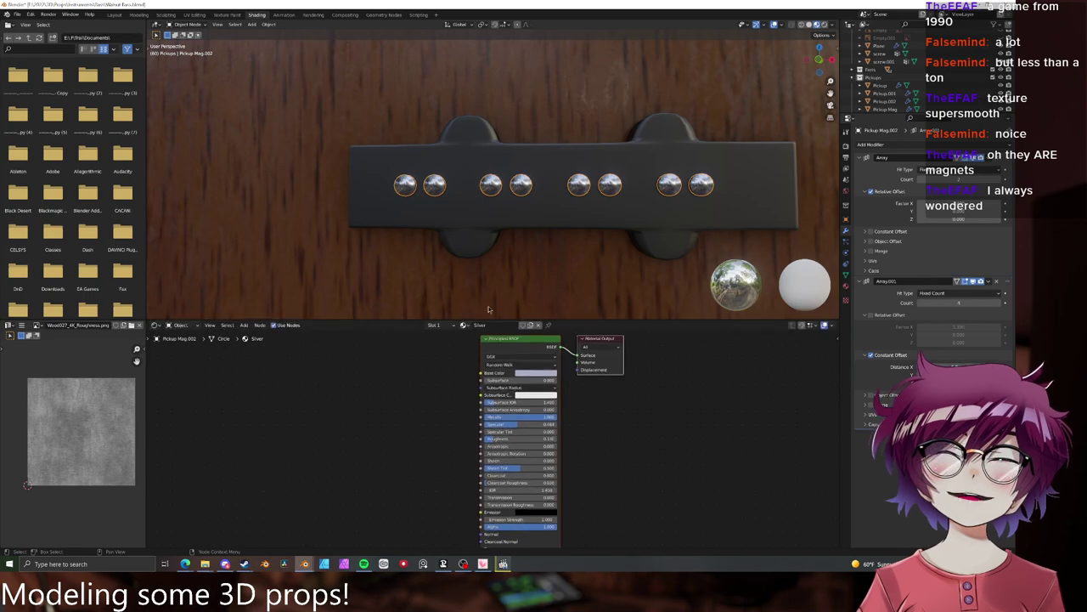
- Return to the Layout workspace and inspect the upper pickup's magnets up close, from the front and in profile
{"action": "left_click", "coordinate": [115, 15]}
{"action": "scroll", "coordinate": [560, 320], "scroll_direction": "down", "scroll_amount": 7}
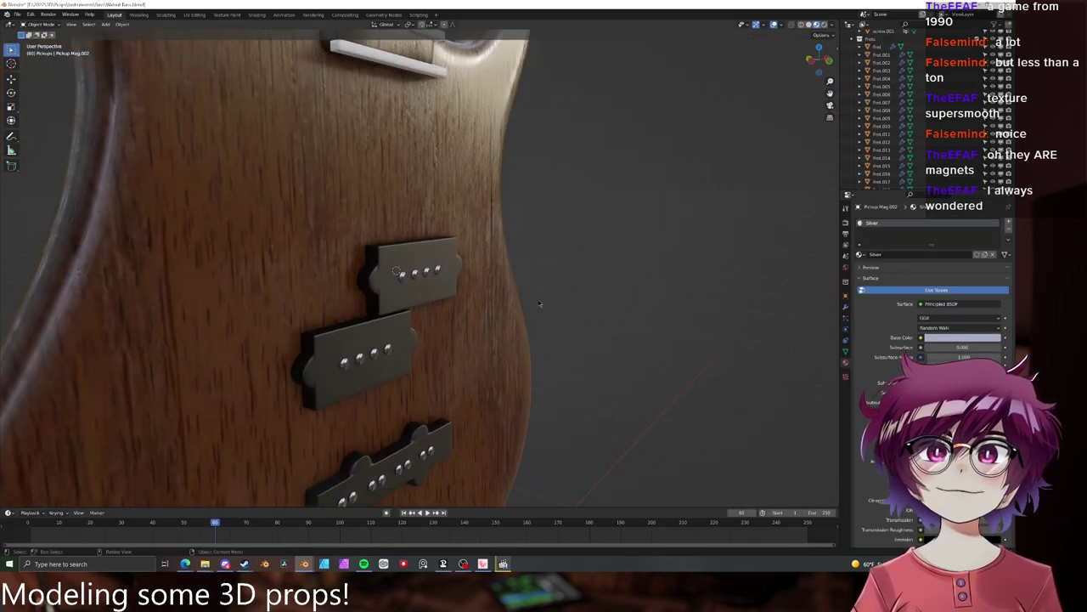
{"action": "scroll", "coordinate": [544, 297], "scroll_direction": "down", "scroll_amount": 5}
{"action": "middle_click_drag", "start_coordinate": [564, 286], "coordinate": [434, 322]}
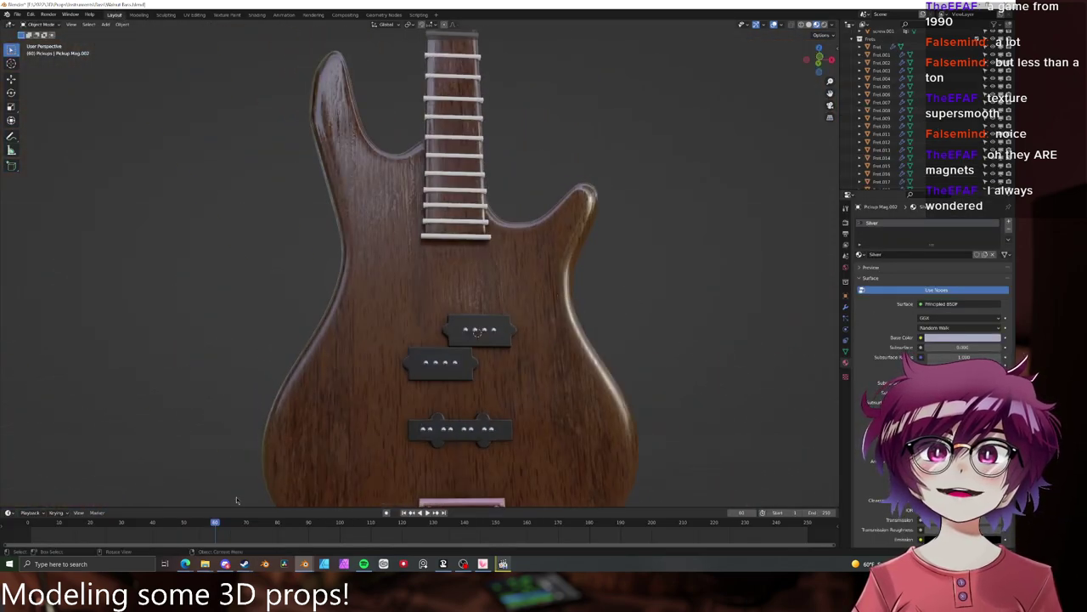
{"action": "scroll", "coordinate": [513, 427], "scroll_direction": "up", "scroll_amount": 5}
{"action": "middle_click_drag", "start_coordinate": [547, 450], "coordinate": [450, 276], "text": "shift"}
{"action": "scroll", "coordinate": [633, 319], "scroll_direction": "up", "scroll_amount": 5}
{"action": "left_click", "coordinate": [452, 327]}
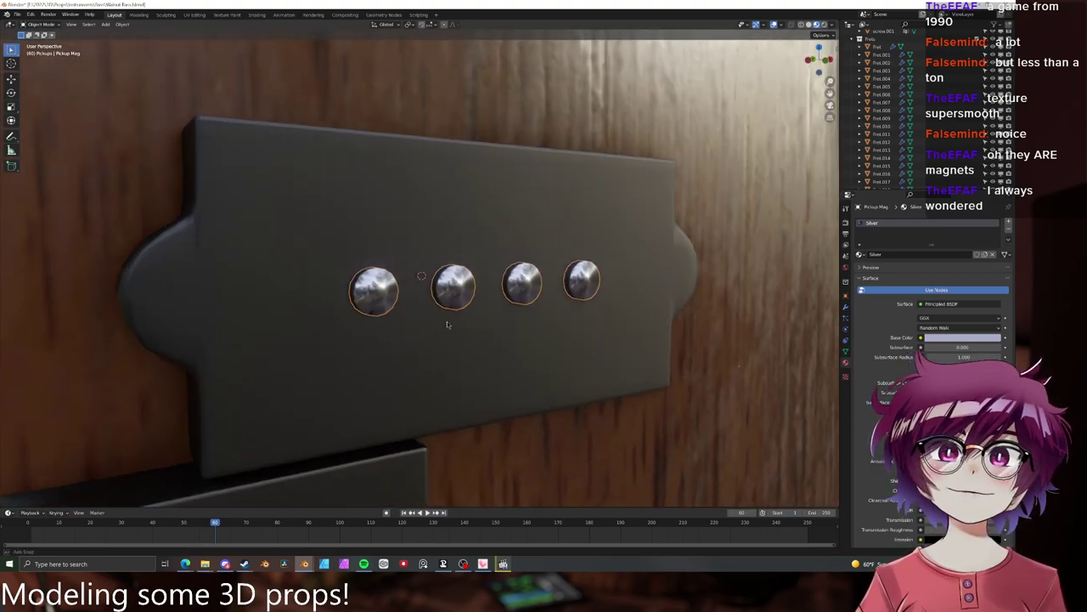
{"action": "scroll", "coordinate": [450, 277], "scroll_direction": "up", "scroll_amount": 5}
{"action": "scroll", "coordinate": [571, 352], "scroll_direction": "down", "scroll_amount": 4}
{"action": "middle_click_drag", "start_coordinate": [570, 353], "coordinate": [534, 324]}
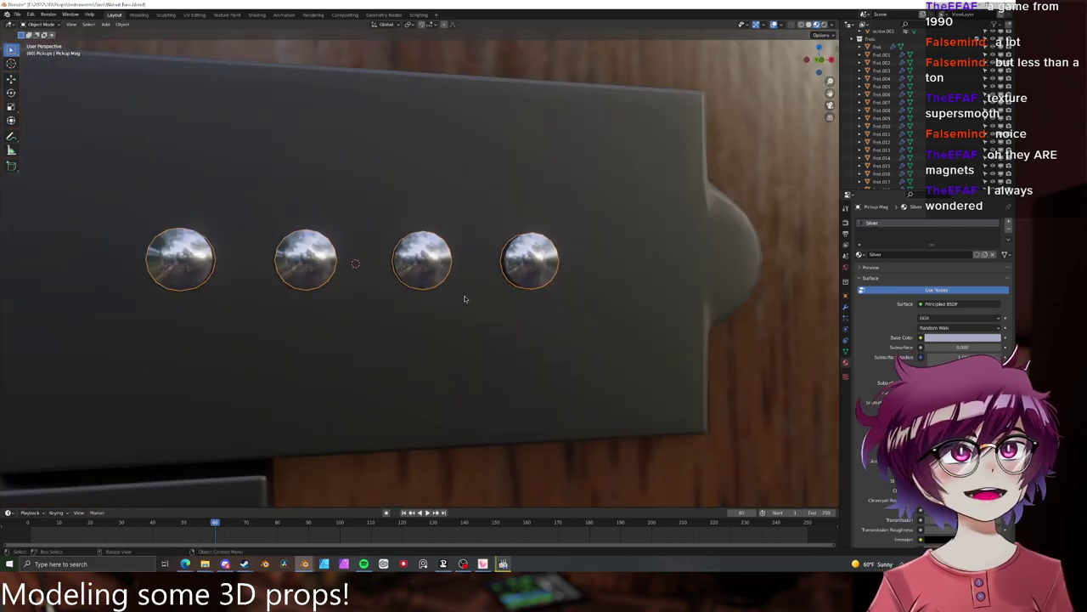
{"action": "scroll", "coordinate": [465, 299], "scroll_direction": "down", "scroll_amount": 4}
{"action": "middle_click_drag", "start_coordinate": [465, 298], "coordinate": [581, 314]}
{"action": "scroll", "coordinate": [545, 304], "scroll_direction": "up", "scroll_amount": 5}
{"action": "middle_click_drag", "start_coordinate": [606, 261], "coordinate": [648, 215]}
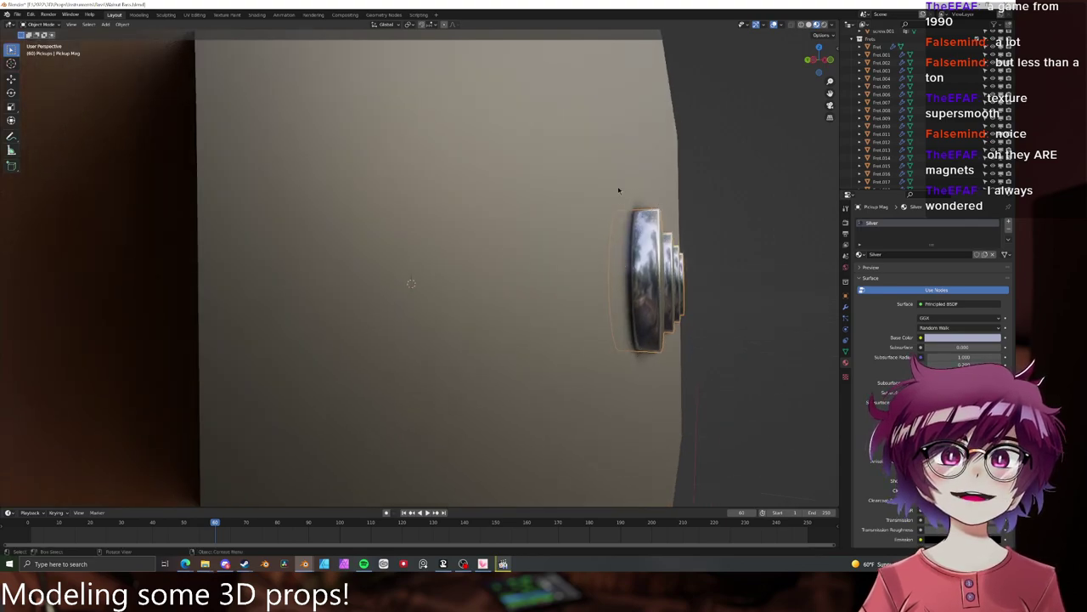
- Turn on Auto Smooth in the magnet mesh's normals settings
{"action": "left_click", "coordinate": [845, 307]}
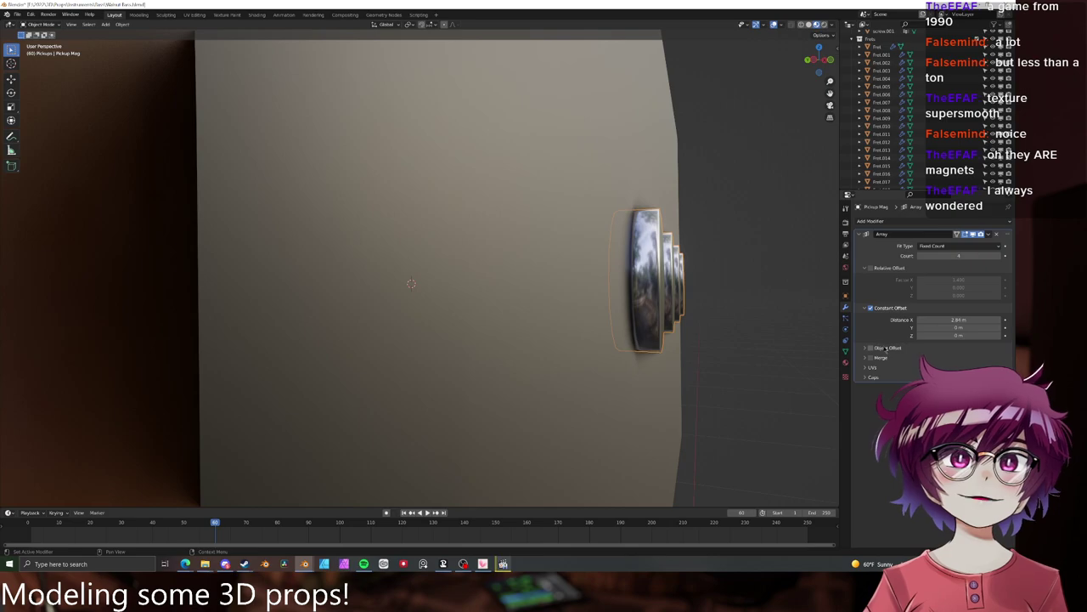
{"action": "left_click", "coordinate": [845, 351]}
{"action": "middle_click_drag", "start_coordinate": [722, 314], "coordinate": [541, 244]}
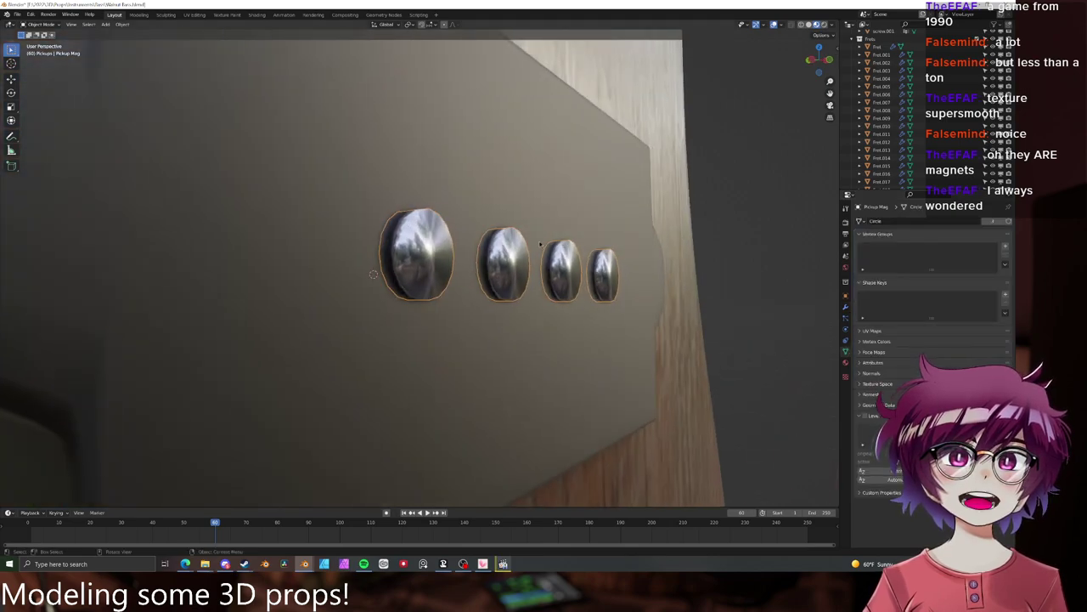
{"action": "scroll", "coordinate": [740, 307], "scroll_direction": "up", "scroll_amount": 3}
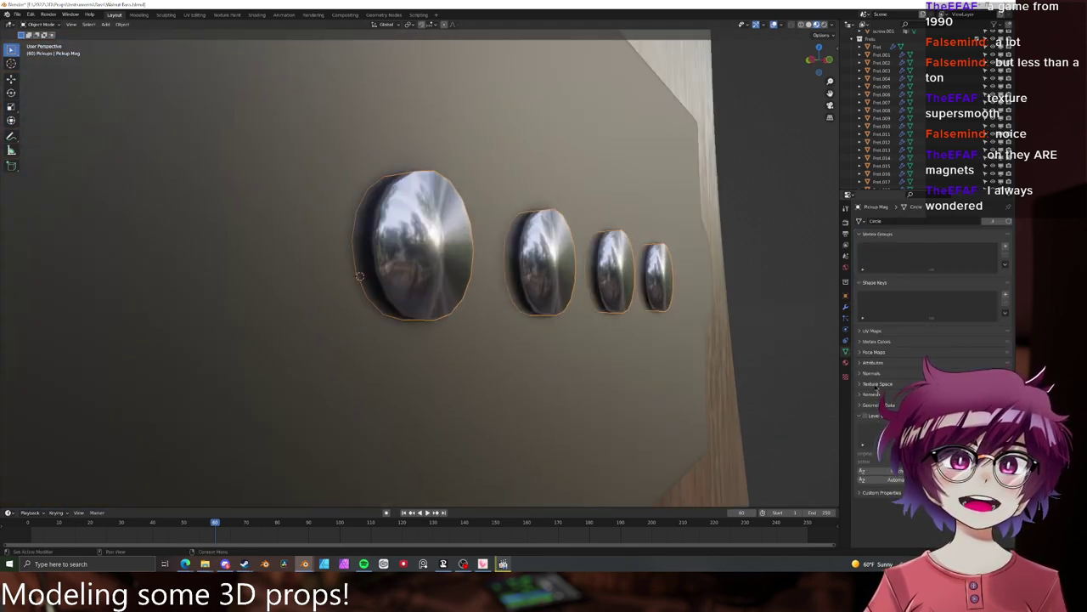
{"action": "middle_click_drag", "start_coordinate": [837, 380], "coordinate": [694, 342]}
{"action": "middle_click_drag", "start_coordinate": [697, 345], "coordinate": [700, 348]}
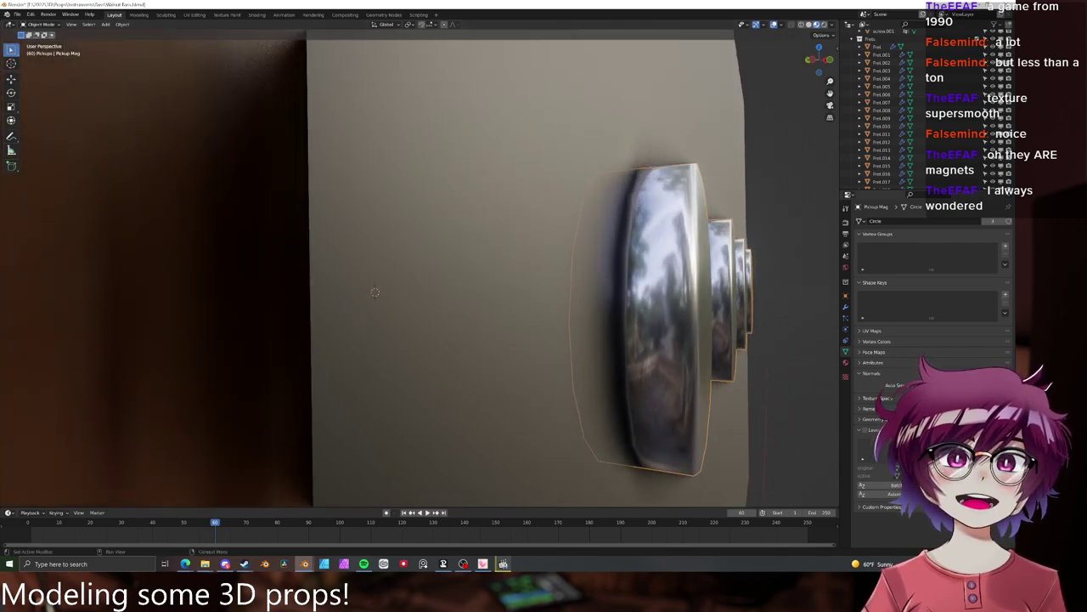
{"action": "left_click", "coordinate": [922, 385]}
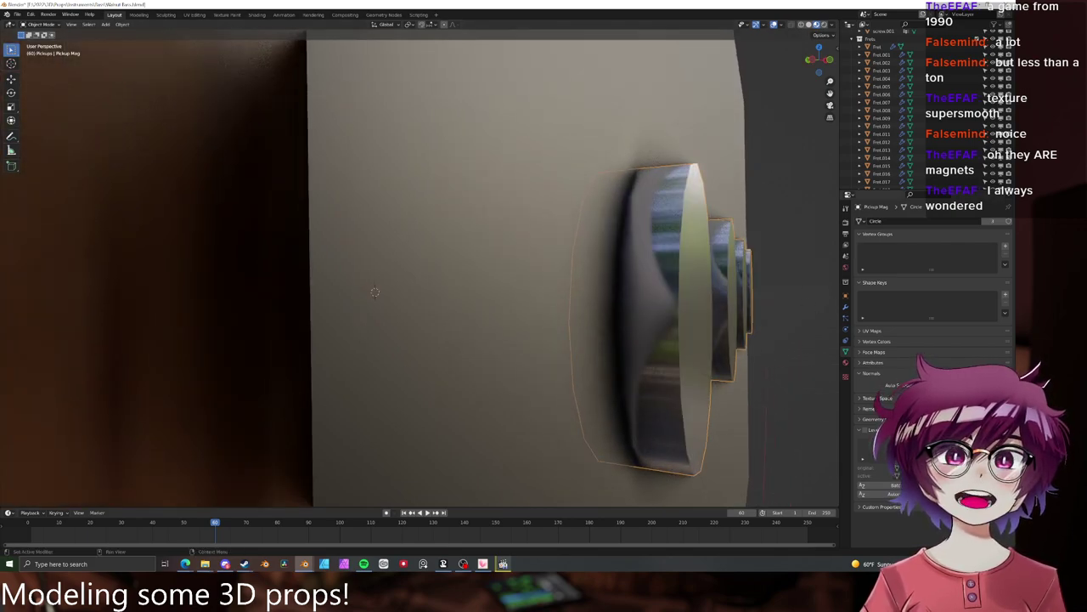
{"action": "scroll", "coordinate": [618, 314], "scroll_direction": "down", "scroll_amount": 10}
- Save the Walnut Bass file
{"action": "left_click", "coordinate": [619, 314]}
{"action": "middle_click_drag", "start_coordinate": [618, 314], "coordinate": [600, 299]}
{"action": "scroll", "coordinate": [552, 270], "scroll_direction": "down", "scroll_amount": 5}
{"action": "key", "text": "ctrl+s"}
{"action": "scroll", "coordinate": [515, 265], "scroll_direction": "down", "scroll_amount": 4}
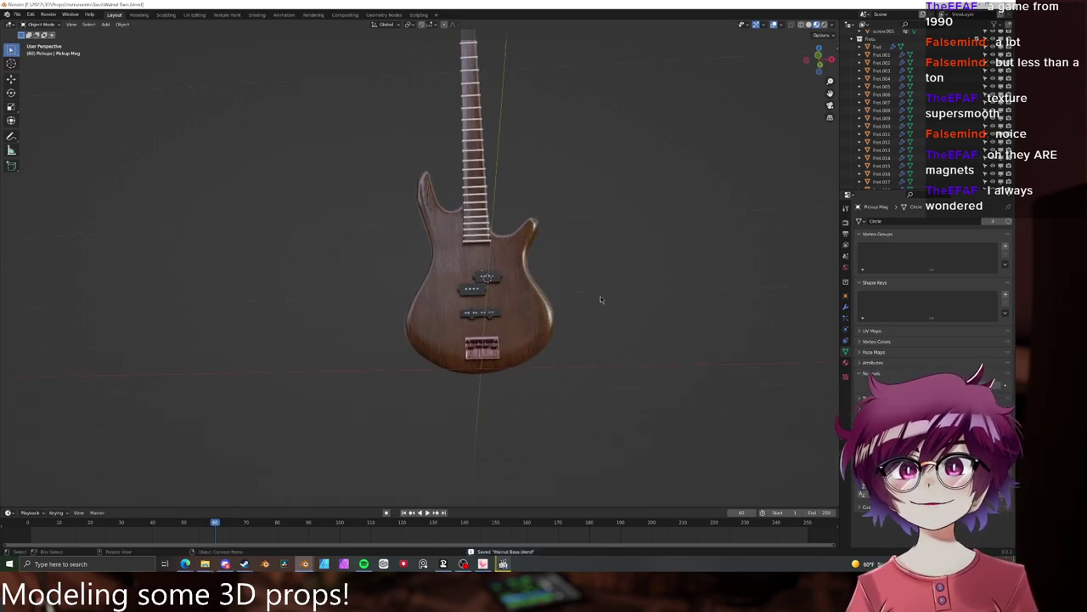
- Select the bridge object and, within its mesh, all geometry linked to the base plate
{"action": "left_click", "coordinate": [484, 362]}
{"action": "scroll", "coordinate": [531, 373], "scroll_direction": "up", "scroll_amount": 6}
{"action": "middle_click_drag", "start_coordinate": [627, 422], "coordinate": [531, 164]}
{"action": "scroll", "coordinate": [507, 221], "scroll_direction": "up", "scroll_amount": 5}
{"action": "key", "text": "Tab"}
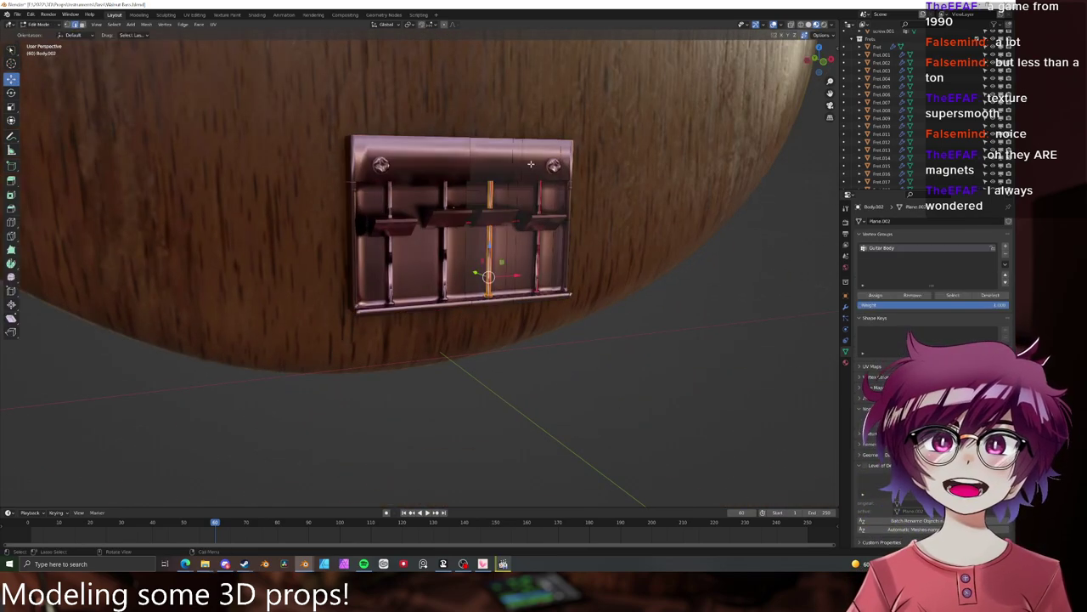
{"action": "key", "text": "a"}
{"action": "key", "text": "alt+a"}
{"action": "left_click", "coordinate": [513, 159]}
{"action": "key", "text": "ctrl+l"}
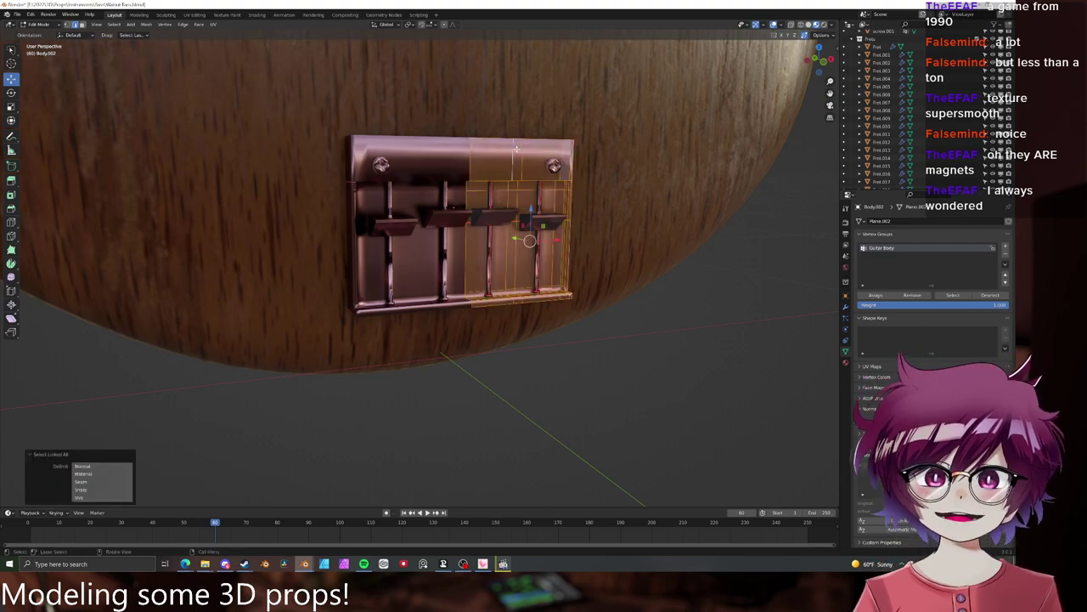
- Remove the Main Guitar Material slot from the bridge in Object Mode
{"action": "left_click", "coordinate": [846, 362]}
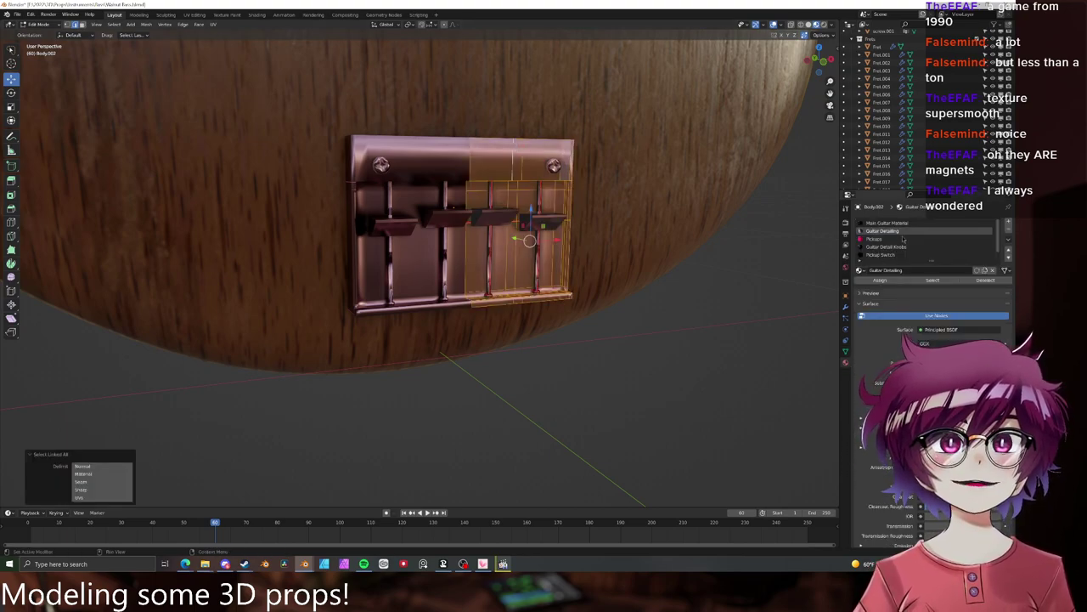
{"action": "left_click", "coordinate": [888, 223]}
{"action": "left_click", "coordinate": [1008, 231]}
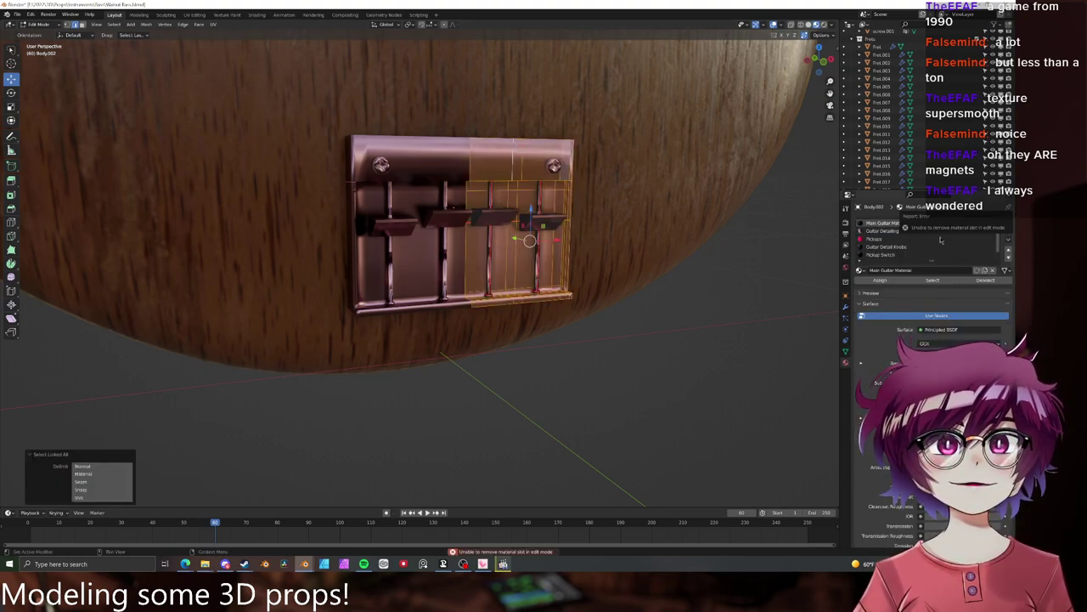
{"action": "key", "text": "Tab"}
{"action": "left_click", "coordinate": [1009, 230]}
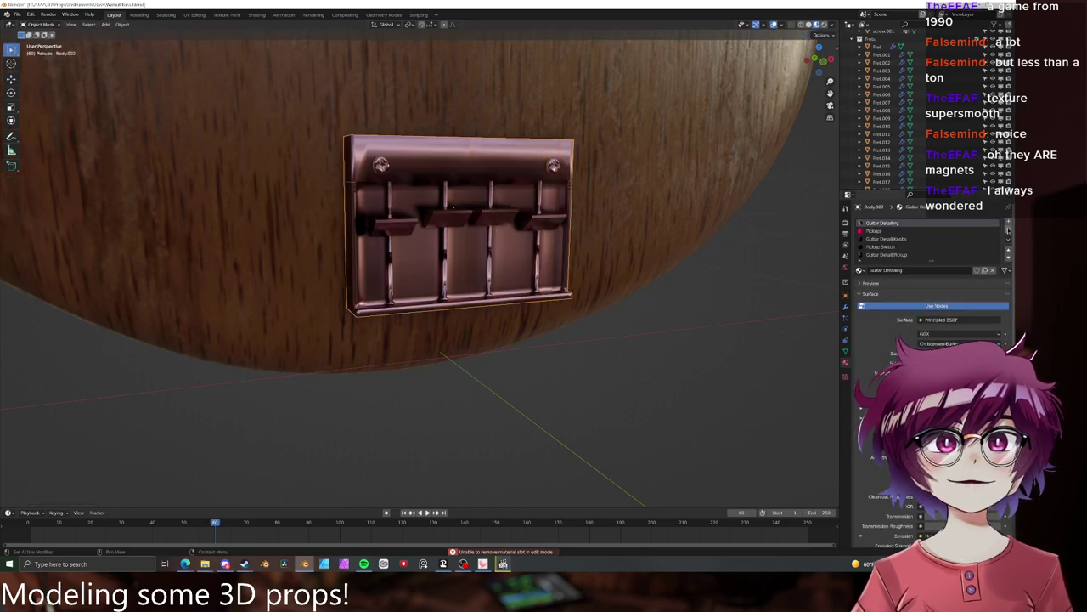
- Remove all remaining material slots from the bridge and give it the existing Black Plastic material
{"action": "left_click", "coordinate": [892, 232]}
{"action": "scroll", "coordinate": [897, 238], "scroll_direction": "down", "scroll_amount": 2}
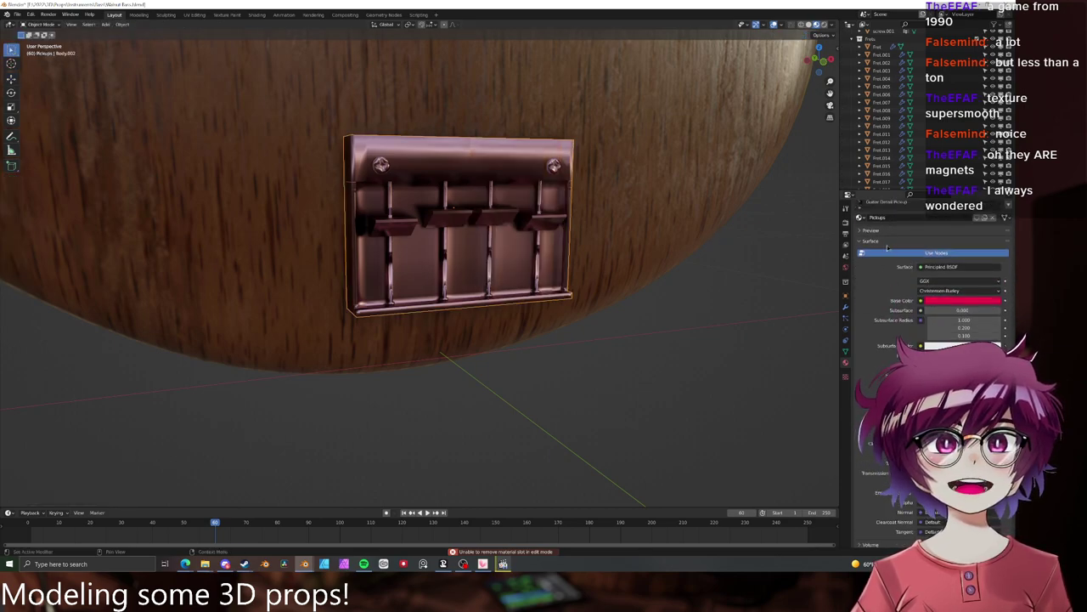
{"action": "left_click", "coordinate": [885, 244]}
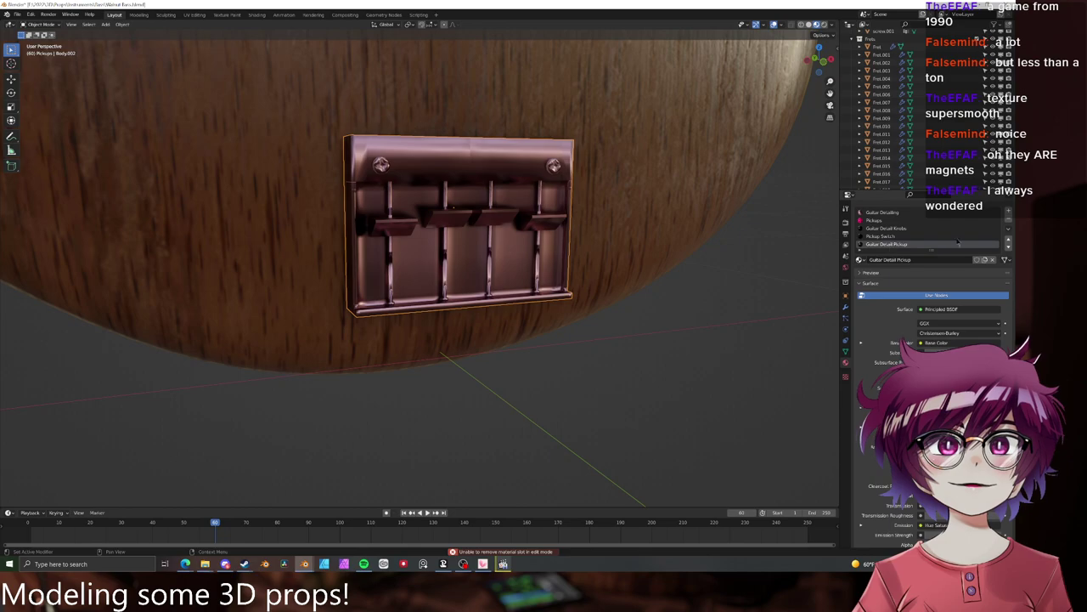
{"action": "left_click", "coordinate": [1008, 222]}
{"action": "left_click", "coordinate": [1008, 222]}
{"action": "left_click", "coordinate": [1008, 222]}
{"action": "left_click", "coordinate": [1008, 222]}
{"action": "left_click", "coordinate": [1008, 222]}
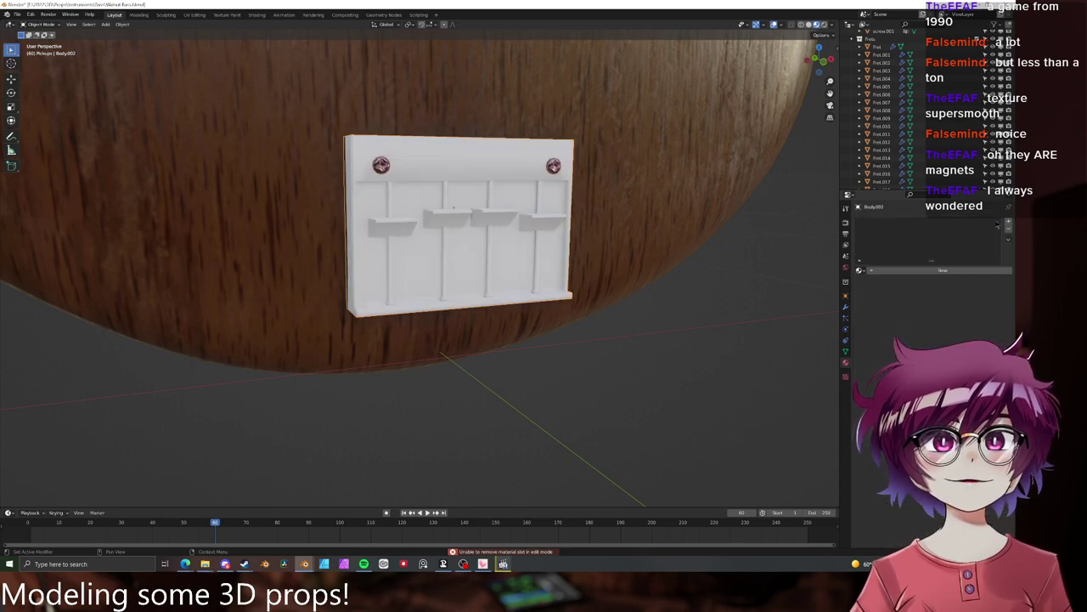
{"action": "left_click", "coordinate": [859, 270]}
{"action": "left_click", "coordinate": [883, 286]}
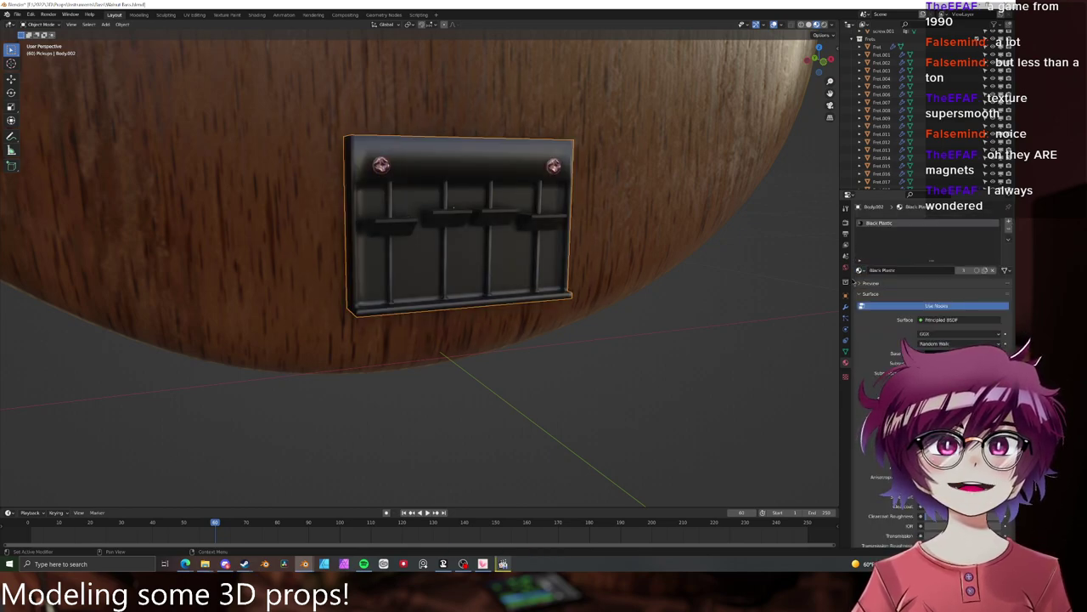
- Add a second material slot with Silver to the bridge and assign it to the linked geometry of the thin vertical rods
{"action": "key", "text": "Tab"}
{"action": "left_click", "coordinate": [540, 234]}
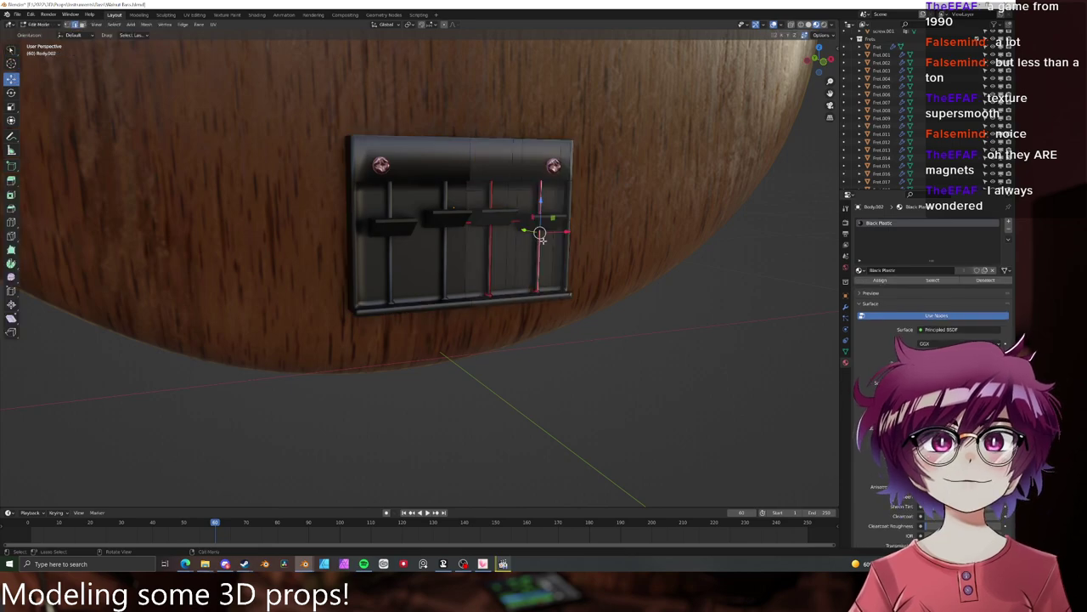
{"action": "left_click", "coordinate": [489, 238], "text": "shift"}
{"action": "key", "text": "ctrl+l"}
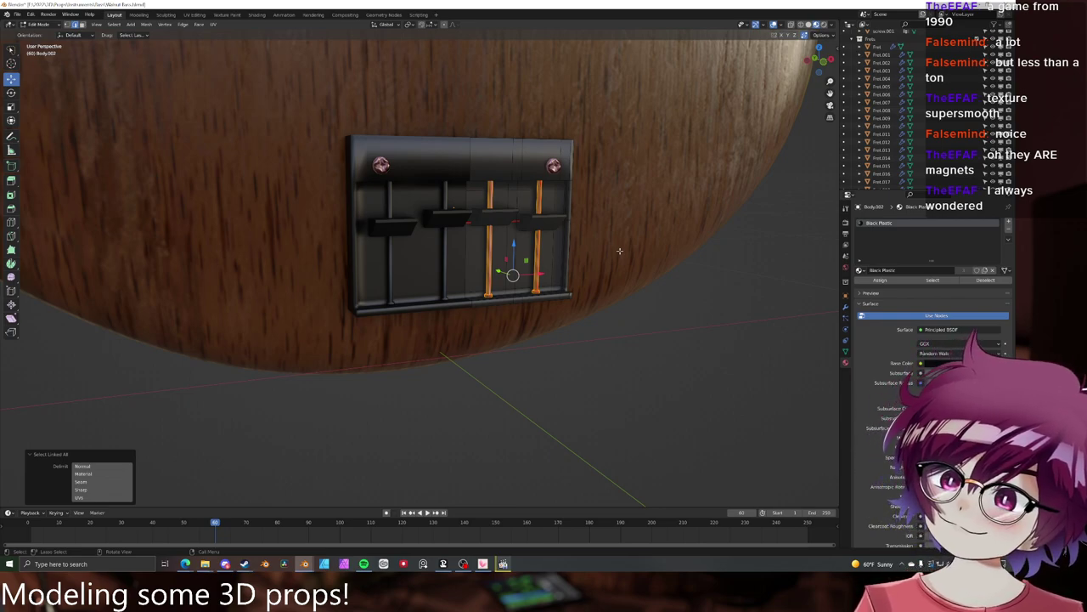
{"action": "left_click", "coordinate": [1008, 223]}
{"action": "left_click", "coordinate": [859, 271]}
{"action": "scroll", "coordinate": [894, 350], "scroll_direction": "down", "scroll_amount": 7}
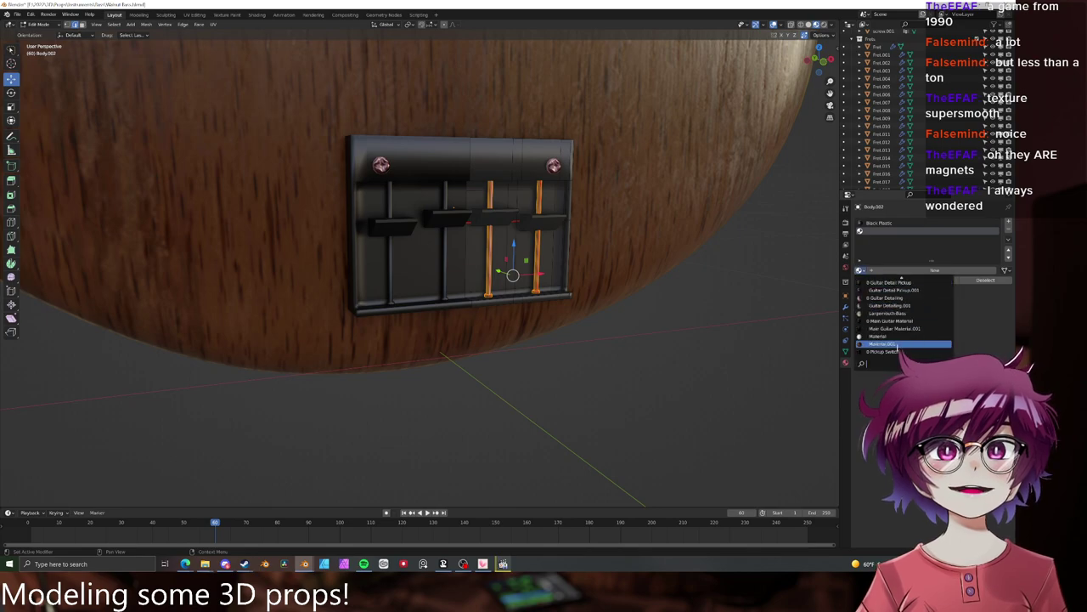
{"action": "left_click", "coordinate": [890, 352]}
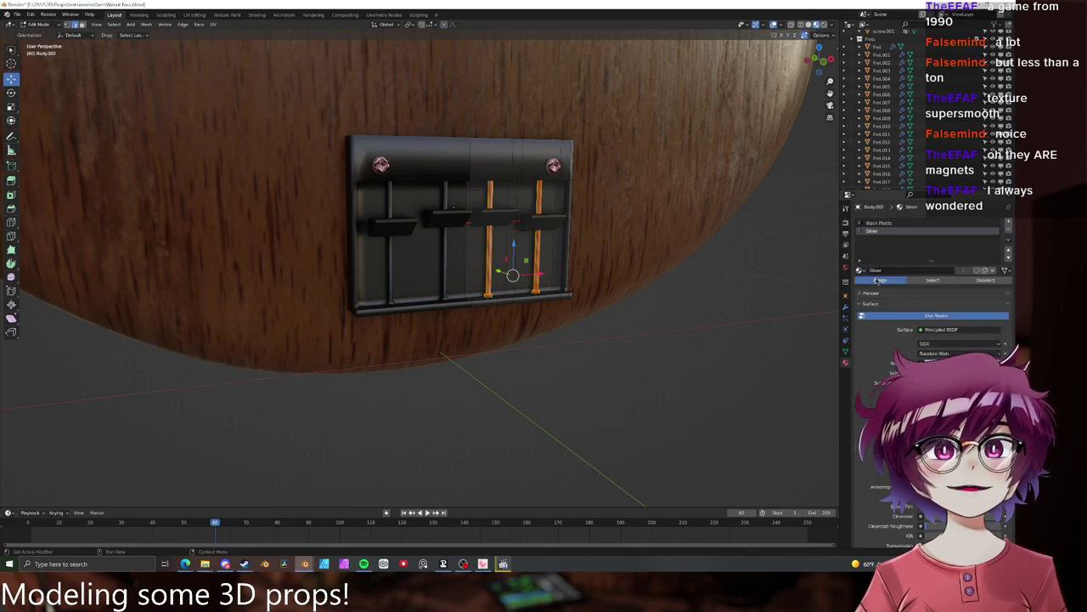
{"action": "left_click", "coordinate": [880, 281]}
{"action": "key", "text": "Tab"}
- Save the bass file with the updated bridge materials
{"action": "scroll", "coordinate": [530, 261], "scroll_direction": "down", "scroll_amount": 5}
{"action": "scroll", "coordinate": [530, 262], "scroll_direction": "down", "scroll_amount": 6}
{"action": "key", "text": "ctrl+s"}
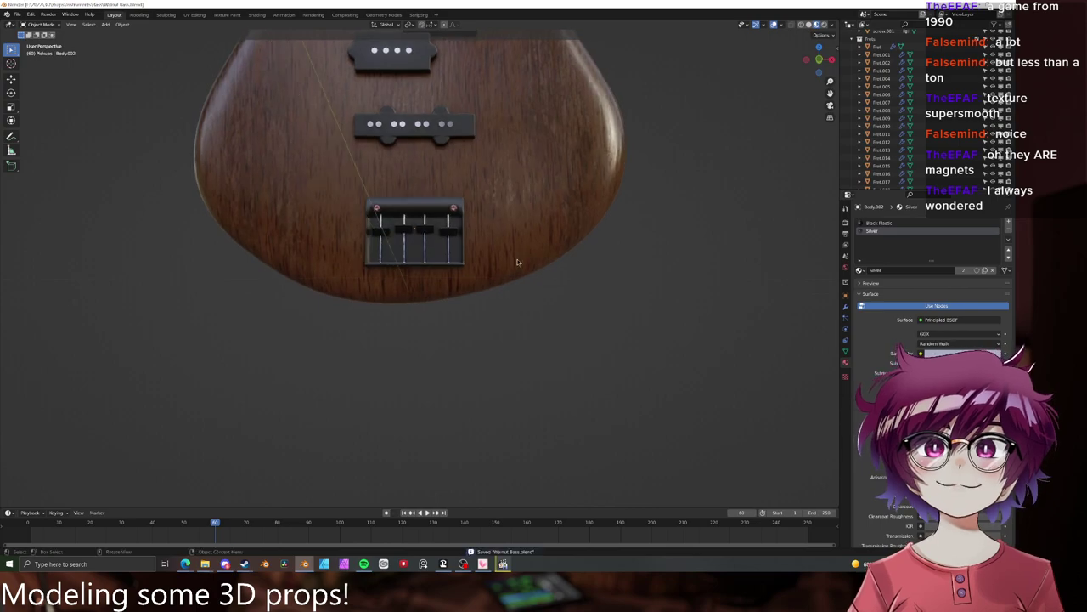
- Compare the bass model's neck with the Ibanez walnut bass reference photo in the browser, and return to Blender
{"action": "middle_click_drag", "start_coordinate": [531, 261], "coordinate": [478, 255]}
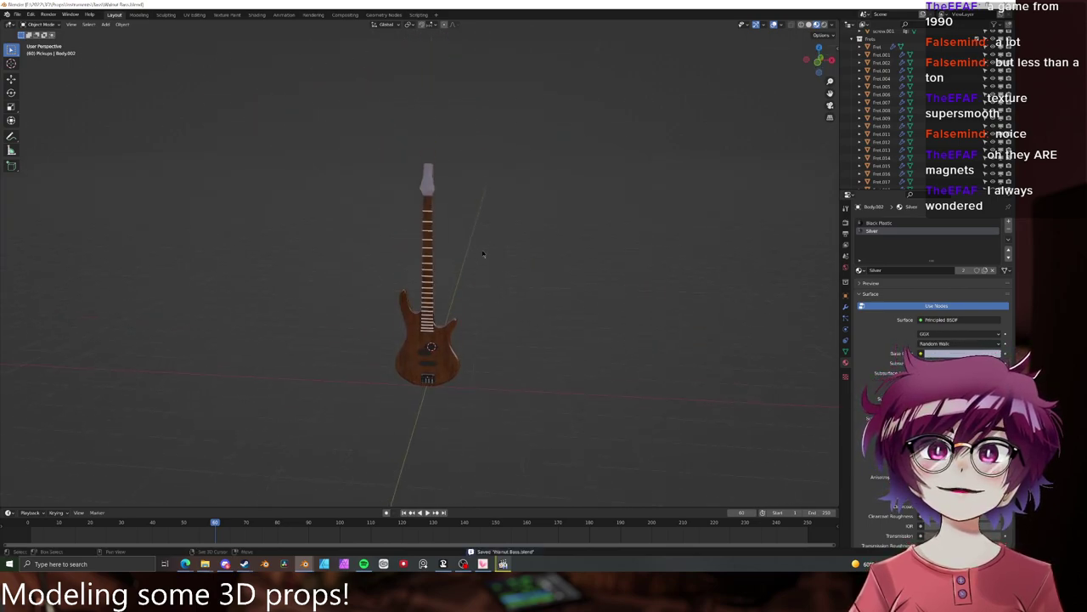
{"action": "scroll", "coordinate": [478, 255], "scroll_direction": "up", "scroll_amount": 6}
{"action": "mouse_move", "coordinate": [185, 563]}
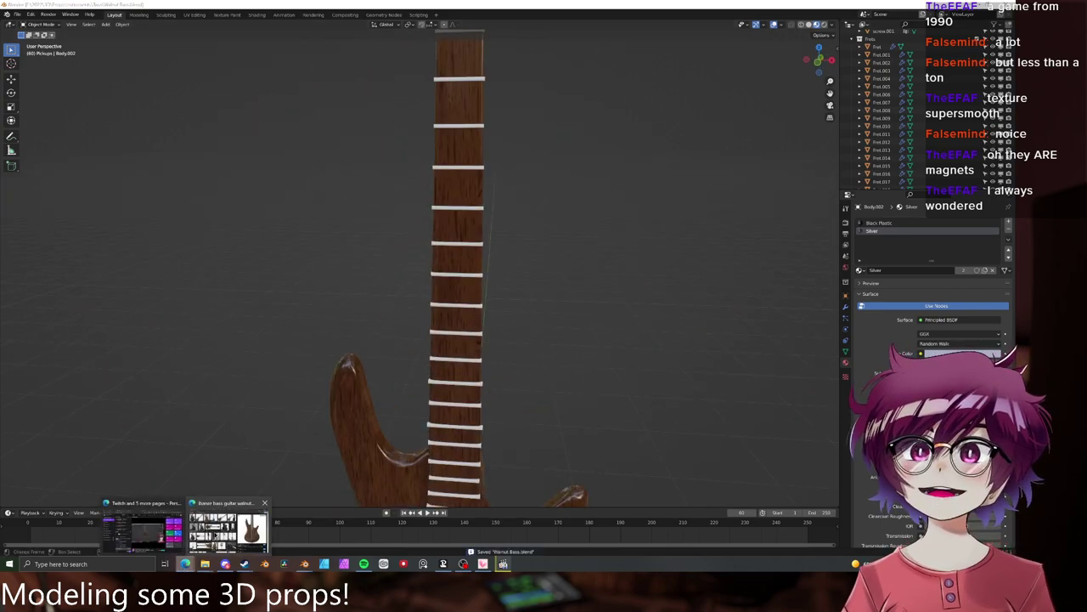
{"action": "left_click", "coordinate": [186, 522]}
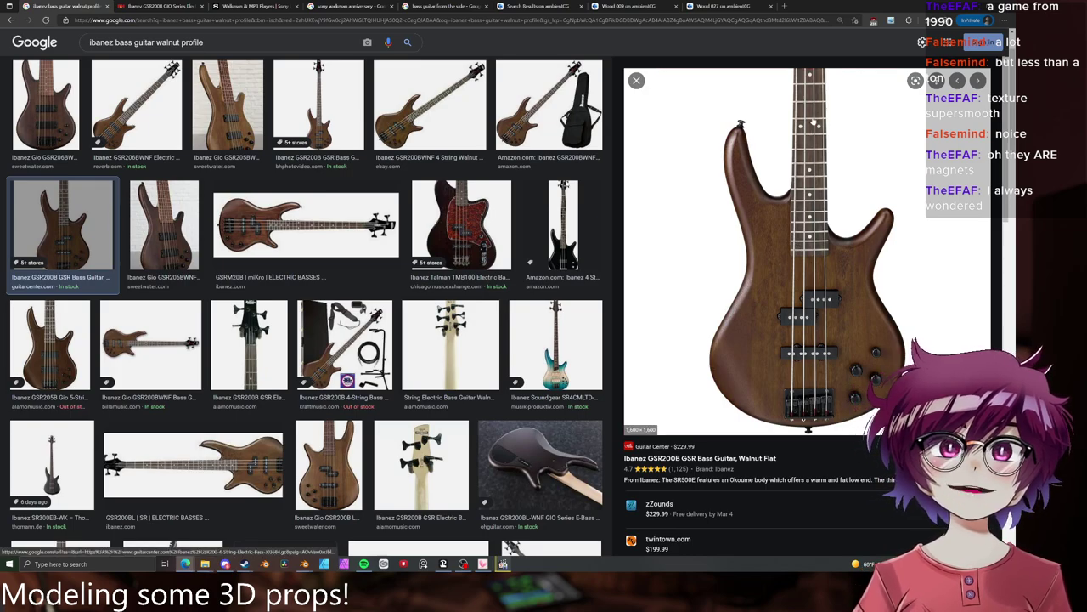
{"action": "key", "text": "alt+Tab"}
- Rename the bass body's material to Main Bass Wood and open the body mesh in Edit Mode
{"action": "left_click", "coordinate": [455, 218]}
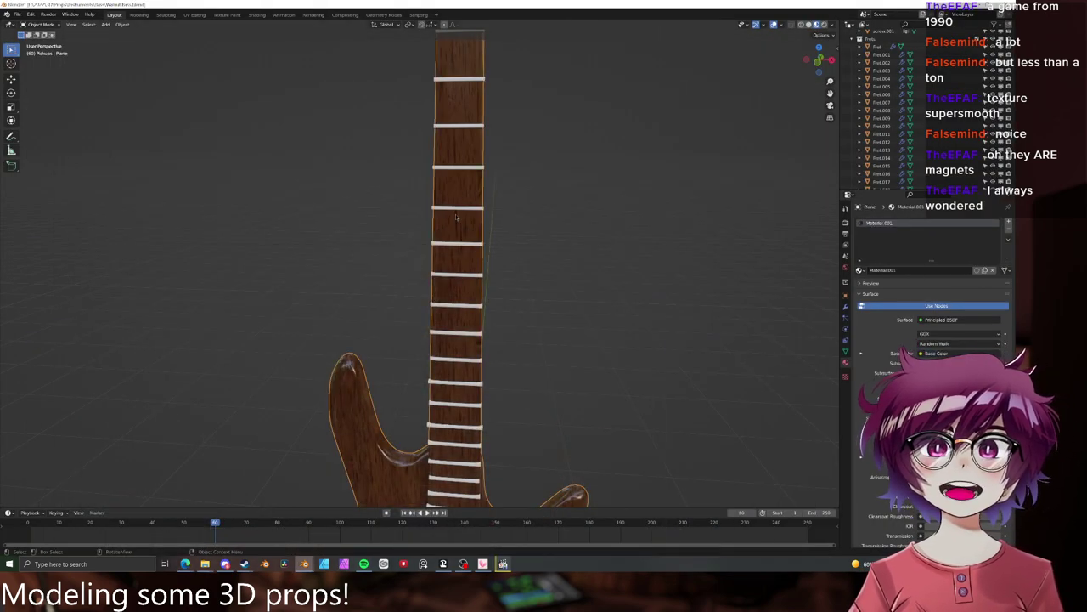
{"action": "double_click", "coordinate": [882, 270]}
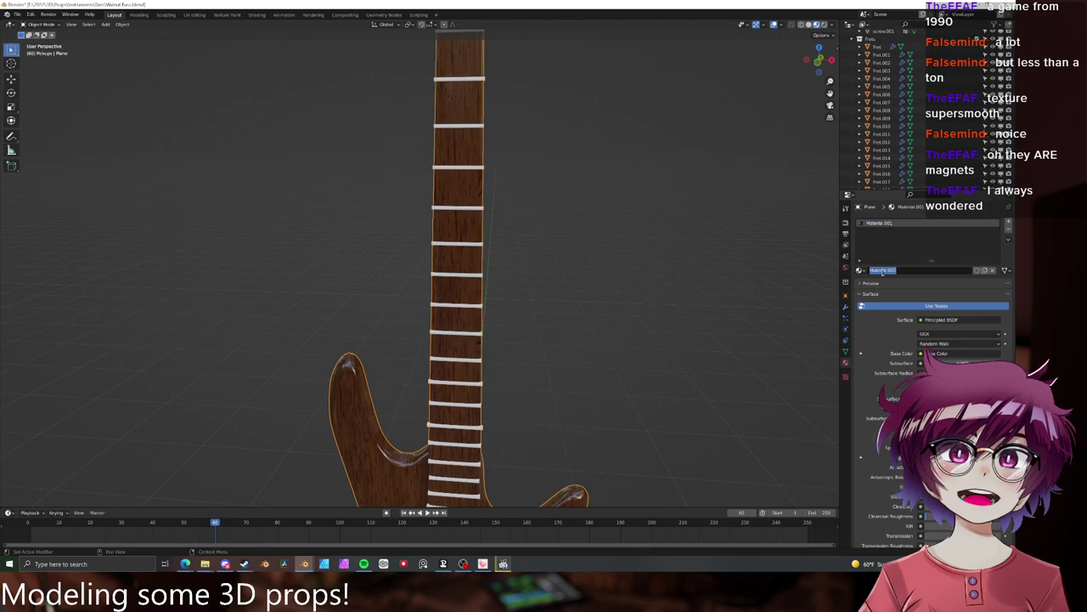
{"action": "type", "text": "Mate"}
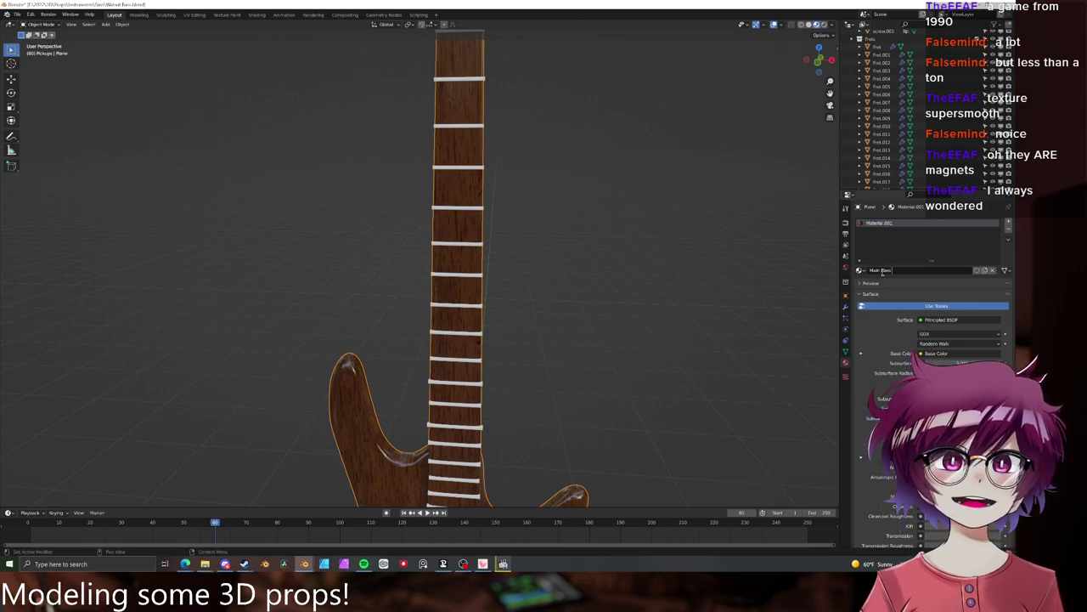
{"action": "type", "text": " Bass Wood"}
{"action": "key", "text": "Return"}
{"action": "key", "text": "Tab"}
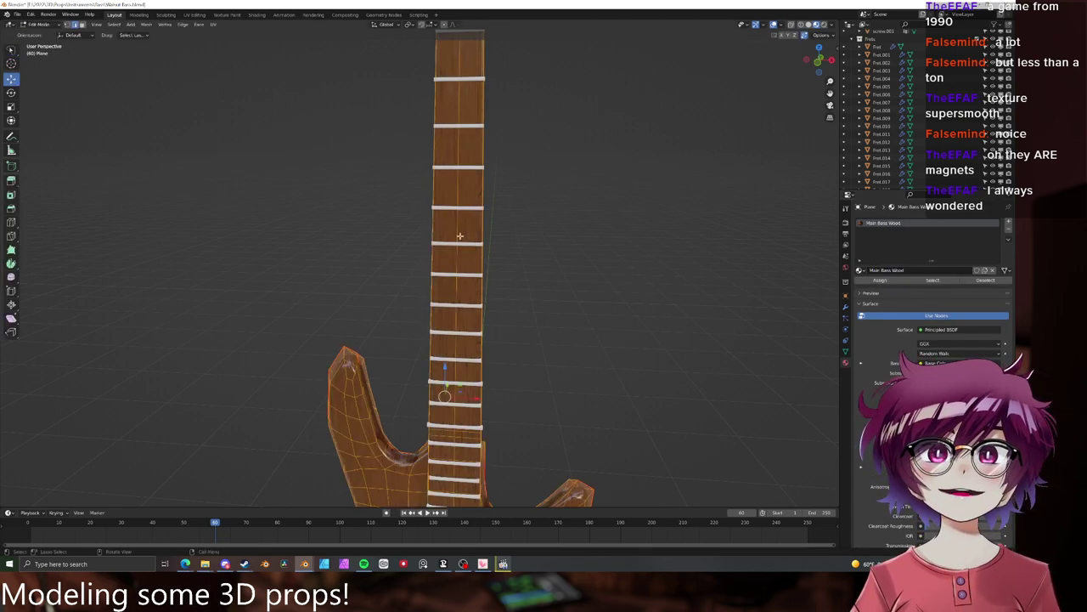
- Select all front faces of the fretboard, from the body end up to the headstock
{"action": "left_click", "coordinate": [462, 260]}
{"action": "middle_click_drag", "start_coordinate": [463, 260], "coordinate": [462, 238]}
{"action": "left_click", "coordinate": [427, 368]}
{"action": "left_click", "coordinate": [402, 374], "text": "shift"}
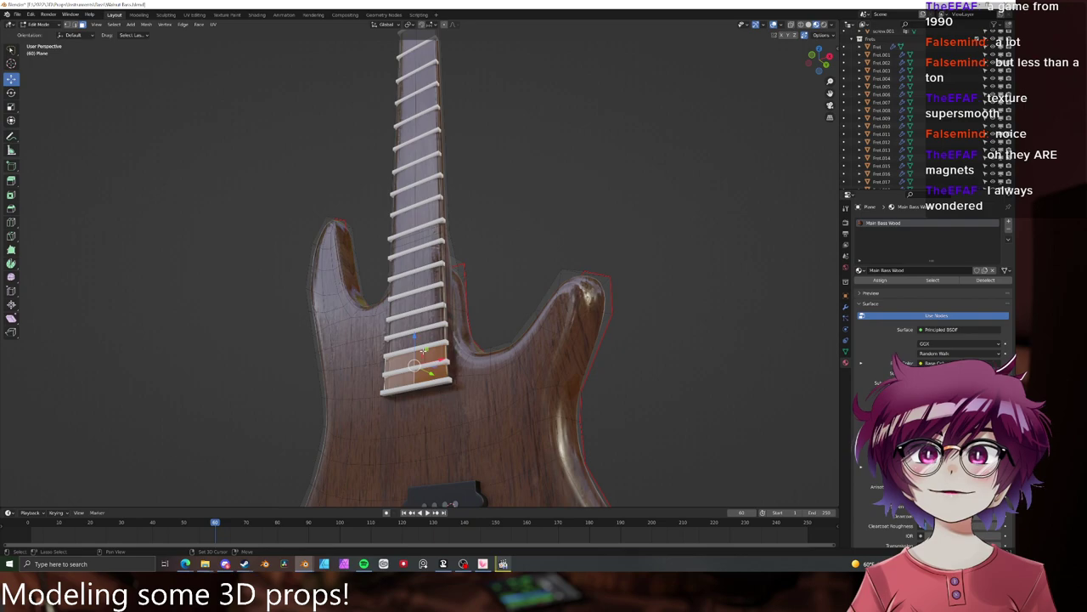
{"action": "key", "text": "g"}
{"action": "left_click_drag", "start_coordinate": [416, 346], "coordinate": [422, 149]}
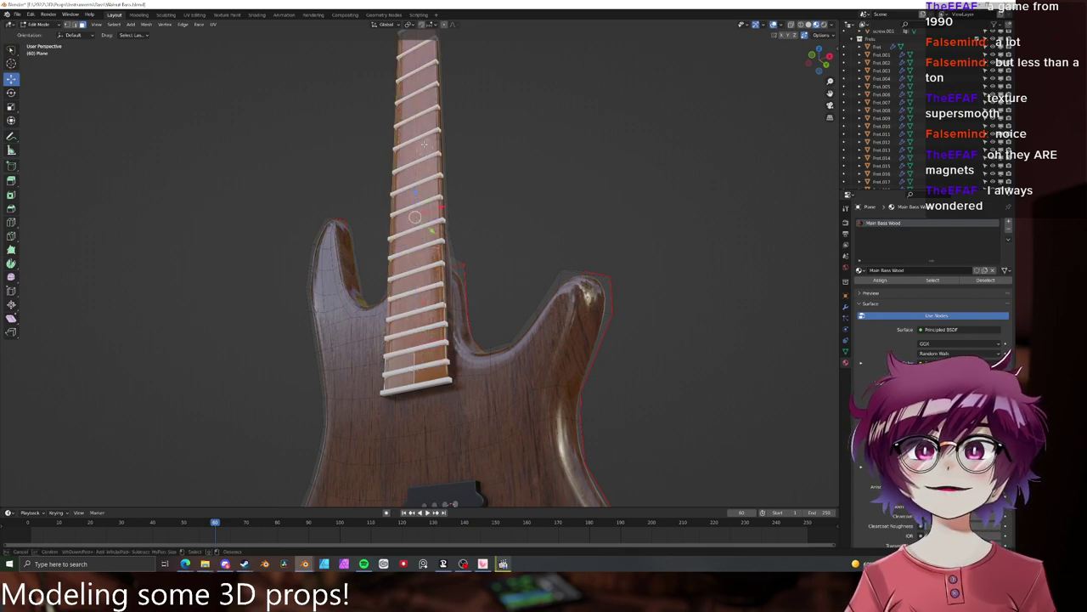
{"action": "right_click", "coordinate": [423, 151]}
{"action": "scroll", "coordinate": [427, 155], "scroll_direction": "down", "scroll_amount": 5}
{"action": "mouse_move", "coordinate": [433, 161]}
{"action": "middle_mouse_down", "text": "shift"}
{"action": "mouse_move", "coordinate": [445, 292]}
{"action": "mouse_move", "coordinate": [461, 226]}
{"action": "mouse_move", "coordinate": [479, 221]}
{"action": "mouse_move", "coordinate": [459, 332]}
{"action": "middle_mouse_up", "text": "shift"}
{"action": "scroll", "coordinate": [445, 292], "scroll_direction": "up", "scroll_amount": 4}
{"action": "scroll", "coordinate": [460, 331], "scroll_direction": "up", "scroll_amount": 3}
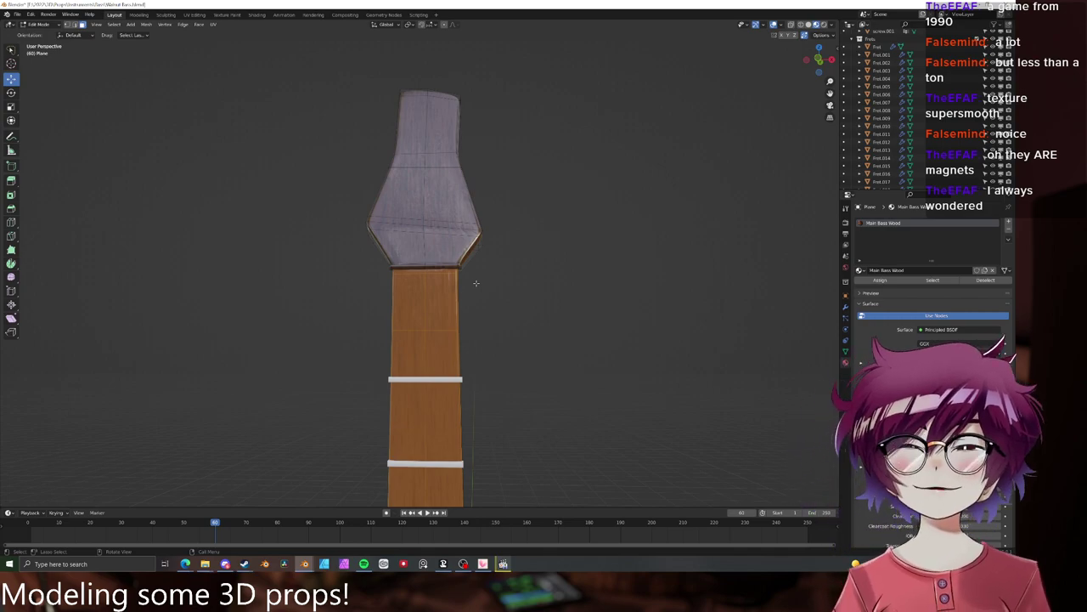
- Add a second material slot with a new material named Fretboard Wood and assign it to the selected fretboard faces
{"action": "left_click", "coordinate": [1009, 224]}
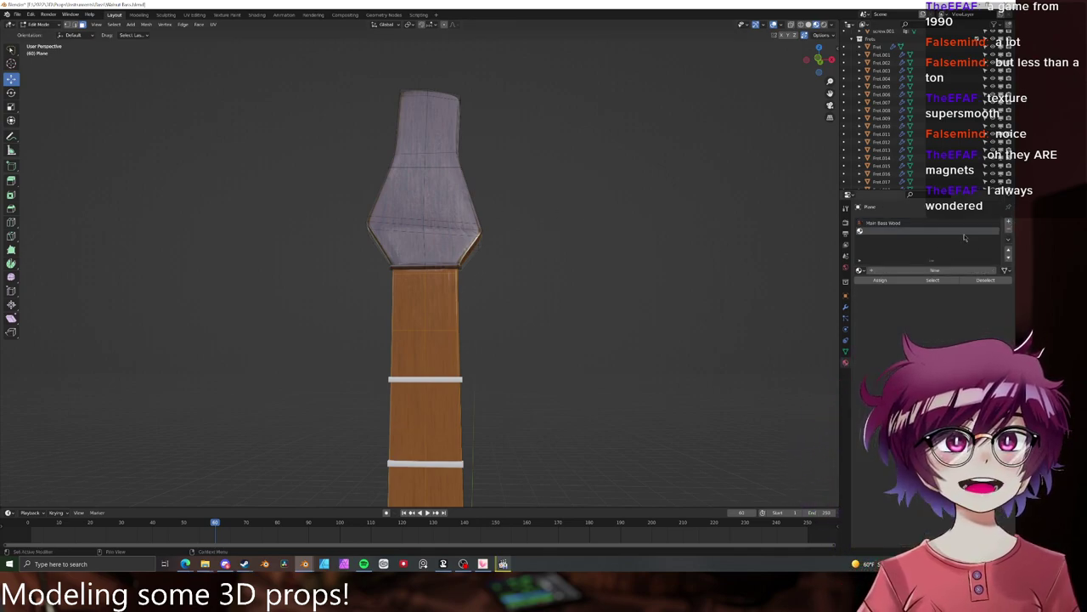
{"action": "left_click", "coordinate": [889, 272]}
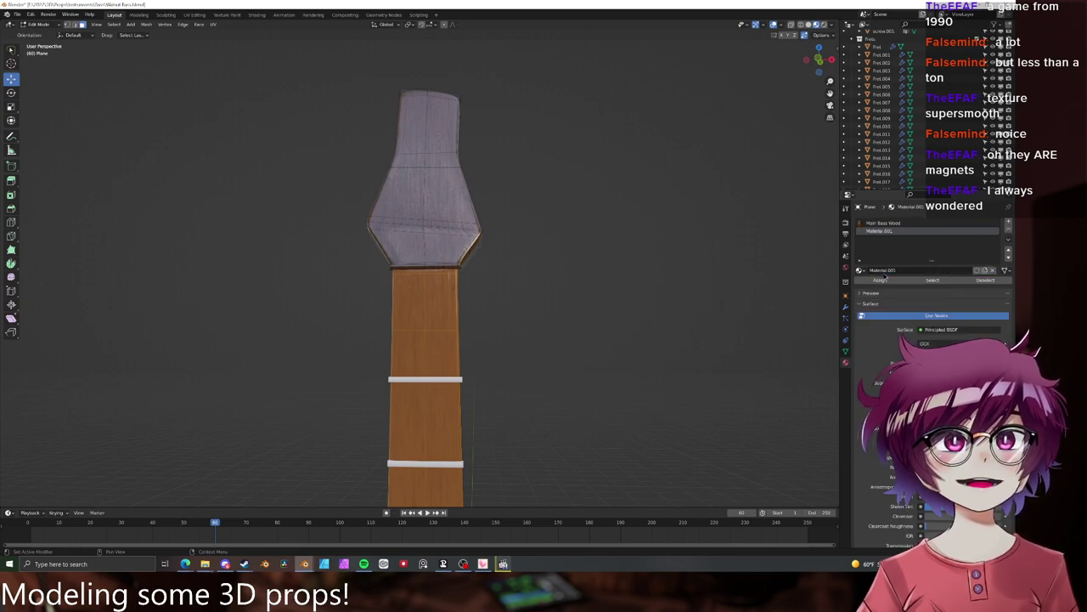
{"action": "double_click", "coordinate": [891, 271]}
{"action": "type", "text": "Fretboard Wood"}
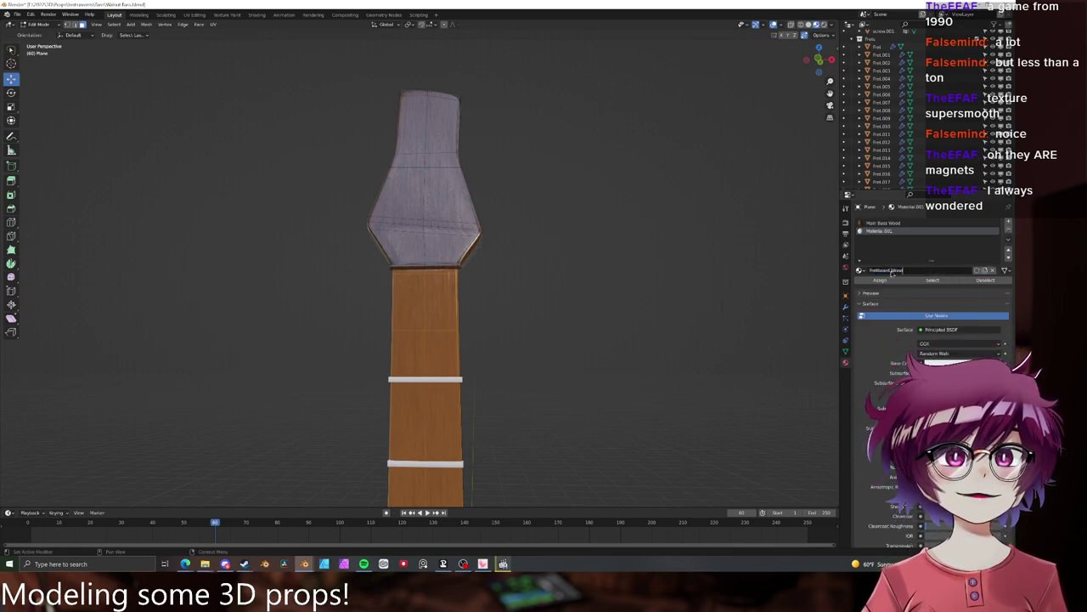
{"action": "key", "text": "Return"}
{"action": "left_click", "coordinate": [886, 280]}
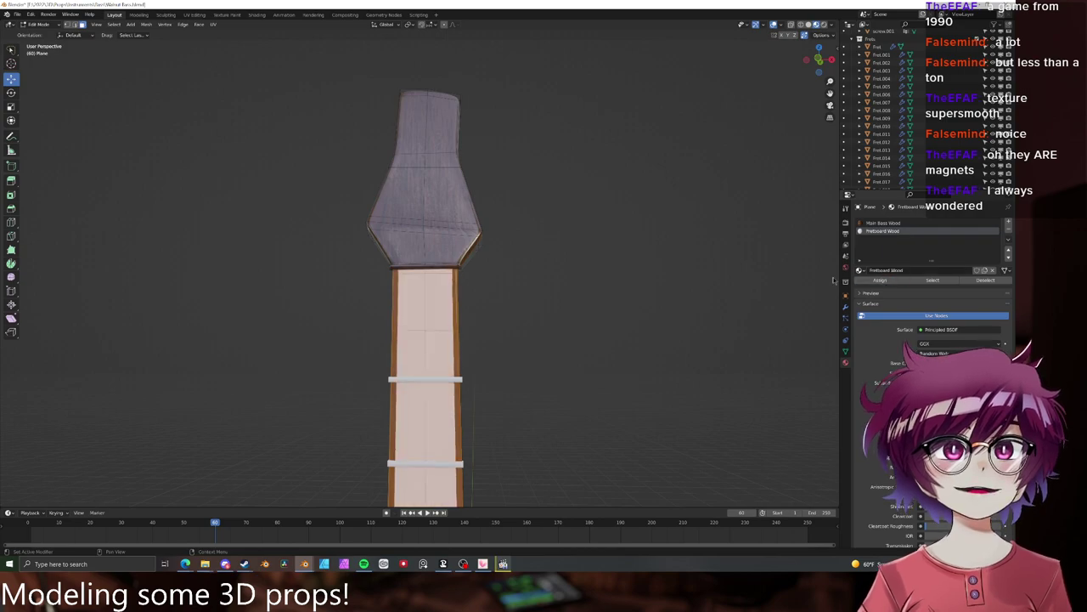
- Select the strip of fretboard side faces along one edge of the neck, from the headstock down to the last fret
{"action": "key", "text": "Tab"}
{"action": "scroll", "coordinate": [572, 284], "scroll_direction": "down", "scroll_amount": 3}
{"action": "middle_click_drag", "start_coordinate": [572, 285], "coordinate": [422, 249]}
{"action": "key", "text": "Tab"}
{"action": "scroll", "coordinate": [422, 249], "scroll_direction": "up", "scroll_amount": 5}
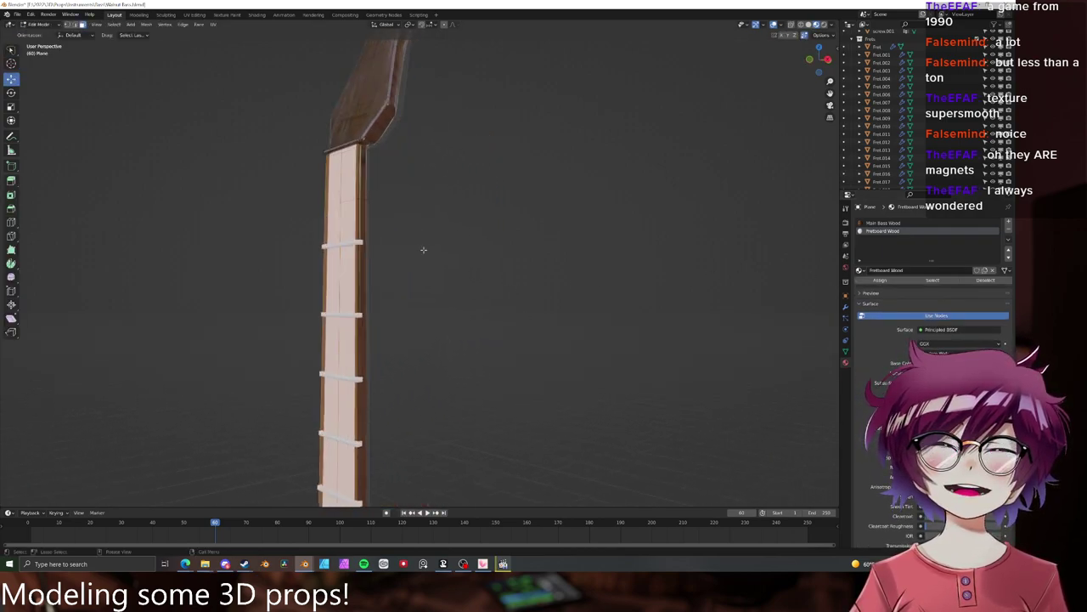
{"action": "left_click", "coordinate": [322, 103]}
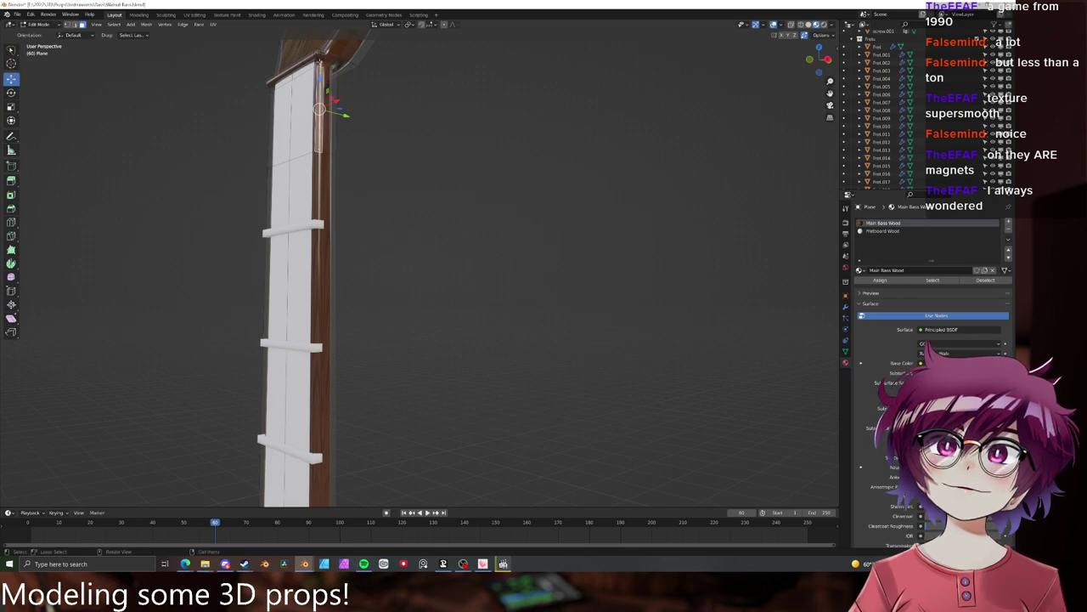
{"action": "key", "text": "alt+a"}
{"action": "scroll", "coordinate": [391, 300], "scroll_direction": "down", "scroll_amount": 5}
{"action": "middle_click_drag", "start_coordinate": [391, 301], "coordinate": [442, 34], "text": "shift"}
{"action": "scroll", "coordinate": [433, 331], "scroll_direction": "up", "scroll_amount": 5}
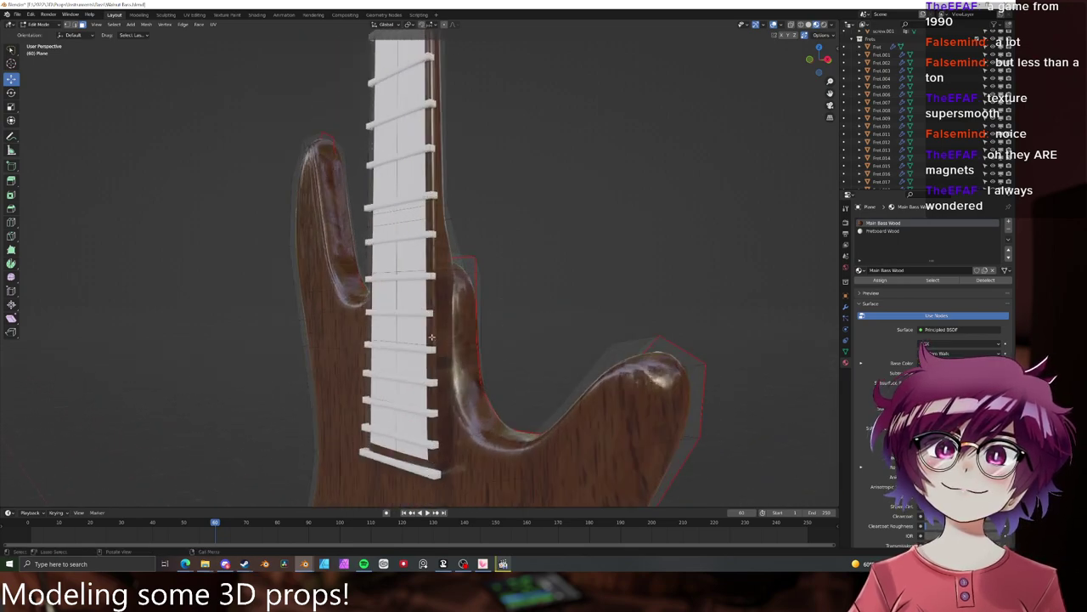
{"action": "middle_click_drag", "start_coordinate": [431, 337], "coordinate": [392, 342]}
{"action": "middle_click_drag", "start_coordinate": [408, 399], "coordinate": [425, 212], "text": "shift"}
{"action": "scroll", "coordinate": [432, 238], "scroll_direction": "up", "scroll_amount": 5}
{"action": "left_click", "coordinate": [433, 249], "text": "ctrl"}
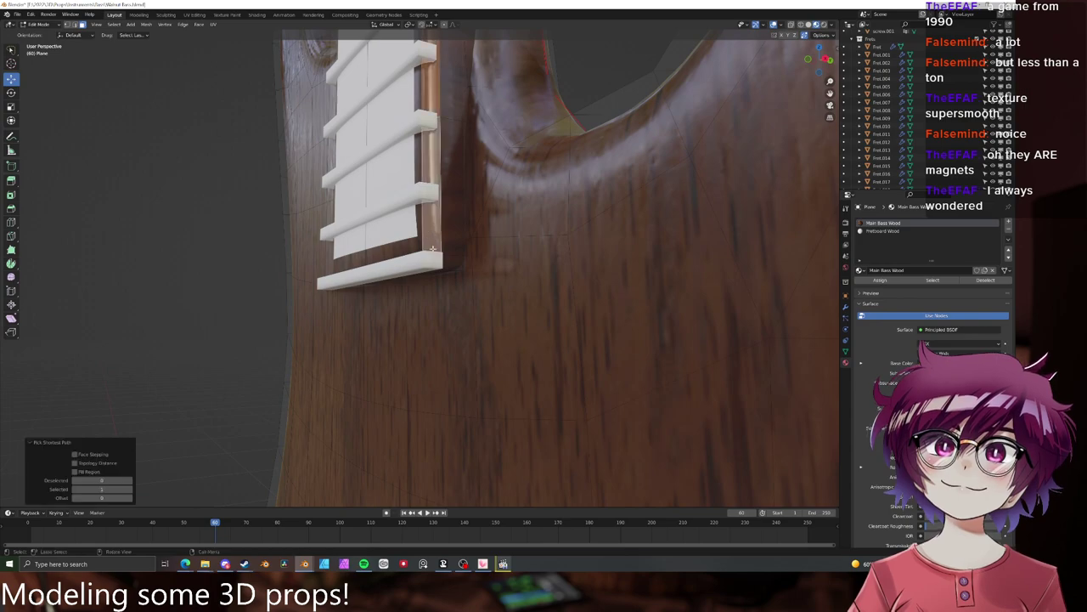
- Add the side strip along the neck's opposite edge to the selection, assign Fretboard Wood to both strips and leave Edit Mode
{"action": "middle_click_drag", "start_coordinate": [433, 249], "coordinate": [486, 265]}
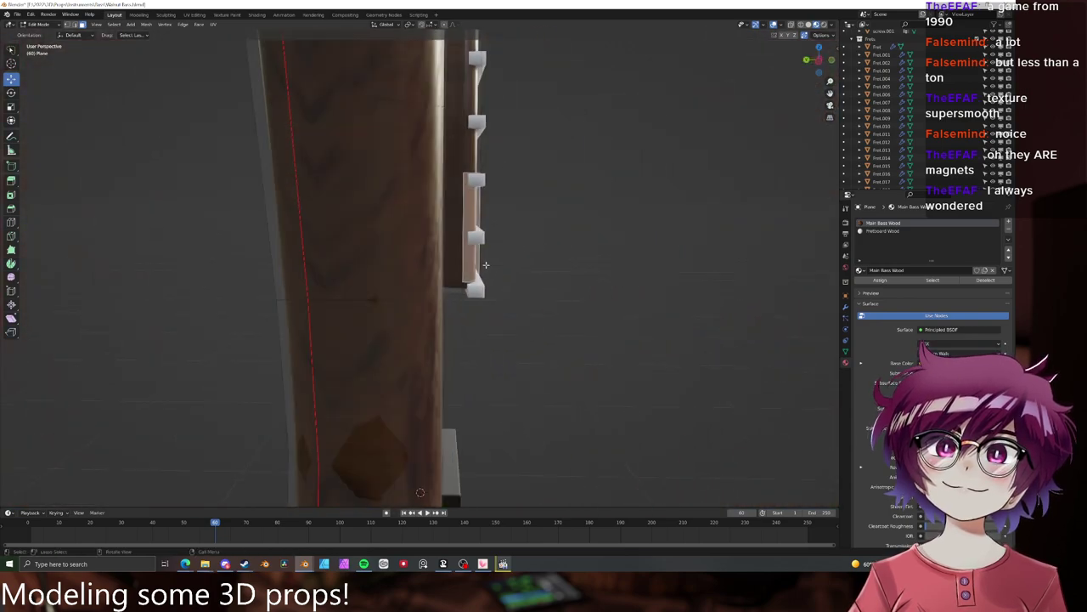
{"action": "middle_click_drag", "start_coordinate": [419, 492], "coordinate": [443, 480]}
{"action": "scroll", "coordinate": [463, 264], "scroll_direction": "down", "scroll_amount": 5}
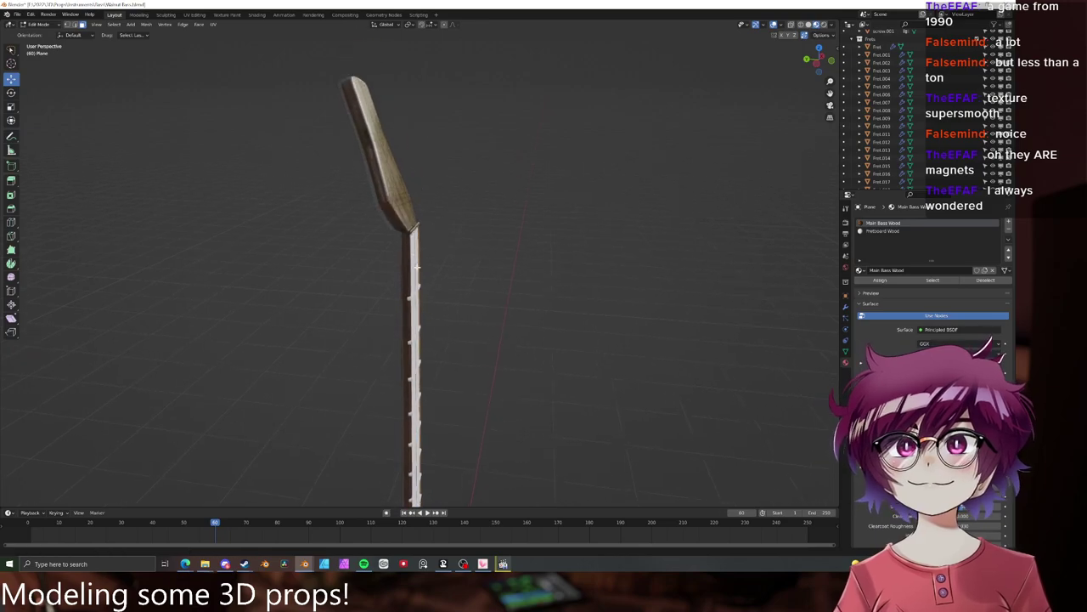
{"action": "scroll", "coordinate": [442, 480], "scroll_direction": "up", "scroll_amount": 3}
{"action": "scroll", "coordinate": [416, 270], "scroll_direction": "up", "scroll_amount": 2}
{"action": "left_click", "coordinate": [375, 205], "text": "ctrl"}
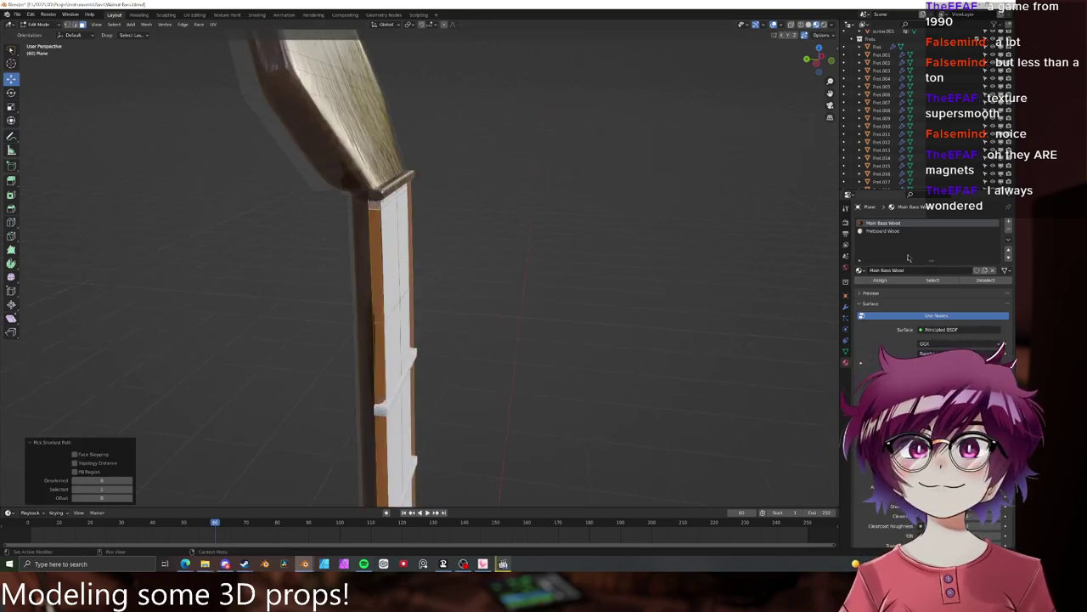
{"action": "left_click", "coordinate": [881, 232]}
{"action": "left_click", "coordinate": [882, 280]}
{"action": "key", "text": "Tab"}
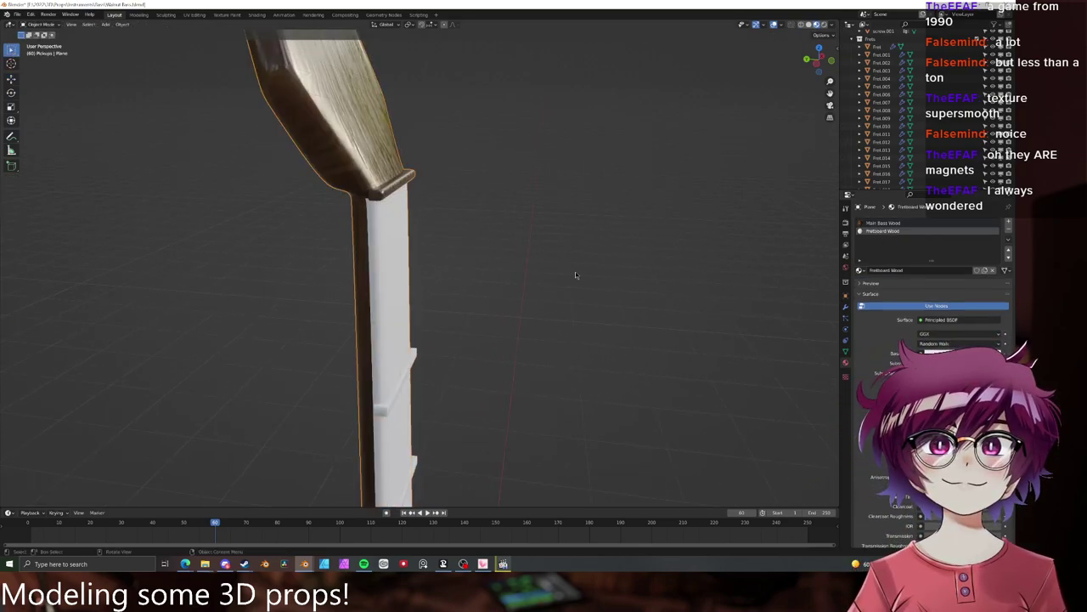
- Compare the neck with the fretboard wood in the Ibanez walnut bass photos in the browser, including the GSR206BWNF, and return to Blender
{"action": "scroll", "coordinate": [569, 270], "scroll_direction": "down", "scroll_amount": 4}
{"action": "middle_click_drag", "start_coordinate": [563, 269], "coordinate": [508, 246]}
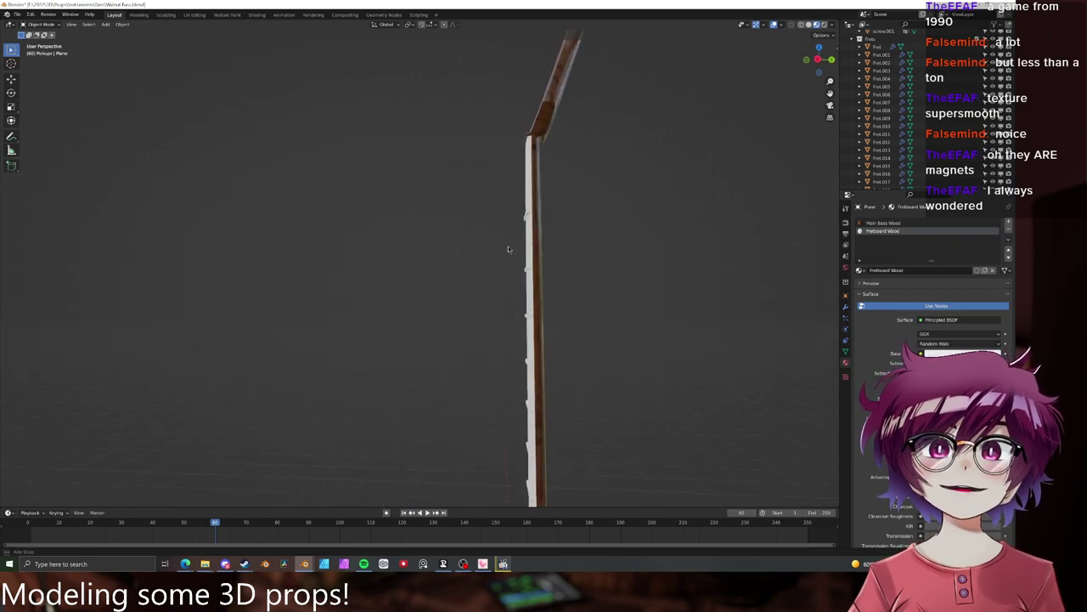
{"action": "left_click", "coordinate": [186, 564]}
{"action": "left_click", "coordinate": [227, 530]}
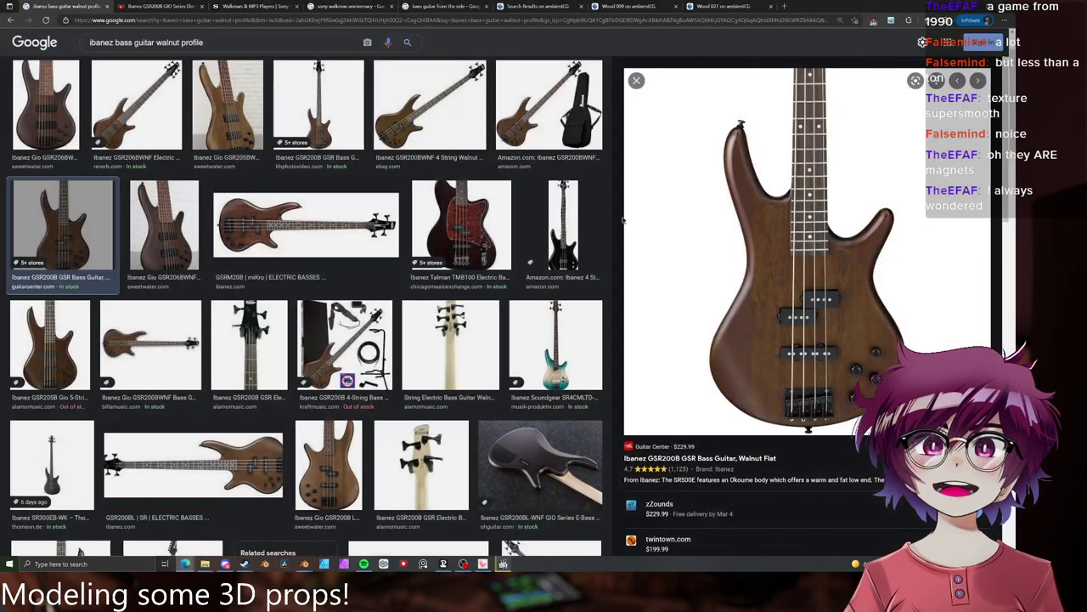
{"action": "mouse_move", "coordinate": [799, 181]}
{"action": "scroll", "coordinate": [419, 213], "scroll_direction": "up", "scroll_amount": 2}
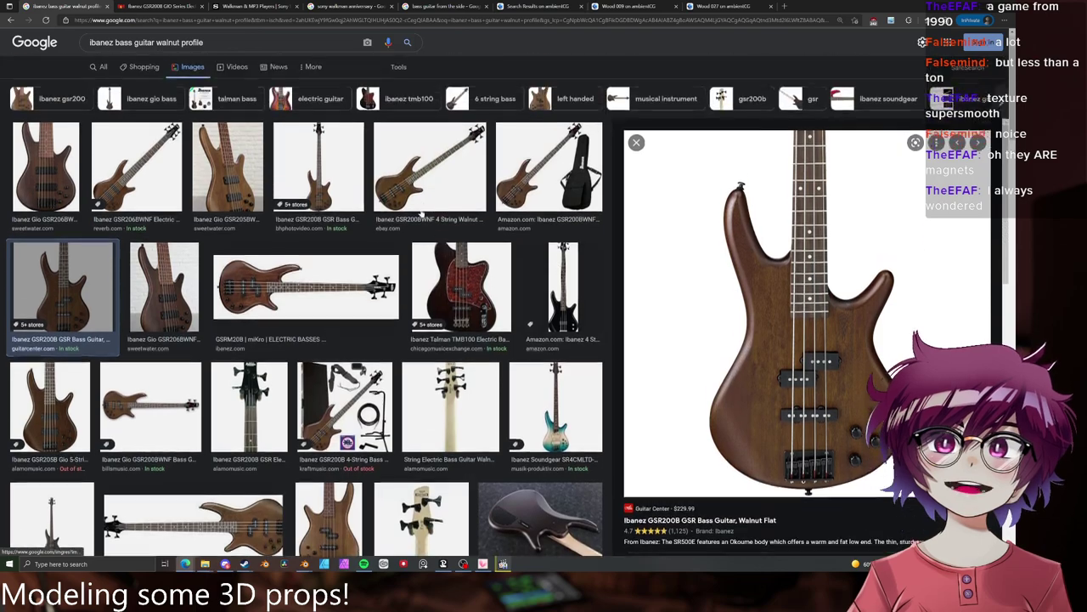
{"action": "left_click", "coordinate": [159, 294]}
{"action": "left_click", "coordinate": [158, 293]}
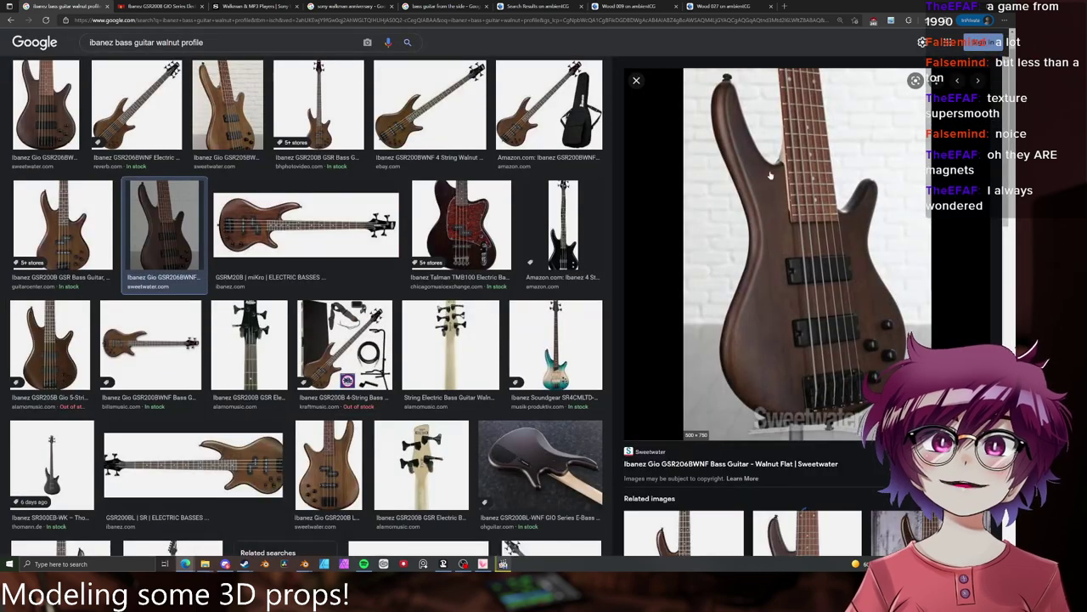
{"action": "key", "text": "alt+Tab"}
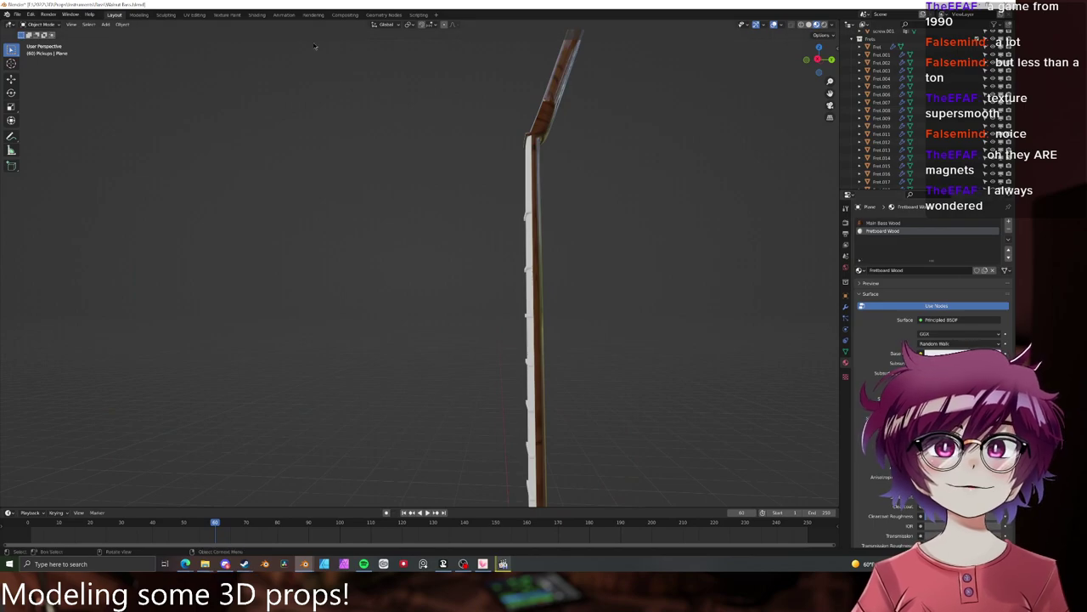
- In the Shading workspace, set up Fretboard Wood with the color, roughness, normal and displacement maps from the Wood009 2K PNG folder using Principled Texture Setup
{"action": "left_click", "coordinate": [257, 14]}
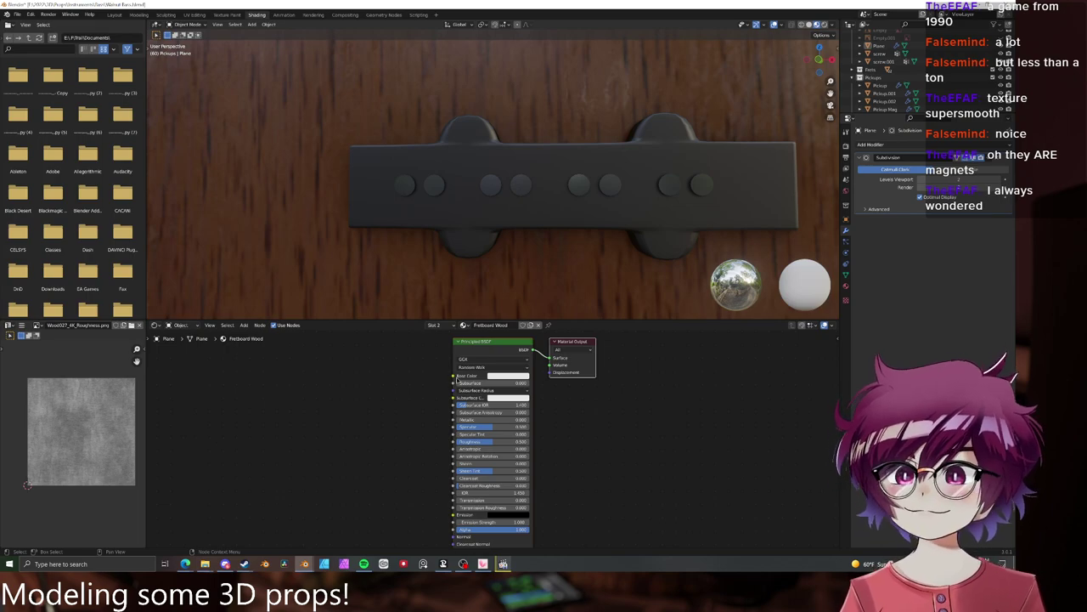
{"action": "left_click", "coordinate": [484, 346]}
{"action": "key", "text": "ctrl+shift+t"}
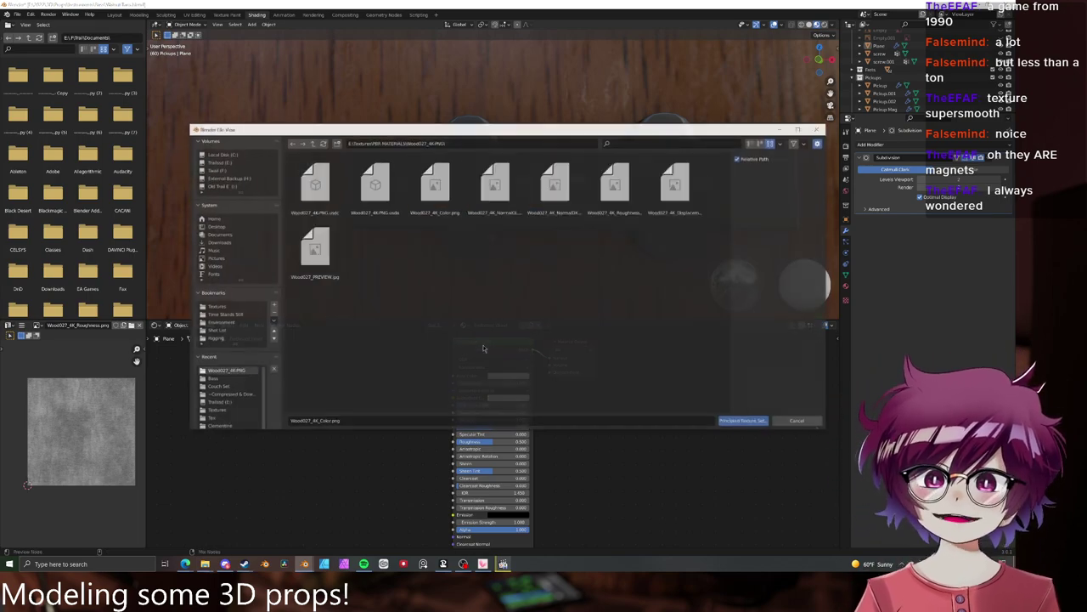
{"action": "left_click", "coordinate": [312, 143]}
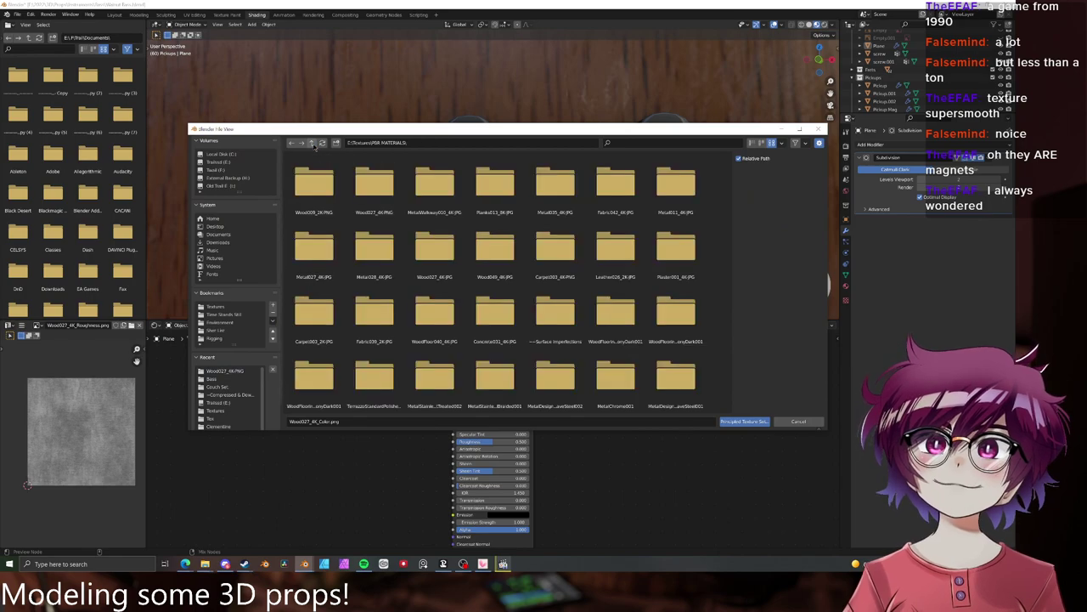
{"action": "double_click", "coordinate": [316, 180]}
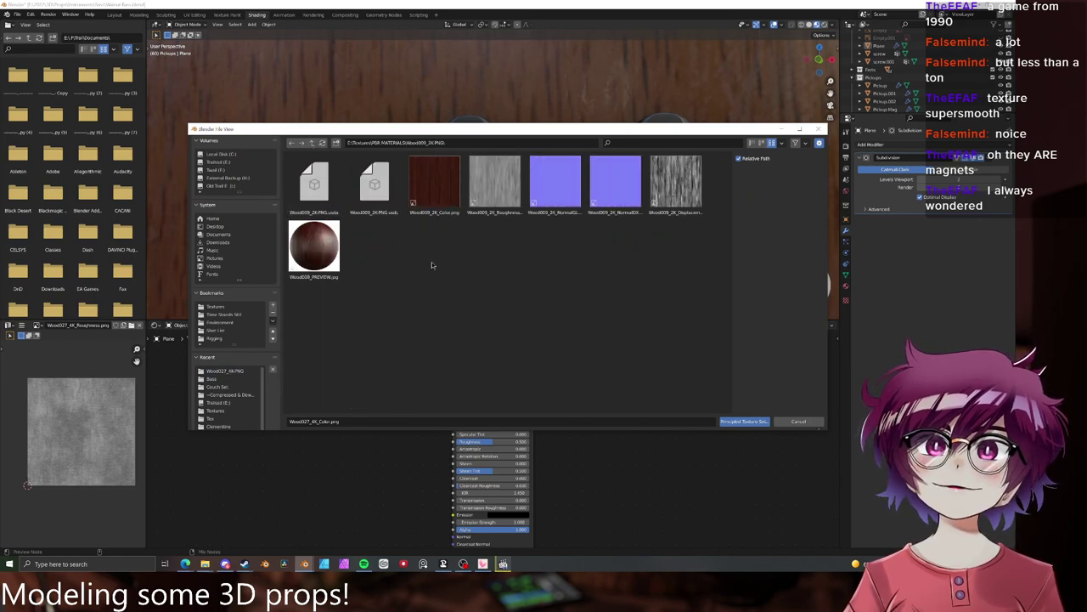
{"action": "left_click_drag", "start_coordinate": [444, 239], "coordinate": [673, 189]}
{"action": "left_click", "coordinate": [753, 424]}
{"action": "left_click", "coordinate": [745, 421]}
- Select all faces using Fretboard Wood in Edit Mode and project their UVs from the front view
{"action": "scroll", "coordinate": [566, 208], "scroll_direction": "down", "scroll_amount": 5}
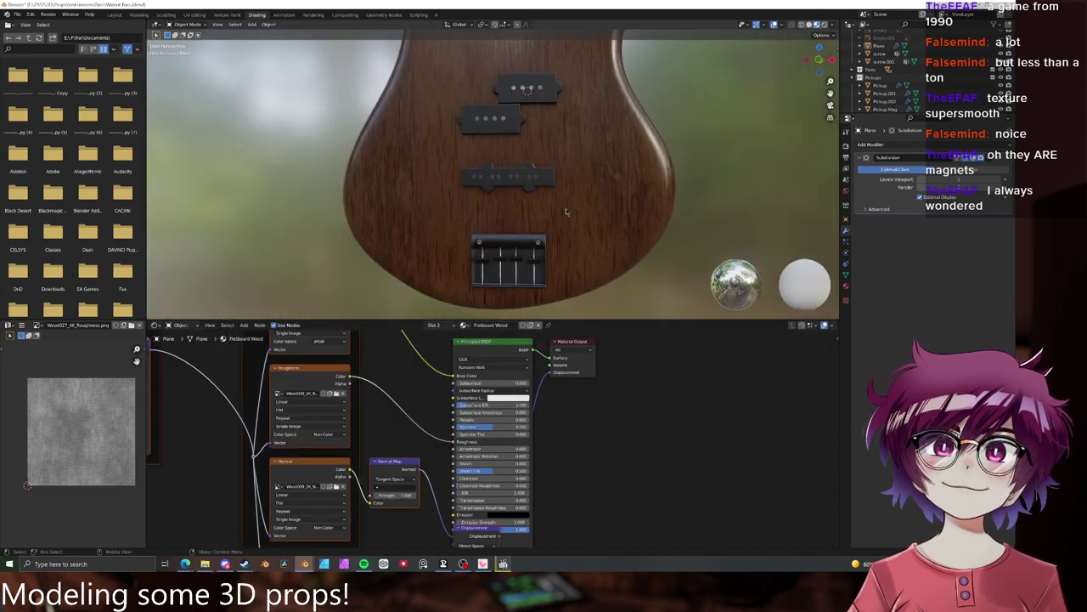
{"action": "scroll", "coordinate": [519, 236], "scroll_direction": "up", "scroll_amount": 4}
{"action": "scroll", "coordinate": [519, 236], "scroll_direction": "up", "scroll_amount": 2}
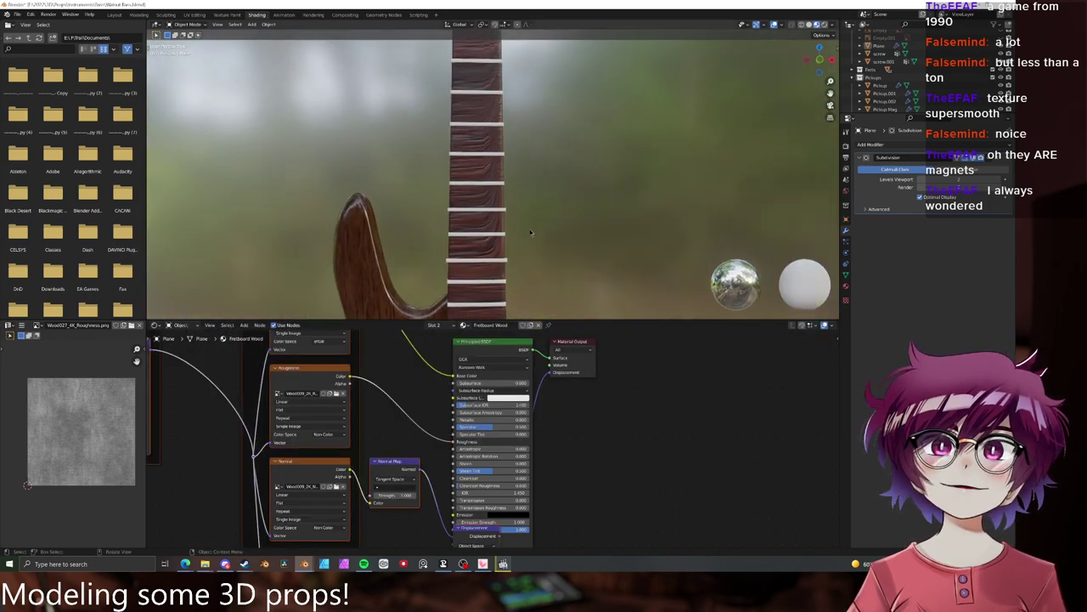
{"action": "key", "text": "Tab"}
{"action": "left_click", "coordinate": [752, 207]}
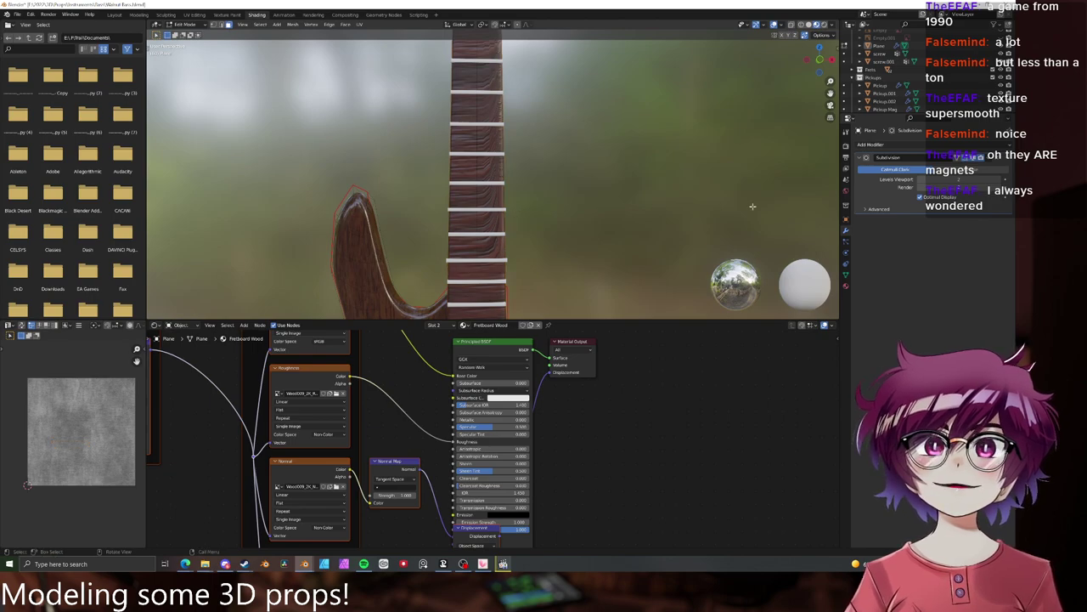
{"action": "left_click", "coordinate": [847, 286]}
{"action": "left_click", "coordinate": [932, 204]}
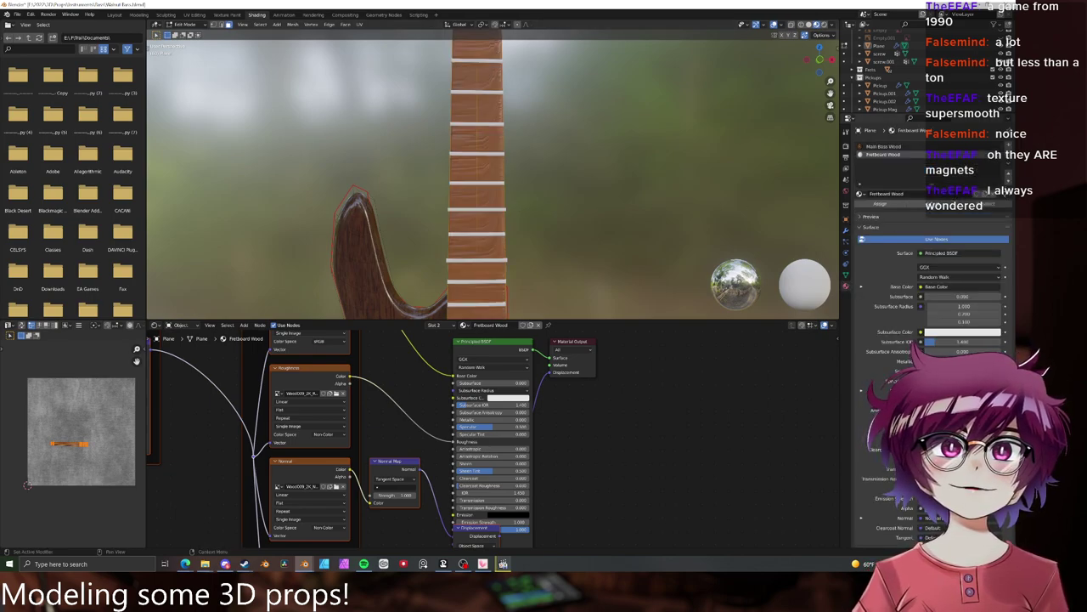
{"action": "scroll", "coordinate": [577, 165], "scroll_direction": "down", "scroll_amount": 3}
{"action": "key", "text": "KP_1"}
{"action": "key", "text": "u"}
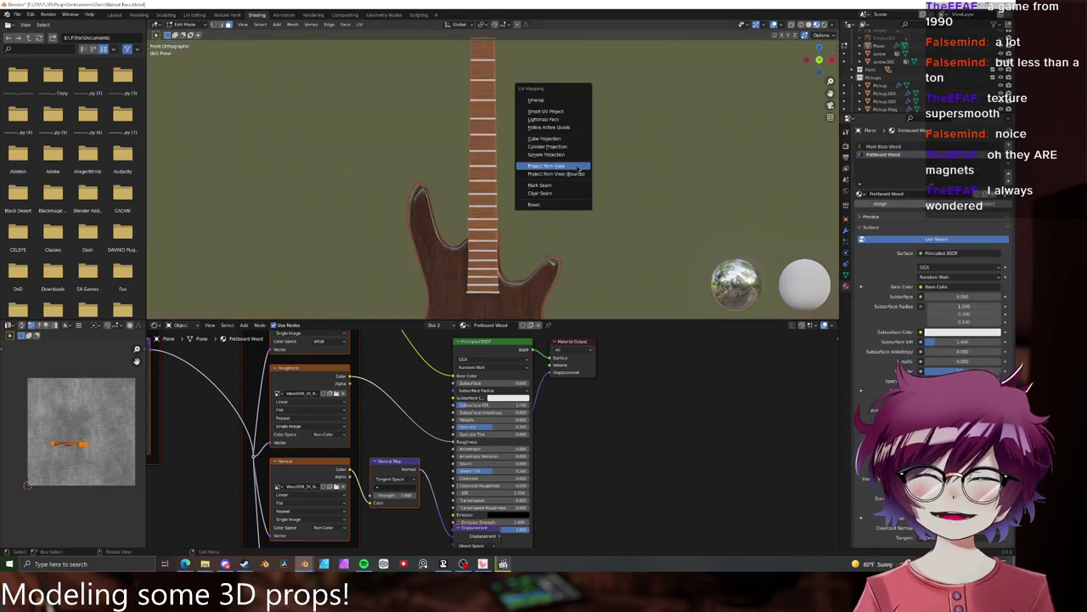
{"action": "left_click", "coordinate": [579, 167]}
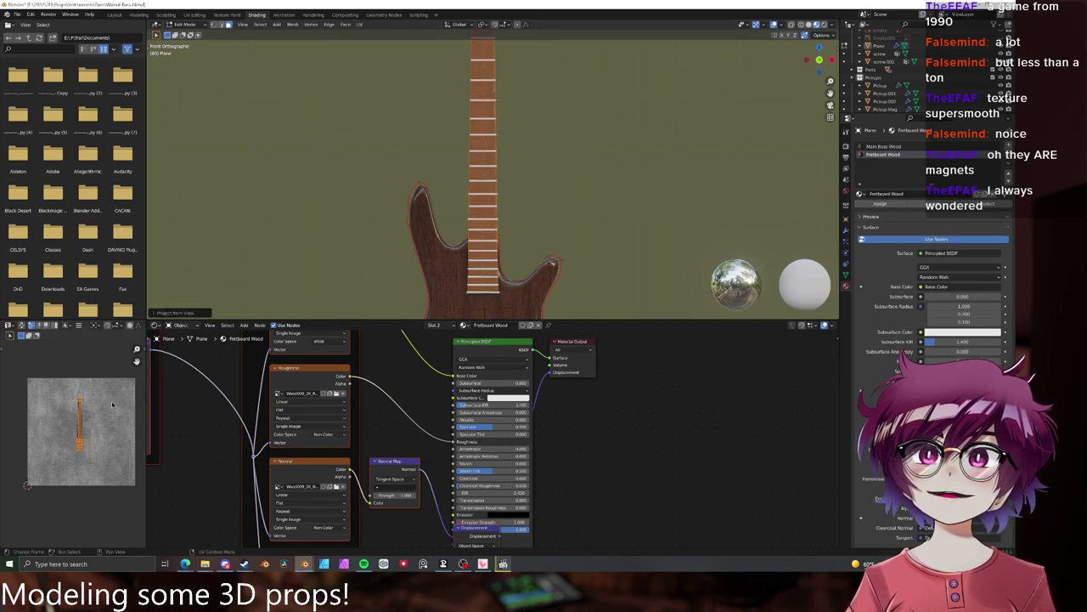
- Rotate the fretboard's UV island by 90 degrees and try scaling it up
{"action": "type", "text": "r90"}
{"action": "key", "text": "Return"}
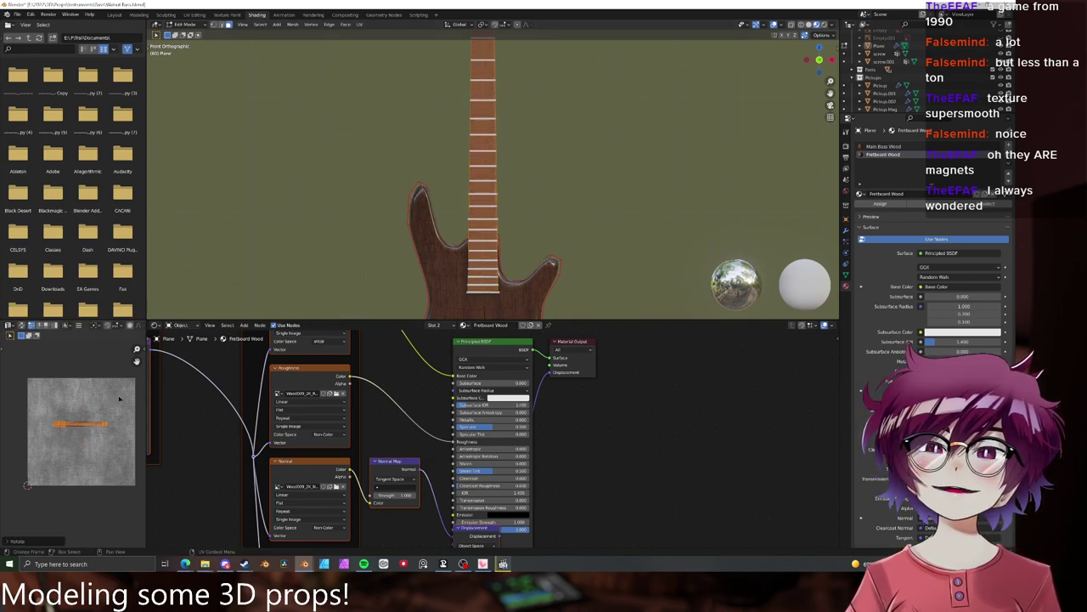
{"action": "key", "text": "s"}
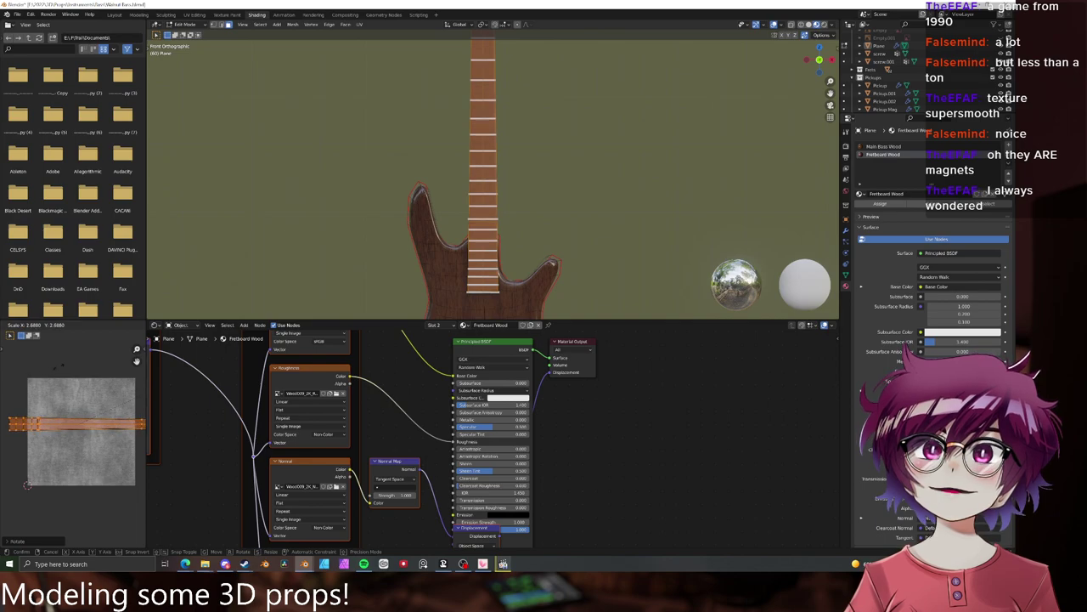
{"action": "right_click", "coordinate": [39, 372]}
- Rotate the fretboard's UV island by another 90 degrees so the wood grain runs along the neck
{"action": "scroll", "coordinate": [546, 195], "scroll_direction": "up", "scroll_amount": 6}
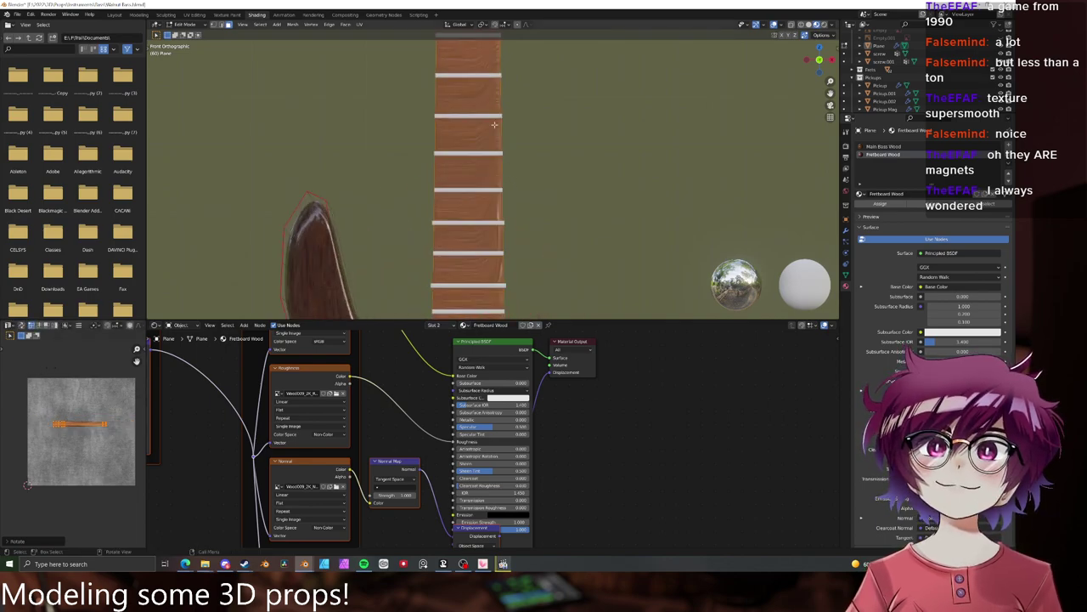
{"action": "scroll", "coordinate": [536, 107], "scroll_direction": "down", "scroll_amount": 4}
{"action": "middle_click_drag", "start_coordinate": [537, 109], "coordinate": [539, 155]}
{"action": "key", "text": "alt+a"}
{"action": "scroll", "coordinate": [481, 168], "scroll_direction": "up", "scroll_amount": 6}
{"action": "type", "text": "a"}
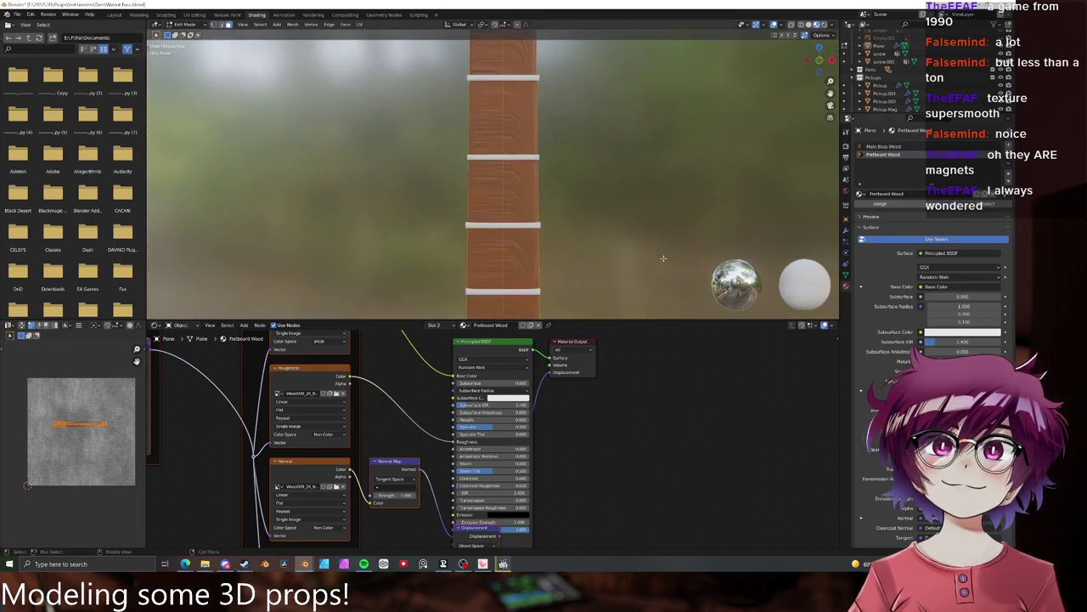
{"action": "type", "text": "r90"}
{"action": "key", "text": "Return"}
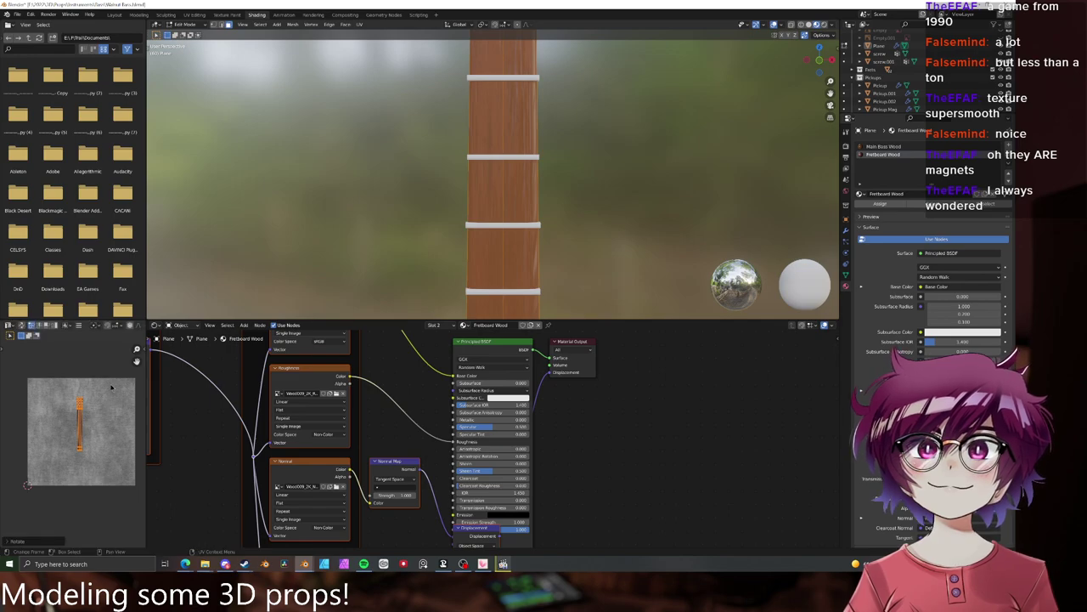
- Scale the fretboard's UV island up along X, return to Object Mode and save the file
{"action": "key", "text": "s"}
{"action": "key", "text": "x"}
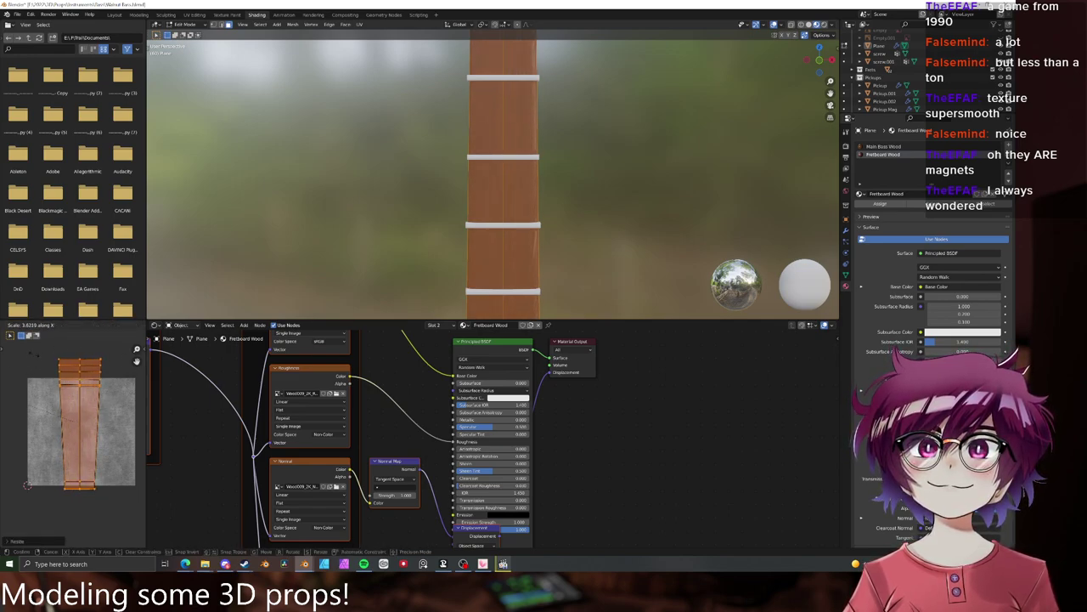
{"action": "left_click", "coordinate": [82, 354]}
{"action": "key", "text": "Tab"}
{"action": "scroll", "coordinate": [578, 190], "scroll_direction": "down", "scroll_amount": 6}
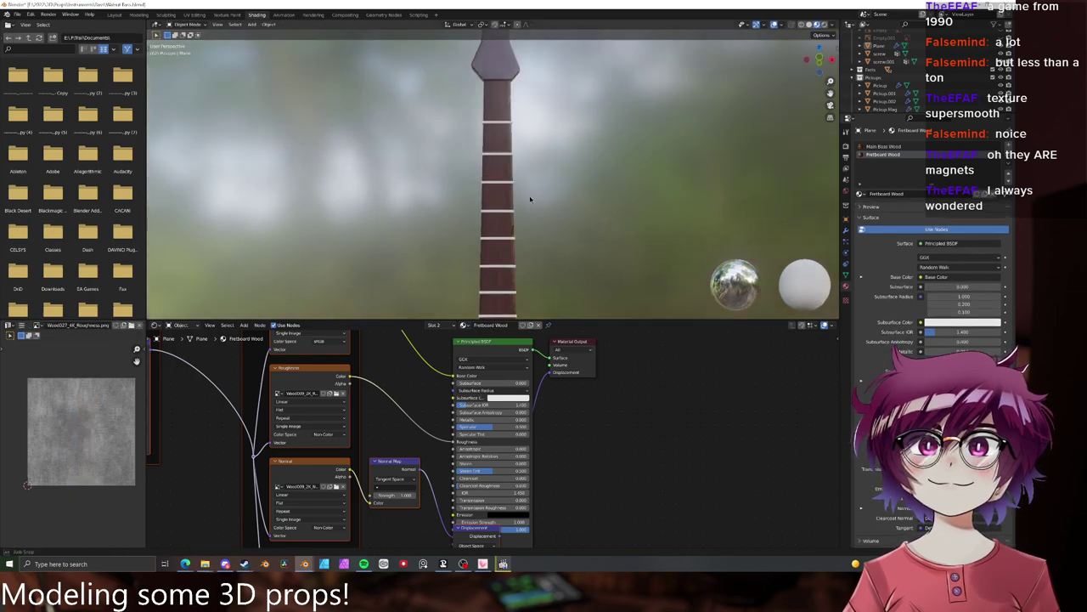
{"action": "scroll", "coordinate": [524, 250], "scroll_direction": "up", "scroll_amount": 6}
{"action": "scroll", "coordinate": [532, 153], "scroll_direction": "up", "scroll_amount": 3}
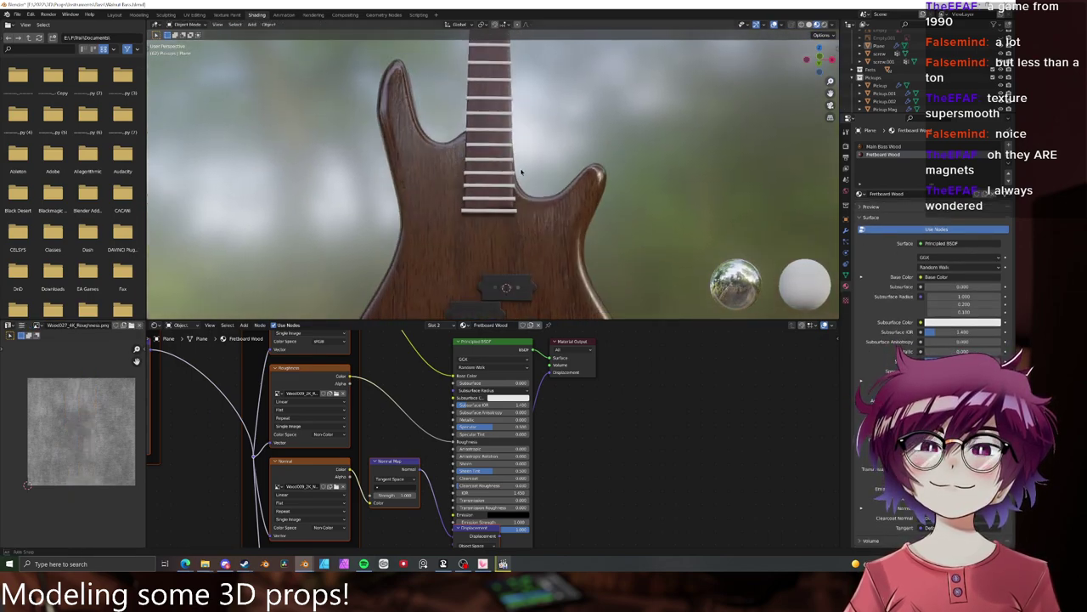
{"action": "scroll", "coordinate": [532, 153], "scroll_direction": "down", "scroll_amount": 3}
{"action": "key", "text": "ctrl+s"}
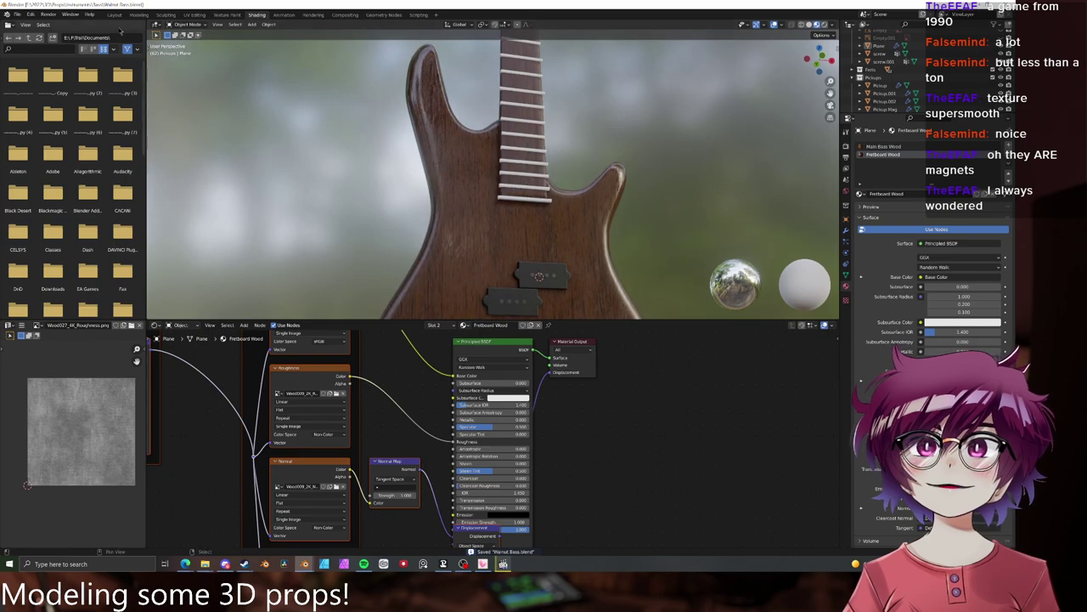
- Select a fret near the body end of the neck and scale it along the X axis
{"action": "left_click", "coordinate": [537, 136]}
{"action": "scroll", "coordinate": [583, 150], "scroll_direction": "up", "scroll_amount": 3}
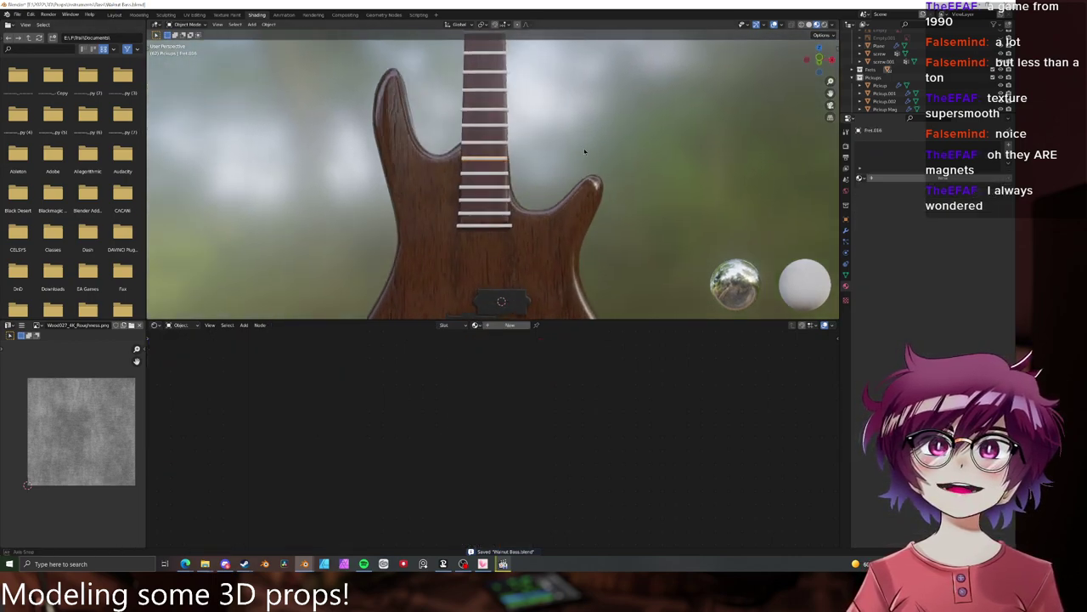
{"action": "key", "text": "s"}
{"action": "key", "text": "x"}
{"action": "left_click", "coordinate": [586, 150]}
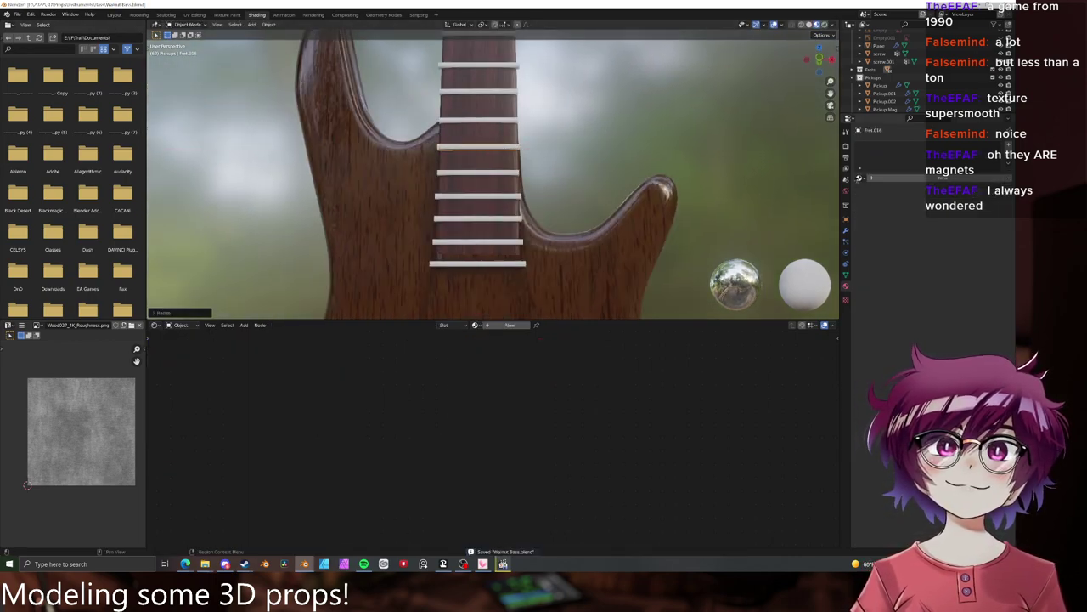
- Assign the existing Silver material to the selected fret
{"action": "left_click", "coordinate": [859, 178]}
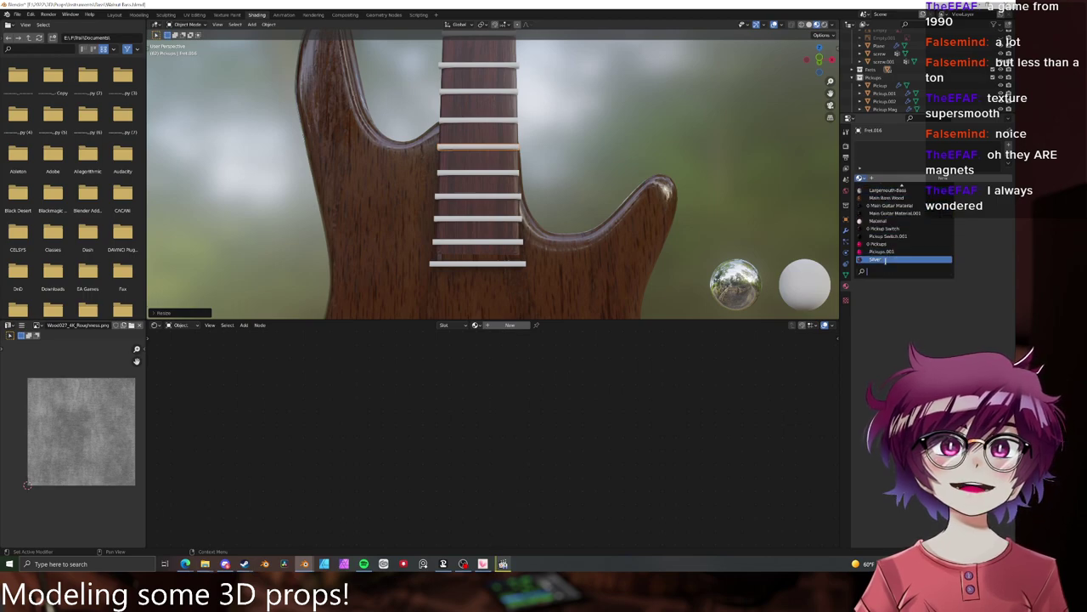
{"action": "left_click", "coordinate": [890, 258]}
{"action": "scroll", "coordinate": [547, 187], "scroll_direction": "down", "scroll_amount": 3}
{"action": "scroll", "coordinate": [551, 194], "scroll_direction": "up", "scroll_amount": 4}
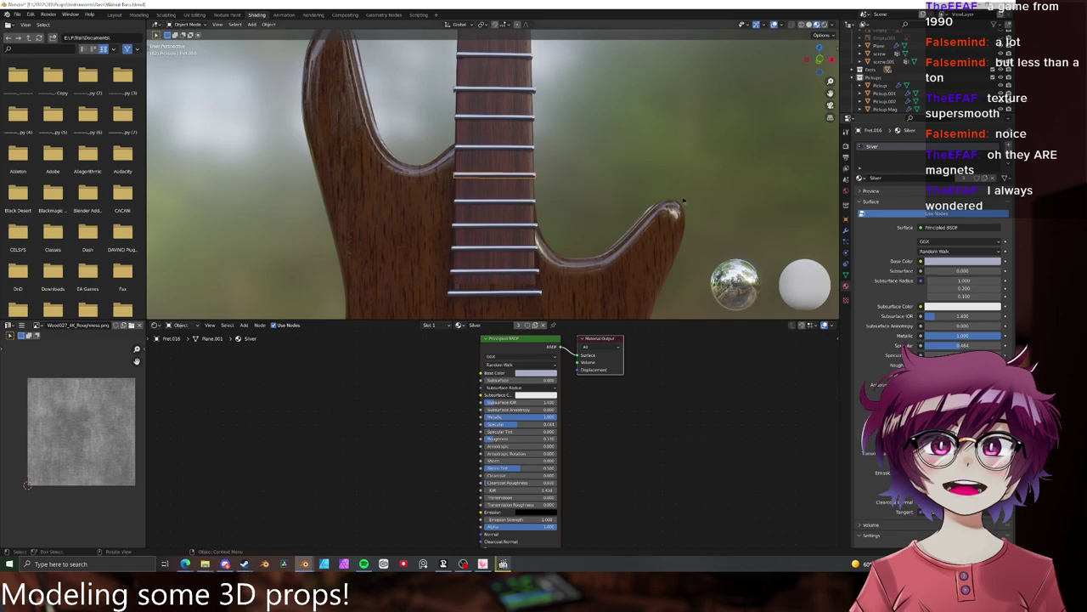
- Raise the Silver material's roughness to about 0.3, checking it on the bridge and frets
{"action": "scroll", "coordinate": [590, 125], "scroll_direction": "down", "scroll_amount": 5}
{"action": "scroll", "coordinate": [591, 124], "scroll_direction": "up", "scroll_amount": 6}
{"action": "scroll", "coordinate": [591, 128], "scroll_direction": "up", "scroll_amount": 2}
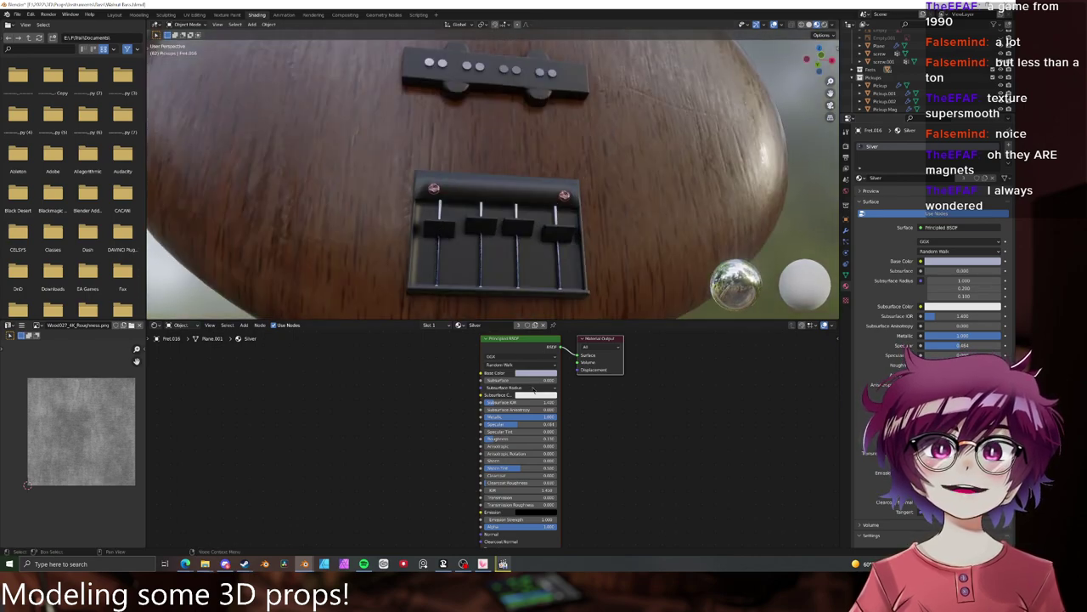
{"action": "left_click_drag", "start_coordinate": [520, 439], "coordinate": [524, 439]}
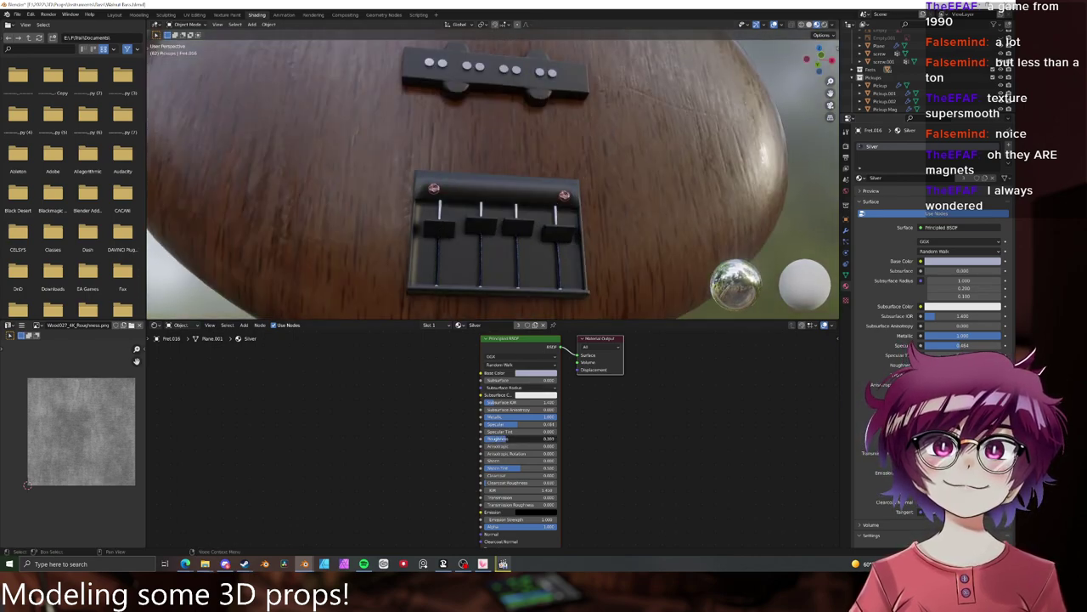
{"action": "scroll", "coordinate": [545, 193], "scroll_direction": "down", "scroll_amount": 6}
{"action": "key", "text": "KP_Decimal"}
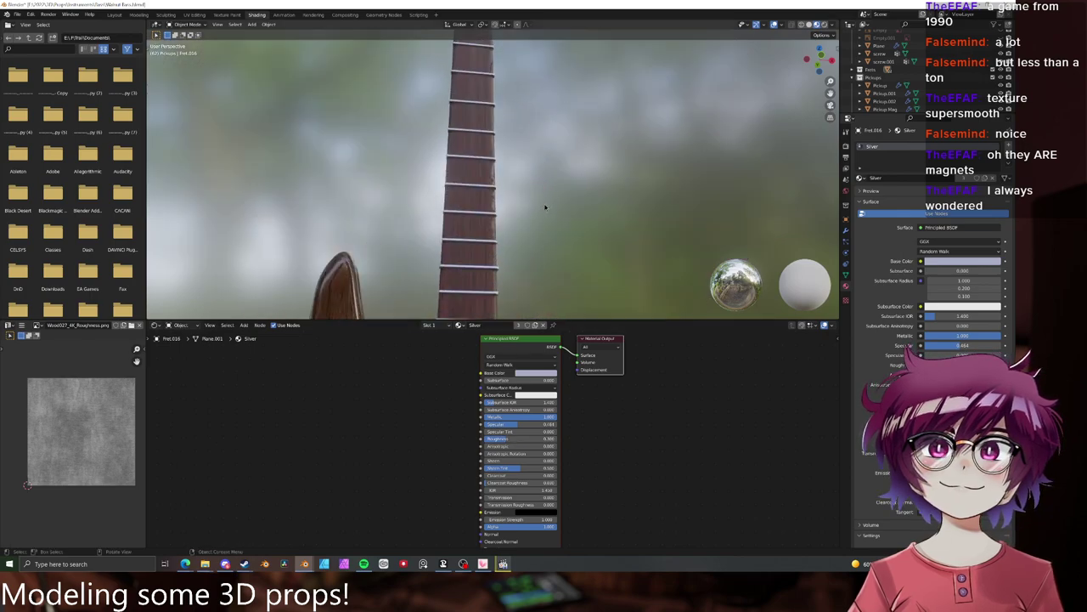
- Switch to the Layout workspace, frame the whole bass from the front and save the file
{"action": "left_click", "coordinate": [114, 14]}
{"action": "scroll", "coordinate": [517, 245], "scroll_direction": "down", "scroll_amount": 5}
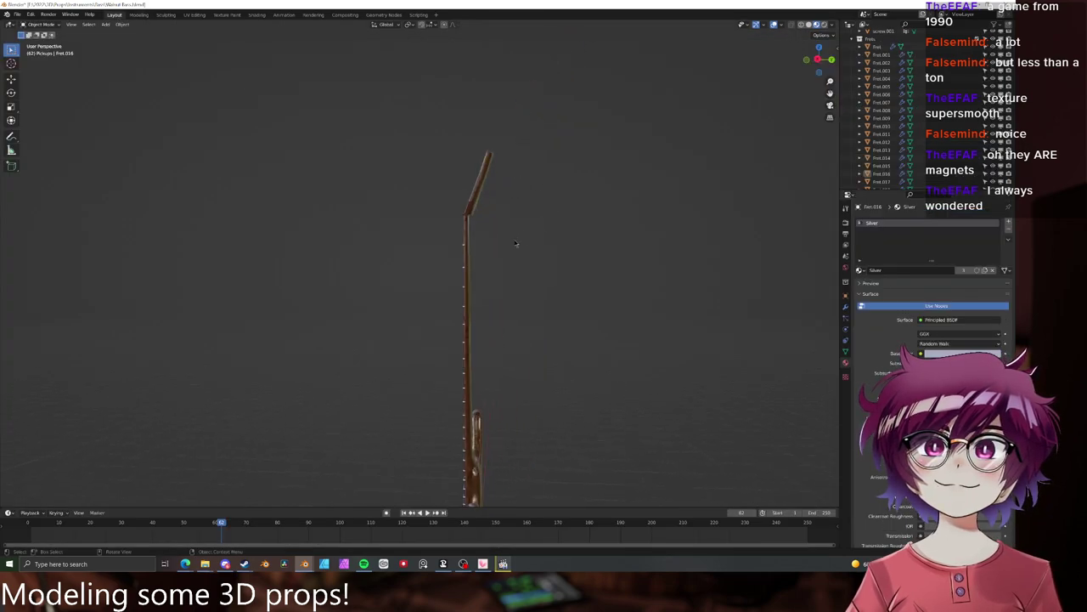
{"action": "middle_click_drag", "start_coordinate": [517, 244], "coordinate": [641, 241]}
{"action": "middle_click_drag", "start_coordinate": [517, 304], "coordinate": [583, 184], "text": "shift"}
{"action": "scroll", "coordinate": [532, 248], "scroll_direction": "down", "scroll_amount": 5}
{"action": "mouse_move", "coordinate": [532, 250]}
{"action": "middle_mouse_down"}
{"action": "mouse_move", "coordinate": [606, 249]}
{"action": "mouse_move", "coordinate": [536, 257]}
{"action": "middle_mouse_up"}
{"action": "key", "text": "ctrl+s"}
{"action": "scroll", "coordinate": [487, 259], "scroll_direction": "up", "scroll_amount": 4}
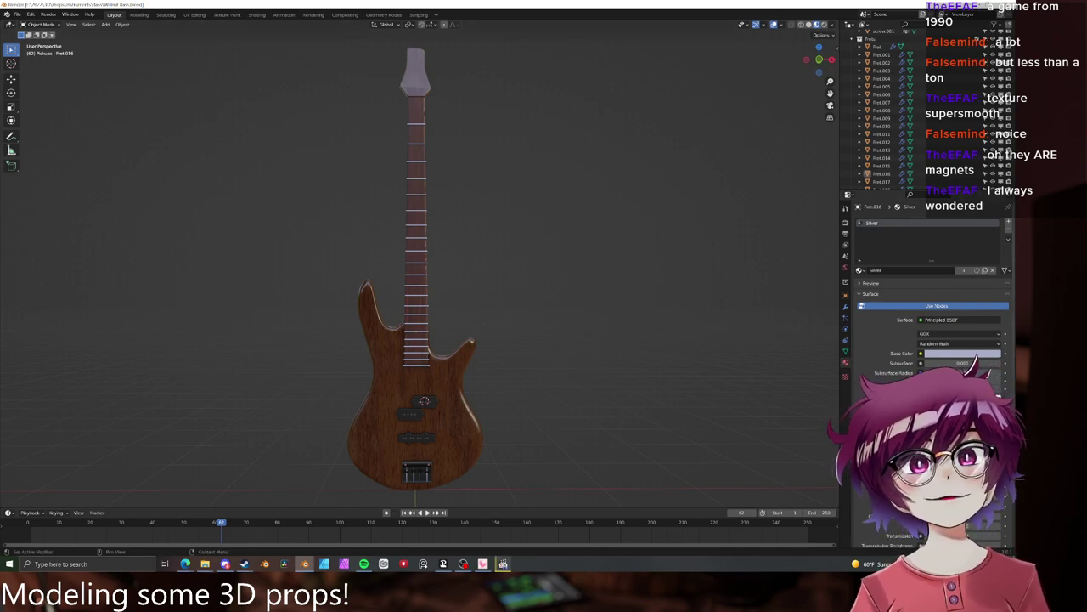
{"action": "key", "text": "alt+Tab"}
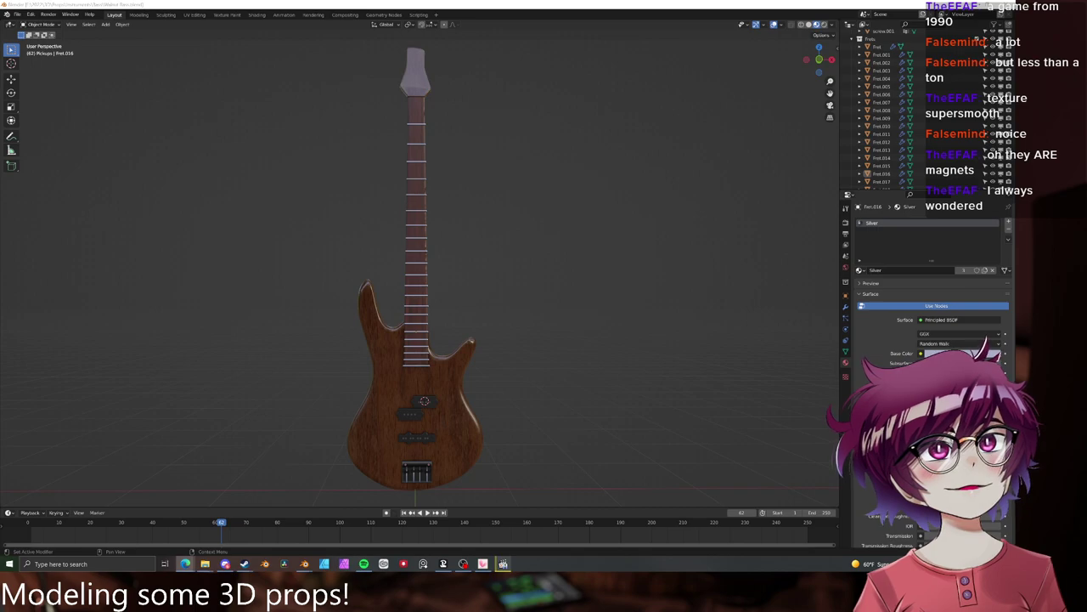
{"action": "left_click", "coordinate": [364, 563]}
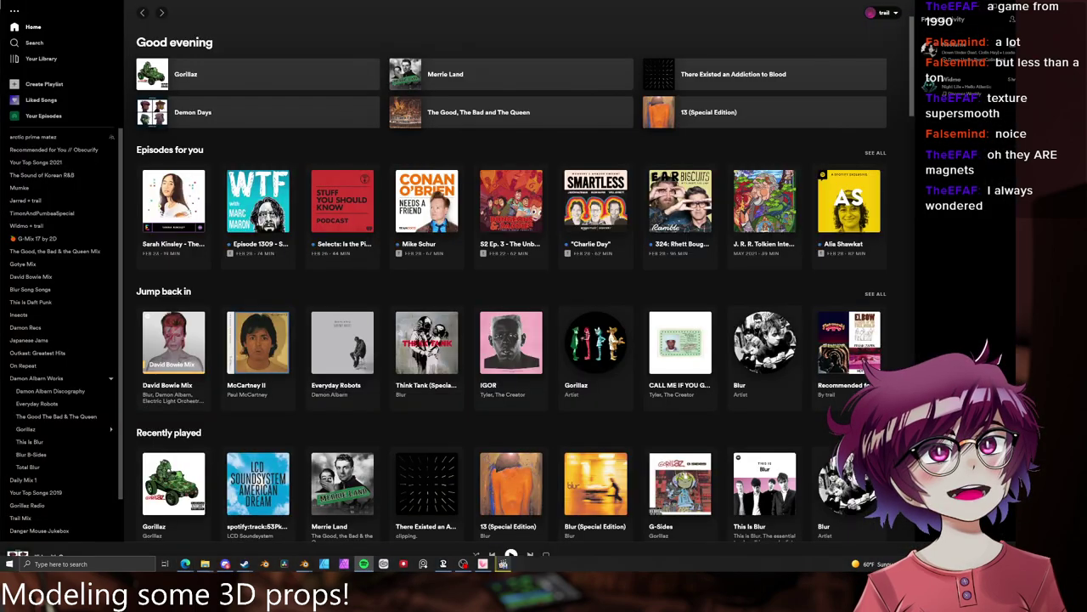
{"action": "left_click", "coordinate": [503, 564]}
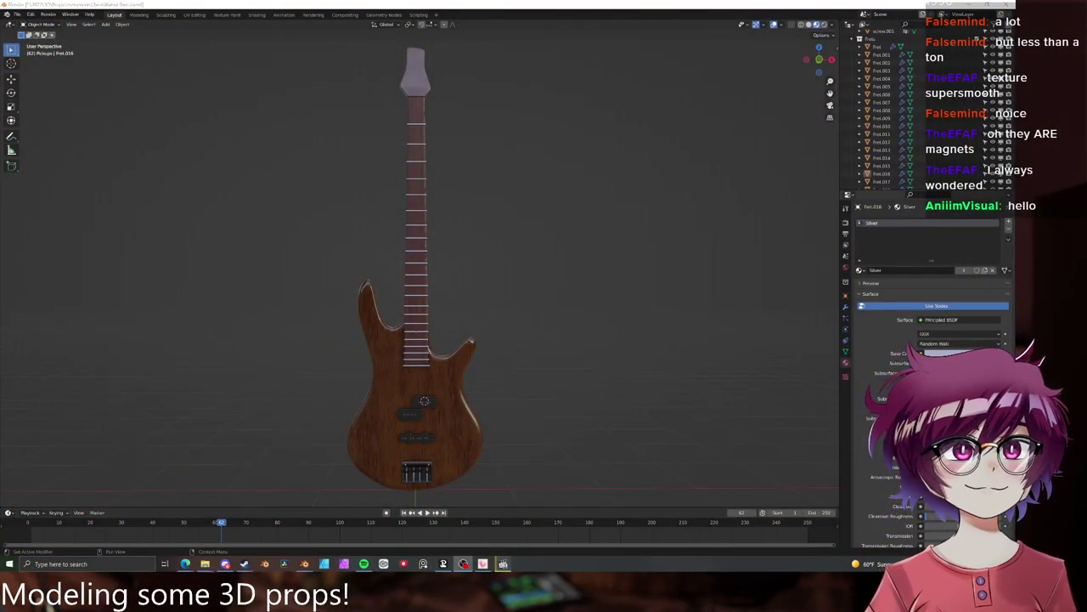
- Examine the textured body, pickups, bridge and fretboard of the bass up close and from several angles
{"action": "middle_click_drag", "start_coordinate": [616, 286], "coordinate": [577, 296]}
{"action": "scroll", "coordinate": [624, 251], "scroll_direction": "down", "scroll_amount": 2}
{"action": "scroll", "coordinate": [577, 297], "scroll_direction": "up", "scroll_amount": 8}
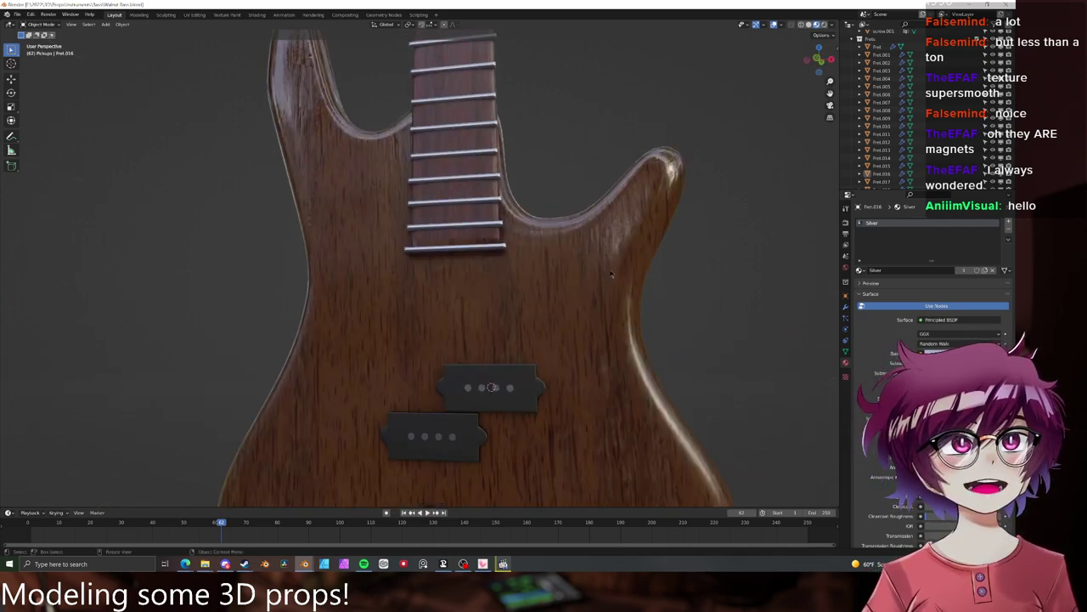
{"action": "middle_click_drag", "start_coordinate": [640, 260], "coordinate": [523, 244]}
{"action": "scroll", "coordinate": [676, 253], "scroll_direction": "down", "scroll_amount": 7}
{"action": "middle_click_drag", "start_coordinate": [581, 225], "coordinate": [512, 193]}
{"action": "scroll", "coordinate": [495, 289], "scroll_direction": "up", "scroll_amount": 5}
{"action": "scroll", "coordinate": [515, 291], "scroll_direction": "down", "scroll_amount": 6}
{"action": "scroll", "coordinate": [526, 244], "scroll_direction": "up", "scroll_amount": 6}
{"action": "scroll", "coordinate": [629, 267], "scroll_direction": "down", "scroll_amount": 6}
{"action": "scroll", "coordinate": [478, 276], "scroll_direction": "down", "scroll_amount": 2}
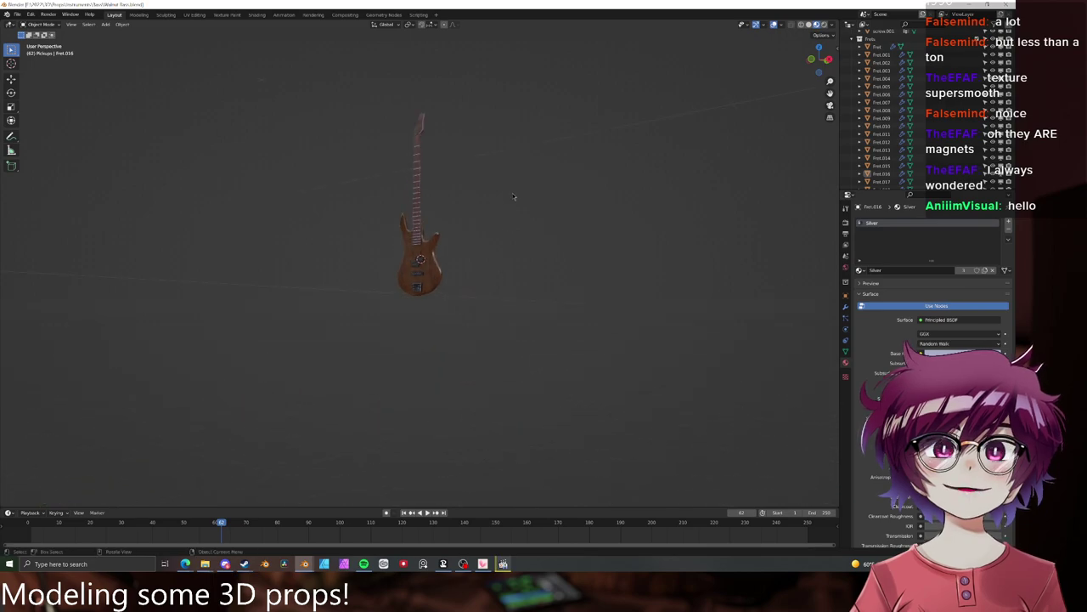
{"action": "scroll", "coordinate": [559, 282], "scroll_direction": "up", "scroll_amount": 4}
{"action": "mouse_move", "coordinate": [520, 255]}
{"action": "middle_mouse_down"}
{"action": "mouse_move", "coordinate": [558, 282]}
{"action": "mouse_move", "coordinate": [568, 248]}
{"action": "mouse_move", "coordinate": [539, 266]}
{"action": "middle_mouse_up"}
{"action": "scroll", "coordinate": [568, 248], "scroll_direction": "up", "scroll_amount": 6}
{"action": "scroll", "coordinate": [543, 258], "scroll_direction": "down", "scroll_amount": 2}
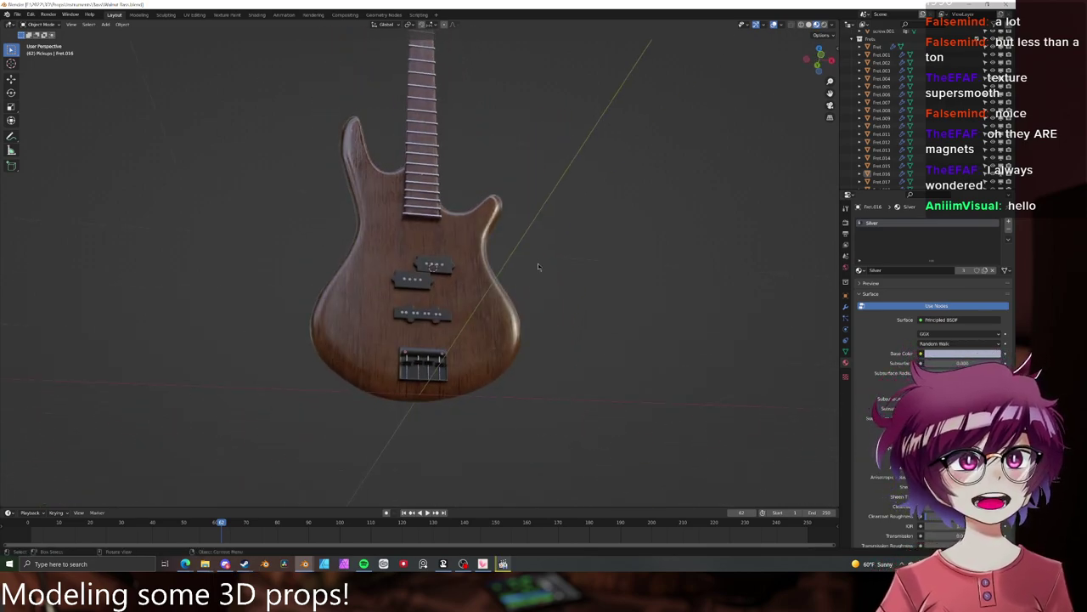